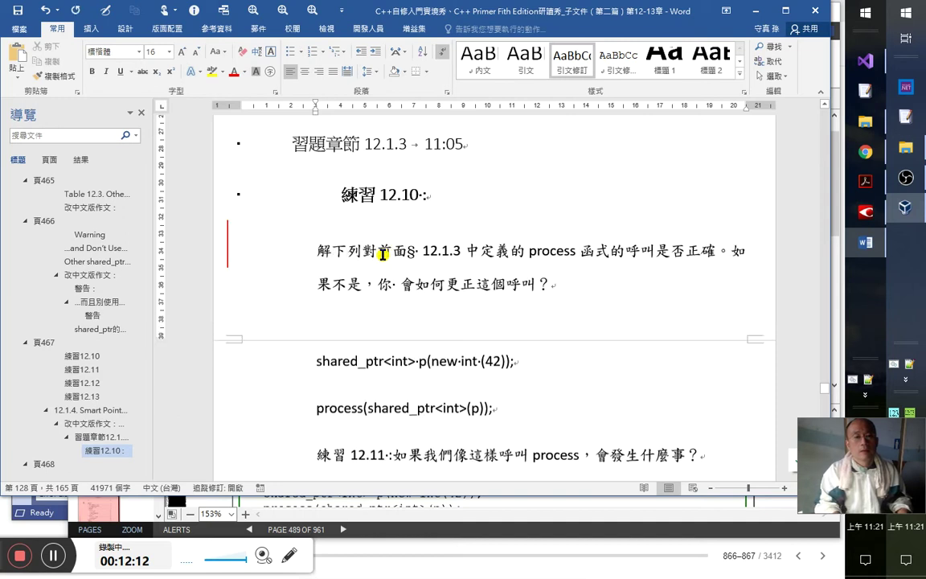
- Remove the leading 解釋 and select the phrase 前面§ 12.1.3 中定義的 process 函式
left_click(396, 241)
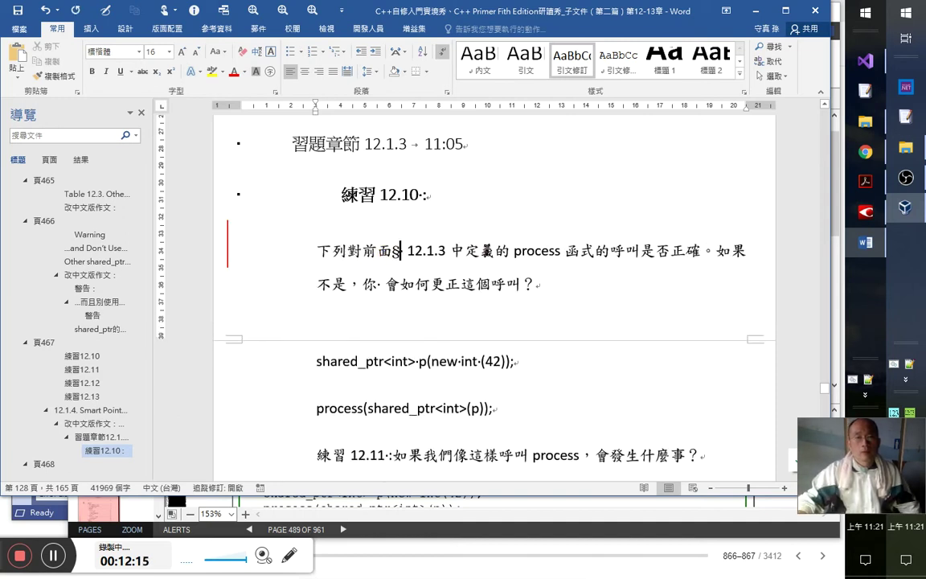
left_click(514, 250)
left_click(596, 250, "shift")
left_click_drag(596, 251, 390, 252)
- Hyperlink the selected phrase to the 'process 函式的定義' heading and follow it
key("ctrl+k")
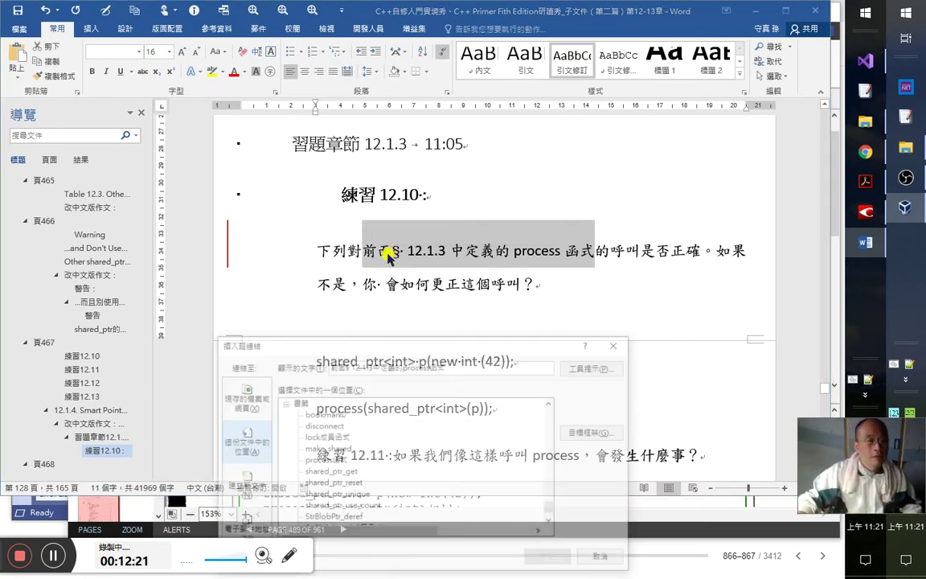
scroll(386, 450, "up", 5)
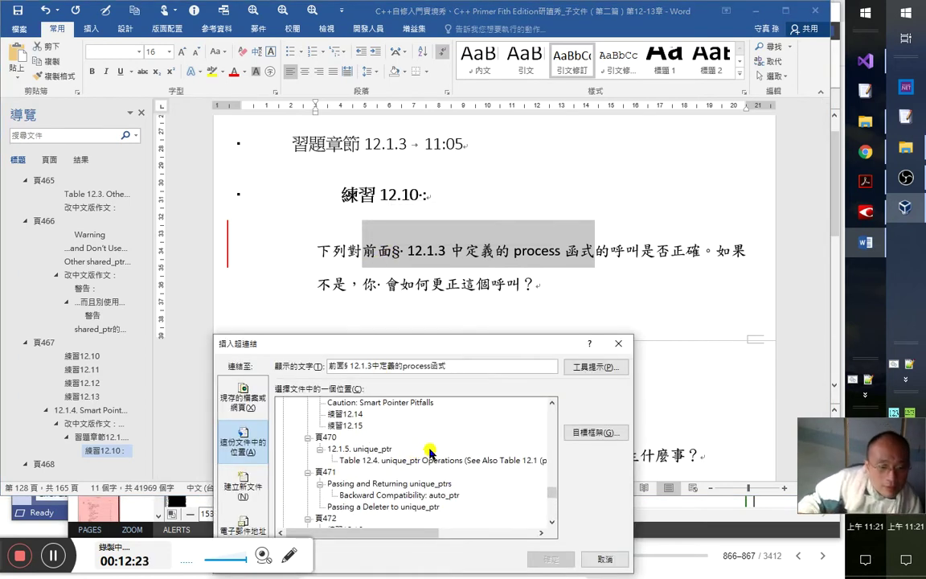
scroll(402, 451, "up", 3)
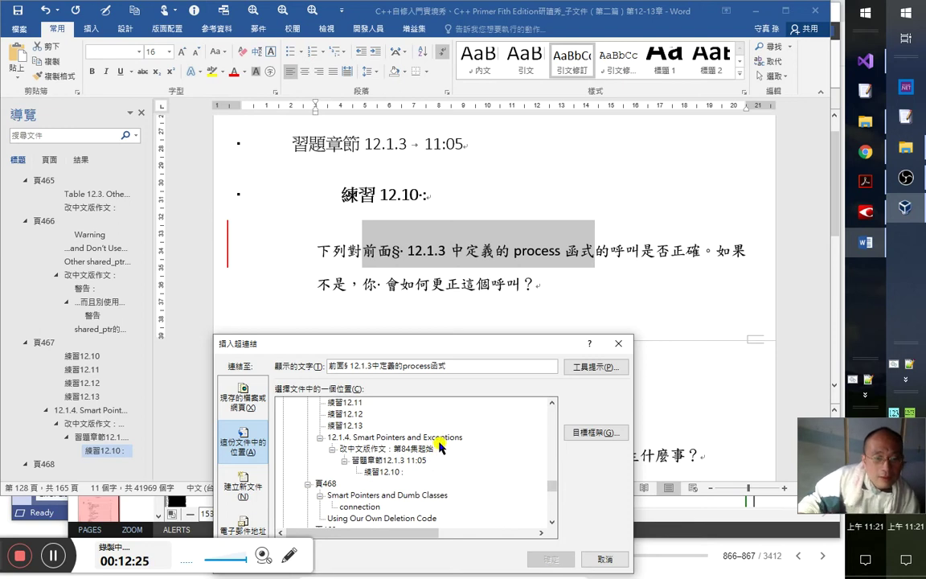
scroll(441, 447, "up", 3)
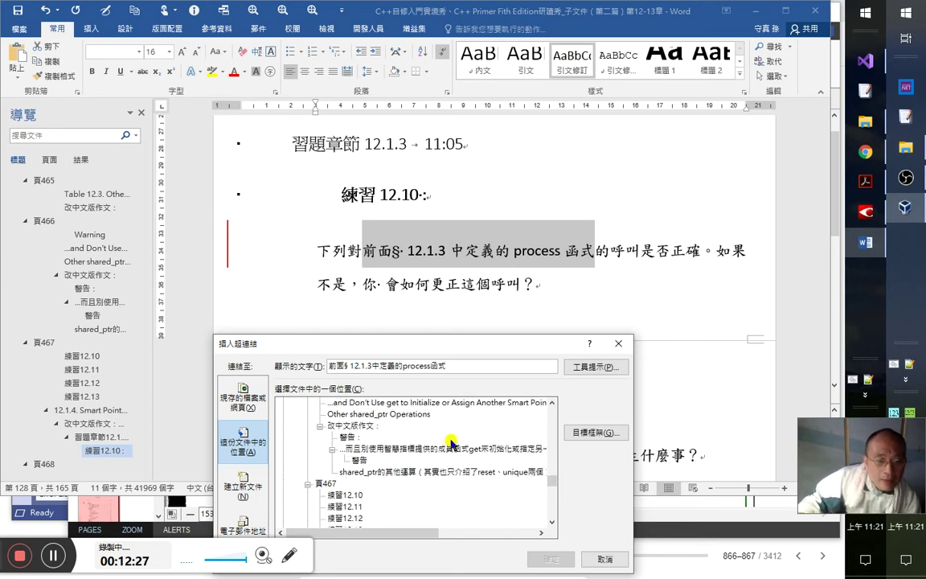
scroll(442, 462, "up", 1)
scroll(441, 465, "up", 1)
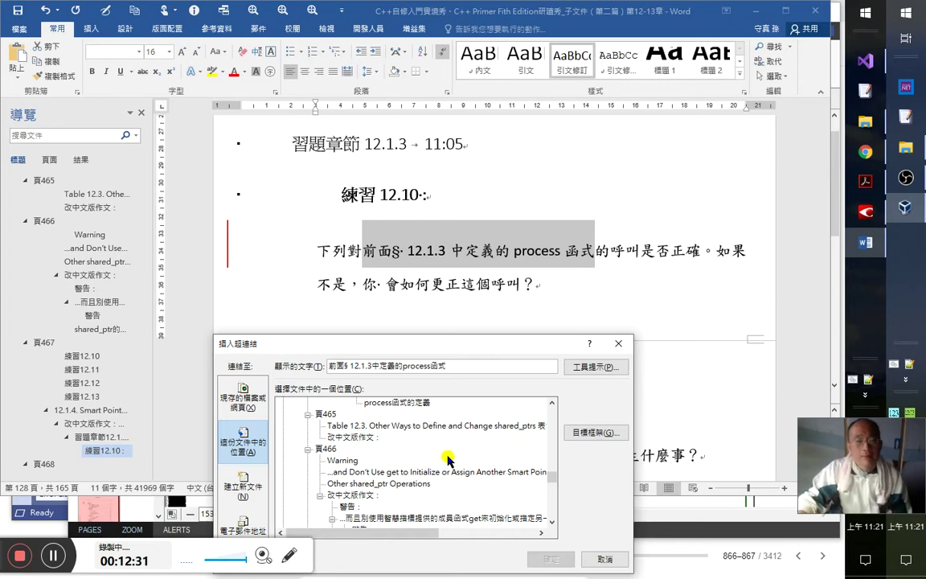
left_click(415, 403)
double_click(414, 404)
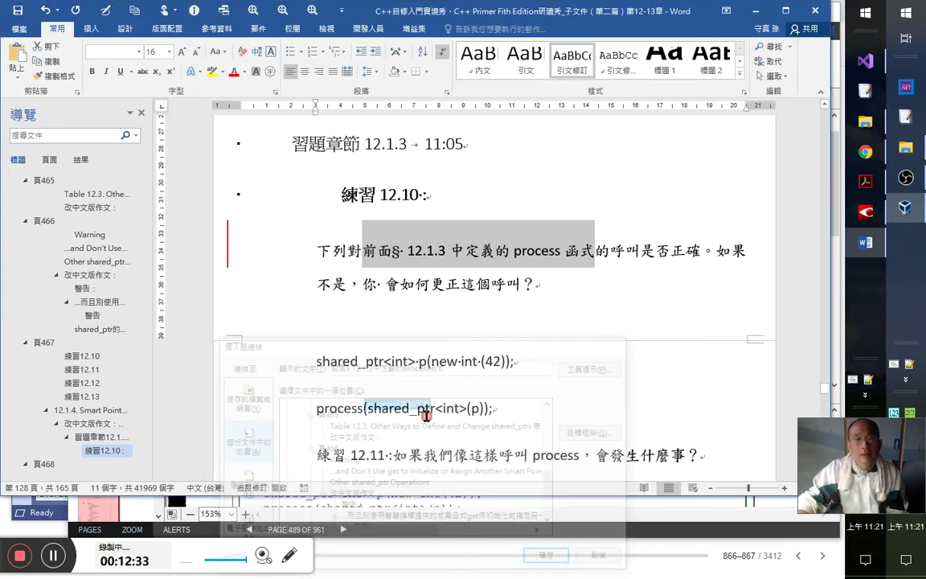
left_click(569, 256, "ctrl")
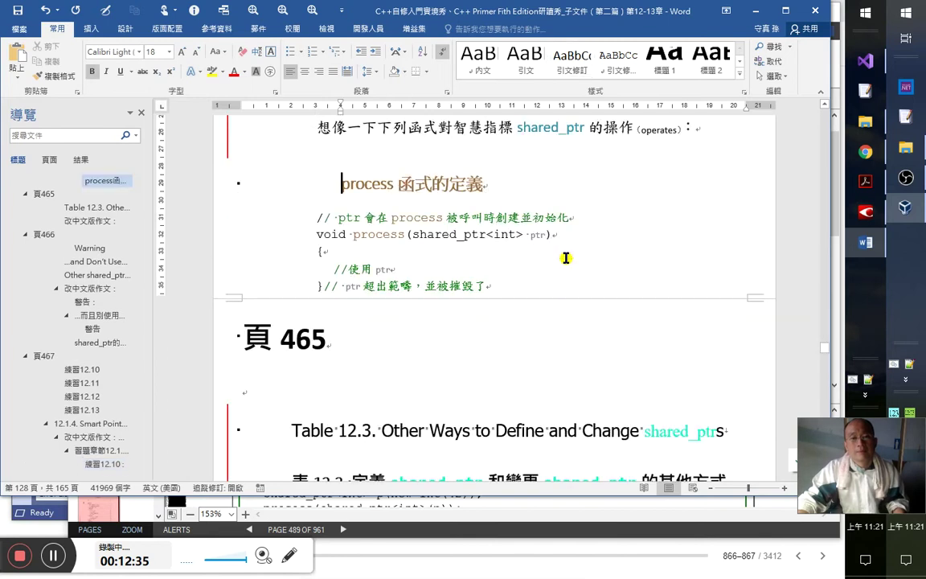
- Copy the process function's definition code, return to Exercise 12.10, and show the desktop
left_click(503, 284)
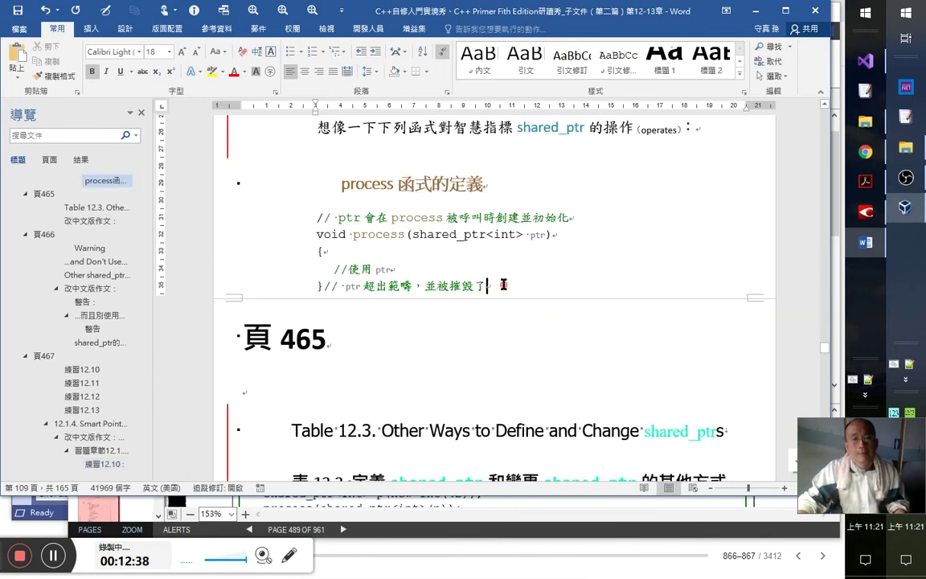
left_click(307, 215, "shift")
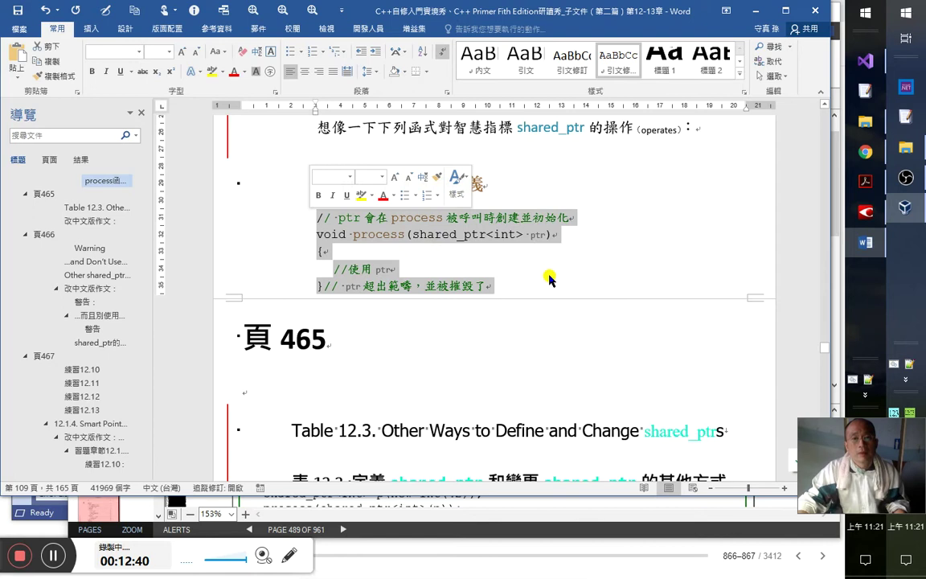
key("alt+shift")
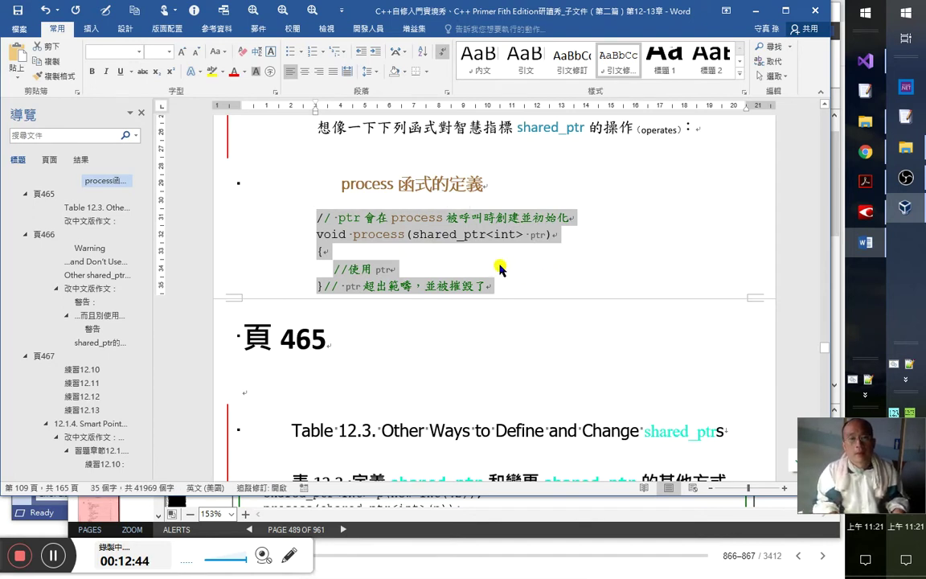
key("shift+F5")
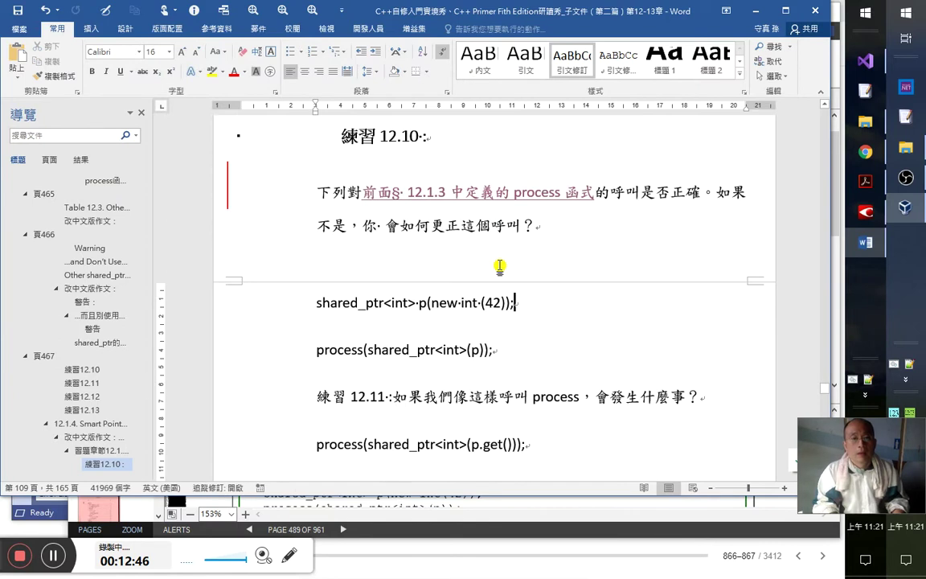
key("super+d")
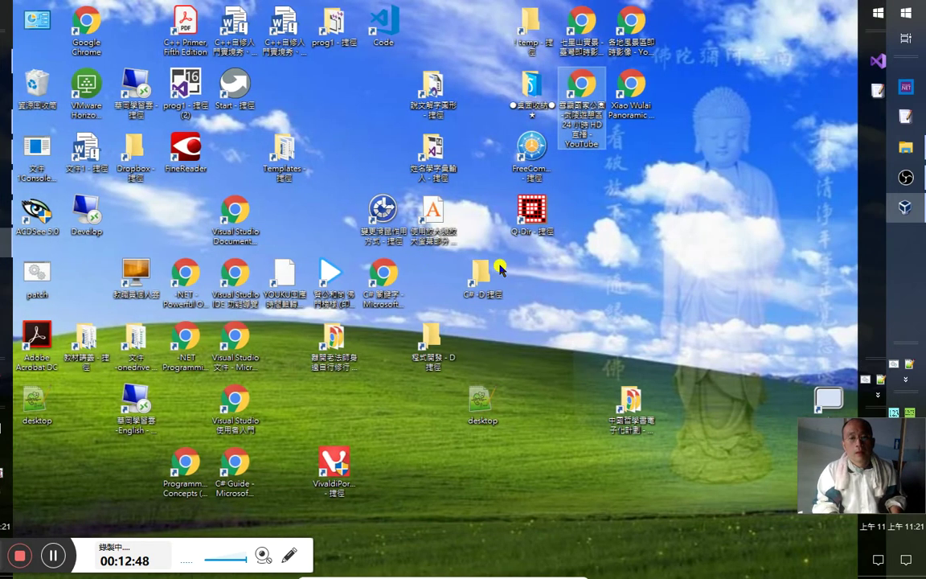
- Launch Visual Studio Code from the Code shortcut on the desktop
left_click(381, 9)
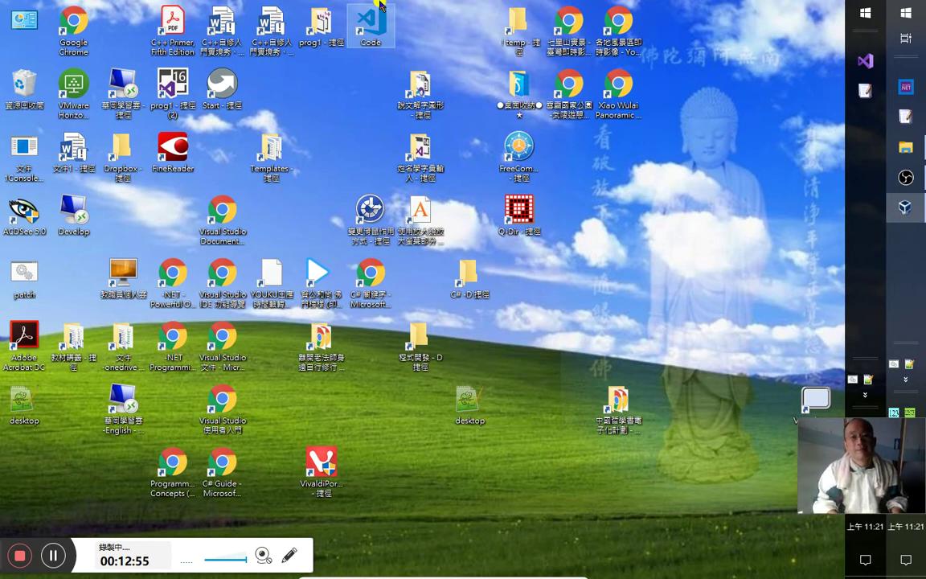
double_click(381, 6)
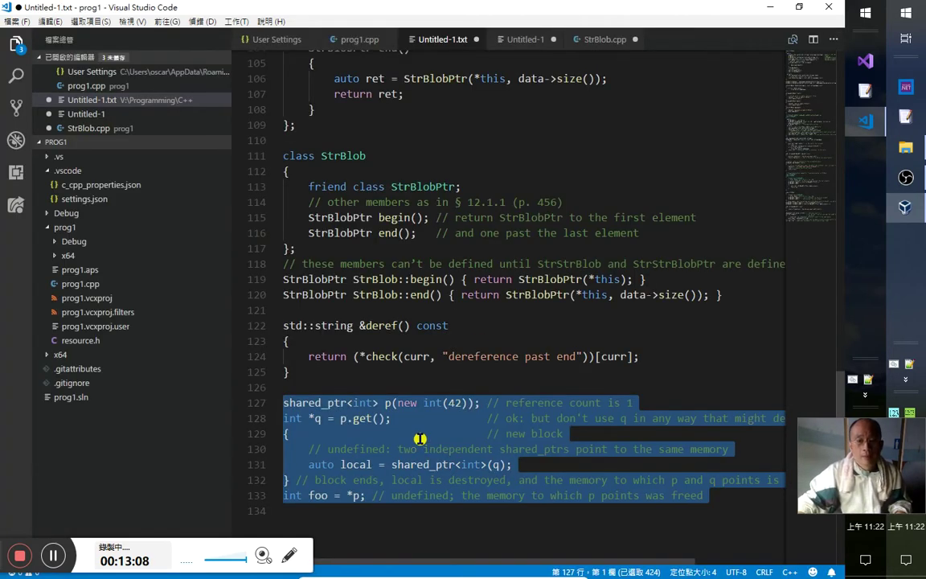
- Paste the process function over lines 127–133 of Untitled-1.txt, select it, and return to Word
type("// ptr會在process被呼叫時創建並初始化 void process(shared_ptr<int> ptr) { //使用ptr }// ptr超出範疇，並被摧毀了")
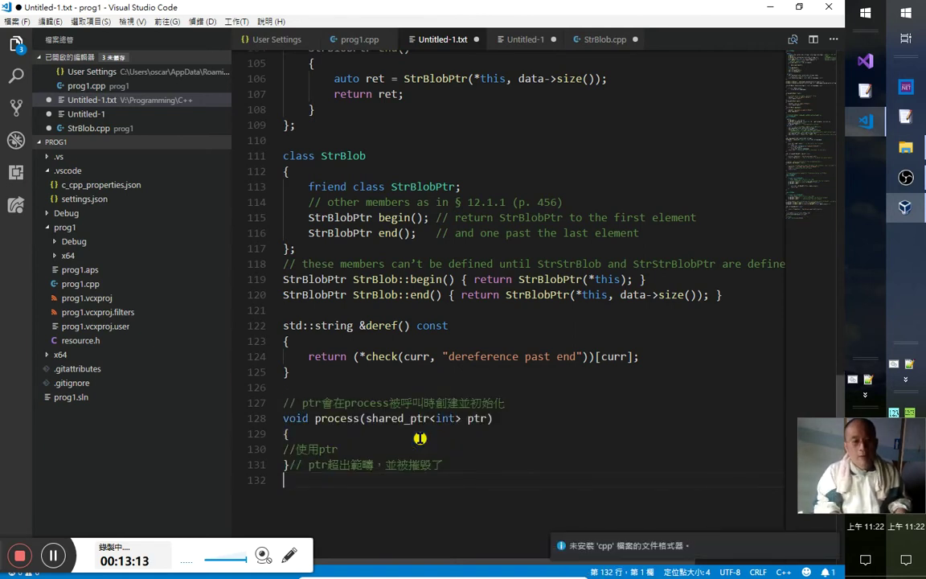
key("Up")
key("Up")
key("Up")
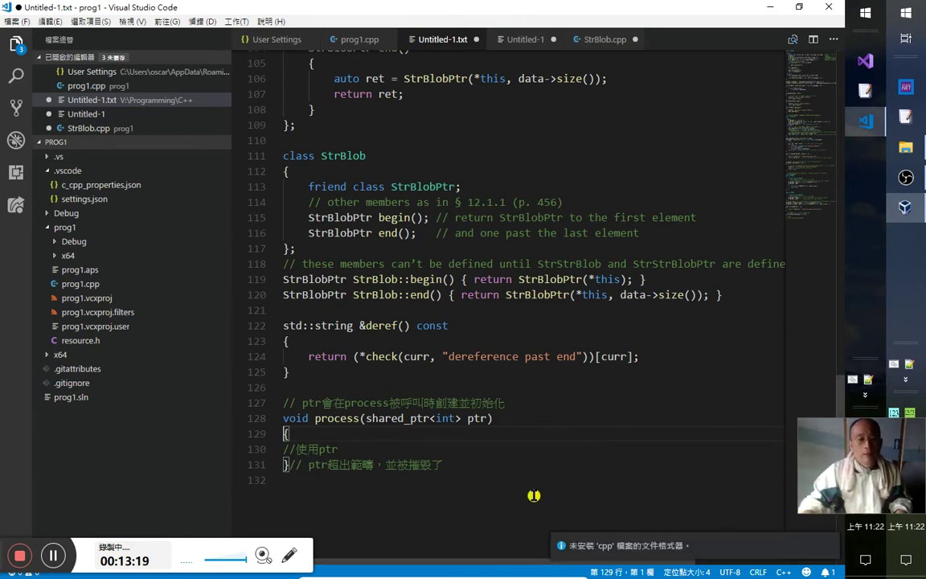
left_click_drag(283, 480, 283, 409)
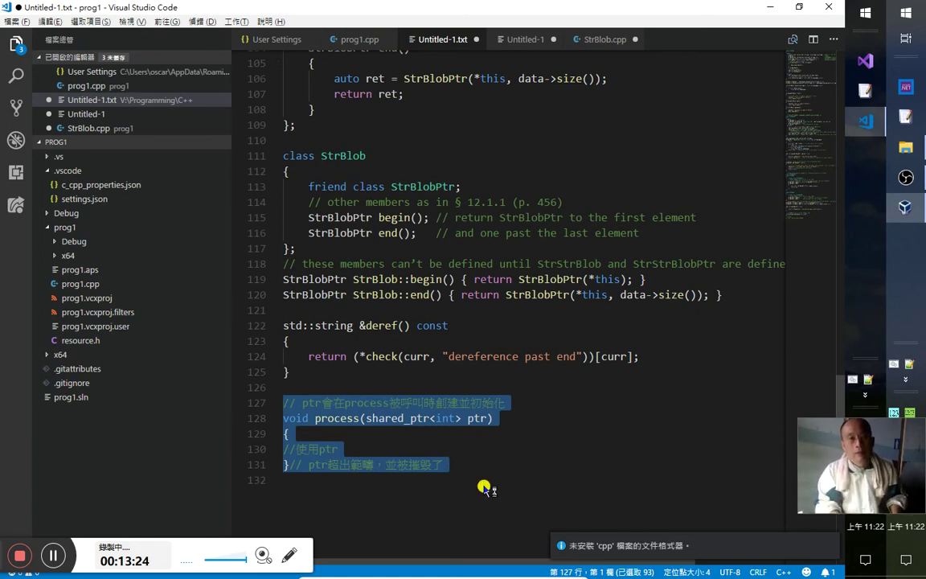
key("alt+Tab")
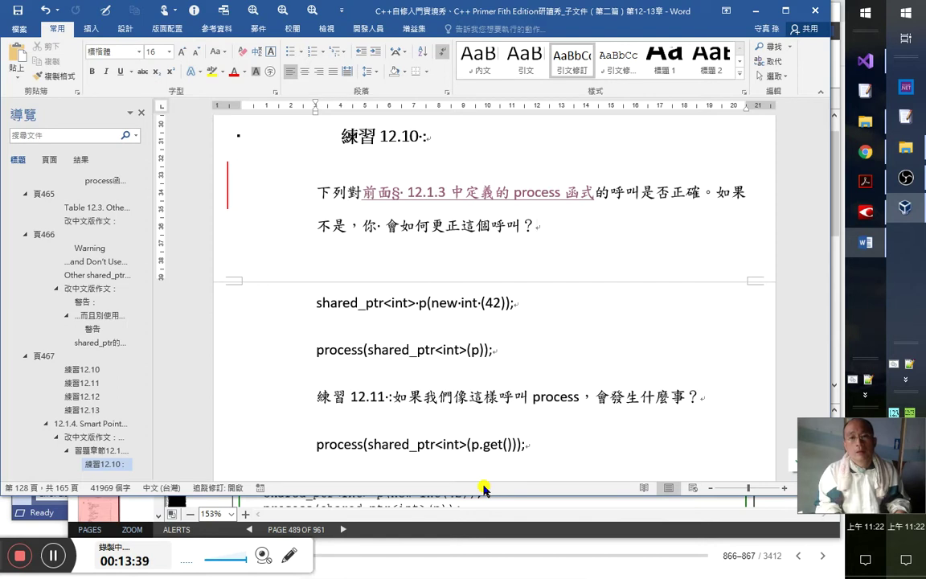
- Move 呼叫 in front of the linked process 函式 phrase and delete the preceding 對
key("Up")
key("Right")
key("Right")
key("Right")
key("Right")
key("Right")
key("Right")
key("Right")
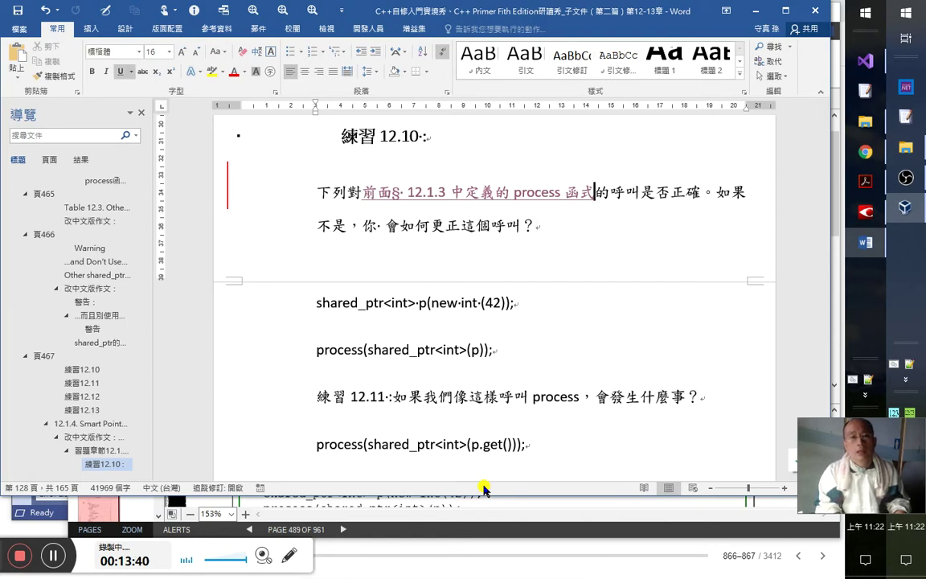
key("shift+Right")
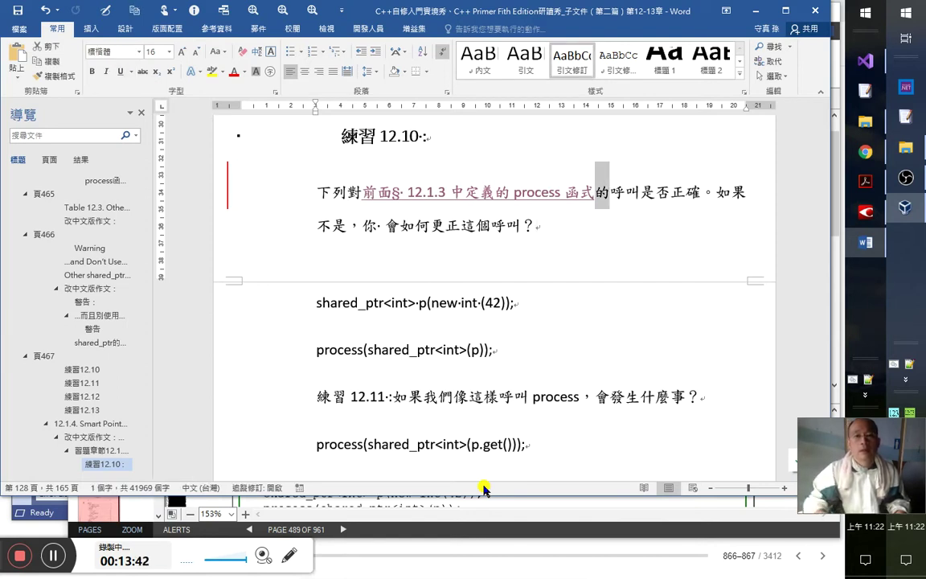
key("Delete")
key("ctrl+z")
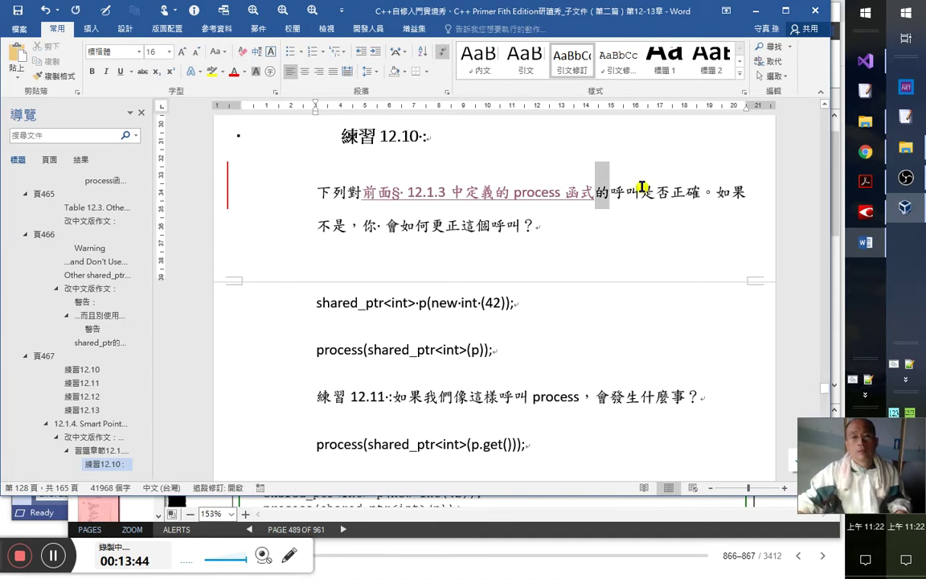
left_click(641, 193)
double_click(641, 193)
left_click_drag(620, 190, 370, 196)
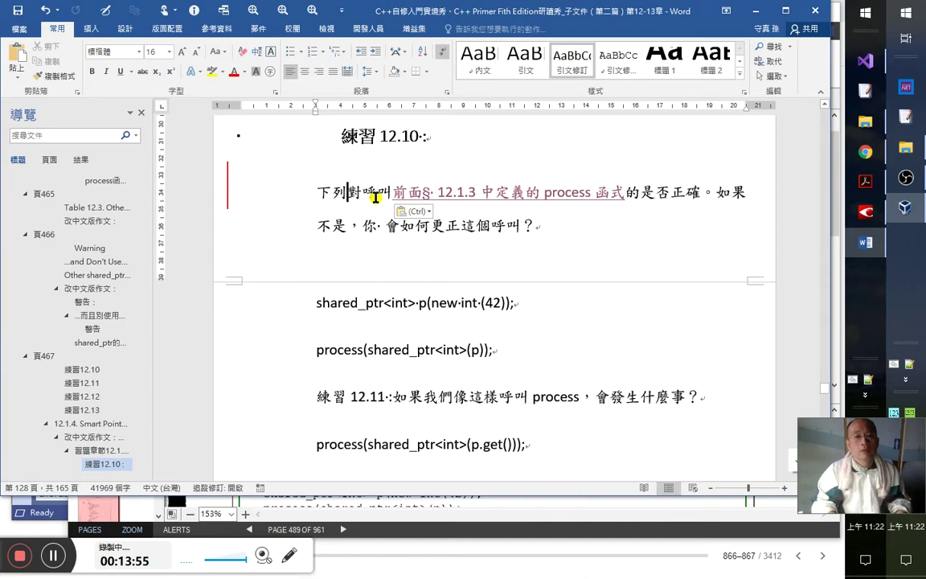
key("BackSpace")
key("End")
key("Left")
key("Left")
key("Left")
key("Left")
key("Left")
- Insert 寫法 into the question and replace 不是 with 有誤
type("ysipm")
key("BackSpace")
key("BackSpace")
key("BackSpace")
key("BackSpace")
key("BackSpace")
type("寫法")
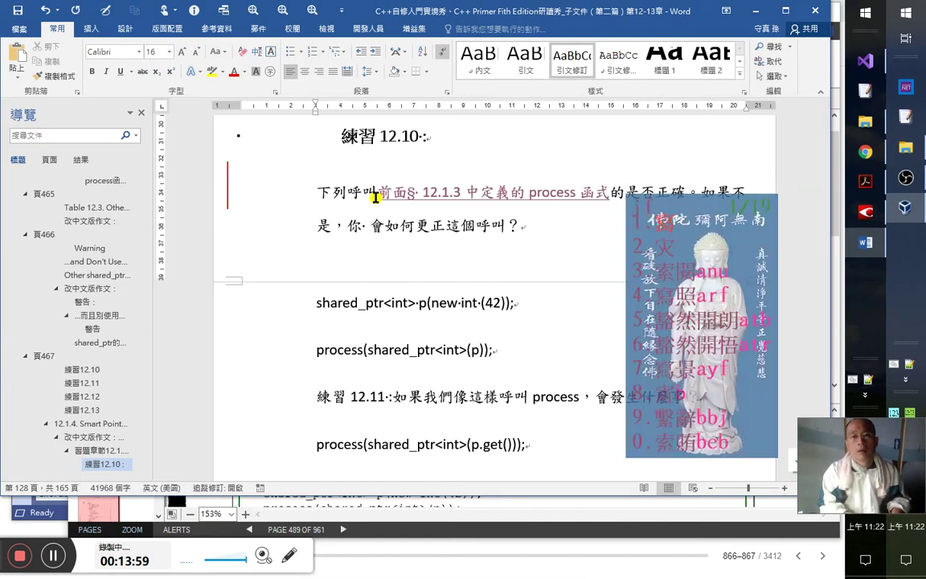
key("Right")
key("Right")
key("Right")
key("Right")
key("Right")
key("Right")
key("Right")
key("shift+Right")
key("shift+Right")
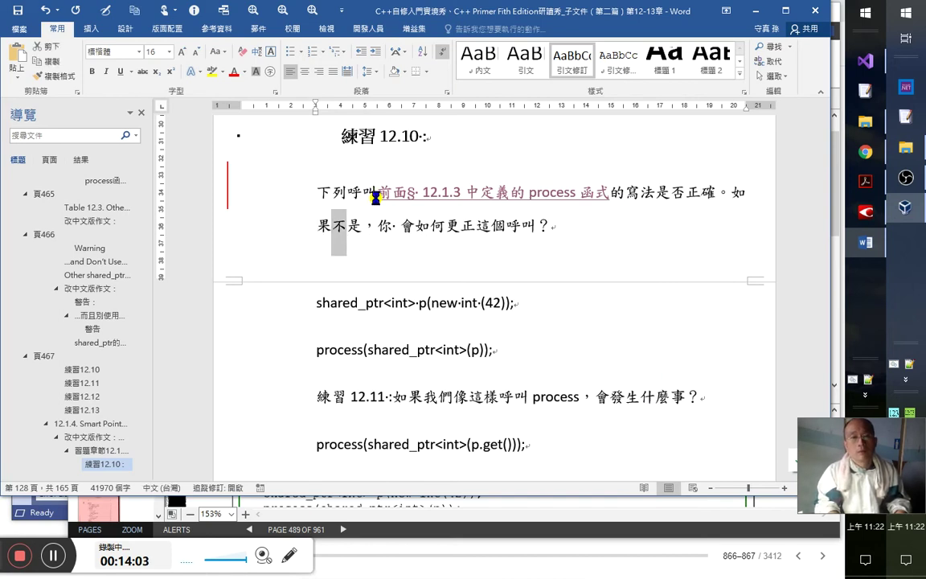
type("有語病")
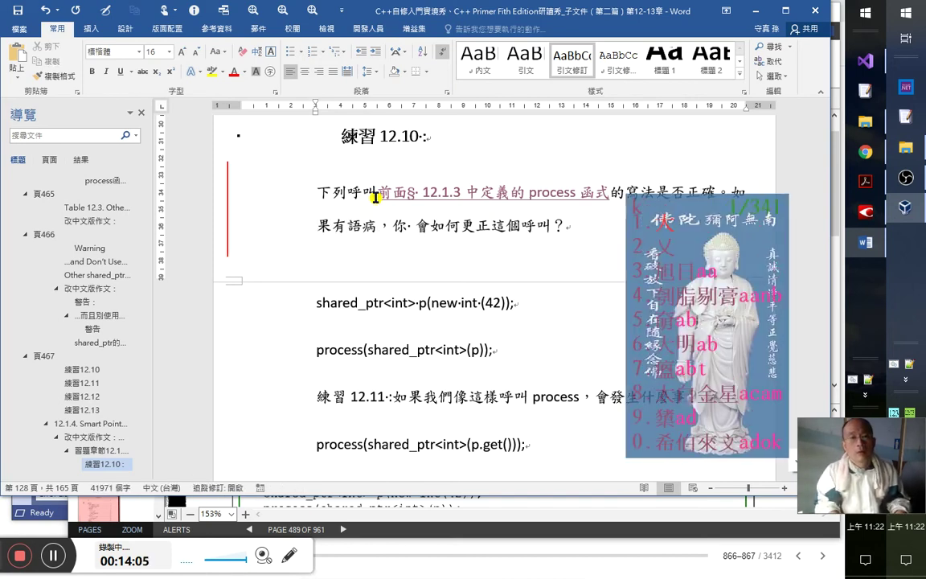
key("shift+Left")
key("shift+Left")
key("shift+Left")
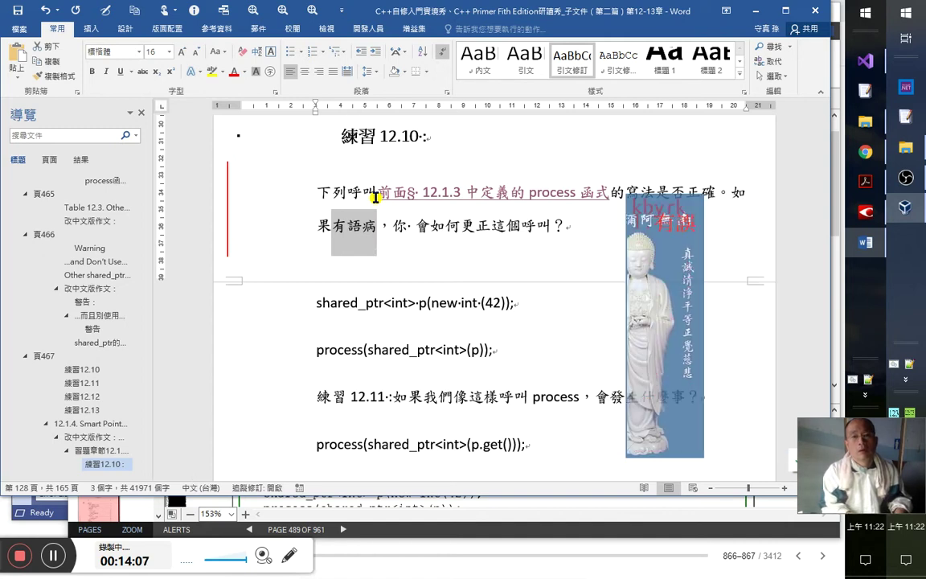
type("有誤")
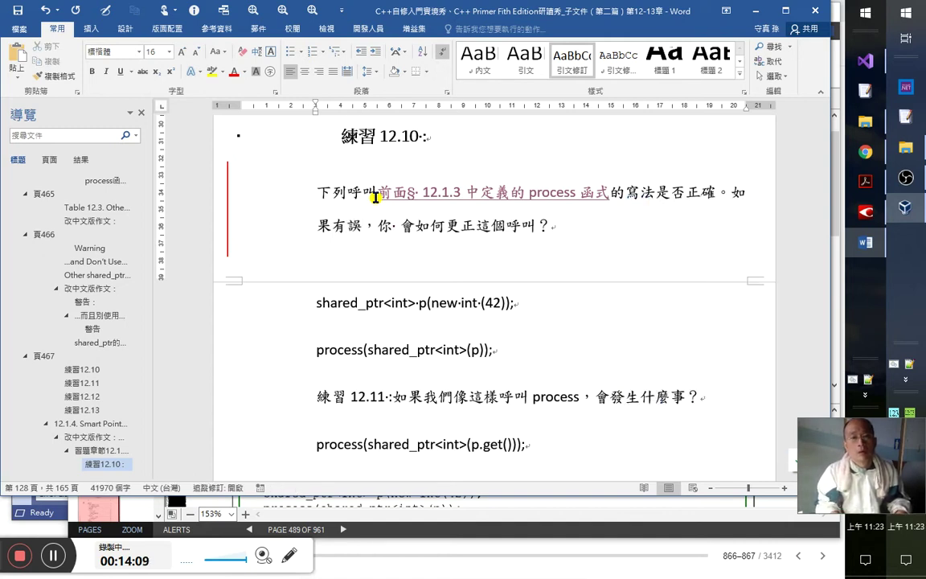
- Change 你會 to 該 and 個 to 些寫法, then delete the stray duplicate 呼叫
key("Left")
key("shift+Right")
key("shift+Right")
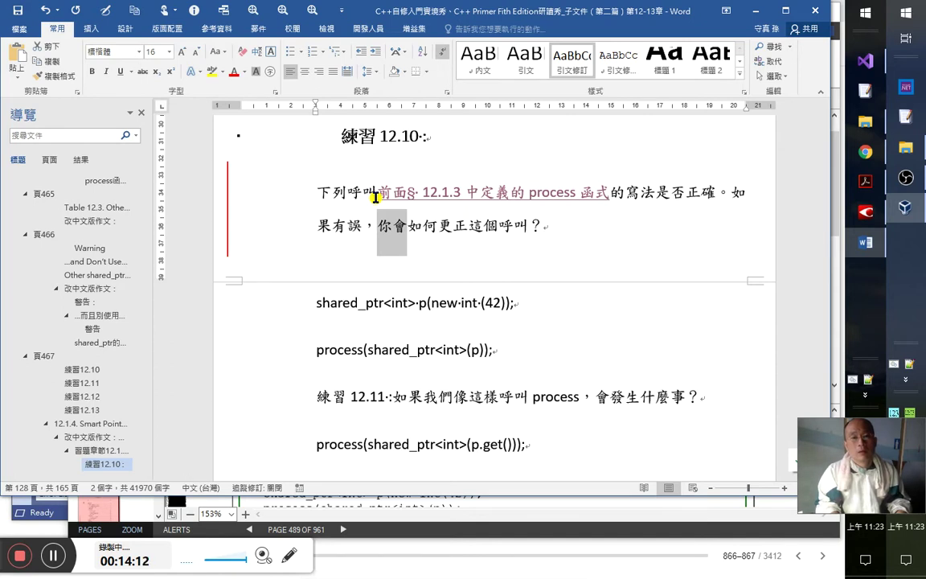
type("a該")
key("Right")
key("Right")
key("shift+Right")
key("Right")
key("shift+Right")
type("yp些寫法")
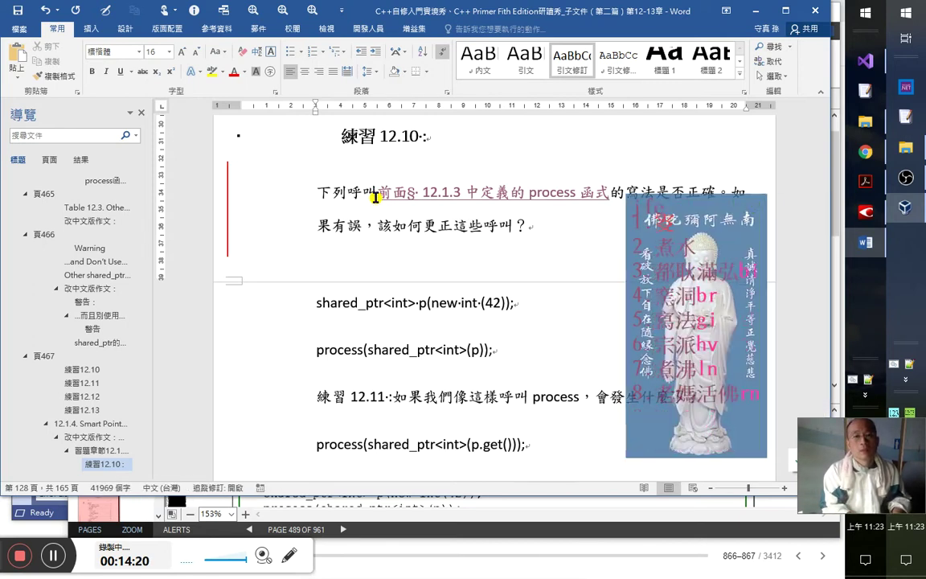
key("Delete")
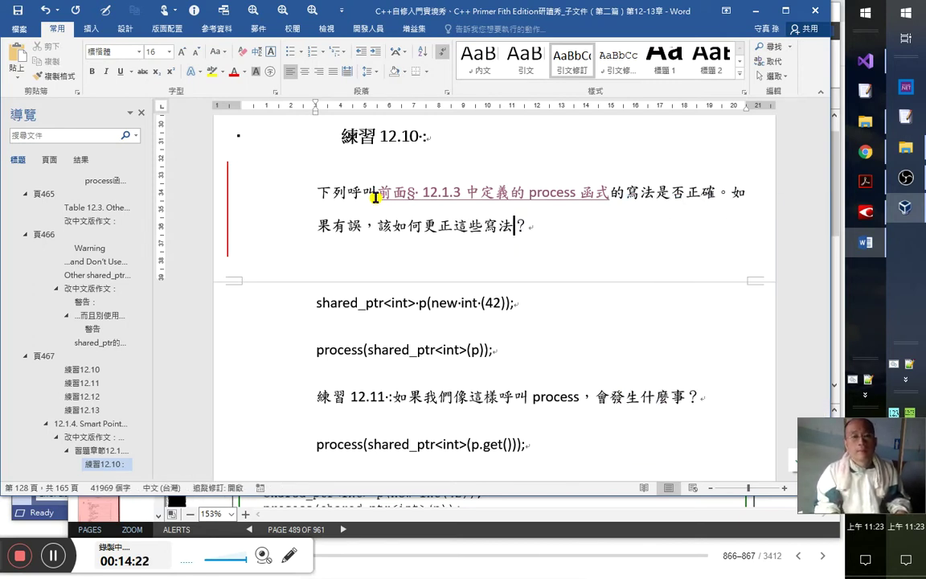
key("Left")
key("Left")
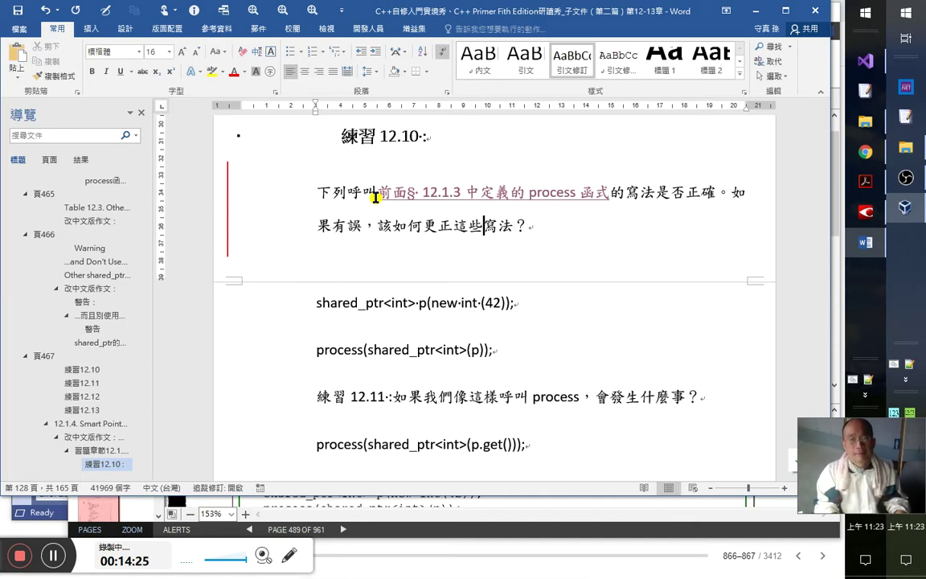
key("Right")
- Select the second line of the Exercise 12.10 question
key("Down")
left_click(374, 194)
triple_click(375, 196)
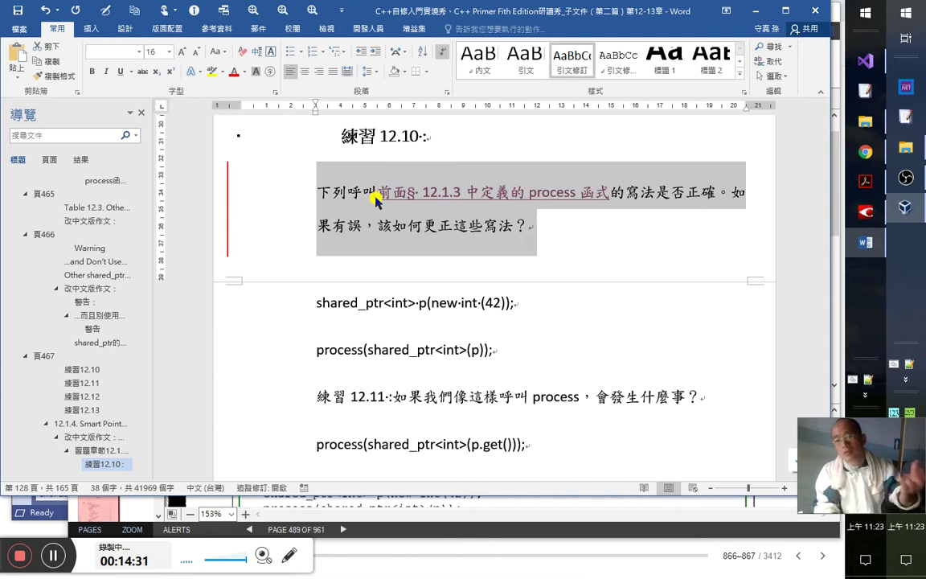
left_click(376, 197)
key("Down")
key("Home")
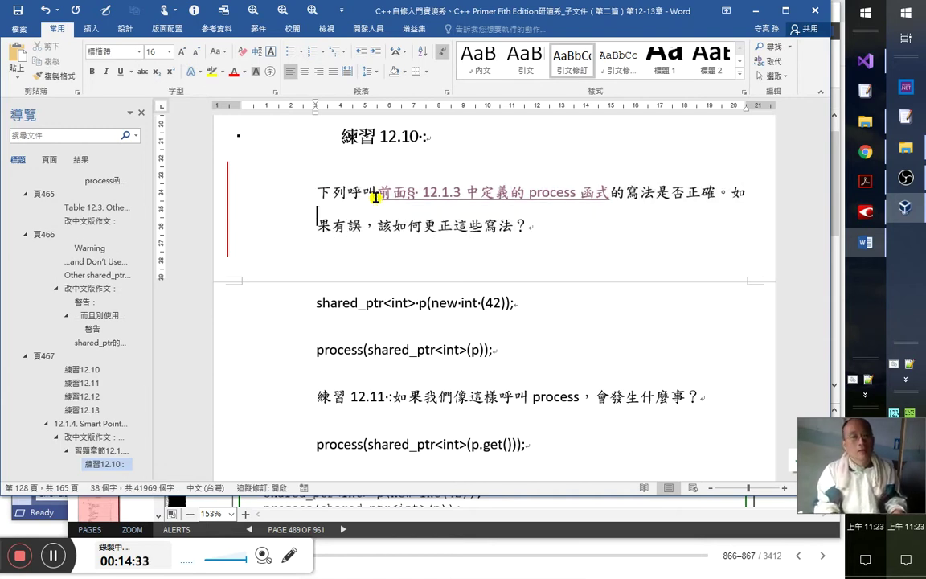
key("shift+End")
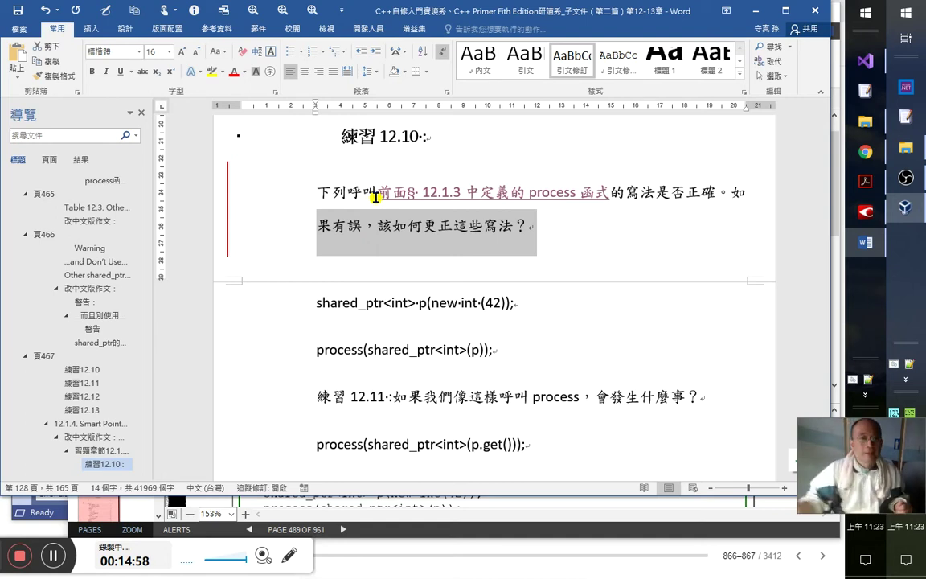
- Add a new line below the question, paste the process function code, and switch to VS Code
key("Right")
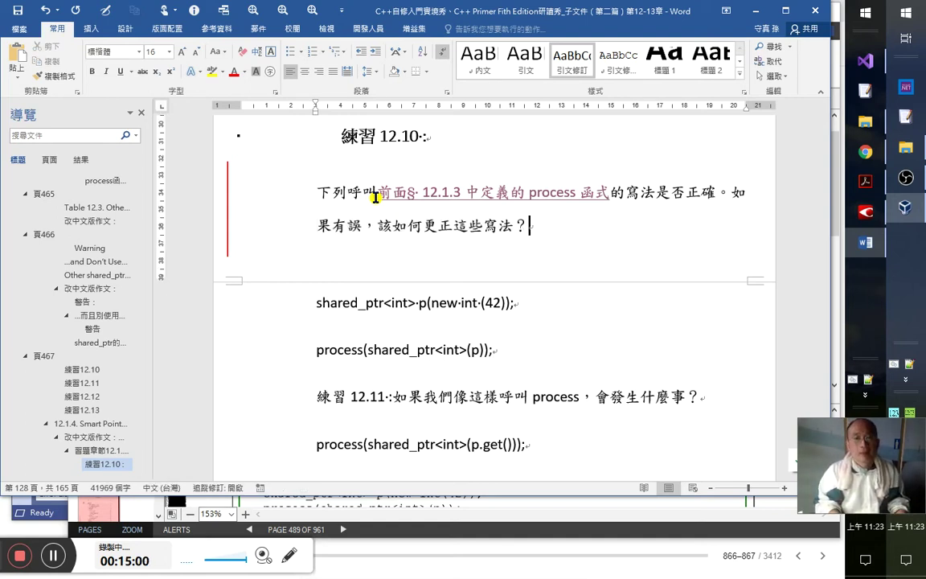
key("Return")
type("// ptr 會在 process 被呼叫時創建並初始化 void process(shared_ptr<int> ptr) { //使用 ptr }// ptr 超出範疇，並被摧毀了")
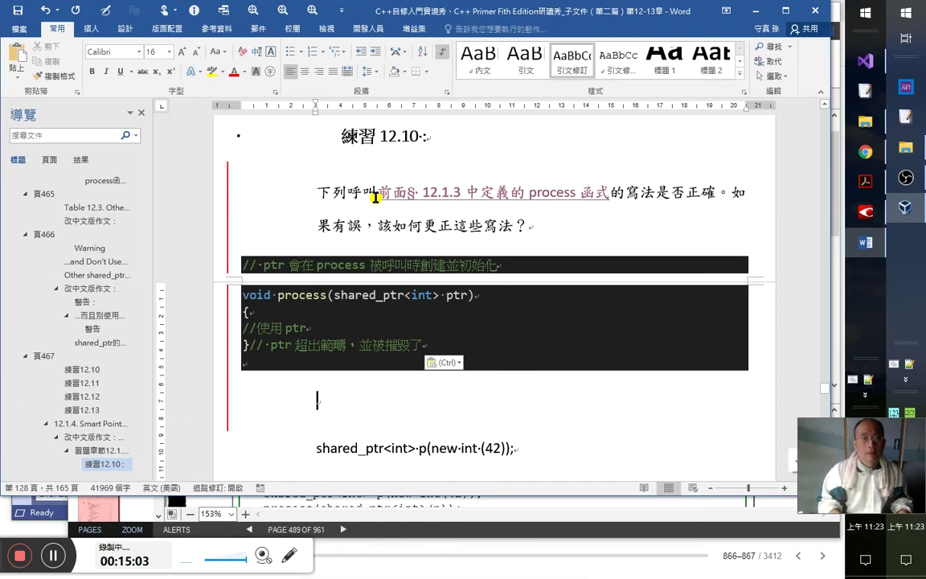
key("alt+Tab")
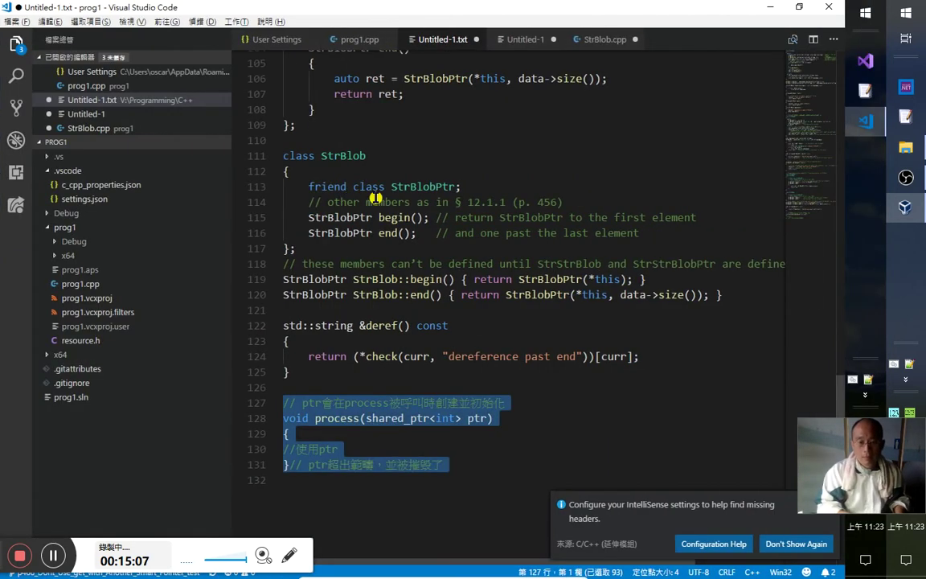
- Format lines 127–131 of the process function and dismiss the IntelliSense notification
key("ctrl+k")
key("ctrl+f")
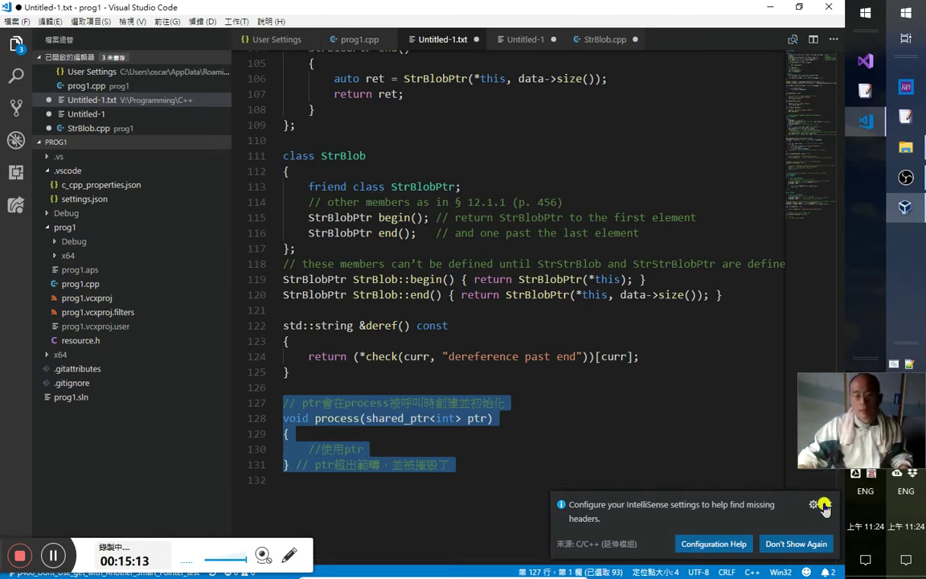
left_click(800, 545)
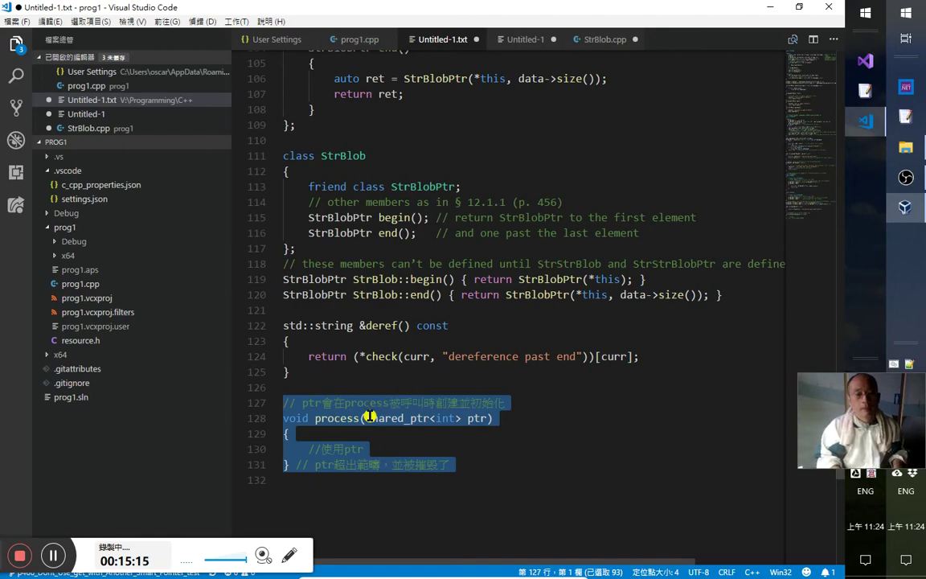
key("alt+Tab")
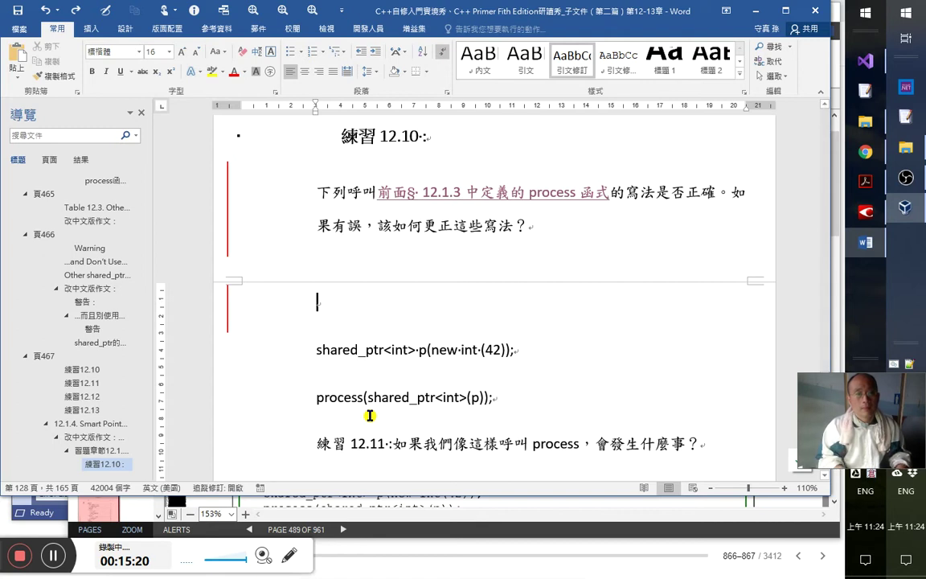
- Paste the reformatted process function code, indent it with Tab, and remove the empty line below
type("// ptr 會在 process 被呼叫時創建並初始化 void process(shared_ptr<int> ptr) {     //使用 ptr } // ptr 超出範疇，並被摧毀了")
left_click(371, 415)
left_click_drag(370, 415, 369, 422)
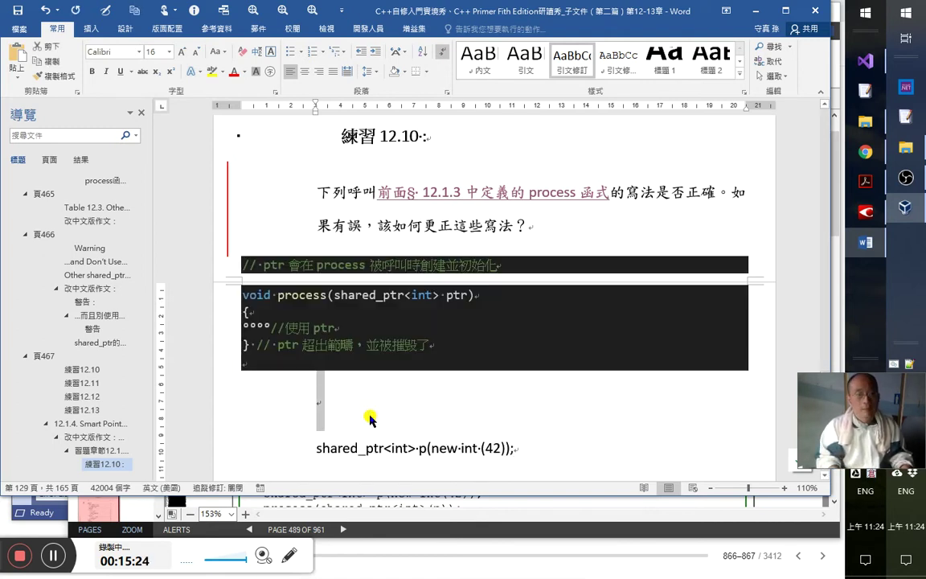
key("Up")
key("Up")
key("Up")
key("Up")
key("Up")
key("Up")
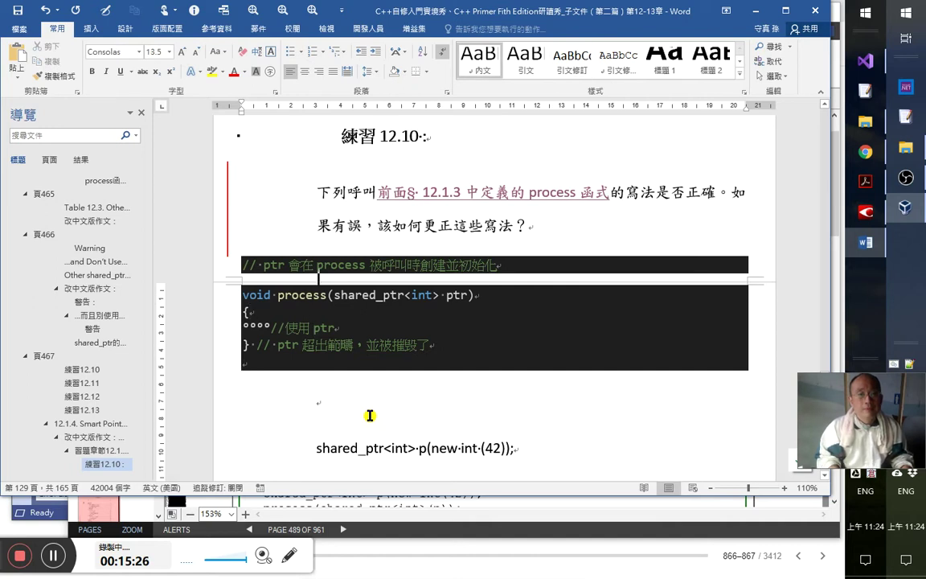
key("Down")
key("Down")
key("Down")
key("Down")
key("Down")
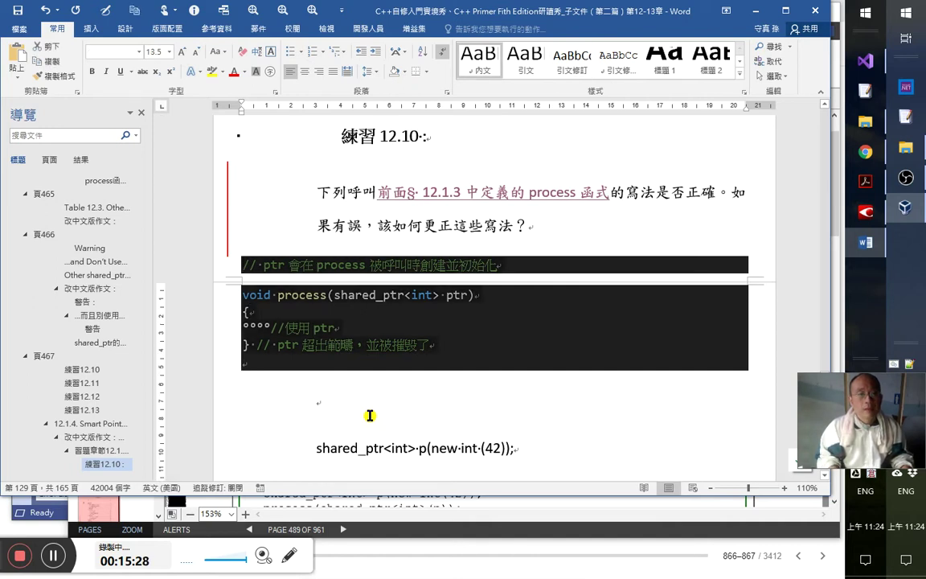
key("Tab")
key("Tab")
key("Tab")
key("Tab")
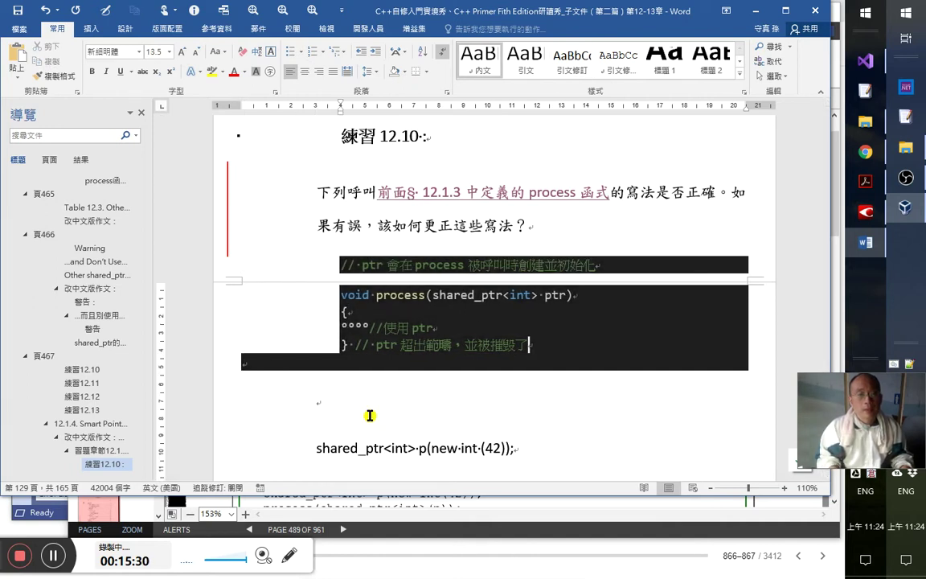
key("Home")
key("BackSpace")
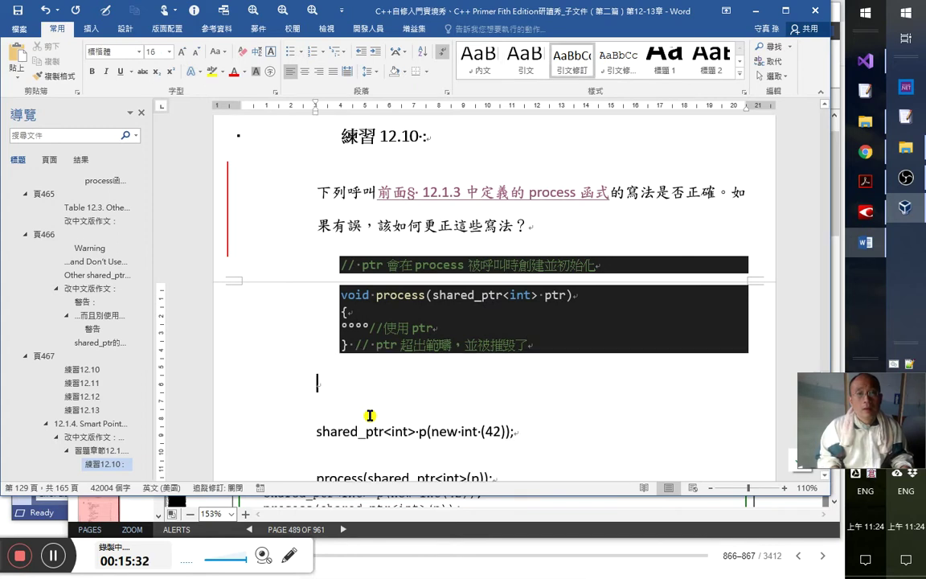
- Highlight shared_ptr<int> in the process signature red and delete the empty paragraph below the code
left_click(432, 296)
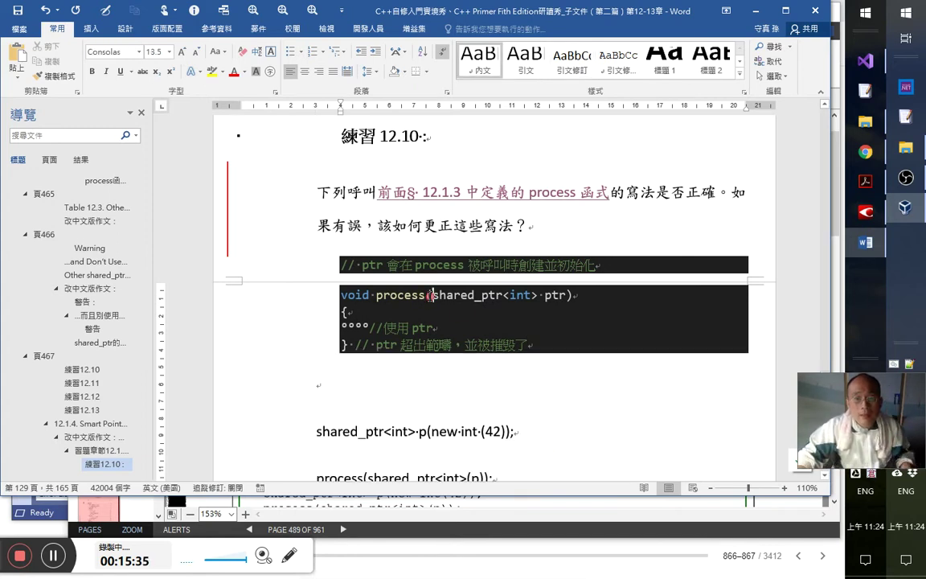
left_click_drag(479, 265, 390, 265)
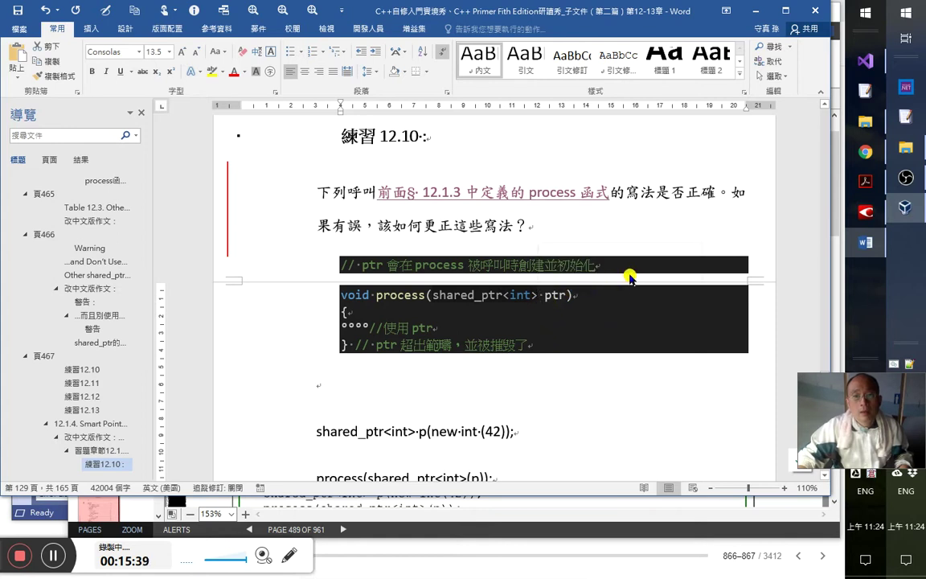
left_click(223, 73)
left_click(216, 102)
left_click_drag(432, 296, 538, 295)
scroll(498, 338, "down", 1)
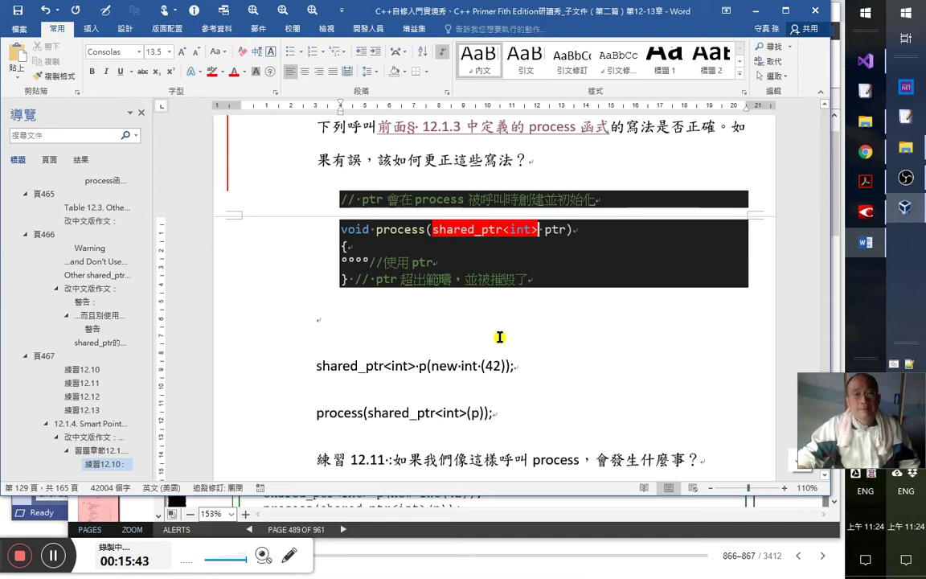
left_click(382, 296)
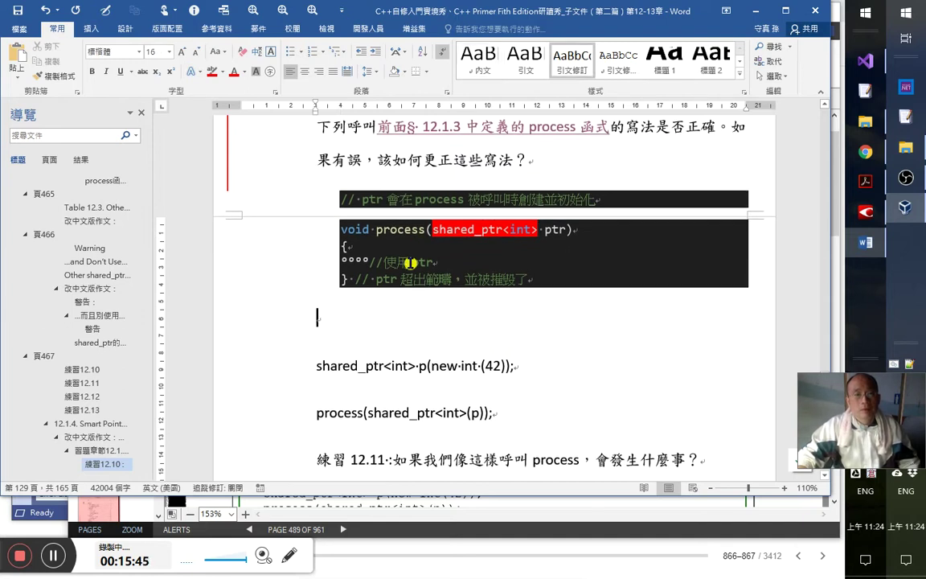
key("Delete")
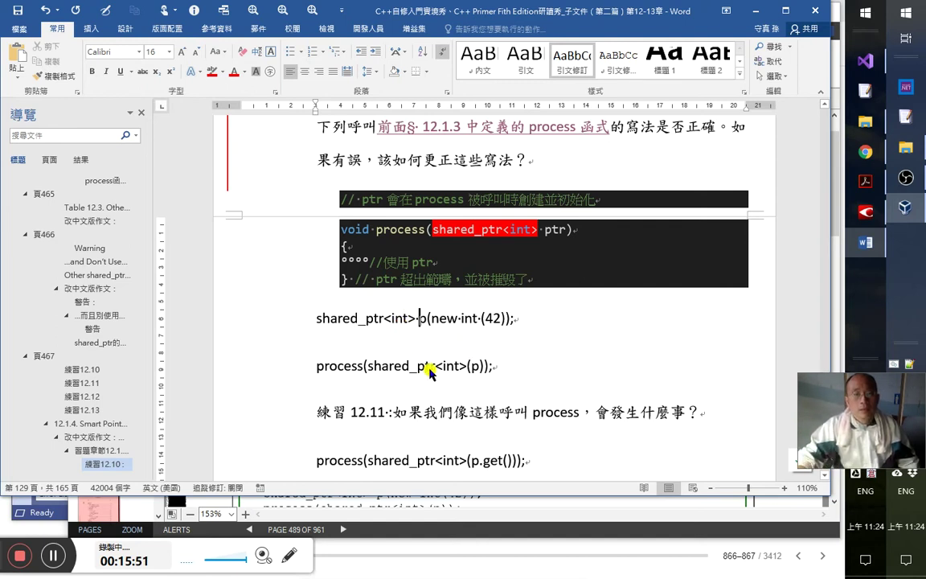
- Apply the compact 引文 code style to the two shared_ptr call lines
left_click(534, 311)
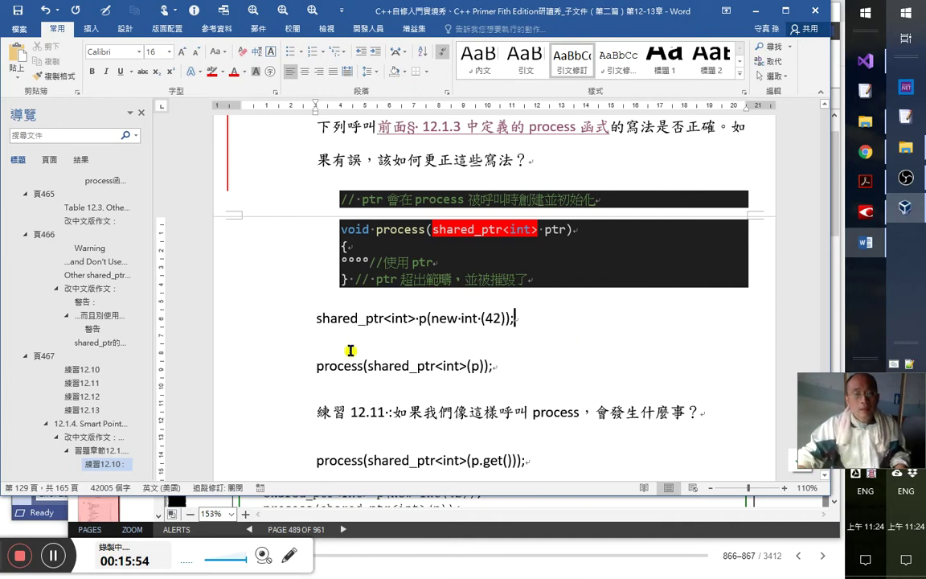
left_click(546, 357, "shift")
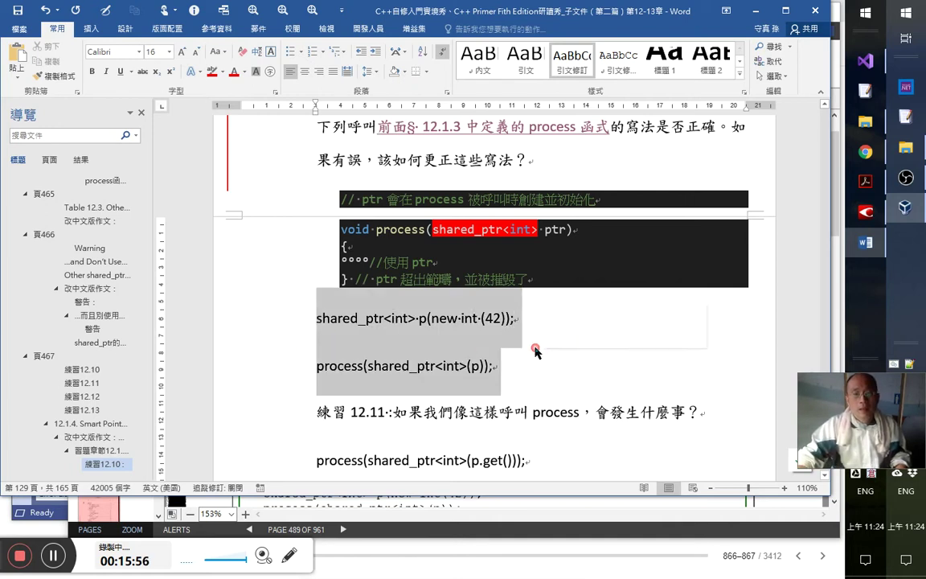
left_click(625, 67)
left_click(483, 314)
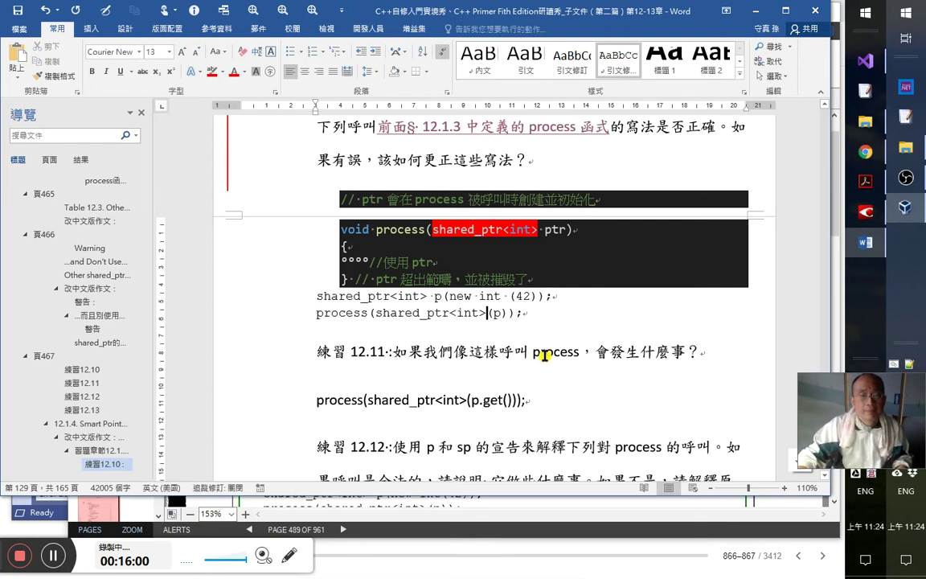
scroll(567, 370, "up", 1)
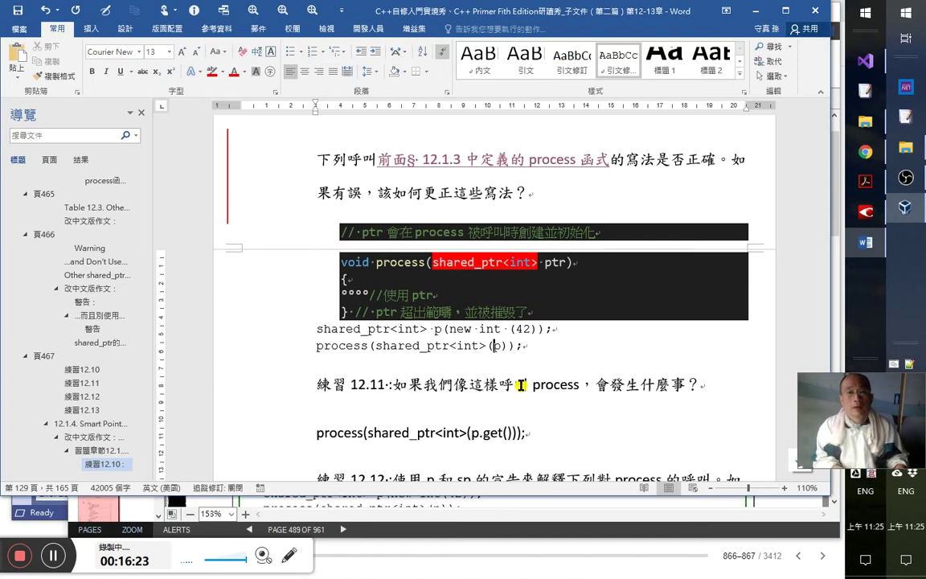
scroll(424, 209, "up", 3)
- Append ' :' to the 練習 12.10 heading, link it to 頁467's 練習12.10, and follow it
left_click(423, 209)
type(":")
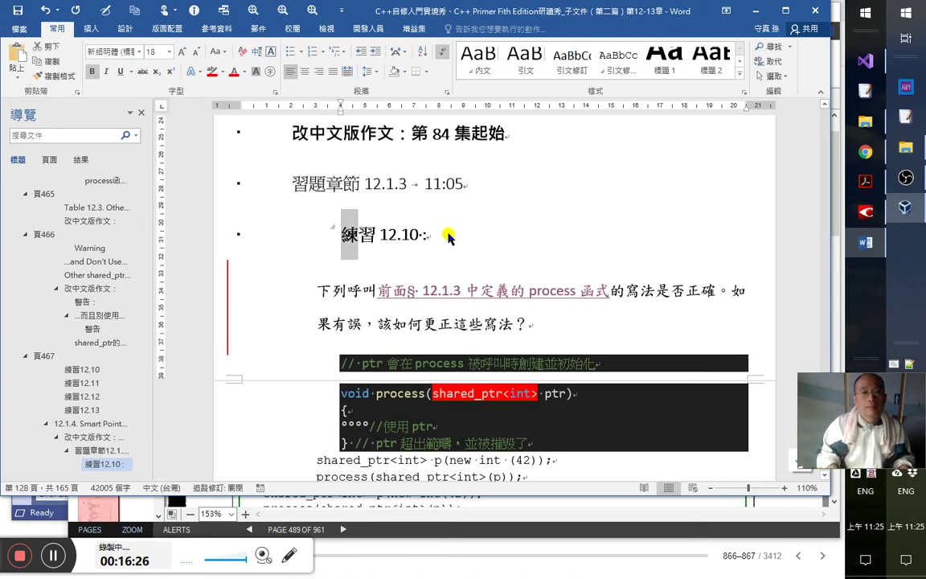
key("shift+Home")
key("ctrl+k")
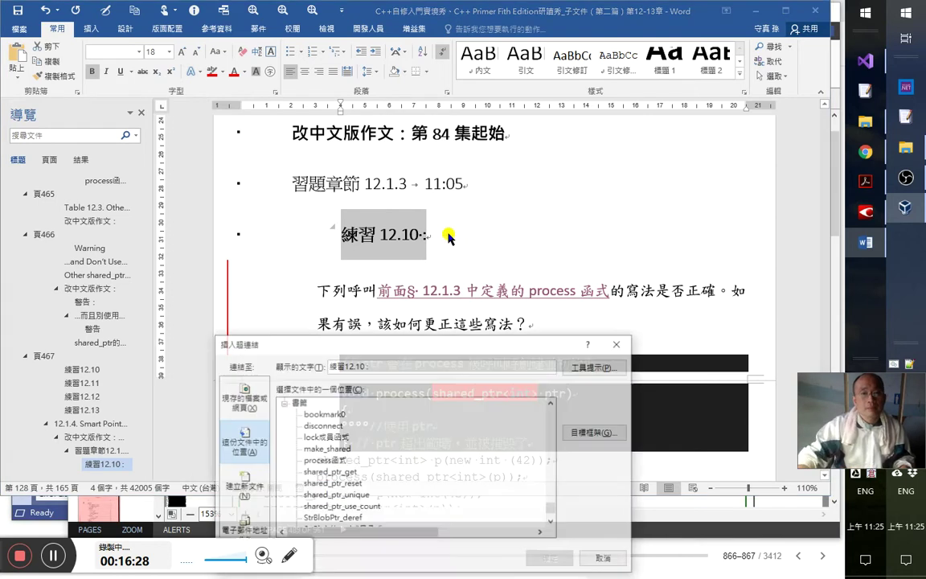
scroll(406, 472, "down", 5)
scroll(409, 472, "up", 15)
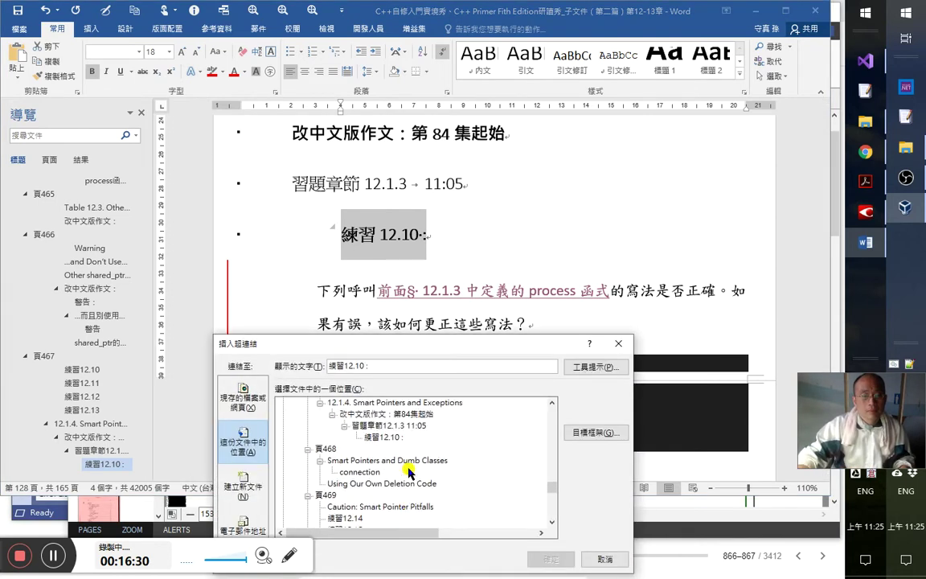
scroll(409, 473, "down", 3)
left_click(345, 492)
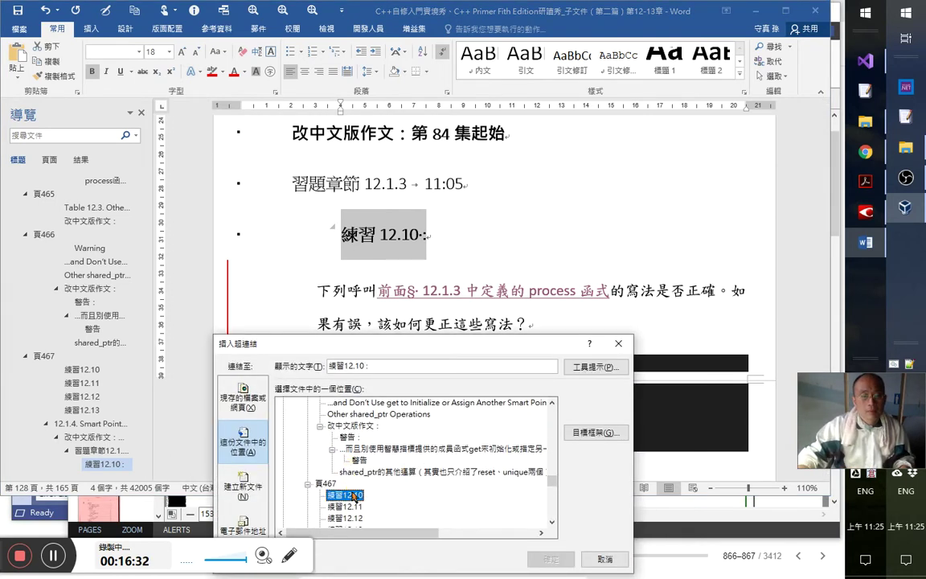
left_click(568, 562)
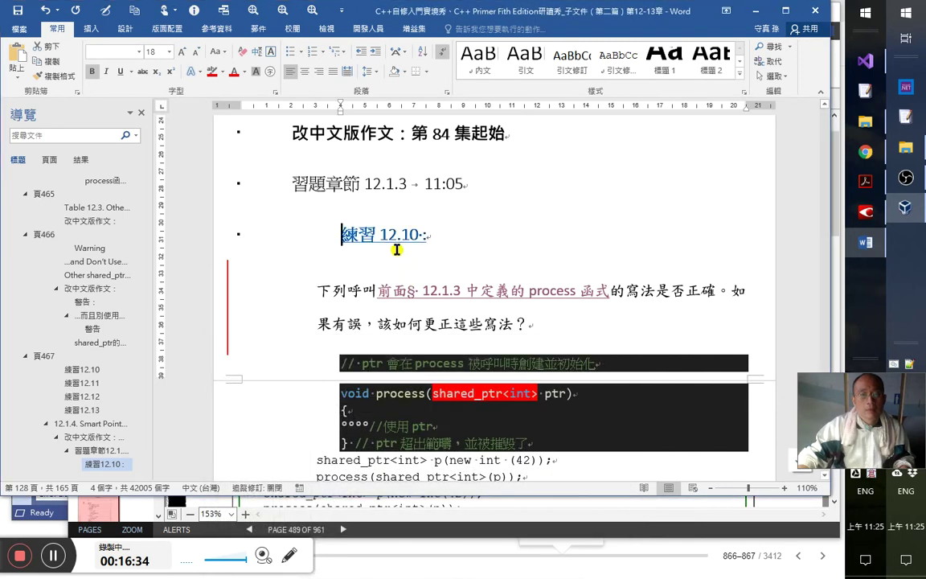
left_click(395, 255, "ctrl")
left_click(407, 188)
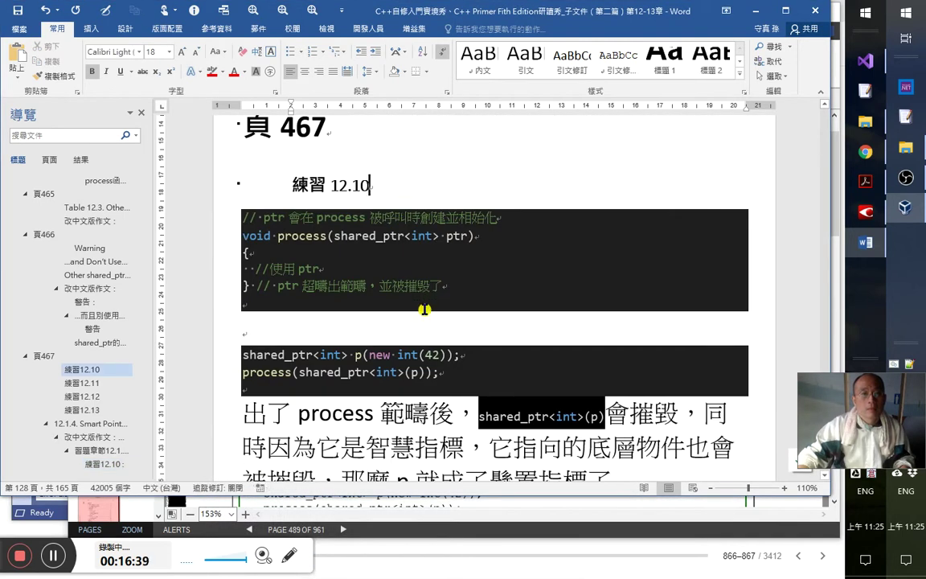
- Shrink the font of the paragraph about p becoming a dangling pointer by two steps
scroll(463, 376, "down", 2)
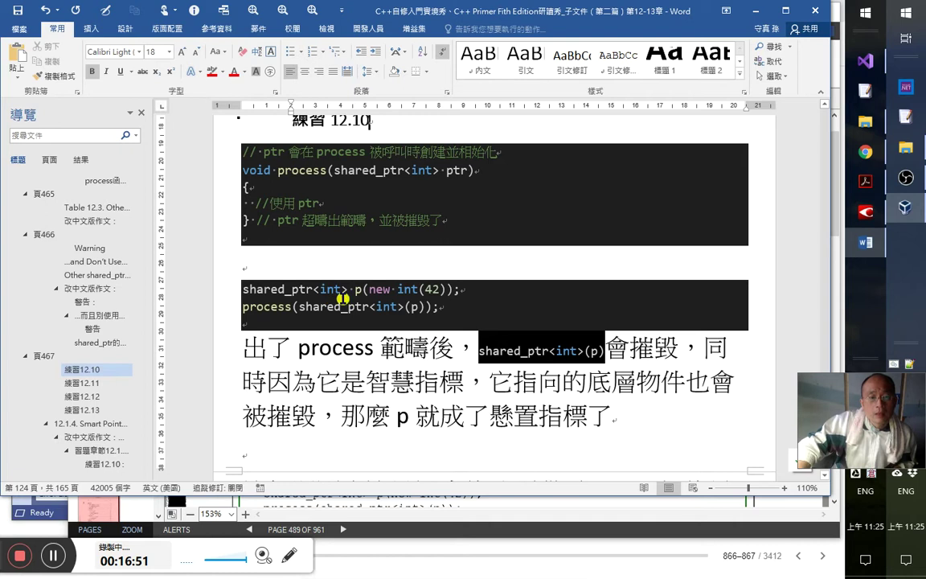
double_click(206, 418)
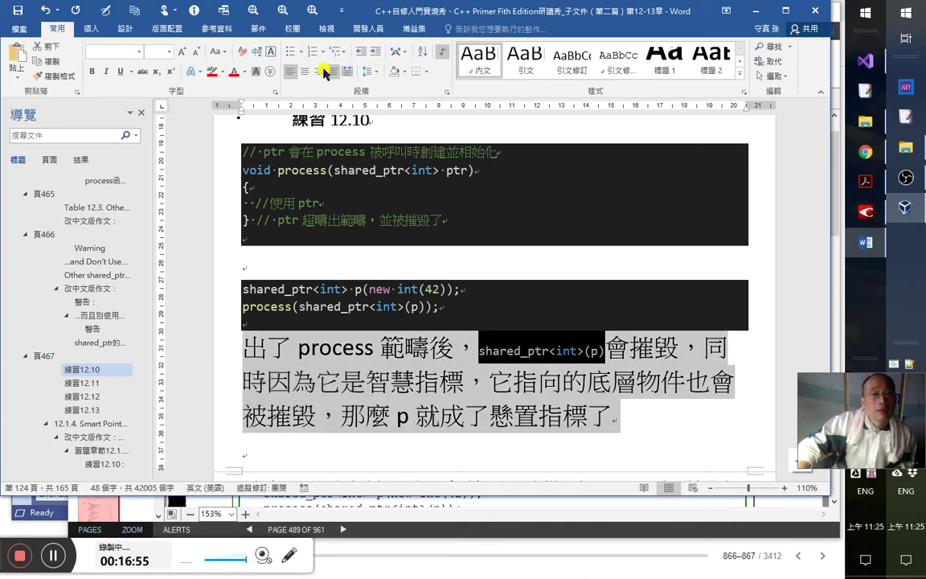
left_click(198, 54)
left_click(199, 54)
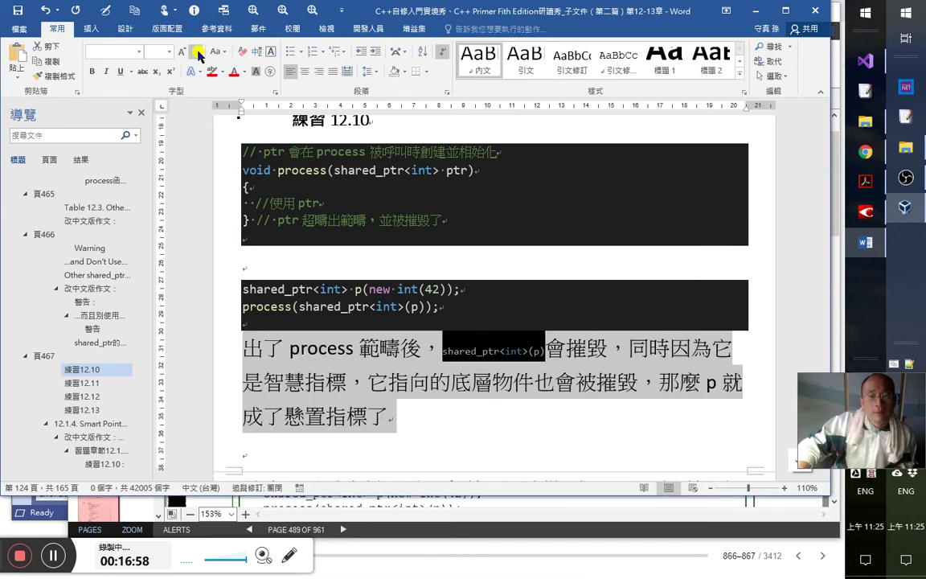
- Reselect the dangling-pointer explanation and apply strikethrough to it
left_click(448, 442)
scroll(426, 445, "down", 2)
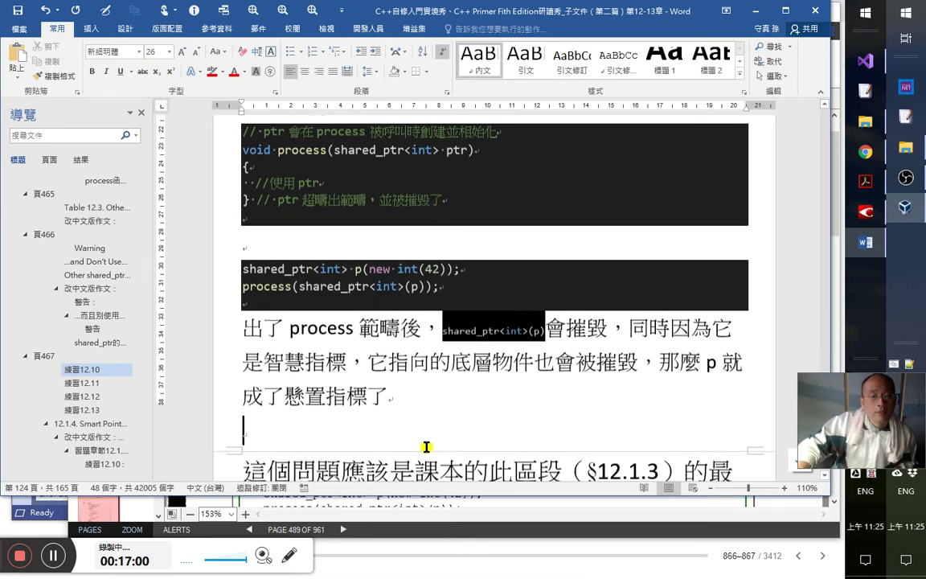
scroll(428, 408, "up", 2)
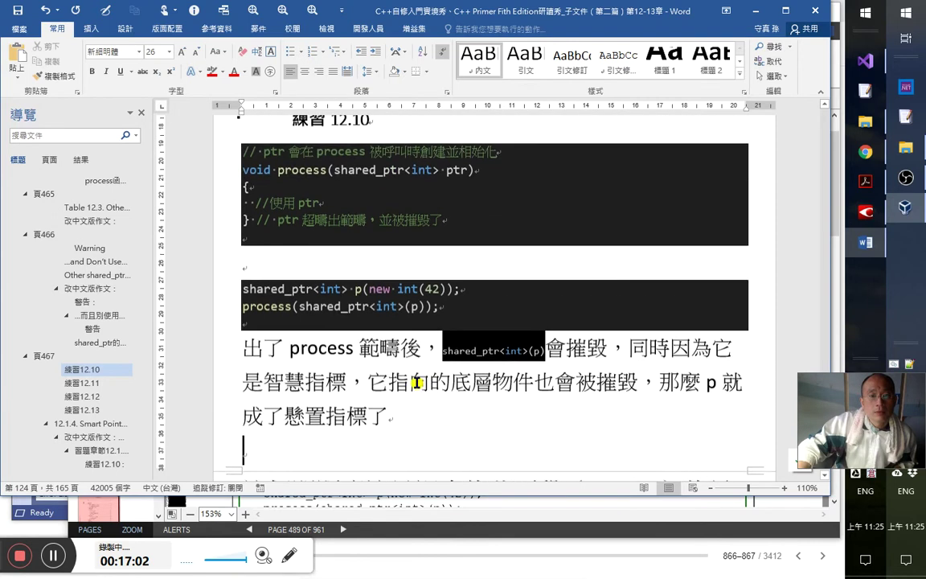
left_click(369, 289)
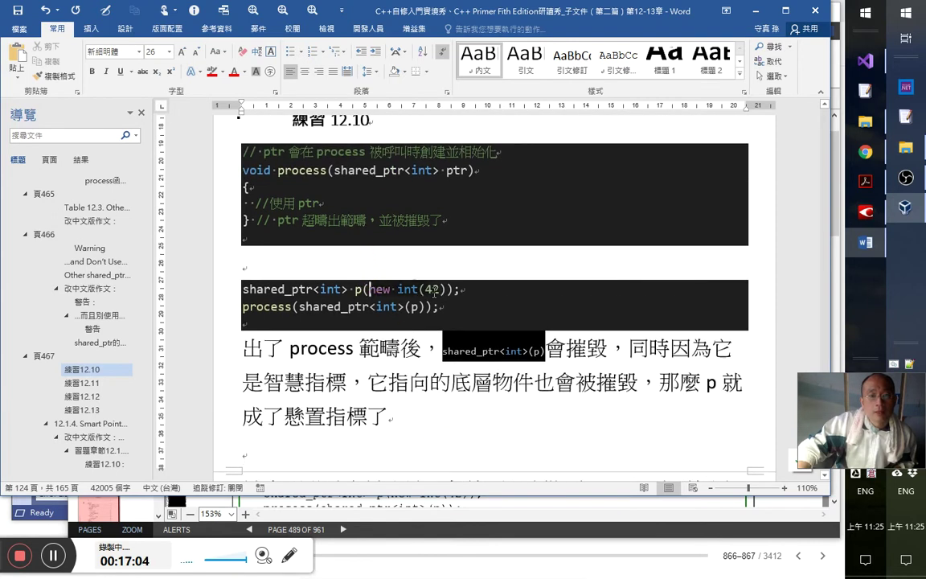
left_click(348, 289)
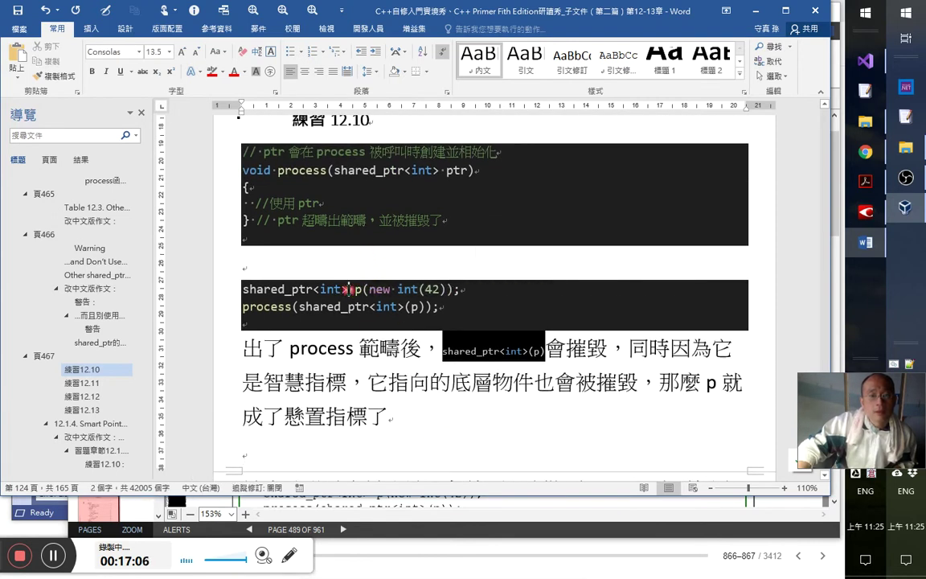
left_click(413, 464)
scroll(284, 302, "down", 2)
left_click_drag(221, 277, 407, 355)
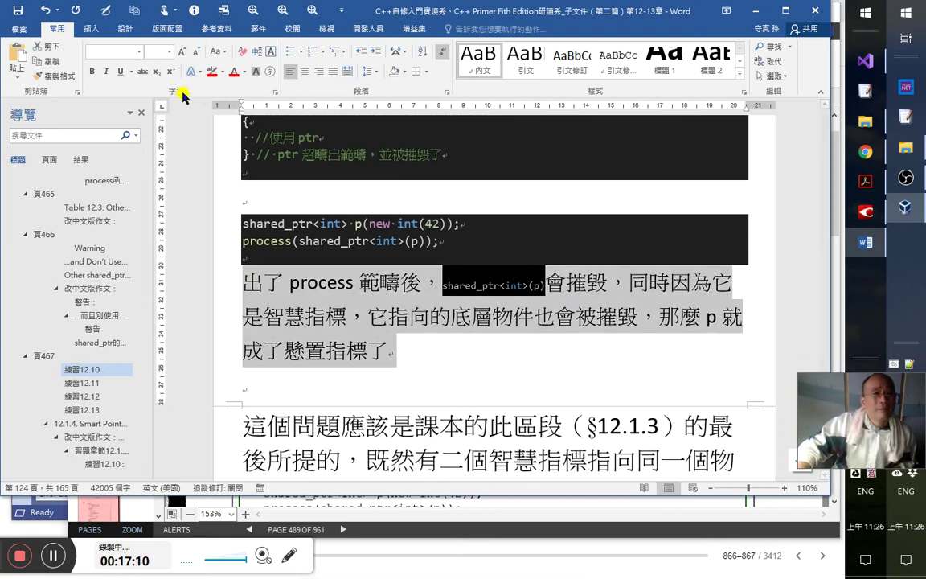
left_click(141, 71)
scroll(366, 430, "down", 2)
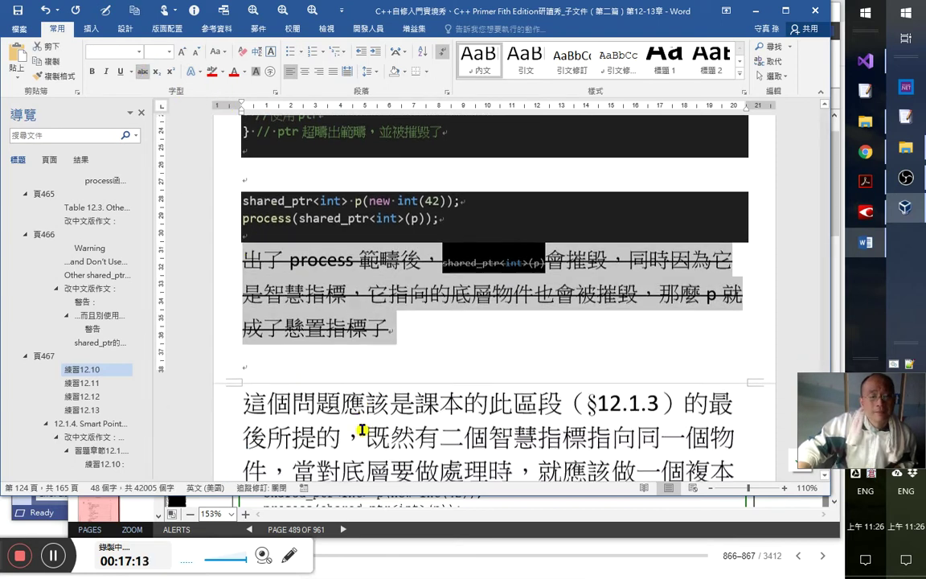
scroll(361, 430, "down", 2)
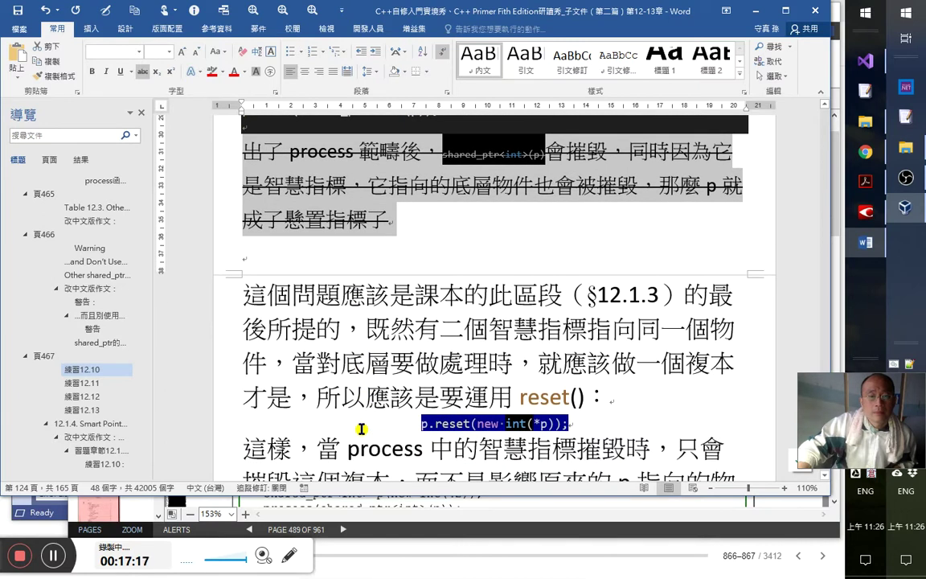
- Select the explanation from the §12.1.3 remark through 'dangling pointer）'
left_click(243, 296)
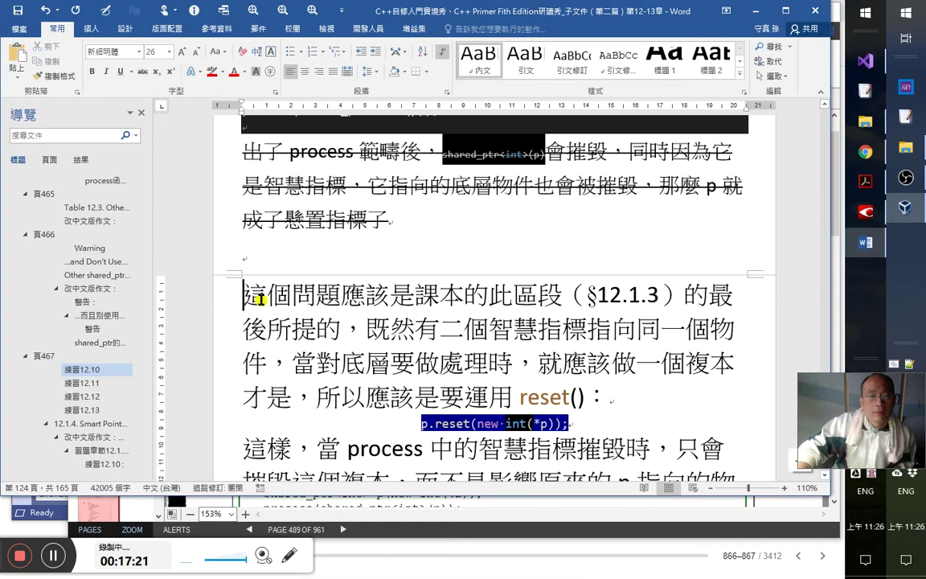
left_click_drag(246, 294, 382, 370)
left_click_drag(431, 392, 435, 395)
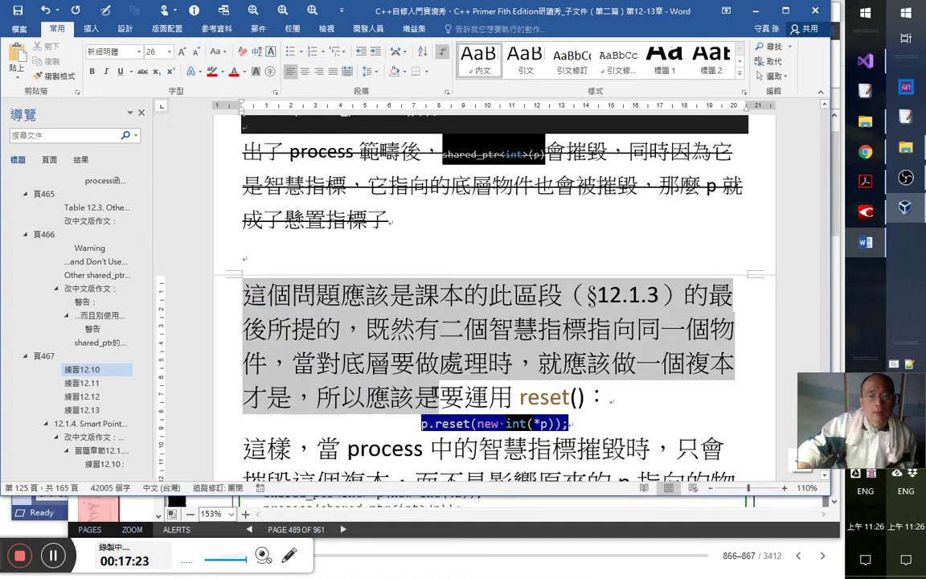
left_click_drag(579, 422, 647, 424)
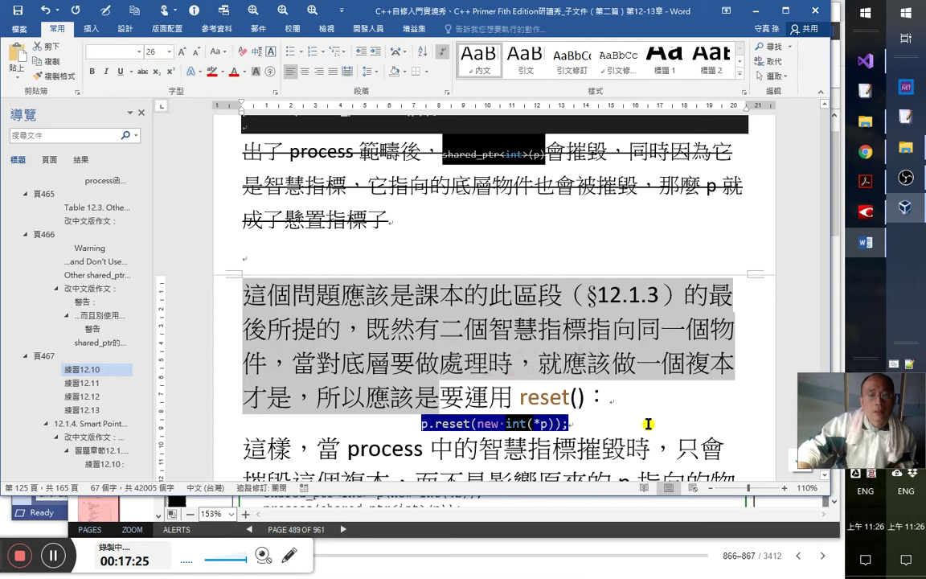
scroll(648, 424, "up", 2)
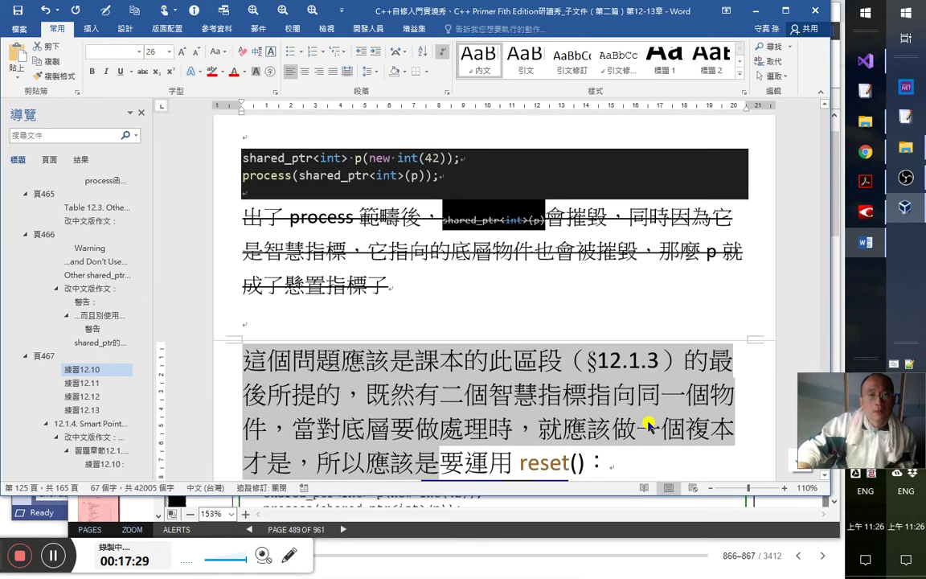
scroll(648, 424, "down", 1)
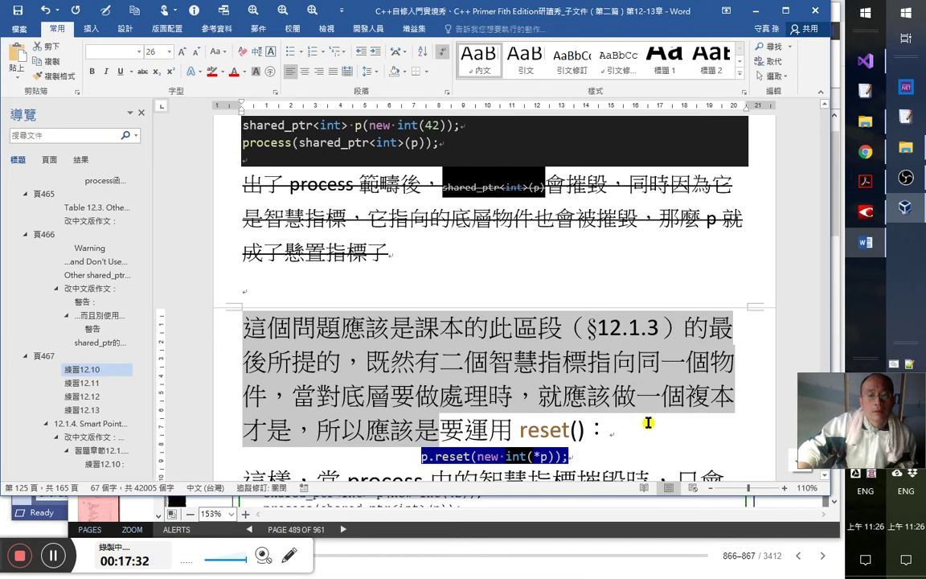
scroll(648, 424, "down", 3)
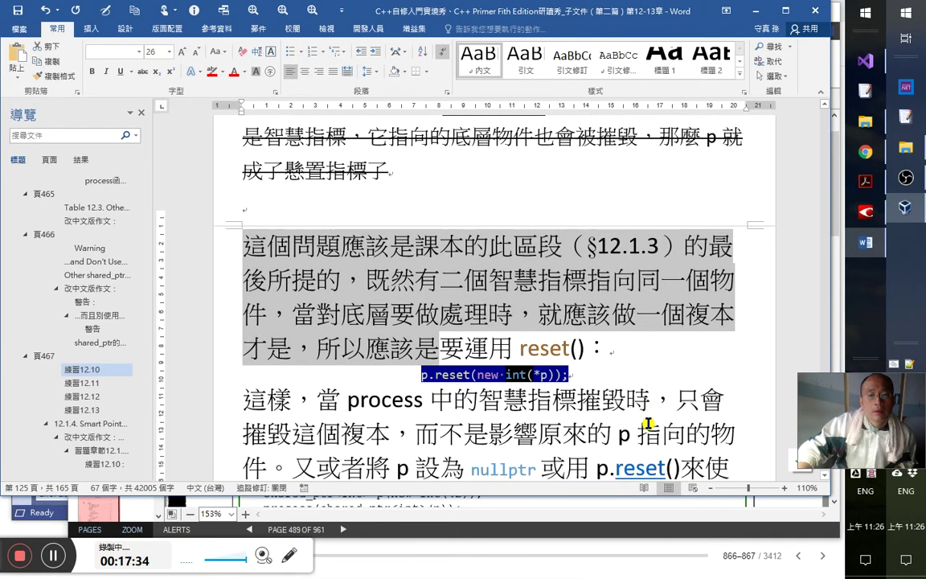
scroll(648, 424, "down", 4)
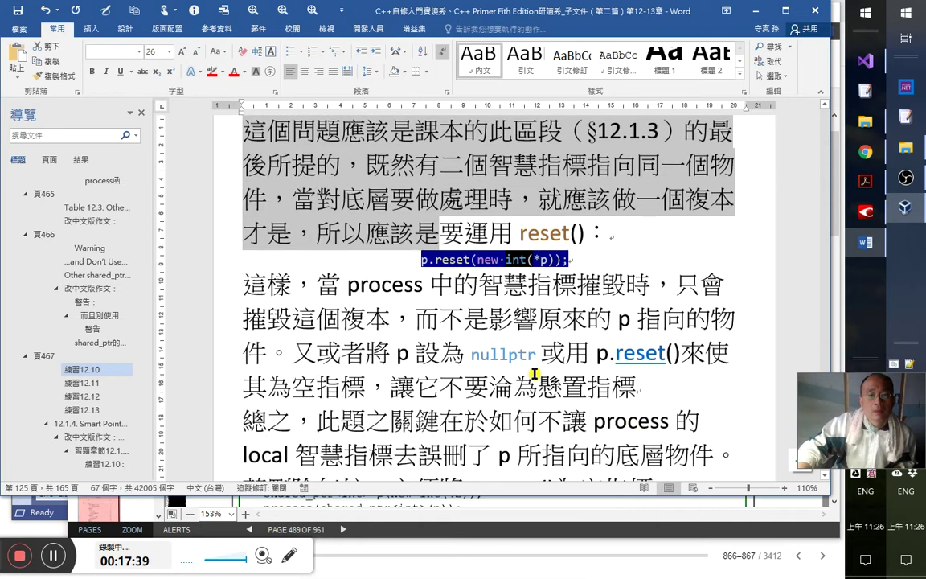
scroll(553, 402, "down", 1)
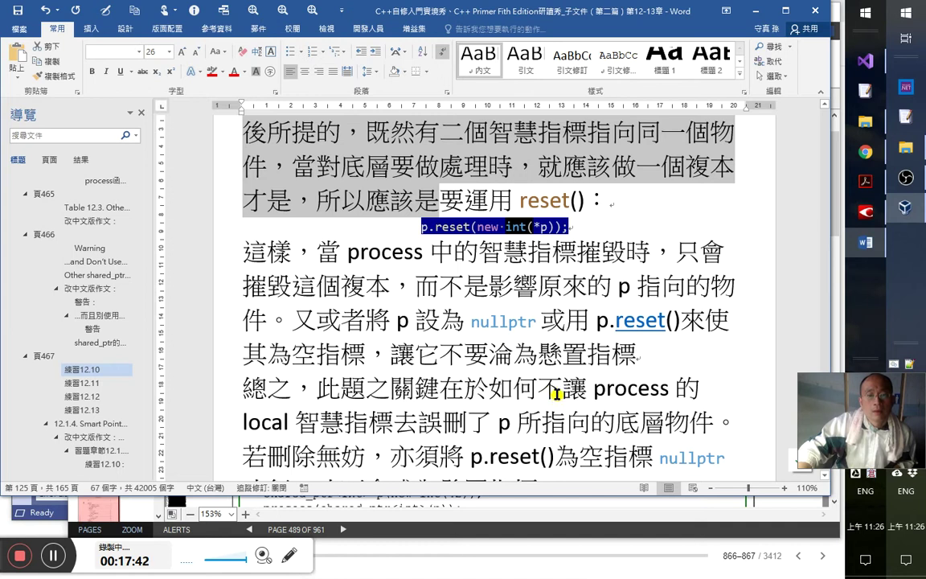
scroll(558, 393, "down", 2)
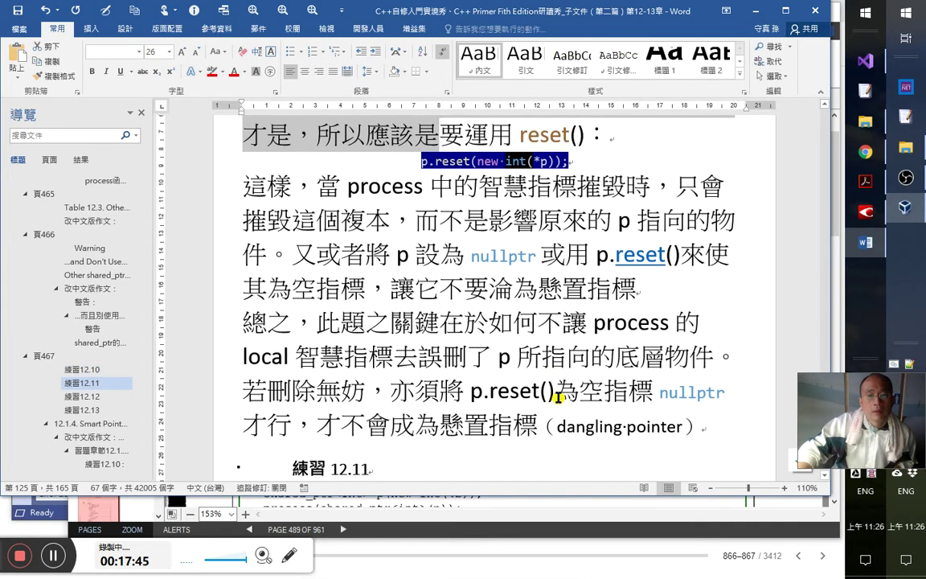
left_click(704, 425, "shift")
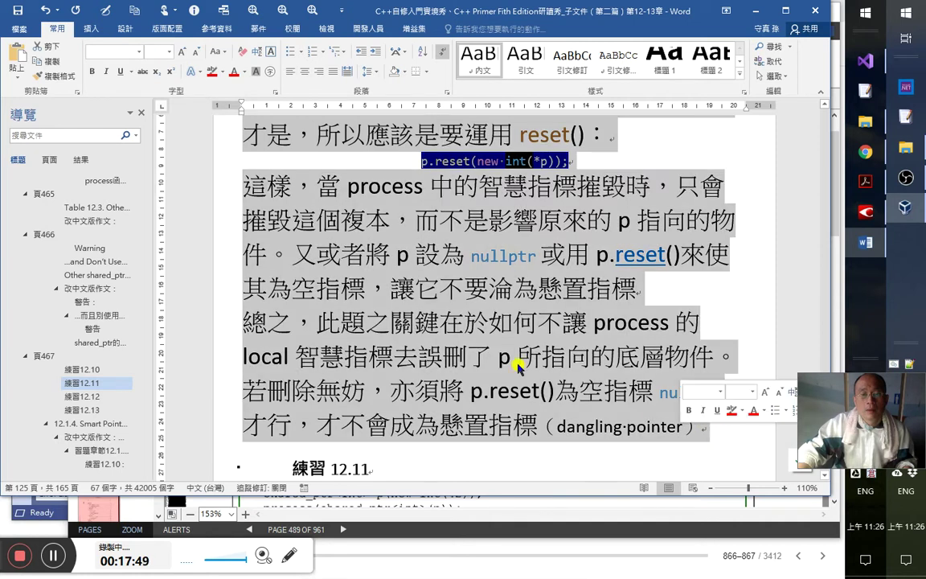
- Shrink the selected paragraphs' font by two steps and deselect them
left_click(198, 53)
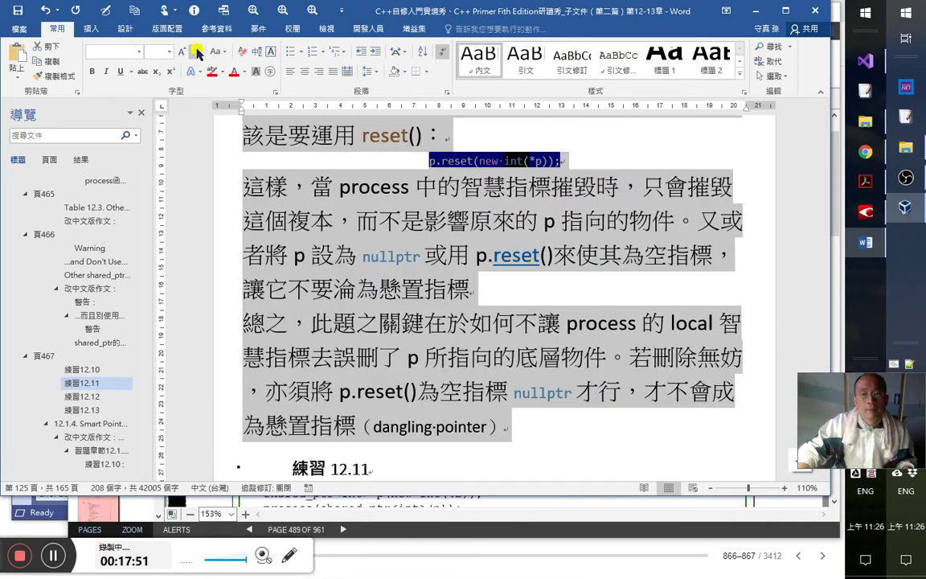
left_click(198, 53)
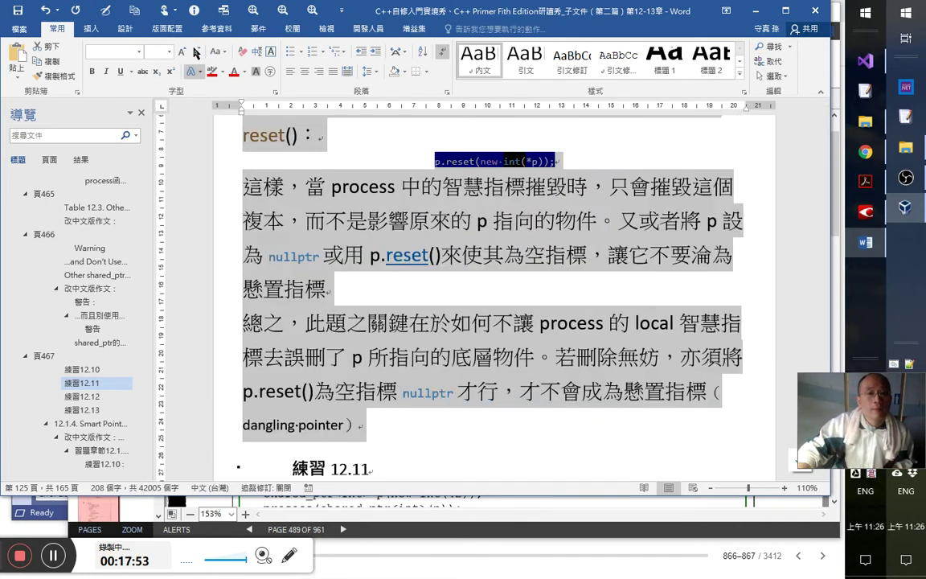
left_click(367, 244)
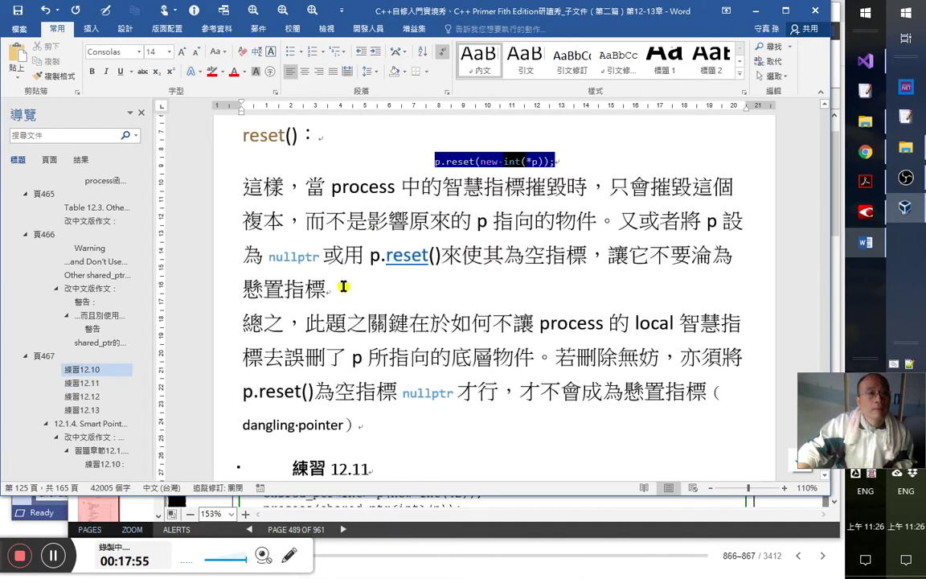
left_click(371, 224)
scroll(525, 425, "up", 1)
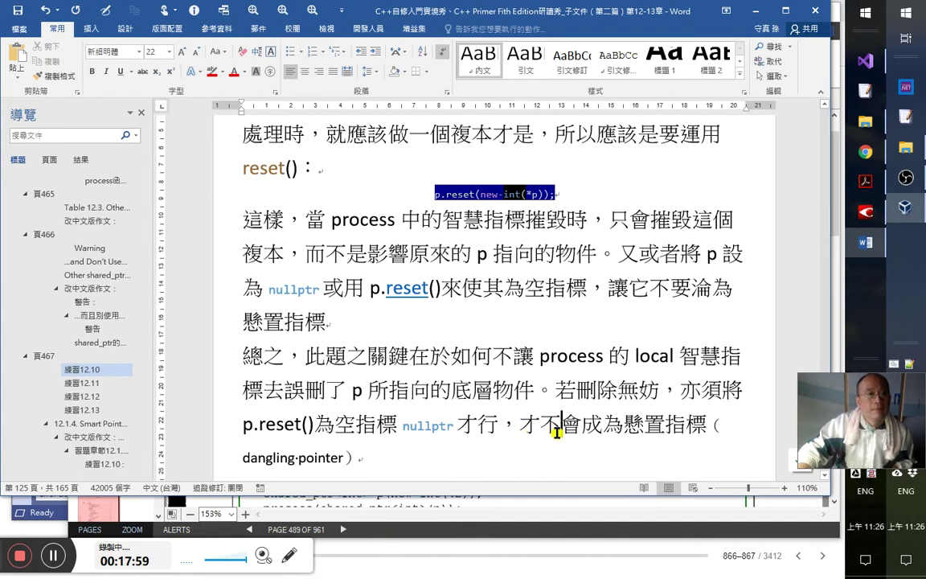
- Grow the p.reset(new int(*p)); line to 14-point Consolas
scroll(553, 426, "up", 5)
scroll(560, 434, "up", 1)
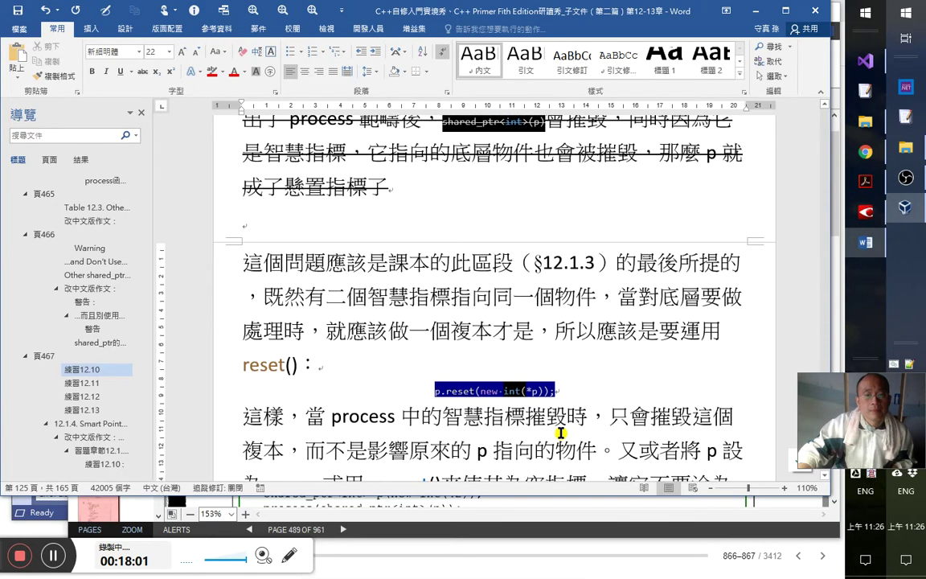
left_click(233, 390)
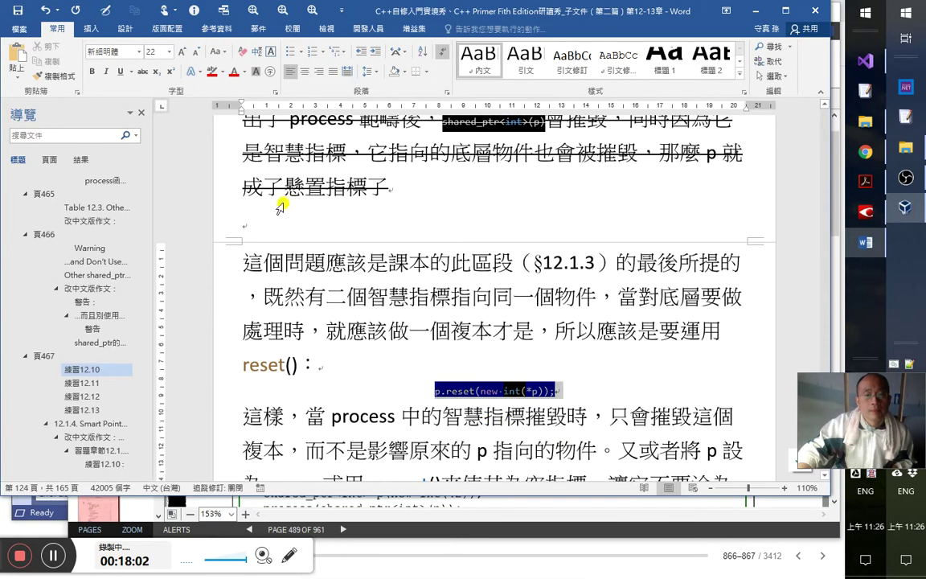
left_click(184, 53)
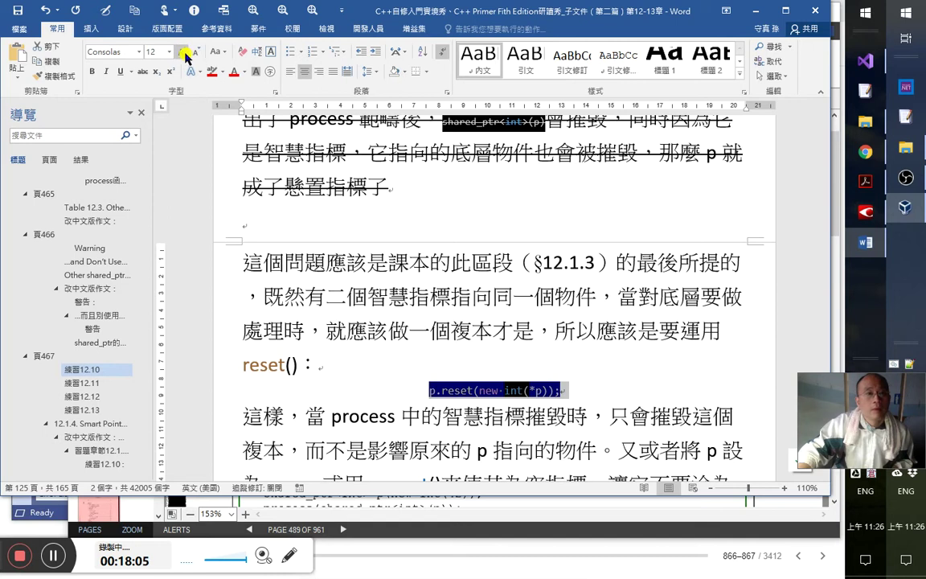
left_click(183, 53)
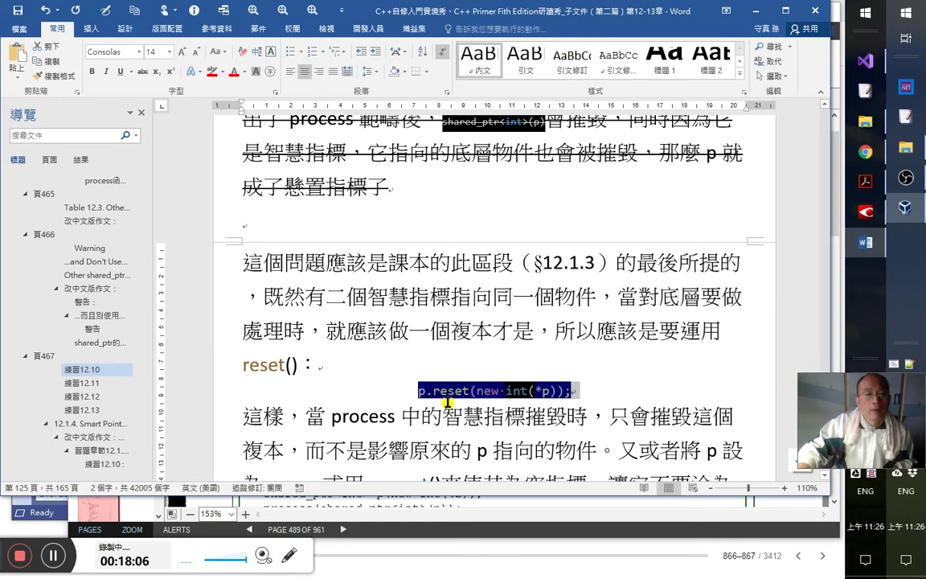
scroll(447, 402, "up", 3)
scroll(450, 396, "down", 13)
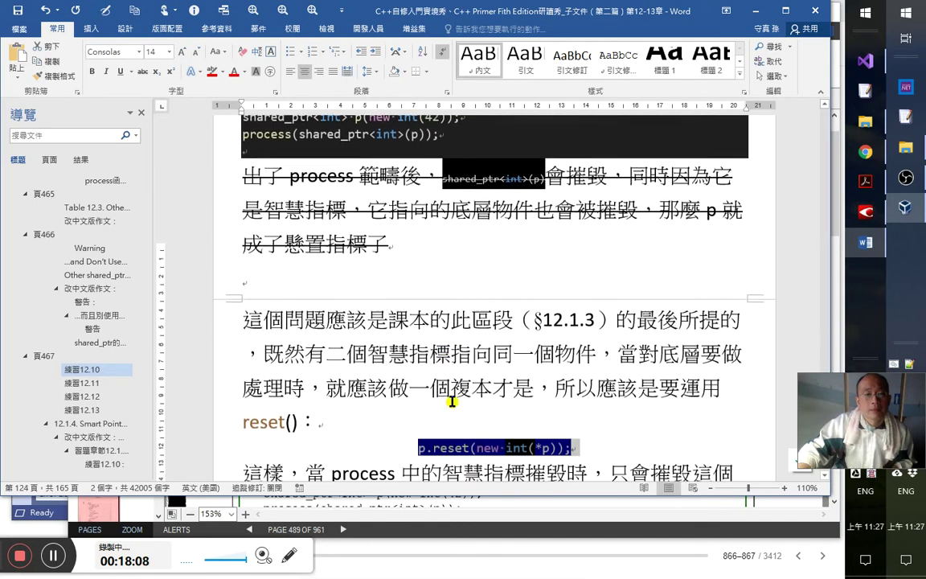
scroll(451, 394, "up", 18)
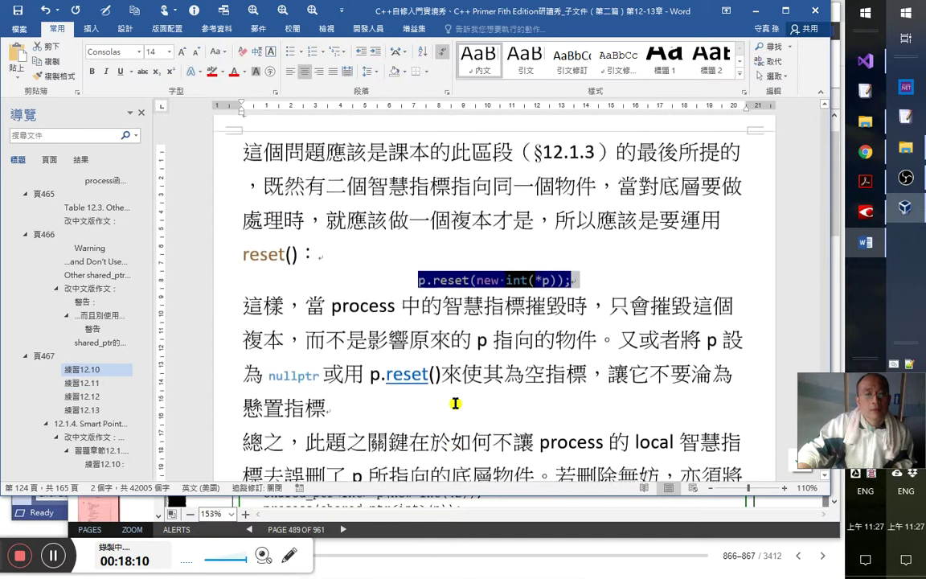
left_click(431, 367)
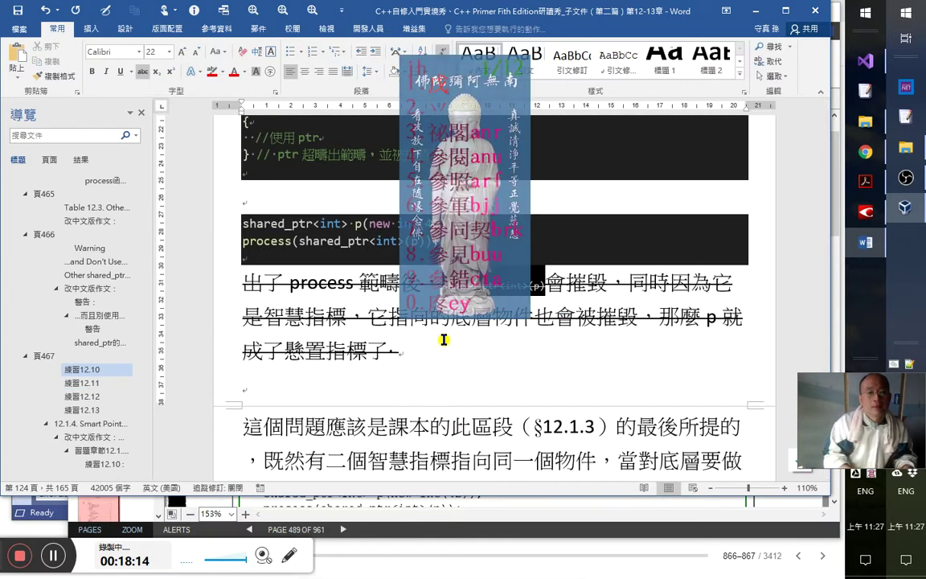
- Type 參見 and link it to the 練習12.10 bookmark in this document
type("參見")
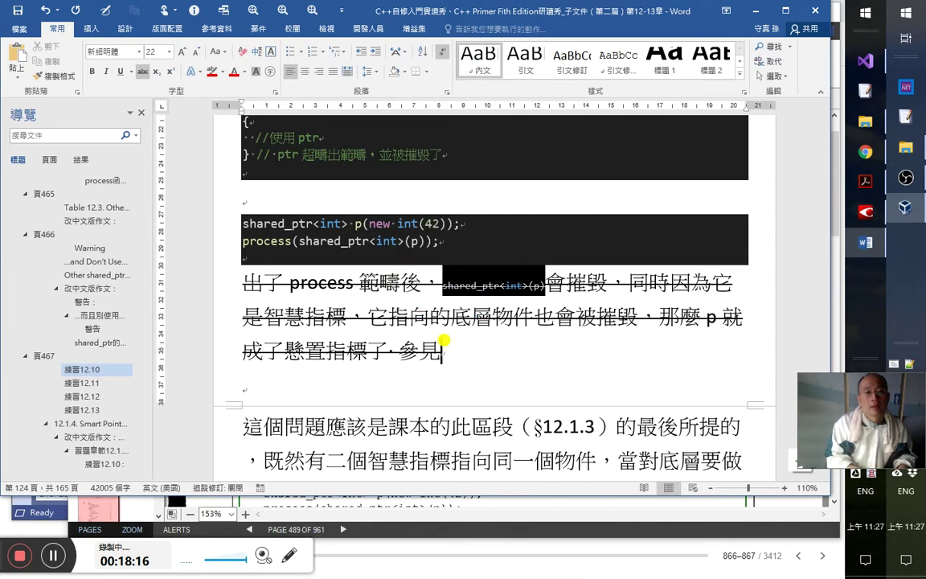
key("ctrl+k")
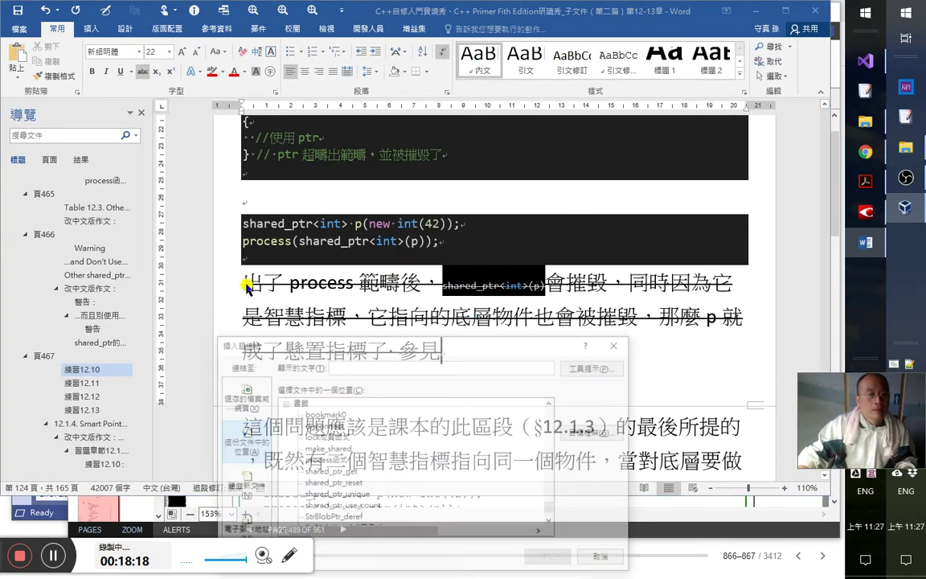
scroll(451, 465, "up", 10)
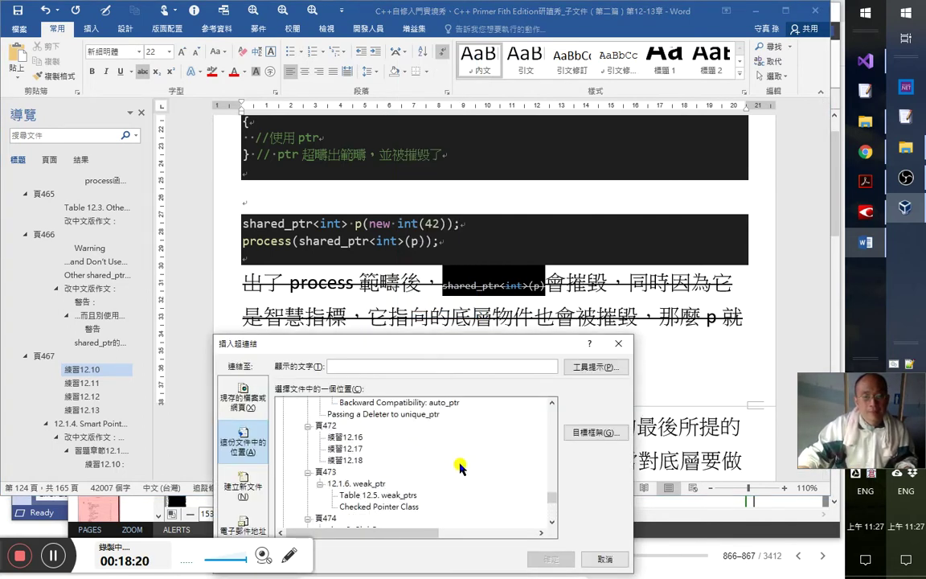
scroll(459, 466, "up", 5)
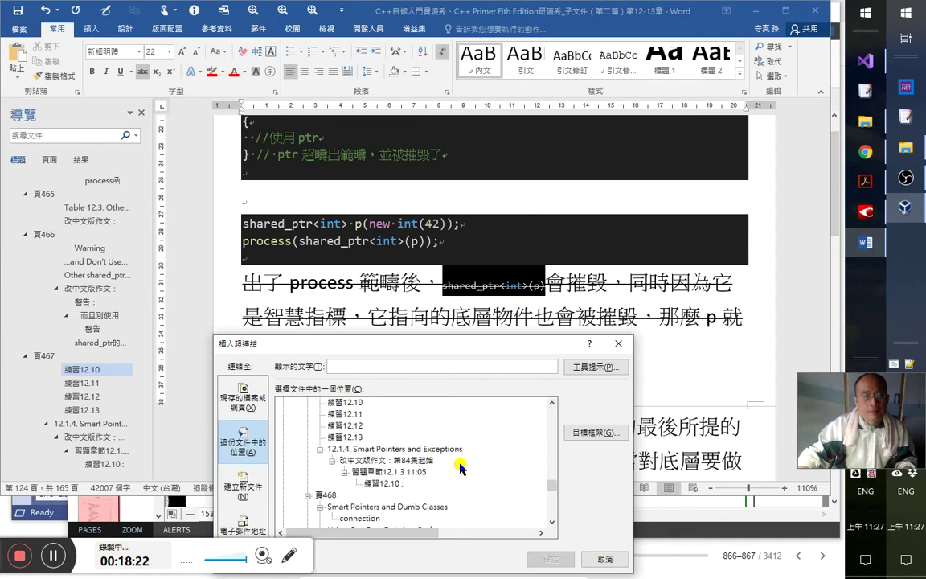
left_click(383, 484)
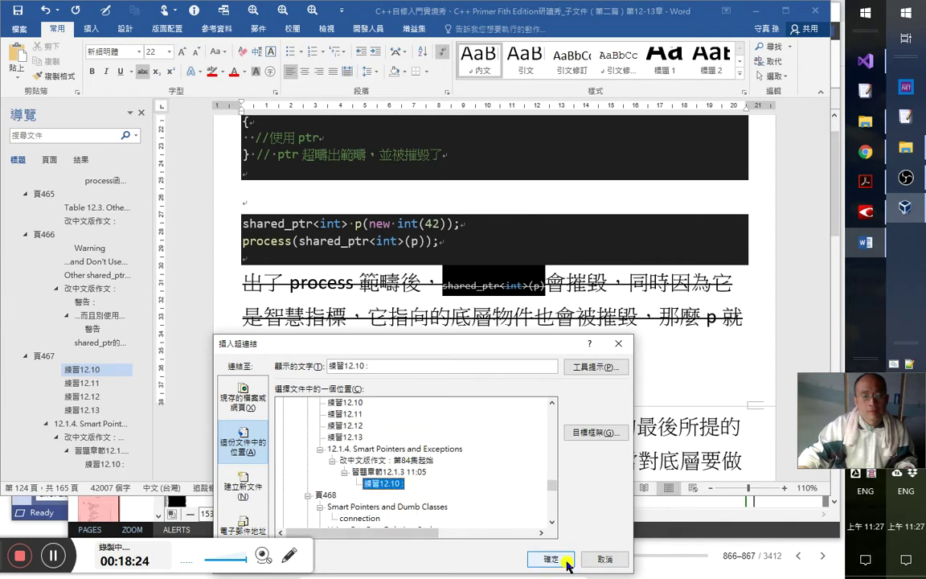
left_click(563, 558)
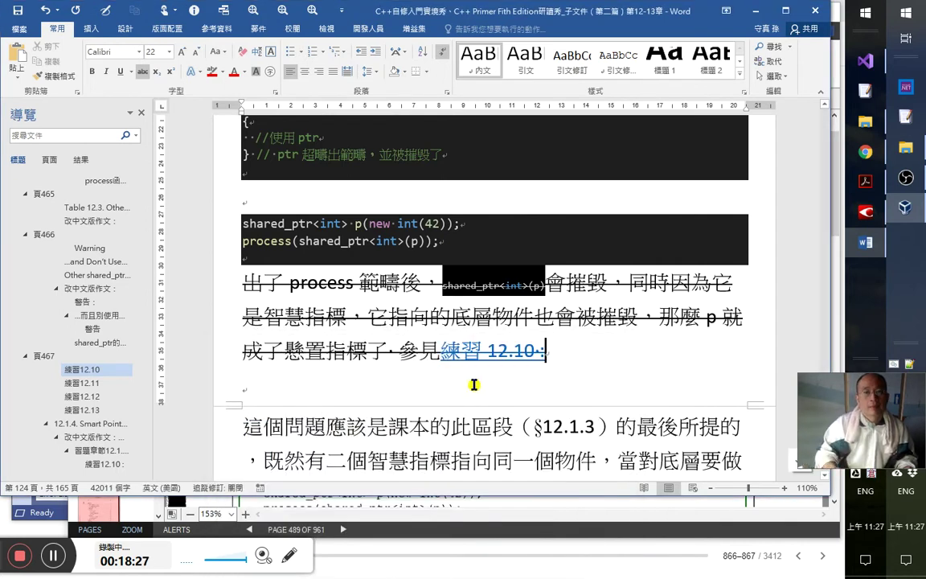
- Jump to 練習12.10 and add 不能將一個智慧指標指定或拷貝給另一個 below the process line
left_click(483, 352, "ctrl")
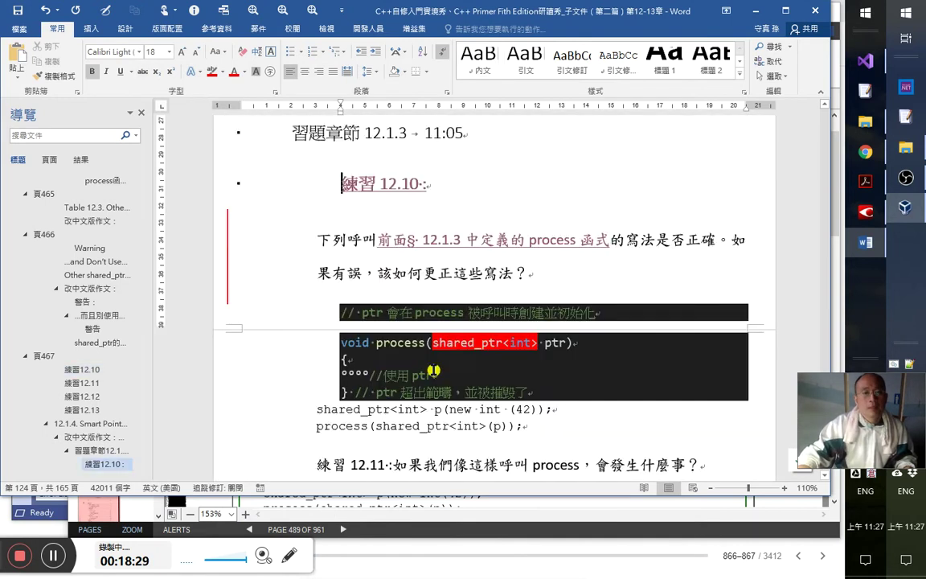
scroll(465, 375, "down", 2)
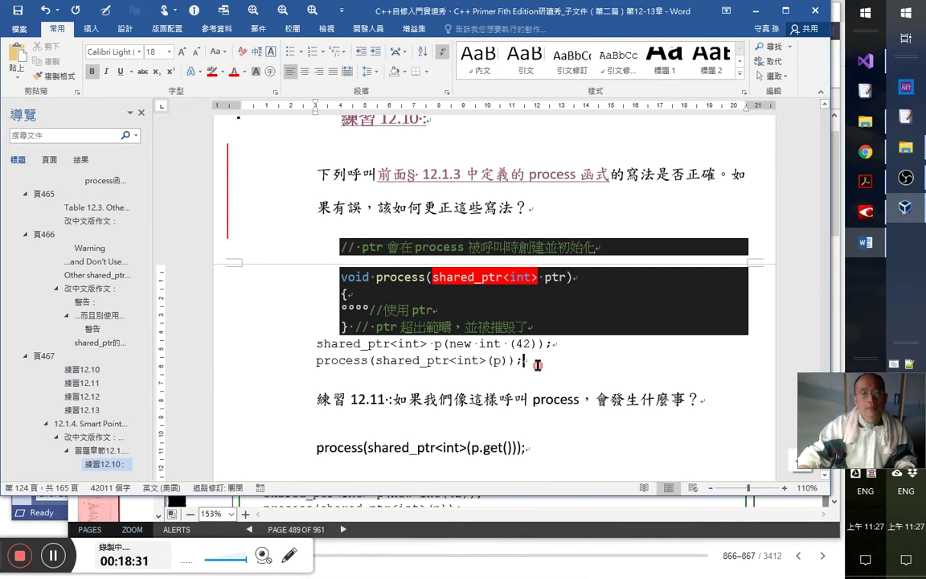
left_click(540, 361)
key("Return")
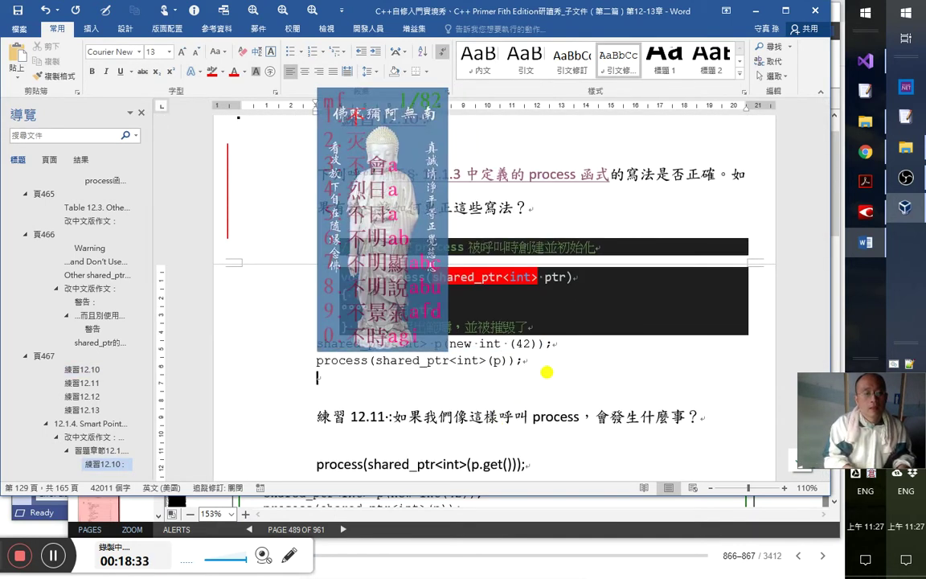
type("不能將一個")
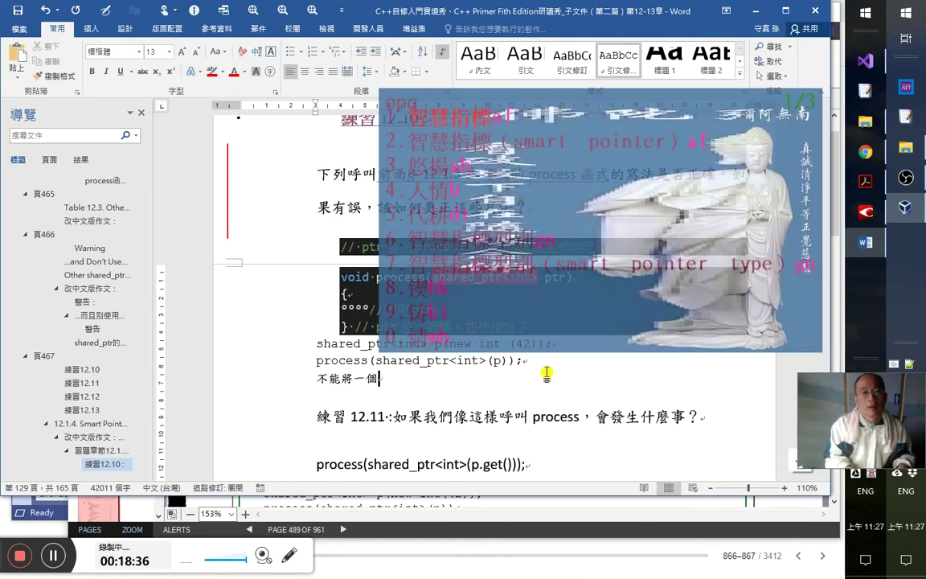
type("智慧指標指")
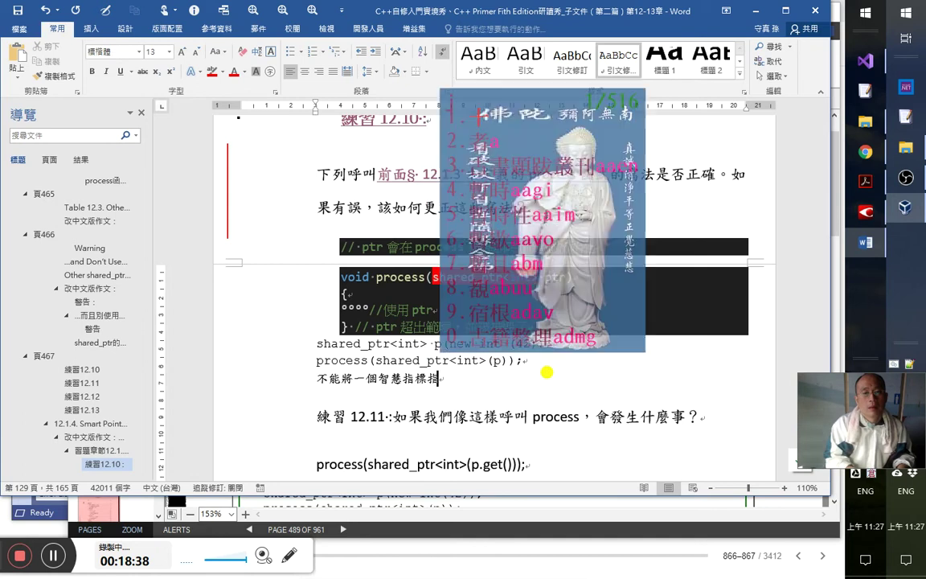
type("定或拷貝給另一個")
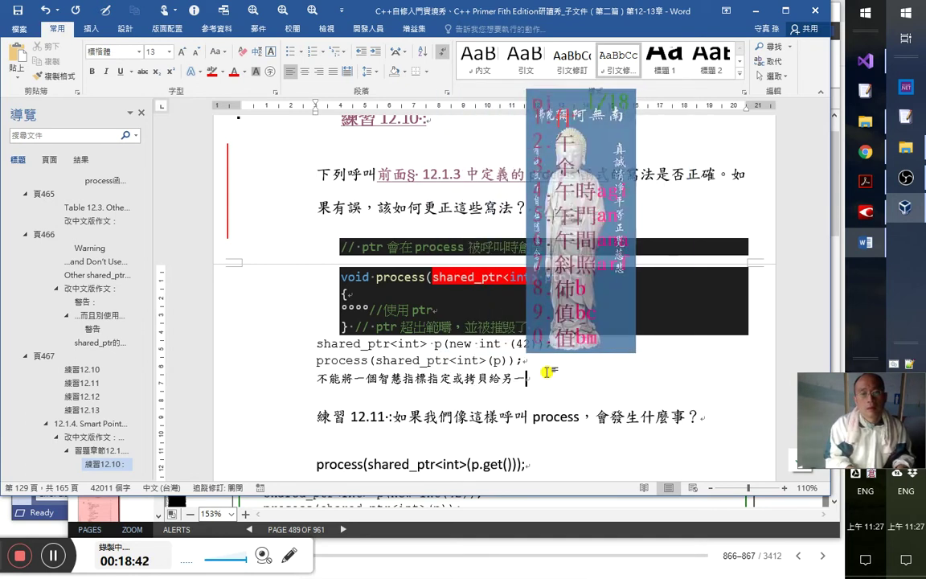
key("Down")
key("Return")
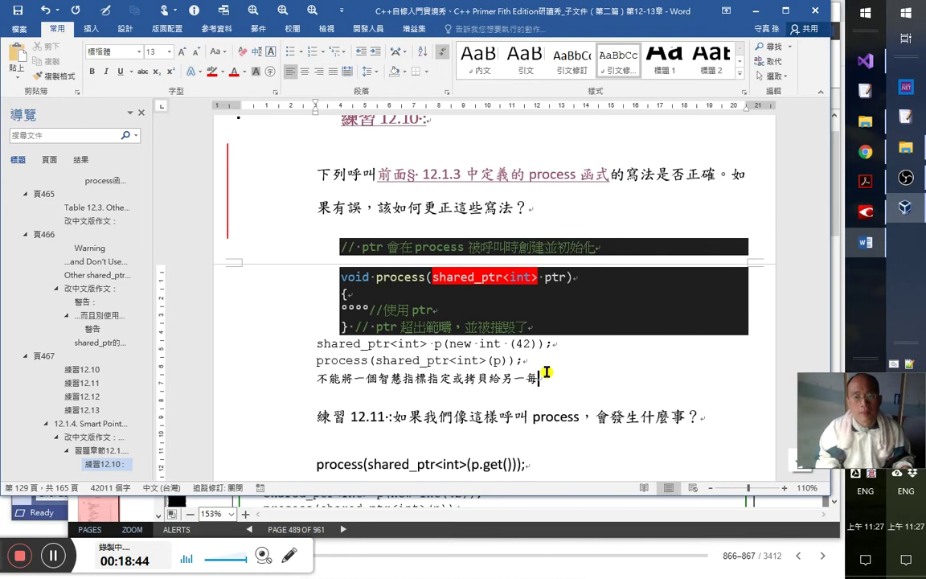
- Select the shared_ptr declaration and process(...) code lines, then switch to Visual Studio
key("Home")
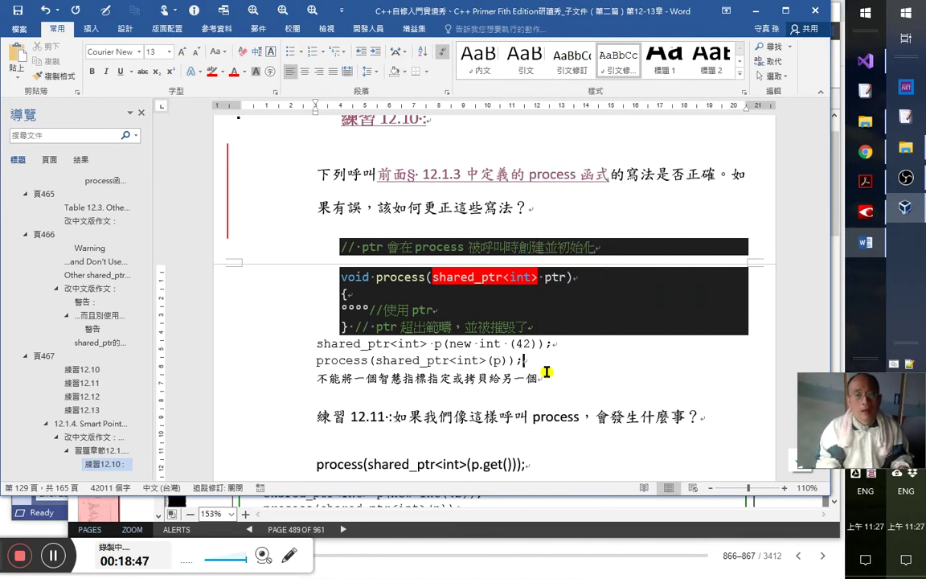
key("shift+Up")
key("shift+Up")
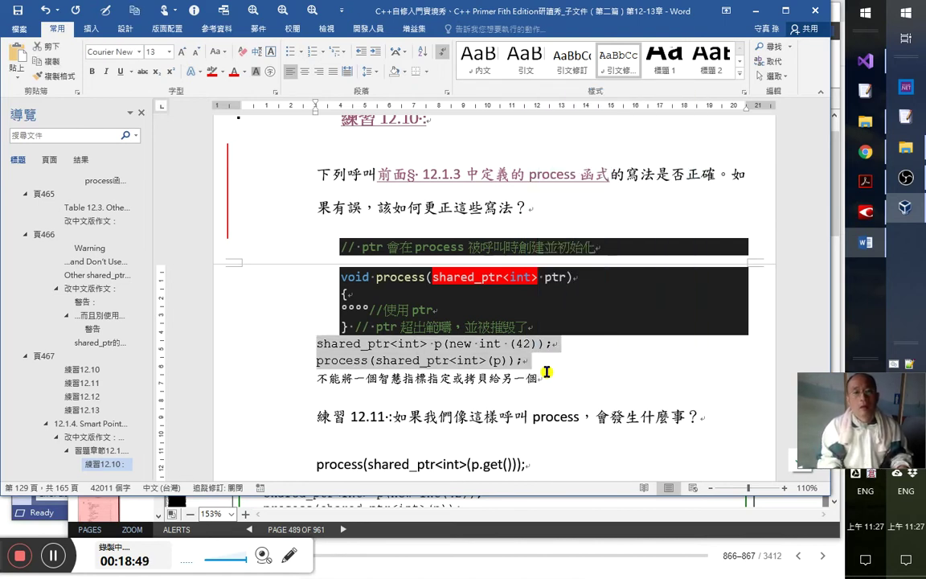
key("alt+Tab")
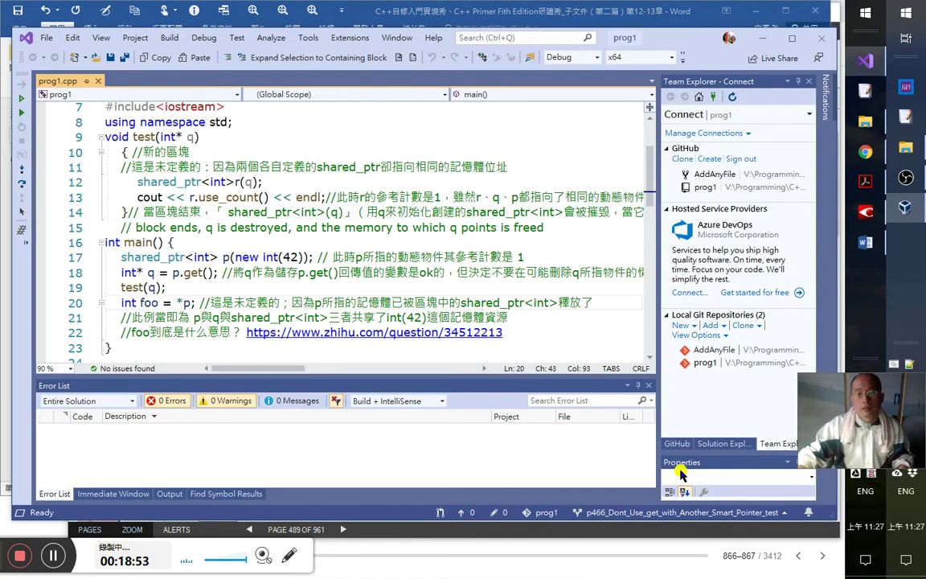
- Check out the exercise12_09 branch from the status-bar branch list
left_click(707, 515)
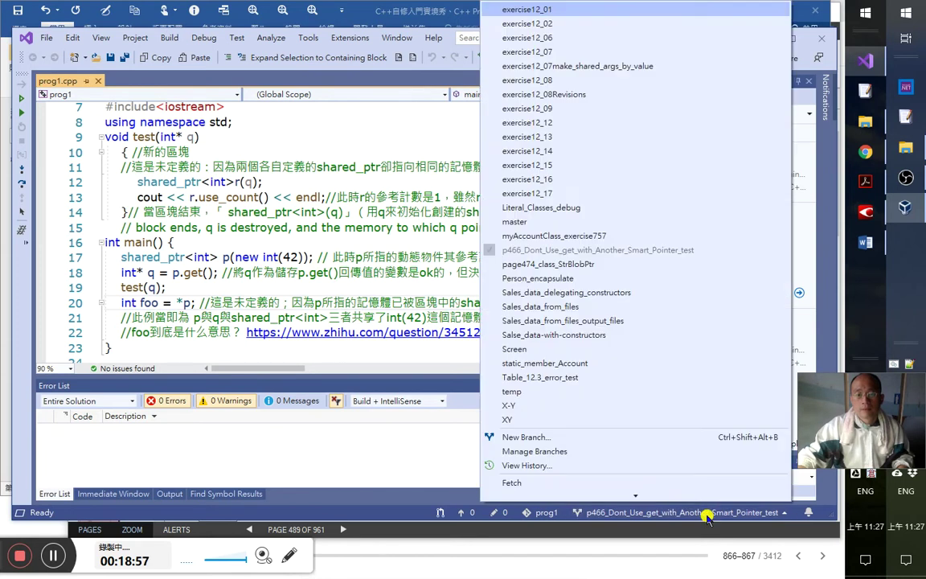
left_click(558, 110)
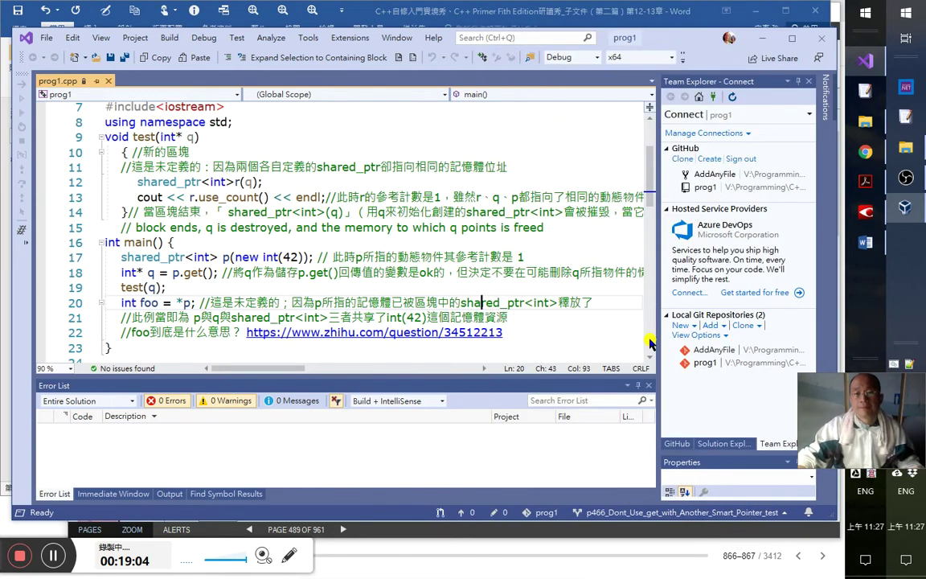
left_click(742, 516)
left_click(721, 268)
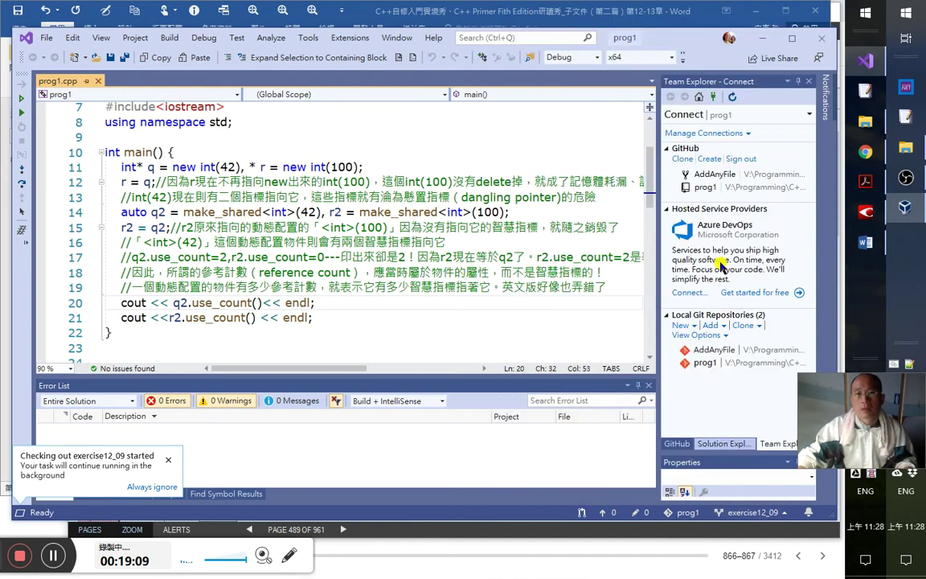
- Show the repository in Solution Explorer's folder view and reopen the branch list
left_click(723, 443)
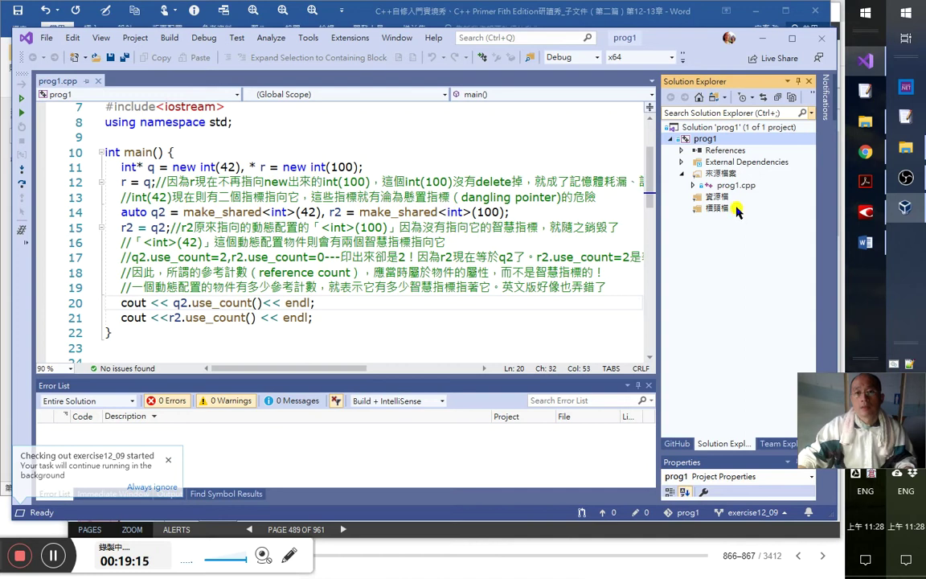
left_click(724, 99)
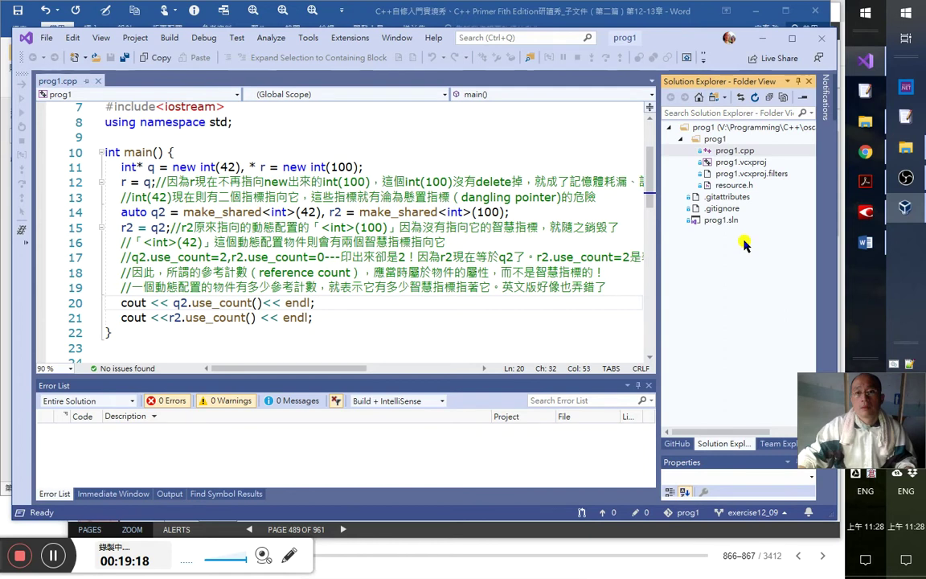
left_click(468, 244)
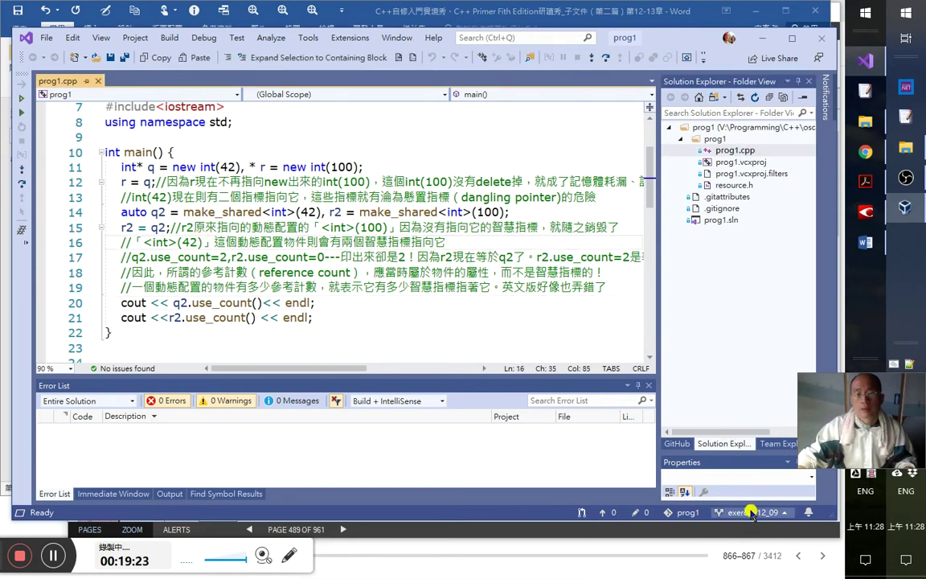
left_click(754, 515)
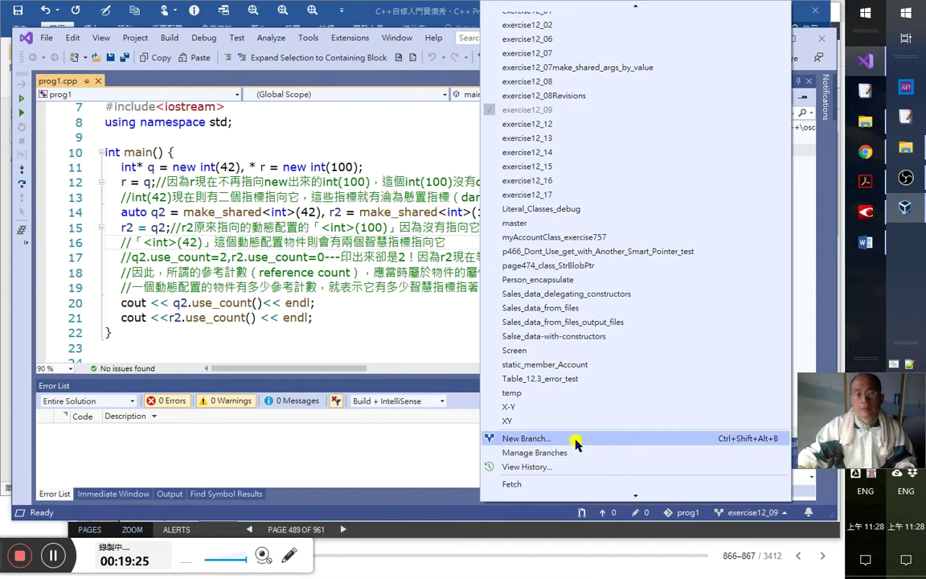
left_click(576, 442)
- Create and check out a new branch named exercise12_10
left_click(686, 133)
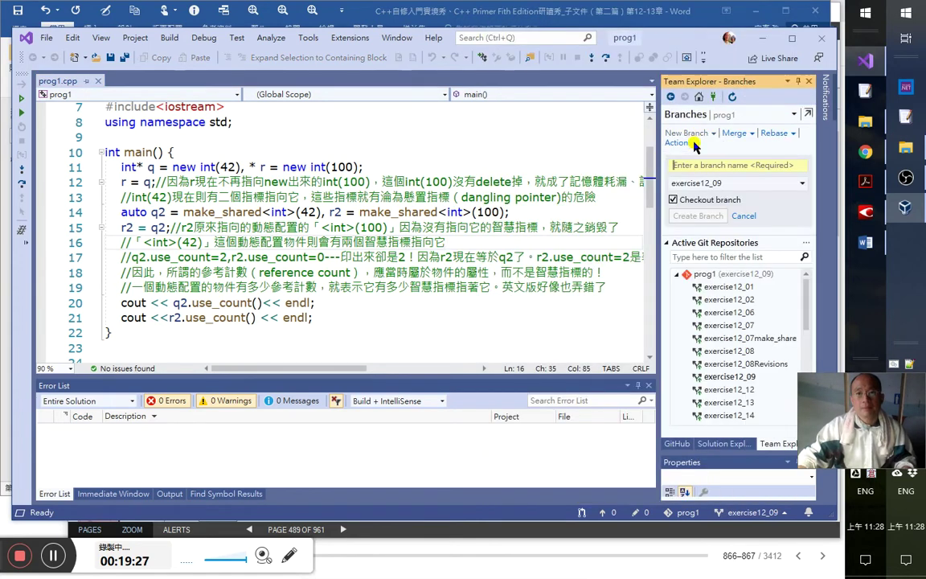
type("exercise")
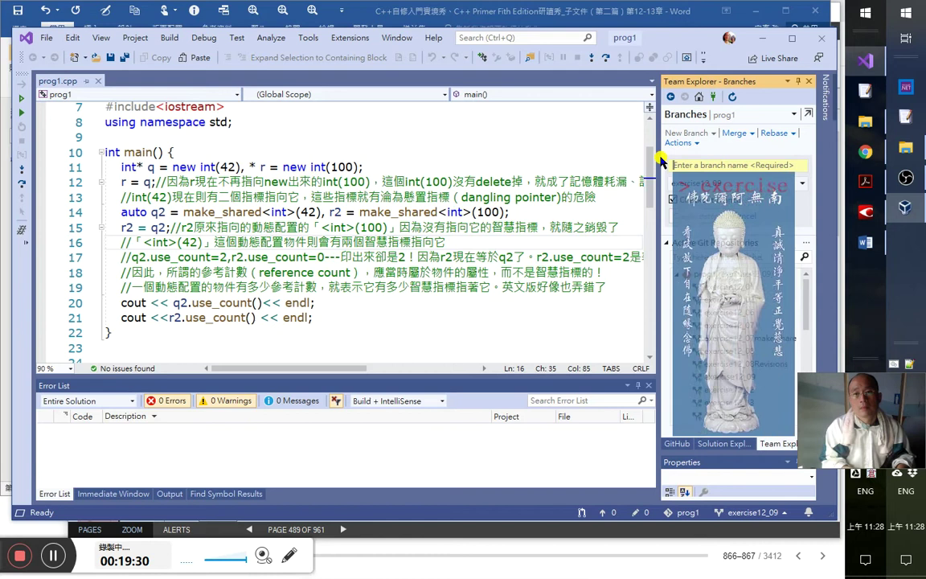
key("space")
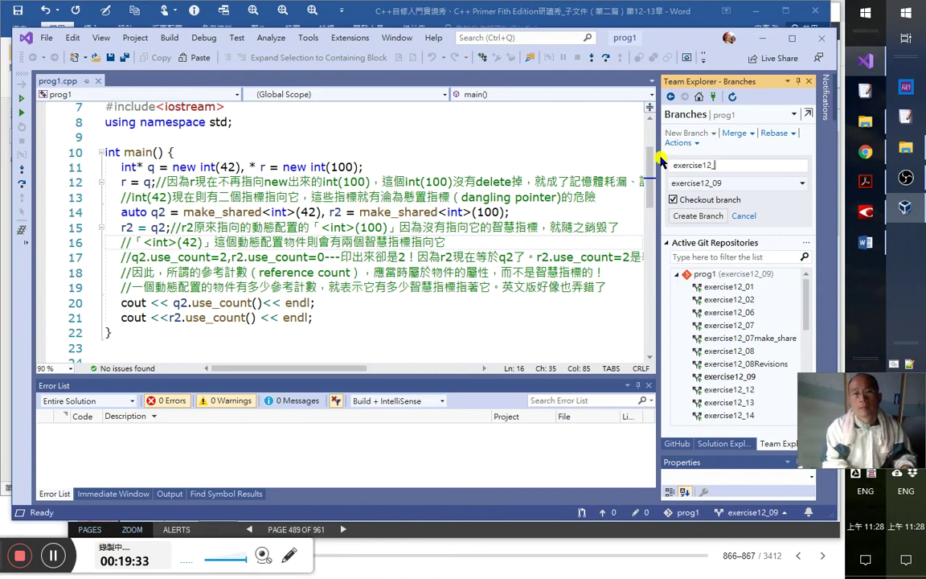
type("12_10")
key("Return")
left_click(290, 229)
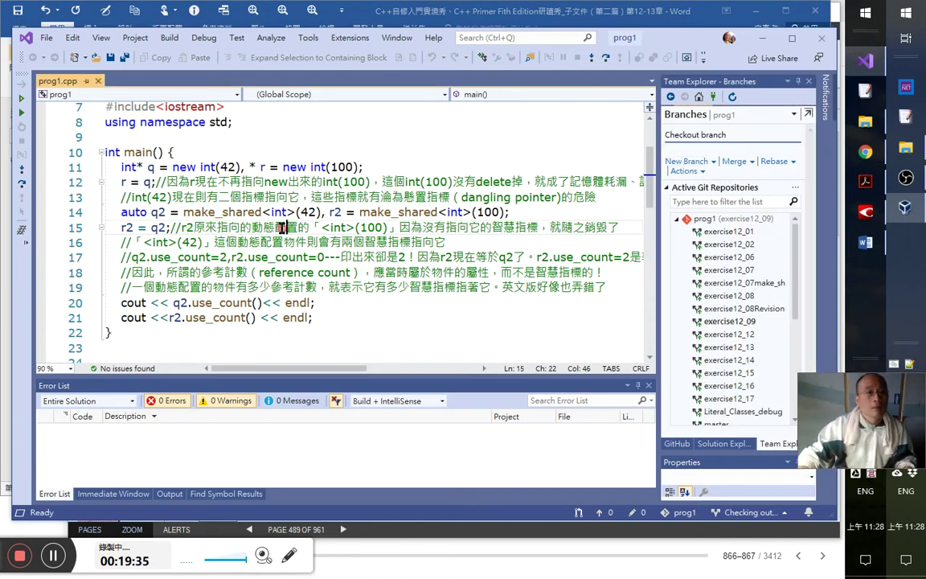
- Replace main's body with the pasted shared_ptr p and process(...) lines
left_click(121, 166)
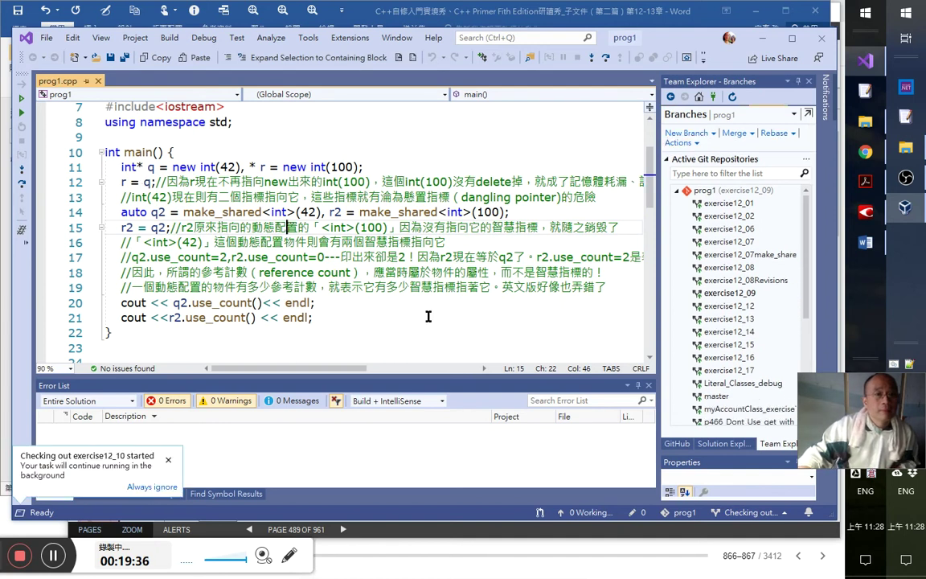
left_click(428, 314, "shift")
key("Delete")
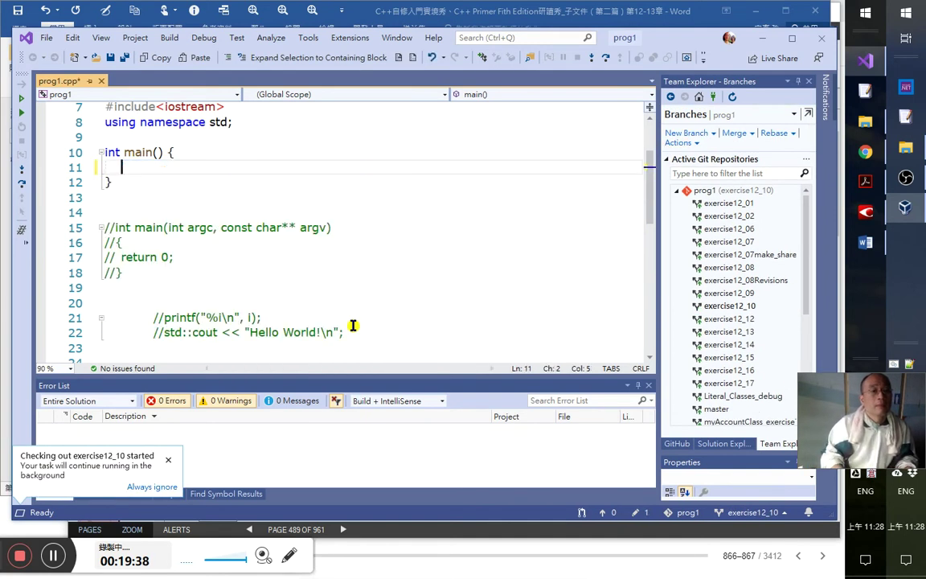
type("shared_ptr<int> p(new int(42)); process(shared_ptr<int>(p));")
scroll(382, 289, "up", 2)
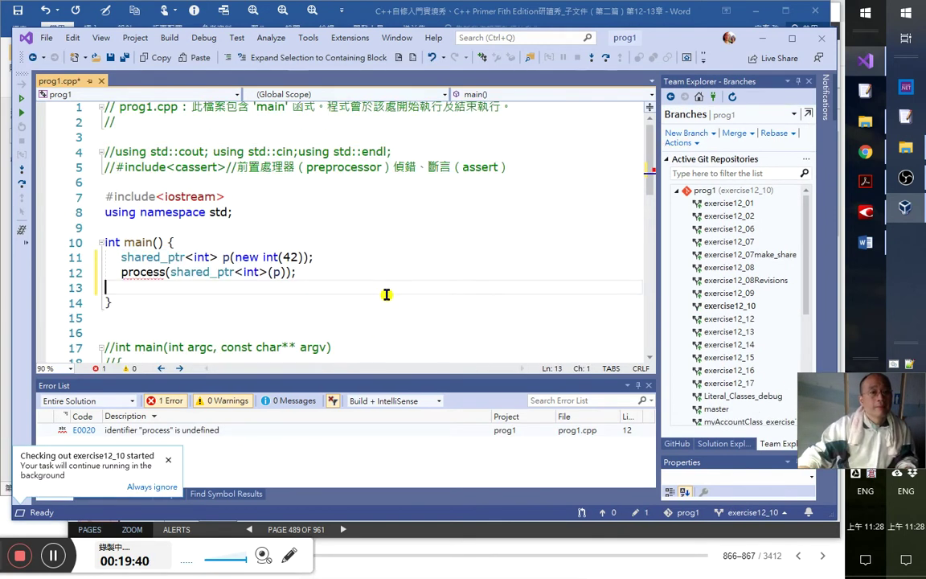
key("Up")
key("Up")
key("Up")
key("End")
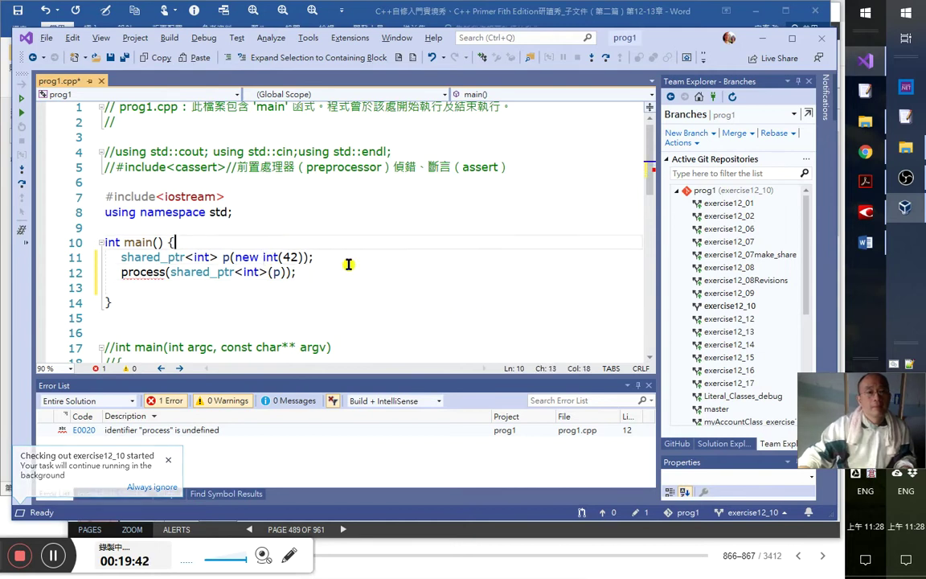
key("alt+Tab")
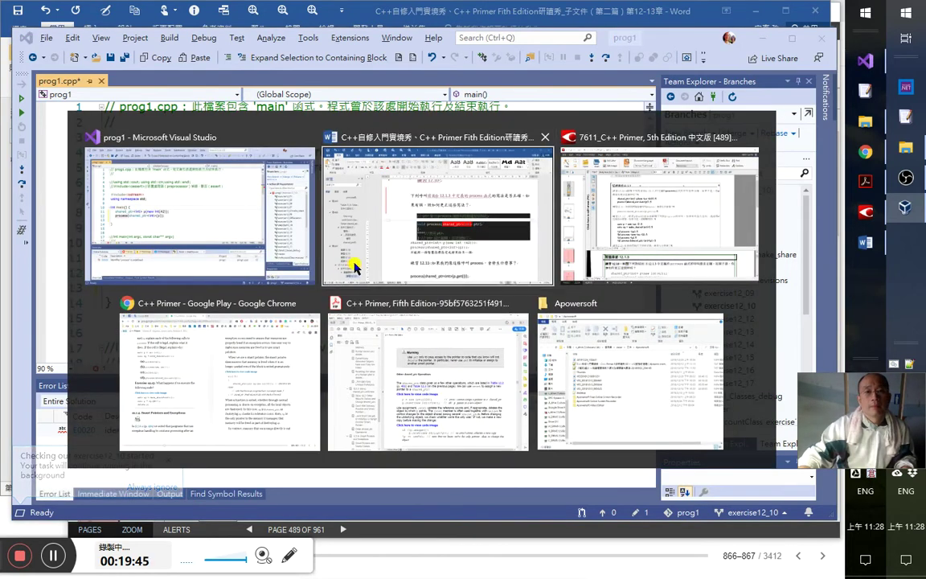
- Paste the process(shared_ptr<int> ptr) function from the notes above main
left_click(356, 266)
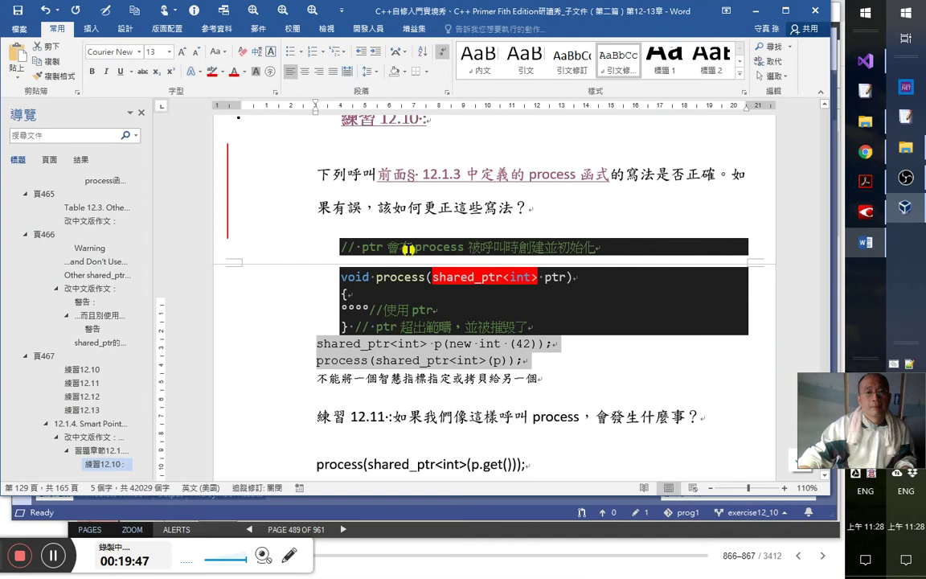
scroll(386, 273, "up", 1)
left_click(534, 348)
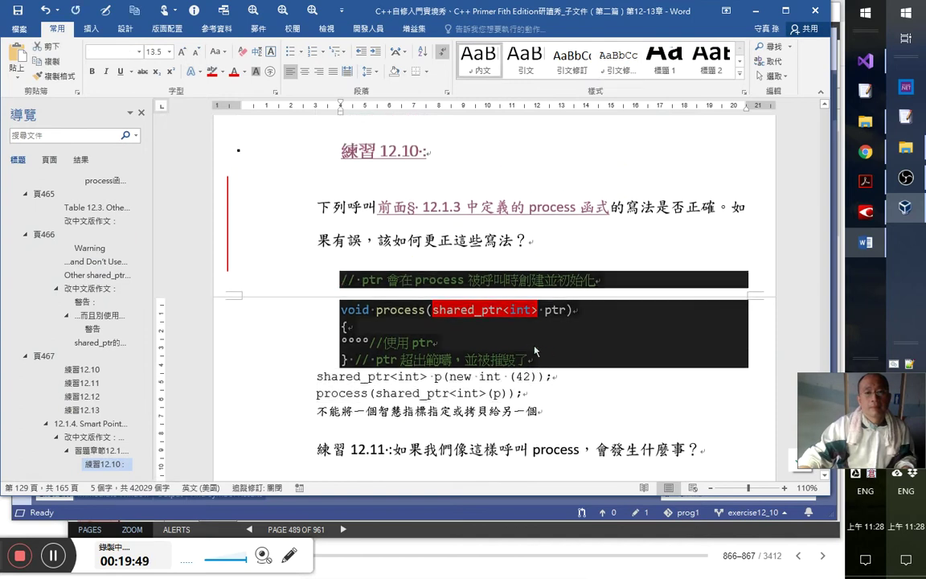
key("alt+Tab")
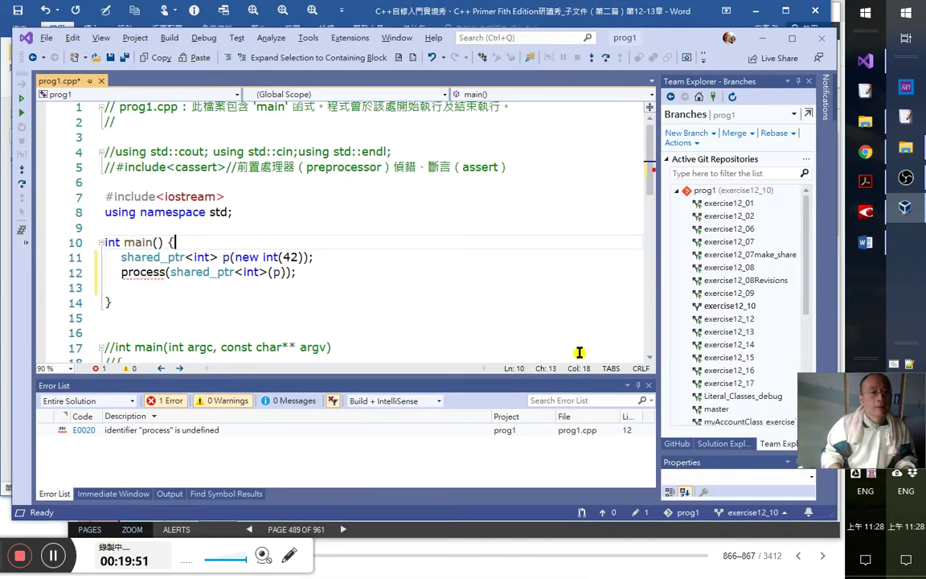
type("// ptr會在process被呼叫時創建並初始化 void process(shared_ptr<int> ptr) { \t//使用ptr } // ptr超出範疇，並被摧毀了")
key("Up")
key("Up")
key("Up")
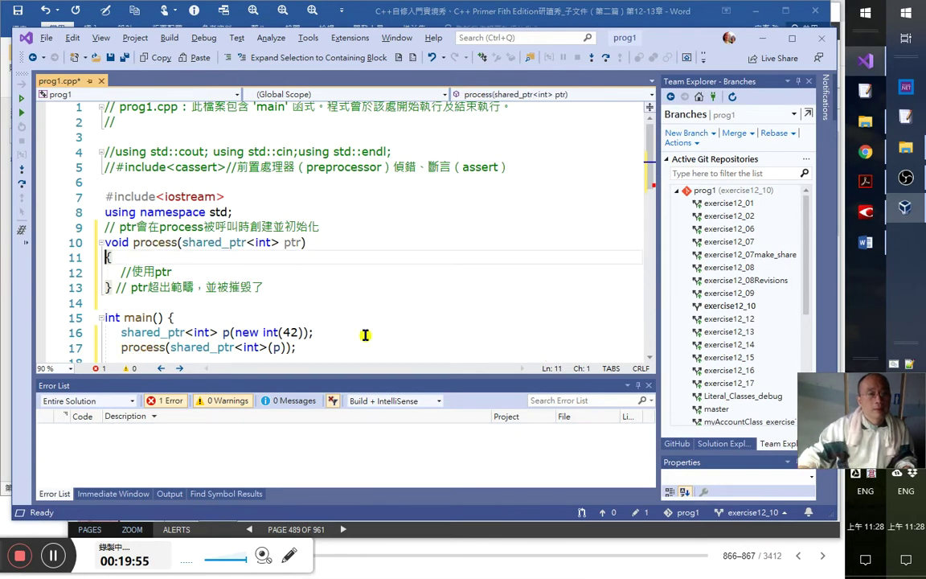
- Review the code around main, then save and close prog1.cpp
scroll(338, 330, "down", 1)
left_click(301, 288)
left_click(344, 333)
left_click(327, 312)
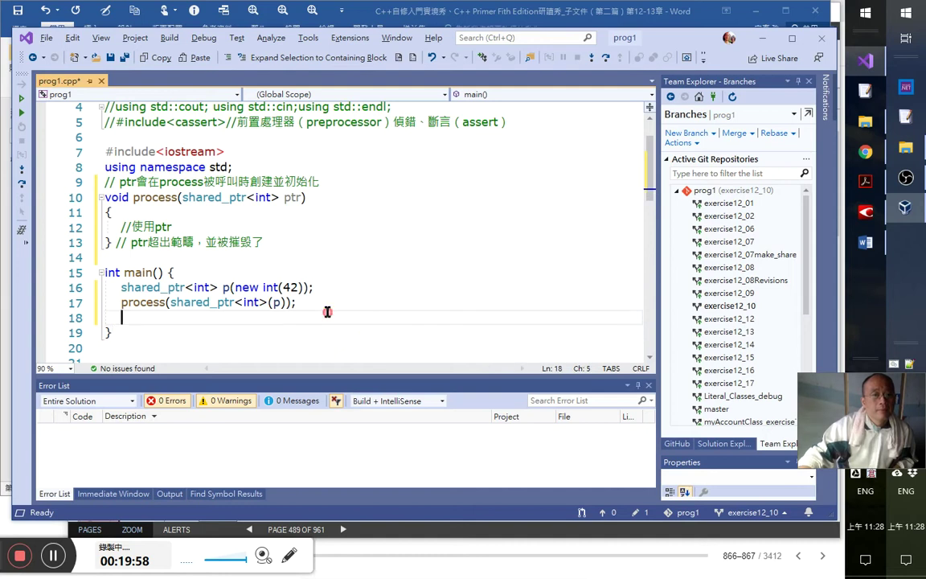
left_click(225, 303)
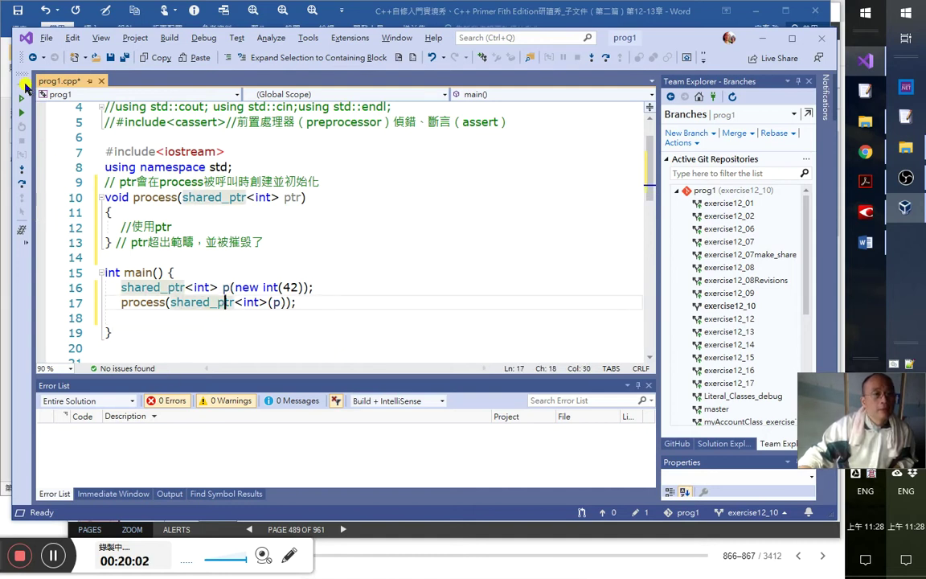
left_click(113, 59)
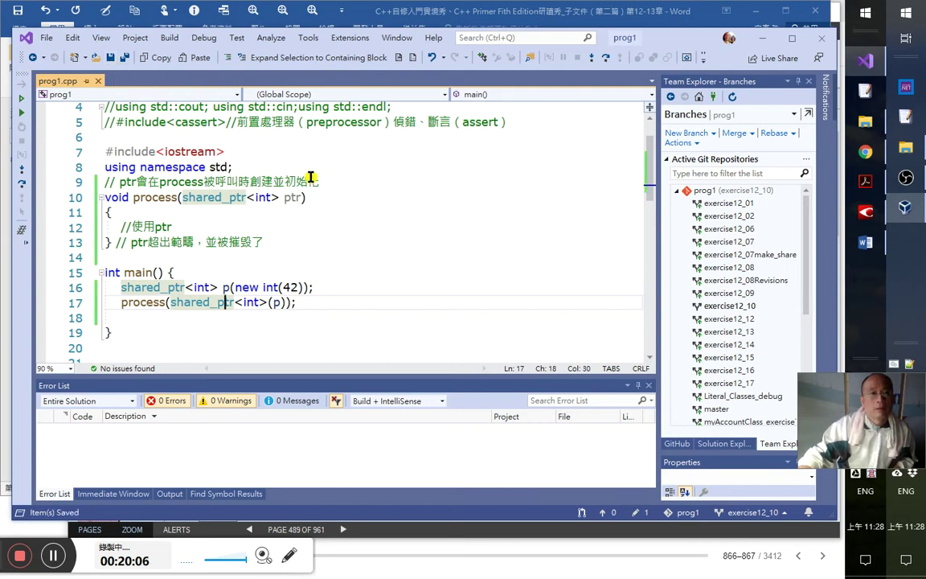
left_click(99, 83)
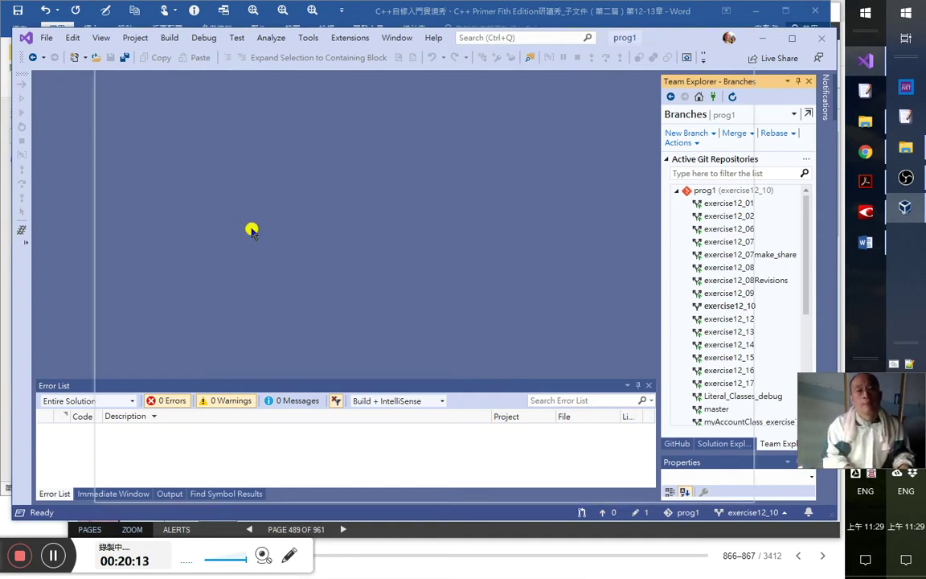
- Close the folder, reopen prog1.sln from the recent list, and select branch exercise12_10
key("Escape")
key("ctrl+o")
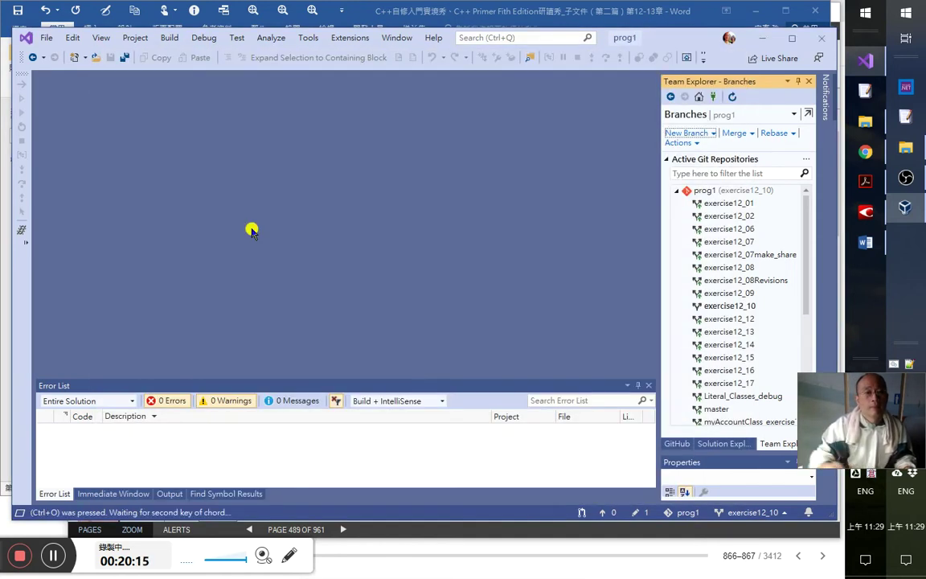
left_click(47, 38)
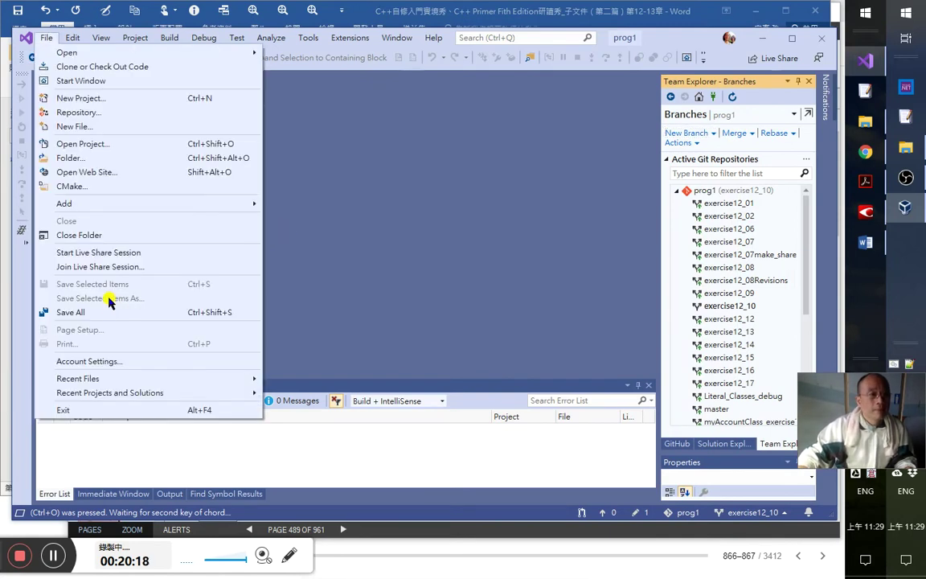
left_click(103, 241)
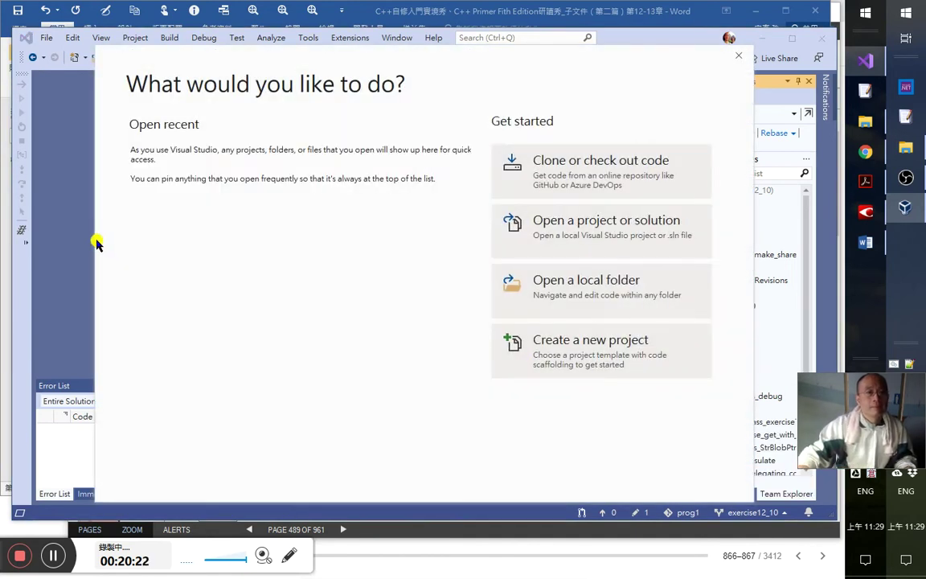
left_click(245, 205)
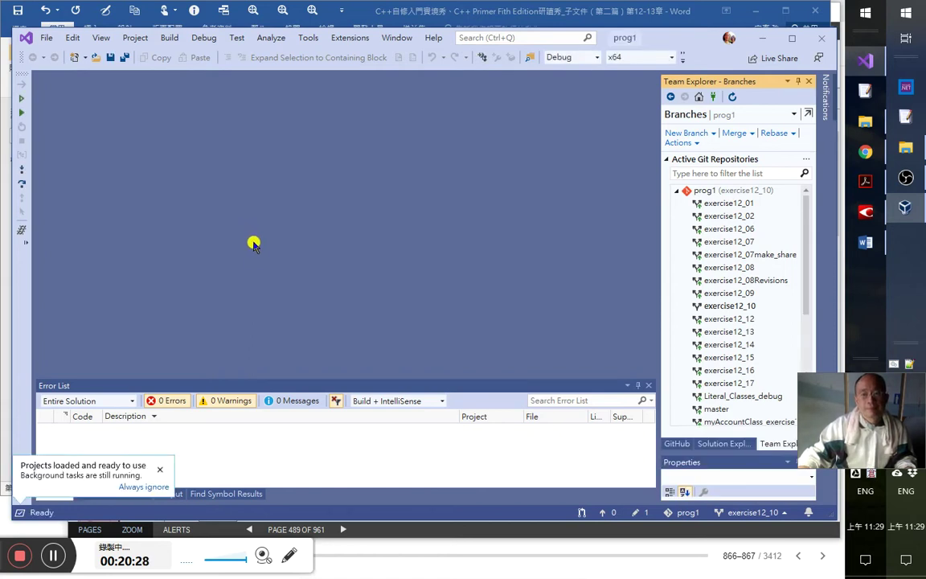
left_click(745, 309)
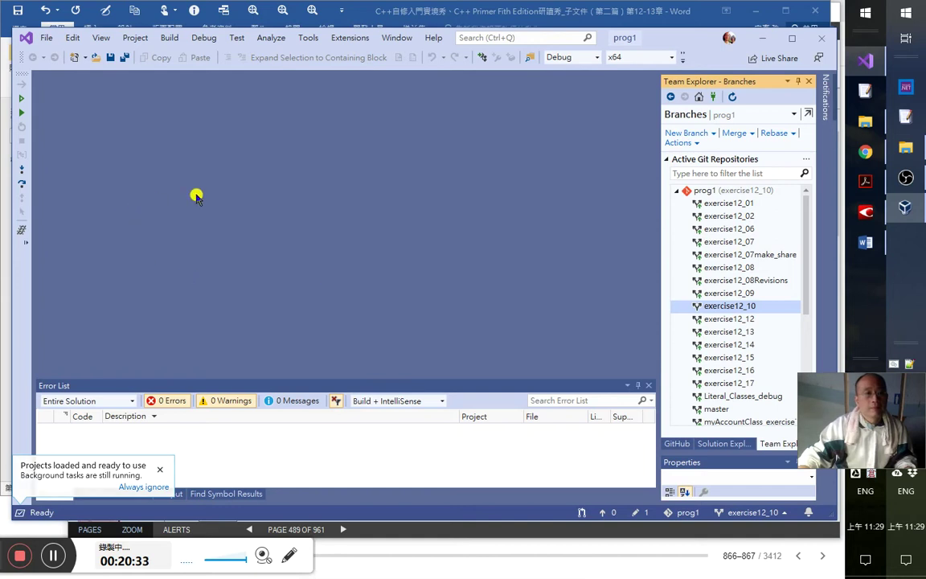
- Open prog1.cpp and Run To Cursor at the process call on line 17
left_click(726, 444)
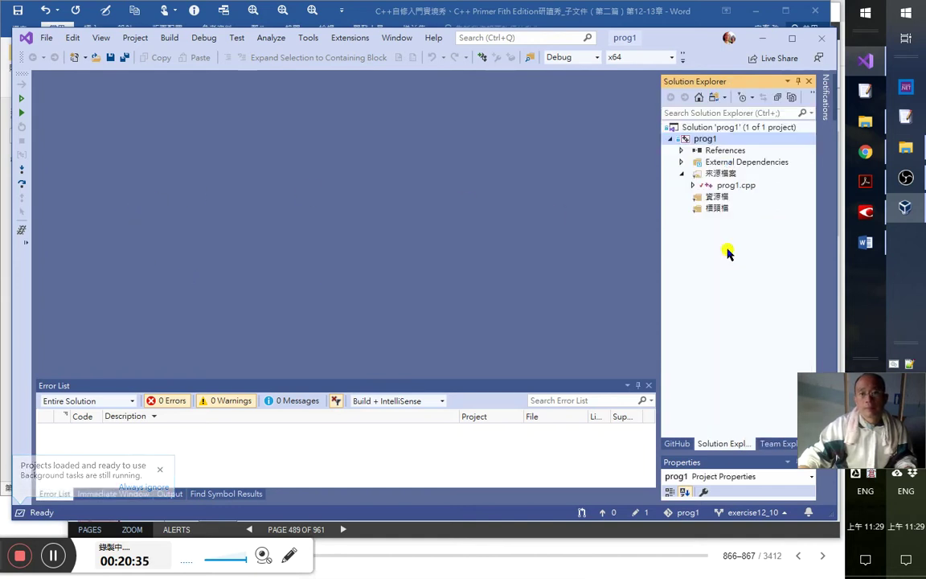
left_click(715, 185)
double_click(716, 185)
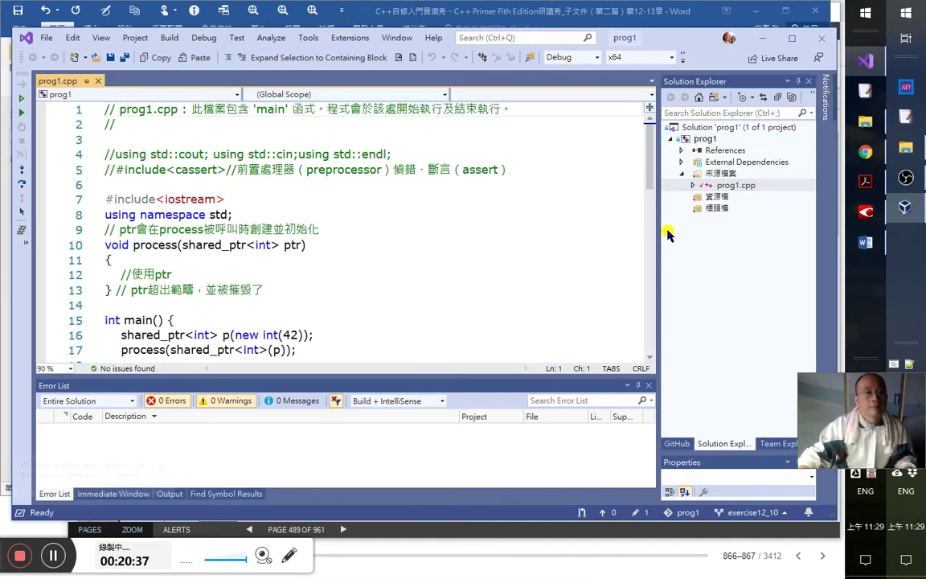
scroll(274, 292, "down", 2)
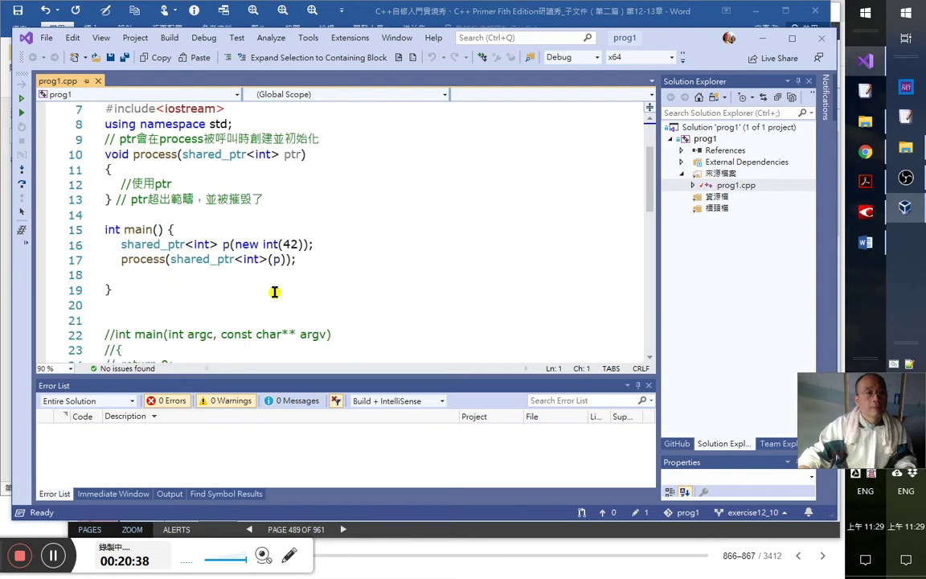
left_click(217, 262)
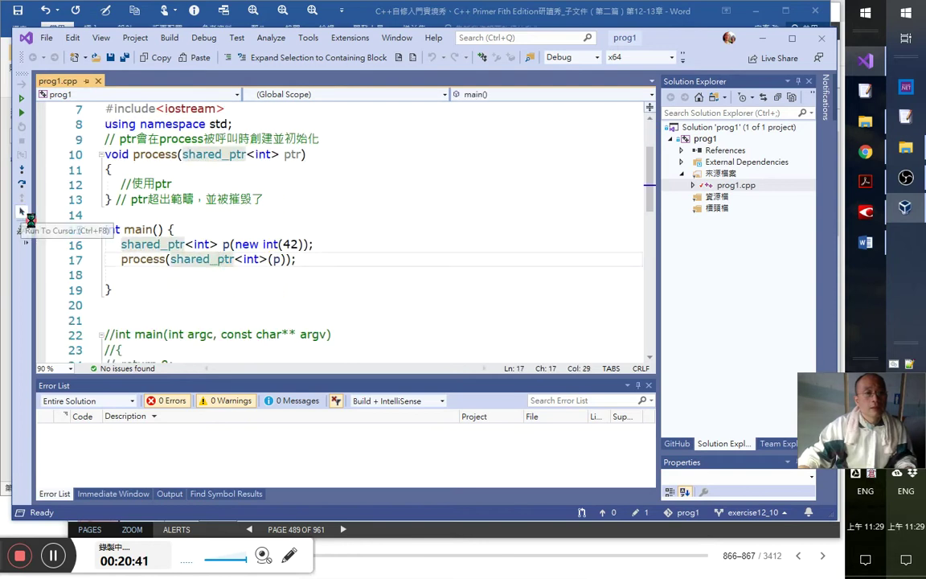
left_click(27, 215)
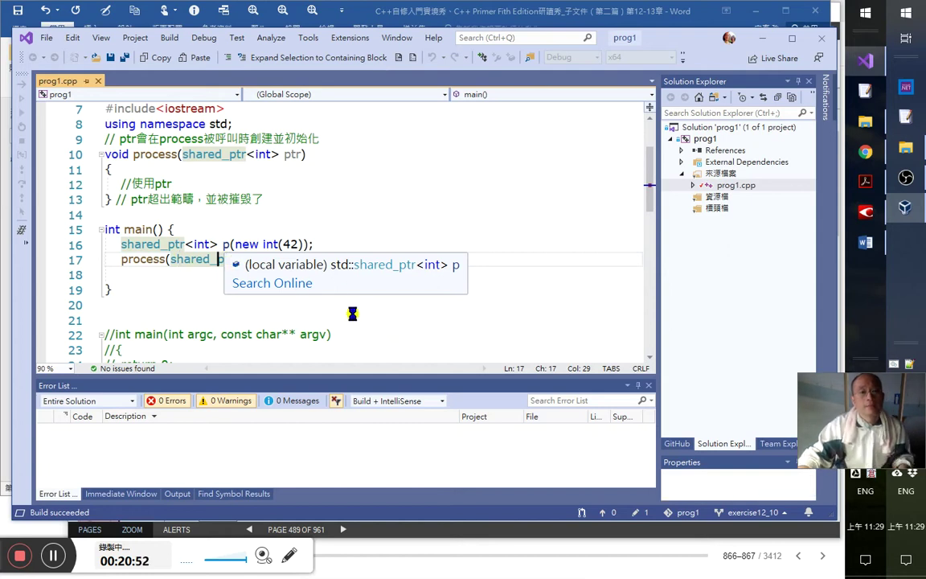
key("alt+Tab")
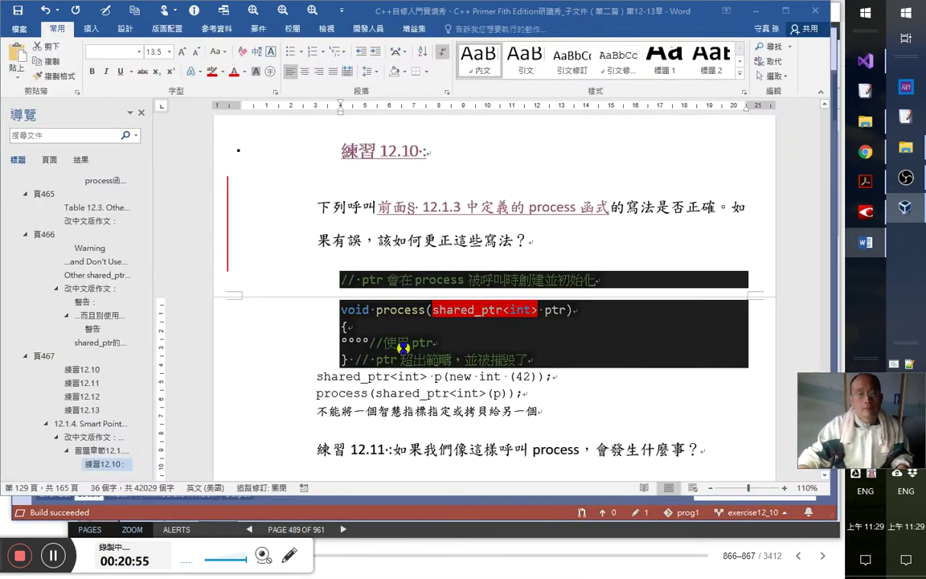
- Append '，「shared_ptr<int>(p)」此時p已是個智慧指標' to the Exercise 12.10 answer sentence
scroll(494, 386, "down", 2)
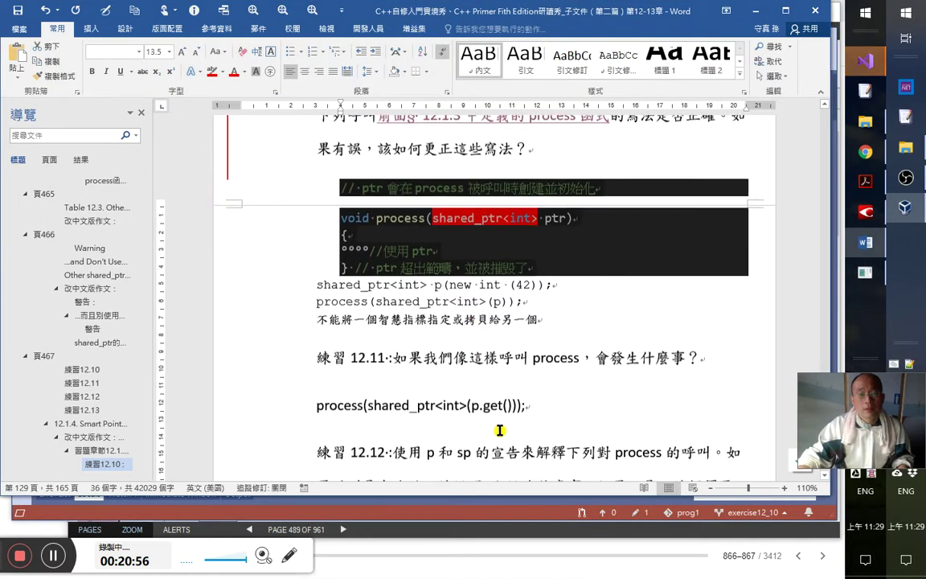
scroll(500, 428, "down", 6)
scroll(500, 426, "up", 4)
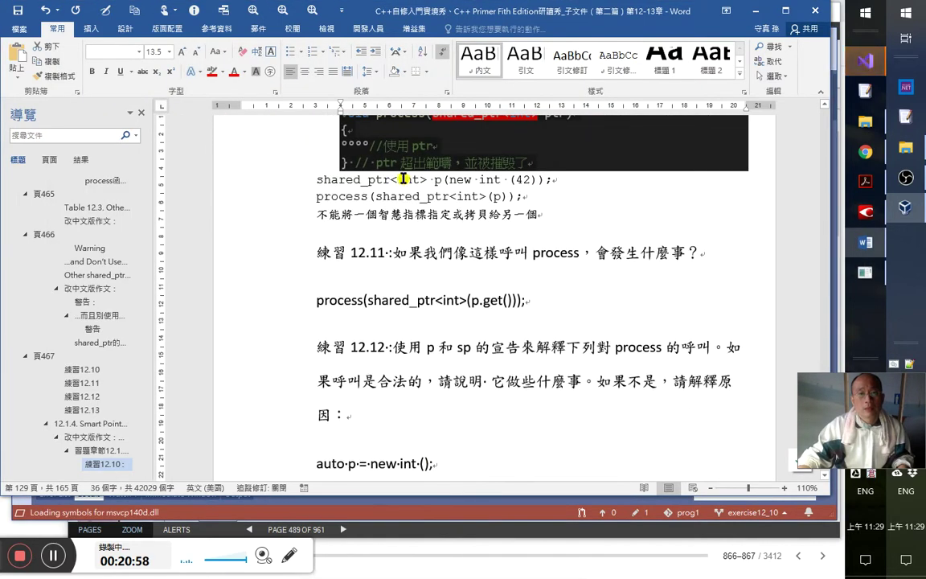
left_click(375, 196)
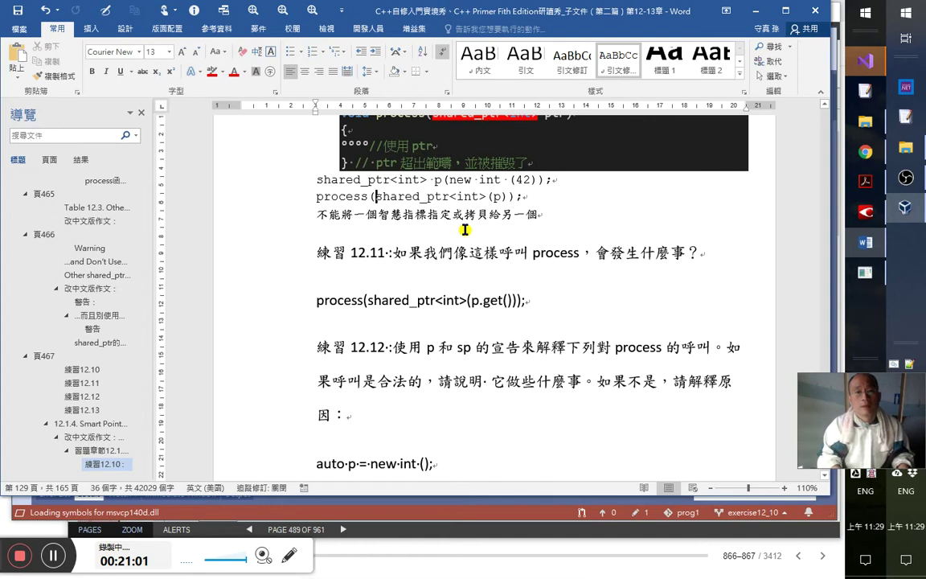
key("shift+End")
key("shift+Left")
key("shift+Left")
key("ctrl+c")
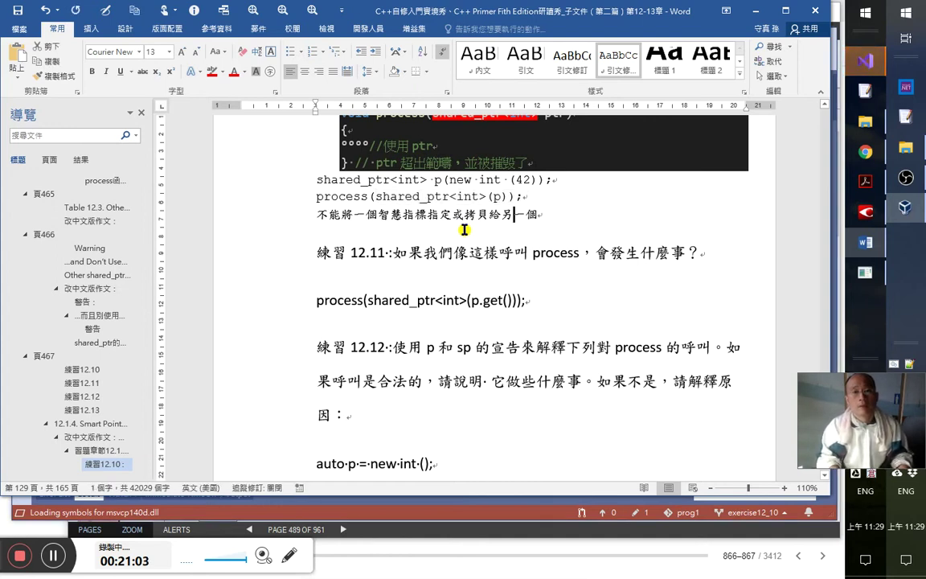
left_click(464, 230)
key("End")
type("，「")
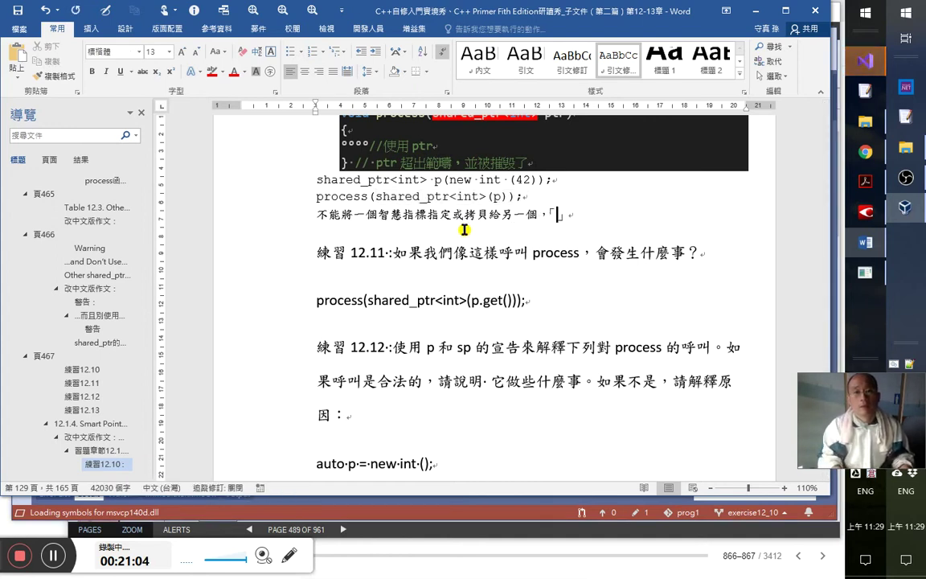
key("ctrl+v")
type("」此時")
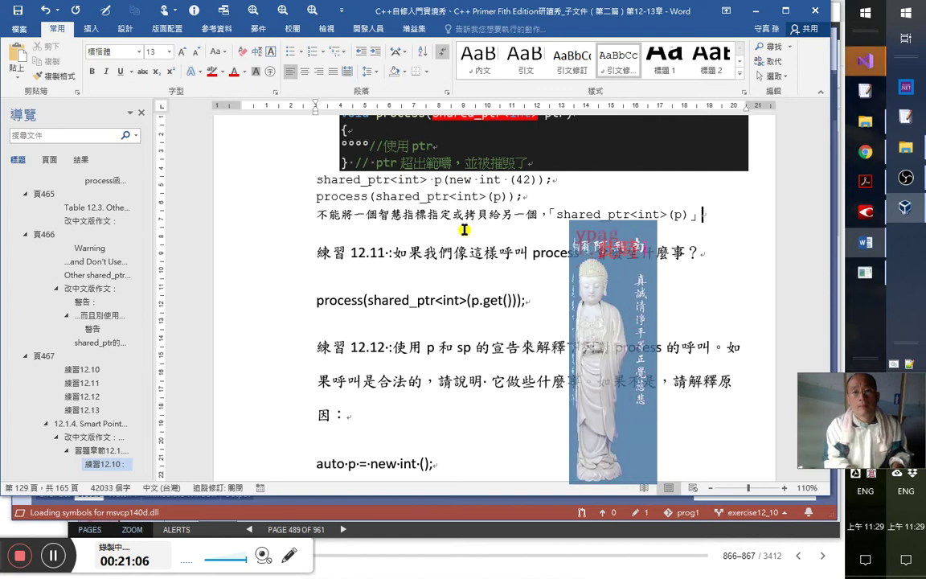
type("p已")
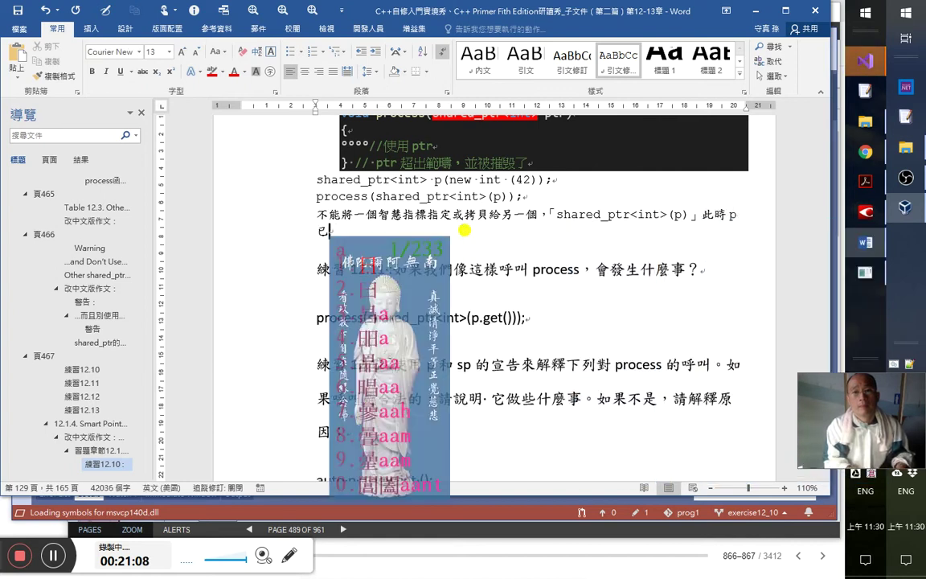
type("是個智慧指標了")
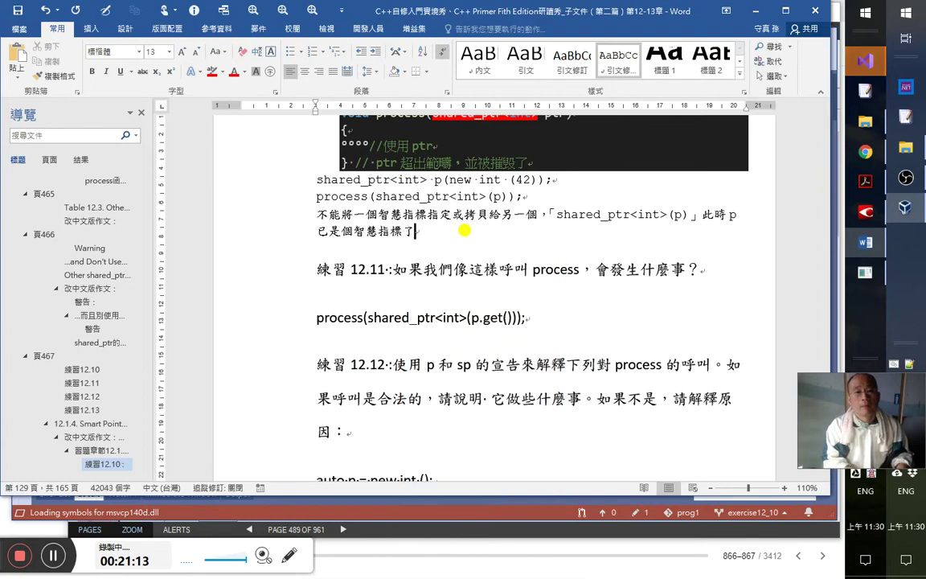
key("alt+Tab")
key("alt+Tab")
key("alt+Tab")
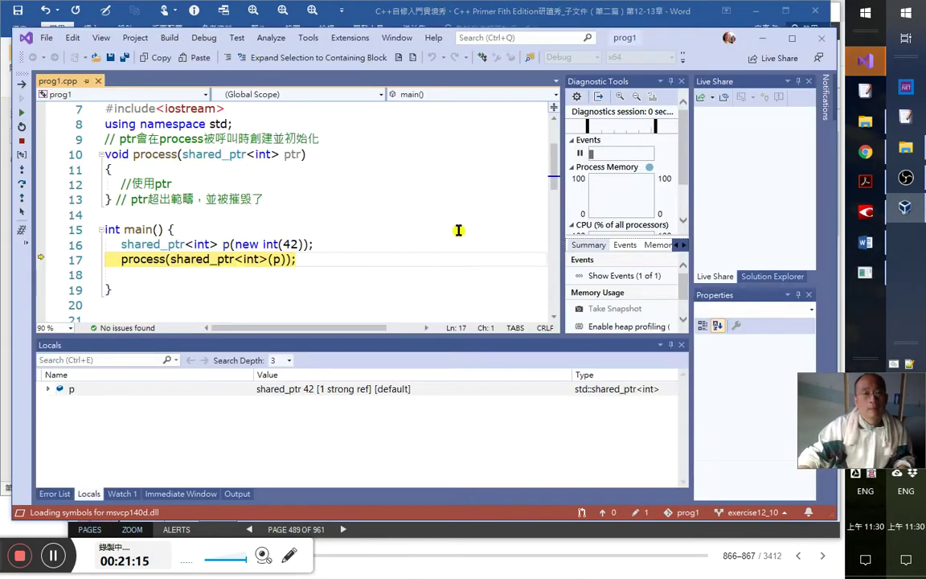
- Step into process() and show the Watch 1 list with q, *q, r.use_count() and *r
left_click(23, 170)
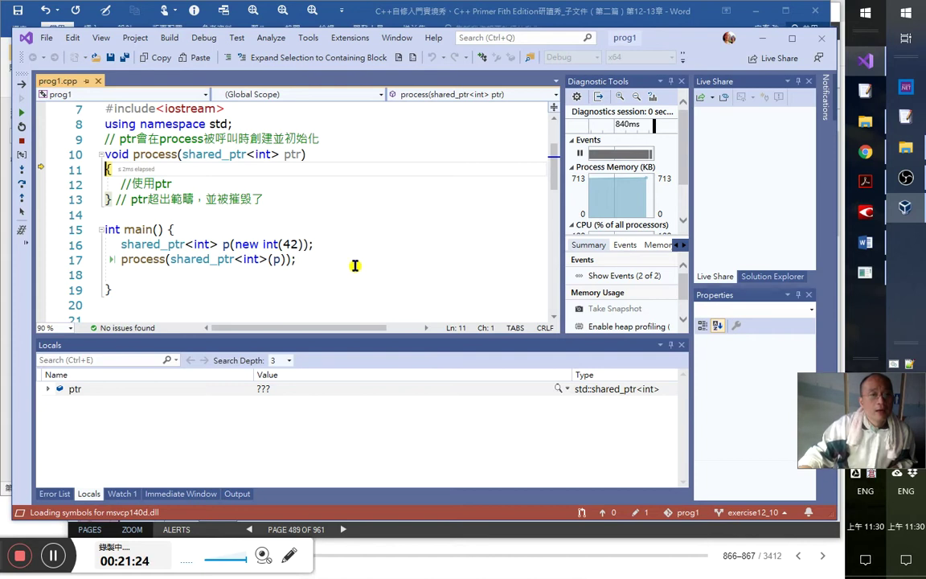
left_click_drag(171, 260, 267, 261)
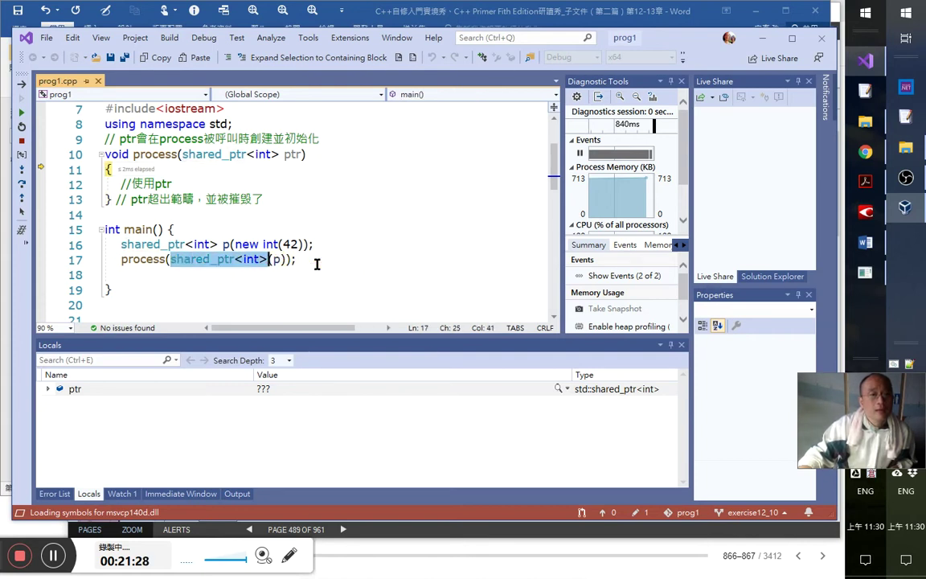
left_click(318, 266)
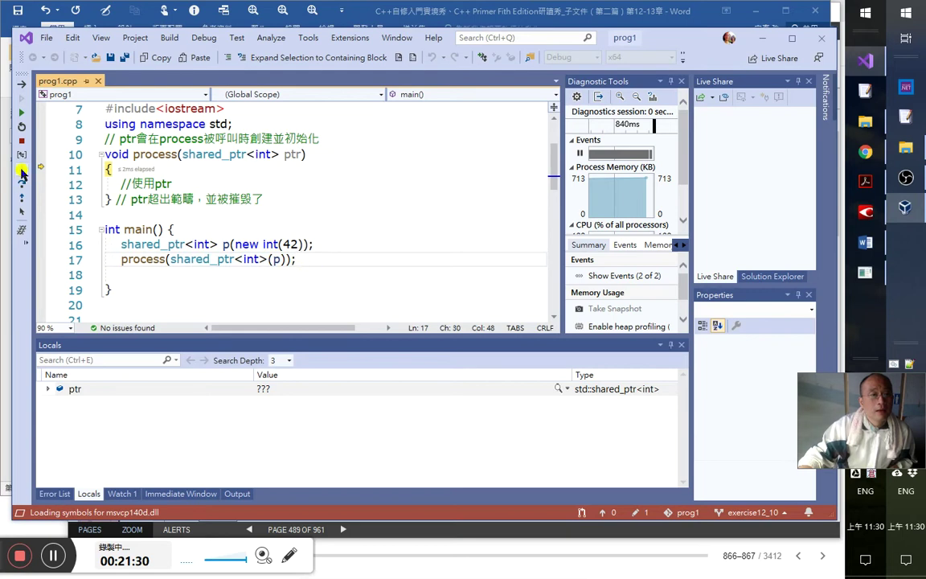
left_click(122, 493)
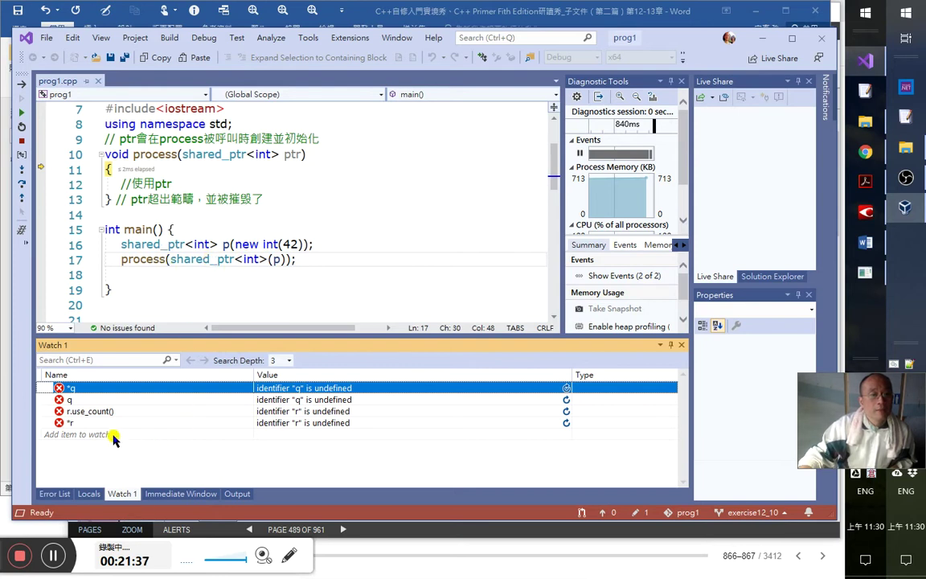
- Rename the *r watch entry to *ptr and step to the end of process()
left_click(158, 423)
left_click(157, 423)
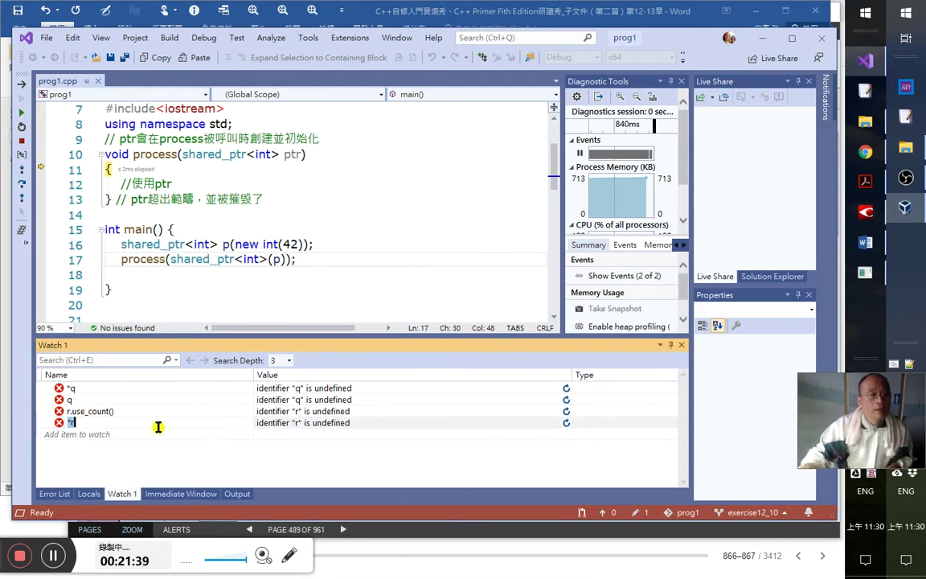
key("ctrl+o")
key("Right")
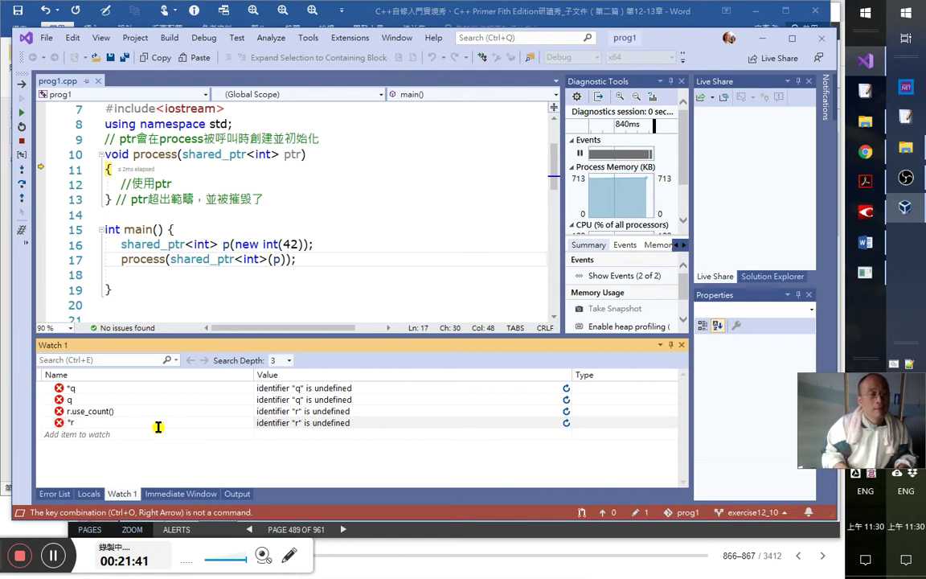
key("Return")
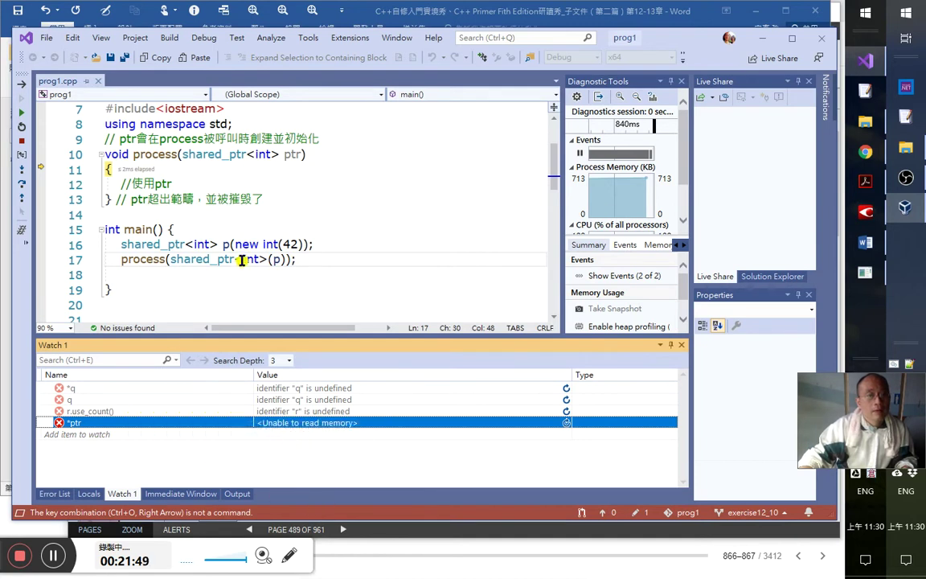
left_click(19, 171)
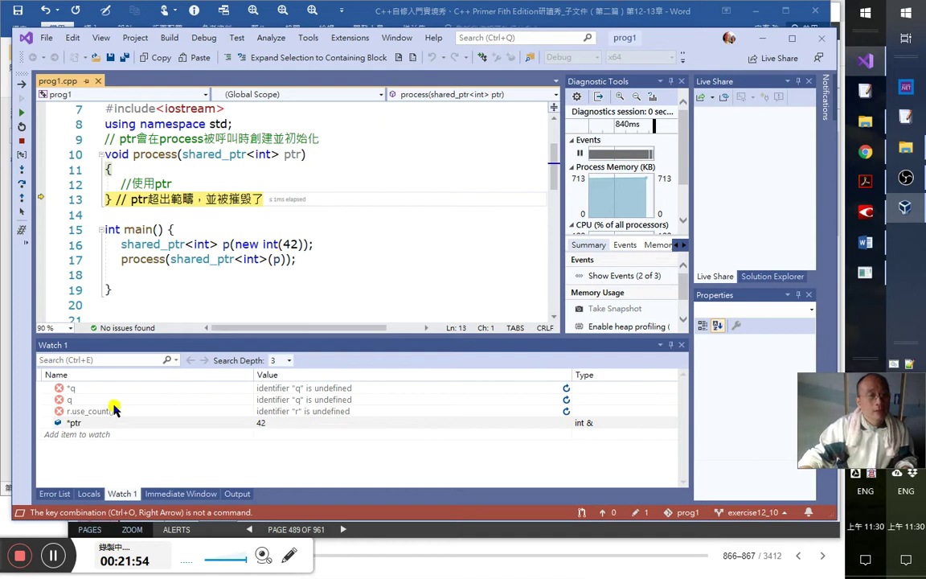
- Change the r.use_count() watch entry to ptr.use_count()
double_click(107, 412)
key("Home")
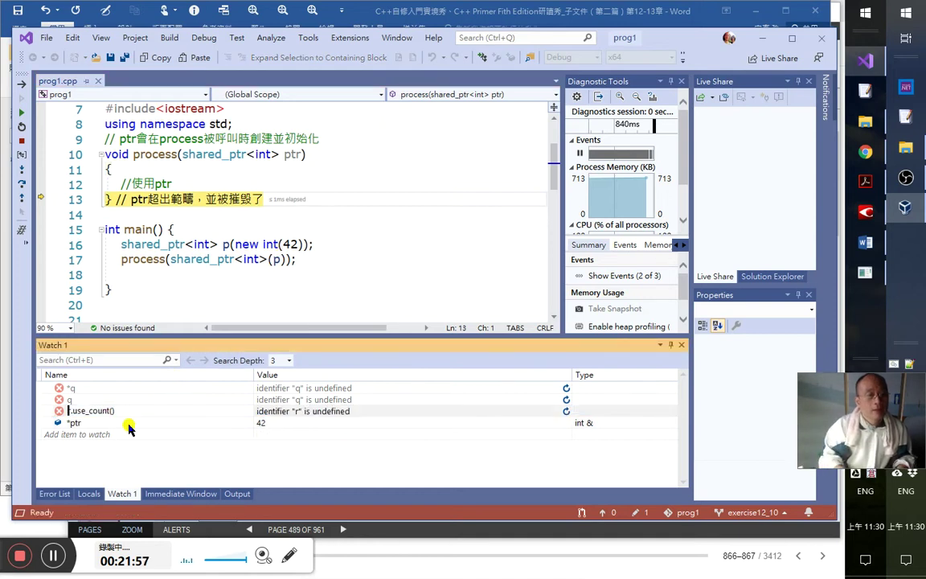
type("ptr")
key("Return")
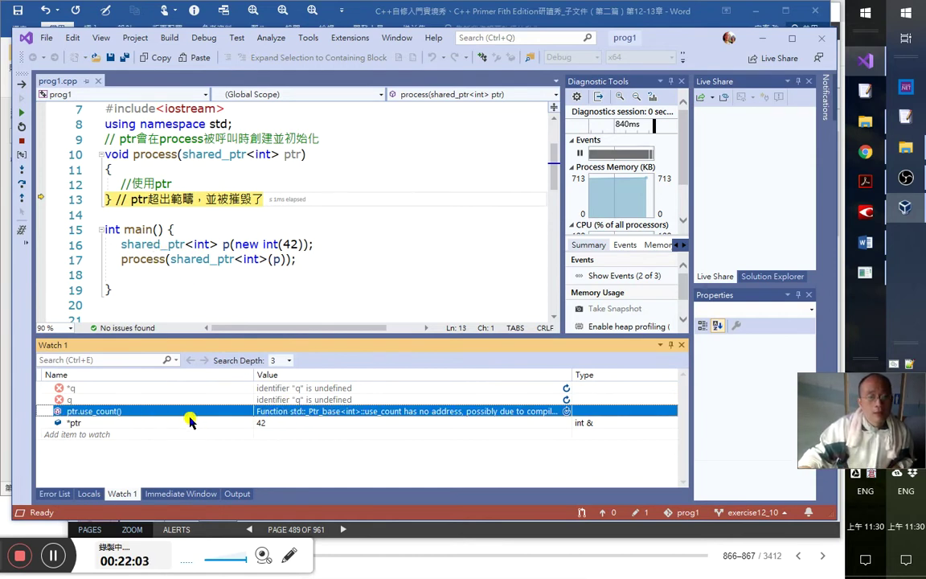
- Evaluate ?ptr.use_count in the Immediate Window, then go back to Watch 1
left_click(180, 494)
type("ptr.use_c")
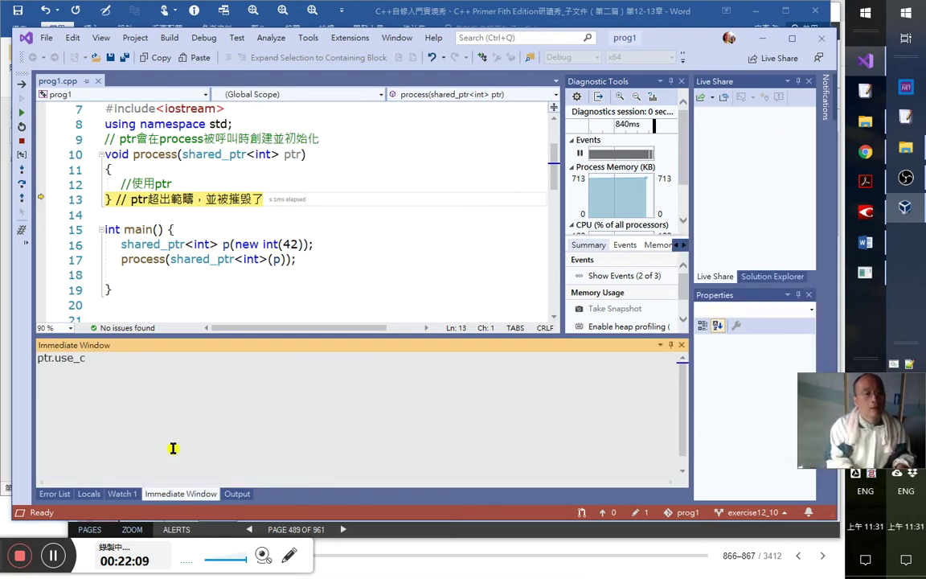
type("?")
key("Return")
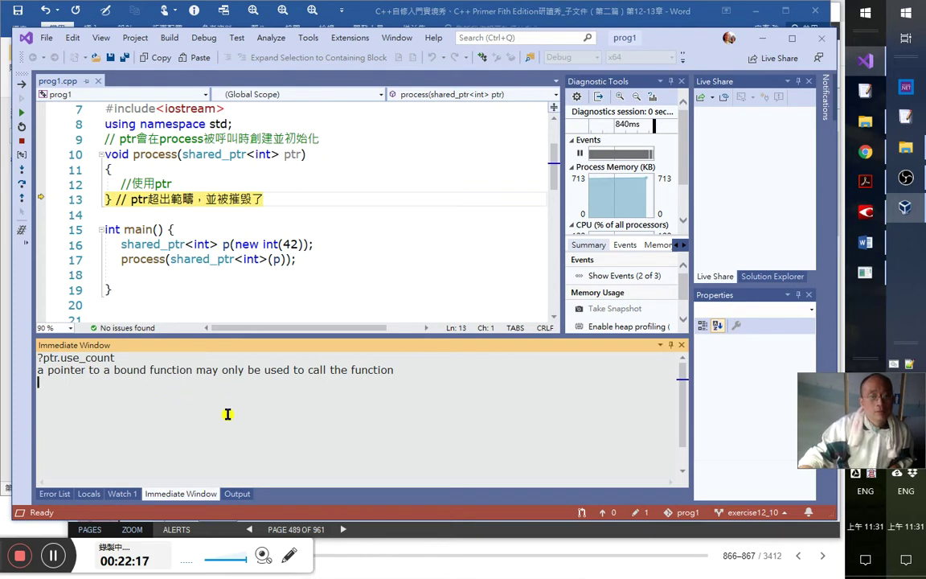
left_click(123, 494)
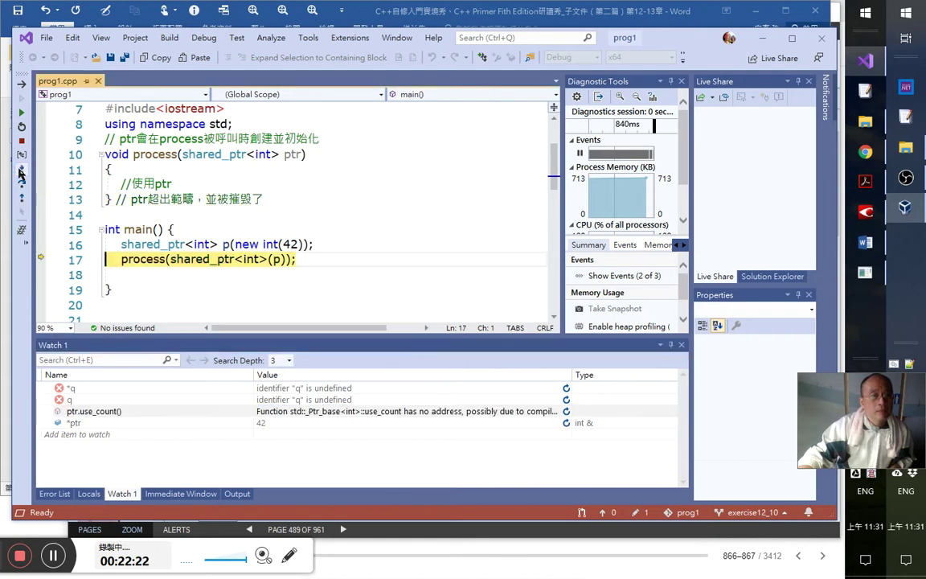
- Step over back through main() until the run ends and debugging stops
left_click(21, 170)
left_click(21, 170)
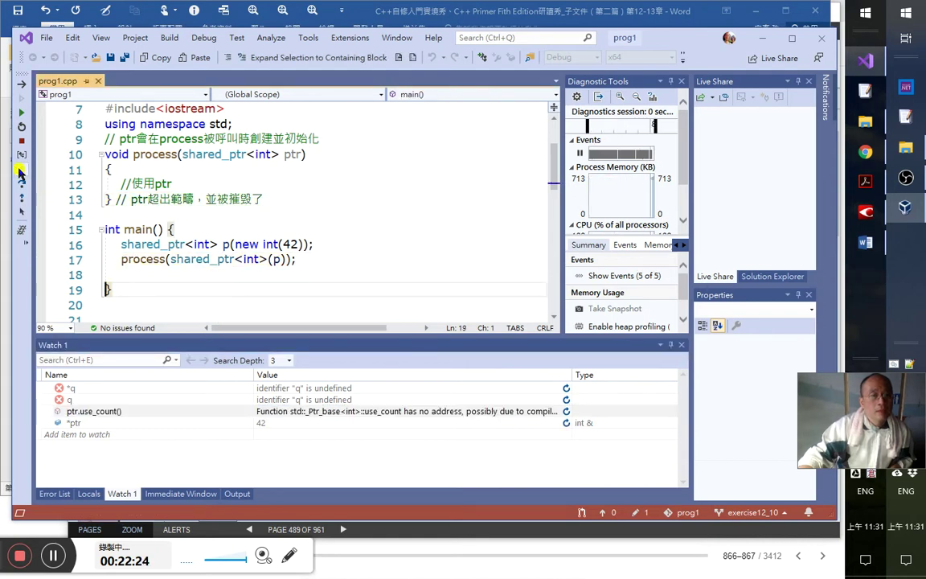
left_click(209, 259)
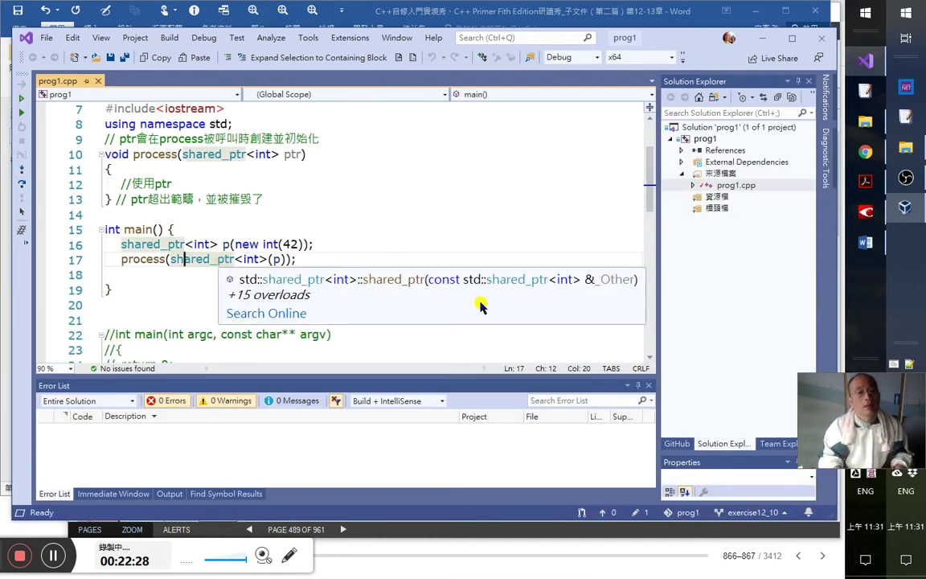
- Duplicate line 17 and strip shared_ptr<int> from the copy so it reads process(p)
key("ctrl+d")
key("End")
key("Left")
key("Left")
key("Left")
key("Left")
key("Left")
key("ctrl+shift+Left")
key("ctrl+shift+Left")
key("ctrl+shift+Left")
key("ctrl+shift+Left")
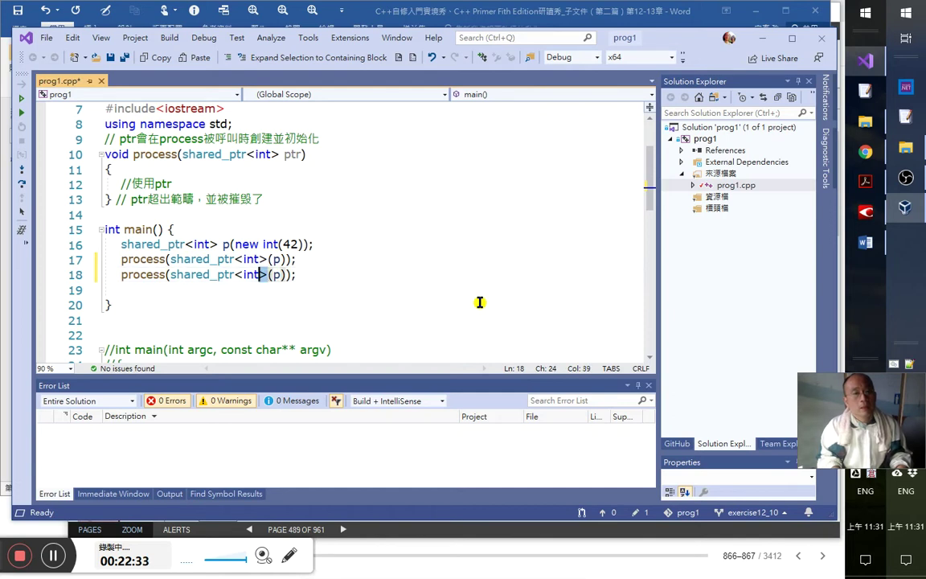
key("Delete")
key("Delete")
key("Right")
key("Delete")
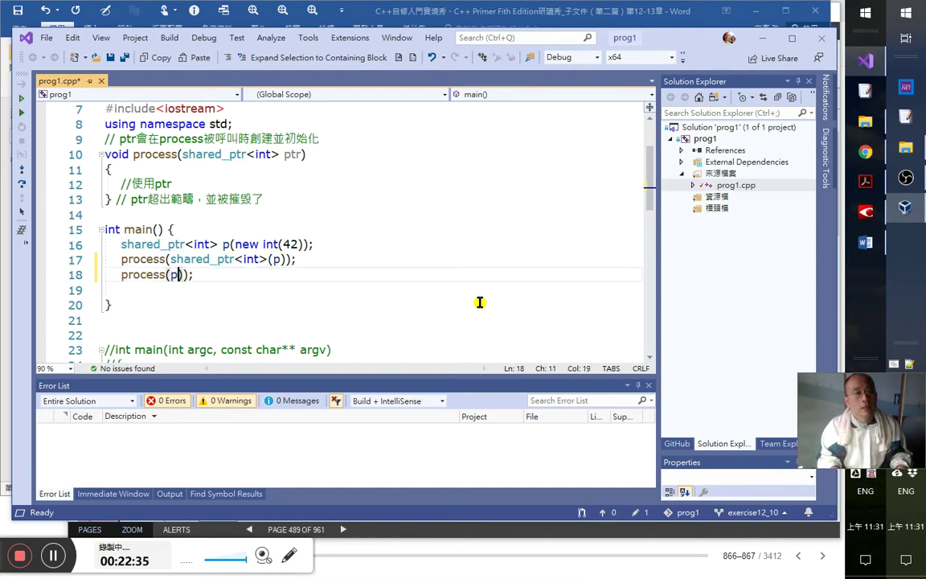
- Comment out the original process(shared_ptr<int>(p)) line with //
key("Up")
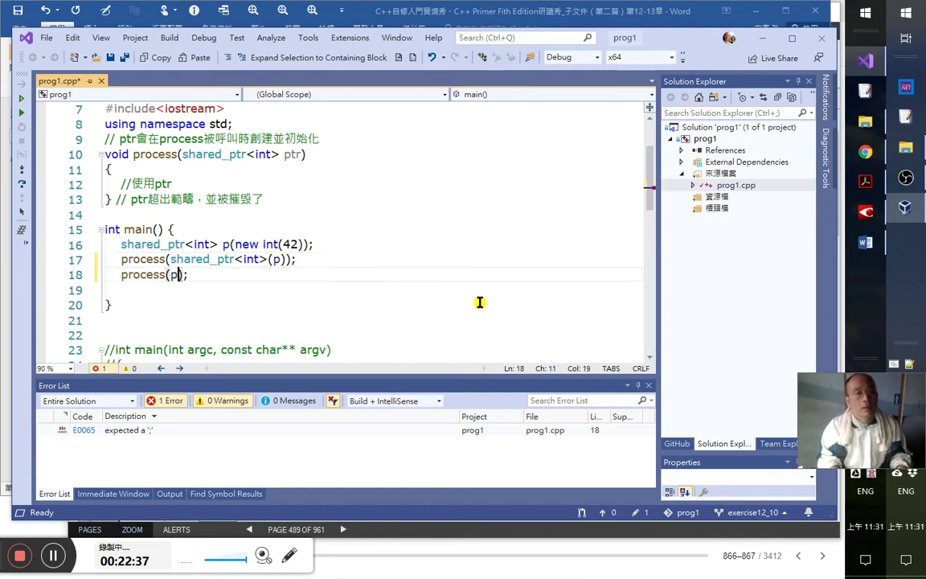
key("Home")
type("??")
key("BackSpace")
key("BackSpace")
type("//")
key("Up")
key("Up")
key("Up")
key("Up")
key("Up")
key("Up")
key("Down")
key("Right")
key("Right")
- In process(), add a line printing "ptr.use_count=" followed by ptr.use_count and endl
key("End")
key("Return")
type("c")
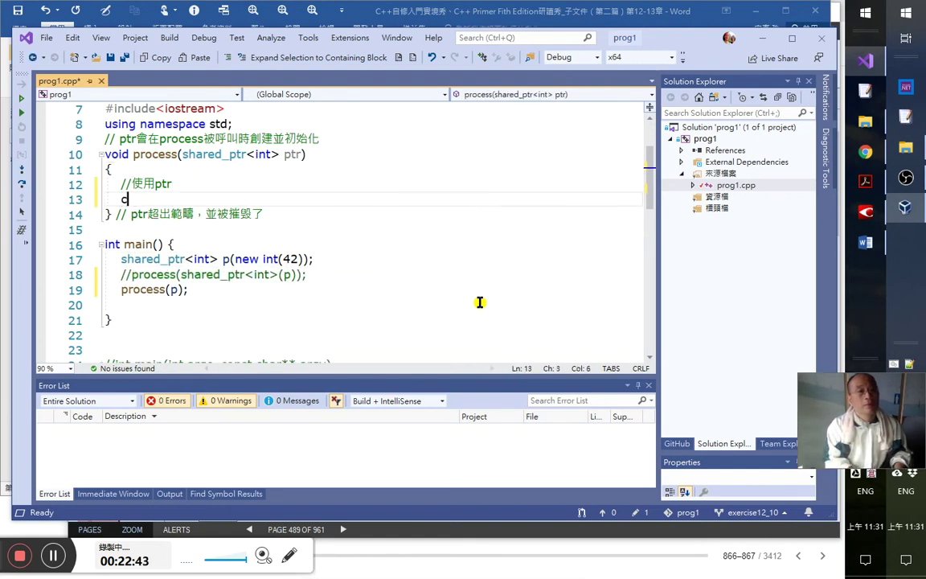
type("out<<ptr.us")
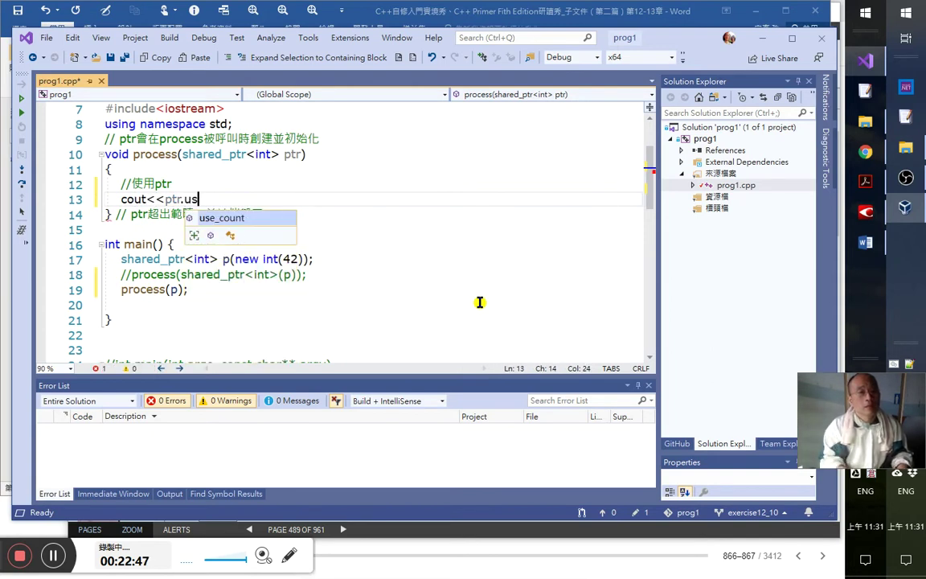
type("e_count<<end l")
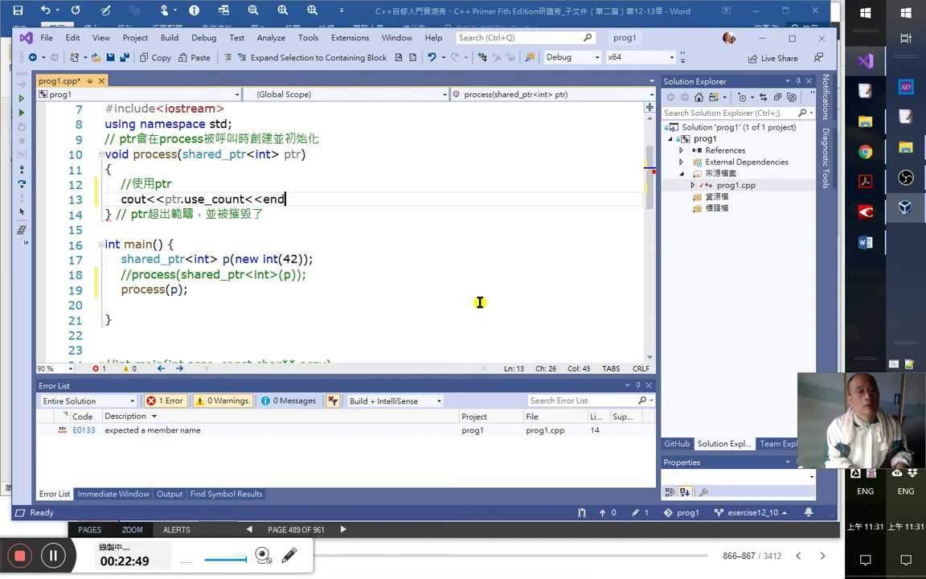
key("BackSpace")
key("BackSpace")
type("l;")
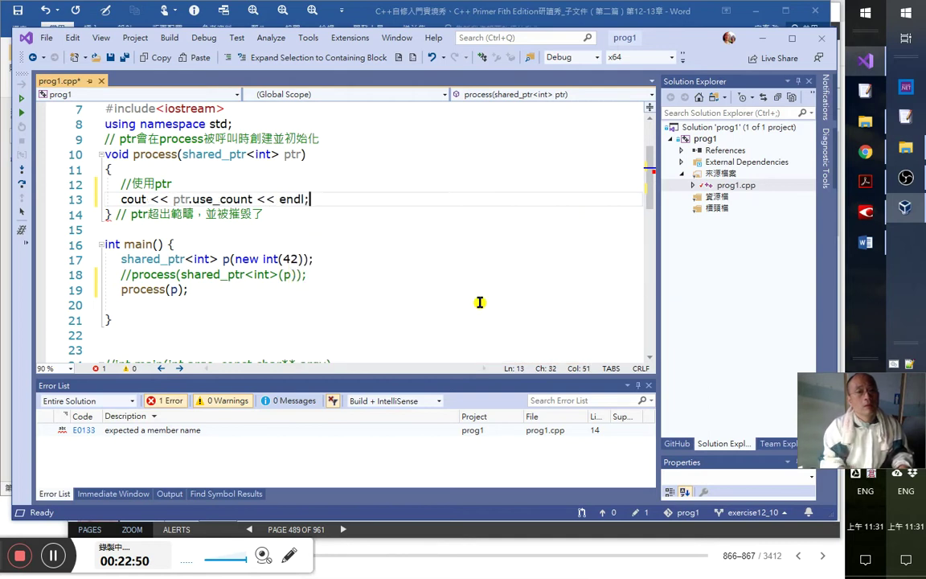
key("Left")
key("Left")
key("Left")
key("Left")
key("Left")
key("Left")
key("Left")
key("Left")
key("Left")
key("Left")
key("Left")
key("Left")
key("Left")
key("Left")
key("shift+Left")
key("shift+Left")
key("shift+Left")
key("ctrl+Left")
key("ctrl+Left")
key("ctrl+Left")
type("<< ")
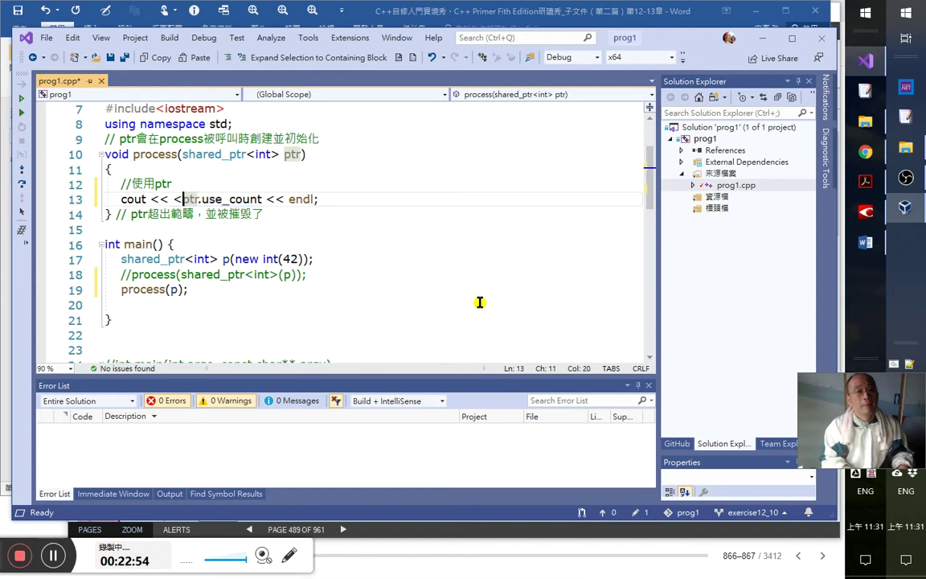
type("\"ptr.use_count=")
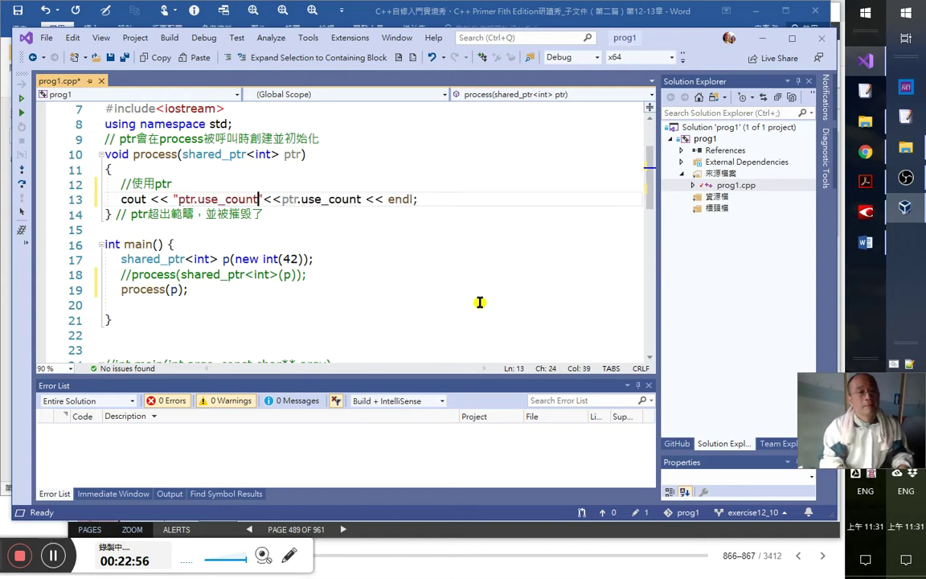
key("Down")
- Below the p declaration in main, add cout<<p.use_count<<endl;
key("Up")
key("Down")
key("Down")
key("Down")
key("Down")
key("Down")
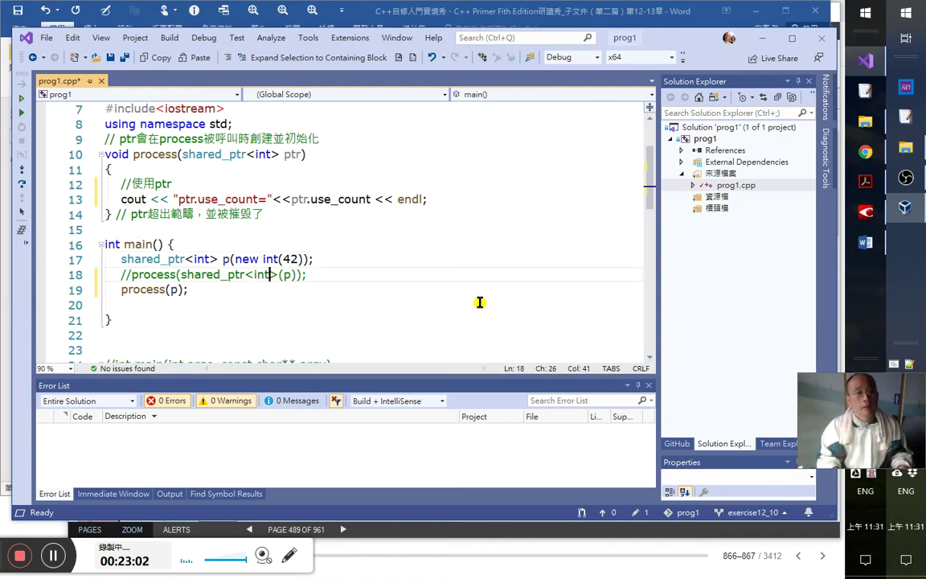
key("Up")
key("Up")
key("Up")
key("Up")
key("Up")
key("Up")
key("Down")
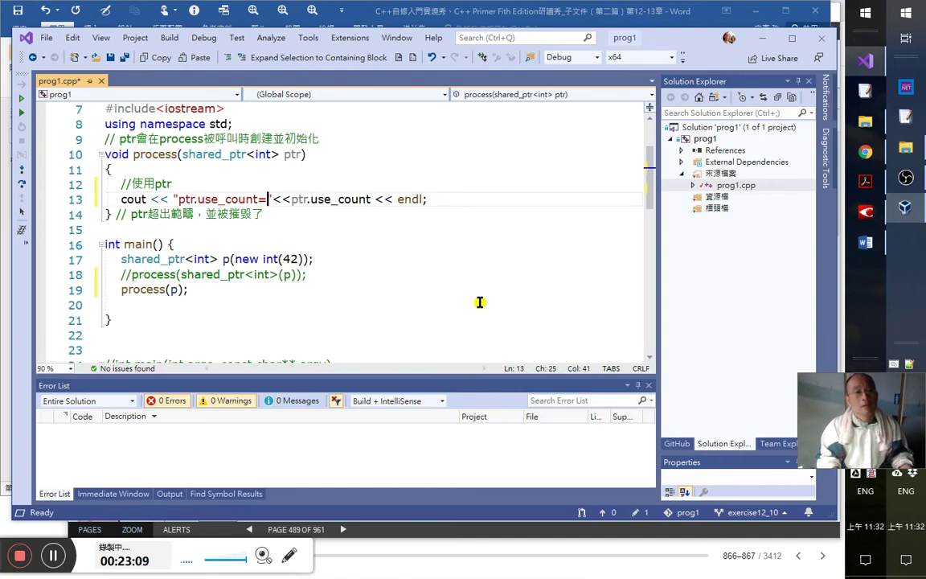
key("Down")
key("Down")
key("Down")
key("Down")
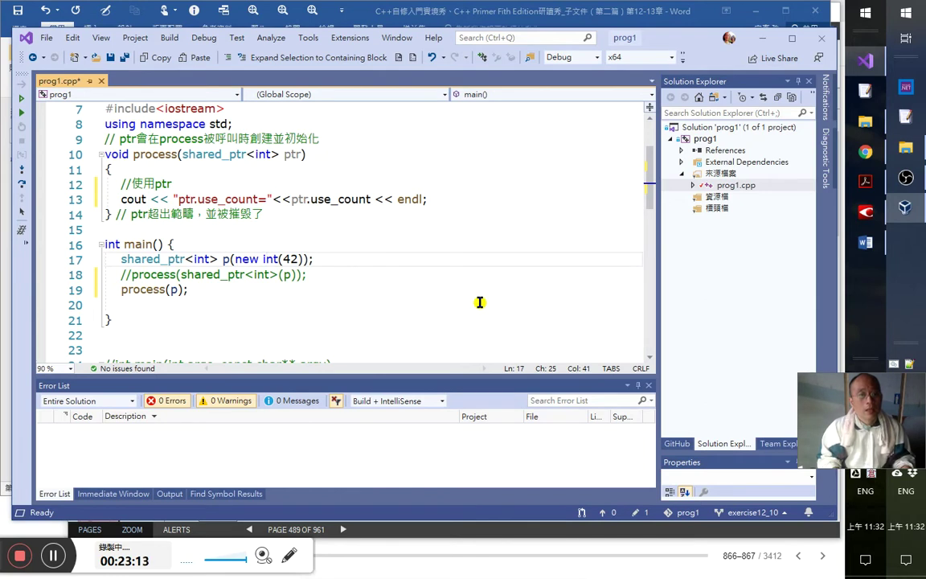
key("Left")
key("Left")
key("Left")
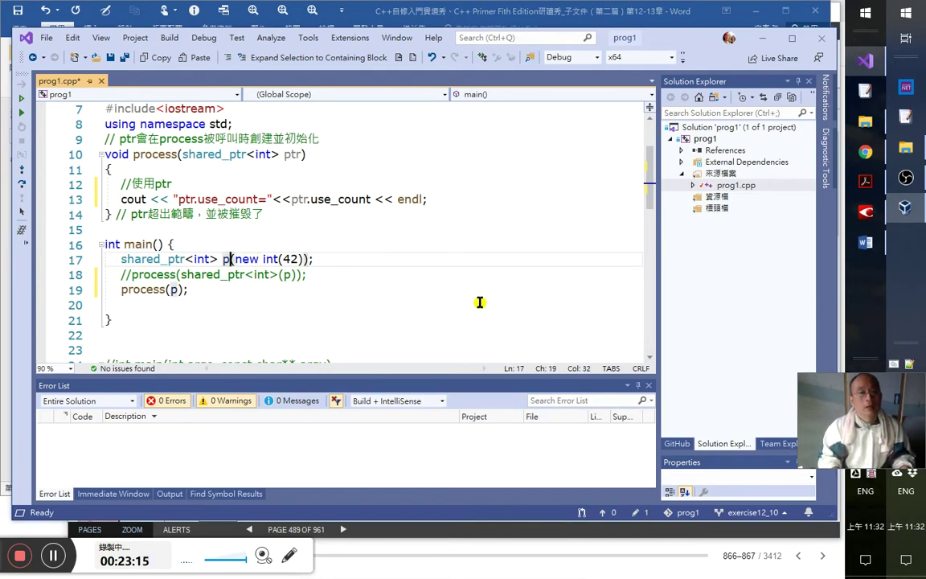
key("End")
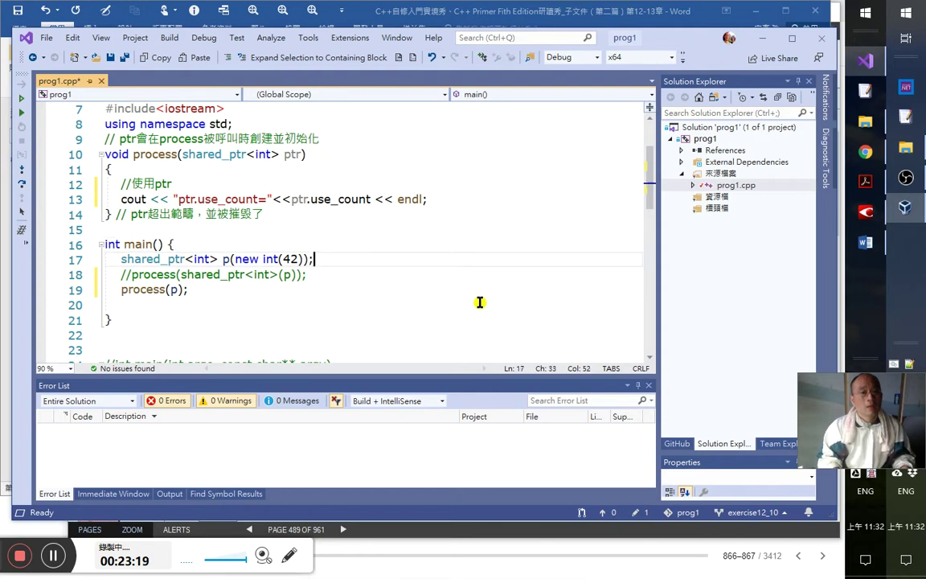
key("Return")
type("ptr.use_count")
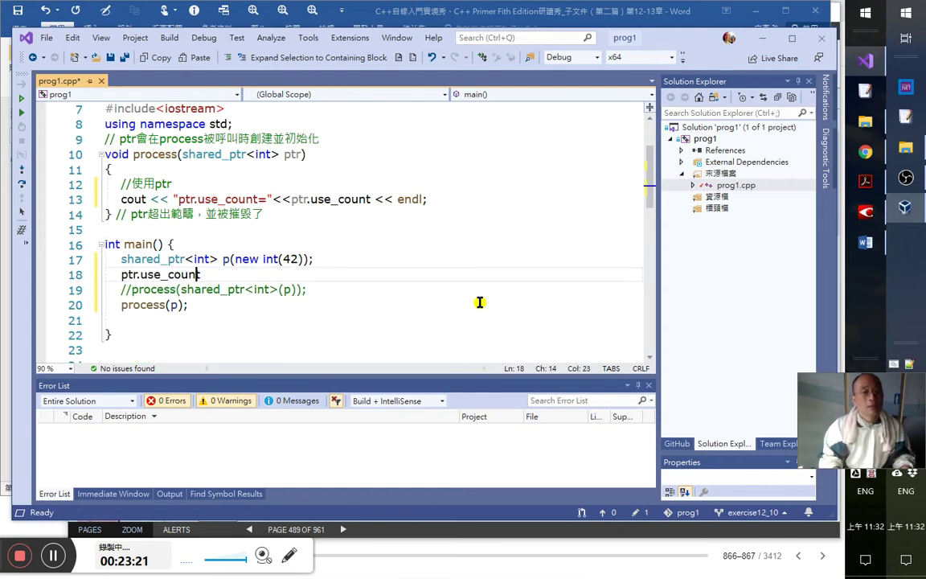
key("Home")
type("cout<<")
key("Delete")
key("Delete")
key("End")
type("<<end")
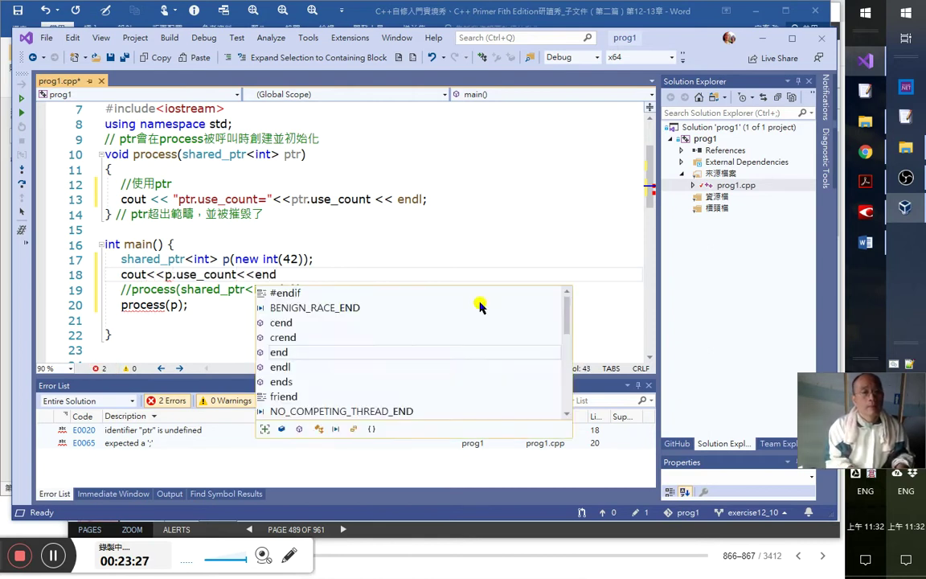
type("l;;")
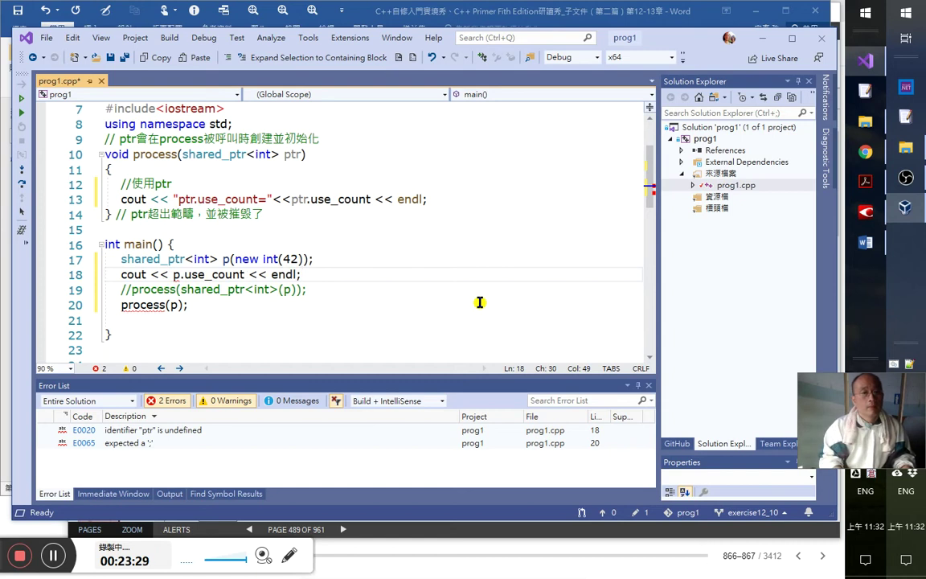
- Move a copy of the p.use_count output line to just after the process(p) call
key("ctrl+d")
key("shift+Home")
key("ctrl+c")
key("Delete")
key("Up")
key("End")
key("Delete")
key("Down")
key("Down")
key("Down")
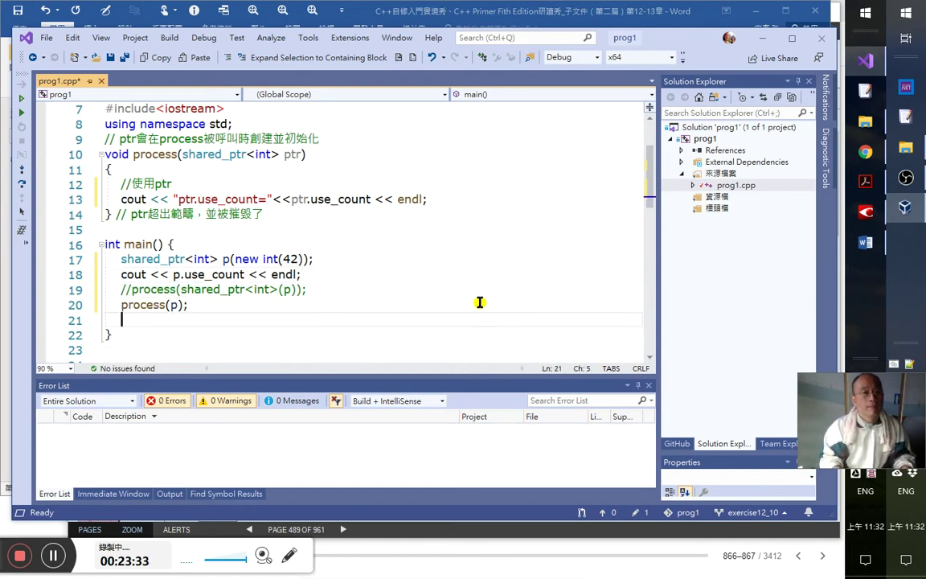
key("ctrl+v")
key("Down")
key("Up")
key("End")
- Insert the label "p.use_count=" before p.use_count on line 21
key("ctrl+Left")
key("ctrl+Left")
key("ctrl+Left")
key("Left")
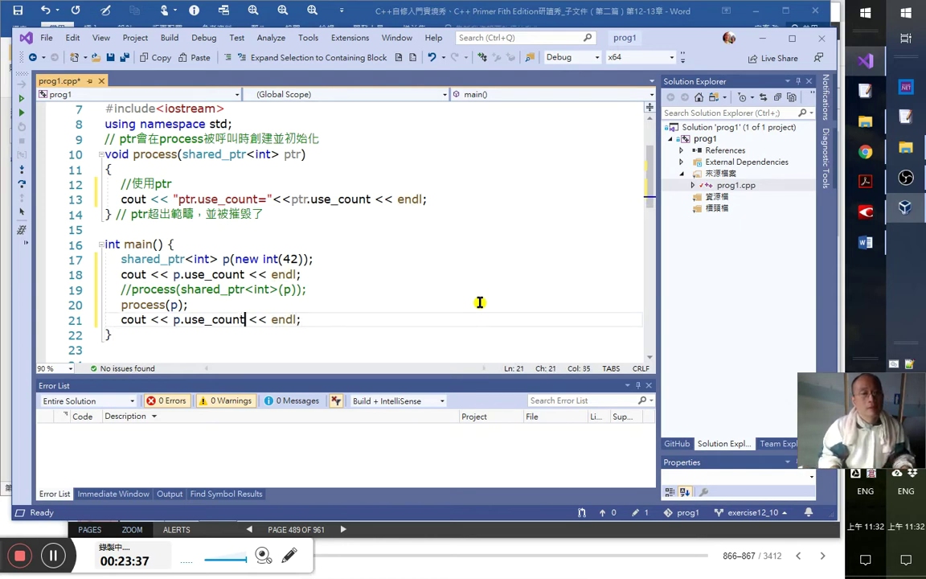
key("ctrl+shift+Left")
key("ctrl+shift+Left")
key("ctrl+shift+Left")
key("Left")
type("《《")
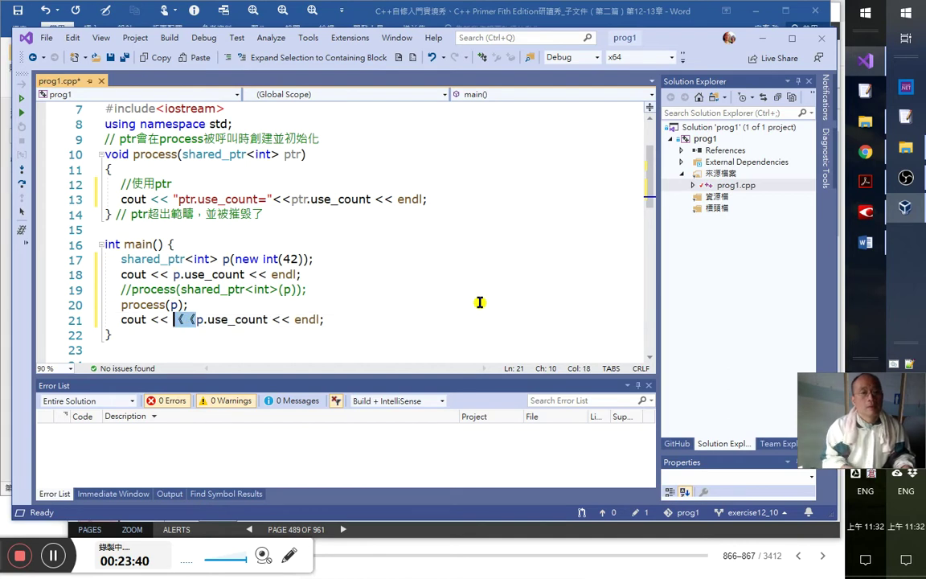
key("shift")
type("\"\"")
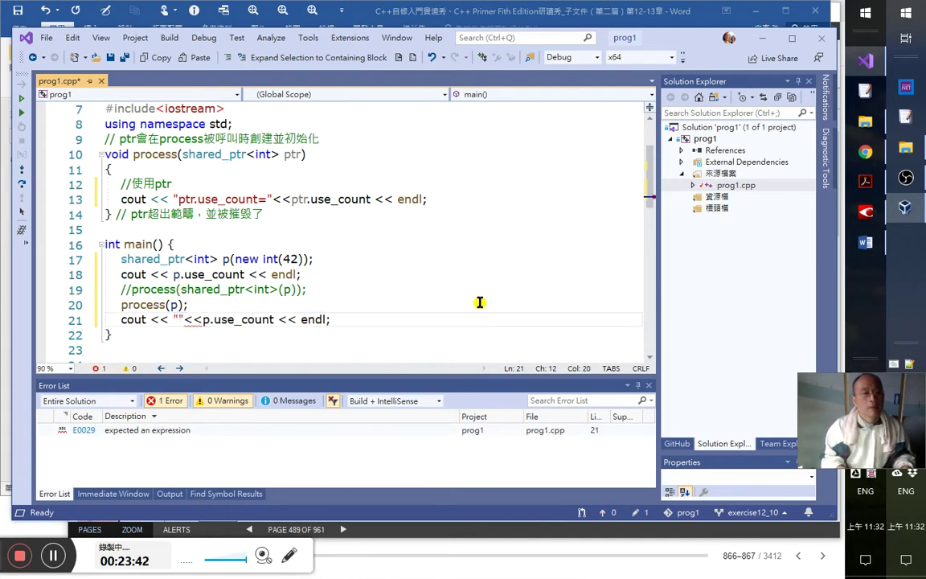
type("p.use_count=")
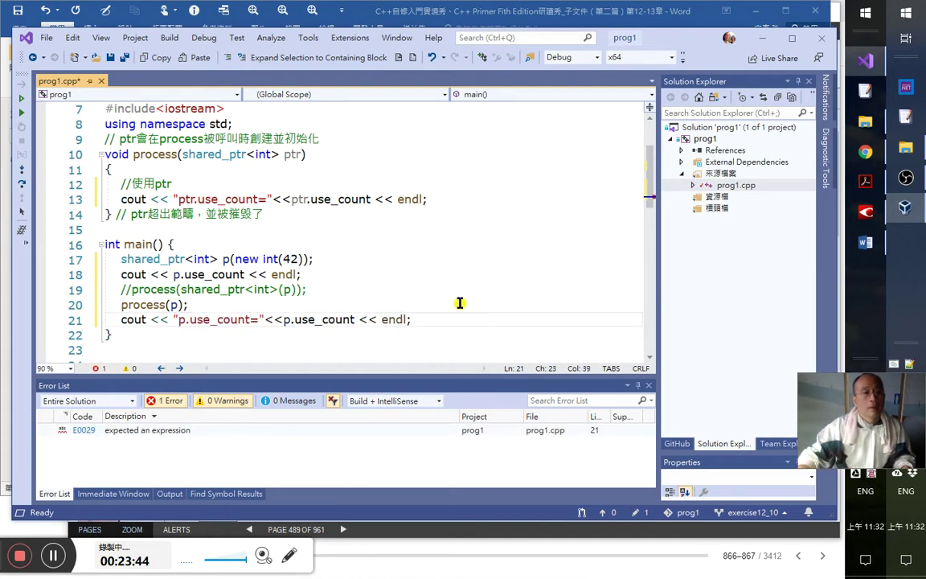
- Copy the labelled output statement over line 18 and build and run with Ctrl+F5
left_click(119, 319)
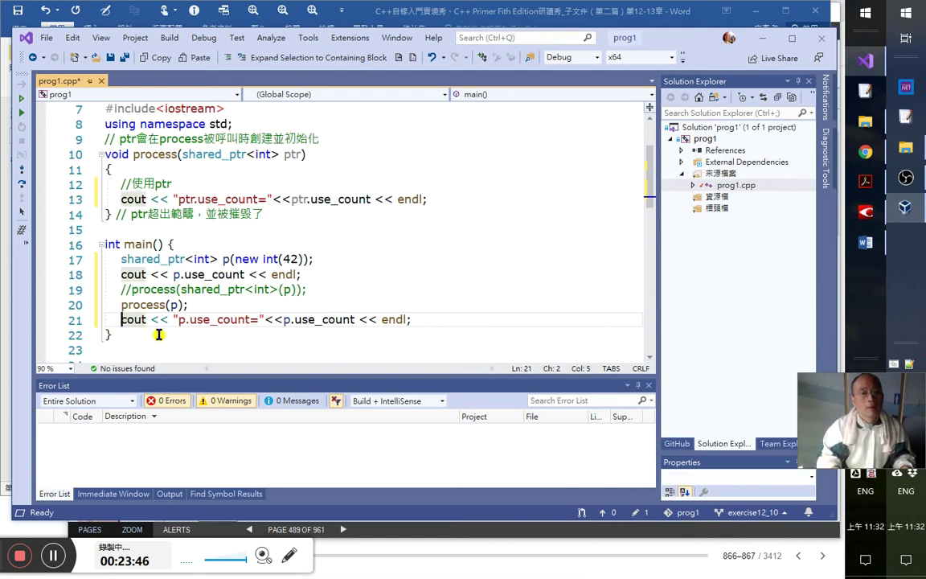
left_click_drag(119, 319, 411, 320)
left_click(317, 274)
key("shift+Home")
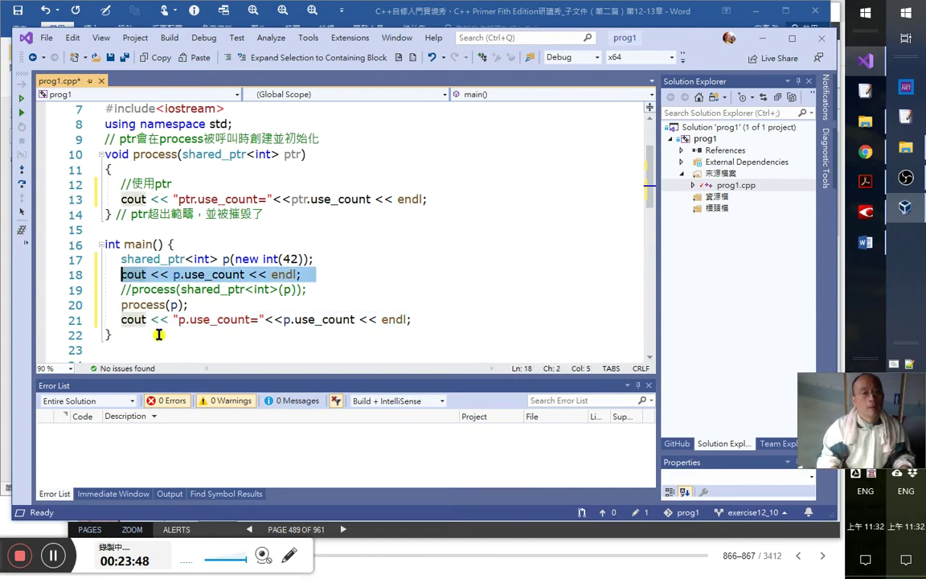
type("cout << \"p.use_count=\" << p.use_count << endl;")
left_click(171, 305)
left_click(207, 275)
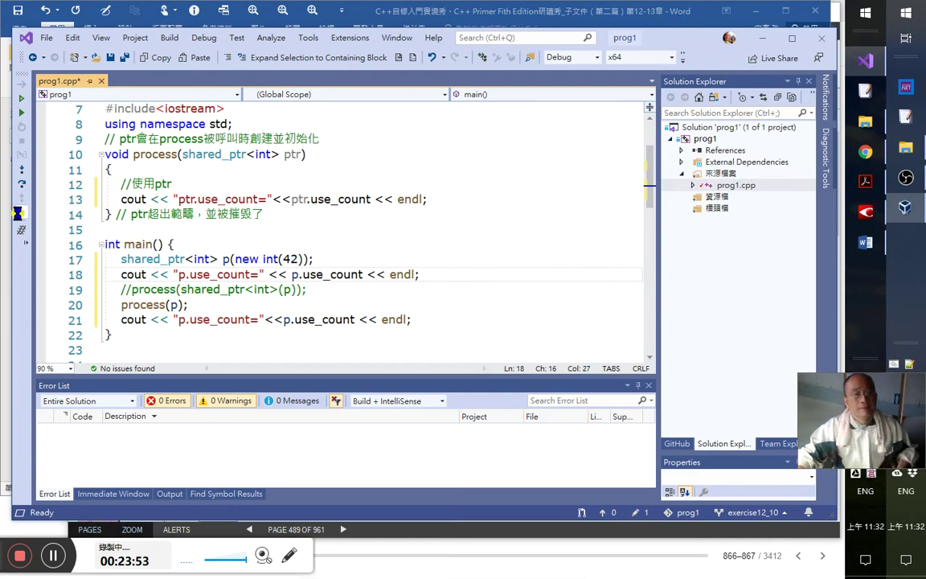
key("ctrl+F5")
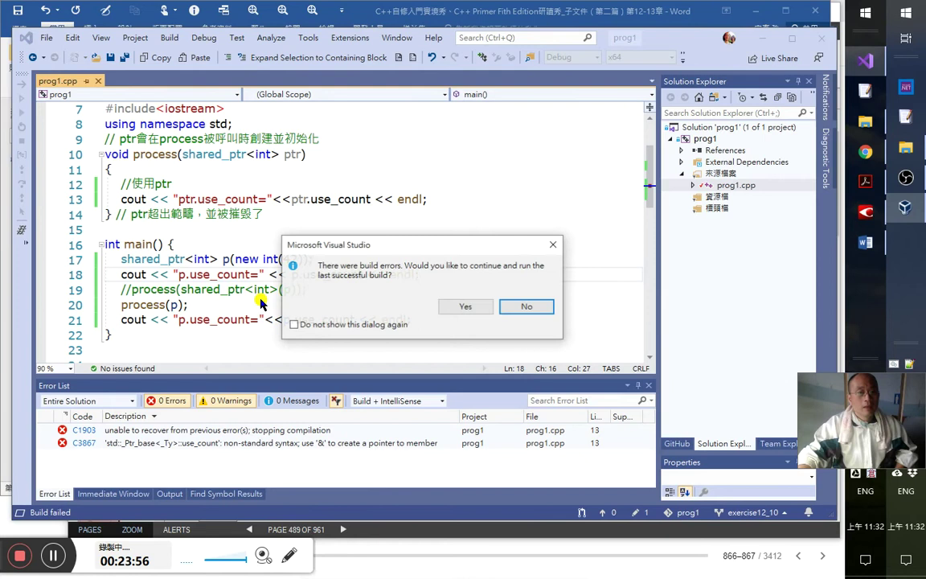
- Decline running the last successful build and inspect the C3867 use_count error
left_click(514, 313)
left_click(246, 259)
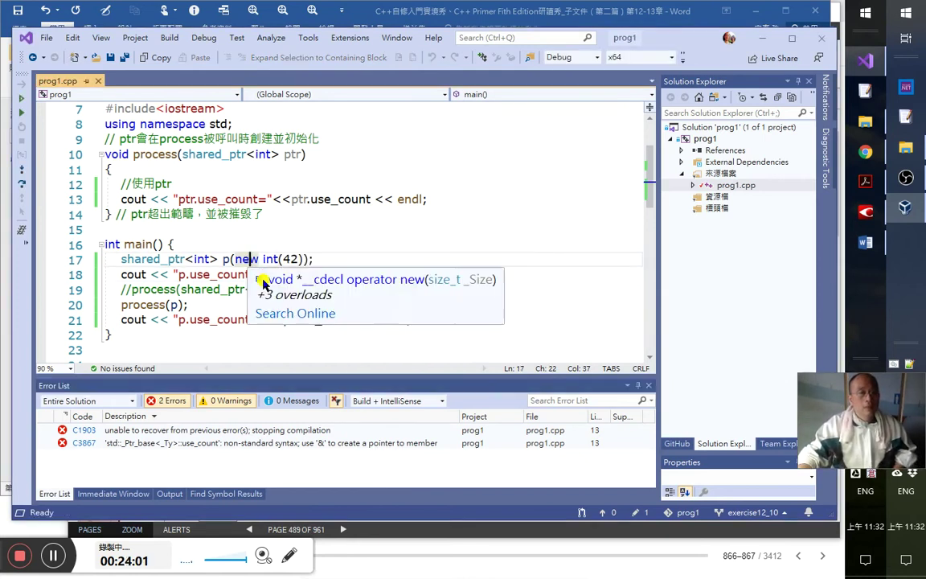
left_click(238, 289)
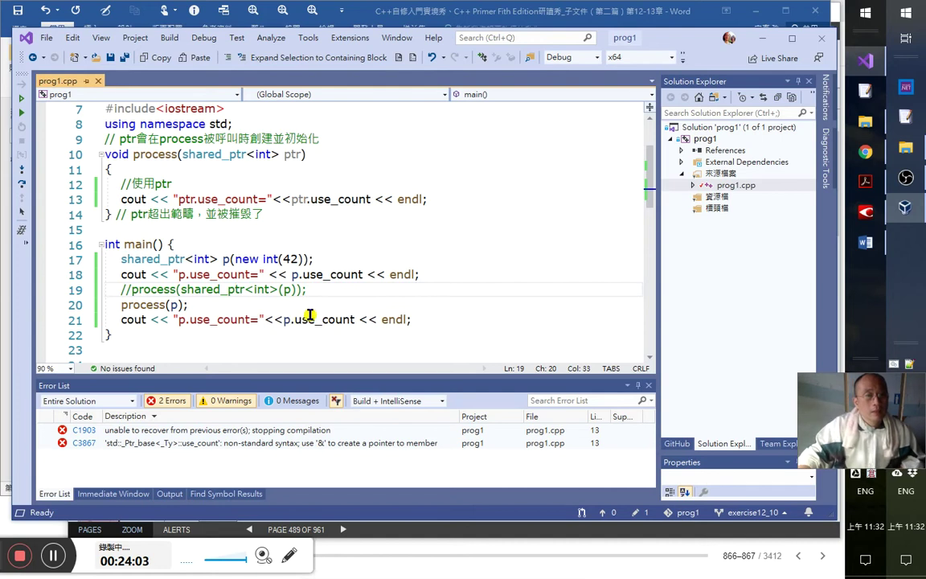
left_click(241, 259)
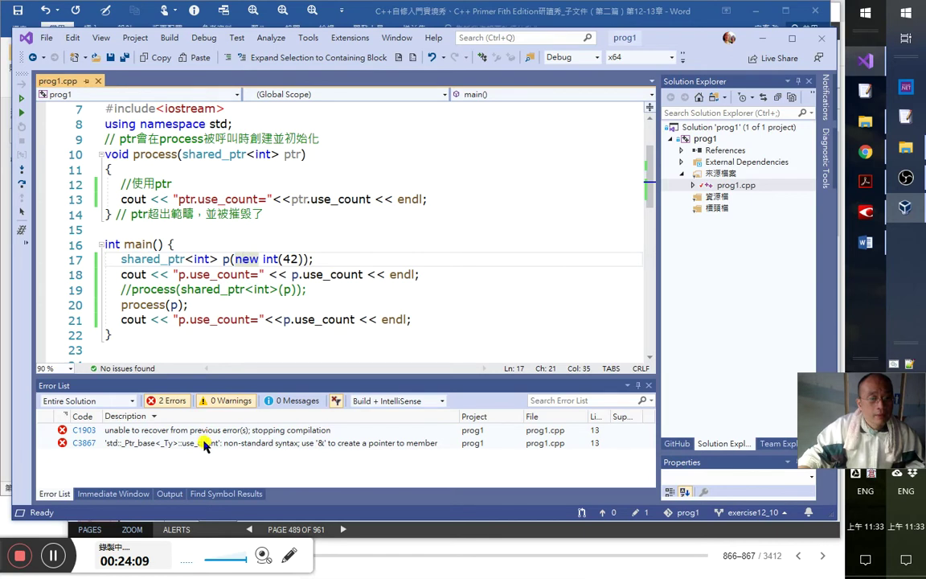
left_click(198, 448)
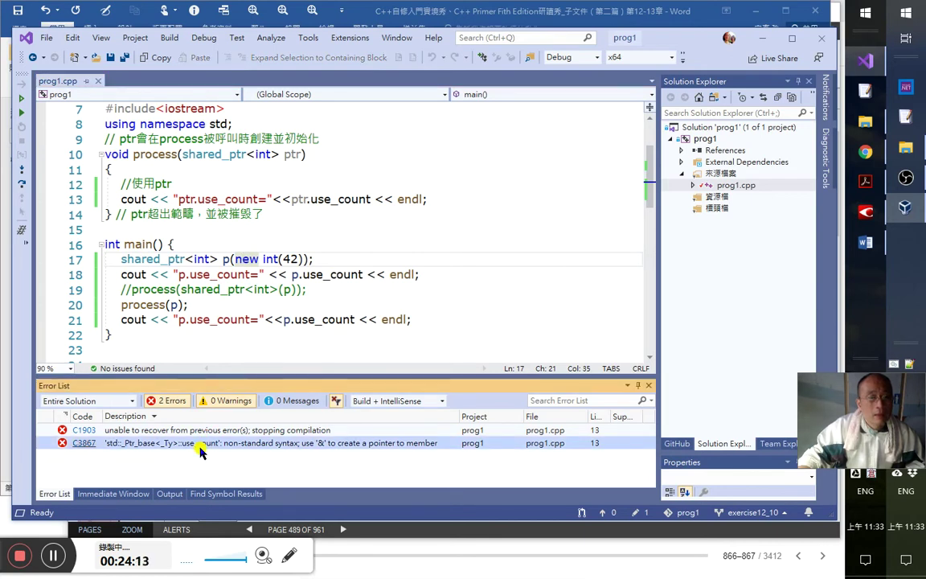
- Add () after use_count on lines 13, 18 and 21
left_click(371, 198)
type("( )")
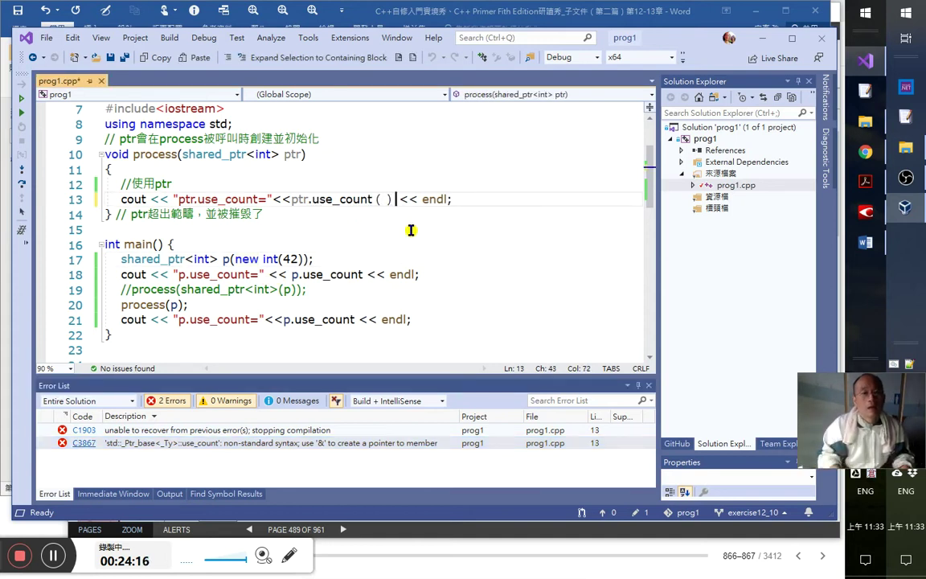
key("Left")
key("Left")
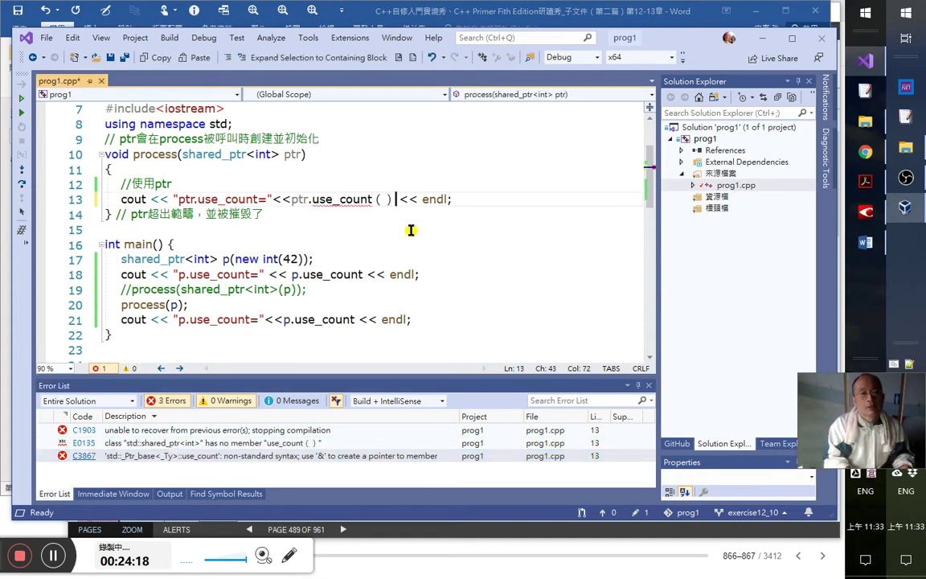
key("Right")
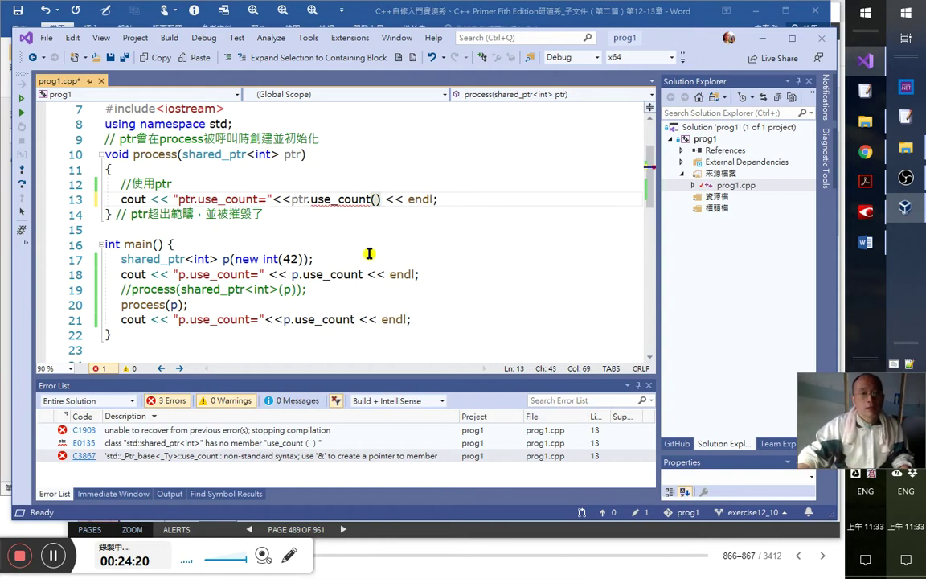
left_click(368, 279)
type("()")
key("Down")
key("Down")
key("Left")
key("Down")
key("End")
key("Left")
key("Left")
key("Left")
key("Left")
key("Left")
key("Left")
key("Left")
key("Left")
type("()")
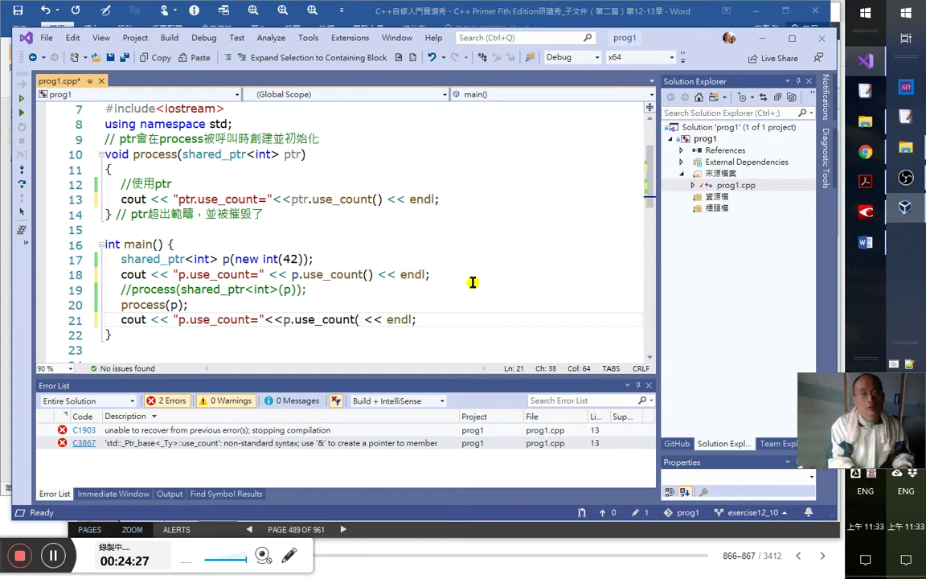
key("Down")
- Recheck line 18's use_count() and rebuild with Ctrl+F5
key("Up")
key("Up")
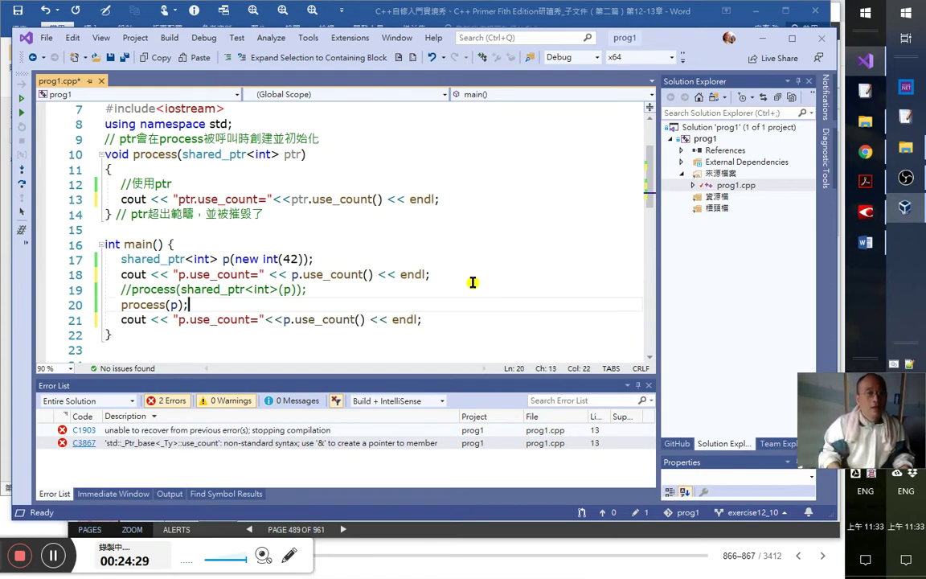
key("Up")
key("Up")
key("End")
key("Left")
key("Left")
key("Left")
key("Left")
key("Left")
key("Left")
key("Left")
key("Left")
key("Left")
key("Left")
key("Left")
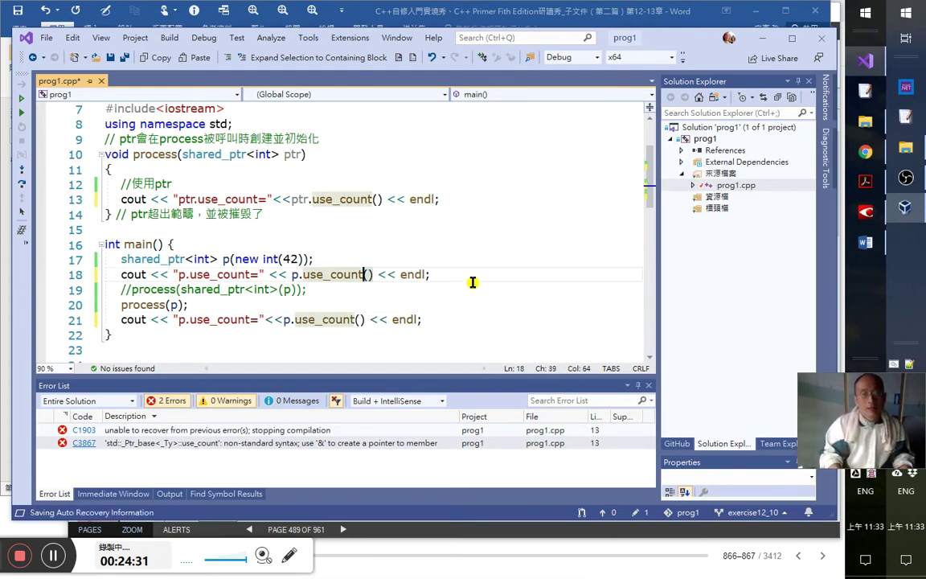
key("Left")
key("shift+Left")
key("shift+Left")
key("shift+Left")
key("Right")
key("ctrl+F5")
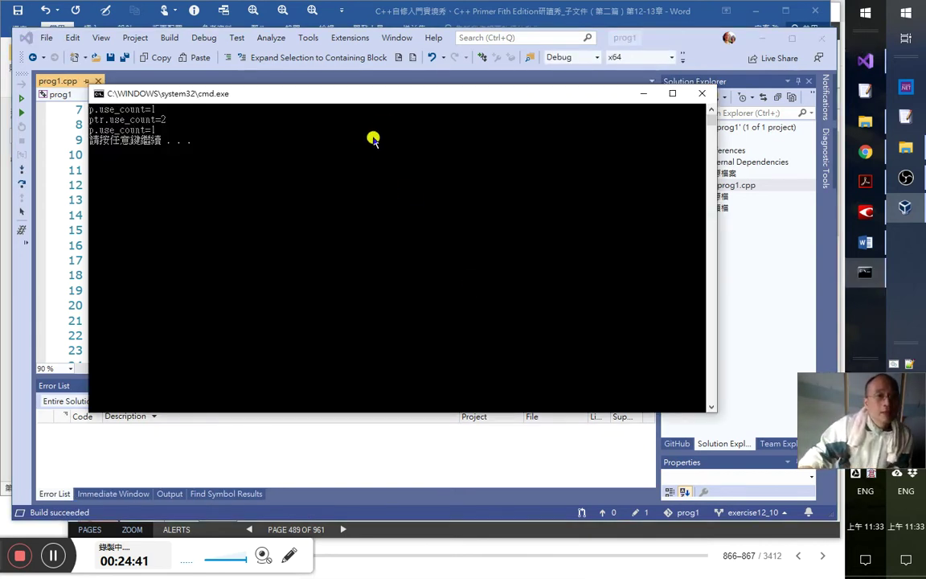
- Check the console output p.use_count=1, ptr.use_count=2, p.use_count=1, then close it
left_click_drag(382, 90, 398, 387)
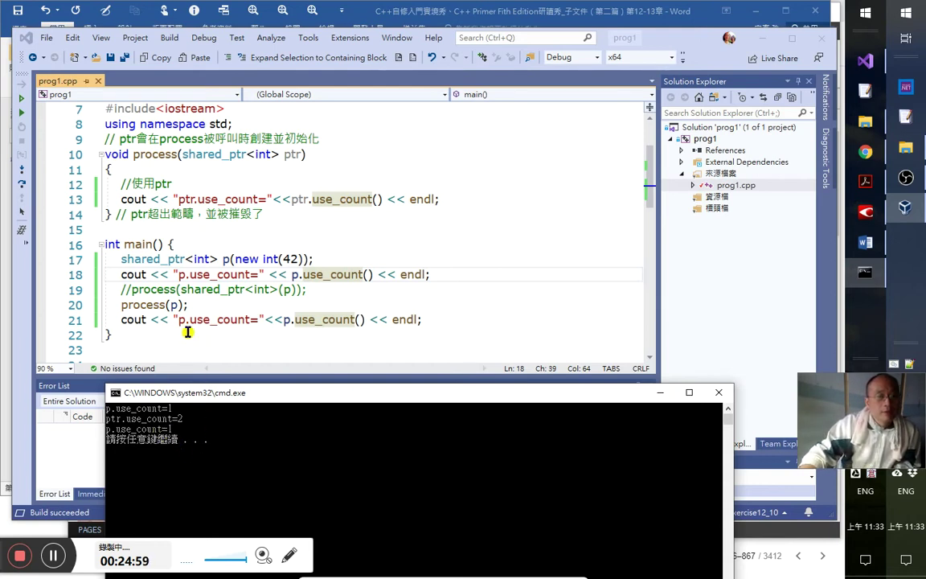
key("Return")
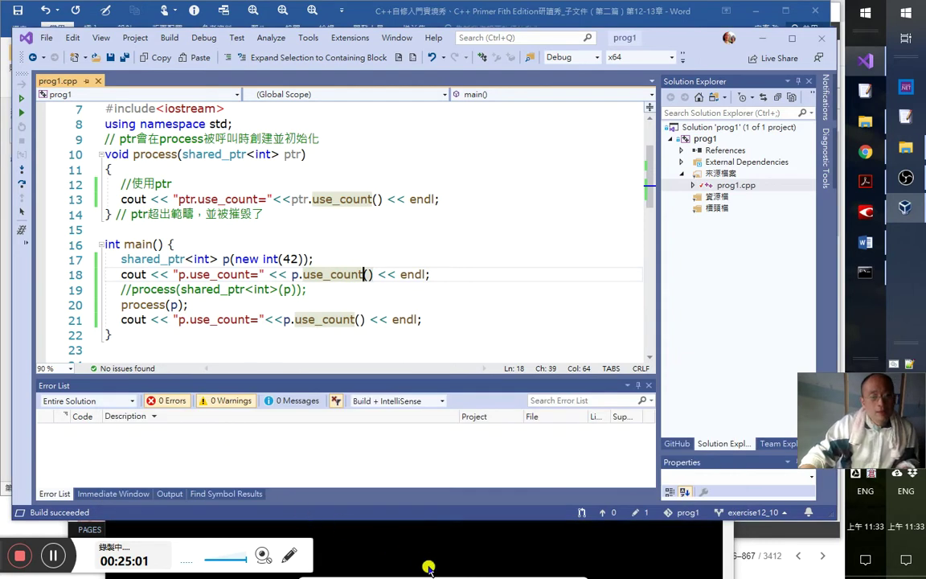
key("ctrl+F5")
key("Return")
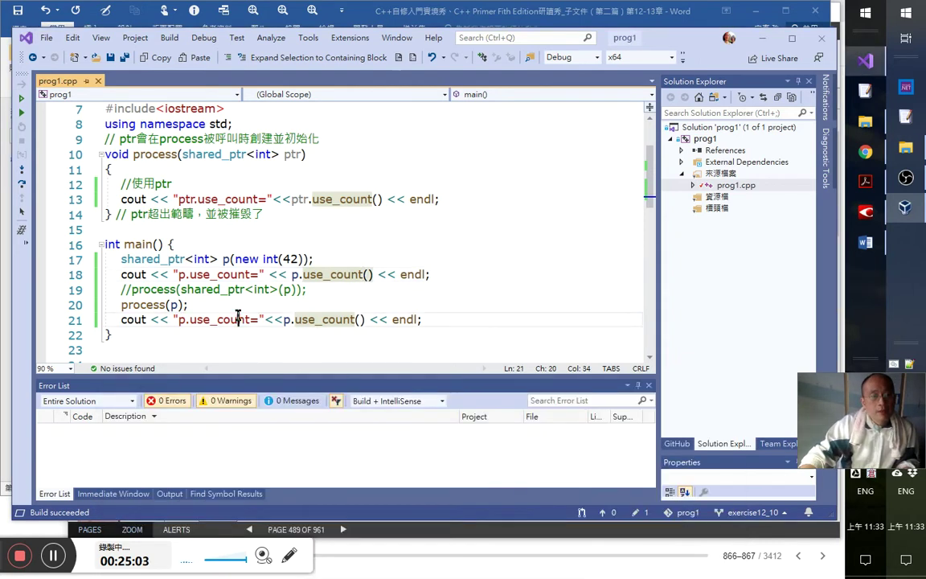
- Comment out process(p) with an //ok note and uncomment process(shared_ptr<int>(p))
key("Down")
key("Down")
key("Tab")
type("?")
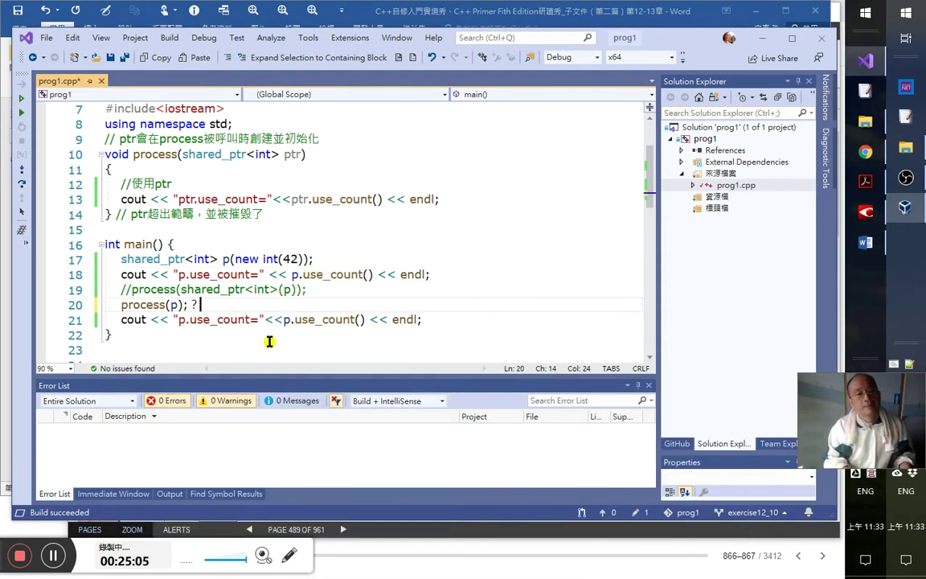
type("ok")
key("Home")
type("//")
key("Up")
key("BackSpace")
key("BackSpace")
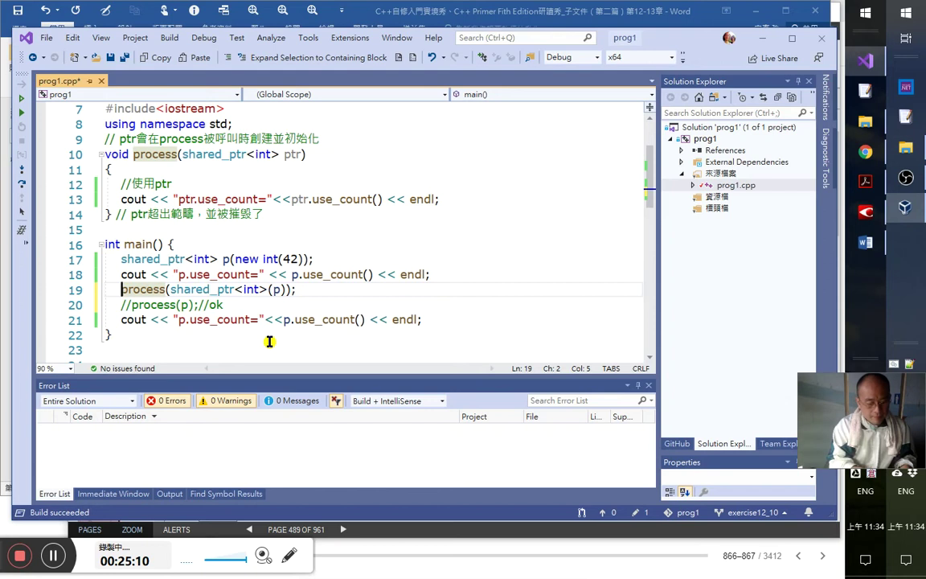
- Rerun with Ctrl+F5, confirm the same 1, 2, 1 output, and close the console
key("ctrl+F5")
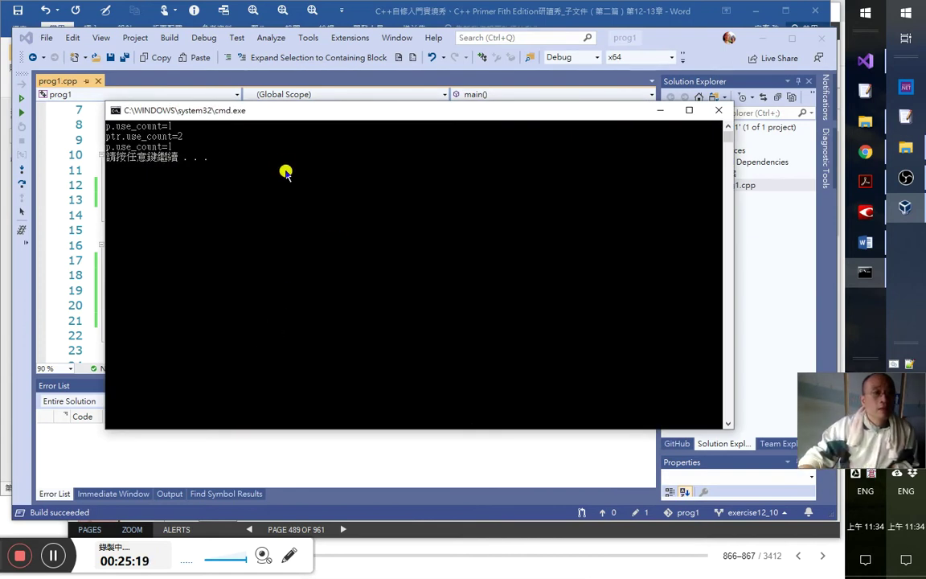
left_click_drag(286, 105, 319, 345)
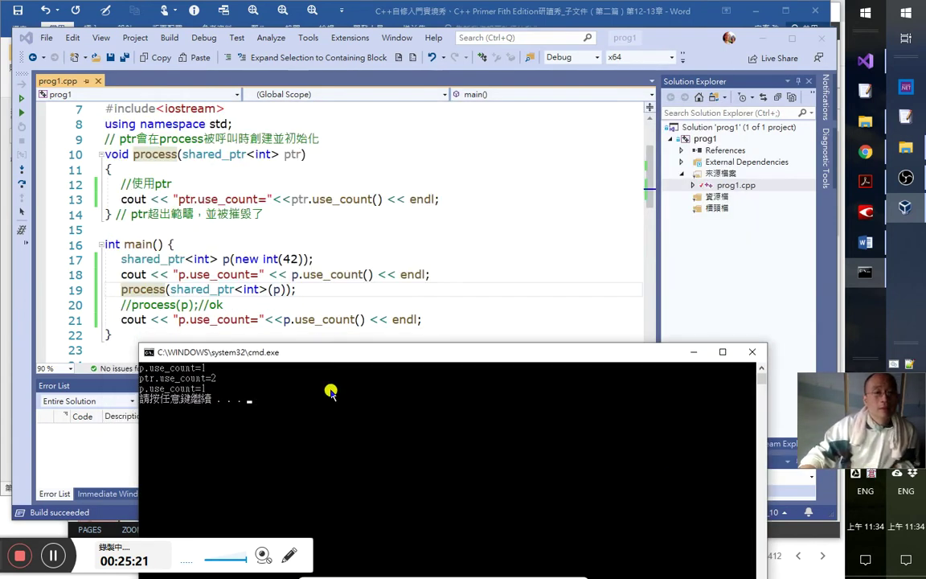
key("Return")
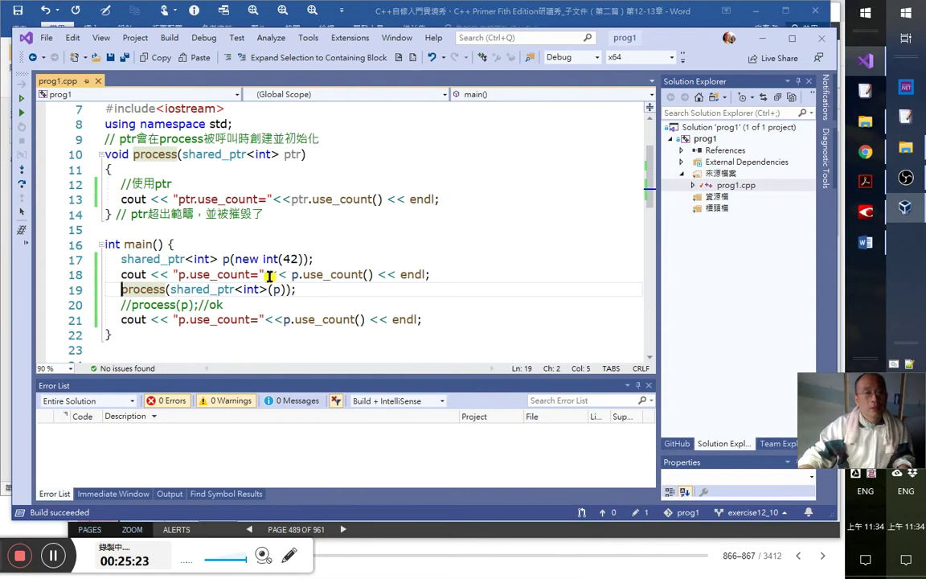
- Compare the Word notes with the shared_ptr code line in the FineReader document
key("alt+Tab")
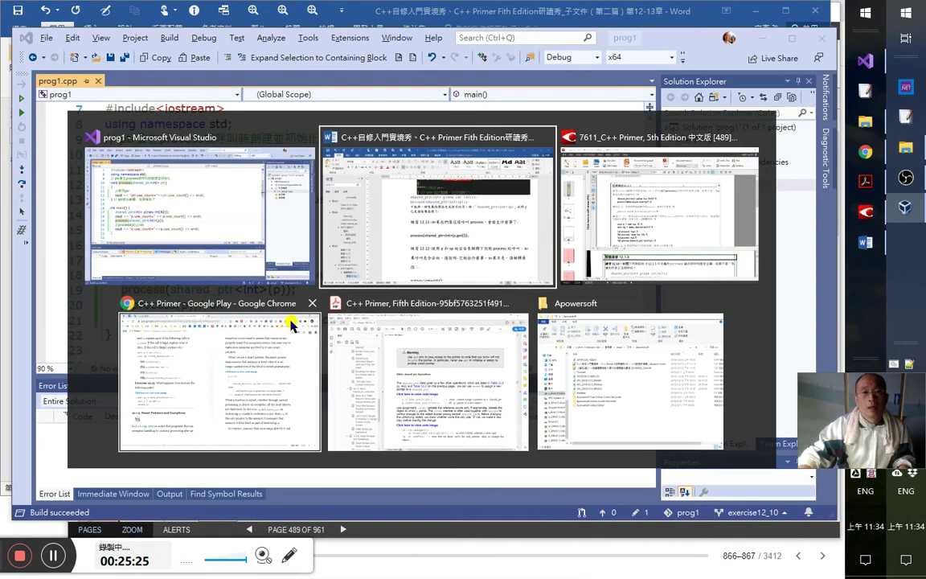
scroll(440, 360, "up", 5)
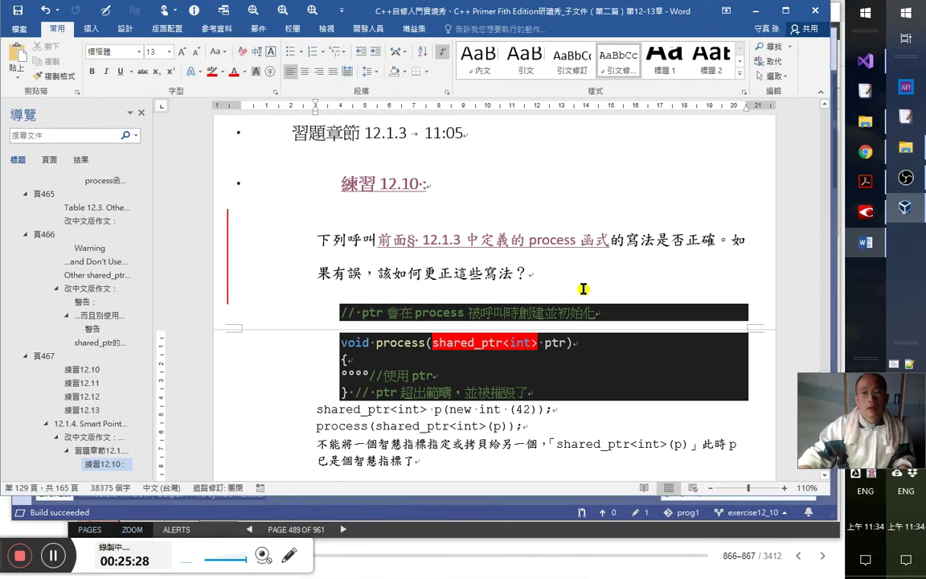
key("alt+Tab")
key("Tab")
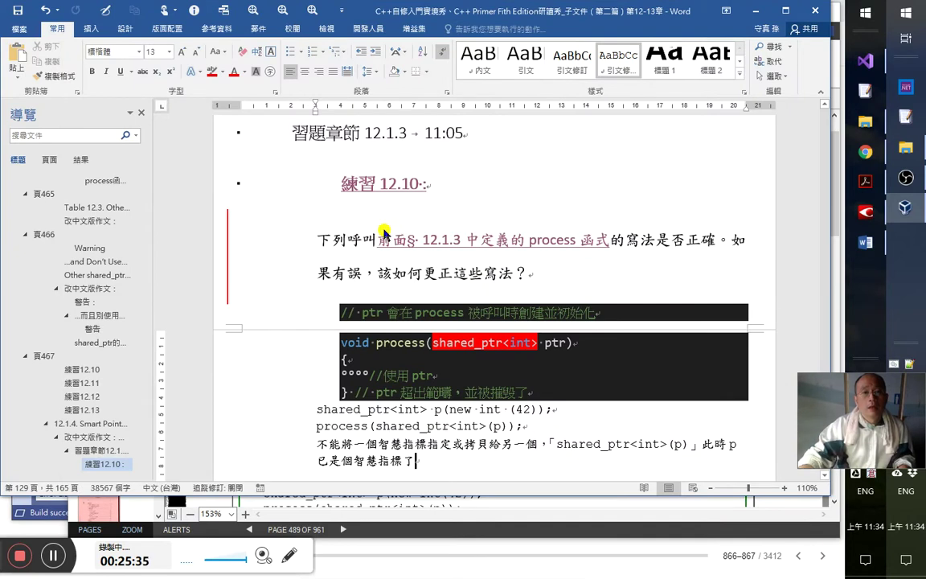
key("alt+Tab")
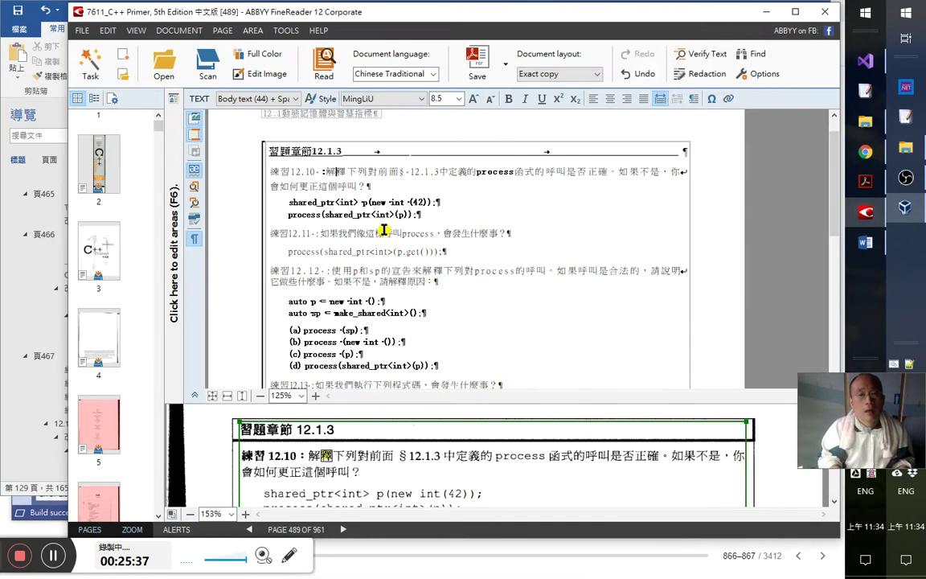
key("Down")
key("Down")
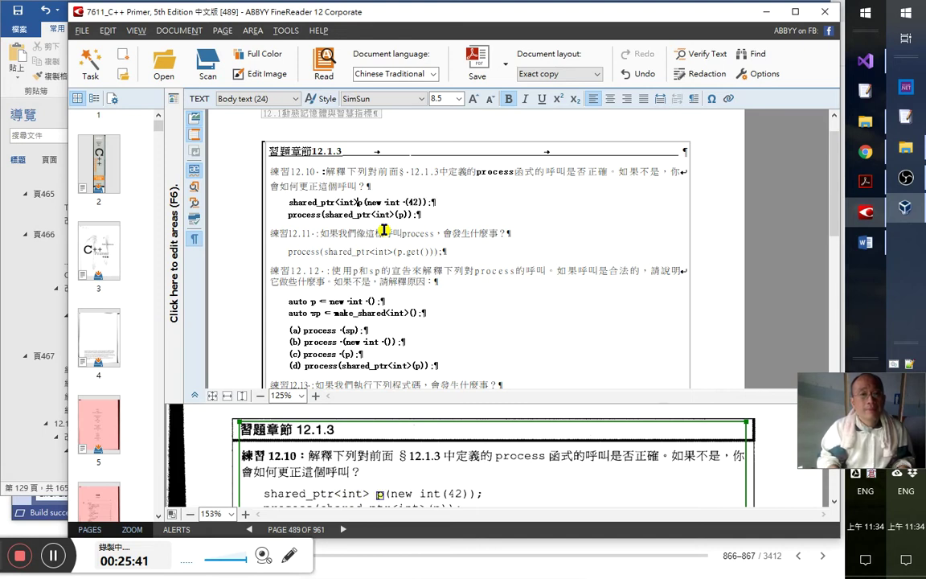
key("alt+Tab")
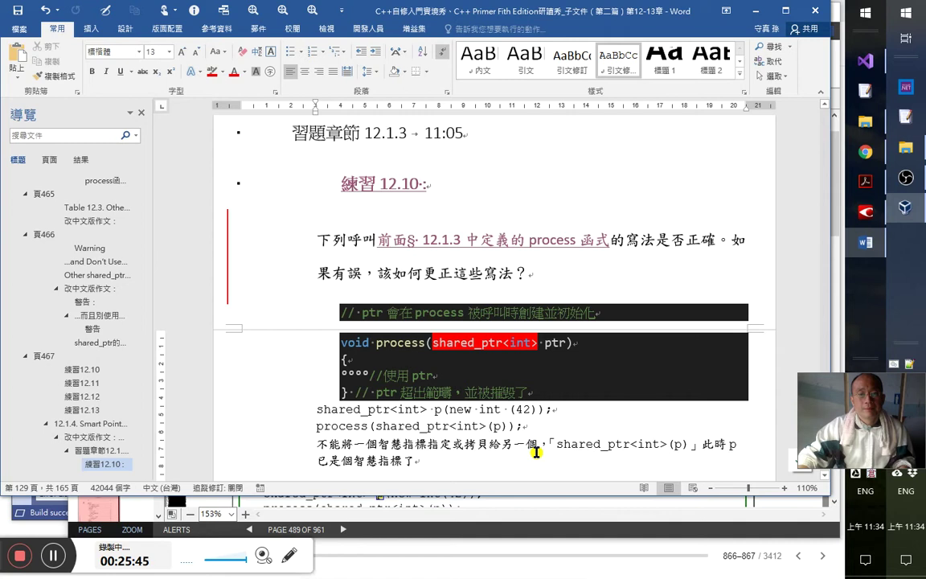
- Overwrite the old 練習 12.10 answer paragraph with '可以，但不需要。'
scroll(544, 444, "down", 1)
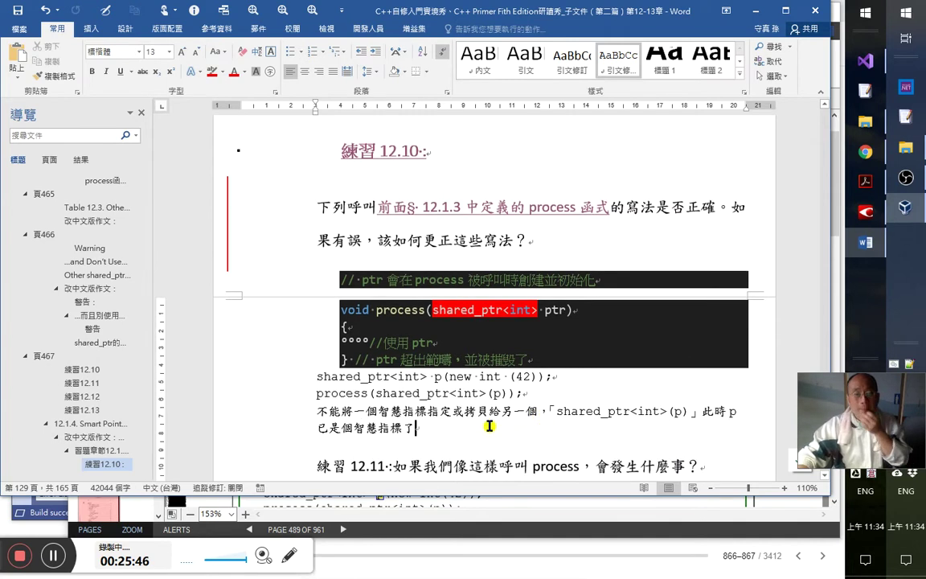
key("shift+End")
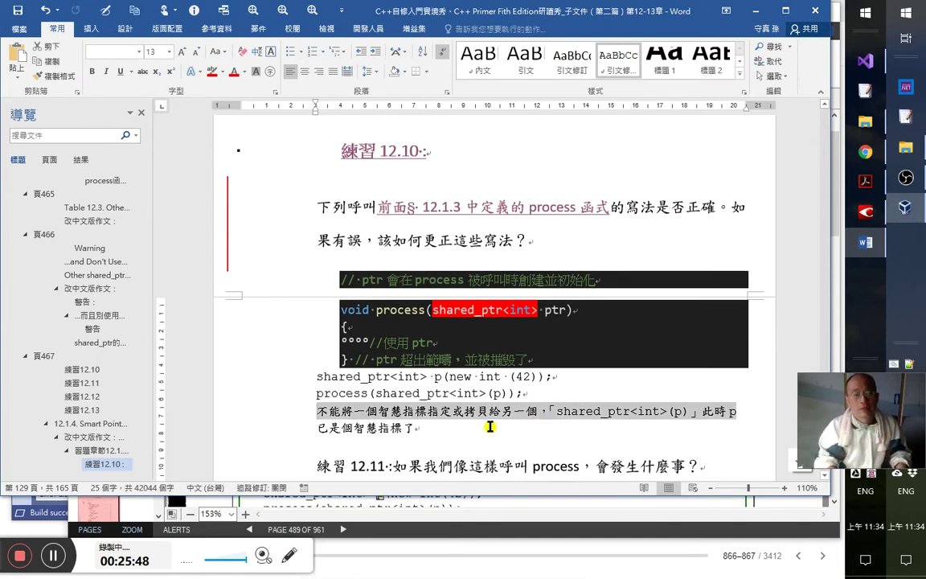
type("可")
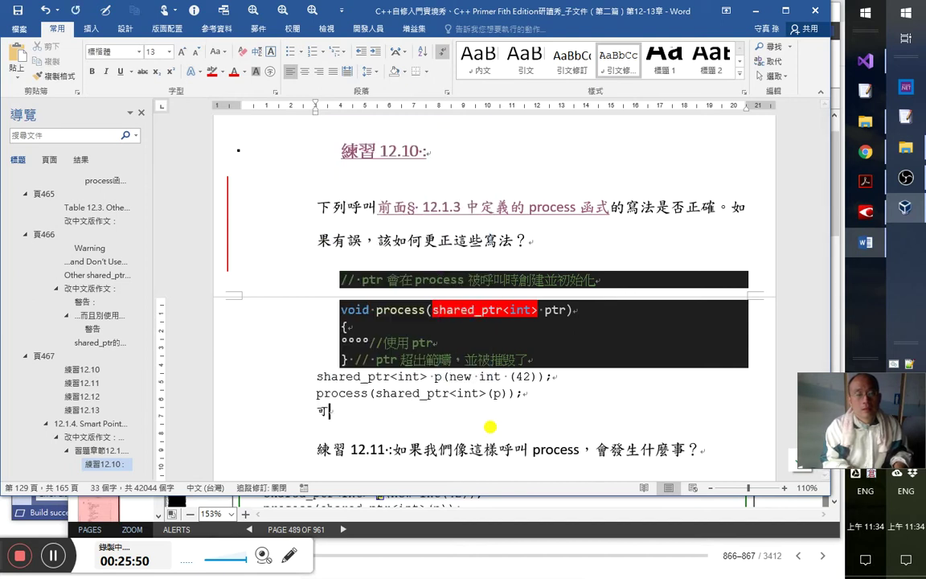
type("以，但不需要")
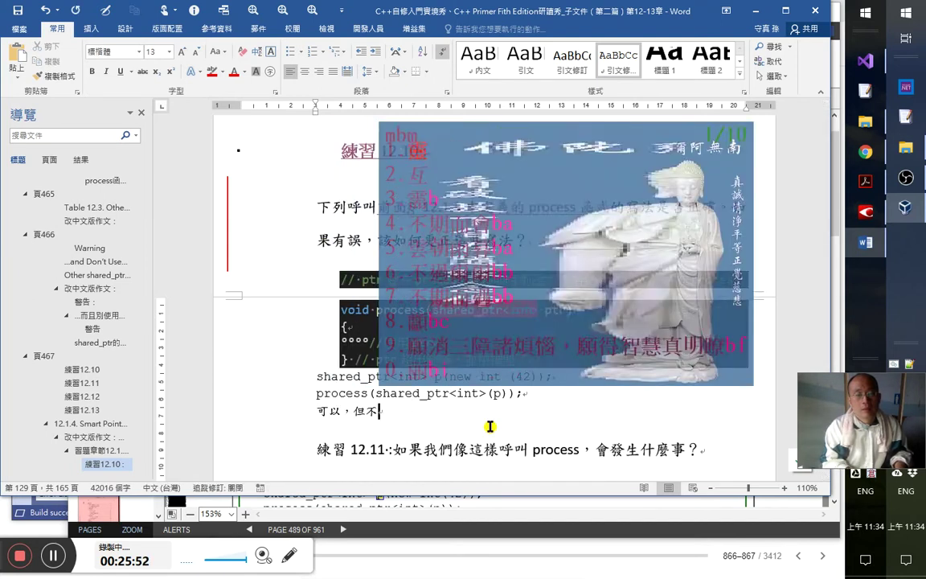
key("Up")
key("Up")
key("Up")
key("Up")
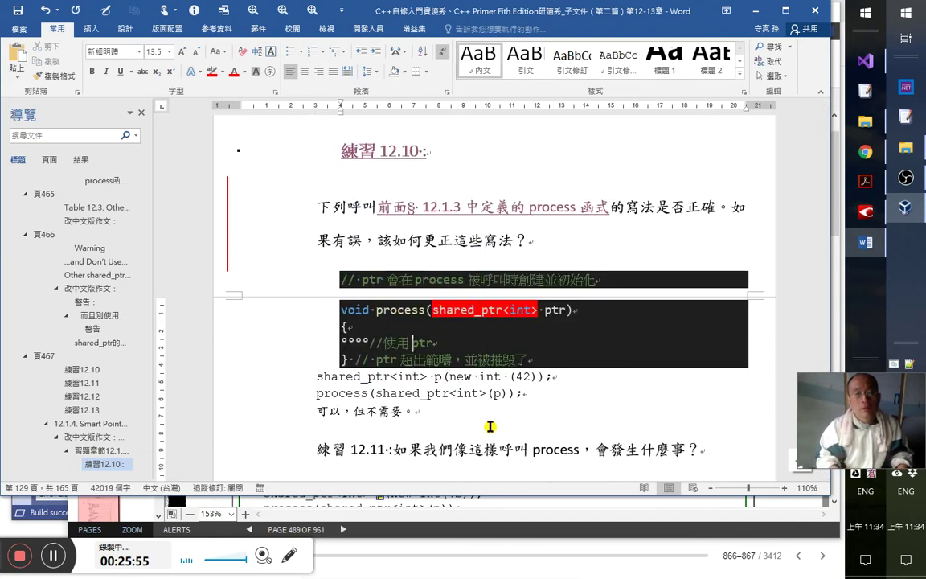
key("Down")
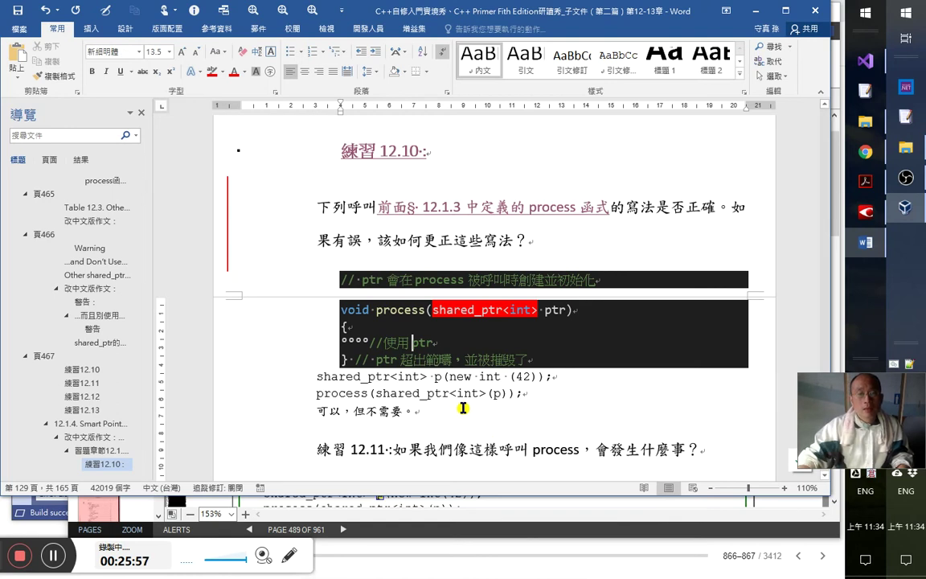
left_click(532, 402)
key("alt+Tab")
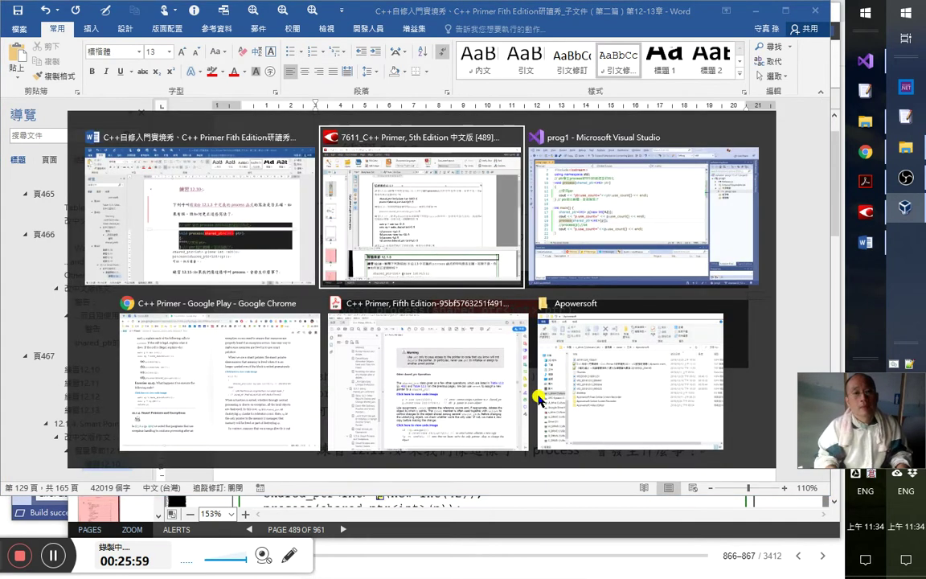
- Copy line 19's process(shared_ptr<int>(p)); call in prog1.cpp via cut-and-undo, leaving the code intact
key("alt+Tab")
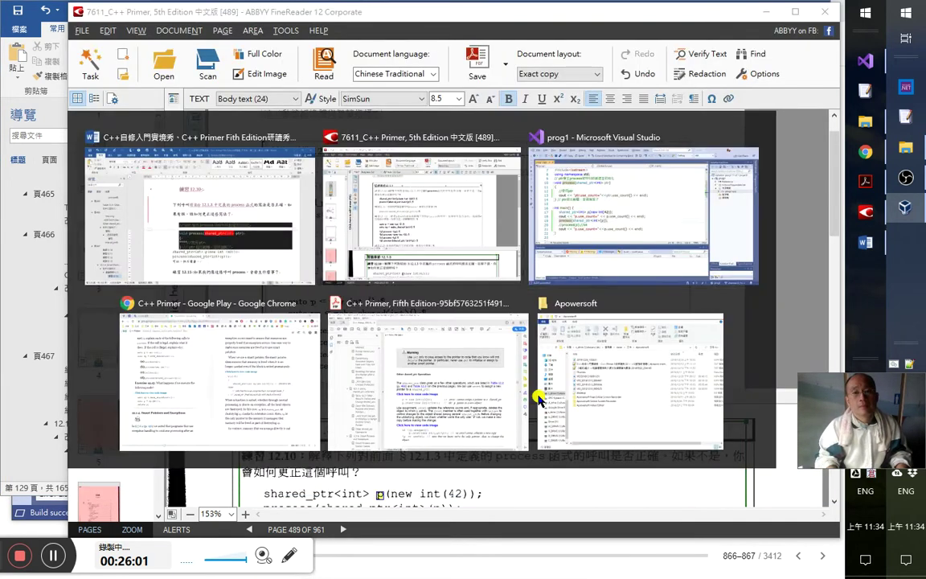
key("Down")
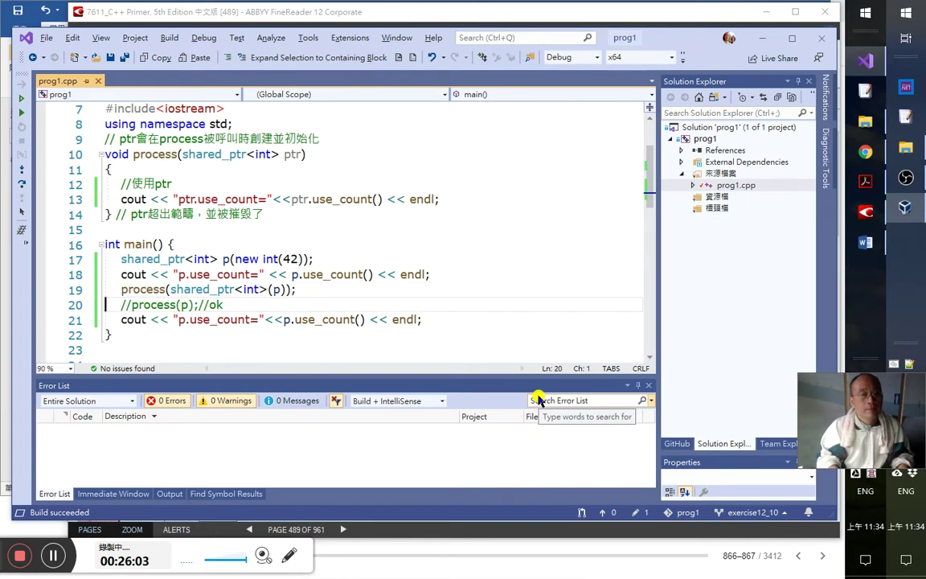
key("Up")
key("Right")
key("Right")
key("shift+End")
key("ctrl+c")
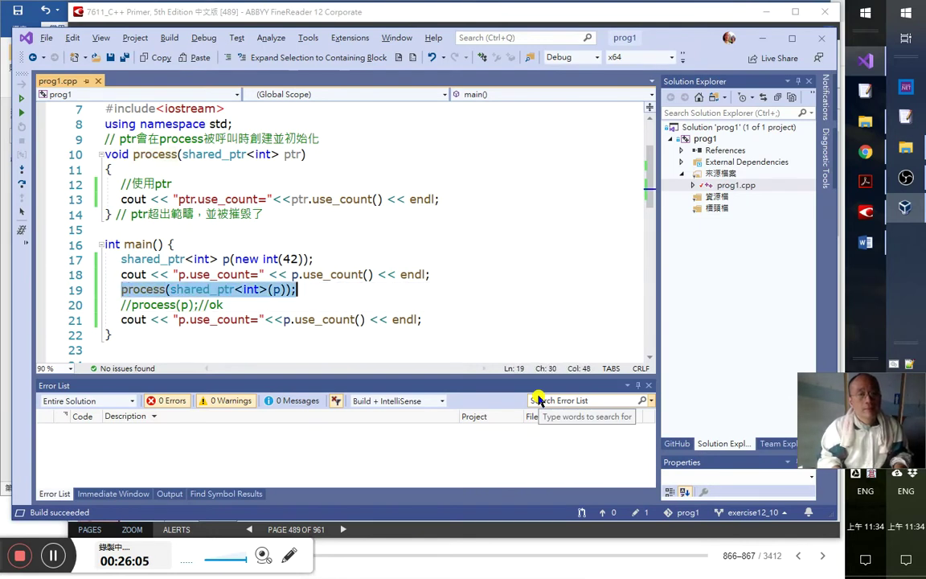
key("Delete")
key("ctrl+z")
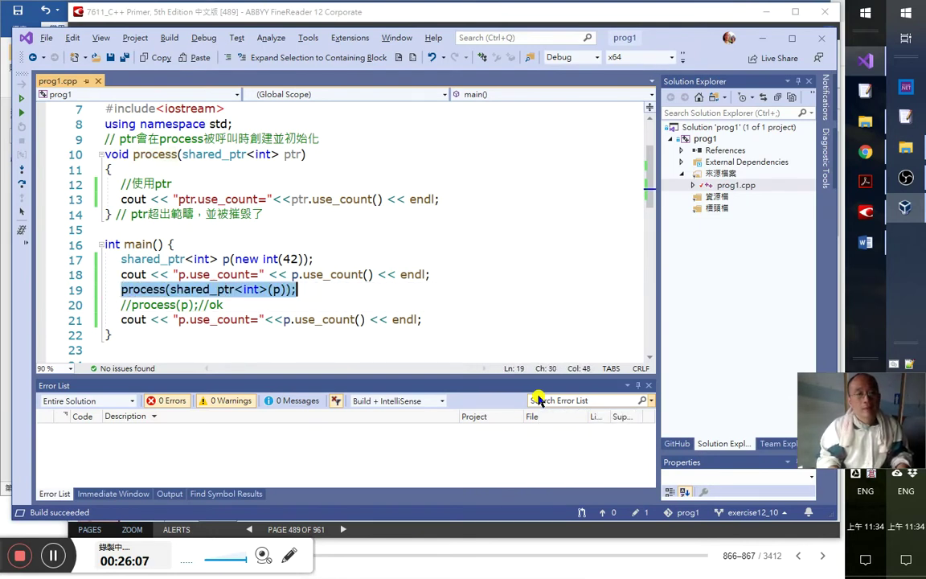
key("alt+Tab")
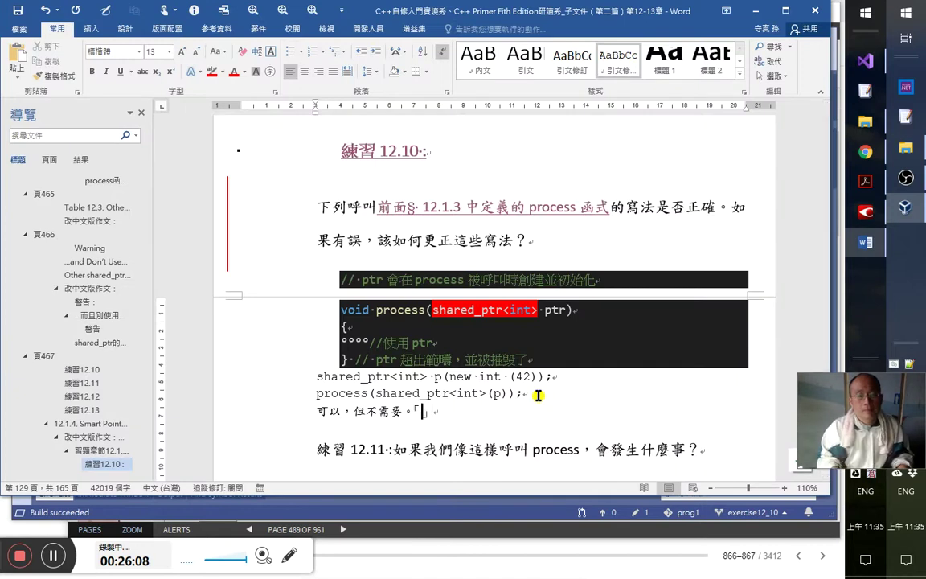
- Paste the shared_ptr call and 改成「process(p);」 into the Exercise 12.10 answer, trimming the //ok comment
key("ctrl+v")
type("sk改成「」")
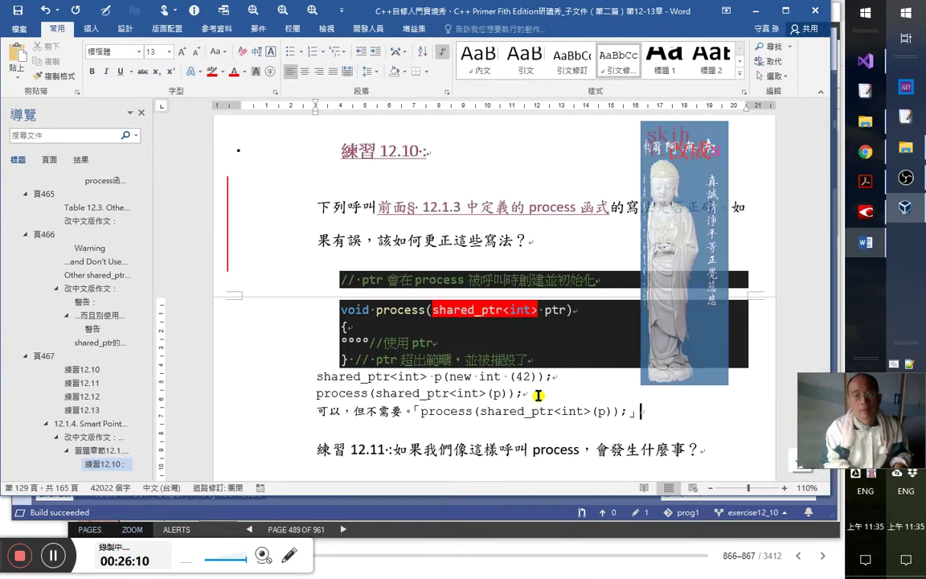
key("alt+Tab")
key("Down")
key("shift+Home")
key("ctrl+c")
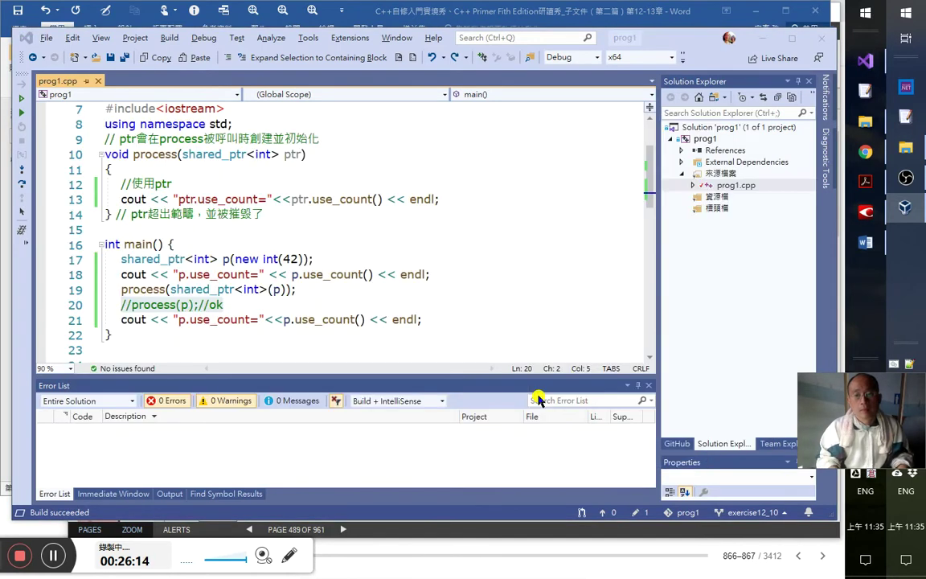
key("alt+Tab")
key("ctrl+v")
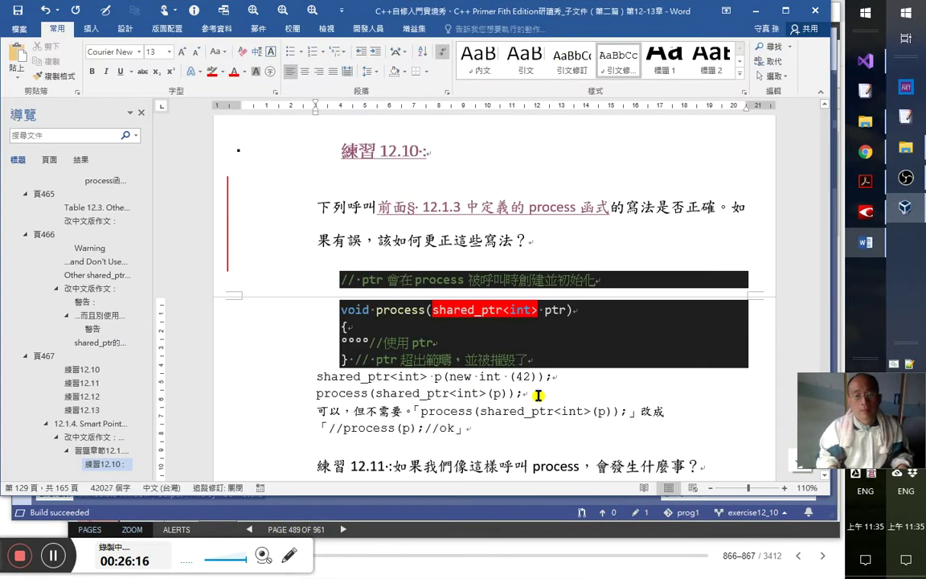
key("shift+Right")
key("shift+Right")
key("shift+Right")
key("shift+Right")
key("Delete")
key("Home")
key("Delete")
- Finish the answer with 即可，因為p在呼叫process時已是一個shared_ptr了
type("即可，因為")
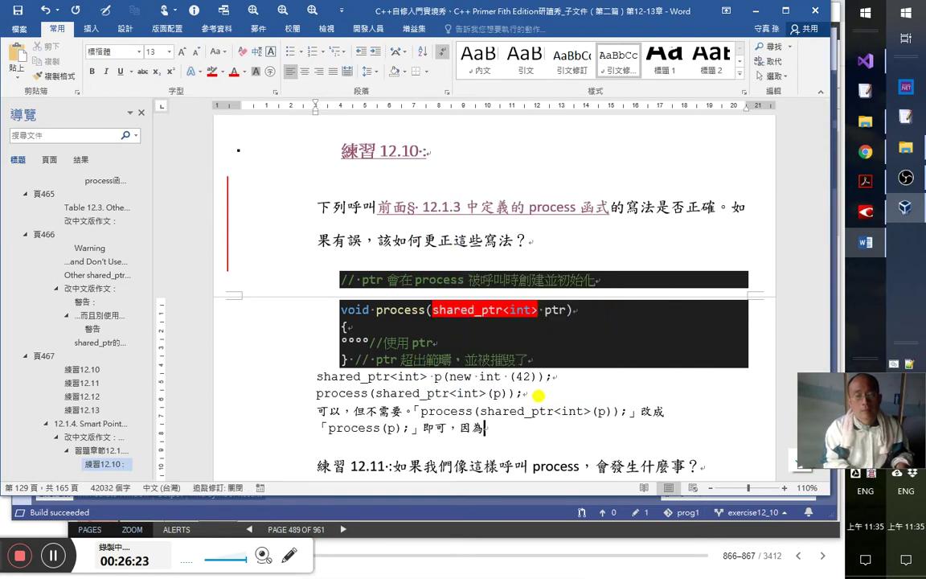
type("p")
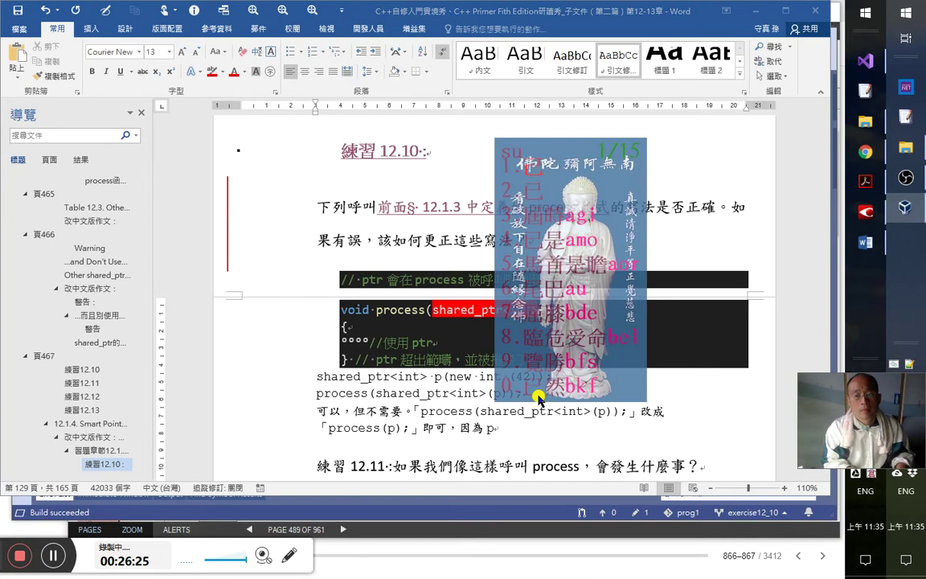
type("已是一眾寡")
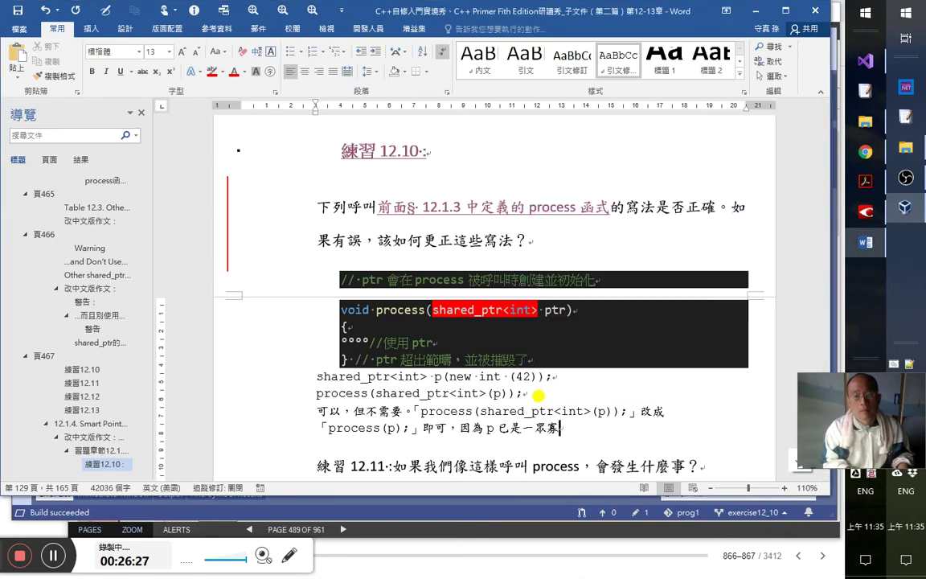
key("BackSpace")
type("個")
key("Left")
key("Left")
type("在呼叫proccss時")
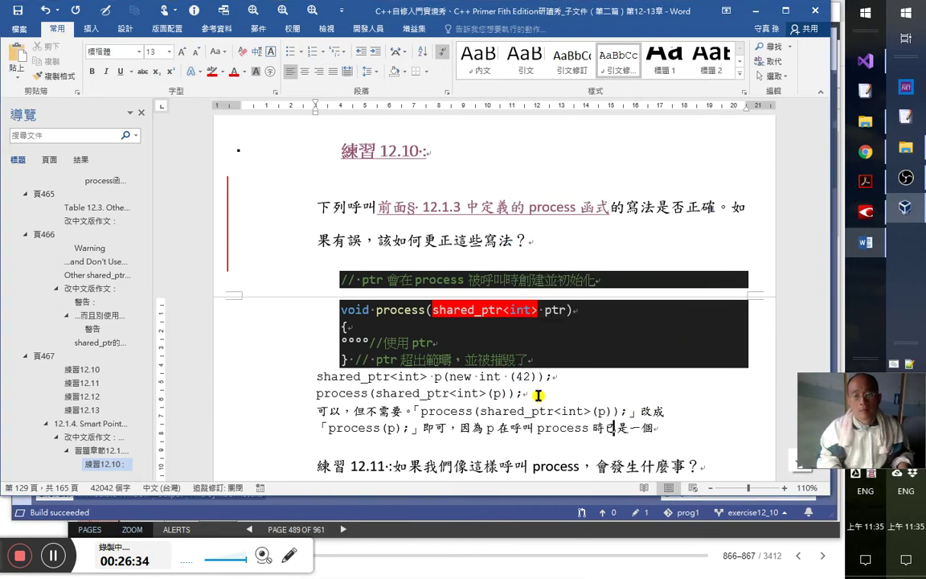
type("sh")
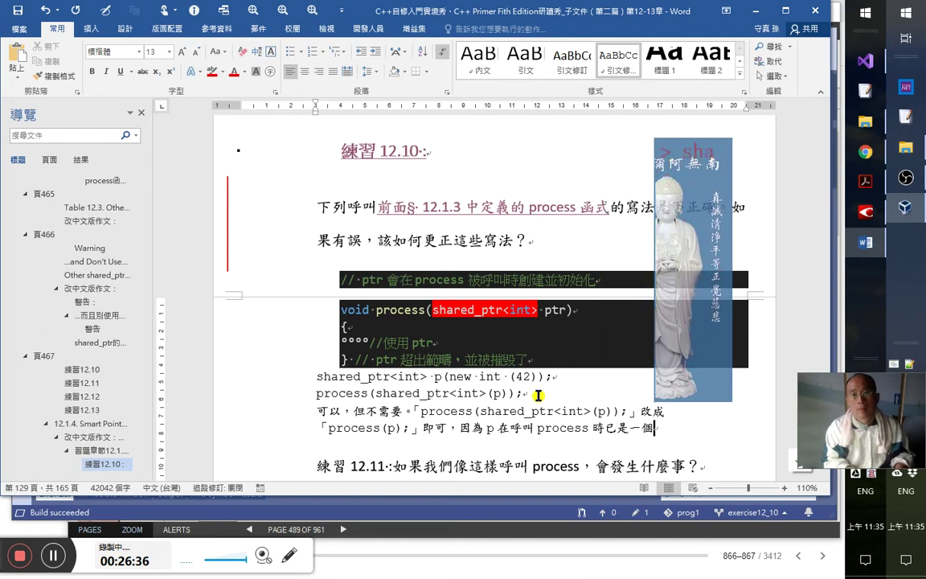
type("ared_pt")
type("r")
key("Return")
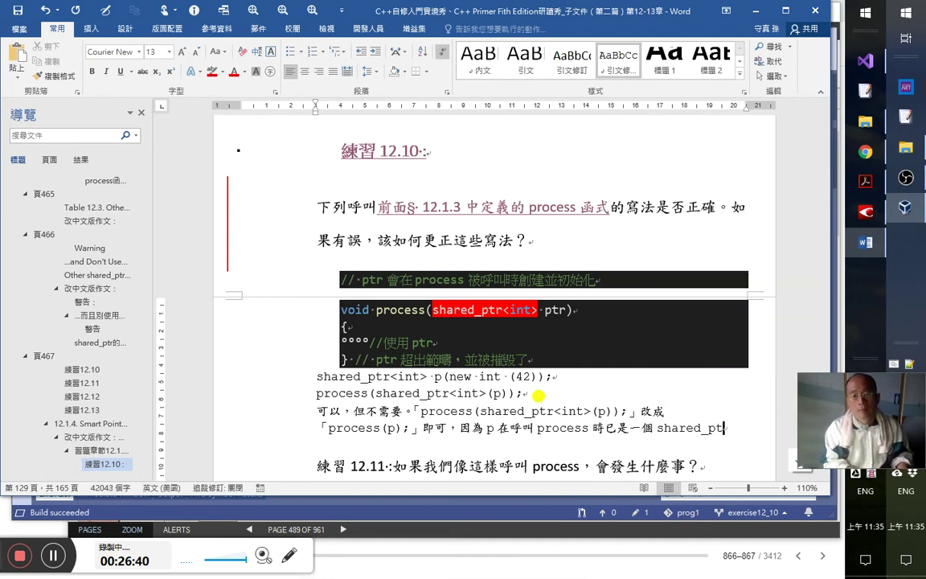
type("了")
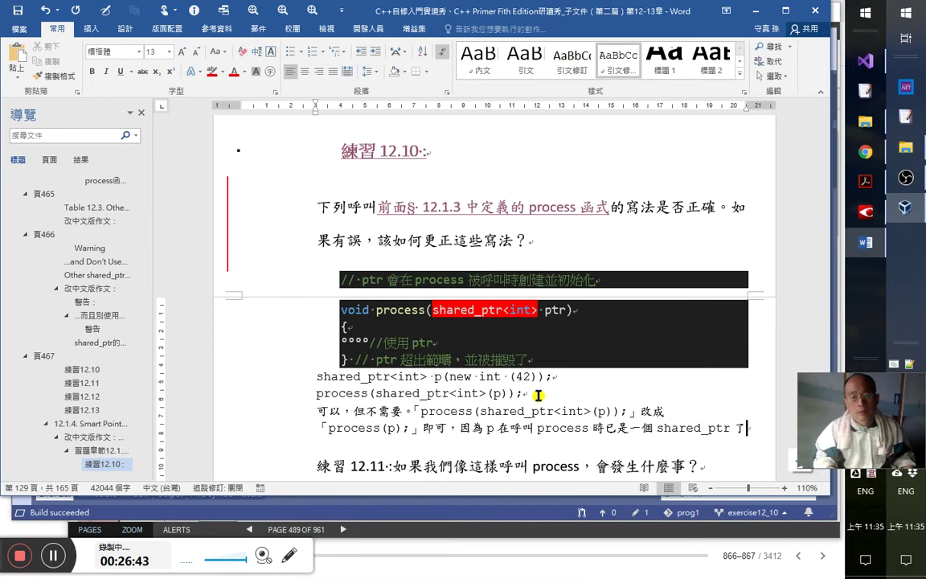
- Split 練習 12.11 onto its own line and apply Heading 2 to it
scroll(538, 396, "down", 2)
key("Down")
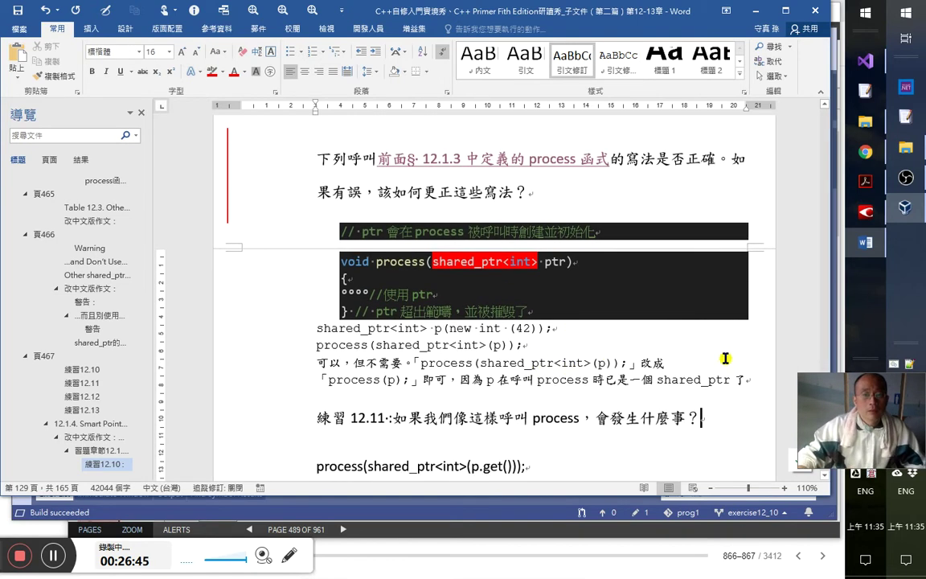
left_click(750, 373)
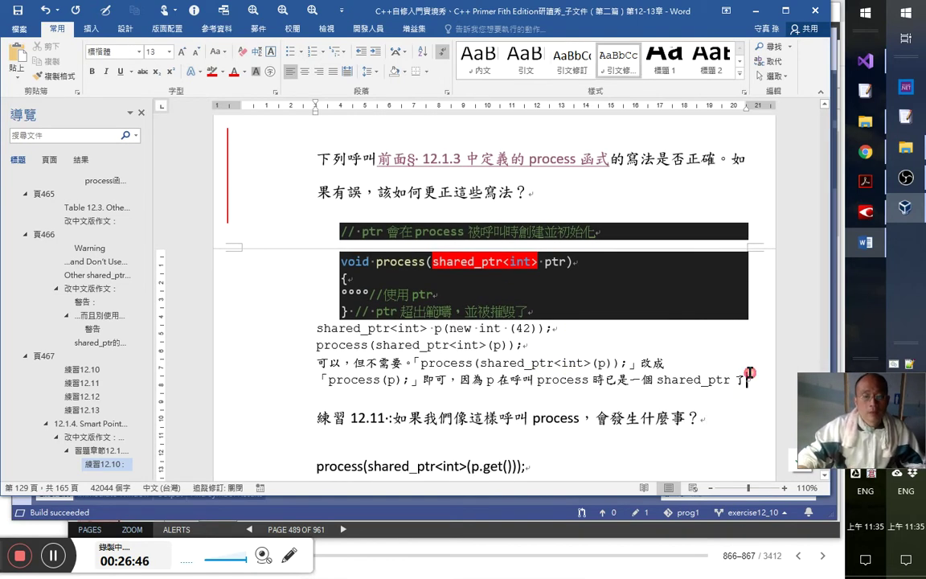
left_click(394, 419)
key("Return")
key("ctrl+alt+2")
type("26：55")
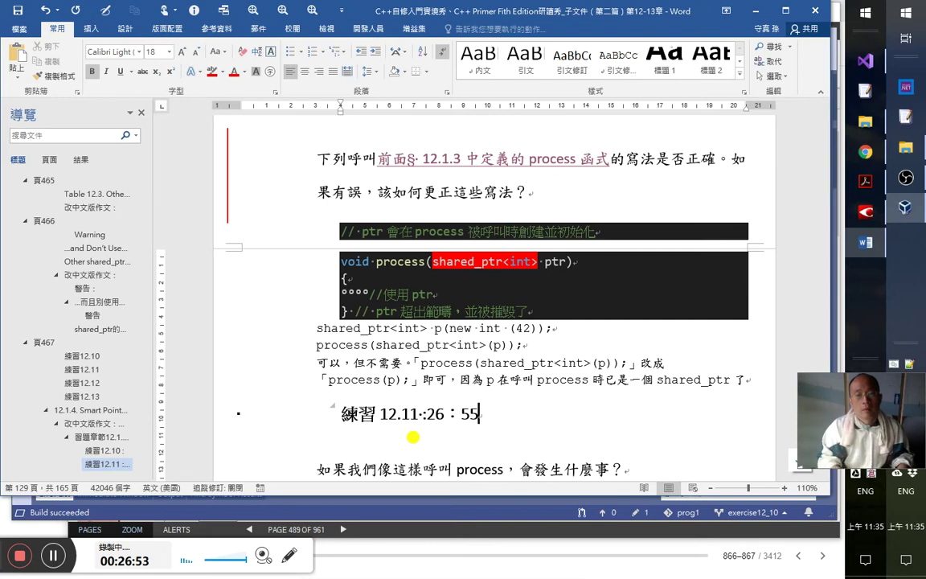
key("alt+Tab")
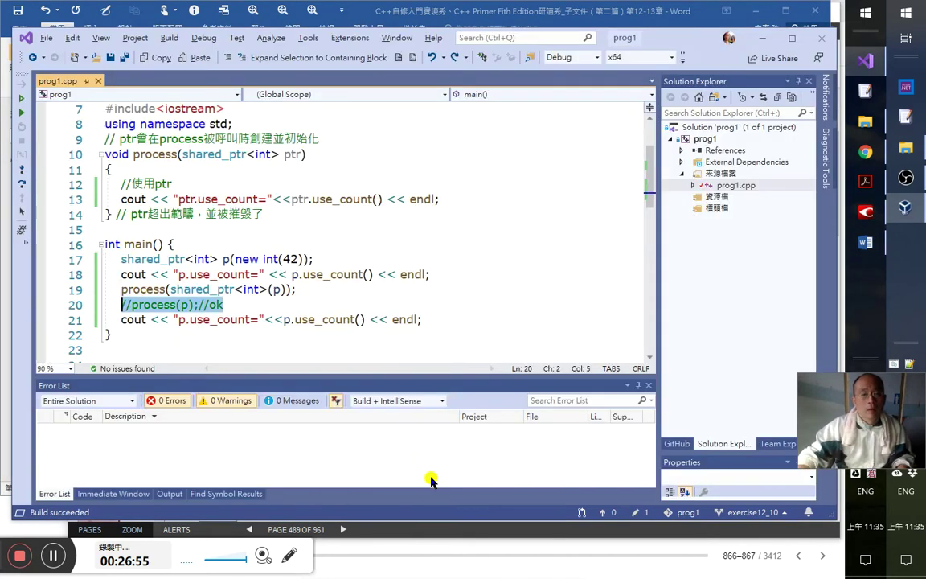
- Commit all changes locally in Visual Studio with the message 'OK'
left_click(383, 340)
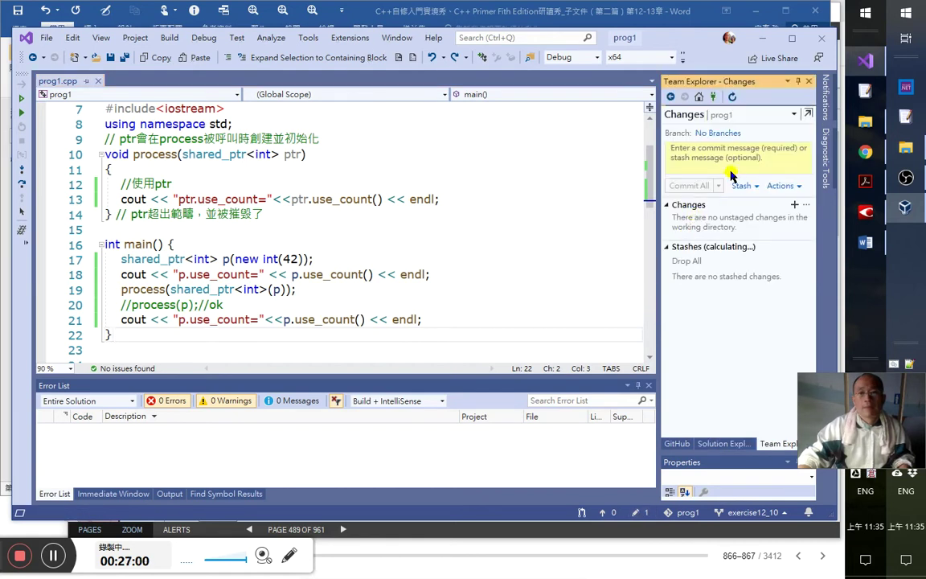
left_click(741, 168)
type("OK")
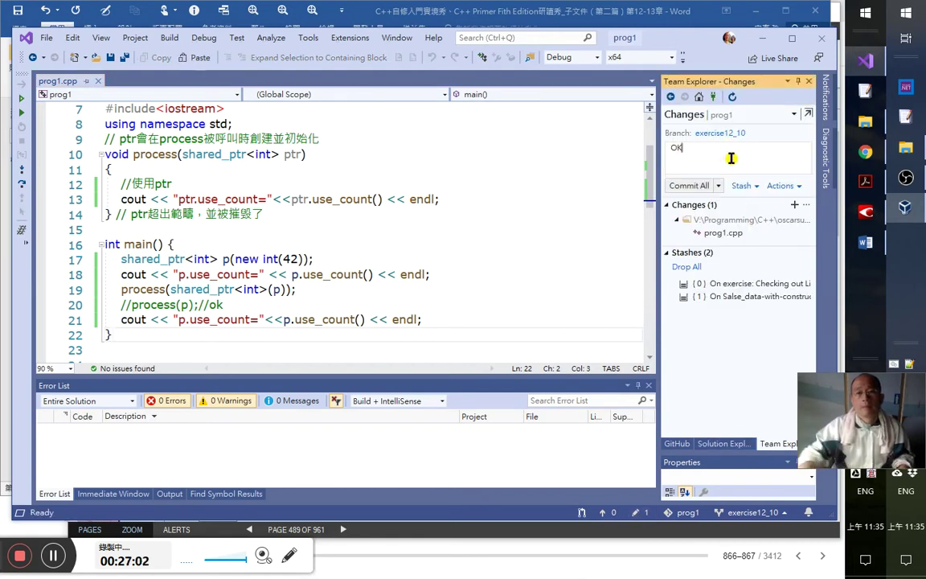
left_click(718, 186)
left_click(717, 202)
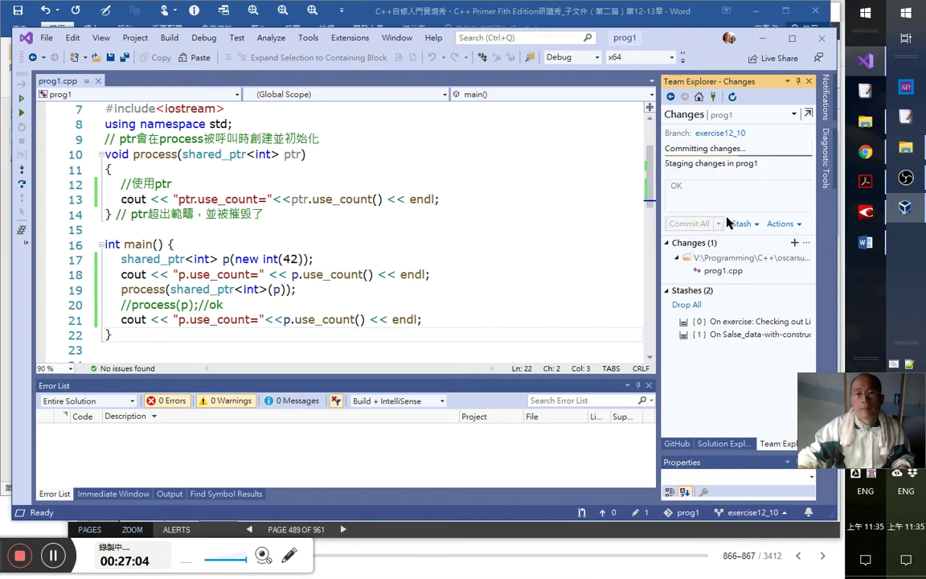
- Add a new '測試程式碼見：' line below the shared_ptr sentence in Word
key("alt+Tab")
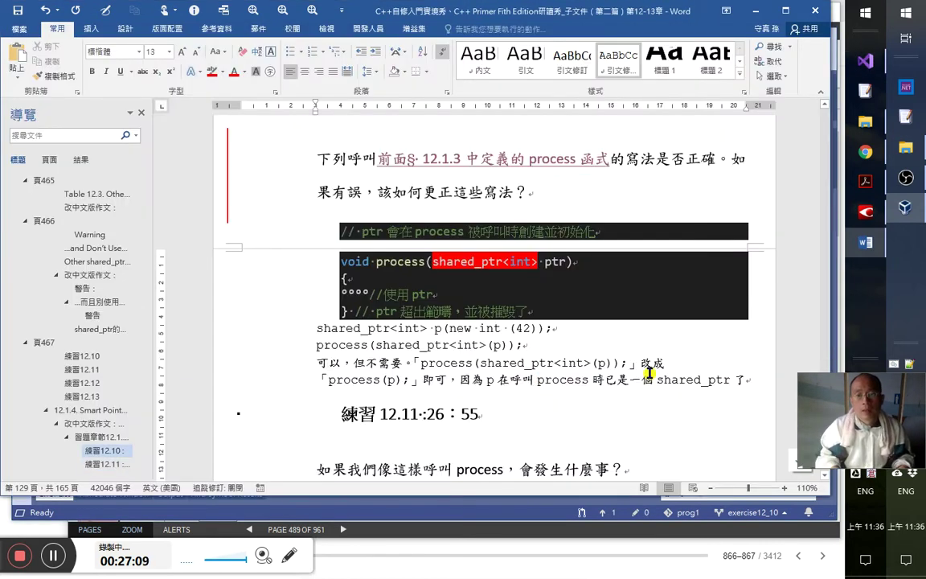
key("Return")
type("測試")
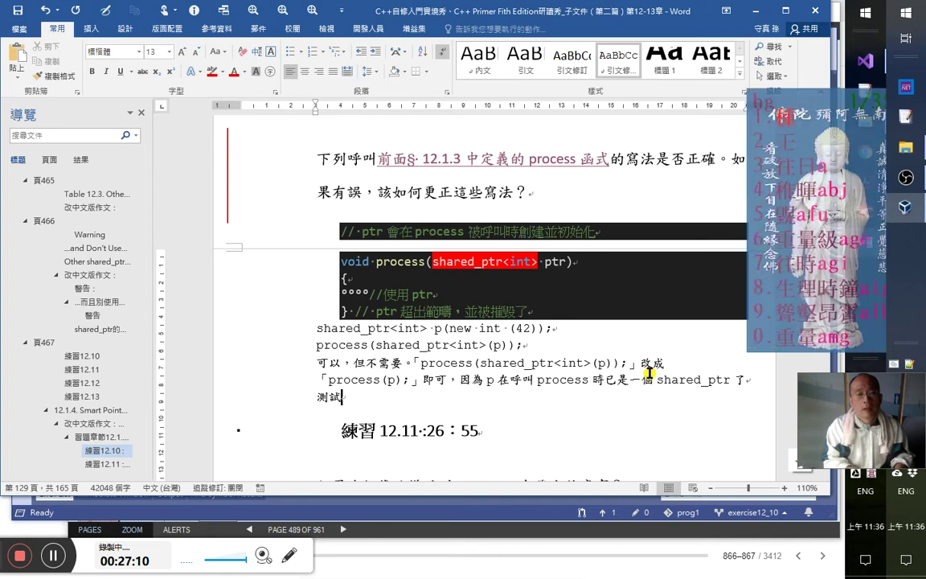
type("程式碼見：")
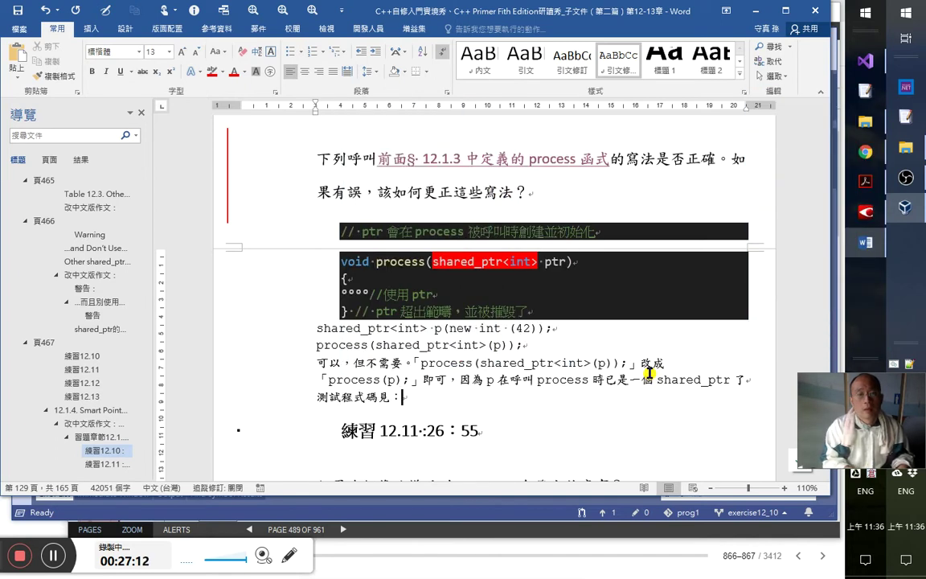
- Open the prog1 project's GitHub repository in the browser from Team Explorer
key("alt+Tab")
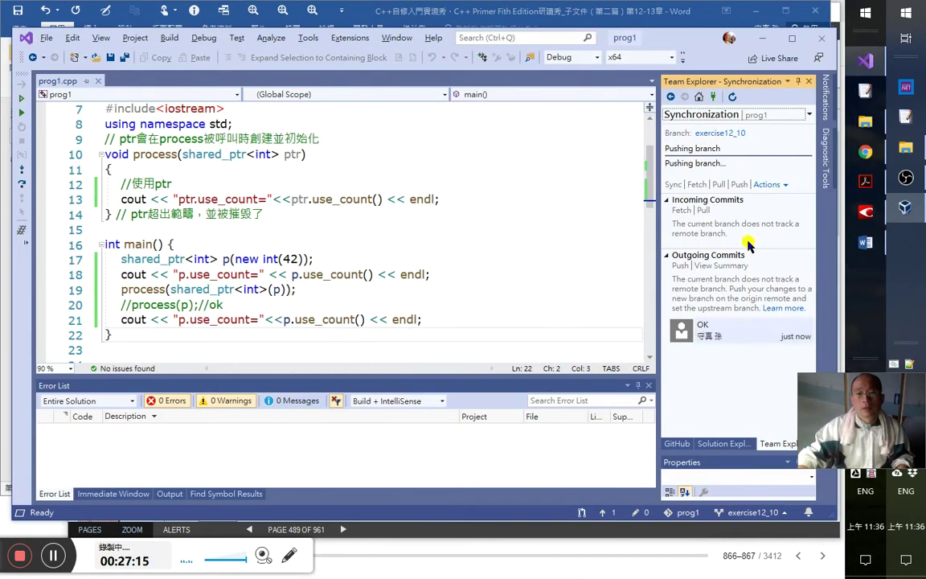
left_click(700, 97)
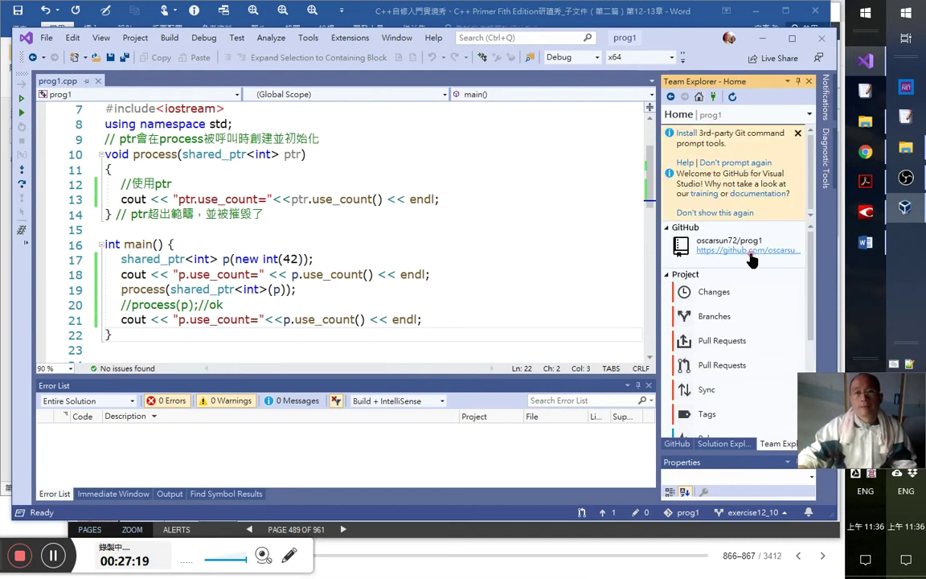
left_click(752, 253)
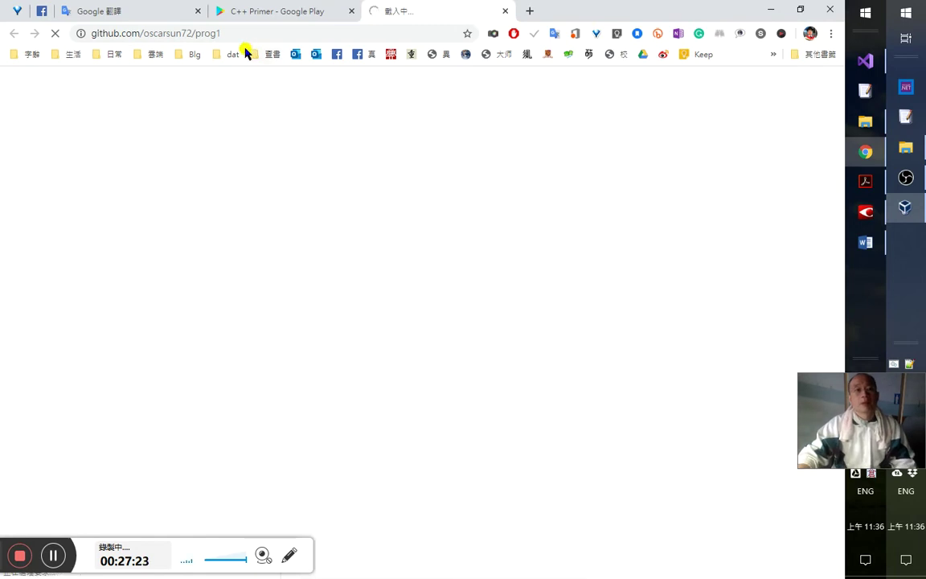
- Open Facebook in a background tab while staying on the GitHub repository page
middle_click(356, 56)
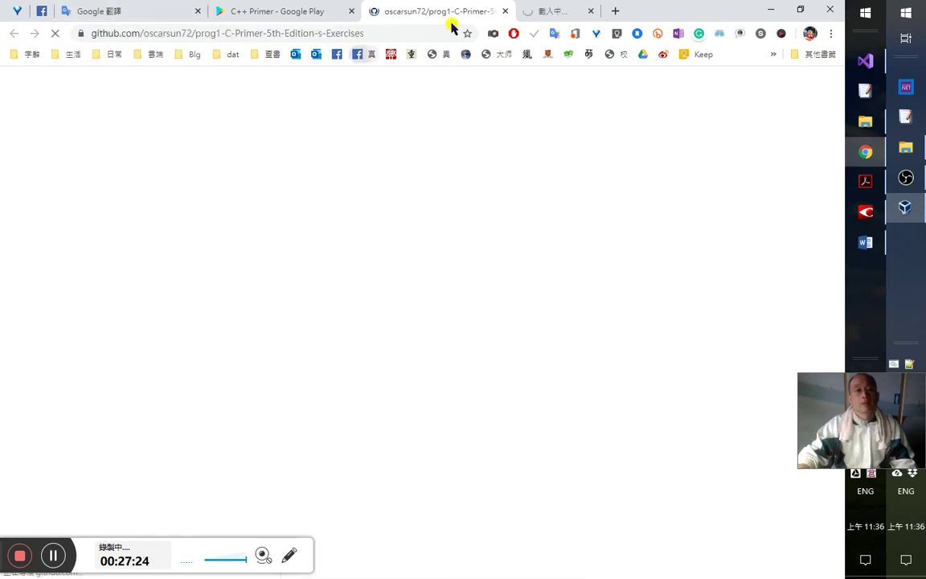
left_click(565, 11)
left_click(466, 13)
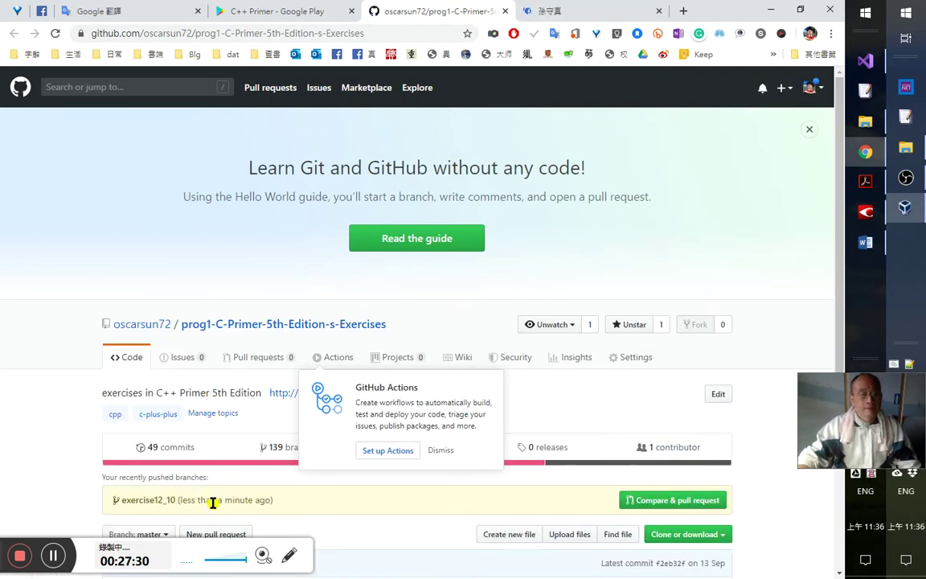
- Copy the exercise12_10 branch link and paste it as a hyperlink after '測試程式碼見：' in Word
right_click(161, 507)
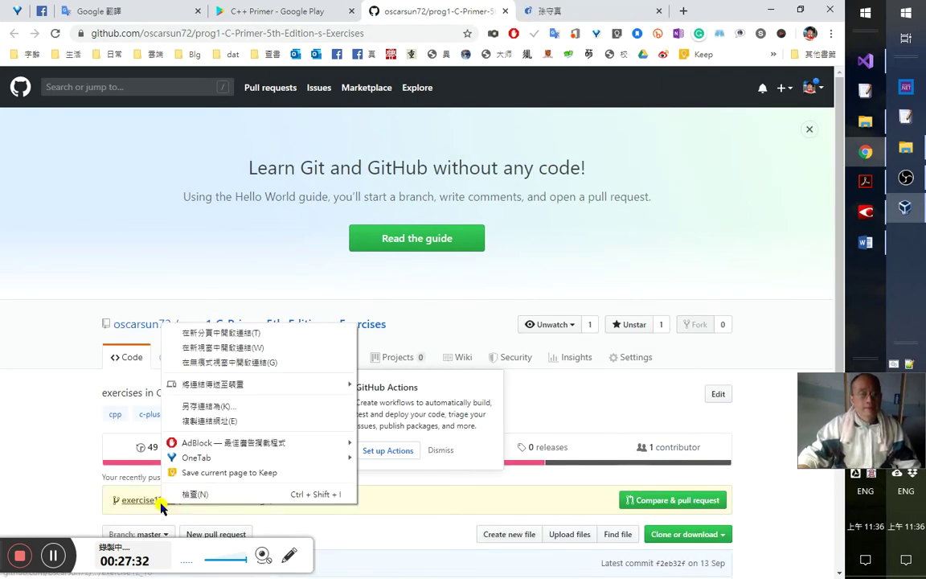
left_click(239, 422)
key("ctrl+w")
key("alt+Tab")
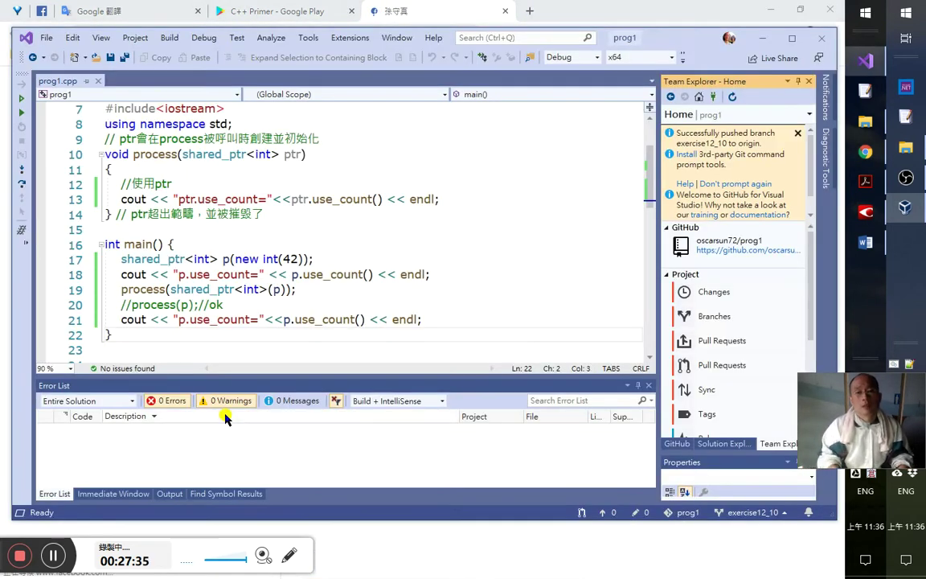
key("alt+Tab")
key("alt+Tab")
key("alt+Tab")
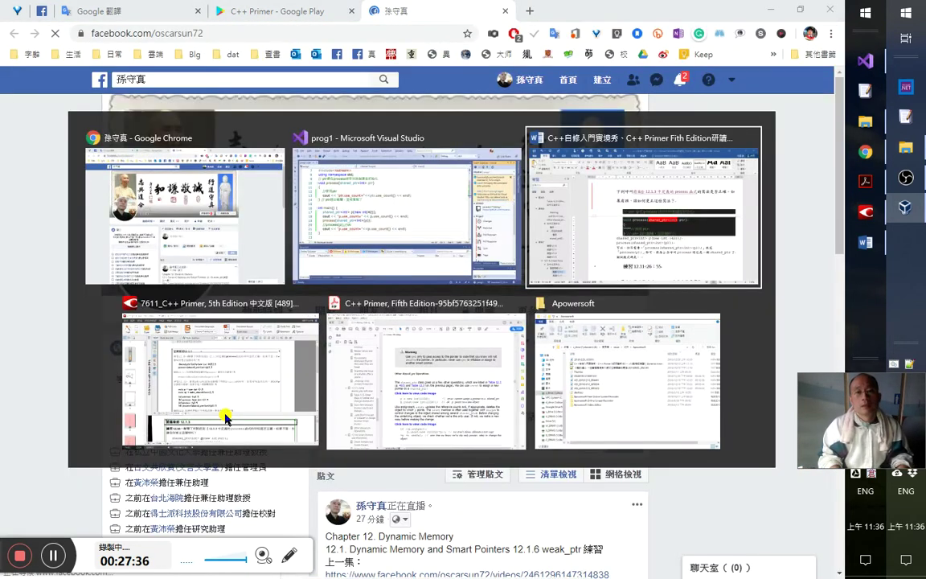
key("ctrl+v")
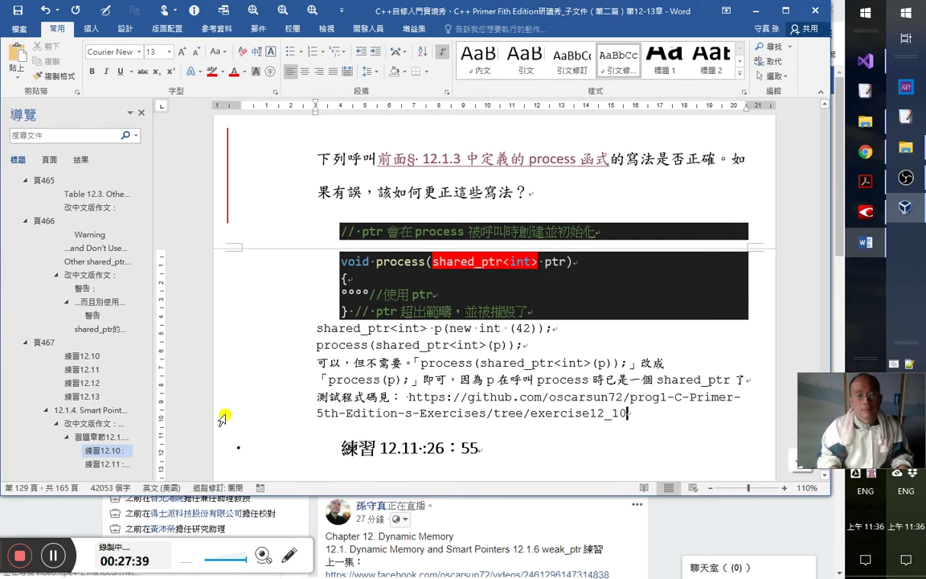
key("space")
key("Down")
key("alt+Tab")
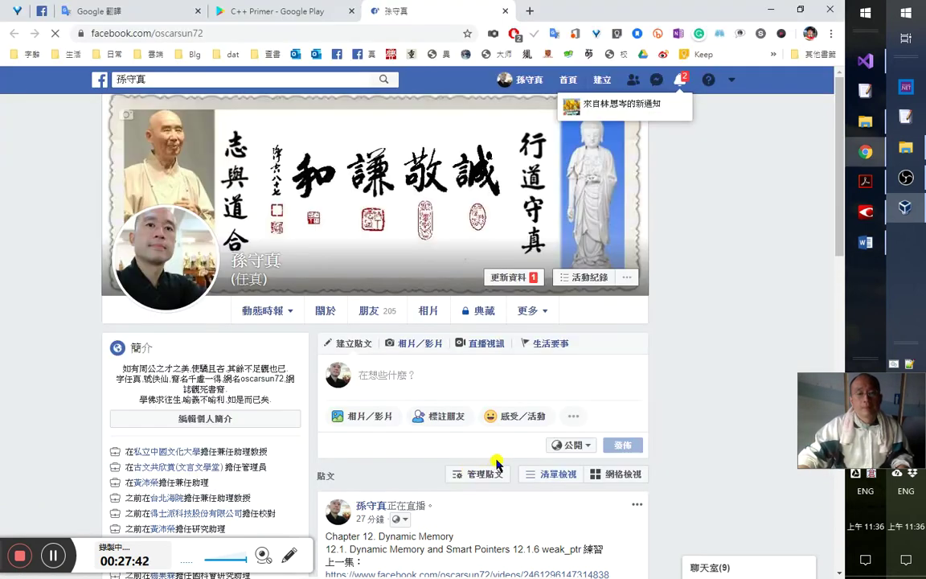
- Scroll the Facebook timeline to the 頁462 post and open its YouTube lesson video
scroll(515, 450, "down", 5)
scroll(544, 478, "down", 6)
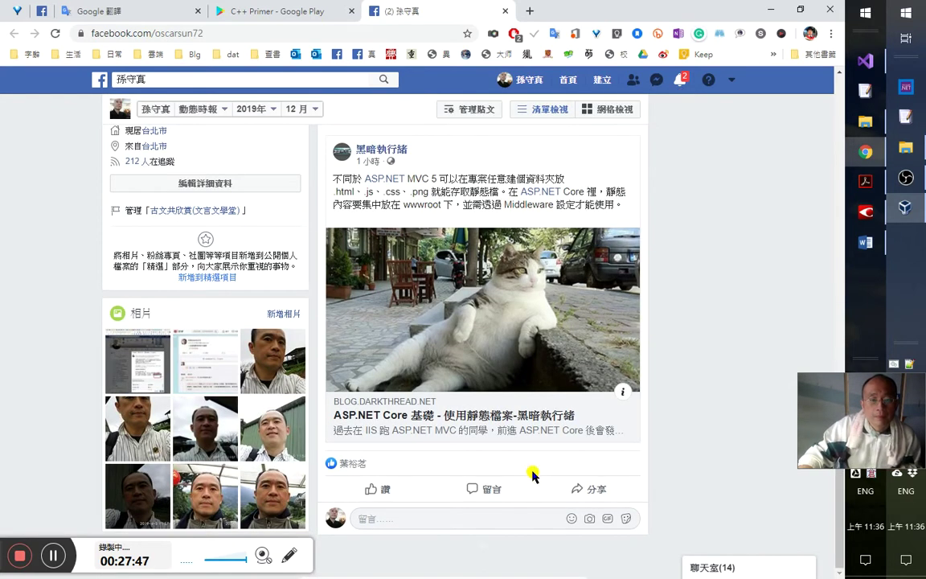
scroll(686, 473, "down", 4)
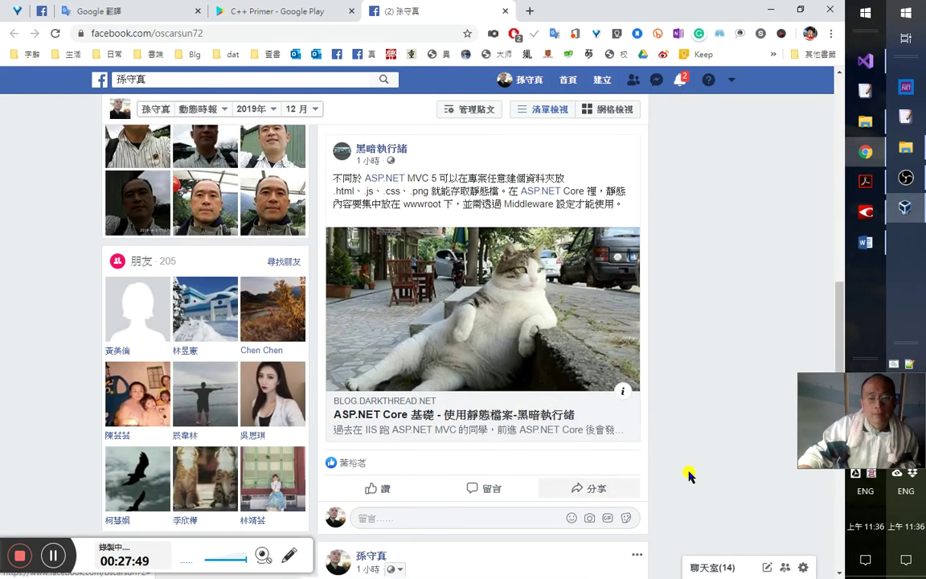
scroll(686, 472, "down", 4)
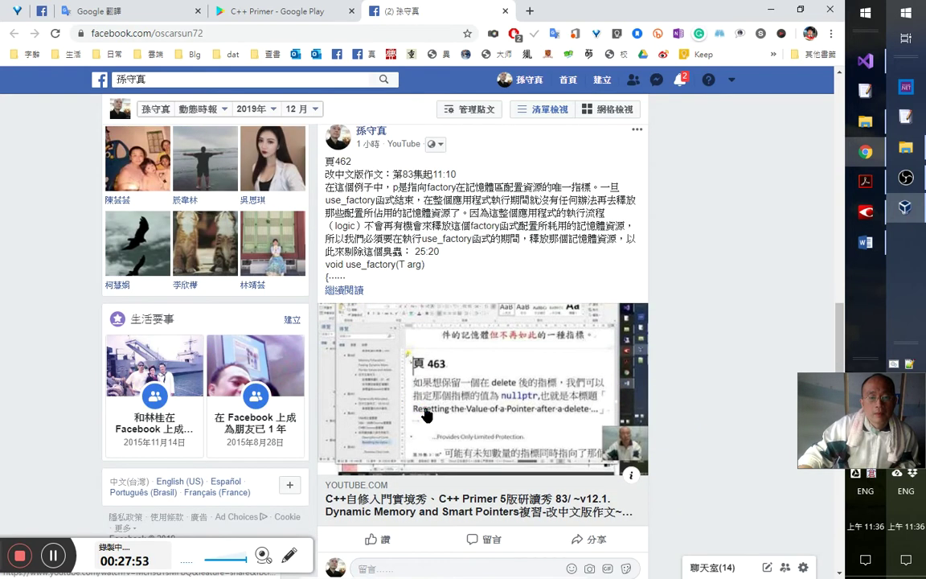
left_click(380, 378)
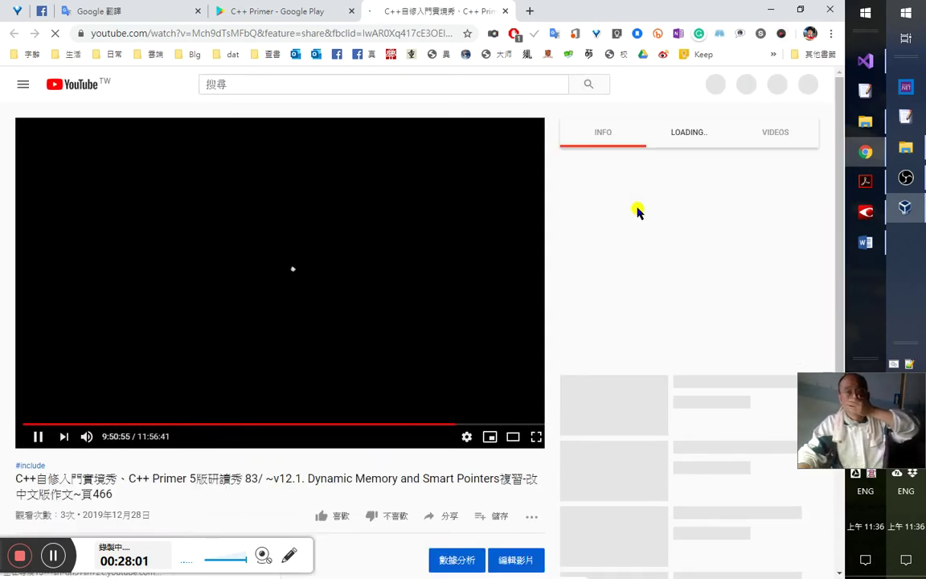
- Browse the video's description and comments, jumping playback to 11:10
left_click(601, 135)
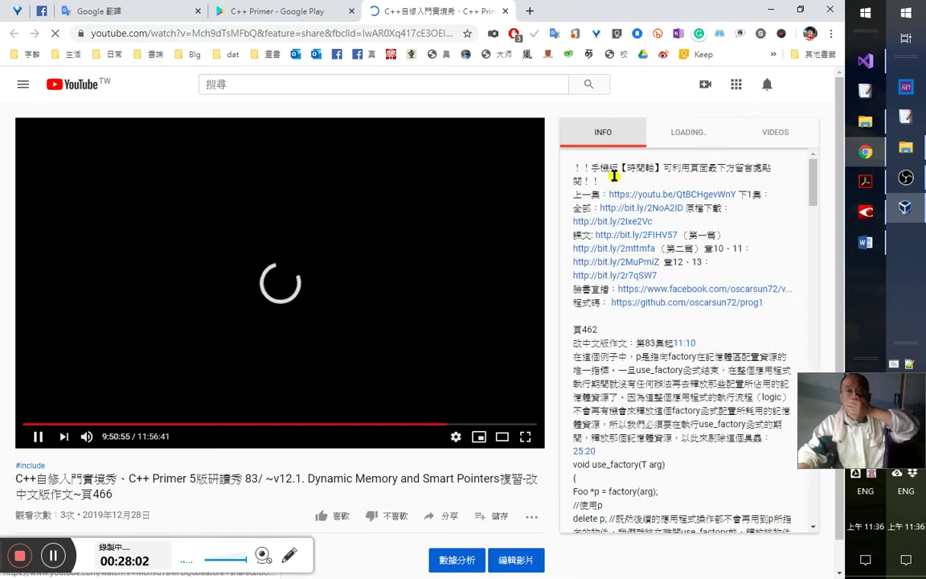
left_click(685, 139)
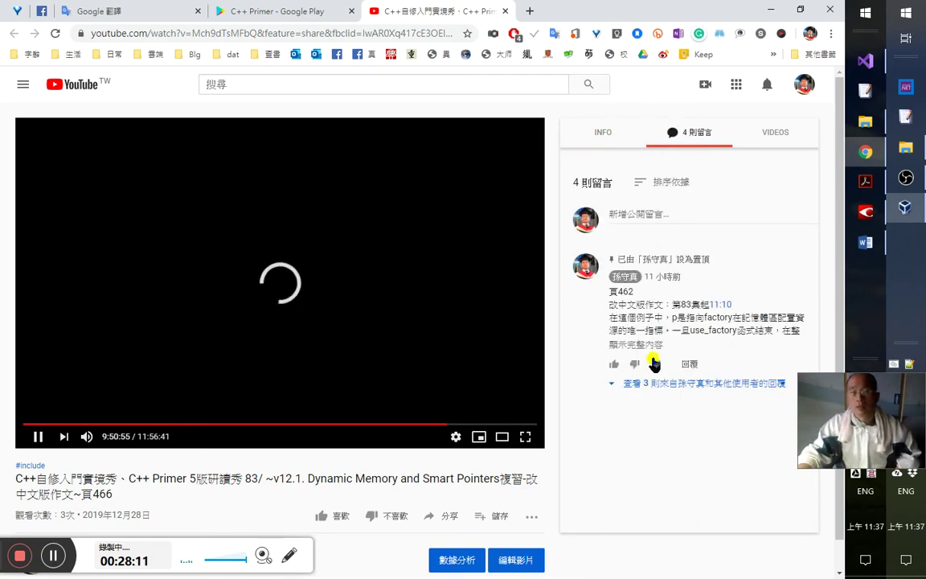
left_click(721, 304)
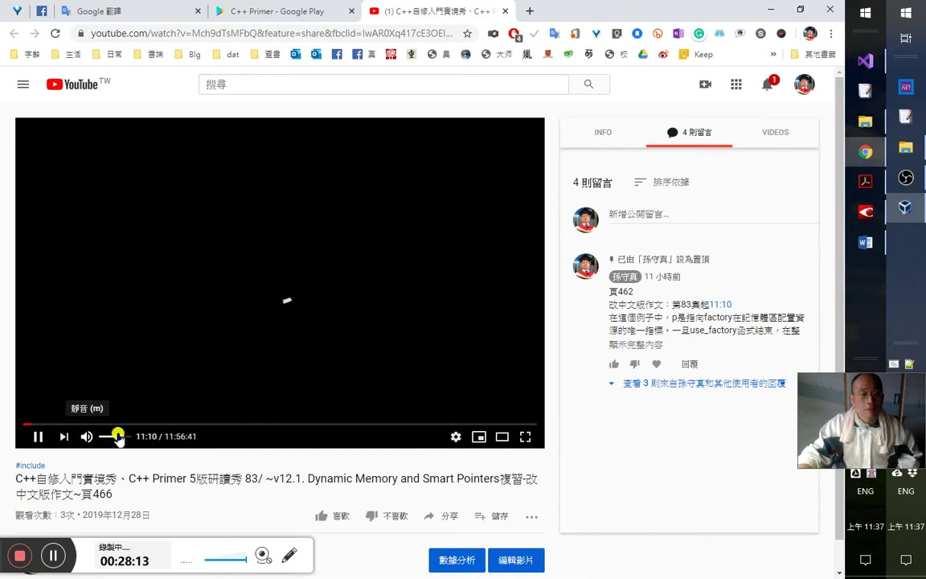
- Open the description's GitHub code link in a new tab and close the YouTube tab
left_click(605, 132)
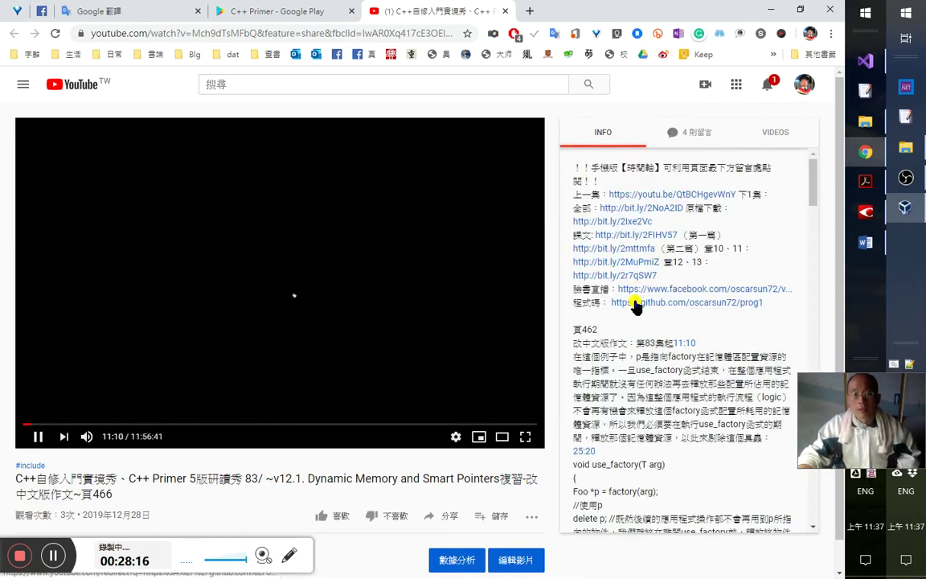
left_click(637, 305)
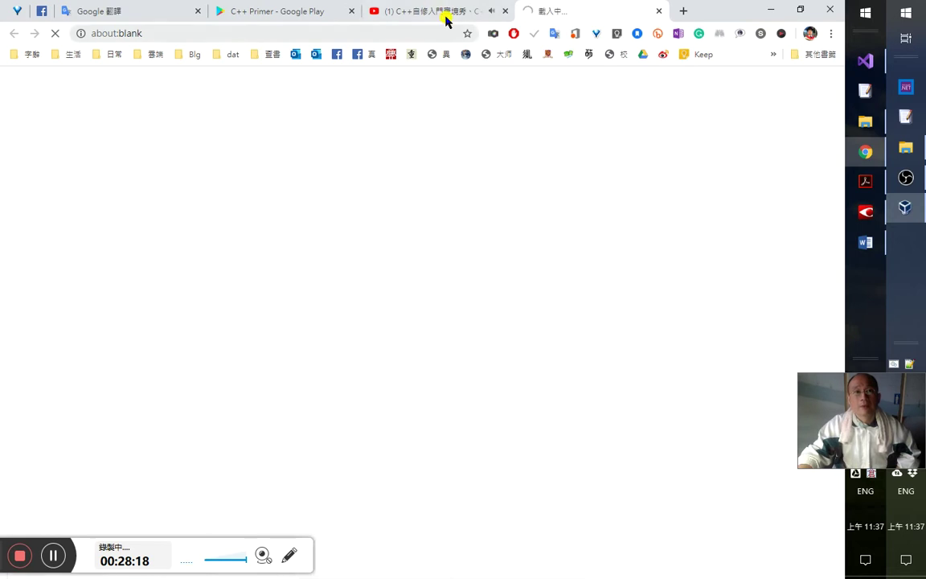
left_click(445, 13)
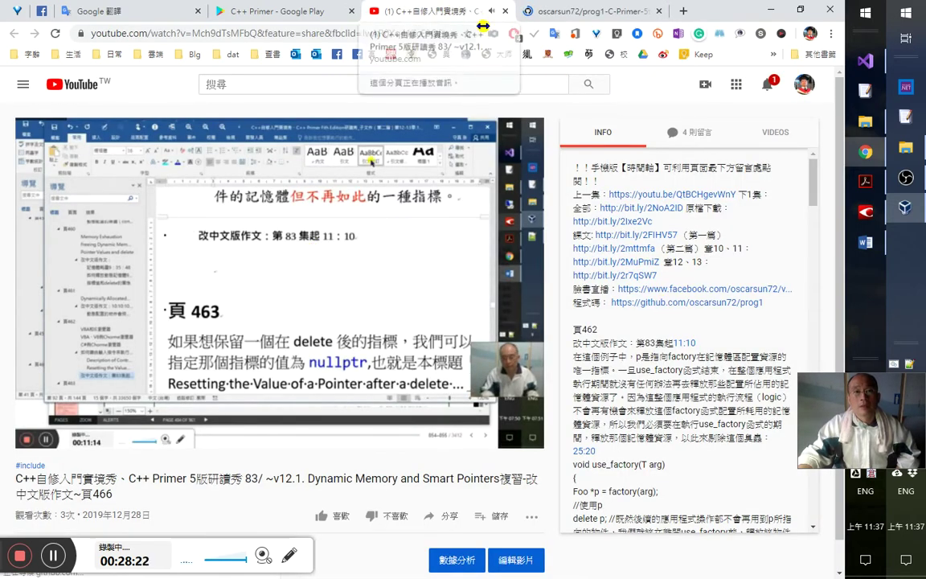
middle_click(475, 22)
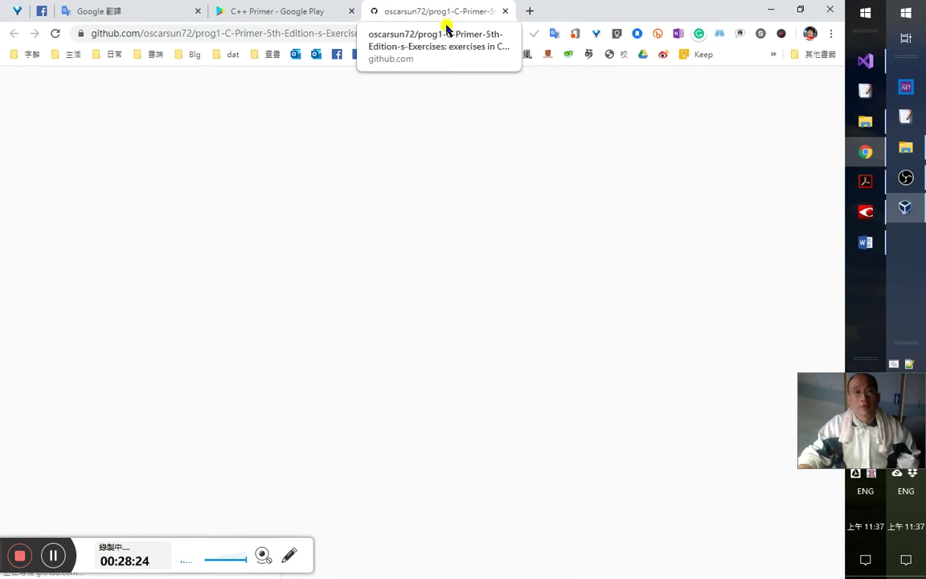
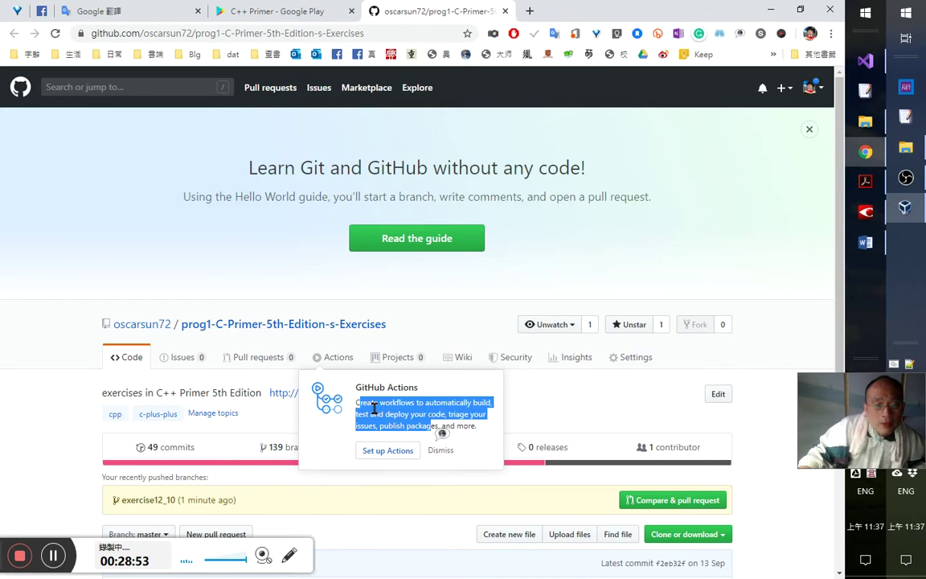
- Translate the GitHub Actions popup description, then choose Set up Actions for the repository
left_click(366, 406)
left_click_drag(356, 401, 480, 427)
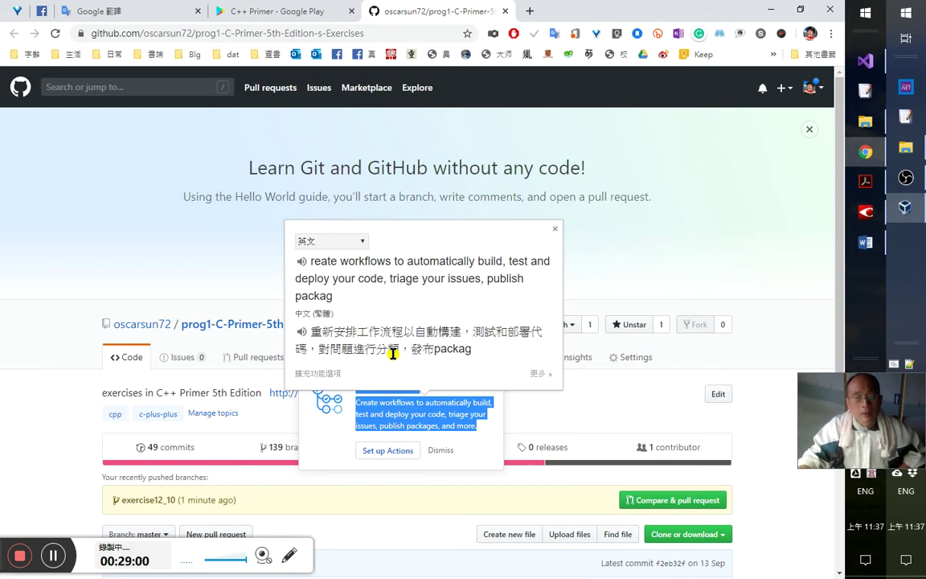
left_click(491, 433)
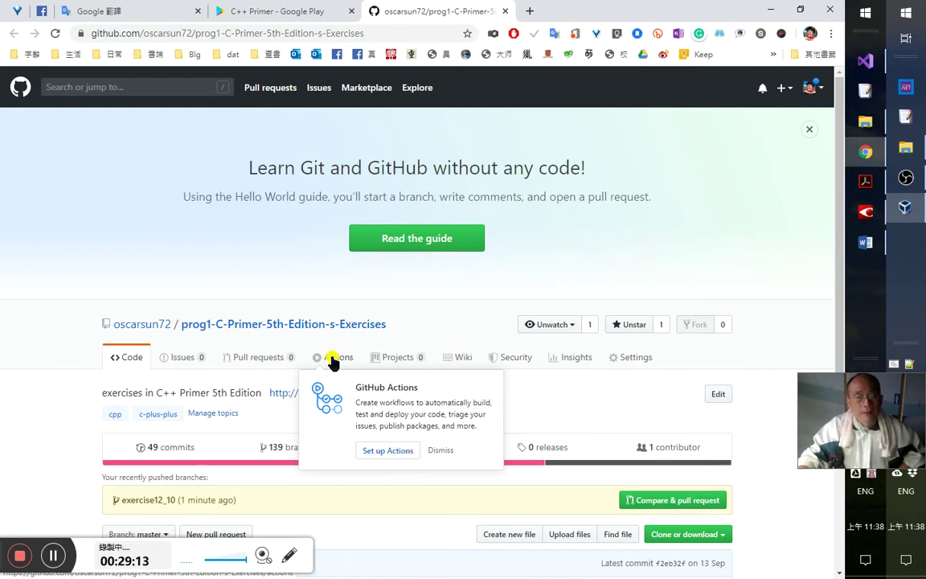
left_click(391, 452)
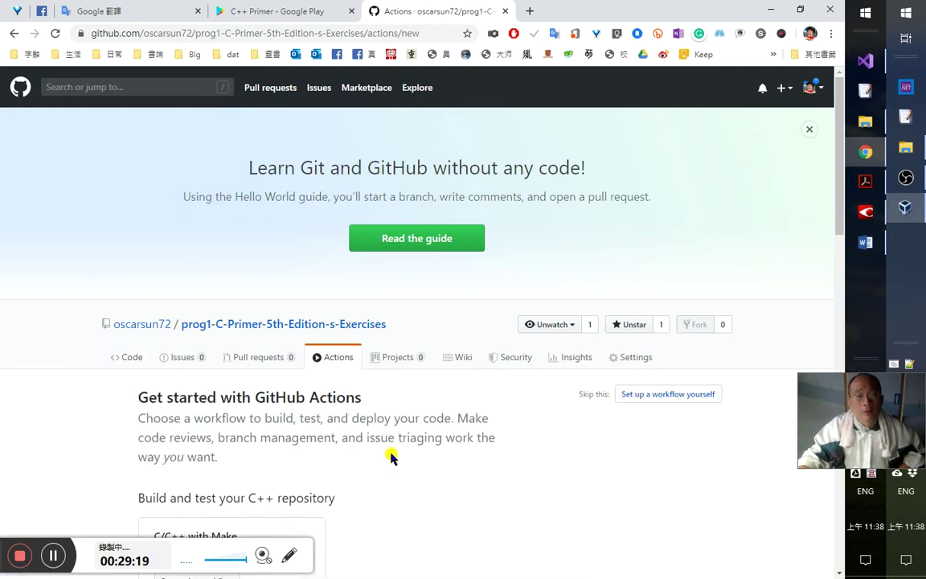
scroll(393, 456, "down", 2)
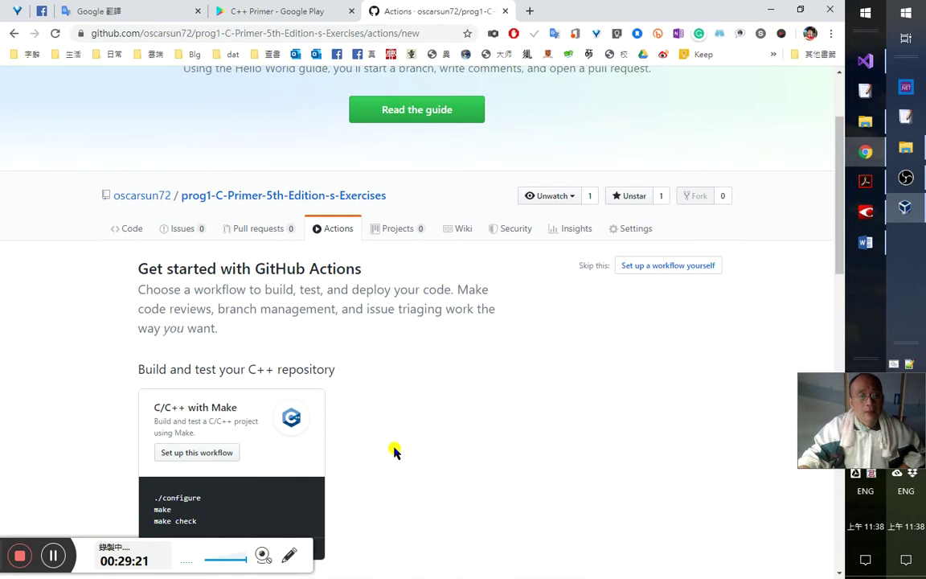
scroll(263, 311, "up", 2)
scroll(384, 445, "down", 3)
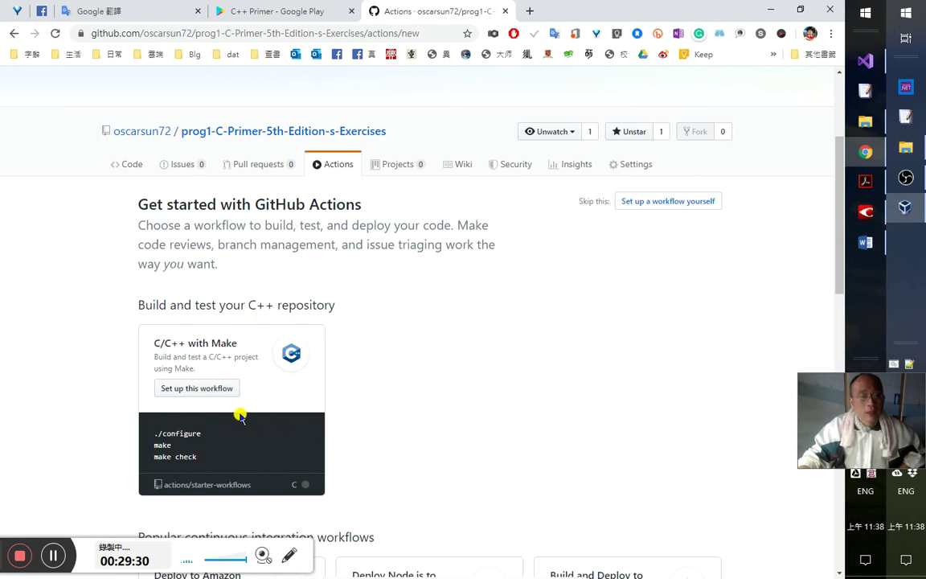
scroll(217, 402, "down", 5)
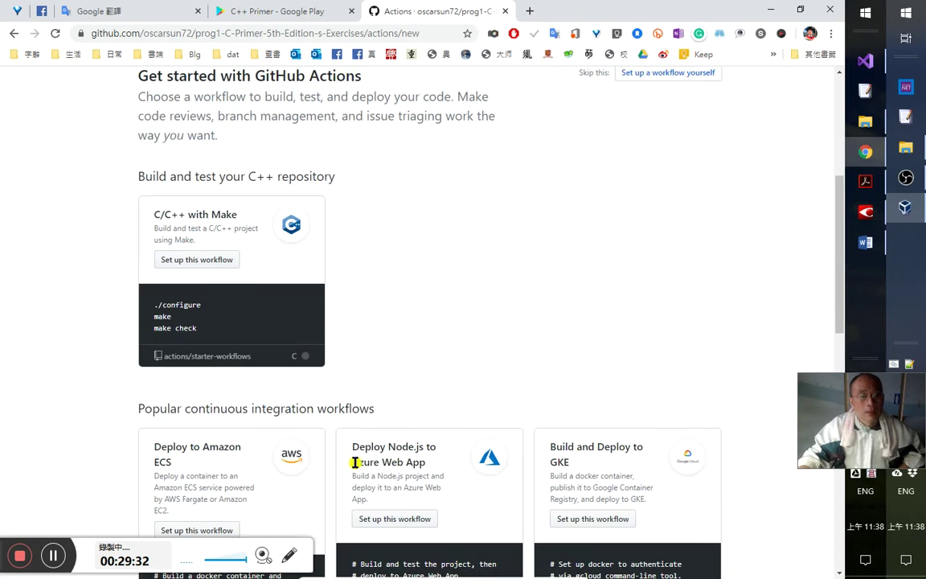
scroll(358, 461, "down", 4)
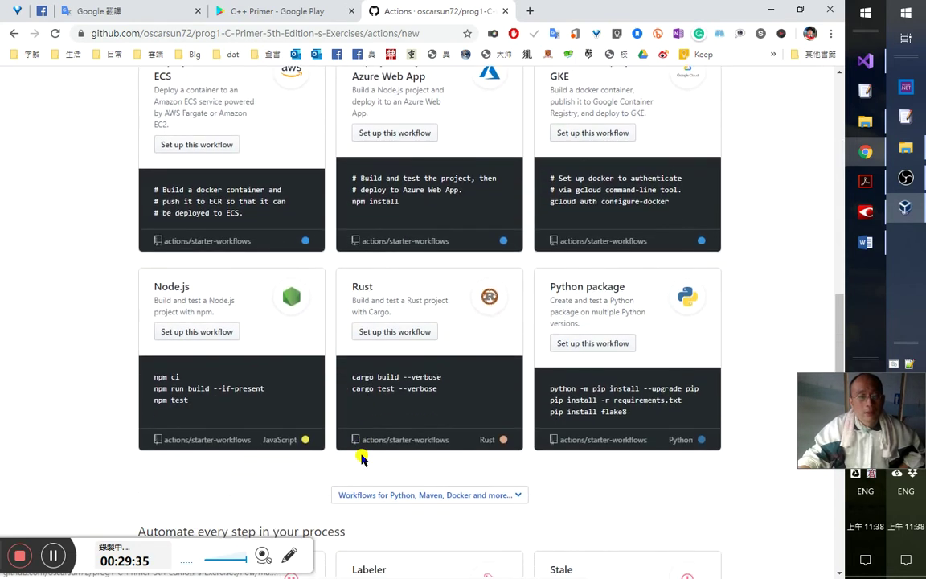
scroll(362, 482, "up", 4)
scroll(362, 455, "up", 5)
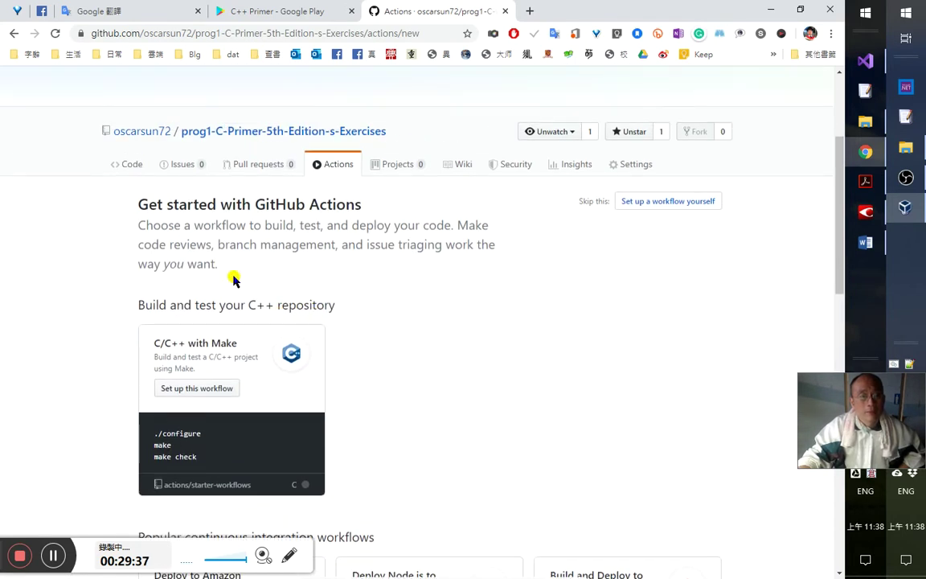
double_click(216, 224)
left_click(227, 214)
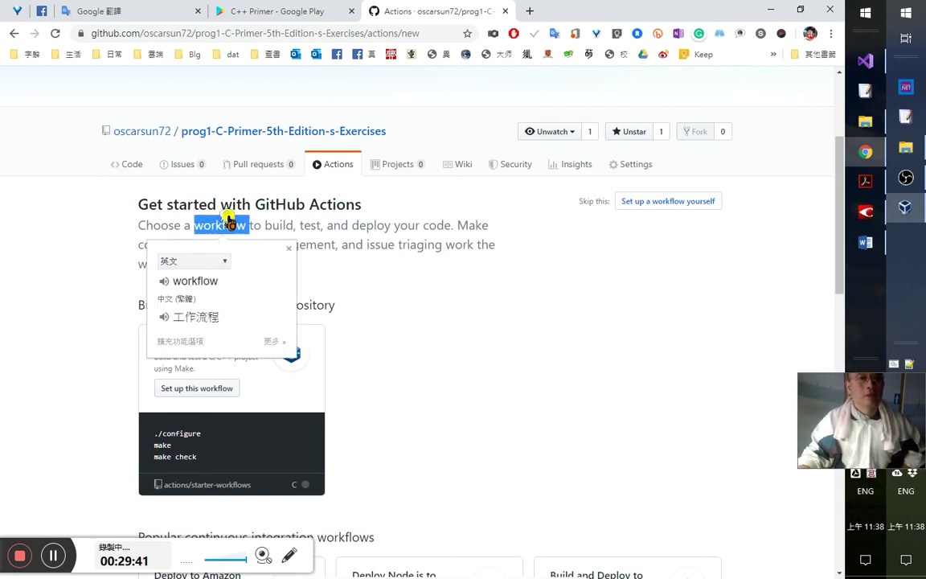
left_click(278, 215)
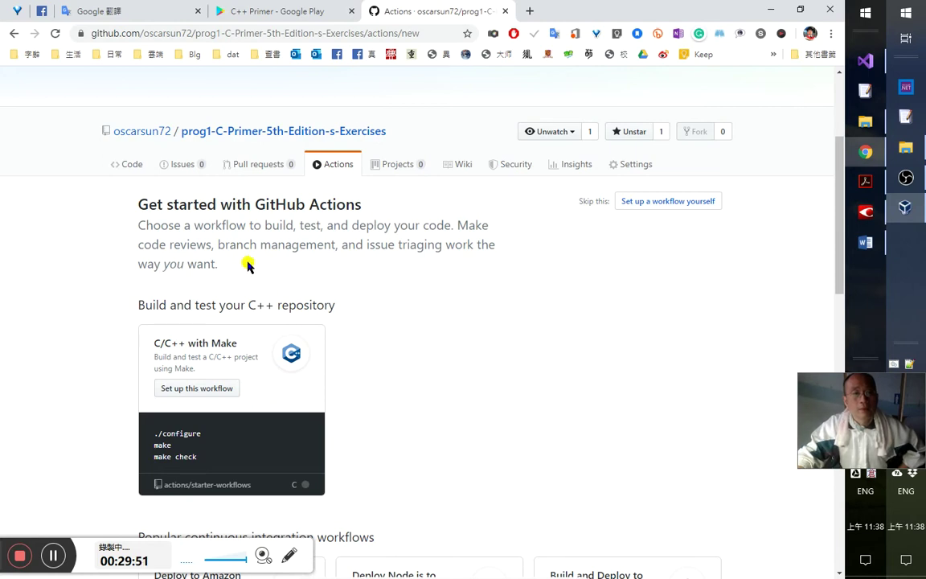
double_click(399, 246)
left_click(410, 238)
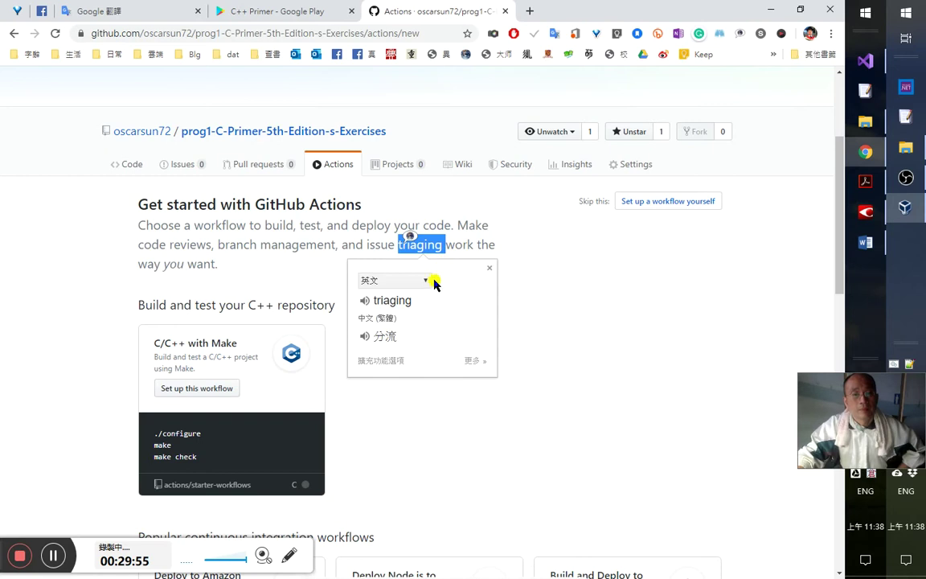
left_click(367, 300)
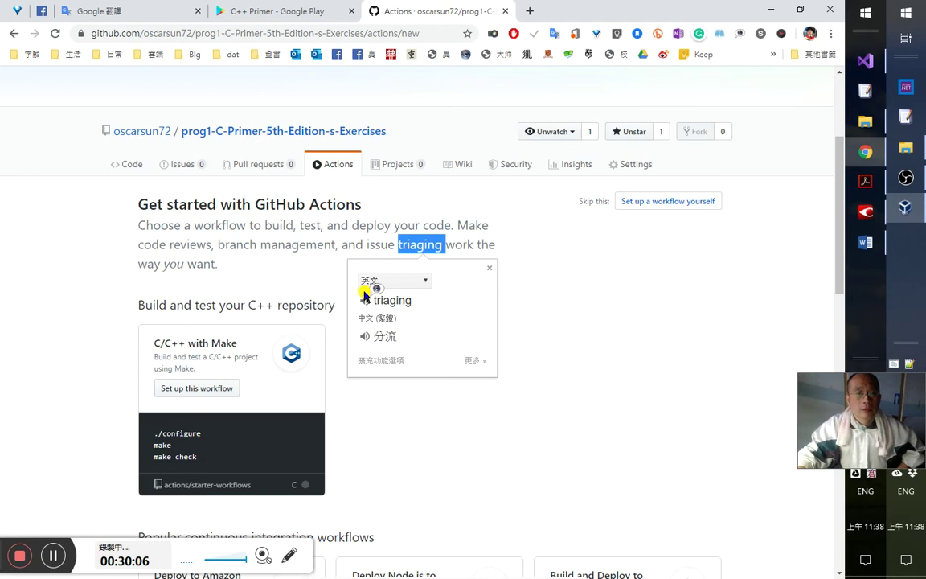
left_click(411, 241)
left_click_drag(321, 269, 344, 248)
left_click(354, 262)
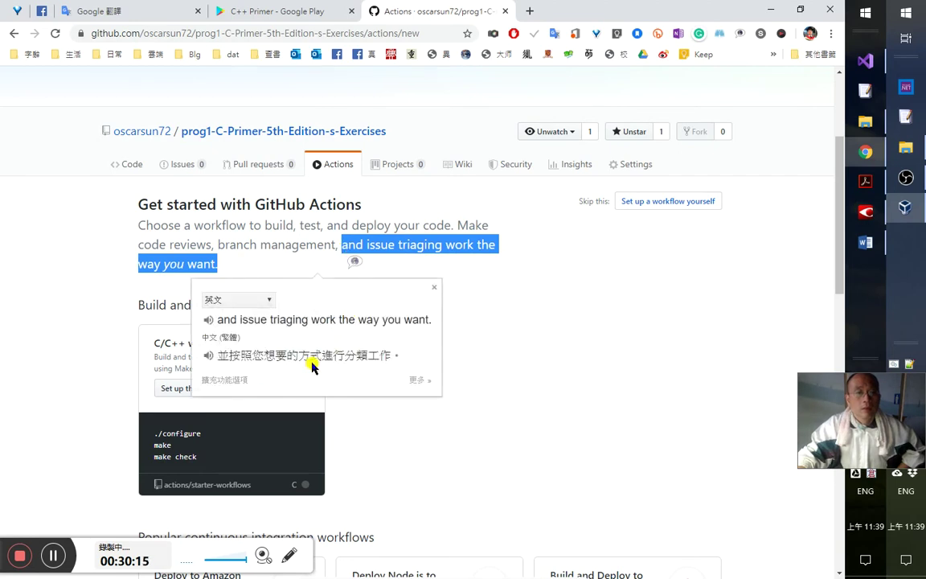
left_click(592, 379)
scroll(593, 379, "up", 3)
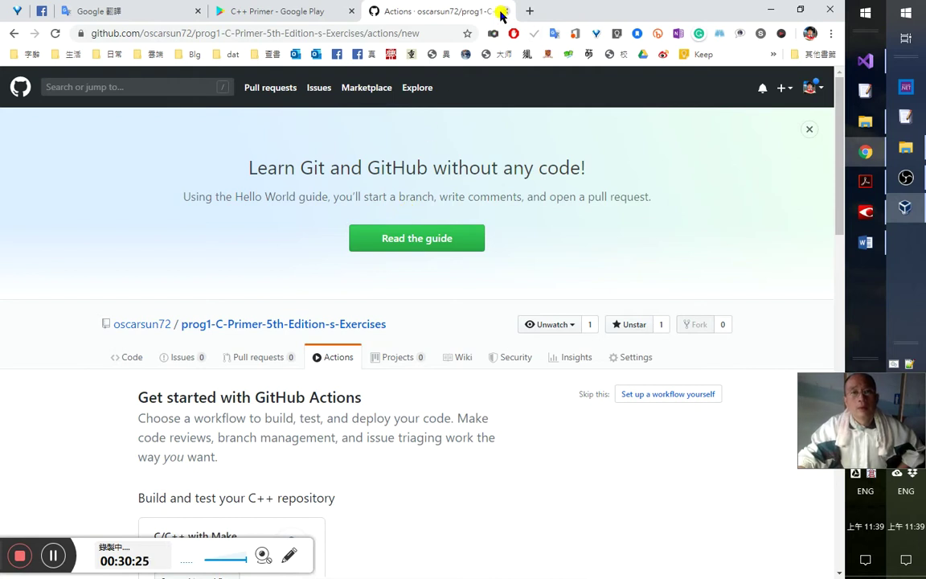
- Close the Actions tab and follow the exercise12_10 test-code link in the Word notes
left_click(504, 16)
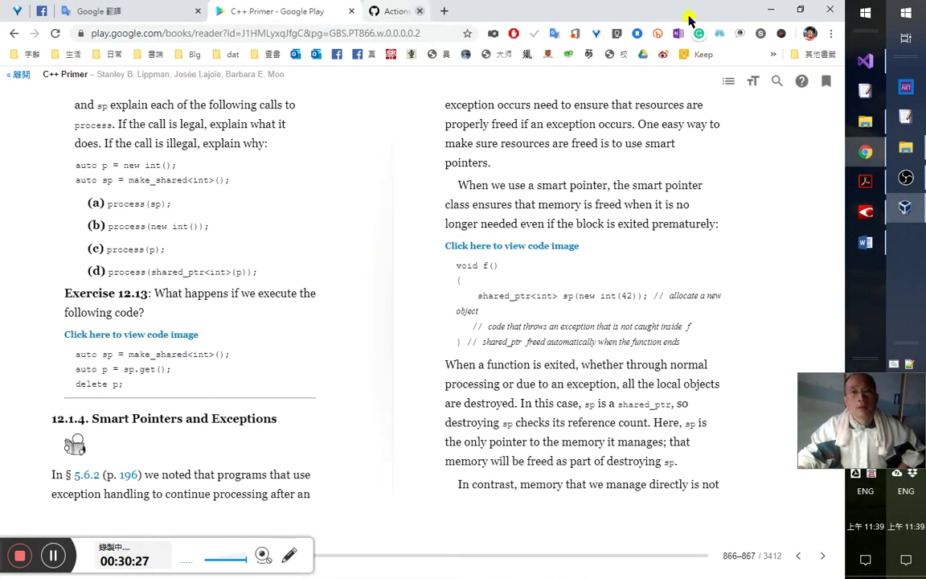
left_click(873, 243)
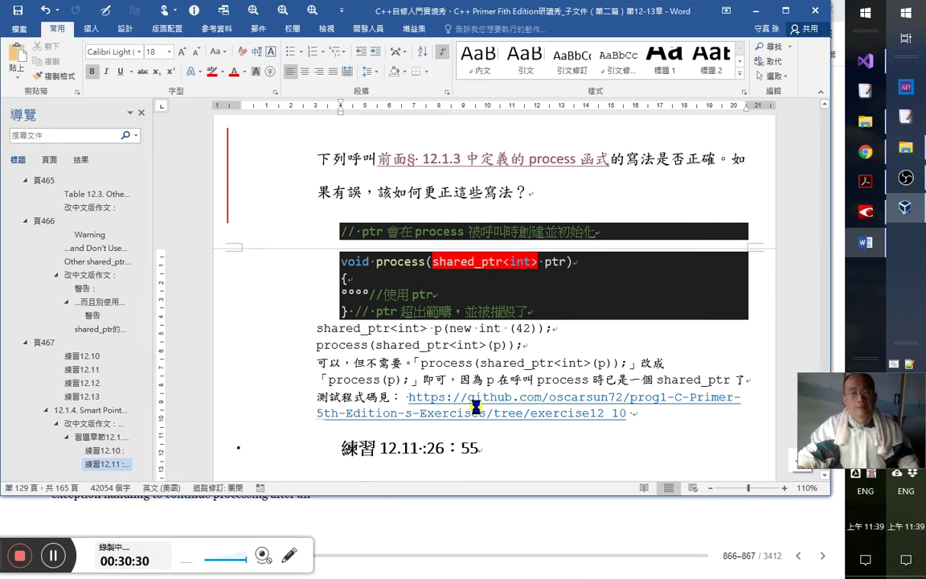
left_click(475, 407)
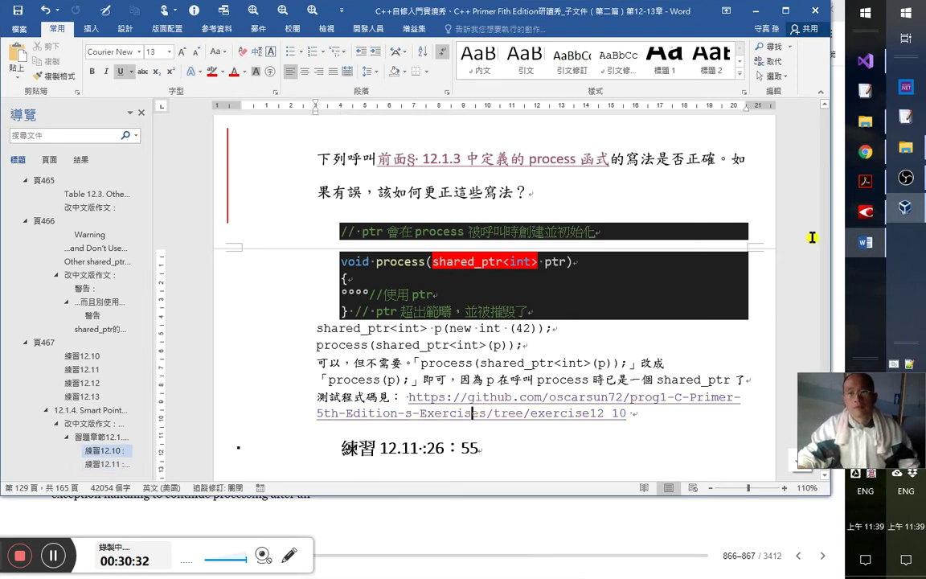
left_click(859, 157)
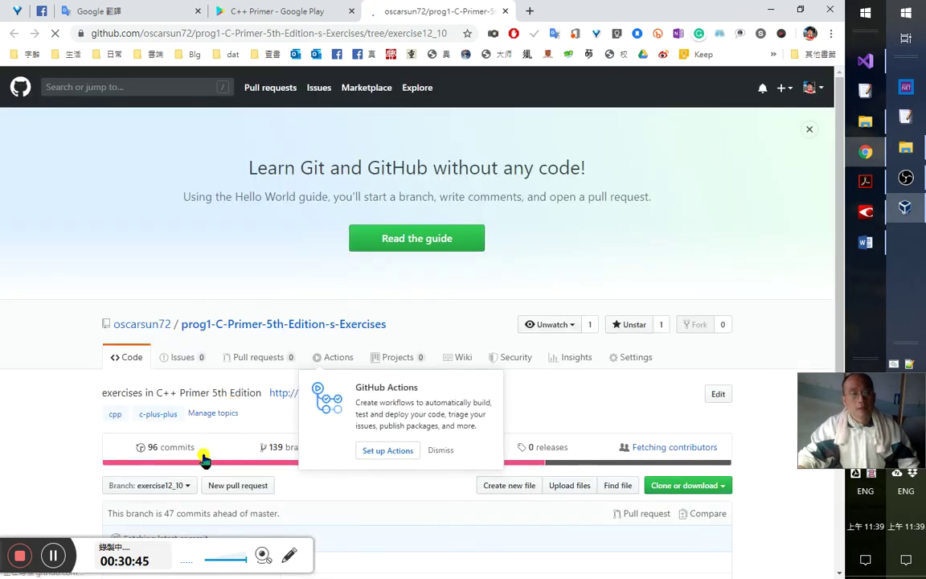
- Browse into the prog1 folder, read prog1.cpp's shared_ptr test code, then close the page
scroll(230, 434, "down", 2)
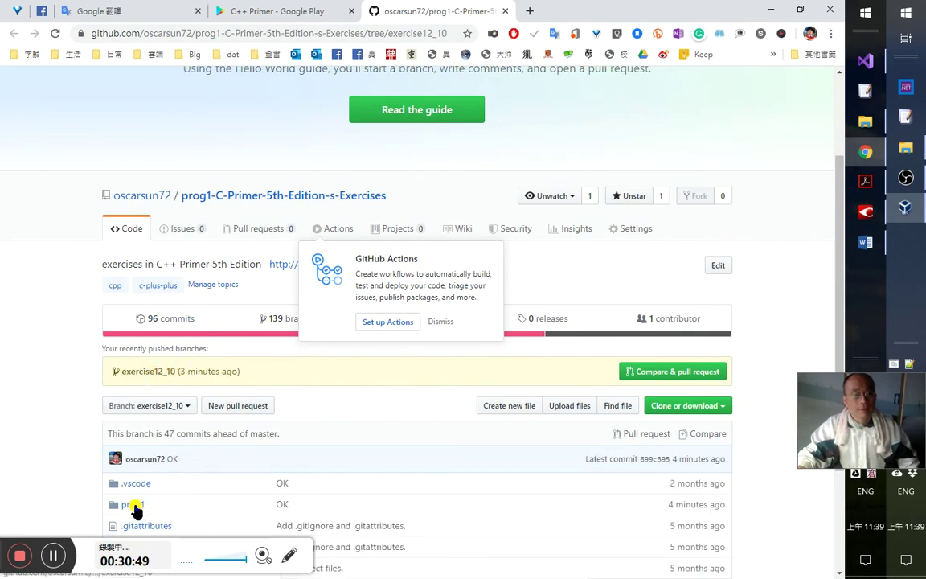
scroll(160, 507, "down", 2)
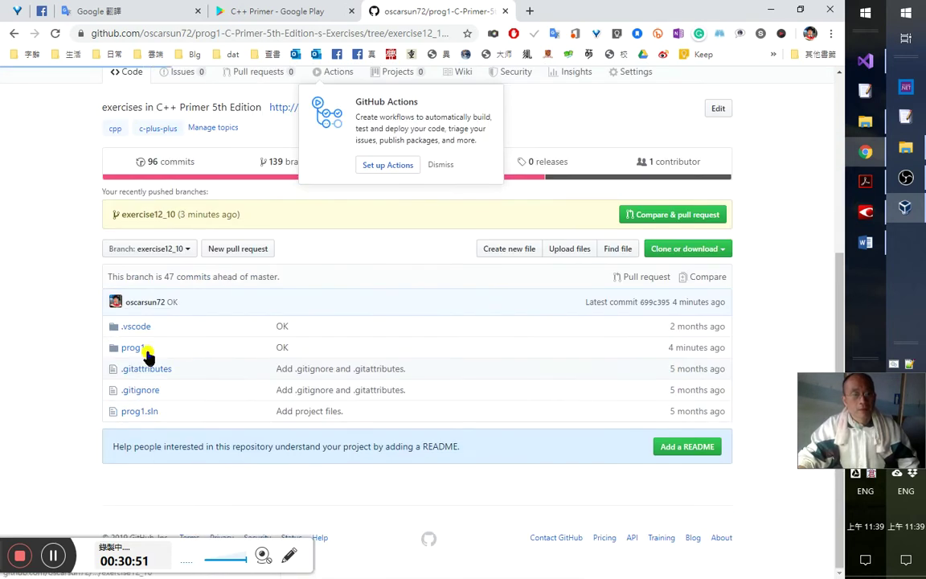
left_click(133, 348)
scroll(176, 450, "down", 2)
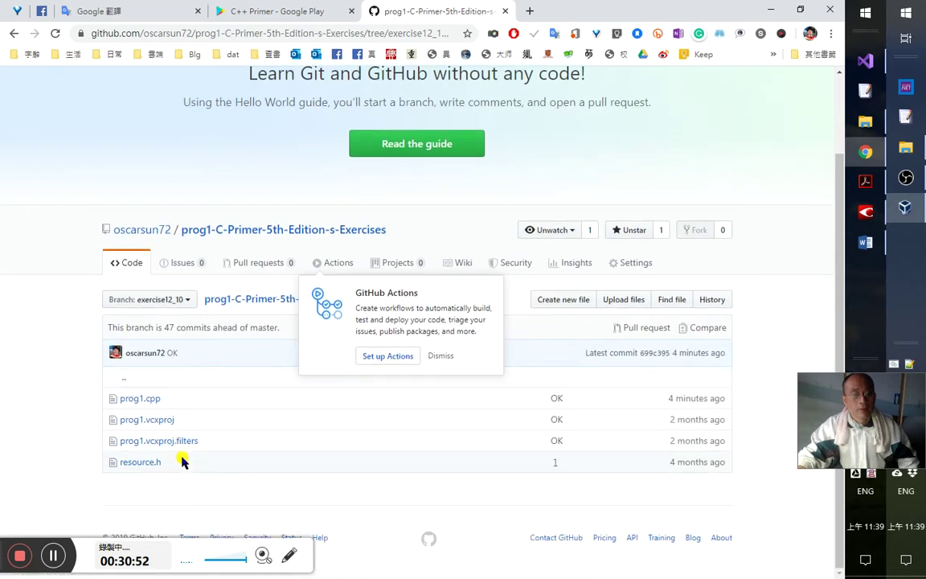
left_click(150, 406)
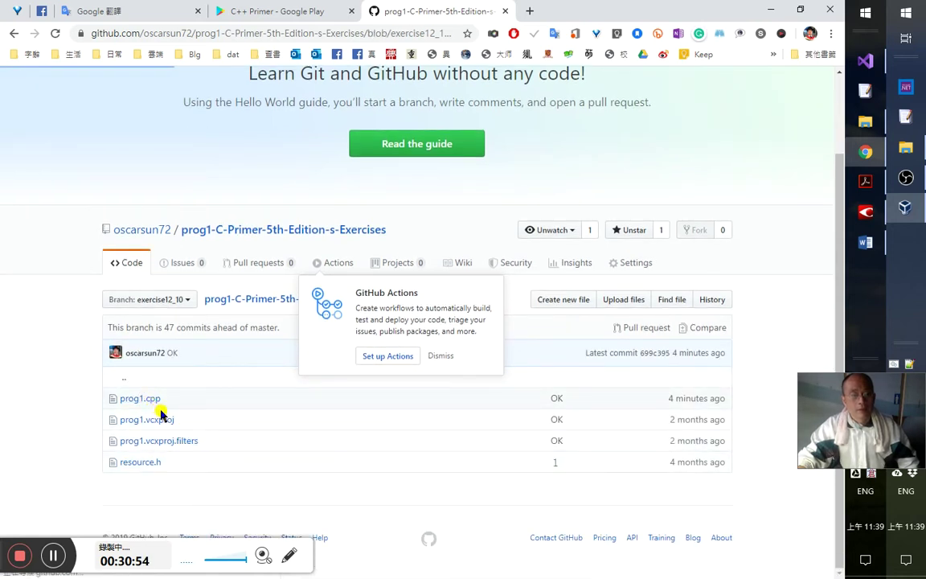
scroll(281, 458, "down", 2)
scroll(249, 442, "down", 3)
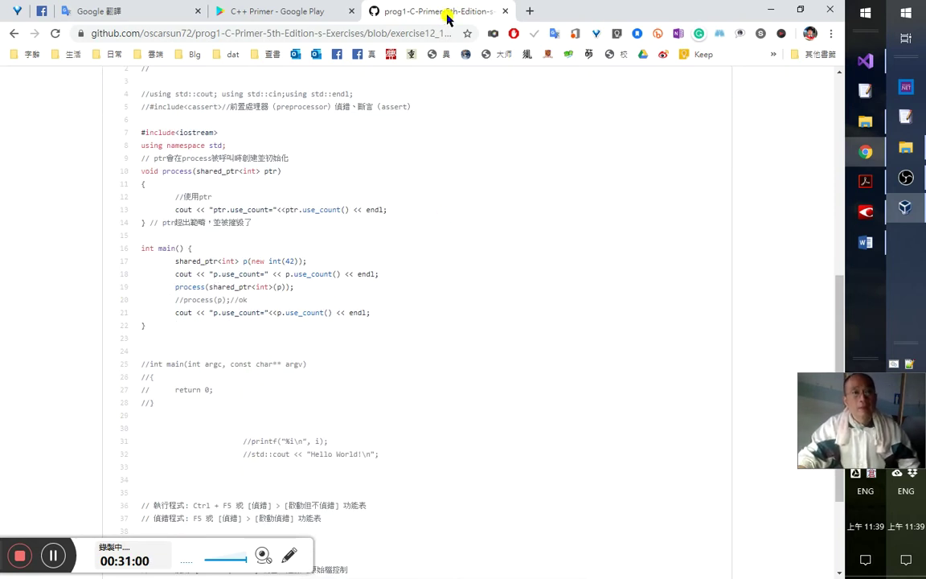
left_click(505, 11)
- Copy the explanation from the Word notes and paste it as a note on line 19 of prog1.cpp
key("alt+Tab")
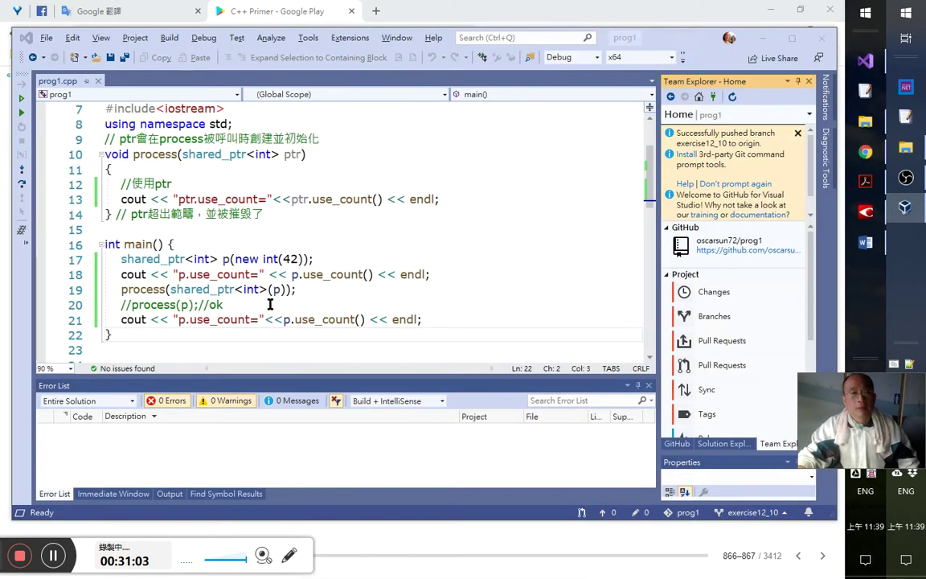
key("alt+Tab")
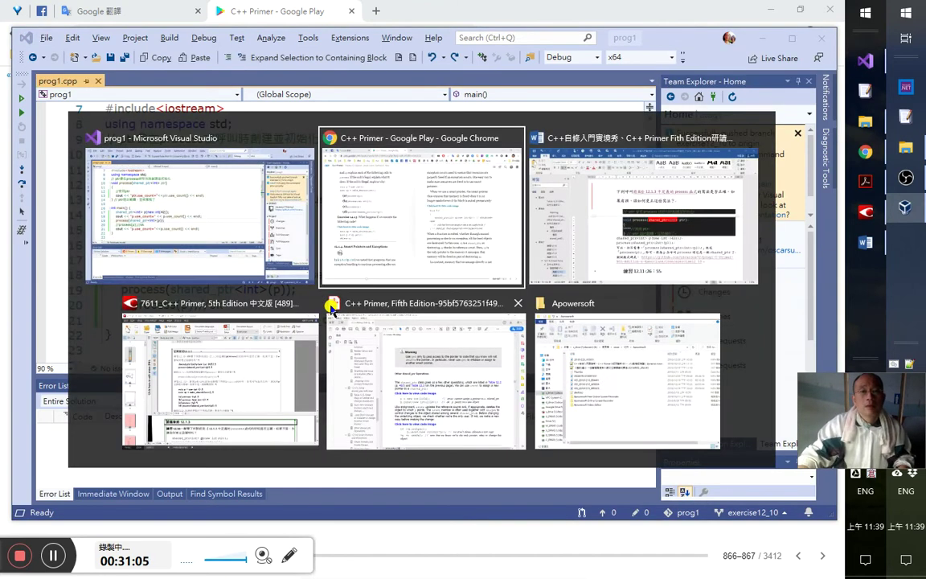
key("alt+Tab")
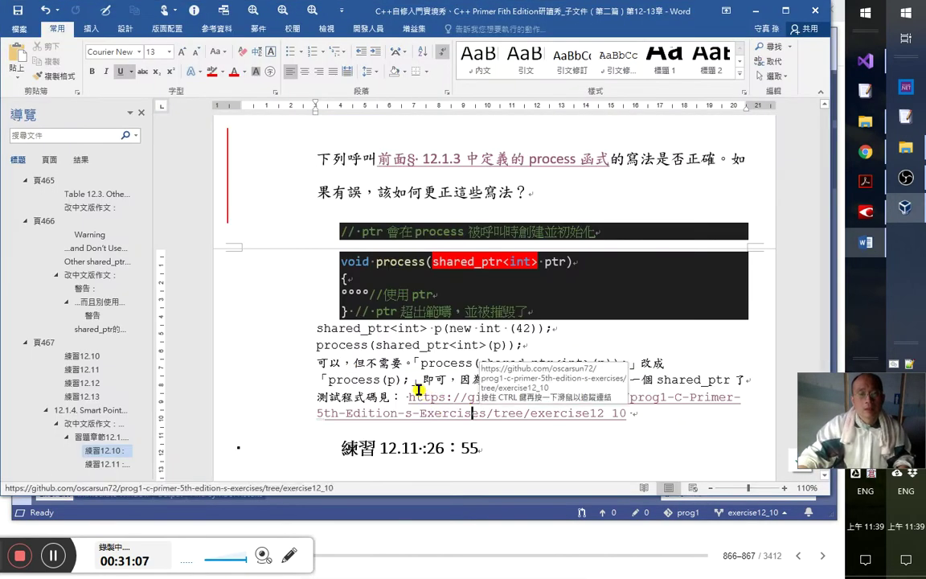
left_click_drag(320, 363, 418, 407)
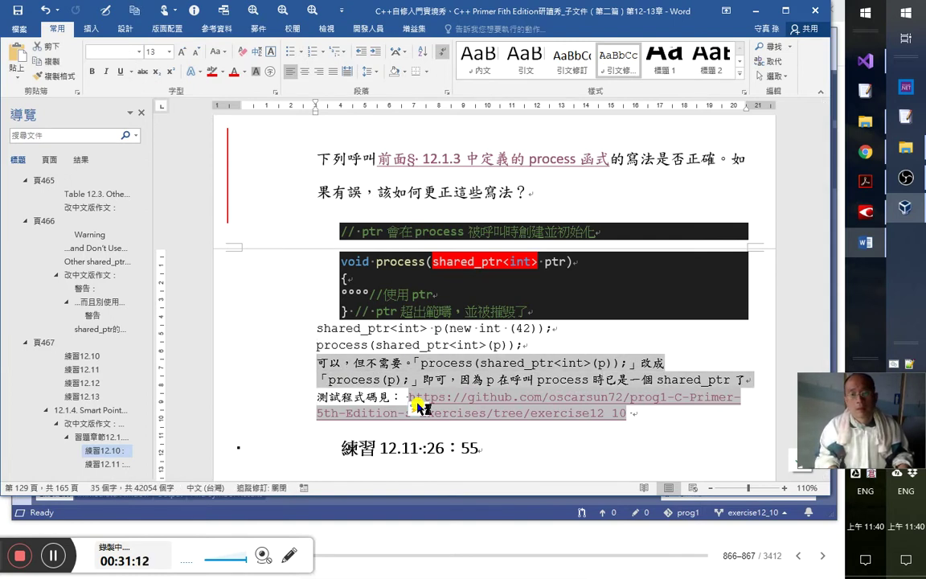
key("alt+Tab")
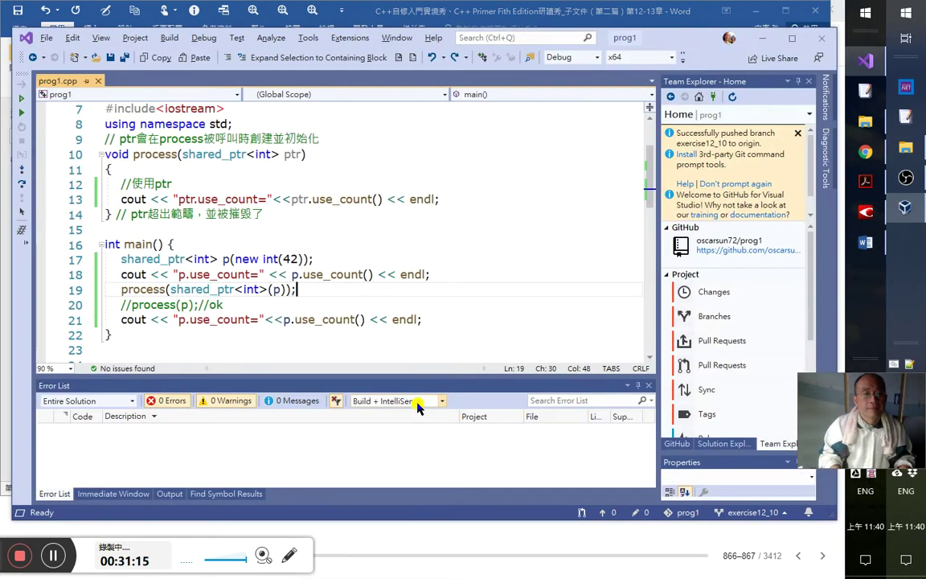
key("ctrl+v")
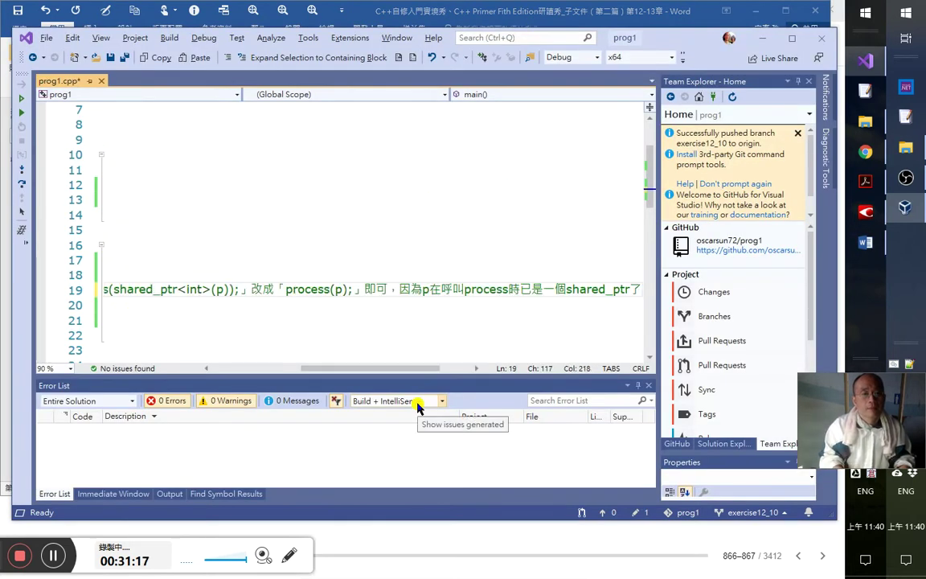
key("Home")
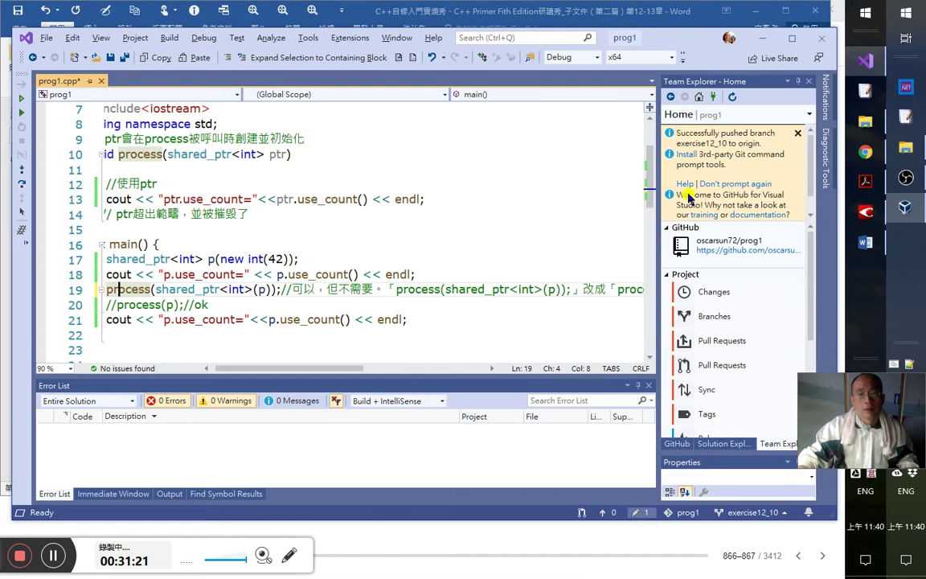
- Commit all prog1.cpp changes with the message 'OK', saving the file first
left_click(642, 513)
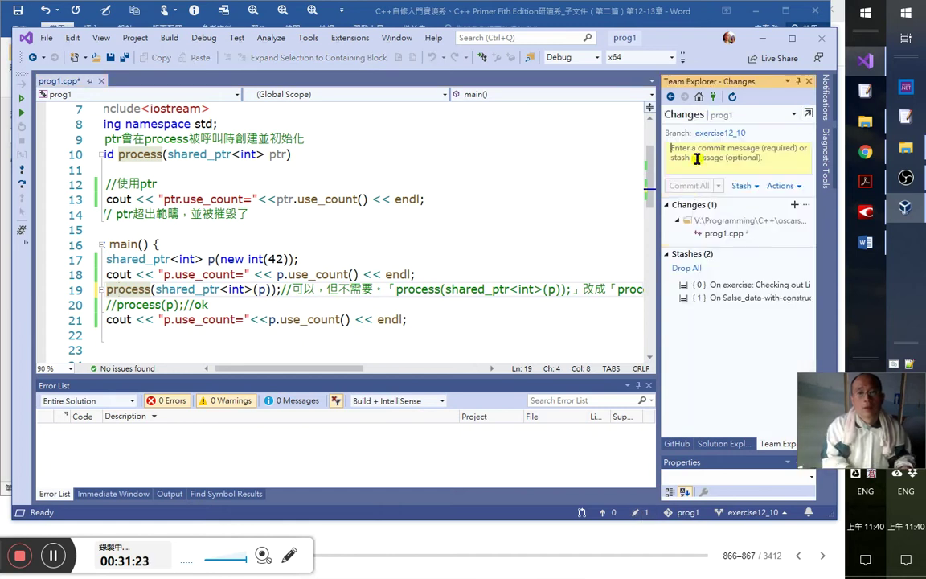
type("OK")
left_click(718, 186)
left_click(719, 228)
left_click(426, 356)
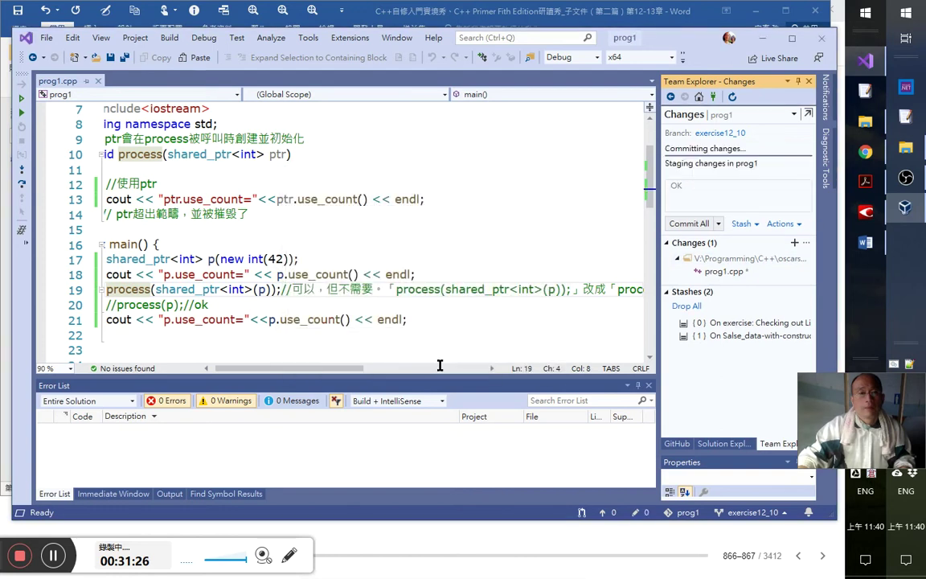
key("alt+Tab")
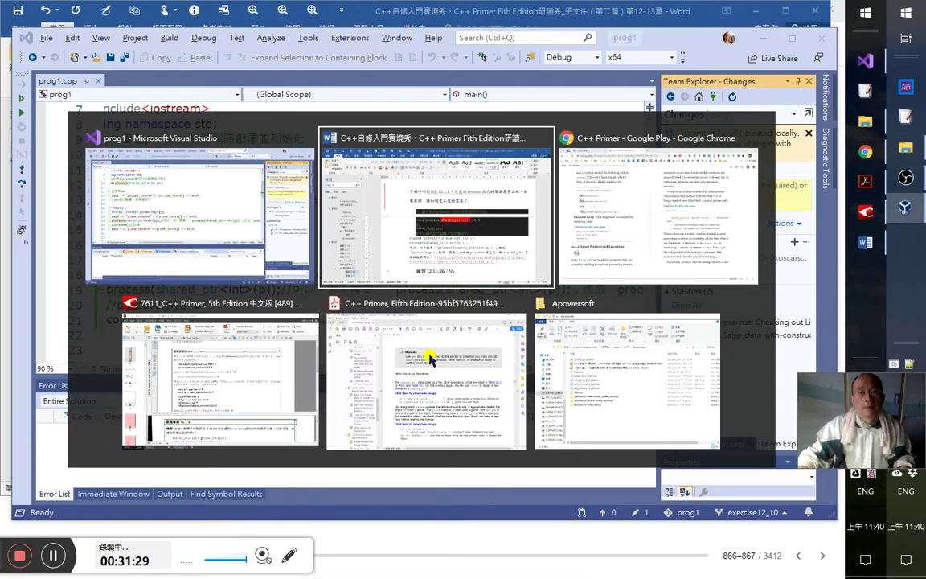
- Change the exercise 12.11 heading time from 26 to 31：35
scroll(438, 431, "down", 2)
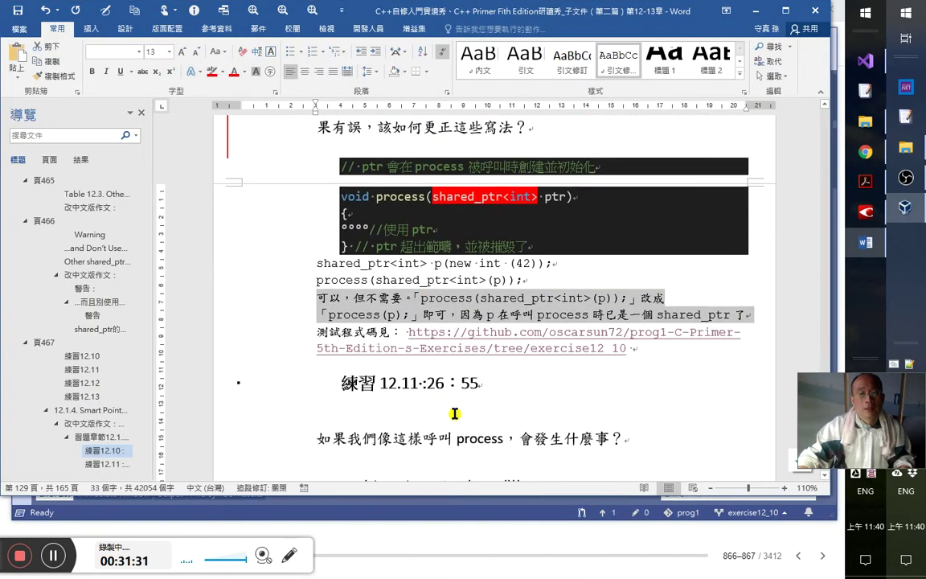
left_click(439, 385)
key("BackSpace")
key("BackSpace")
type("31")
key("Right")
key("Delete")
type("3")
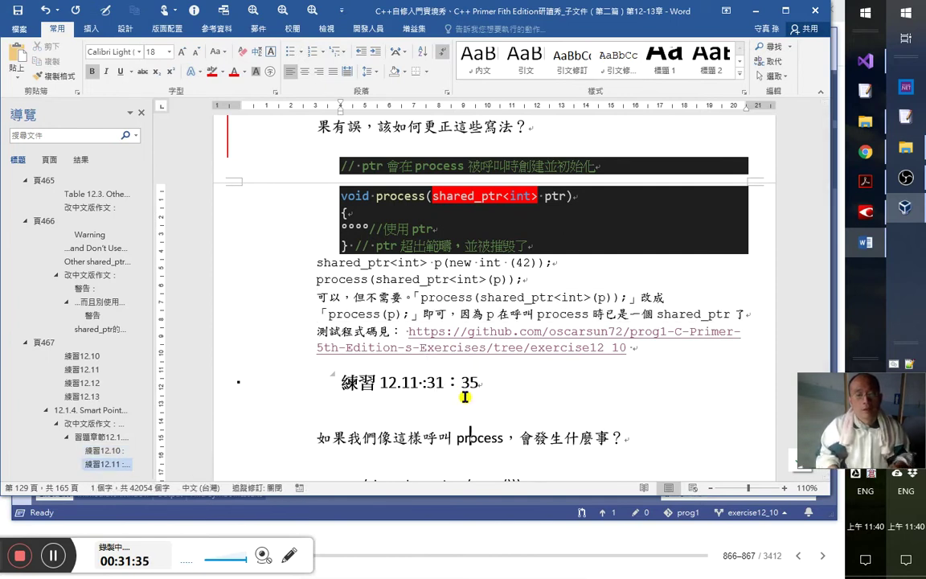
key("Down")
key("Down")
key("Down")
scroll(466, 398, "down", 2)
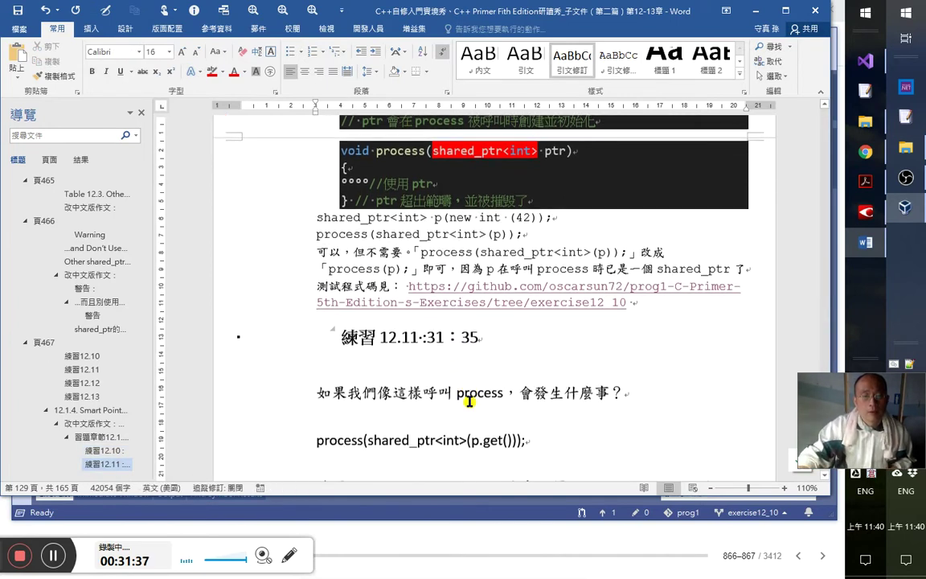
left_click(425, 315)
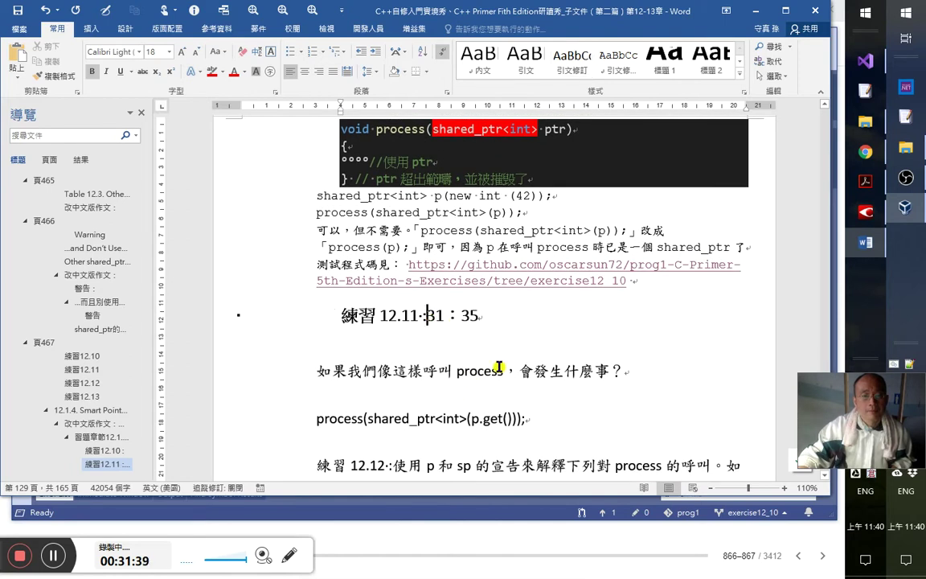
- Try pasting use_count from Visual Studio after process in the question, then undo it
scroll(532, 391, "down", 4)
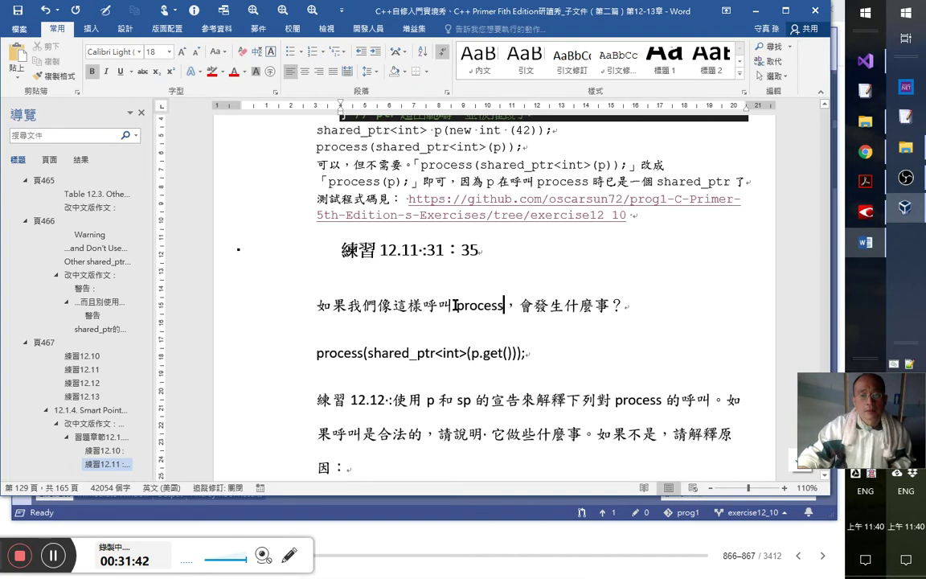
double_click(465, 306)
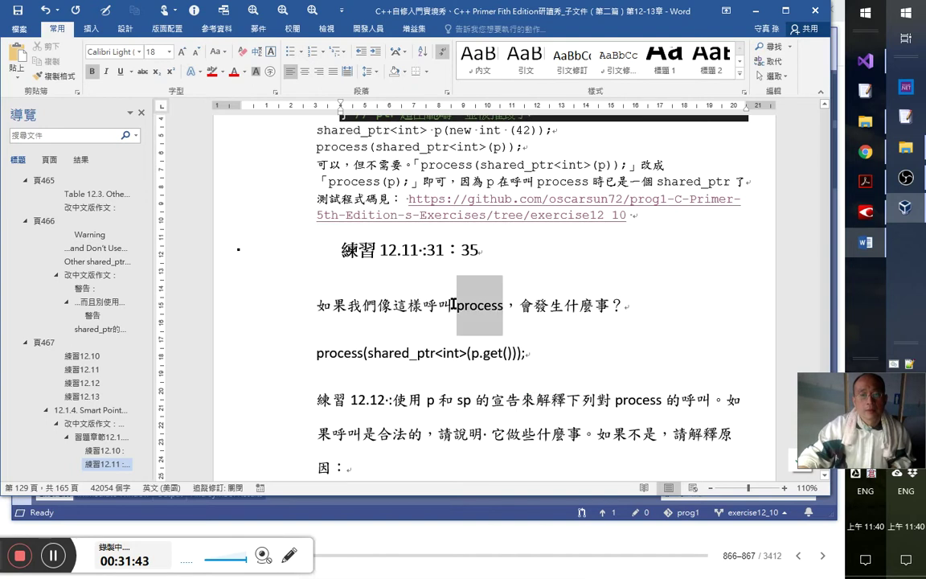
left_click(243, 71)
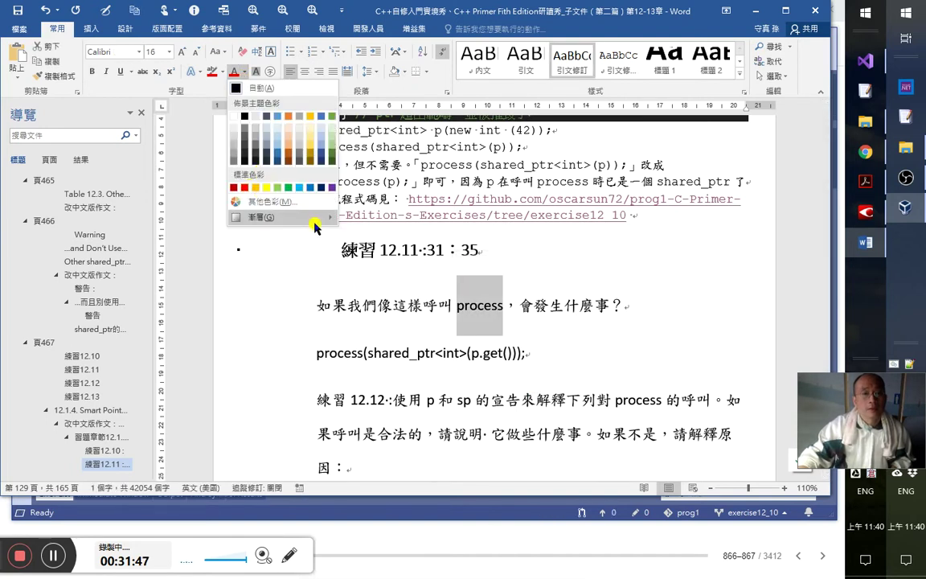
left_click(865, 60)
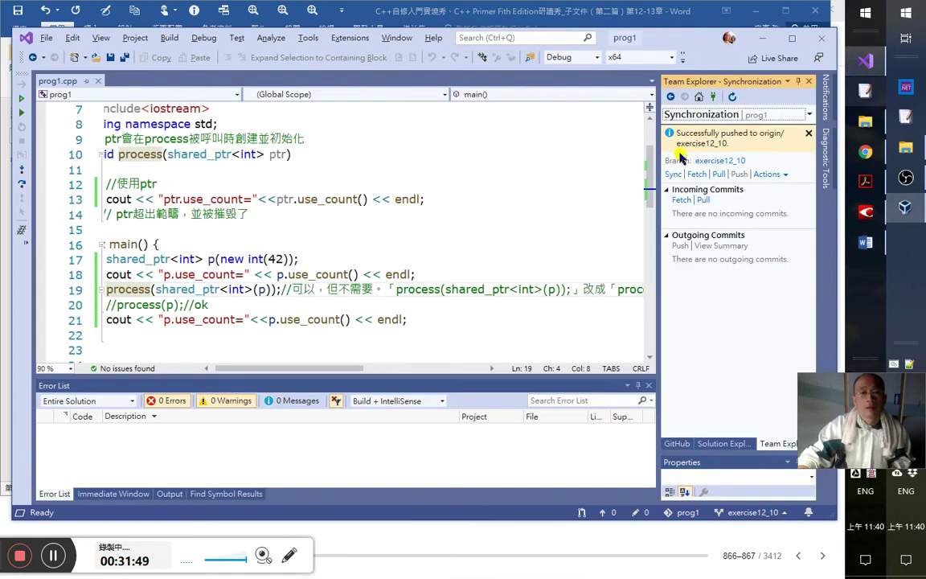
scroll(156, 267, "down", 2)
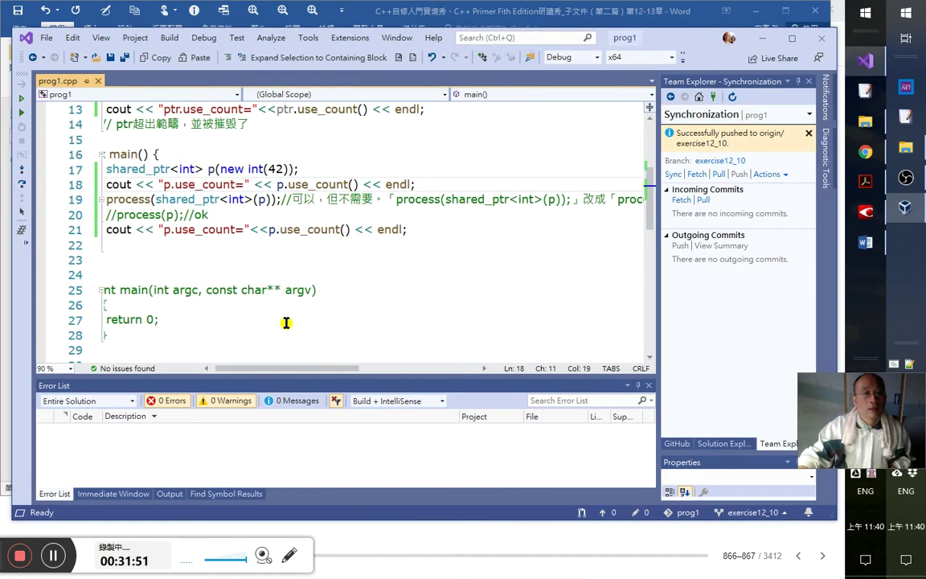
double_click(322, 184)
key("ctrl+c")
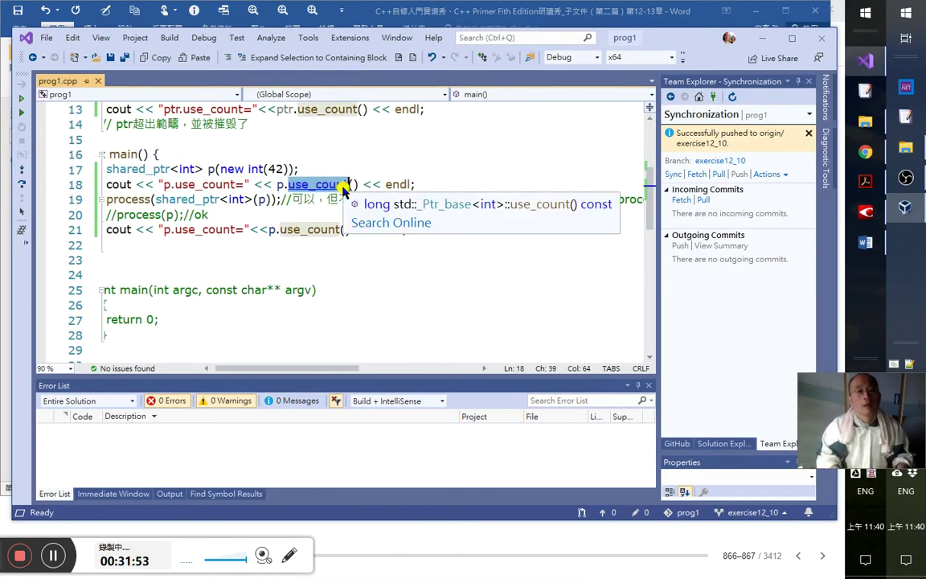
key("alt+Tab")
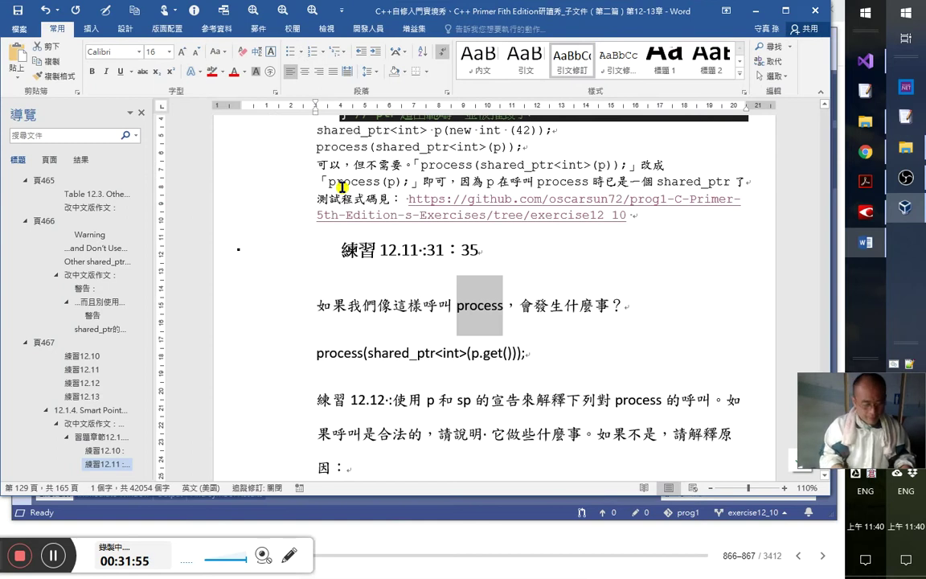
key("Right")
key("ctrl+v")
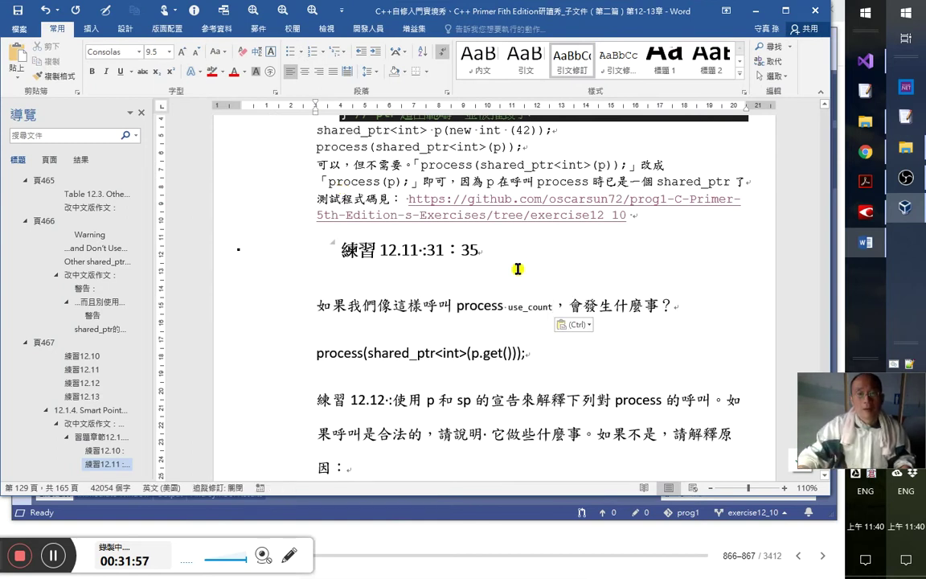
key("alt+Tab")
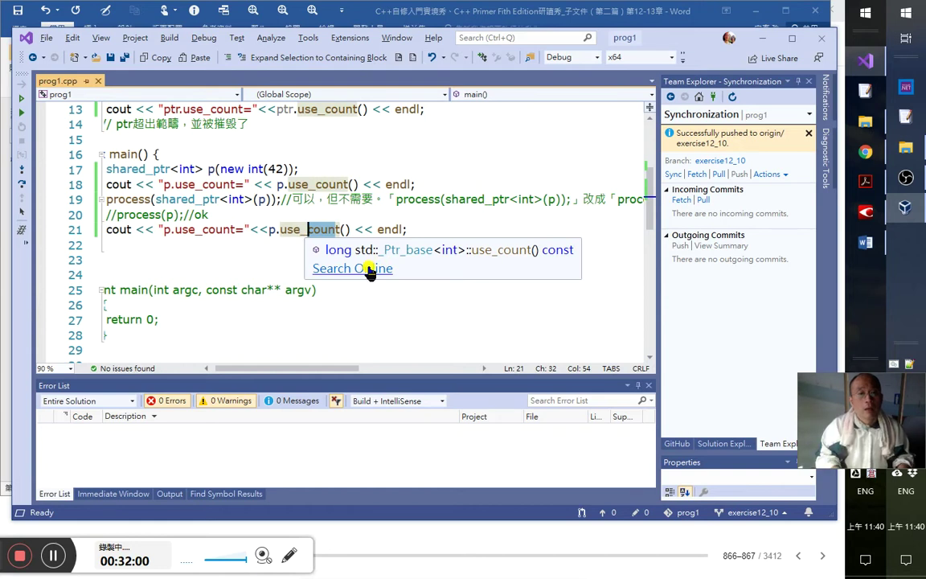
key("alt+Tab")
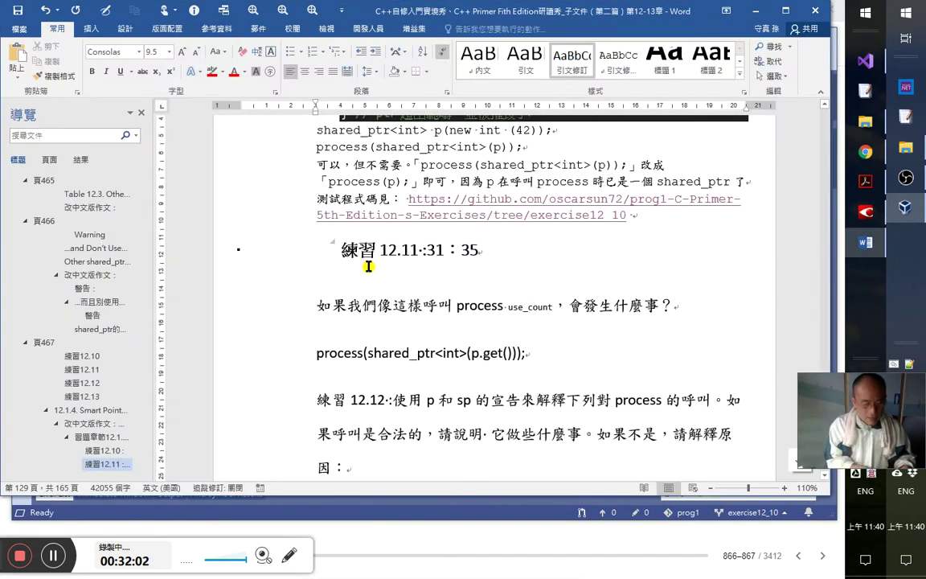
type("count")
left_click(480, 304)
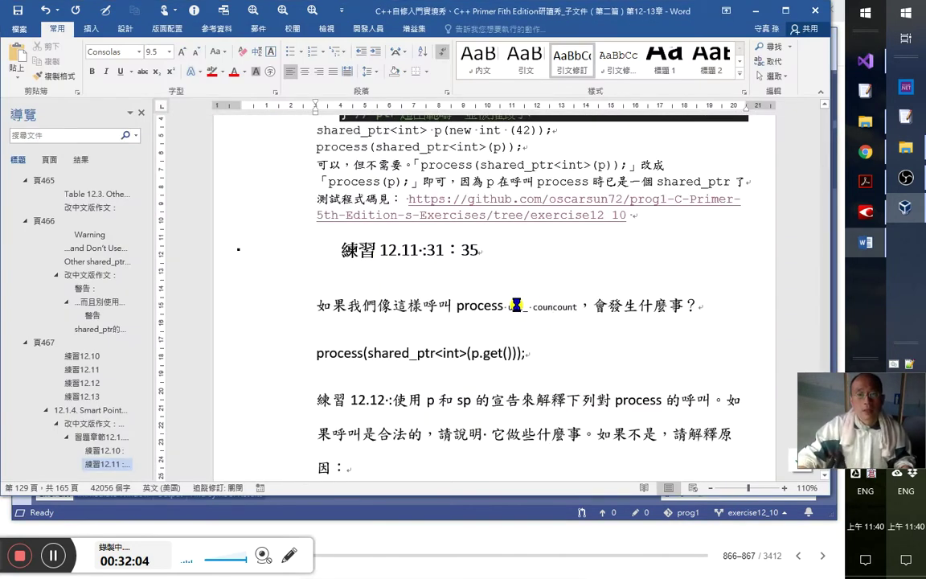
key("ctrl+z")
key("ctrl+z")
- Colour the word process brown using a custom font colour from More Colors
double_click(496, 304)
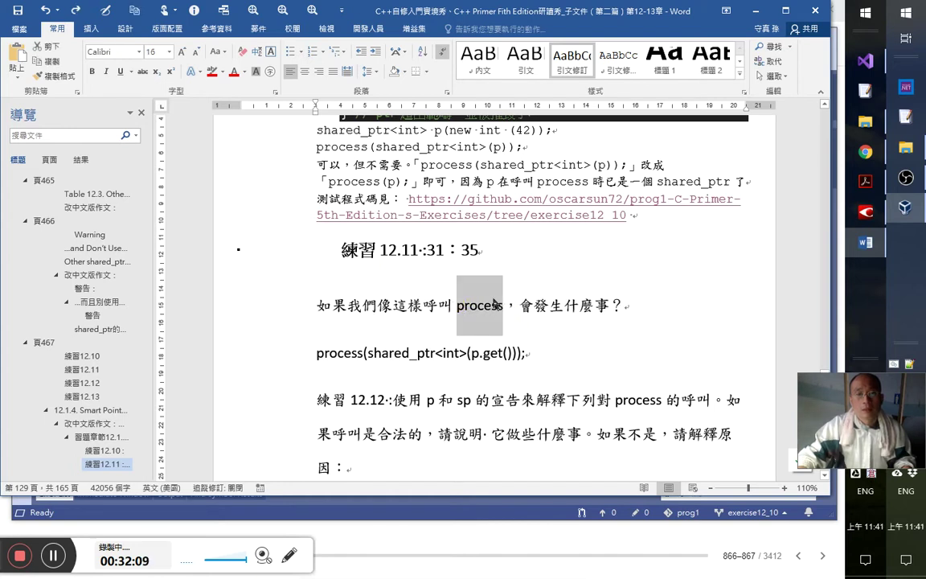
left_click(244, 71)
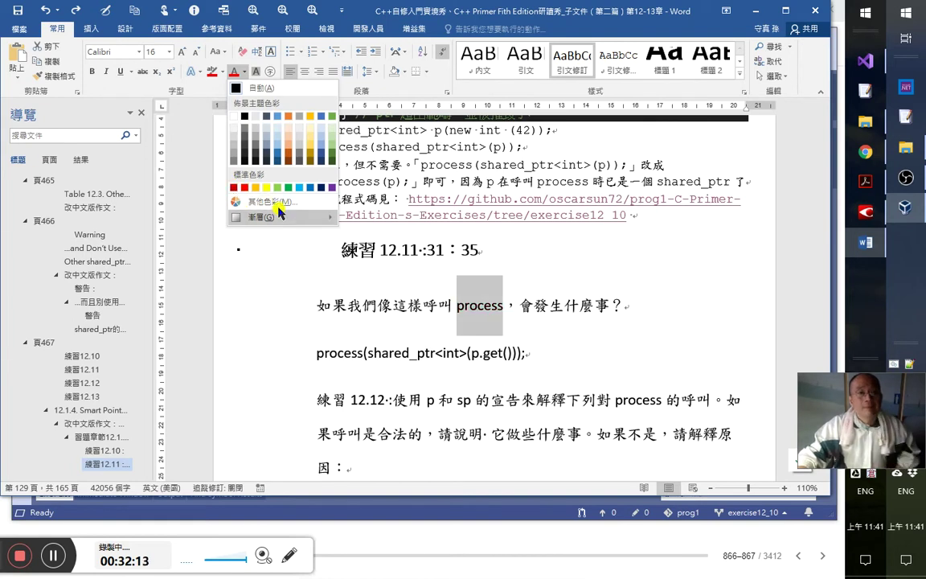
left_click(261, 201)
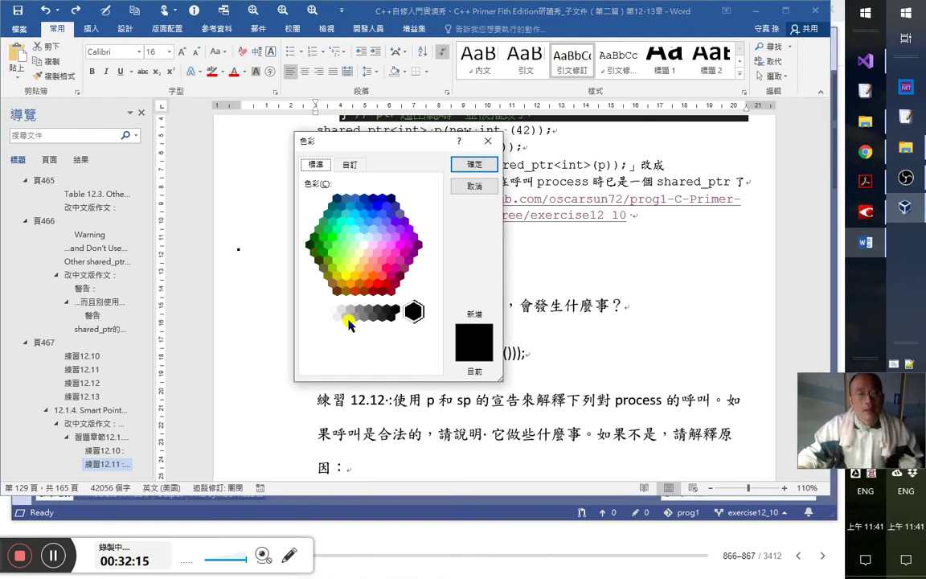
left_click(346, 291)
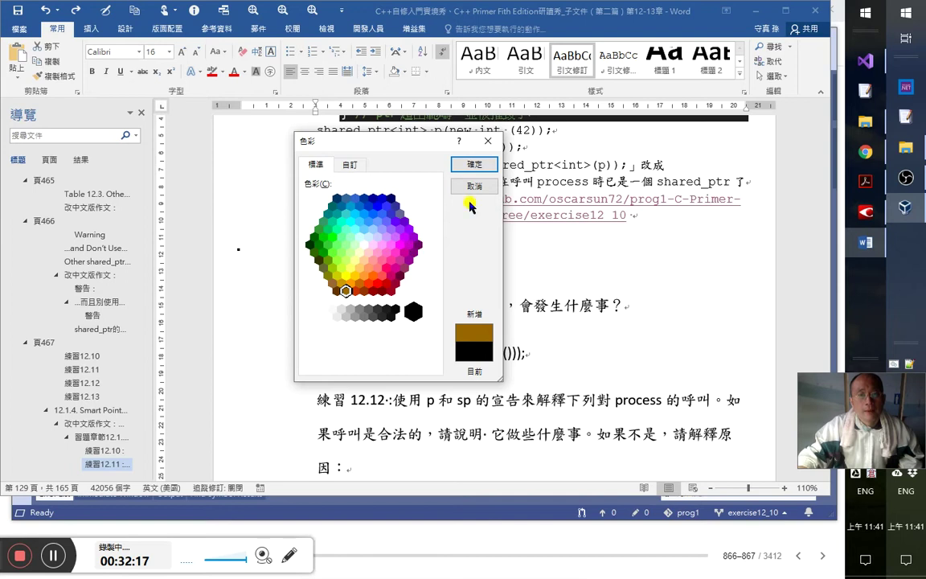
left_click(475, 165)
left_click(563, 315)
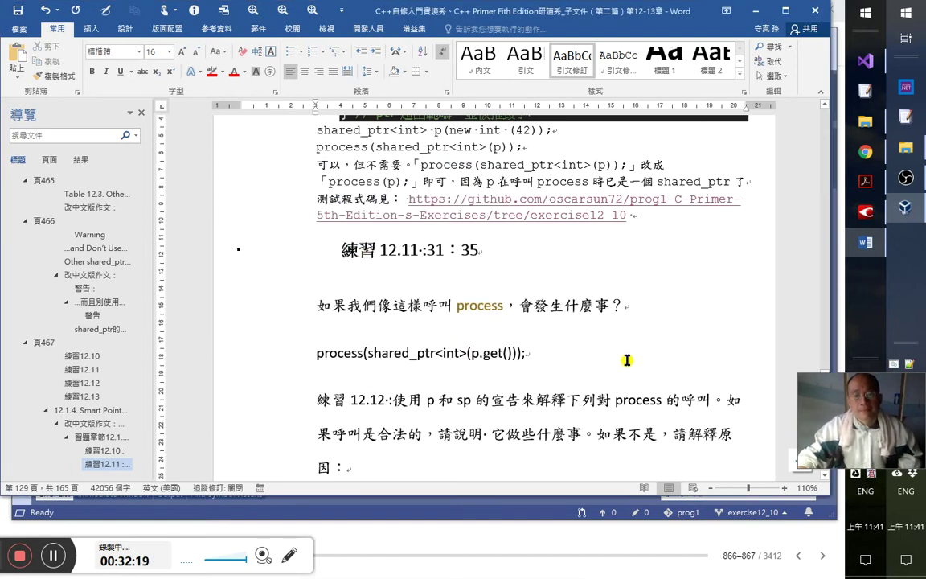
left_click(864, 154)
- Search Google for 'visualstudio 2019 配色' in a new tab
left_click(377, 11)
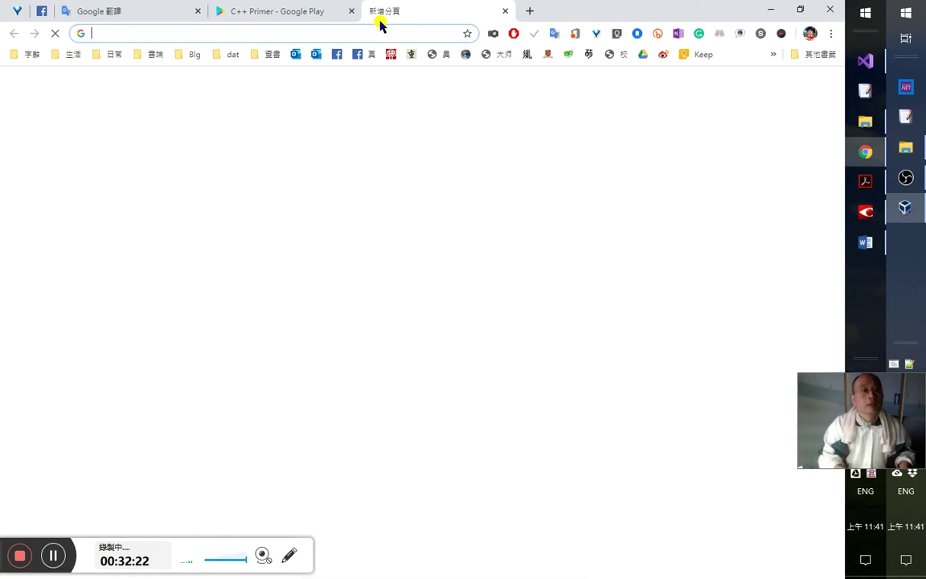
type("vis")
key("BackSpace")
key("BackSpace")
key("BackSpace")
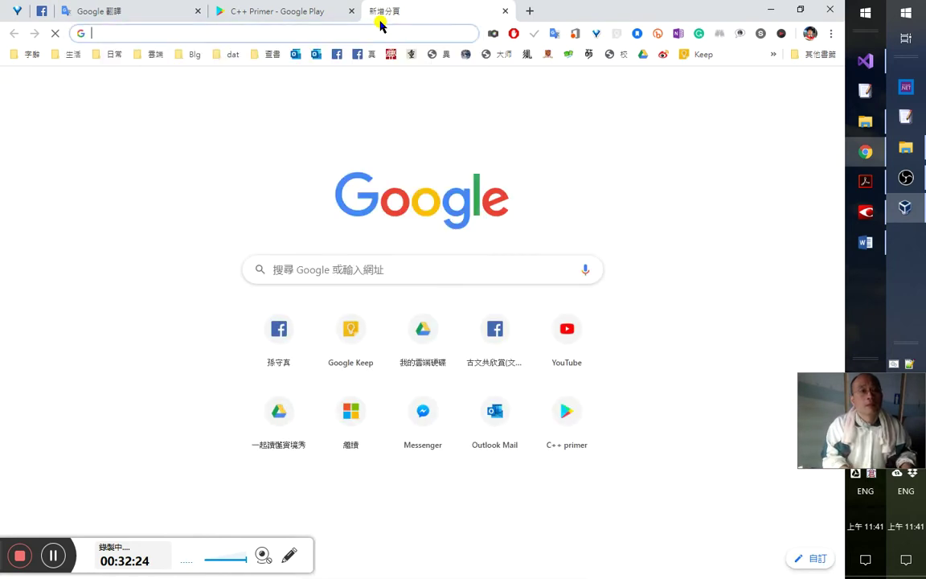
type("vis")
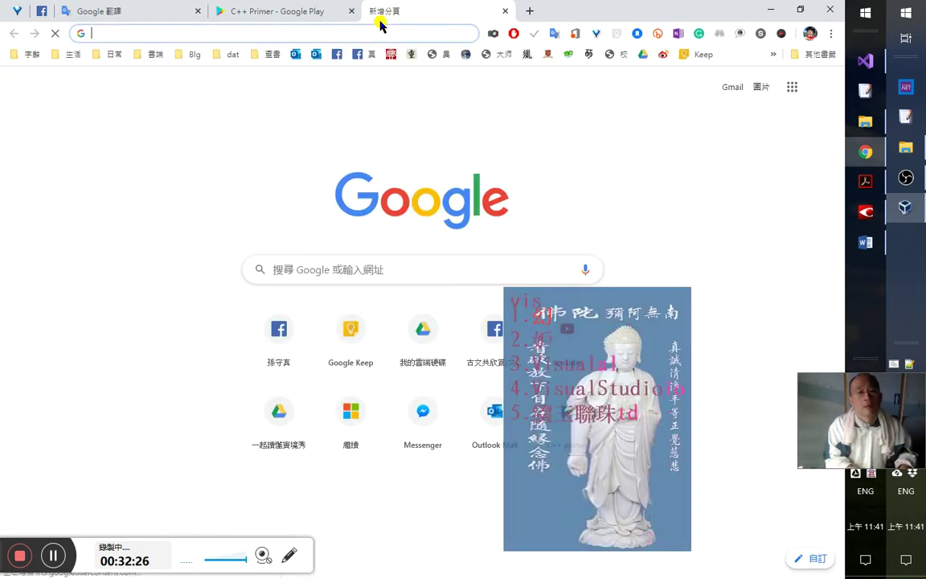
type("4")
type(" 2019 配色")
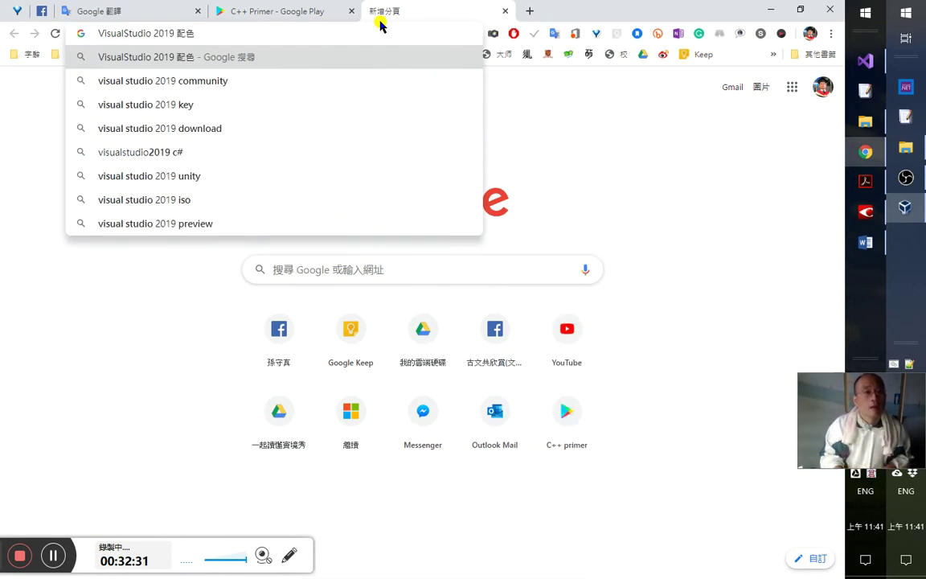
key("Down")
key("Return")
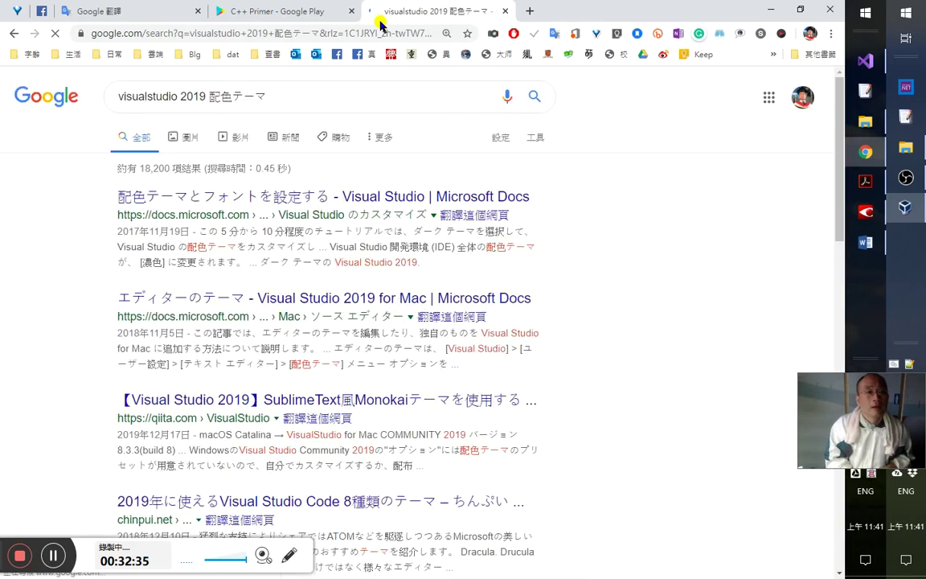
- Open the Microsoft Docs and Qiita colour-theme results in background tabs
middle_click(354, 195)
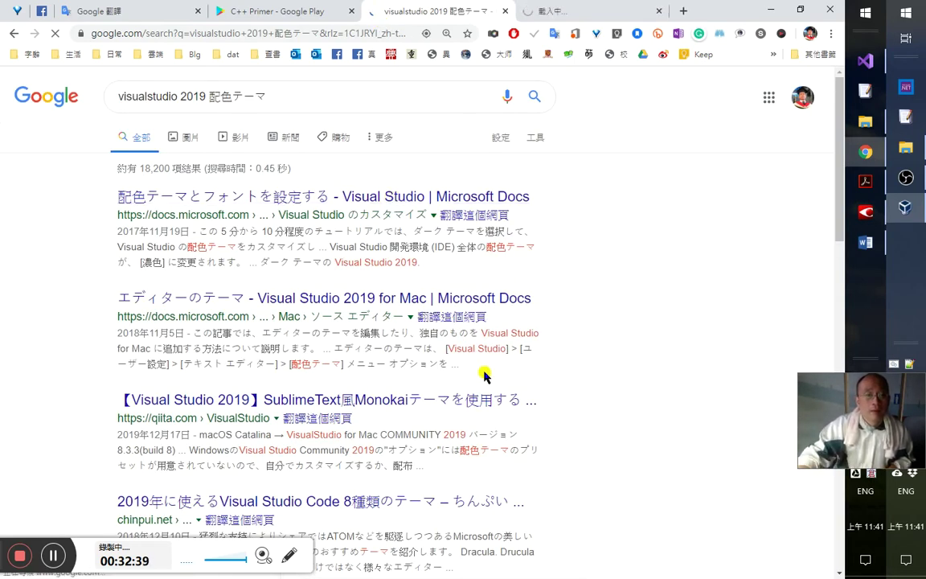
middle_click(434, 406)
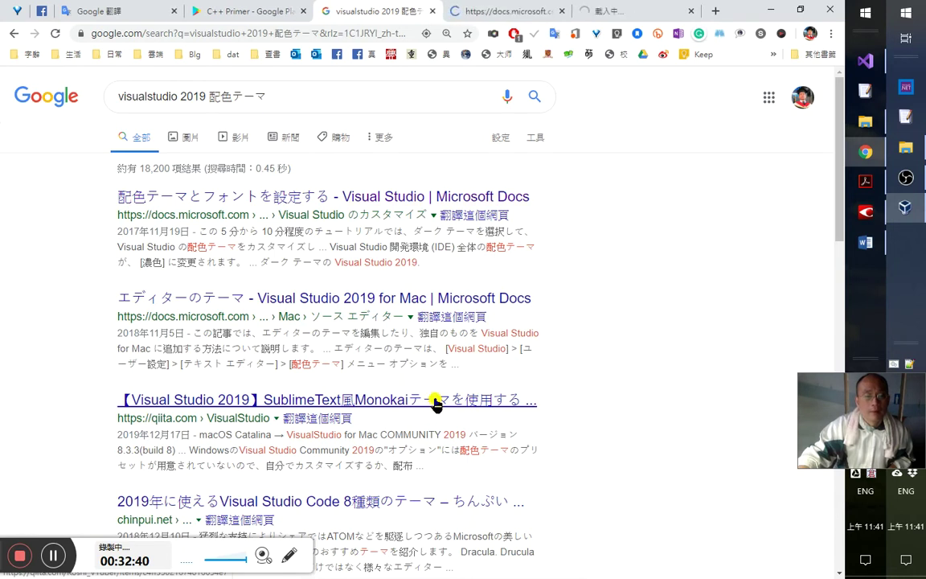
left_click(232, 97)
key("Delete")
key("Delete")
key("Delete")
key("Escape")
key("ctrl+Tab")
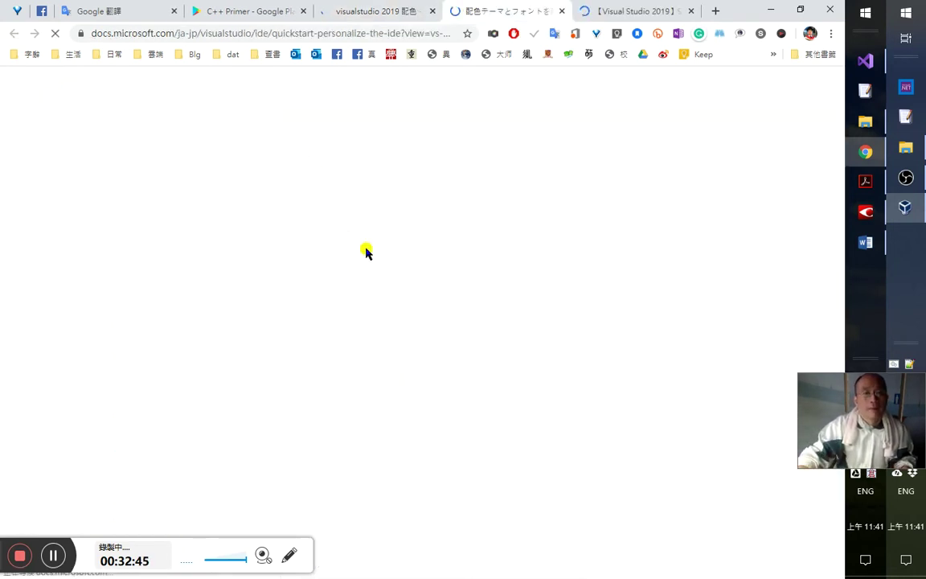
left_click(418, 12)
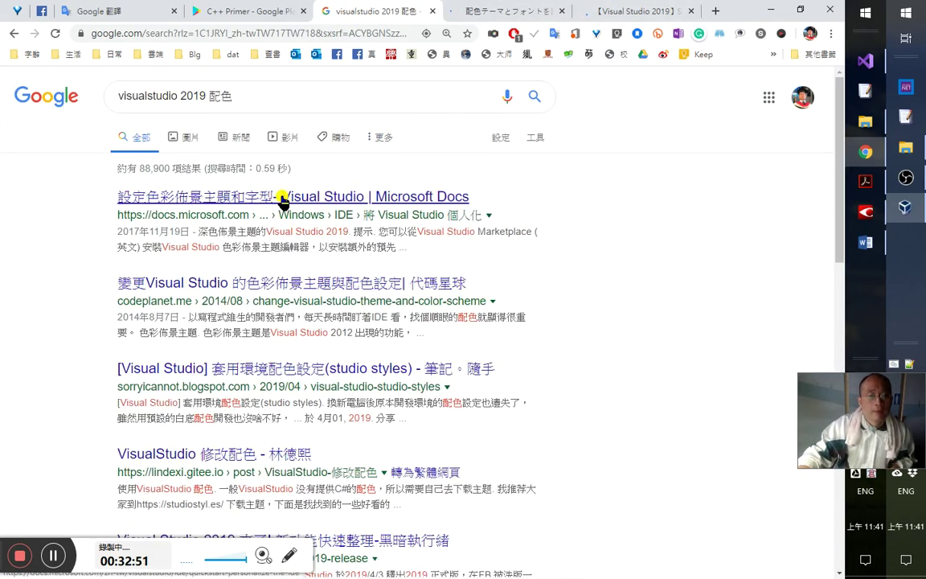
middle_click(283, 201)
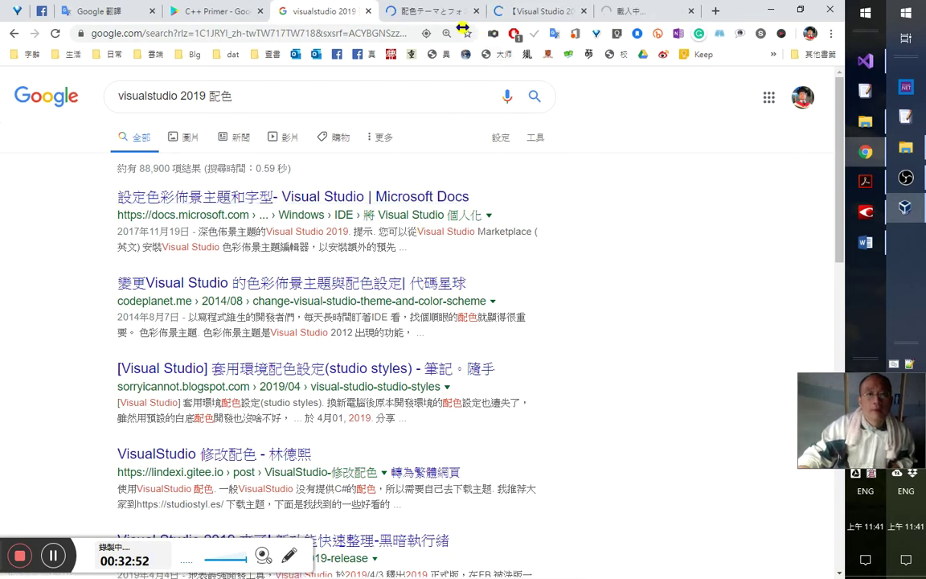
- Read through the Japanese Docs article on personalizing the Visual Studio IDE colours
left_click(427, 10)
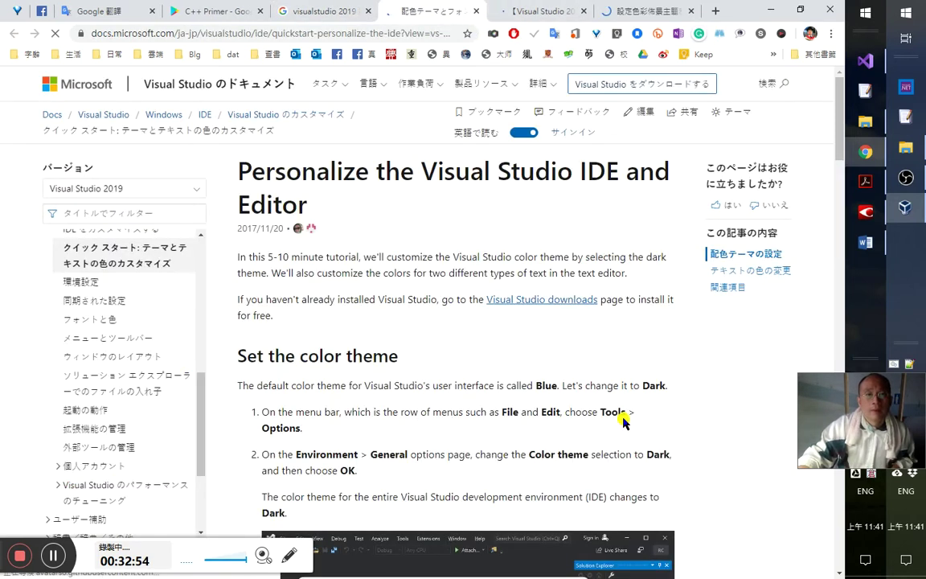
scroll(621, 414, "down", 7)
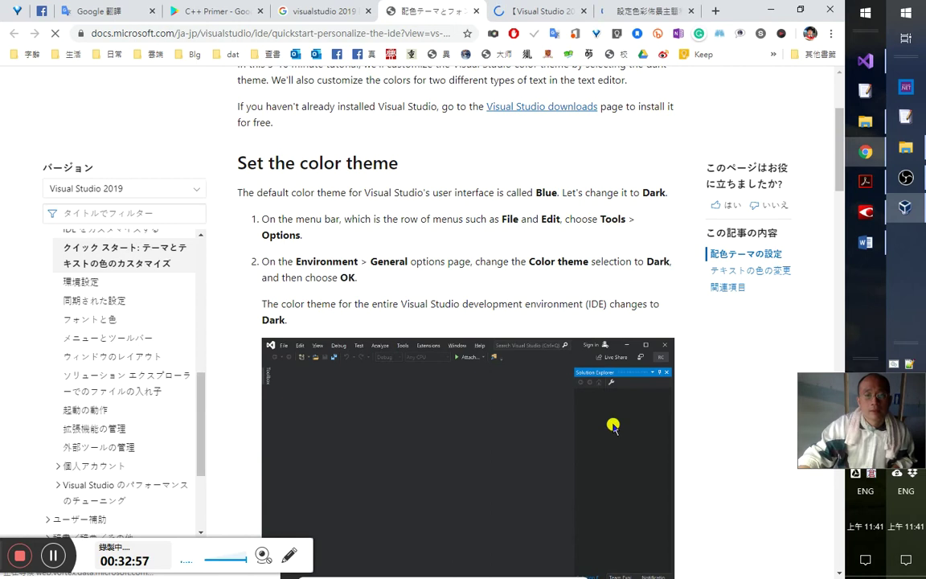
scroll(612, 426, "down", 12)
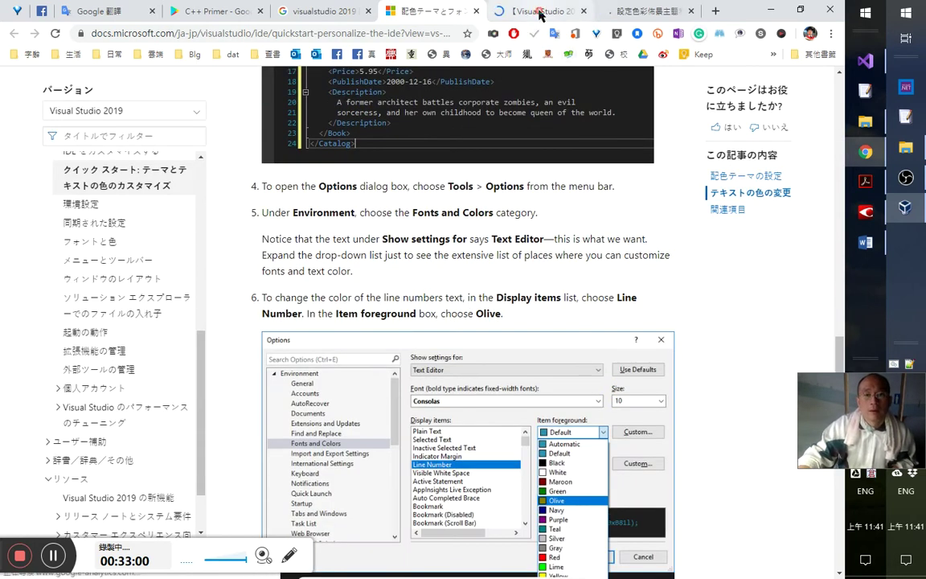
left_click(540, 13)
left_click(445, 22)
scroll(613, 332, "up", 10)
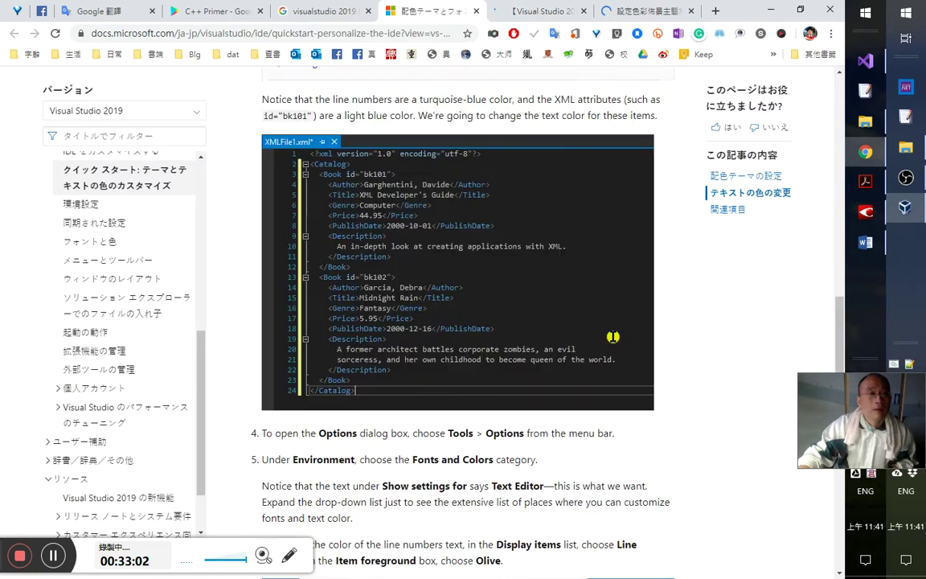
scroll(613, 332, "up", 10)
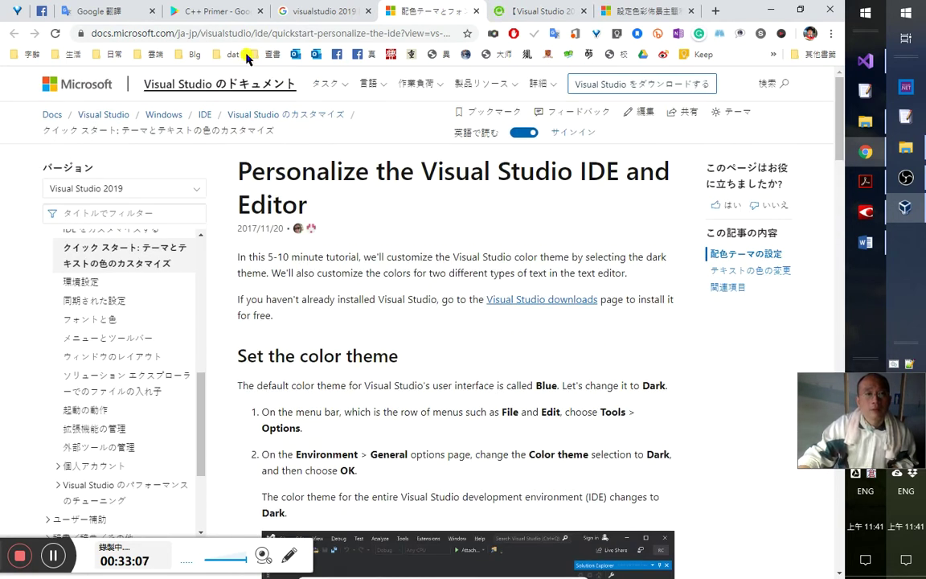
scroll(584, 455, "down", 4)
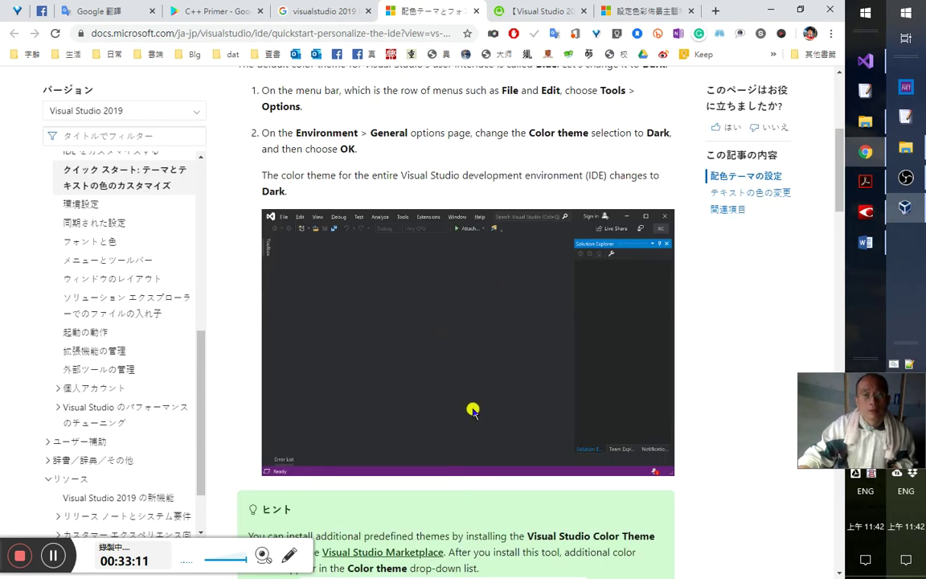
scroll(474, 406, "down", 11)
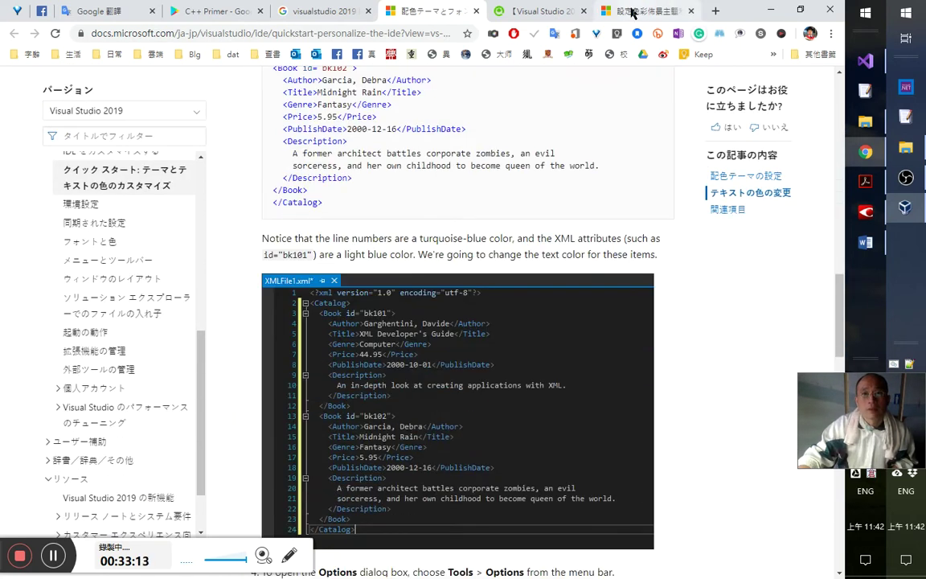
- Skim the Chinese version of the article, then return to Visual Studio's search box
left_click(635, 11)
scroll(599, 426, "down", 12)
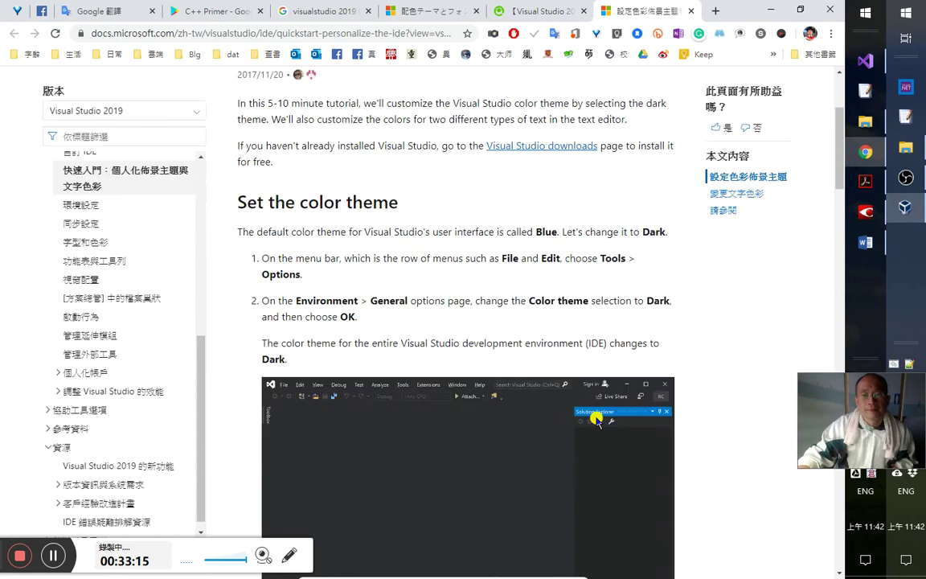
scroll(603, 418, "down", 9)
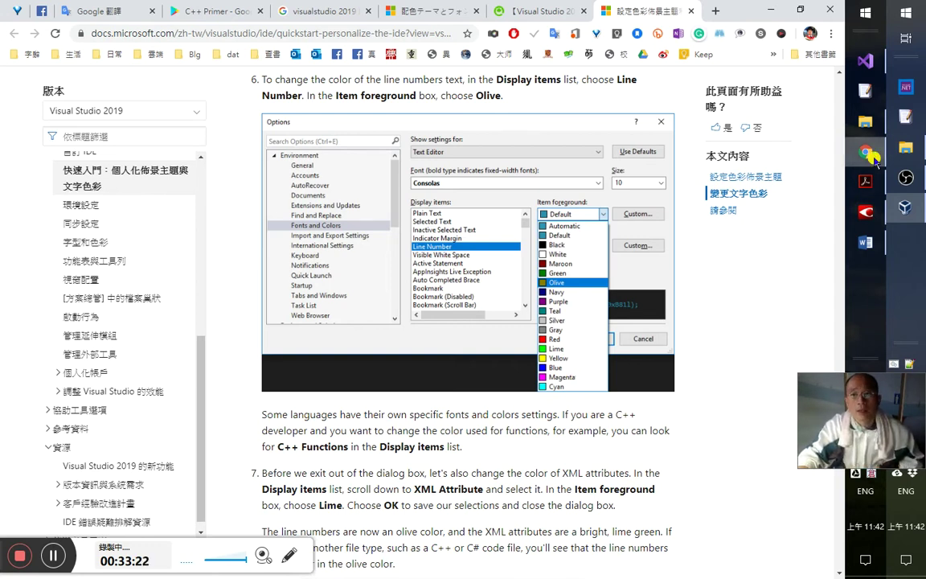
left_click(866, 61)
left_click(518, 38)
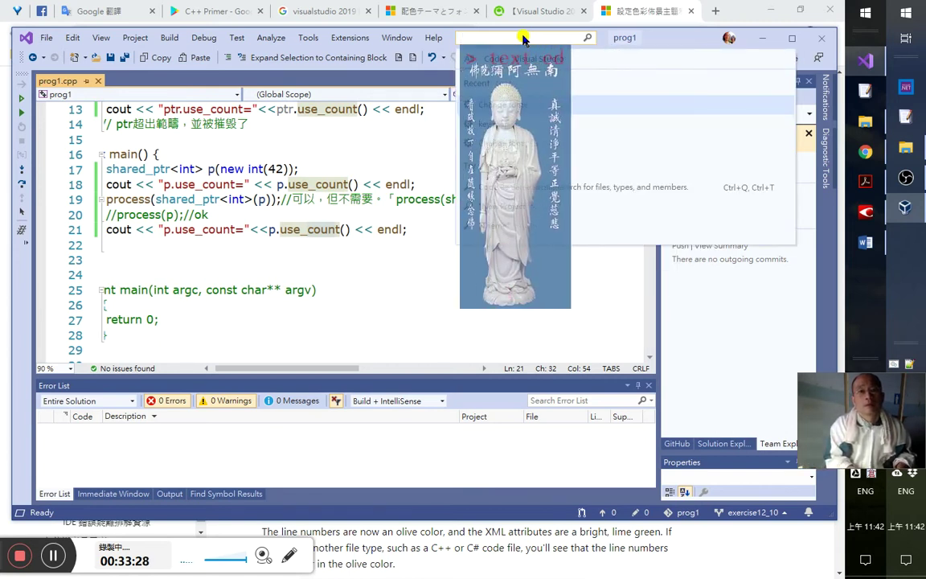
- Open Text Editor Fonts and Colors via 'text edit' and inspect several display items' colours
type("text edit")
key("Escape")
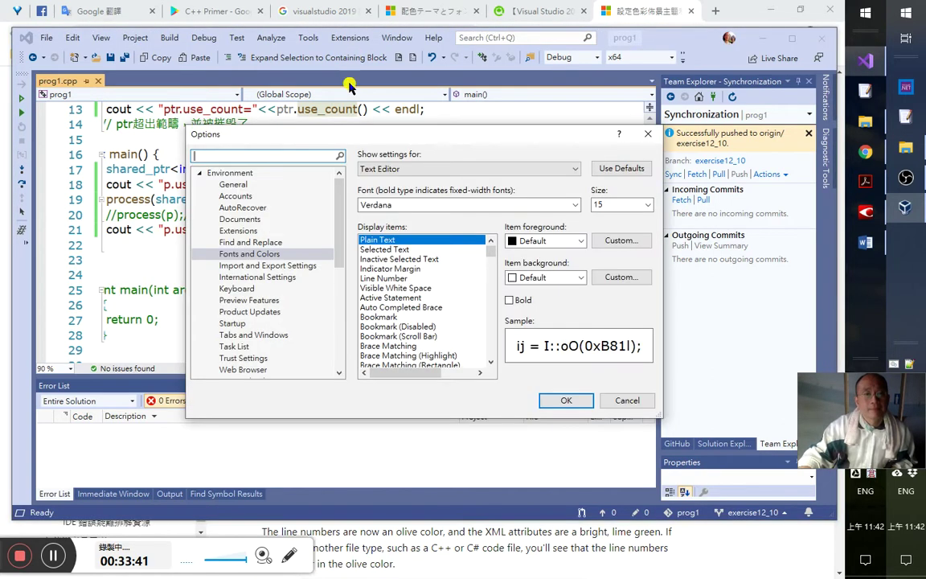
left_click(431, 251)
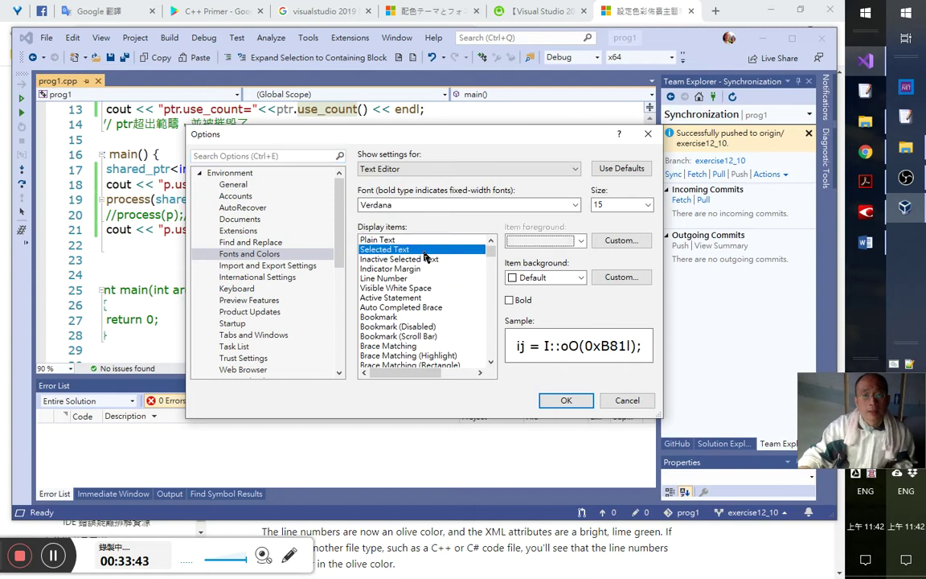
left_click(427, 260)
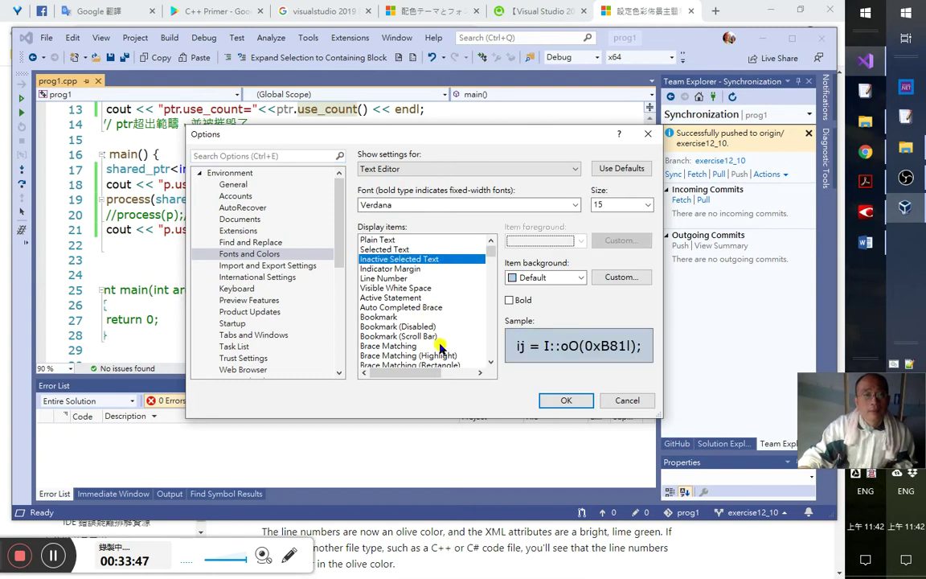
left_click(409, 309)
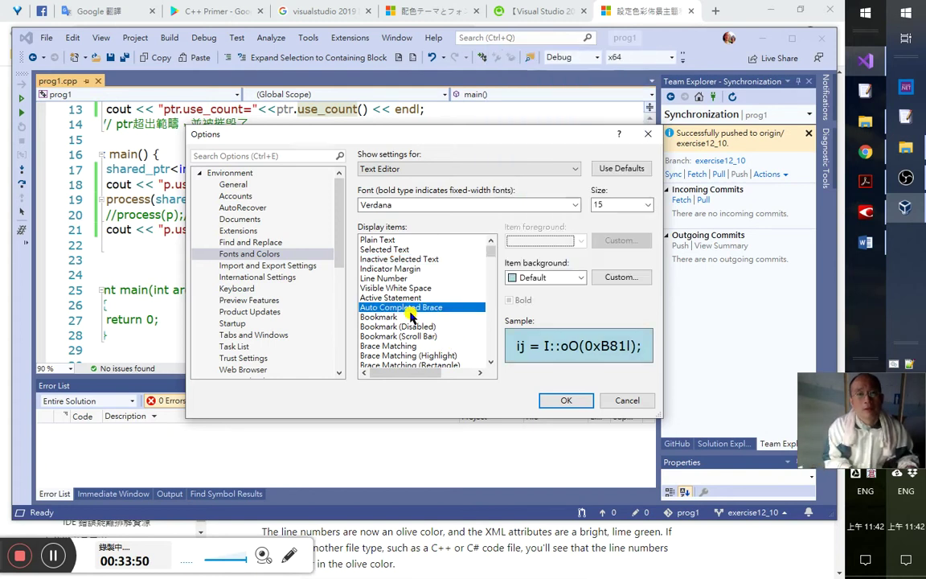
key("u")
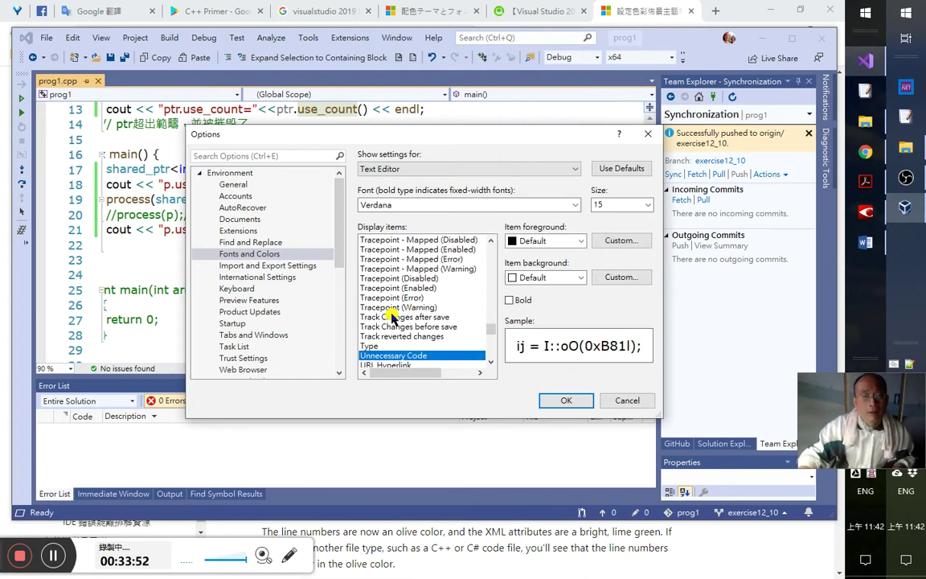
key("f")
scroll(411, 334, "up", 1)
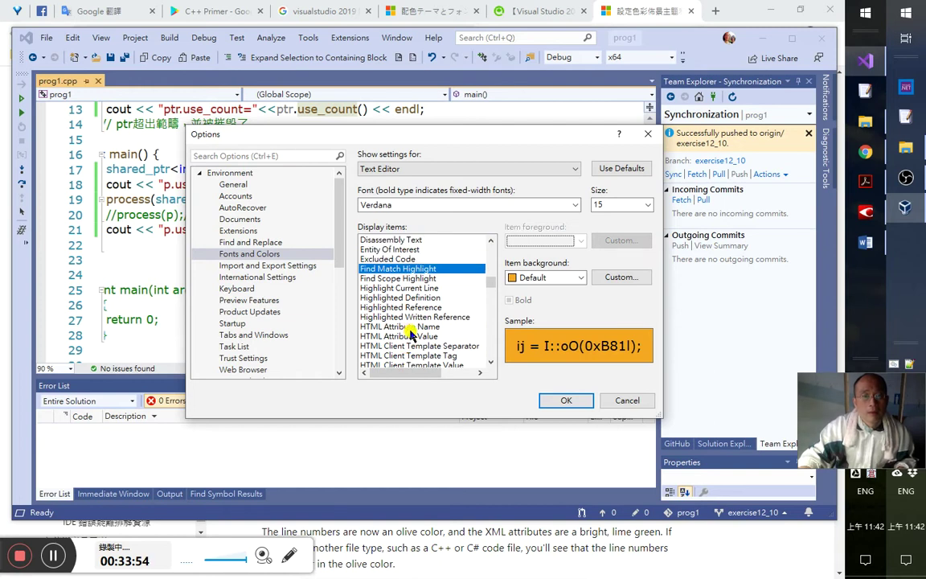
key("m")
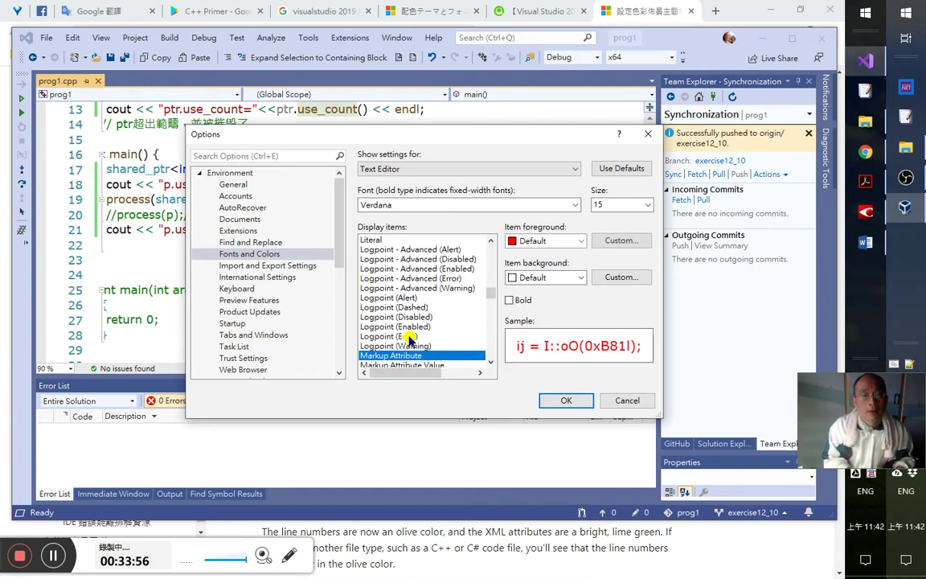
scroll(410, 338, "up", 3)
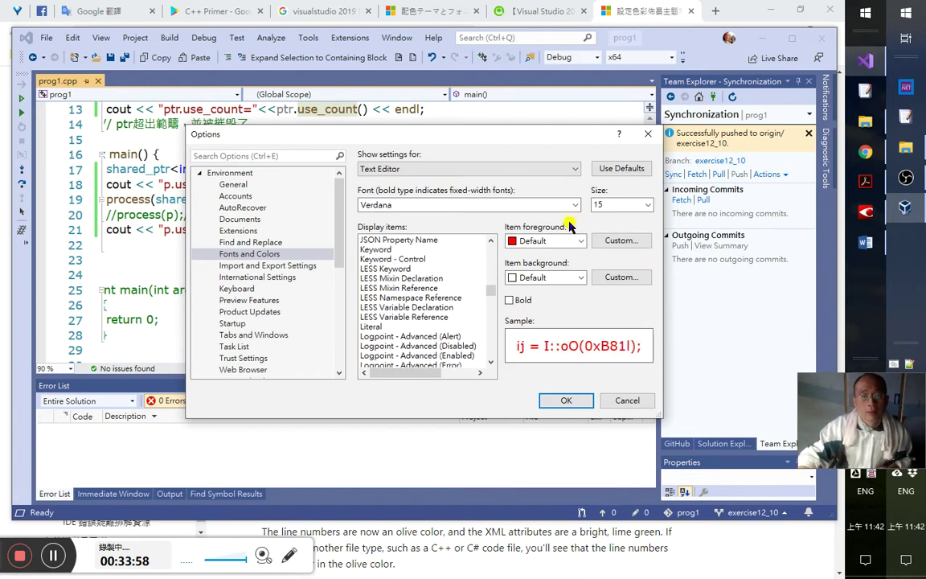
left_click(580, 242)
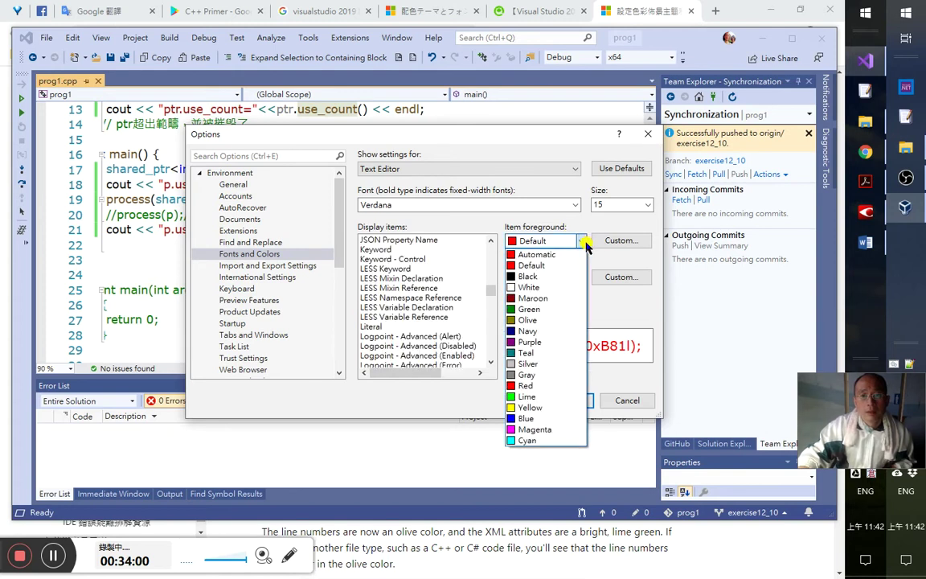
left_click(584, 243)
left_click(621, 240)
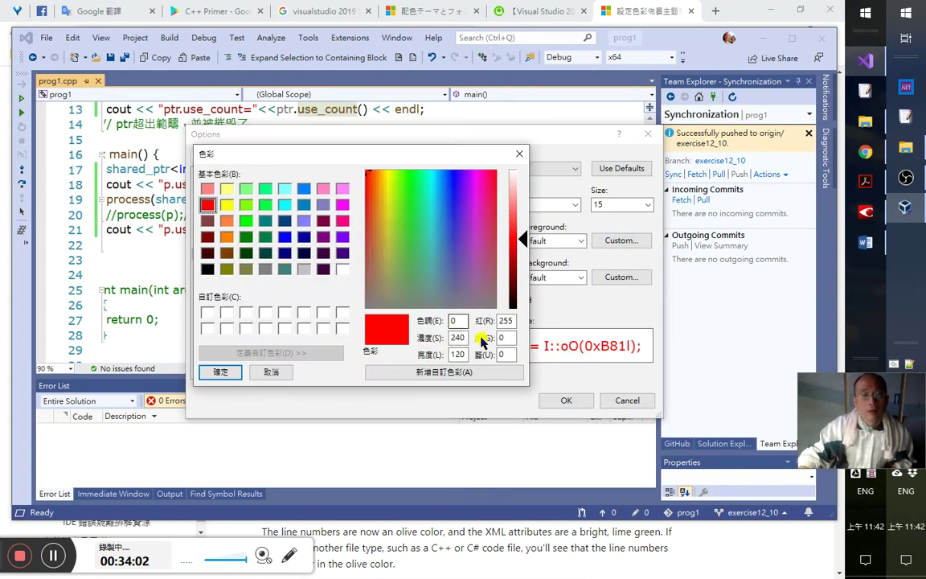
key("Escape")
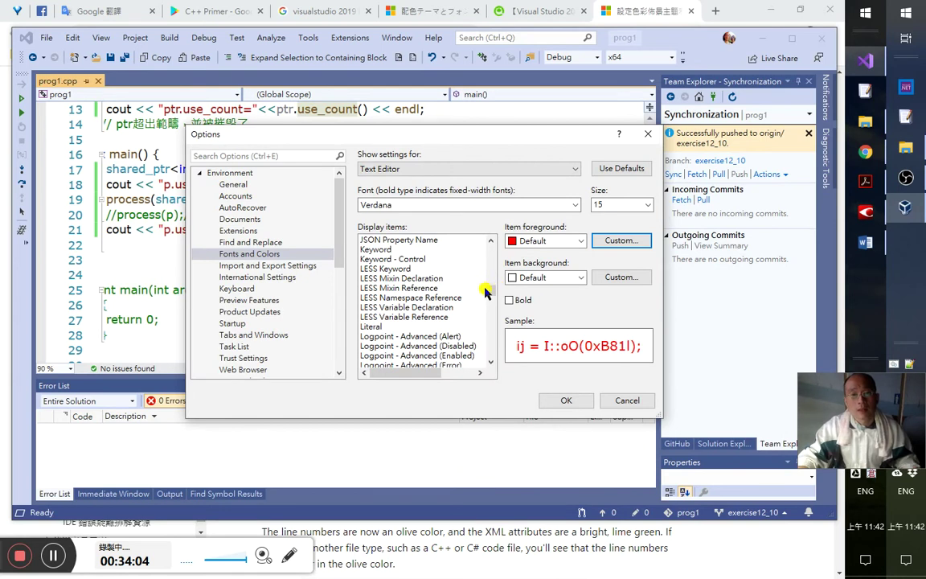
- Check colours of Line Number, LESS Keyword, C/C++ User Keywords and Visible White Space
left_click_drag(491, 296, 490, 253)
left_click(429, 279)
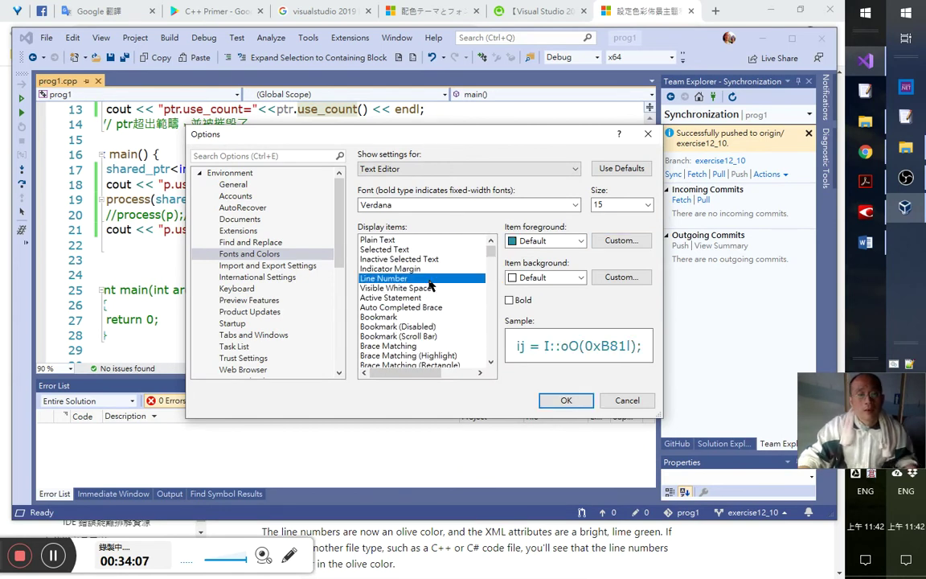
key("l")
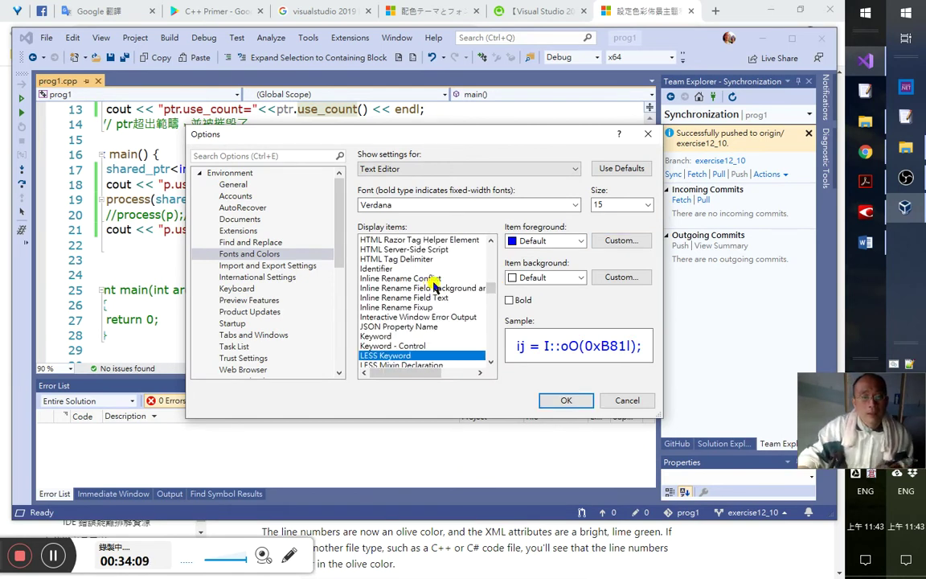
key("c")
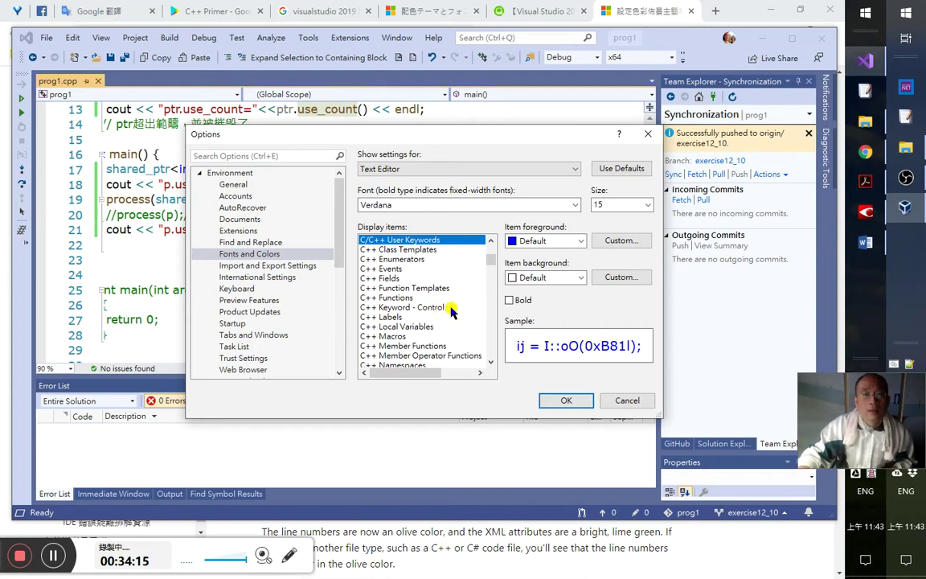
scroll(455, 302, "up", 1)
scroll(451, 289, "up", 8)
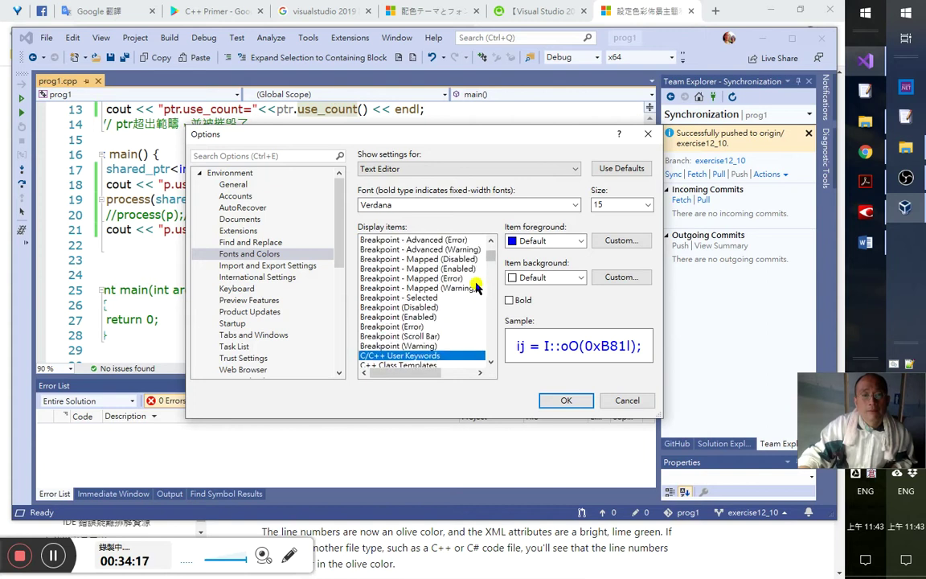
left_click(429, 249)
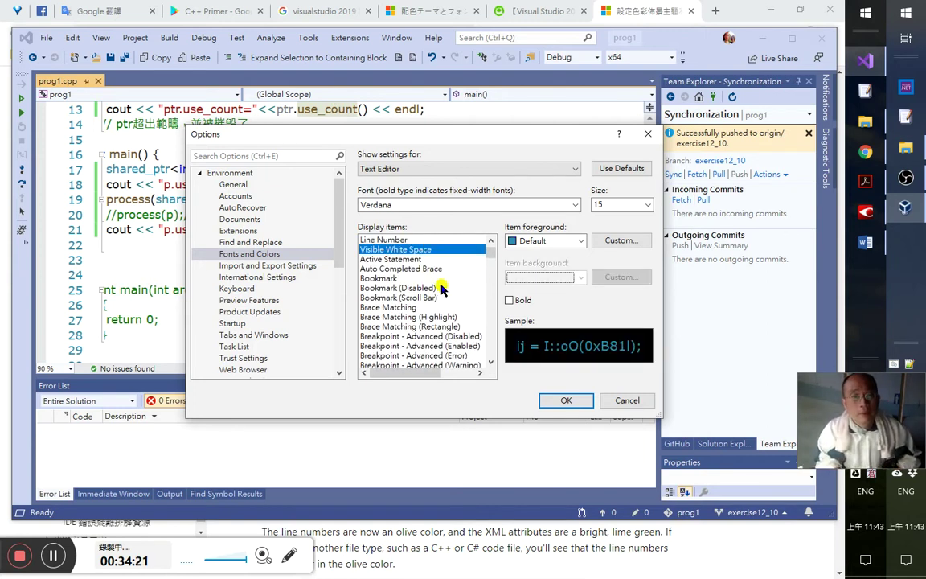
scroll(442, 288, "up", 1)
- Select C++ Class Templates and read its custom foreground RGB 43, 145, 175
key("Home")
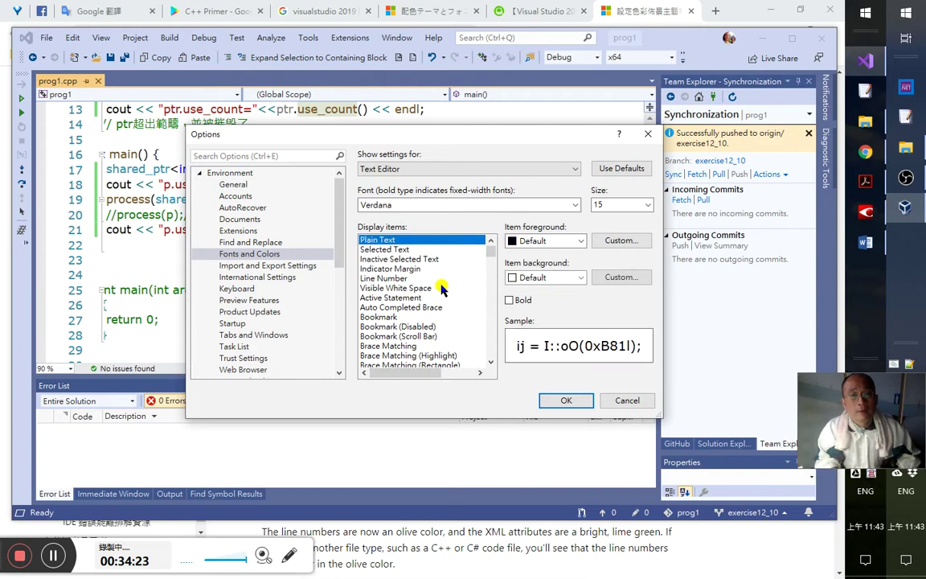
key("Down")
key("Down")
key("Down")
key("Down")
key("Down")
key("Down")
key("Down")
key("Down")
key("Down")
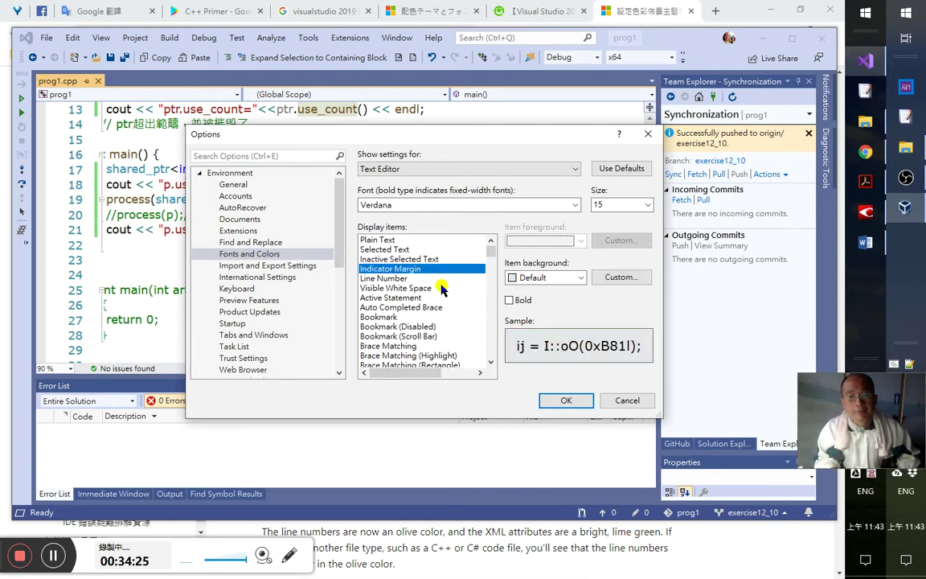
key("Down")
key("Down")
key("Down")
key("Down")
key("Down")
key("Down")
key("Down")
key("Down")
key("Down")
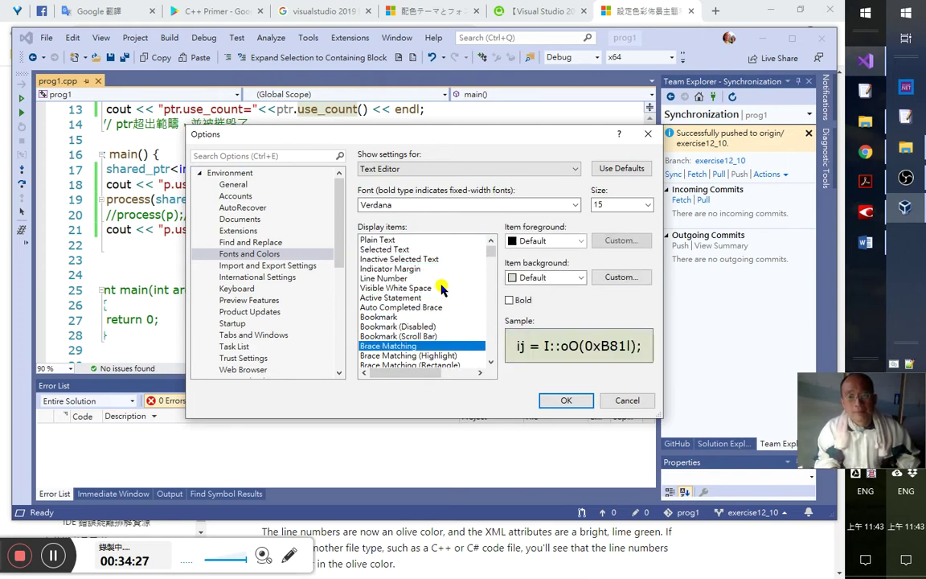
key("Down")
key("Down")
key("Down")
key("Down")
key("Down")
key("Down")
key("Down")
key("Down")
key("Down")
key("Down")
key("Down")
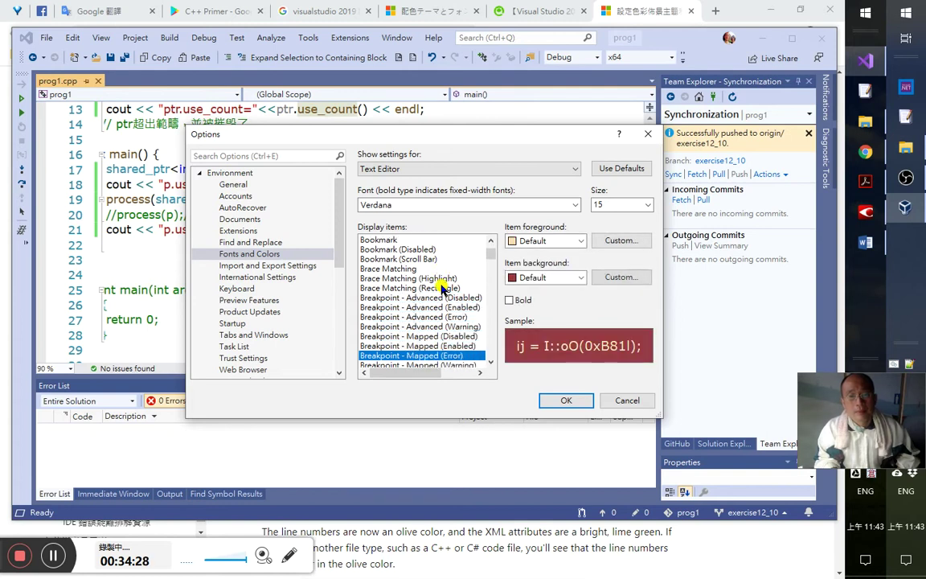
key("Down")
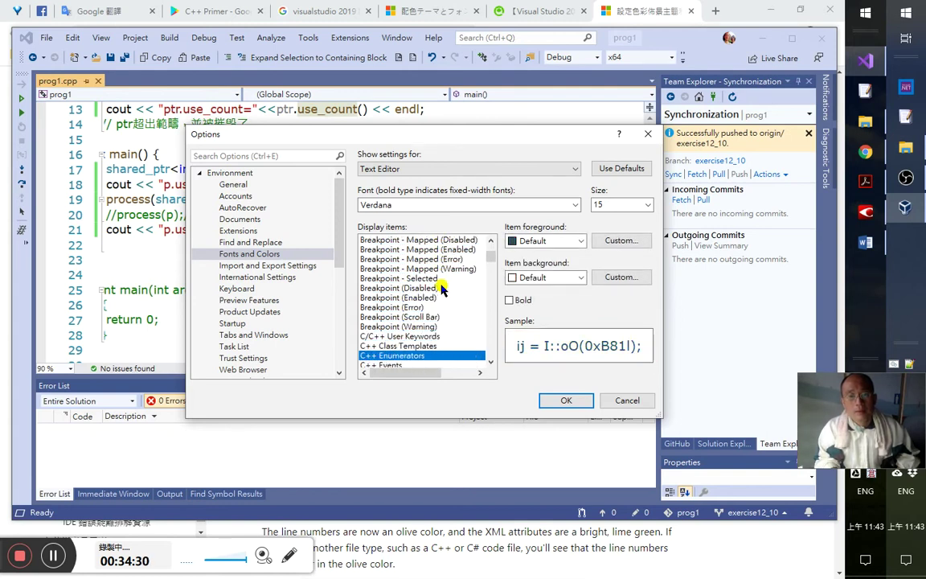
key("Up")
key("Up")
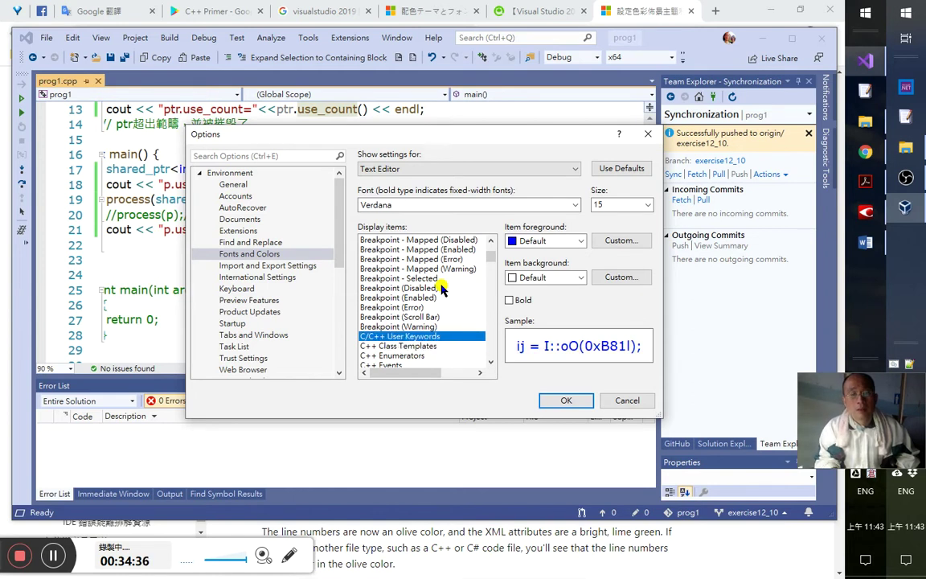
left_click(427, 347)
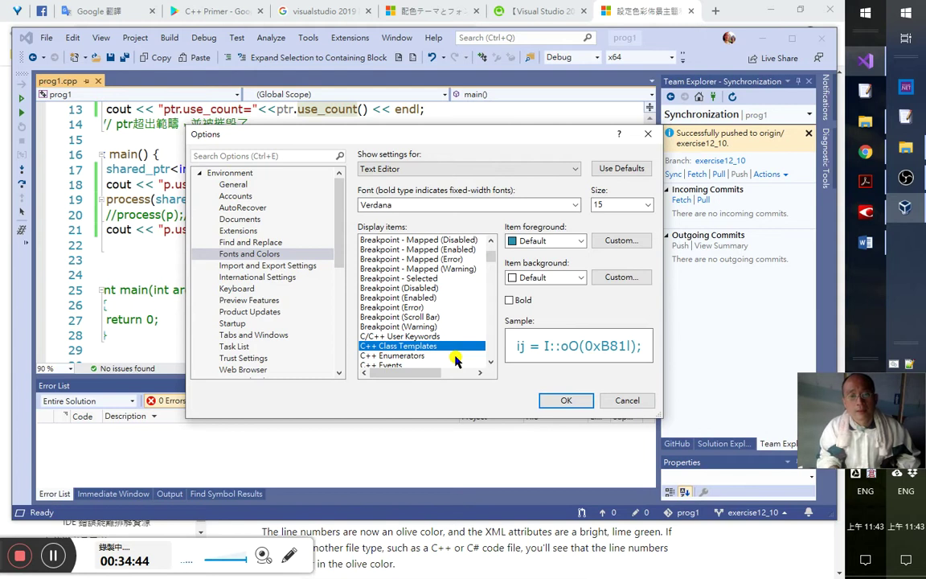
left_click(620, 241)
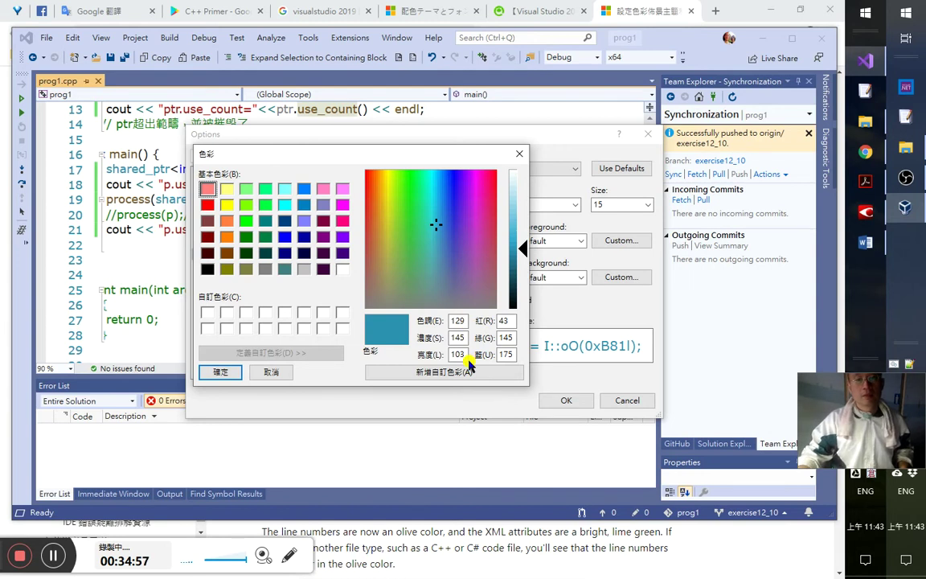
key("alt+Tab")
key("alt+Tab")
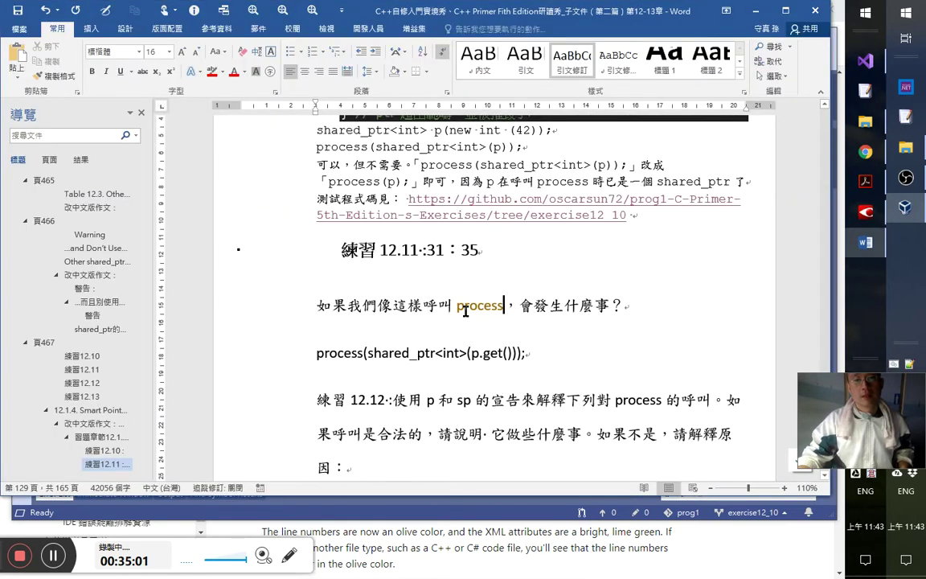
- Select shared_ptr at the start of the code line and open the custom font colour editor
double_click(475, 306)
scroll(529, 404, "up", 1)
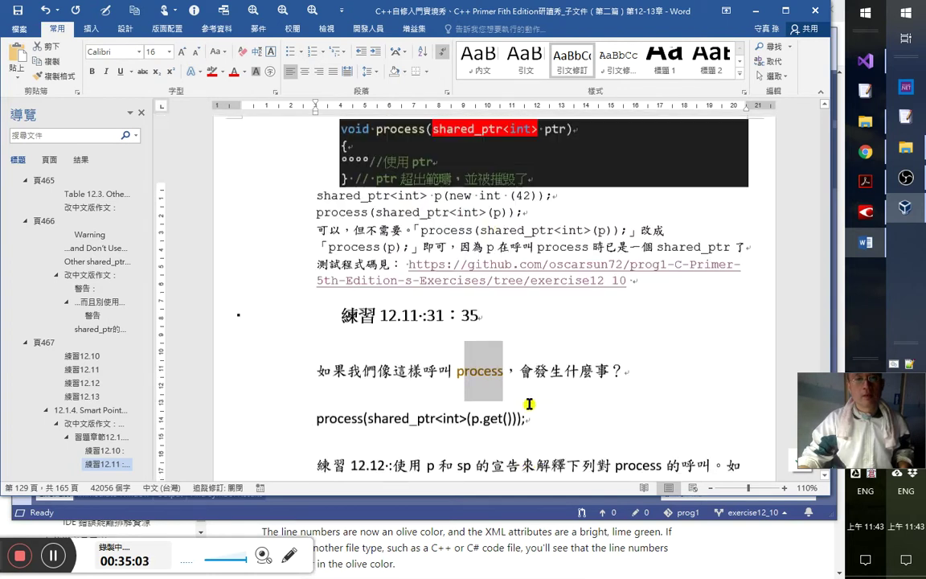
scroll(529, 404, "up", 1)
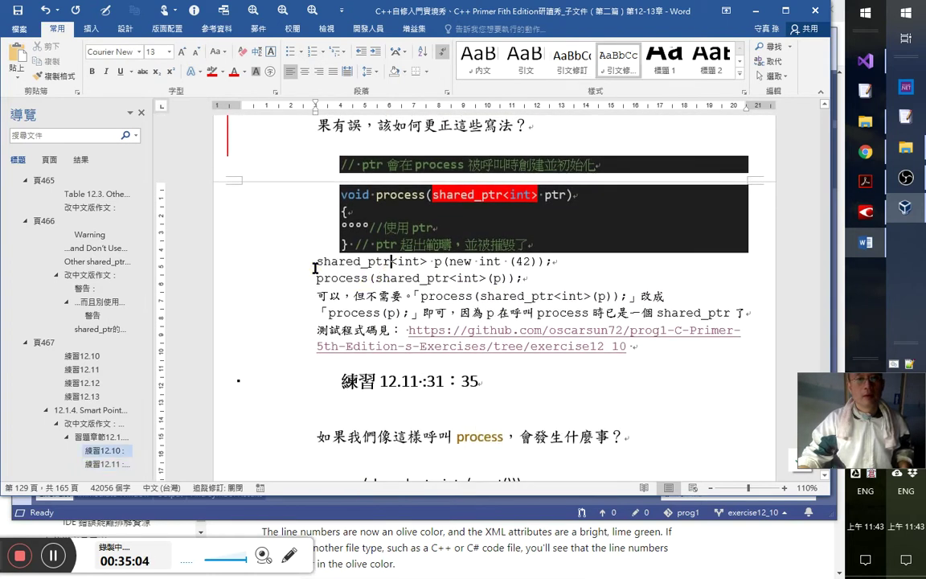
left_click_drag(316, 263, 390, 263)
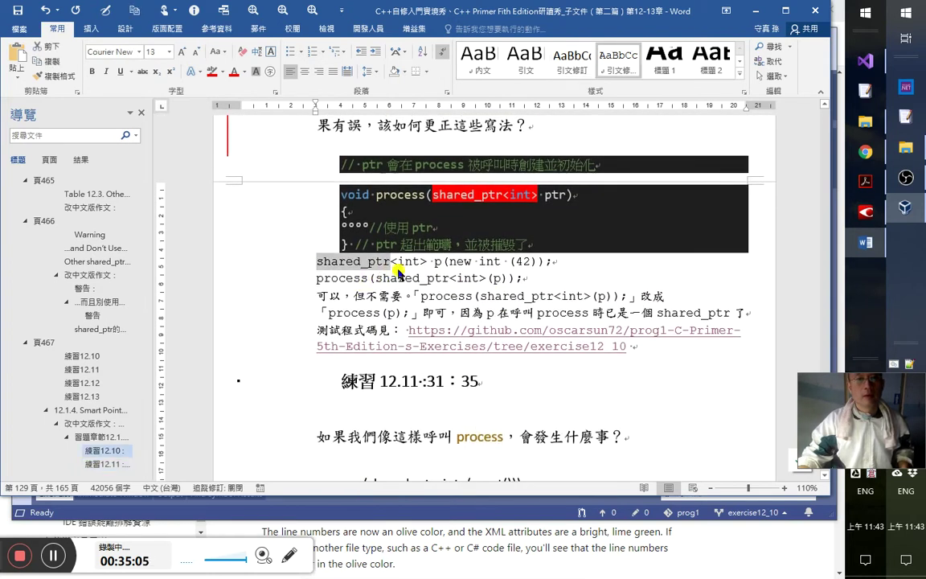
left_click(244, 72)
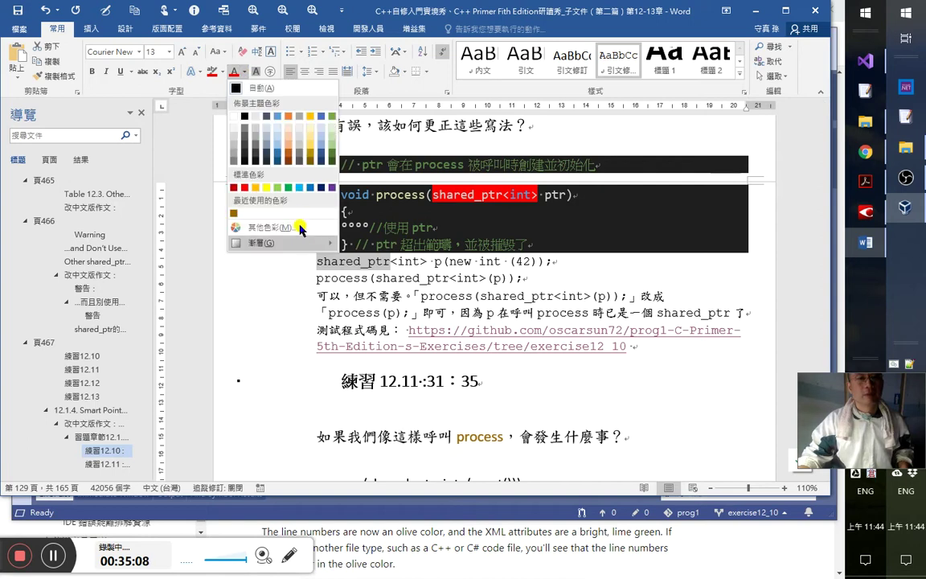
left_click(299, 229)
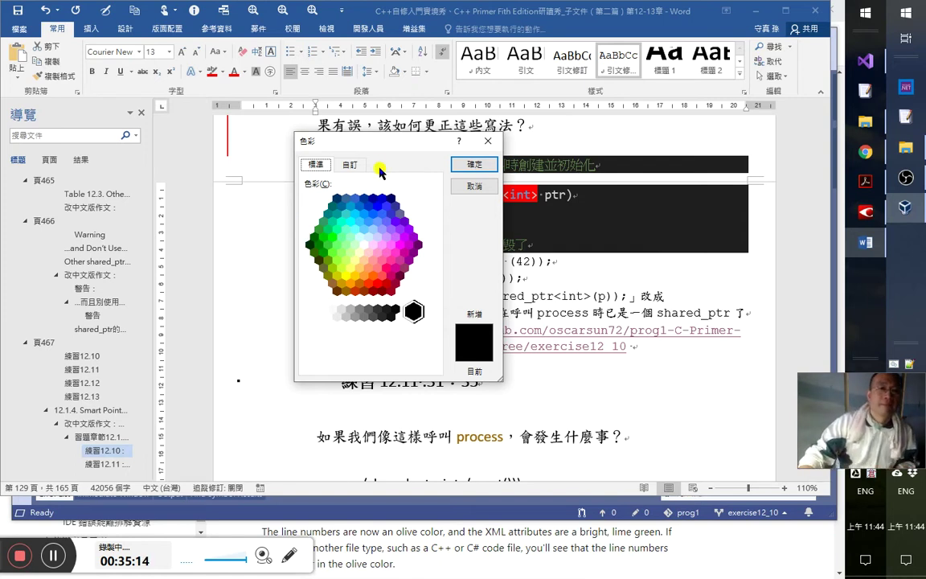
left_click(351, 165)
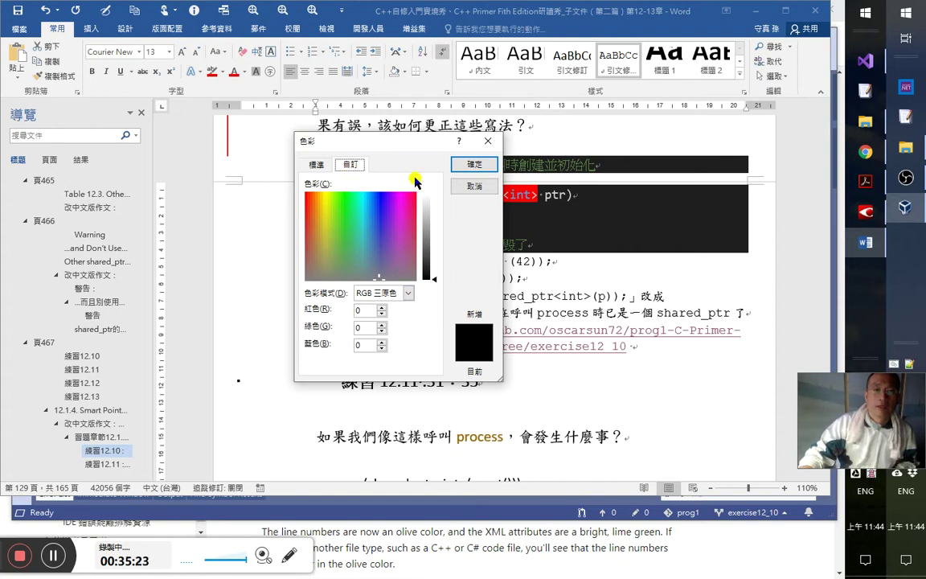
- Enter Red 43, Green 145, Blue 175 from Visual Studio and apply it to shared_ptr
double_click(359, 310)
key("alt+Tab")
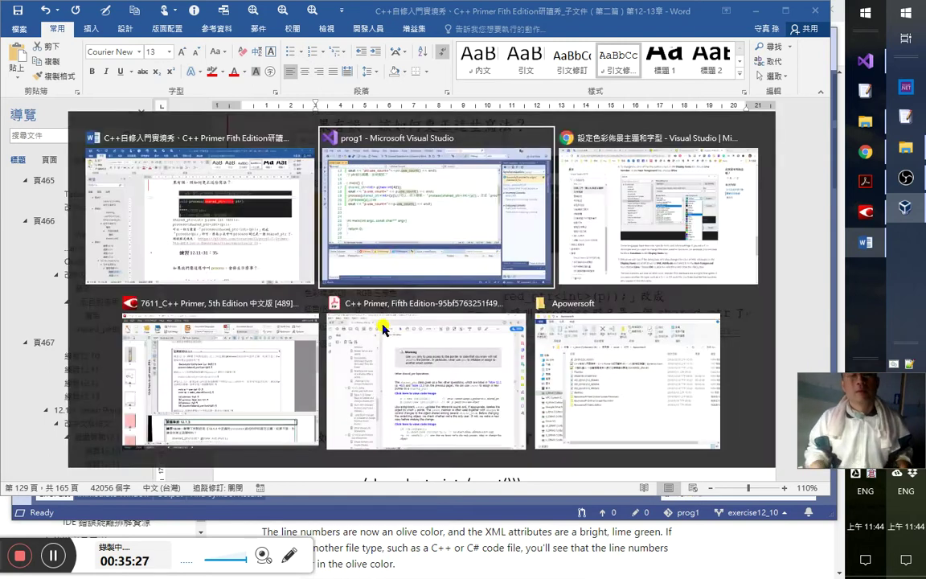
key("alt+Tab")
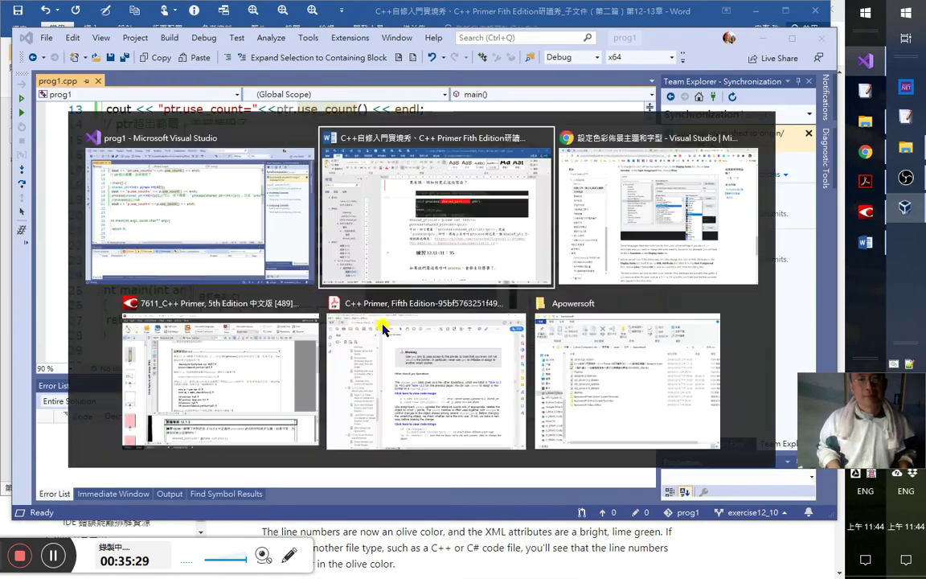
type("129")
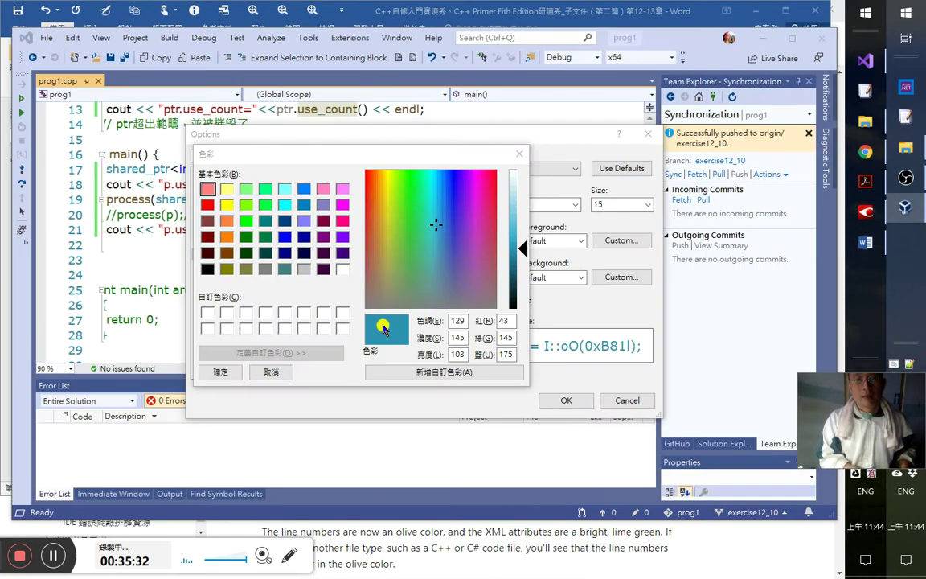
key("alt+Tab")
type("145")
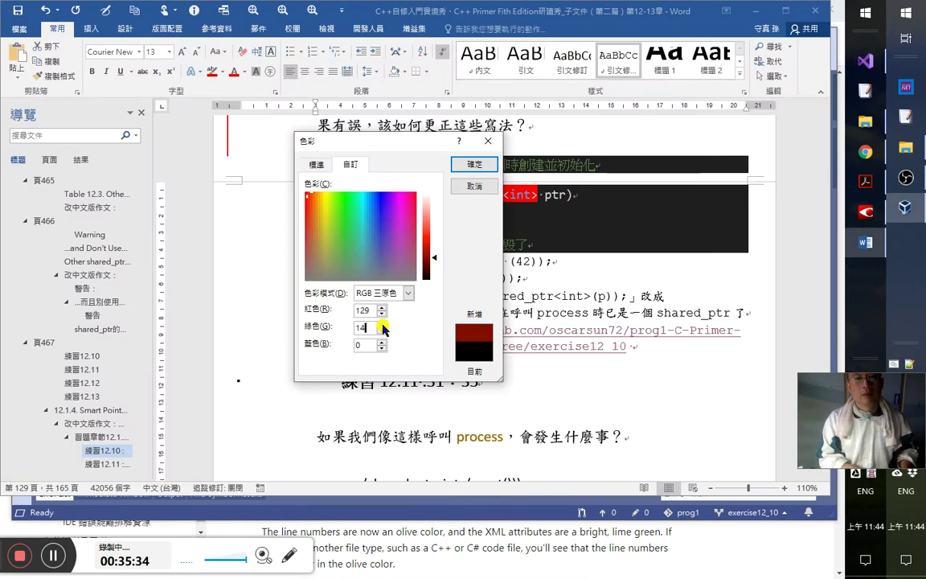
type("103")
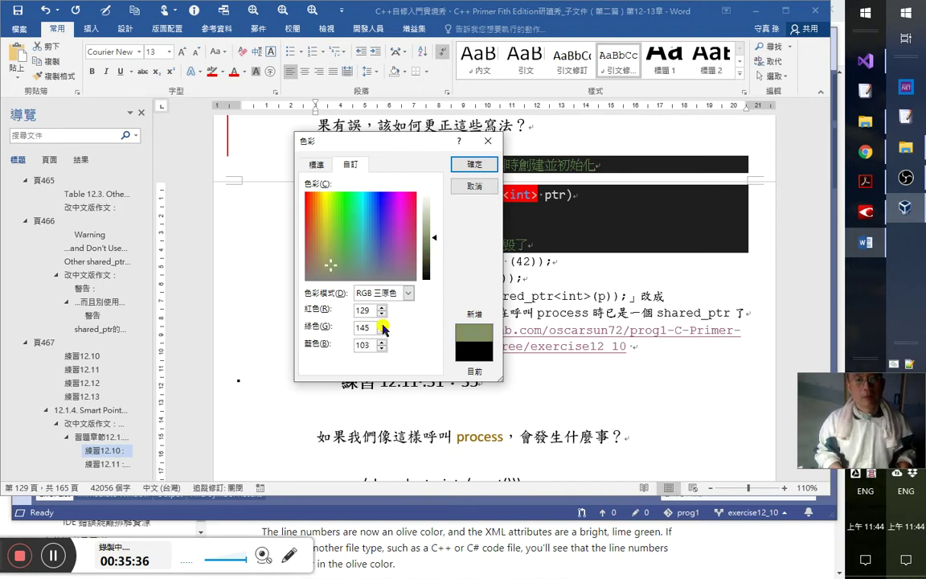
key("alt+Tab")
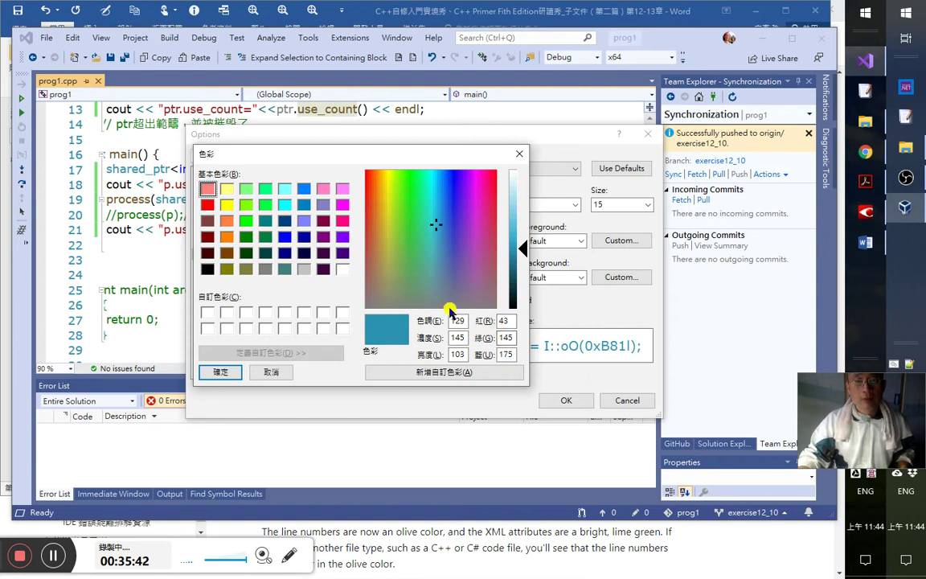
key("alt+Tab")
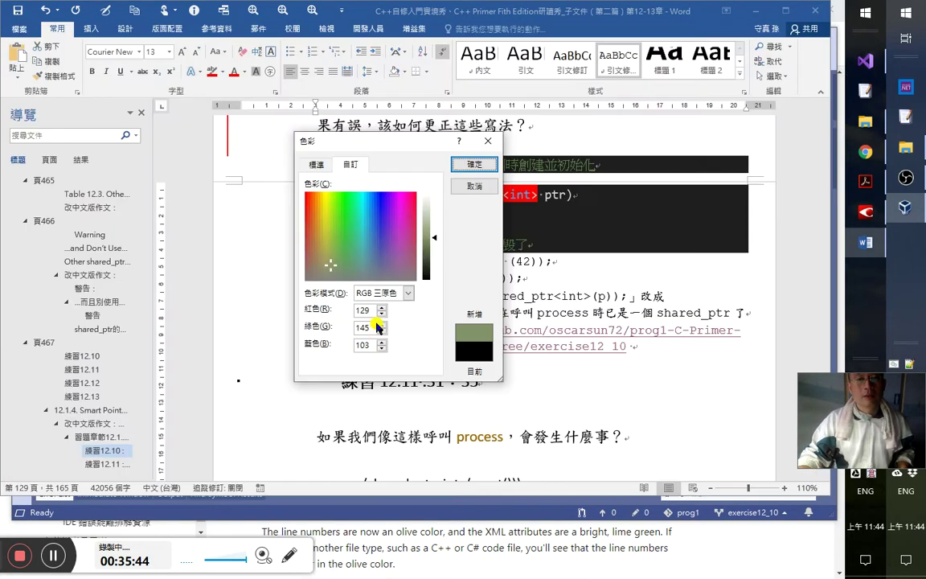
type("175")
type("43")
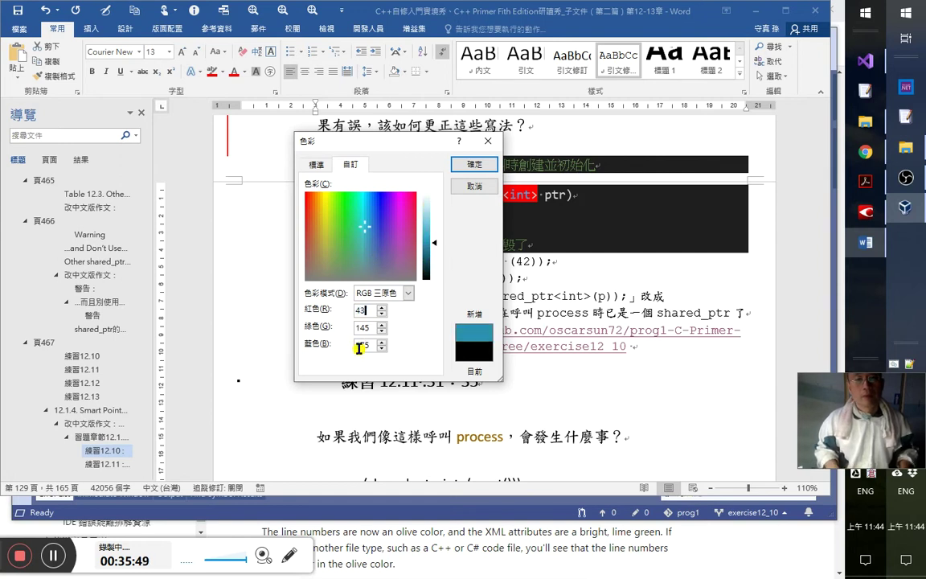
key("Return")
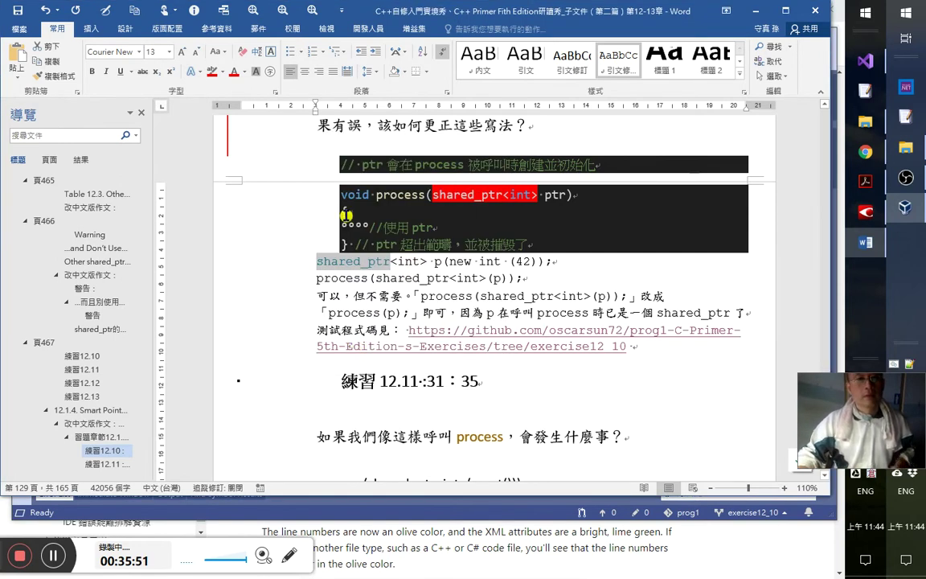
- Look up the C/C++ User Keywords colour values in Visual Studio's Fonts and Colors
left_click(244, 71)
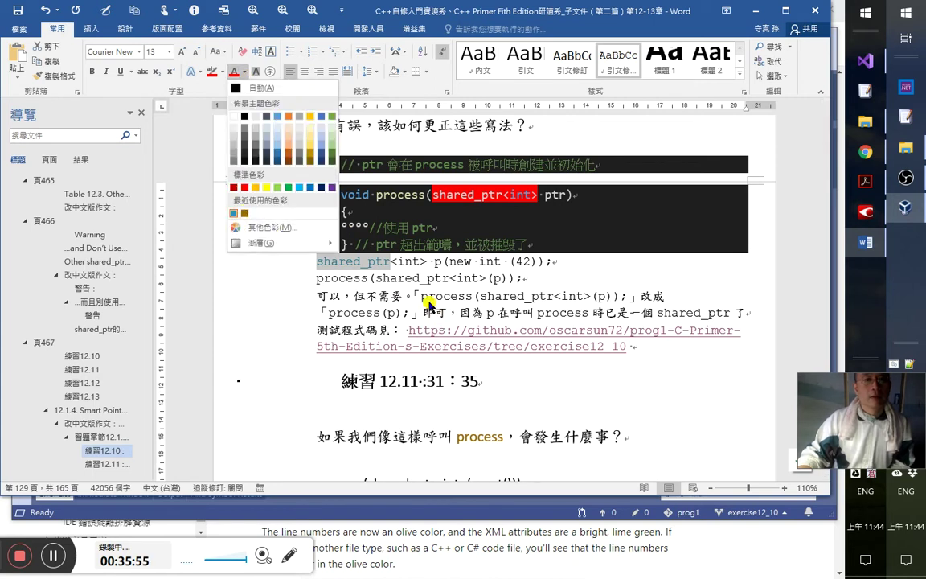
left_click(387, 275)
key("alt+Tab")
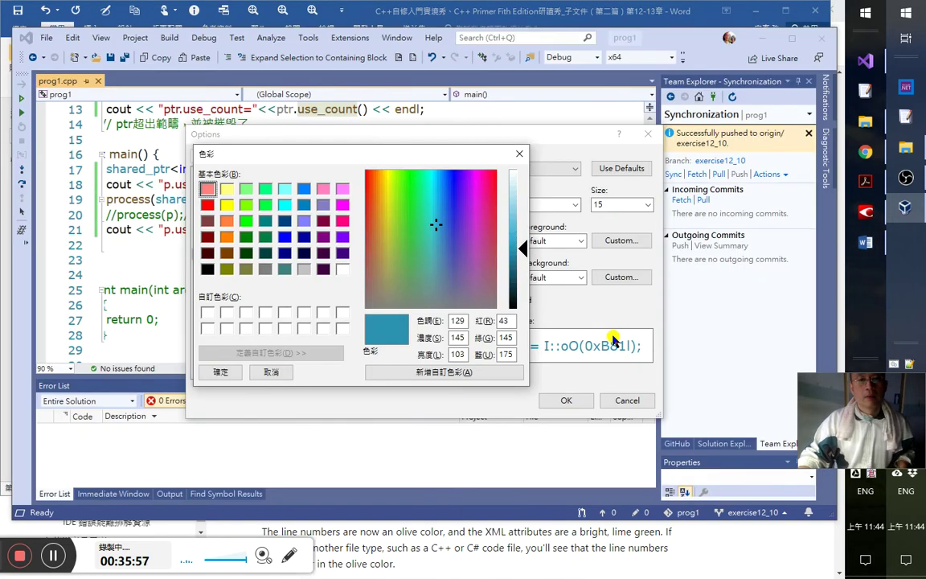
key("Escape")
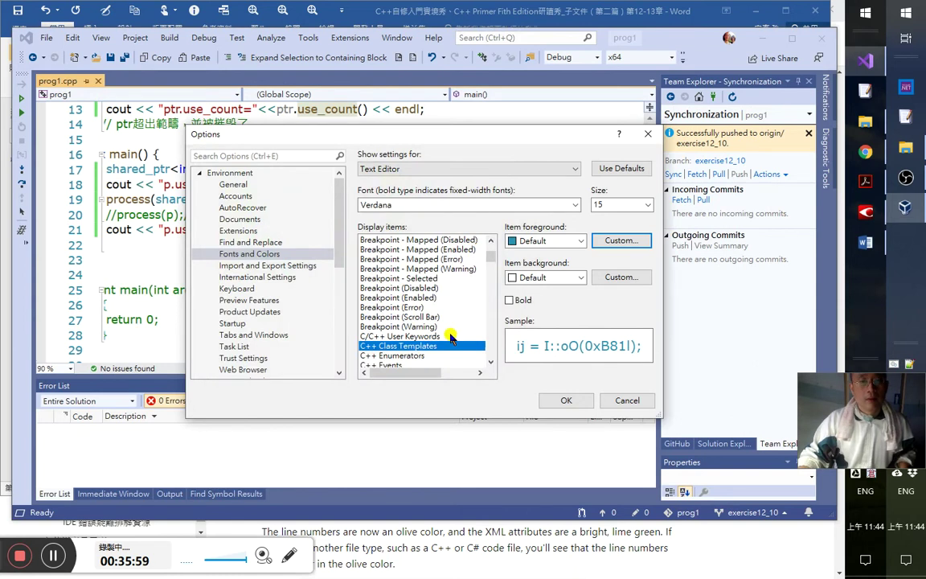
left_click(402, 336)
left_click(626, 242)
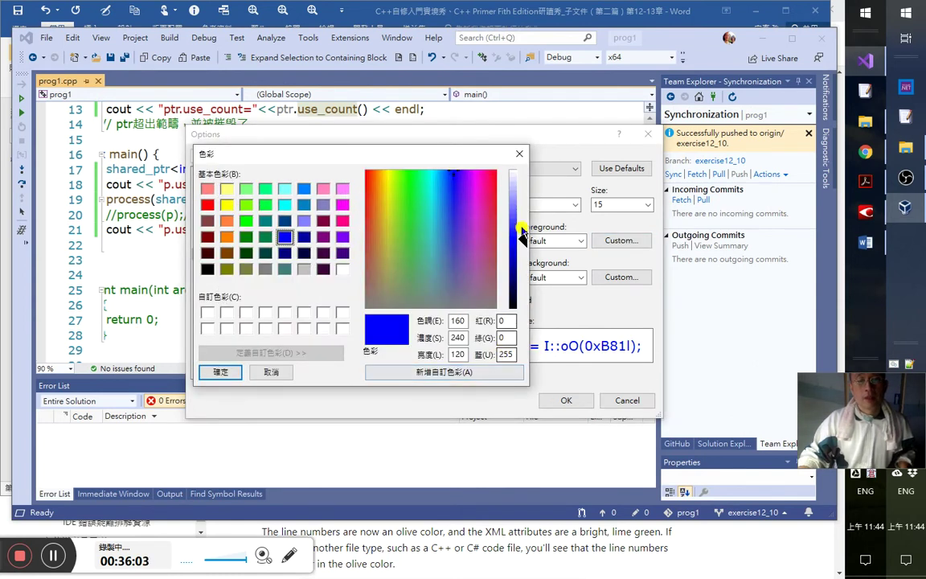
key("alt+Tab")
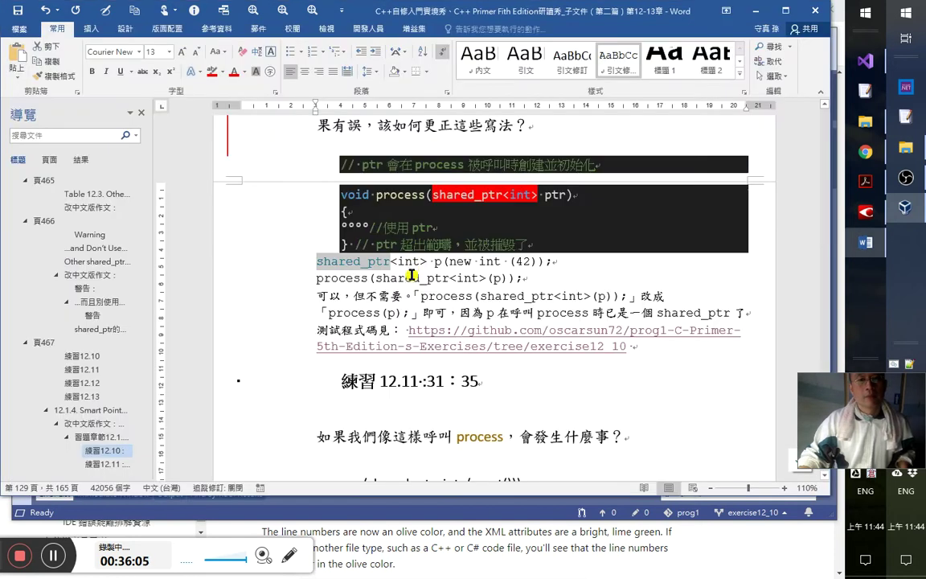
- Colour the int in shared_ptr<int> p pure blue, RGB 0, 0, 255
left_click(422, 300)
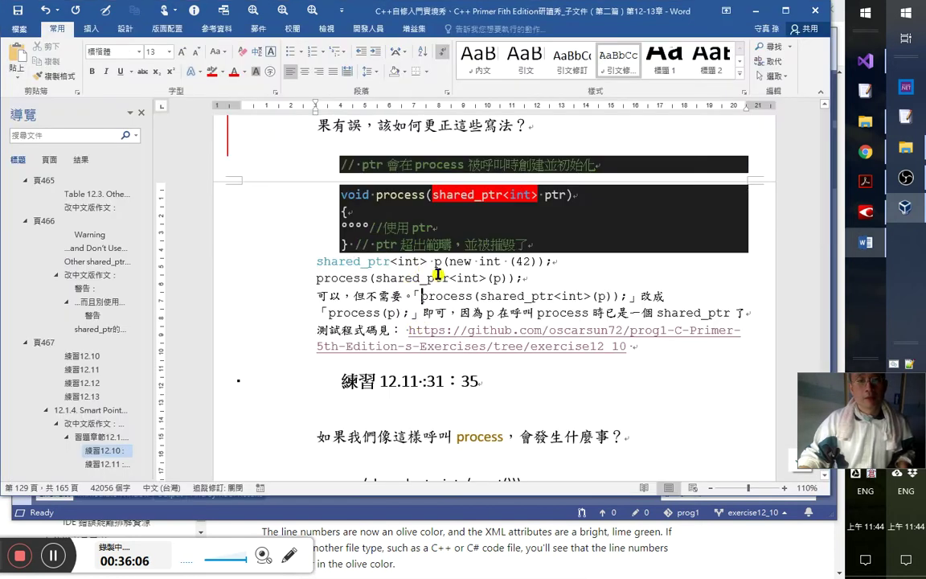
double_click(408, 263)
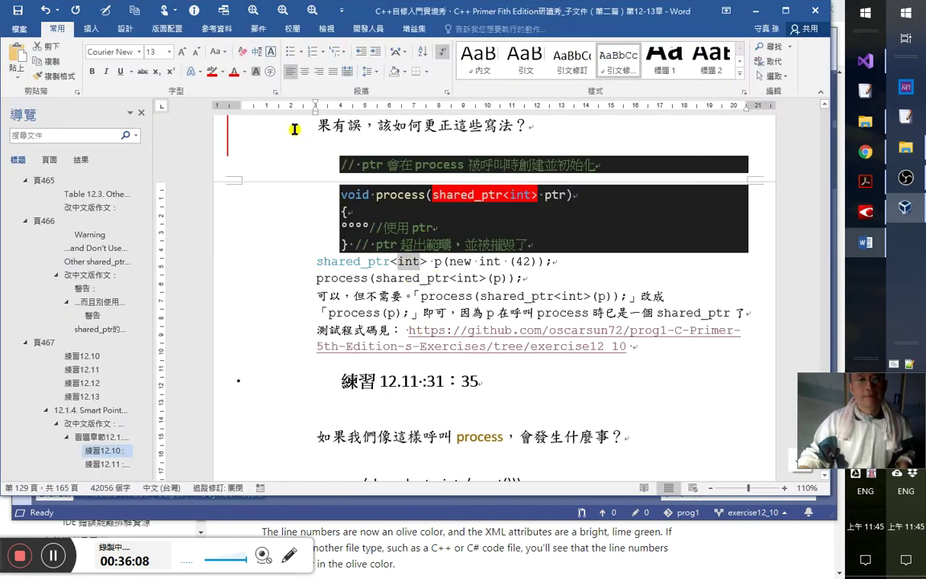
left_click(243, 72)
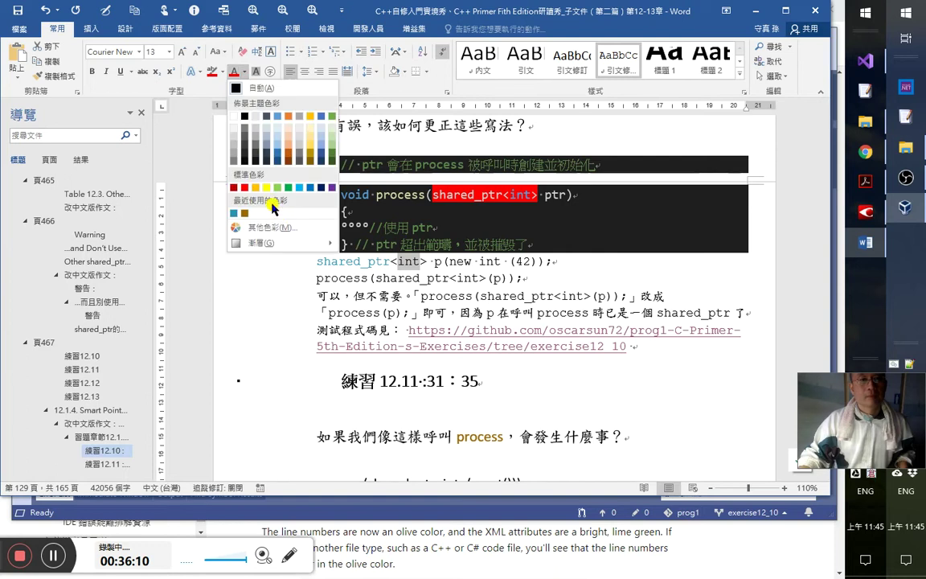
key("Escape")
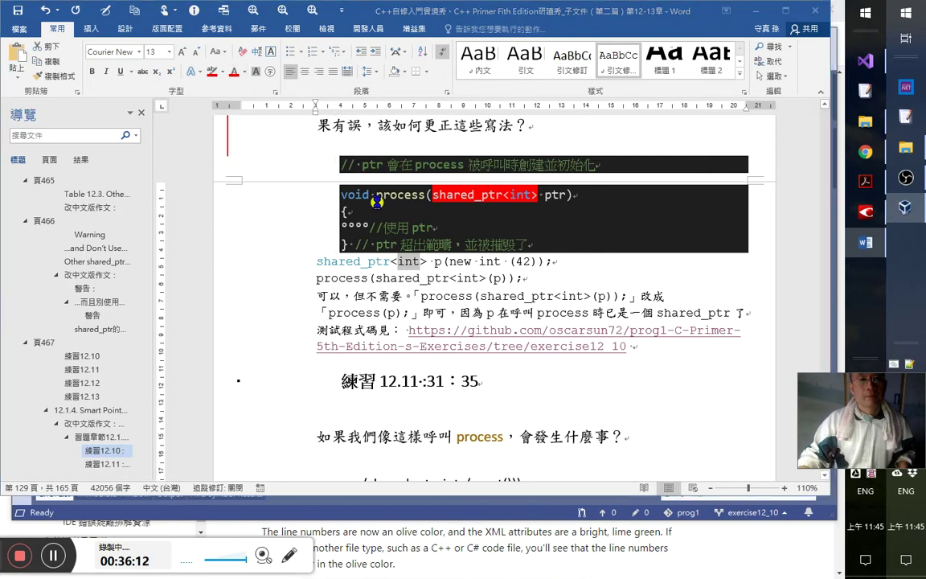
left_click(346, 165)
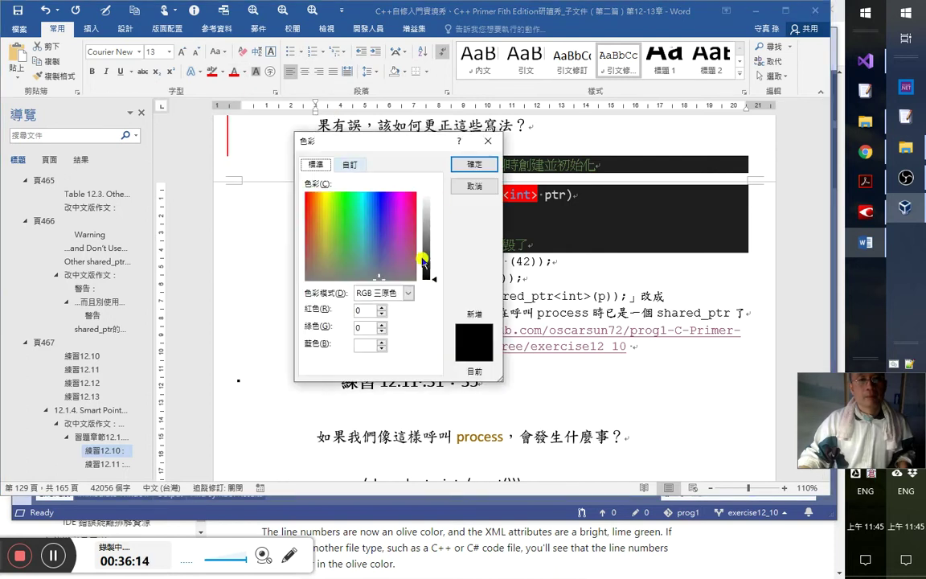
double_click(367, 345)
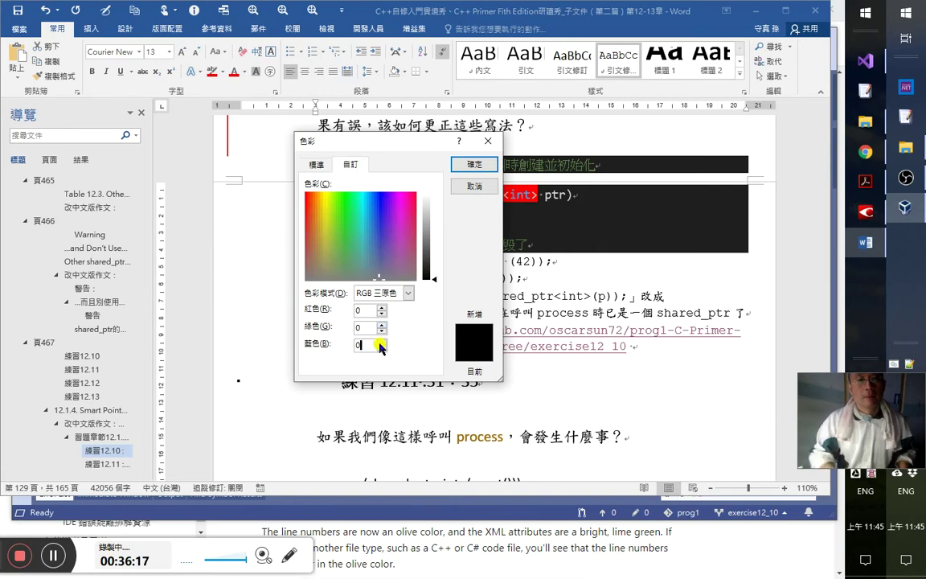
type("255")
key("Return")
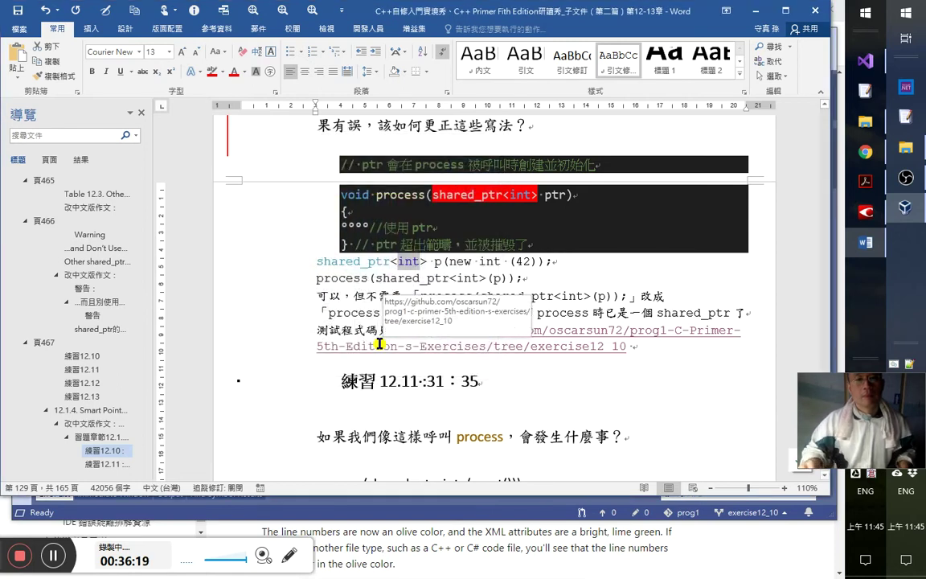
key("alt+Tab")
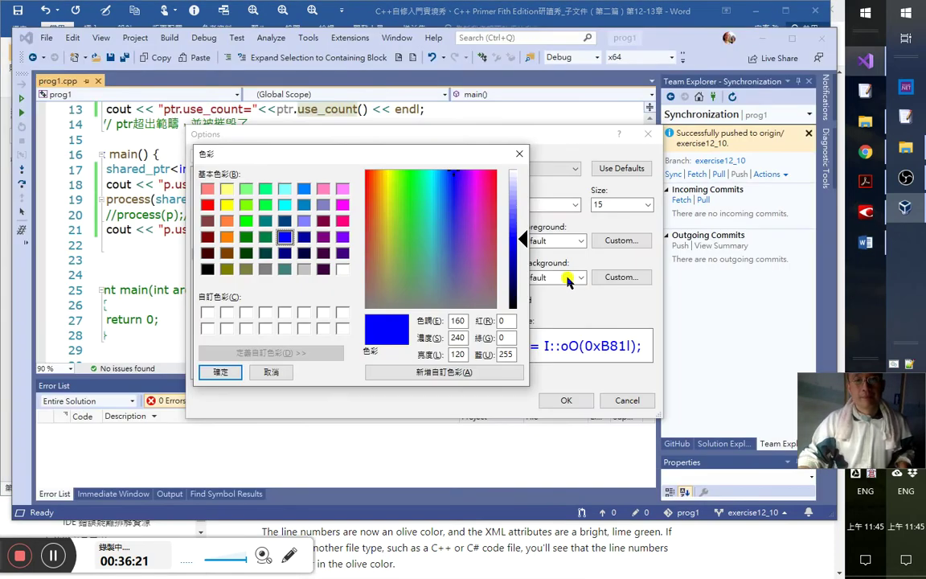
- Browse Visual Studio's C++ display items and read the C++ Functions colour, RGB 116, 83, 31
key("Escape")
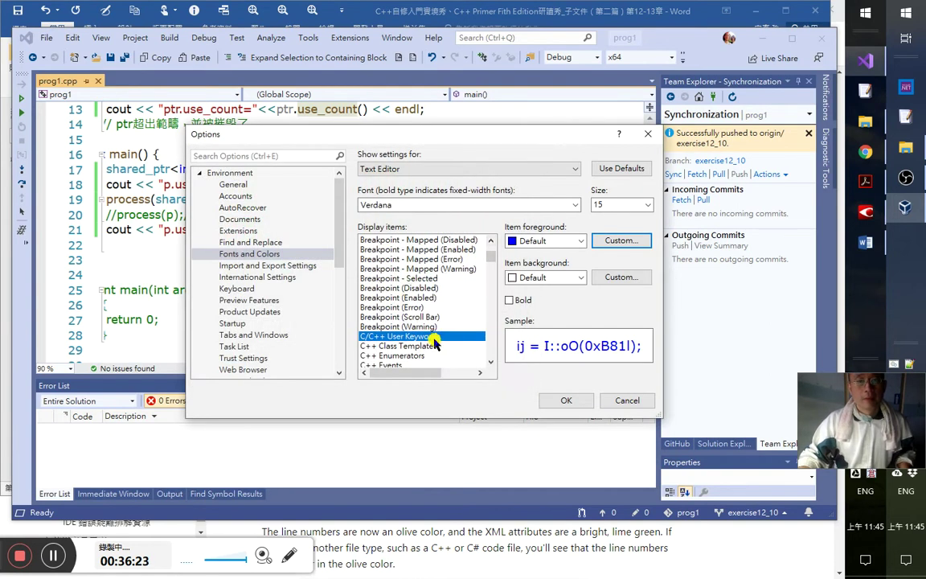
left_click(435, 346)
key("Up")
key("Up")
key("Up")
key("Down")
key("Down")
key("Down")
key("Down")
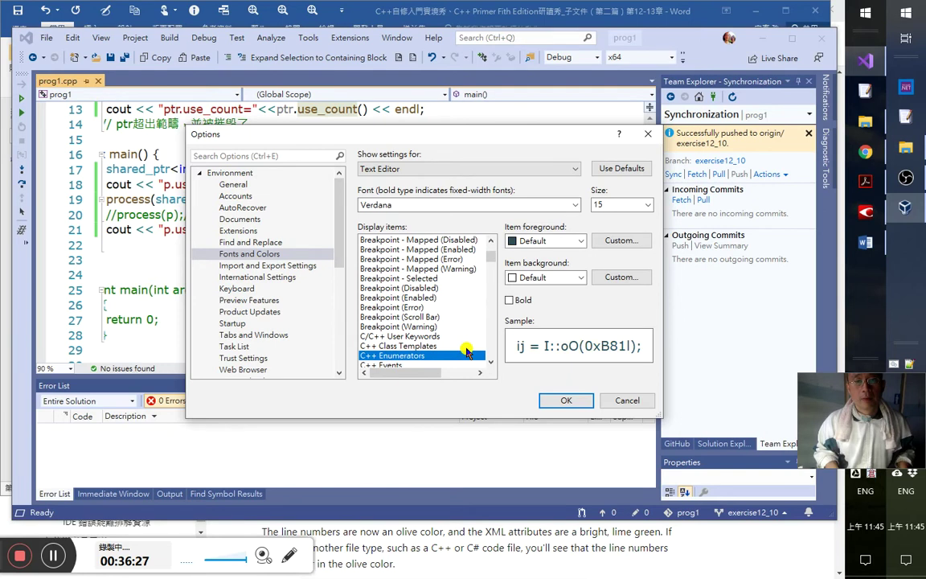
key("Down")
key("Down")
key("Down")
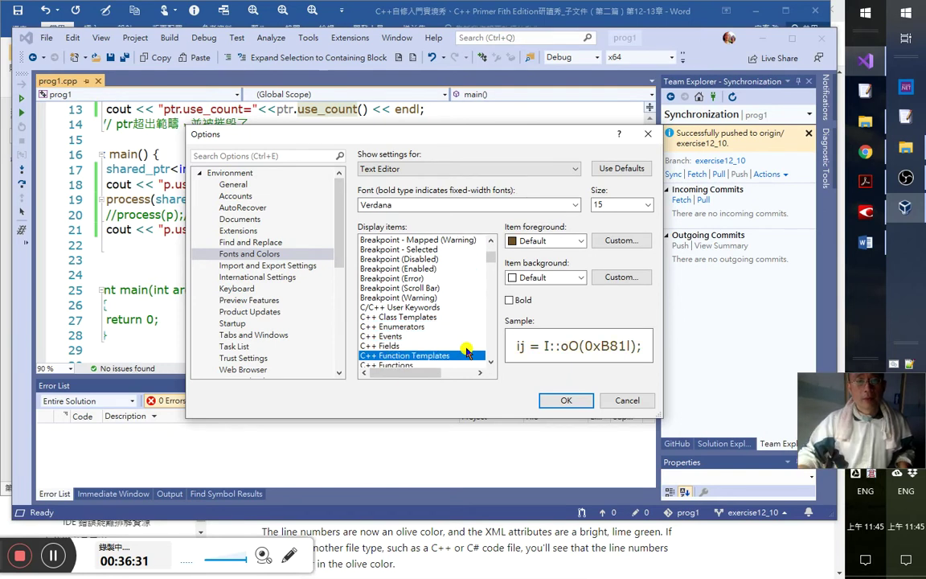
scroll(430, 336, "down", 2)
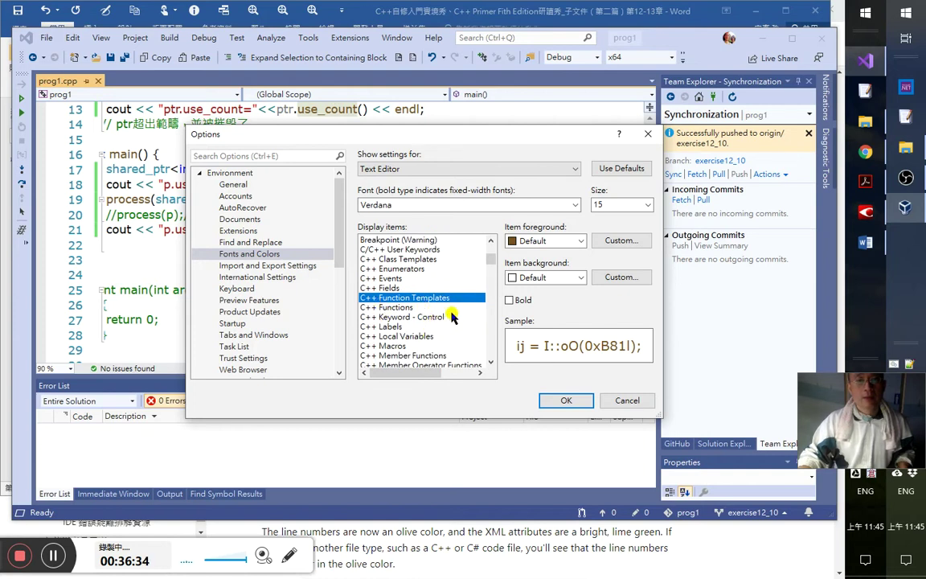
left_click(426, 310)
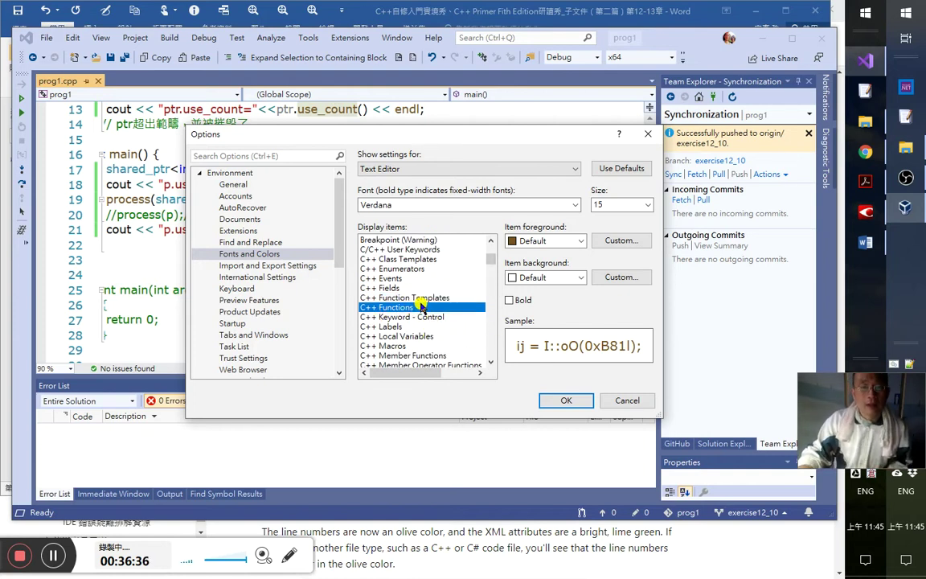
left_click(434, 298)
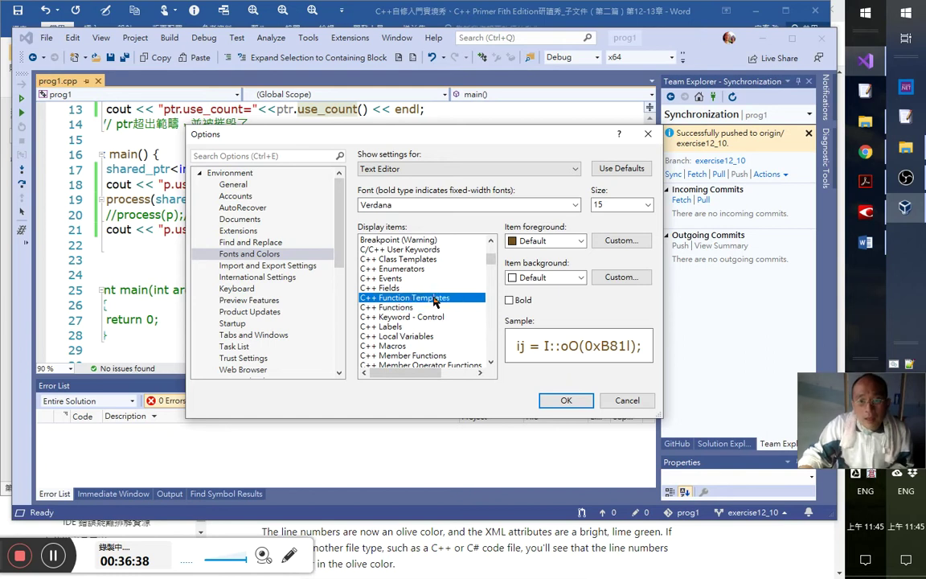
left_click(444, 308)
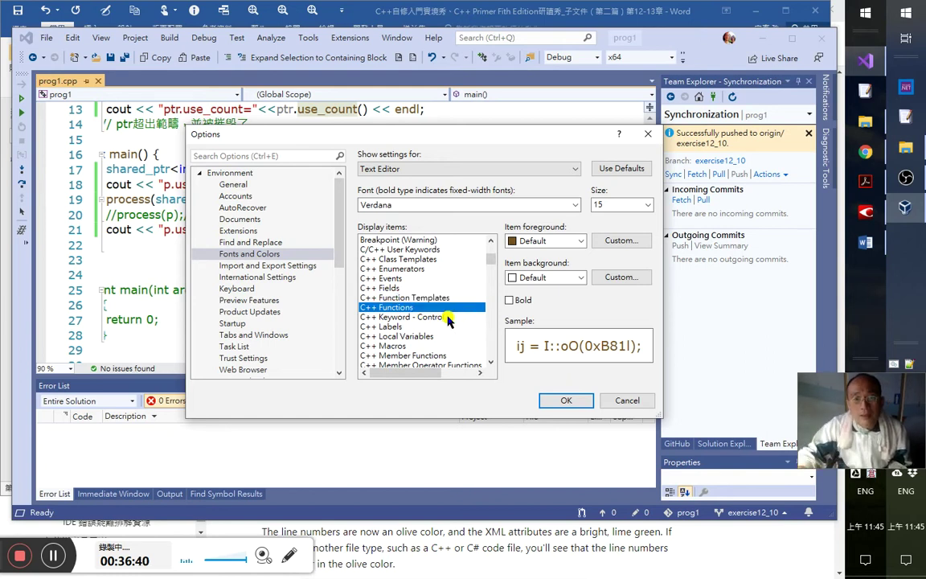
left_click(620, 242)
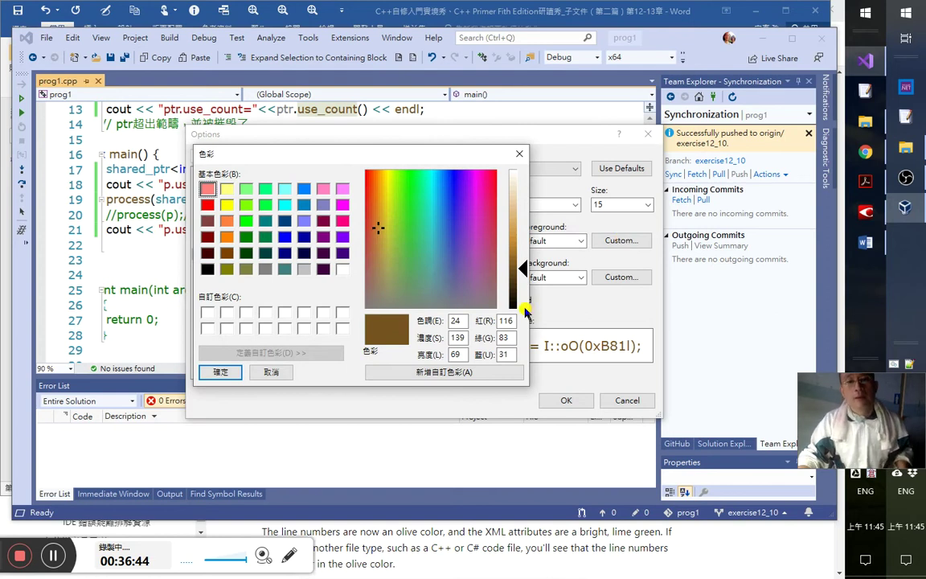
key("alt+Tab")
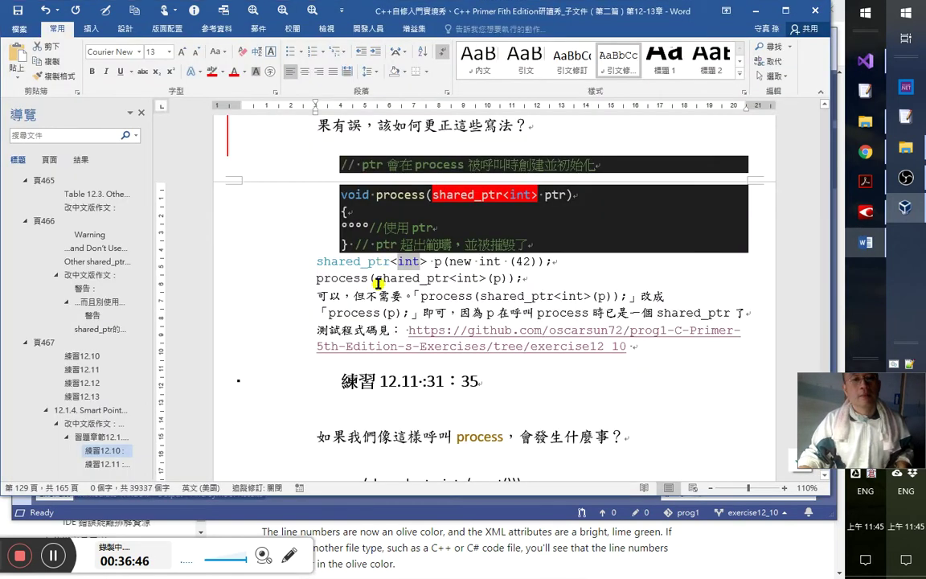
- Select 'process' in the exercise 12.11 question and open Word's custom colour entry
key("alt+Tab")
key("alt+Tab")
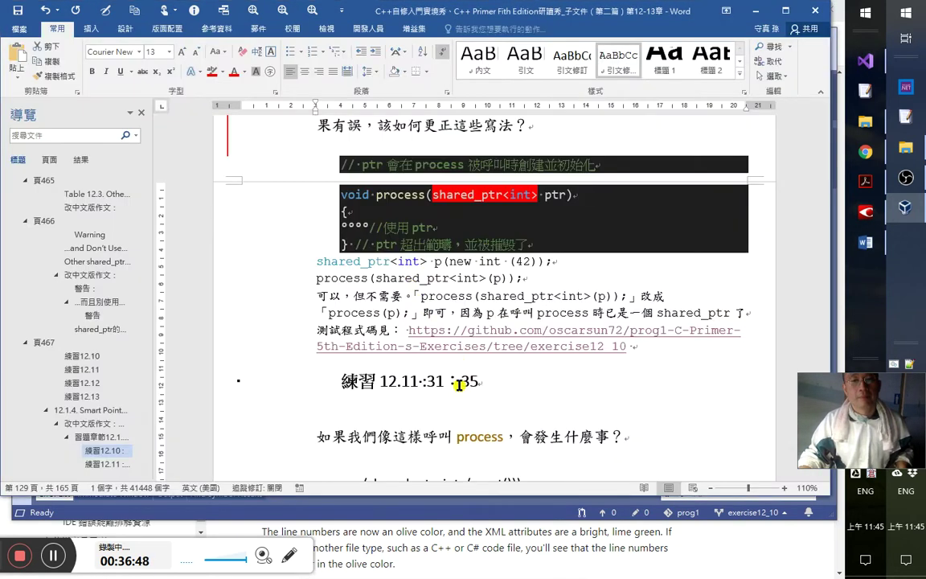
left_click_drag(459, 437, 505, 435)
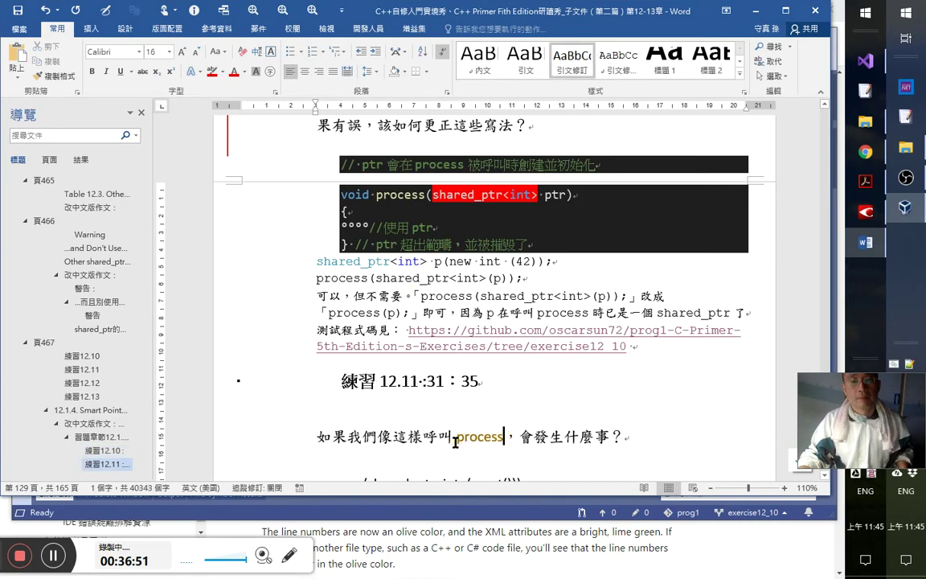
left_click(245, 71)
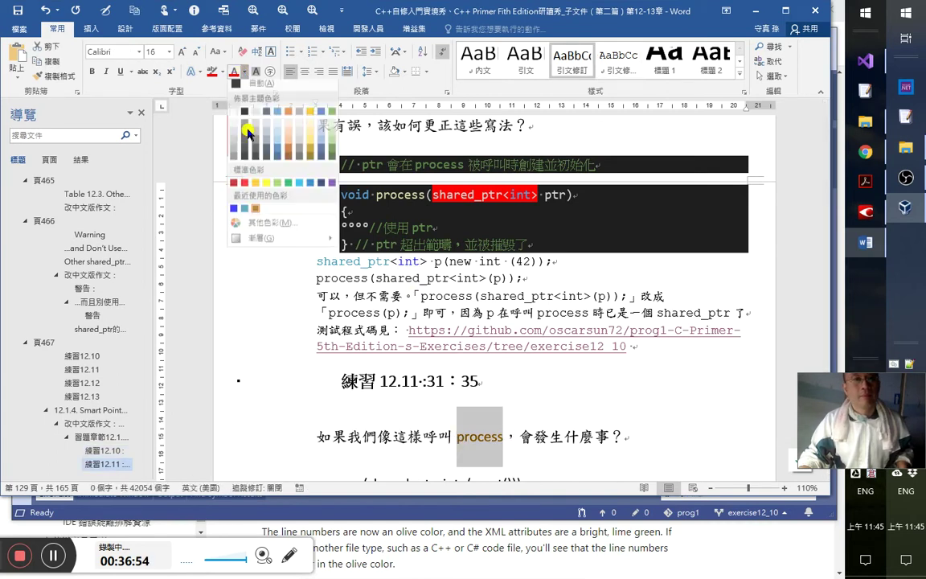
left_click(261, 231)
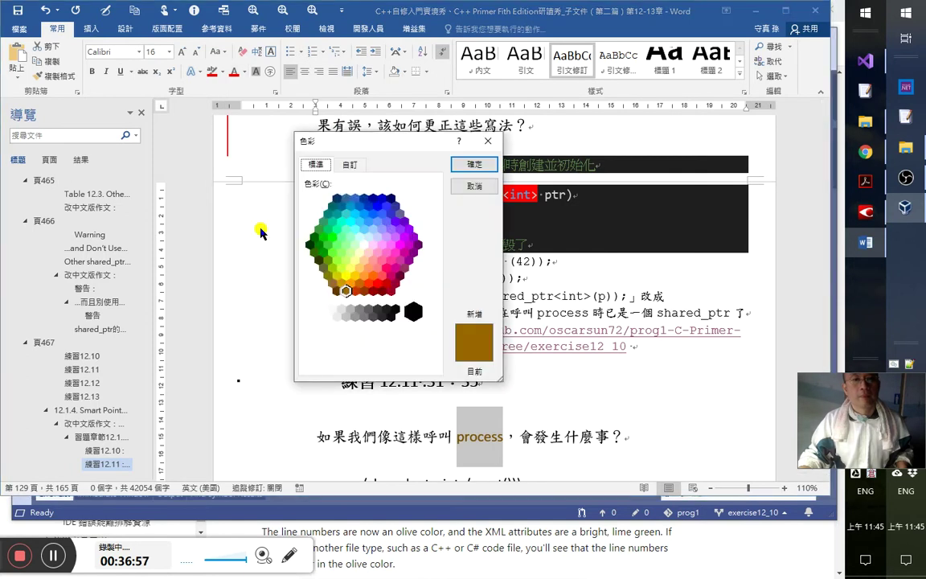
left_click(351, 164)
- Apply the custom colour RGB 116, 83, 31 to 'process'
double_click(374, 312)
type("116")
key("Tab")
type("83")
key("Tab")
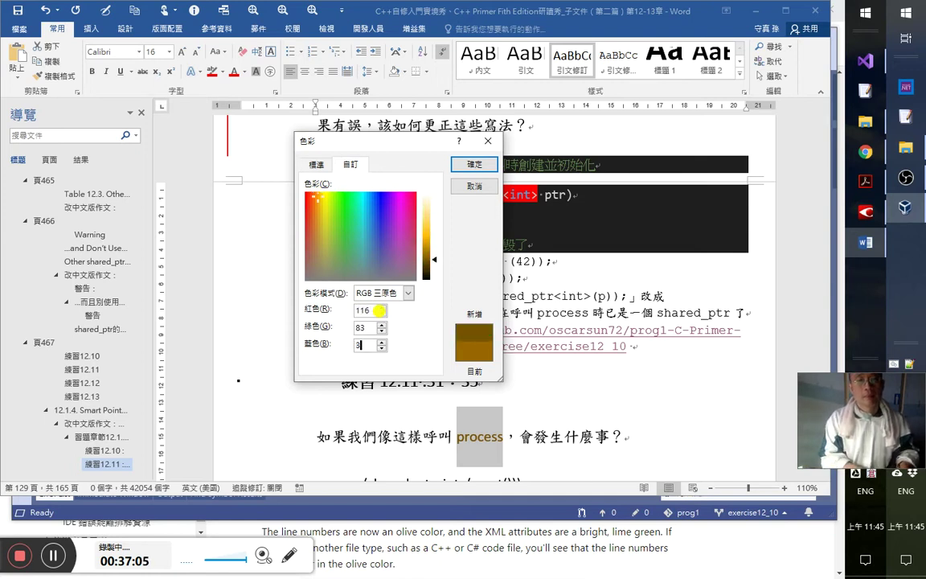
type("31")
key("alt+Tab")
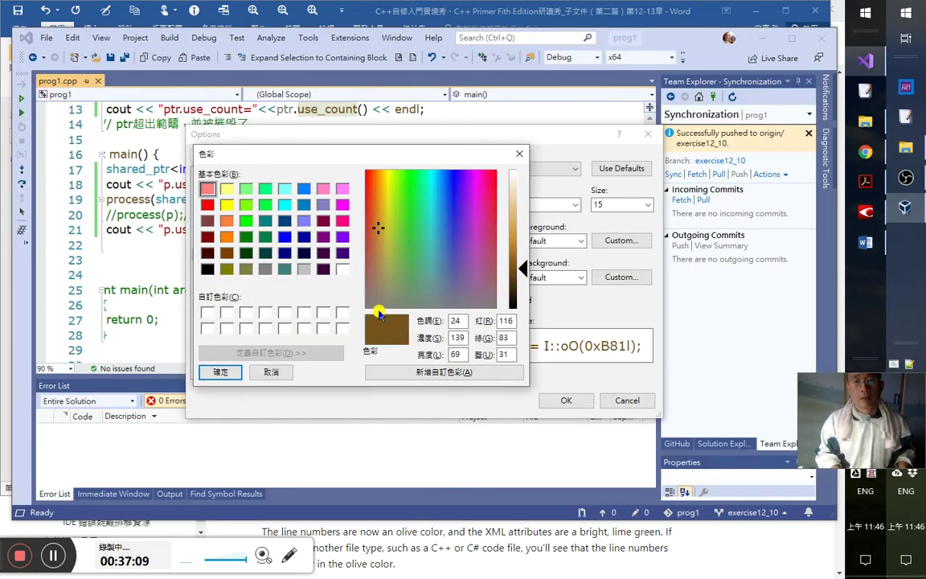
key("alt+Tab")
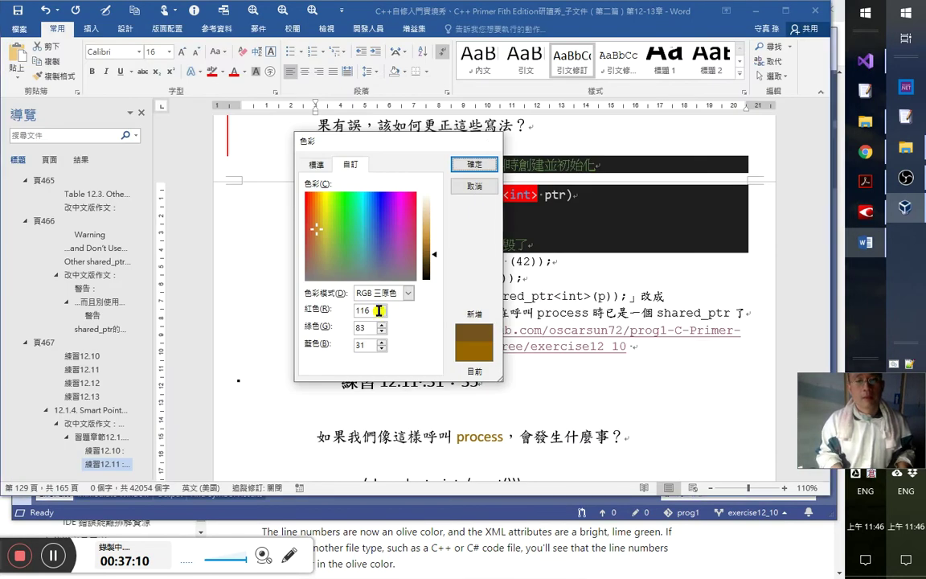
key("Return")
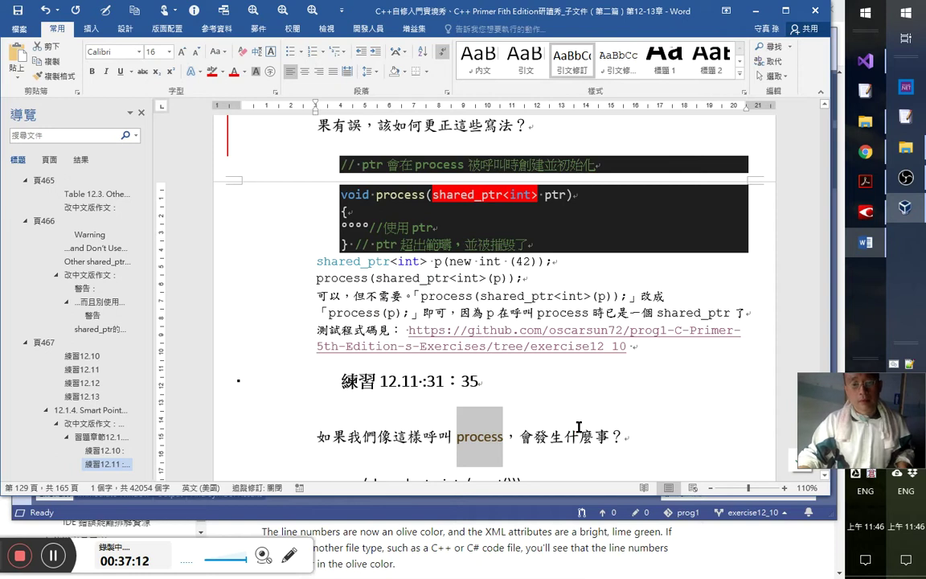
- Close Visual Studio's colour picker and settings, and return to the p.get() code line
left_click(465, 435)
scroll(581, 442, "down", 2)
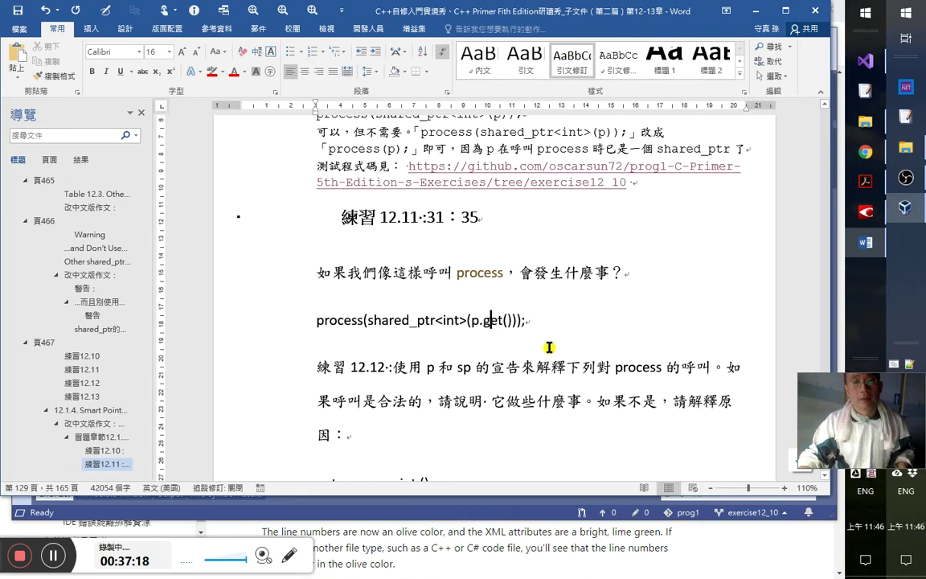
key("alt+Tab")
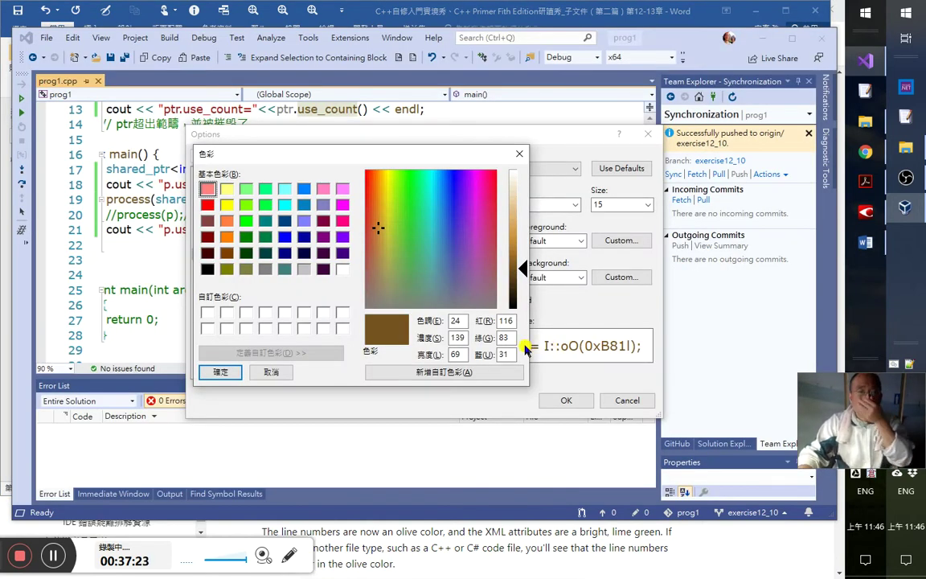
key("Return")
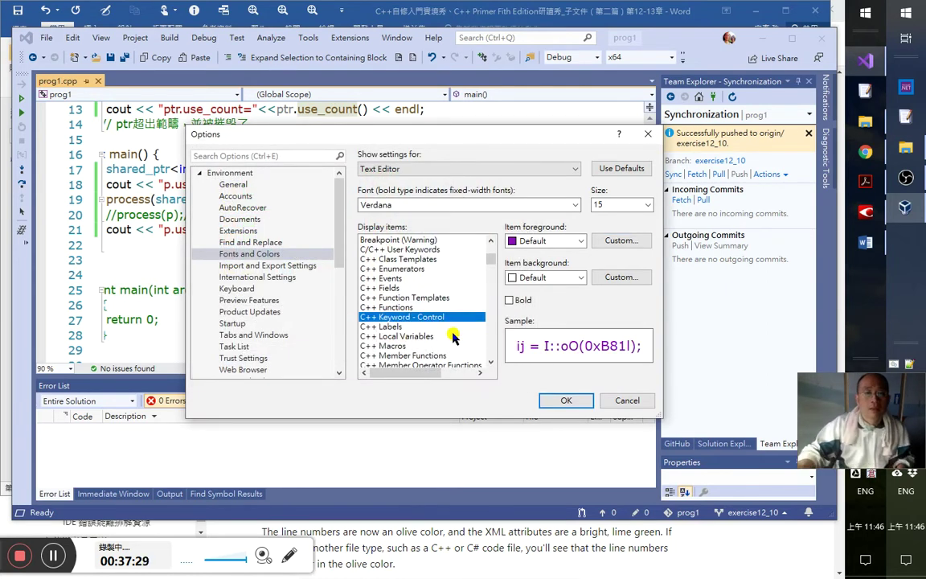
key("Escape")
key("alt+Tab")
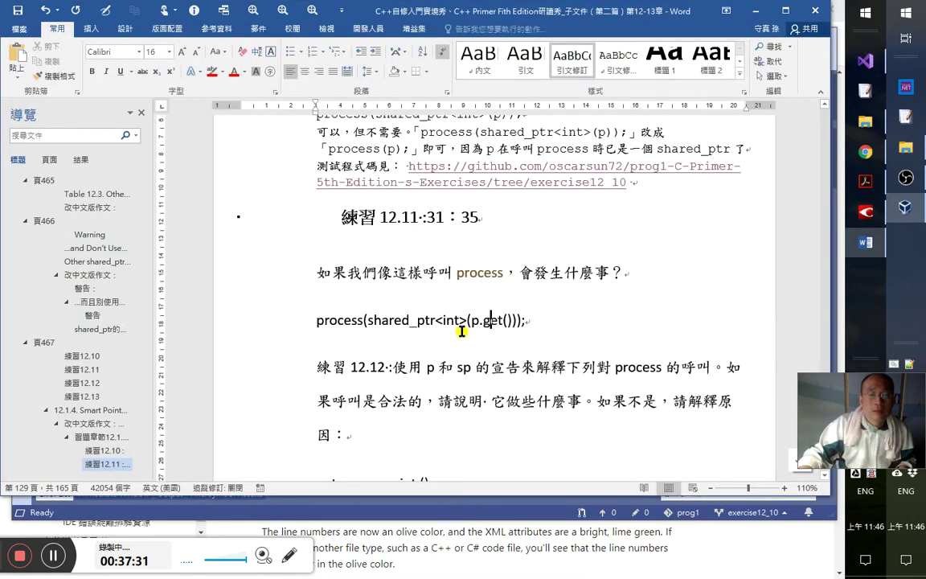
left_click(487, 341)
- Select the character 事 in the exercise question
scroll(490, 346, "up", 4)
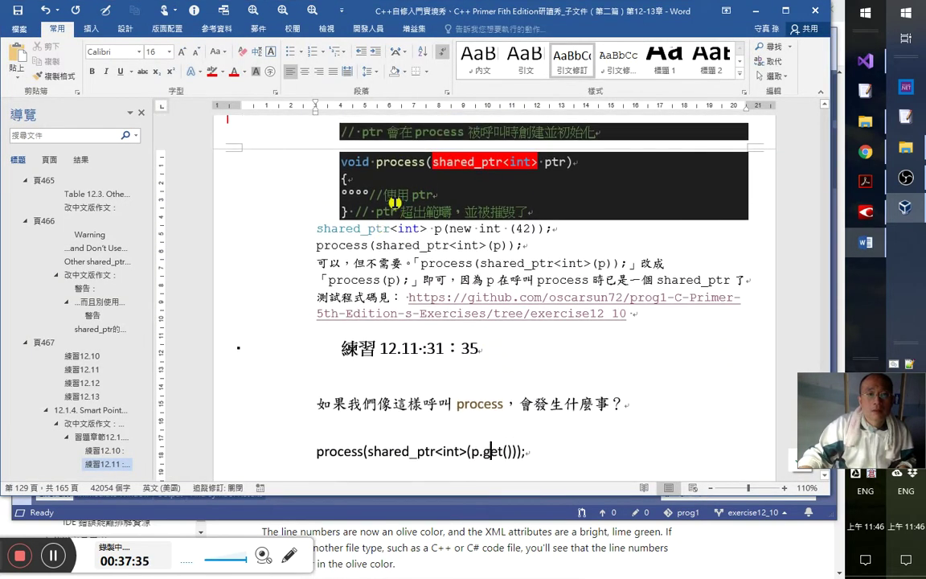
double_click(526, 405)
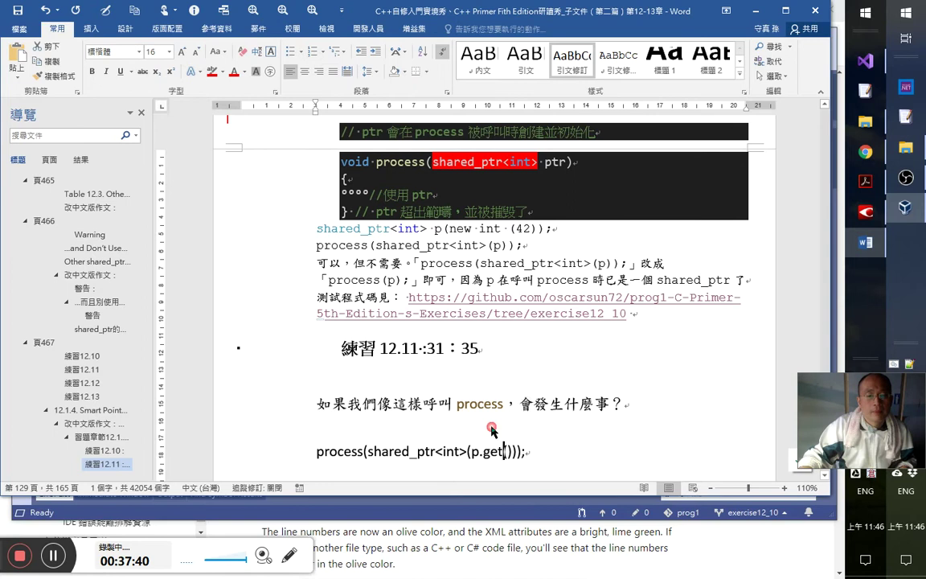
double_click(515, 451)
scroll(558, 427, "down", 1)
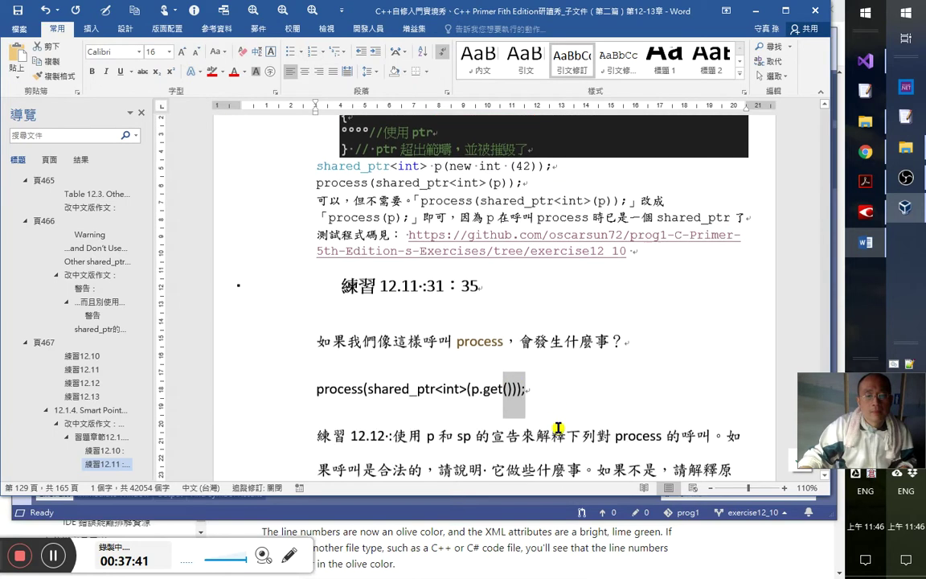
left_click(436, 385)
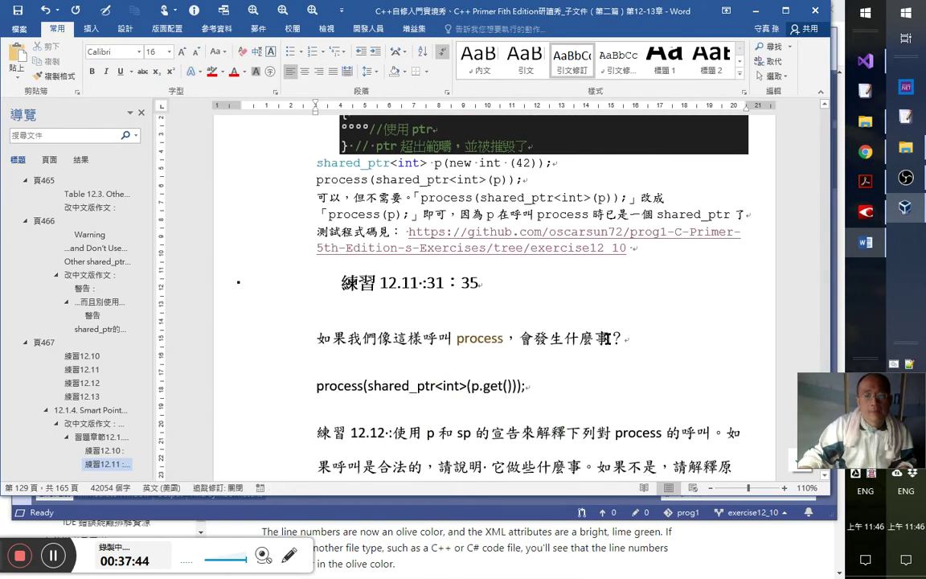
left_click_drag(596, 338, 611, 339)
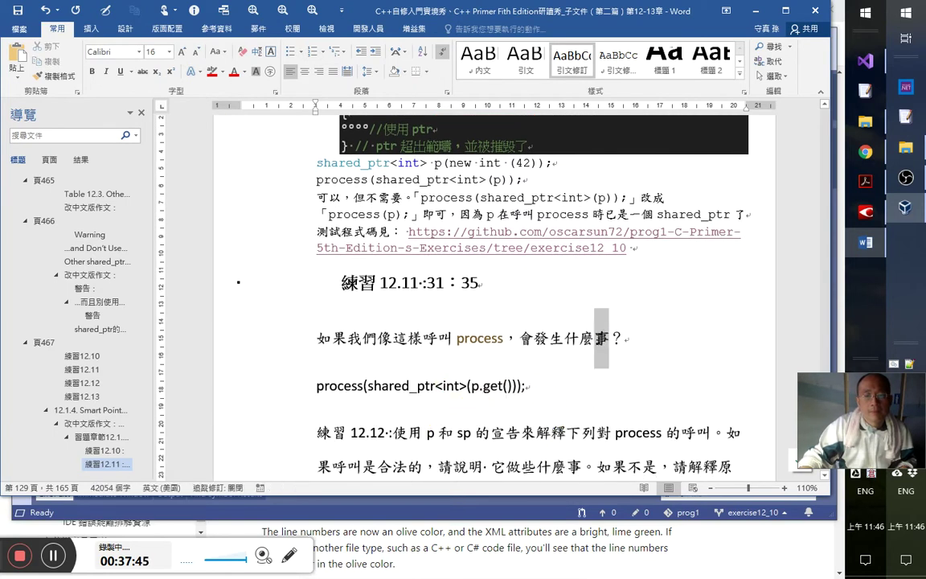
- Apply Visual Studio's keyword purple, RGB 143, 8, 196, to 事
left_click(244, 71)
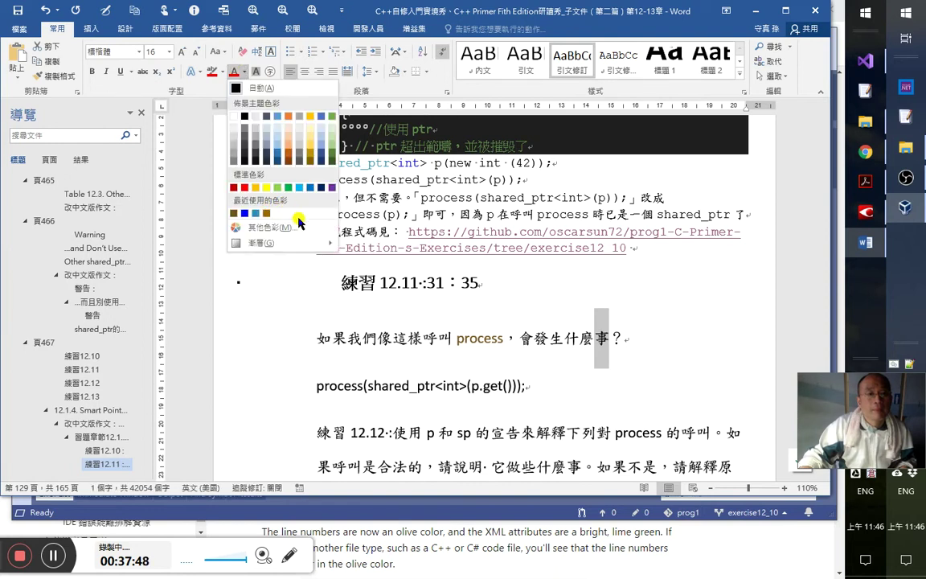
left_click(291, 227)
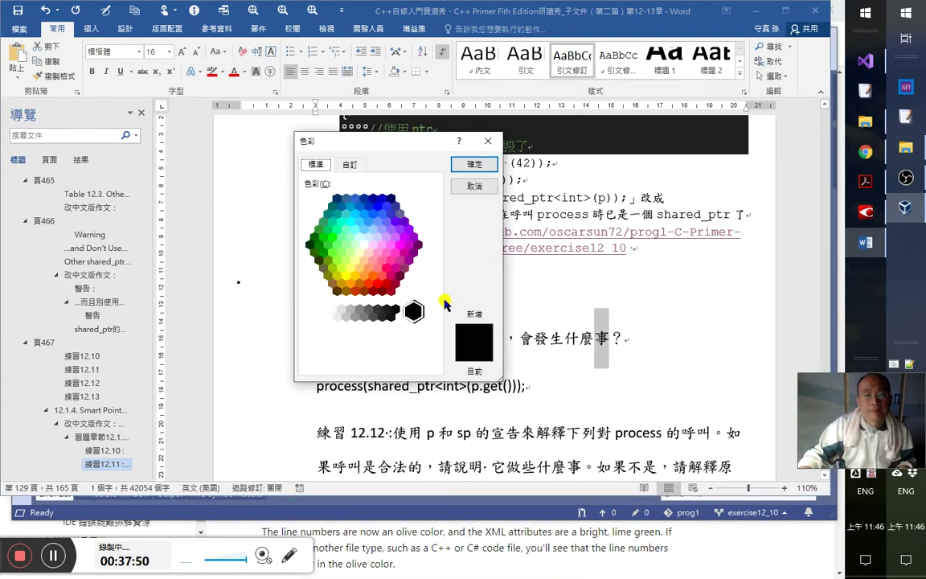
left_click(350, 164)
key("alt+Tab")
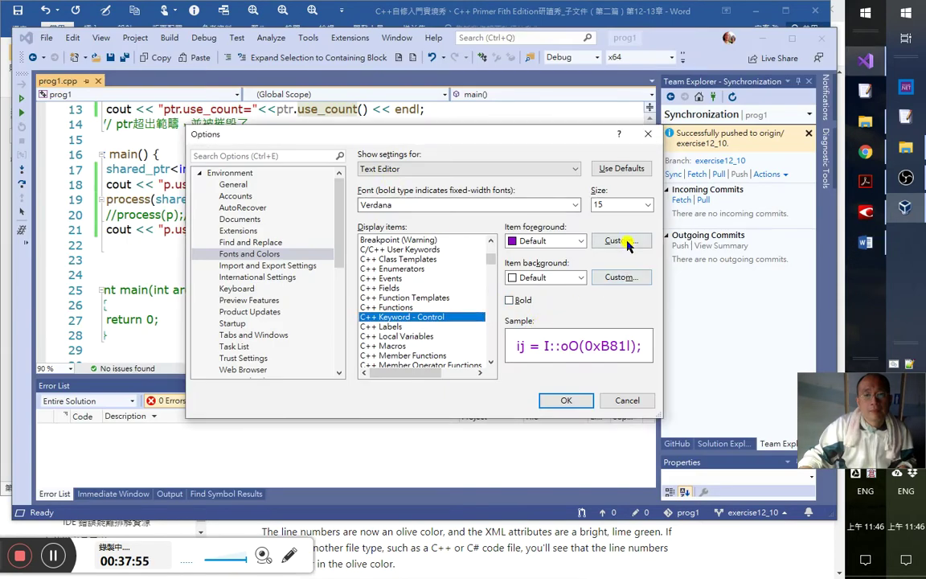
left_click(627, 246)
key("alt+Tab")
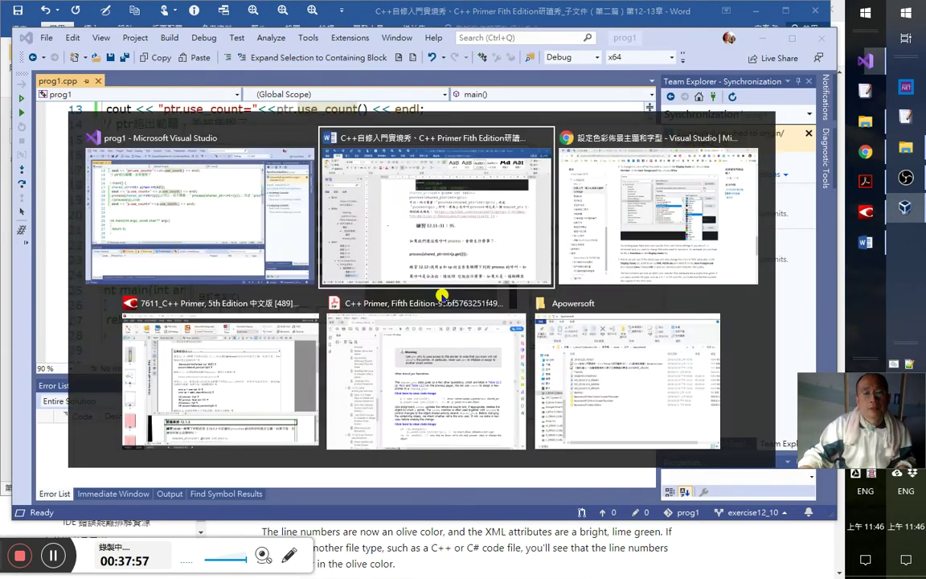
type("128")
key("alt+Tab")
key("alt+Tab")
type("255")
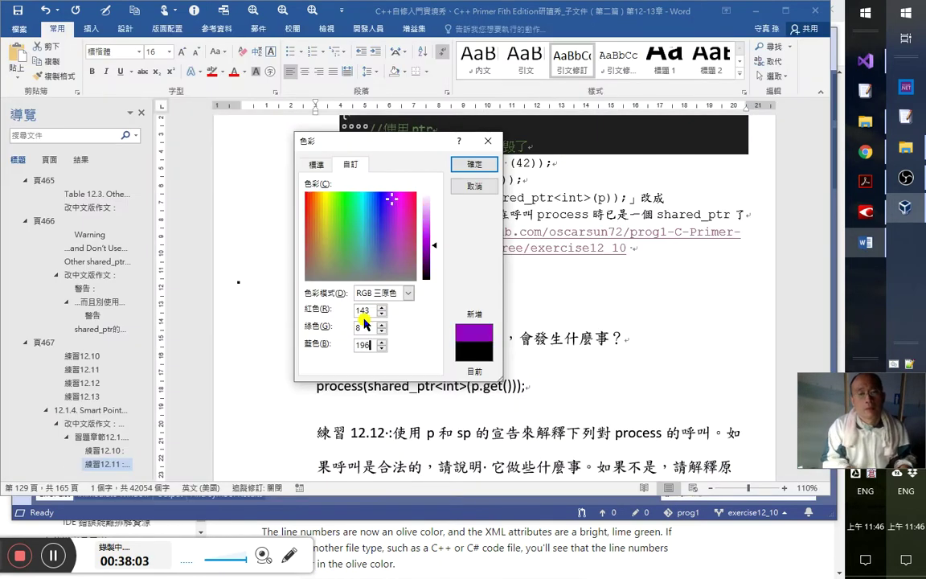
key("Return")
- Reset 事 to the automatic black font colour
left_click(234, 73)
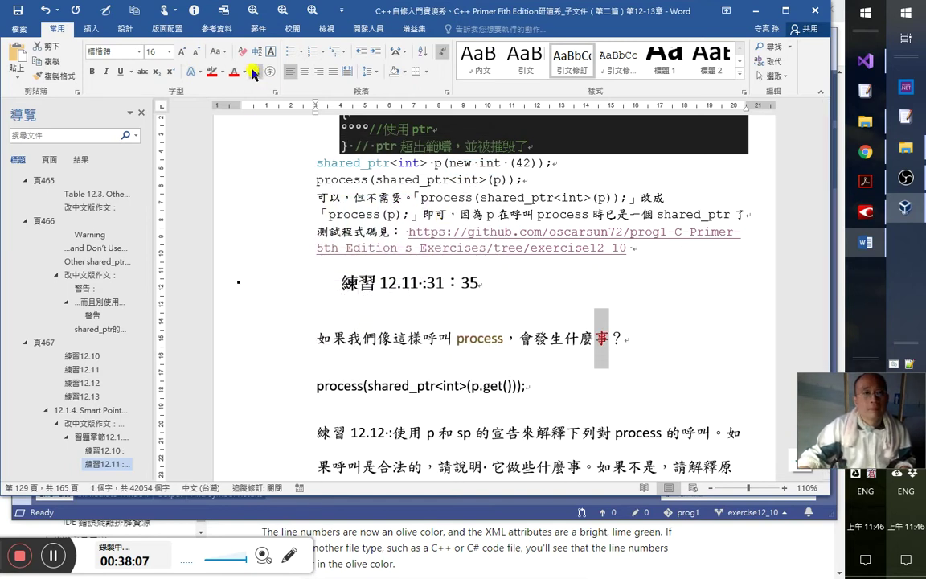
left_click(245, 73)
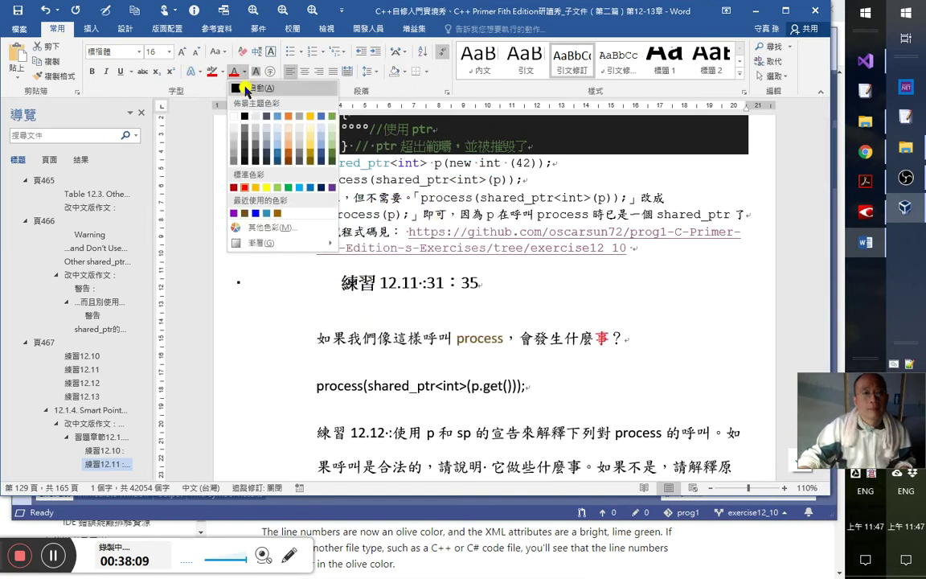
left_click(237, 86)
key("alt+Tab")
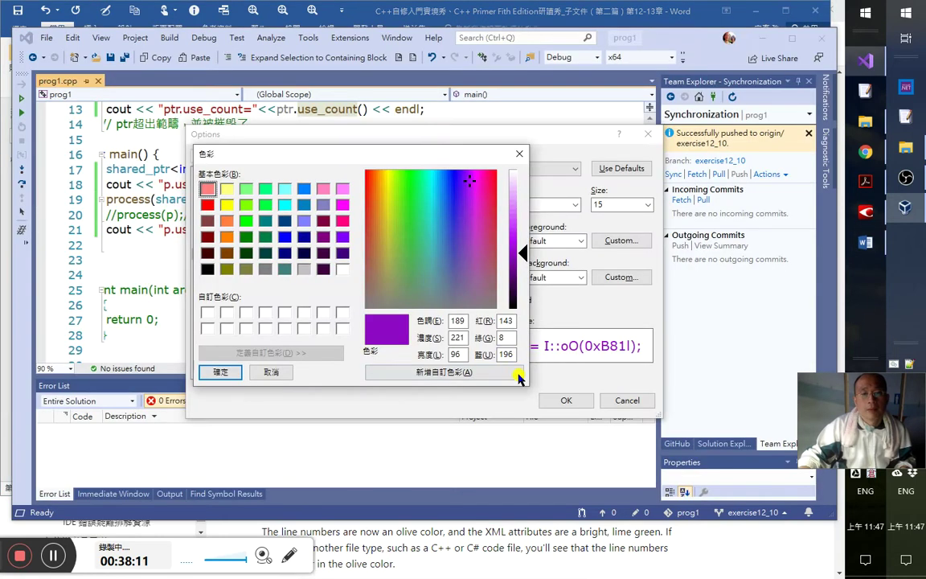
- Review the colours of C++ Labels, Local Variables, Macros, Member Functions and Class Templates
left_click(520, 154)
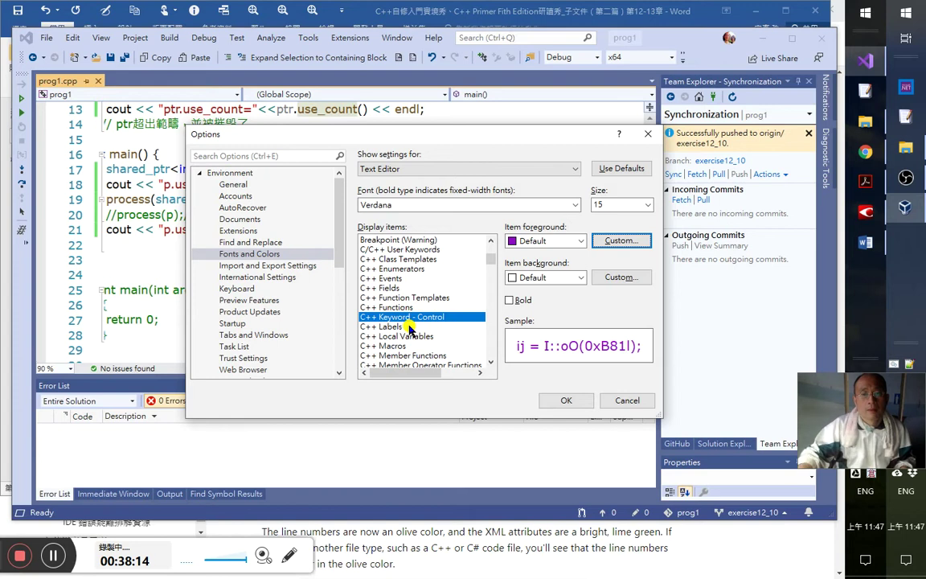
left_click(411, 328)
key("Down")
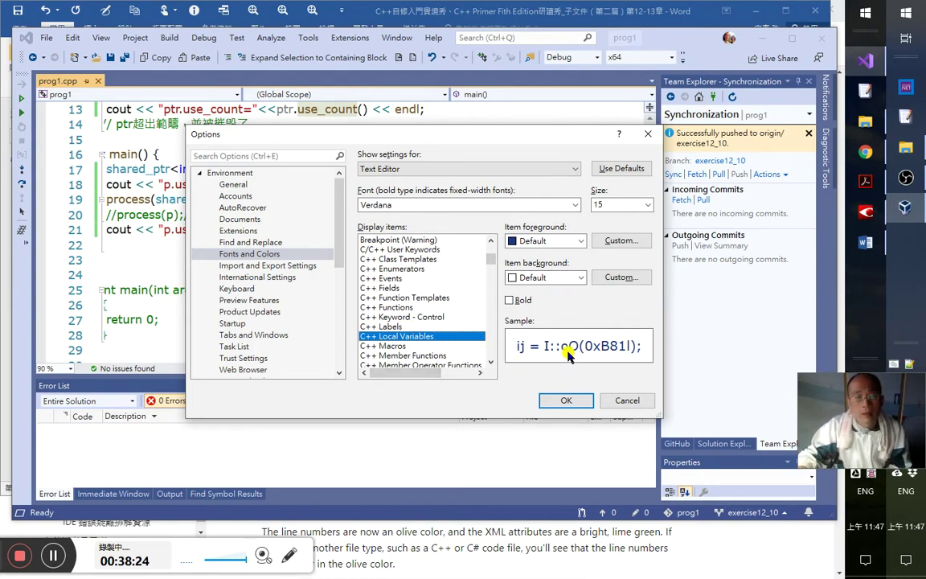
left_click(438, 348)
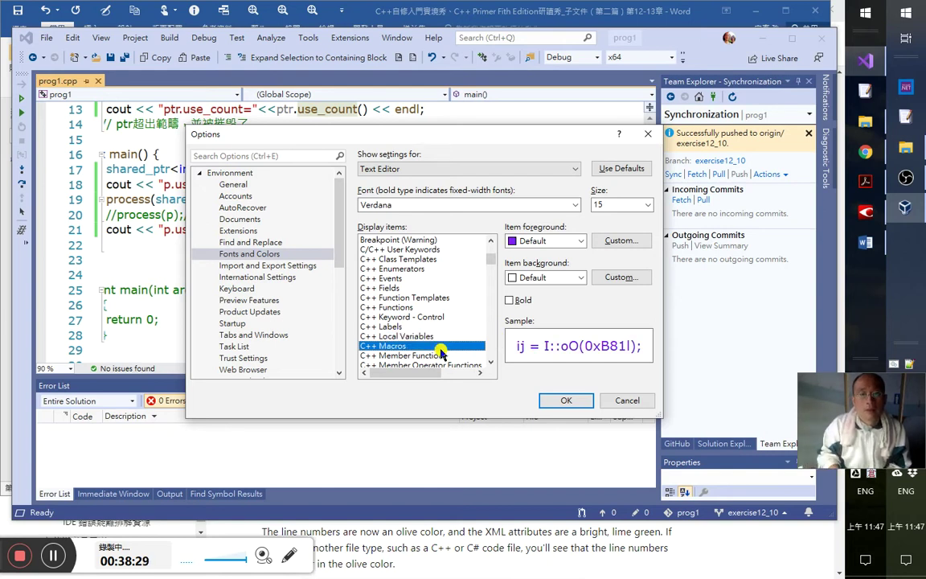
left_click(440, 354)
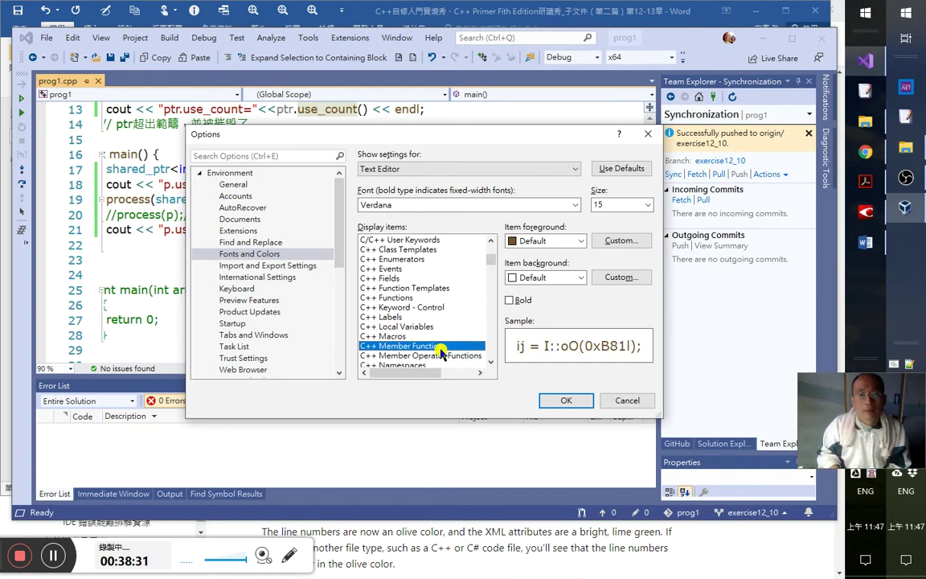
left_click(426, 290)
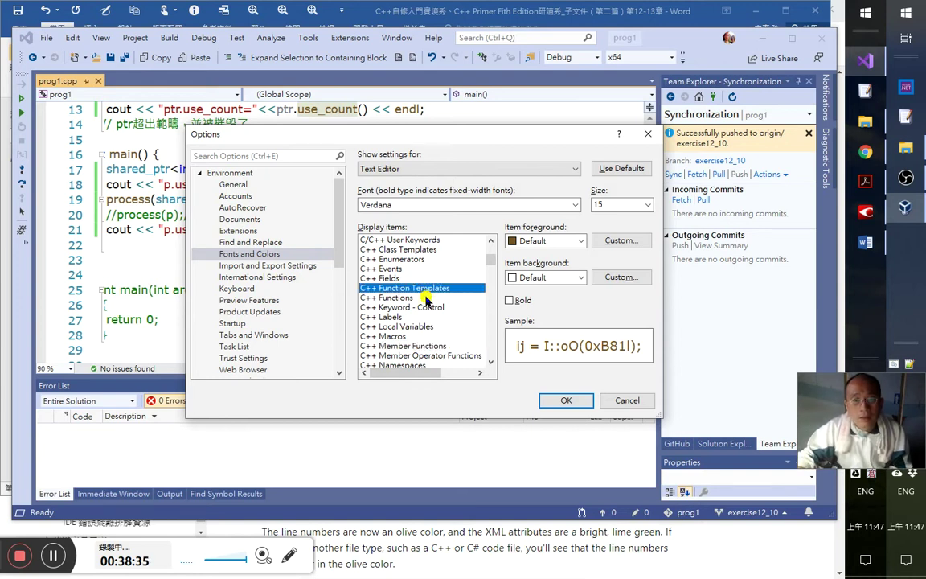
left_click(426, 346)
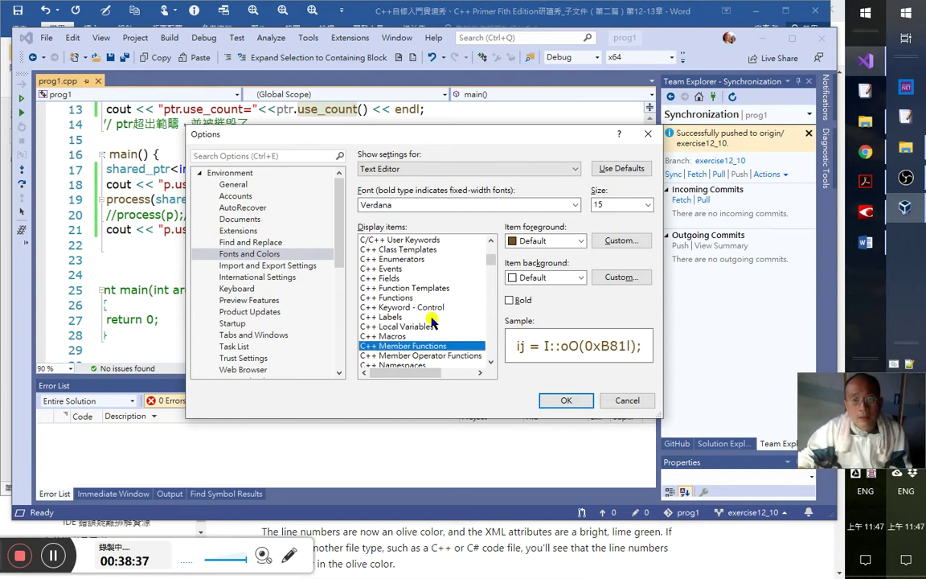
left_click(427, 356)
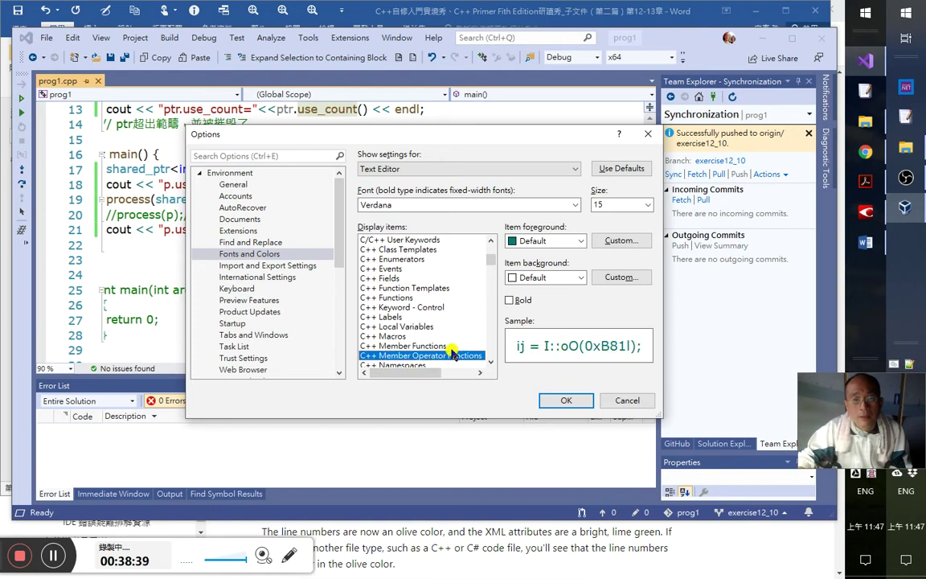
scroll(453, 354, "down", 1)
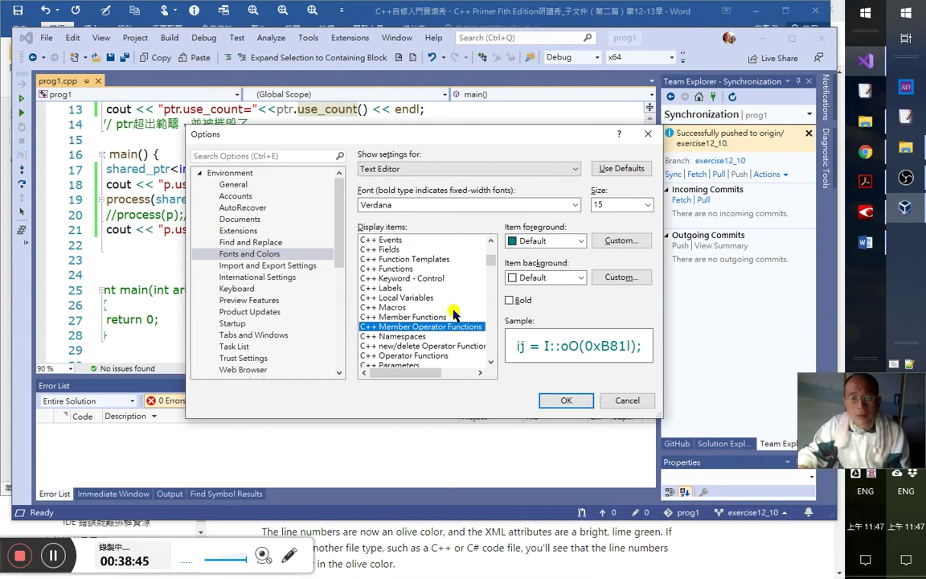
scroll(451, 261, "up", 1)
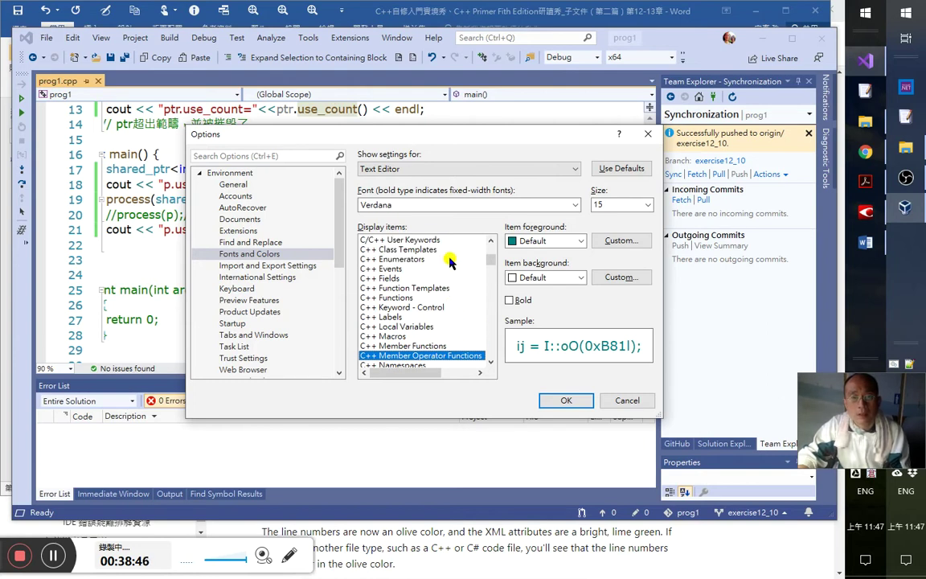
left_click(436, 249)
left_click(424, 356)
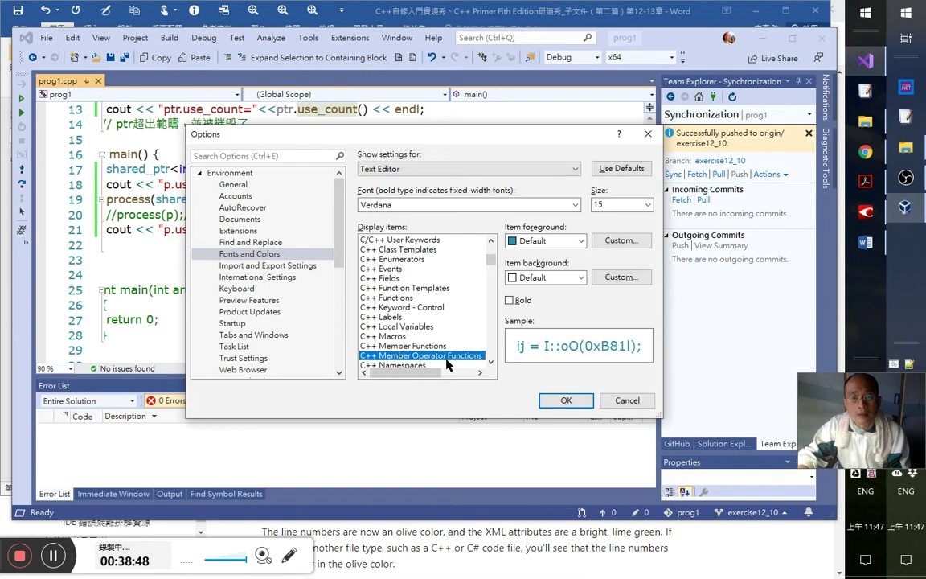
- Check C++ Namespaces and read the exact RGB of the new/delete operator colour
scroll(426, 348, "down", 1)
left_click(425, 337)
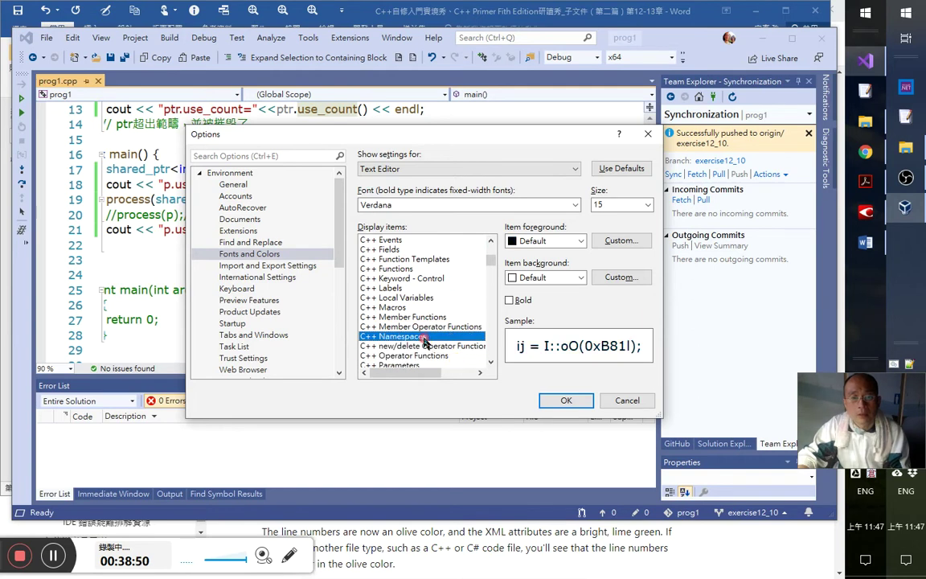
scroll(462, 357, "down", 1)
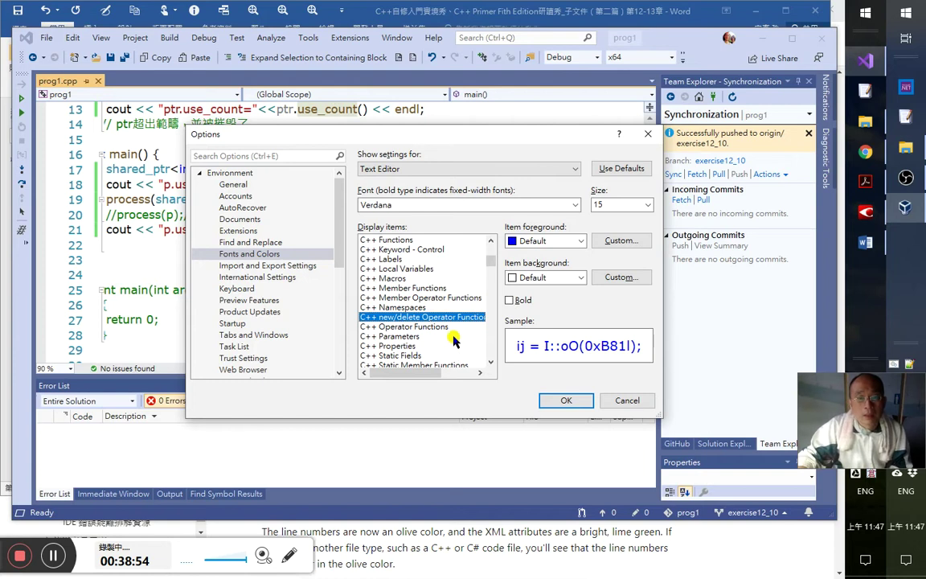
mouse_move(424, 373)
left_mouse_down()
mouse_move(450, 380)
mouse_move(407, 368)
left_mouse_up()
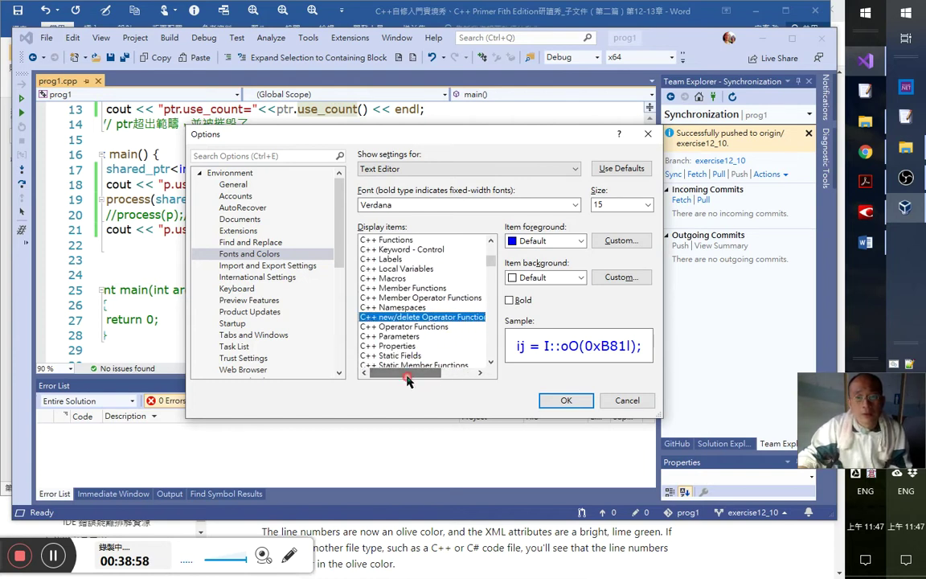
left_click(620, 241)
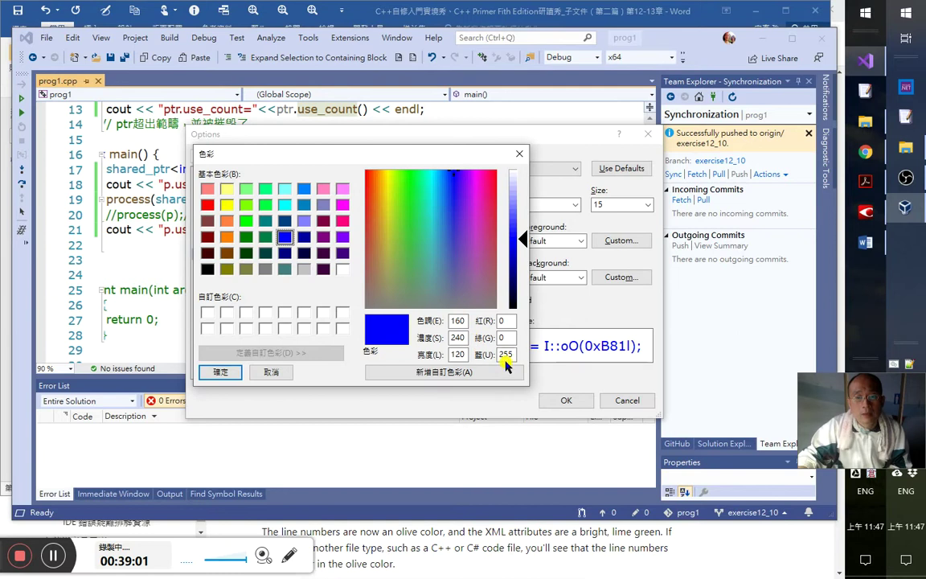
left_click(519, 154)
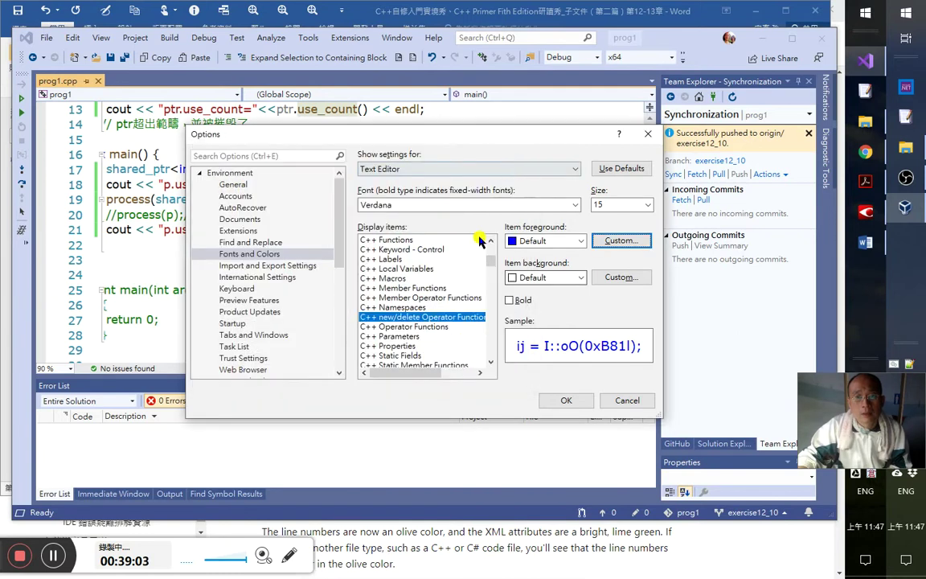
- Read the C++ Parameters foreground colour, grey RGB 128, 128, 128
left_click(452, 327)
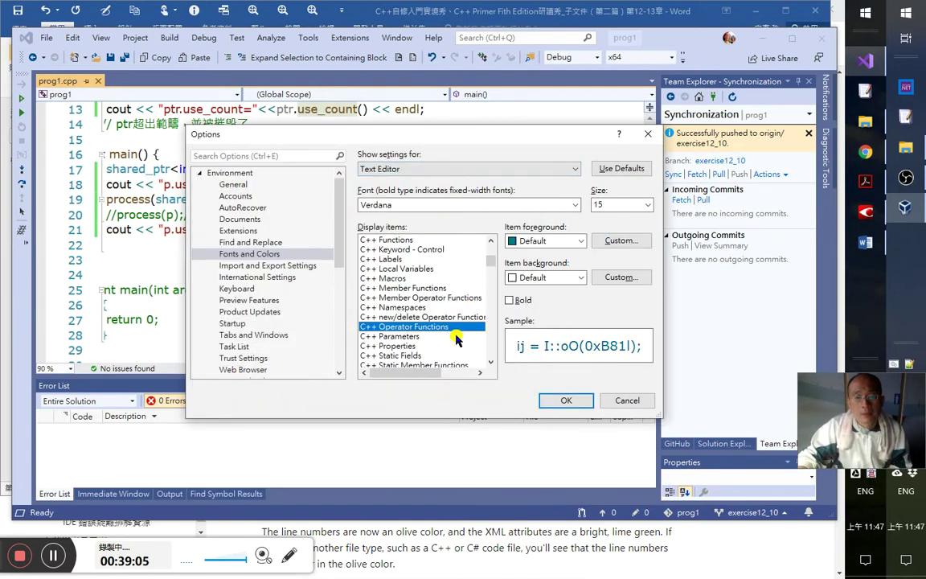
left_click(455, 336)
scroll(441, 332, "down", 1)
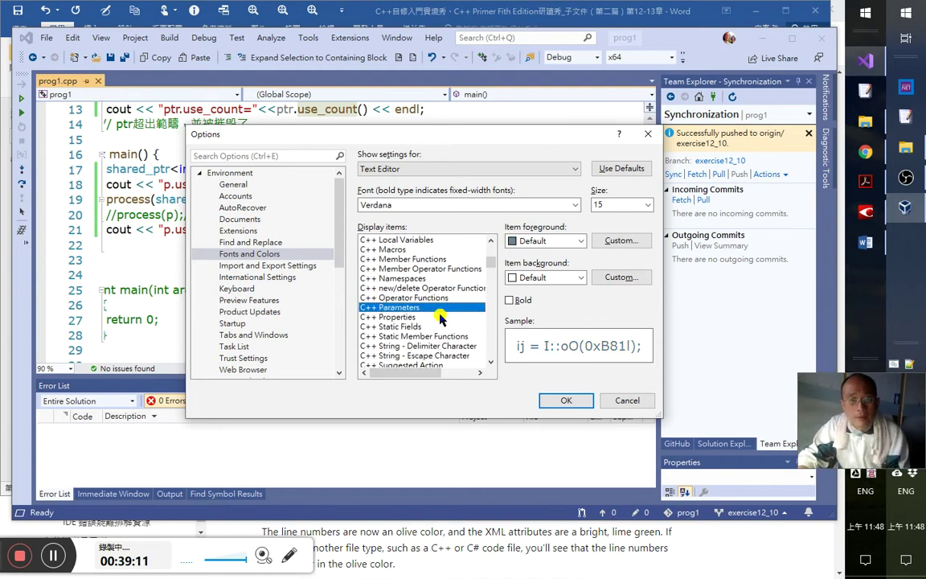
left_click(613, 241)
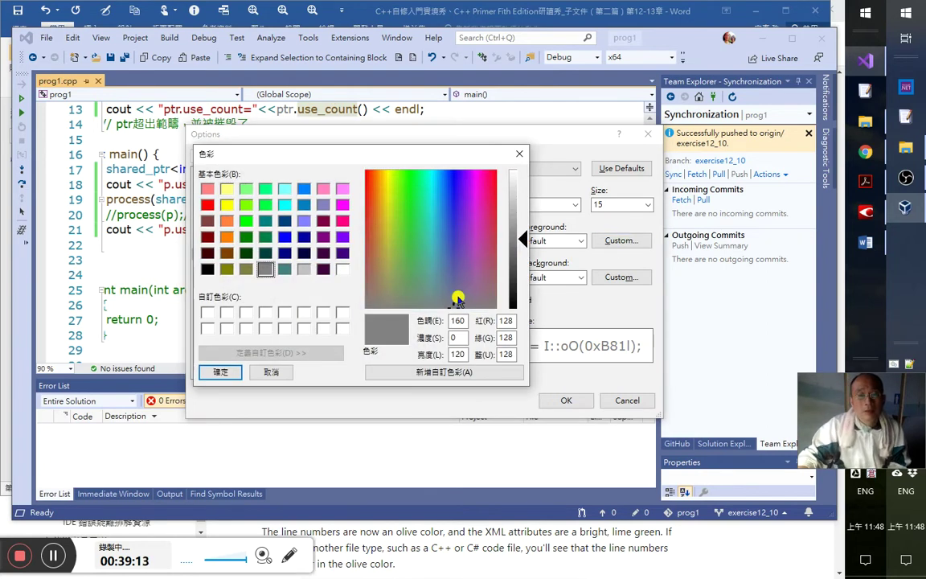
- Place the cursor in the process code block and open Word's custom font colours
key("alt+Tab")
left_click(464, 287)
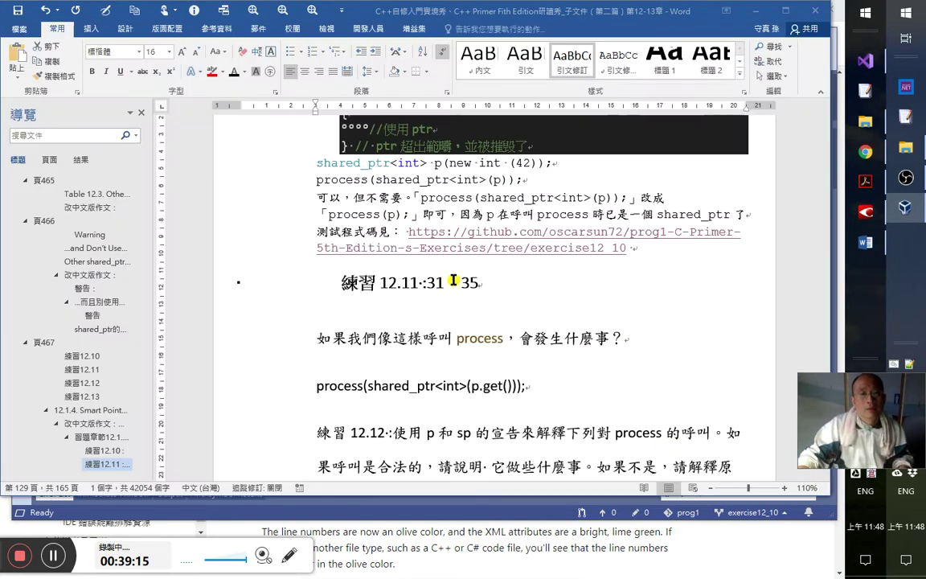
scroll(462, 304, "up", 3)
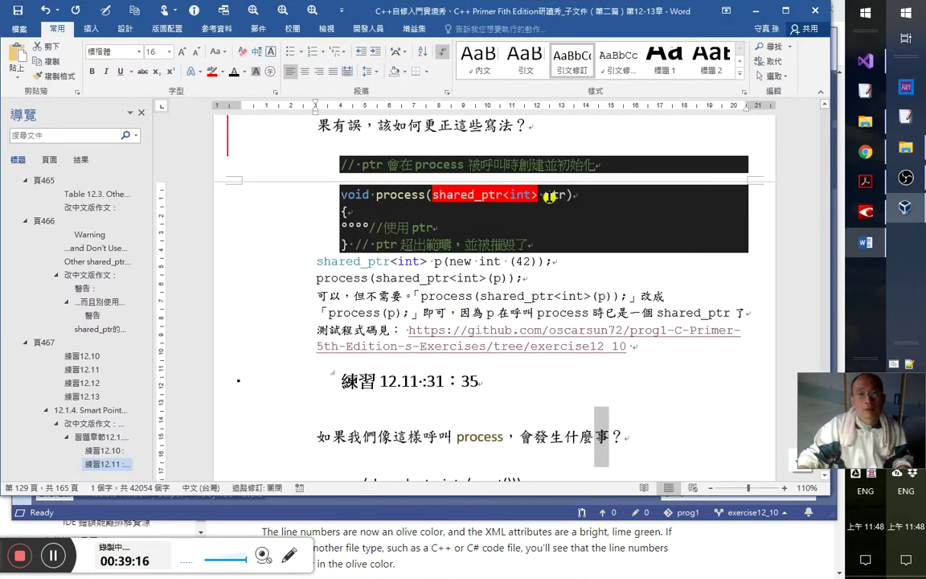
left_click(496, 178)
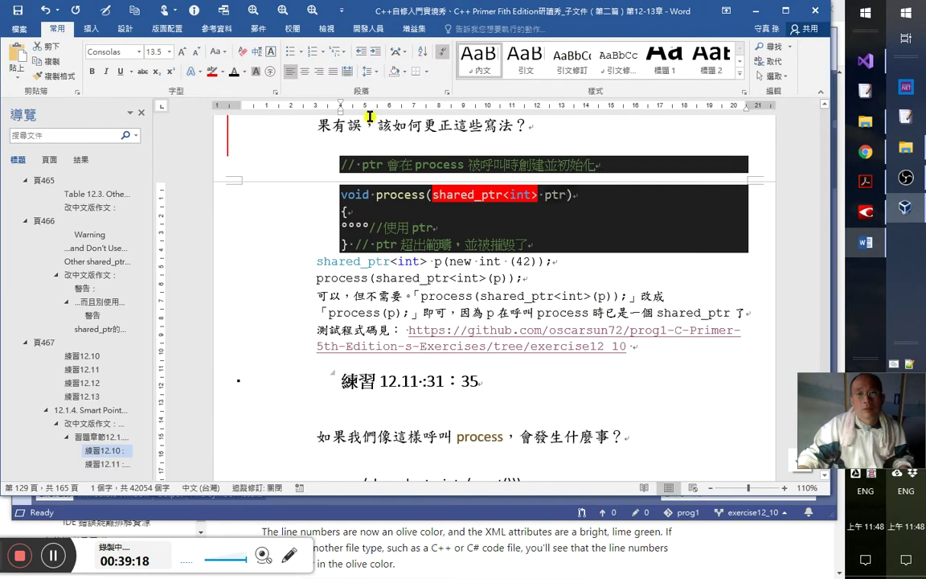
left_click(241, 73)
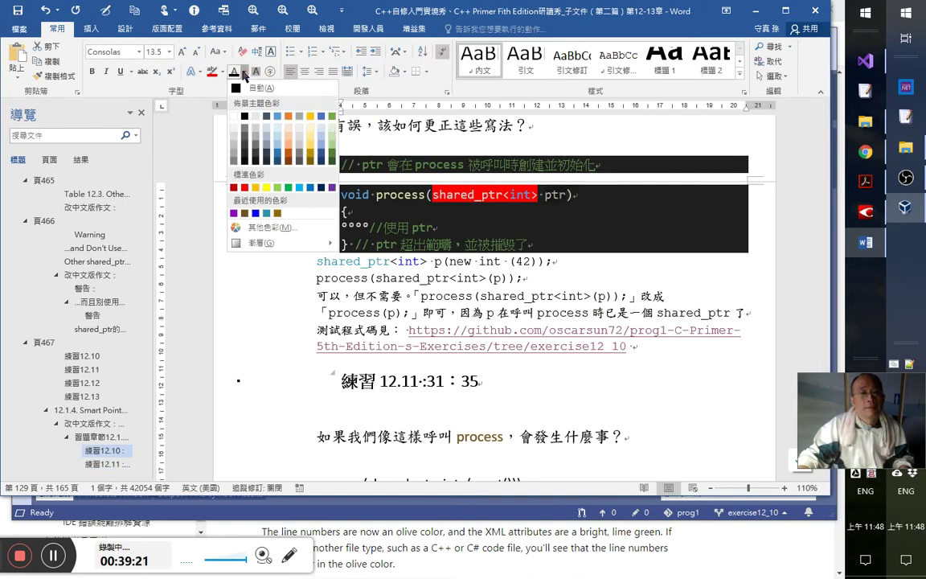
left_click(257, 205)
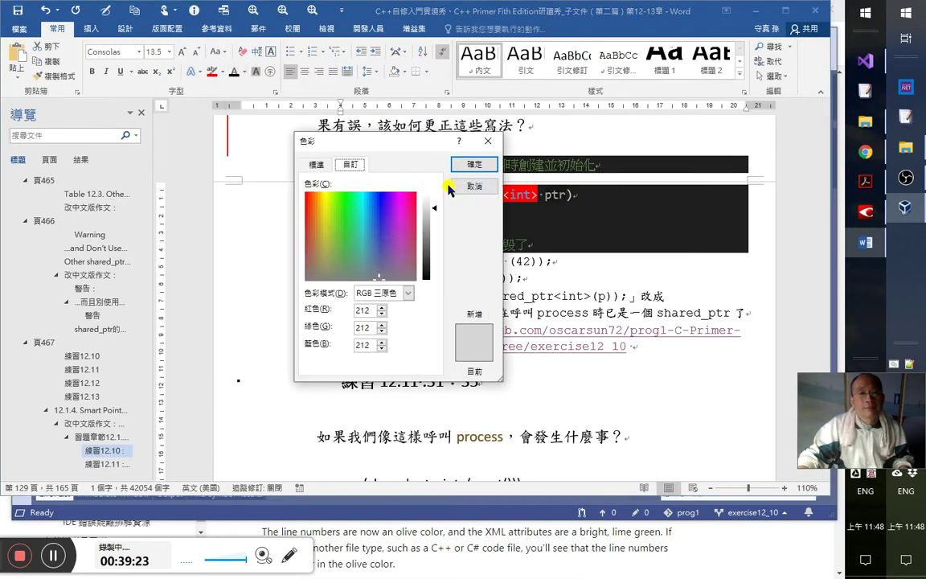
- Apply grey RGB 128, 128, 128 and dismiss Visual Studio's colour picker
key("alt+Tab")
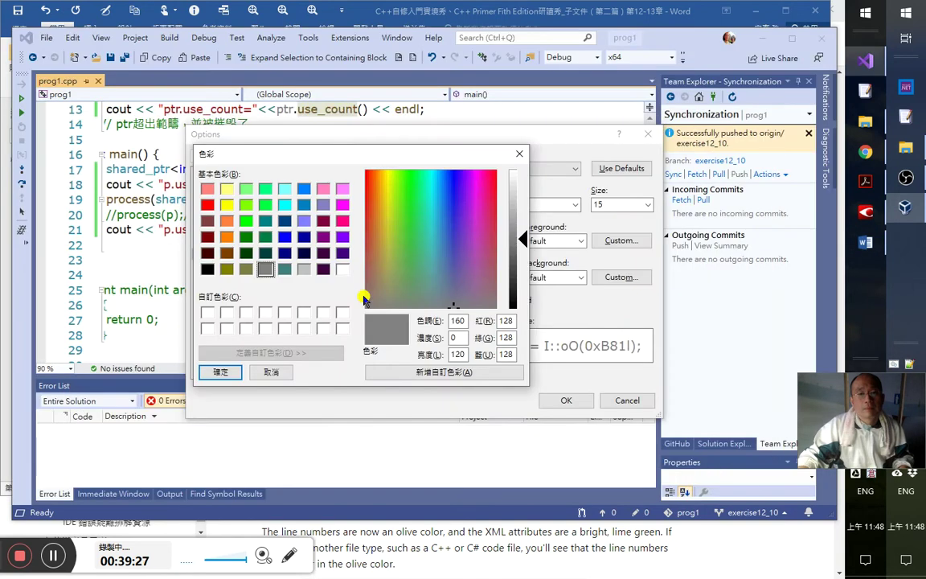
key("alt+Tab")
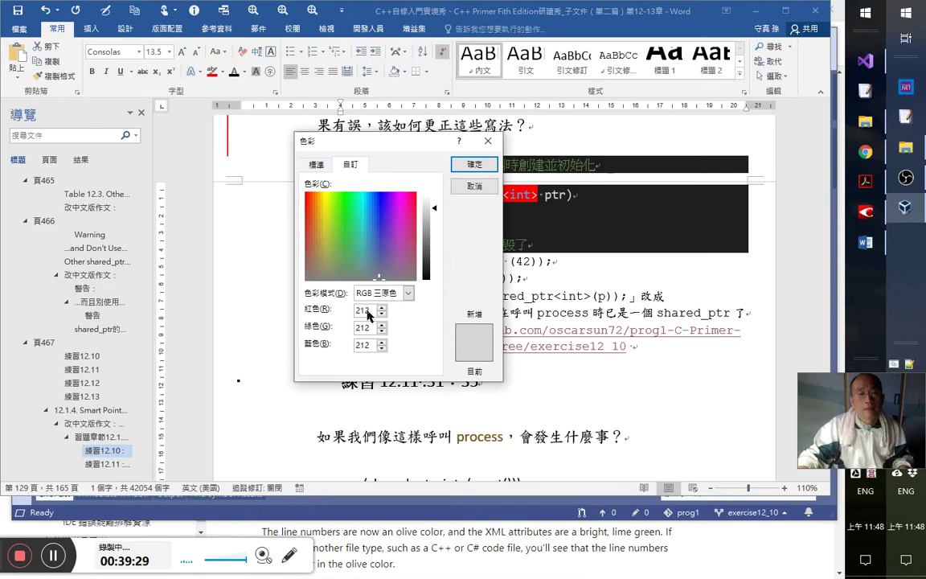
type("128")
key("Tab")
type("128")
key("Tab")
type("128")
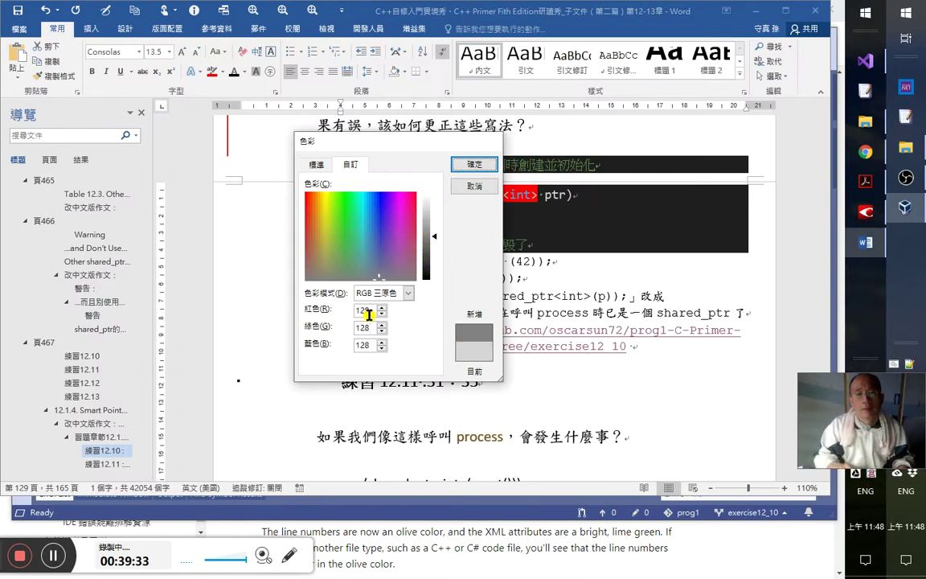
key("Return")
key("alt+Tab")
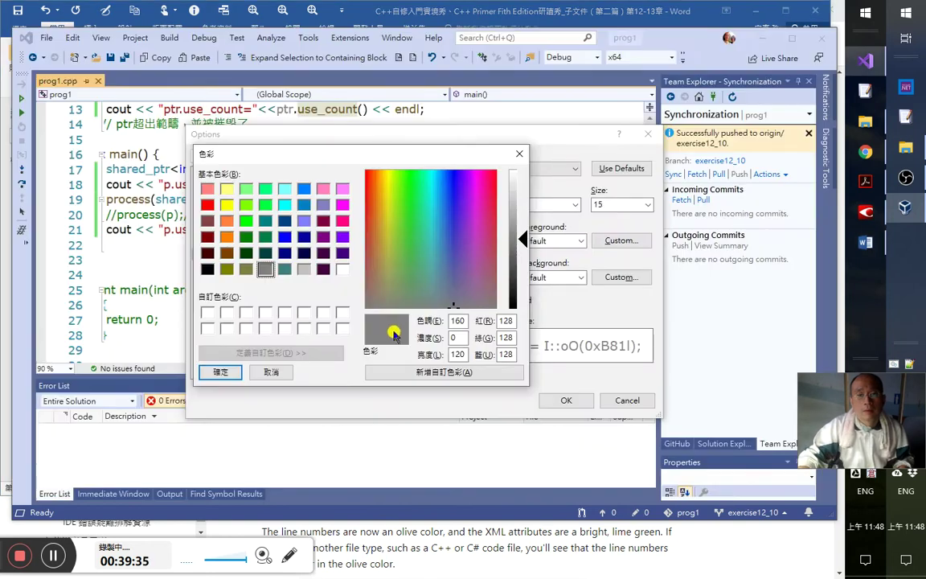
key("Return")
- Step through the C++ Properties, string and user type colours to User Defined Literals (String)
left_click(427, 316)
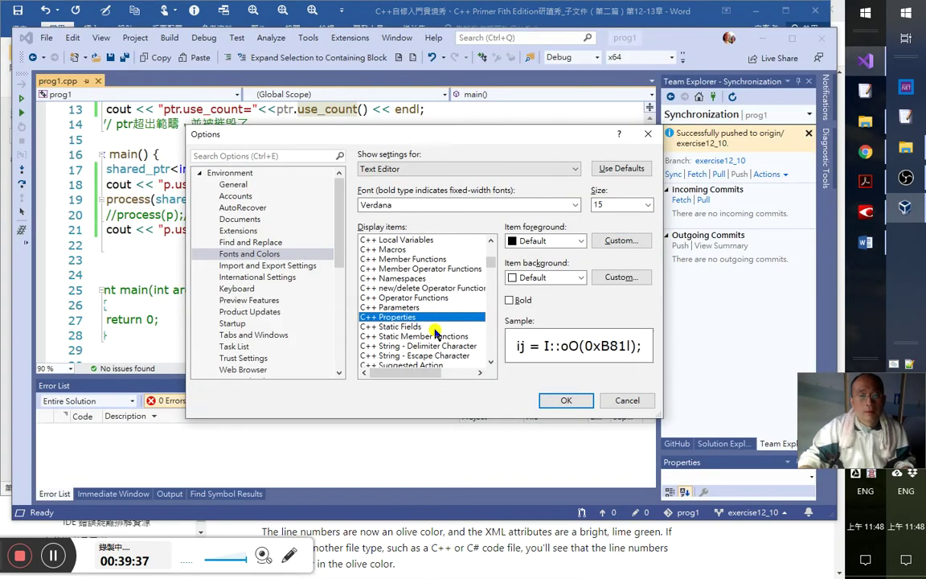
key("Down")
key("Down")
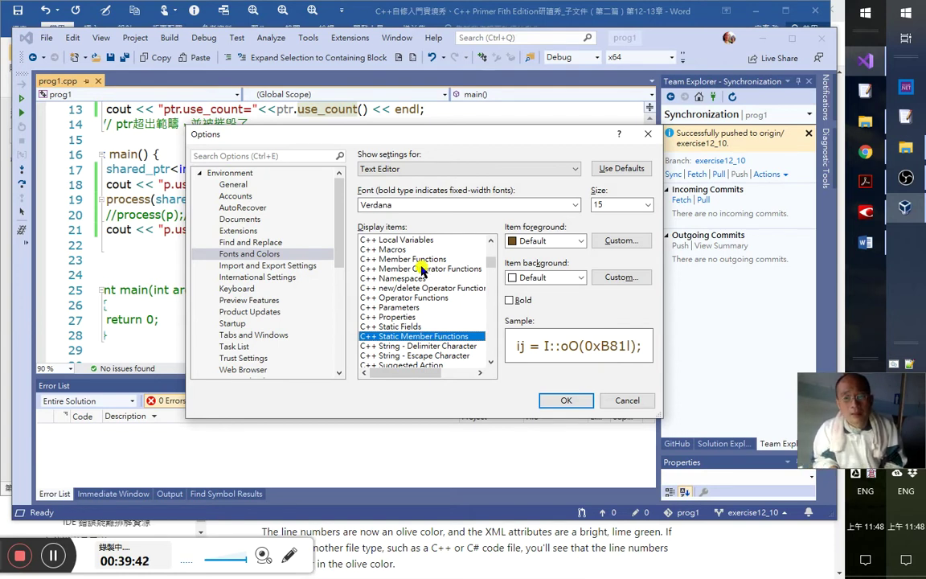
key("Down")
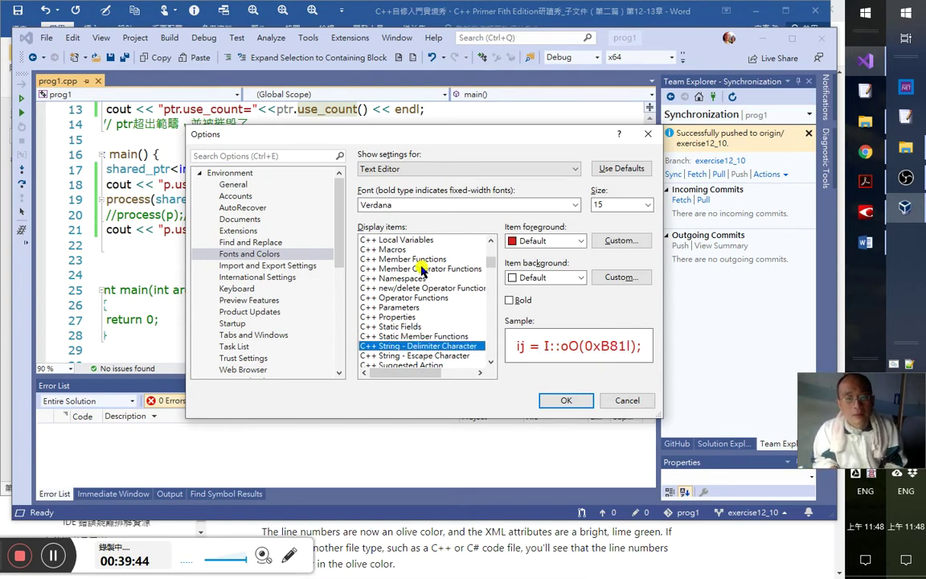
scroll(422, 272, "down", 2)
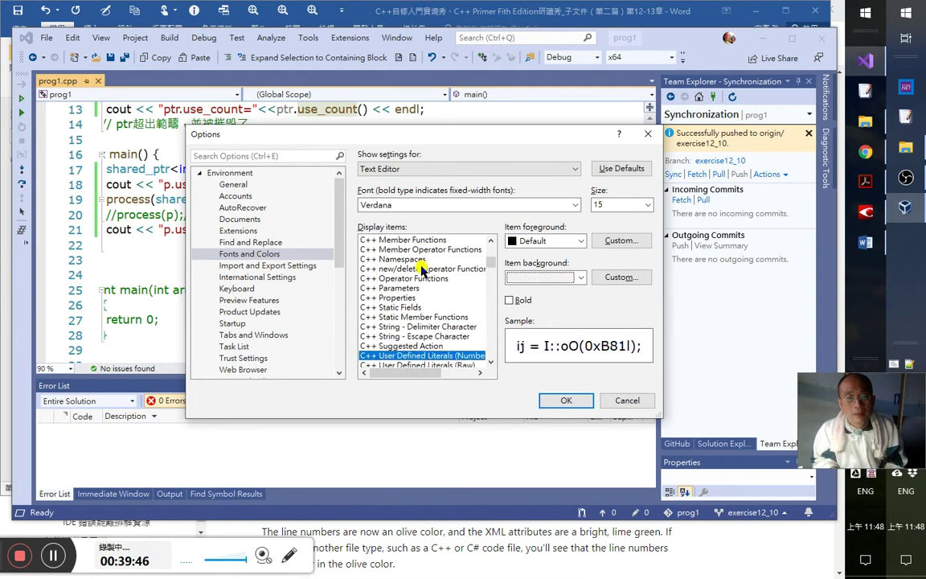
key("Down")
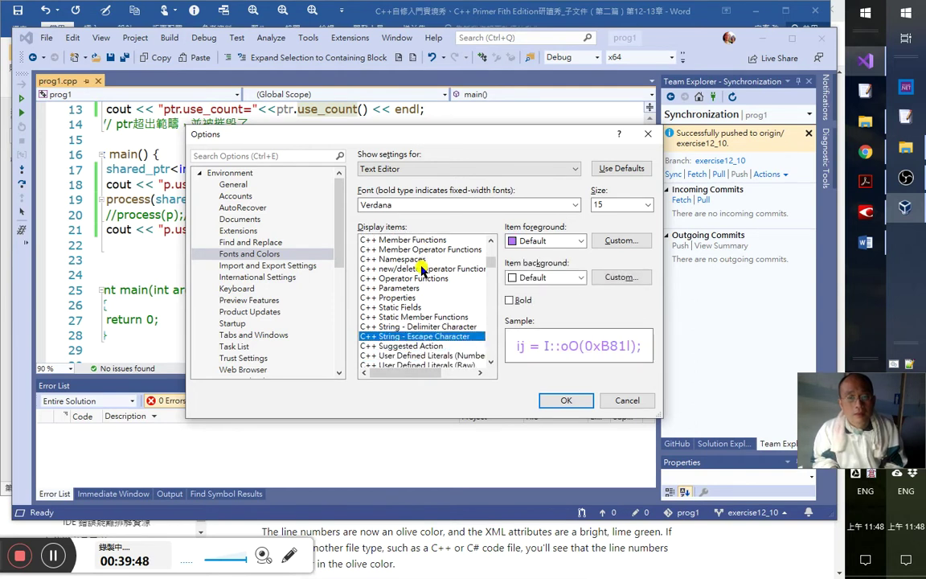
key("Down")
key("Down")
key("Down")
key("Down")
key("Down")
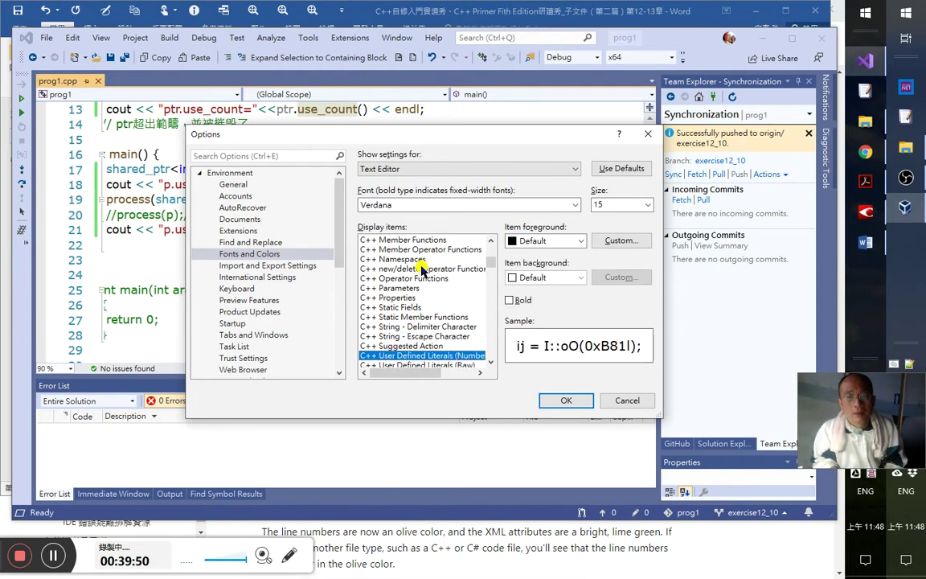
key("Down")
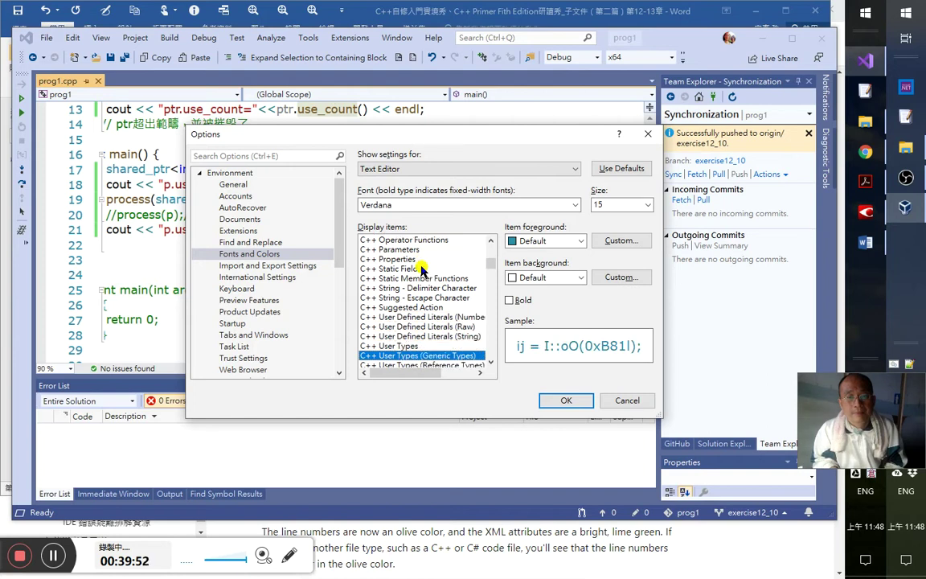
key("Up")
key("Up")
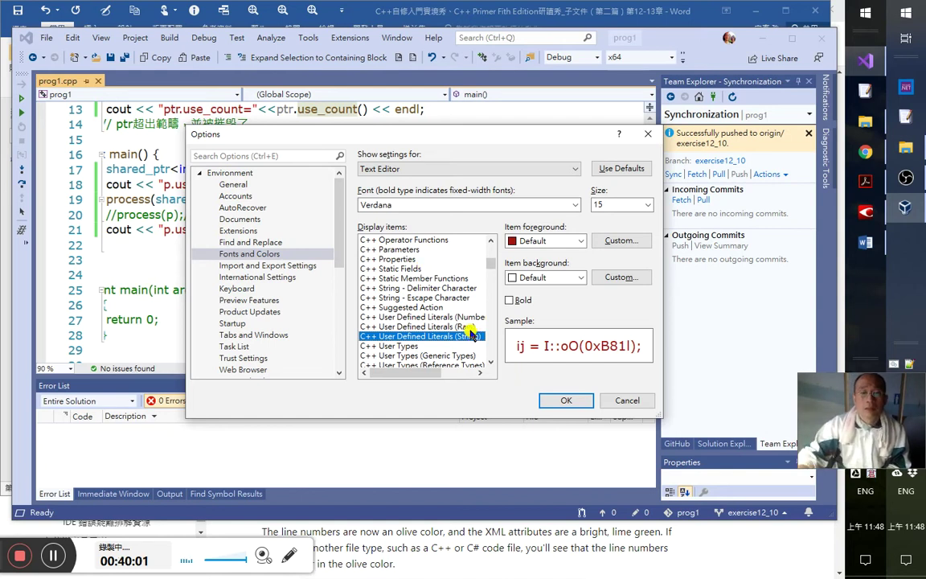
key("alt+Tab")
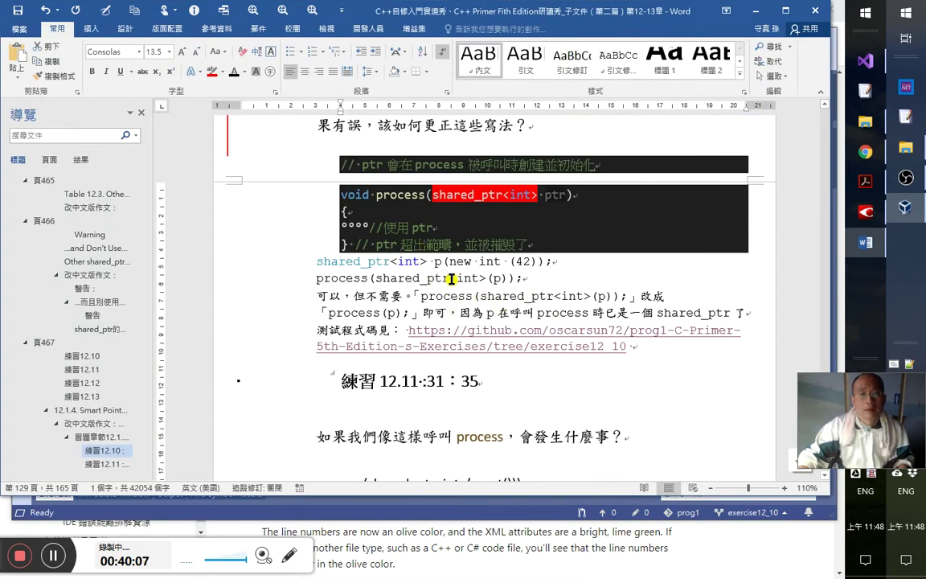
- Read the RGB of Visual Studio's user-defined string literal colour
scroll(493, 312, "up", 2)
scroll(576, 361, "down", 1)
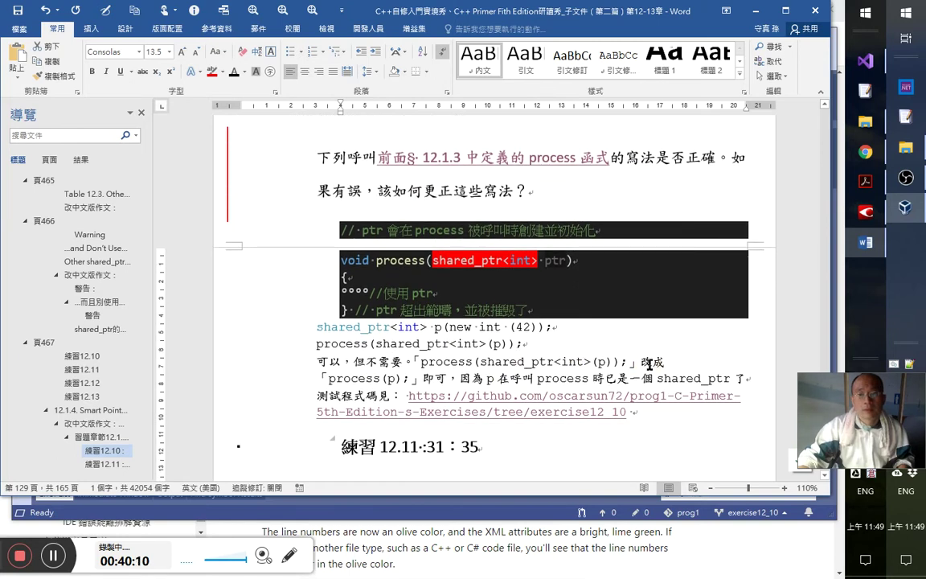
key("alt+Tab")
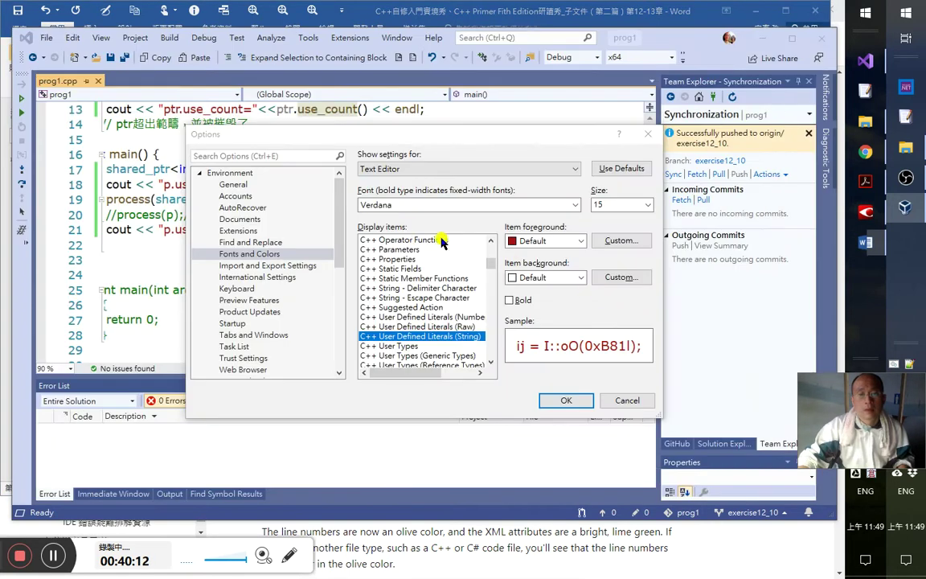
left_click(630, 240)
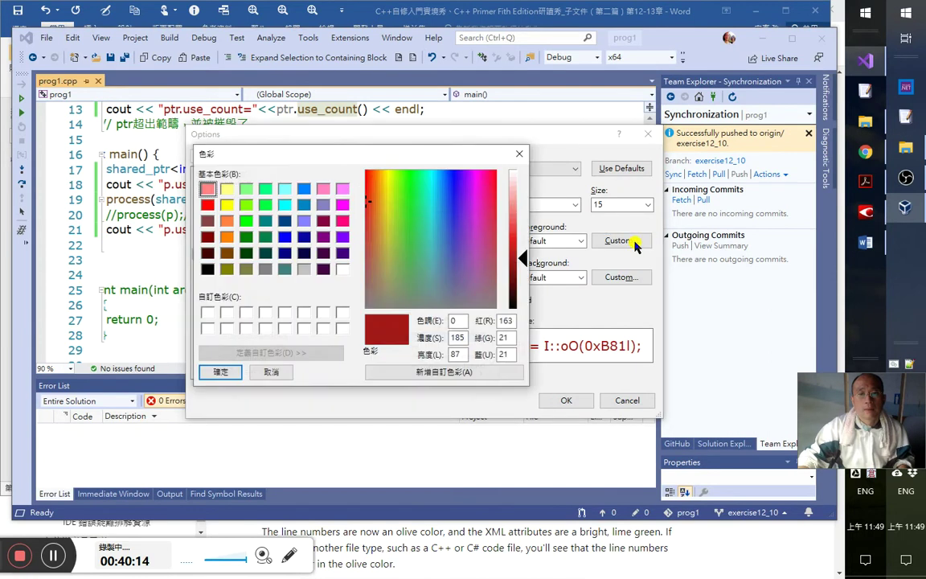
key("alt+Tab")
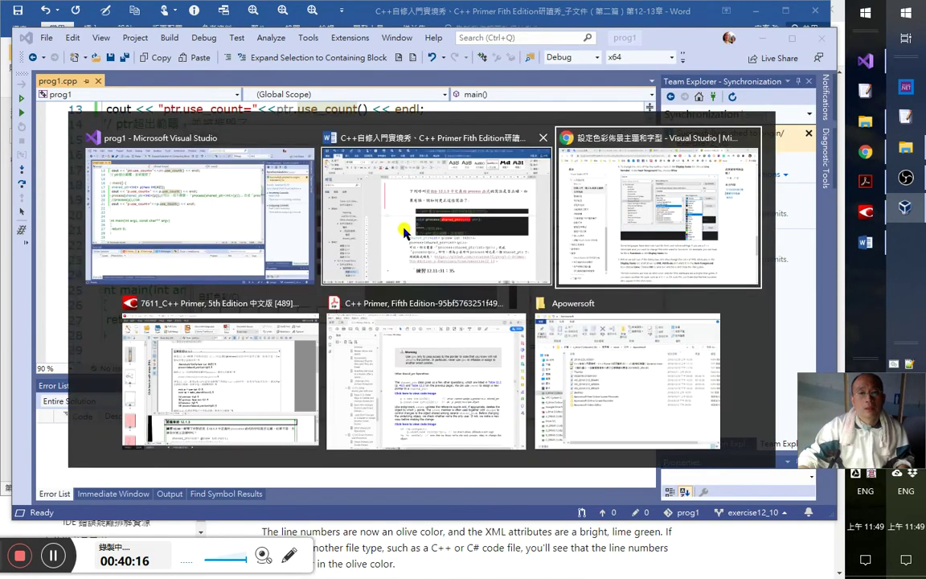
left_click(390, 231)
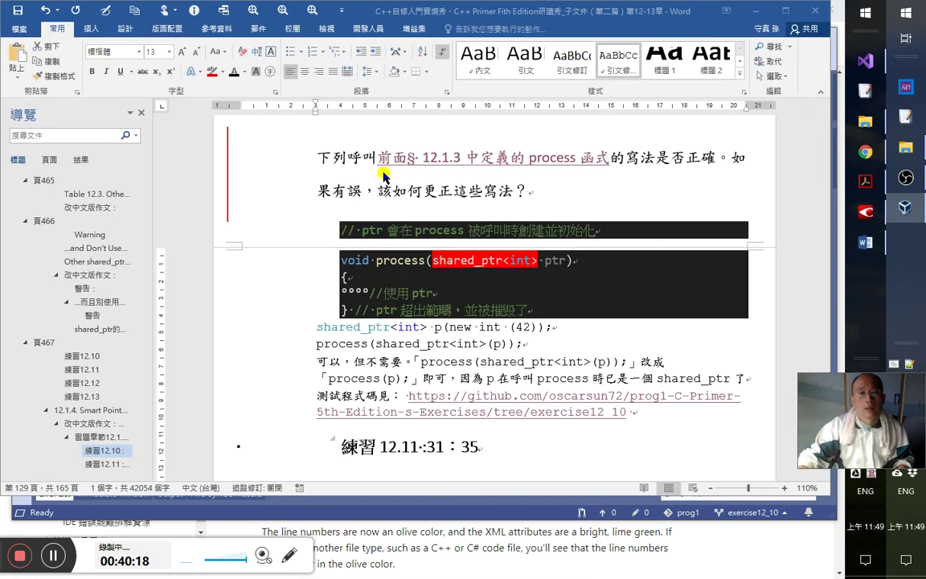
- Colour the character 改 dark red, RGB 163, 21, 21
left_click(245, 72)
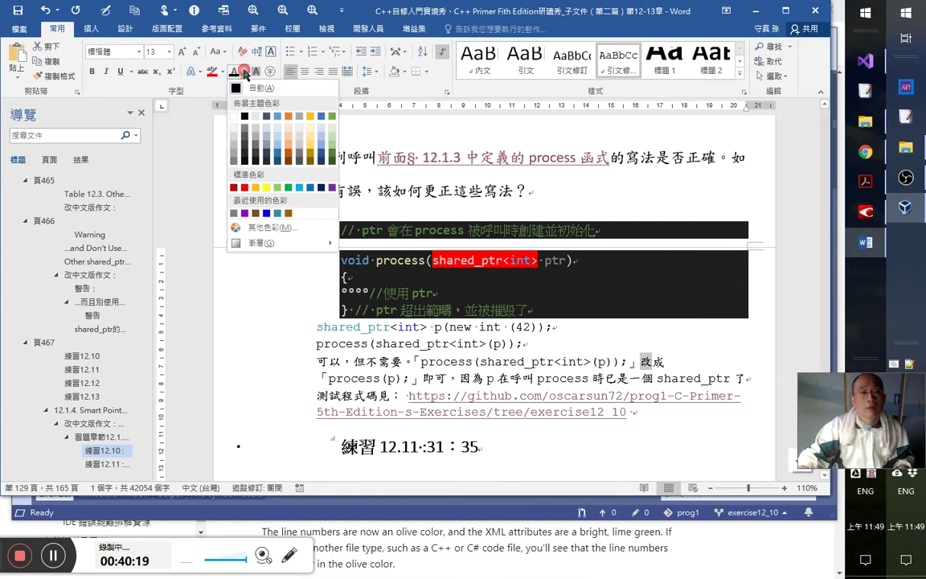
left_click(261, 227)
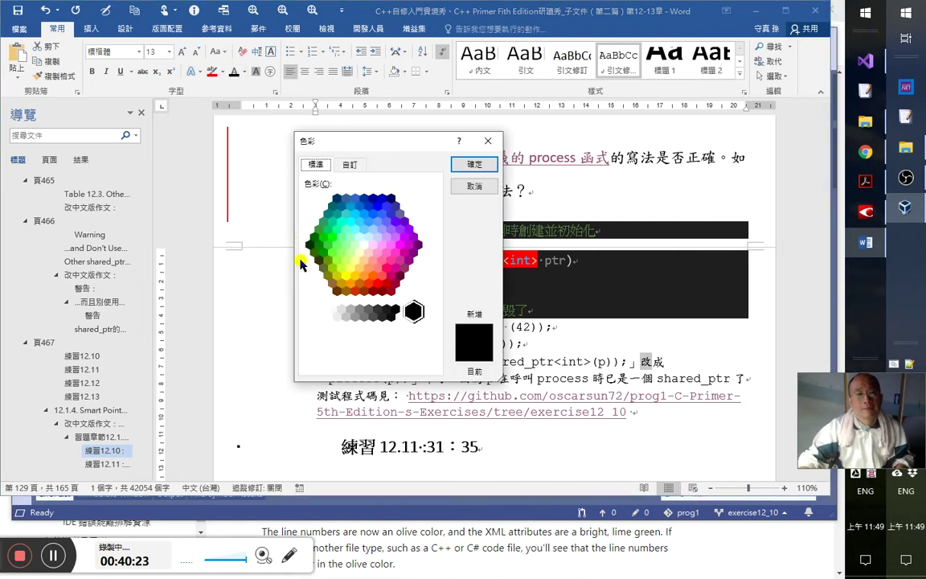
left_click(349, 164)
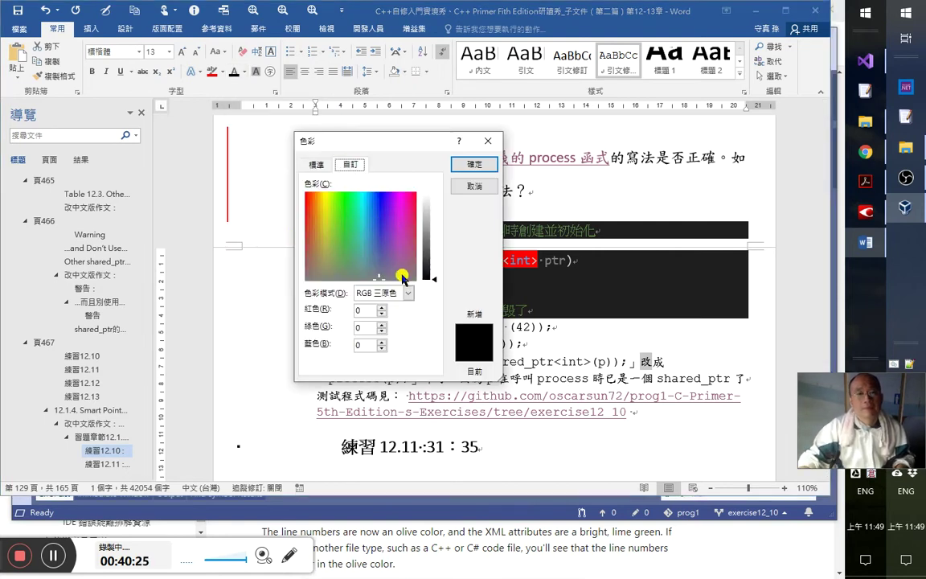
type("163")
type("21")
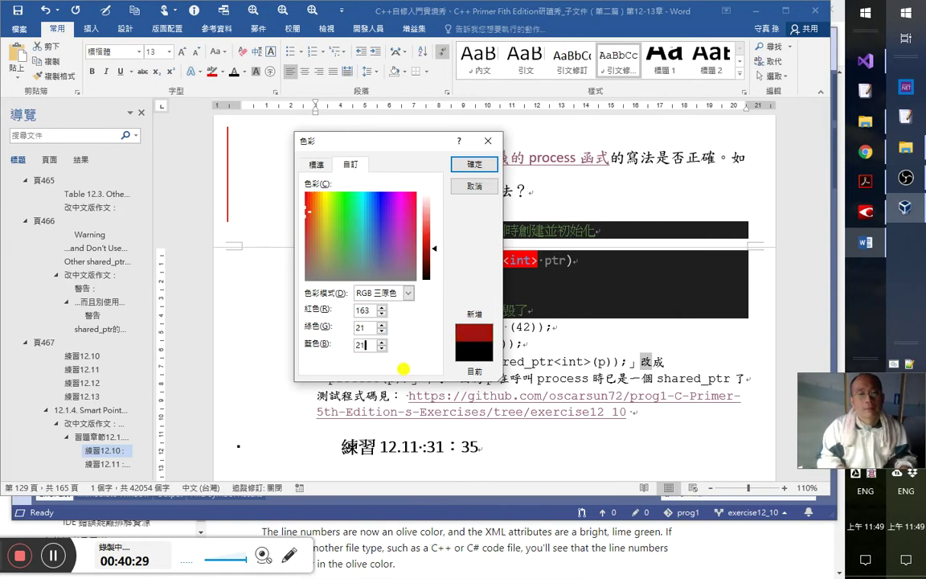
key("Return")
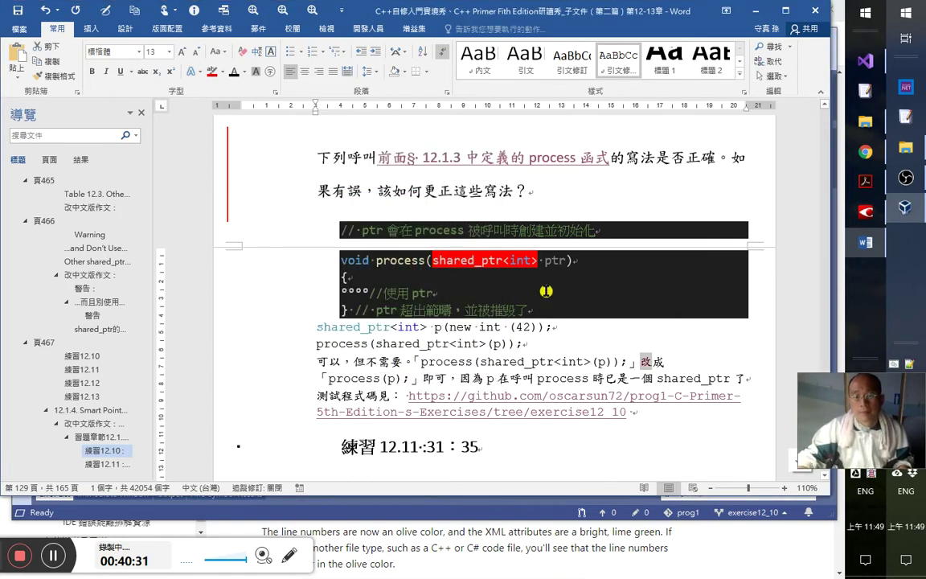
key("alt+Tab")
key("alt+Tab")
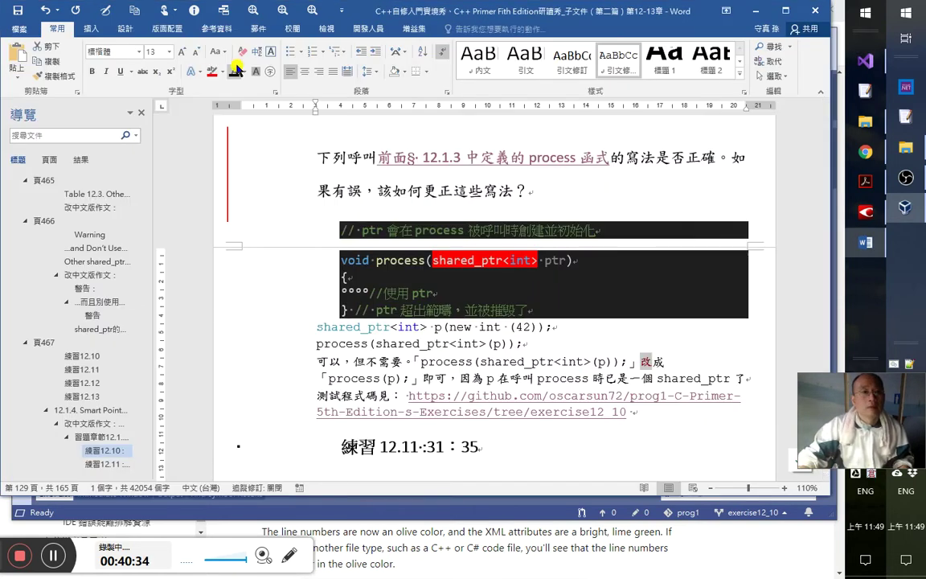
- Make 練習 12.11 a heading line after the test-code link, then jump to 頁468
left_click(653, 416)
key("Return")
key("ctrl+alt+3")
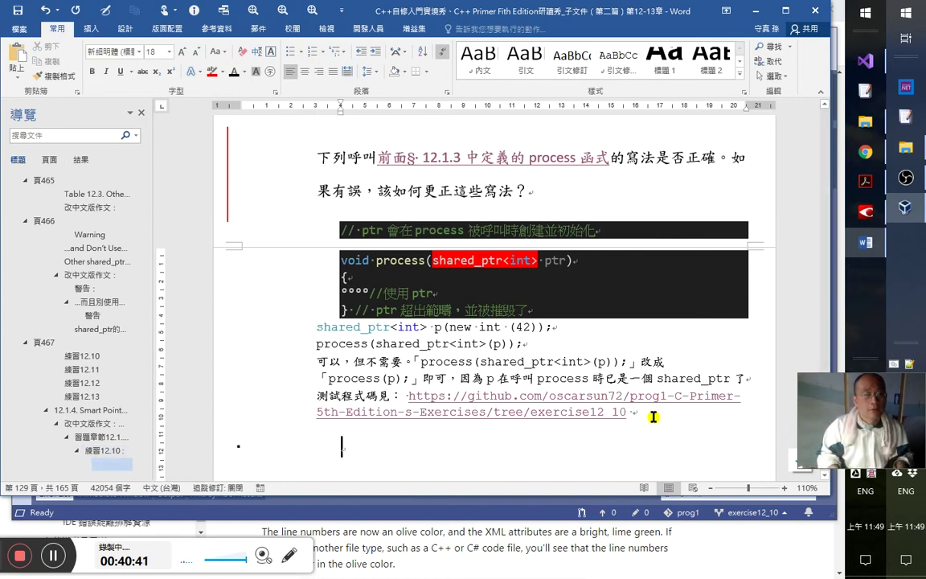
key("Delete")
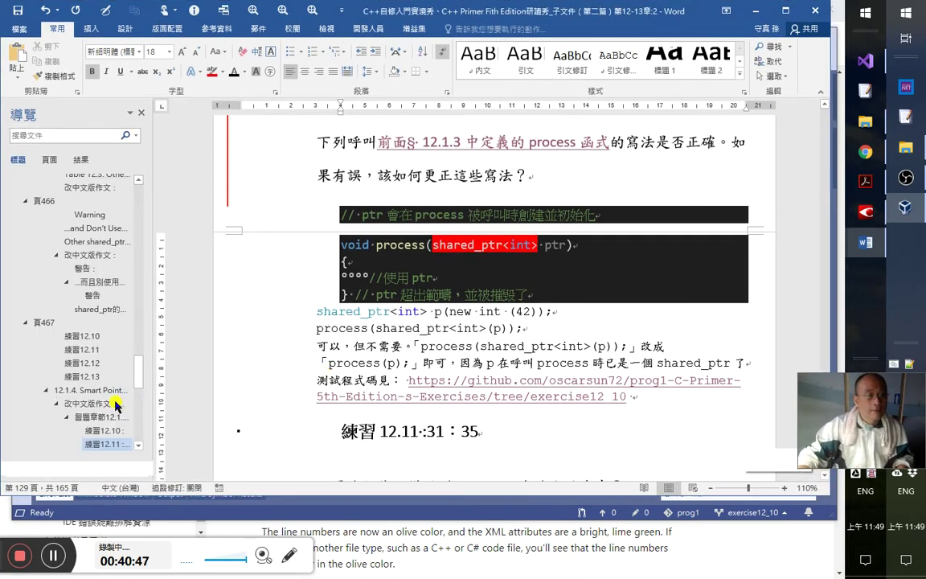
scroll(107, 407, "down", 3)
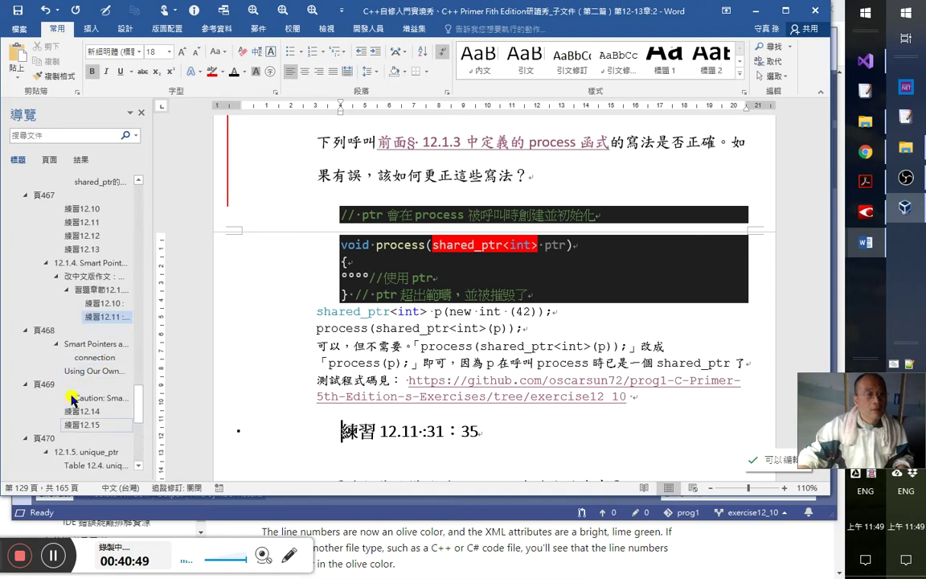
left_click(51, 333)
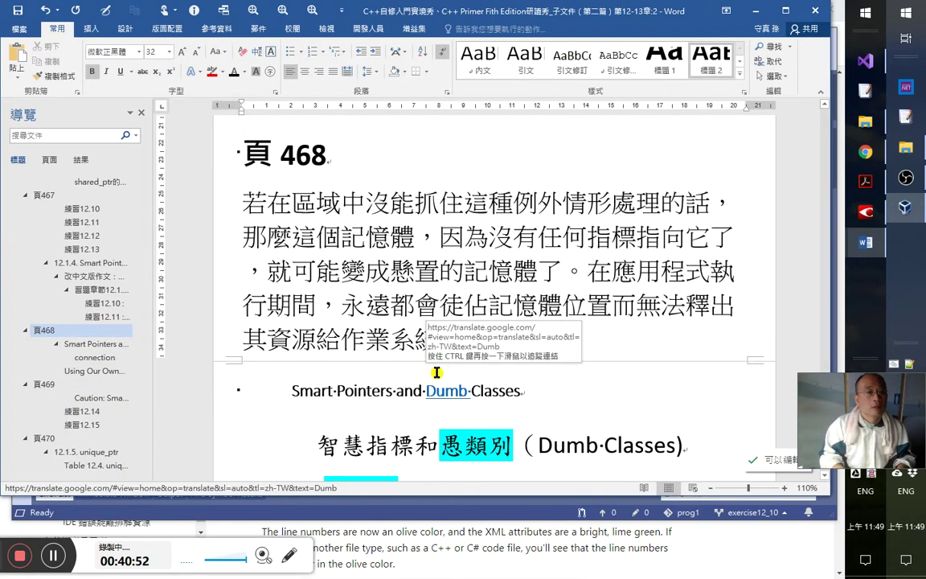
- Add a new paragraph above the 頁 468 heading reading 擷取 Visual Studio 2019
key("Return")
key("Up")
type("q")
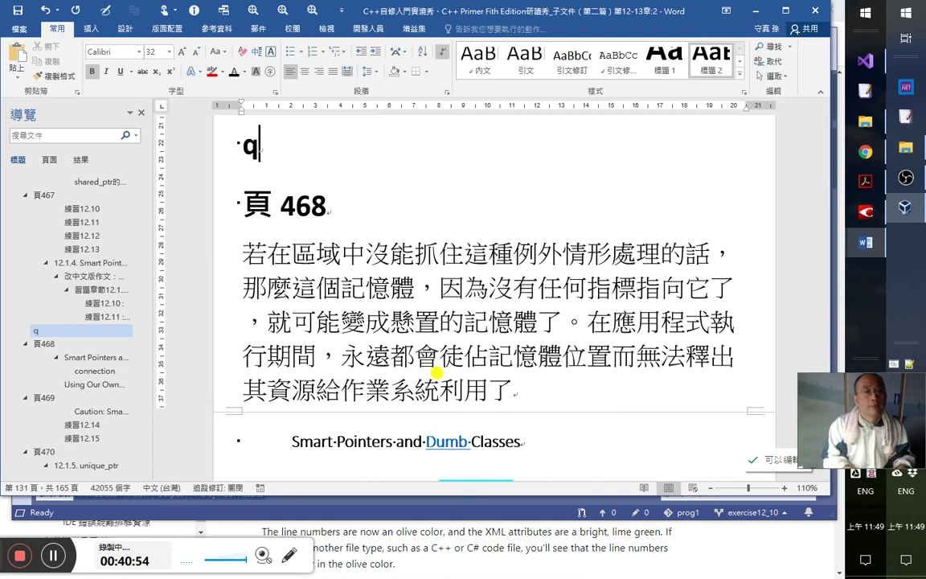
key("BackSpace")
key("ctrl+v")
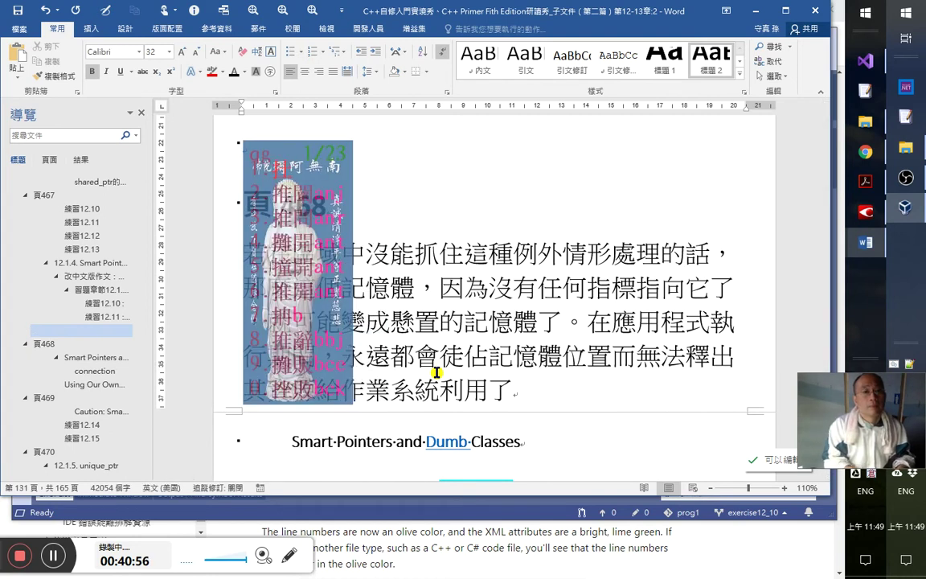
key("BackSpace")
type("擷取")
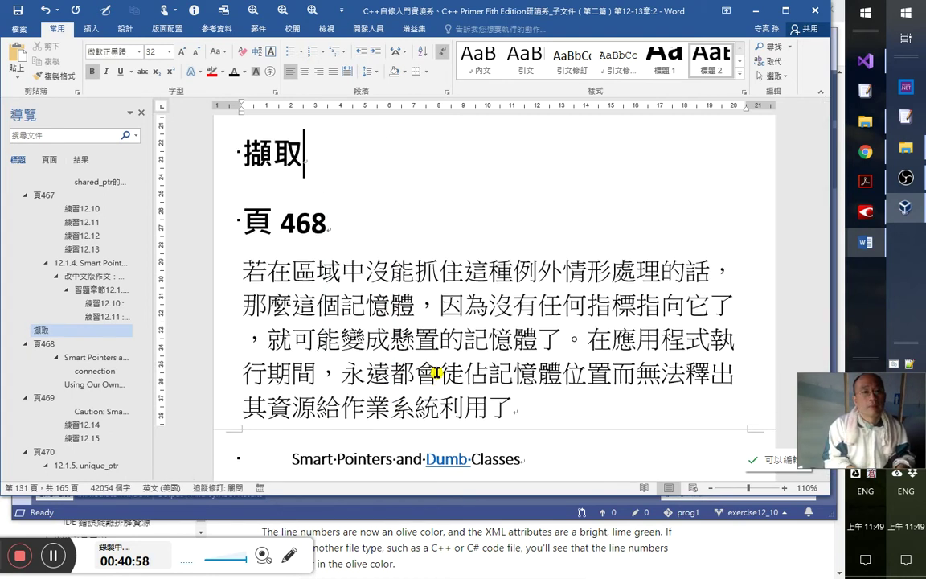
type("yis")
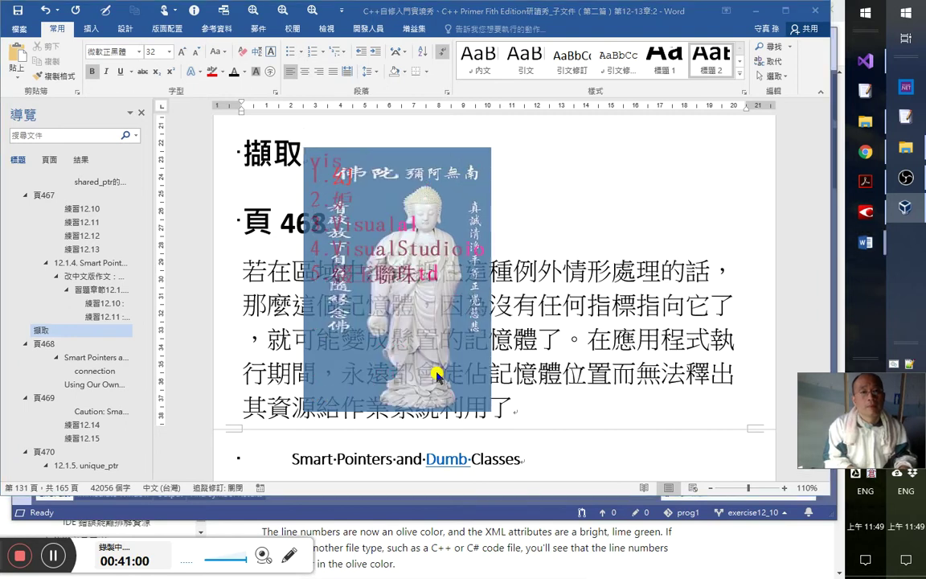
type("42019")
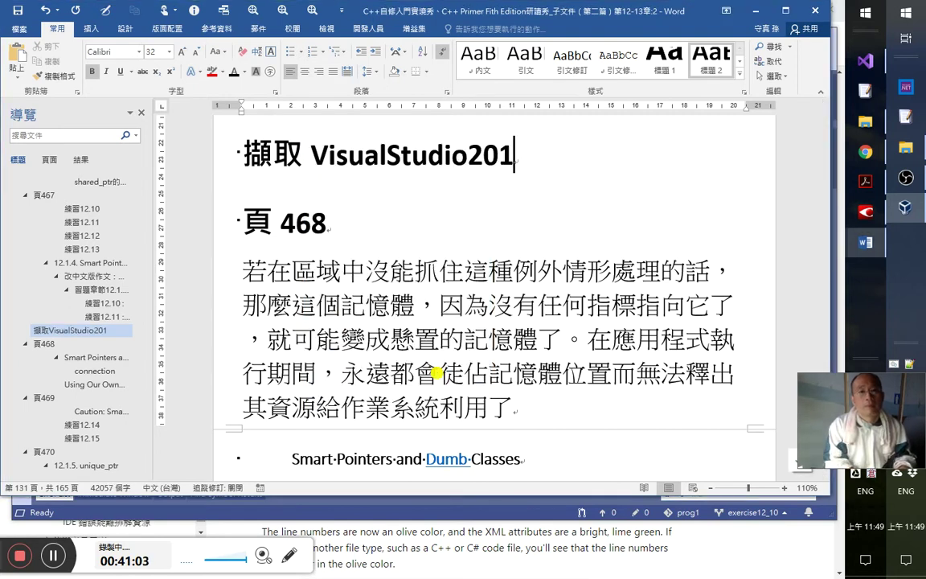
- Space out 'Visual Studio 2019' and demote the line to a bulleted subheading ending in 的配色
left_click(392, 155)
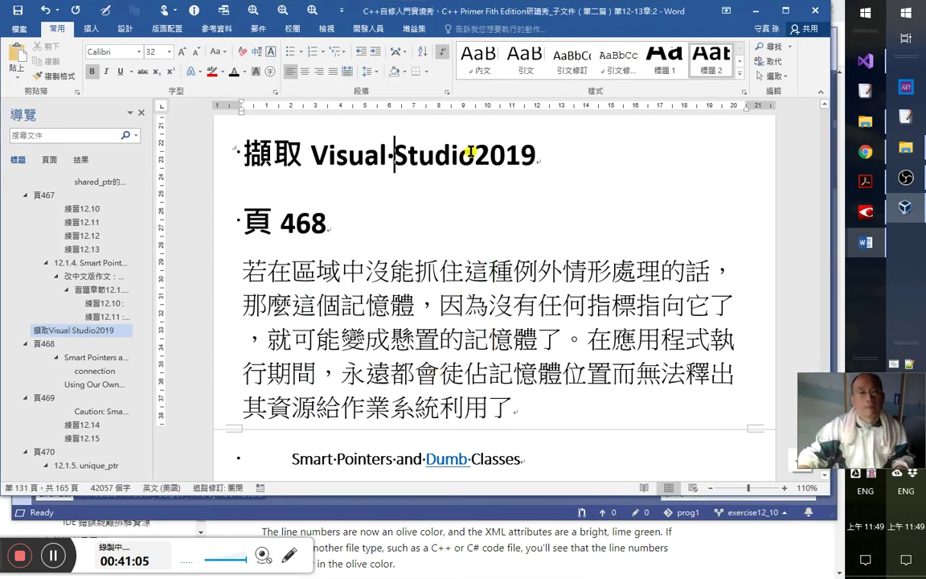
left_click(477, 155)
left_click(629, 164)
key("ctrl+alt+3")
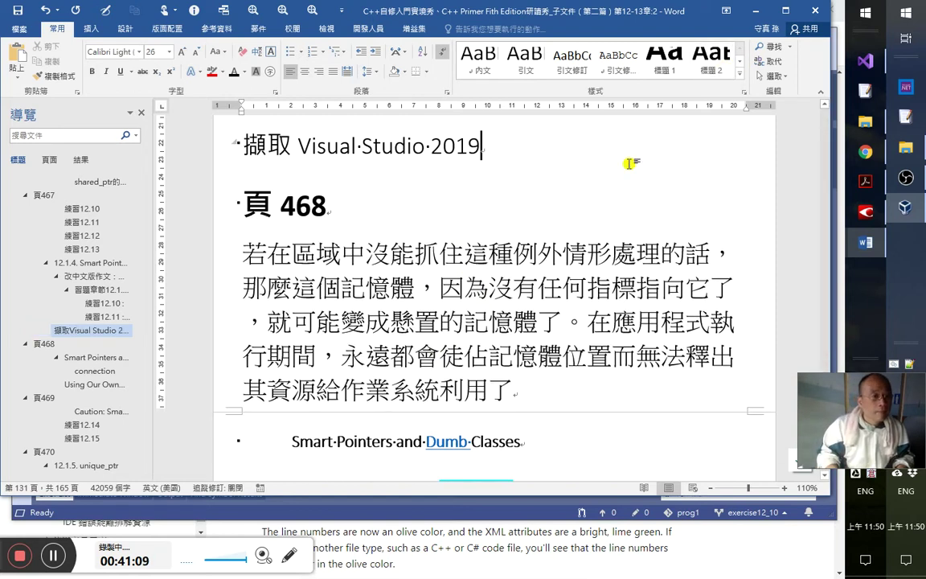
key("alt+shift+Right")
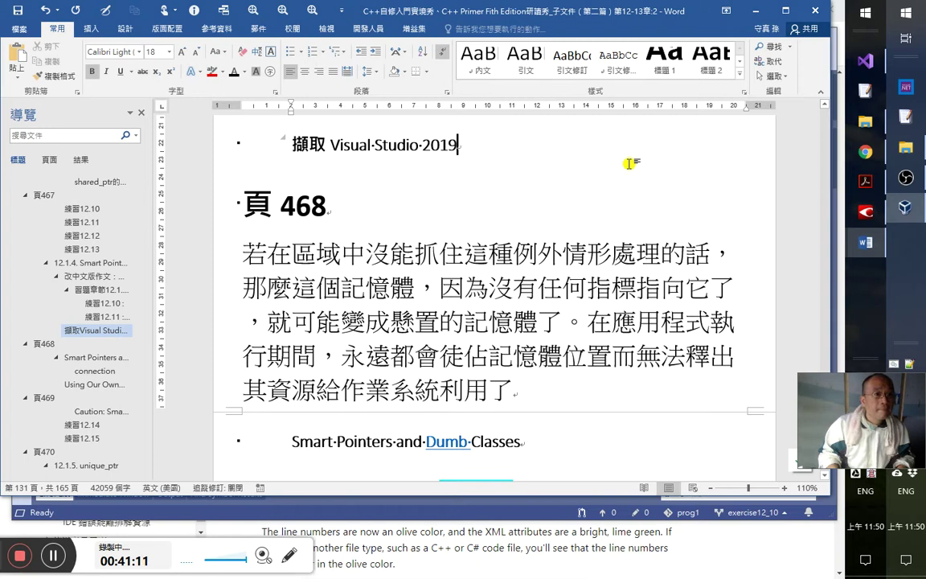
type("的配色")
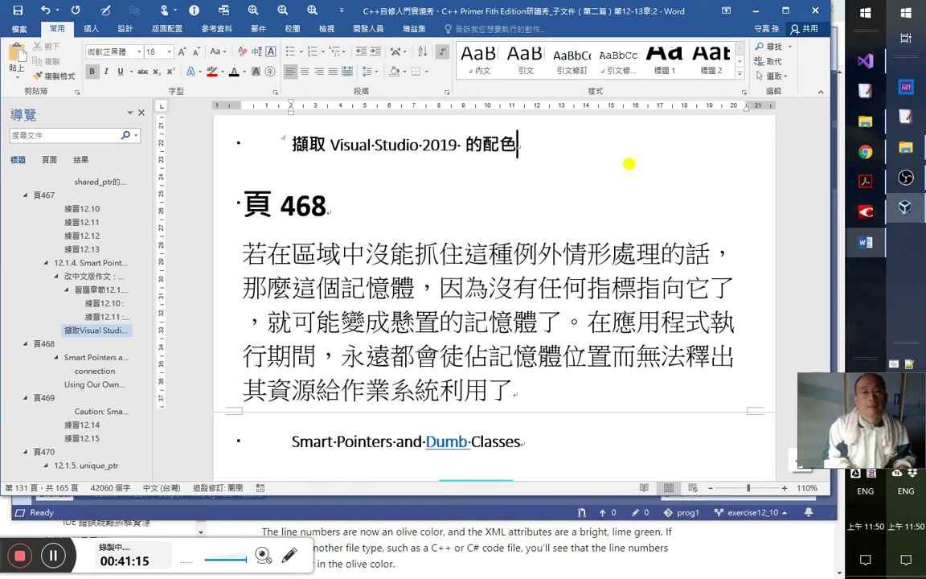
- Make the subheading read 的程式碼配色 41：00, with a normal-text empty line below it
key("Return")
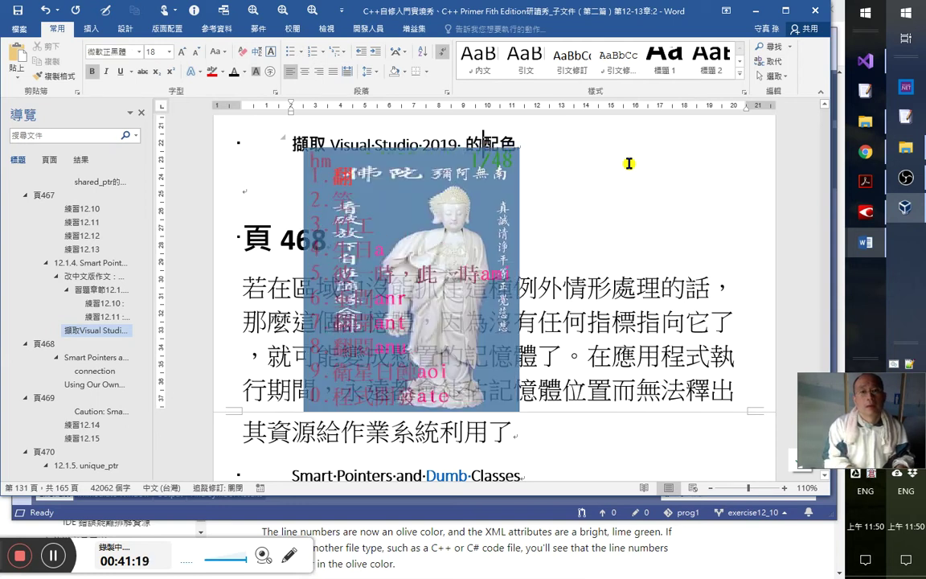
type("程式碼")
key("Down")
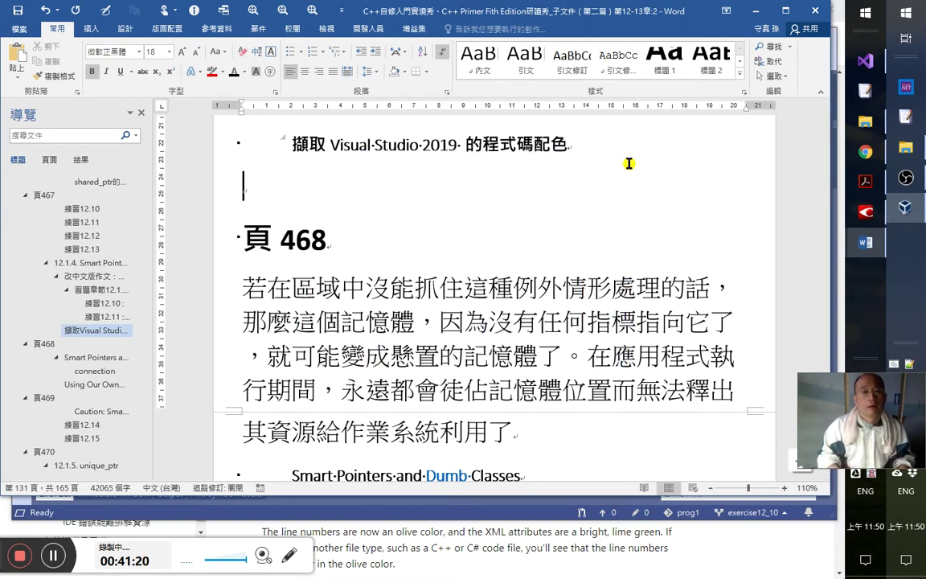
key("ctrl+shift+n")
left_click(630, 150)
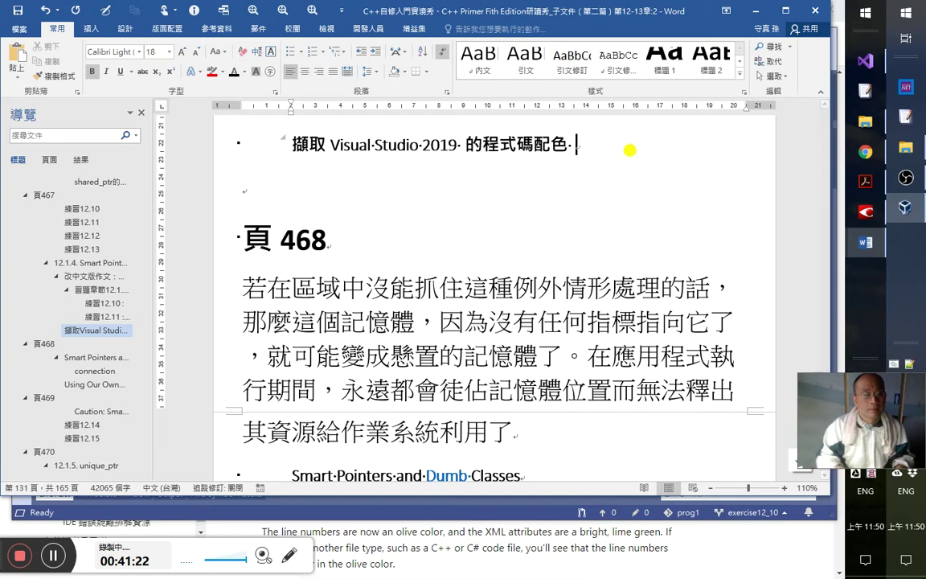
type("41：00")
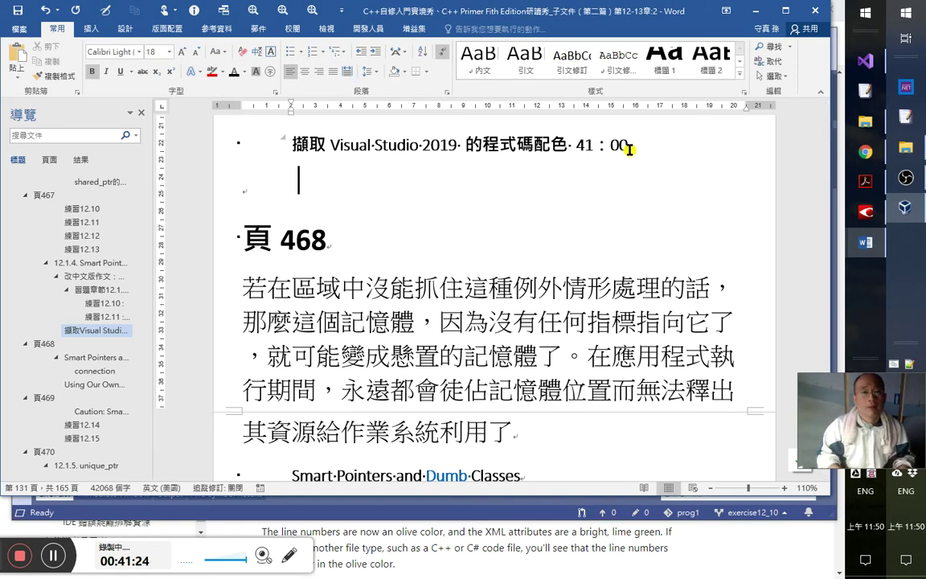
- Save the notes document and switch to the other Word notes window
key("ctrl+s")
key("alt+Tab")
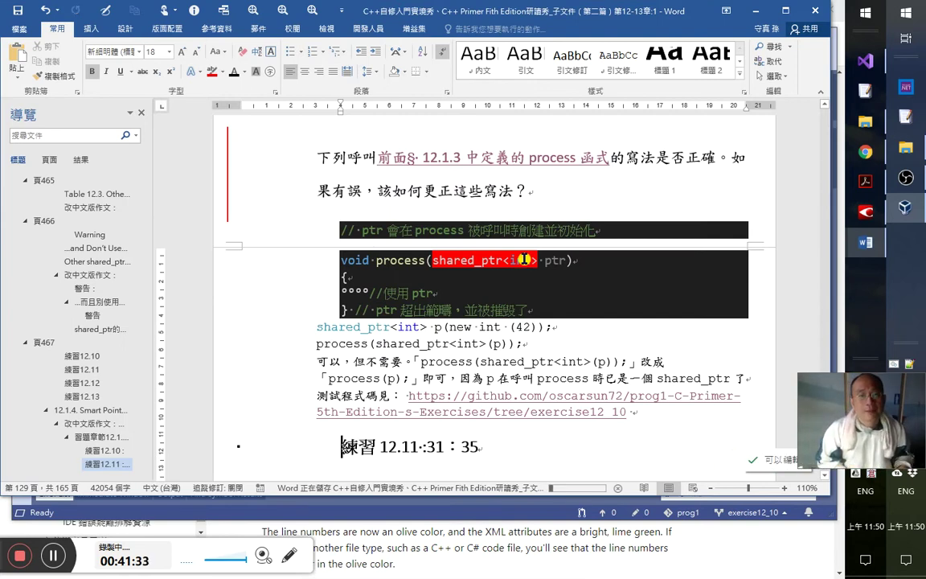
key("alt+Tab")
- In Visual Studio, read the RGB values of the teal C++ User Types colour
key("alt+Tab")
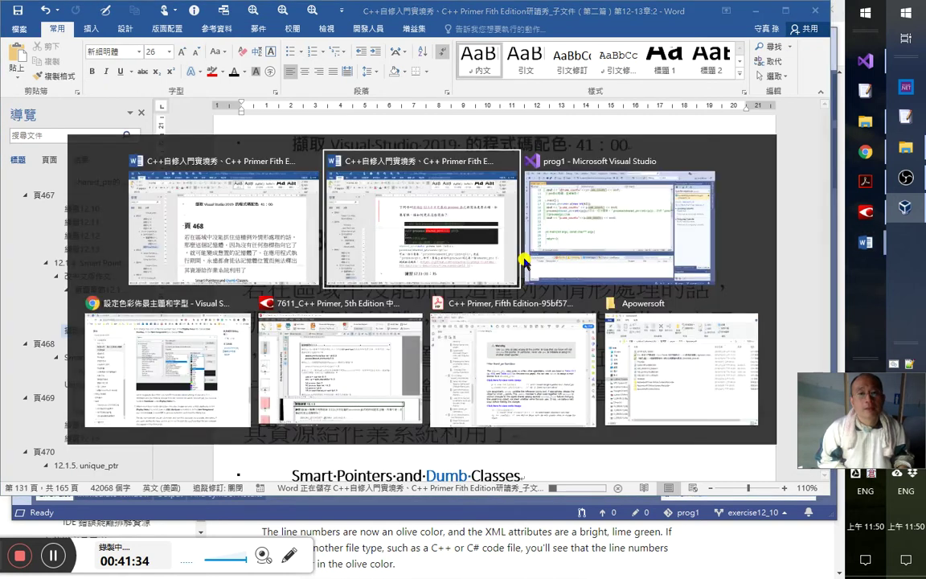
key("alt+Tab")
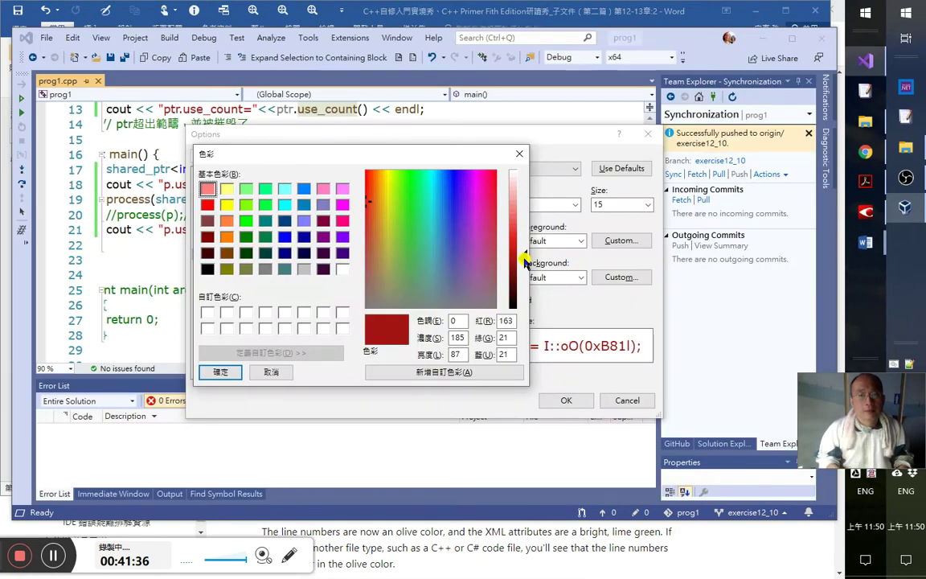
key("Return")
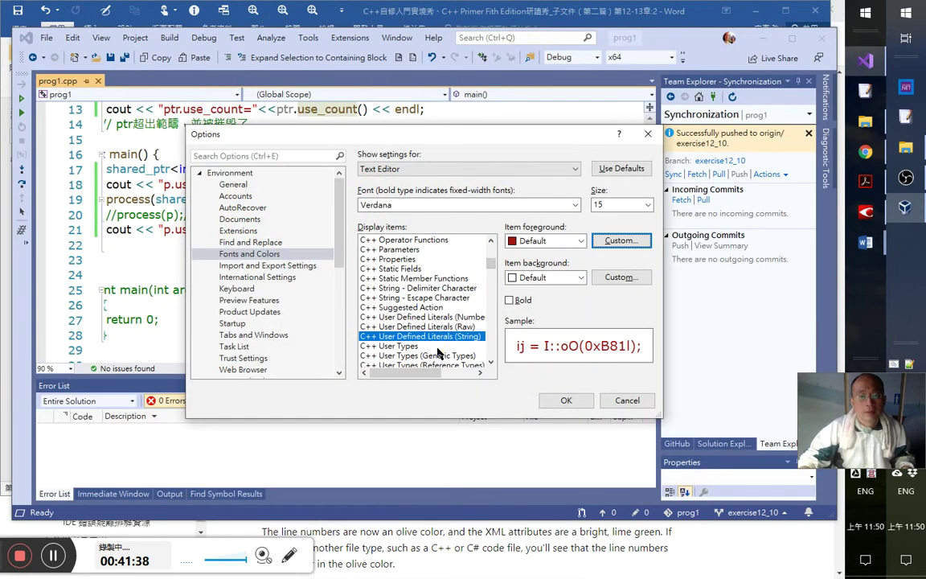
left_click(442, 347)
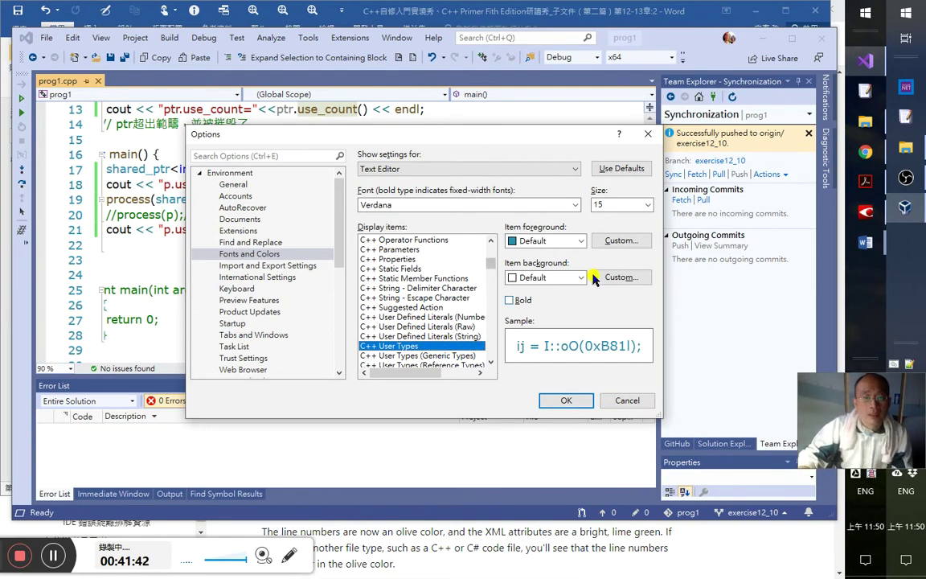
left_click(614, 244)
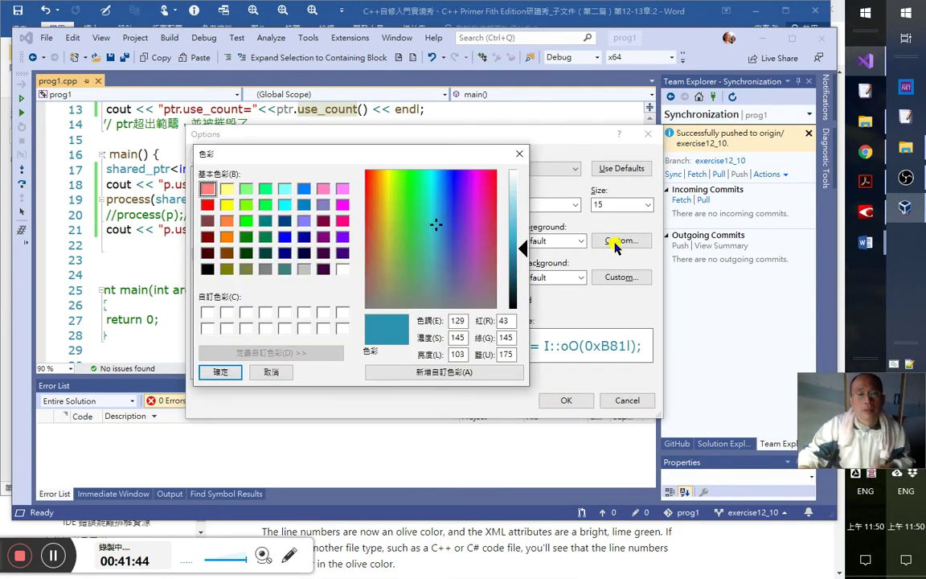
key("Escape")
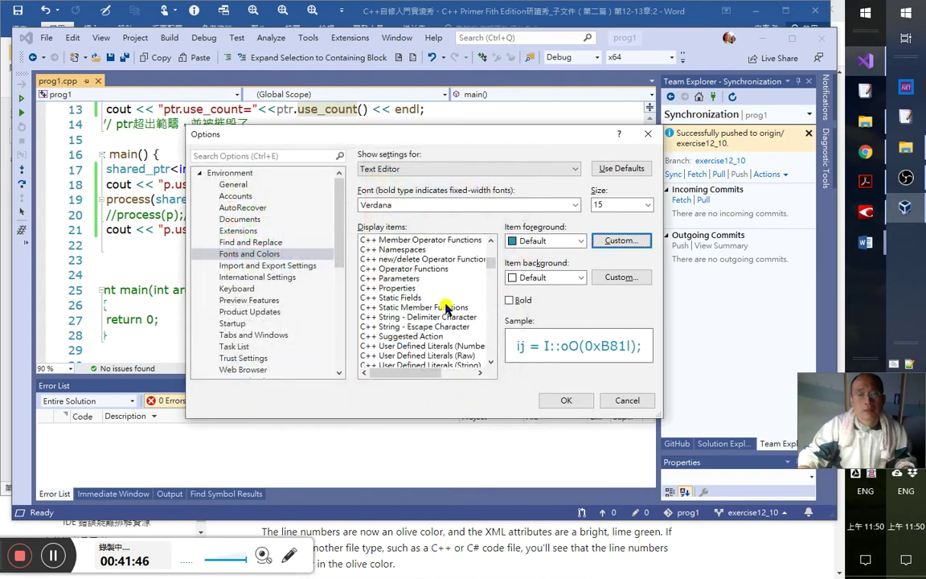
- Check the C++ Parameters and Function Templates colours and the class-template RGB values
left_click(424, 278)
scroll(430, 282, "up", 2)
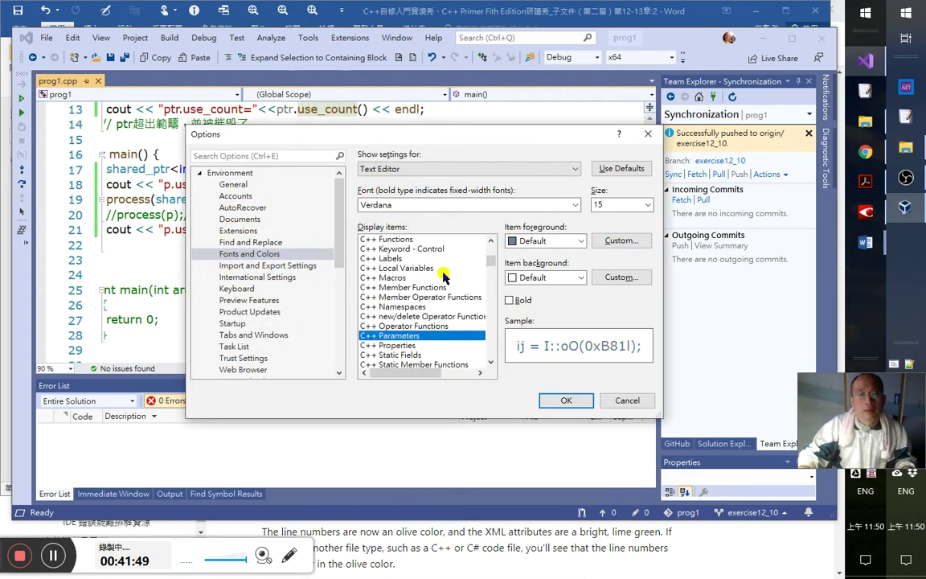
scroll(442, 254, "up", 1)
left_click(445, 259)
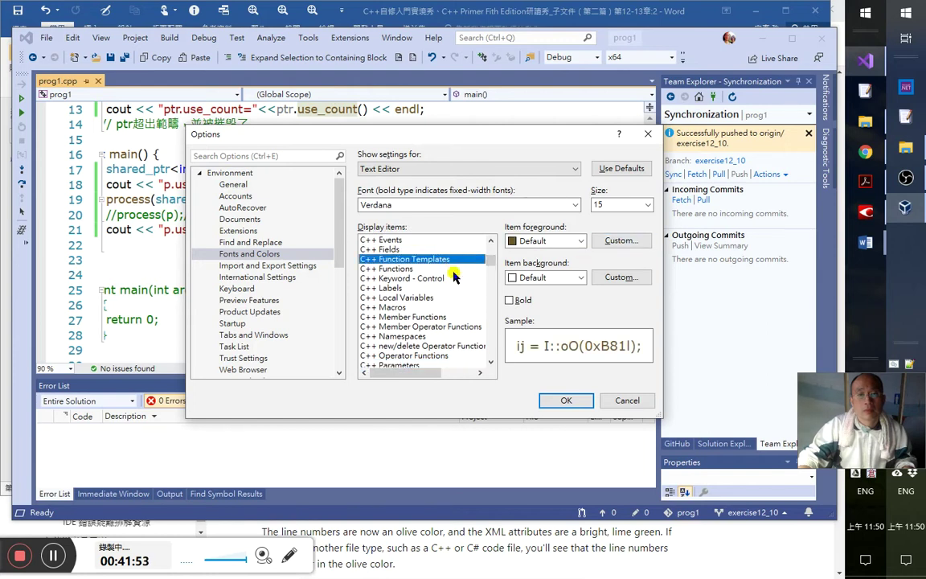
scroll(443, 259, "up", 2)
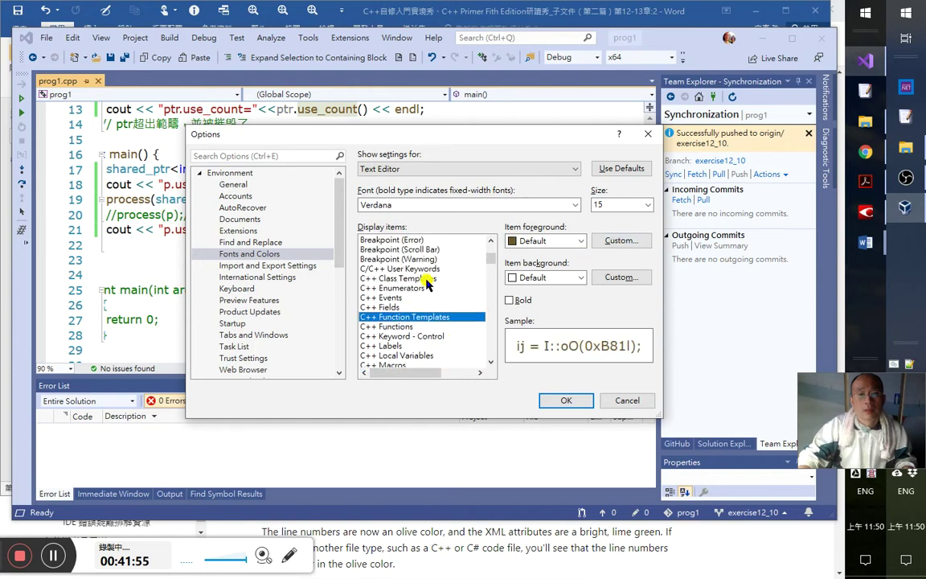
left_click(618, 240)
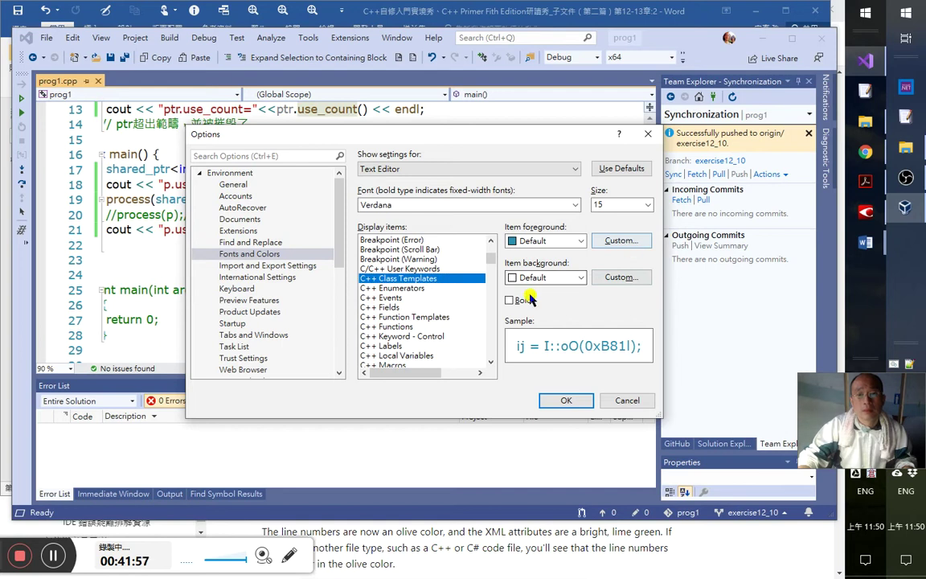
key("Escape")
- Compare the C++ User Defined Literals colours with the string escape and delimiter colours
scroll(451, 332, "down", 5)
scroll(454, 333, "down", 1)
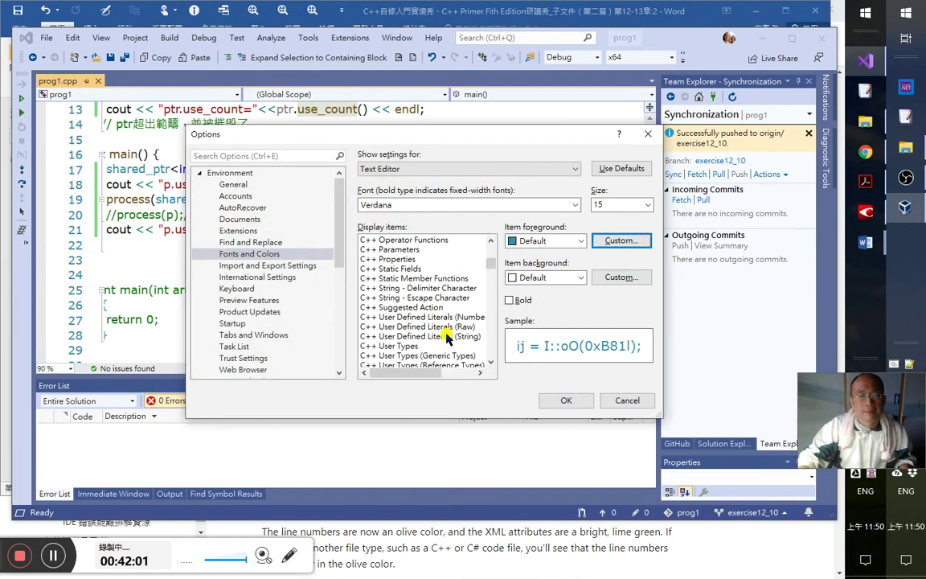
left_click(455, 318)
key("Up")
key("Up")
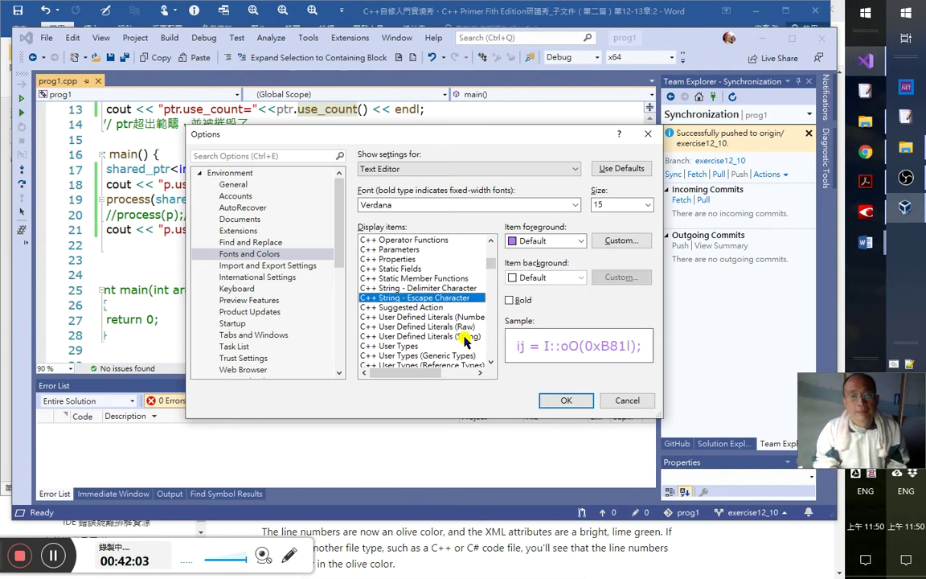
key("Up")
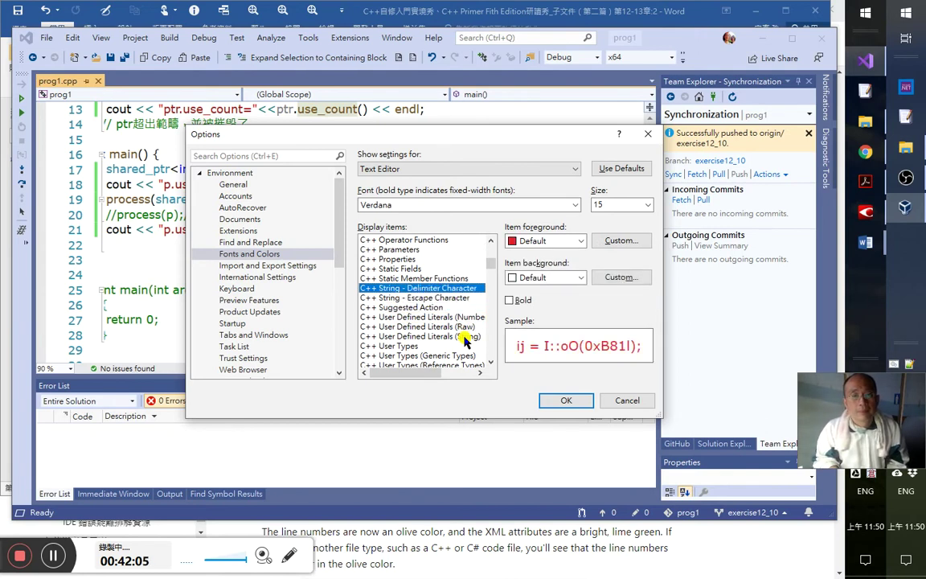
key("Down")
key("Down")
key("Down")
key("Down")
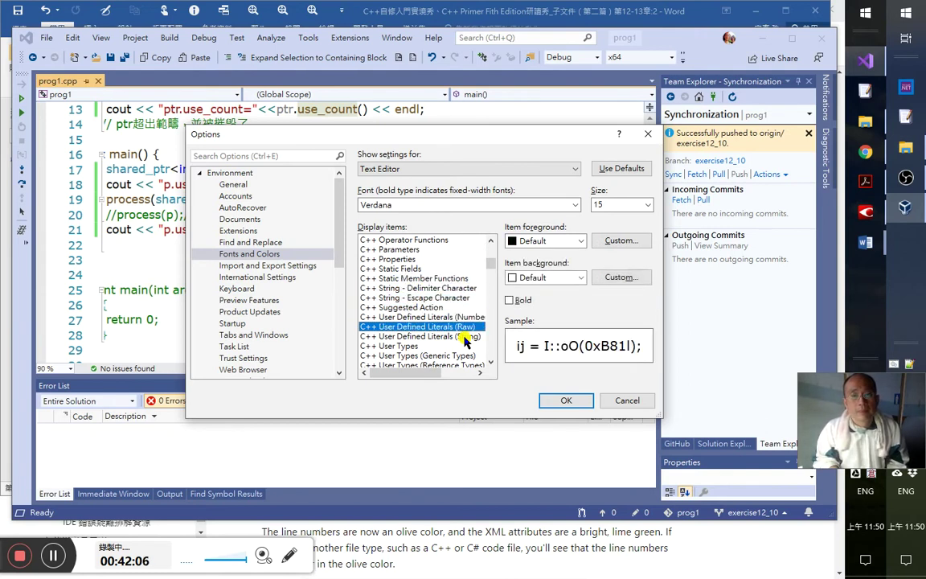
key("Down")
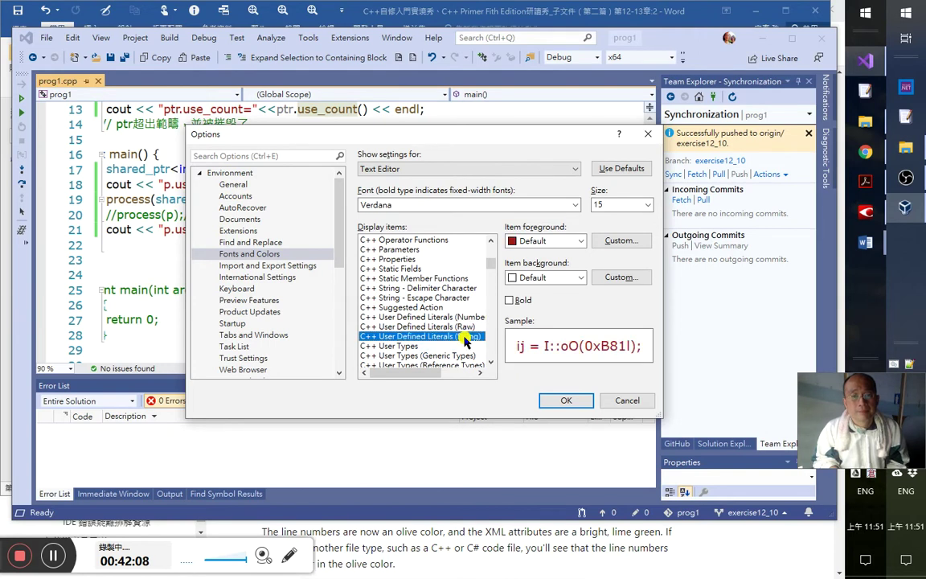
key("Down")
key("Down")
key("Down")
key("Down")
key("Down")
key("Down")
key("Down")
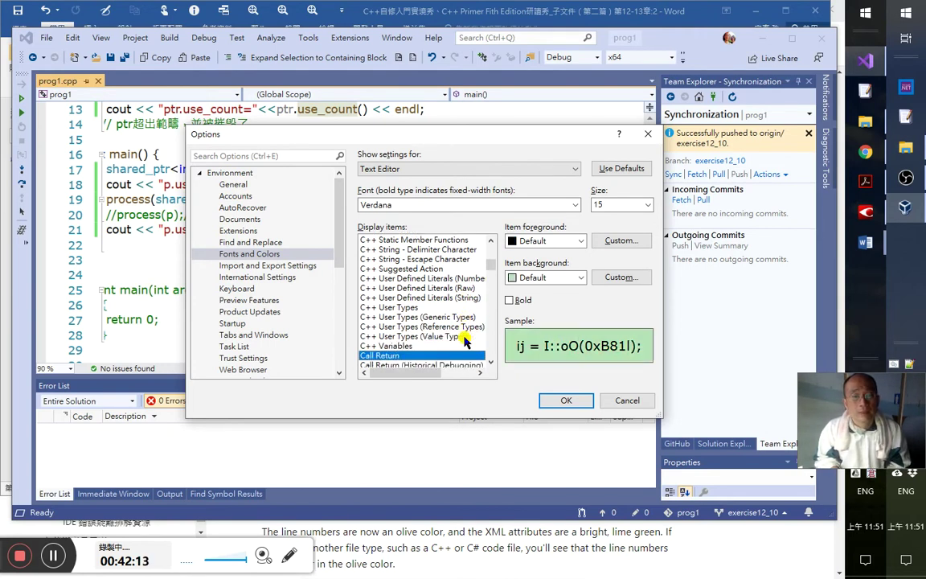
- Read the C++ Variables RGB values, then close Options unchanged and return to Word
scroll(464, 338, "down", 1)
left_click(464, 338)
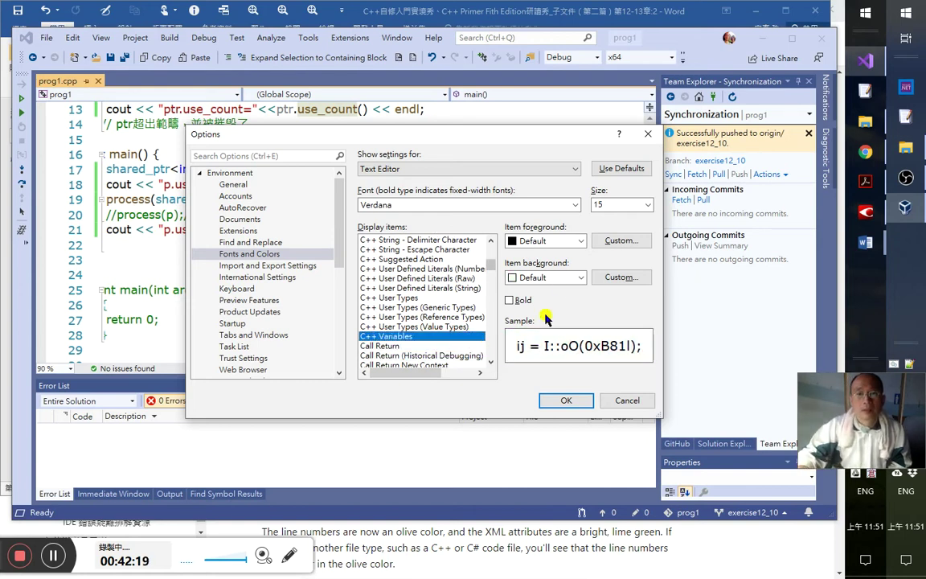
left_click(618, 239)
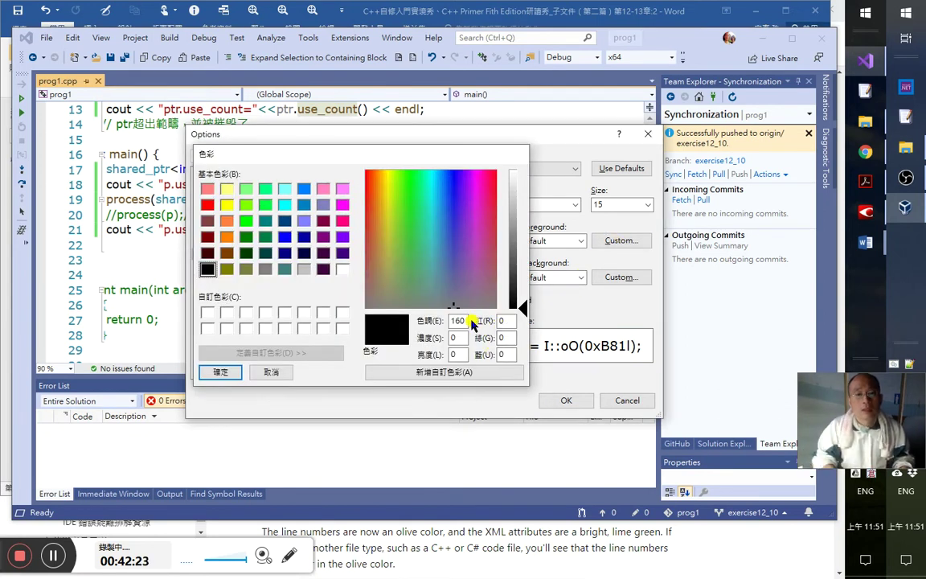
key("Escape")
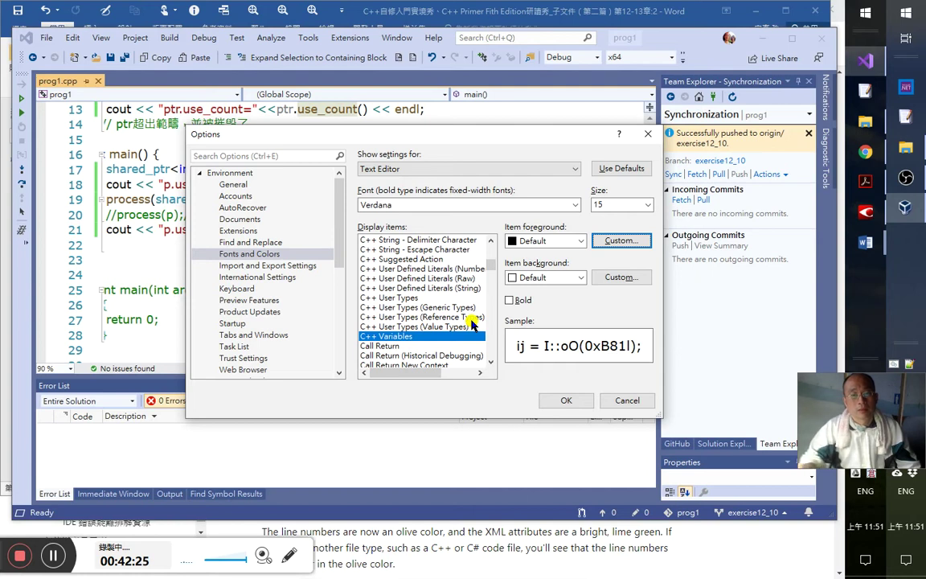
key("Down")
key("Down")
key("Down")
key("Down")
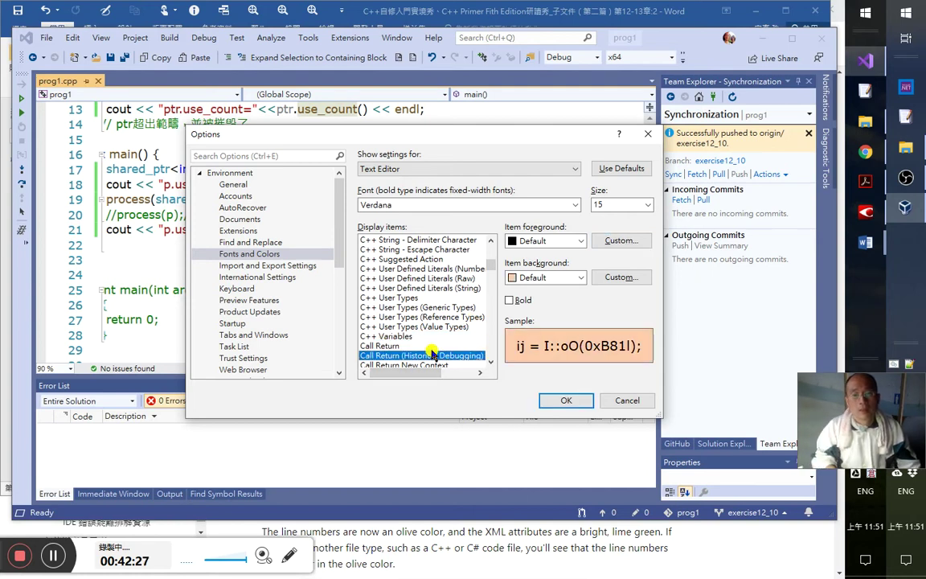
key("Down")
key("Down")
key("Down")
key("Down")
key("Down")
key("Down")
key("Down")
key("Down")
key("Down")
key("Down")
key("Down")
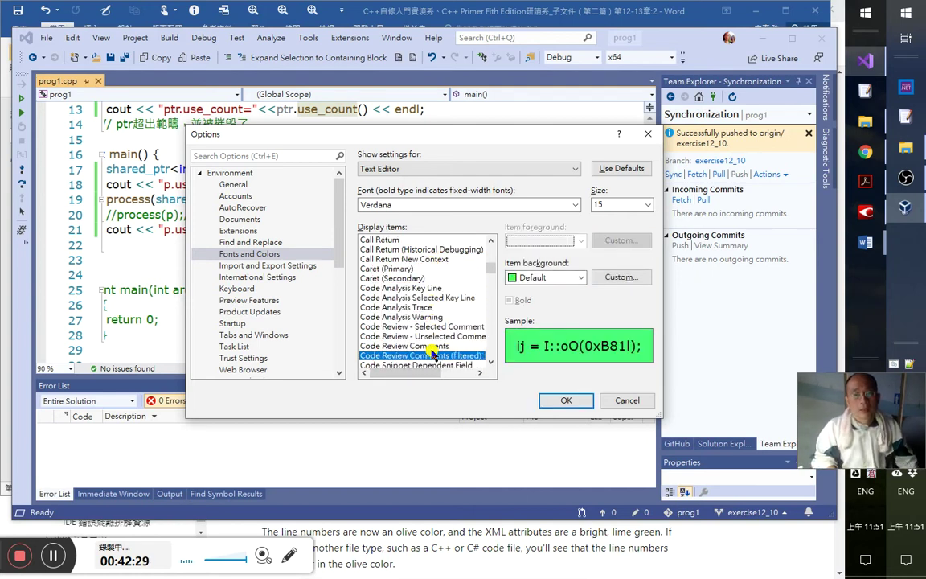
key("Down")
key("Down")
key("Down")
key("Down")
key("Down")
key("Down")
key("Down")
key("Down")
key("Down")
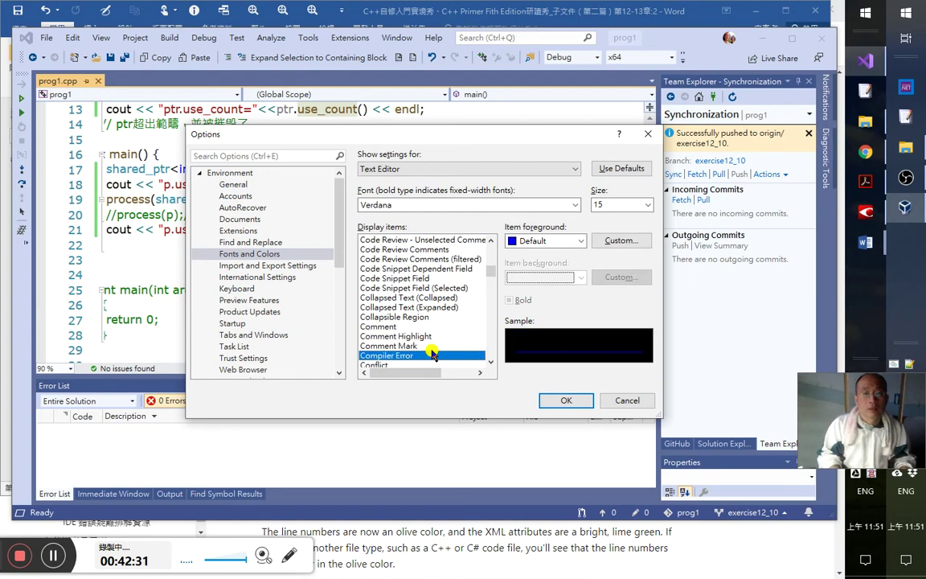
key("Escape")
key("alt+Tab")
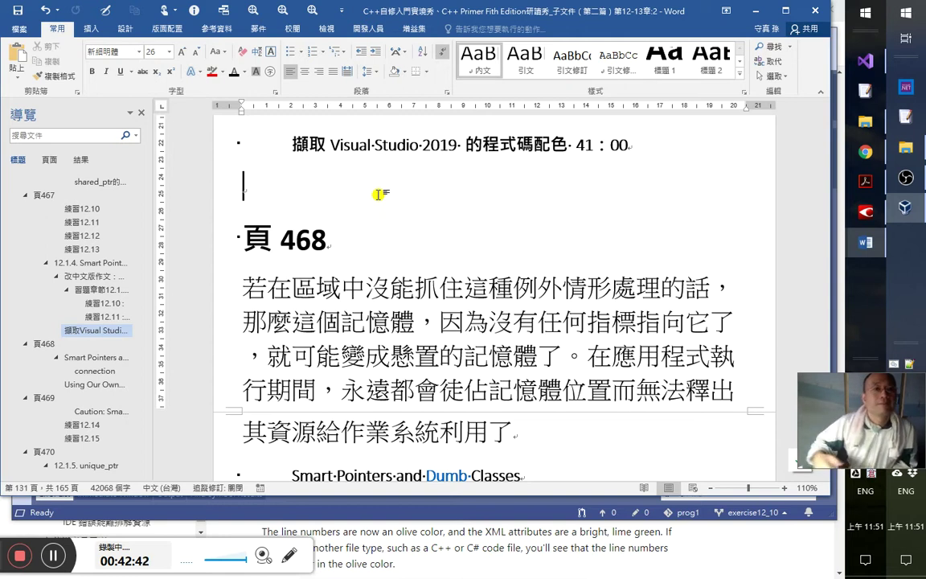
- Open Word Options on Customize Ribbon (自訂功能區) and select the 字型 command
right_click(250, 89)
left_click(308, 144)
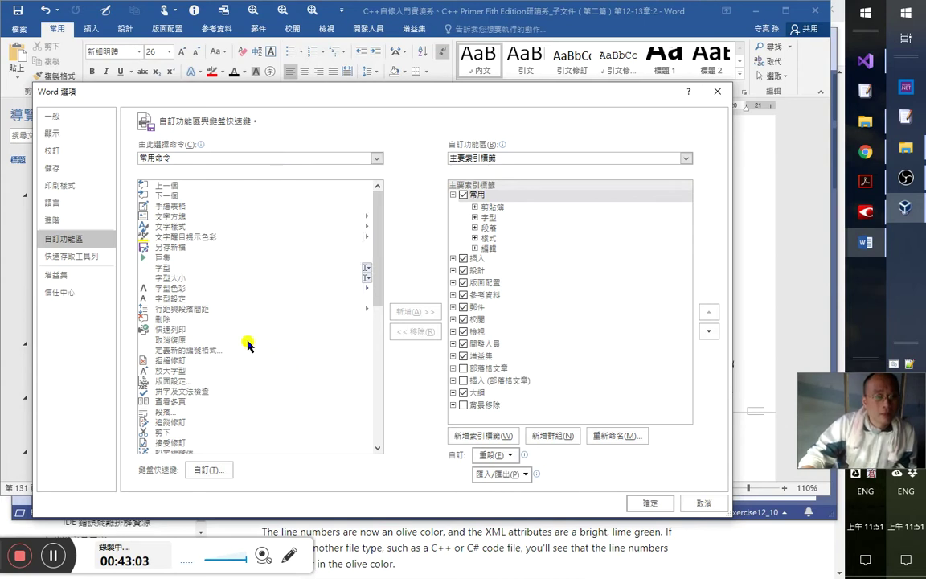
left_click(207, 273)
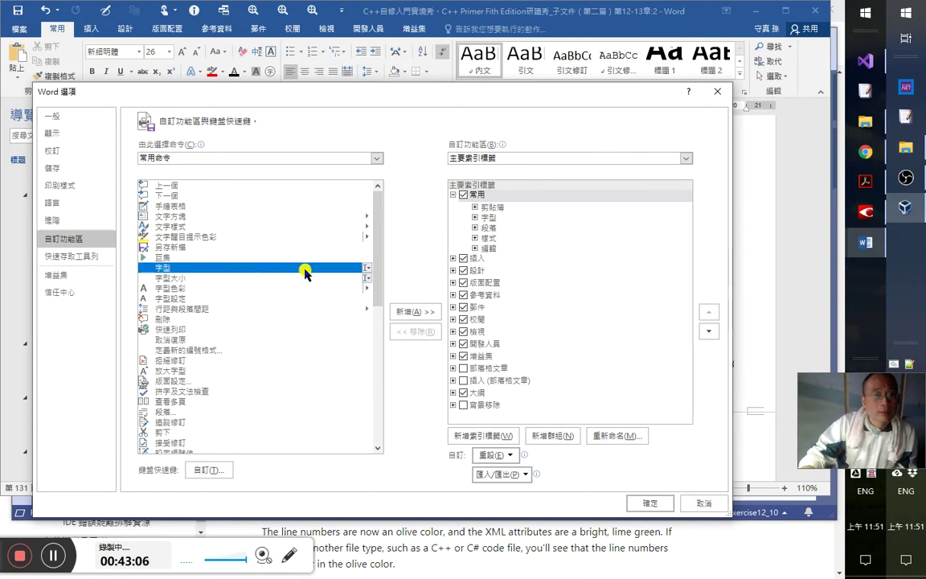
- Browse the available commands list down to the last command, 變更清單階層
left_click_drag(377, 307, 371, 429)
scroll(375, 356, "down", 3)
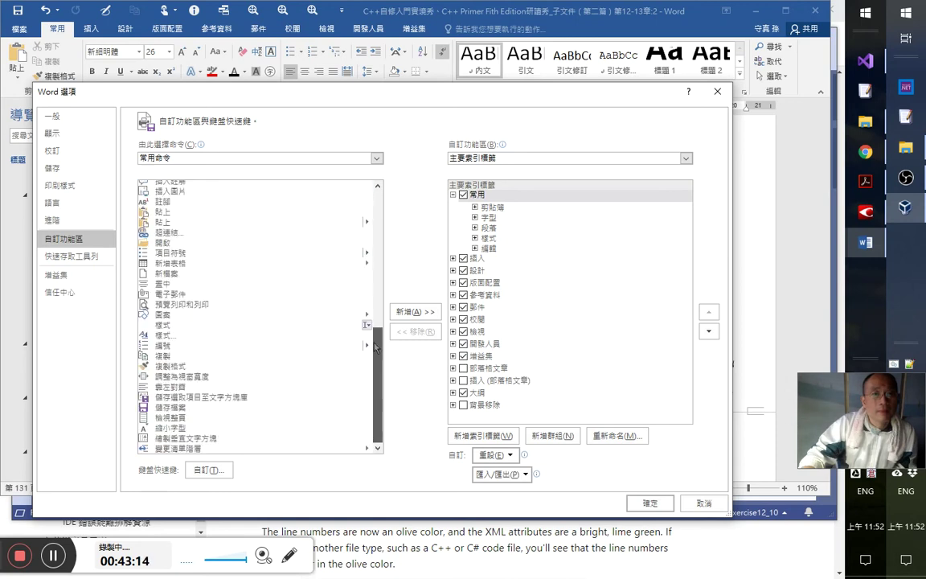
left_click(376, 305)
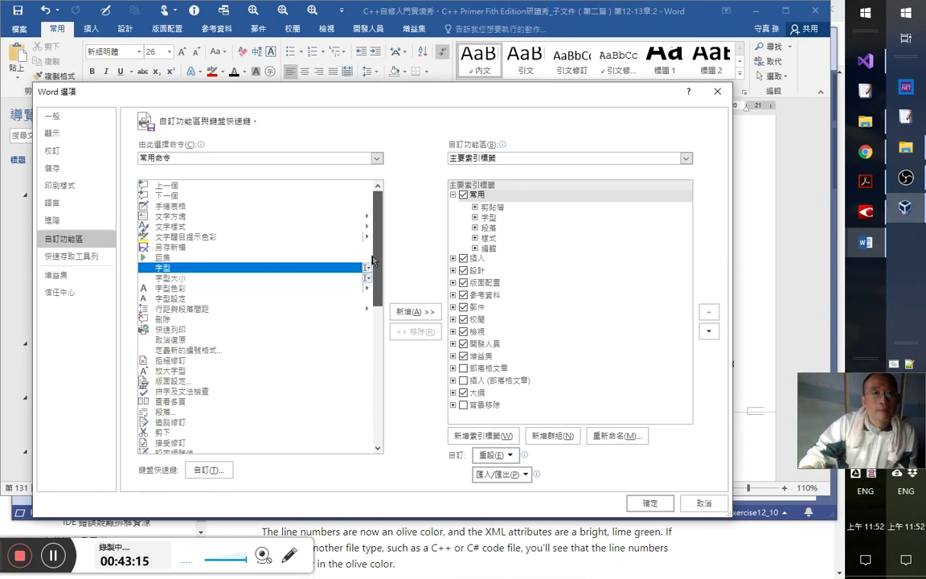
left_click(377, 327)
left_click(378, 428)
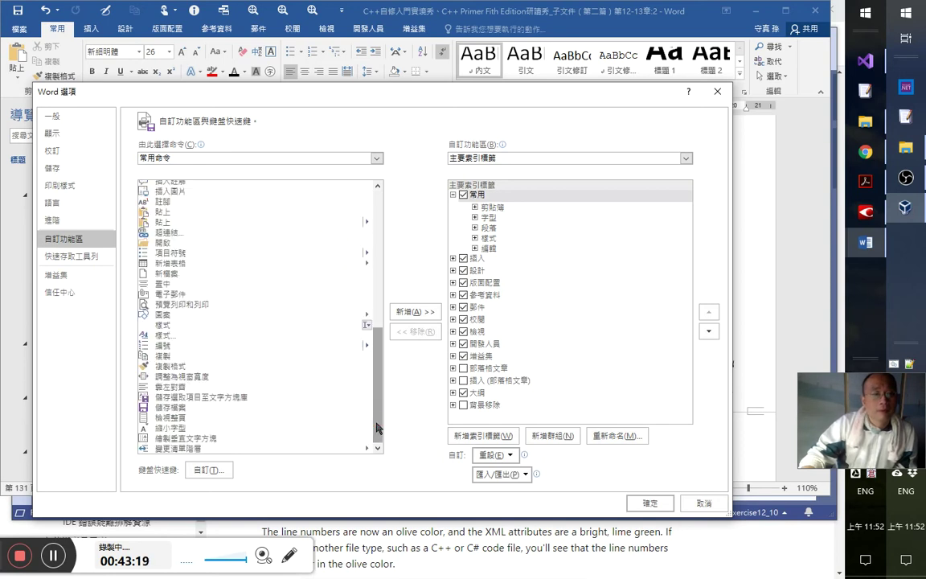
left_click(290, 448)
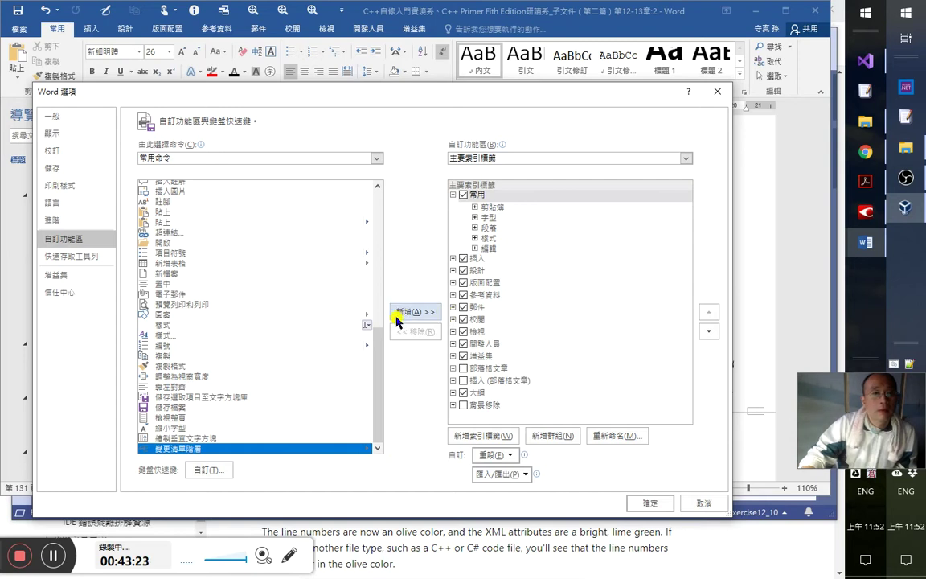
- Explore the 字型 group's commands, including 上標, then collapse 常用 to list all main tabs
left_click(474, 217)
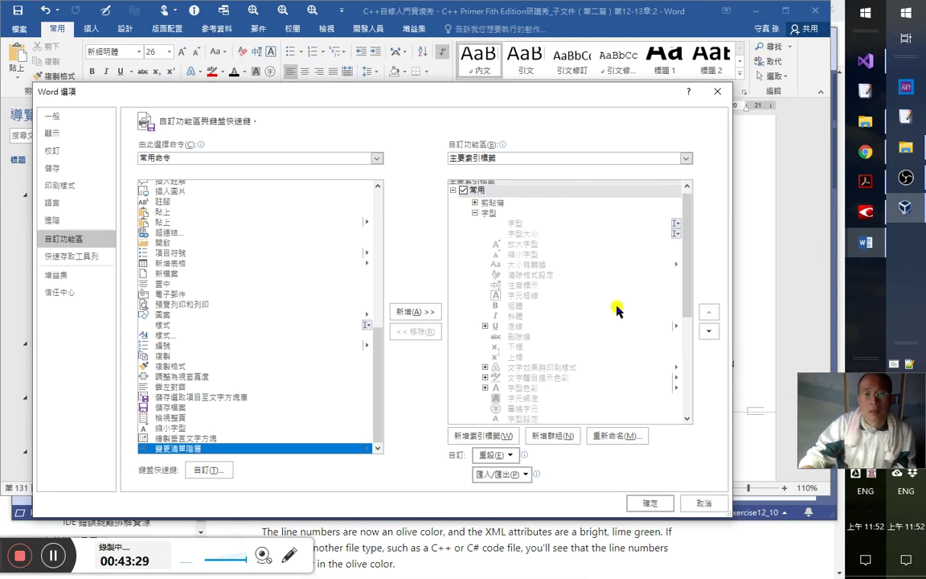
left_click_drag(688, 295, 687, 348)
left_click(485, 269)
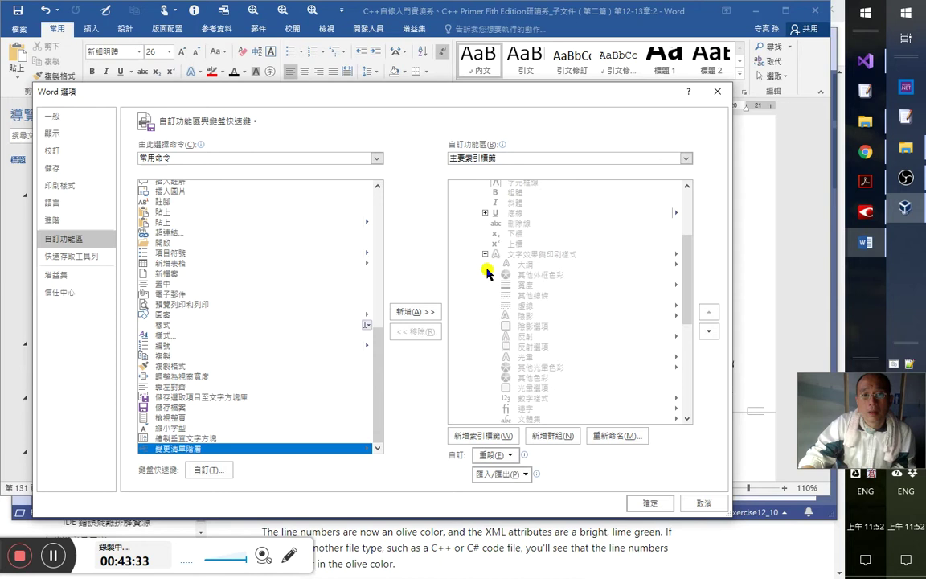
left_click(485, 255)
scroll(523, 289, "up", 1)
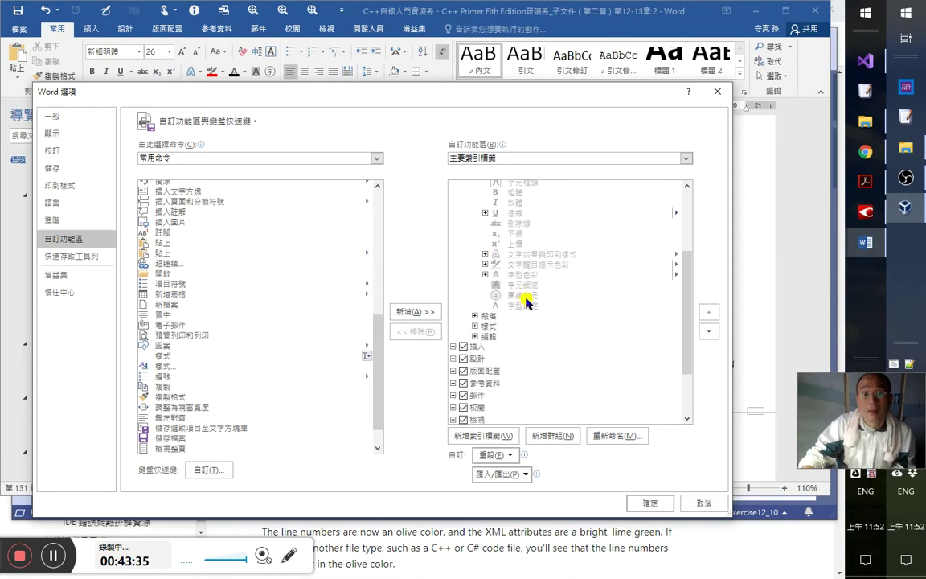
left_click(527, 245)
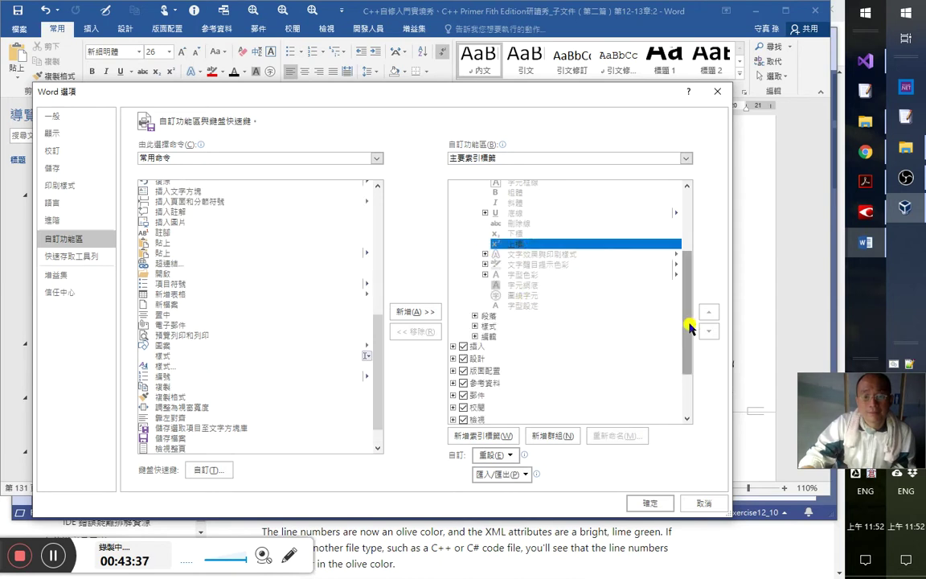
left_click_drag(689, 320, 680, 269)
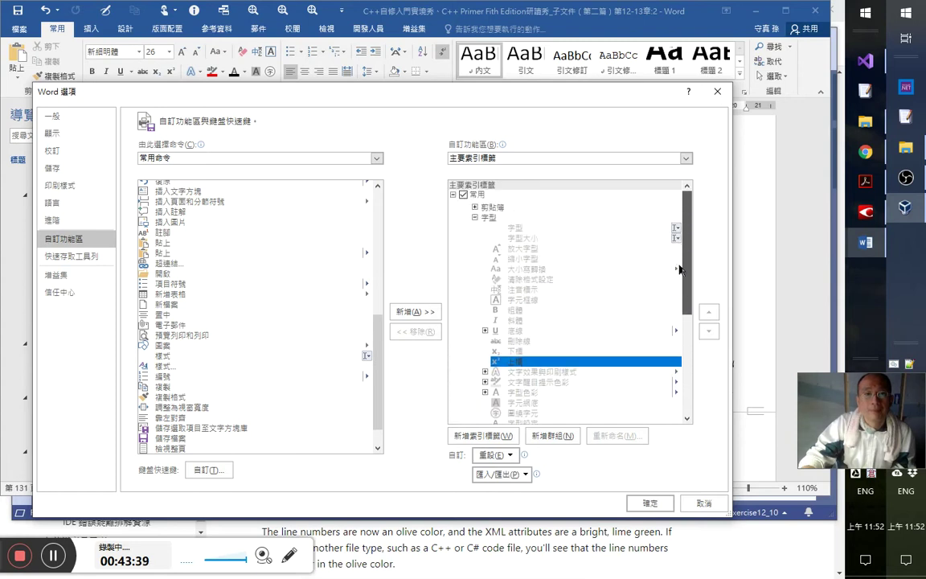
left_click(453, 195)
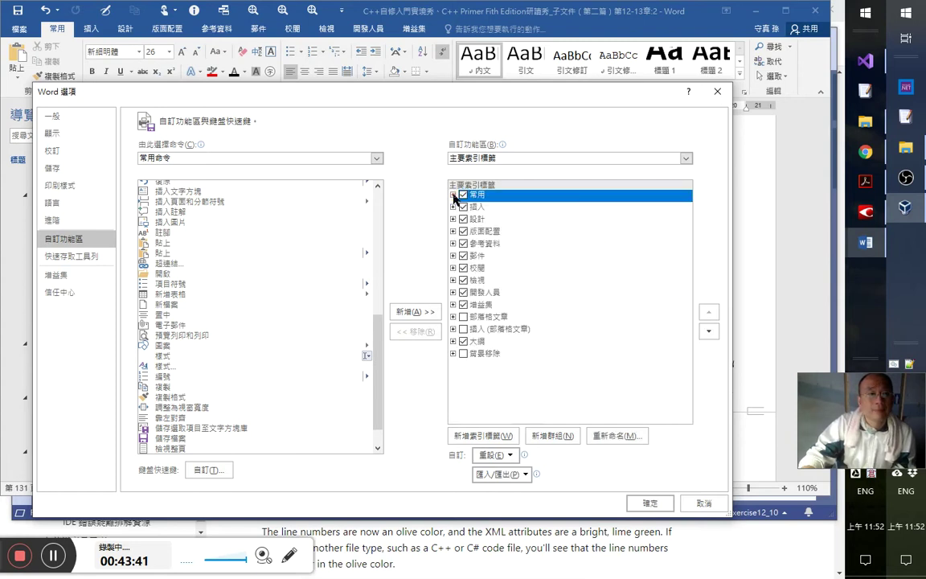
left_click(377, 227)
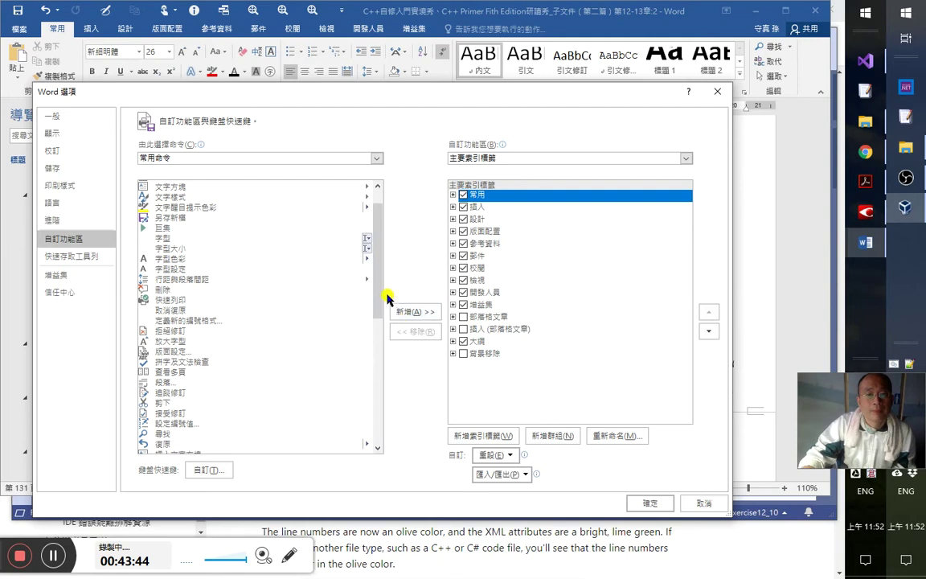
scroll(380, 232, "up", 1)
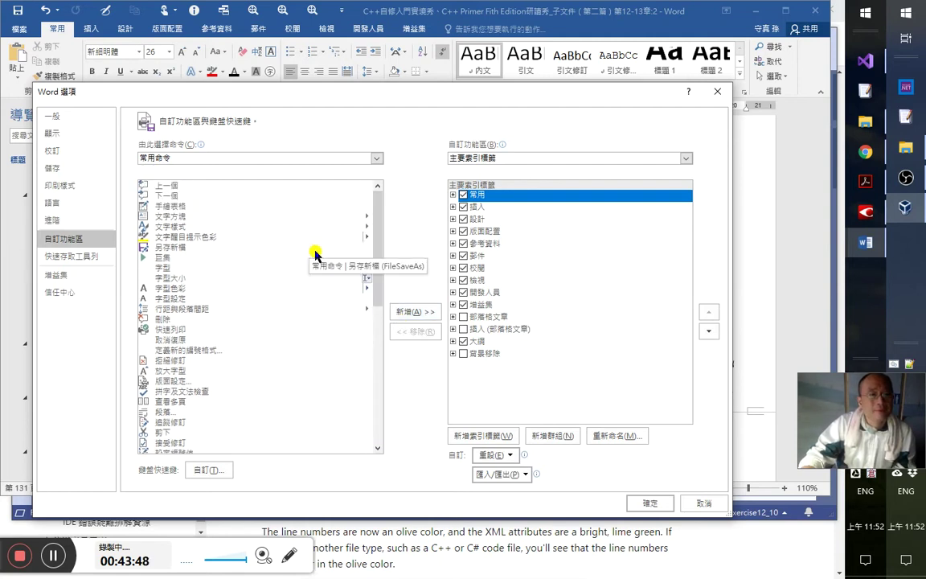
- Look at the Reset and Import/Export menus without choosing, then close Word Options
left_click(506, 456)
left_click(665, 454)
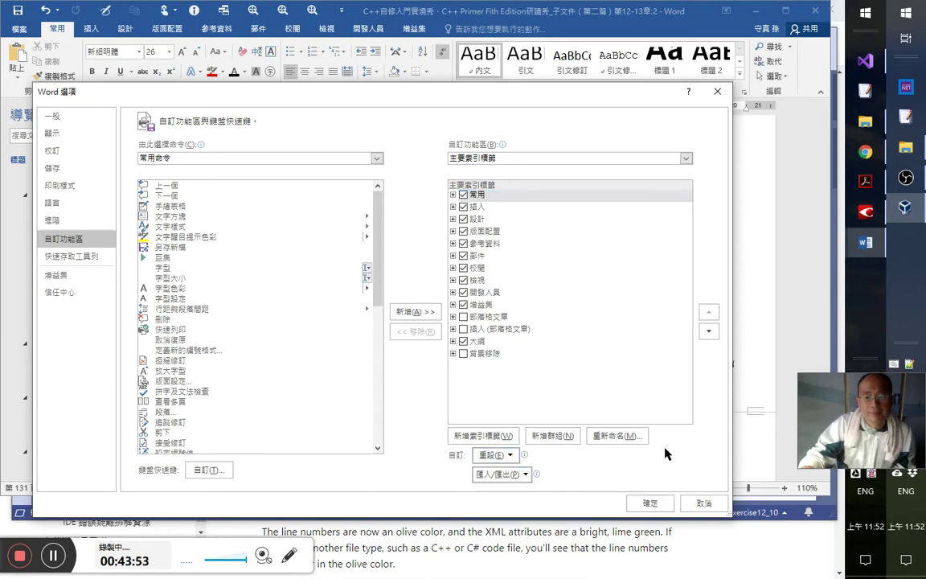
left_click(527, 474)
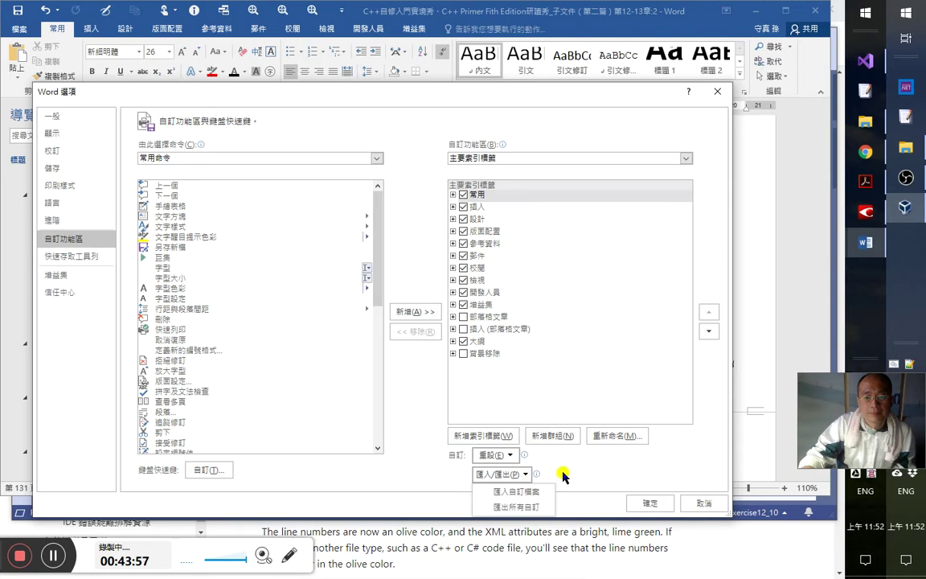
left_click(563, 475)
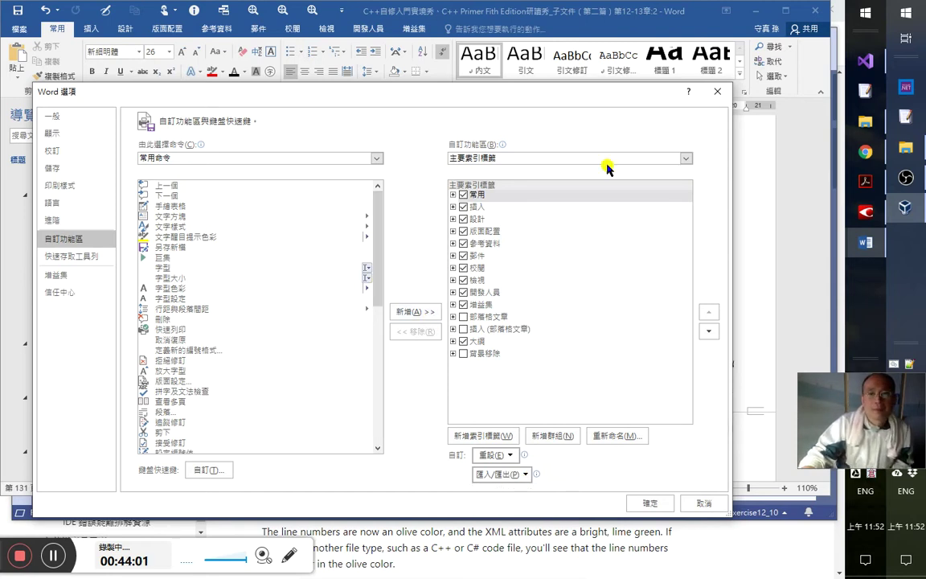
left_click(710, 94)
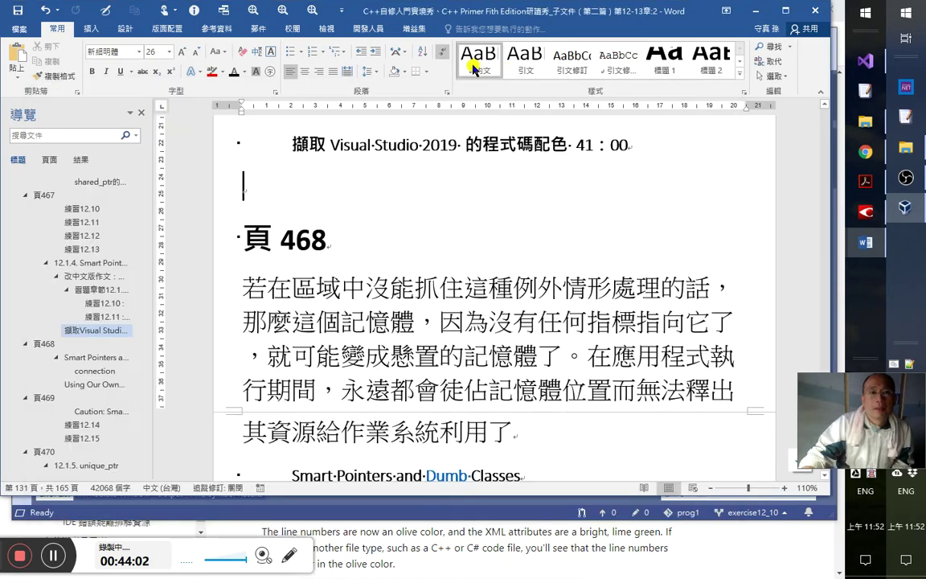
left_click(415, 30)
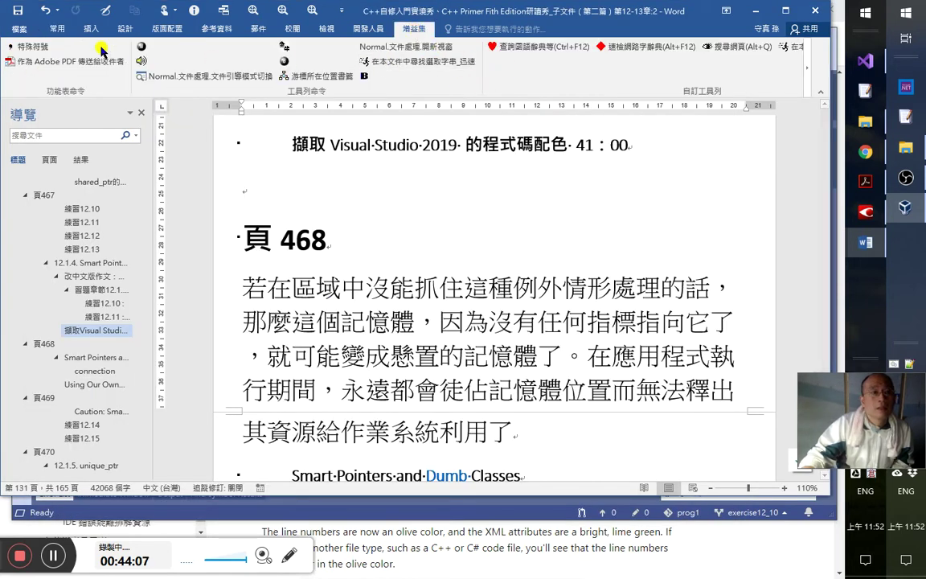
left_click(58, 30)
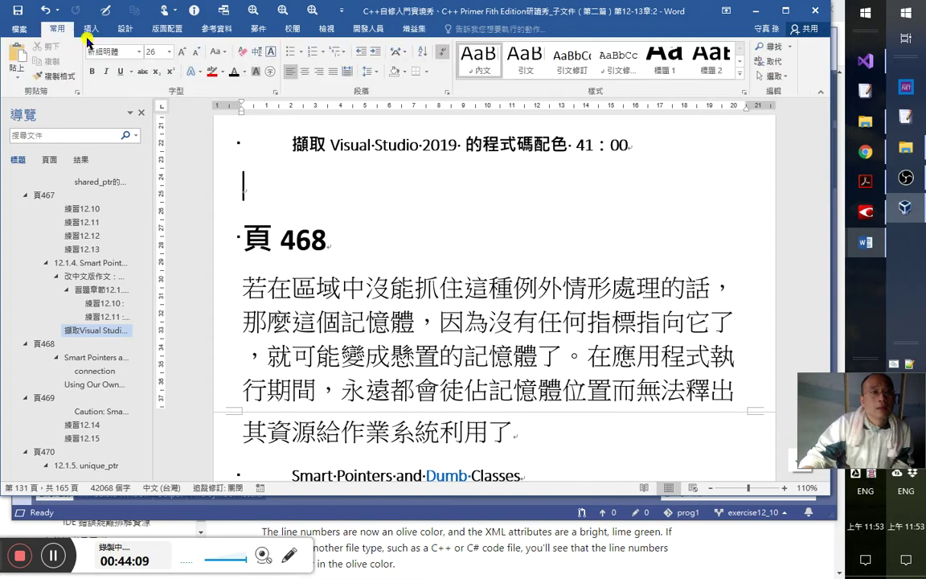
right_click(193, 72)
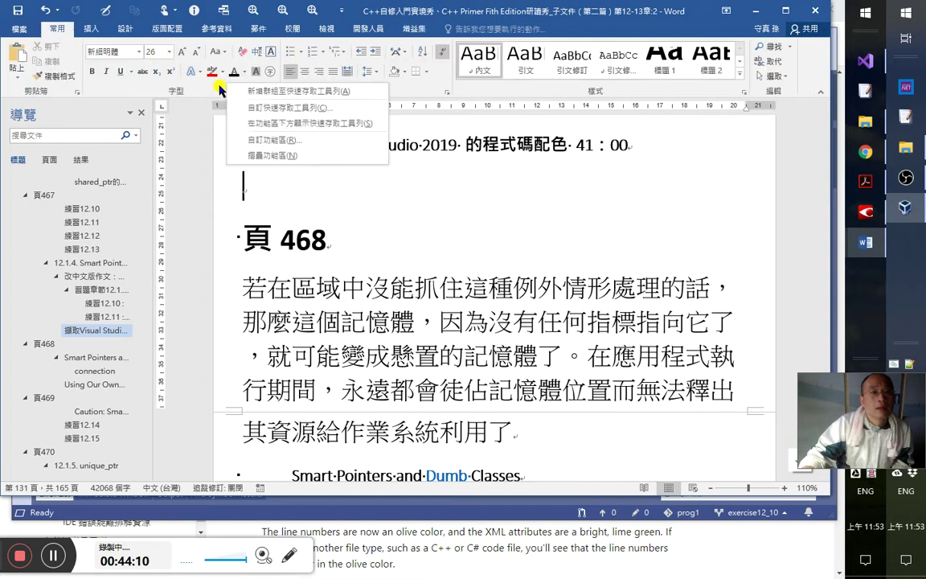
left_click(276, 138)
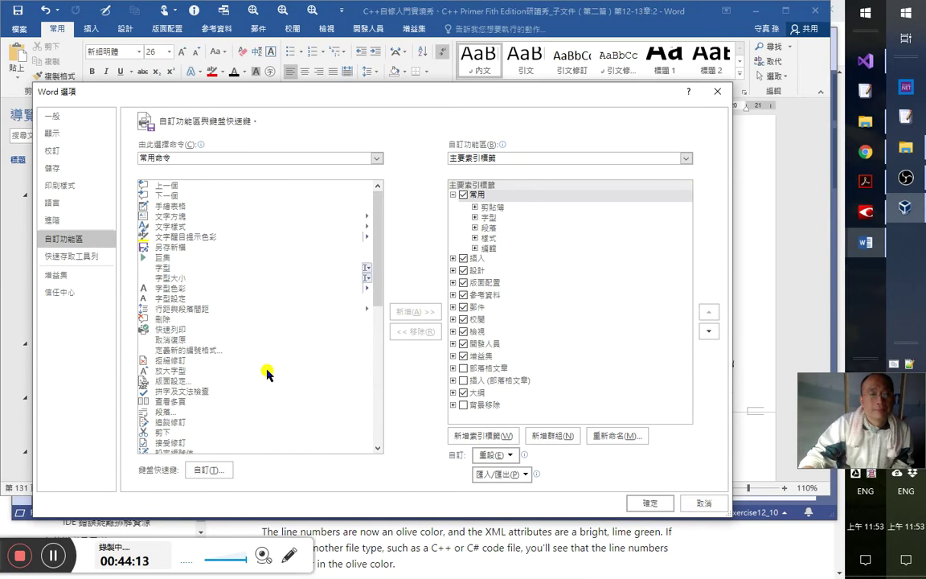
left_click(485, 358)
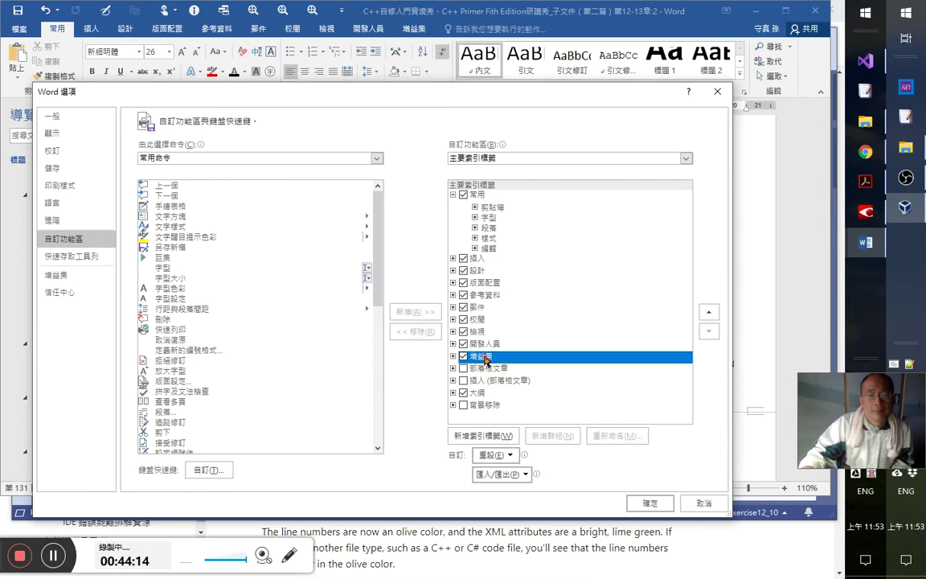
left_click(454, 357)
left_click(518, 369)
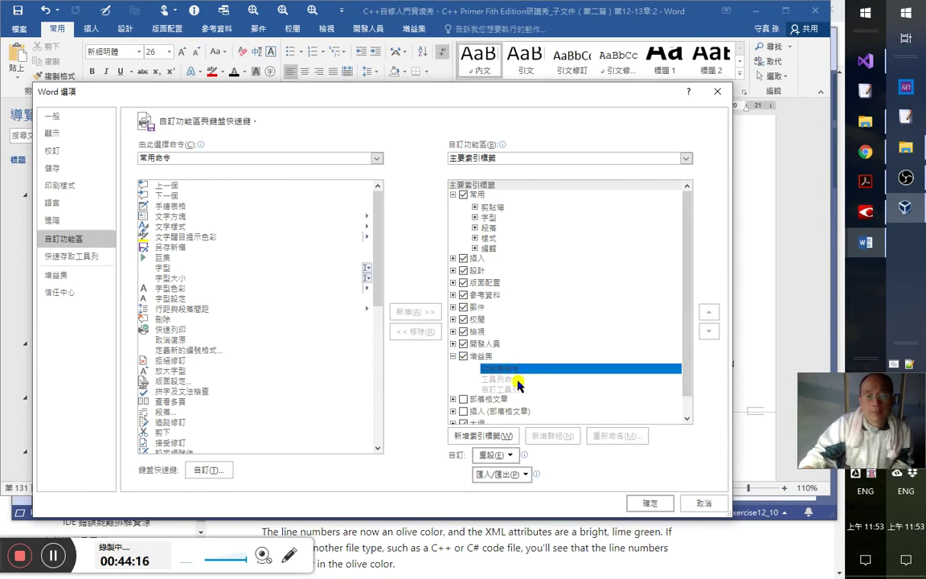
left_click(520, 379)
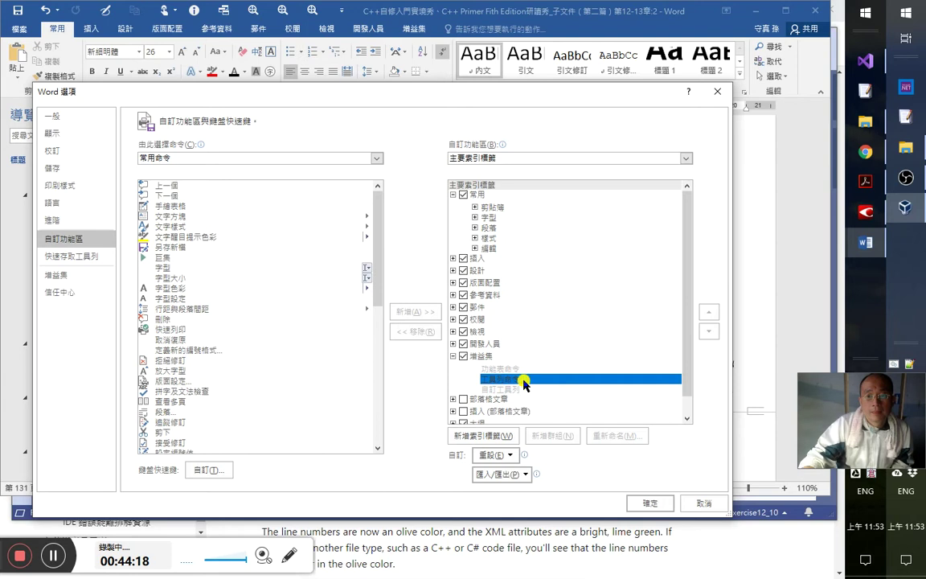
left_click_drag(378, 302, 387, 385)
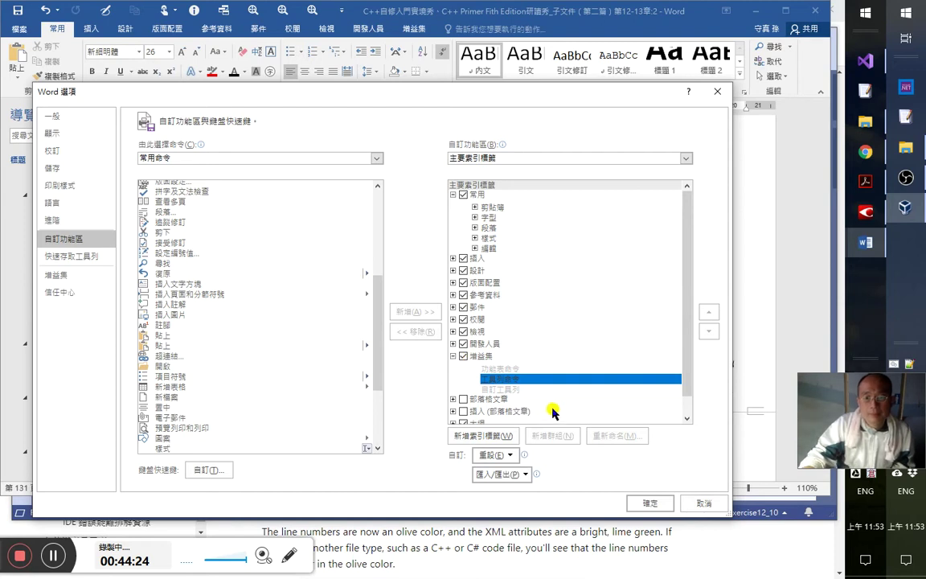
scroll(554, 412, "down", 1)
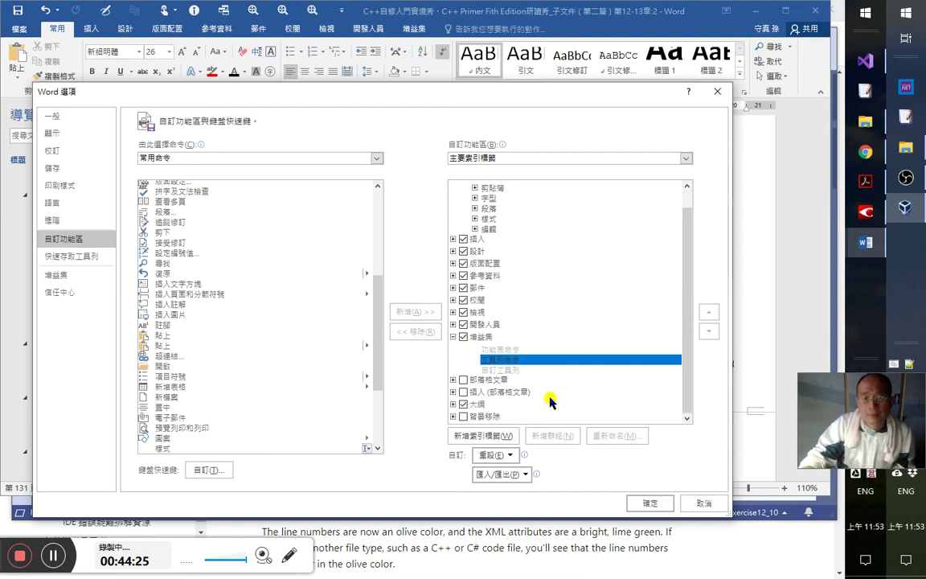
left_click(498, 370)
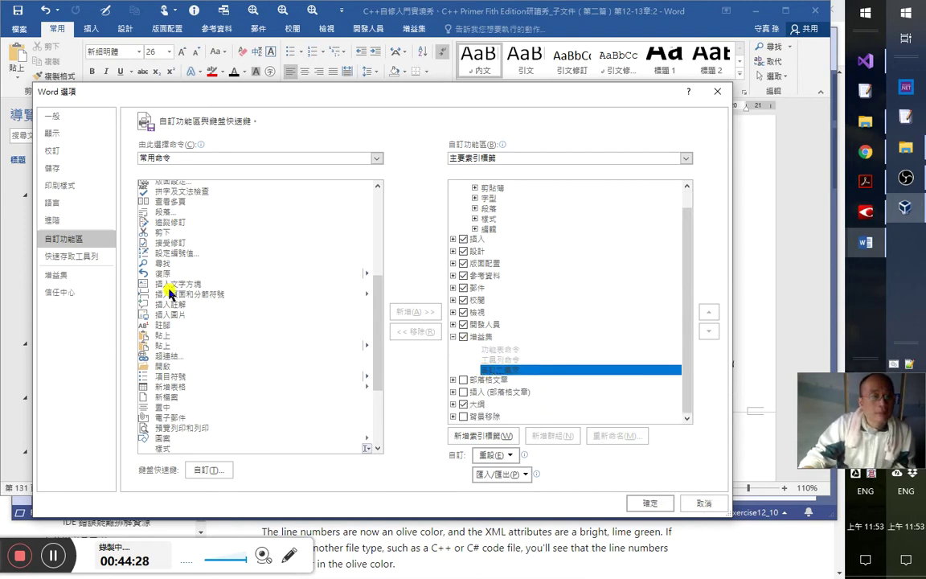
left_click(56, 276)
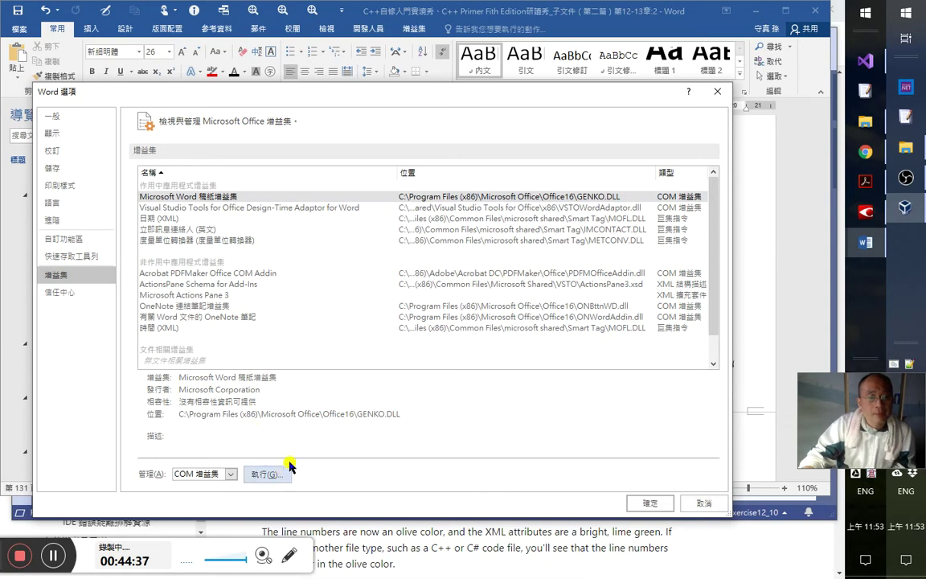
key("Escape")
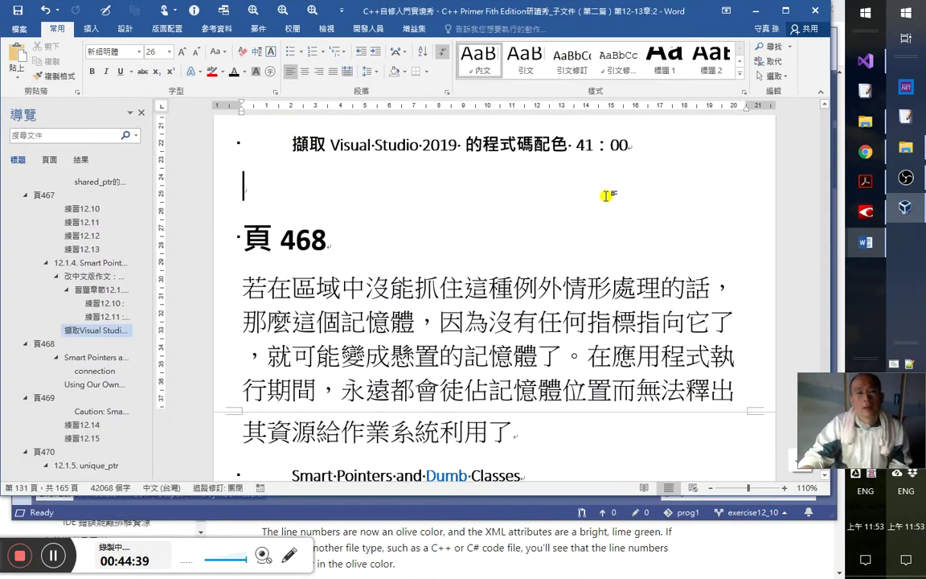
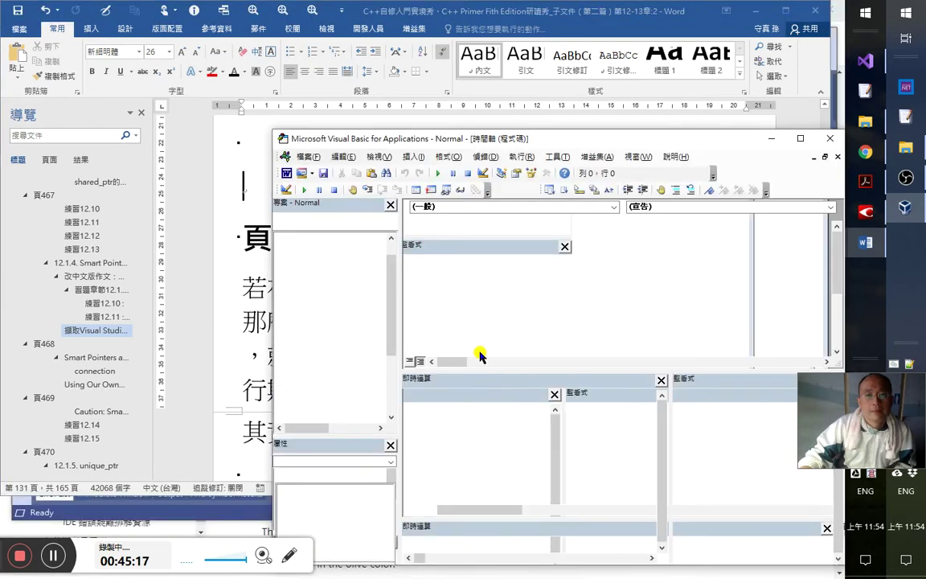
- Maximize the VBA editor, expand the C++ document project's folders, and insert a new UserForm1
double_click(527, 141)
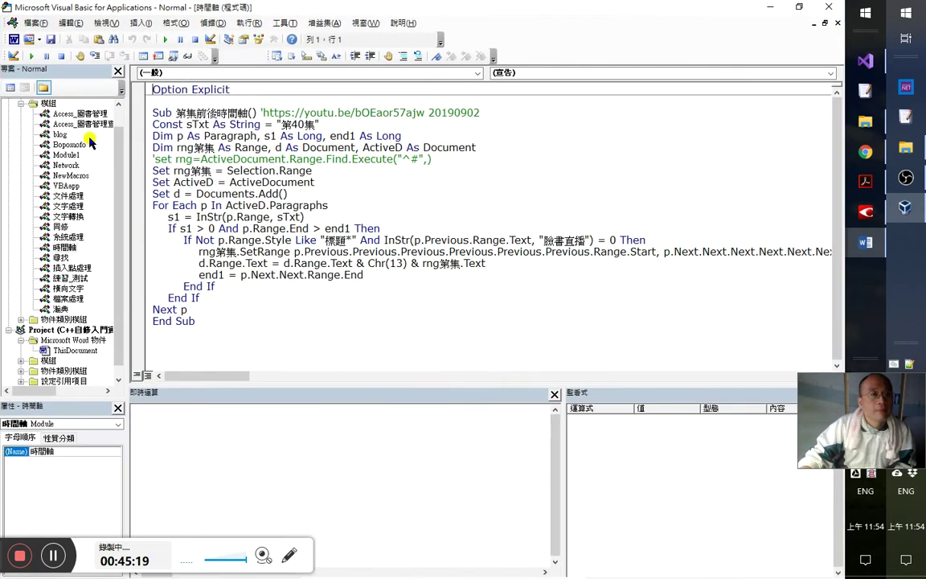
left_click(24, 105)
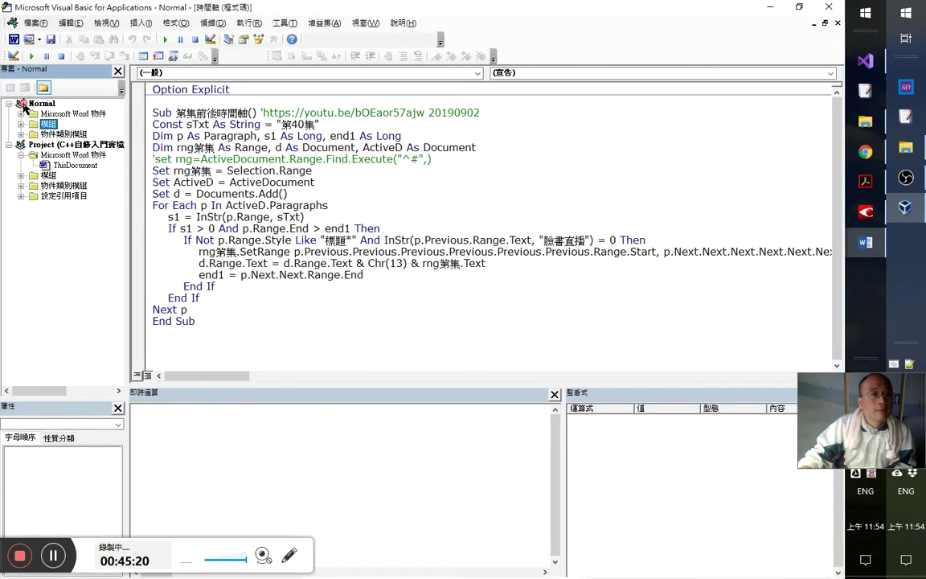
left_click(63, 157)
left_click(31, 177)
left_click(21, 176)
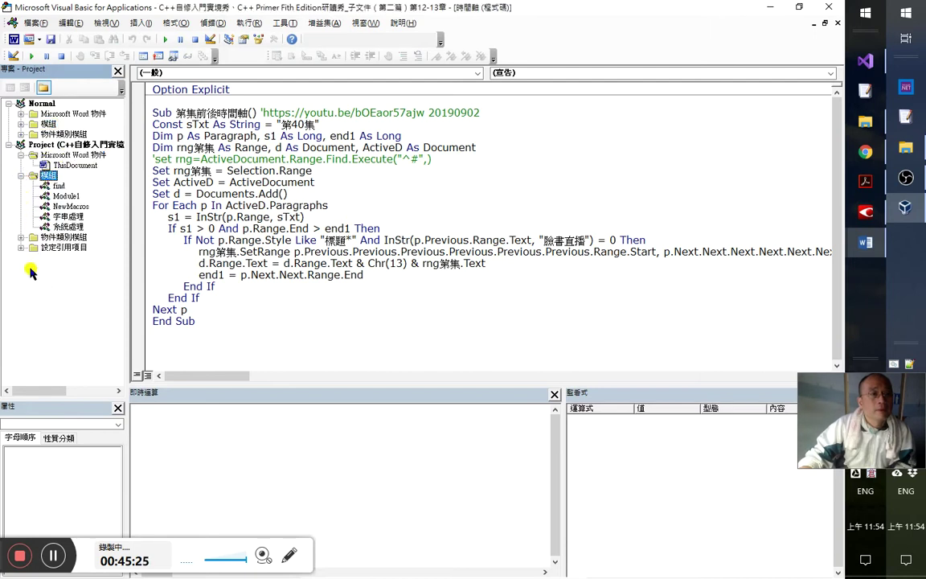
left_click(22, 237)
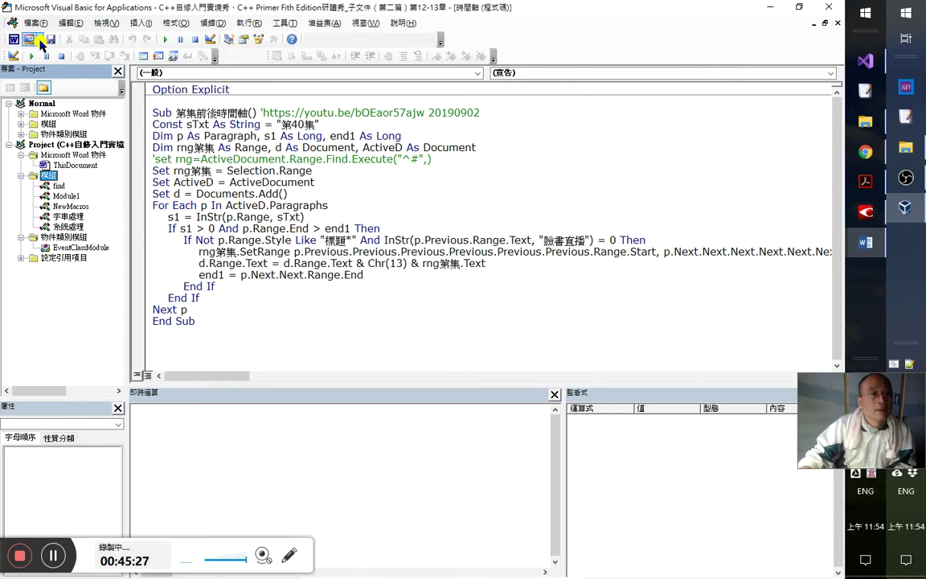
left_click(40, 44)
left_click(64, 53)
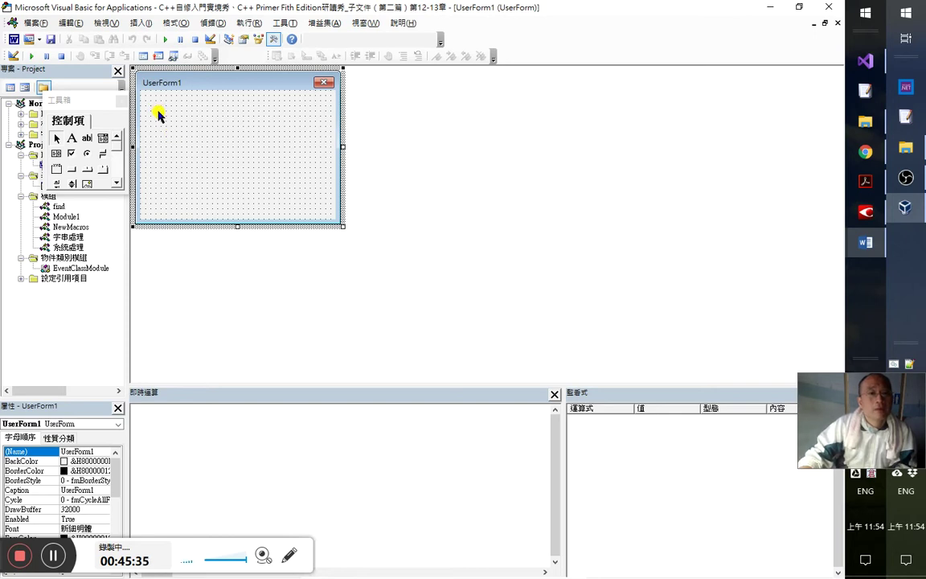
- Draw a label near the top-left of UserForm1 and name it keyword
left_click_drag(160, 105, 178, 123)
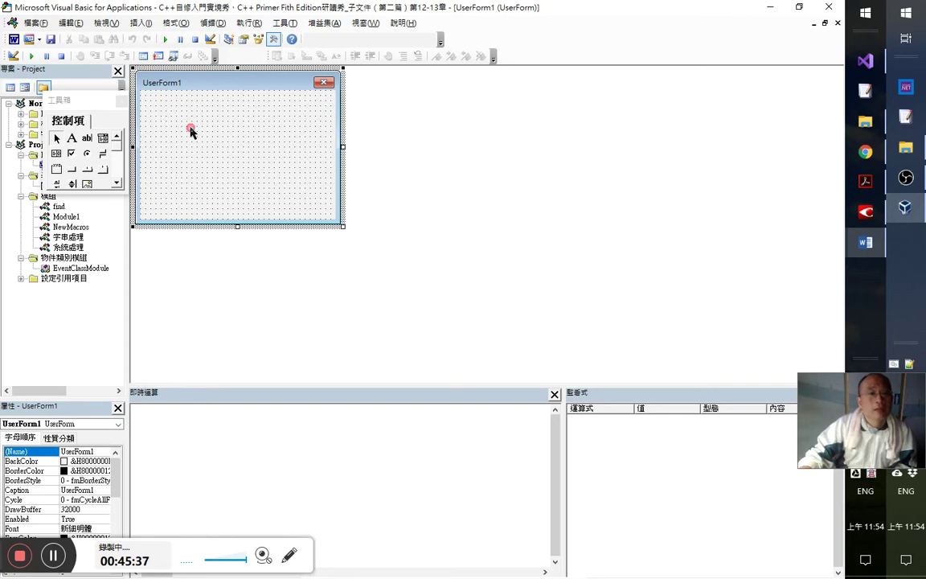
left_click(71, 138)
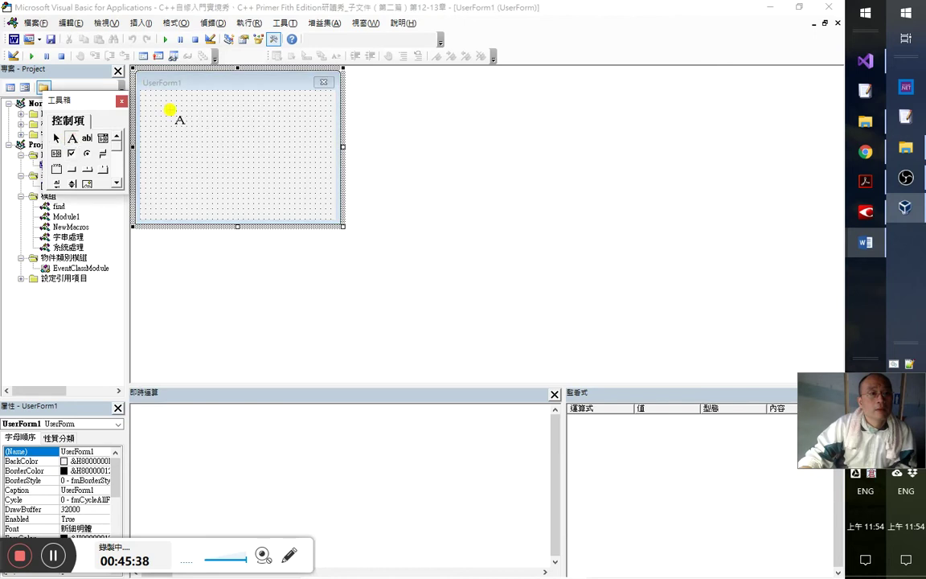
left_click_drag(152, 111, 185, 126)
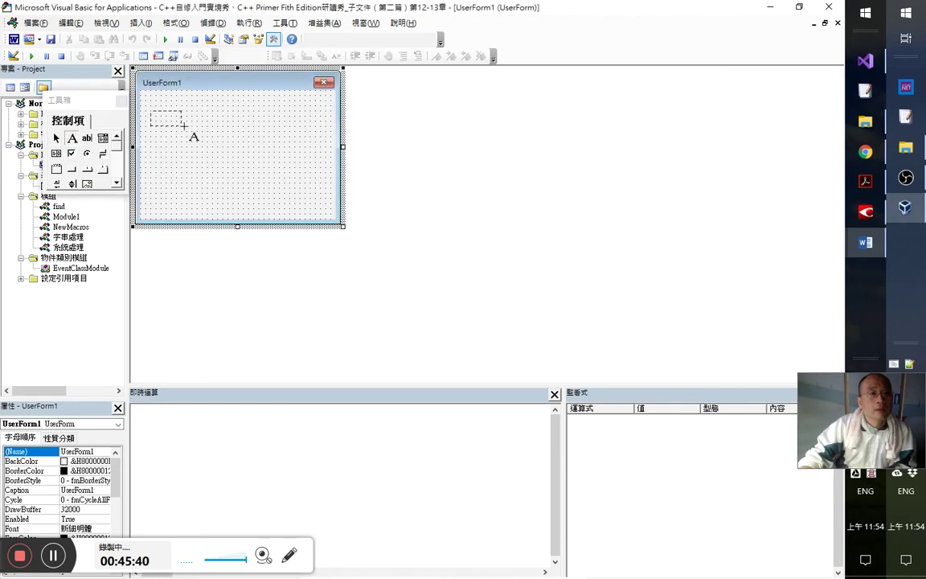
left_click_drag(183, 126, 183, 126)
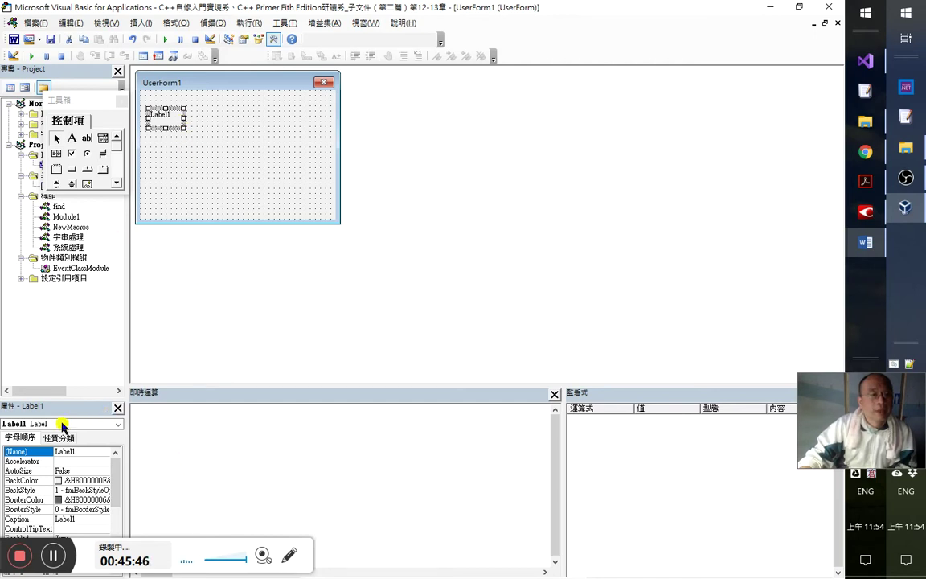
left_click(95, 455)
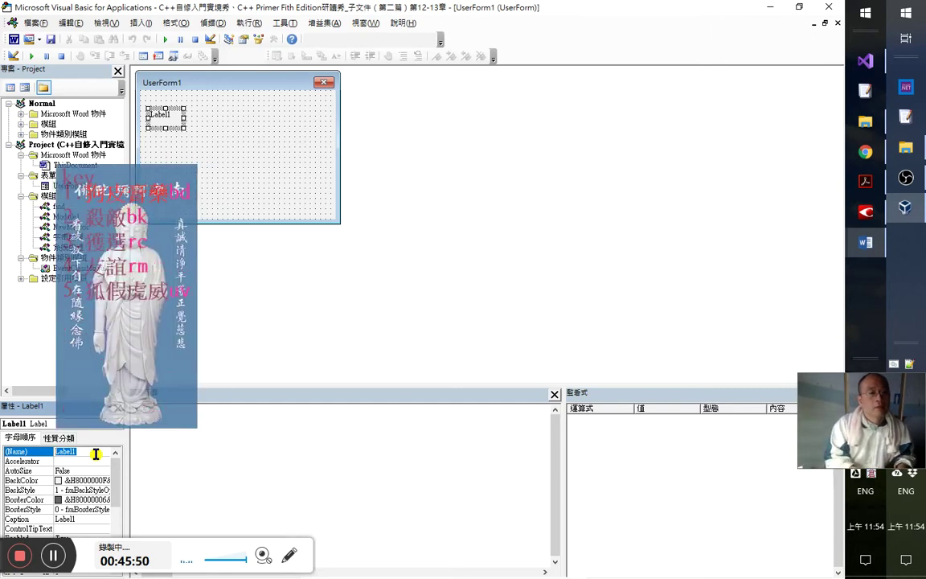
type("keyword")
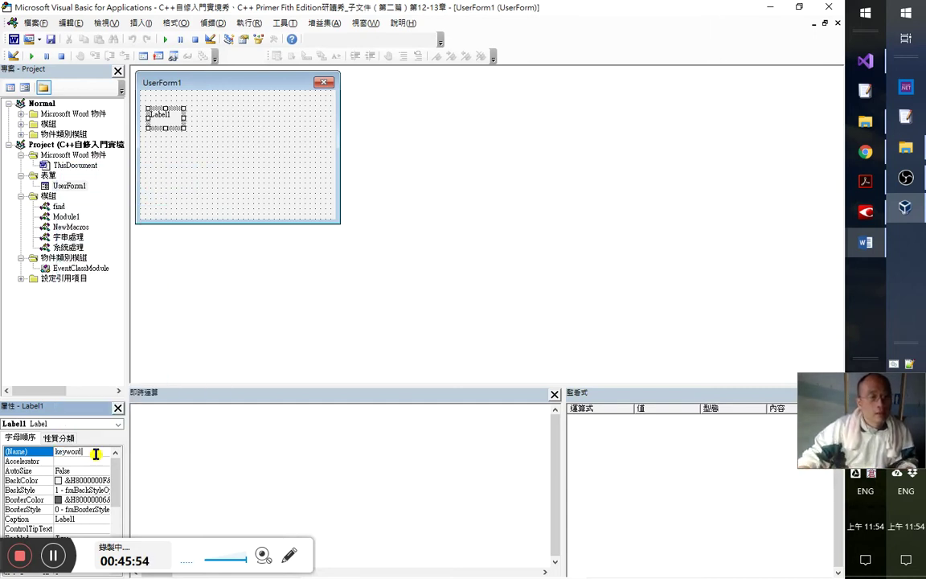
key("Return")
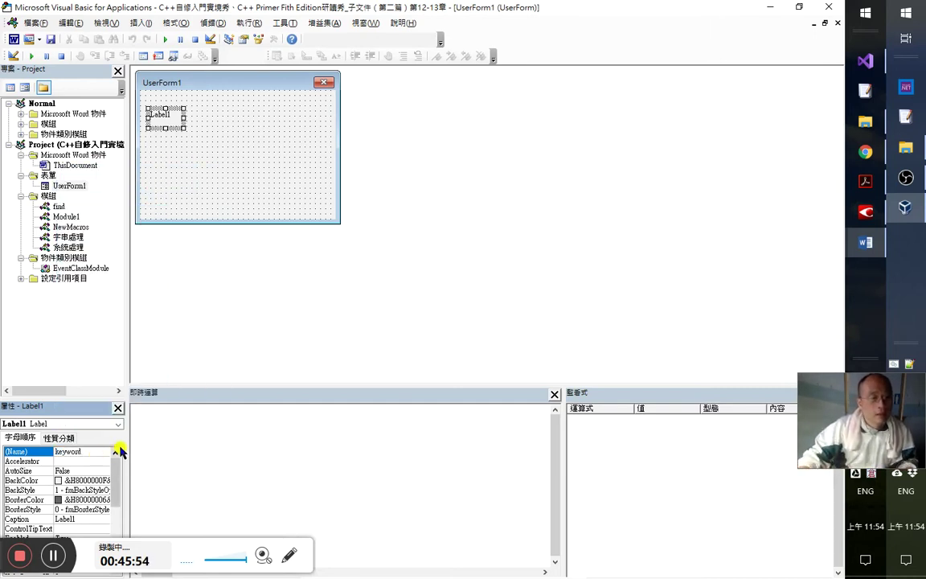
- Set the label's Caption to keyword and open its keyword_Click procedure
left_click(178, 119)
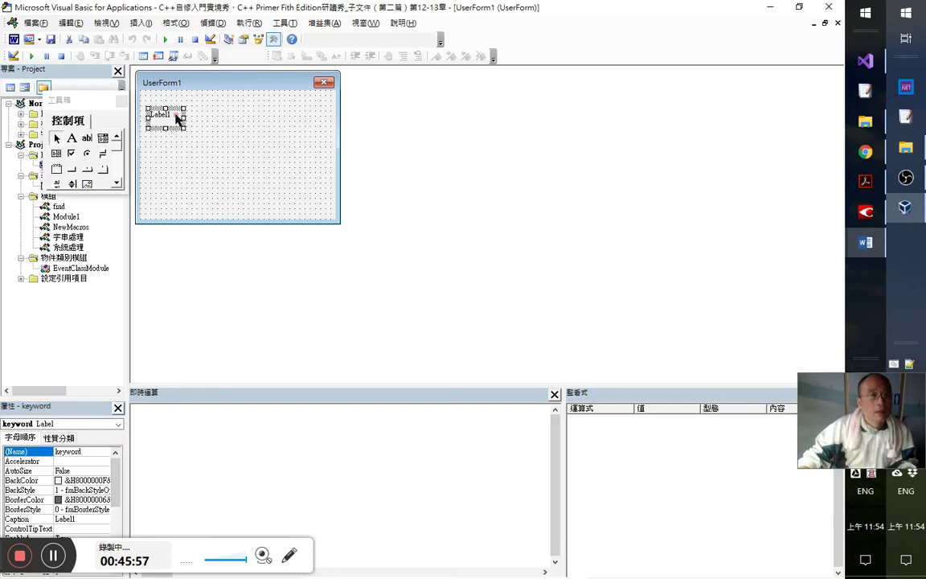
left_click(90, 452)
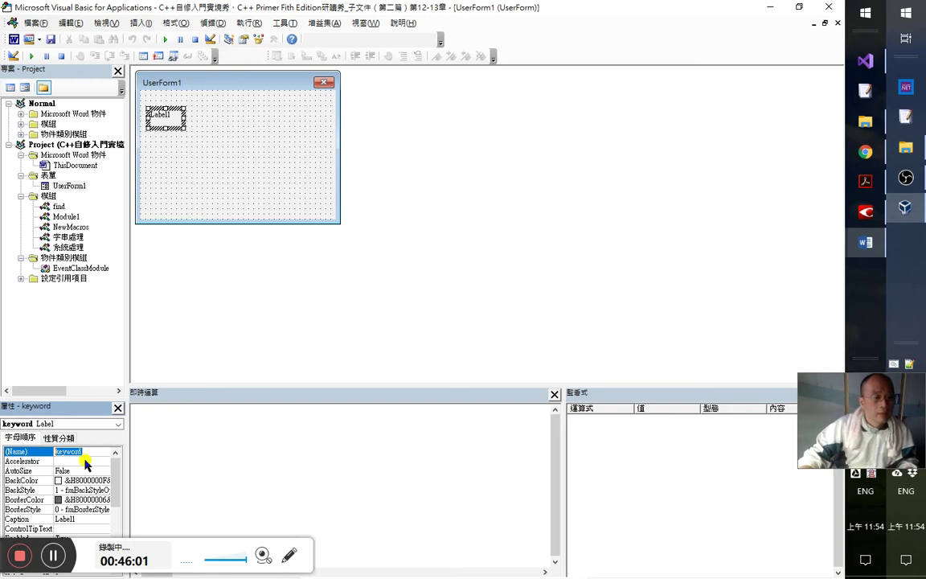
left_click(88, 471)
left_click(90, 521)
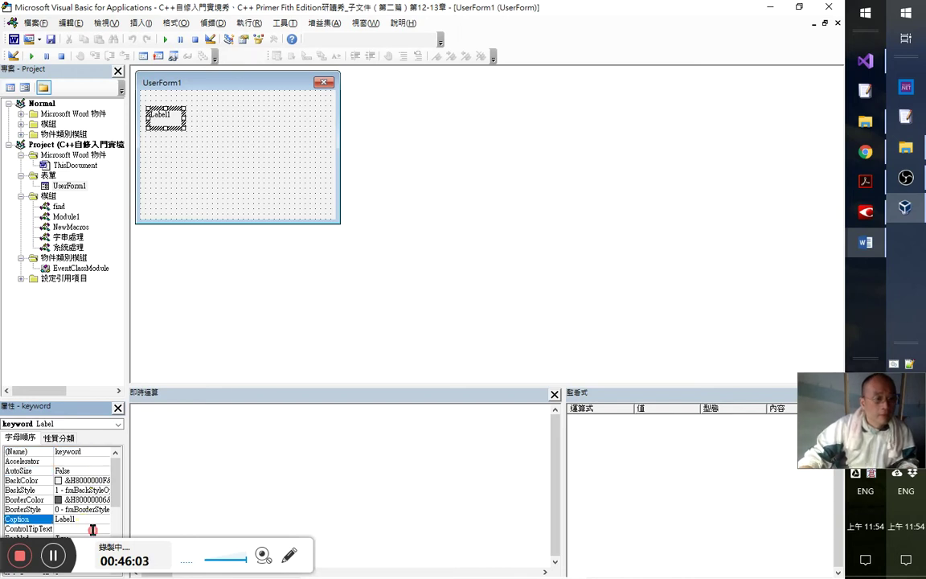
type("keyword")
key("Return")
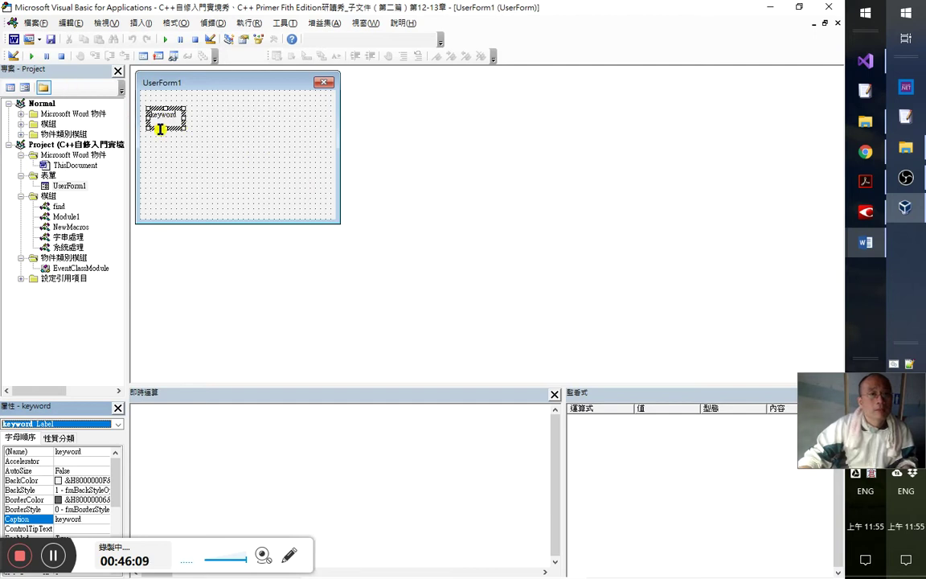
left_click(203, 122)
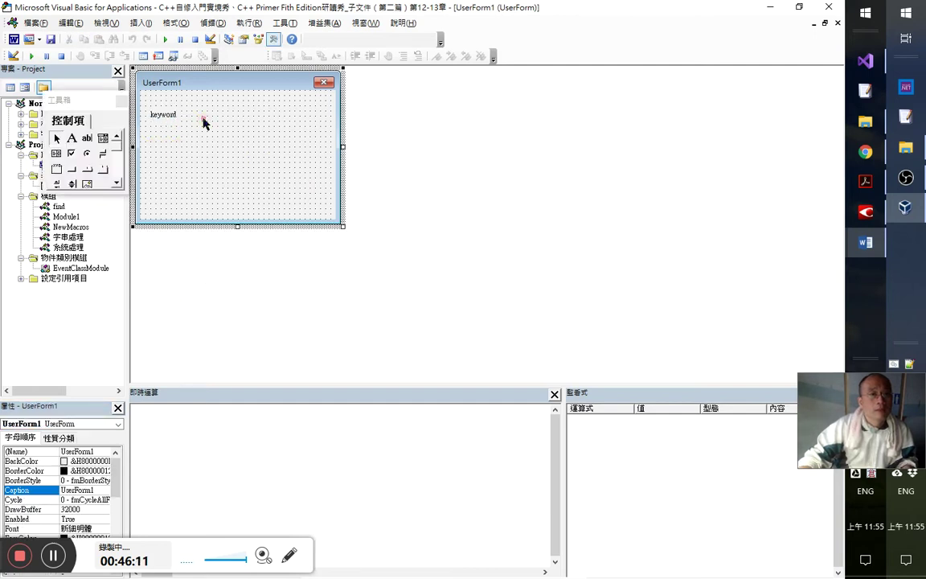
double_click(171, 118)
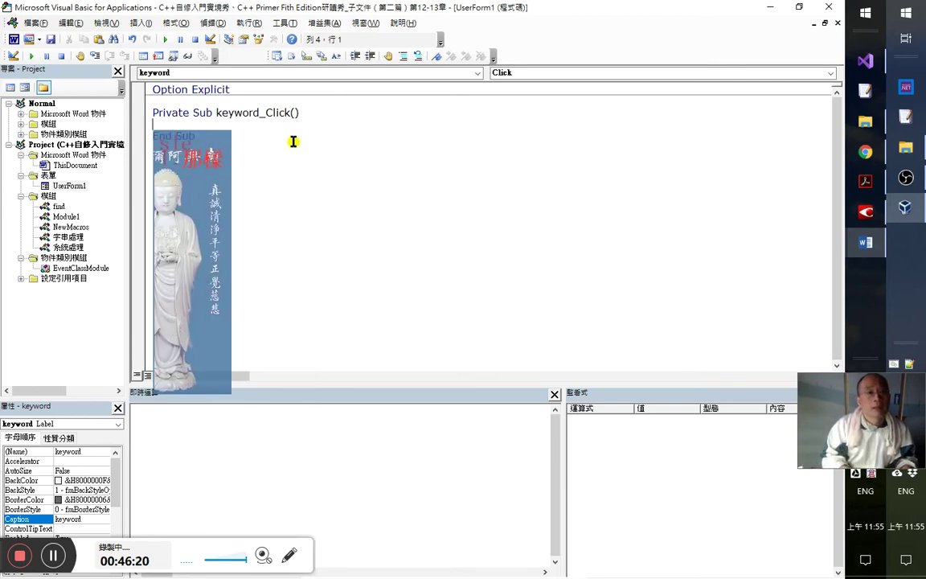
- In keyword_Click, write Selection.Font.Color=vba.RGB() using IntelliSense completion
type("sel")
key("ctrl+space")
type(".Font")
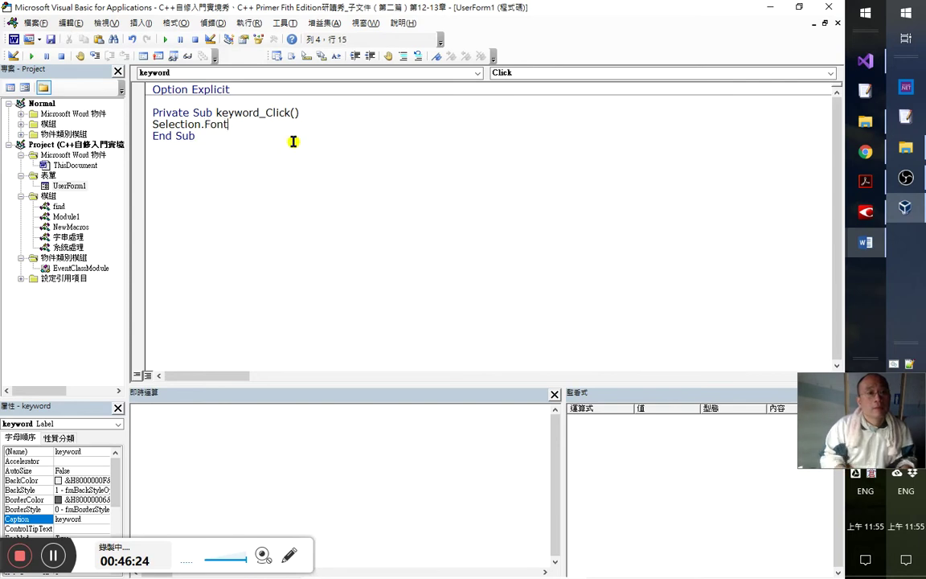
type(".")
key("BackSpace")
type(".col")
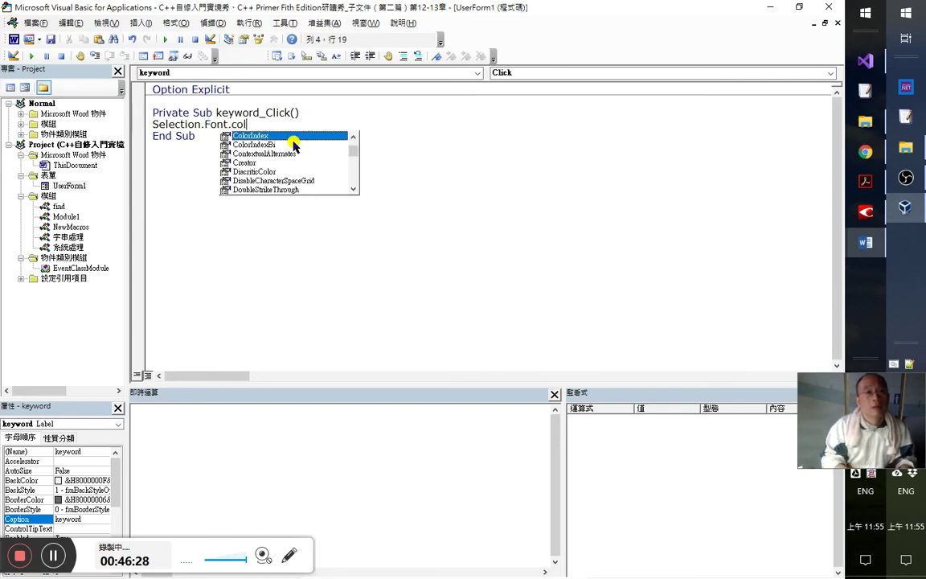
key("Tab")
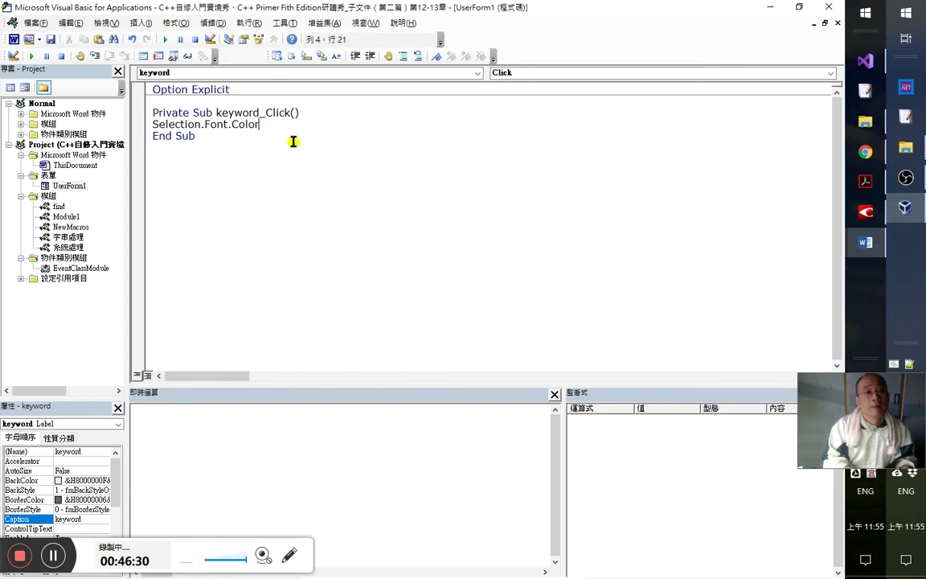
type("=vba.rg")
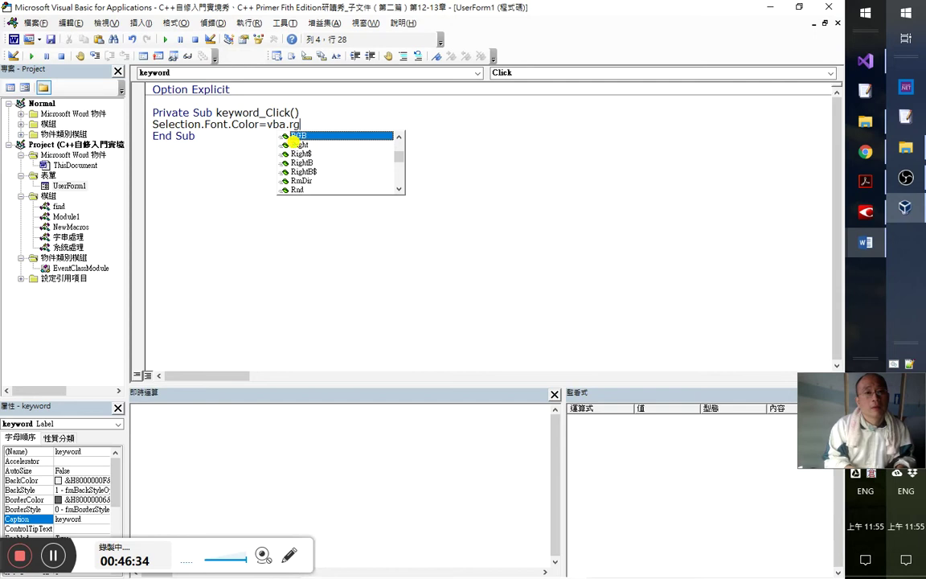
key("Tab")
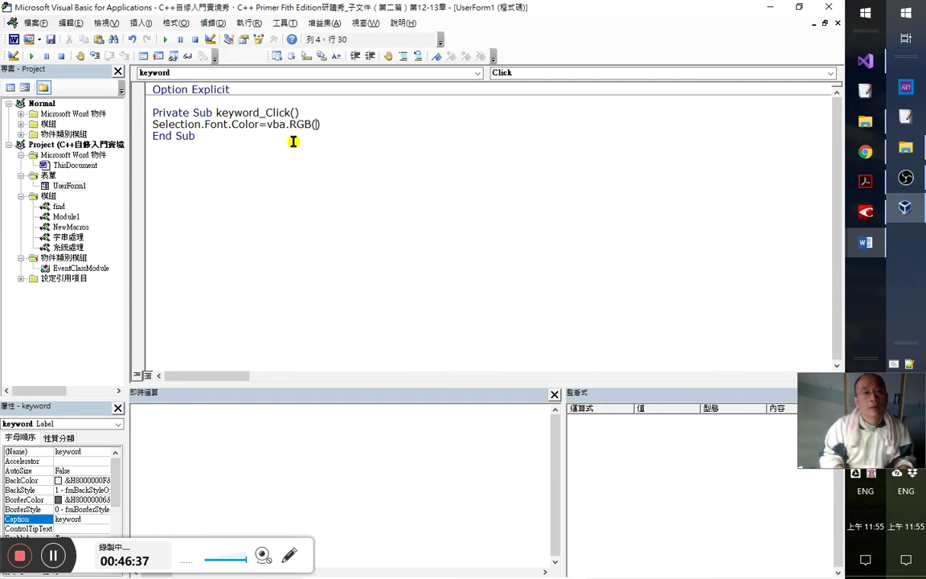
key("alt+Tab")
key("alt+Tab")
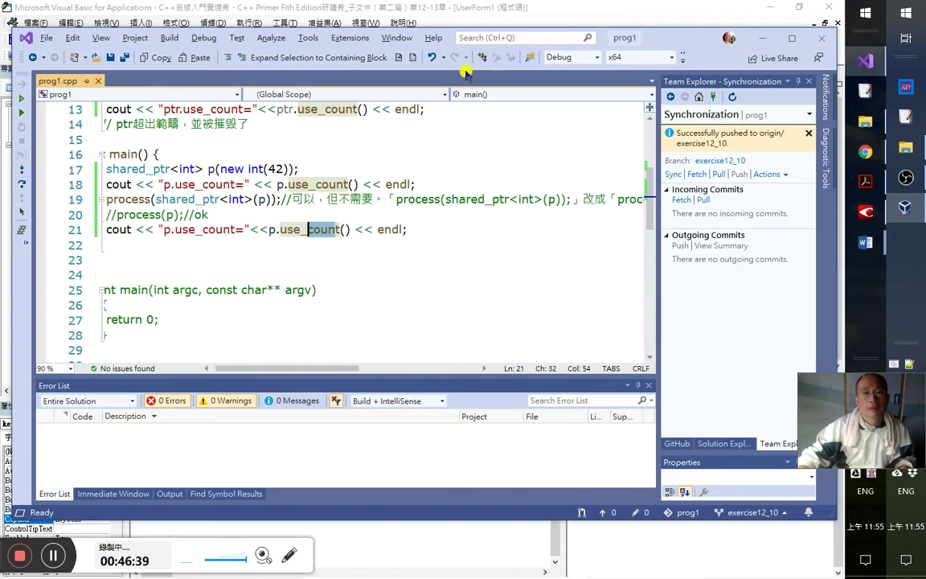
- Open Visual Studio's Fonts and Colors settings and browse the display items list
left_click(482, 38)
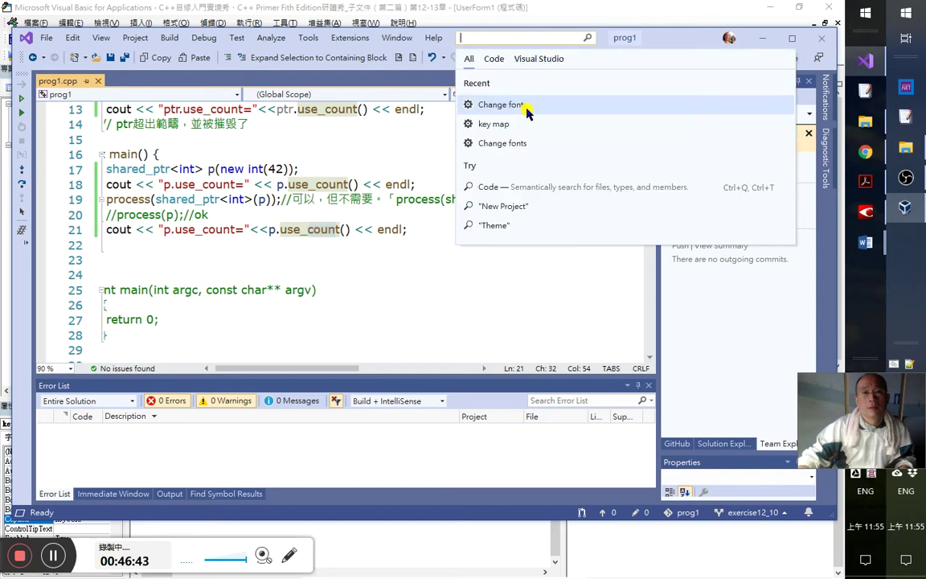
left_click(527, 108)
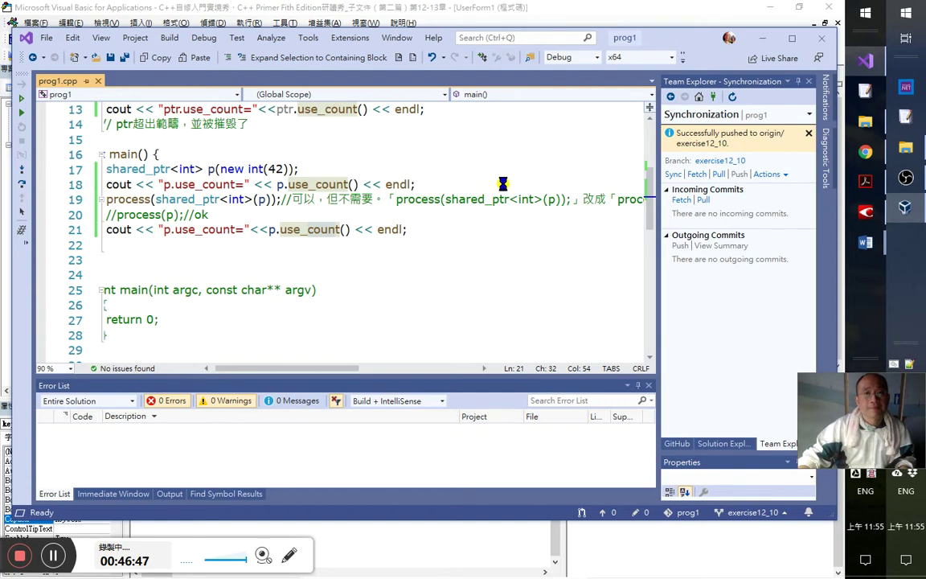
left_click(420, 250)
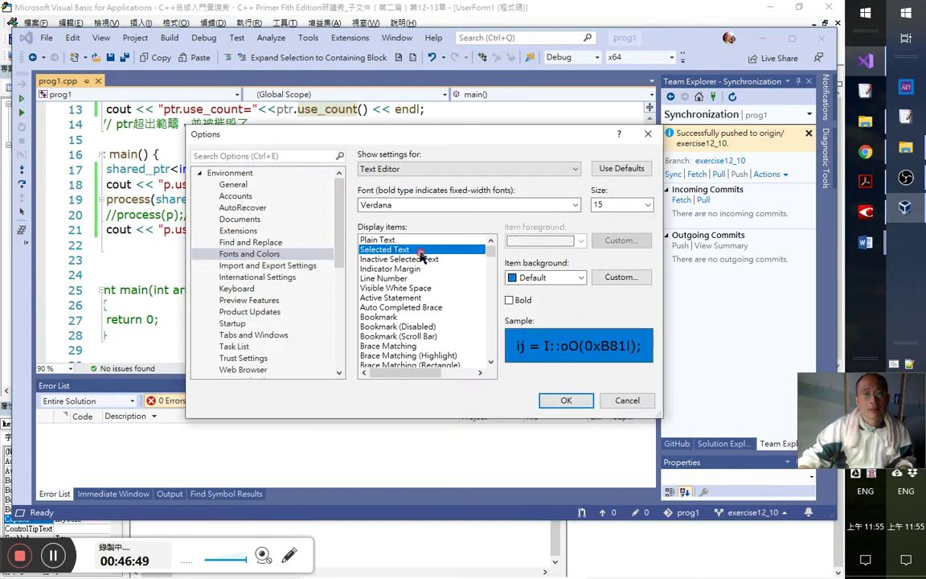
left_click(420, 259)
key("Down")
key("Down")
key("Down")
key("Down")
key("Down")
key("Down")
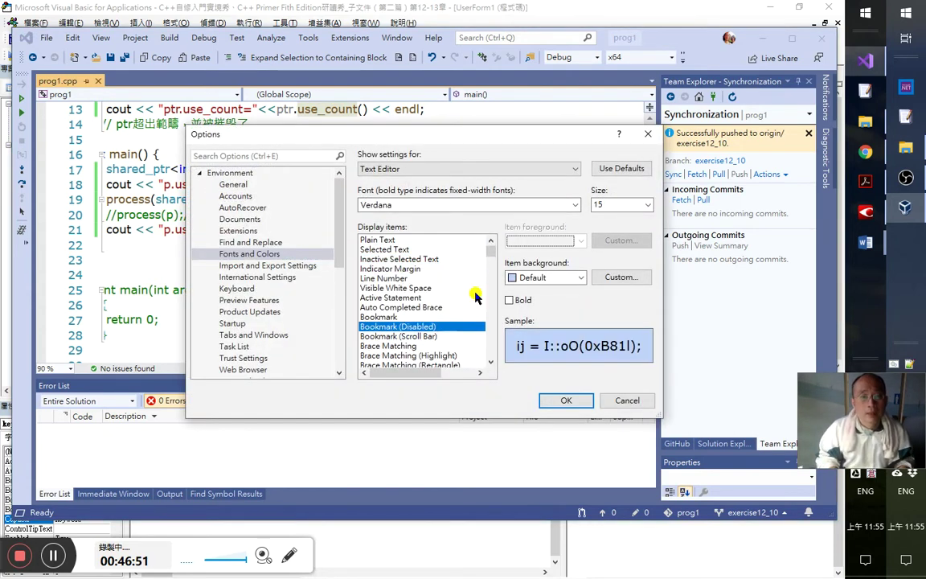
key("Up")
key("Up")
key("Up")
key("Up")
key("Up")
key("Up")
key("Up")
key("Up")
- Check the colours of C++ Keyword - Control and C++ Local Variables
key("Down")
key("Down")
key("Down")
key("Down")
key("Down")
key("Down")
key("Down")
key("Down")
key("Down")
key("Down")
key("Down")
key("Down")
key("Down")
key("Down")
key("Down")
key("Down")
key("Down")
key("Down")
key("Down")
key("Down")
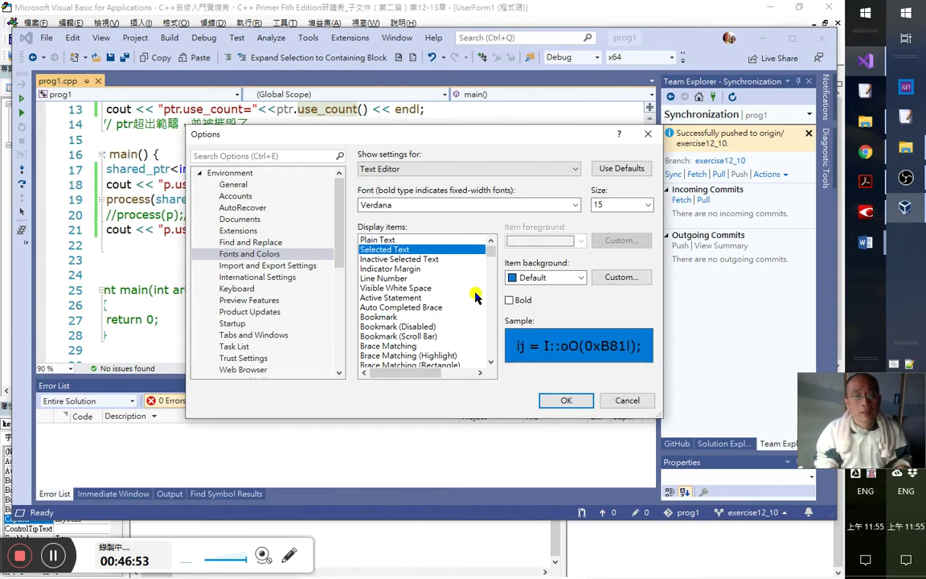
key("Down")
key("Down")
key("Down")
key("Down")
key("Down")
key("Down")
key("Down")
key("Down")
key("Down")
key("Down")
key("Down")
key("Down")
key("Down")
key("Down")
key("Down")
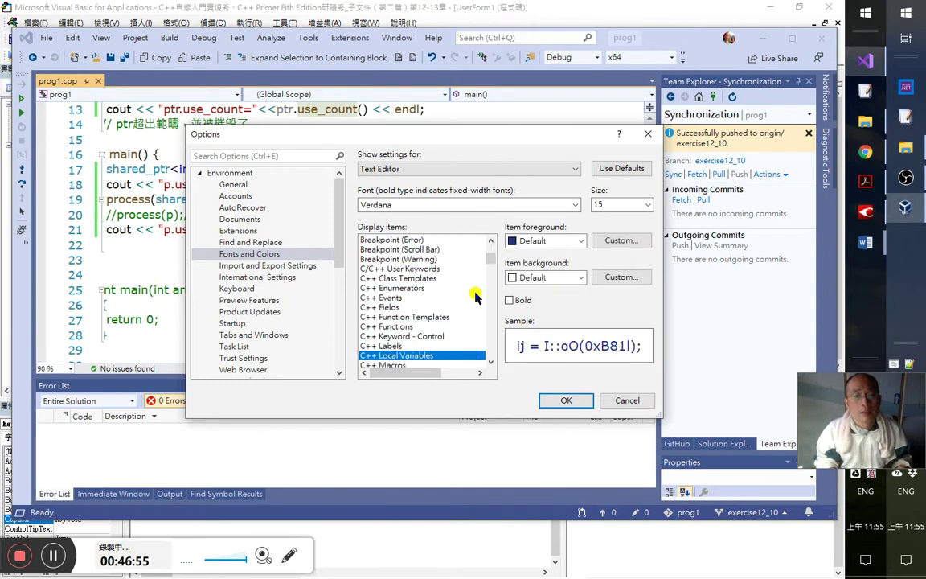
key("Up")
key("Up")
key("Up")
key("Up")
key("Down")
key("Down")
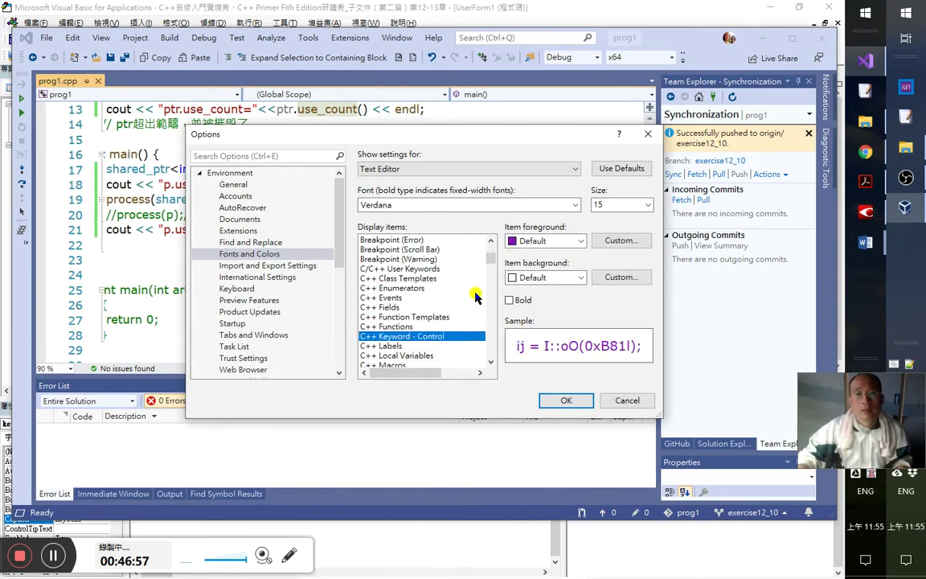
scroll(438, 320, "down", 1)
left_click(429, 327)
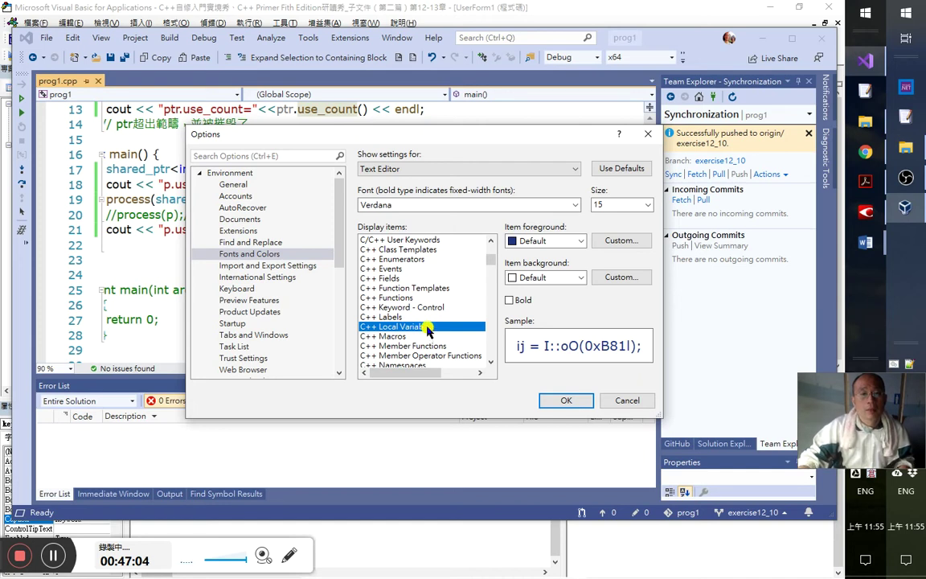
key("alt+Tab")
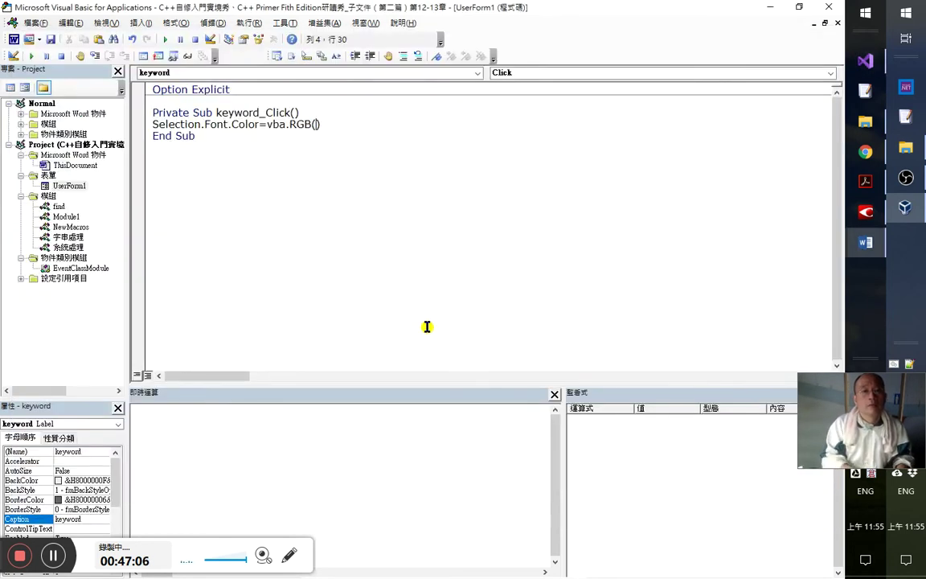
- Complete keyword_Click as VBA.RGB(0, 0, 255), comparing against the C++ Keyword - Control colour
type(",0,20")
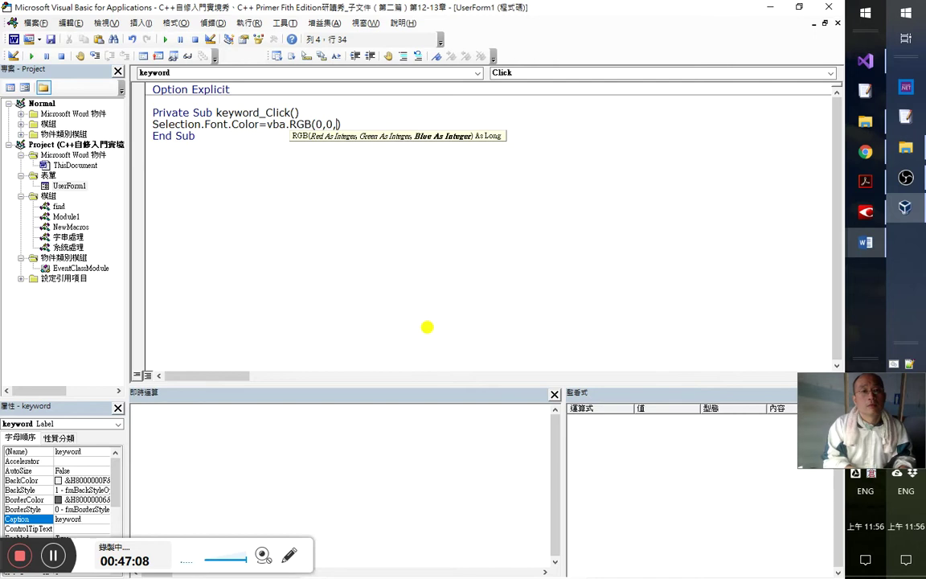
type("5")
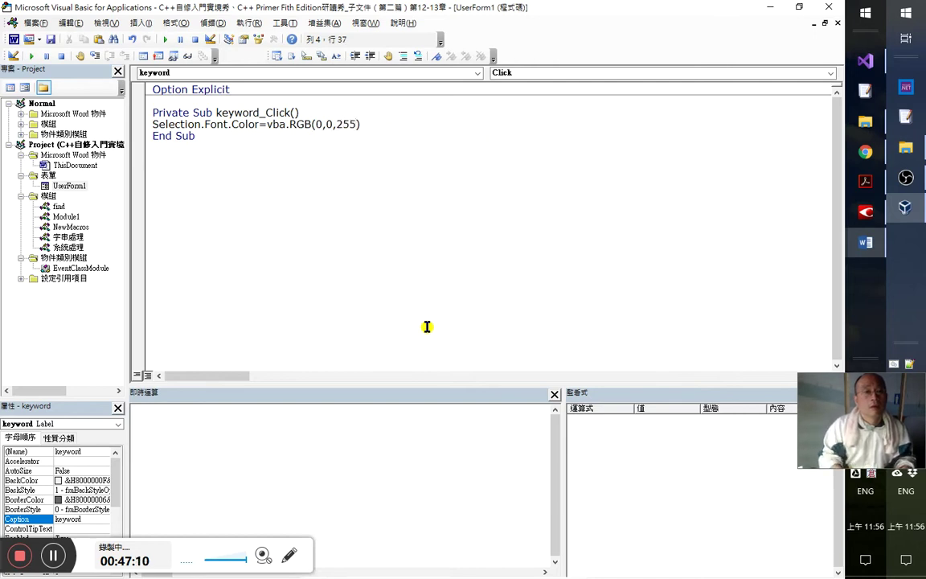
key("Down")
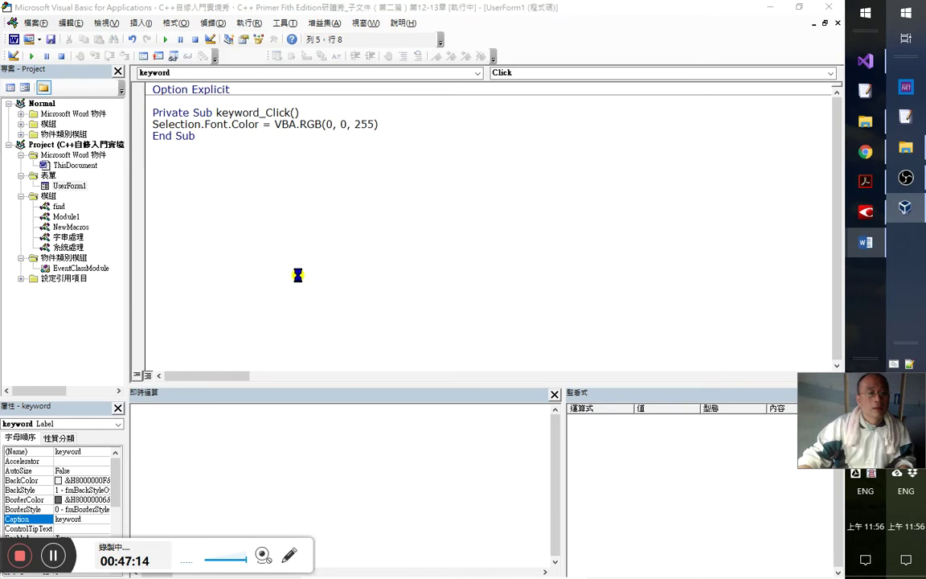
key("alt+Tab")
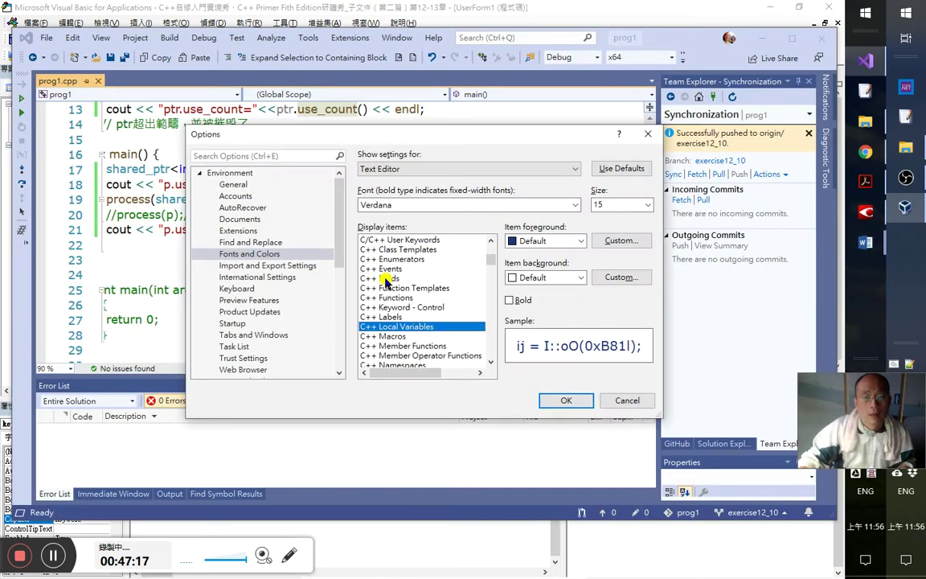
left_click(432, 309)
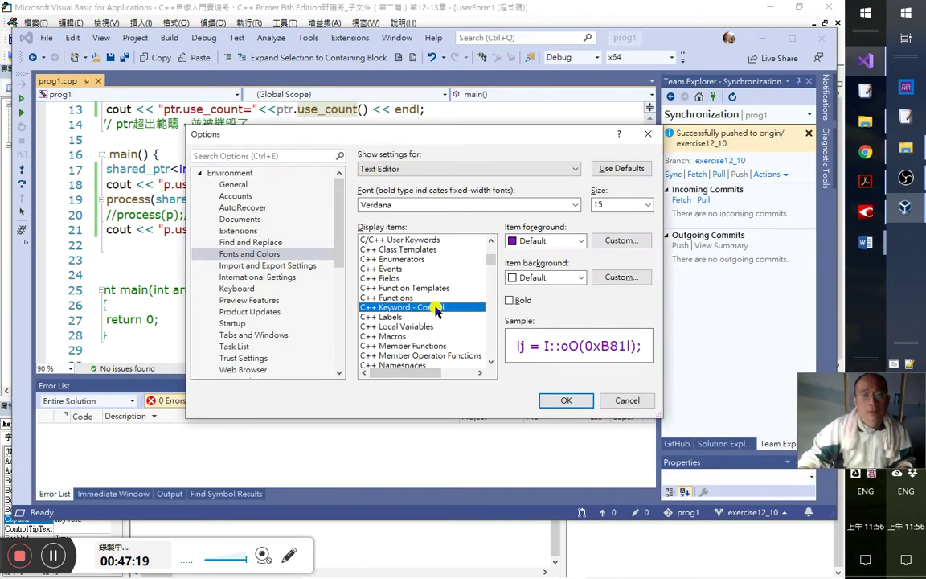
key("alt+Tab")
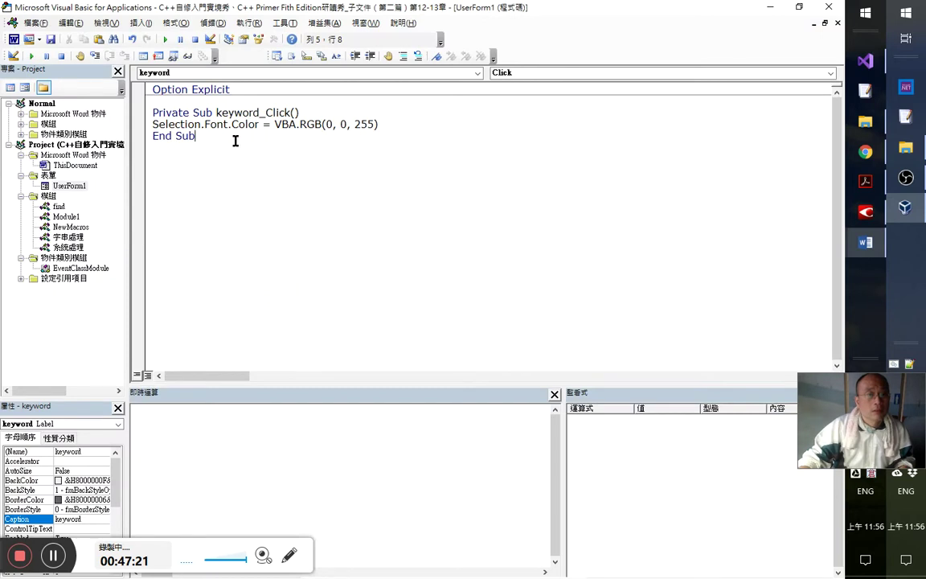
- Reopen the UserForm1 designer from the Project Explorer and select the form
left_click(235, 113)
double_click(235, 113)
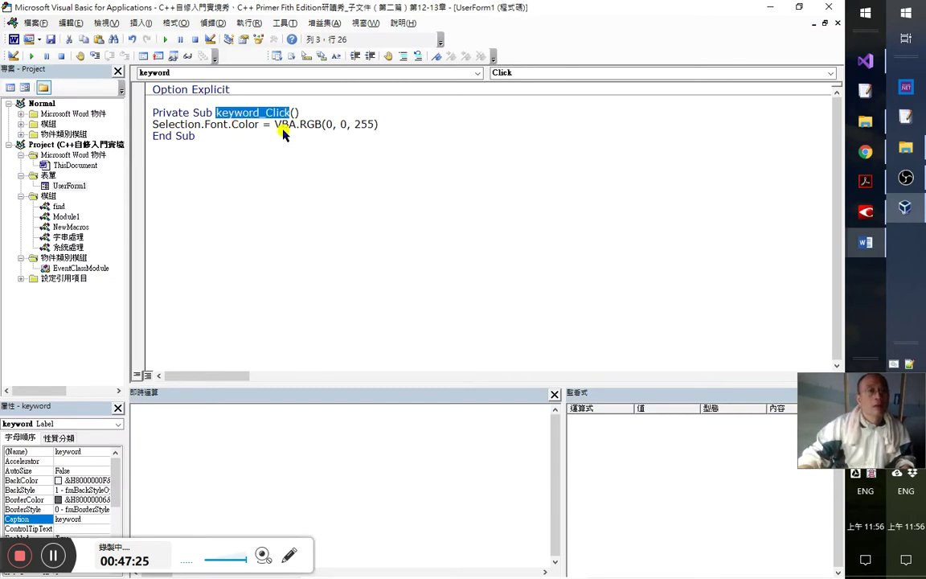
left_click(65, 186)
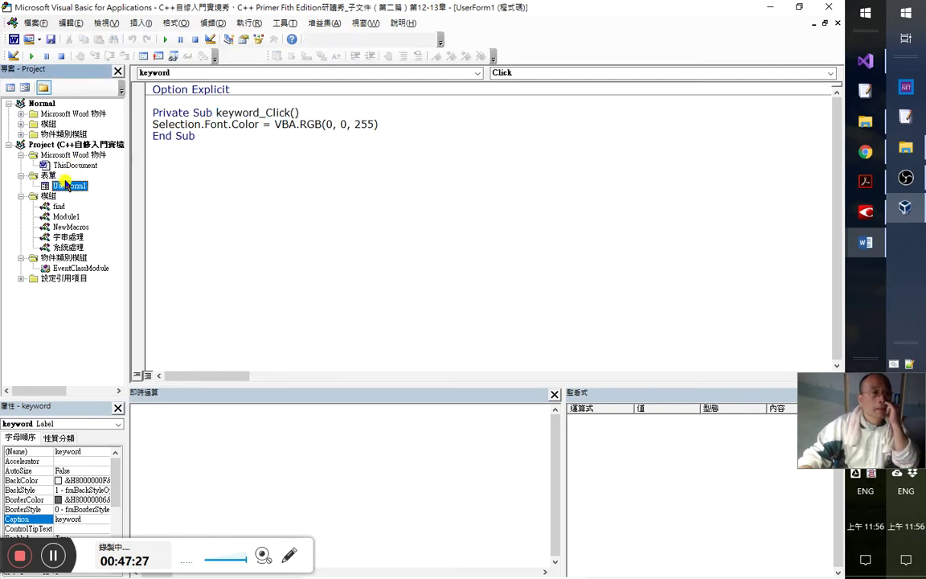
double_click(77, 187)
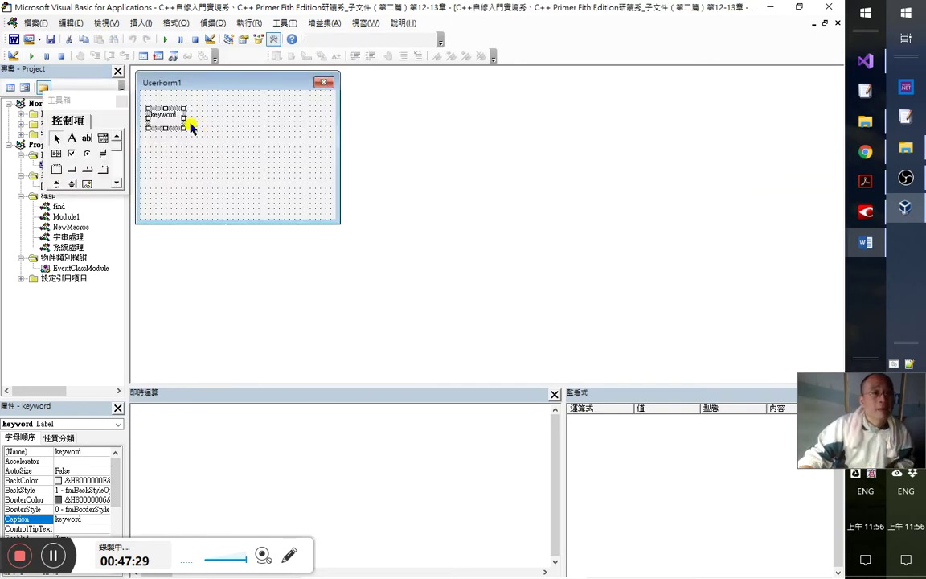
left_click(120, 356)
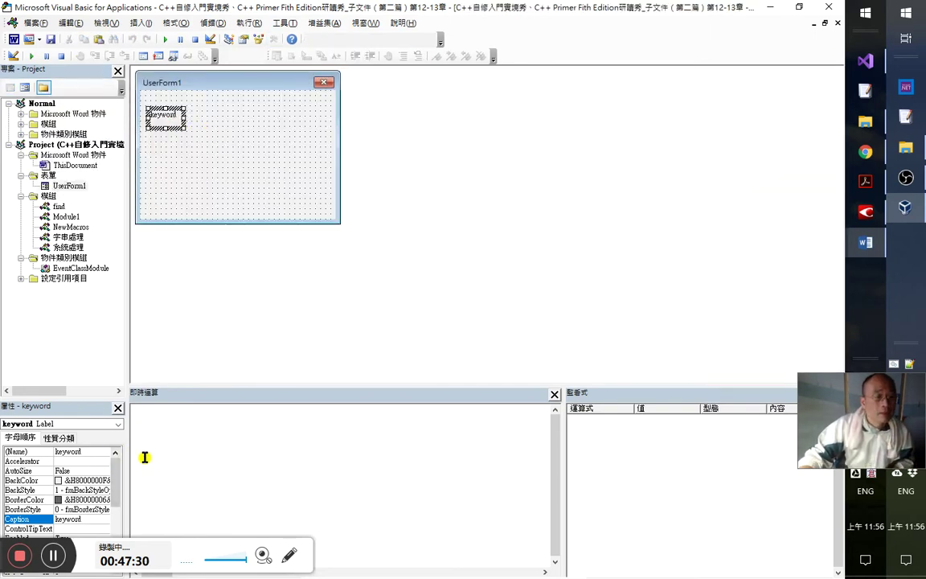
left_click(73, 187)
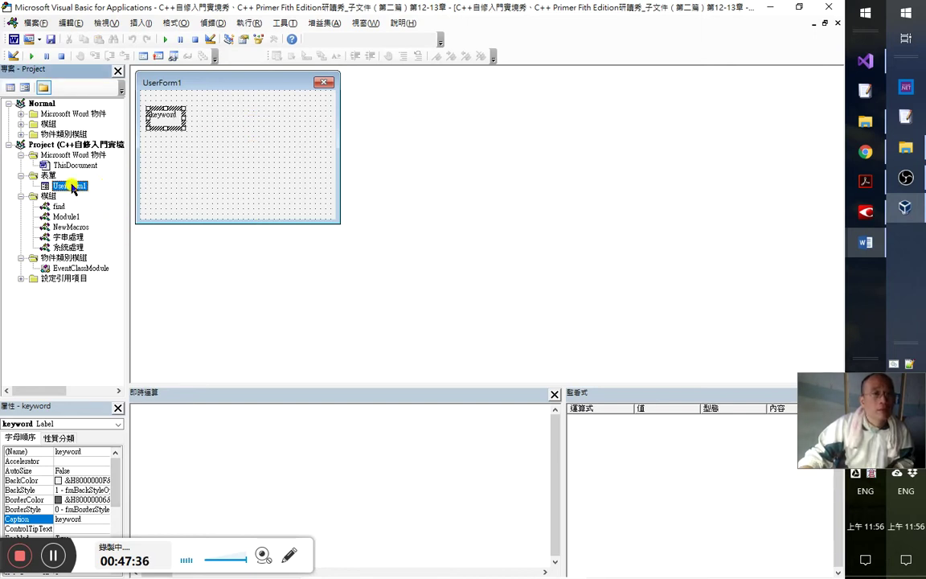
left_click(292, 123)
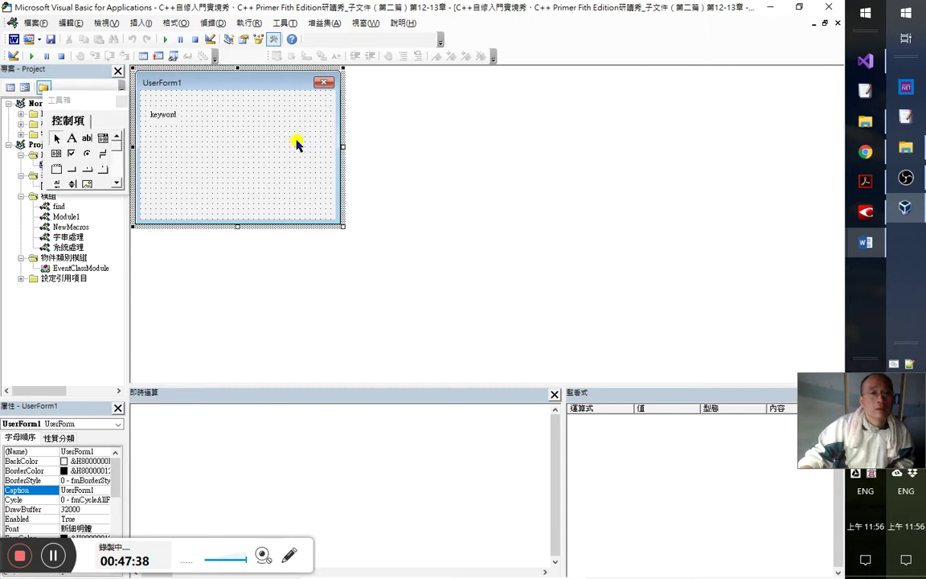
- Create empty UserForm_Click, UserForm_Activate and UserForm_Initialize event procedures
double_click(296, 138)
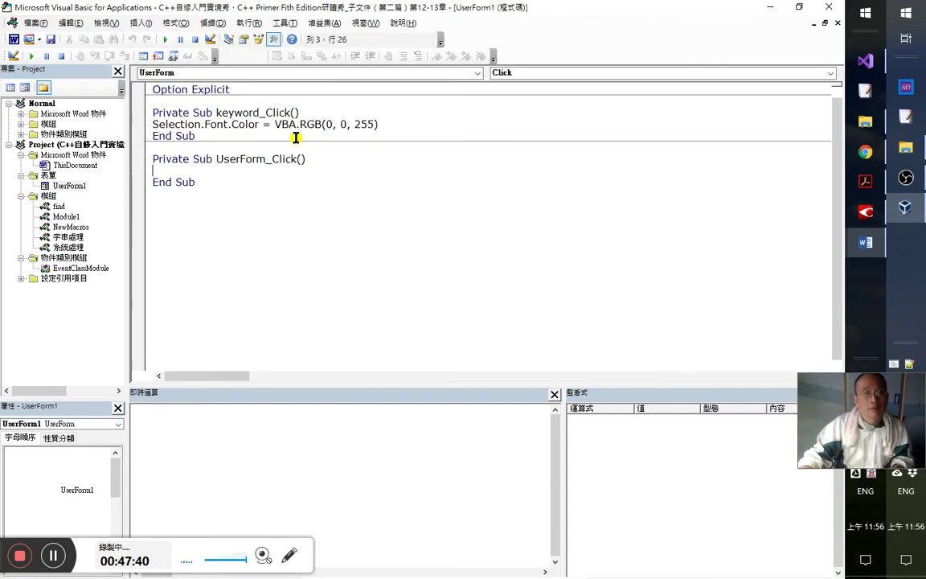
left_click(521, 73)
left_click(340, 102)
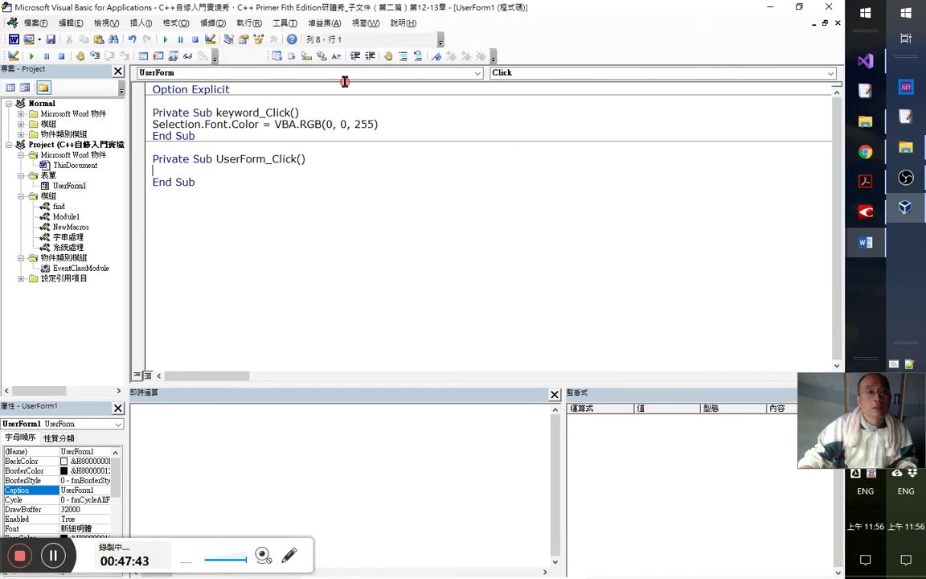
left_click(566, 74)
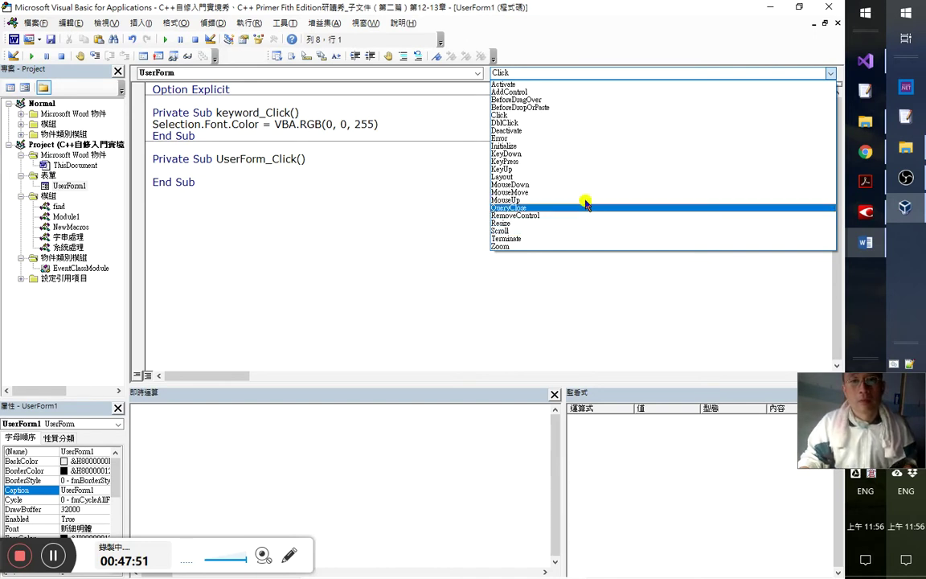
left_click(563, 84)
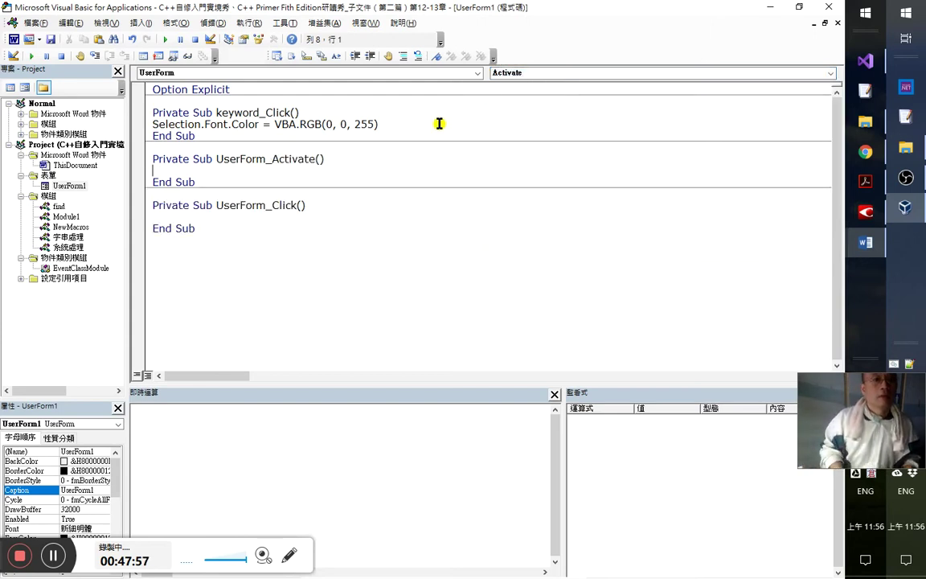
left_click(612, 73)
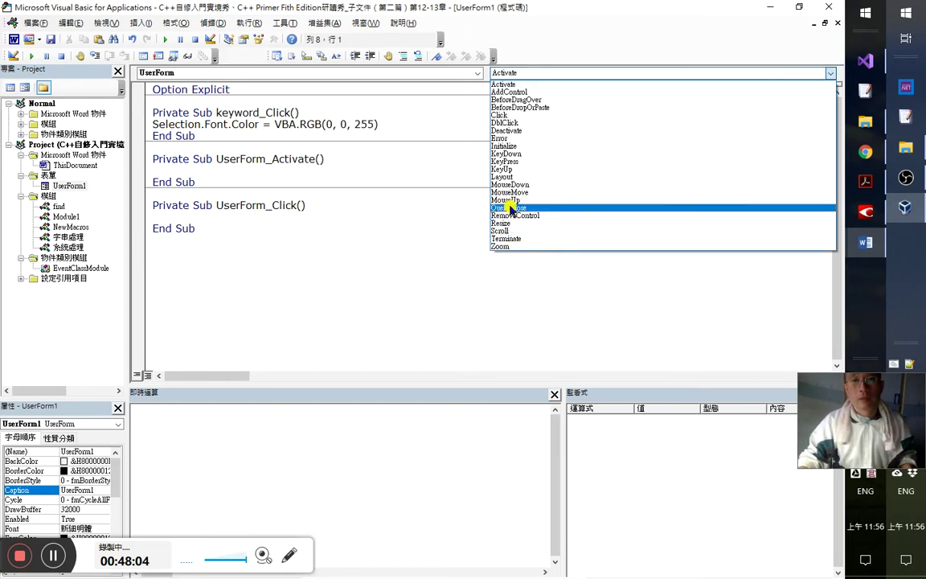
left_click(503, 145)
- In UserForm_Initialize, write keyword.BackColor = RGB(0, 0, 255)
type("keyword_Click")
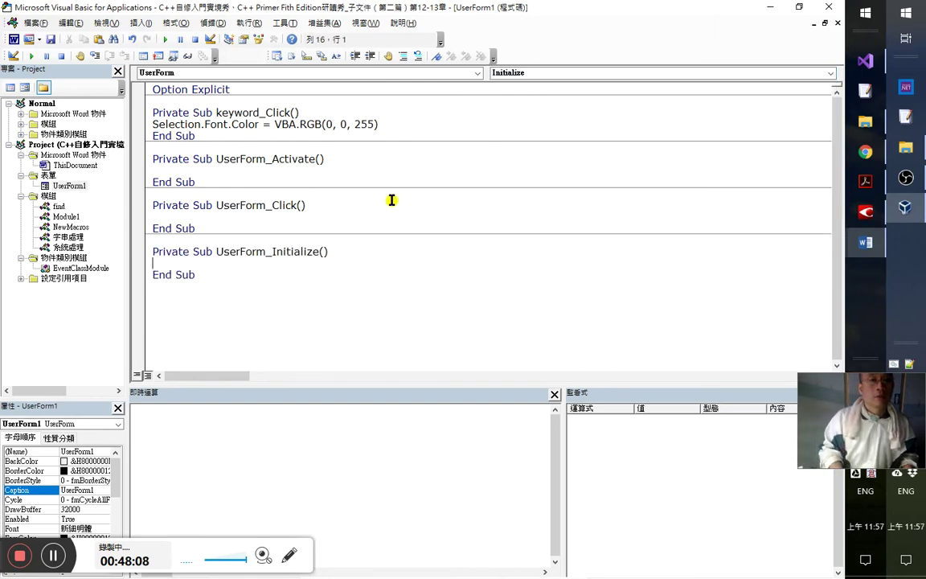
key("shift+Left")
key("shift+Left")
key("shift+Left")
key("shift+Left")
key("shift+Left")
key("shift+Left")
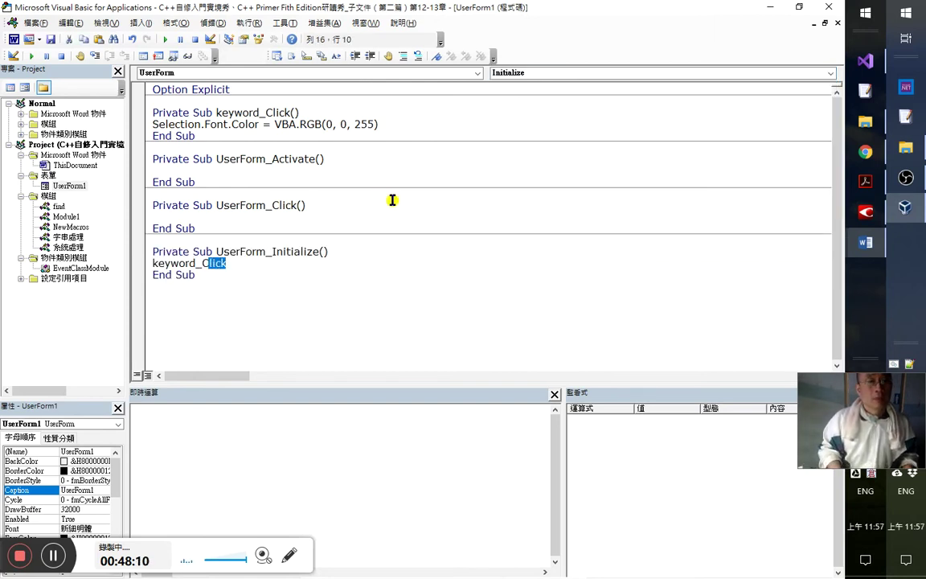
type(".ba")
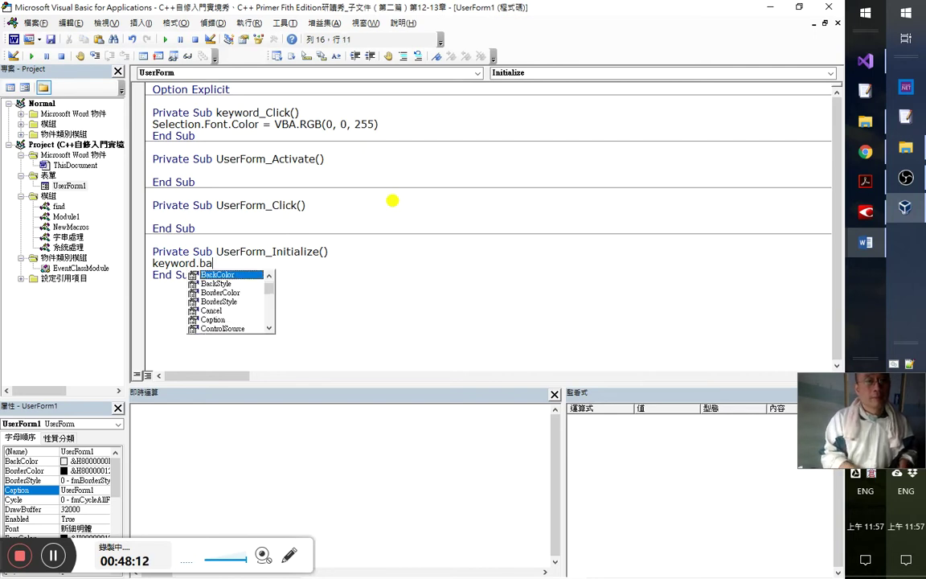
type("=rg")
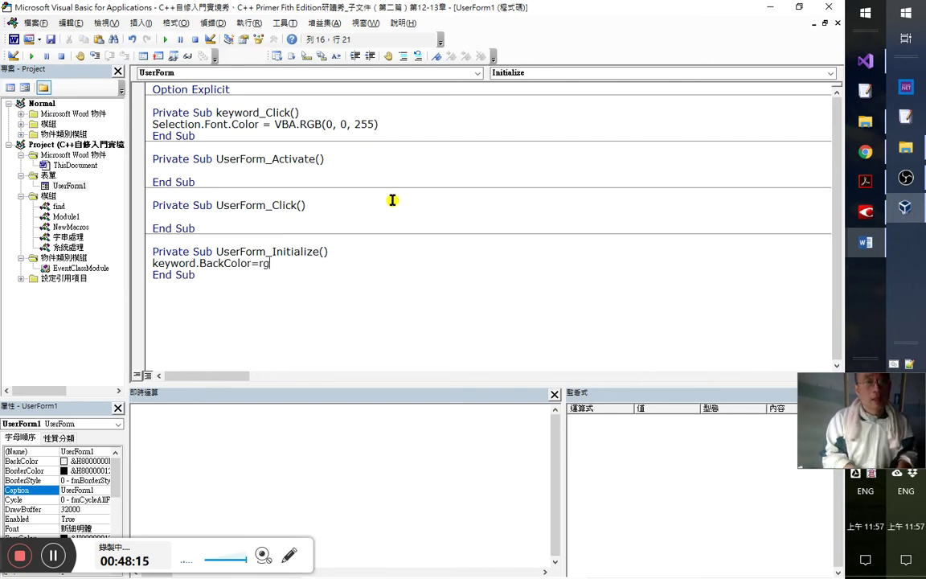
type("o")
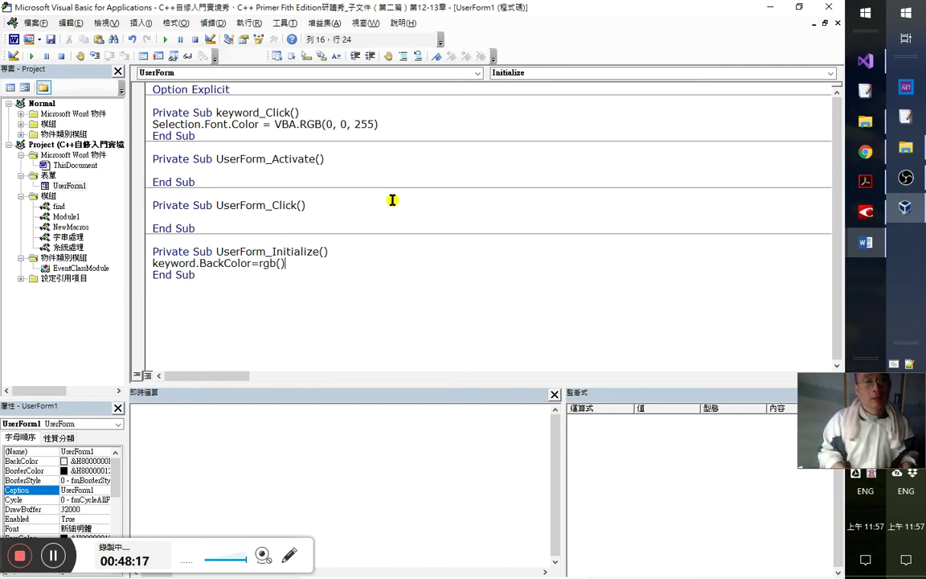
type("(0,0,255)")
key("Return")
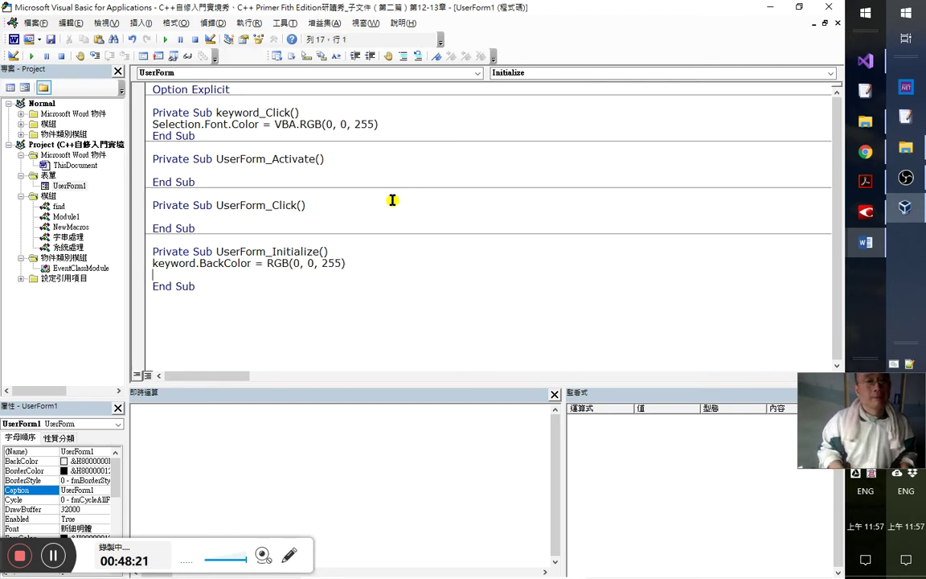
- Delete the Selection.Font.Color line from keyword_Click
left_click(318, 159)
left_click(360, 123)
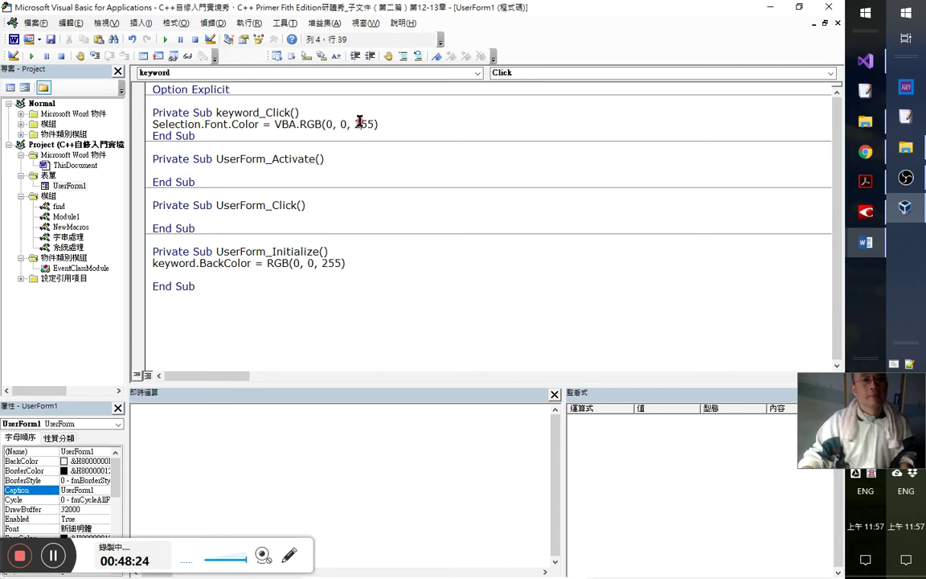
left_click(419, 128)
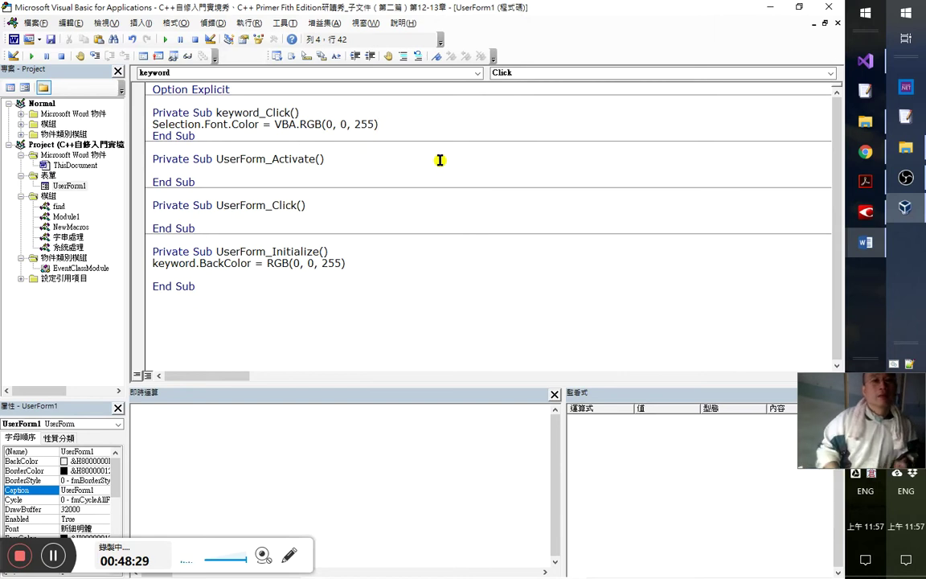
key("shift+Home")
key("ctrl+c")
key("Delete")
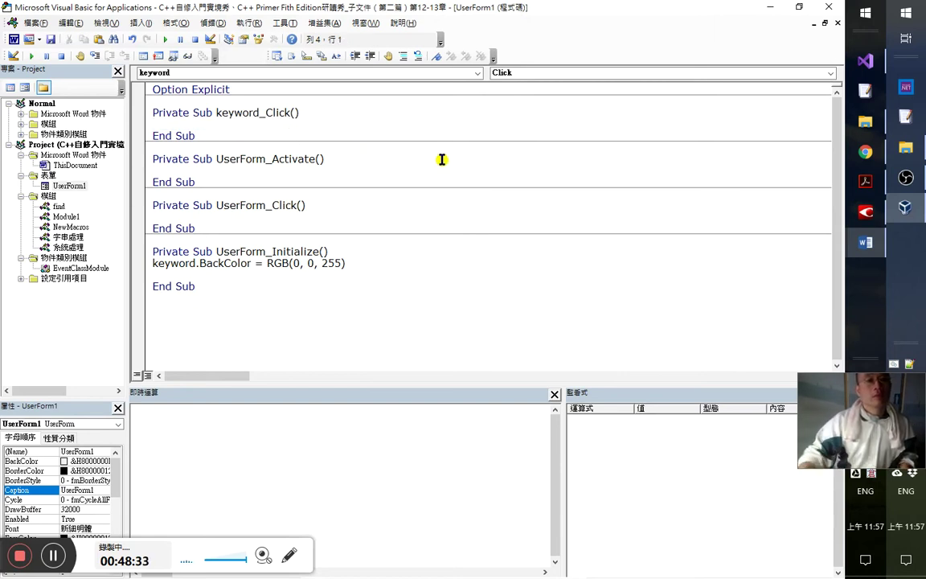
- Restore the deleted line and rewrite it as SelectionFontColor (VBA.RGB(0, 0, 255))
key("ctrl+z")
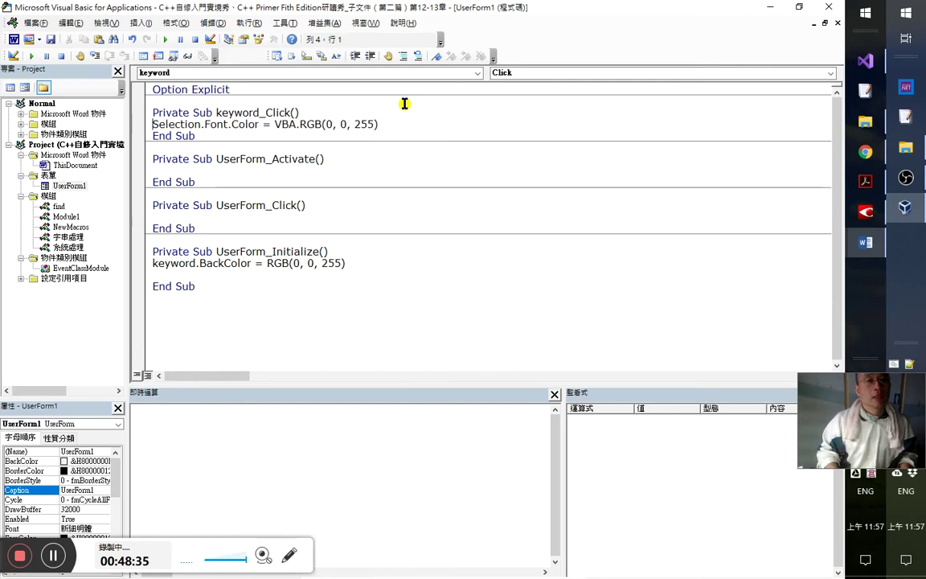
key("Right")
key("Right")
key("Right")
key("Right")
key("Right")
key("Right")
key("Right")
key("Right")
key("Right")
key("Right")
key("BackSpace")
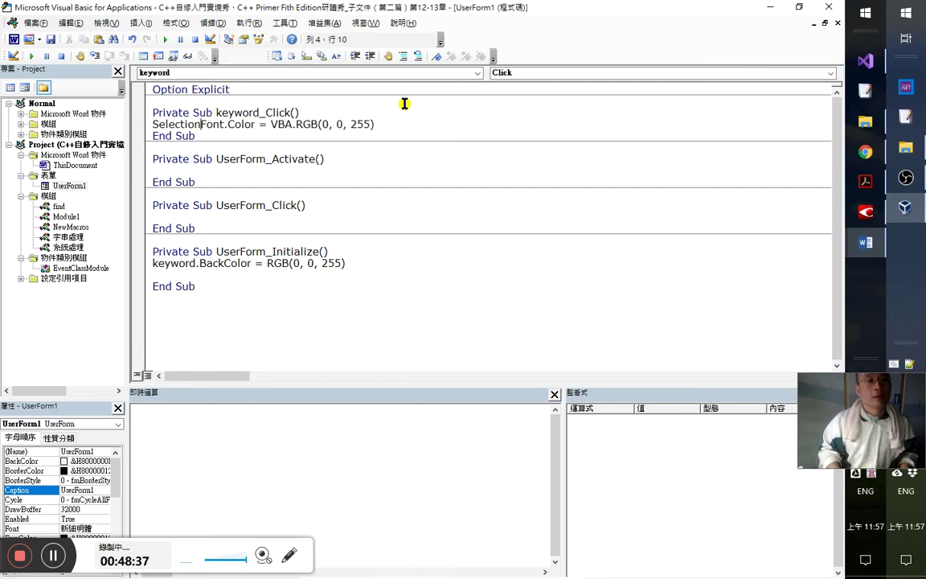
key("Right")
key("Delete")
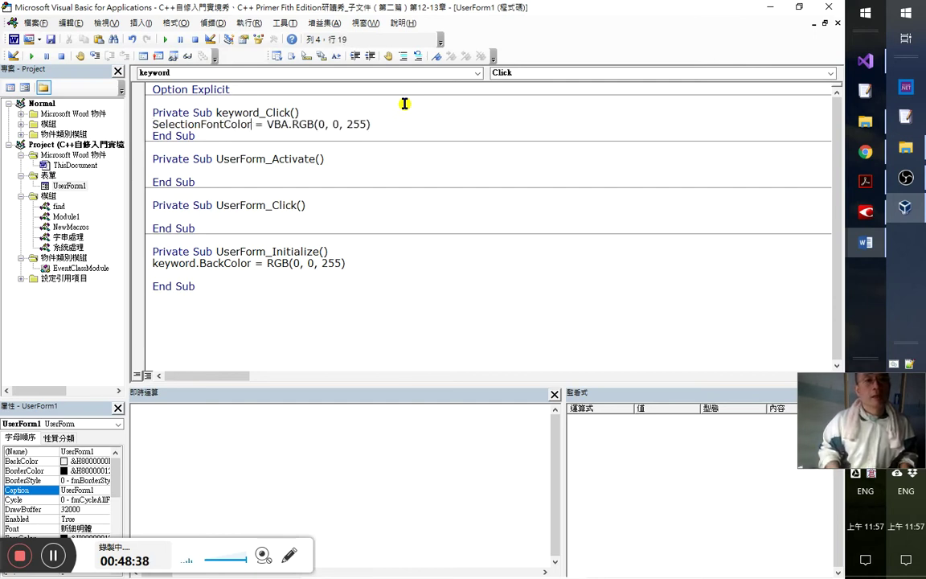
key("Delete")
key("shift+Right")
key("shift+Right")
key("Left")
type("(")
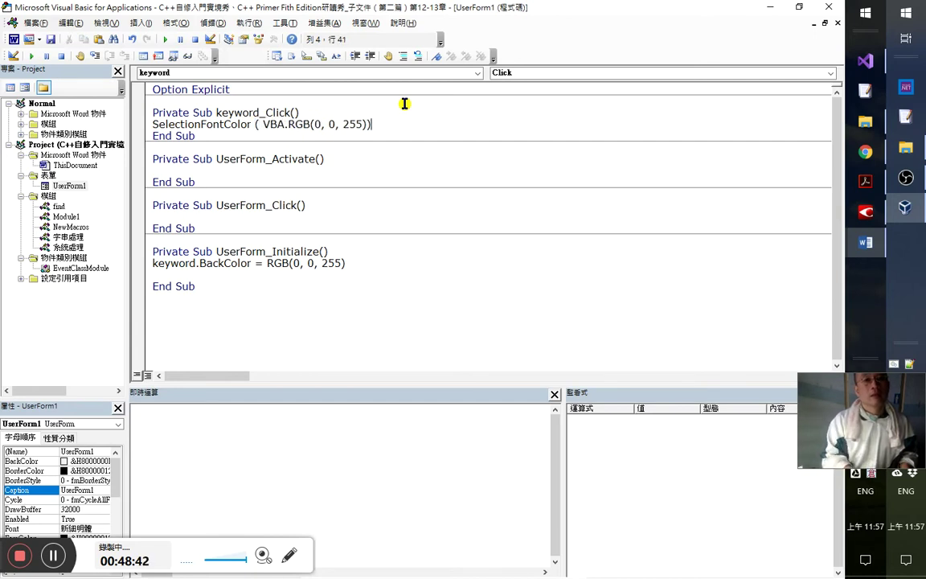
key("Down")
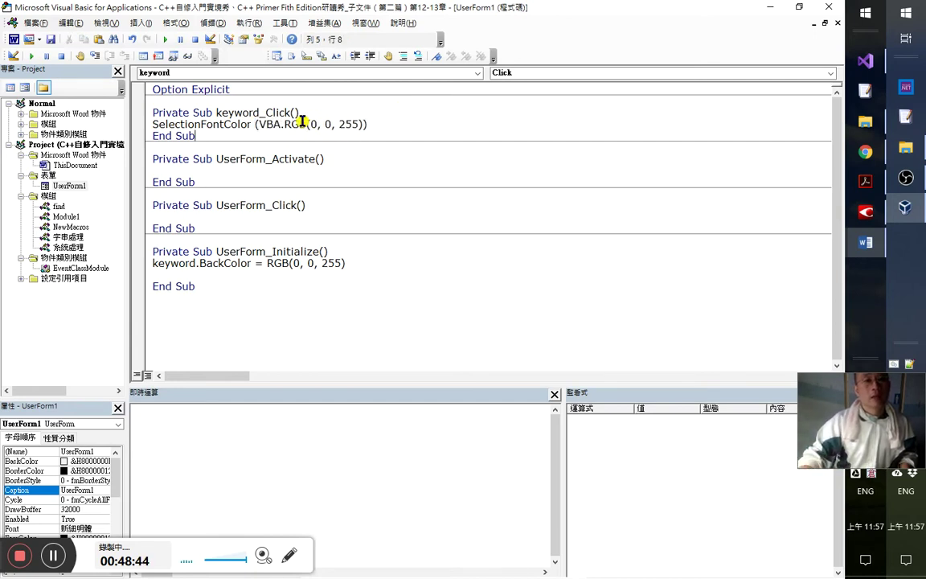
- View the VBA help page for the RGB function
left_click(299, 124)
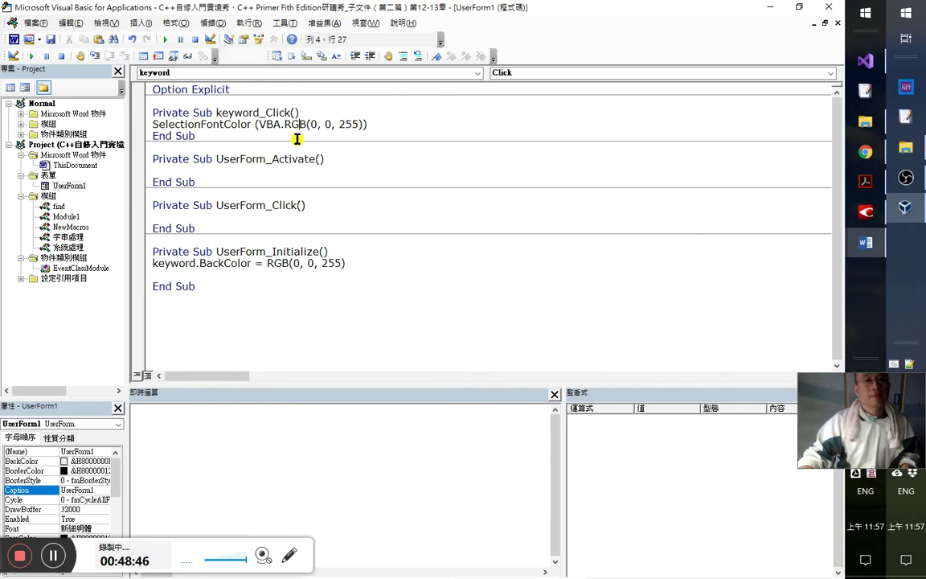
key("F1")
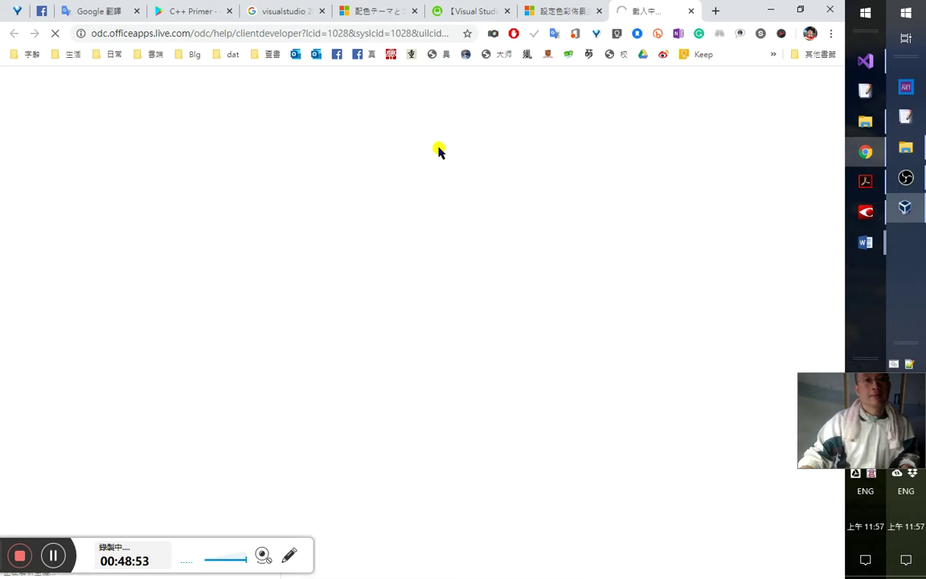
key("alt+Tab")
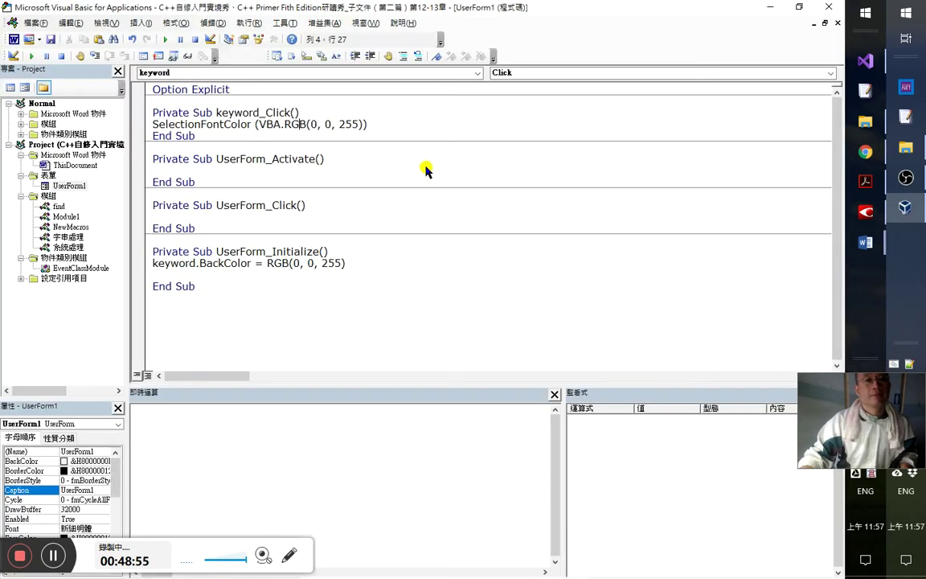
left_click(219, 98)
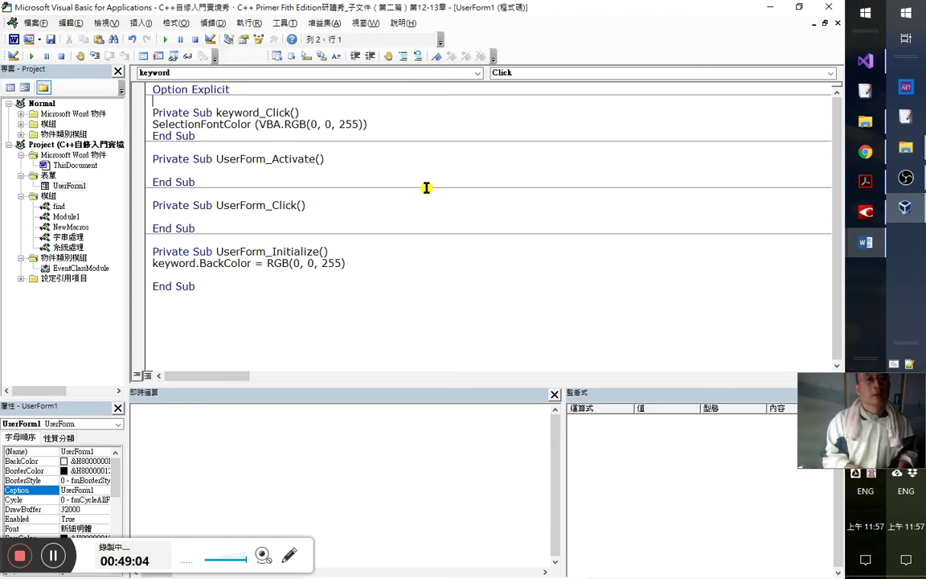
- Turn the pasted line into a Private SelectionFontColor(colorNum As Long) declaration
type("rivate")
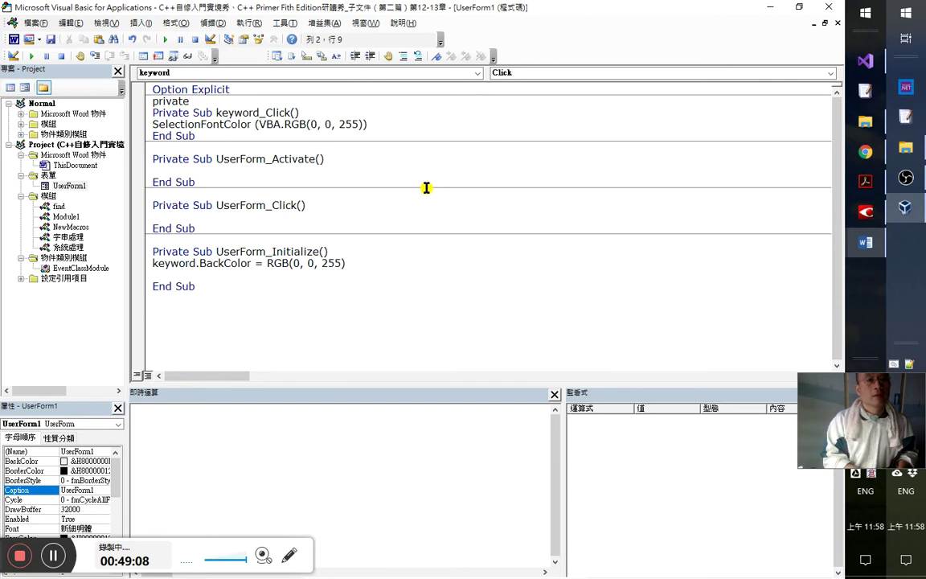
key("ctrl+v")
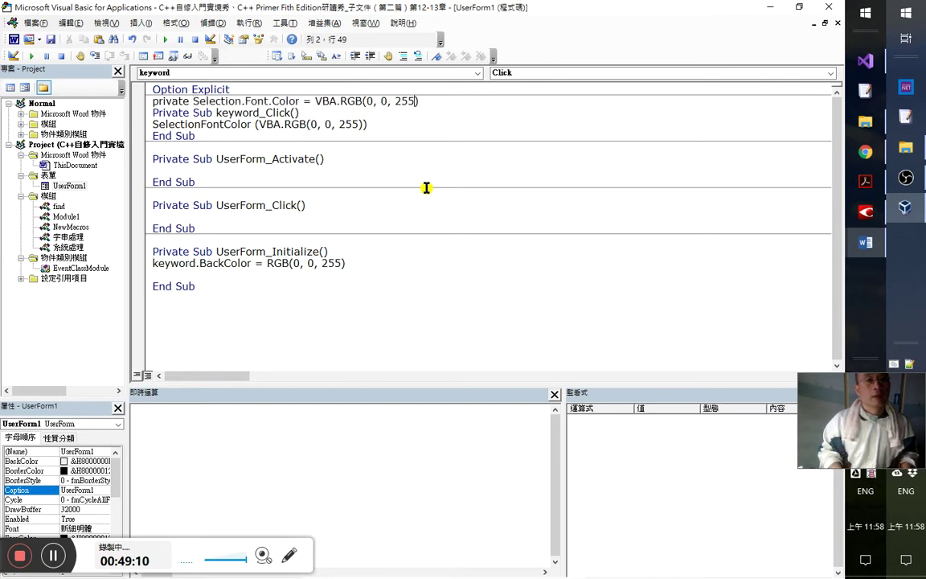
key("Left")
key("Left")
key("Left")
key("Left")
key("Left")
key("Left")
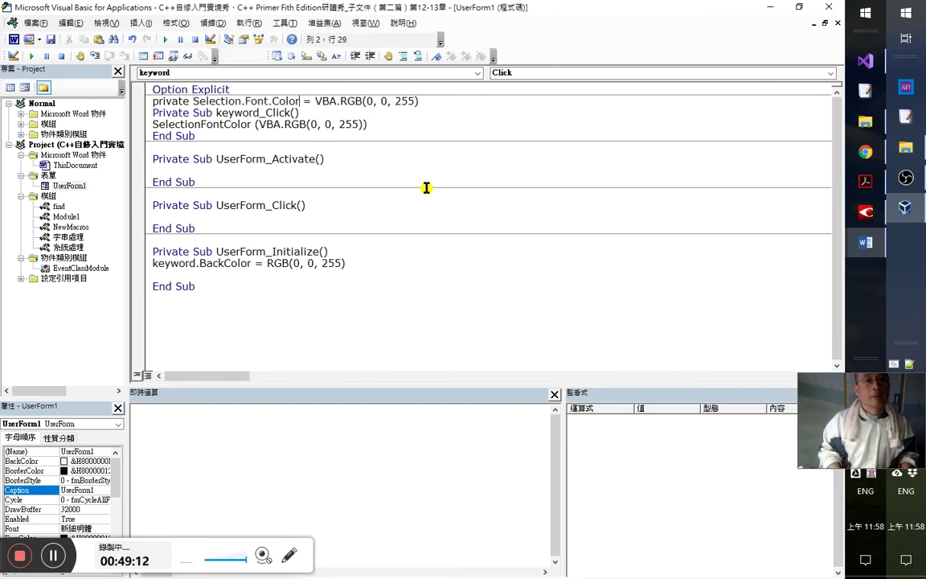
key("shift+Right")
key("shift+Right")
key("shift+Right")
key("shift+Right")
key("shift+Right")
key("shift+Right")
key("shift+Right")
key("shift+Right")
key("shift+Right")
key("shift+Right")
key("shift+Right")
key("Delete")
key("Right")
key("shift+Right")
key("shift+Right")
key("shift+Right")
key("shift+Right")
key("shift+Right")
key("shift+Right")
key("shift+Right")
key("shift+Right")
key("shift+Right")
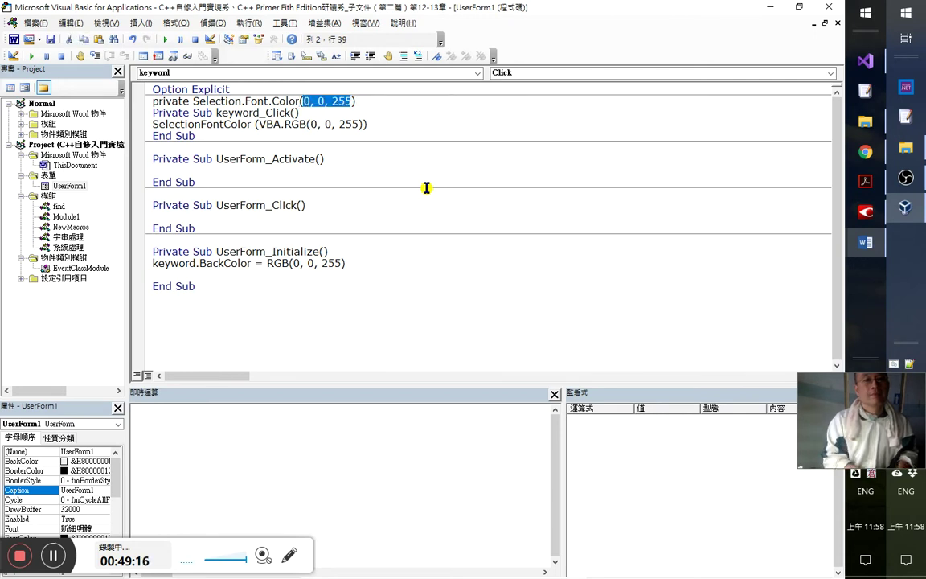
type("font")
key("BackSpace")
key("BackSpace")
key("BackSpace")
key("BackSpace")
type("color")
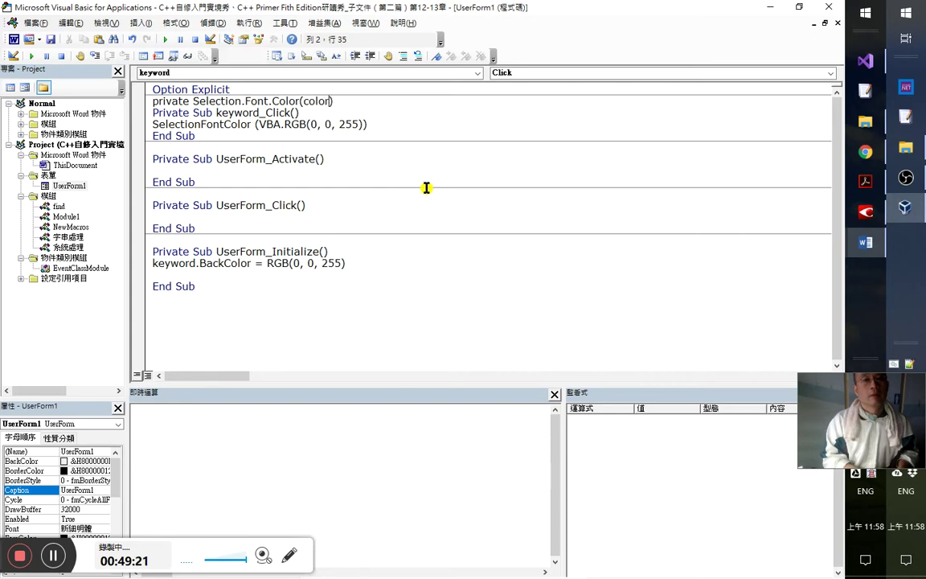
type("Num as lo")
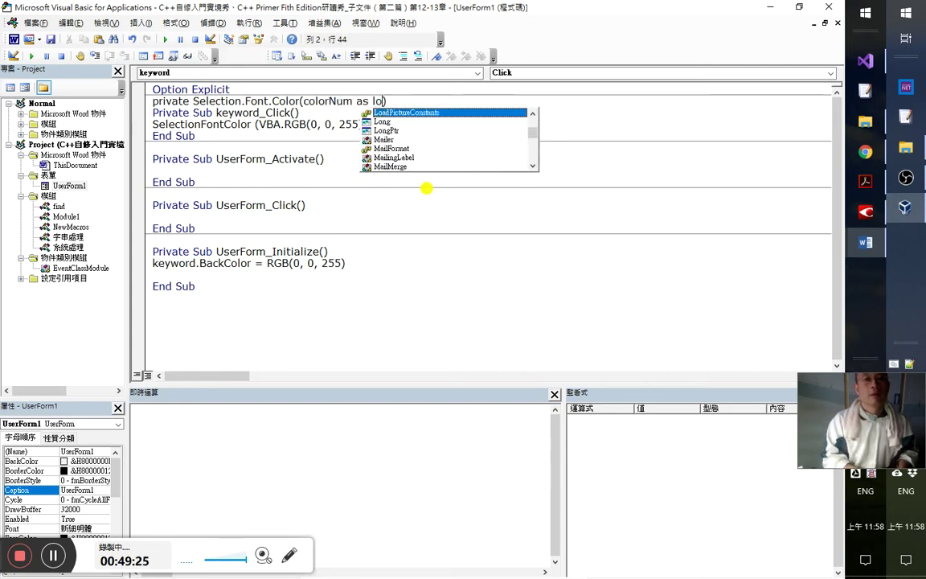
key("Escape")
type("ng")
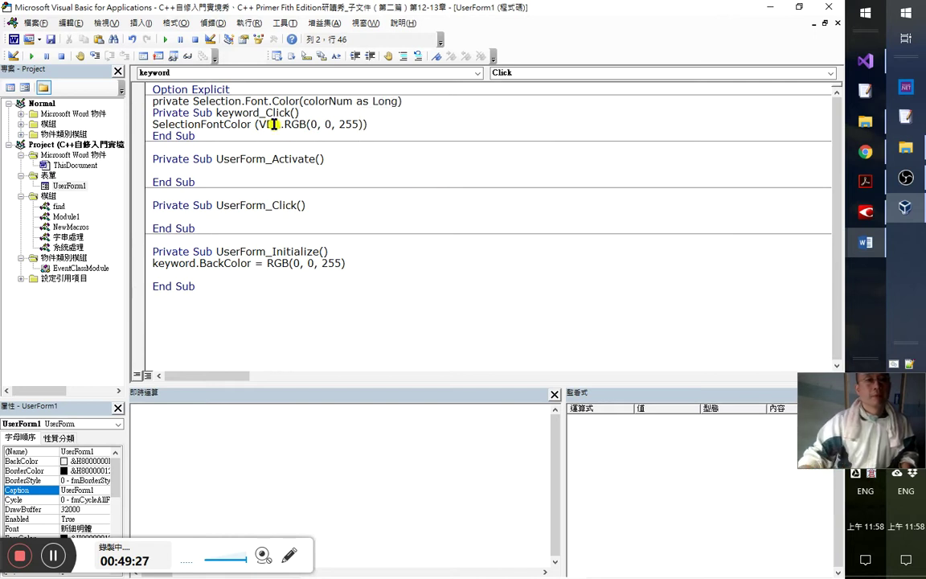
- Fix the compile error by adding Sub so the procedure gets its End Sub
left_click(220, 101)
key("BackSpace")
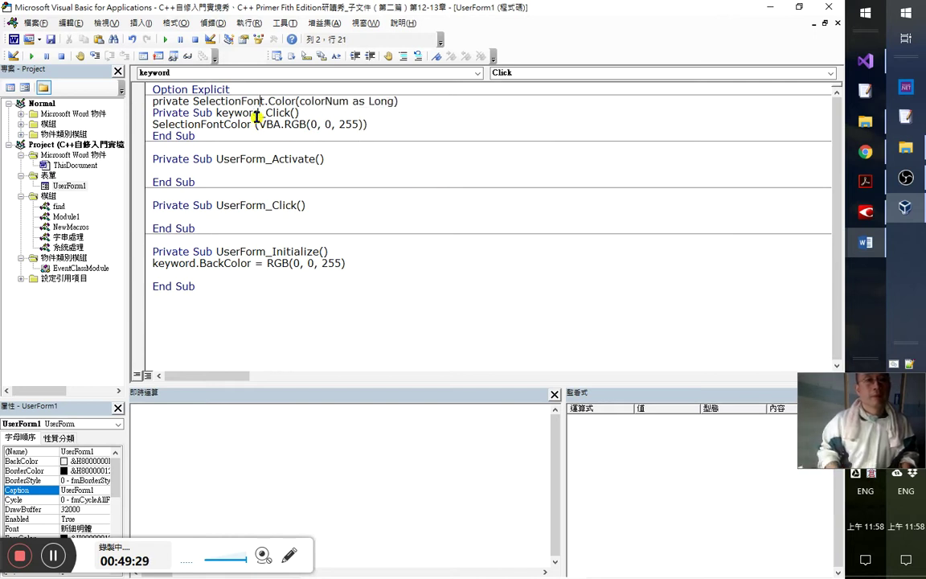
key("Delete")
left_click(257, 119)
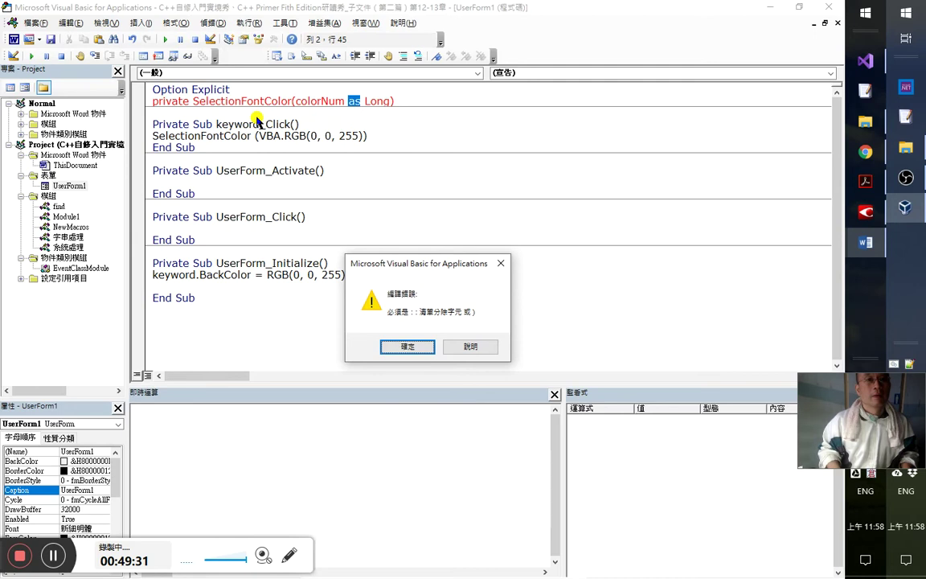
key("Return")
key("Home")
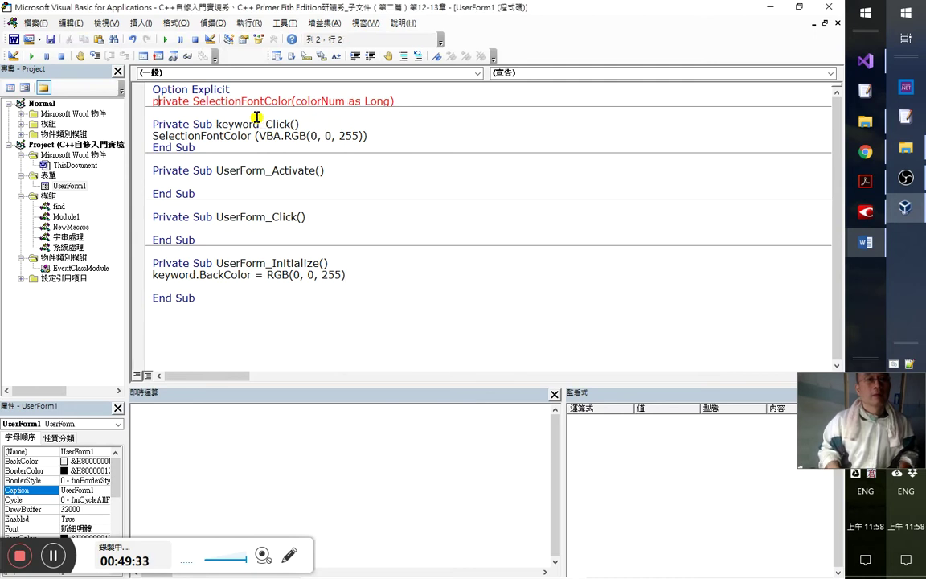
type("sub")
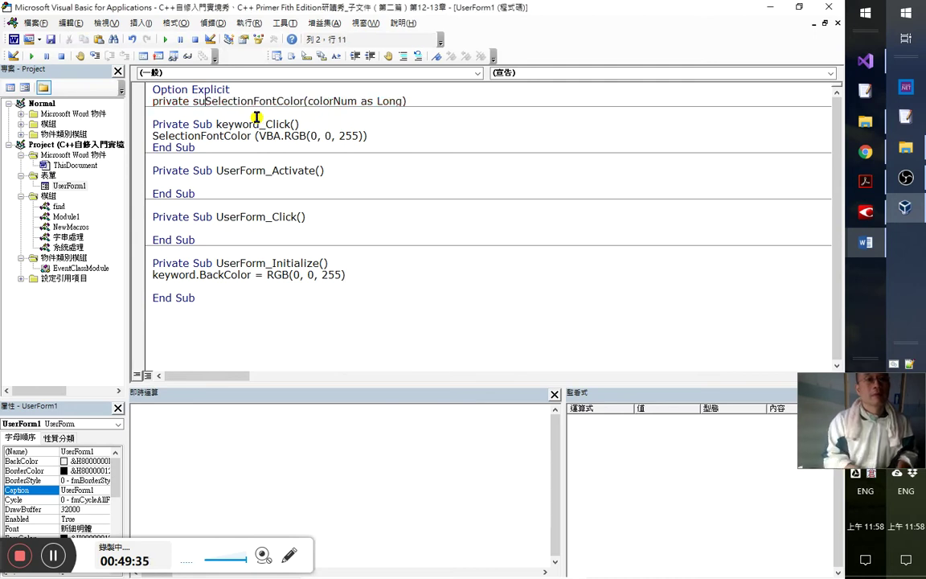
left_click(257, 118)
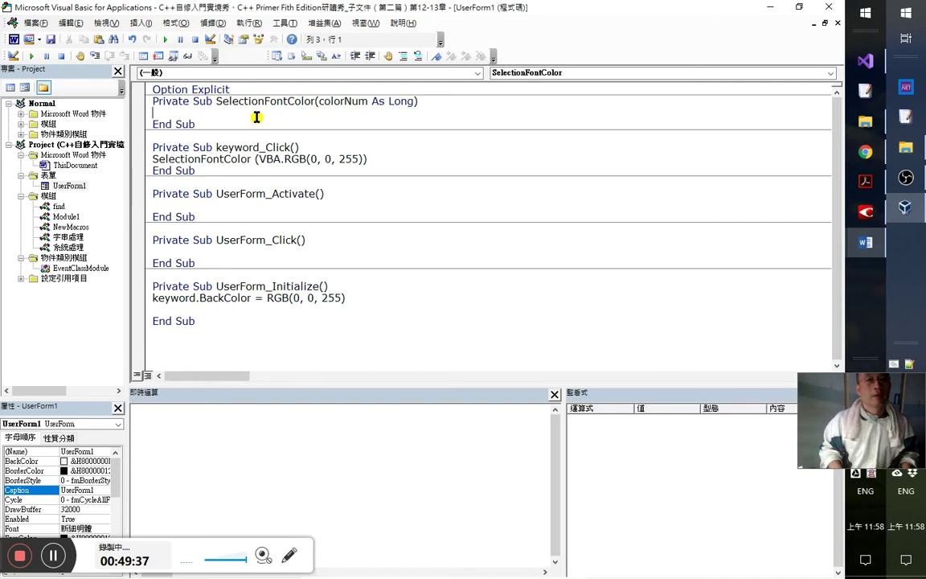
- Paste the font-colour line into the Sub and trim it to Selection.Font.Color = VBARGB
type("Selection.Font.Color = VBA.RGB(0, 0, 255)")
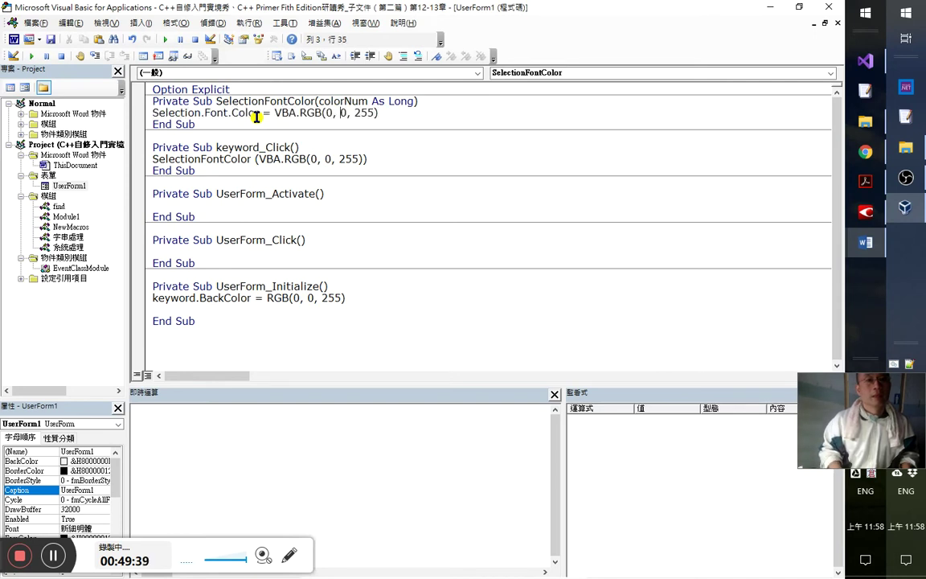
left_click(201, 113)
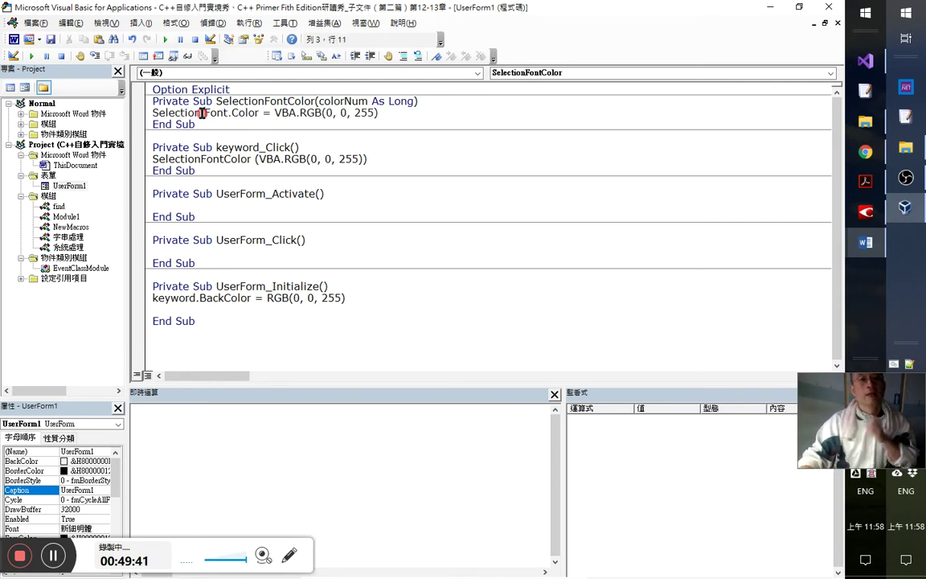
left_click(275, 113)
left_click(394, 119, "shift")
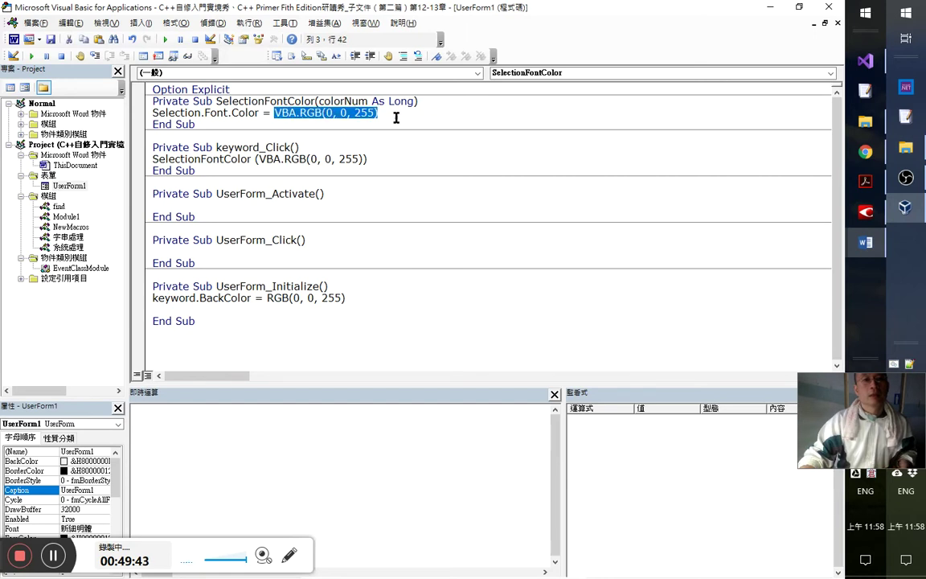
key("Left")
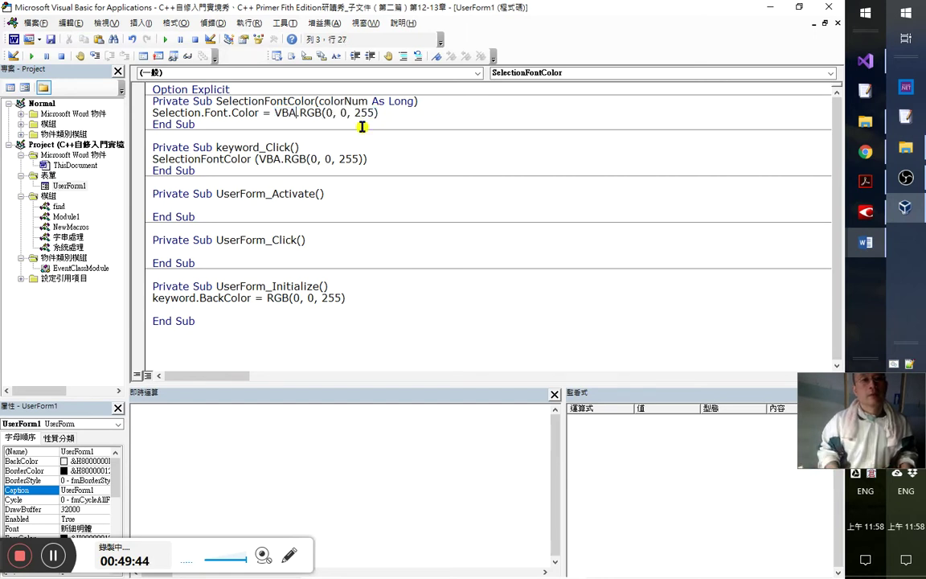
key("BackSpace")
key("shift+End")
key("Delete")
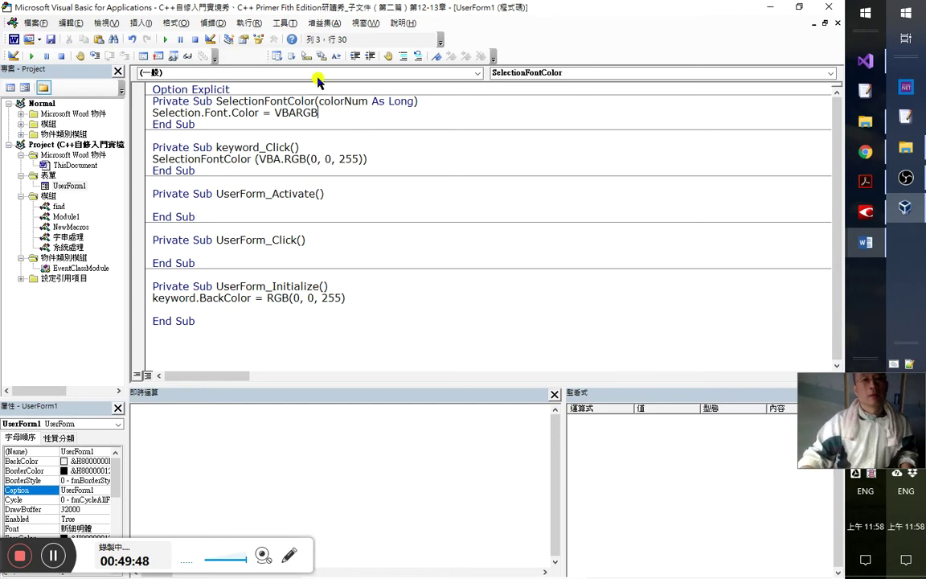
- Rename the parameter to colorNum_VBARGB and use that name in the assignment
left_click(277, 102)
double_click(278, 113)
left_click_drag(369, 105, 369, 103)
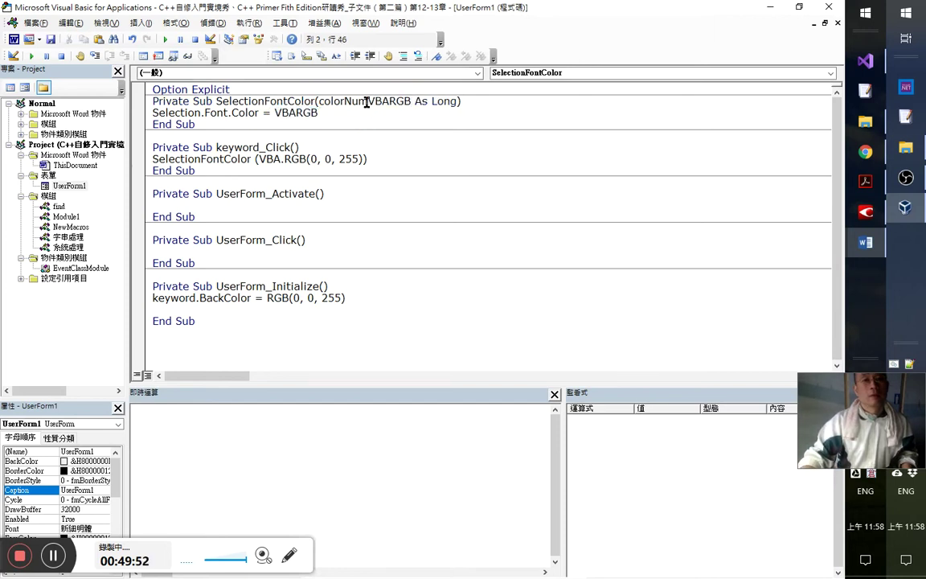
key("shift+Left")
key("shift+Left")
key("shift+Left")
key("shift+Left")
key("shift+Left")
key("shift+Left")
key("shift+Left")
key("shift+Left")
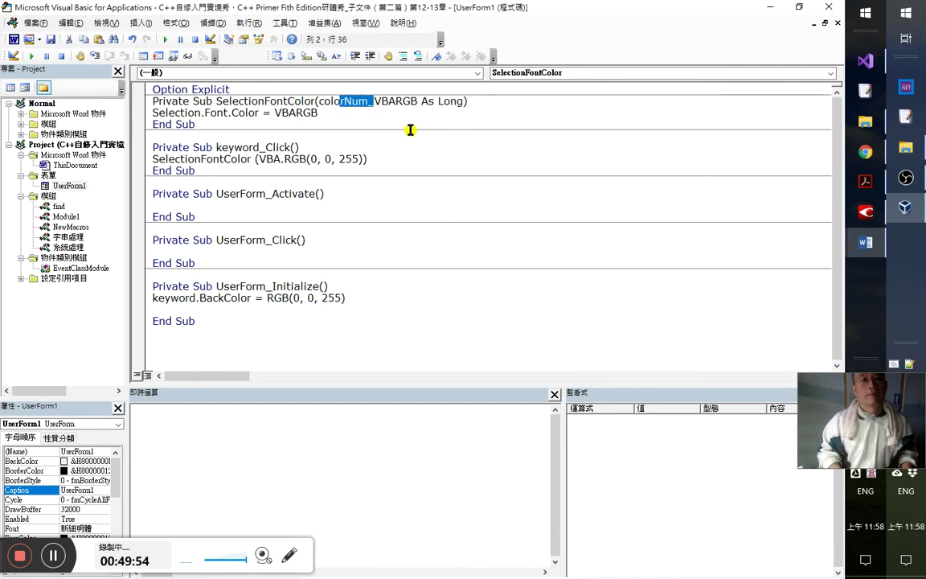
key("Down")
key("Left")
key("Left")
key("Left")
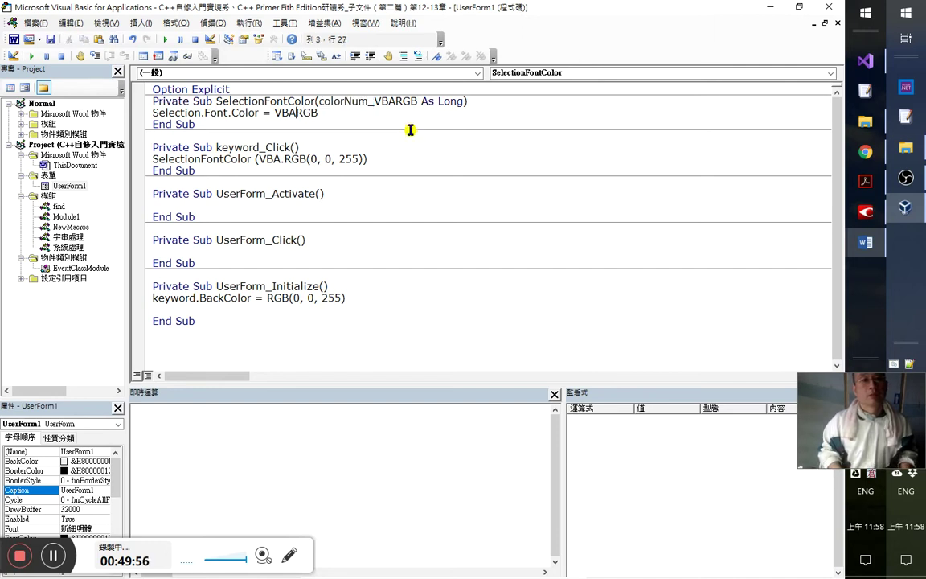
type("colorNum_")
key("Down")
key("Down")
key("alt+Tab")
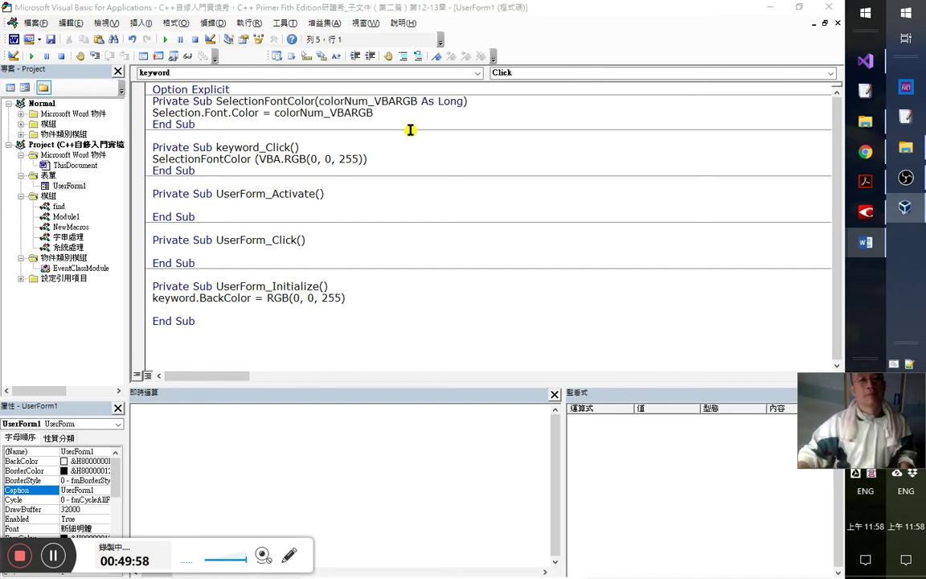
- Read the RGB function docs page, then switch to the Visual Studio 2019 theme and text colour quickstart
key("alt+Tab")
key("alt+Tab")
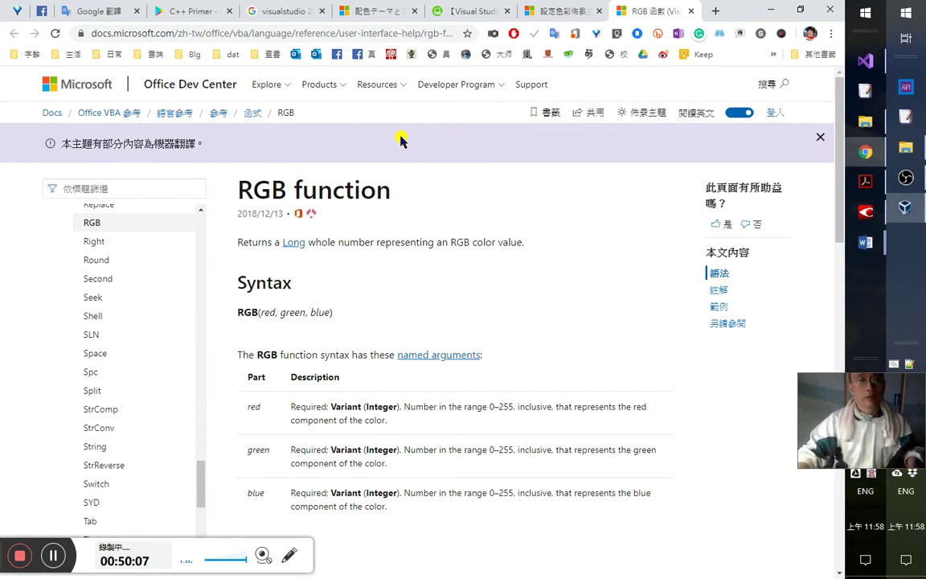
key("ctrl+shift+Tab")
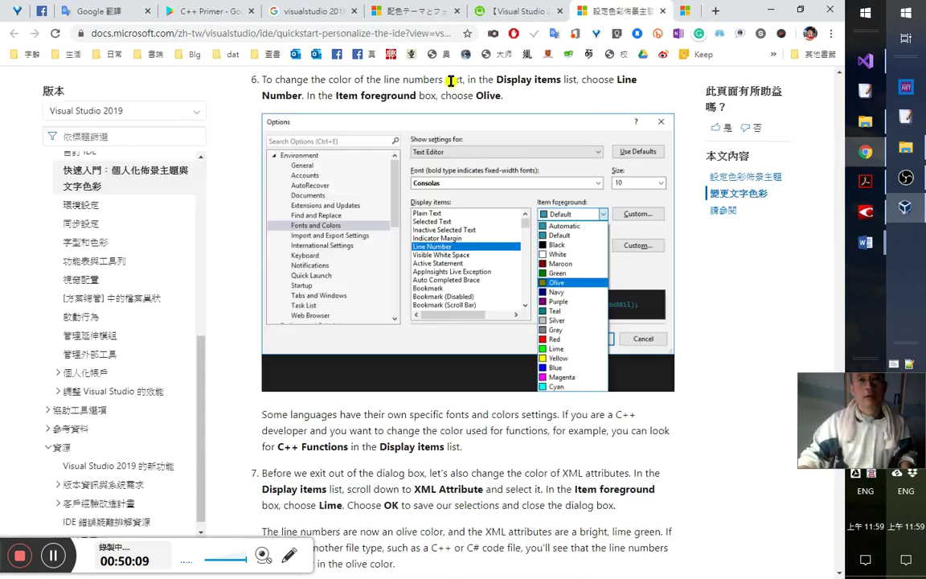
- Delete the empty UserForm_Activate procedure from the form's code
key("alt+Tab")
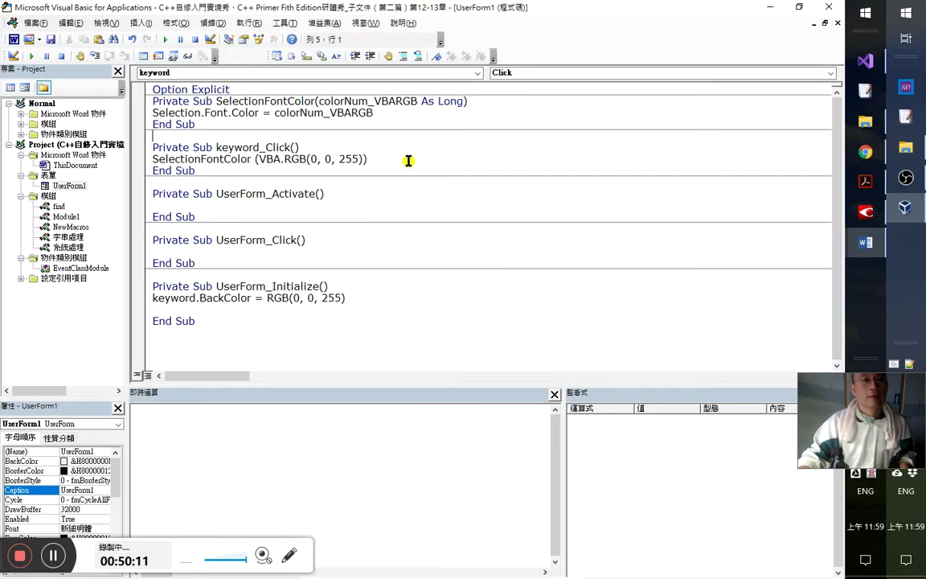
double_click(454, 101)
left_click(302, 183)
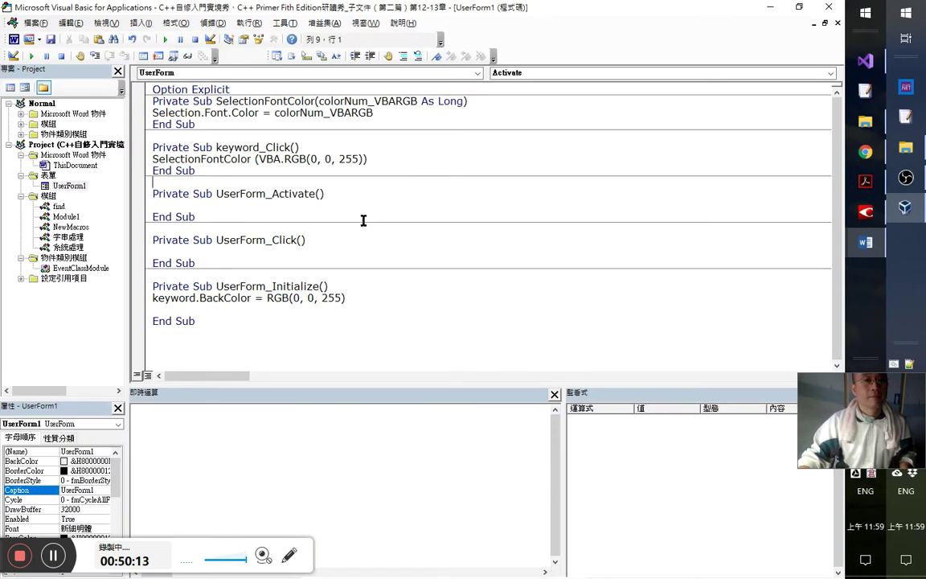
left_click(328, 203)
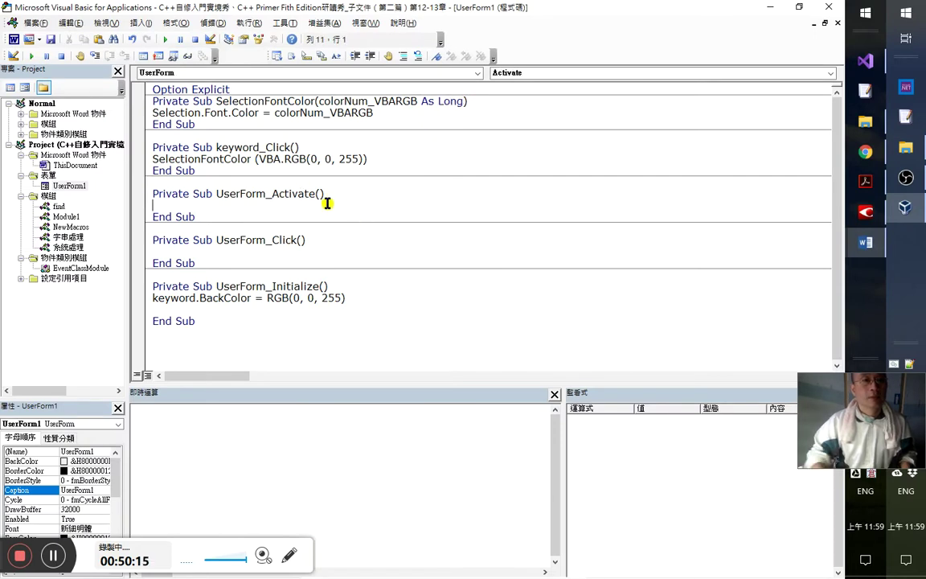
key("shift+Down")
key("shift+Down")
key("shift+Down")
key("Delete")
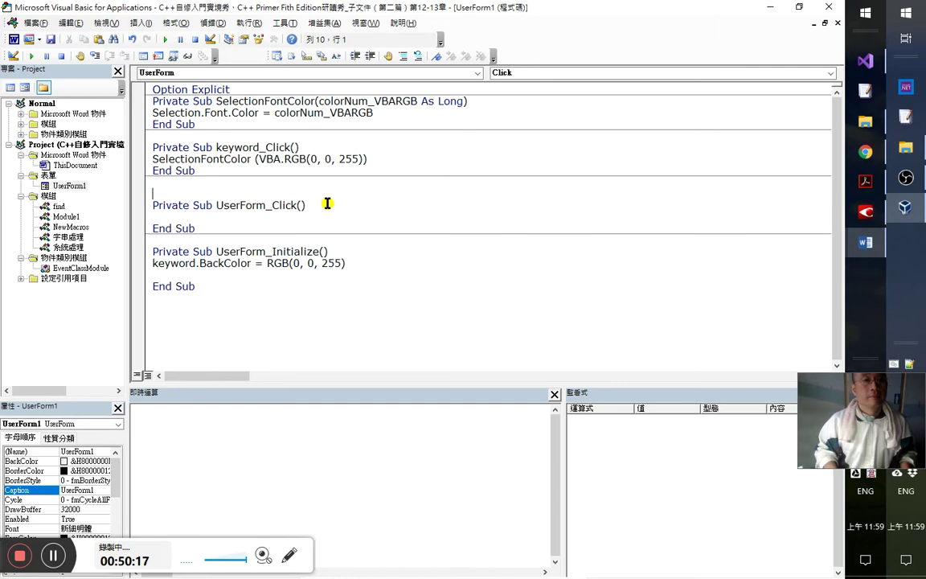
- Change the Initialize line to keyword.BackColor = SelectionFontColor(RGB(0, 0, 255))
key("Down")
key("Down")
key("Down")
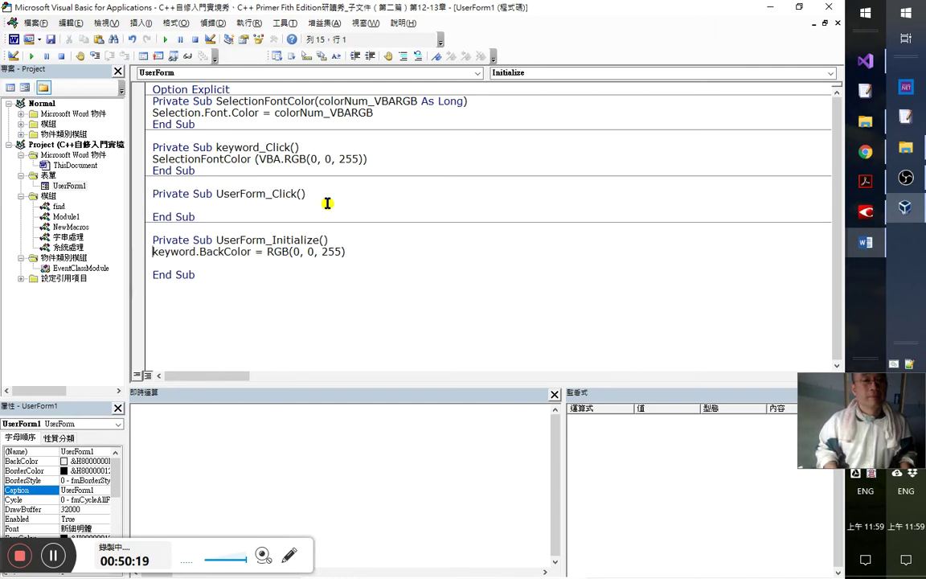
key("Right")
key("Right")
key("Right")
key("Right")
key("Right")
key("Right")
key("Right")
key("Right")
key("Right")
key("Right")
key("Right")
key("Right")
key("Right")
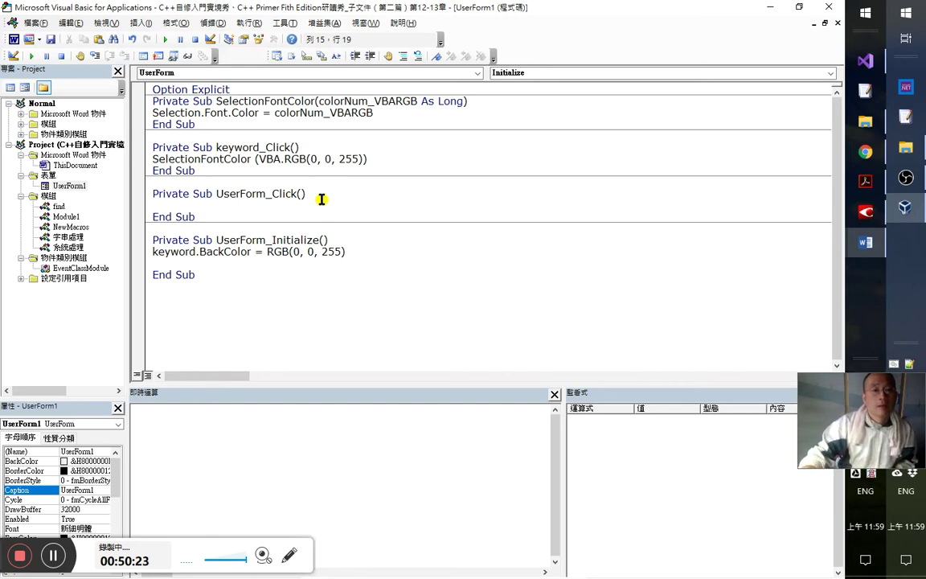
left_click(277, 251)
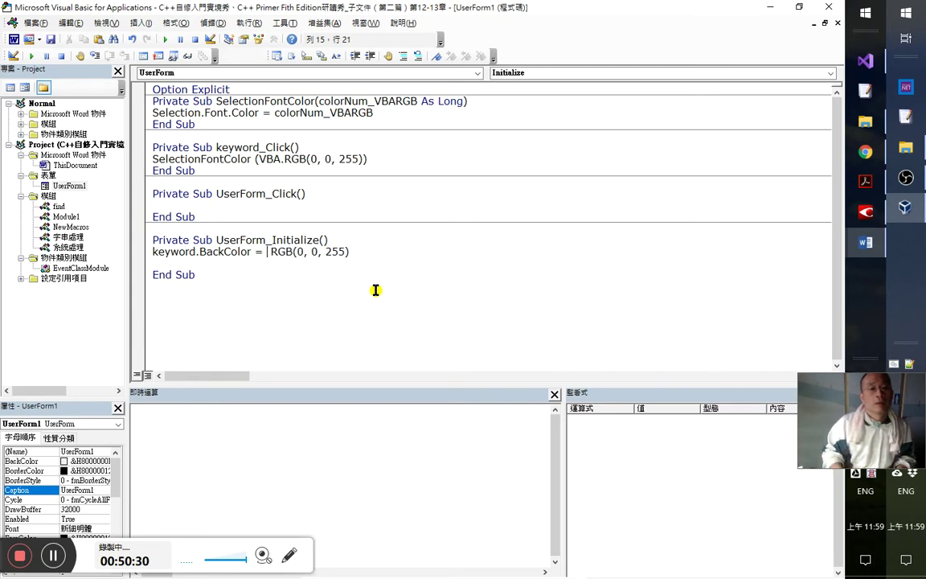
type("sels")
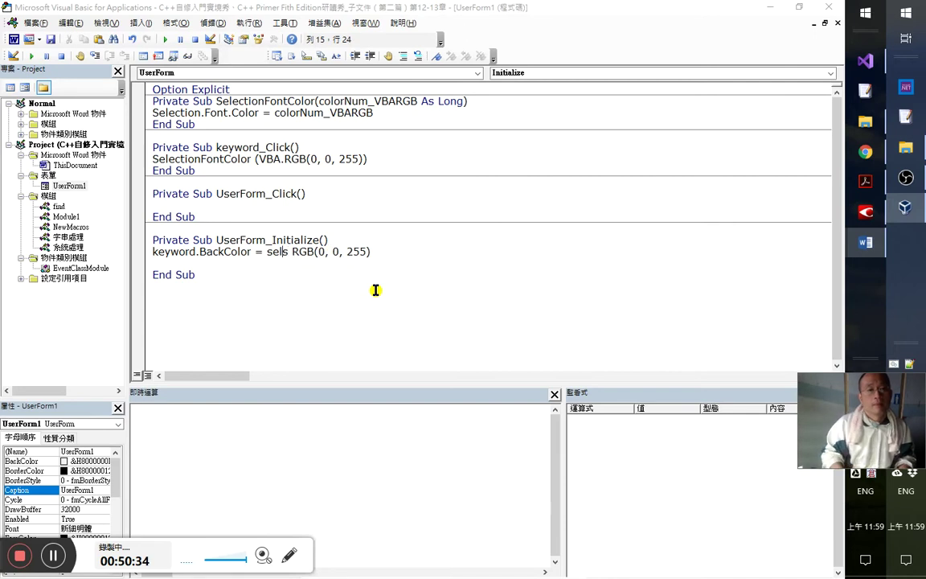
key("Delete")
key("ctrl+space")
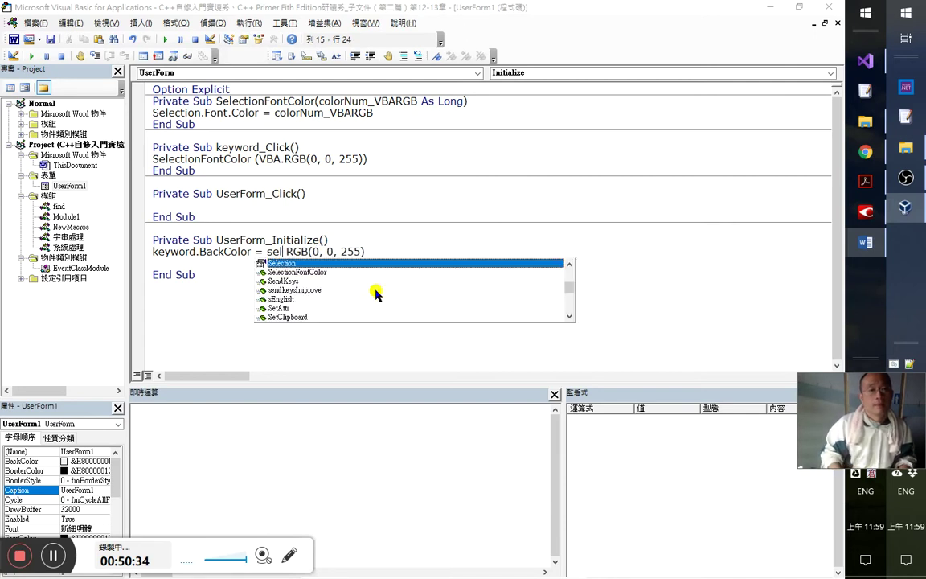
key("Down")
key("Tab")
type("(")
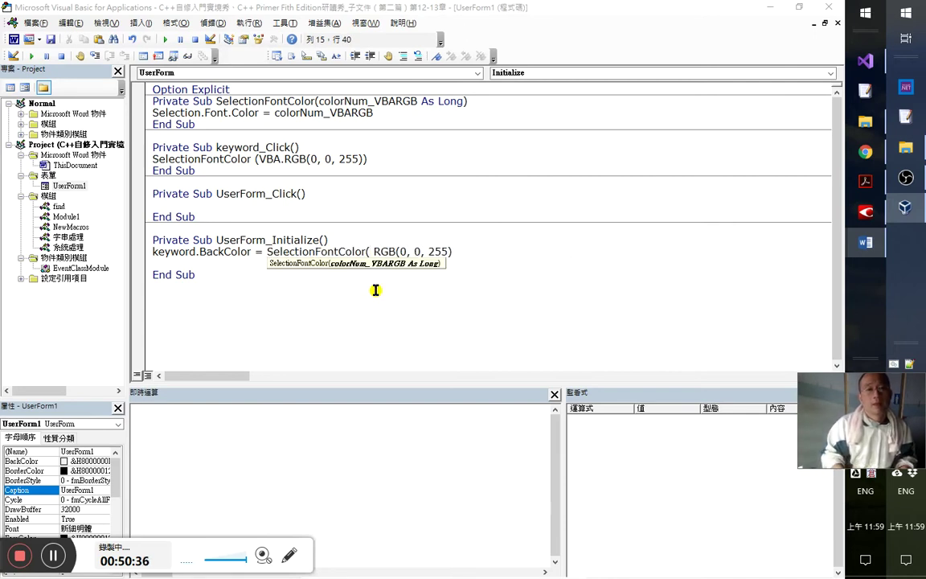
type(")")
key("Return")
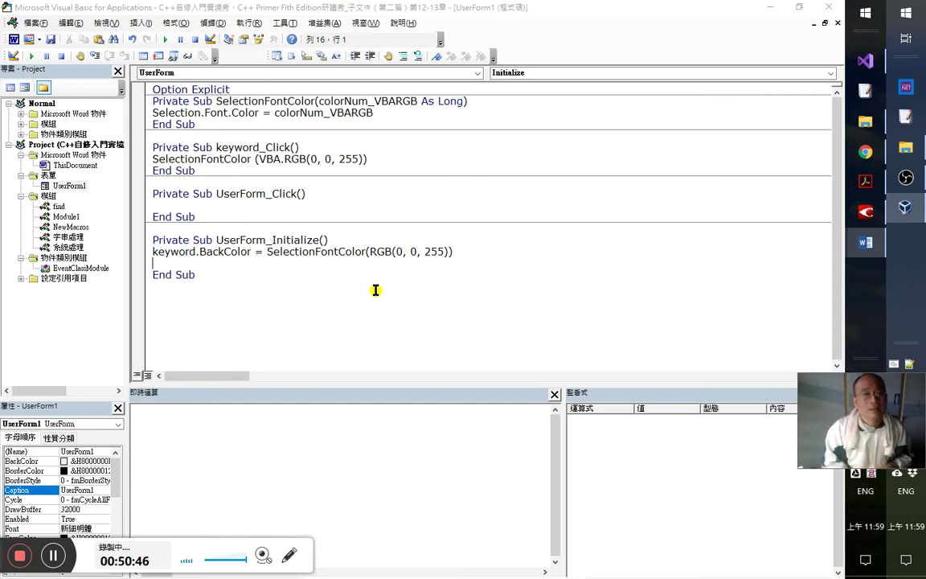
left_click_drag(196, 252, 155, 251)
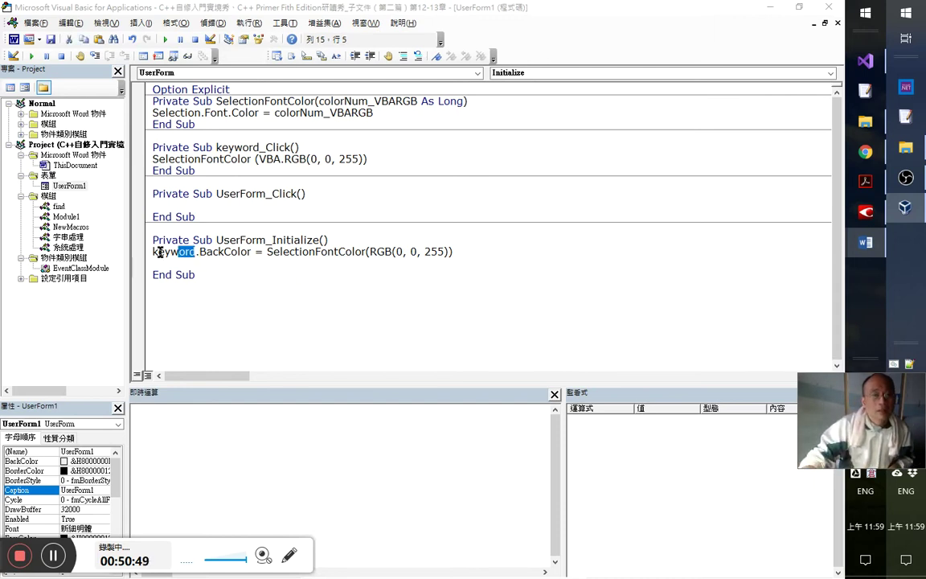
left_click(406, 262)
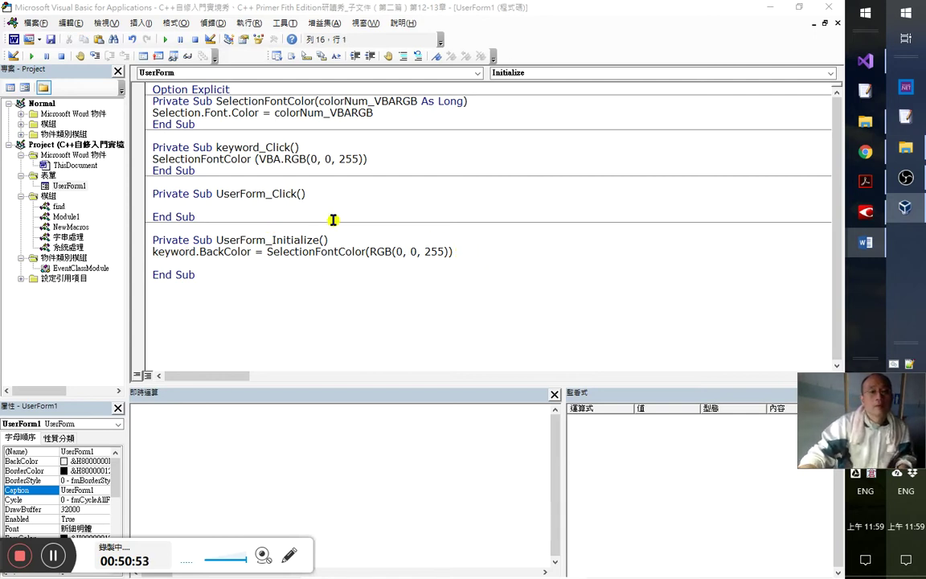
- Open the UserForm1 designer
key("alt+Tab")
key("alt+Tab")
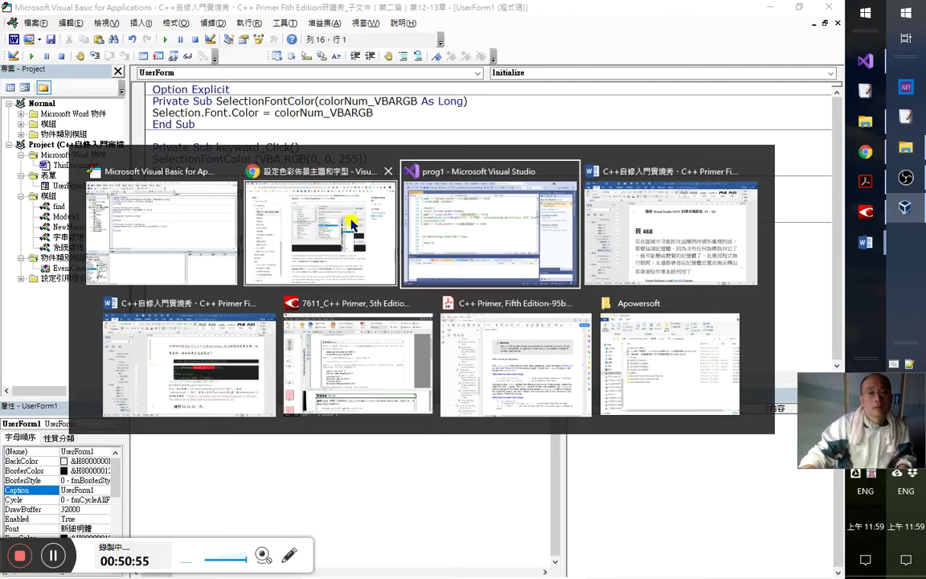
key("alt+Tab")
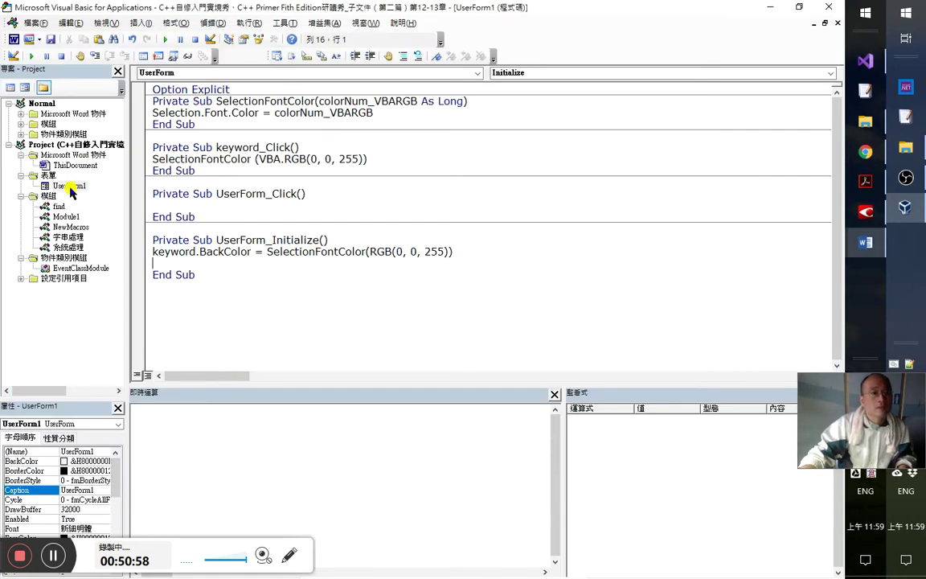
double_click(70, 185)
key("alt+Tab")
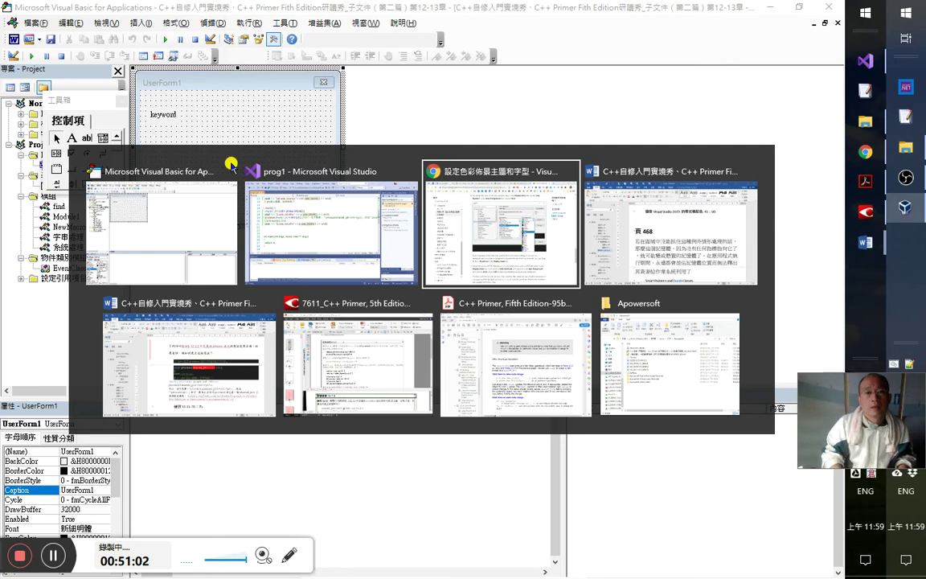
- Type the note 'Word VBA 51:00 做 userform' in the Word notes document
key("alt+Tab")
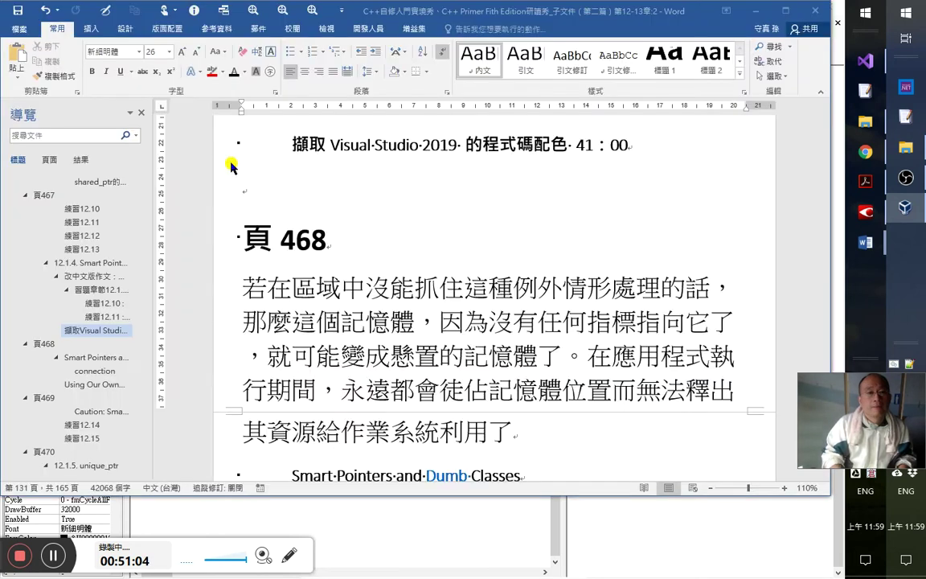
type("VBA ")
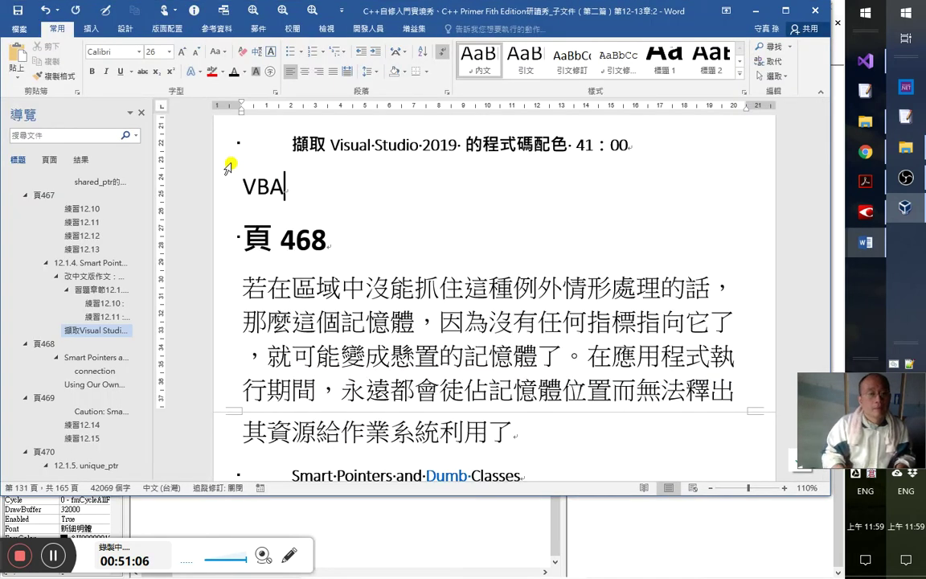
type("51:00")
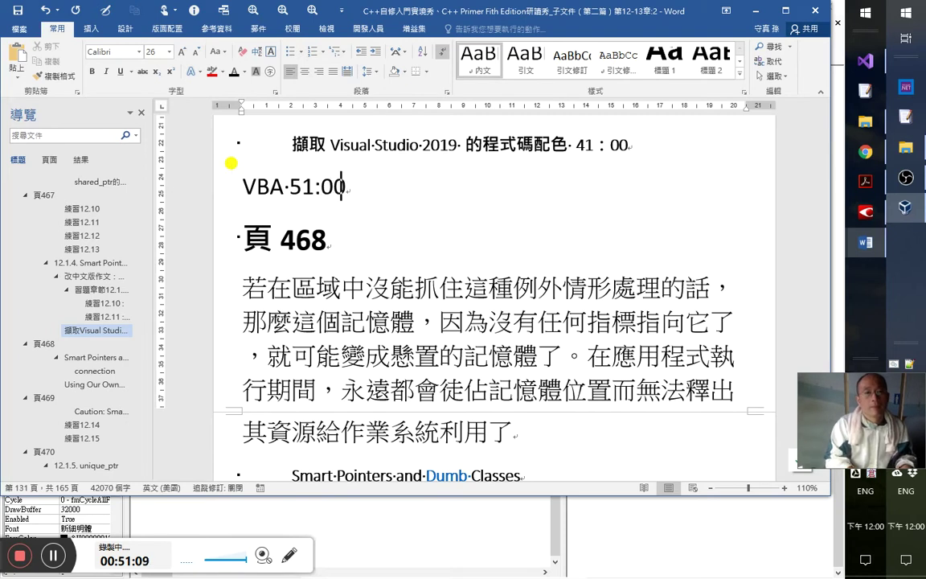
type(" ojrk")
key("BackSpace")
key("BackSpace")
key("BackSpace")
key("BackSpace")
key("Home")
type("Word")
key("End")
type("ojr")
key("BackSpace")
key("BackSpace")
key("BackSpace")
type("ojr")
key("BackSpace")
key("BackSpace")
key("BackSpace")
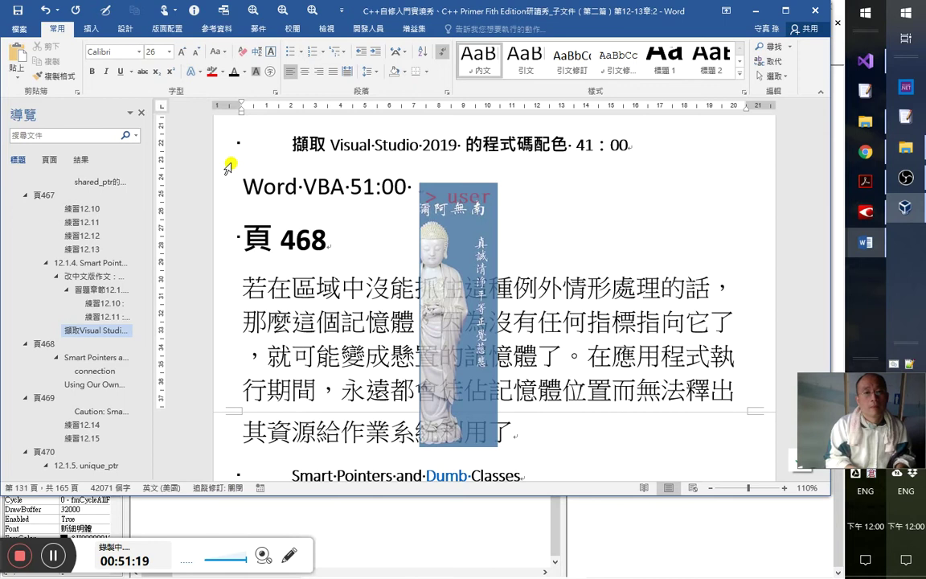
type("form")
key("Left")
key("Left")
key("Left")
key("Left")
key("Left")
key("Left")
key("Left")
key("Left")
type("做")
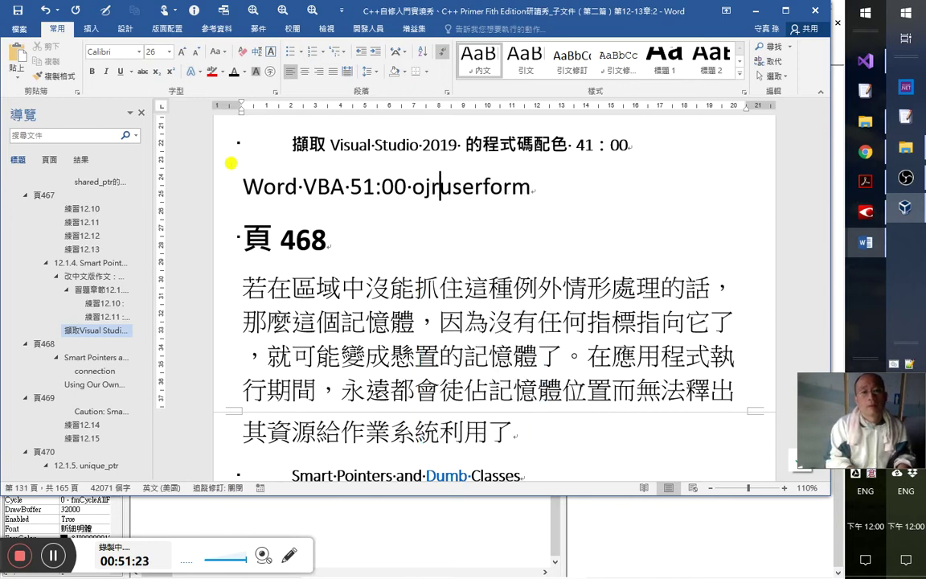
- Demote the note to a bulleted sub-heading and start a new paragraph below it
key("End")
key("Home")
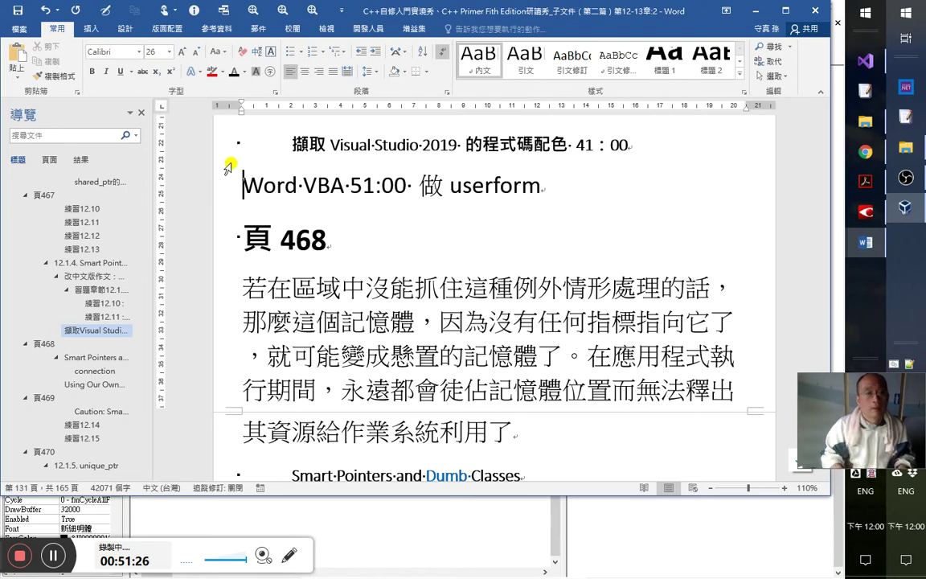
key("Tab")
key("End")
key("Return")
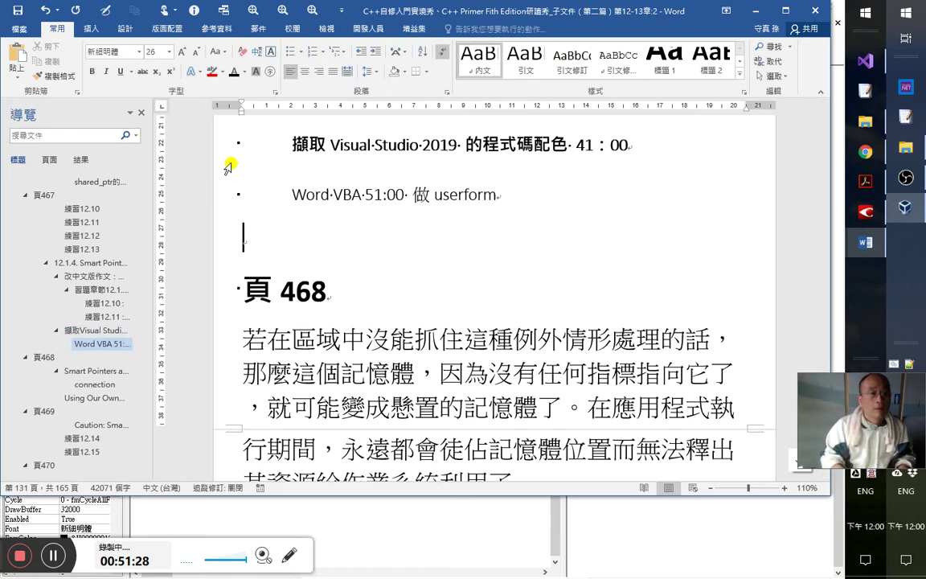
- Move the timestamp 51:00 onto the new line below the sub-heading
key("alt+F11")
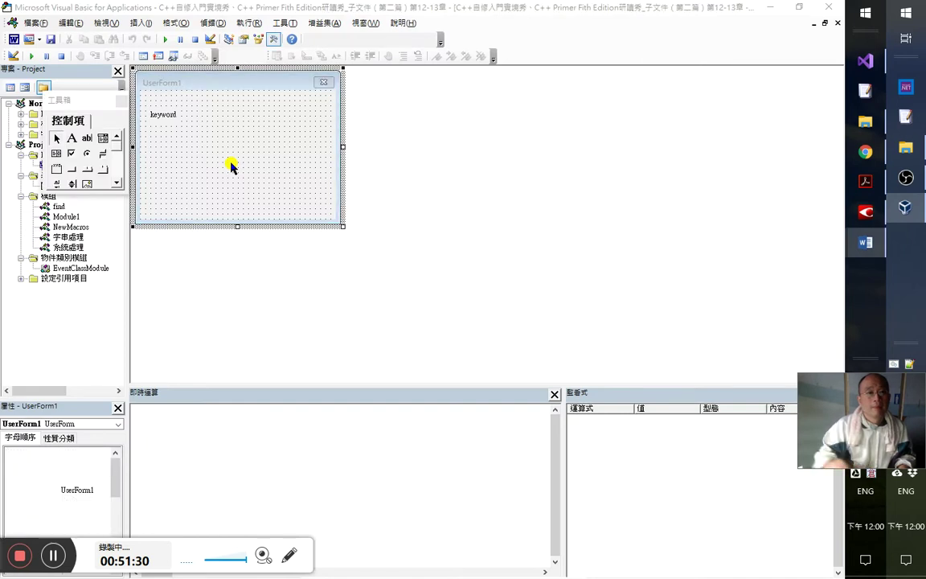
key("alt+Tab")
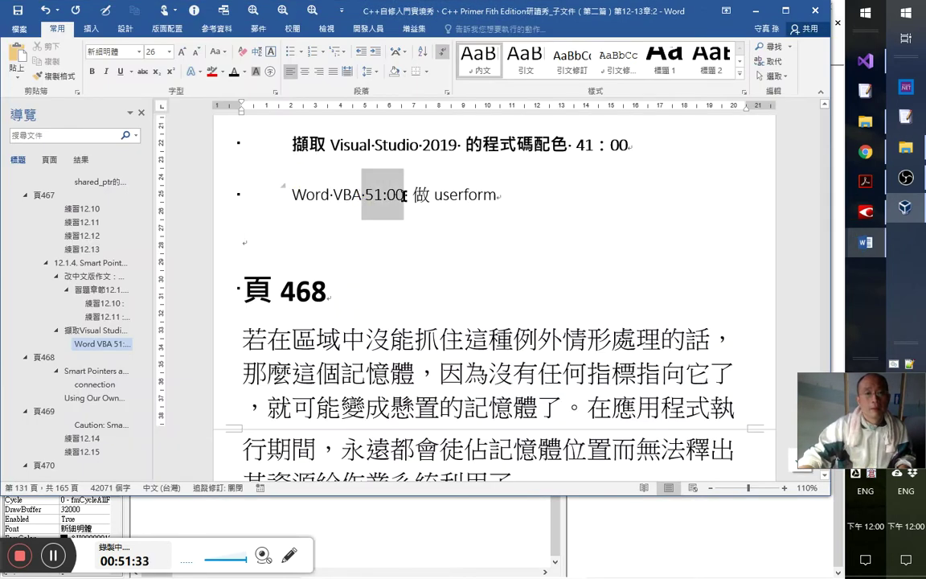
left_click_drag(394, 194, 333, 239)
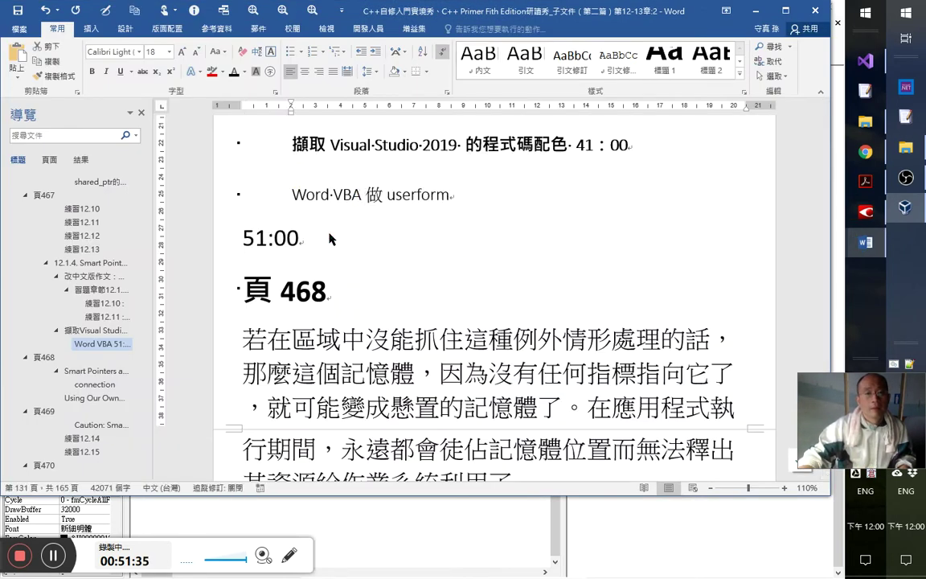
key("ctrl+u")
left_click(347, 246)
key("ctrl+z")
key("ctrl+z")
left_click(424, 281)
key("alt+Tab")
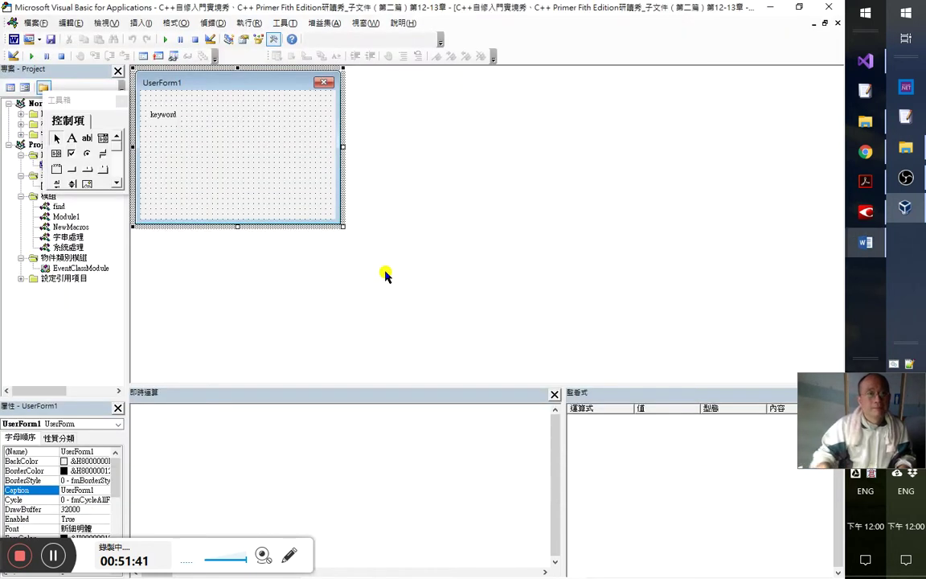
- Paste a copy of the keyword label beside it and name it control_keyword
left_click(156, 119)
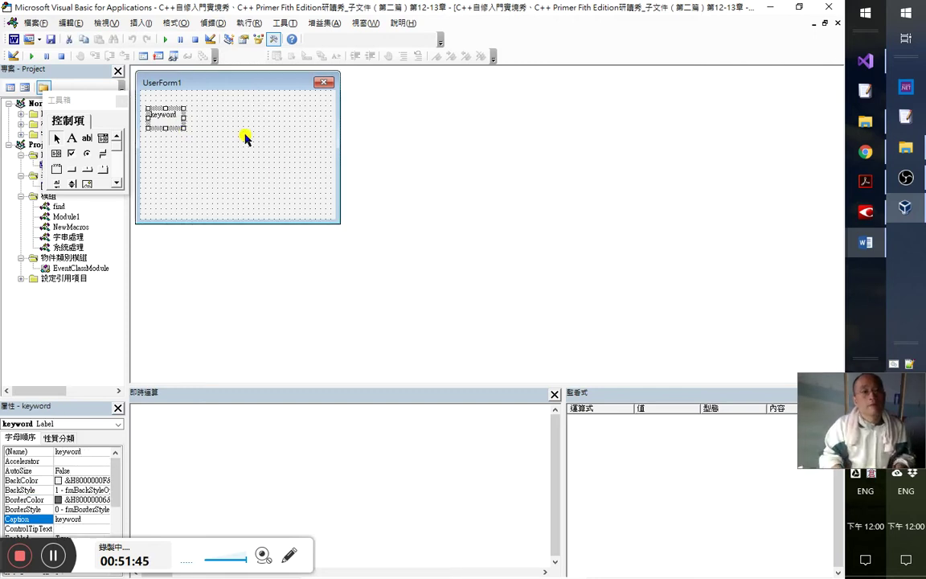
key("ctrl+v")
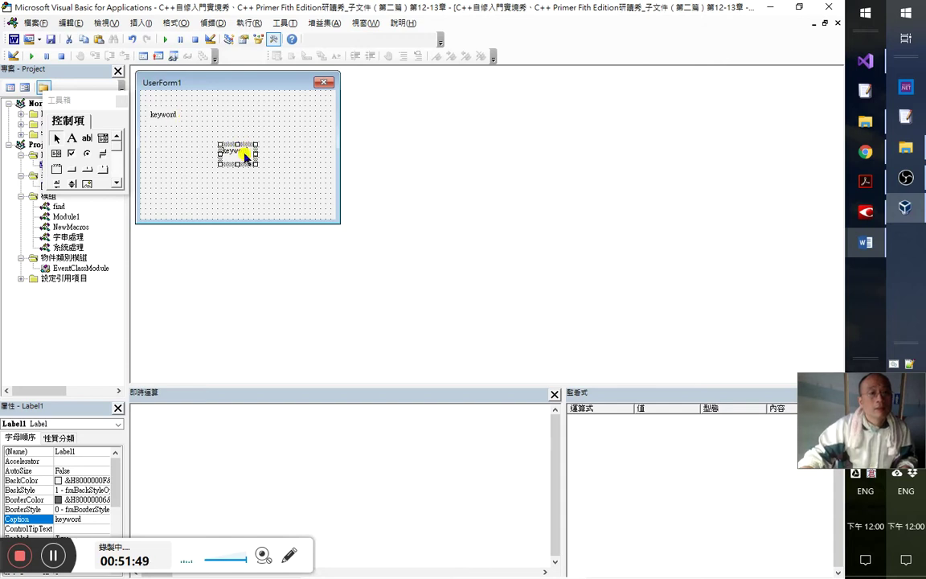
left_click_drag(244, 145, 215, 110)
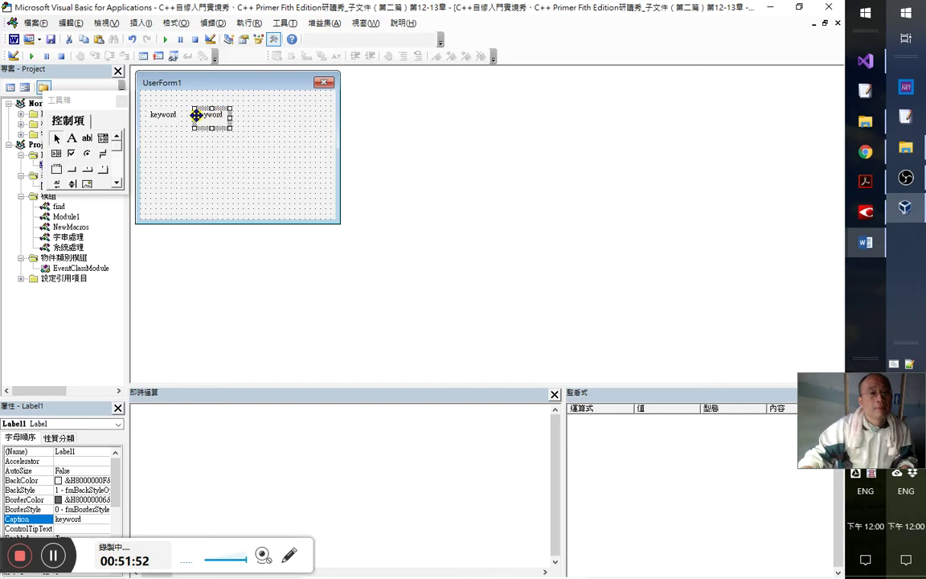
left_click(85, 453)
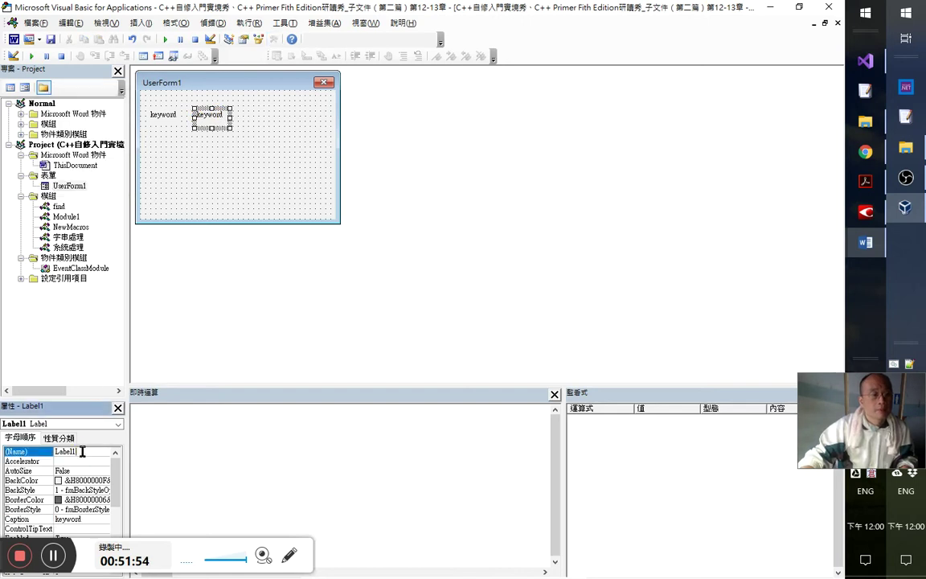
type("control")
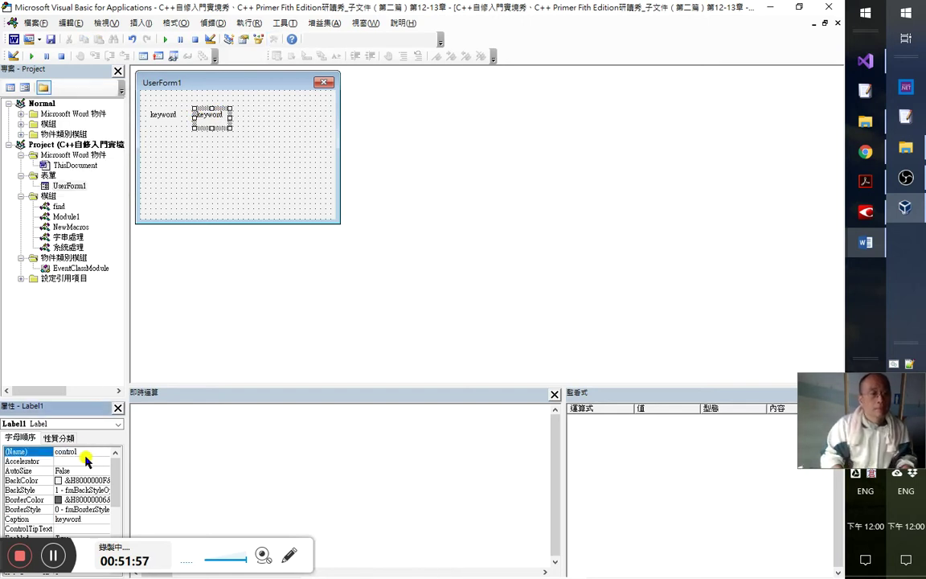
key("Return")
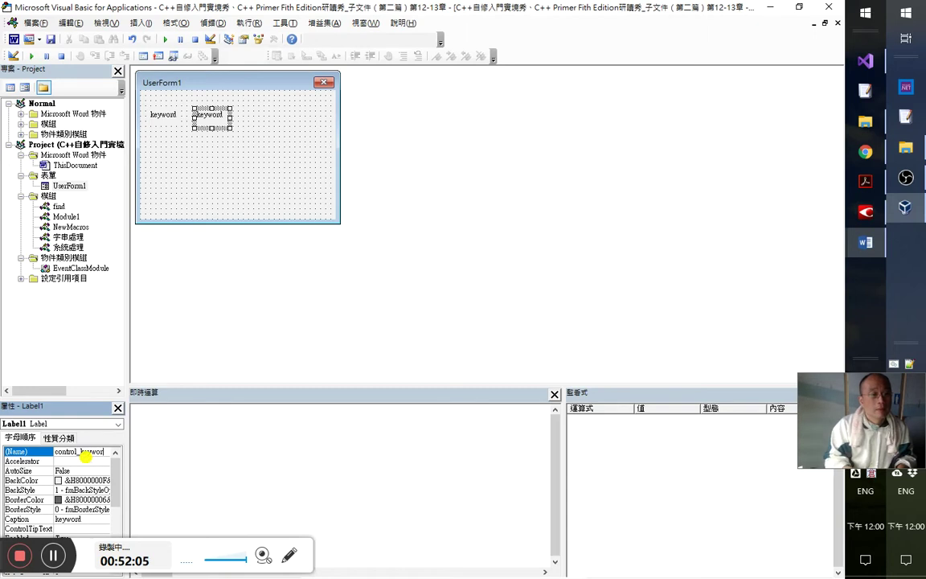
key("Return")
key("ctrl+c")
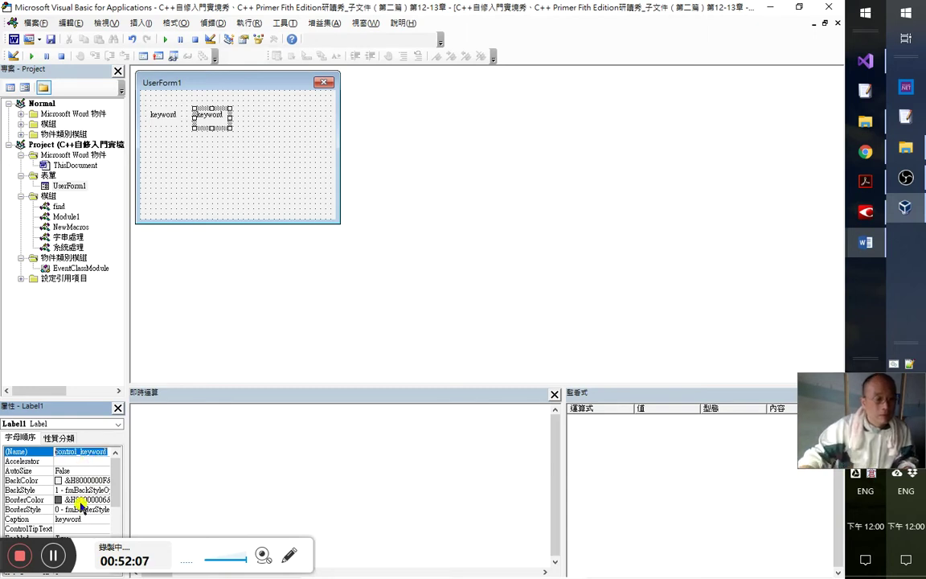
- Set the label's caption to control_keyword, adjust its width, and create its Click handler
left_click(93, 517)
key("ctrl+a")
key("ctrl+v")
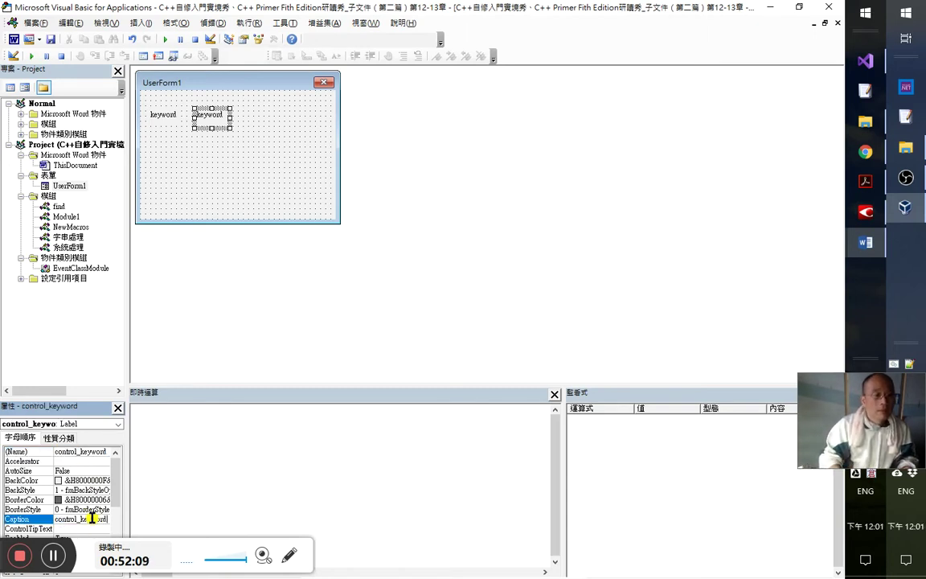
key("Return")
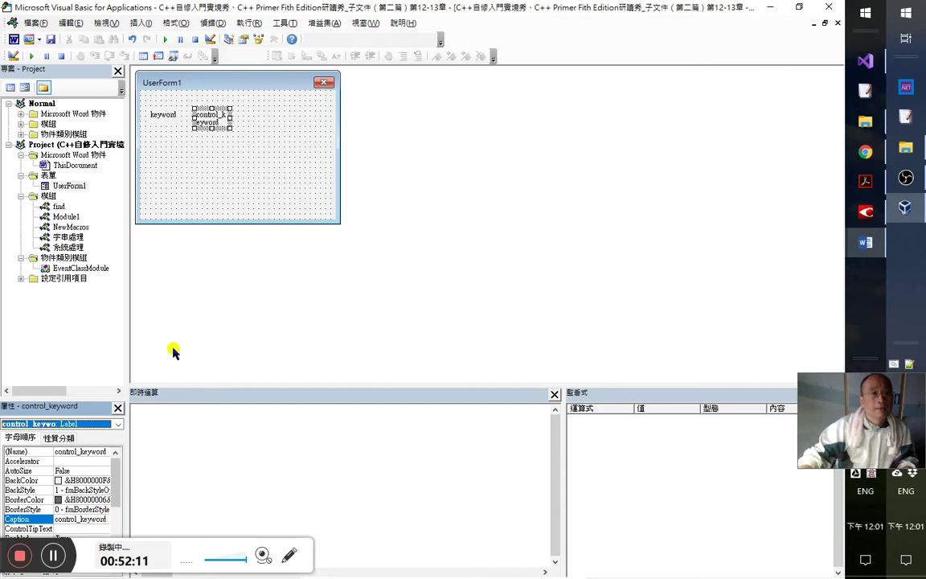
left_click_drag(229, 117, 220, 118)
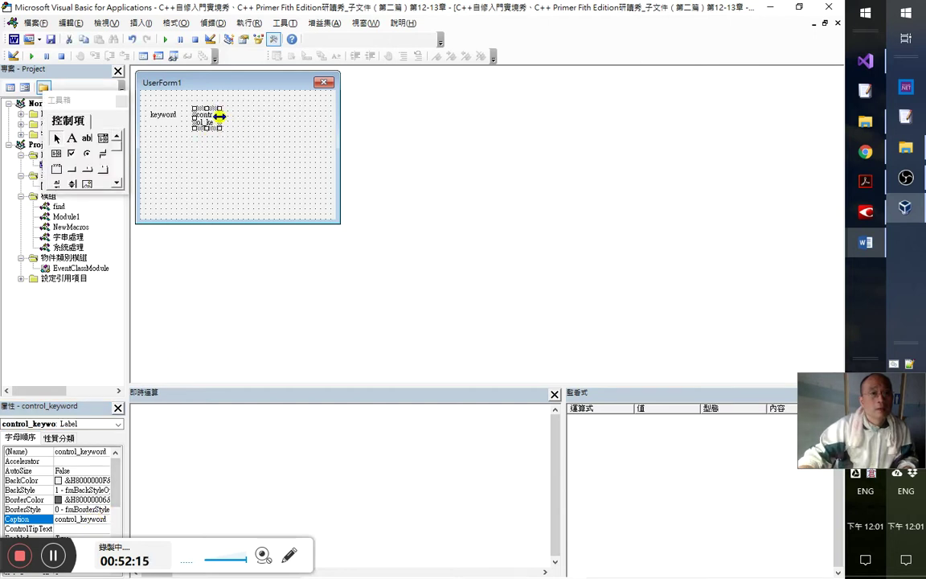
mouse_move(223, 118)
left_mouse_down()
mouse_move(248, 119)
mouse_move(225, 118)
left_mouse_up()
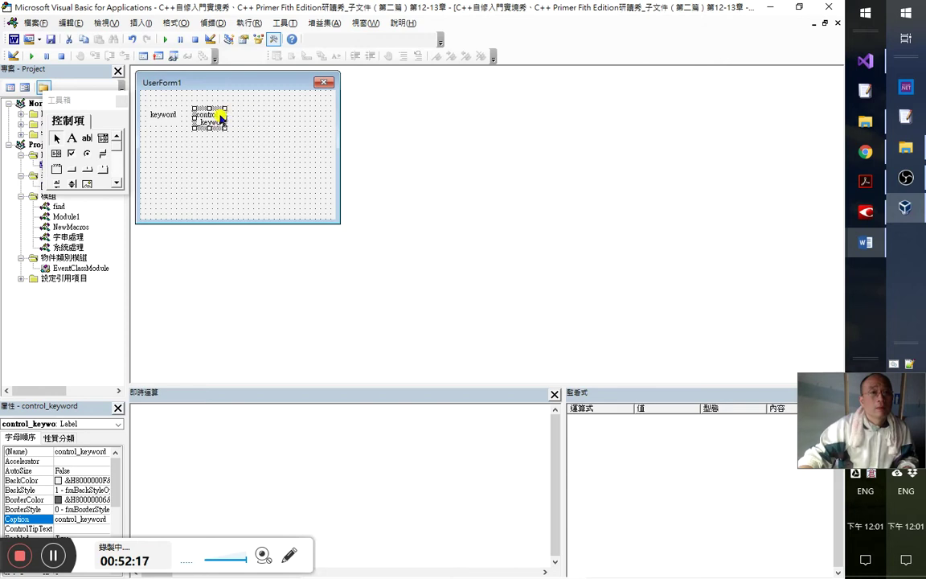
double_click(194, 113)
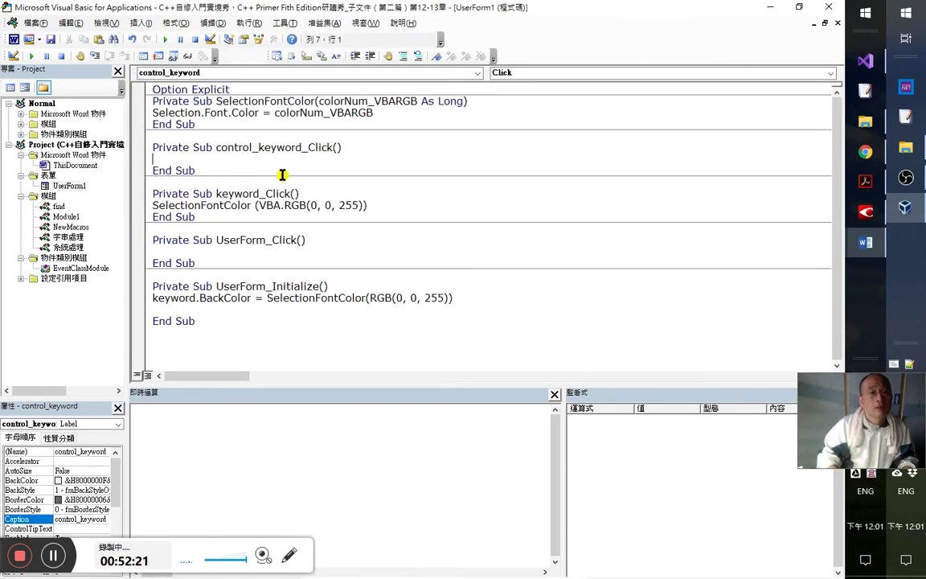
- Call SelectionFontColor in control_keyword_Click and drop the parentheses around VBA.RGB in keyword_Click
type("sel")
key("ctrl+space")
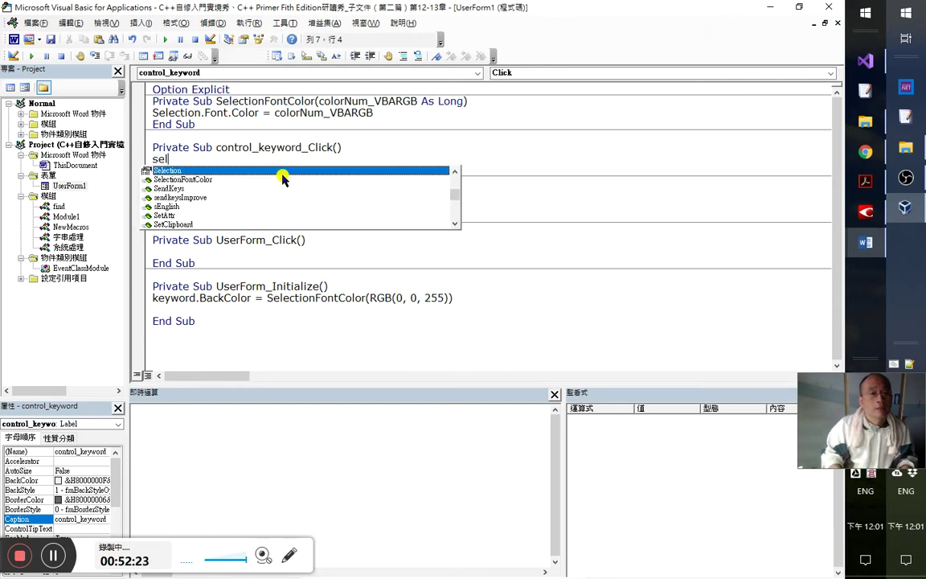
key("Down")
key("Tab")
type("()")
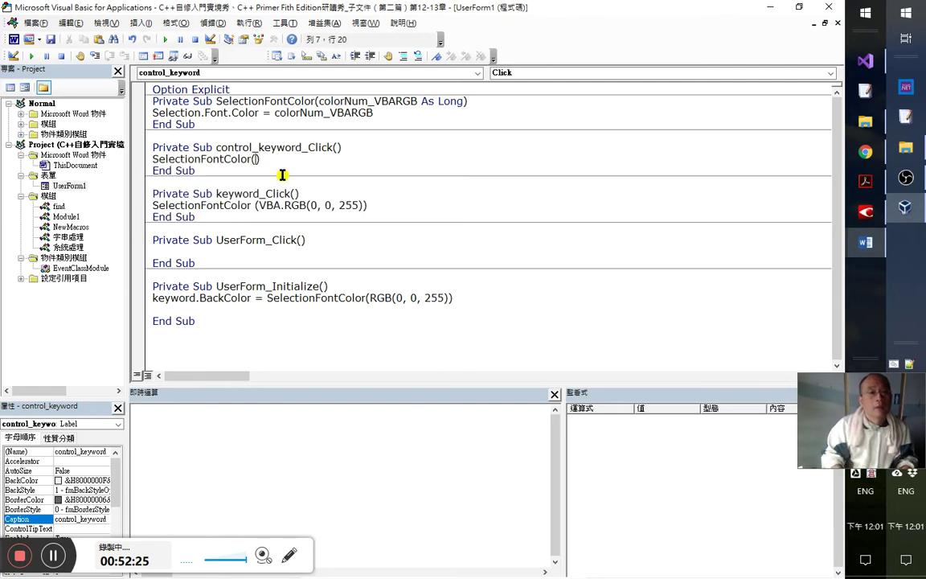
key("Delete")
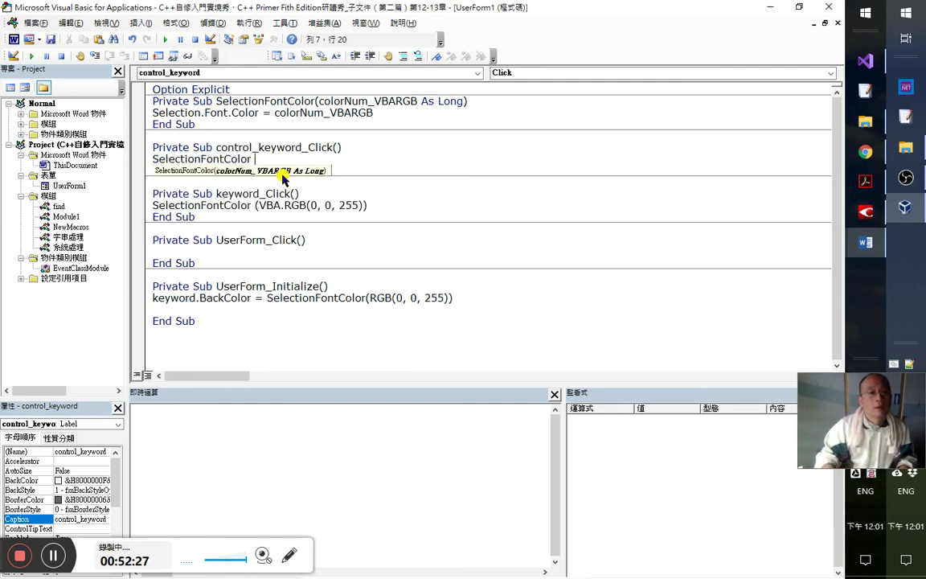
left_click(281, 206)
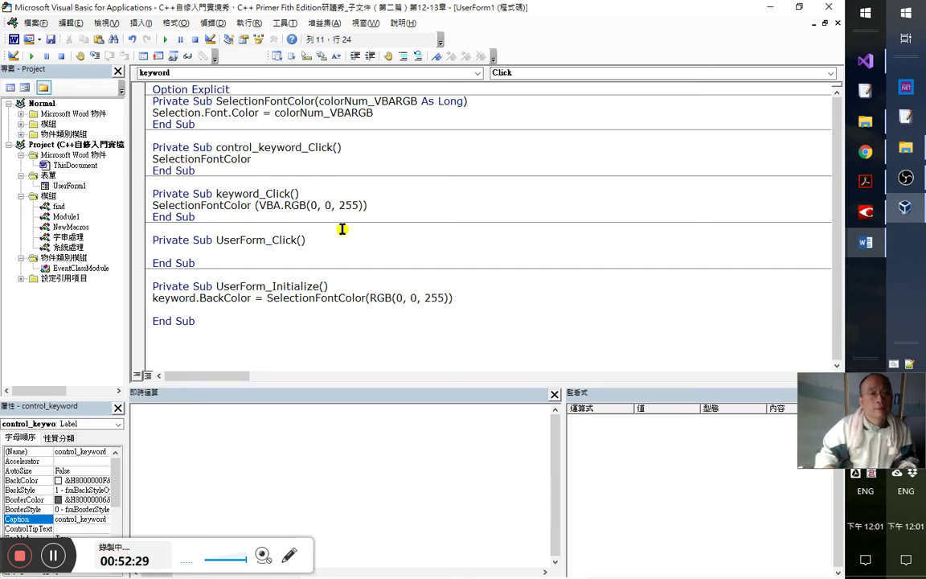
key("Delete")
key("End")
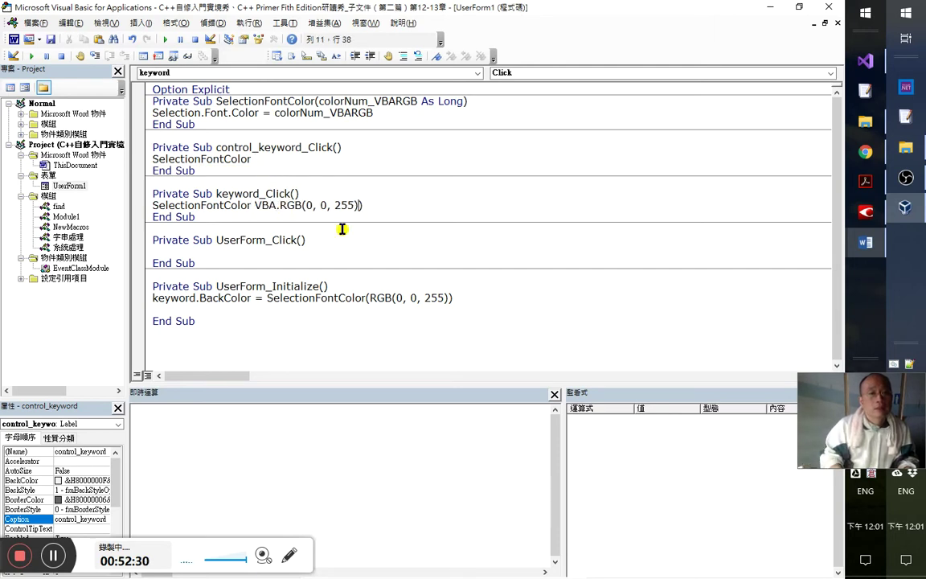
key("Down")
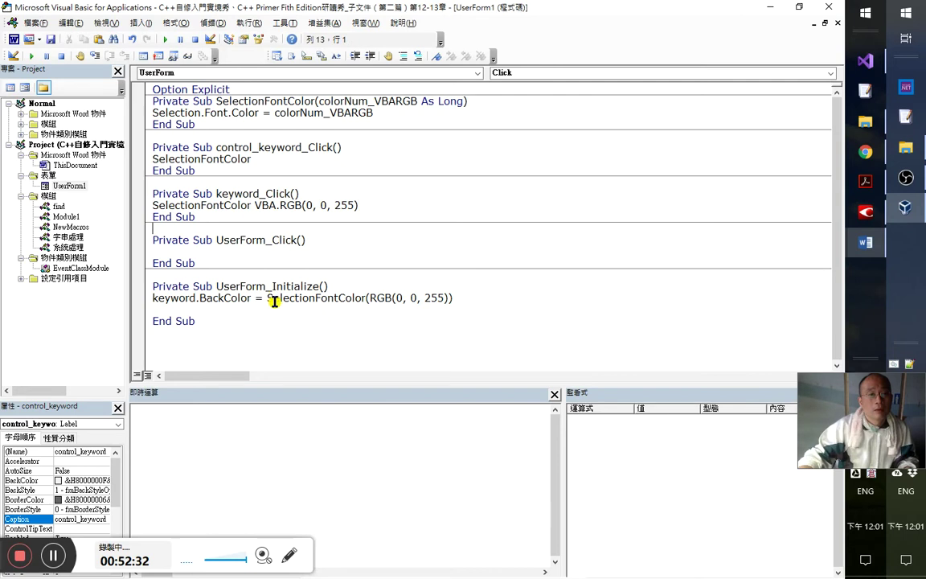
- Revert UserForm_Initialize to keyword.BackColor = RGB(0, 0, 255), removing SelectionFontColor
left_click(365, 300)
key("Delete")
key("End")
left_click(444, 320)
key("Return")
key("Left")
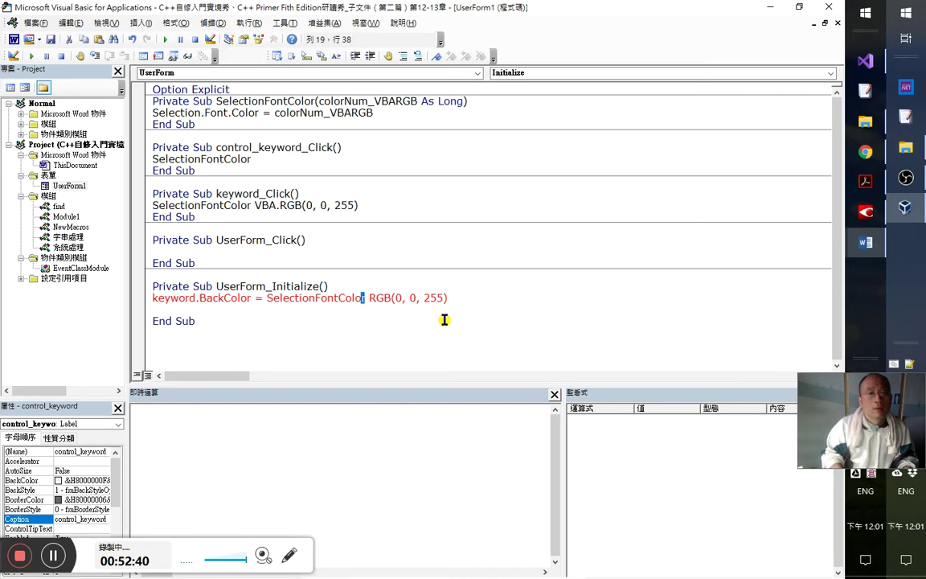
key("shift+Left")
key("shift+Left")
key("shift+Left")
key("shift+Left")
key("shift+Left")
key("shift+Left")
key("shift+Left")
key("shift+Left")
key("shift+Left")
key("shift+Left")
key("shift+Left")
key("shift+Left")
key("shift+Left")
key("shift+Left")
key("shift+Left")
key("shift+Left")
key("Delete")
key("Down")
key("alt+Tab")
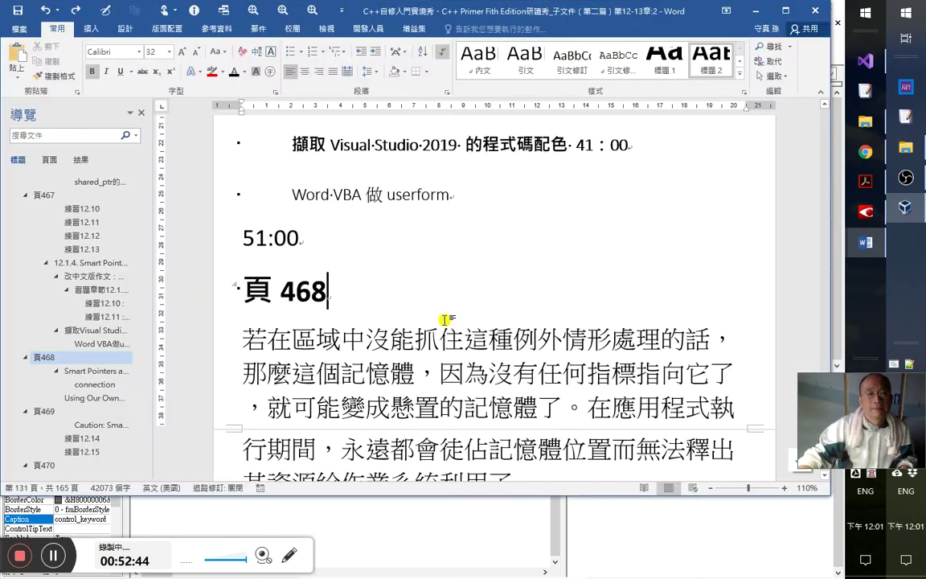
key("alt+Tab")
key("alt+Tab")
key("alt+Tab")
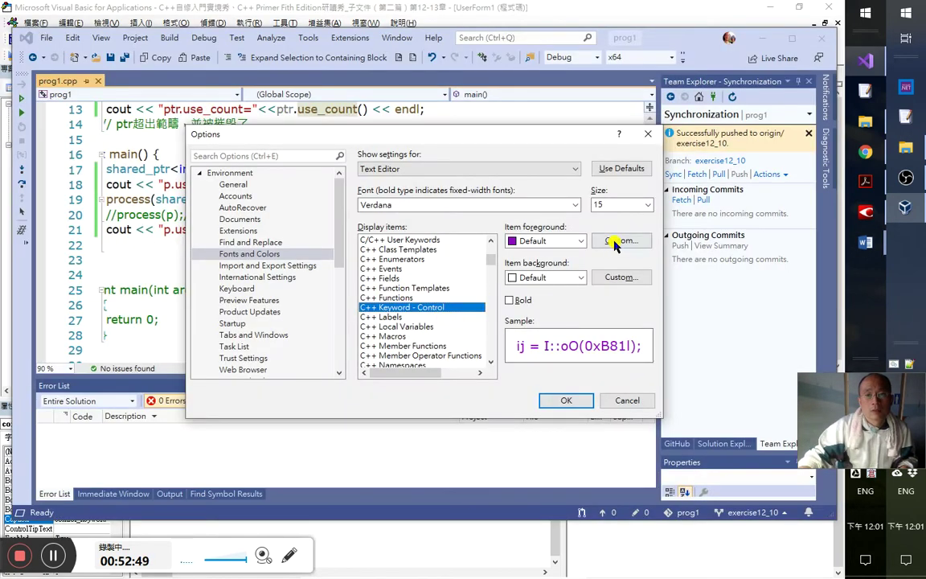
left_click(620, 241)
type("8")
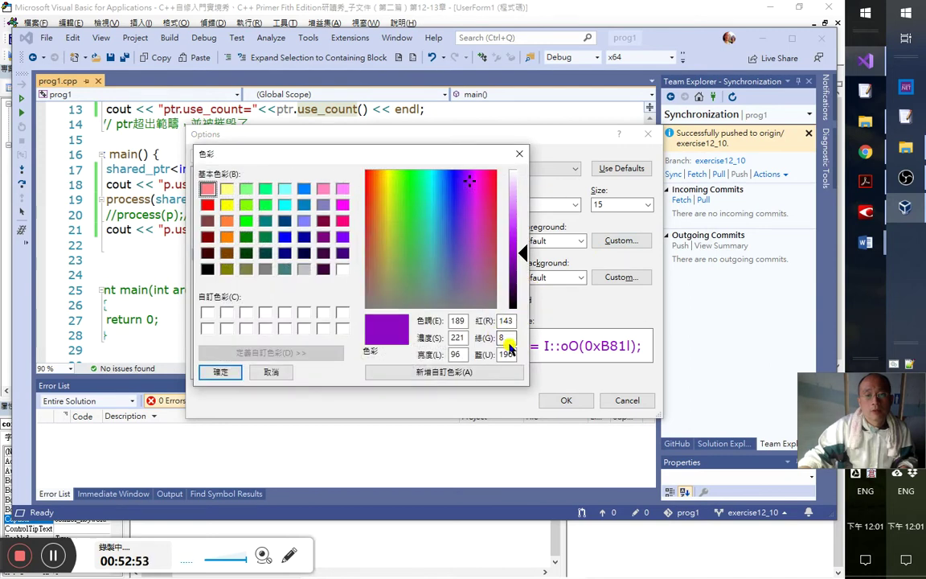
key("alt+Tab")
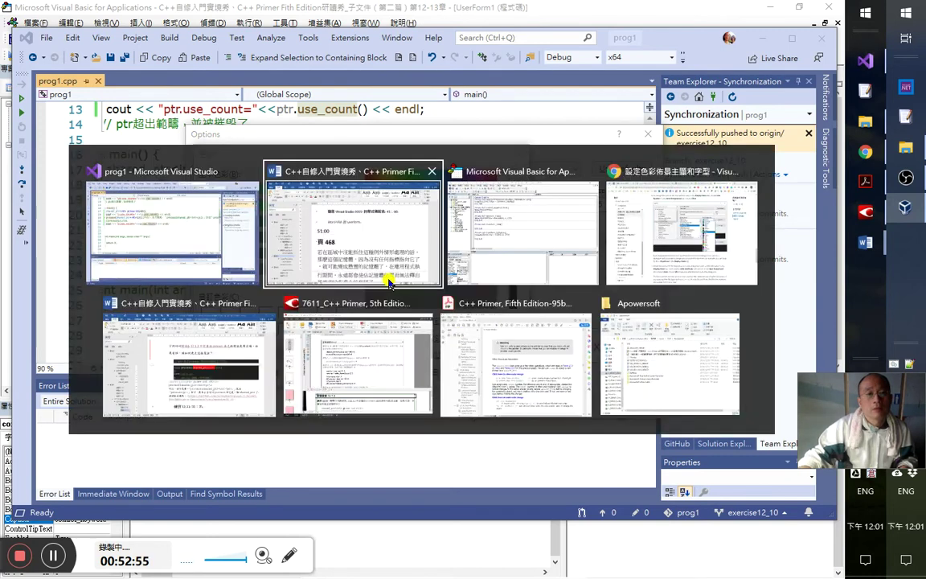
key("alt+Tab")
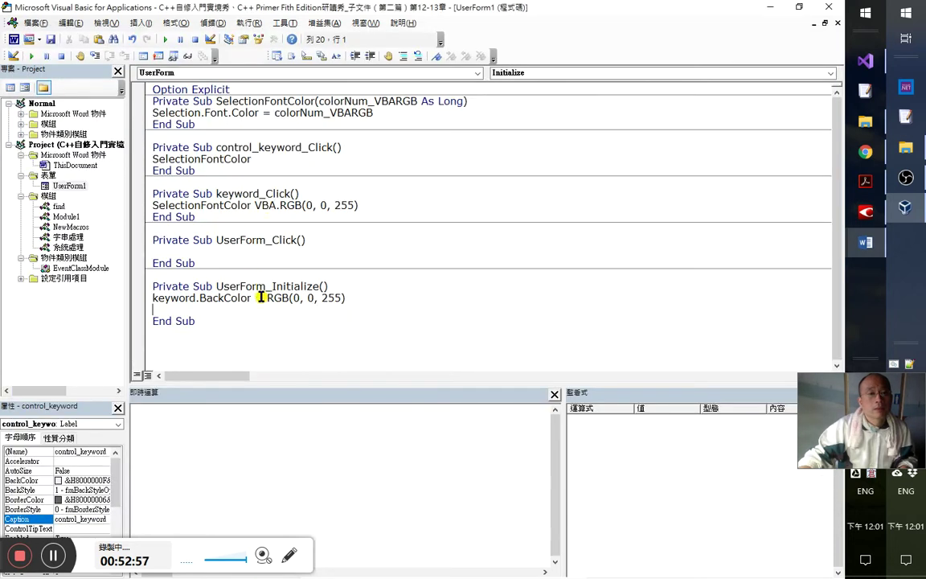
- Add control_keyword.BackColor = rgb(143,8,196) to UserForm_Initialize
double_click(234, 148)
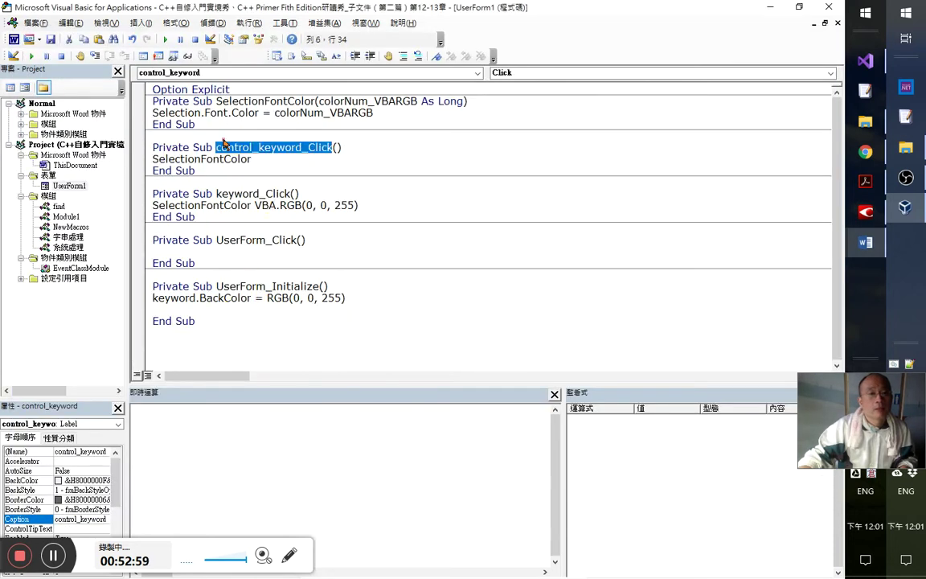
left_click_drag(193, 313, 191, 313)
key("shift+Left")
key("shift+Left")
key("shift+Left")
key("shift+Left")
key("shift+Left")
key("shift+Left")
type(".b")
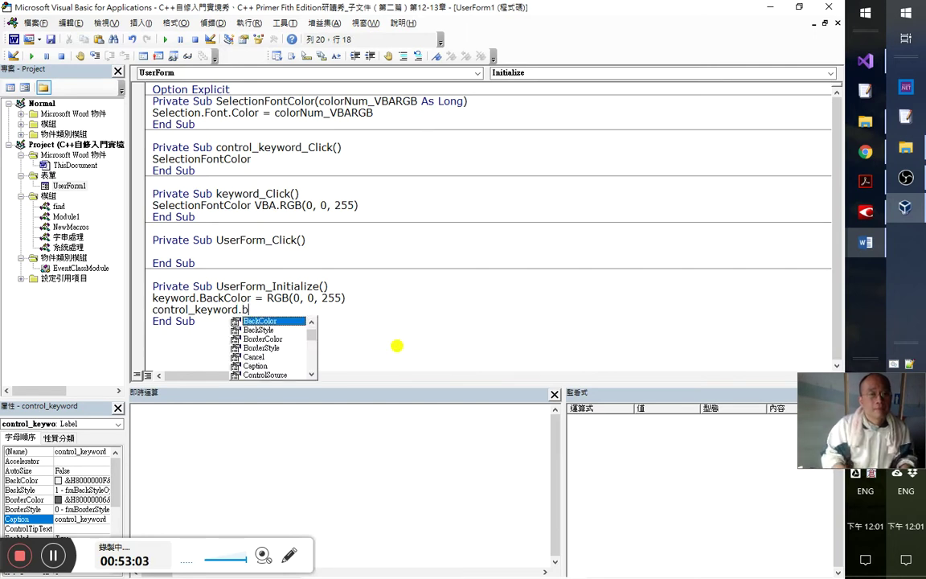
key("Tab")
type("=rg")
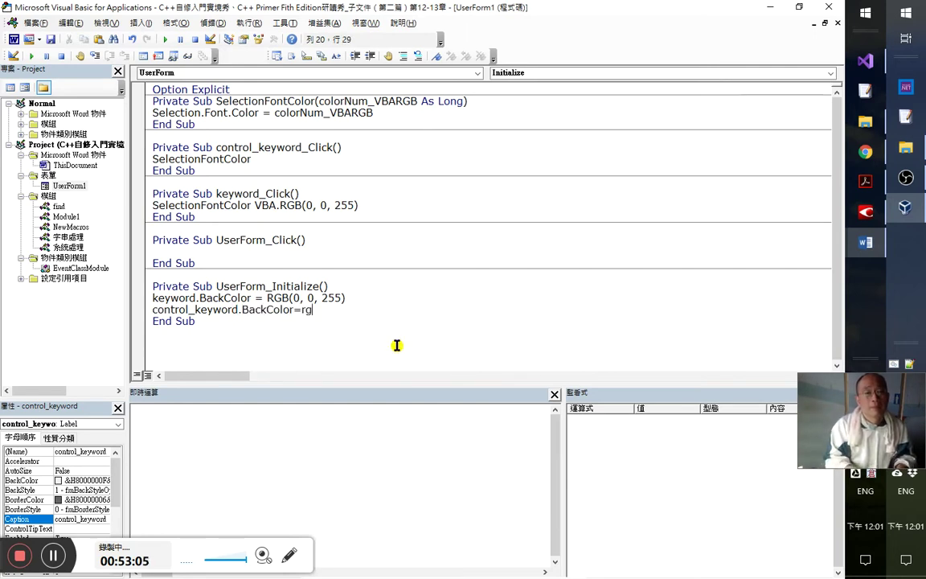
type("b(143,8,196)")
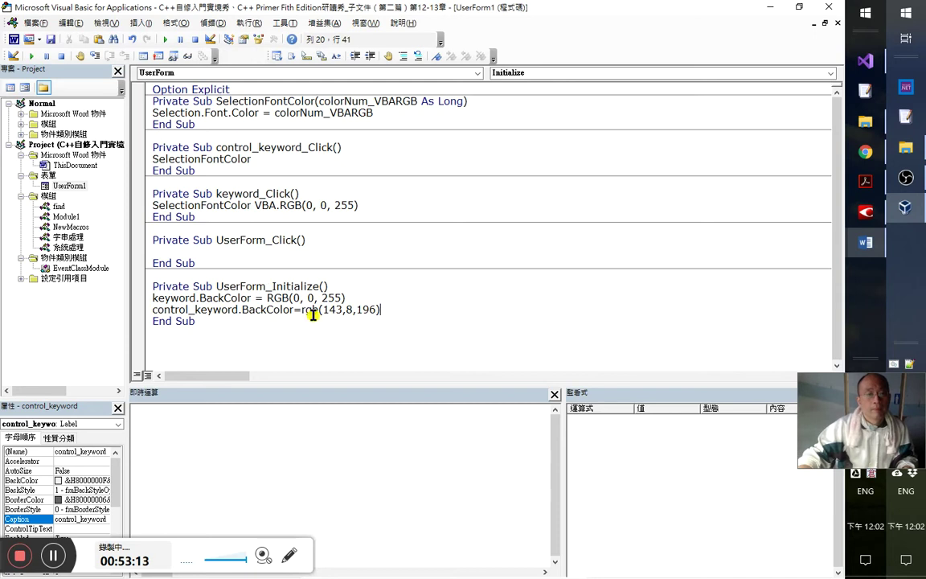
- Qualify RGB as VBA.RGB on both the keyword and control_keyword BackColor lines
left_click(375, 312, "shift")
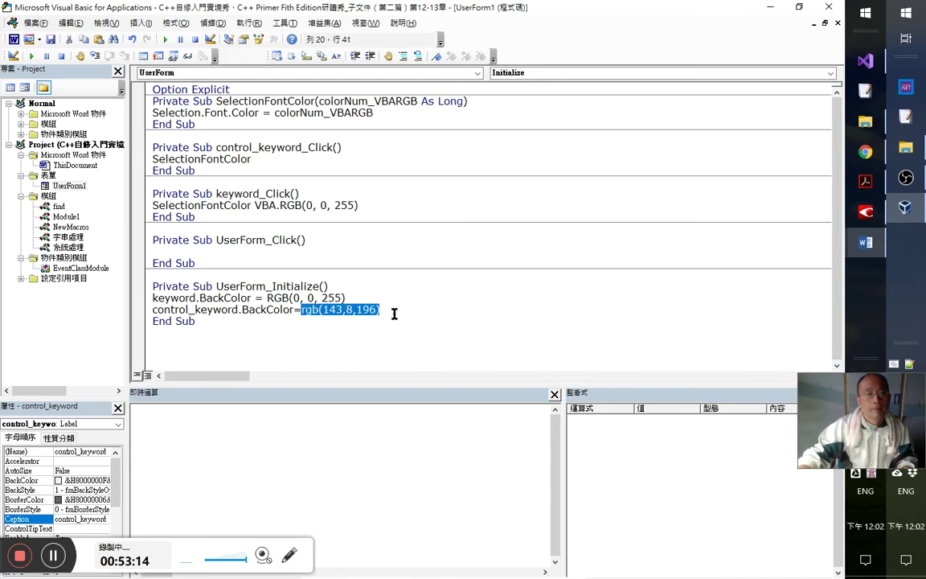
left_click(270, 299)
type("vba.")
key("Escape")
key("Down")
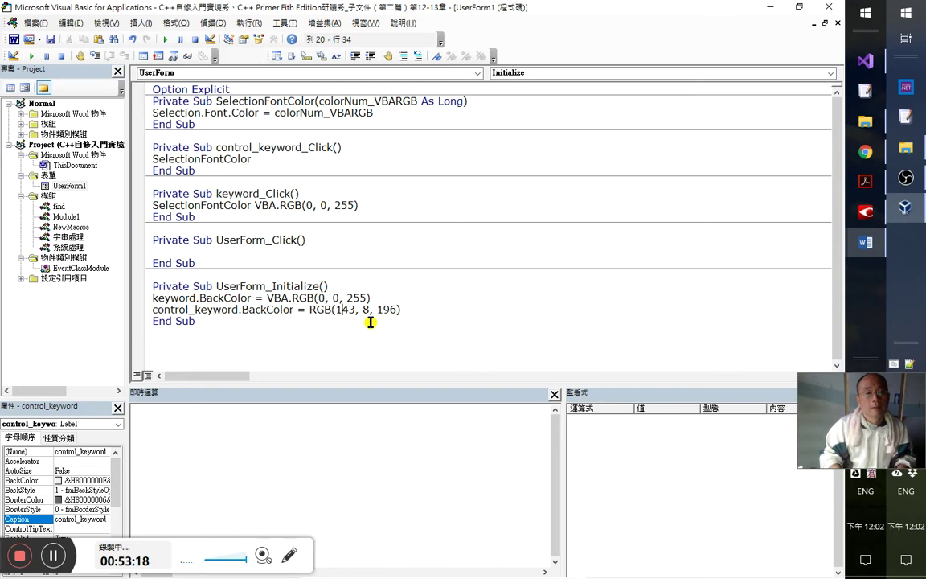
key("Left")
key("Left")
type("vba.")
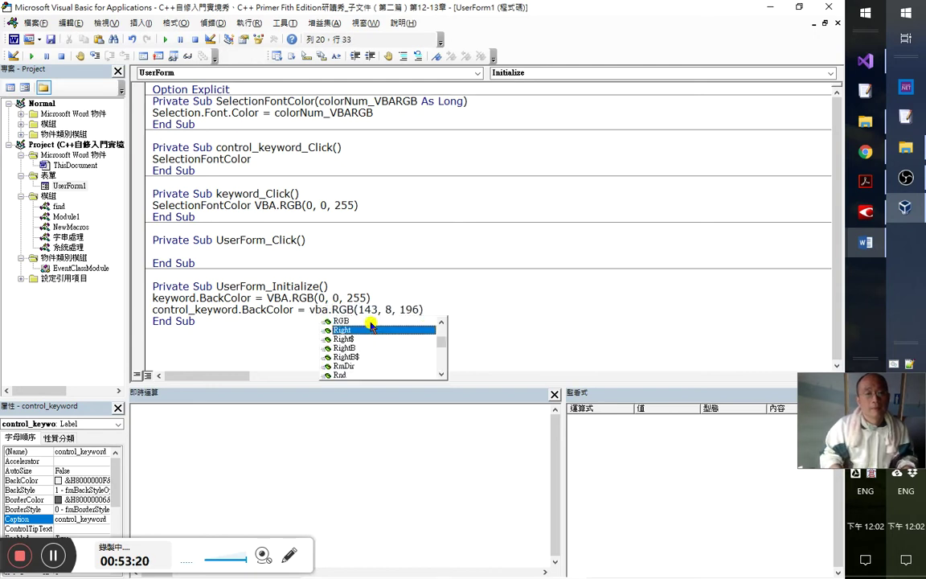
key("Escape")
key("Down")
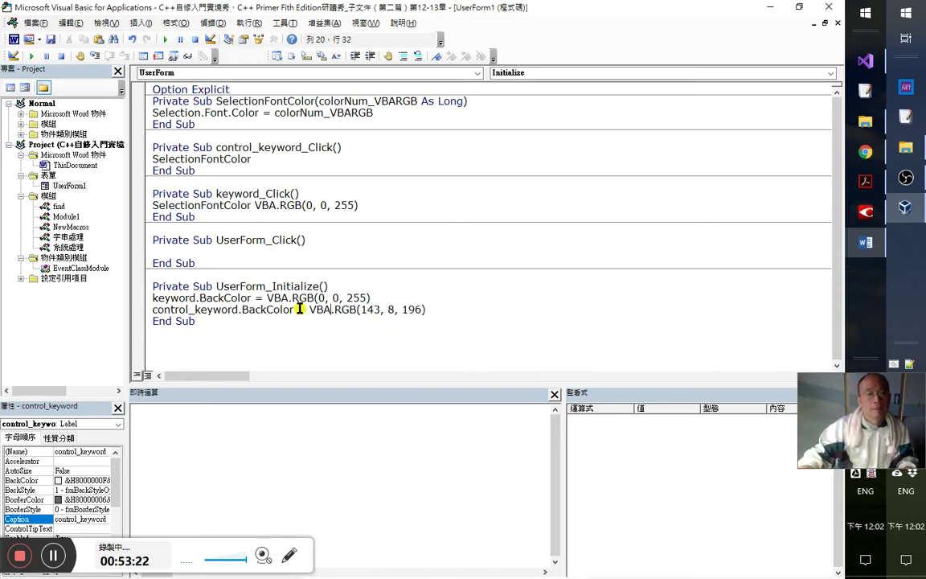
- Copy VBA.RGB(143, 8, 196) after SelectionFontColor in control_keyword_Click
key("shift+End")
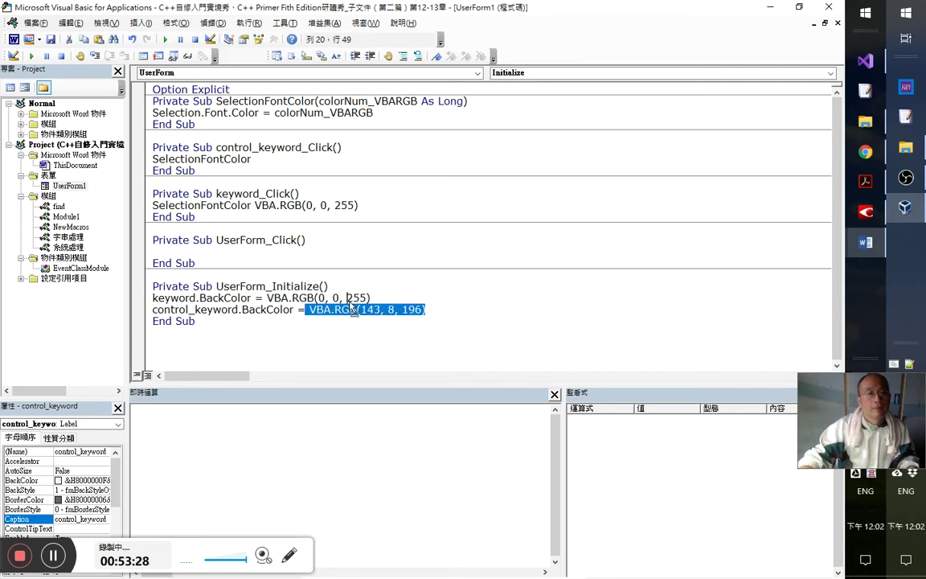
key("ctrl+c")
left_click(250, 159)
key("ctrl+v")
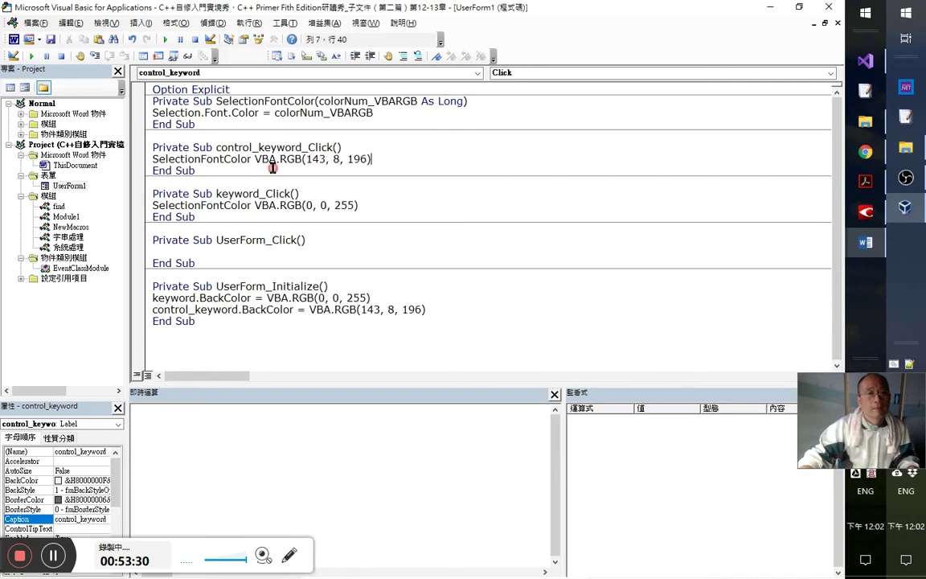
left_click(326, 186)
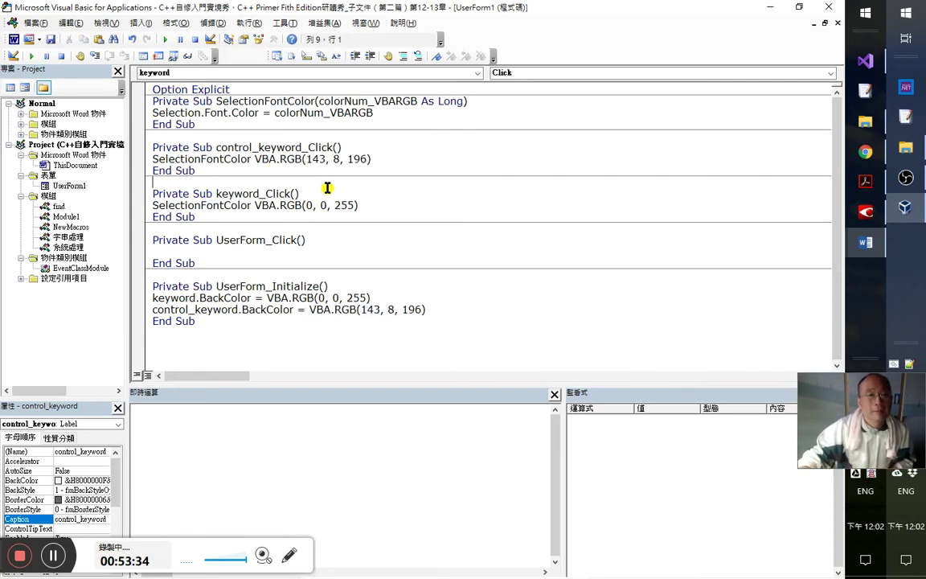
left_click(450, 307)
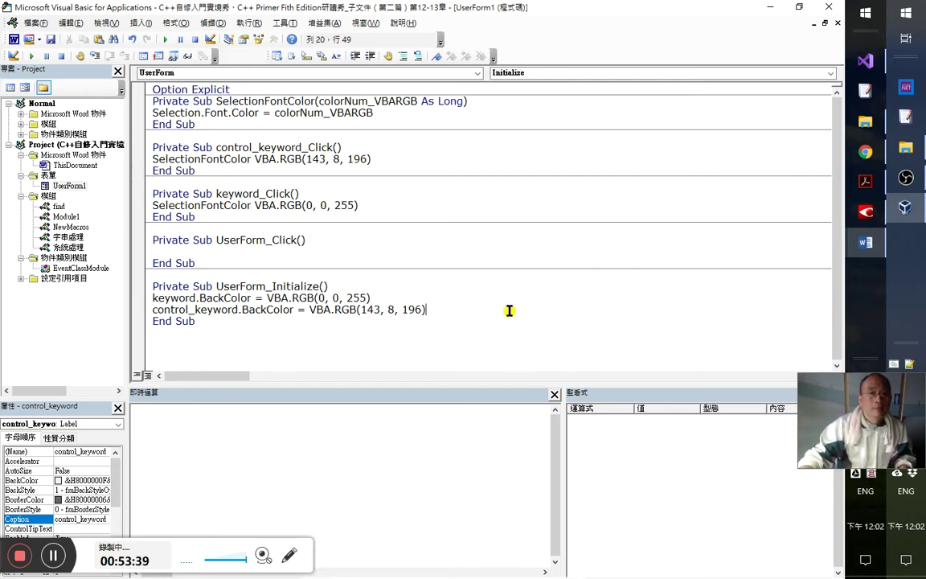
key("alt+Tab")
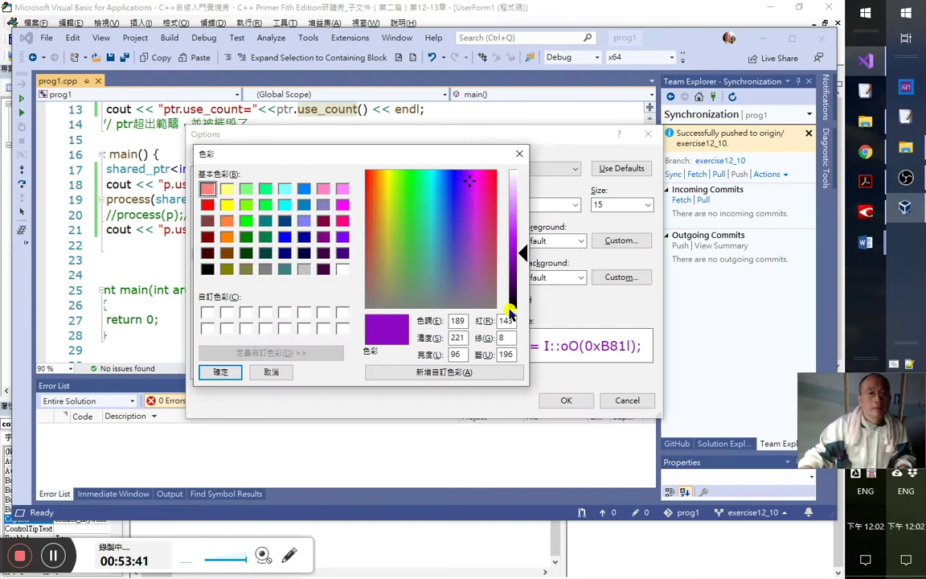
- Read the custom RGB of C++ Local Variables (31, 55, 127) in Visual Studio's colour settings
left_click(519, 153)
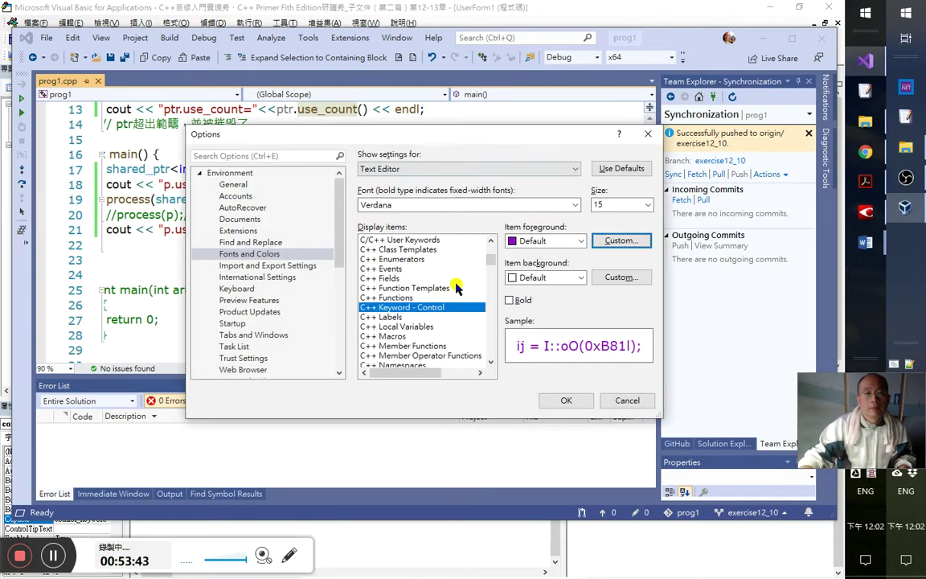
left_click(414, 270)
key("Down")
key("Down")
key("Down")
key("Down")
key("Down")
key("Down")
key("Down")
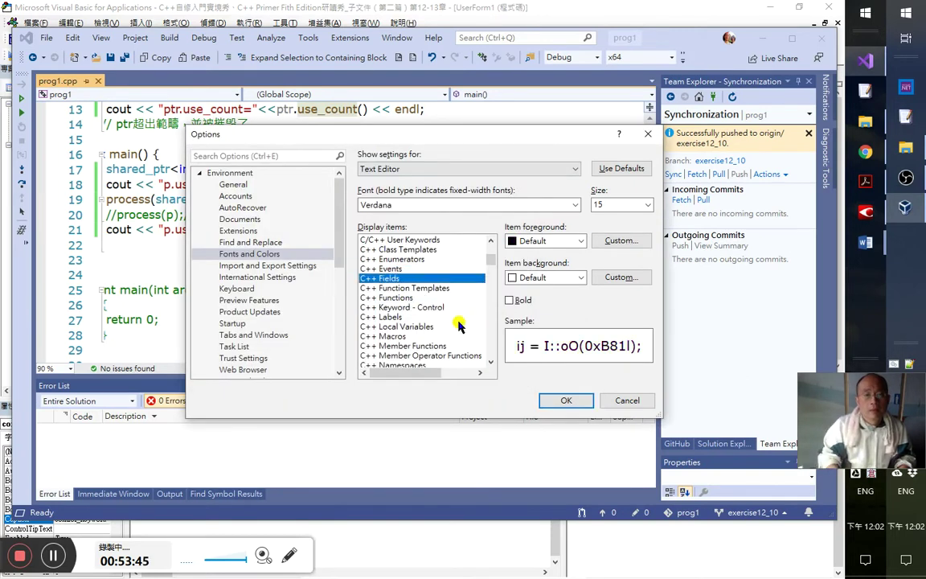
left_click(459, 325)
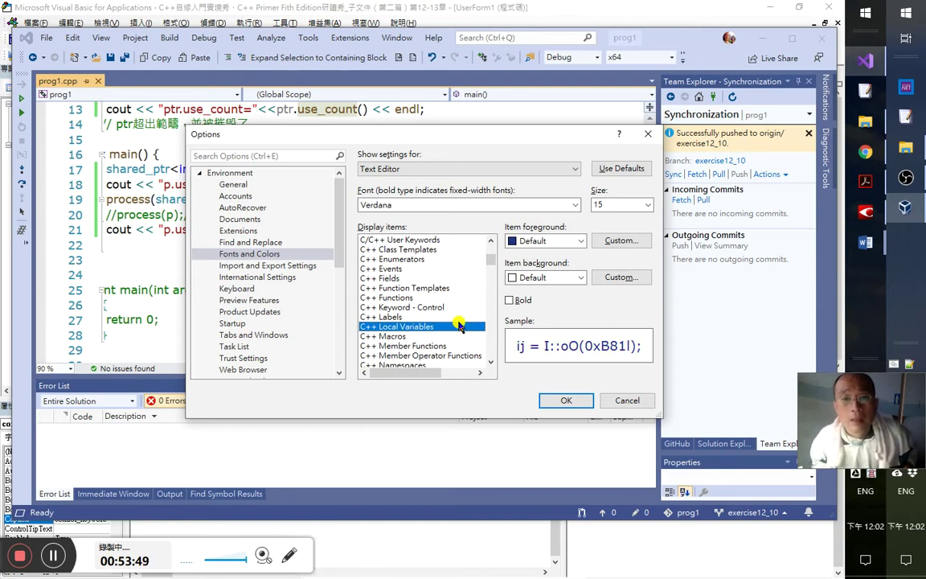
left_click(632, 242)
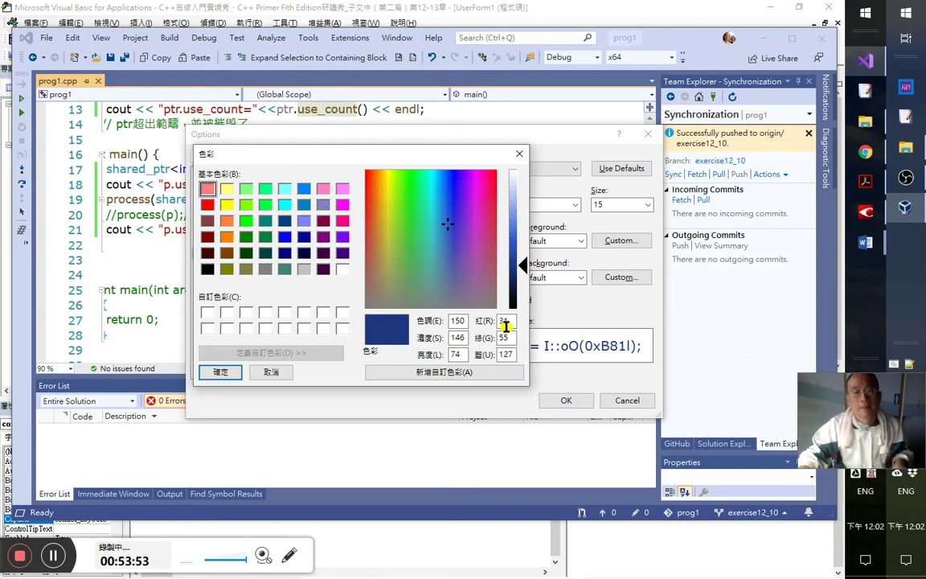
key("alt+Tab")
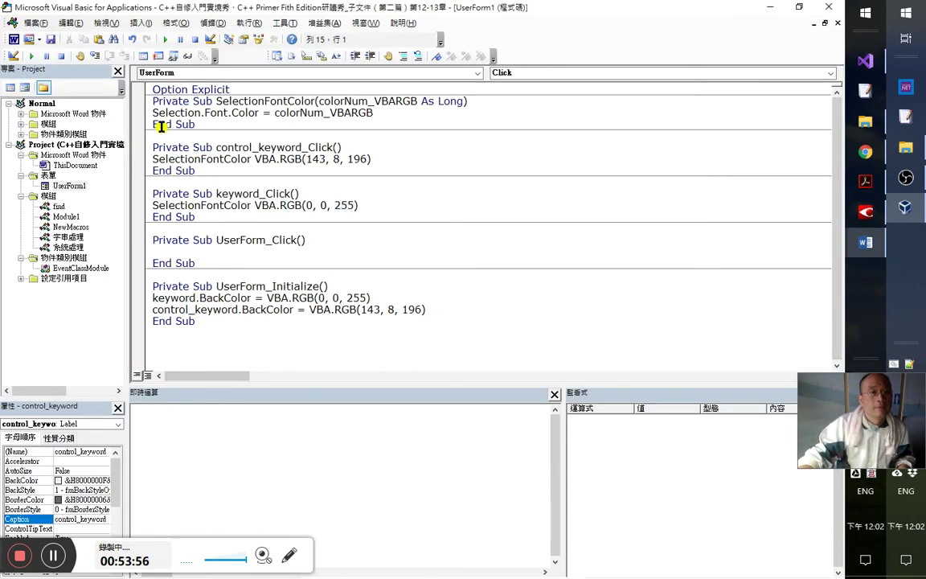
- Paste a copy of the control_keyword label onto UserForm1 and name it LocalVar
double_click(58, 188)
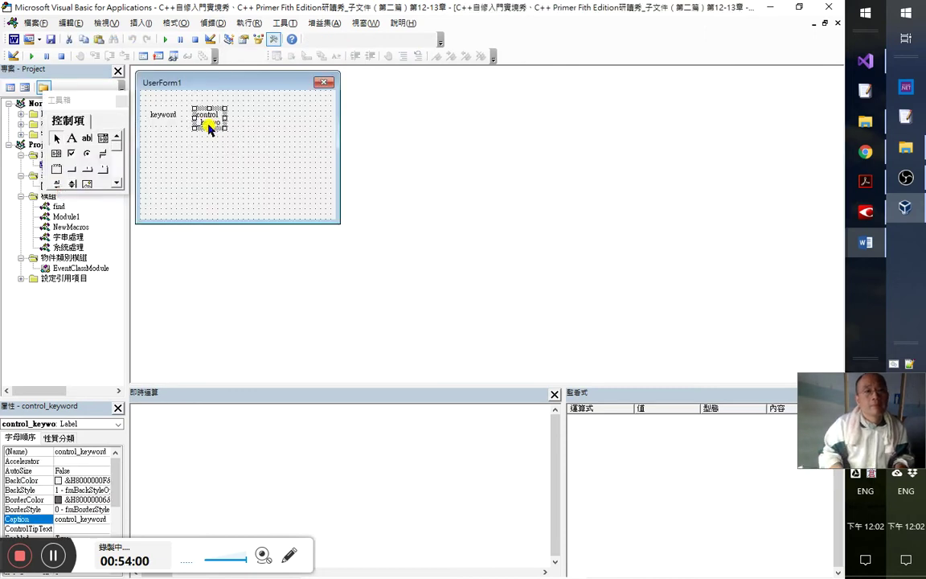
key("ctrl+v")
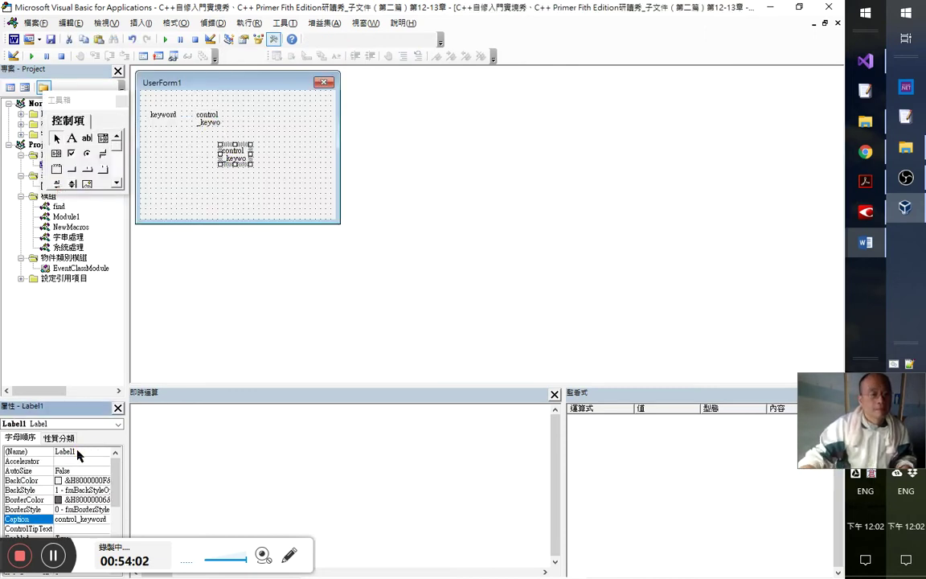
left_click(83, 452)
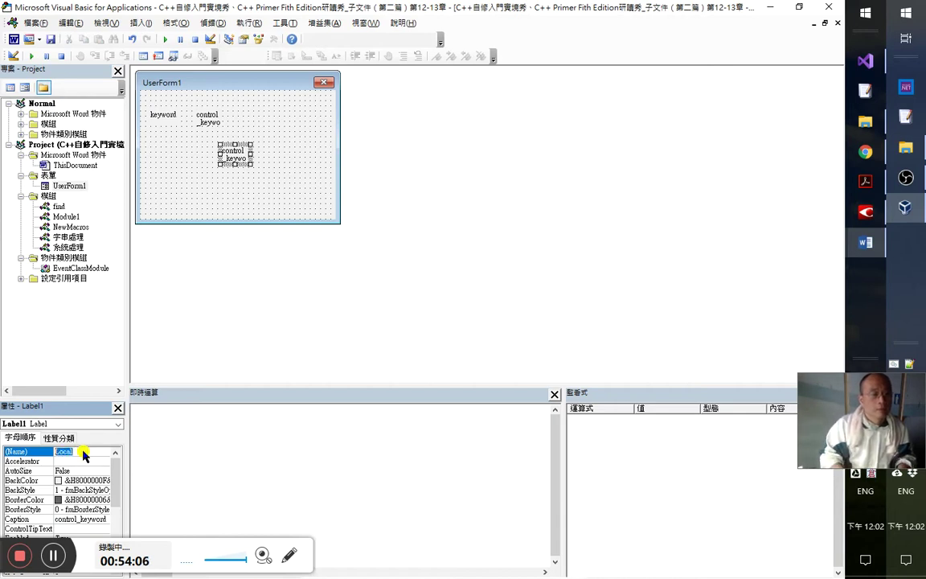
left_click(90, 509)
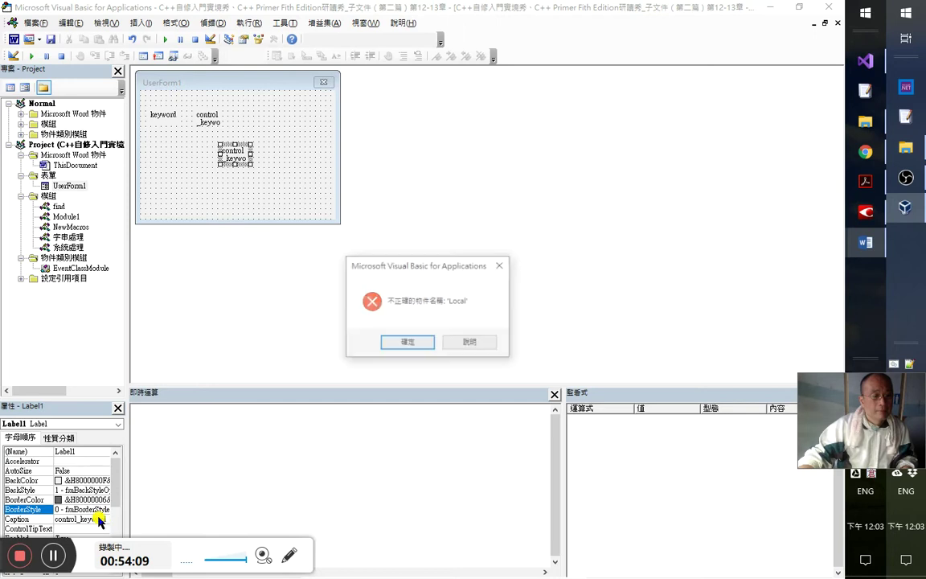
left_click(408, 343)
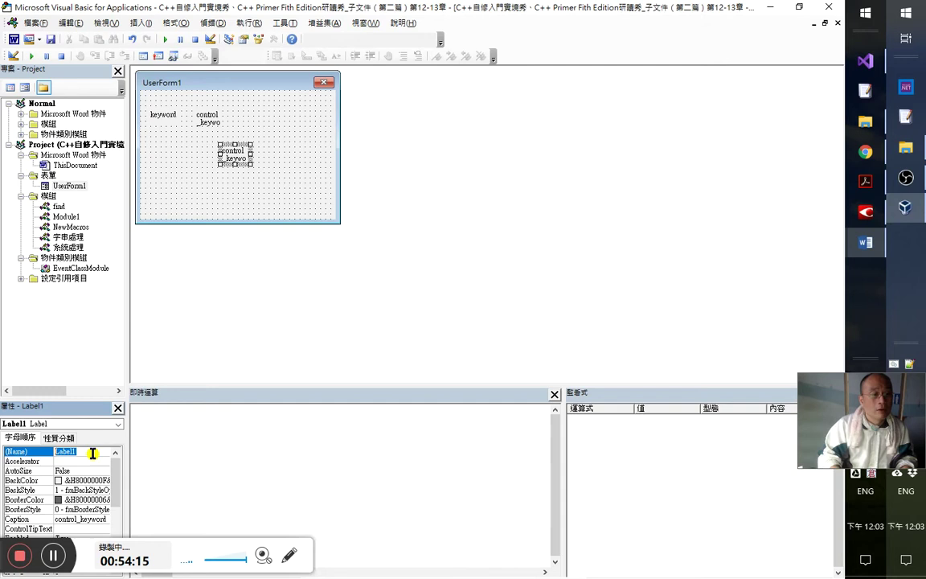
key("Return")
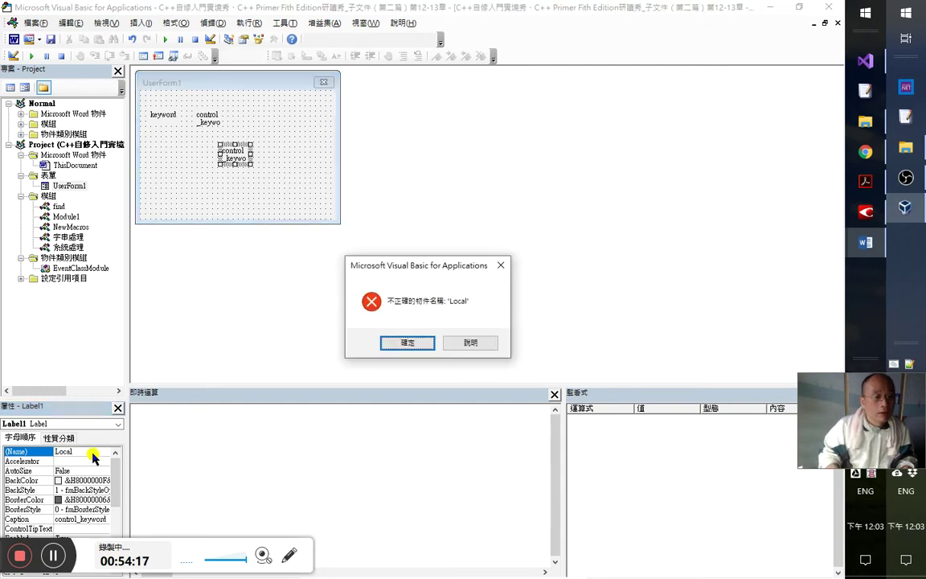
key("Return")
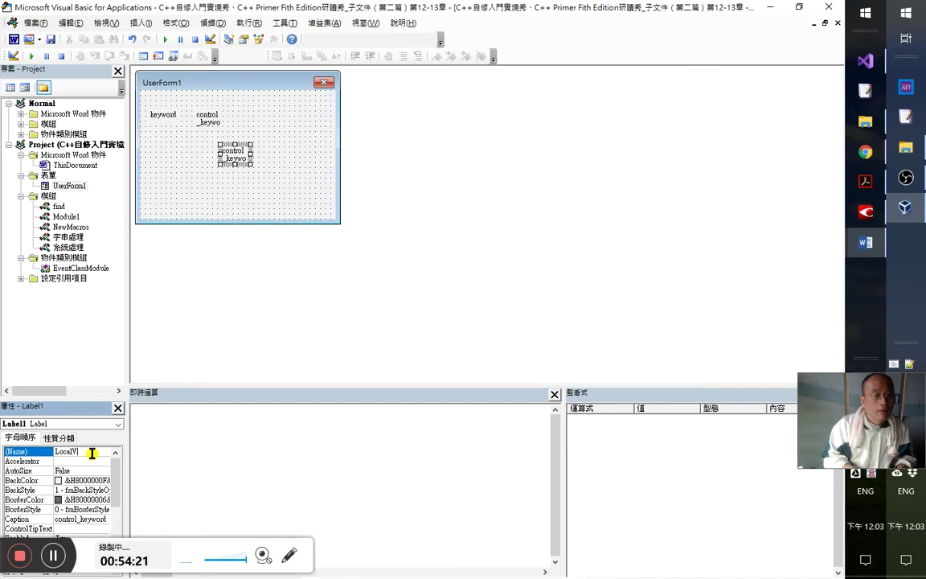
left_click(84, 519)
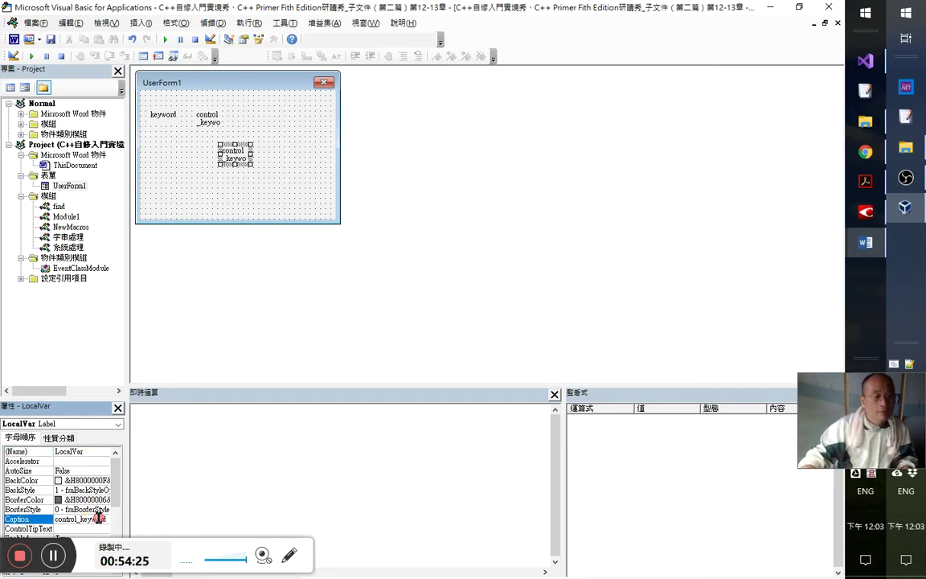
- Set the new label's caption to LocalVar and return to the form's code
double_click(107, 519)
type("LocalVar")
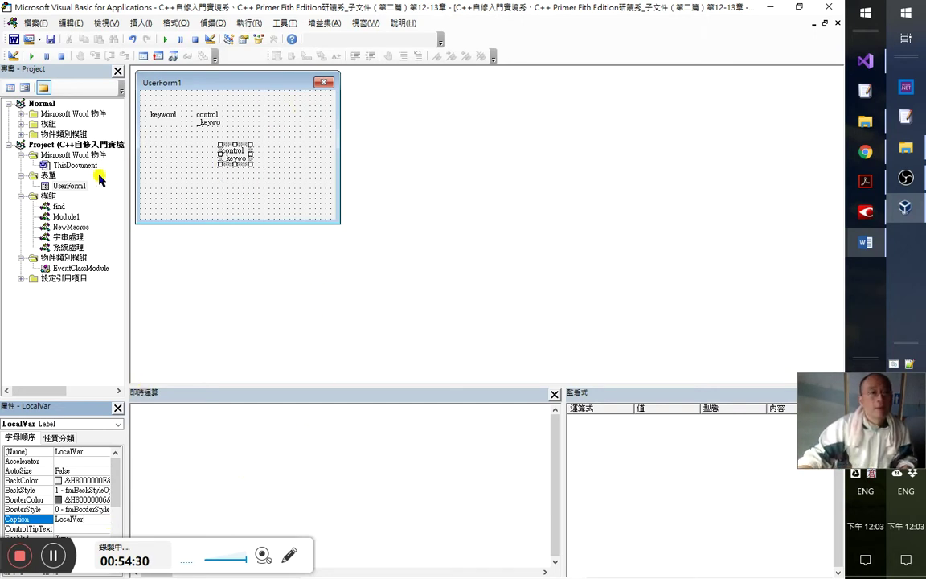
left_click(70, 186)
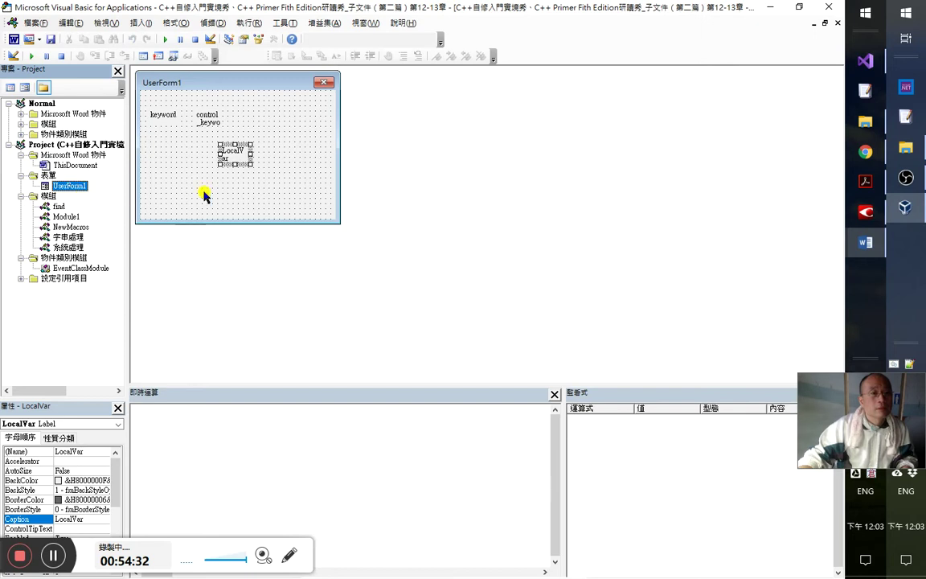
left_click(367, 24)
left_click(421, 131)
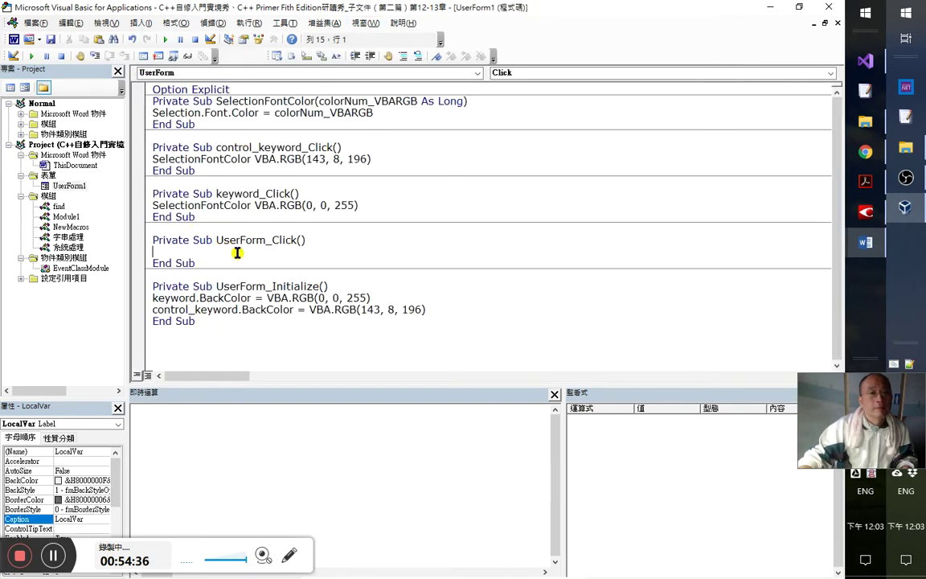
- Create an empty LocalVar_Click handler from the UserForm1 design
left_click(364, 23)
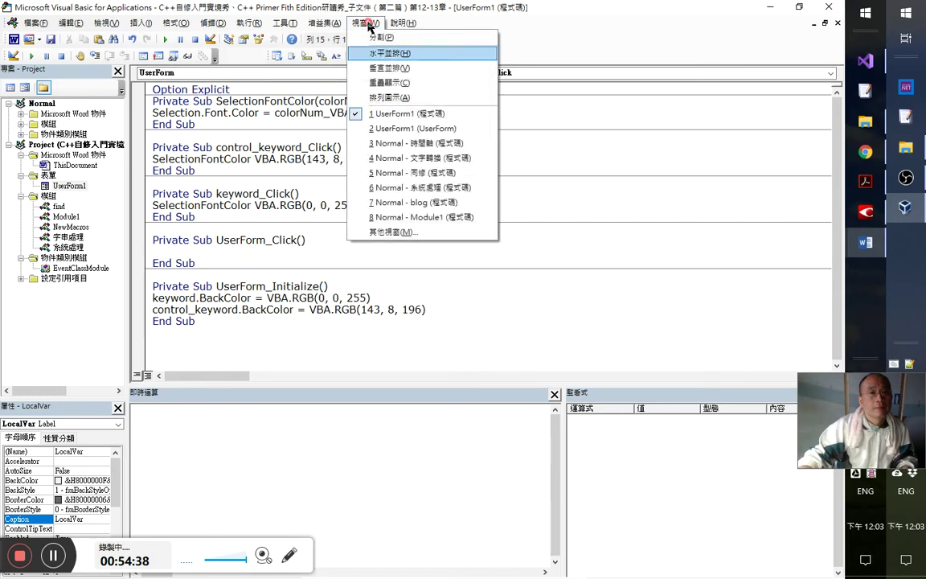
left_click(402, 130)
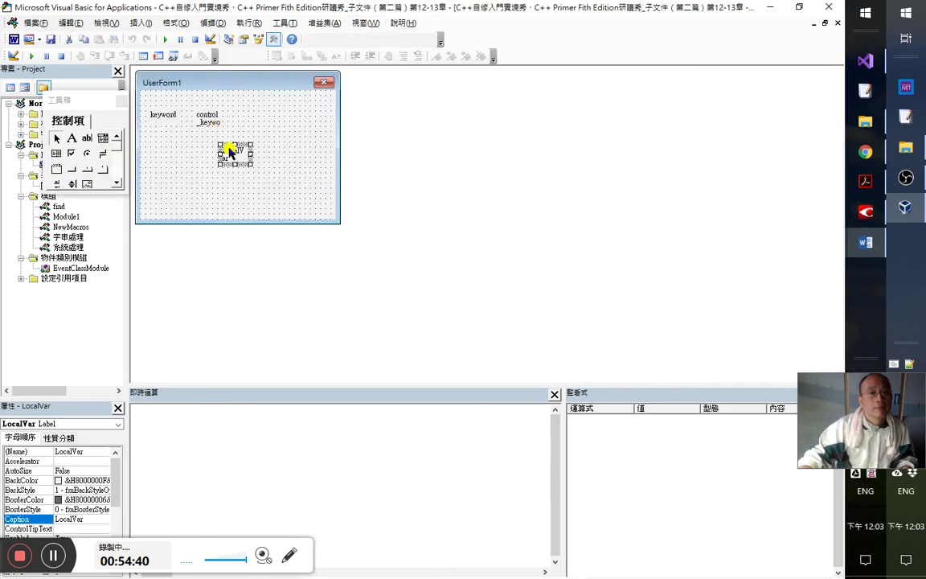
double_click(223, 146)
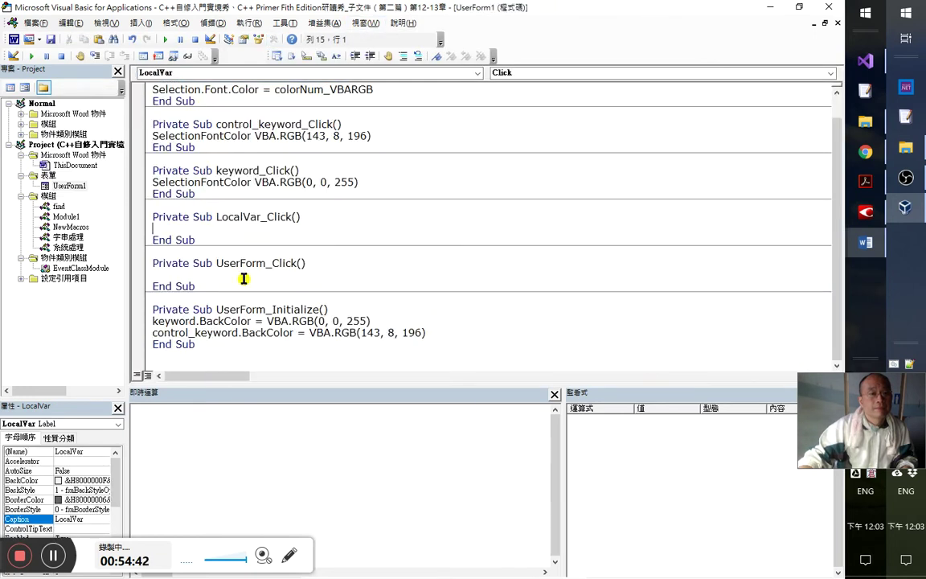
- In UserForm_Initialize, duplicate the control_keyword colour line as a localvar colour line
left_click(223, 308)
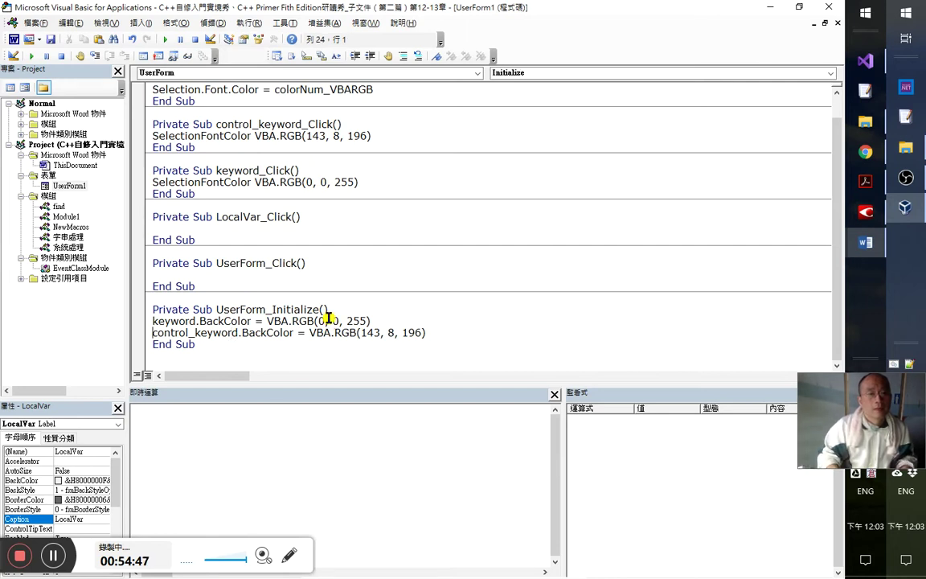
key("Home")
key("shift+End")
key("ctrl+c")
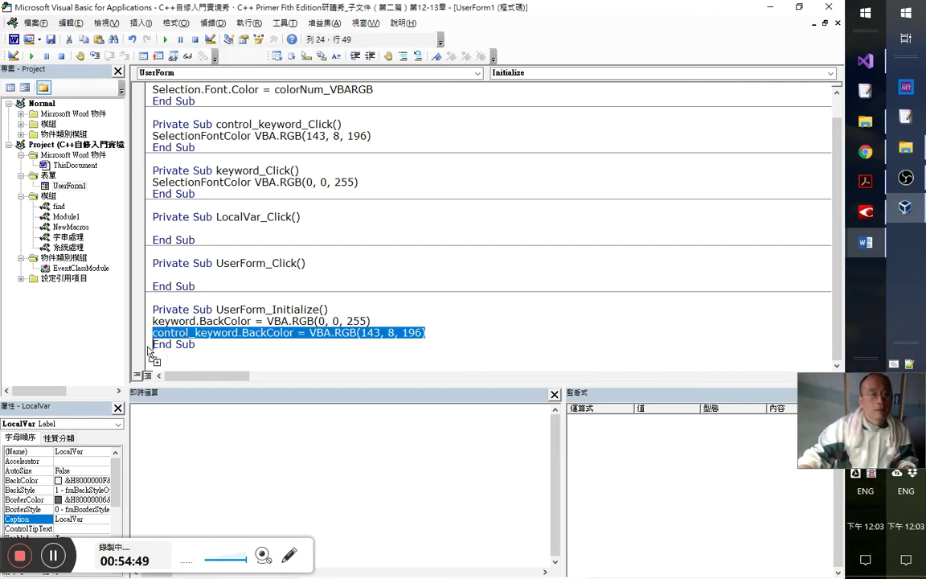
left_click(149, 346)
key("ctrl+v")
key("Home")
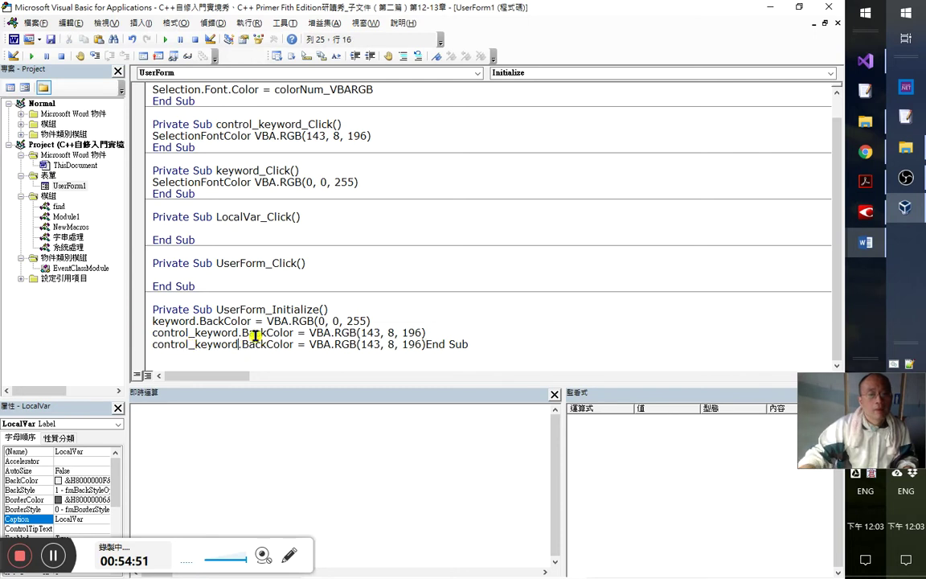
key("Delete")
key("Delete")
key("Delete")
key("Delete")
key("Delete")
key("Delete")
key("Delete")
key("Delete")
key("Delete")
key("Delete")
key("Delete")
key("Delete")
key("Delete")
key("Delete")
key("Delete")
type("local")
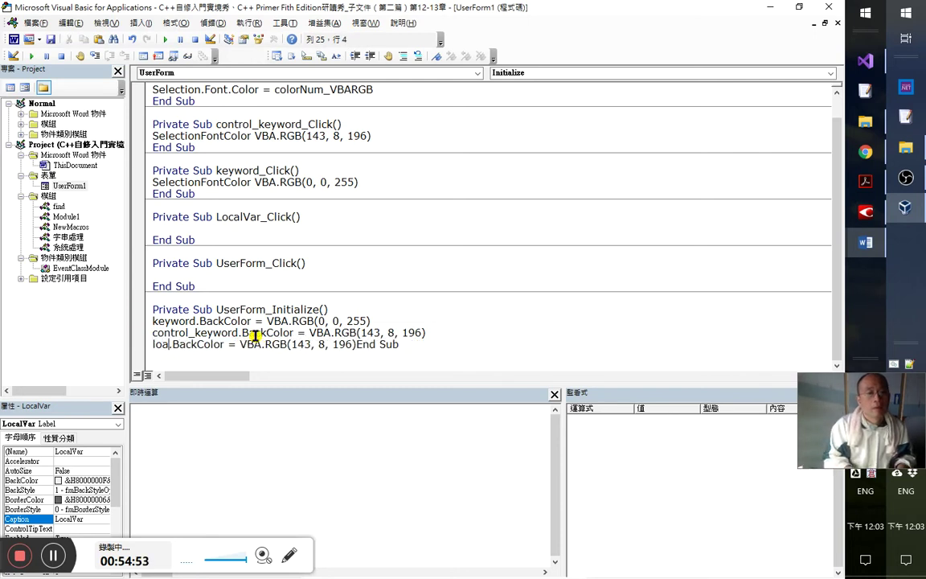
type("var")
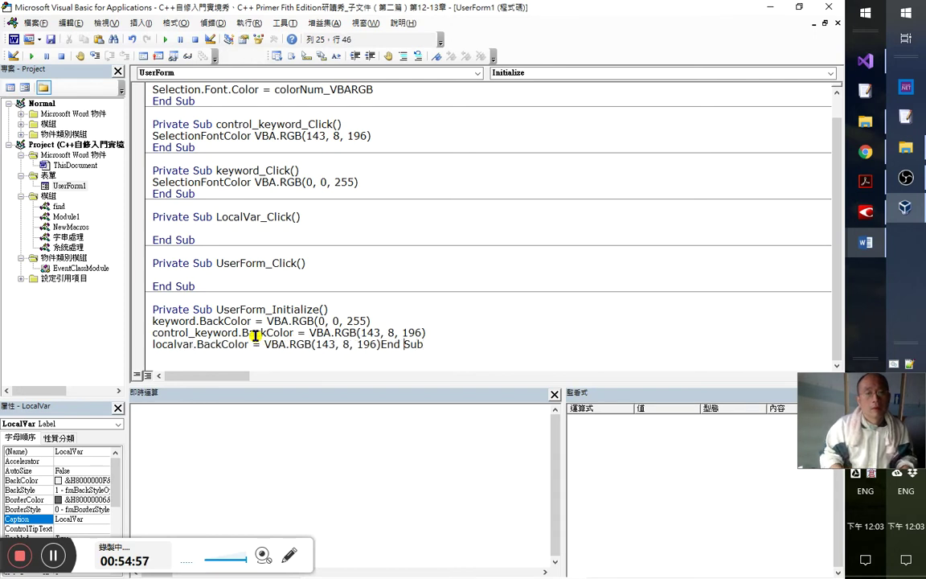
key("Return")
- Change the LocalVar colour values to VBA.RGB(31, 55, 127) to match Visual Studio
key("alt+Tab")
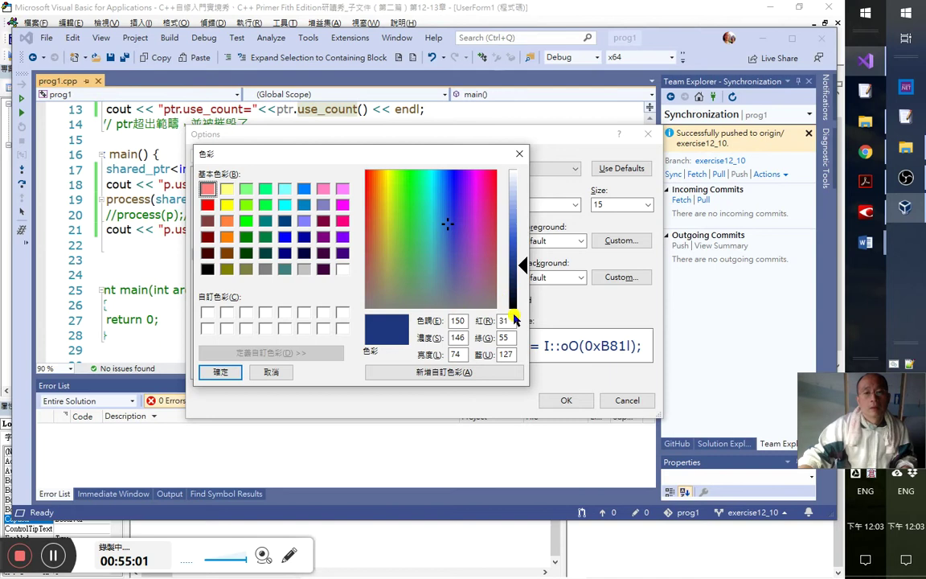
key("alt+Tab")
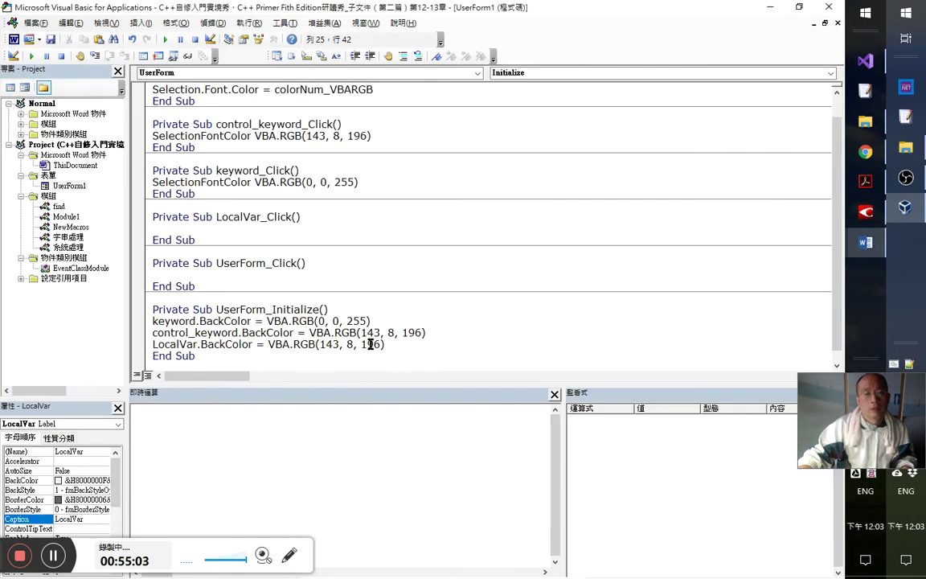
left_click(378, 345)
key("BackSpace")
key("BackSpace")
type("76")
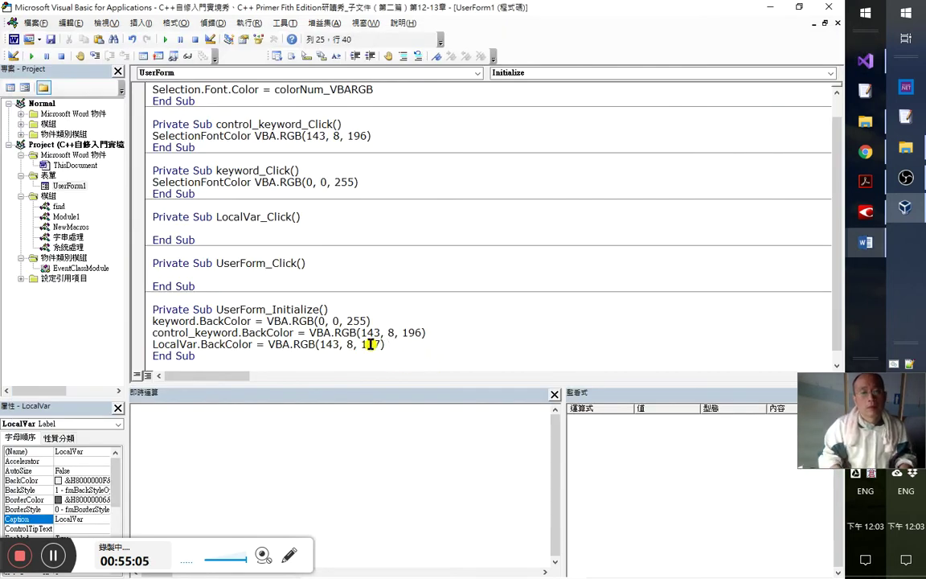
key("BackSpace")
key("BackSpace")
key("BackSpace")
type("27")
key("Left")
key("Left")
key("Left")
key("Left")
type("5")
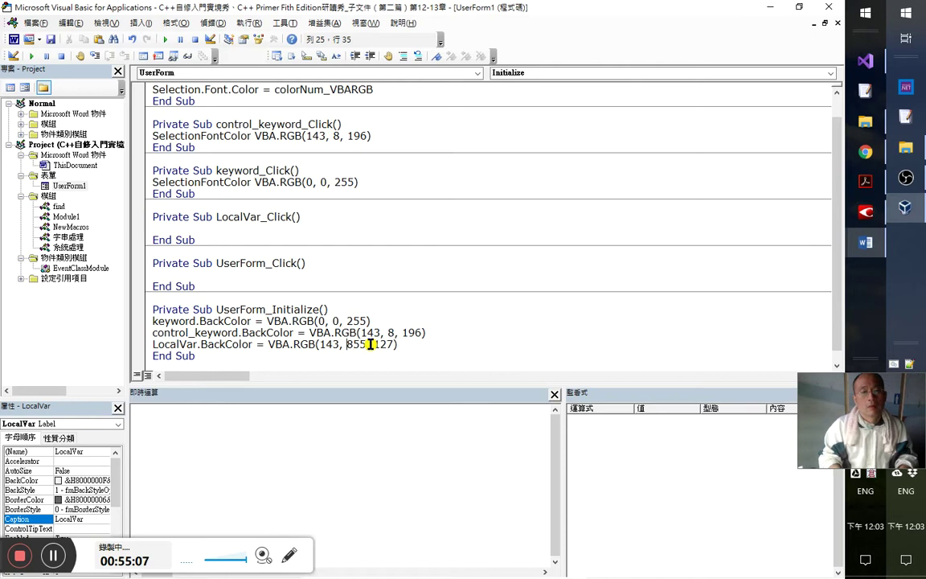
key("Delete")
key("BackSpace")
key("Right")
type("1")
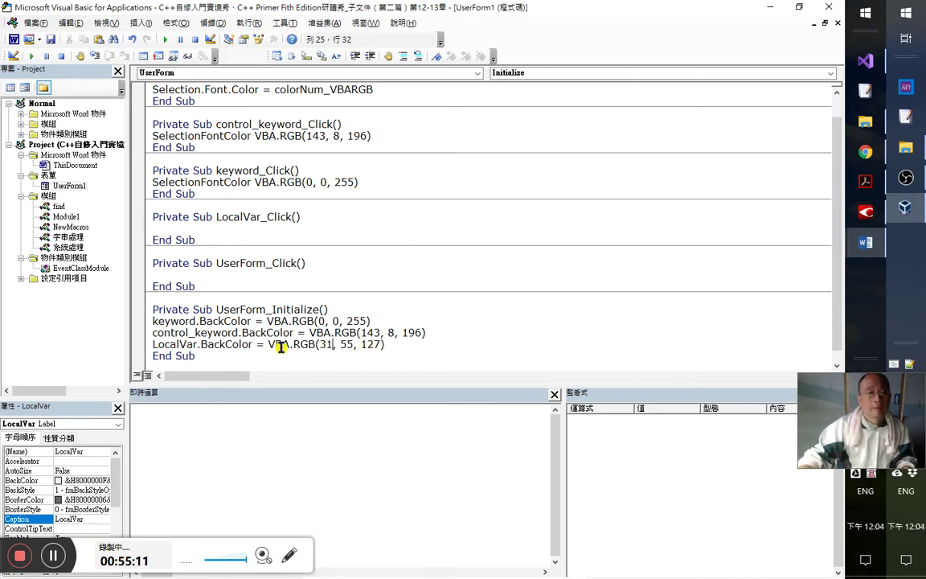
left_click(271, 332)
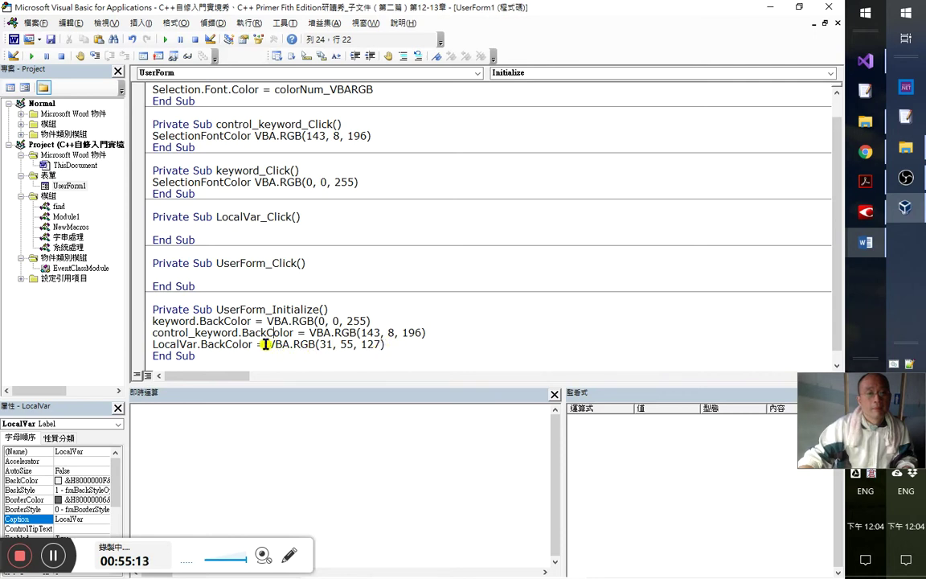
- Copy VBA.RGB(31, 55, 127) into LocalVar_Click as a SelectionFontColor call
left_click_drag(264, 344, 393, 340)
left_click_drag(321, 344, 301, 230)
key("ctrl+z")
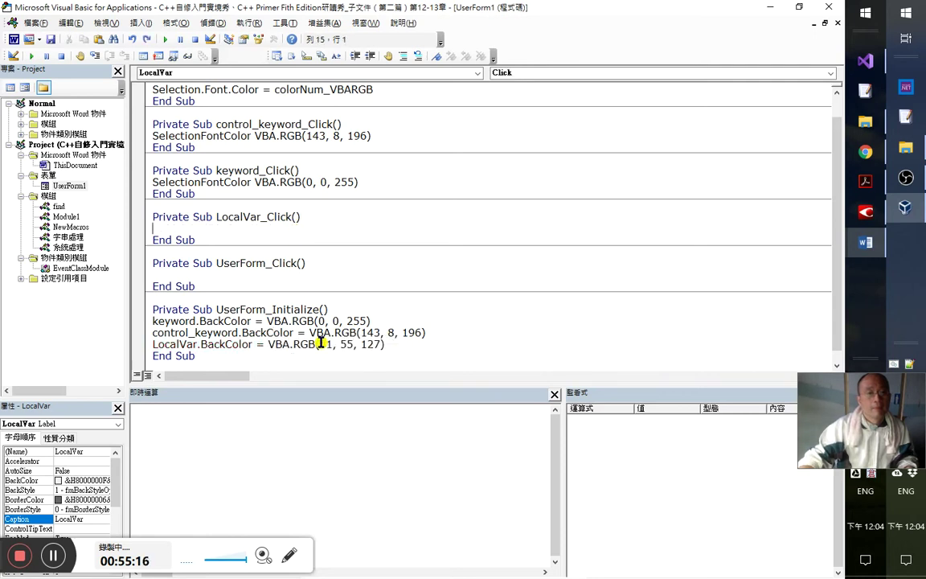
left_click_drag(265, 344, 277, 239)
type("sel")
key("ctrl+space")
left_click(295, 249)
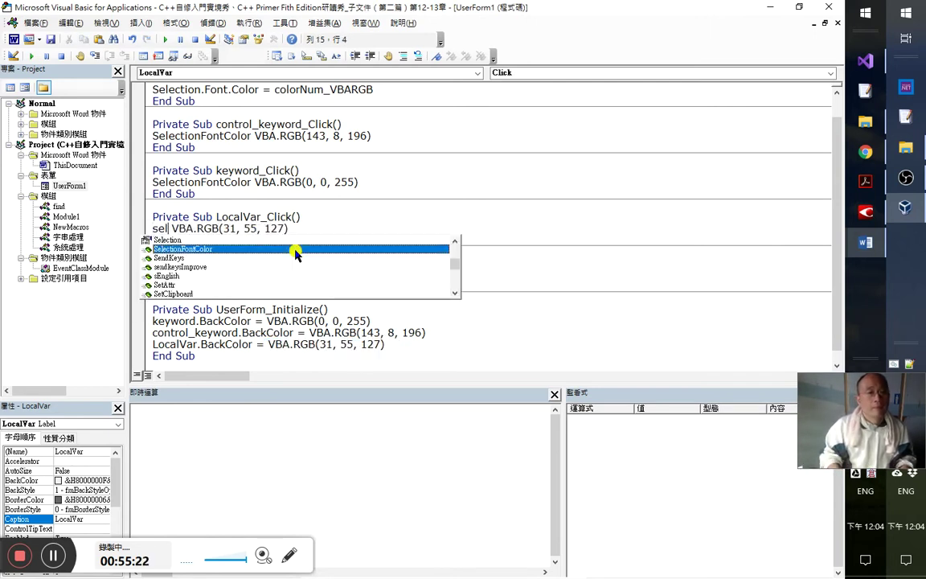
double_click(296, 249)
left_click(297, 253)
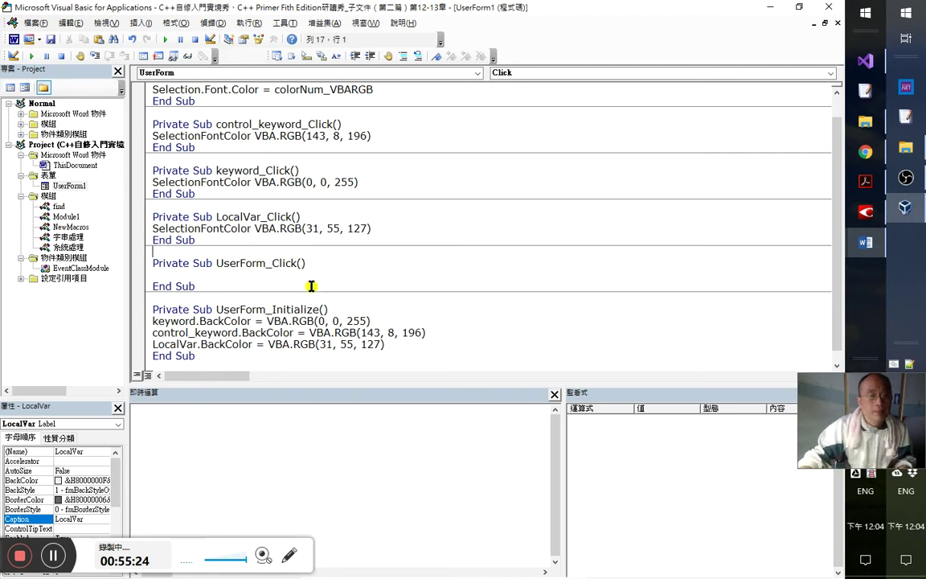
- Delete the empty UserForm_Click procedure and its leftover blank line
key("shift+Up")
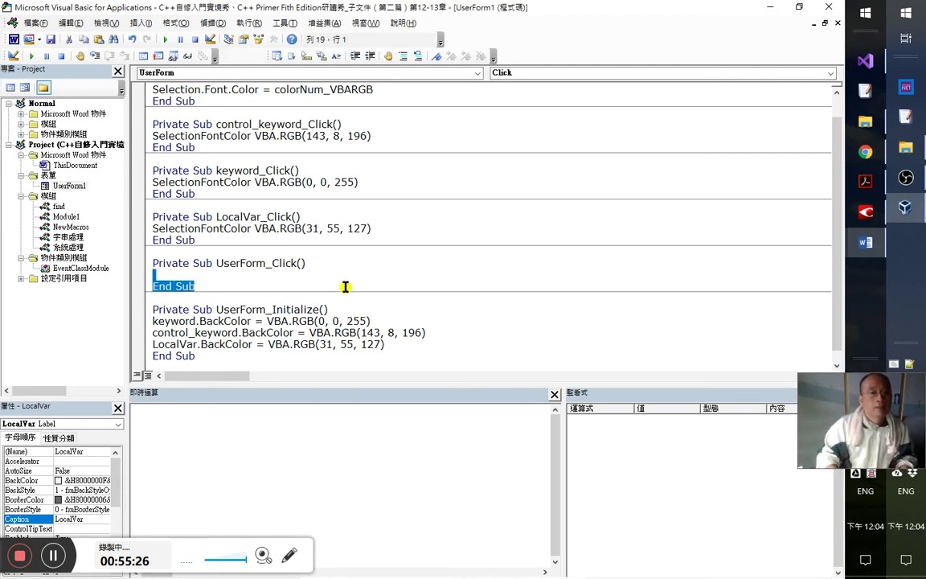
key("shift+Up")
key("shift+Home")
key("Delete")
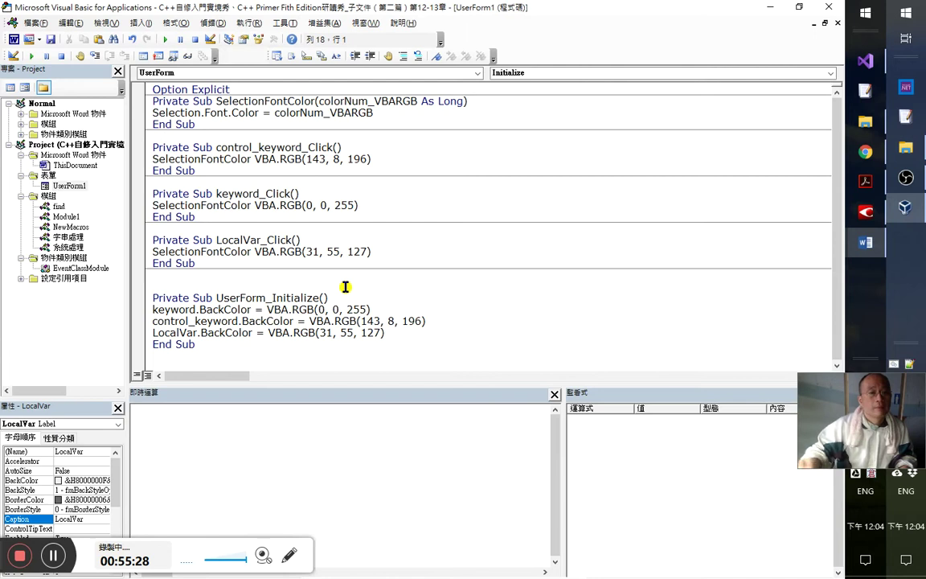
key("Delete")
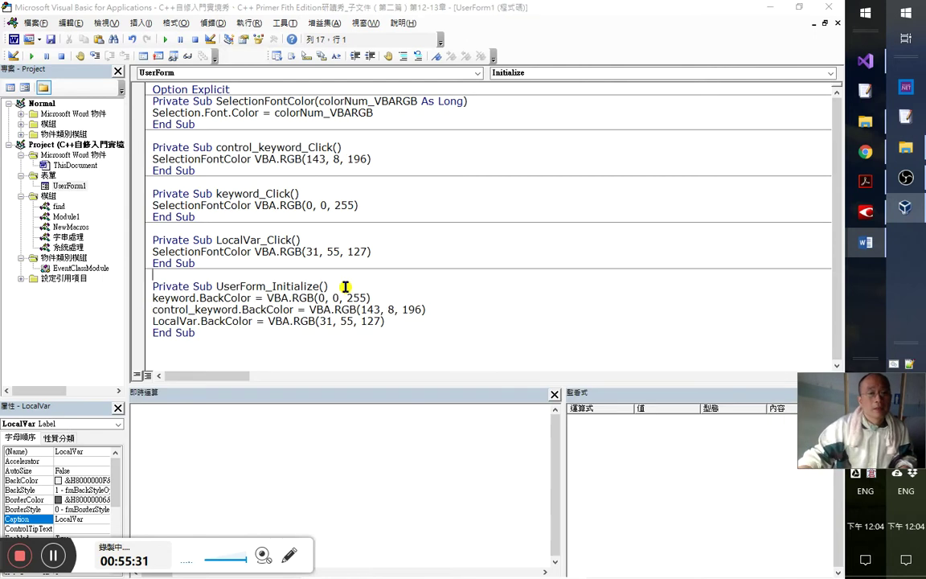
key("alt+Tab")
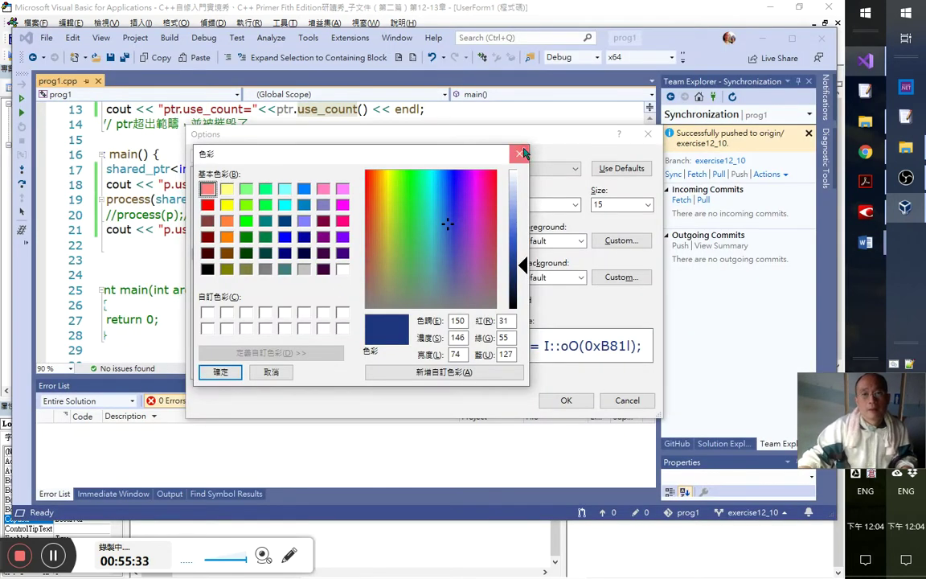
- Select C++ Member Functions in Fonts and Colors and read its custom colour, RGB 116, 83, 31
key("Escape")
left_click(436, 338)
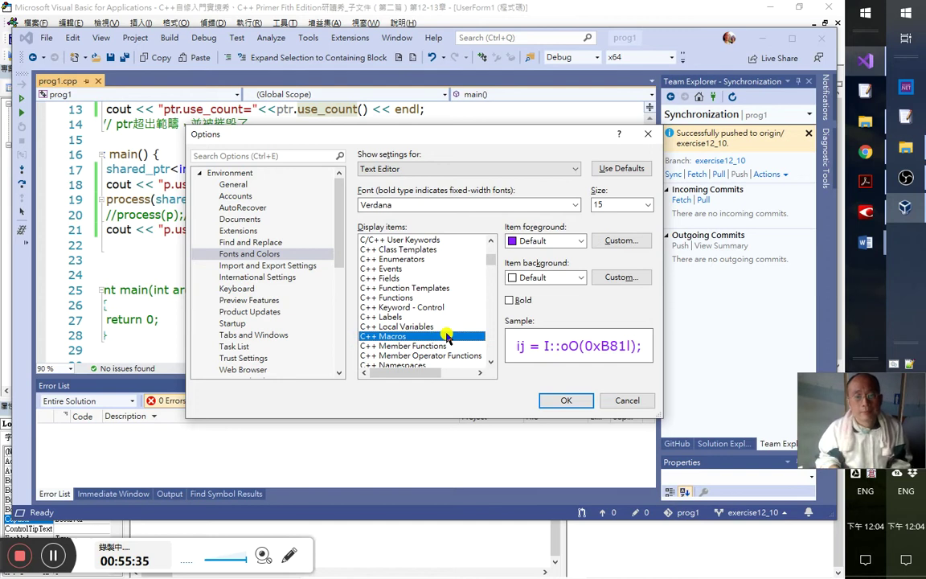
left_click(446, 342)
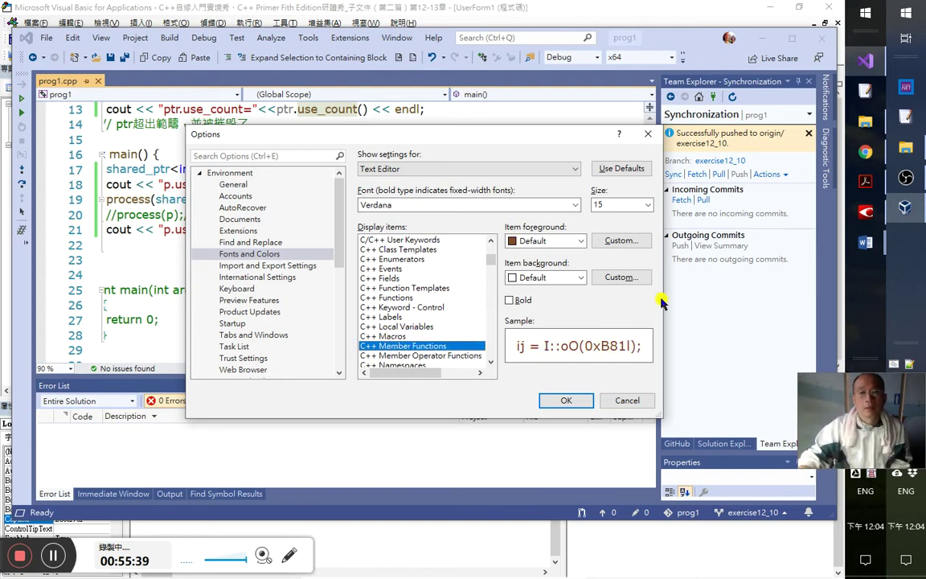
left_click(616, 241)
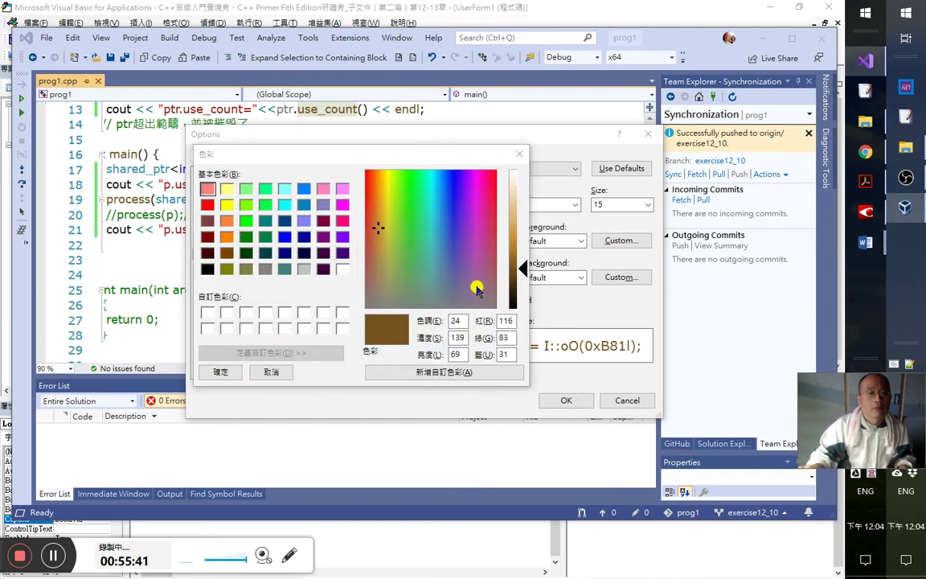
key("alt+Tab")
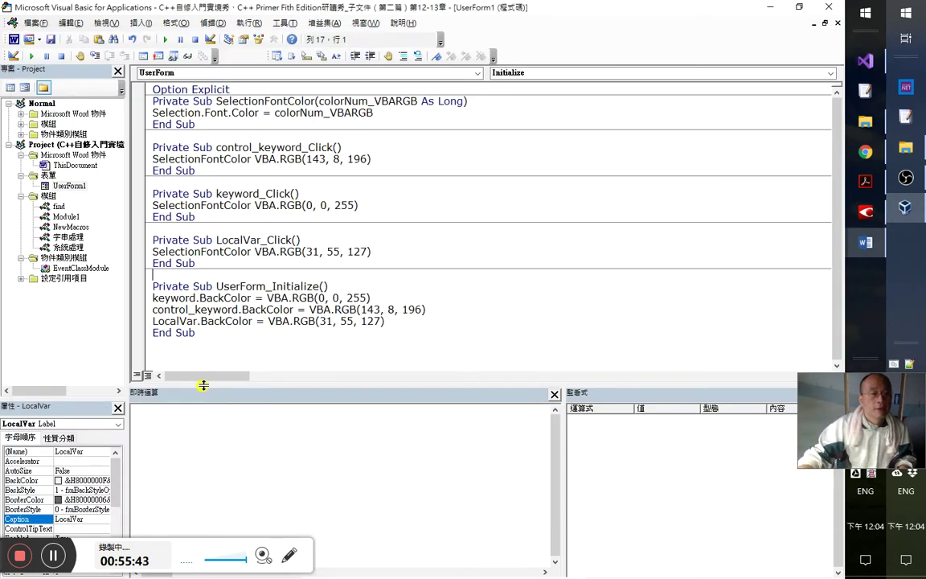
- Paste two copies of the LocalVar label onto UserForm1 and position them
double_click(72, 185)
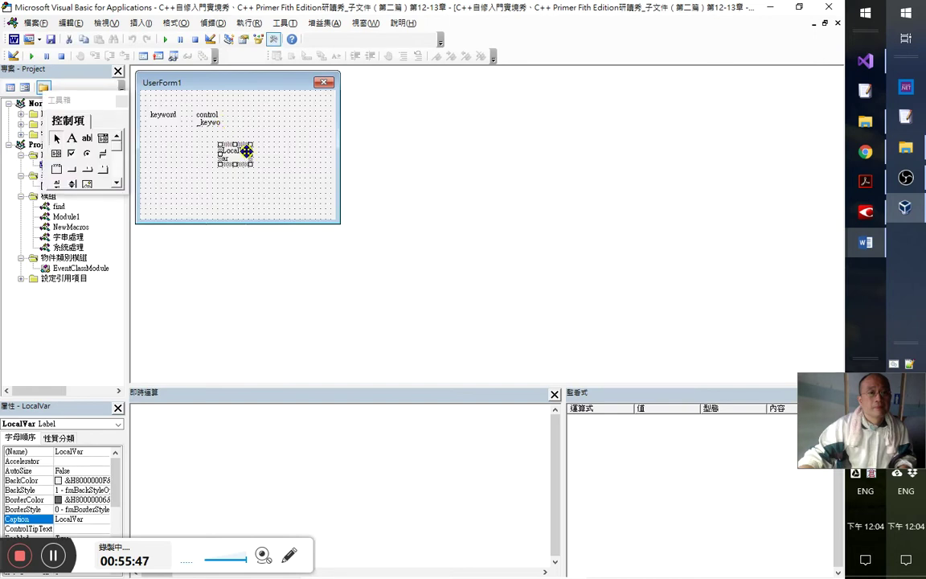
key("ctrl+c")
key("ctrl+v")
left_click(99, 39)
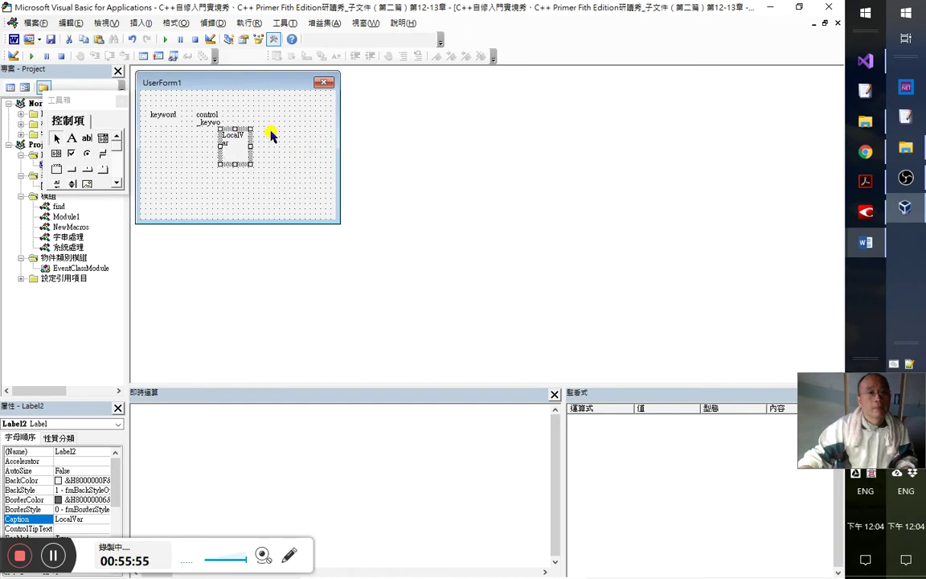
key("ctrl+z")
left_click_drag(226, 144, 243, 113)
left_click(225, 148)
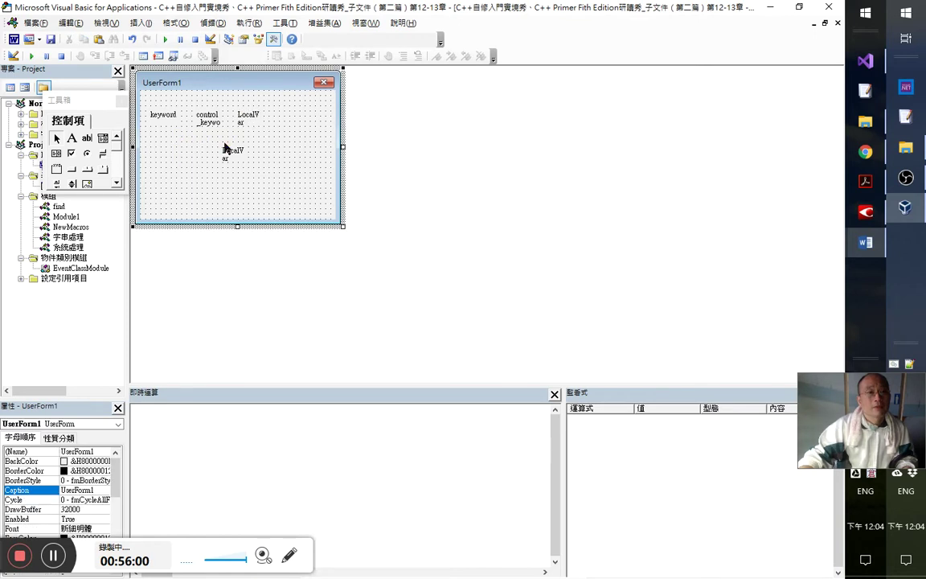
left_click(236, 154)
left_click_drag(231, 145, 204, 153)
left_click(235, 153)
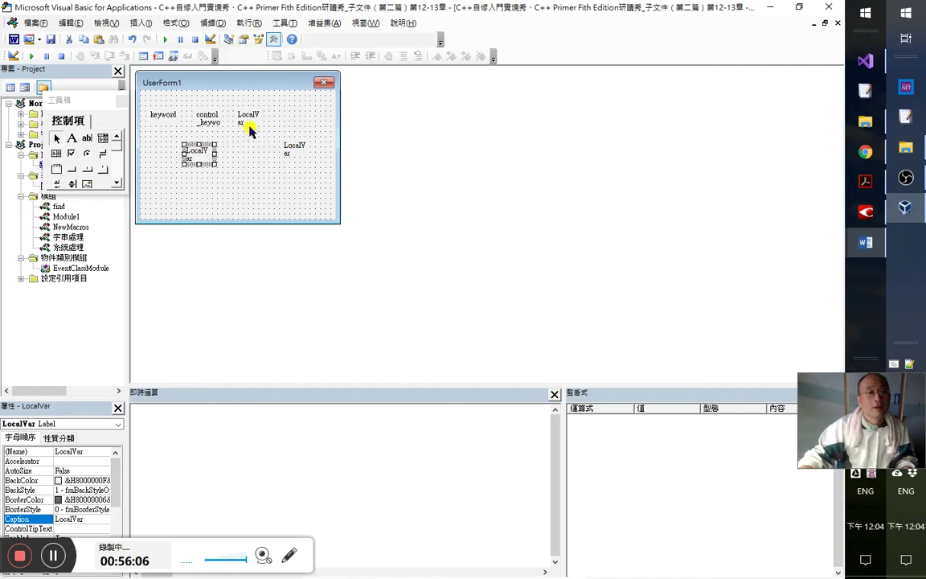
left_click(248, 122)
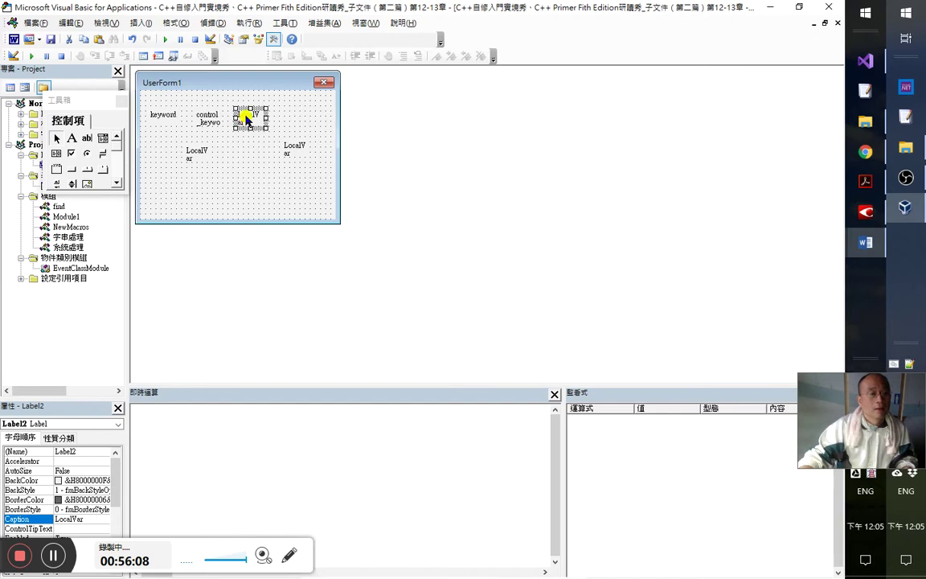
left_click(196, 163)
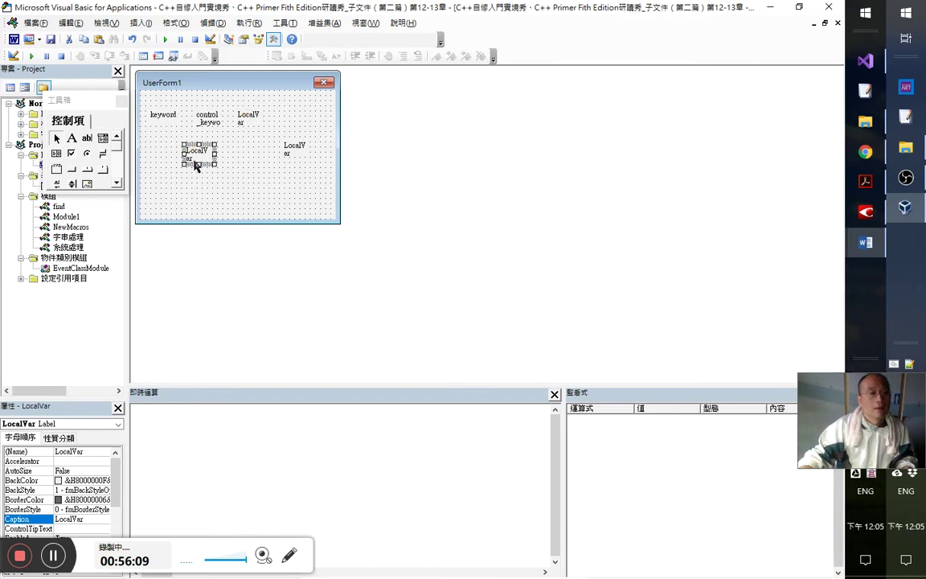
left_click(245, 119)
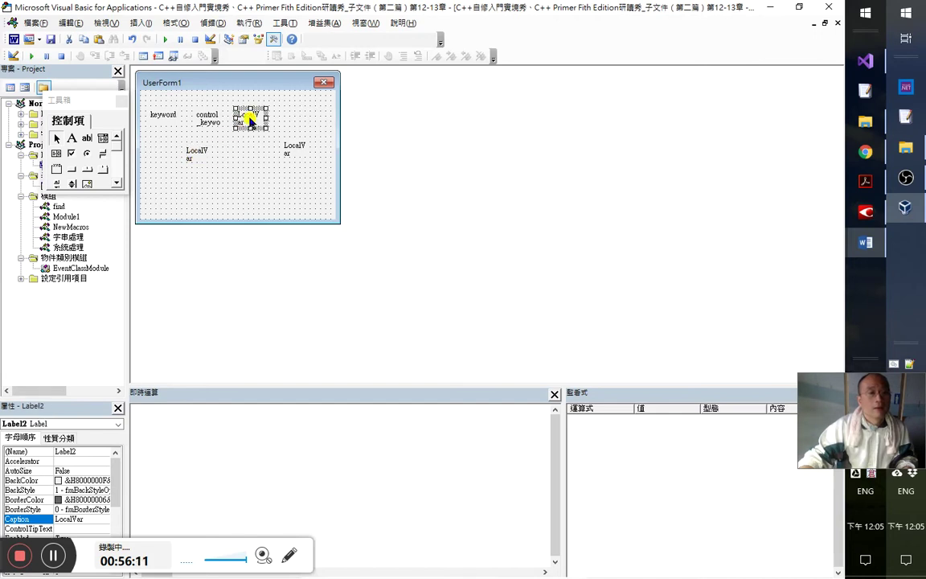
- Rename the top-row label copy to callable
left_click(88, 452)
type("function")
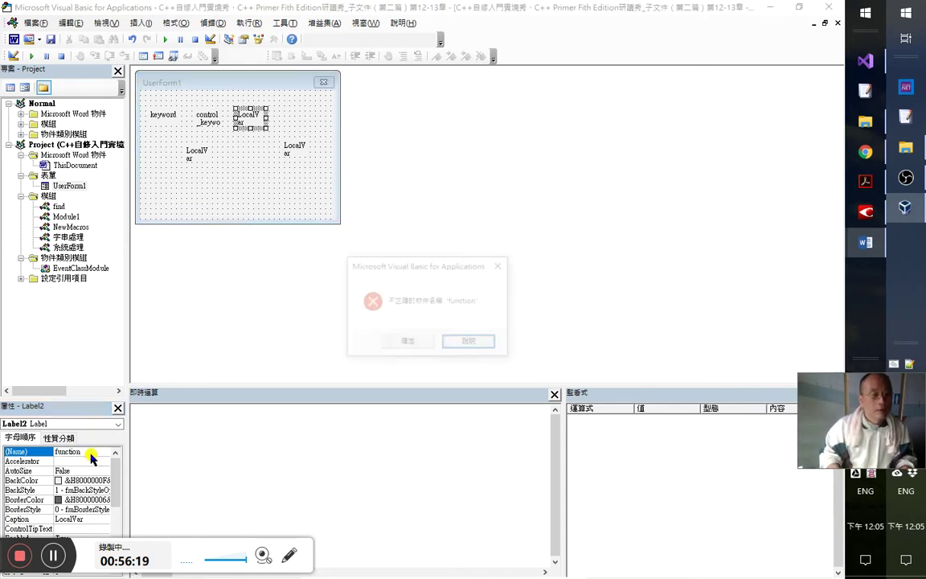
key("Return")
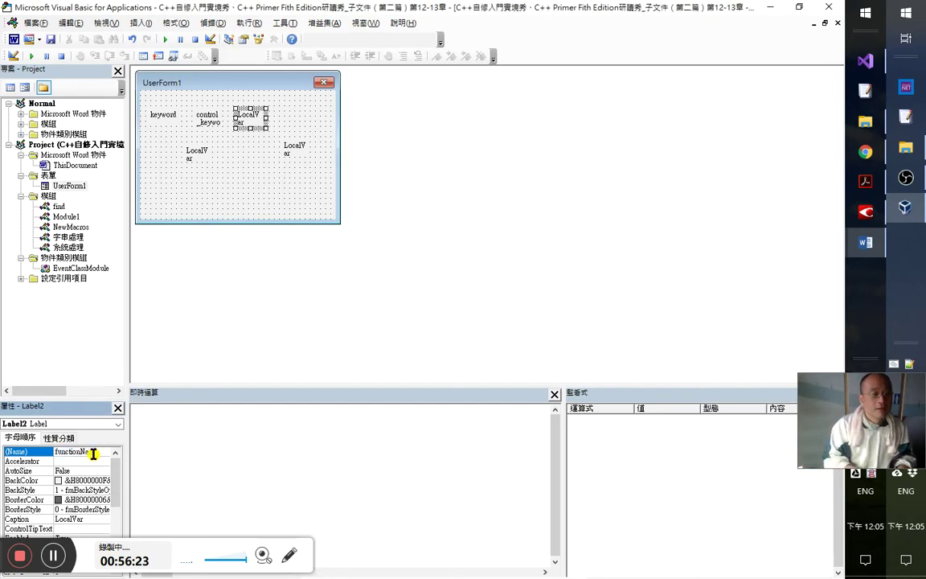
left_click(84, 490)
left_click(106, 453)
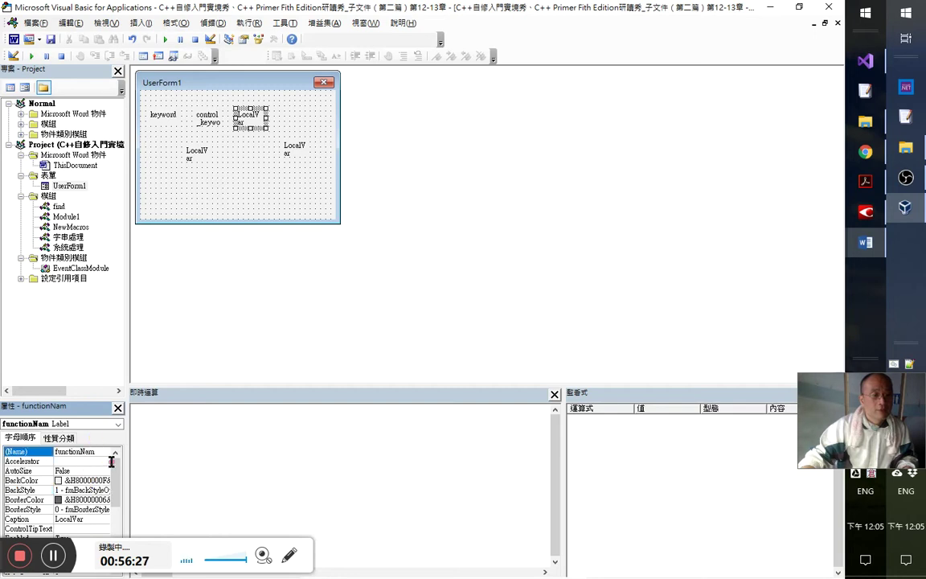
double_click(102, 451)
type("cl")
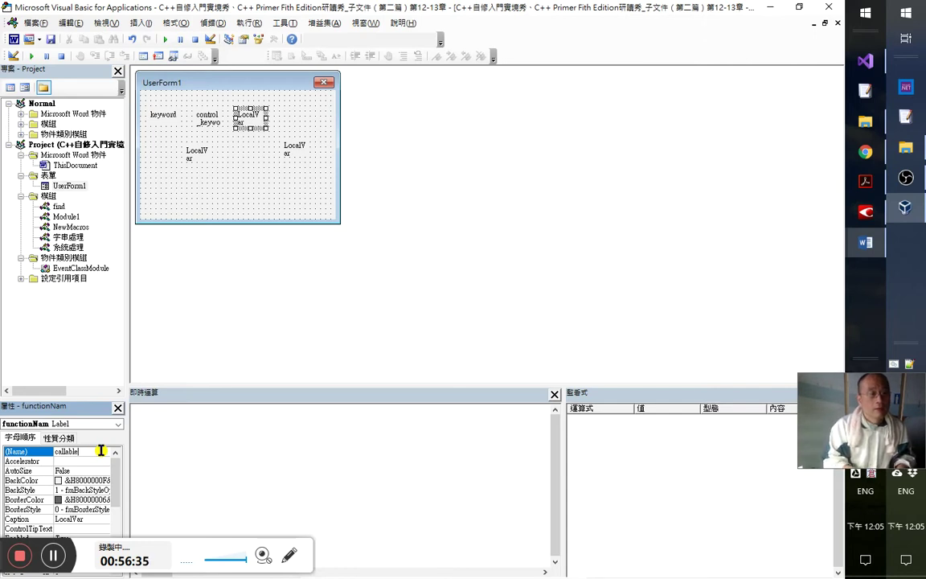
key("alt+Tab")
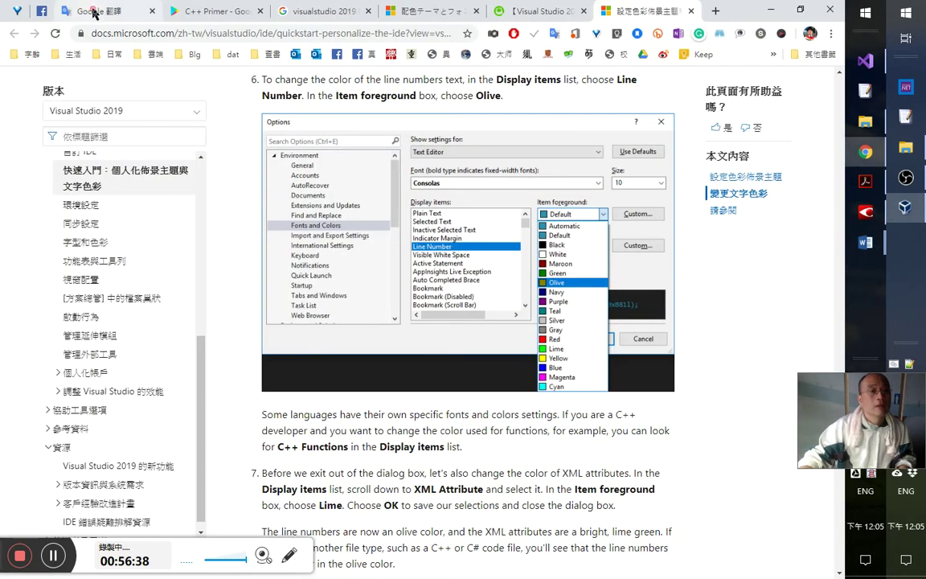
- Enter callable in Google Translate and select the word callable
left_click(95, 13)
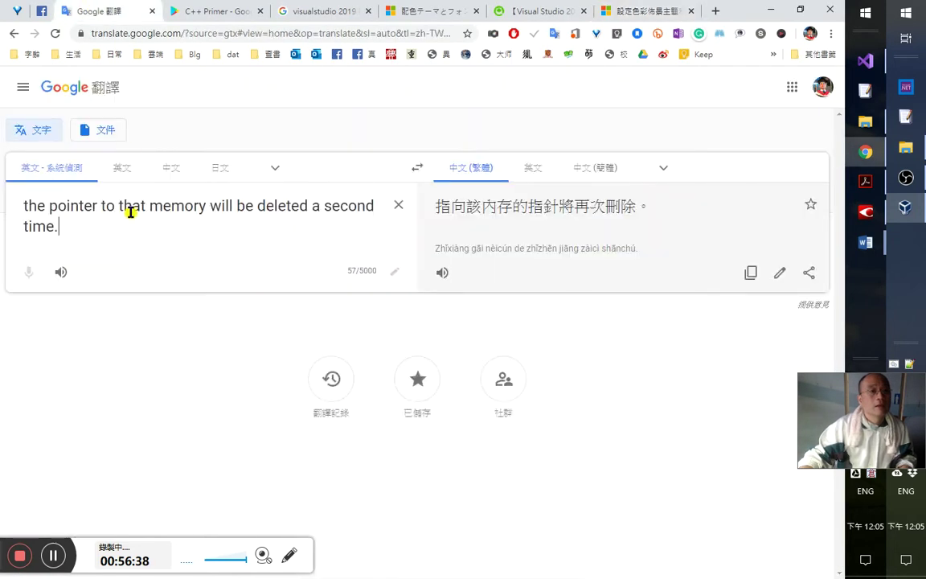
key("ctrl+a")
type("call")
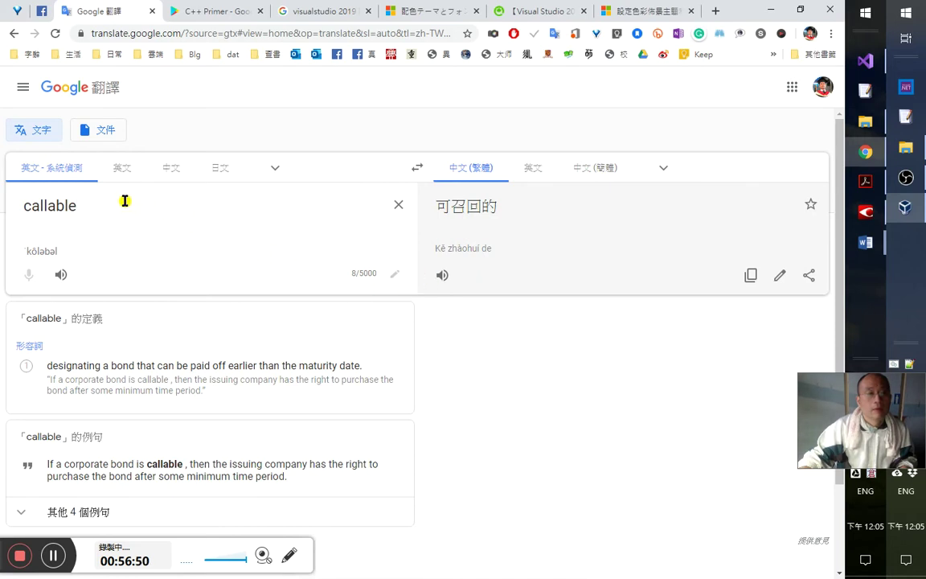
left_click_drag(127, 200, 10, 199)
key("ctrl+c")
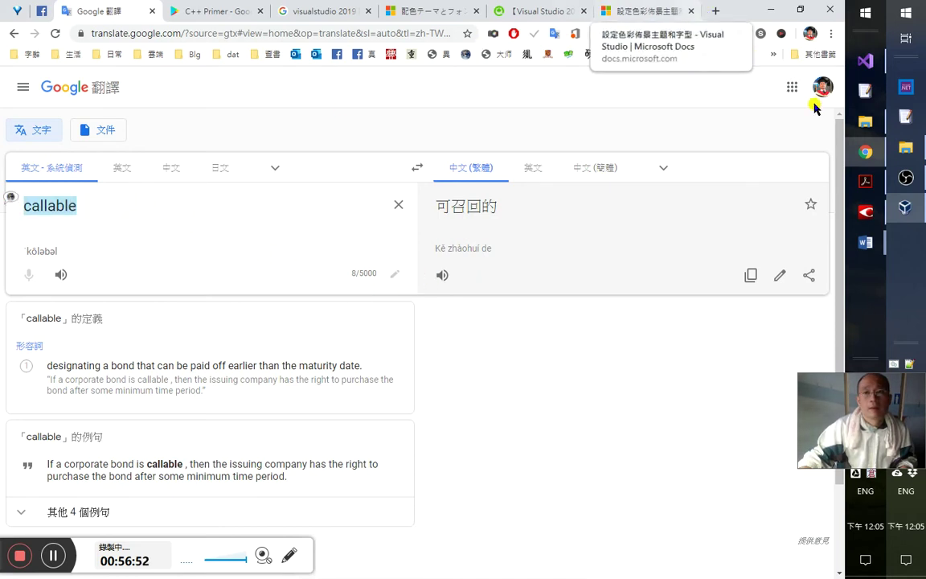
- Open a new tab and clear the callable text from its address bar
left_click(714, 12)
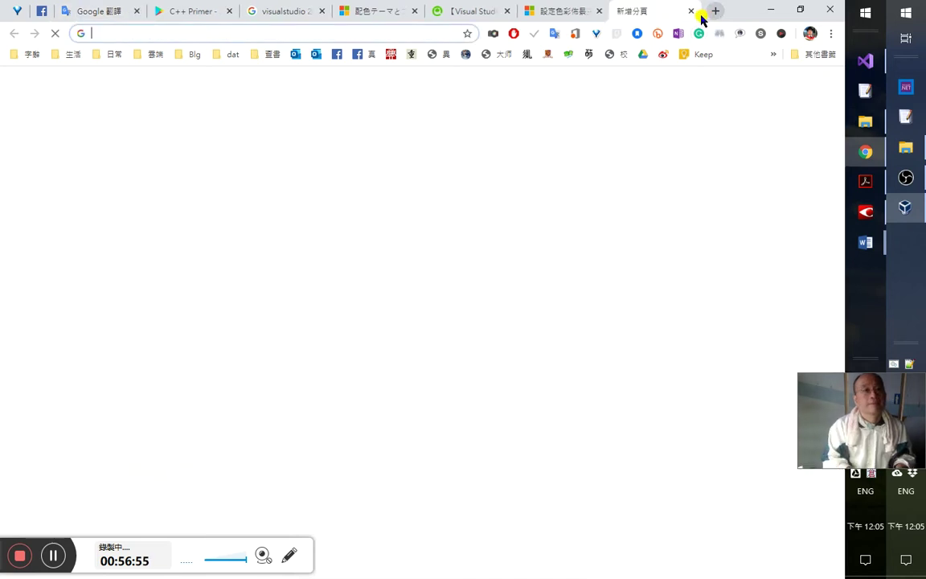
type("mdr")
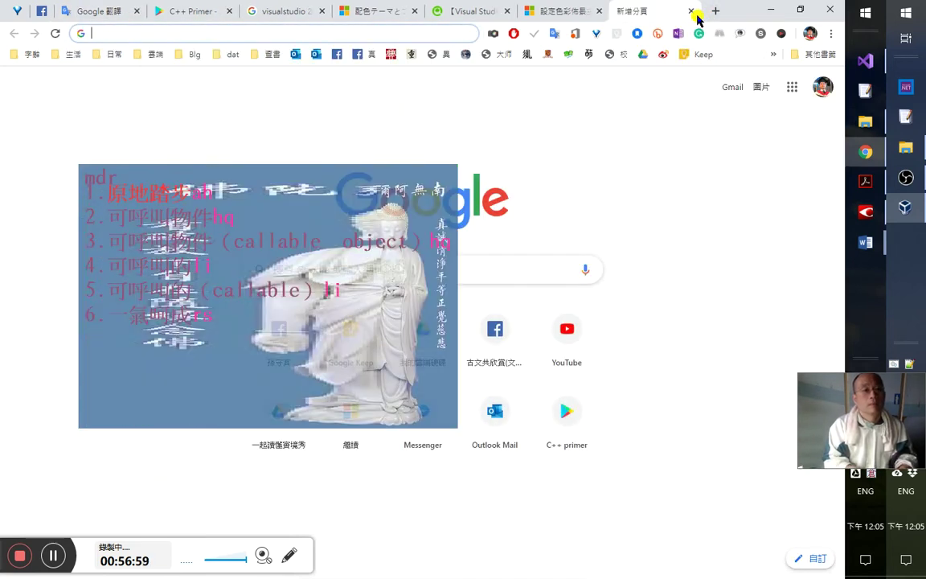
type("3")
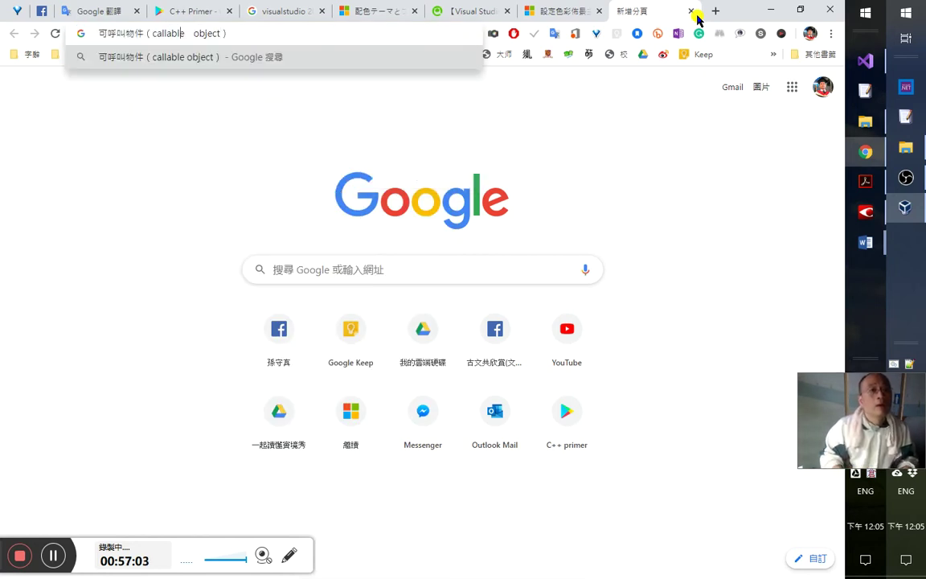
key("Right")
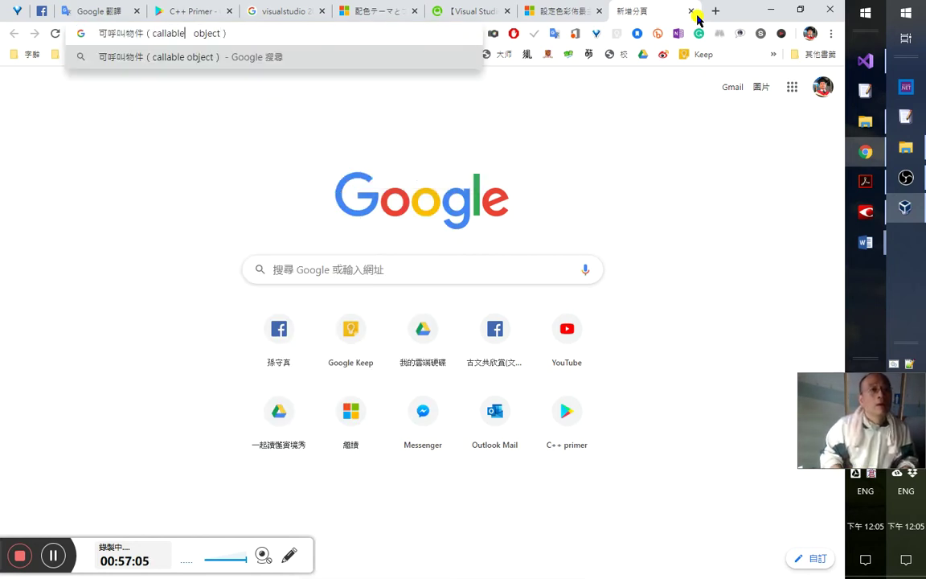
key("Delete")
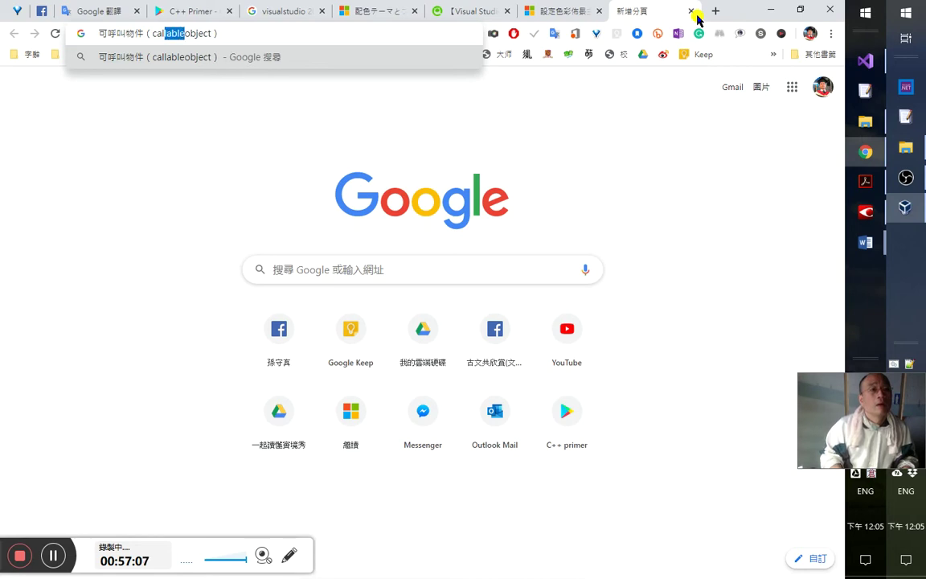
key("Delete")
key("alt+Tab")
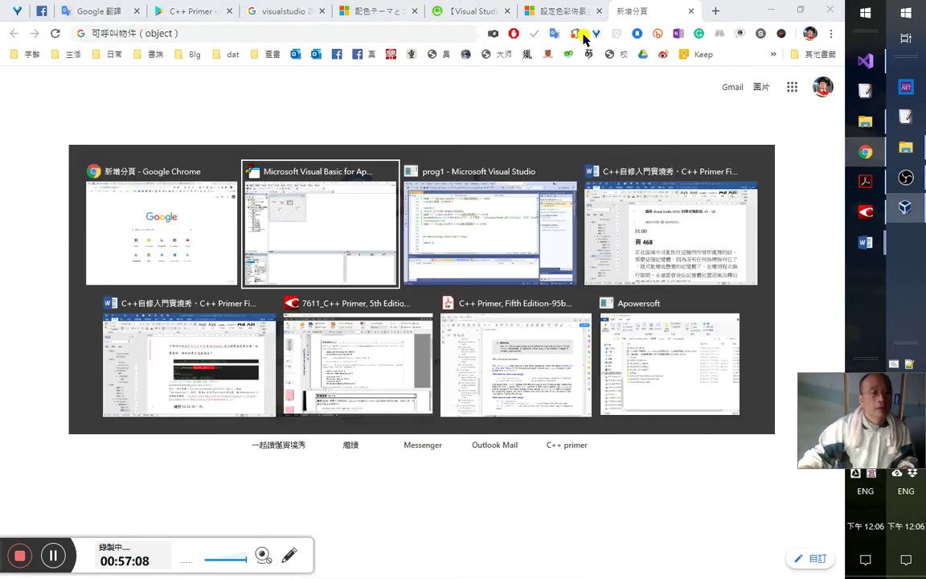
key("Escape")
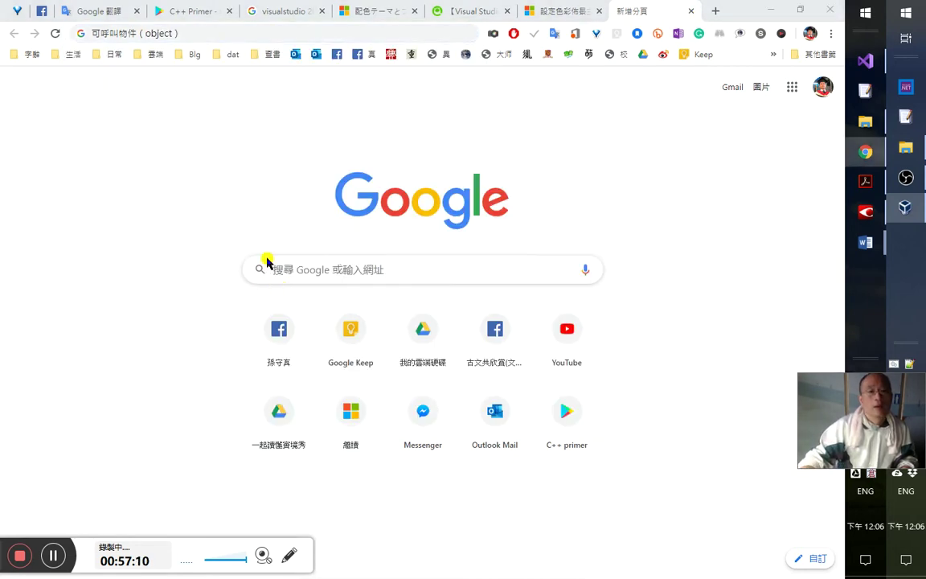
key("alt+Tab")
- Set the third label's Caption property to callable on UserForm1
left_click(272, 262)
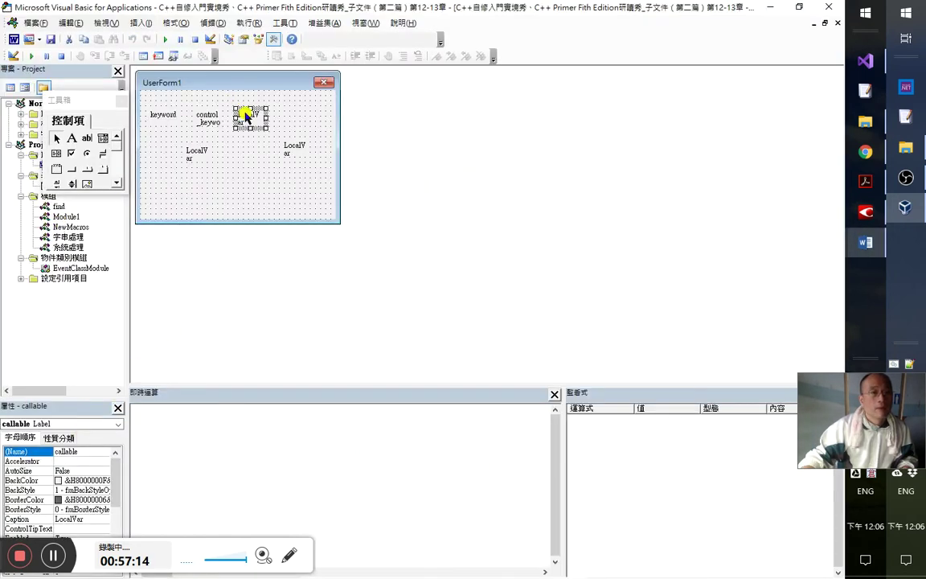
left_click(88, 452)
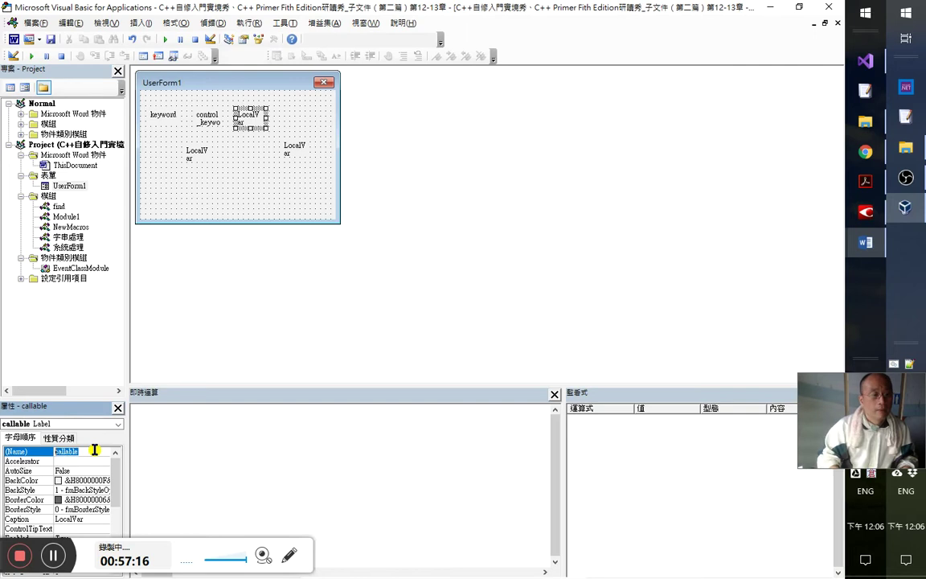
left_click(95, 519)
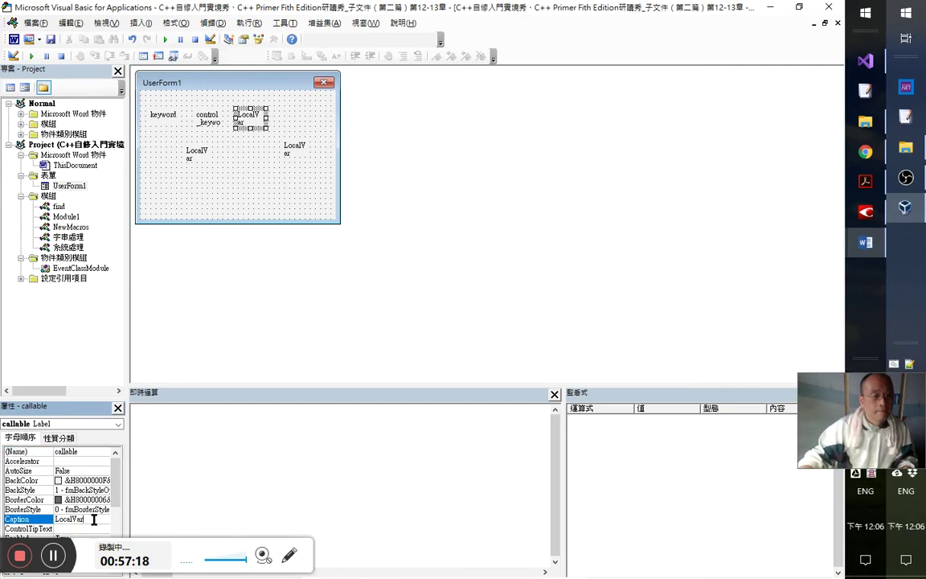
key("ctrl+v")
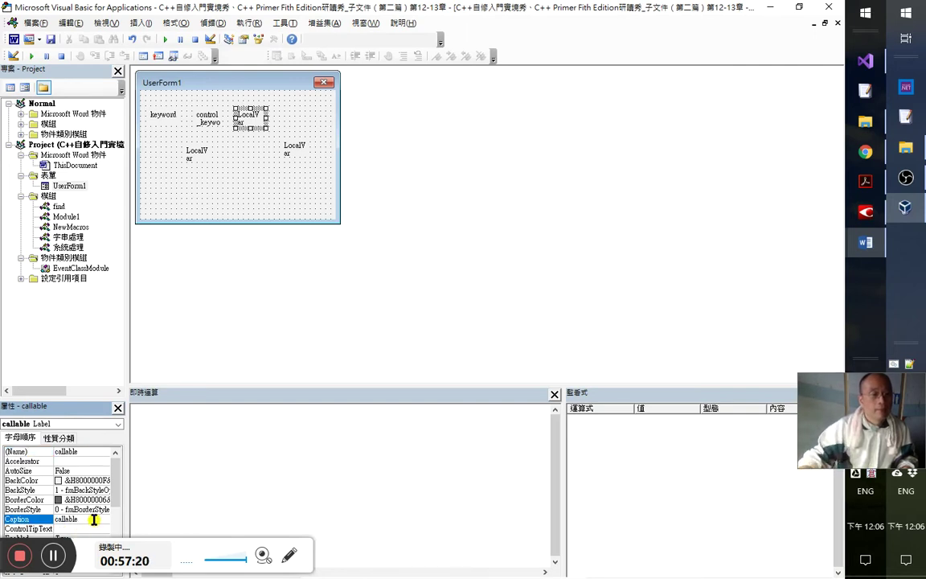
left_click(263, 124)
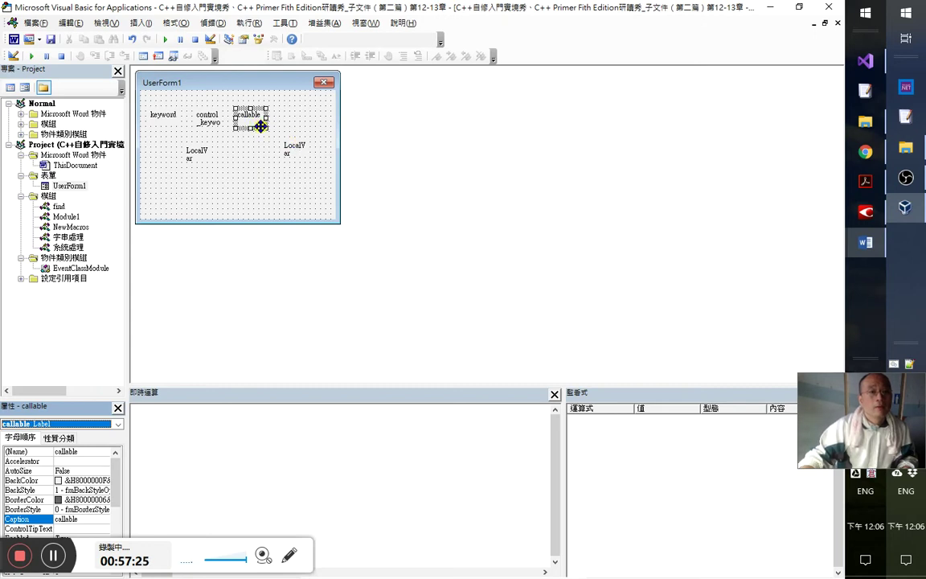
- Create callable_Click and copy the SelectionFontColor VBA.RGB(143, 8, 196) call into it
double_click(254, 122)
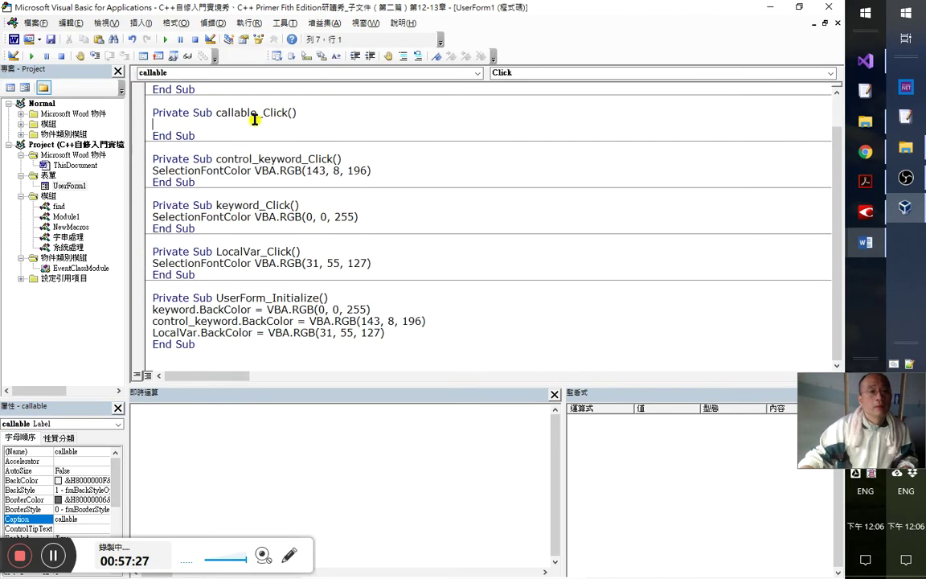
double_click(203, 169)
left_click_drag(211, 172, 190, 125)
left_click_drag(255, 171, 370, 170)
left_click_drag(322, 147, 250, 126)
left_click(249, 125)
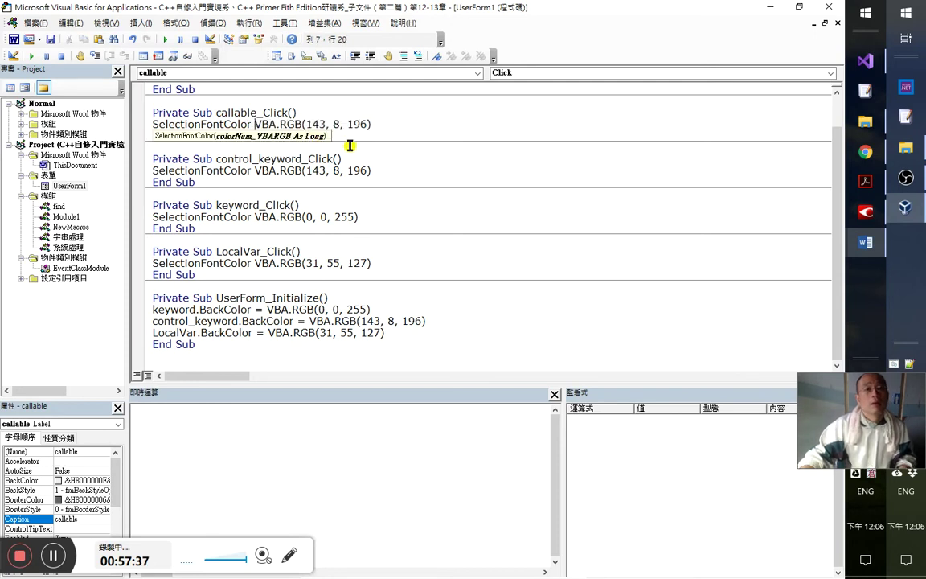
key("alt+Tab")
key("Tab")
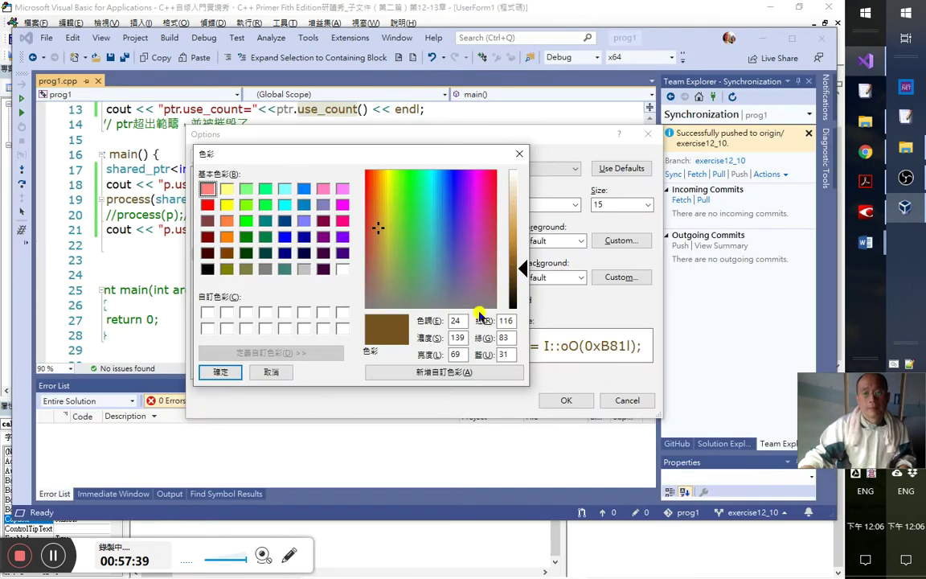
key("alt+Tab")
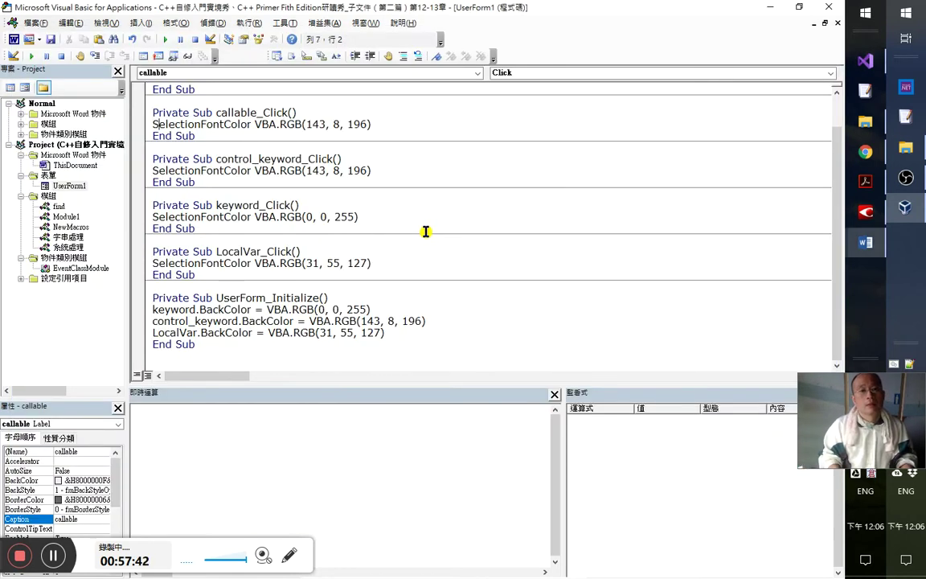
- Change the callable_Click colour to VBA.RGB(116, 83, 31)
key("shift+Left")
key("shift+Left")
key("shift+Left")
key("BackSpace")
type("31")
key("Left")
key("Left")
key("Left")
type("3")
key("Left")
key("Left")
key("Left")
key("BackSpace")
key("BackSpace")
type("16")
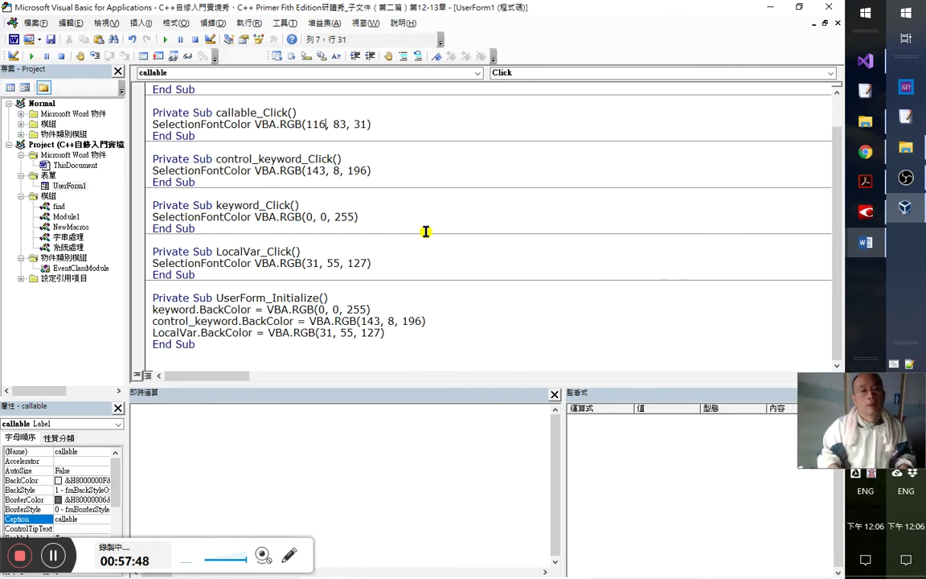
key("alt+Tab")
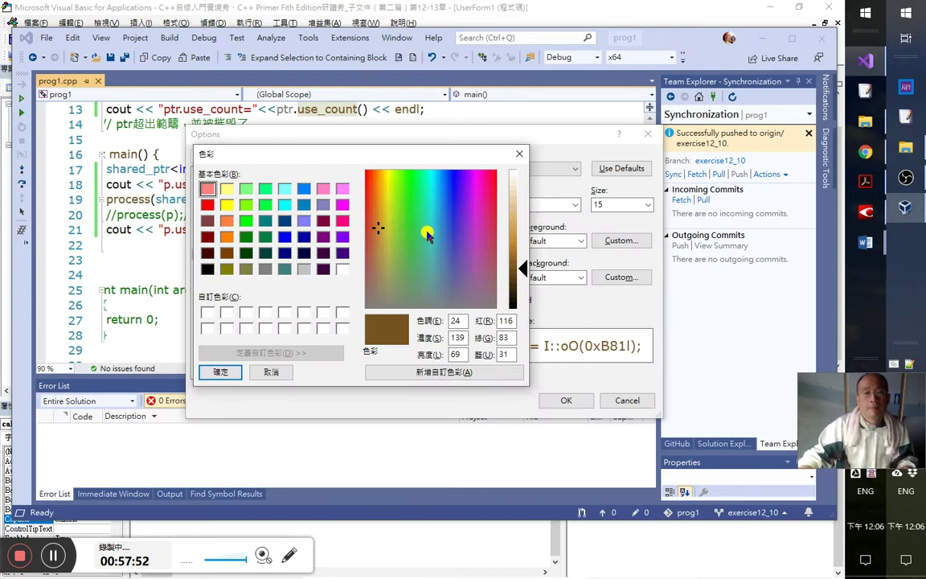
key("Escape")
left_click(441, 356)
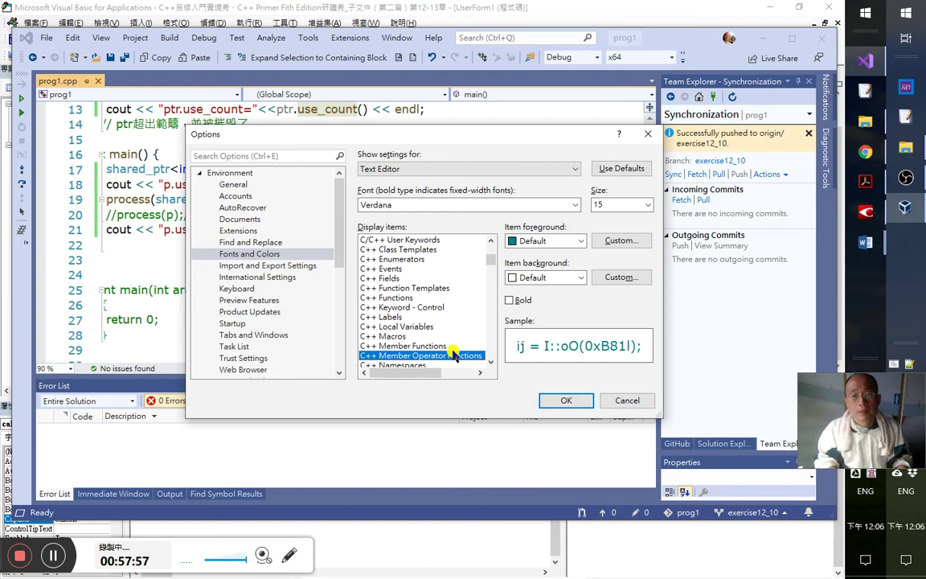
- Step through Display items to C++ Parameters and read its grey foreground, RGB 128, 128, 128
key("Down")
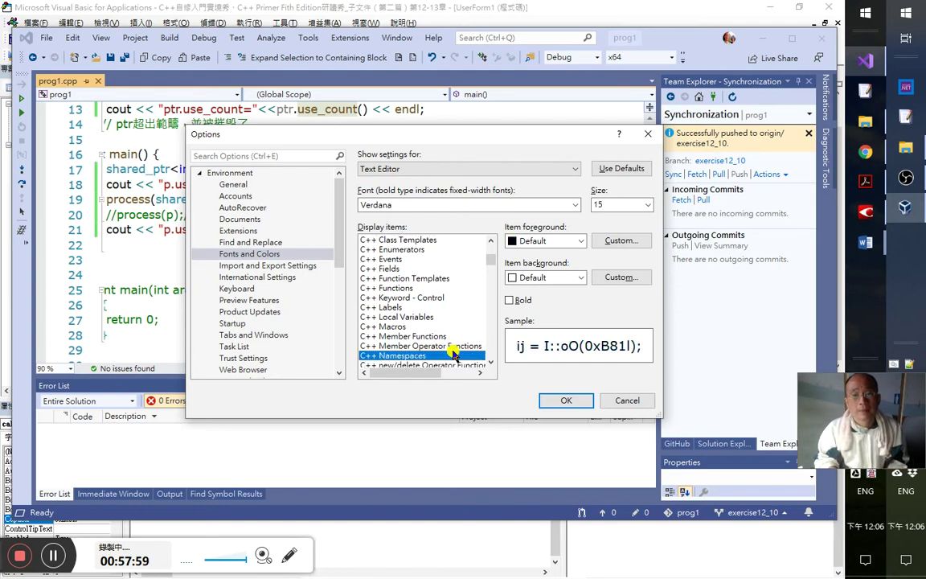
key("Down")
key("Down")
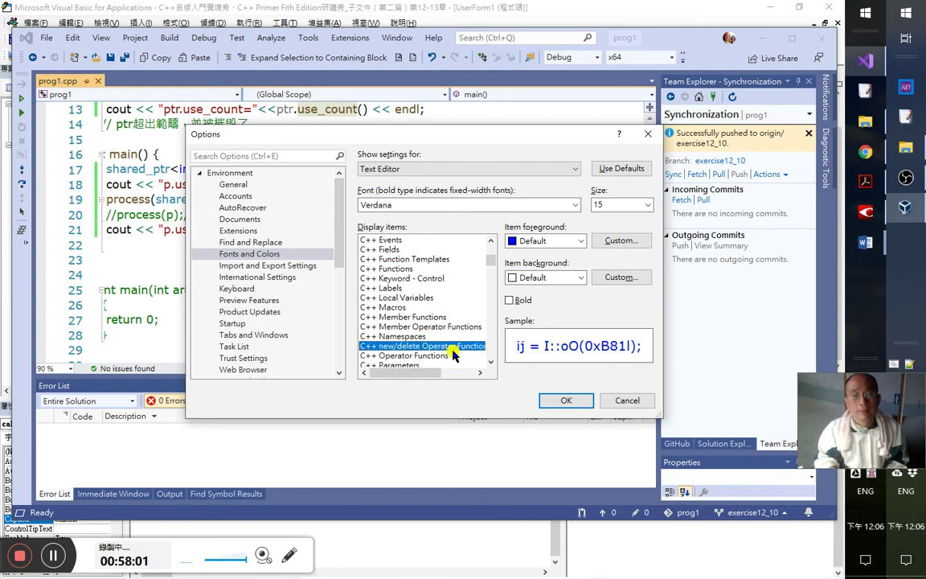
scroll(454, 354, "down", 1)
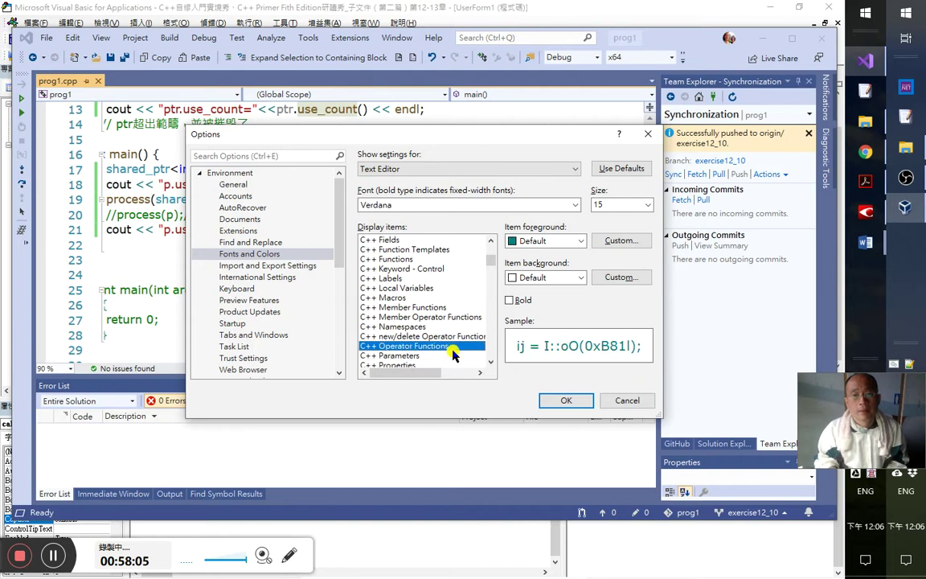
key("Down")
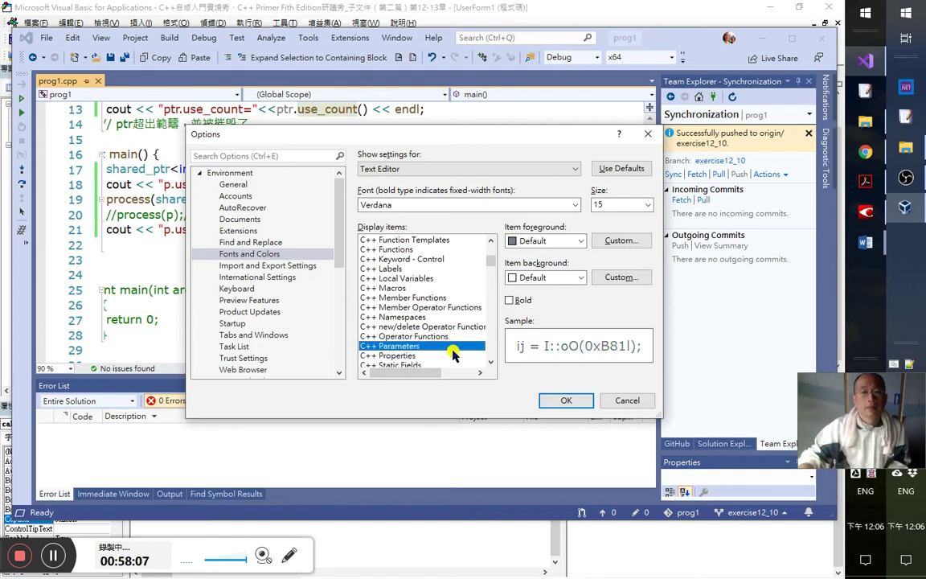
left_click(618, 241)
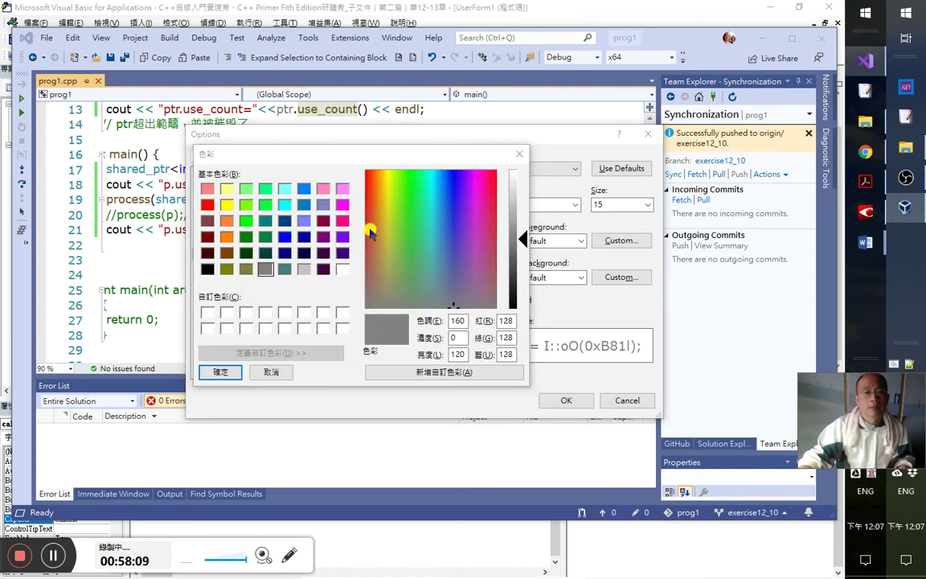
key("alt+Tab")
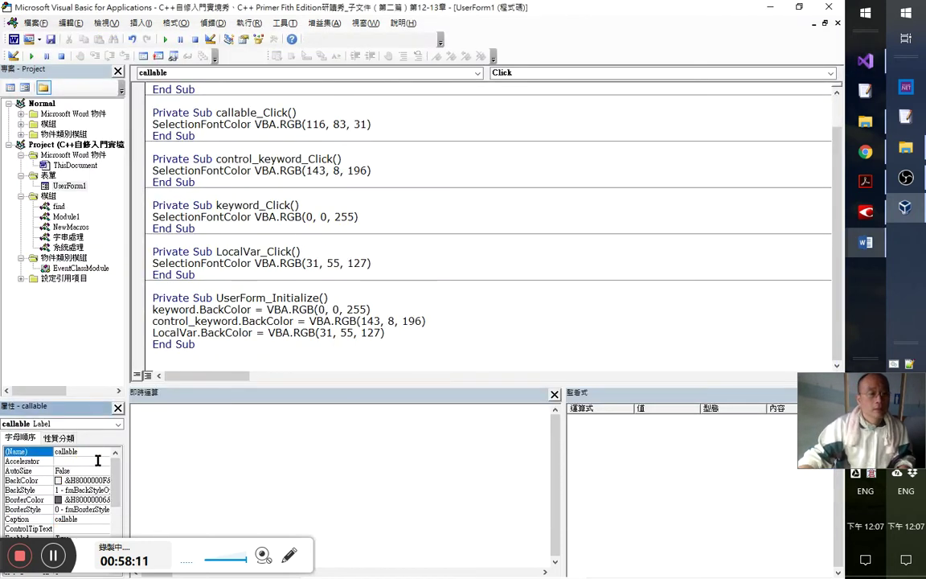
- Give the right-hand LocalVar label the name args and the caption args
double_click(85, 449)
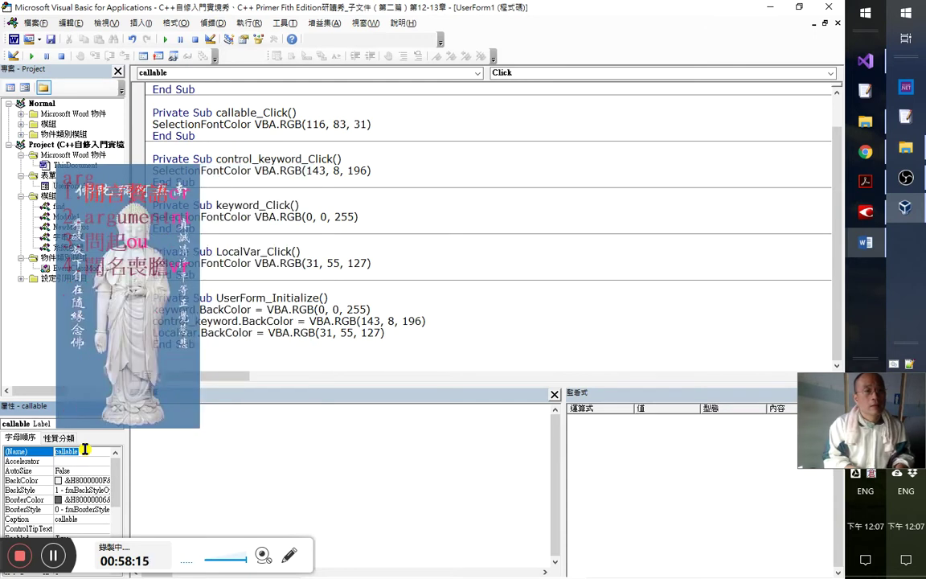
type("args")
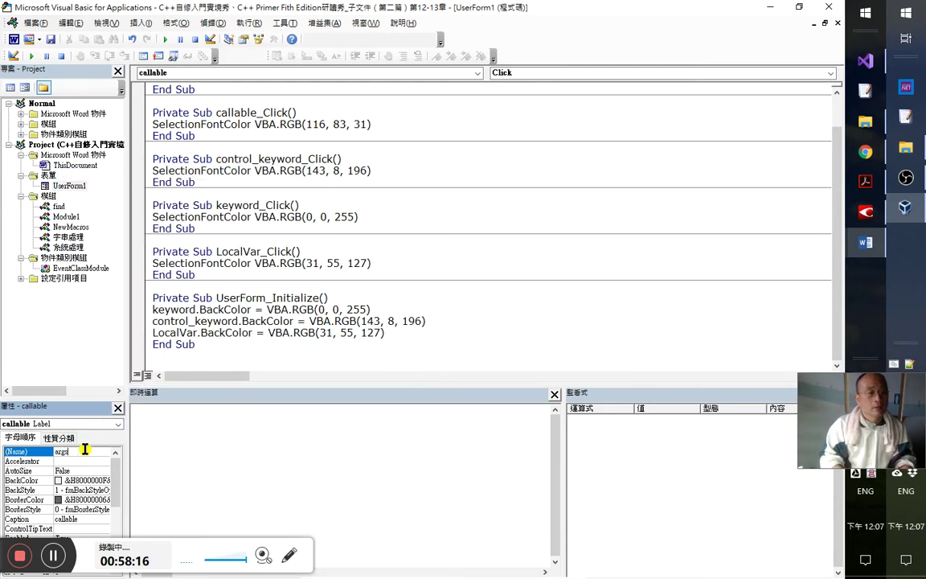
key("Return")
key("Escape")
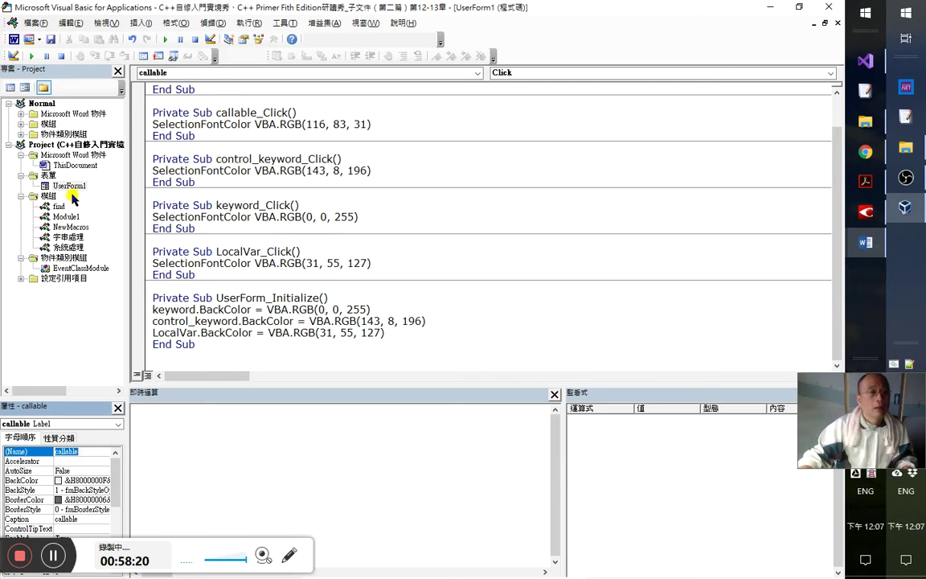
double_click(69, 186)
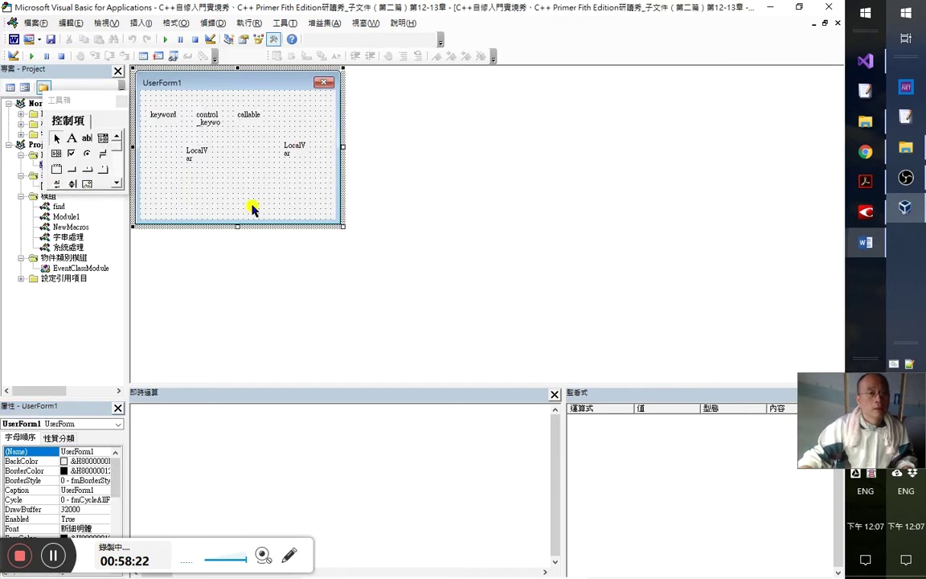
left_click(293, 147)
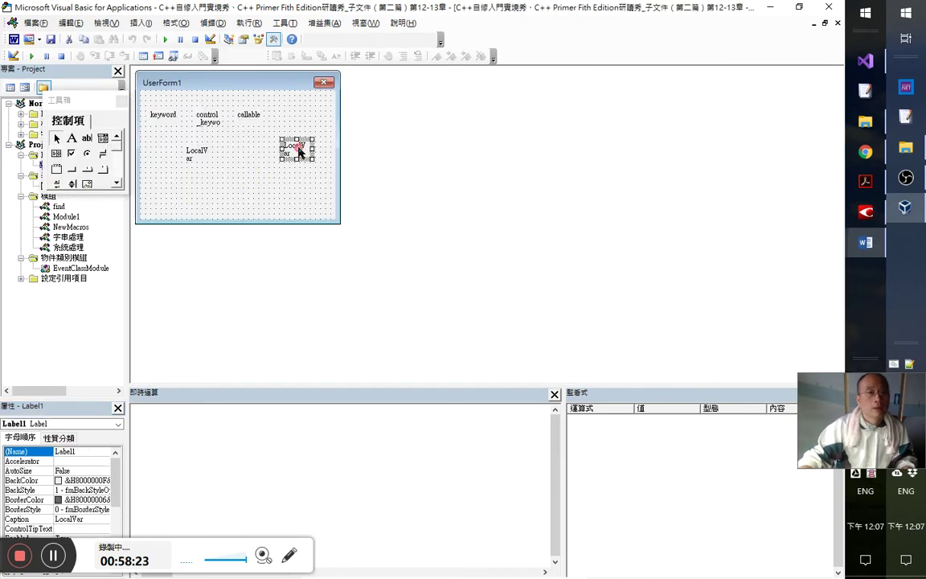
double_click(82, 454)
type("args")
key("Return")
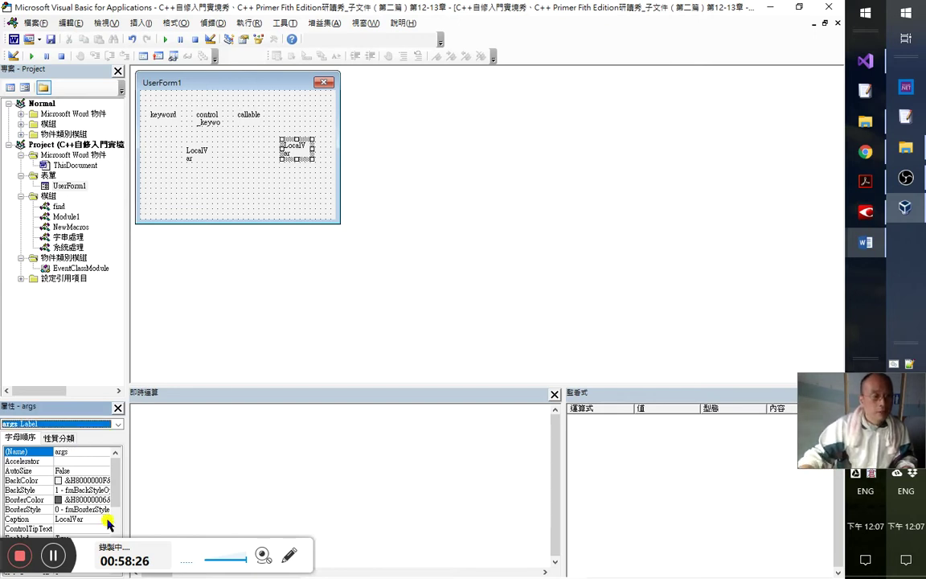
double_click(98, 519)
type("args")
key("Return")
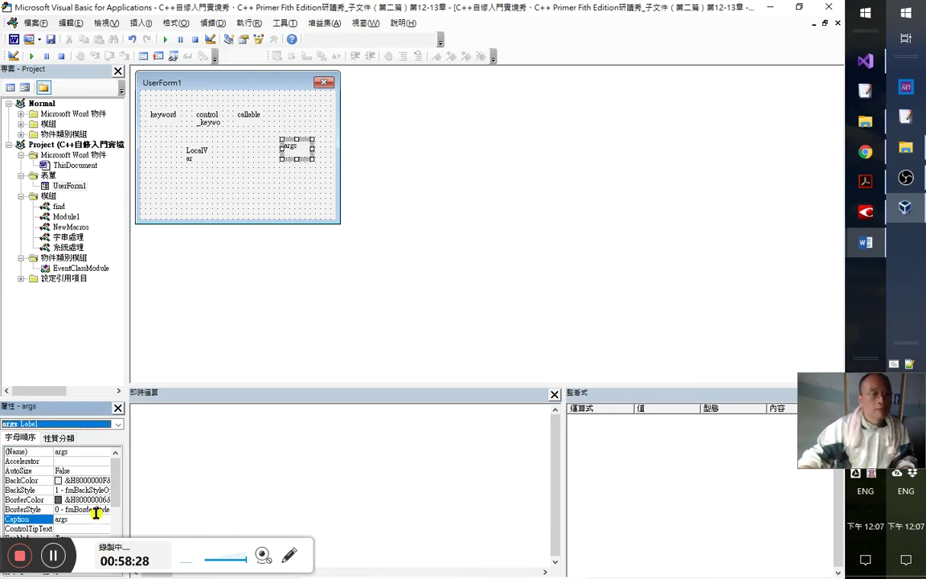
- Create args_Click calling SelectionFontColor VBA.RGB(128, 128, 128) and remove the module's empty first line
double_click(296, 147)
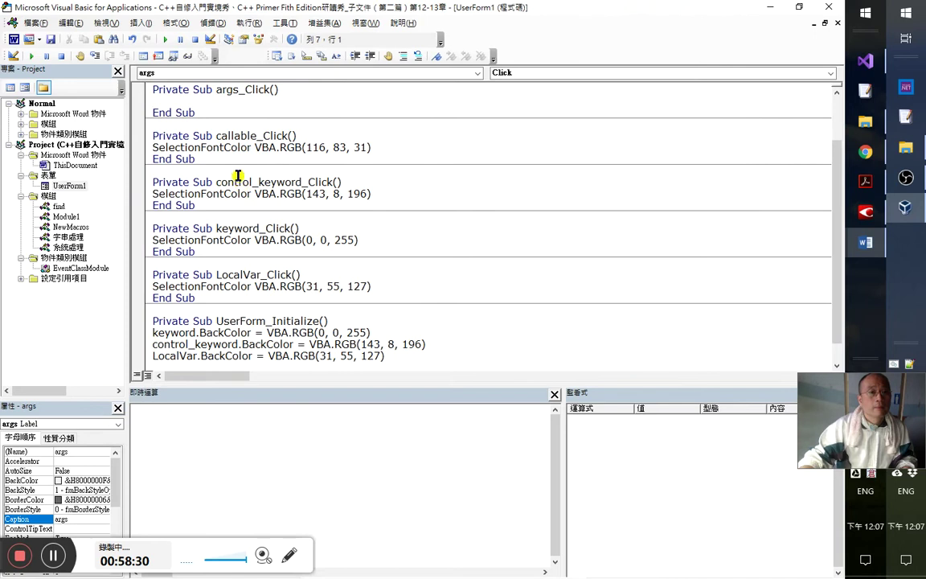
double_click(193, 147)
left_click_drag(244, 151, 251, 102)
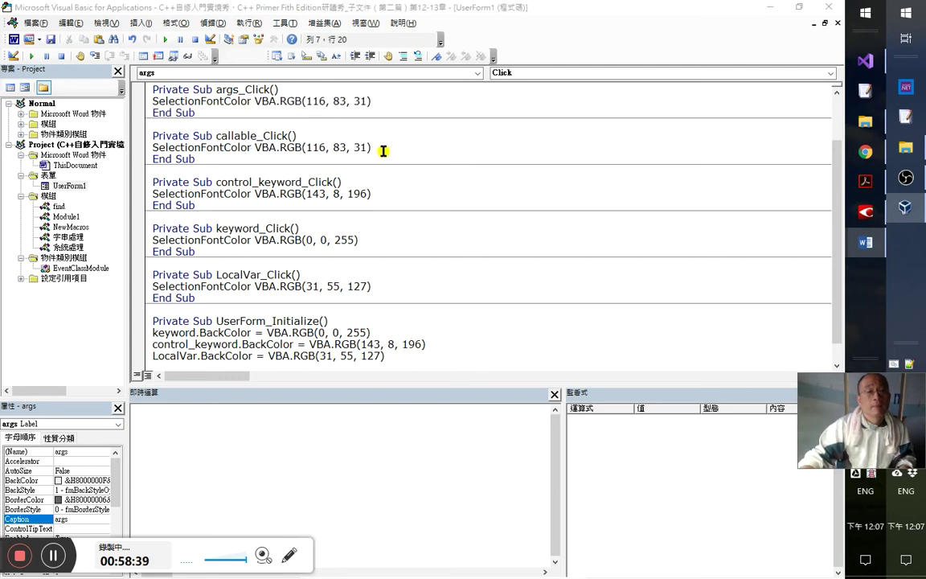
key("alt+Tab")
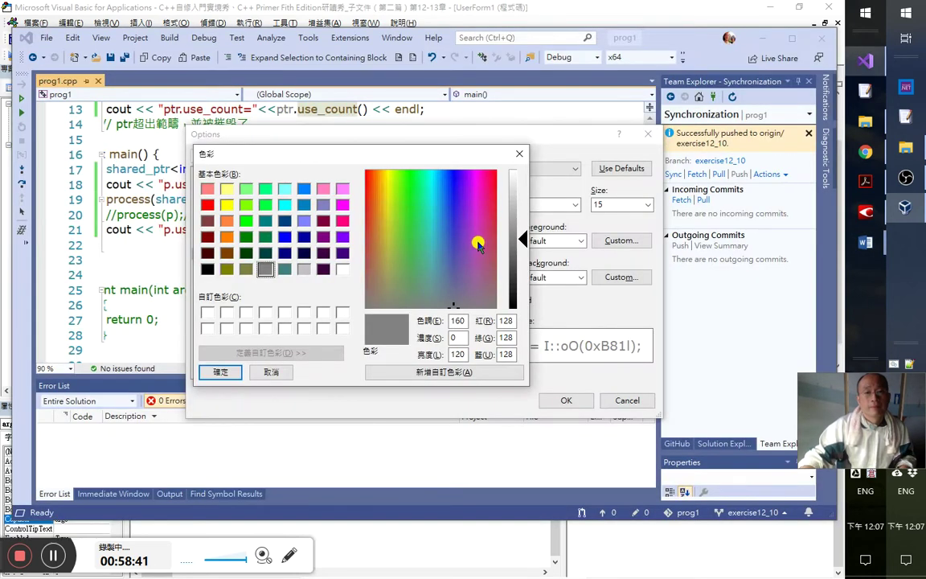
key("alt+Tab")
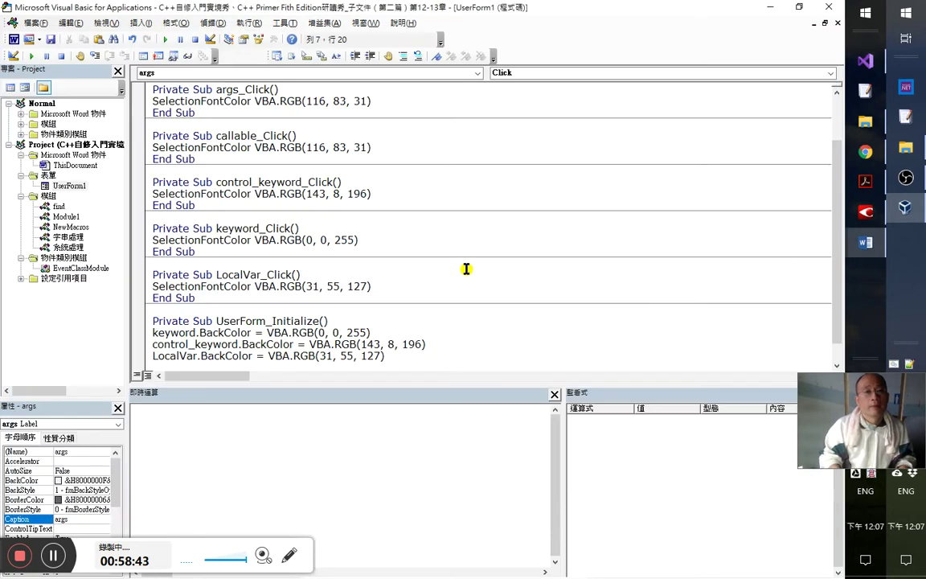
key("Right")
key("Right")
key("Right")
key("Right")
key("Right")
key("Right")
key("Right")
key("Right")
key("Right")
key("Right")
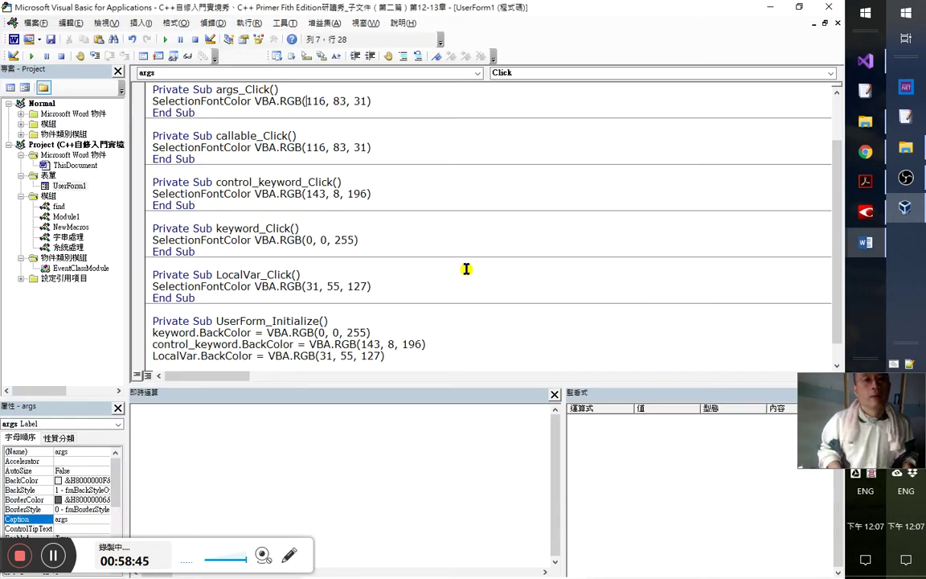
key("shift+Right")
key("shift+Right")
key("shift+Right")
type("128, ")
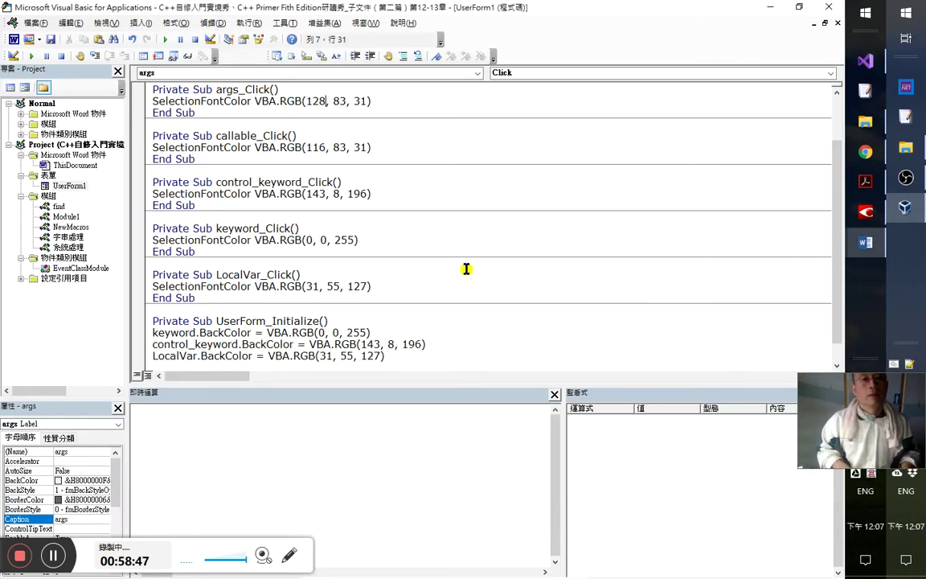
type("128, 128")
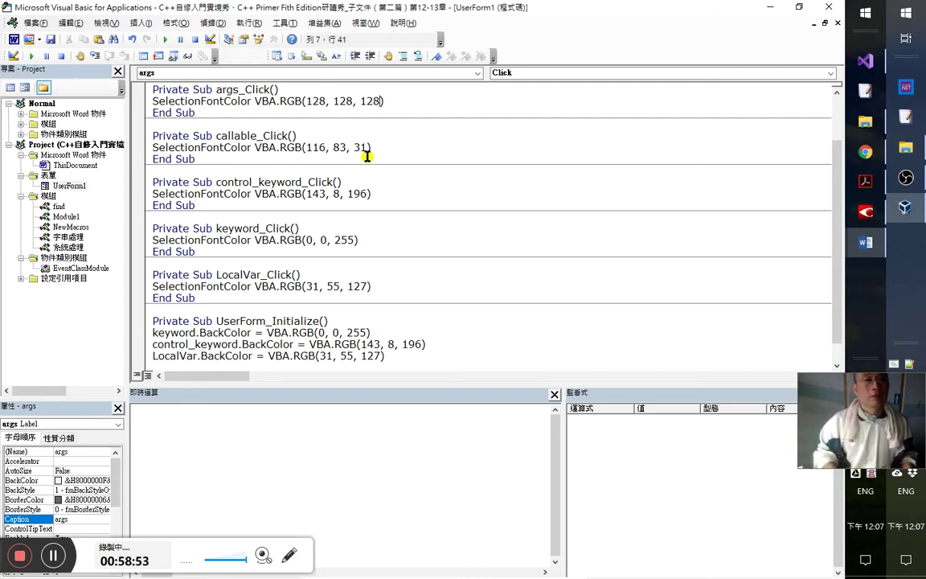
key("ctrl+Home")
key("Delete")
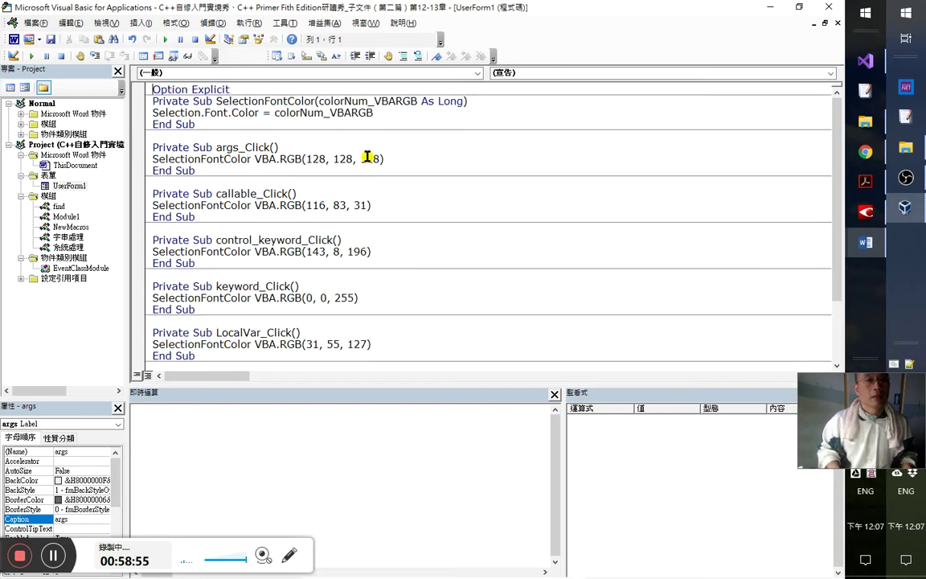
- Start an Enum declaration on a new line below Option Explicit
key("Return")
key("Return")
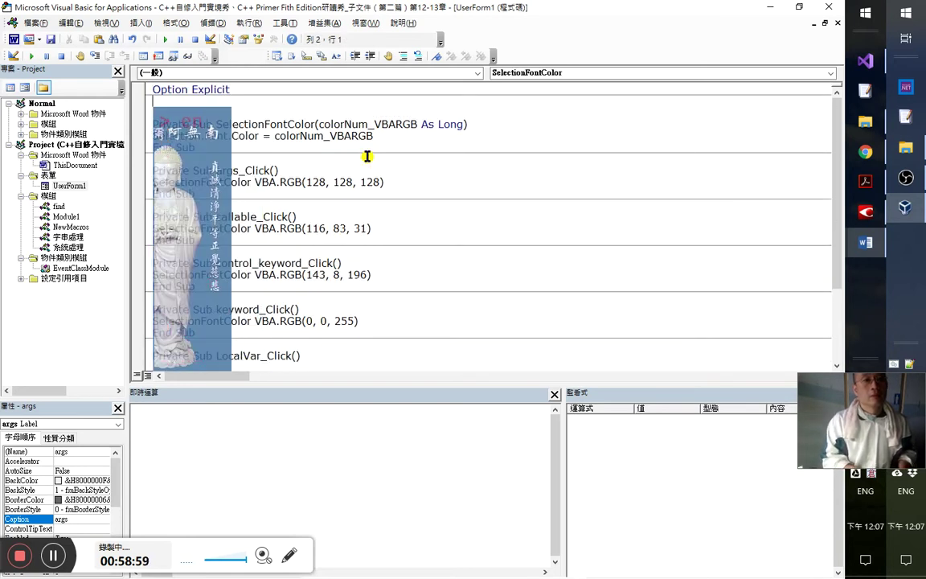
type("enum")
key("Return")
type("a")
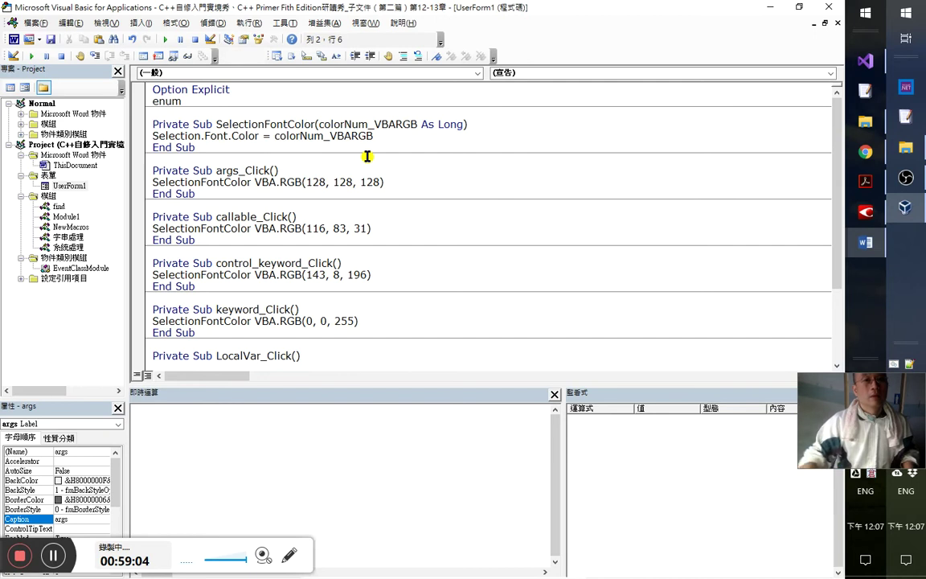
left_click(282, 129)
key("Return")
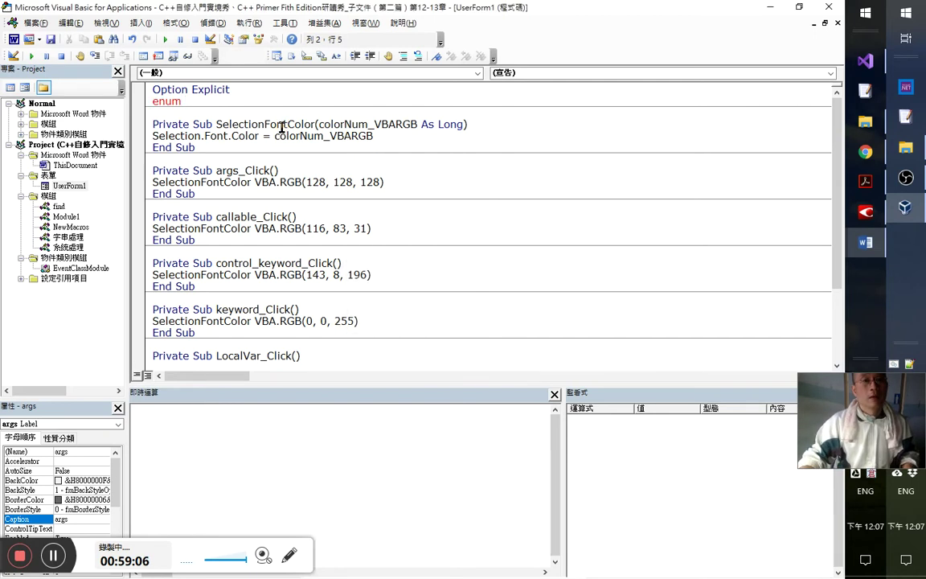
- Name the enum SelFontColor by pasting SelectionFontColor and trimming out 'ection'
double_click(281, 128)
key("ctrl+c")
left_click(231, 101)
key("ctrl+v")
left_click(185, 101)
key("shift+Right")
key("shift+Right")
key("shift+Right")
key("shift+Right")
key("shift+Right")
key("shift+Right")
key("shift+Right")
key("shift+Right")
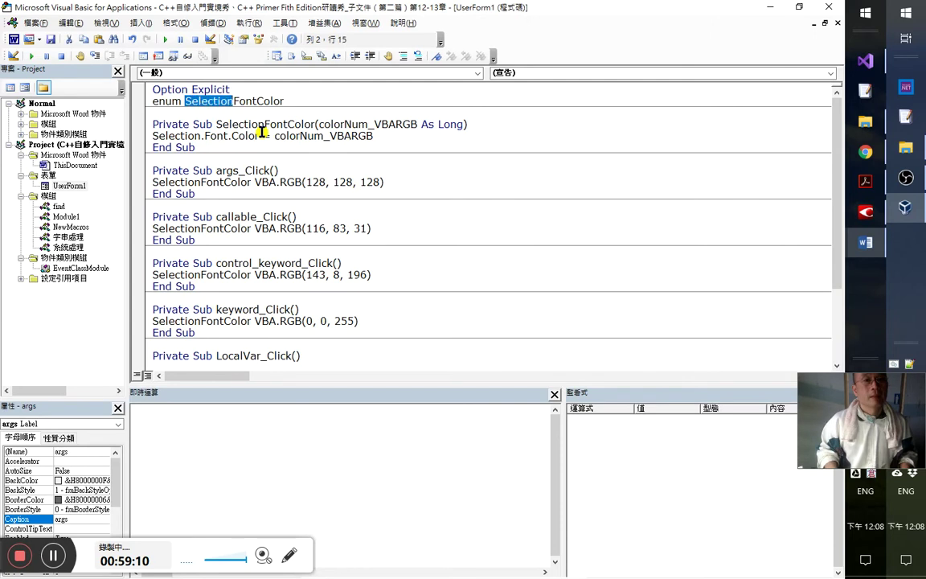
key("Left")
key("Left")
key("Left")
key("Left")
key("Left")
key("Left")
key("Left")
key("shift+Right")
key("shift+Right")
key("shift+Right")
key("shift+Right")
key("shift+Right")
key("shift+Right")
key("Delete")
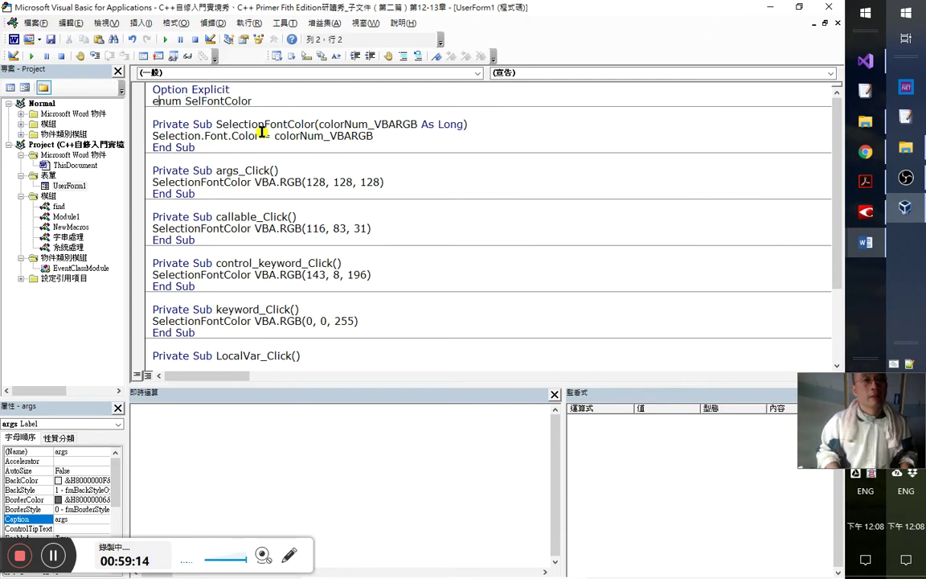
- Close the block with End Enum and add an indented empty member line inside it
key("Down")
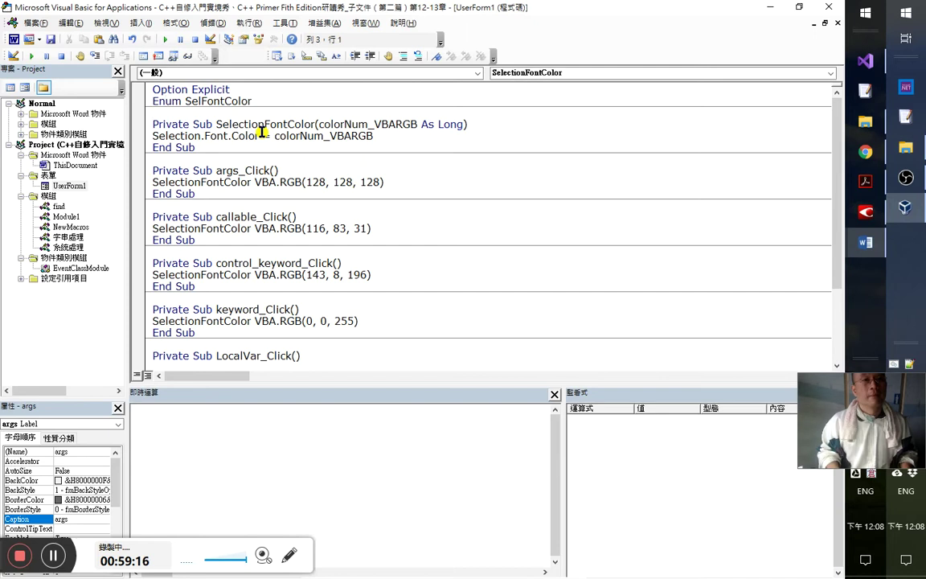
key("Return")
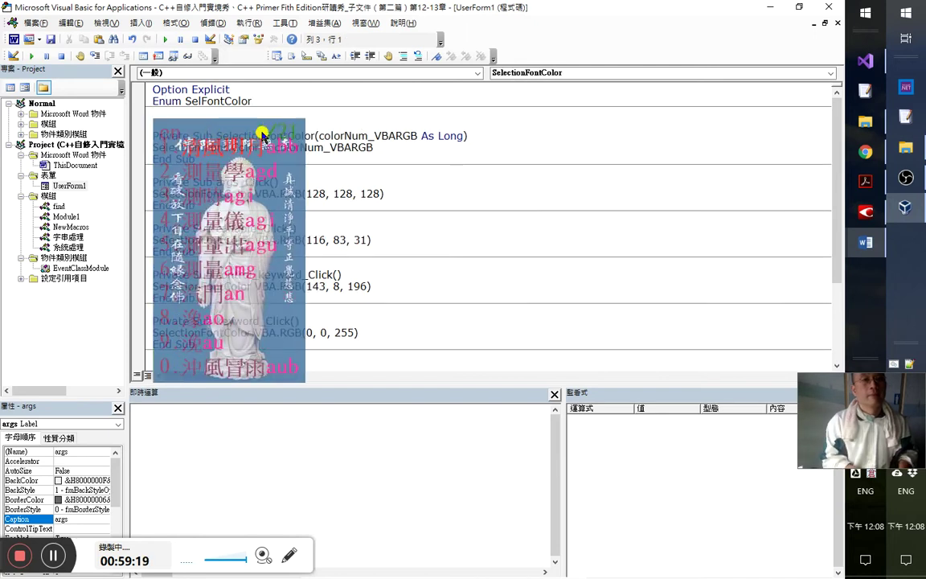
type("end e")
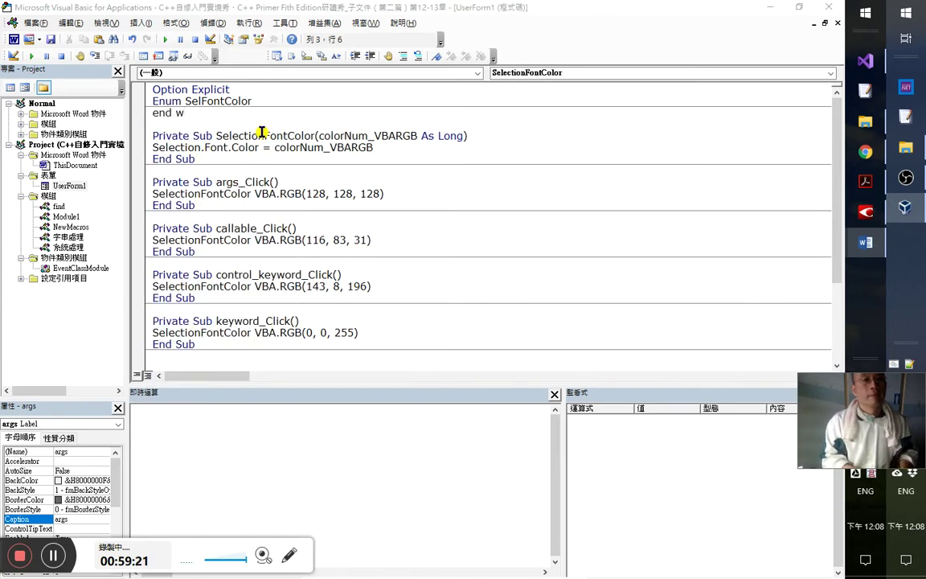
type("num")
key("Up")
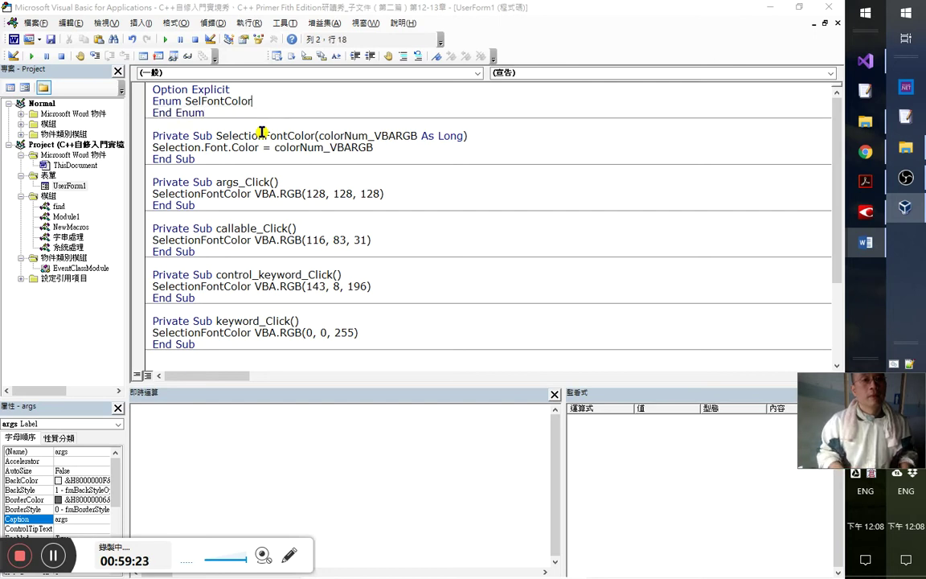
key("End")
key("Return")
key("Tab")
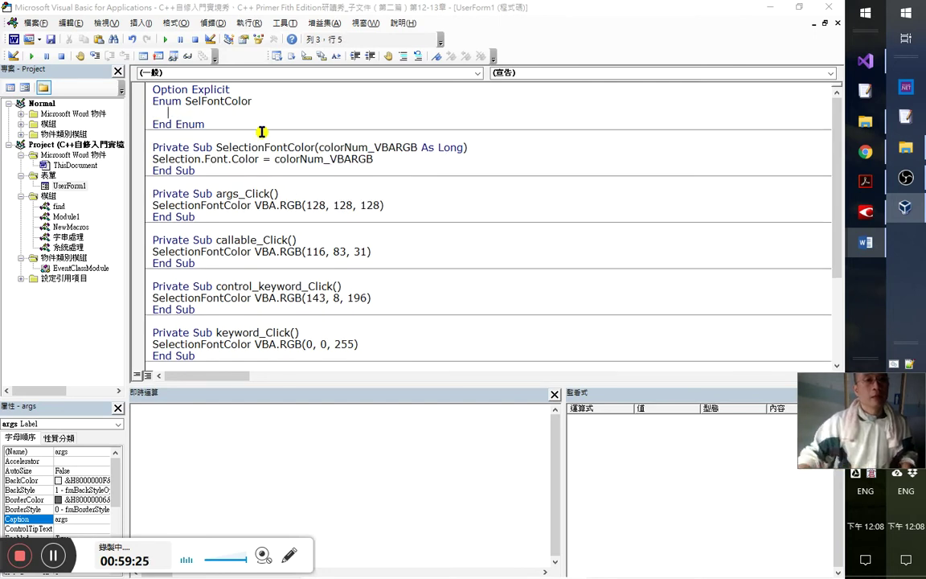
- Review the SelectionFontColor procedure and how its colorNum_VBARGB parameter is applied
double_click(214, 206)
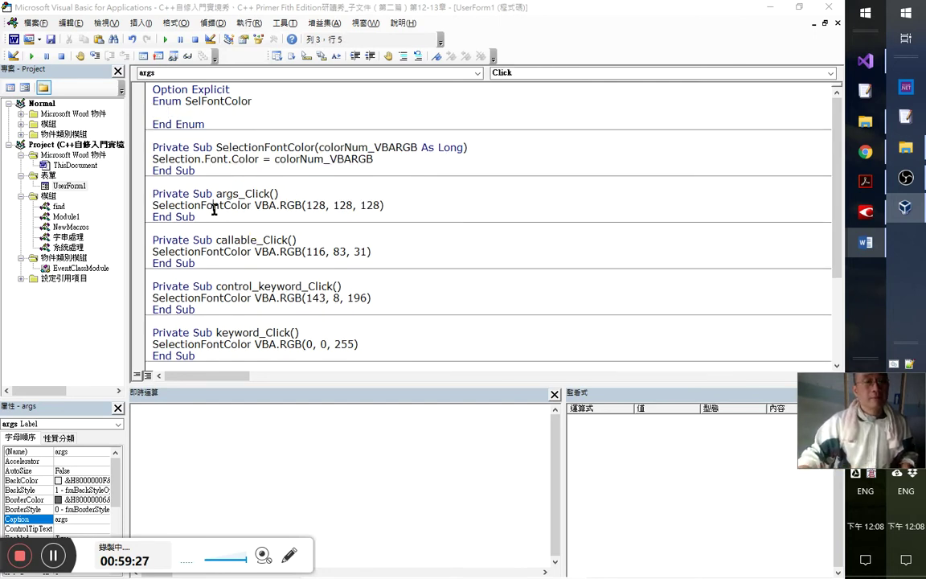
left_click(201, 149)
double_click(201, 149)
left_click(158, 102)
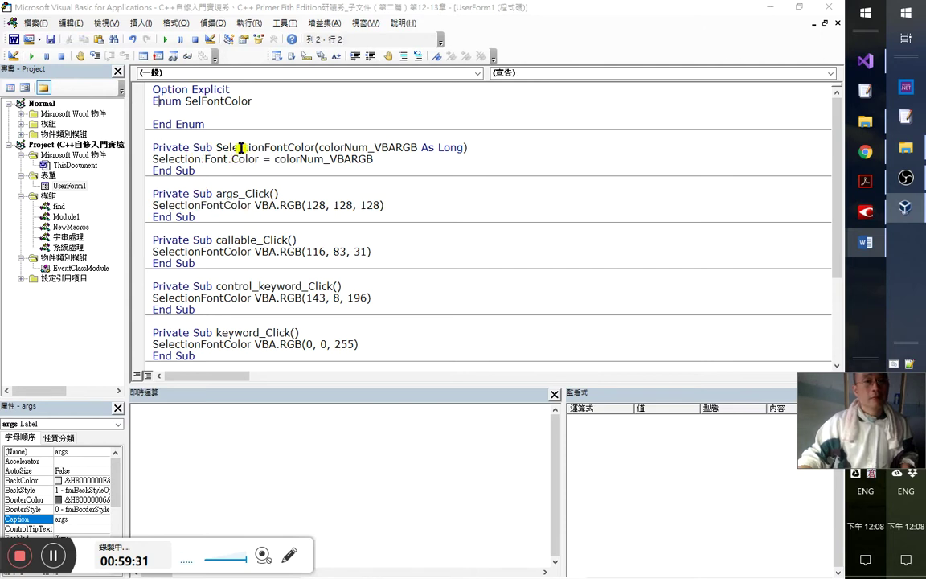
left_click(271, 148)
left_click(361, 157)
left_click(277, 158)
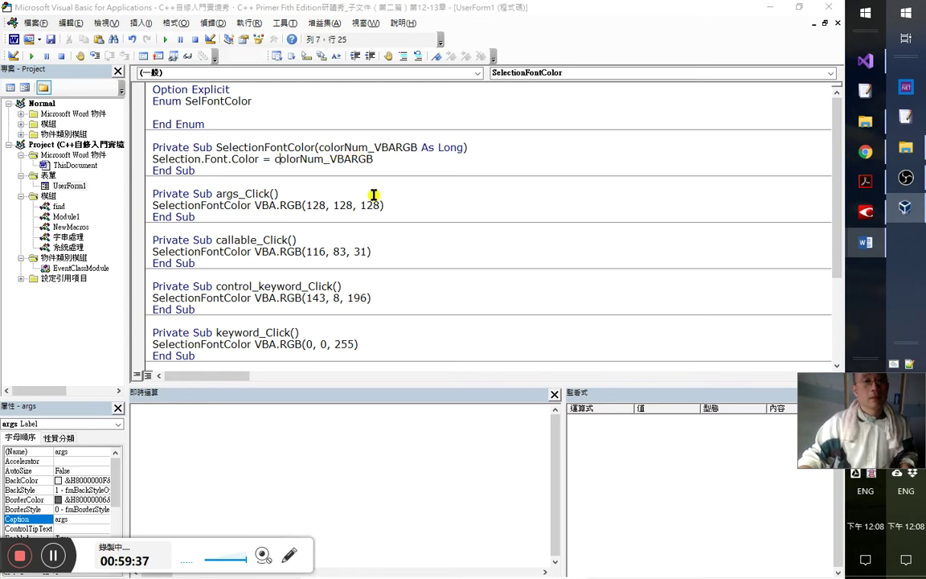
left_click(372, 168)
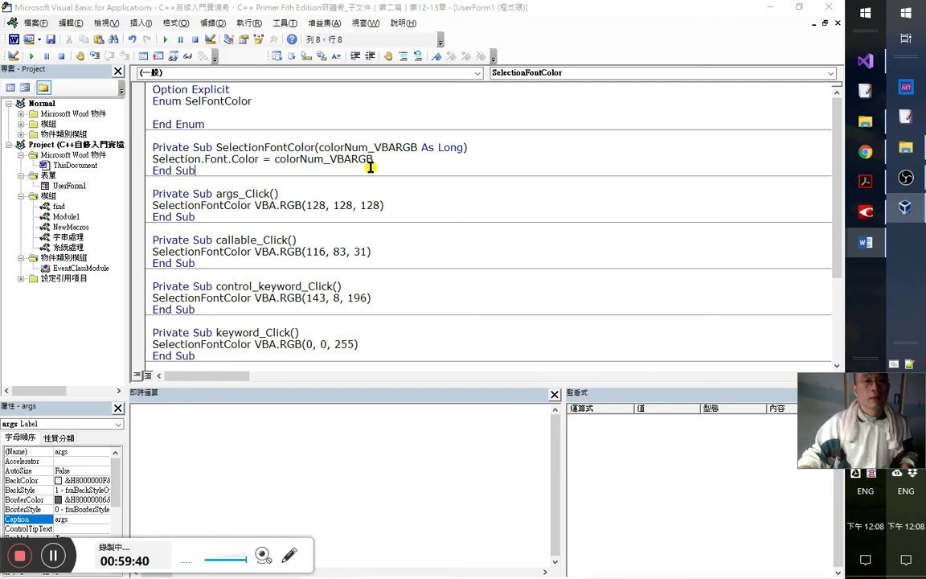
- Add the member args = VBA.RGB(128, 128, 128) to the SelFontColor Enum
left_click(270, 207)
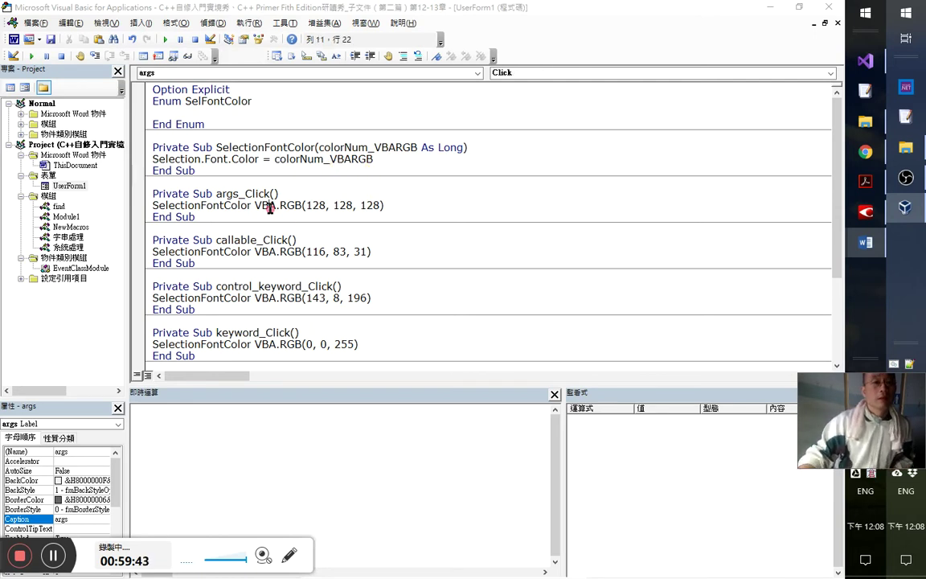
key("ctrl+Left")
key("shift+End")
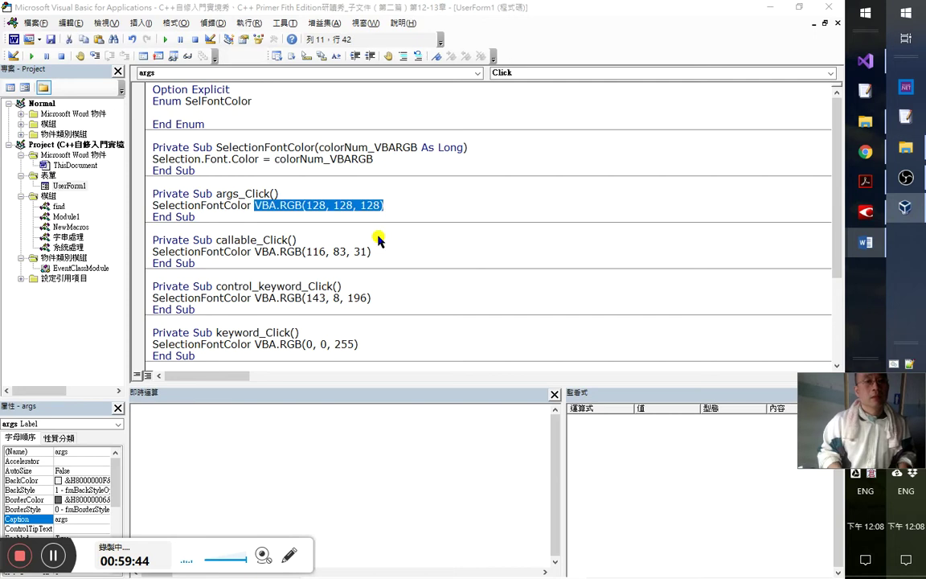
left_click(267, 114)
key("Tab")
type("args=")
key("ctrl+v")
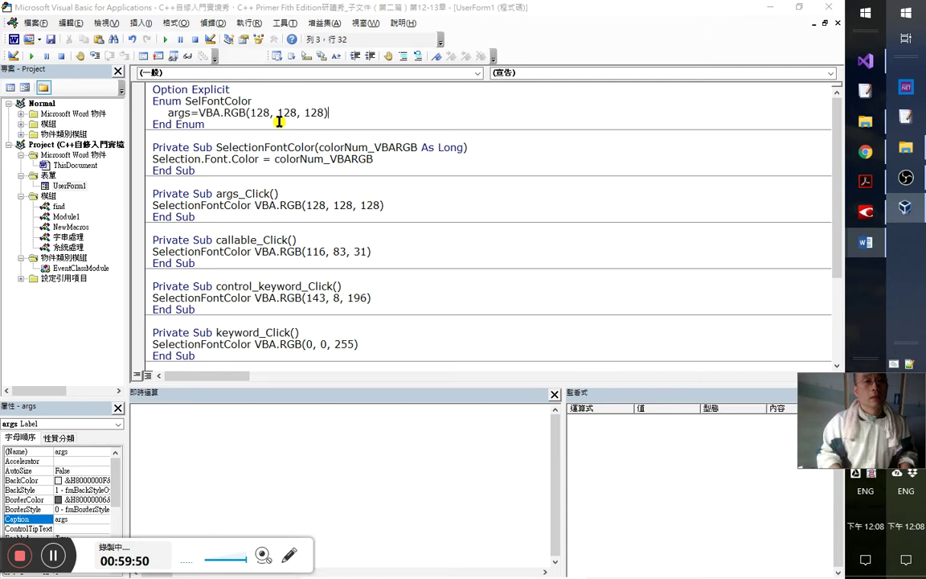
key("Down")
key("Down")
key("Down")
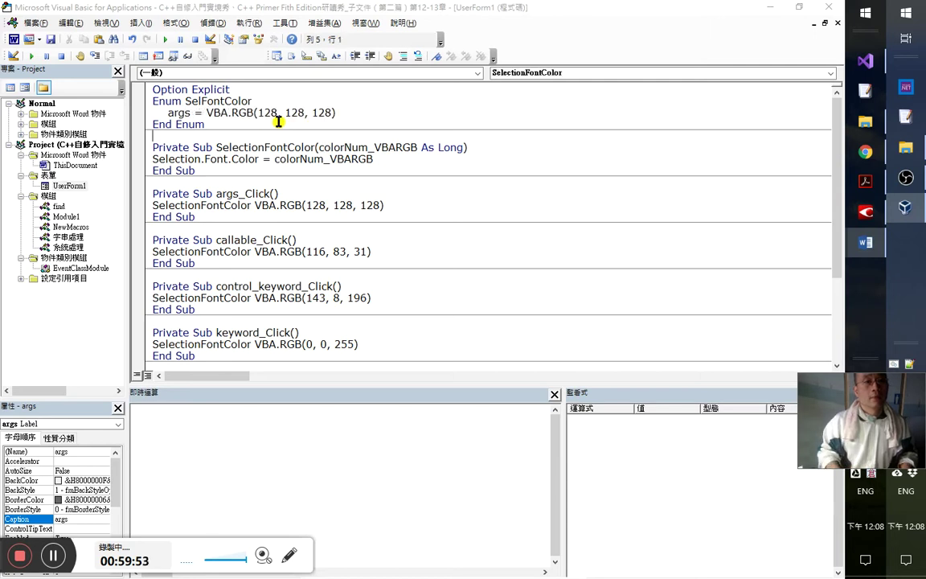
- Replace the literal RGB value in args_Click with SelFontColor.args, then add another Enum member line
key("Down")
key("Down")
key("Down")
key("Down")
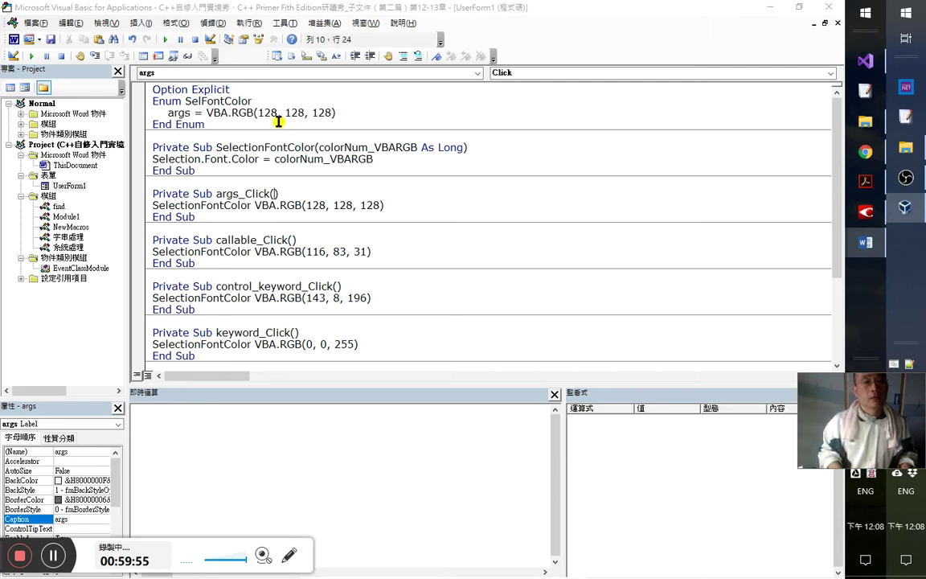
key("shift+End")
key("Delete")
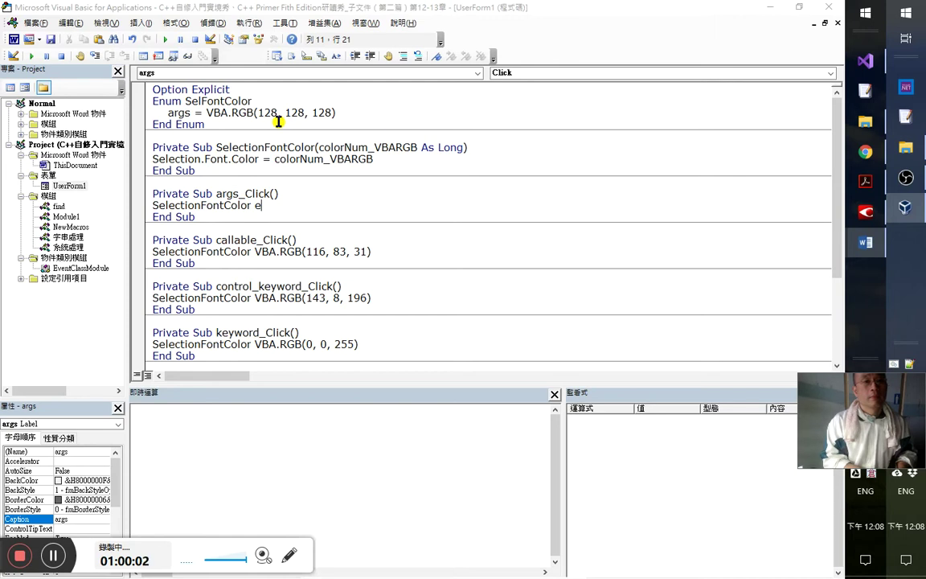
type("self")
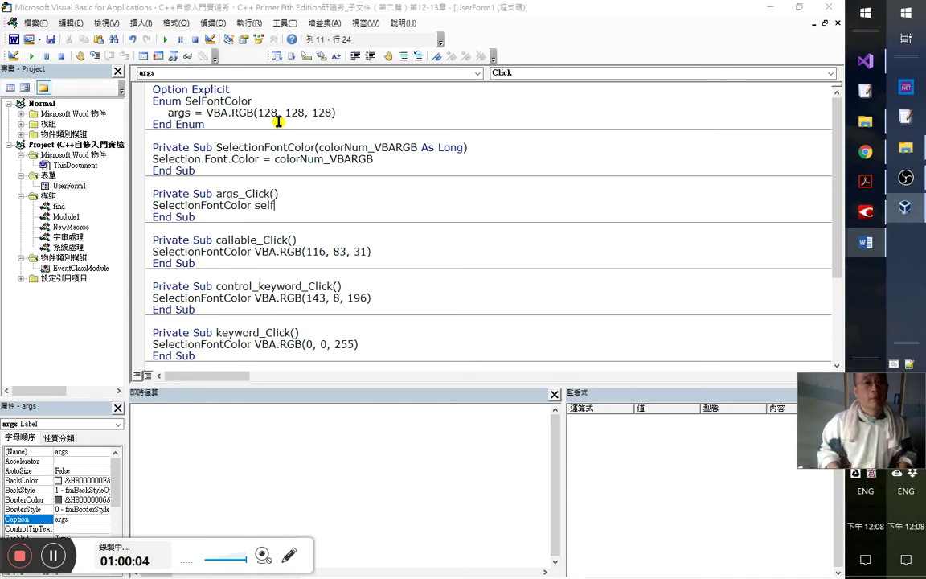
key("ctrl+space")
type(".")
key("Tab")
key("Down")
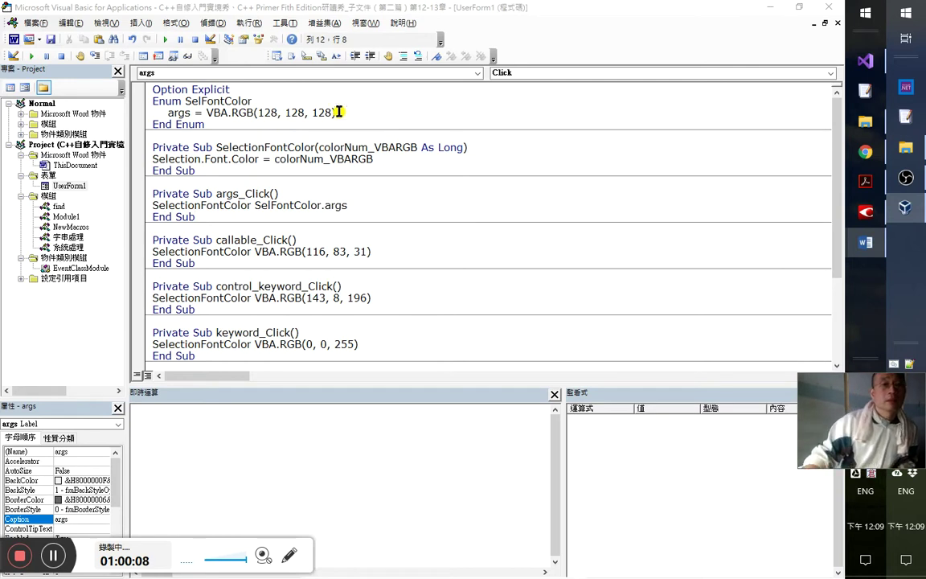
left_click(341, 102)
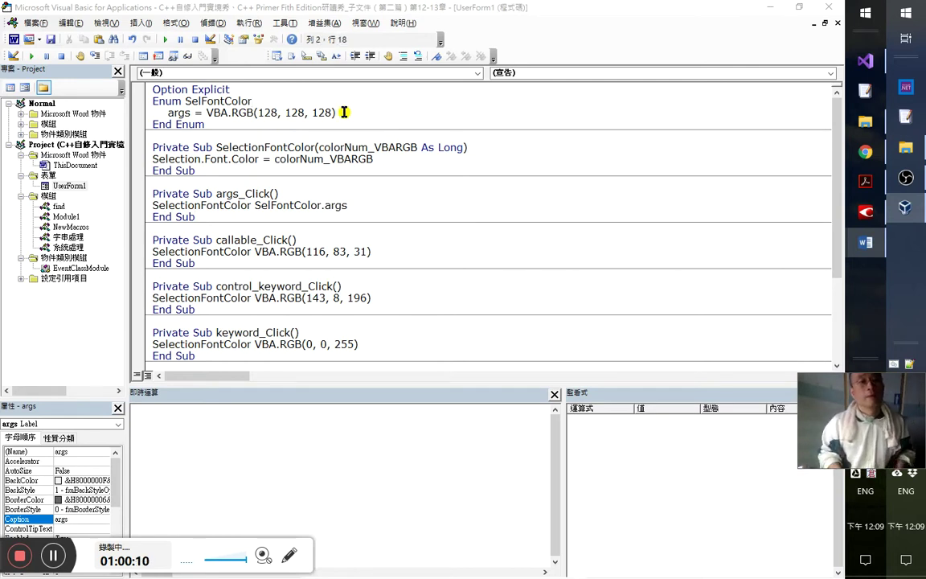
key("Return")
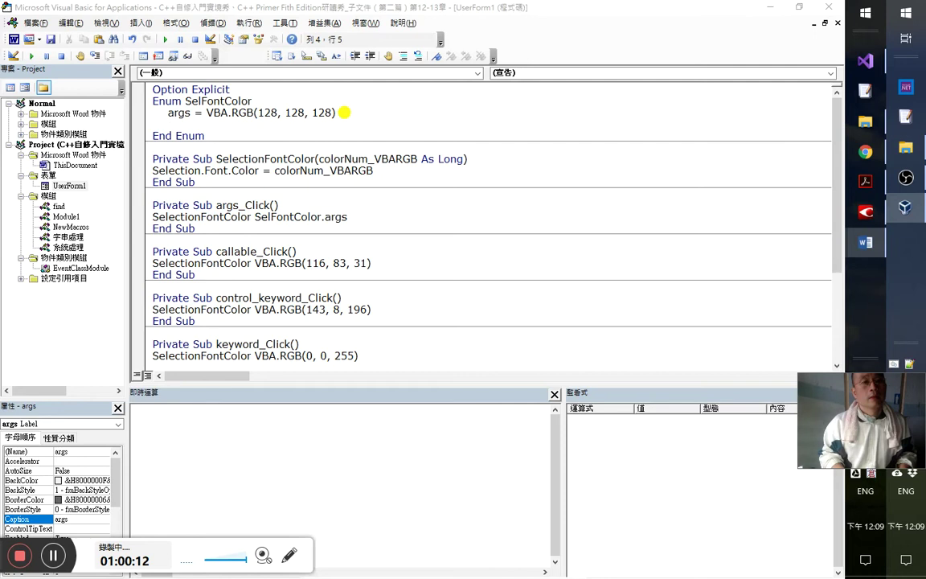
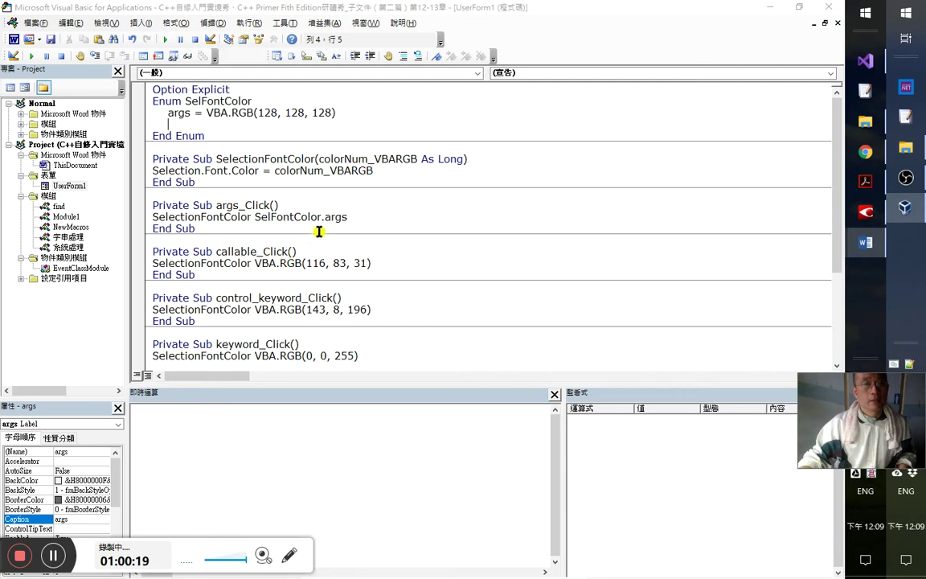
- Copy the args_Click name and start an args.back line at the end of UserForm_Initialize
left_click(253, 274)
scroll(292, 286, "down", 1)
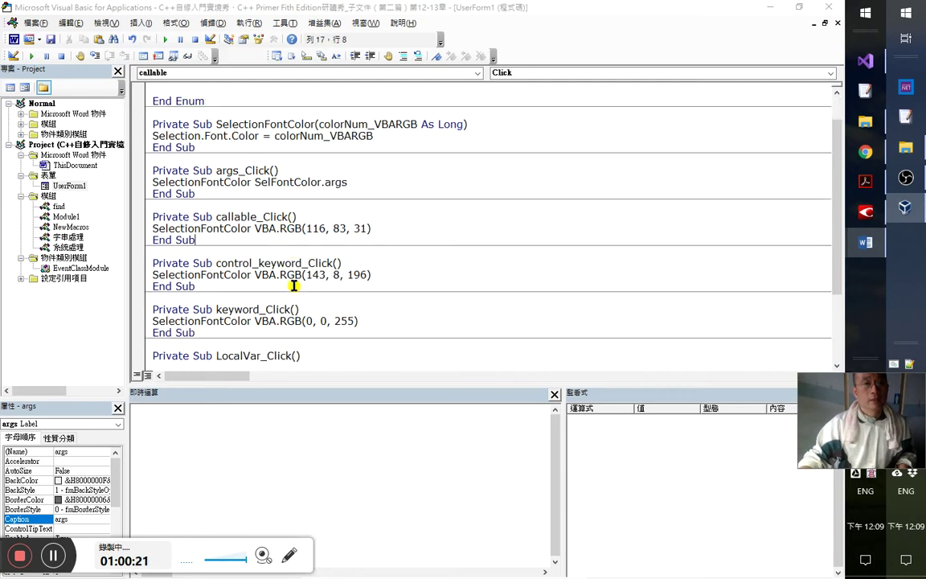
scroll(270, 251, "up", 1)
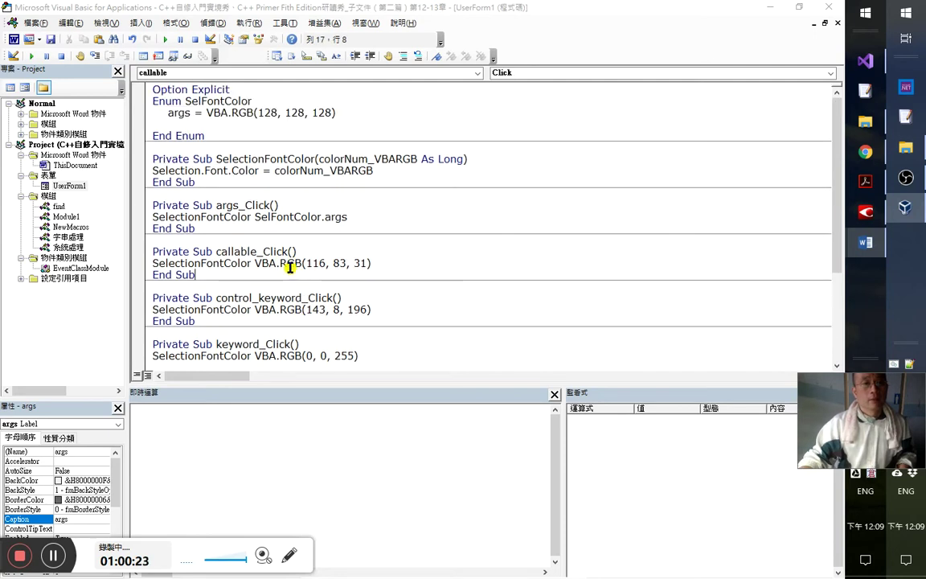
double_click(228, 205)
key("ctrl+c")
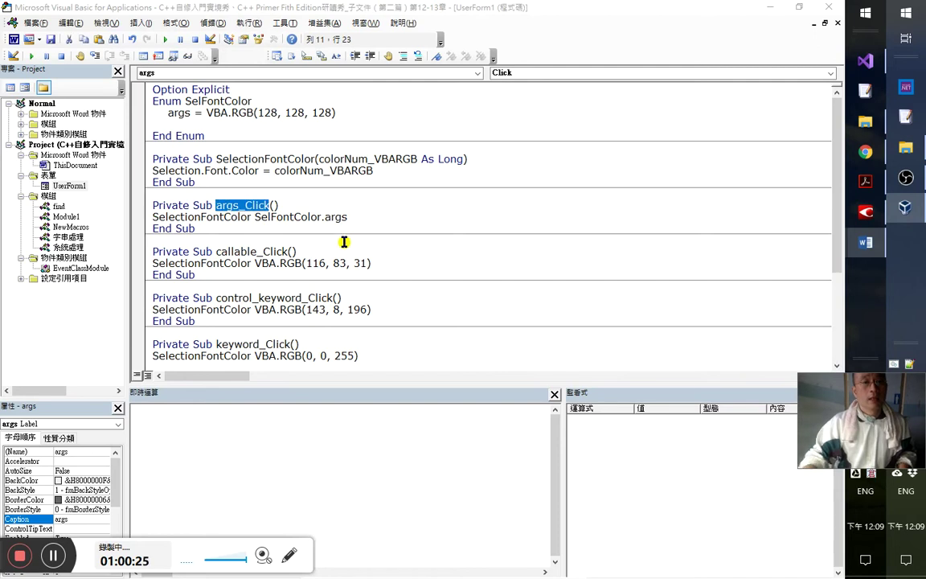
key("ctrl+End")
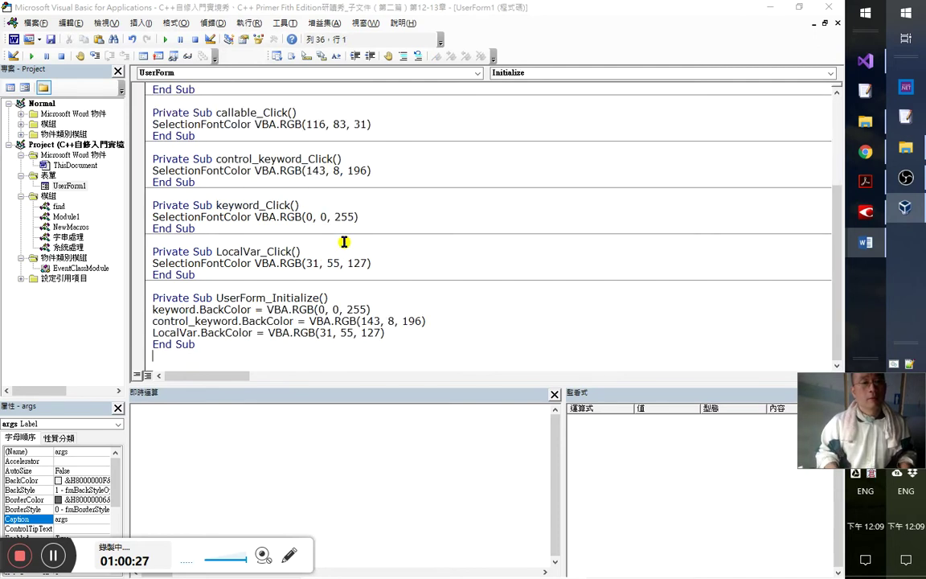
key("Return")
key("ctrl+v")
key("shift+Left")
key("shift+Left")
key("shift+Left")
key("shift+Left")
key("shift+Left")
key("shift+Left")
type(".ba")
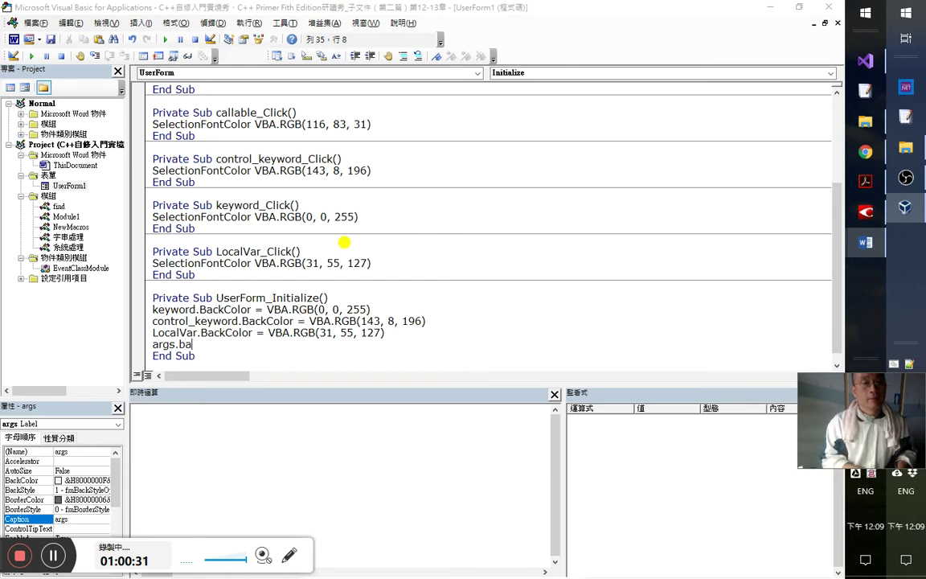
type("ckc")
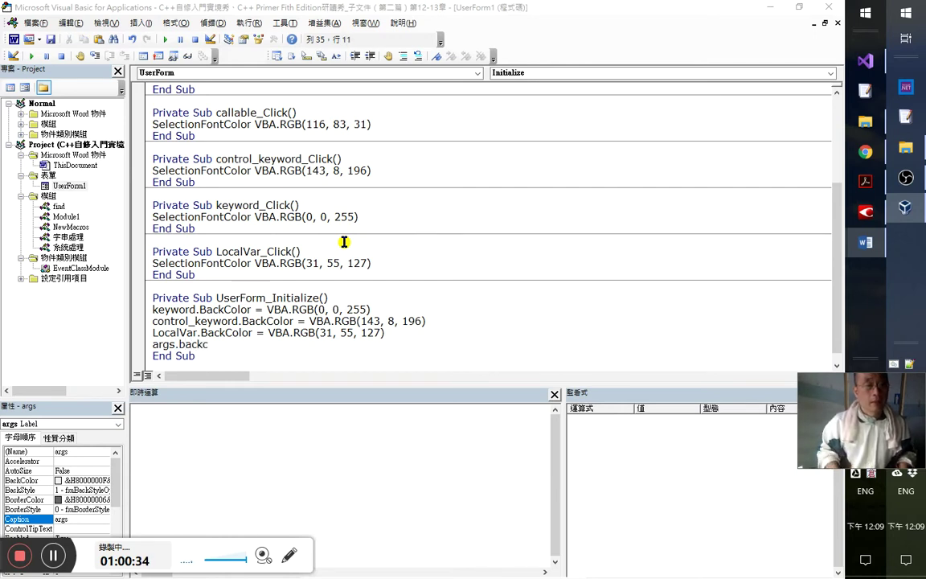
left_click(159, 344)
key("Right")
key("Right")
key("Right")
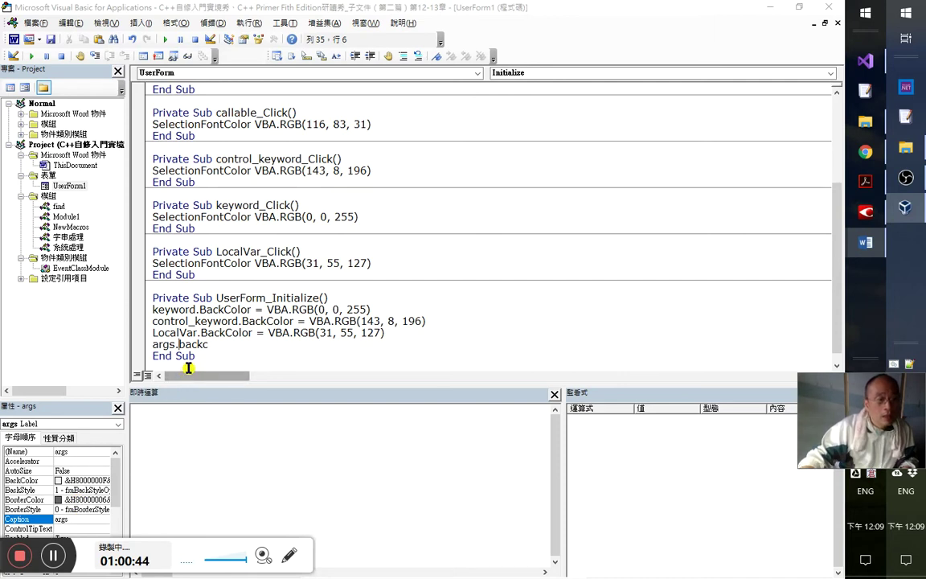
scroll(245, 193, "up", 3)
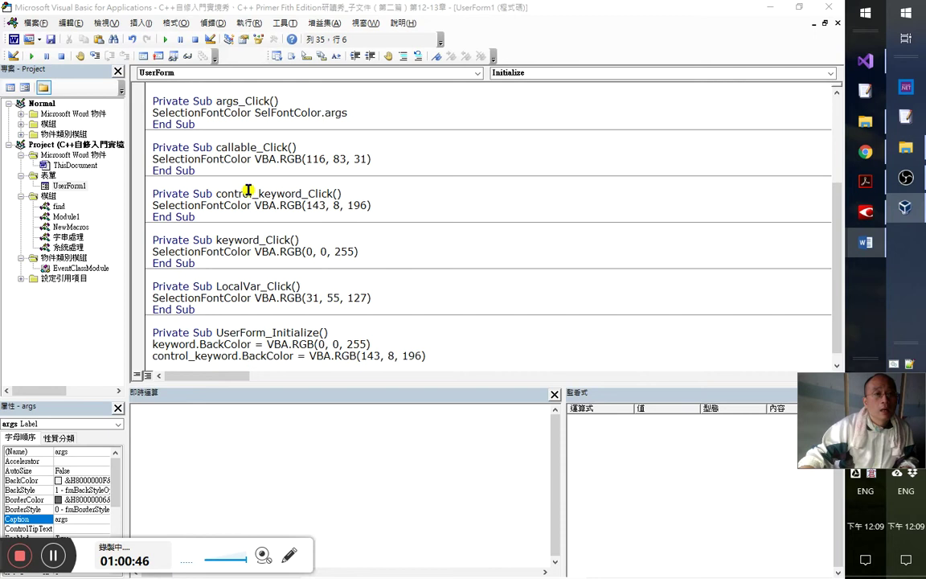
scroll(228, 133, "up", 1)
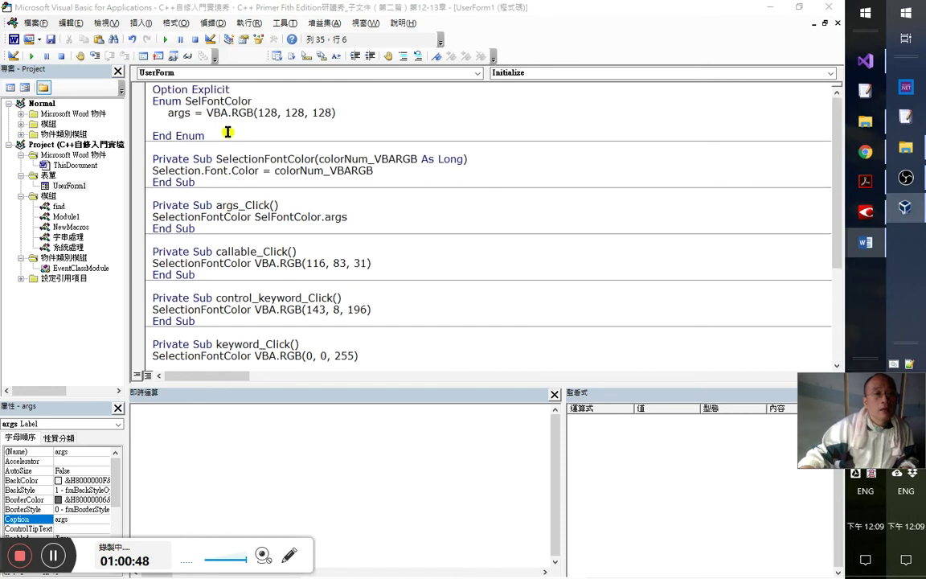
scroll(194, 183, "down", 3)
scroll(232, 330, "down", 2)
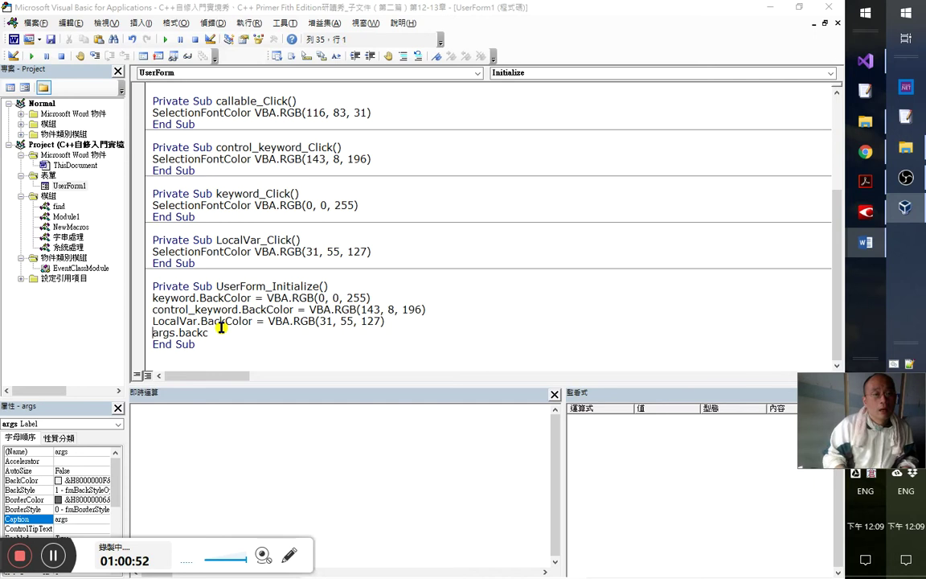
- Build the left side as UserForm1.args.BackColor = using IntelliSense
type("me.")
key("shift+Home")
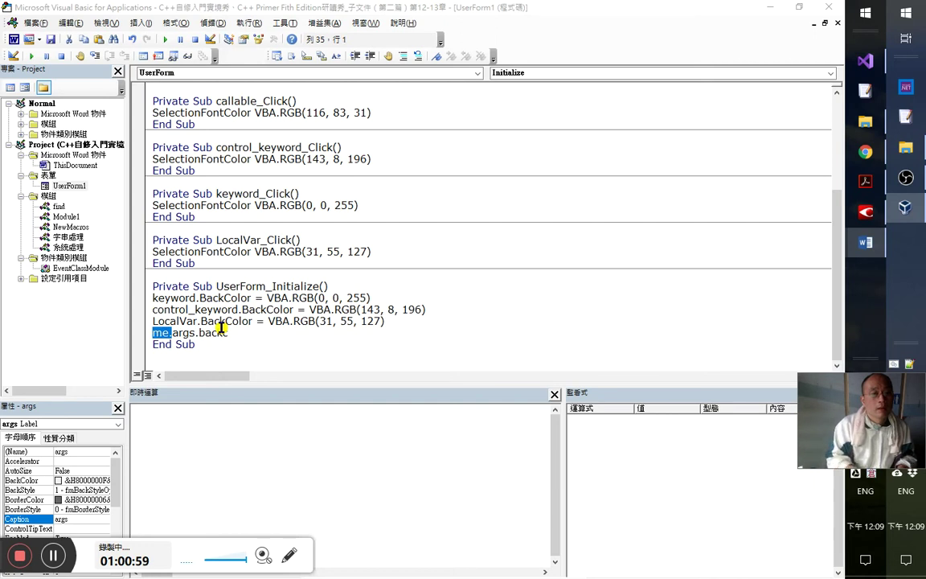
type("userform")
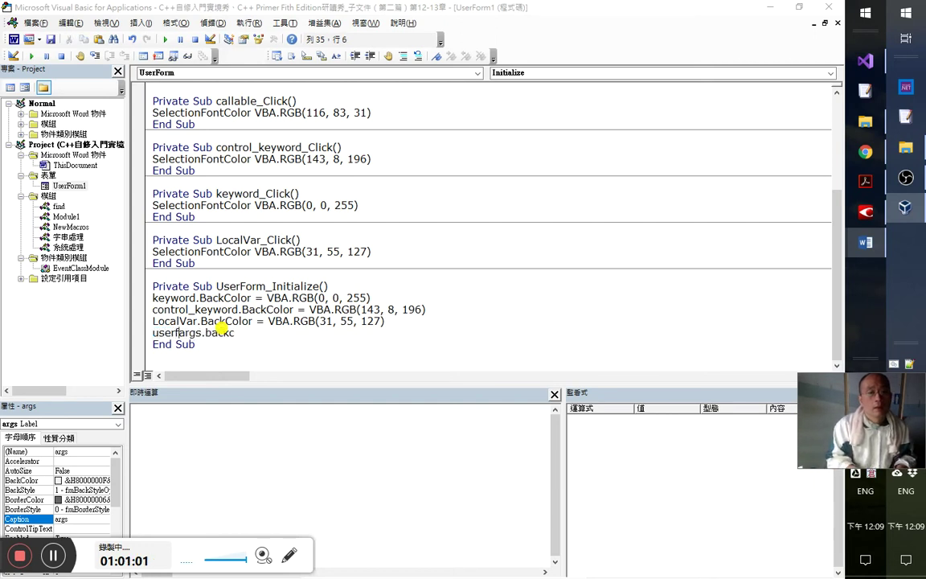
type(".")
key("Down")
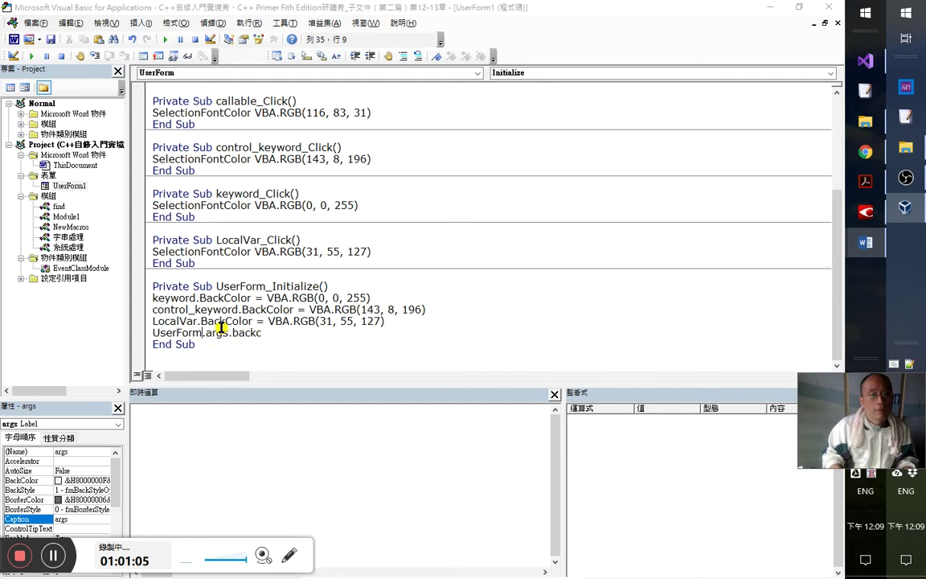
type("1")
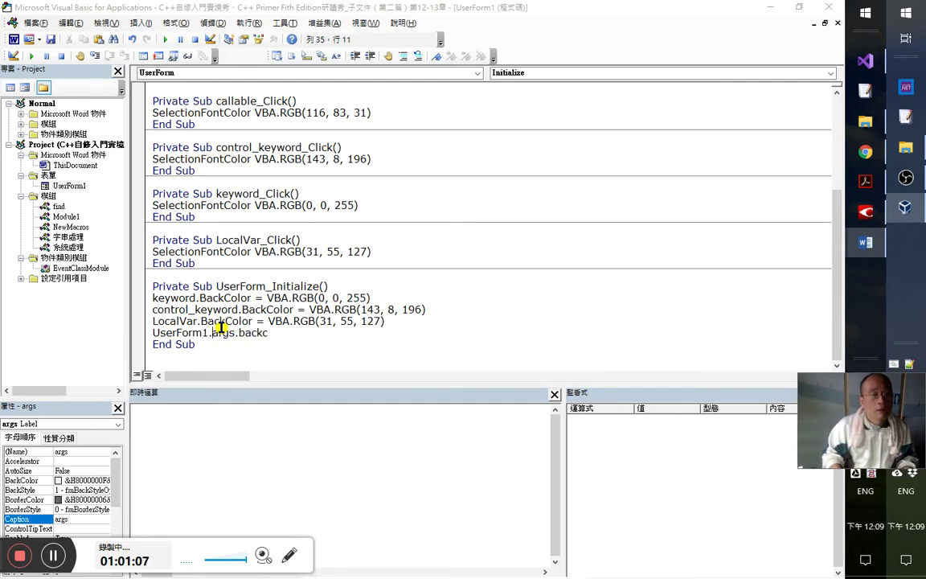
key("ctrl+j")
key("Right")
key("Right")
key("Right")
key("Right")
key("Right")
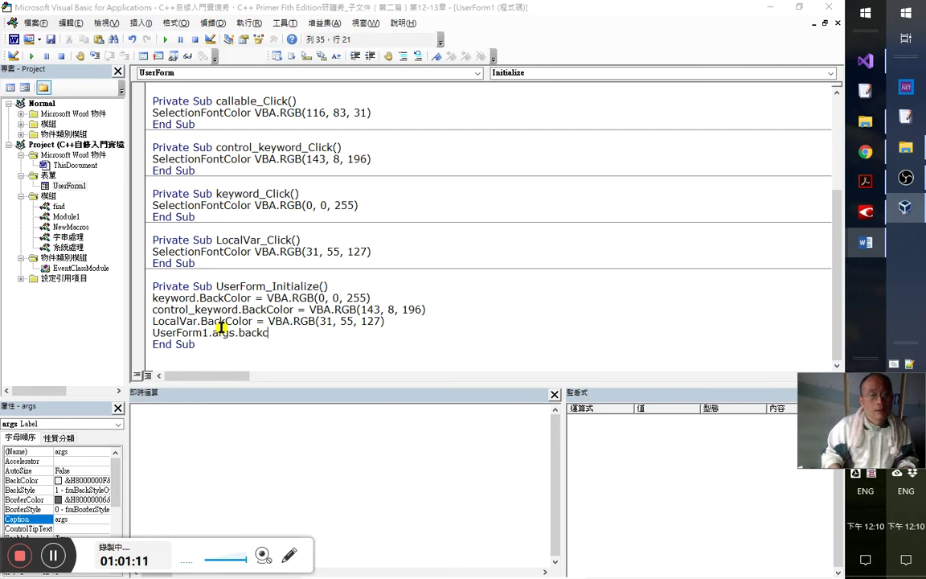
type("olo")
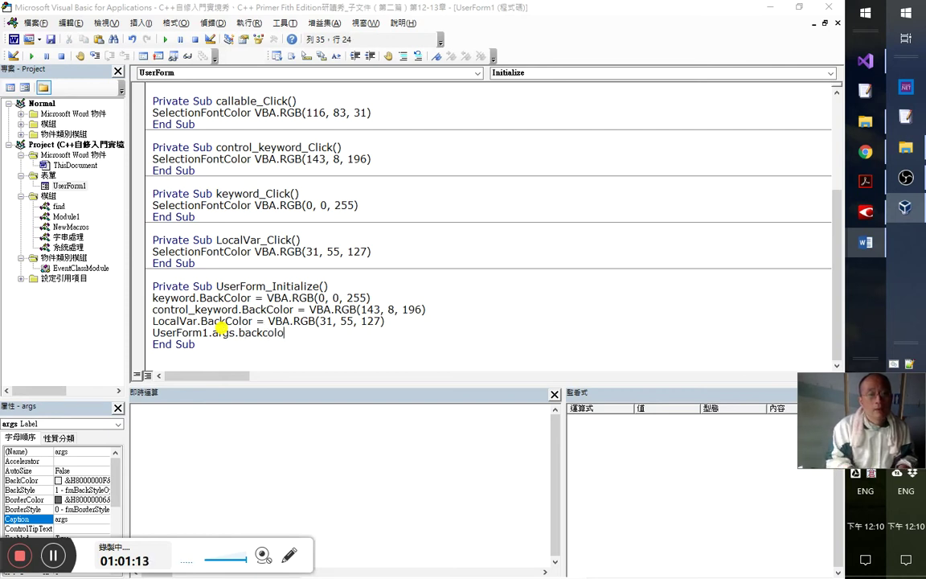
type("r=")
- Complete the assignment with SelFontColor.args and commit the new line
key("ctrl+v")
key("shift+Left")
key("shift+Left")
key("shift+Left")
key("shift+Left")
key("shift+Left")
key("shift+Left")
key("Delete")
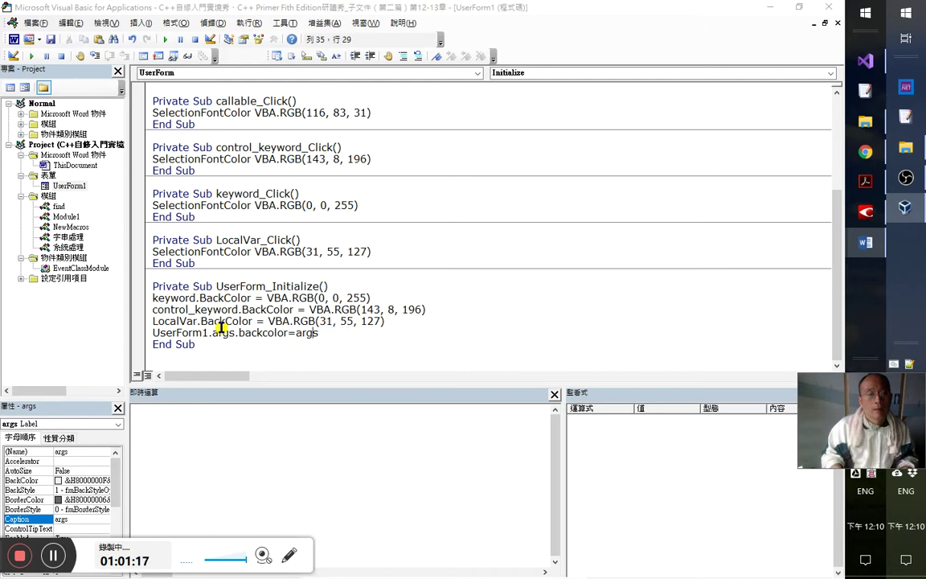
key("Left")
key("Left")
type("sel")
key("ctrl+j")
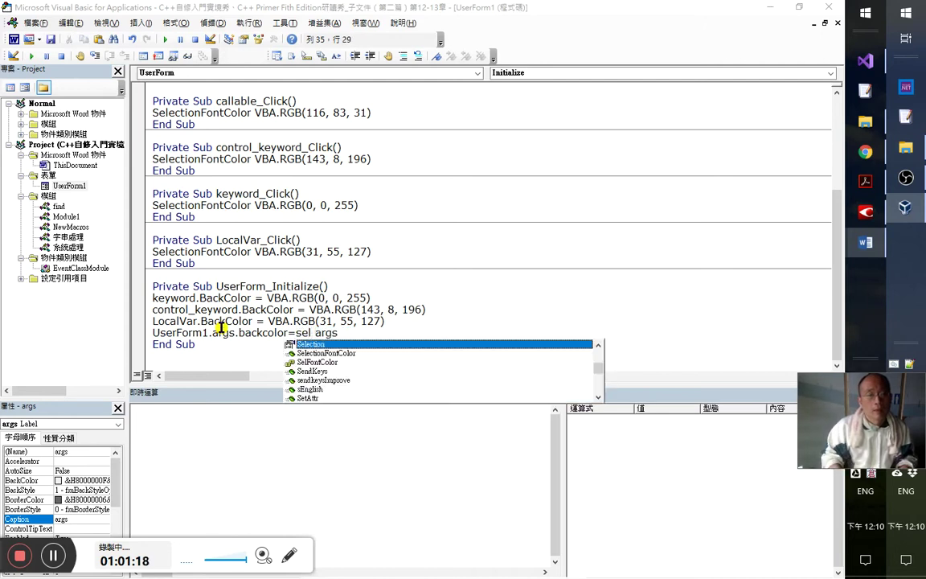
key("Down")
key("Down")
key("Tab")
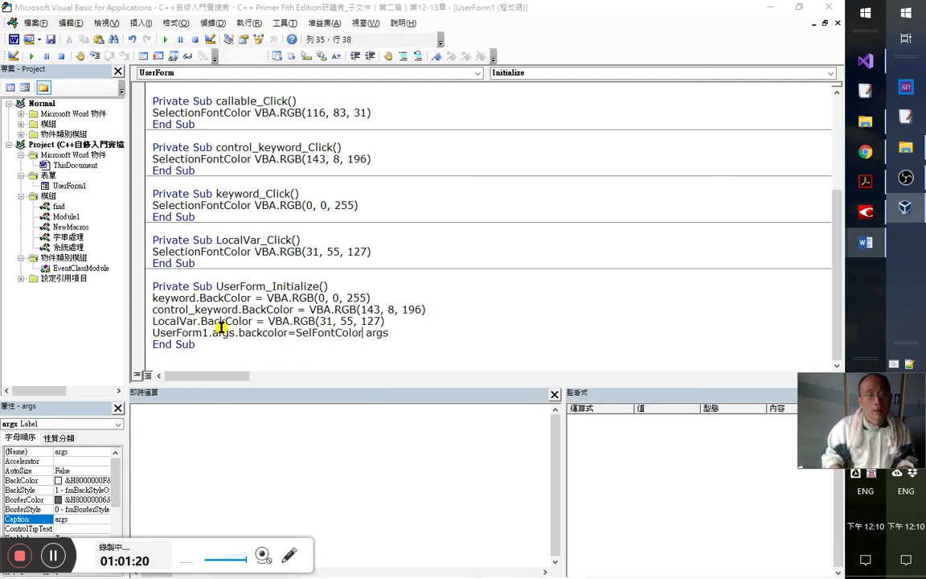
type(".")
key("Escape")
key("Down")
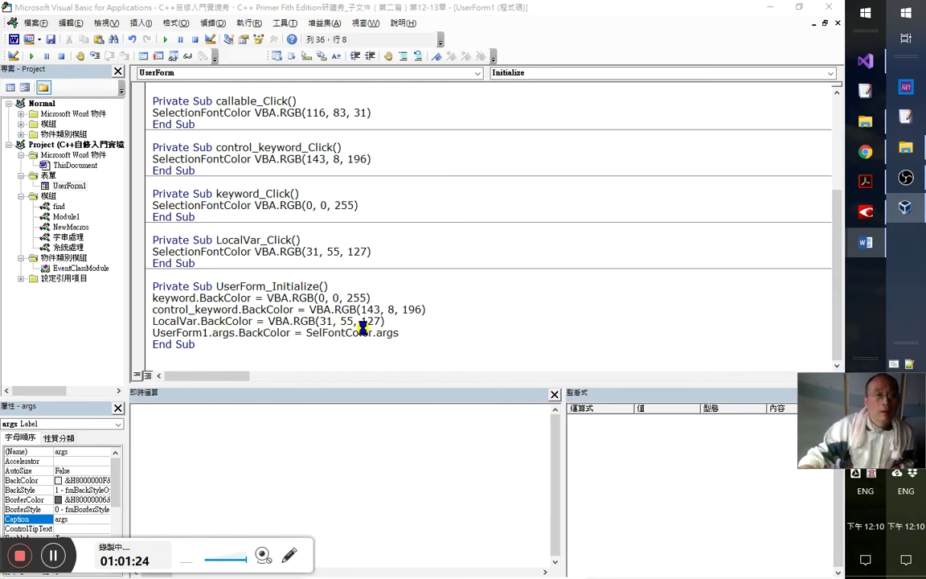
key("alt+F11")
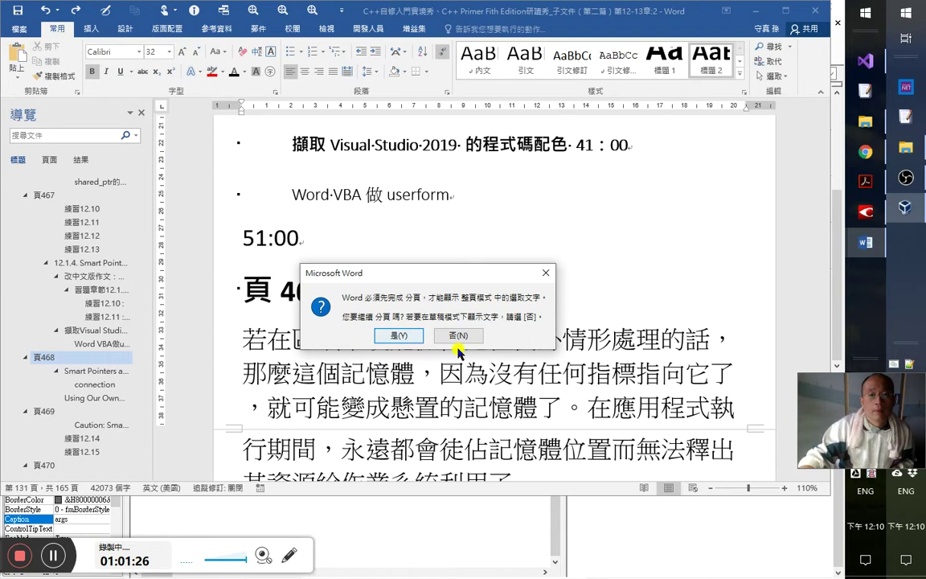
- Accept Word's repagination prompt, switch back to the VBA editor, and save the project
left_click(394, 338)
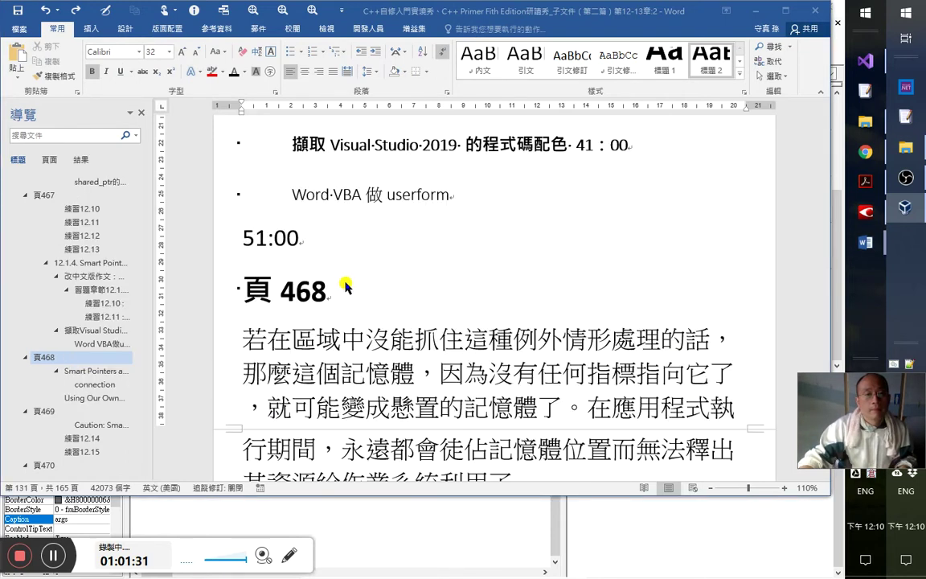
key("alt+F11")
key("alt+Tab")
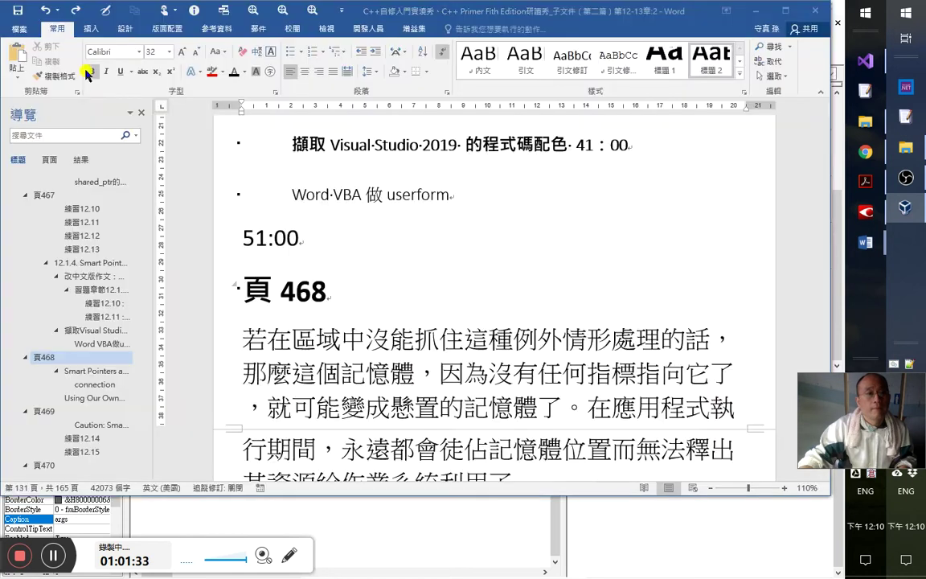
key("alt+F11")
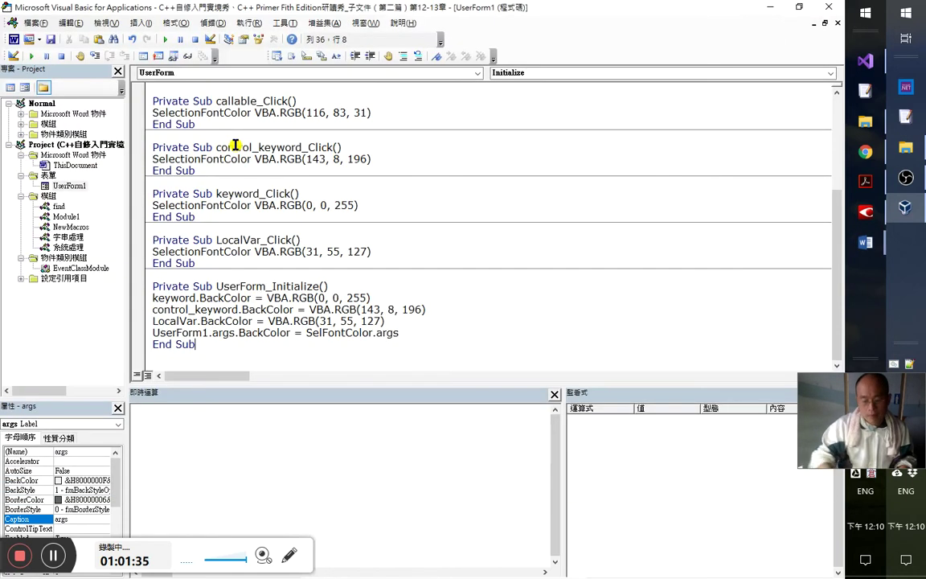
key("alt+Tab")
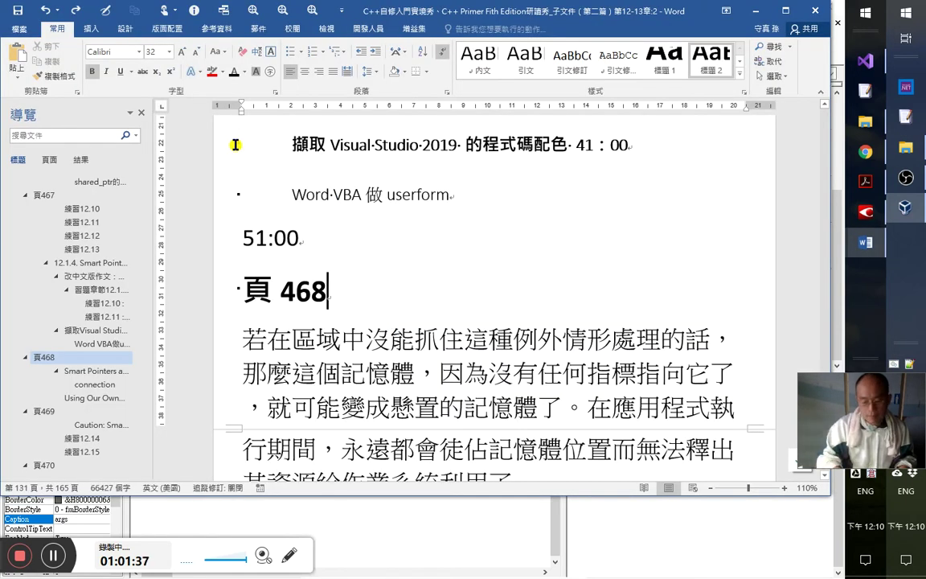
key("alt+F11")
left_click(50, 39)
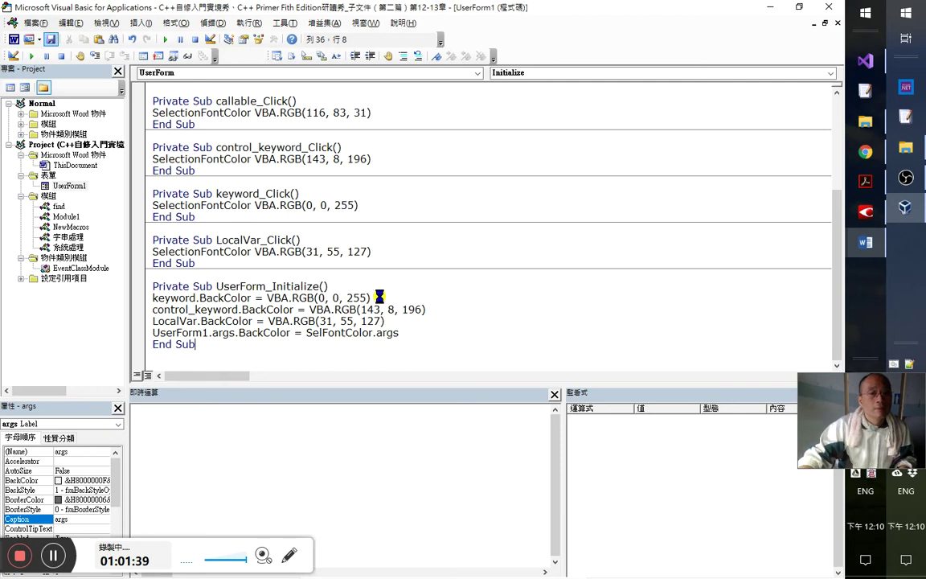
- Append Clor after SelFontColor.args to form the name argsClor
left_click(243, 113)
scroll(324, 224, "up", 1)
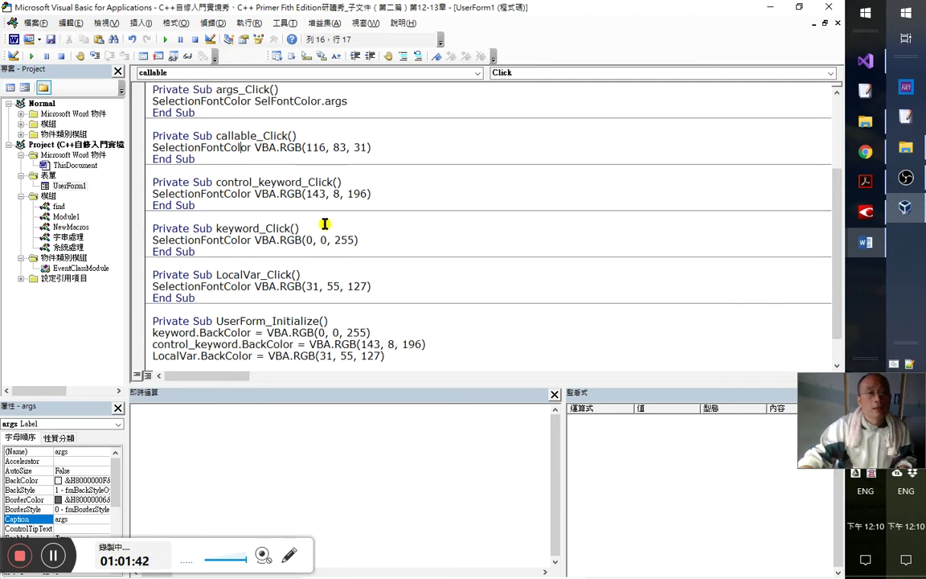
left_click(354, 102)
type("C")
type("lor")
key("Left")
key("Left")
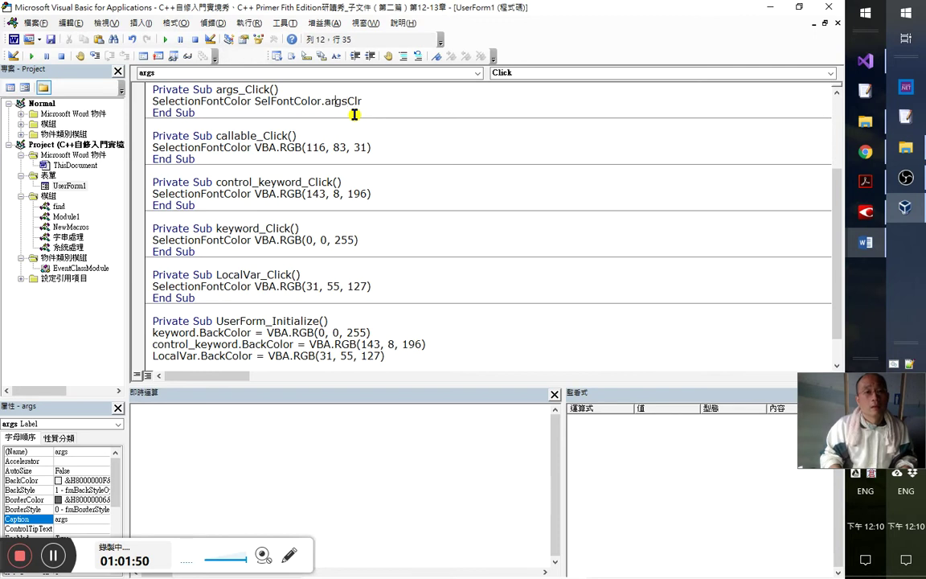
- Delete the UserForm1. prefix from the args.BackColor line in UserForm_Initialize
key("ctrl+Down")
key("ctrl+Down")
key("ctrl+Down")
key("ctrl+Down")
key("ctrl+Down")
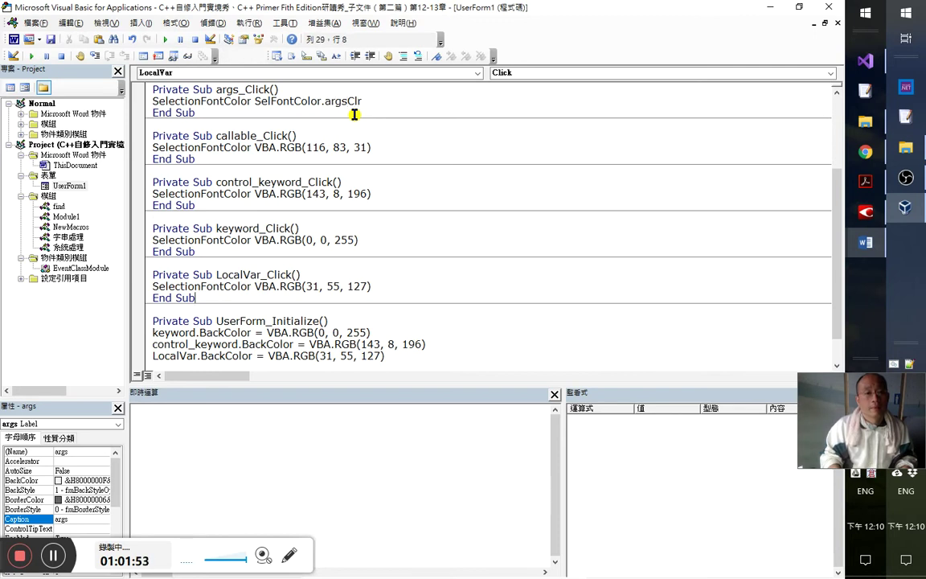
key("Down")
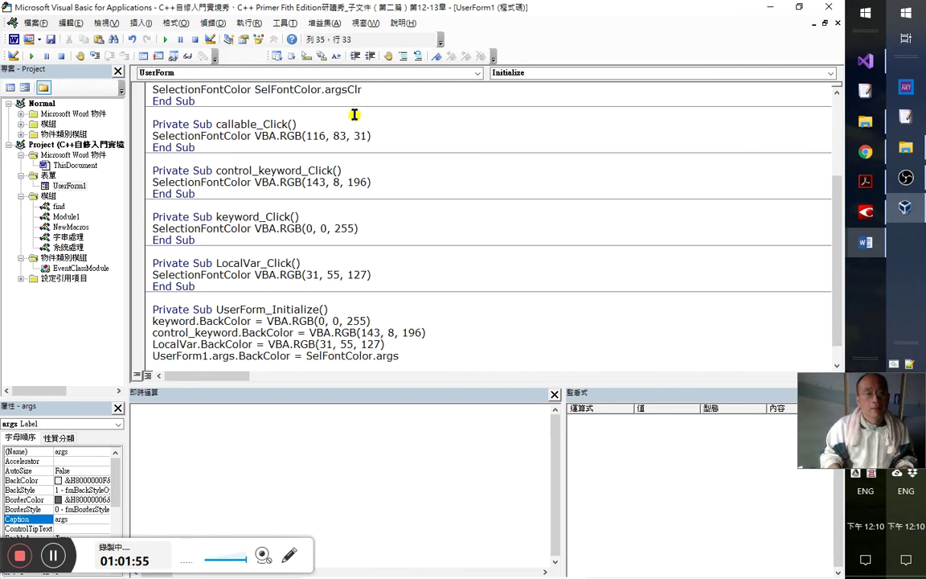
key("Down")
key("Up")
key("shift+Right")
key("shift+Right")
key("shift+Right")
key("shift+Right")
key("shift+Right")
key("shift+Right")
key("shift+Right")
key("shift+Right")
key("shift+Right")
key("shift+Right")
key("Delete")
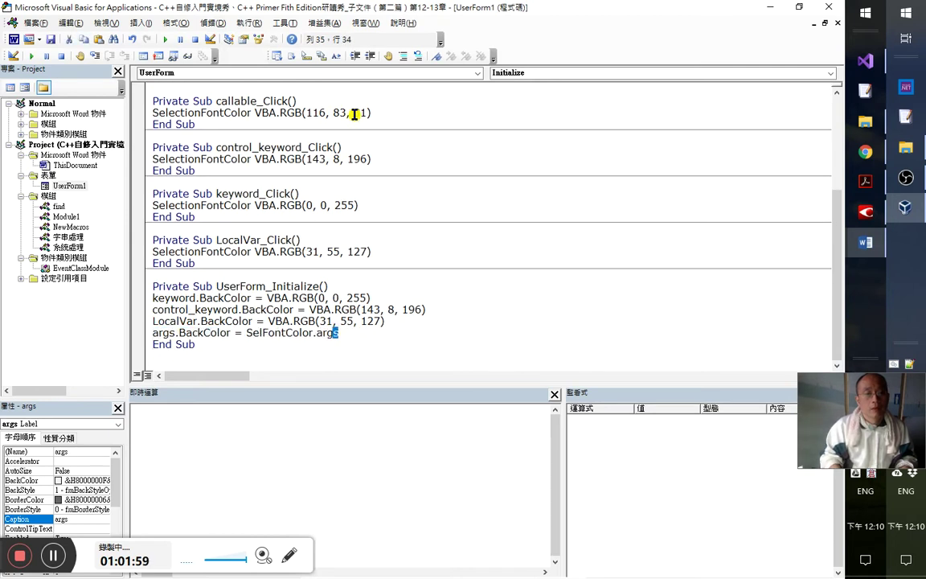
type("c")
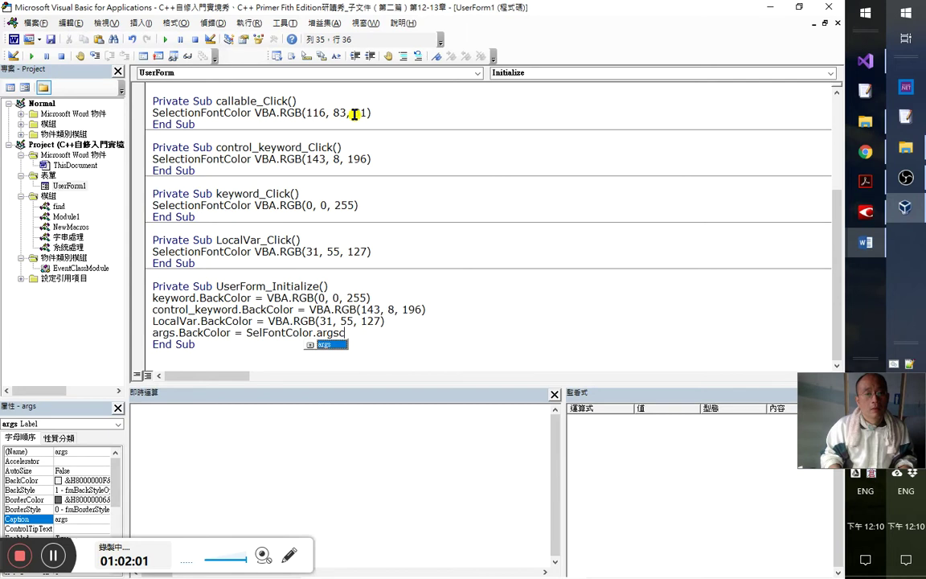
- Copy the Clr suffix of argsClr in args_Click and jump to the module top
scroll(402, 177, "up", 2)
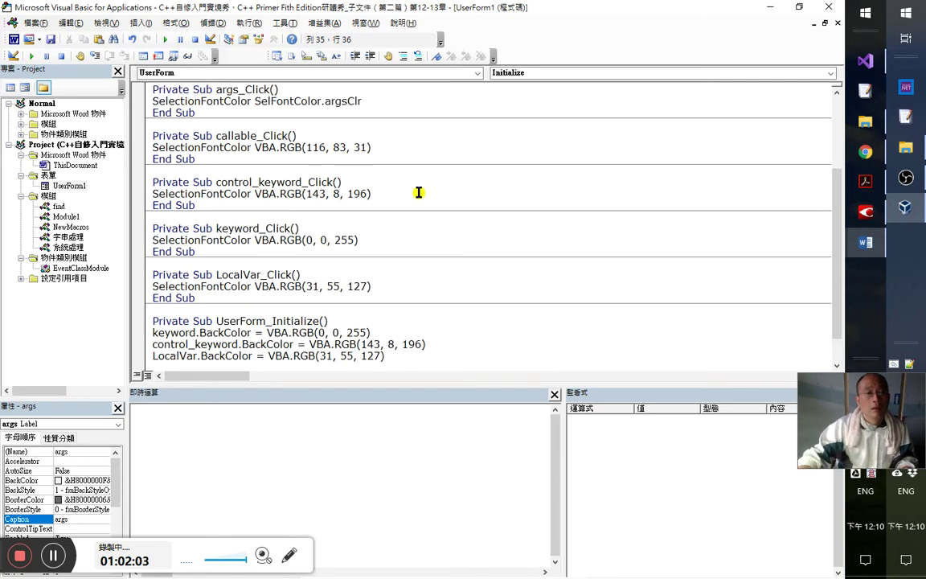
left_click(367, 138)
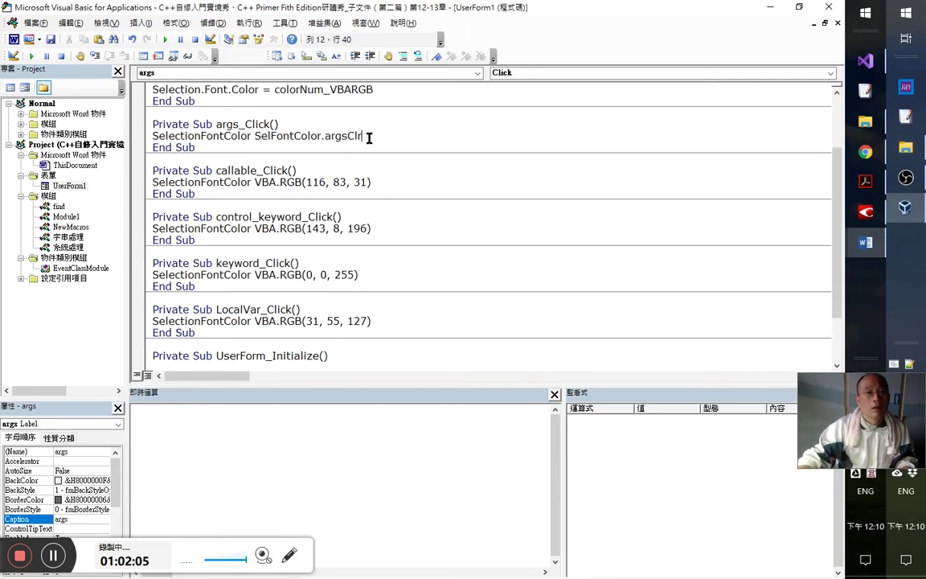
left_click_drag(361, 136, 347, 136)
key("ctrl+c")
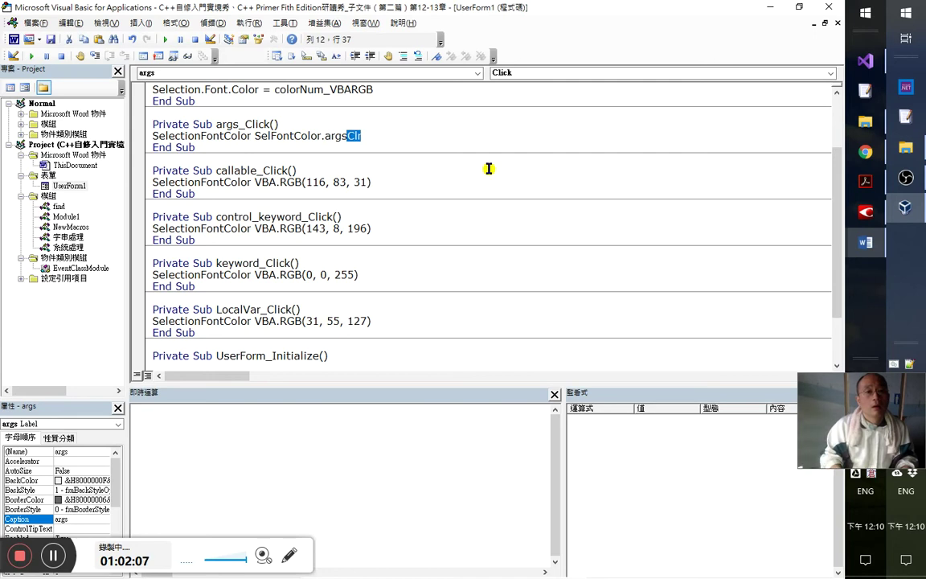
key("ctrl+Up")
key("ctrl+Up")
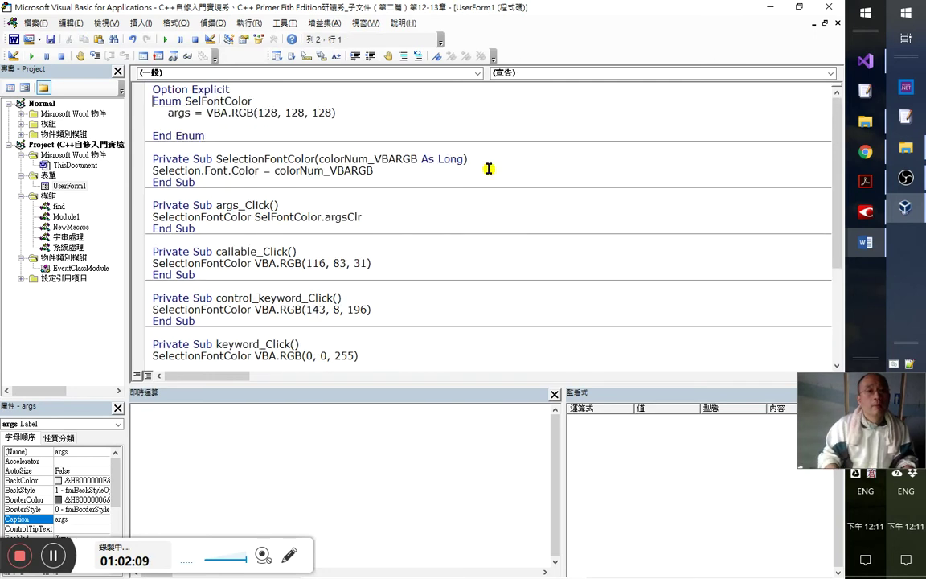
- Rename the Enum member args to argsClr and update the Initialize reference to argsClr
left_click(190, 112)
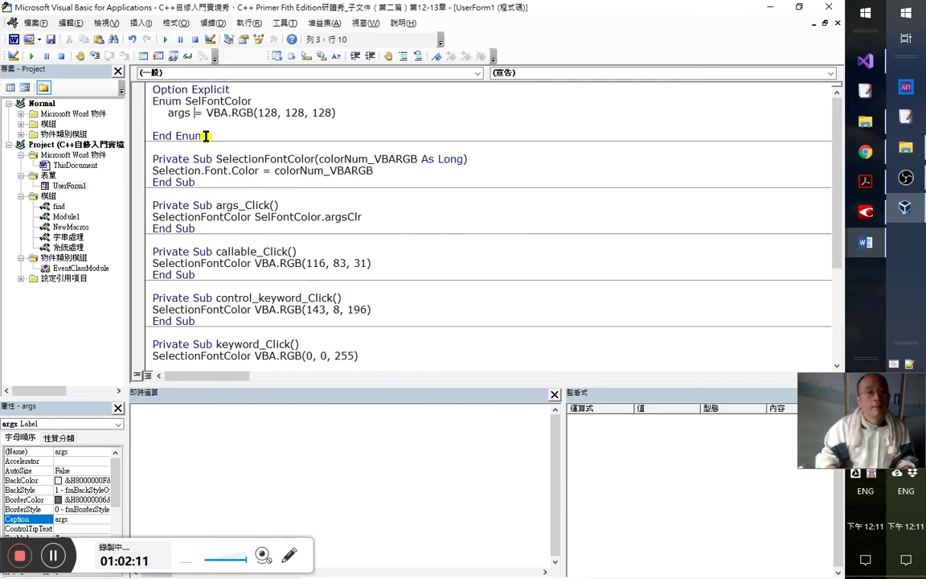
key("ctrl+v")
scroll(361, 223, "down", 2)
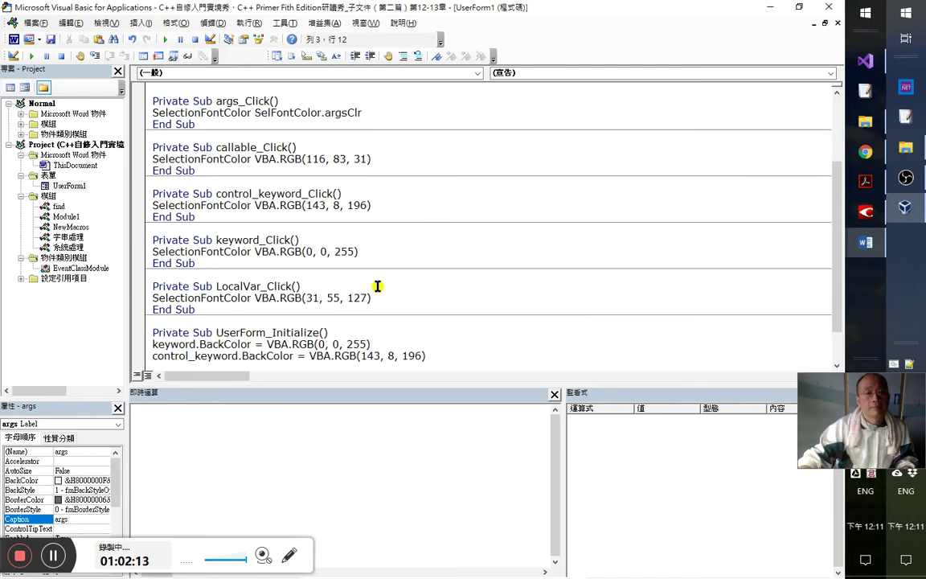
left_click(242, 356)
scroll(302, 354, "down", 1)
left_click(341, 344)
key("Delete")
type("Clr")
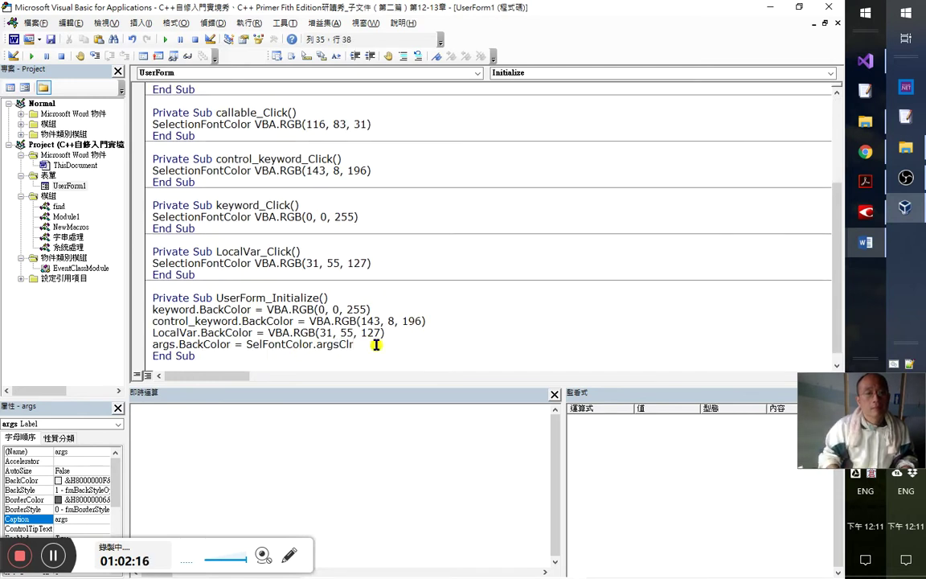
- Cut the VBA.RGB(31, 55, 127) value from LocalVar's BackColor line
left_click(269, 333)
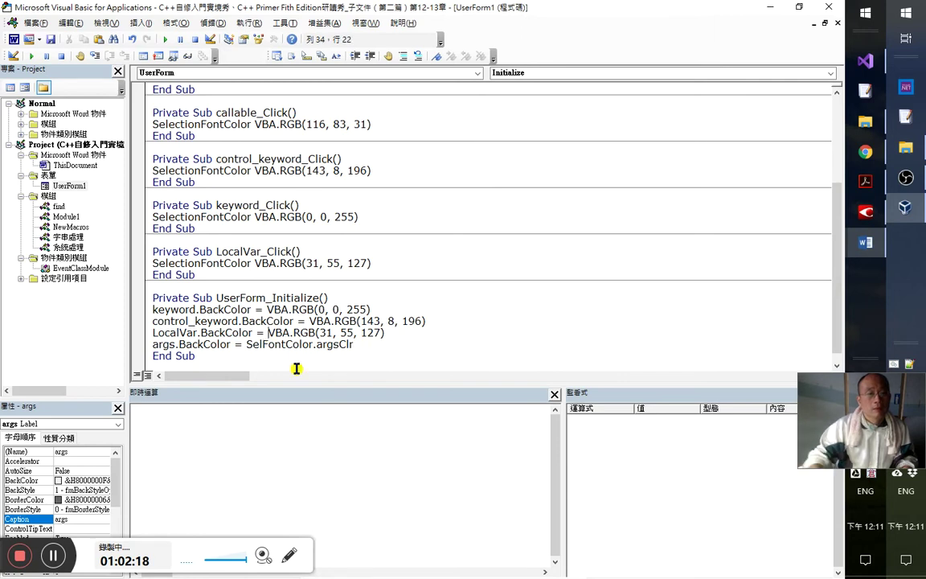
key("shift+End")
key("ctrl+c")
key("Delete")
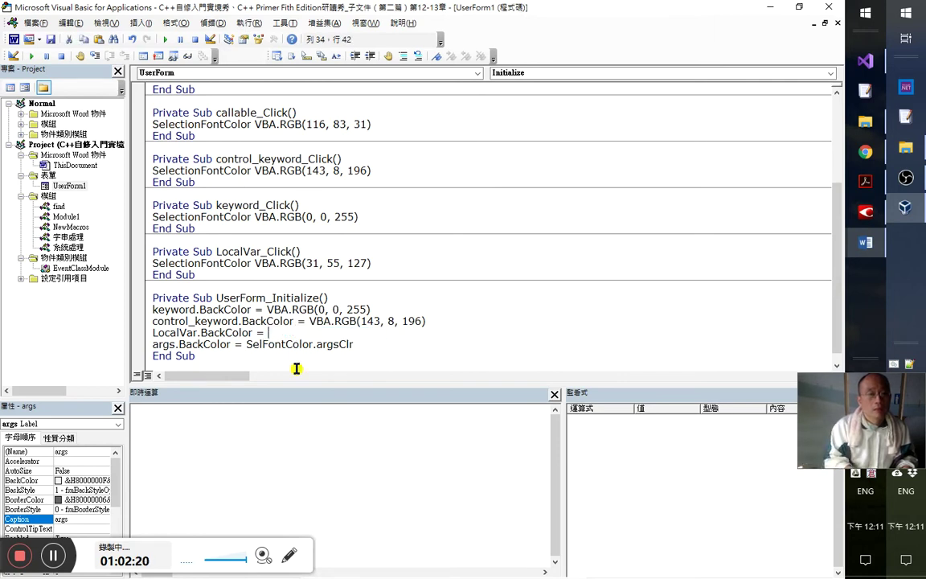
type("Loca")
key("shift+Left")
key("shift+Left")
key("shift+Left")
key("shift+Left")
key("shift+Left")
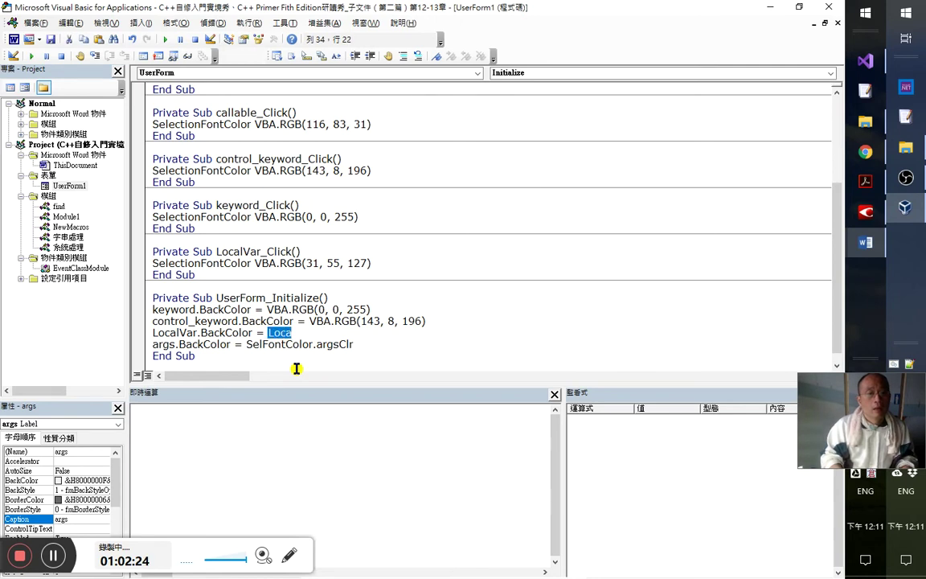
scroll(275, 269, "up", 3)
scroll(225, 133, "up", 1)
key("BackSpace")
key("BackSpace")
left_click(243, 148)
key("Return")
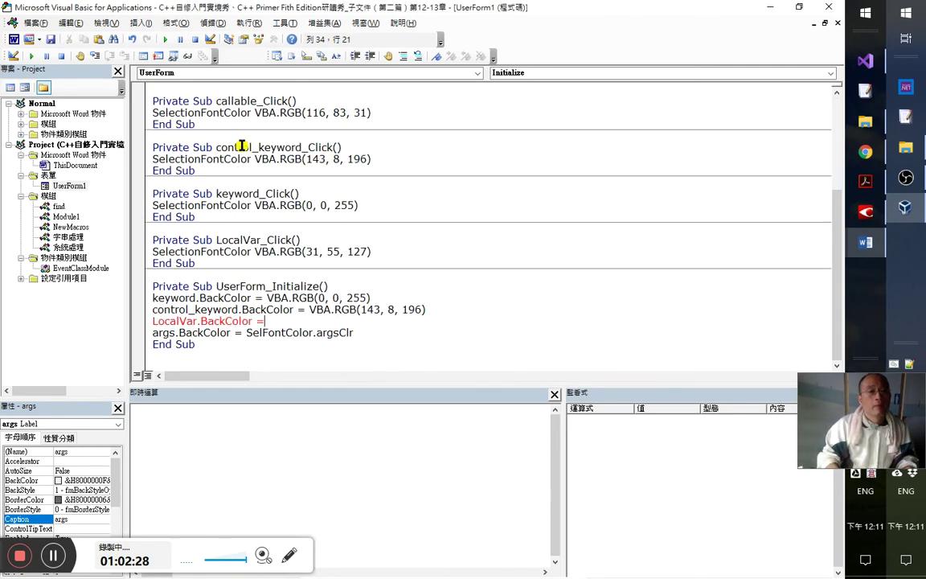
- Add localVarClr = VBA.RGB(31, 55, 127) as a new SelFontColor Enum member
key("ctrl+shift+F2")
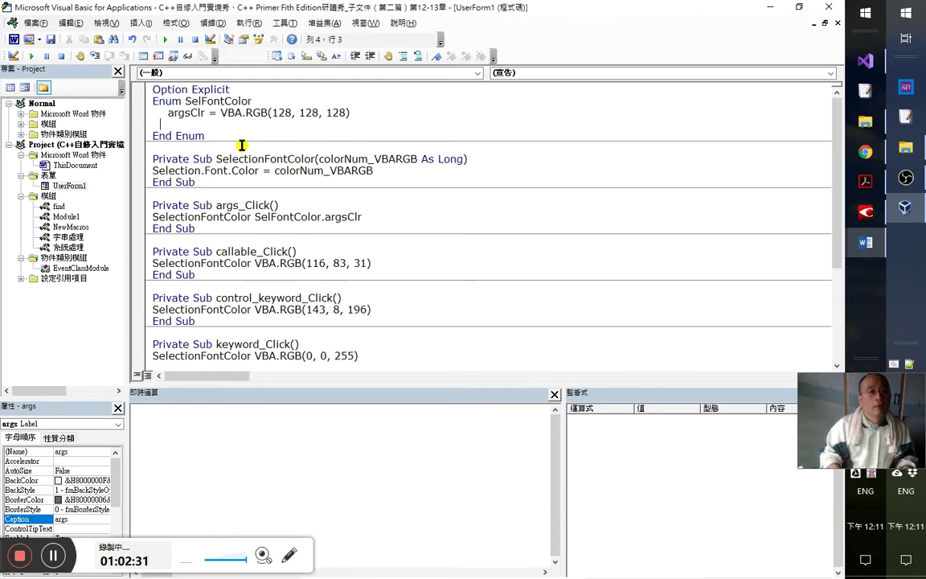
type("loc")
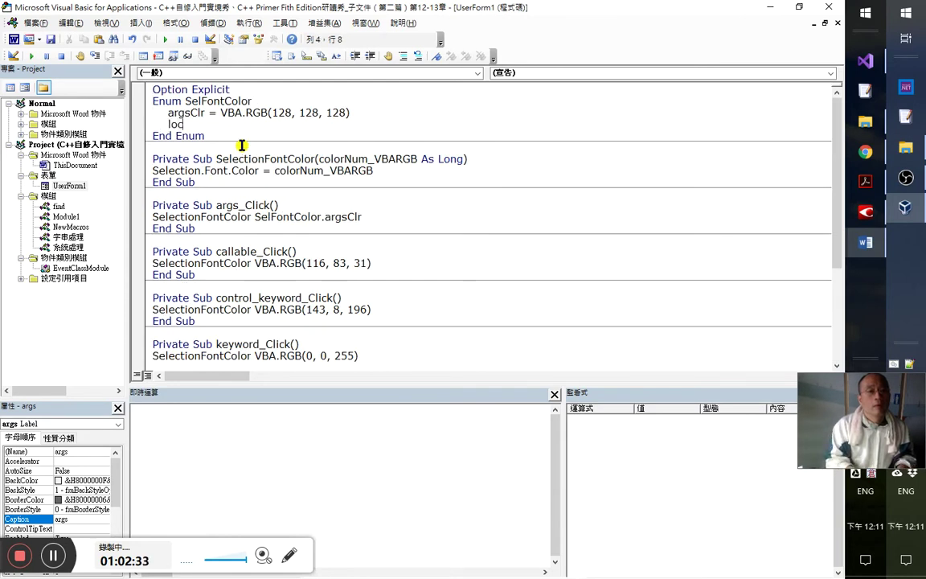
type("alvar")
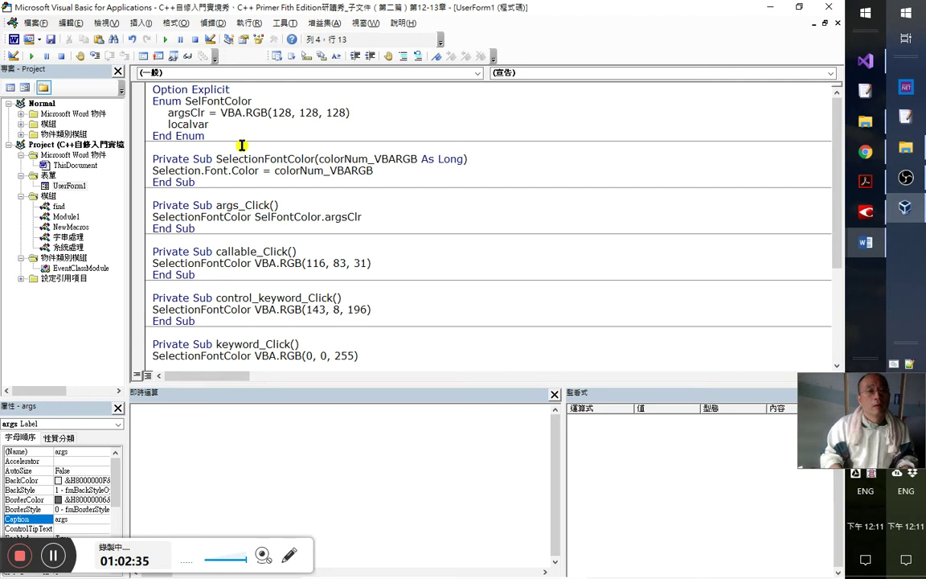
key("Delete")
type("V")
key("End")
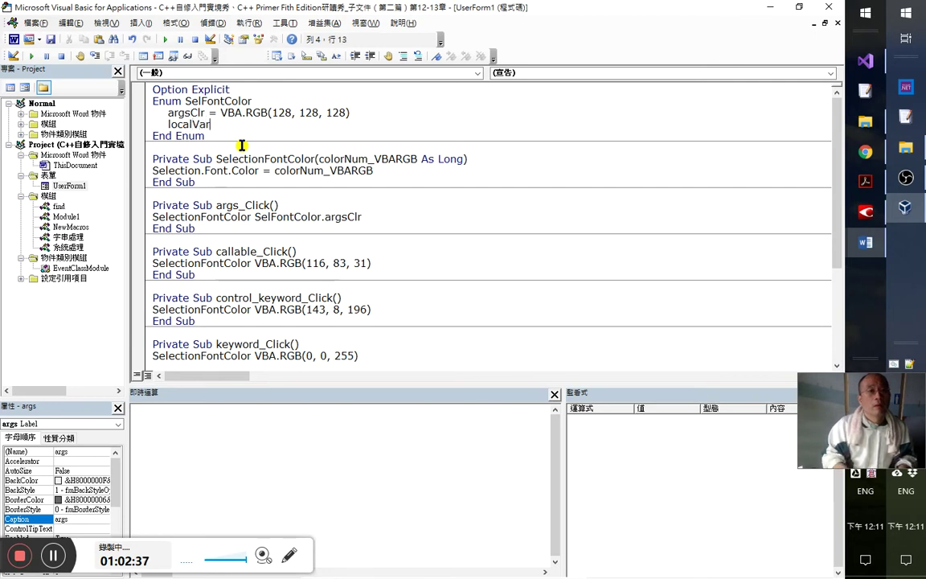
type("Clo")
type("r=")
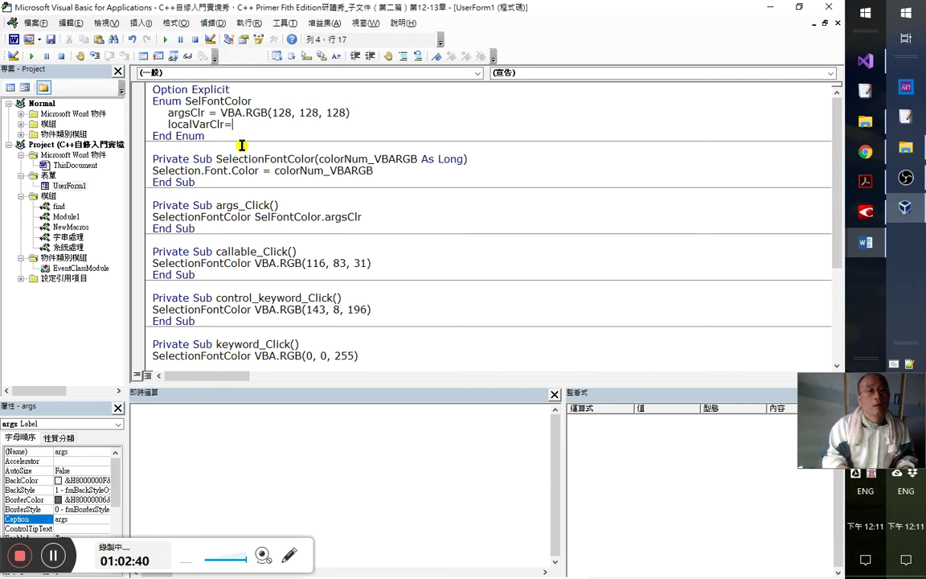
key("ctrl+v")
left_click(241, 146)
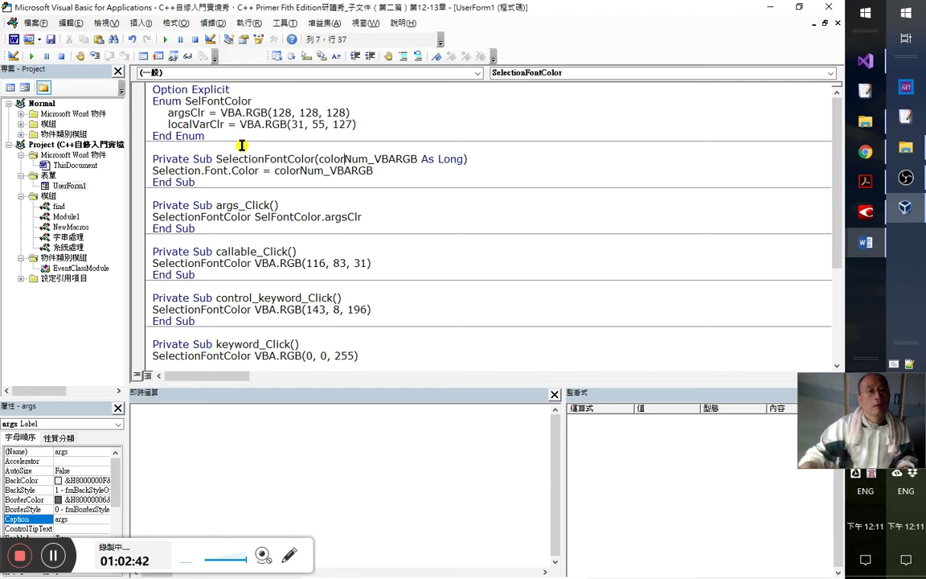
scroll(228, 286, "down", 4)
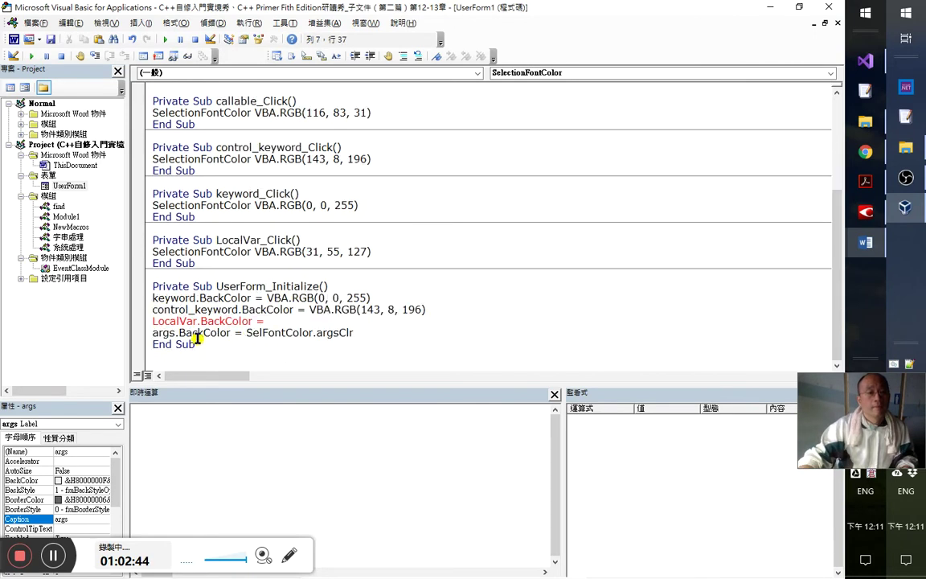
- Set LocalVar.BackColor to SelFontColor.localVarClr using completion
left_click(196, 343)
left_click(335, 320)
type("sel")
key("ctrl+space")
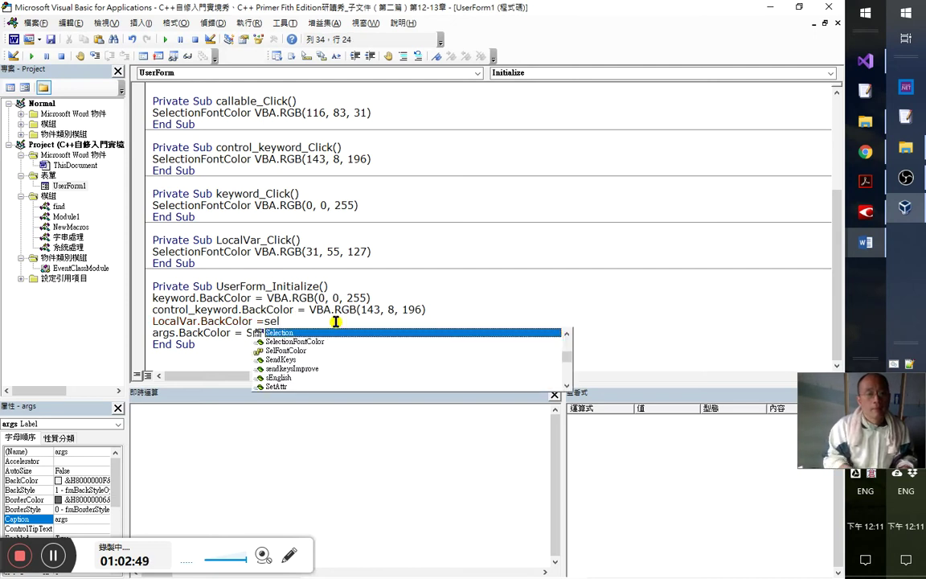
key("Down")
key("Down")
key("Tab")
type(".l")
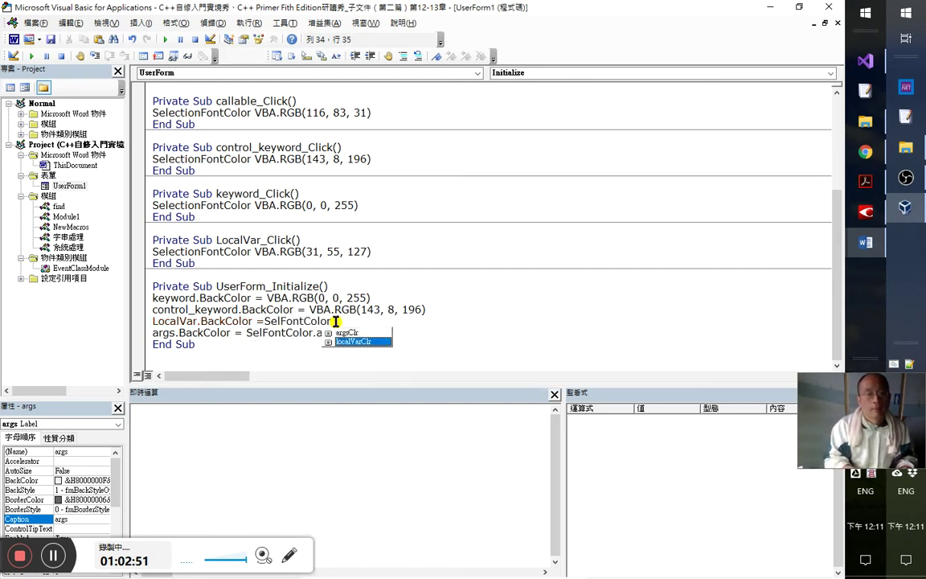
key("Tab")
- Remove control_keyword's RGB value, undo the deletion, and return to the localVarClr Enum line
key("Up")
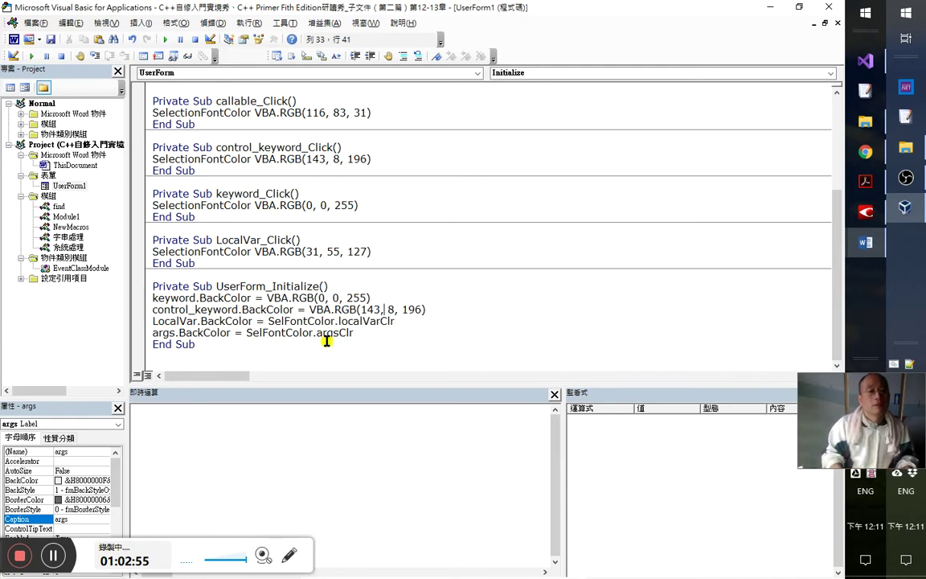
key("Left")
key("Left")
key("Left")
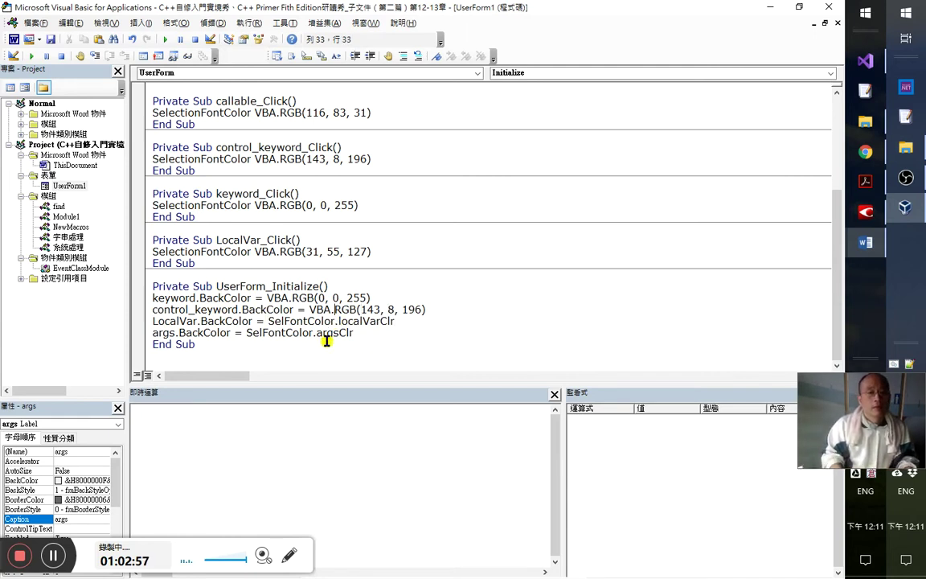
key("shift+End")
key("Delete")
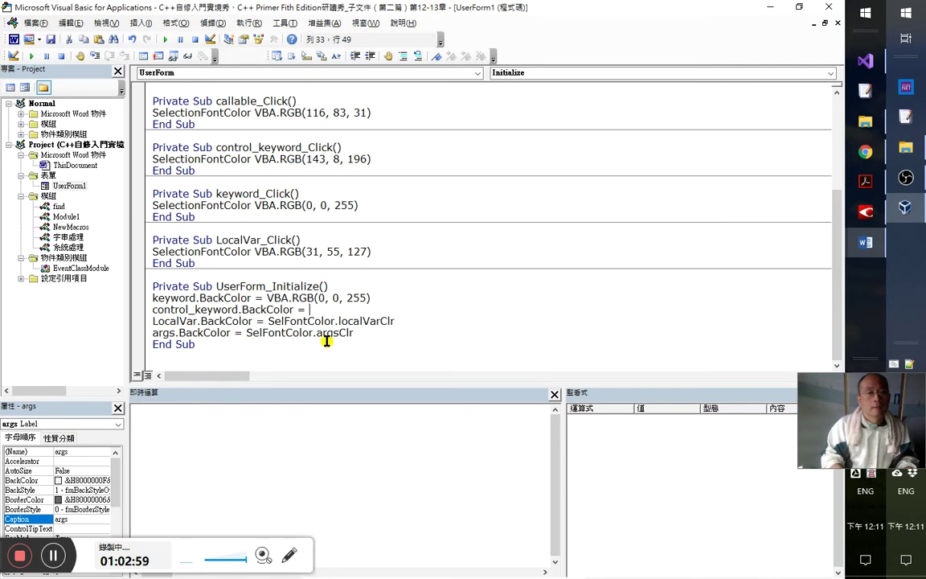
key("ctrl+z")
key("ctrl+c")
scroll(298, 268, "up", 2)
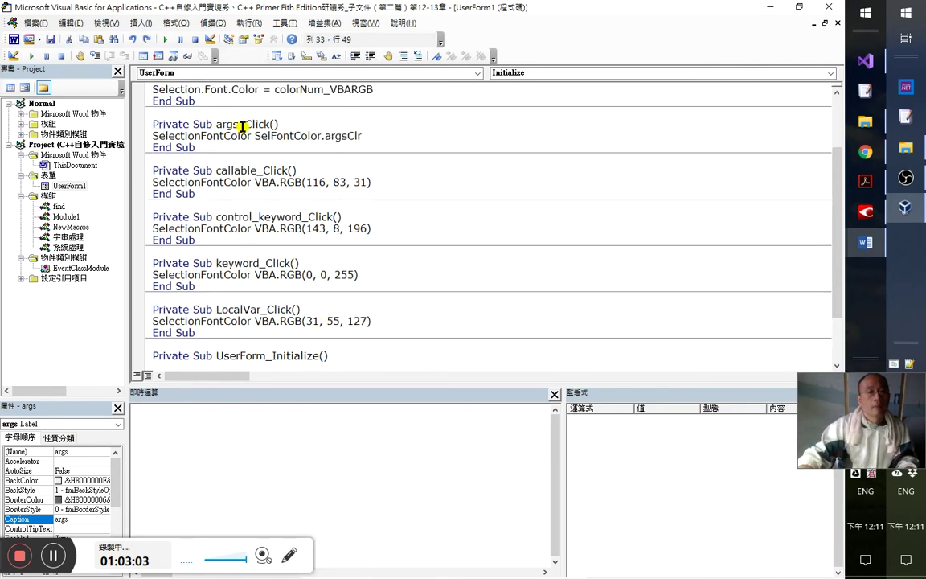
scroll(242, 127, "up", 3)
left_click(248, 122)
key("End")
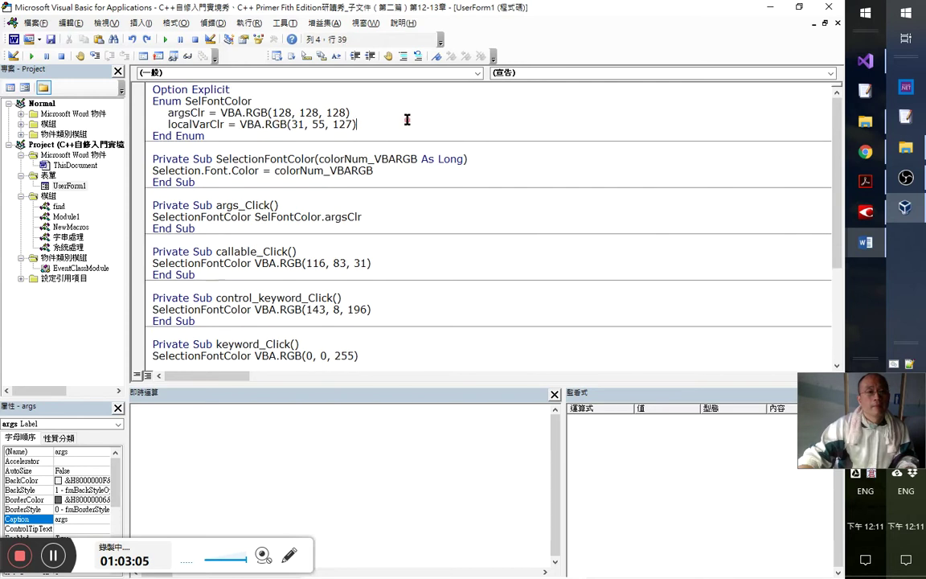
- Add ctlkeywordClr = VBA.RGB(143, 8, 196) to the SelFontColor Enum
key("Return")
type("con")
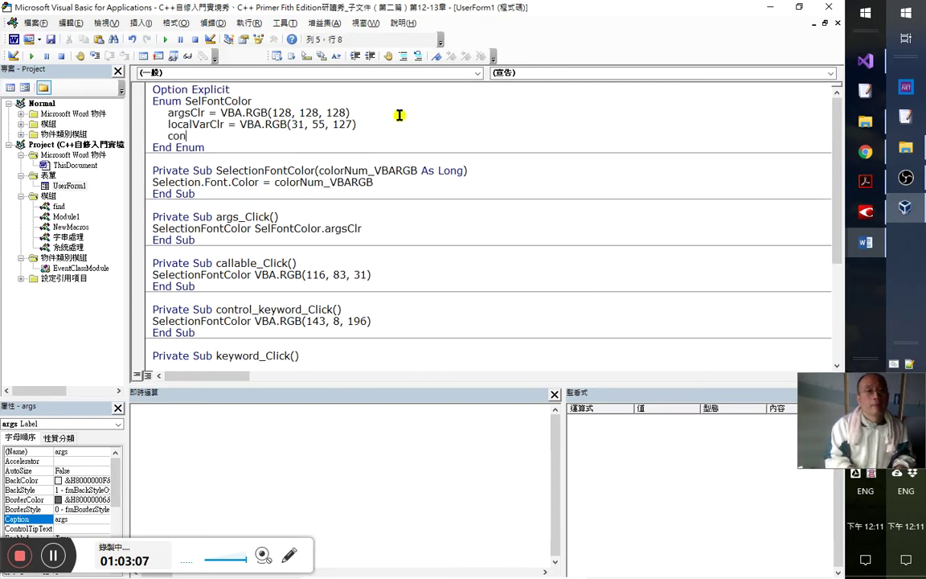
key("BackSpace")
key("BackSpace")
key("BackSpace")
type("tl")
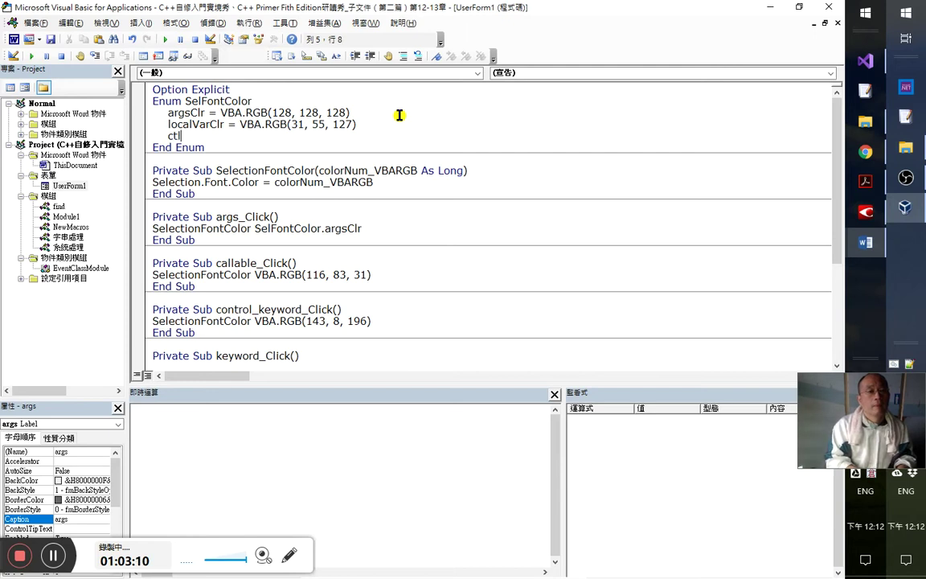
type("key")
type("word")
type("Clr=v")
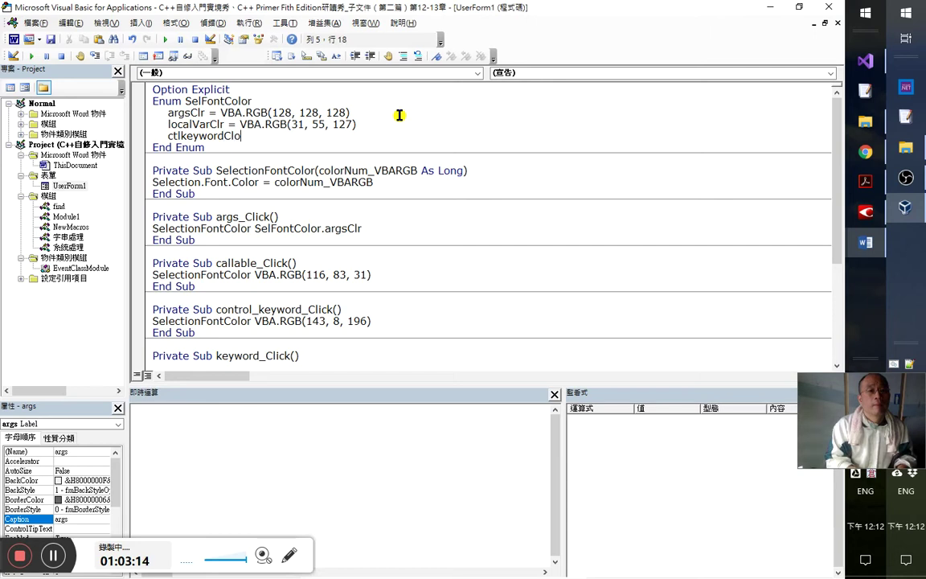
type("ba")
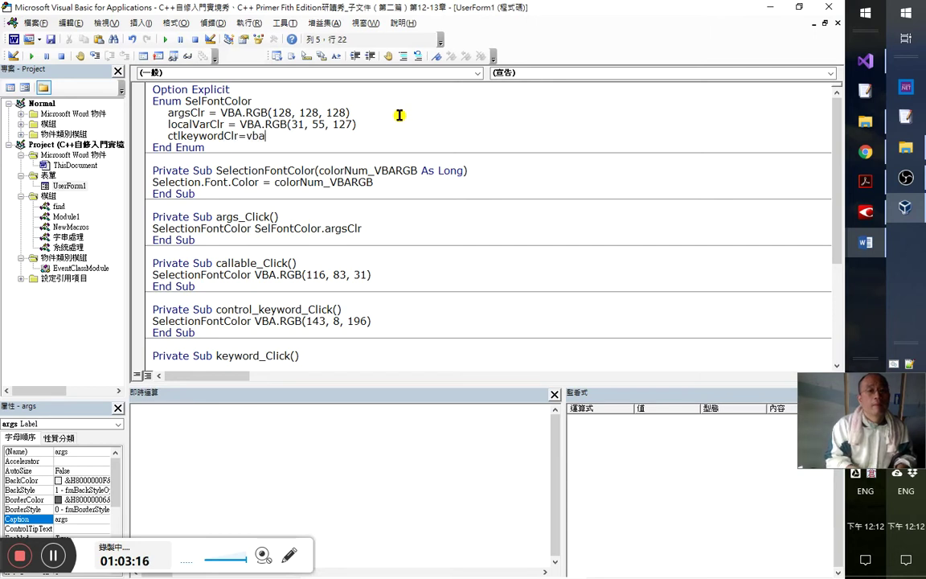
key("ctrl+shift+Left")
key("ctrl+v")
key("ctrl+Down")
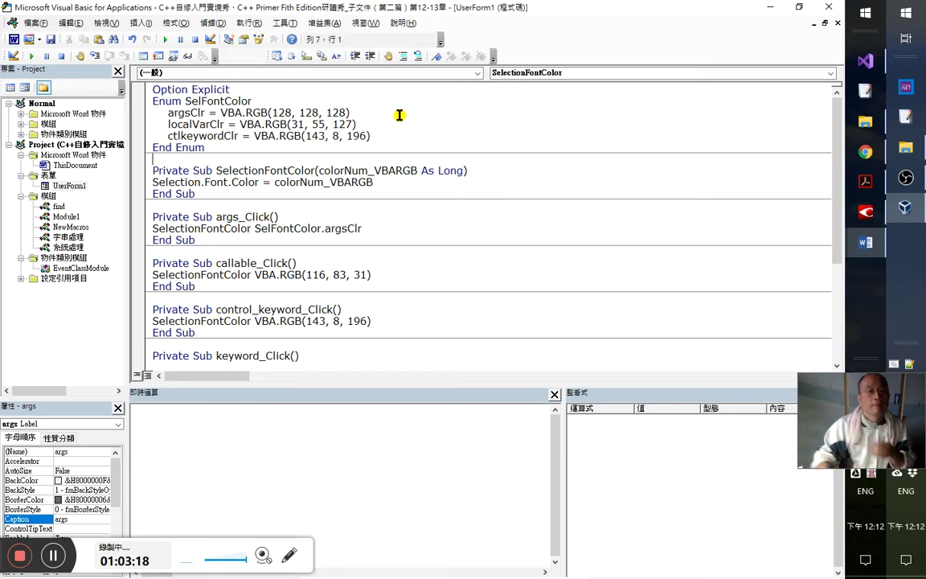
- Replace control_keyword's hard-coded RGB with SelFontColor.ctlkeywordClr in Initialize and control_keyword_Click
scroll(393, 305, "down", 5)
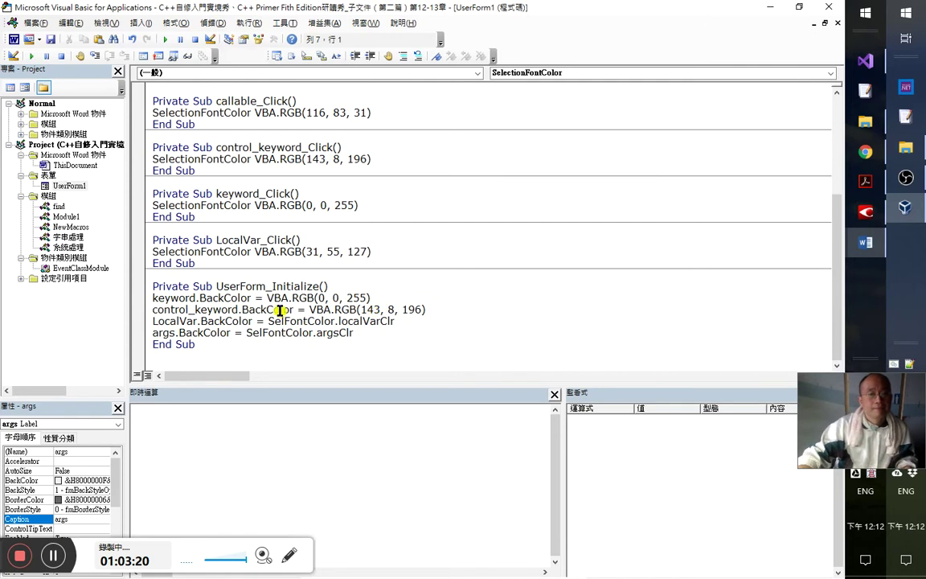
left_click(306, 310)
key("shift+End")
type("self")
key("ctrl+space")
type(".")
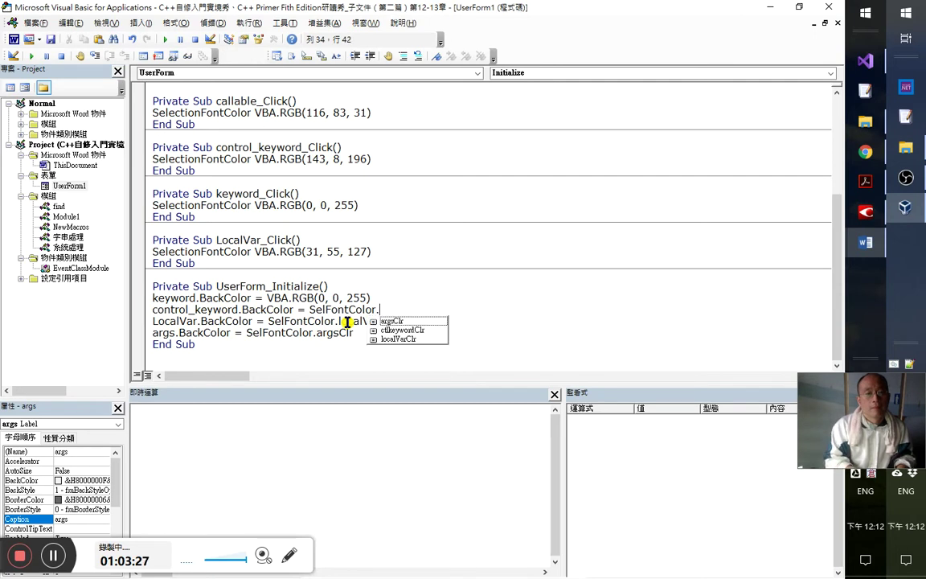
key("Down")
key("Tab")
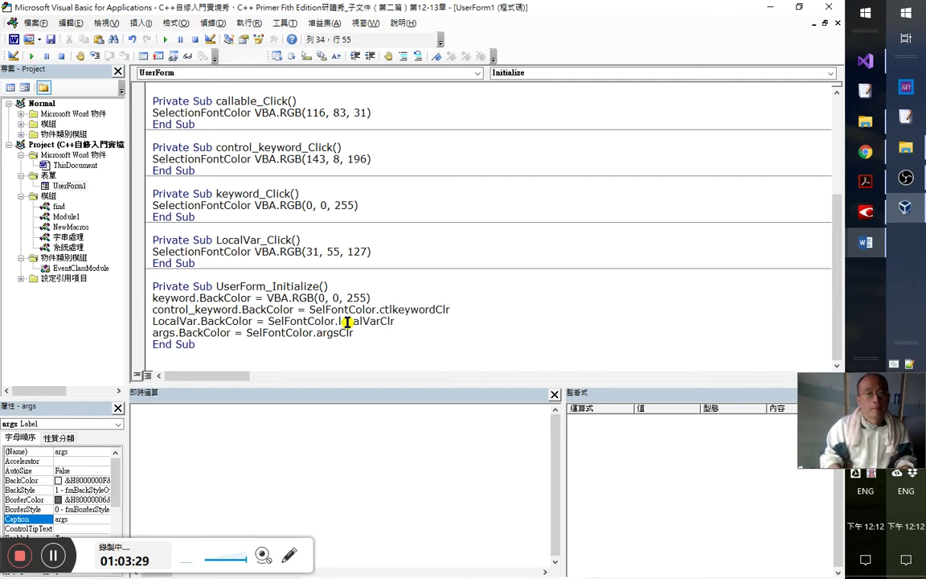
left_click(305, 310, "shift")
key("ctrl+c")
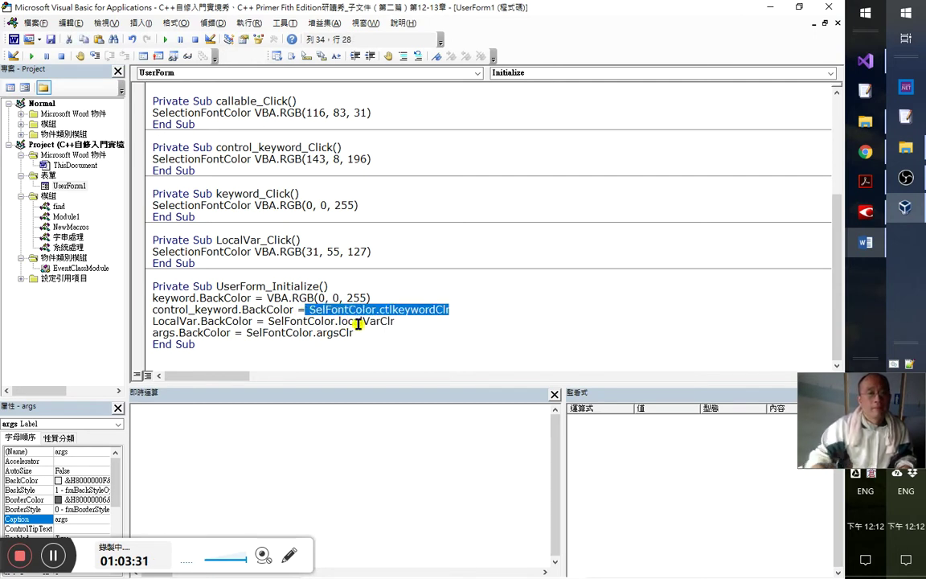
left_click(251, 149)
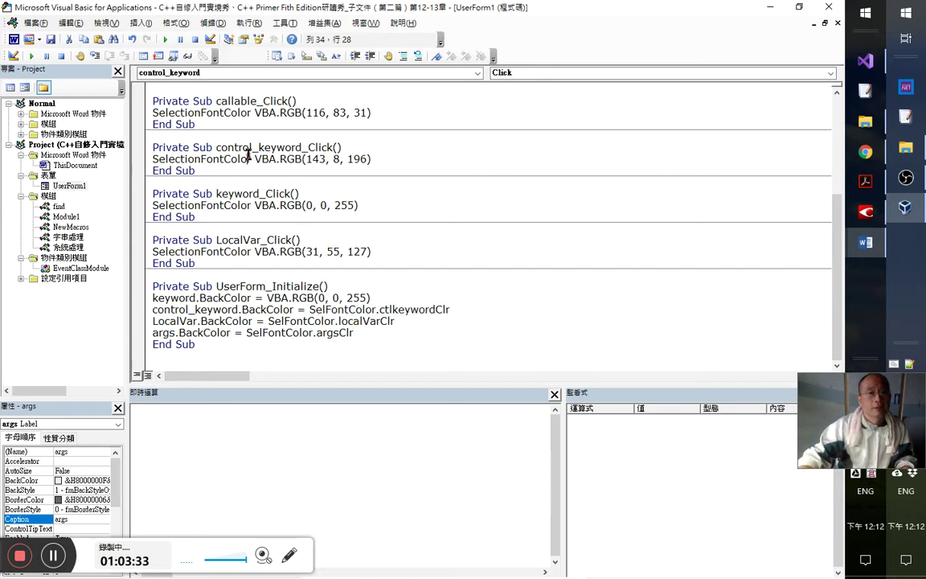
key("shift+End")
key("ctrl+v")
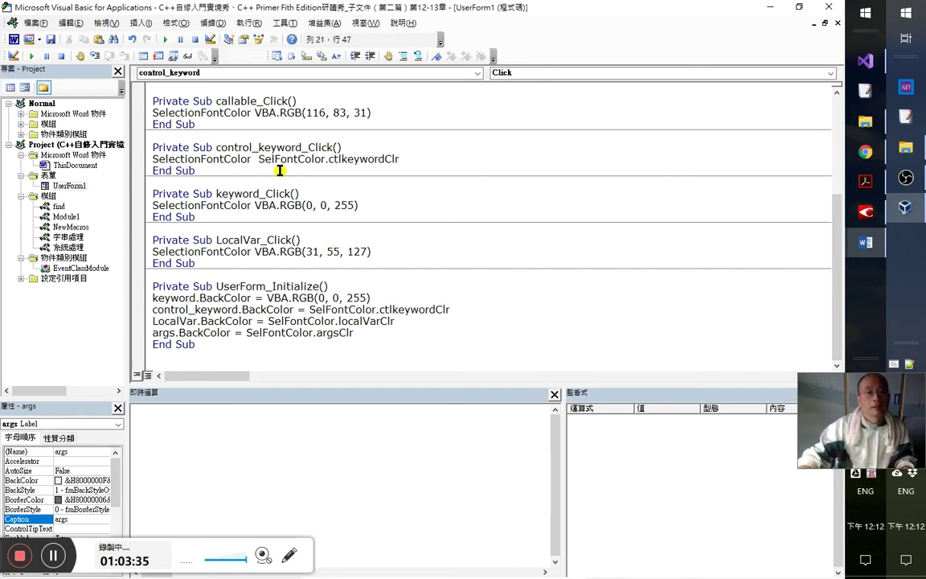
- Remove callable_Click's hard-coded VBA.RGB(116, 83, 31) colour value
scroll(280, 171, "up", 5)
left_click(326, 170)
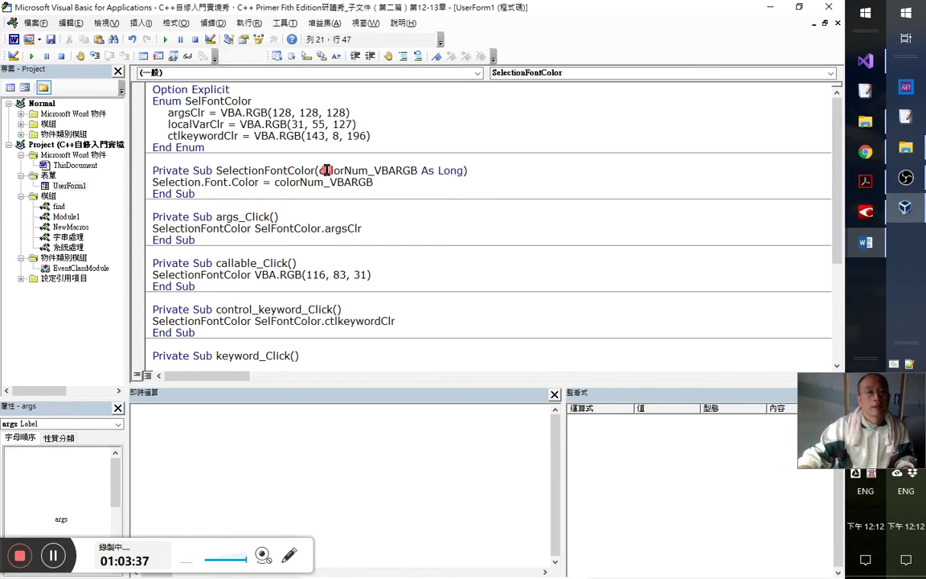
scroll(302, 173, "down", 1)
left_click(306, 184)
scroll(308, 181, "up", 1)
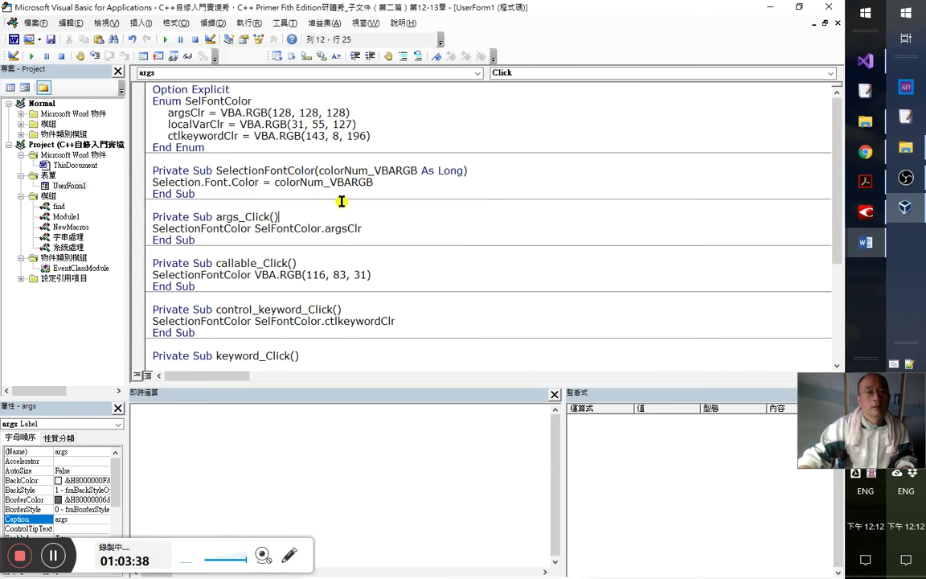
left_click(292, 195)
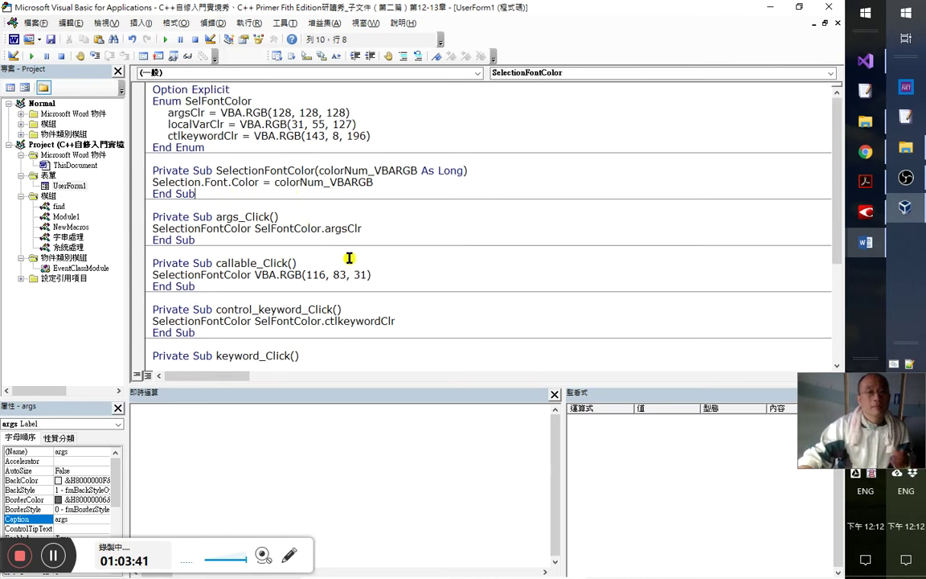
scroll(349, 257, "down", 1)
left_click(294, 192)
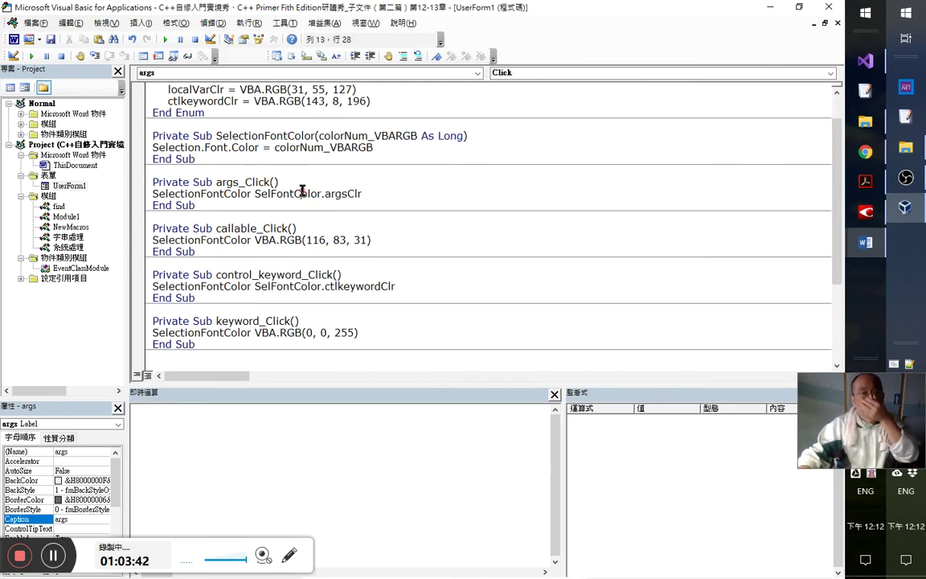
left_click(382, 241)
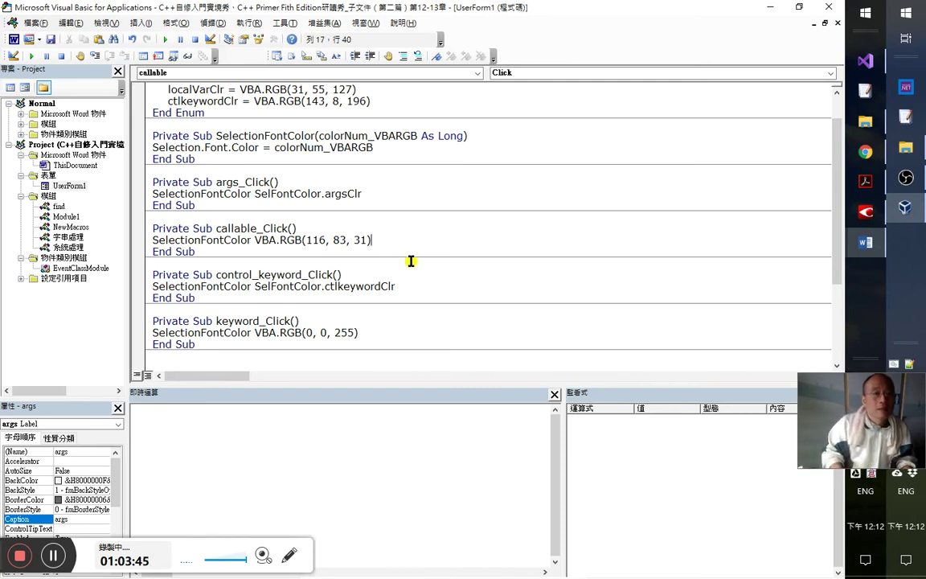
key("shift+Left")
key("shift+Left")
key("shift+Left")
key("shift+Left")
key("shift+Left")
key("shift+Left")
key("shift+Left")
key("shift+Left")
key("shift+Left")
key("shift+Left")
key("shift+Left")
key("shift+Left")
key("shift+Left")
key("shift+Left")
key("shift+Left")
key("shift+Left")
key("shift+Left")
key("shift+Left")
key("shift+Left")
key("shift+Left")
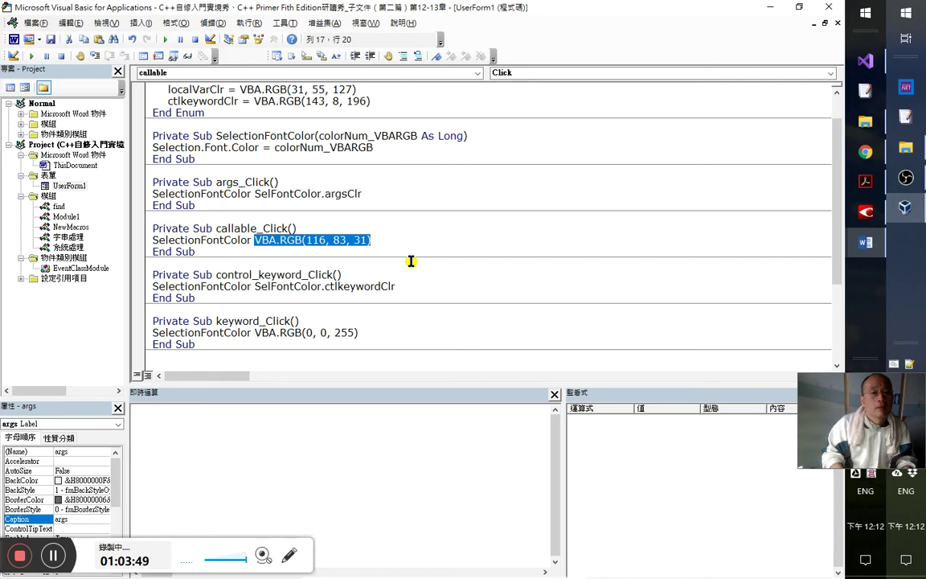
key("Delete")
scroll(386, 217, "up", 1)
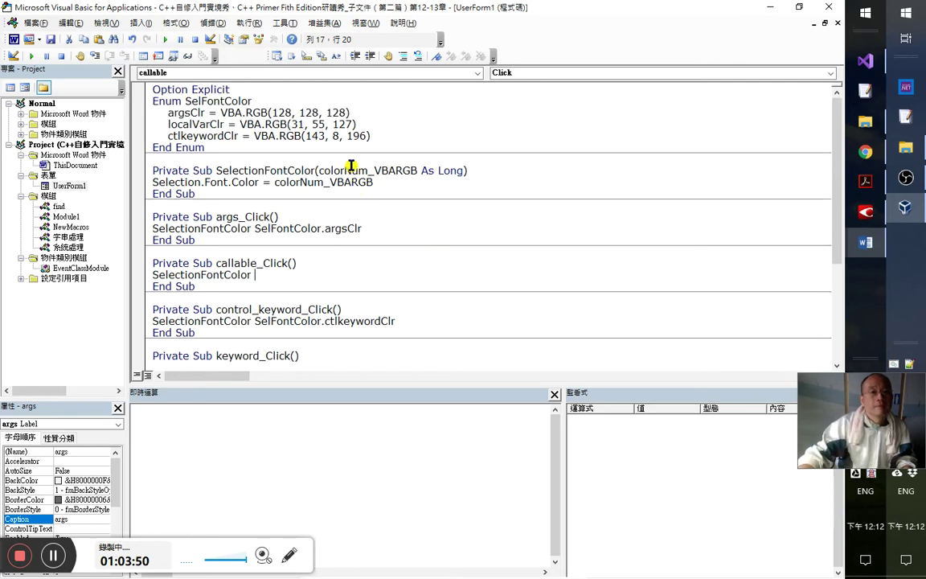
- Restore the deleted RGB value and add callableClr = VBA.RGB(116, 83, 31) to Enum SelFontColor
key("ctrl+z")
key("ctrl+c")
left_click(383, 124)
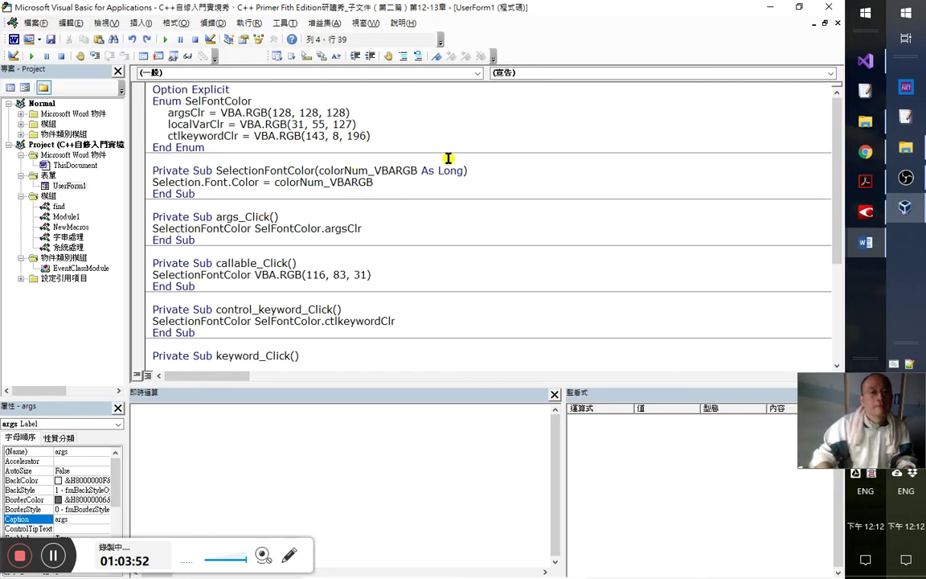
key("Return")
type("c")
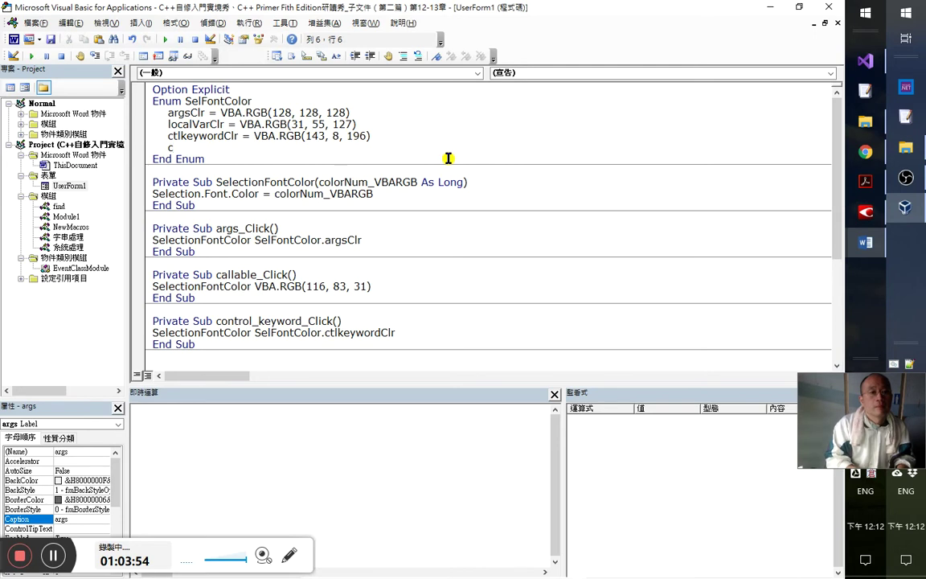
type("allable")
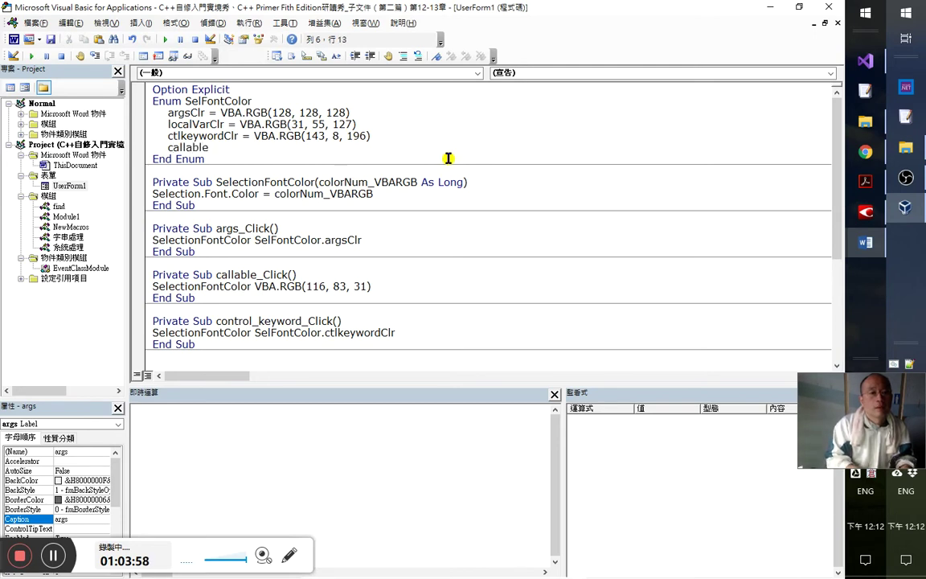
type("Clr=")
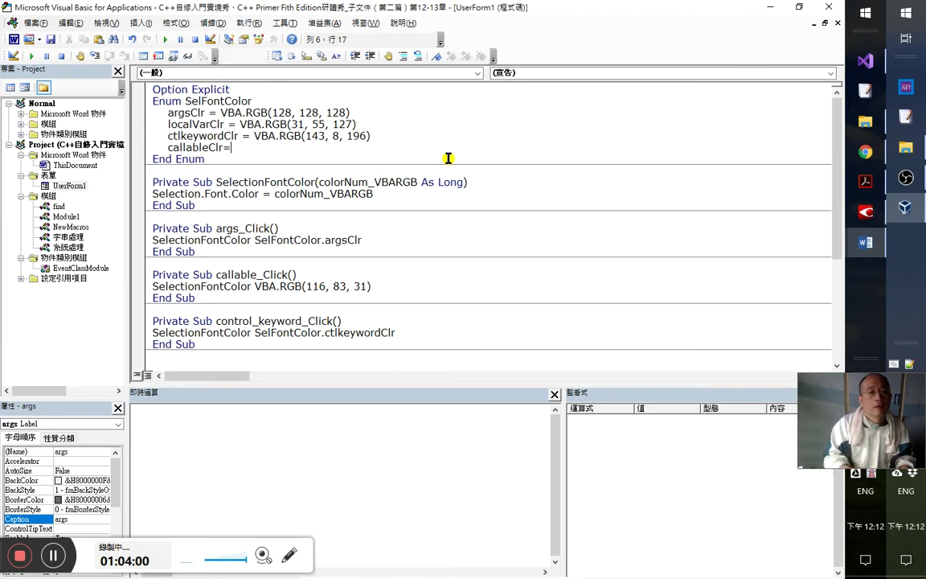
type("vba.")
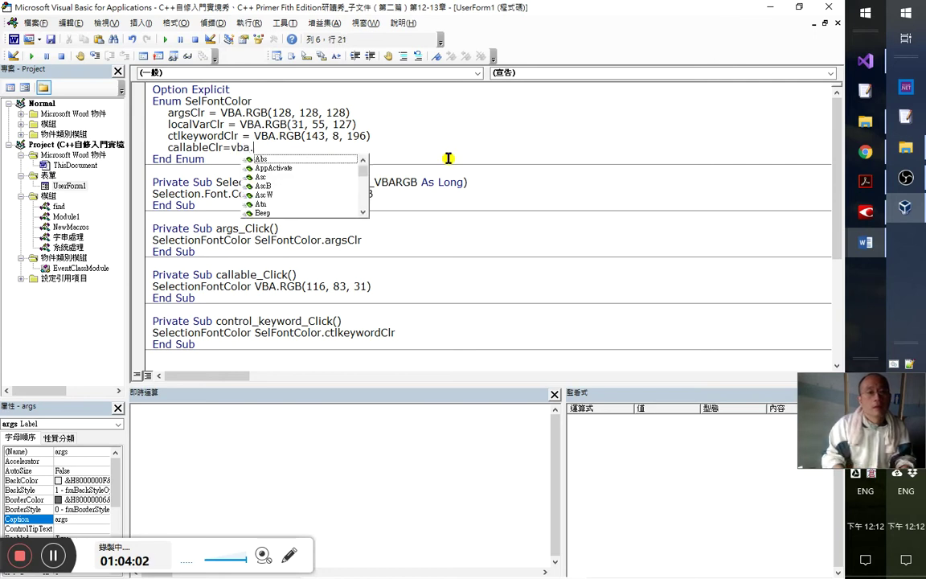
key("ctrl+v")
key("Left")
key("Left")
key("Left")
key("Left")
key("shift+Left")
key("shift+Left")
key("shift+Left")
key("shift+Left")
key("shift+Left")
key("BackSpace")
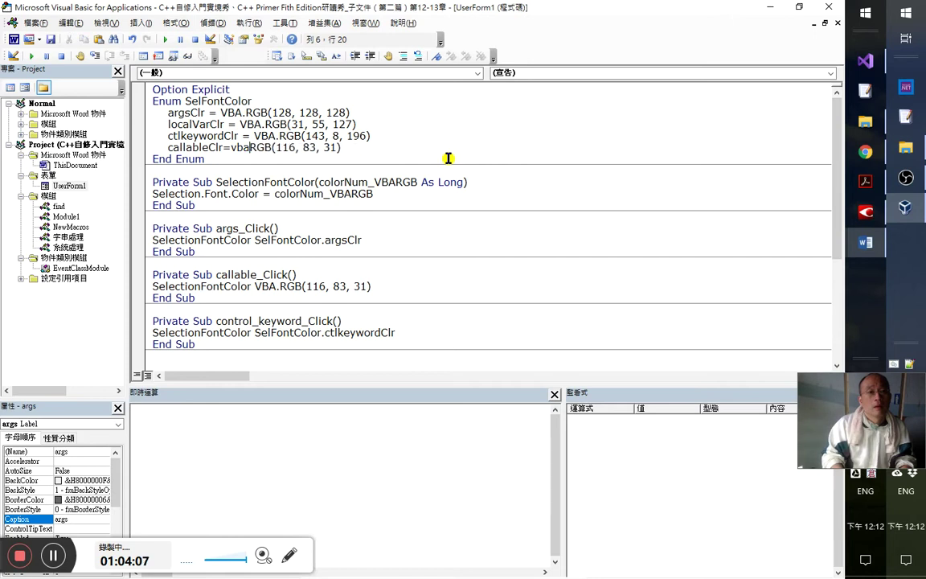
type(".")
key("Left")
key("Down")
key("Down")
key("Down")
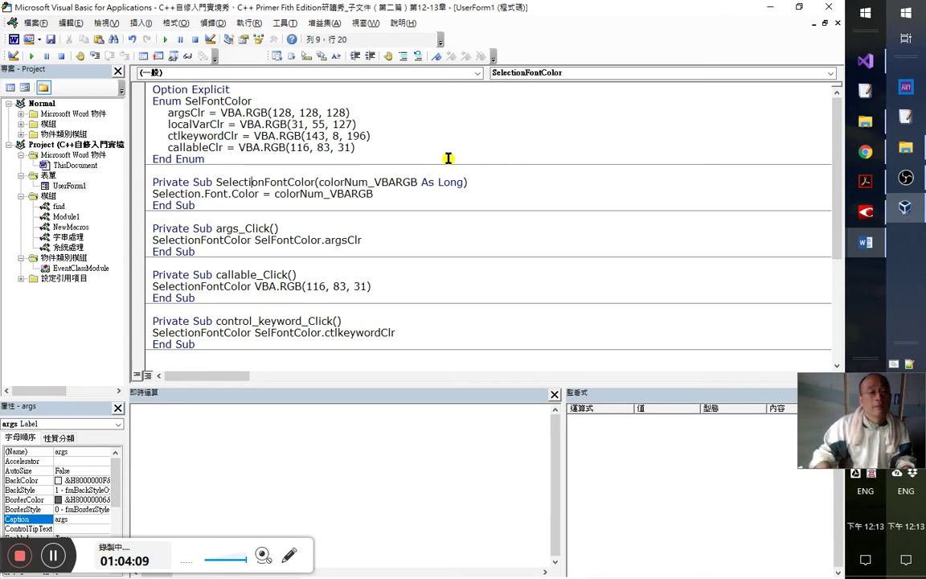
- Replace the hard-coded RGB in callable_Click with callableClr
left_click(352, 286)
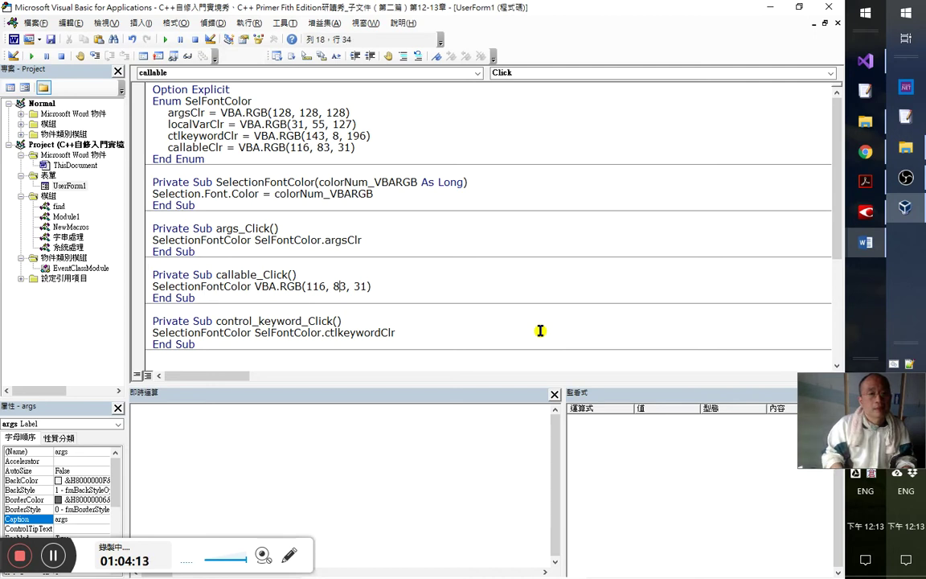
key("shift+End")
type("c")
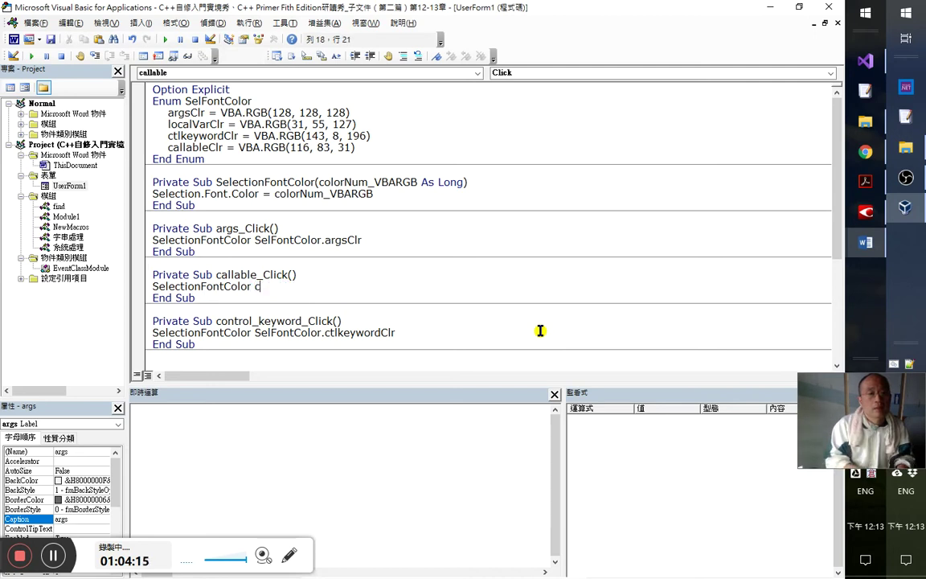
type("al")
key("ctrl+space")
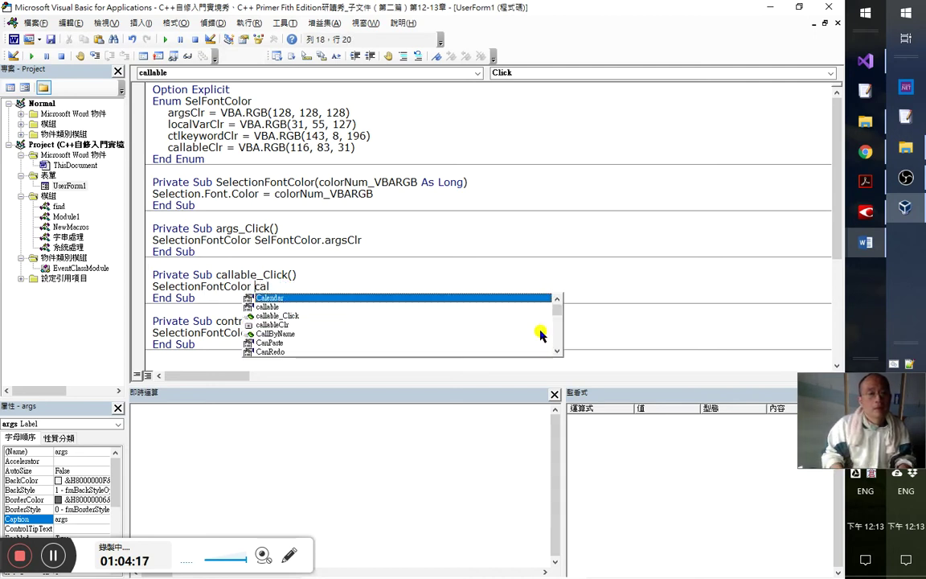
key("Down")
key("Down")
key("Up")
key("Up")
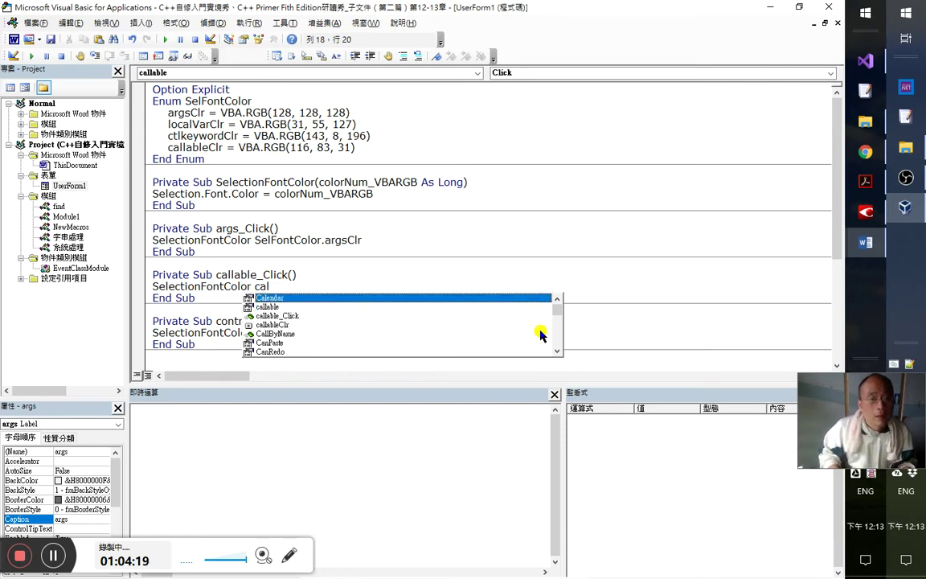
key("Down")
key("Down")
key("Down")
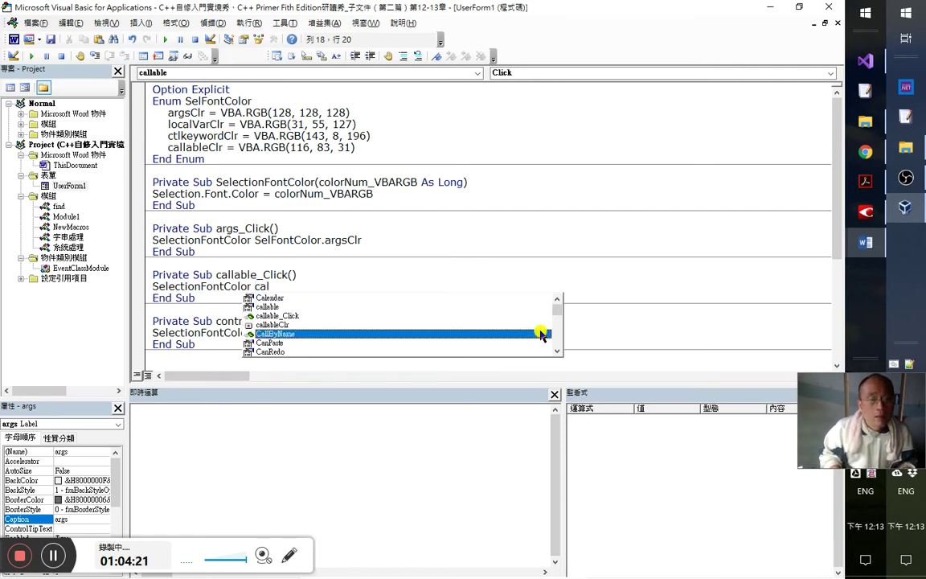
key("Tab")
key("Down")
key("Down")
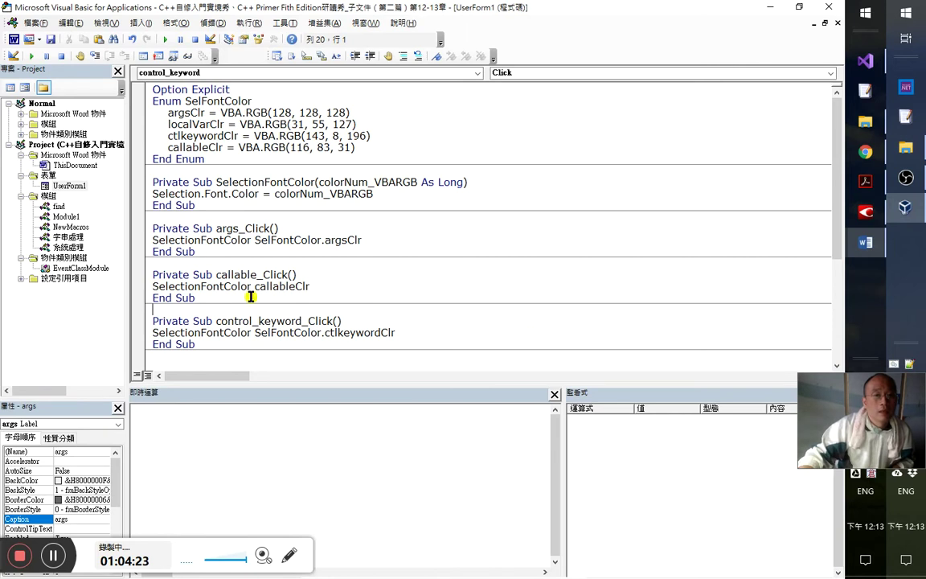
double_click(289, 239)
left_click(334, 298)
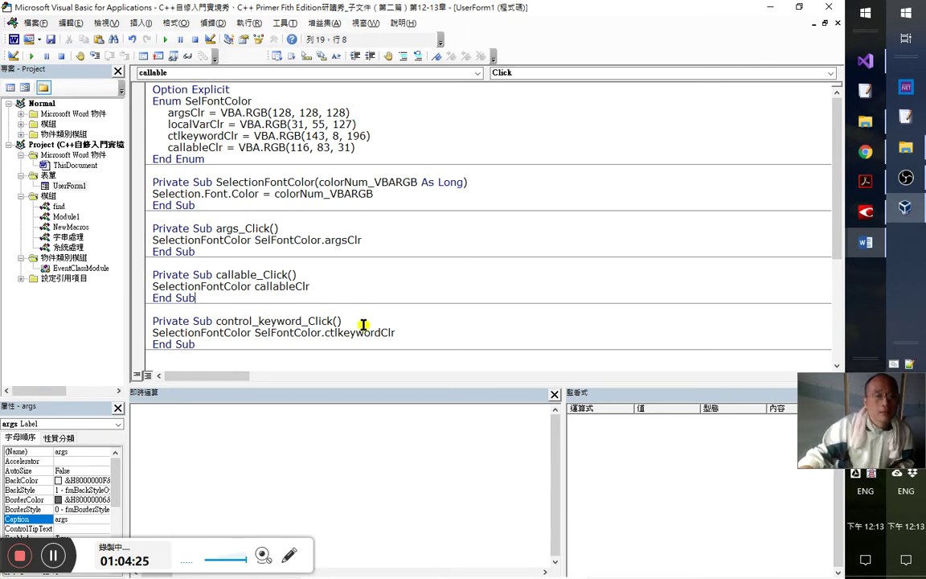
scroll(363, 325, "down", 1)
left_click(362, 326)
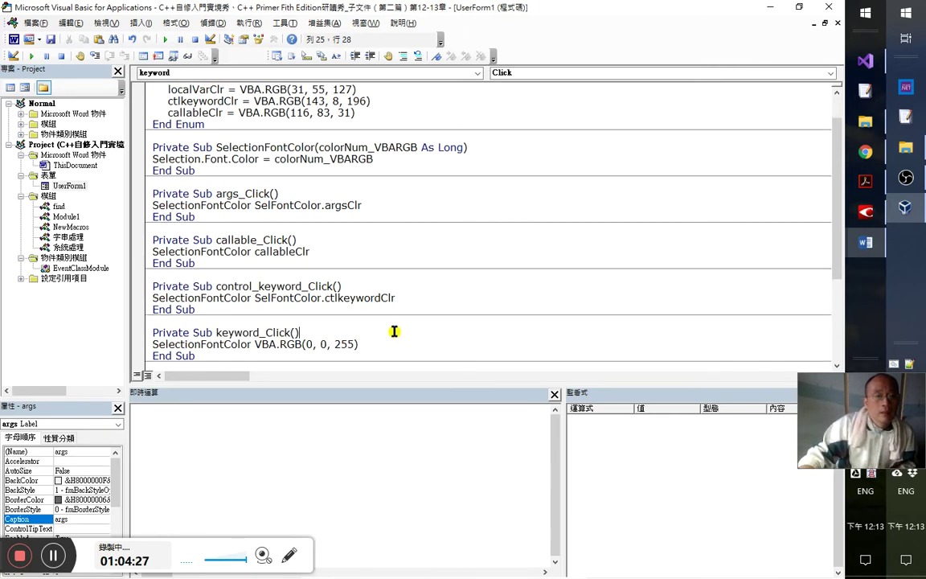
- Select the blue VBA.RGB(0, 0, 255) value on keyword_Click's colour line
scroll(345, 318, "down", 1)
left_click(256, 309)
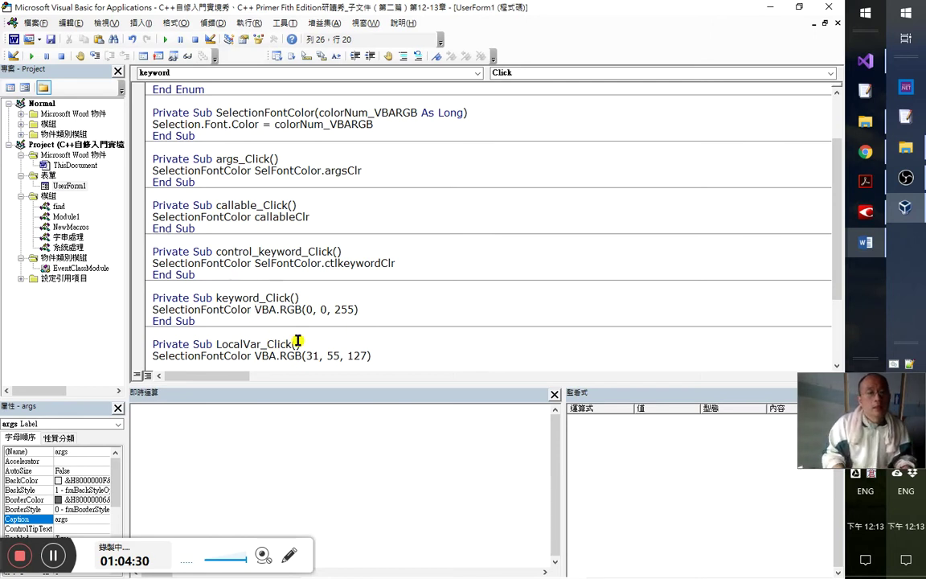
key("shift+End")
scroll(306, 343, "up", 2)
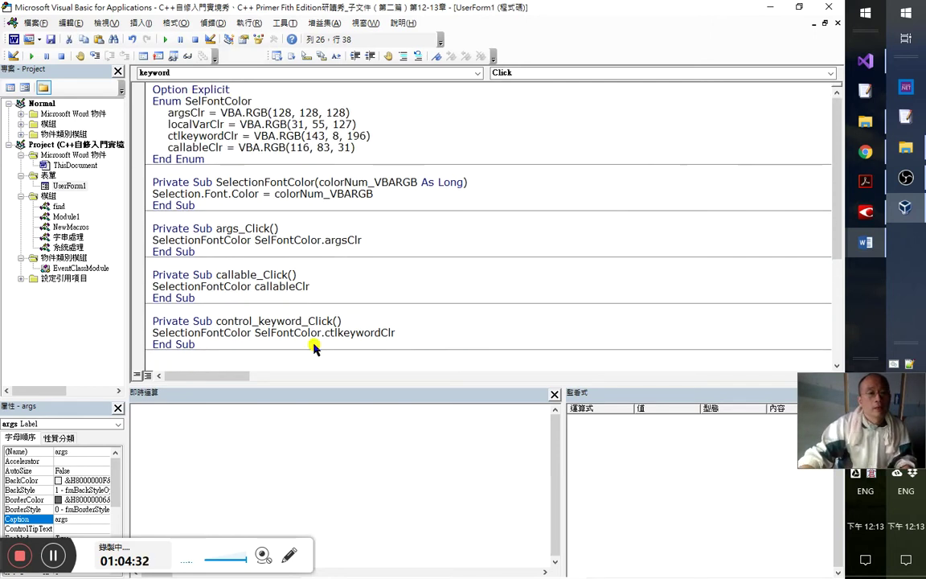
scroll(319, 343, "down", 2)
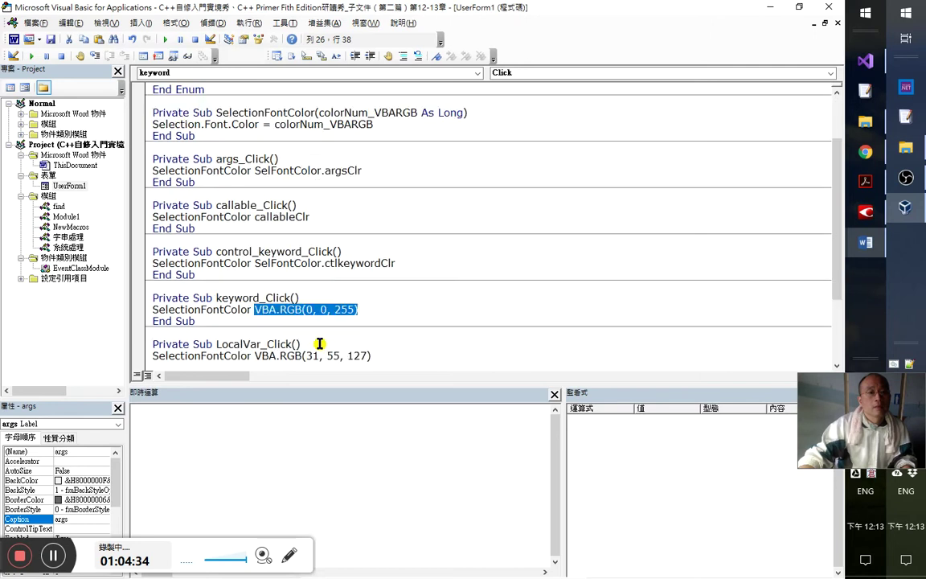
double_click(248, 298)
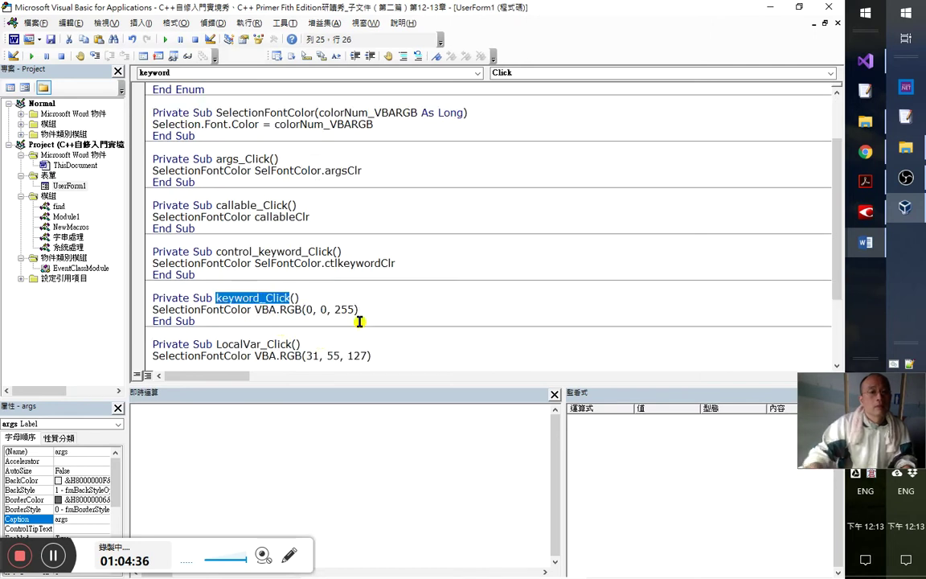
key("Left")
key("shift+Right")
key("shift+Right")
key("shift+Right")
key("shift+Right")
key("shift+Right")
key("shift+Right")
key("shift+Right")
key("Down")
key("shift+End")
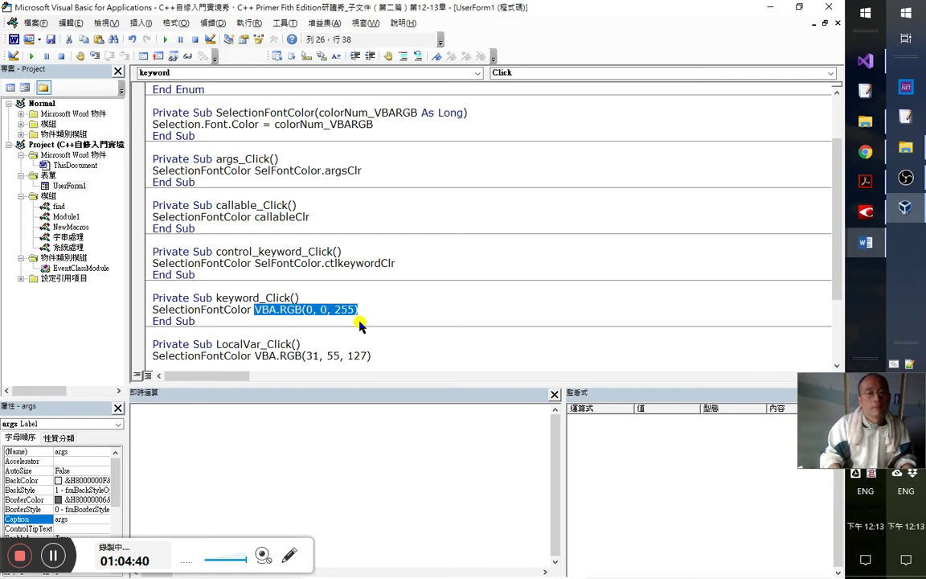
- Add a keywrd member equal to VBA.RGB(0, 0, 255) to Enum SelFontColor
key("ctrl+Home")
key("Down")
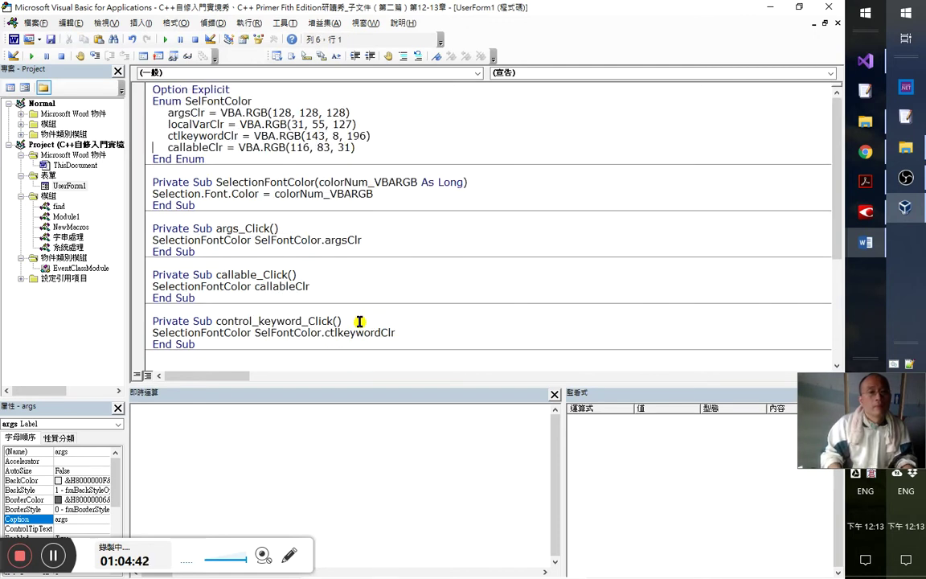
key("Return")
type("e")
type("ey")
type("w")
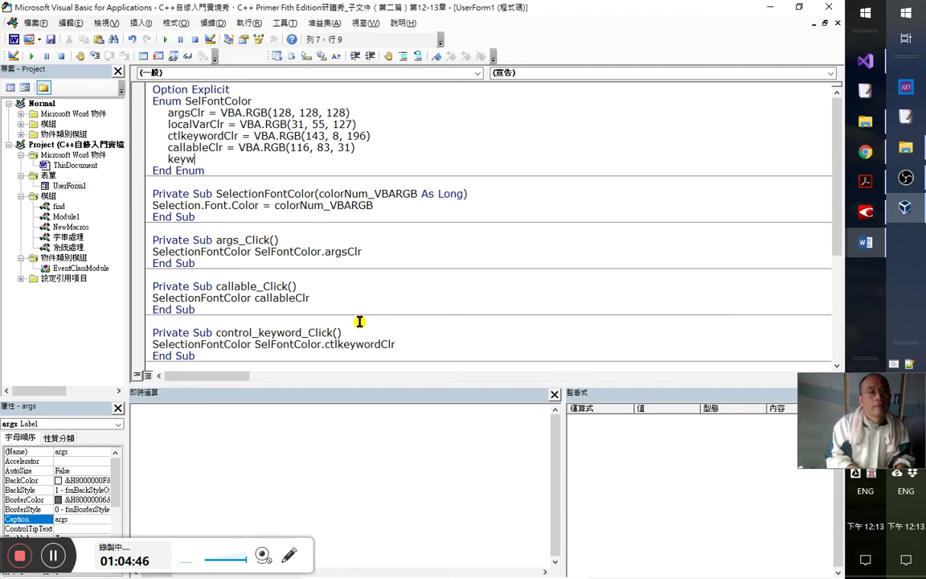
type("d=VBA.RGB(0, 0, 255)")
key("Down")
key("Down")
key("Down")
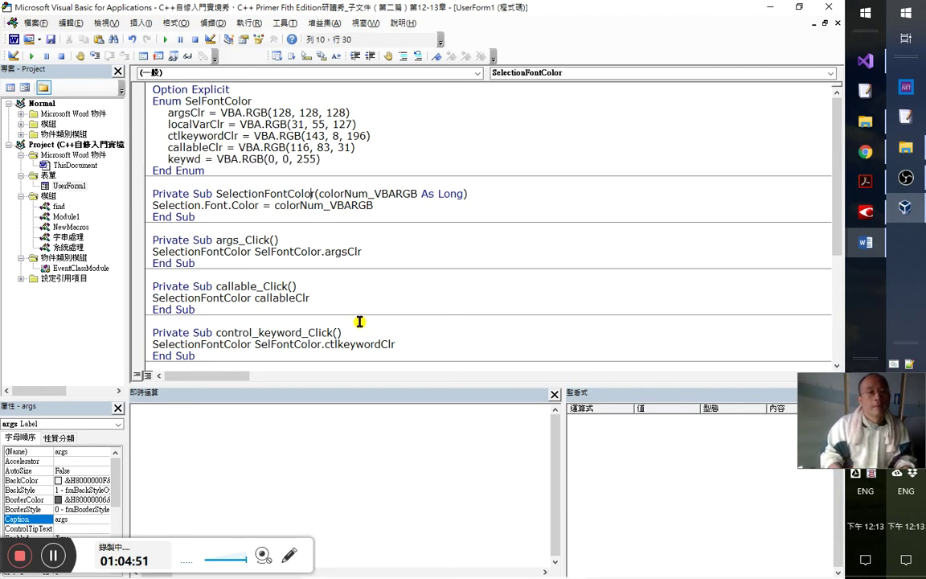
left_click(199, 159)
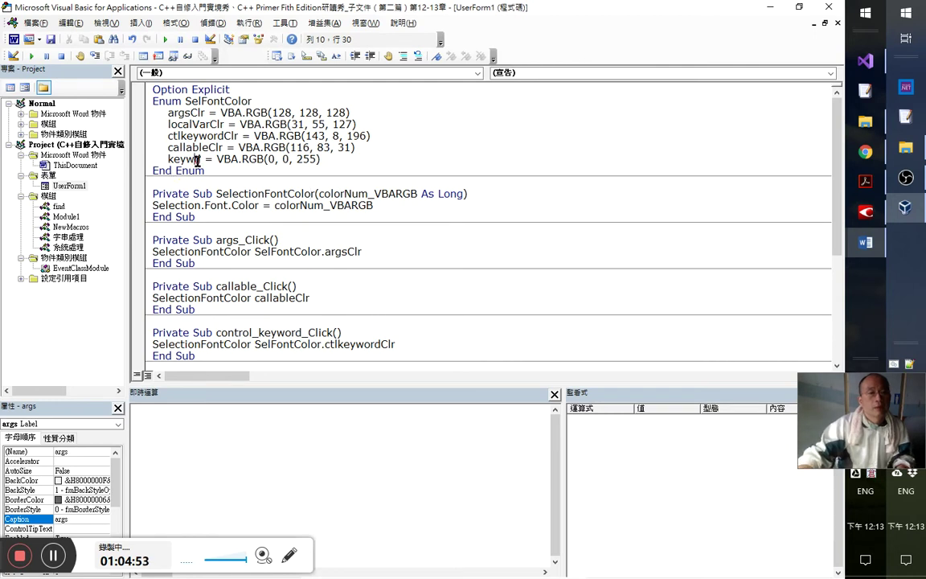
type("r")
- Replace keyword_Click's literal RGB colour with keywrd
scroll(338, 322, "down", 2)
left_click(294, 274)
left_click(293, 320)
key("Left")
key("Left")
key("Left")
key("Left")
key("Left")
key("Left")
key("Left")
key("Left")
key("Left")
key("Left")
key("Left")
key("Left")
key("Left")
key("Left")
key("Left")
key("Left")
key("Left")
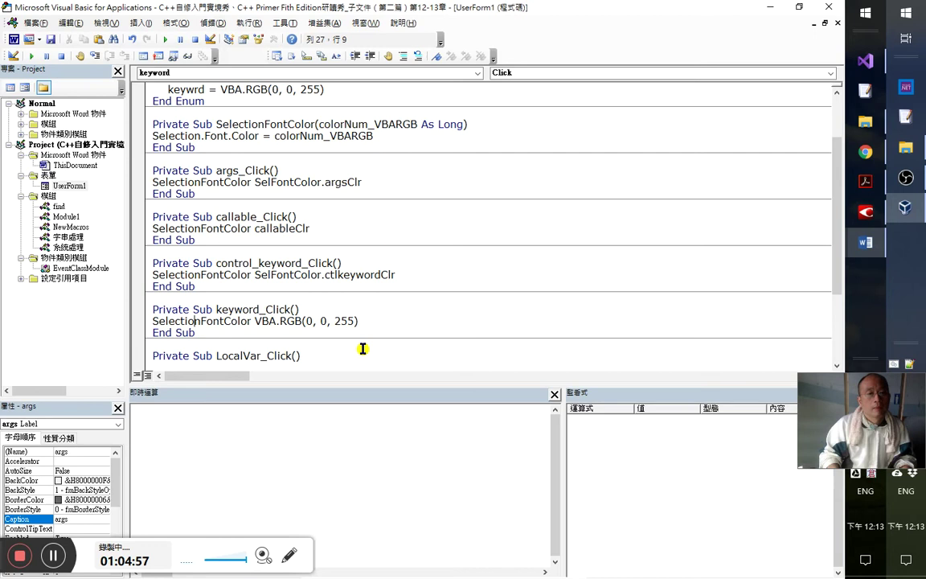
key("shift+End")
type("keywrd")
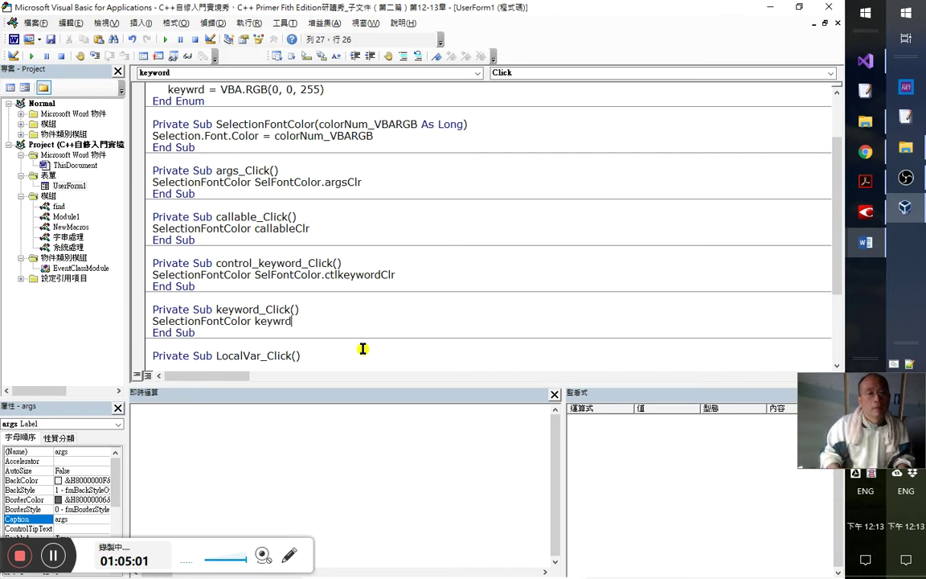
- Replace LocalVar_Click's RGB value with localVarClr
key("Down")
key("Down")
key("Down")
key("Down")
key("Down")
key("Down")
key("Down")
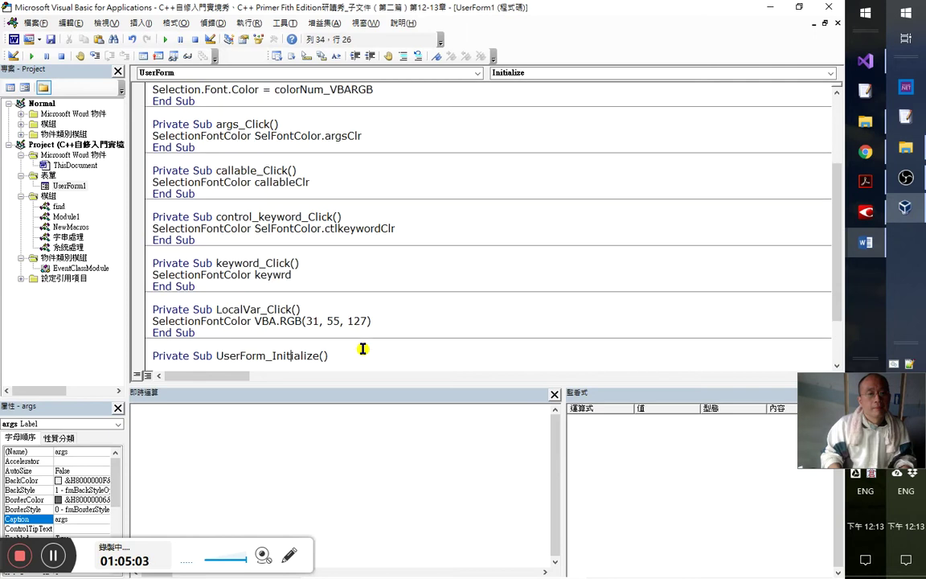
key("Up")
key("Up")
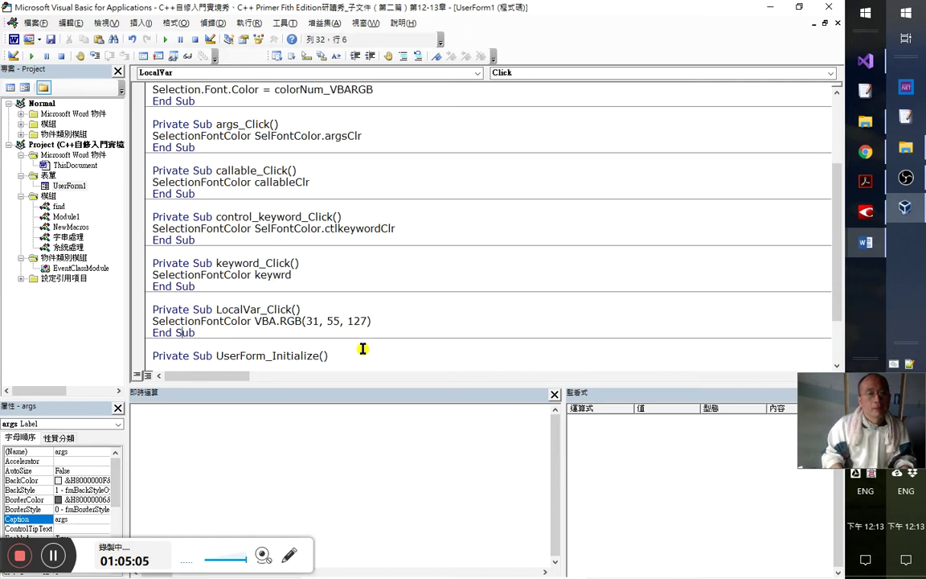
key("shift+End")
type("local")
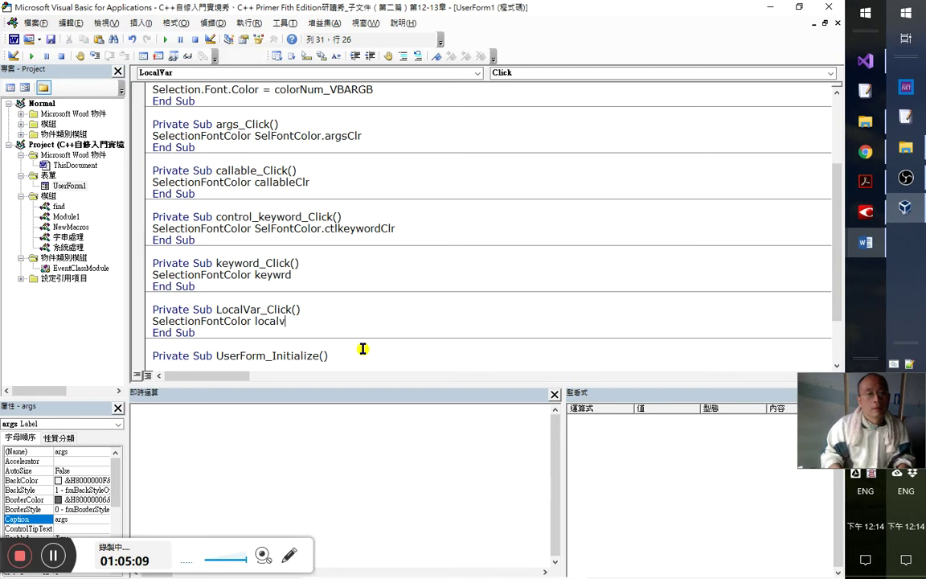
type("v")
key("ctrl+space")
double_click(362, 351)
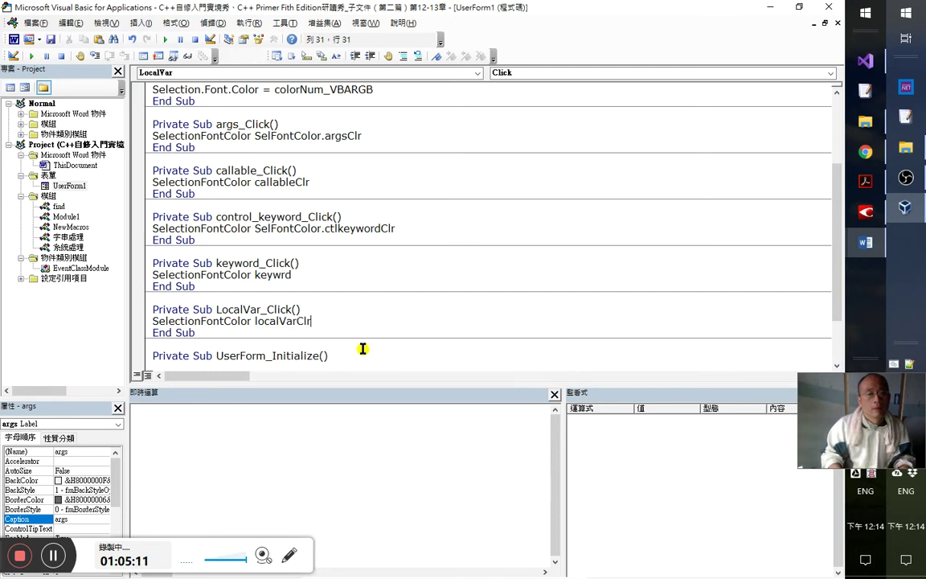
- Rename the enum member to keywrdClr and make keyword_Click pass keywrdClr
left_click(310, 273)
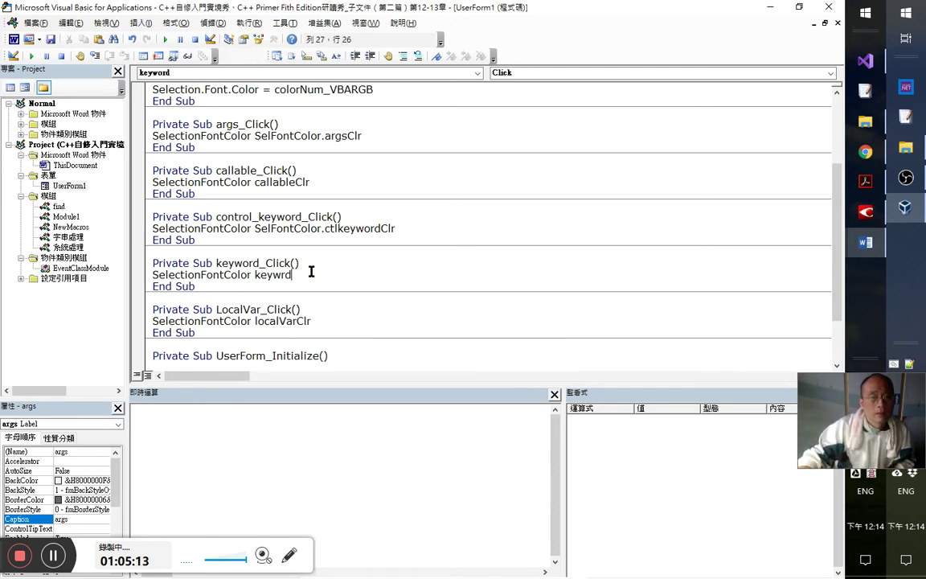
scroll(310, 266, "up", 4)
left_click(202, 158)
type("Cl")
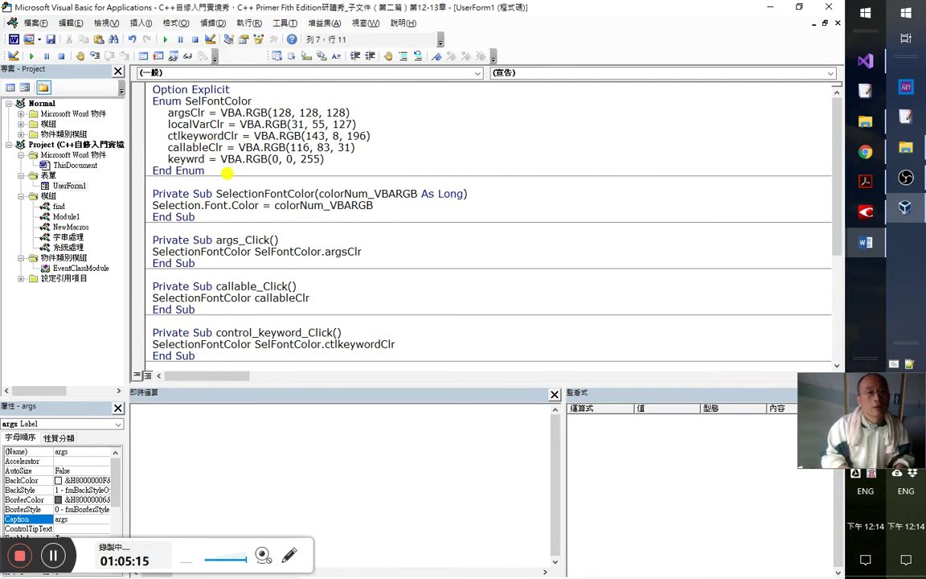
type("r")
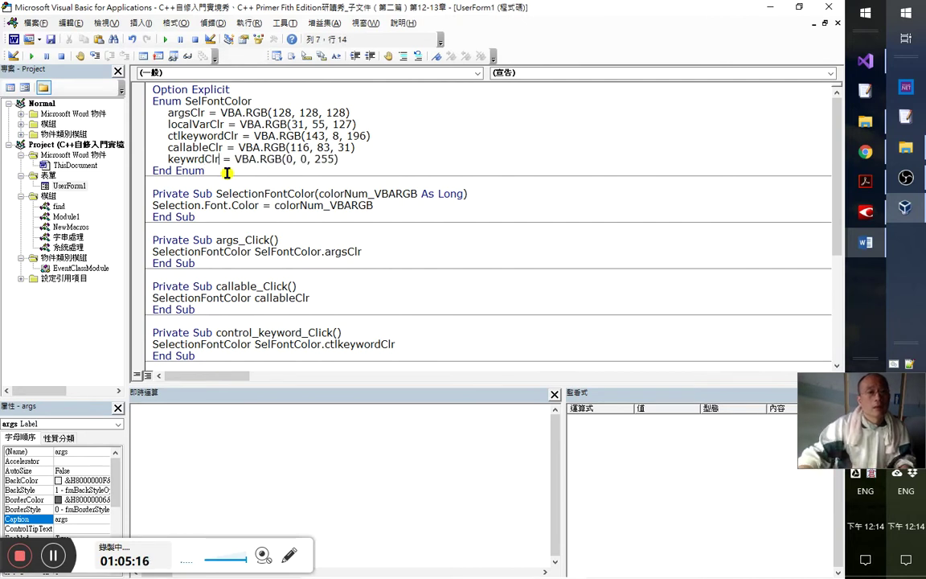
scroll(362, 306, "down", 2)
key("Down")
key("Down")
key("Down")
key("Down")
key("Down")
key("Down")
key("Down")
key("Down")
key("Down")
key("Down")
key("Down")
key("Down")
key("Down")
key("Down")
key("Down")
key("Down")
key("Down")
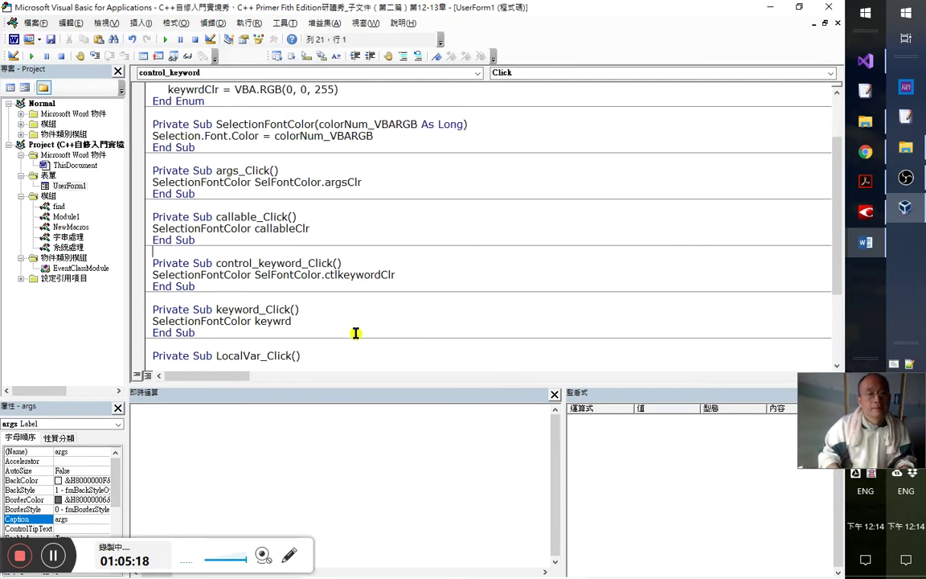
key("Down")
key("Down")
key("Down")
type("Clr")
- Set keyword's back colour in UserForm_Initialize to keywrdClr instead of VBA.RGB(0, 0, 255)
key("Down")
key("Down")
key("Down")
key("Down")
key("Down")
key("Down")
key("Down")
key("Down")
key("Down")
key("Down")
key("Down")
key("Down")
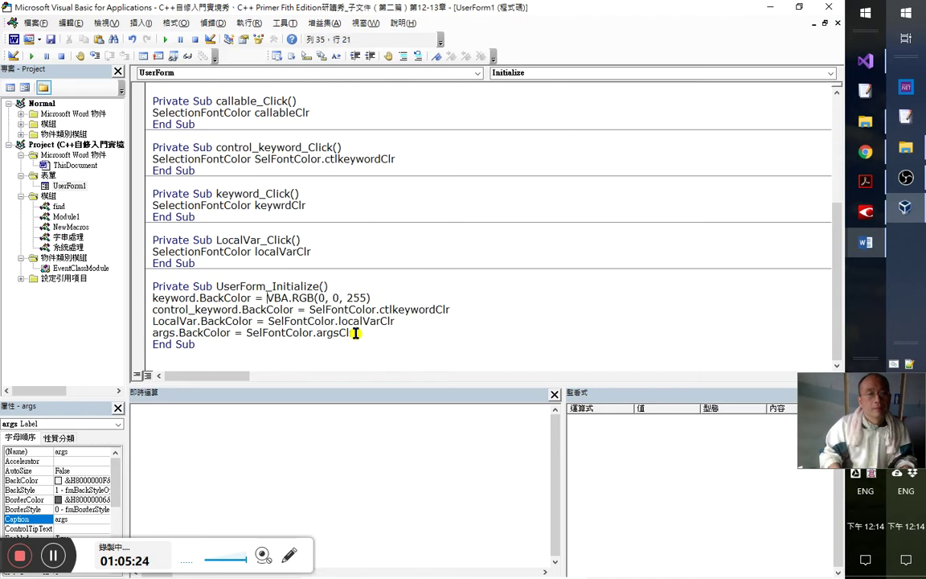
key("shift+End")
type("keywrdClr")
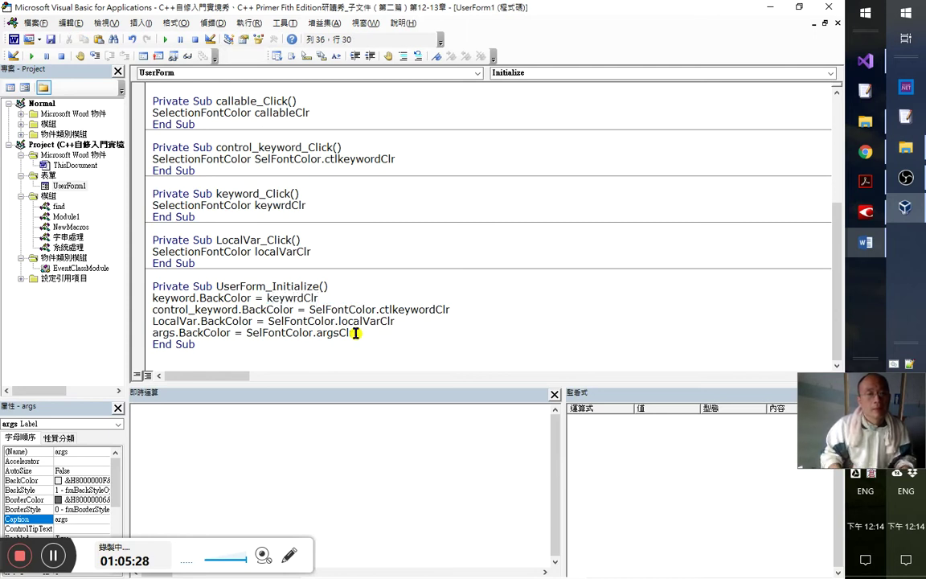
key("shift+End")
key("End")
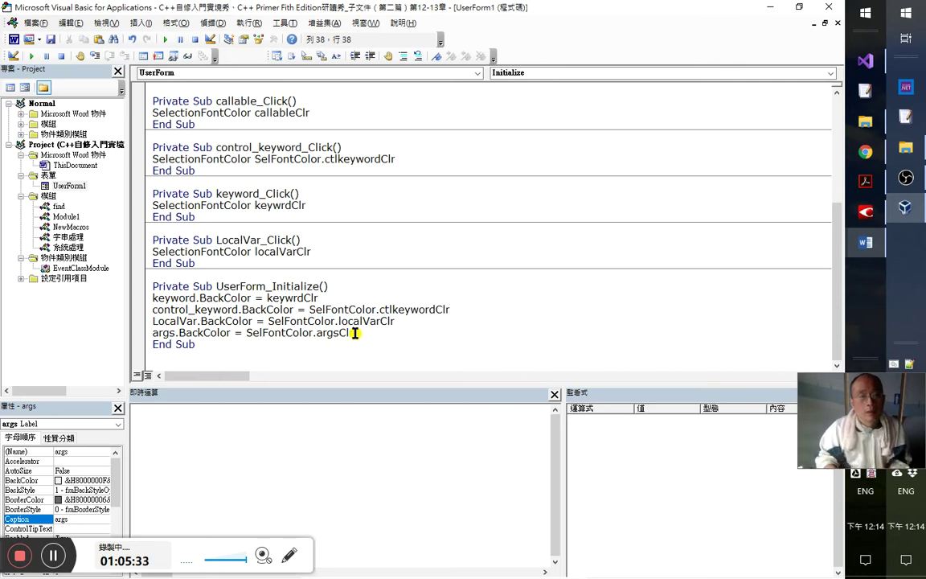
scroll(407, 315, "up", 3)
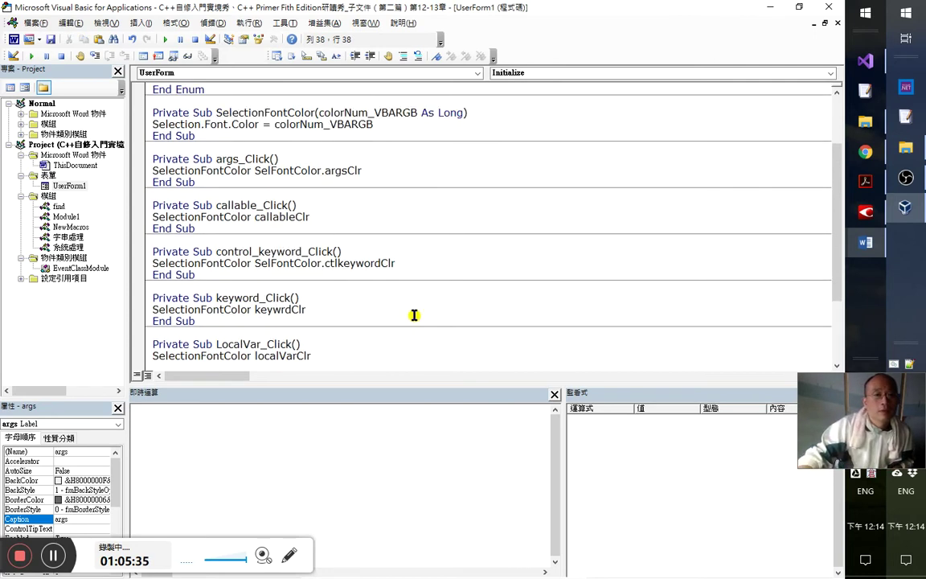
scroll(330, 330, "down", 2)
key("alt+Tab")
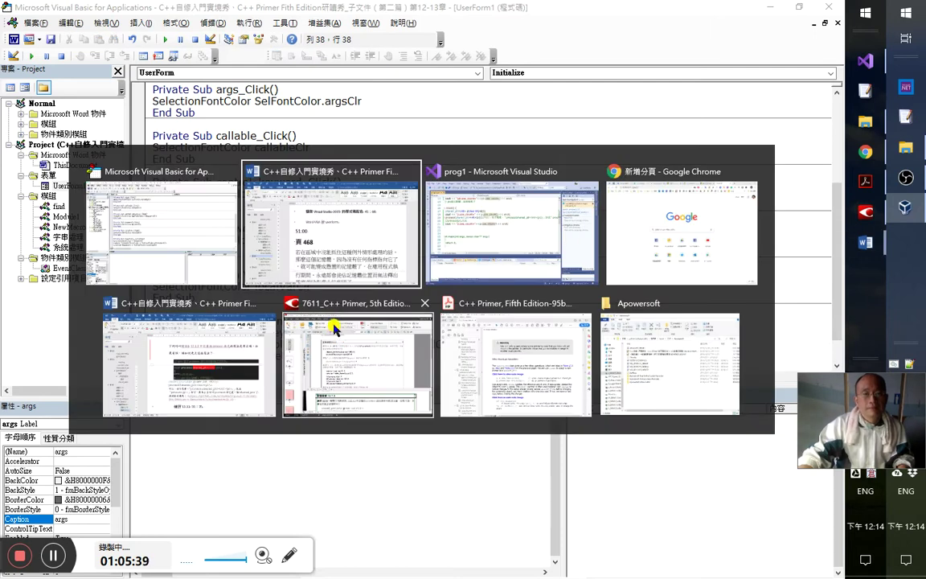
left_click(443, 206)
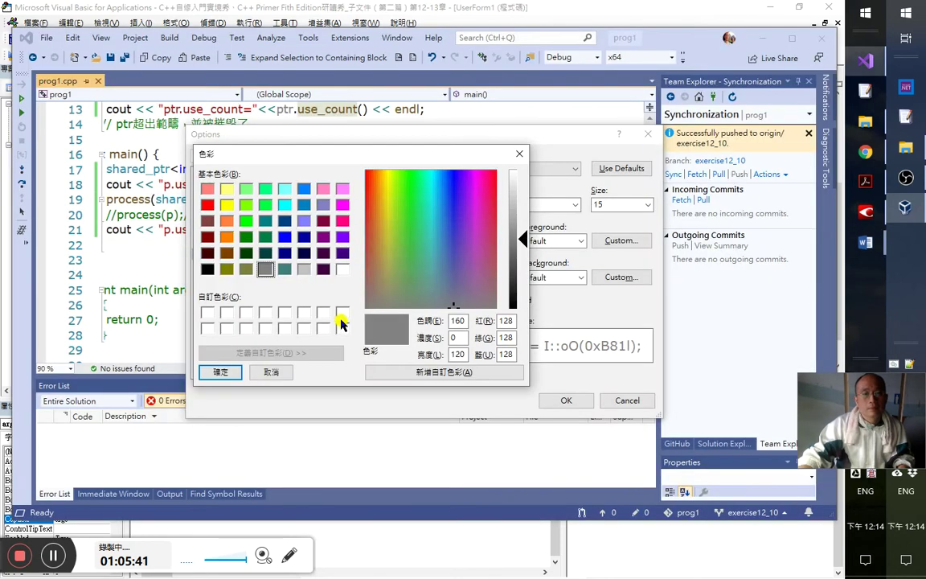
key("Escape")
left_click(430, 298)
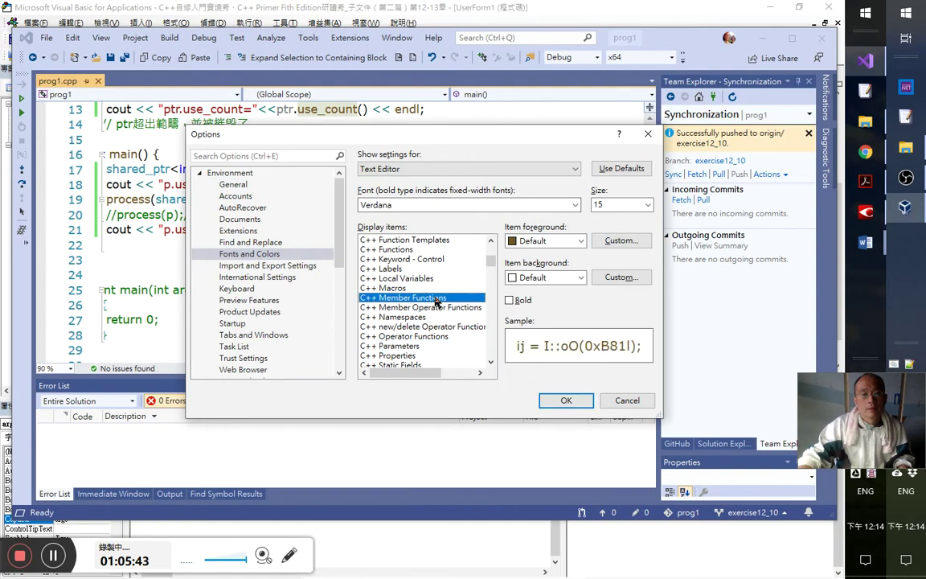
left_click(419, 347)
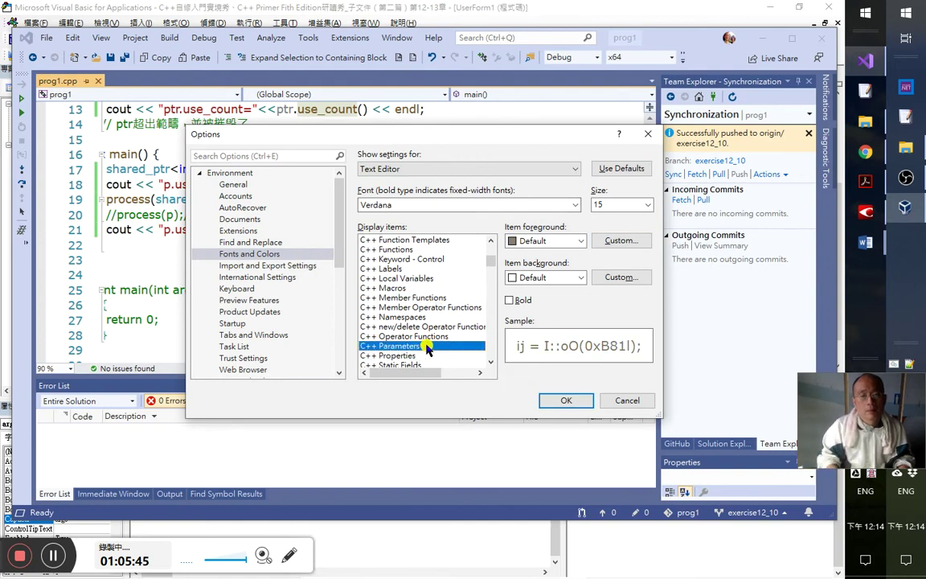
key("Down")
key("Down")
key("Down")
key("Down")
key("Down")
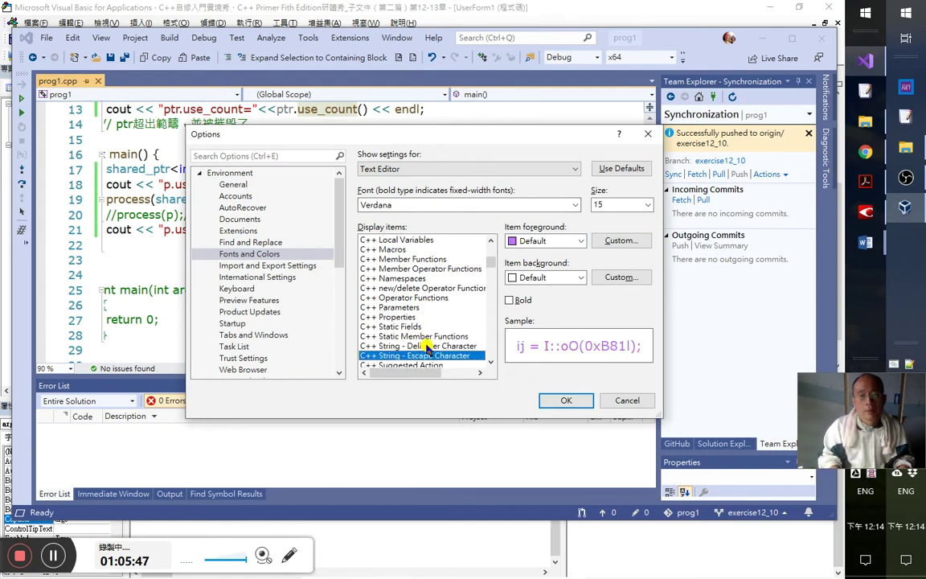
key("Up")
key("Up")
key("Up")
key("Up")
key("Up")
key("Down")
key("Down")
key("Down")
key("Down")
key("Down")
key("Down")
key("Down")
key("Down")
key("Down")
key("Down")
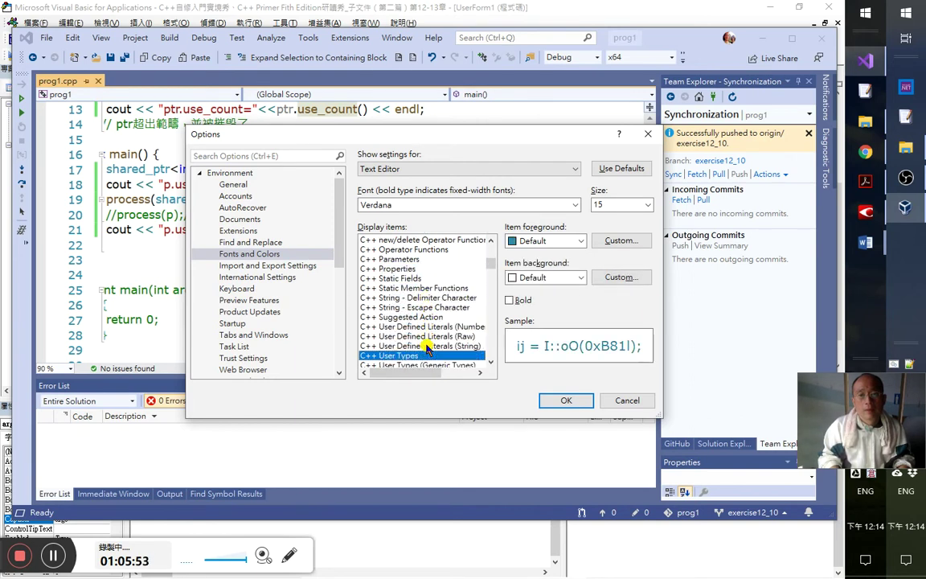
key("Up")
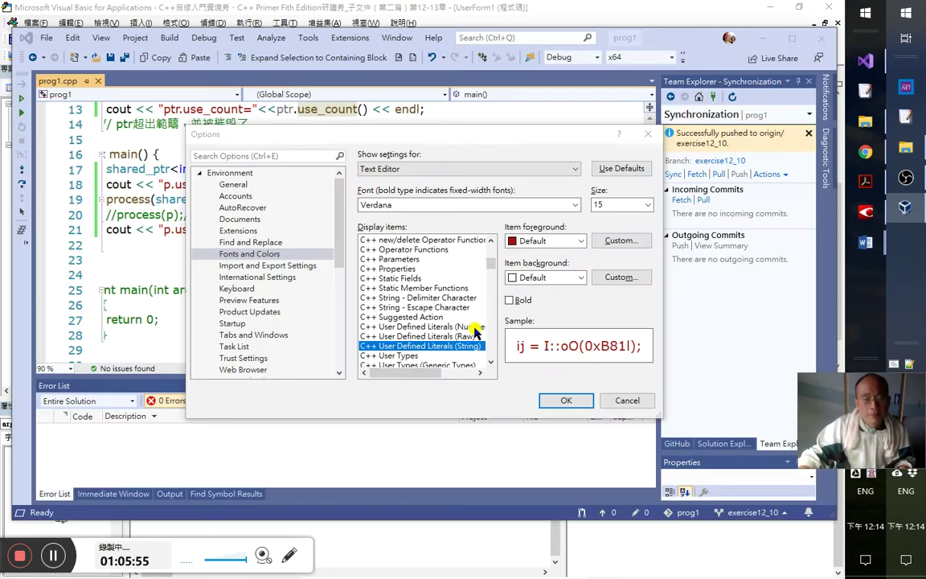
left_click(477, 345)
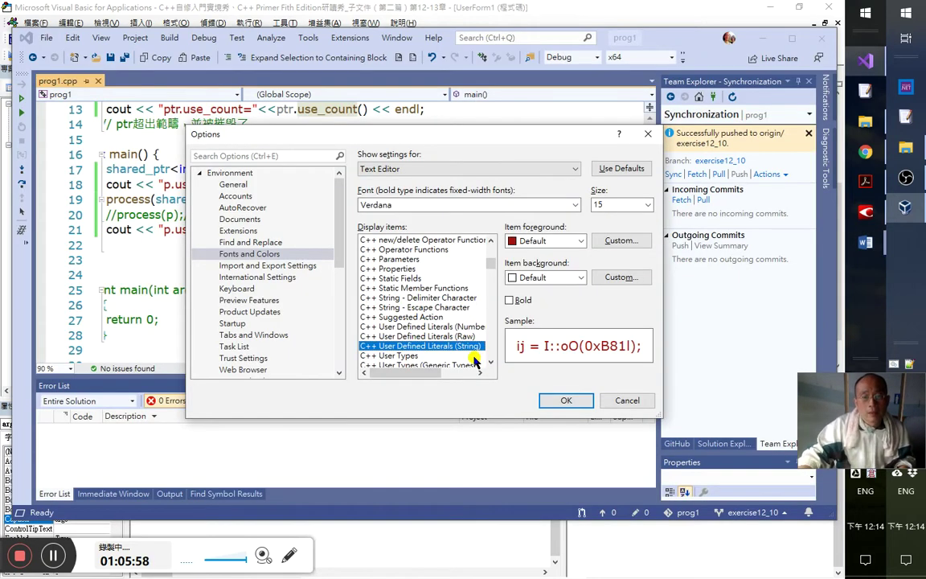
key("alt+Tab")
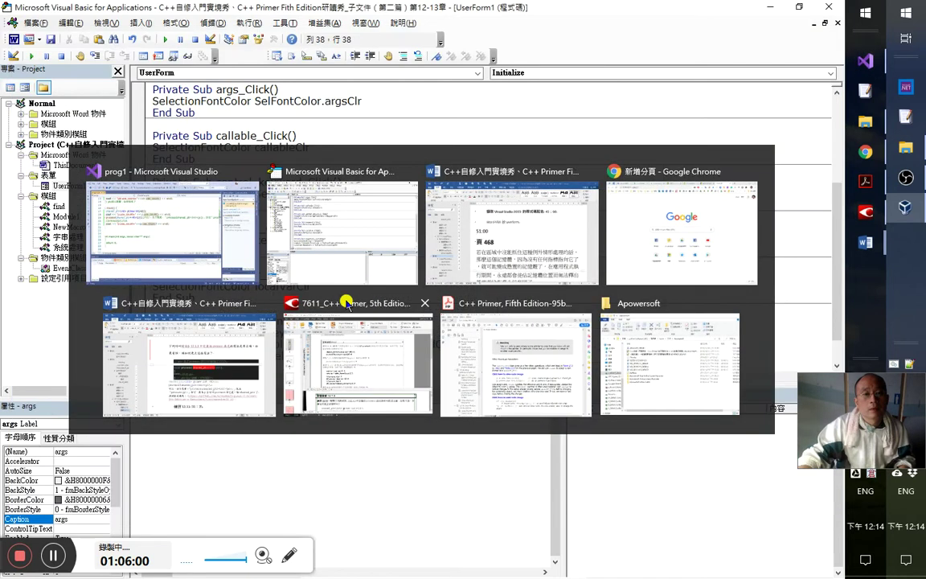
- Open the UserForm1 design and paste a duplicate of the args label
left_click(86, 166)
double_click(87, 166)
left_click(69, 186)
double_click(69, 186)
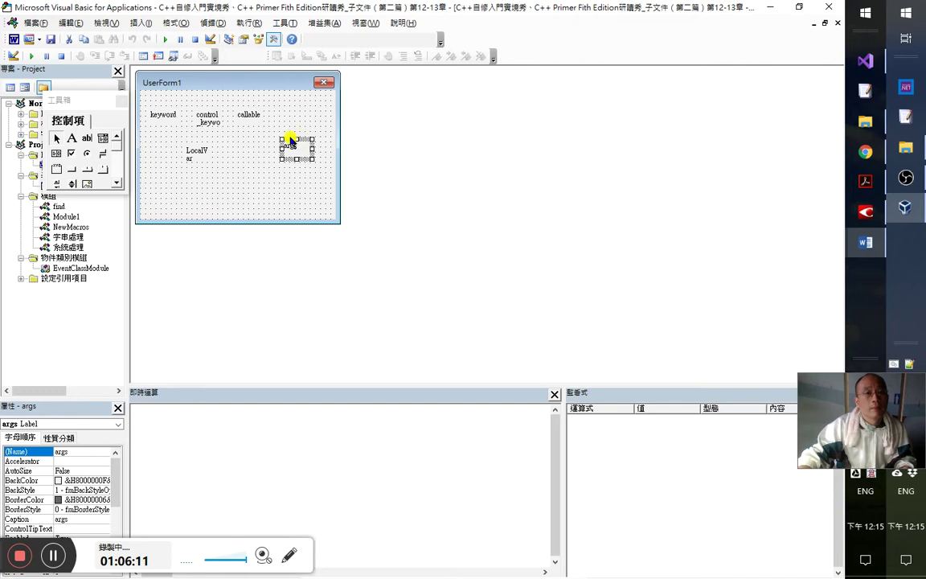
key("ctrl+c")
key("ctrl+v")
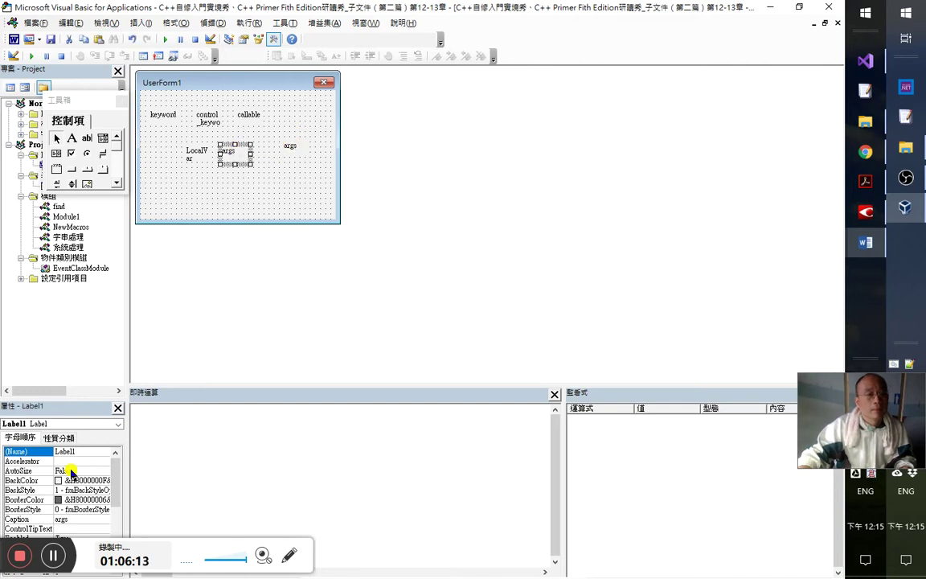
- Name and caption the new label Literals, then create its Literals_Click procedure
left_click(80, 452)
double_click(84, 452)
key("BackSpace")
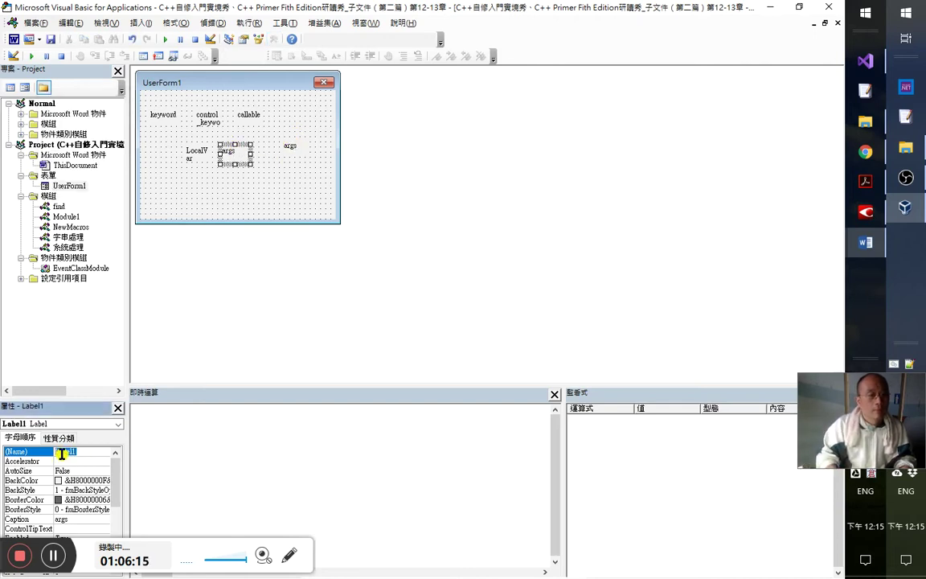
type("Locals")
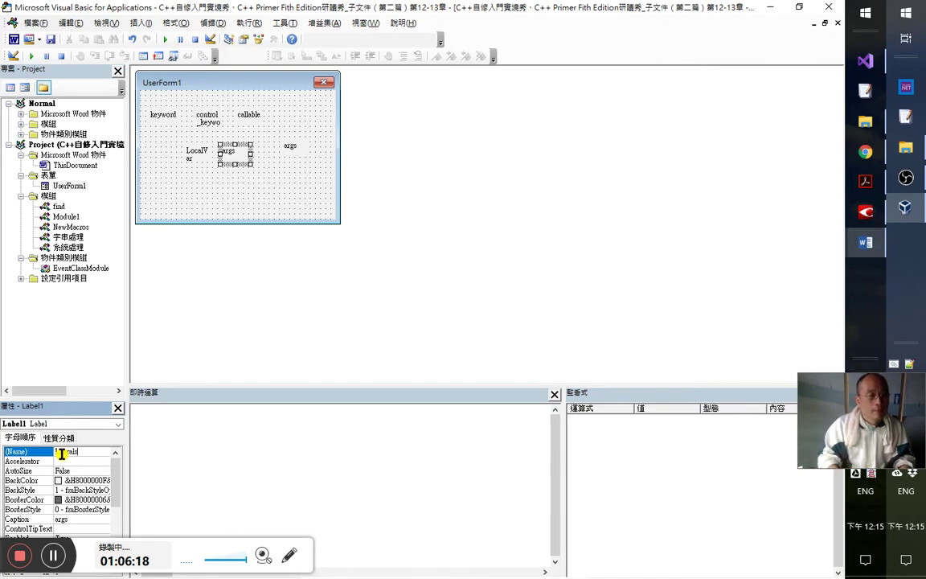
key("Return")
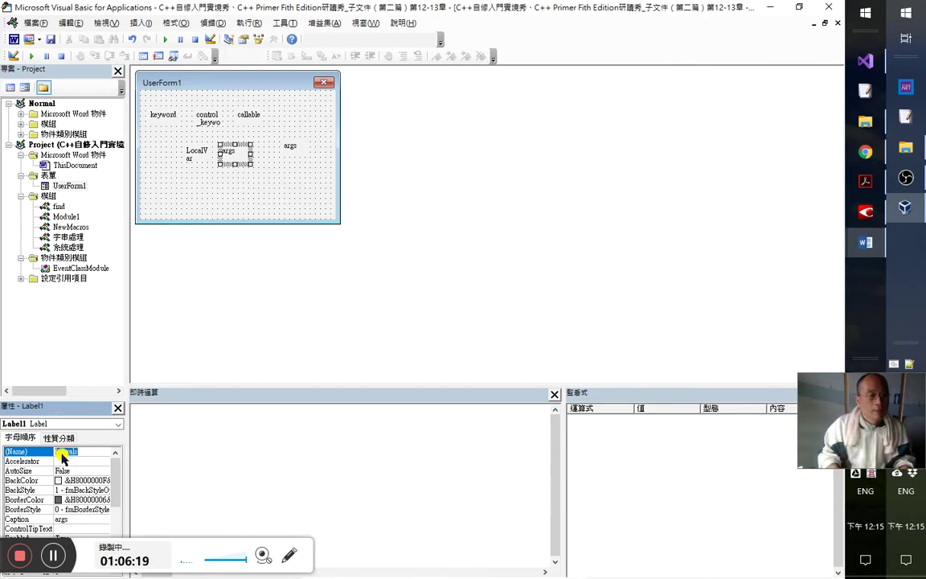
left_click(88, 517)
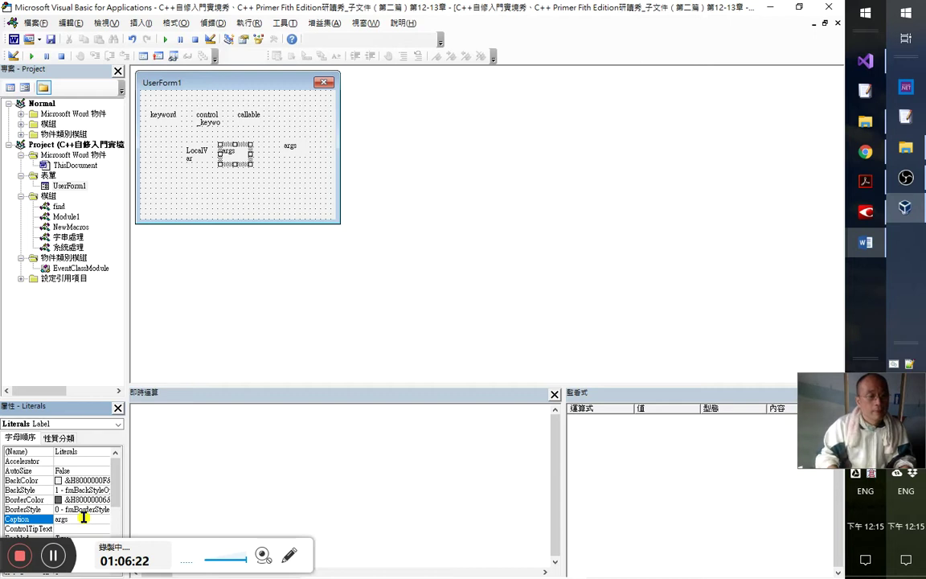
left_click(233, 152)
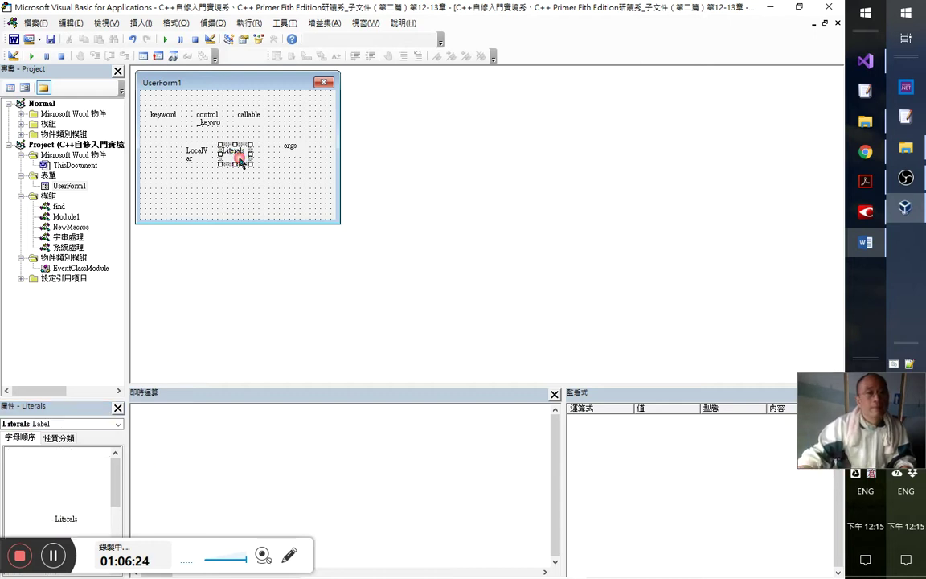
key("Escape")
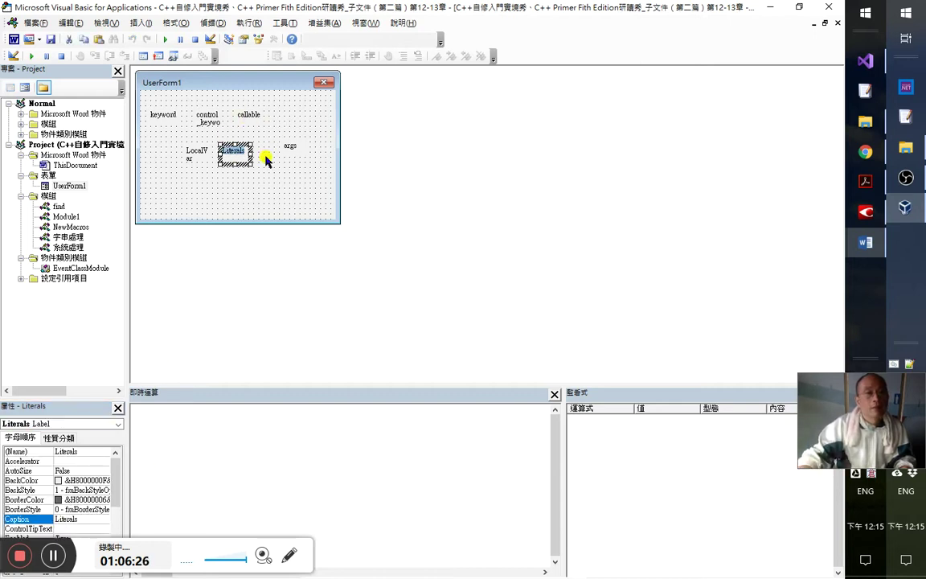
double_click(241, 154)
- Add literalsClr = VBA.RGB(163, 21, 21) to the enum, checking the colour in Visual Studio
scroll(358, 196, "up", 3)
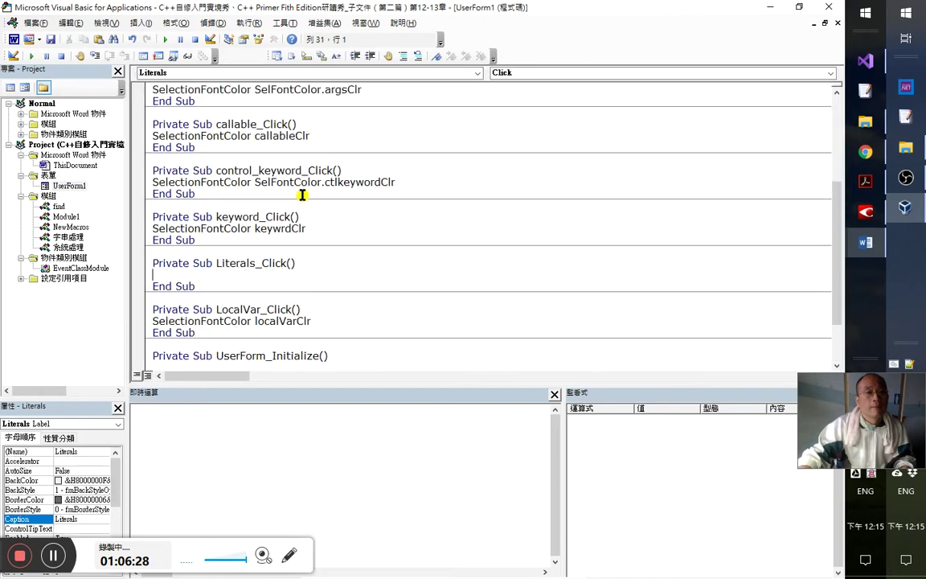
scroll(288, 175, "up", 4)
left_click(395, 161)
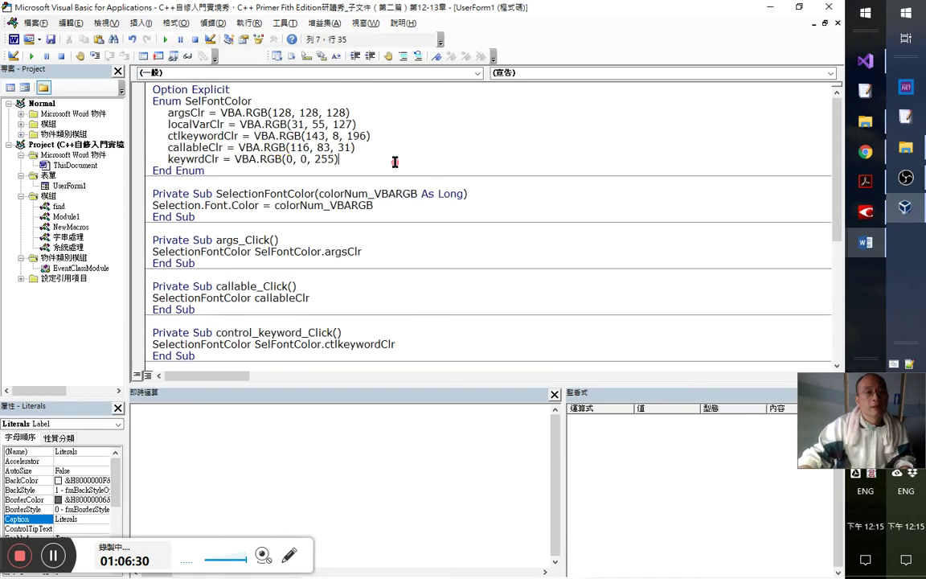
key("Return")
key("ctrl+v")
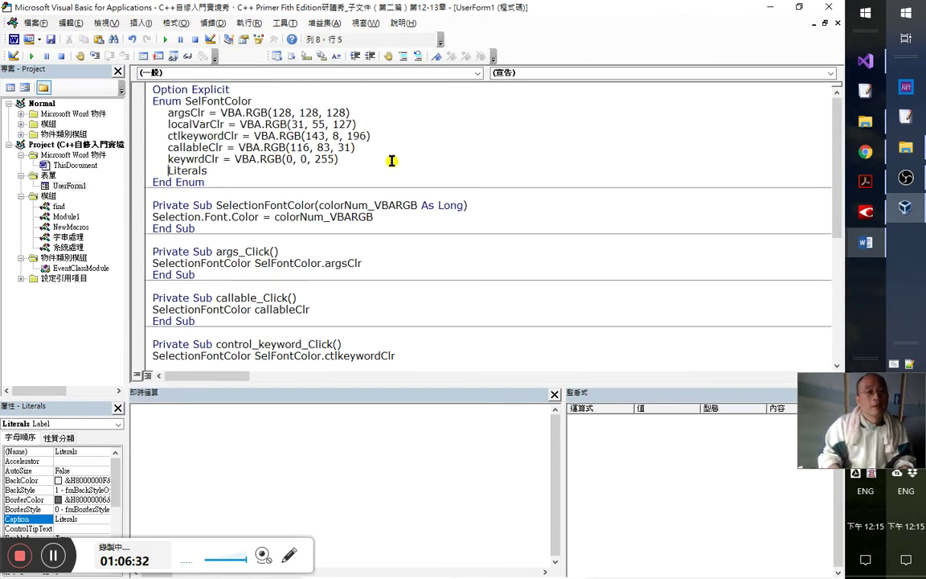
key("Right")
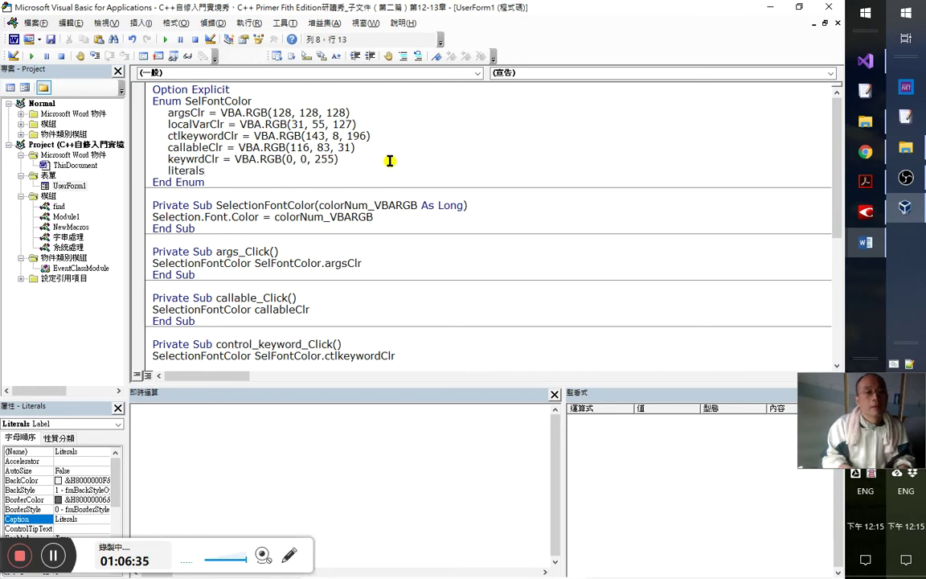
type("Clr=vba")
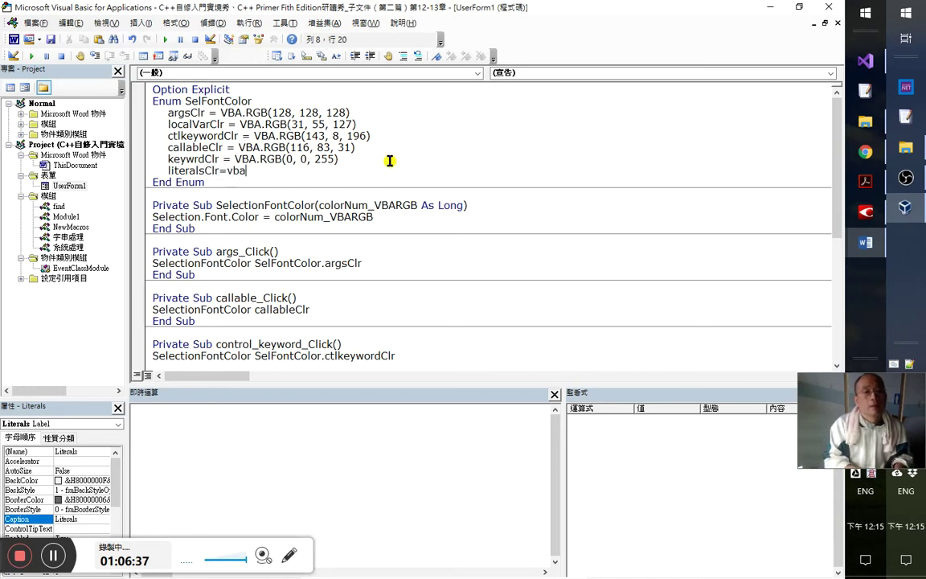
type(".RGB()")
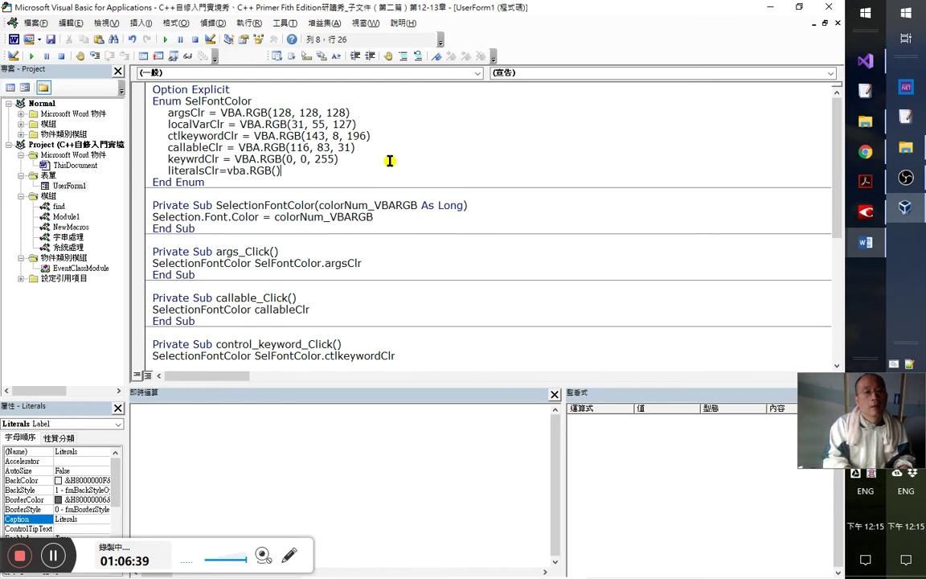
key("alt+Tab")
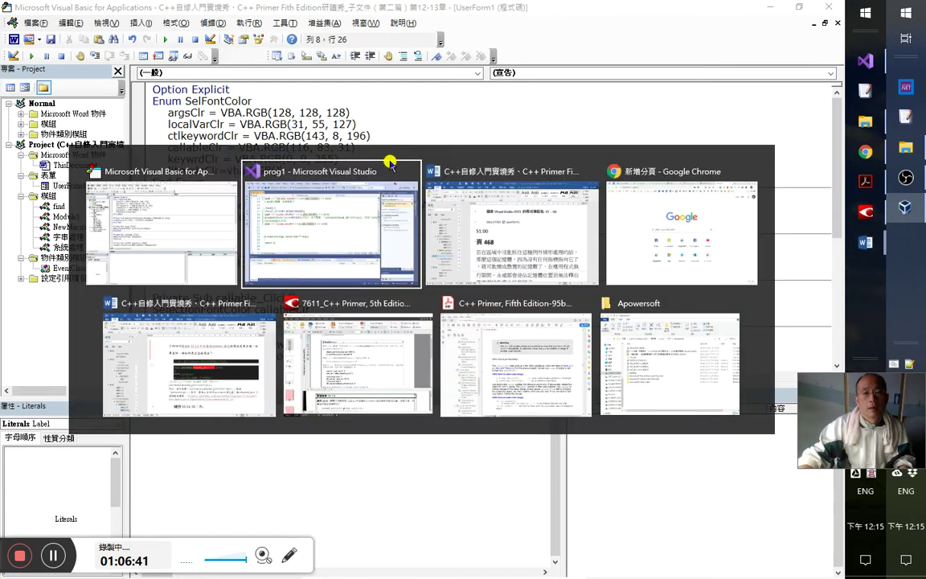
left_click(391, 164)
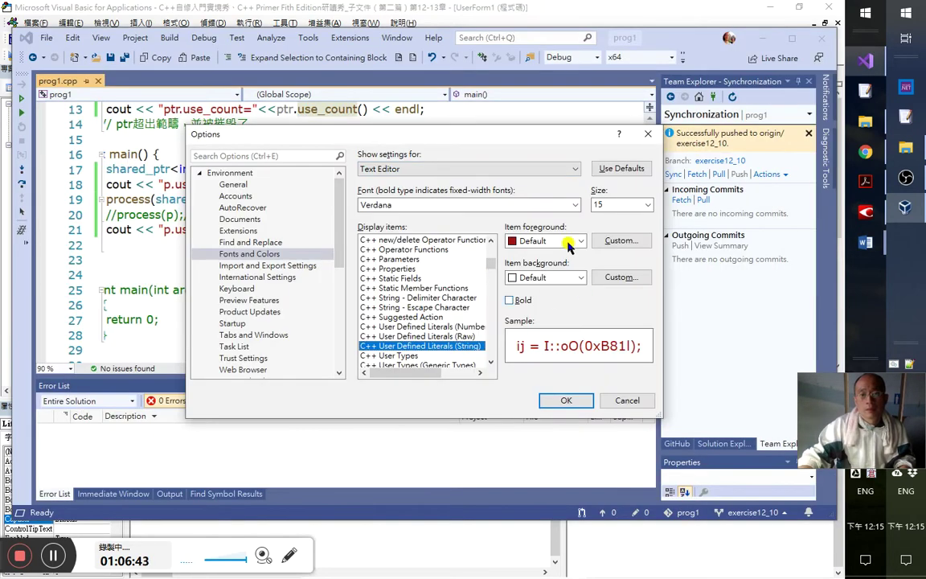
left_click(620, 240)
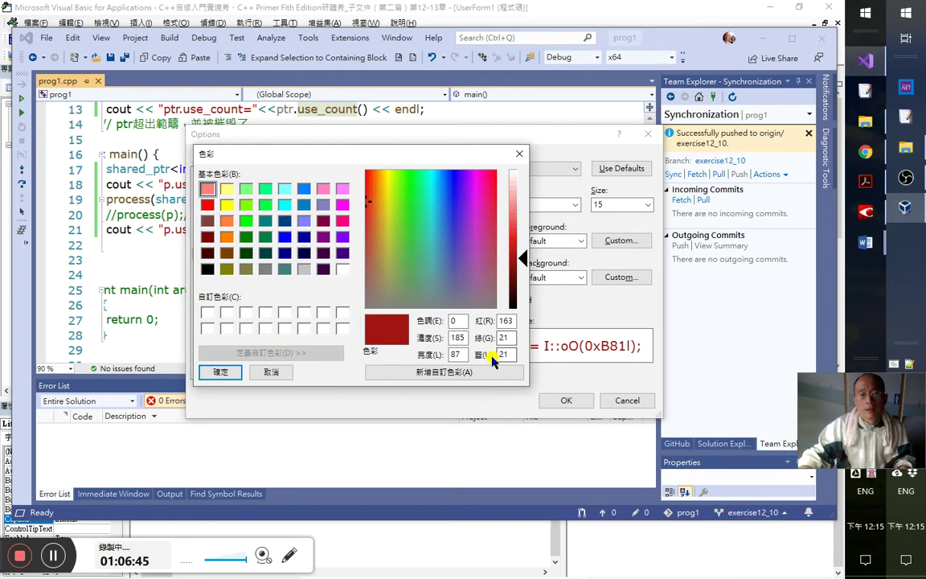
key("alt+Tab")
type("163,21,")
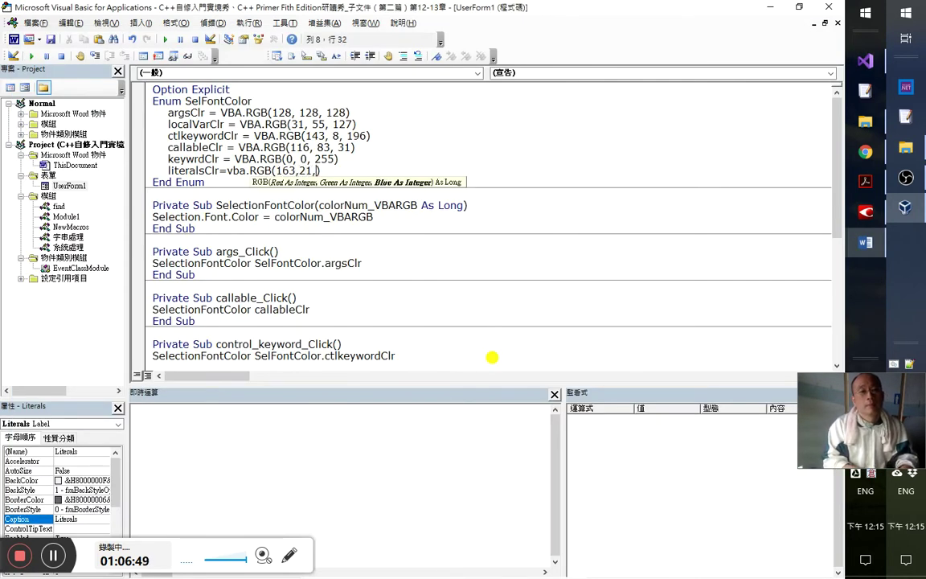
key("Down")
key("Down")
- Make Literals_Click call SelectionFontColor with literalsClr
scroll(490, 350, "down", 5)
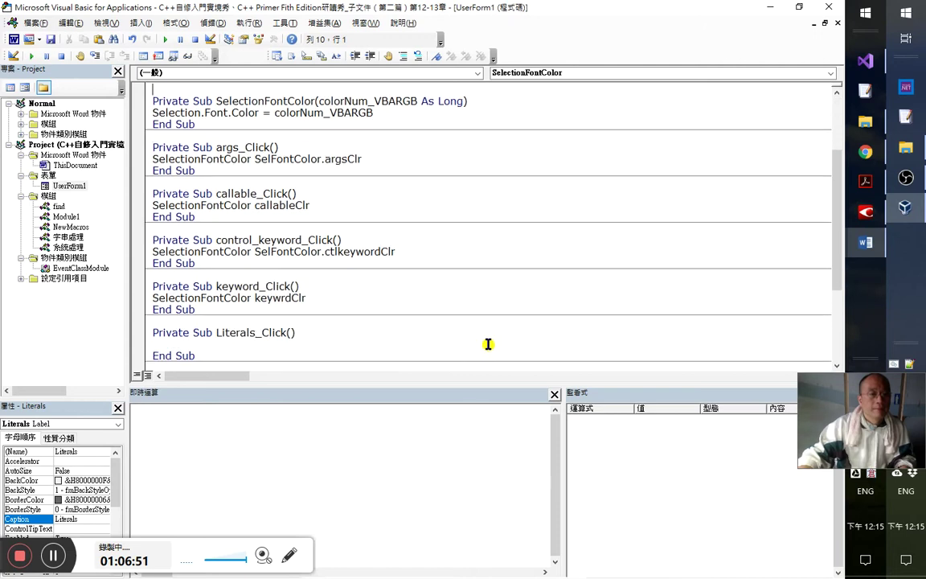
left_click(246, 274)
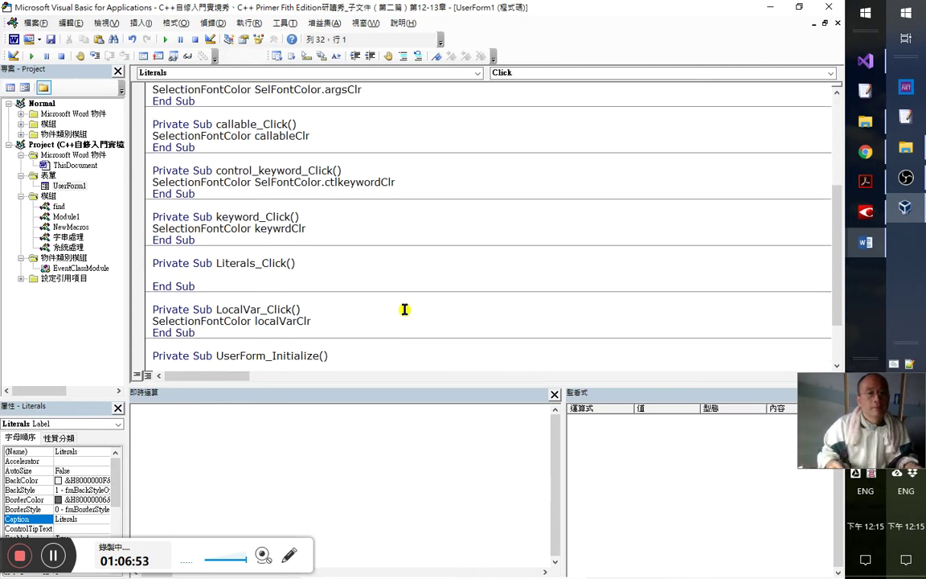
type("sel")
key("ctrl+space")
key("Down")
key("Tab")
type("li")
key("ctrl+space")
key("Down")
key("Down")
key("Down")
key("Tab")
key("Down")
key("Down")
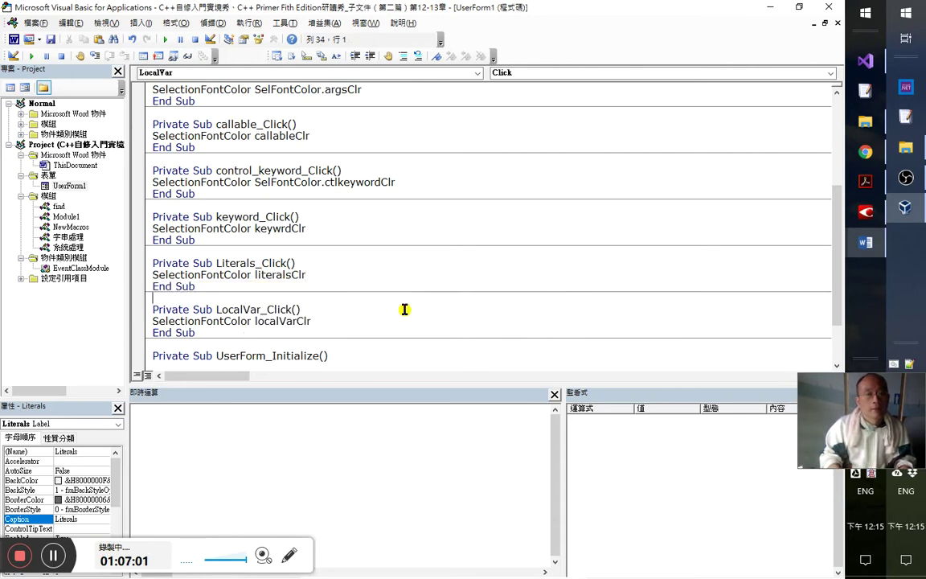
- Set Literals.BackColor = literalsClr in UserForm_Initialize
scroll(364, 276, "down", 2)
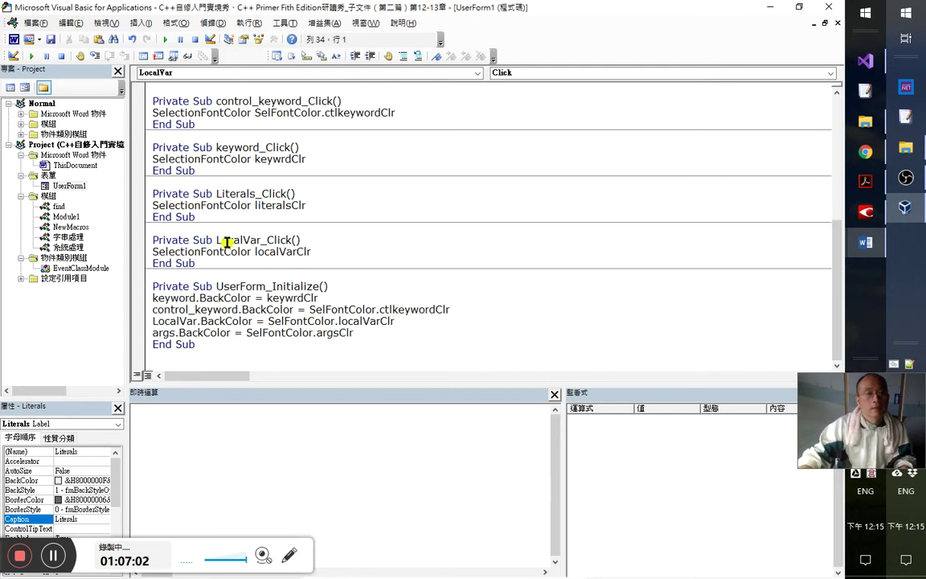
left_click(422, 338)
key("Return")
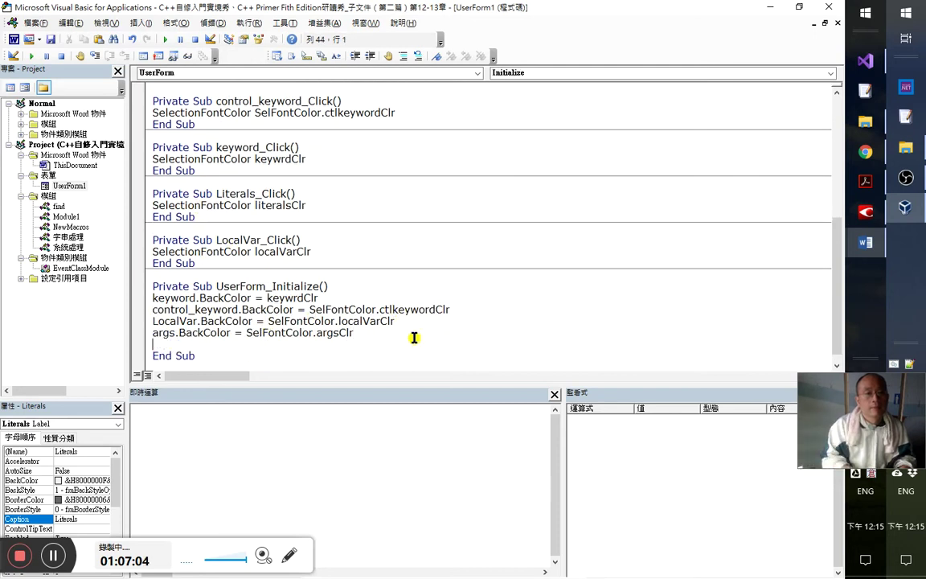
type("lit")
key("ctrl+space")
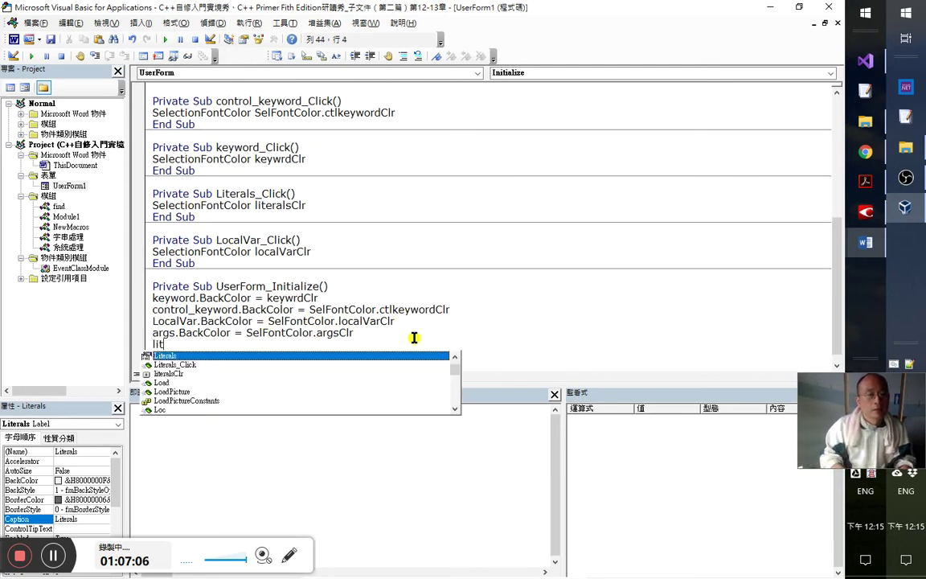
key("Tab")
type(".ba")
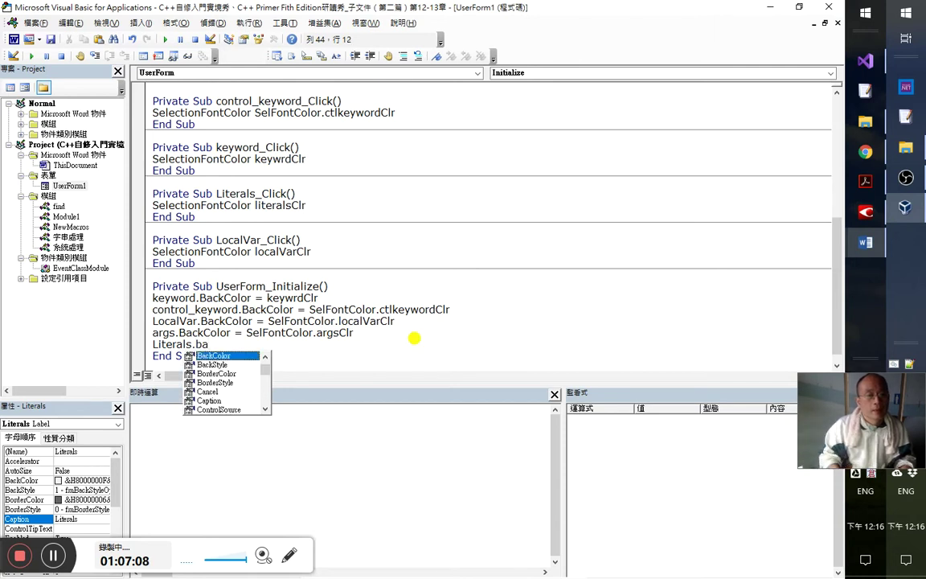
key("Tab")
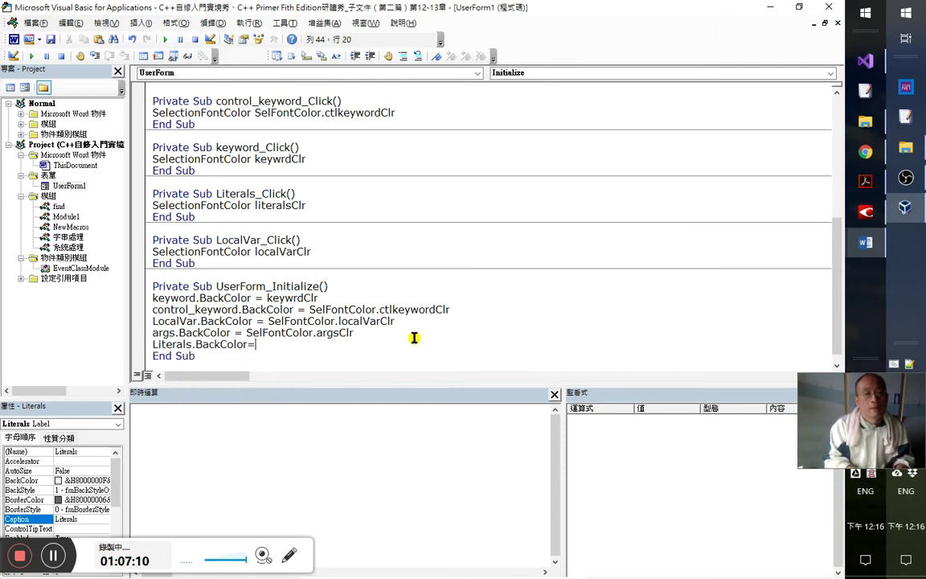
type("=li")
key("ctrl+space")
key("Down")
key("Down")
key("Down")
key("Tab")
key("Down")
key("Return")
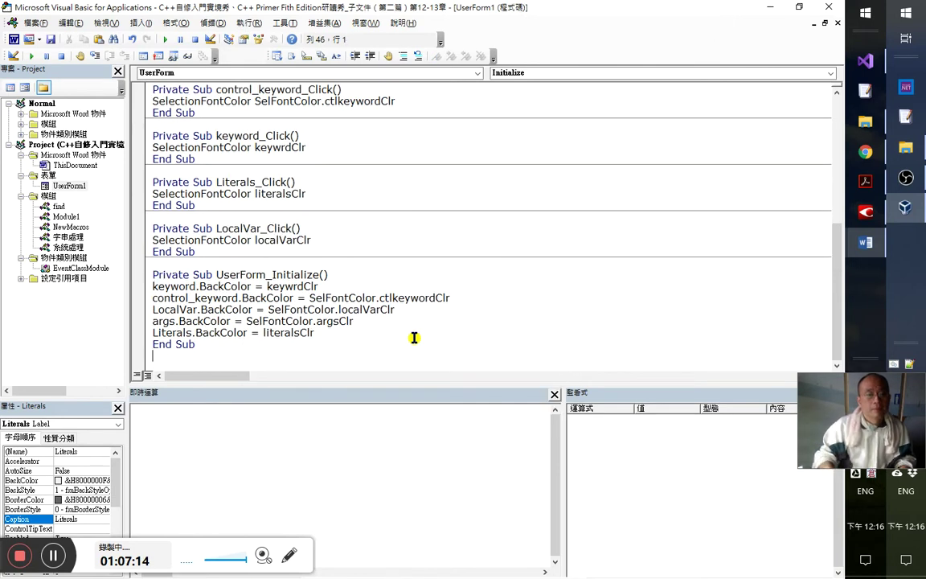
- Compile the project and dismiss the 'constant expression required' error
left_click(212, 23)
left_click(224, 36)
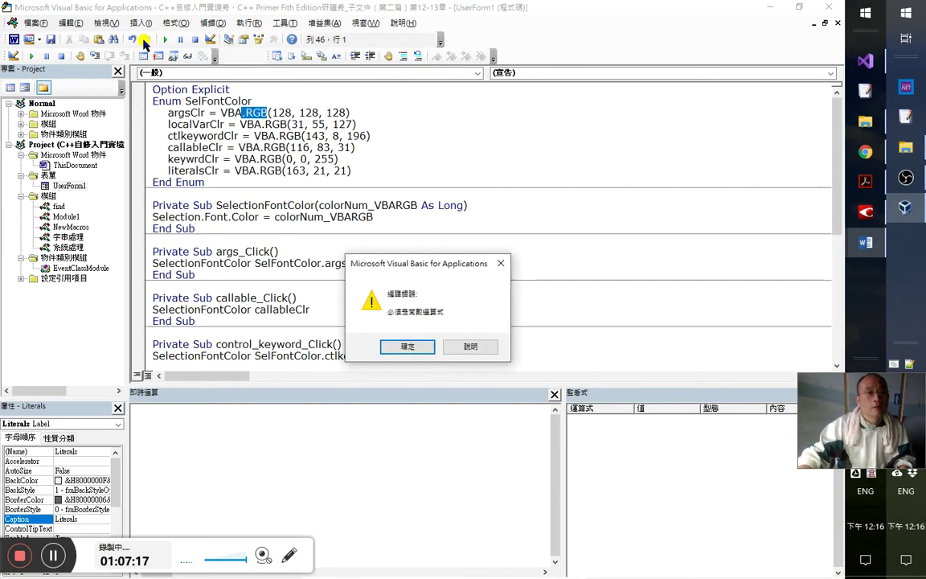
left_click(411, 347)
- Select RGB(128, 128, 128) on the argsClr line and move into the Immediate window
left_click(238, 108)
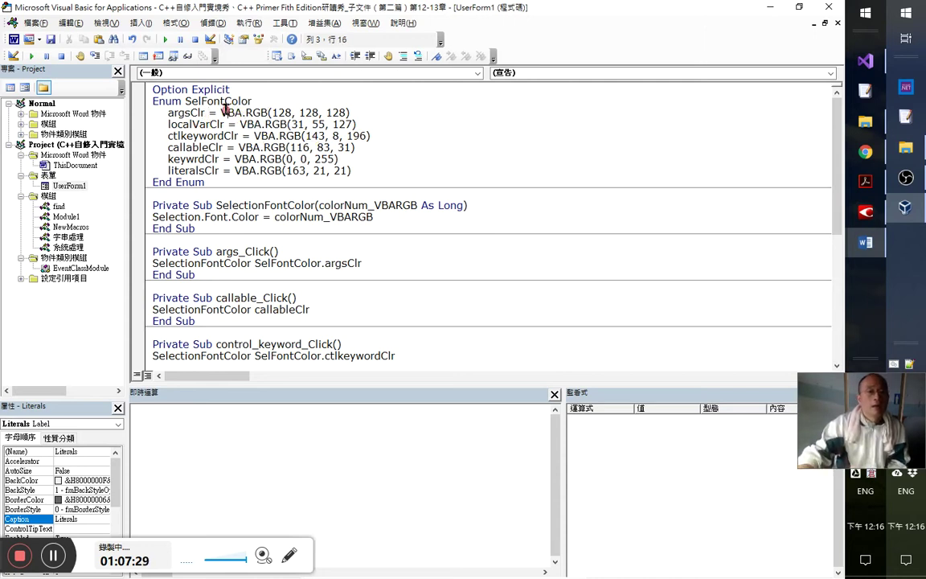
left_click_drag(248, 112, 361, 115)
key("ctrl+c")
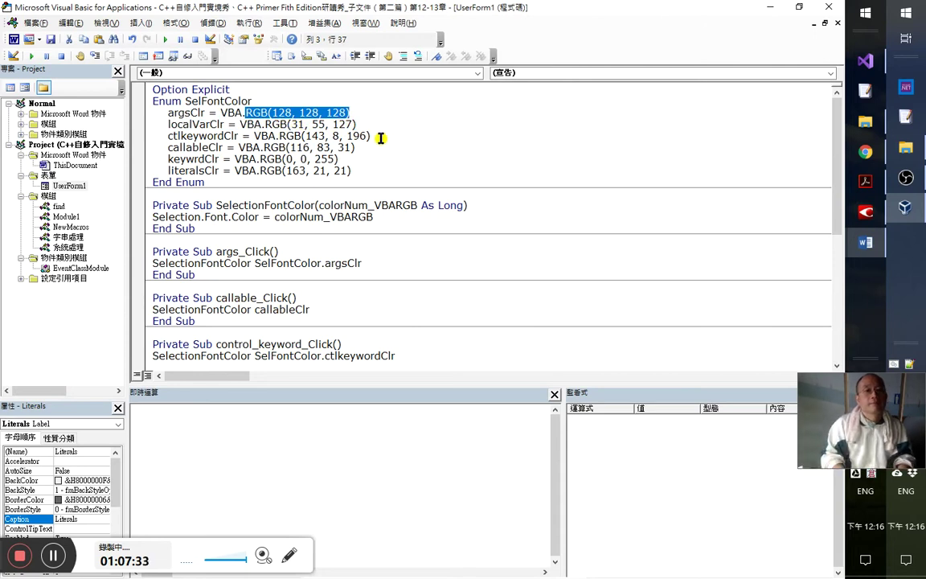
left_click(308, 481)
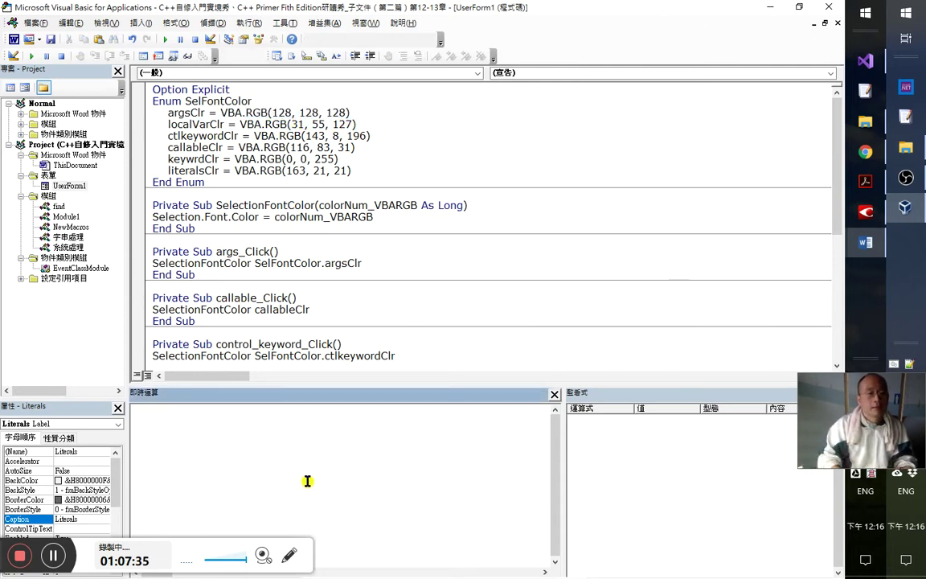
- Evaluate RGB(128, 128, 128) to 8421504 and put it before argsClr's RGB call, commenting the call out
key("ctrl+v")
key("Home")
type("?")
key("Return")
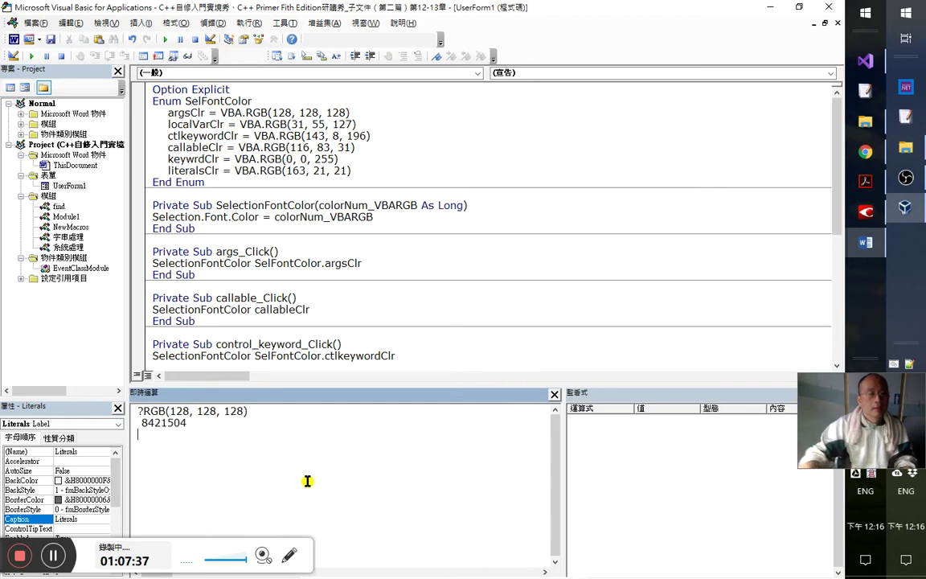
left_click_drag(200, 428, 141, 425)
key("ctrl+c")
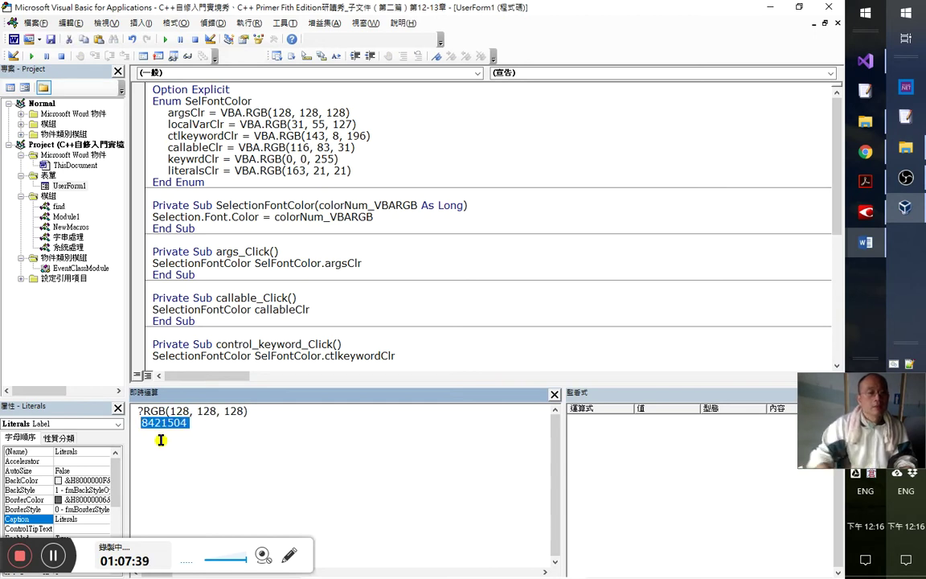
key("BackSpace")
left_click(218, 114)
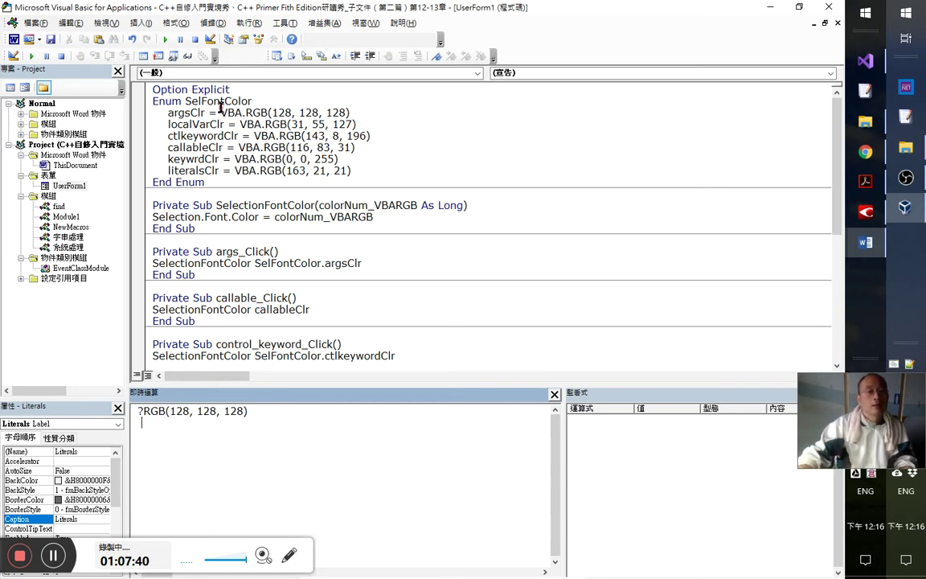
key("ctrl+v")
type("'")
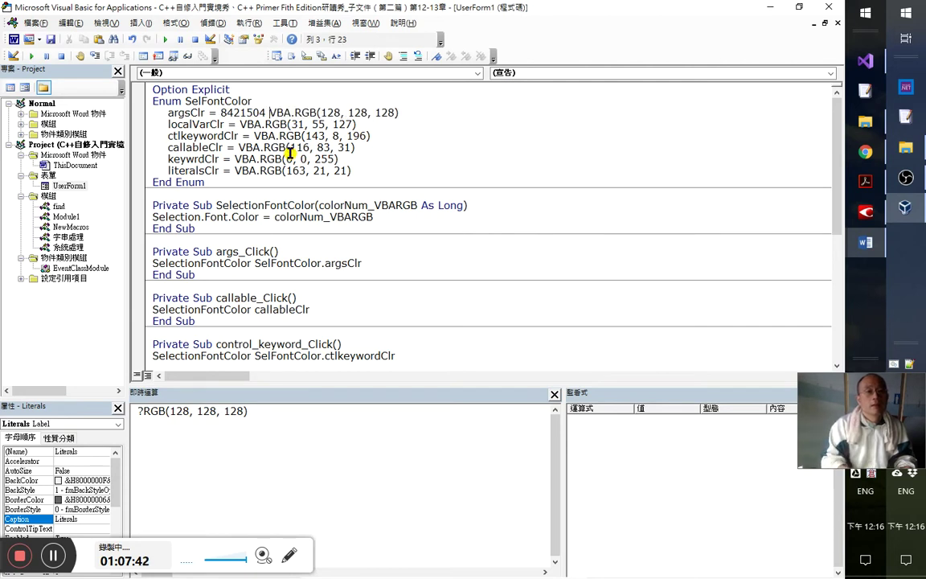
- Give localVarClr the value 8337183 from RGB(31, 55, 127), keeping the RGB call as a comment
key("Down")
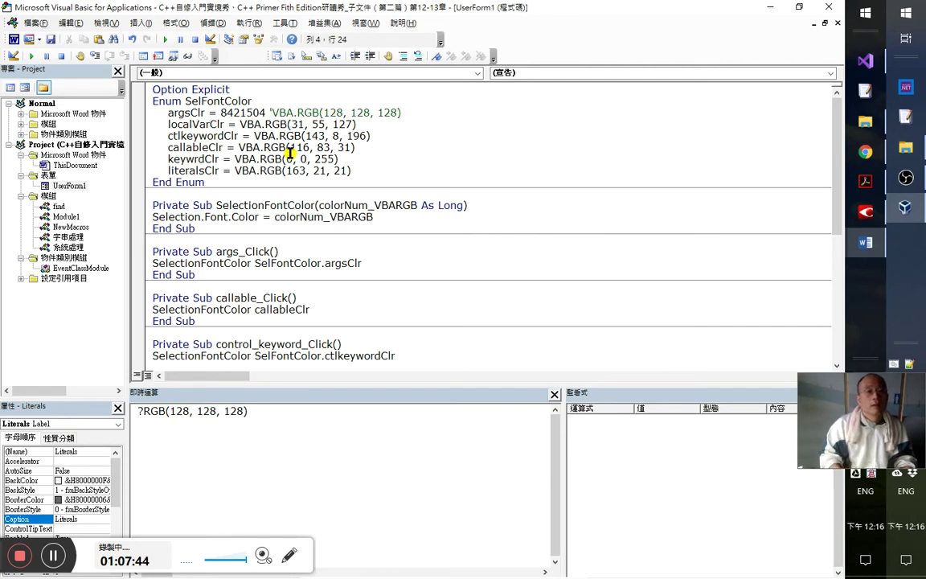
key("shift+End")
key("ctrl+c")
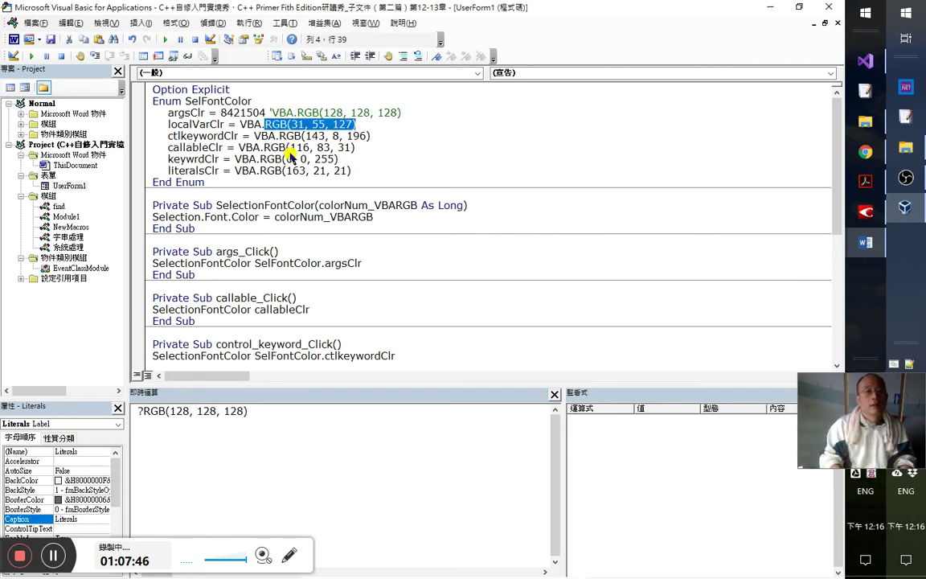
left_click(312, 444)
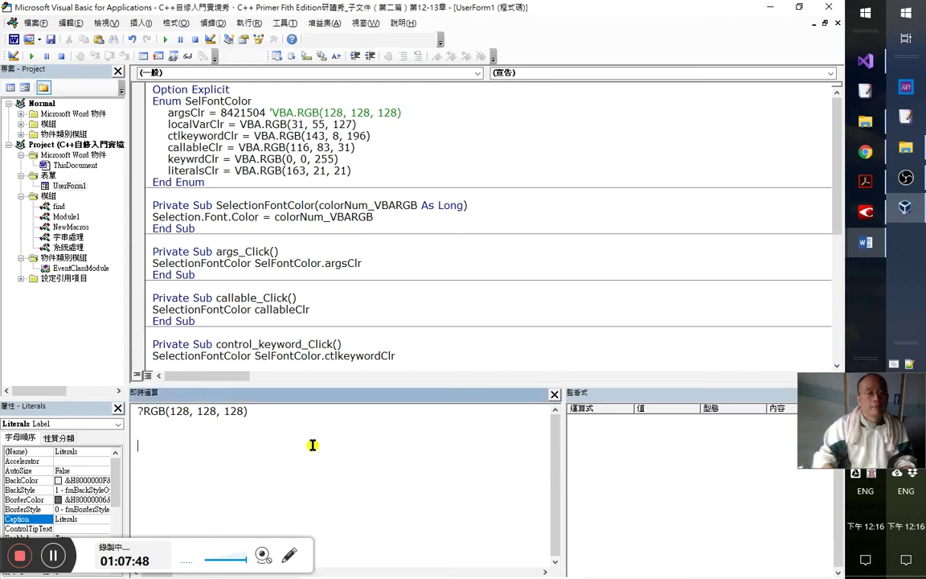
type("?")
key("ctrl+v")
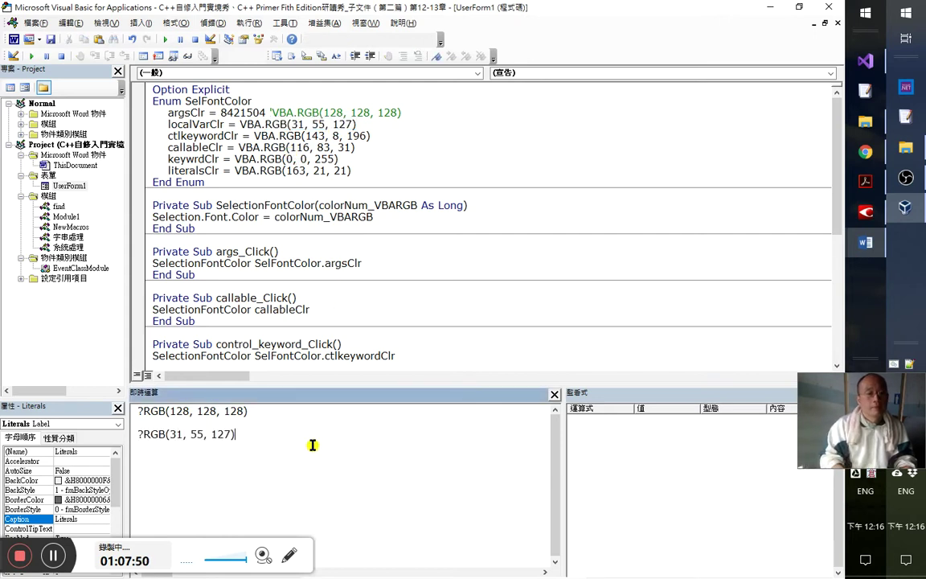
key("Return")
key("shift+End")
key("ctrl+c")
key("Delete")
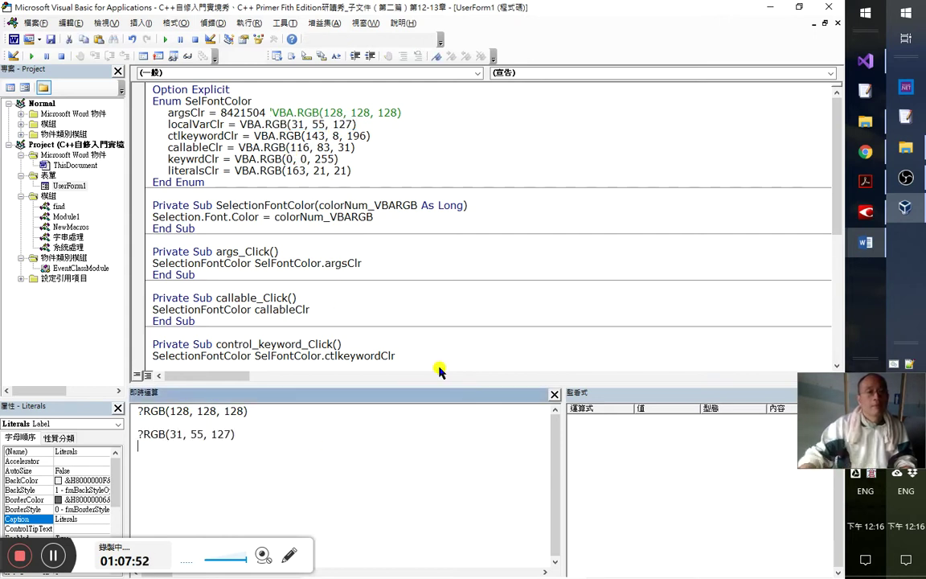
left_click(239, 124)
key("ctrl+v")
type("'")
key("End")
key("Delete")
- Give ctlkeywordClr the value 12847247 from RGB(143, 8, 196), commenting out the RGB call
key("Down")
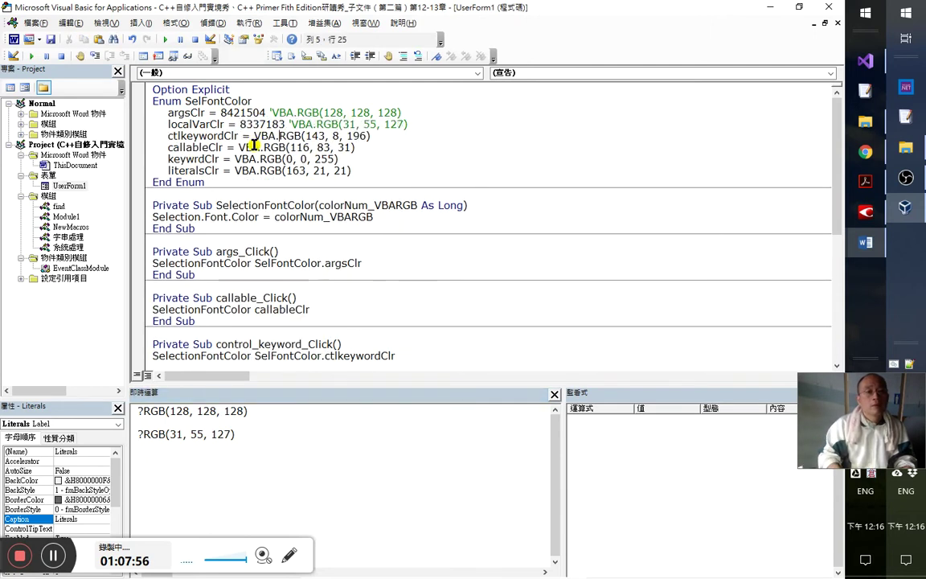
key("shift+End")
key("ctrl+c")
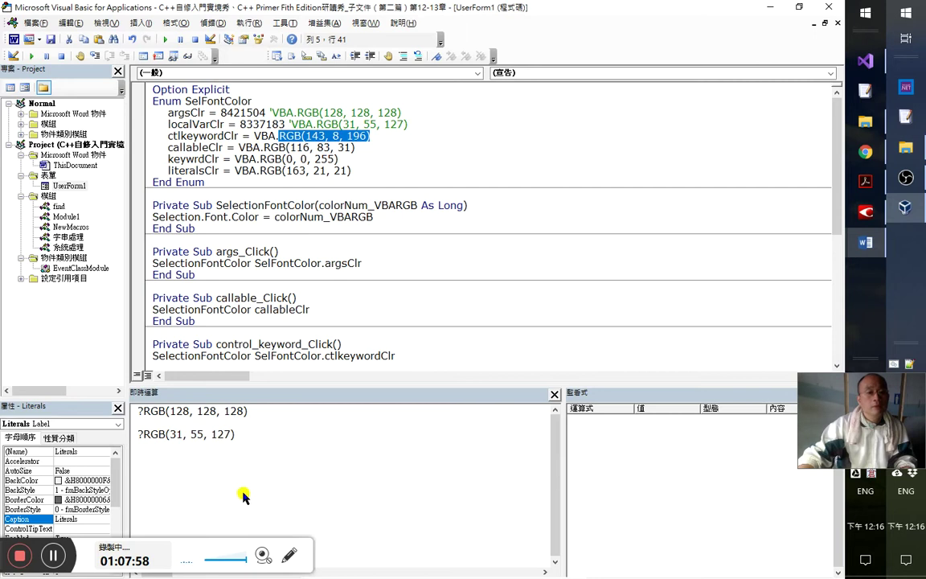
left_click(255, 467)
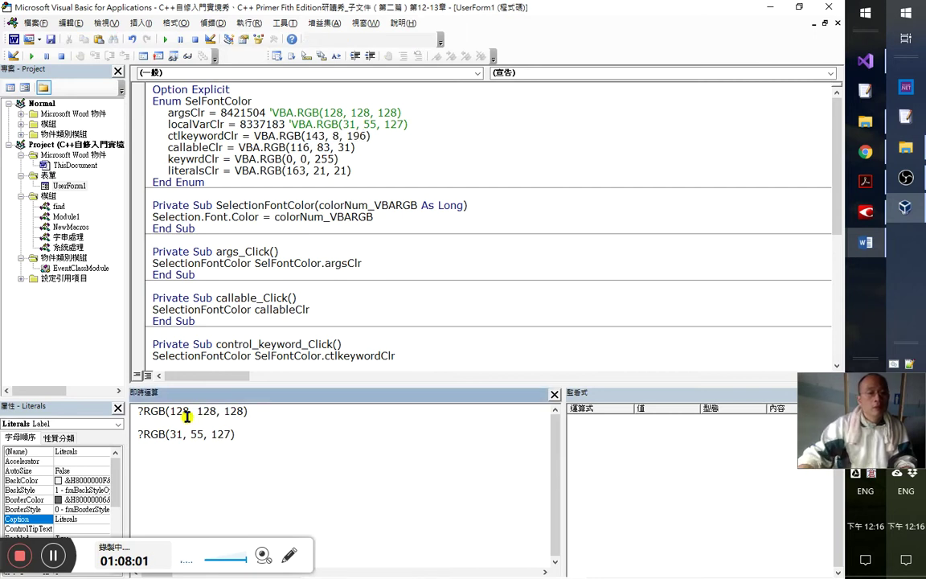
key("shift+End")
key("ctrl+v")
key("Return")
double_click(151, 448)
key("ctrl+x")
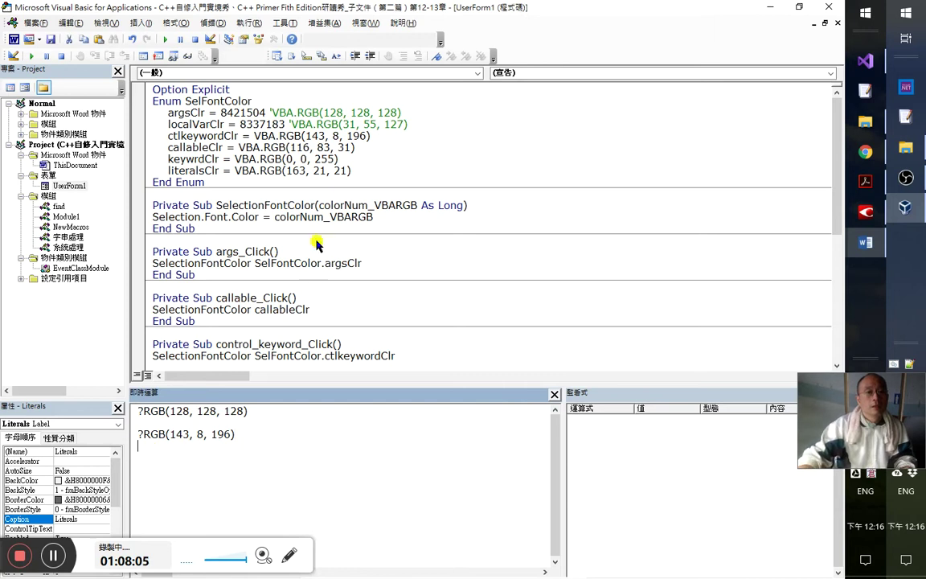
left_click(256, 137)
key("ctrl+v")
type("'")
- Evaluate callableClr's RGB(116, 83, 31) in the Immediate window to get 2052980
key("Down")
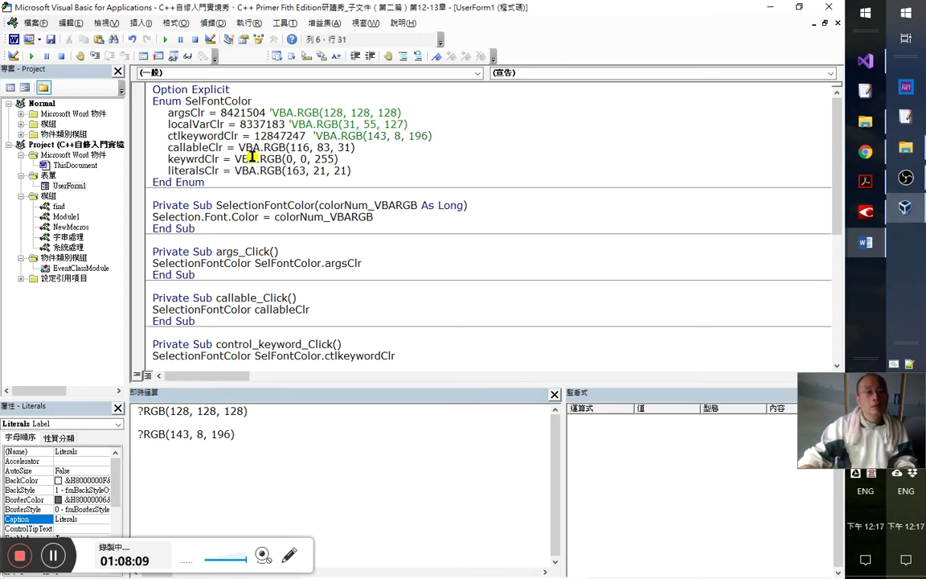
left_click_drag(286, 147, 361, 155)
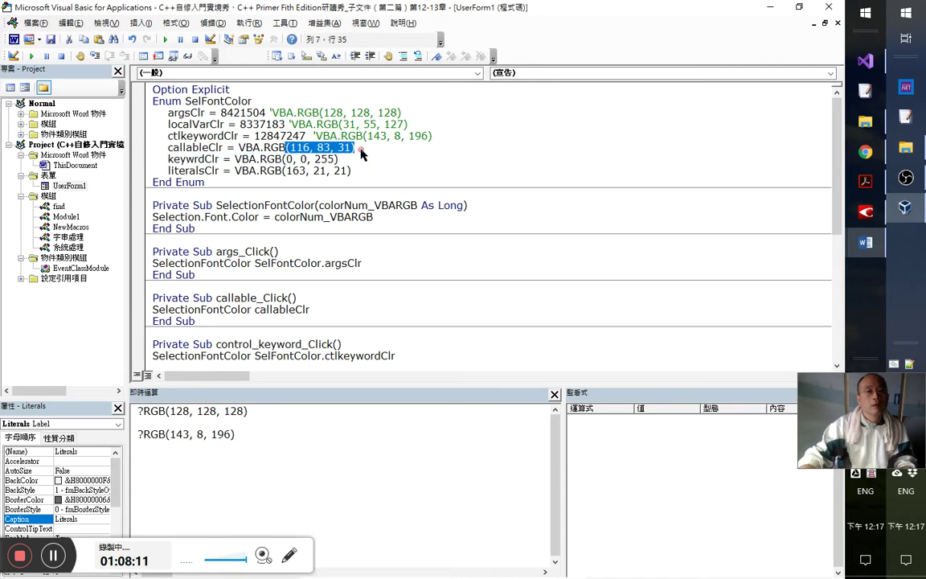
left_click(170, 436)
key("shift+End")
key("ctrl+v")
key("Return")
key("shift+Up")
key("Delete")
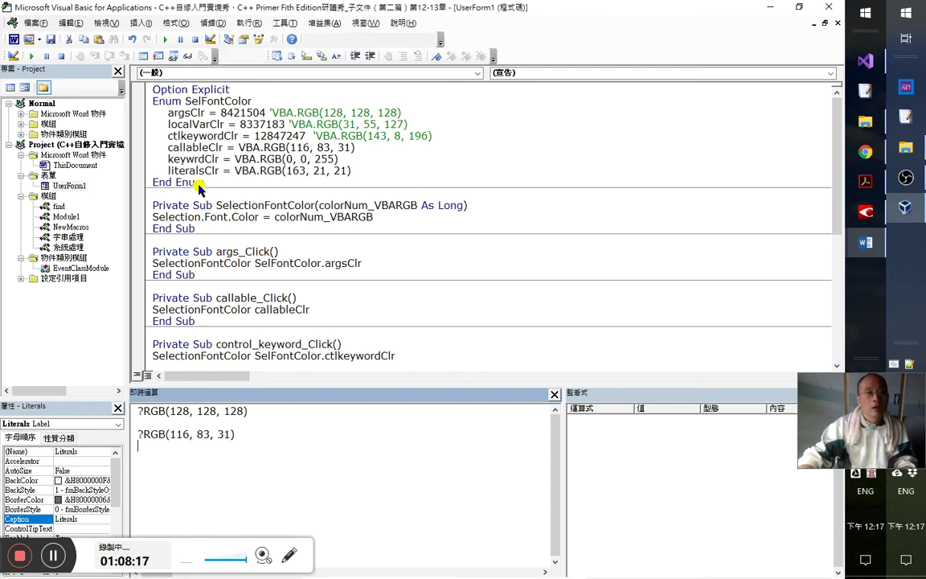
- Insert 2052980 as callableClr's value and comment out its RGB call
left_click(239, 148)
key("ctrl+v")
type("'")
key("Home")
key("BackSpace")
- Evaluate RGB(0,0,255) and set keywrdClr to 16711680, commenting out its RGB call
key("Down")
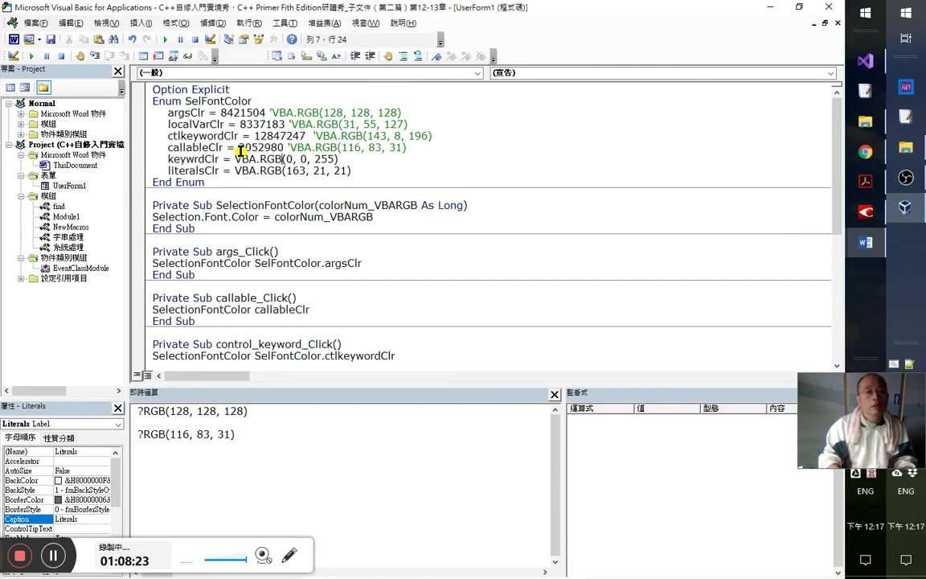
key("shift+End")
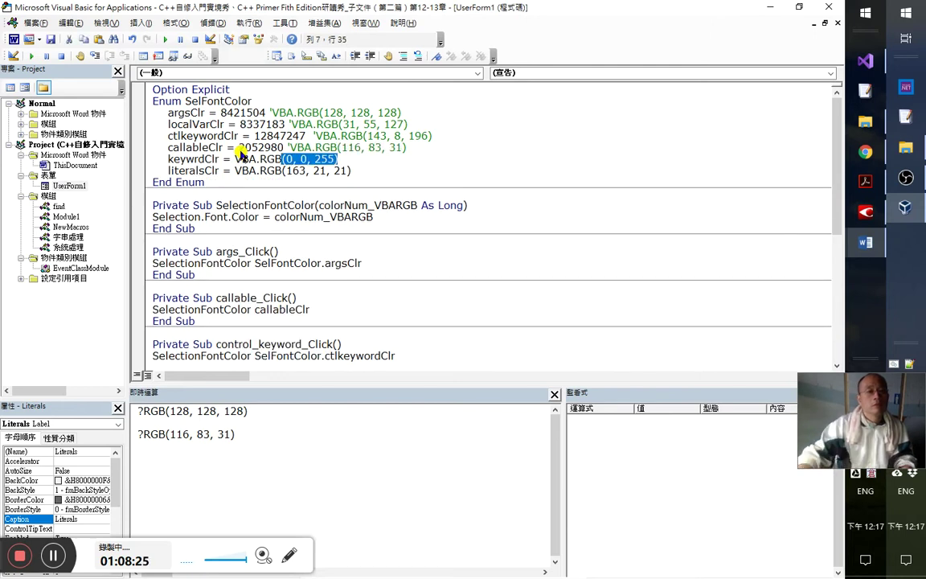
left_click_drag(168, 435, 236, 435)
type("0,0,2")
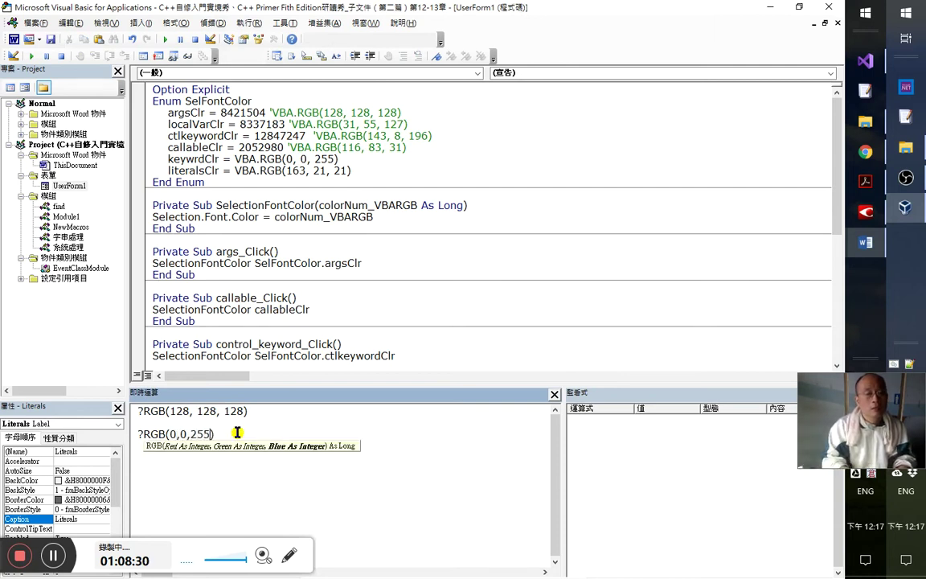
type("55")
key("Return")
key("shift+End")
key("Delete")
left_click(237, 159)
key("ctrl+v")
key("Return")
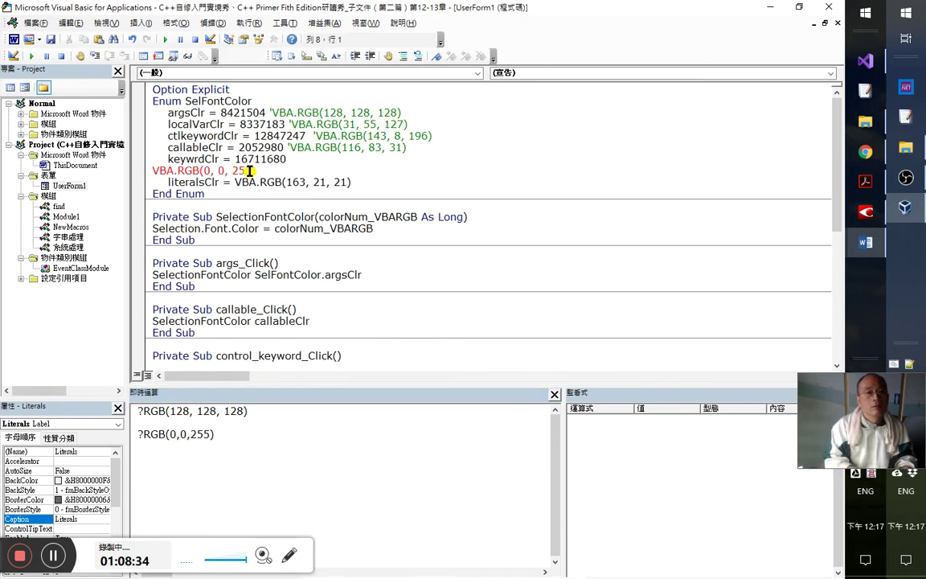
type("'")
key("Delete")
- Evaluate RGB(163, 21, 21) and set literalsClr to 1381795, commenting out its RGB call
key("Down")
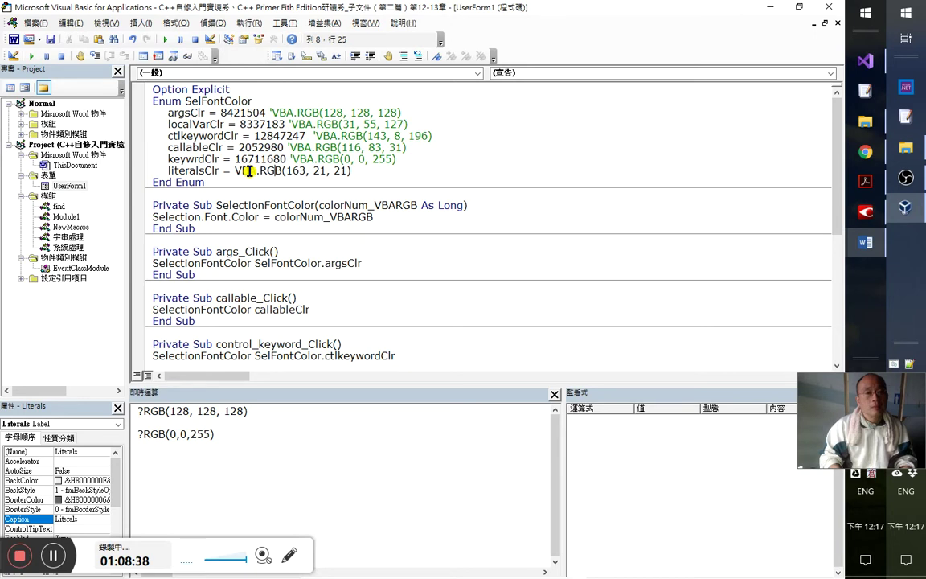
key("shift+End")
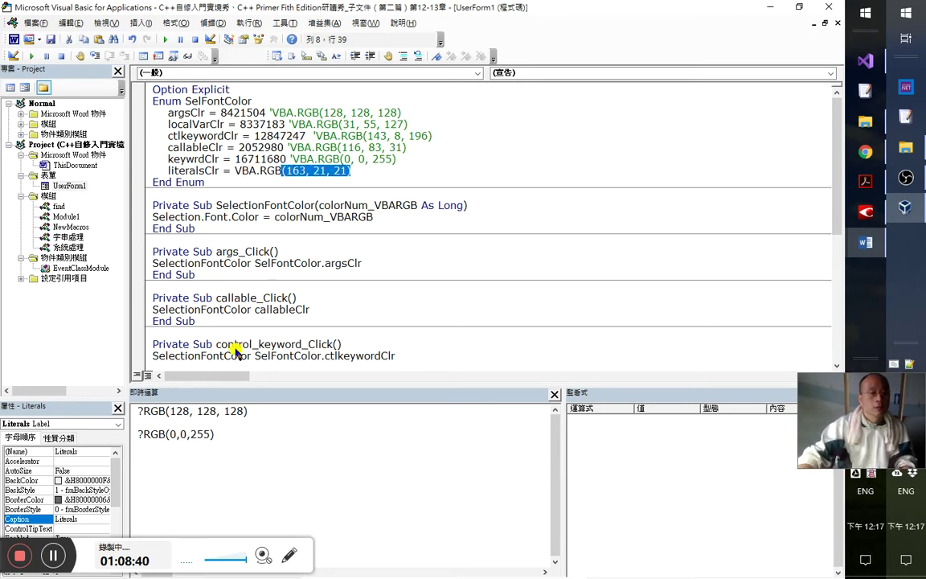
left_click(166, 435)
key("shift+End")
key("ctrl+v")
key("shift+End")
key("Delete")
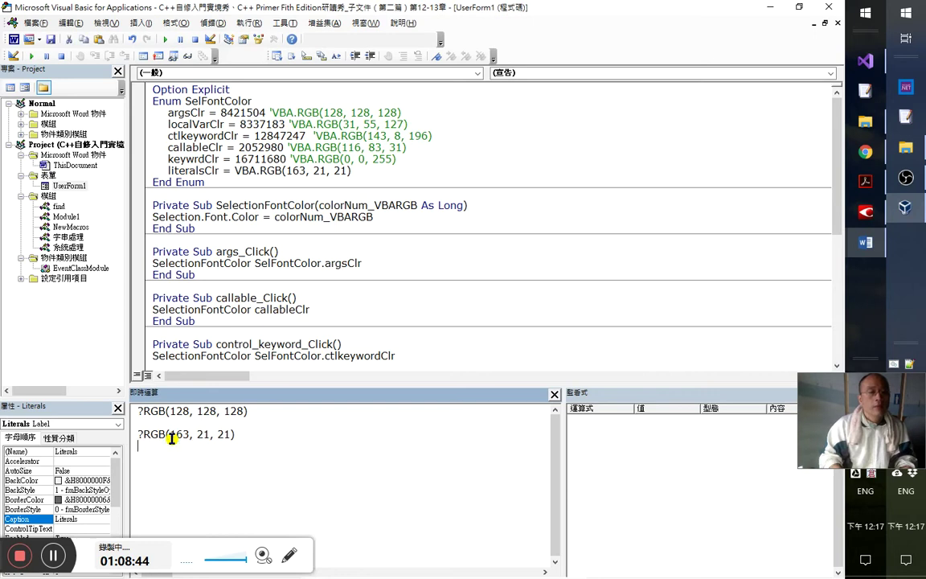
left_click(235, 171)
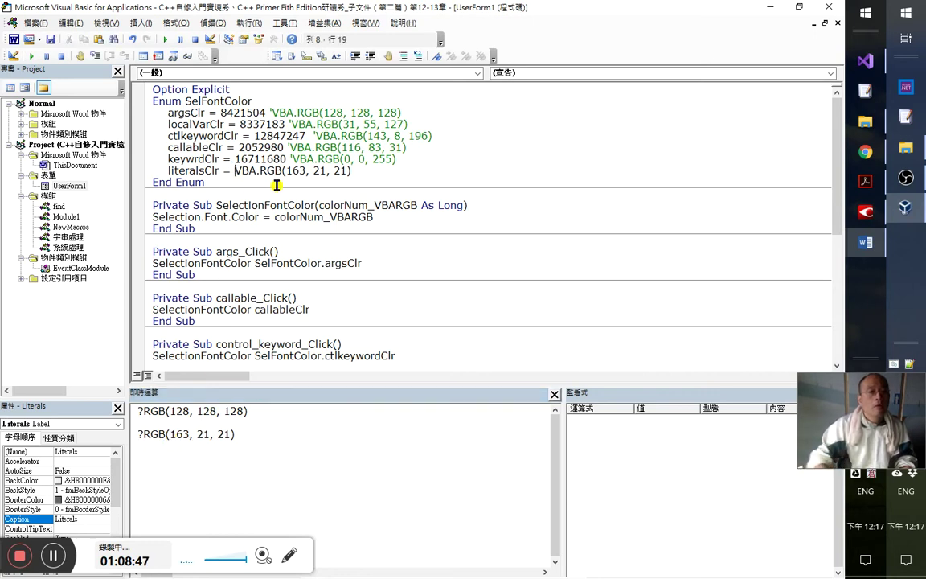
key("ctrl+v")
type("'")
key("Home")
key("BackSpace")
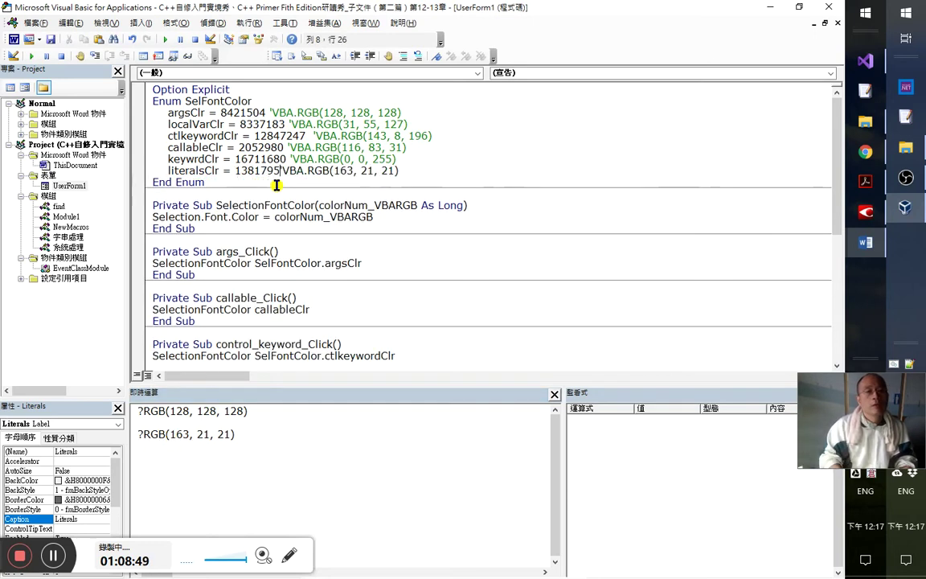
- Run Debug > Compile Project to check the edited enum compiles
left_click(213, 23)
left_click(216, 37)
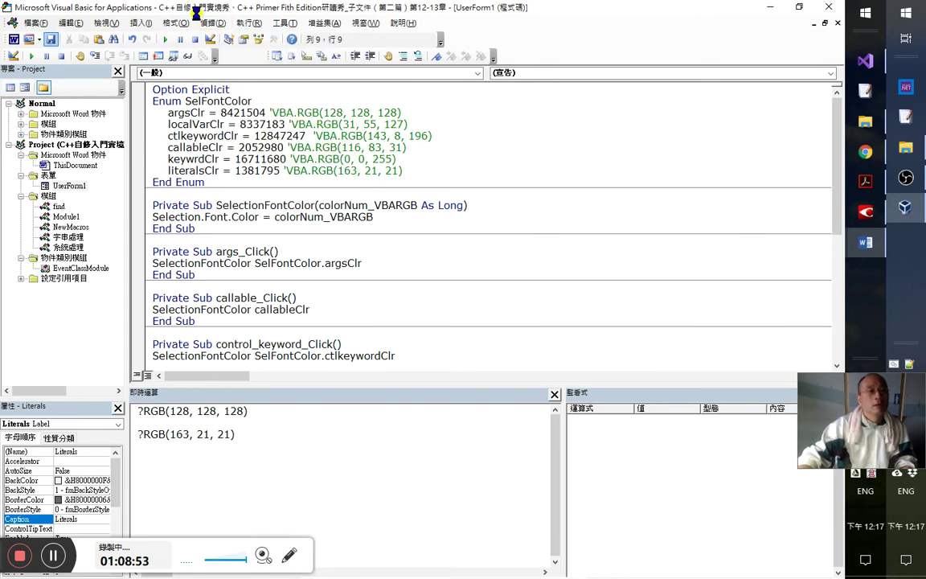
left_click(251, 171)
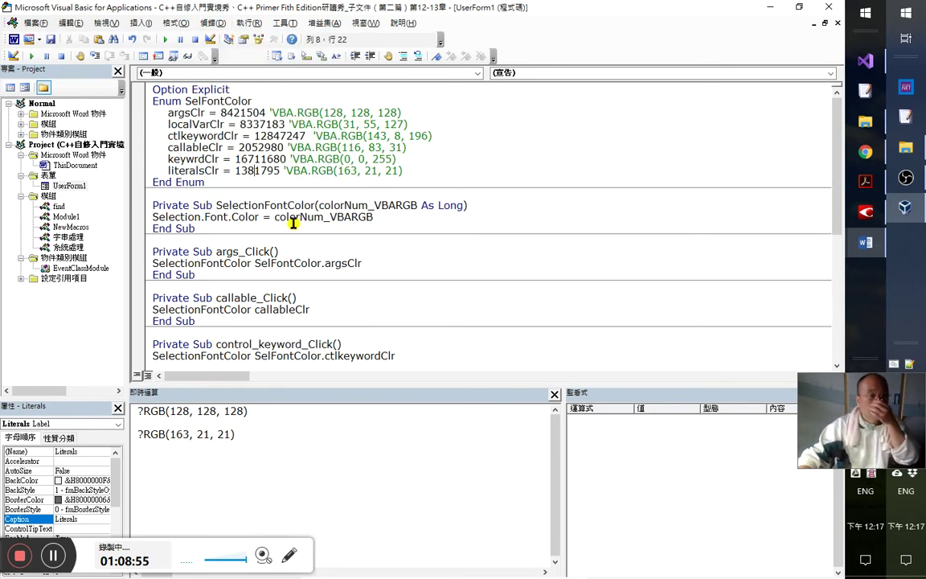
- Restore the VBA editor window, switch to Word, and open Customize Ribbon from the ribbon's shortcut menu
double_click(367, 8)
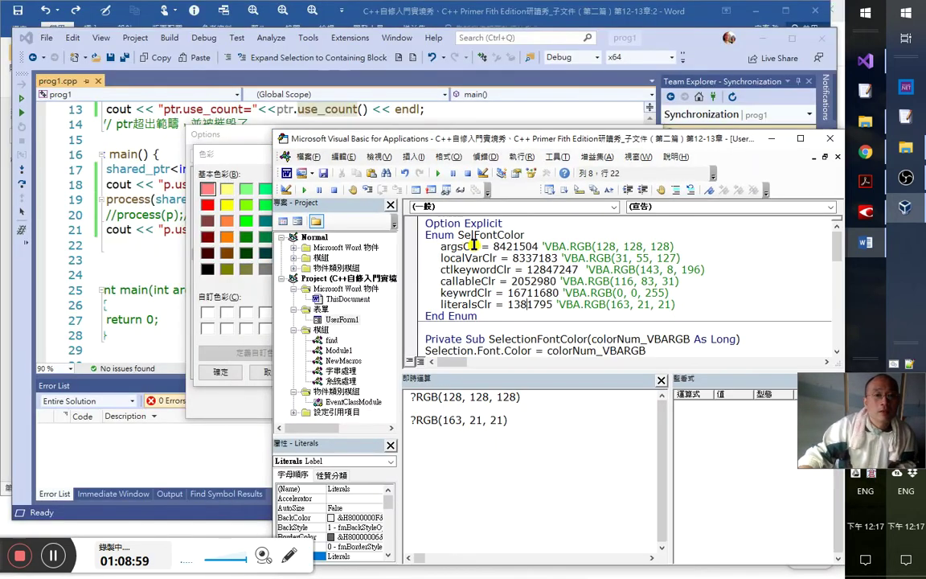
left_click(481, 270)
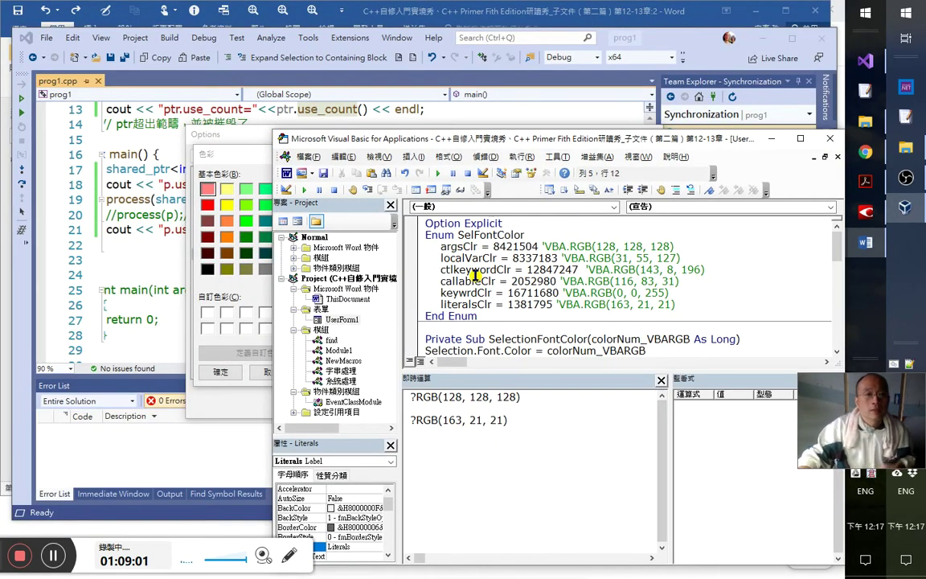
left_click(183, 17)
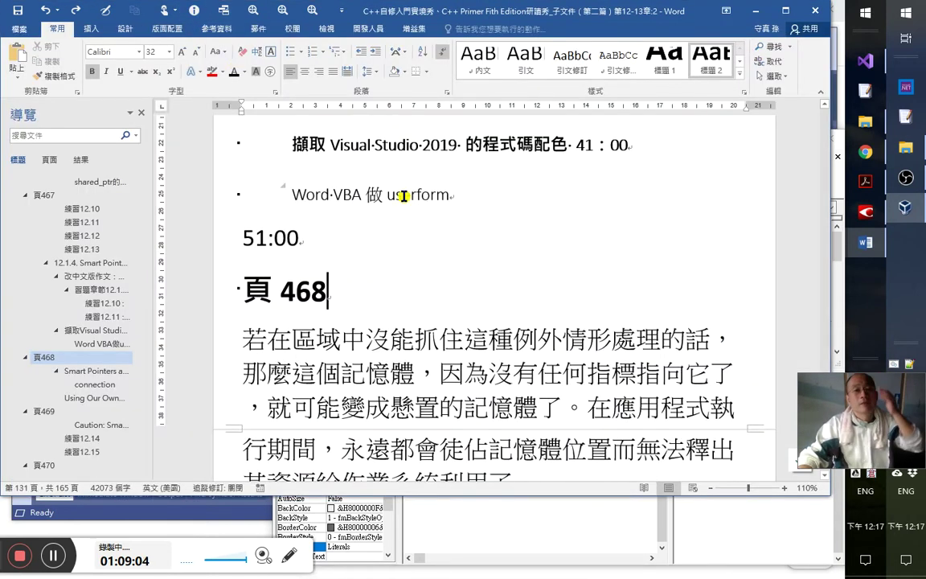
right_click(407, 96)
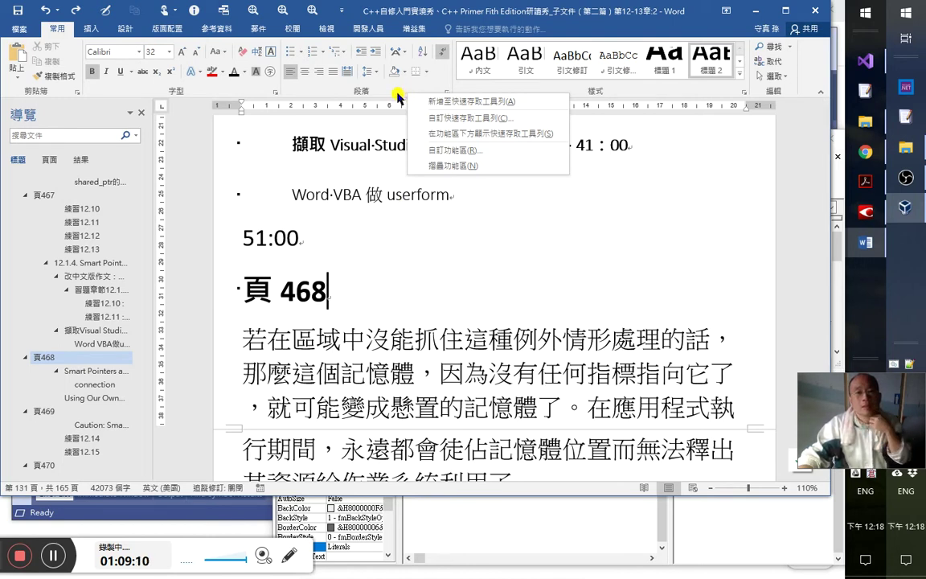
left_click(450, 149)
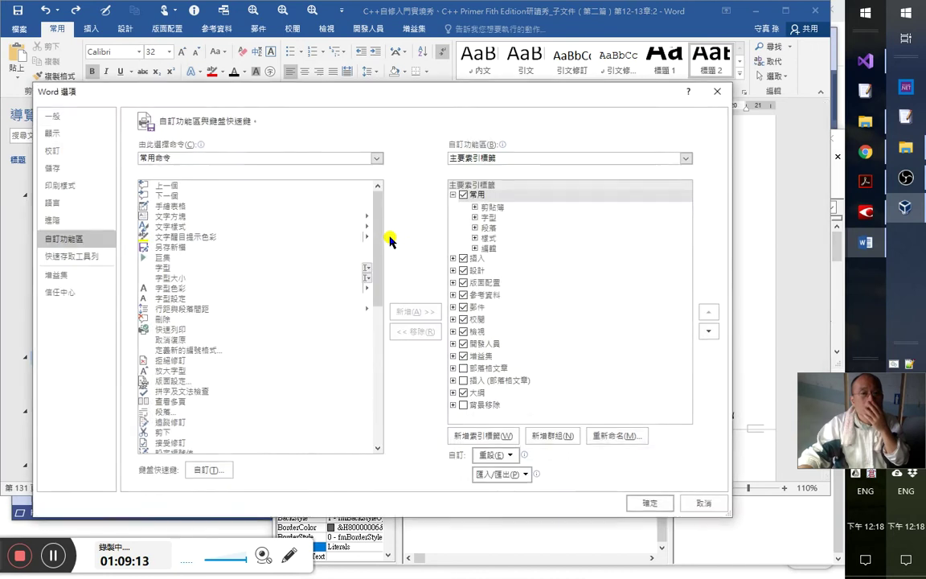
- Open Customize Keyboard with changes saved in the C++ document
left_click(212, 470)
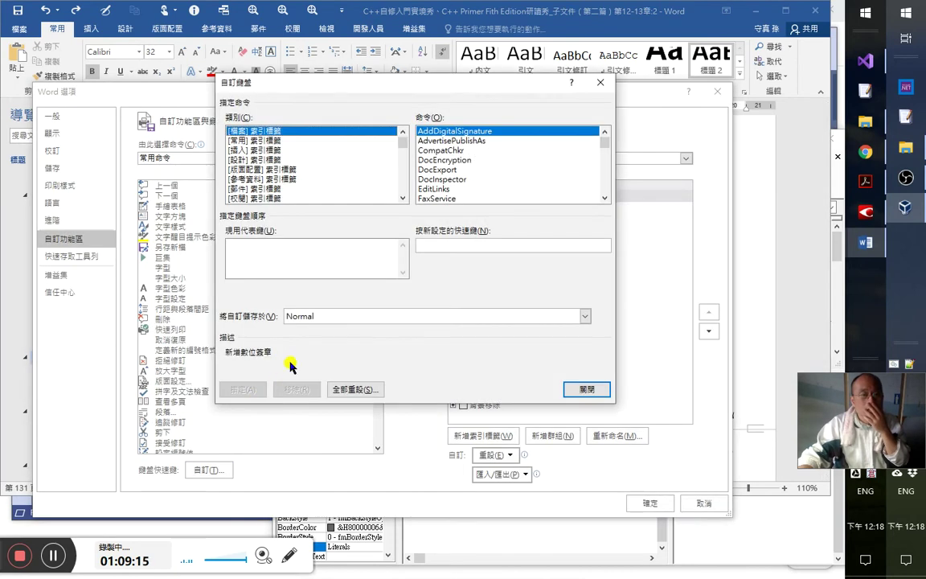
left_click(380, 316)
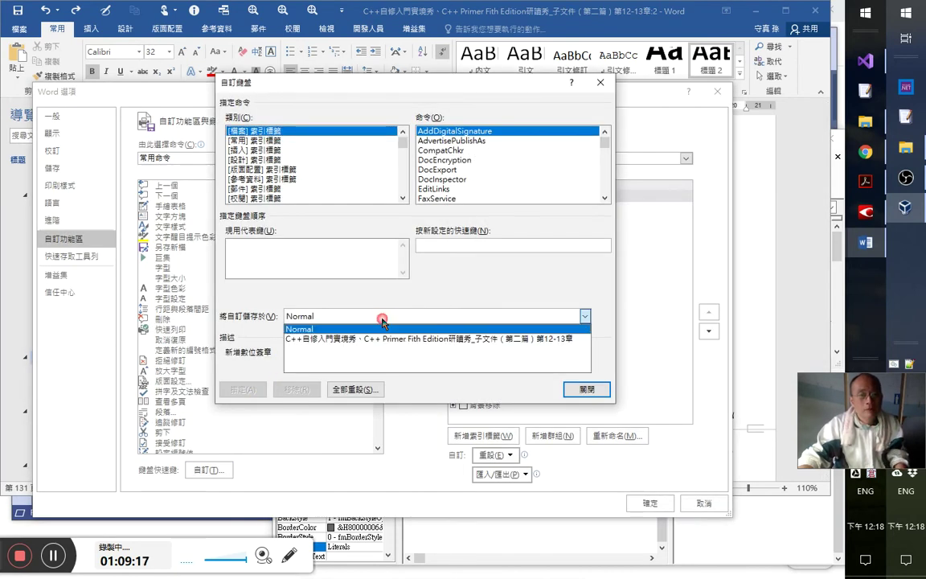
left_click(378, 338)
left_click(443, 245)
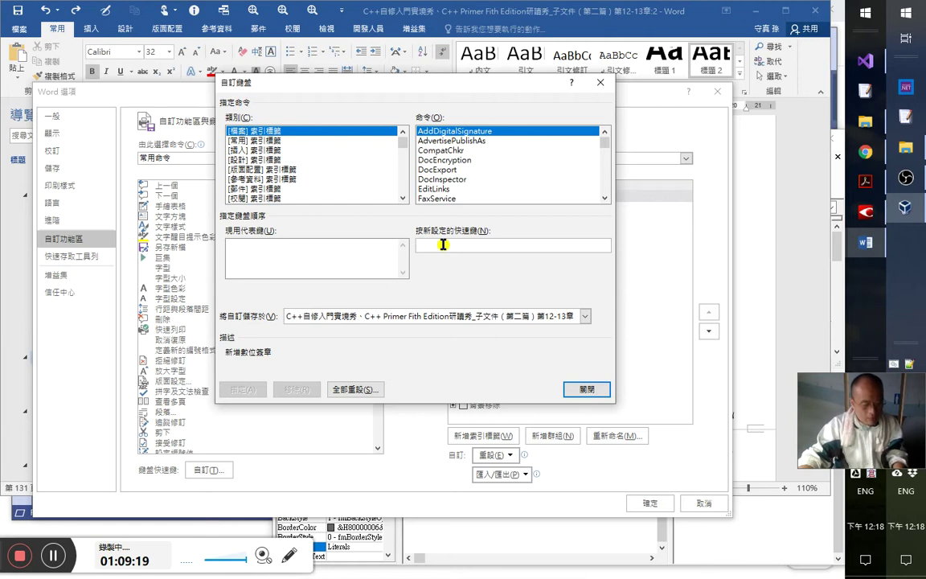
- Test Alt+C, Alt+2, Alt+1 and Alt+W for existing assignments; Alt+W runs a NewMacros macro
key("alt+c")
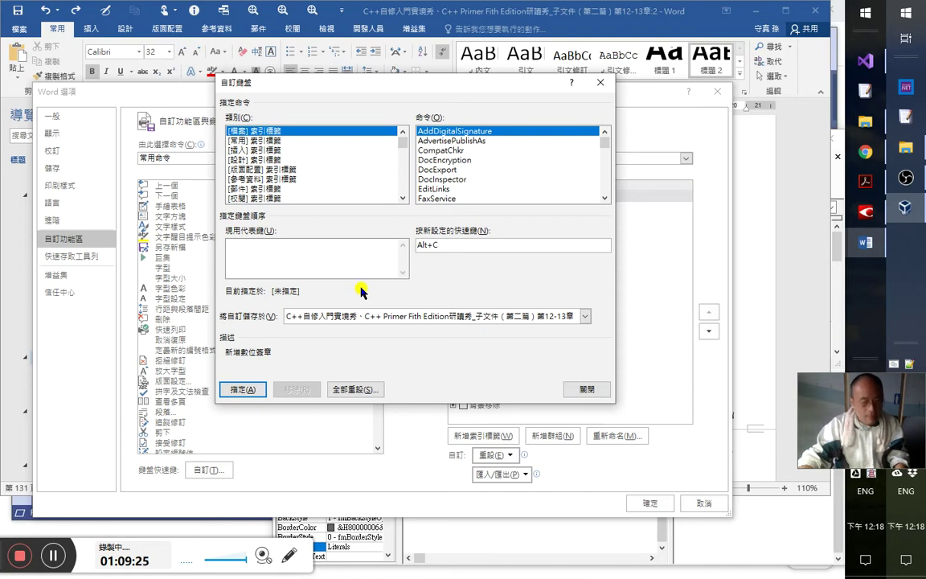
key("BackSpace")
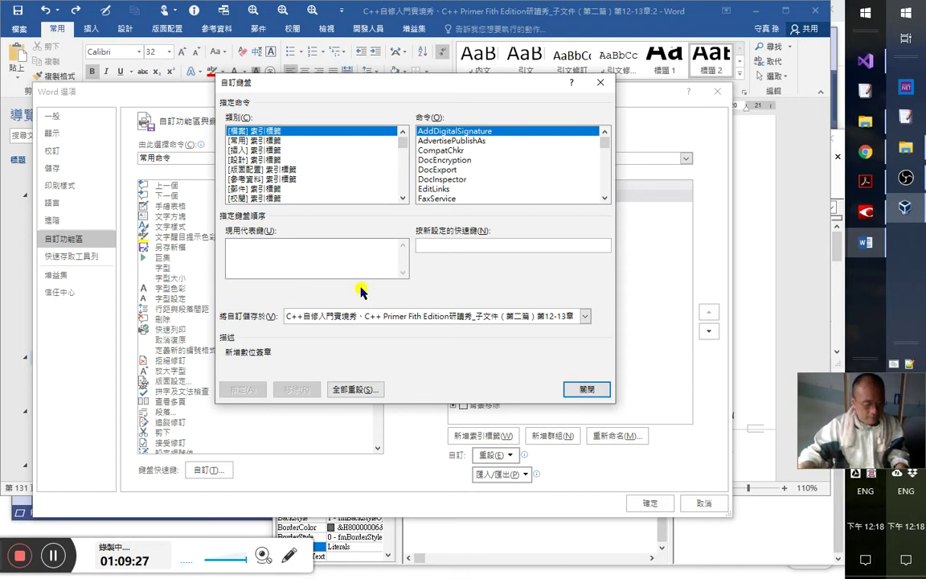
key("alt+2")
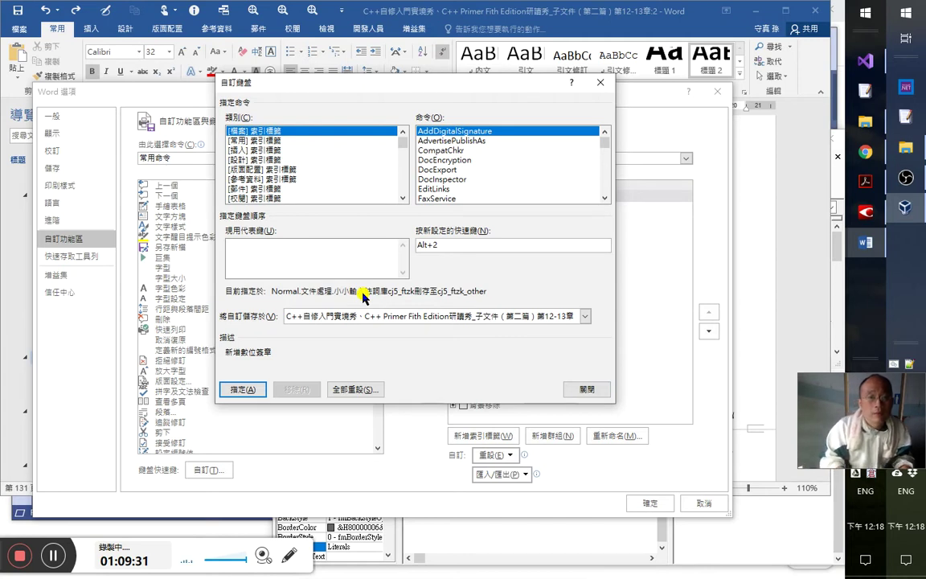
key("BackSpace")
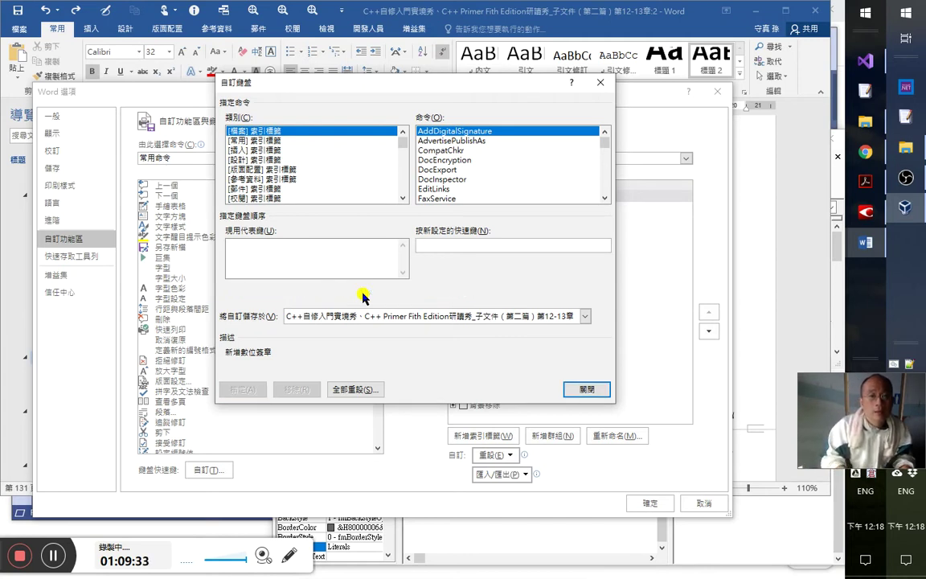
key("alt+1")
key("BackSpace")
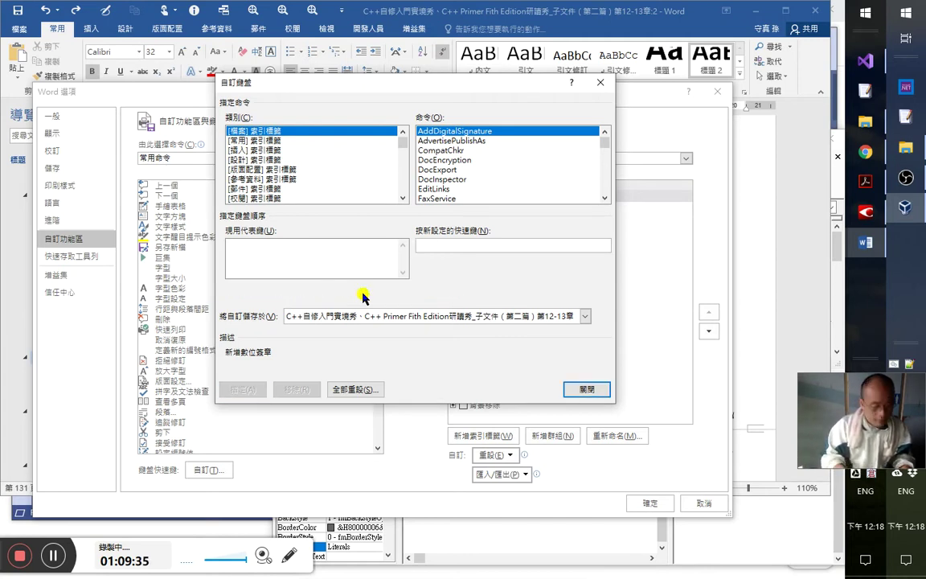
key("alt+w")
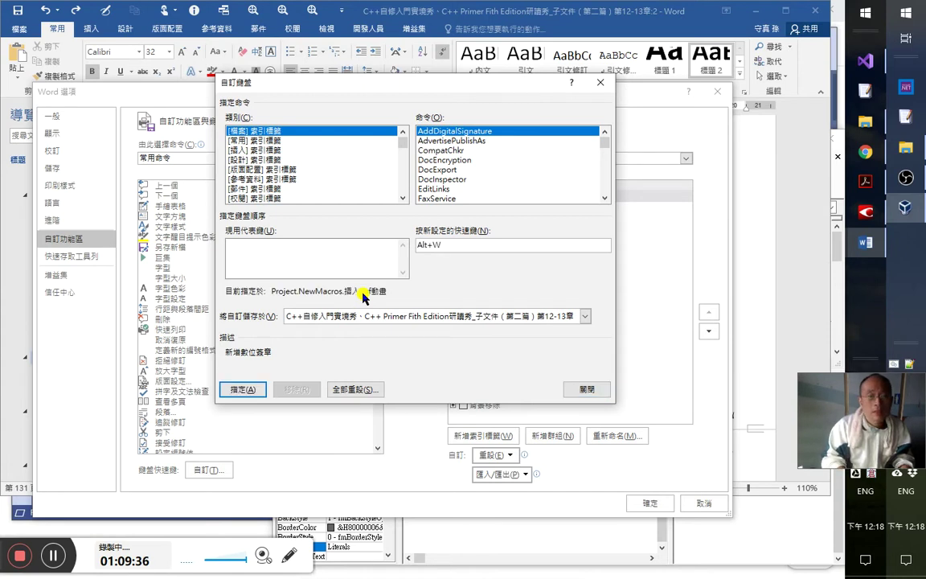
key("BackSpace")
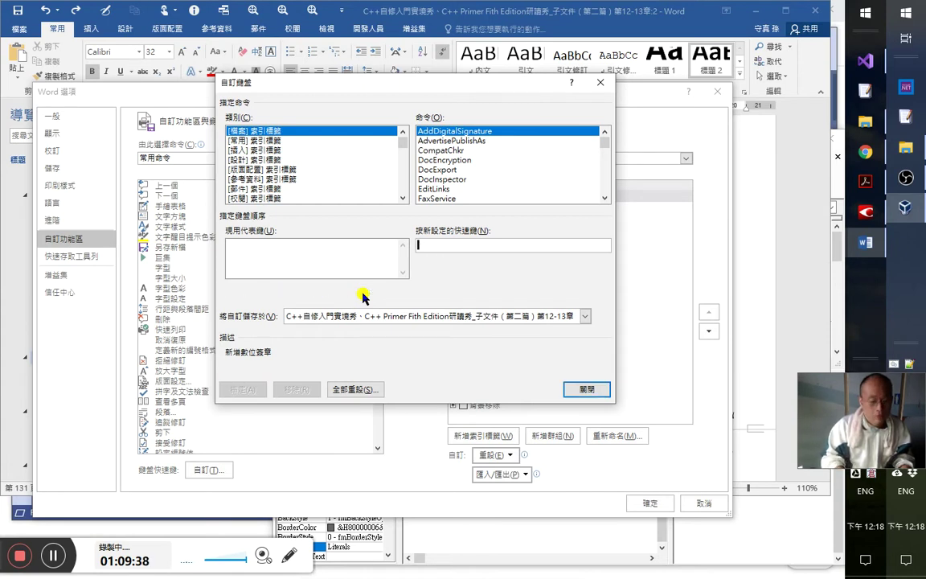
key("alt+w")
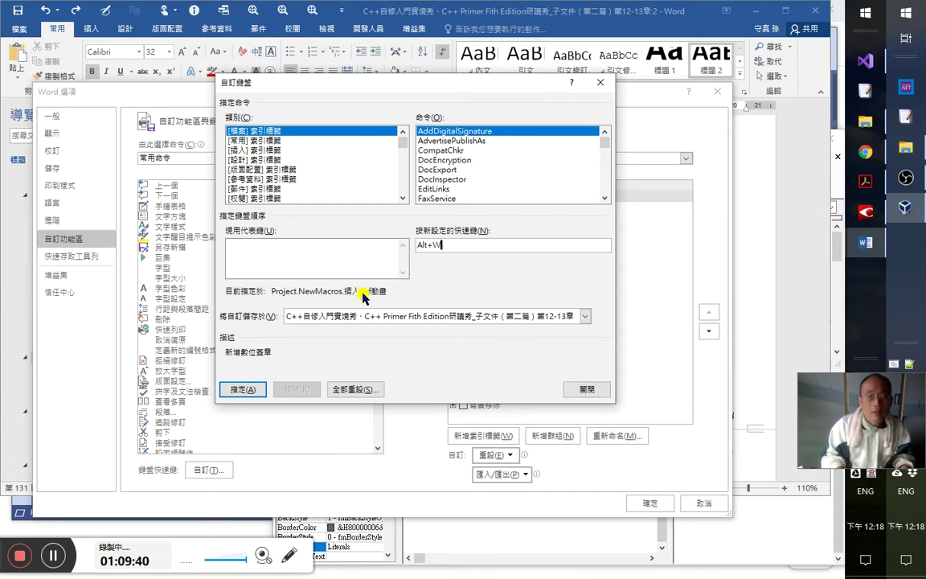
key("BackSpace")
key("alt+w")
key("BackSpace")
key("alt+w")
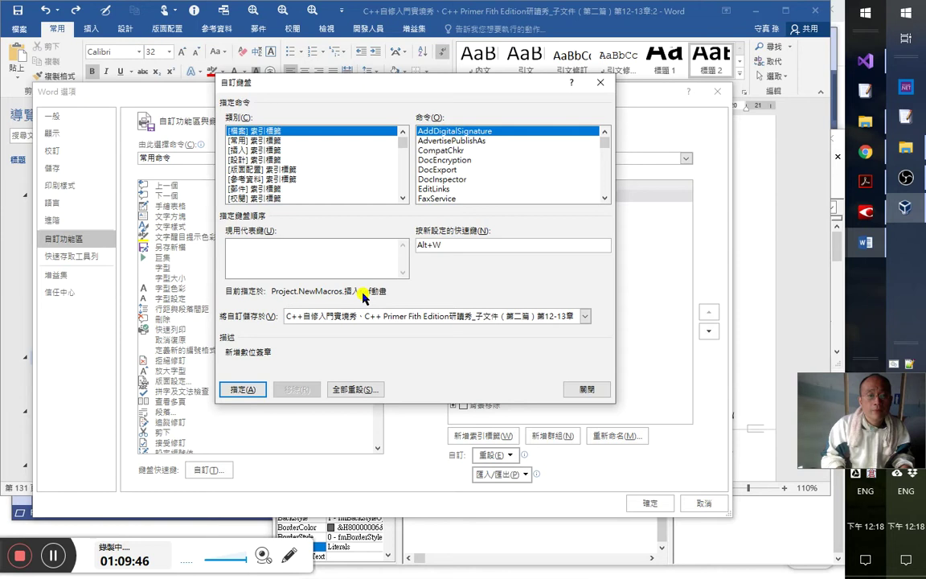
key("BackSpace")
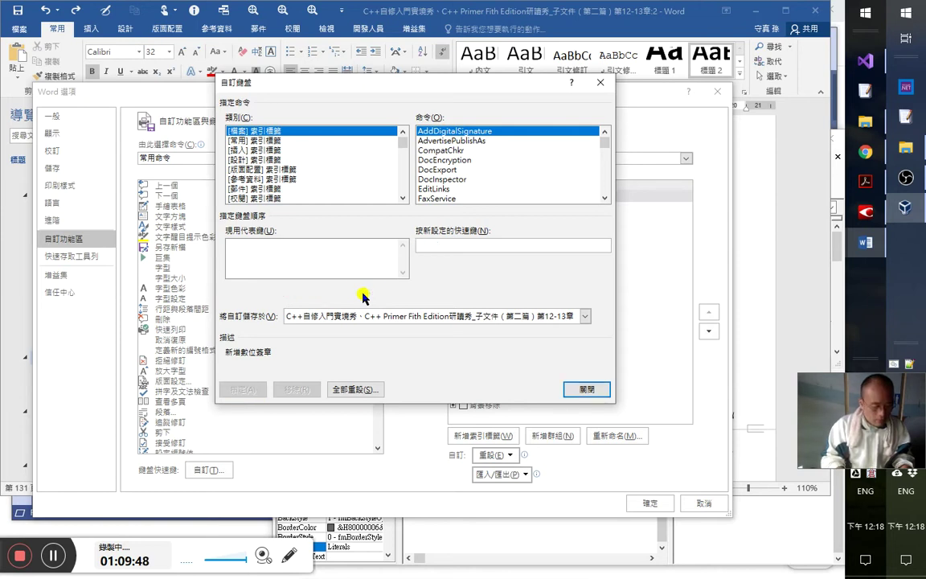
- Check Alt+A, Z, X, C, S, D and F; Alt+X is ToggleCharacterCode, Alt+F InsertCrossReference
key("alt+a")
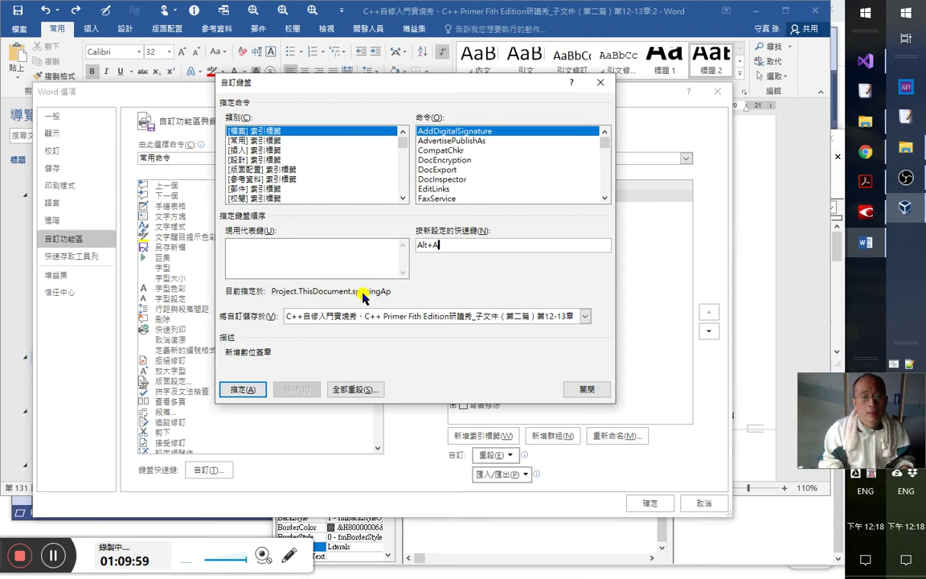
key("BackSpace")
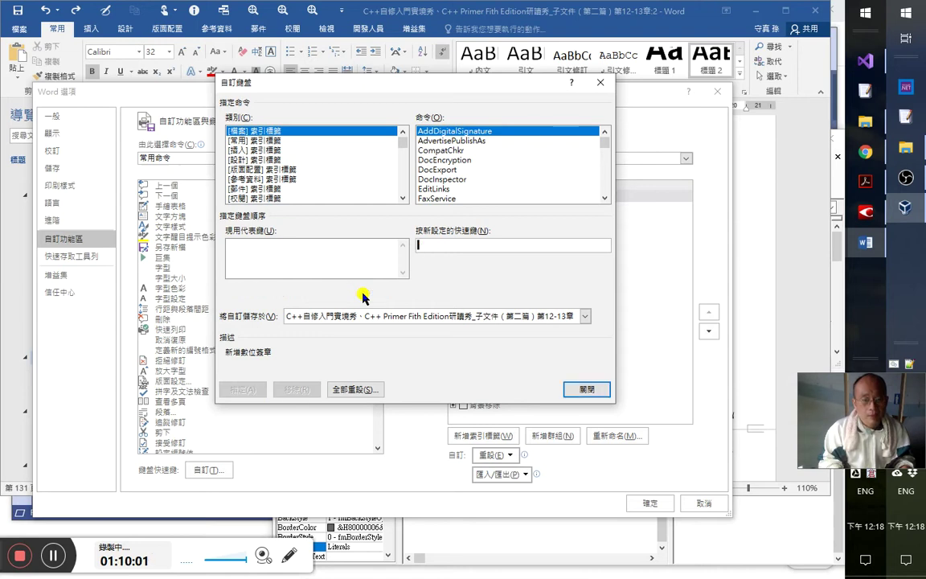
key("alt+z")
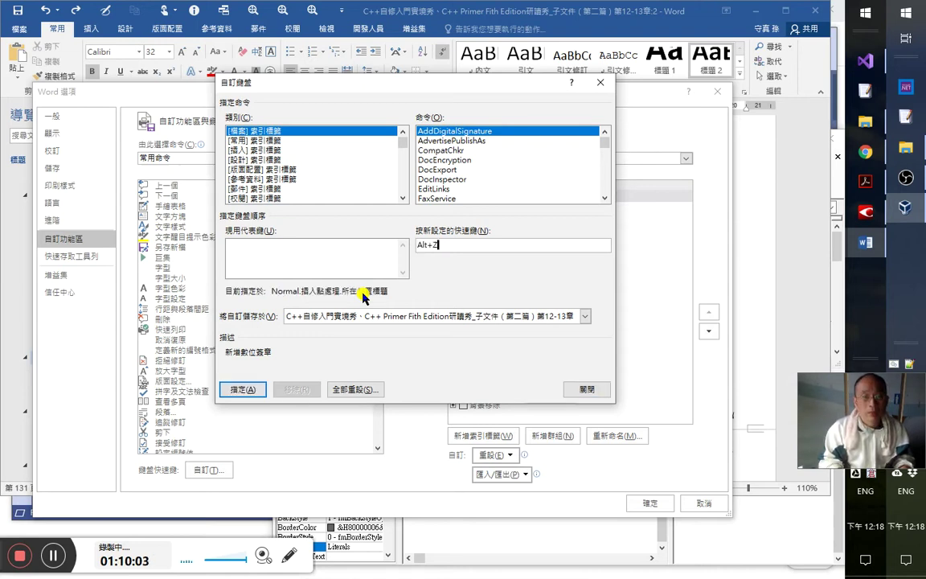
key("BackSpace")
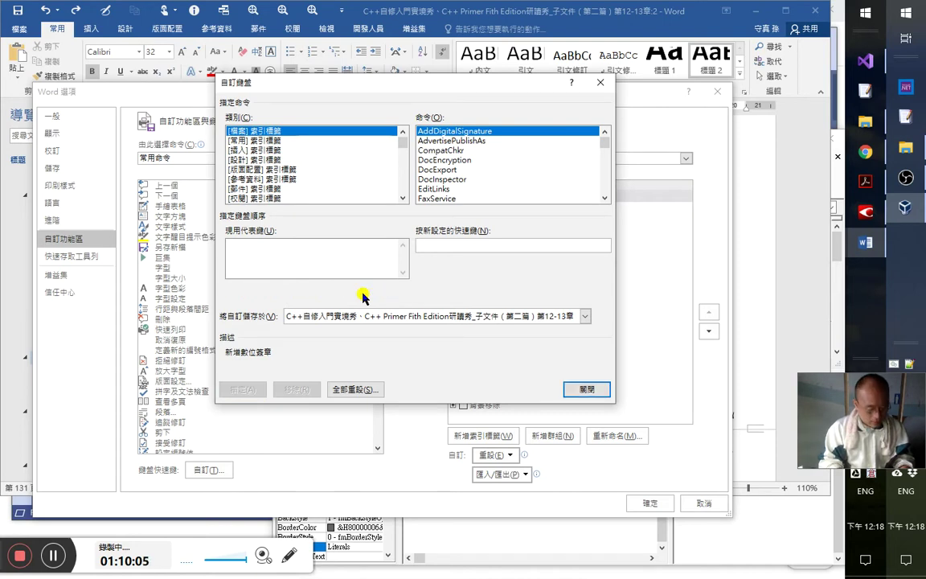
key("alt+x")
key("BackSpace")
key("alt+c")
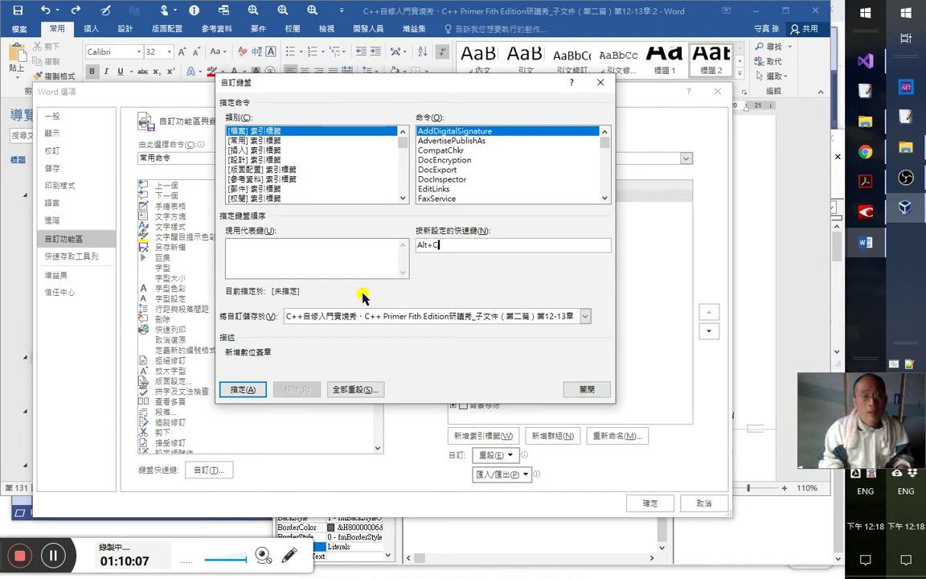
key("BackSpace")
key("alt+s")
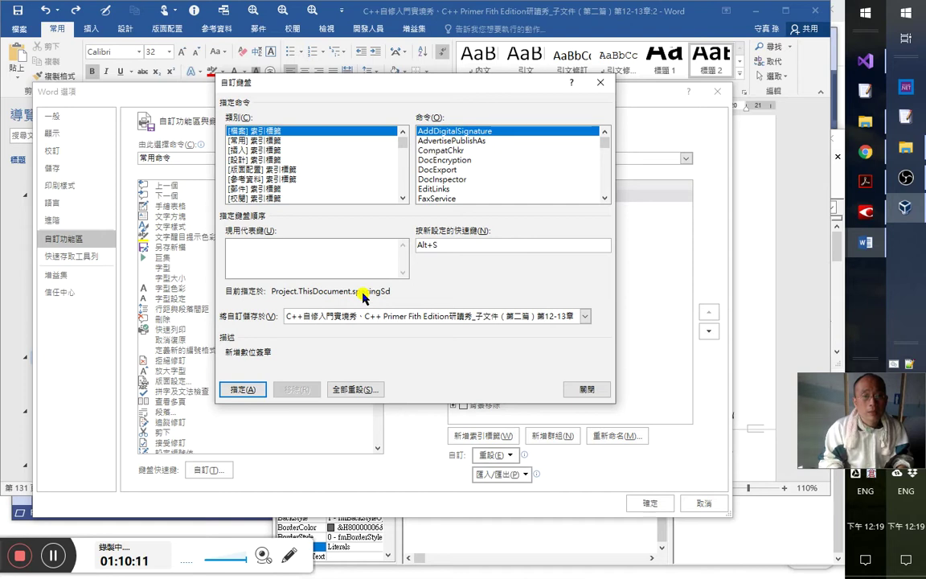
key("BackSpace")
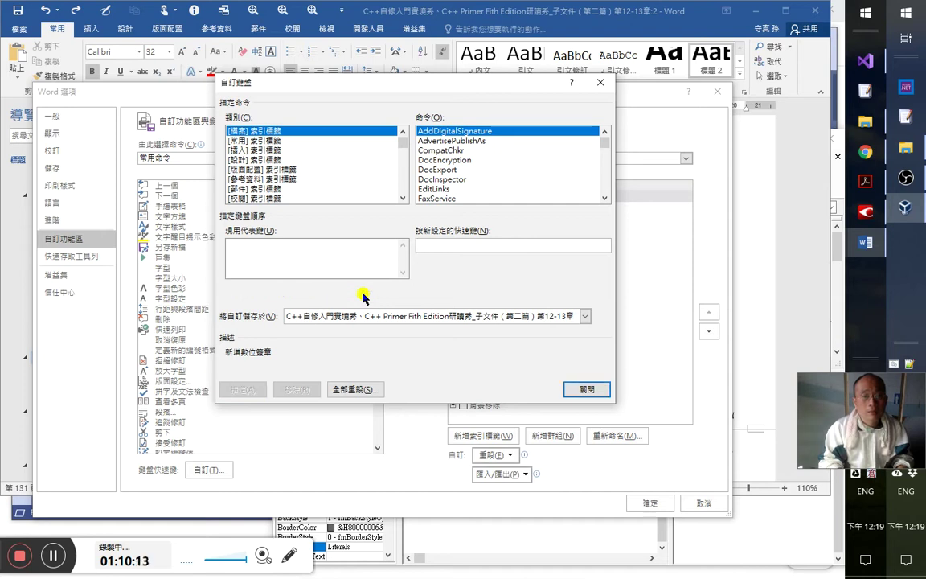
key("alt+d")
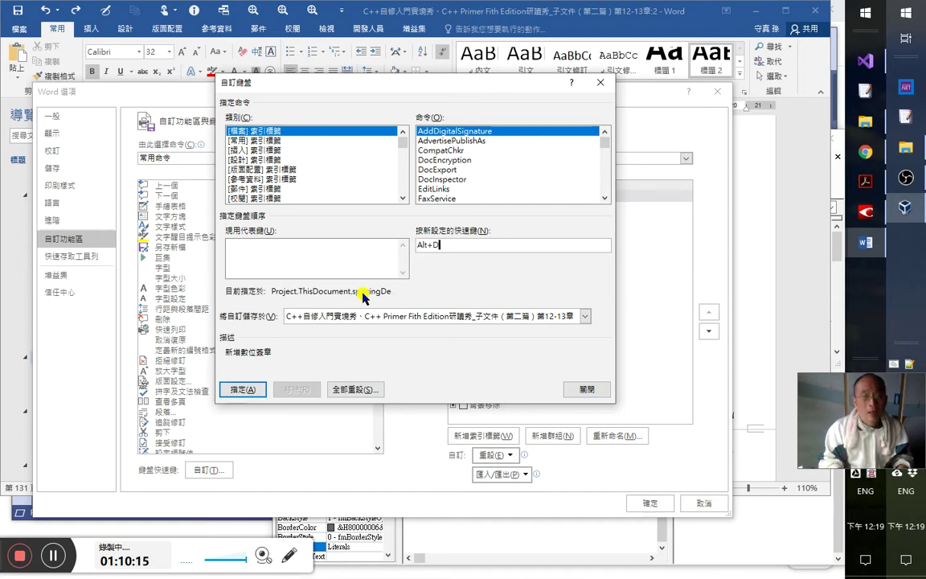
key("BackSpace")
key("alt+f")
key("BackSpace")
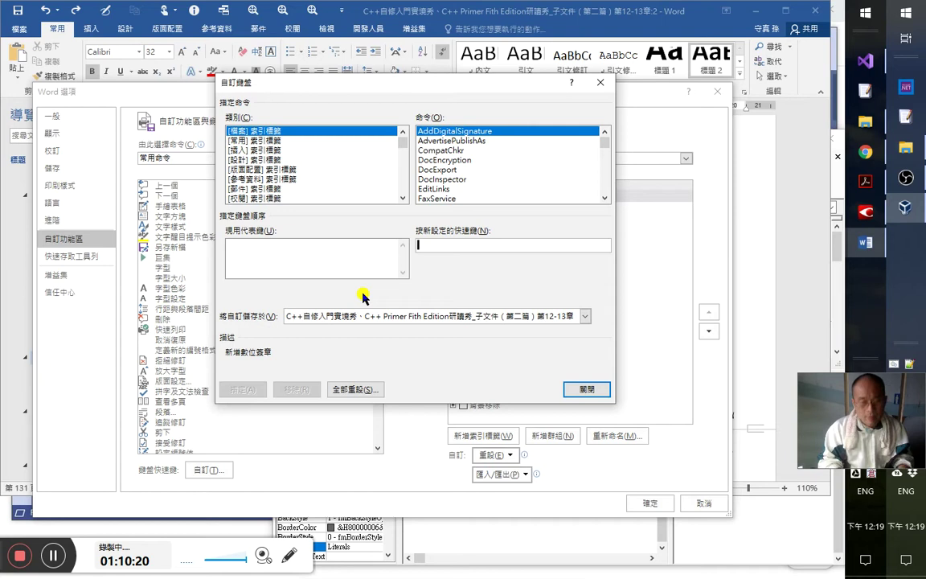
- Find Ctrl+Shift+C on CopyFormat and Ctrl+Shift+P on FontSizeSelect, then enter Alt+P
key("ctrl+shift+c")
key("shift+Home")
key("BackSpace")
key("BackSpace")
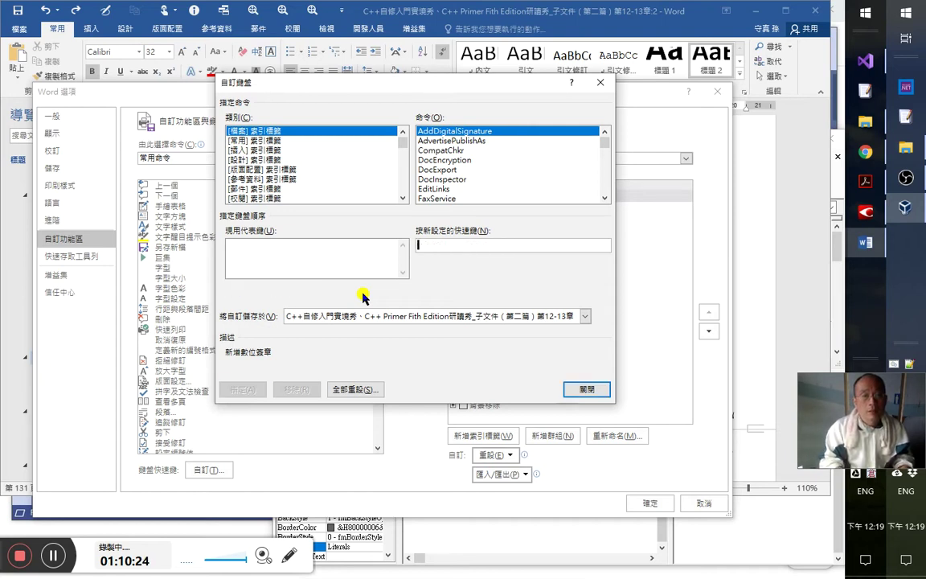
key("ctrl+shift+c")
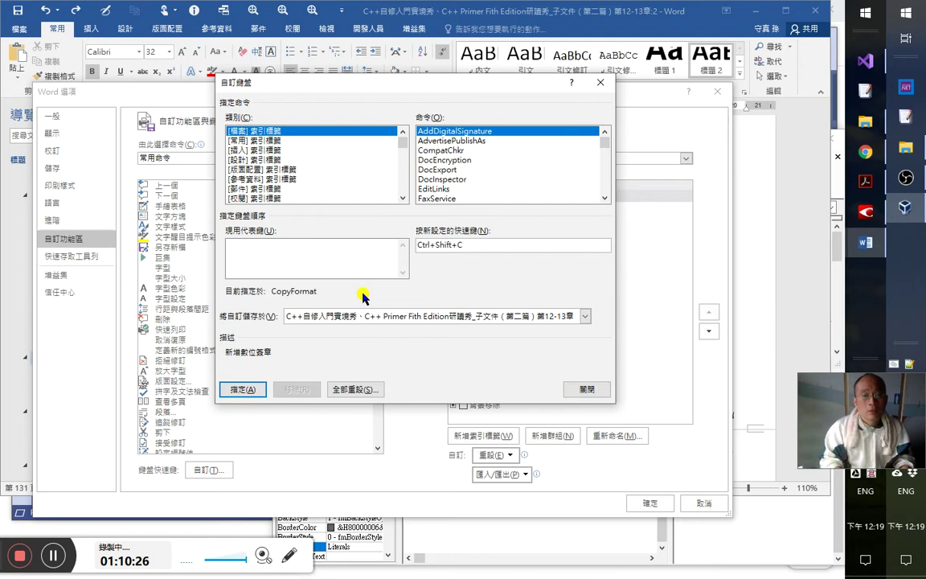
key("BackSpace")
key("ctrl+shift+p")
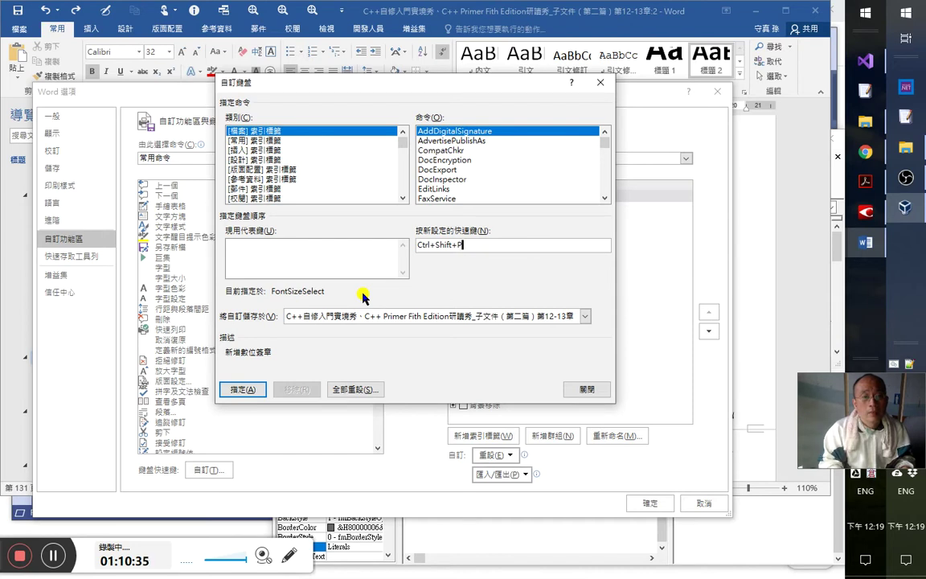
key("Return")
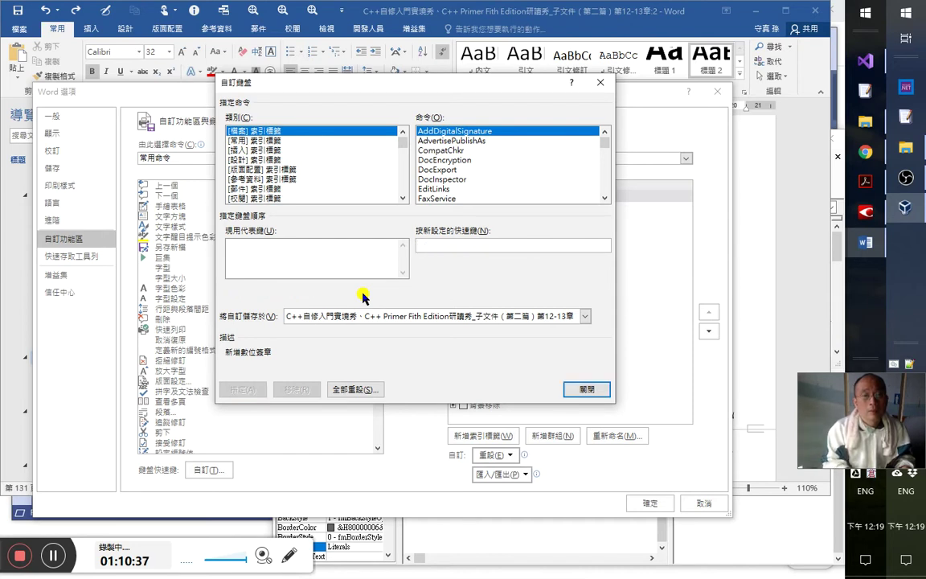
key("alt+p")
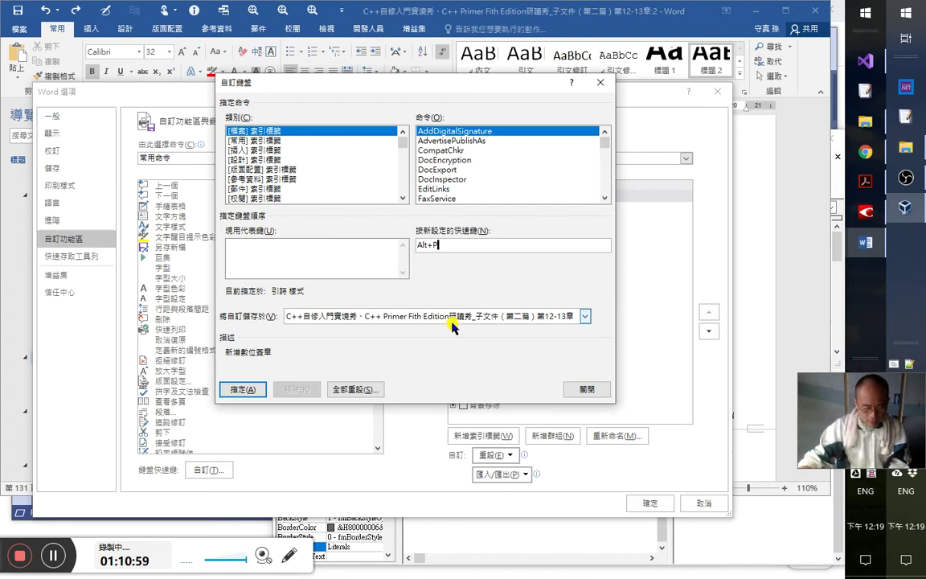
- Try Alt+O, Alt+I, Alt+K and Alt+L, finding Alt+K already used by a macro
key("BackSpace")
key("alt+o")
key("BackSpace")
key("alt+i")
key("BackSpace")
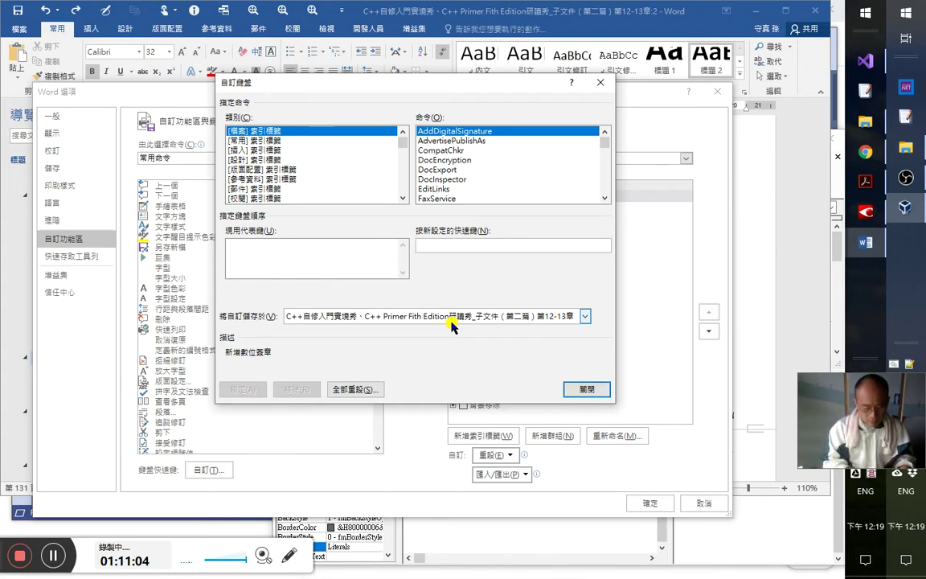
key("alt+k")
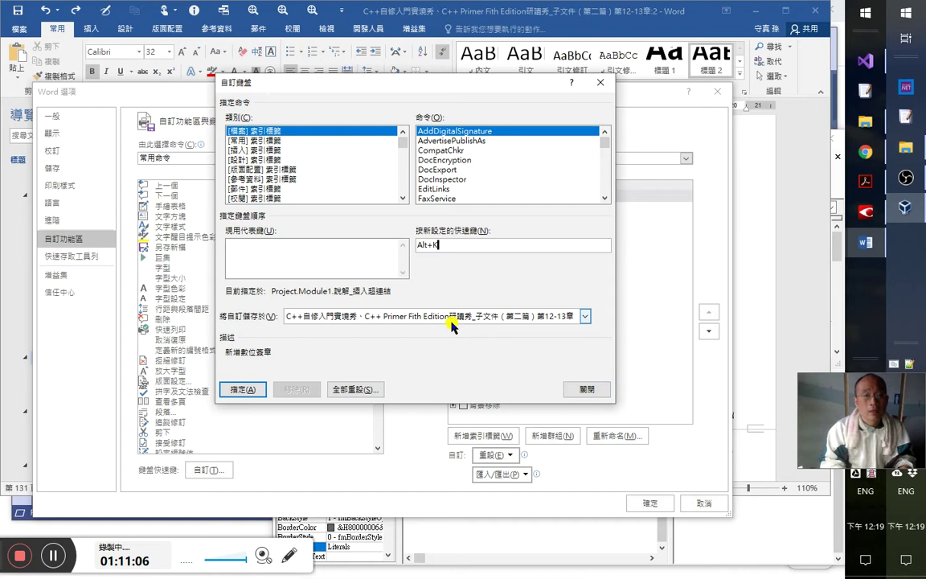
key("BackSpace")
key("alt+l")
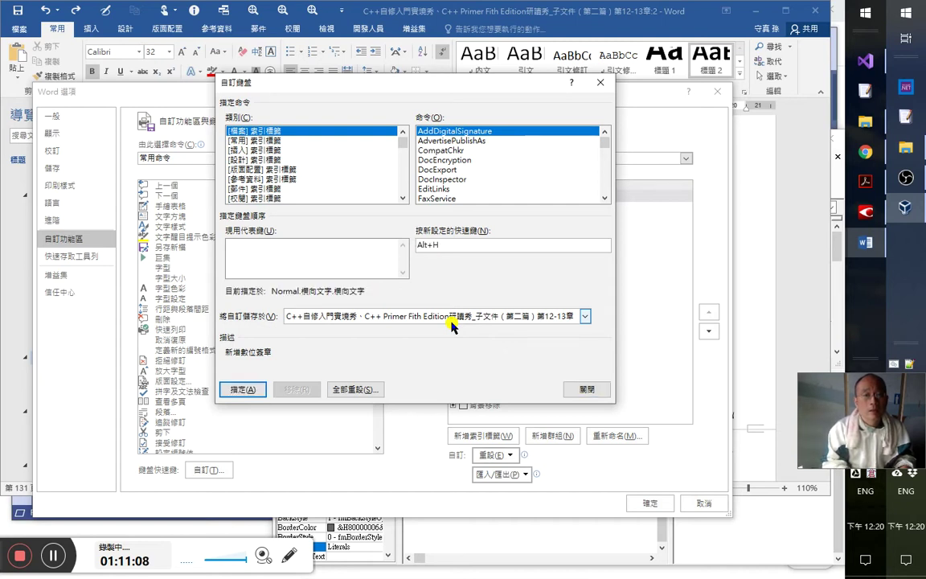
key("BackSpace")
- Enter Alt+J as the new shortcut, confirming it is currently unassigned
key("alt+j")
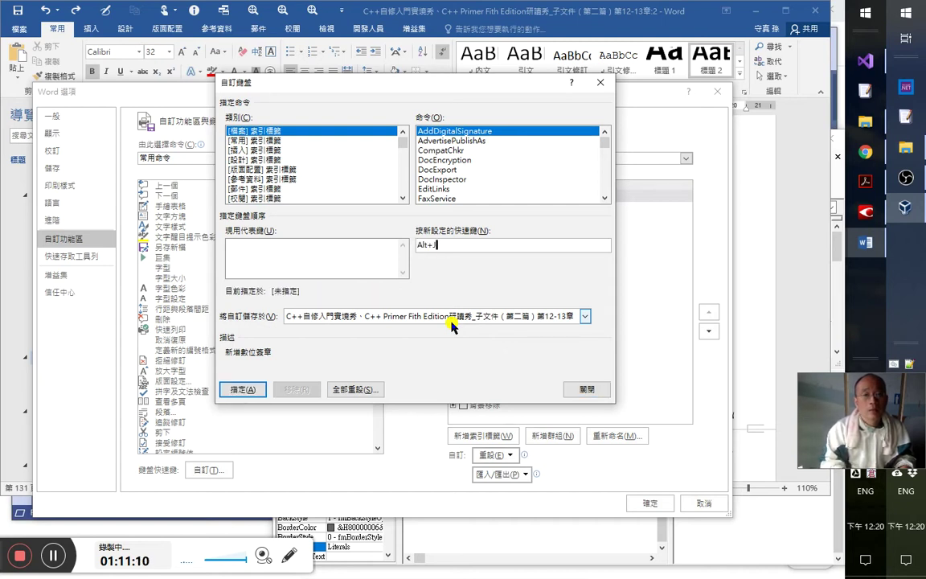
key("BackSpace")
key("alt+j")
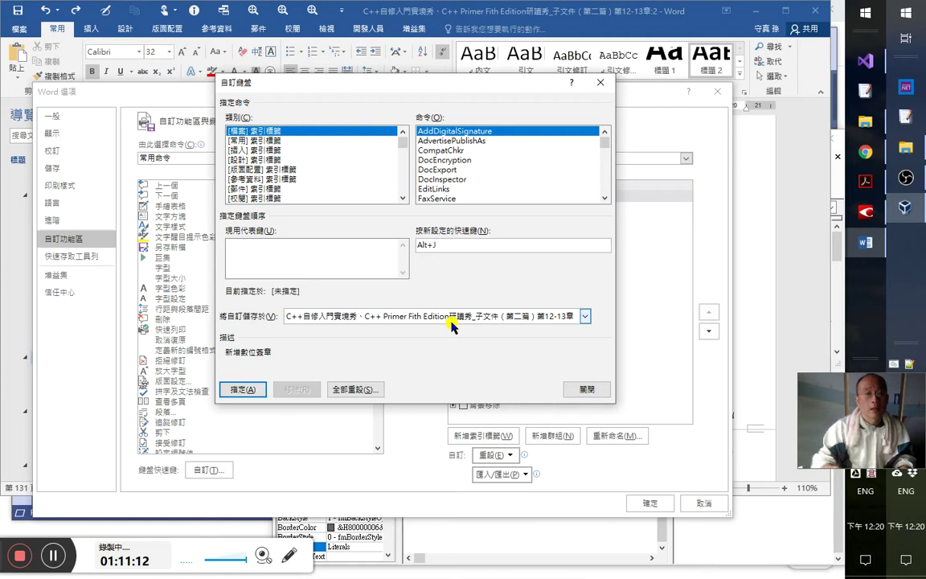
key("BackSpace")
key("alt+j")
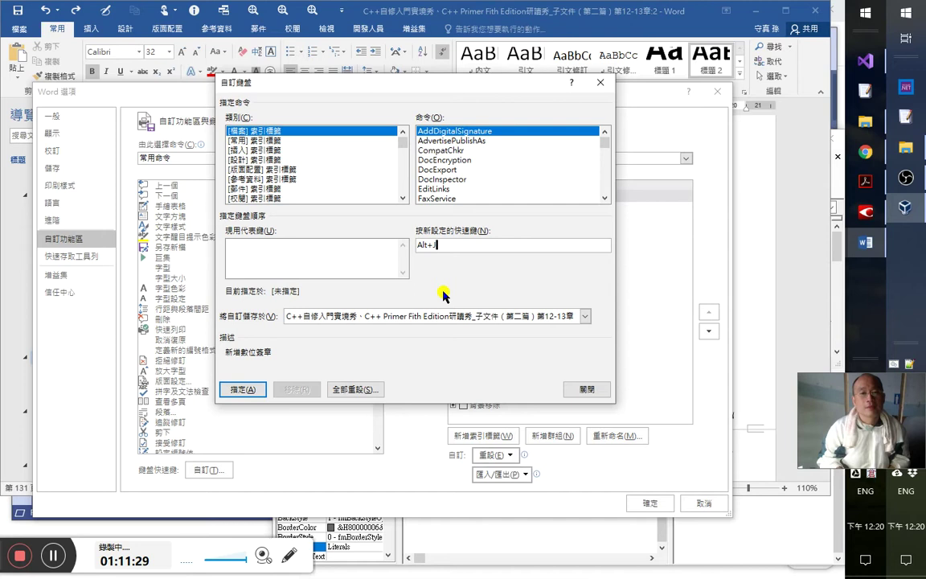
key("BackSpace")
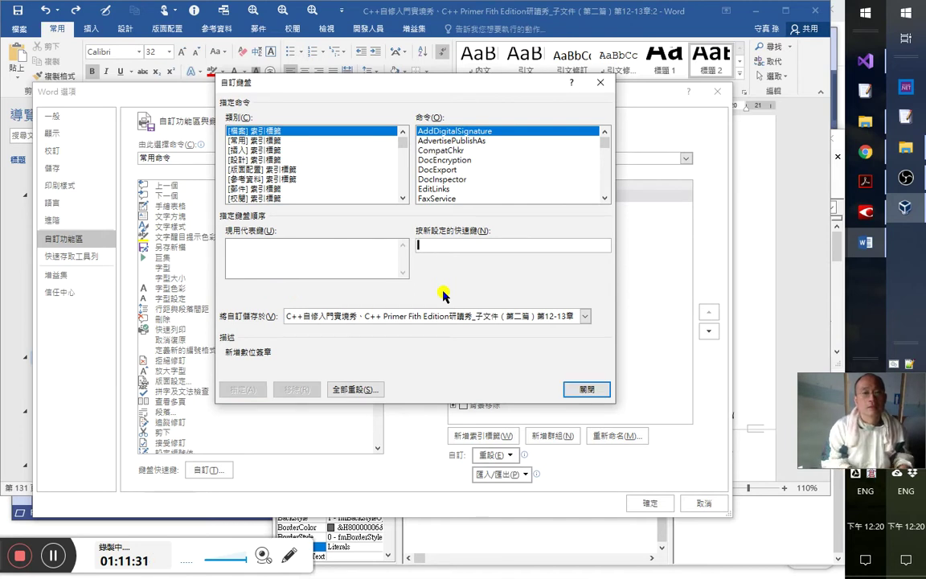
key("alt+j")
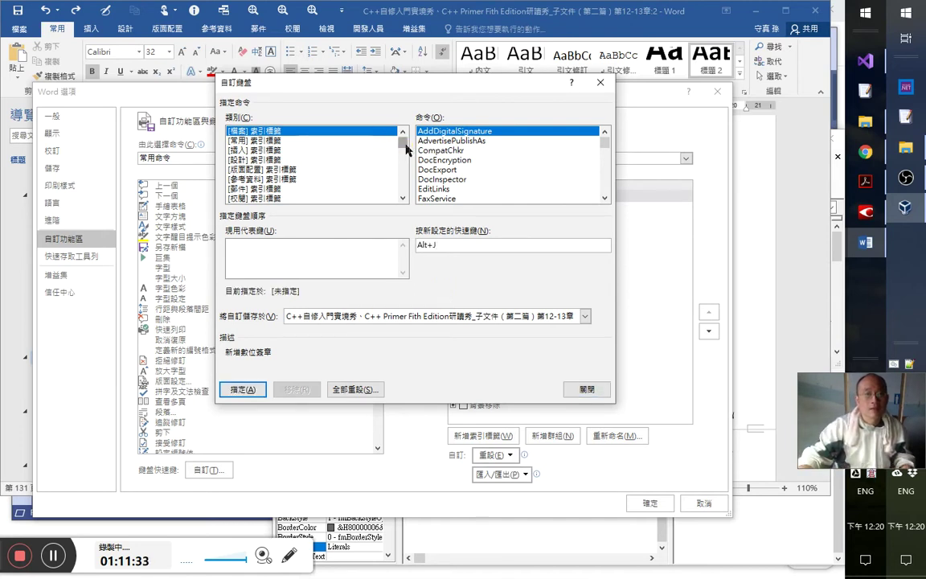
left_click_drag(406, 133, 406, 180)
- Leave Word Options and return to the VBA editor, maximized to full screen
key("Escape")
key("Escape")
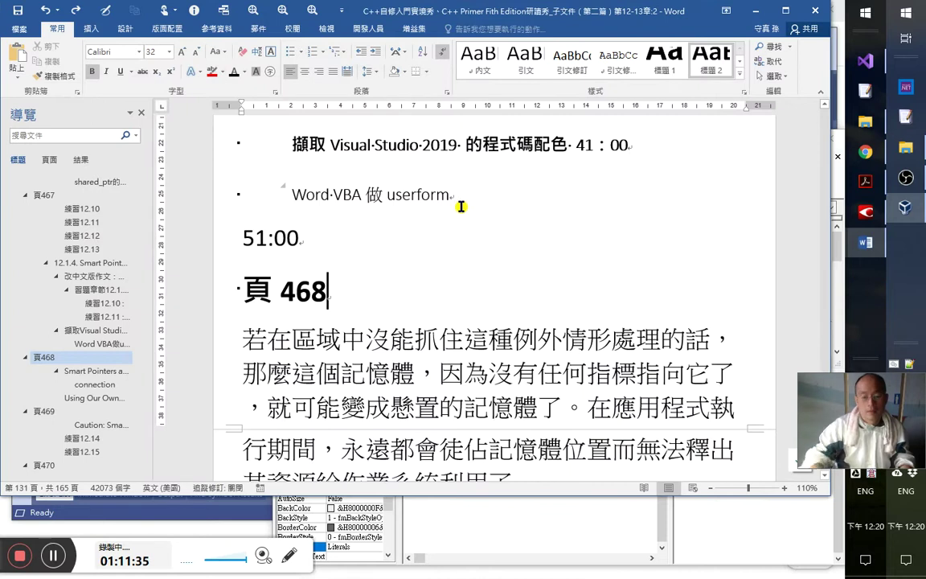
key("alt+F11")
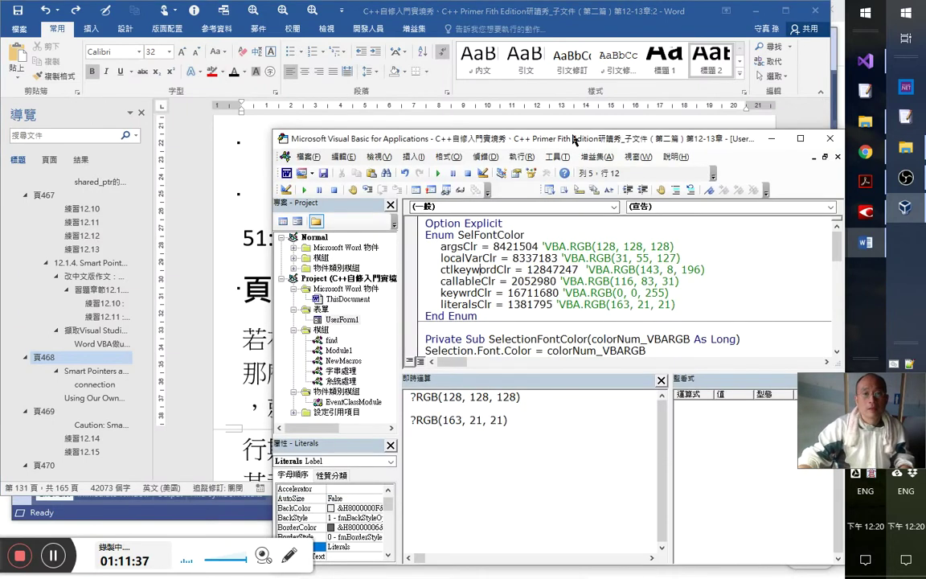
double_click(514, 138)
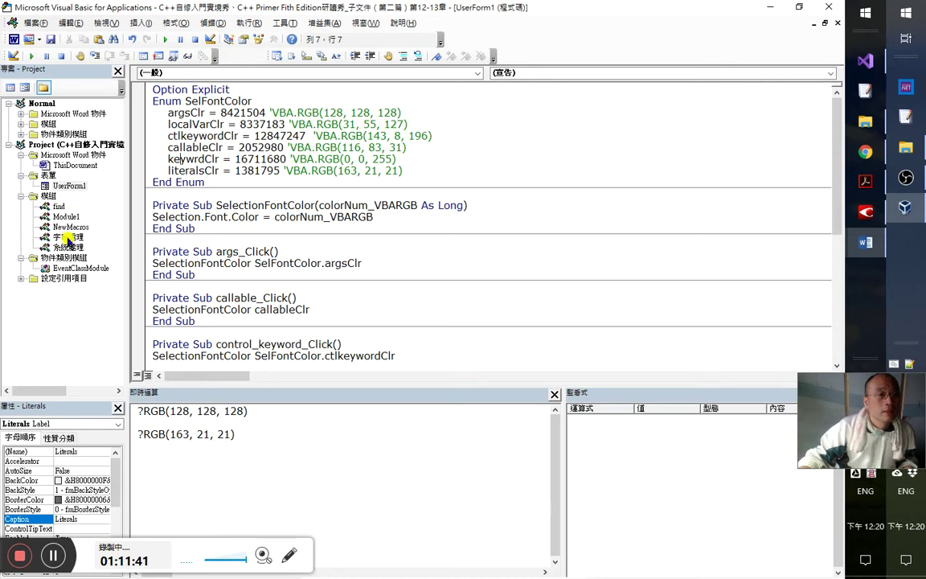
- Add a new 'sub show' line at the end of the 系統處理 module
double_click(68, 246)
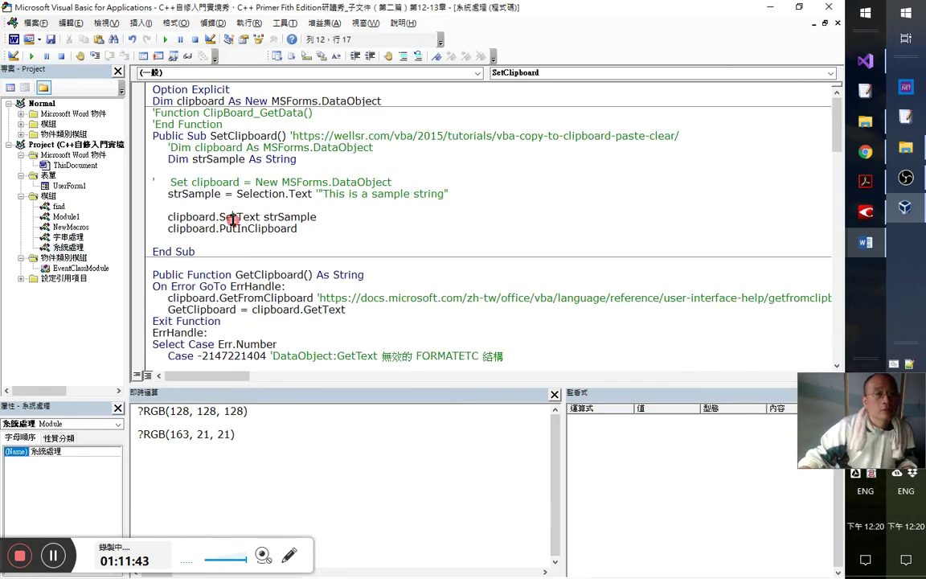
key("ctrl+End")
type("s")
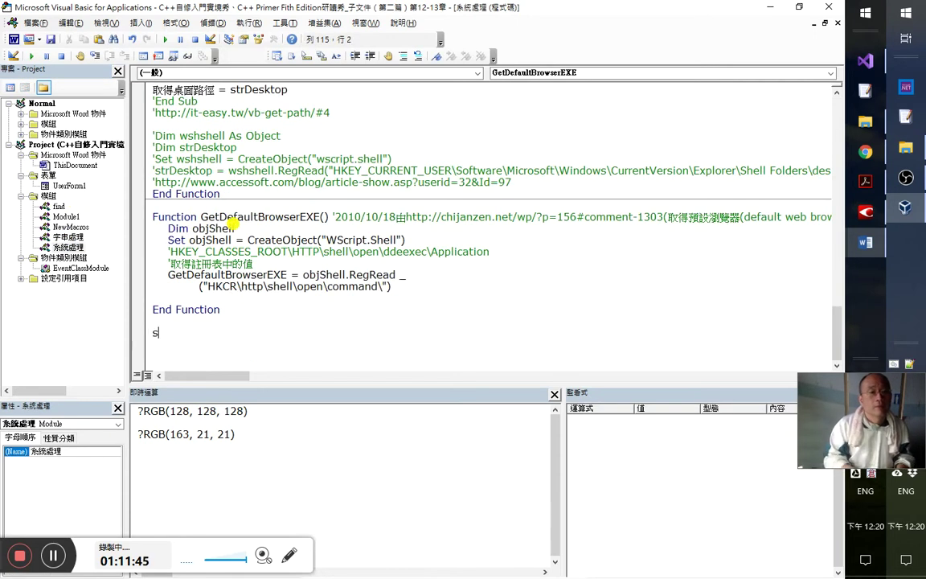
type("ub showun")
key("BackSpace")
key("BackSpace")
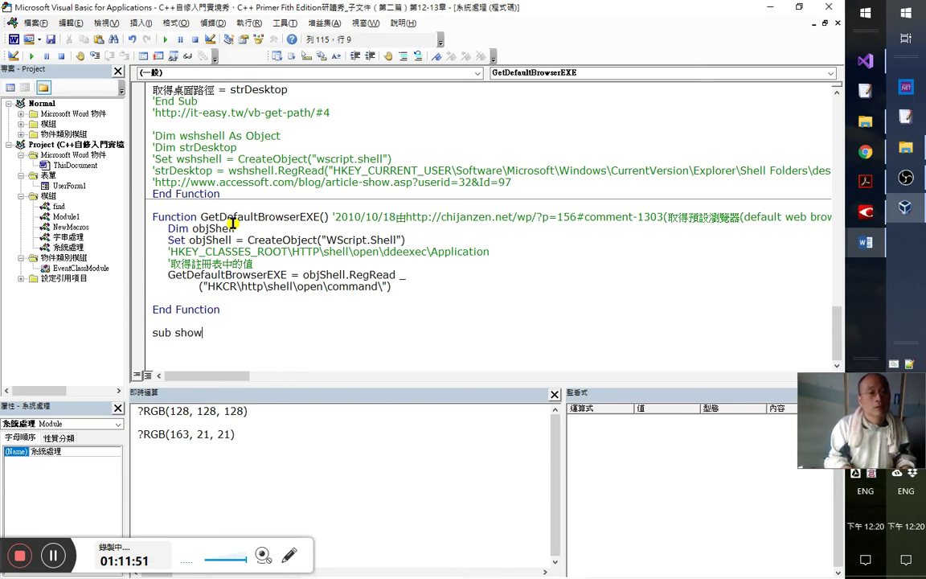
type("s")
key("BackSpace")
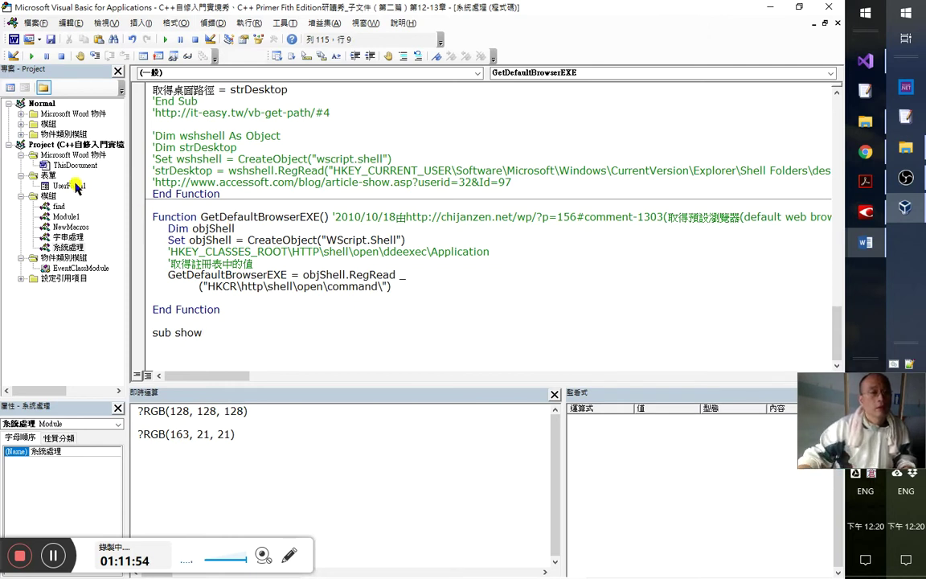
- Select UserForm1 in the Project Explorer, then open and dismiss the project properties unchanged
left_click(78, 186)
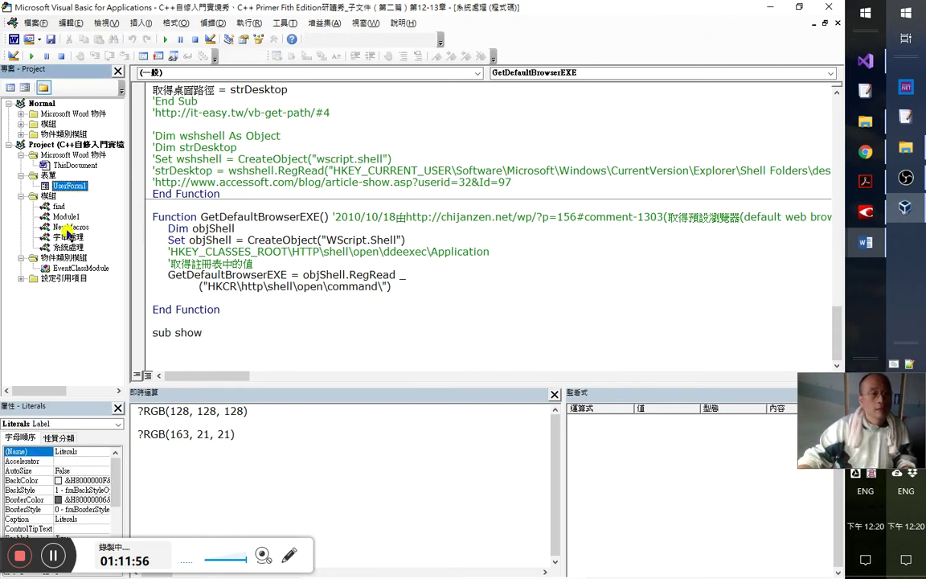
left_click_drag(115, 483, 115, 527)
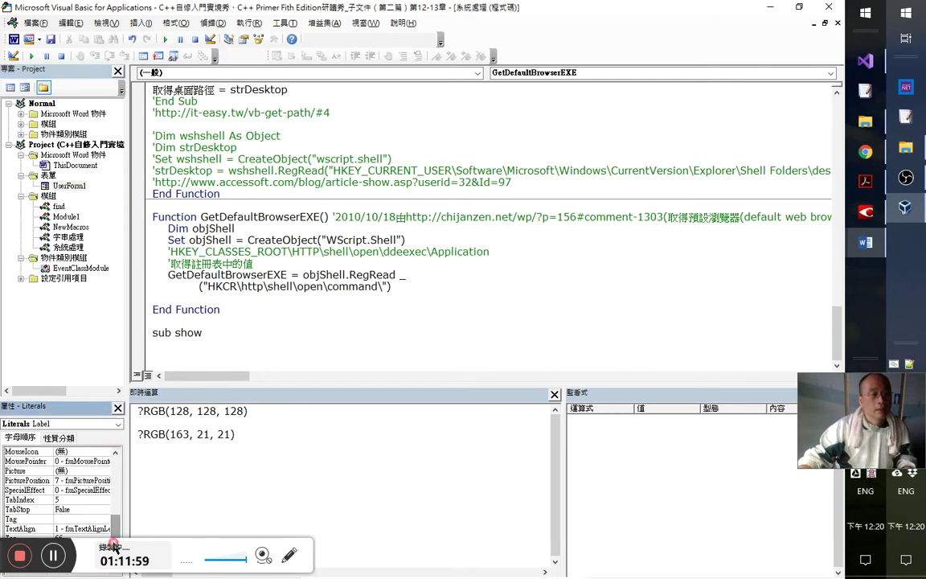
left_click(74, 188)
right_click(74, 188)
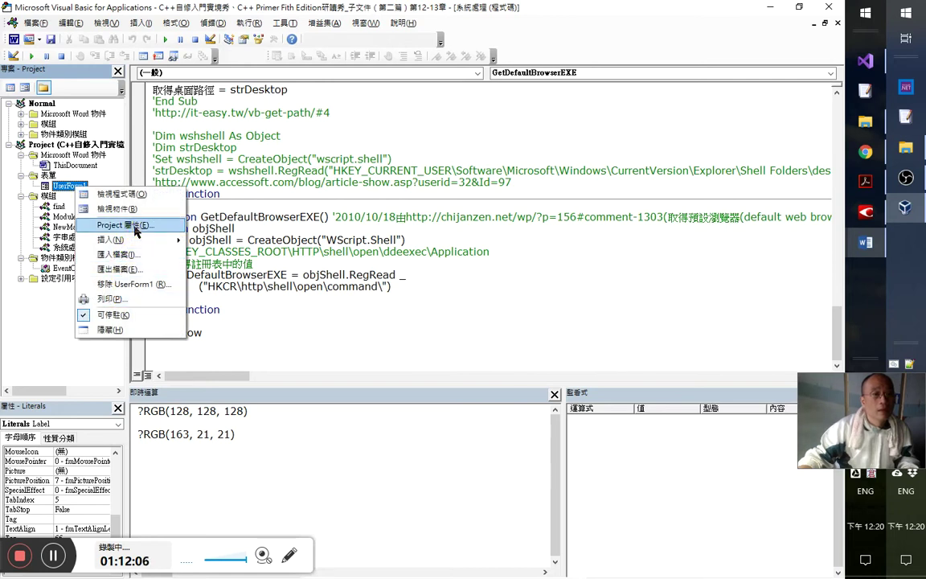
left_click(121, 225)
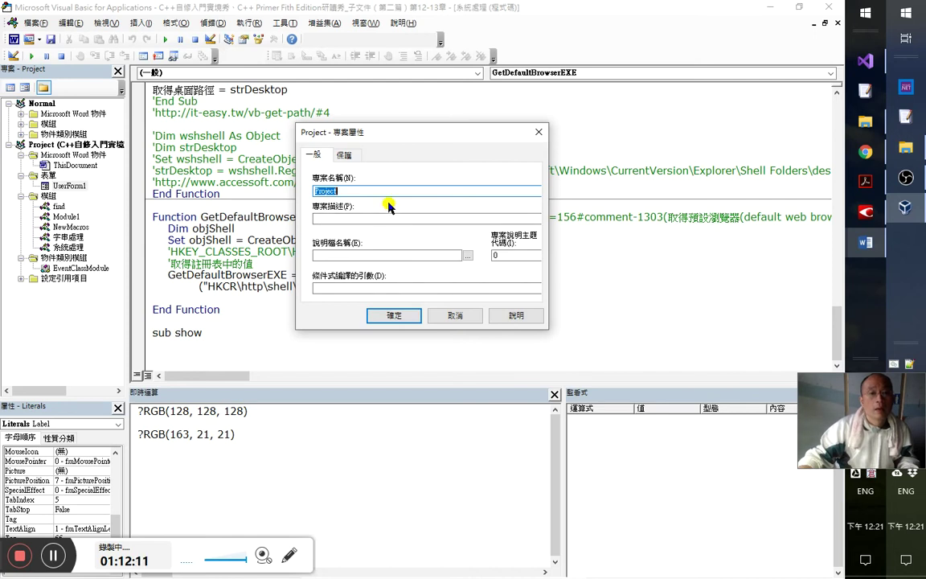
left_click(316, 153)
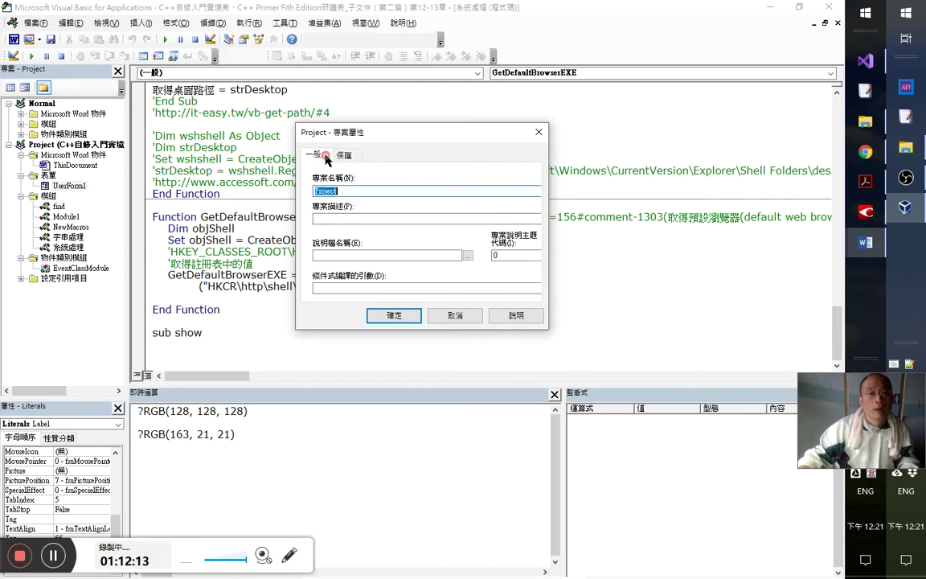
key("Escape")
- Pick UserForm1 in the Properties window and start retyping its Name as CodeClr
left_click(105, 424)
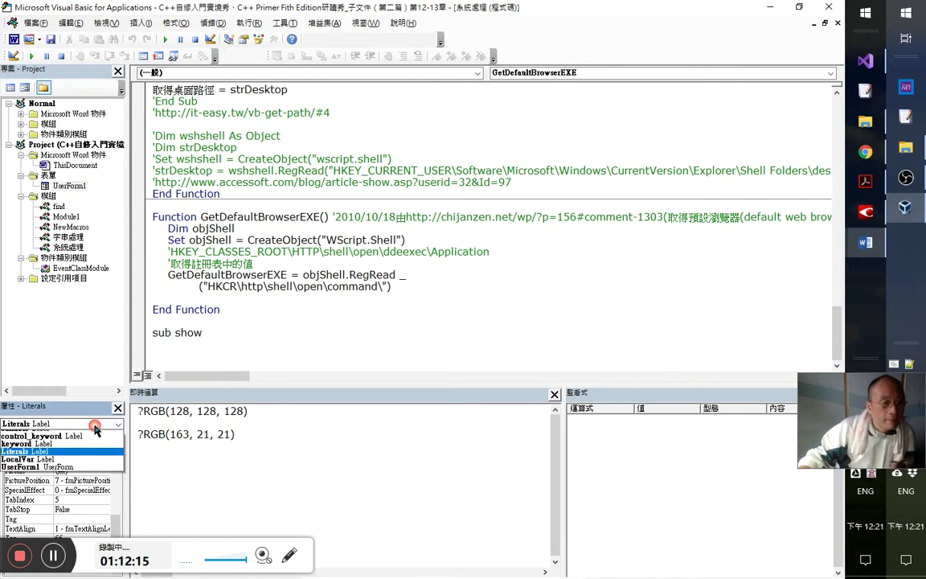
left_click(81, 481)
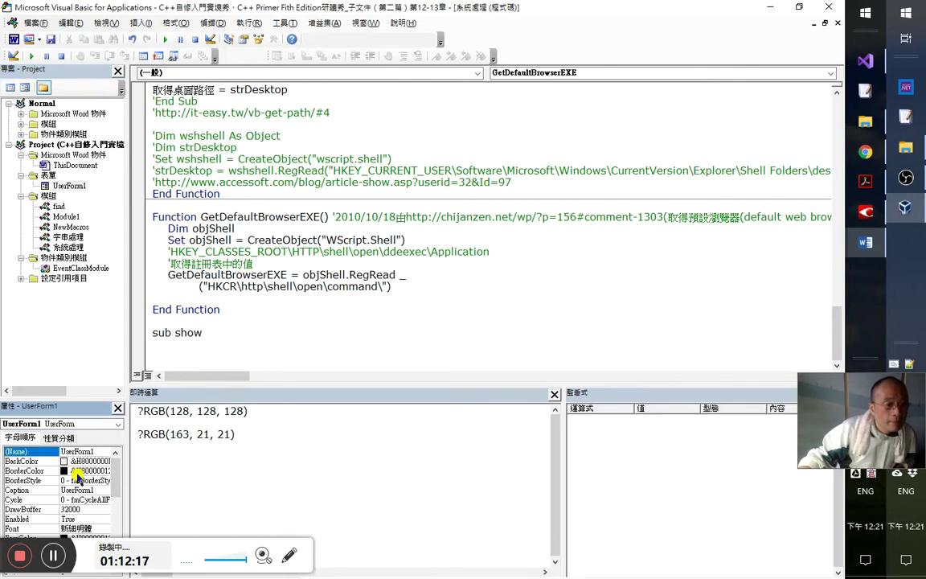
double_click(108, 449)
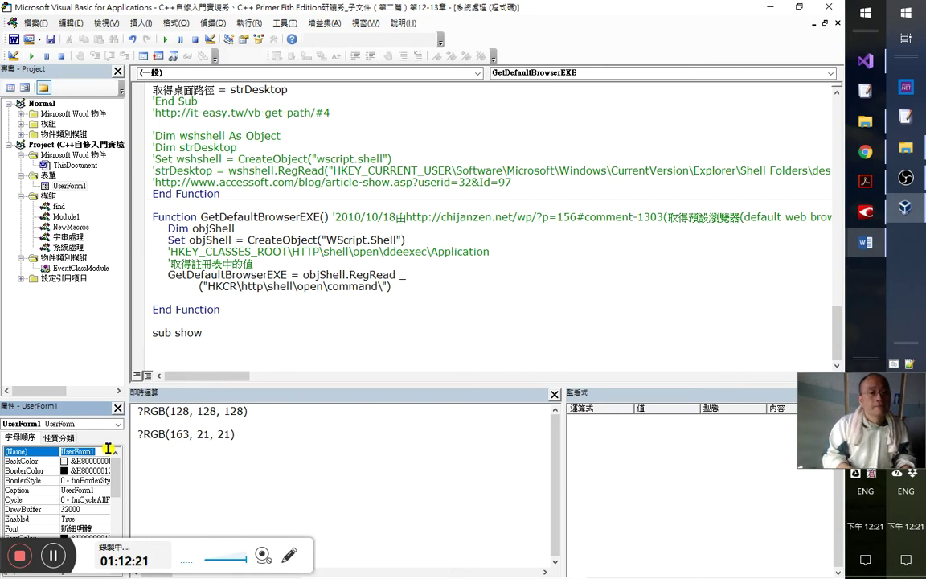
type("CodeColor")
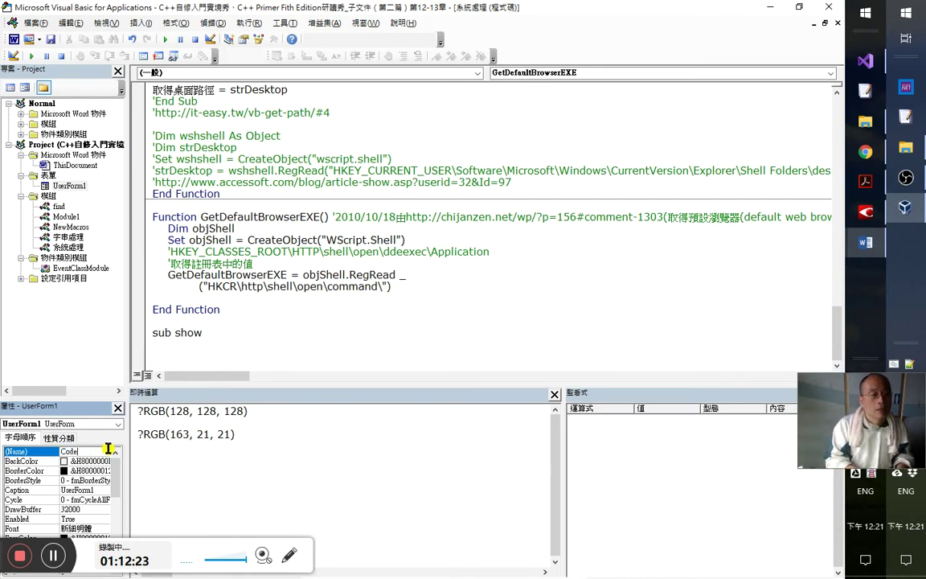
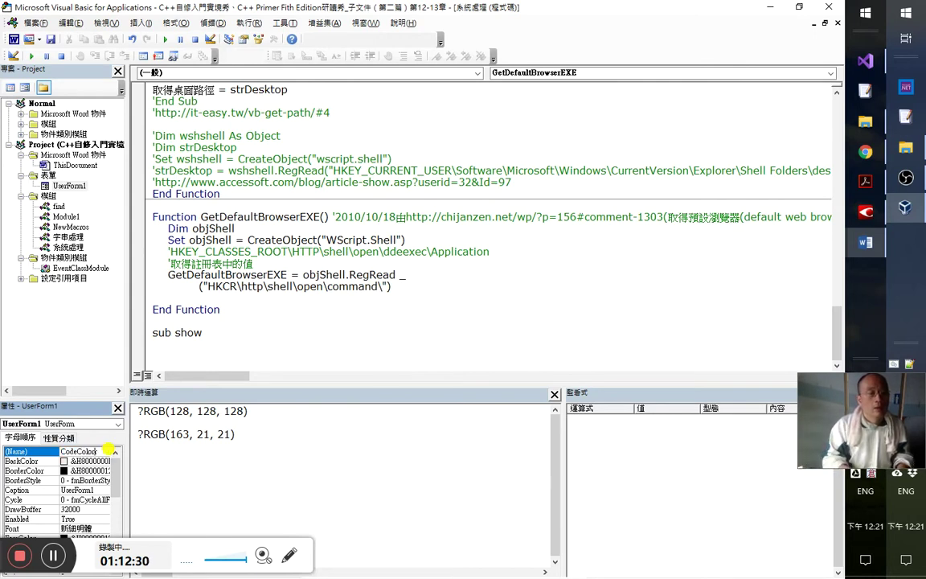
- Rename the form to CodeColor and name the procedure showCodeColorForm
double_click(108, 450)
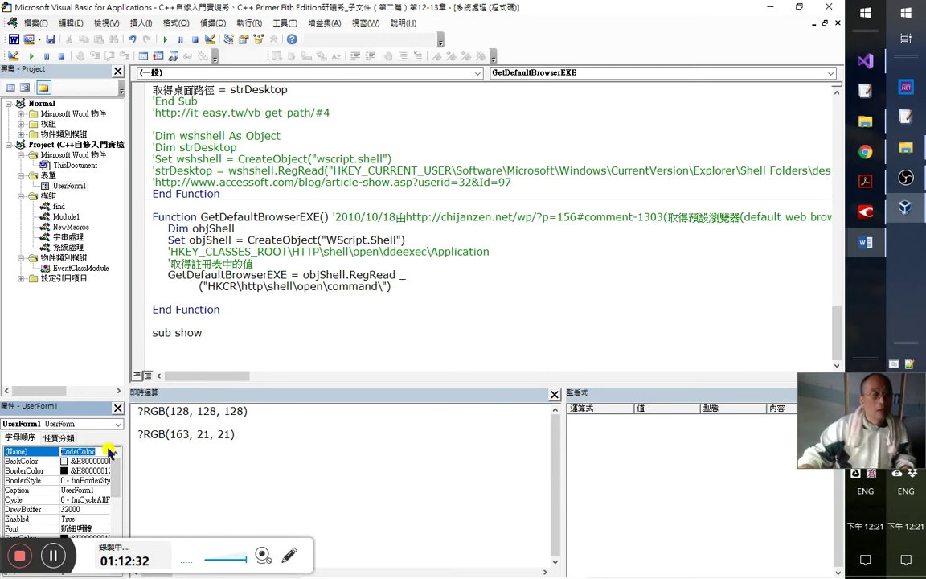
left_click(203, 344)
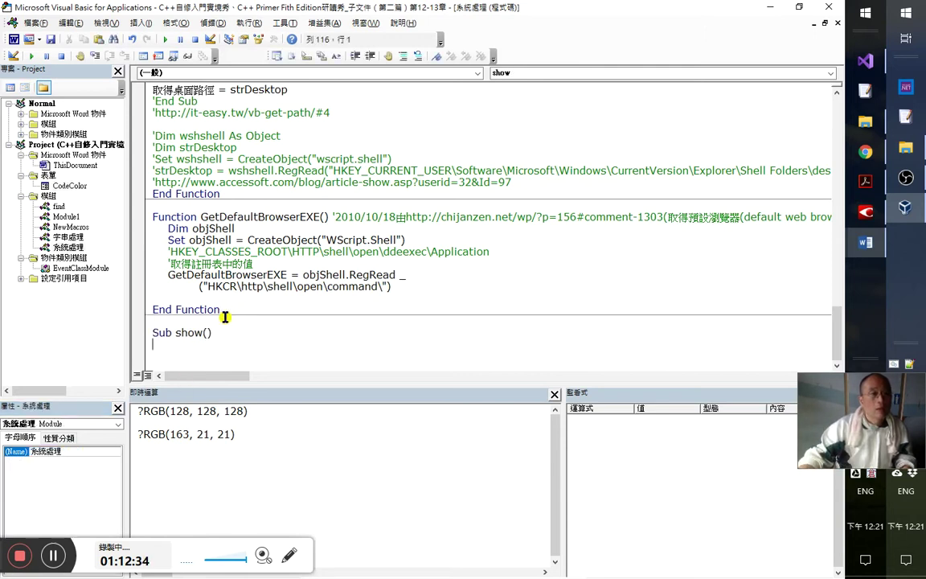
left_click(230, 336)
type("CodeColorFor")
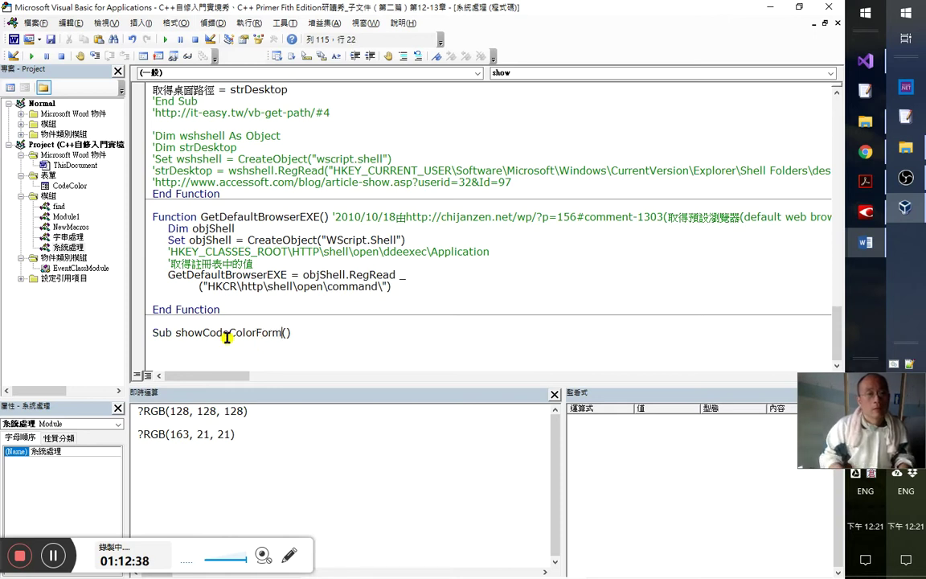
type("m")
- Fill the showCodeColorForm body with an 'Alt+j comment and Load CodeColor, plus a trailing blank line
key("Return")
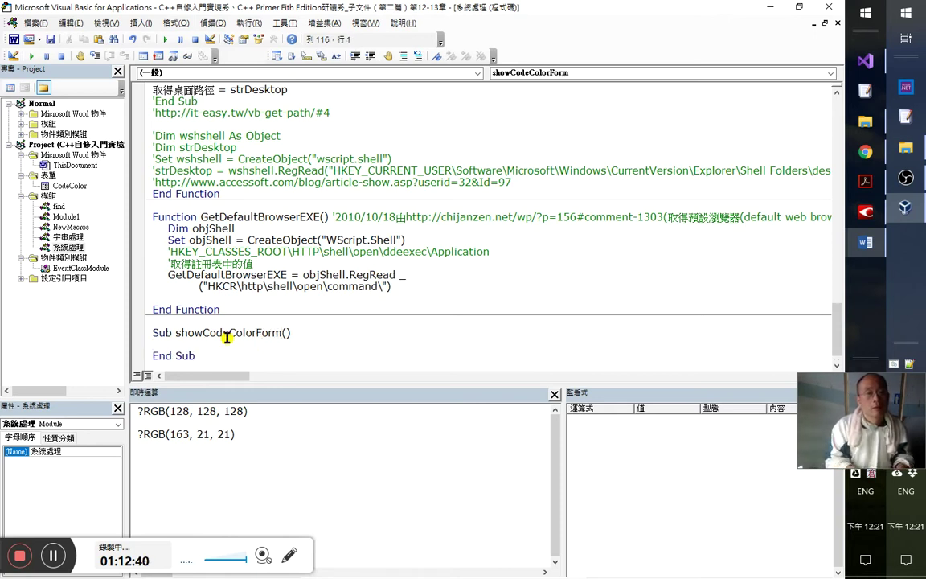
type("CodeColor")
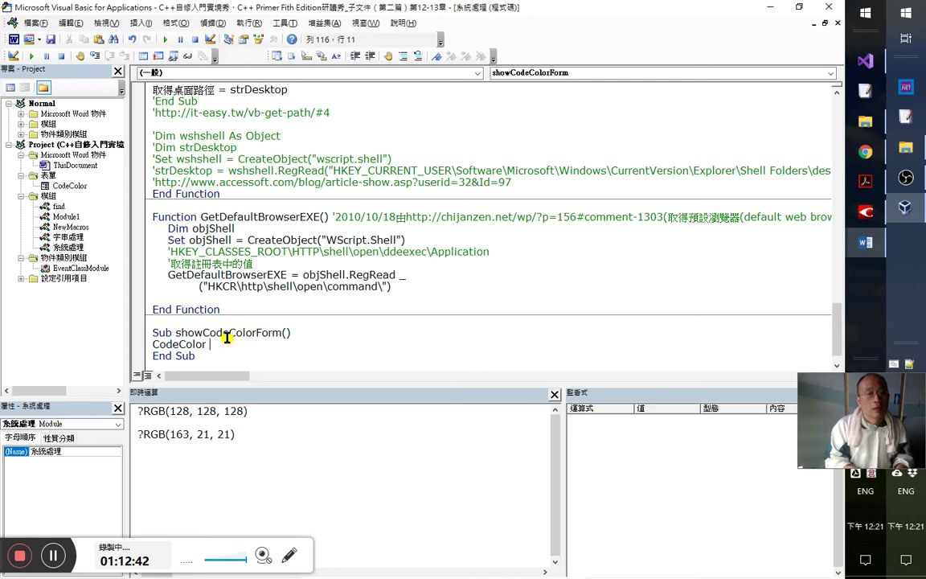
type("load")
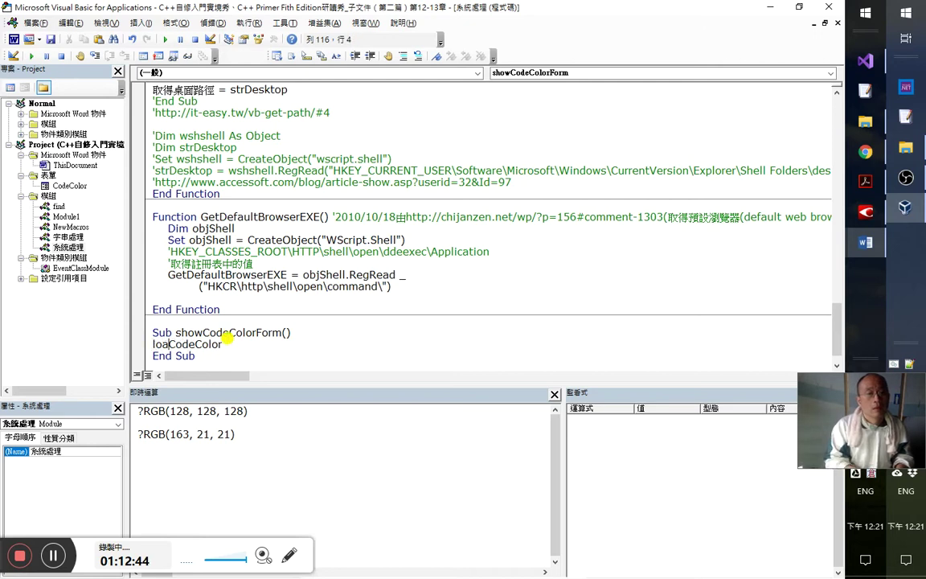
key("Down")
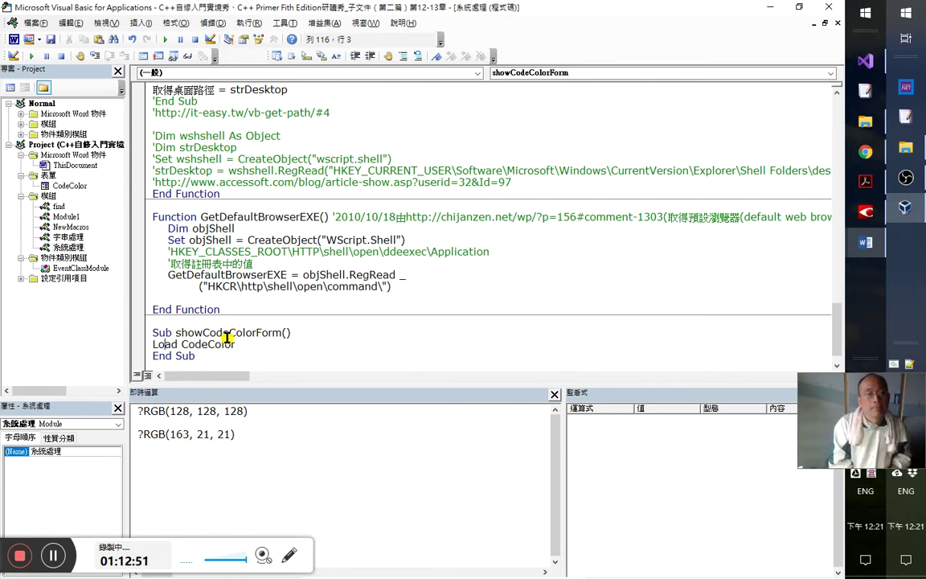
key("Return")
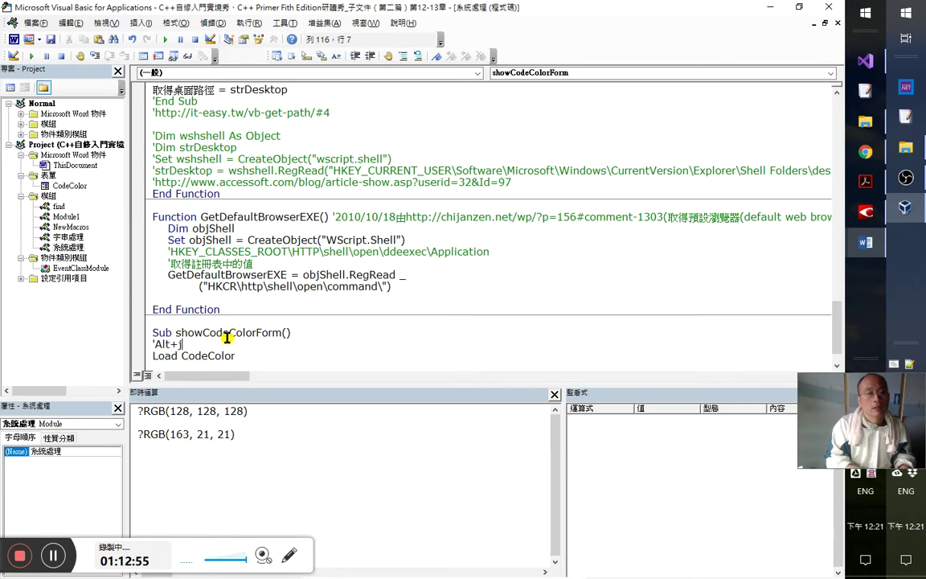
key("Down")
key("Down")
key("Down")
key("End")
key("Return")
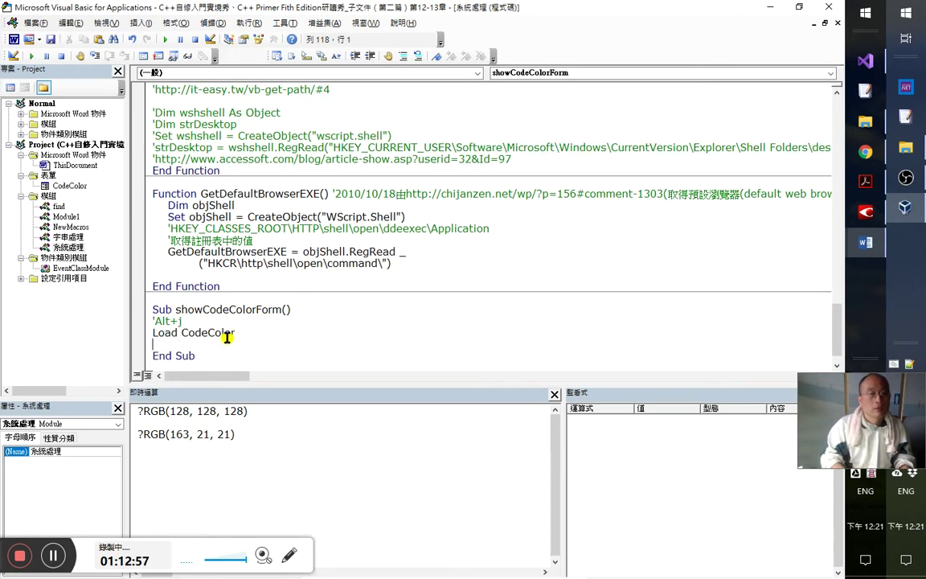
double_click(69, 186)
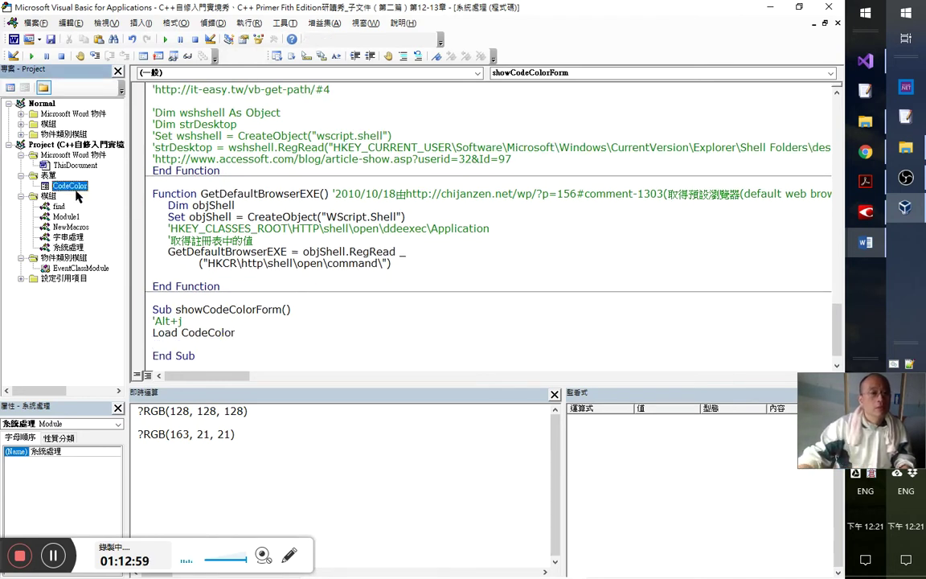
- Change the keyword label's Caption property to keyword(1)
left_click(165, 119)
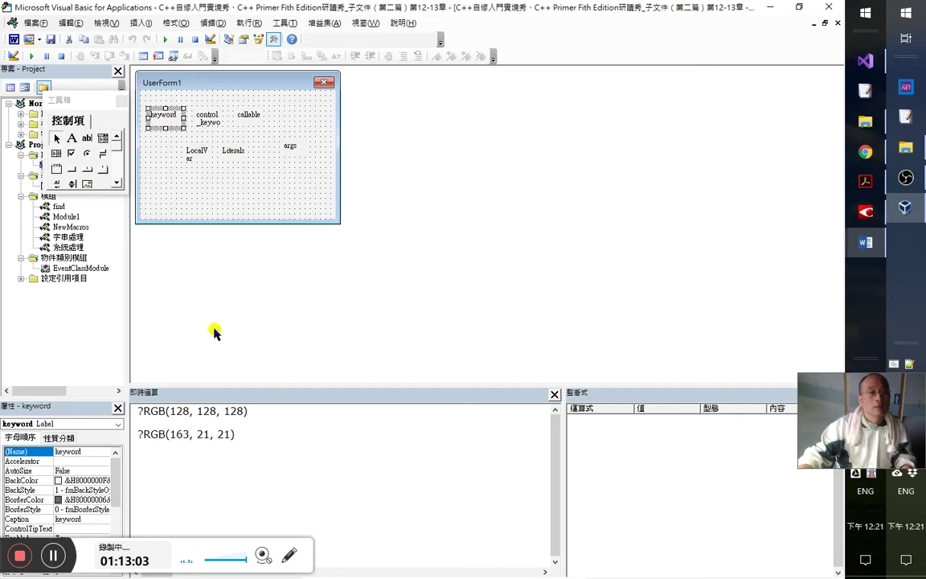
left_click(87, 451)
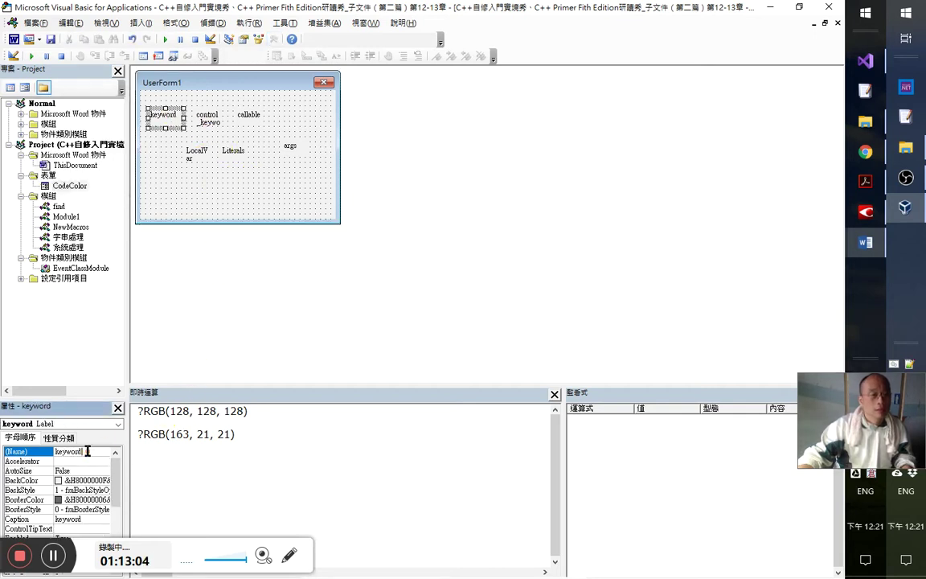
left_click(92, 522)
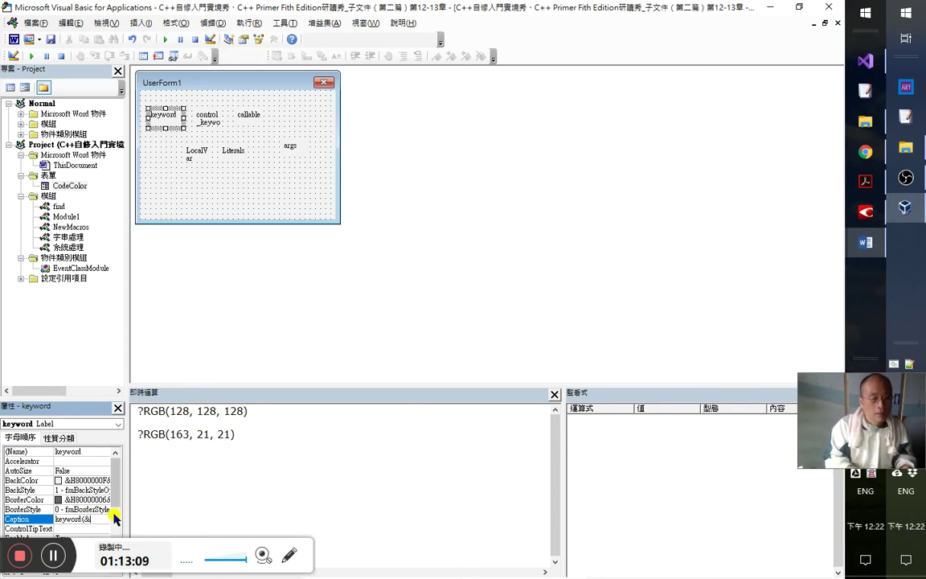
key("Return")
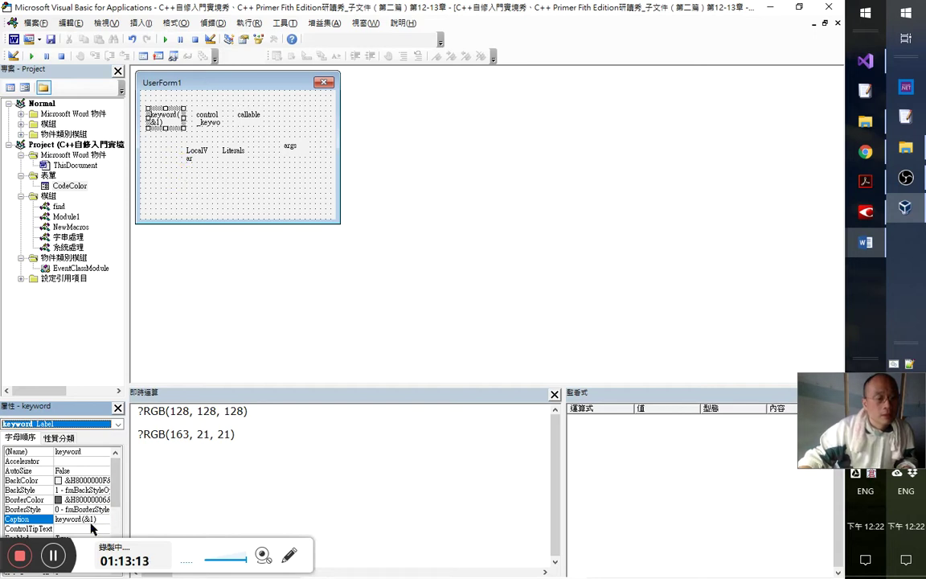
key("Escape")
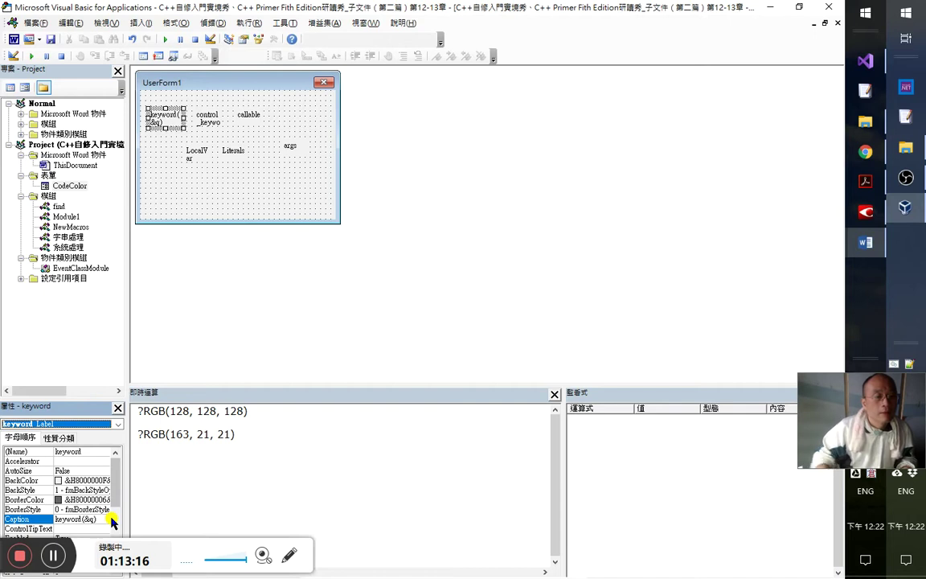
left_click(106, 518)
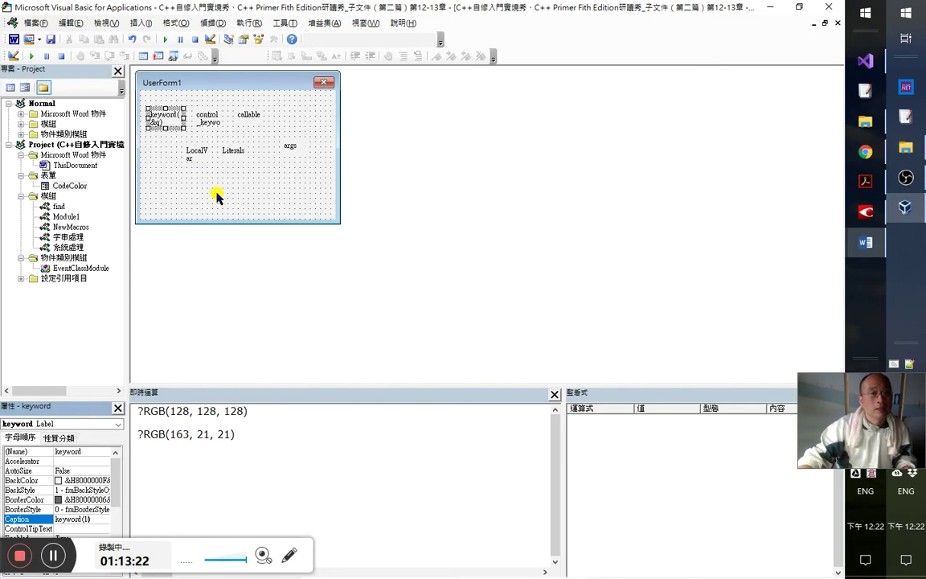
left_click(198, 129)
left_click(202, 123)
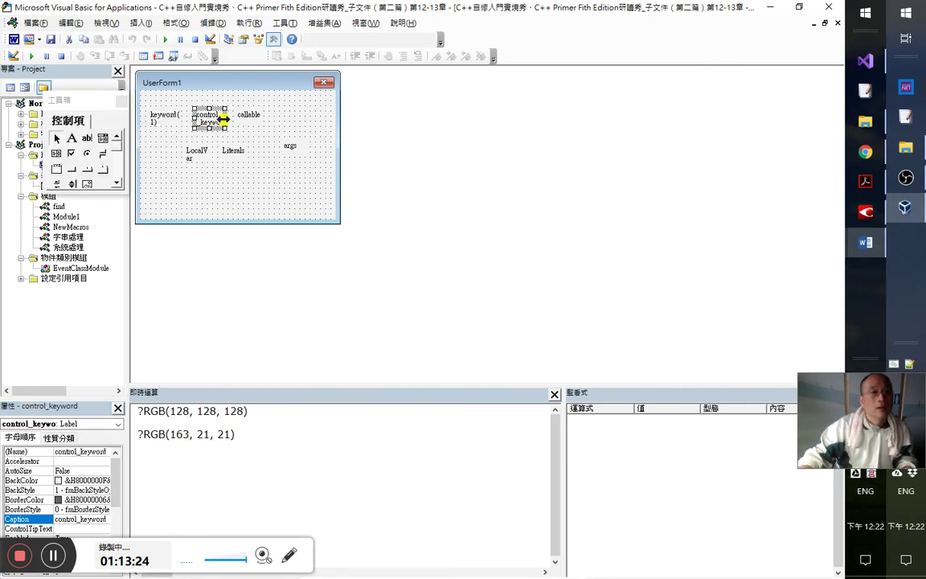
left_click(183, 119)
left_click(174, 120)
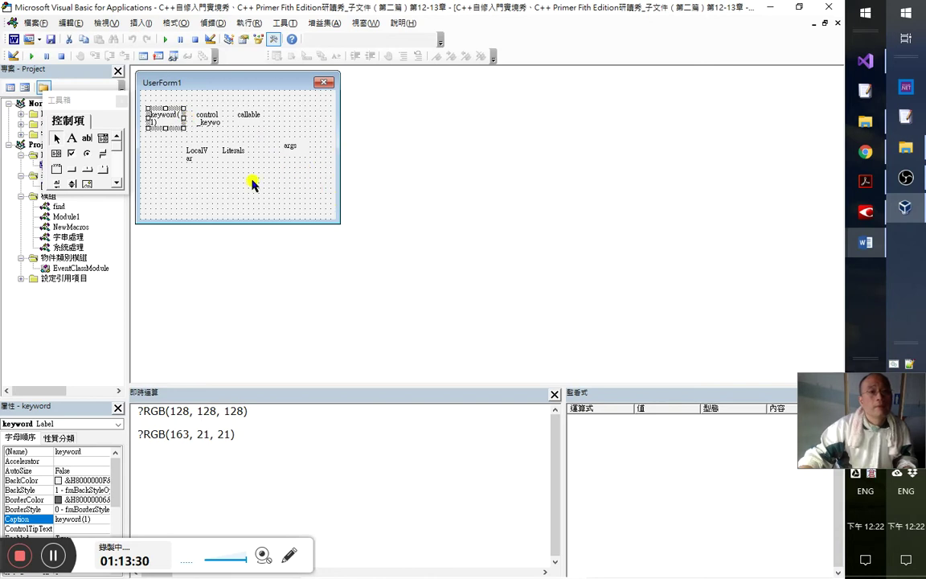
- Drag the LocalVar, Literals, args and callable labels leftward into tighter positions
left_click_drag(200, 162, 155, 161)
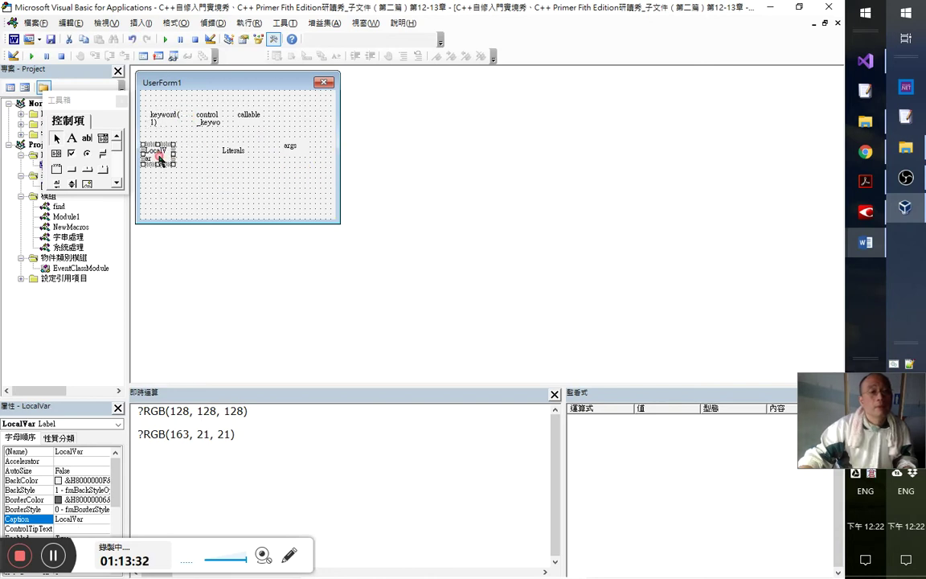
left_click_drag(237, 159, 163, 154)
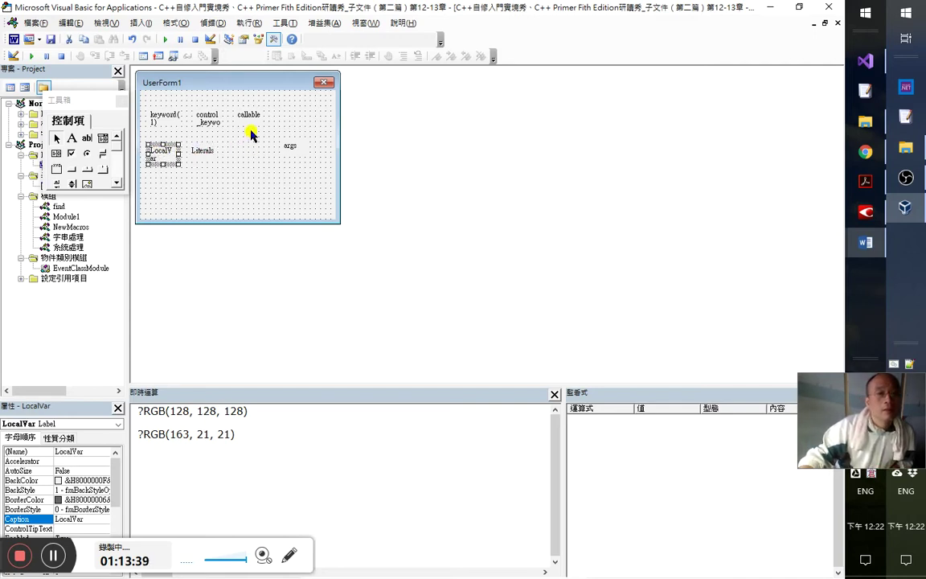
left_click(191, 148)
left_click(249, 117)
left_click(273, 137)
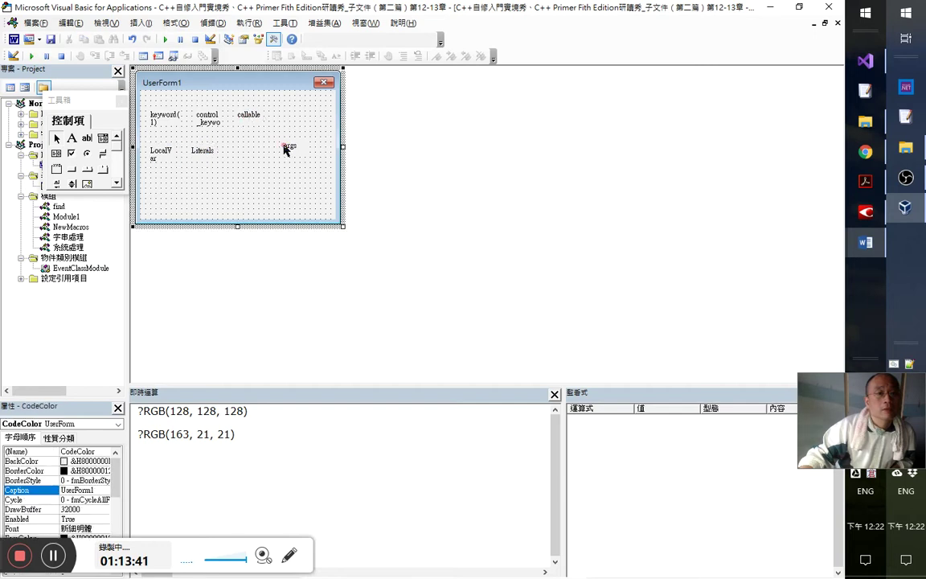
left_click_drag(292, 148, 242, 153)
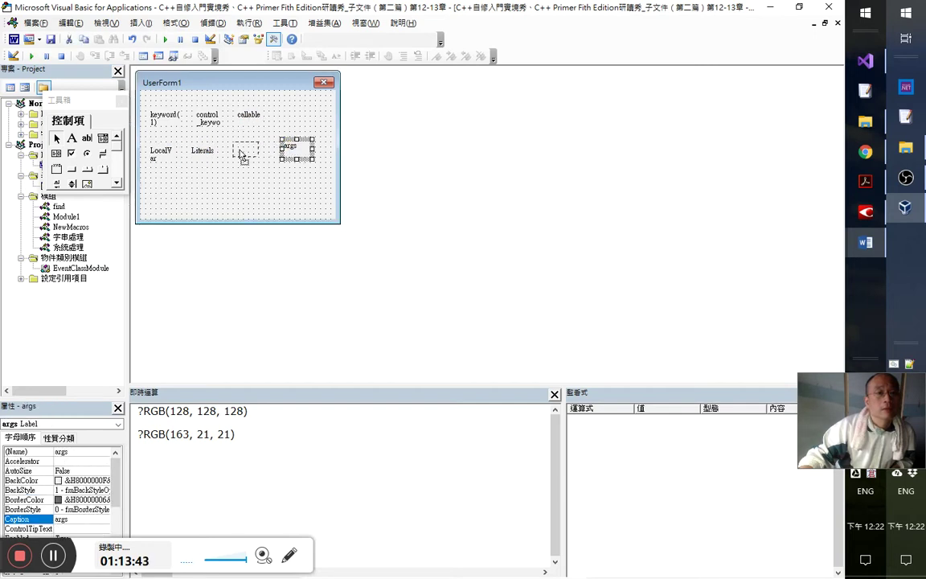
left_click(250, 118)
left_click_drag(251, 117, 242, 118)
left_click(217, 121)
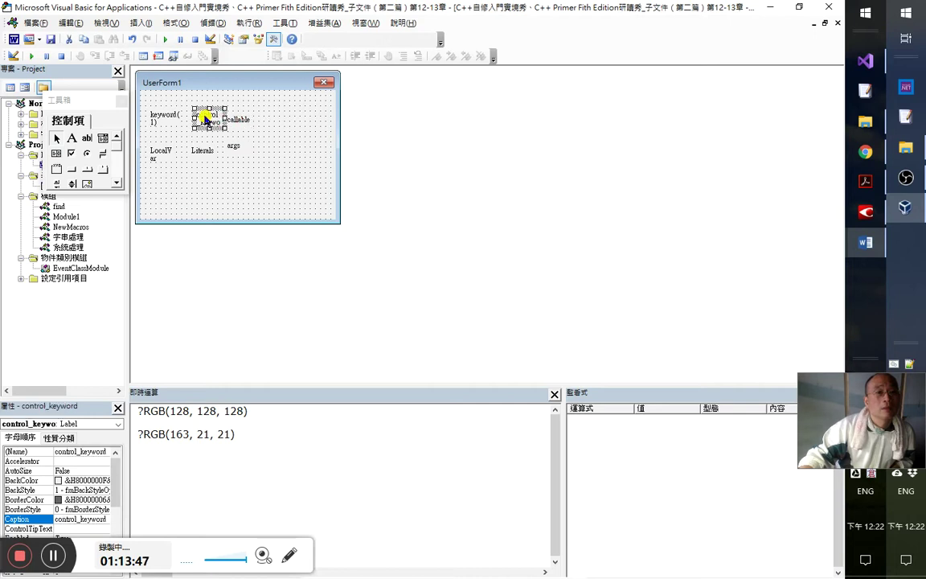
- Align the top-row keyword(1), control_keyword and callable labels and space them evenly
left_click_drag(259, 134, 147, 109)
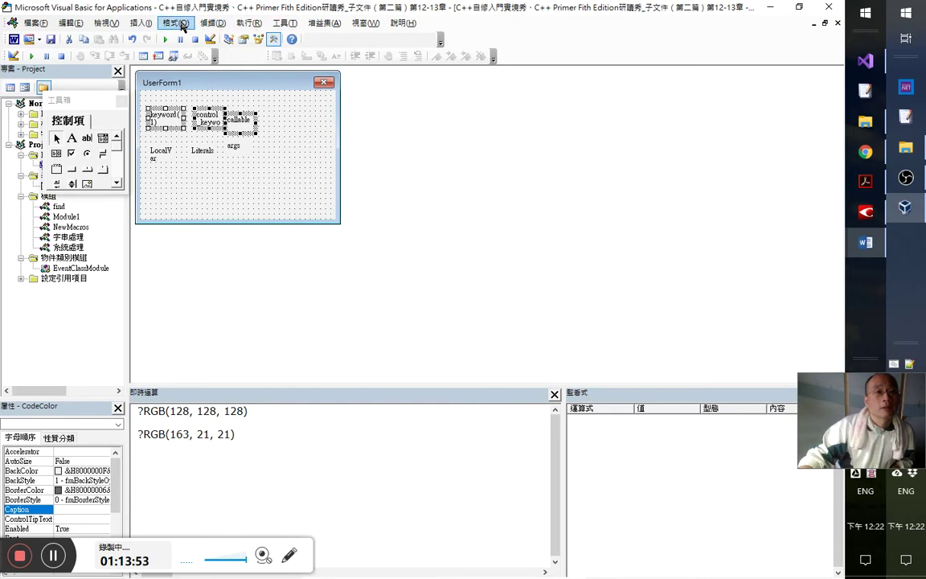
left_click(177, 22)
mouse_move(230, 40)
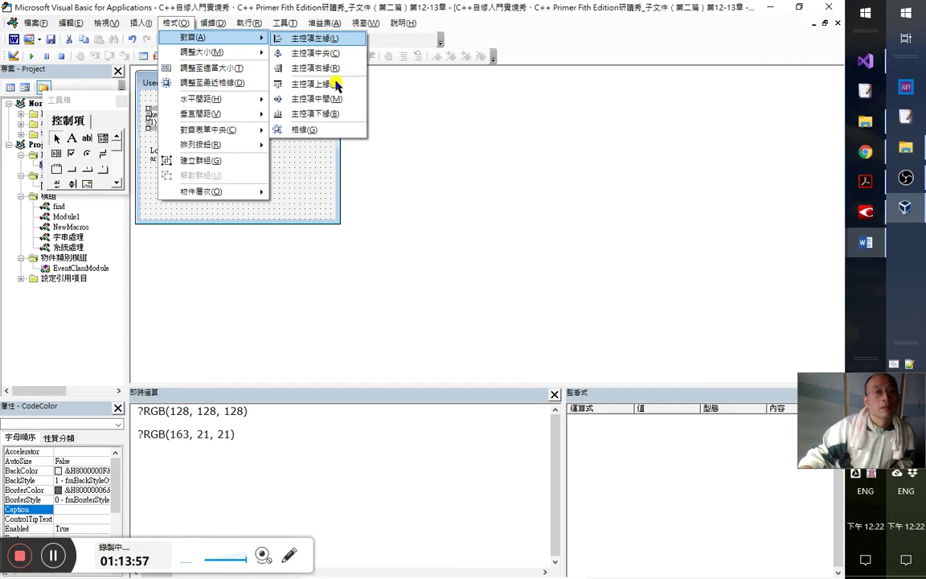
left_click(303, 70)
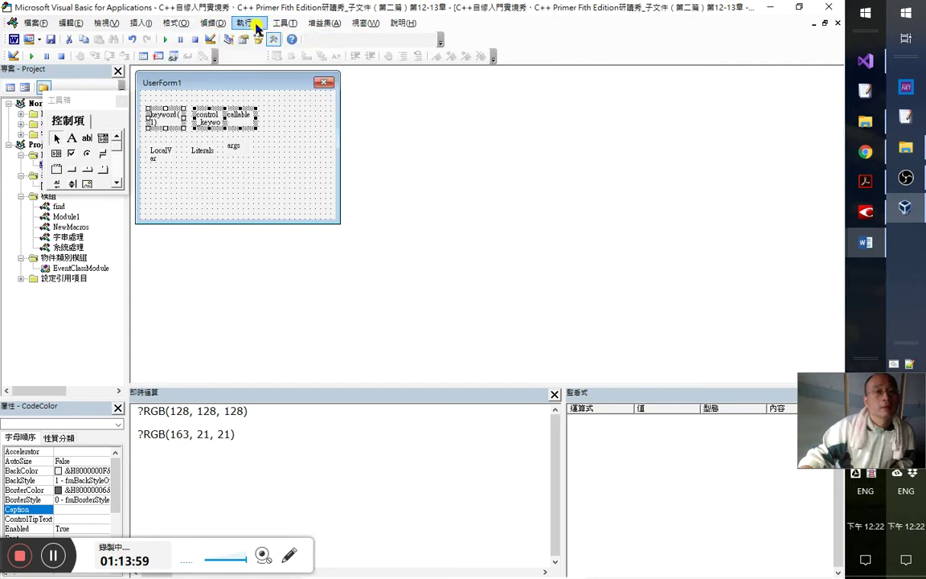
left_click(177, 23)
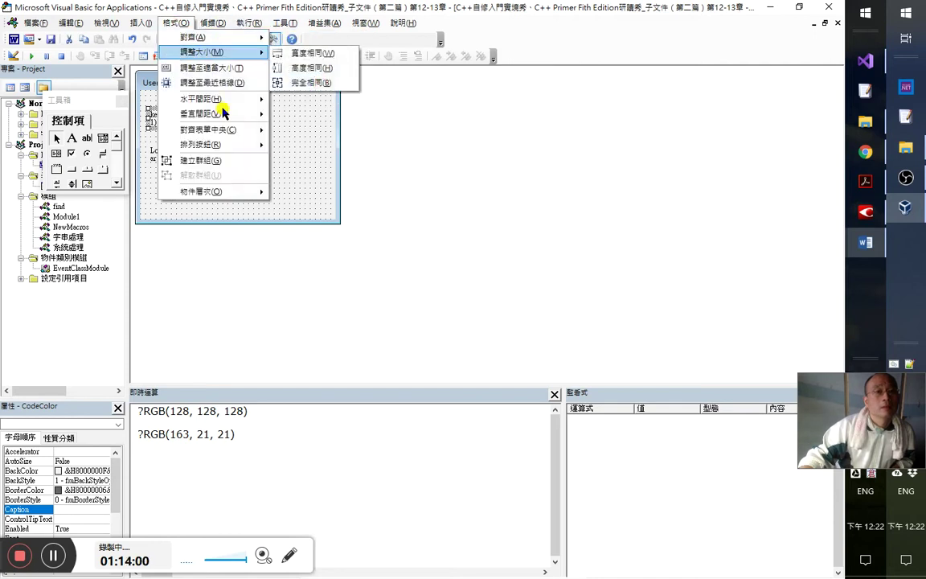
mouse_move(240, 100)
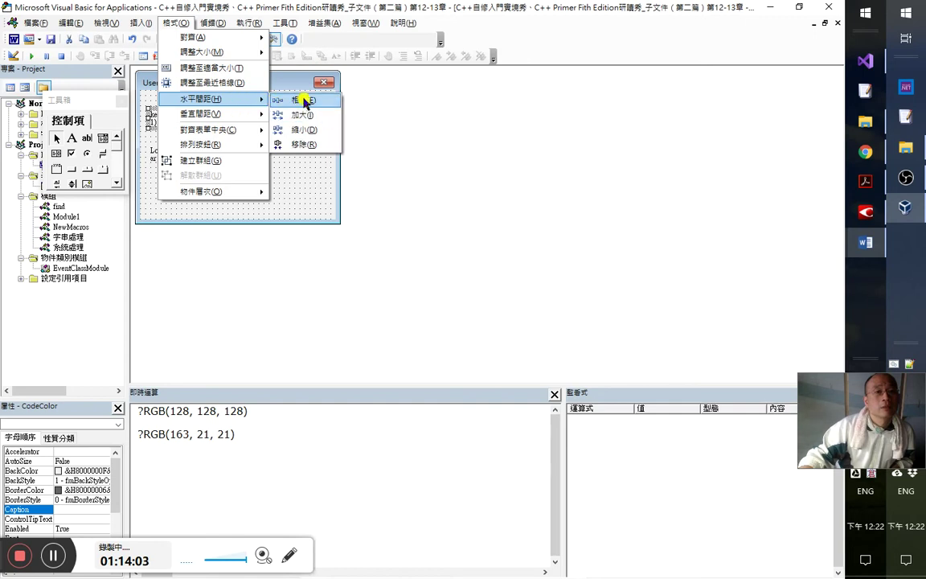
left_click(304, 100)
left_click(262, 170)
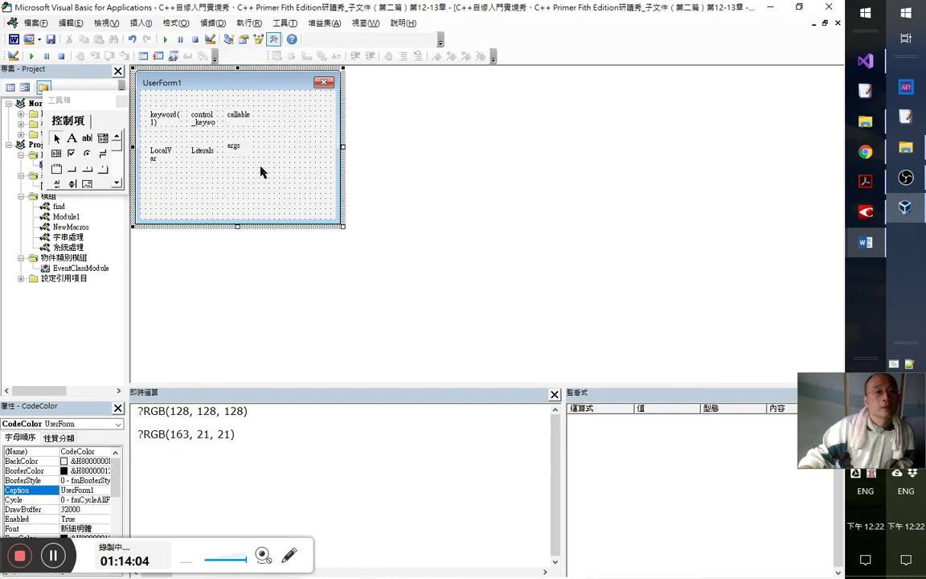
- Align the bottom-row LocalVar, Literals and args labels with Format > Align
mouse_move(148, 138)
left_mouse_down()
mouse_move(134, 133)
mouse_move(148, 135)
left_mouse_up()
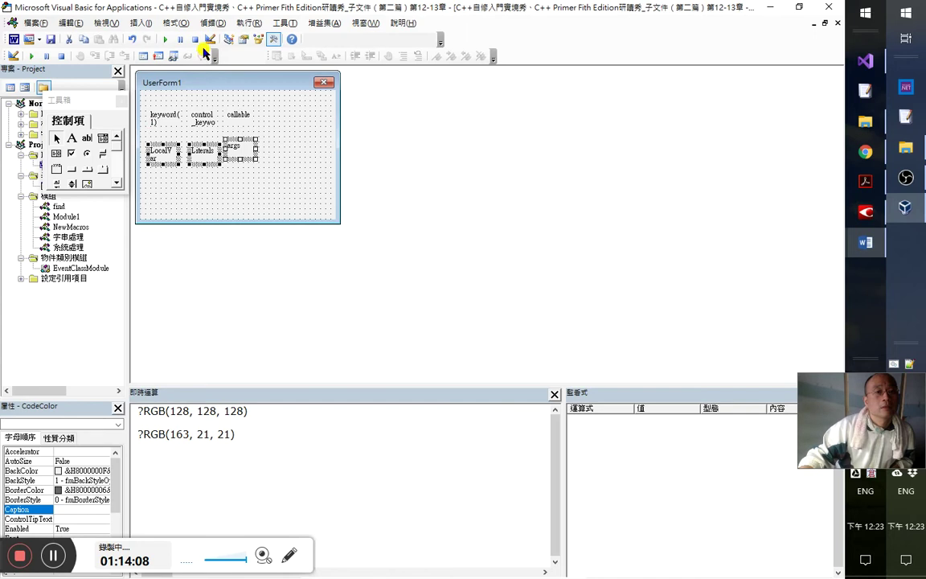
left_click(176, 23)
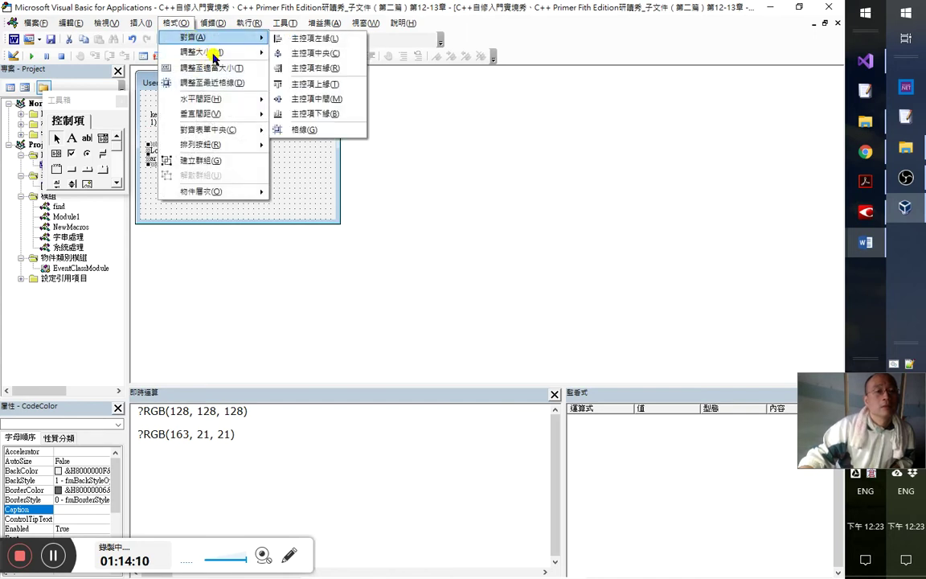
mouse_move(214, 56)
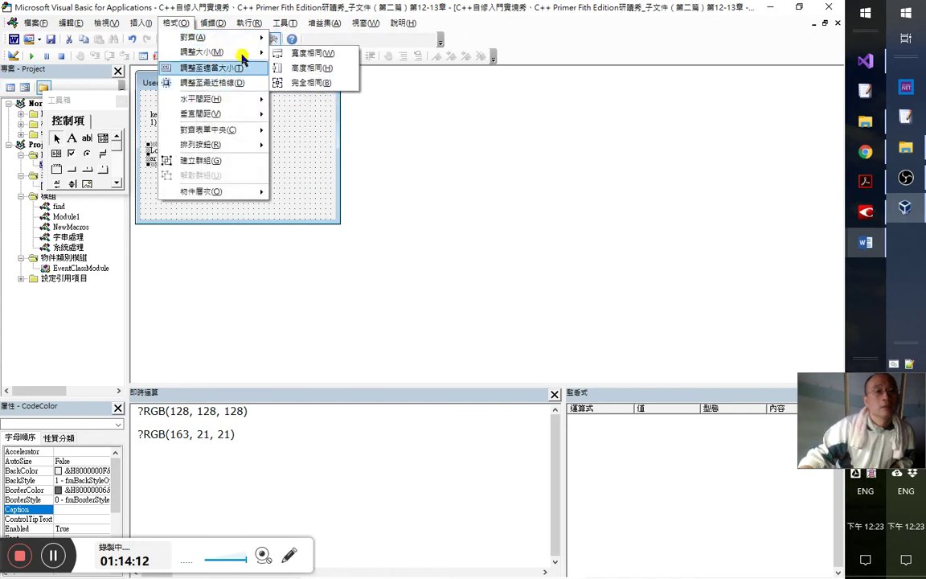
mouse_move(258, 38)
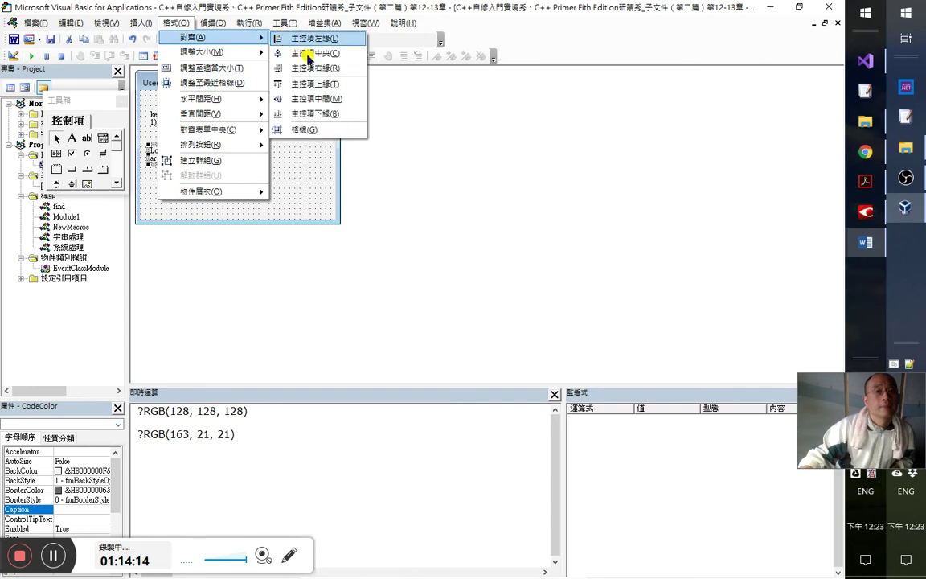
left_click(325, 83)
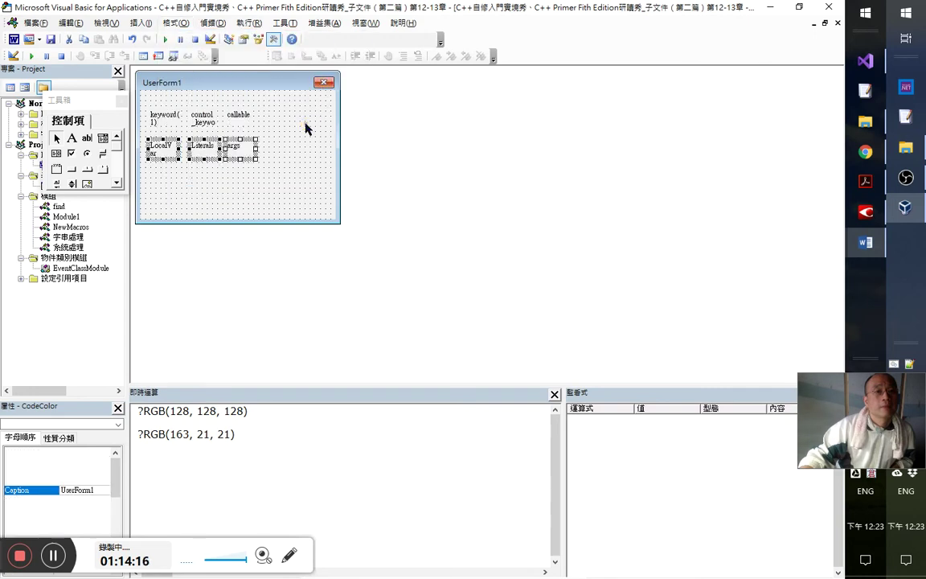
left_click(238, 114)
- Set the label captions to ctlkeyword(2) and callable(3)
left_click(200, 120)
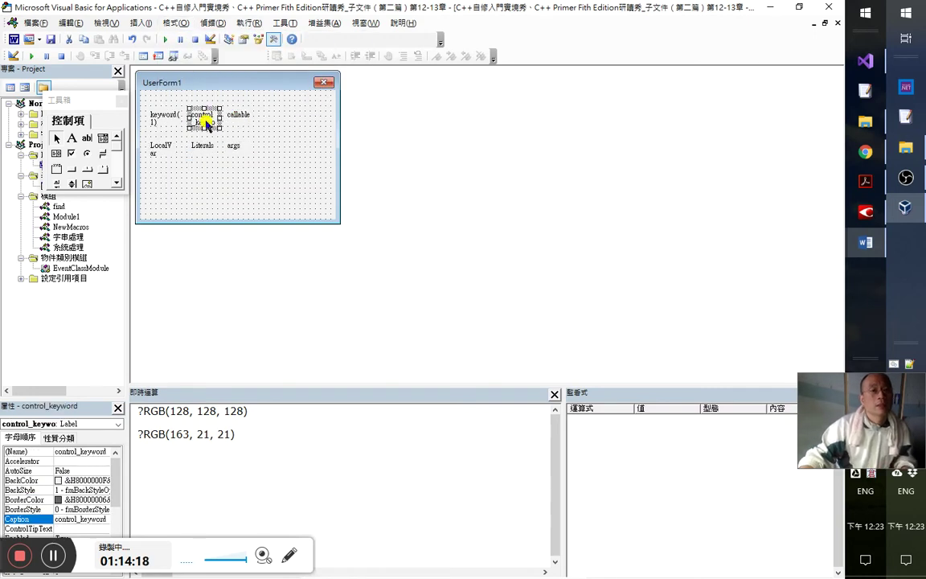
left_click(81, 519)
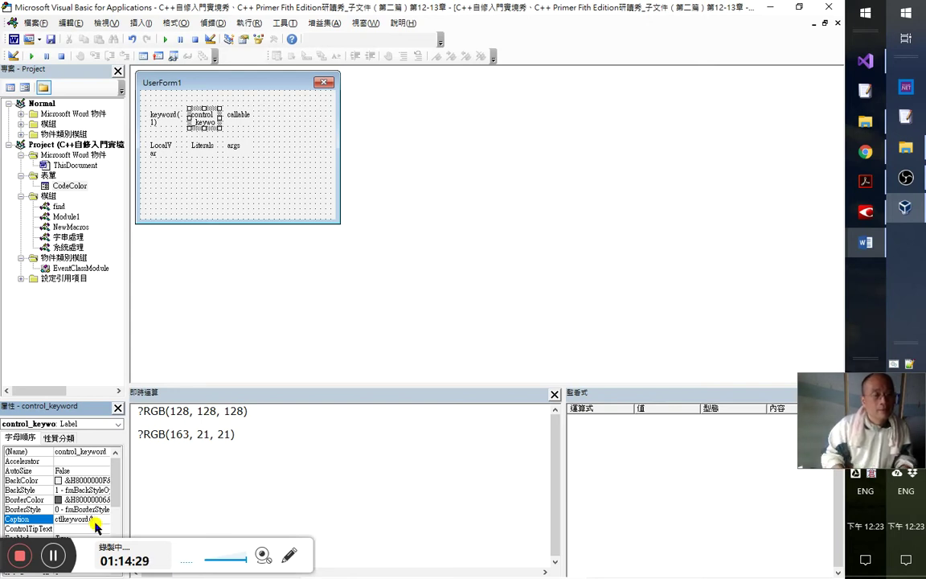
key("Return")
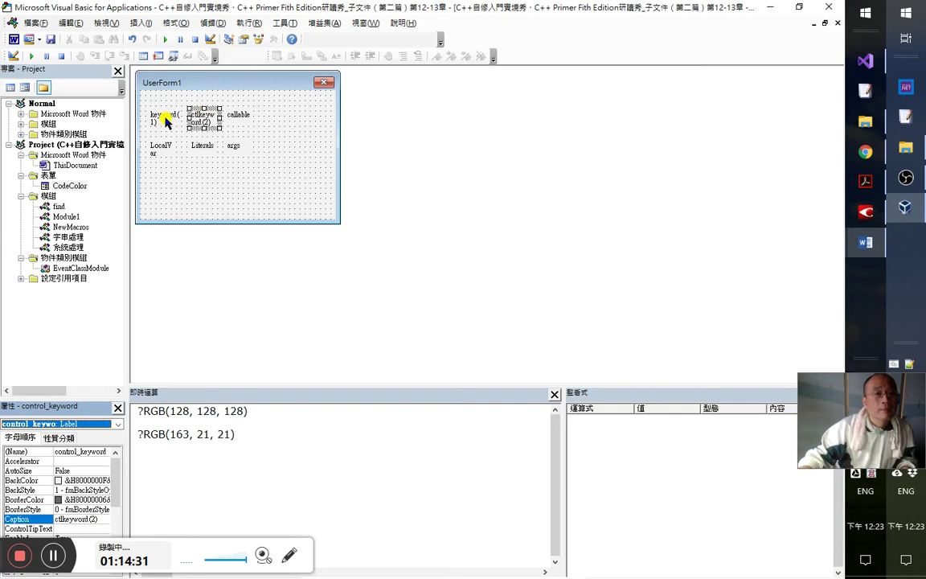
left_click(151, 111)
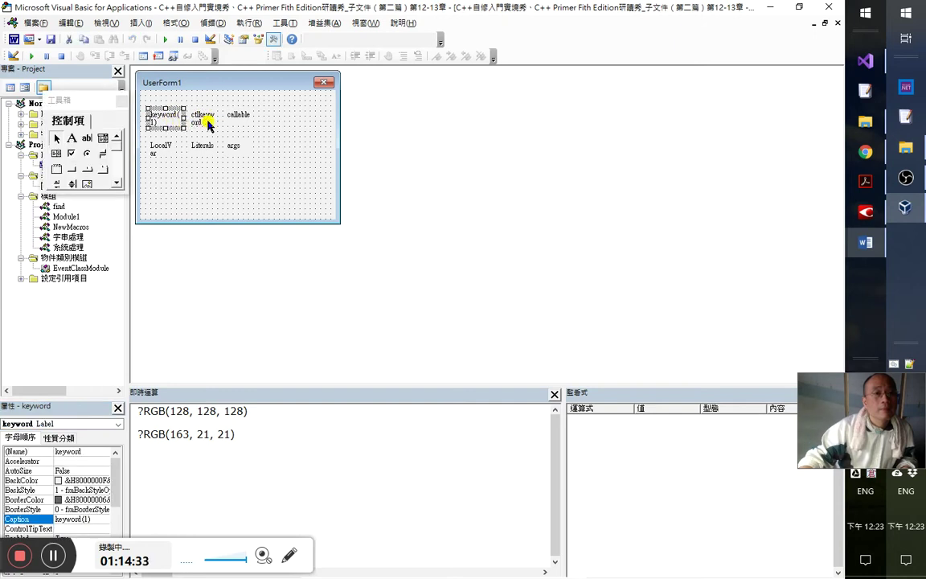
left_click(237, 117)
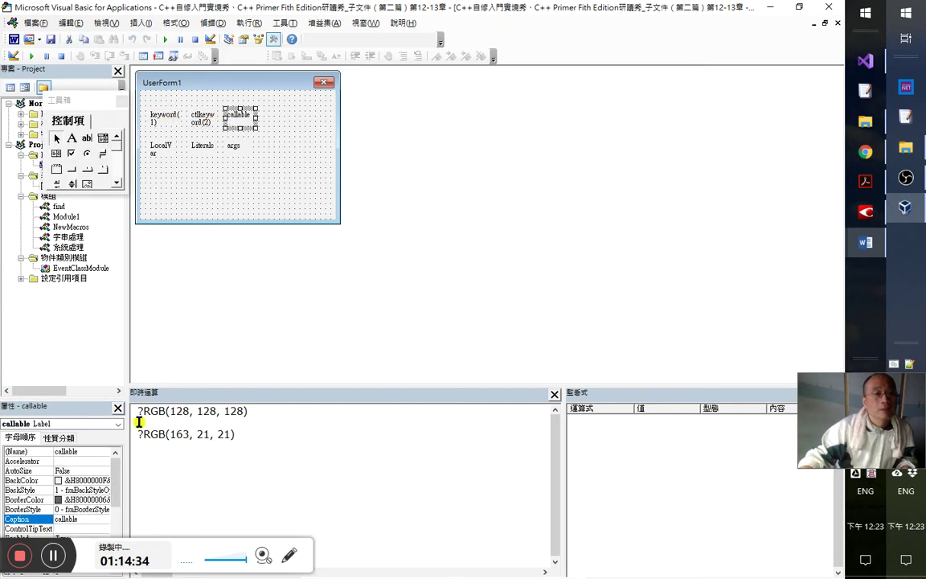
left_click(88, 519)
type("(3)")
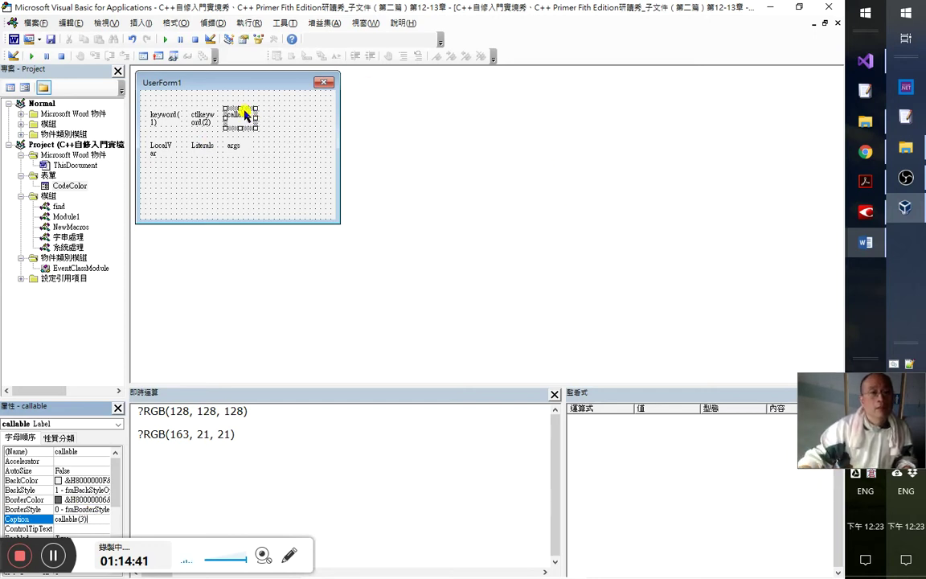
left_click_drag(256, 118, 271, 118)
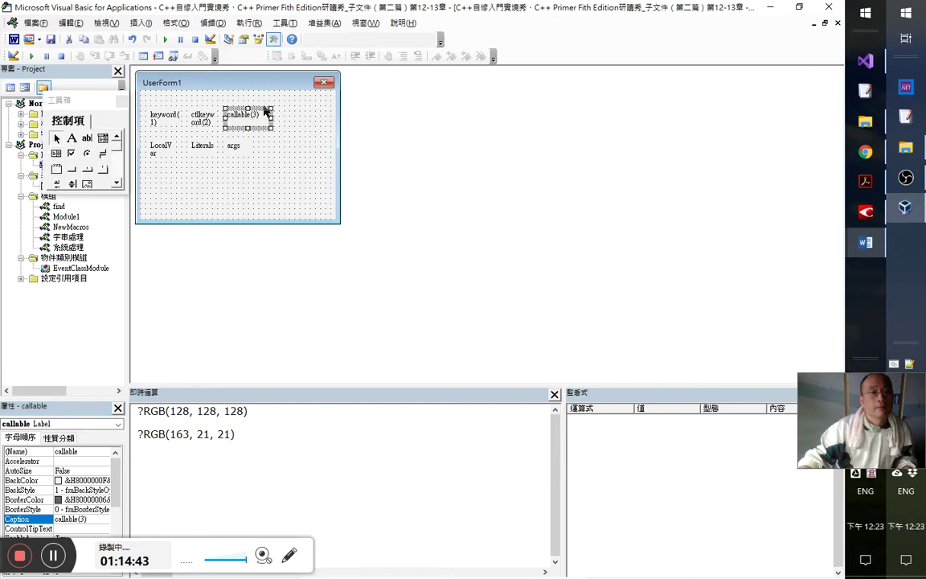
key("ctrl+z")
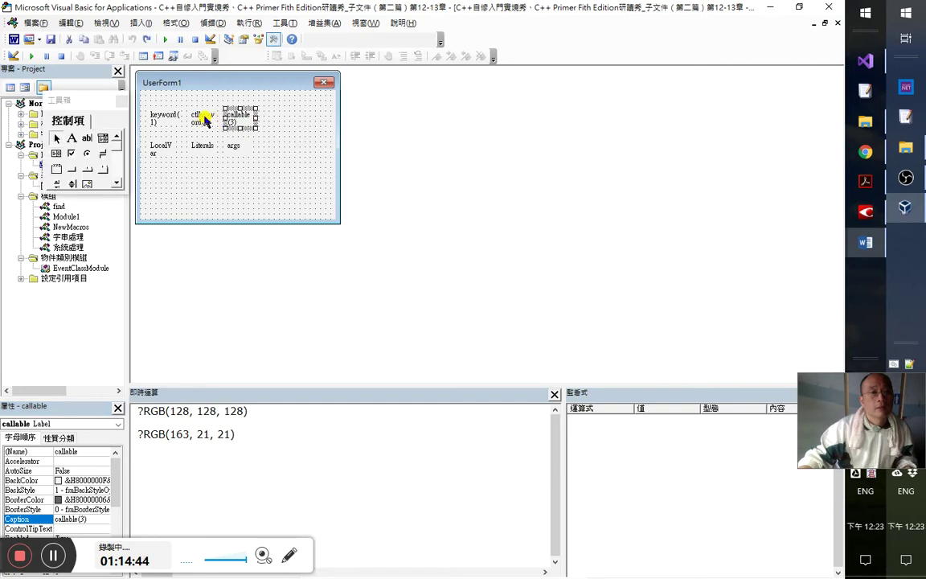
- Select all six labels and widen them together so captions fit on one line
left_click(205, 119, "ctrl")
left_click(159, 121, "ctrl")
left_click(203, 146, "ctrl")
left_click(234, 143, "ctrl")
left_click(169, 147, "ctrl")
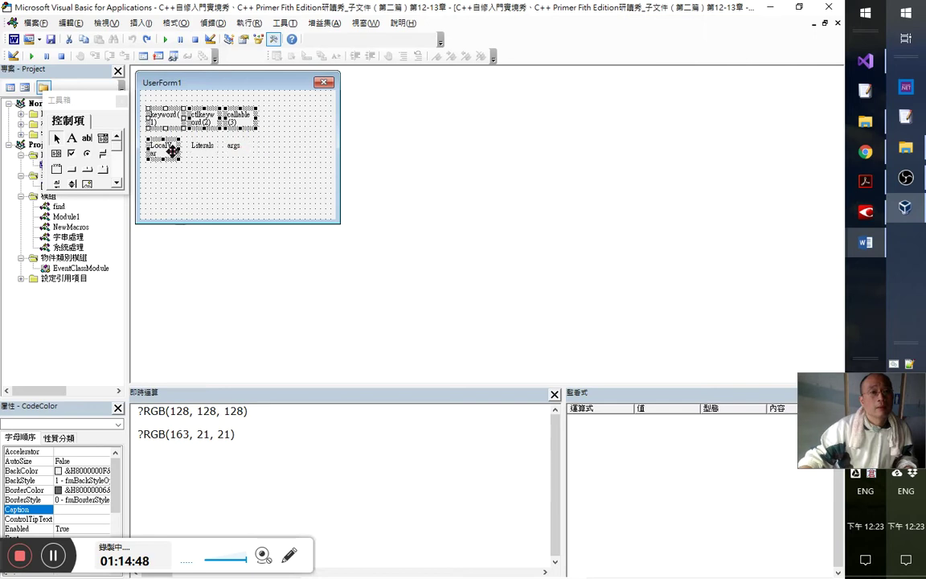
left_click(192, 148, "ctrl")
left_click_drag(257, 119, 313, 118)
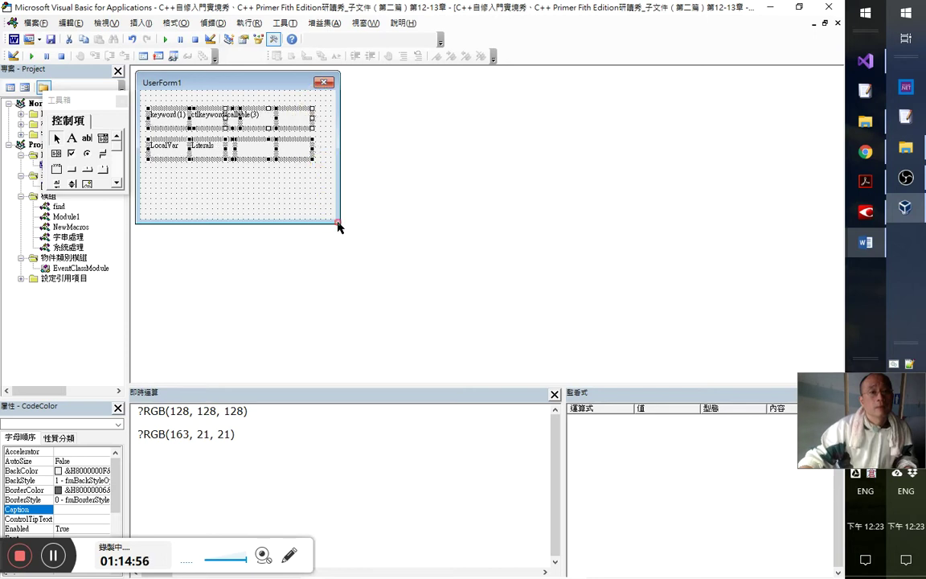
left_click(325, 180)
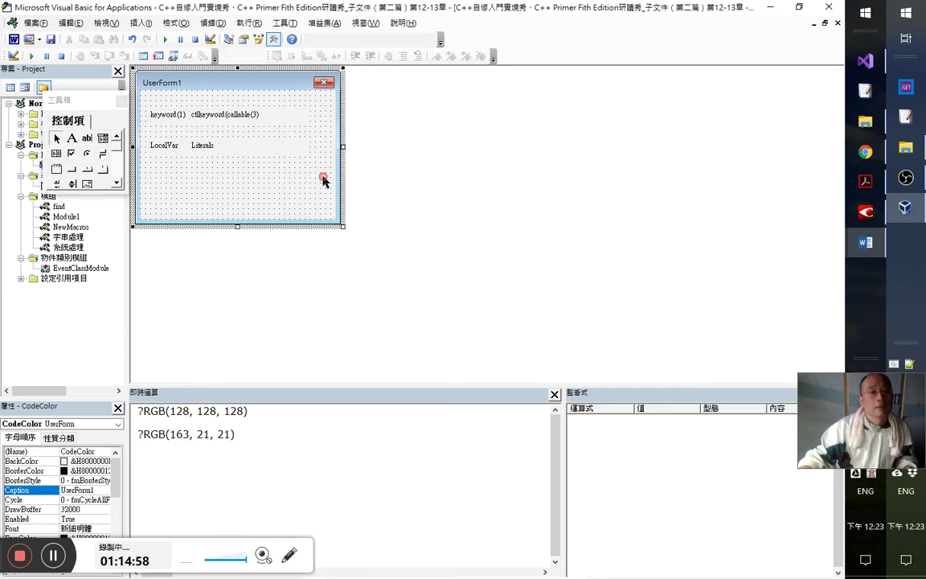
- Widen UserForm1 to the right and increase horizontal spacing between the top-row labels
left_click_drag(344, 148, 479, 148)
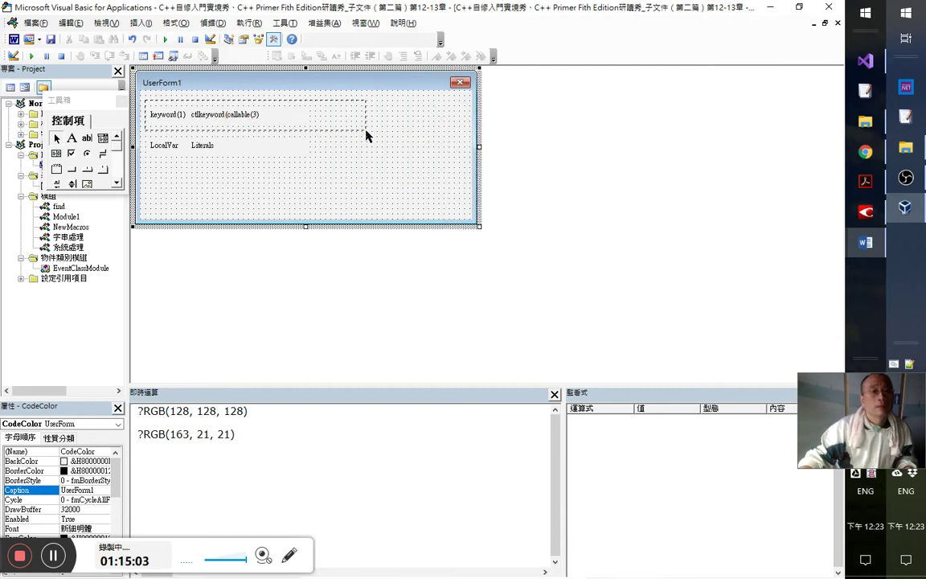
left_click_drag(146, 104, 366, 136)
left_click(176, 23)
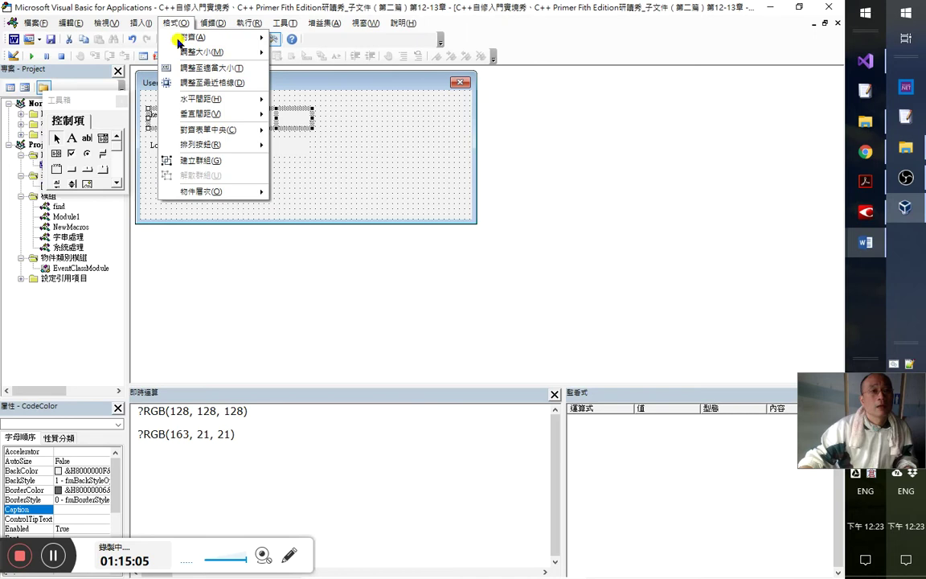
mouse_move(233, 100)
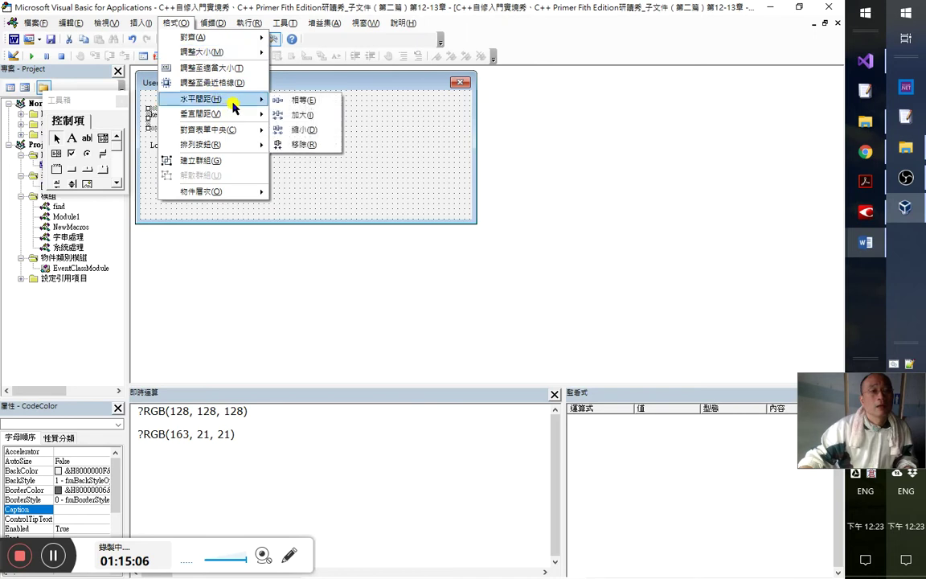
left_click(313, 114)
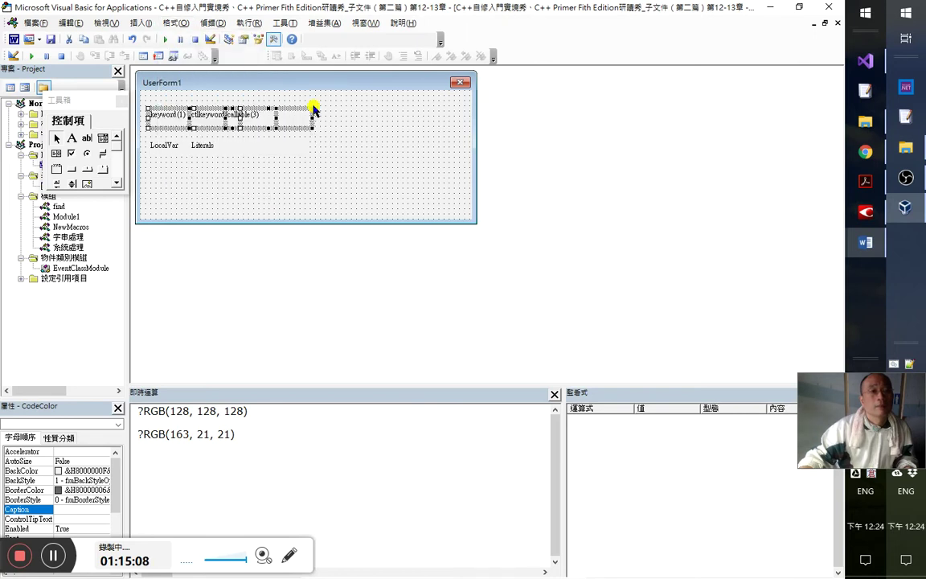
left_click(352, 157)
- Arrange labels: callable(3) right, ctlkeyword(2) middle on top; Literals right, args middle below
left_click(301, 126)
left_click(300, 118)
left_click_drag(299, 111, 442, 115)
left_click(240, 118)
left_click_drag(230, 109, 283, 104)
left_click(230, 155)
left_click_drag(231, 155, 394, 150)
mouse_move(245, 150)
left_mouse_down()
mouse_move(243, 136)
mouse_move(287, 139)
mouse_move(259, 136)
left_mouse_up()
left_click(179, 143)
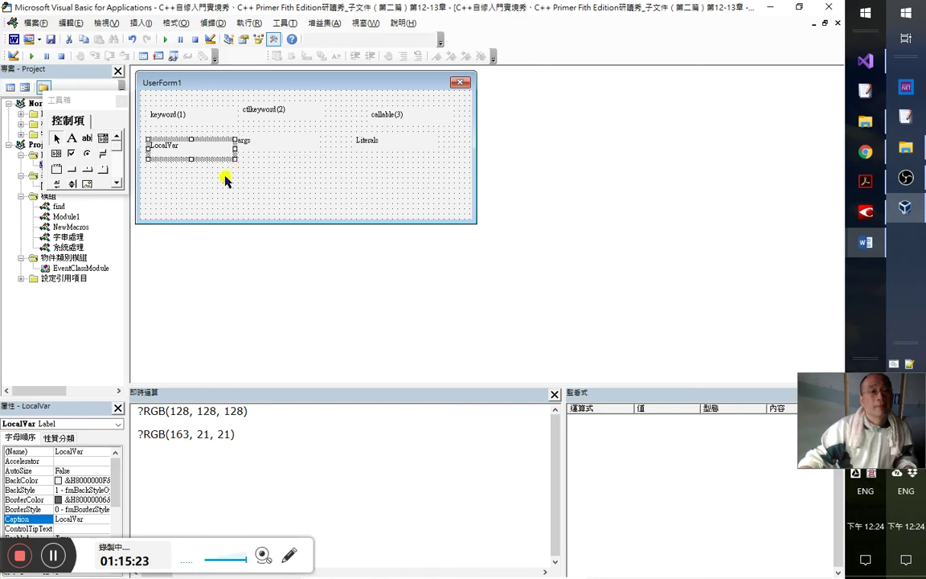
- Append (4), (5), (6) to the LocalVar, args and Literals captions, then select all six labels
left_click(96, 519)
left_click(97, 520)
type("(4)")
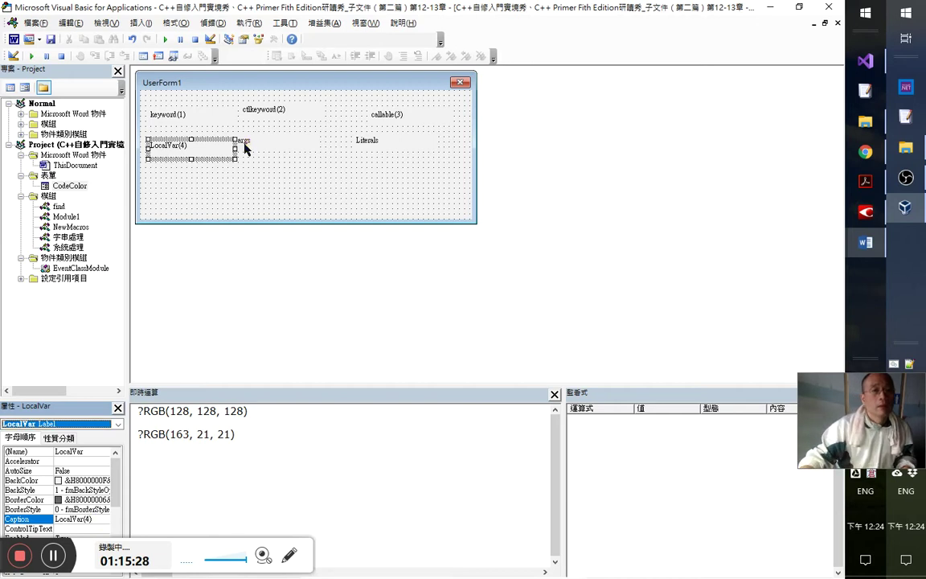
left_click(243, 144)
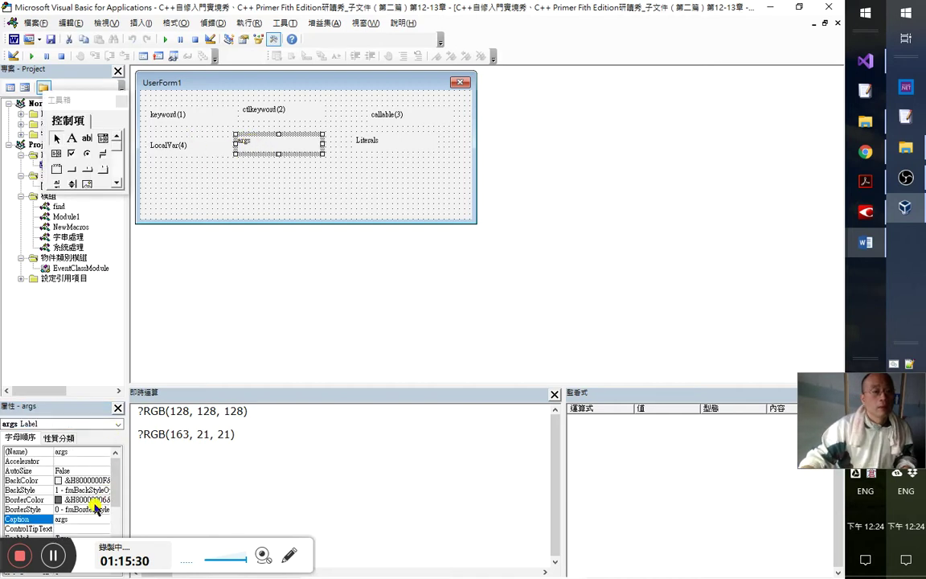
left_click(76, 521)
type("(5)")
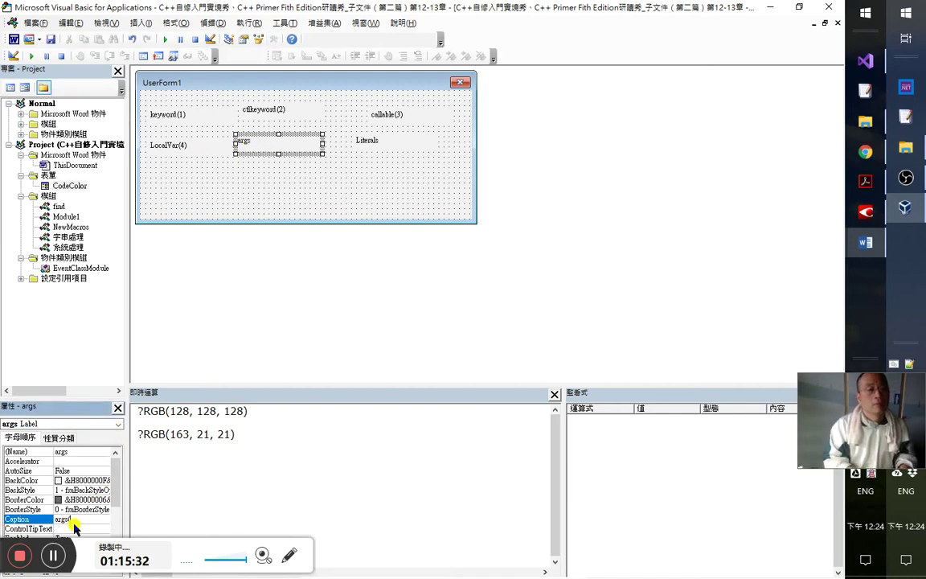
left_click(394, 146)
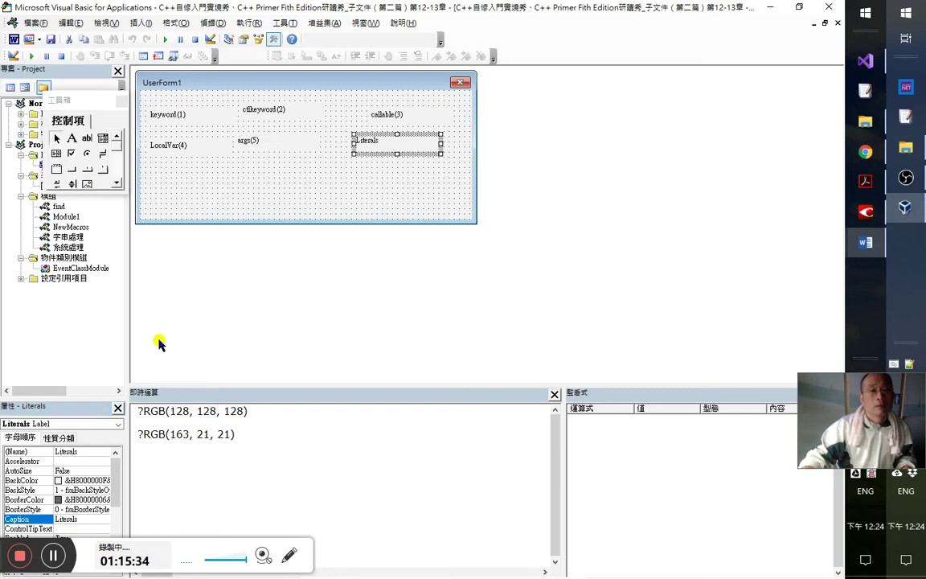
left_click(94, 520)
type("(6)")
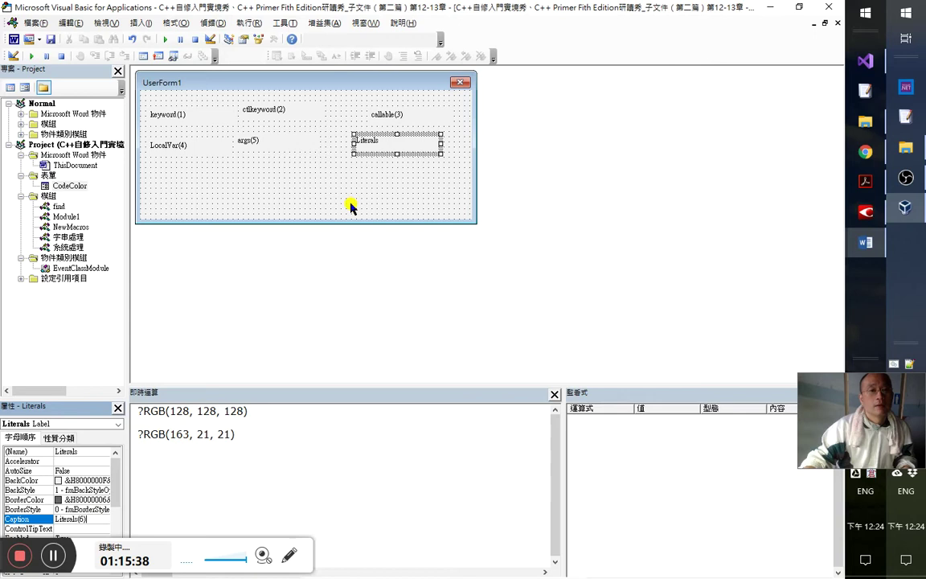
left_click(424, 179)
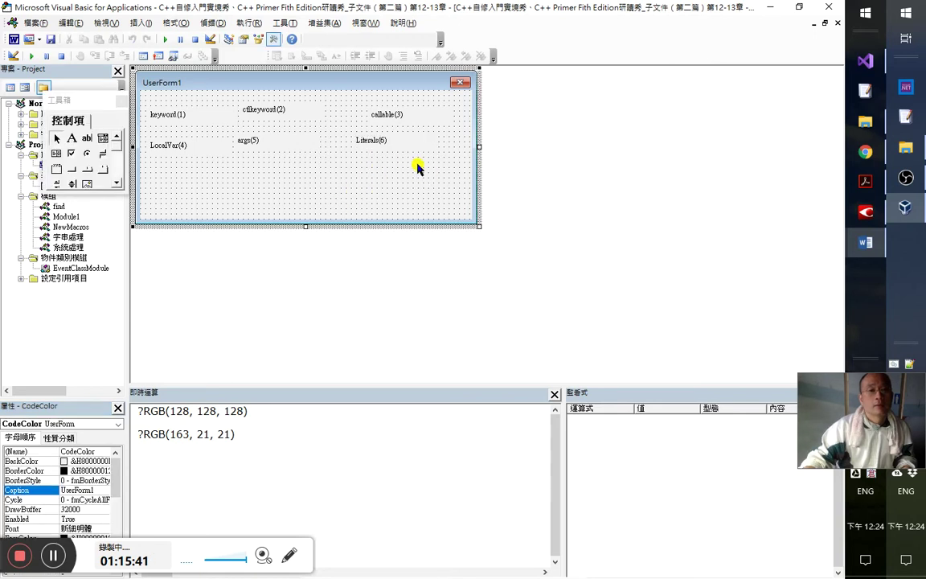
left_click_drag(418, 170, 119, 129)
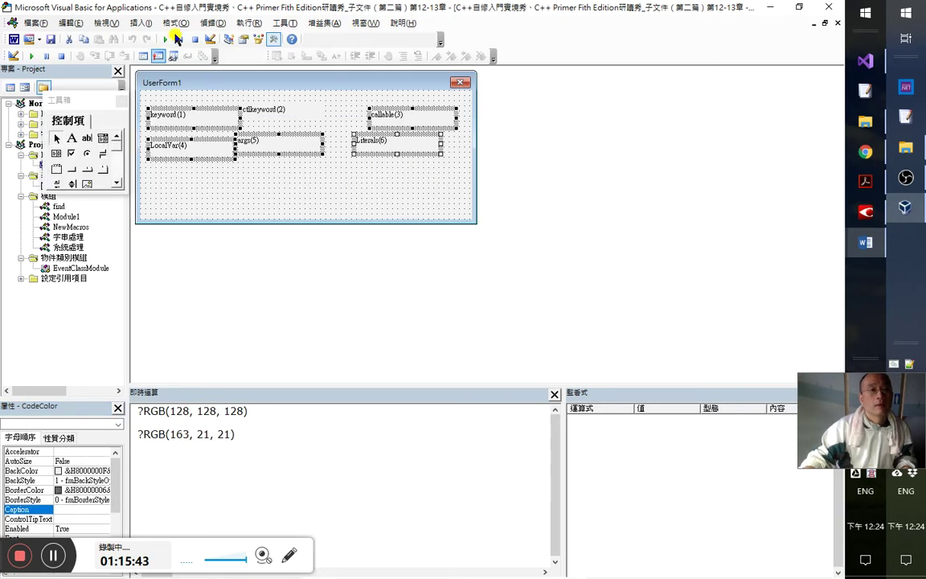
- Align the bottom-row labels LocalVar(4), args(5) and Literals(6) and space them evenly
left_click(177, 24)
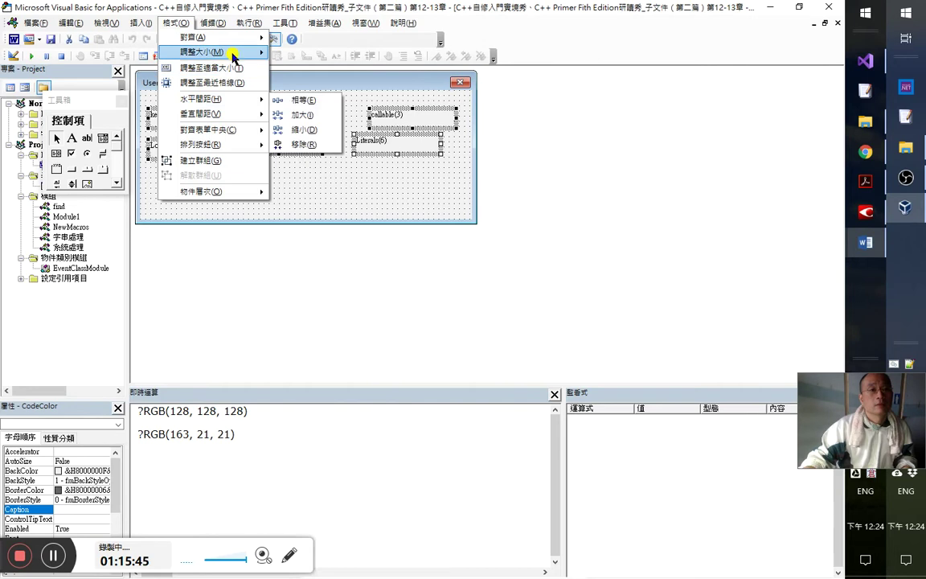
mouse_move(247, 53)
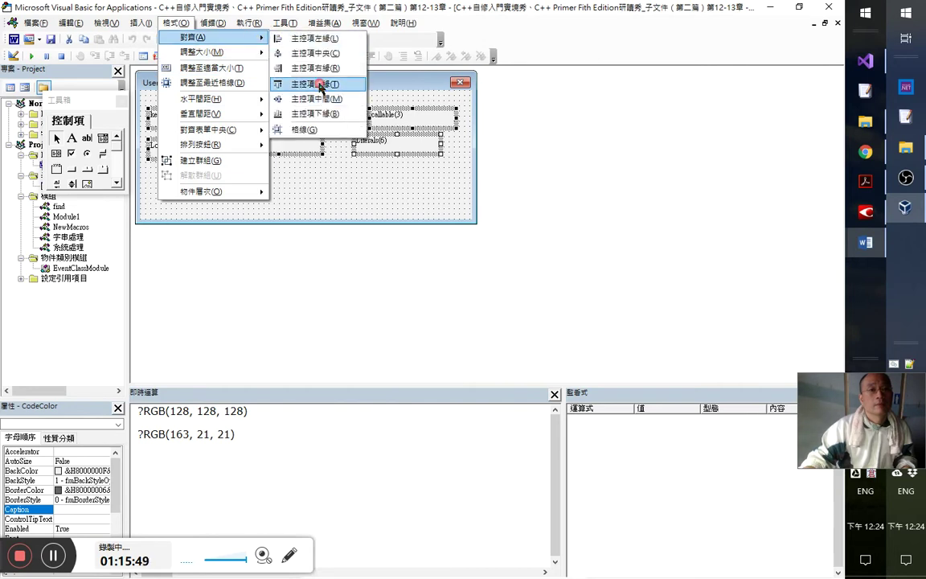
left_click(324, 84)
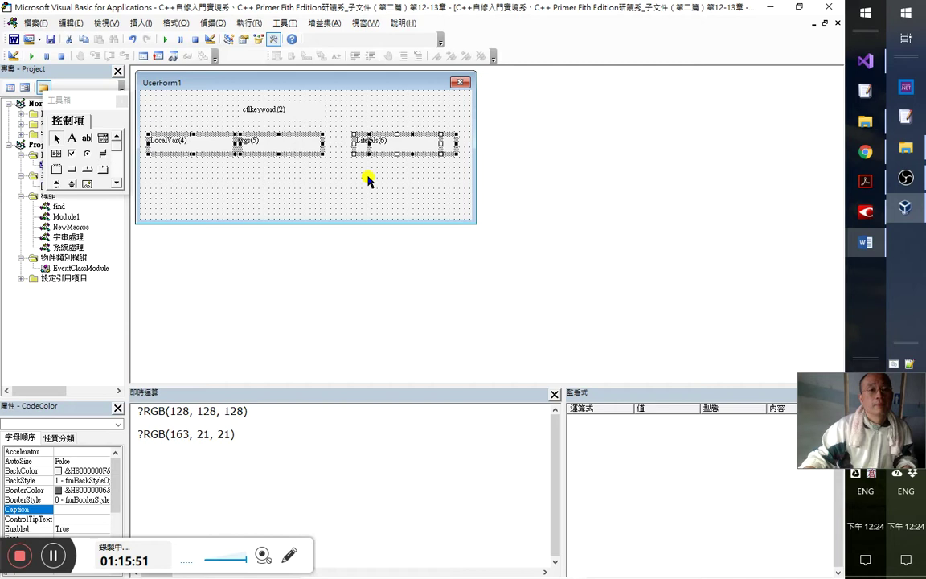
key("ctrl+z")
left_click(400, 151)
left_click(270, 142, "ctrl")
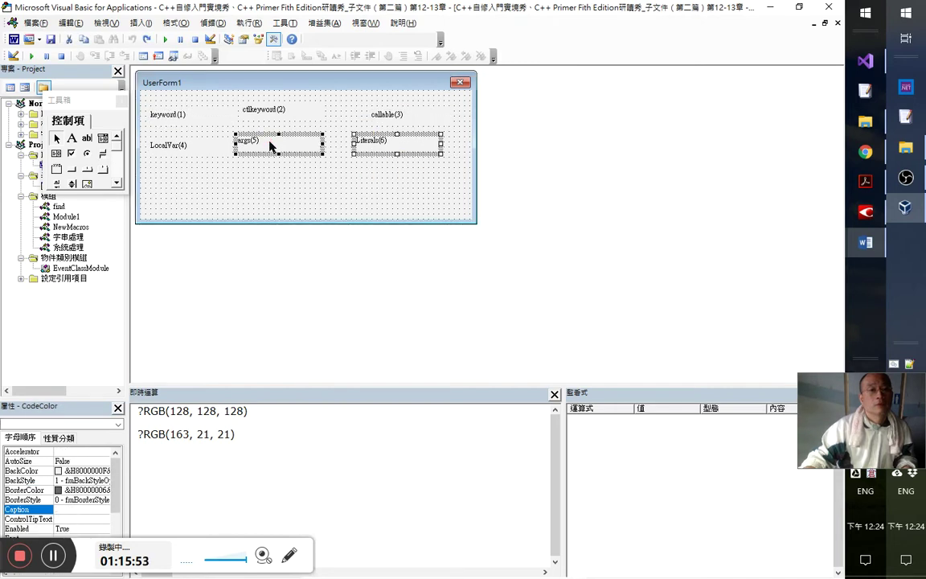
left_click(180, 137, "ctrl")
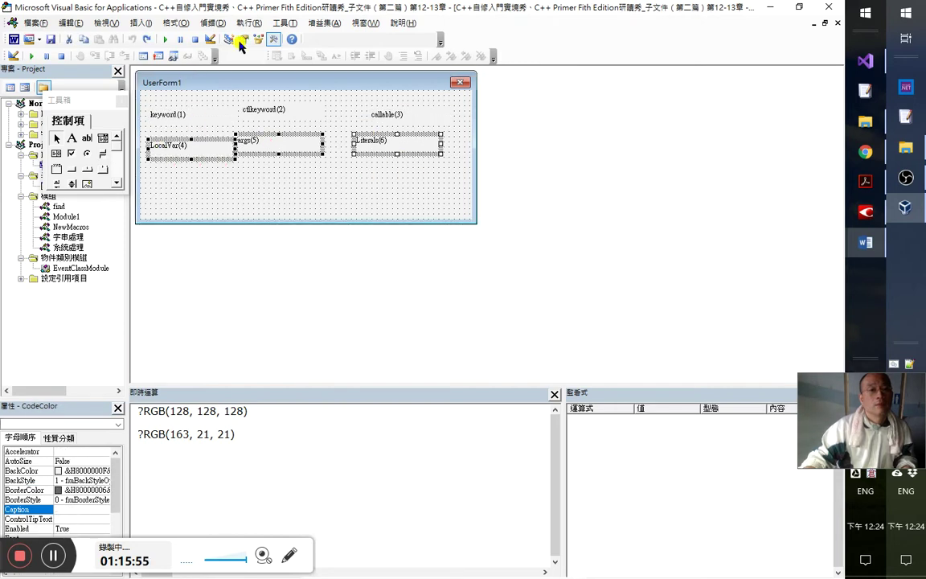
left_click(176, 23)
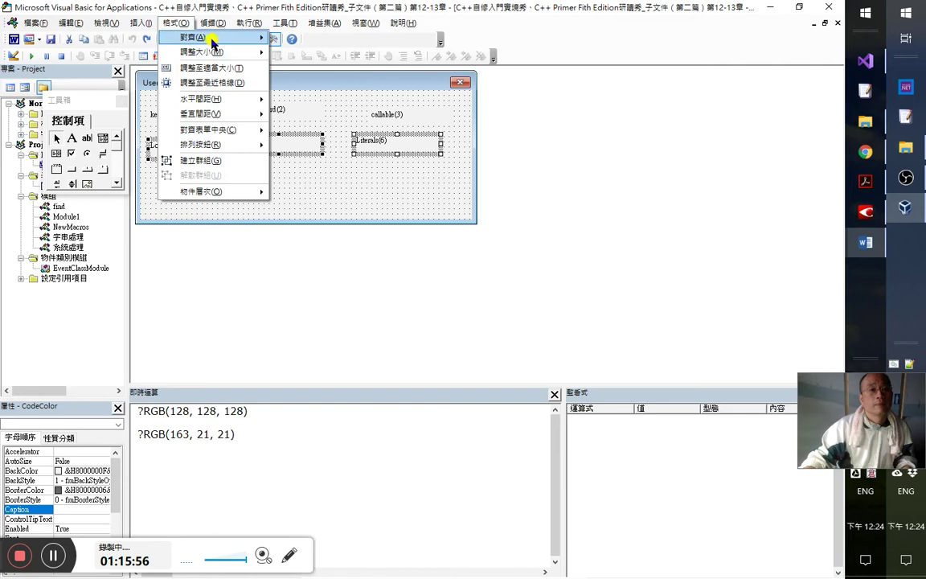
left_click(304, 82)
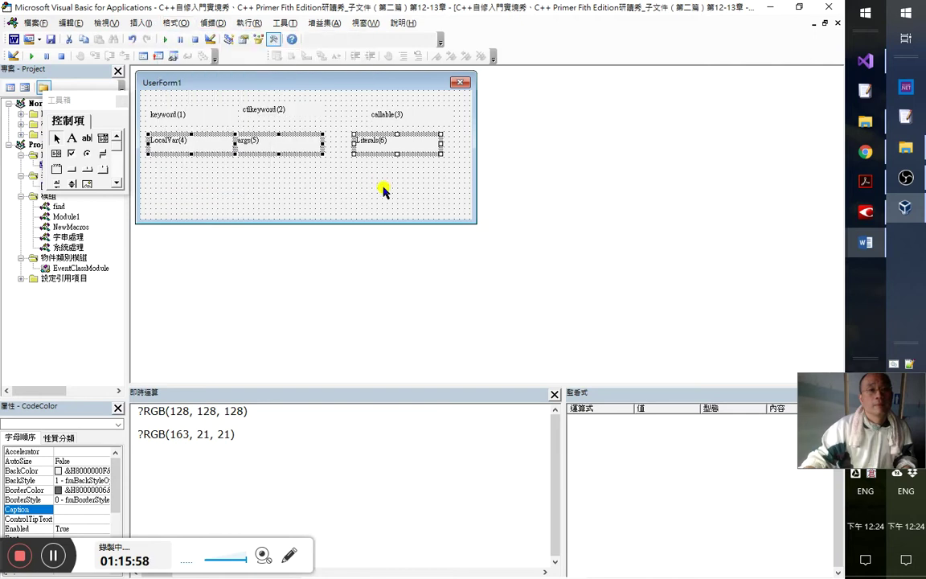
left_click_drag(460, 177, 125, 113)
left_click(176, 22)
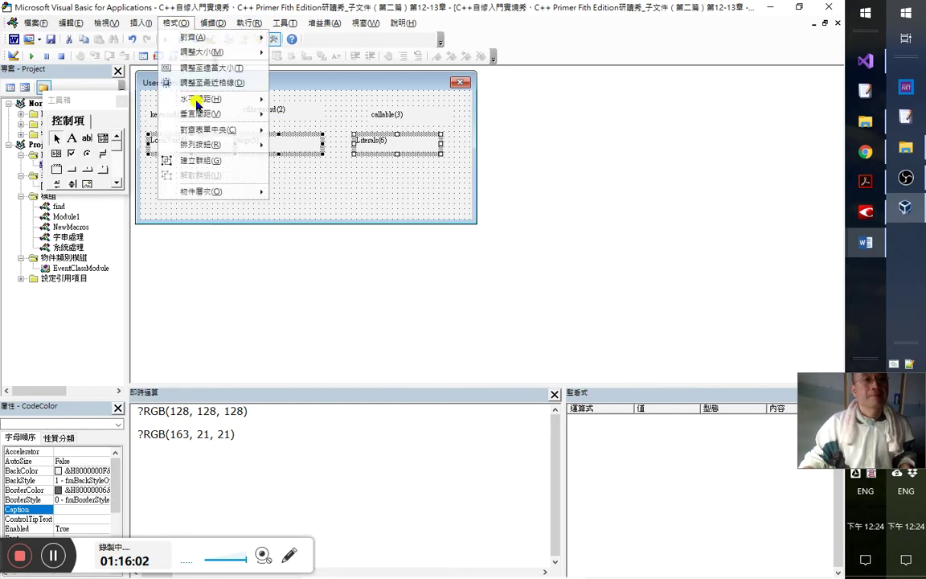
mouse_move(196, 103)
left_click(273, 97)
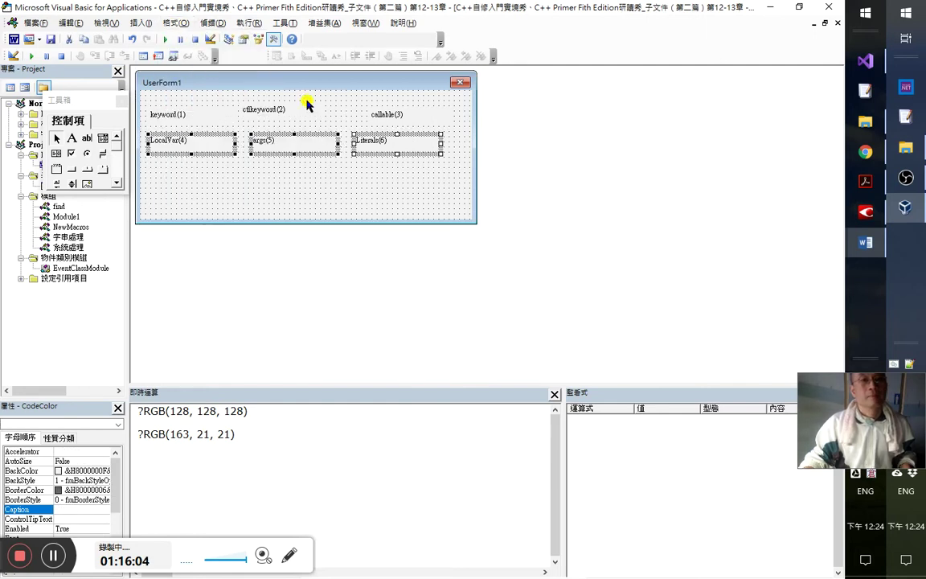
- Give the top-row labels keyword(1), ctlkeyword(2) and callable(3) equal horizontal spacing
left_click_drag(464, 125, 128, 100)
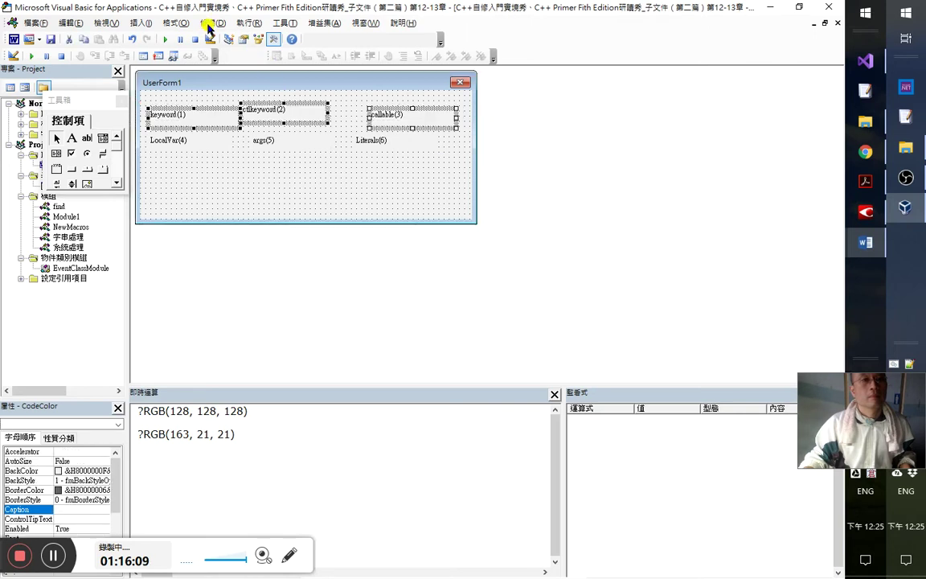
left_click(174, 22)
mouse_move(216, 102)
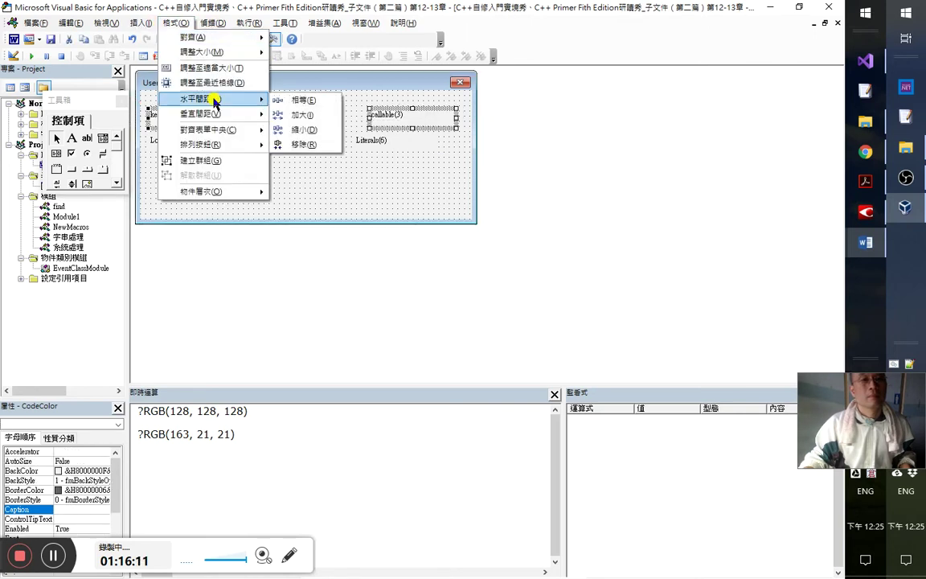
left_click(304, 100)
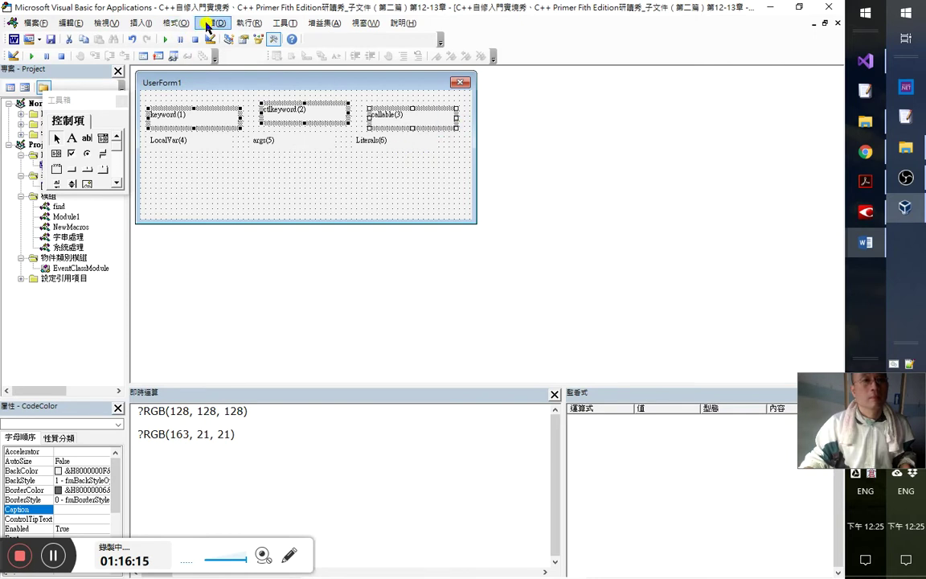
left_click(174, 23)
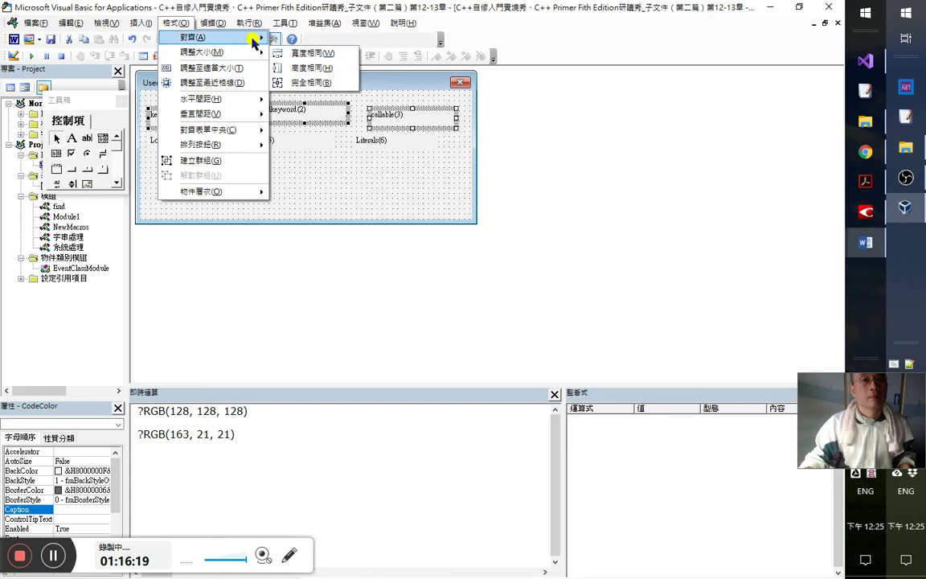
left_click(332, 155)
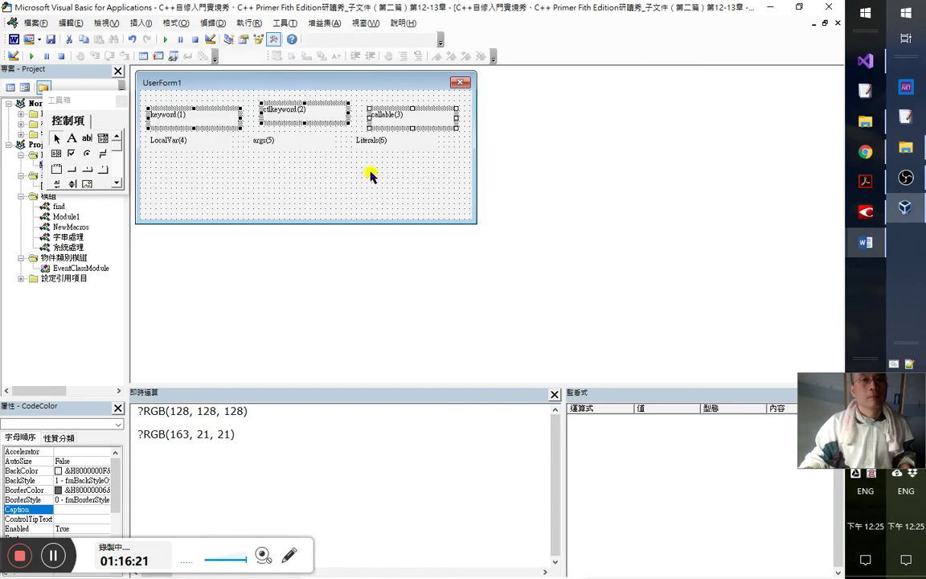
left_click(363, 182)
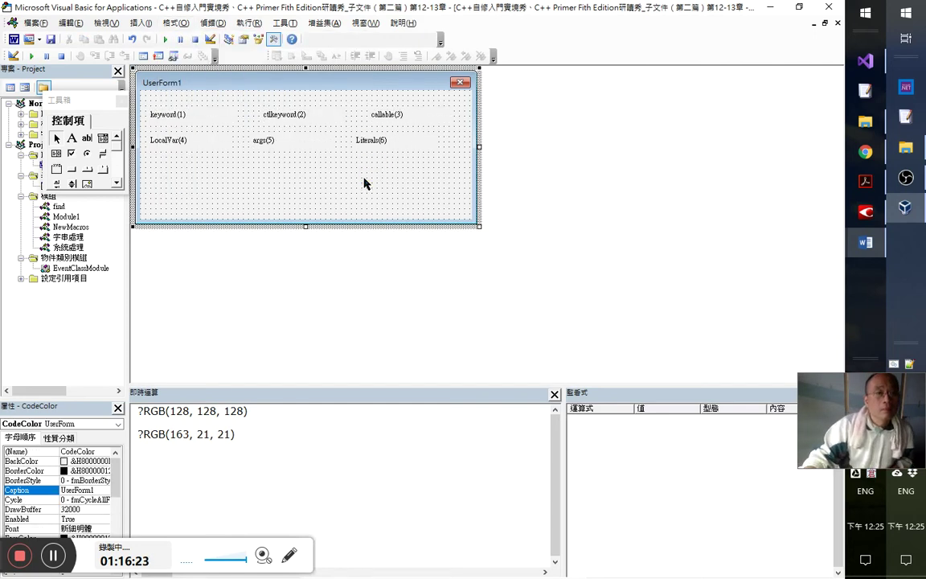
left_click(296, 125)
left_click_drag(335, 177, 253, 99)
left_click(384, 184)
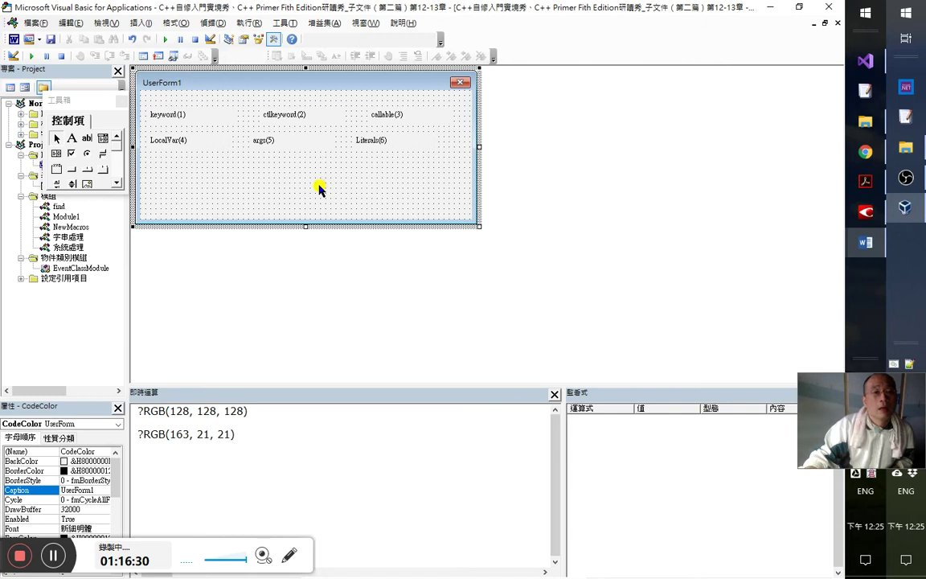
- Add a UserForm_KeyPress event handler to the CodeColor form's code
key("F7")
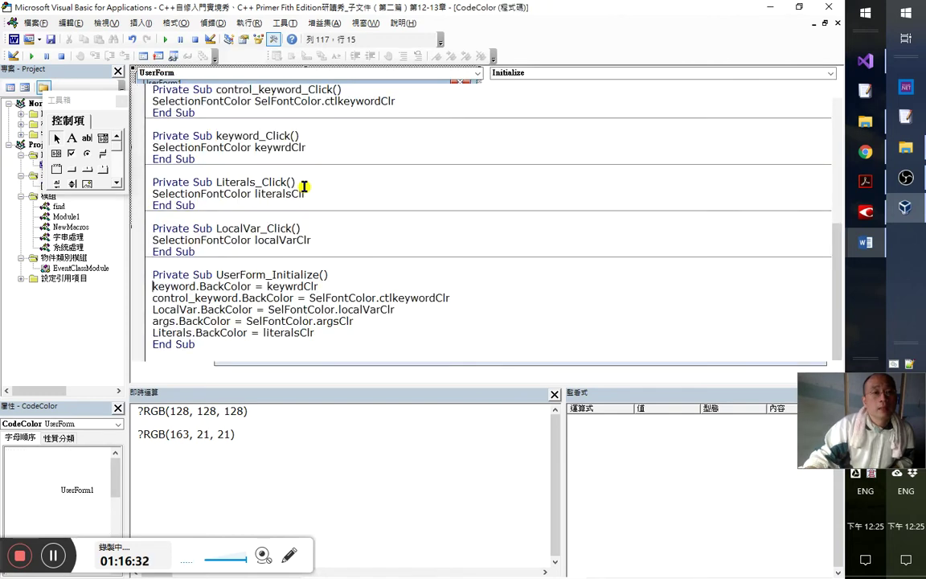
left_click(595, 72)
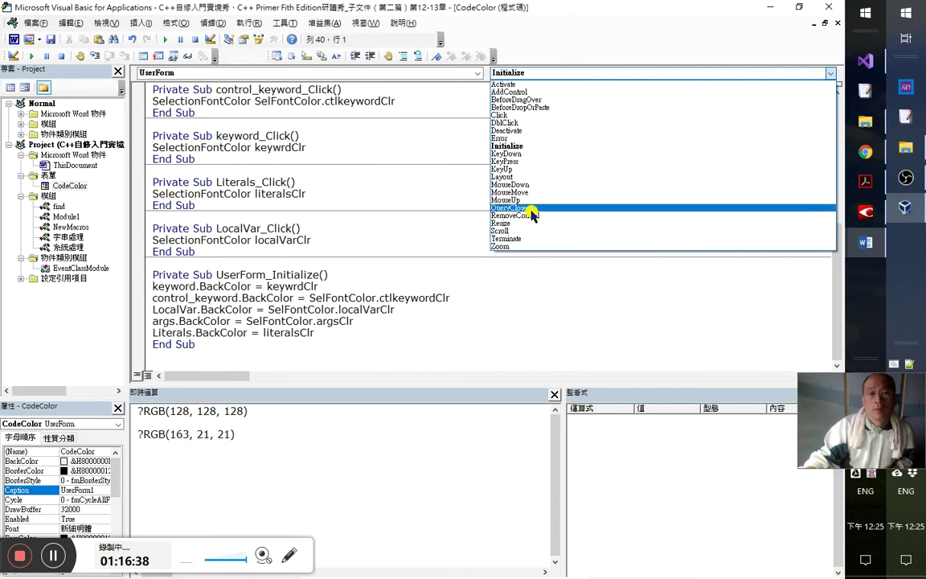
left_click(535, 167)
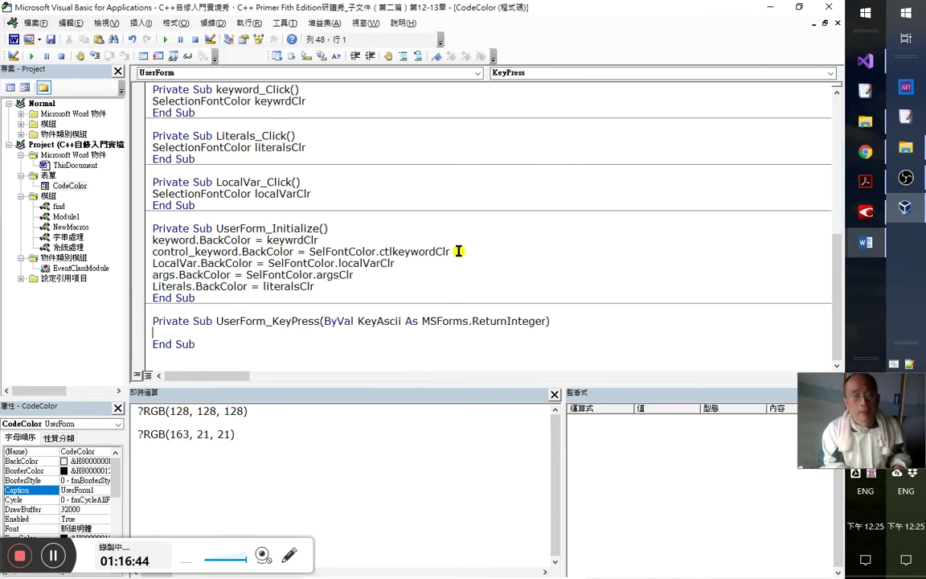
left_click(386, 321)
double_click(386, 321)
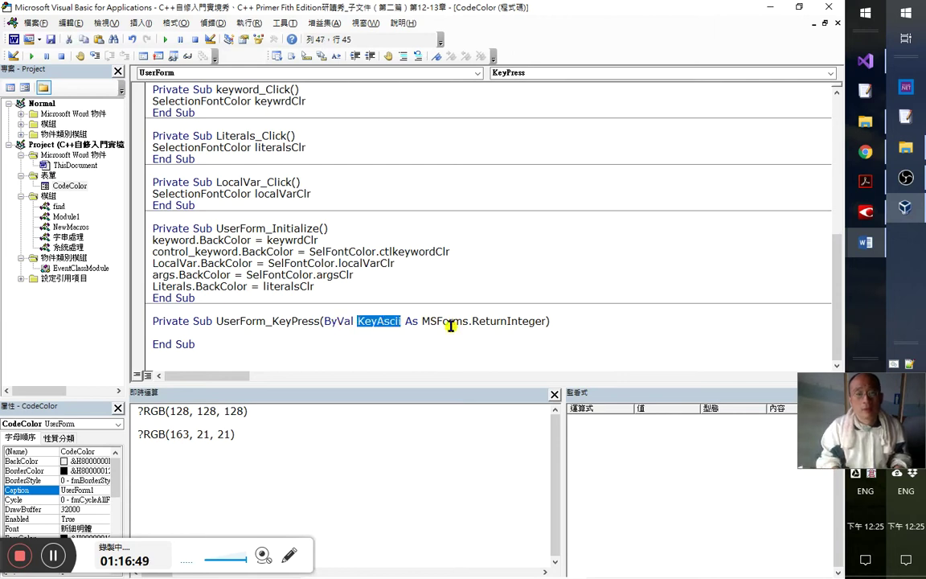
- Write the Select Case KeyAscii line inside the KeyPress handler
key("Down")
key("Down")
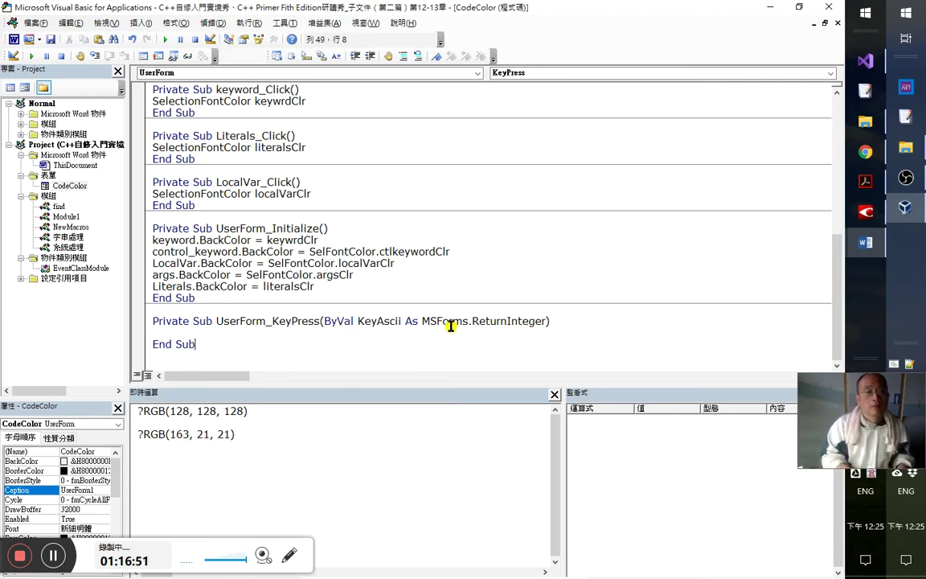
key("Up")
type("sel")
key("ctrl+space")
key("Tab")
type("KeyAscii")
key("Return")
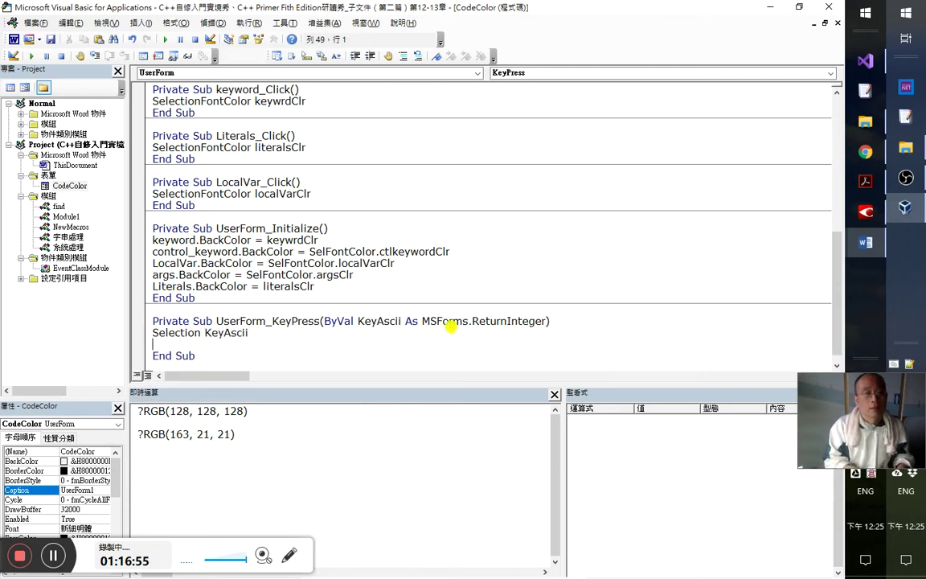
key("Right")
key("Right")
type("case")
key("Delete")
key("Delete")
key("Delete")
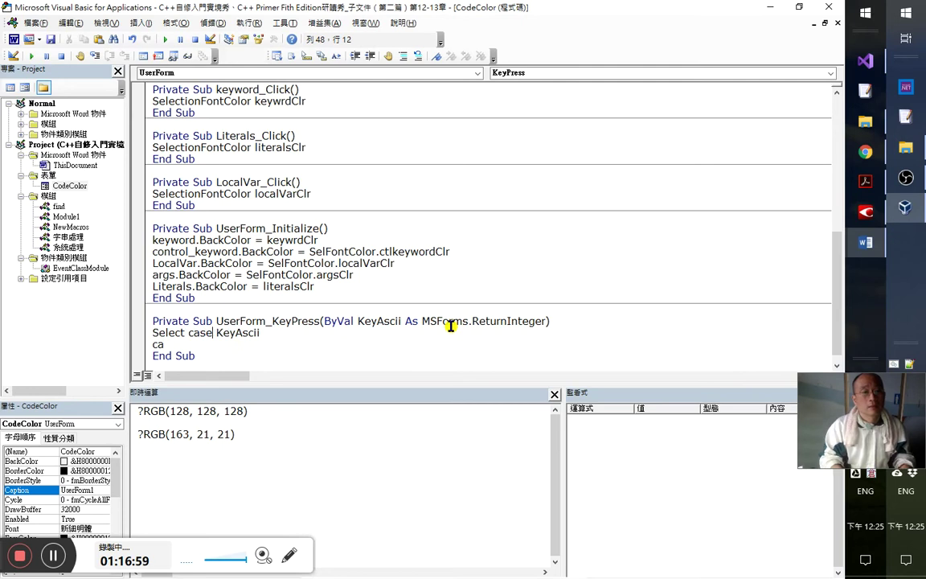
- Close the block with End Select, kept on its own line above End Sub
key("Down")
key("Home")
type("end w")
key("BackSpace")
type("select")
key("Delete")
key("Delete")
key("Delete")
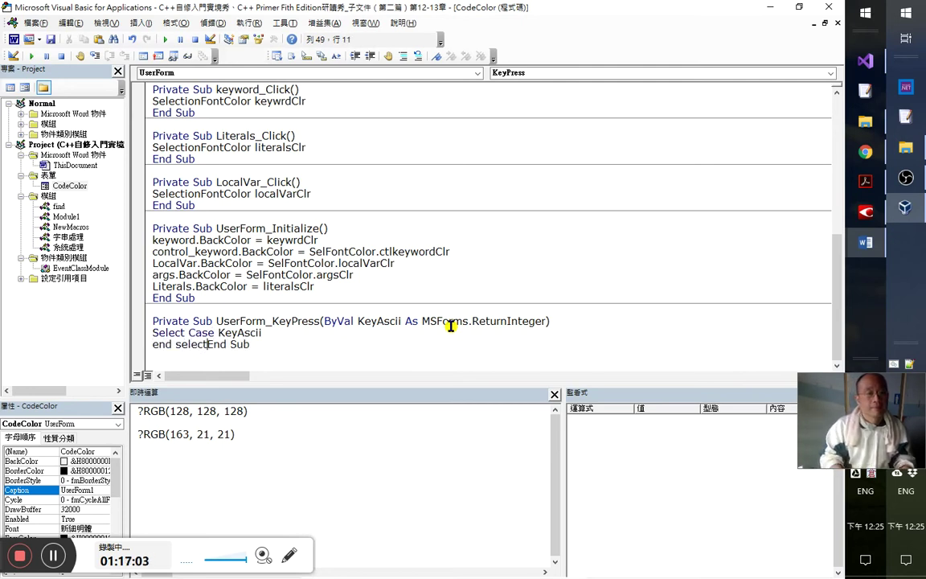
key("Up")
key("Return")
key("Left")
key("Return")
key("Up")
key("End")
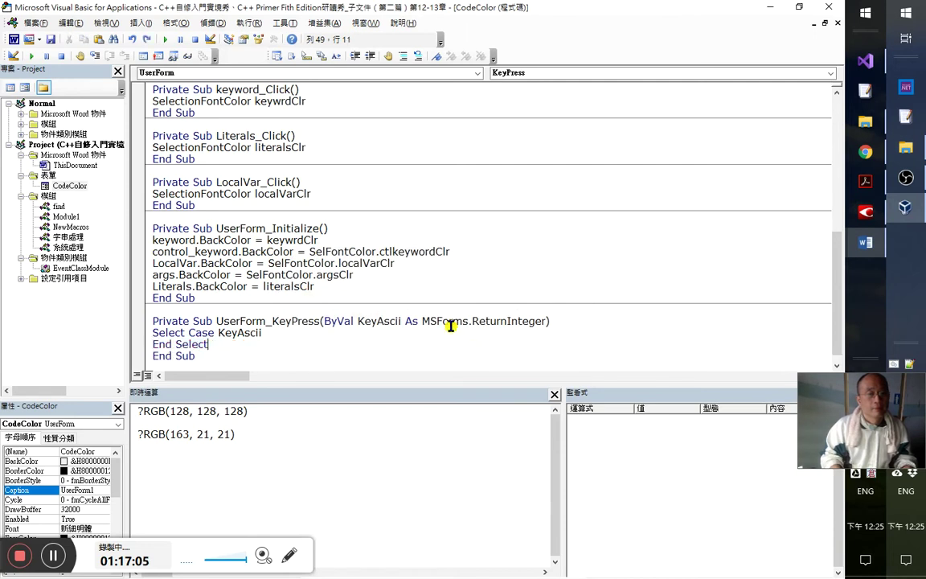
- Add indented Case 1 and Case 2 lines under Select Case KeyAscii
key("End")
key("Return")
key("Tab")
type("case 1")
key("Return")
type("case 2")
key("Return")
type("case")
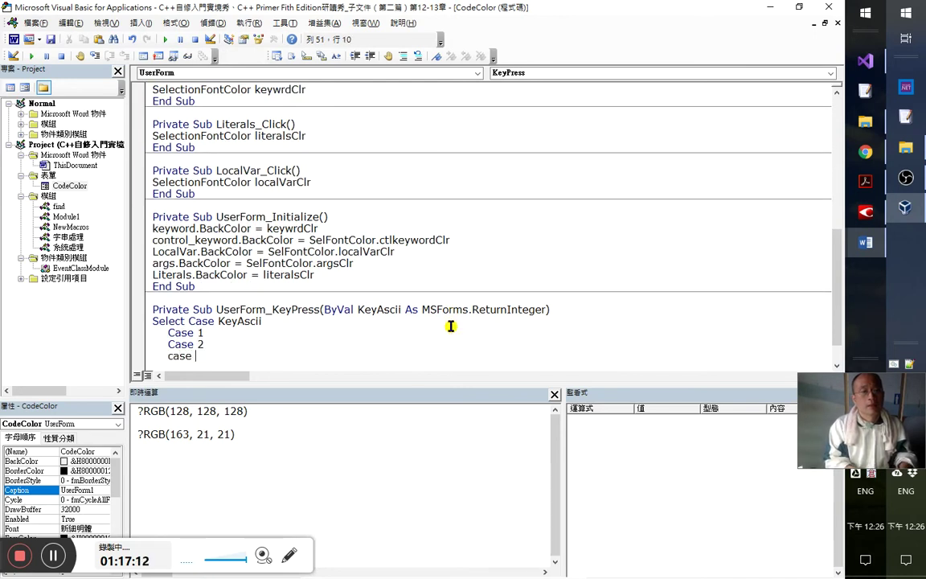
key("BackSpace")
key("BackSpace")
key("BackSpace")
type("vba")
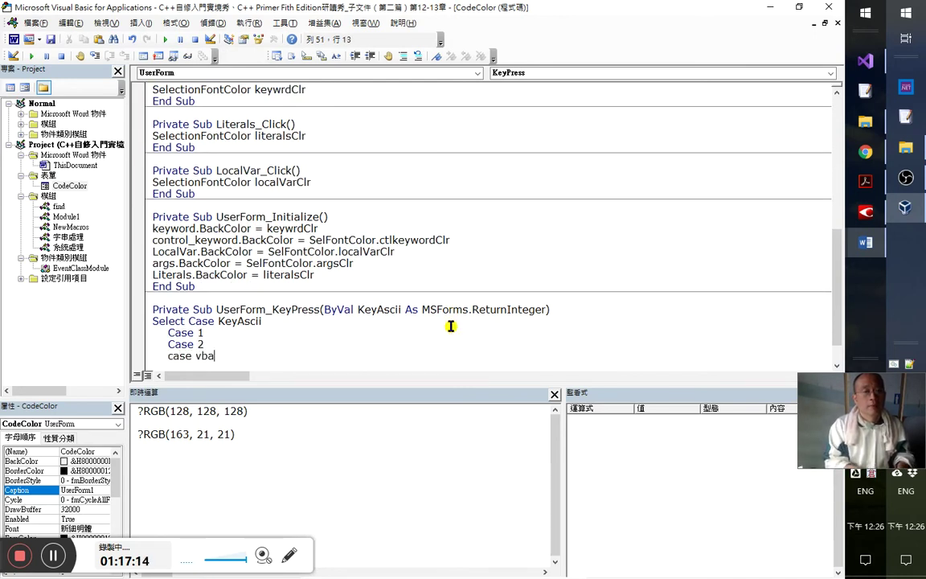
type(".key")
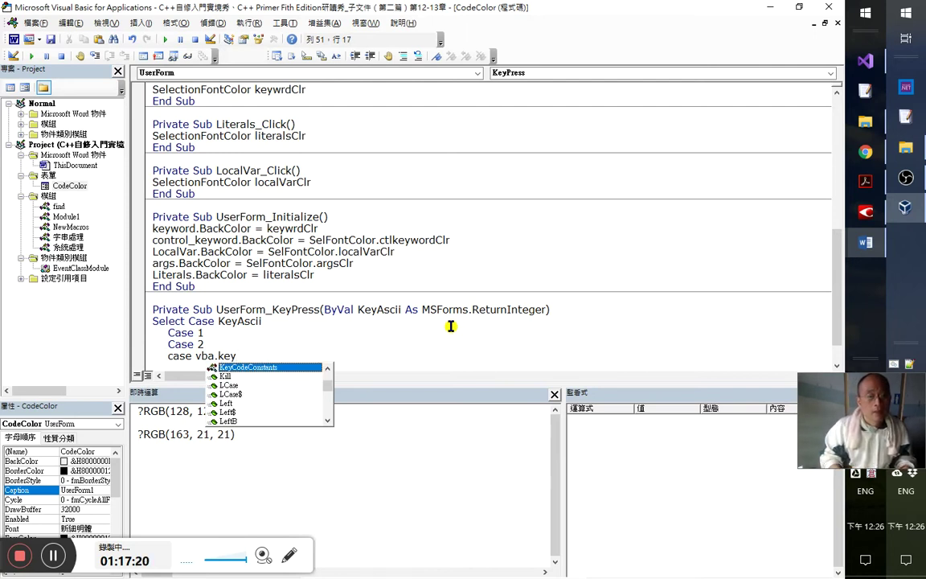
type("co")
key("BackSpace")
key("BackSpace")
type("1")
- Insert the vbKey1 constant via autocomplete and use it on the Case 1 line
key("shift+Left")
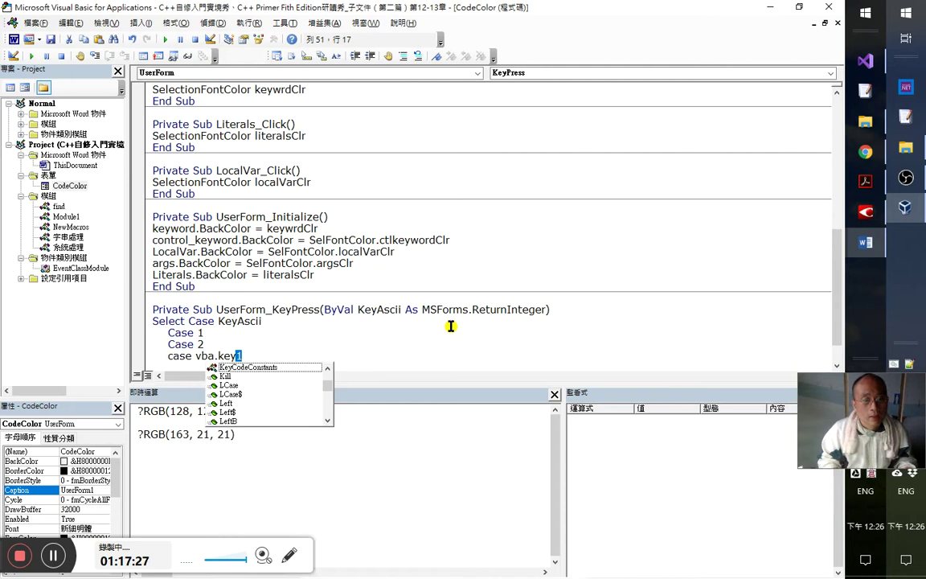
key("shift+Left")
key("shift+Left")
key("shift+Left")
key("shift+Left")
key("shift+Left")
key("shift+Left")
key("shift+Left")
key("shift+Left")
key("shift+Left")
key("shift+Left")
key("shift+Left")
key("shift+Right")
key("shift+Right")
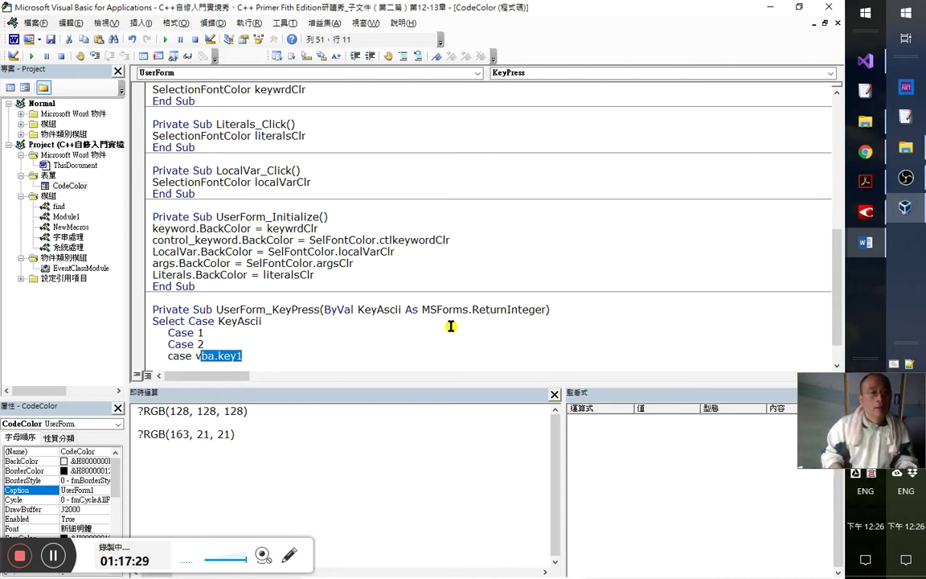
type("ke")
key("ctrl+space")
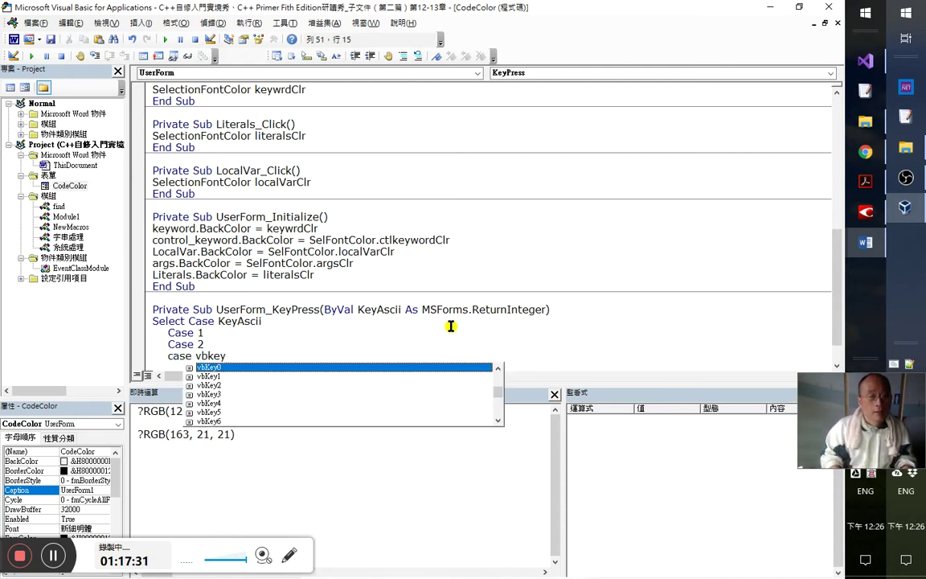
key("Down")
key("Tab")
key("shift+Left")
key("shift+Left")
key("shift+Left")
key("shift+Left")
key("shift+Left")
key("shift+Left")
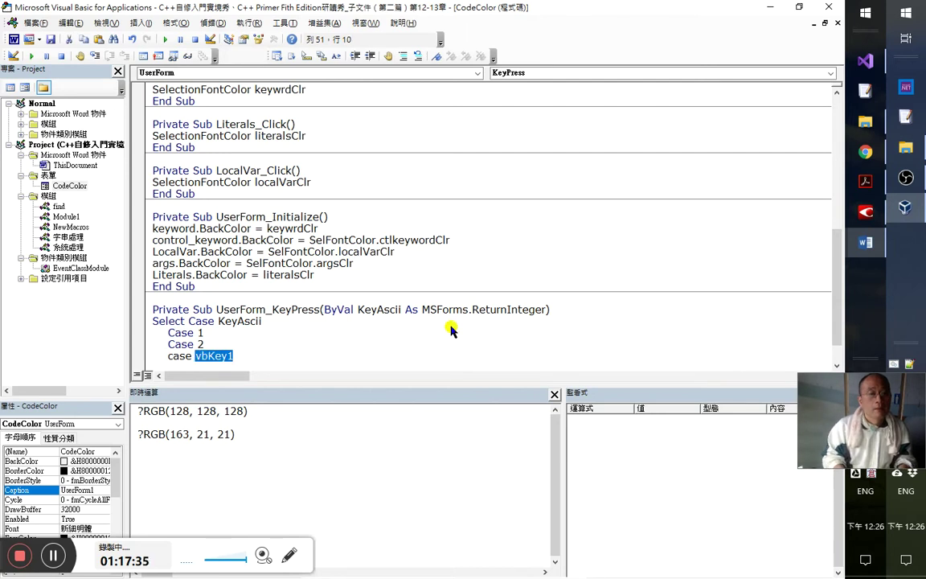
key("ctrl+c")
key("Up")
key("Up")
key("shift+Right")
key("ctrl+v")
- Turn the next Case lines into Case vbKey2 and Case vbKey3
key("Down")
key("shift+Left")
key("ctrl+v")
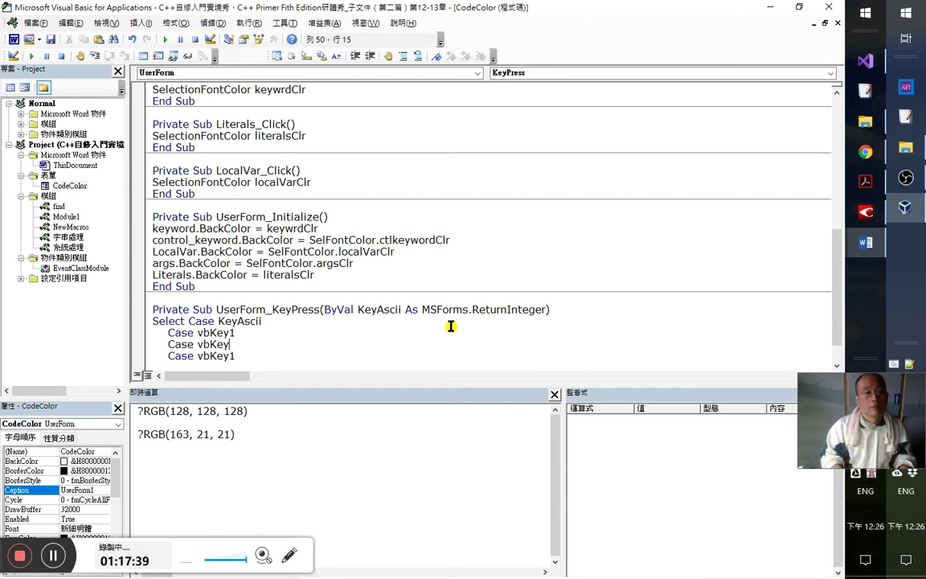
key("Down")
key("BackSpace")
type("3")
- Add Case vbKey4, vbKey5 and vbKey6 lines by pasting the Case vbKey prefix
key("Down")
key("Up")
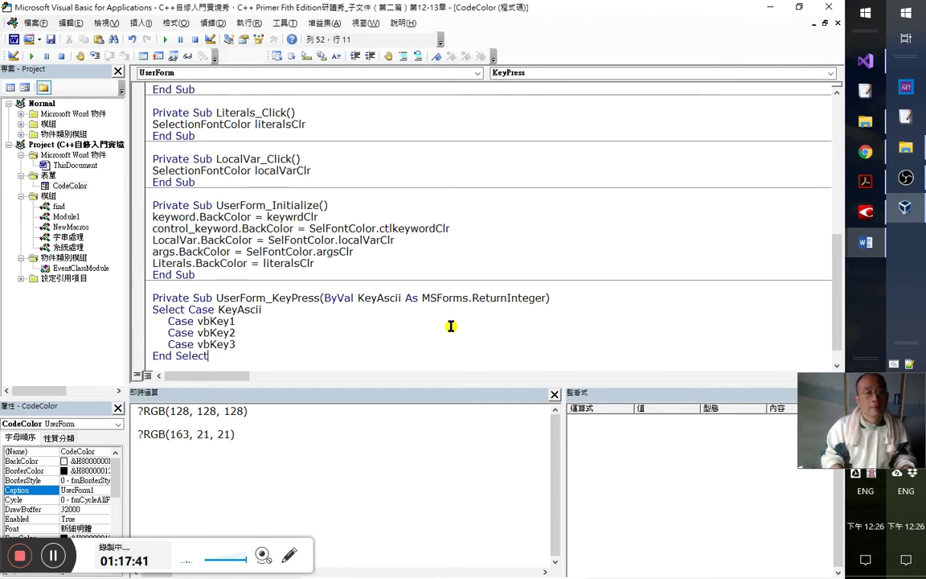
key("shift+Home")
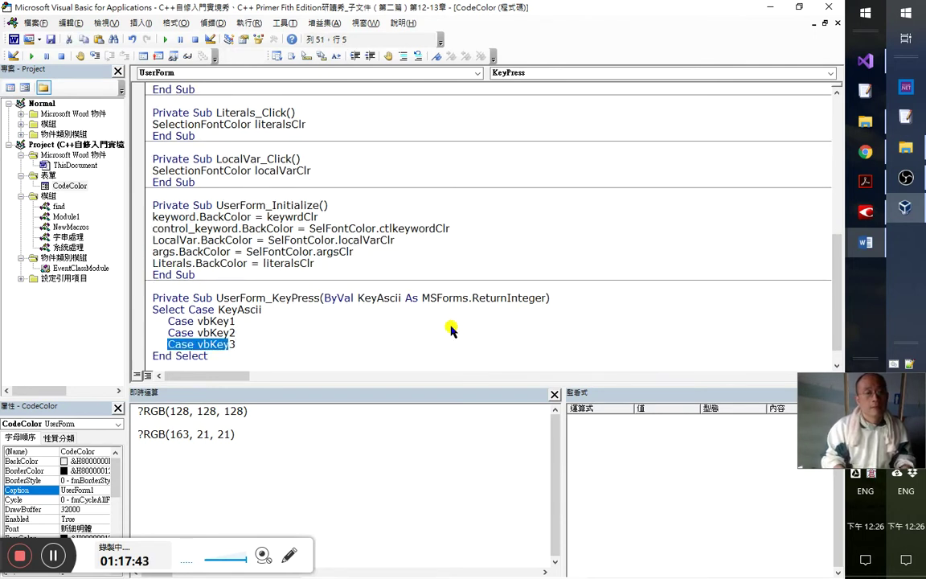
key("ctrl+c")
key("End")
key("Return")
key("ctrl+v")
type("4")
key("Return")
key("ctrl+v")
type("5")
key("Return")
key("ctrl+v")
type("5")
key("Left")
type("6")
- Open blank lines under Case vbKey1 and Case vbKey2
key("Up")
key("Up")
key("Up")
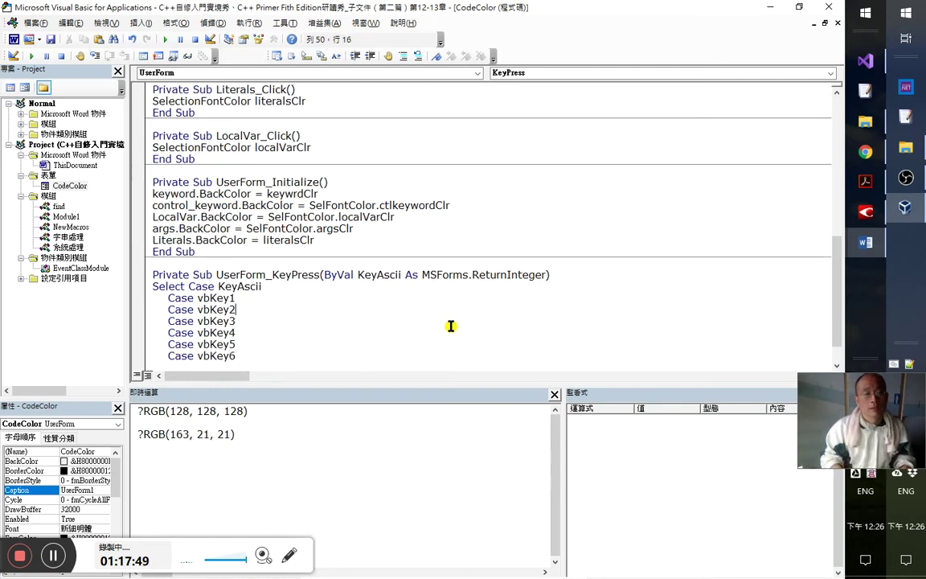
key("Return")
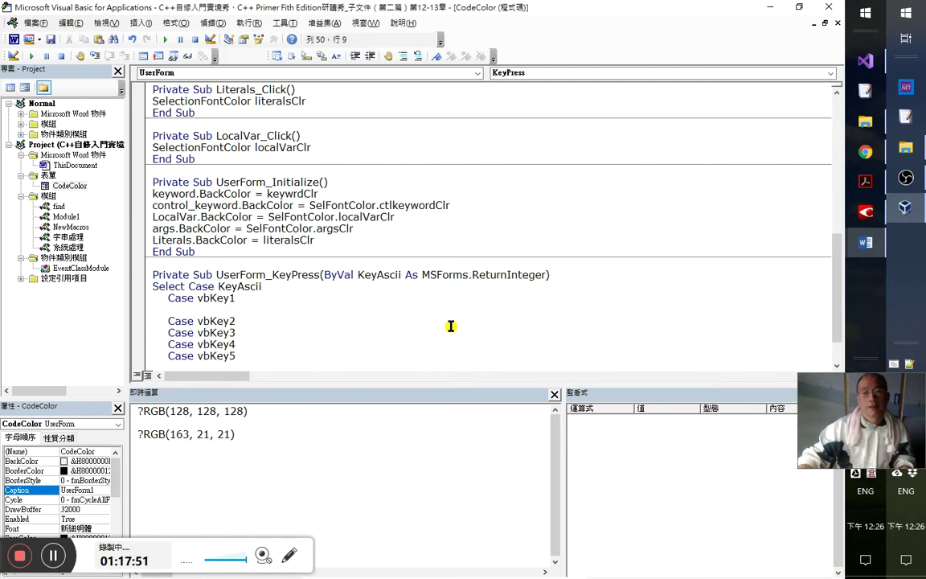
scroll(452, 325, "down", 1)
left_click(265, 296)
left_click(264, 288)
key("Return")
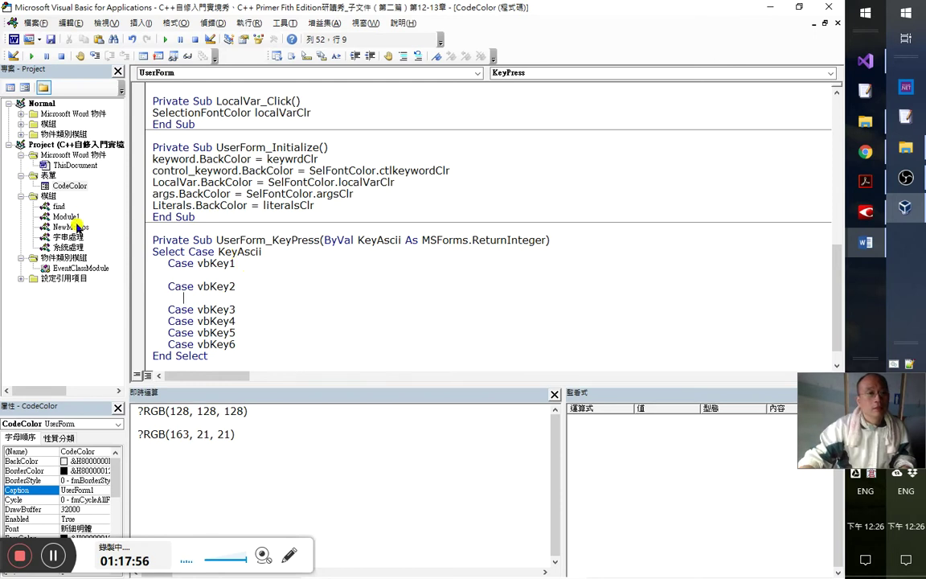
left_click(50, 184)
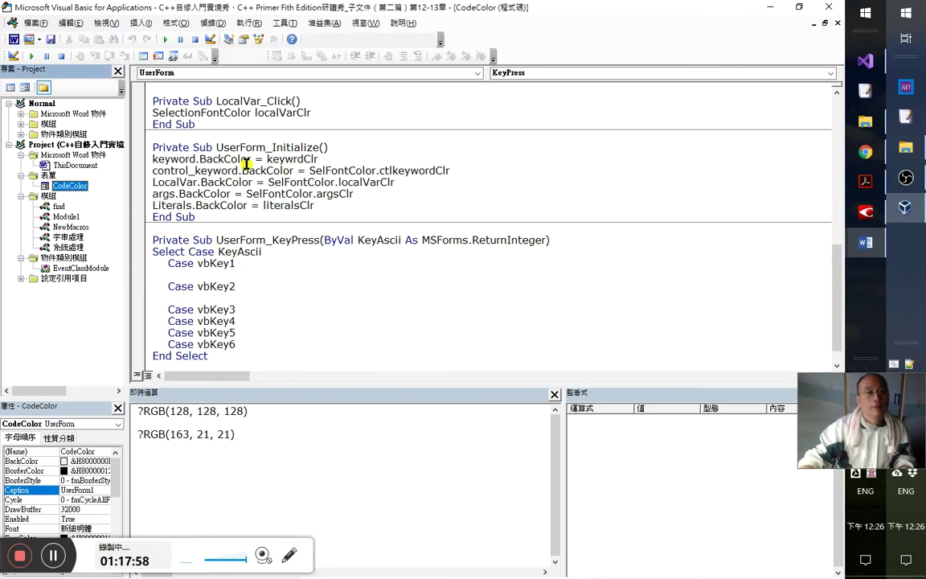
- Capture the CodeColor form into Paint as a cropped reference, then return to its code
double_click(69, 185)
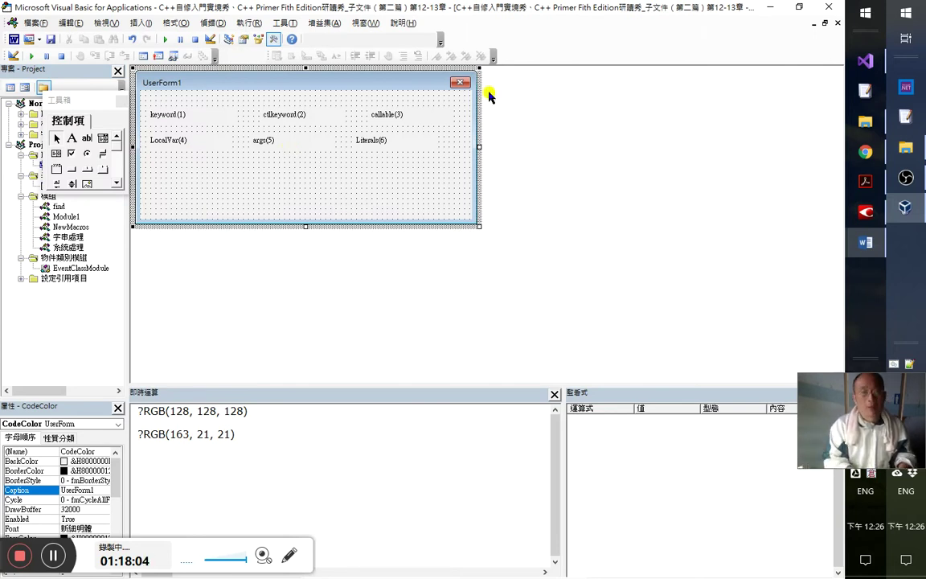
key("super+r")
type("ms")
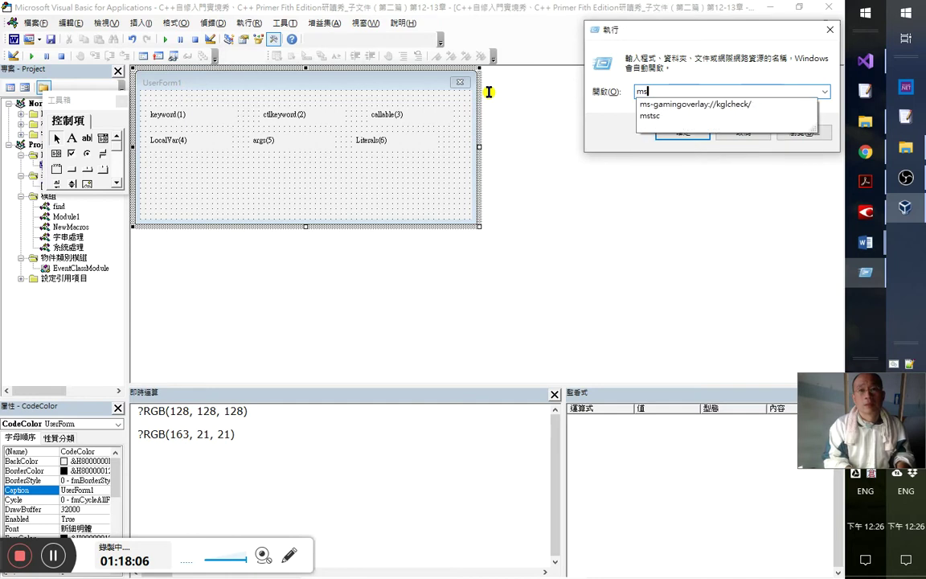
type("paint")
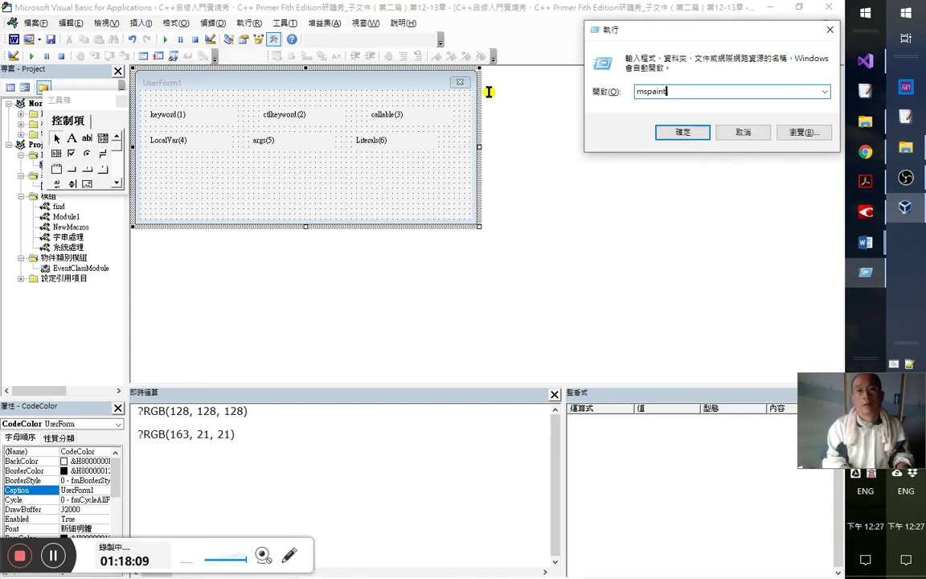
key("Return")
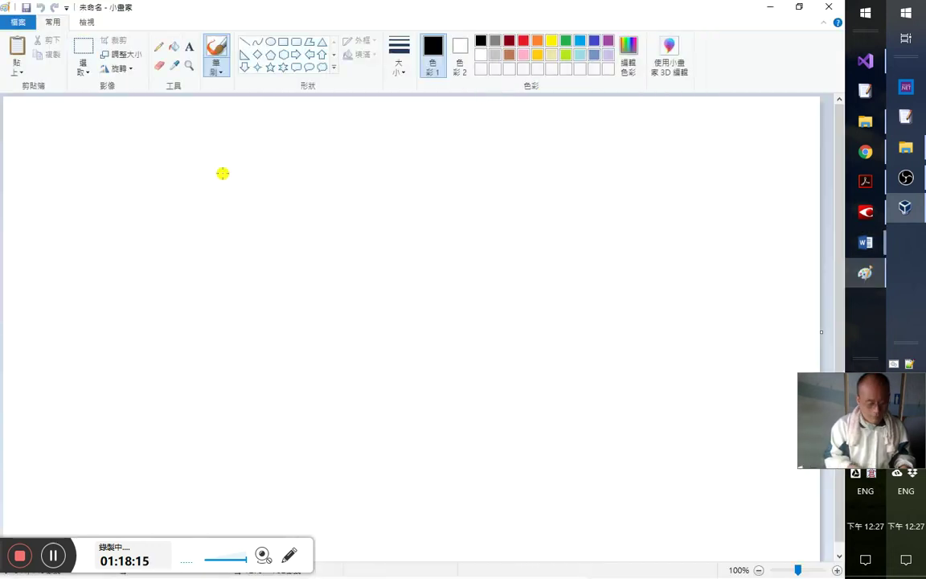
key("alt+Tab")
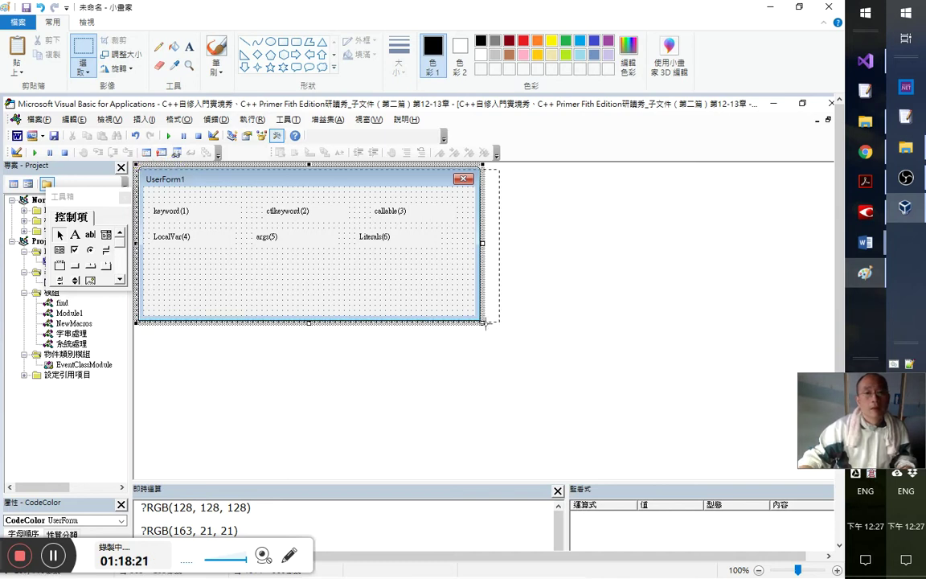
key("alt+Tab")
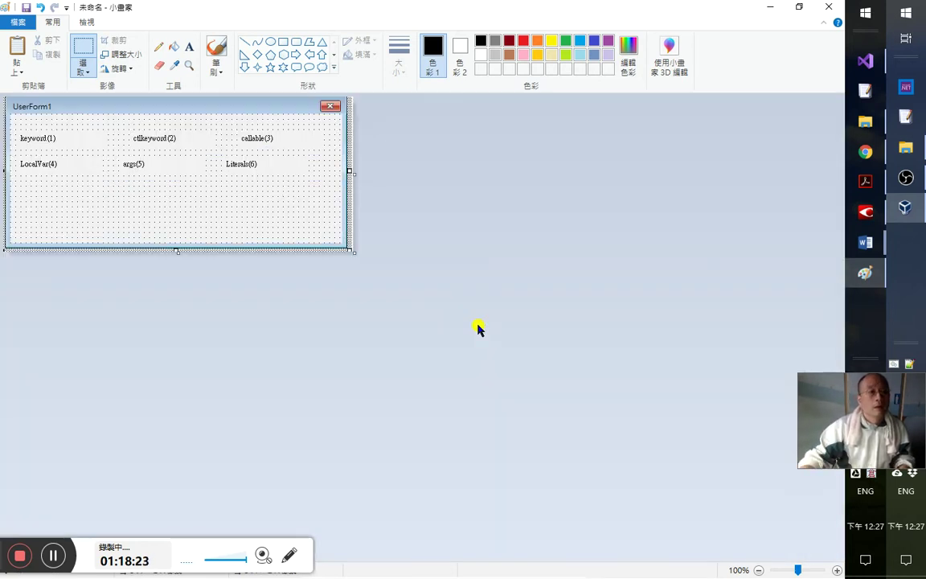
key("alt+Tab")
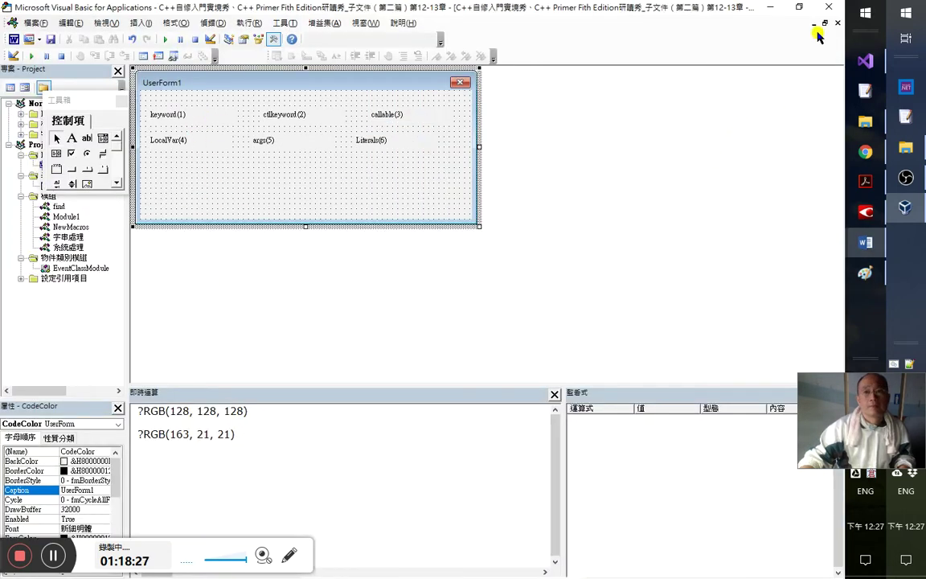
key("F7")
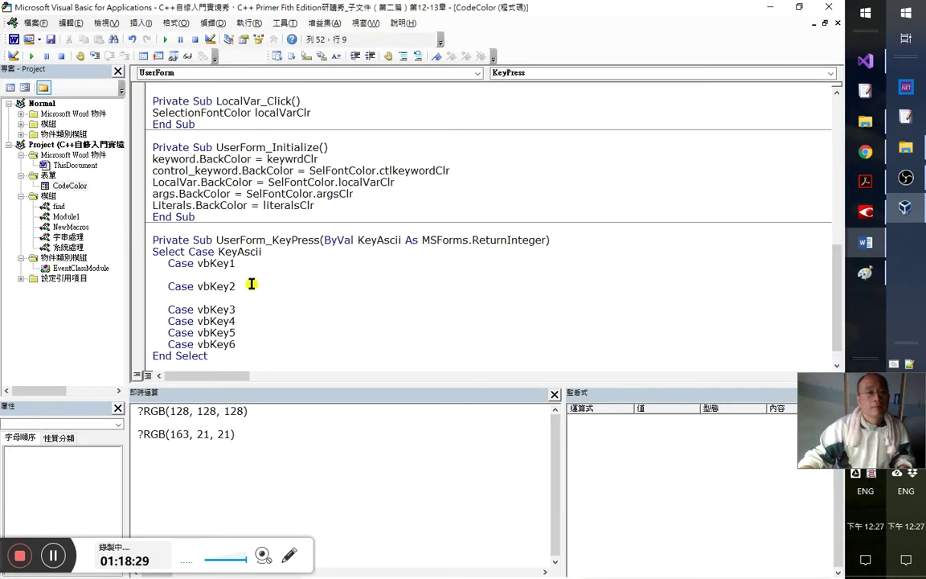
- Make Case vbKey1 call keyword_Click
left_click(308, 272)
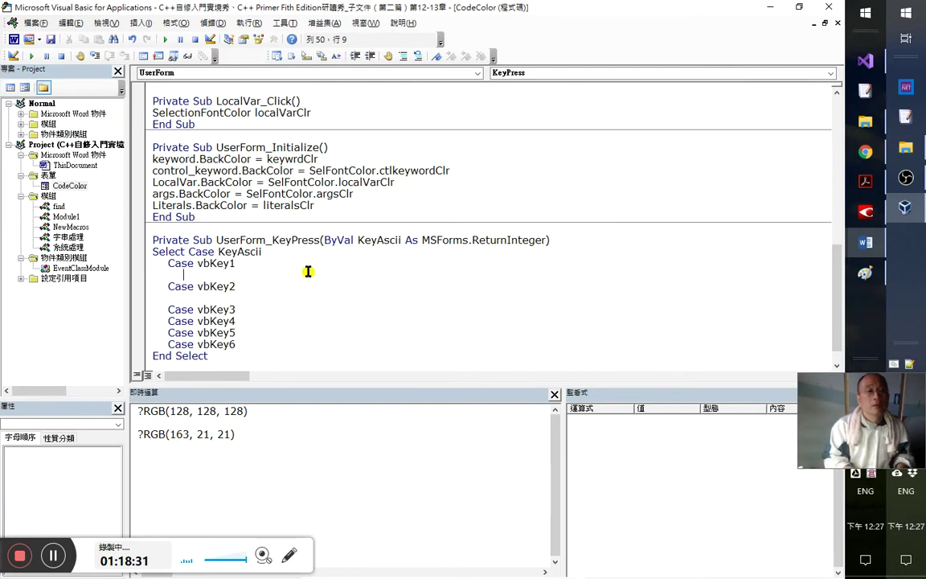
type("s")
key("BackSpace")
type("key")
key("ctrl+space")
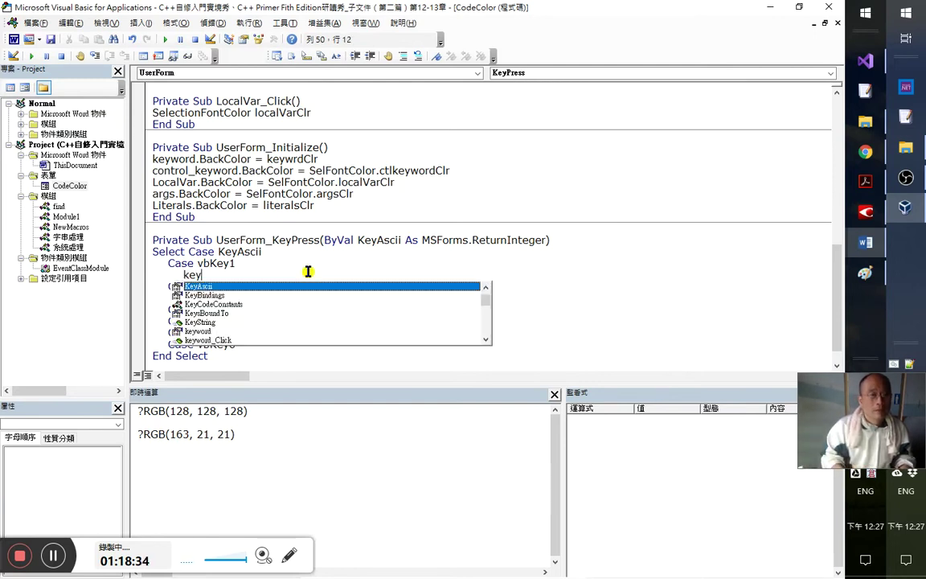
key("Down")
key("Down")
key("Down")
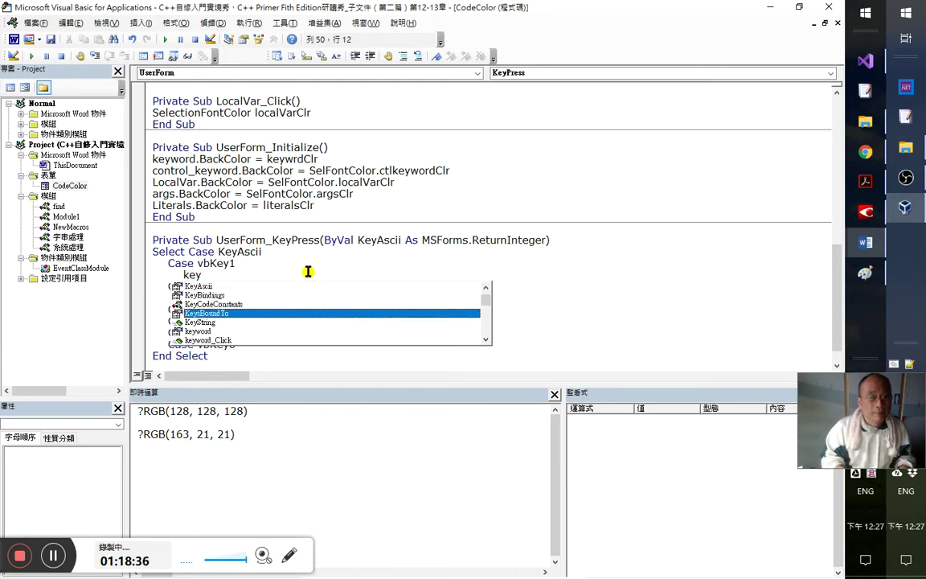
type("wo")
key("Tab")
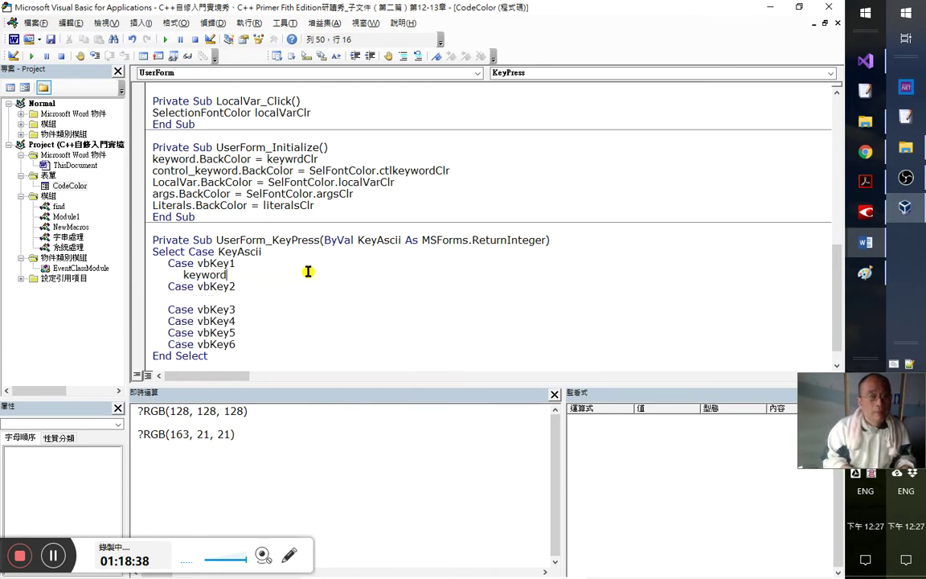
key("ctrl+space")
key("Down")
key("Tab")
key("Down")
- Make Case vbKey2 call control_keyword_Click, checking the Paint reference picture
key("alt+Tab")
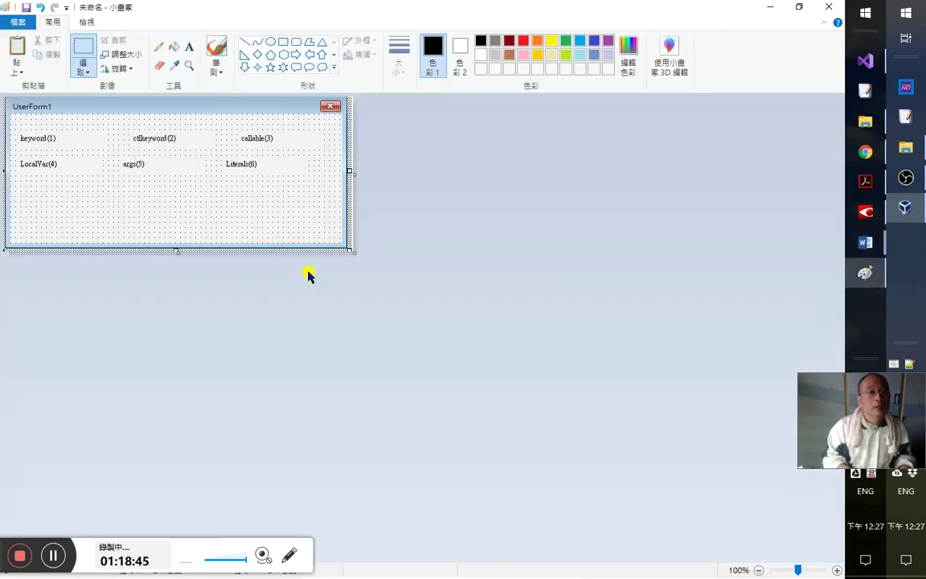
key("alt+Tab")
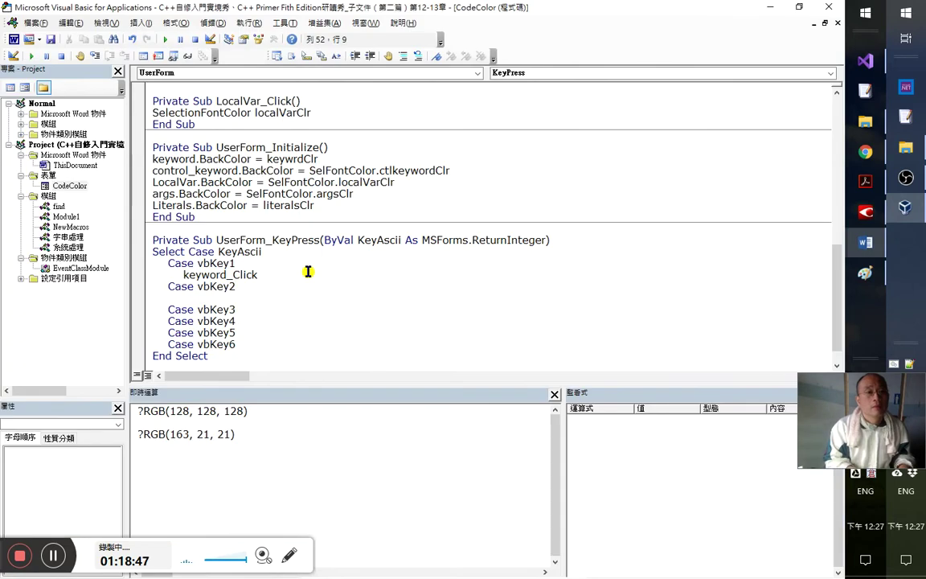
key("ctrl+space")
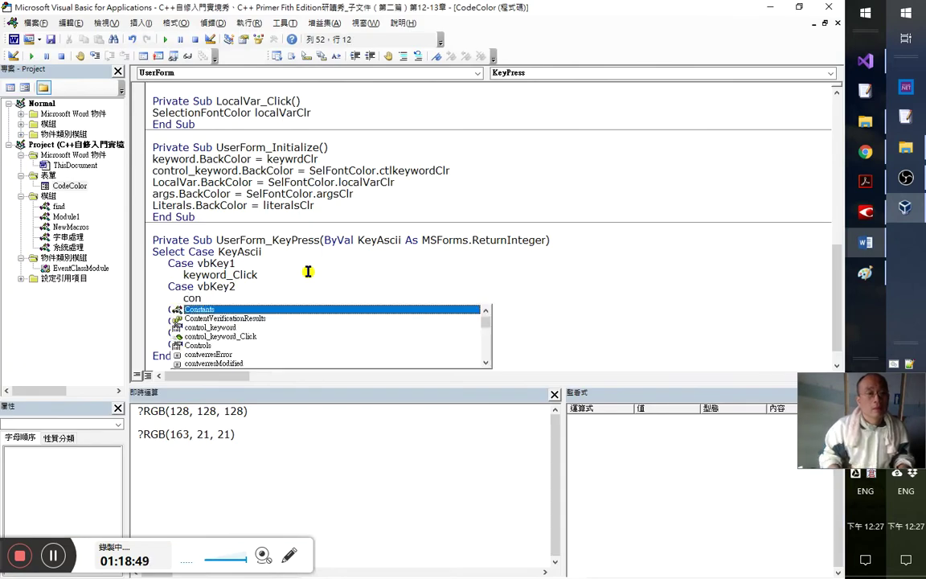
key("Down")
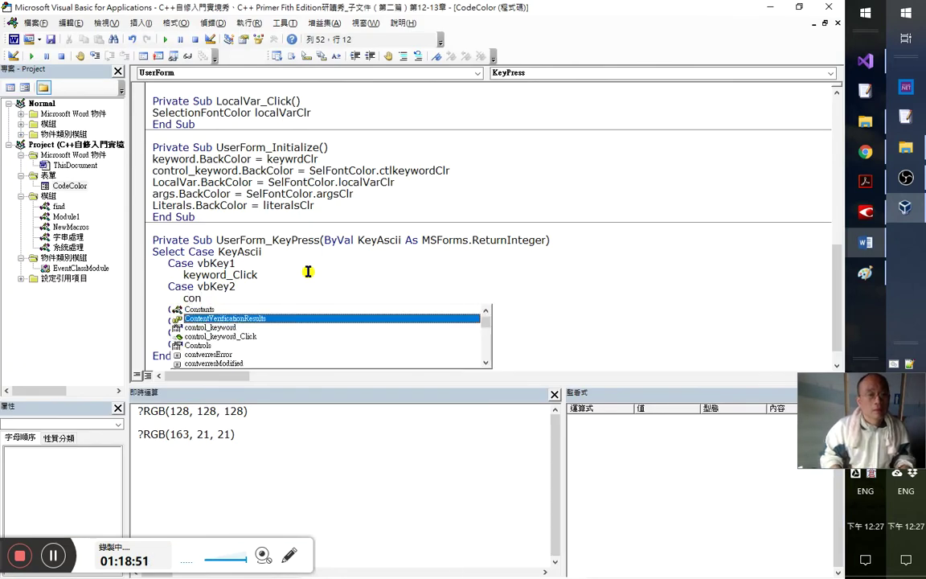
key("Down")
key("Tab")
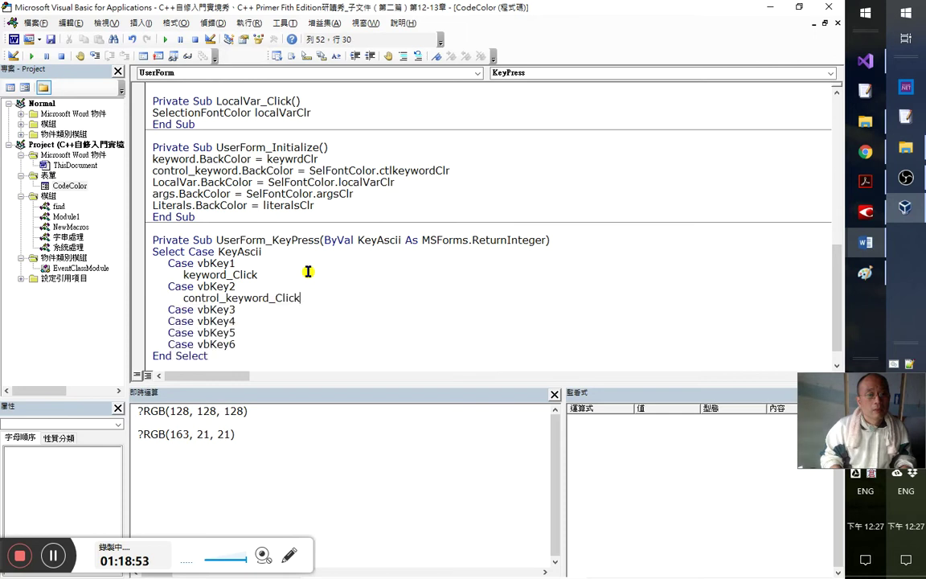
key("Up")
key("Return")
- Add the callable_Click call under the next Case branch
key("alt+Tab")
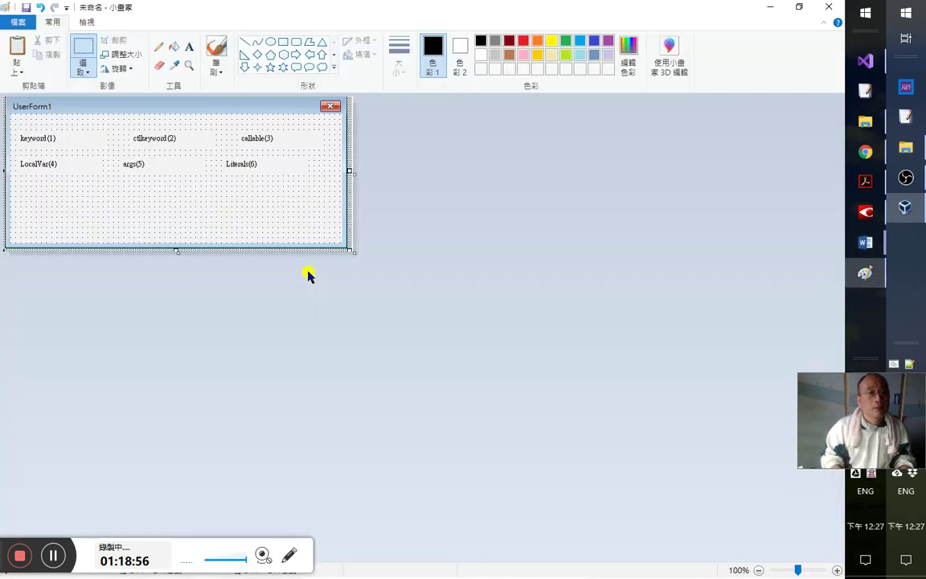
key("alt+Tab")
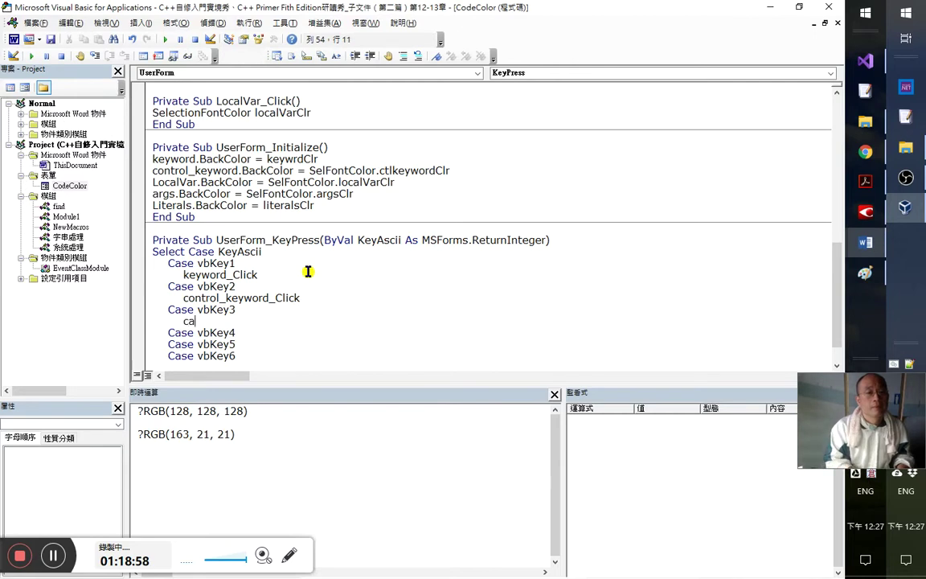
type("calla")
key("ctrl+space")
key("Tab")
key("Return")
- Add the LocalVar_Click call under the following Case branch
key("alt+Tab")
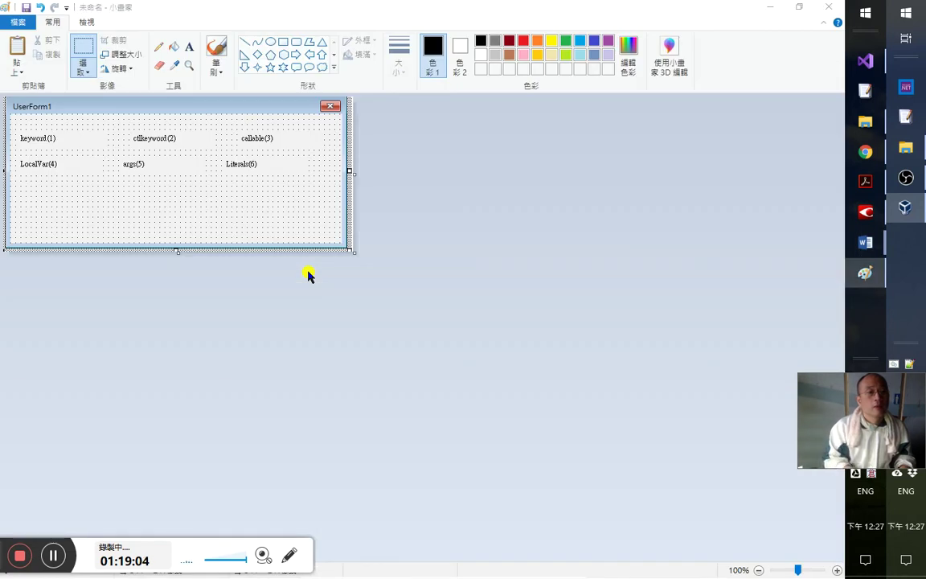
key("alt+Tab")
type("loca")
key("ctrl+space")
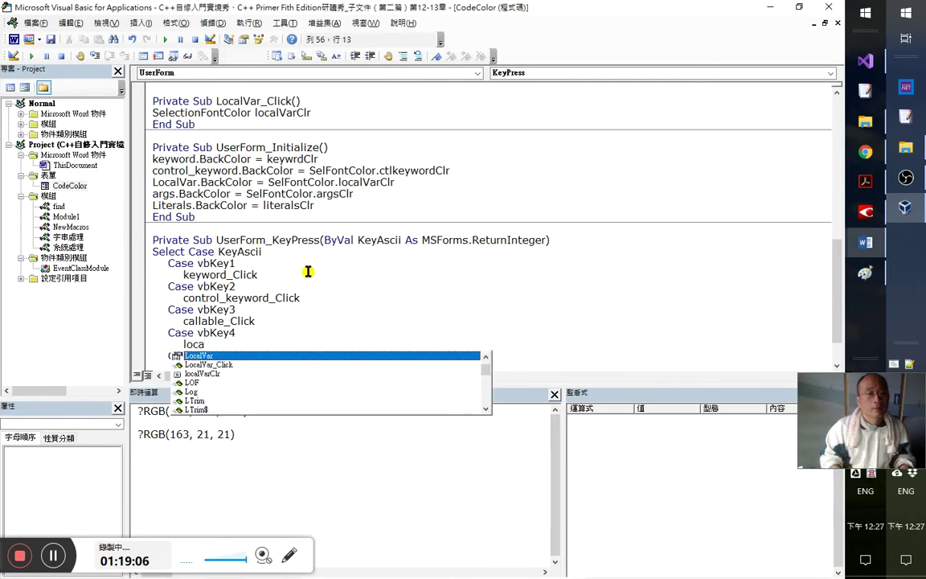
key("Down")
key("Tab")
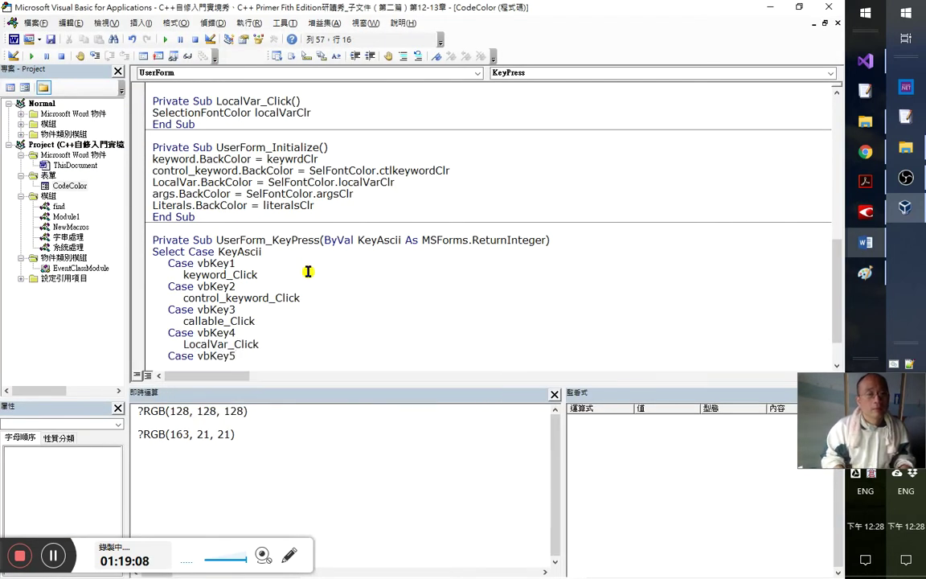
key("Down")
- Make Case vbKey6 call Literals_Click, ending above End Select
key("alt+Tab")
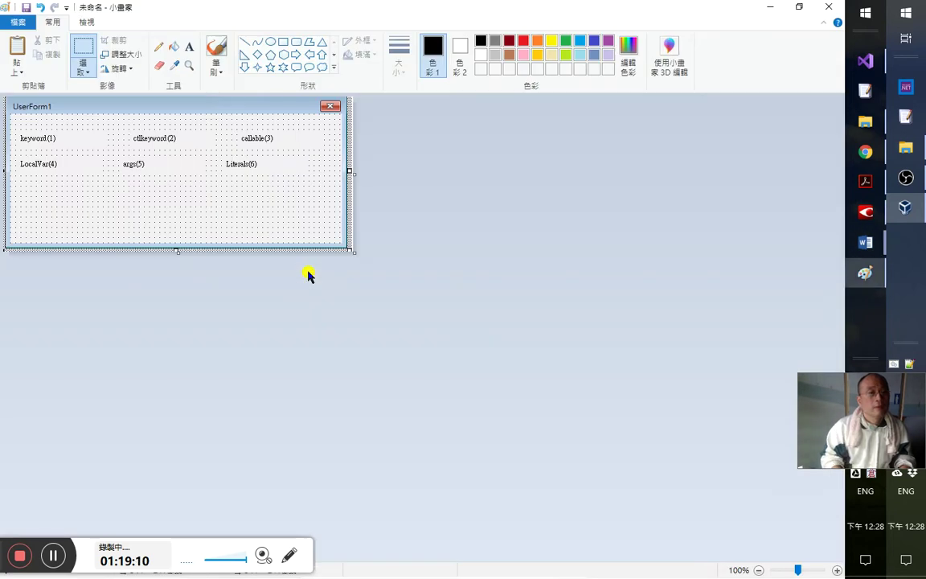
key("alt+Tab")
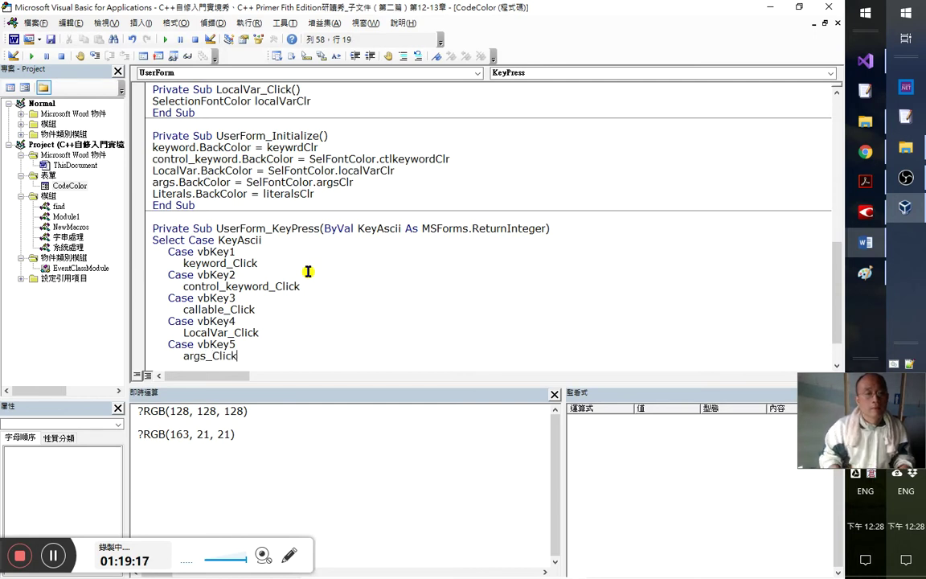
key("Down")
key("Down")
key("Return")
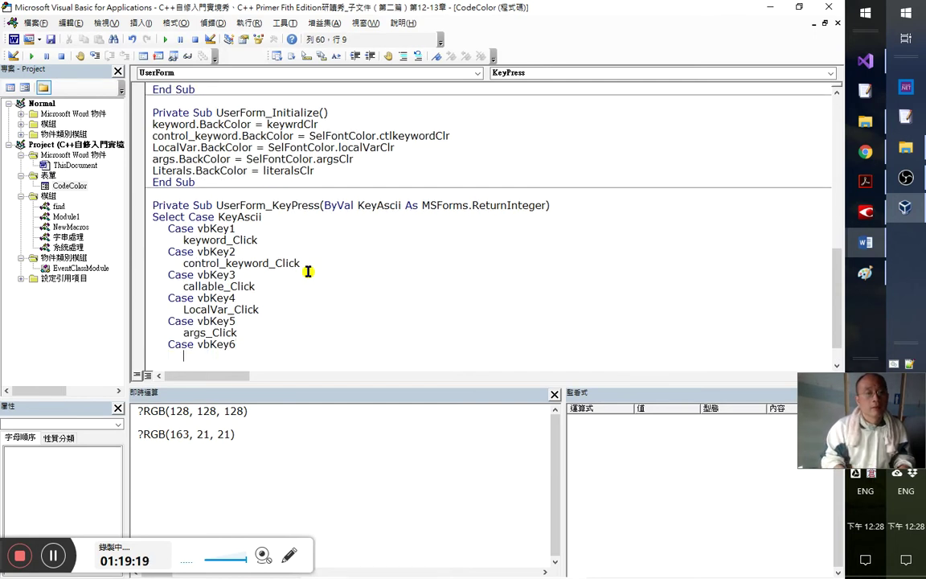
key("alt+Tab")
key("alt+Tab")
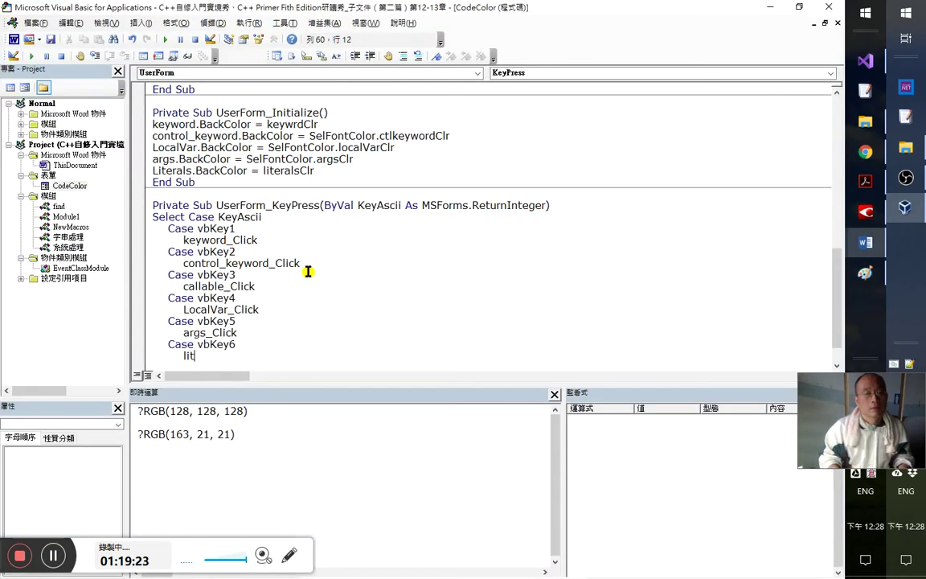
type("lit")
key("ctrl+space")
key("Down")
key("Tab")
key("ctrl+End")
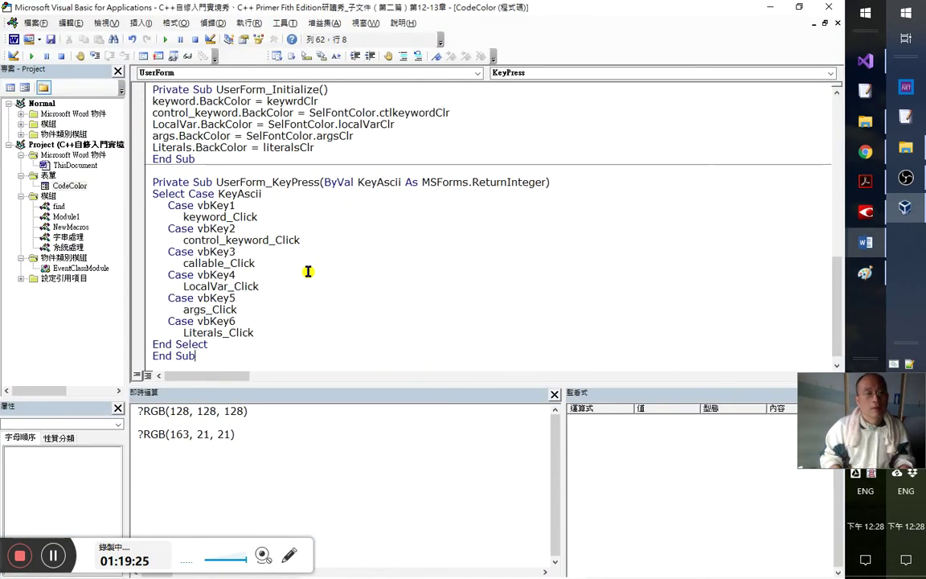
- Compile the VBA project from the Debug menu and save it
left_click(214, 25)
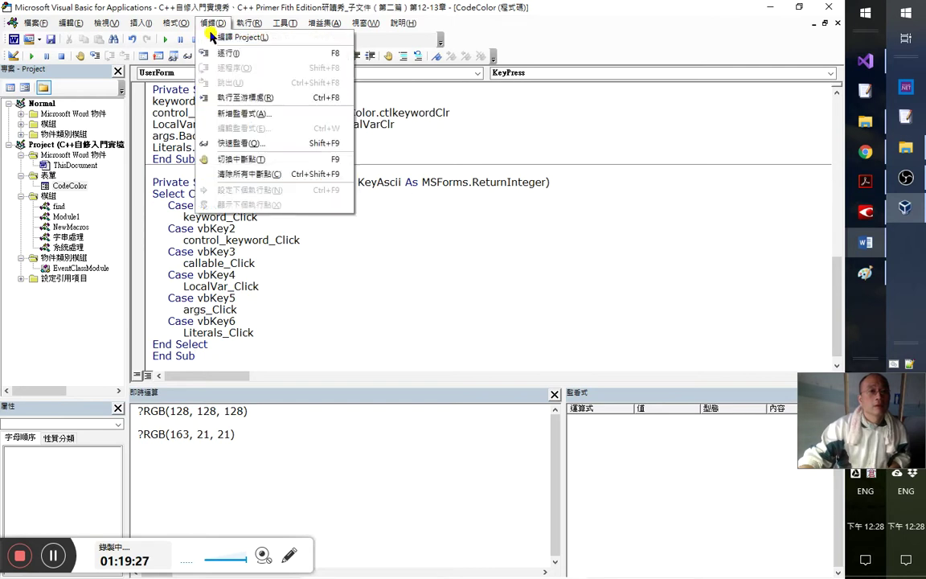
left_click(234, 37)
left_click(50, 39)
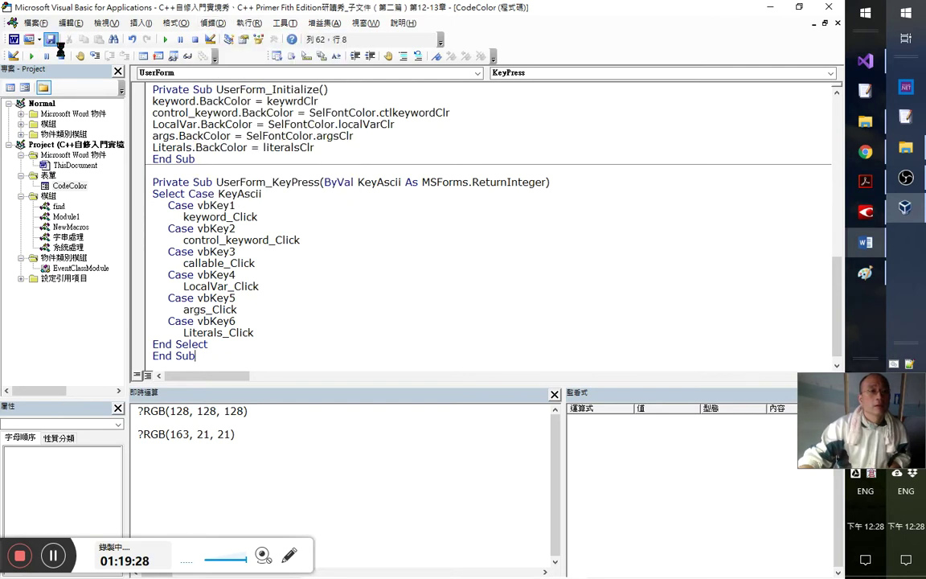
- Check whether the project still needs compiling, then bring the Word document forward
left_click(214, 23)
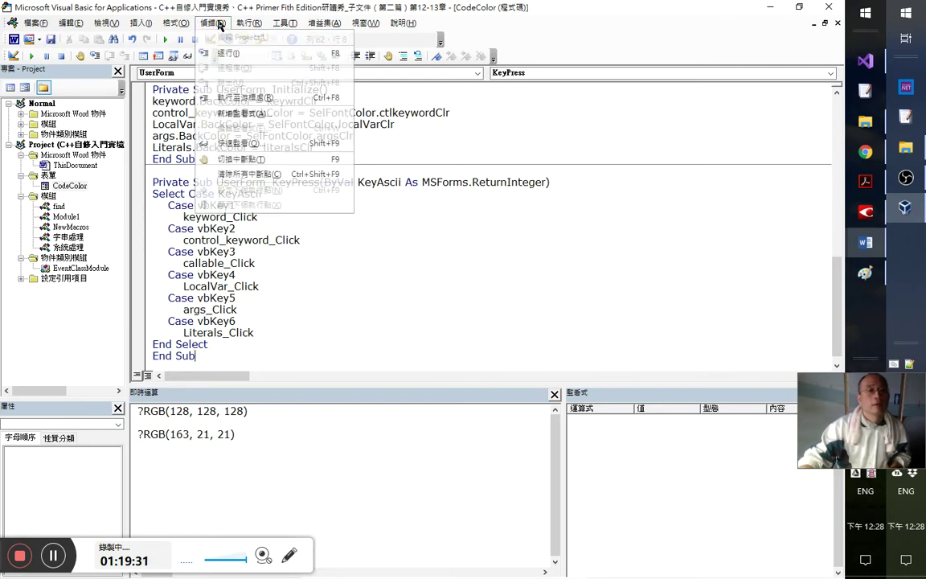
left_click(217, 24)
left_click(12, 39)
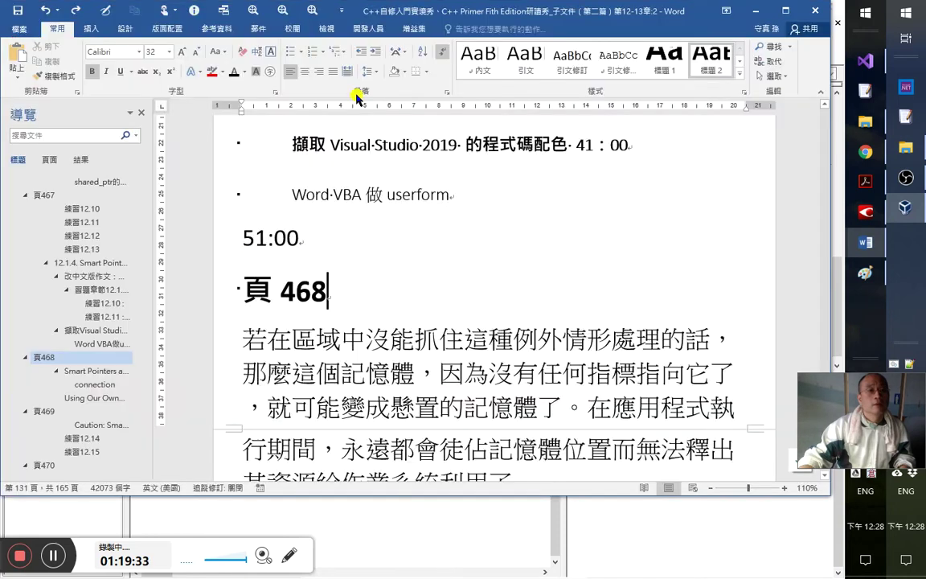
- Open Word's Customize Keyboard dialog from the ribbon and list the Macros category
right_click(317, 85)
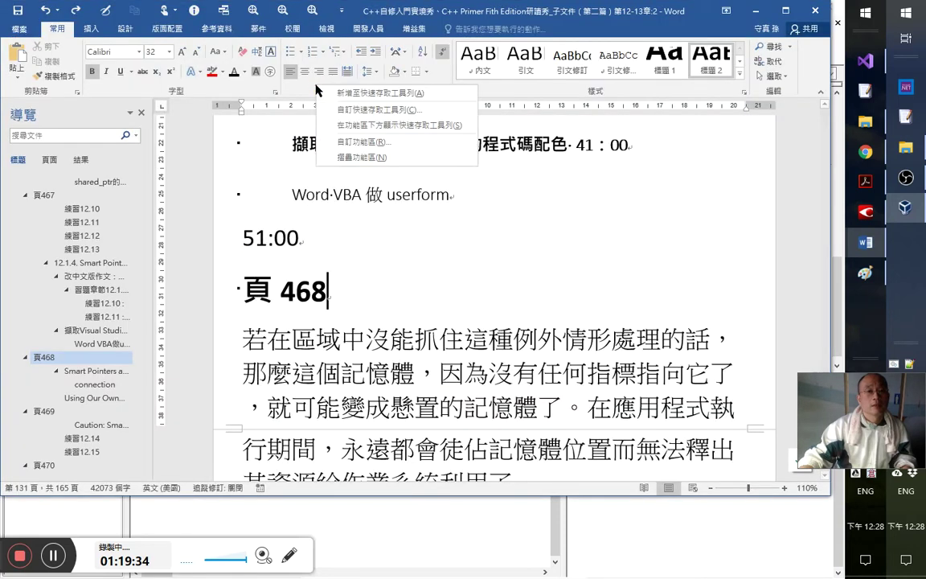
left_click(354, 143)
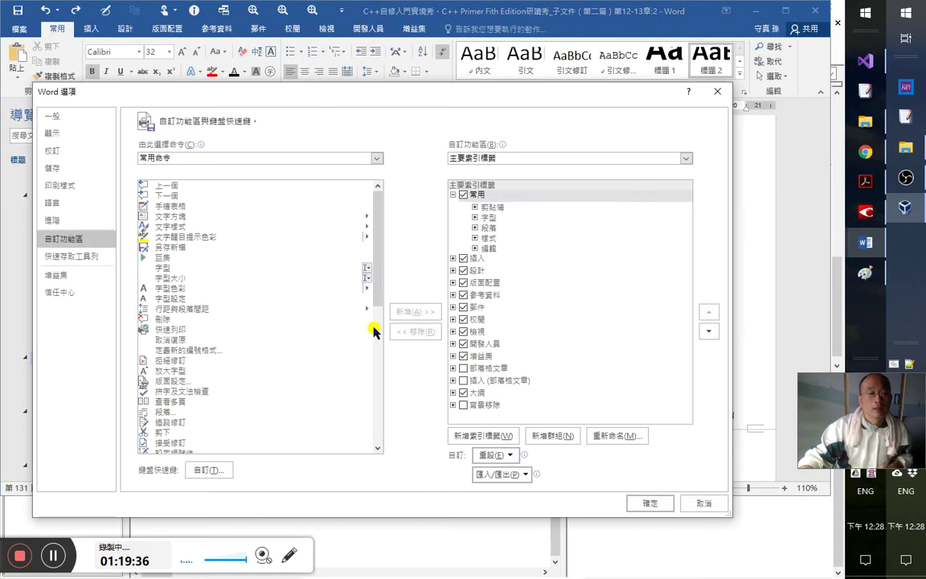
left_click(226, 474)
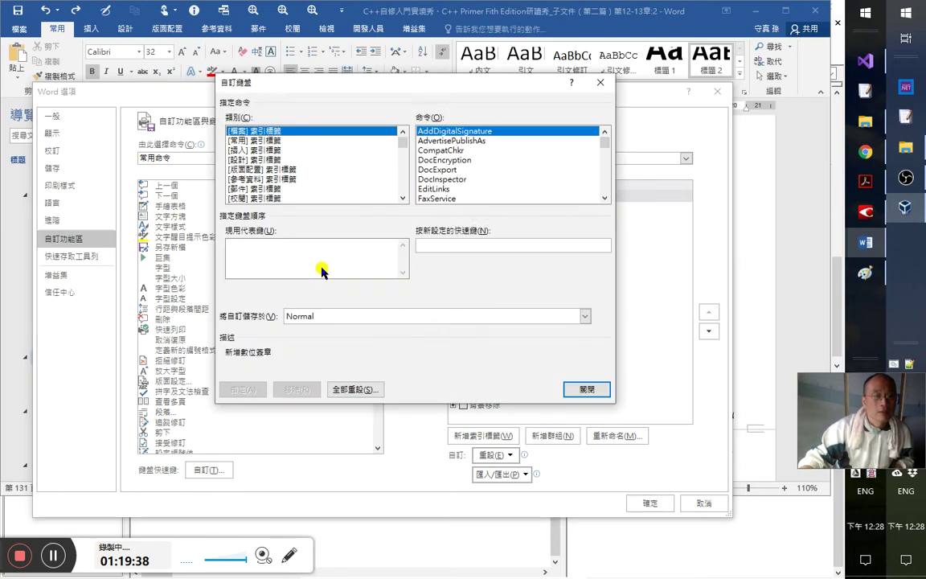
left_click_drag(403, 138, 403, 186)
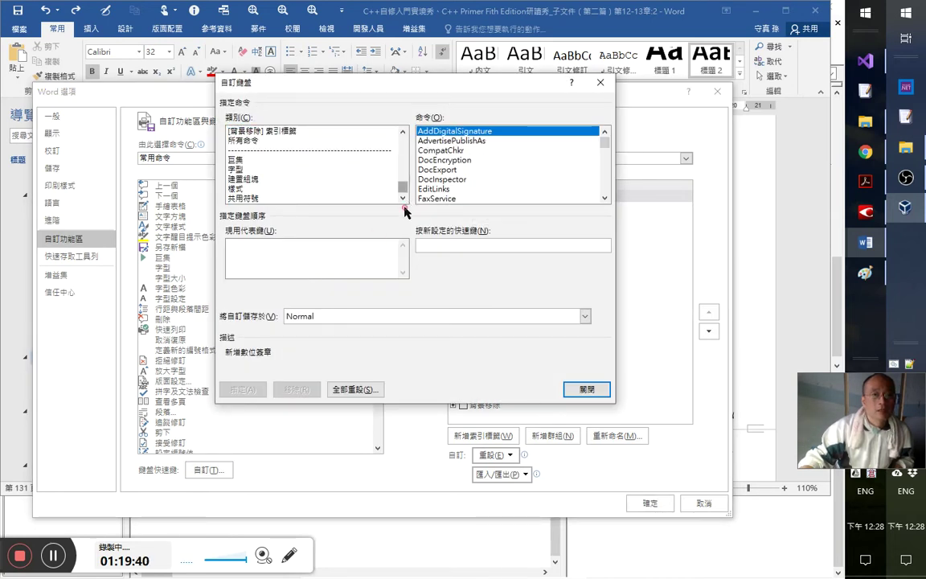
left_click(241, 159)
left_click(473, 170)
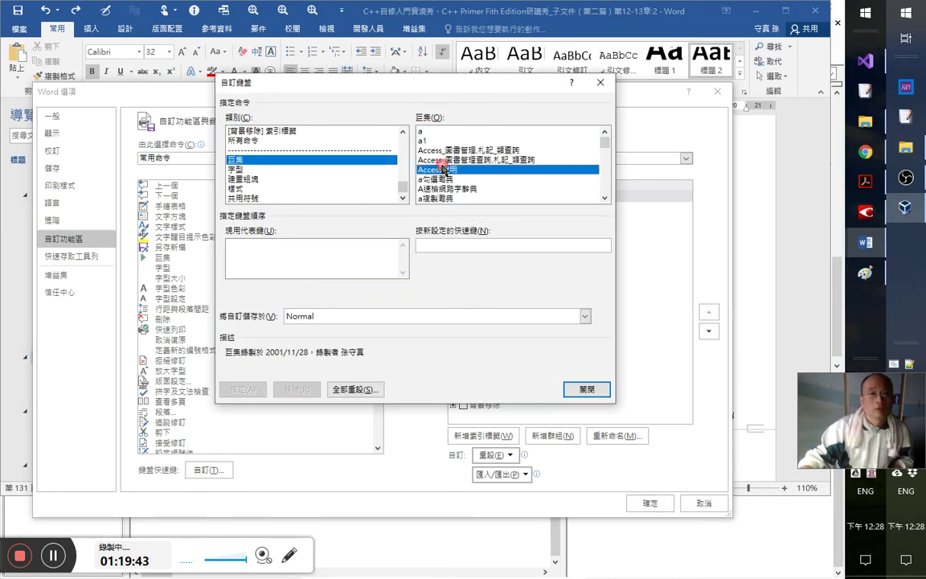
- Browse the macro list, then close both dialogs without assigning a shortcut
key("s")
key("Down")
key("Down")
key("Down")
key("Down")
key("Down")
key("Down")
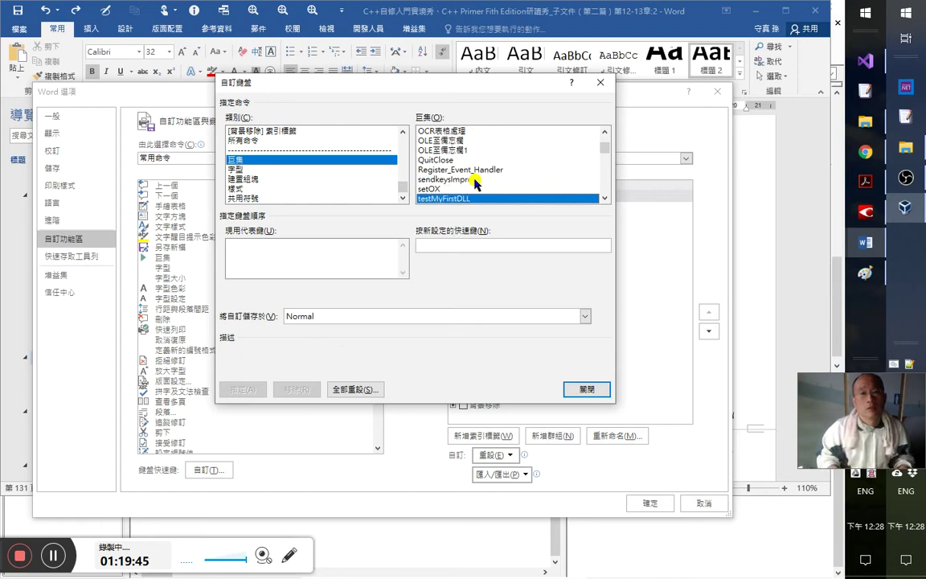
key("Up")
key("Up")
key("Up")
key("Up")
key("Up")
key("Up")
key("Up")
key("Up")
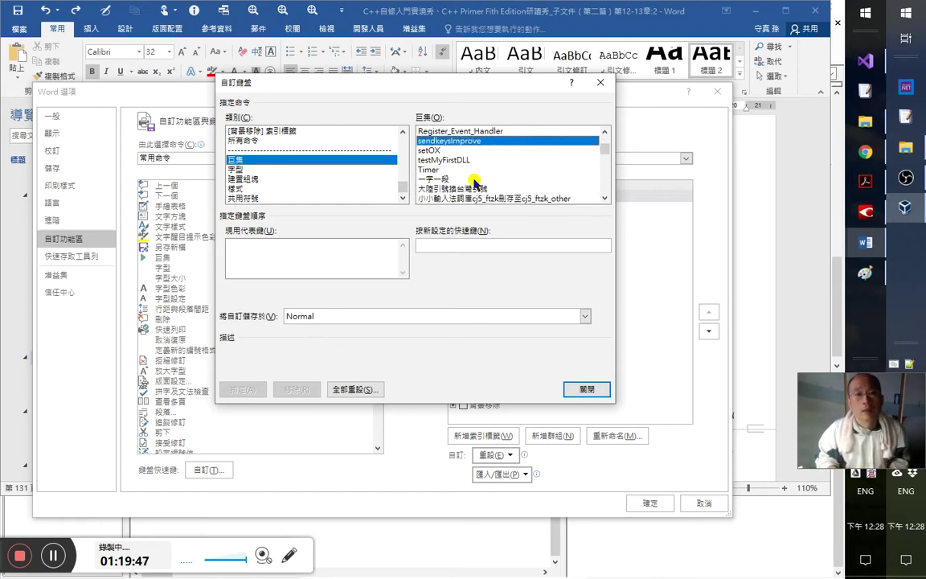
key("Down")
key("Down")
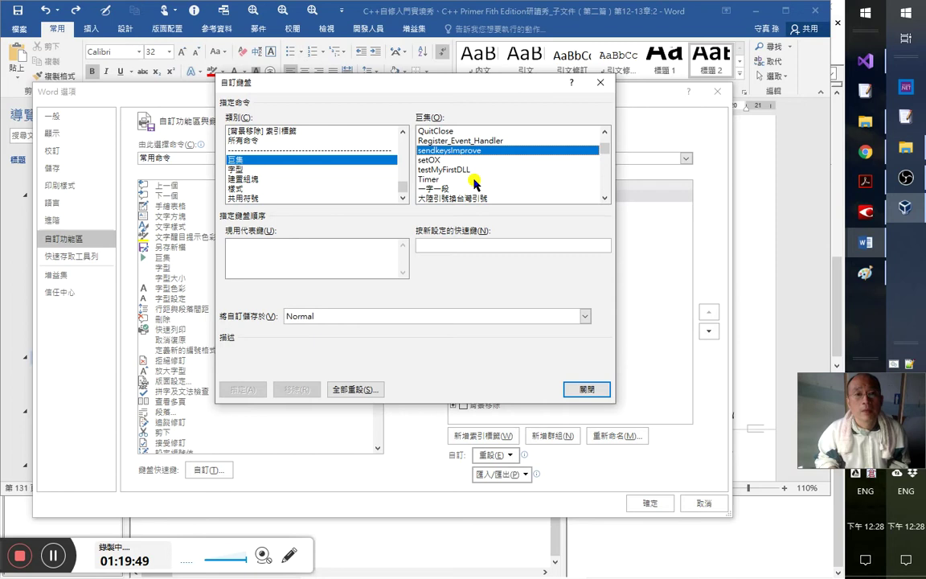
key("Down")
key("Down")
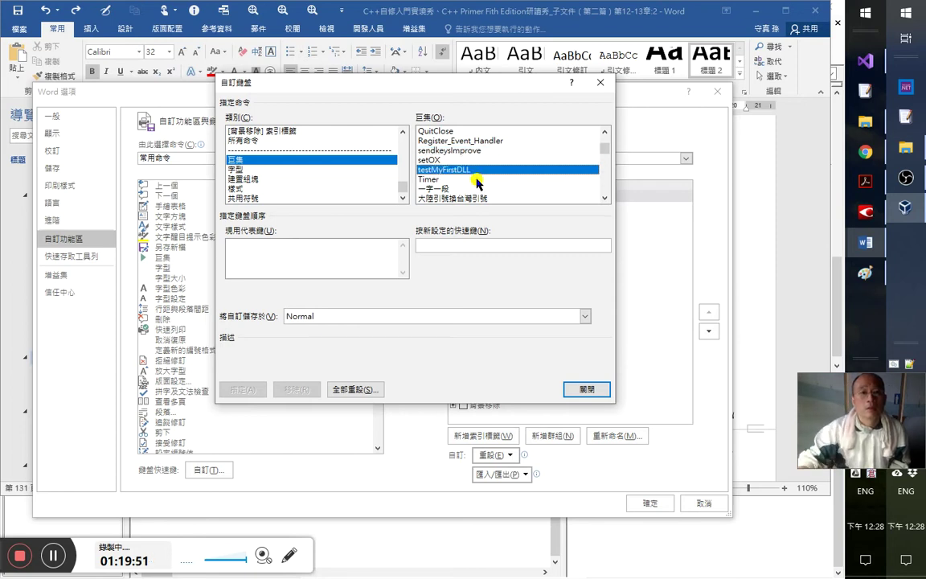
scroll(439, 182, "up", 3)
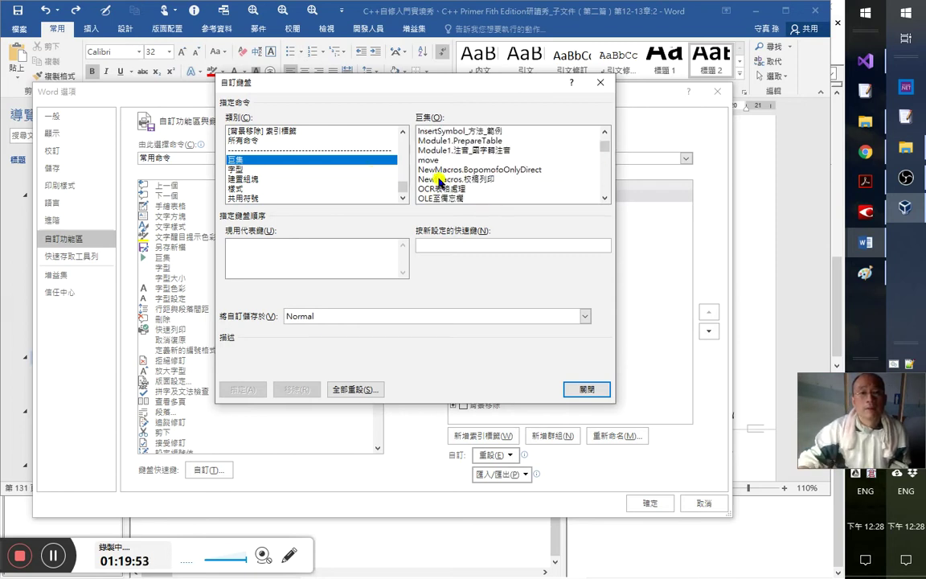
scroll(439, 182, "up", 5)
scroll(593, 158, "up", 3)
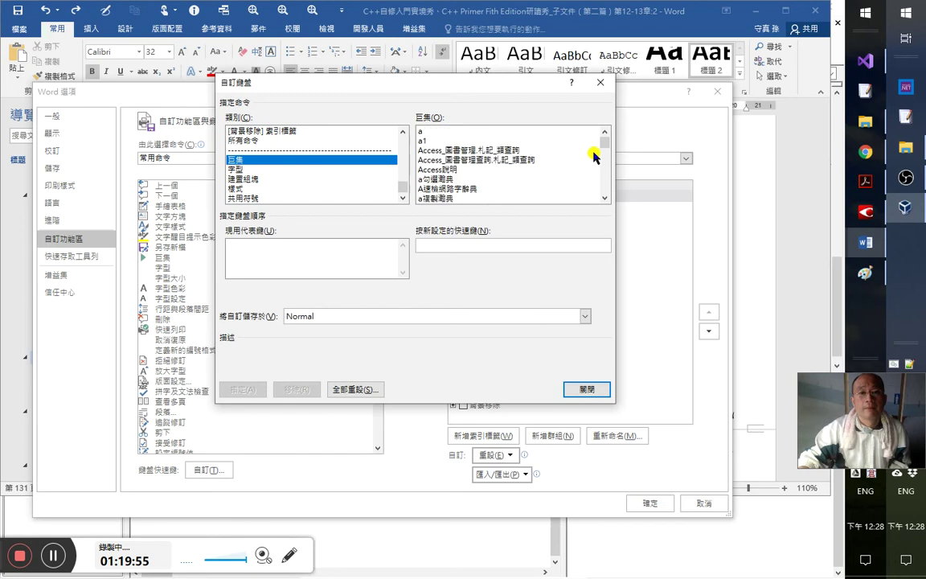
left_click_drag(604, 144, 605, 190)
key("Escape")
key("Escape")
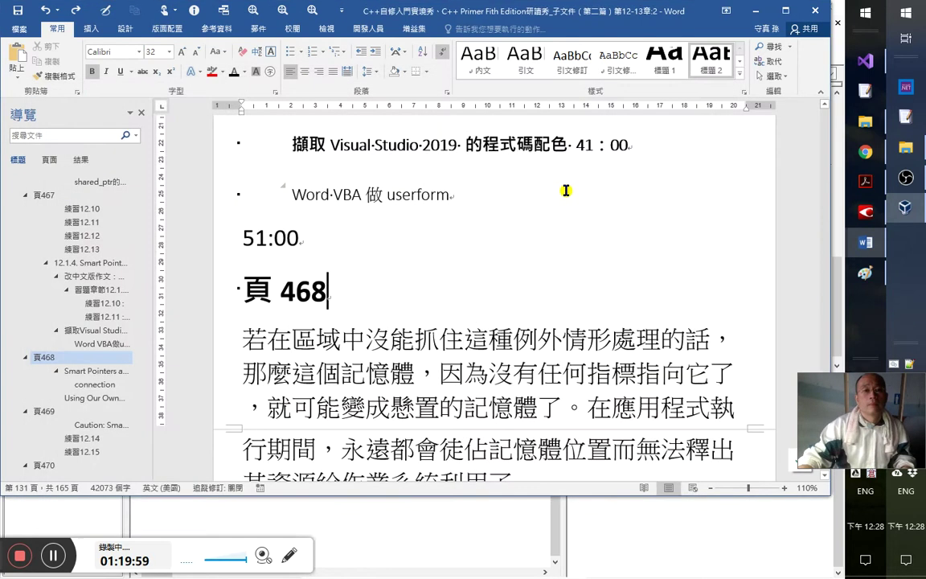
key("alt+F11")
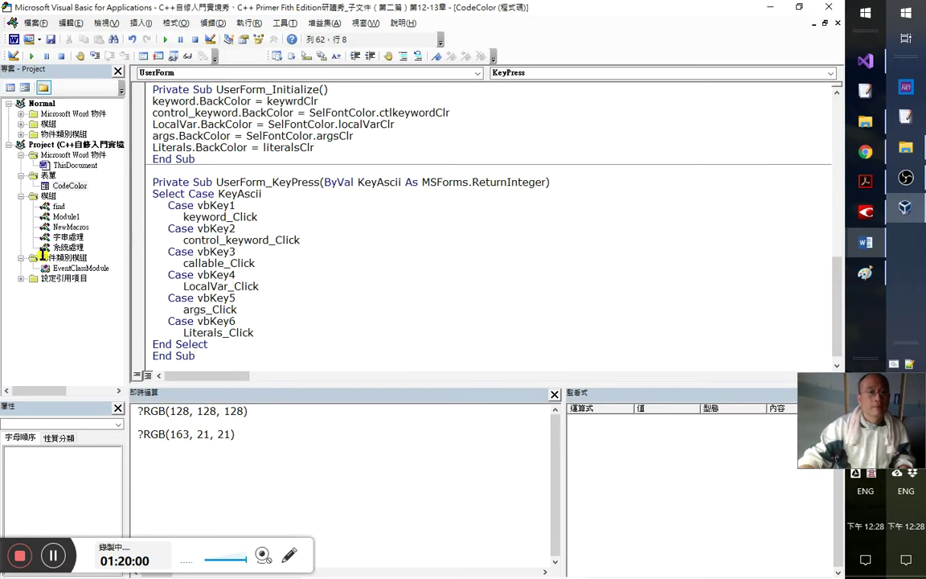
double_click(67, 247)
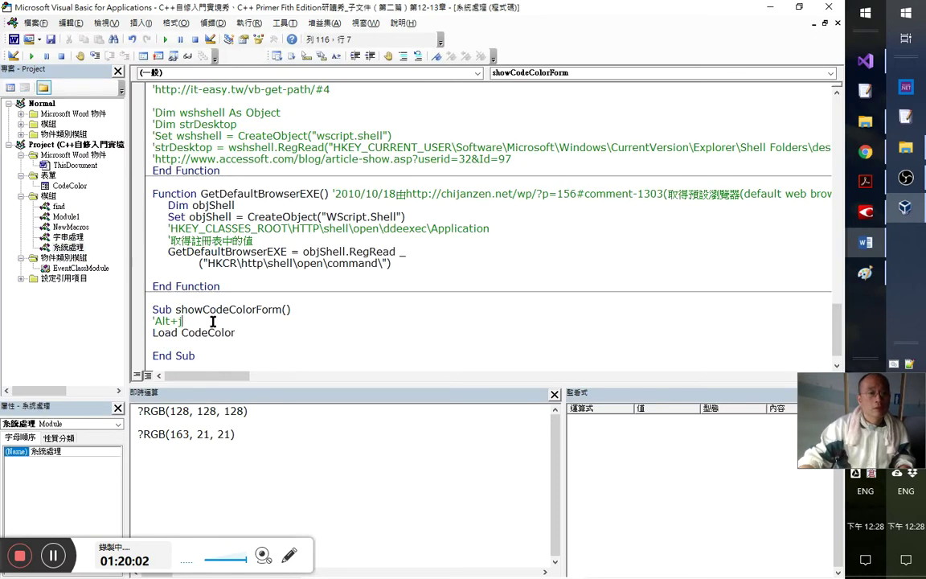
left_click(212, 22)
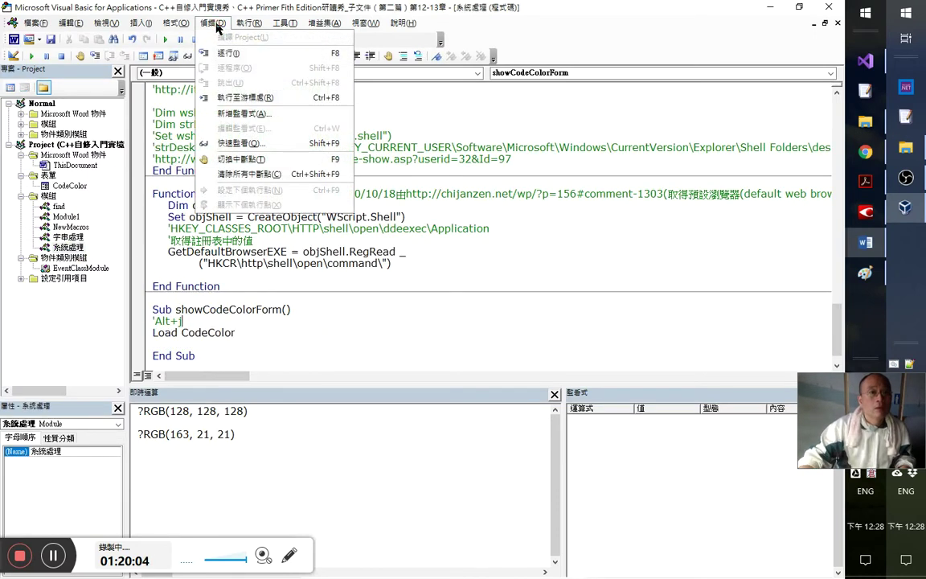
left_click(50, 40)
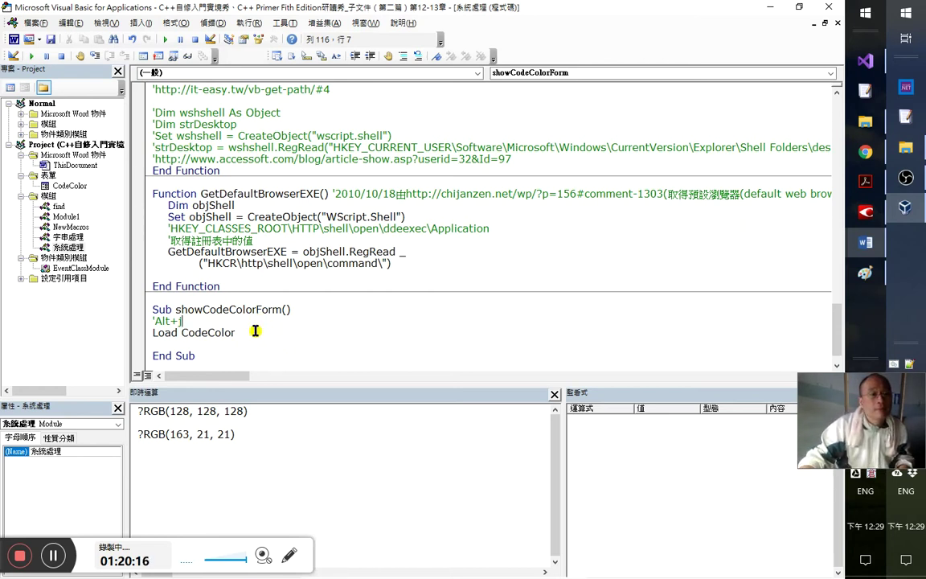
key("alt+Tab")
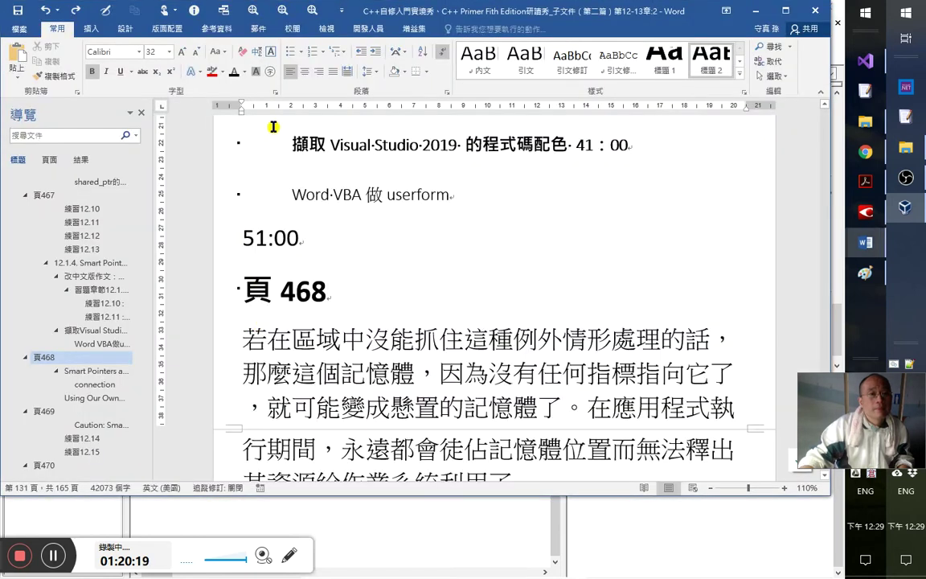
- Reopen Word's Customize Keyboard dialog and browse the Macros category list
right_click(238, 92)
left_click(270, 149)
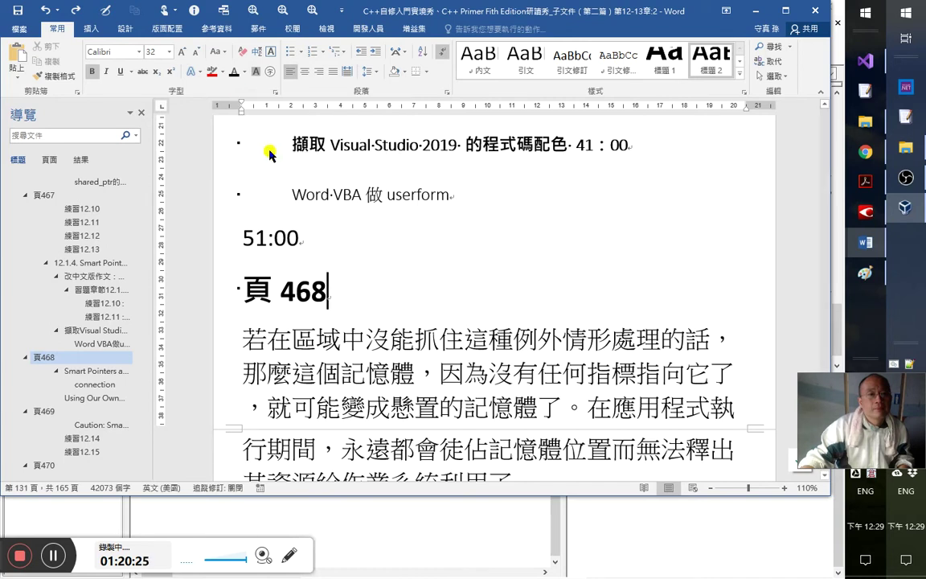
left_click(211, 470)
left_click_drag(406, 130, 396, 207)
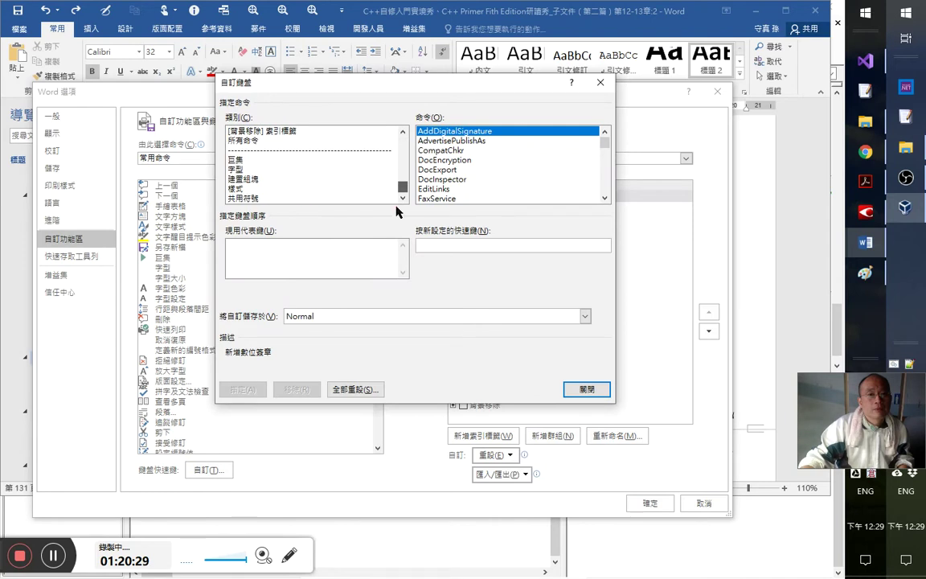
left_click(341, 170)
left_click(337, 158)
left_click(558, 188)
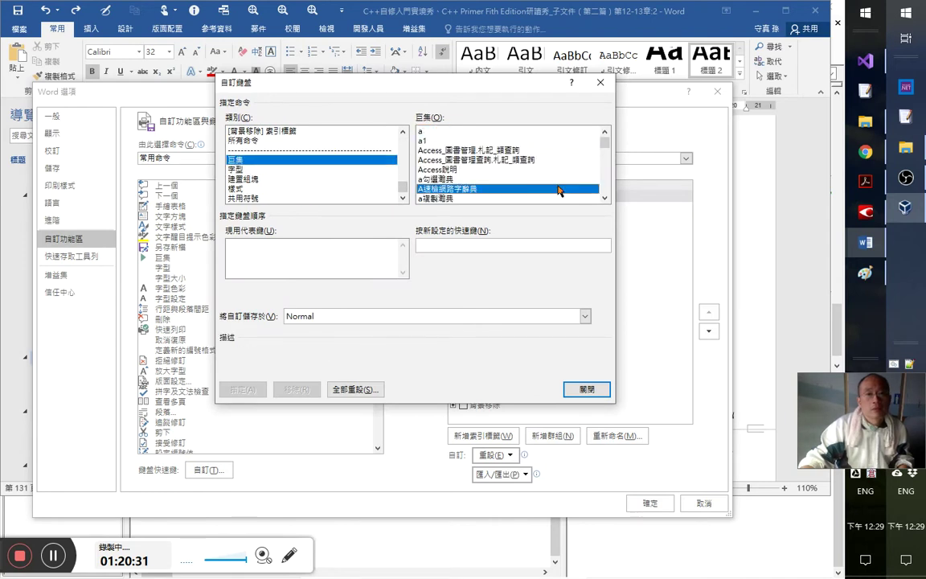
key("s")
scroll(438, 171, "down", 1)
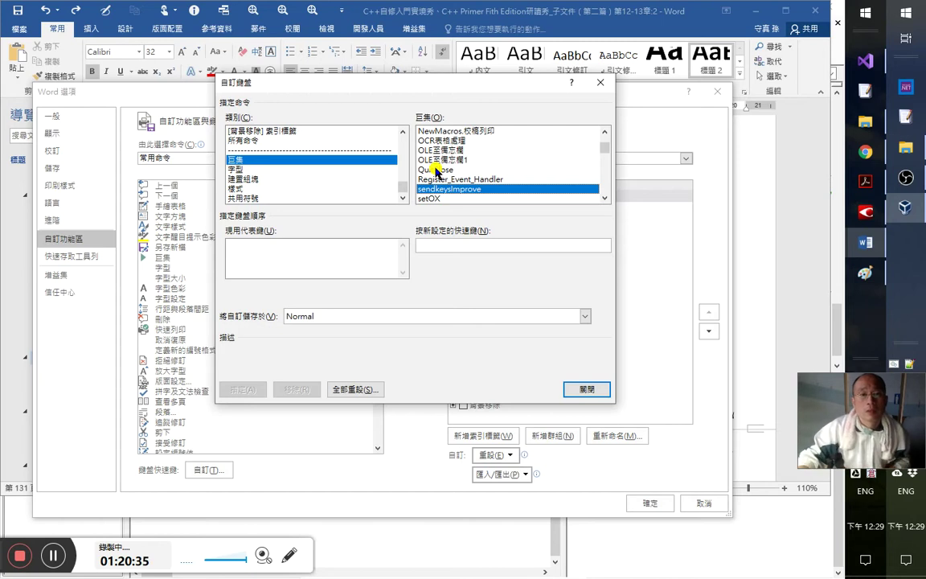
scroll(438, 170, "down", 1)
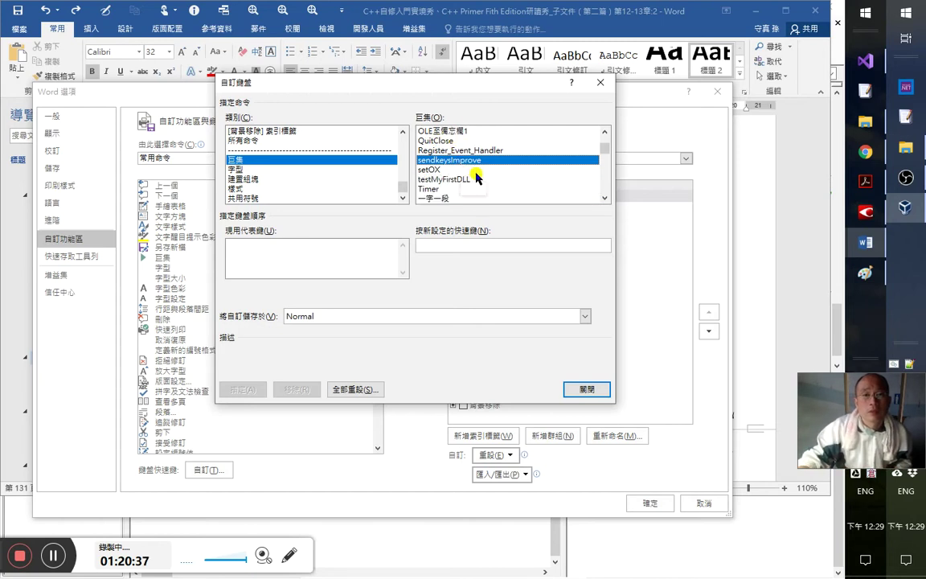
scroll(477, 176, "down", 1)
- Assign a new keyboard shortcut to showCodeColorForm, saved in this document, and close the dialogs
left_click(413, 316)
left_click(413, 337)
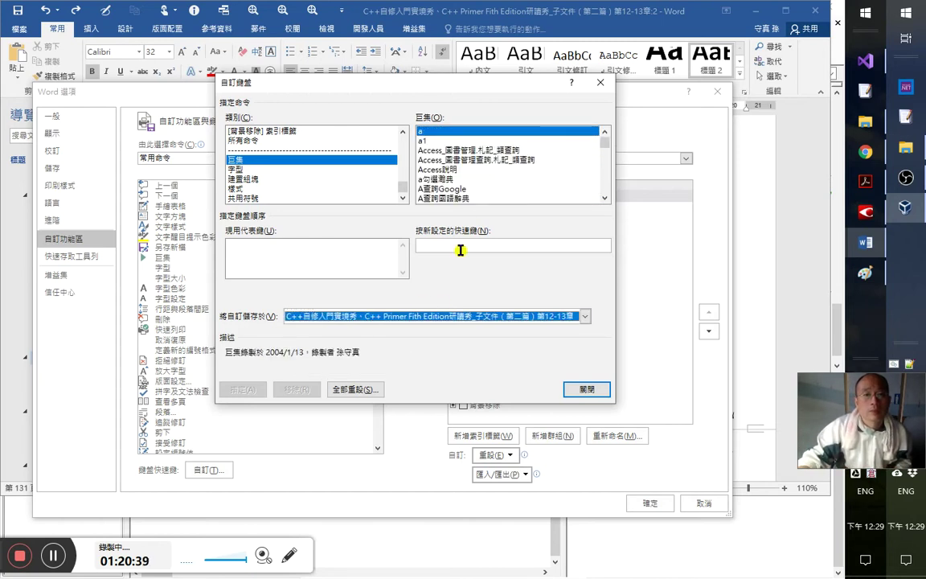
left_click(473, 179)
key("s")
key("h")
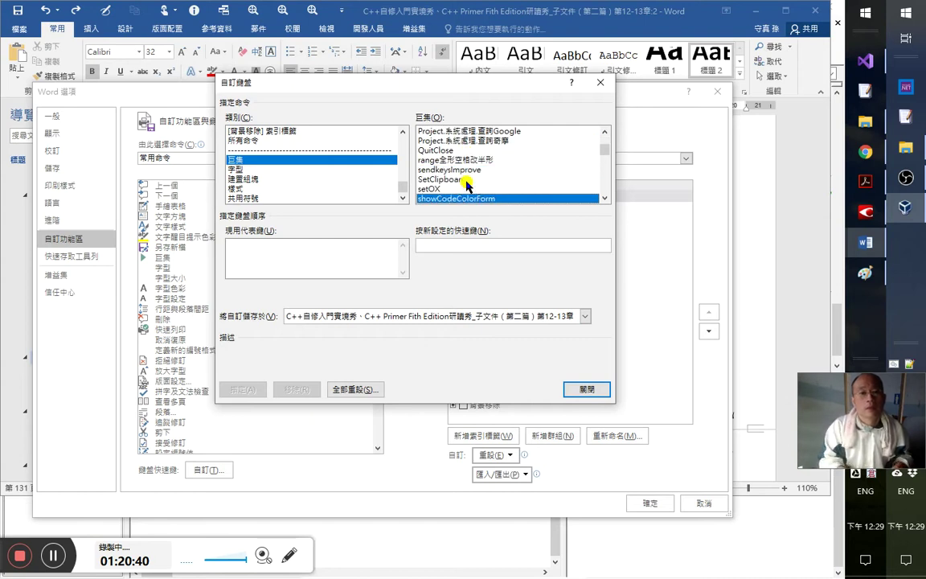
scroll(467, 184, "down", 1)
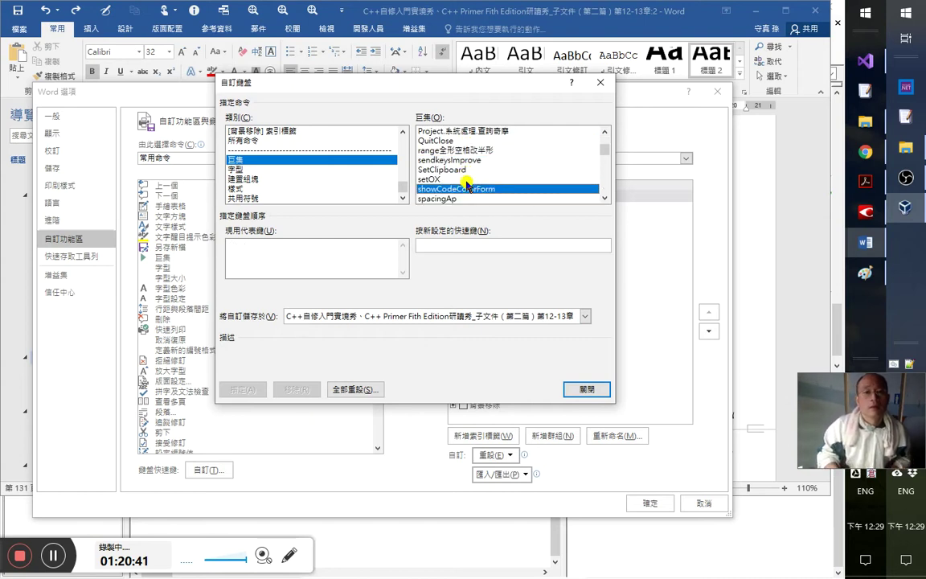
left_click(426, 246)
key("alt")
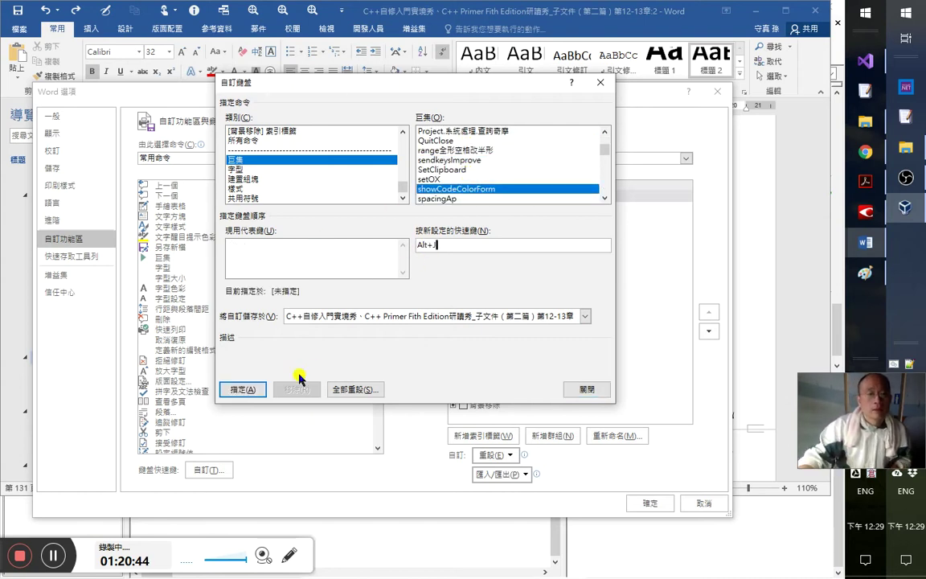
left_click(243, 389)
key("Return")
key("Return")
- Append 1:20:30 to the 51:00 timestamp line, select the userform heading, and switch to VBA
key("Up")
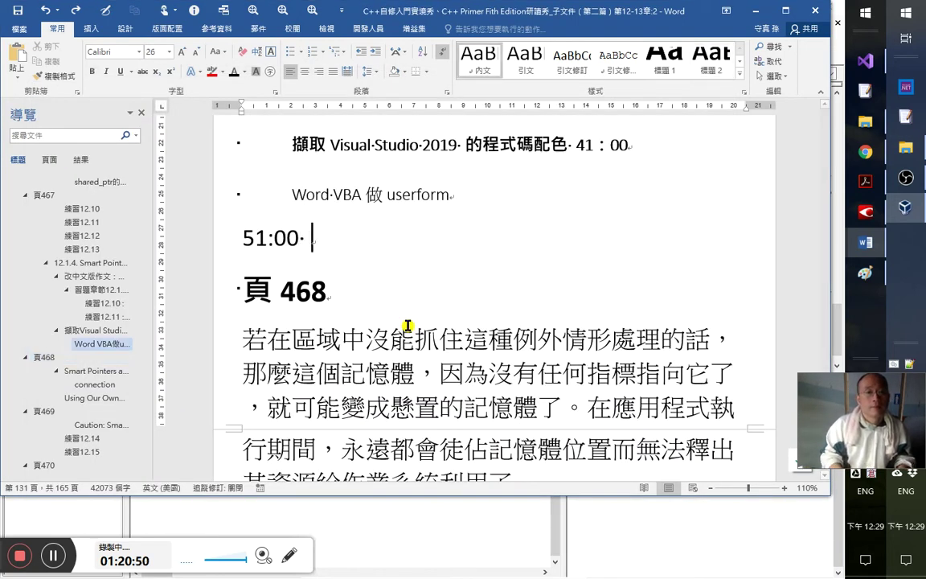
type("1:20")
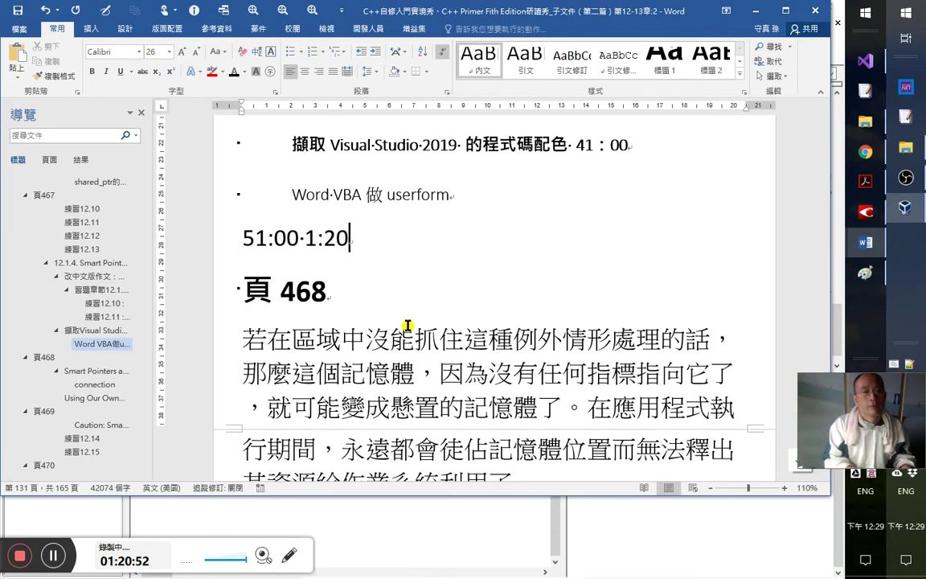
type(":30")
key("Up")
key("shift+End")
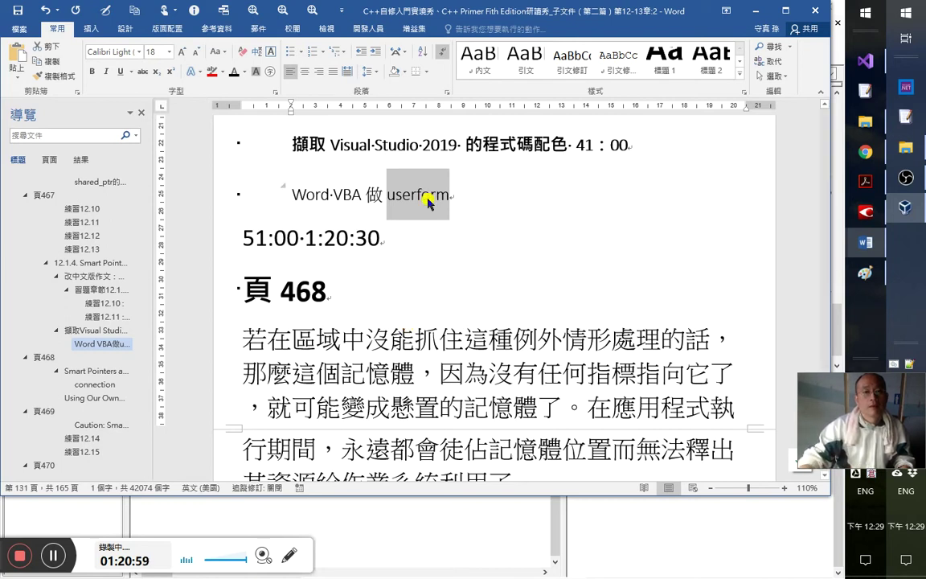
key("alt+F11")
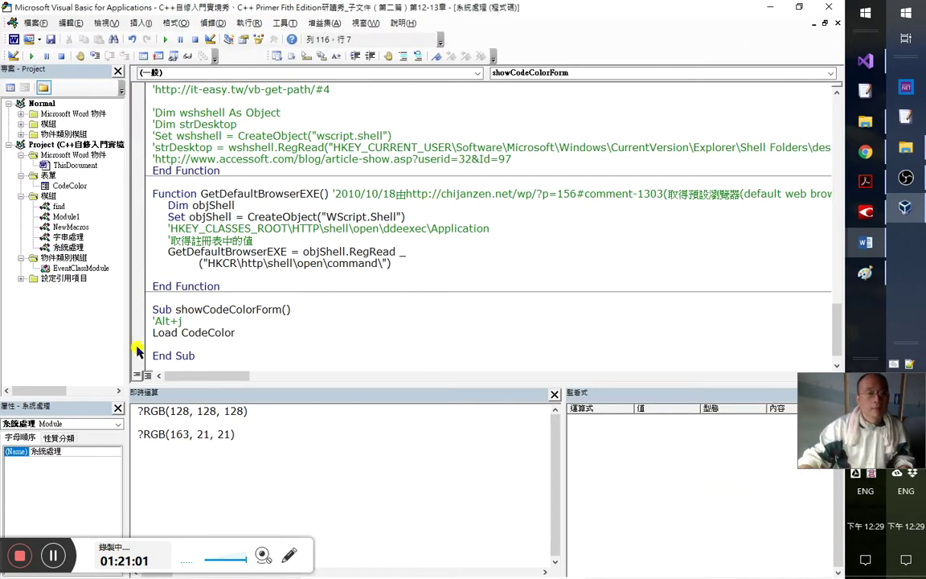
- Set a breakpoint on Load CodeColor, run showCodeColorForm, and step past the Load line
left_click(139, 335)
key("alt+F11")
key("alt+j")
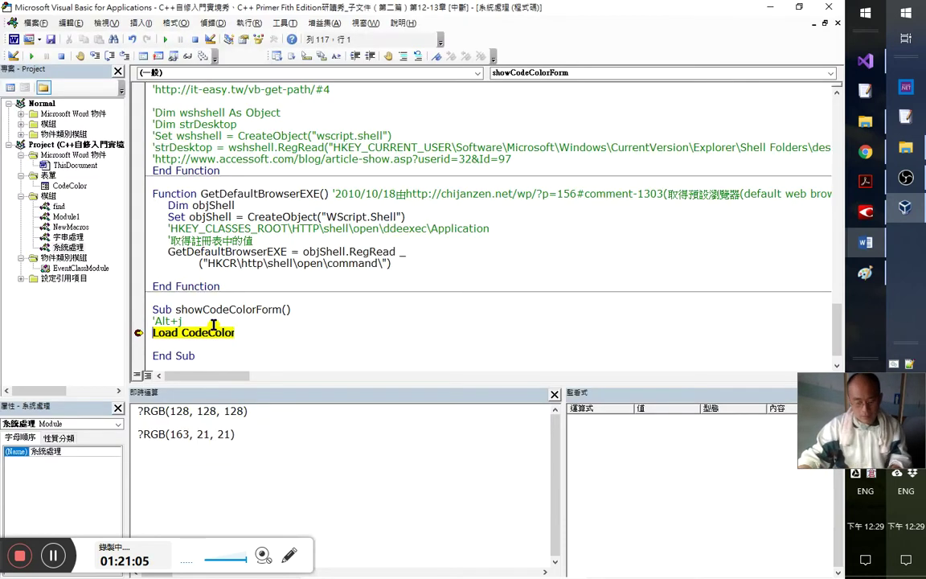
key("F8")
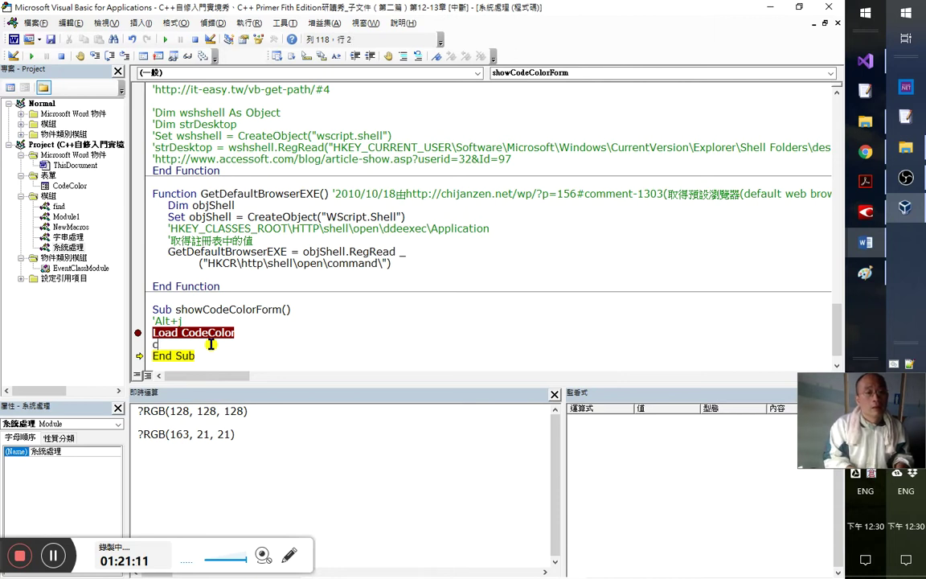
- Add CodeColor.Show after Load CodeColor, rerun from the Load line, and display the form
key("ctrl+space")
type(".")
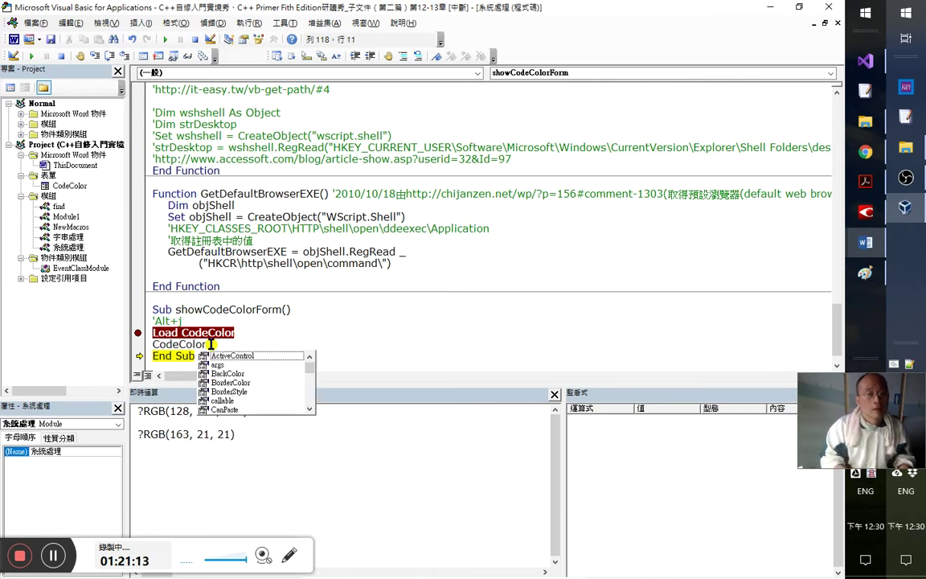
type("show")
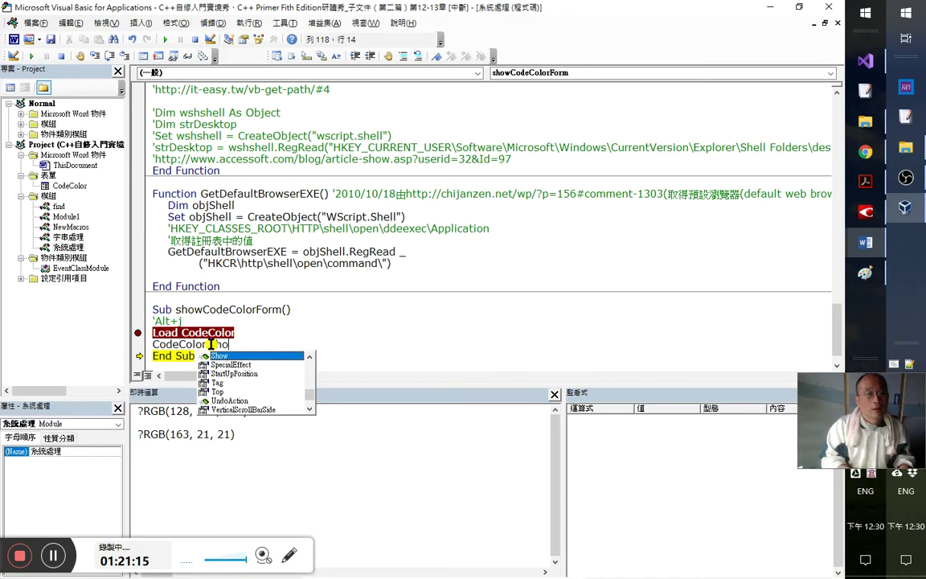
key("Down")
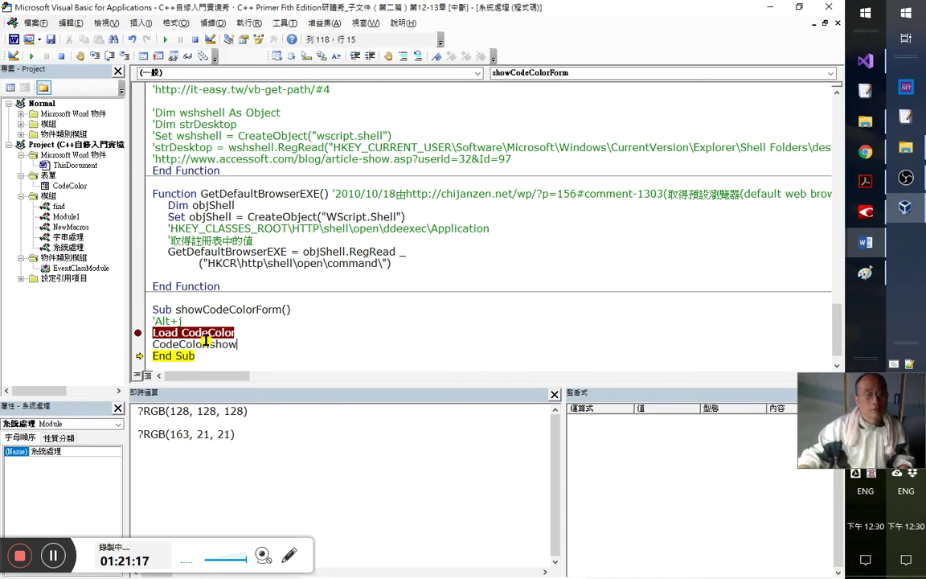
left_click_drag(140, 355, 141, 331)
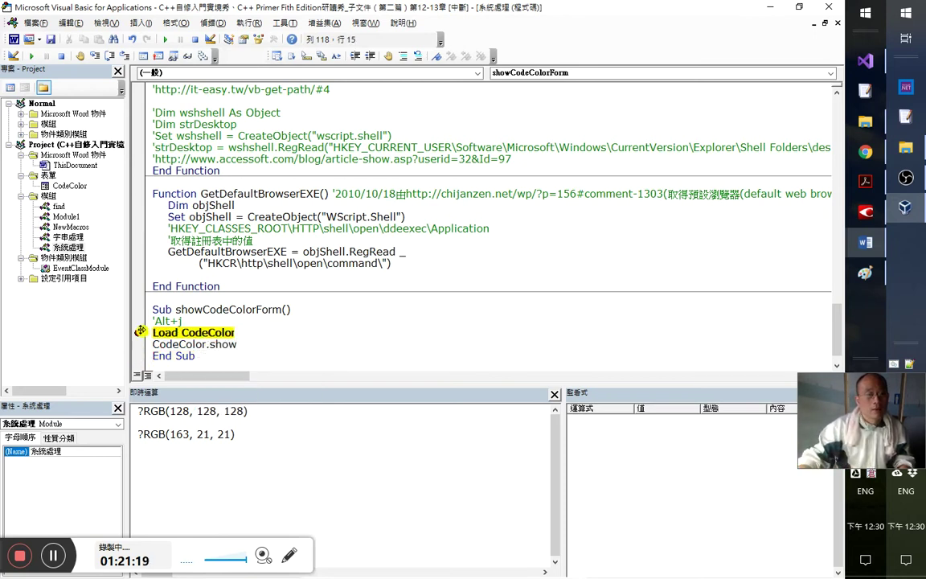
left_click(138, 332)
key("F8")
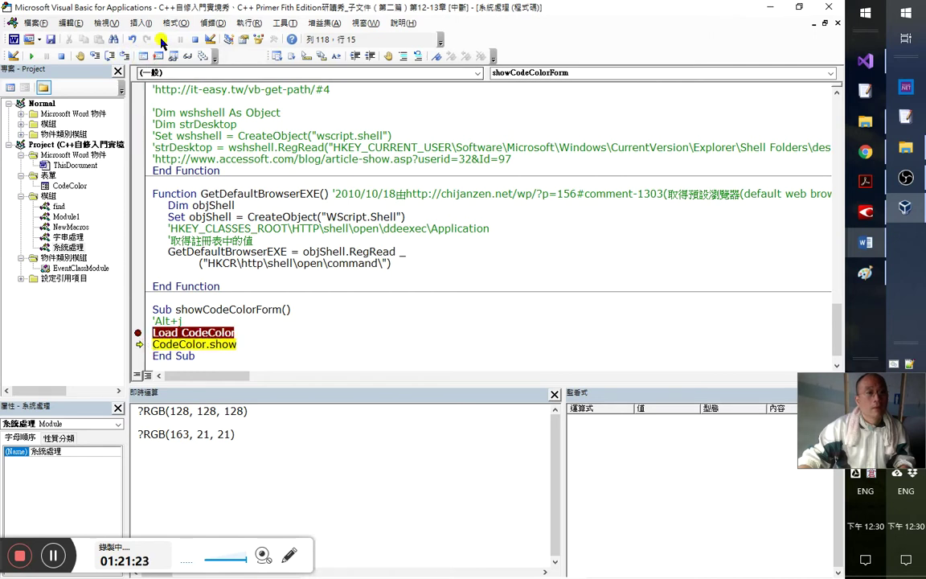
key("F5")
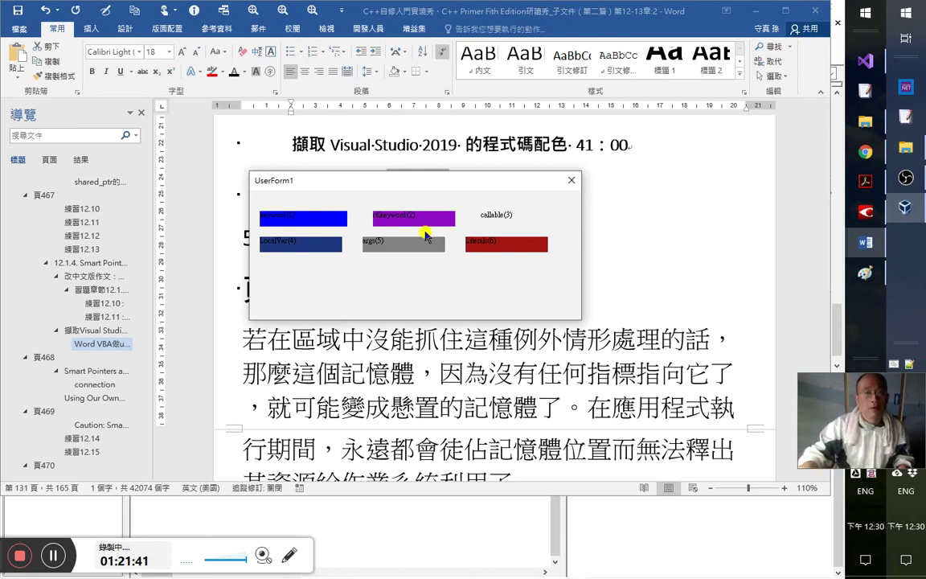
- Return to the VBA editor and open the CodeColor form's code
left_click(424, 232)
key("alt+Tab")
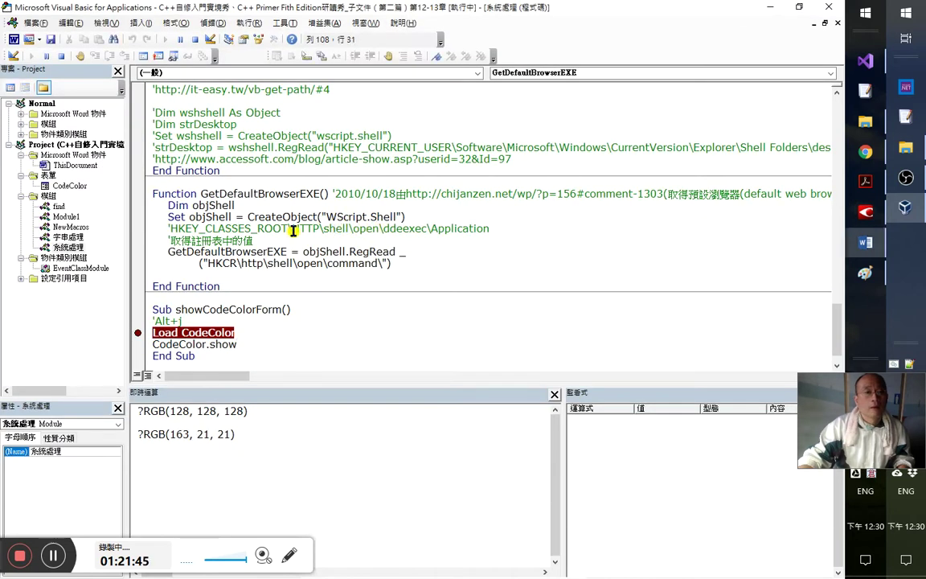
scroll(299, 229, "up", 3)
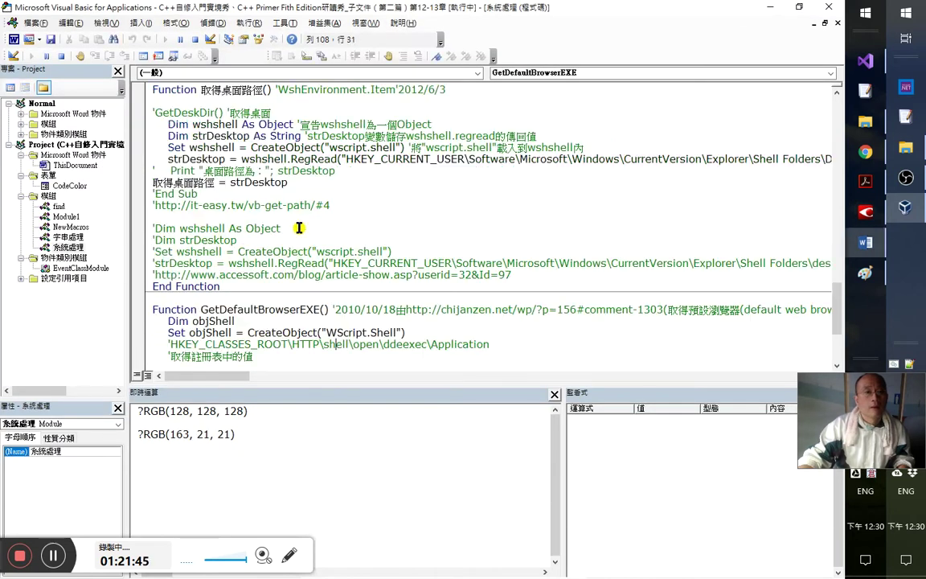
left_click(69, 186)
key("F7")
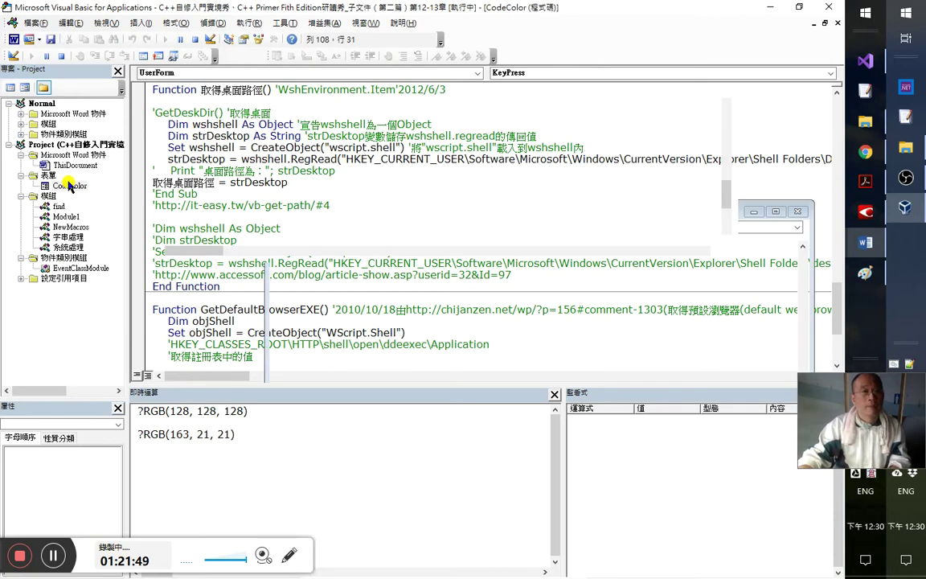
- Set a breakpoint on Case vbKey1 and trigger it by pressing 1 on the form in Word
left_click(138, 205)
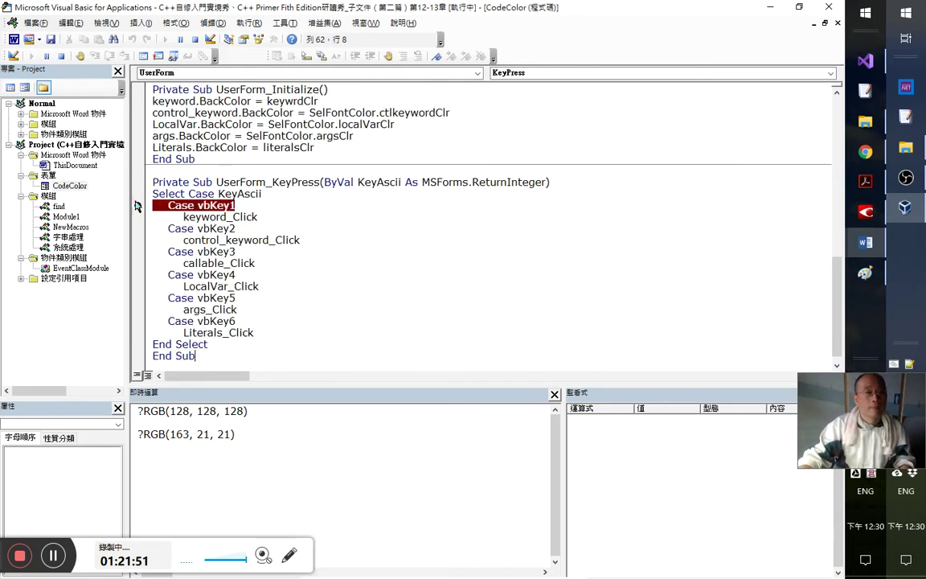
key("alt+Tab")
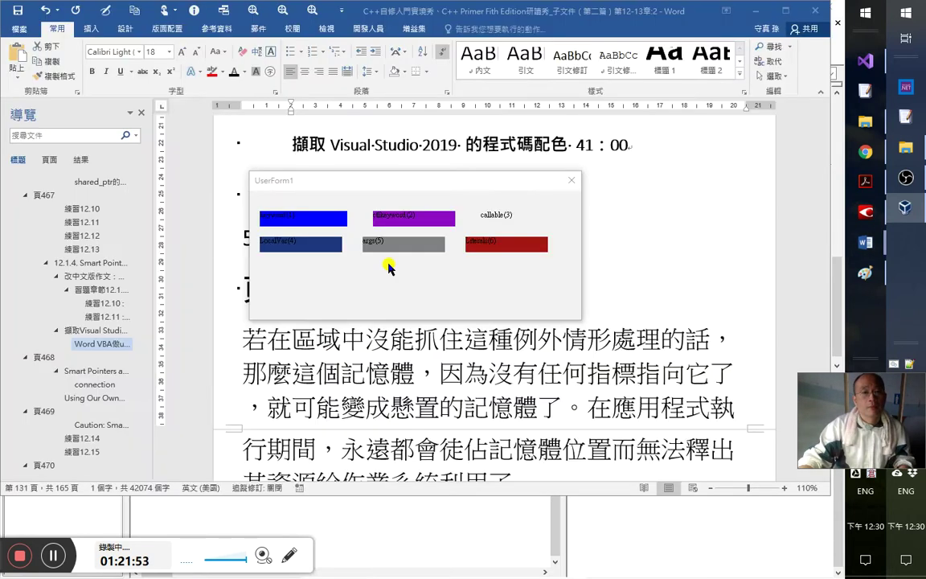
key("1")
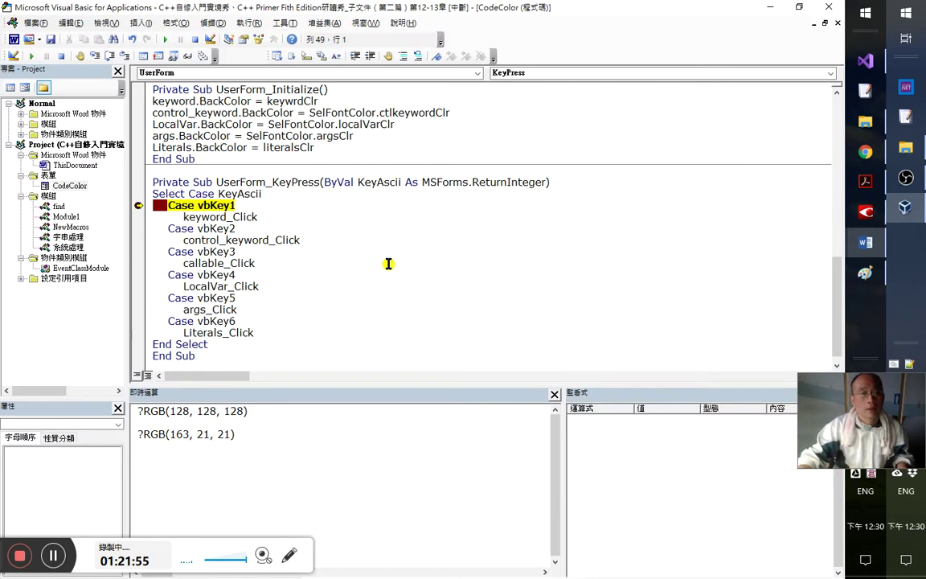
mouse_move(209, 201)
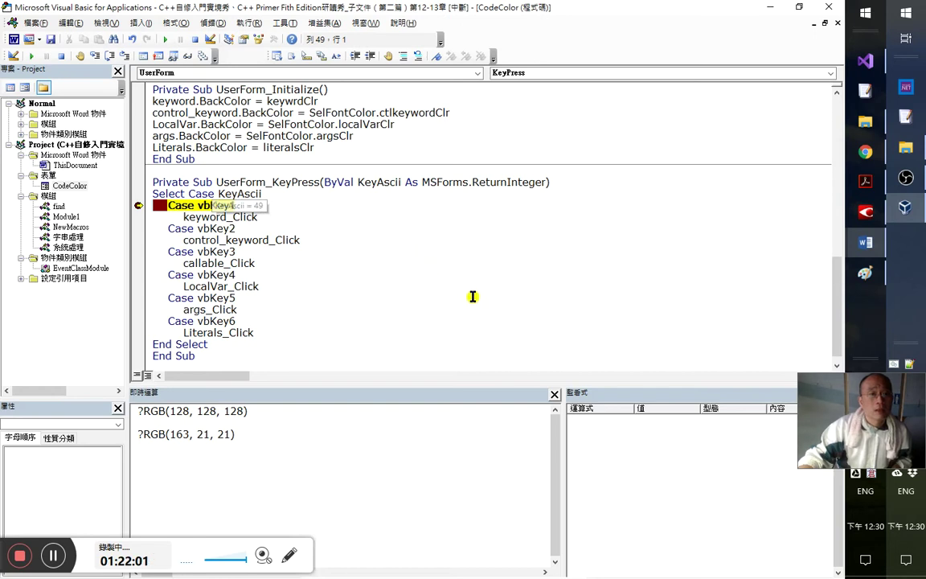
- Step through keyword_Click into SelectionFontColor, resume, and dismiss run-time error 400
key("F8")
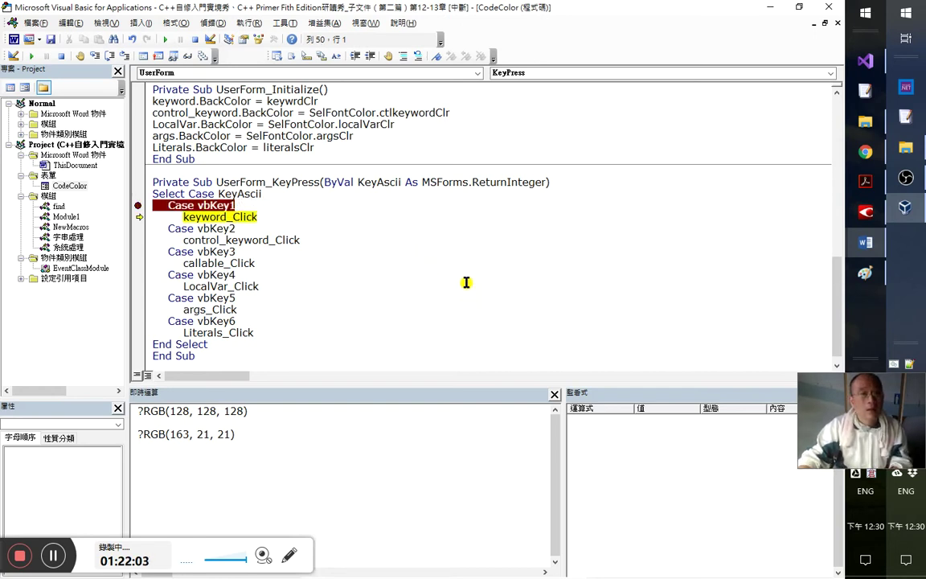
key("F8")
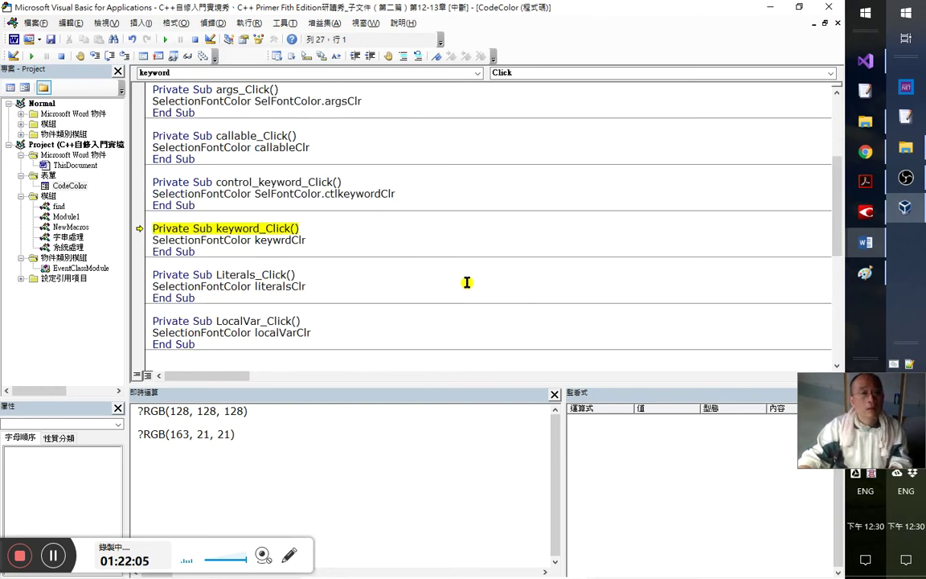
key("F8")
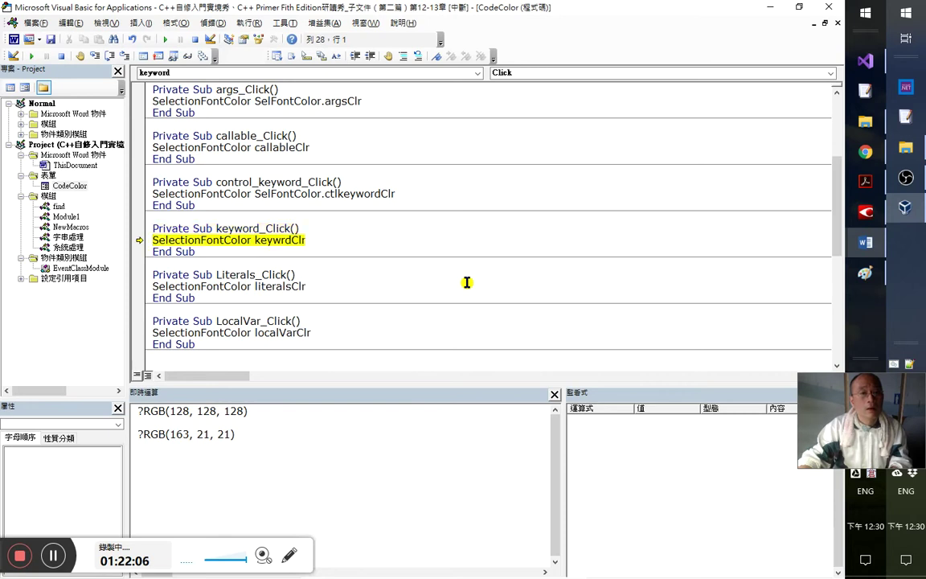
key("F8")
key("F8")
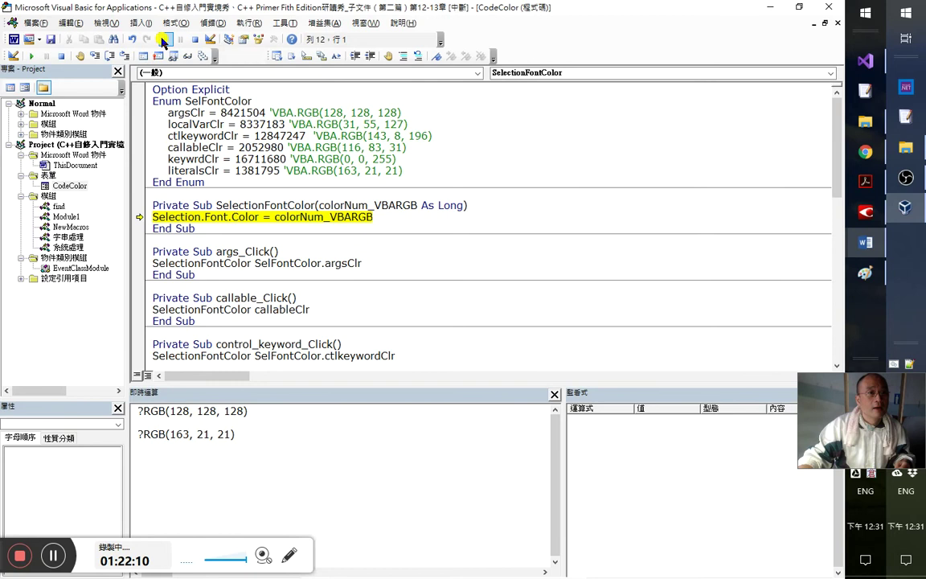
left_click(165, 40)
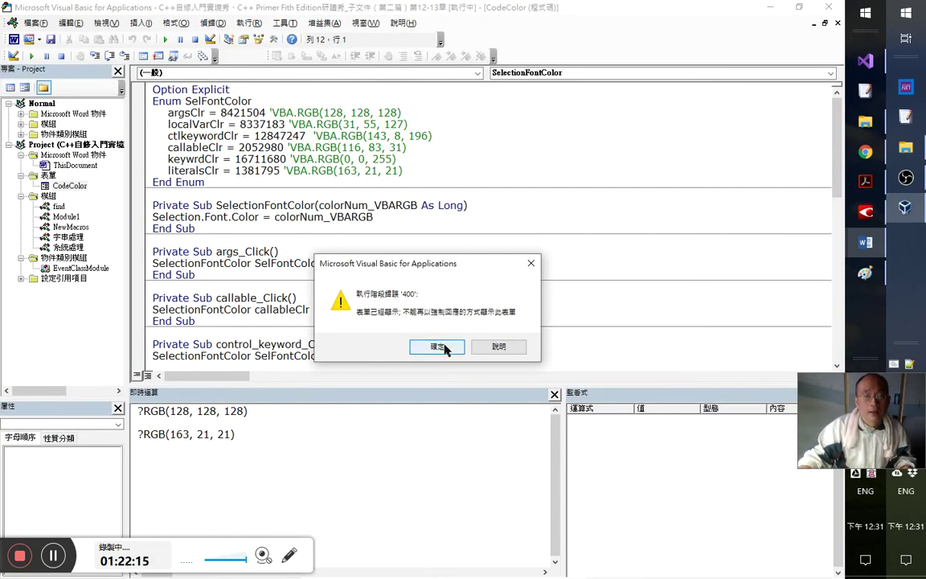
left_click(445, 347)
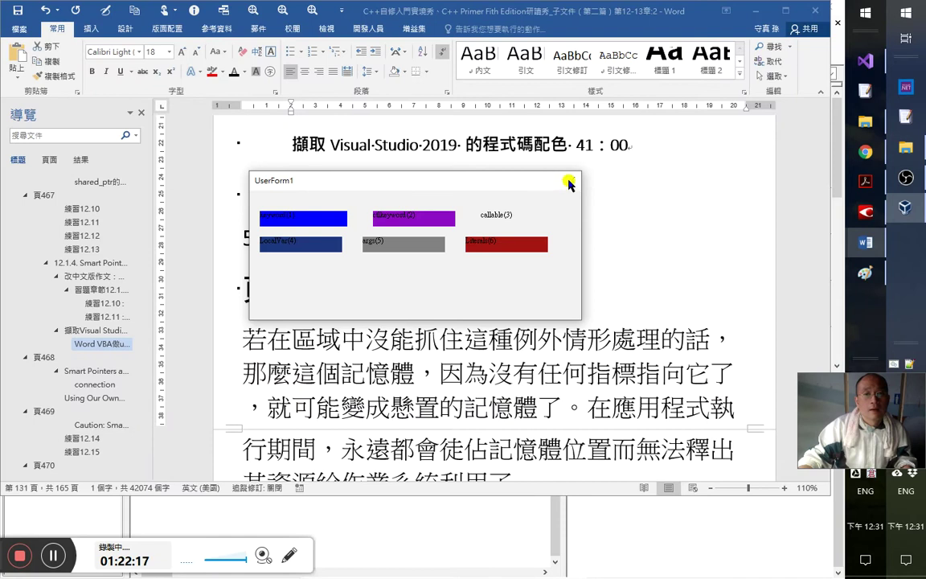
- Close UserForm1 and select the word userform to check its colour after one undo
left_click(569, 184)
double_click(388, 198)
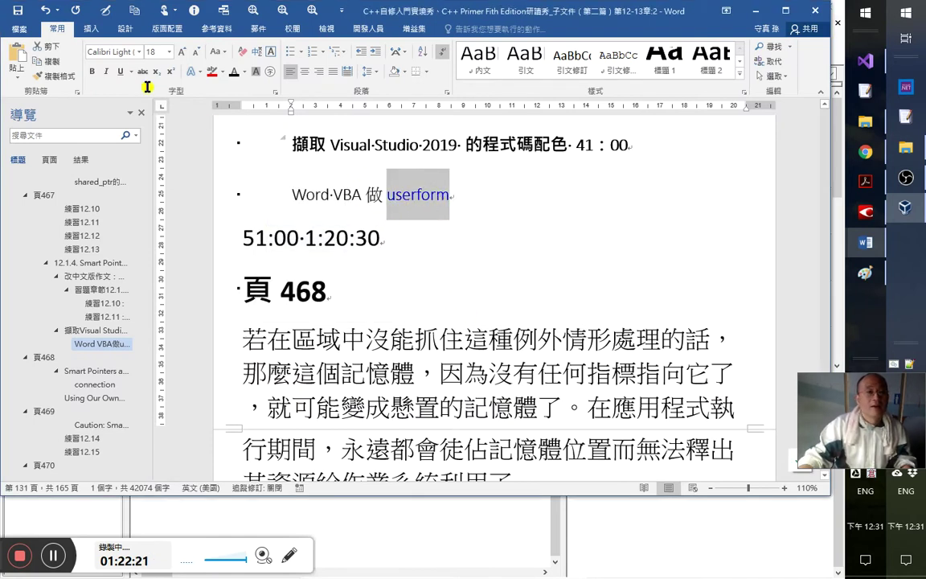
left_click(45, 10)
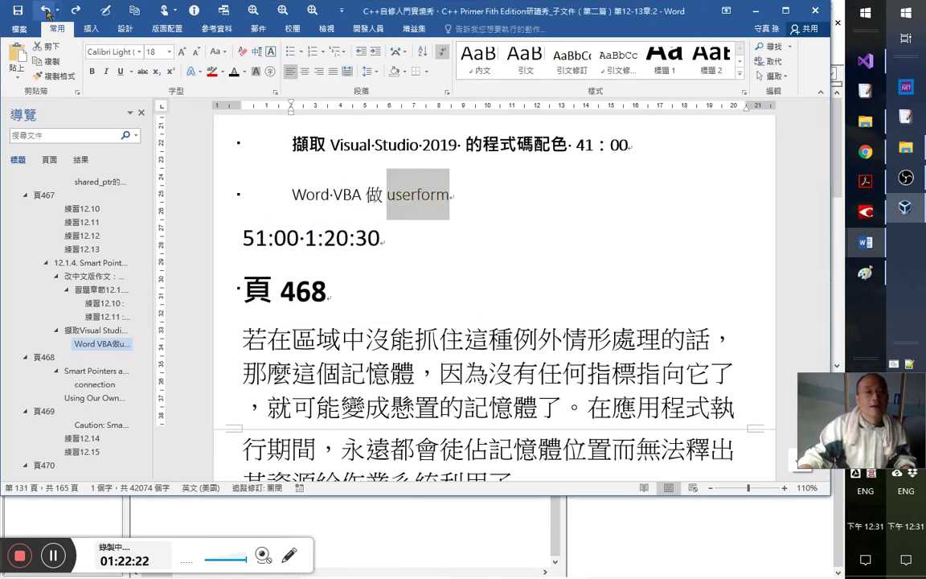
left_click(438, 233)
left_click(439, 198)
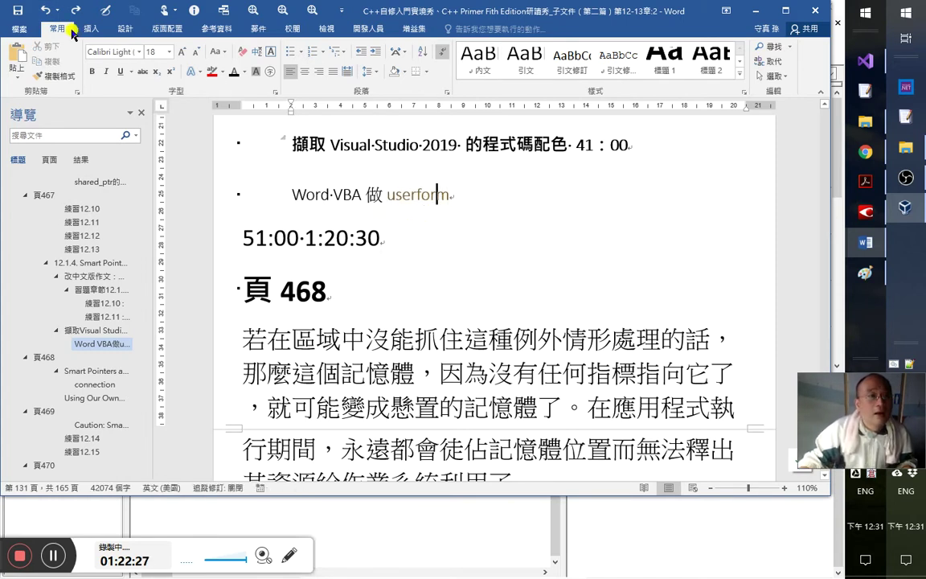
- Undo and redo the colour changes until userform is black, then switch to the VBA editor
left_click(48, 12)
left_click(46, 10)
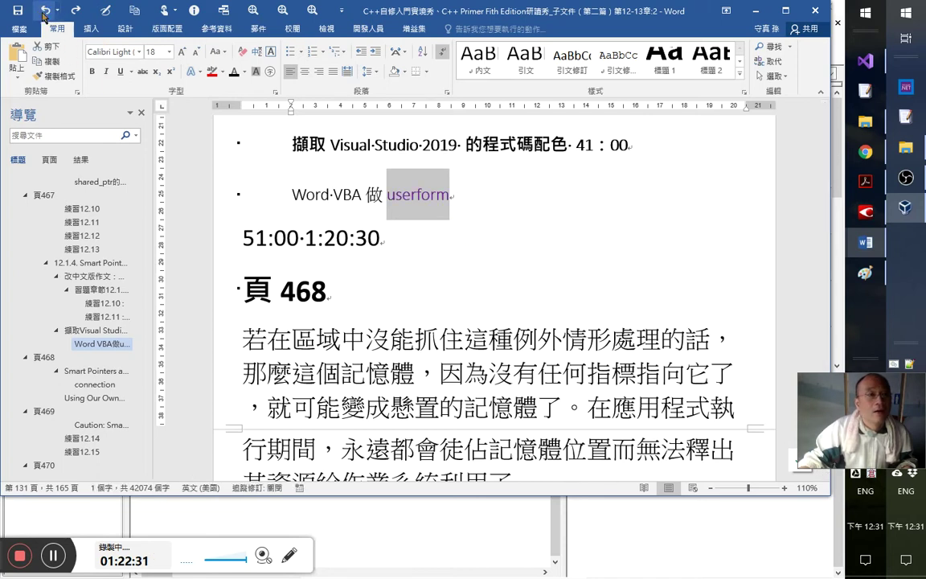
left_click(43, 14)
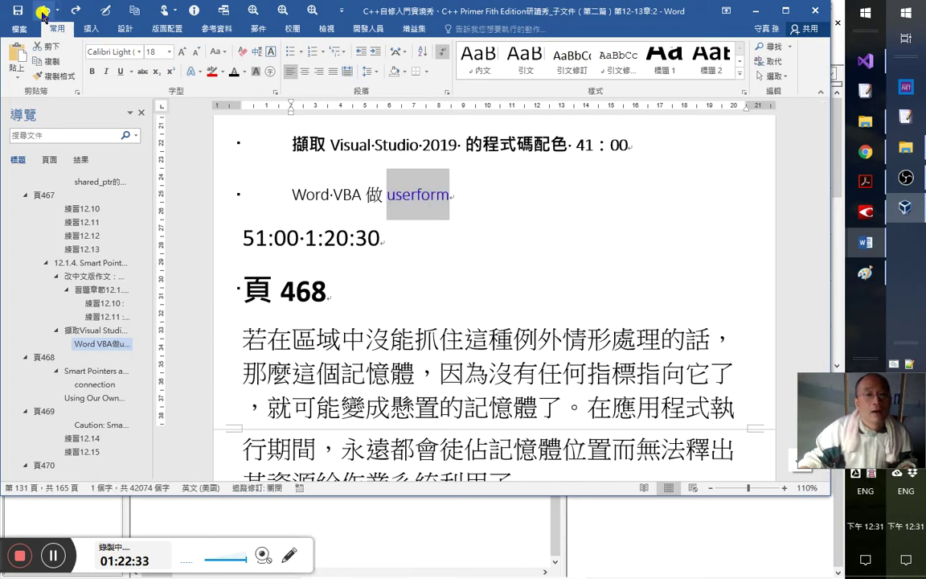
left_click(45, 13)
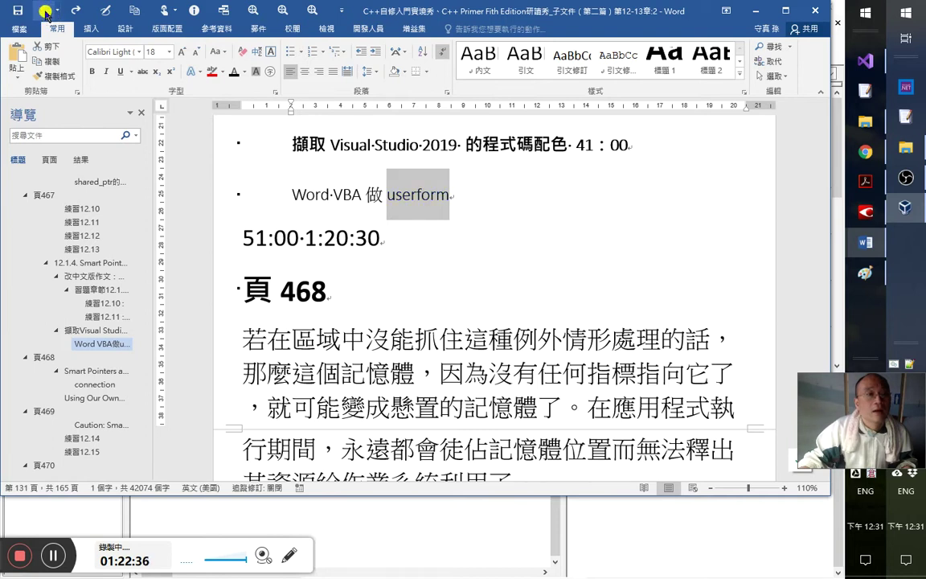
left_click(46, 12)
left_click(73, 11)
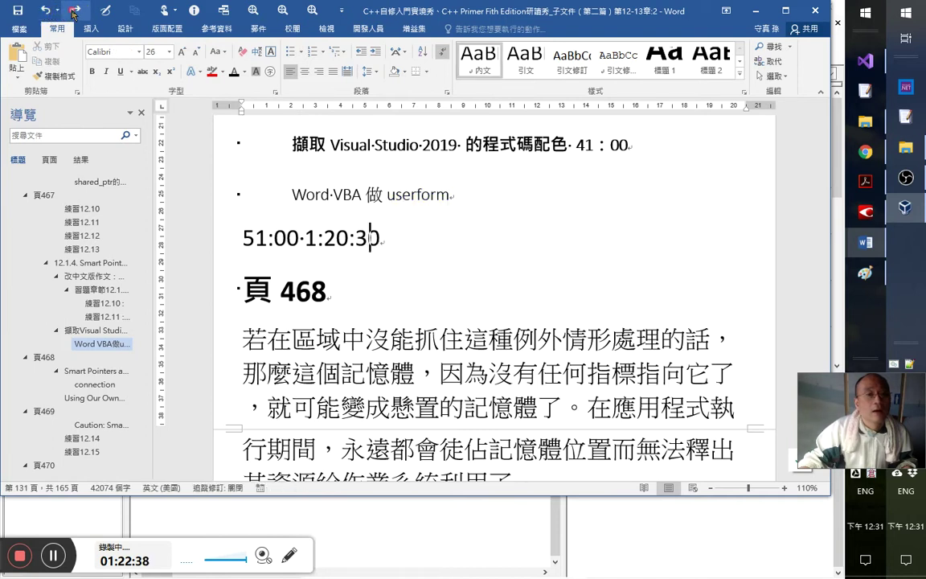
left_click(73, 11)
left_click(46, 12)
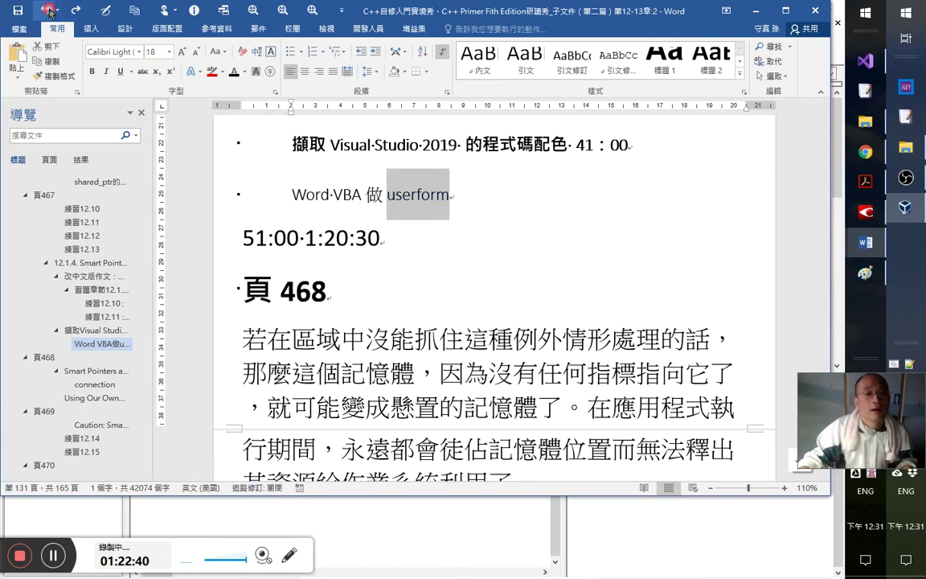
left_click(426, 264)
key("alt+F11")
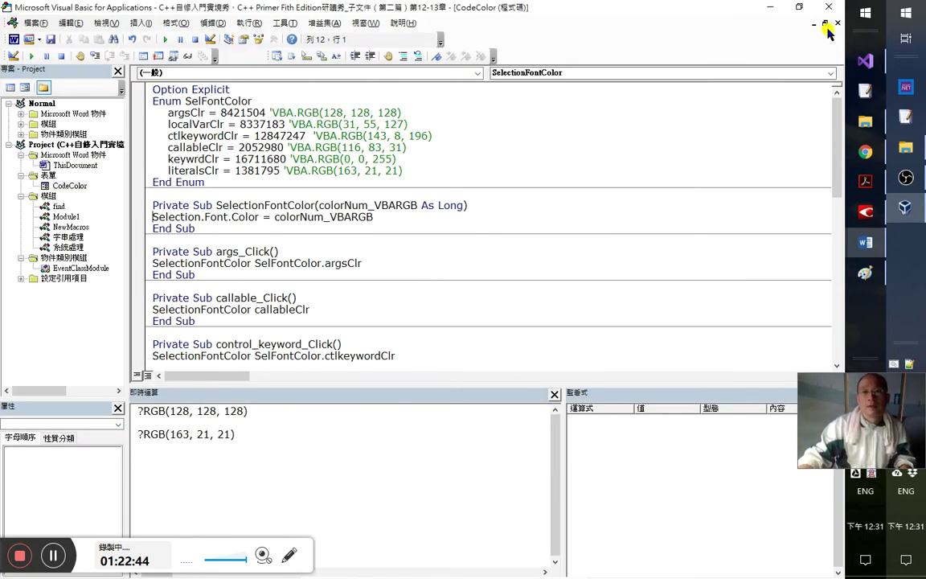
- Remove the breakpoint on Load CodeColor in 系統處理, then the one on Case vbKey1 in CodeColor
scroll(649, 316, "down", 2)
double_click(66, 245)
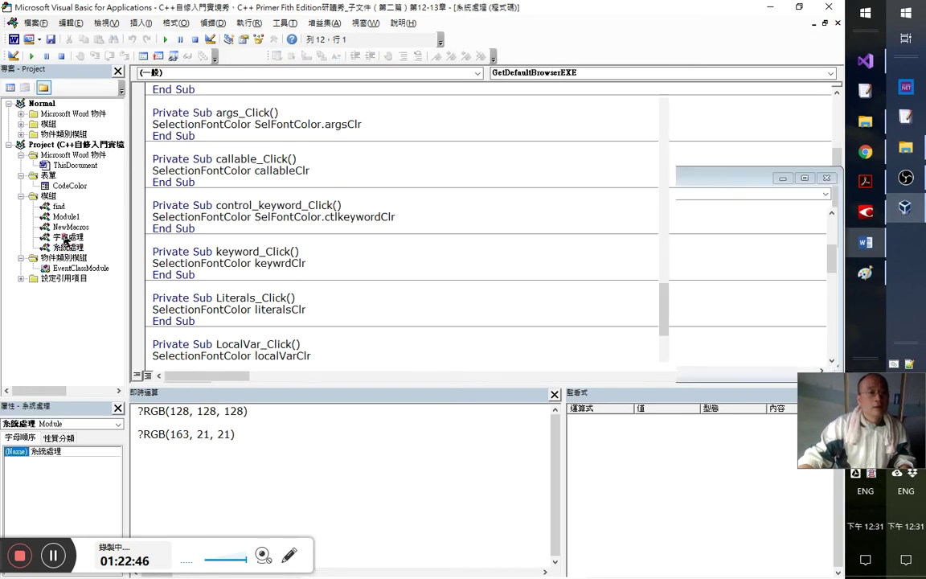
scroll(274, 264, "down", 4)
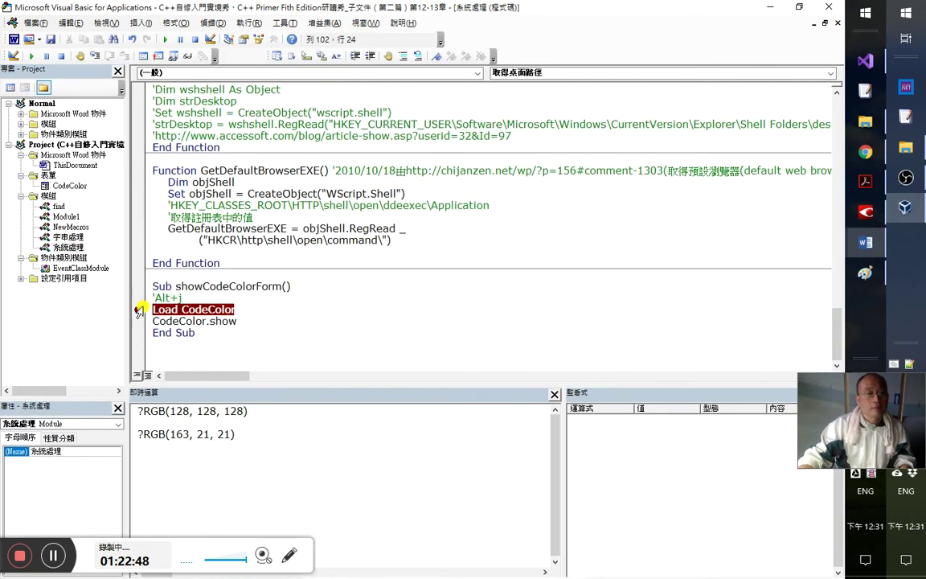
left_click(139, 309)
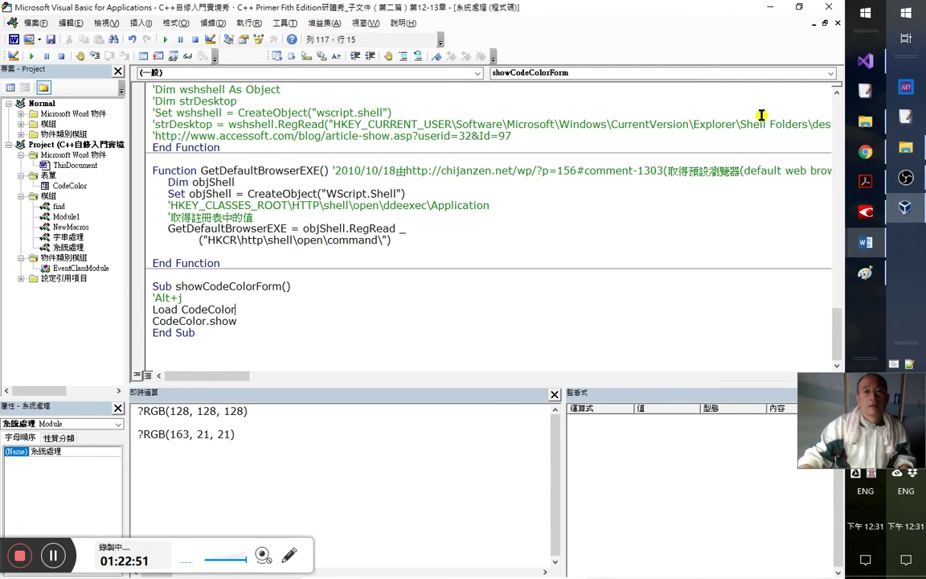
key("ctrl+Tab")
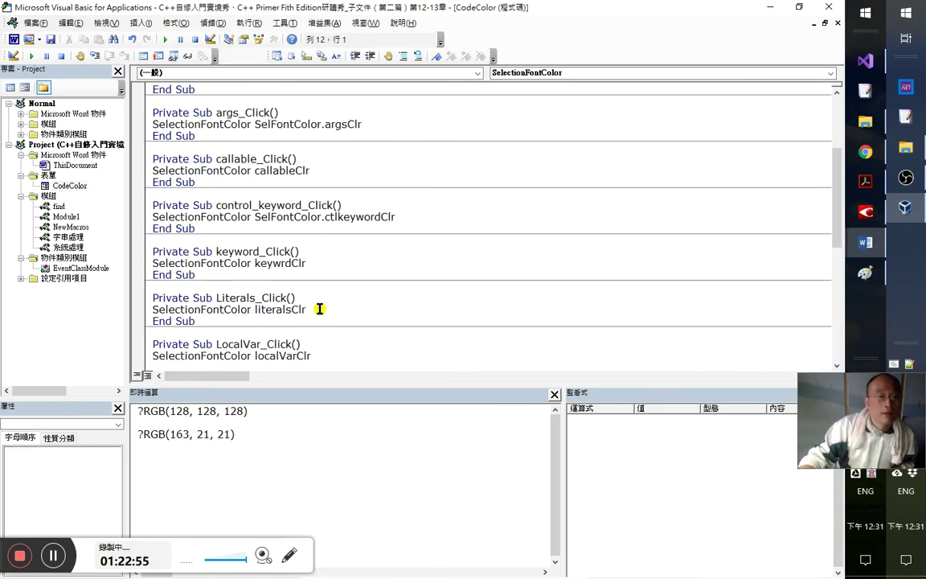
scroll(317, 309, "down", 7)
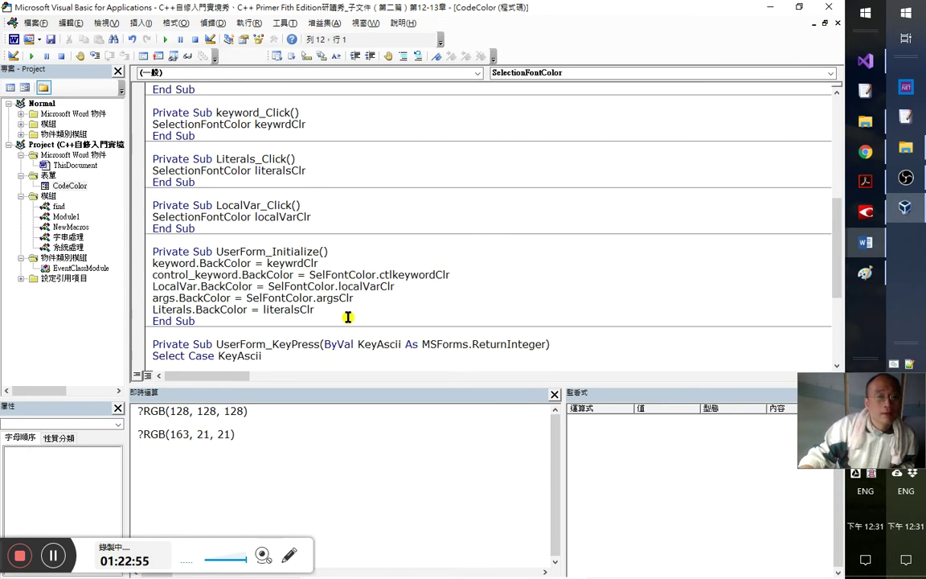
left_click(140, 266)
- Review CodeColor's code around the callableClr value and args_Click procedure, glancing at Word briefly
scroll(340, 316, "down", 2)
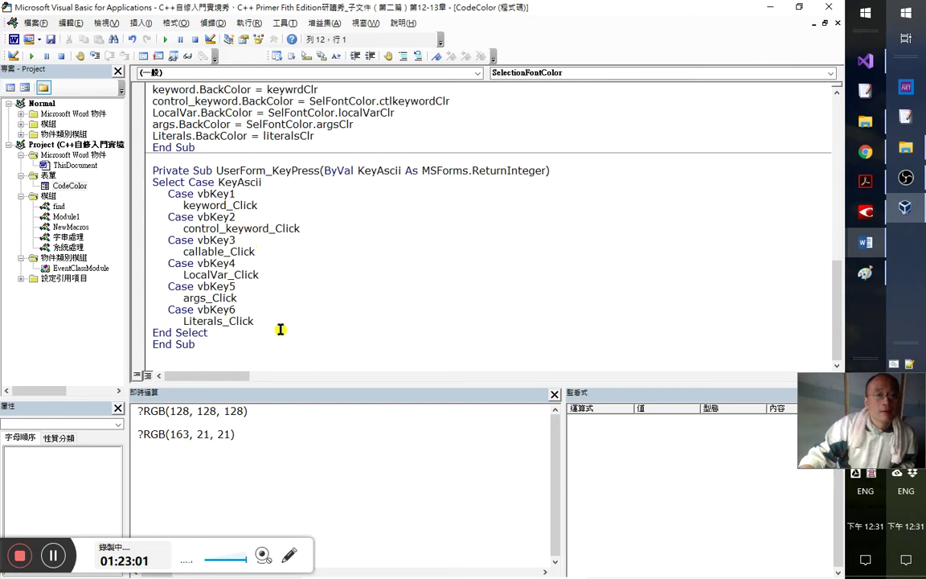
scroll(313, 336, "up", 5)
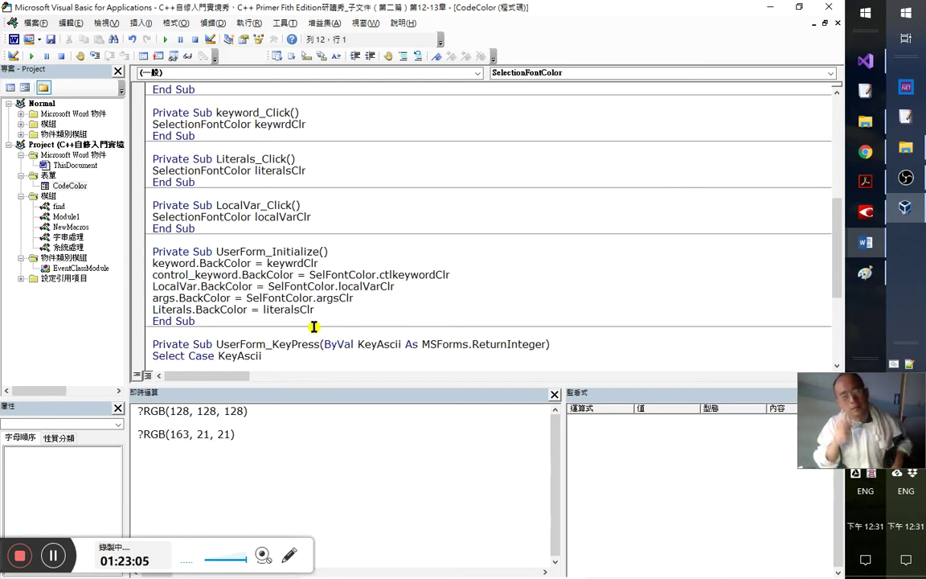
scroll(313, 326, "up", 8)
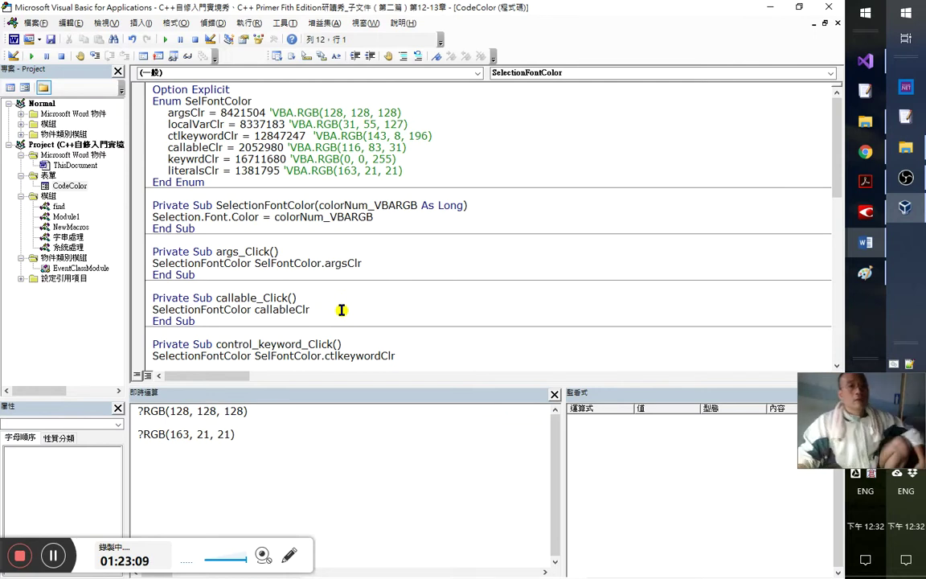
left_click(258, 149)
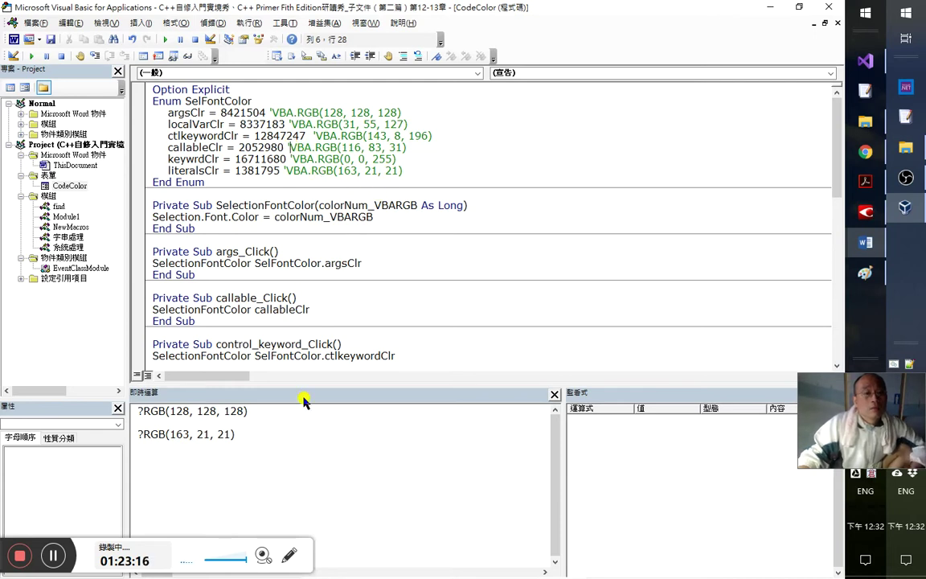
key("alt+Tab")
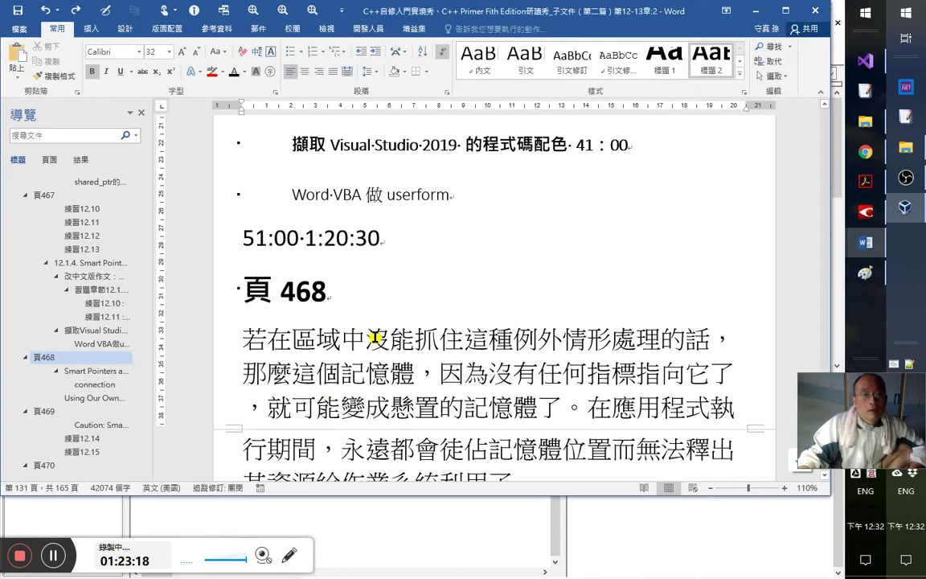
key("alt+Tab")
left_click(257, 248)
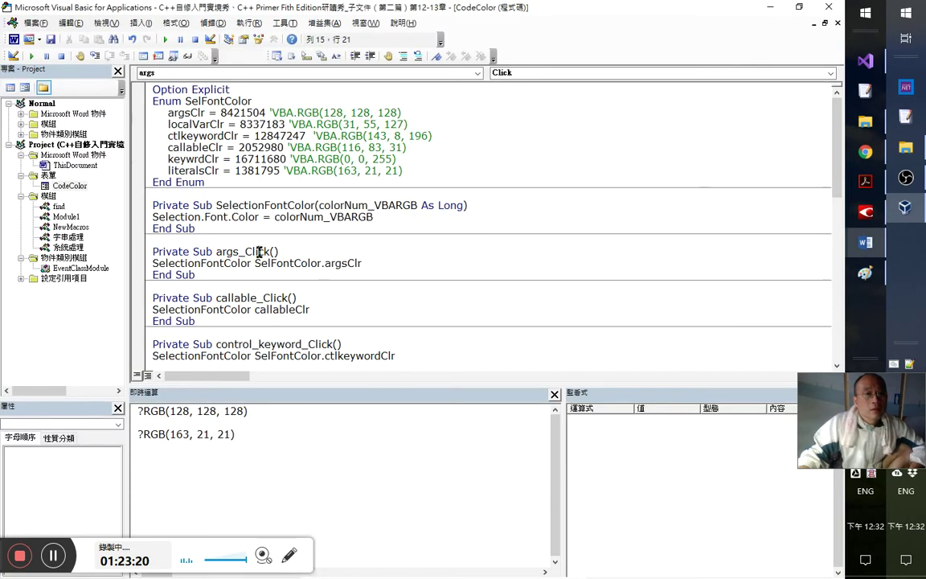
scroll(310, 311, "down", 2)
scroll(310, 311, "down", 8)
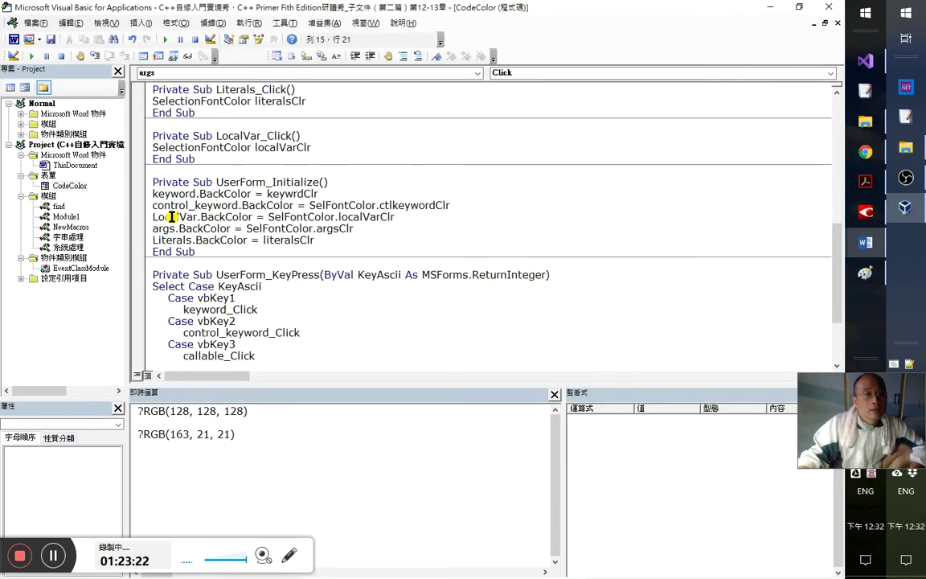
- Add callable.BackColor = callableClr after the Literals.BackColor line in UserForm_Initialize
left_click(322, 241)
key("Return")
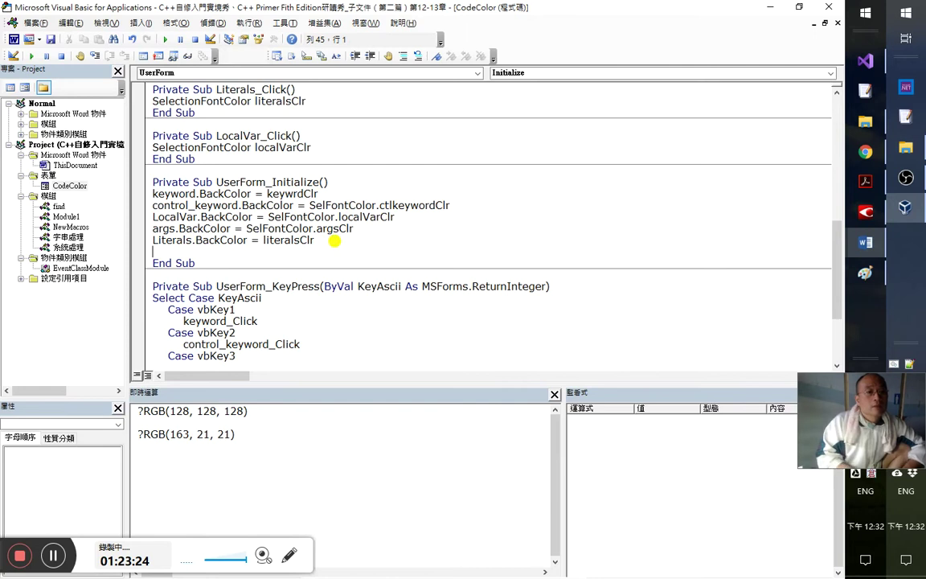
type("cal")
key("ctrl+space")
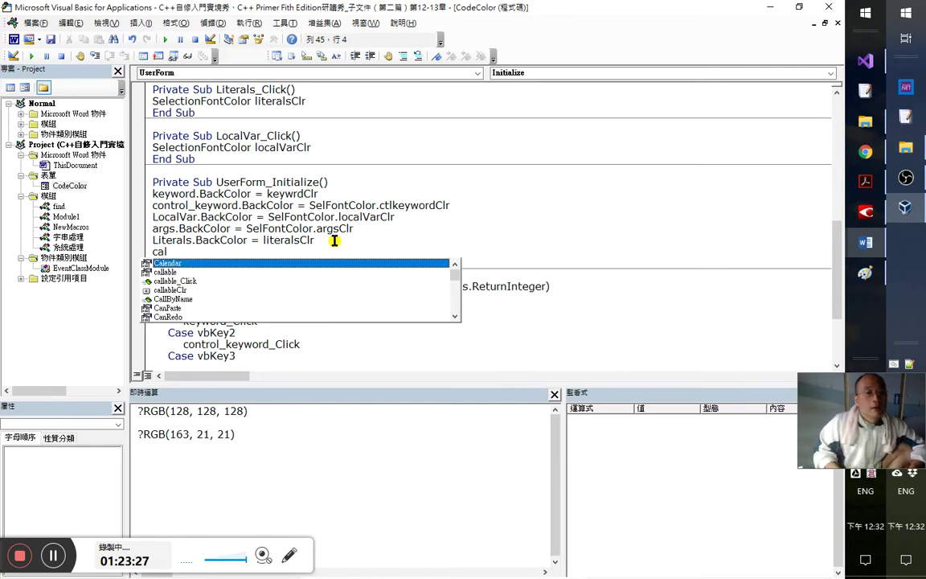
type("lable.")
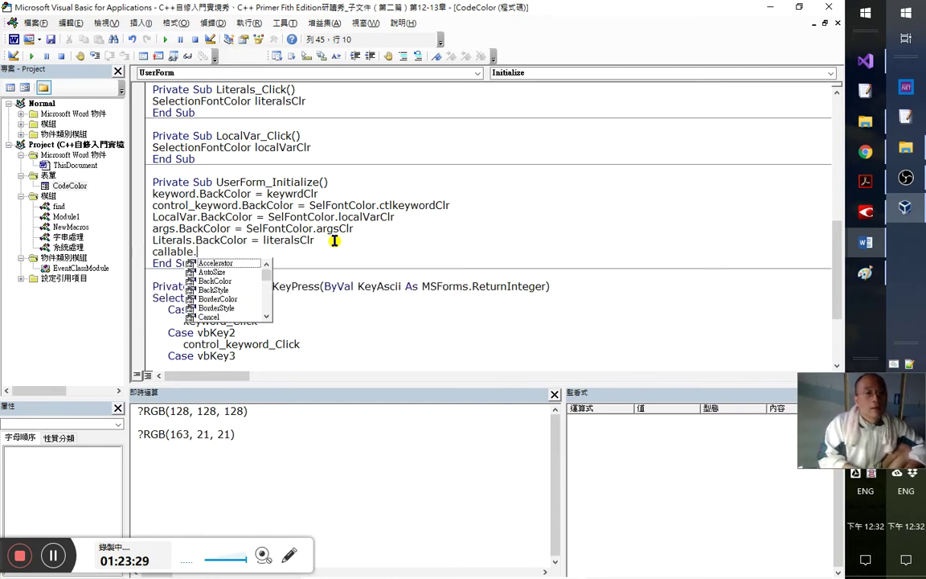
type("BackColor=cal")
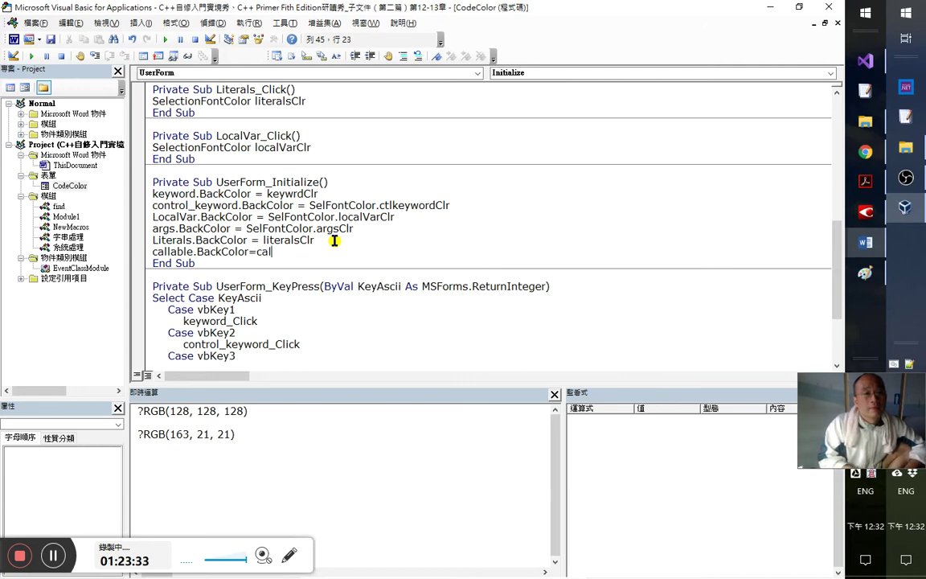
key("ctrl+space")
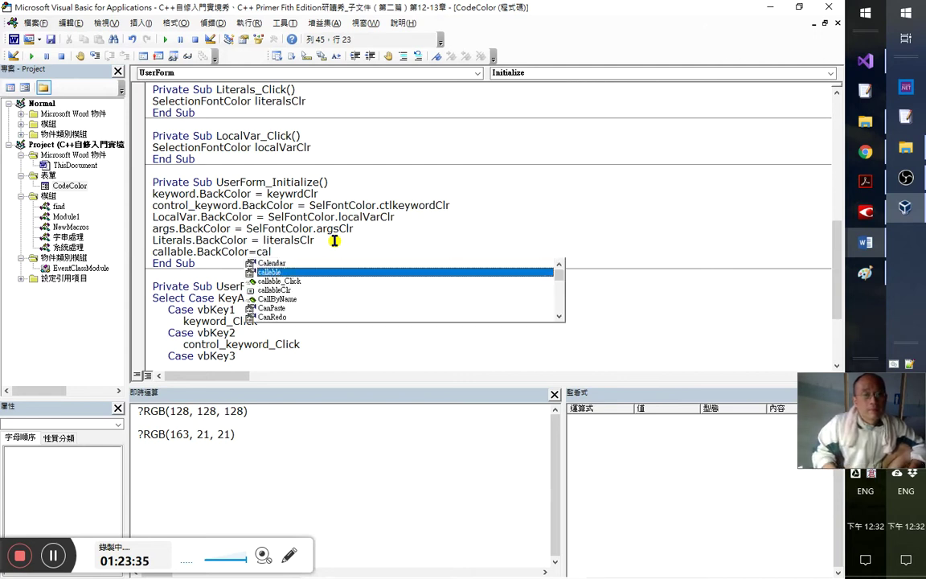
type("lableC")
key("Tab")
key("Down")
key("Down")
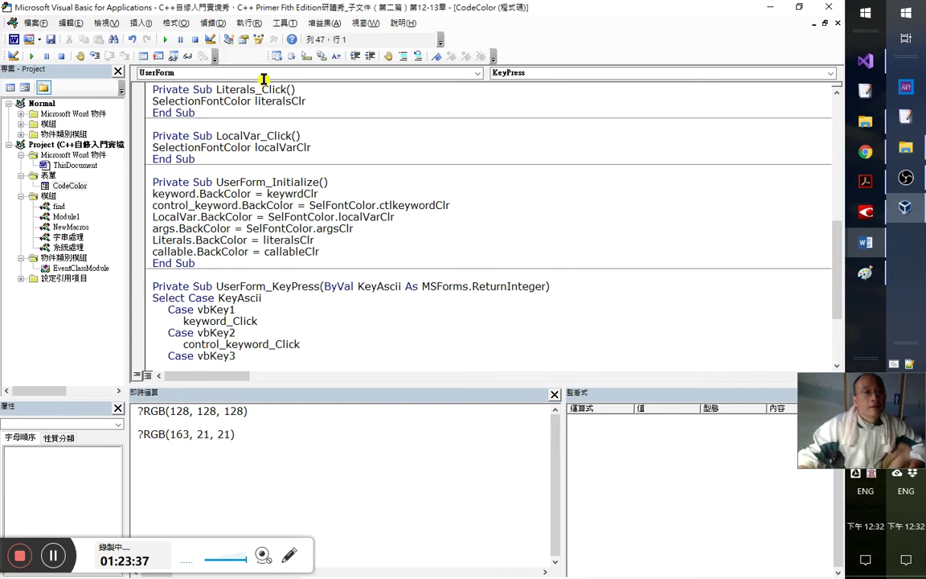
- Open a blank line after the Selection.Font.Color statement in SelectionFontColor
left_click(213, 22)
key("Escape")
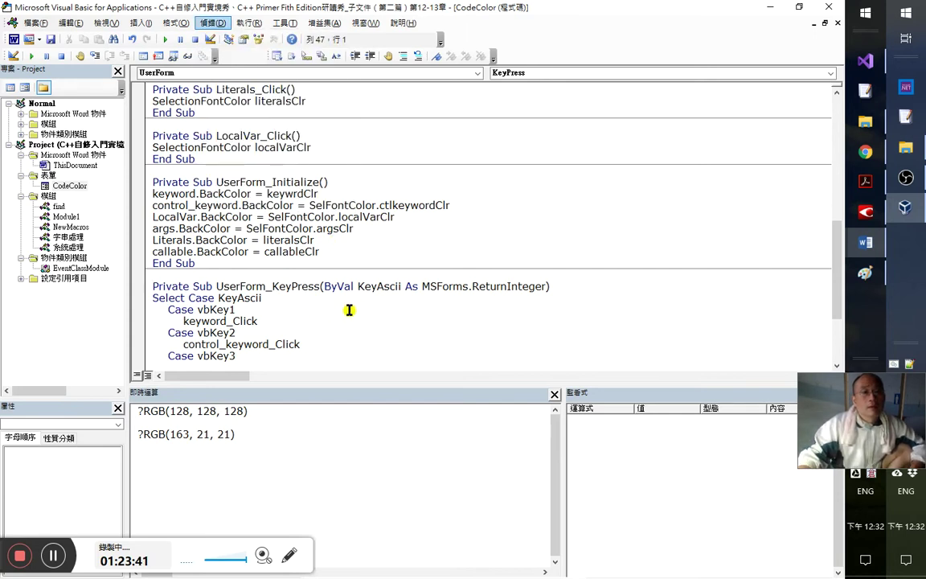
scroll(350, 310, "down", 3)
scroll(308, 274, "up", 3)
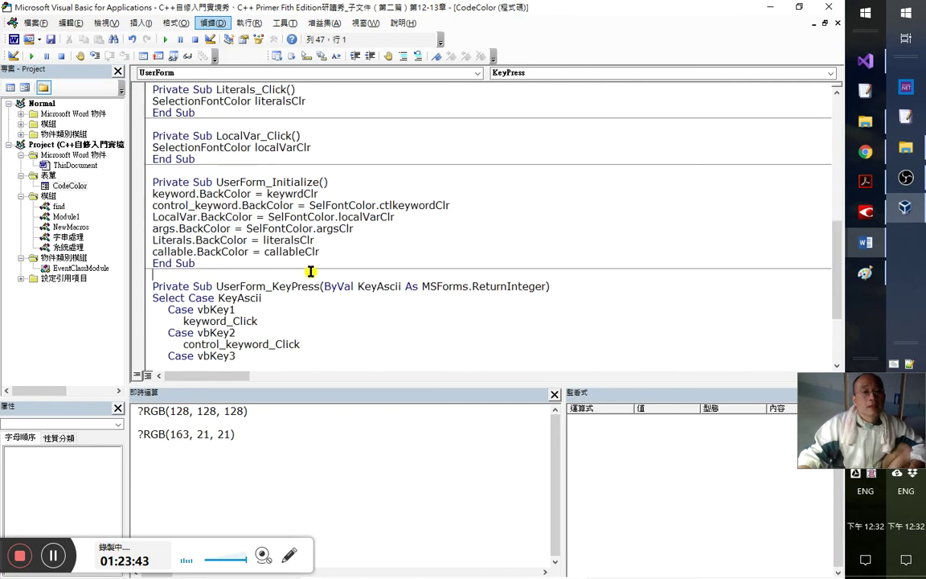
scroll(311, 272, "up", 10)
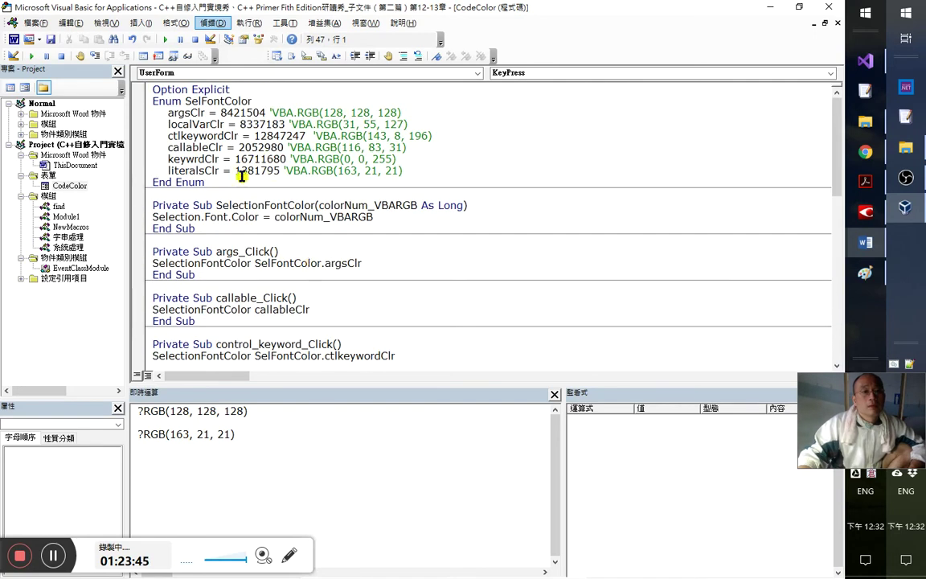
left_click(248, 207)
left_click(372, 218)
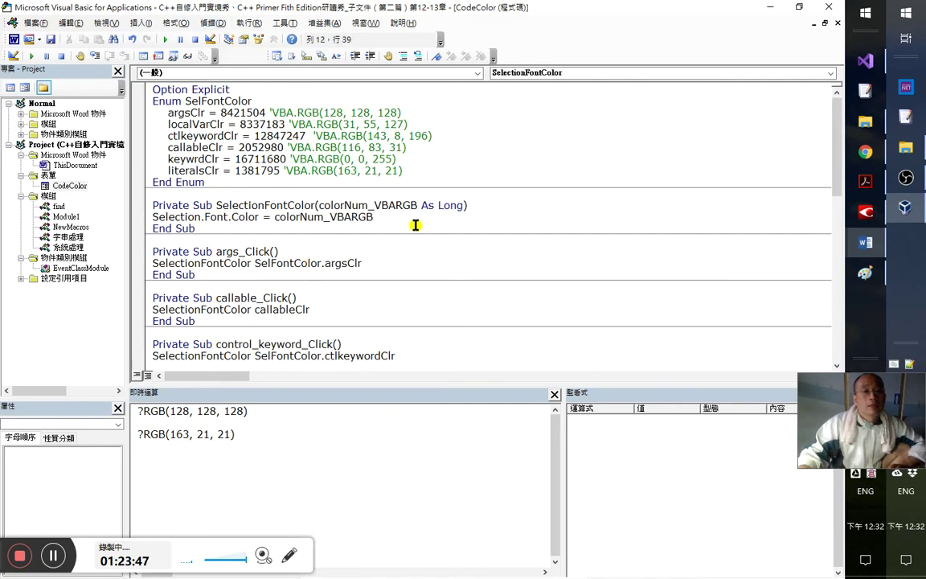
left_click(328, 217)
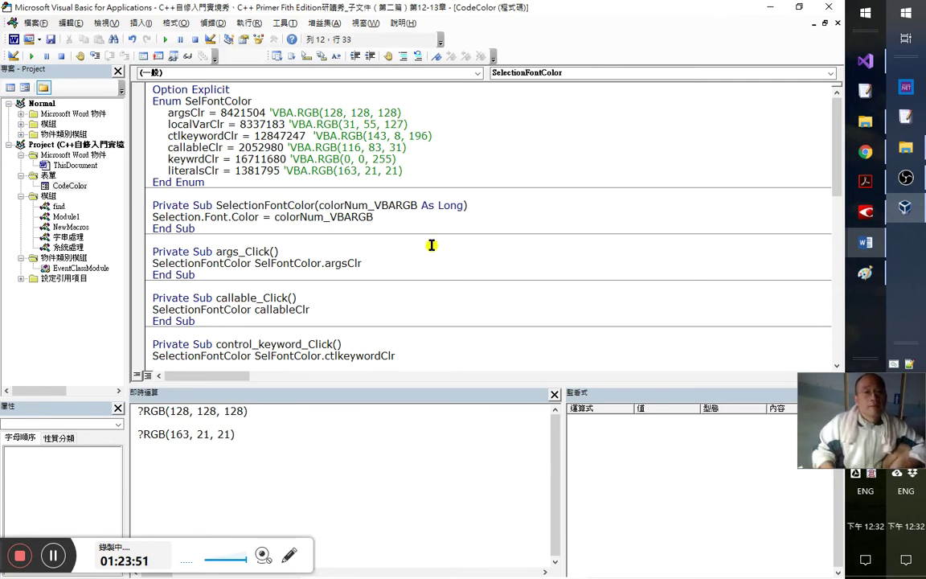
key("Return")
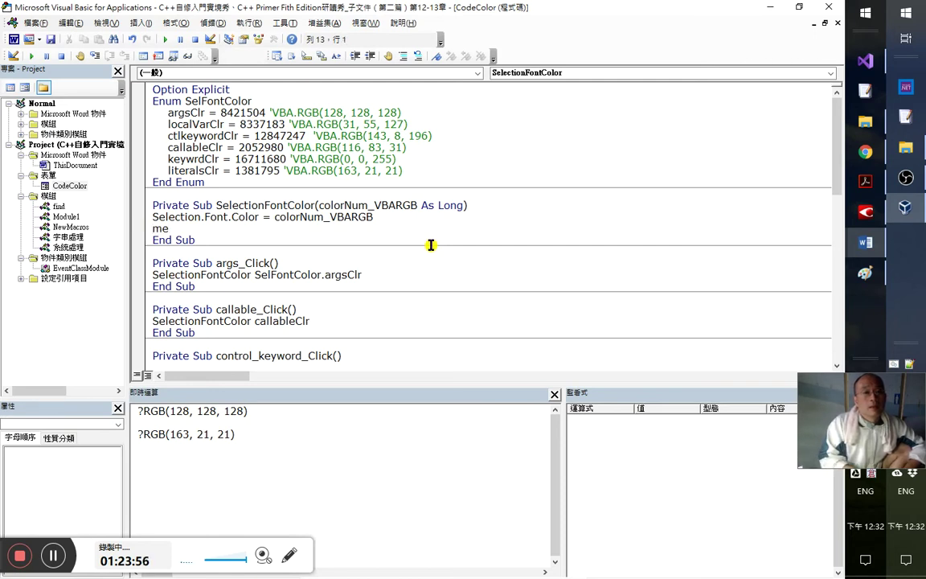
- Write Unload Me on the line below Selection.Font.Color in SelectionFontColor
key("BackSpace")
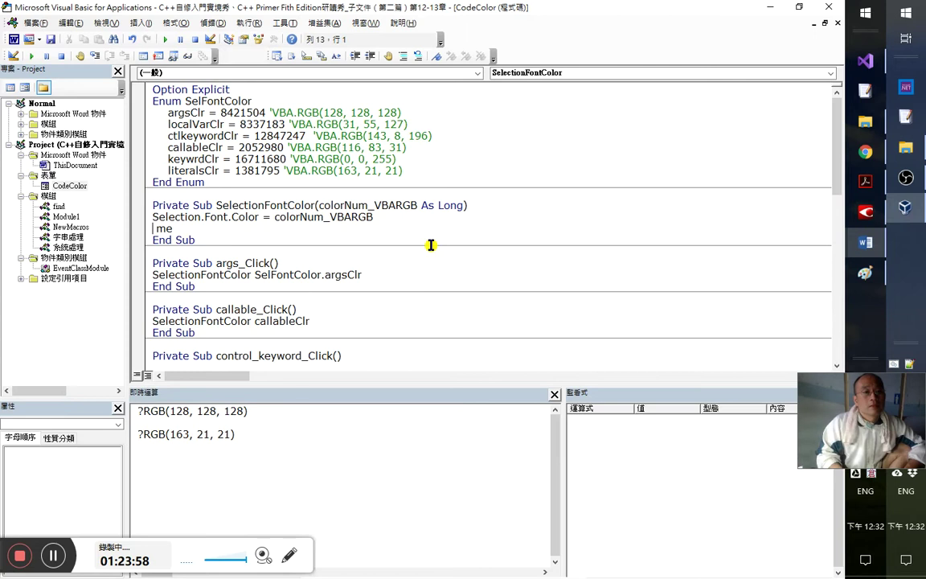
type("unload")
key("Down")
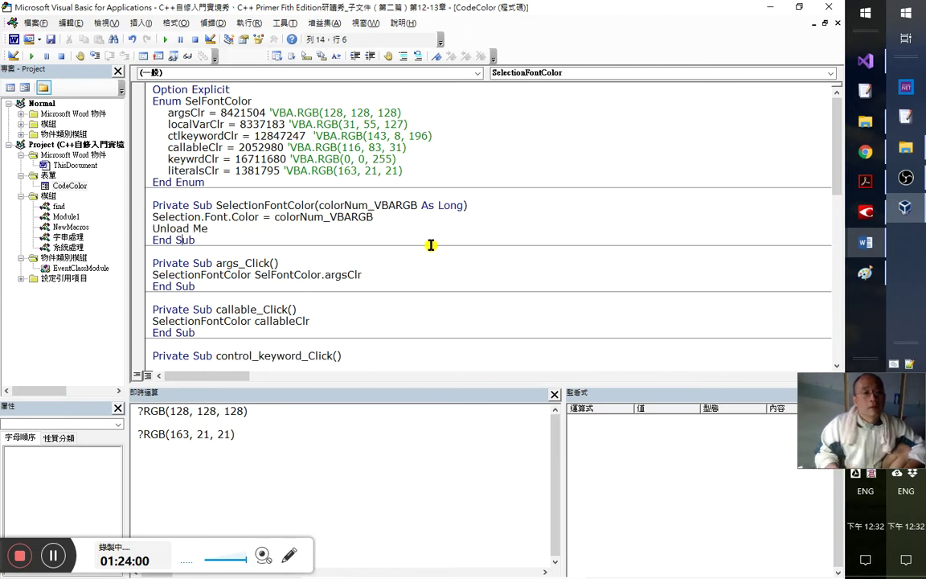
- Compile and save the project, then switch to the Word document to test
left_click(211, 22)
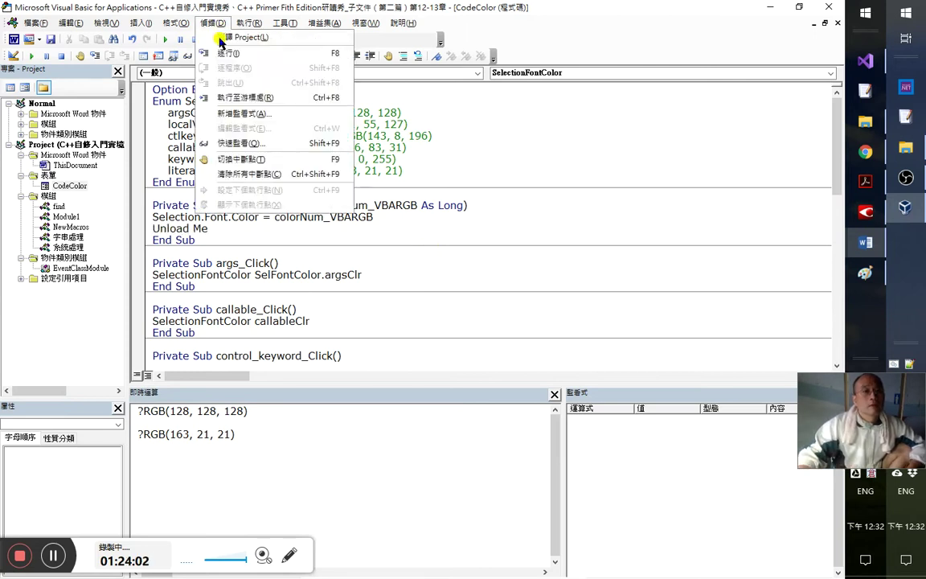
left_click(221, 40)
left_click(51, 39)
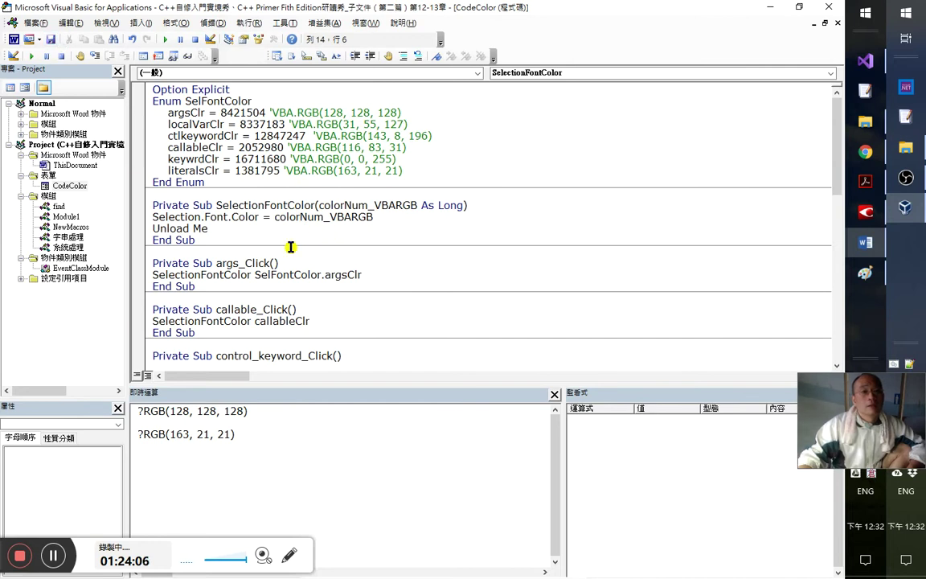
key("alt+F11")
- Run UserForm1 to recolor the selected 'Visual Studio 2019' text with the purple control-keyword colour
left_click_drag(395, 198, 421, 198)
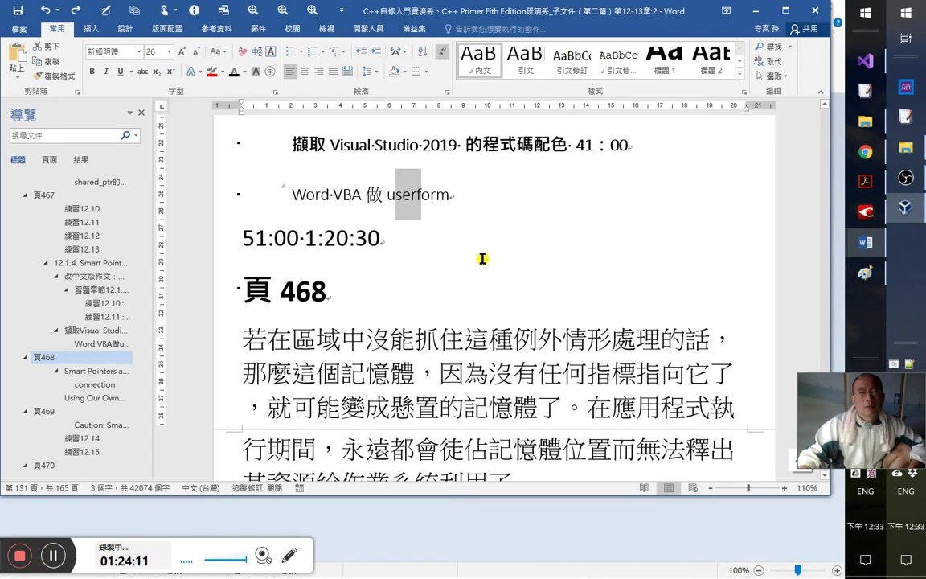
scroll(471, 241, "up", 3)
left_click_drag(456, 241, 313, 234)
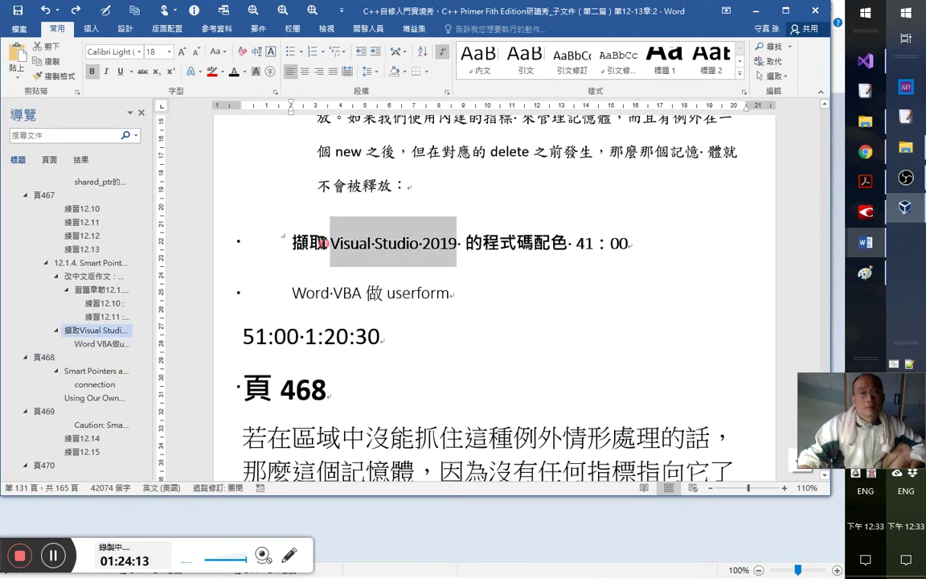
key("F5")
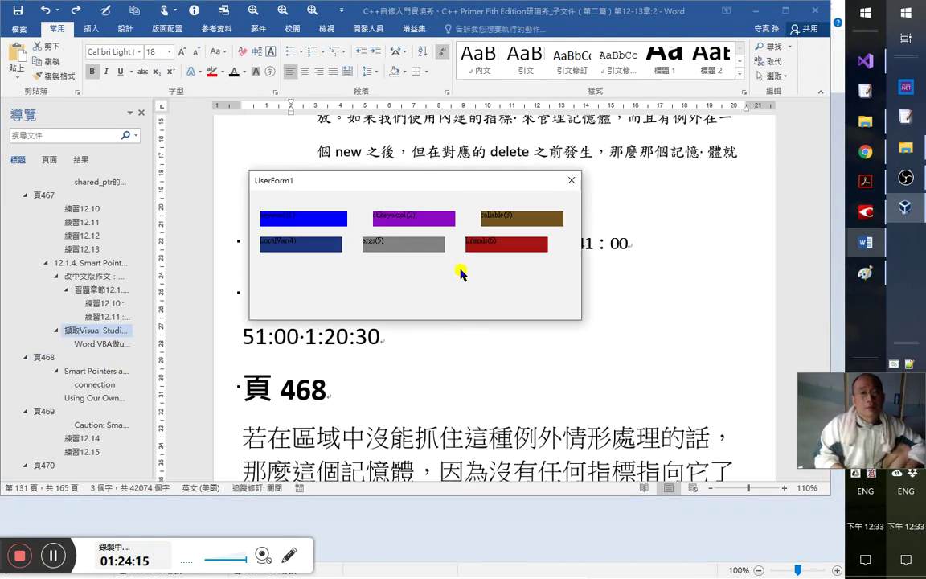
left_click(461, 274)
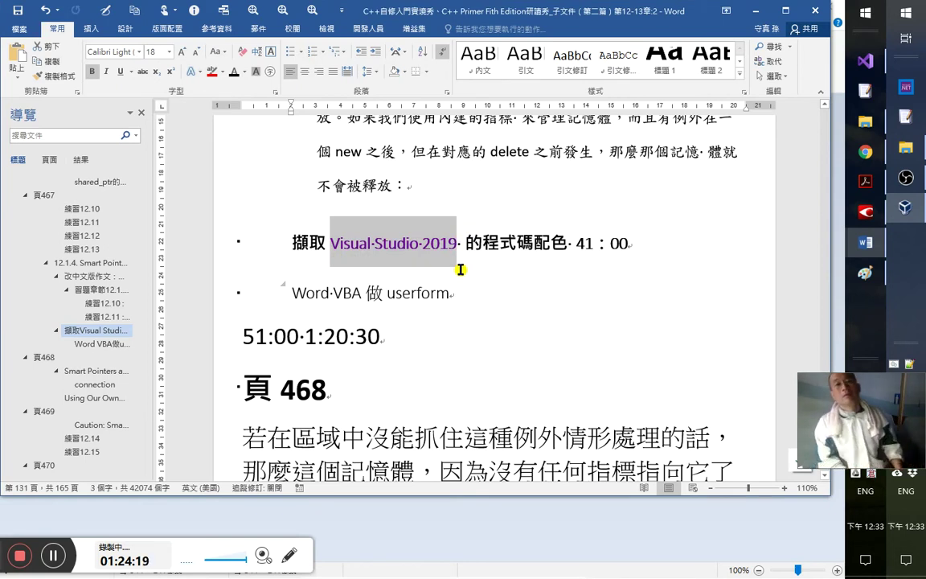
- Append '1:24:00 測試成功！' to the timestamp line and add a '程式碼如下：' line below
key("Down")
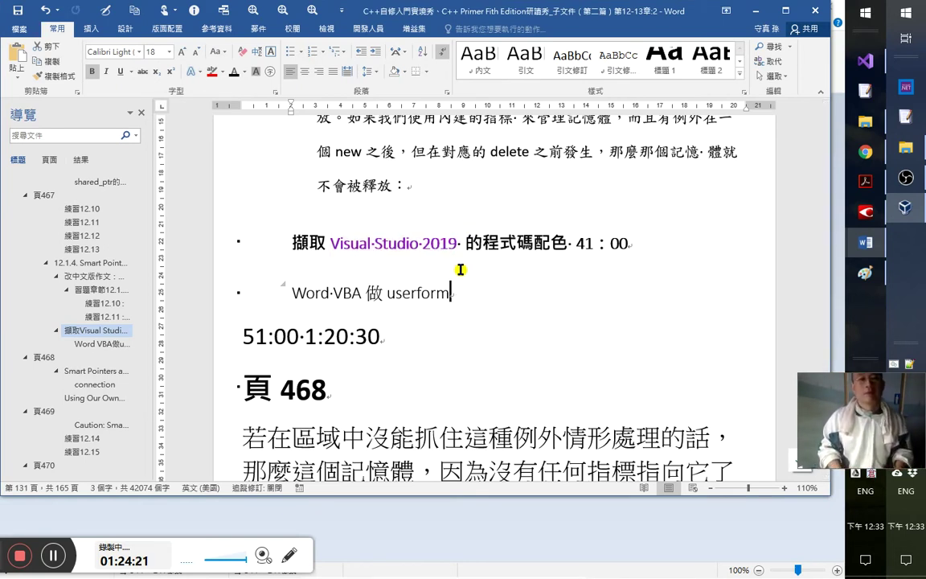
key("Down")
key("Down")
key("Up")
type("1")
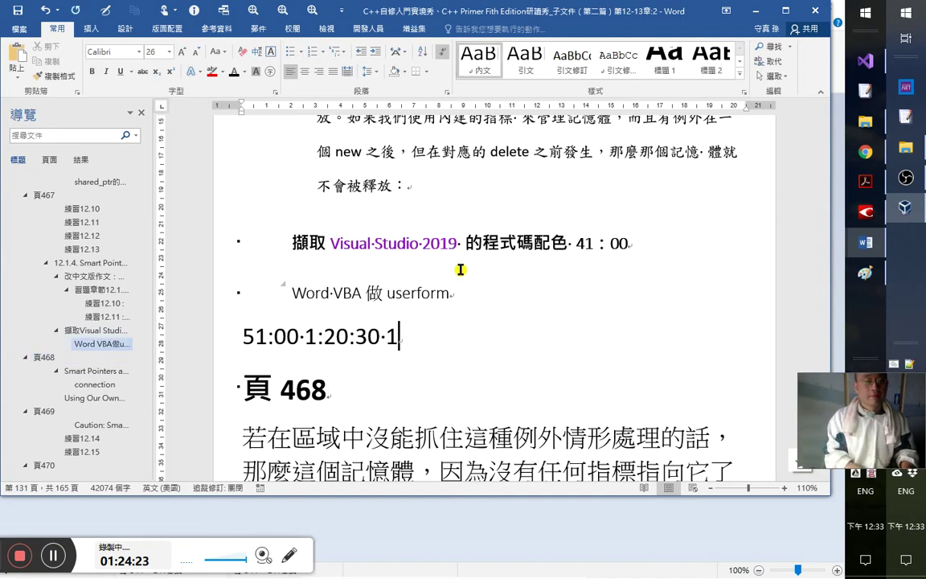
type(":24:")
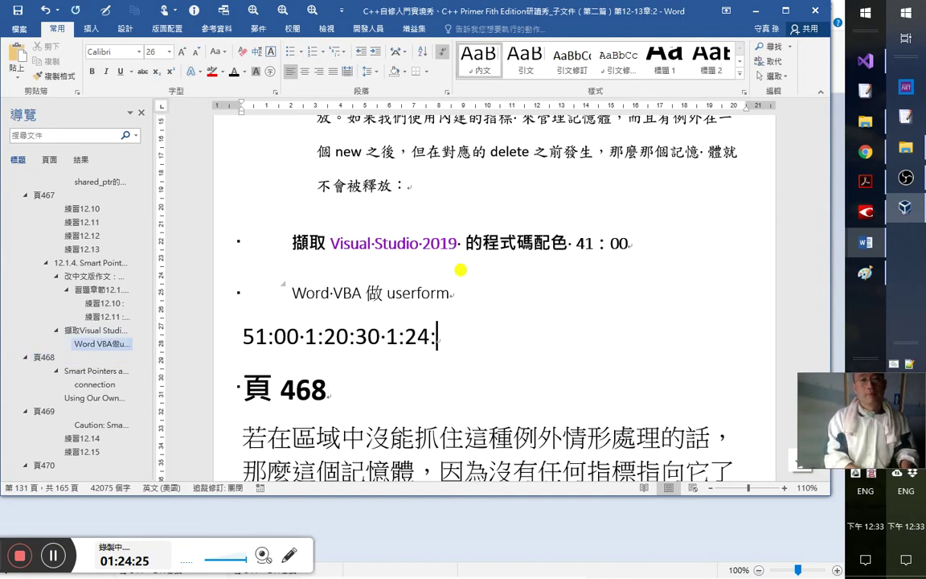
type("00 ")
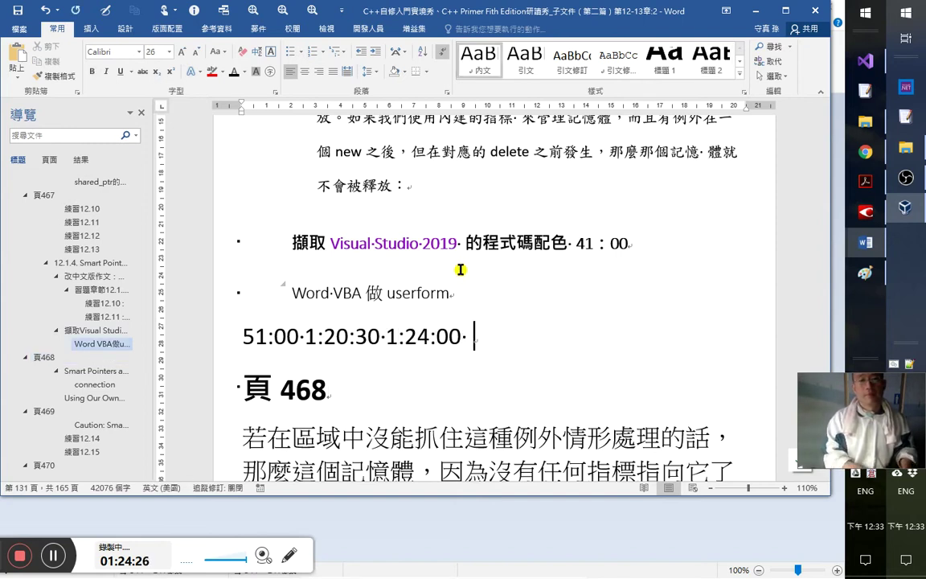
type("enemi")
key("BackSpace")
key("BackSpace")
key("BackSpace")
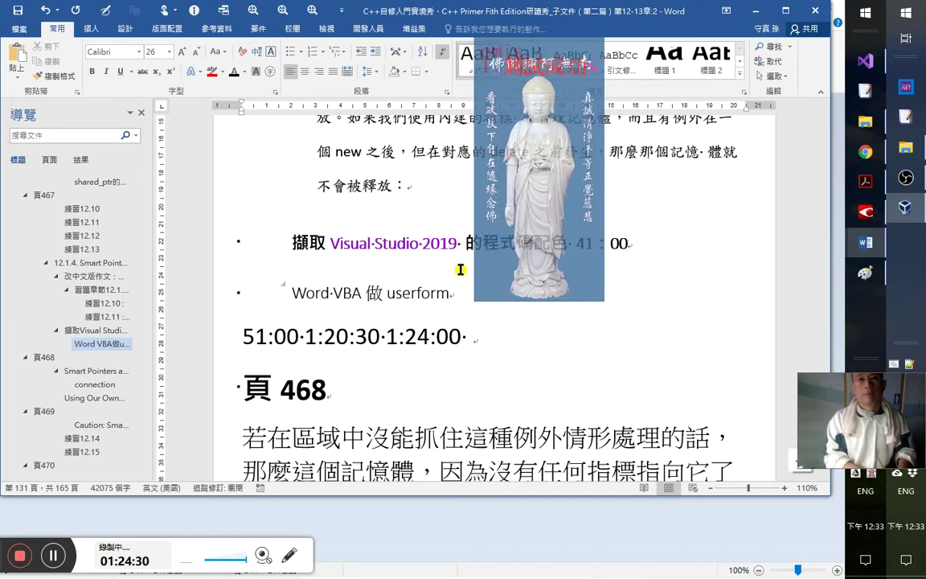
type("en試成功！")
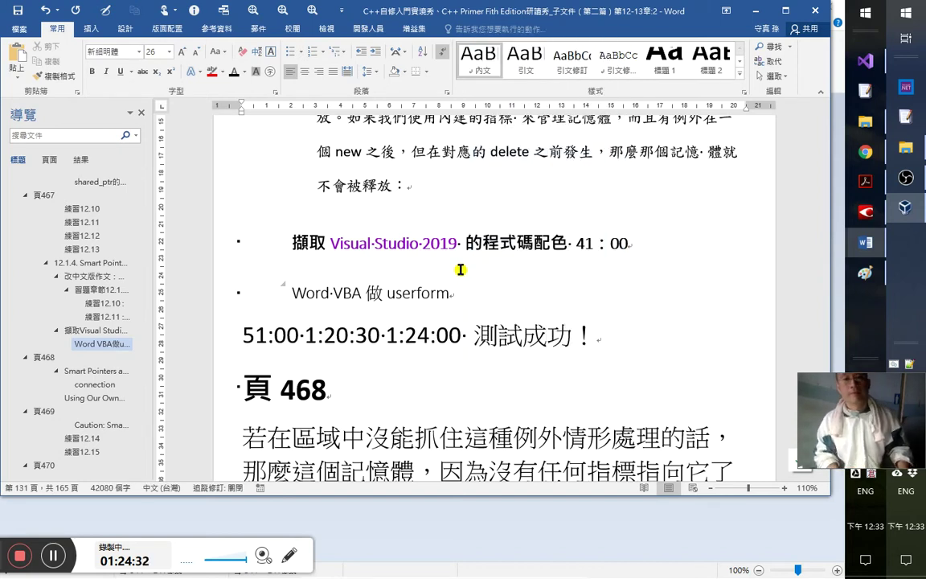
key("Return")
type("程式")
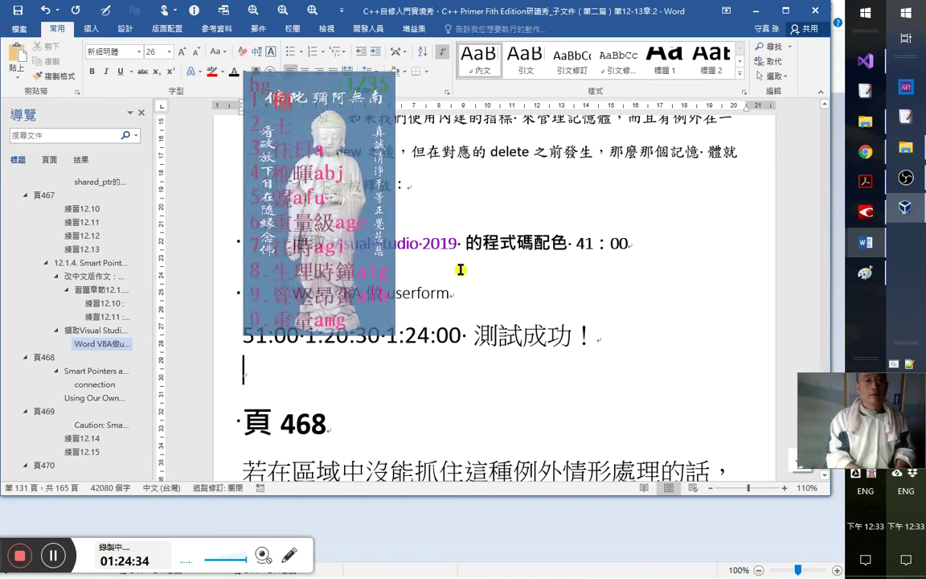
type("碼如下：")
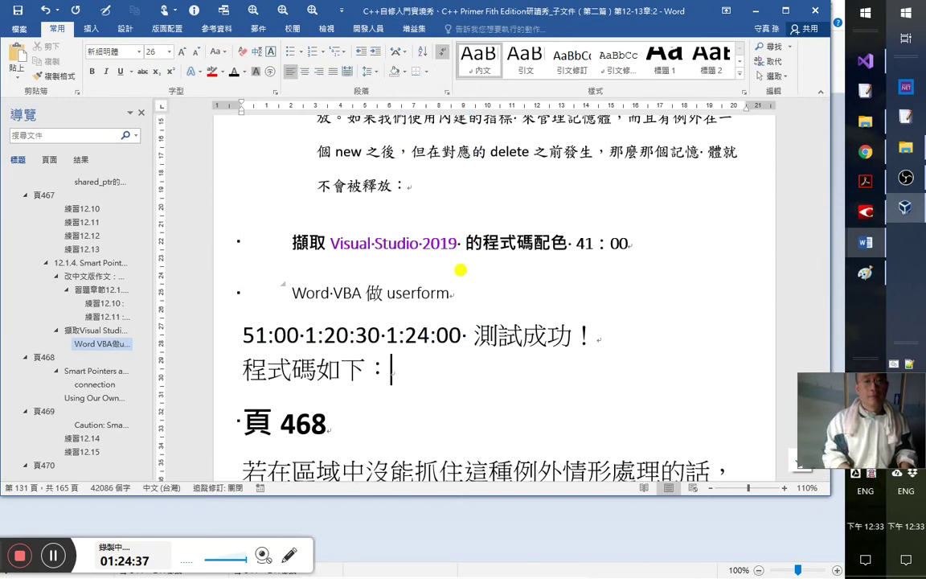
key("Return")
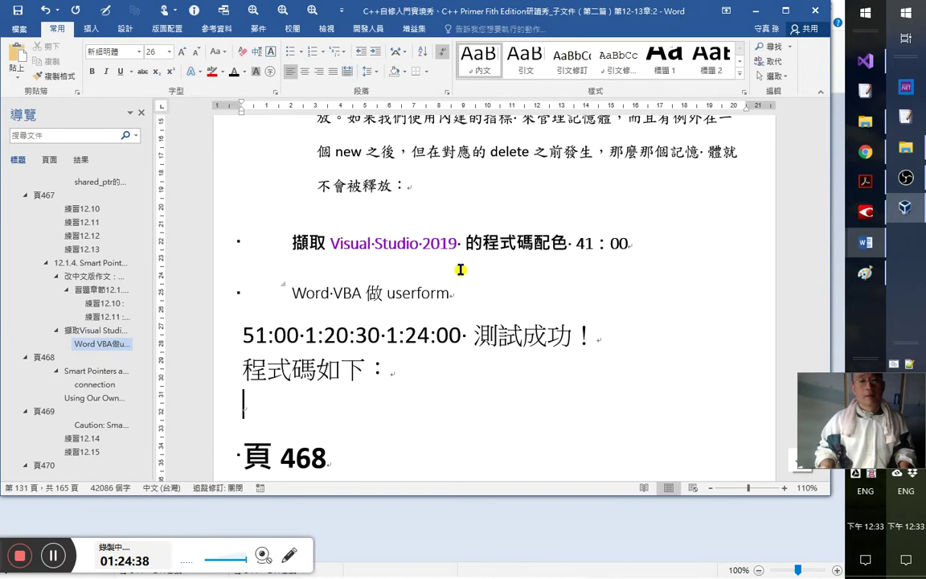
- Close Paint without saving the drawing
key("alt+Tab")
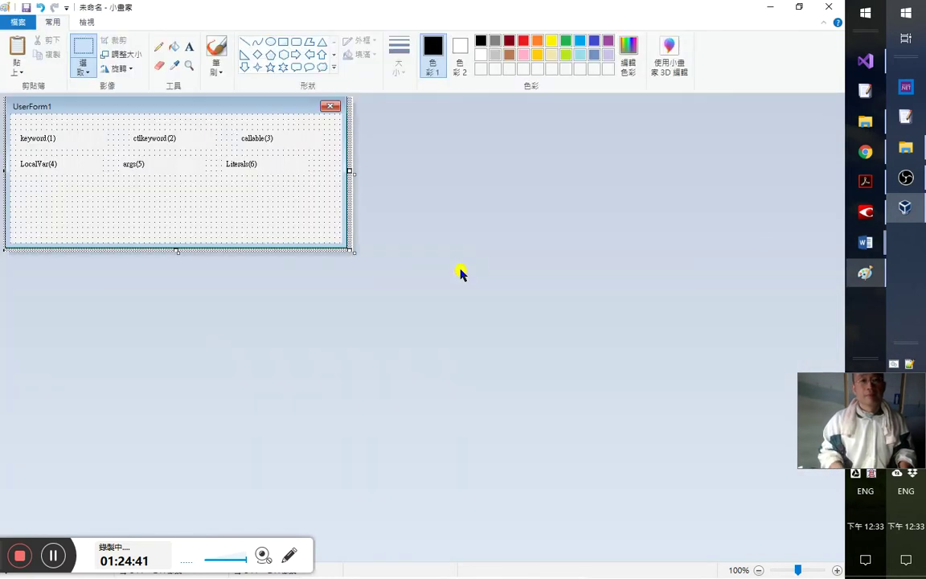
key("alt+F4")
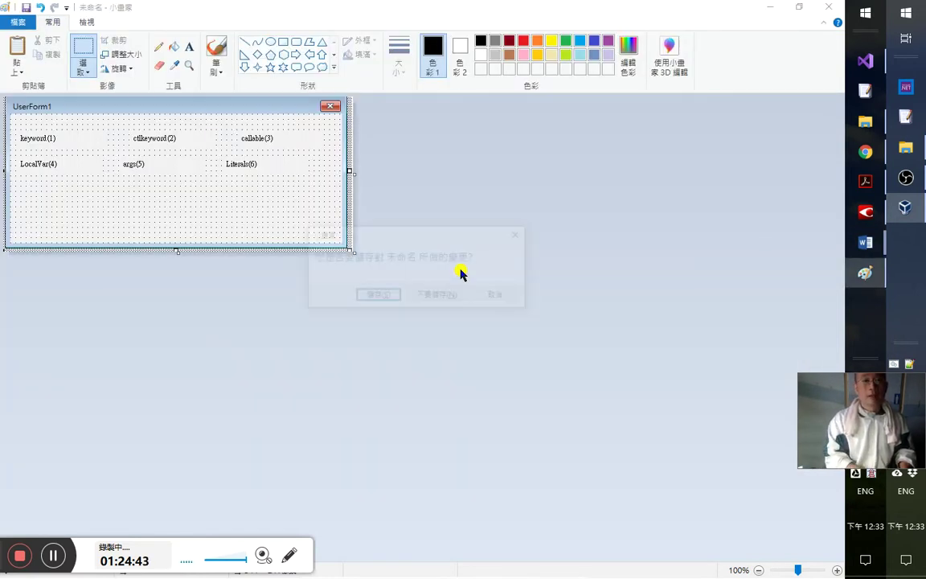
key("n")
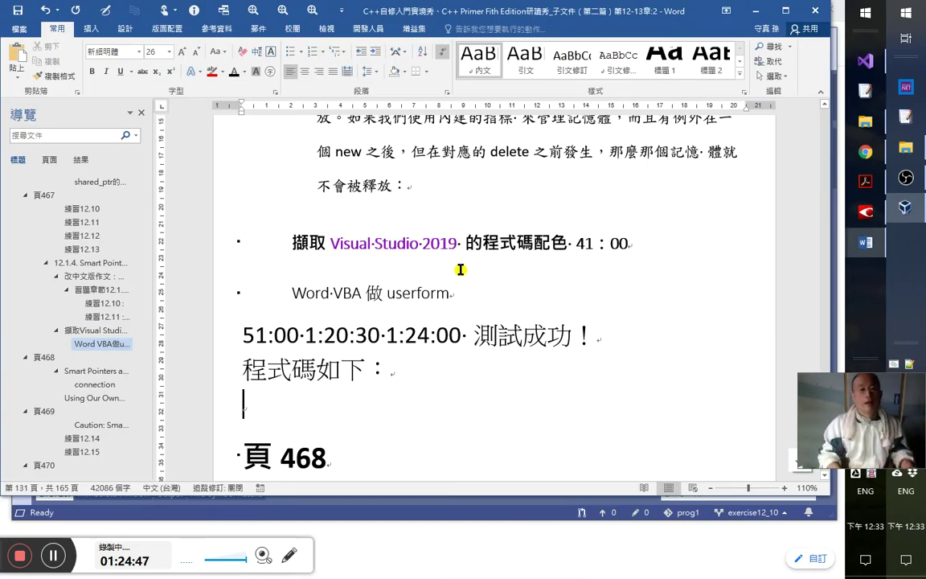
- Rewrite the line to '程式碼與本檔存在一塊，按 Alt+F11 便可查看了。' and save the document
key("Down")
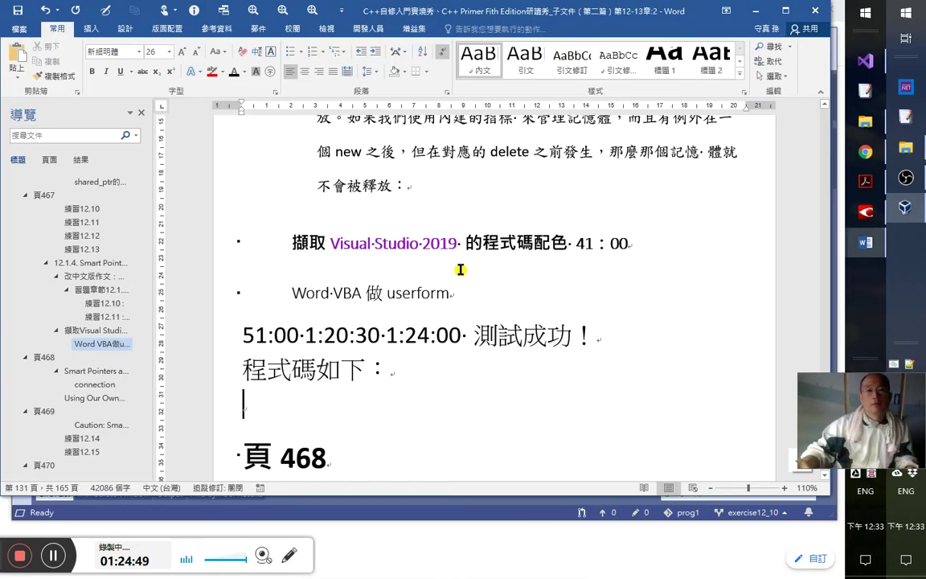
key("alt+F11")
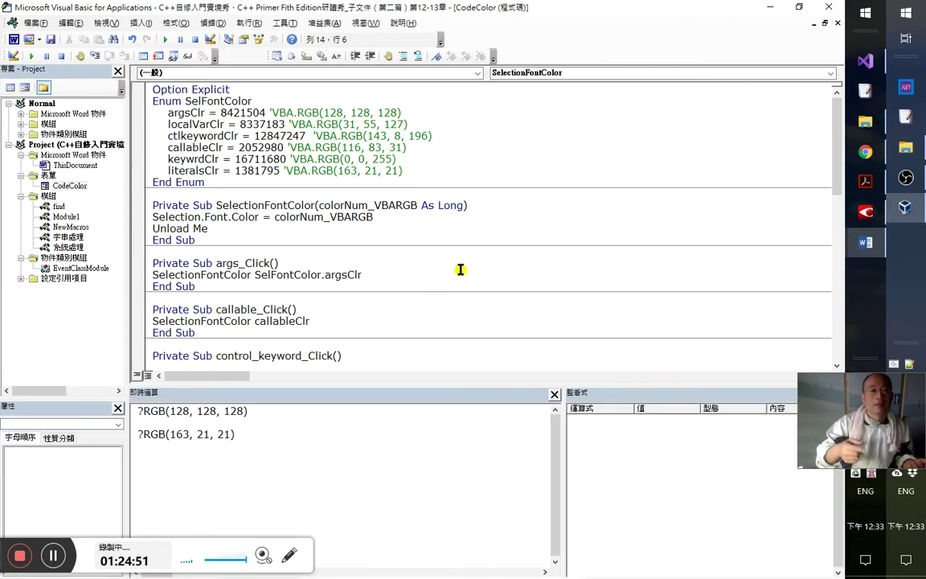
key("alt+F11")
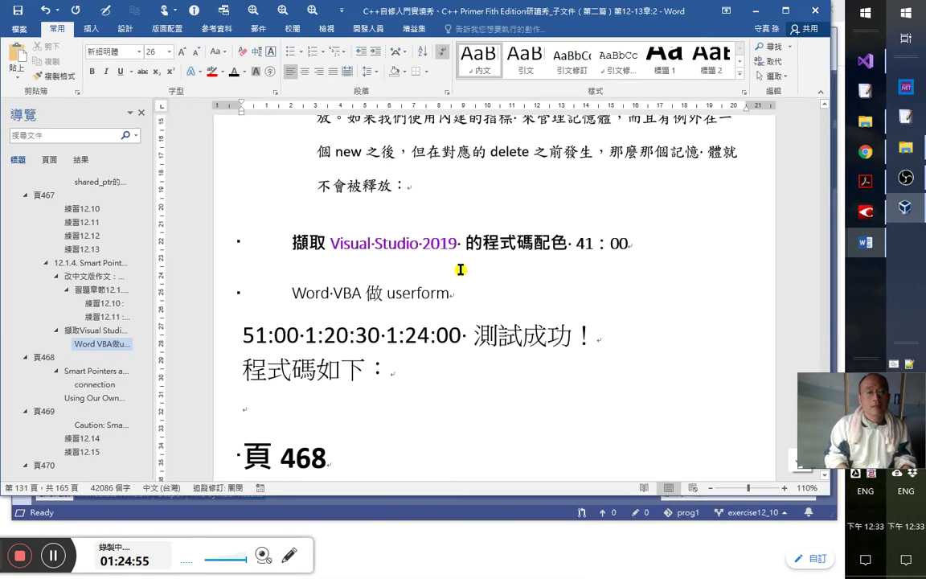
type("與本")
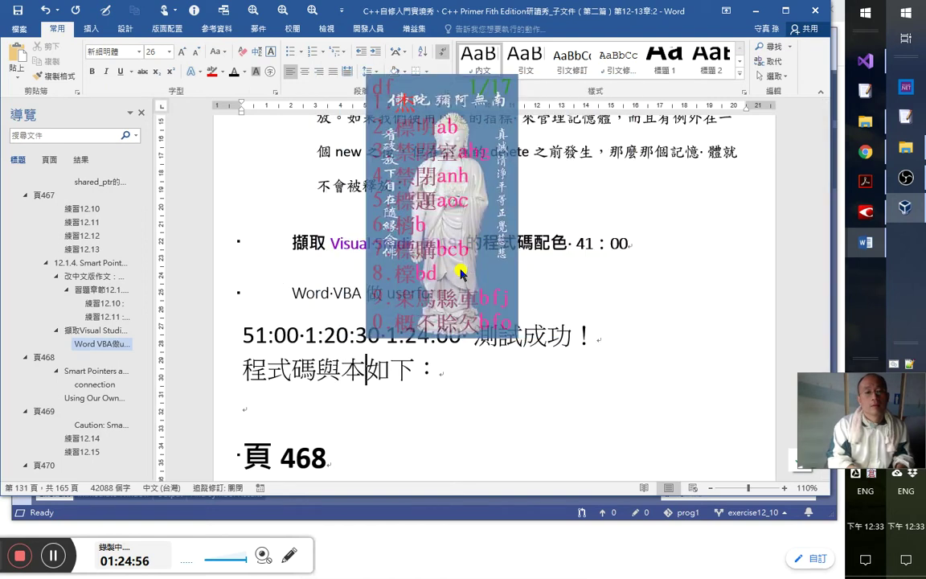
type("檔存")
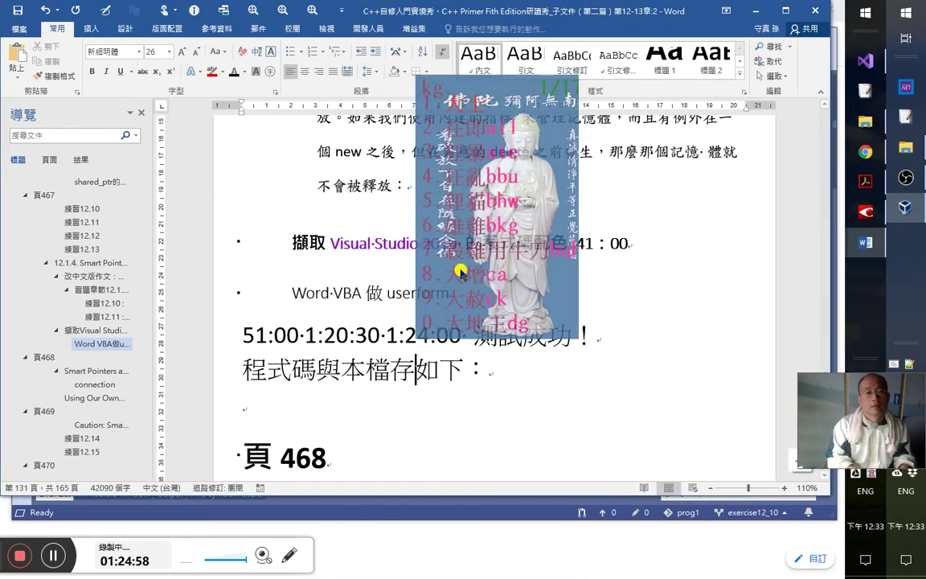
type("在一塊，按Alt+F")
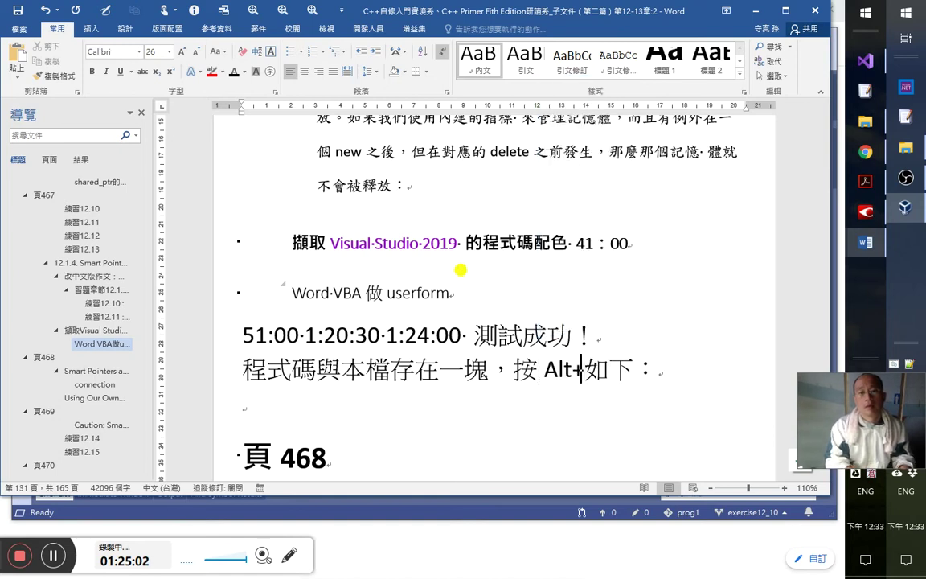
type("11 便")
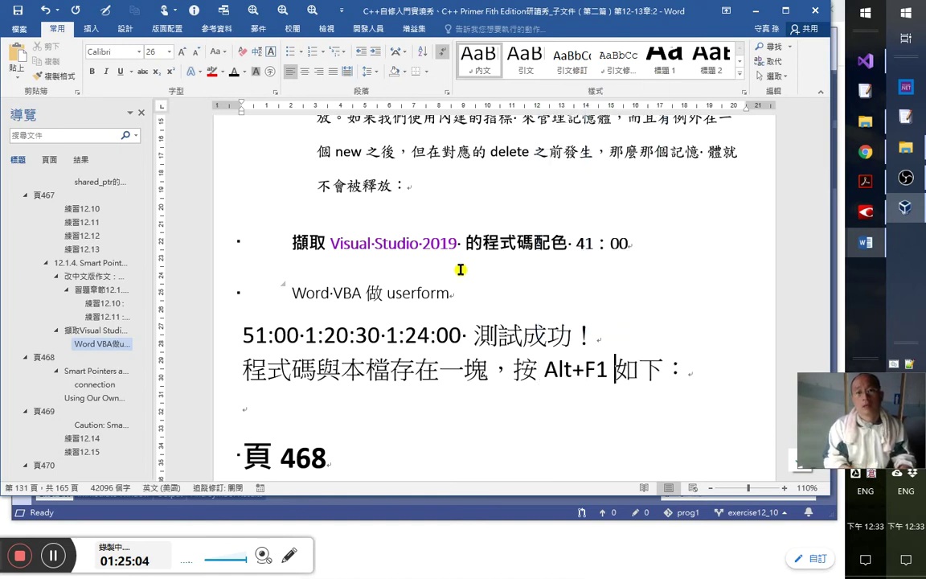
type("可查看")
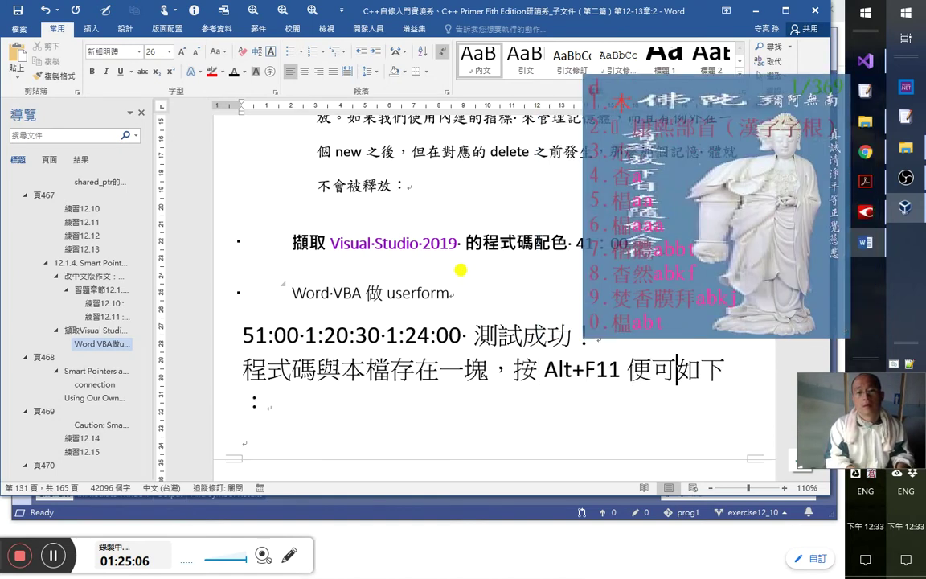
type("了")
key("Delete")
key("Delete")
key("Delete")
type("。")
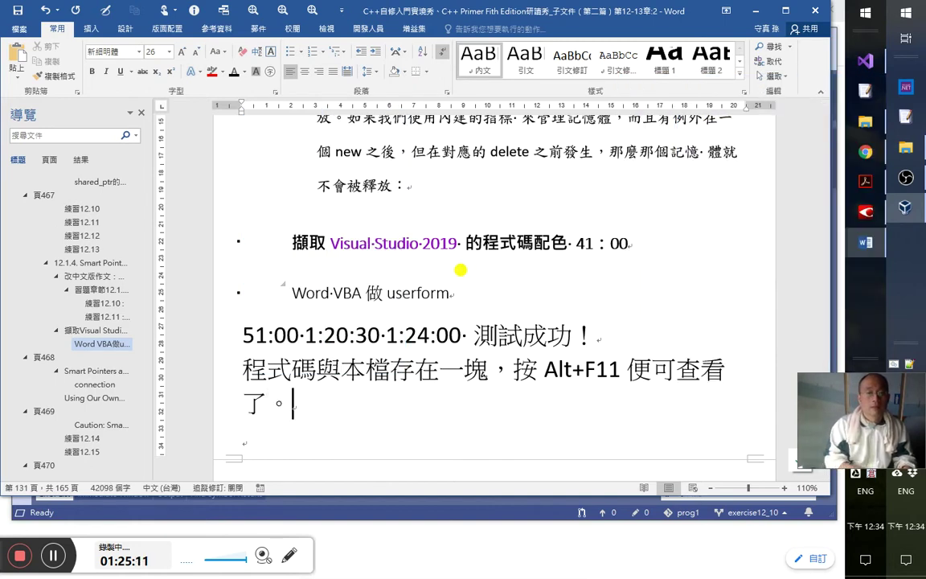
key("Return")
key("Delete")
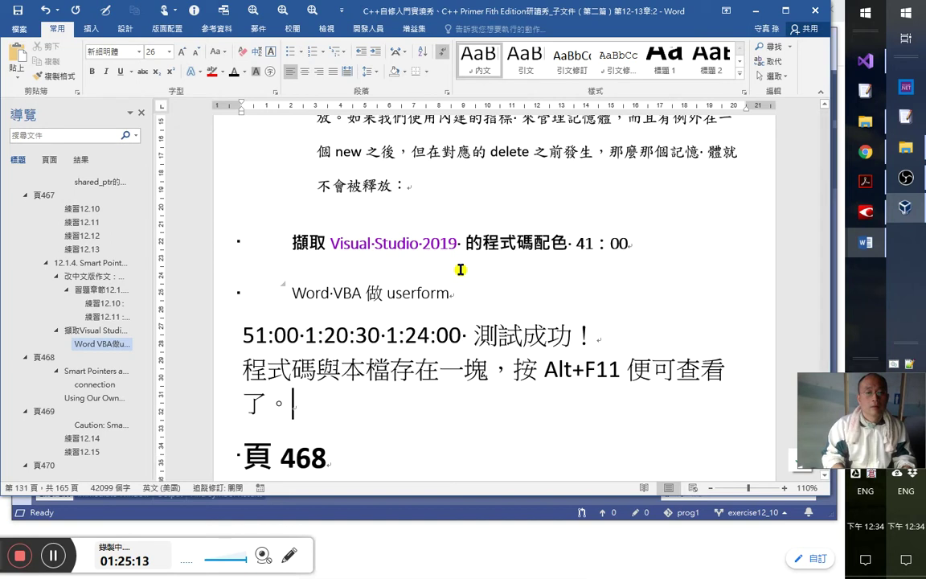
key("ctrl+s")
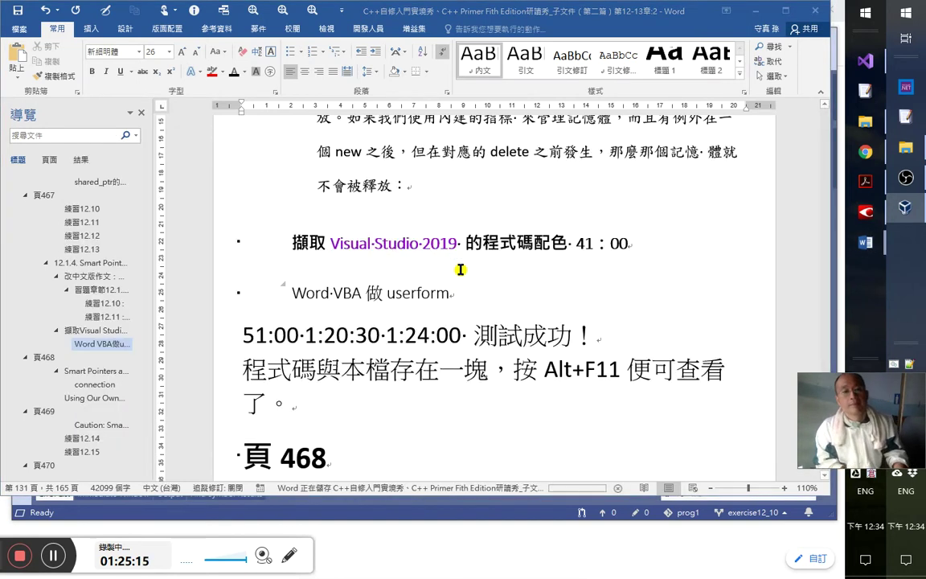
- Dismiss Visual Studio's custom colour picker and font and colour settings, then return to Word
key("alt+Tab")
key("Escape")
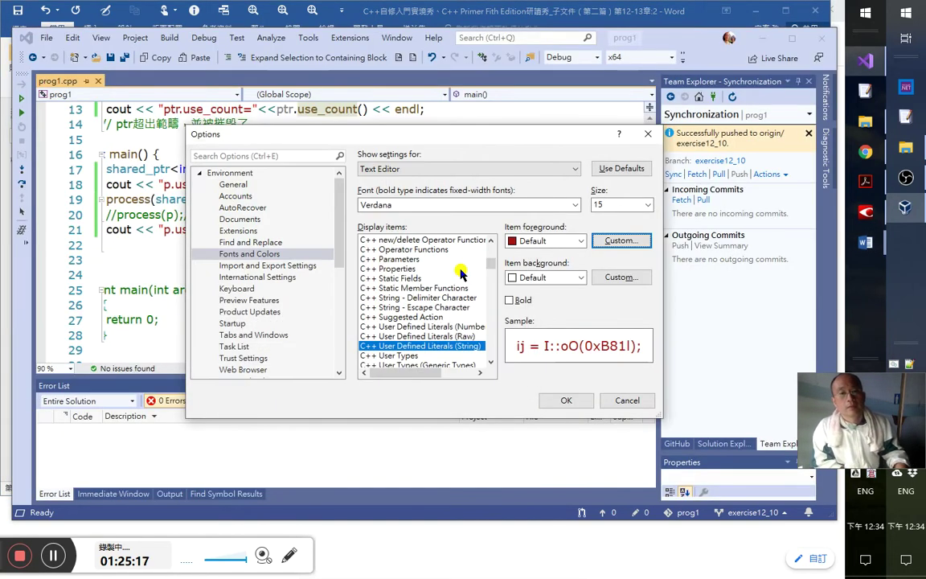
key("Escape")
key("alt+Tab")
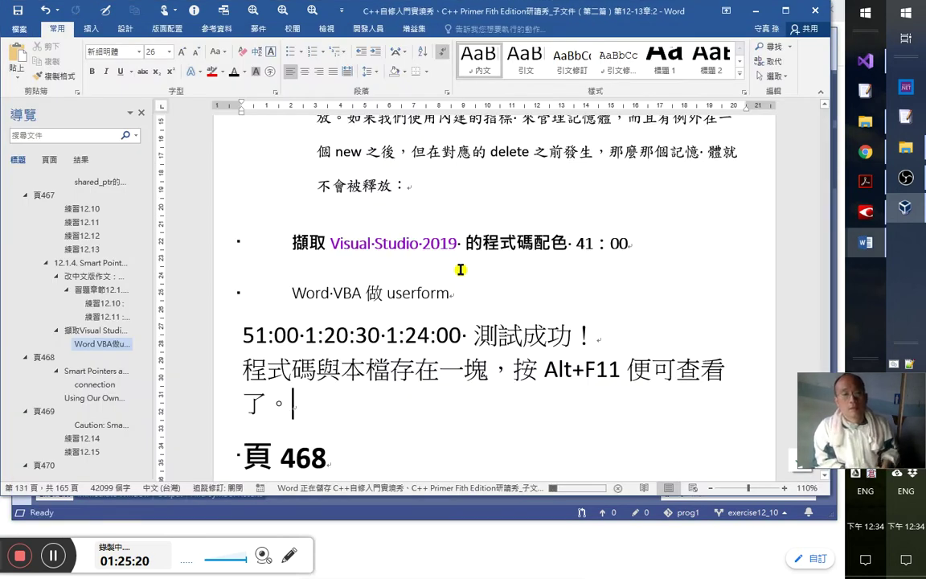
- Return to the VBA editor and place the cursor at the end of CodeColor's control_keyword_Click handler
key("alt+F11")
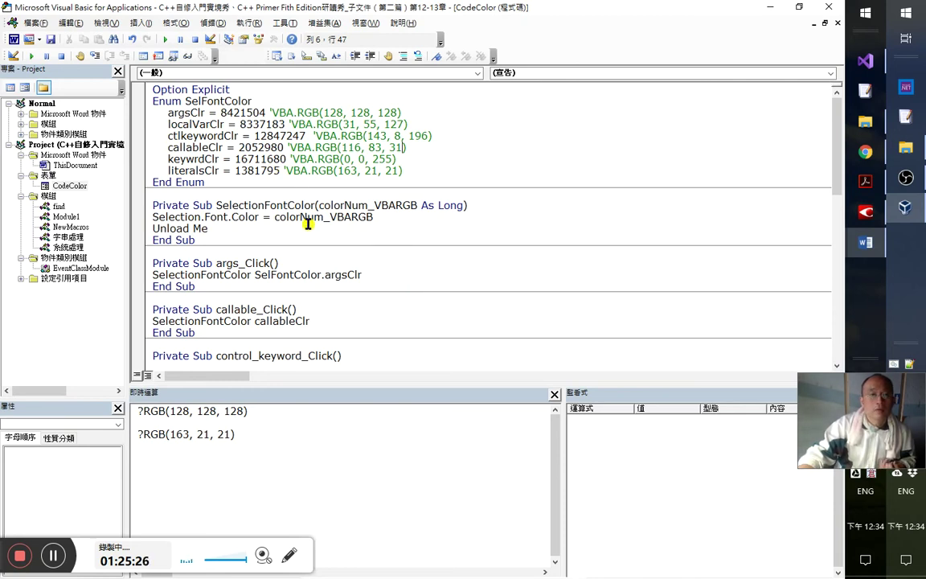
left_click(213, 22)
key("Escape")
key("alt+v")
key("Escape")
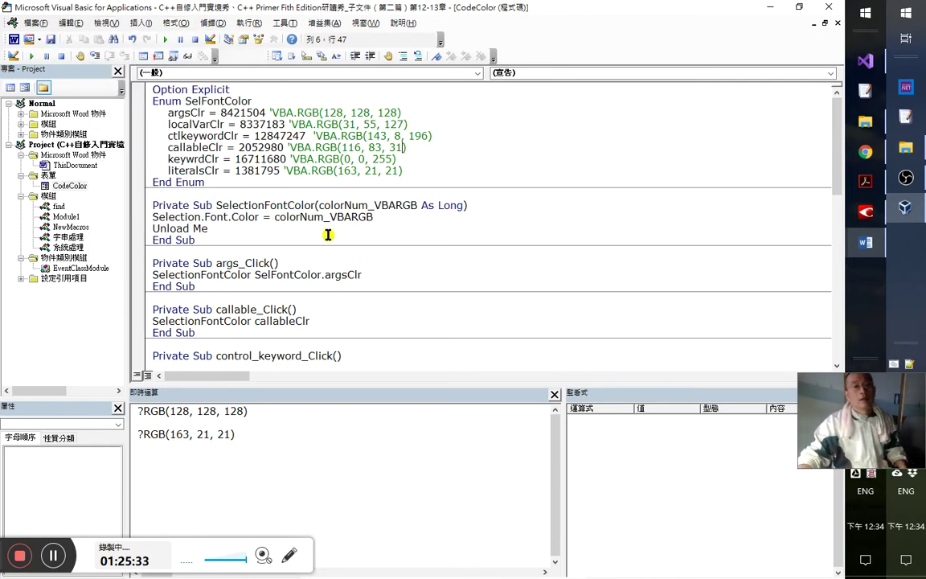
scroll(337, 271, "down", 7)
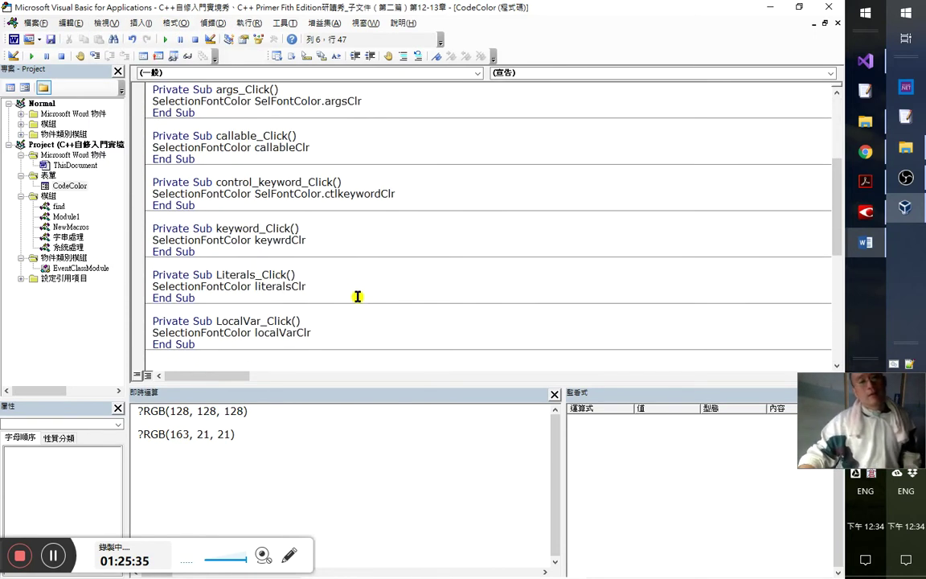
left_click(250, 132)
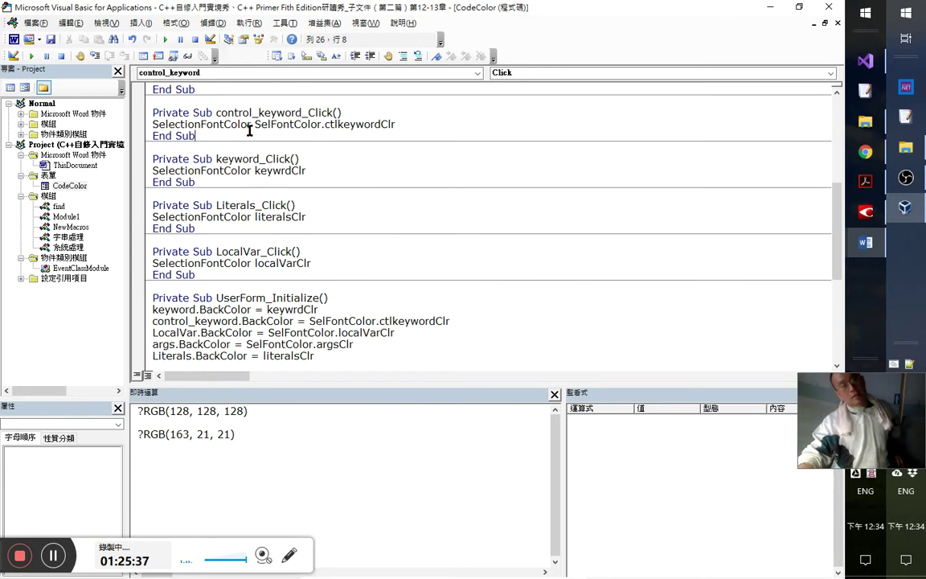
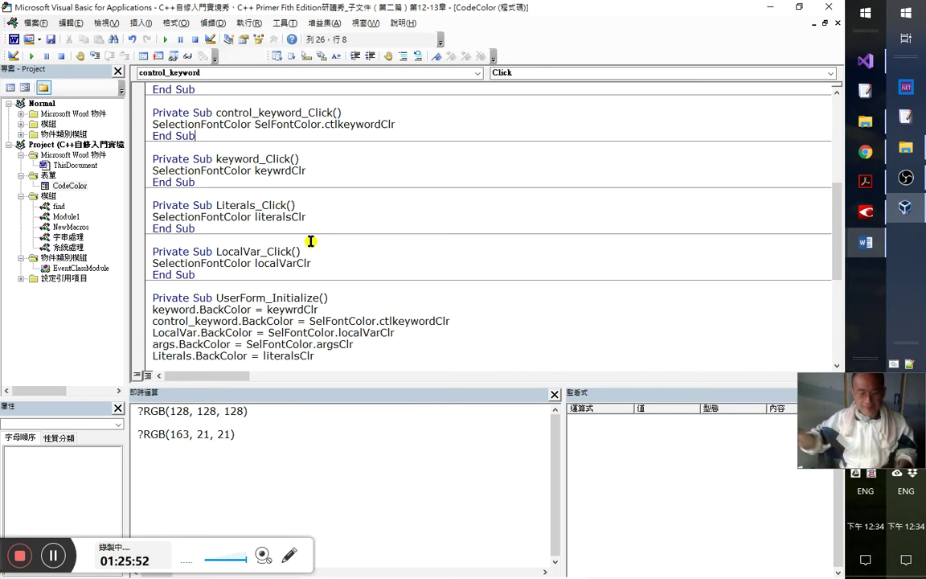
- Open the CodeColor form, shorten it, and give all six labels the same width and height
double_click(68, 184)
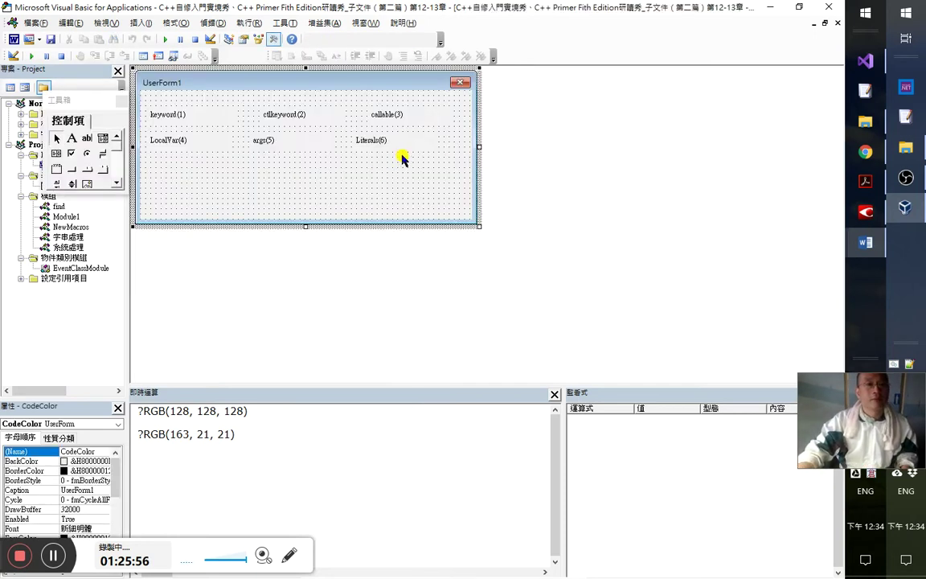
left_click_drag(304, 226, 304, 171)
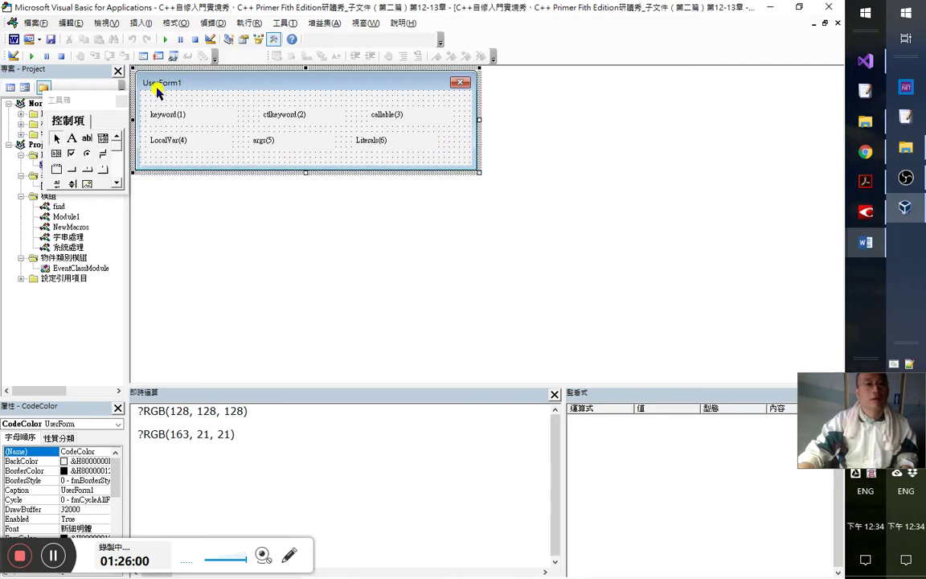
key("ctrl+a")
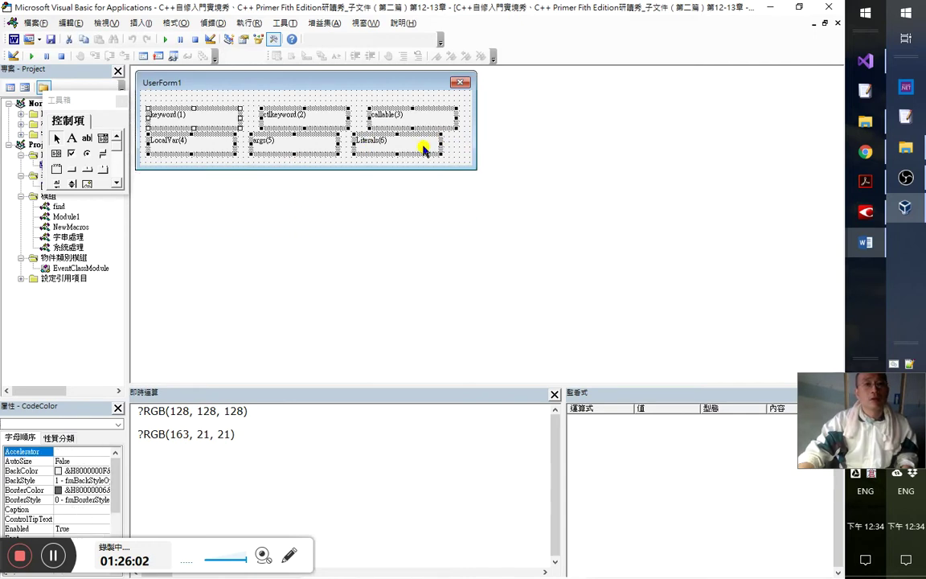
left_click(207, 24)
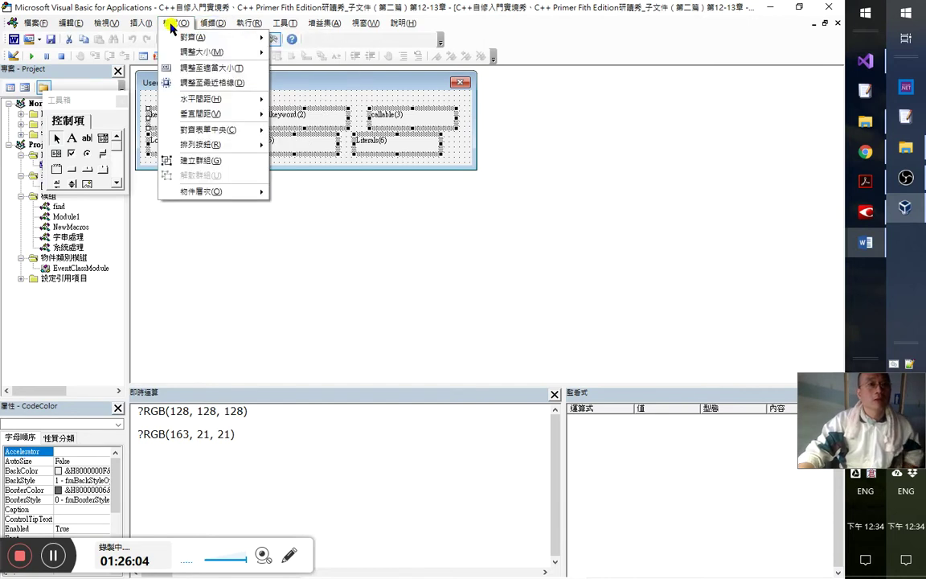
mouse_move(196, 52)
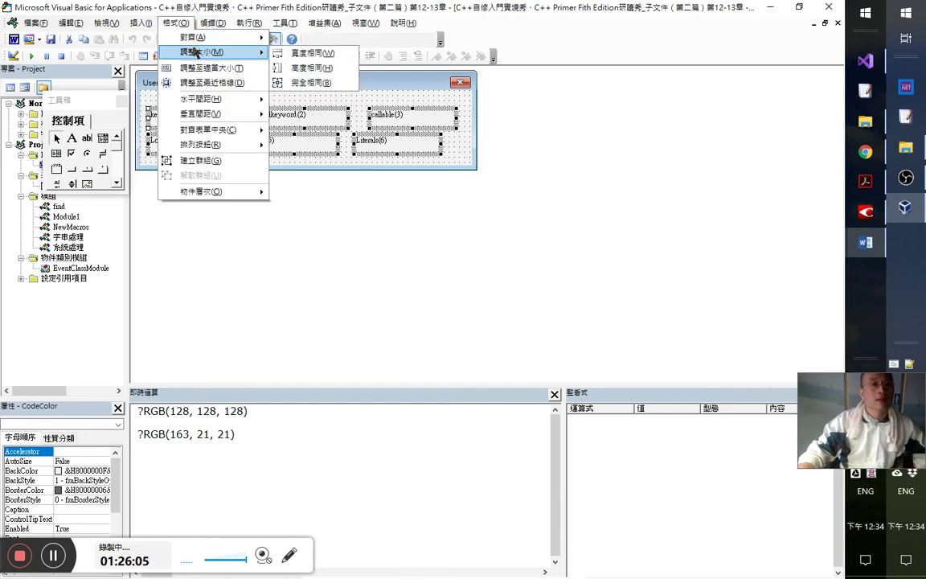
left_click(288, 54)
left_click(169, 25)
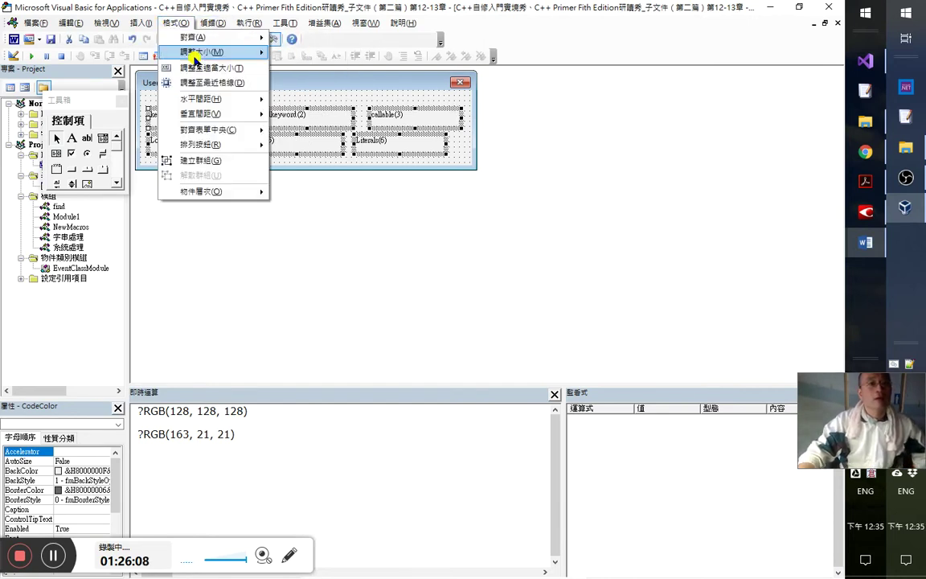
mouse_move(241, 53)
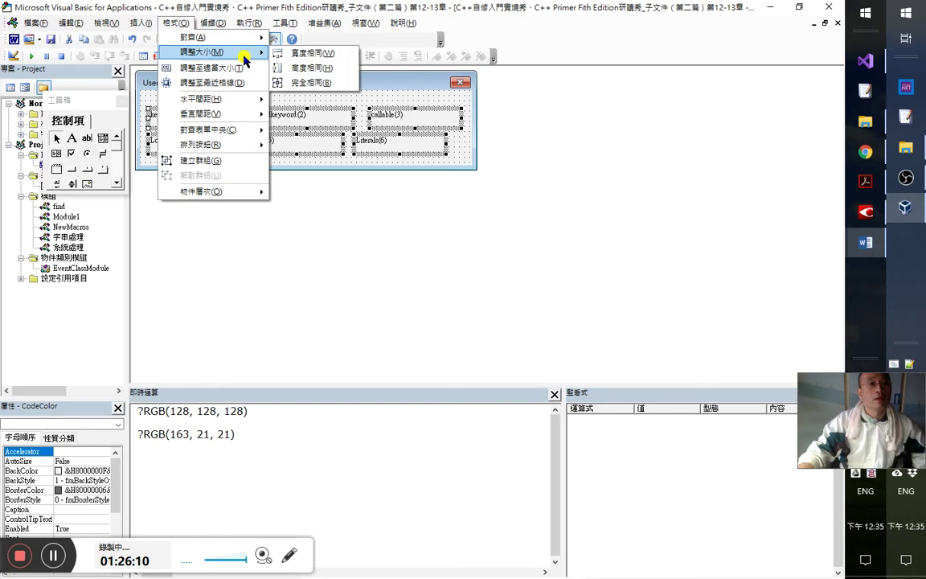
left_click(303, 70)
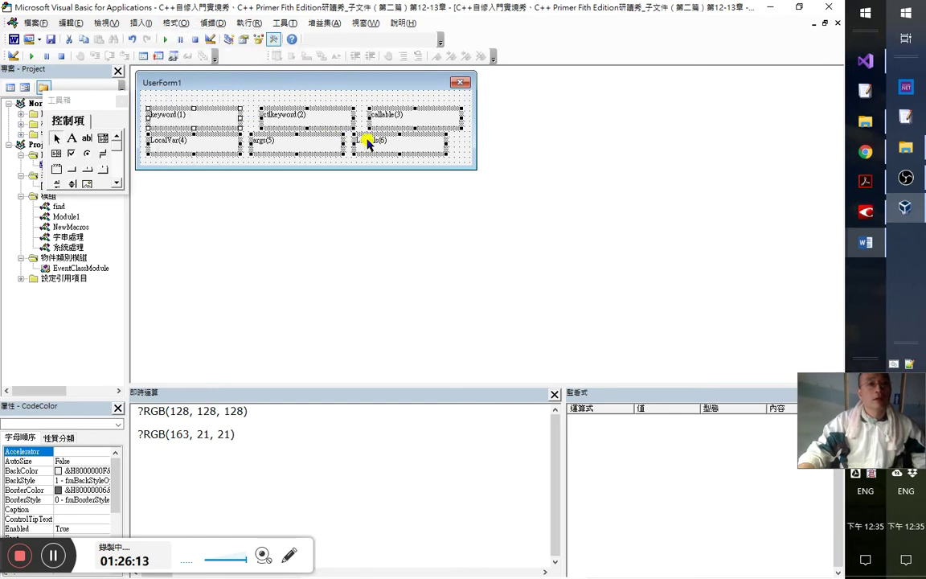
left_click(465, 163)
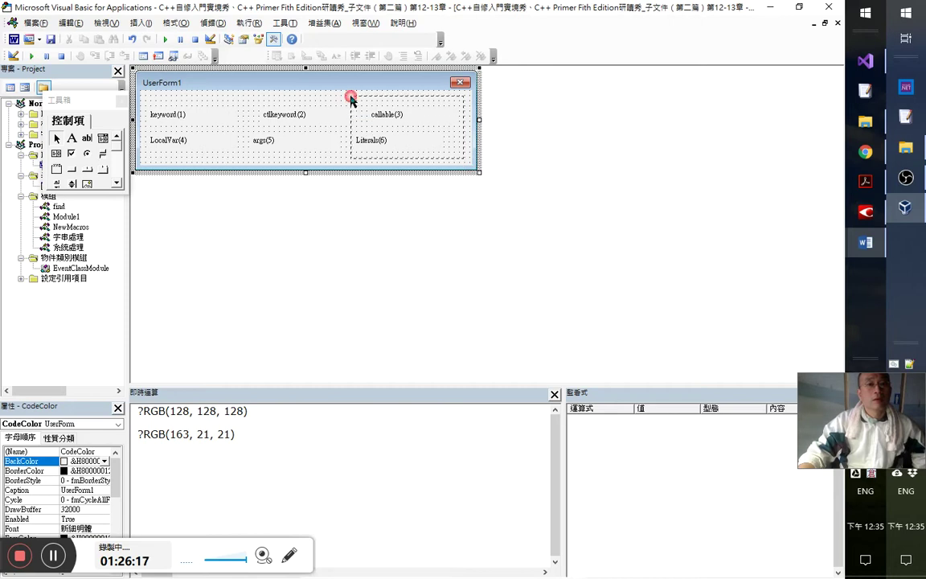
- Right-align the selected label group, then right-align Literals(6) with callable(3)
left_click_drag(352, 101, 266, 93)
left_click(214, 23)
left_click(210, 25)
left_click(175, 24)
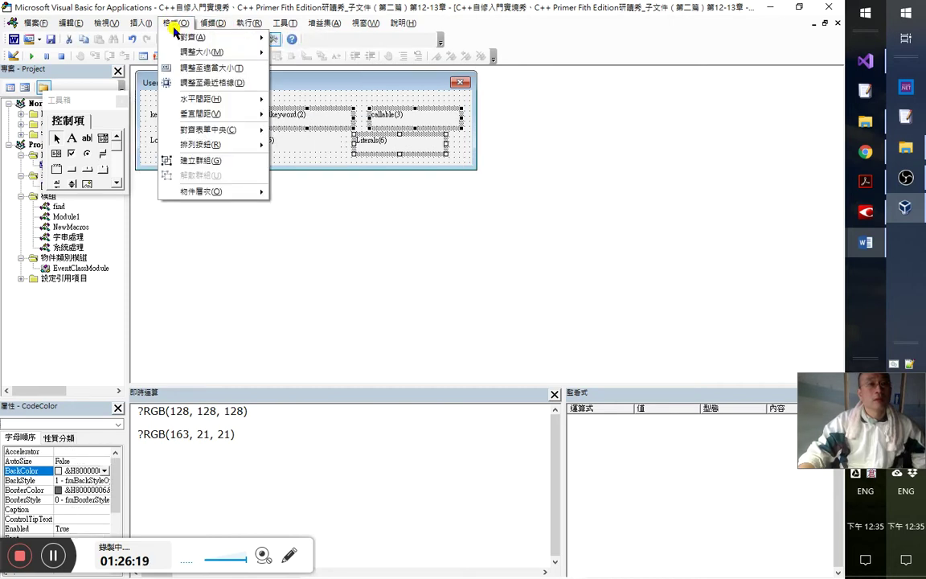
mouse_move(195, 36)
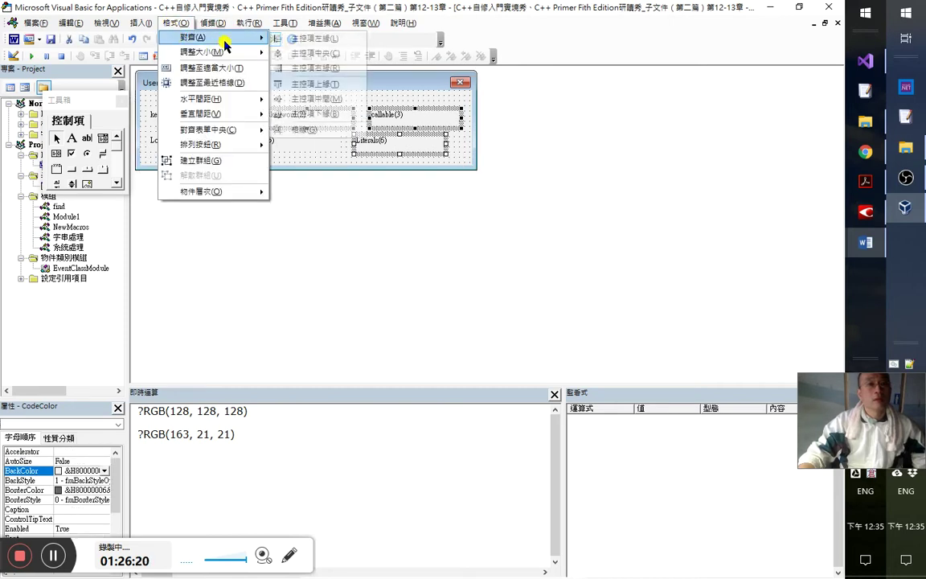
left_click(334, 69)
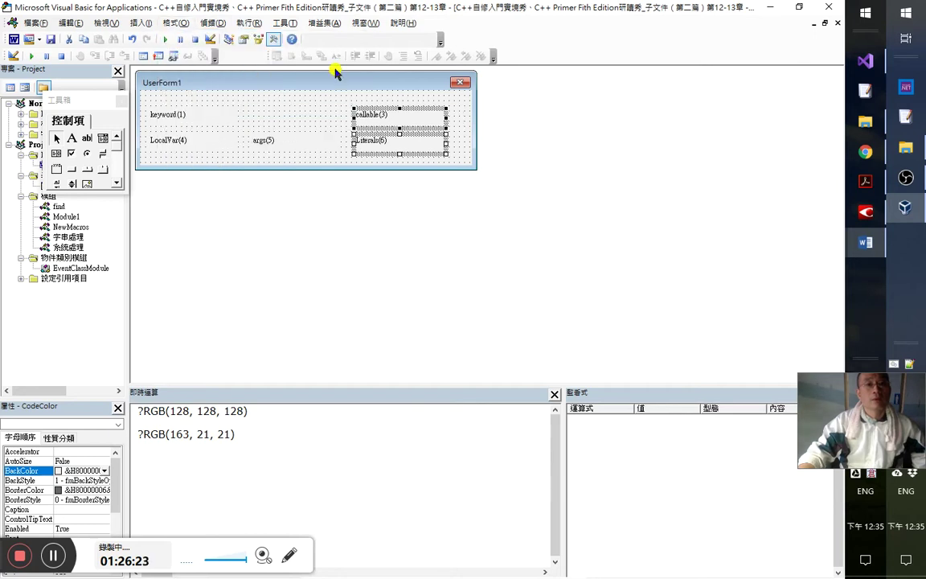
left_click(297, 118)
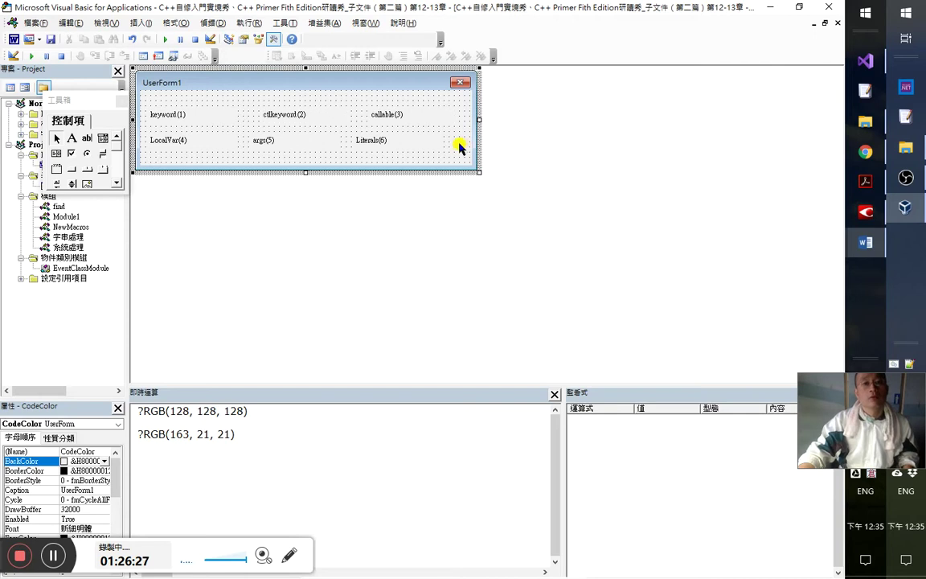
left_click(419, 119)
left_click(420, 143, "ctrl")
left_click(175, 23)
mouse_move(238, 43)
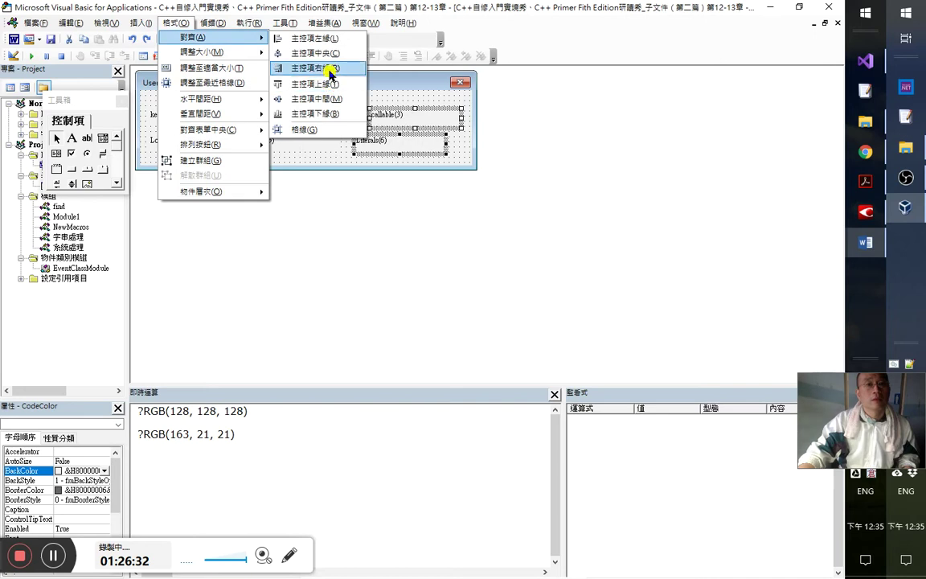
left_click(331, 69)
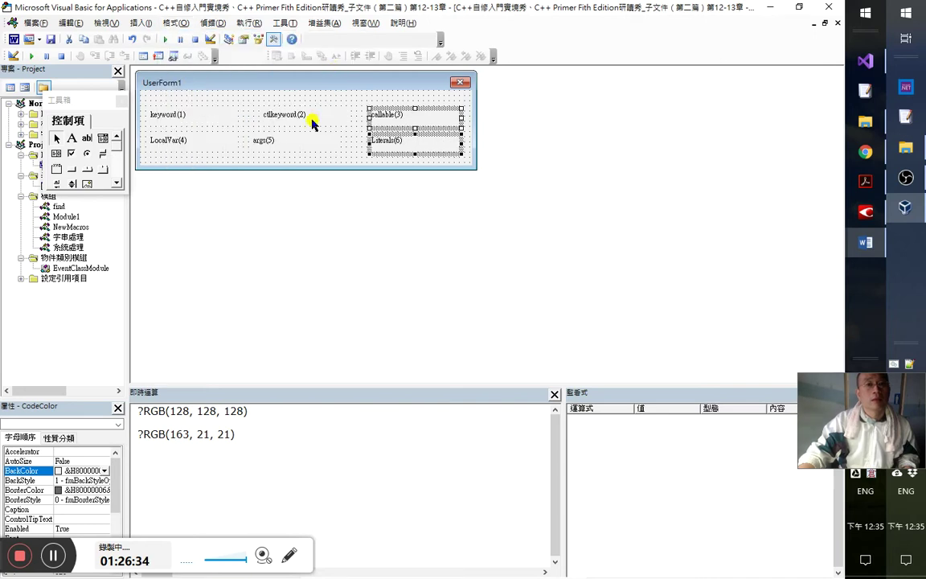
- Center-align ctlkeyword(2) with args(5), then select all six labels
left_click_drag(294, 147, 263, 103)
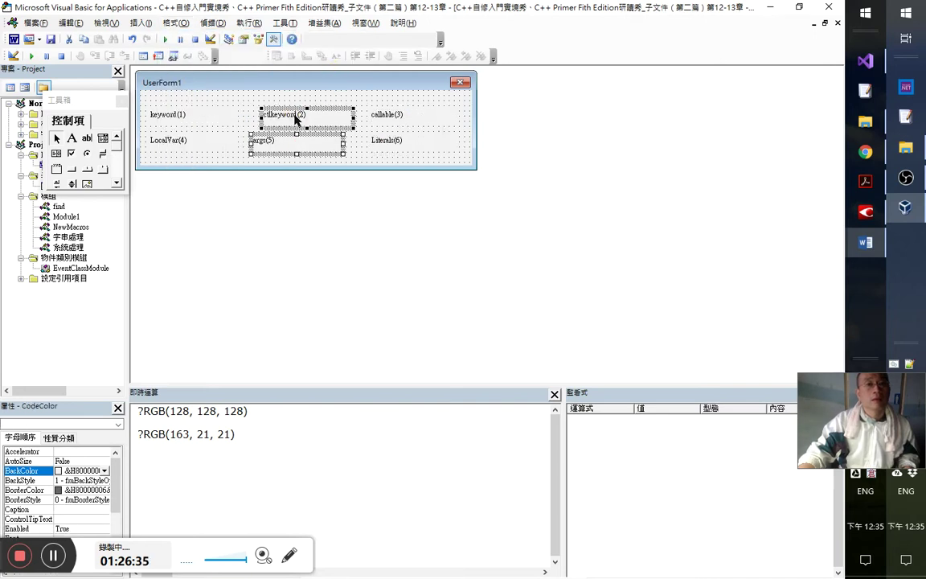
left_click(175, 24)
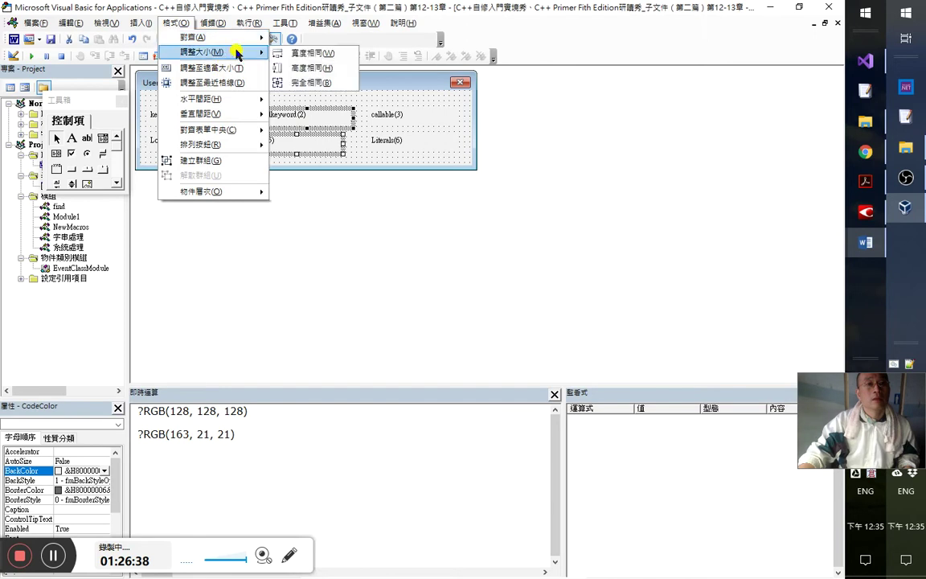
mouse_move(244, 41)
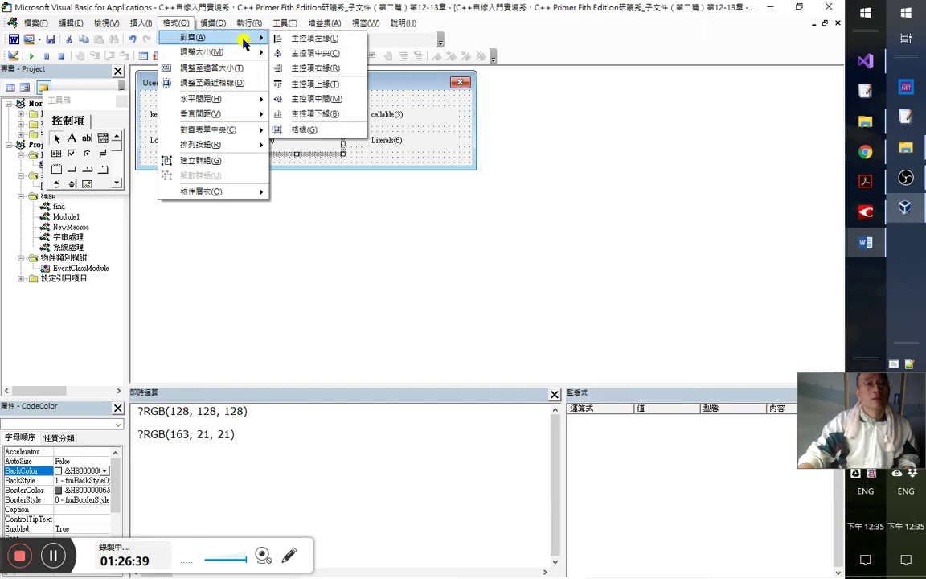
left_click(325, 54)
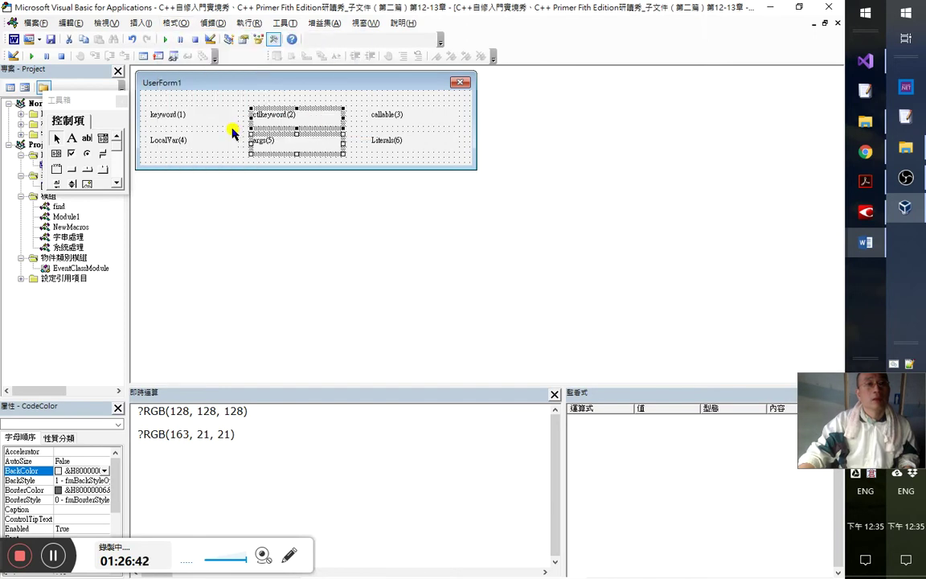
left_click(213, 116)
left_click(209, 143, "ctrl")
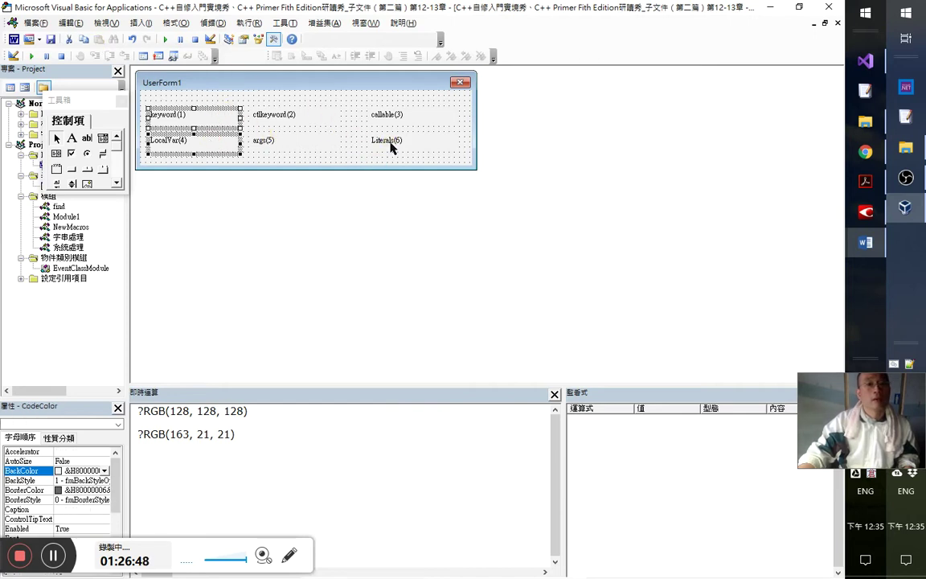
key("ctrl+a")
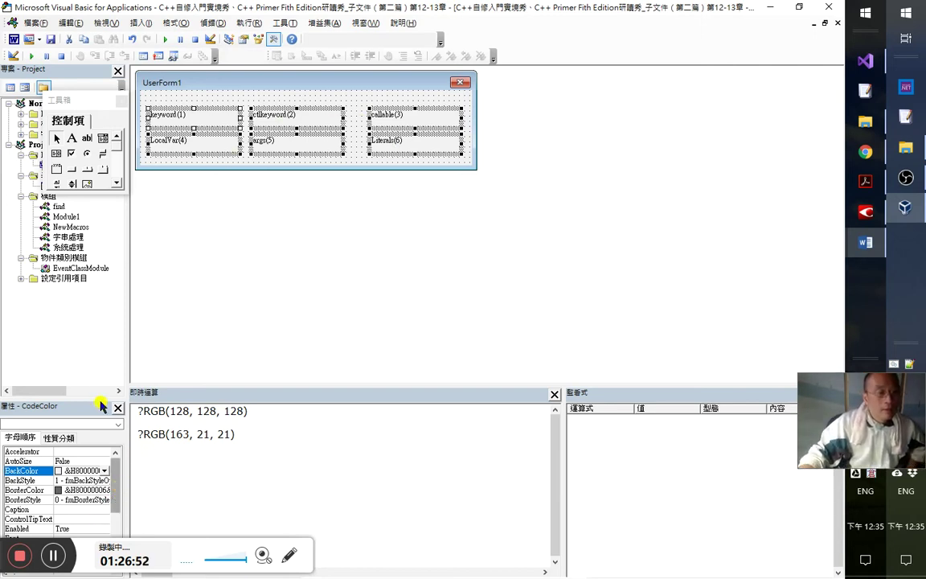
- Set TextAlign to 2 - fmTextAlignCenter for all six labels and bring up their Font settings
left_click_drag(94, 405, 95, 267)
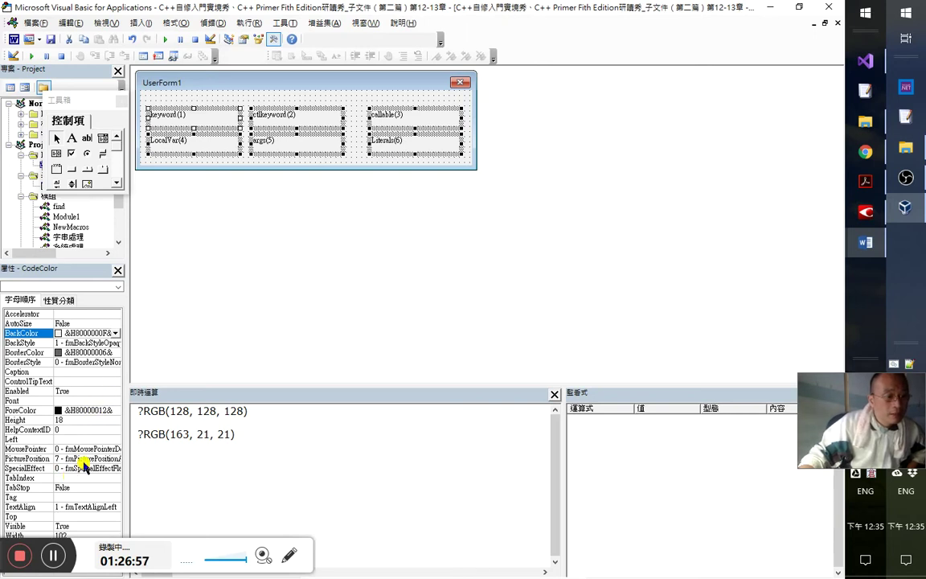
left_click_drag(5, 553, 225, 514)
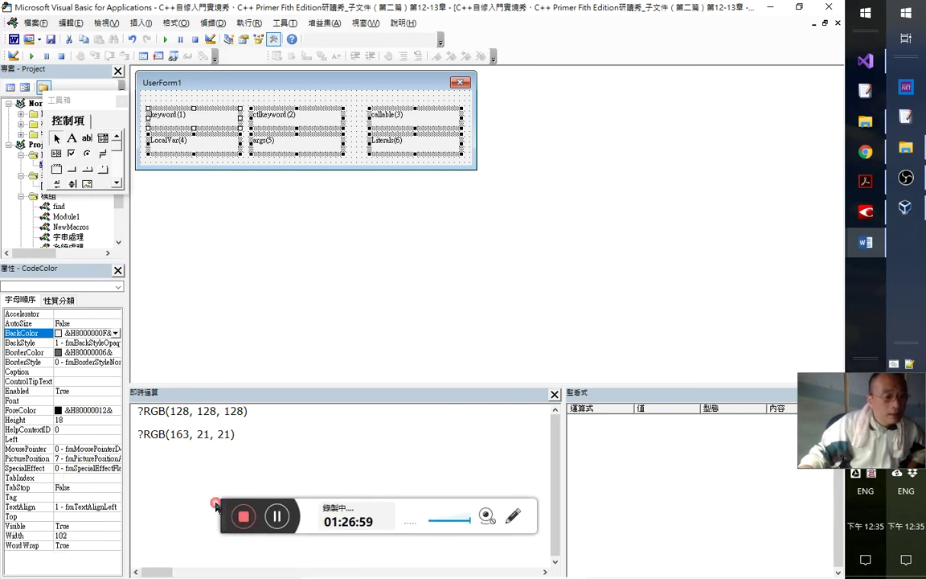
left_click(63, 507)
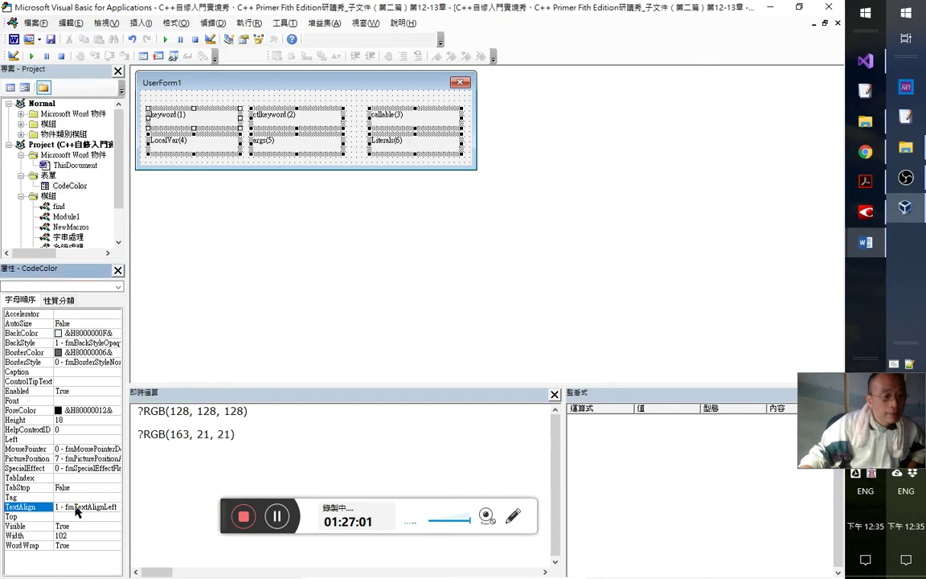
left_click(116, 507)
left_click(111, 525)
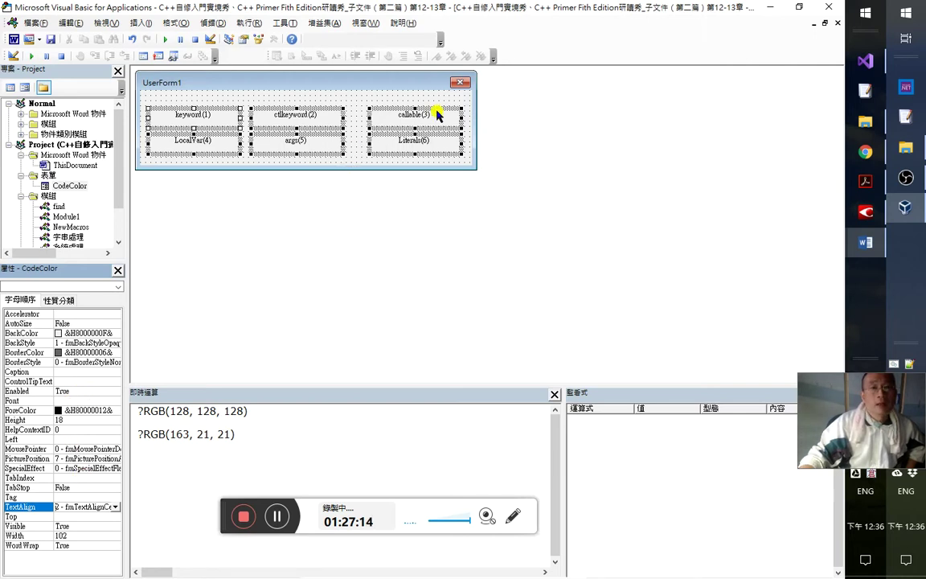
left_click(80, 400)
left_click(115, 400)
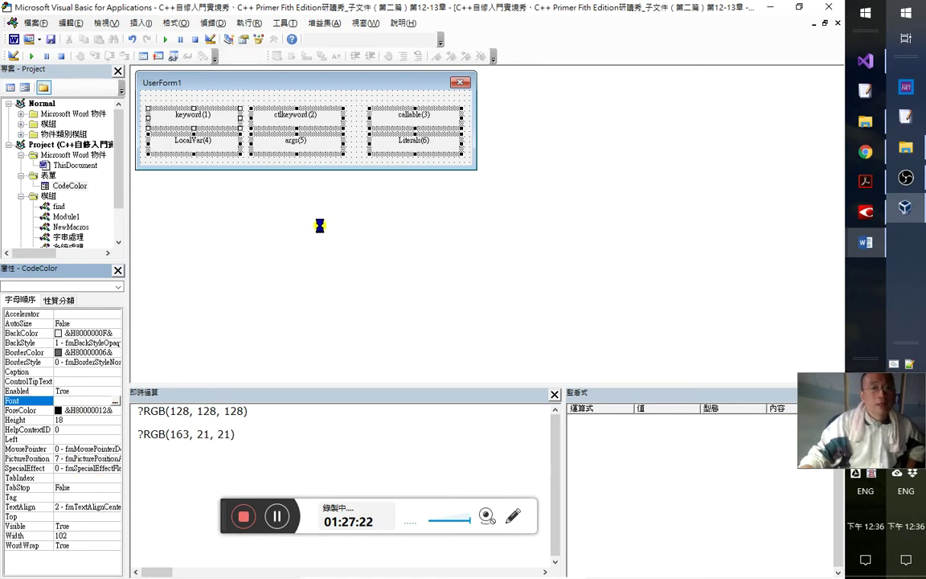
- Give the labels font size 11 and the Verdana font
left_click(242, 158)
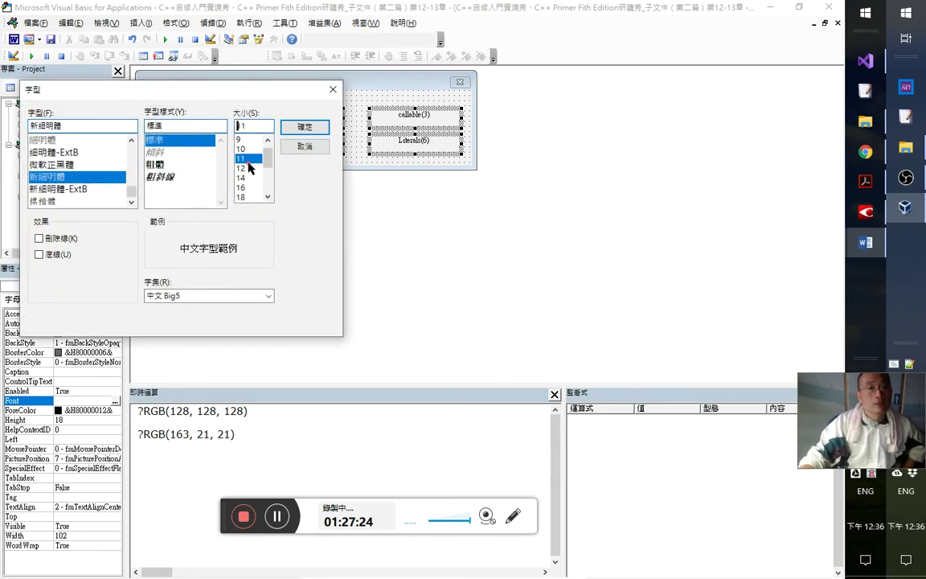
left_click(291, 131)
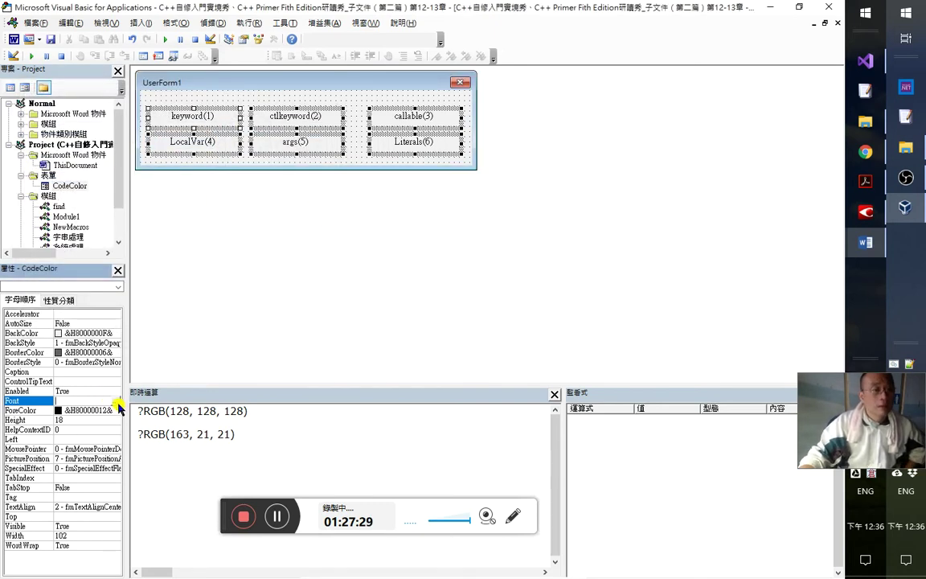
left_click(117, 400)
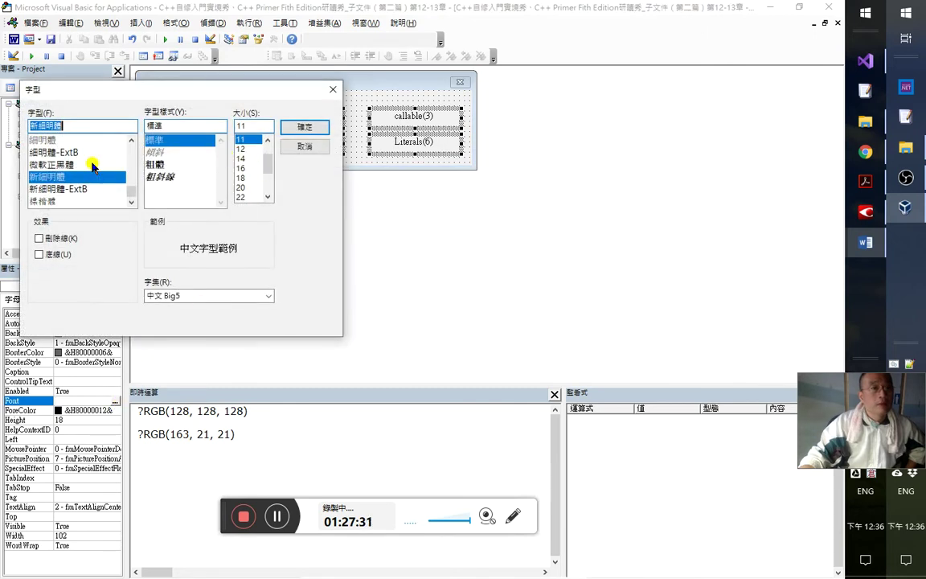
type("Verdana")
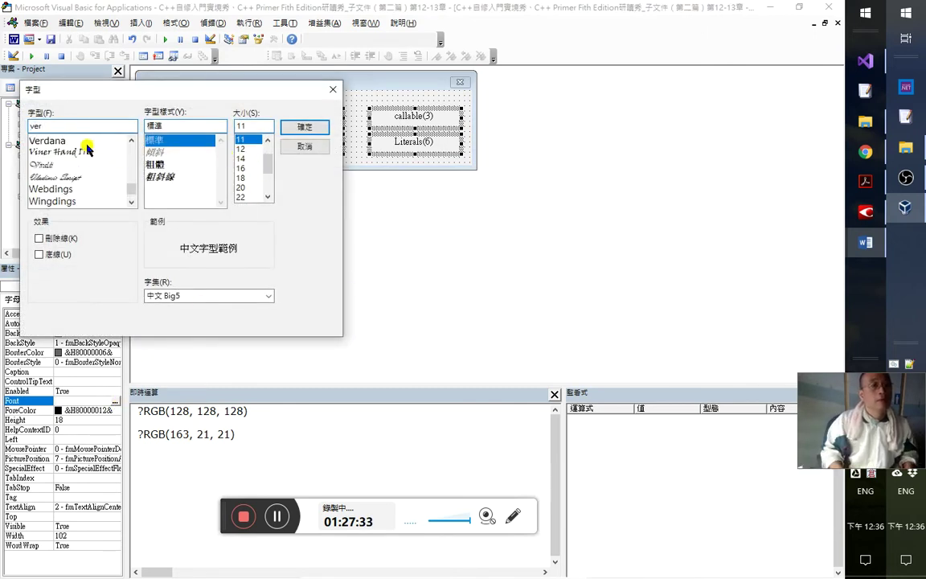
key("Return")
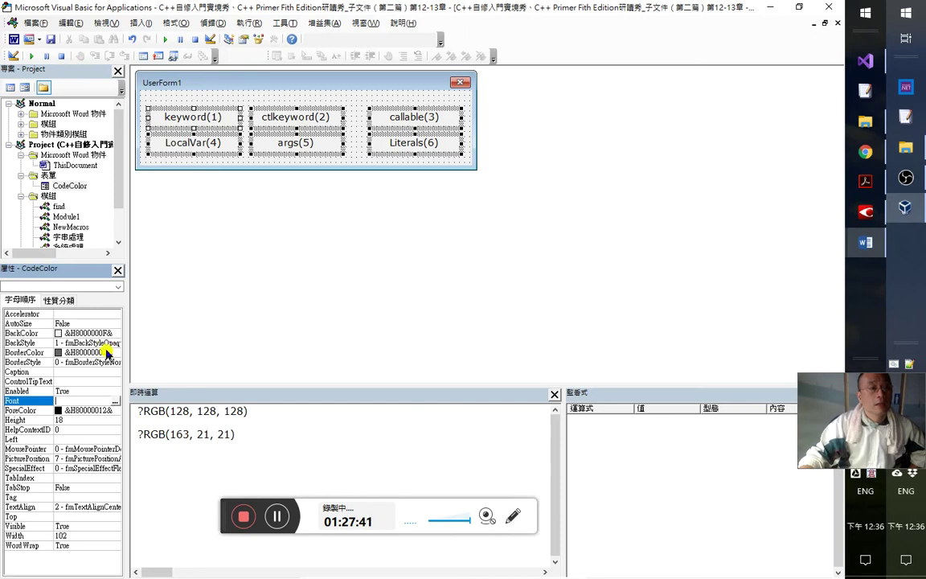
- Check the labels' ForeColor without changing it, then return to the Word notes
left_click(108, 411)
left_click(116, 411)
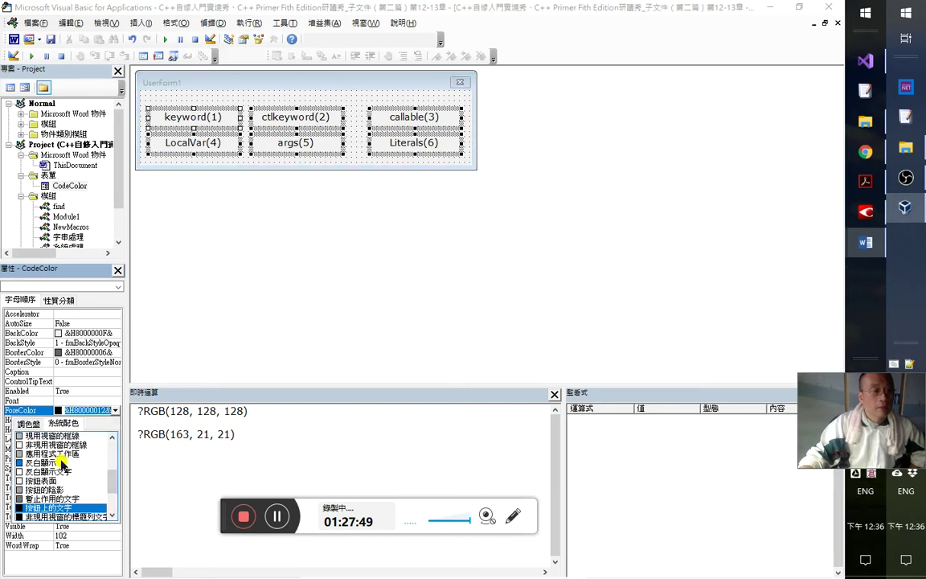
key("Escape")
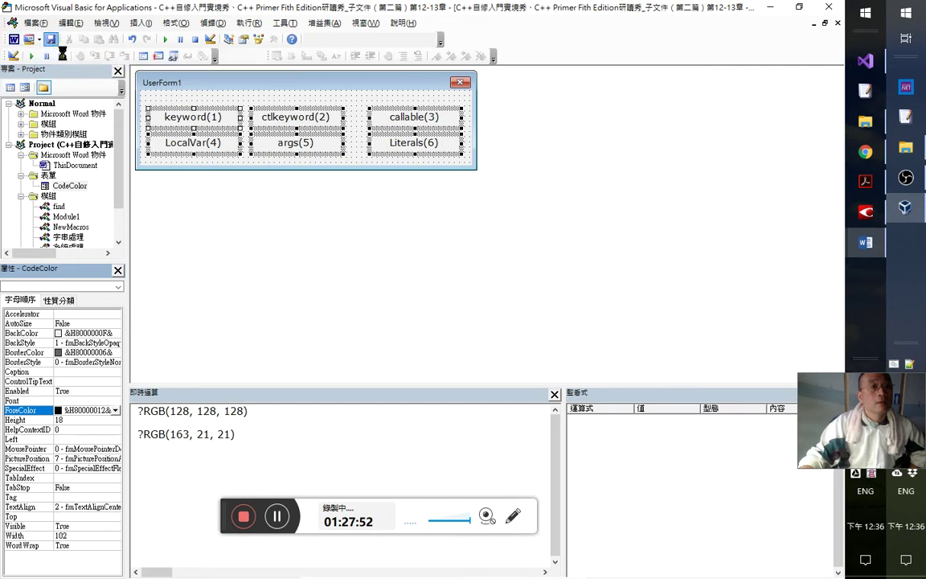
left_click(13, 38)
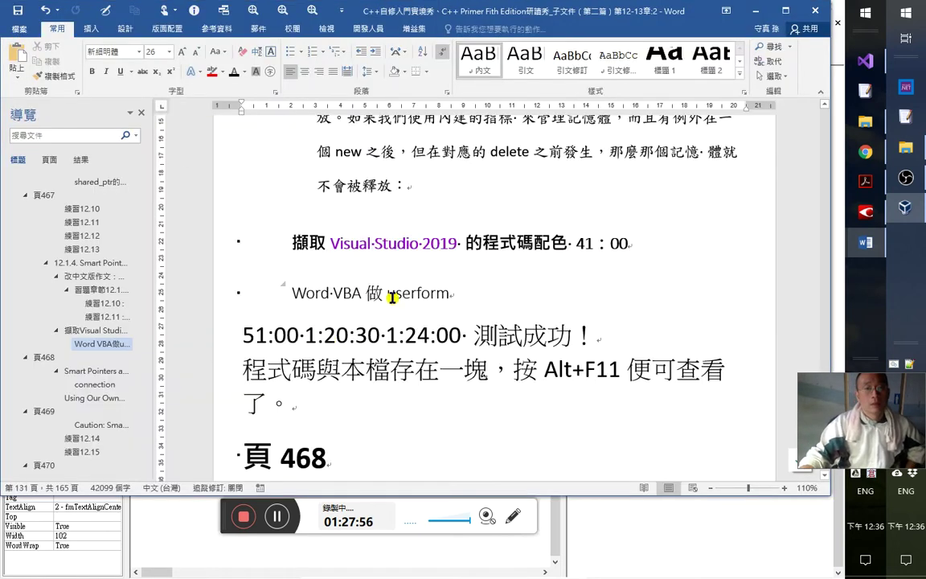
- Colour the word 'userform' in the heading using the CodeColor form
left_click_drag(395, 293, 455, 298)
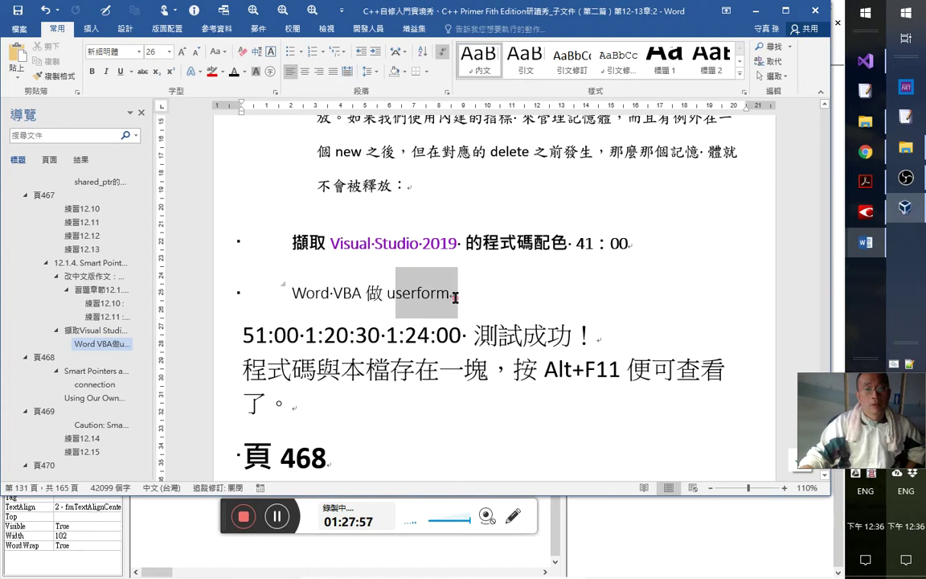
double_click(386, 294)
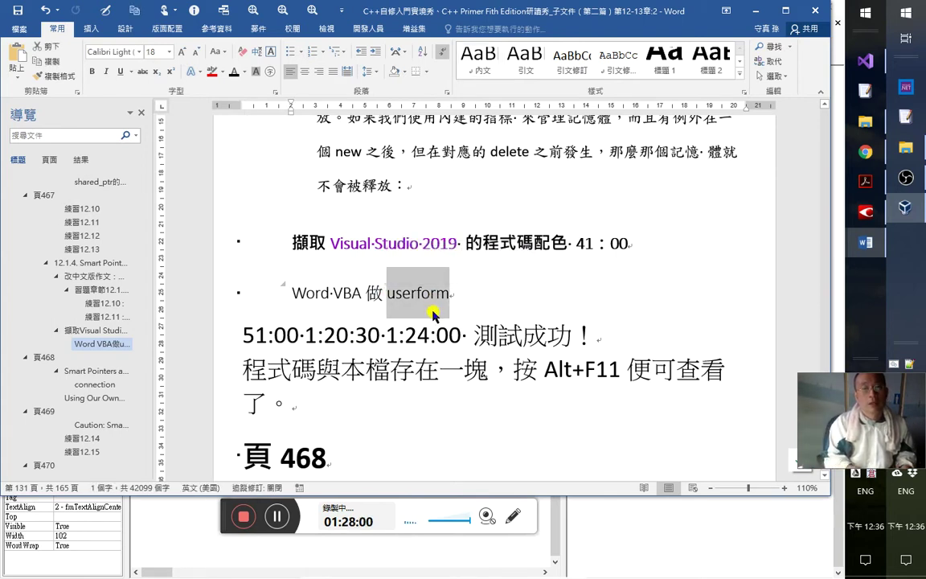
key("F5")
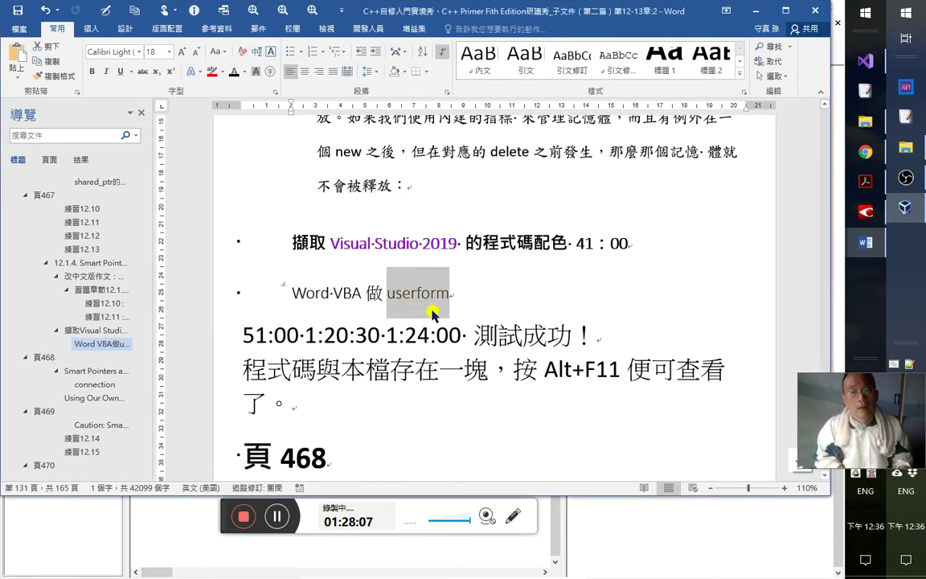
- Select 'Word VBA' and recolour it dark red with the macro, then return to the VBA editor
key("shift+Left")
key("shift+Left")
key("shift+Left")
key("shift+Left")
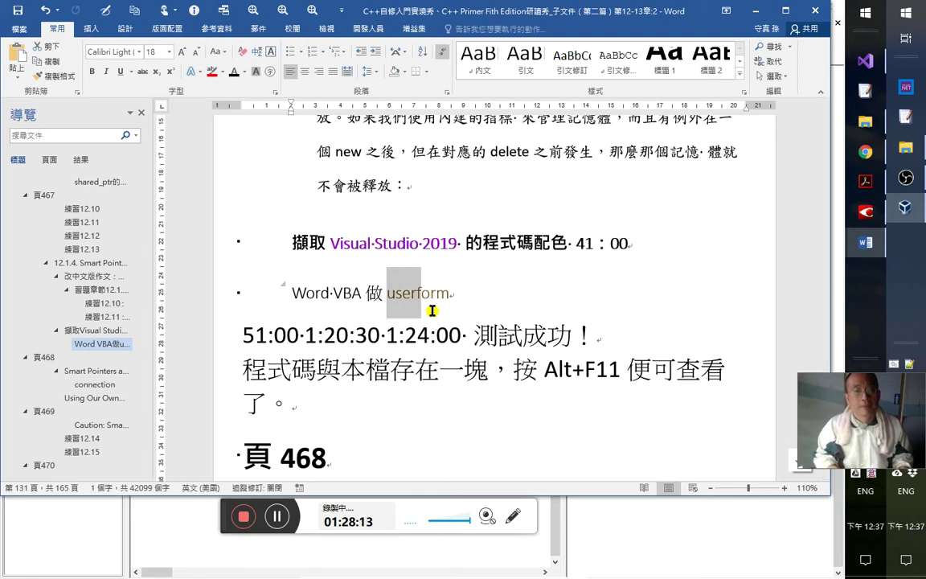
key("Left")
key("Left")
key("Left")
key("Right")
key("shift+Home")
key("alt+F8")
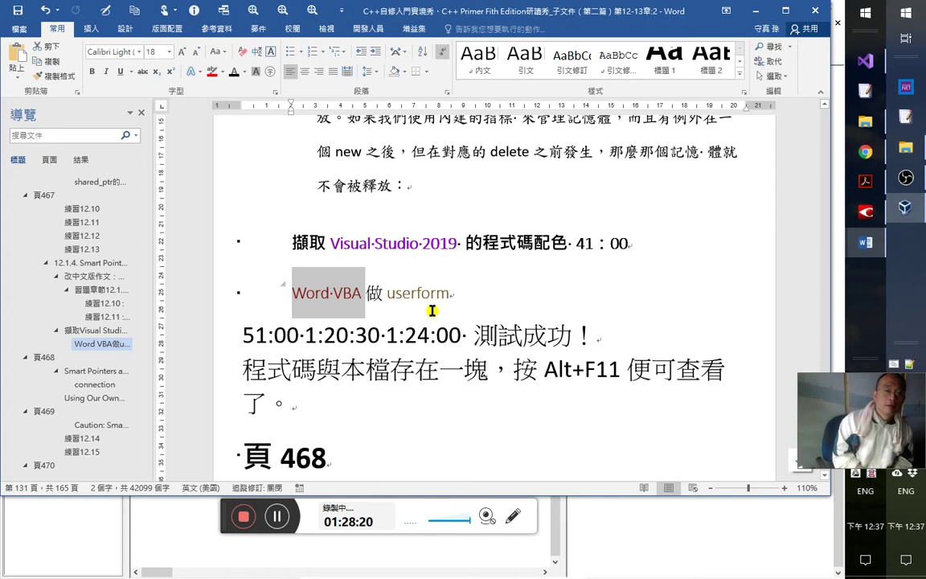
scroll(450, 329, "up", 2)
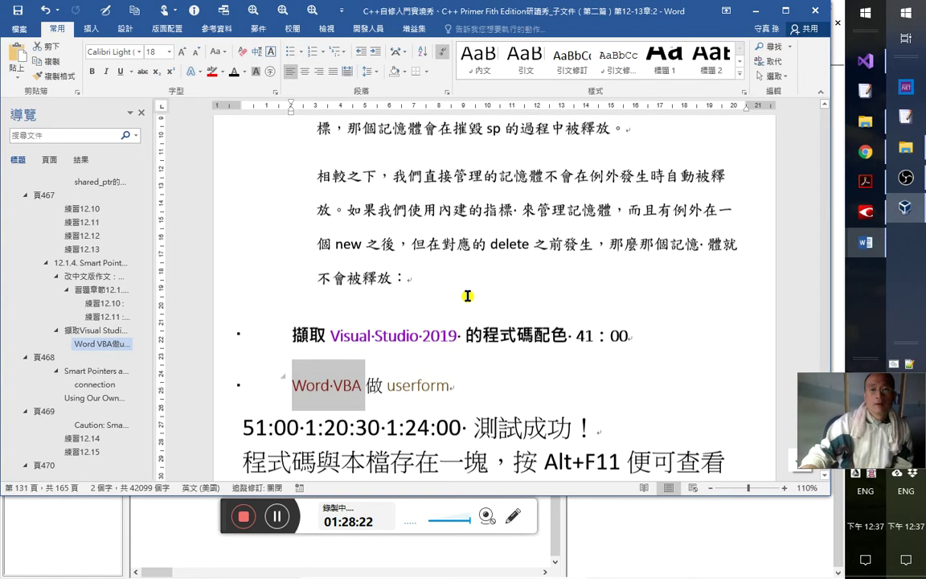
scroll(470, 351, "down", 1)
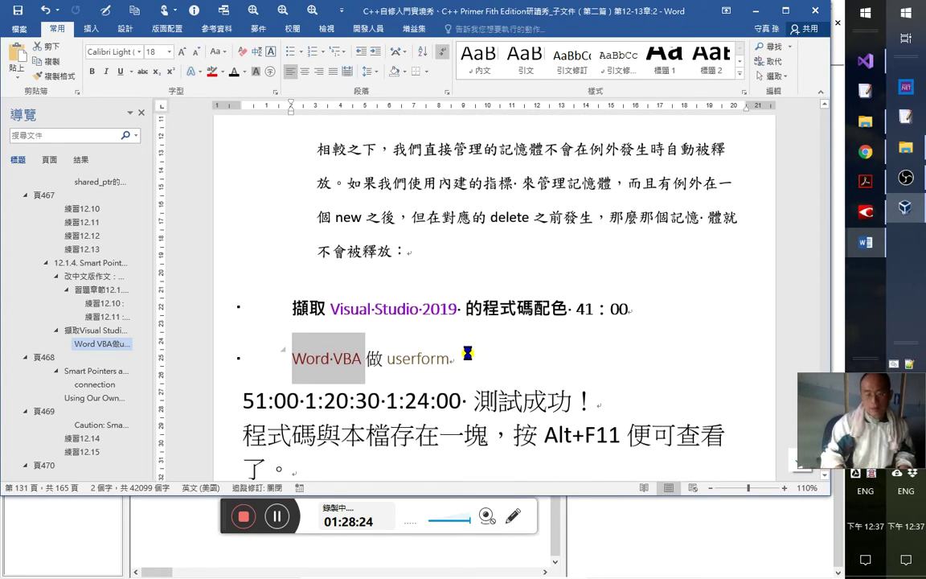
key("alt+F11")
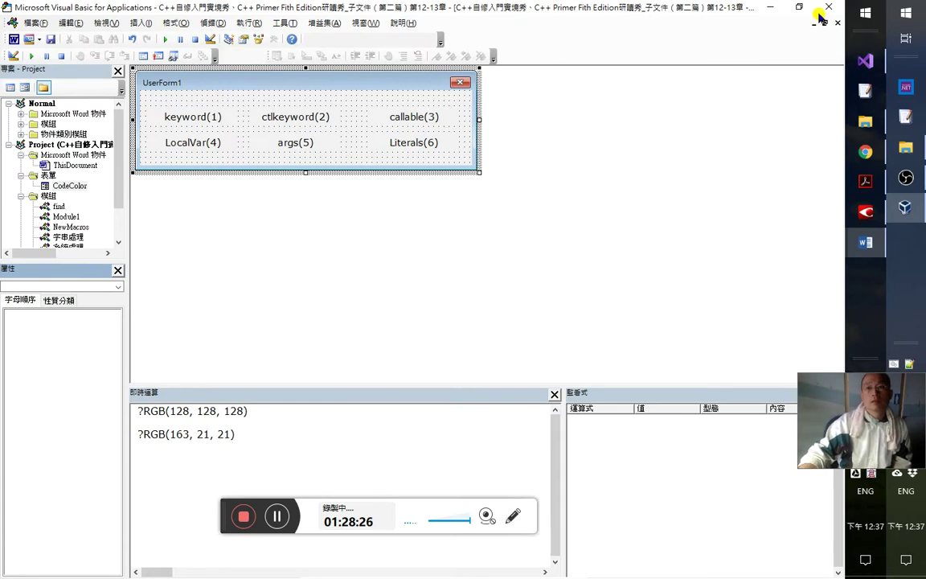
- Show the CodeColor form's code and jump to its general declarations section
key("F7")
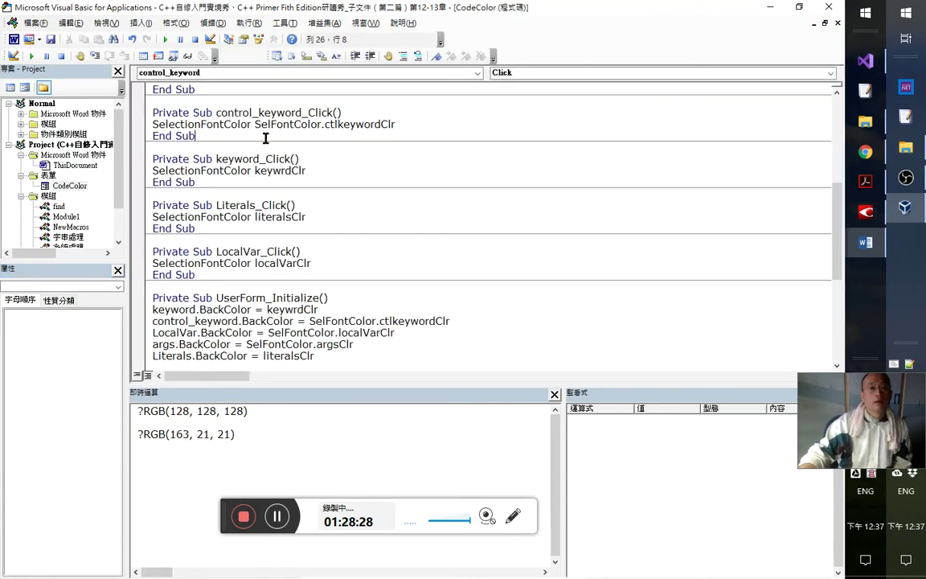
scroll(265, 138, "up", 5)
left_click(400, 74)
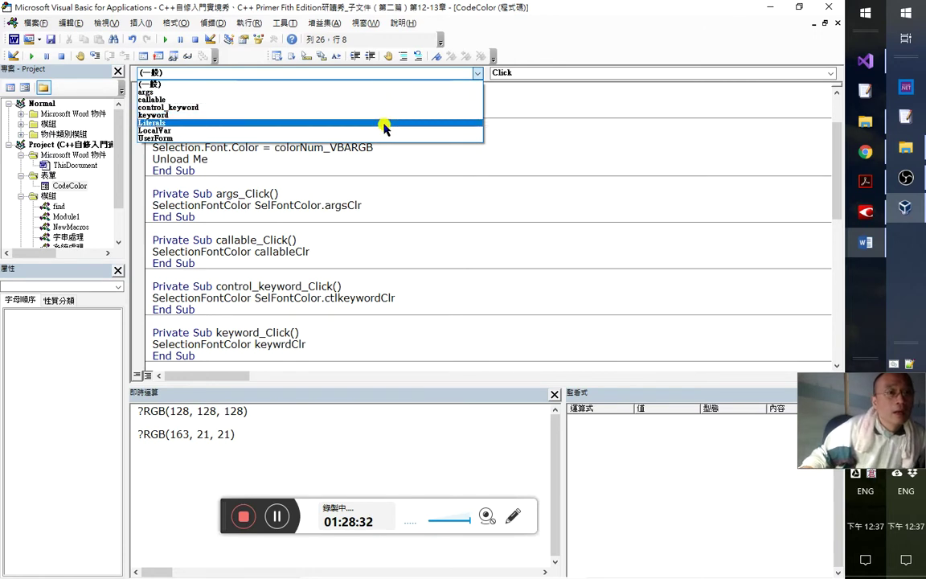
left_click(354, 107)
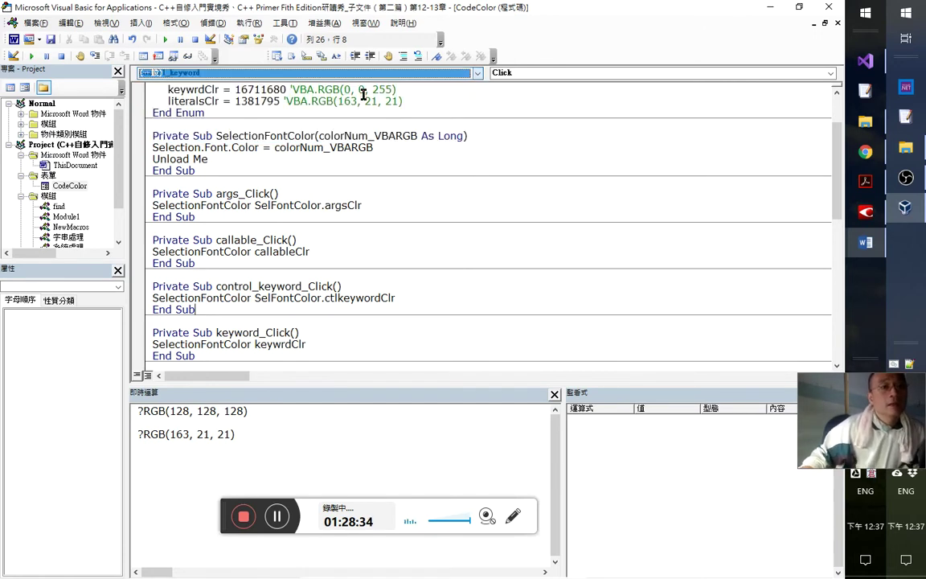
left_click(414, 72)
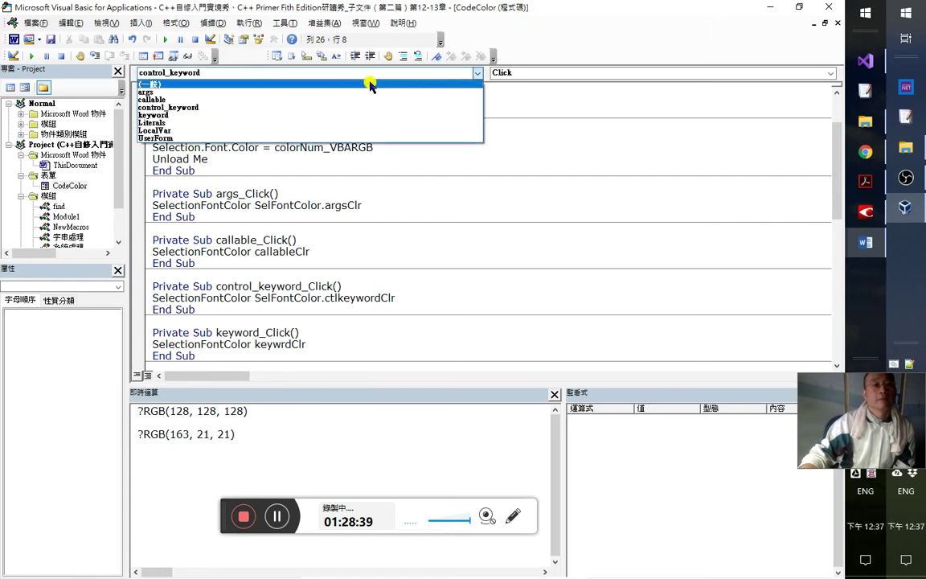
left_click(370, 84)
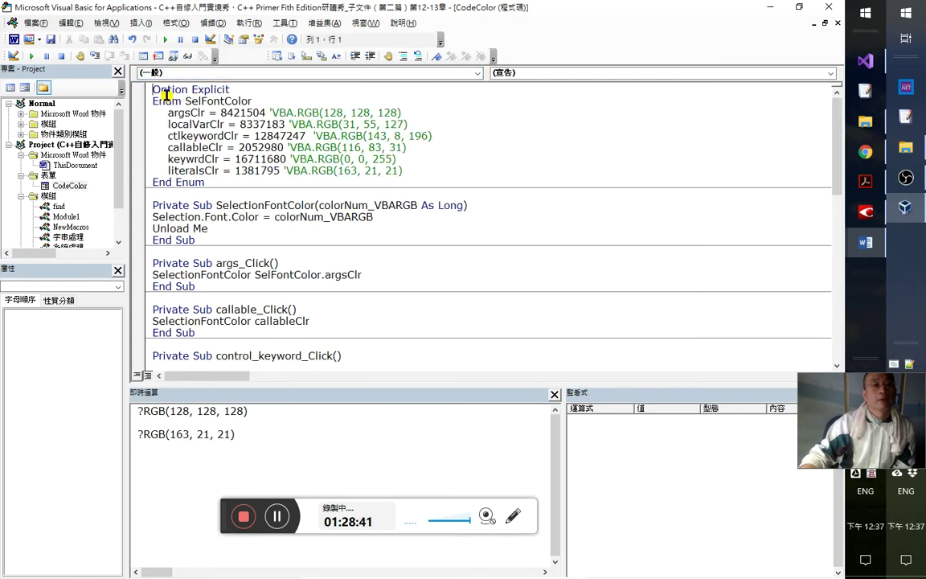
- Inspect the SelFontColor constants, such as argsClr 8421504 and ctlkeywordClr 12847247, then leave for Chrome
left_click(214, 184, "shift")
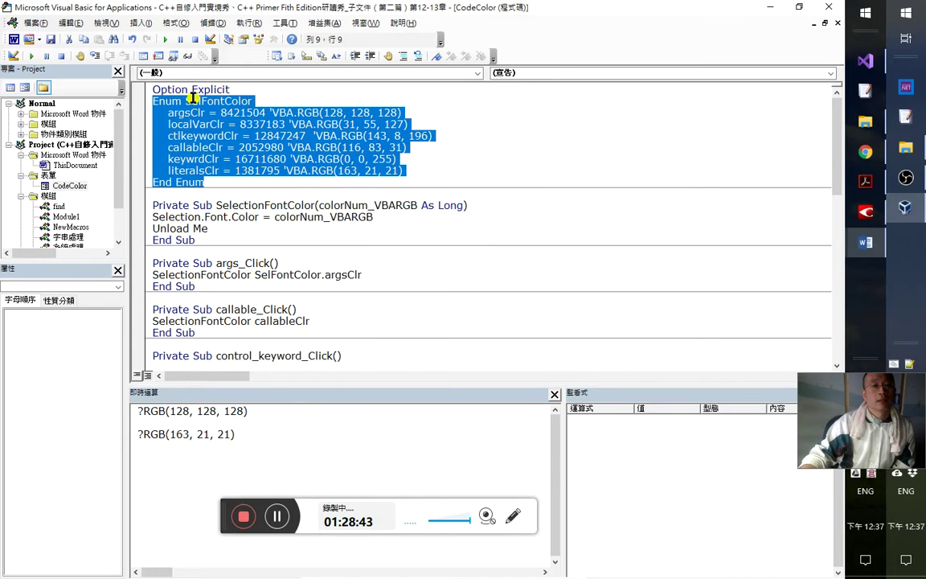
left_click(217, 95)
left_click_drag(143, 89, 273, 193)
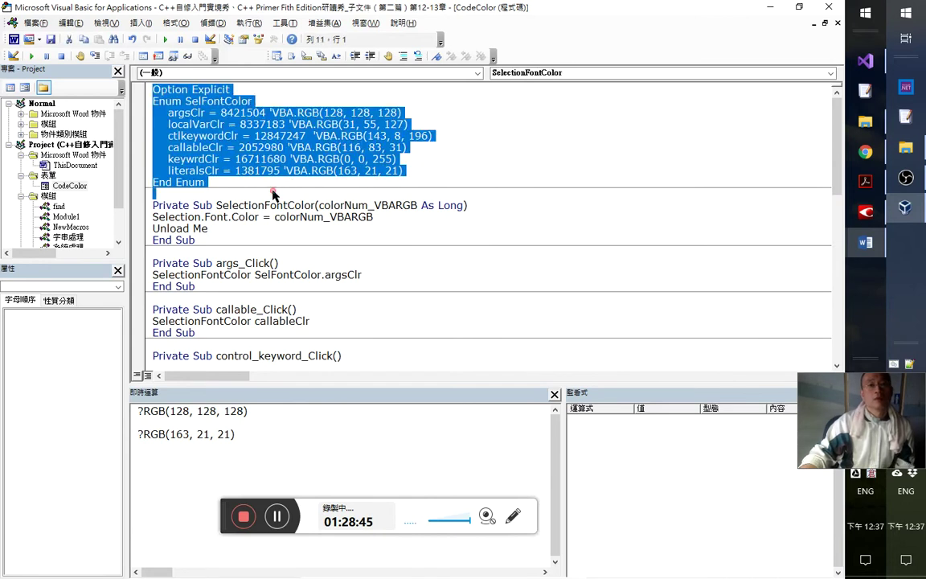
left_click(500, 124)
left_click(299, 149)
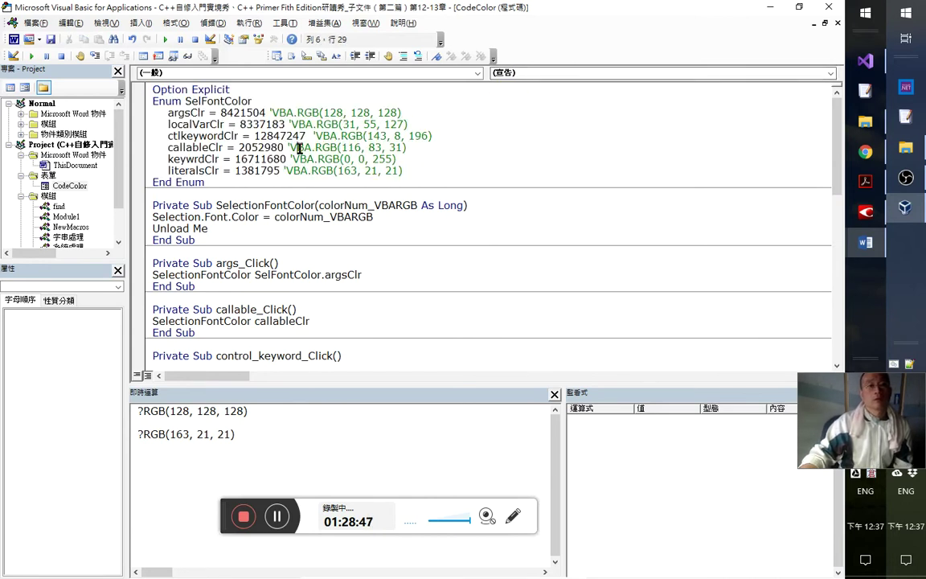
double_click(197, 136)
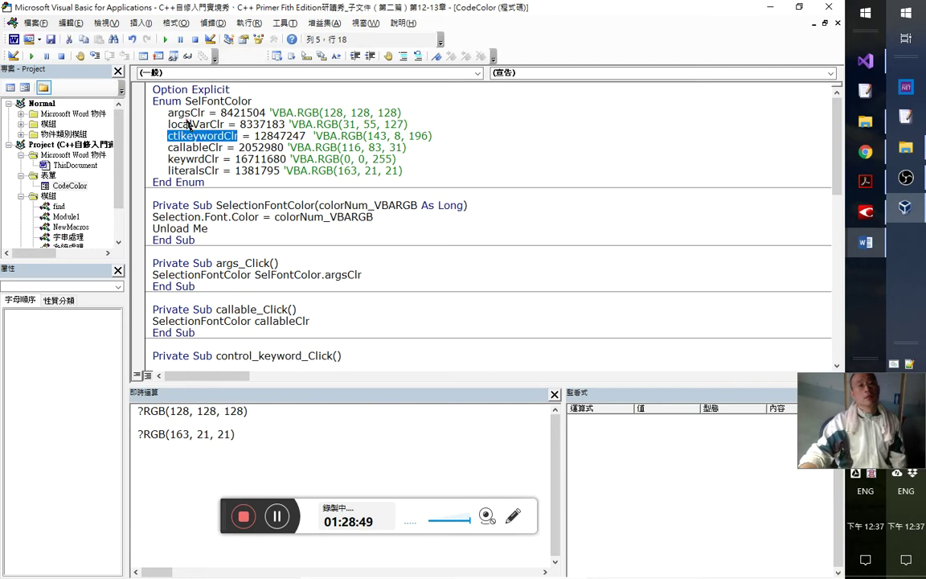
double_click(191, 159)
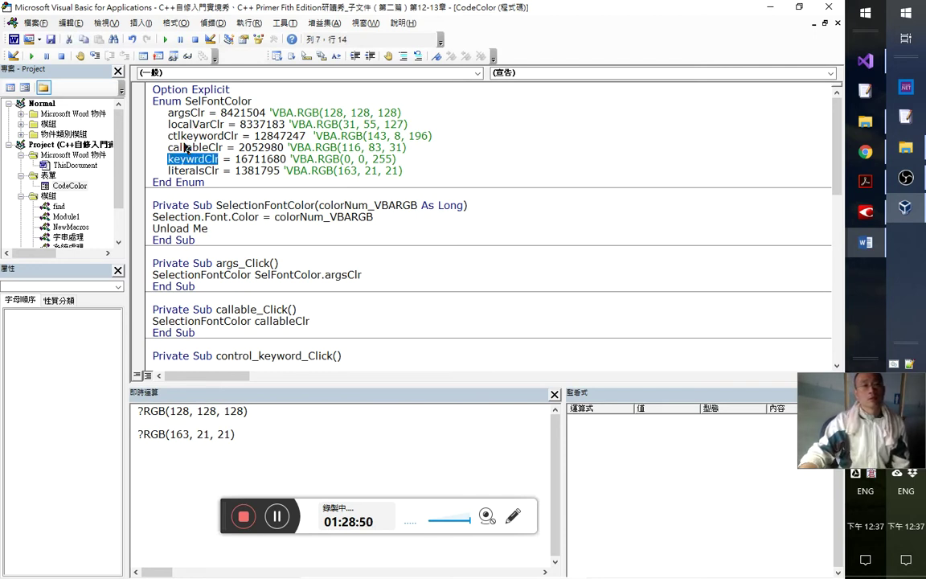
double_click(309, 113)
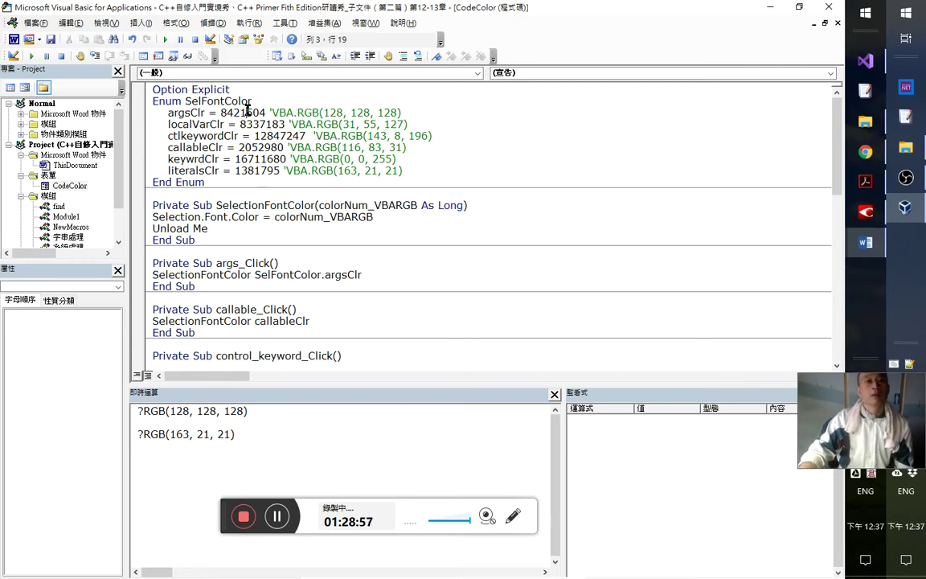
double_click(241, 113)
left_click(285, 145)
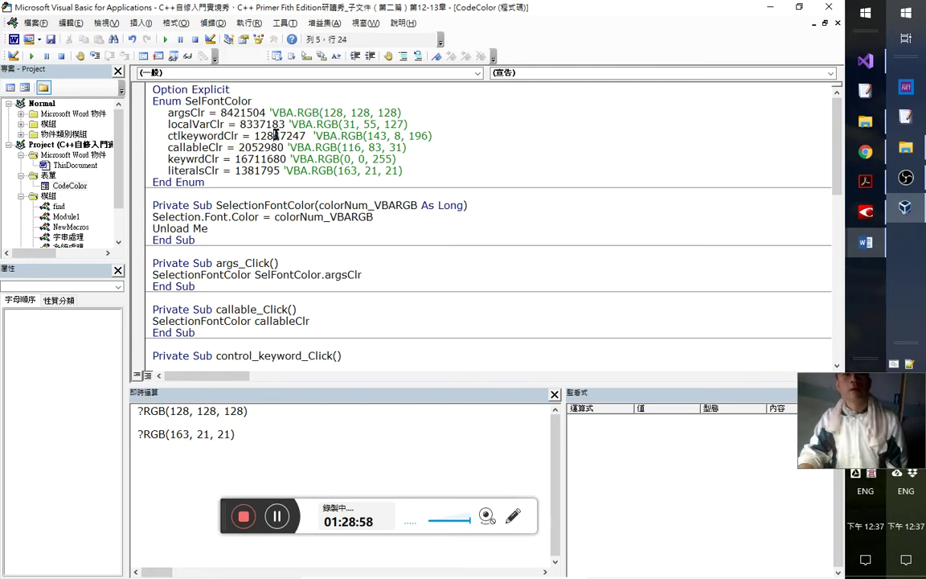
double_click(276, 136)
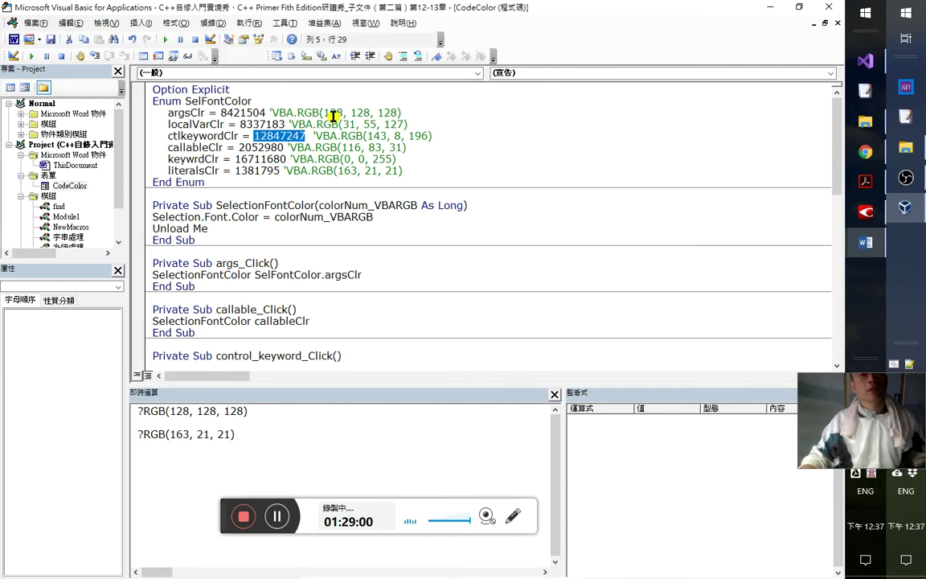
left_click(267, 147)
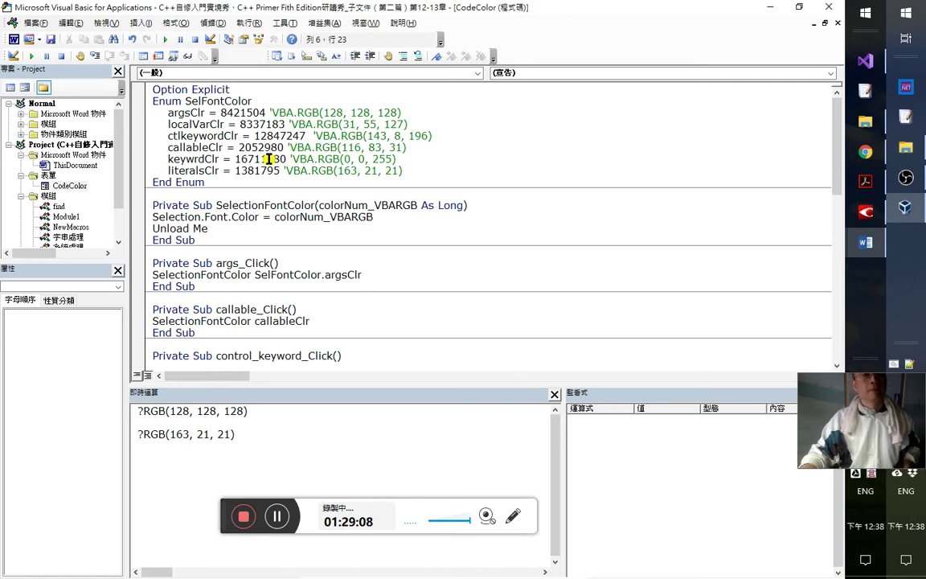
key("alt+F11")
key("alt+Tab")
- Replace 'callable' with 'constant' in the Translate source box to get 不變
key("ctrl+w")
left_click(111, 13)
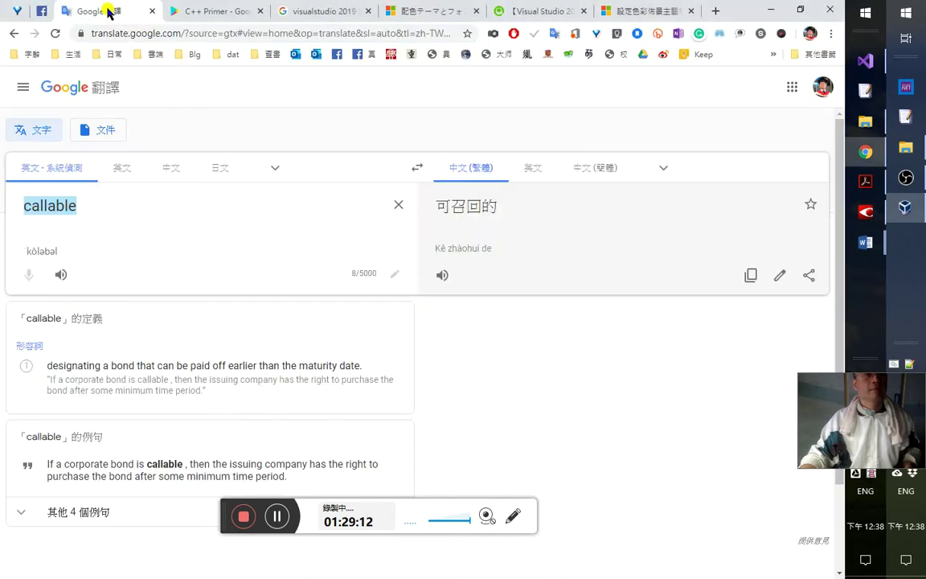
left_click(128, 240)
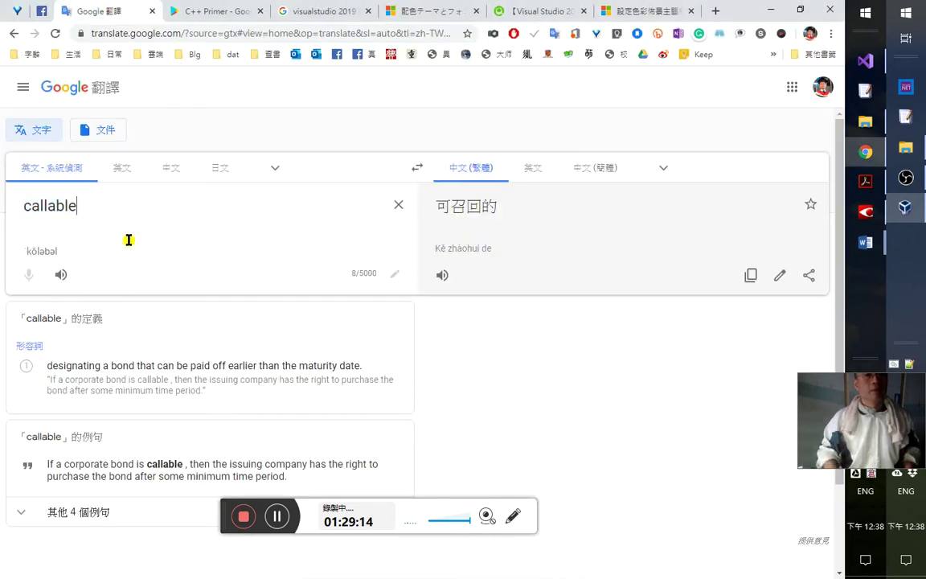
key("ctrl+a")
left_click(59, 277)
key("ctrl+a")
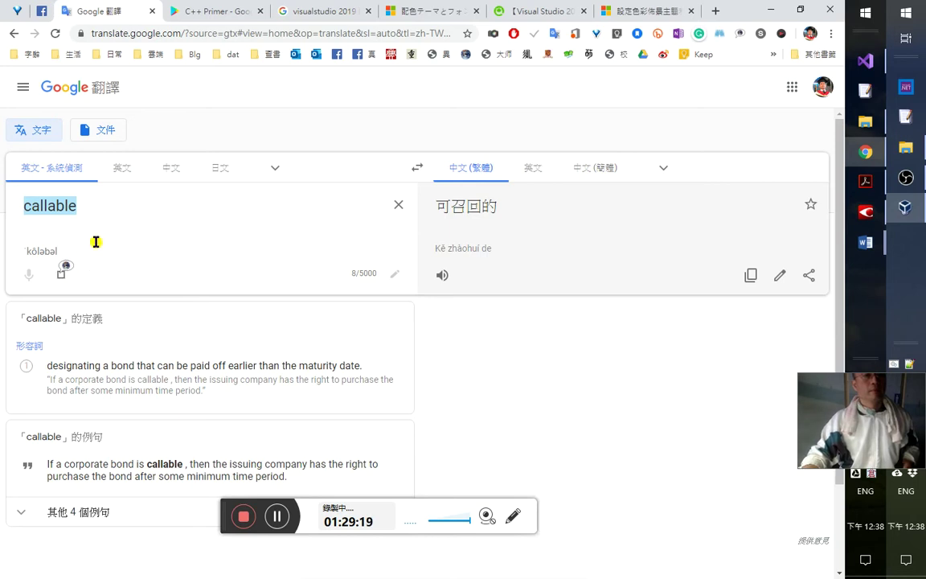
left_click(102, 237)
key("ctrl+a")
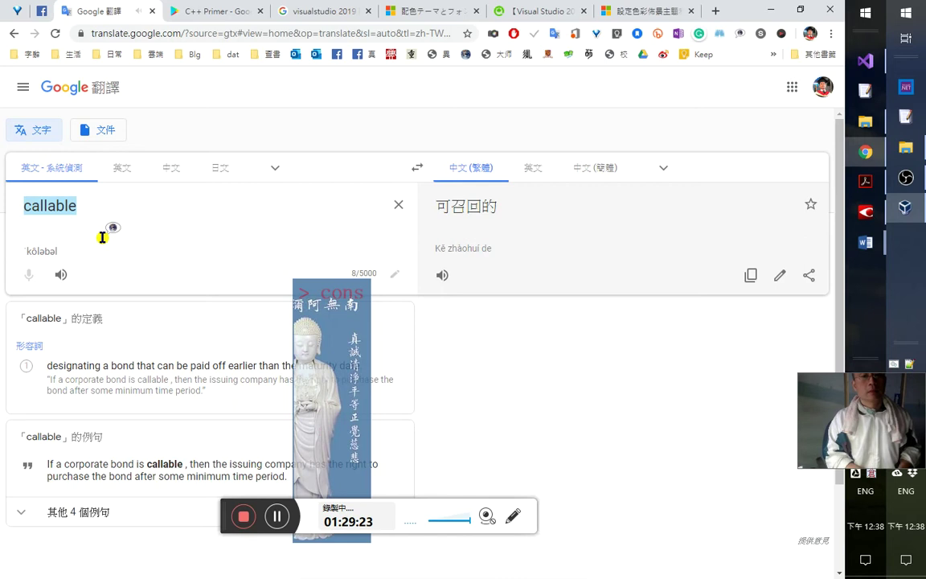
type("constant")
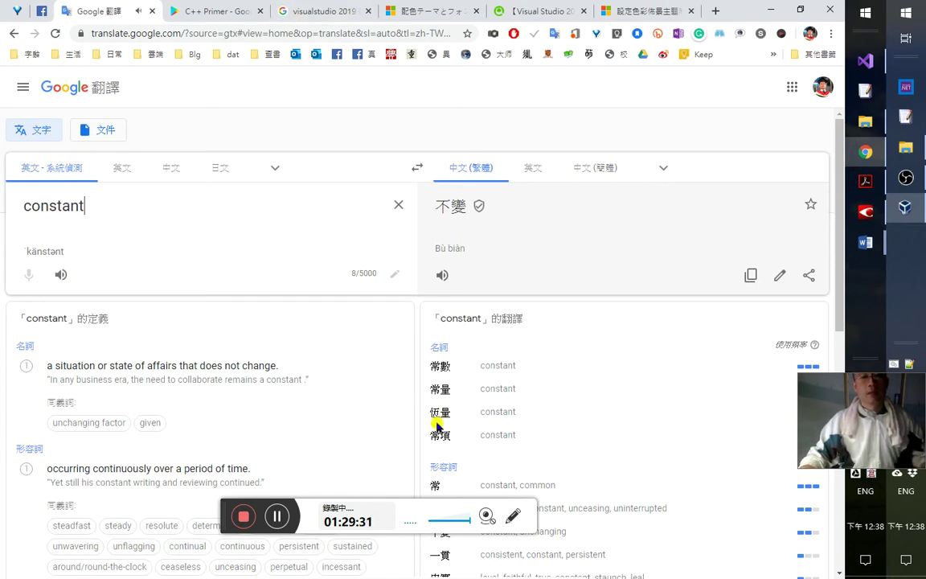
- Close the Visual Studio colour search and docs tabs
left_click(224, 18)
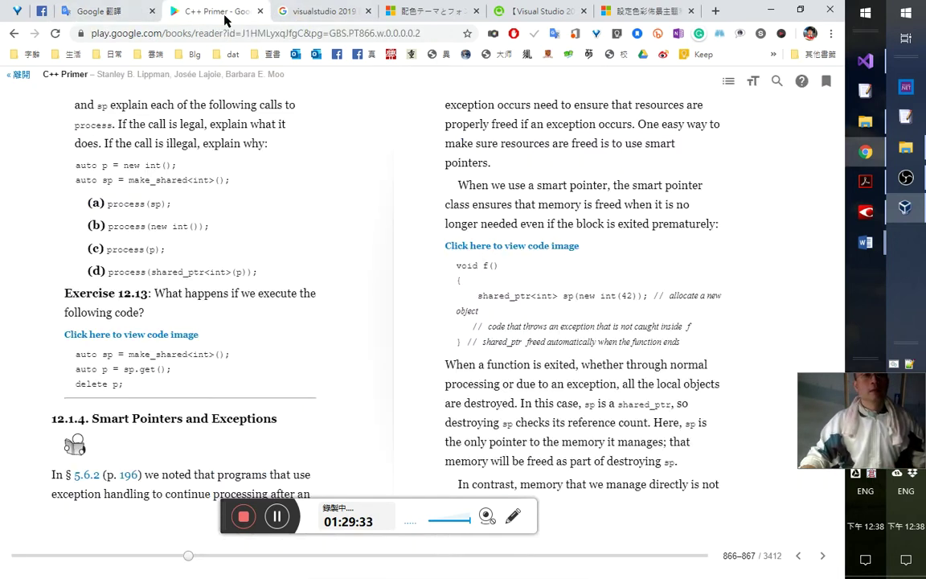
left_click(313, 18)
key("ctrl+w")
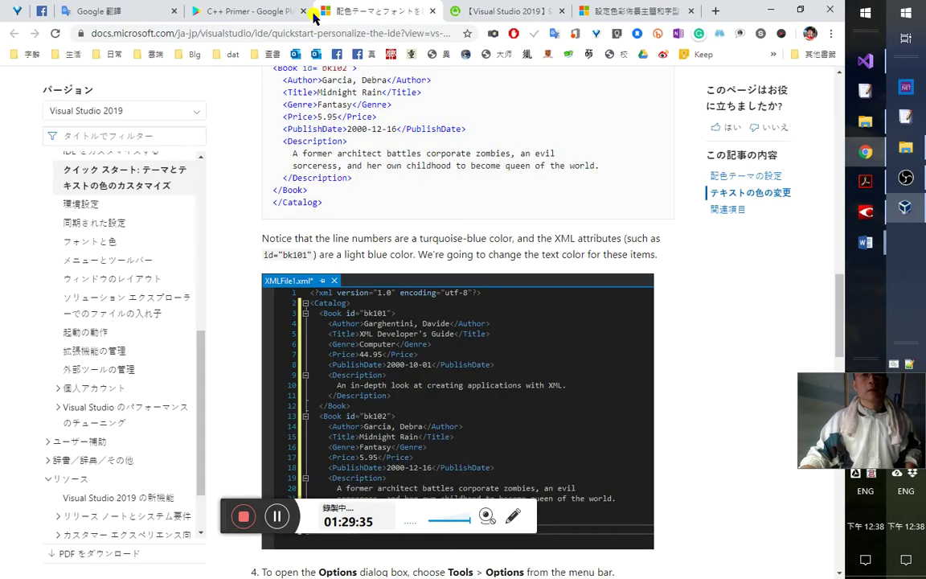
key("ctrl+w")
key("ctrl+w")
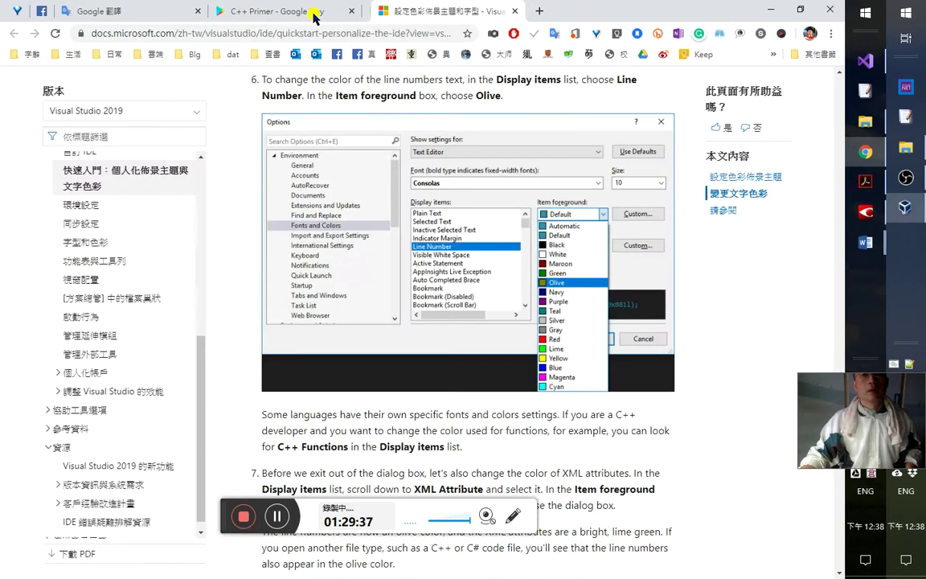
key("ctrl+w")
key("alt+Tab")
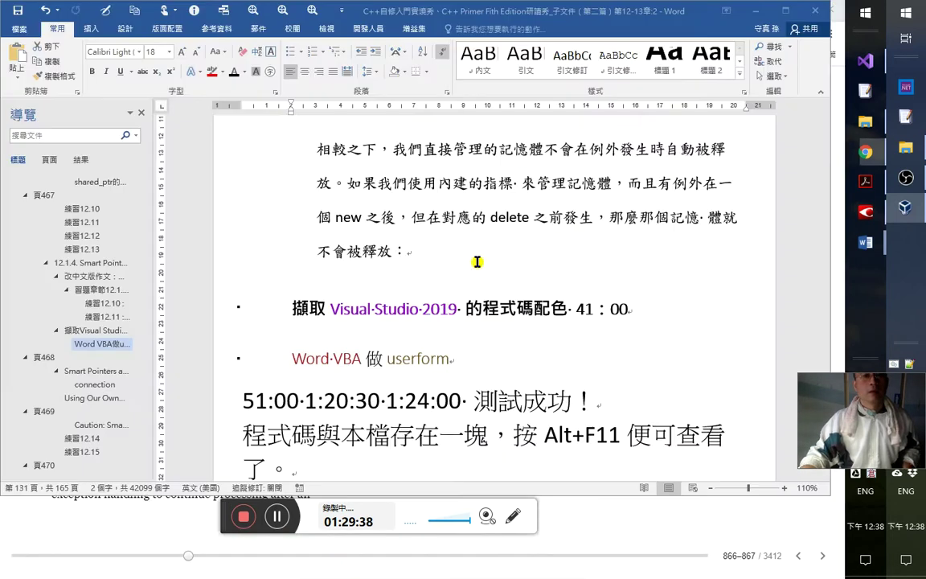
key("alt+Tab")
- Reopen the closed tabs, drop the extra articles, and select the first result title 設定色彩佈景主題和字型
key("ctrl+shift+t")
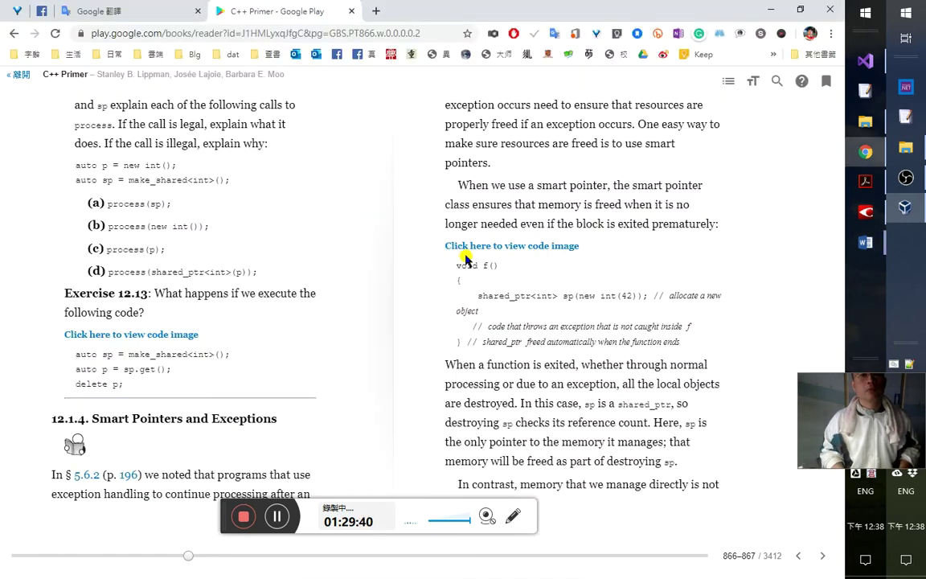
key("ctrl+shift+t")
key("ctrl+shift+t")
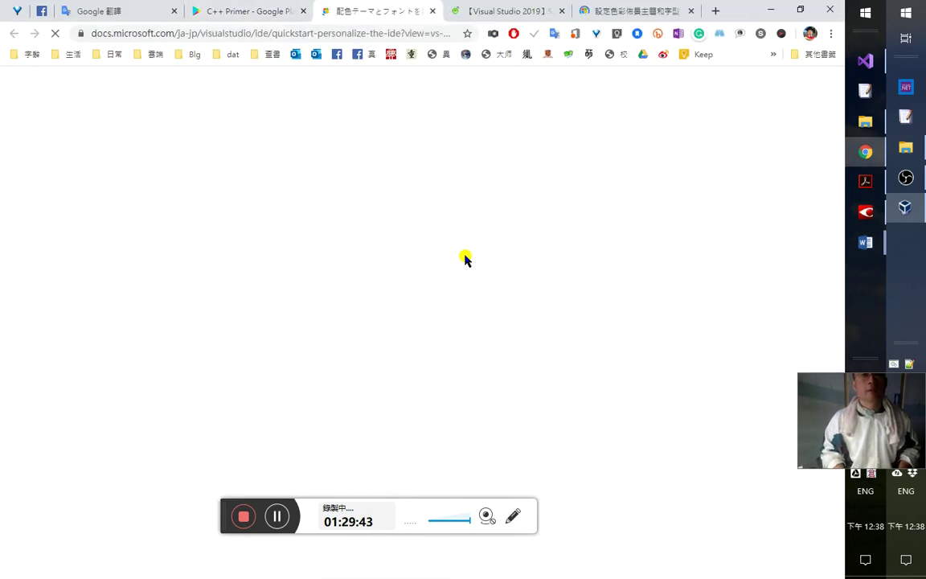
key("ctrl+shift+t")
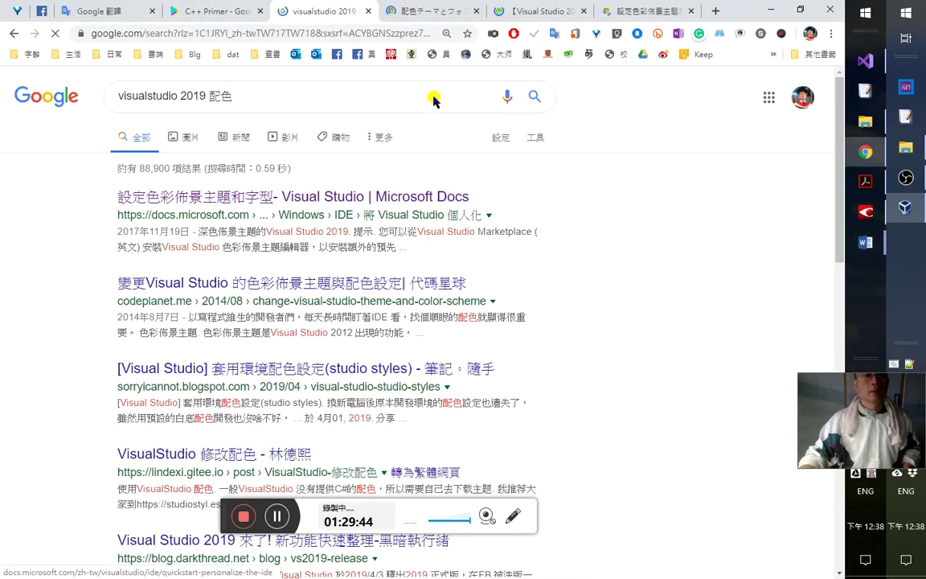
left_click(475, 11)
left_click(475, 12)
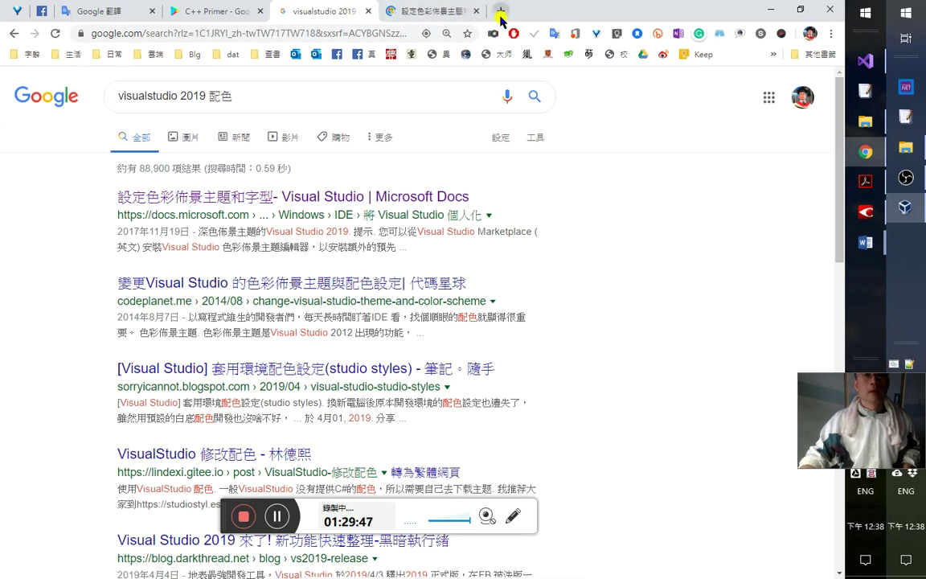
left_click(410, 16)
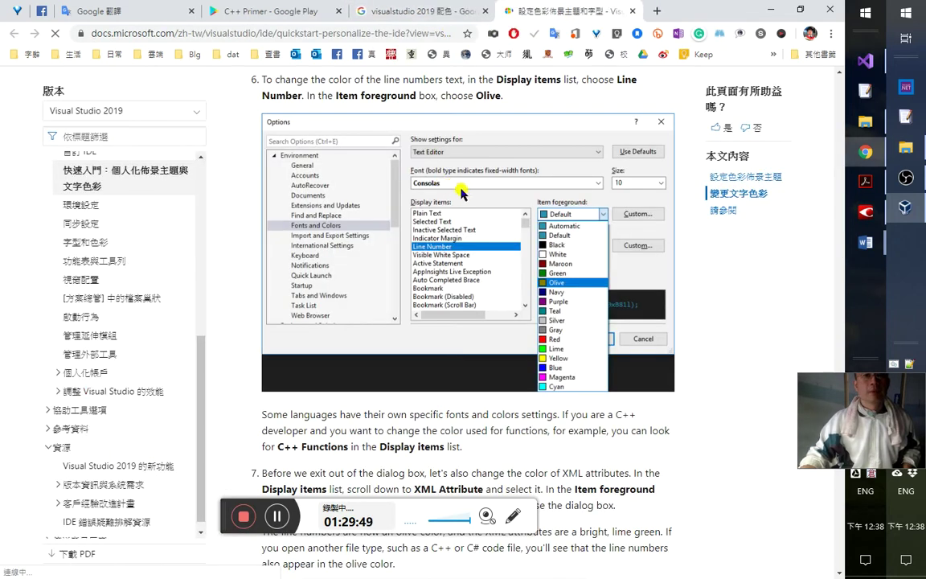
scroll(462, 189, "up", 15)
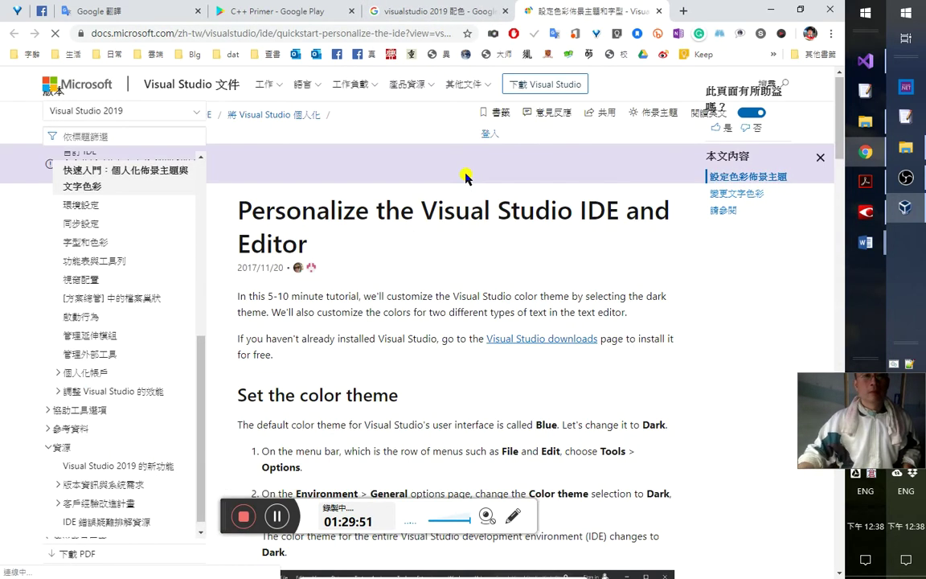
scroll(488, 241, "down", 5)
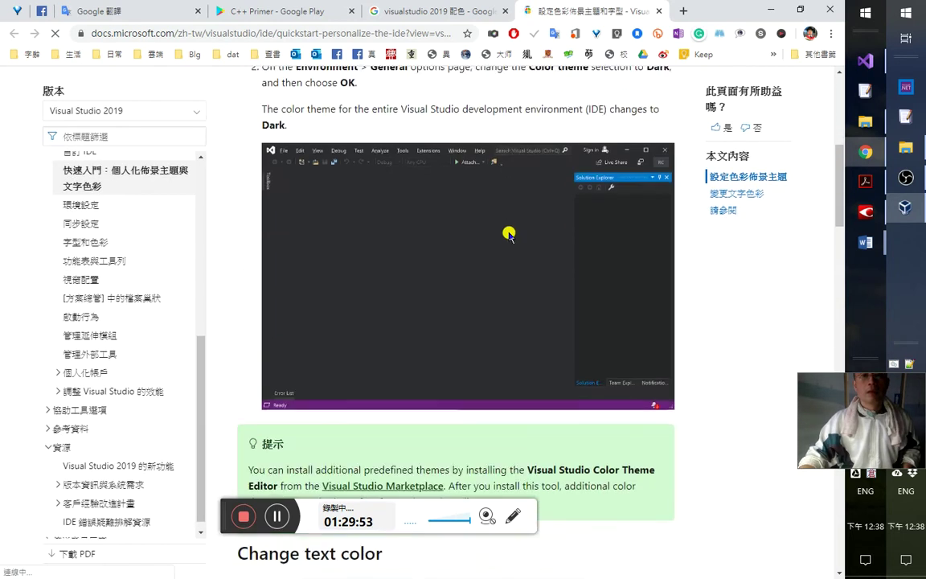
scroll(511, 229, "down", 10)
left_click(456, 16)
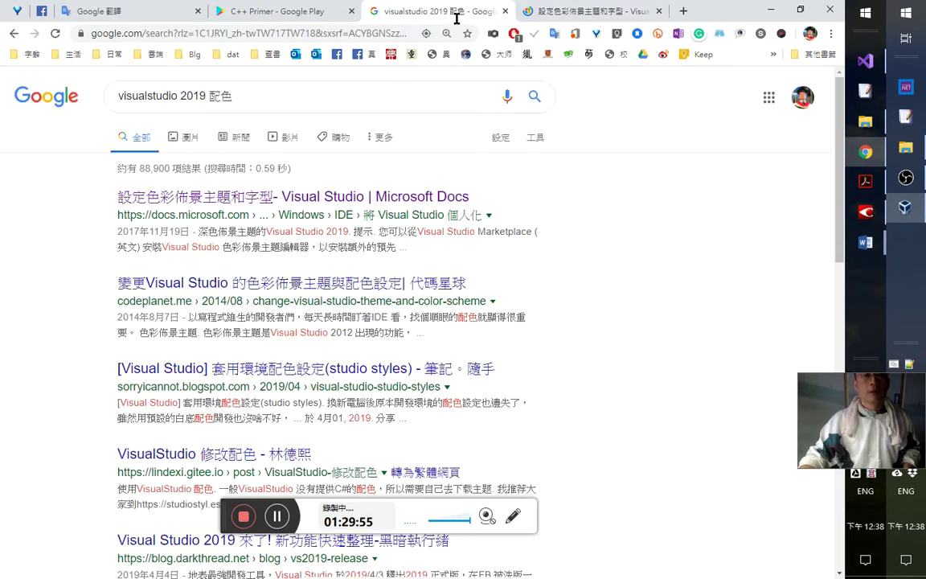
left_click_drag(117, 198, 269, 203)
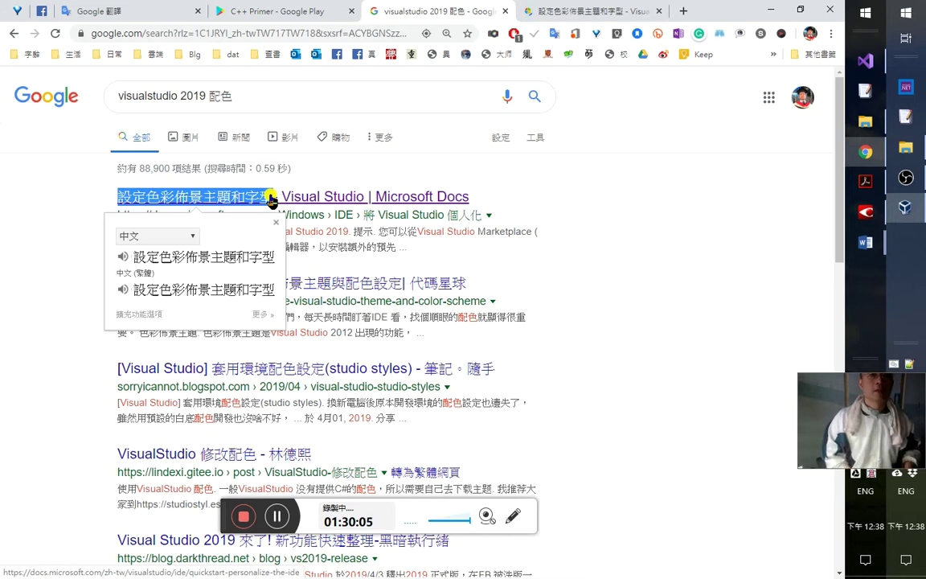
- Add the line 設定色彩佈景主題和字型 below the Visual Studio heading in Word
key("ctrl+w")
key("alt+Tab")
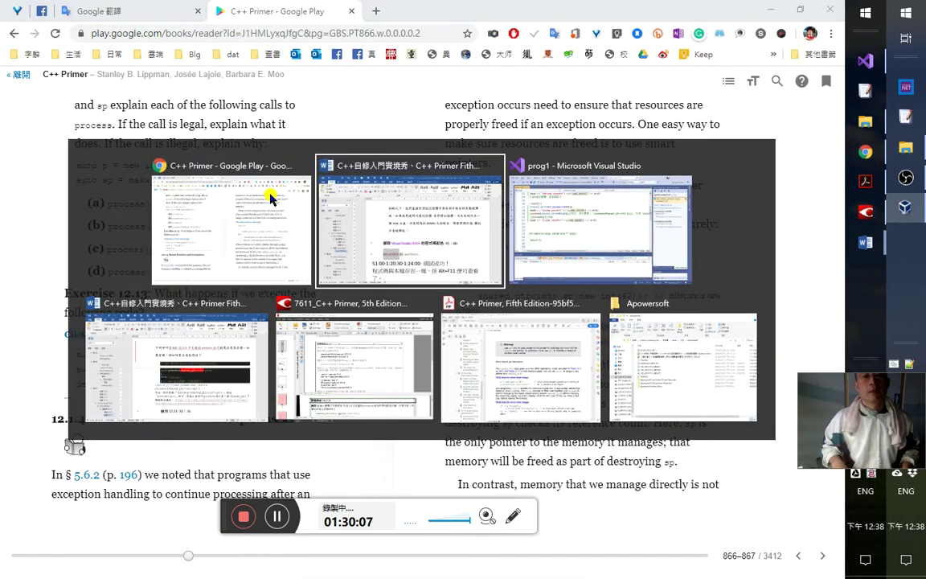
key("Right")
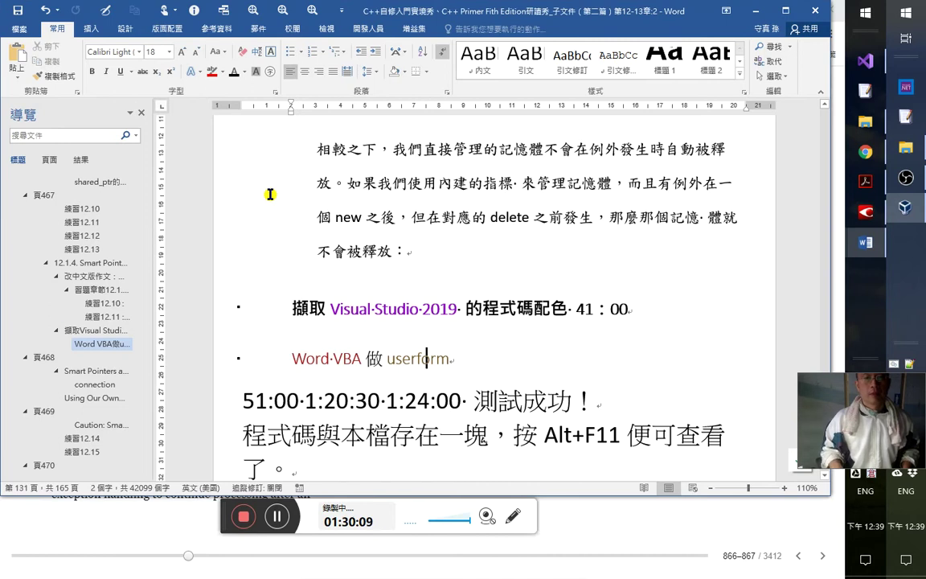
key("End")
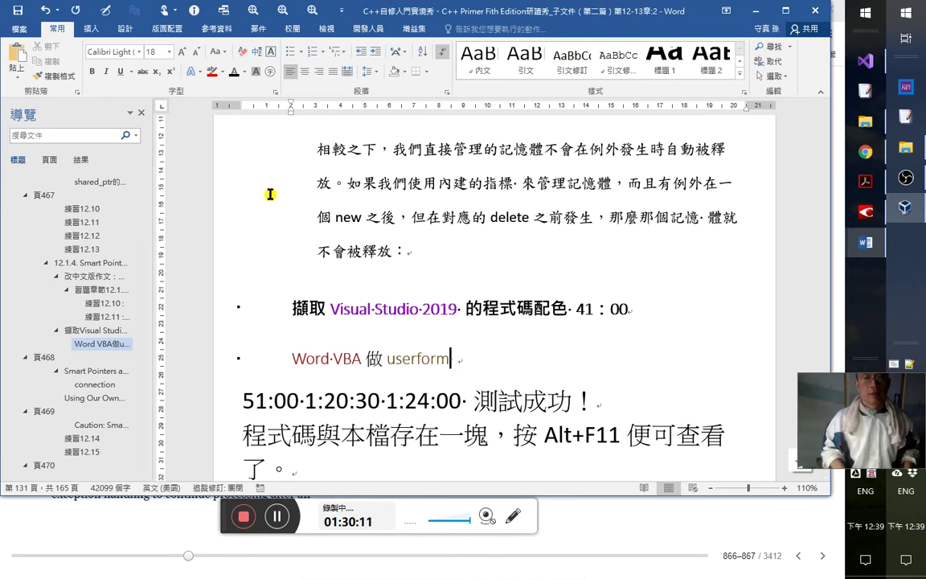
key("Up")
key("End")
key("Return")
type("設定色彩佈景主題和字型")
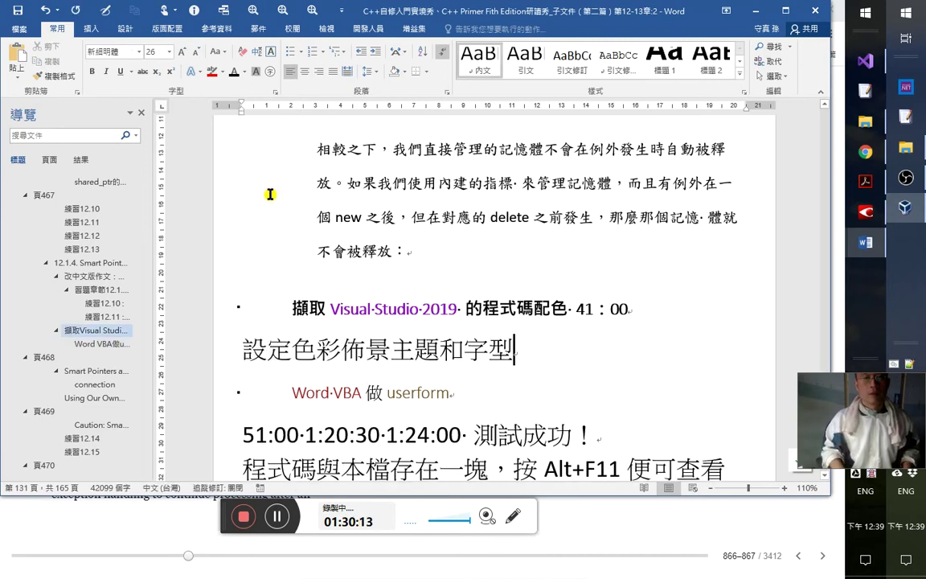
- Copy the page's web address from the browser
key("alt+Tab")
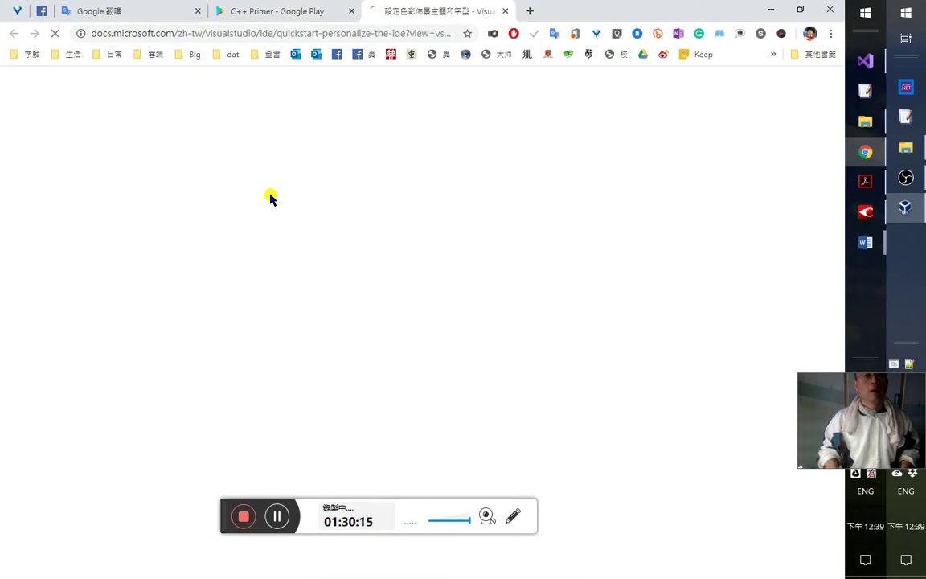
left_click(383, 33)
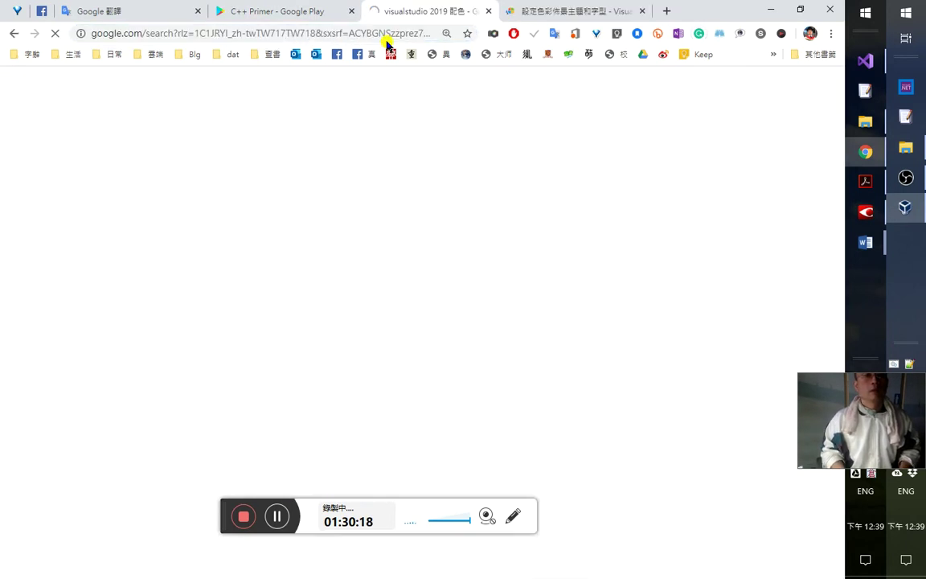
left_click(387, 33)
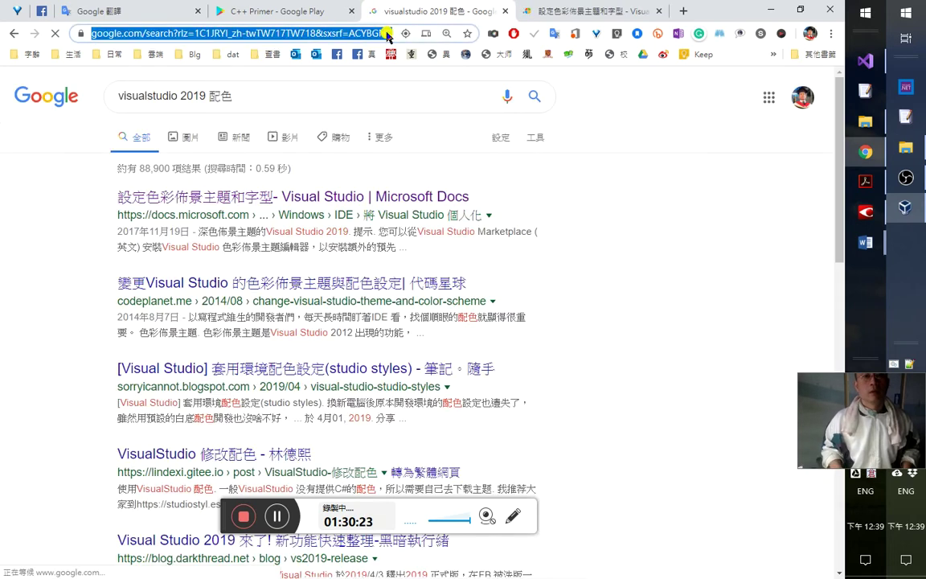
key("alt+Tab")
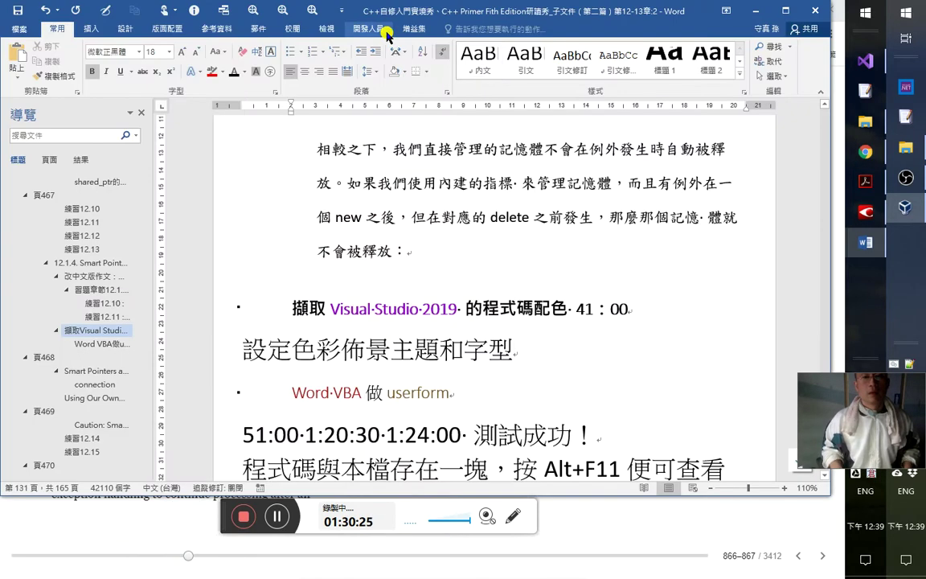
- Turn 程式碼配色 in the heading into a hyperlink and save the notes
key("shift+Right")
key("shift+Right")
key("shift+Right")
key("Right")
key("Right")
key("Right")
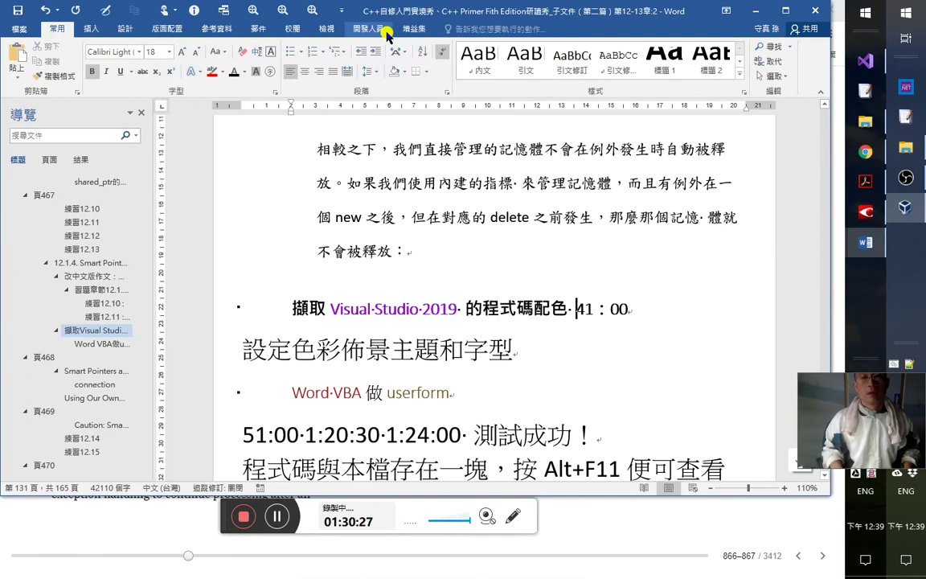
key("shift+Left")
key("shift+Left")
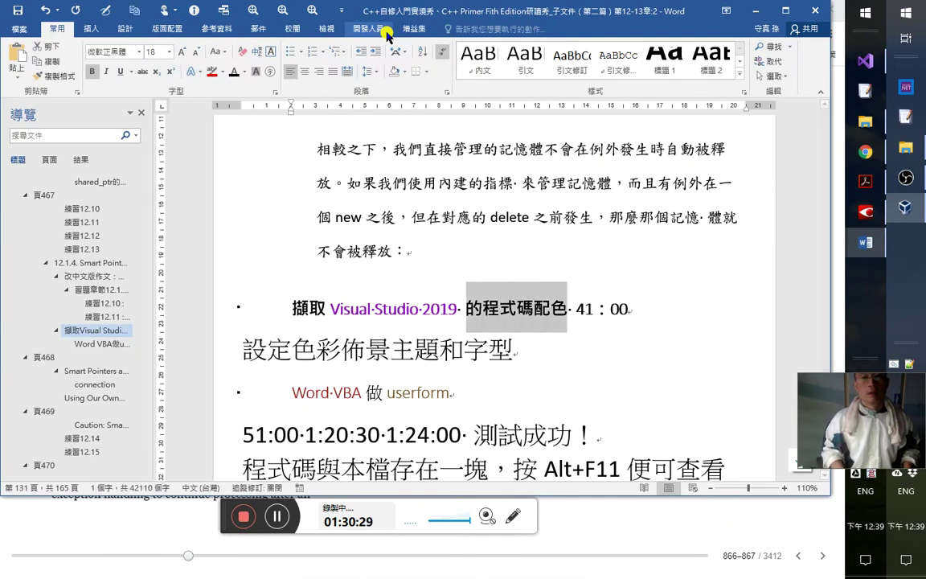
key("Right")
key("Down")
key("Up")
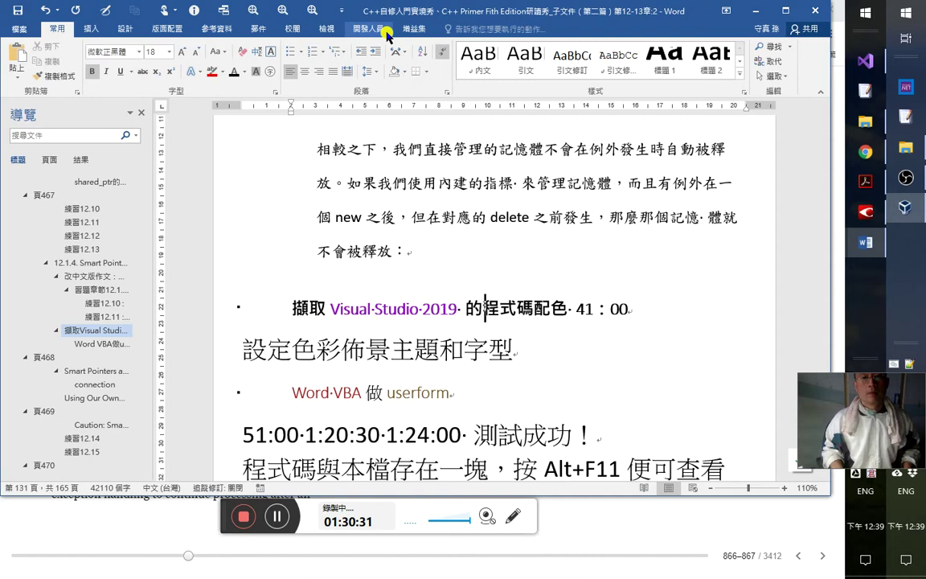
key("shift+Right")
key("shift+Right")
key("shift+Right")
key("shift+Right")
key("shift+Right")
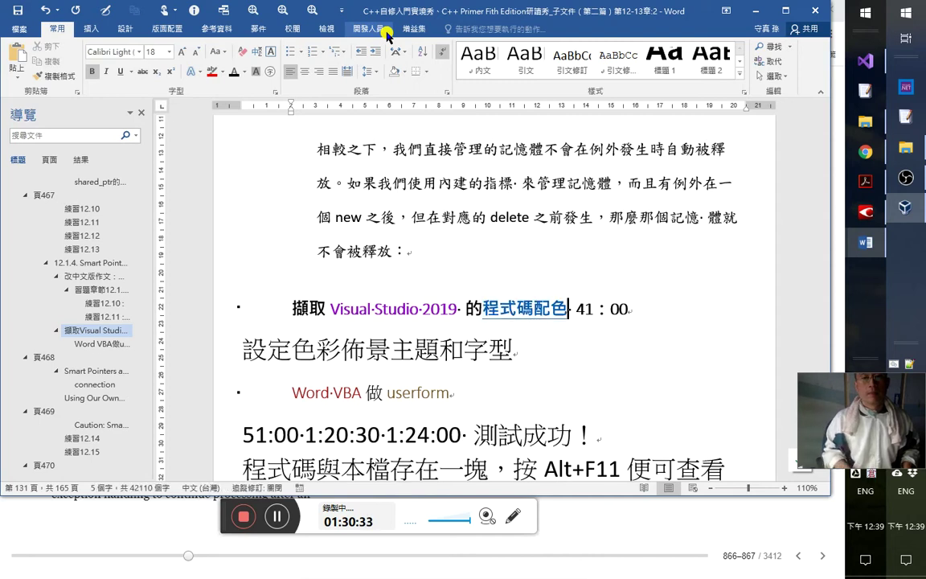
key("Down")
key("ctrl+s")
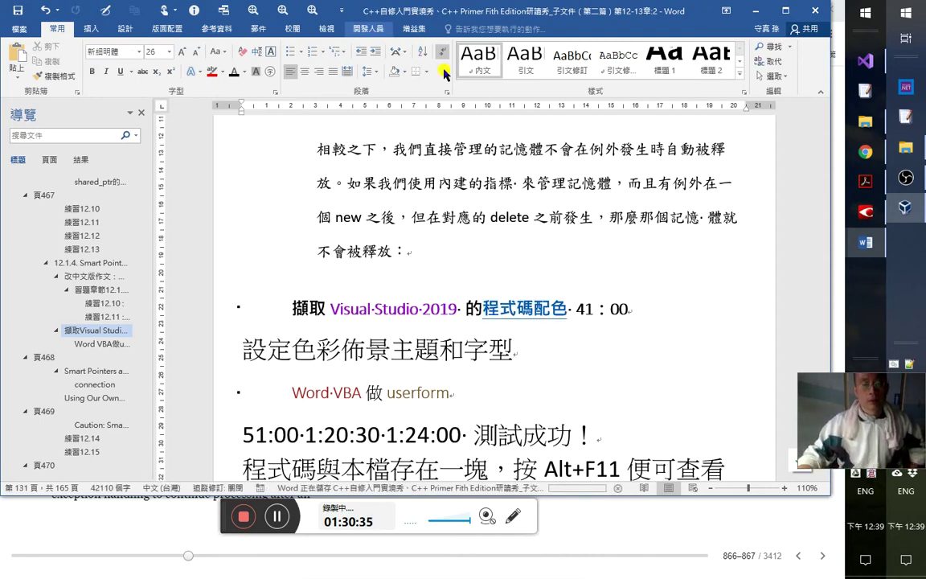
scroll(465, 345, "up", 1)
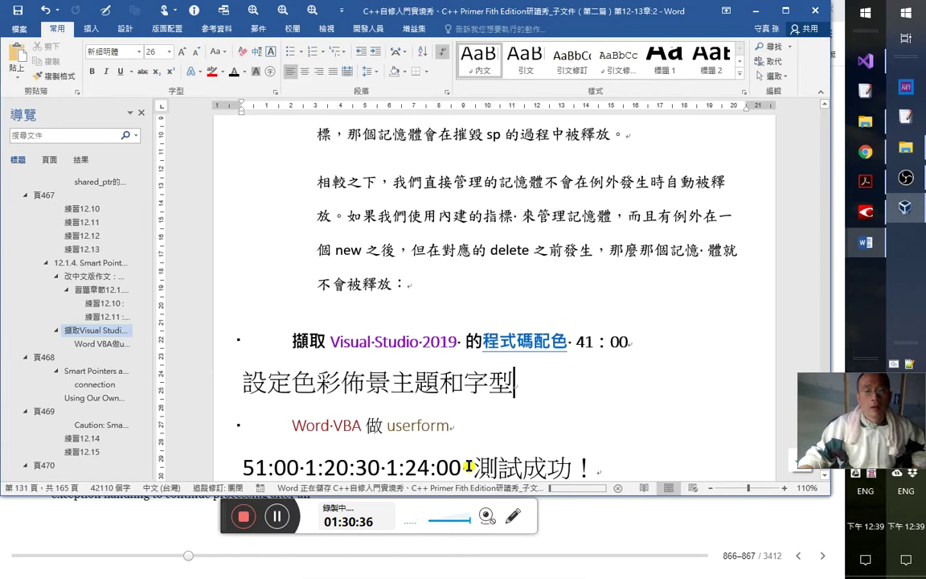
scroll(449, 368, "up", 3)
scroll(499, 394, "up", 3)
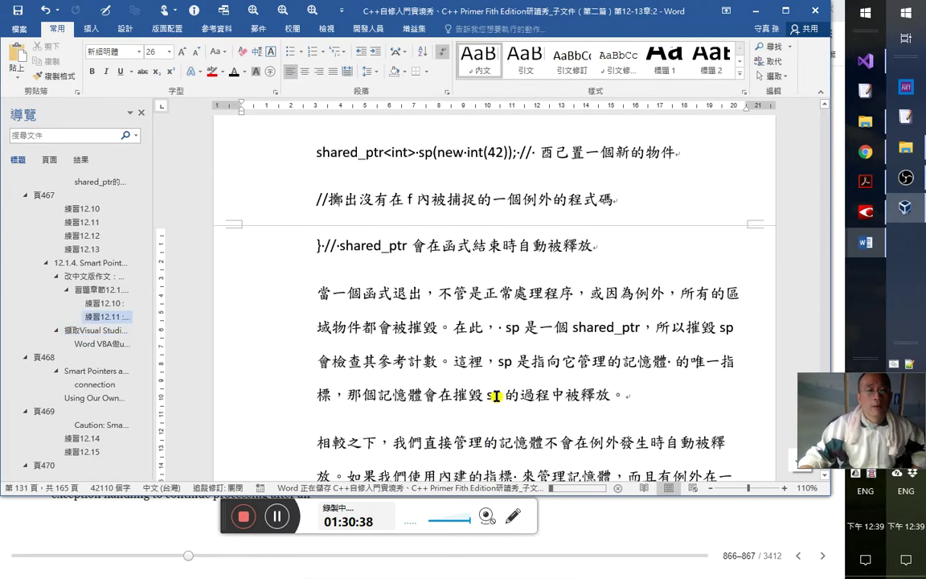
- Select 'process' in the 練習12.11 question and run the code-colour form on it
left_click(107, 316)
left_click(455, 201)
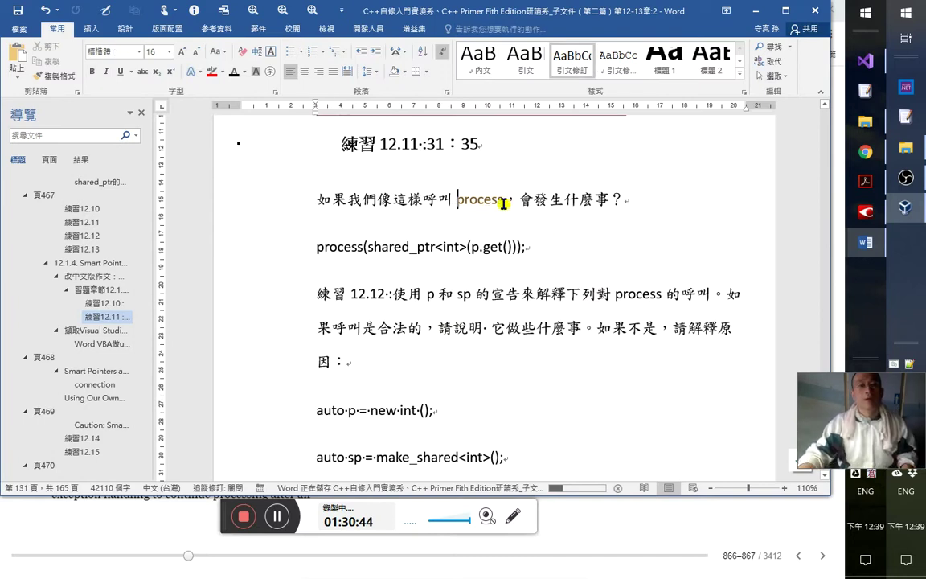
double_click(503, 203)
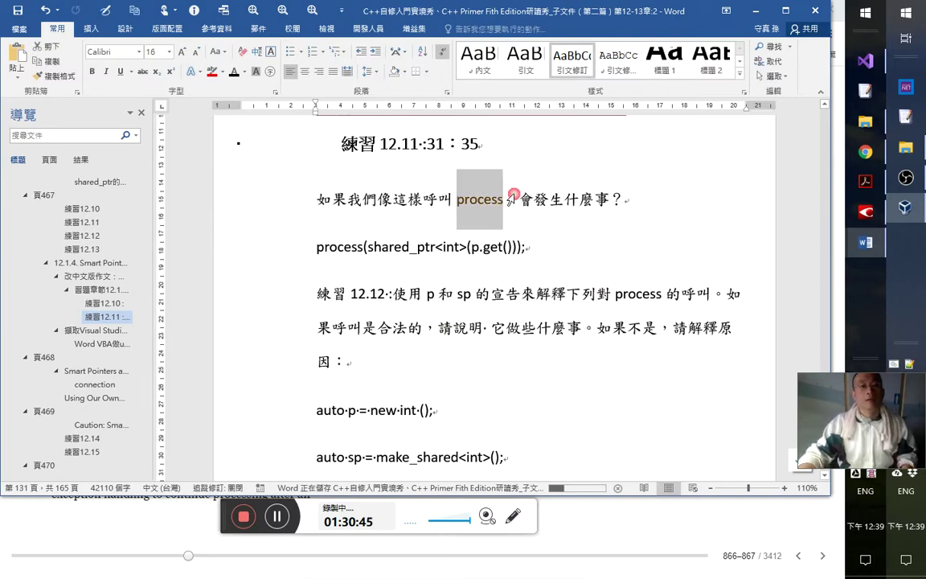
left_click(245, 75)
left_click(498, 220)
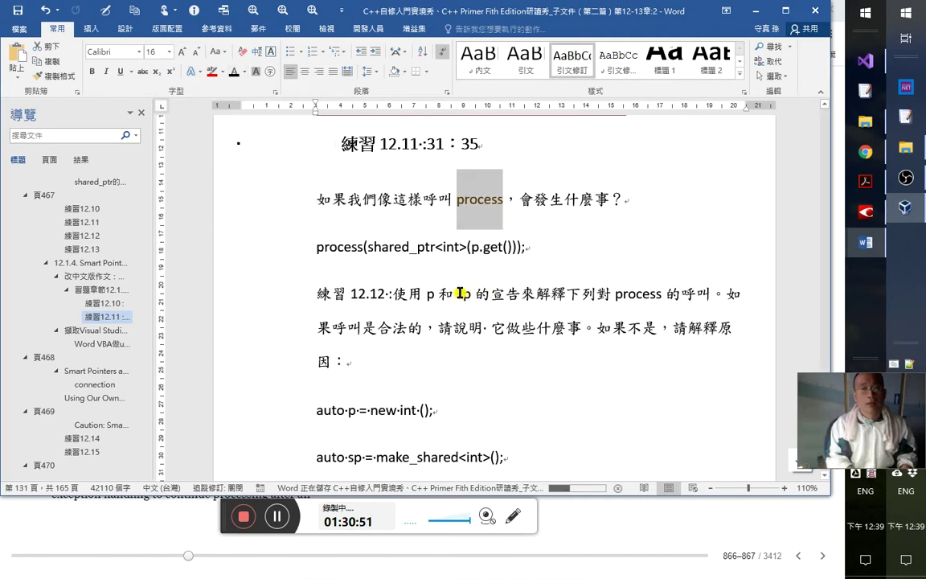
key("alt+F8")
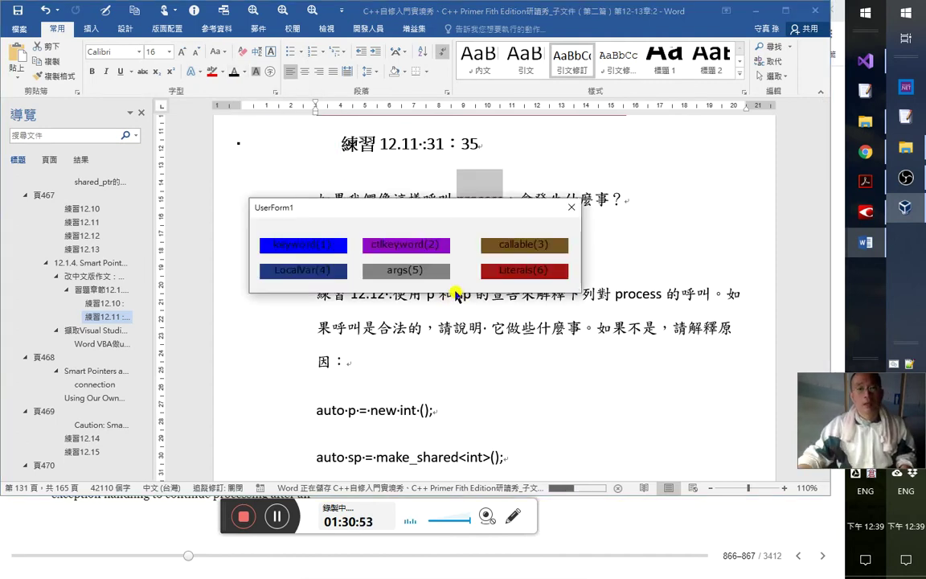
left_click(572, 208)
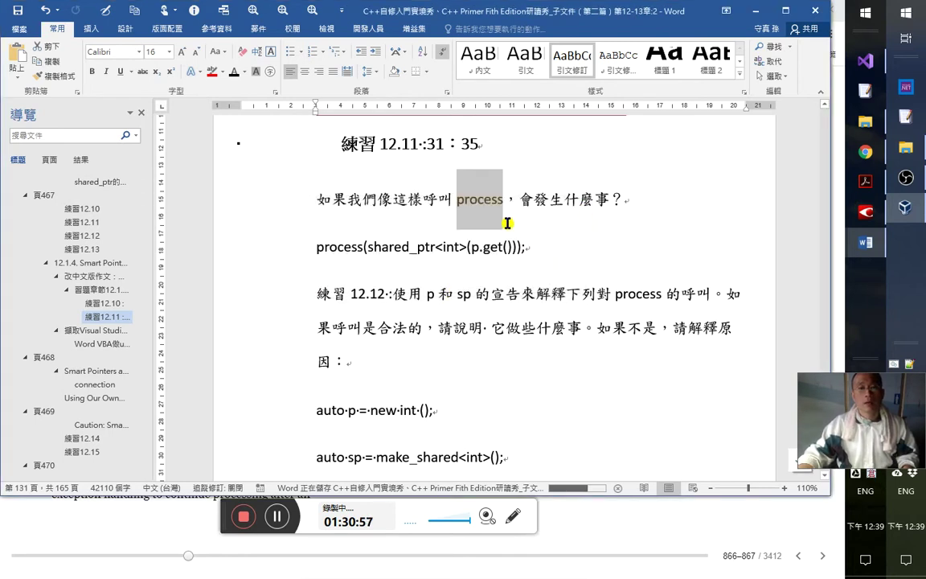
- Make the word 'process' bold
key("ctrl+b")
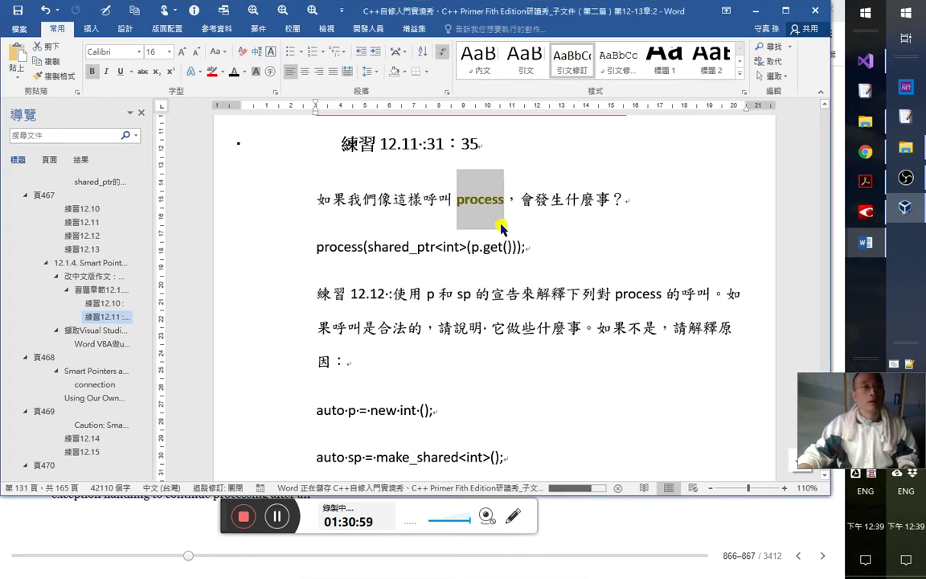
key("Down")
key("End")
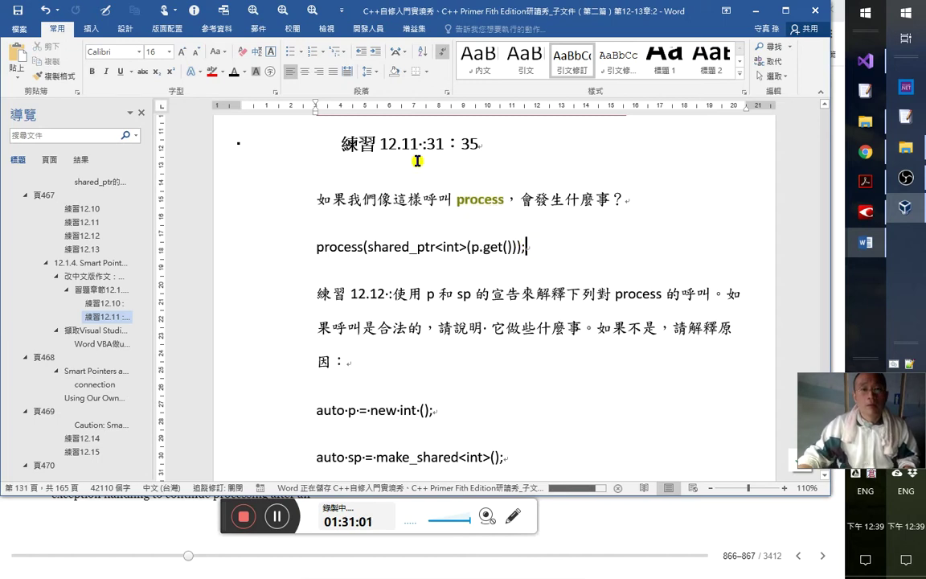
right_click(404, 96)
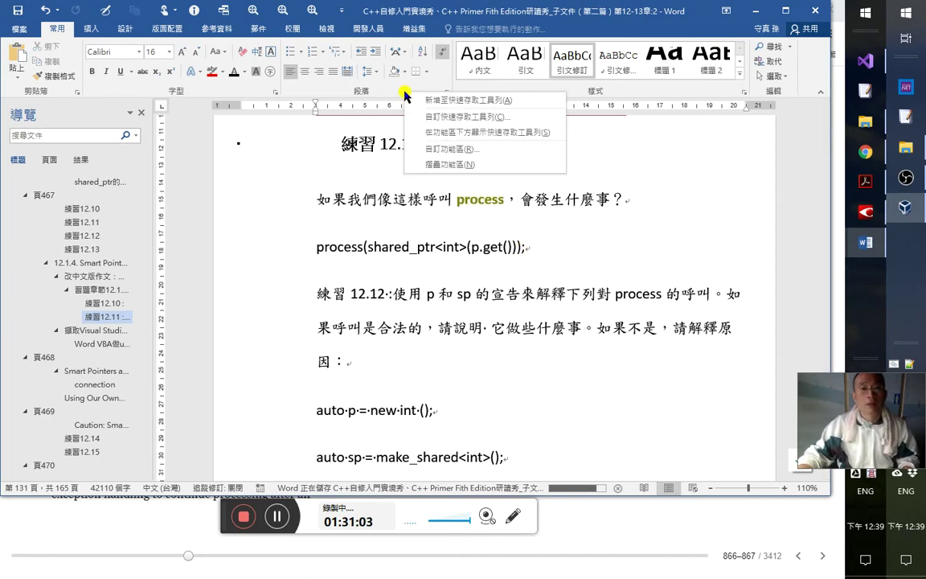
key("Escape")
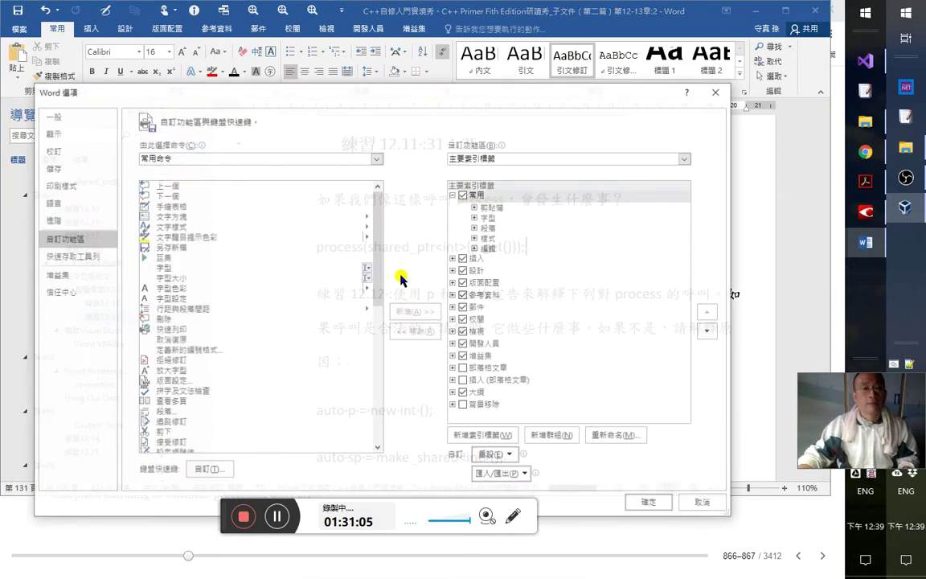
left_click(207, 472)
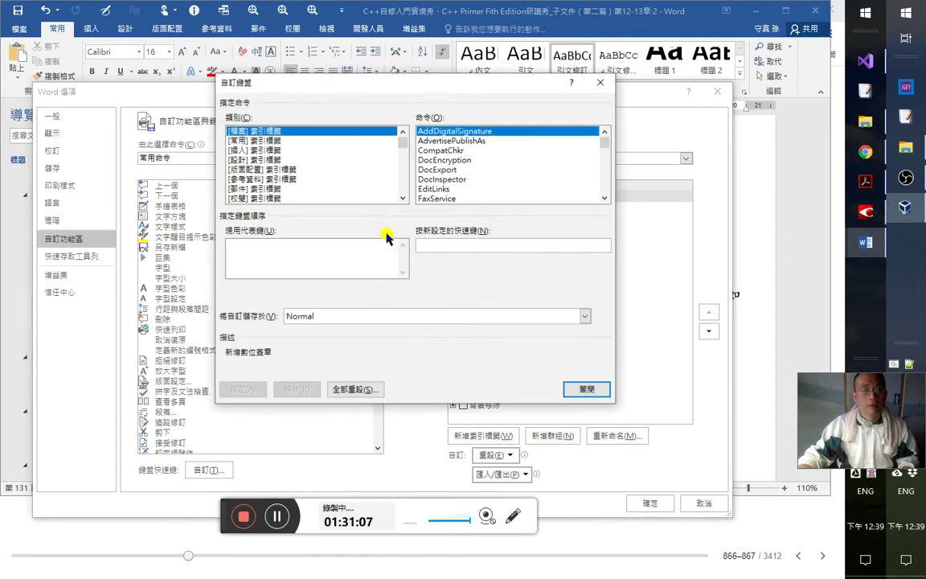
left_click(473, 245)
key("F2")
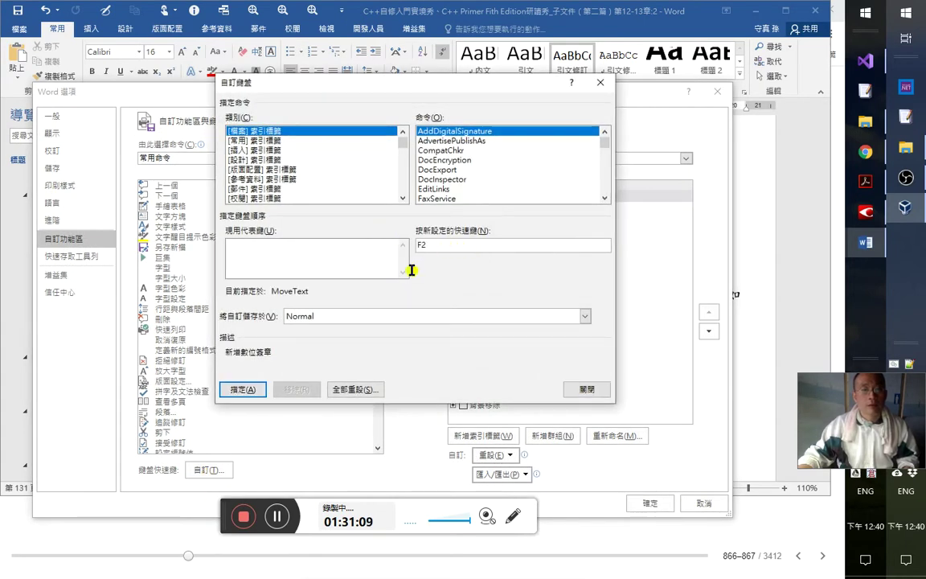
left_click(393, 316)
left_click(390, 336)
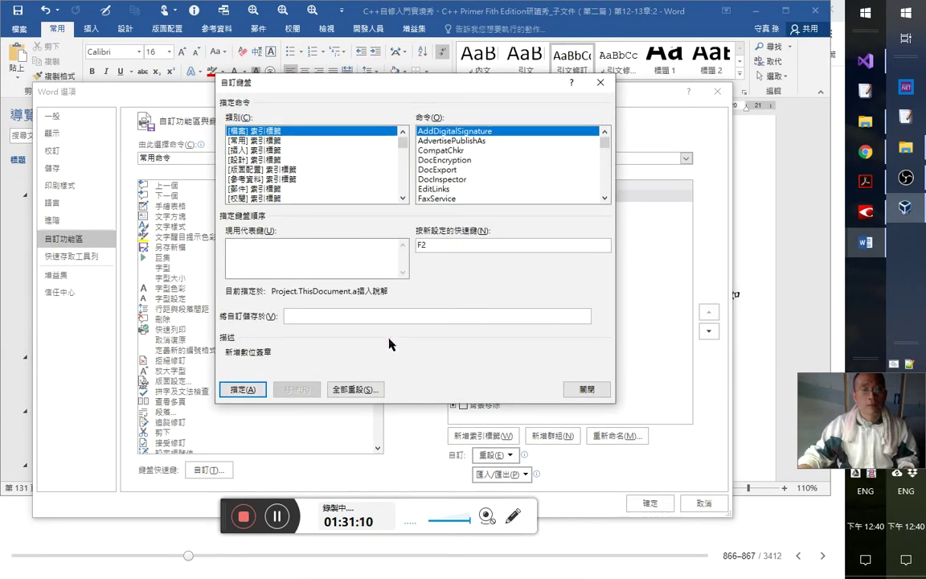
left_click(426, 243)
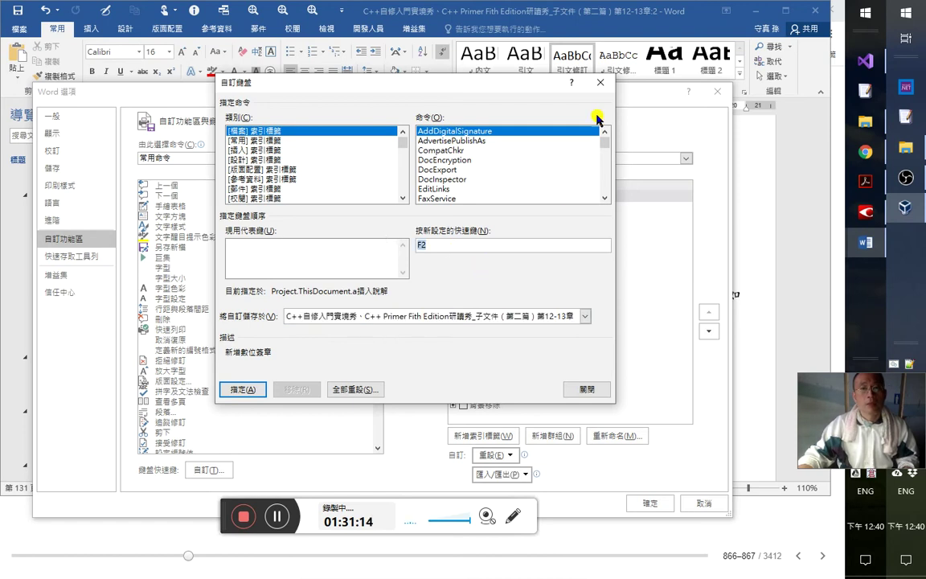
left_click(600, 82)
left_click(717, 94)
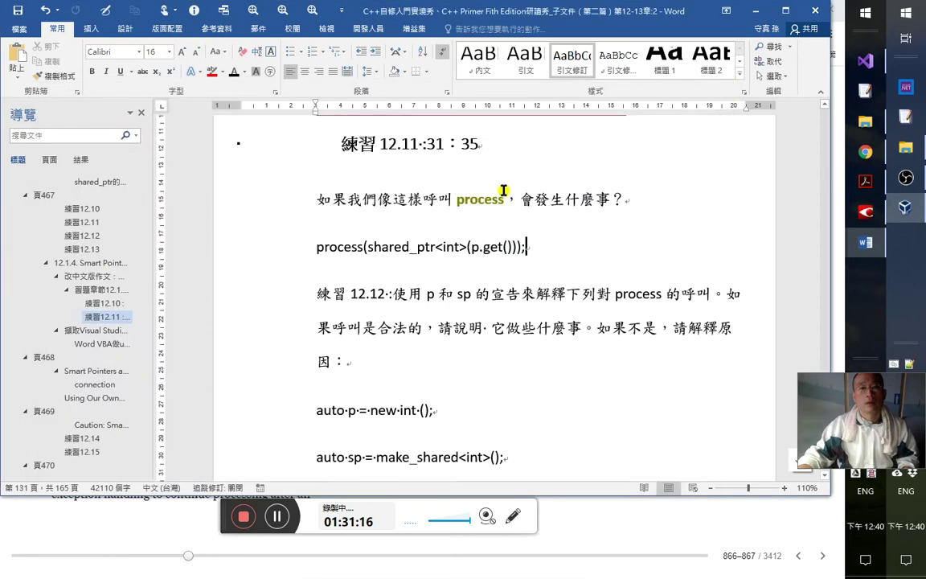
- Undo the change to 'process', recolour it with the quick-access code-colour macro, and switch to the notes :3 window
left_click(45, 12)
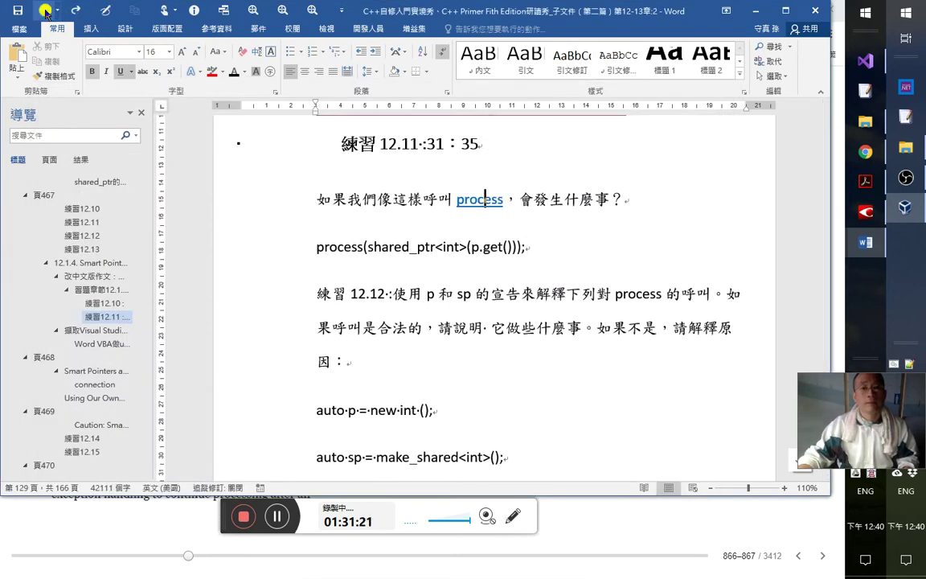
left_click(45, 12)
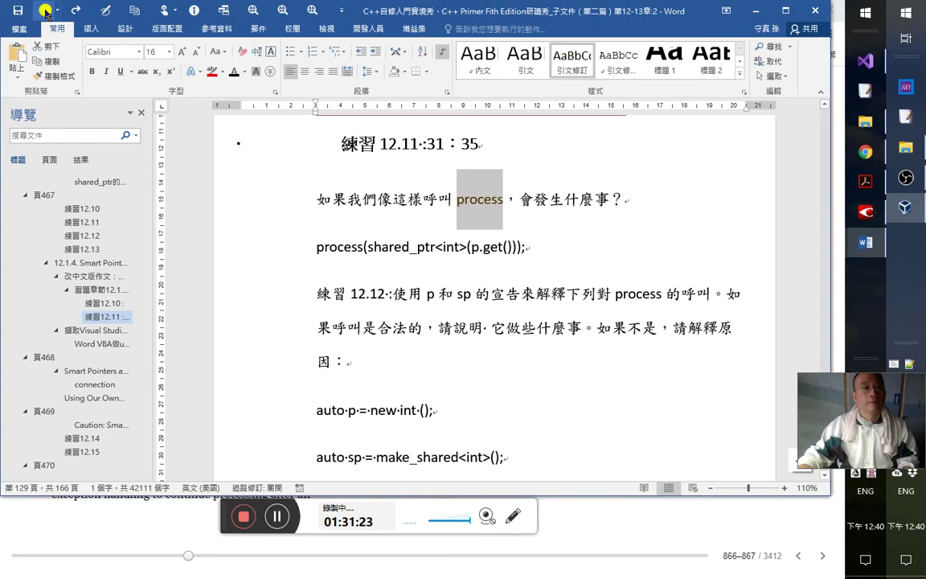
left_click(46, 11)
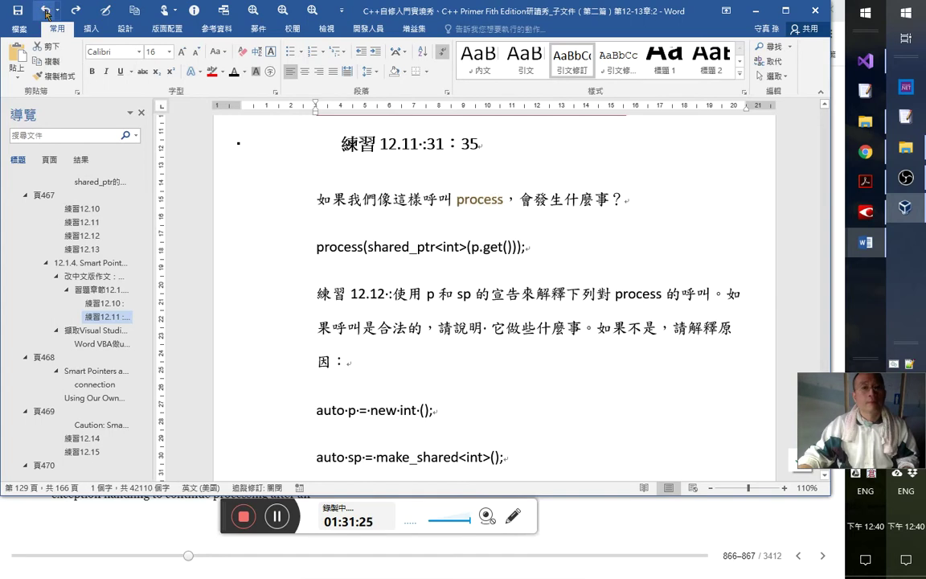
left_click(46, 12)
left_click(46, 11)
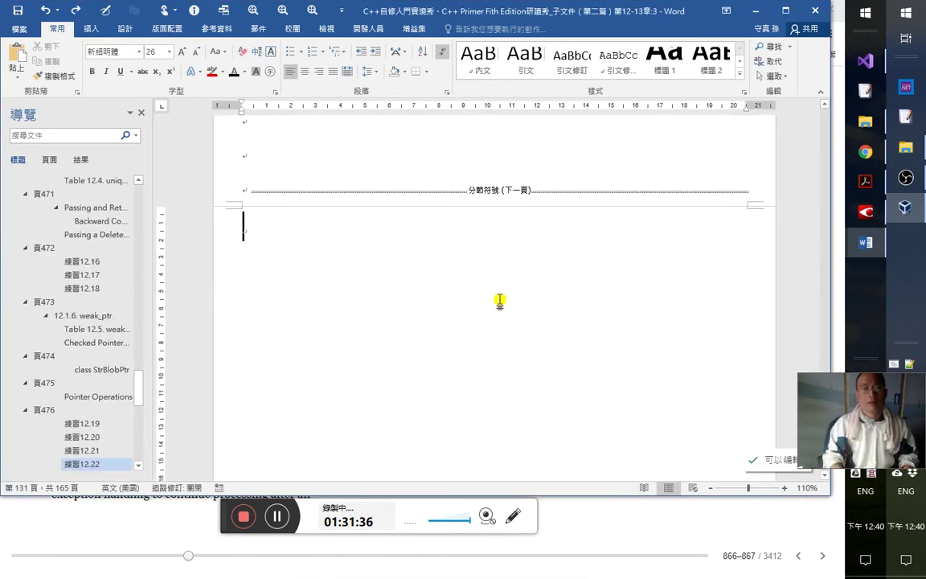
- Move the caret up and down, then bring the notes' second window to the front
key("Up")
key("Up")
key("Up")
key("Up")
key("Up")
key("Up")
key("Up")
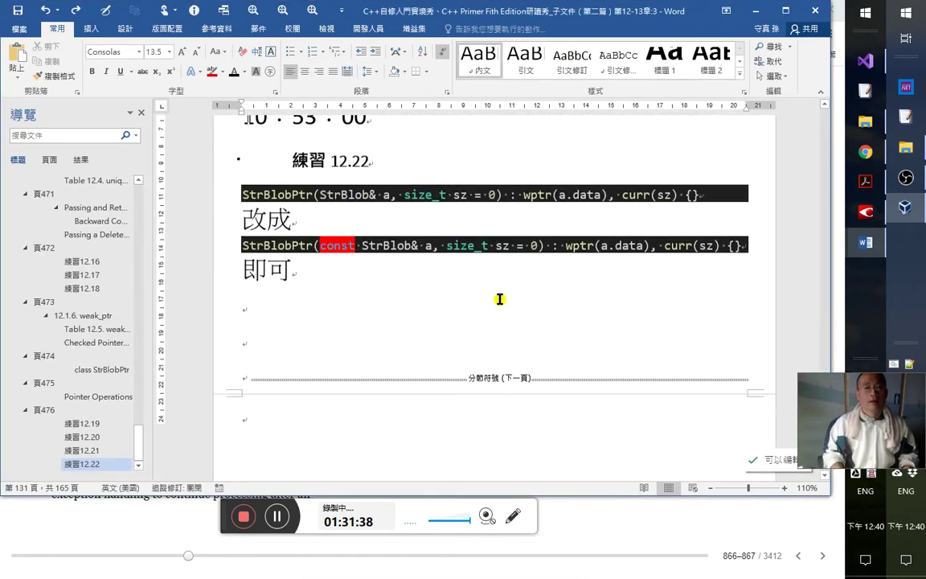
key("Down")
key("Down")
key("Down")
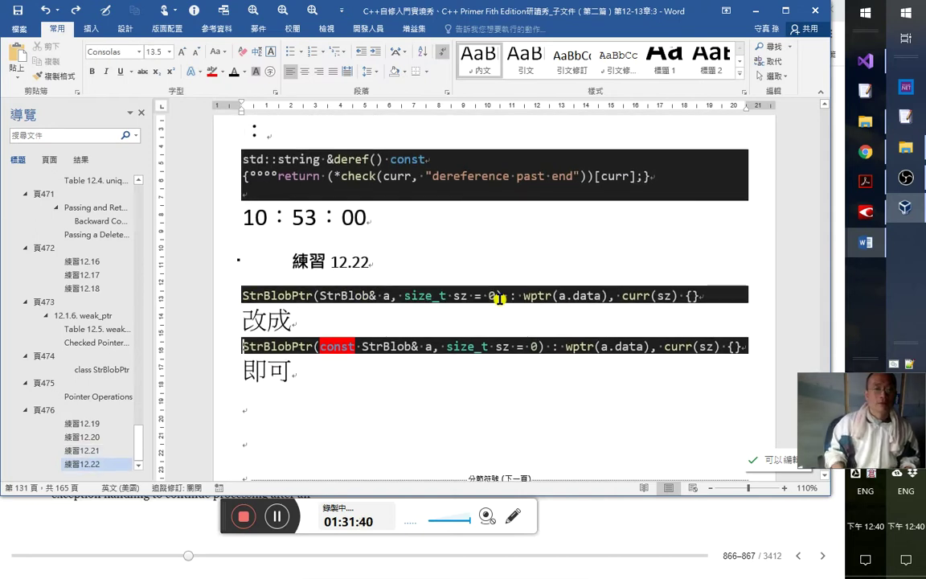
key("alt+Tab")
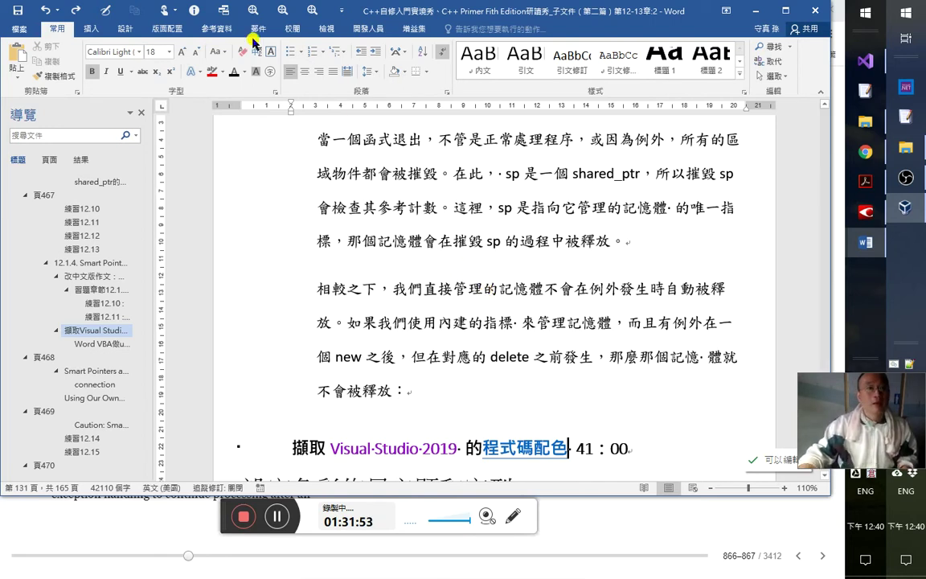
- Add the showCodeColorForm macro to the quick access toolbar in Word Options
left_click(342, 15)
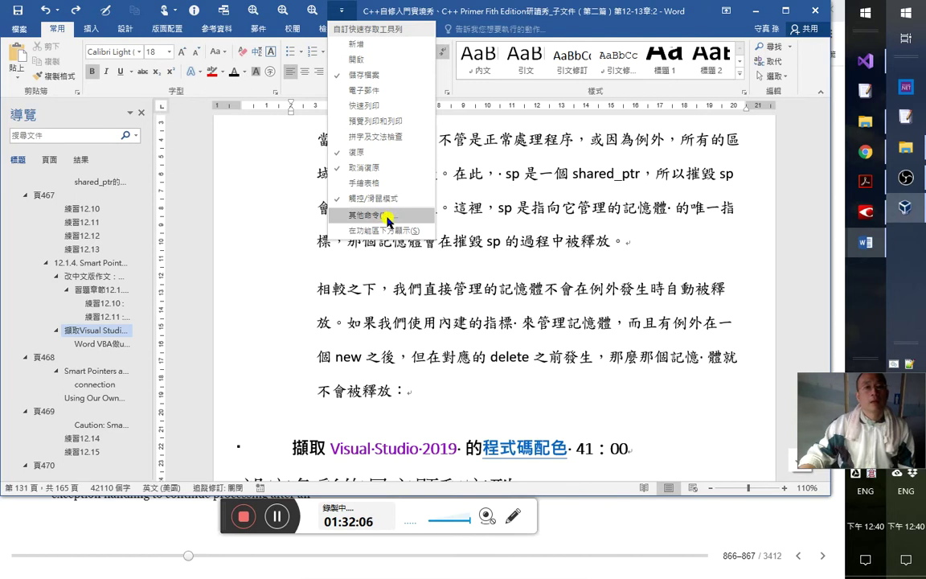
left_click(387, 219)
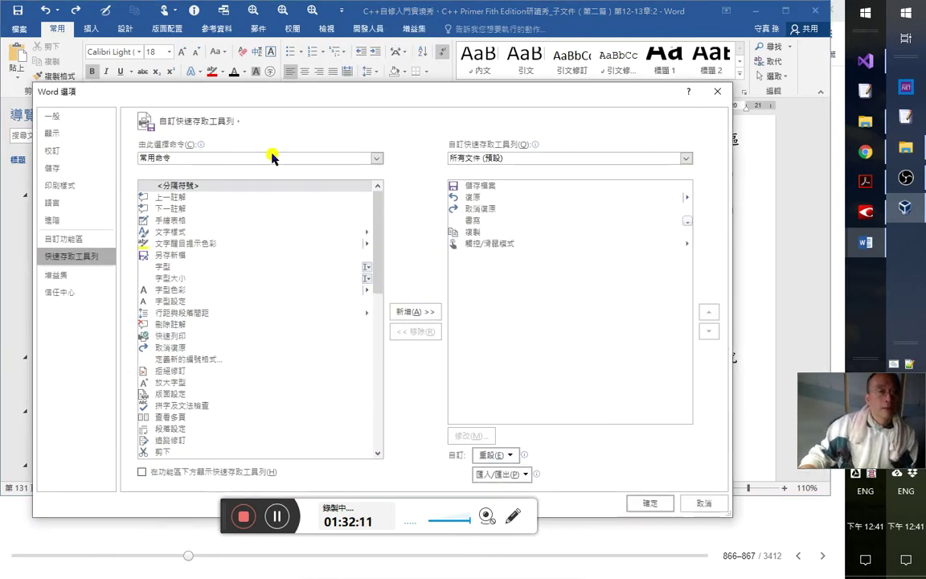
left_click(273, 159)
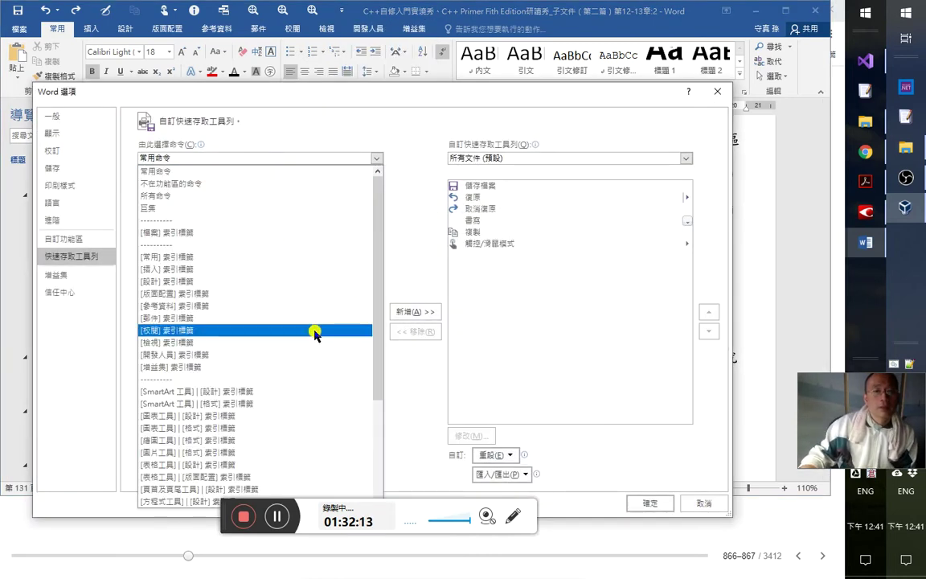
scroll(319, 330, "down", 4)
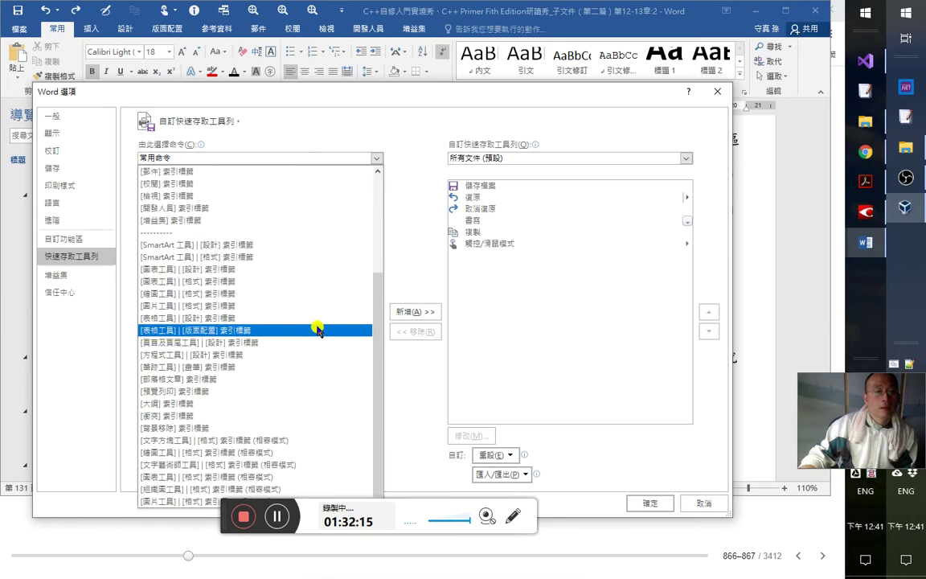
scroll(320, 325, "up", 4)
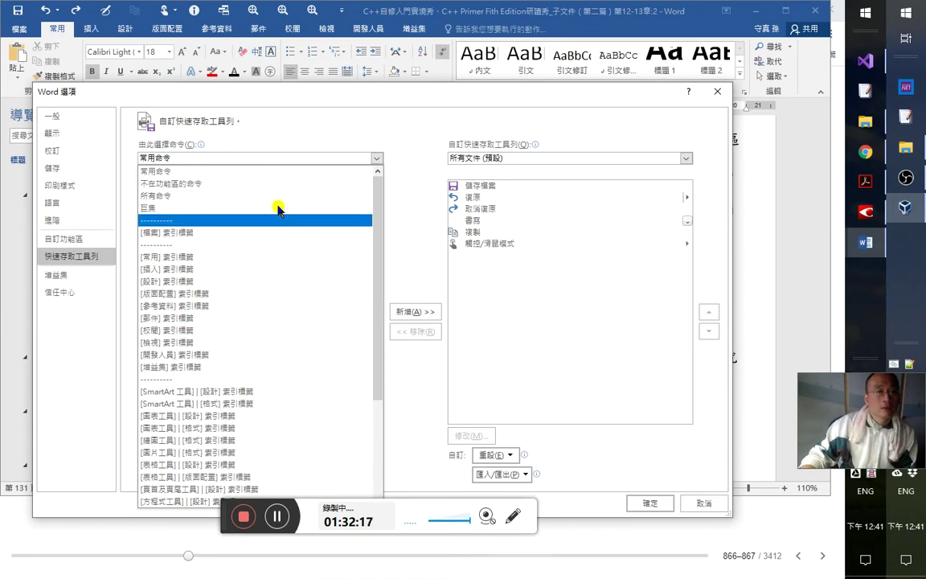
left_click(335, 208)
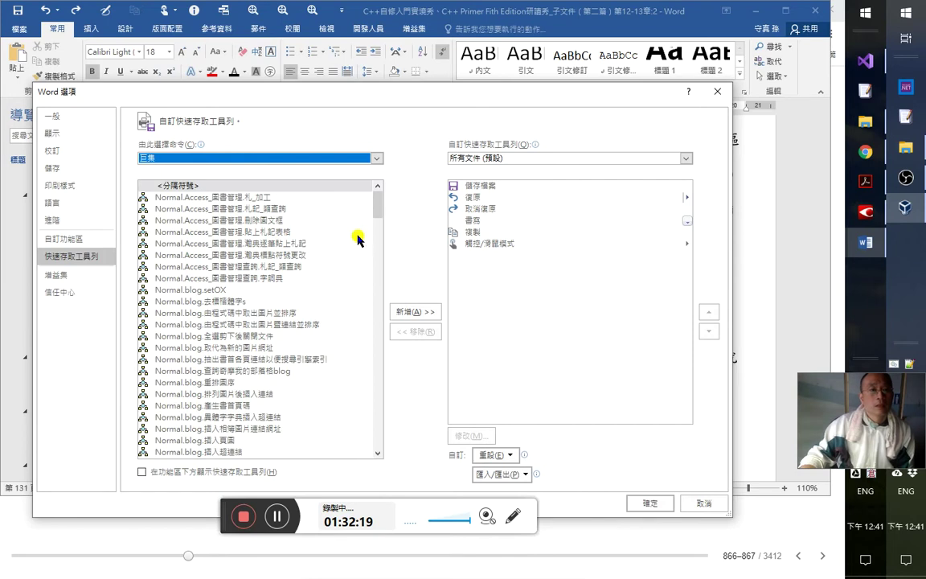
left_click_drag(379, 207, 393, 460)
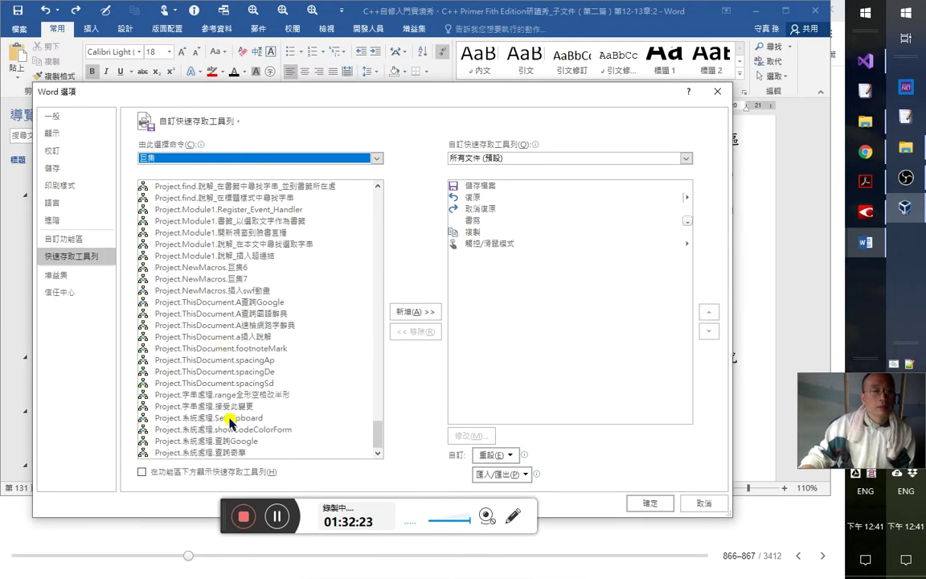
left_click(229, 419)
left_click(244, 431)
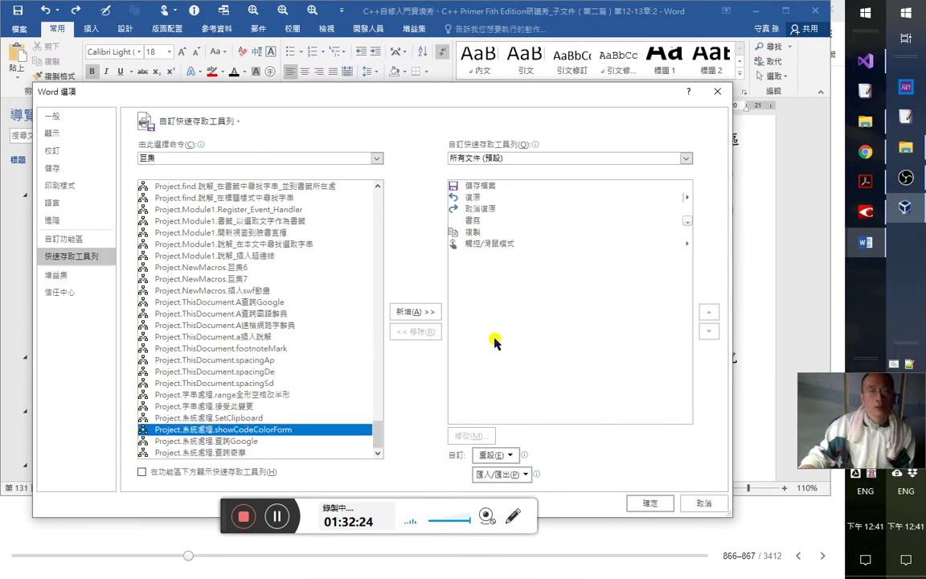
left_click(472, 246)
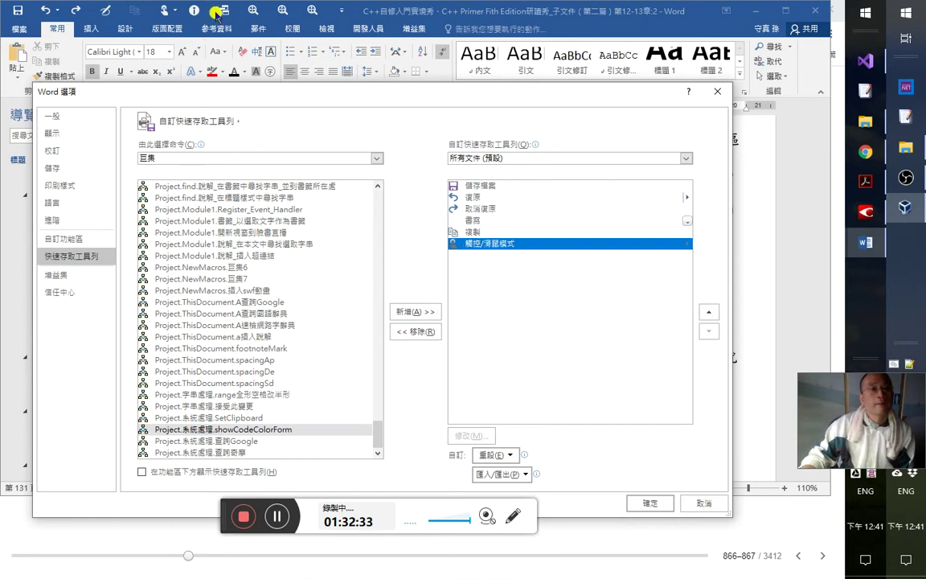
left_click(416, 313)
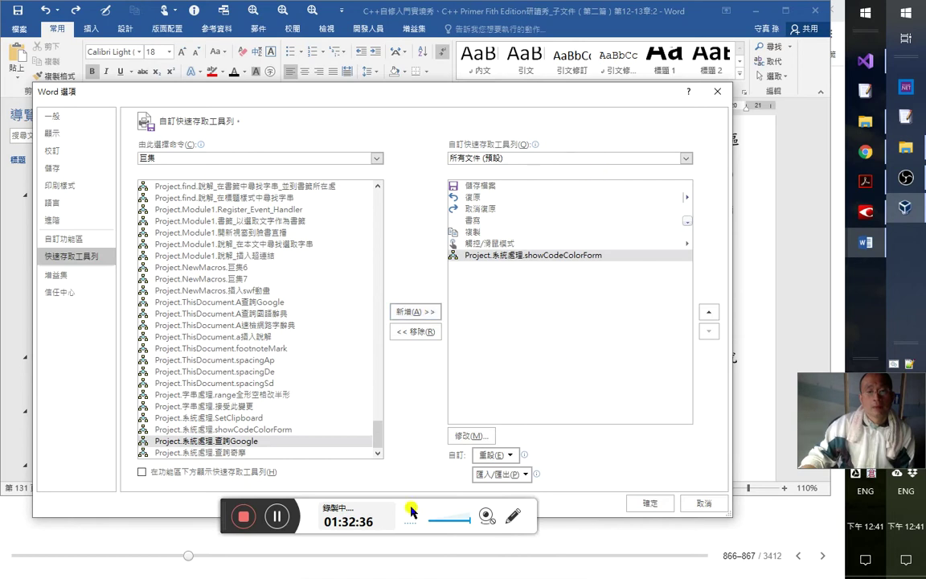
left_click_drag(227, 509, 224, 554)
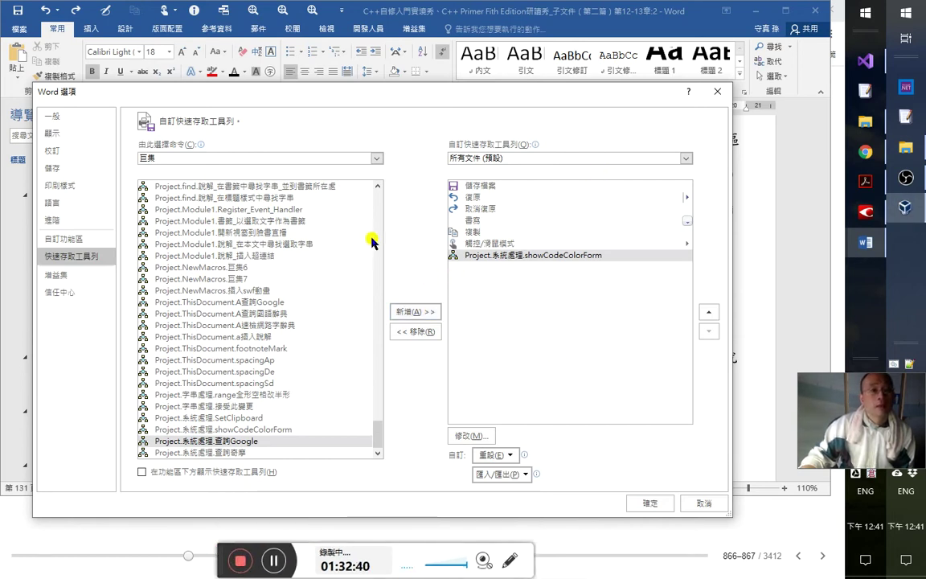
- Remove showCodeColorForm from the all-documents quick access toolbar
left_click(534, 158)
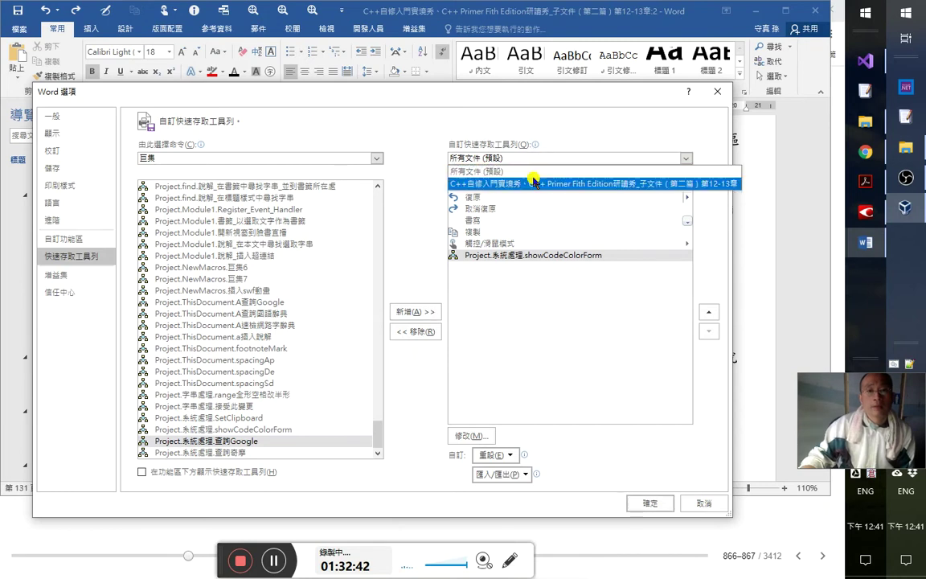
left_click(534, 185)
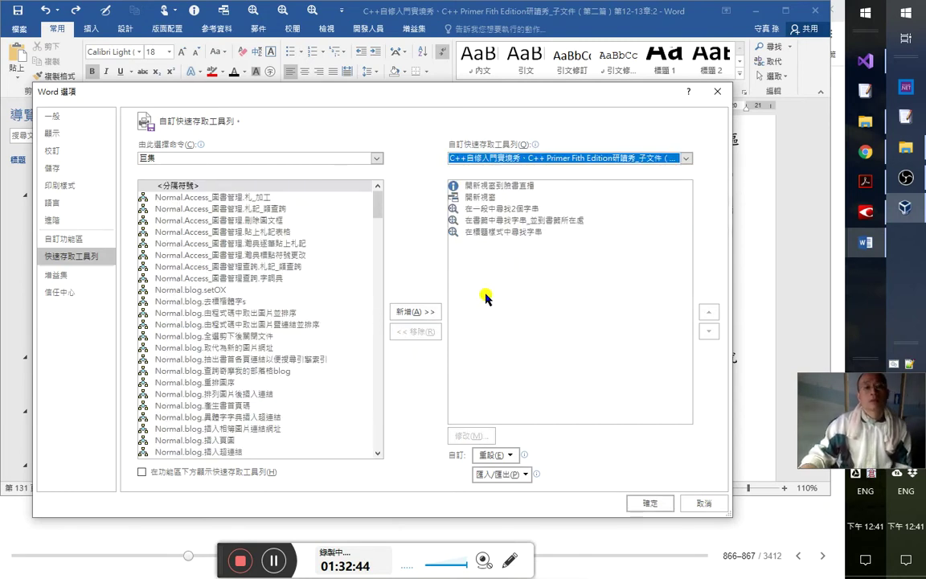
left_click(515, 158)
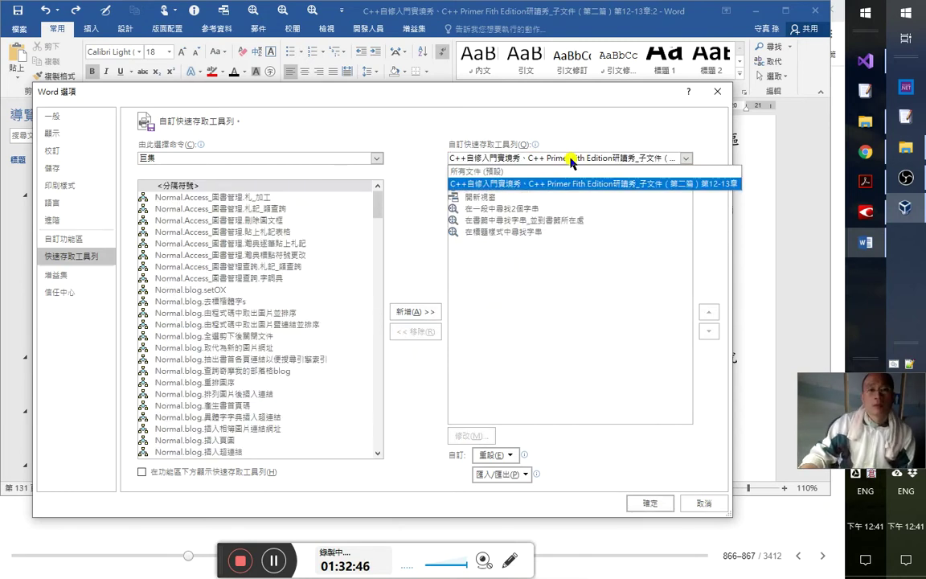
left_click(566, 171)
left_click(467, 254)
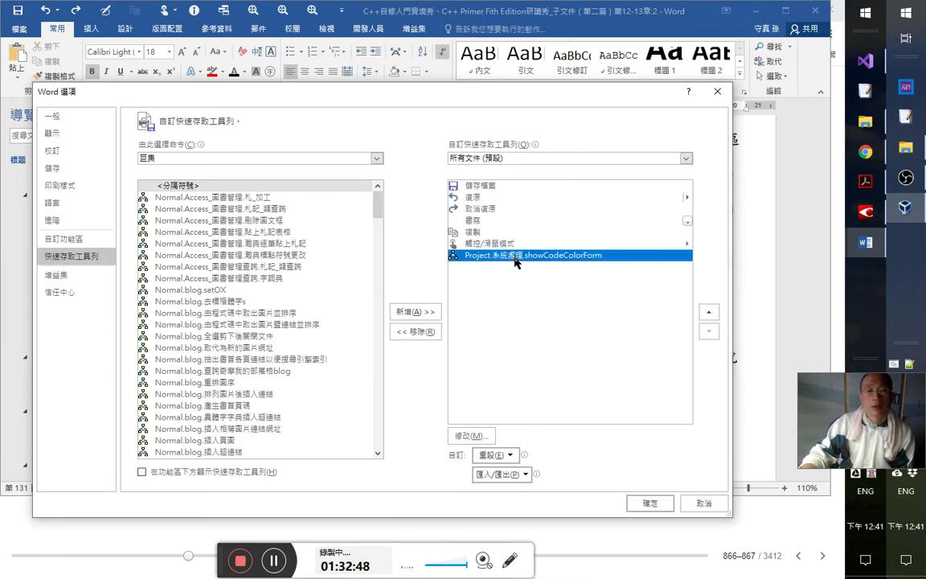
left_click(414, 331)
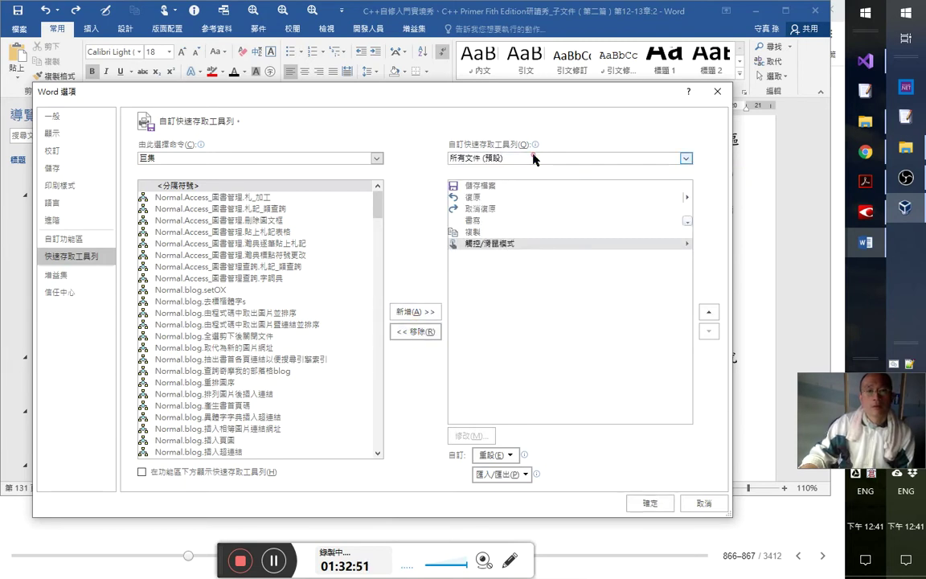
- Add showCodeColorForm to this document's toolbar, move it up to second place, and confirm
left_click(533, 157)
left_click(527, 183)
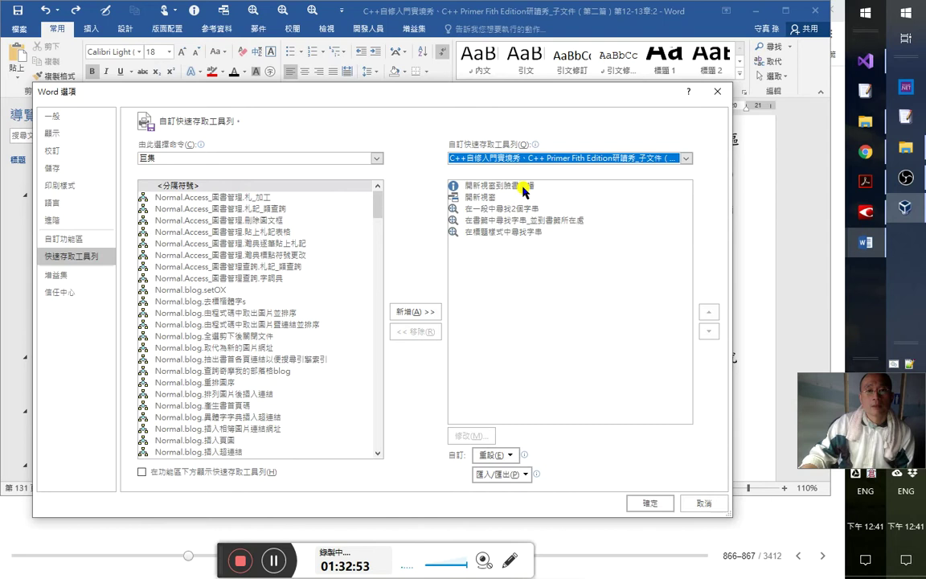
left_click(481, 198)
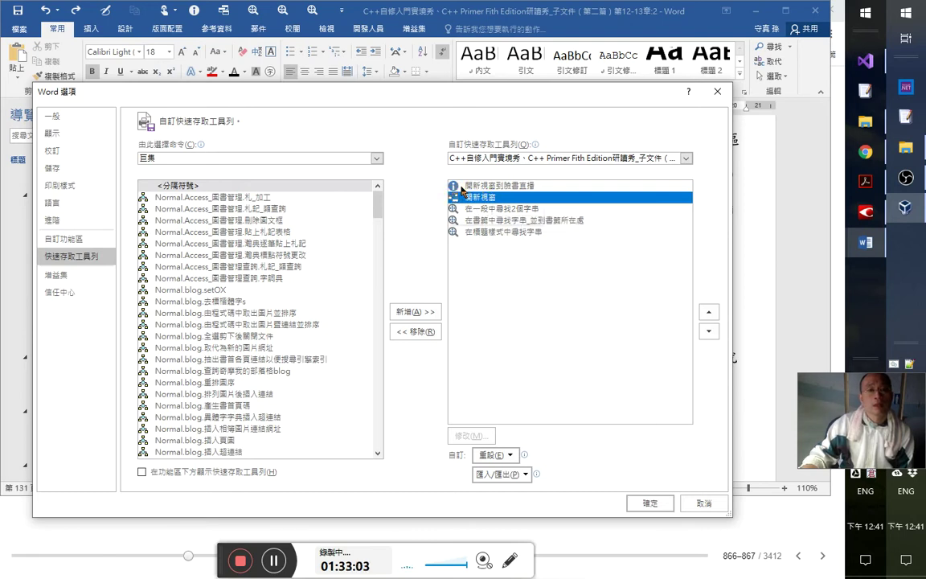
left_click(463, 187)
left_click(462, 197)
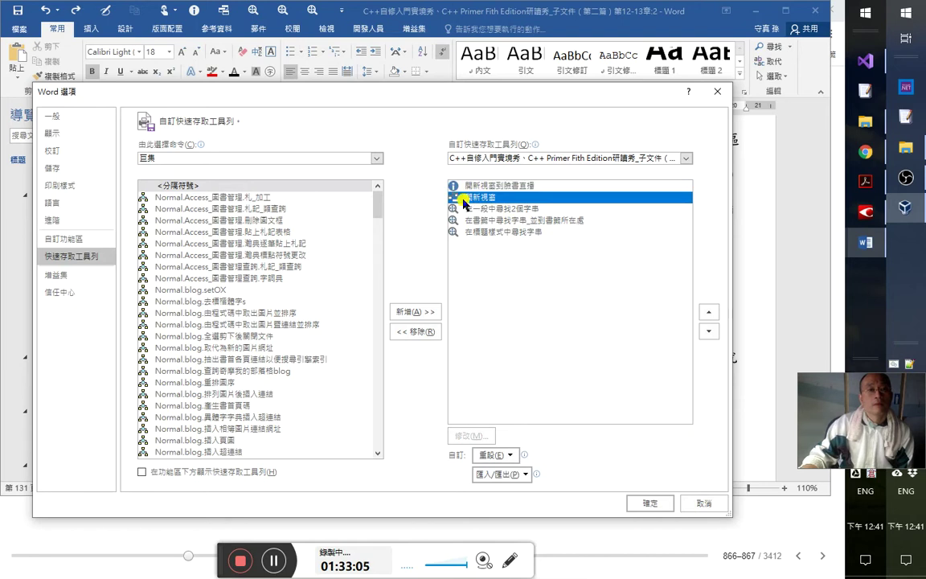
left_click_drag(377, 206, 377, 467)
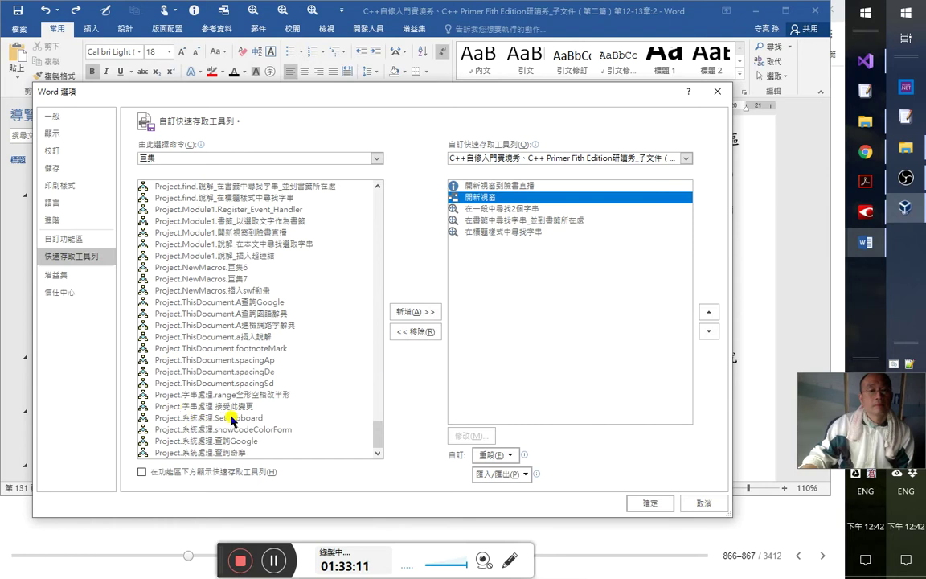
left_click(262, 433)
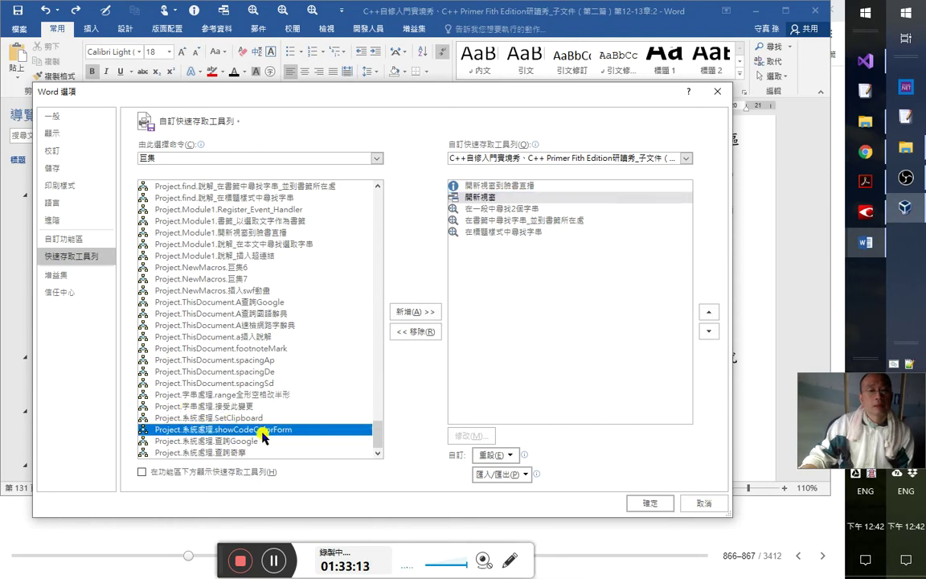
left_click(407, 311)
left_click(508, 210)
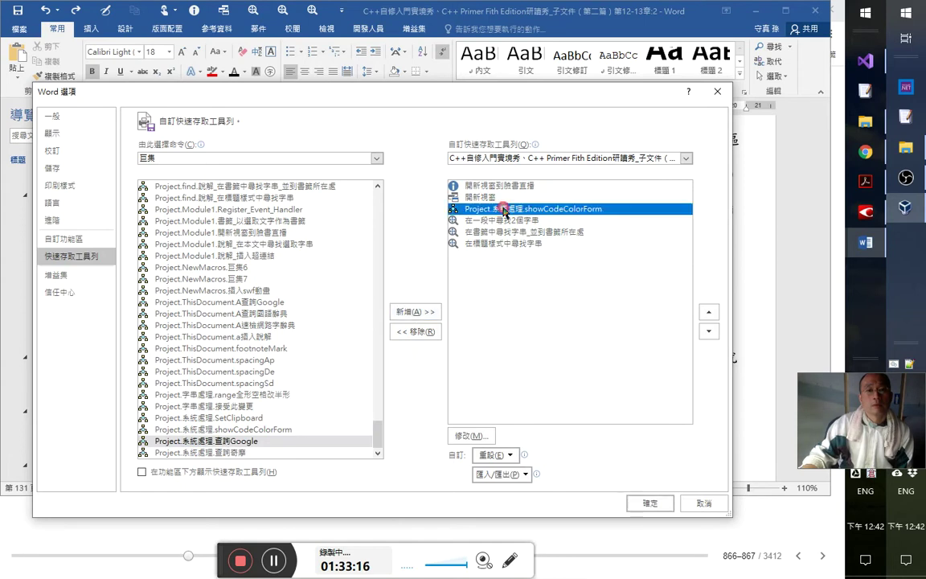
left_click(709, 312)
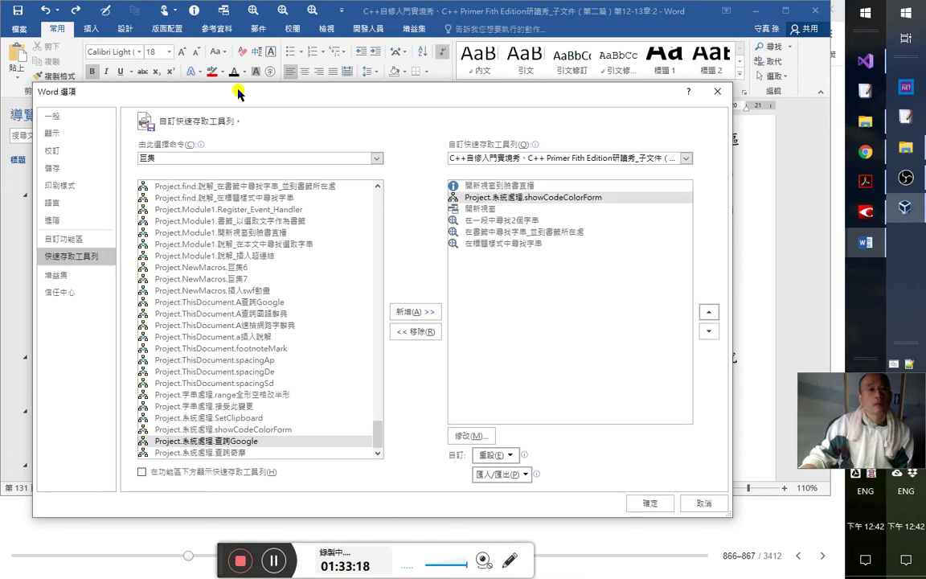
left_click(644, 503)
- Switch back to the C++ notes document window
key("alt+Tab")
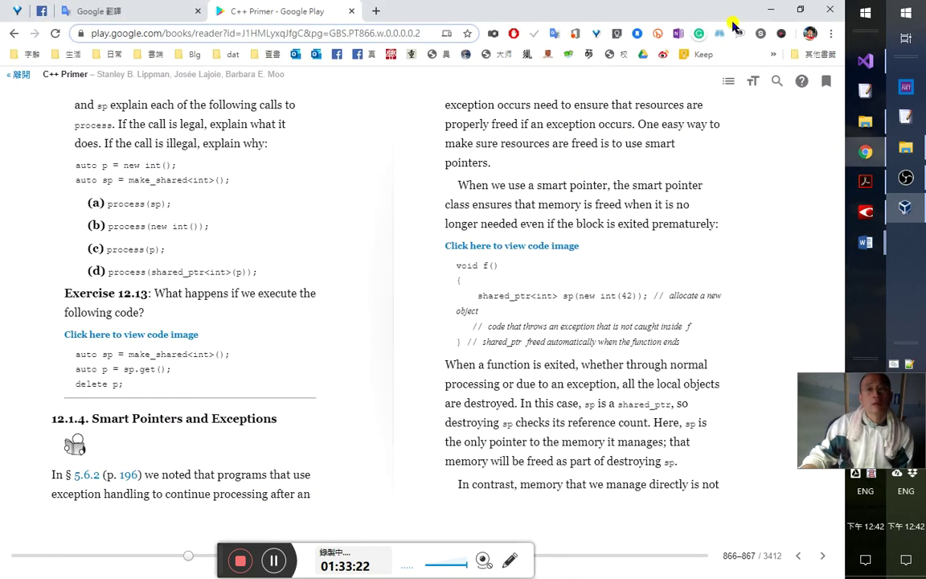
left_click(867, 244)
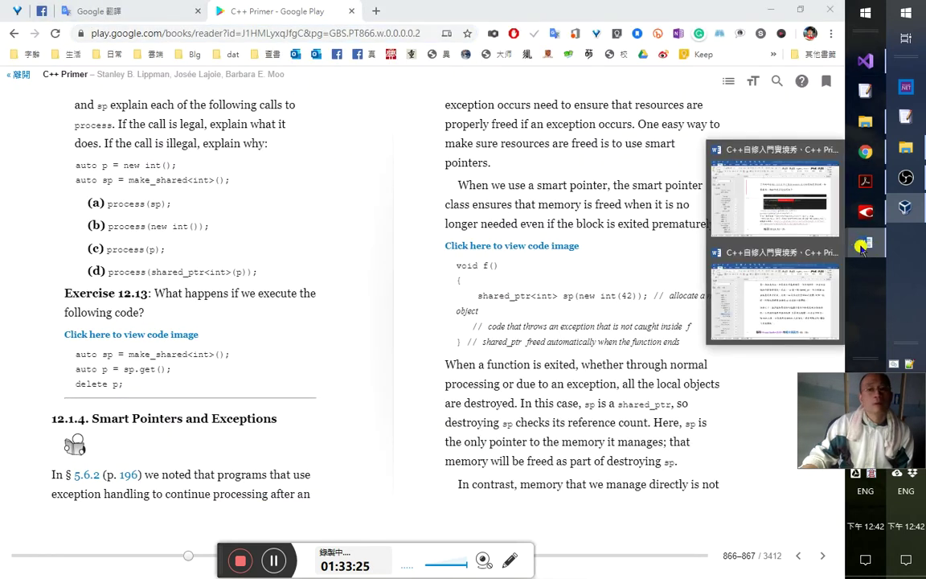
left_click(805, 271)
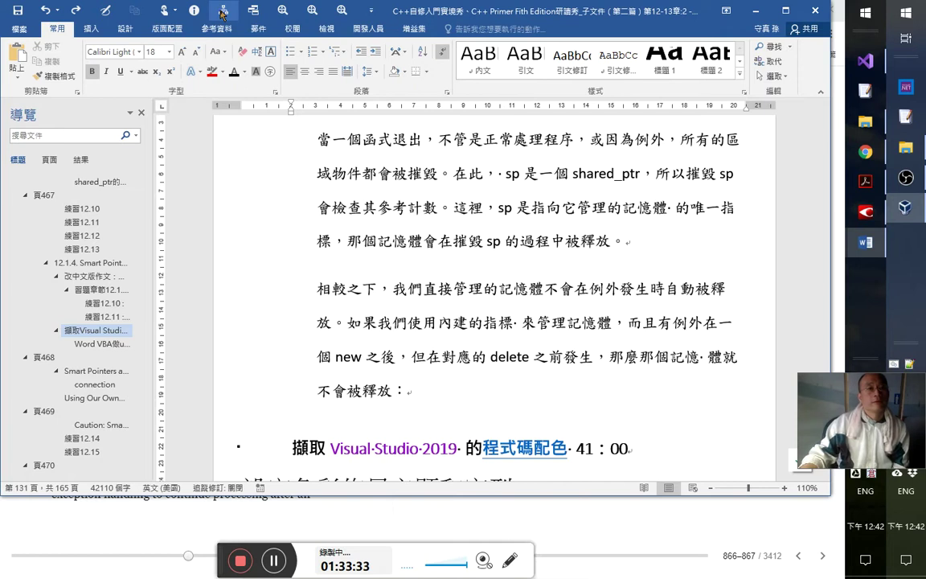
- Assign a new icon to the showCodeColorForm button on this document's quick access toolbar
right_click(219, 10)
left_click(261, 69)
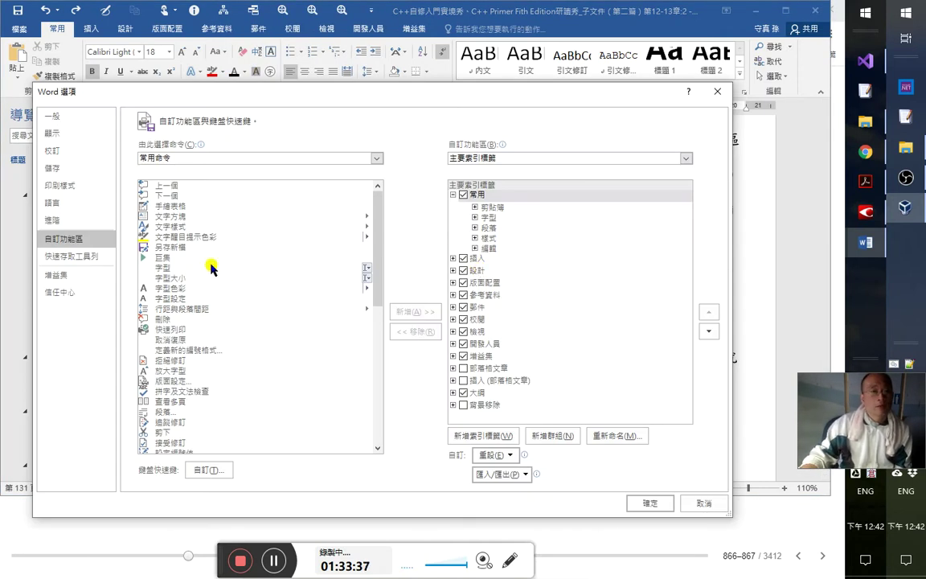
left_click(74, 256)
left_click(530, 157)
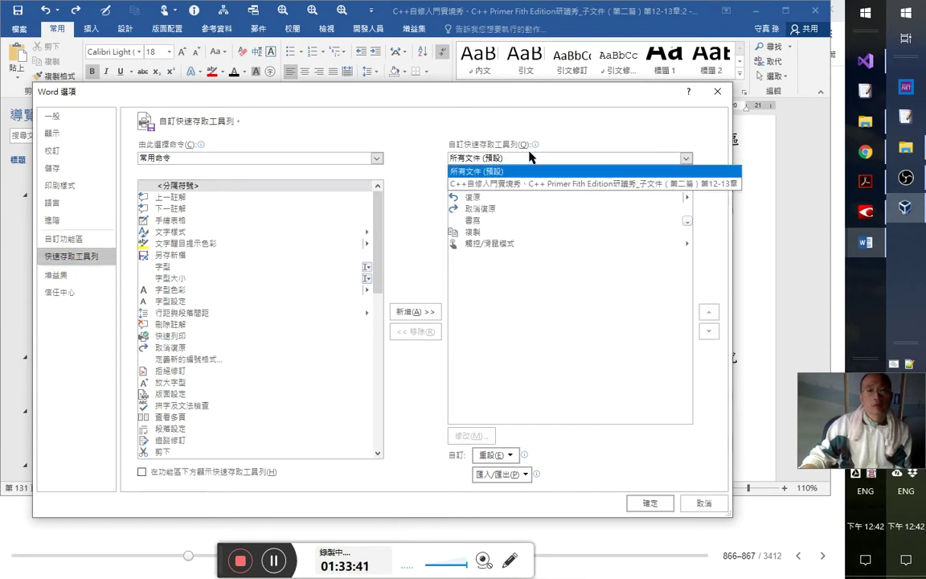
left_click(533, 191)
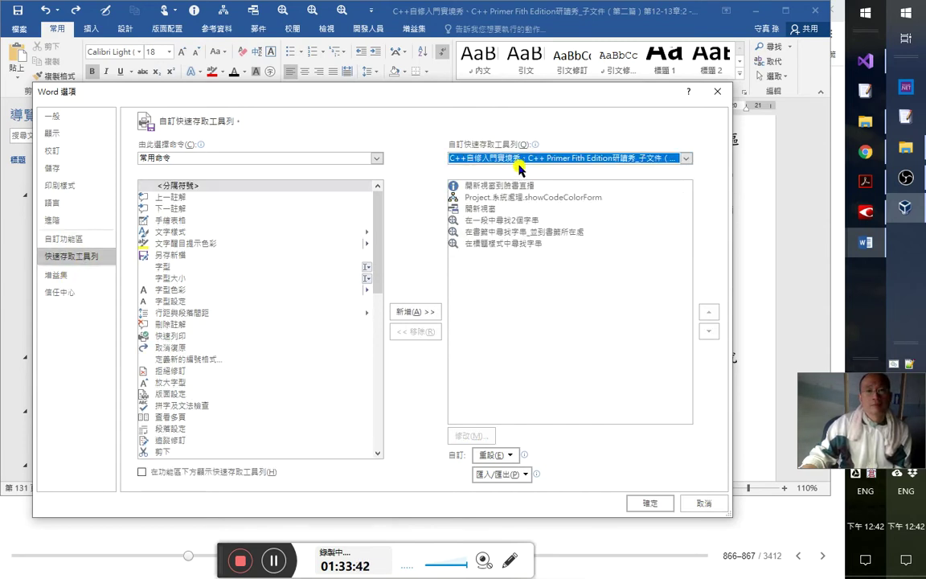
left_click(507, 198)
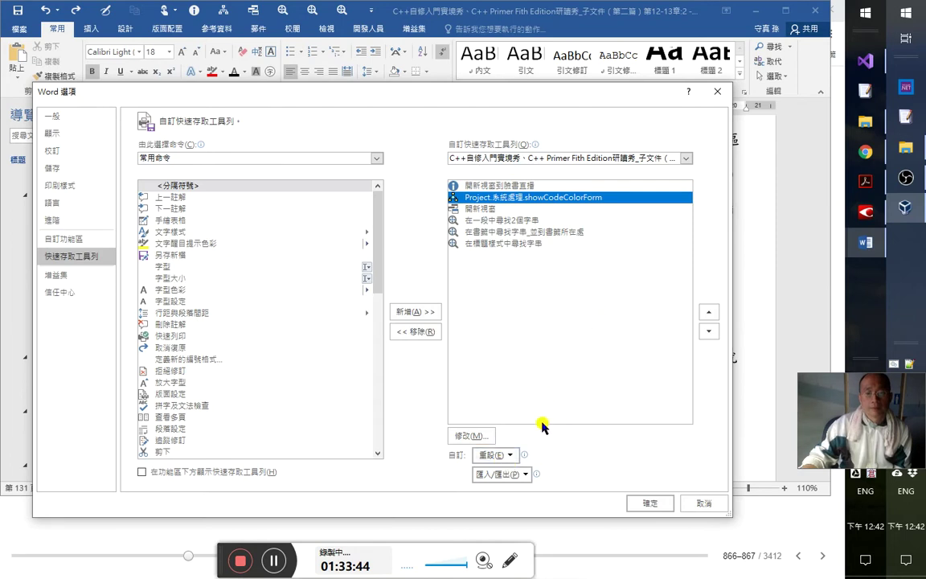
left_click(469, 435)
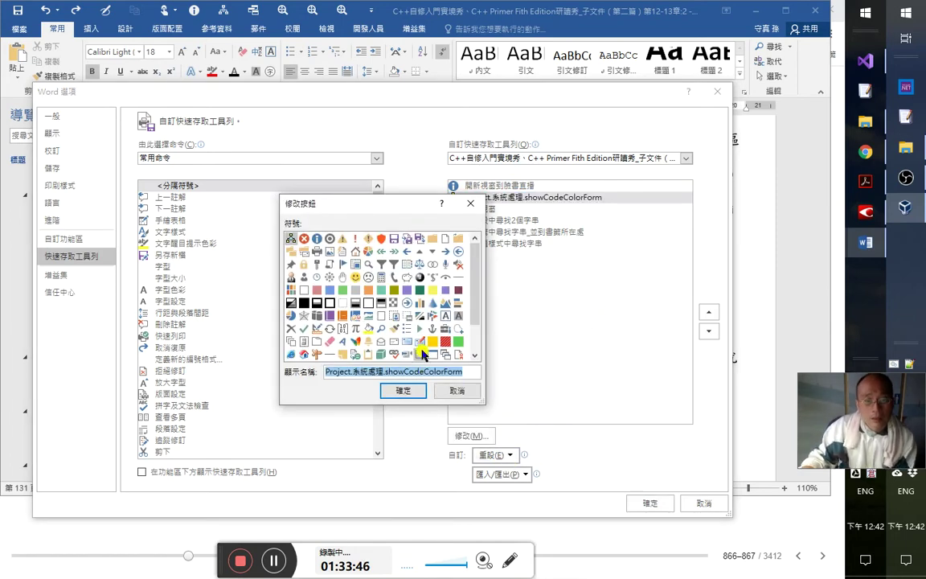
left_click(369, 329)
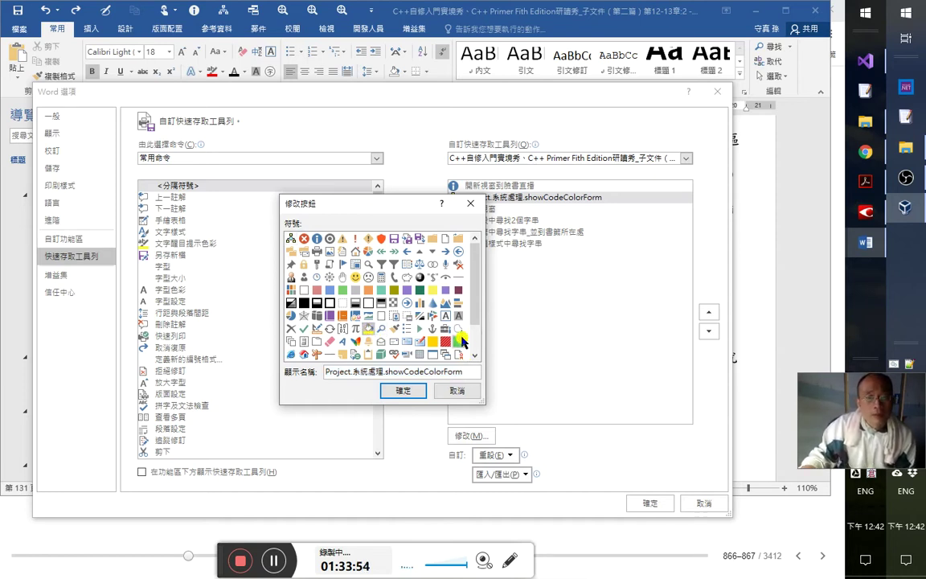
scroll(472, 344, "down", 1)
scroll(473, 347, "down", 1)
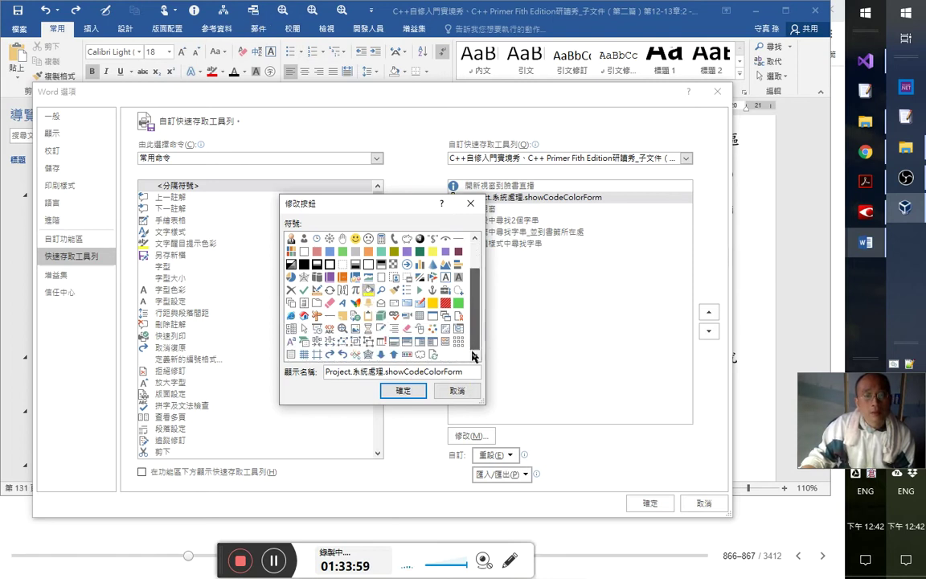
left_click(370, 290)
key("Return")
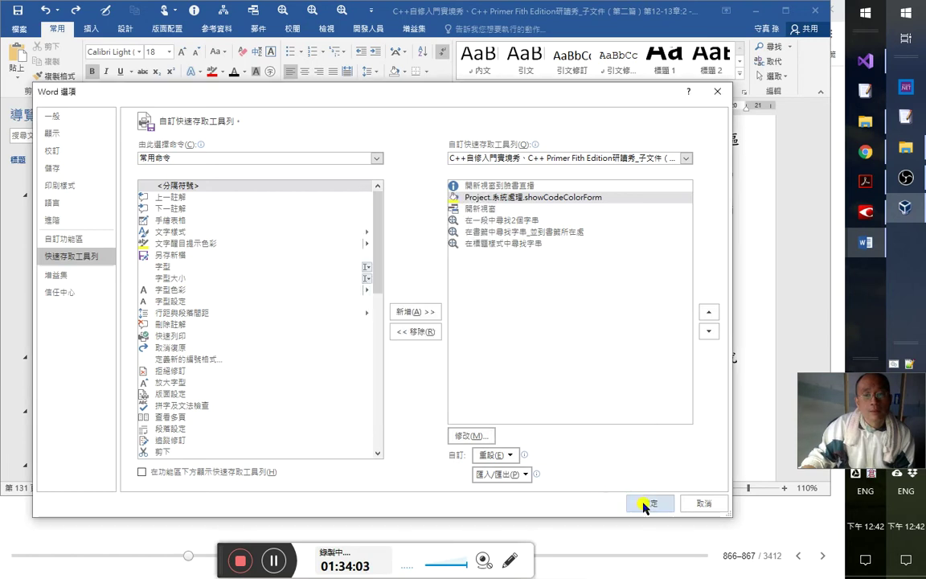
left_click(648, 503)
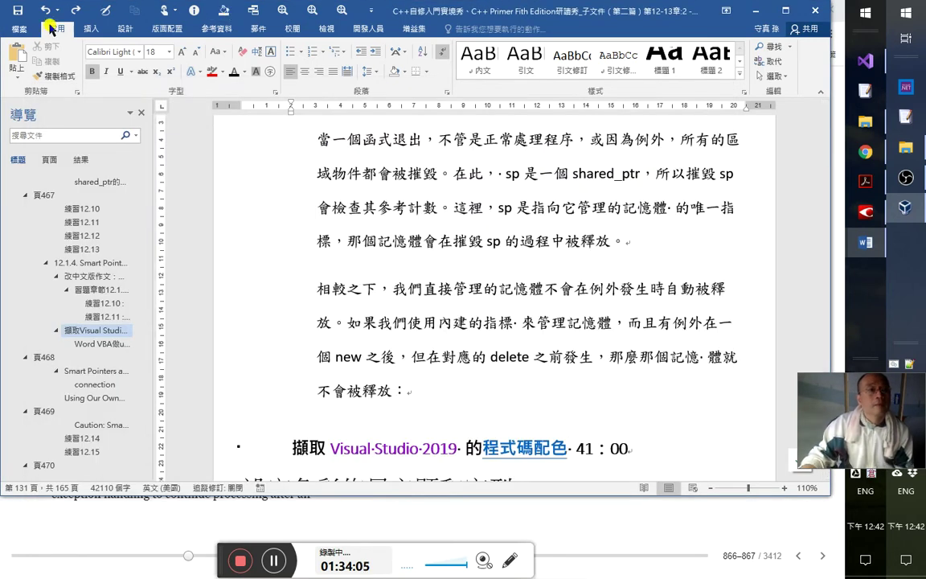
- Test the new showCodeColorForm button by opening and closing the code colouring form
left_click(220, 11)
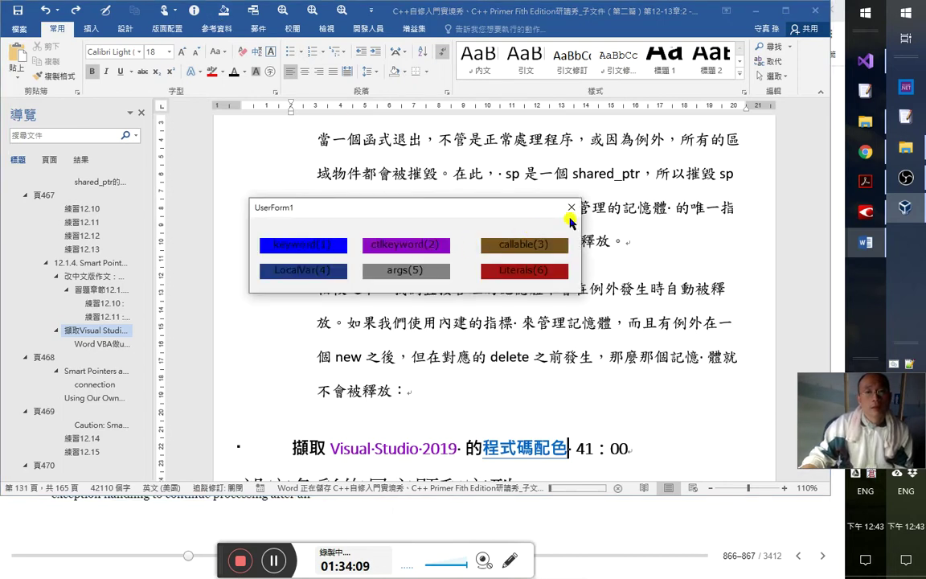
left_click(571, 206)
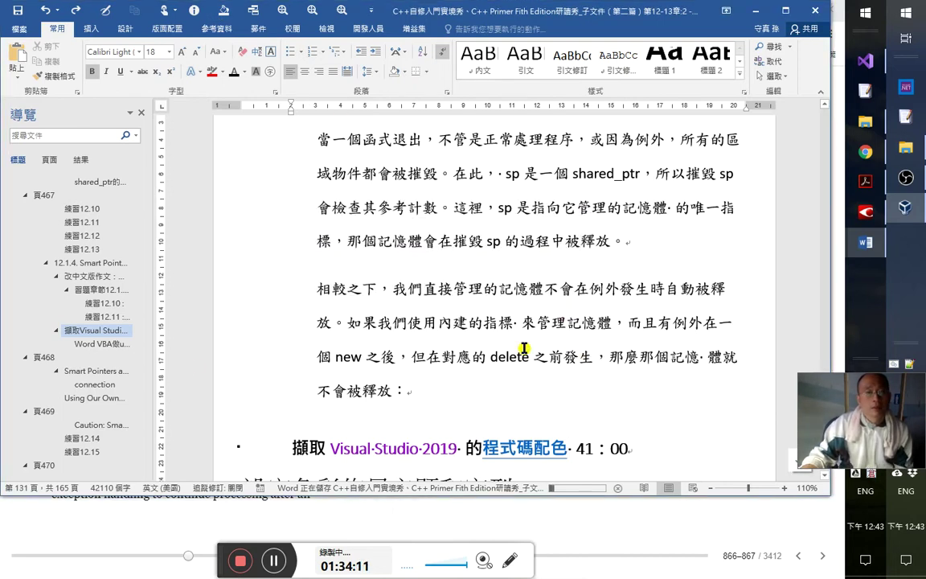
scroll(702, 242, "up", 1)
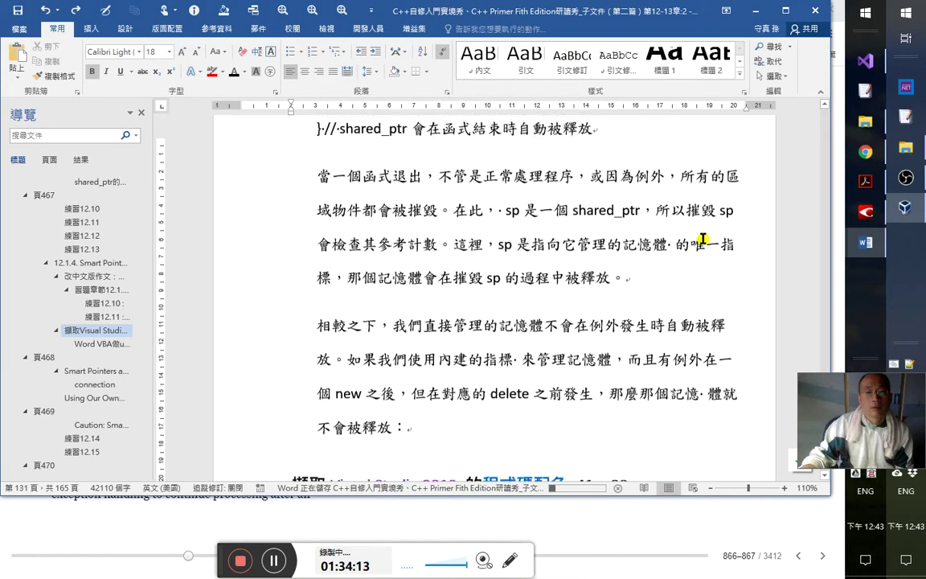
scroll(702, 242, "down", 3)
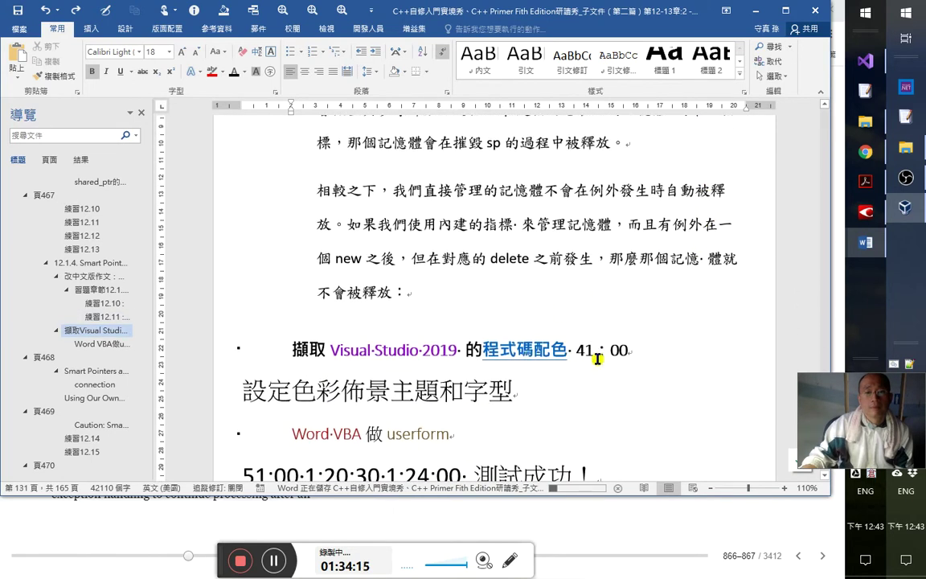
scroll(649, 325, "down", 1)
- Add 34 to the Visual Studio colouring heading's timestamp, making it 1:34:00, then switch to Chrome
left_click(646, 314)
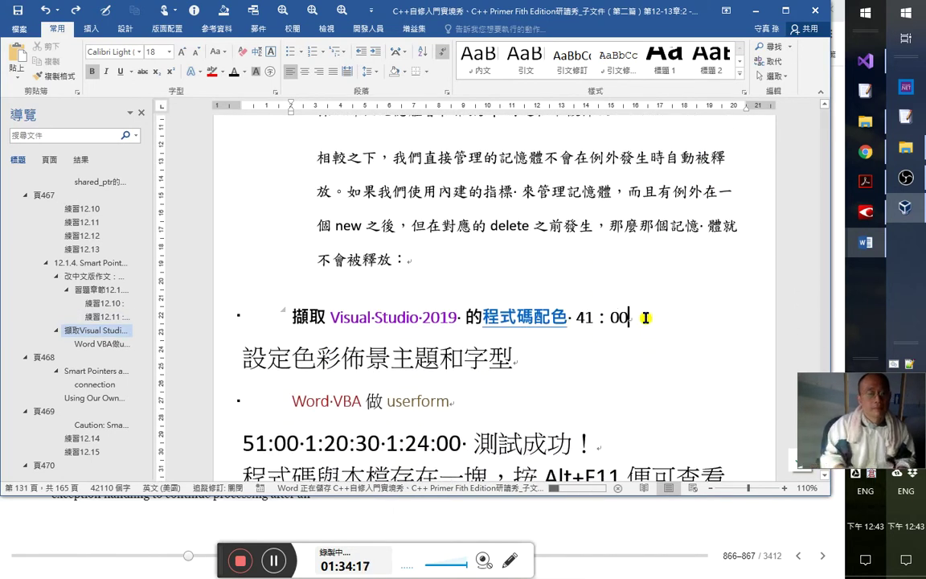
type("34：00")
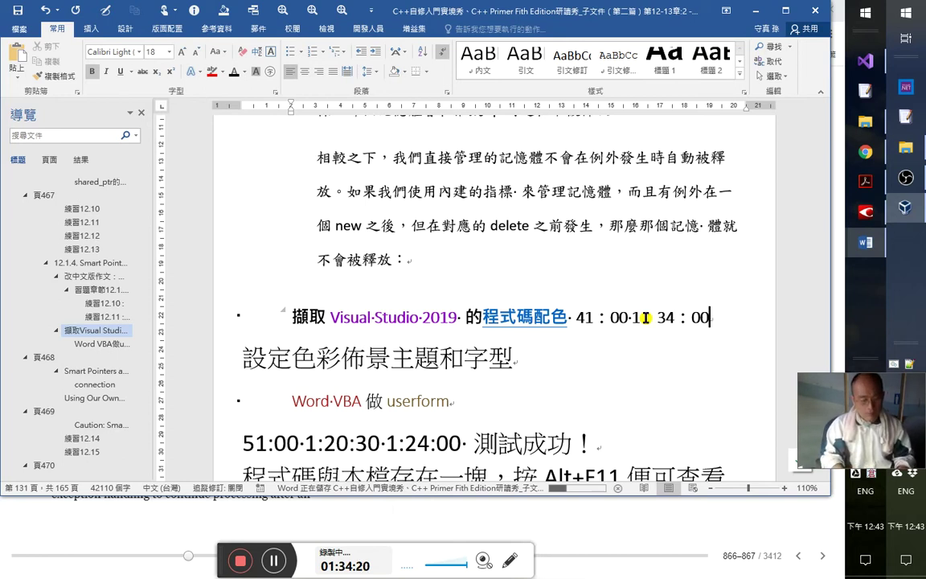
key("alt+Tab")
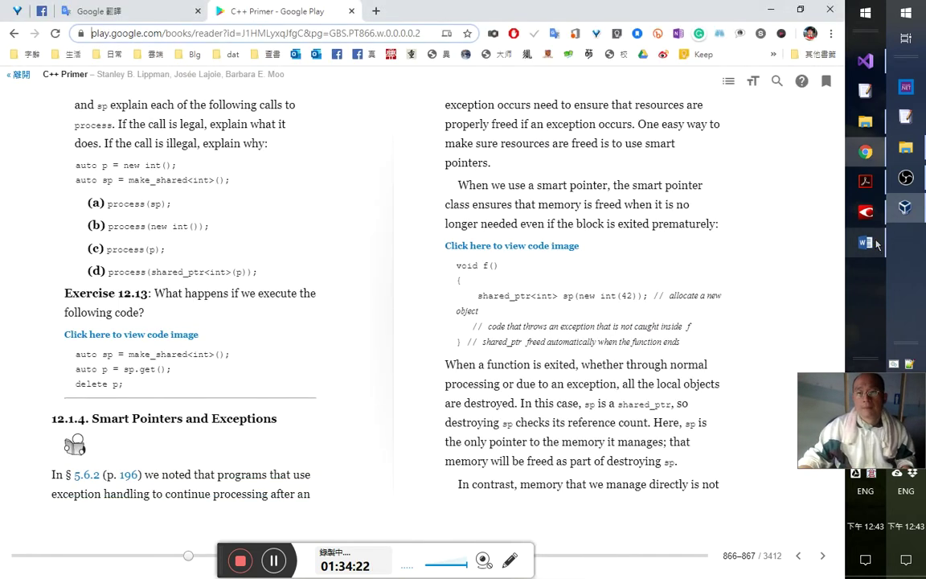
- Format the process(shared_ptr<int>(p.get())); line with the 引文修訂 code style
left_click(875, 242)
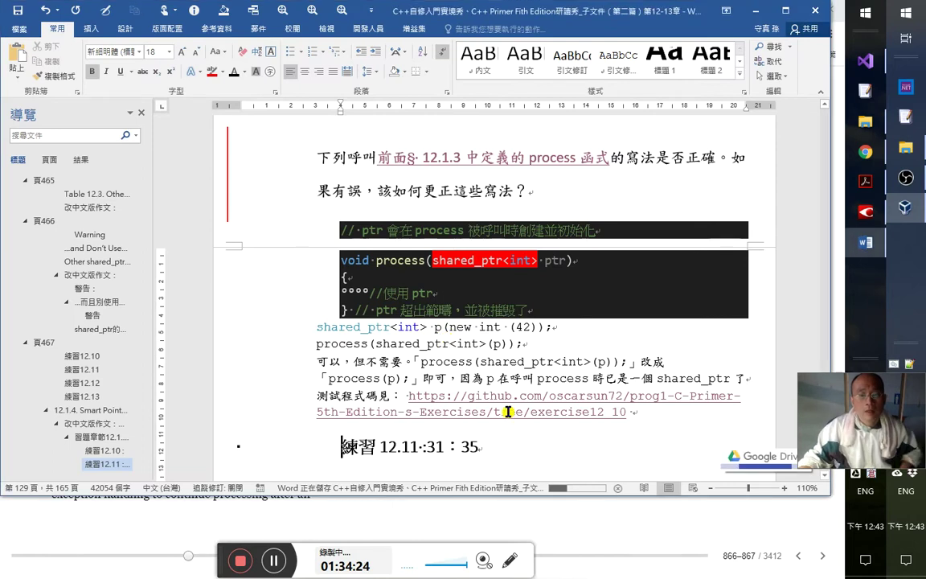
scroll(499, 340, "down", 3)
left_click(474, 315)
left_click(499, 370)
scroll(522, 373, "down", 2)
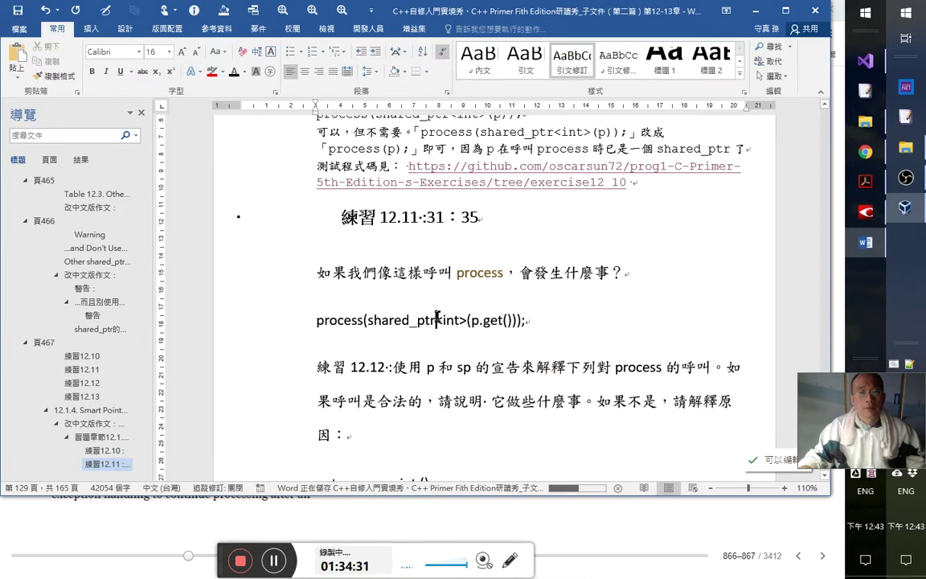
triple_click(611, 322)
left_click(619, 58)
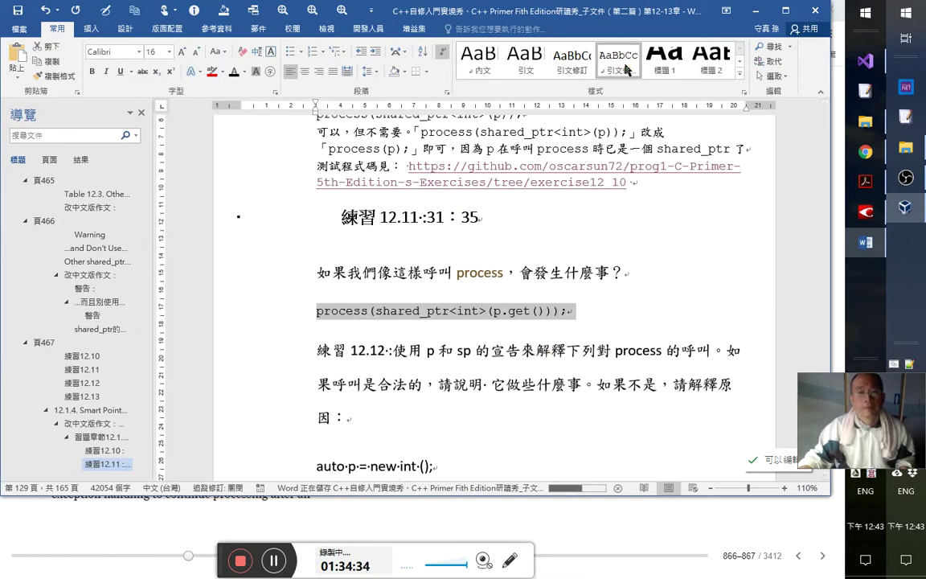
- Split 練習 12.12 onto its own line and restyle it as a bulleted heading
left_click(455, 352)
scroll(547, 386, "down", 1)
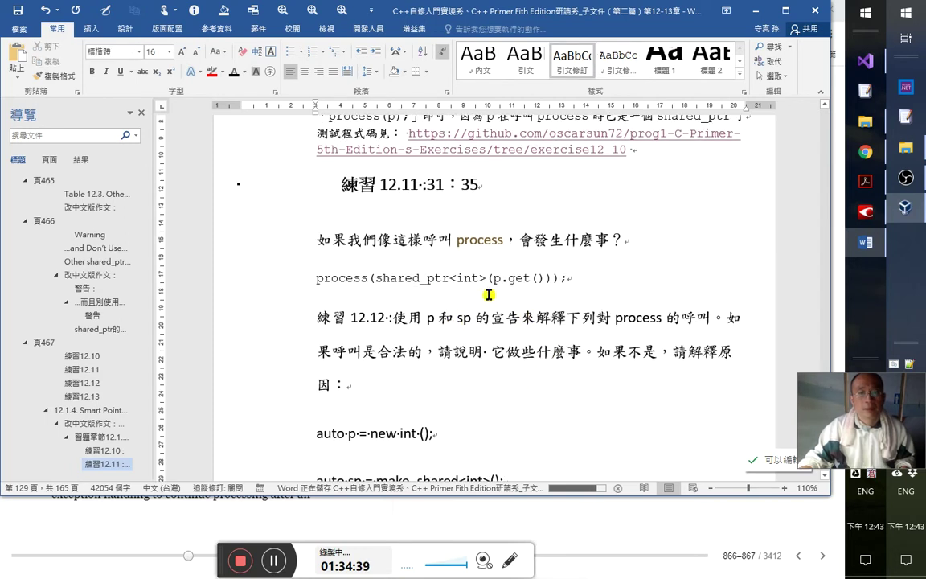
left_click_drag(552, 278, 493, 278)
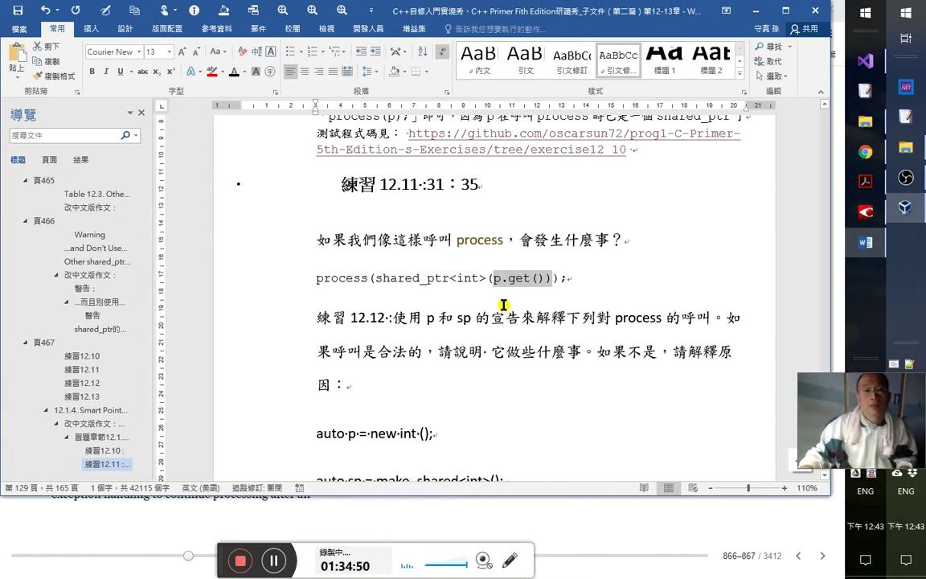
left_click(383, 275)
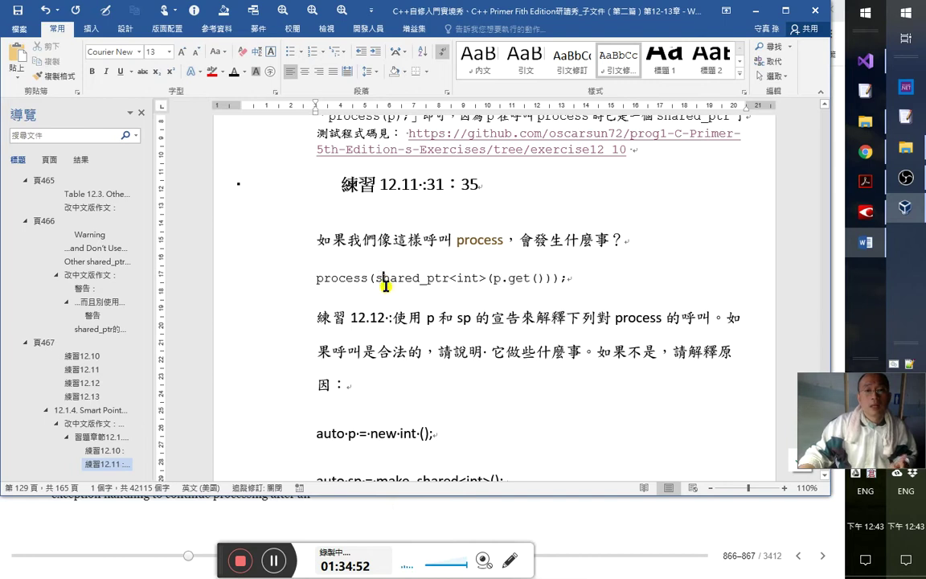
type("2")
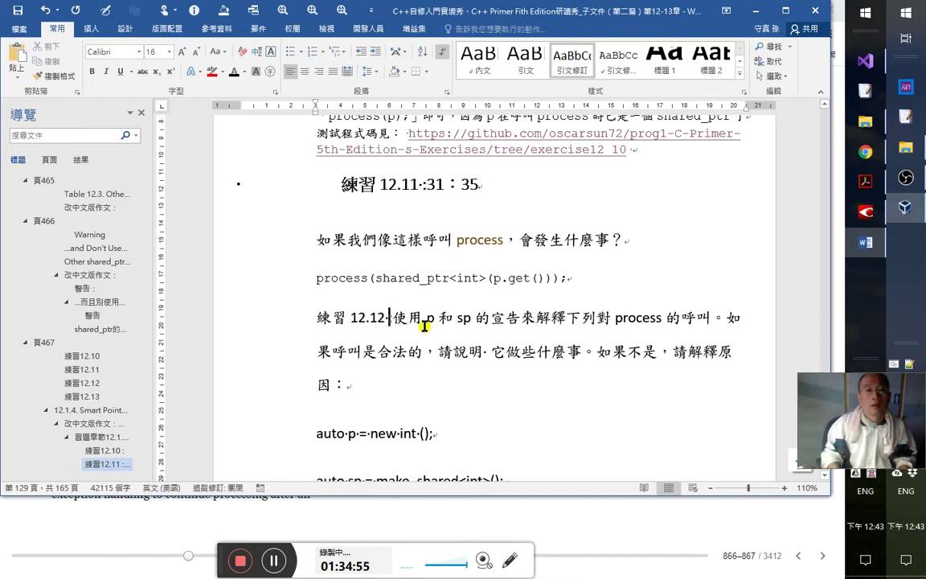
key("Return")
key("F4")
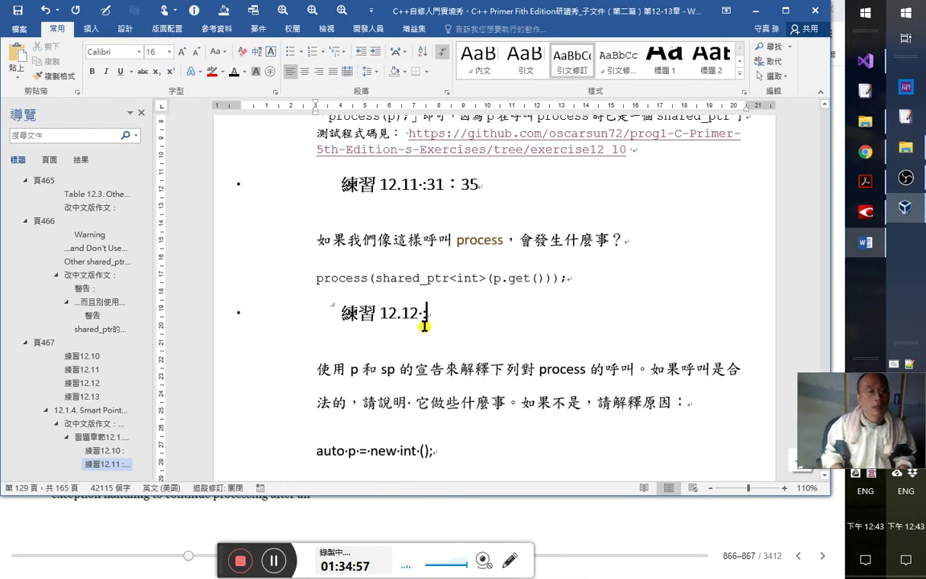
key("Up")
key("Down")
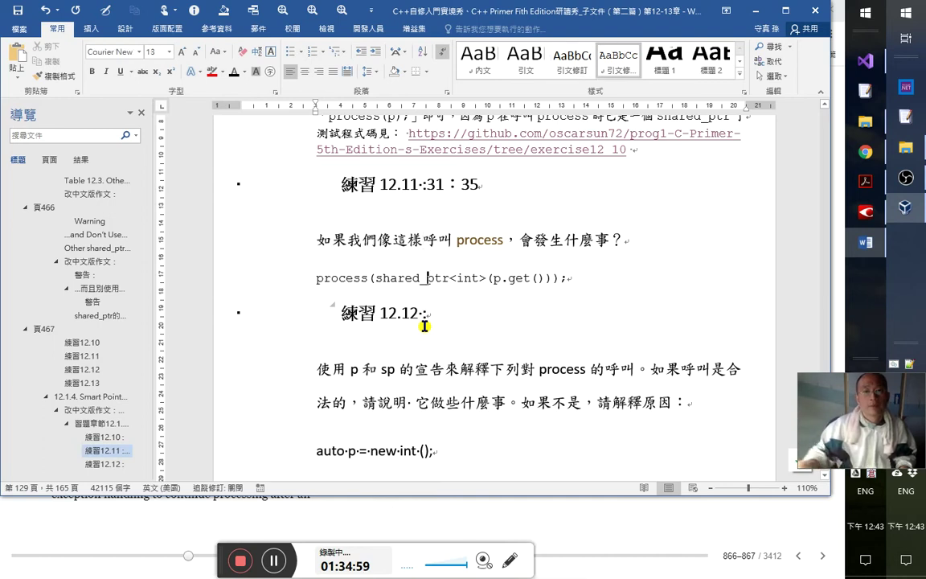
left_click_drag(378, 175, 450, 199)
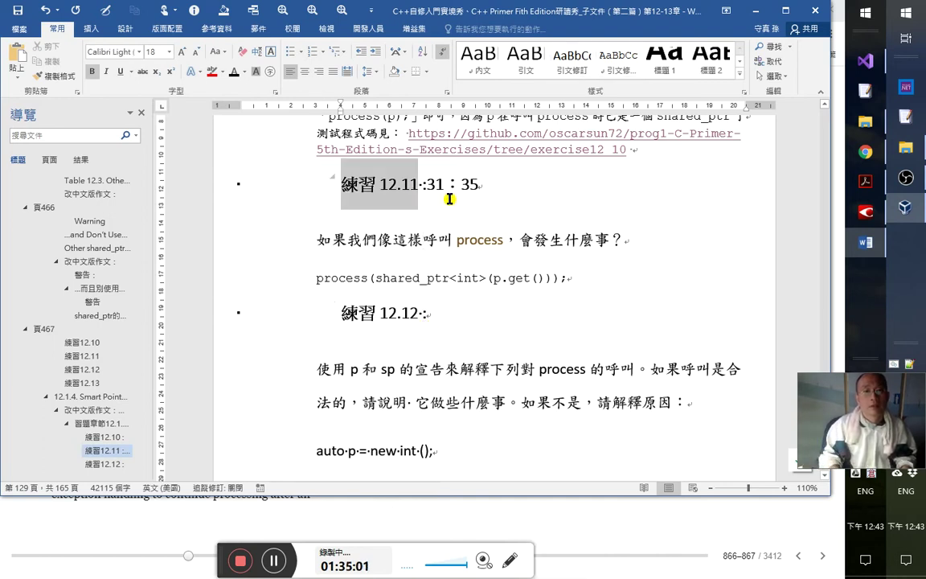
- Link the 練習 12.11 heading to the 練習12.11 location in this document
key("ctrl+k")
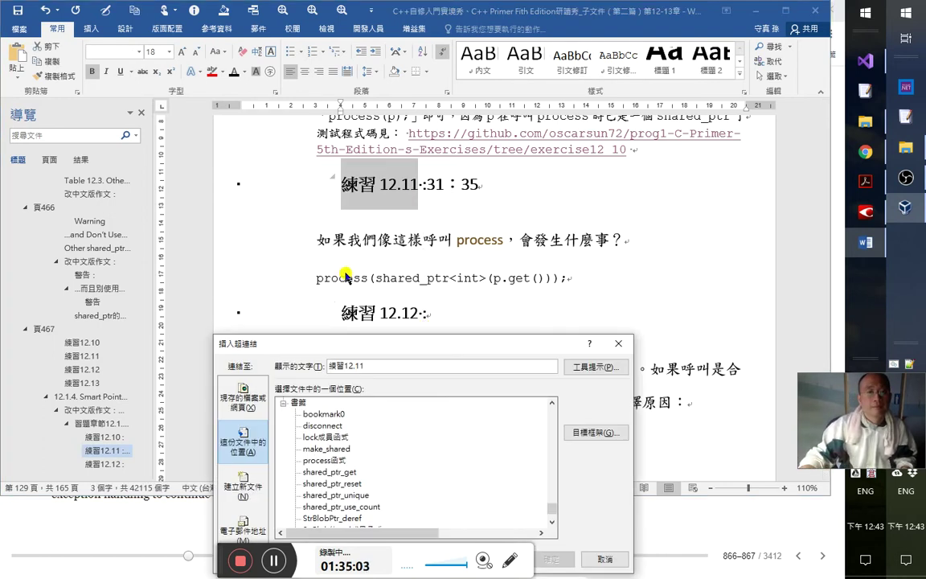
scroll(377, 441, "up", 10)
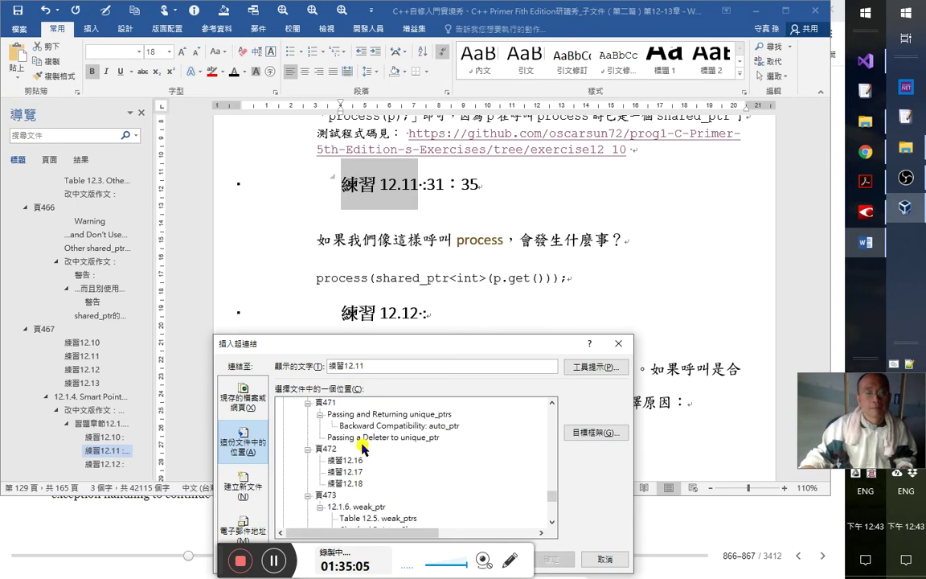
scroll(377, 441, "up", 5)
scroll(354, 418, "up", 1)
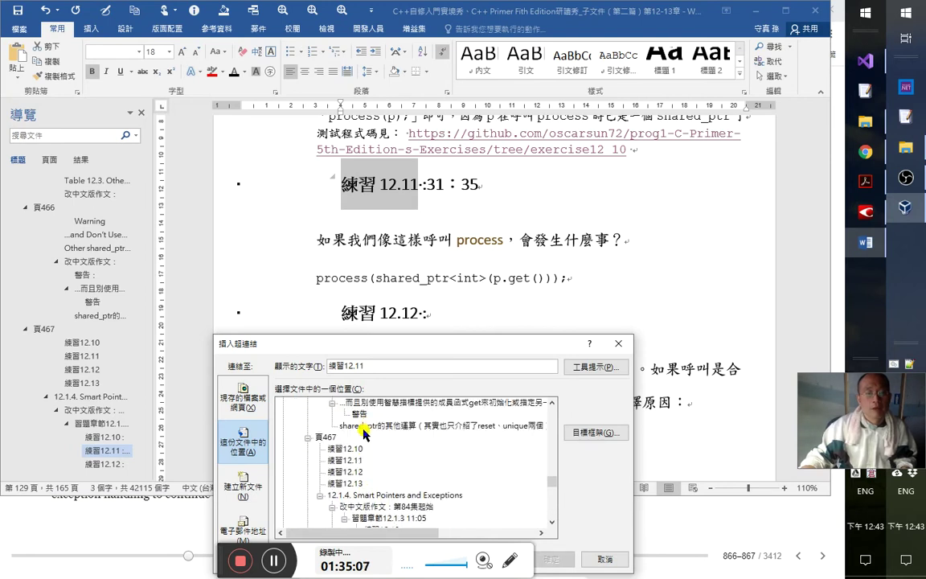
double_click(322, 424)
- Follow the new link to the answer, then the cross-reference to the get-usage section
left_click(389, 179, "ctrl")
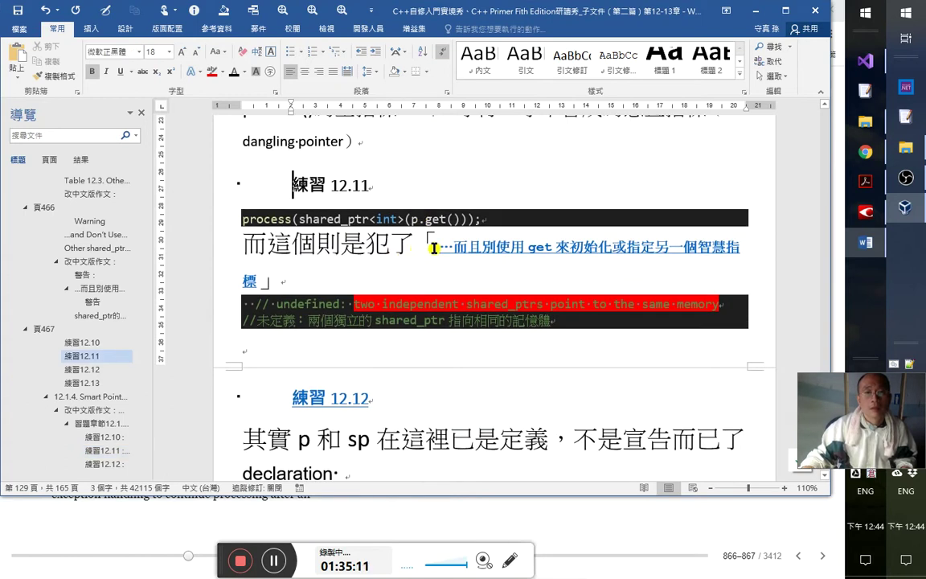
left_click(422, 227)
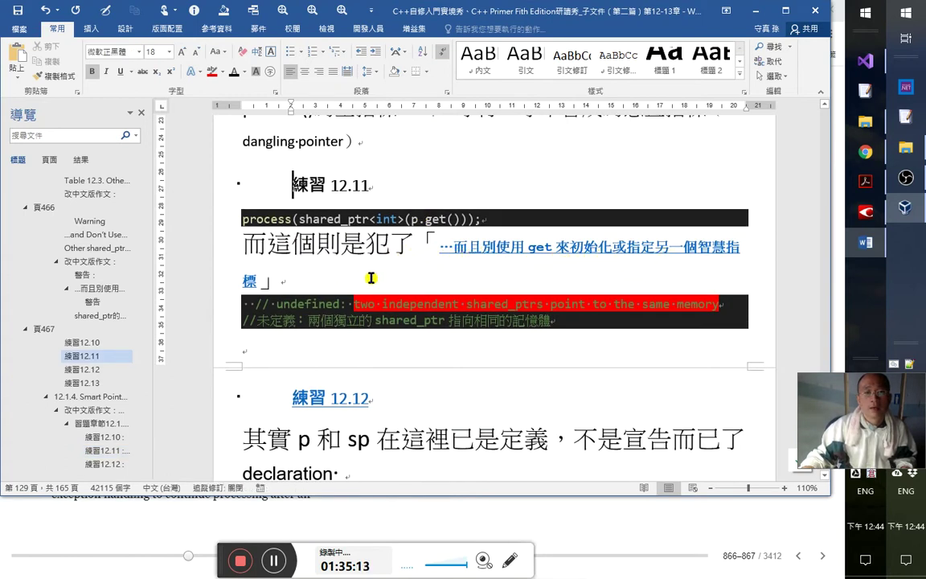
left_click(496, 253, "ctrl")
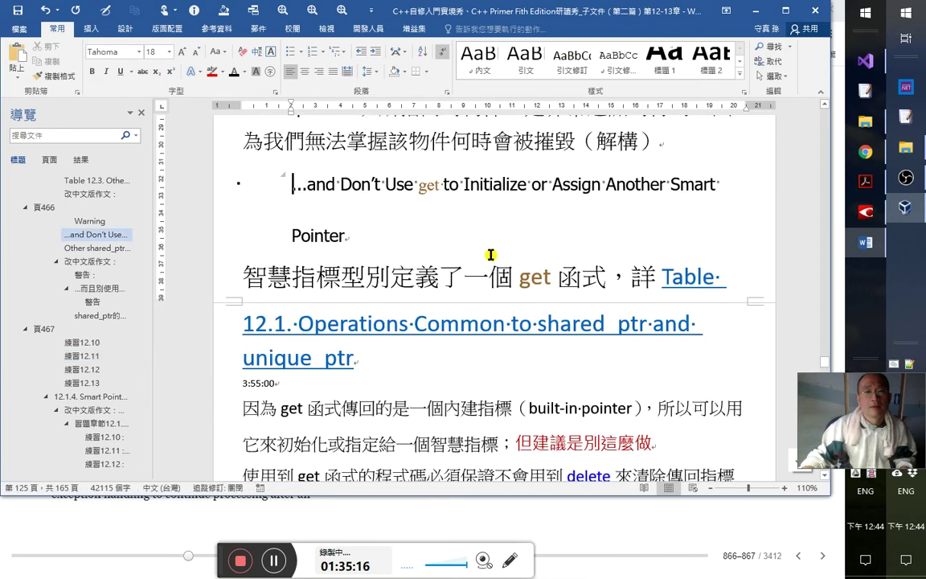
- Jump back from the get-usage section to the 練習 12.11 question and its process call
key("alt+Left")
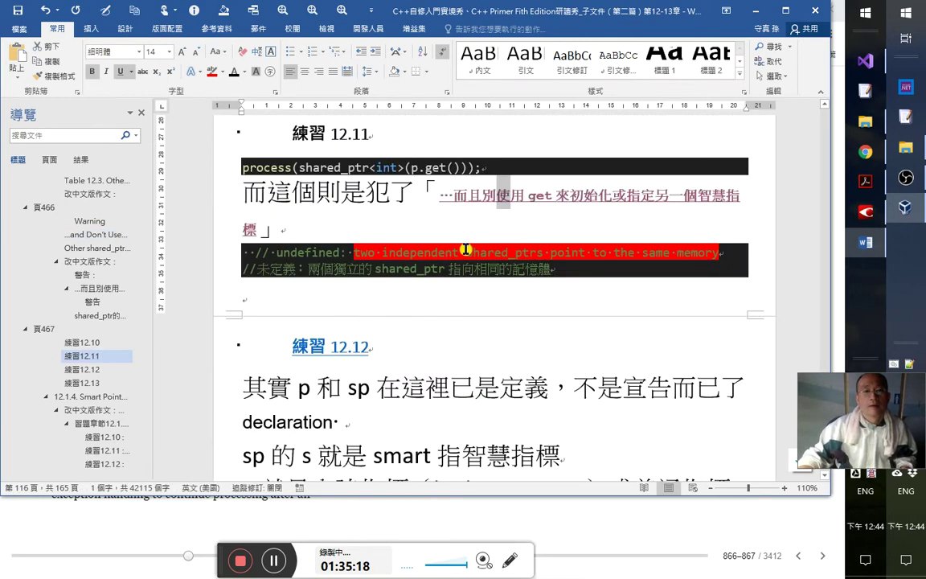
scroll(402, 226, "up", 1)
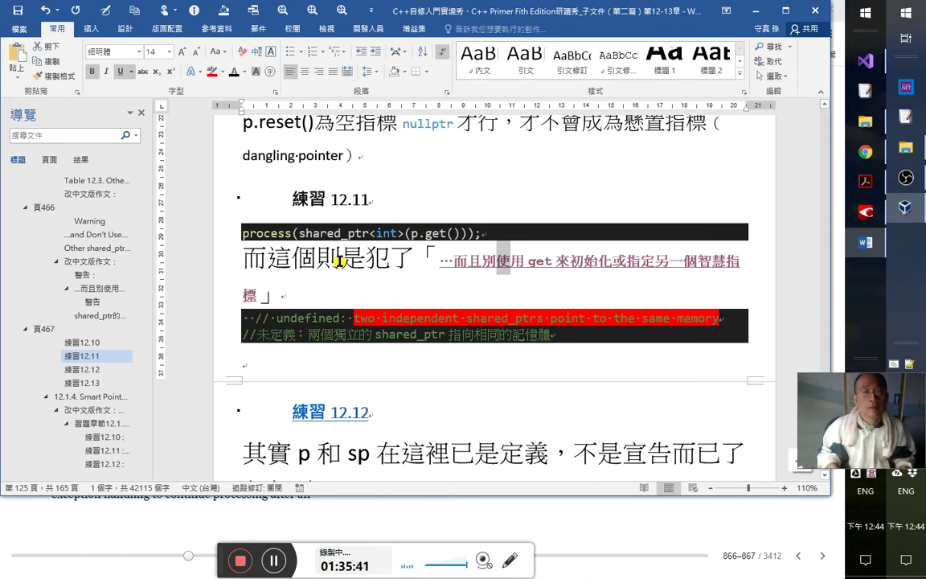
key("shift+F5")
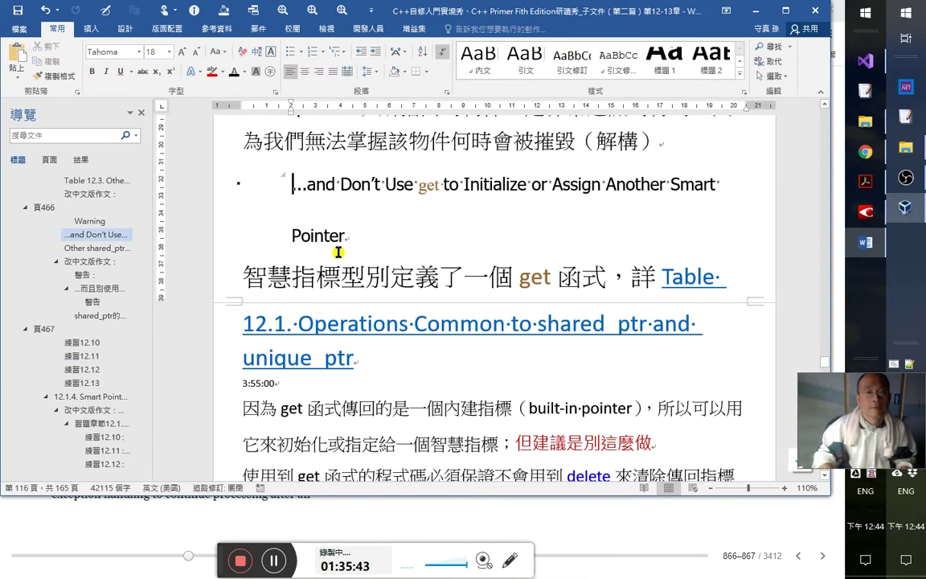
key("shift+F5")
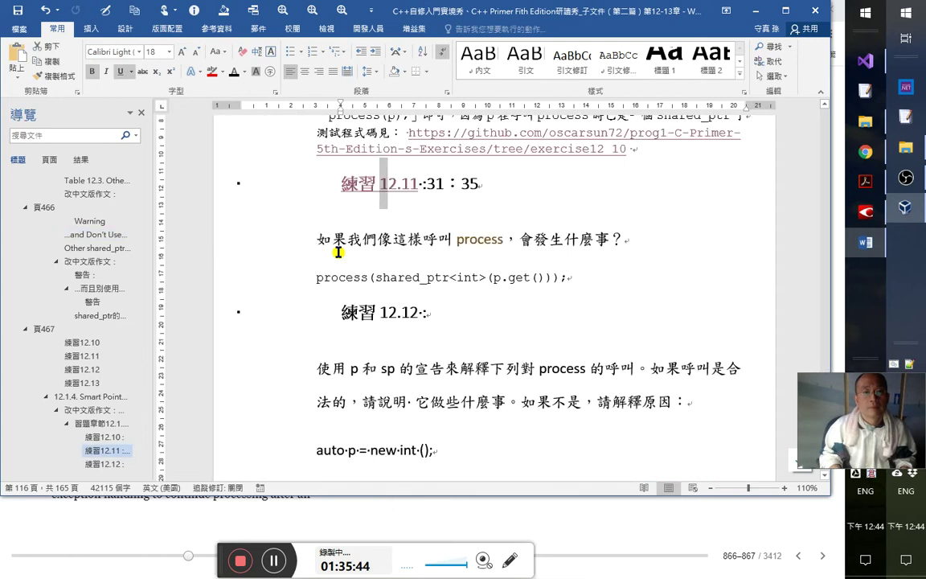
- Review the 練習 12.10 code, selecting its shared_ptr<int> text
scroll(446, 261, "up", 5)
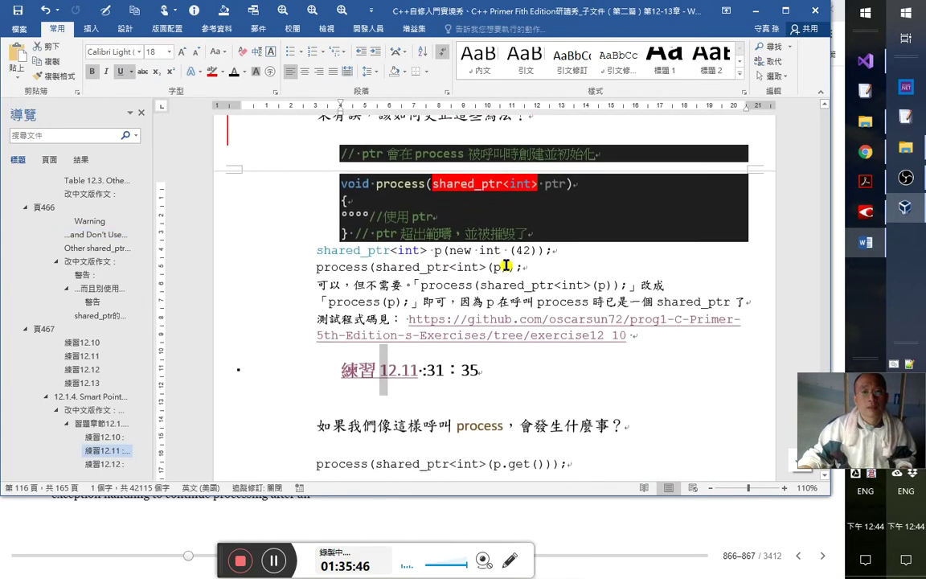
scroll(504, 249, "up", 3)
scroll(507, 248, "down", 3)
scroll(517, 251, "down", 3)
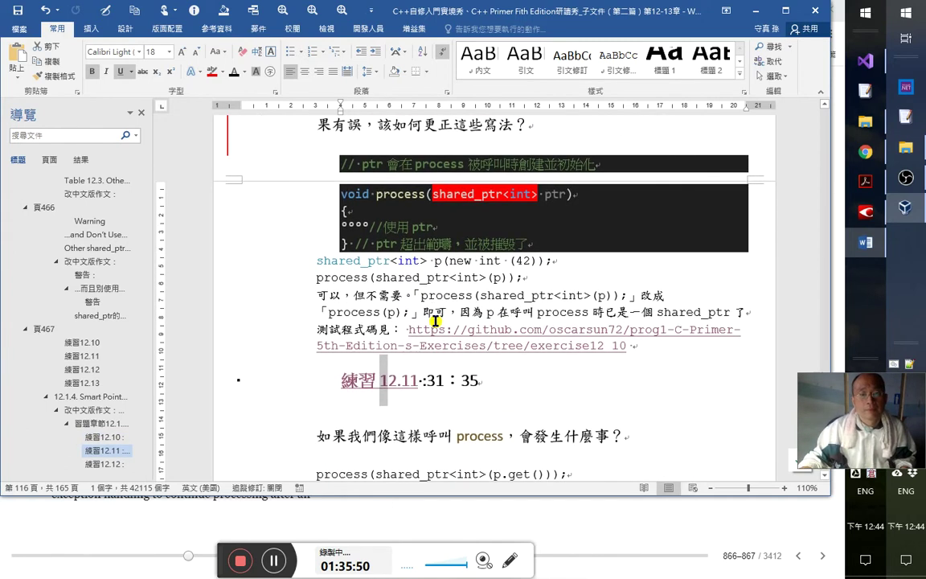
left_click_drag(386, 228, 306, 222)
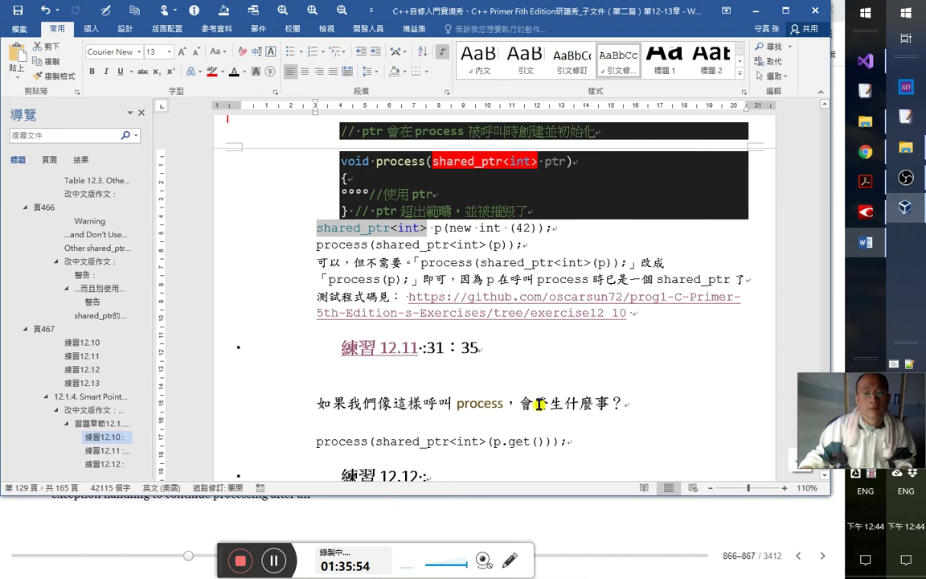
scroll(543, 403, "down", 2)
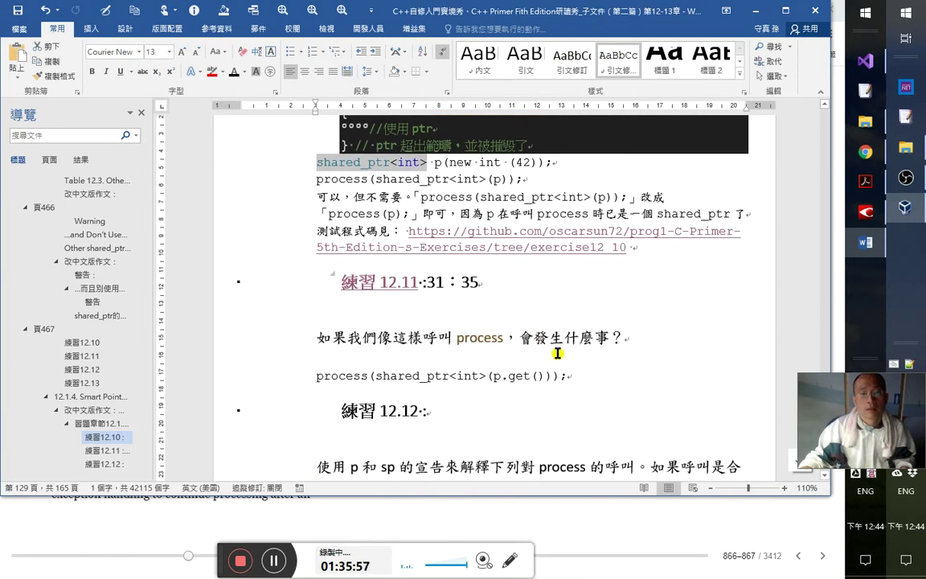
left_click(419, 282)
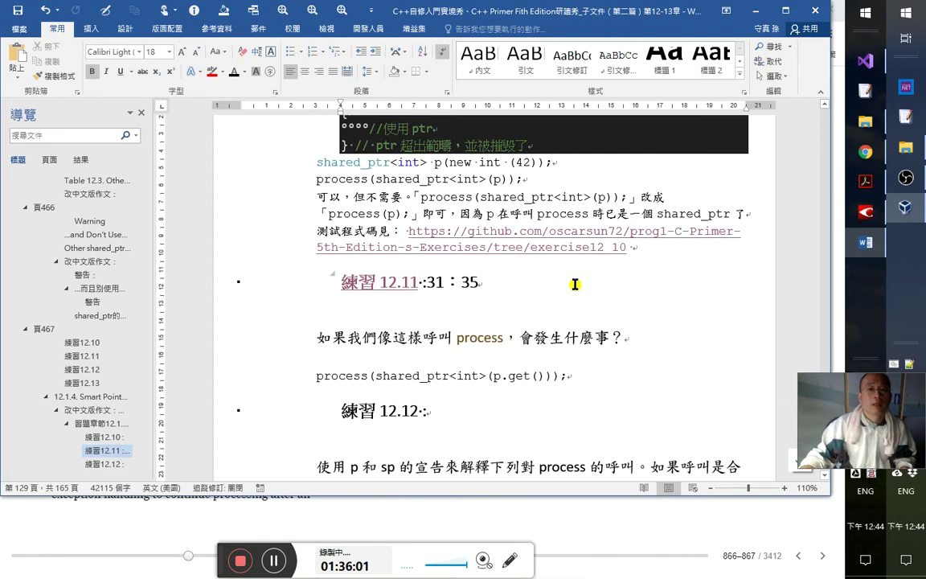
- Examine shared_ptr<int> in the process call and place the caret at that line's end
left_click_drag(375, 376, 495, 376)
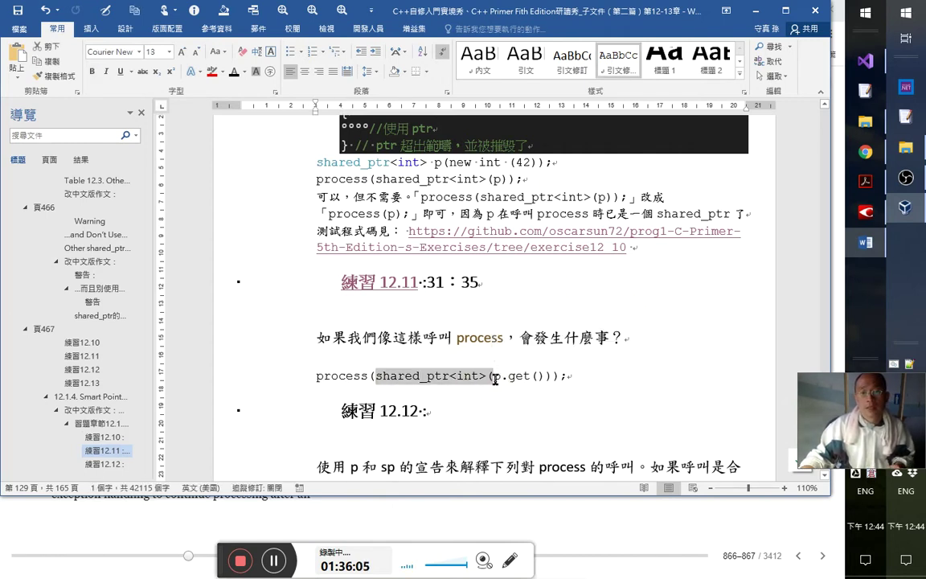
left_click(492, 376)
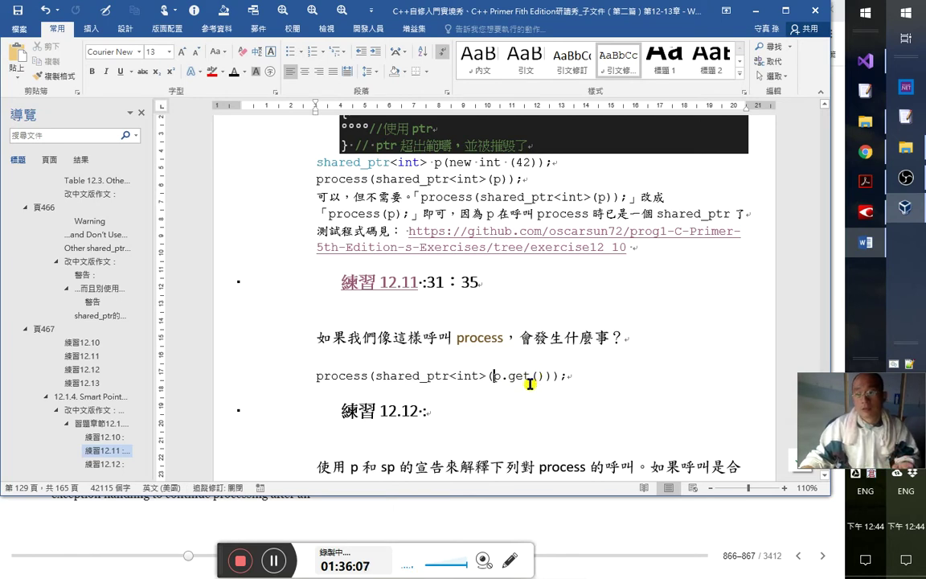
left_click(381, 375)
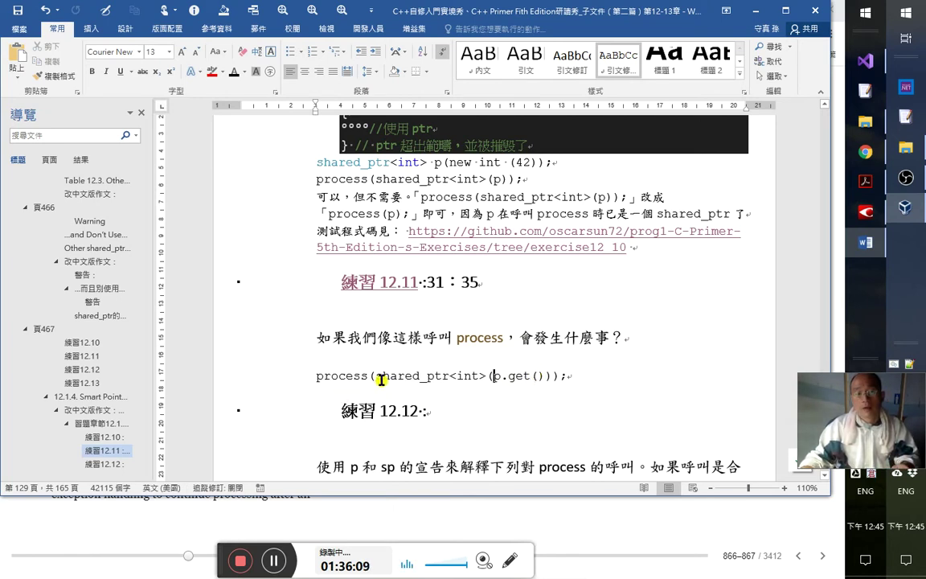
left_click_drag(450, 376, 492, 375)
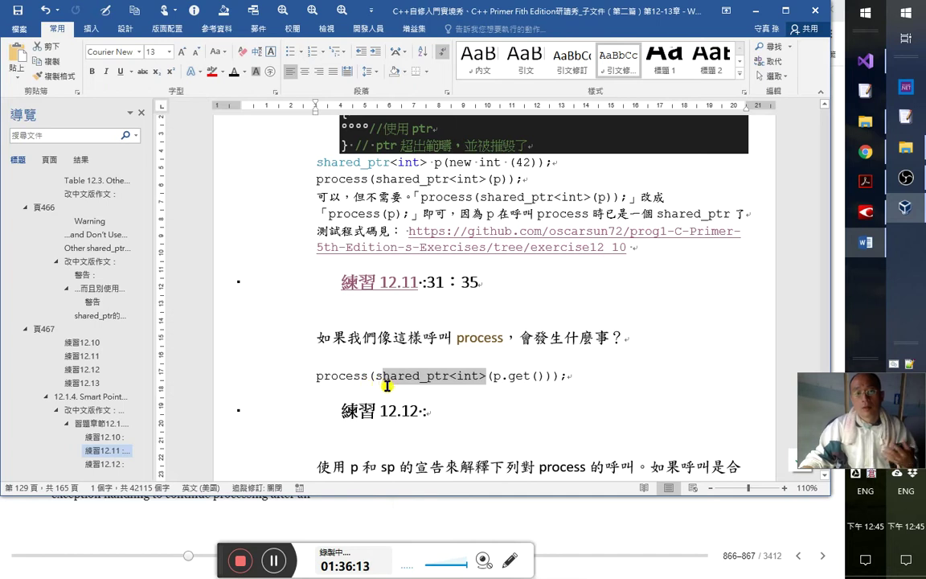
scroll(410, 222, "up", 2)
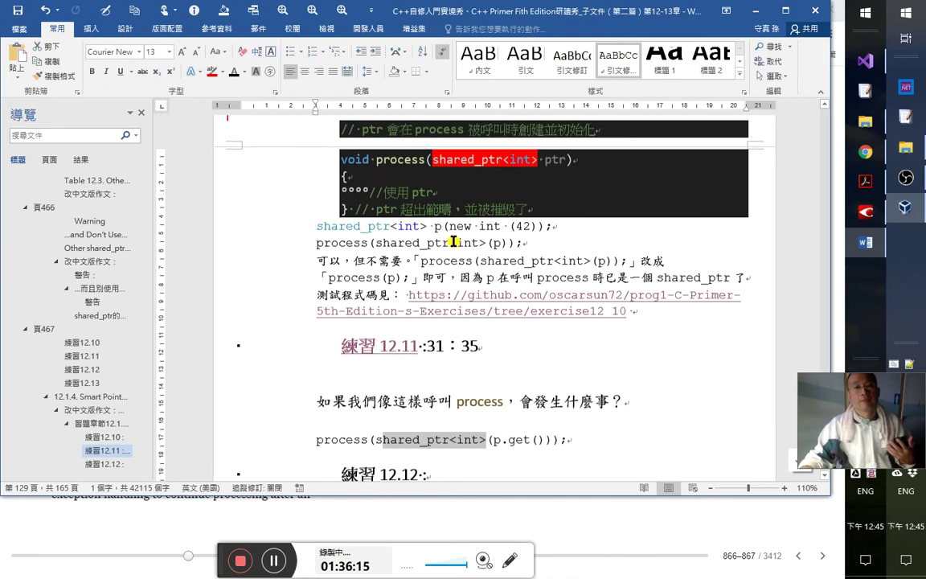
scroll(471, 189, "up", 1)
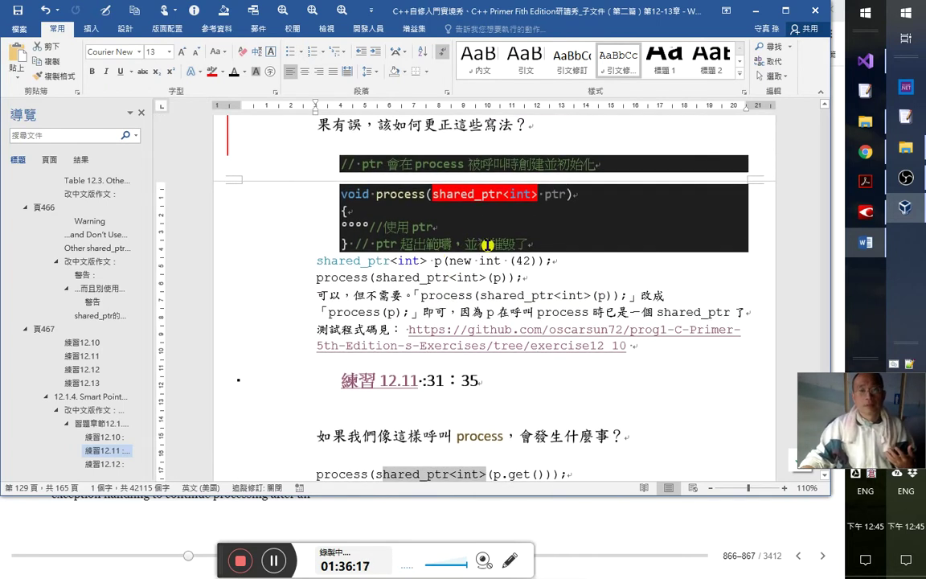
scroll(488, 395, "down", 2)
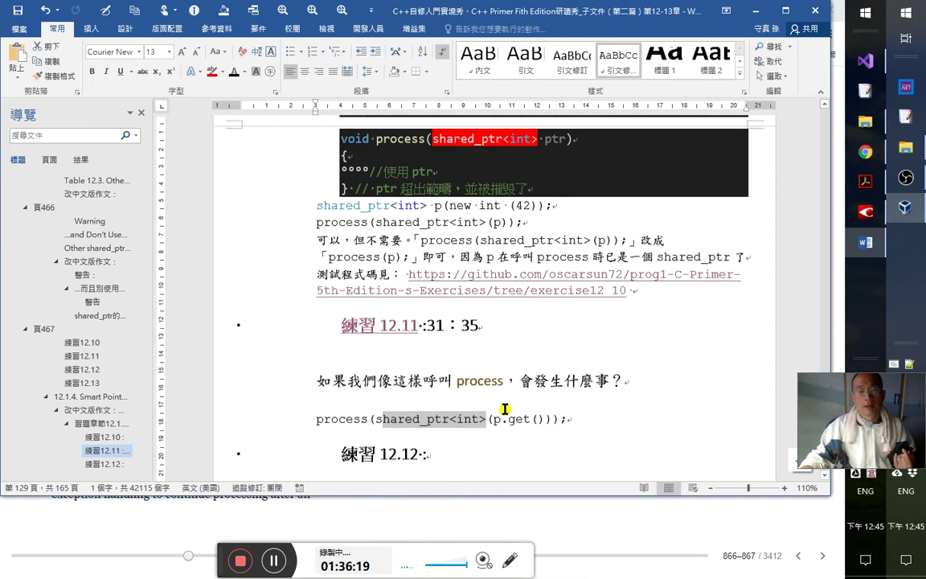
left_click(588, 408)
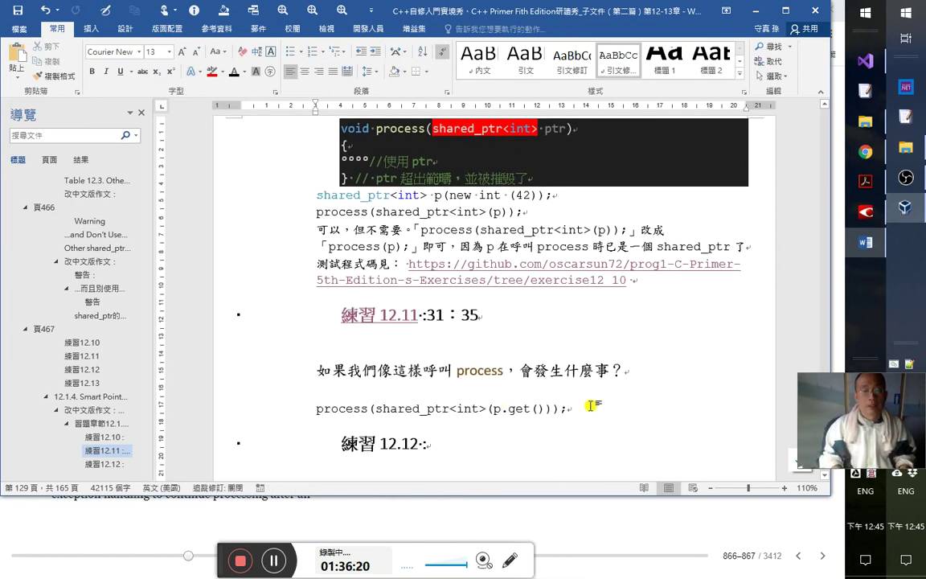
- Start a new line below the process call, briefly deleting and restoring (new int (42))
key("Return")
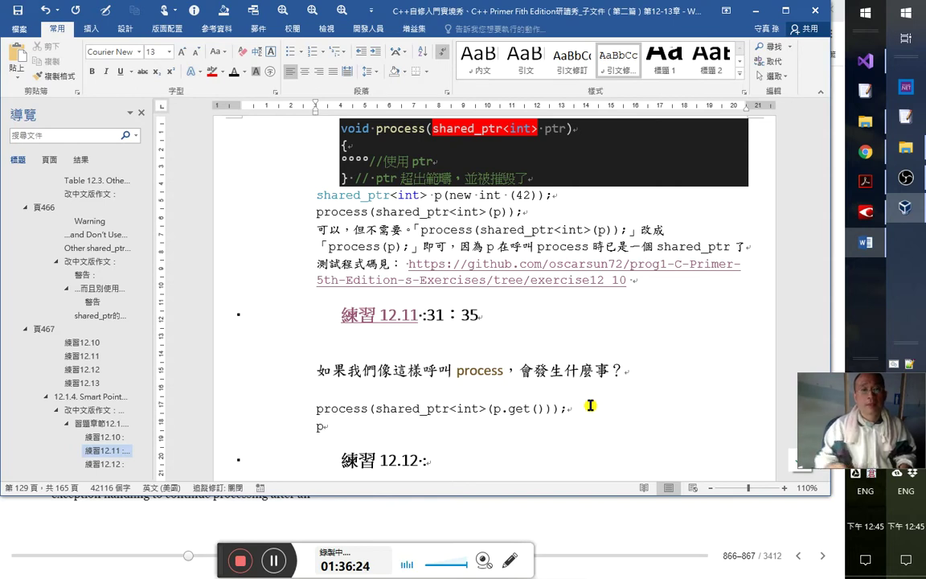
scroll(563, 380, "up", 3)
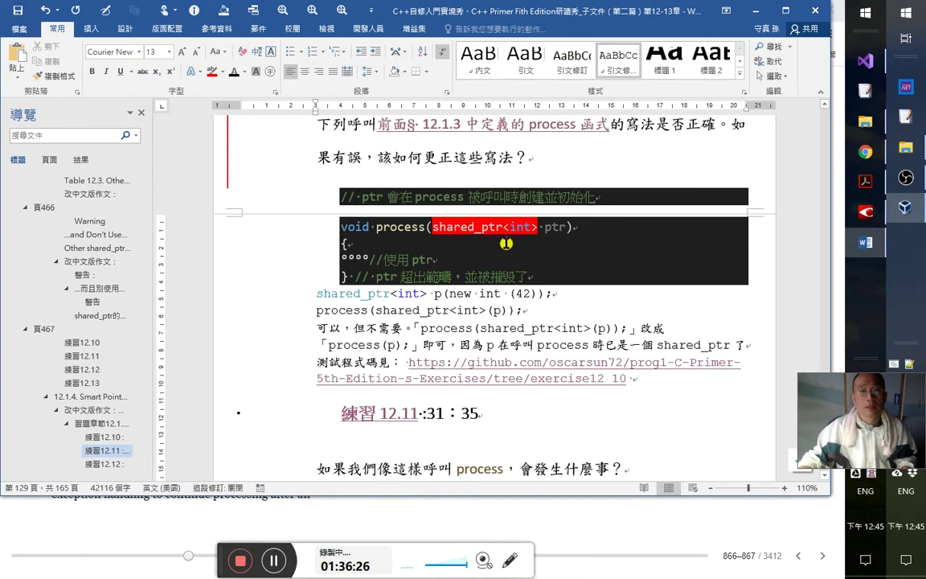
scroll(505, 249, "up", 2)
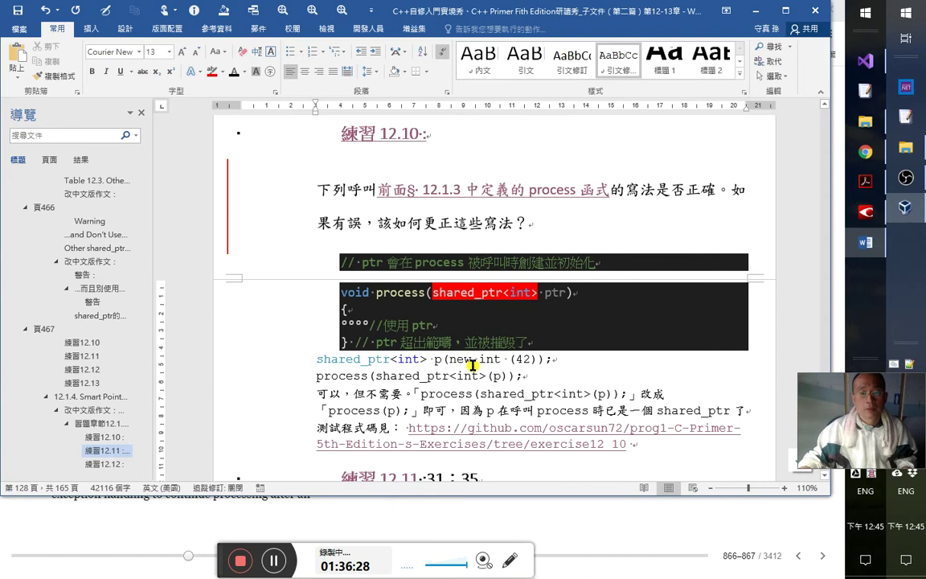
left_click_drag(441, 364, 547, 367)
scroll(549, 366, "down", 6)
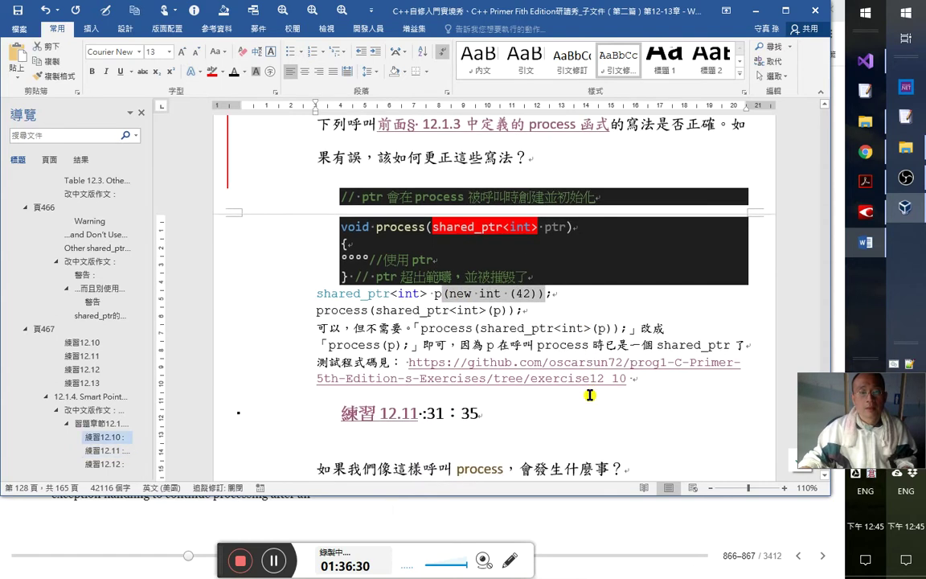
key("Delete")
key("Delete")
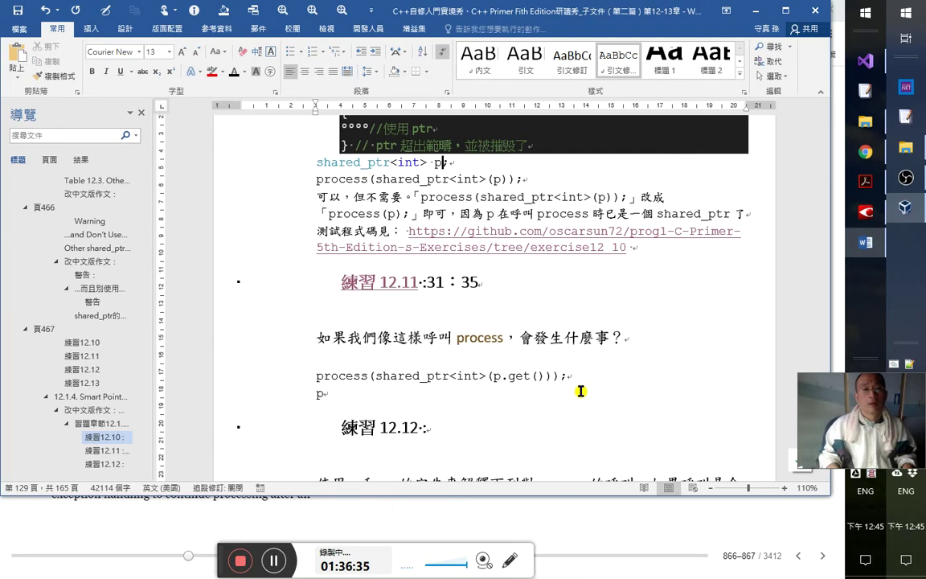
key("ctrl+z")
key("ctrl+z")
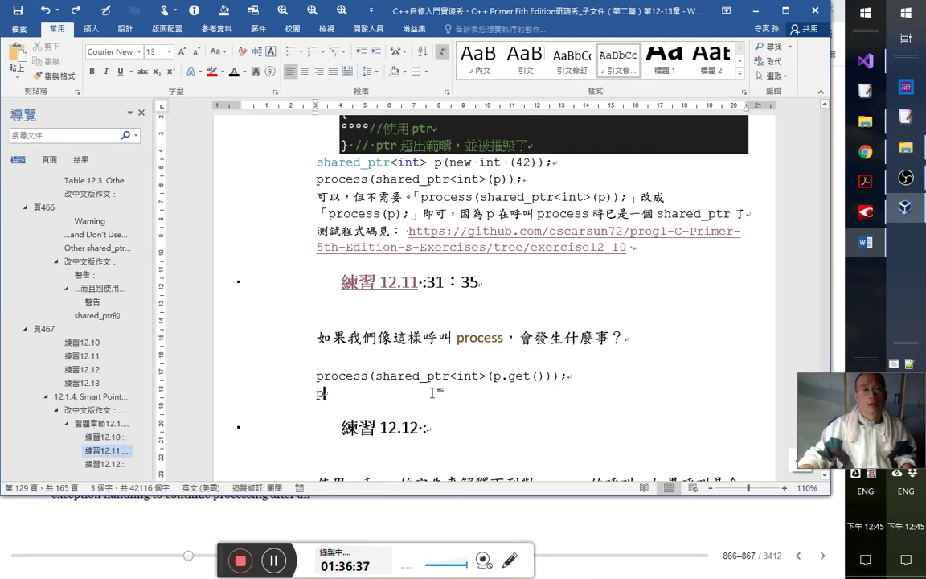
- Type the answer 'process 執行完成後，p 會變成懸置指標。' on the new line
left_click(442, 394)
type("po")
key("BackSpace")
type("會變成")
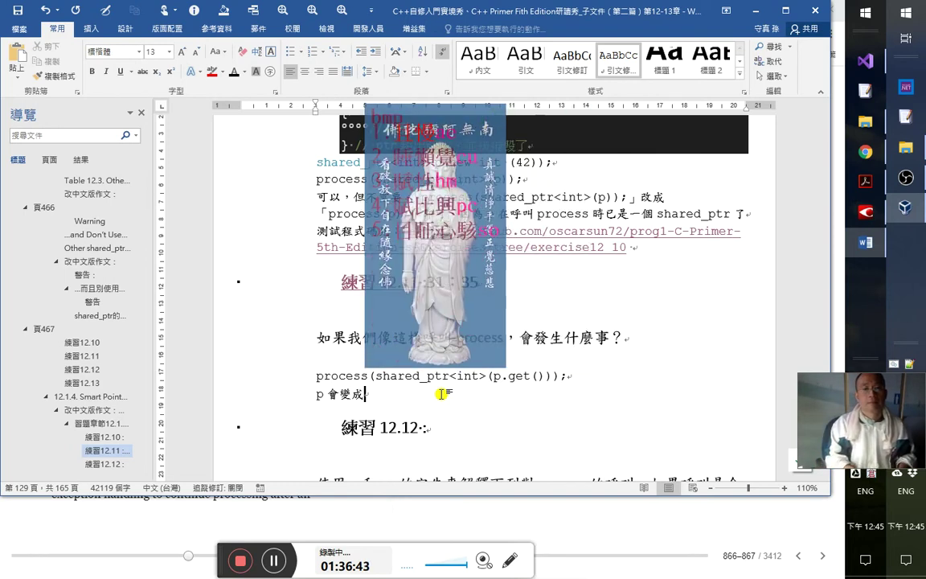
type("懸置指標")
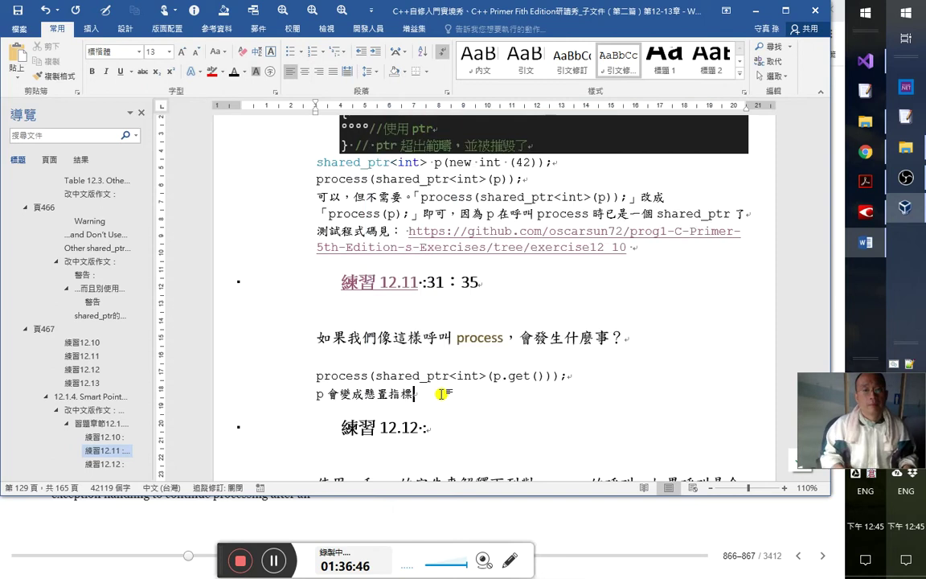
key("Left")
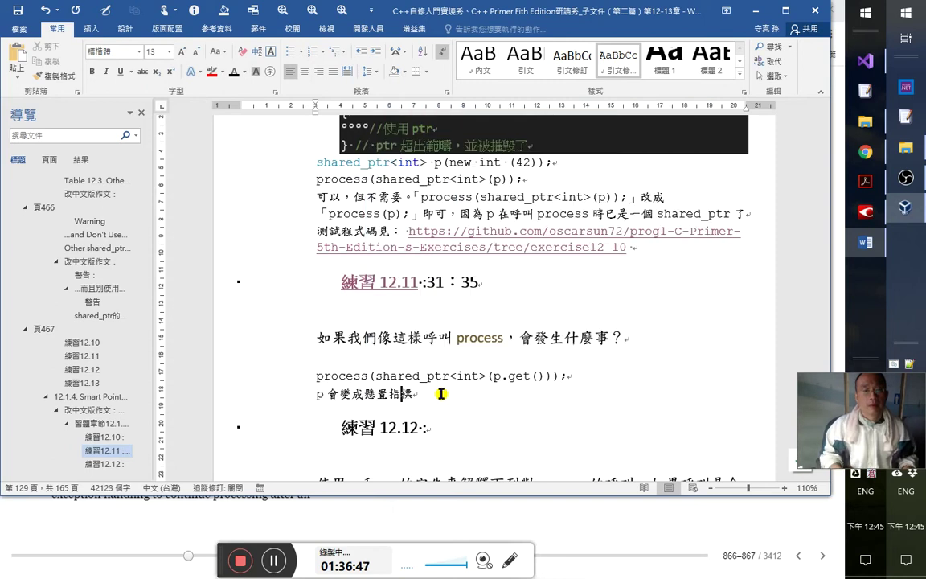
key("Home")
type("pro")
type("cess")
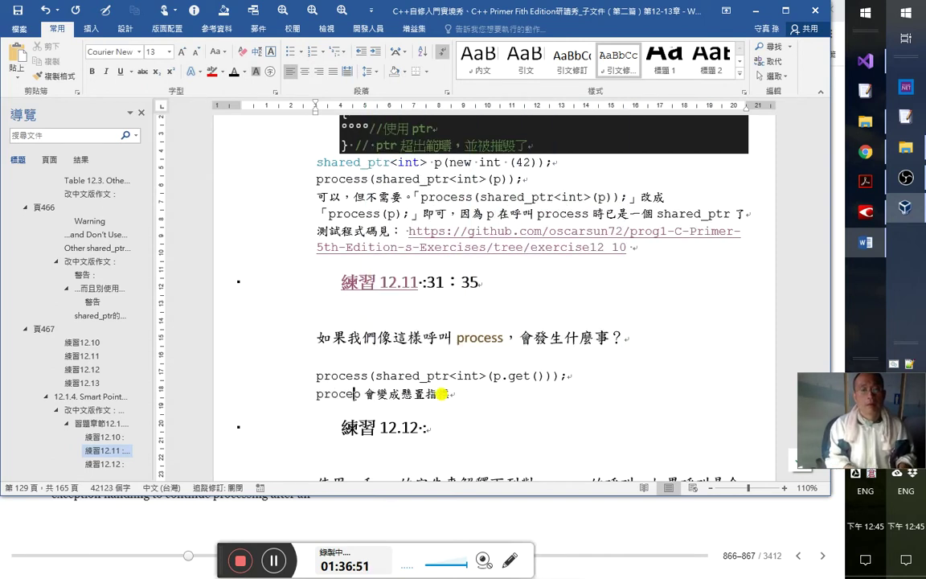
type(" 執行 ")
type("完成後")
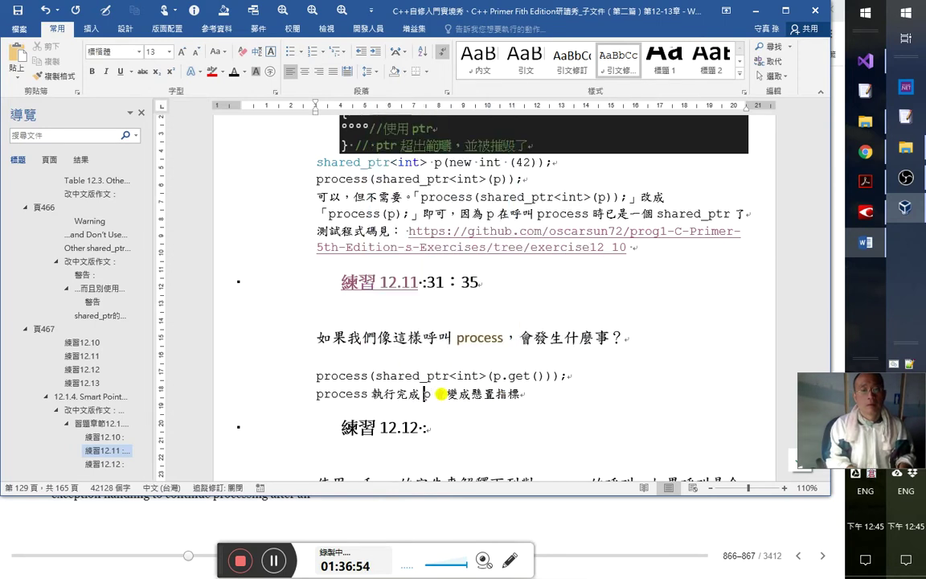
type("。")
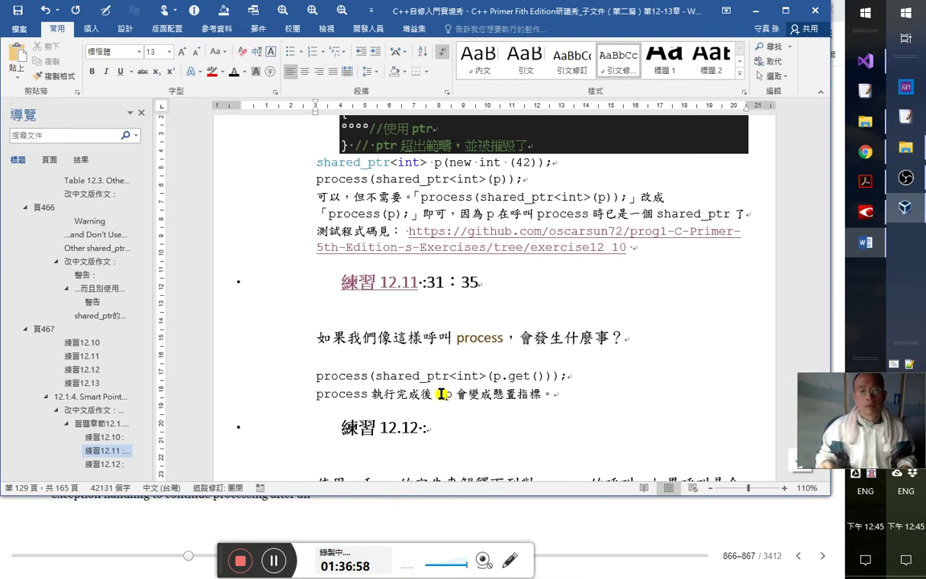
left_click(440, 394)
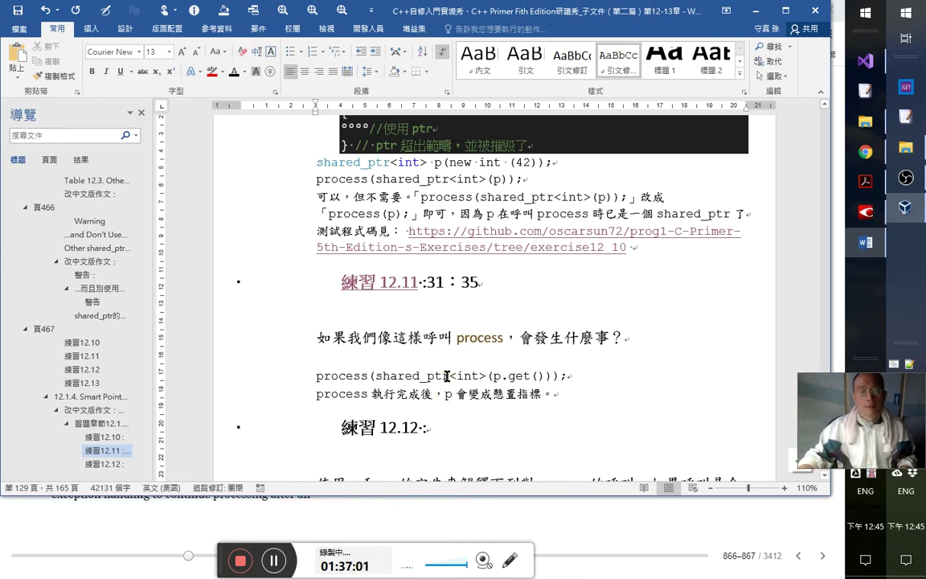
double_click(394, 376)
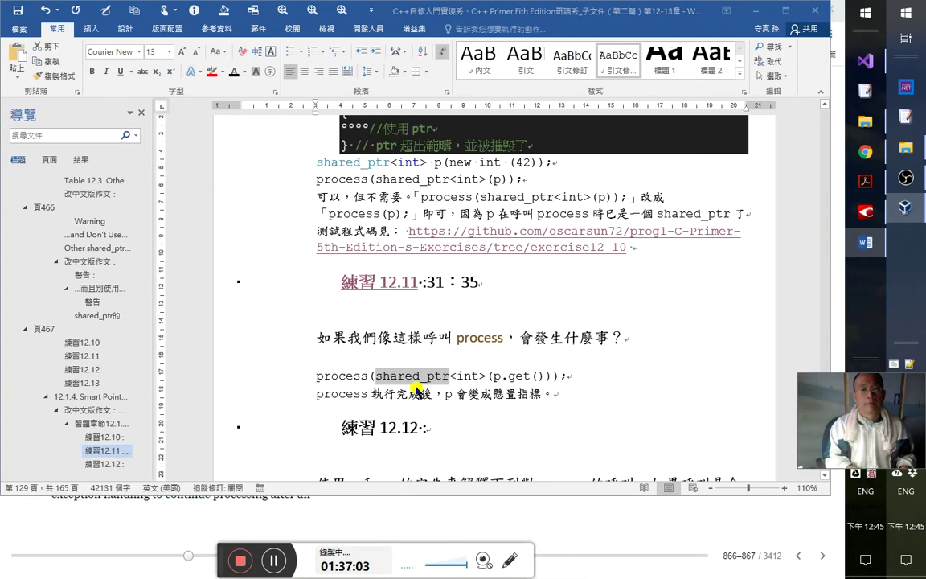
- Colour the word process on the exercise 12.11 code line with callable(3)
key("alt+q")
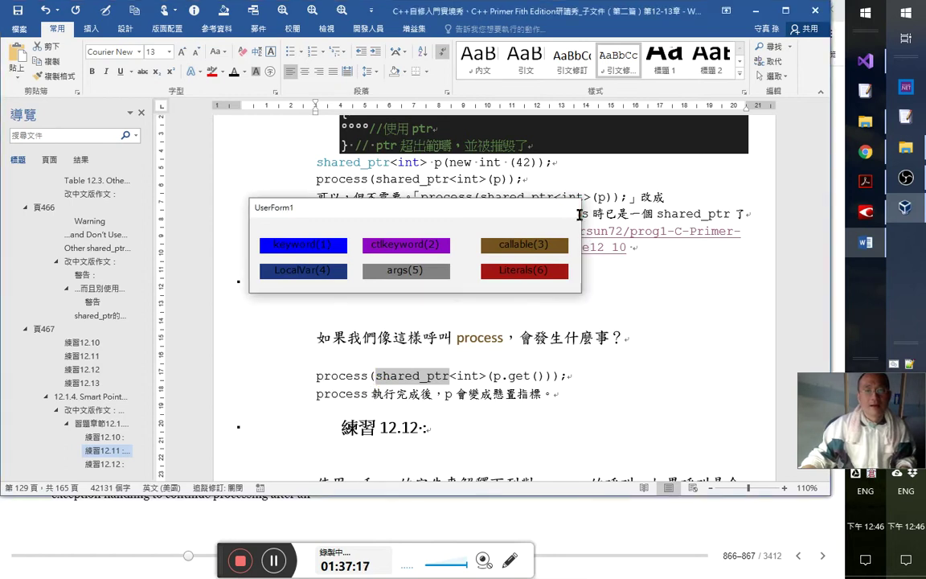
left_click(572, 208)
key("Home")
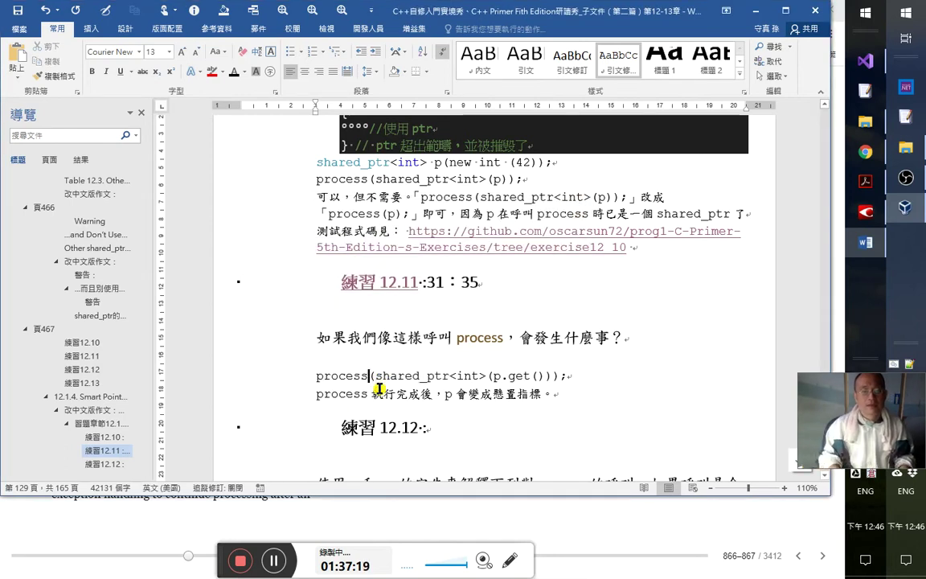
key("ctrl+shift+Right")
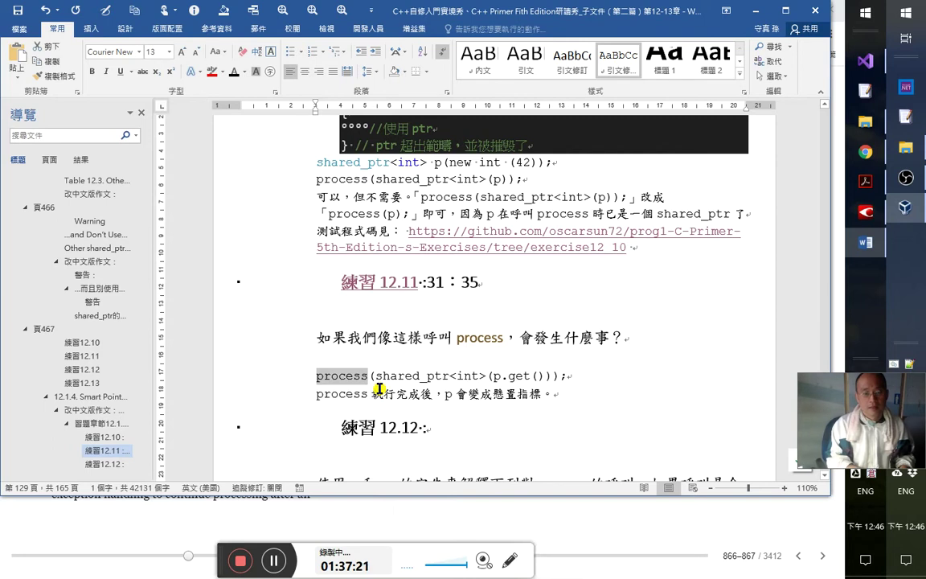
key("alt+F8")
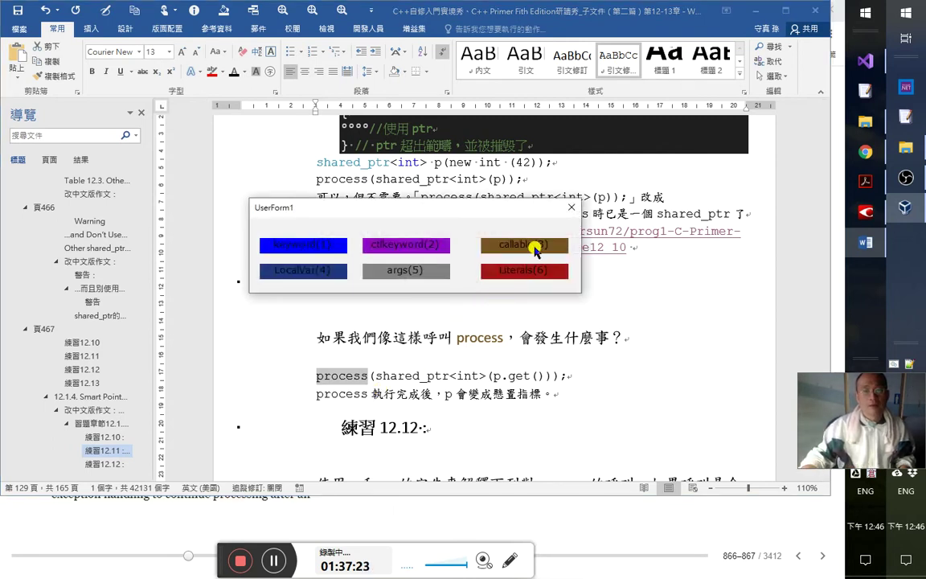
left_click(545, 254)
- Select the word process on the answer line and code line to check its colouring
double_click(316, 394)
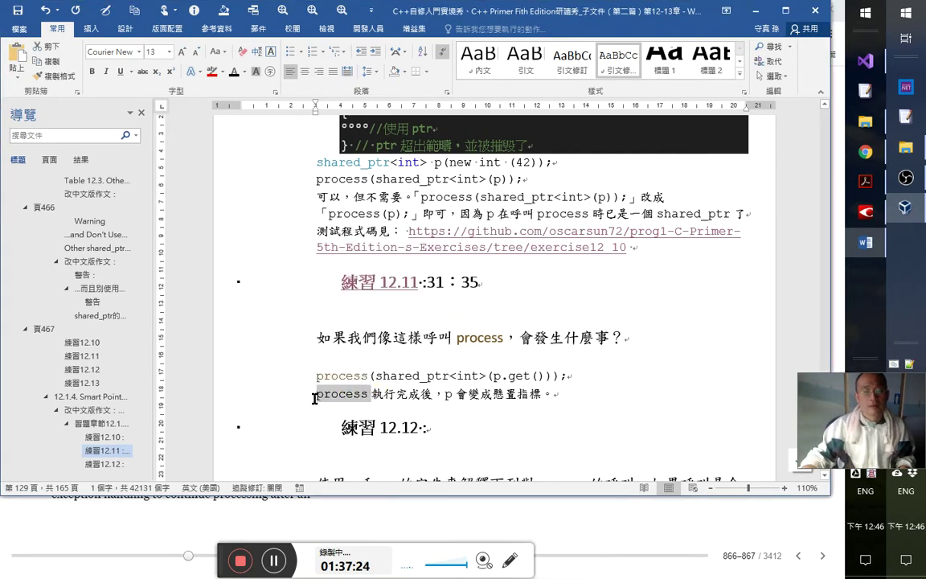
key("Left")
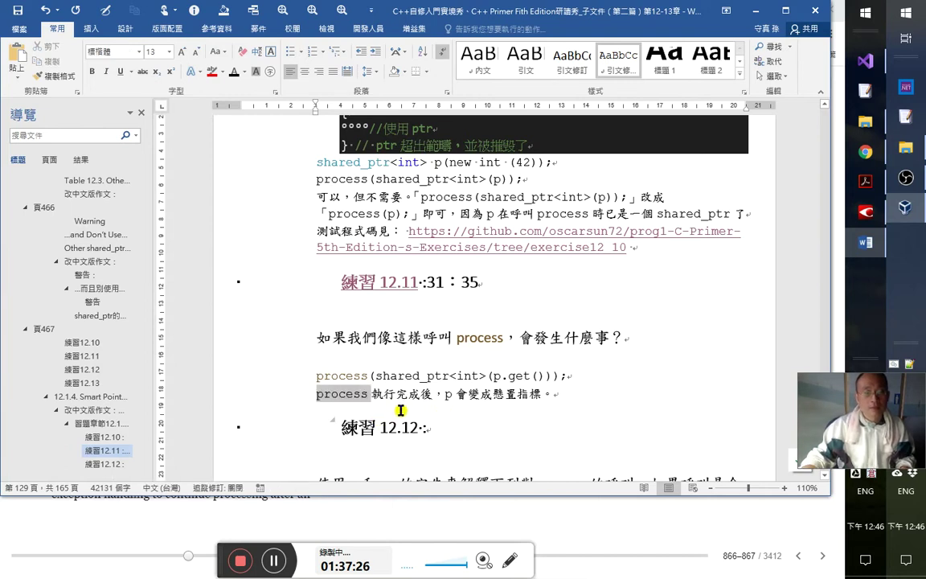
left_click(365, 376)
key("ctrl+shift+Left")
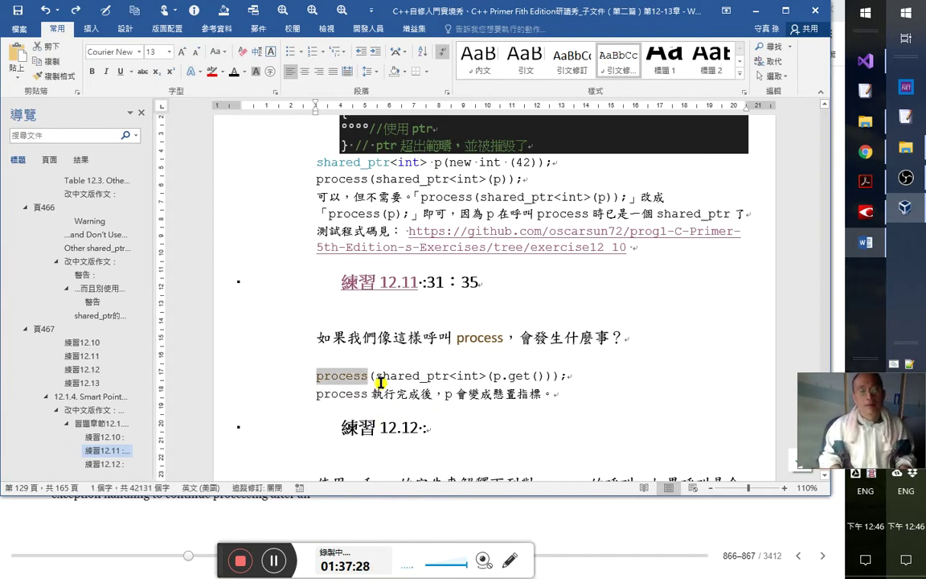
key("Down")
key("ctrl+shift+Right")
key("Left")
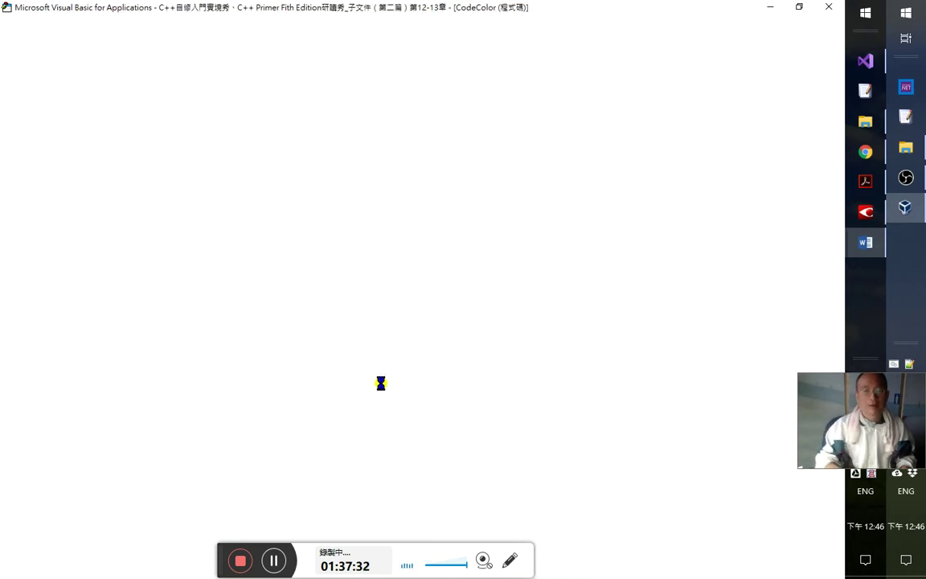
- Open the CodeColor form in the VBA designer and make it taller
key("alt+F11")
left_click(396, 163)
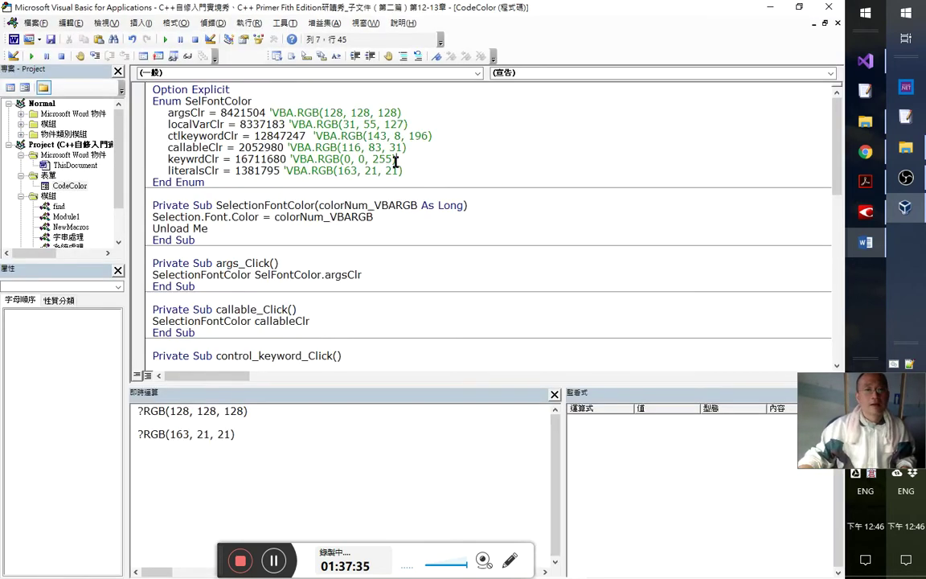
double_click(70, 185)
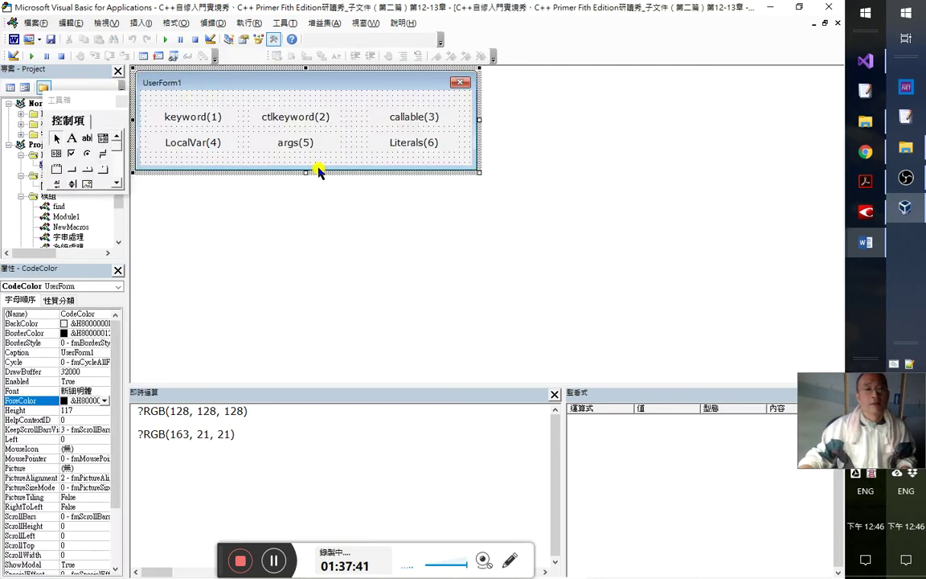
left_click_drag(304, 185, 304, 202)
- Duplicate the LocalVar(4) label and arrange the two labels into the second and third rows
left_click(187, 139)
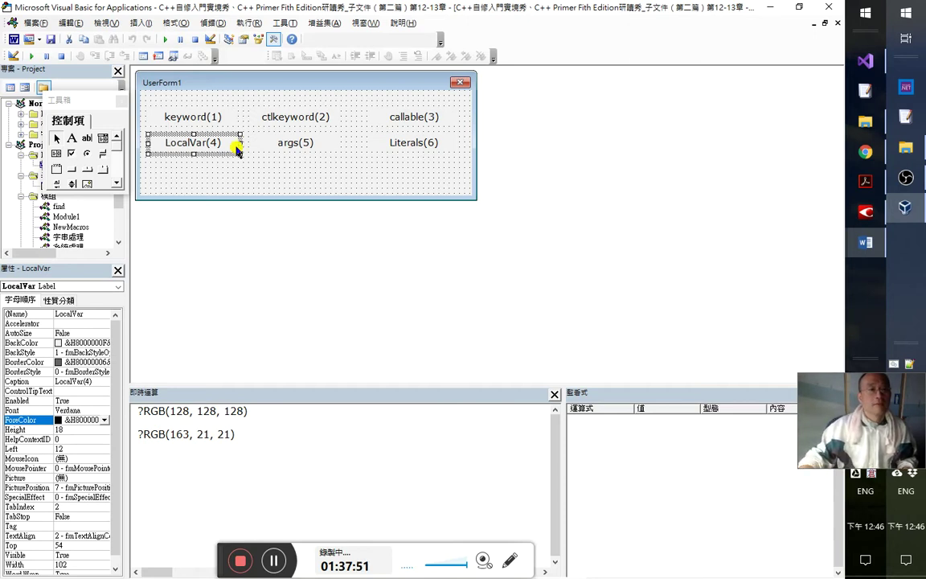
key("ctrl+c")
key("ctrl+v")
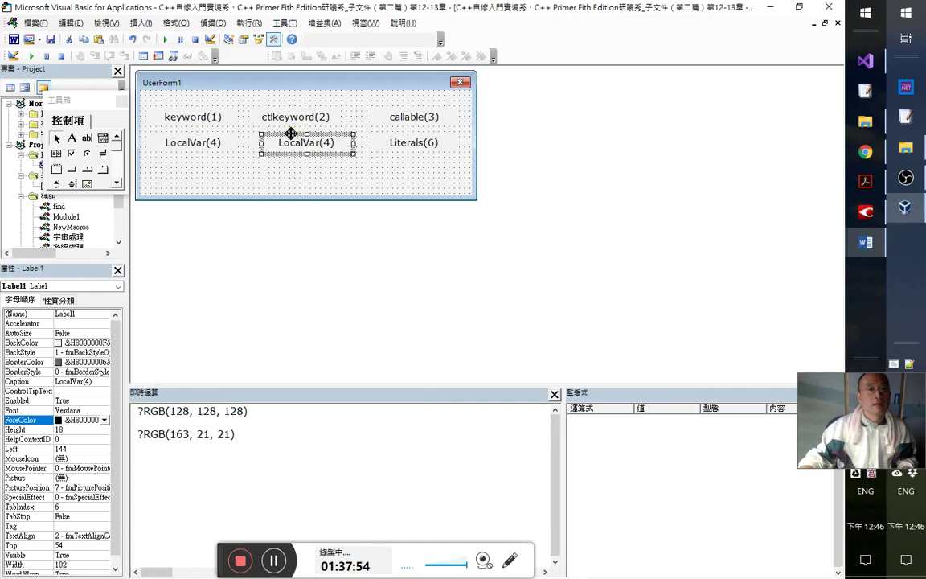
left_click_drag(187, 173, 270, 161)
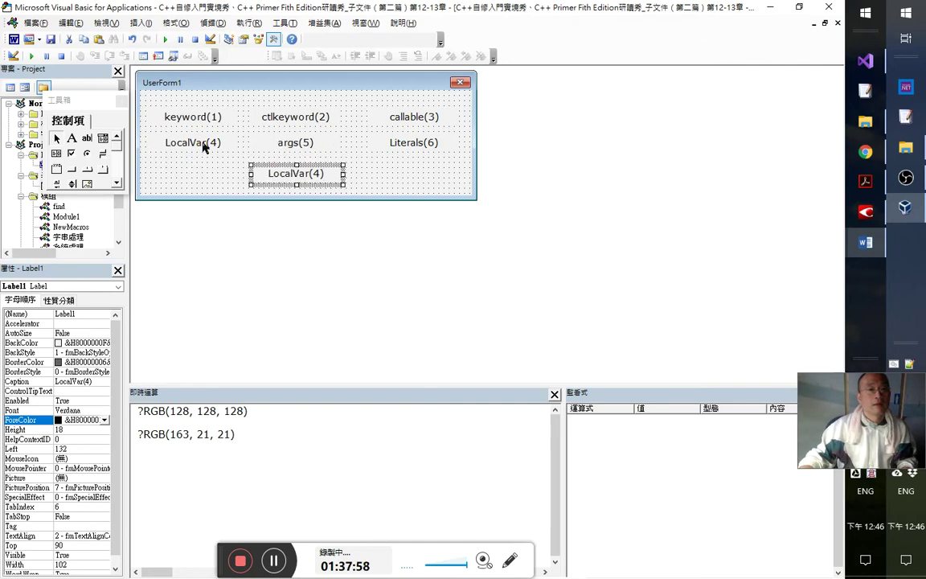
left_click_drag(199, 142, 203, 176)
left_click(302, 173)
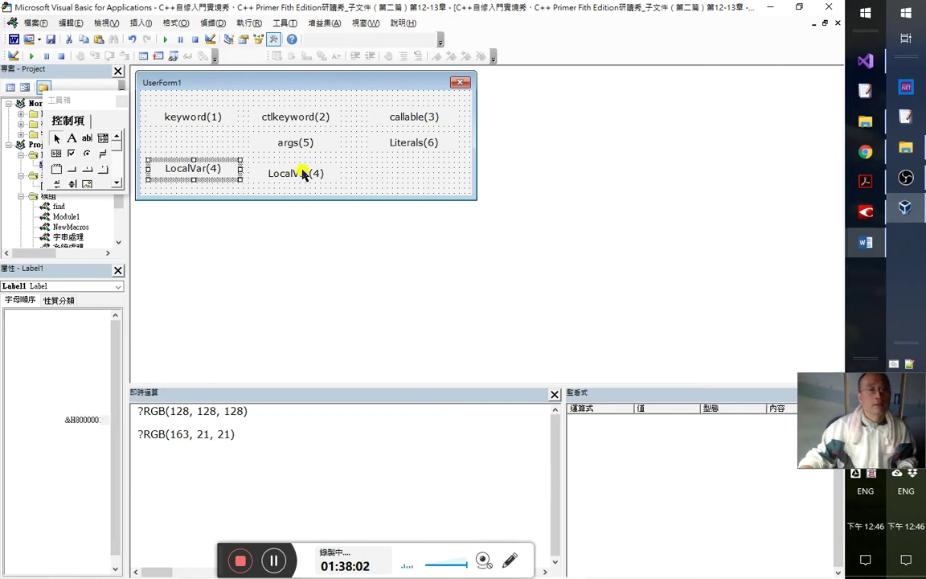
left_click_drag(210, 145, 200, 150)
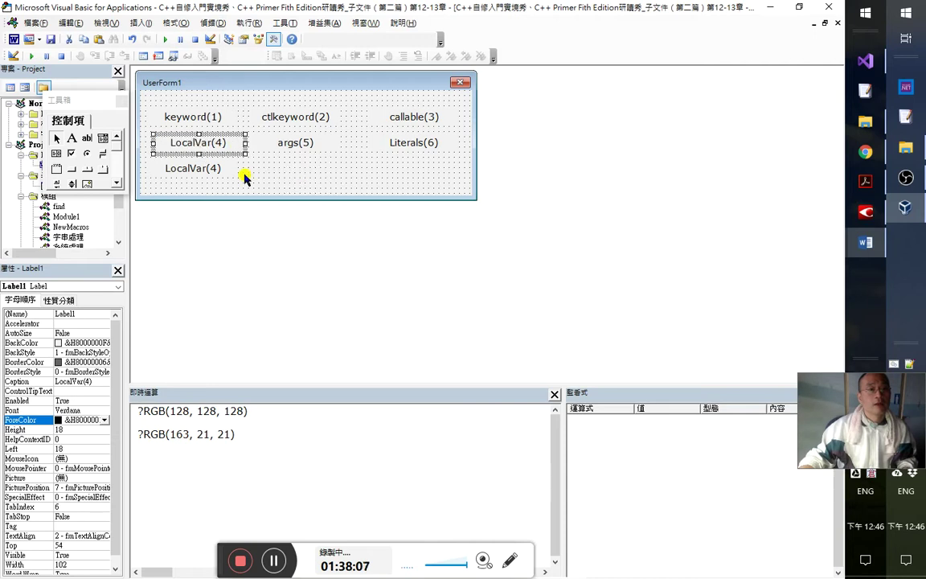
- Left-align the three left-column labels under keyword(1) with Format > Align > Lefts
left_click_drag(244, 178, 154, 107)
left_click(211, 23)
mouse_move(176, 23)
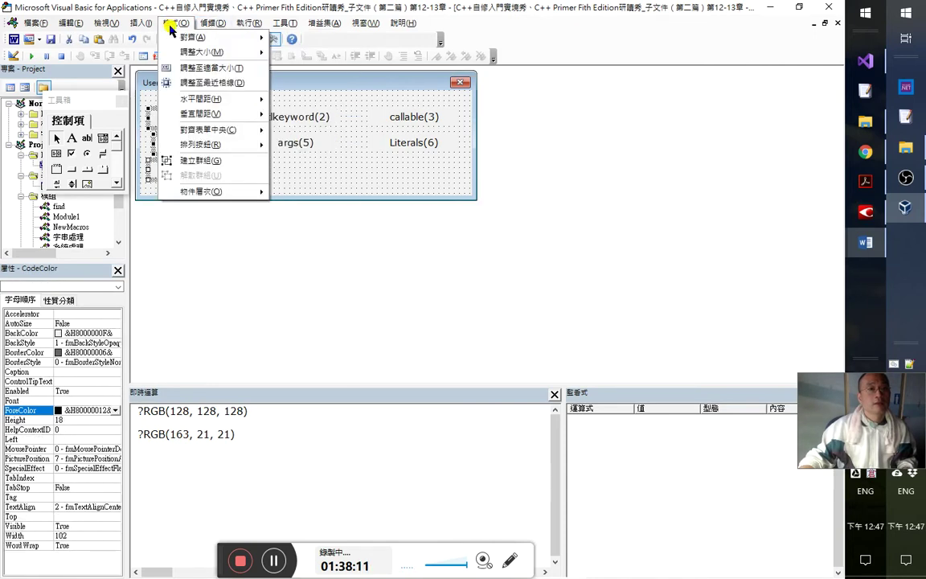
mouse_move(213, 37)
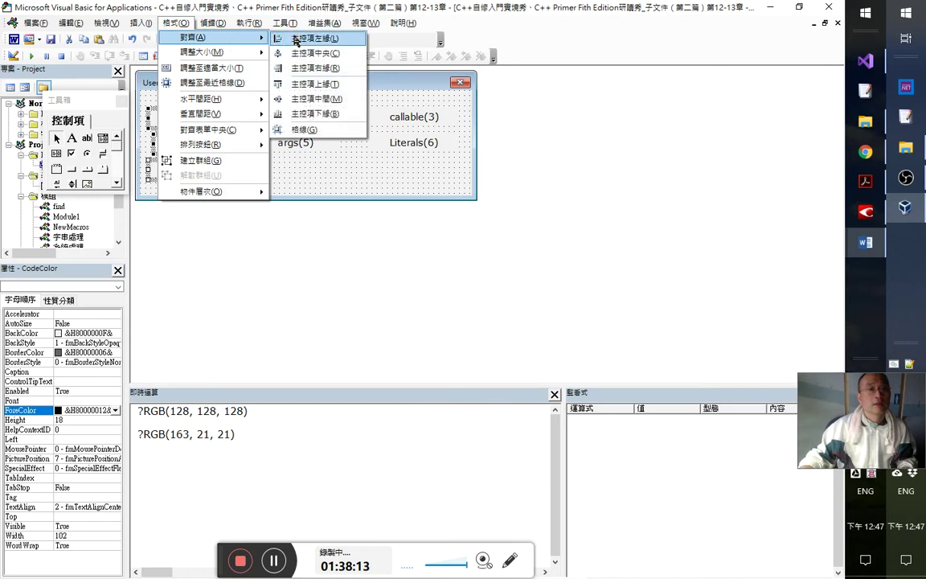
left_click(294, 38)
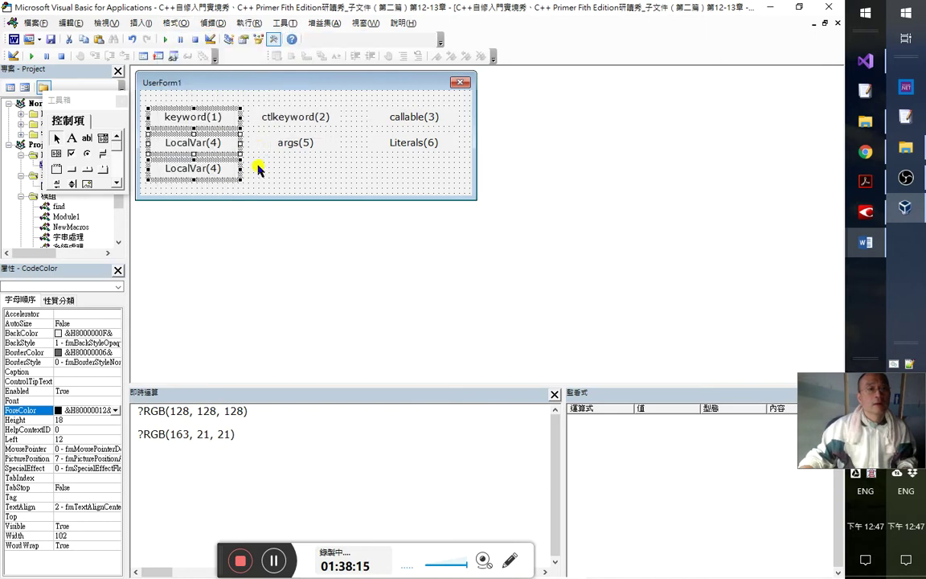
left_click(258, 170)
left_click(214, 125)
left_click(211, 143)
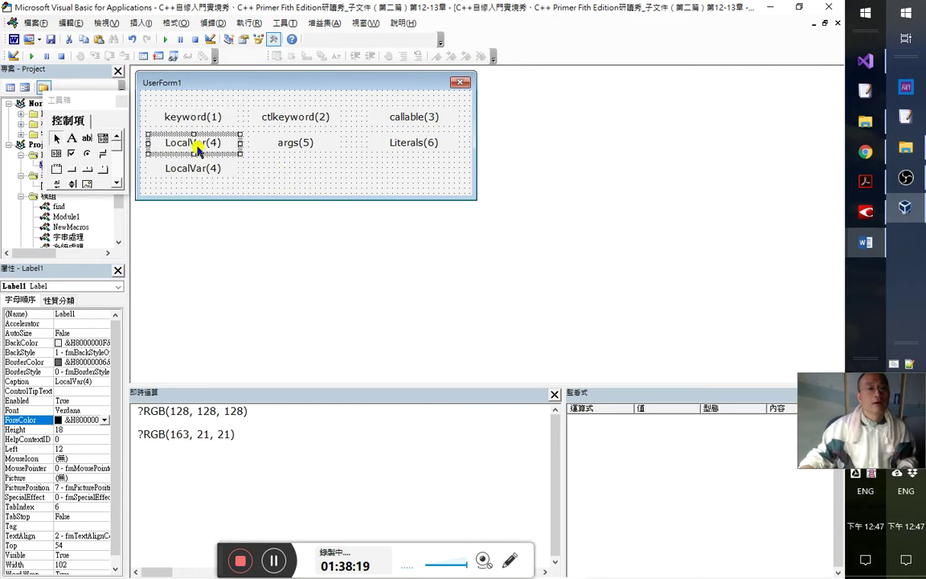
- Rename the second-row label to classTemplate in the Properties window
left_click(90, 315)
double_click(75, 314)
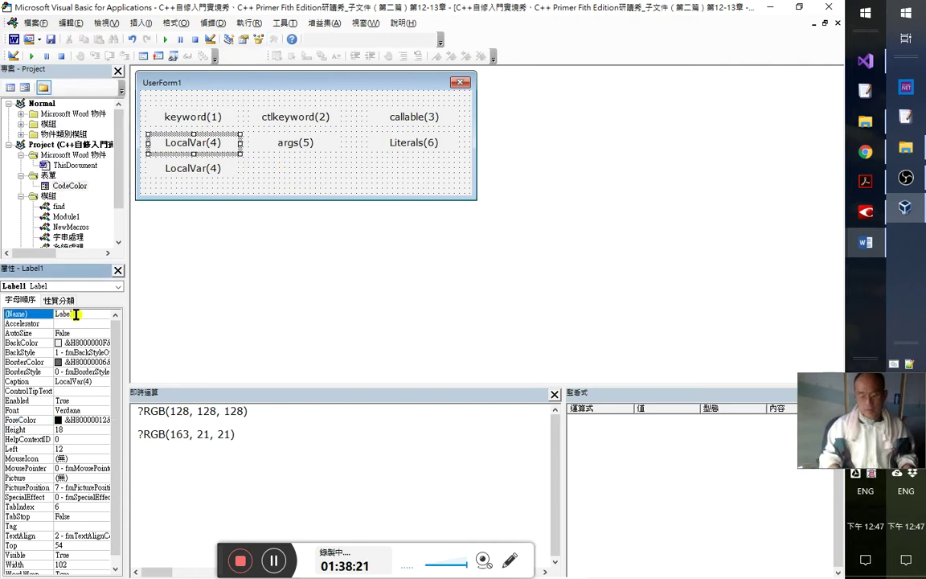
type("ca")
key("Escape")
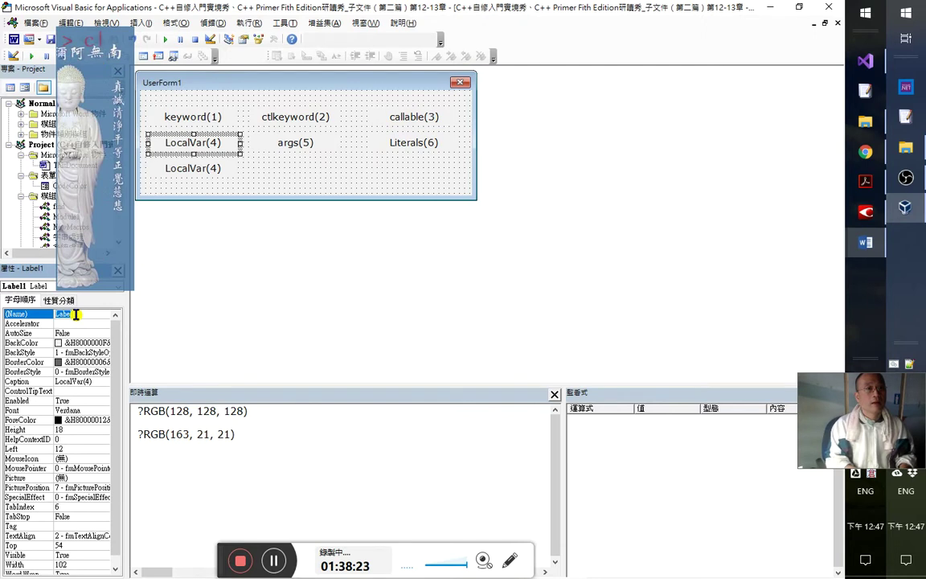
type("class")
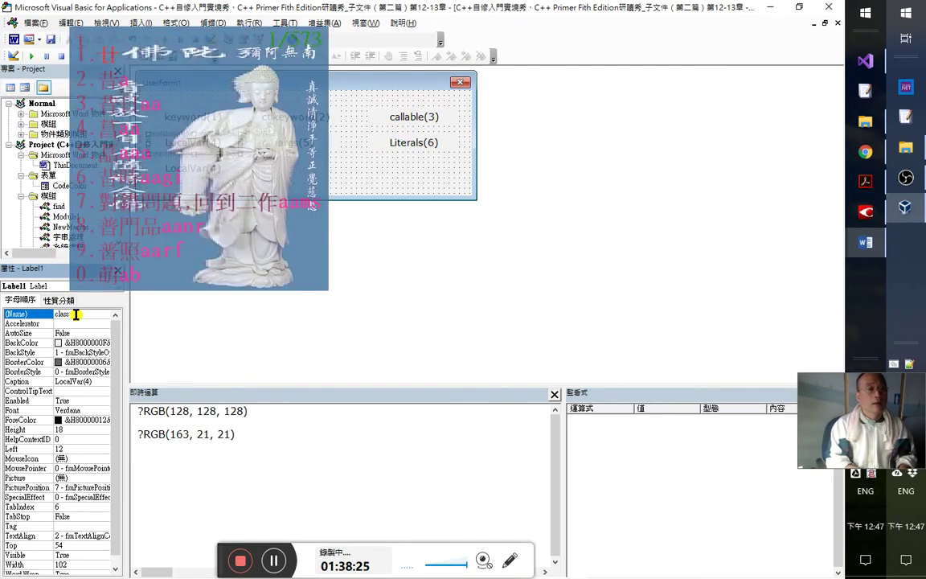
key("Escape")
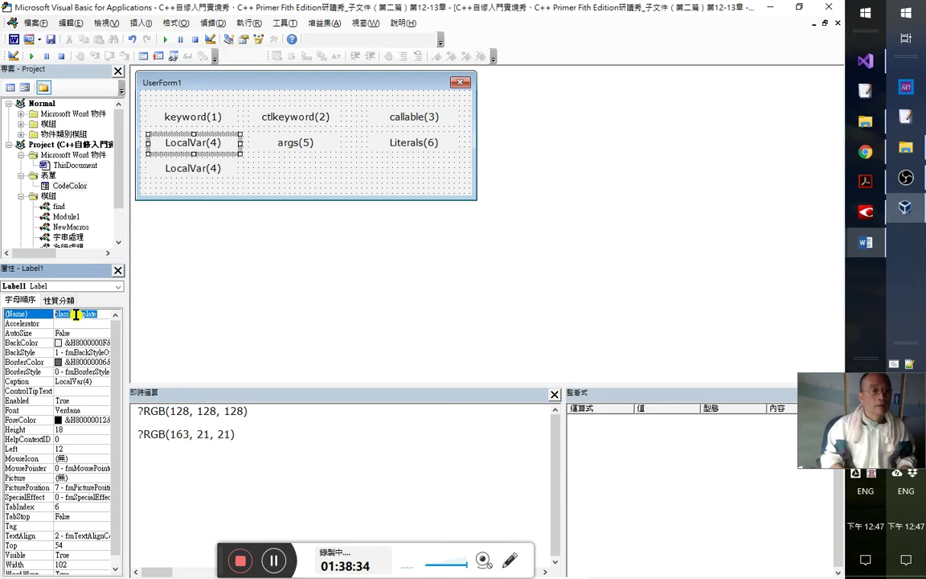
left_click(80, 497)
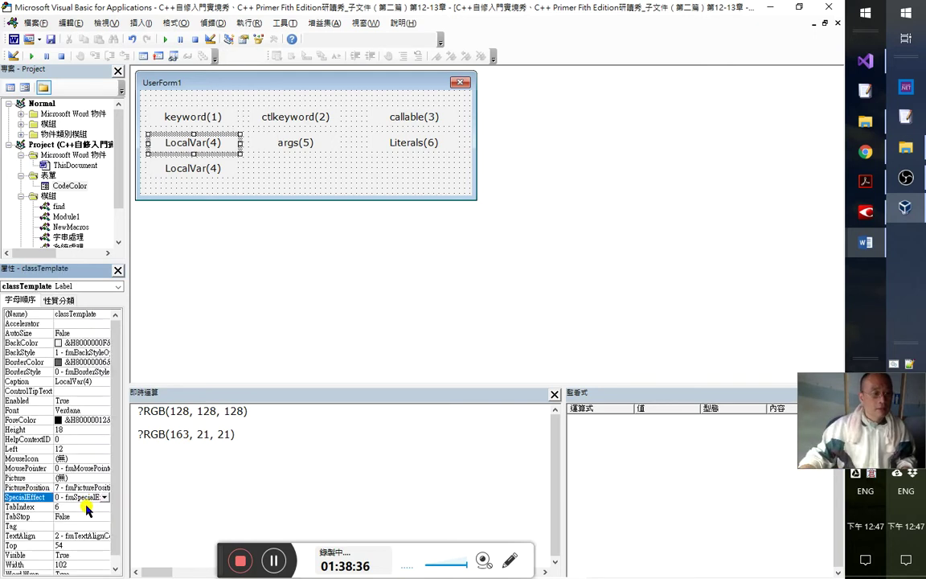
- Set its caption to classTemplate(4) and the lower label's caption to LocalVar(7)
left_click(80, 410)
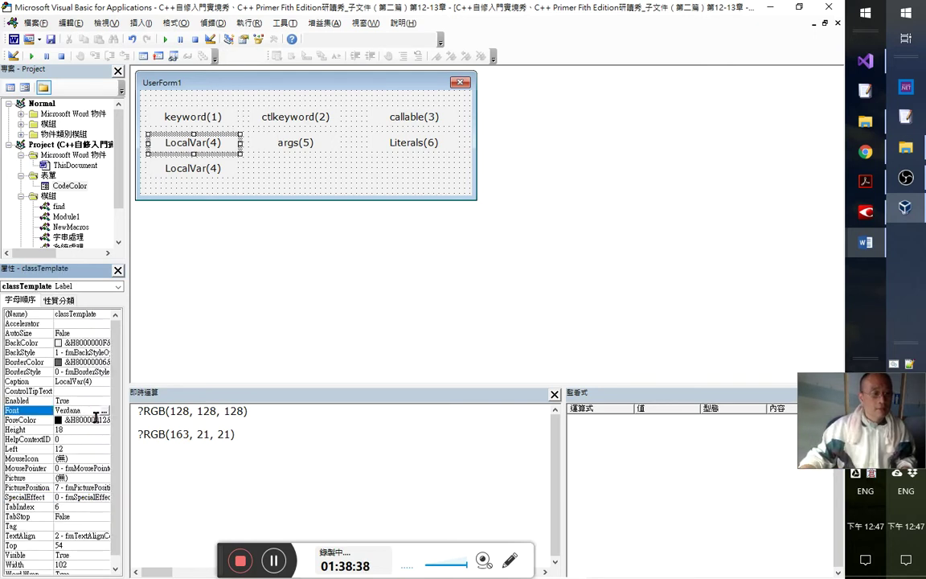
left_click(98, 382)
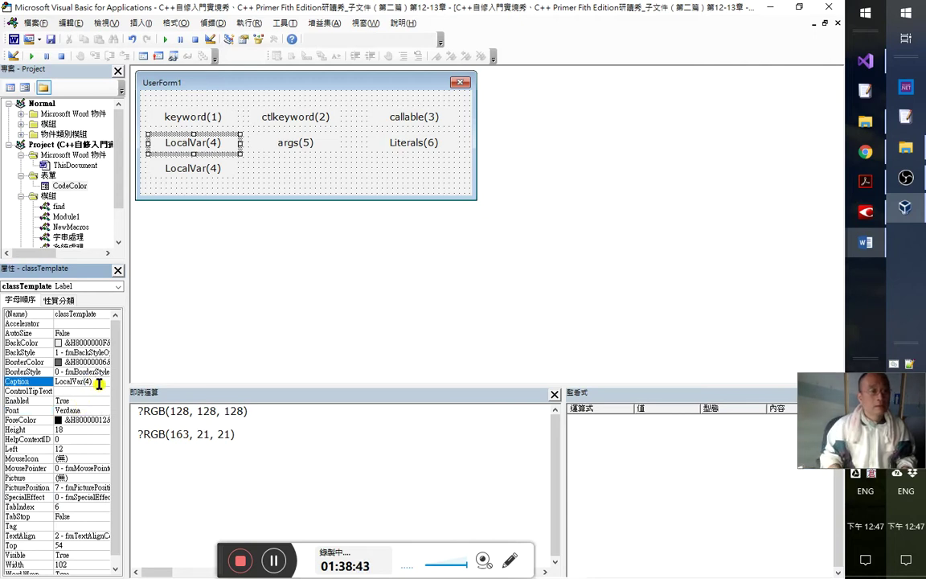
type("classTemplate")
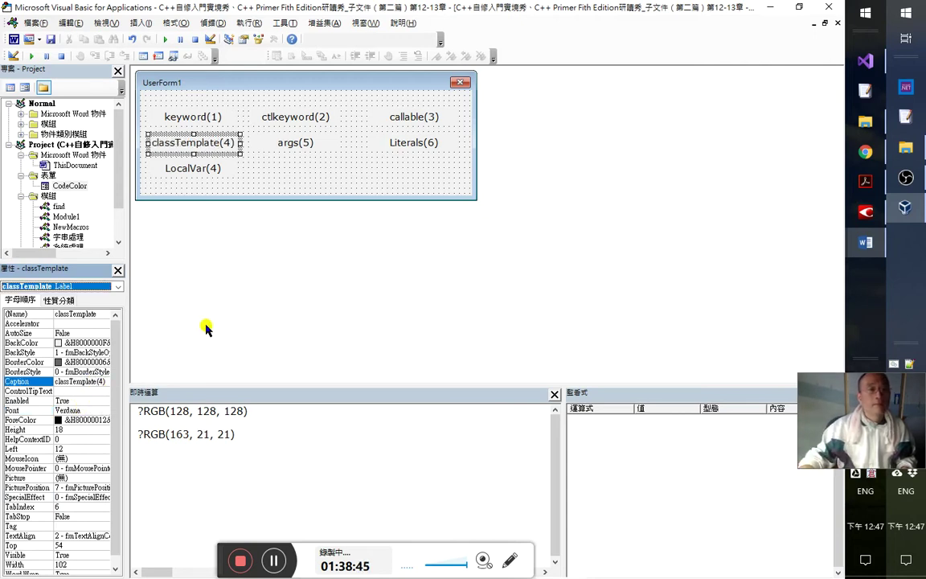
left_click(212, 173)
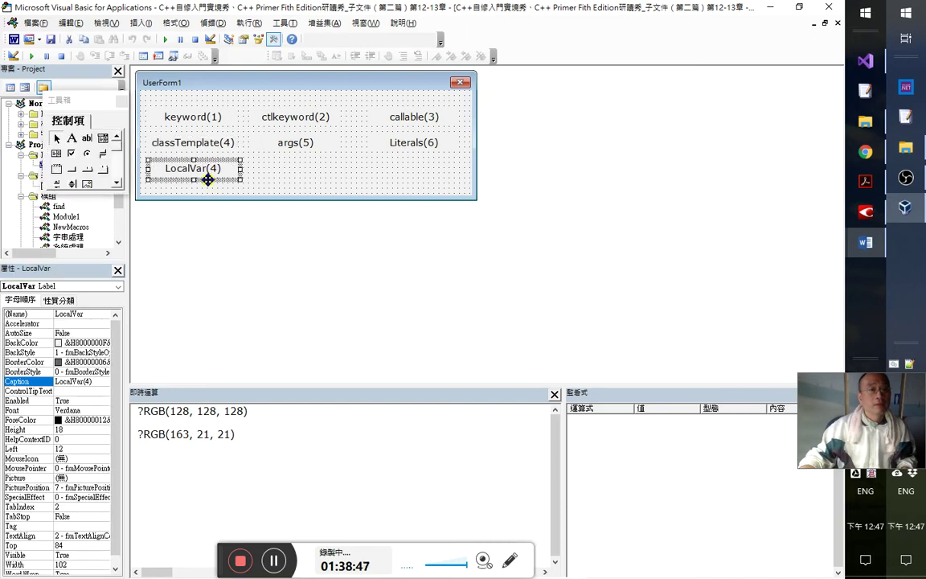
left_click(103, 386)
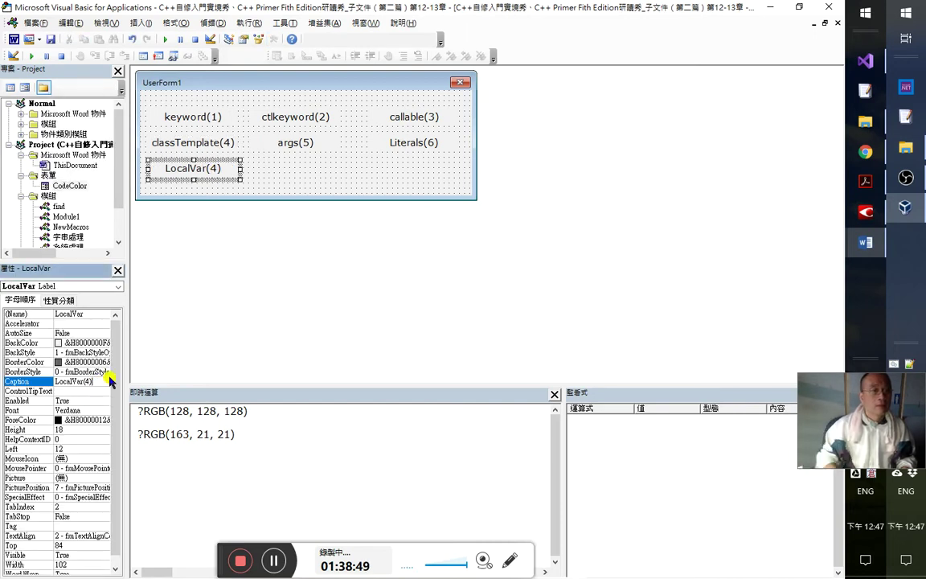
type("7")
key("Return")
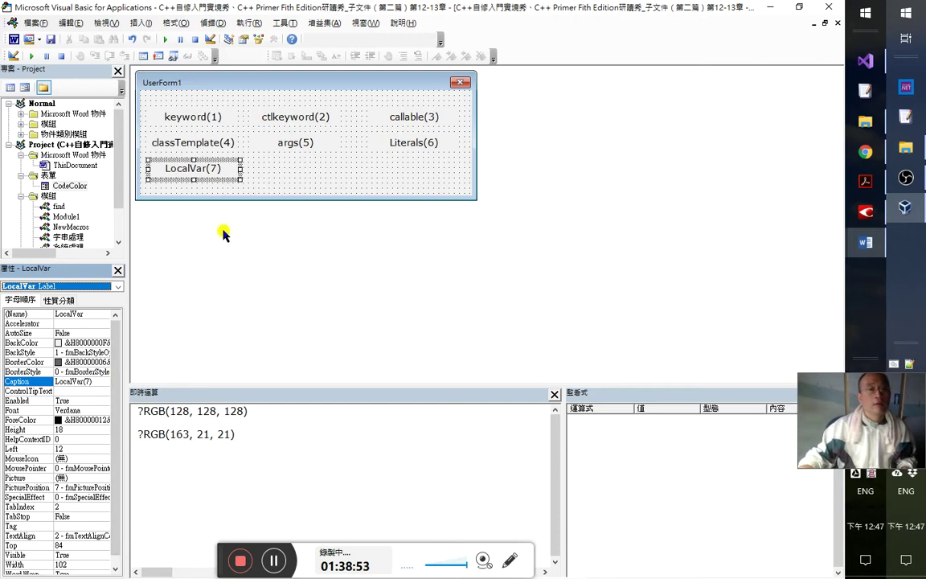
- Create the classTemplate_Click handler and start a classTemplateClr line in the SelFontColor enum
double_click(199, 140)
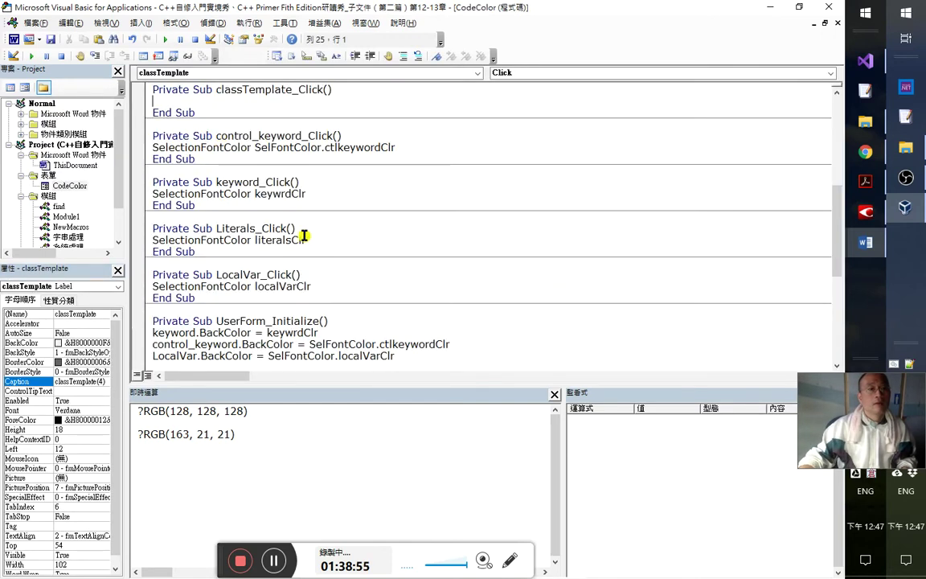
scroll(304, 256, "up", 4)
scroll(304, 256, "up", 4)
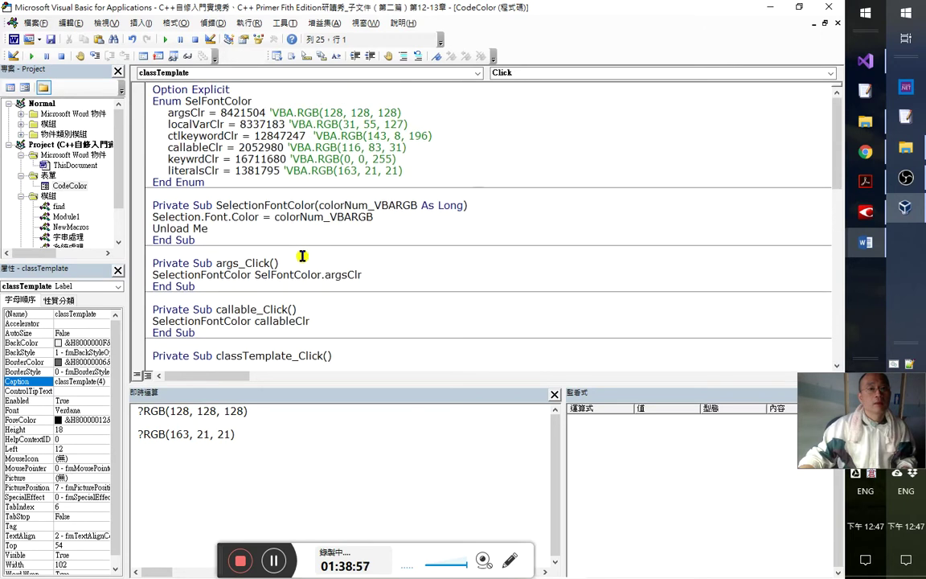
left_click(414, 172)
key("Return")
type("classTemplate")
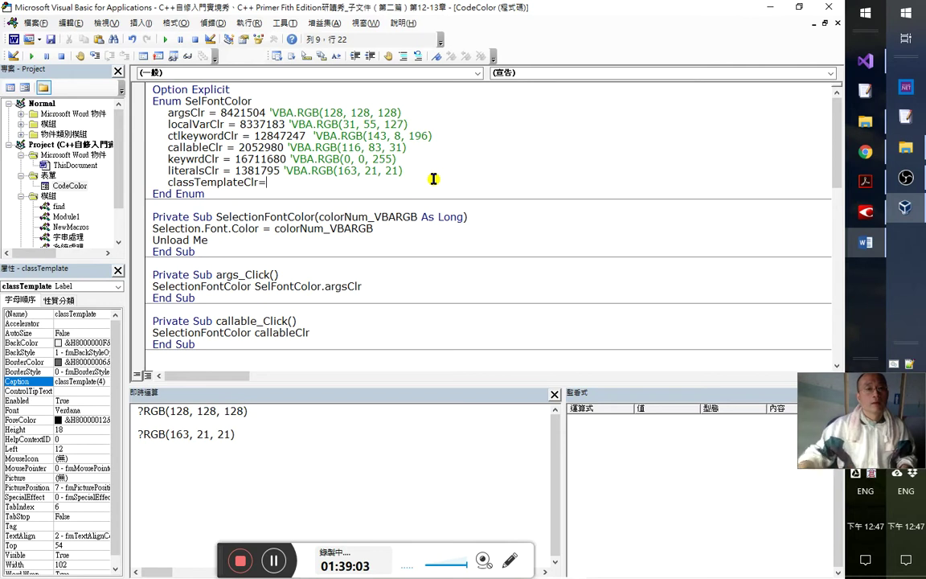
- Switch over to Visual Studio
key("alt+Tab")
key("alt+Tab")
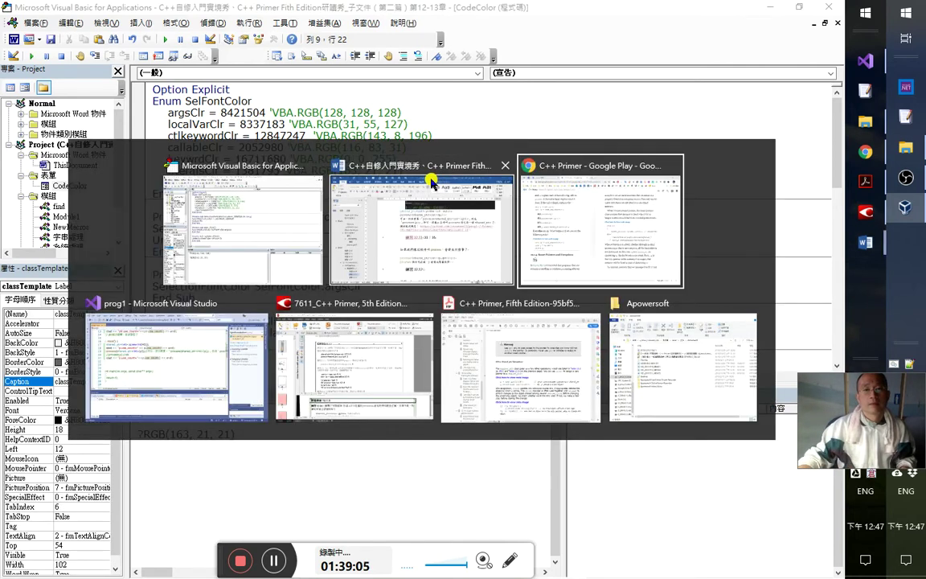
key("alt+Tab")
key("Tab")
key("Tab")
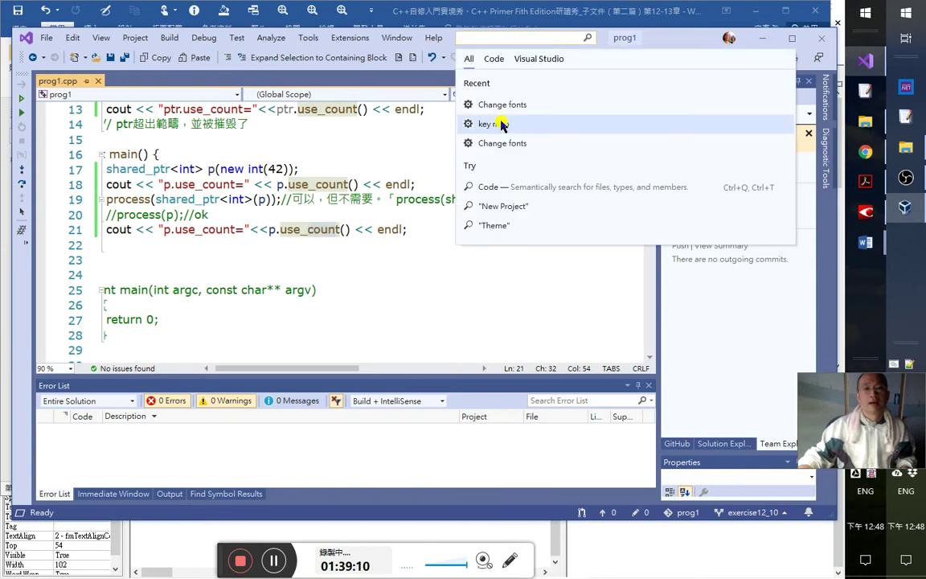
- Look up the C++ Class Templates colour in Fonts and Colors: RGB 43, 145, 175
left_click(502, 107)
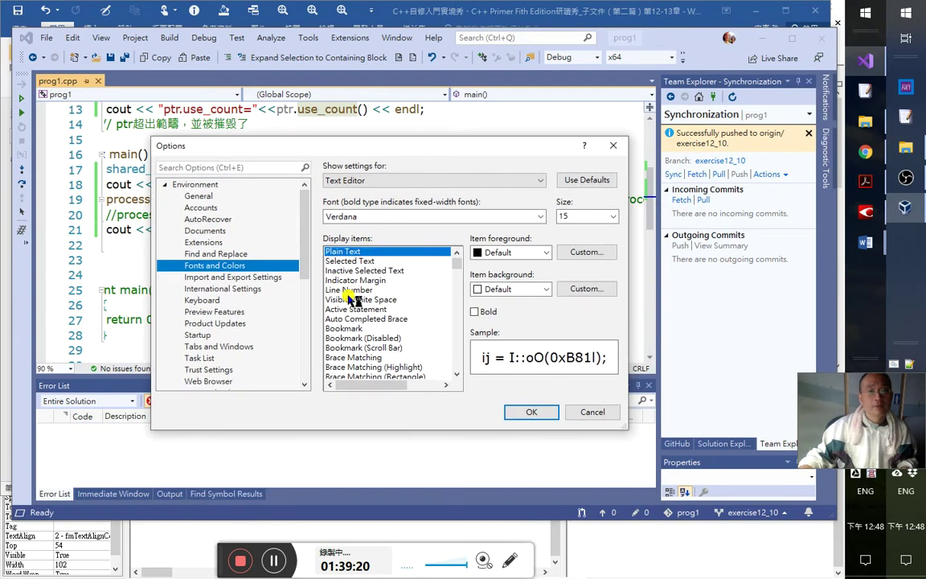
left_click(358, 262)
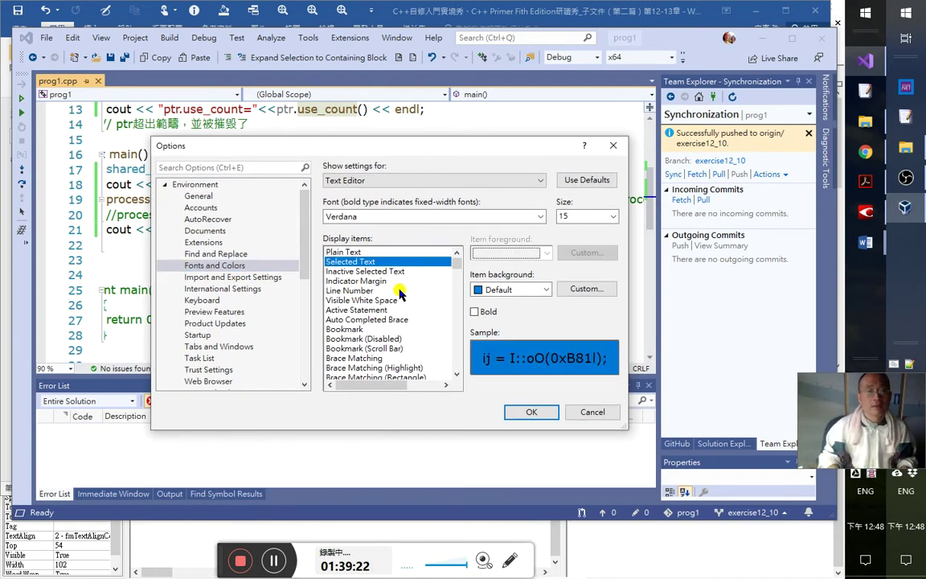
key("Down")
key("Down")
key("Down")
key("Down")
key("Down")
key("Down")
key("Down")
key("Down")
key("Down")
key("Down")
key("Down")
key("Down")
key("Down")
key("Down")
key("Down")
key("Down")
key("Down")
key("Down")
key("Down")
key("Down")
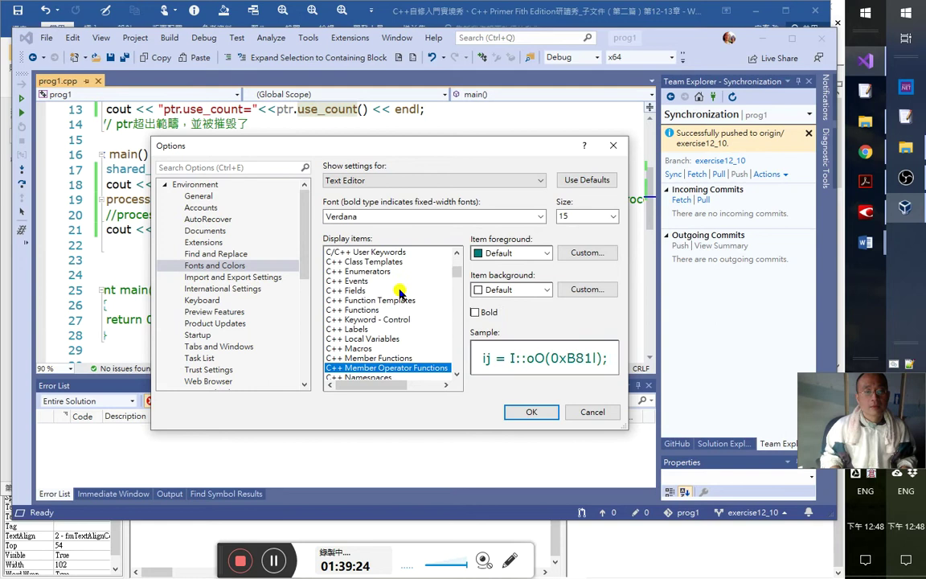
key("Down")
key("Up")
key("Up")
key("Up")
key("Up")
key("Up")
key("Up")
key("Up")
key("Up")
key("Up")
key("Up")
key("Up")
key("Up")
key("Down")
key("Down")
key("Down")
key("Down")
key("Down")
key("Down")
key("Down")
key("Down")
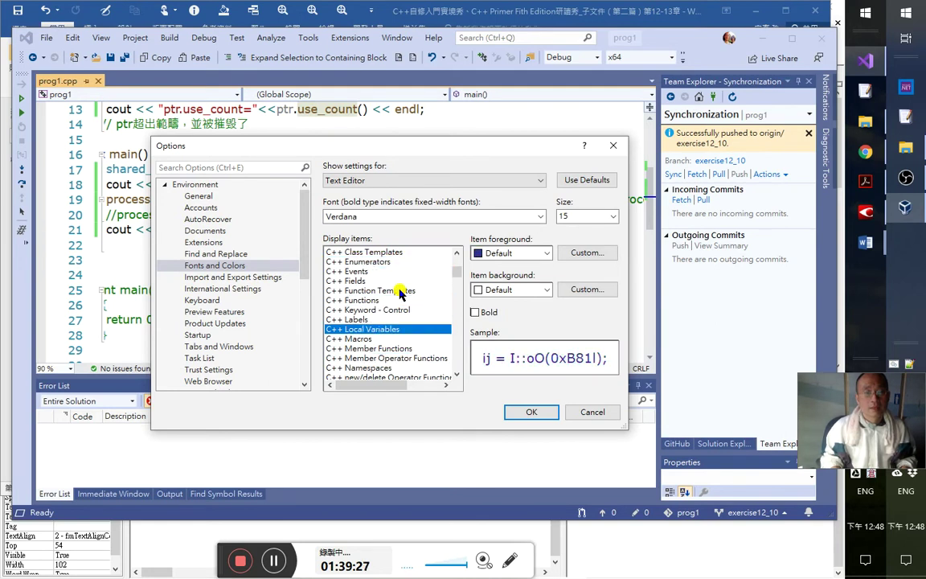
key("Up")
key("Up")
key("Up")
key("Up")
key("Up")
key("Up")
key("Up")
key("Up")
key("Up")
key("Up")
key("Up")
key("Up")
key("Up")
key("Up")
key("Down")
key("Down")
key("Down")
key("Down")
key("Down")
key("Down")
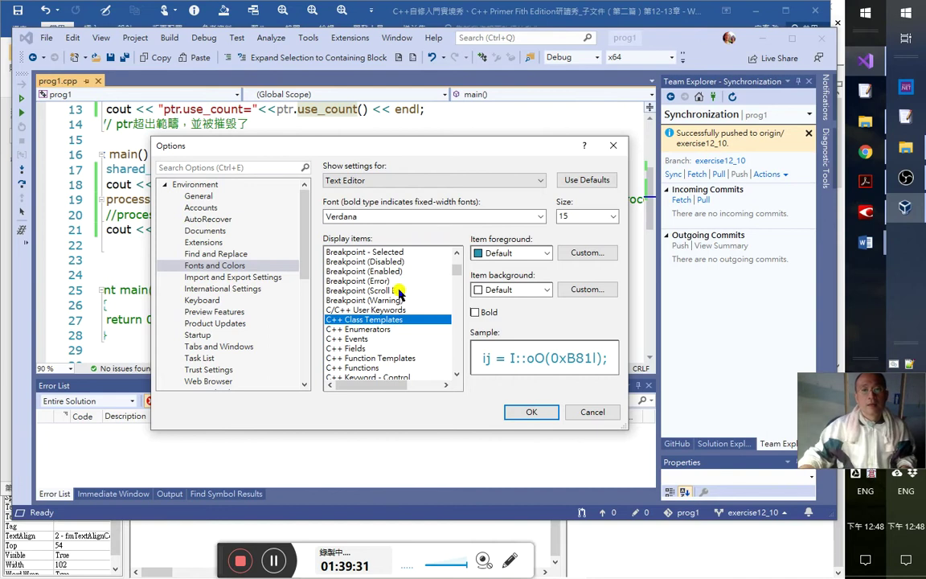
left_click(585, 254)
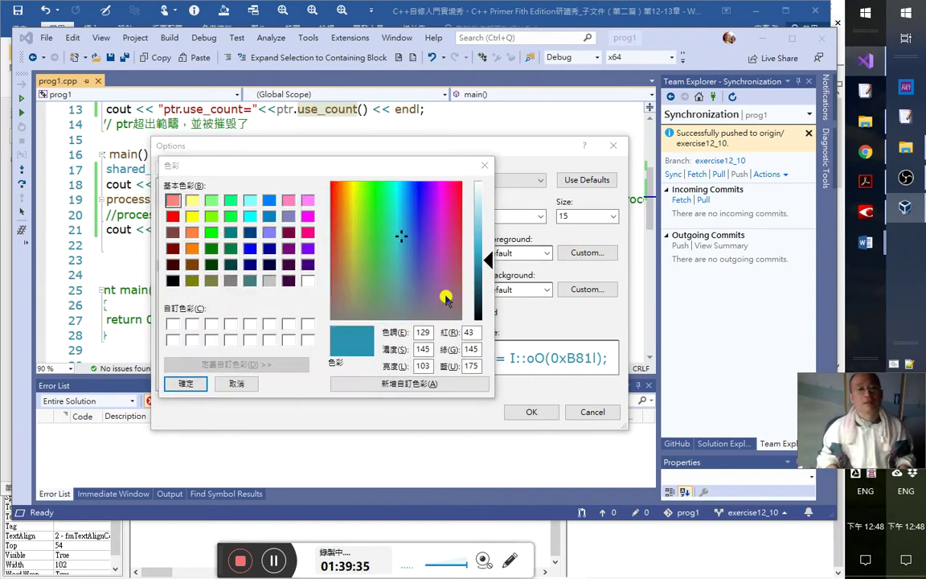
key("alt+Tab")
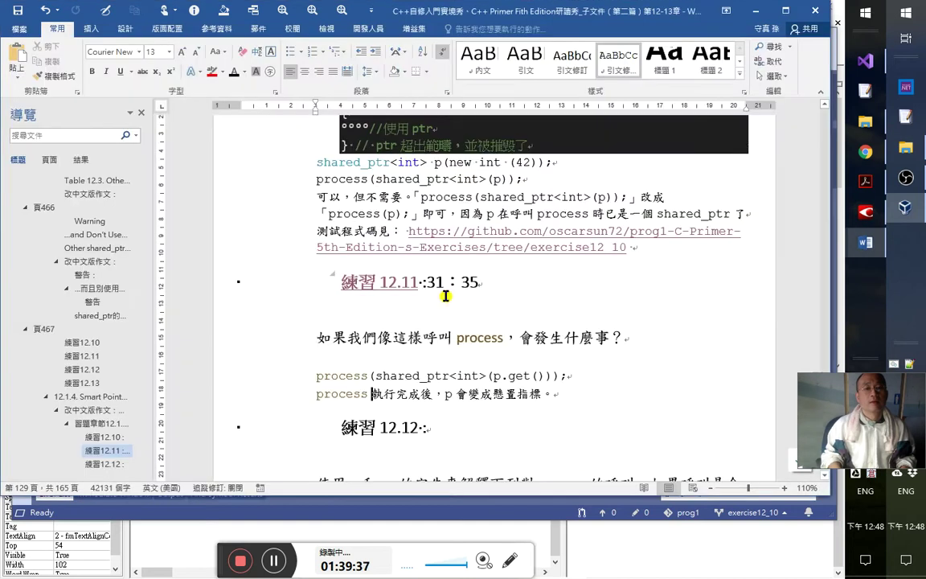
- Edit the Immediate window test expression to RGB(43, 145, 175)
key("alt+Tab")
key("alt+Tab")
key("alt+Tab")
key("alt+shift+Tab")
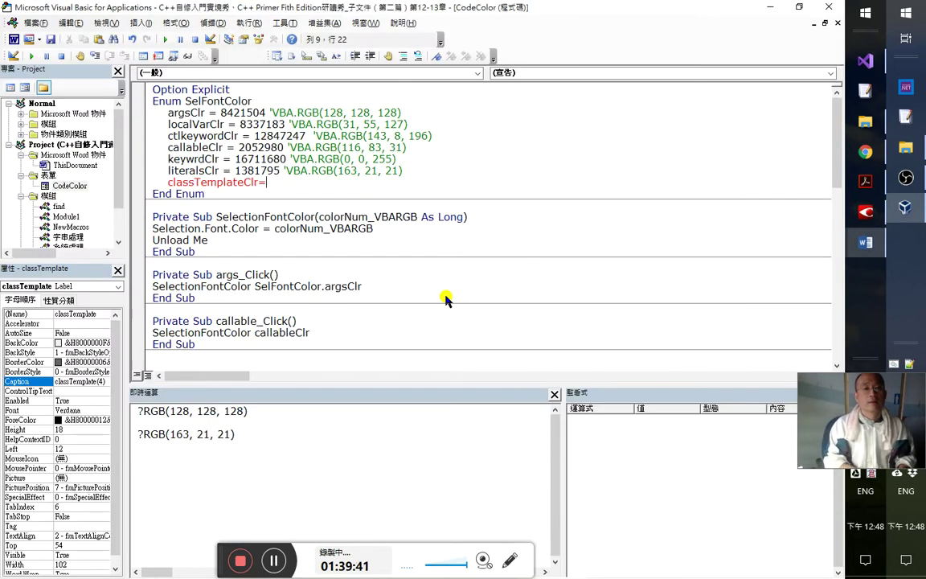
left_click(288, 435)
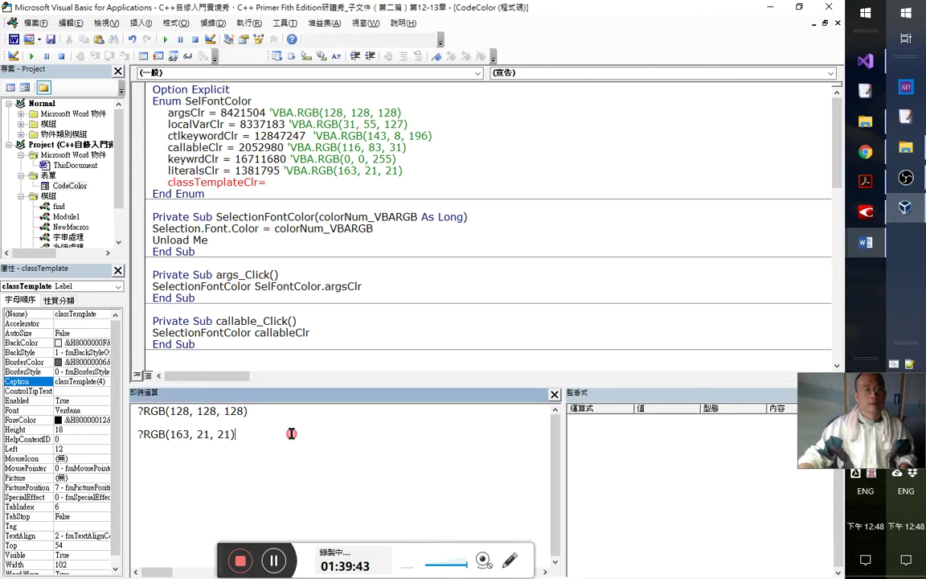
key("Left")
key("shift+Left")
key("shift+Left")
type("17")
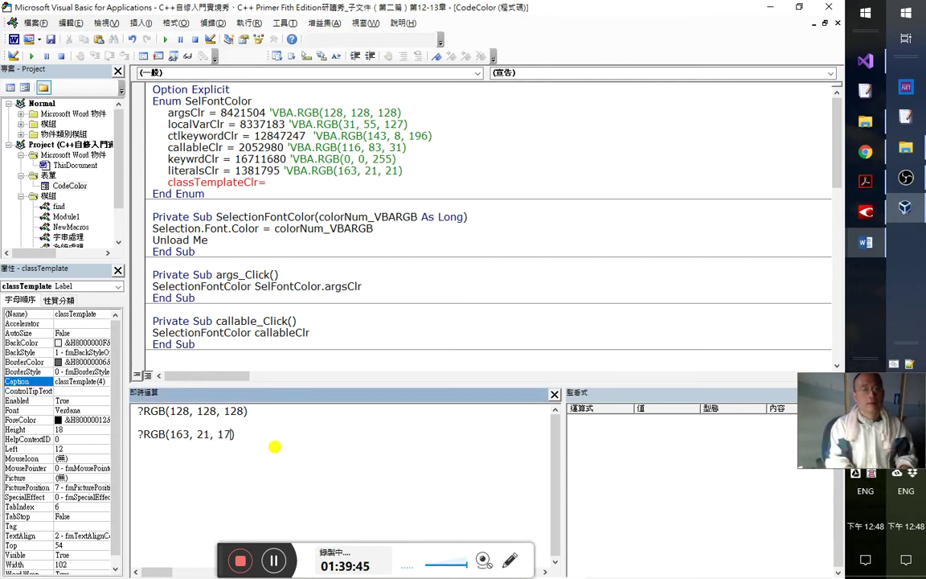
key("Left")
key("Left")
type("145")
key("Delete")
key("Delete")
key("BackSpace")
key("BackSpace")
type("4")
key("shift+End")
key("ctrl+c")
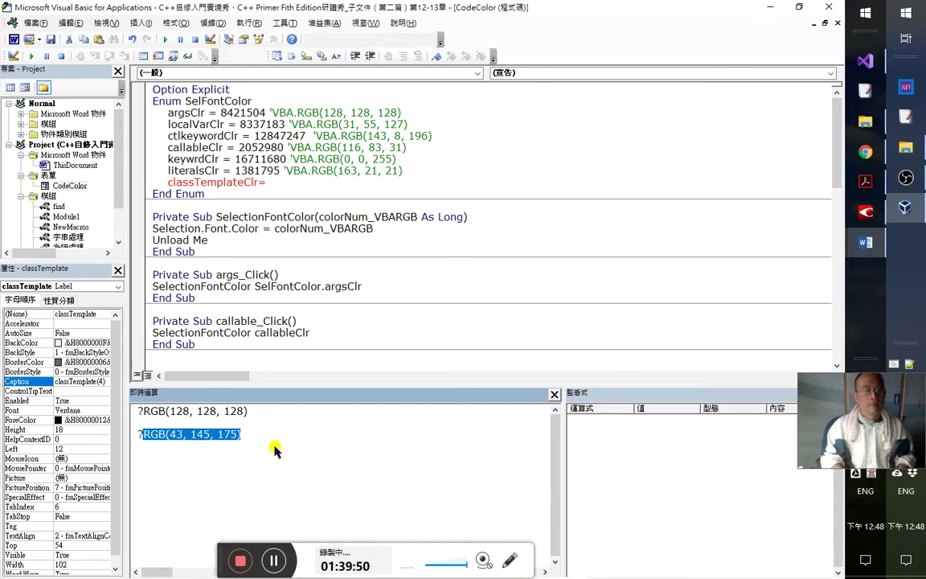
- Try evaluating the expression, dismissing the repeated compile error messages
key("F7")
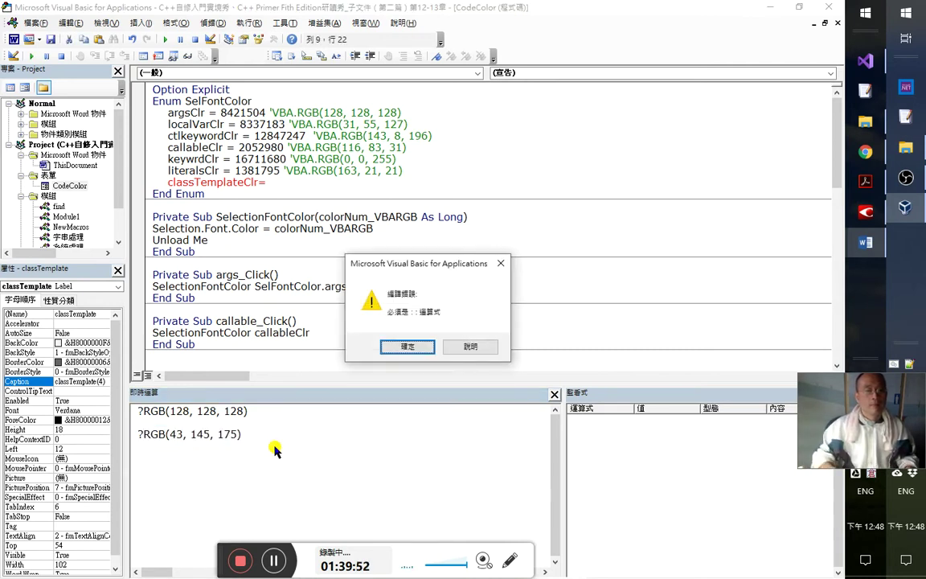
key("Return")
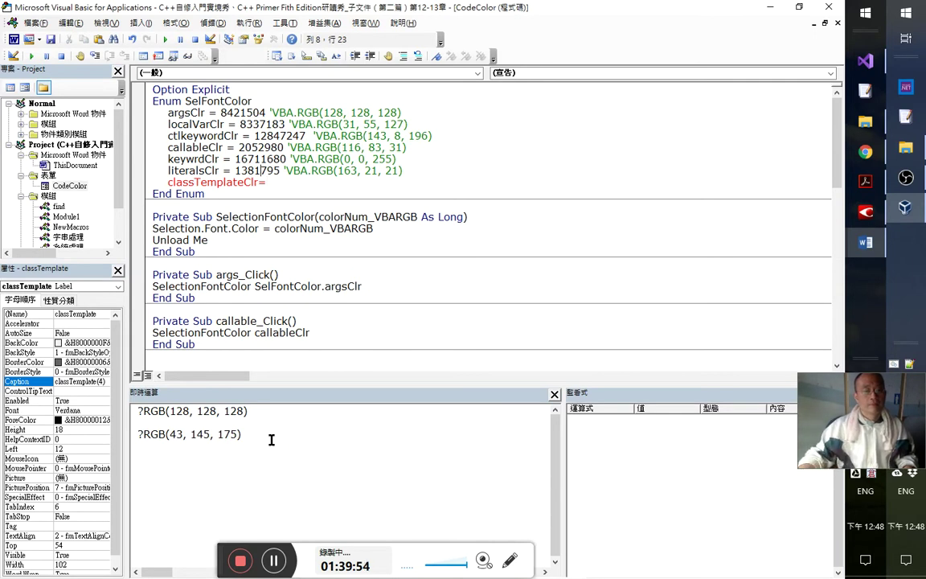
left_click(271, 440)
key("Return")
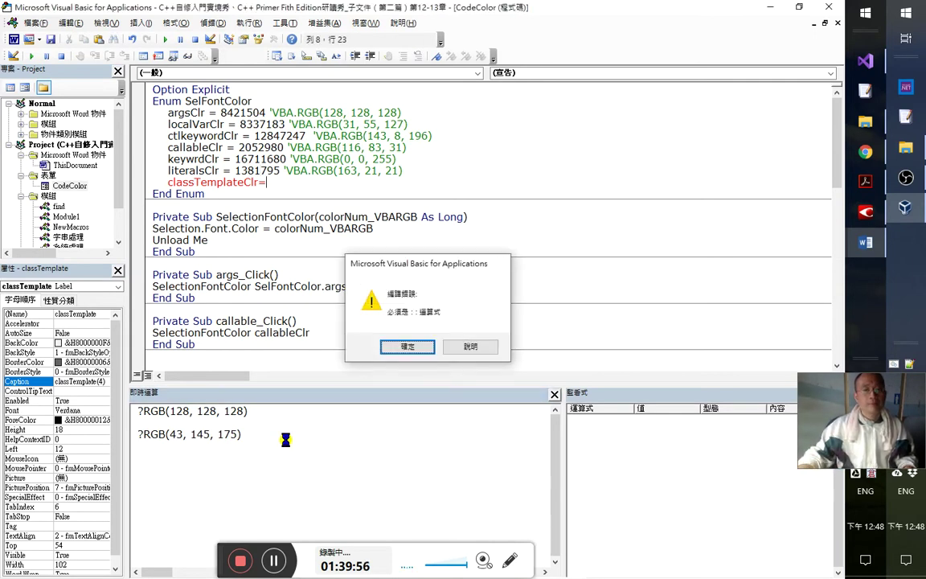
key("Return")
left_click(247, 432)
key("Return")
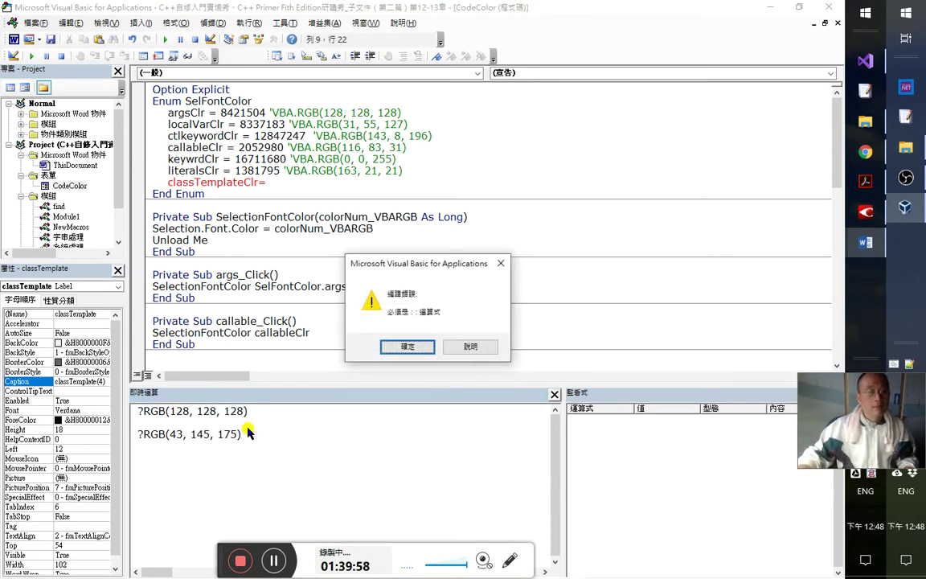
key("Return")
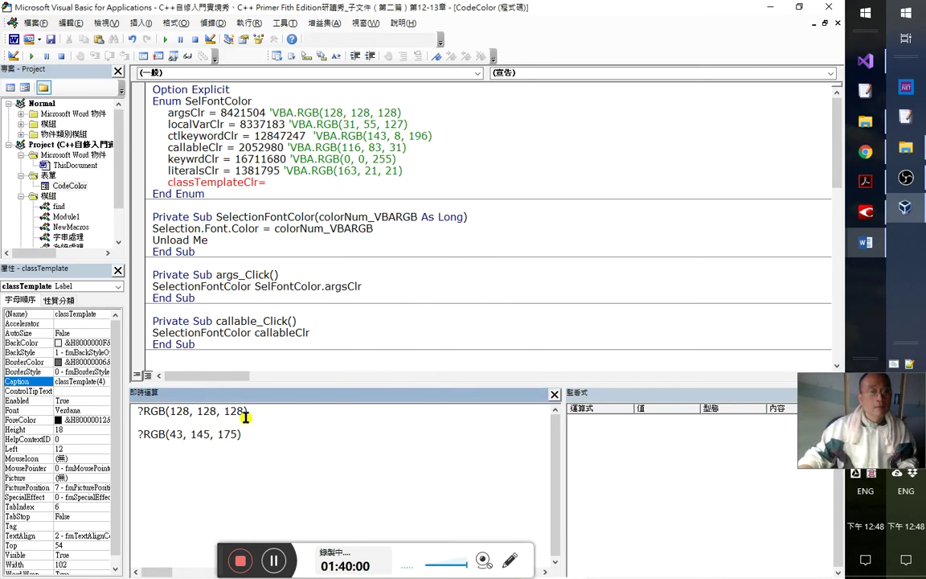
- Give classTemplateClr a placeholder value 1 with a 'vba.RGB(43, 145, 175) comment
left_click(267, 182)
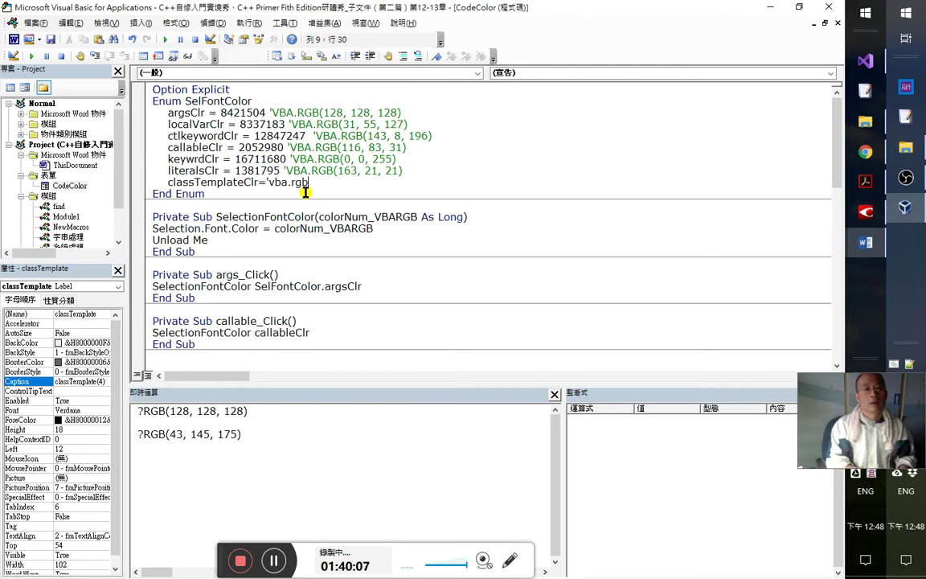
key("shift+Left")
key("shift+Left")
key("shift+Left")
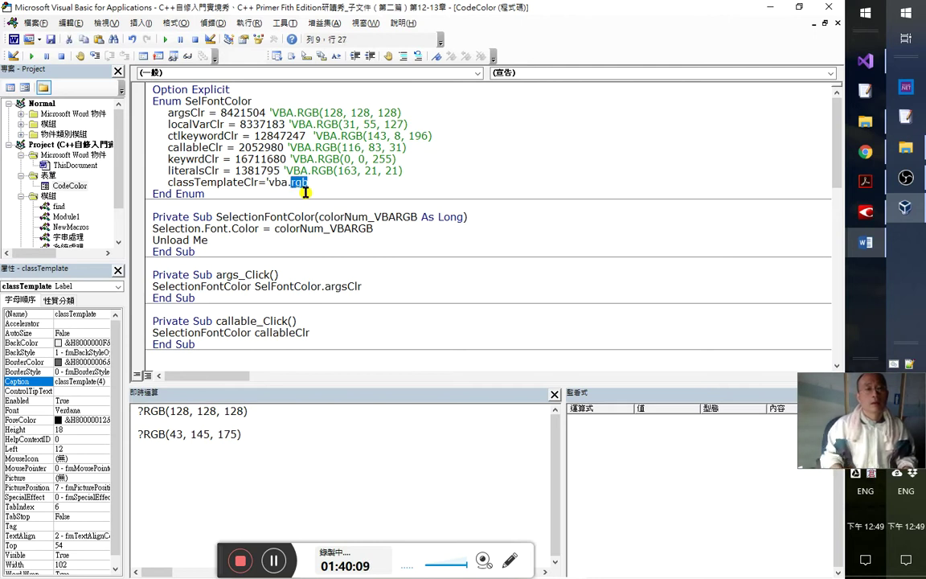
key("ctrl+v")
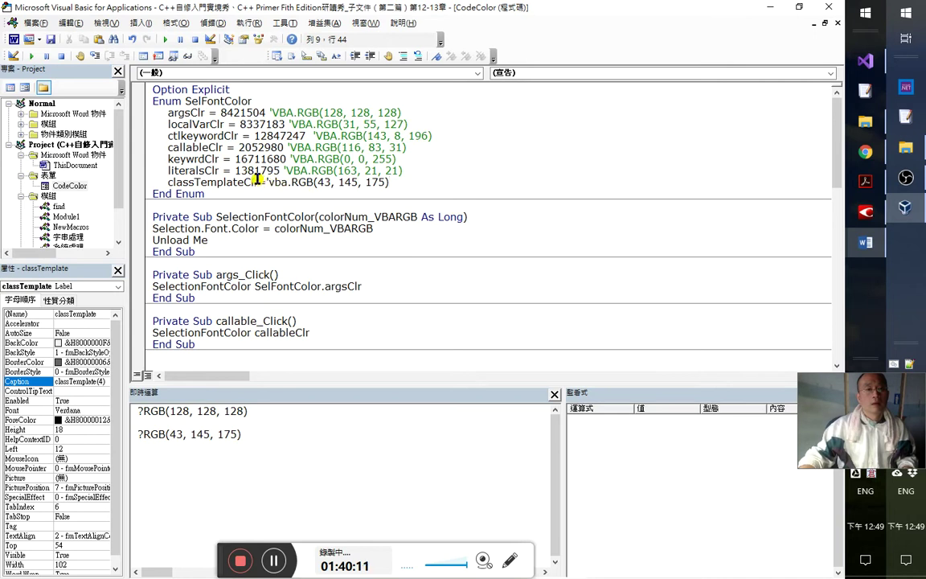
type("1")
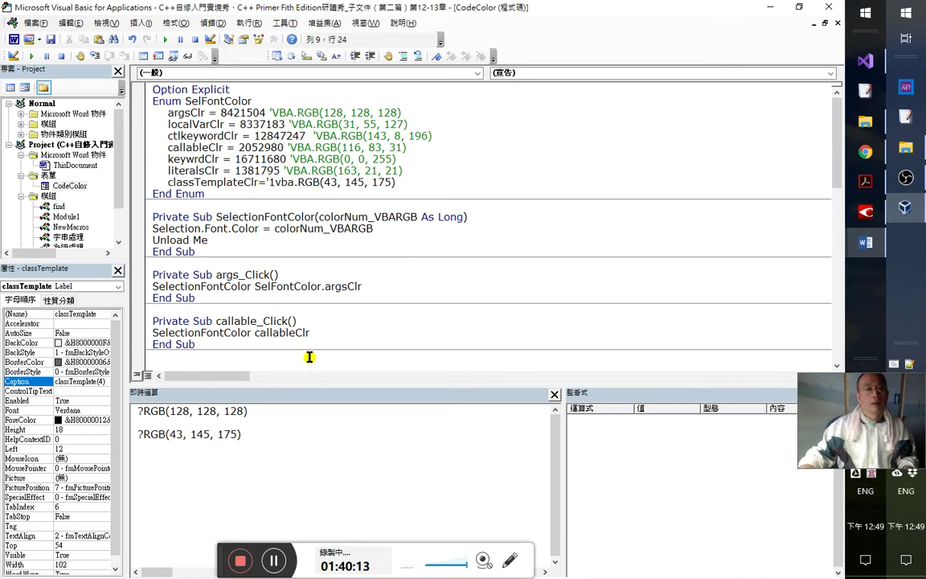
key("Left")
key("BackSpace")
key("Right")
type("'")
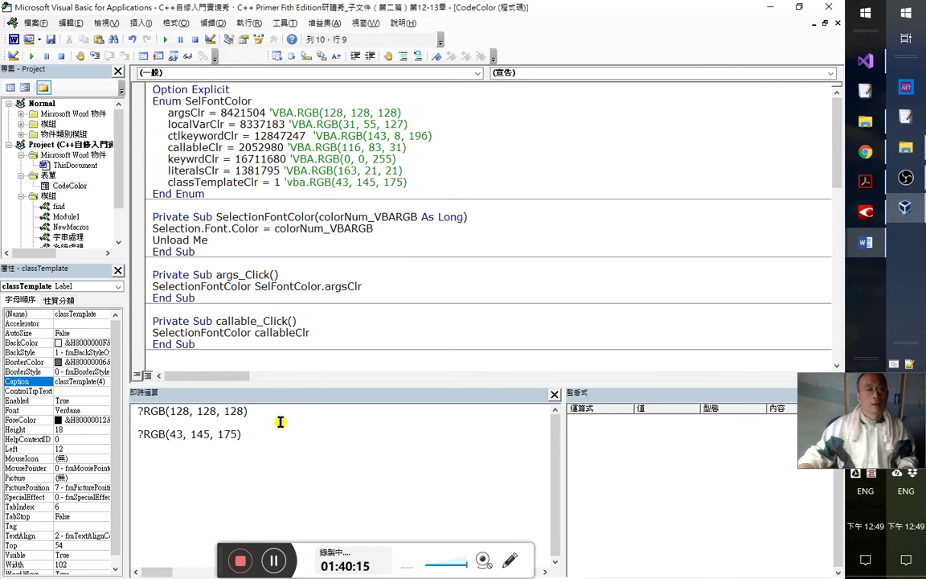
- Evaluate RGB(43, 145, 175) and use the result 11505963 as classTemplateClr's value
left_click(276, 423)
left_click(276, 435)
key("Return")
key("shift+Up")
key("ctrl+c")
key("Delete")
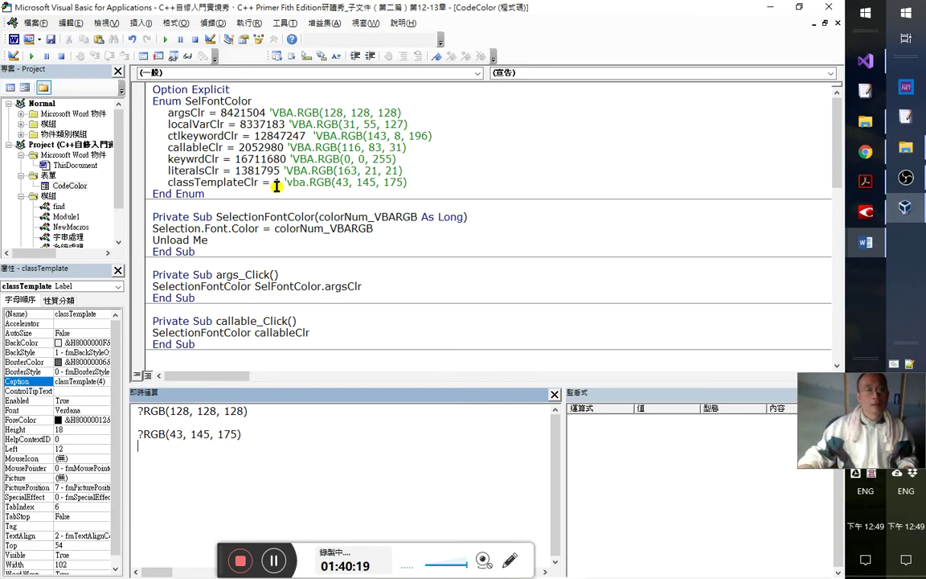
double_click(276, 183)
key("ctrl+v")
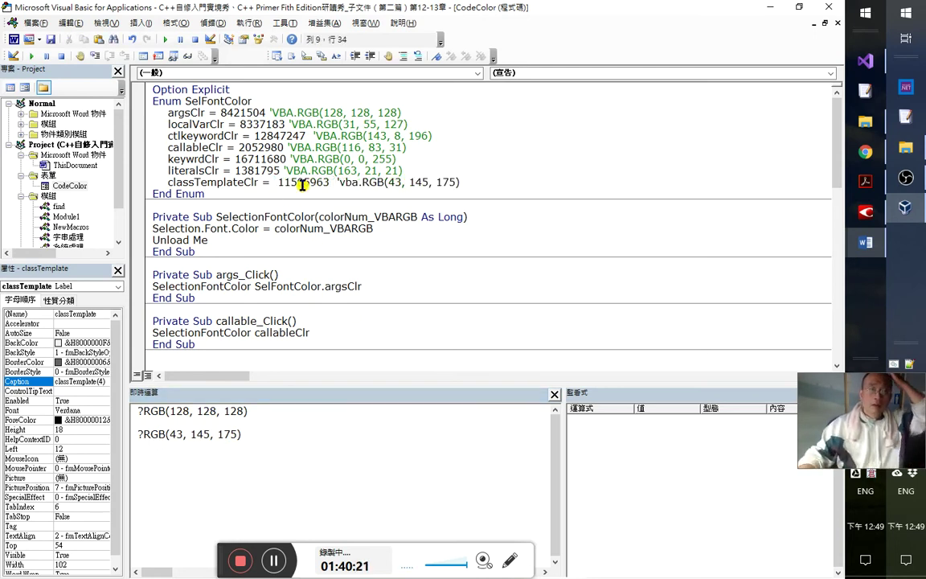
- Add a new Case vbKey7 line to the UserForm_KeyPress case list
left_click(280, 171)
scroll(318, 280, "down", 1)
scroll(317, 280, "down", 8)
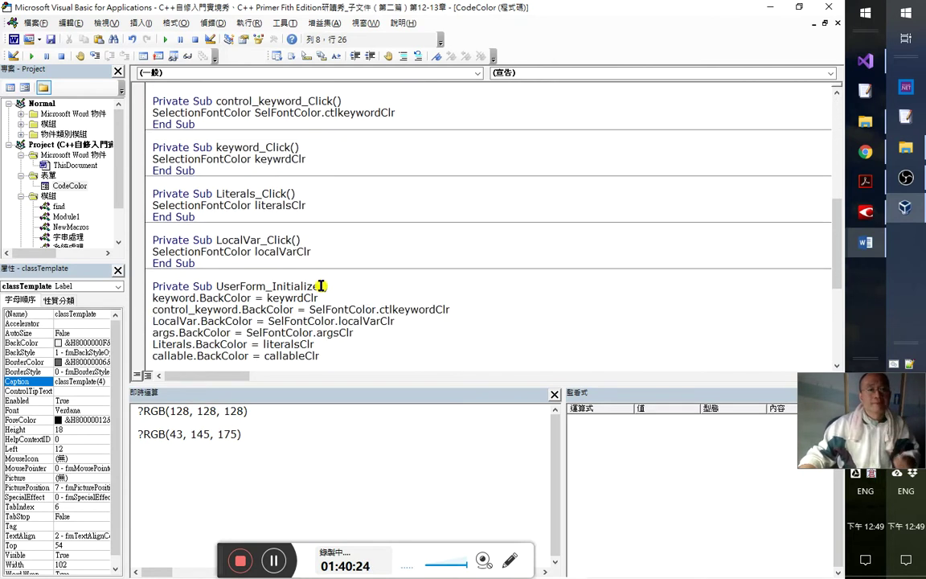
scroll(320, 285, "down", 5)
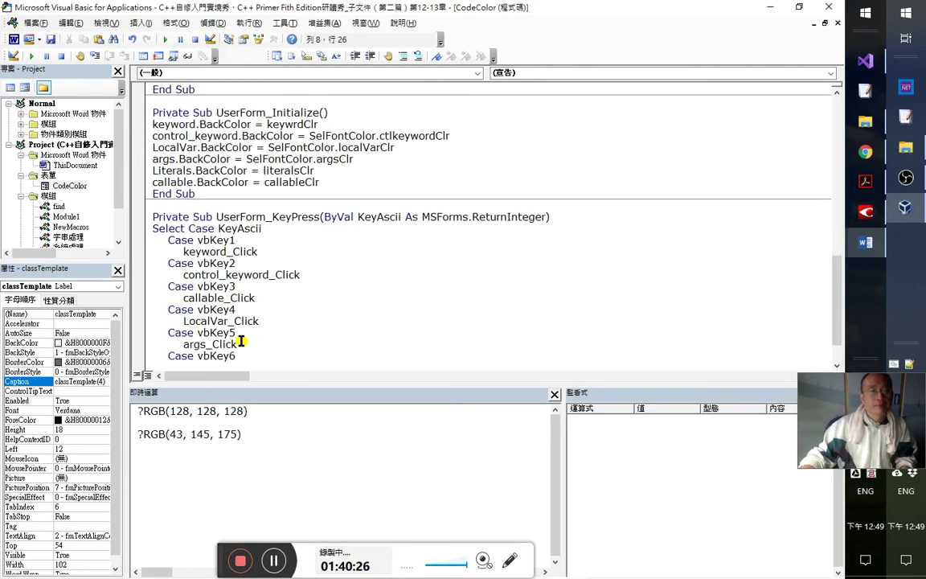
scroll(240, 341, "down", 2)
left_click(246, 288)
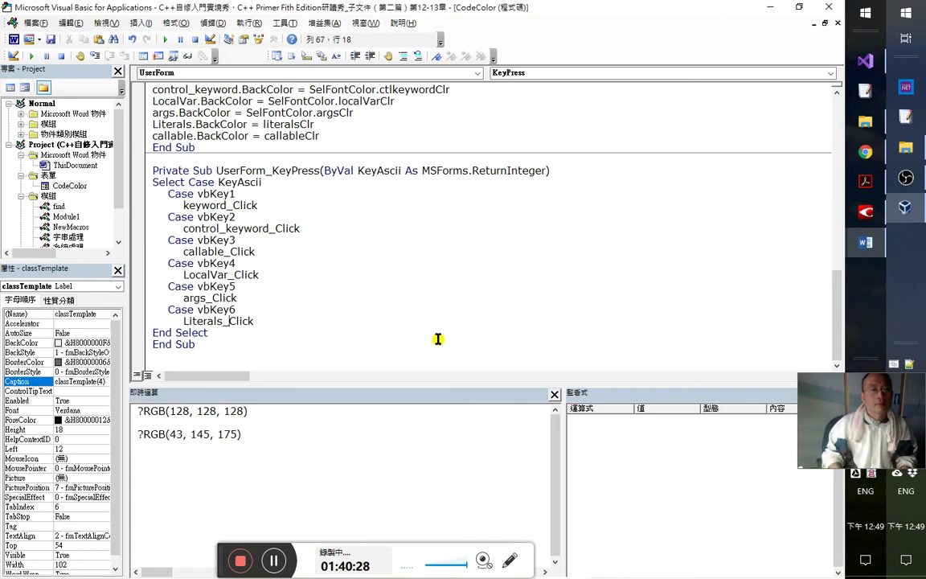
key("shift+Home")
key("ctrl+c")
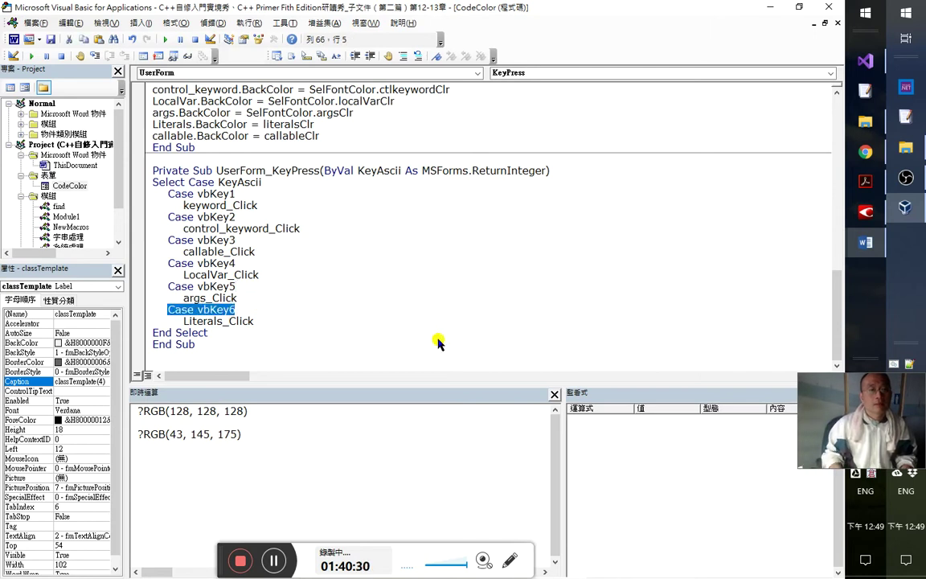
key("Down")
key("Down")
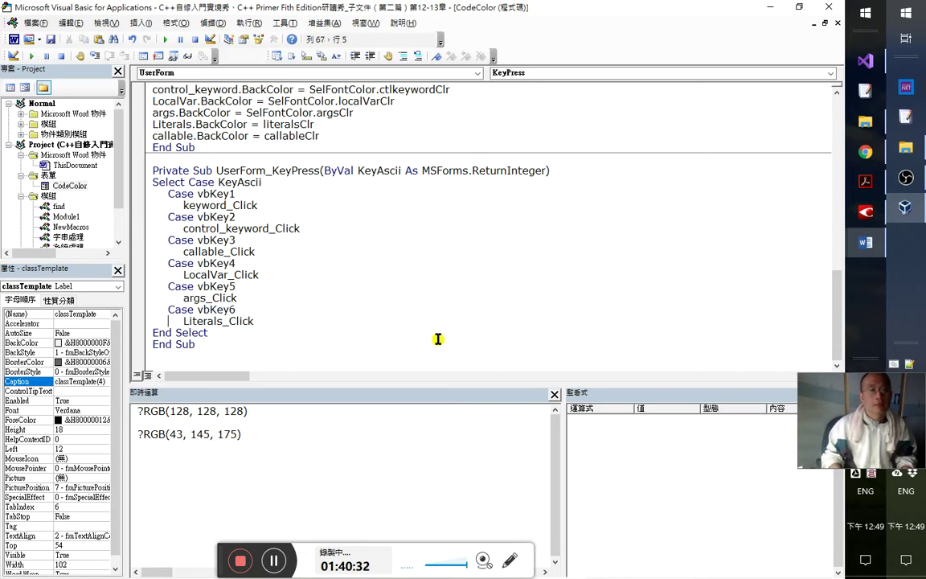
key("End")
key("Return")
key("BackSpace")
key("ctrl+v")
key("Home")
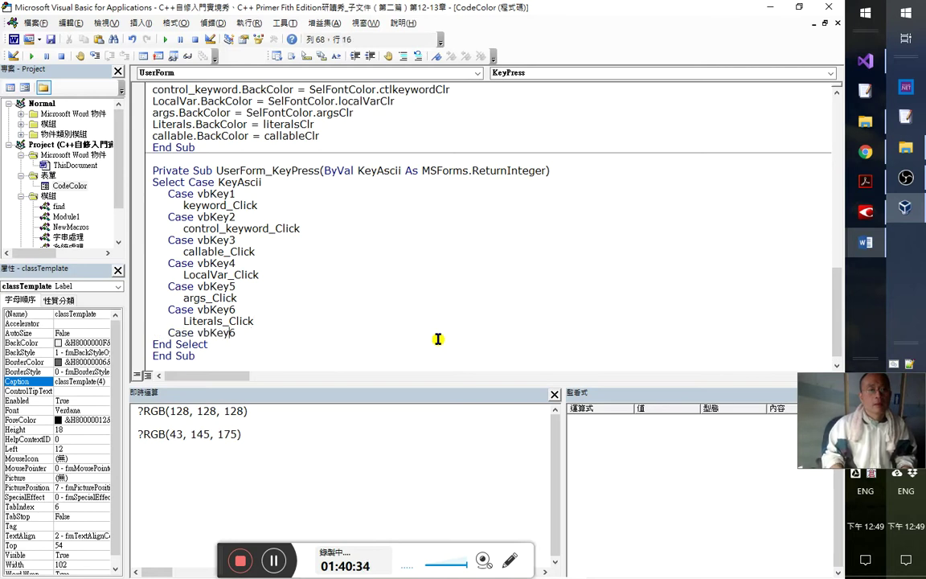
type("7")
key("Return")
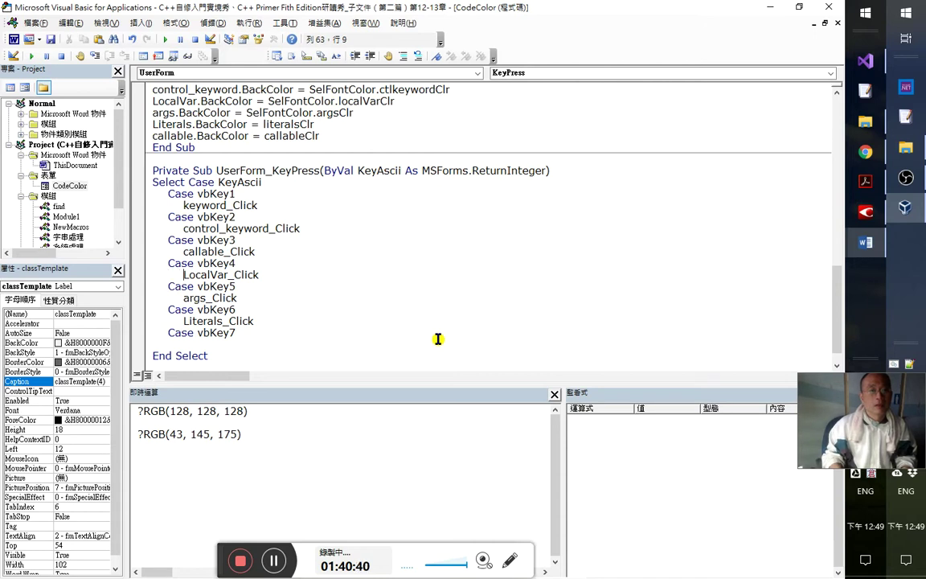
- Replace LocalVar_Click under vbKey4 with classTemplate_Click and move LocalVar_Click under vbKey7
key("shift+End")
key("ctrl+x")
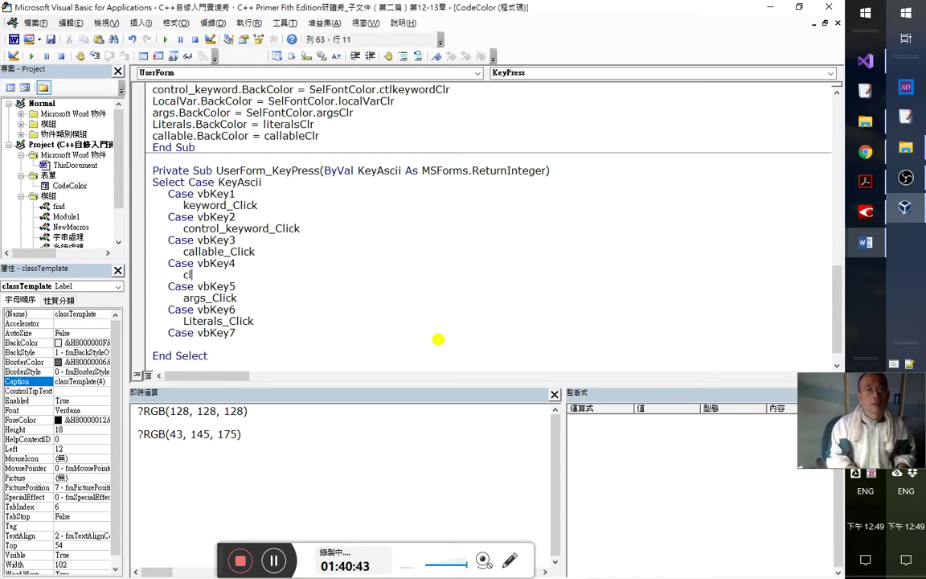
type("cla")
key("ctrl+space")
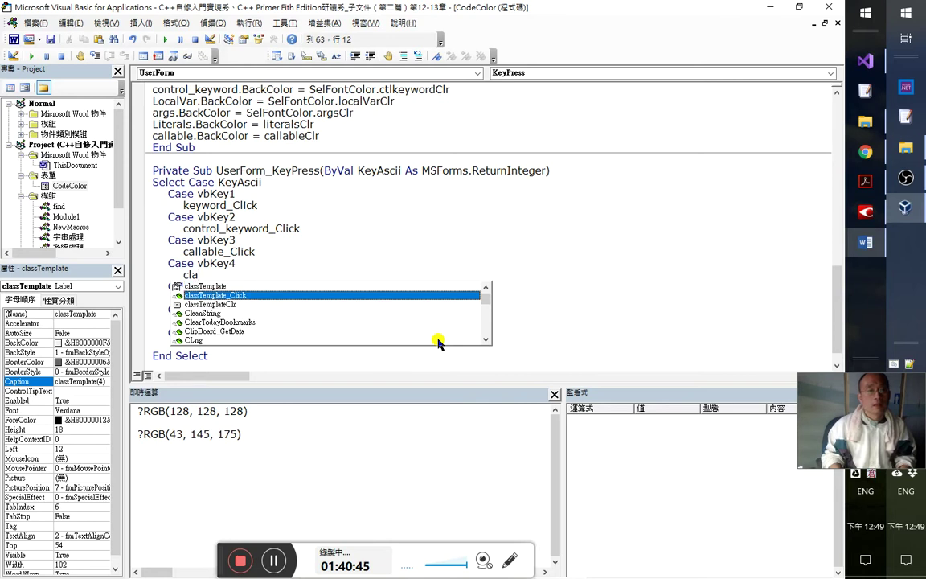
key("Tab")
key("ctrl+space")
key("Down")
key("Tab")
key("Down")
key("Down")
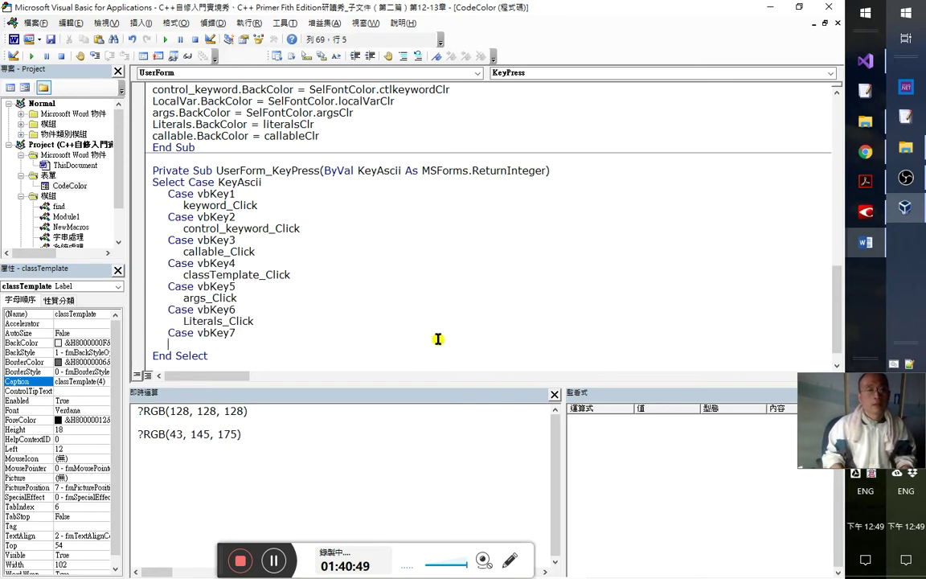
key("ctrl+v")
key("Down")
key("Down")
key("Down")
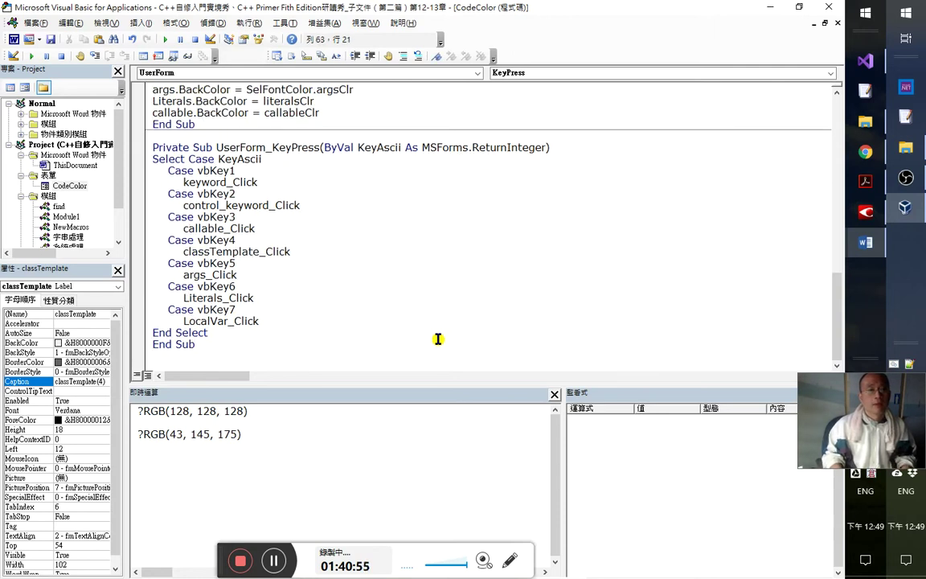
scroll(438, 339, "up", 8)
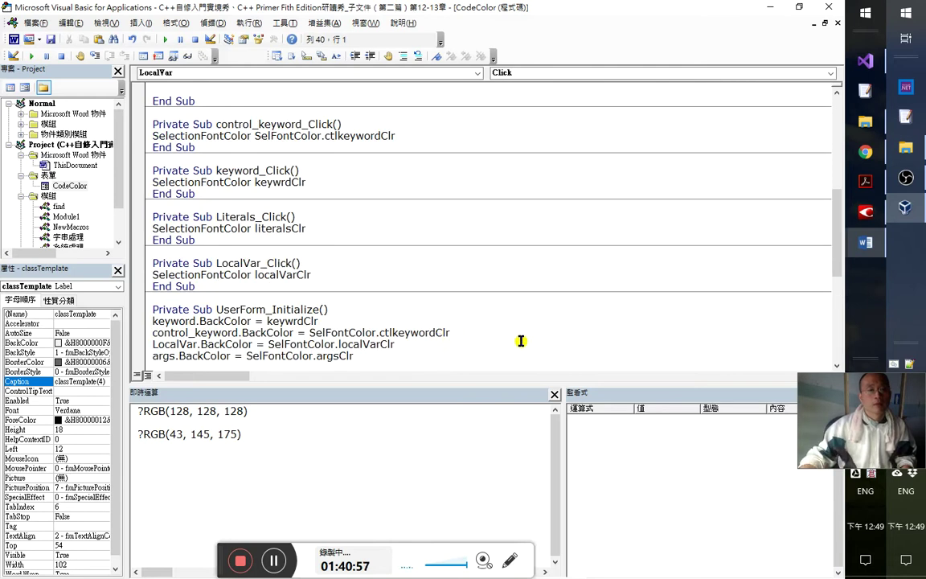
- Add the line classTemplate.BackColor = classTemplateClr to UserForm_Initialize
scroll(429, 299, "down", 2)
left_click(382, 308)
key("Return")
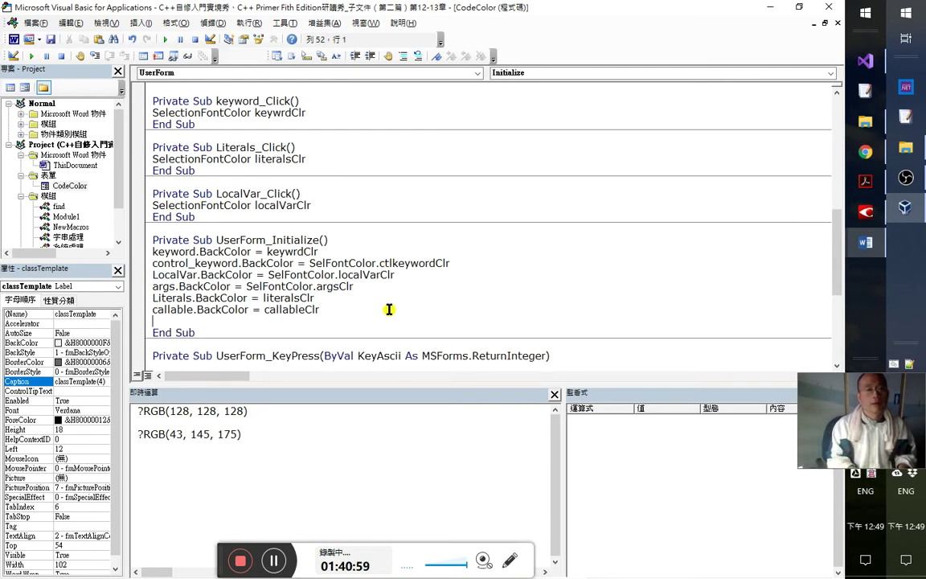
type("cla")
key("ctrl+space")
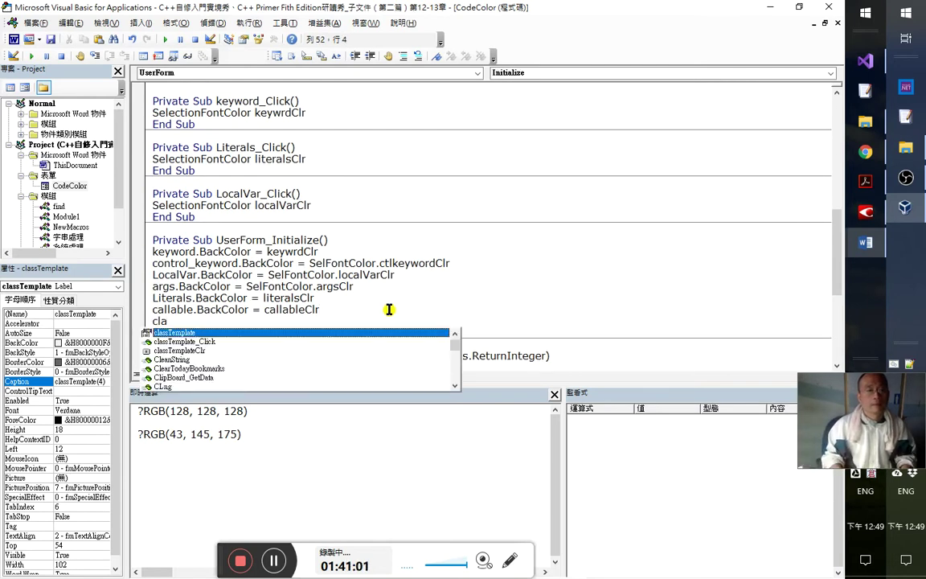
key("Tab")
type(".ba")
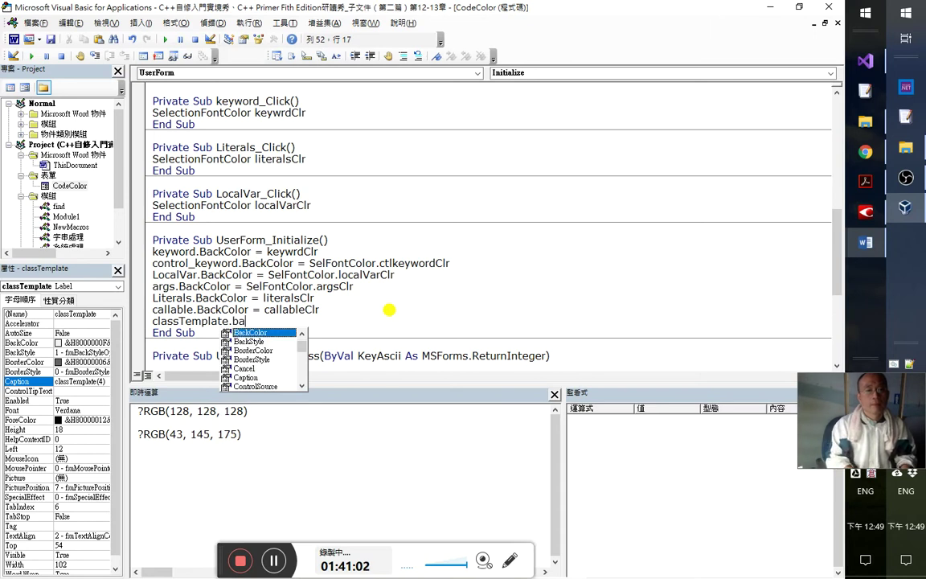
type("ckColor=cla")
key("ctrl+space")
key("Down")
key("Tab")
key("Down")
key("Down")
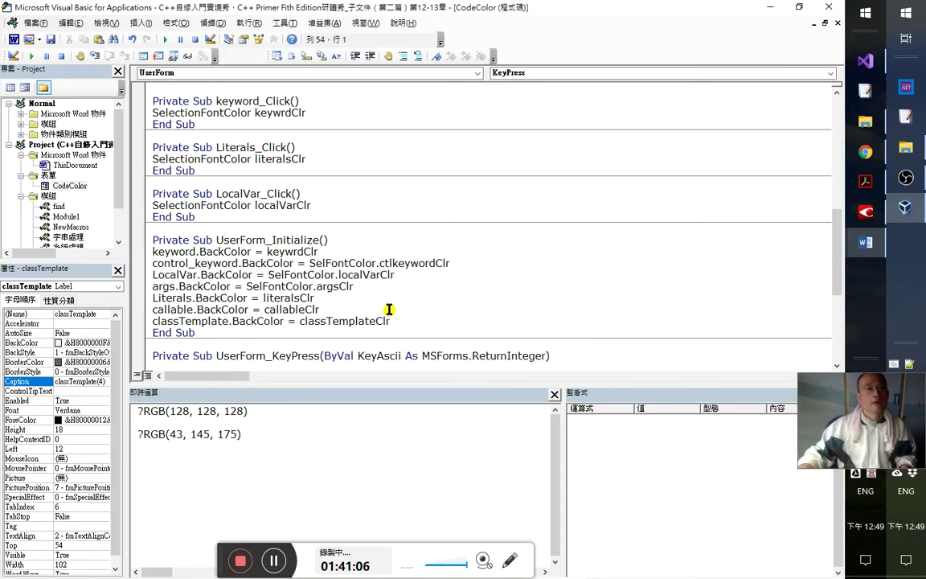
- Compile the project with Debug > Compile Project and dismiss the Sub-not-defined error on classTemplate_Click
left_click(213, 23)
left_click(234, 39)
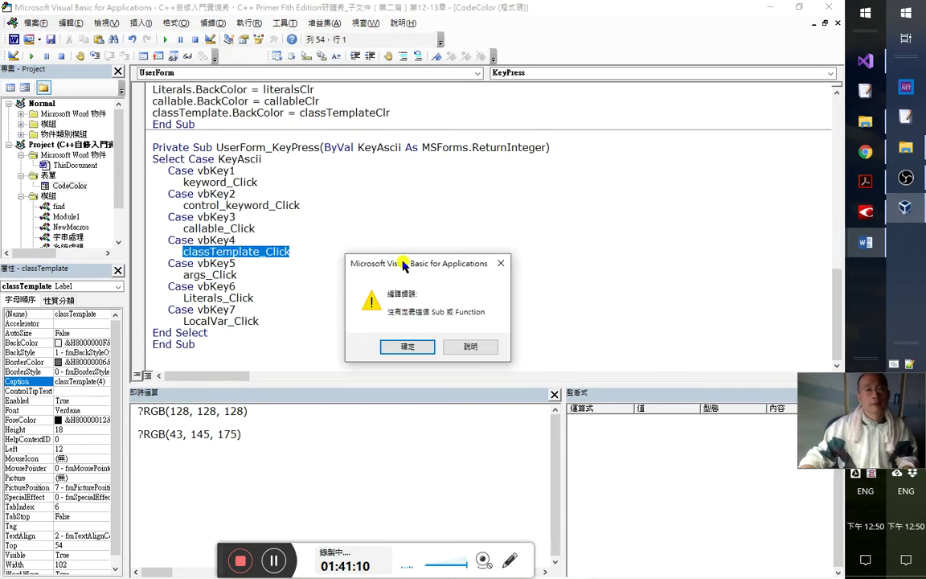
key("Return")
key("End")
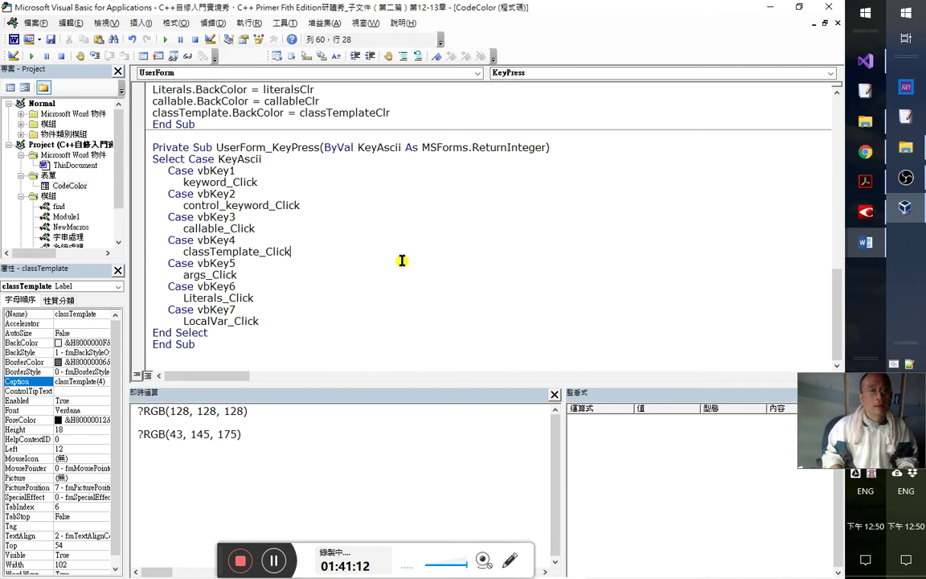
scroll(331, 250, "up", 2)
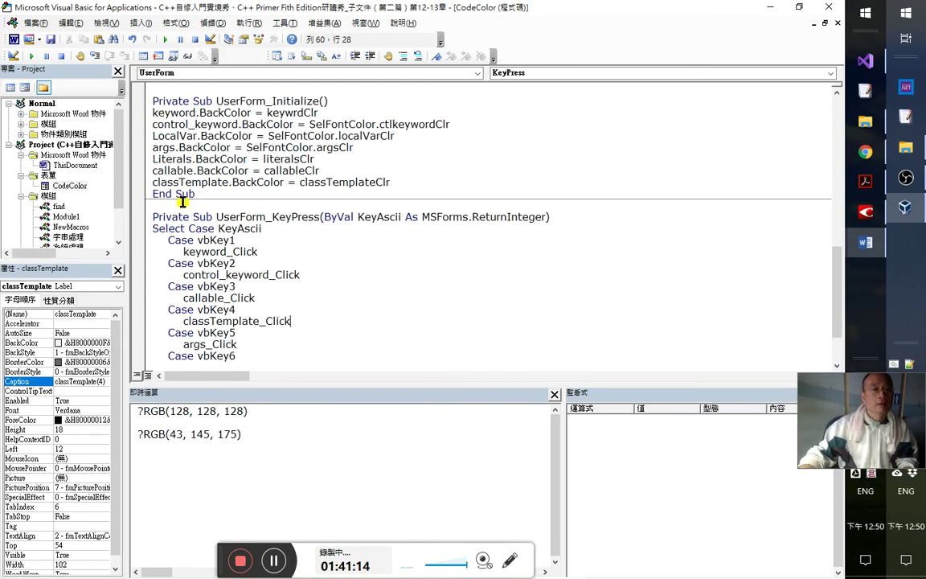
- Create classTemplate_Click from the UserForm1 label and enter SelectionFontColor classTemplateClr in it
double_click(69, 186)
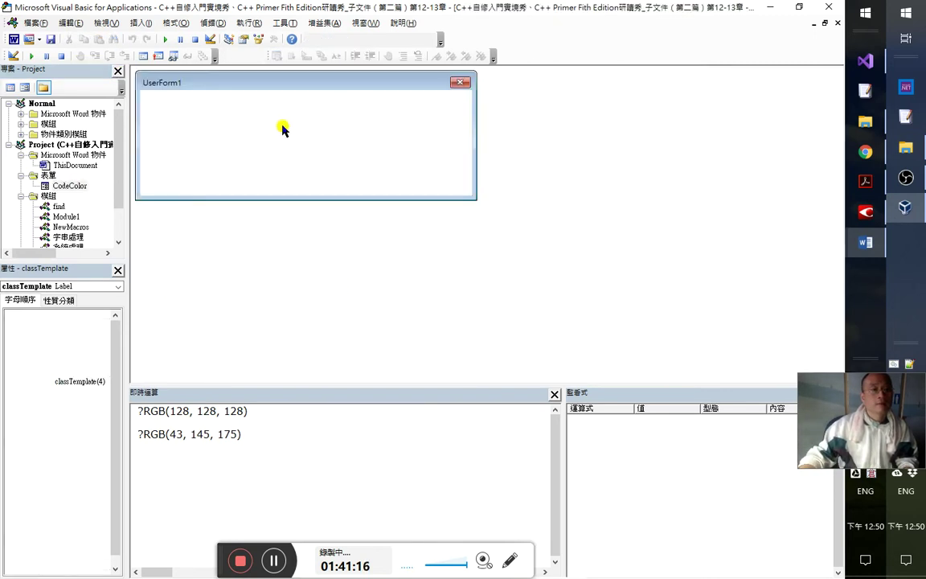
double_click(186, 131)
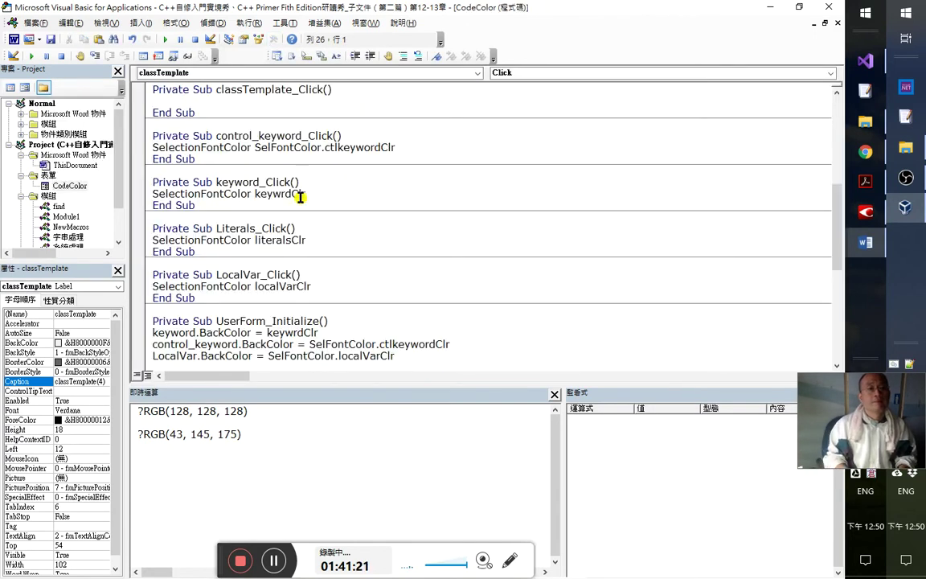
type("sel")
key("ctrl+space")
key("Down")
key("Tab")
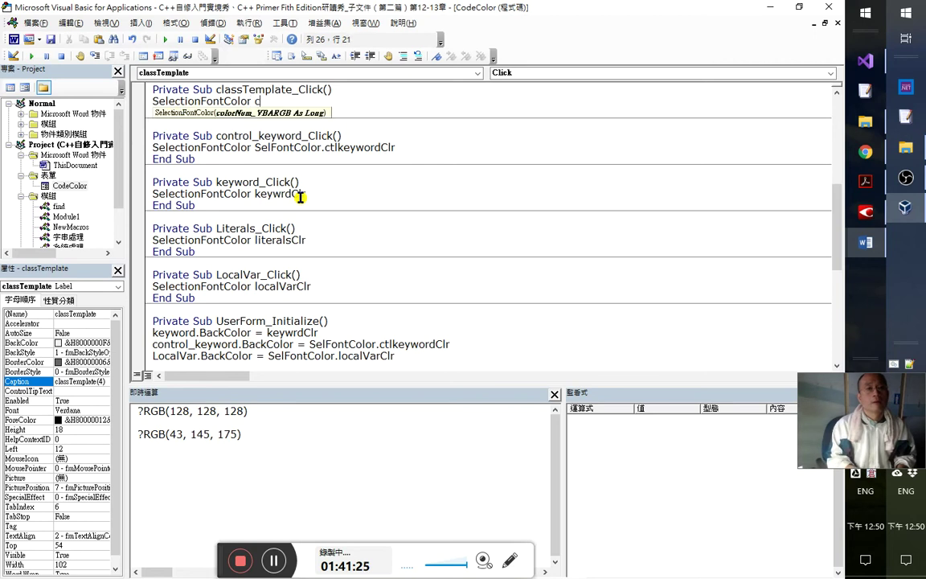
type("cl")
key("ctrl+space")
key("Down")
key("Tab")
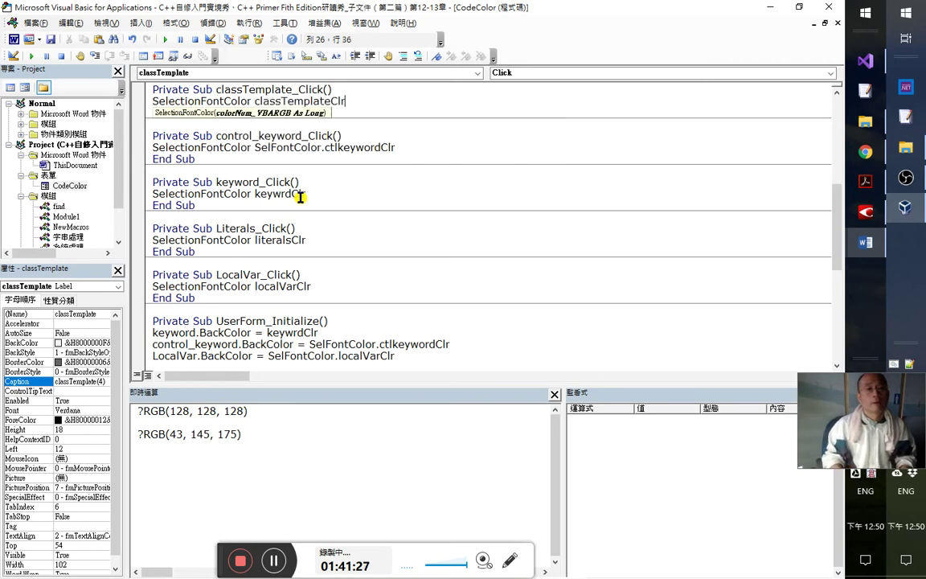
key("Down")
key("Down")
- Save the macro project from the toolbar
left_click(287, 101)
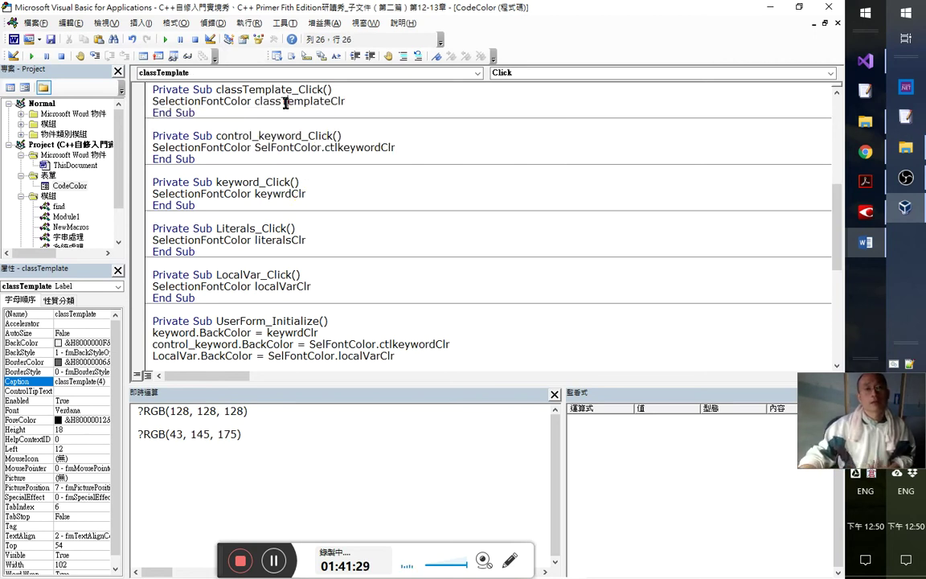
left_click(211, 25)
left_click(210, 25)
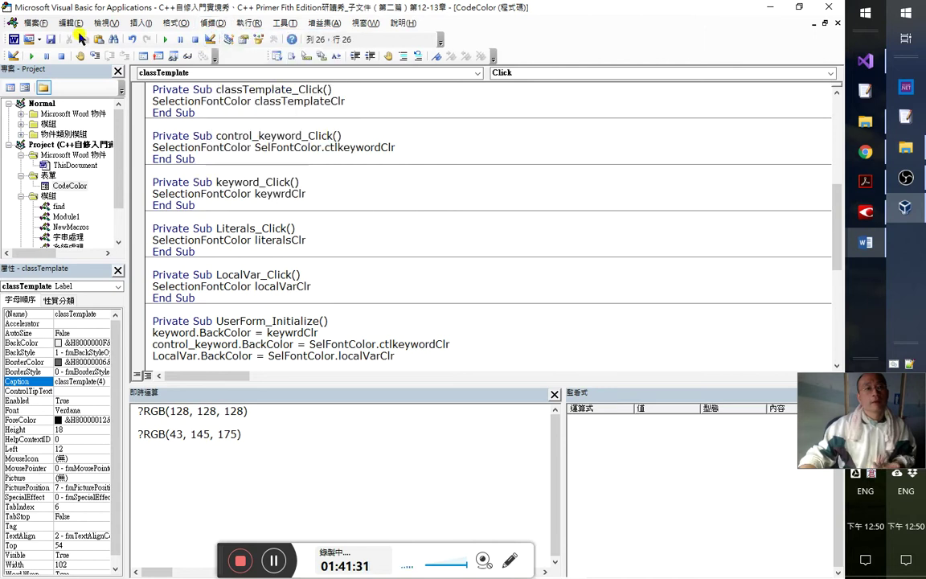
left_click(51, 39)
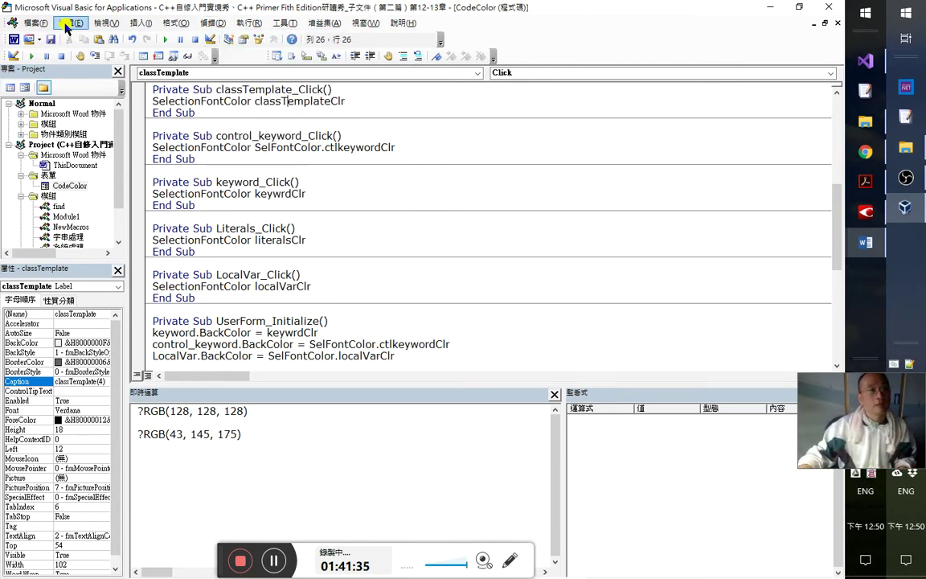
scroll(391, 231, "up", 8)
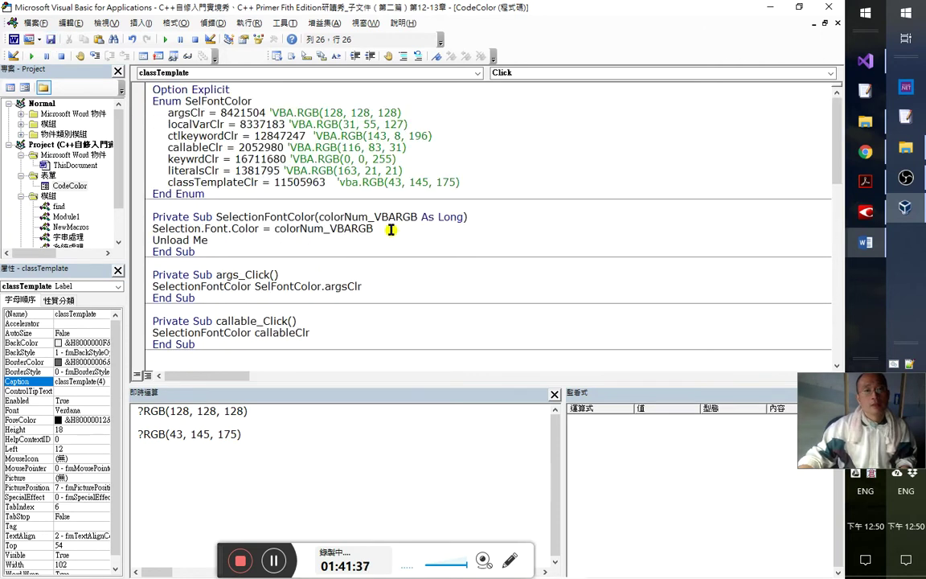
left_click(336, 170)
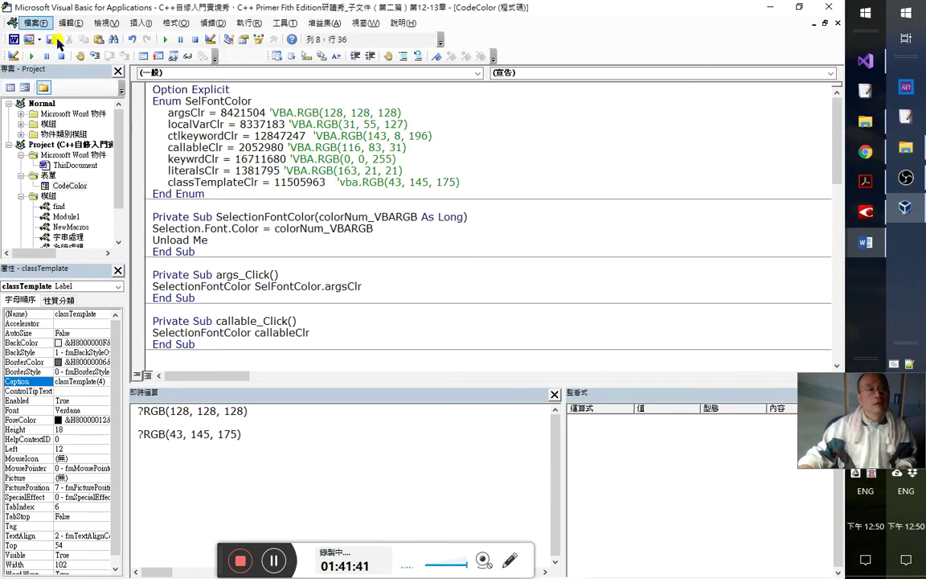
left_click(50, 40)
- In Word, colour shared_ptr with the classTemplate colour, then select int and rerun CodeColor
key("alt+F11")
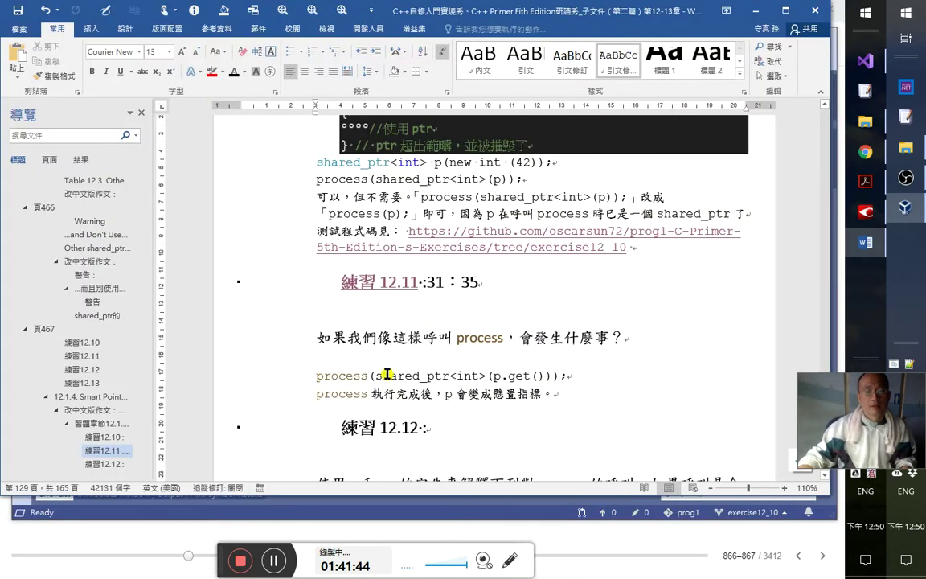
double_click(445, 378)
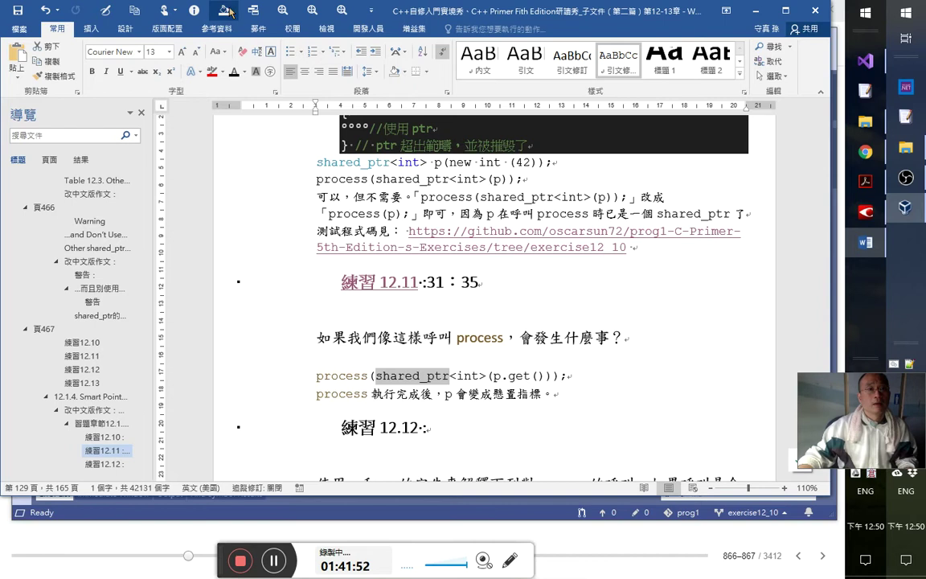
left_click(302, 228)
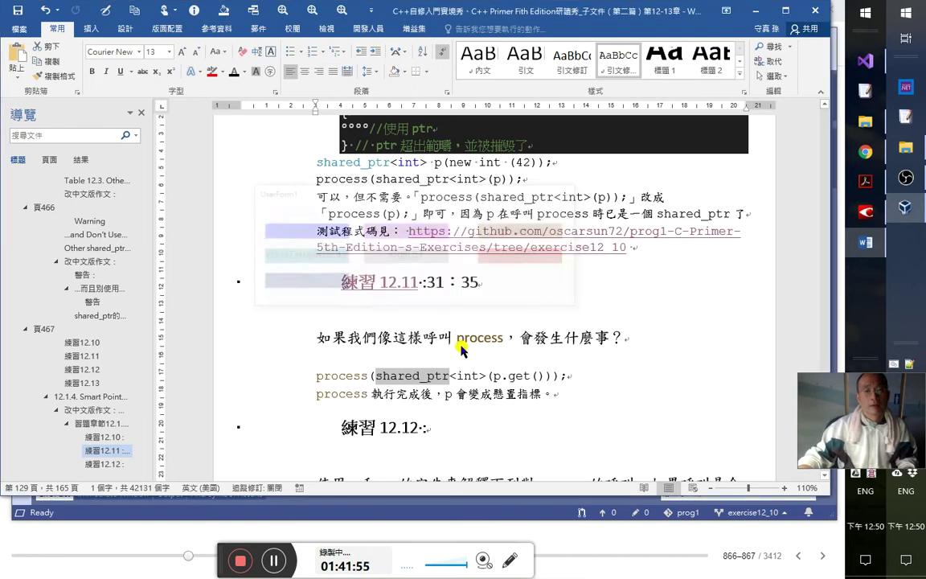
double_click(473, 376)
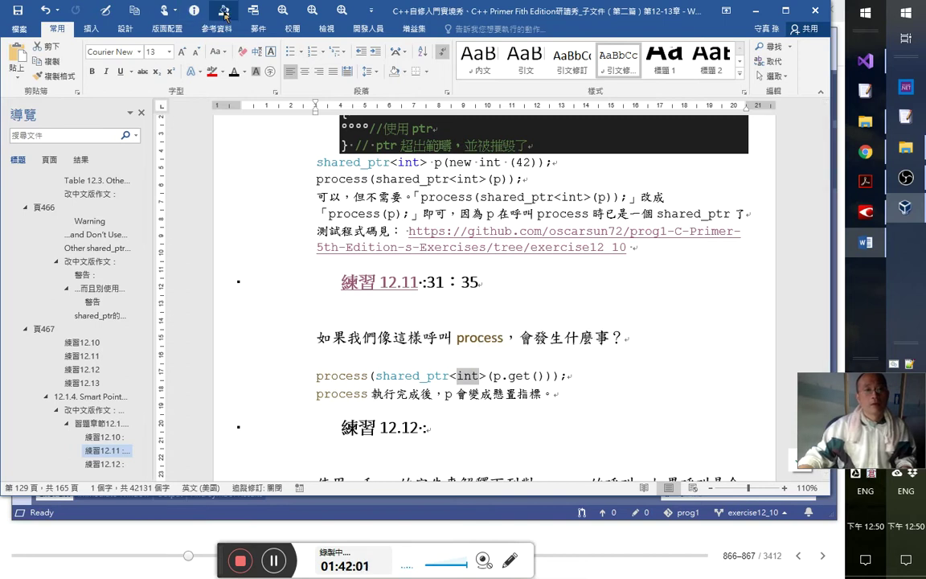
left_click(194, 10)
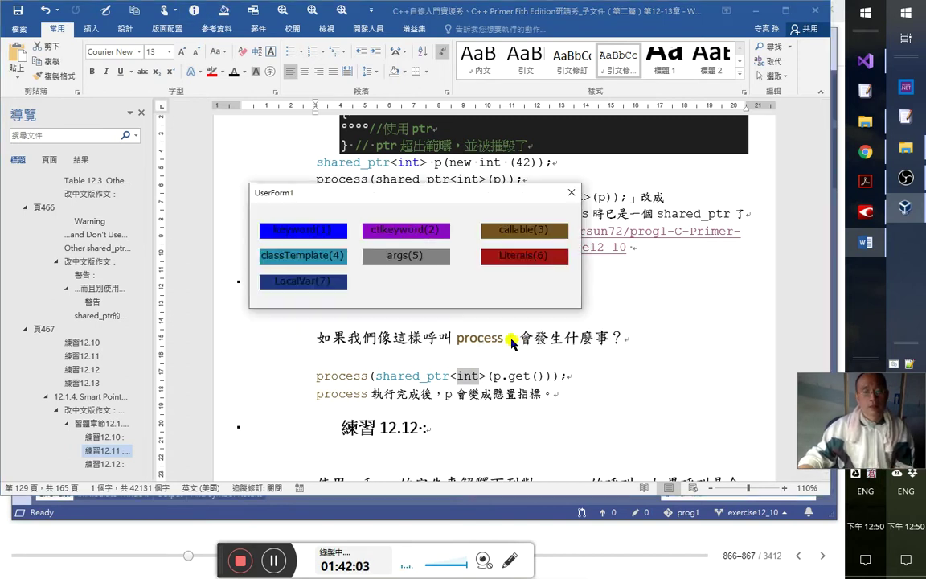
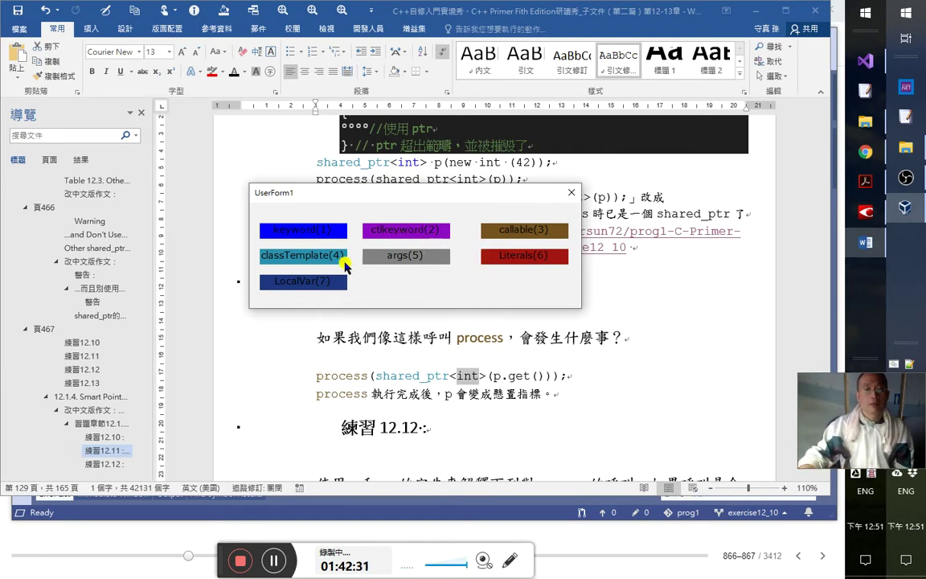
- Colour int keyword-blue, then enter an F2 shortcut to be saved in this document
left_click(304, 230)
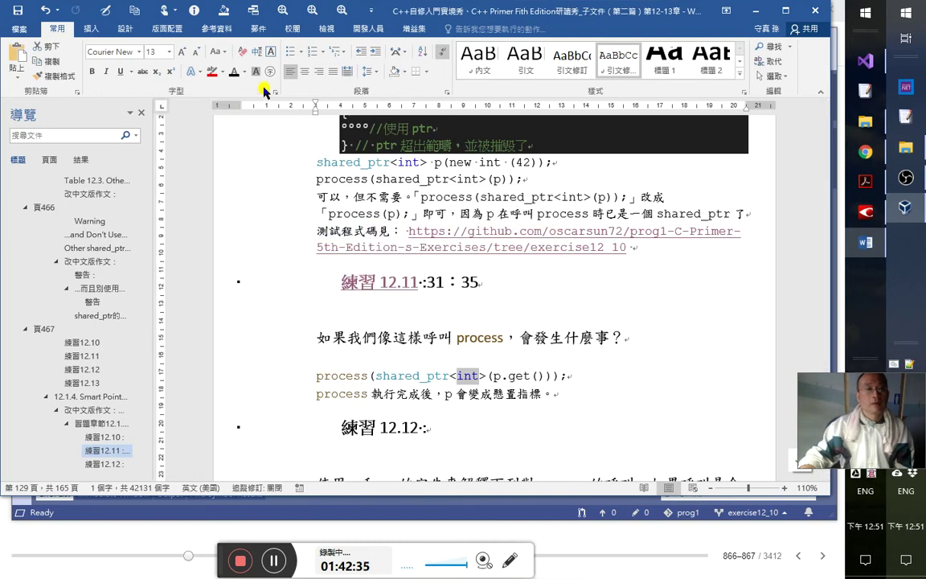
right_click(239, 77)
left_click(283, 144)
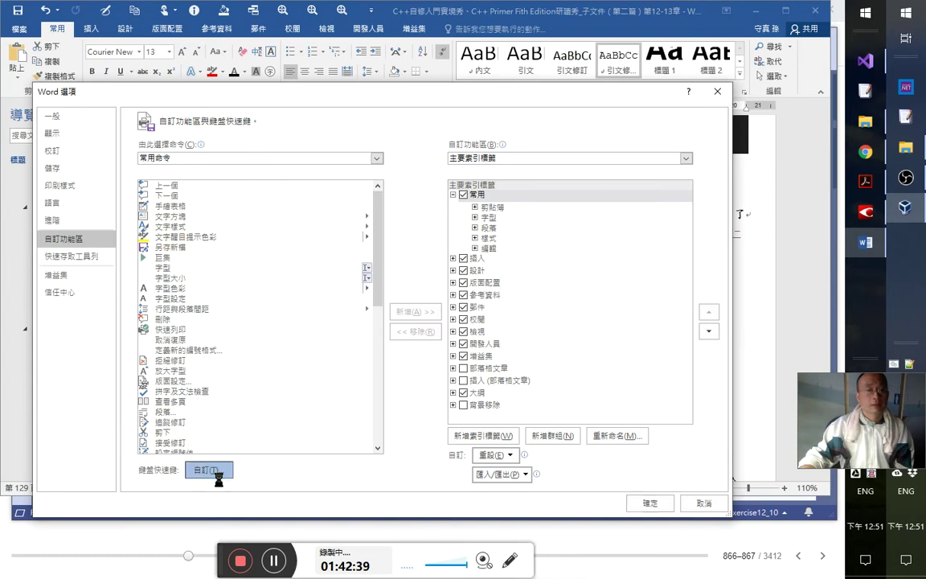
left_click(211, 468)
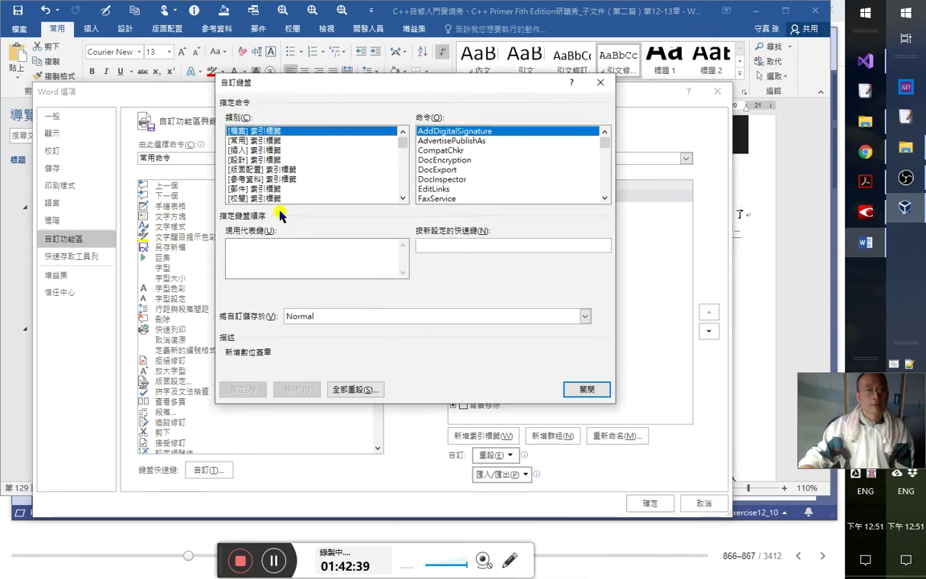
left_click(452, 243)
key("F2")
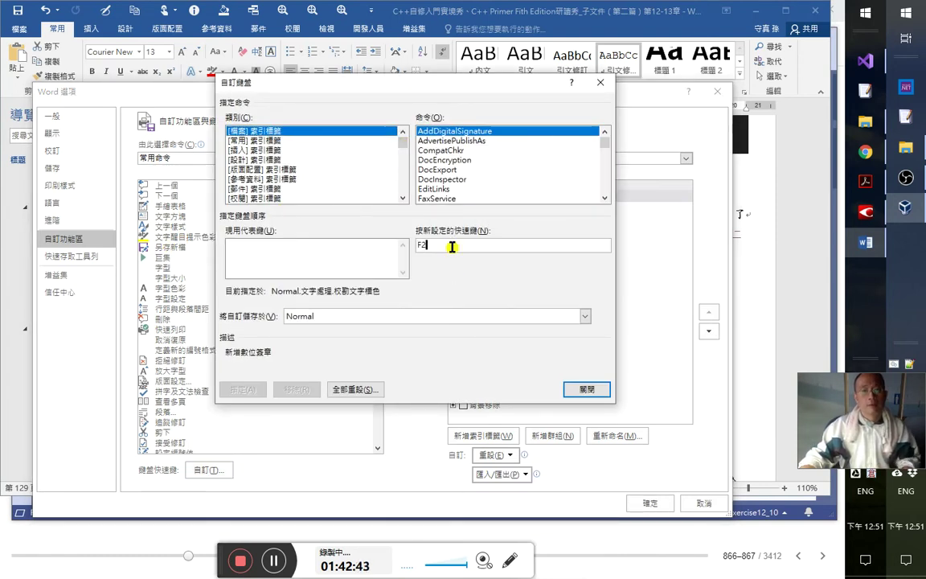
left_click(420, 317)
left_click(412, 334)
- Assign F2 to the showCodeColorForm macro and close Word Options
scroll(402, 193, "down", 10)
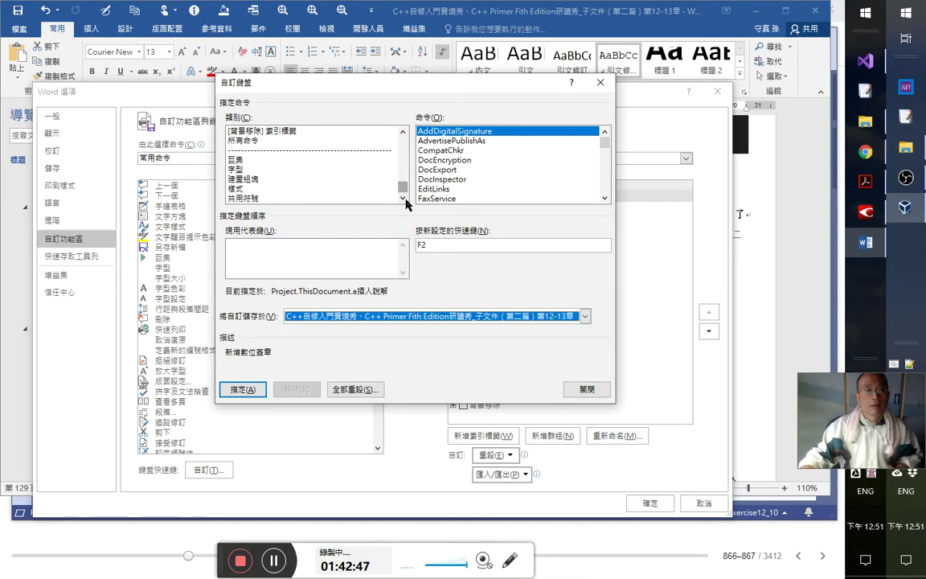
left_click(286, 158)
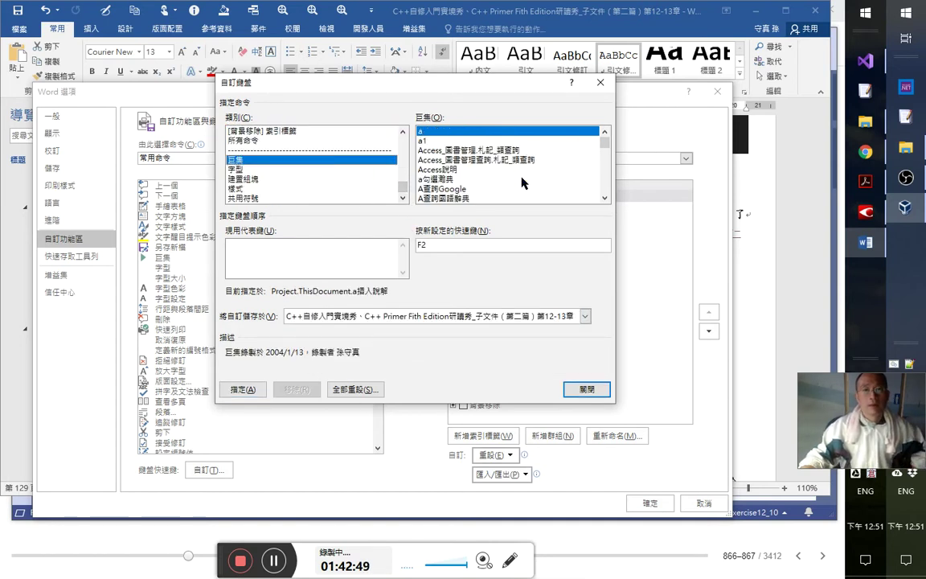
left_click(521, 178)
key("Down")
key("Down")
key("Down")
key("Down")
key("Down")
key("Down")
key("Down")
key("Down")
key("Down")
key("Down")
key("Down")
key("Down")
key("Down")
key("Down")
key("Down")
key("Down")
key("Down")
key("Down")
key("Down")
key("Down")
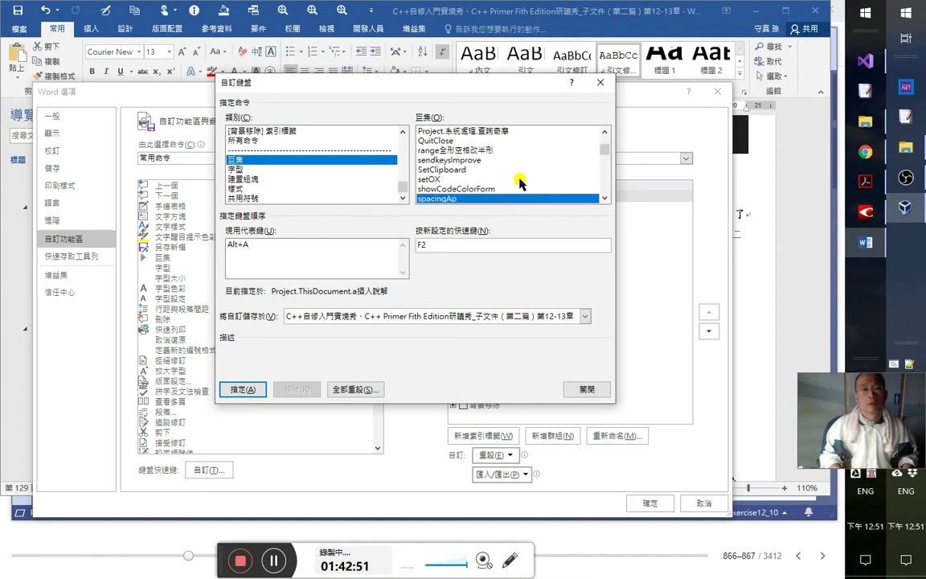
key("Up")
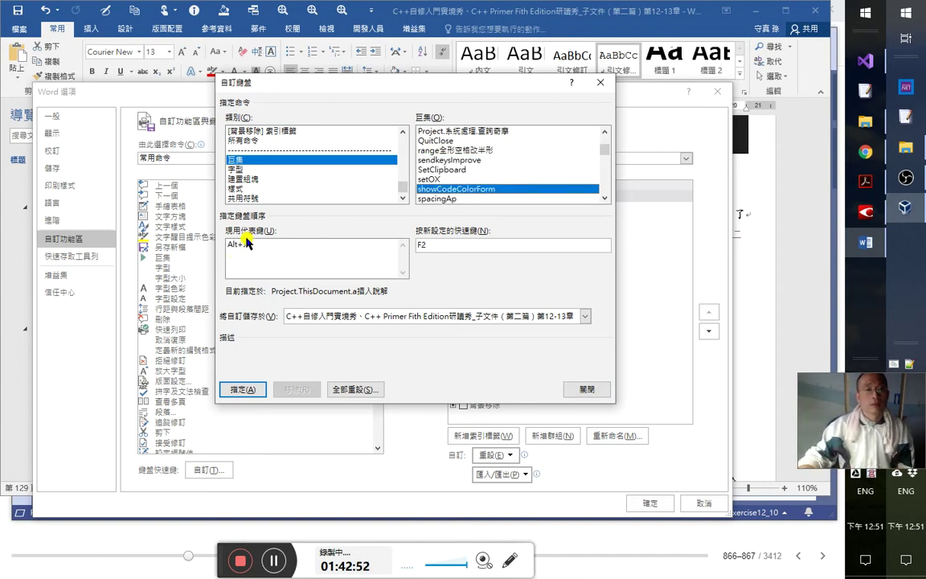
left_click(243, 390)
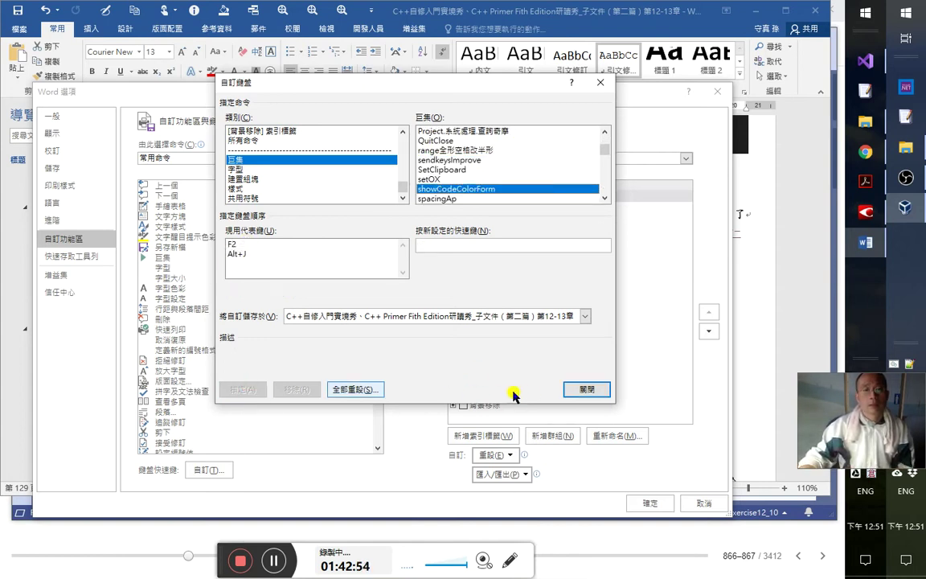
left_click(573, 388)
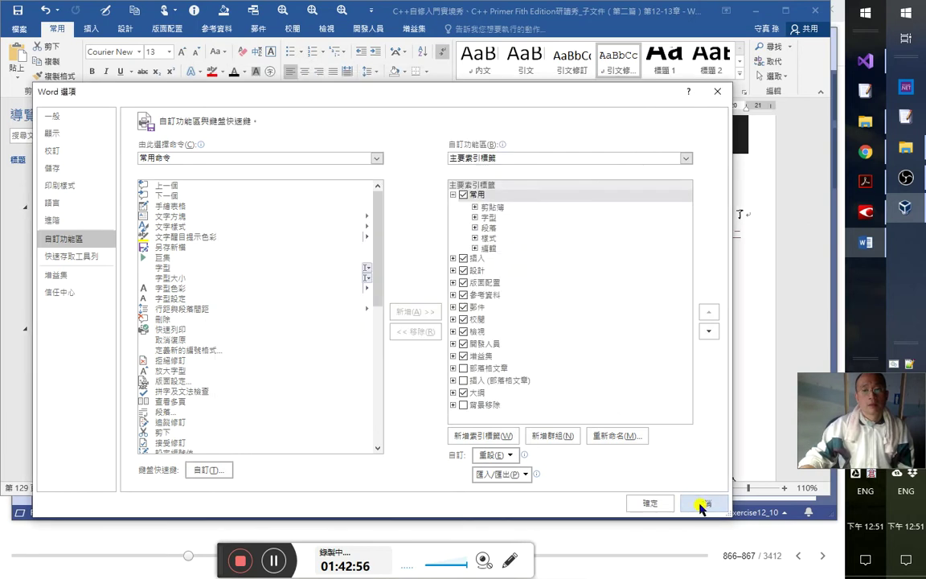
left_click(698, 504)
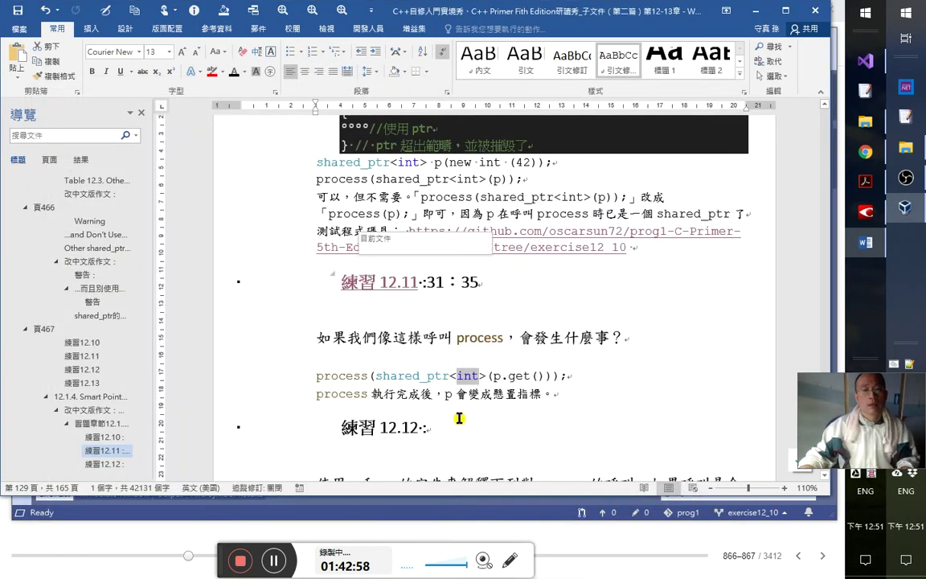
- Colour the p in p.get() as a local variable
double_click(519, 376)
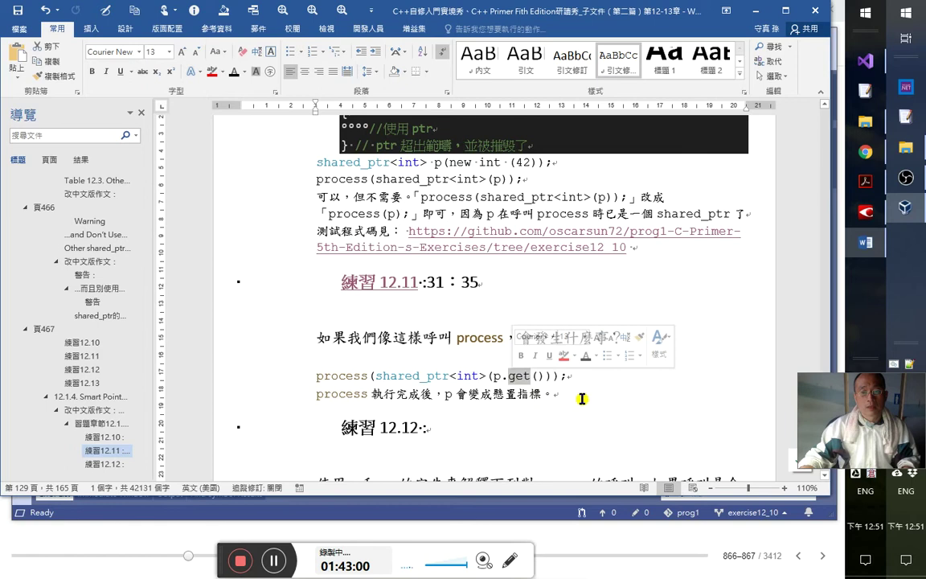
key("alt+1")
left_click(532, 234)
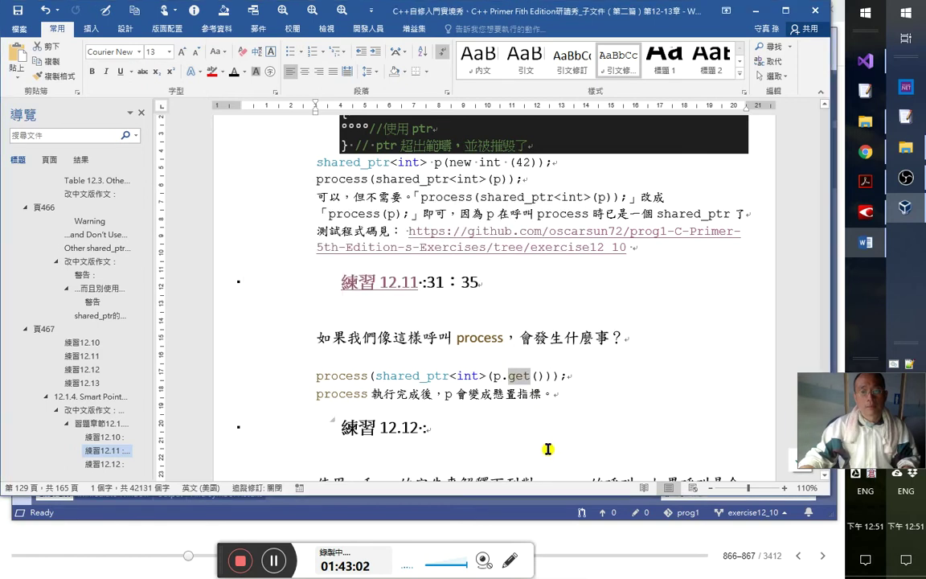
double_click(496, 376)
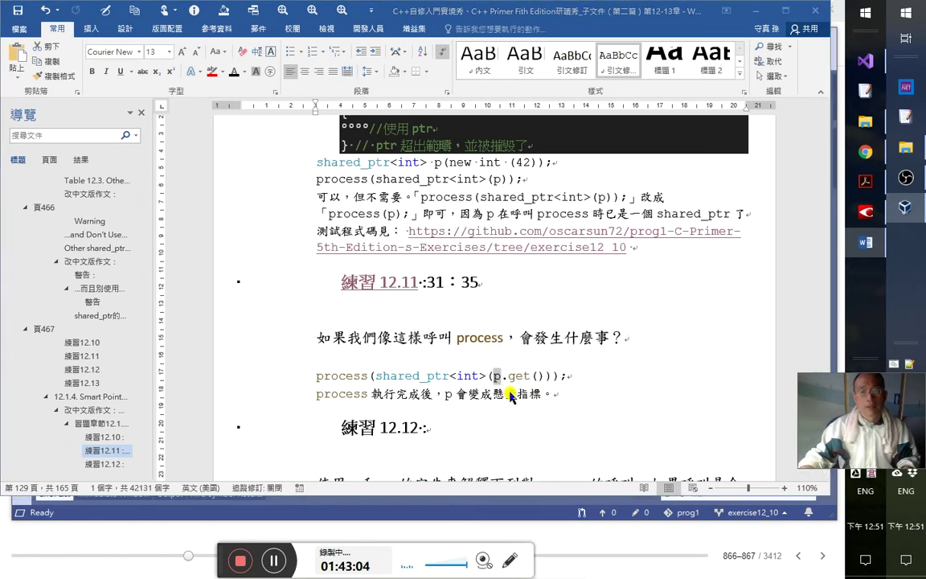
key("alt+1")
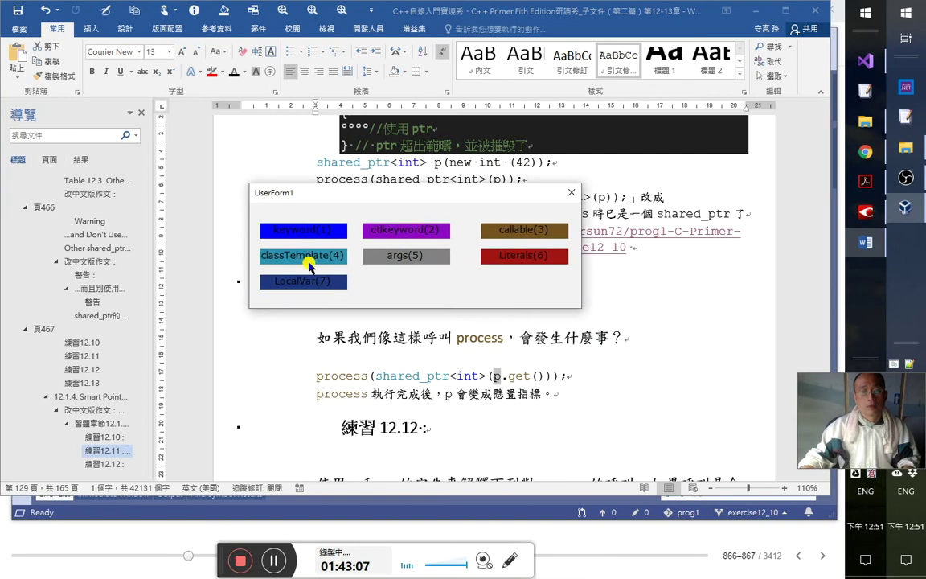
left_click(312, 281)
left_click(527, 396)
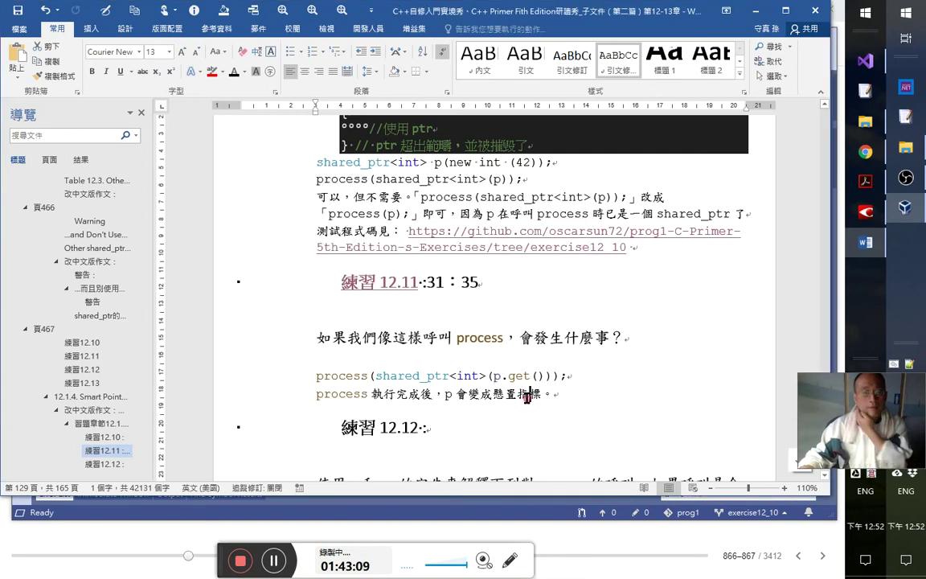
- Colour the answer sentence's lone p as a local variable and end it with '!'
scroll(555, 412, "down", 2)
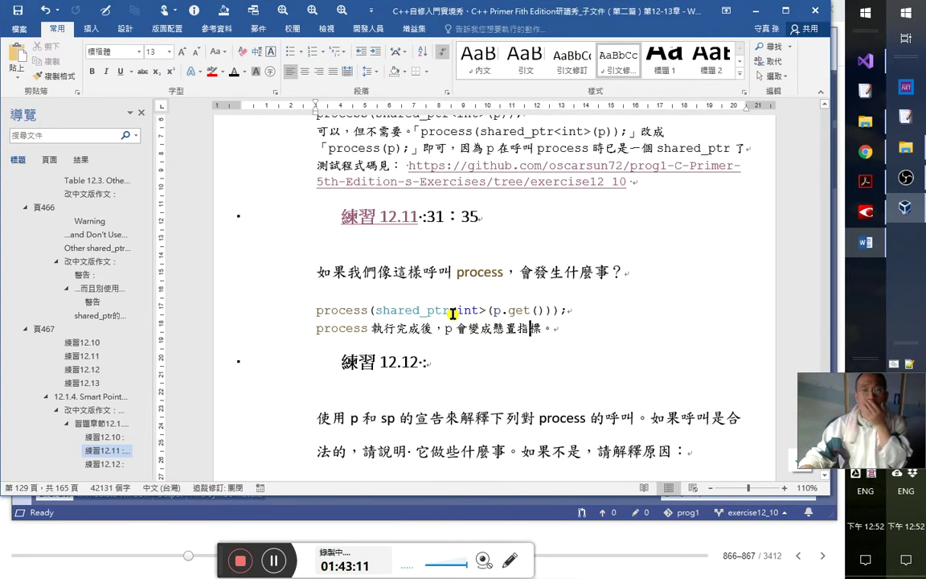
left_click(447, 330)
double_click(451, 332)
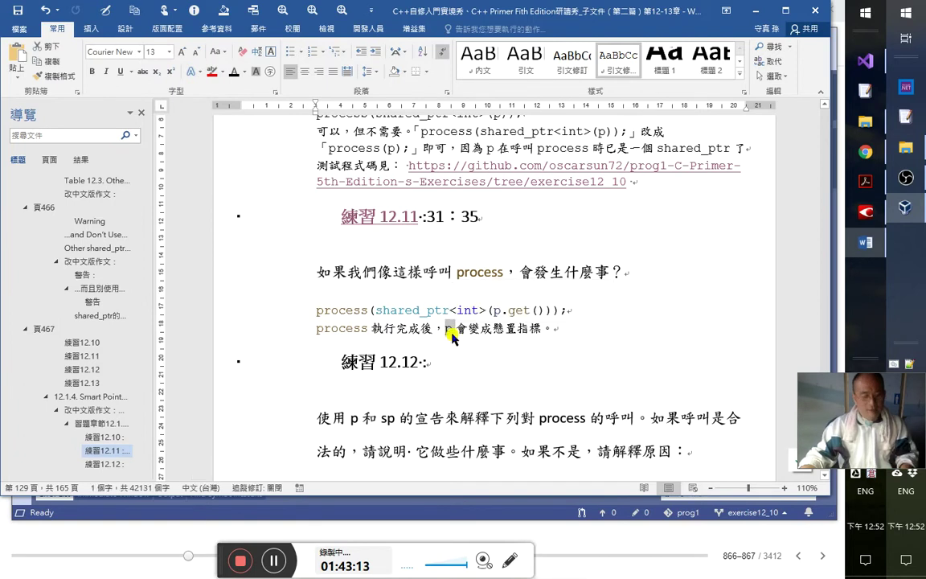
key("alt+k")
left_click(324, 283)
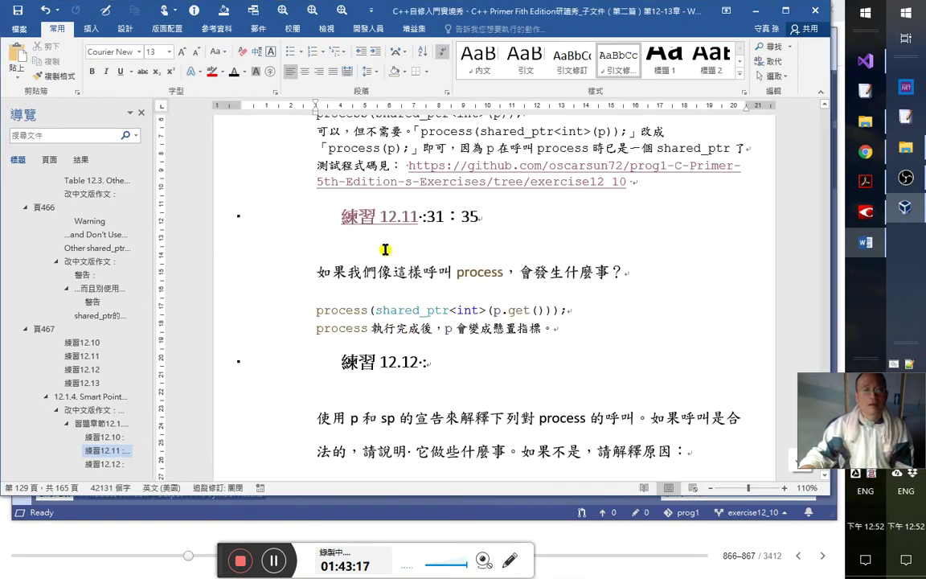
left_click(552, 330)
key("BackSpace")
type("!")
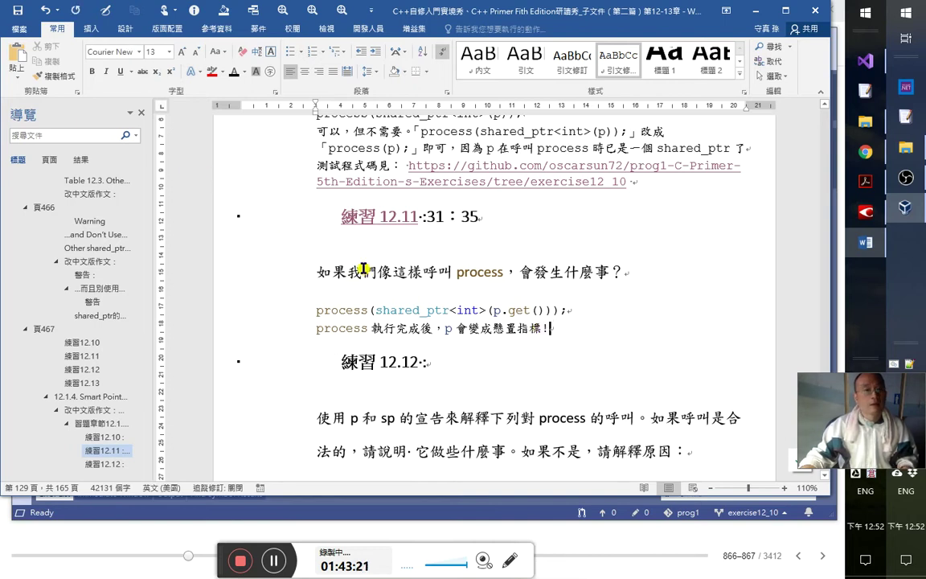
- Compare the 練習12.11 question line with the FineReader OCR text, then select 們
left_click(348, 272)
left_click(865, 213)
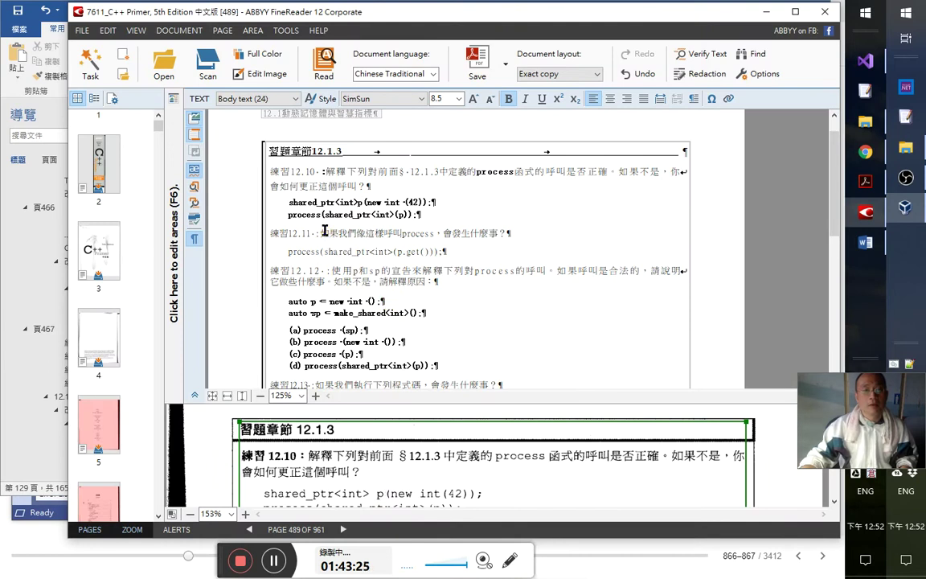
left_click(537, 237, "shift")
key("alt+Tab")
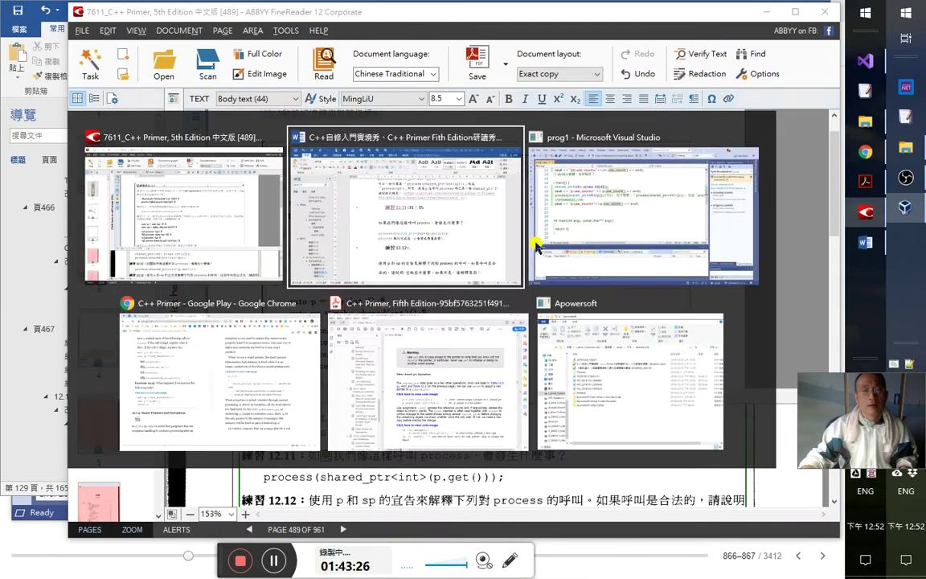
left_click_drag(347, 271, 382, 270)
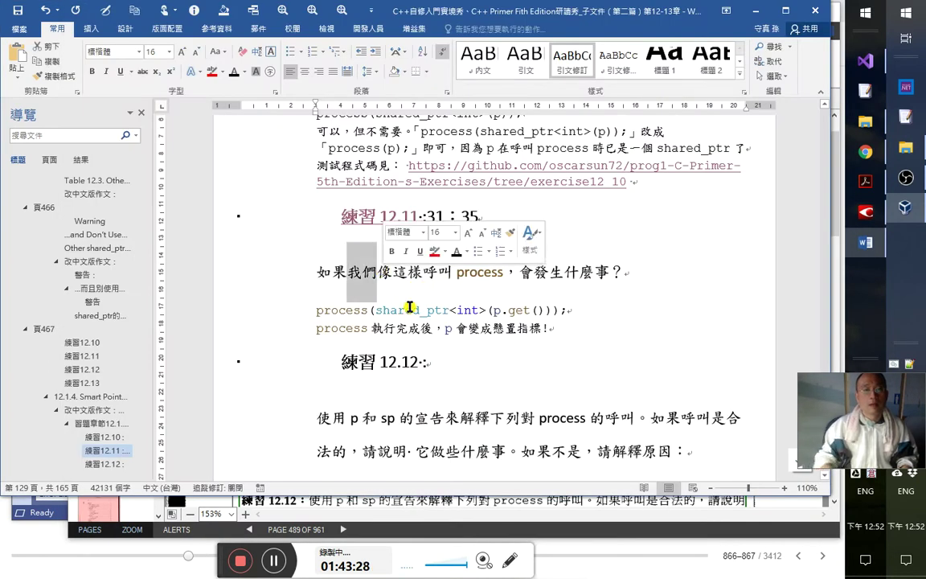
- Delete 我們 from the question as a tracked change and save the document
key("ctrl+shift+e")
key("Delete")
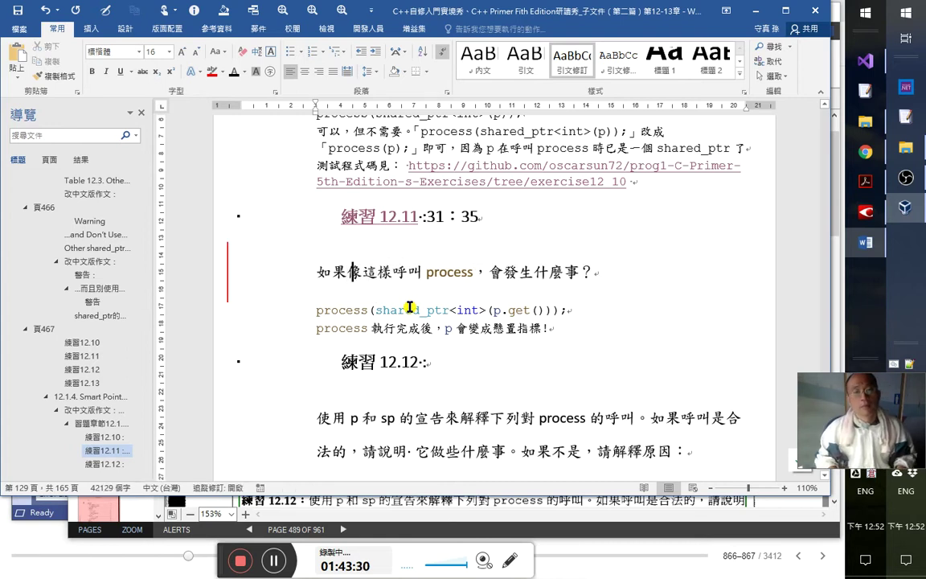
key("ctrl+s")
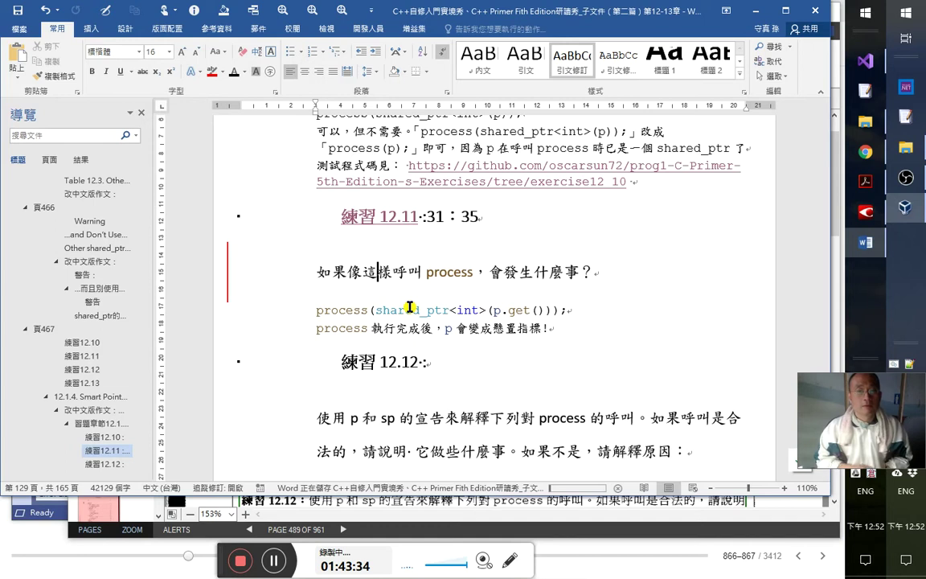
key("Down")
key("Down")
key("Down")
key("Right")
key("Up")
key("Up")
key("Up")
key("Up")
key("Right")
key("Right")
key("Right")
- Add the note 復參見下文 below the 練習 12.11 code
key("shift+Home")
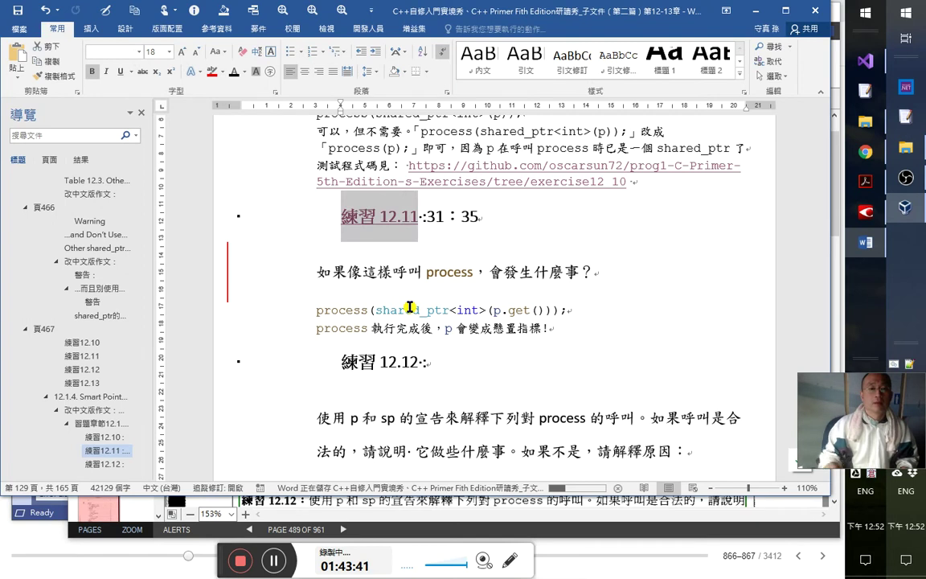
left_click(358, 214, "ctrl")
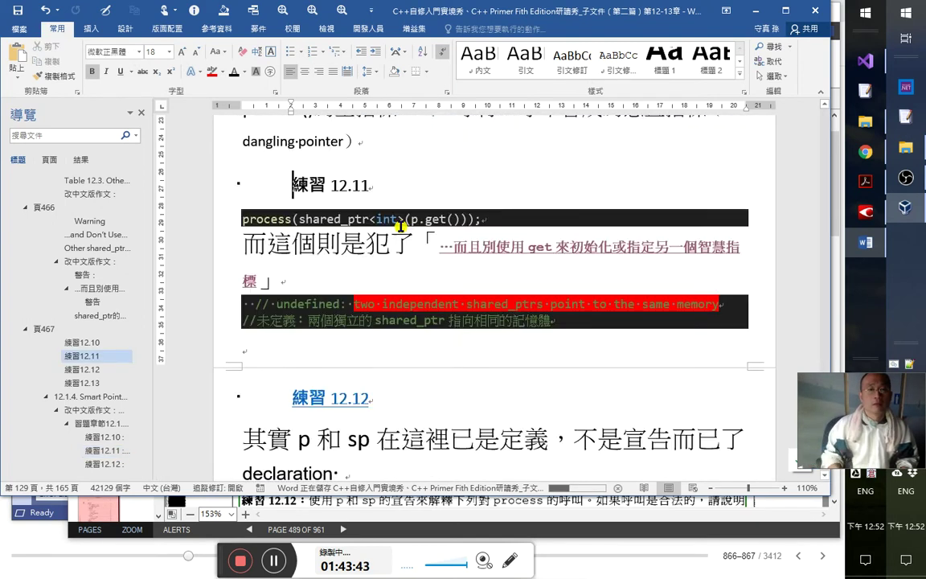
key("End")
key("Down")
key("Down")
key("Down")
key("Down")
key("Down")
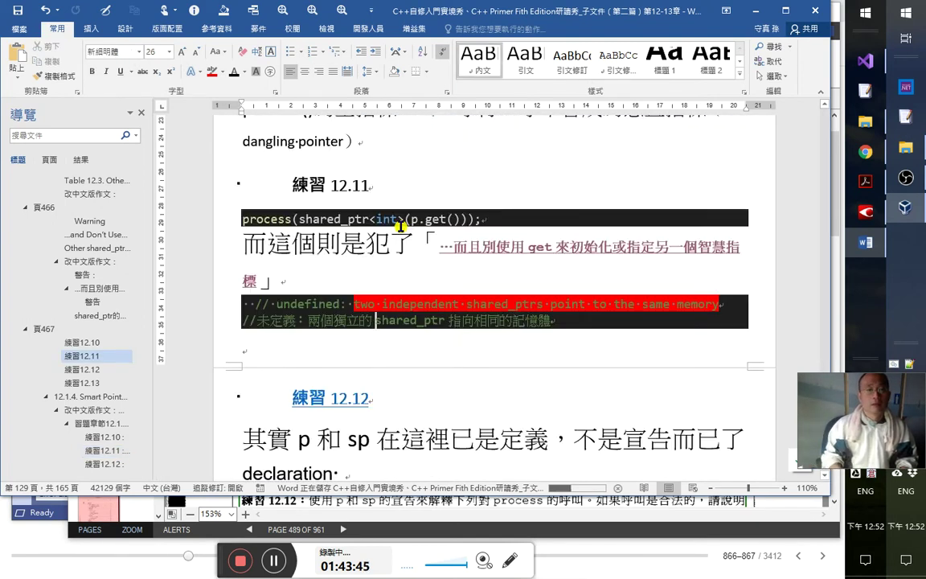
type("oe")
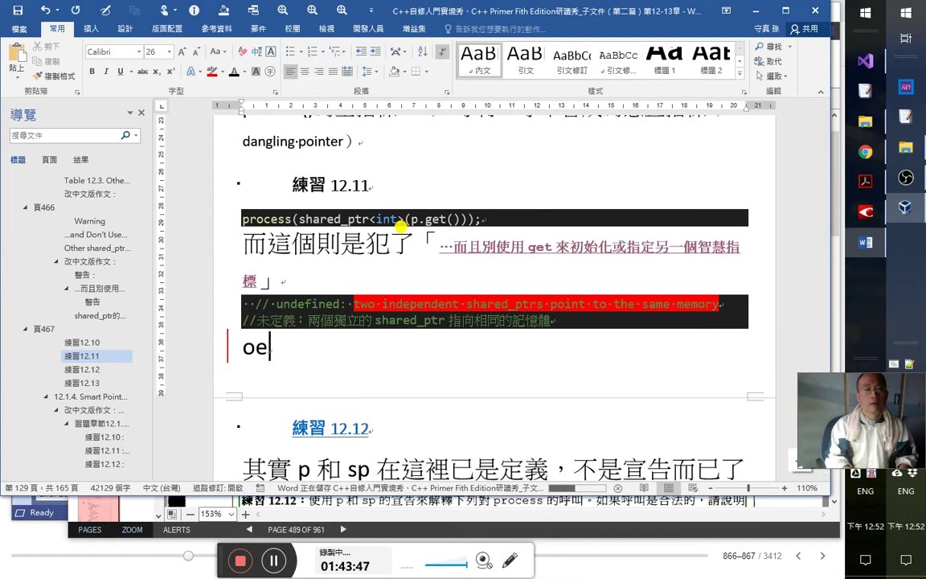
key("ctrl+z")
type("oe")
key("BackSpace")
key("BackSpace")
type("復")
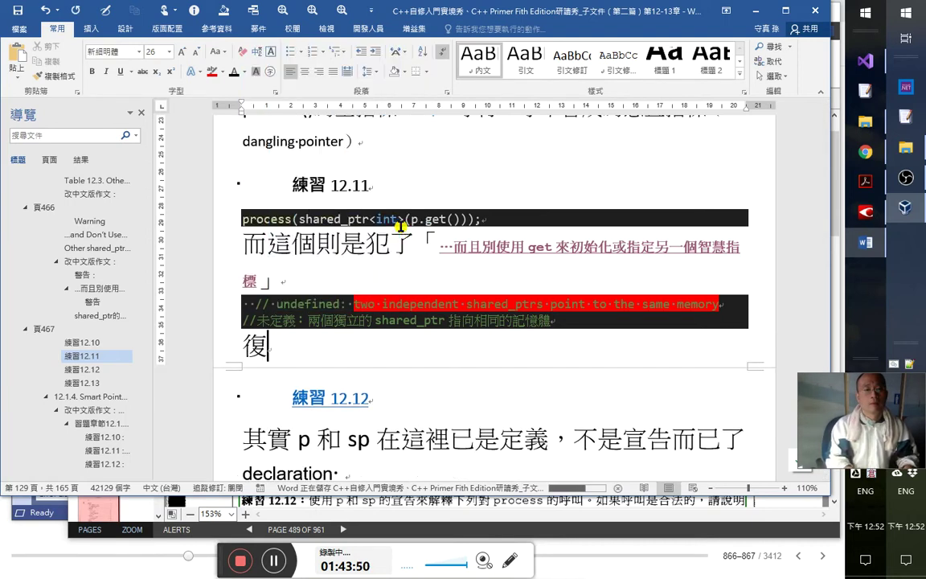
type("參見")
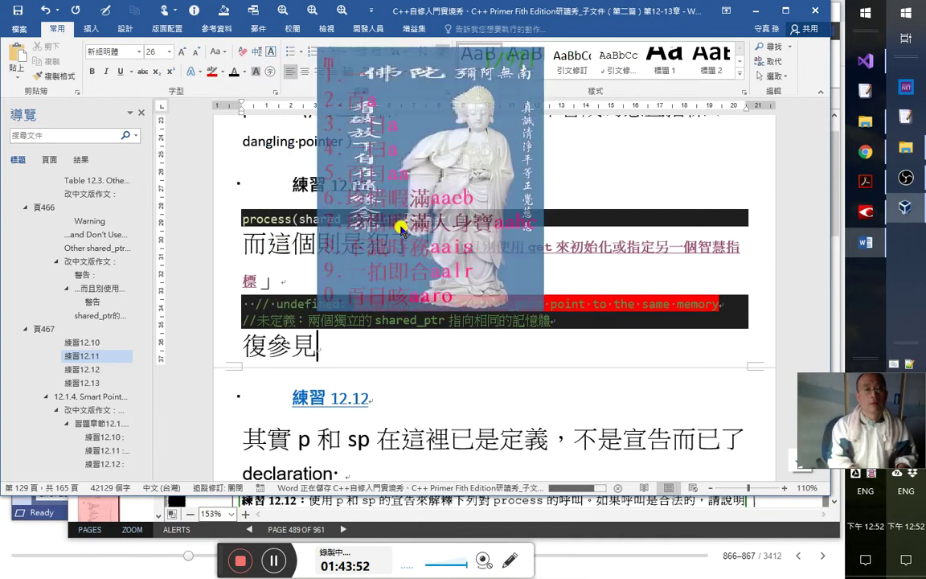
type("下文")
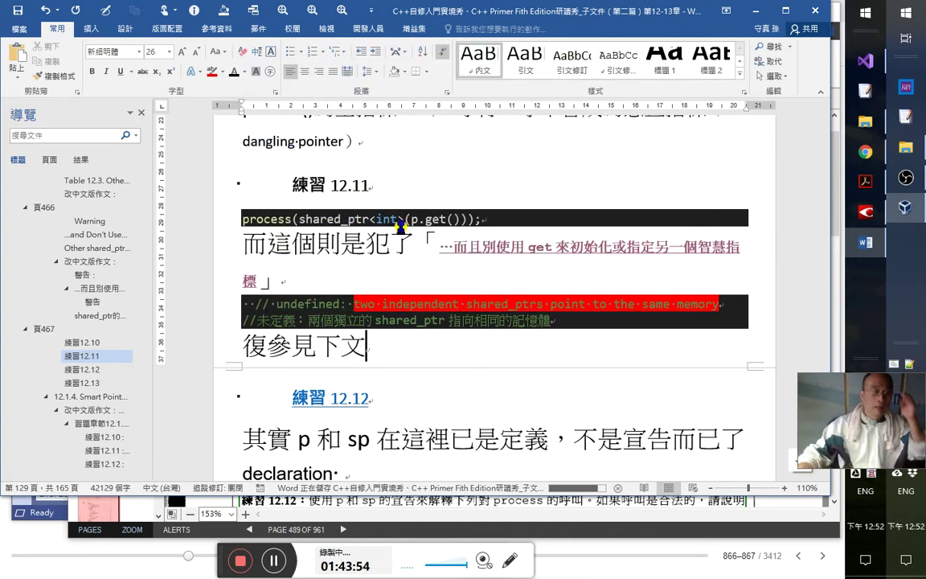
- Start a hyperlink on the note, targeting a place in this document
key("ctrl+k")
scroll(449, 489, "down", 10)
scroll(434, 479, "up", 10)
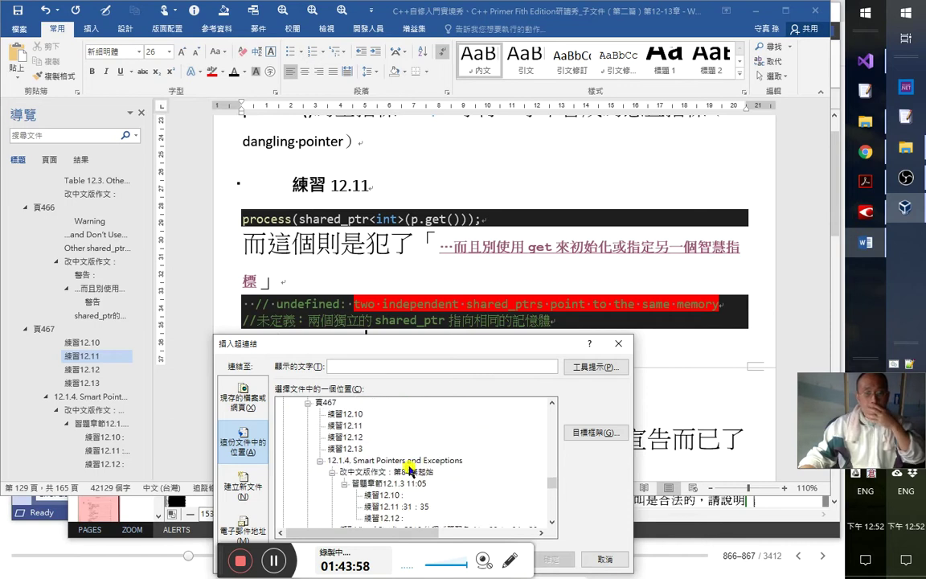
- Link 復參見下文 to the 練習12.11 heading and trim 31：35 from the link text
double_click(418, 511)
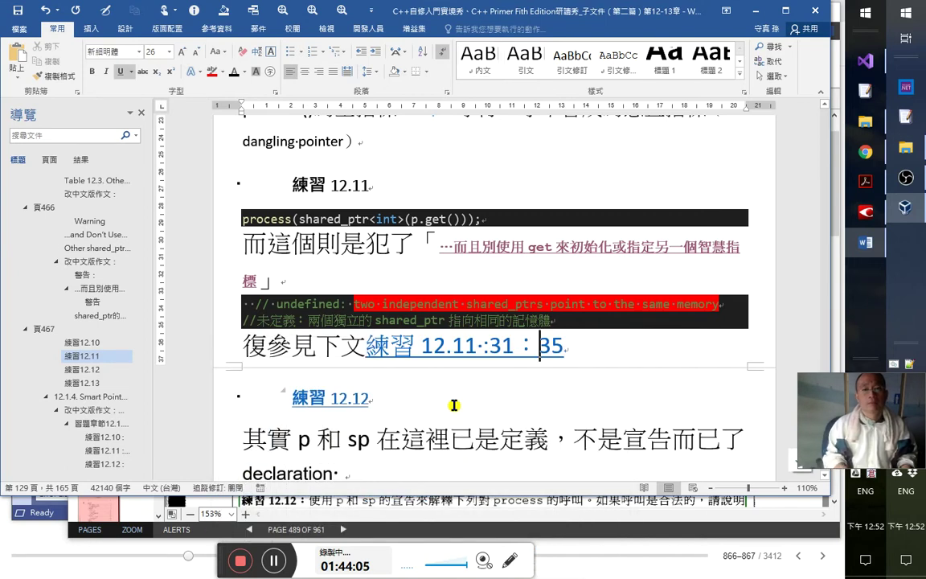
key("ctrl+k")
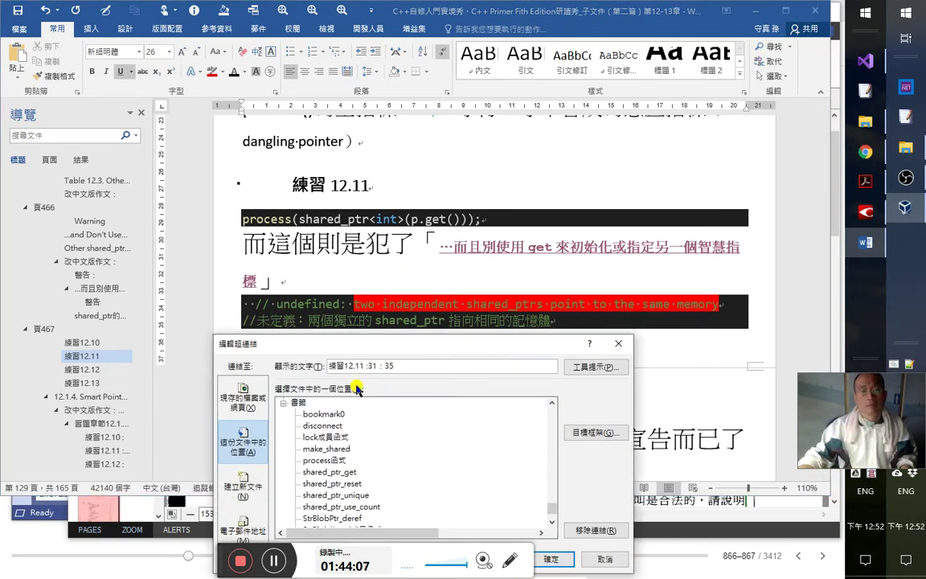
left_click(361, 366)
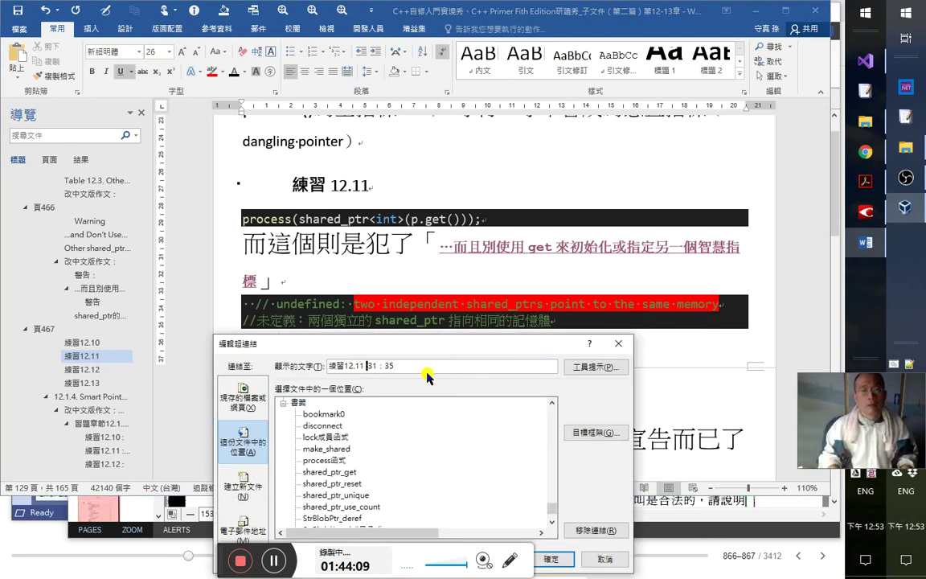
key("shift+End")
key("Delete")
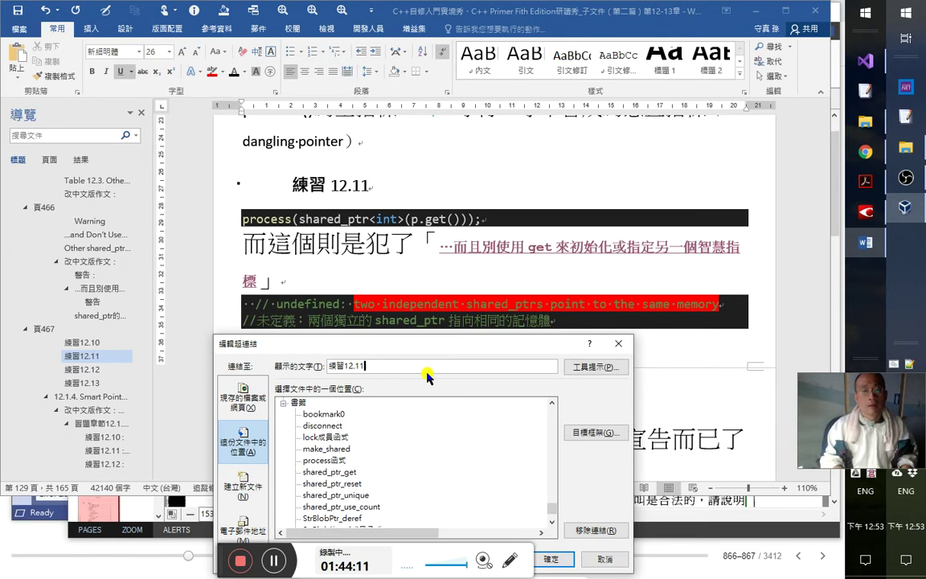
key("Return")
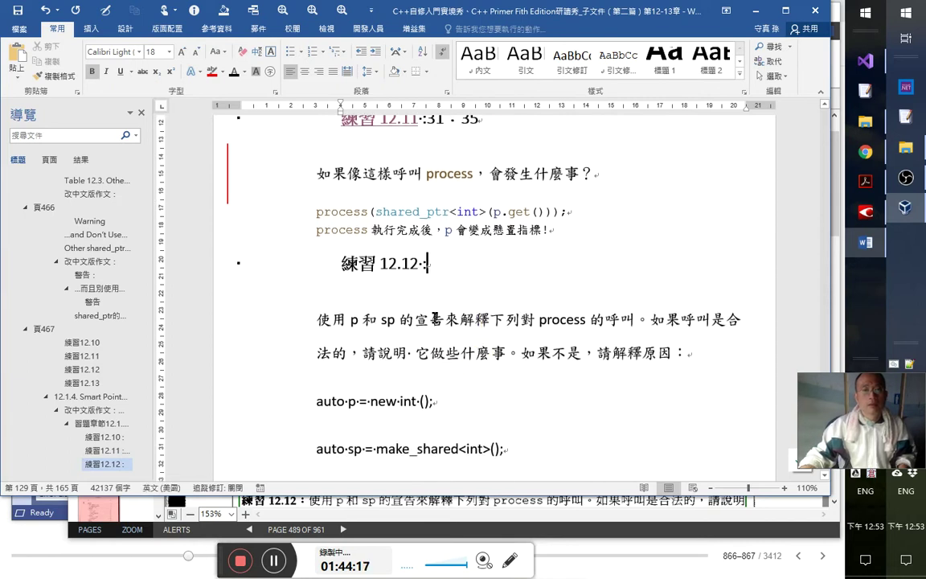
- Colour sp and p blue as keywords in the 練習 12.12 question and save
left_click(429, 328)
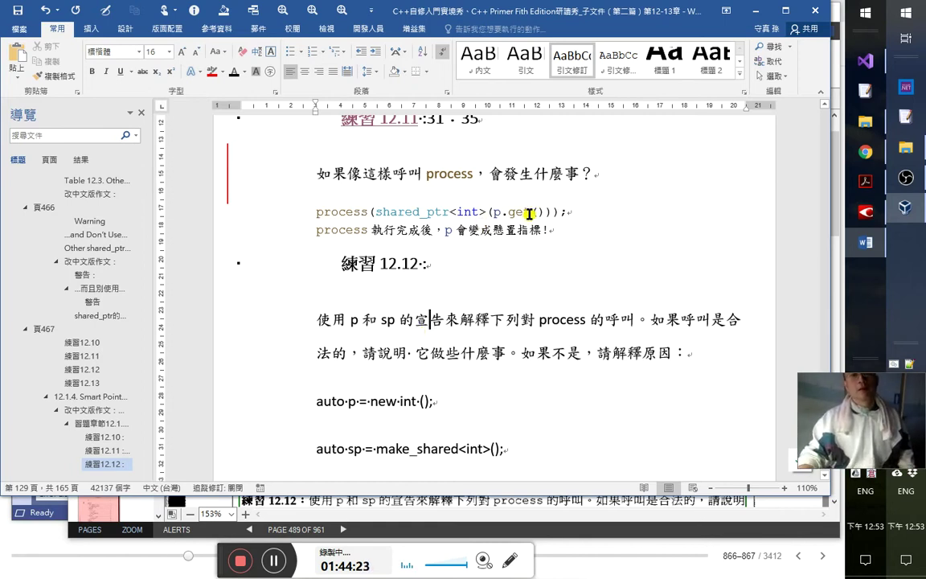
scroll(537, 218, "up", 2)
scroll(536, 218, "up", 2)
scroll(547, 216, "down", 5)
scroll(549, 222, "down", 2)
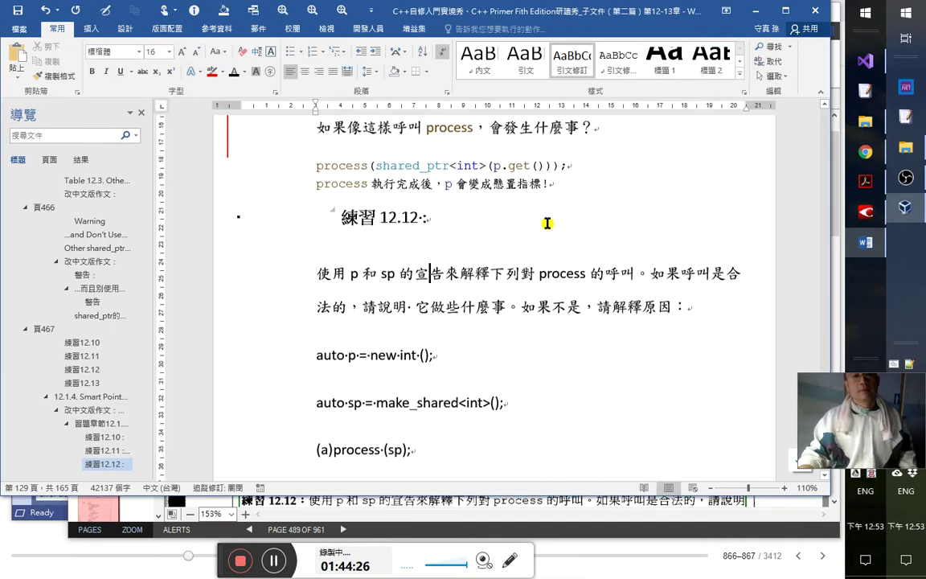
double_click(376, 225)
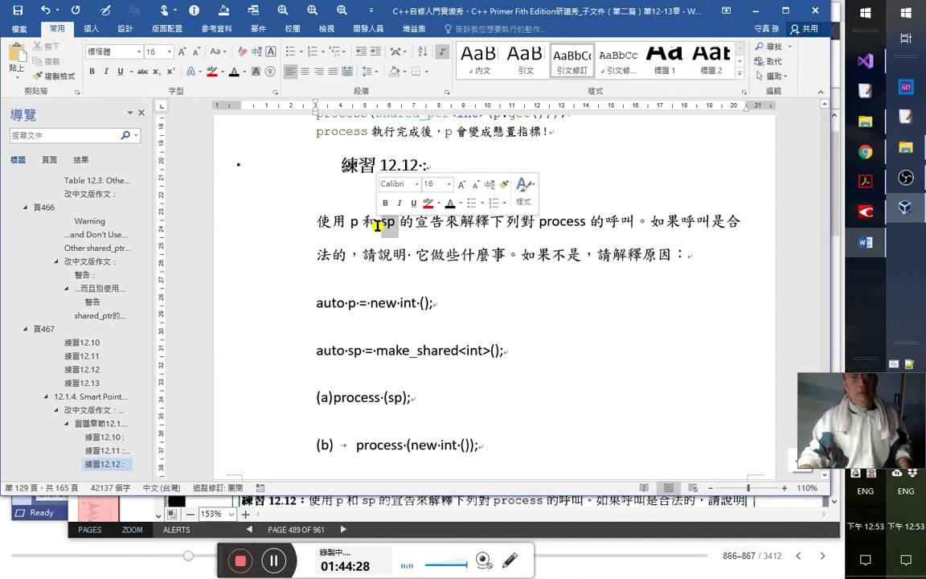
left_click(344, 235)
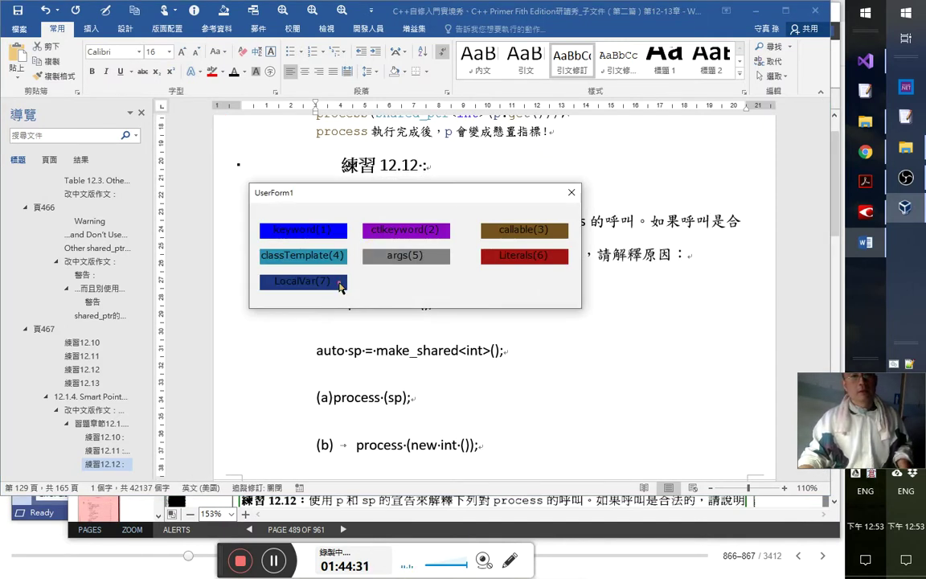
double_click(354, 222)
left_click(341, 237)
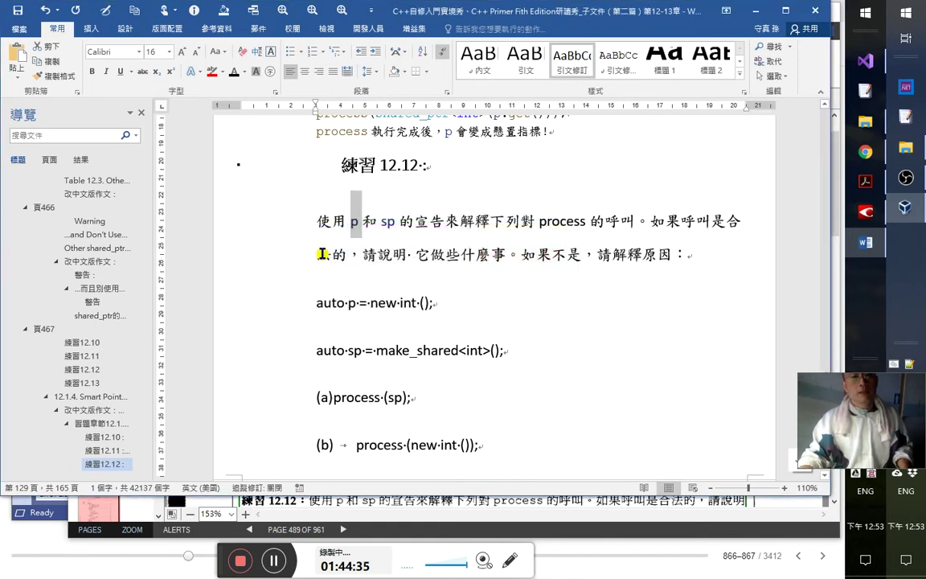
left_click(16, 12)
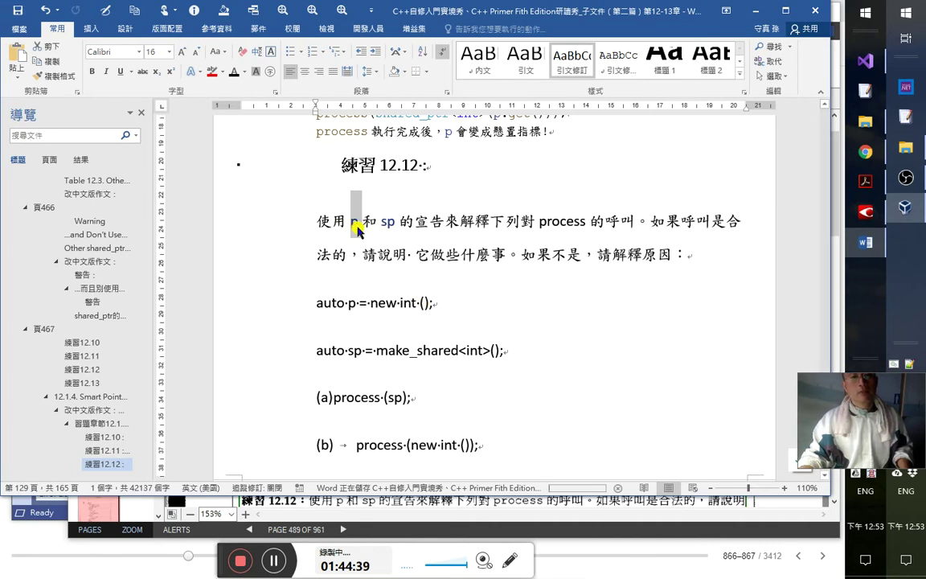
- Undo the latest font colour change and check sp's font settings
left_click_drag(414, 221, 431, 221)
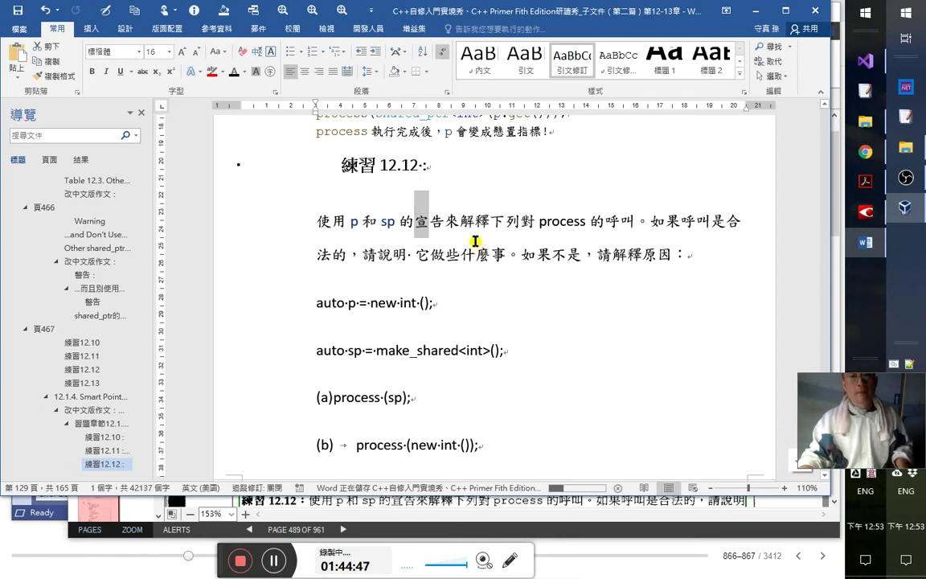
left_click(445, 232)
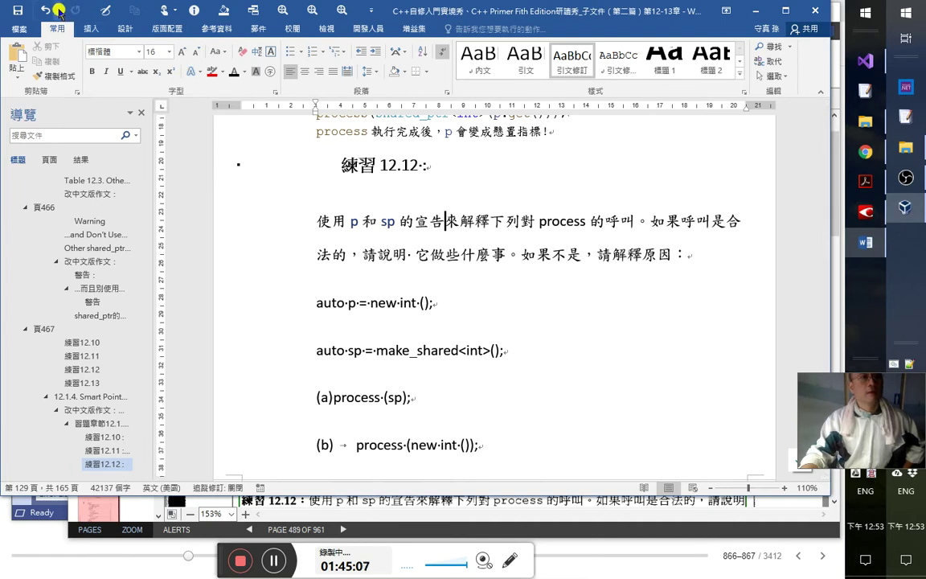
left_click(59, 11)
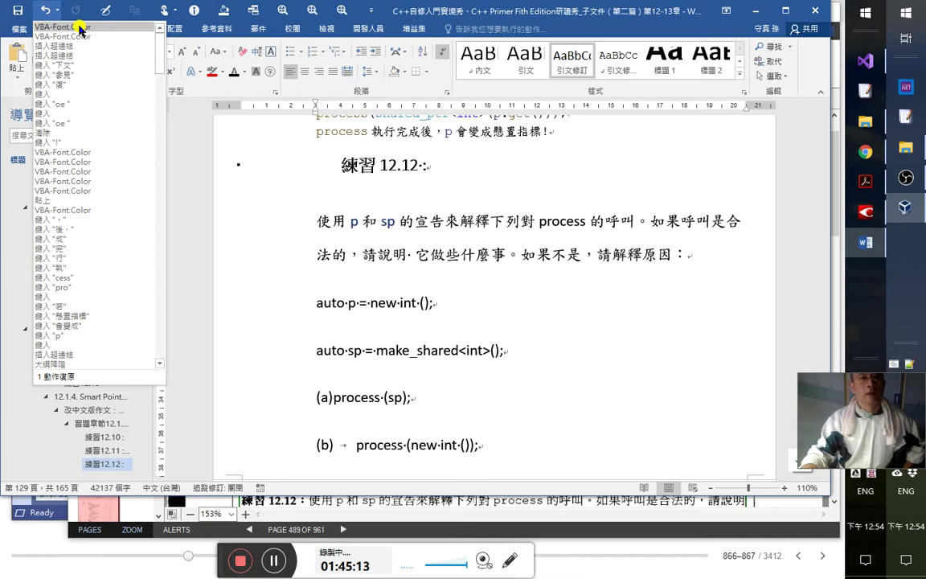
left_click(80, 29)
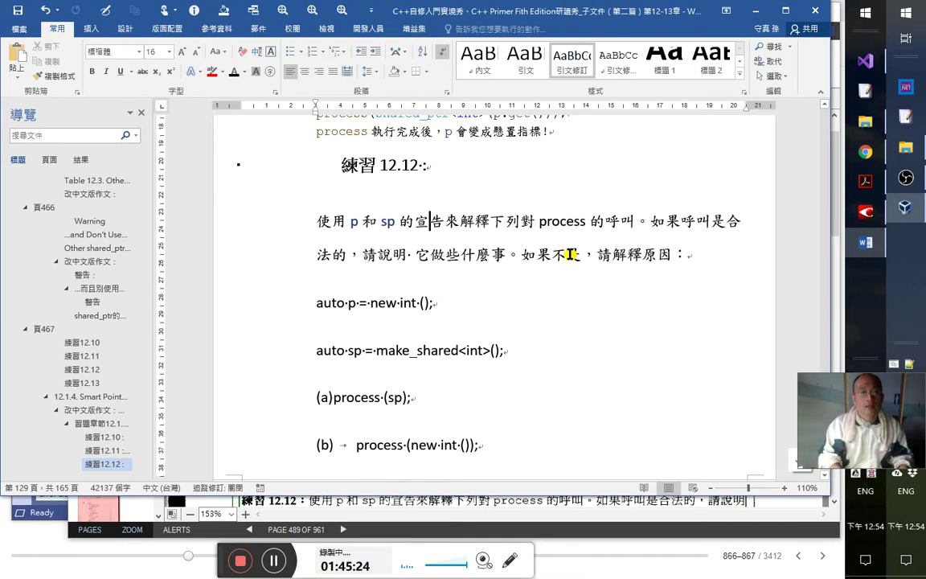
key("Left")
key("Left")
key("Left")
key("Left")
key("shift+Right")
key("shift+Right")
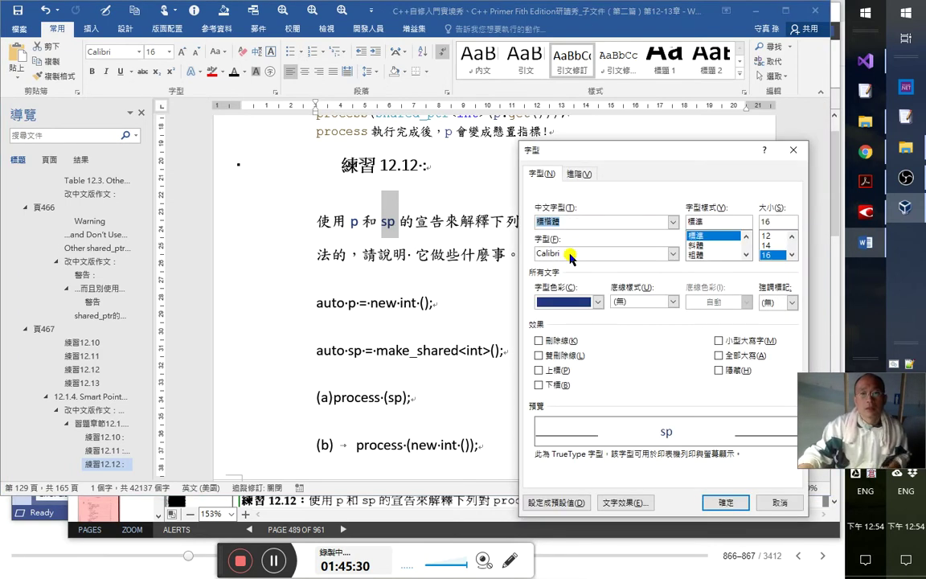
key("Escape")
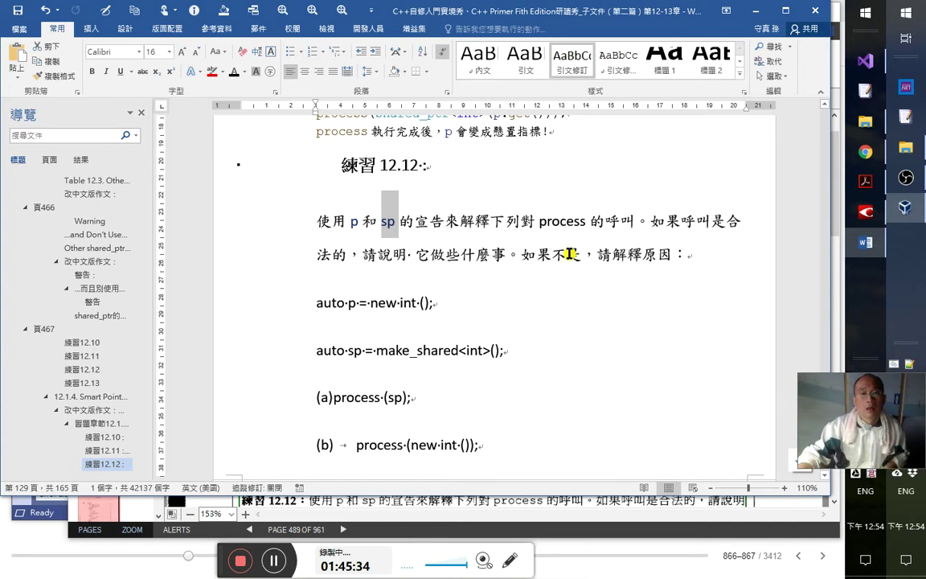
- Delete the extra space after 請說明 in the 練習 12.12 question
left_click_drag(430, 219, 414, 219)
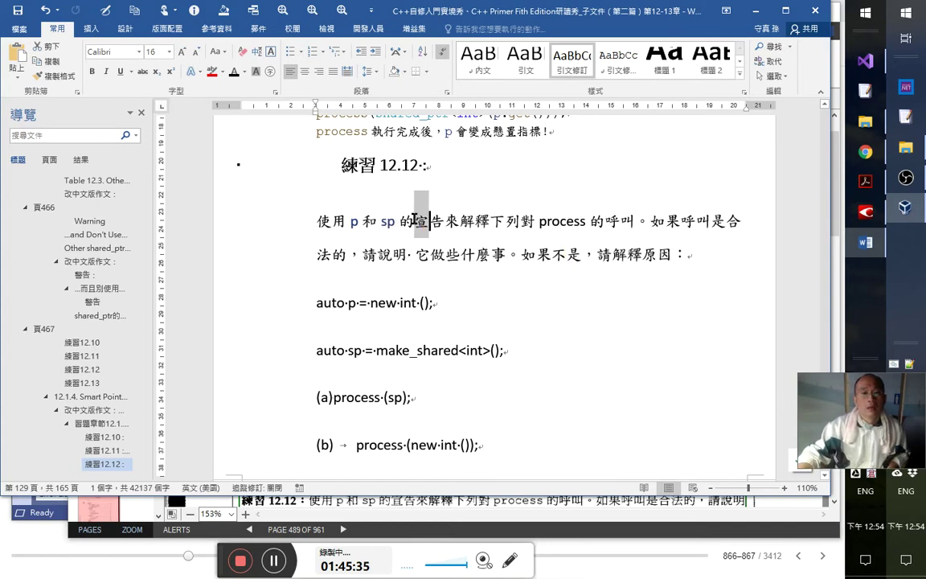
right_click(63, 81)
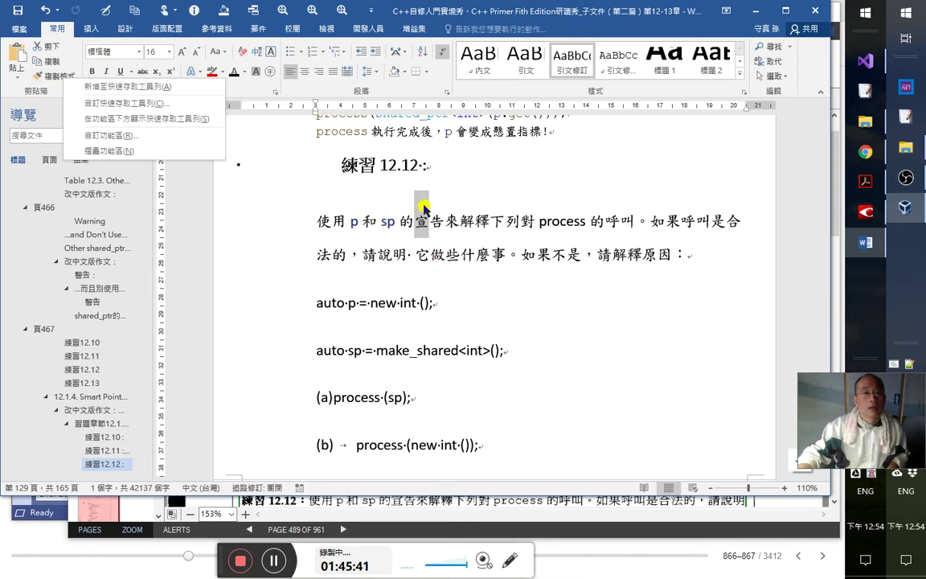
key("Escape")
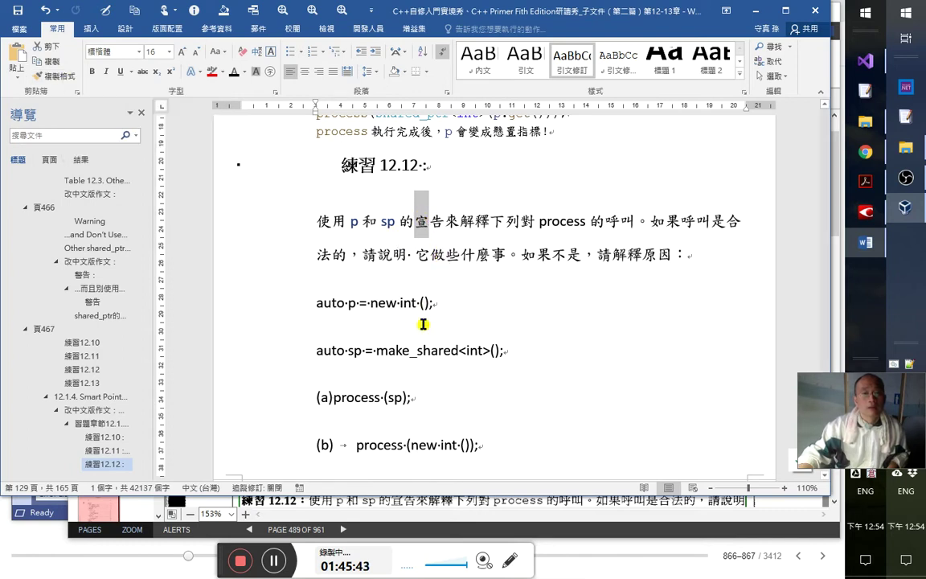
left_click(326, 254)
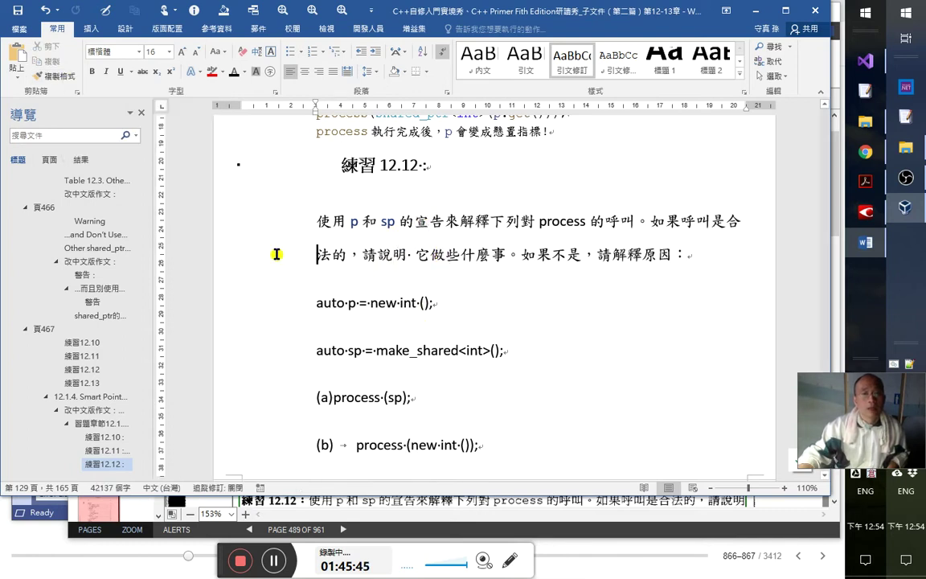
key("Delete")
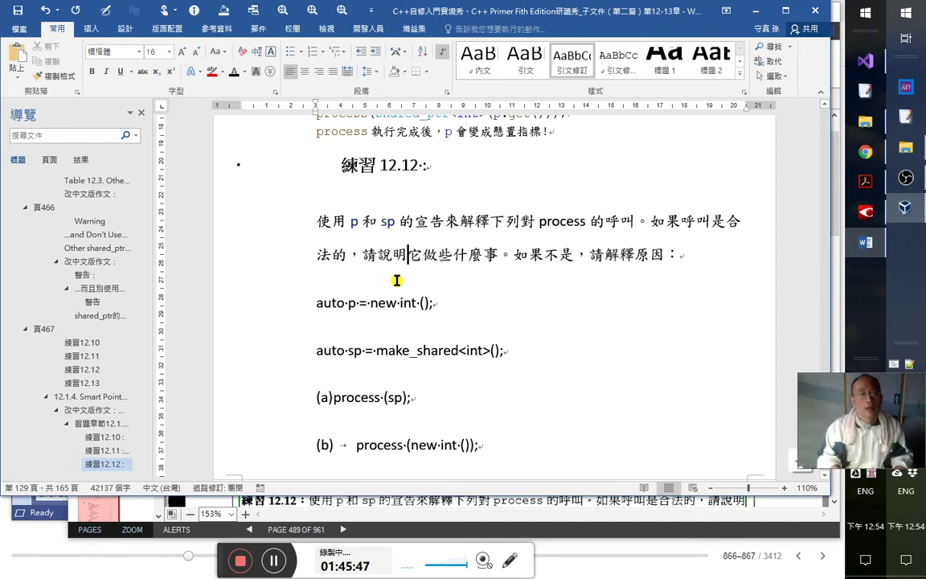
key("Up")
key("Up")
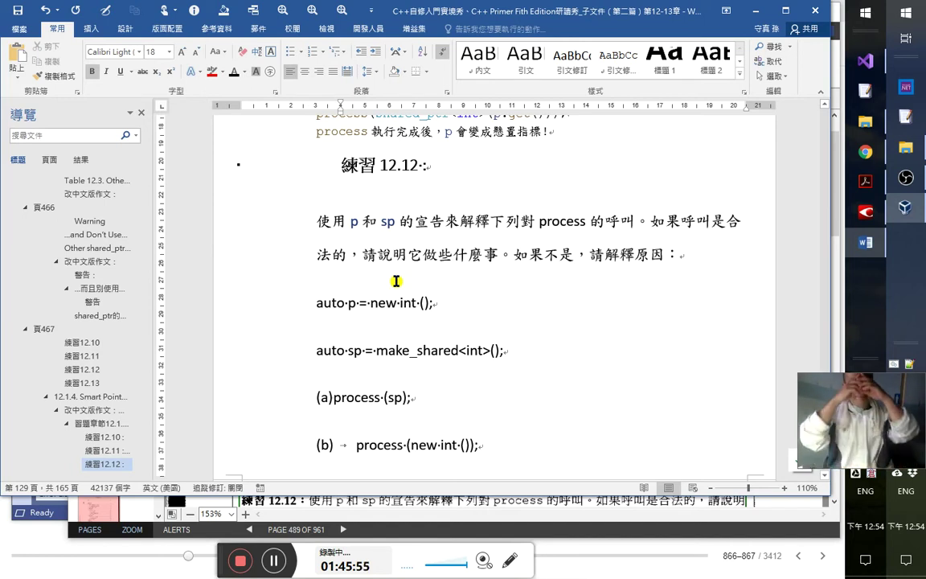
left_click(46, 536)
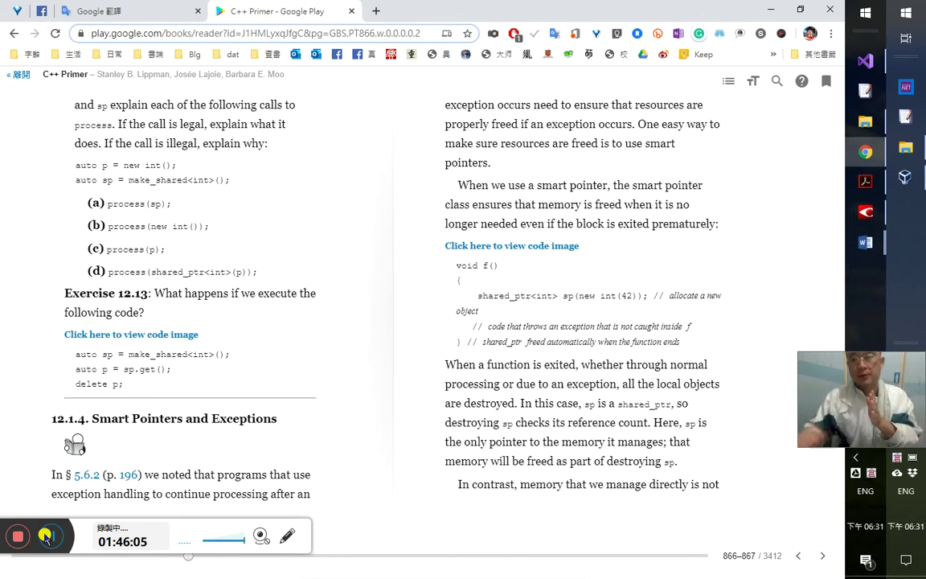
- Act on the Defender scan notification, which opens Windows Security
left_click(869, 562)
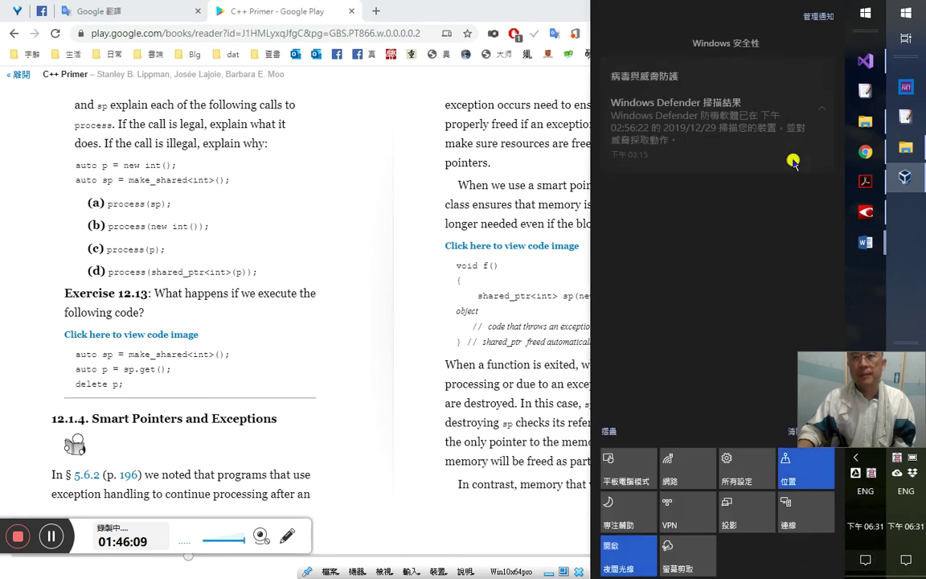
left_click(707, 121)
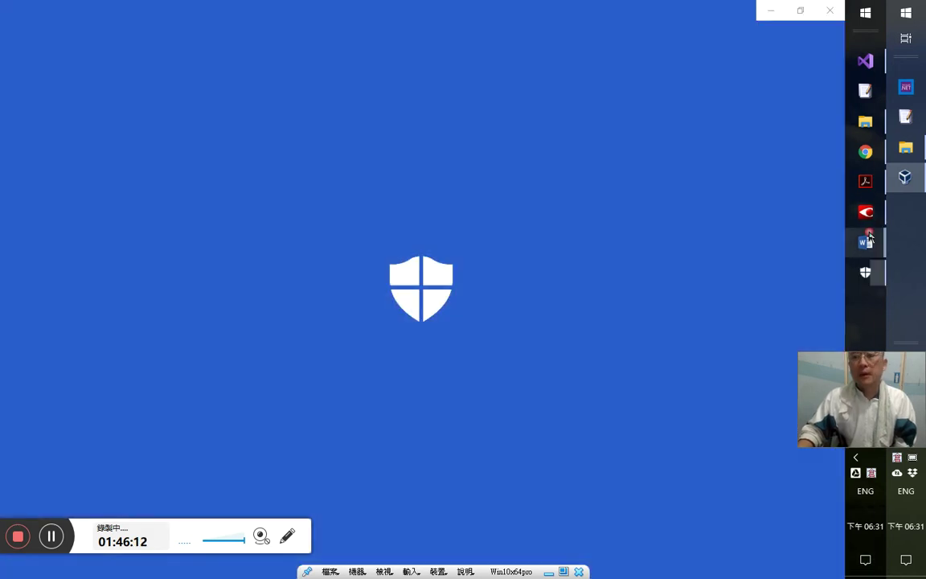
- Move the Word notes aside and close Windows Security
mouse_move(868, 240)
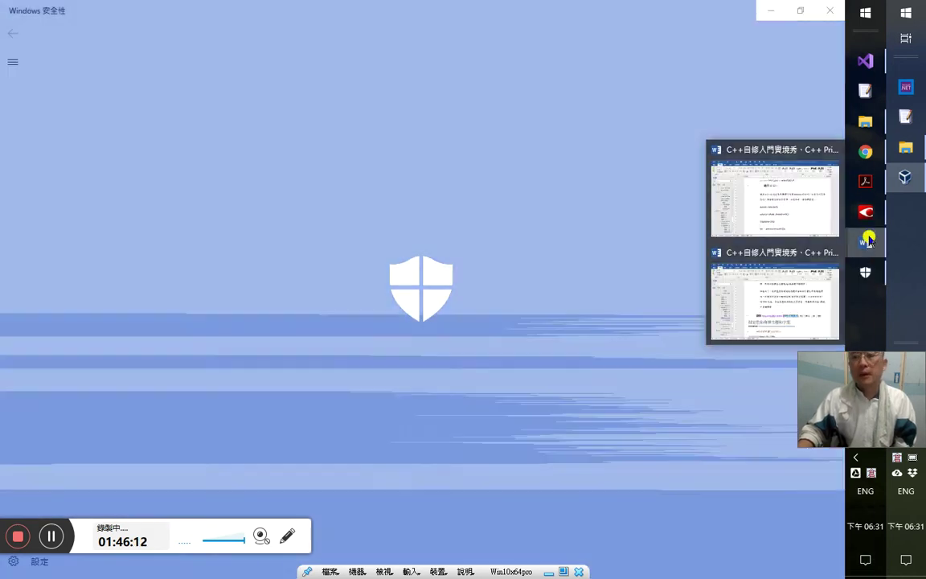
left_click(710, 282)
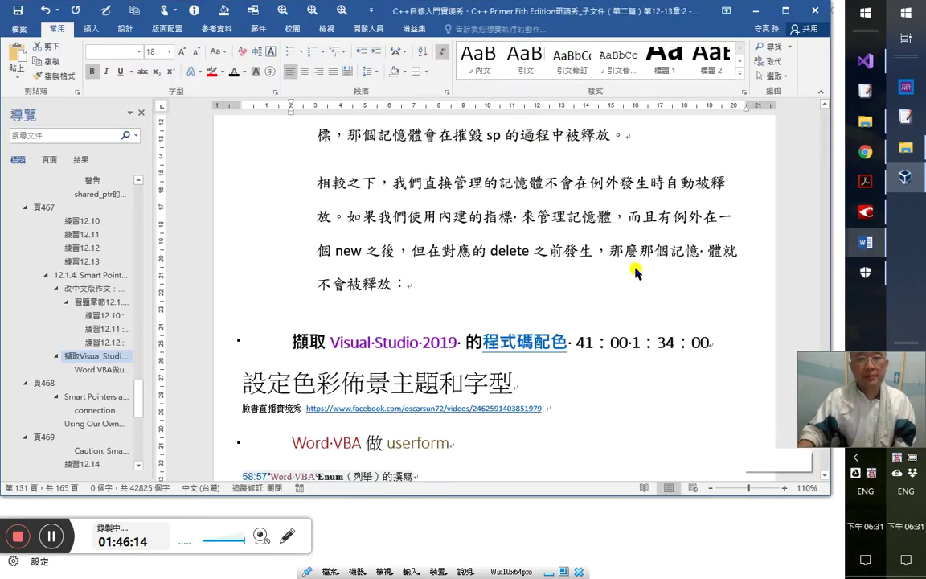
left_click(868, 244)
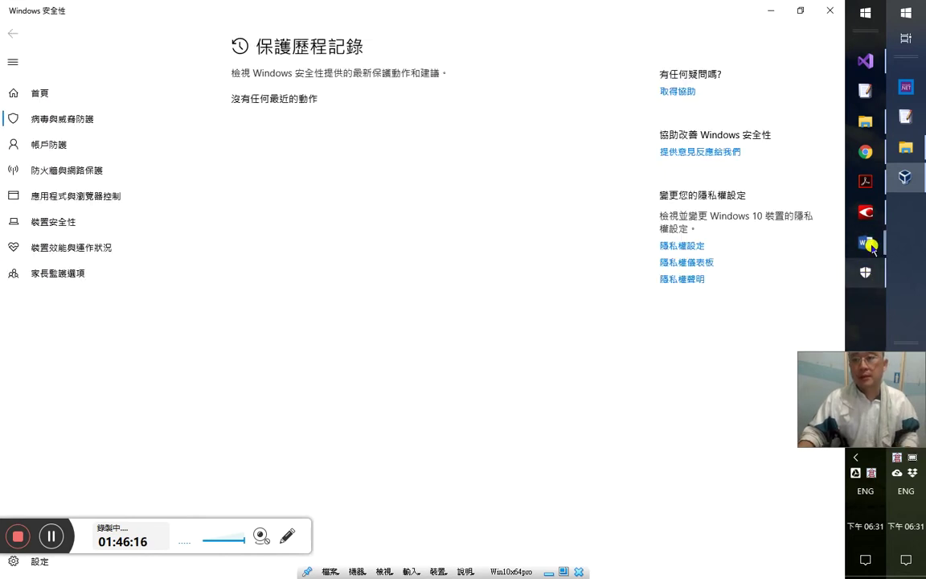
mouse_move(869, 244)
left_click(784, 222)
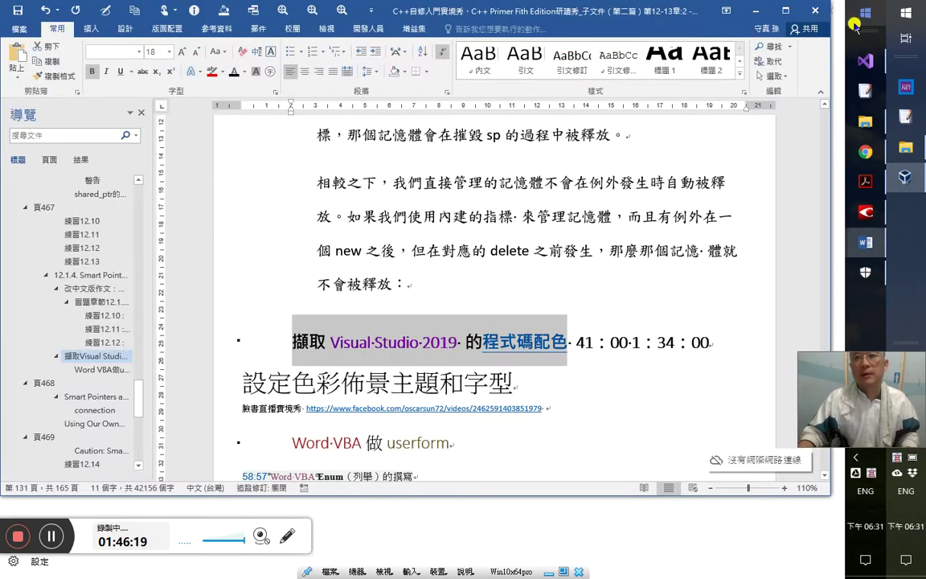
left_click(756, 10)
left_click(839, 9)
- Close the duplicate notes window and restore the remaining Word document
left_click(494, 356)
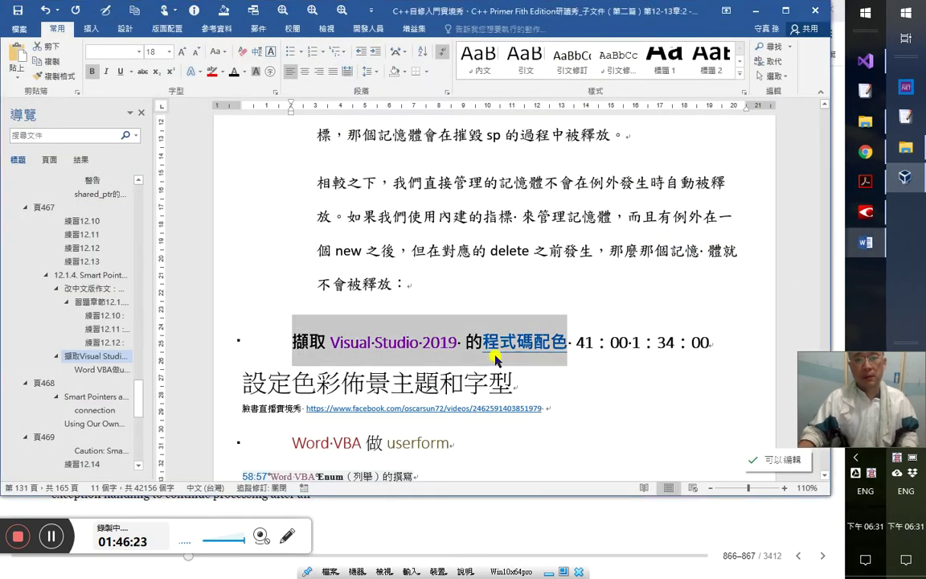
left_click(814, 10)
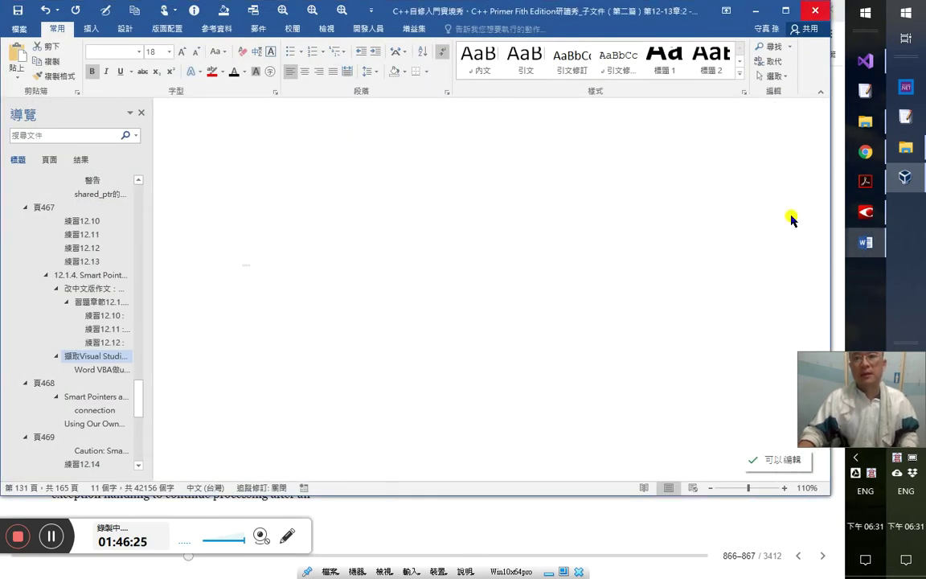
left_click(867, 243)
mouse_move(868, 244)
left_click(798, 253)
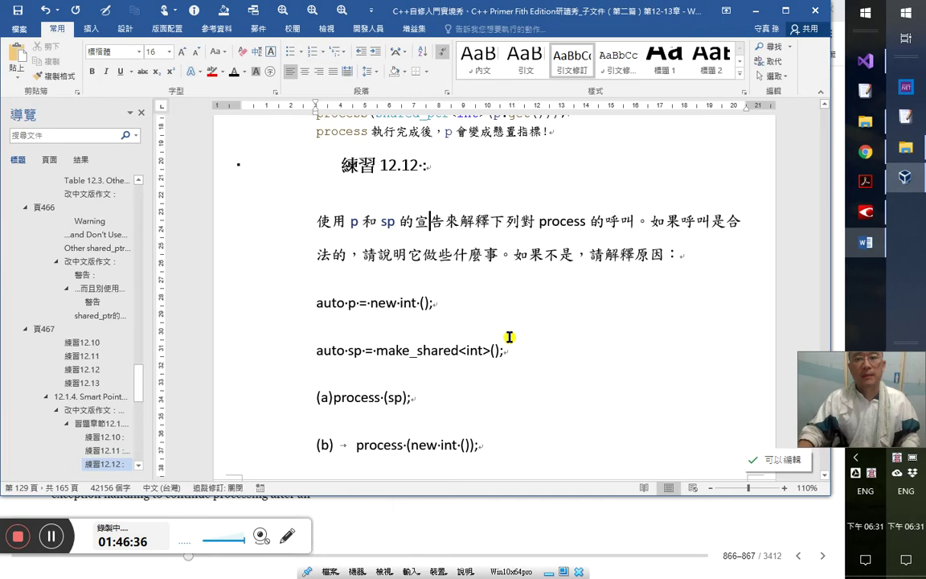
- Format the Exercise 12.12 code lines as a compact quote-style code block
scroll(499, 348, "down", 3)
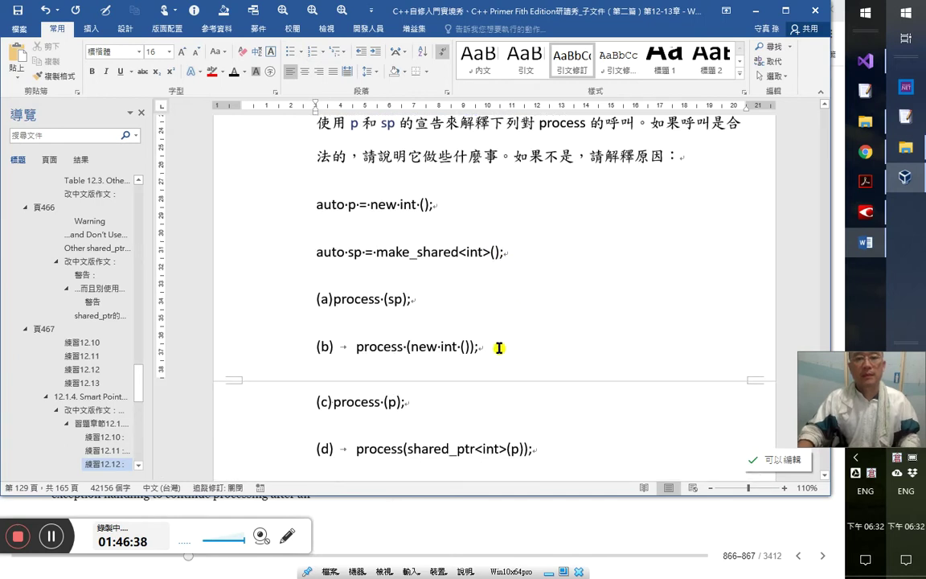
left_click_drag(317, 202, 576, 336)
scroll(501, 412, "down", 5)
scroll(576, 336, "up", 5)
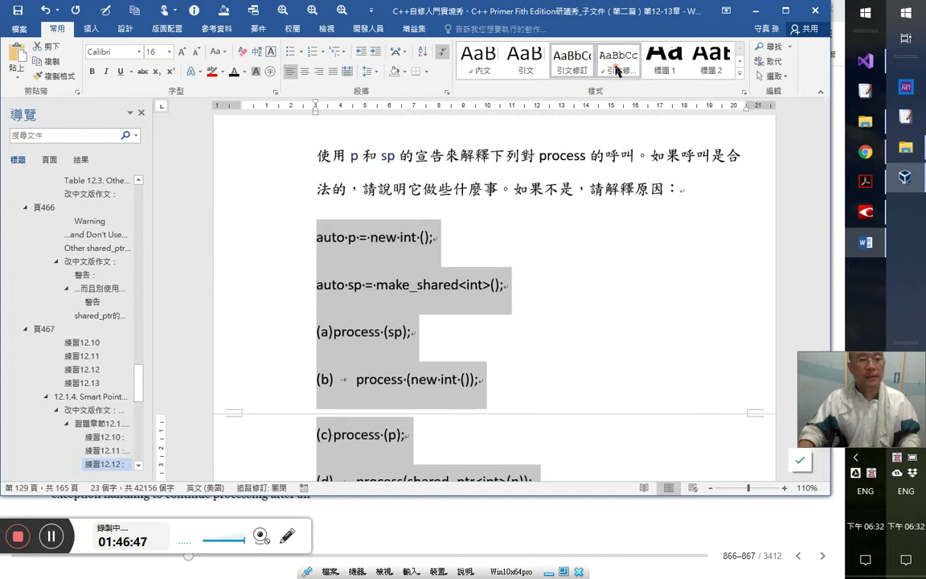
left_click(618, 70)
scroll(477, 317, "up", 2)
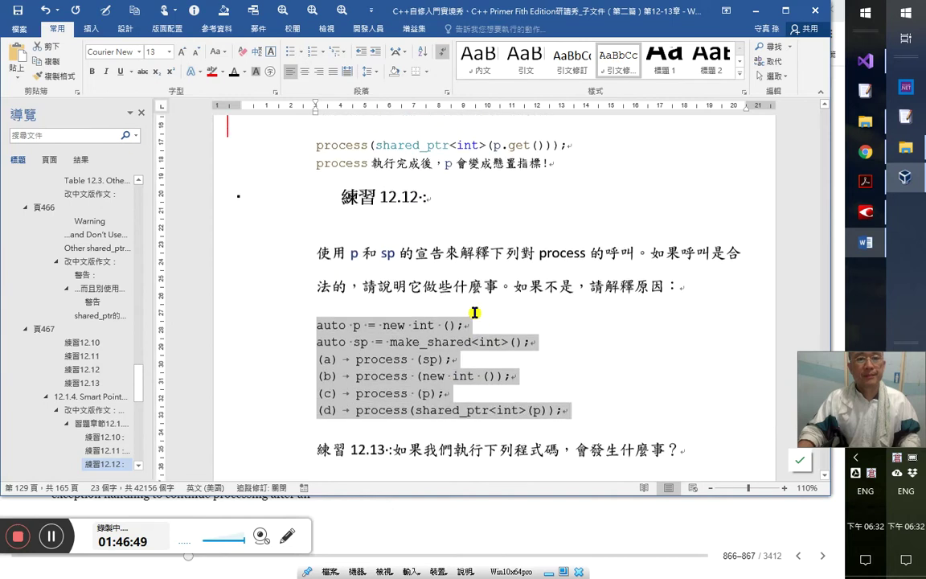
- Move 下列 to right after 使用 in the intro sentence
left_click(412, 254)
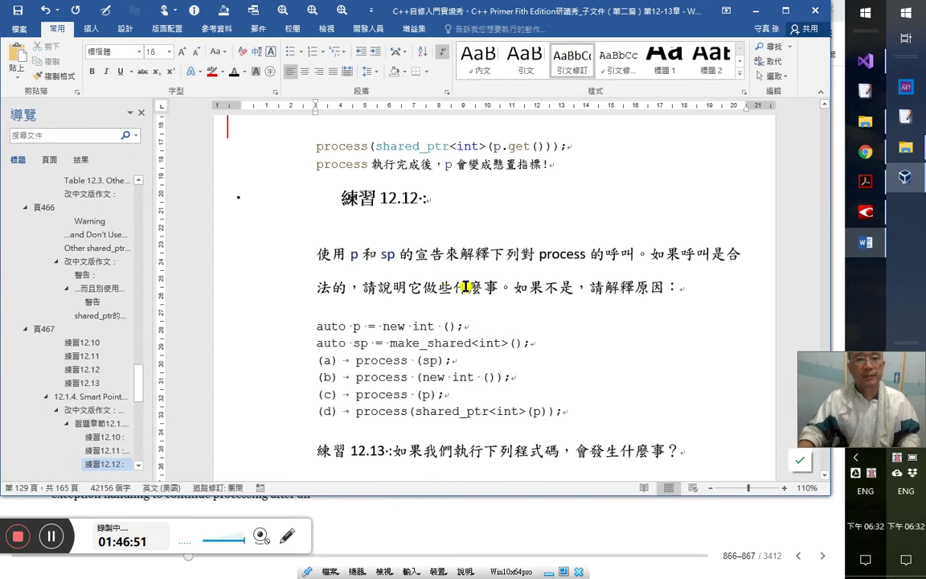
left_click(336, 254)
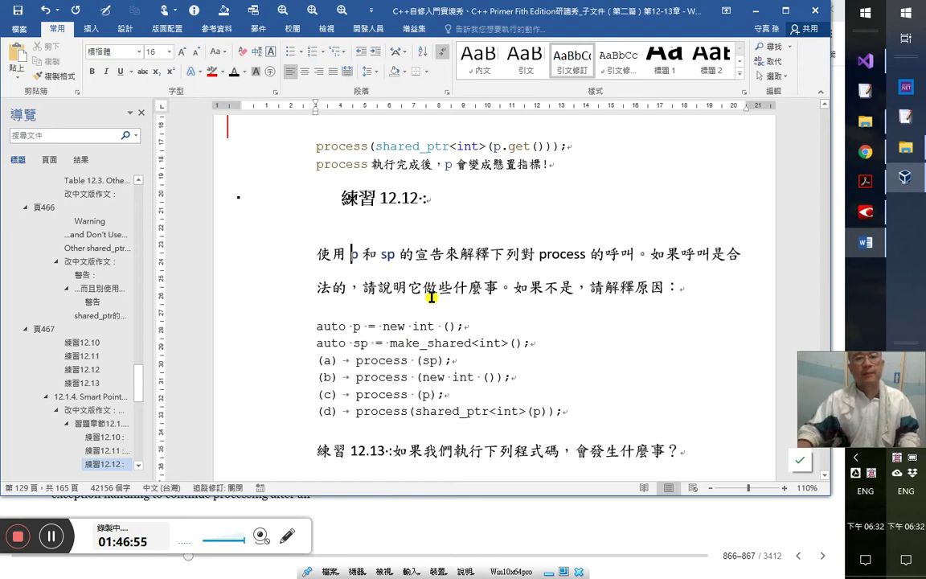
left_click_drag(521, 254, 483, 250)
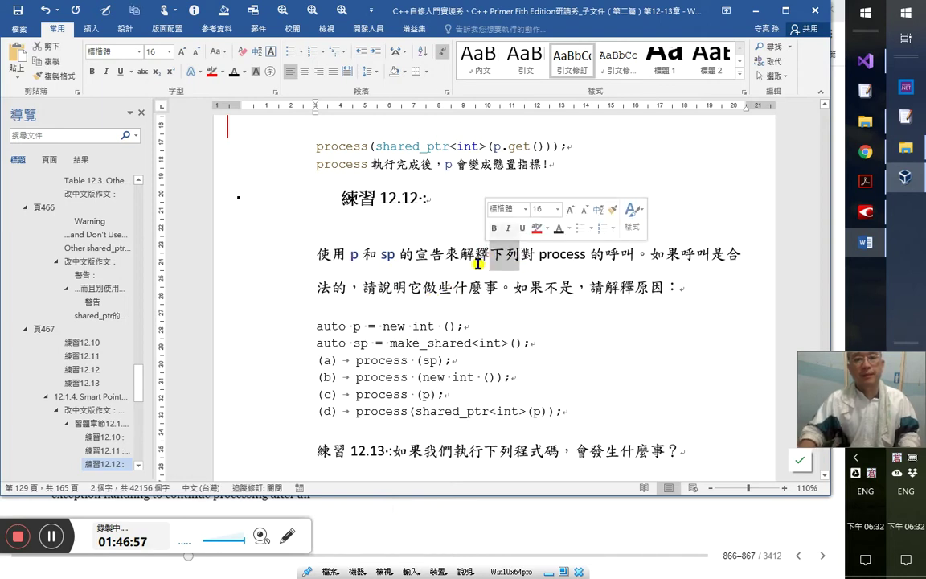
left_click_drag(502, 262, 347, 256)
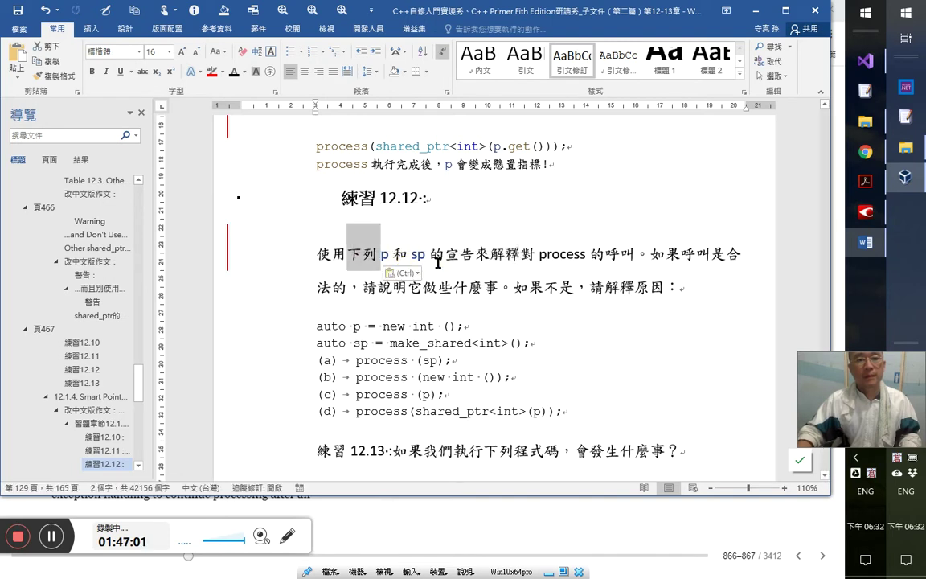
left_click(428, 256)
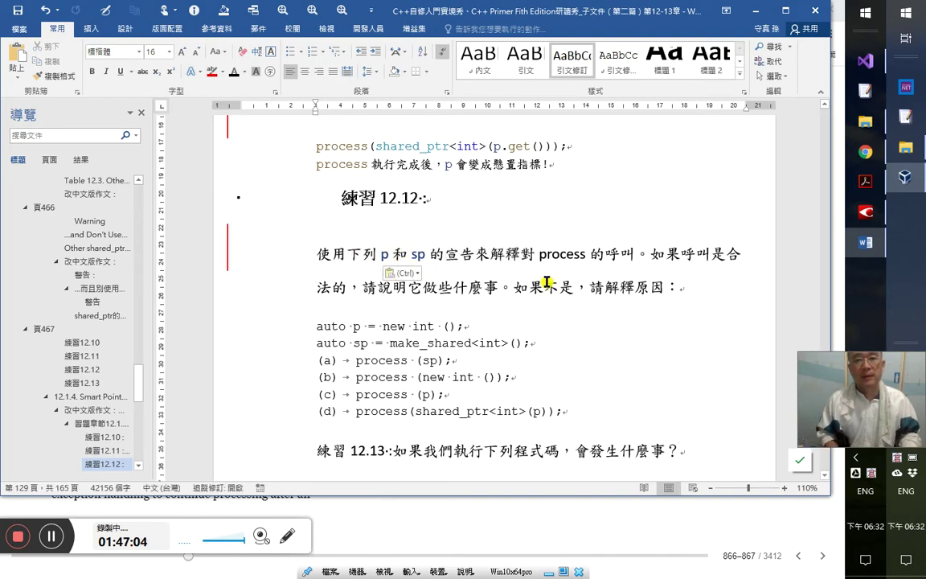
- Delete 解釋 and the 的 after process from the intro sentence
key("shift+Right")
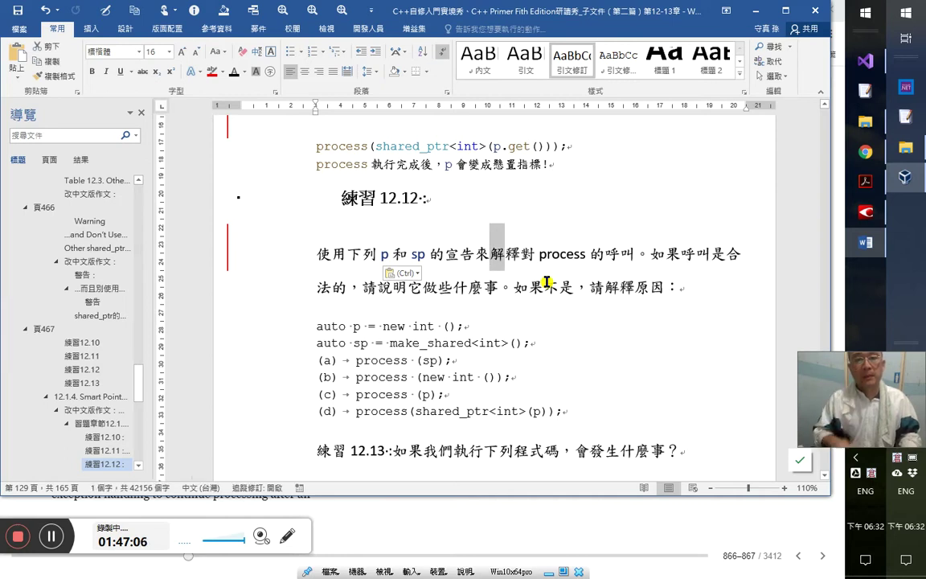
key("Right")
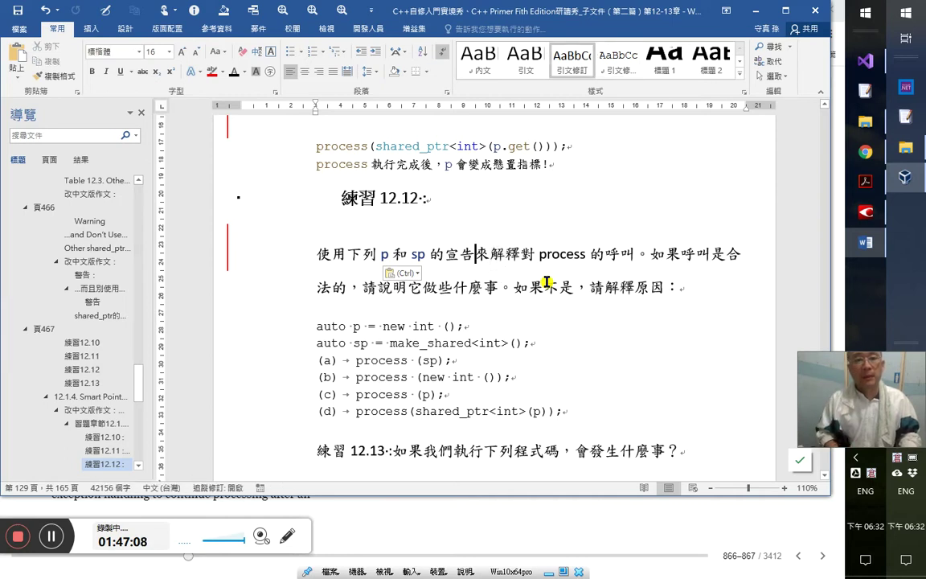
key("shift+Right")
key("shift+Right")
key("shift+Right")
key("Right")
key("shift+Left")
key("shift+Left")
key("Delete")
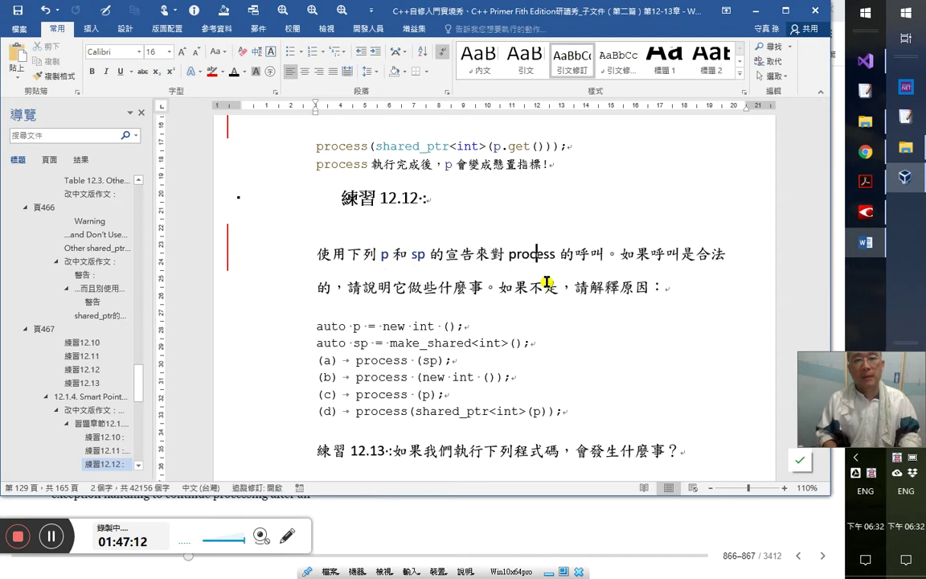
key("Right")
key("Right")
key("Delete")
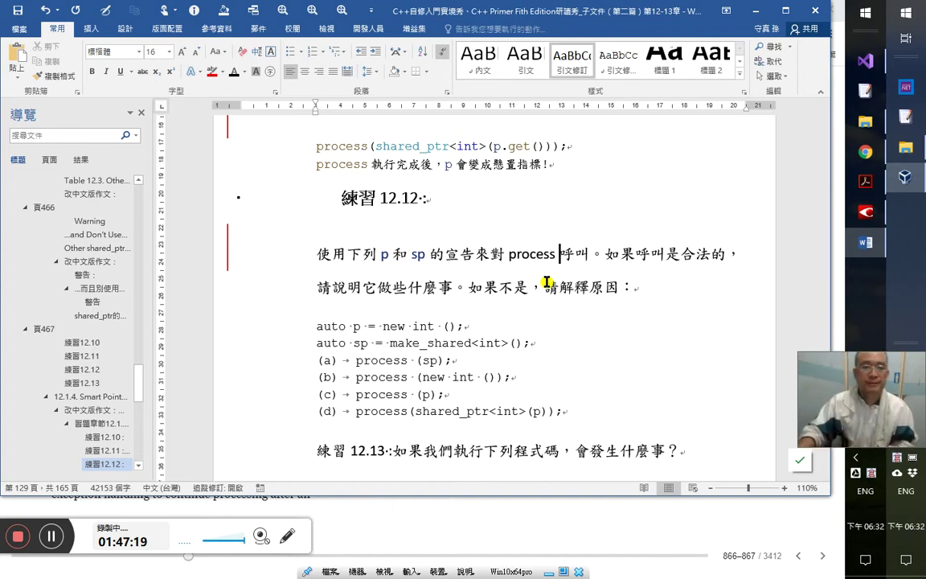
- Insert 定義 after 宣告 in the intro sentence
left_click(444, 254)
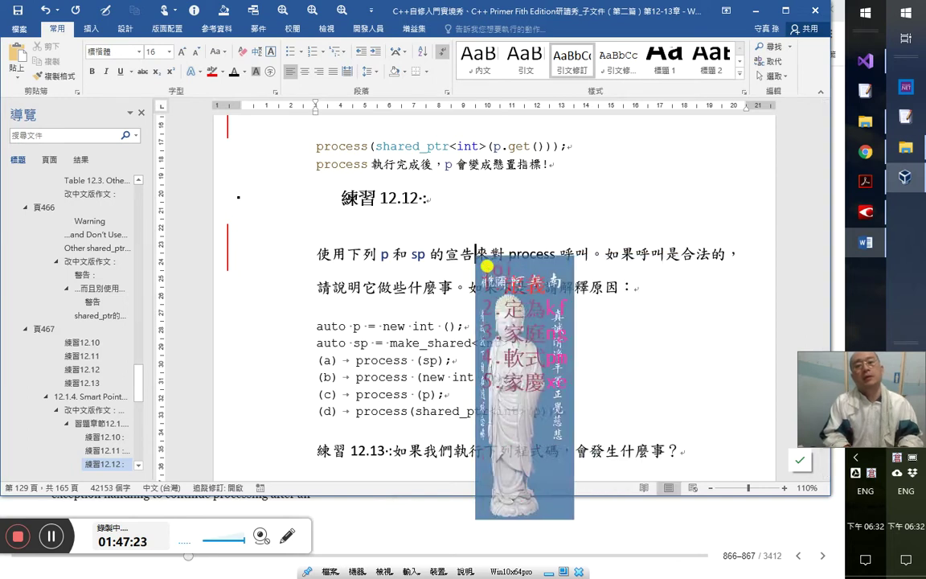
left_click(487, 271)
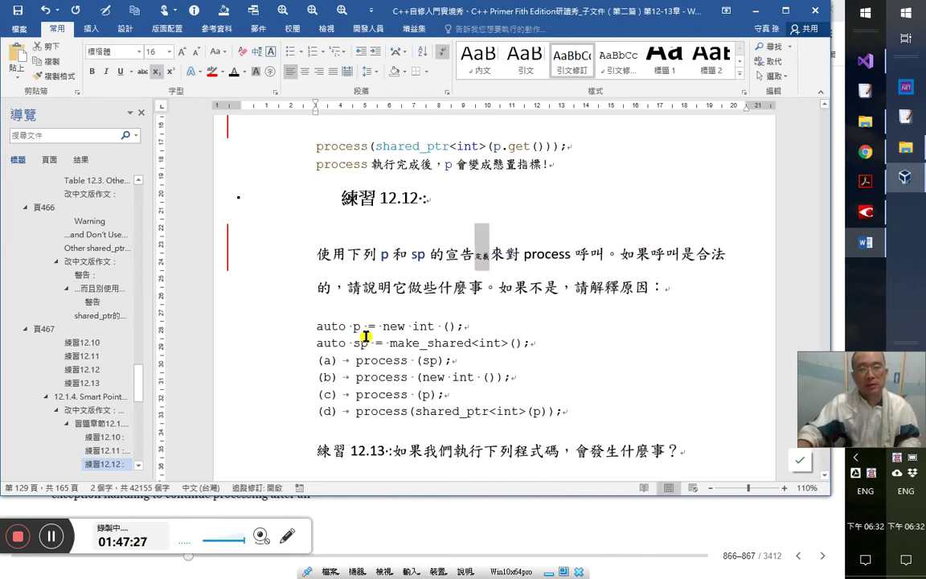
key("alt+Tab")
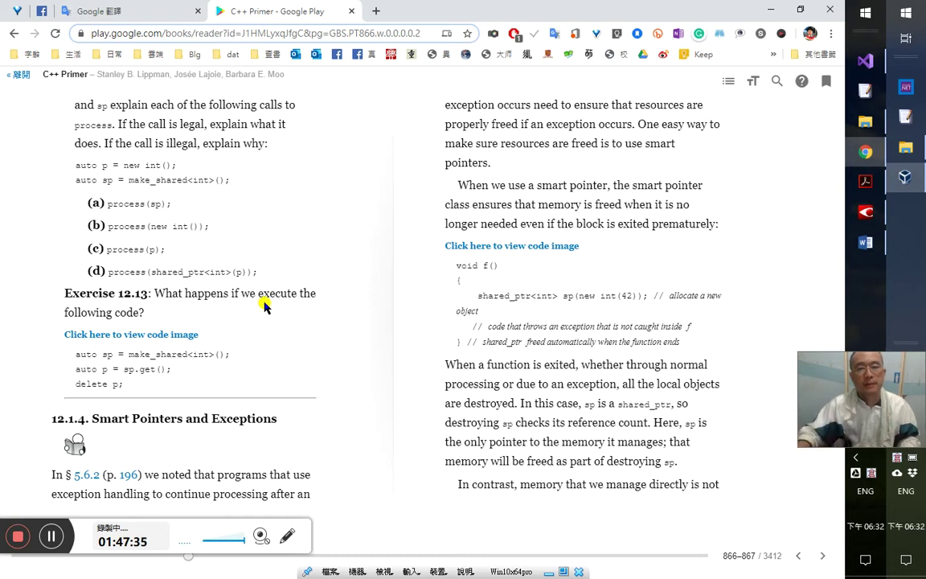
- Page back and forward through the spreads around Exercise 12.12, ending in the Acrobat PDF
left_click(798, 556)
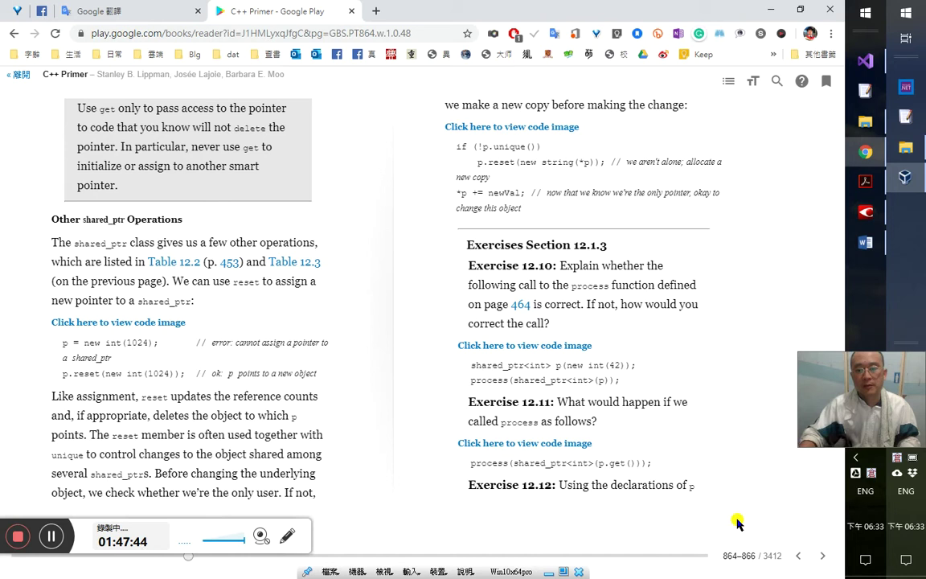
scroll(797, 535, "up", 2)
left_click(822, 555)
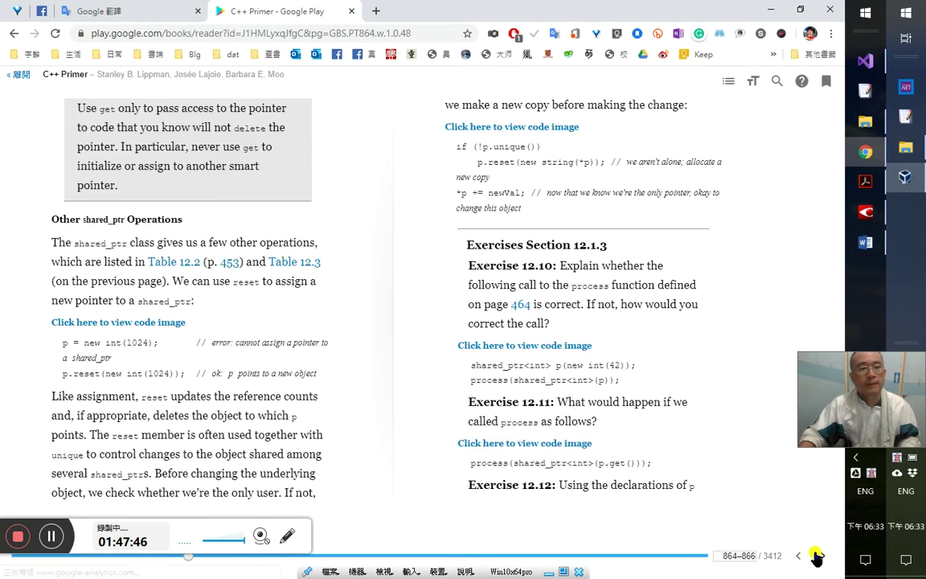
left_click(798, 556)
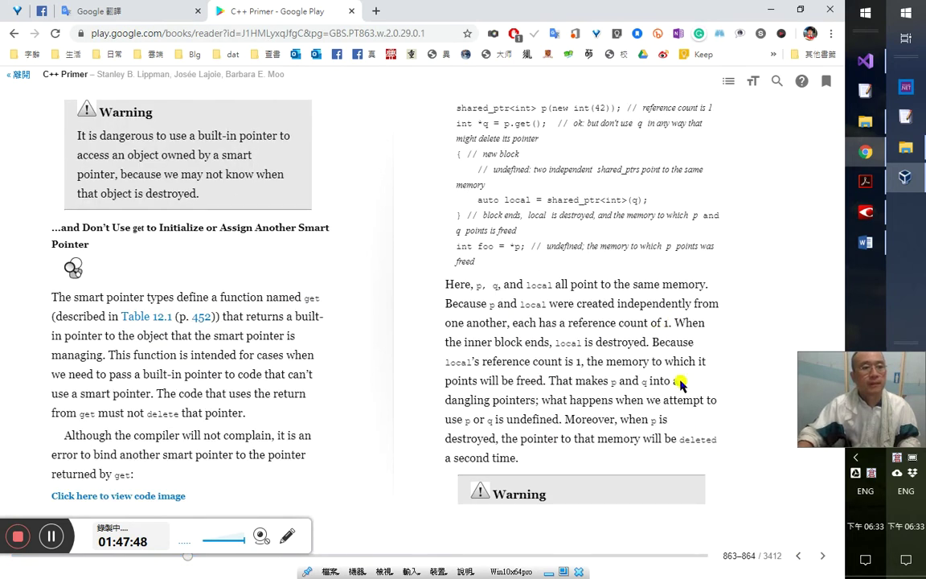
left_click(824, 557)
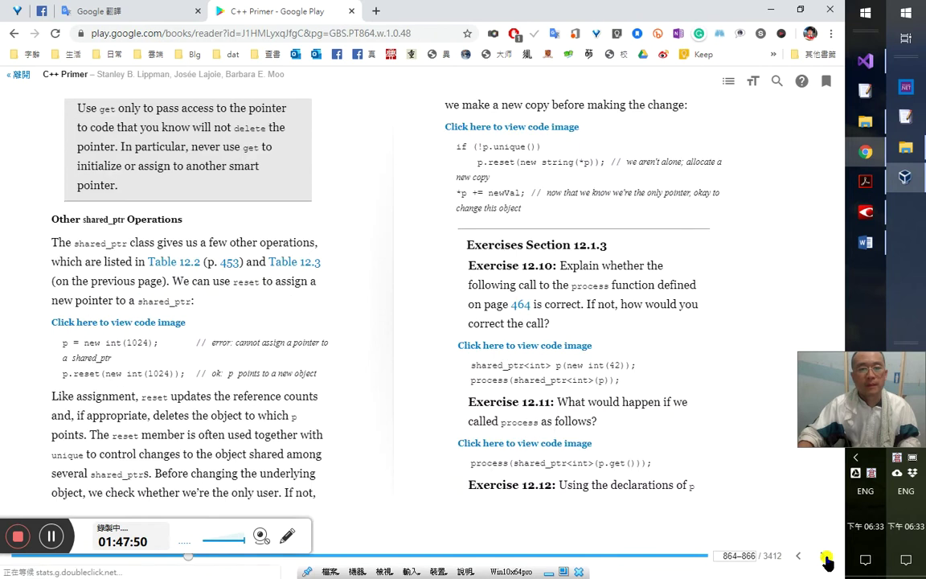
left_click(824, 556)
left_click(865, 181)
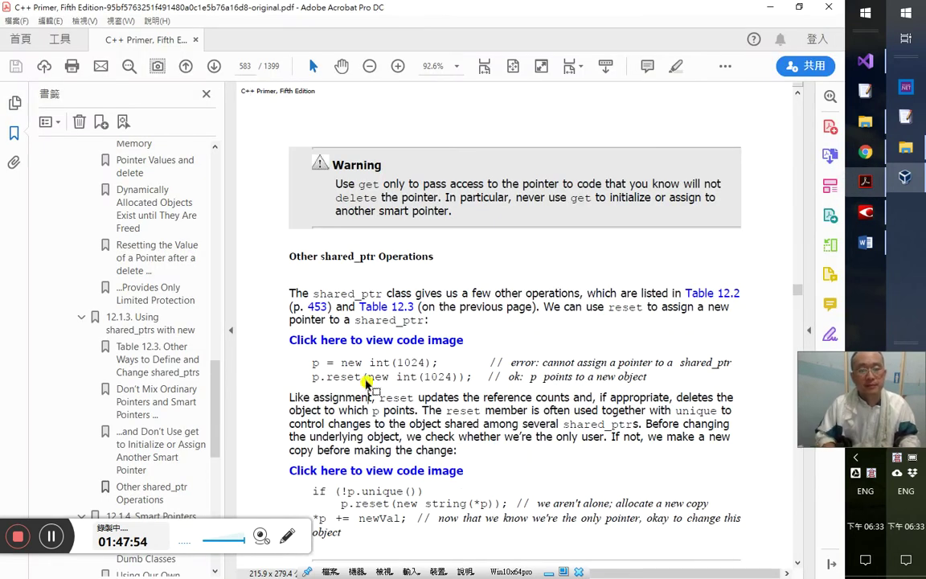
- Select 'declarations' in the PDF's Exercise 12.12 line, then switch back to Word
scroll(366, 381, "down", 5)
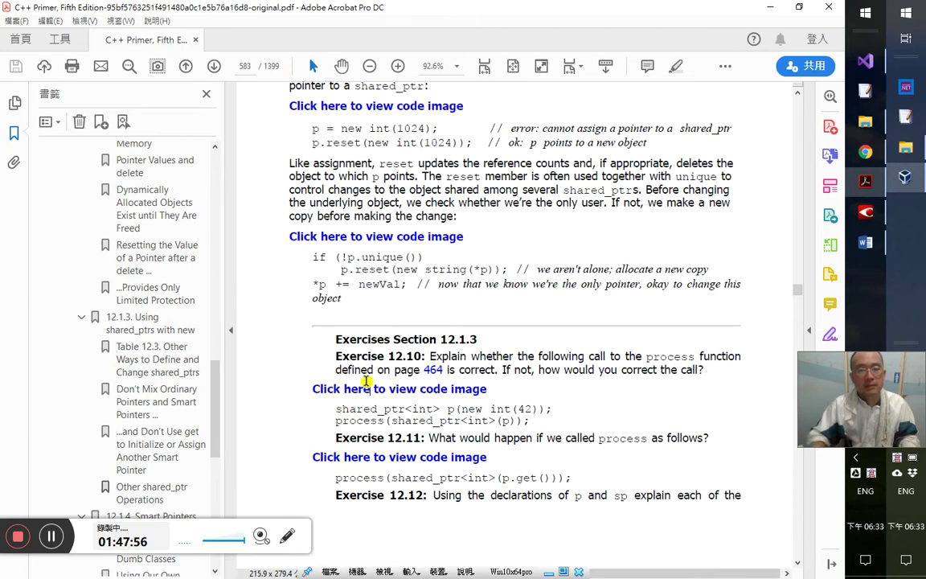
left_click(390, 495)
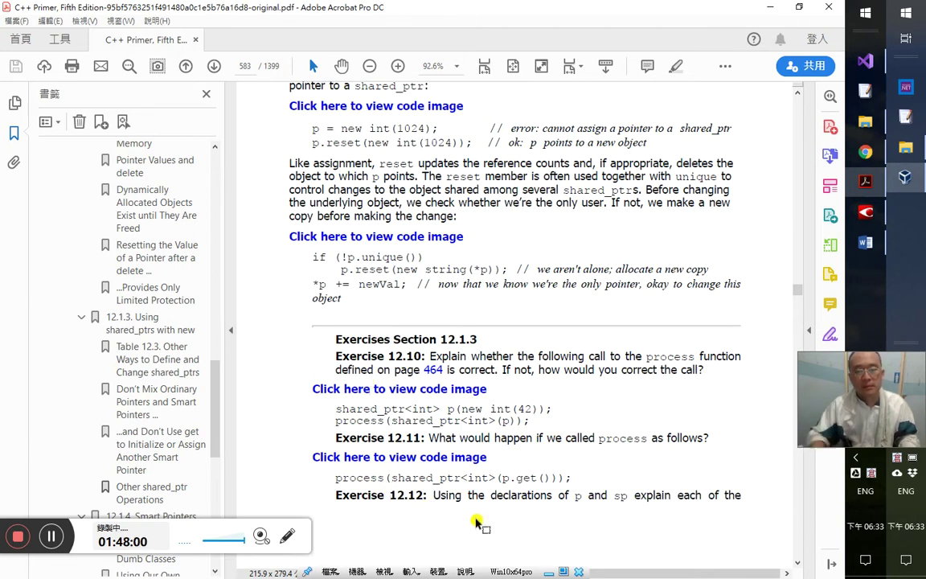
left_click_drag(489, 497, 559, 497)
key("ctrl+c")
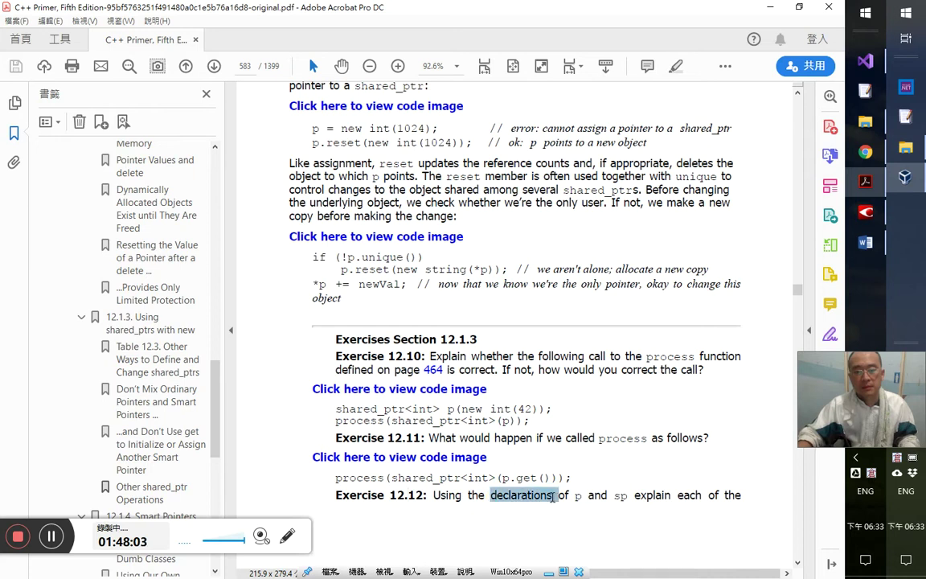
key("alt+Tab")
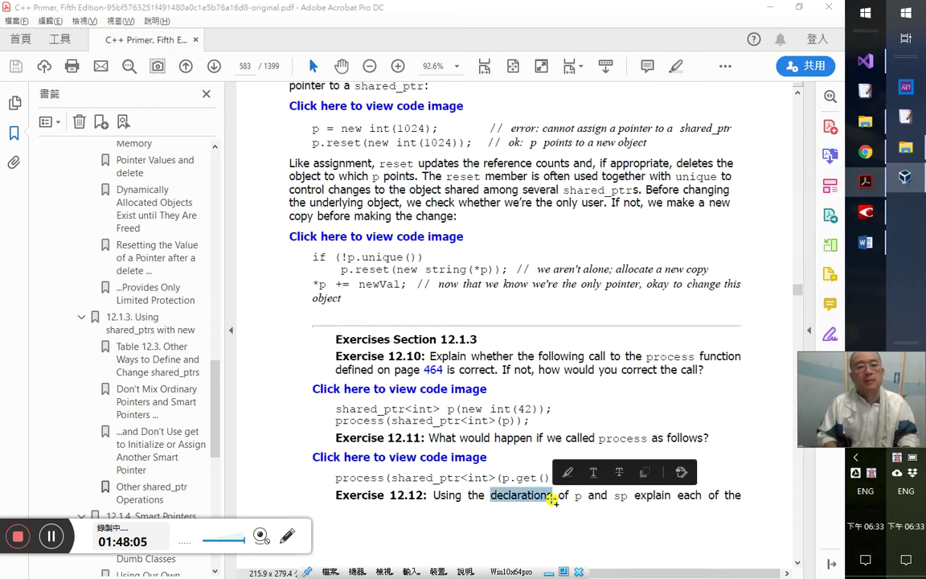
key("alt+Tab")
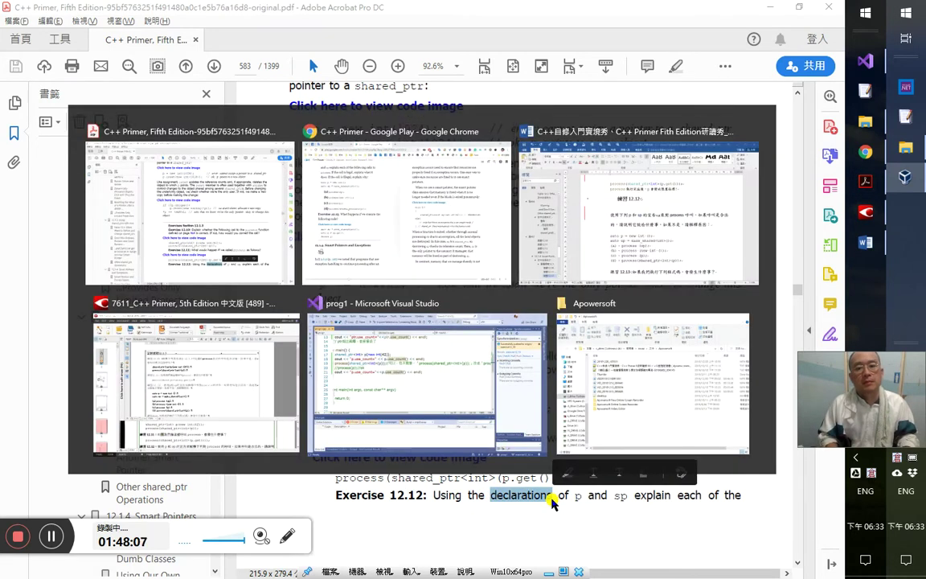
- Add '(declarations)' after 宣告定義 and shrink its font size
type("()來對 process 呼叫。如果呼叫是合法")
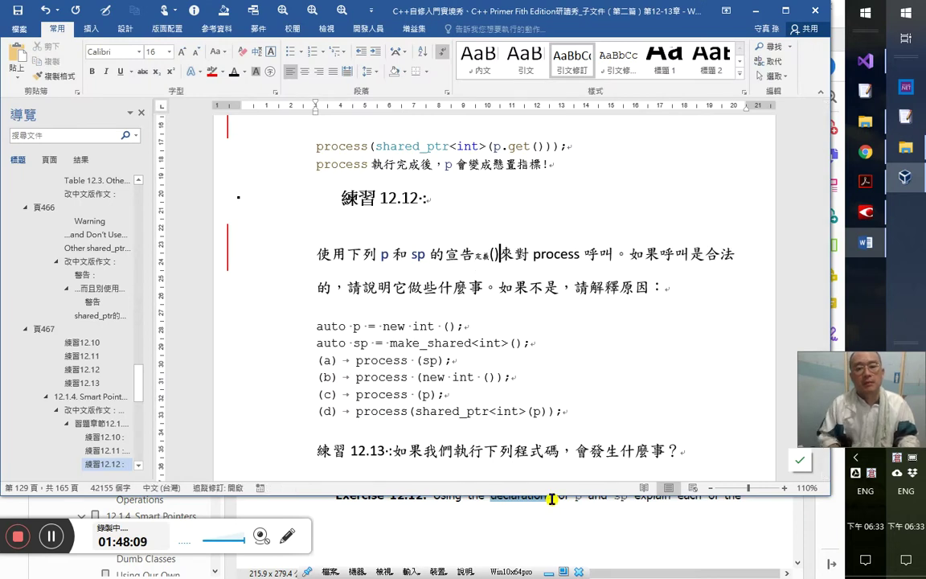
key("ctrl+v")
type(")")
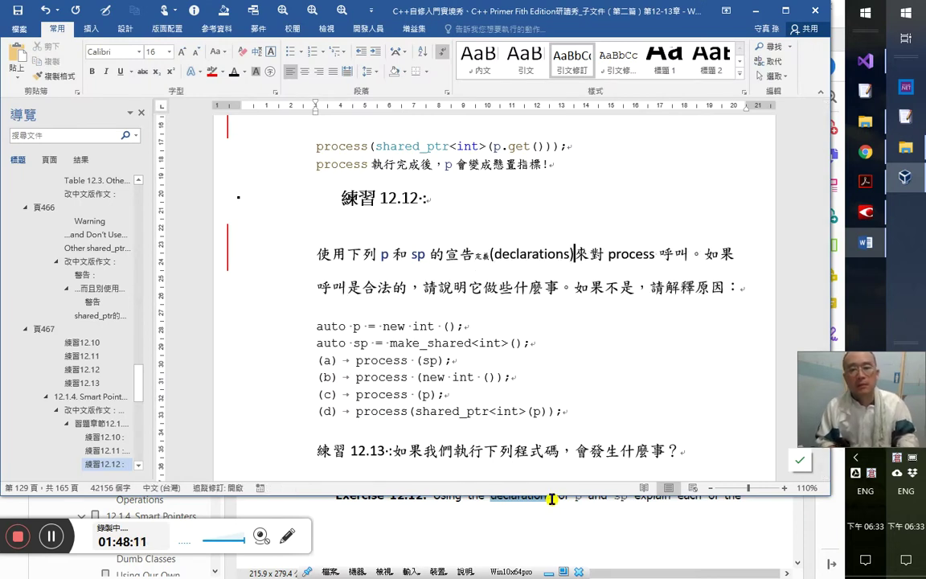
key("shift+Left")
key("shift+Left")
key("shift+Left")
key("shift+Left")
key("shift+Left")
key("shift+Left")
key("shift+Left")
key("shift+Left")
key("shift+Left")
key("shift+Left")
key("shift+Left")
key("shift+Left")
key("shift+Left")
key("shift+Left")
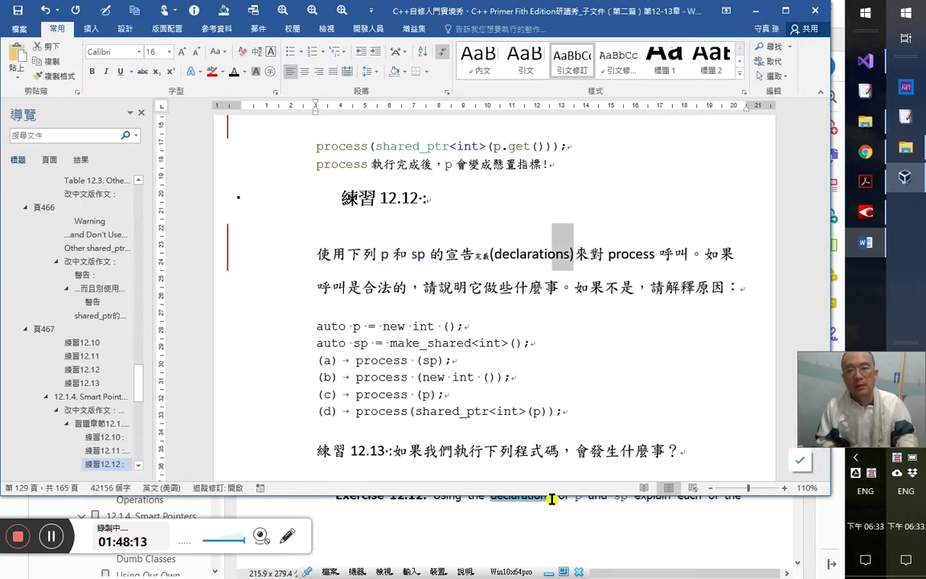
key("ctrl+shift+comma")
key("ctrl+shift+comma")
key("ctrl+shift+comma")
key("ctrl+shift+comma")
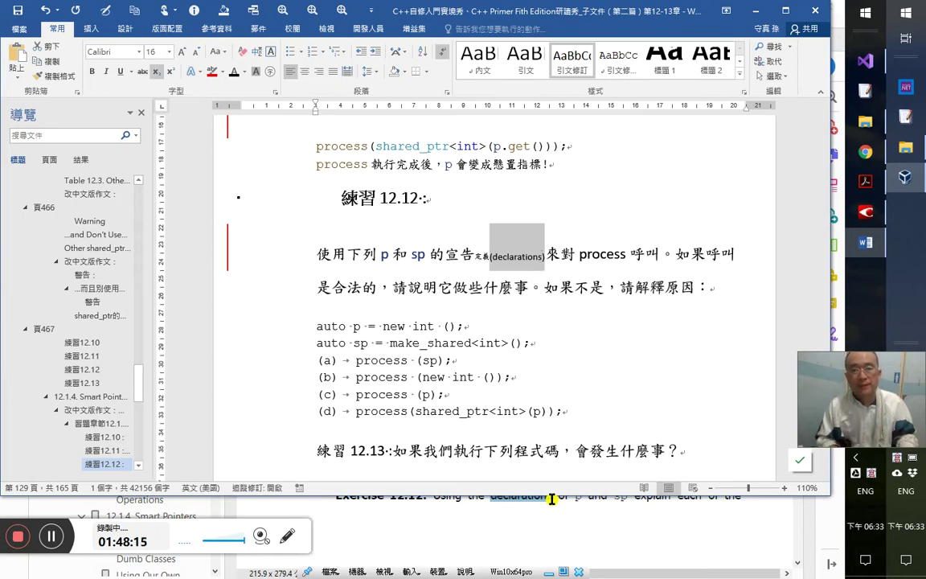
- Give the word 'process' the callable code colour from the colouring palette (option 3)
key("Right")
key("Right")
key("Right")
key("shift+Right")
key("shift+Right")
key("shift+Right")
key("shift+Right")
key("shift+Right")
key("shift+Right")
key("shift+Right")
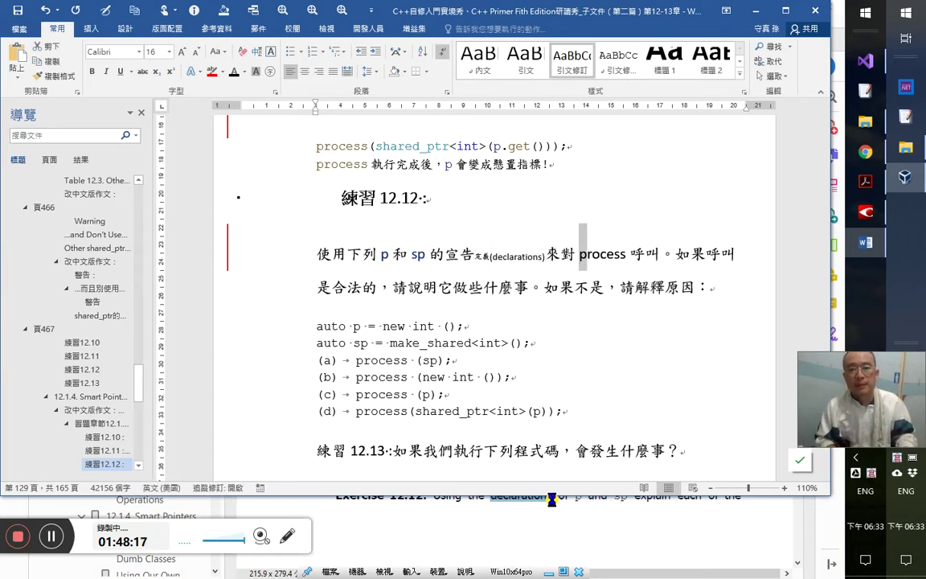
key("shift+Right")
key("shift+Right")
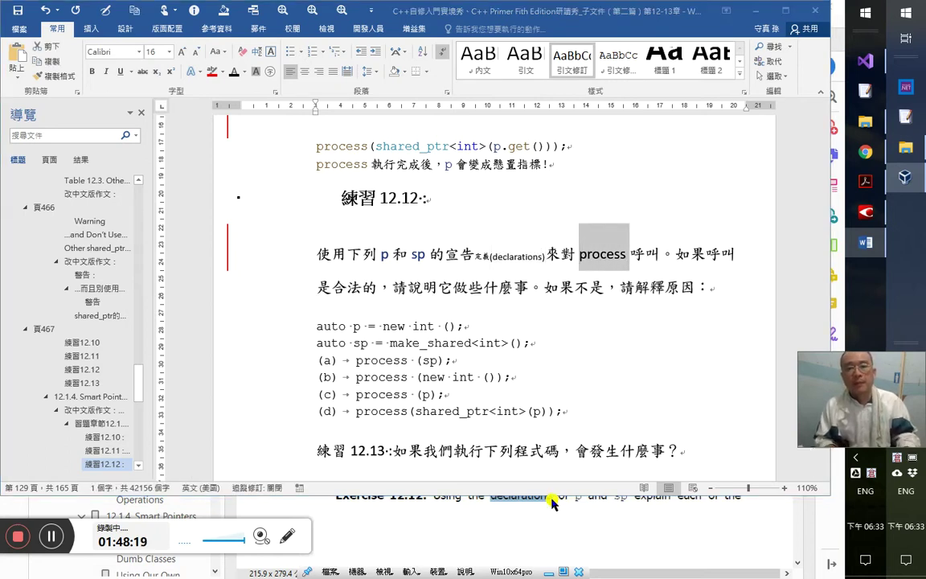
key("alt+k")
key("3")
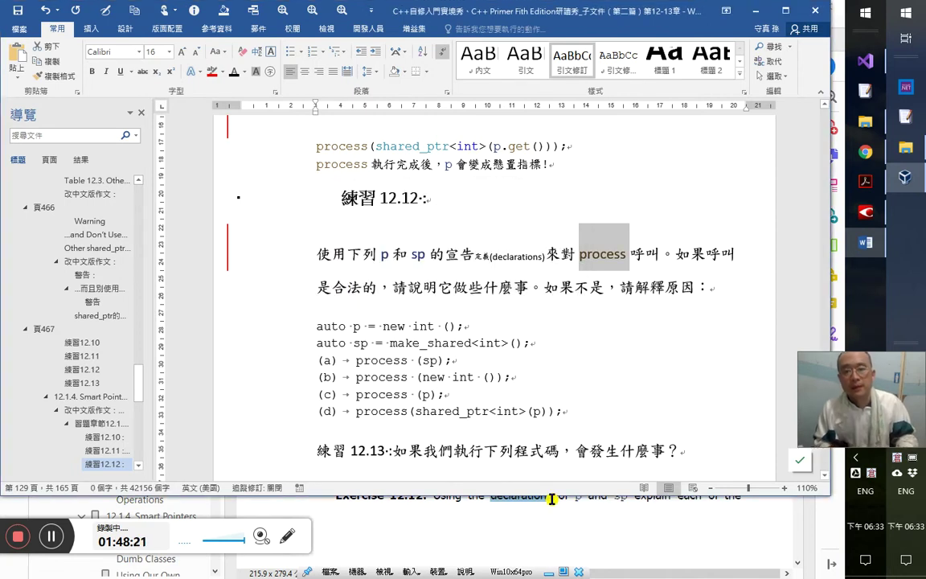
- Insert 式 after 呼叫 with the IME, so it reads 呼叫式
key("Right")
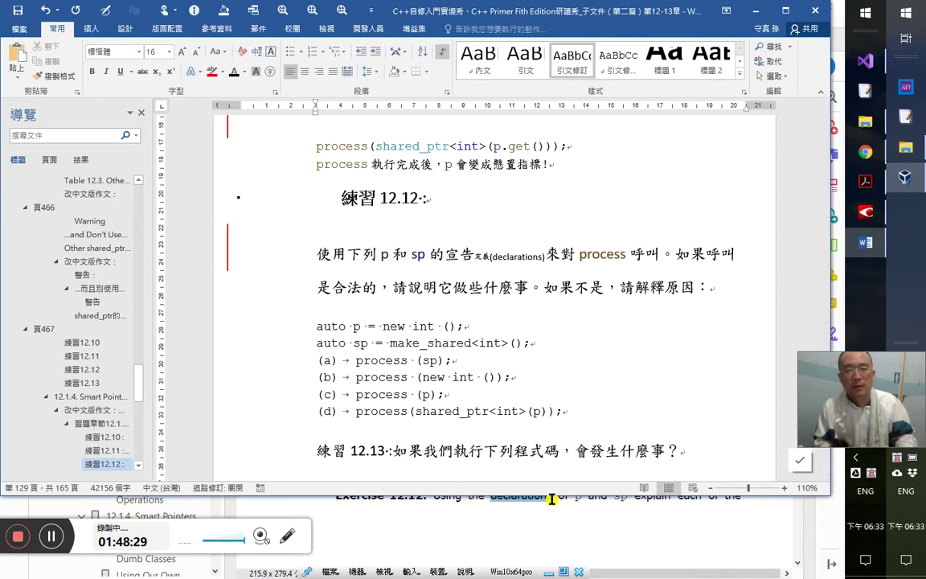
type("ipm")
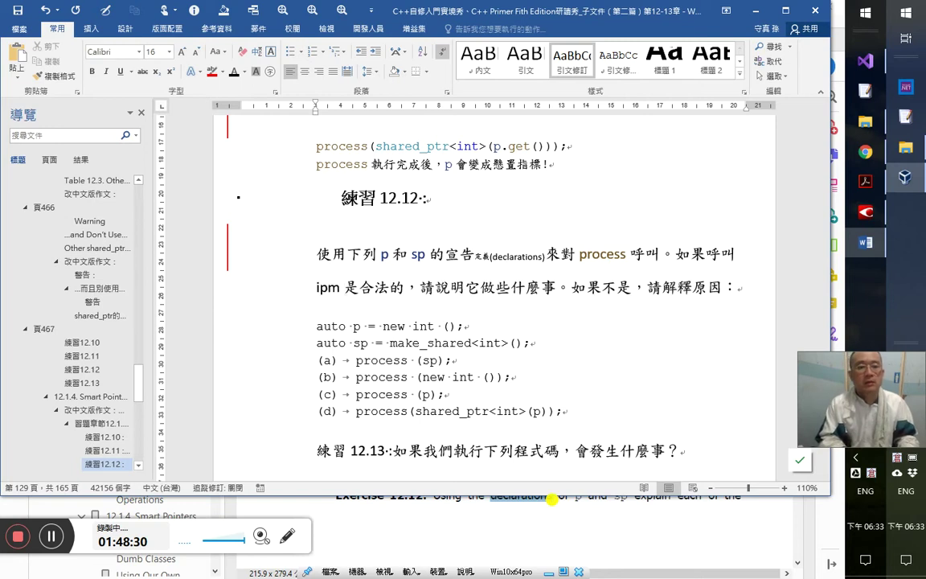
key("Escape")
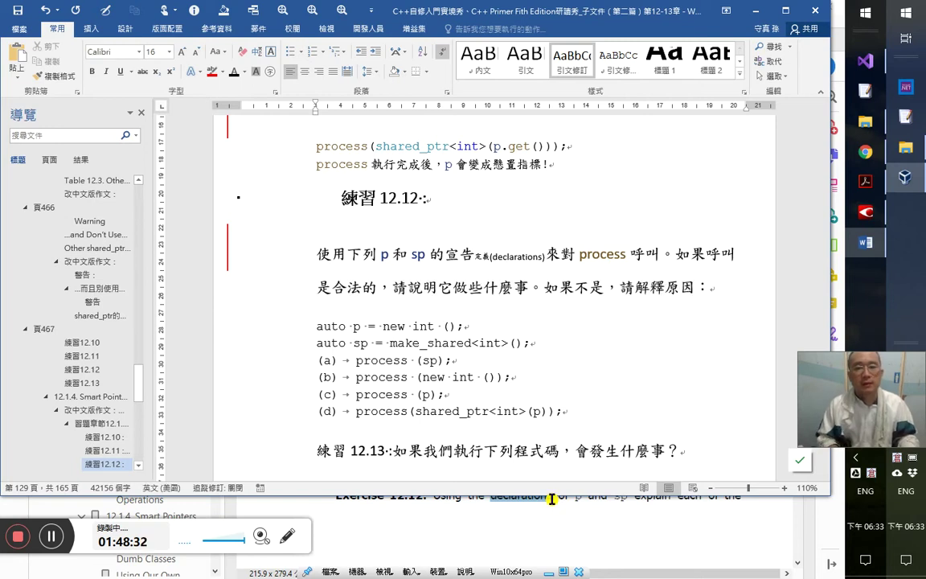
type("ipm")
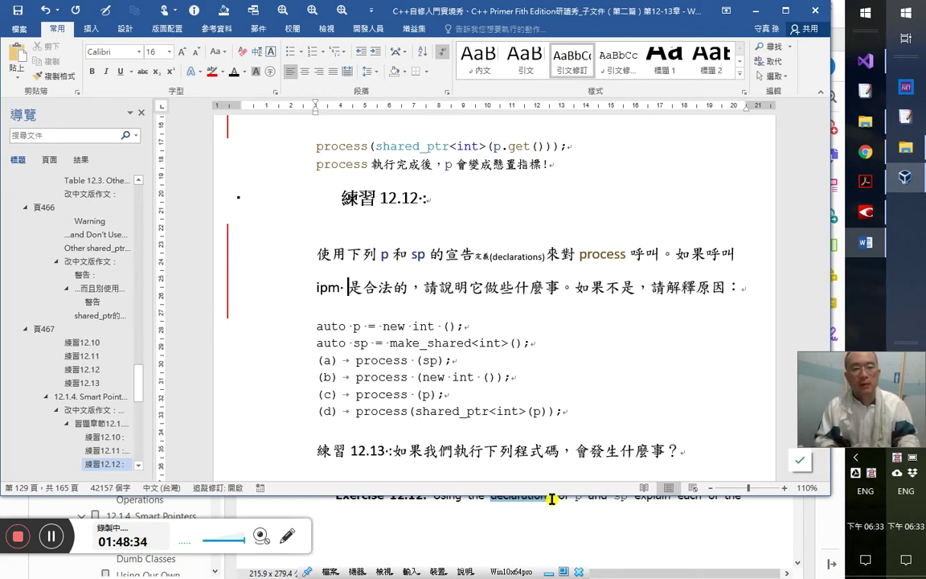
key("ctrl+z")
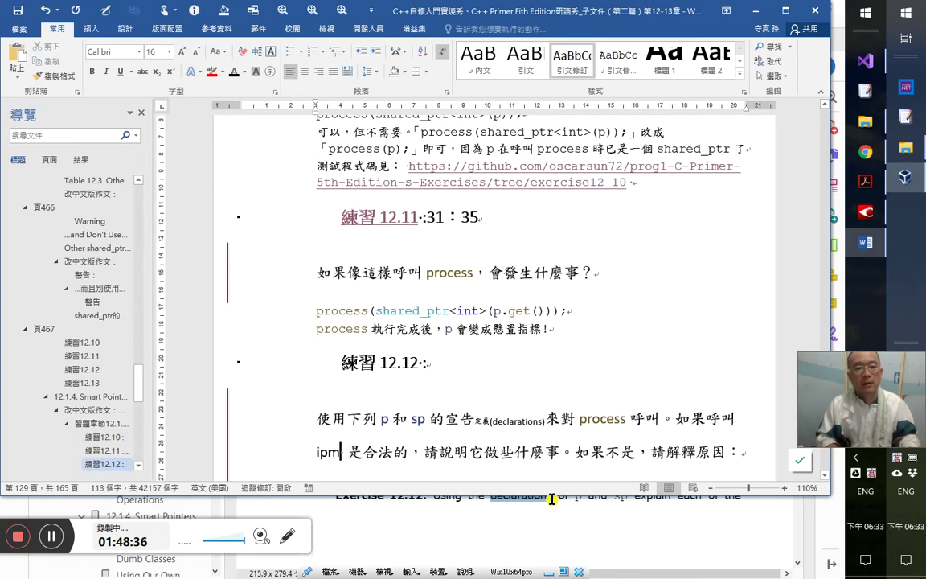
key("shift+Home")
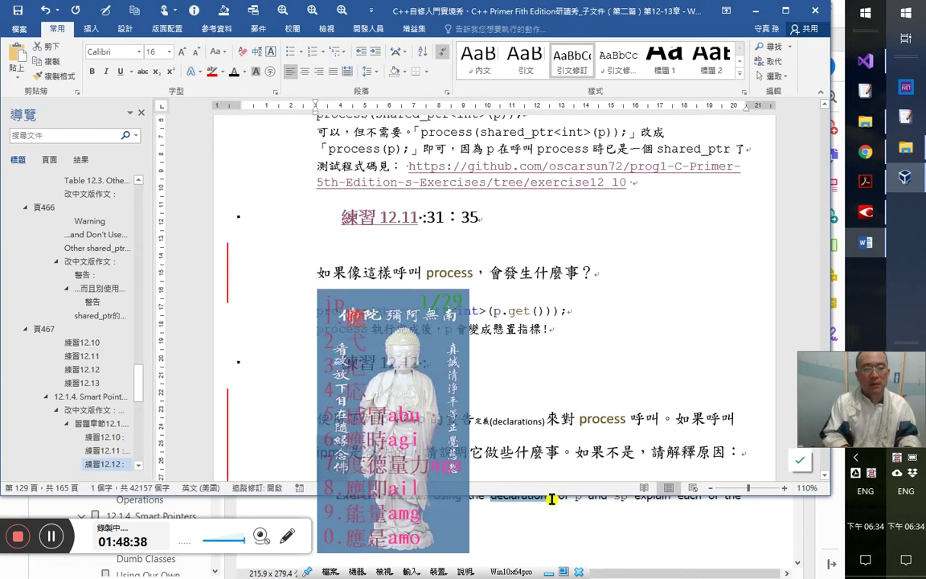
key("1")
- Insert 會 between 它 and 做 in the Exercise 12.12 wording
type("auto p = new int (); auto sp = make_shared<int>(); (a)\tprocess (sp); (b)\tprocess (new int ()); (c)\tprocess (p);")
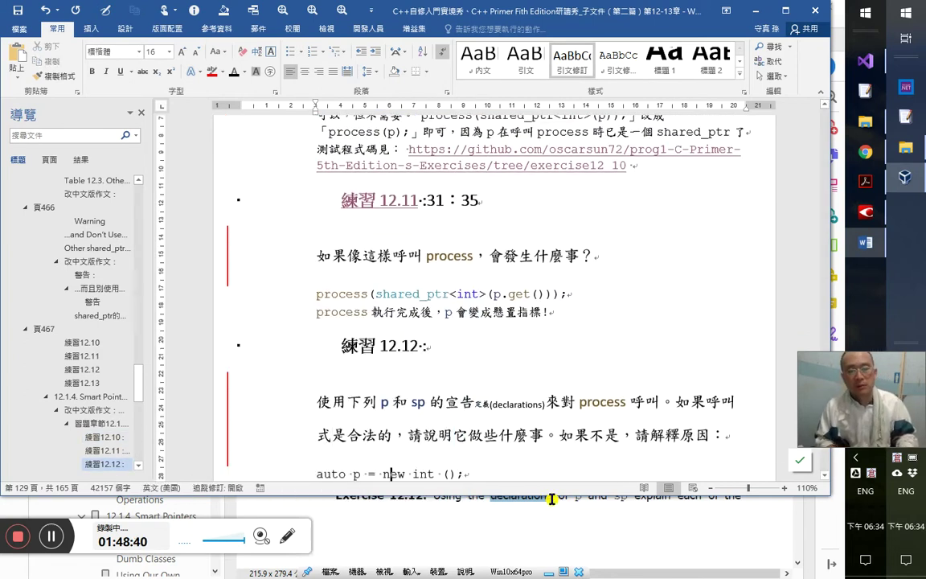
key("Up")
key("Up")
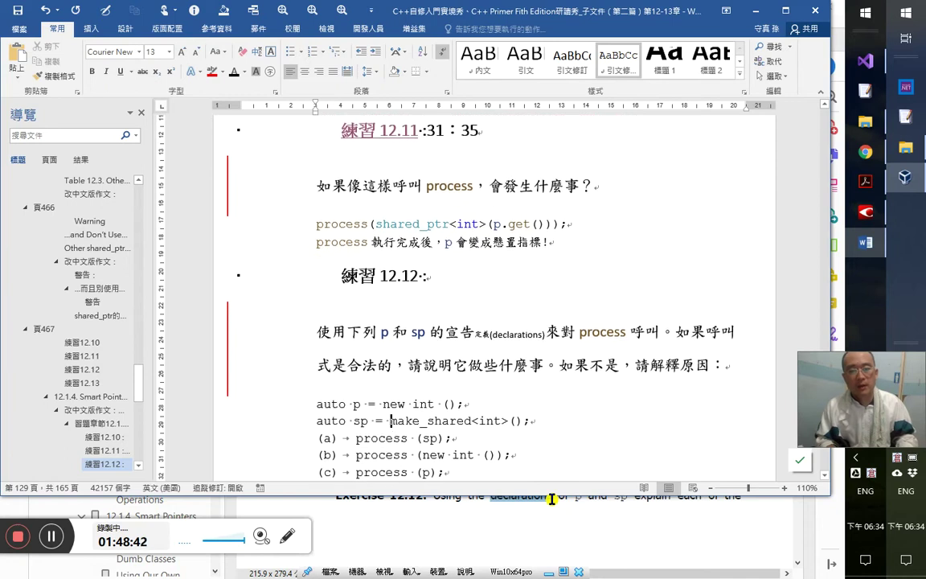
scroll(552, 498, "down", 5)
scroll(488, 378, "down", 2)
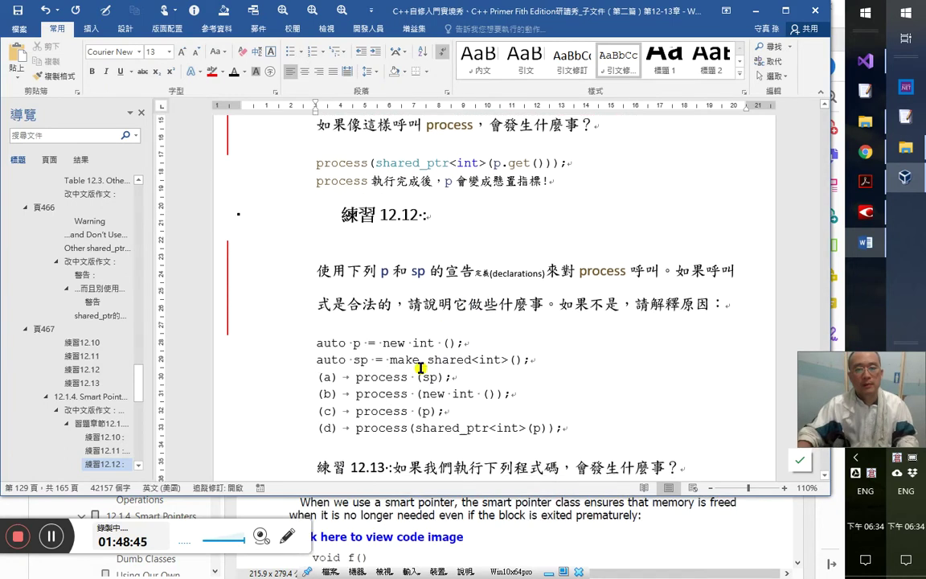
left_click(477, 309)
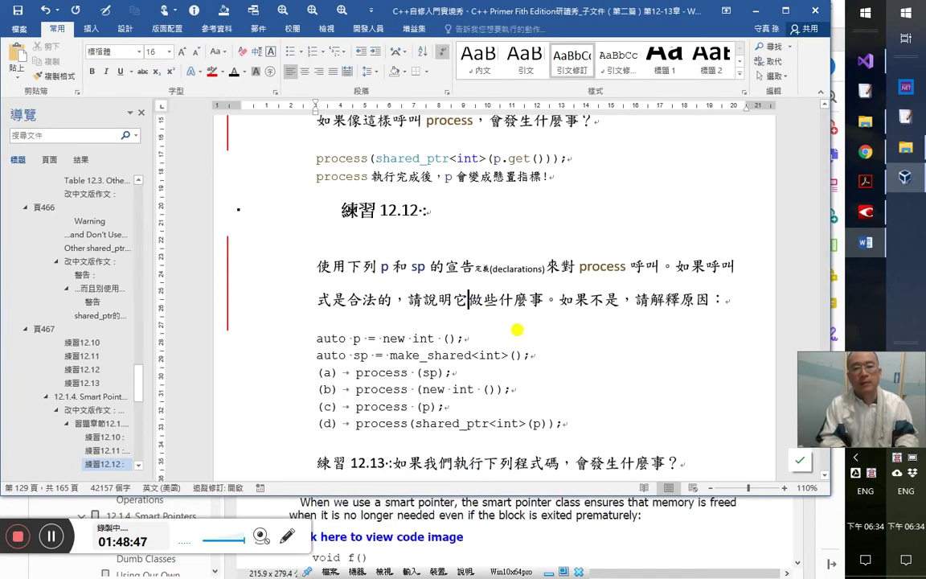
type("會")
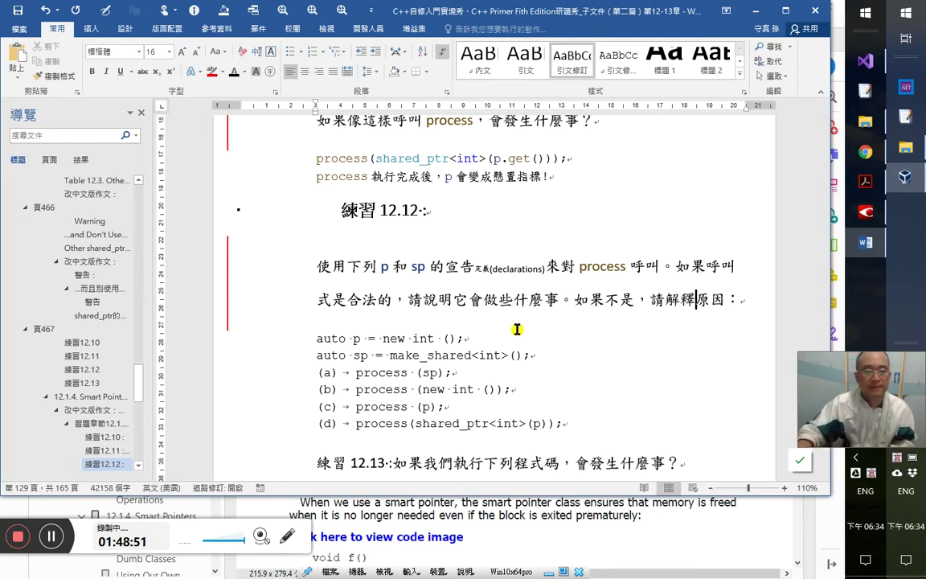
left_click_drag(383, 338, 404, 335)
key("alt+F8")
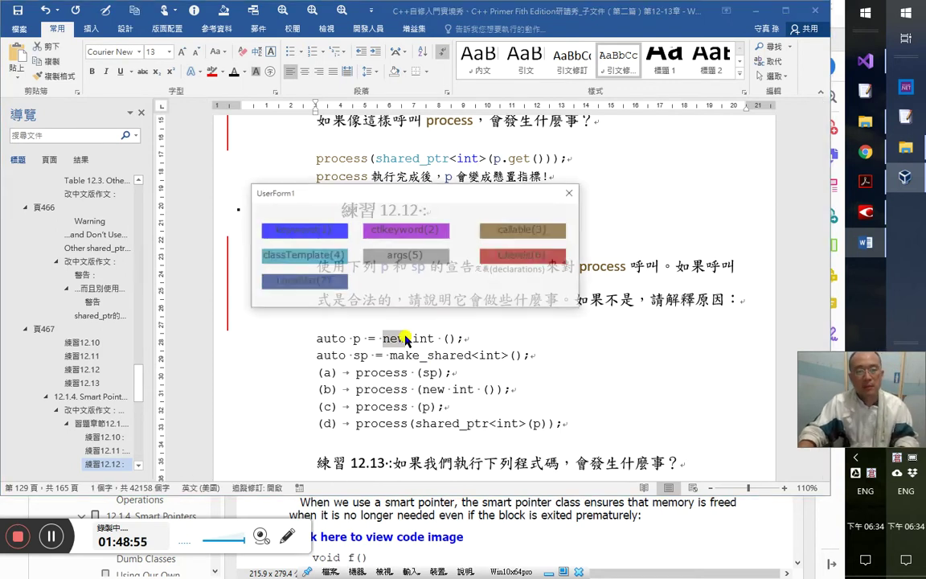
key("Return")
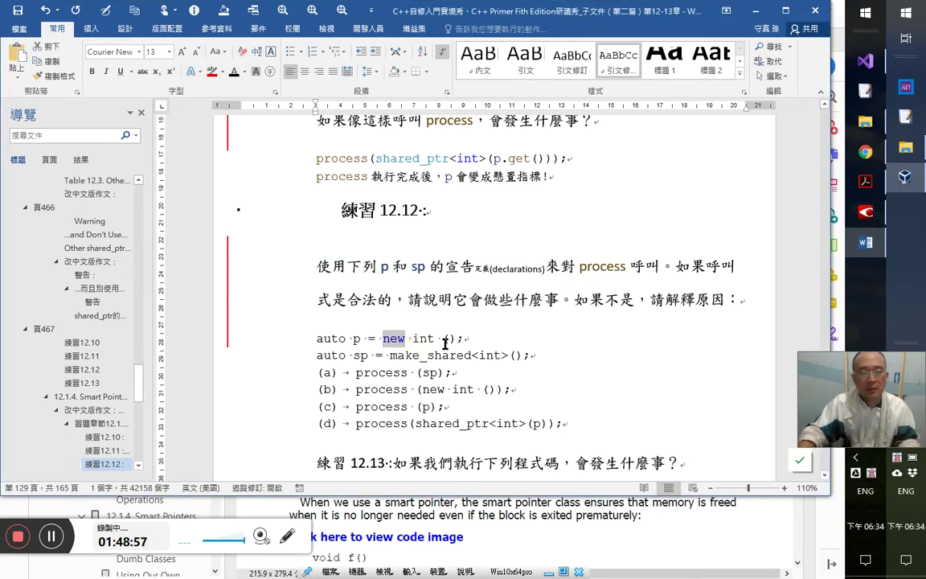
double_click(424, 339)
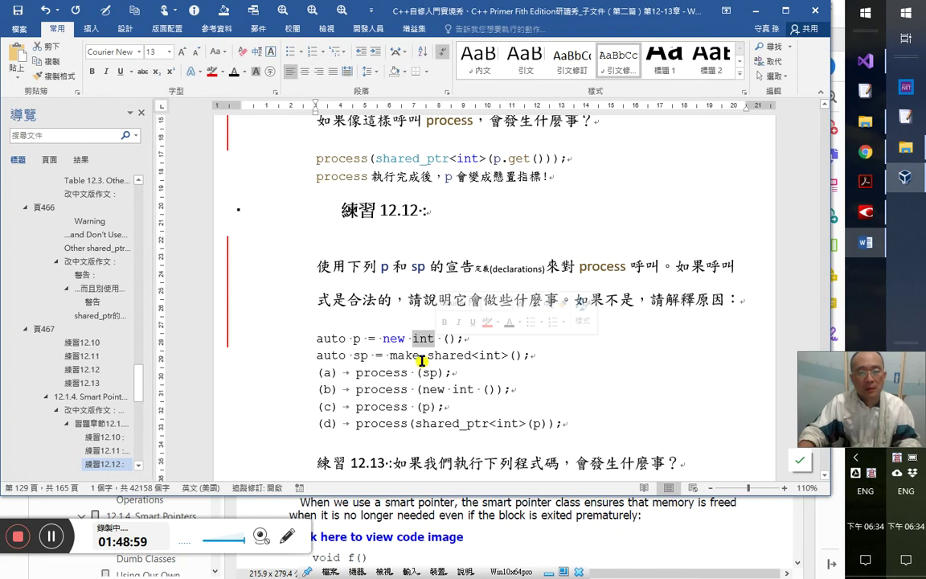
left_click_drag(390, 355, 470, 357)
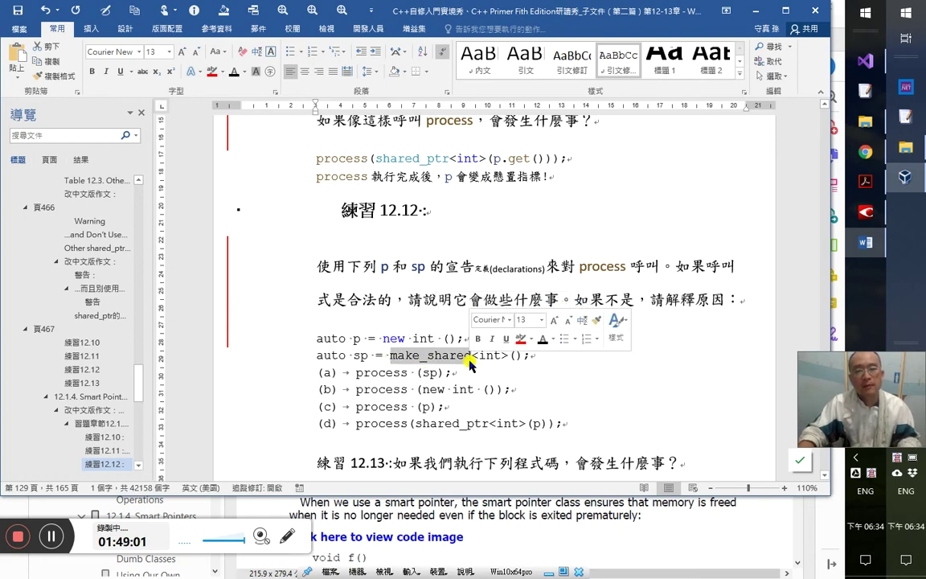
key("alt+F8")
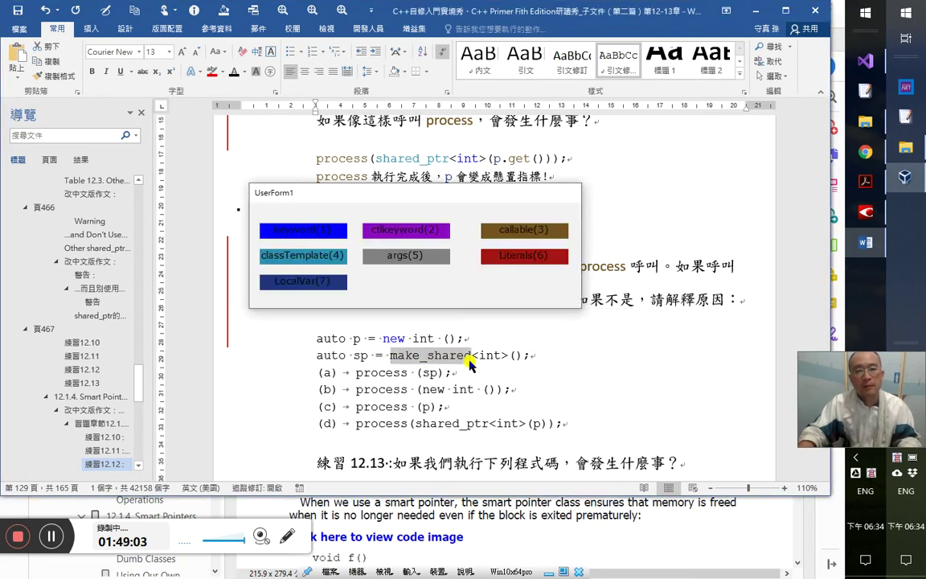
key("4")
left_click(453, 372)
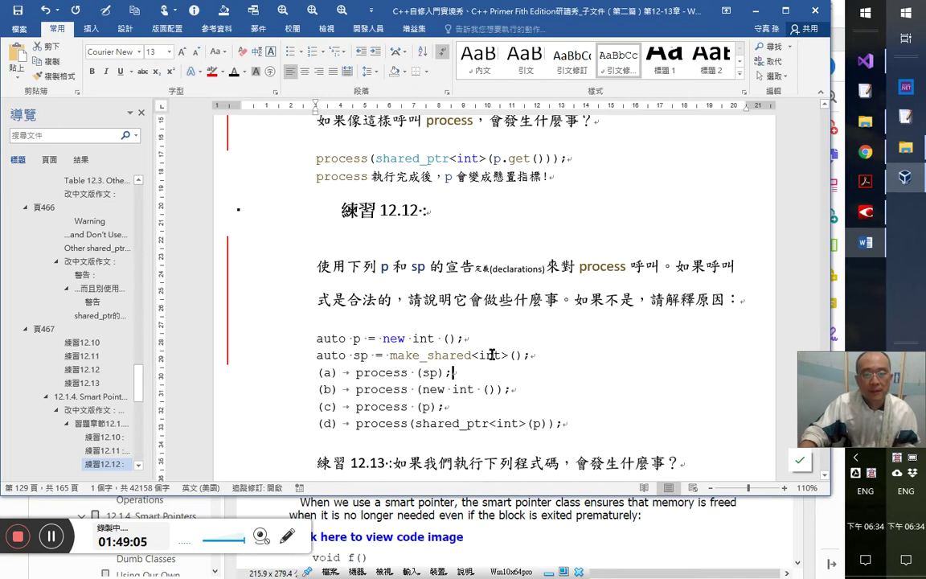
left_click_drag(492, 355, 313, 331)
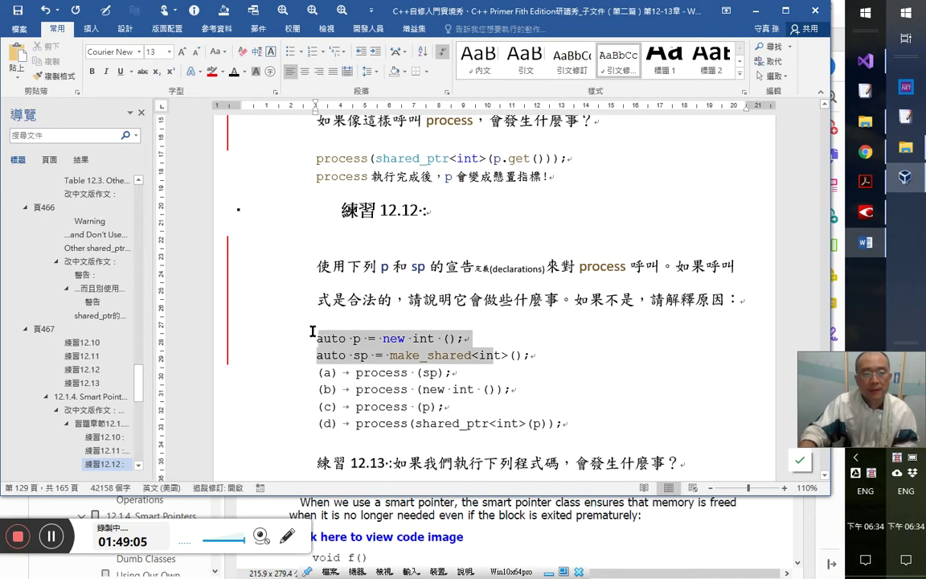
left_click(453, 389)
scroll(490, 405, "down", 1)
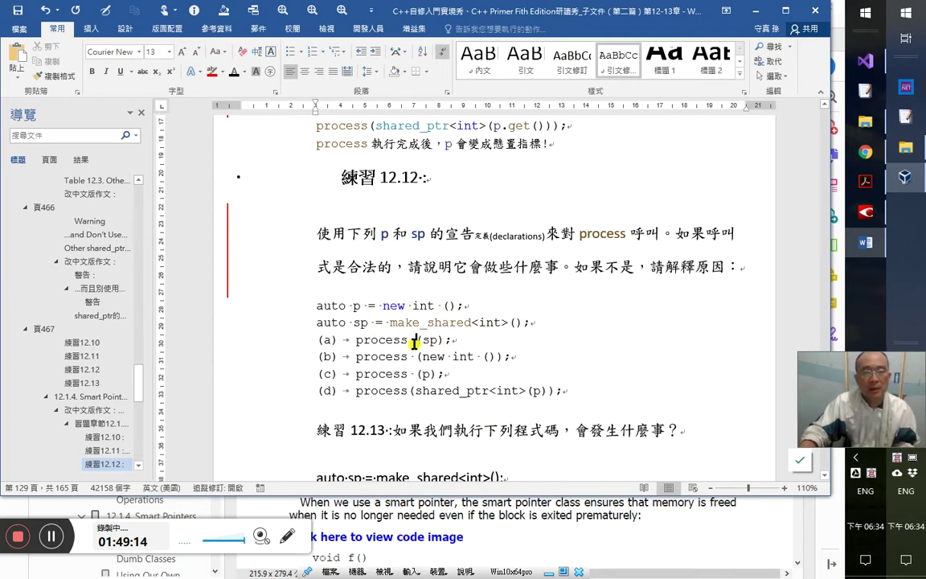
left_click(412, 341)
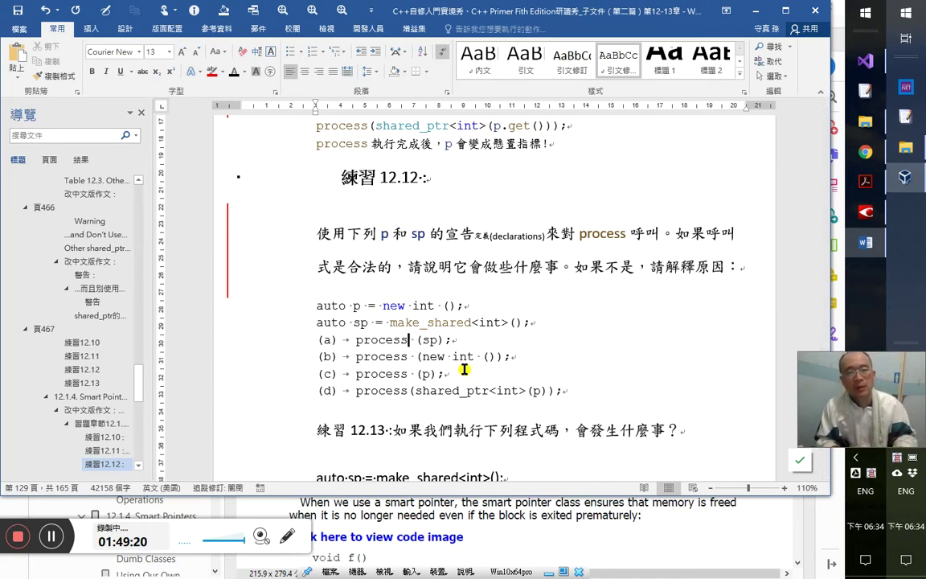
key("Down")
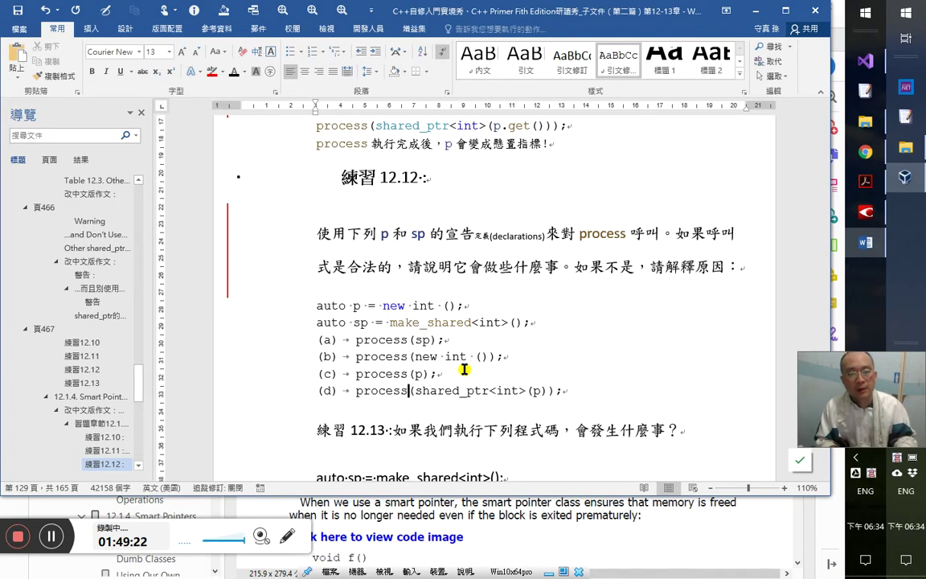
key("Up")
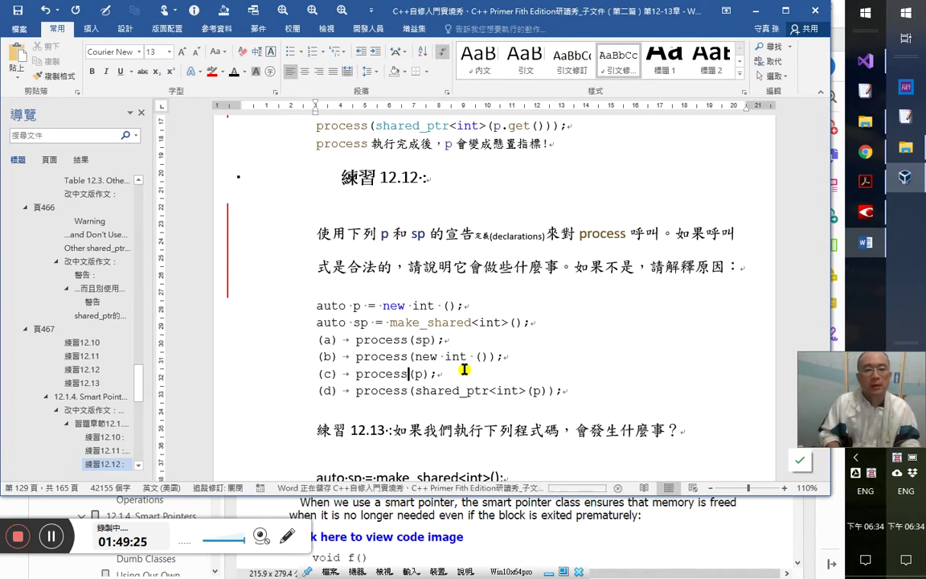
key("Down")
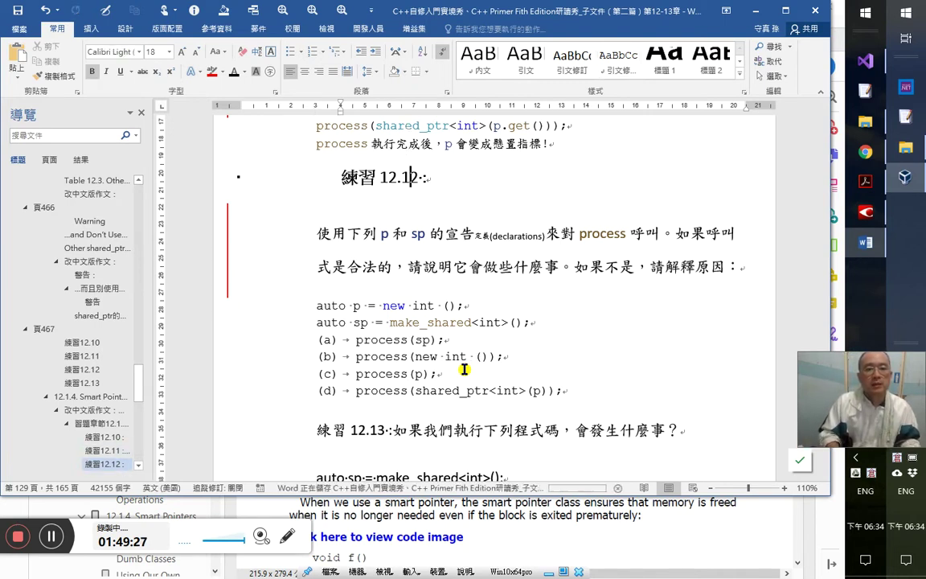
- Hyperlink the 練習 12.12 heading to the 練習12.12 bookmark and follow it to the answer
key("Home")
key("shift+End")
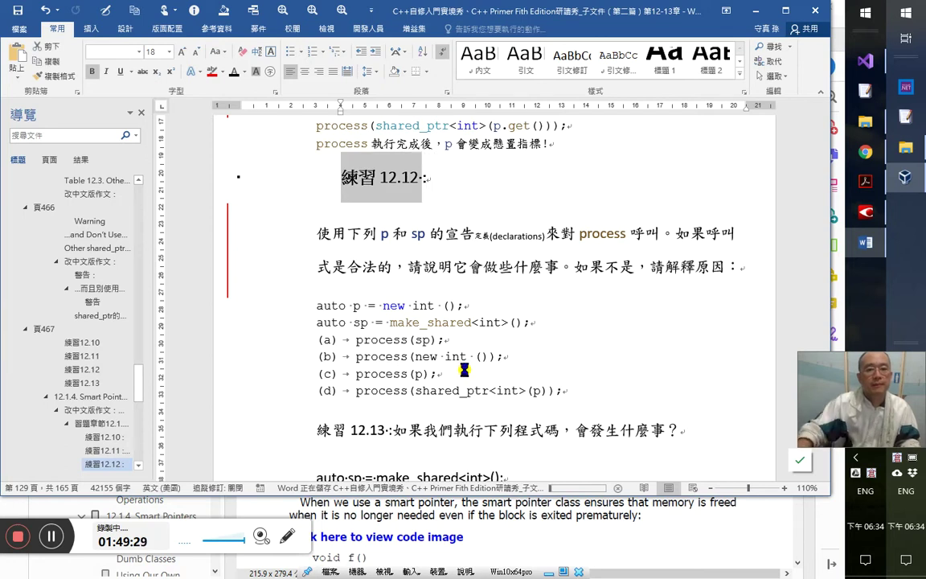
key("ctrl+k")
scroll(394, 487, "up", 10)
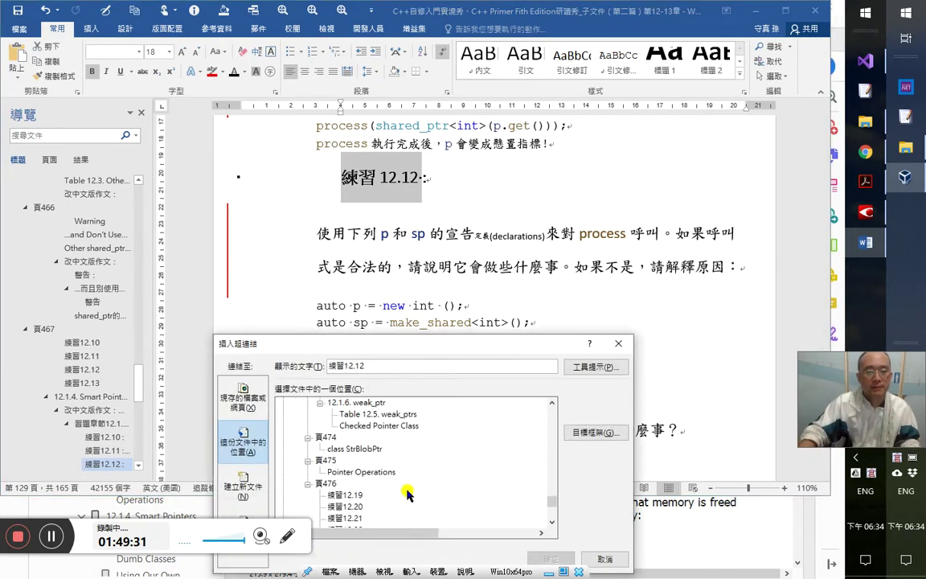
scroll(359, 441, "up", 8)
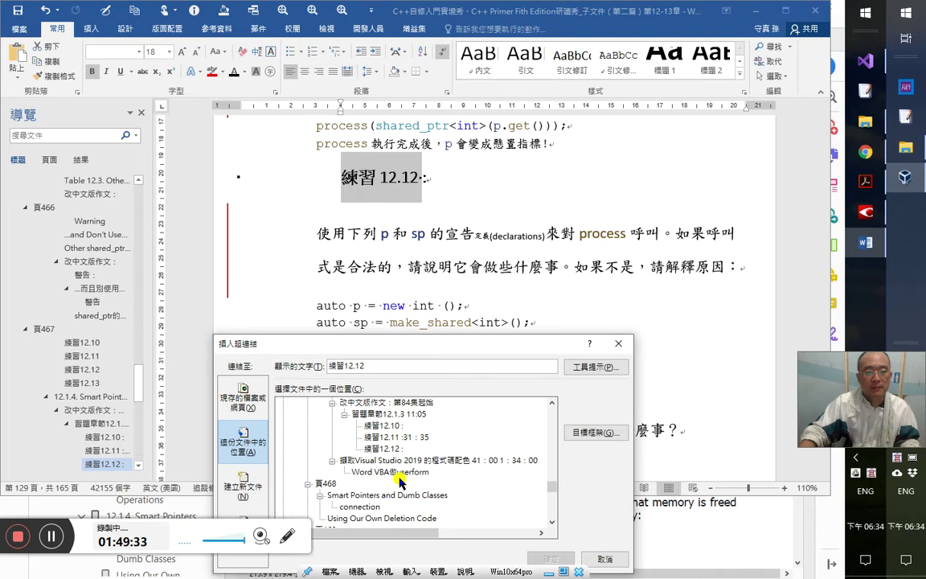
double_click(358, 438)
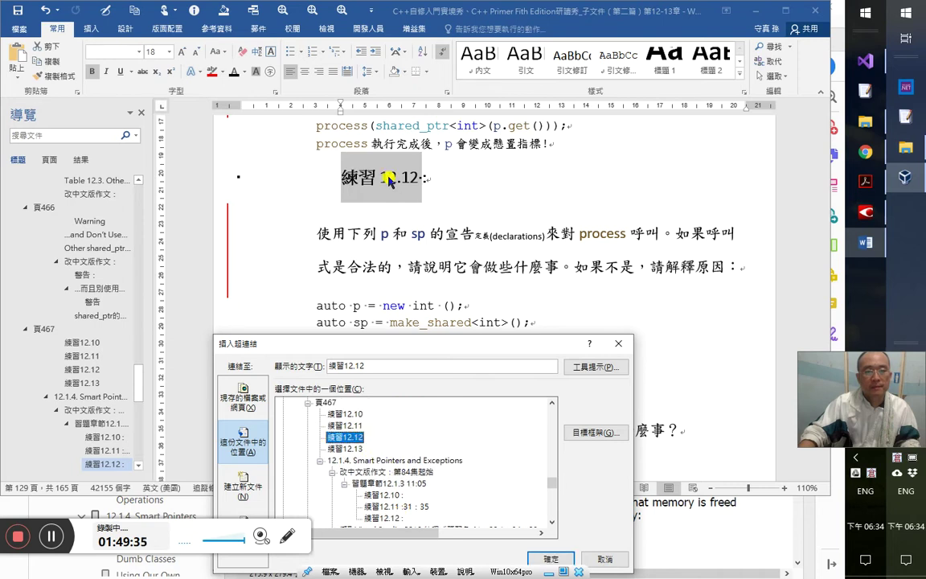
left_click(388, 177)
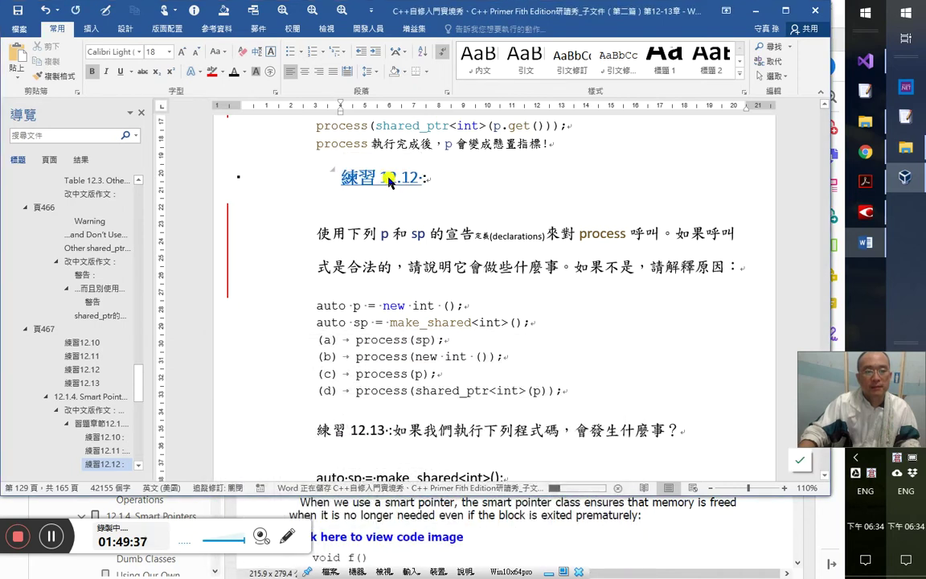
left_click(387, 177, "ctrl")
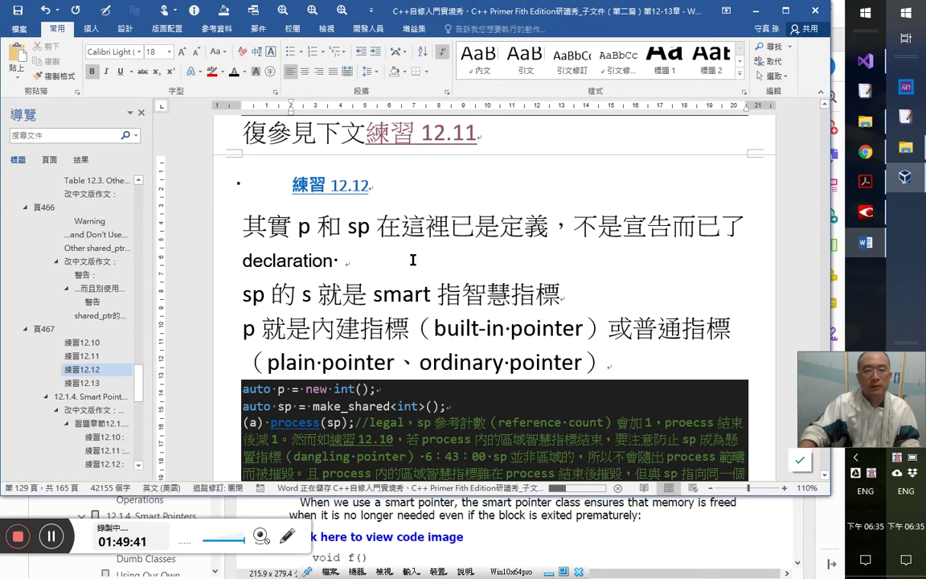
- Shrink the 其實 p 和 sp paragraph and the 'sp 的 s 就是 smart' line to 22 pt
left_click(414, 259, "shift")
left_click(215, 201)
triple_click(327, 230)
left_click(195, 52)
left_click(196, 52)
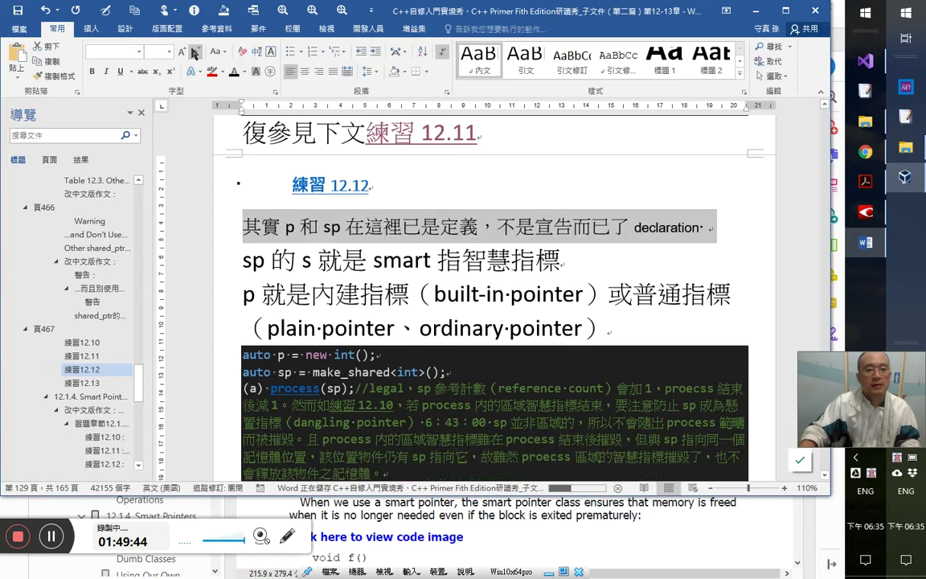
left_click(332, 227)
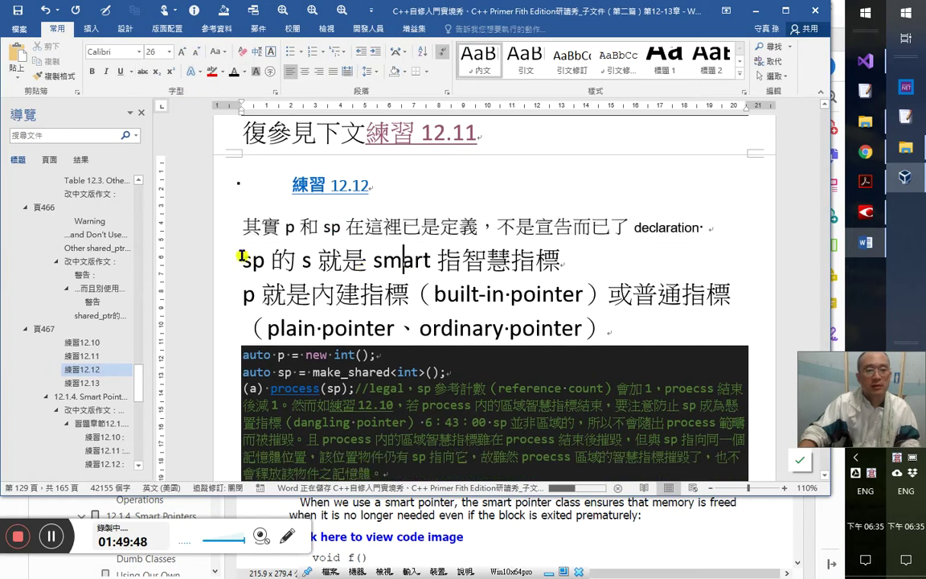
left_click_drag(246, 256, 614, 257)
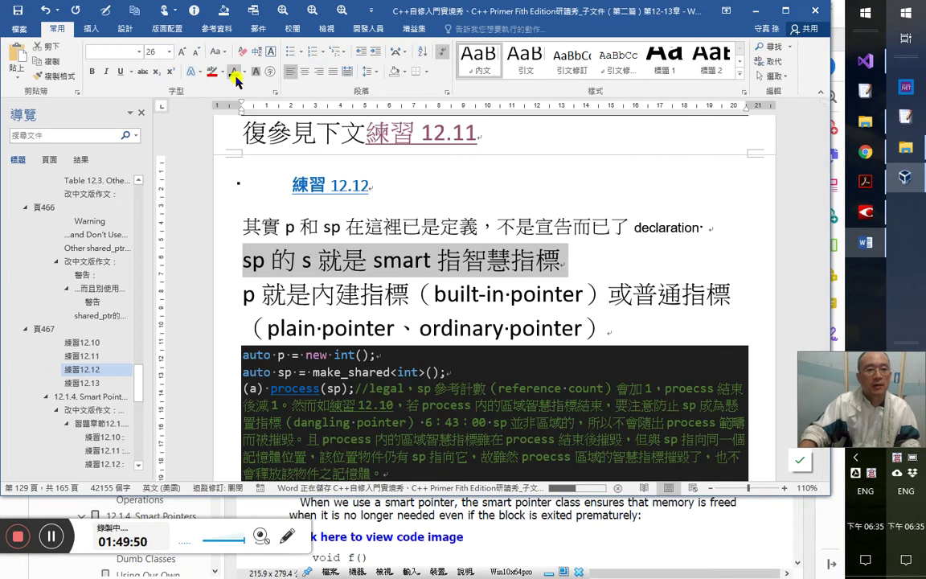
left_click(196, 51)
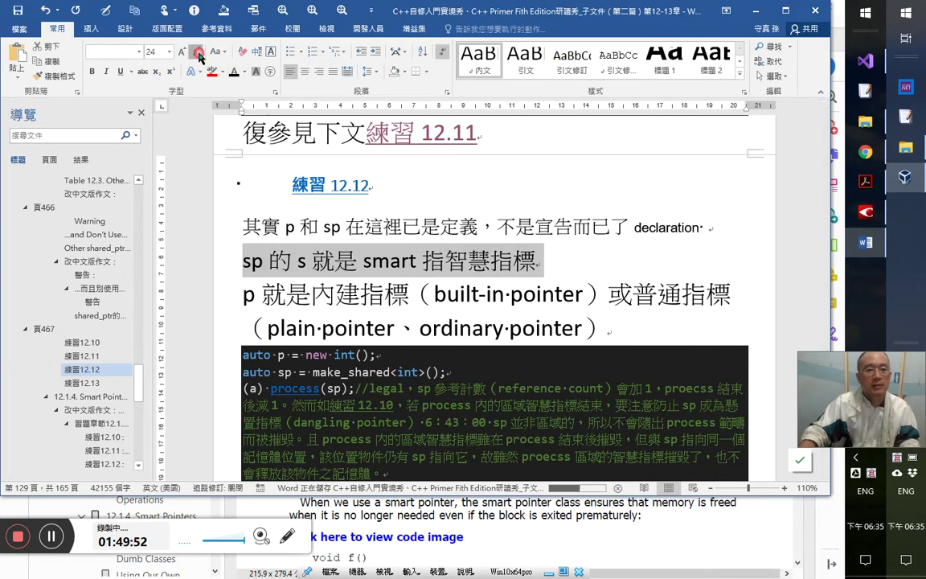
left_click(196, 51)
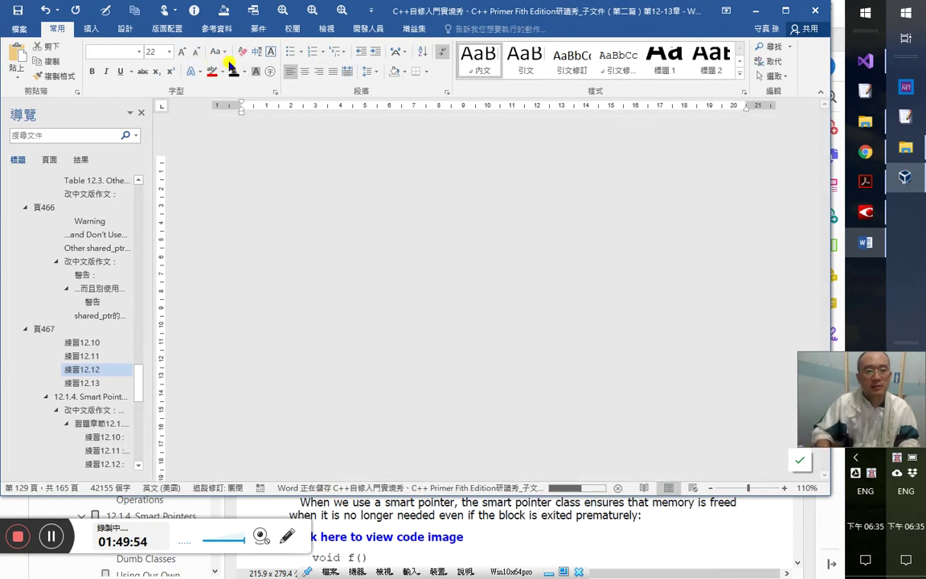
- Check make_shared in the question, then add ',或 shared' after smart in the sp line
key("ctrl+z")
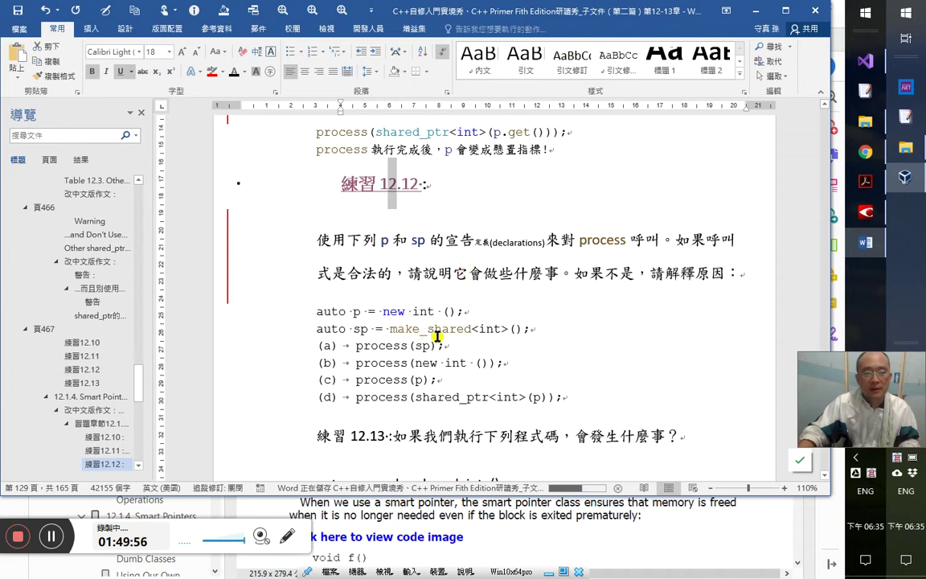
key("Left")
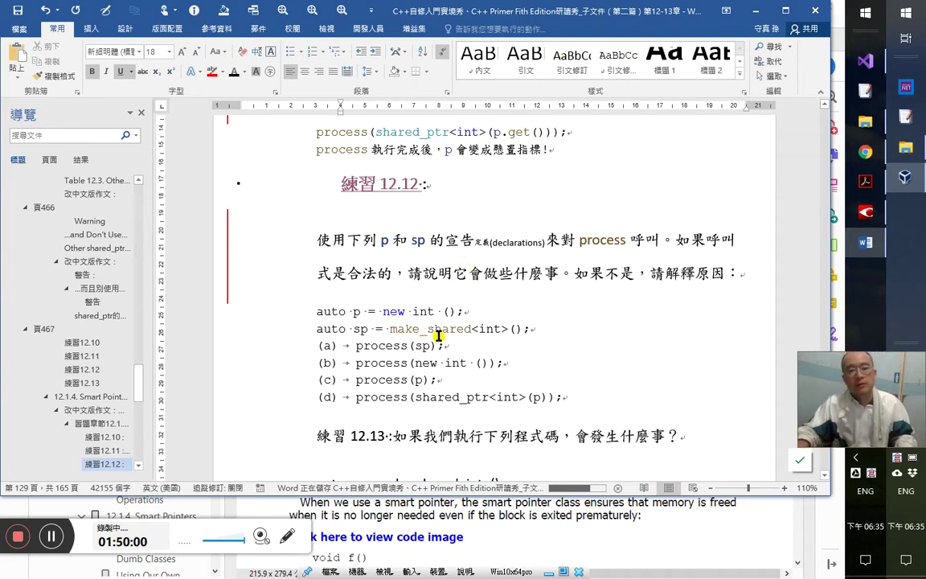
left_click_drag(429, 332, 473, 333)
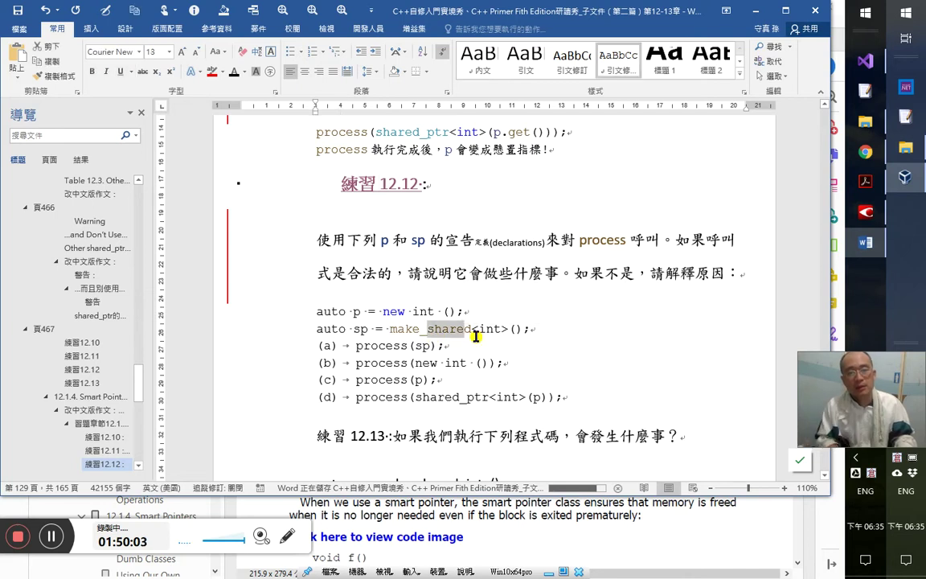
key("Page_Up")
key("Down")
key("Down")
key("Down")
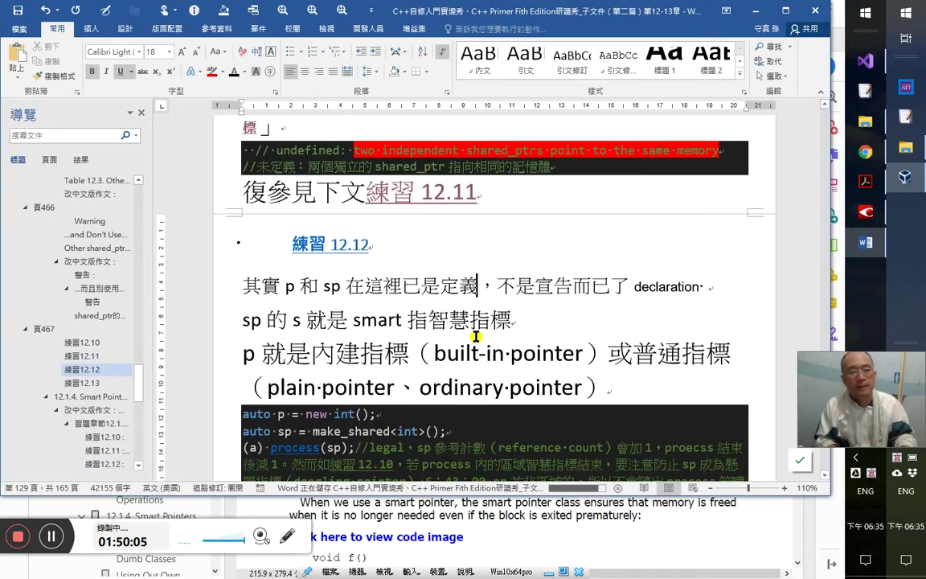
key("Left")
key("Left")
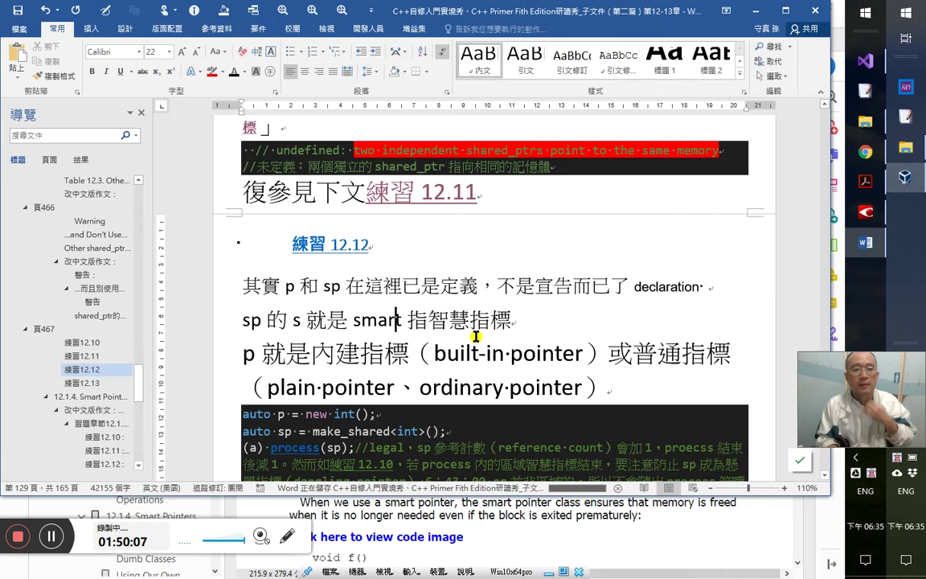
key("Right")
type(",ir")
key("BackSpace")
key("BackSpace")
type("或 share")
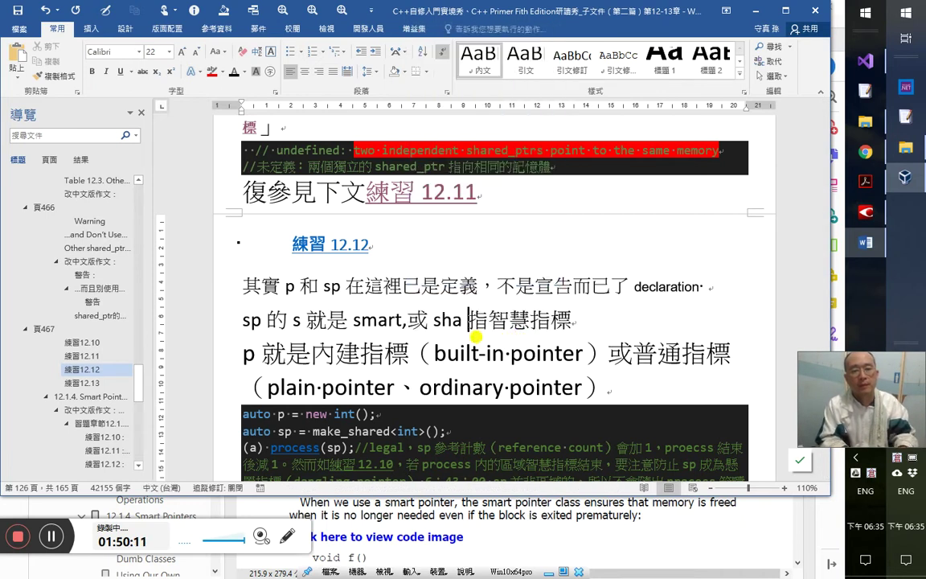
type("d")
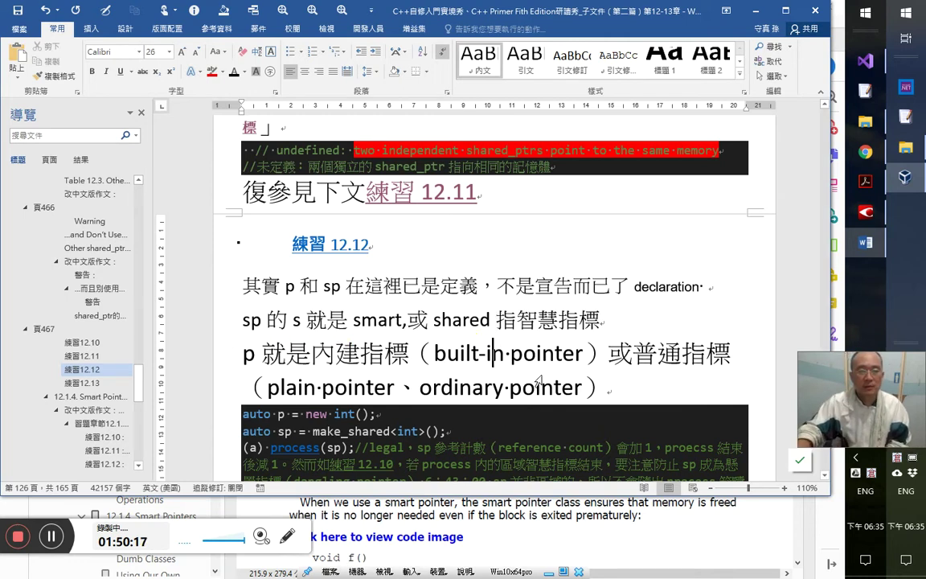
- Reduce the built-in pointer paragraph from 26 to 20 pt
triple_click(469, 346)
key("ctrl+shift+less")
key("ctrl+shift+less")
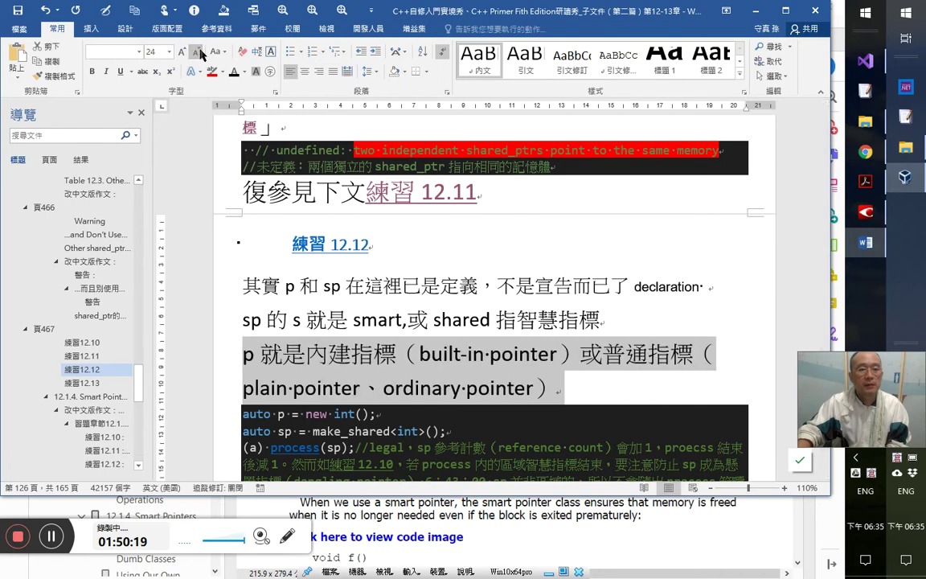
key("ctrl+shift+less")
scroll(398, 336, "down", 1)
left_click(431, 300)
left_click(473, 323)
scroll(483, 326, "down", 1)
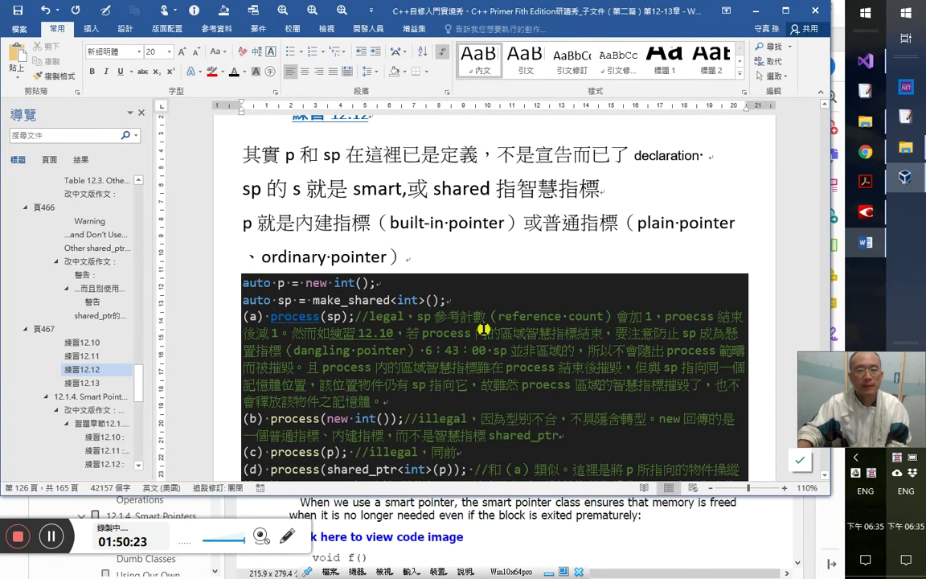
scroll(493, 321, "down", 1)
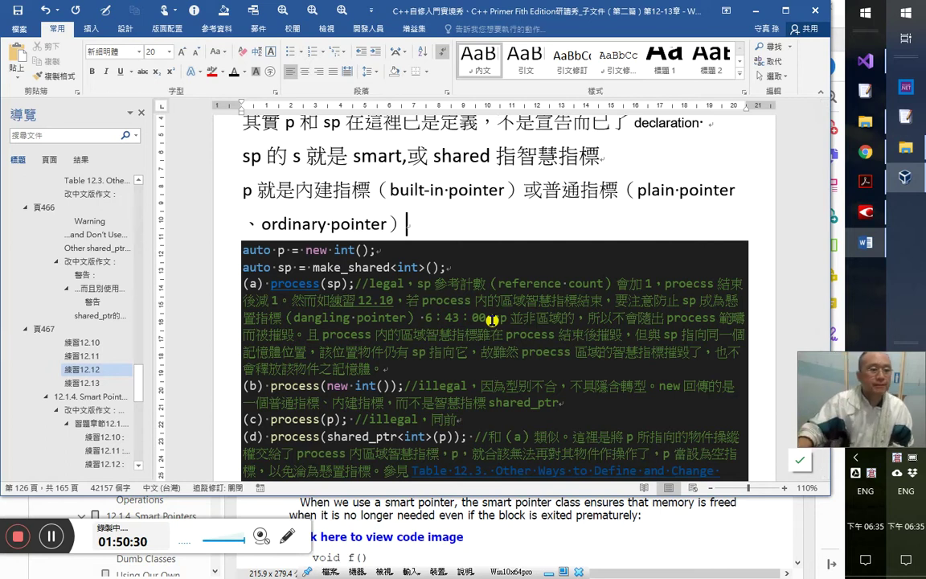
- Dismiss Visual Studio's colour picker and Options dialog, then jump to 練習12.11 in Word
left_click(865, 61)
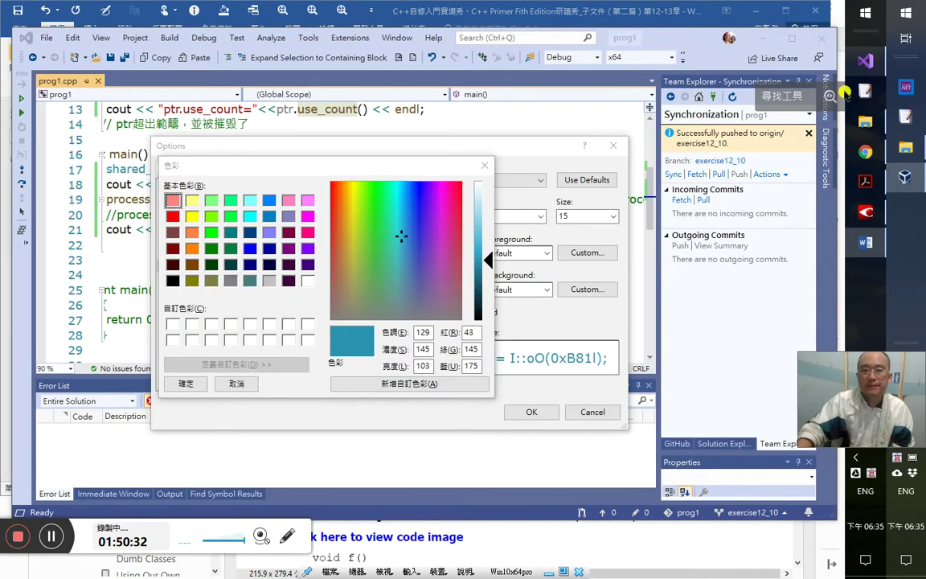
left_click(483, 167)
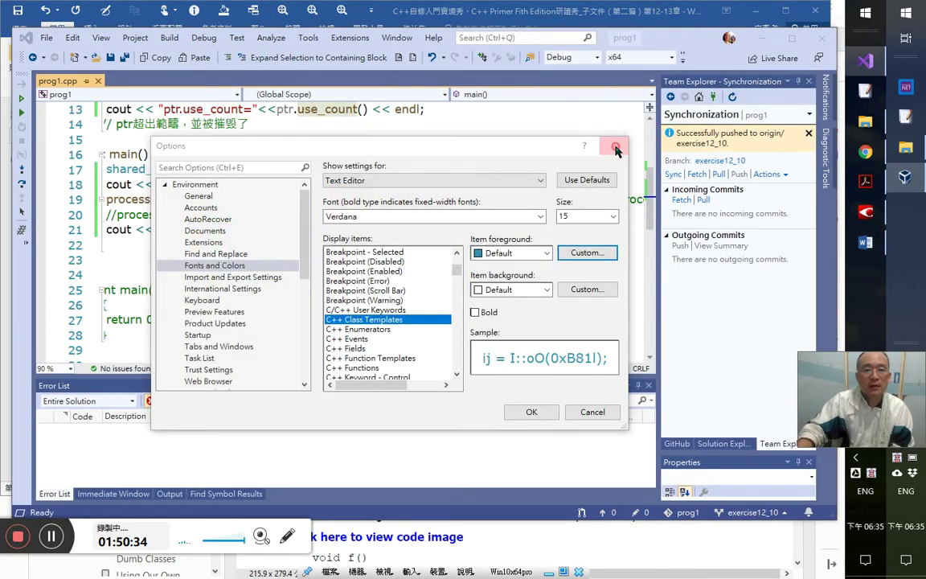
left_click(612, 146)
left_click(3, 383)
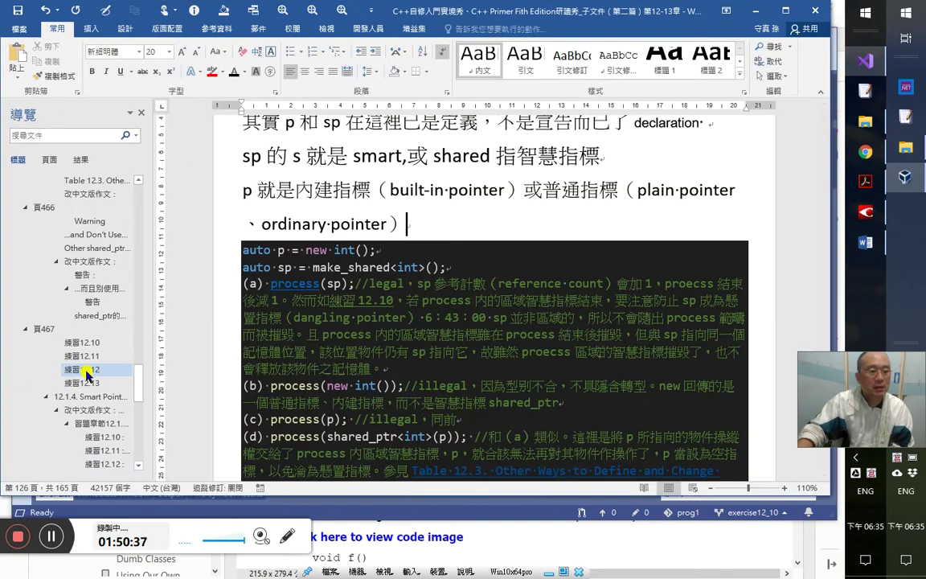
left_click(95, 357)
- Check the Git branch list in Visual Studio's status bar, then return to Word
left_click(869, 64)
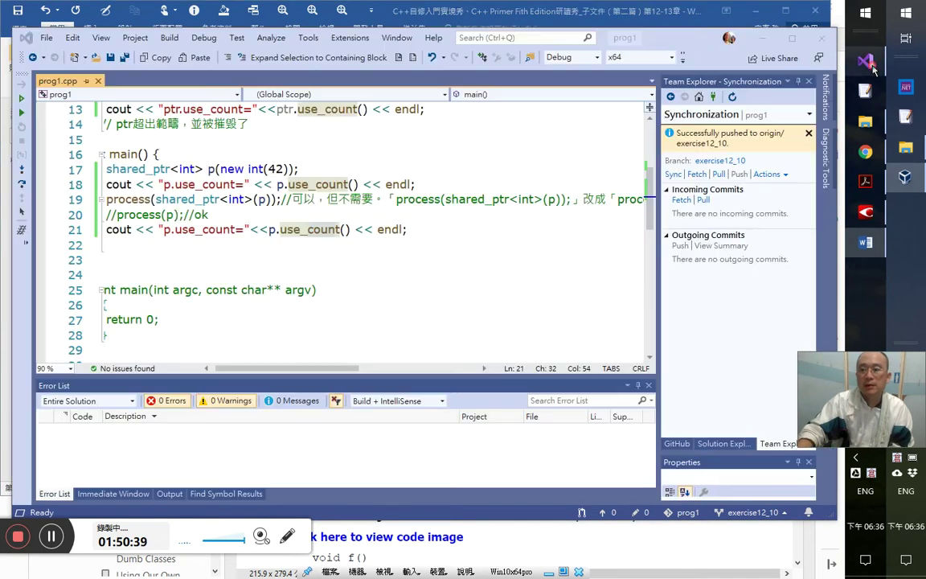
left_click(757, 515)
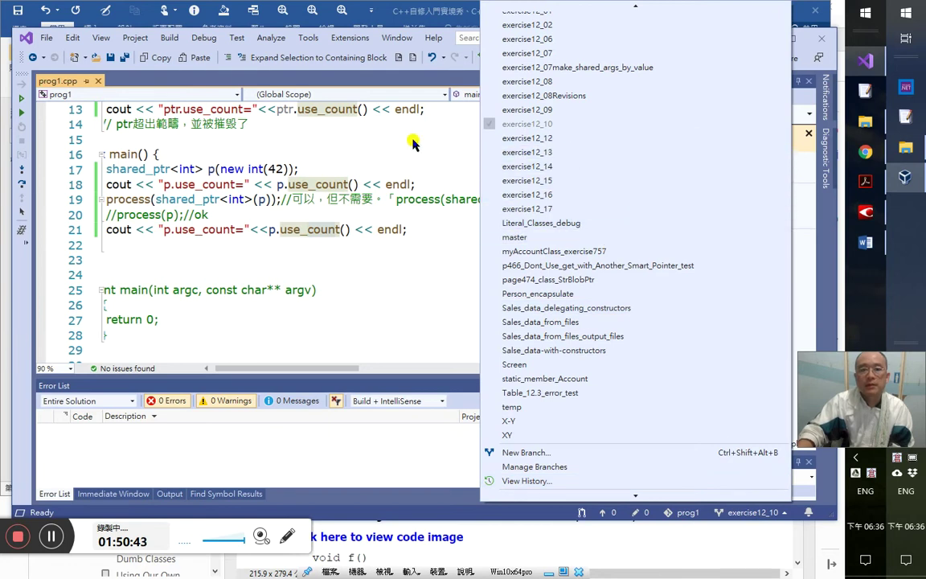
left_click(447, 14)
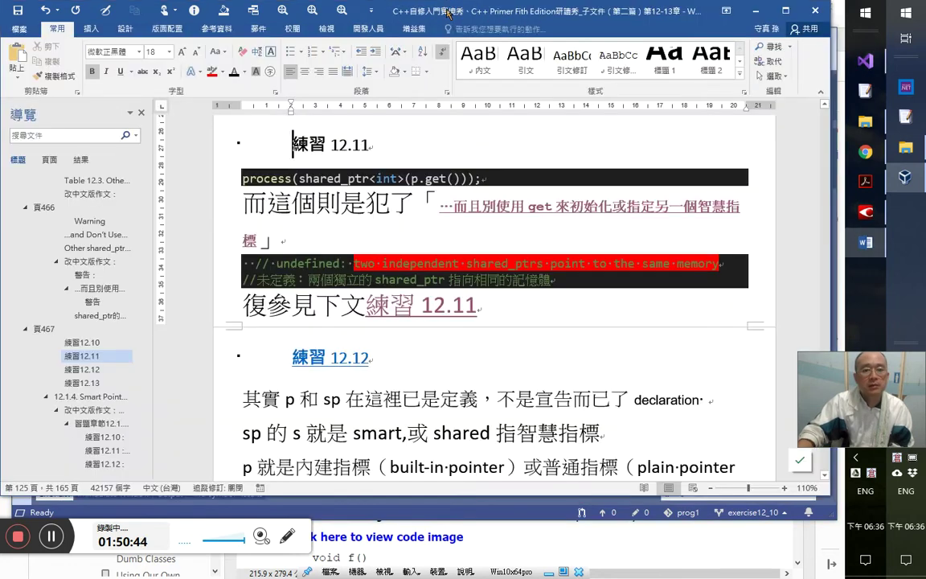
- Set the 復參見下文練習 12.11 line to 22 pt and follow its link to the 練習 12.11 heading
left_click(435, 308)
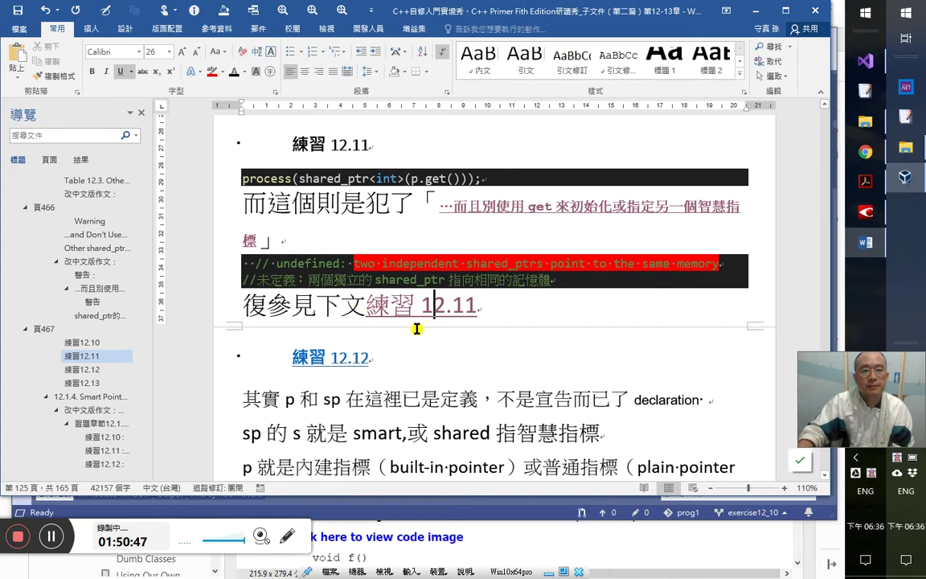
left_click(211, 309)
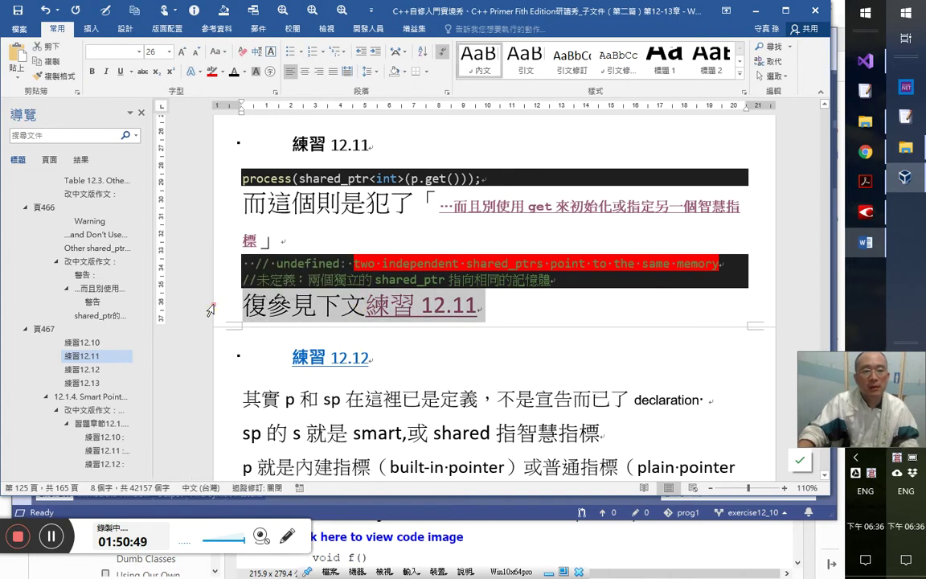
left_click(197, 51)
left_click(197, 50)
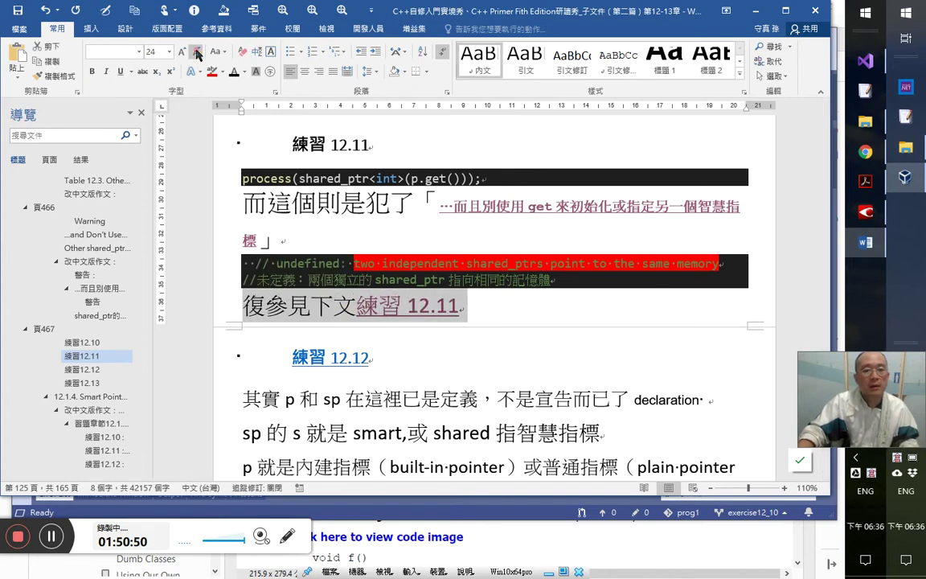
left_click(413, 316)
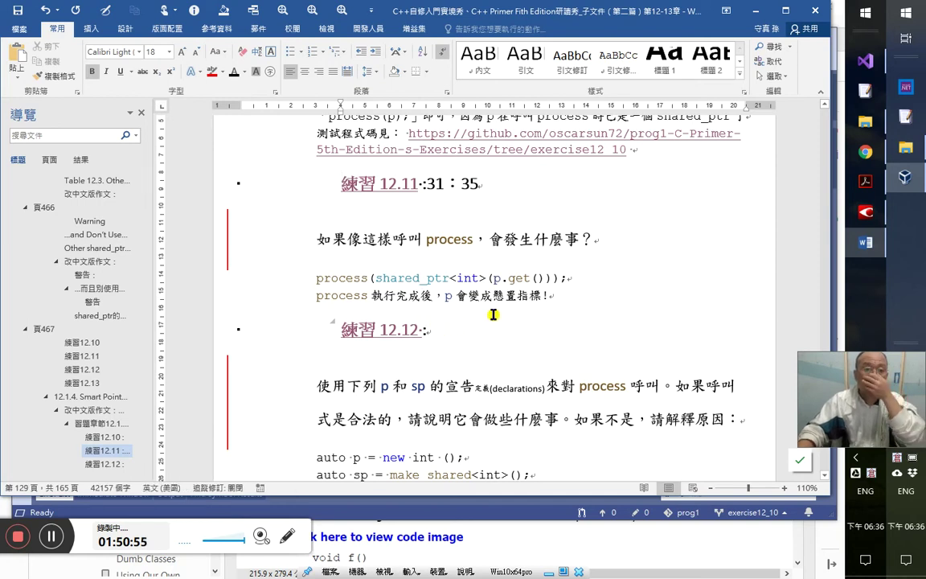
- Bring up prog1.cpp's main code in Visual Studio
key("alt+Tab")
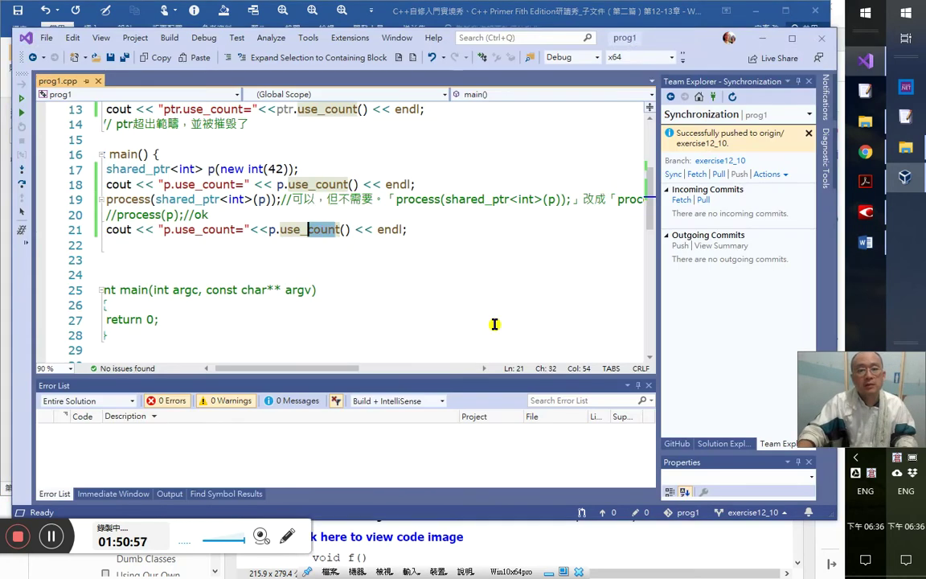
key("alt+Tab")
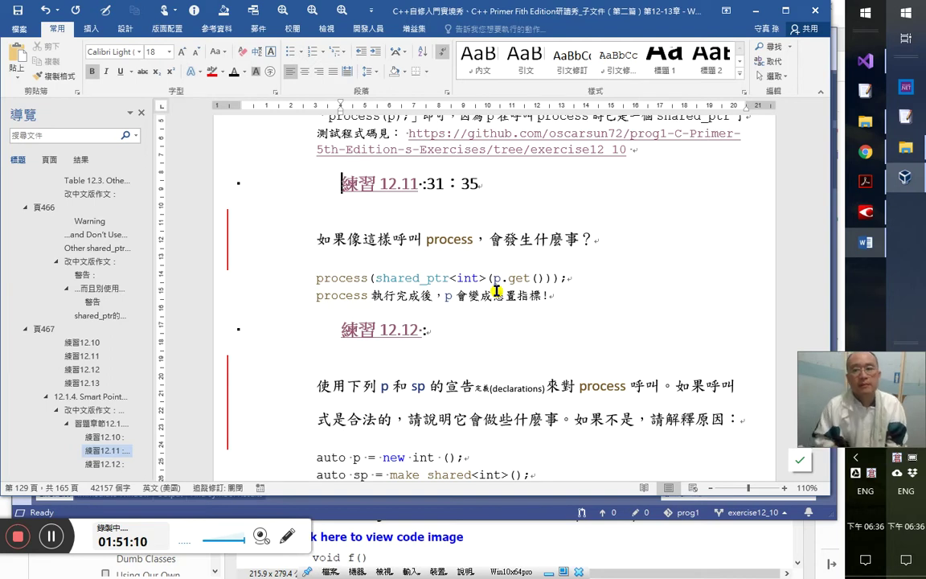
key("alt+Tab")
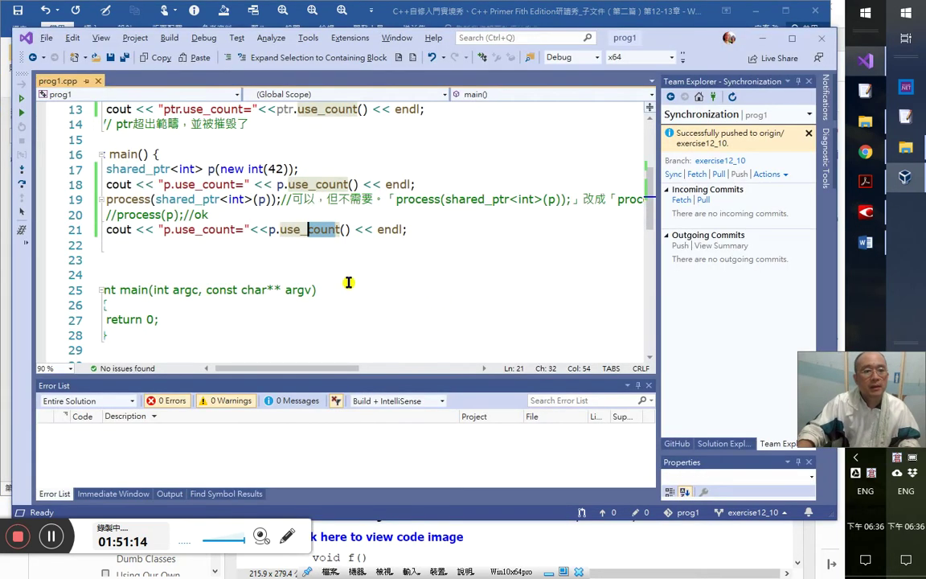
left_click(208, 369)
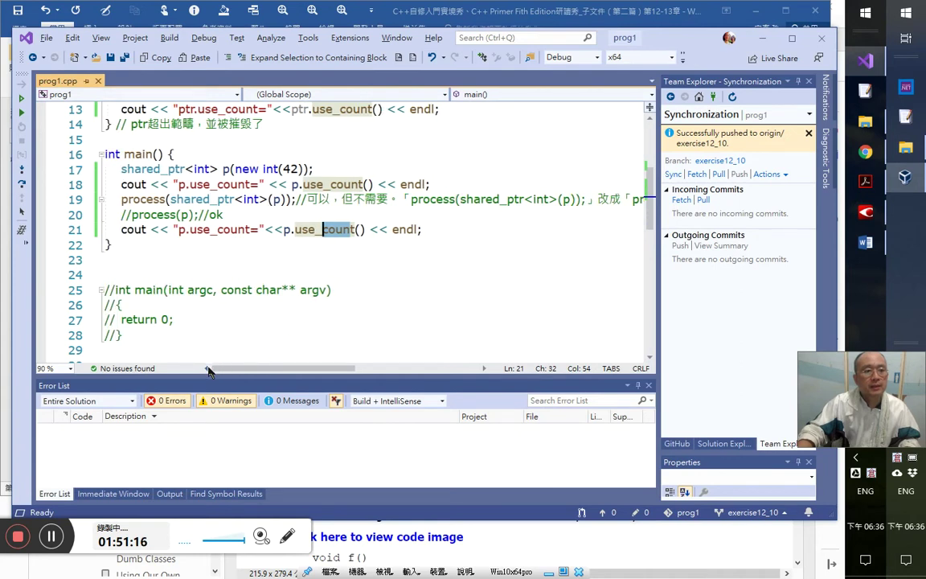
- Review main in prog1.cpp, leaving the caret in new on line 17
left_click(268, 263)
scroll(284, 271, "up", 2)
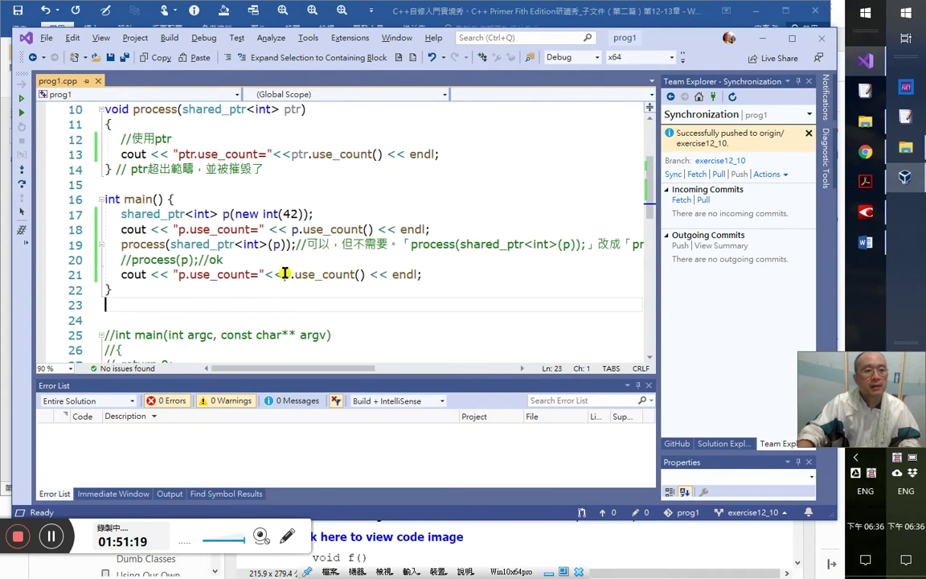
scroll(288, 271, "down", 2)
scroll(288, 269, "up", 1)
left_click(290, 273)
scroll(289, 271, "up", 2)
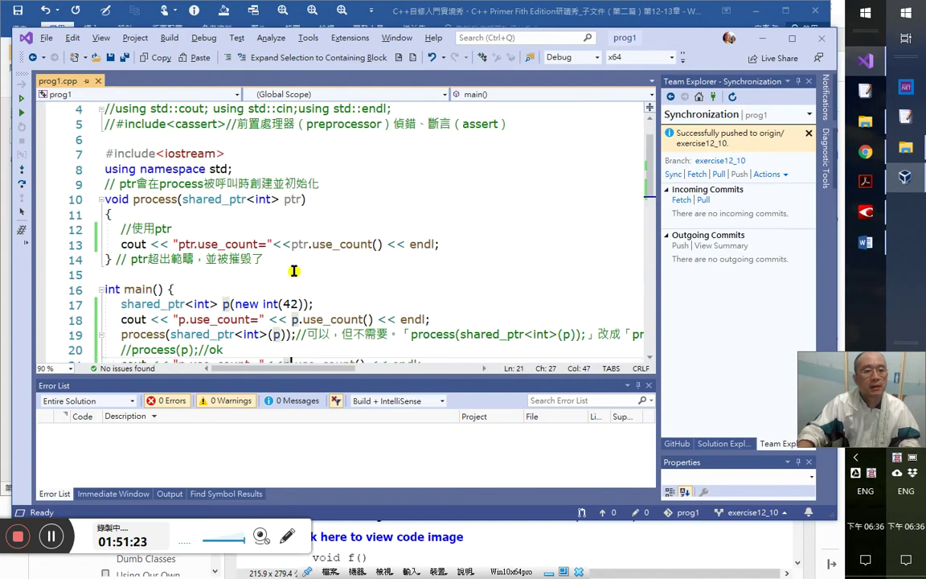
left_click(246, 305)
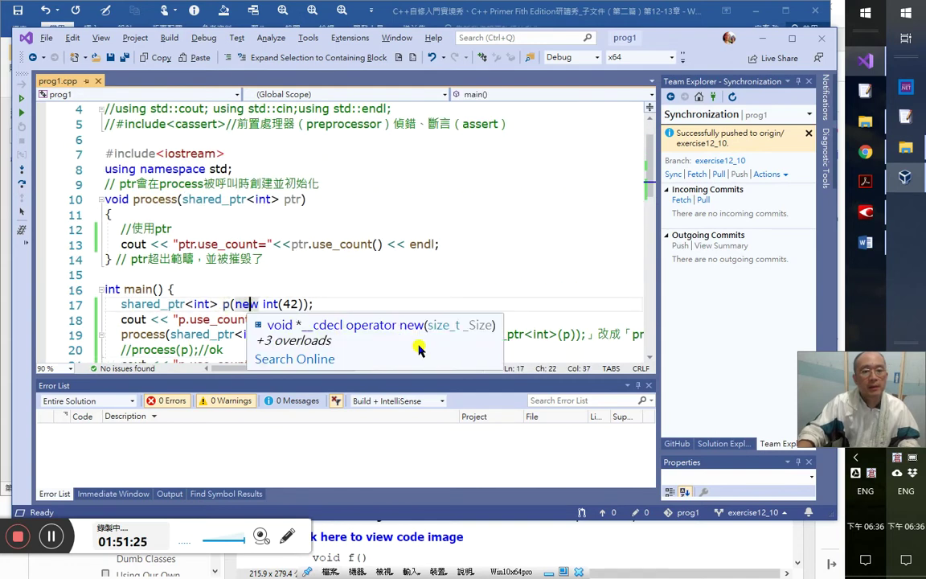
- Create and check out the Git branch exercise12_11 from exercise12_10
left_click(761, 515)
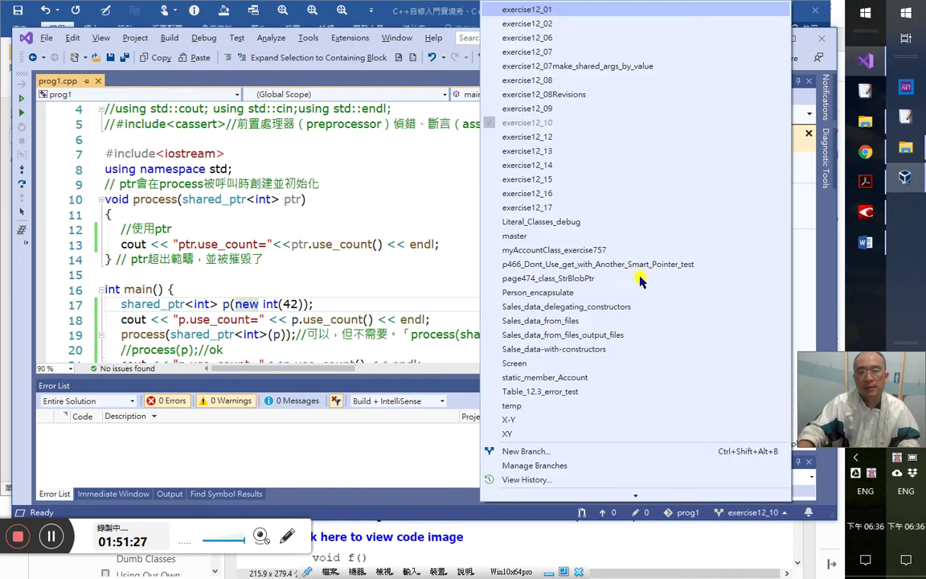
left_click(606, 453)
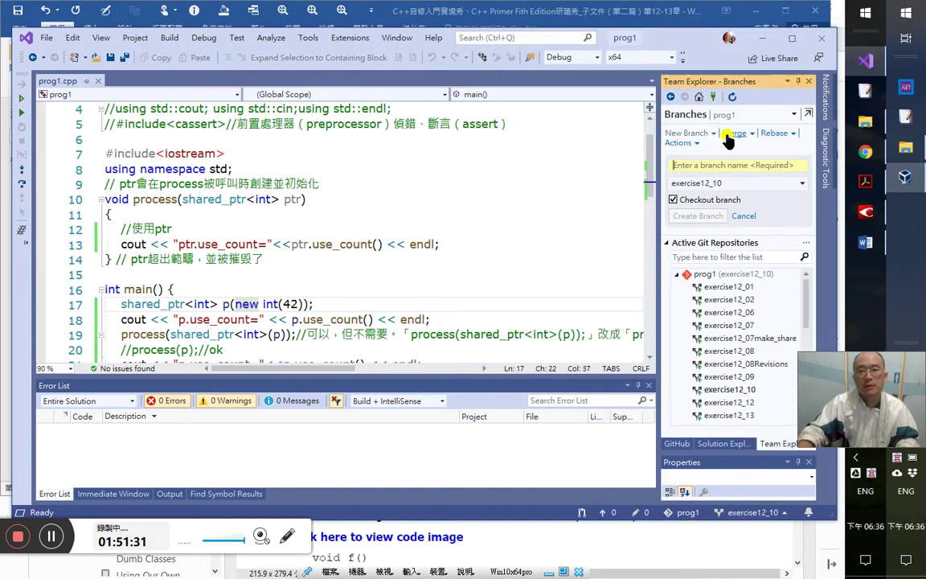
type("exercise")
key("Return")
type("12")
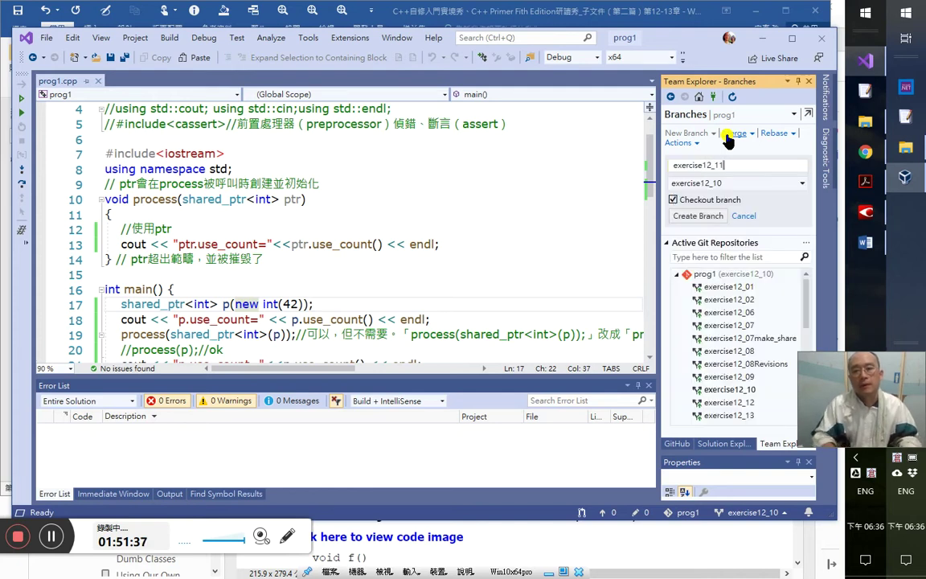
type("_11")
key("Return")
key("alt+Tab")
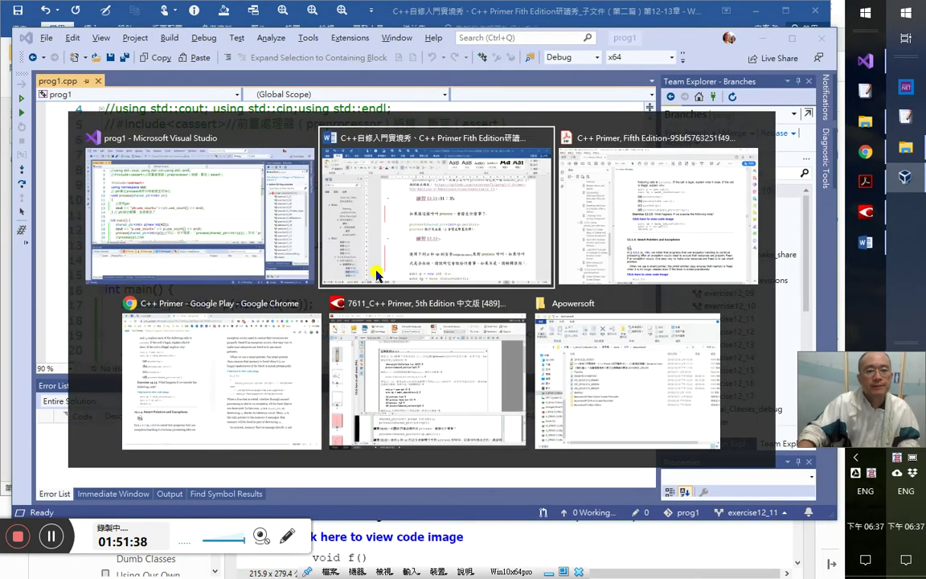
- Append the timestamp 1：51：30 to the 練習 12.11 heading
left_click(378, 273)
left_click(478, 184)
type("1：5")
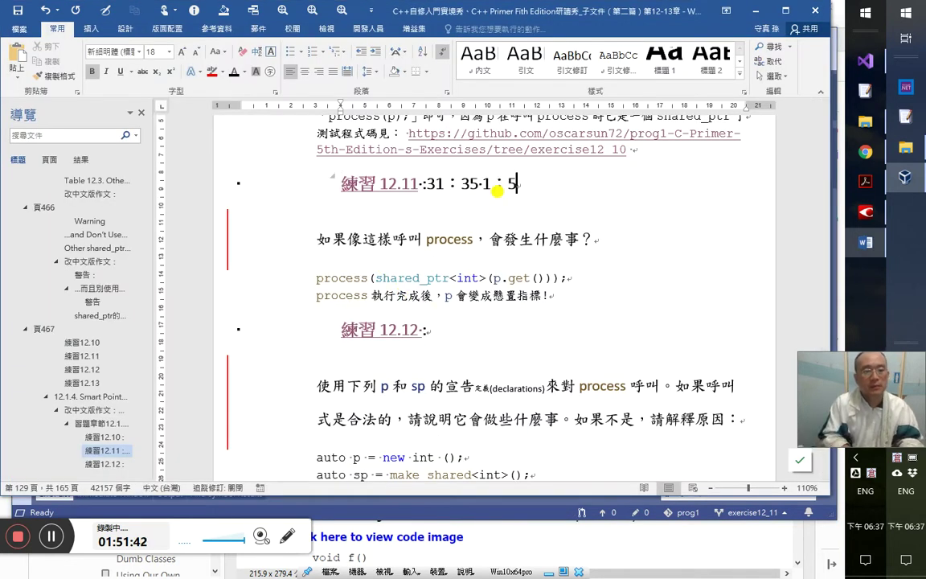
type("1：30")
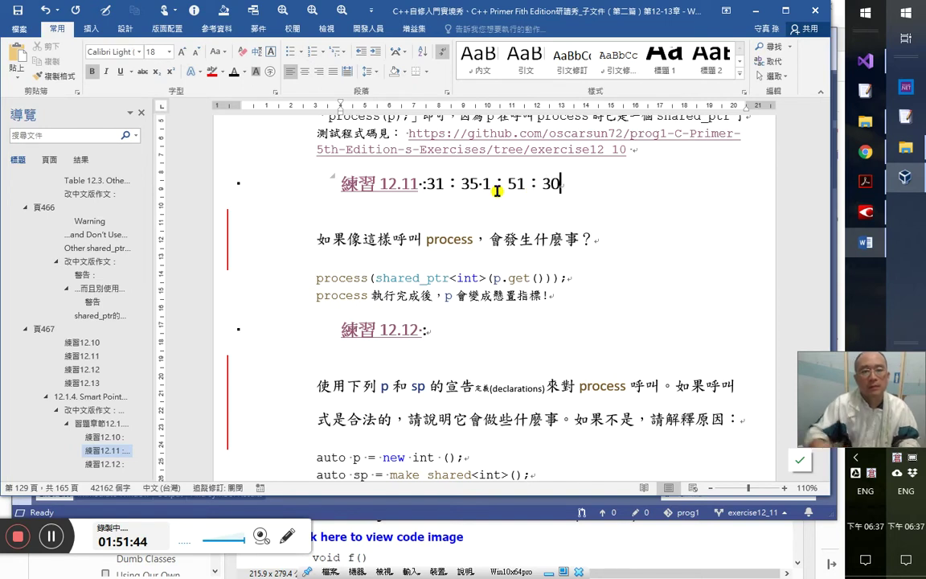
- Copy the process(shared_ptr<int>(p.get())); line together with its explanation
left_click(475, 291)
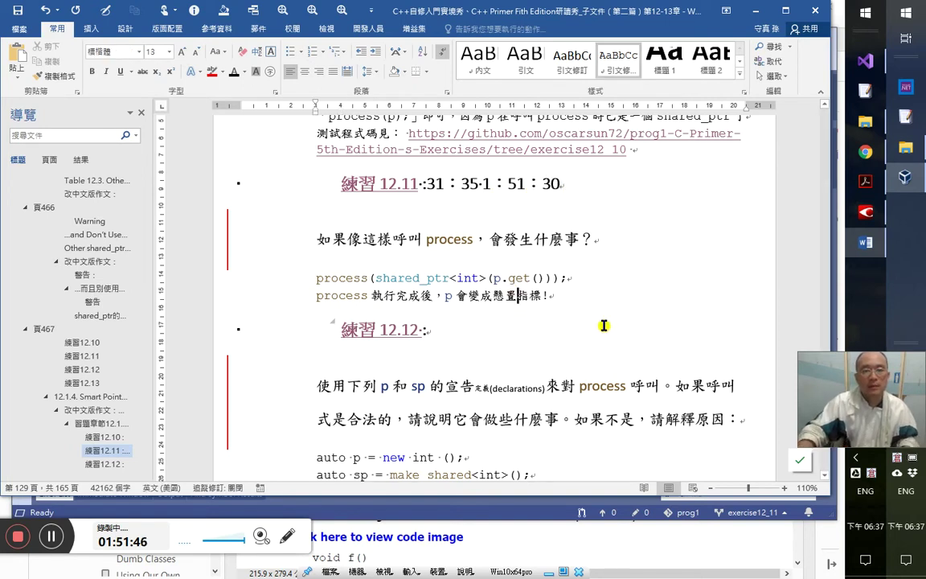
key("alt+Tab")
key("alt+Tab")
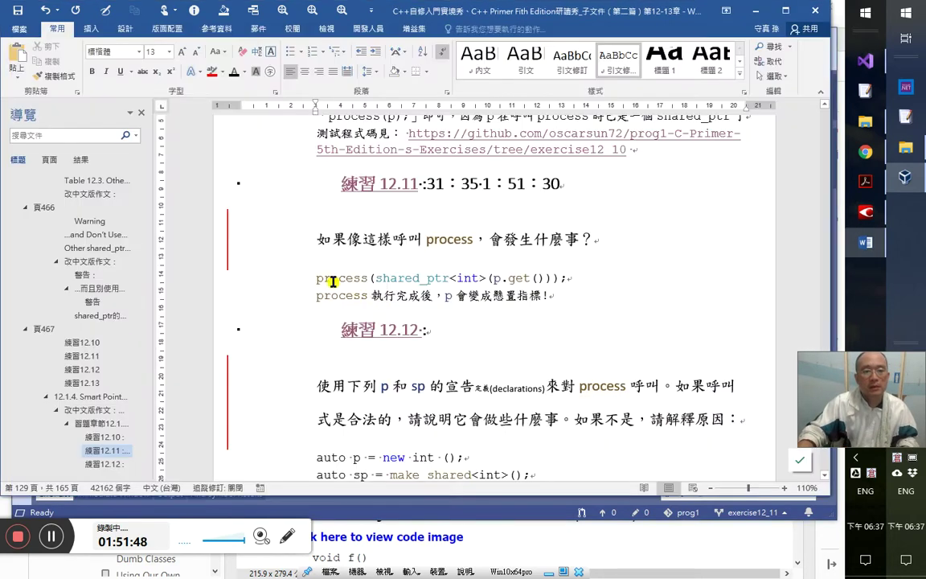
left_click(313, 277)
left_click(588, 292, "shift")
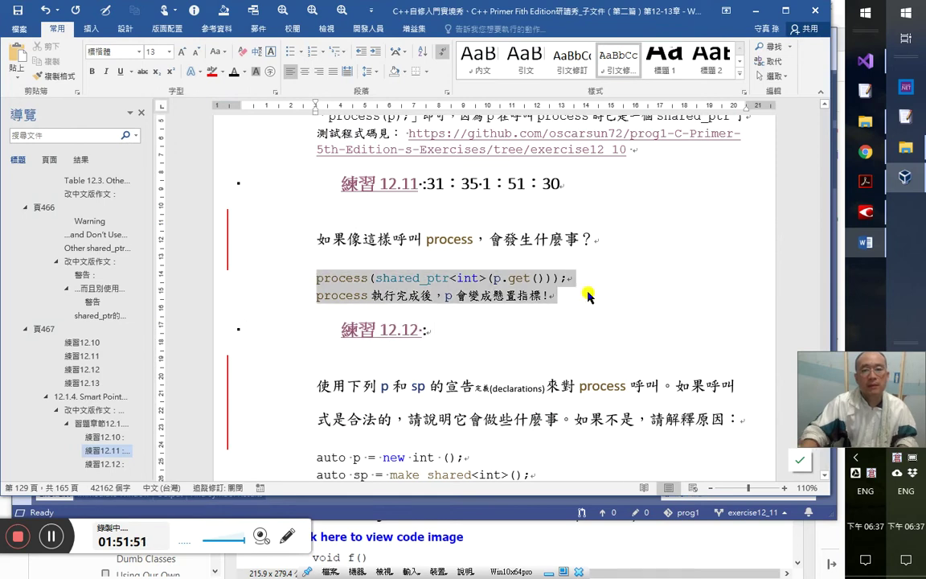
key("alt+Tab")
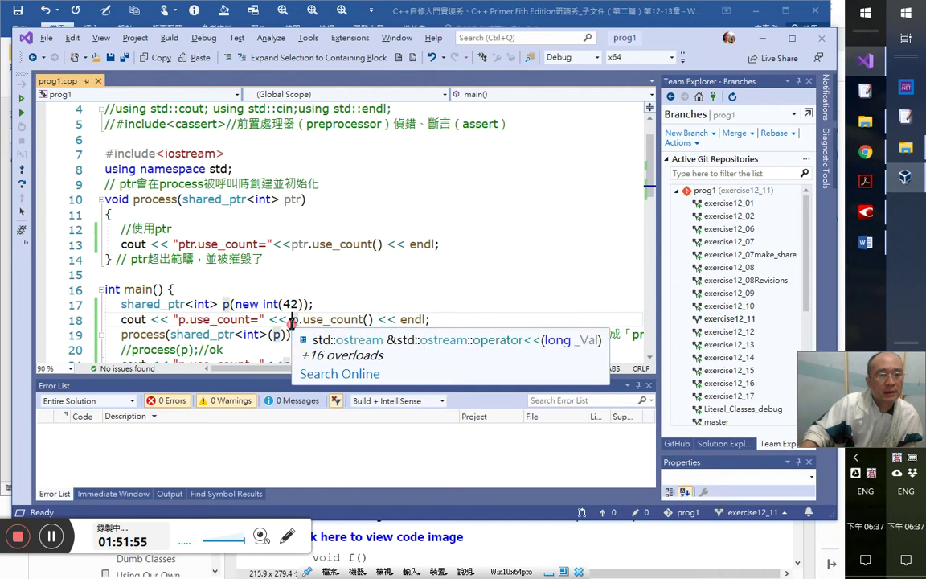
- Replace line 19's old call with the pasted process(shared_ptr<int>(p.get())); and explanation
scroll(291, 321, "down", 2)
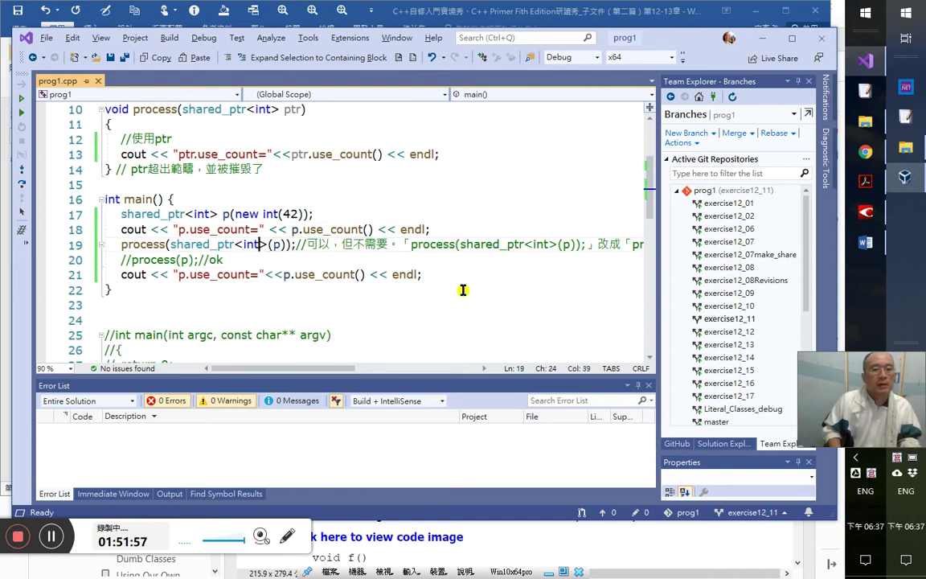
key("Right")
key("Right")
key("Right")
key("Right")
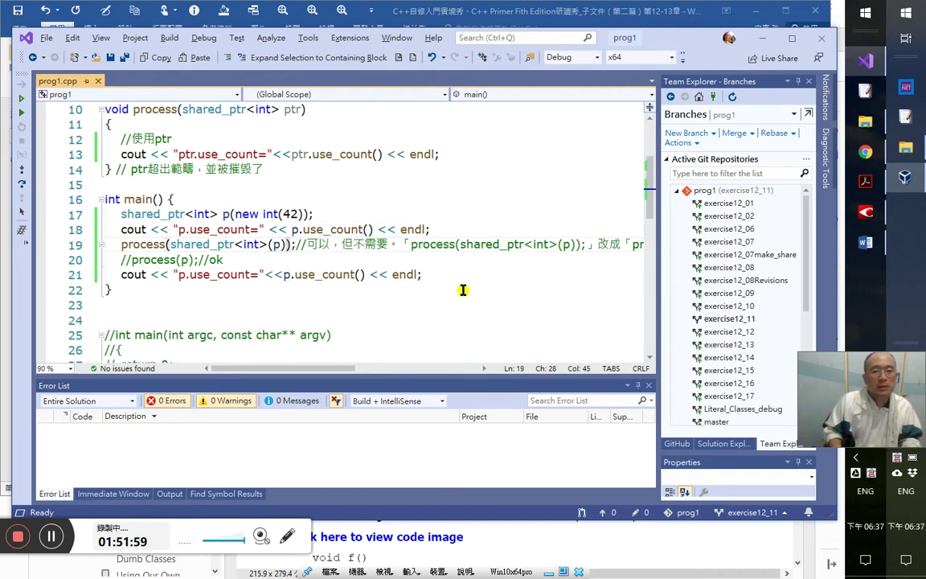
key("shift+End")
key("ctrl+v")
- Turn the pasted 懸置指標 explanation into a // comment
key("Up")
key("Home")
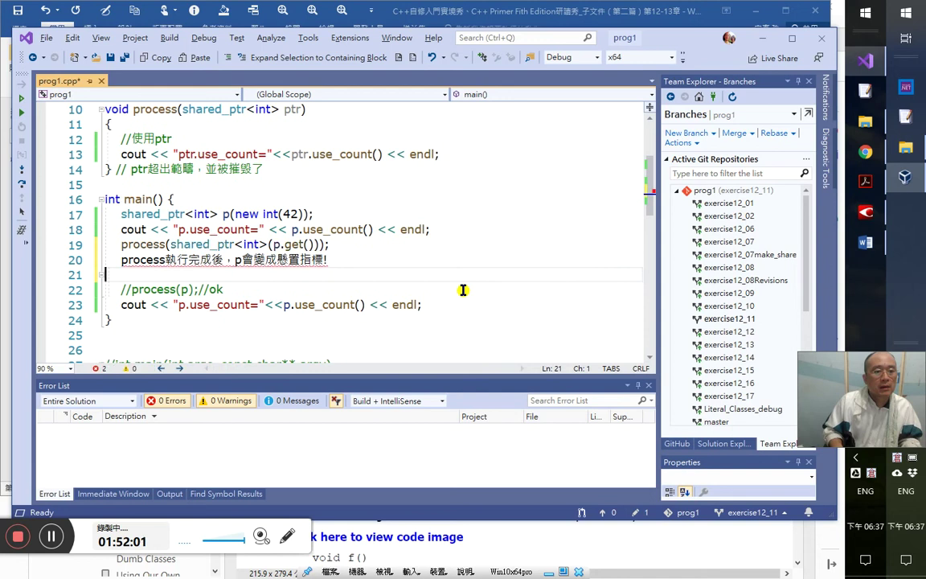
type("..")
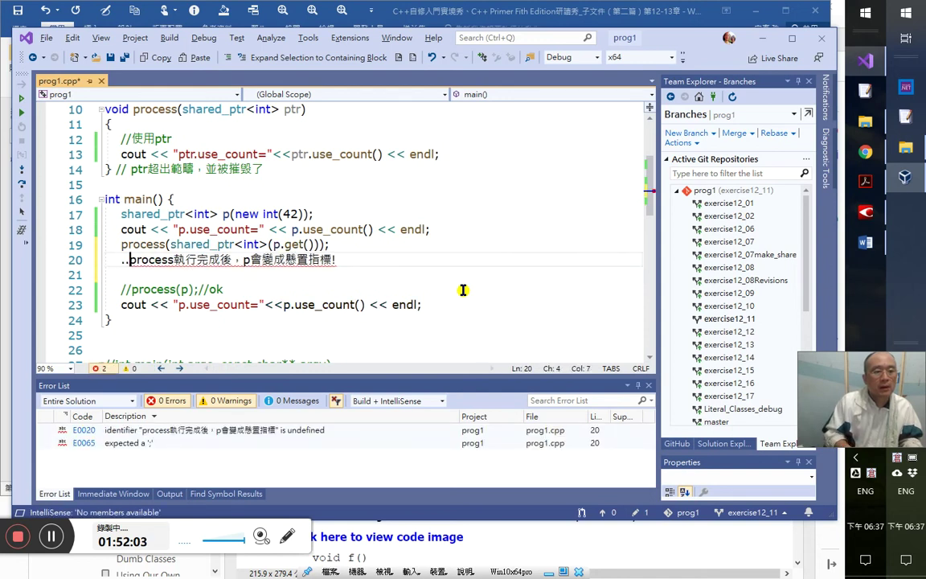
key("BackSpace")
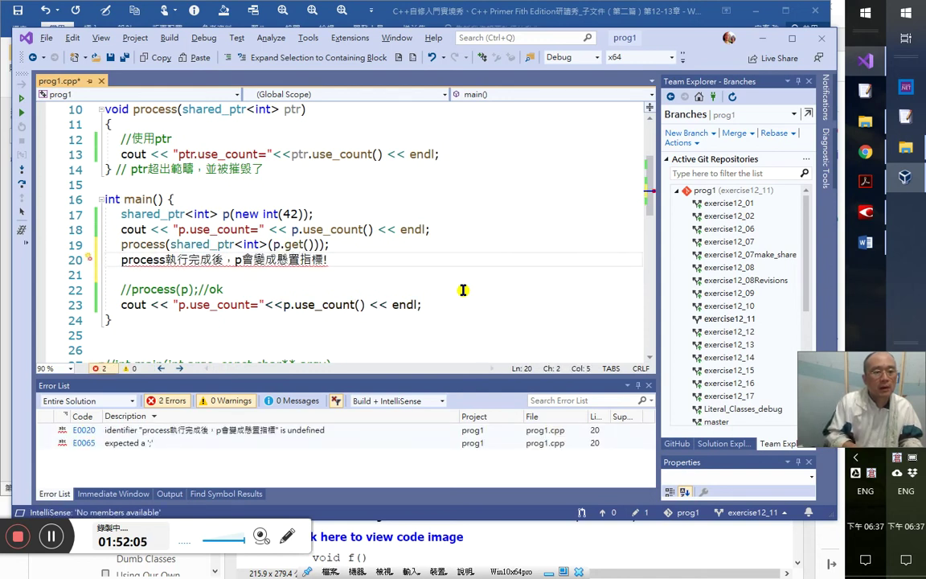
type("??")
key("shift+Home")
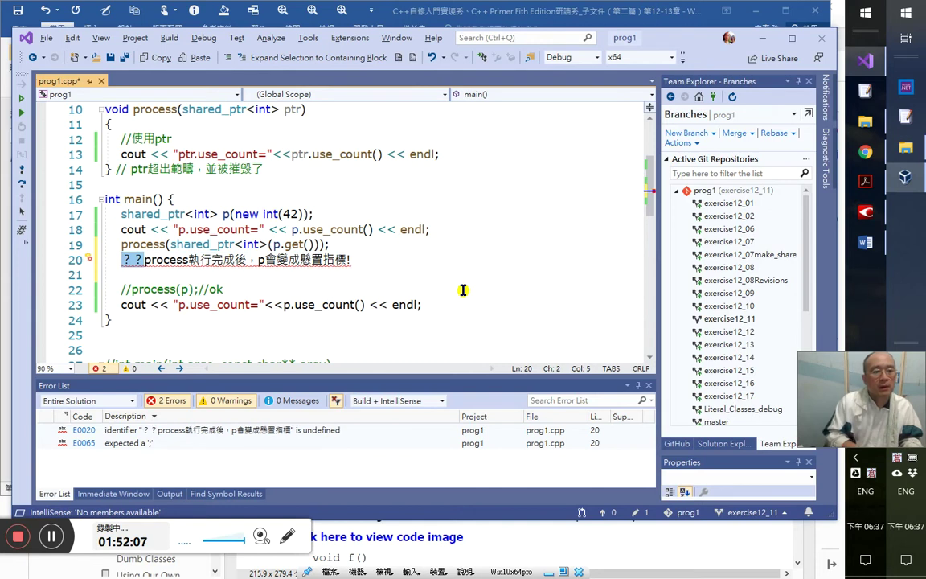
type("//")
- Delete the blank line and the old //process(p);//ok line
key("Down")
key("shift+Down")
key("shift+Down")
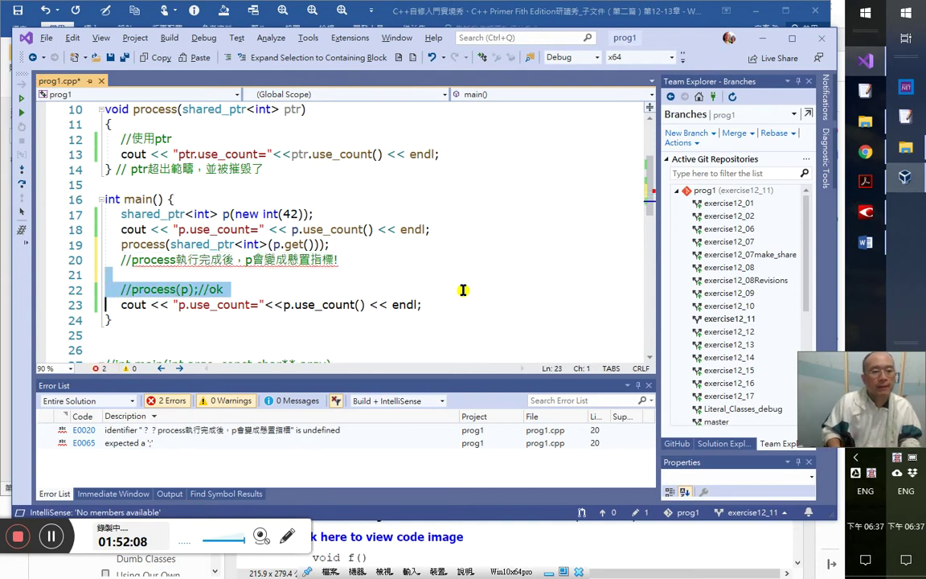
key("Delete")
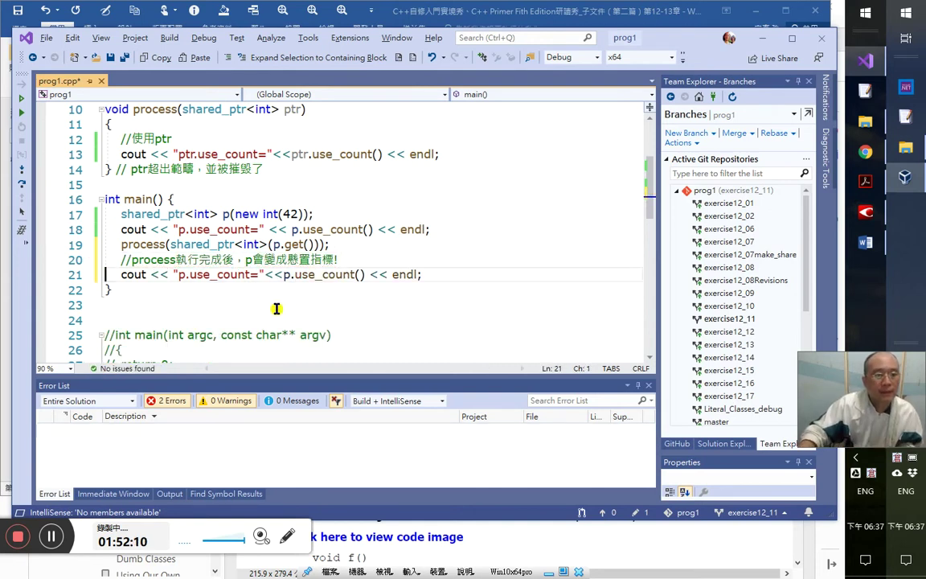
scroll(378, 303, "up", 1)
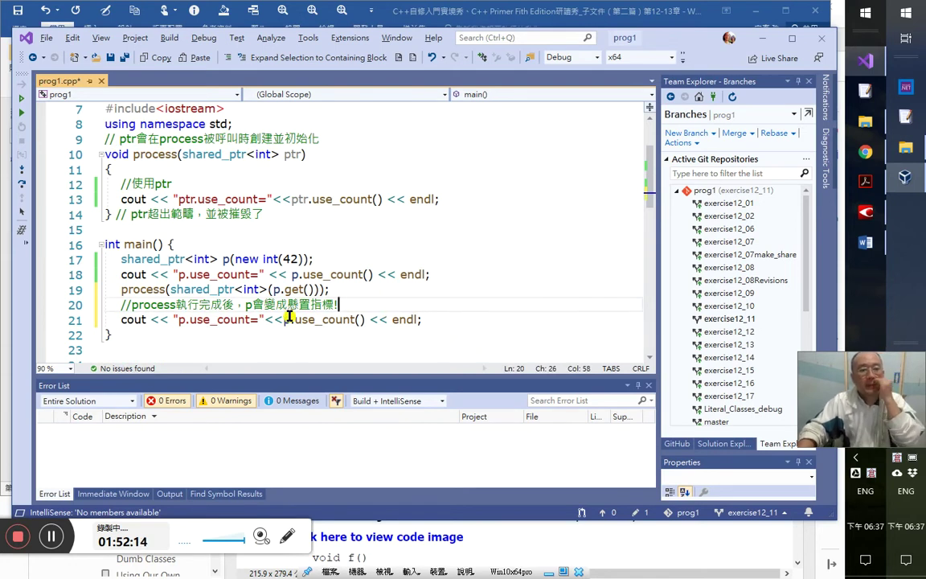
mouse_move(294, 324)
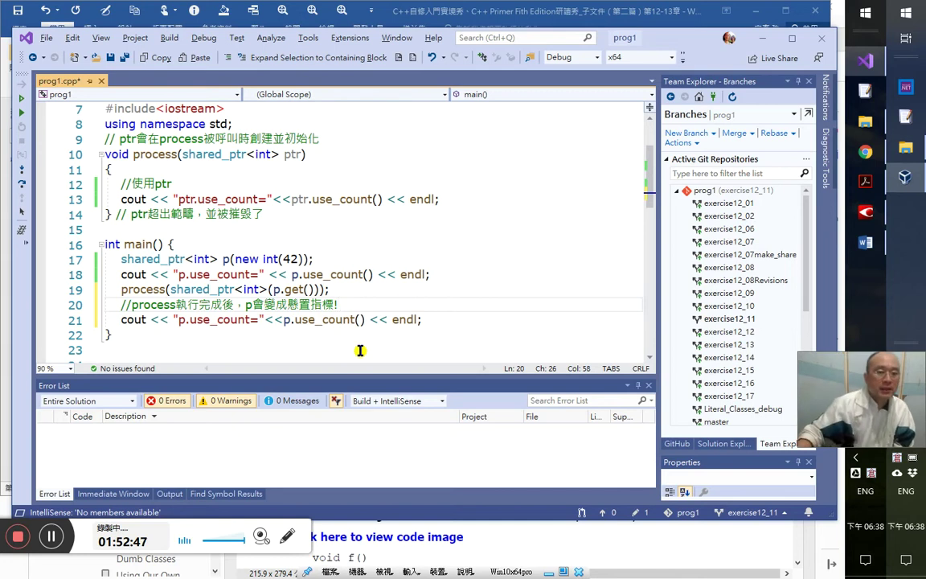
- Start Local Windows Debugger to save and build prog1 with the p.get() version
left_click(335, 290)
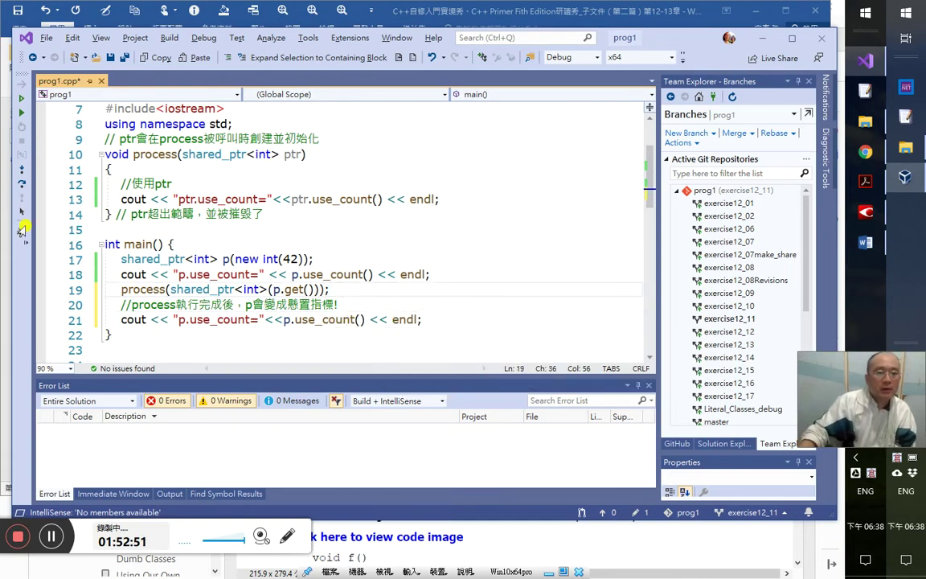
left_click(296, 319)
left_click(332, 290)
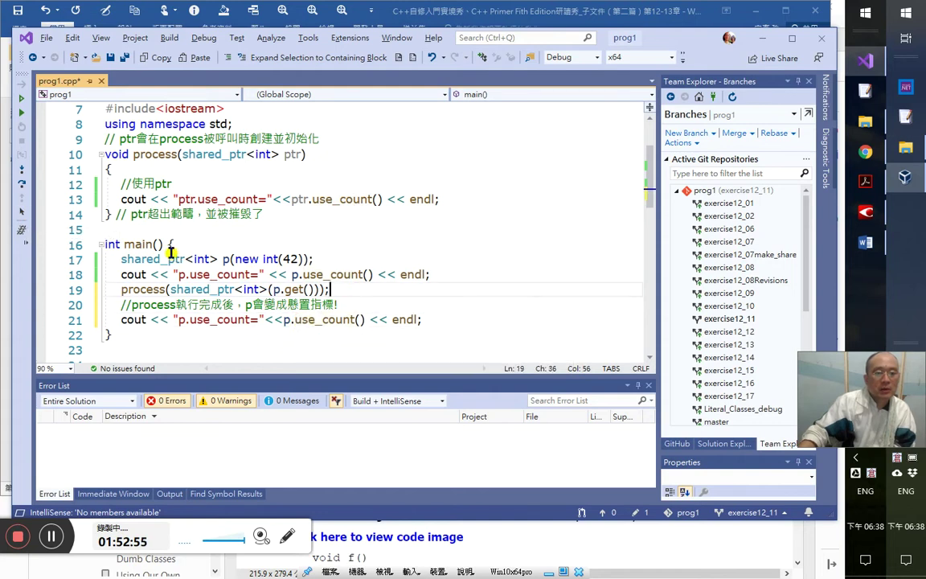
left_click(23, 196)
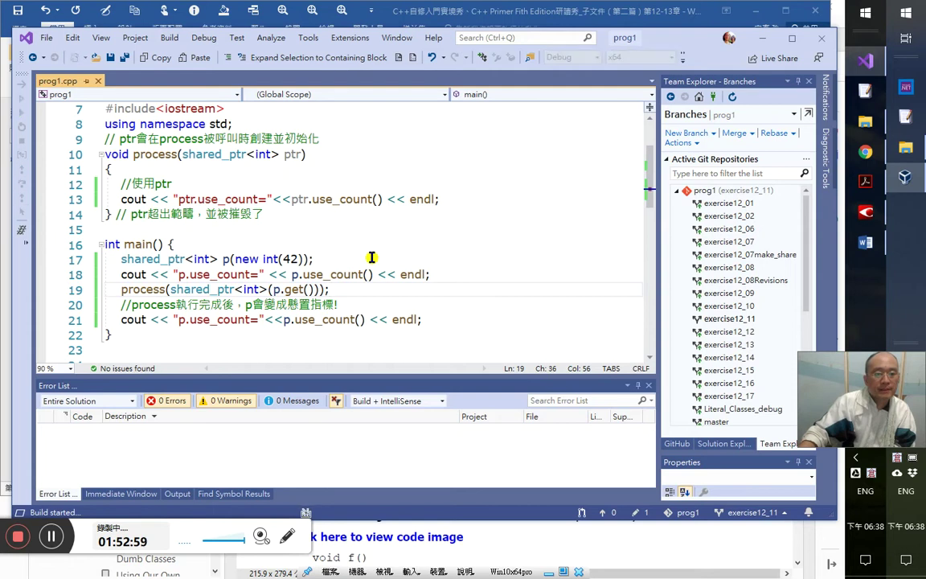
- In the Locals window, step over process, inspect dangling p, and continue to the exception
mouse_move(291, 260)
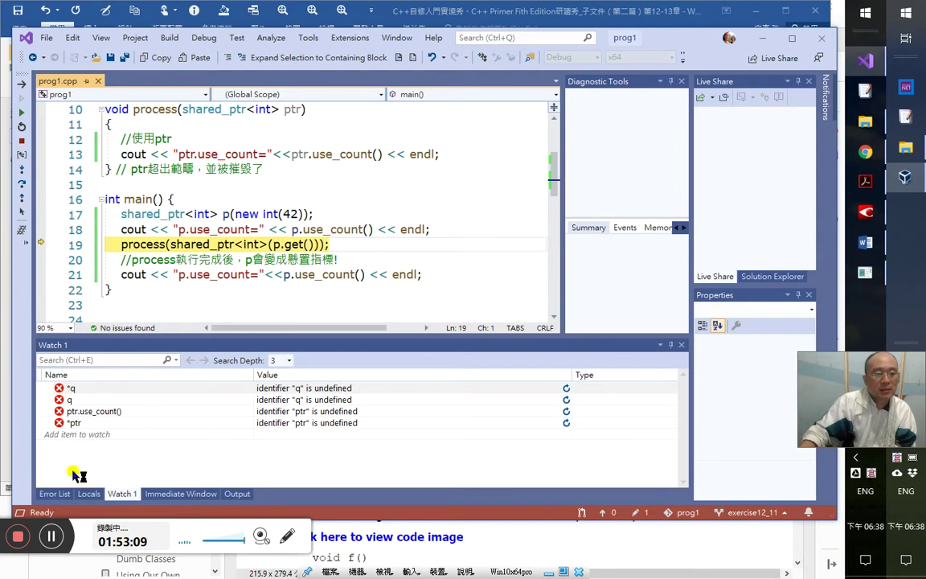
left_click(90, 493)
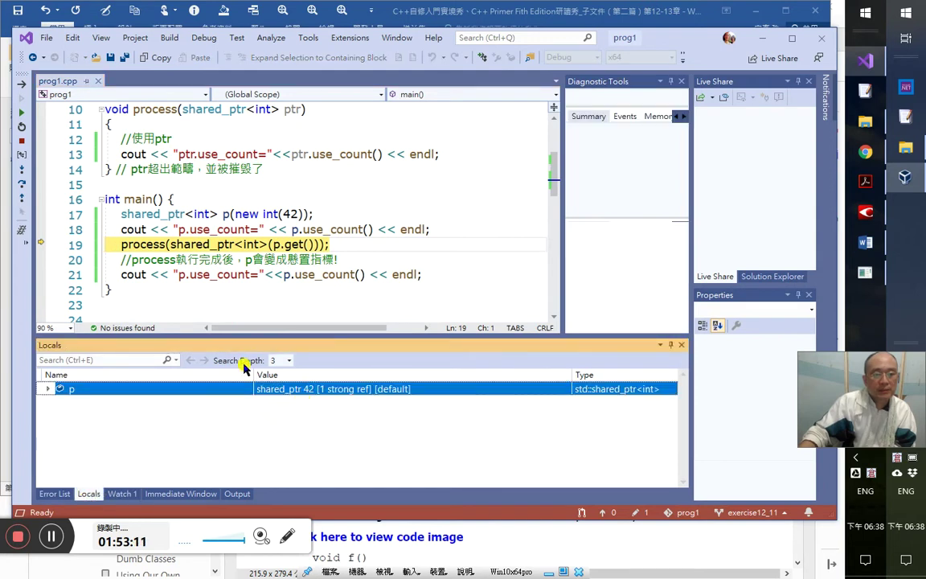
left_click(22, 186)
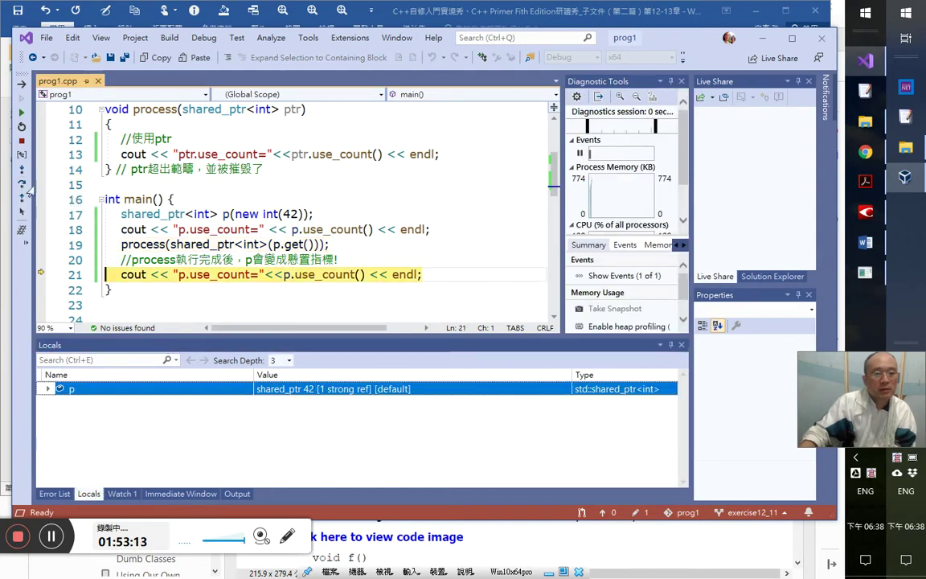
left_click(314, 406)
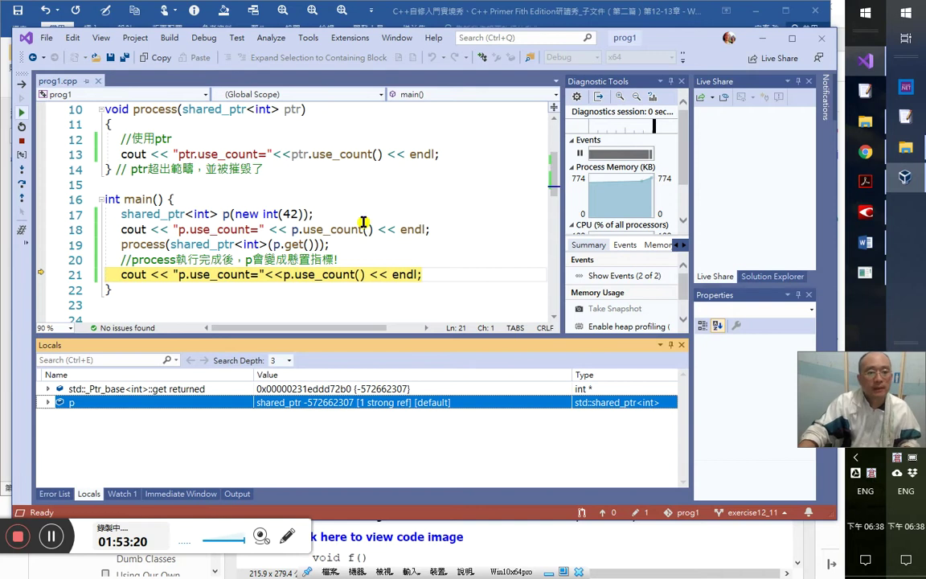
key("F5")
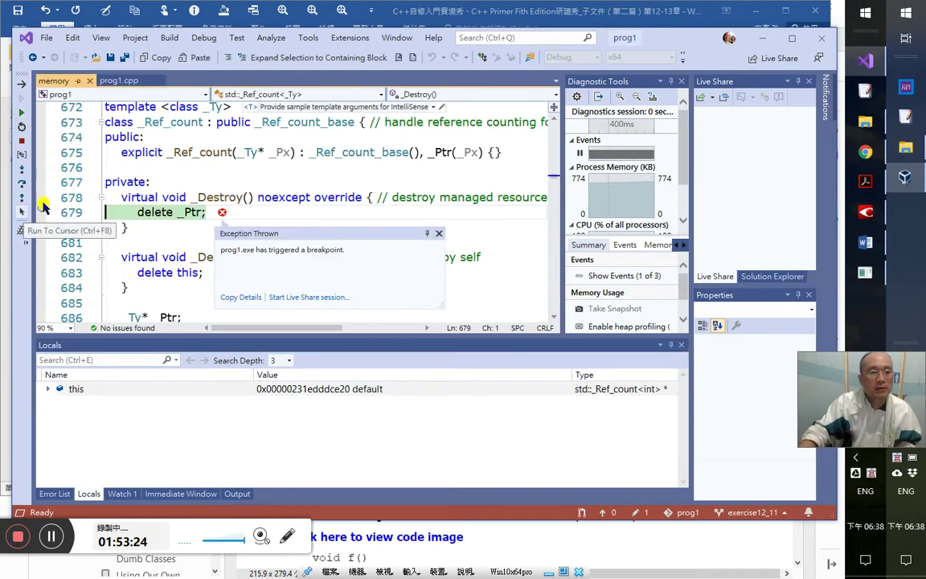
- Stop debugging and append the comment //對 to line 21
left_click(127, 81)
left_click(238, 274)
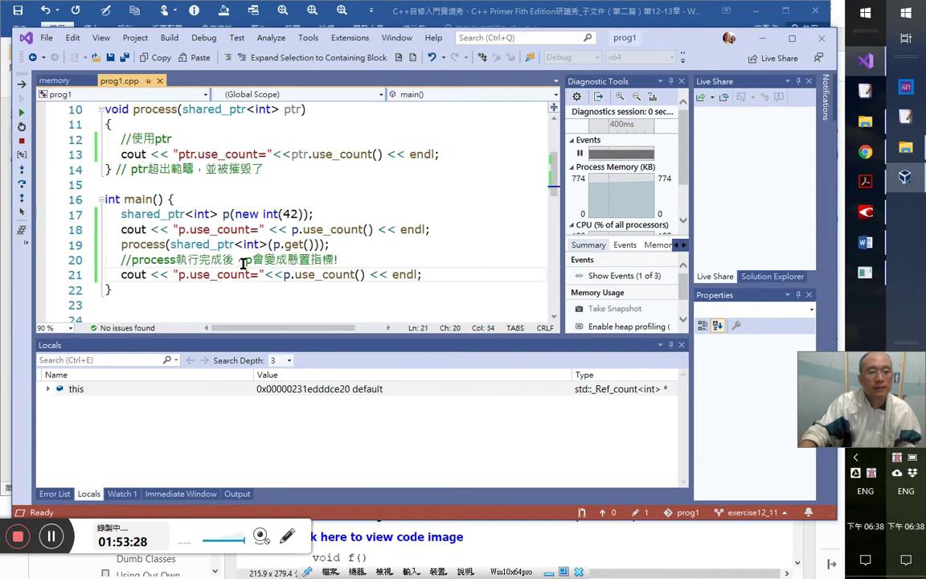
left_click(243, 262)
key("Home")
key("shift+End")
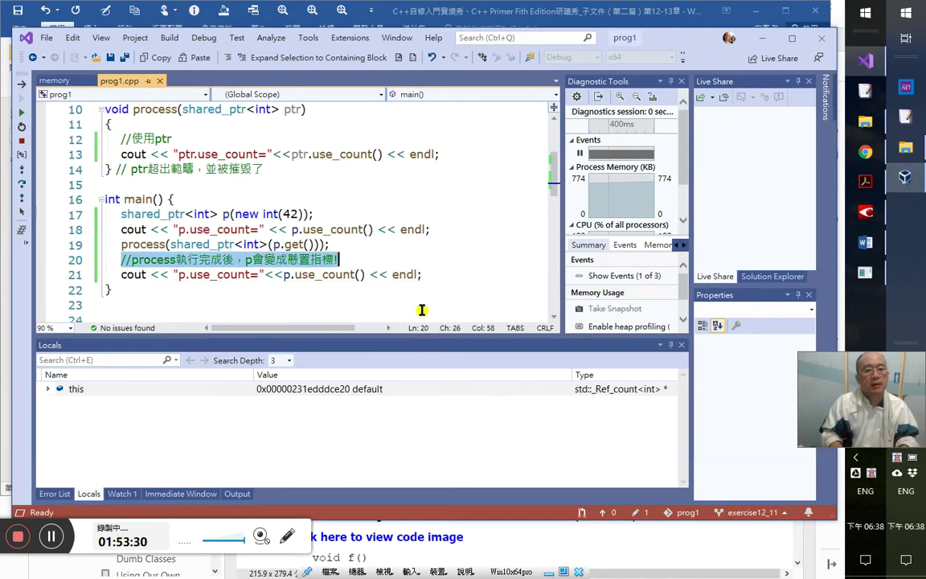
key("Down")
key("End")
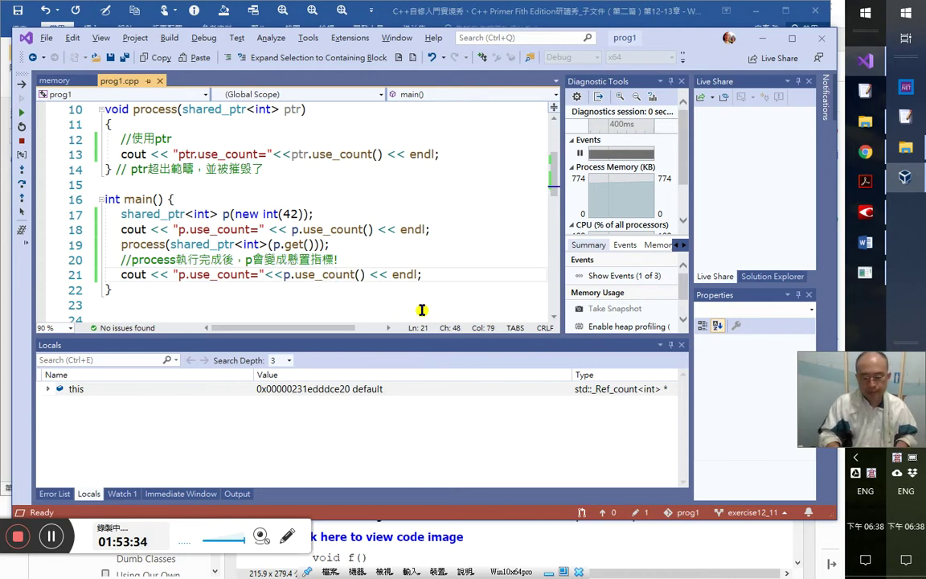
key("shift+F5")
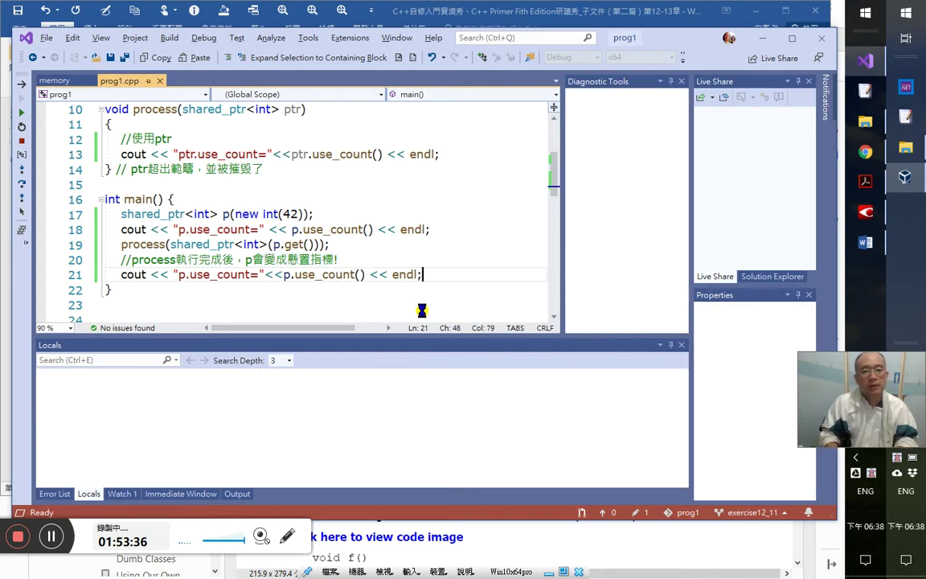
type("//對")
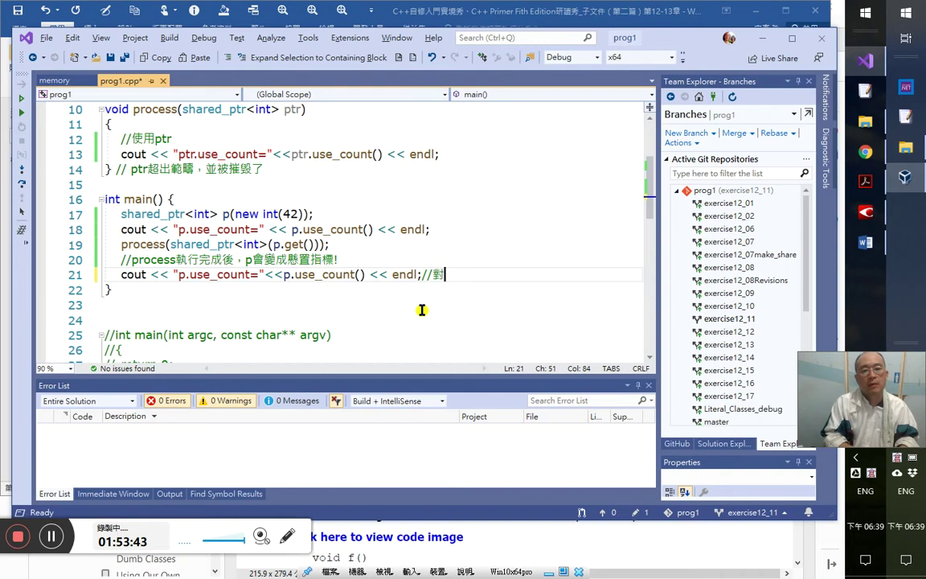
type("bmp")
- Type the Chinese dangling-pointer note (懸置指標, 錯誤) into the line 21 comment
key("Escape")
type("mpa")
key("Escape")
type("b")
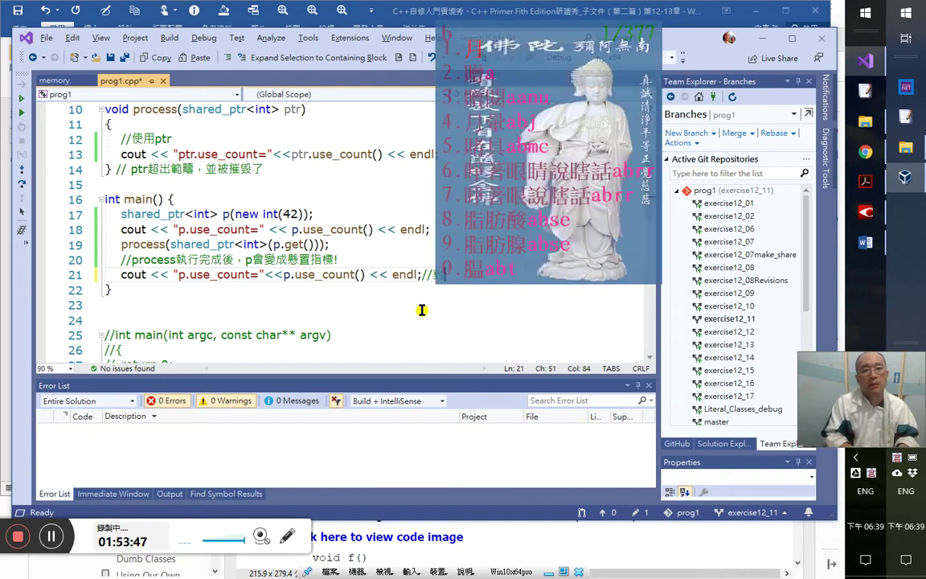
type("mqa")
key("space")
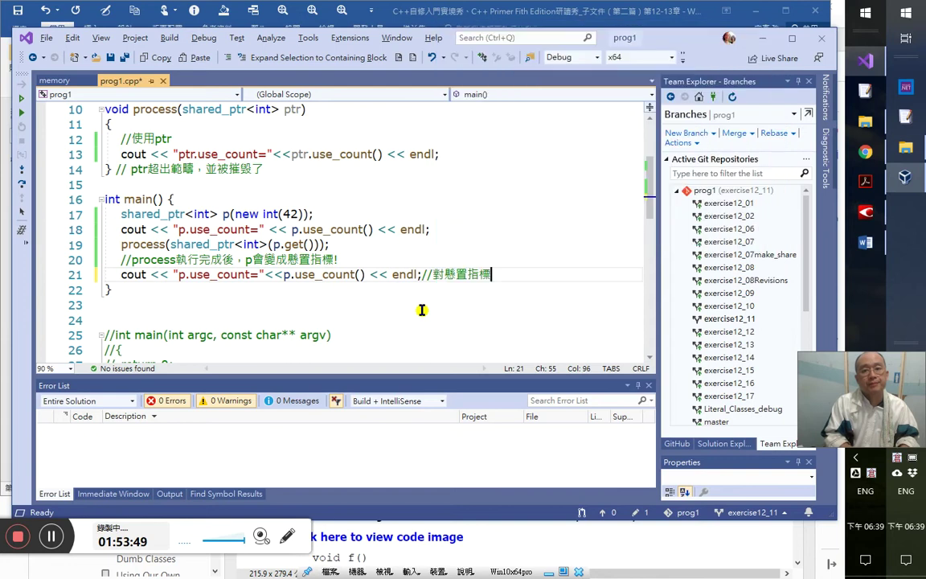
type("做任何")
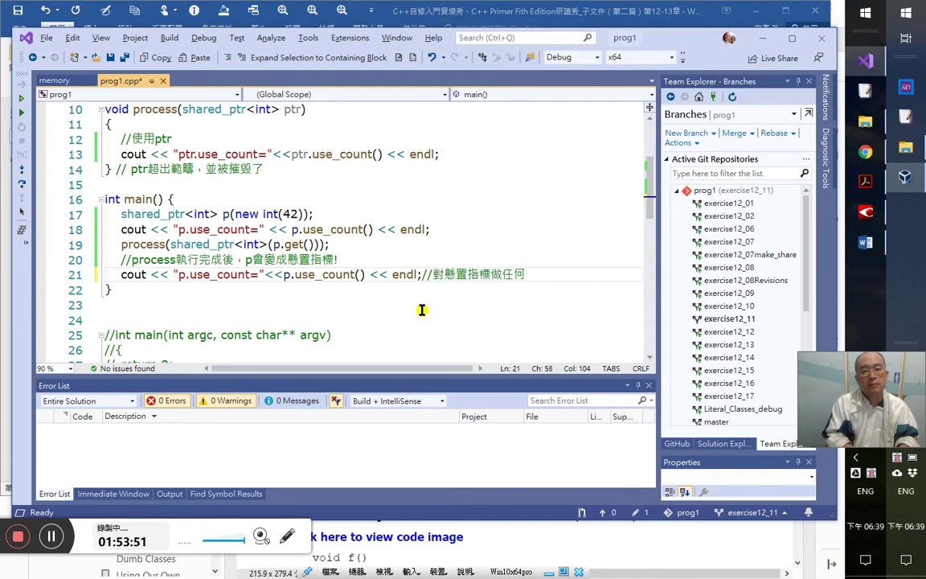
type("事 - ")
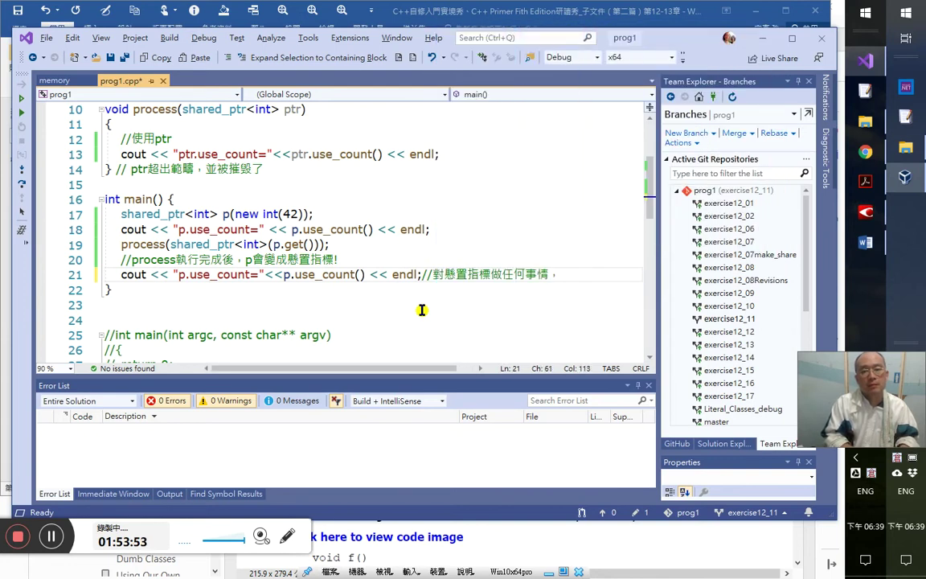
type("oa")
key("space")
type("ca")
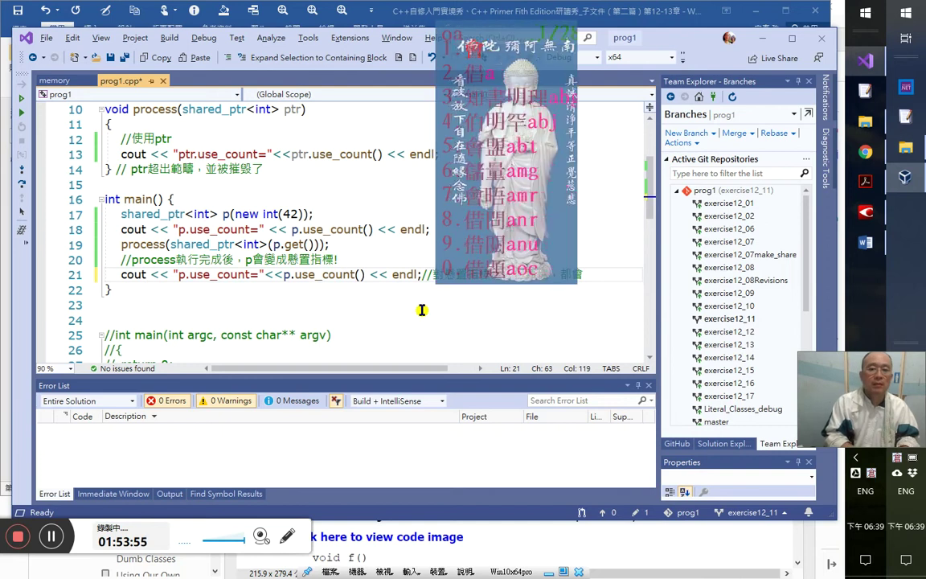
type("k")
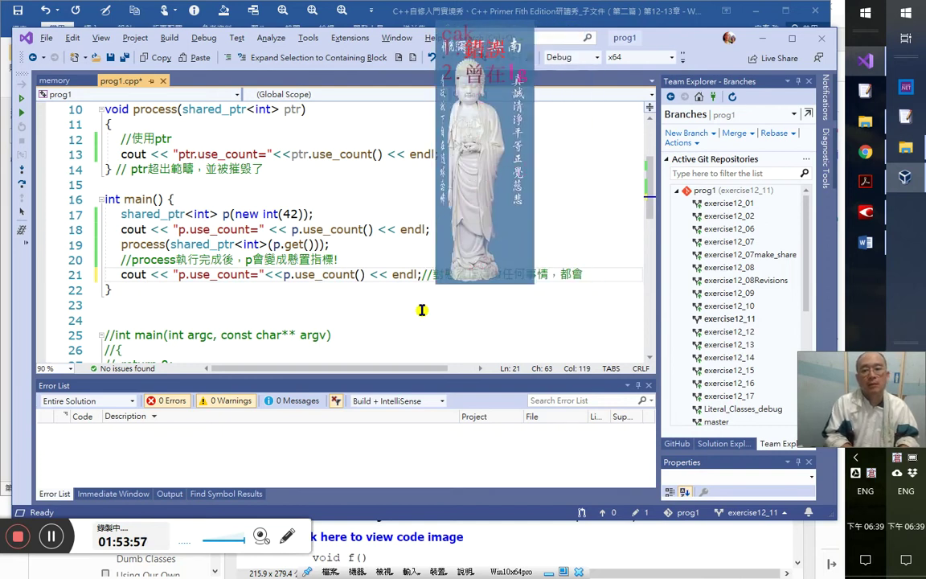
key("space")
key("Down")
key("Return")
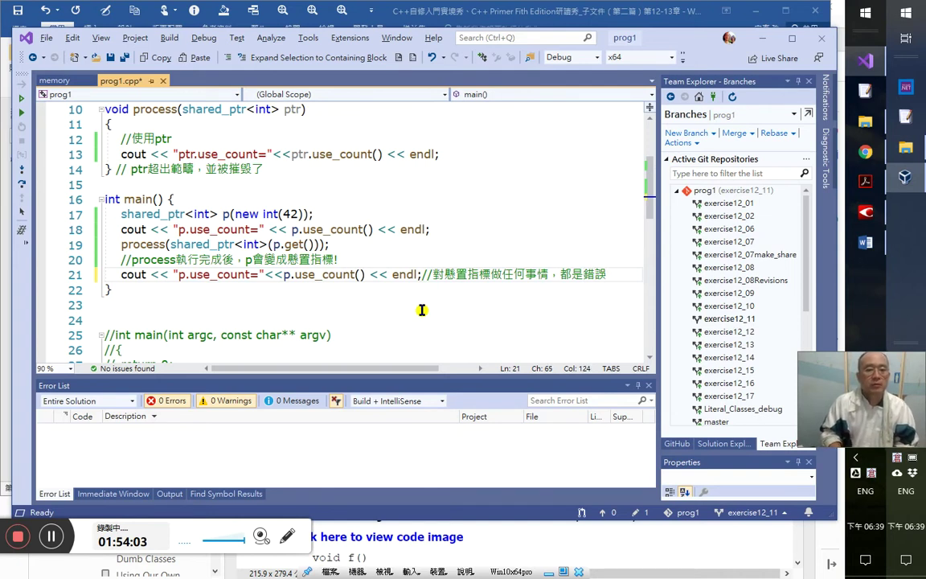
- Comment out line 21 with // and extend the note about assigning it nullptr
key("Home")
type("？？")
key("BackSpace")
key("BackSpace")
type("//")
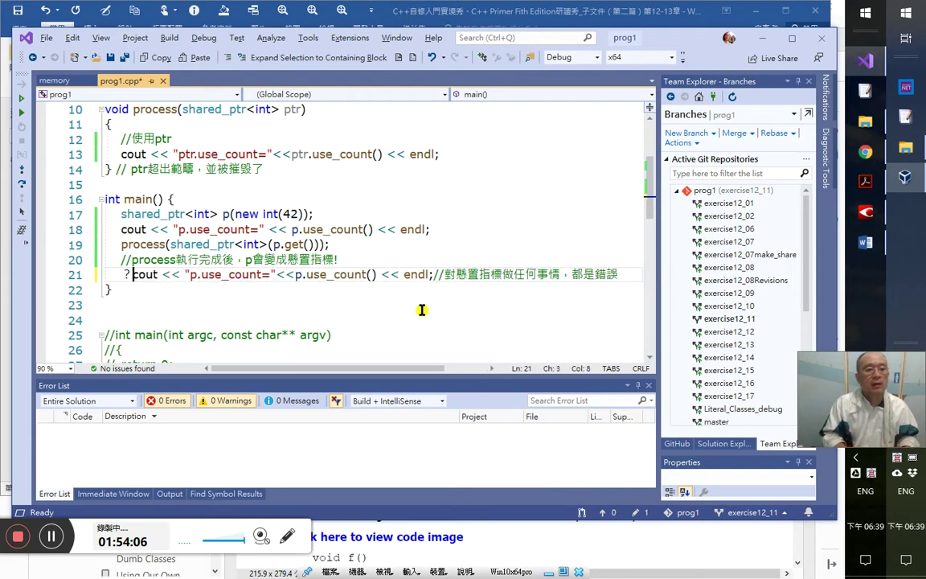
key("End")
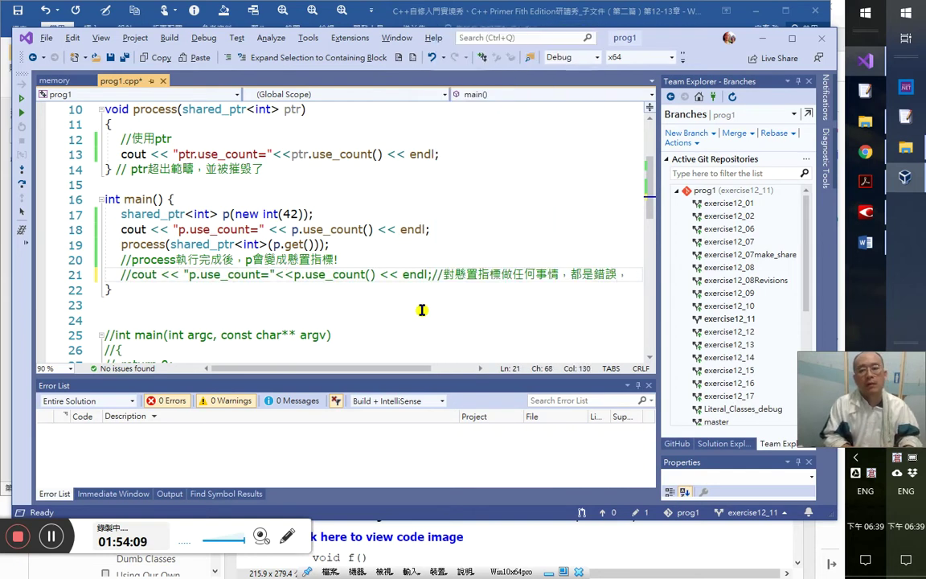
type("，除了將它")
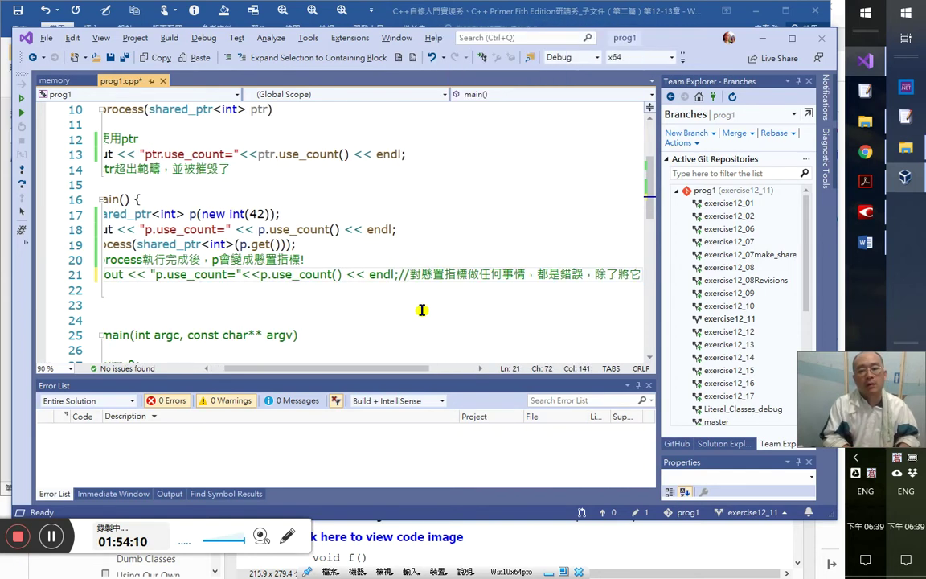
type("指定為")
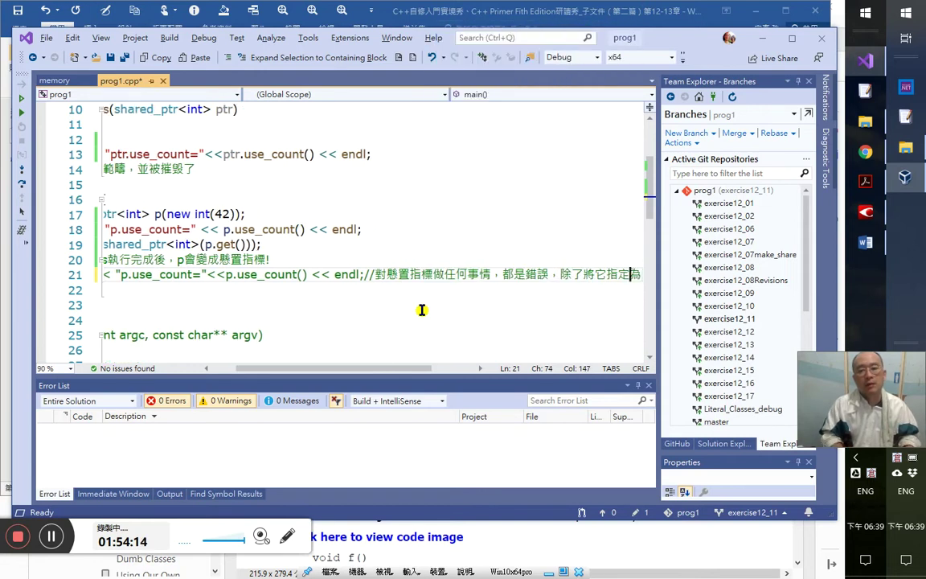
type("ssing")
key("BackSpace")
type("為nu")
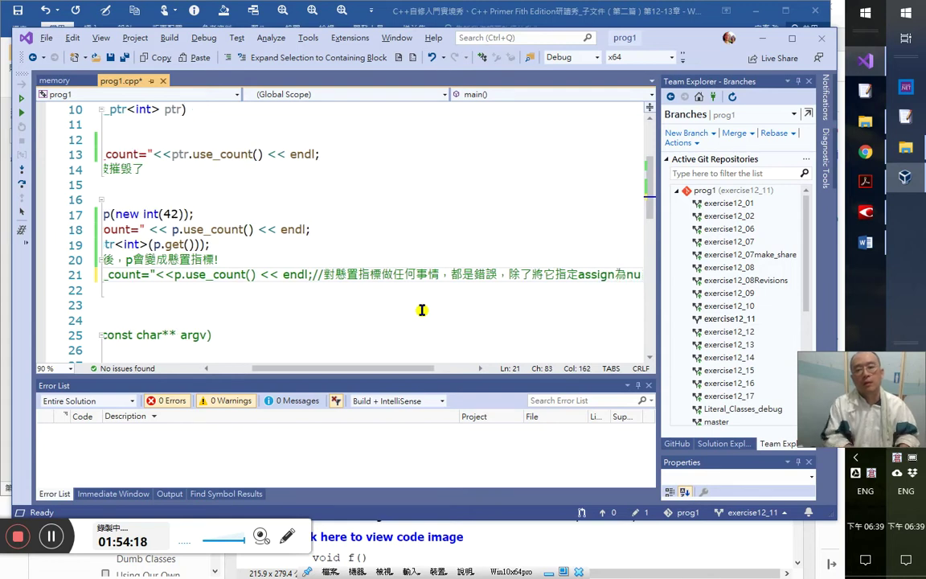
type("llptr")
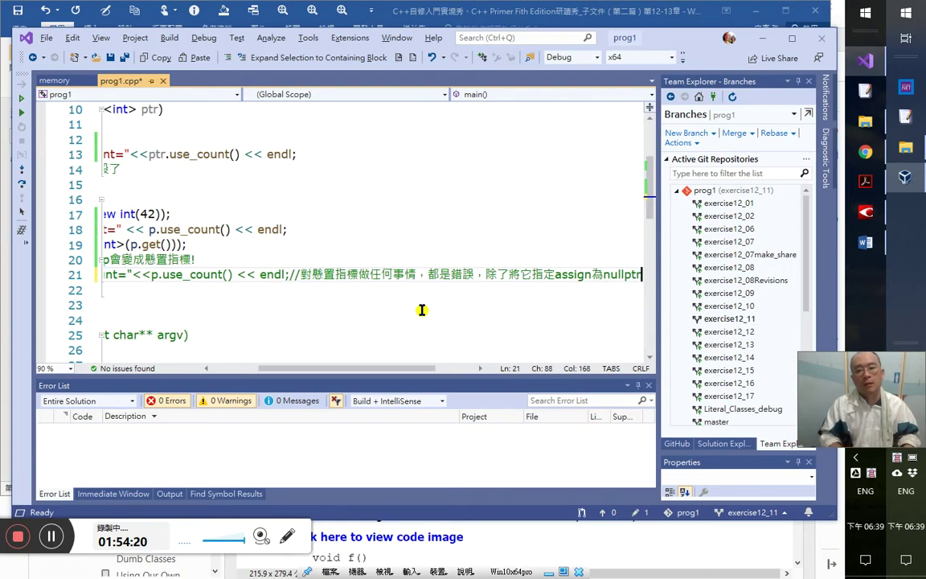
- Add a new line 22 reading p = nullptr;
key("Return")
type("p=")
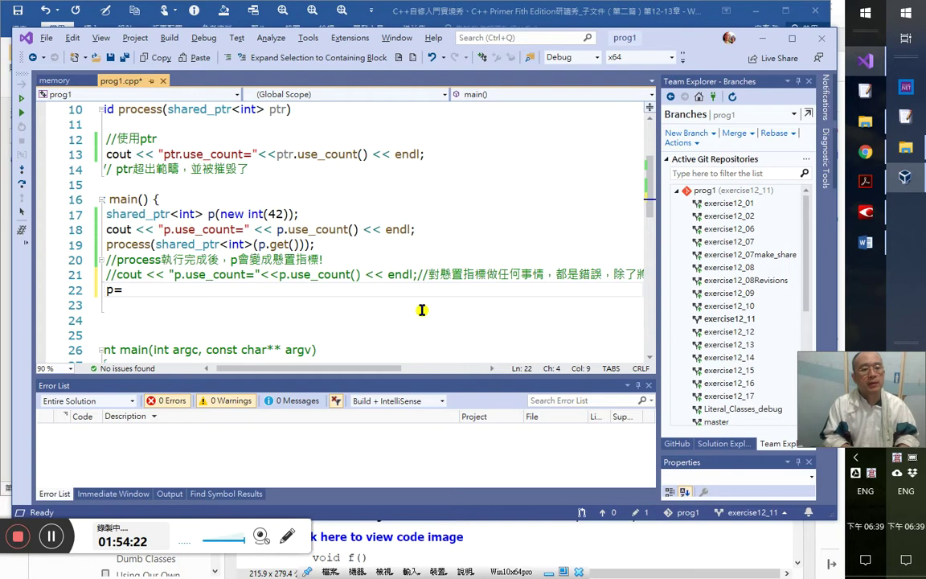
type("nullp")
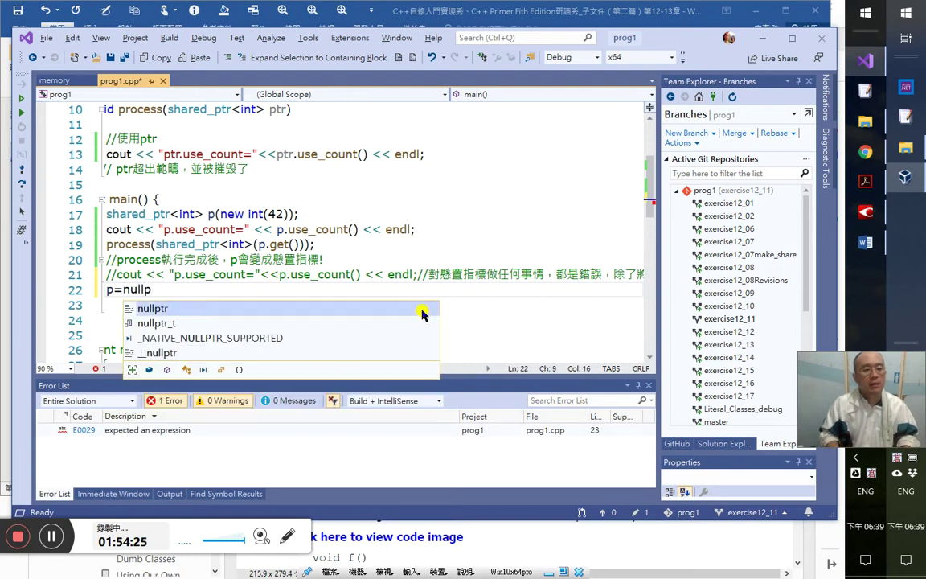
key("Tab")
type(";")
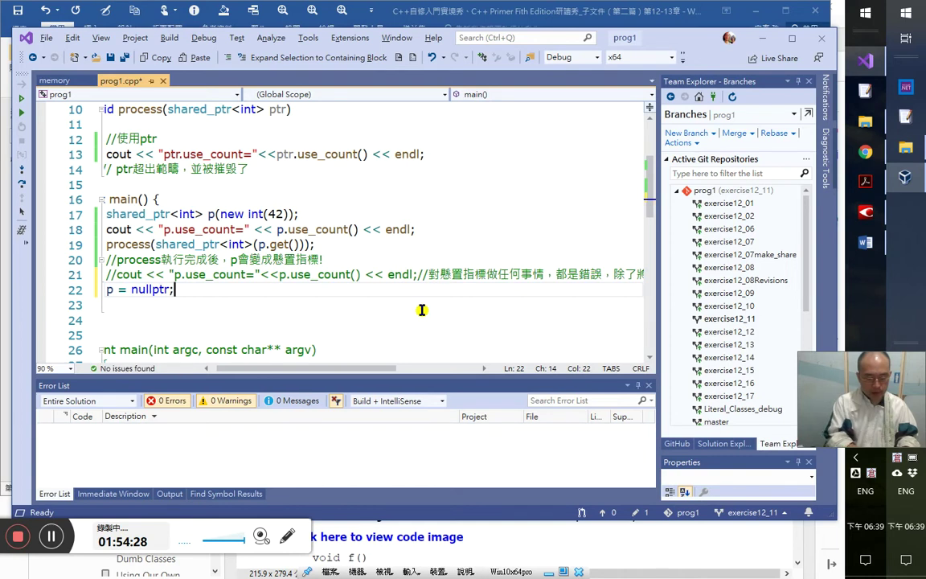
- Start a run of the updated program, step once, then stop the session
key("ctrl+F5")
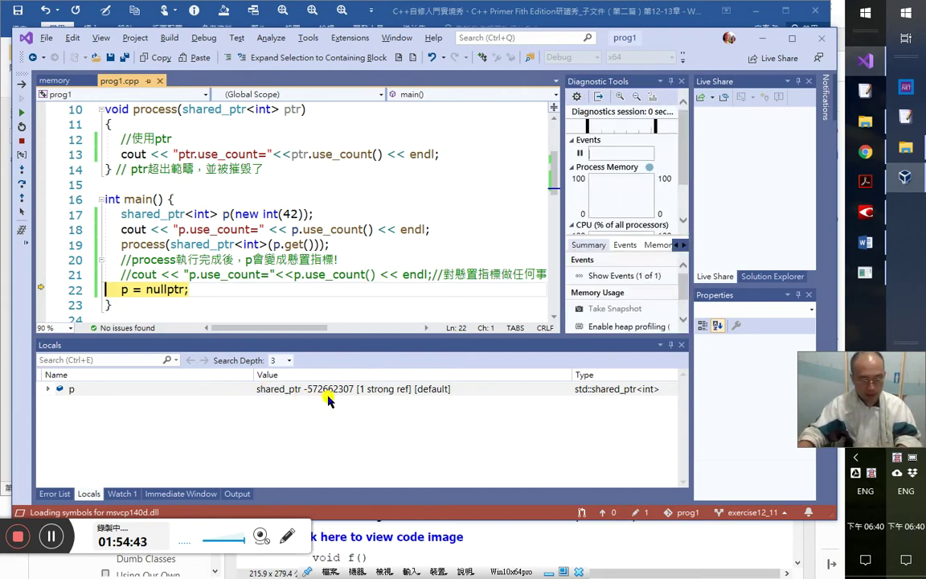
key("F10")
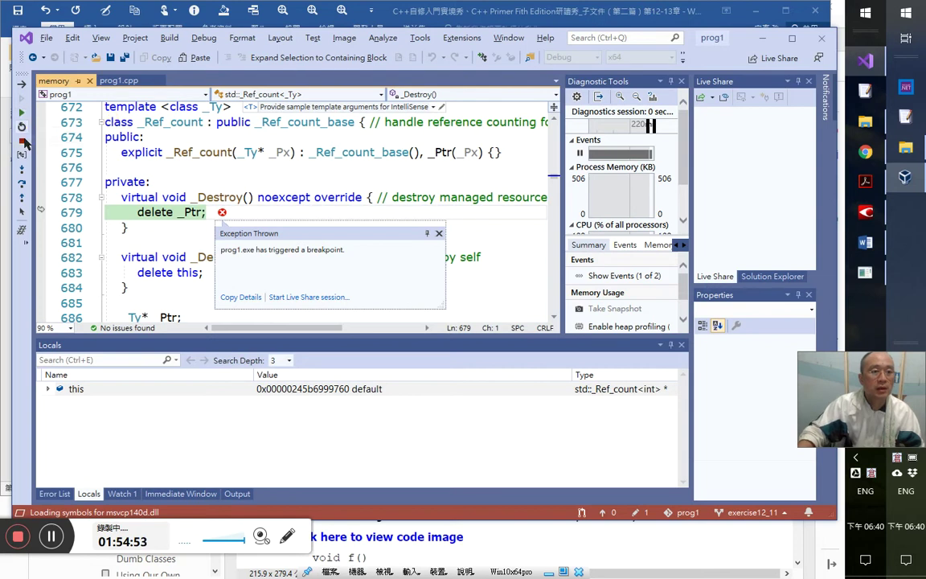
key("shift+F5")
left_click(121, 81)
- Debug to the p = nullptr line, step past it, and abort the Debug Assertion Failed error
left_click(175, 289)
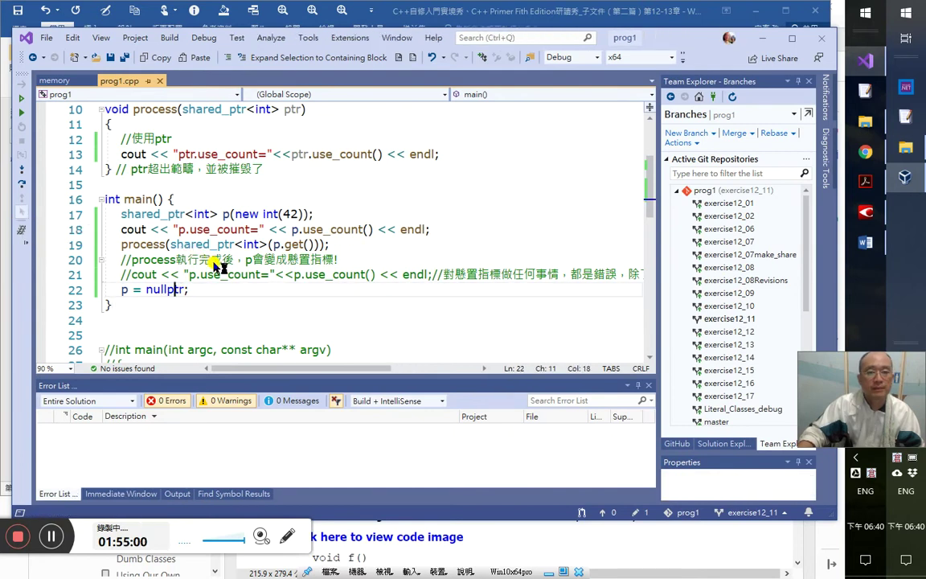
key("ctrl+F10")
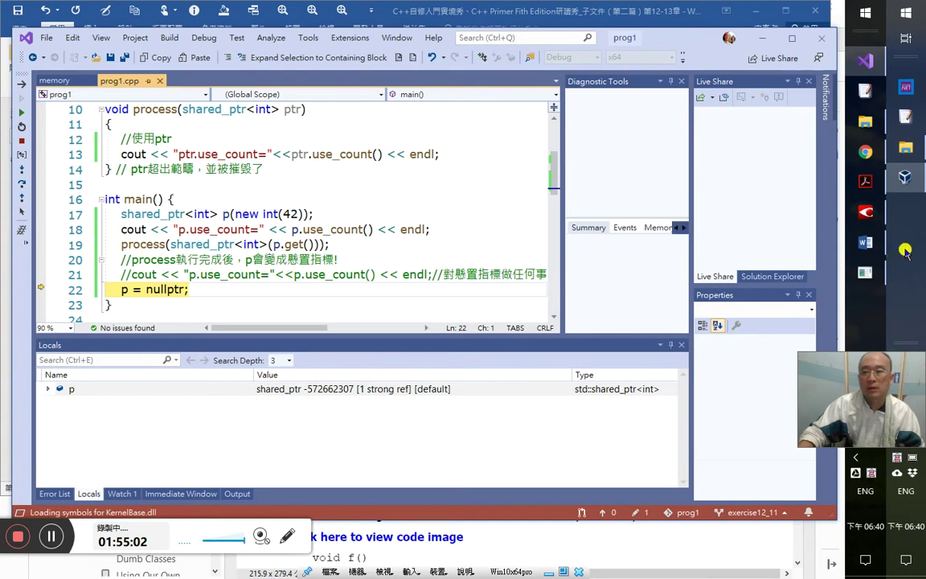
left_click(867, 271)
left_click(868, 272)
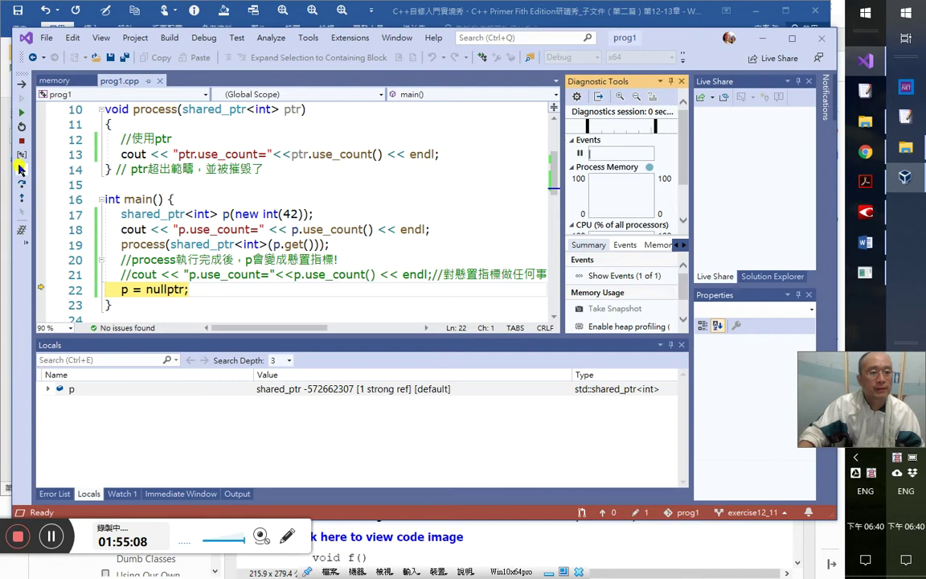
left_click(21, 169)
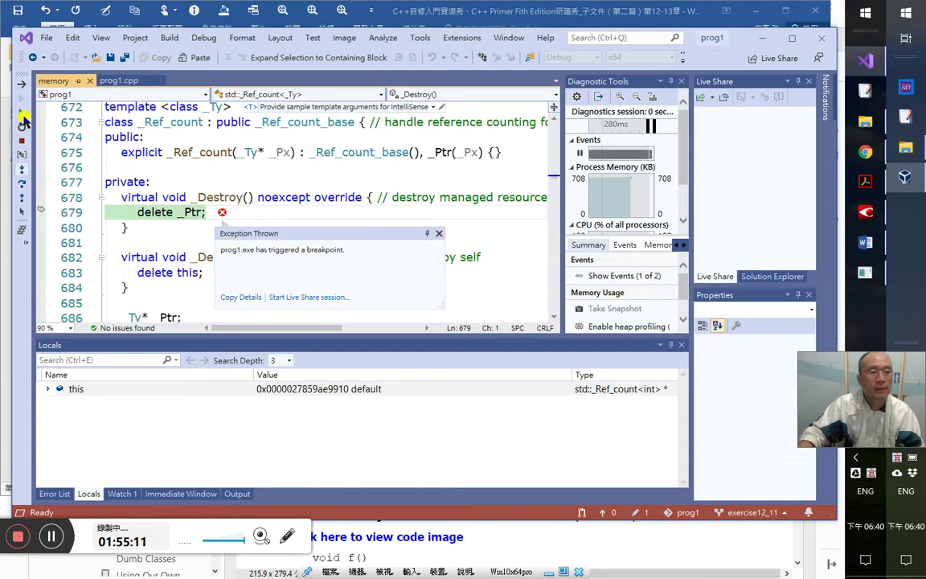
left_click(21, 113)
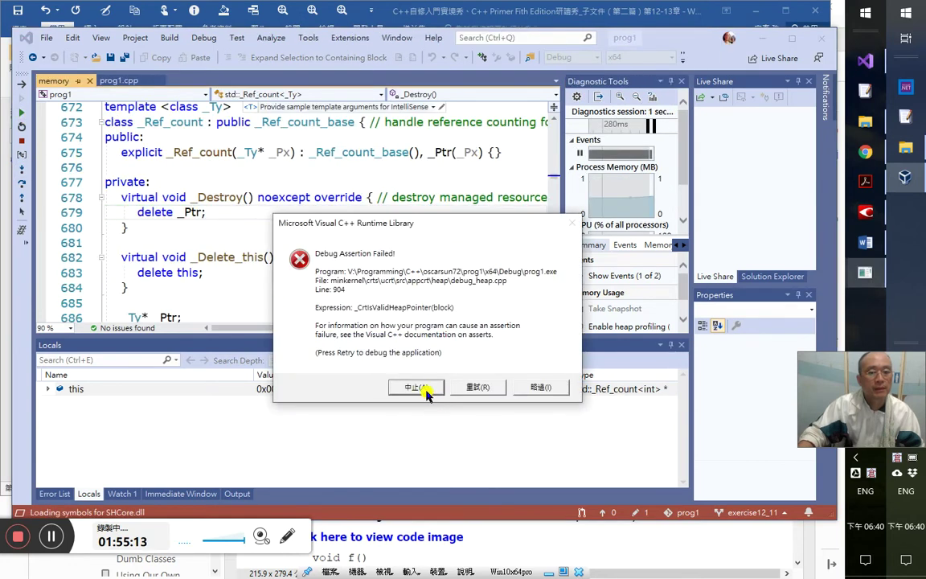
left_click(417, 387)
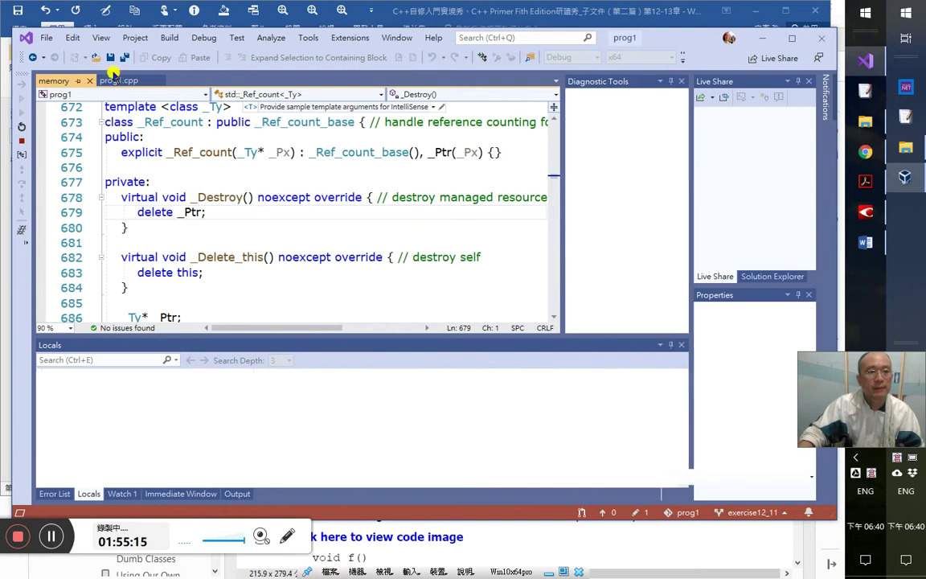
left_click(147, 289)
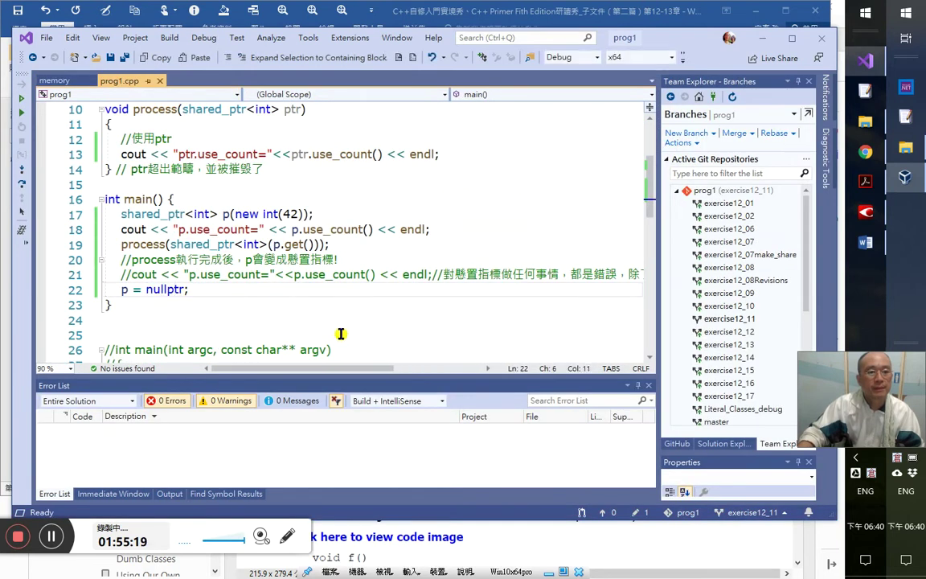
- Reword the line 21 comment to say even assigning nullptr is also wrong
key("Up")
key("End")
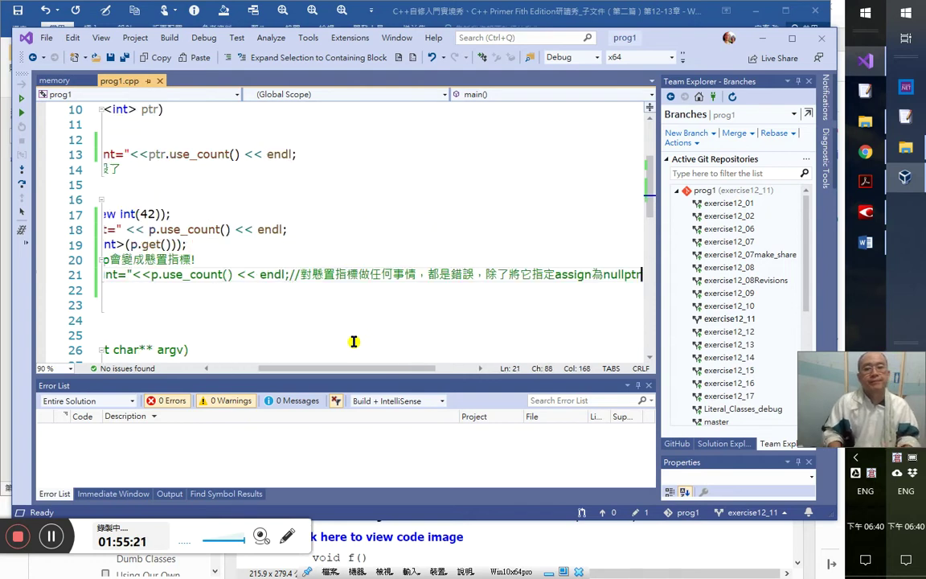
key("ctrl+Left")
key("ctrl+Left")
key("ctrl+Left")
key("ctrl+Left")
key("ctrl+Left")
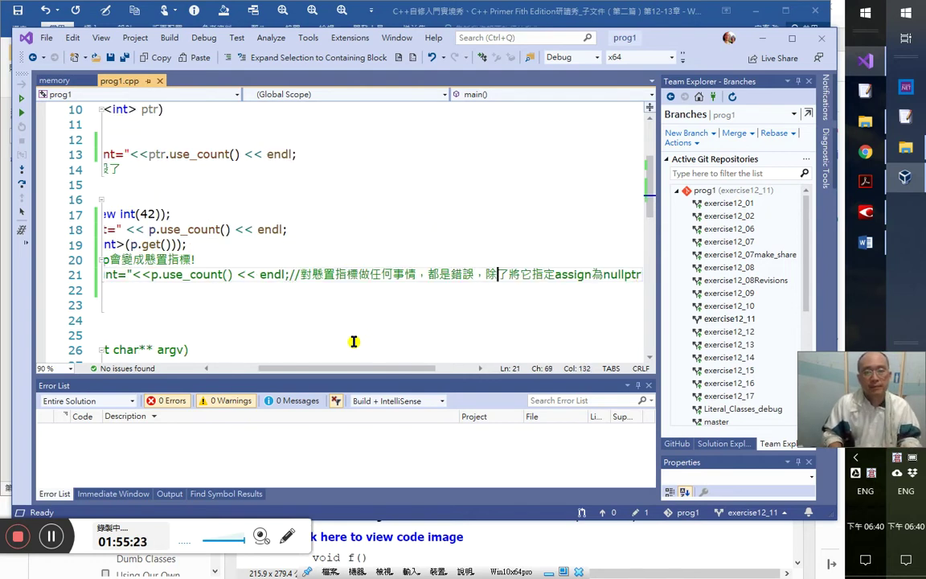
key("BackSpace")
type(";y")
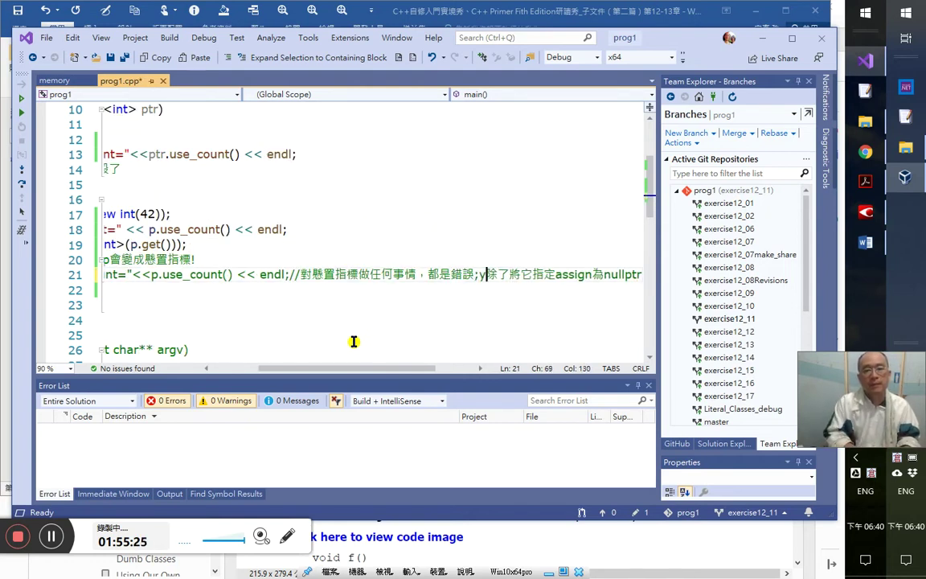
type("連對")
key("Delete")
key("Delete")
key("Delete")
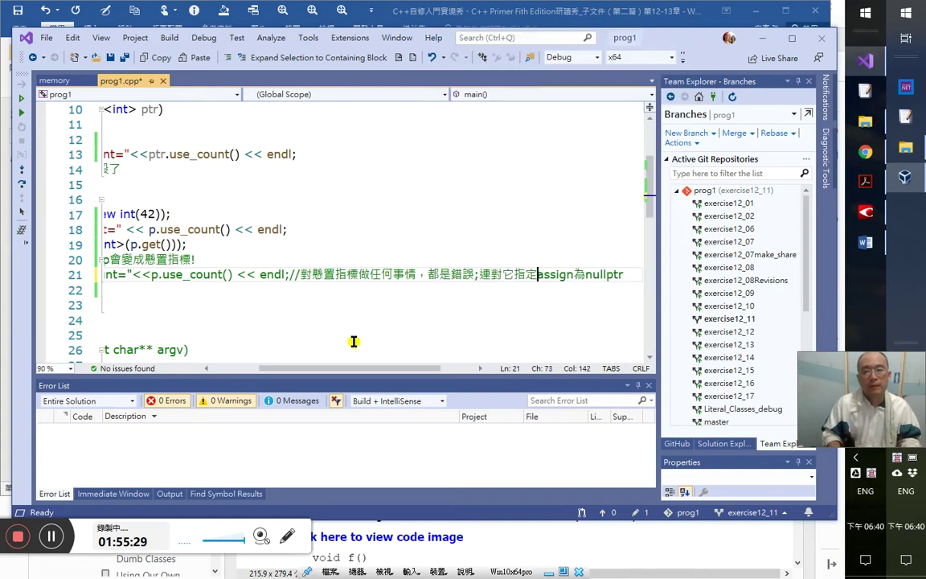
type("也錯")
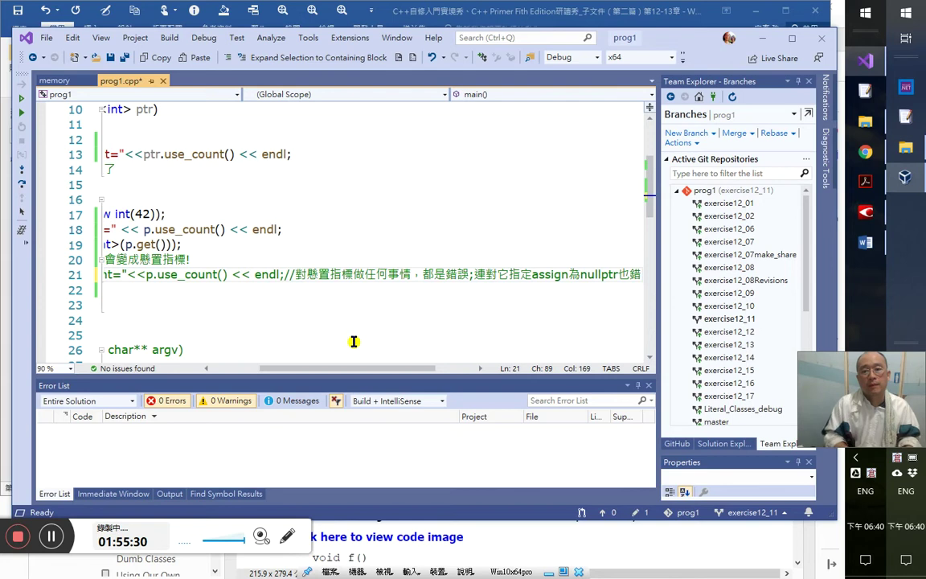
- Delete the p = nullptr; line and save prog1.cpp
key("Down")
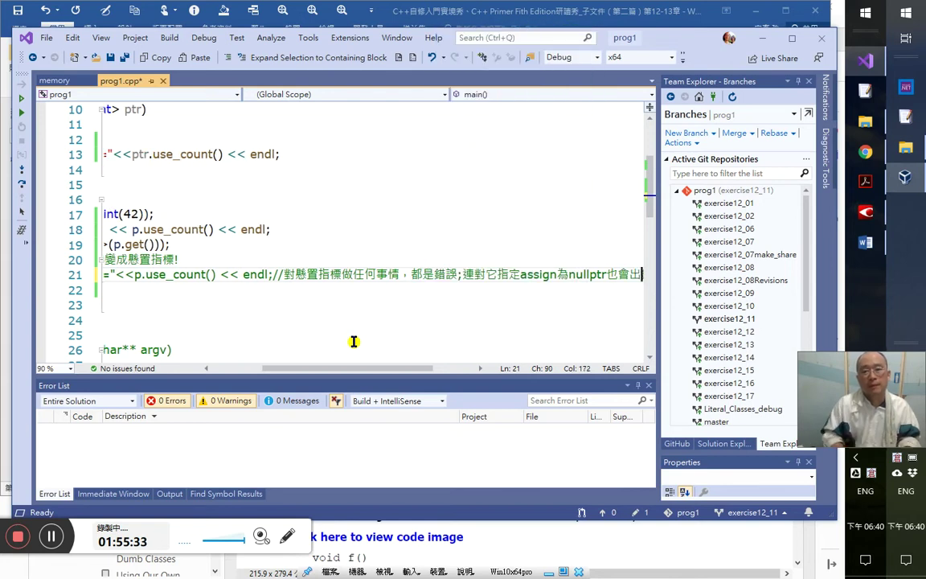
key("shift+Home")
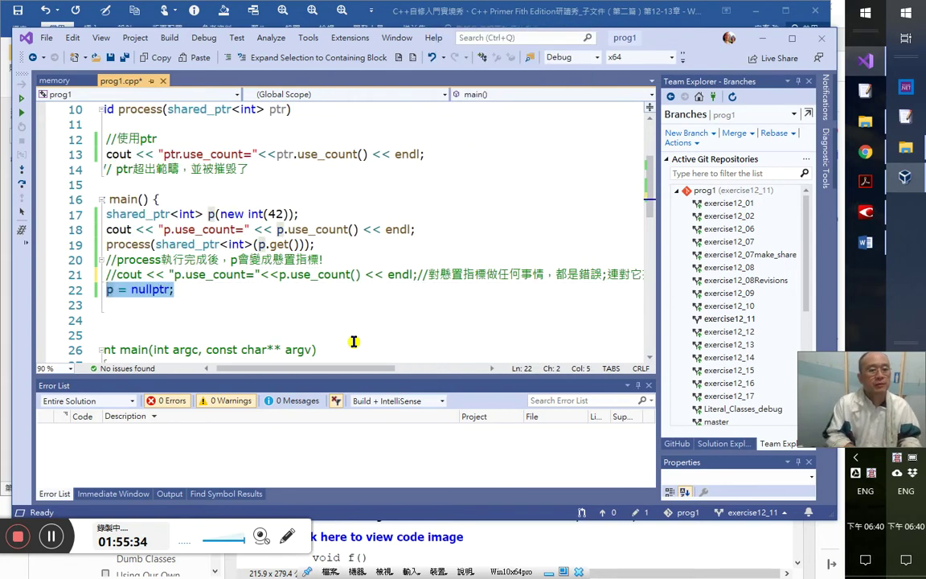
key("BackSpace")
key("BackSpace")
key("BackSpace")
key("Home")
key("Home")
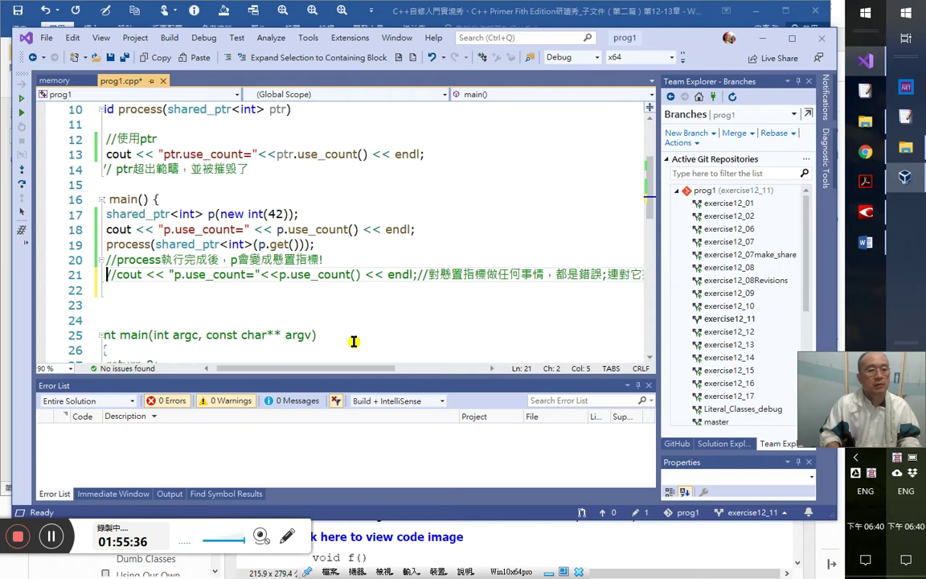
key("ctrl+s")
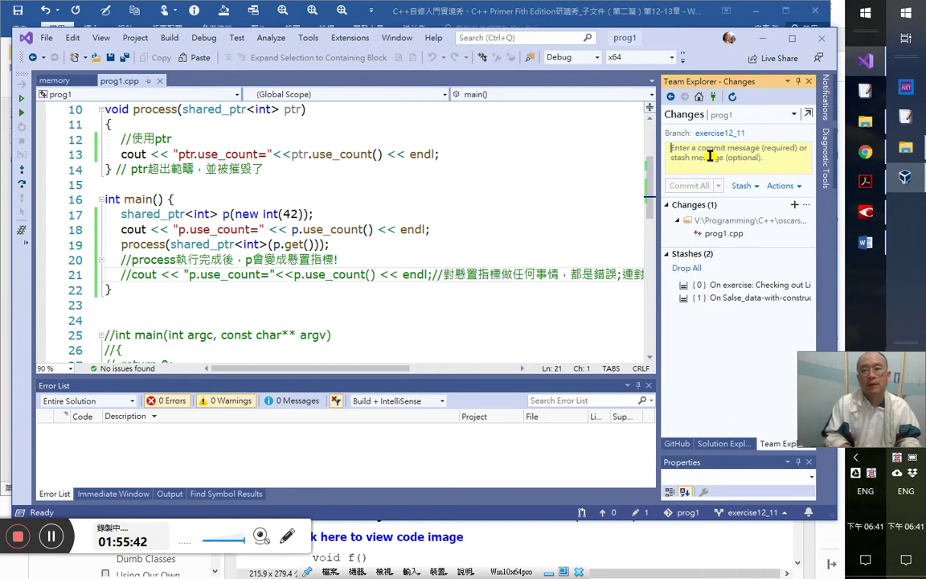
- Commit all changes on exercise12_11 with the message 'OK'
type("OK")
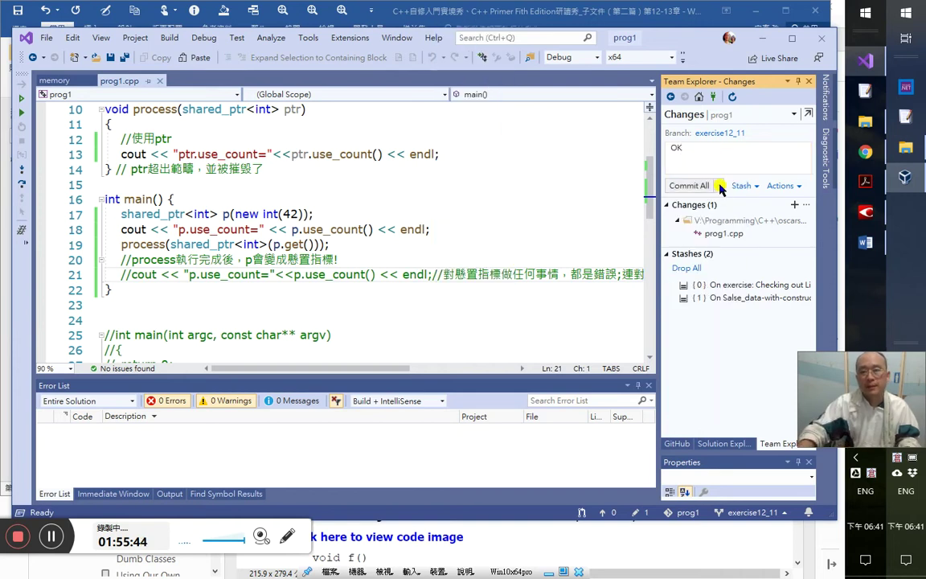
left_click(718, 186)
left_click(708, 200)
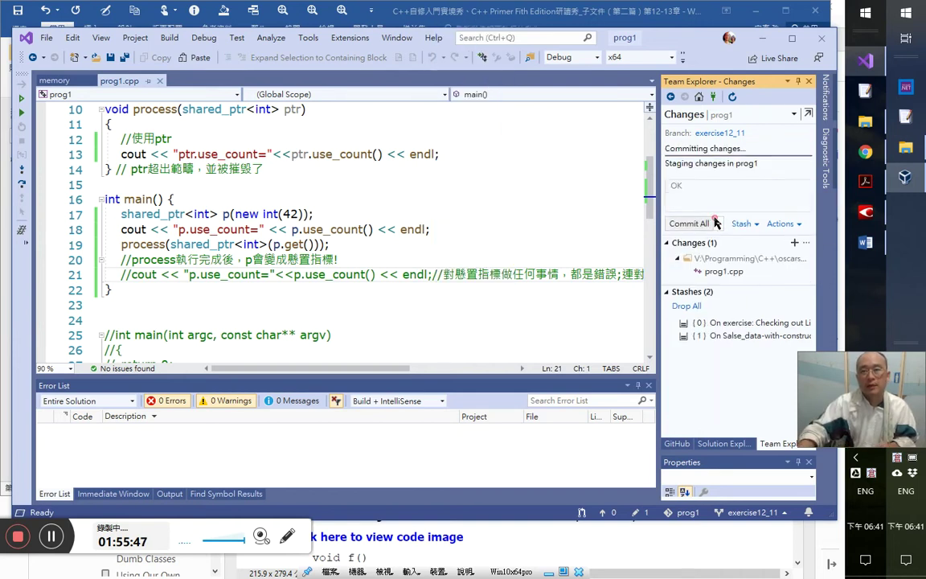
key("alt+Tab")
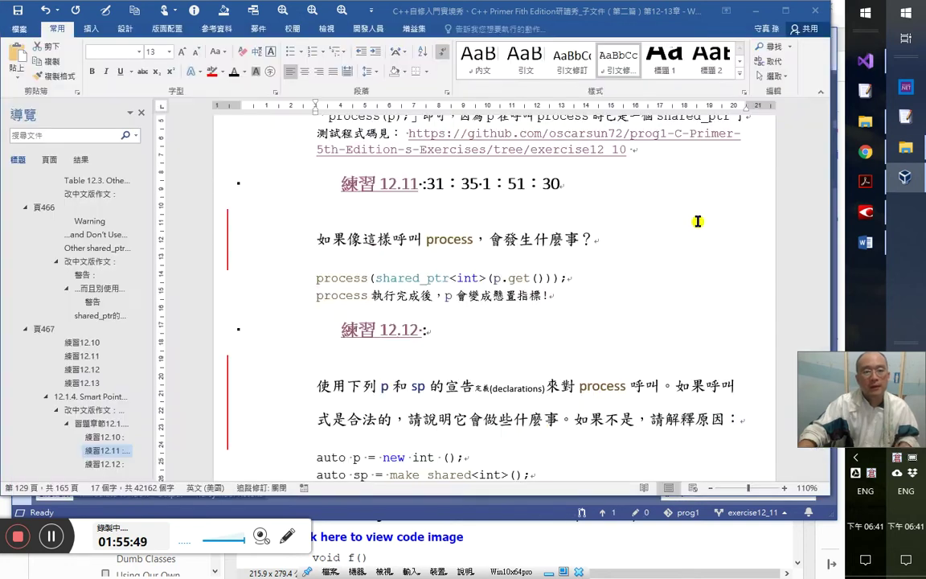
- Shrink the 練習12.12 paragraphs from 其實 to ordinary pointer down to font size 18
left_click(483, 420)
scroll(487, 414, "down", 3)
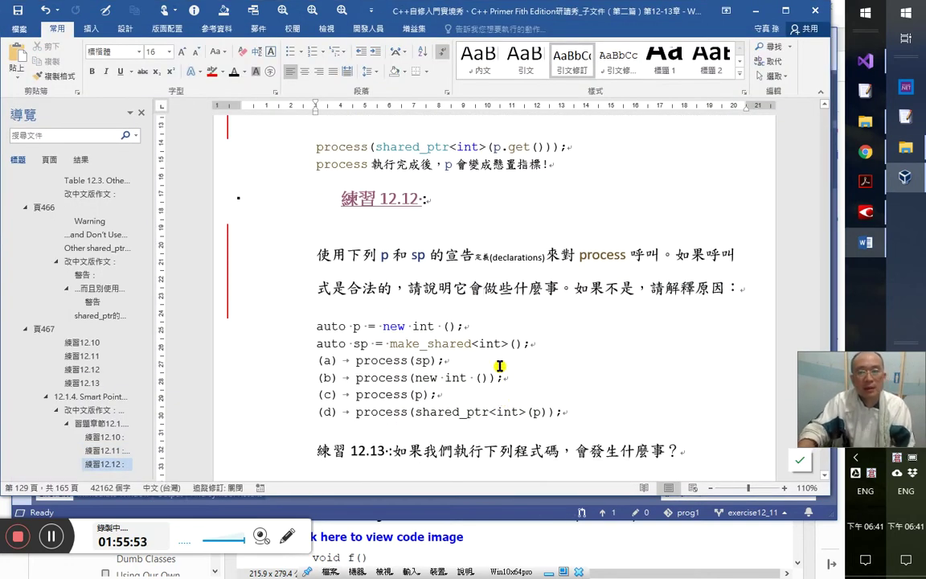
left_click(465, 326)
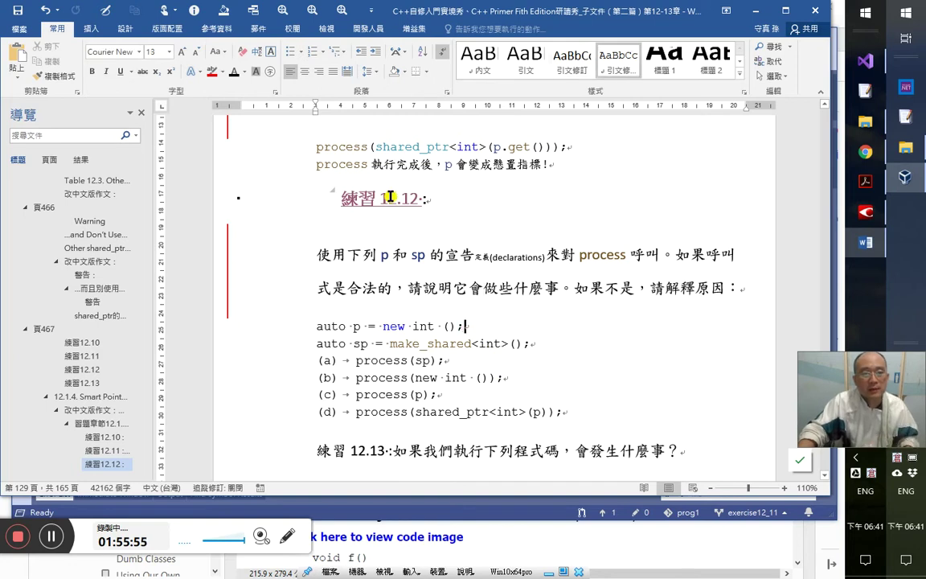
left_click(389, 197)
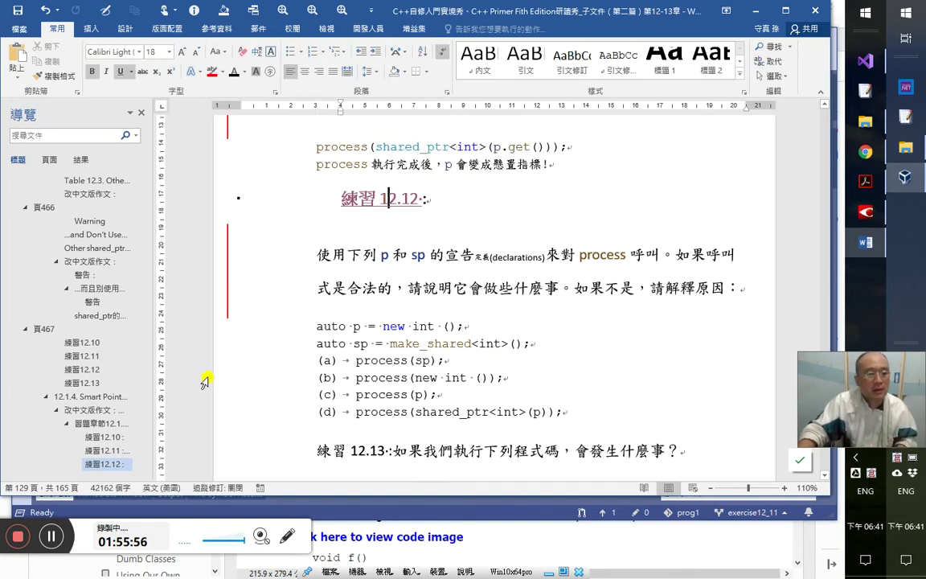
left_click(82, 369)
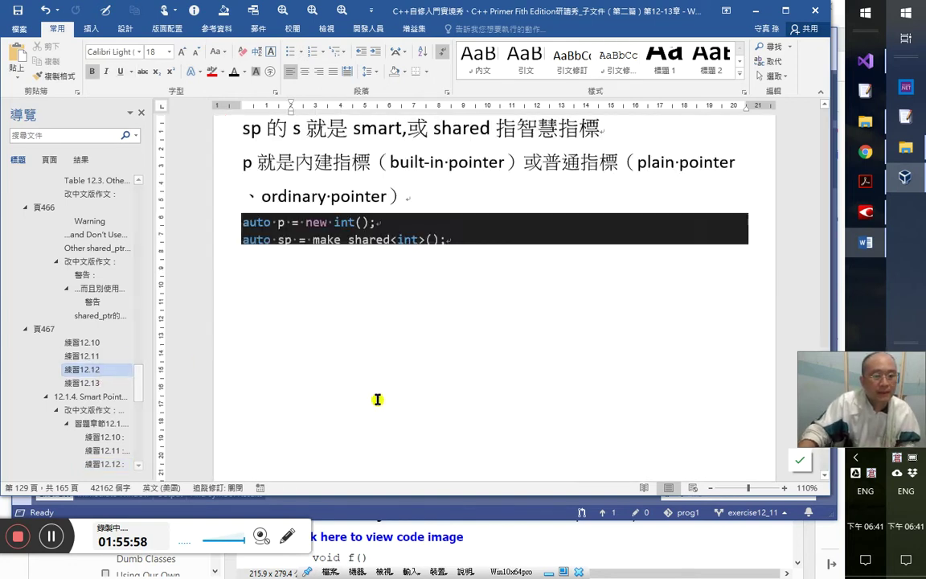
scroll(459, 386, "up", 1)
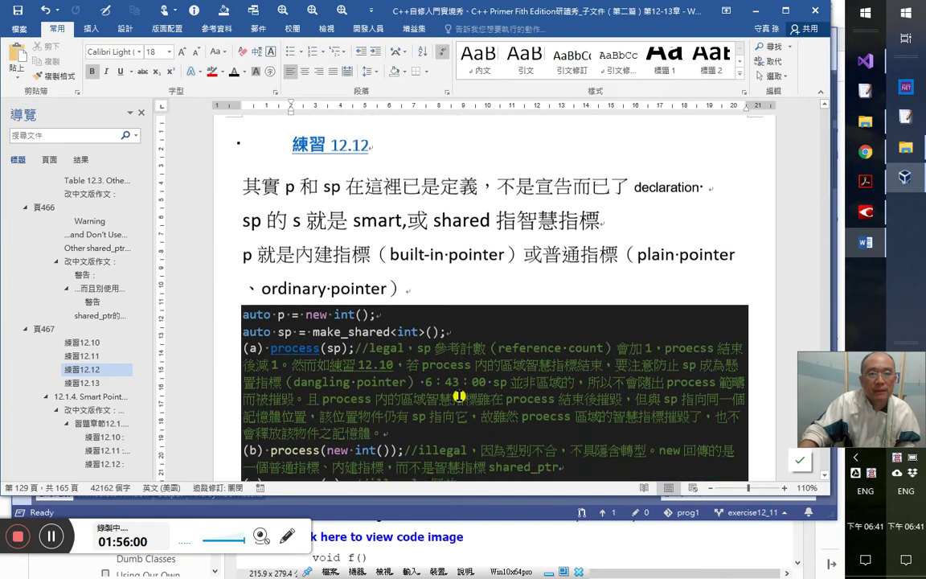
left_click(390, 255)
left_click_drag(242, 185, 411, 274)
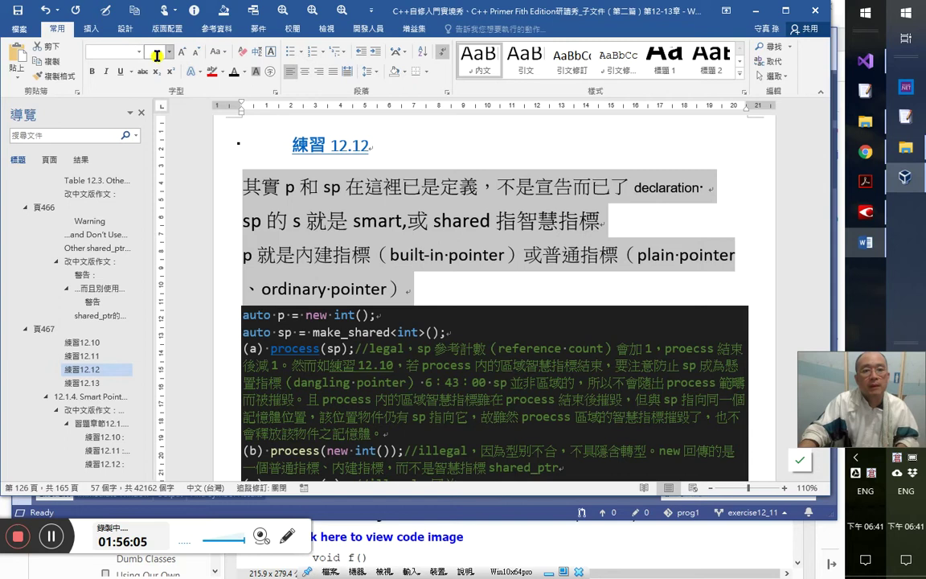
left_click(197, 53)
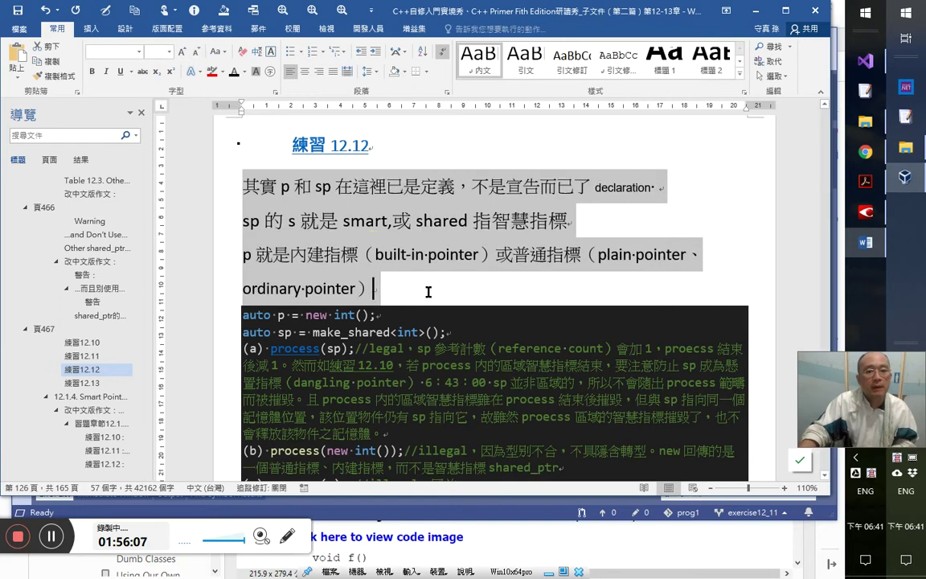
left_click(420, 282)
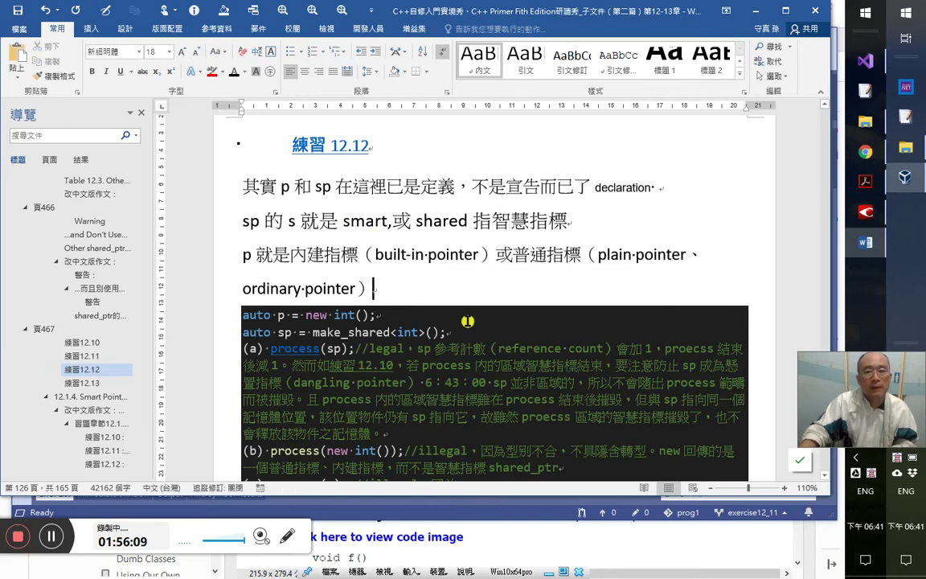
scroll(468, 320, "down", 1)
scroll(467, 320, "down", 3)
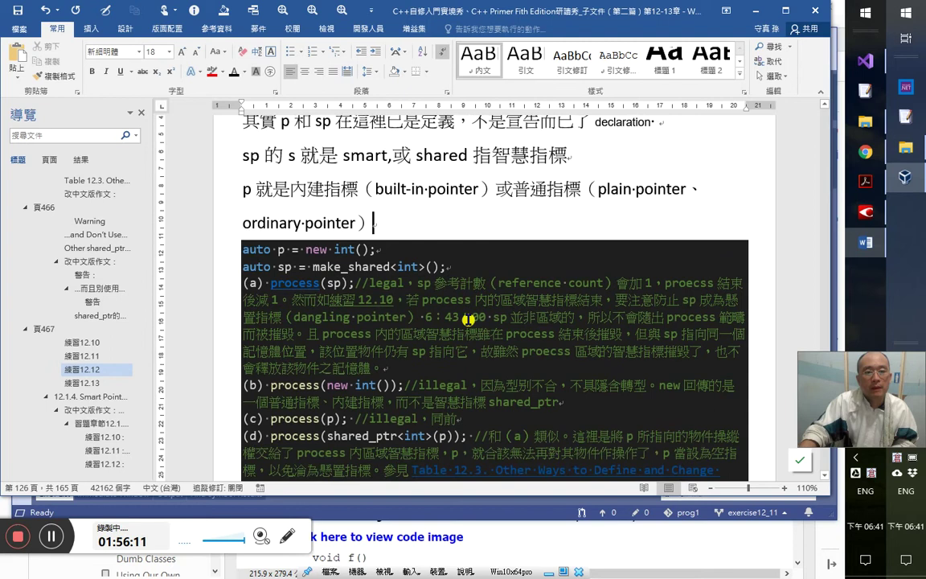
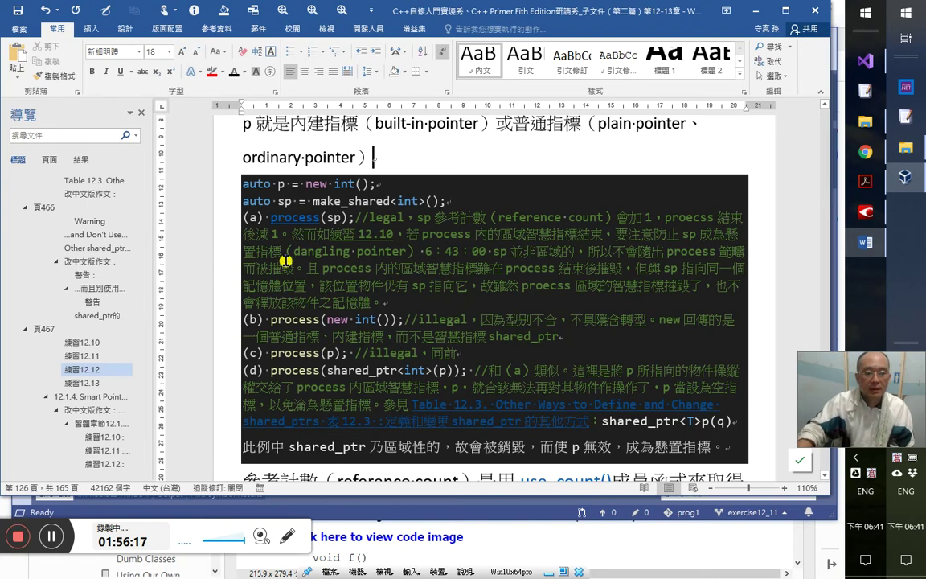
- Select the exercise 12.12 code block in Word, from line (d) up to the auto p line
scroll(467, 407, "down", 2)
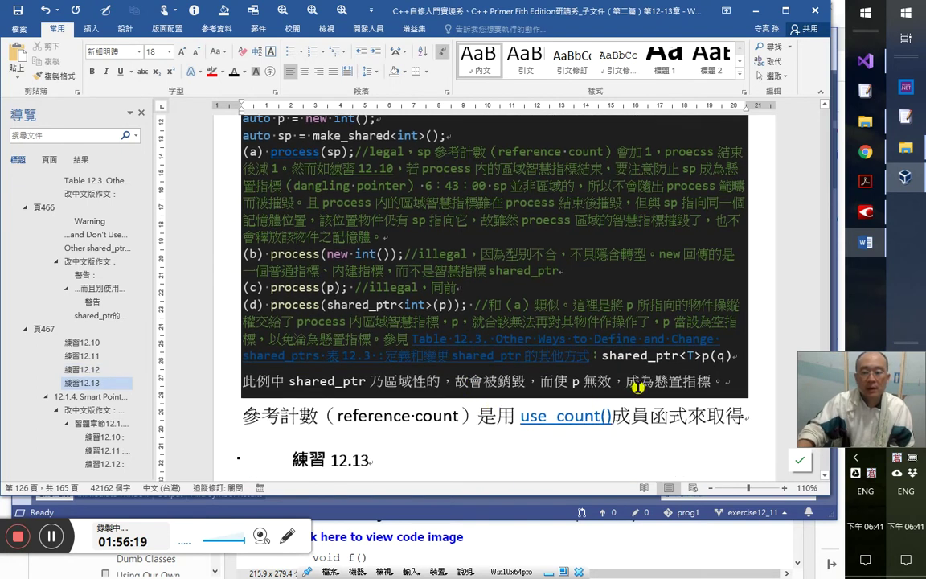
left_click_drag(653, 354, 252, 135)
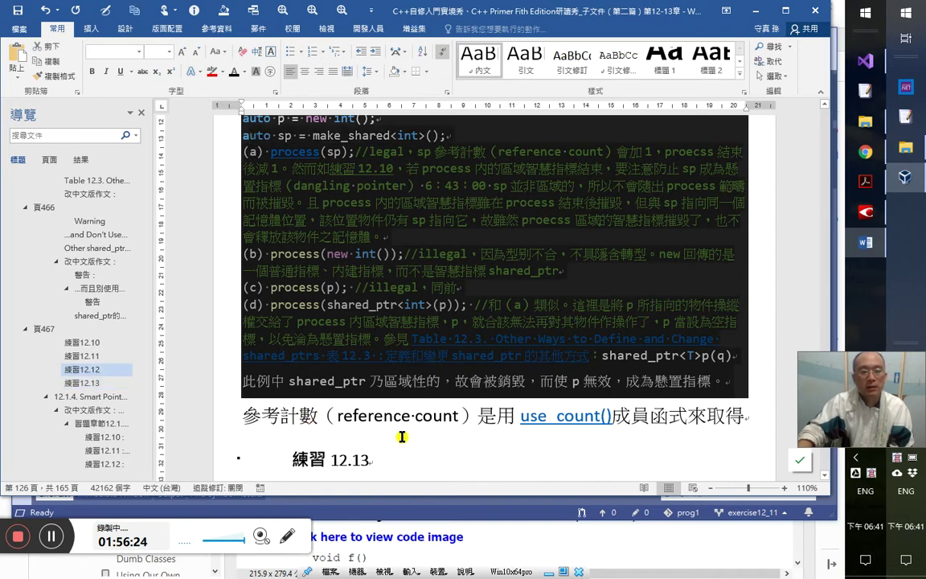
scroll(403, 434, "up", 2)
left_click_drag(244, 216, 241, 215)
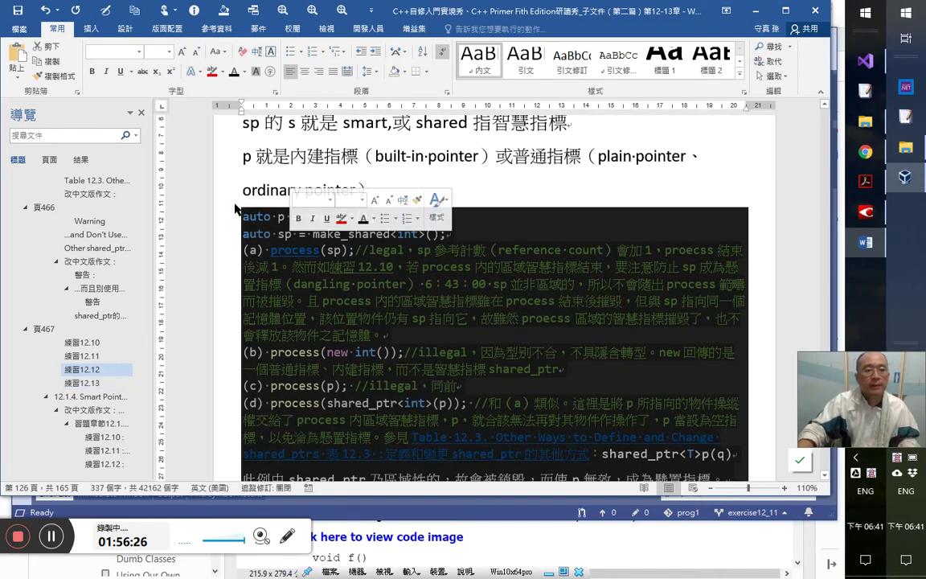
key("alt+Tab")
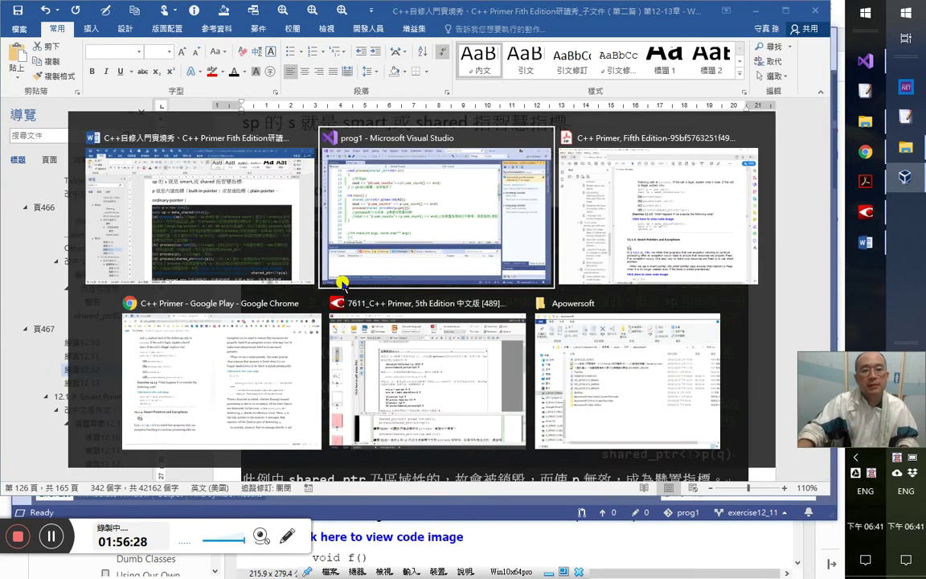
- Check out the exercise12_12 branch of prog1 in Visual Studio, then return to Word
left_click(342, 283)
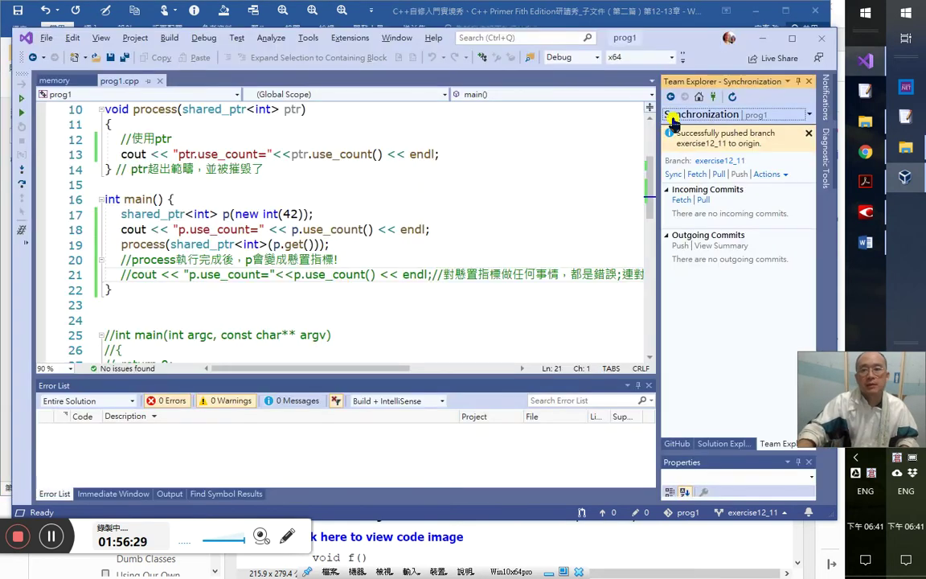
left_click(762, 515)
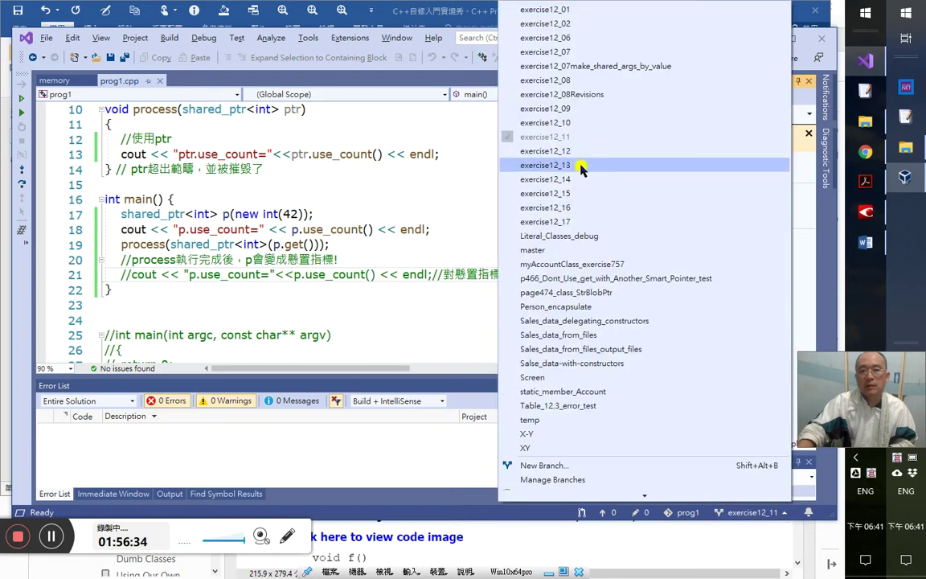
left_click(577, 152)
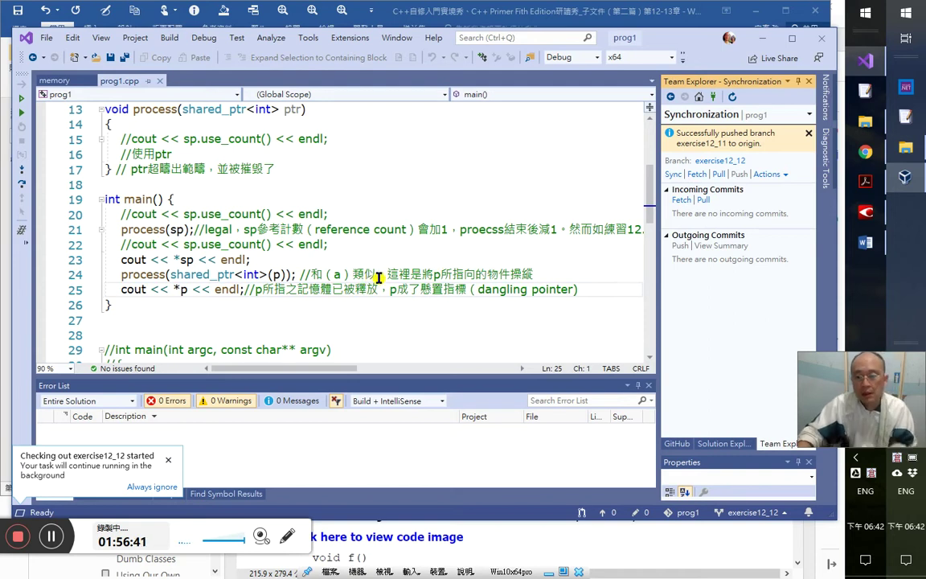
key("alt+Tab")
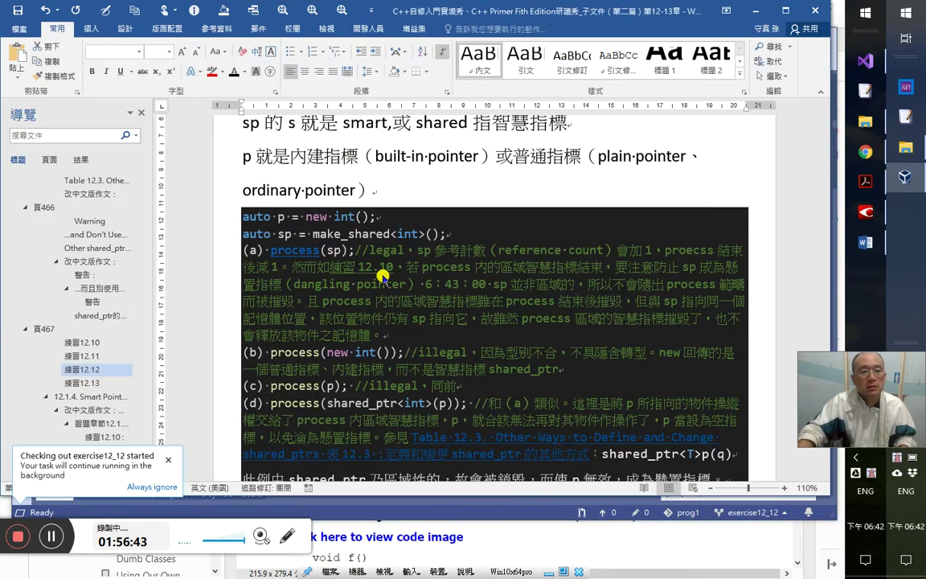
scroll(444, 287, "up", 2)
scroll(444, 287, "up", 3)
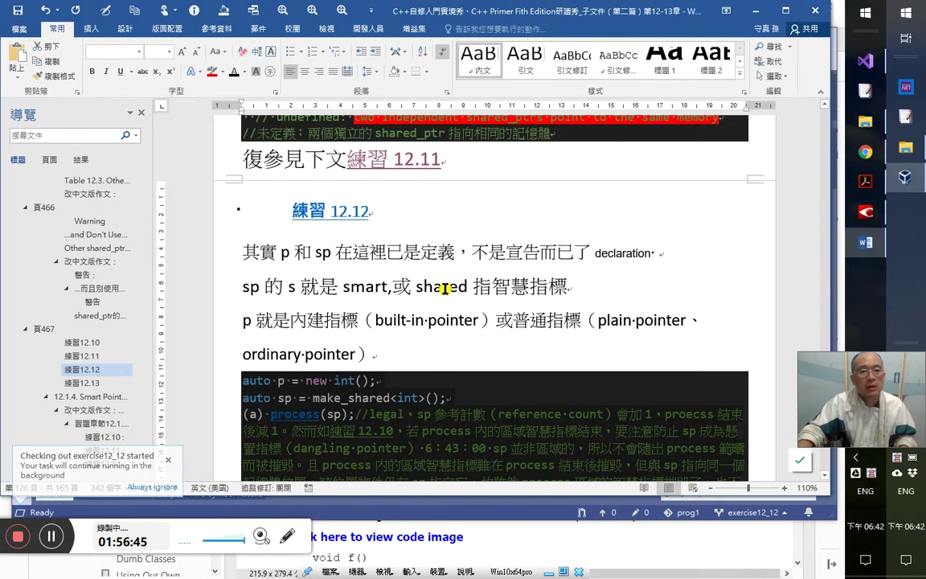
key("alt+Tab")
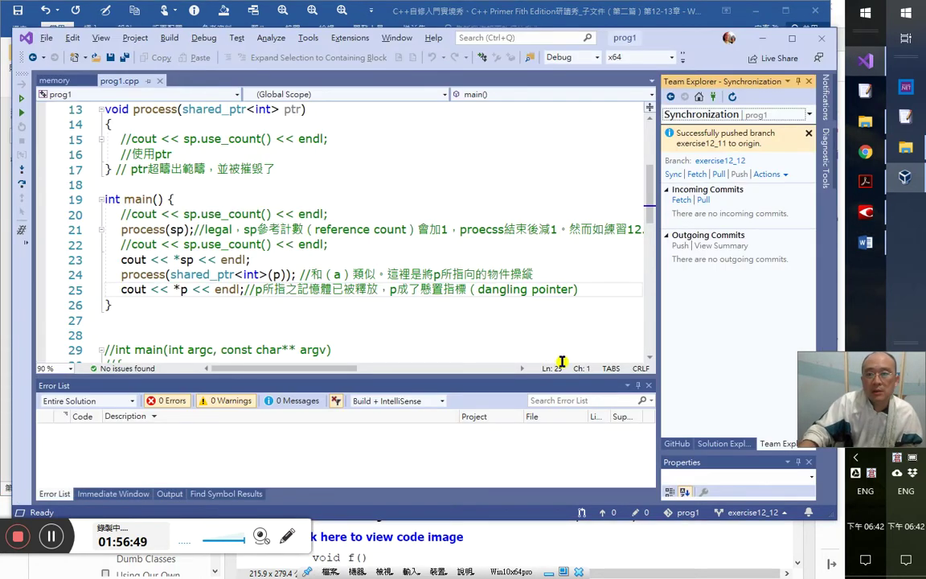
scroll(456, 324, "up", 3)
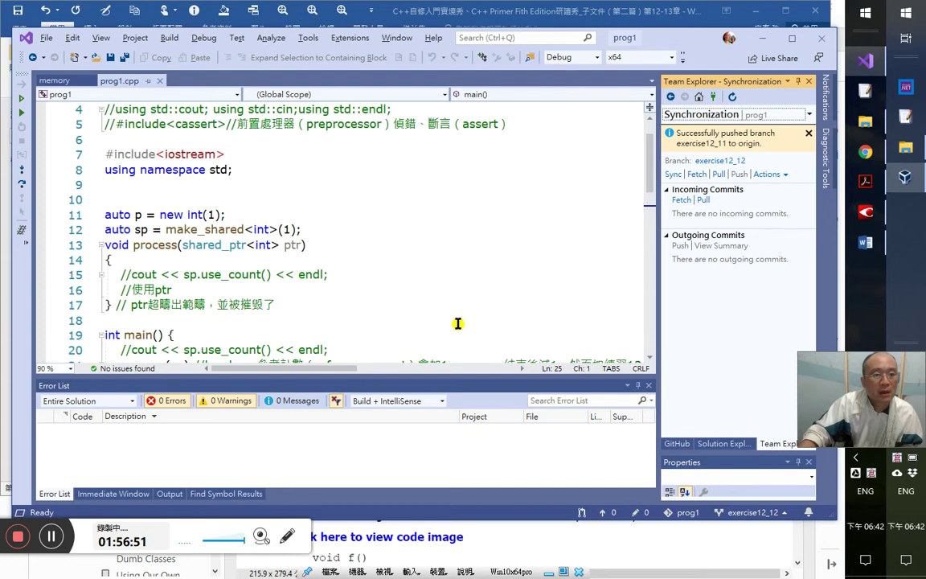
scroll(460, 326, "down", 2)
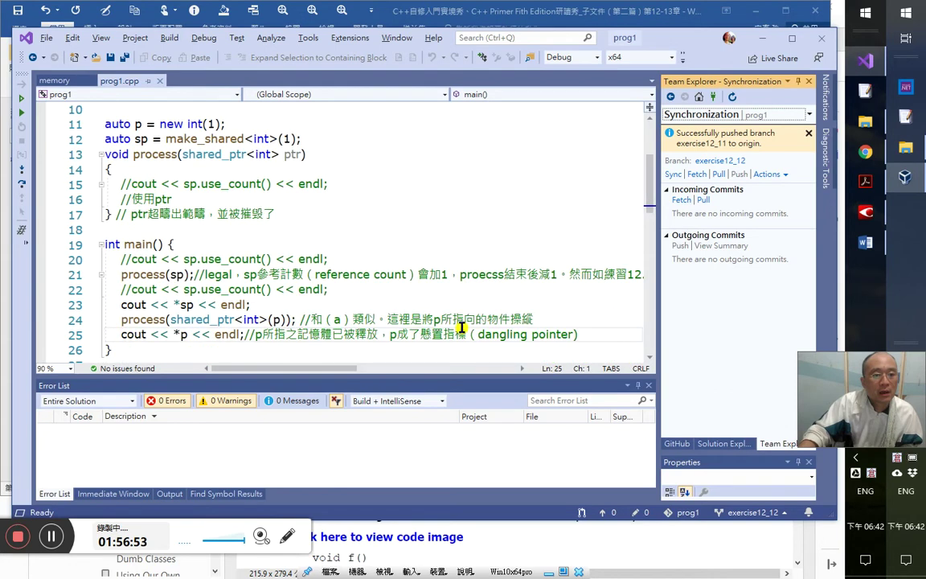
left_click(191, 275)
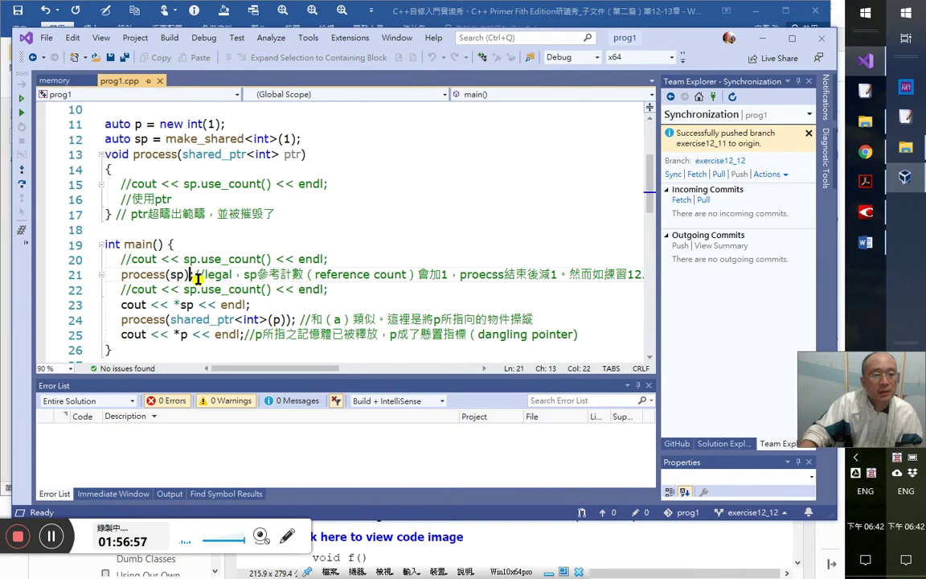
scroll(318, 303, "up", 1)
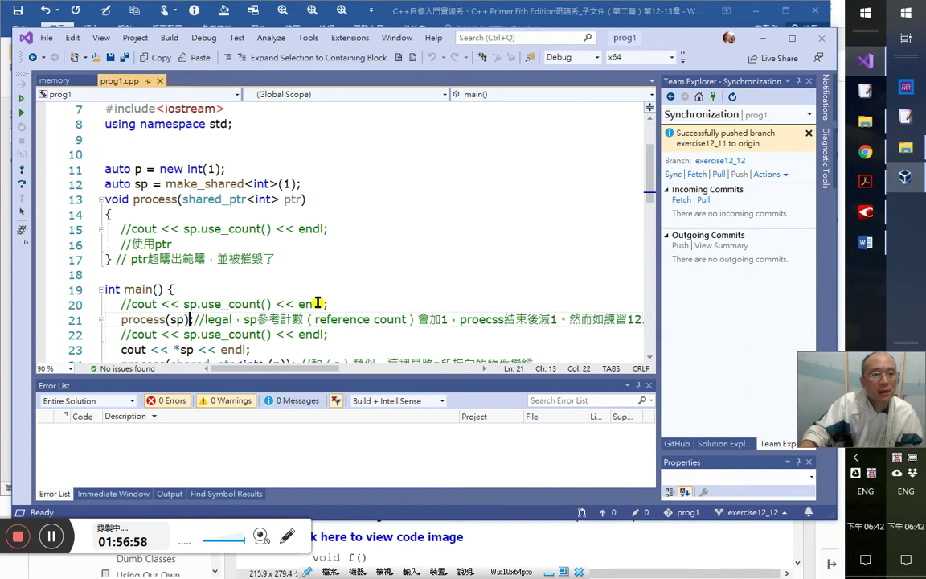
left_click(184, 169)
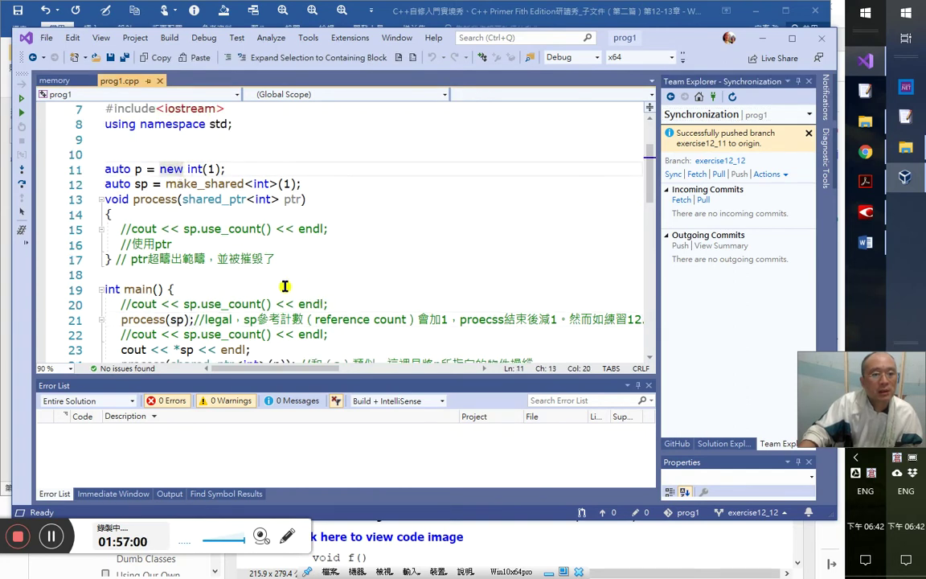
key("alt+Tab")
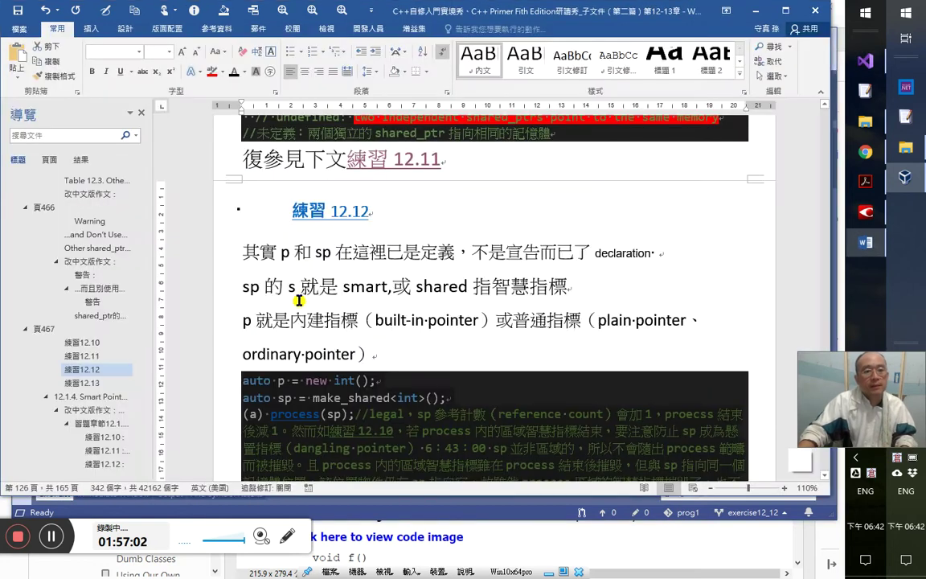
- Jump to the 練習12.12 question on page 129 using the Navigation pane
scroll(314, 314, "down", 3)
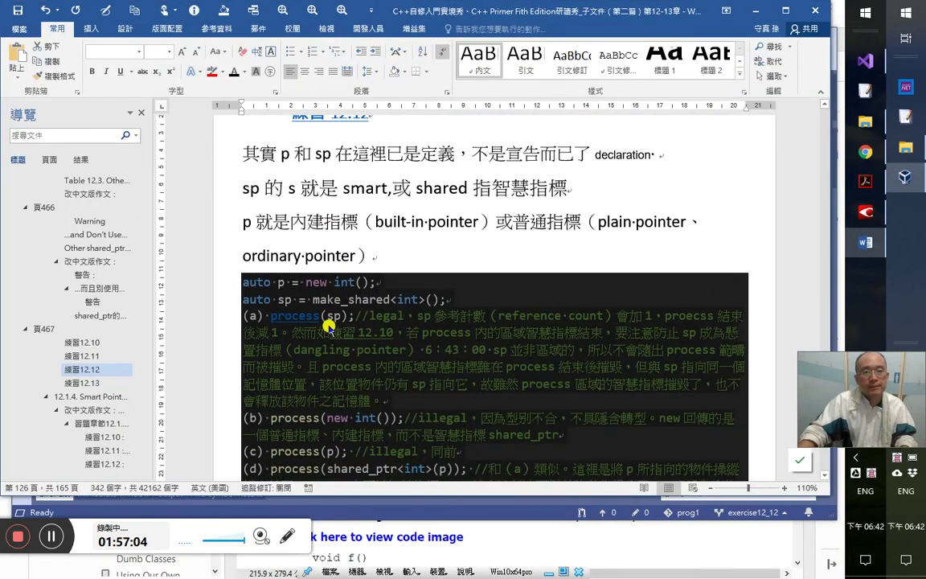
scroll(327, 324, "down", 3)
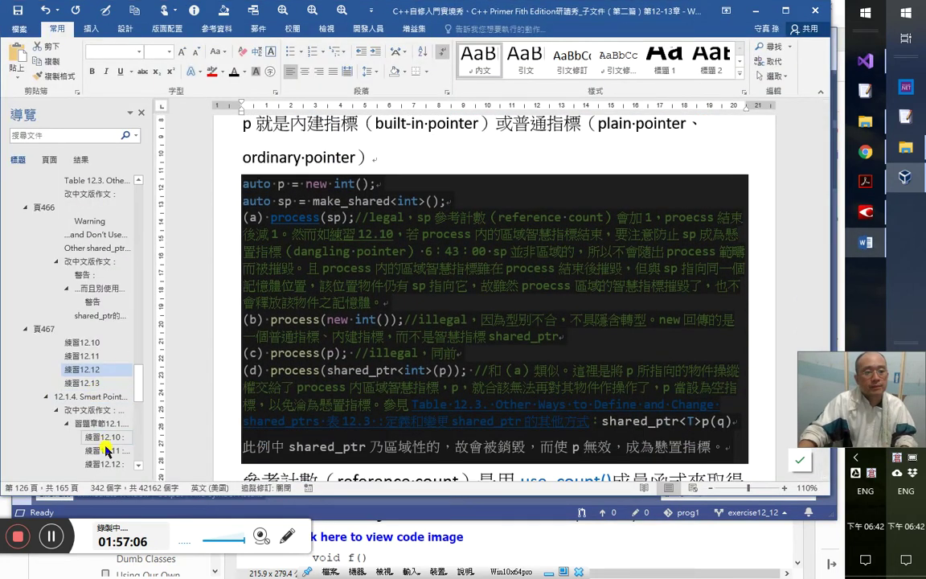
left_click(115, 464)
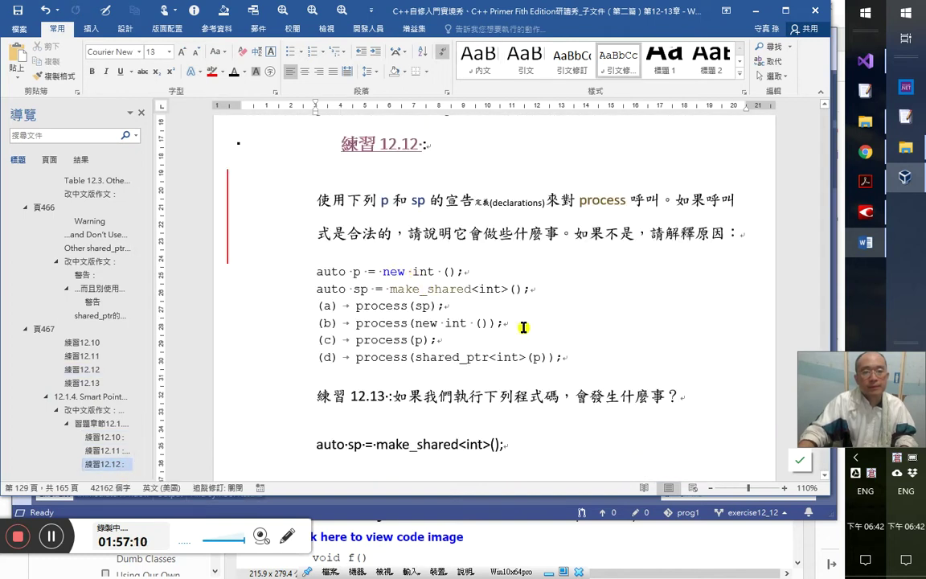
- Compare the exercise with prog1.cpp's main in Visual Studio, ending on the code
key("alt+Tab")
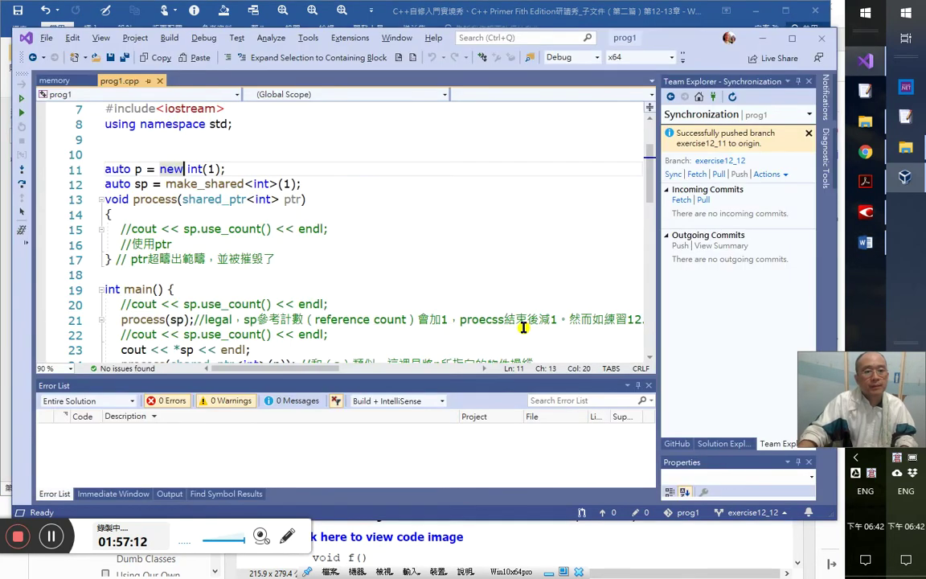
key("alt+Tab")
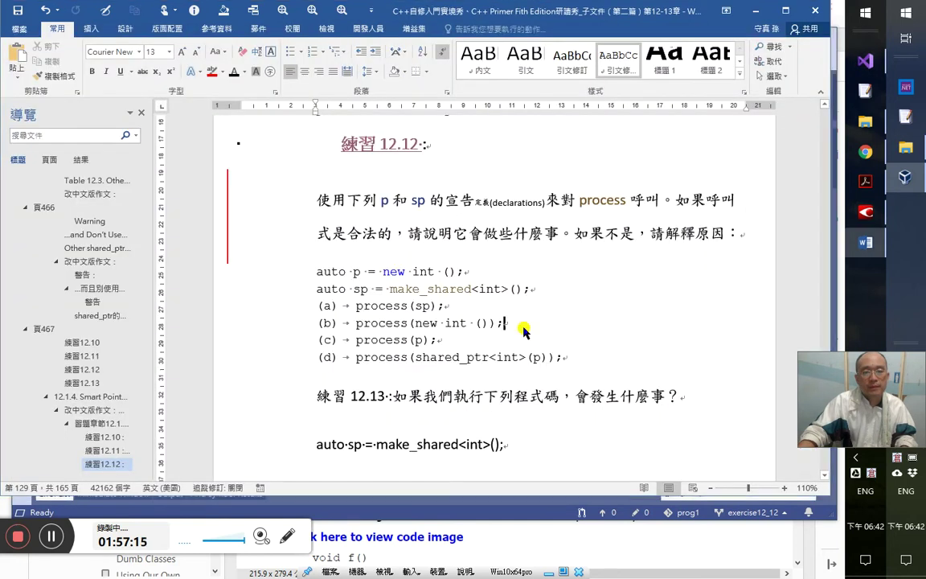
key("alt+Tab")
scroll(509, 314, "down", 1)
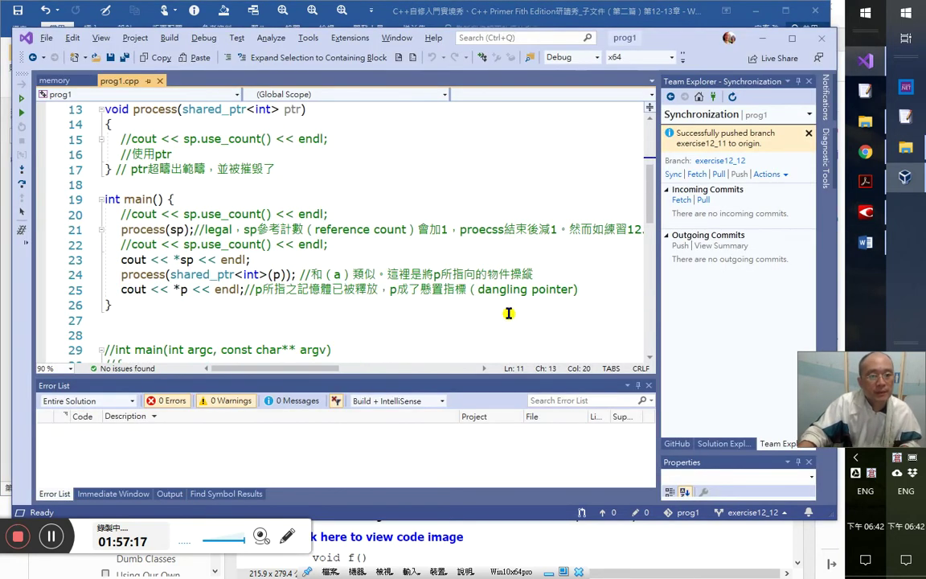
key("alt+Tab")
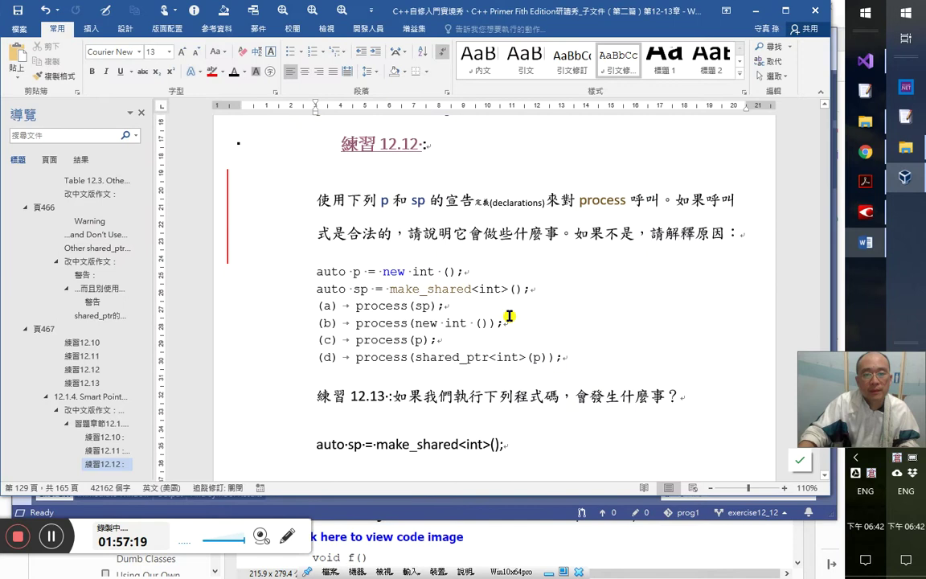
key("alt+Tab")
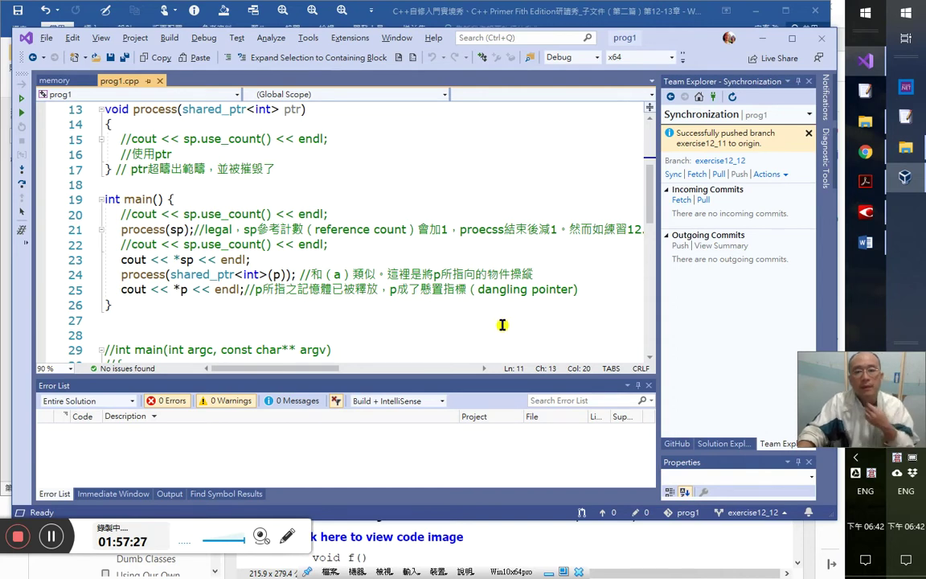
- Break line 21's long comment after 然而 onto a new // comment line 22
left_click(590, 230)
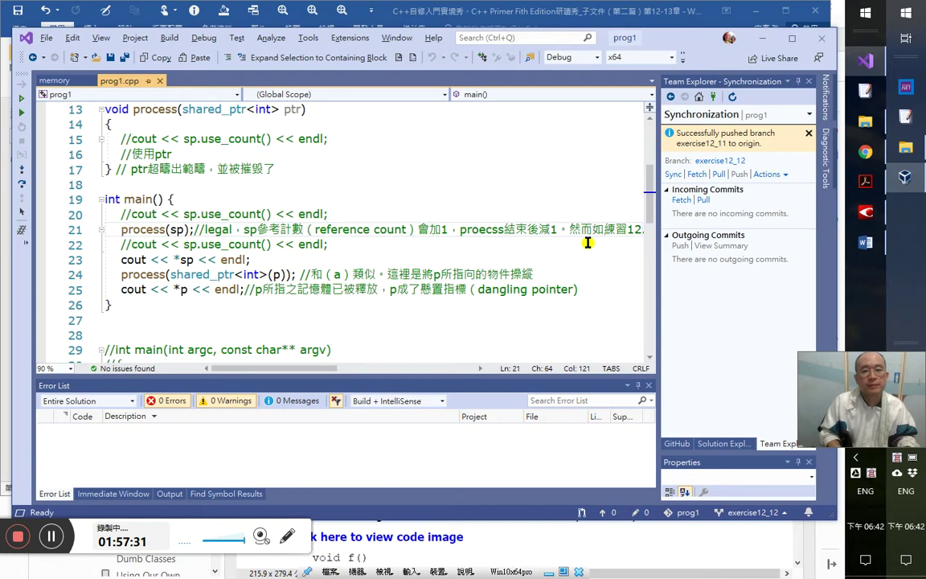
key("Return")
type("//")
key("Right")
key("Right")
key("Right")
key("Right")
key("Right")
key("Right")
key("Right")
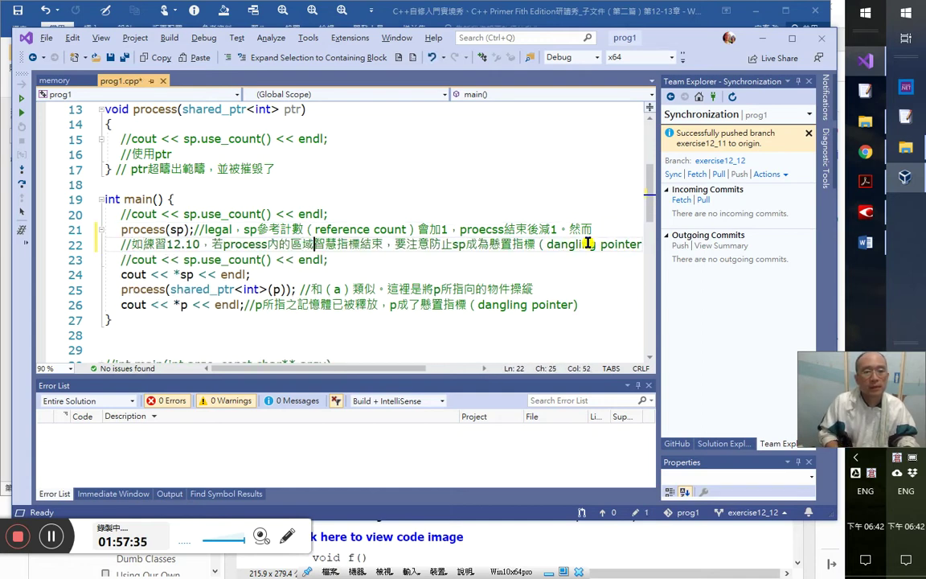
key("Right")
key("Right")
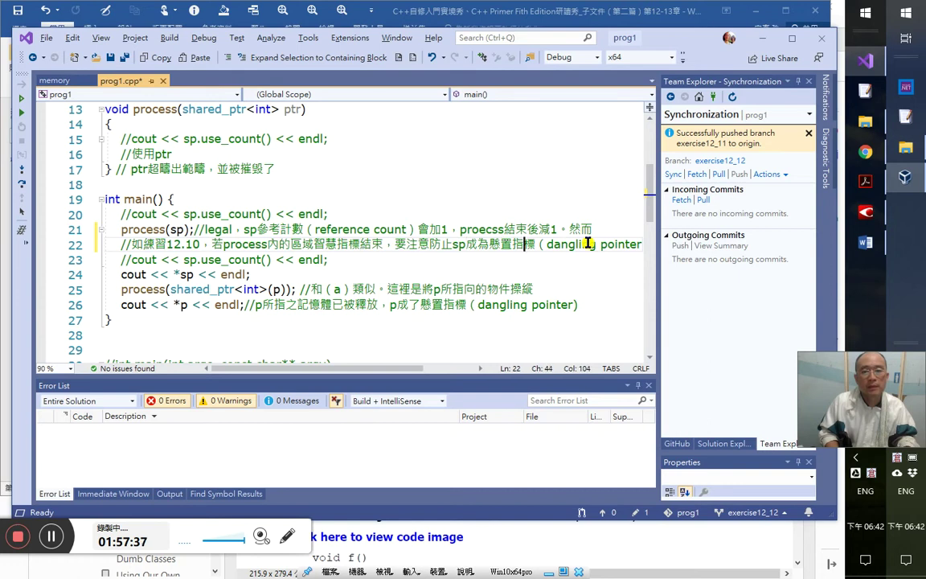
key("End")
- Paste the seven-line exercise 12.12 code block after line 26
key("Down")
key("Home")
key("Home")
key("Home")
key("Down")
key("Down")
key("Down")
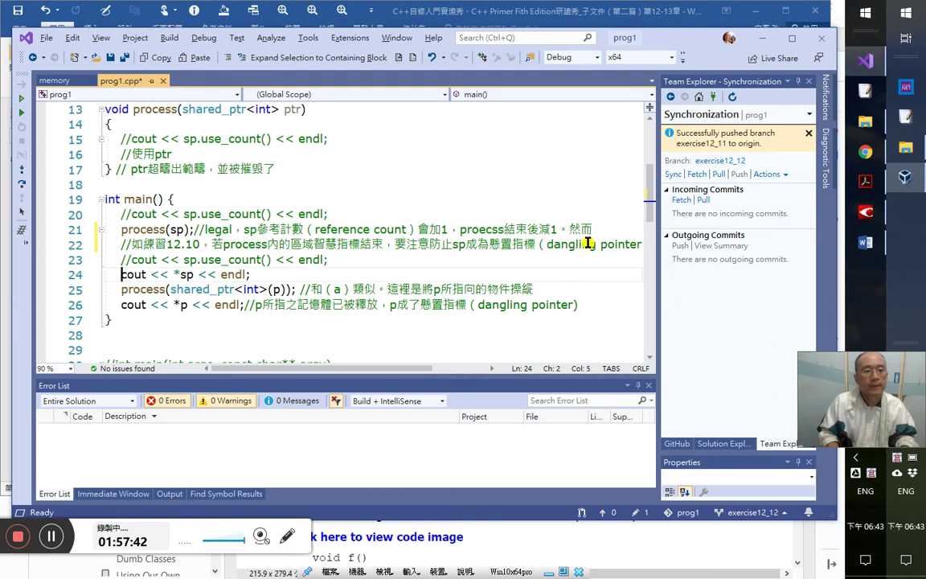
key("End")
key("Return")
key("Return")
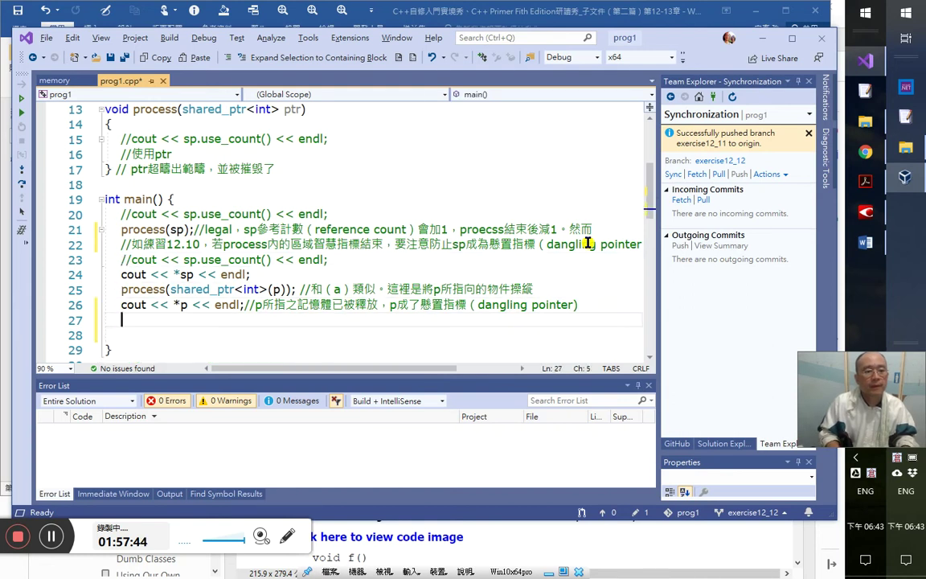
key("ctrl+v")
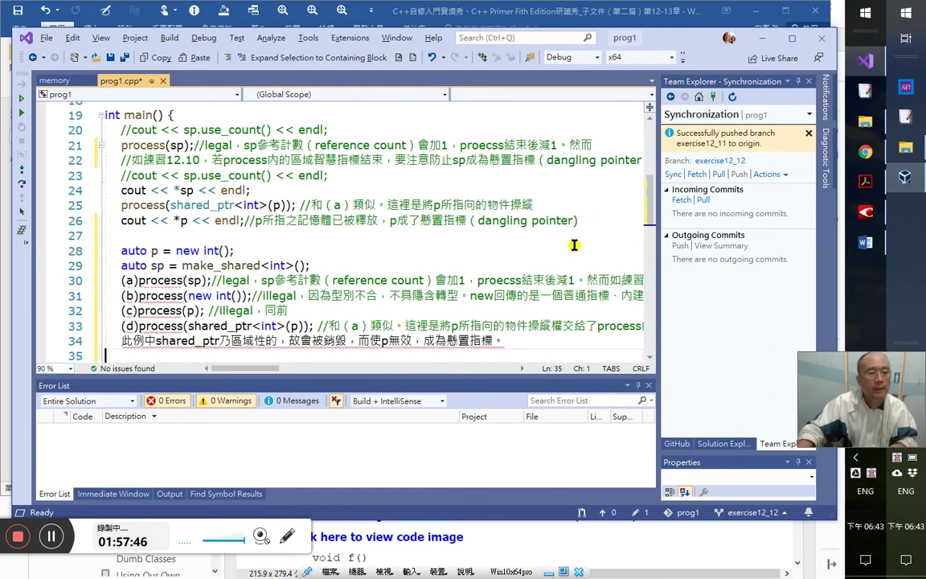
- Review the pasted code, marking the new int() expression in the auto p declaration
scroll(599, 265, "up", 1)
scroll(540, 304, "down", 2)
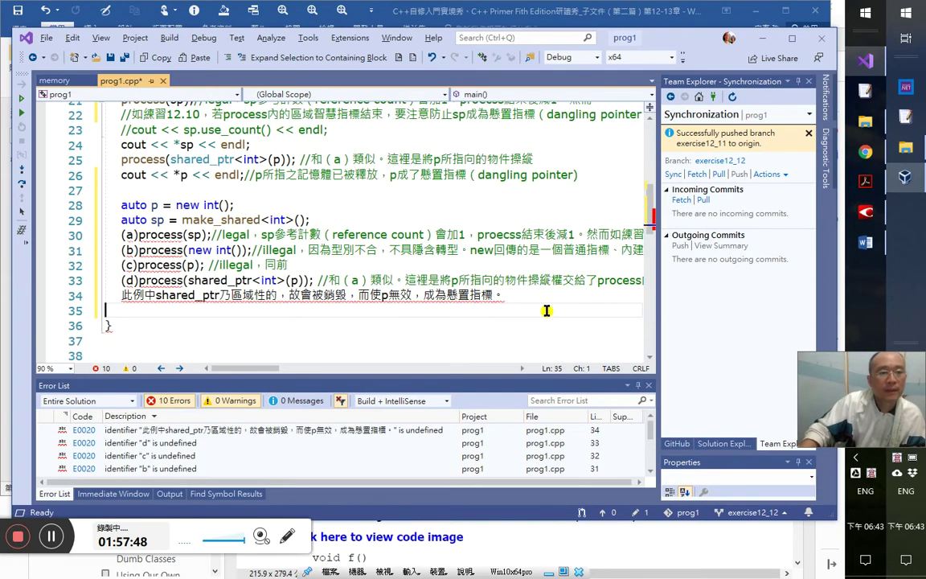
scroll(550, 311, "up", 1)
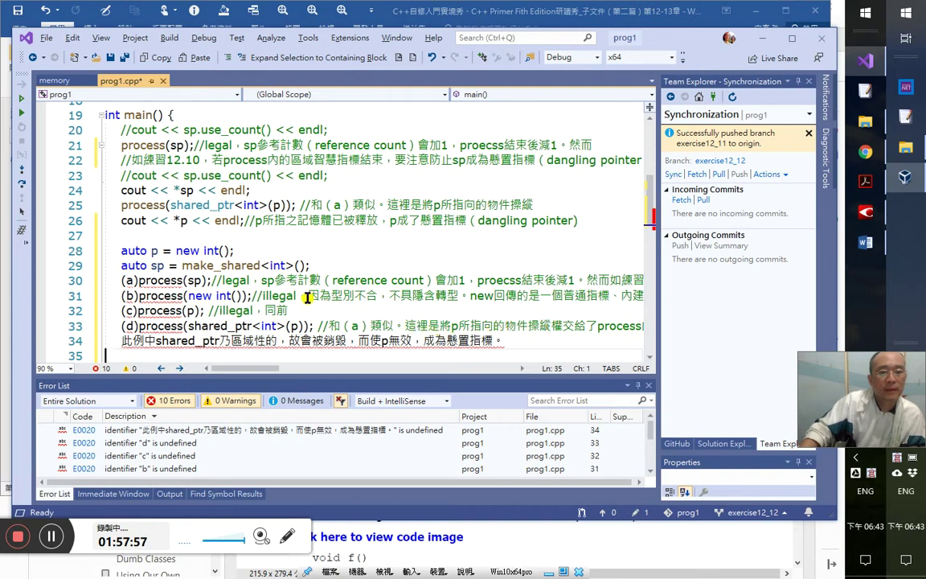
left_click(195, 296)
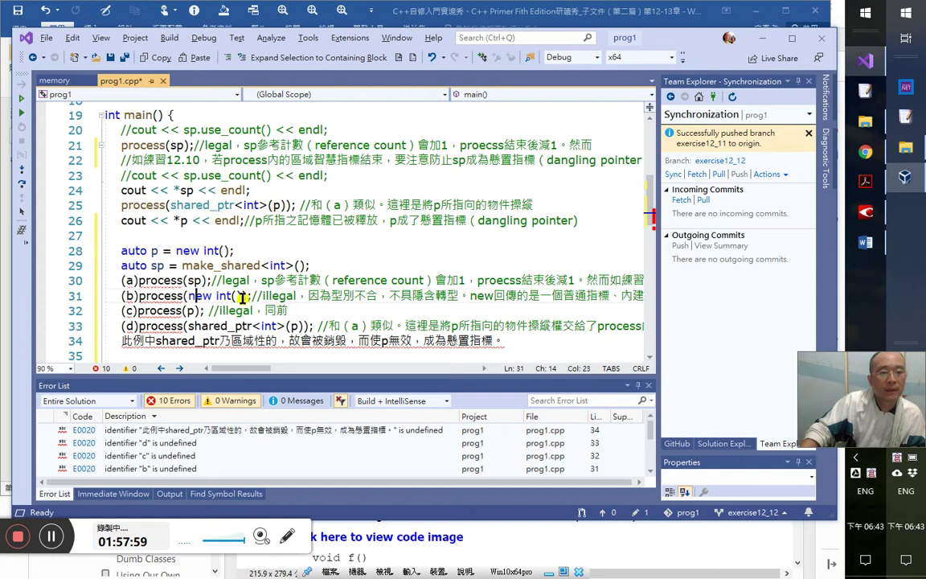
left_click_drag(245, 296, 196, 299)
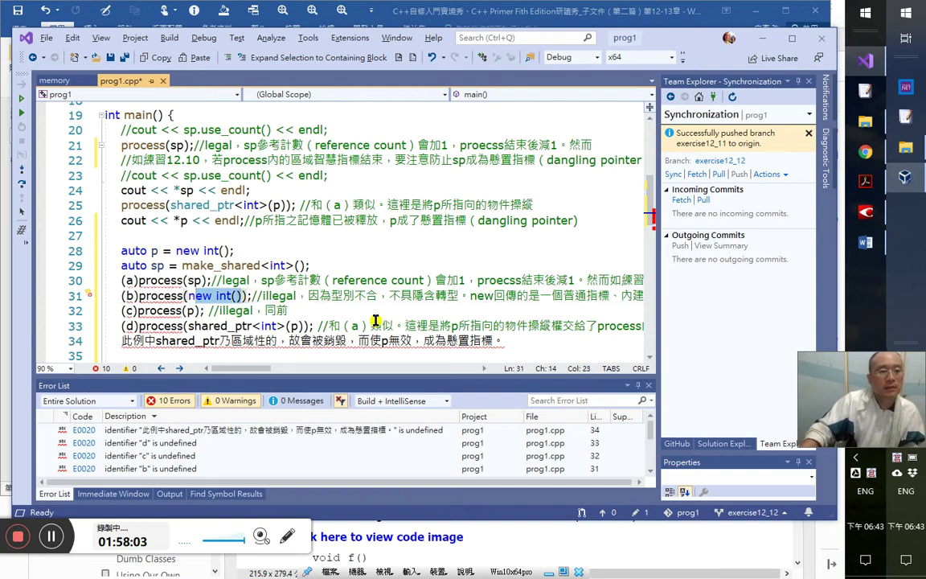
scroll(377, 325, "down", 1)
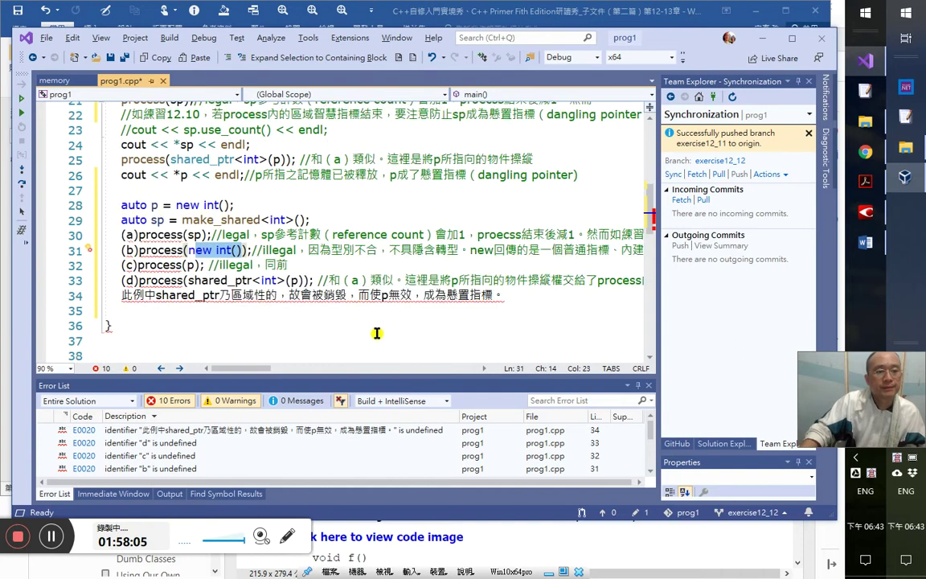
scroll(377, 332, "up", 1)
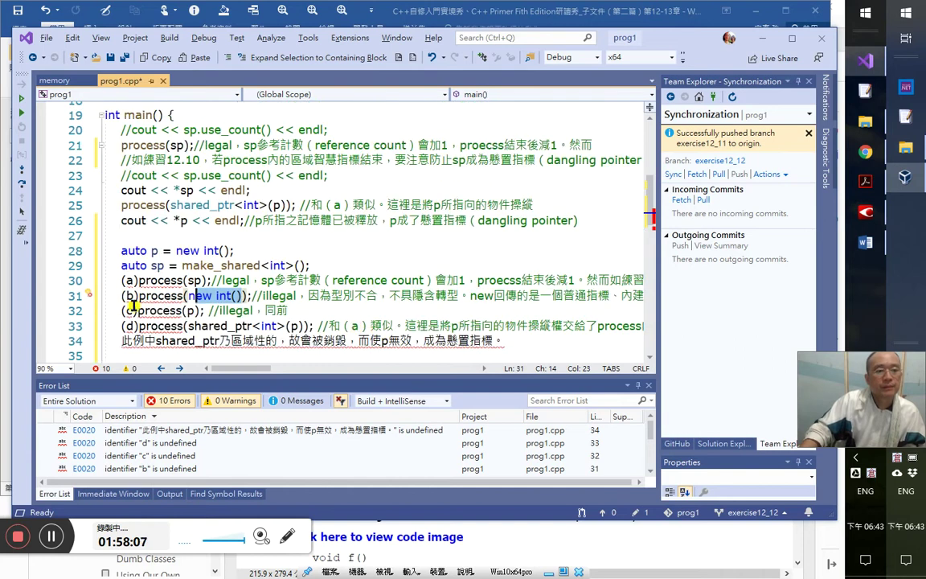
scroll(211, 302, "up", 1)
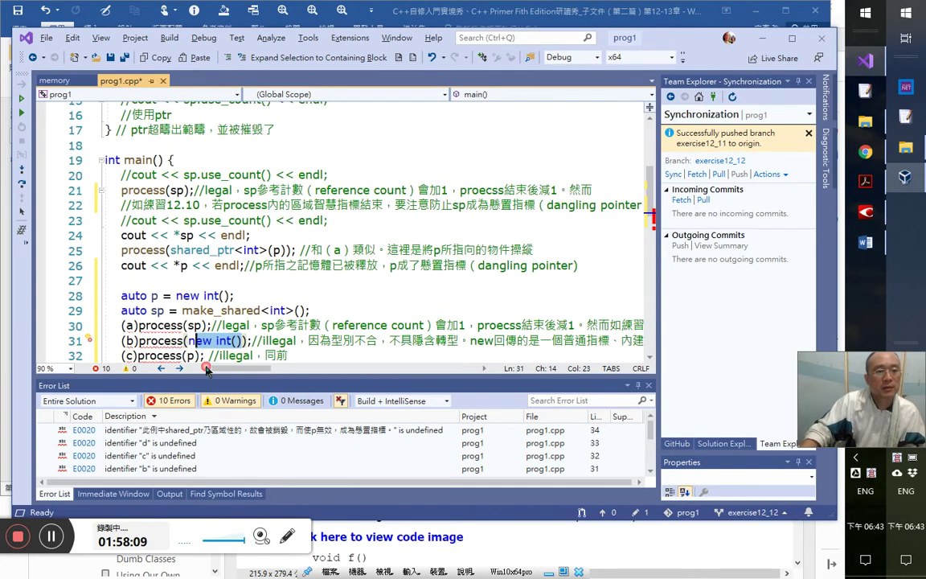
- Cut the redundant auto p = new int(); line from main
left_click(207, 190)
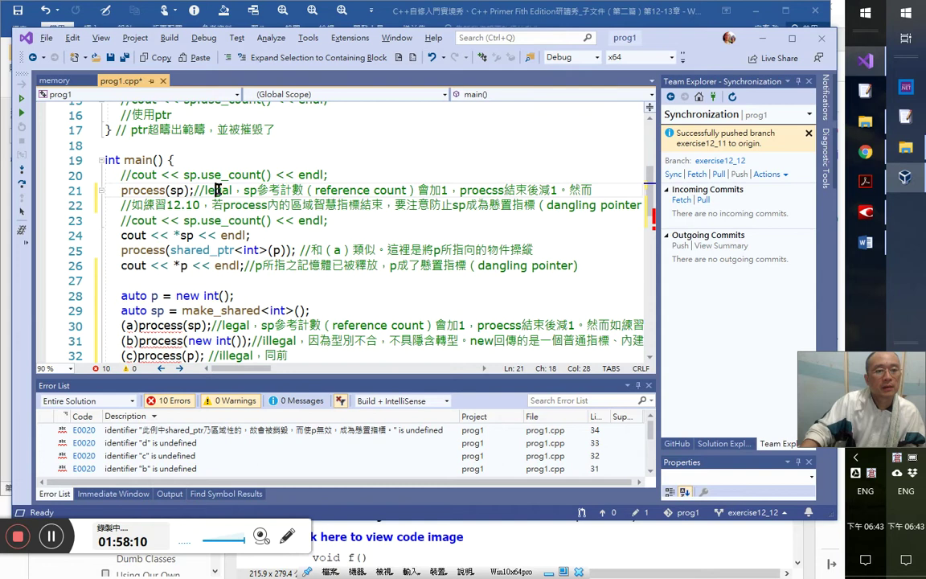
left_click(167, 293)
scroll(252, 308, "down", 1)
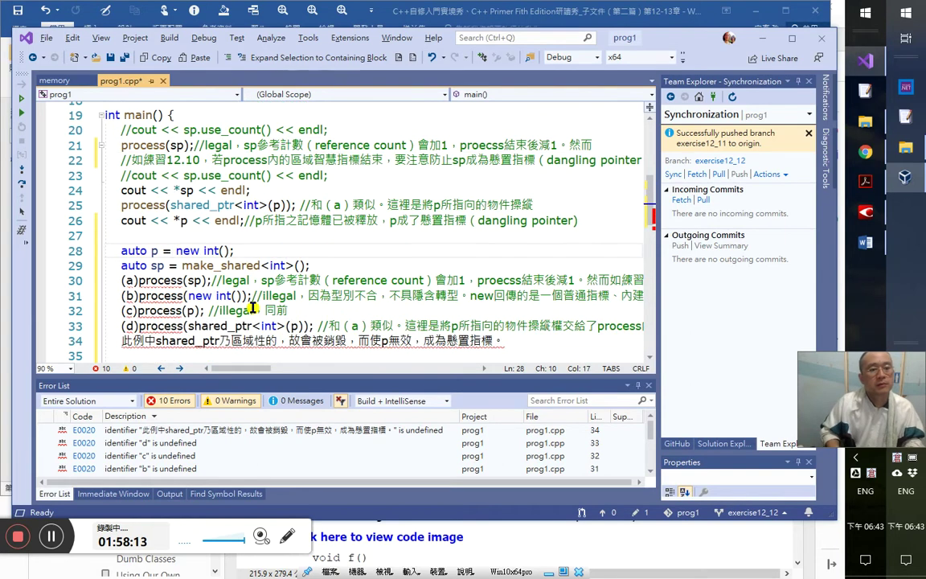
key("ctrl+x")
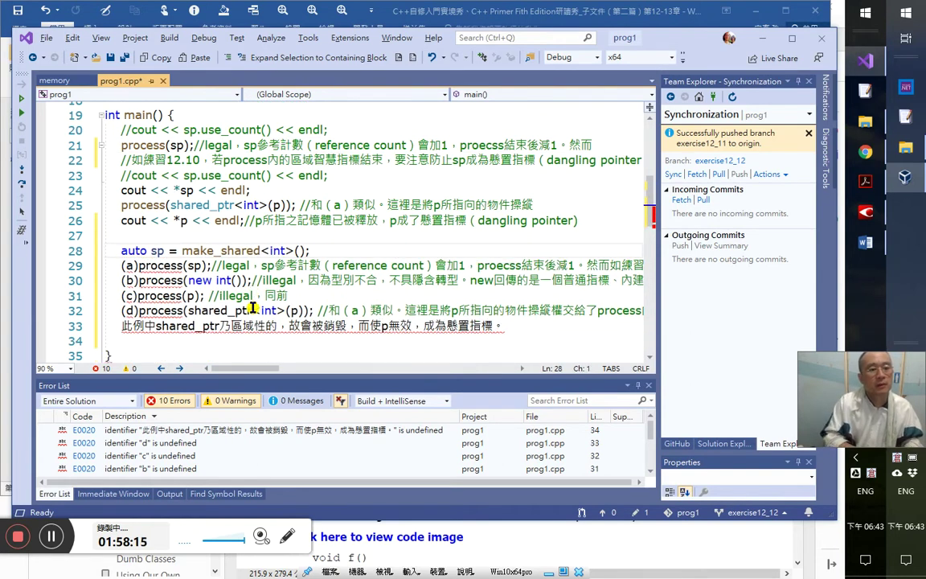
scroll(251, 308, "up", 3)
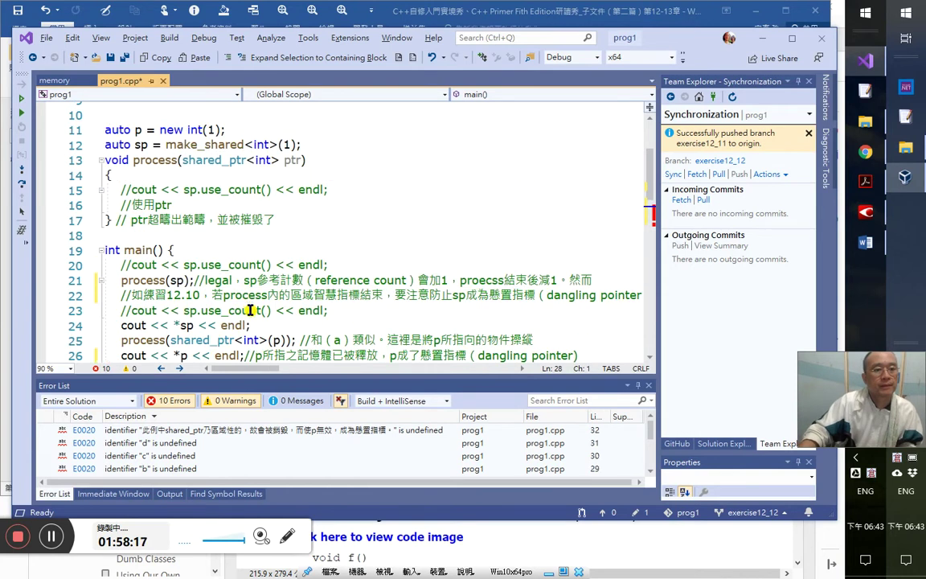
scroll(252, 310, "down", 2)
- Move the (a) label from line 28's start into its // comment
key("Right")
key("Right")
key("Right")
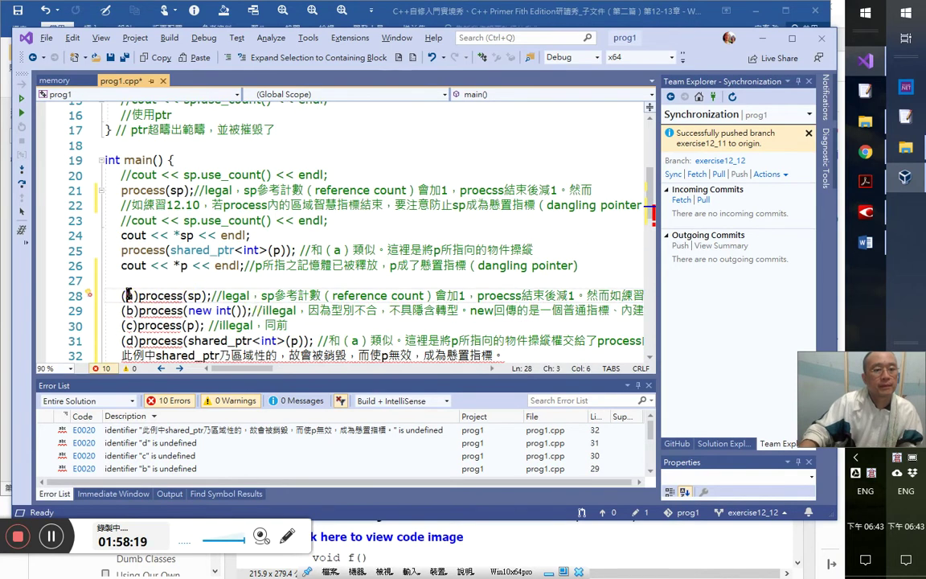
key("Right")
key("BackSpace")
key("BackSpace")
key("BackSpace")
key("Right")
key("Right")
key("Right")
key("Right")
key("Right")
key("Right")
key("Right")
key("Right")
key("Right")
key("Right")
key("Right")
key("Right")
key("Right")
key("Right")
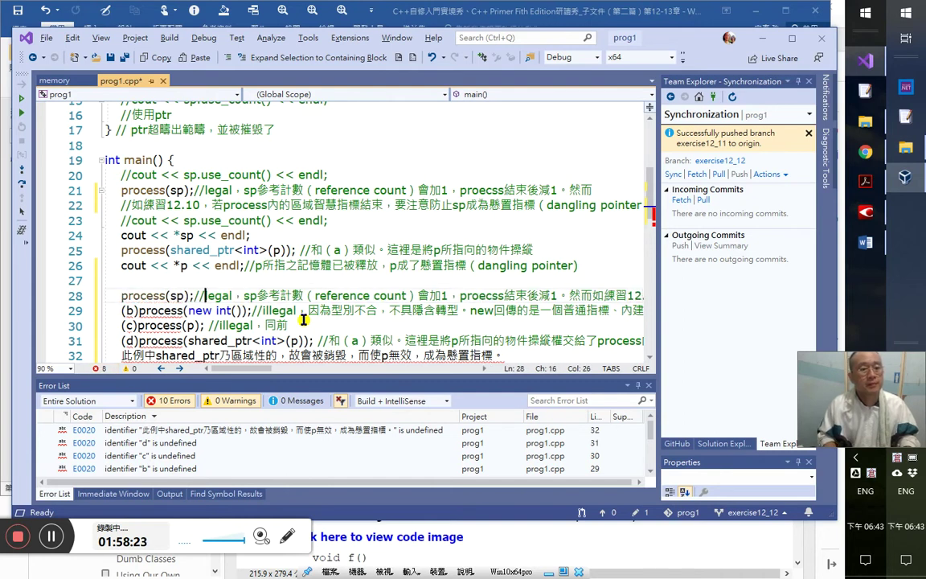
type("(a)")
key("Down")
key("Down")
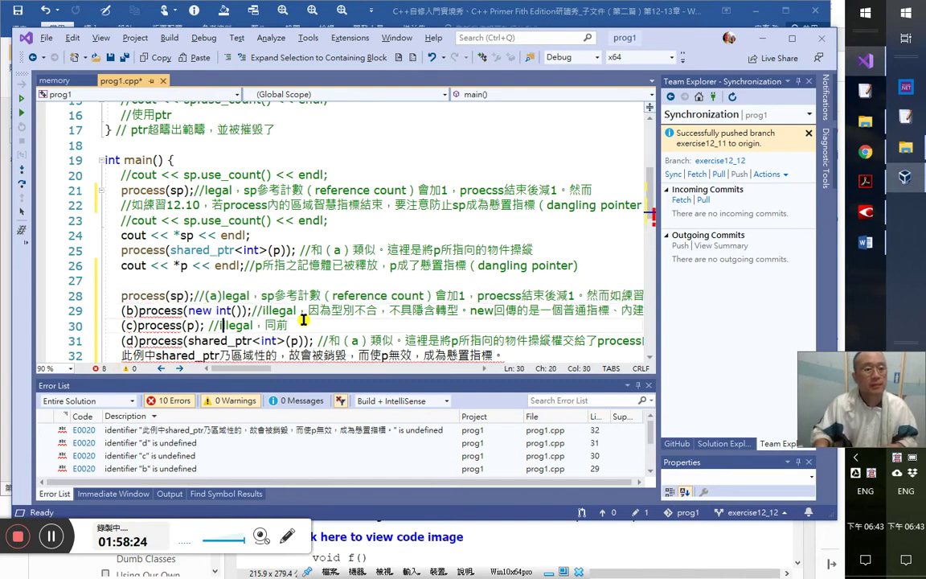
- Comment out lines 29–32 holding cases (b)–(d) and the closing note
left_click(281, 184)
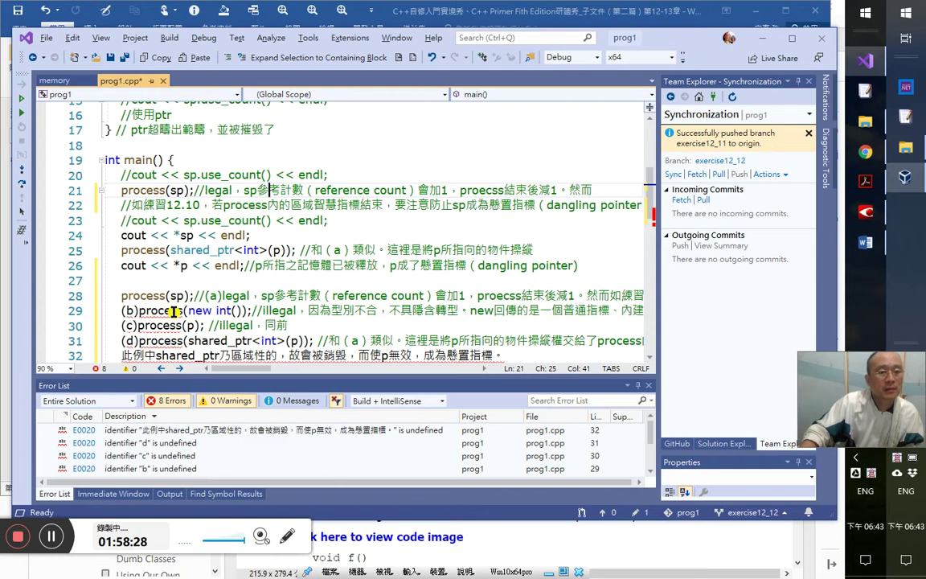
scroll(198, 324, "down", 1)
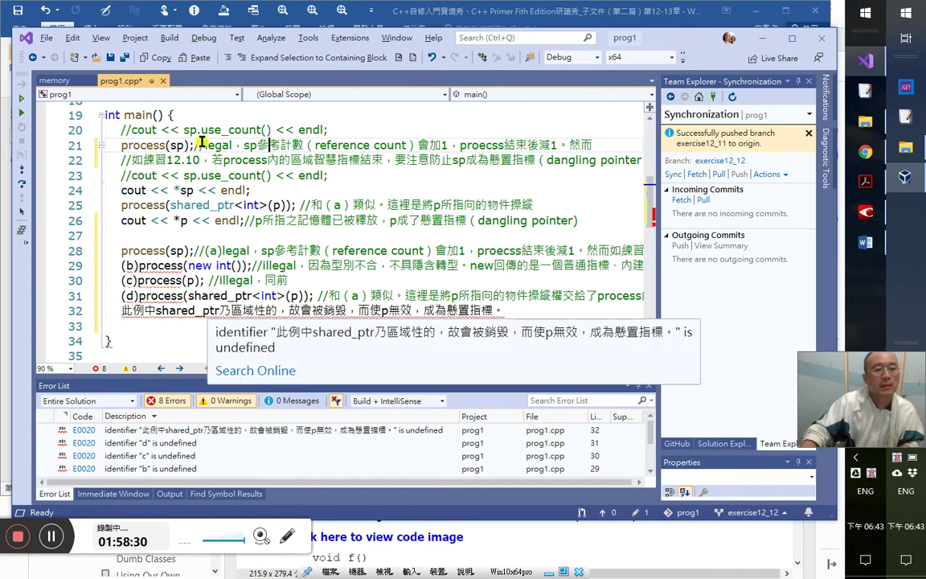
left_click(149, 267)
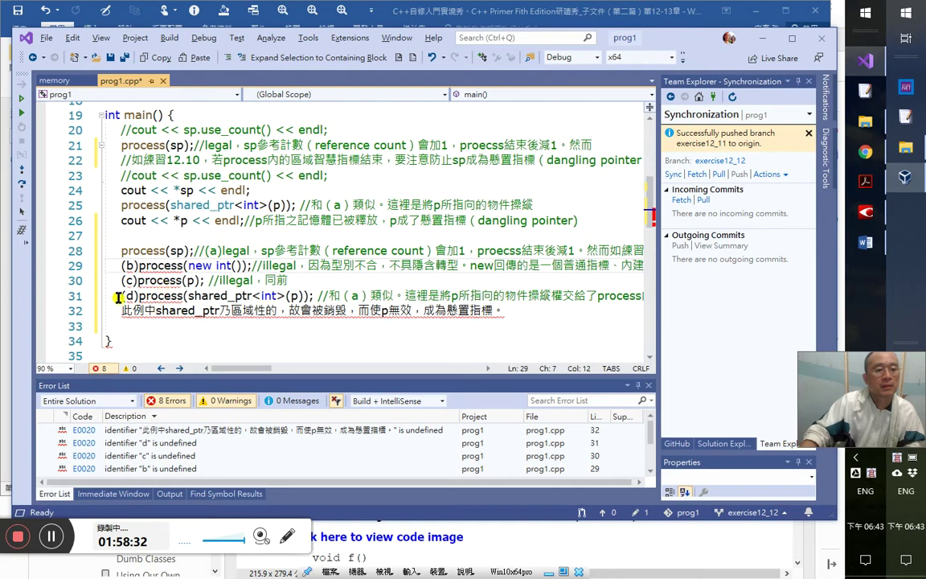
left_click_drag(78, 266, 78, 311)
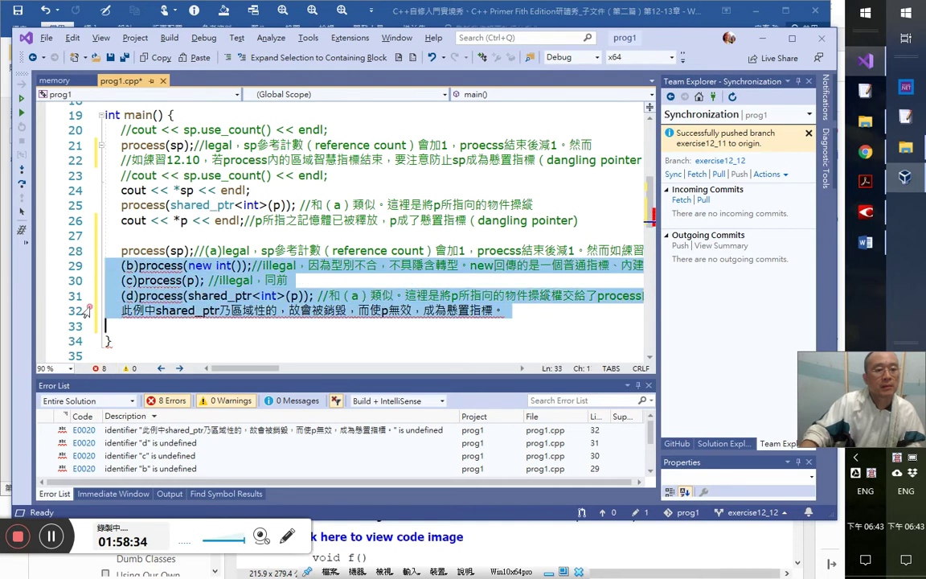
key("ctrl+k")
key("ctrl+c")
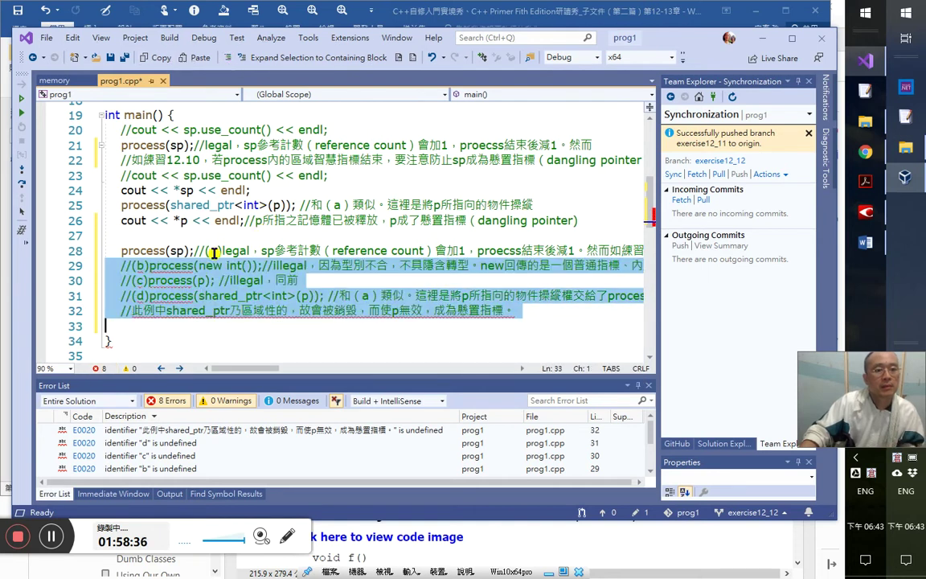
left_click(217, 250)
scroll(279, 275, "up", 1)
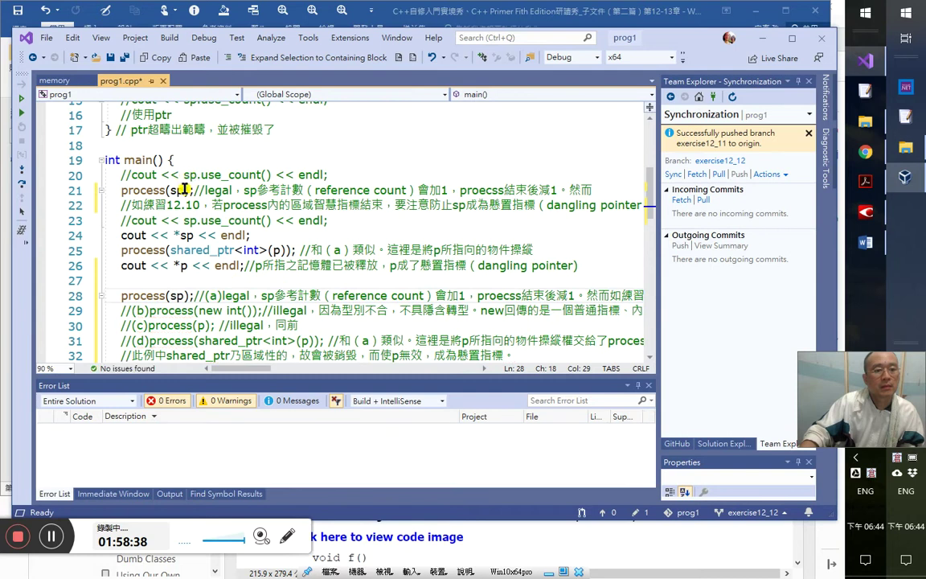
- Move the (a) label from line 28 to the process(sp) comment on line 21
left_click(190, 295)
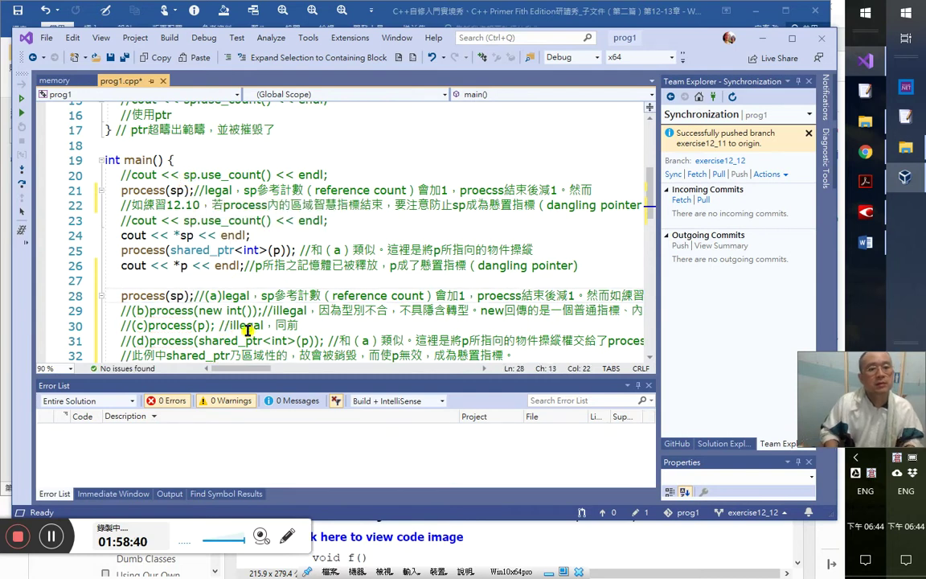
key("shift+Right")
key("shift+Right")
key("shift+Right")
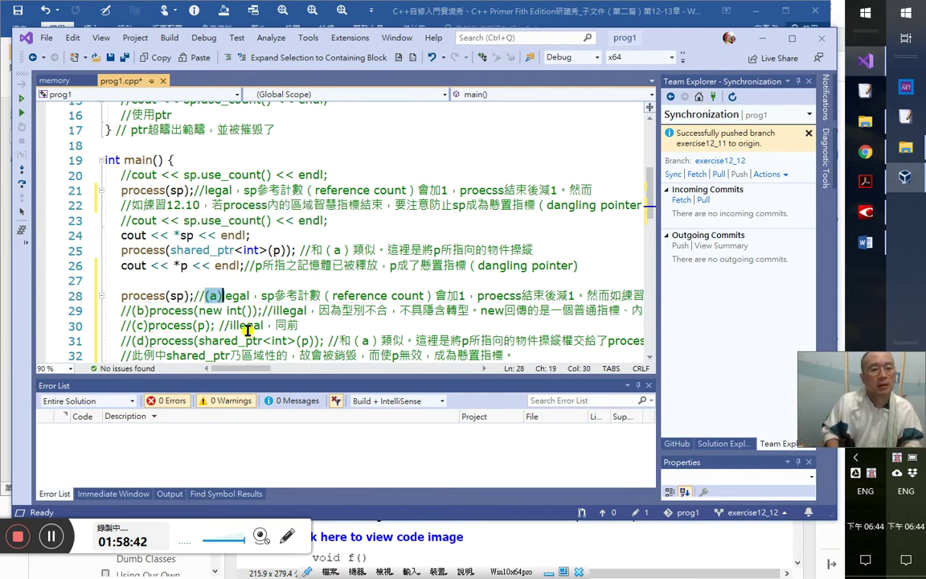
key("Delete")
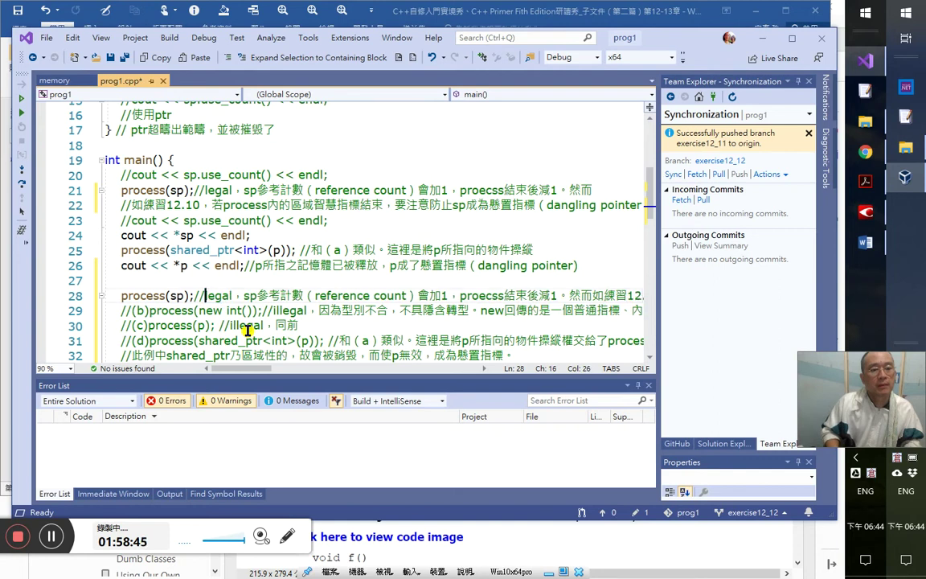
left_click(208, 190)
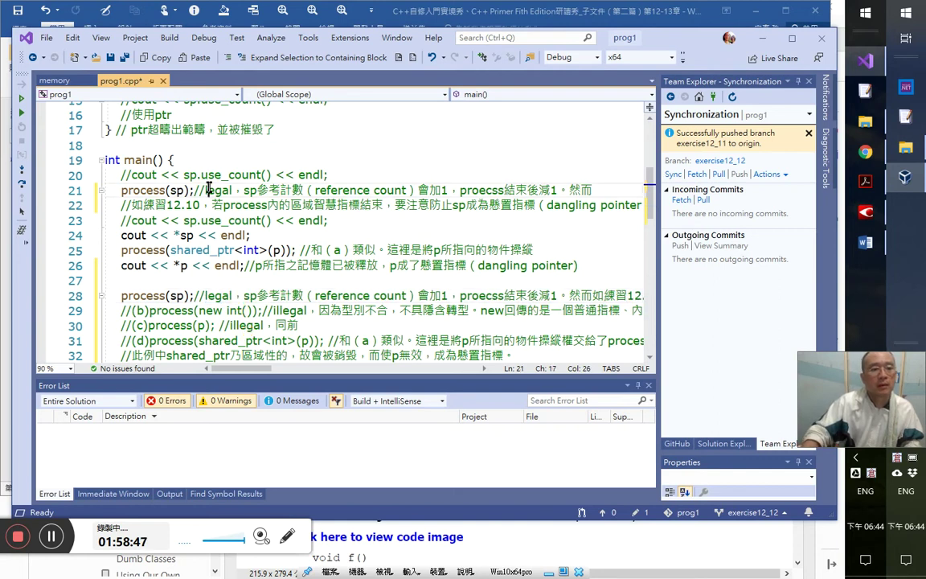
type("(a)")
- Split the 然而如練習12.10 sentence onto its own // comment line 29
key("Down")
key("Down")
key("Down")
key("Down")
key("Down")
key("Down")
key("Down")
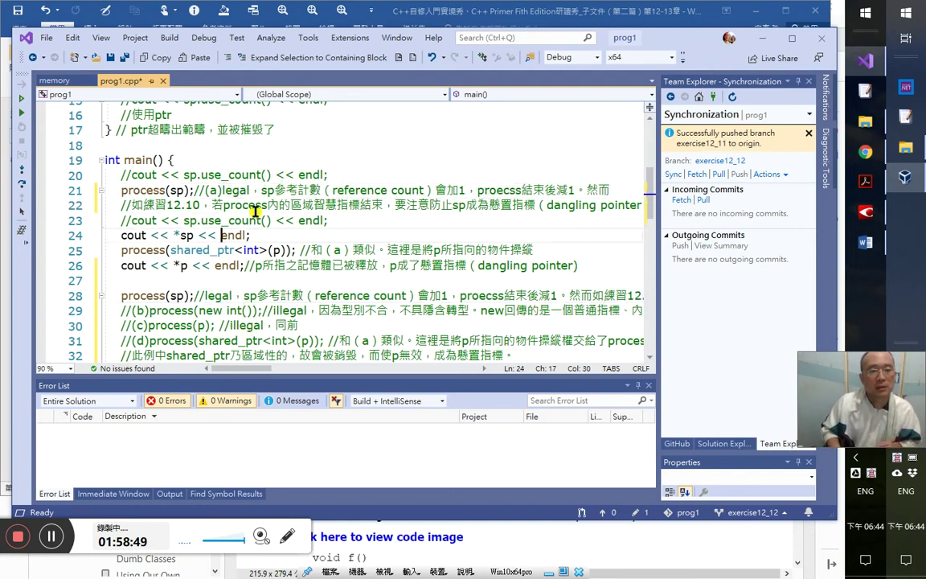
key("Up")
key("Down")
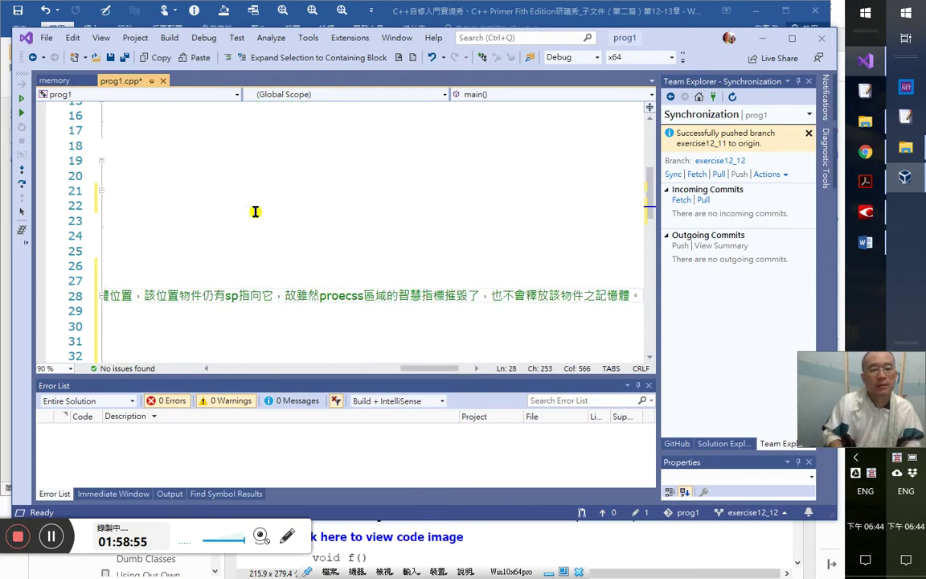
key("Home")
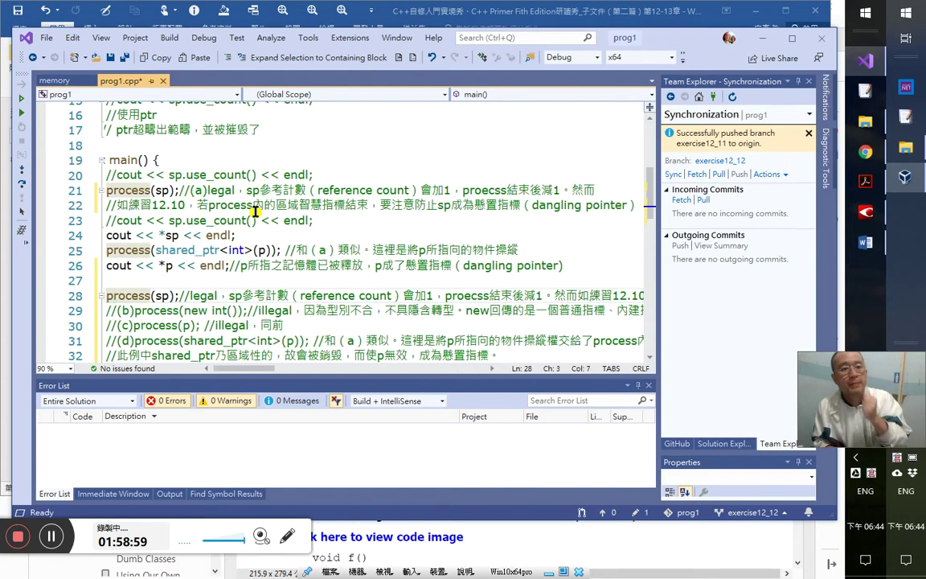
key("Right")
key("Right")
key("Right")
key("Right")
key("Right")
key("Right")
key("Right")
key("Right")
key("Right")
key("Right")
key("Right")
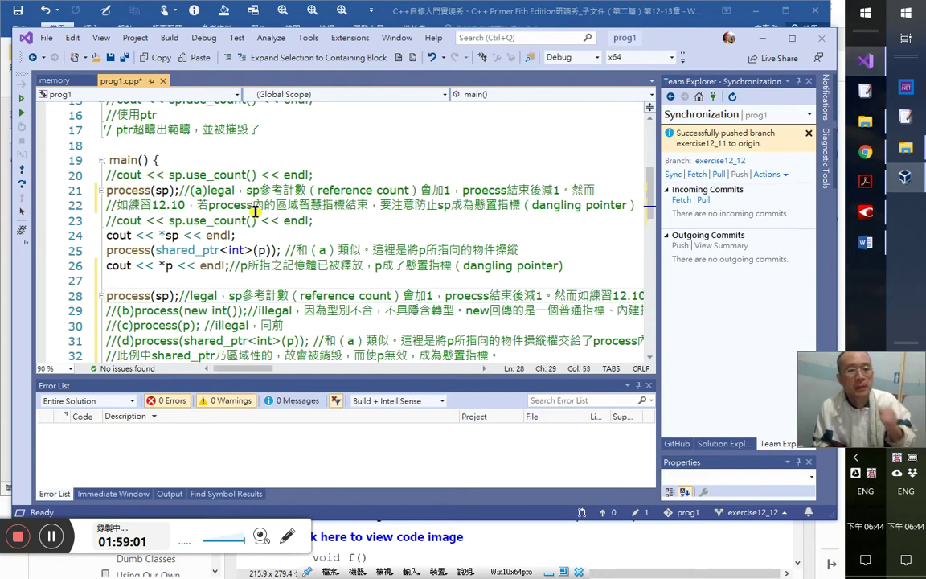
key("Right")
key("Right")
key("Right")
key("Right")
key("Right")
key("Right")
key("Right")
key("Right")
key("Right")
key("Right")
key("Right")
key("Right")
key("Right")
key("Right")
key("Right")
key("Right")
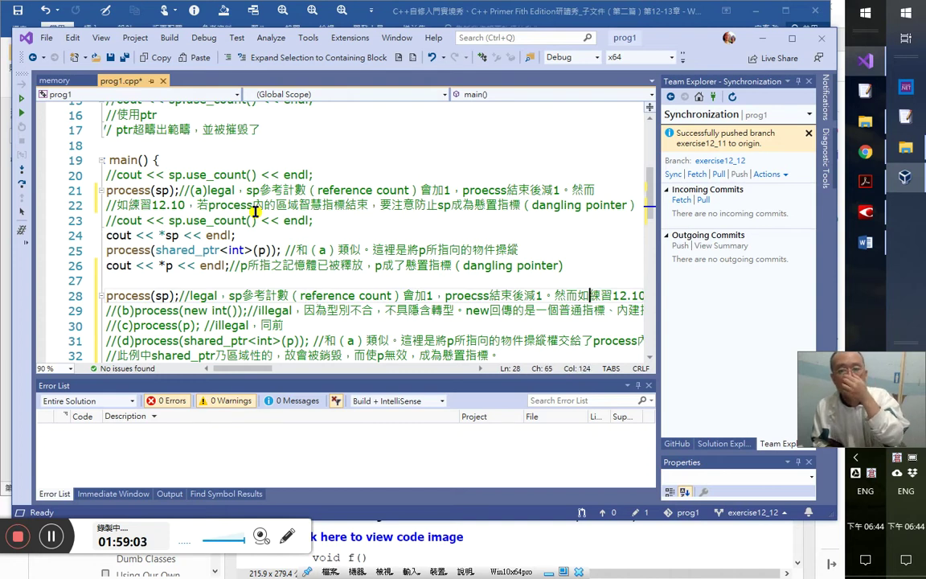
key("Return")
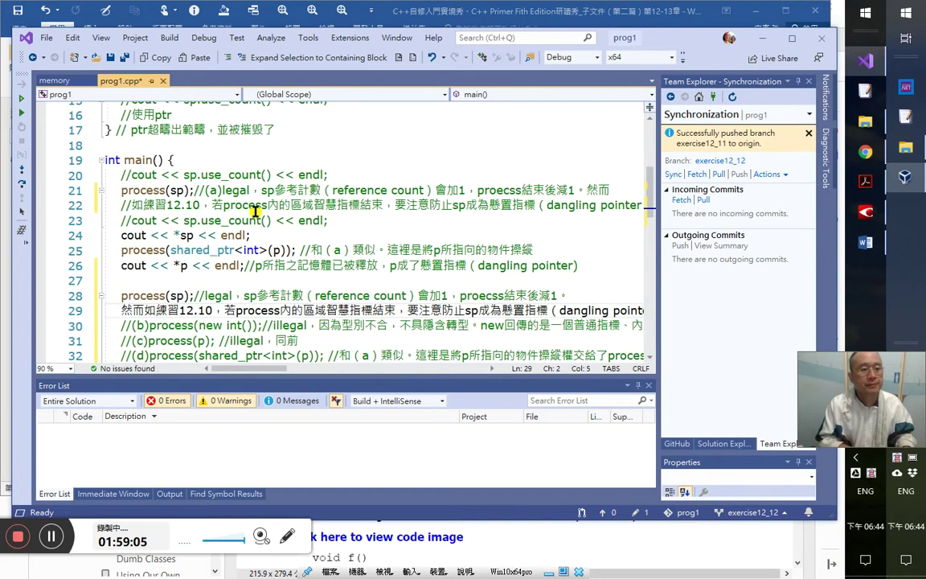
type("//")
key("Right")
key("Right")
key("Right")
key("Right")
key("Right")
key("Right")
key("Right")
key("Right")
key("Right")
key("Right")
key("Right")
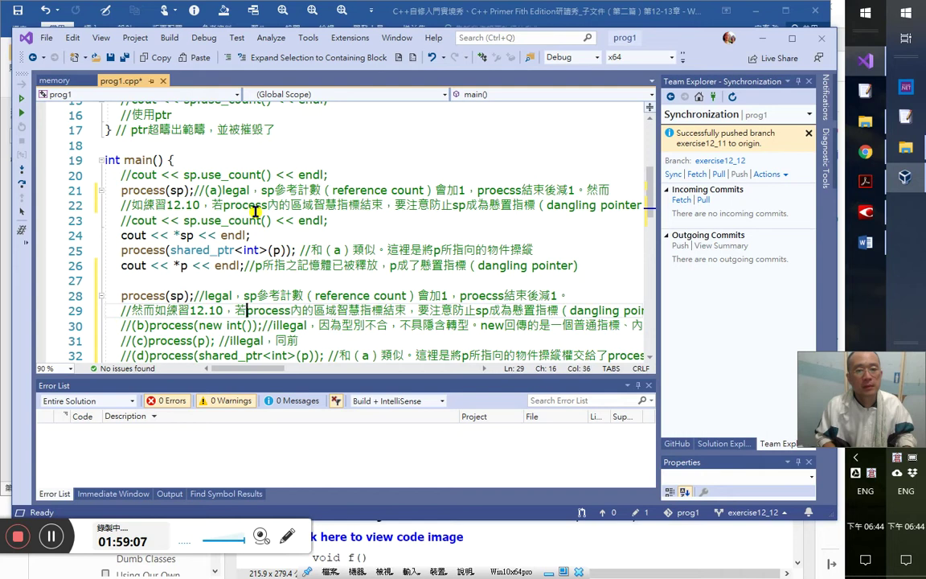
key("End")
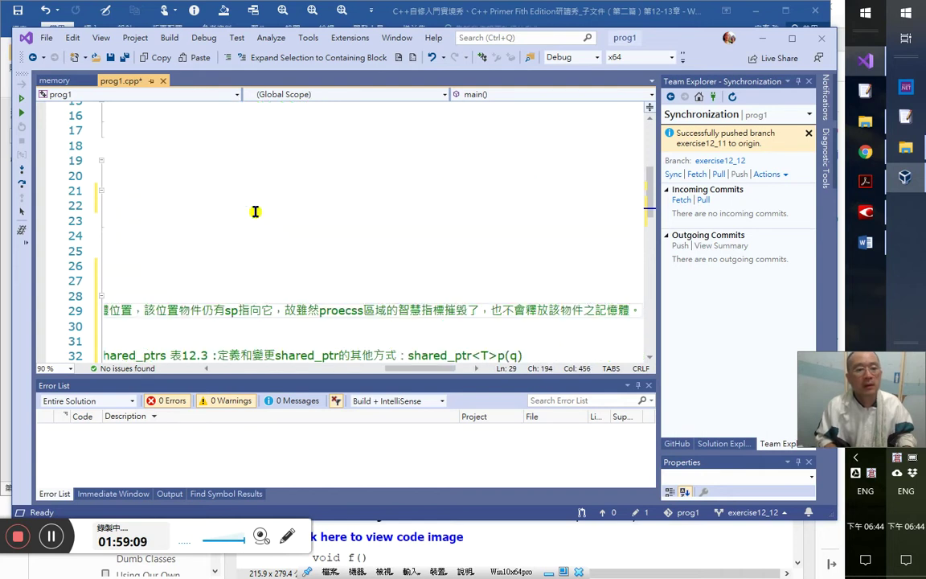
key("Up")
key("Up")
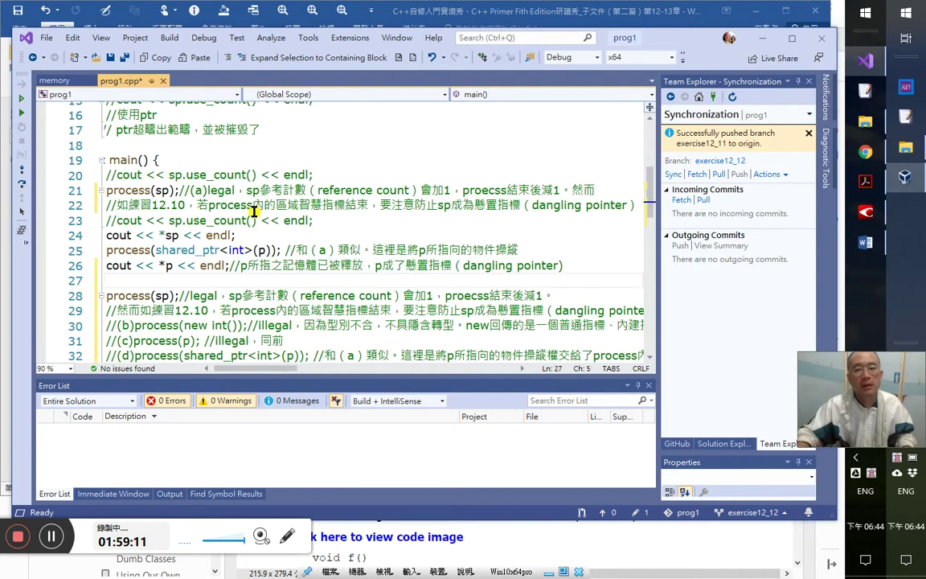
left_click(598, 312)
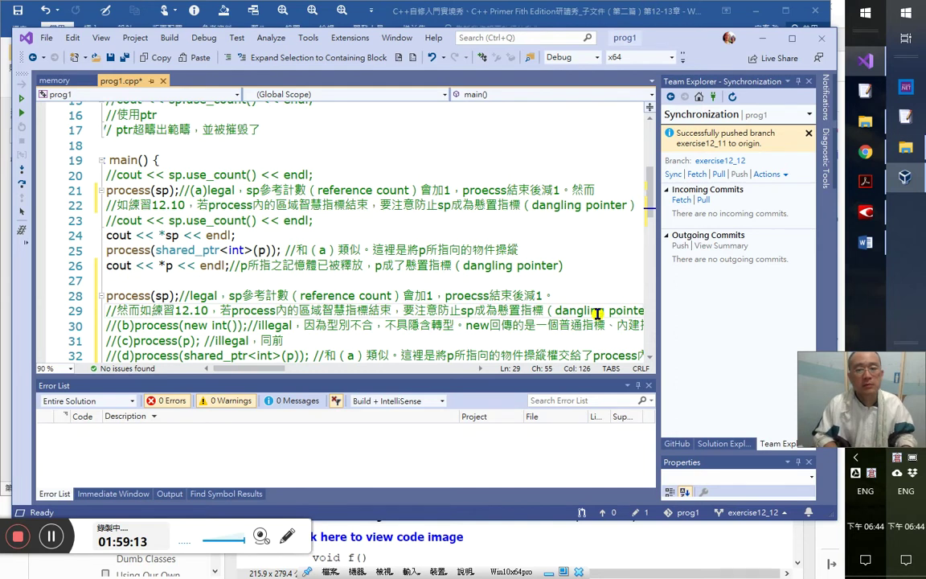
key("End")
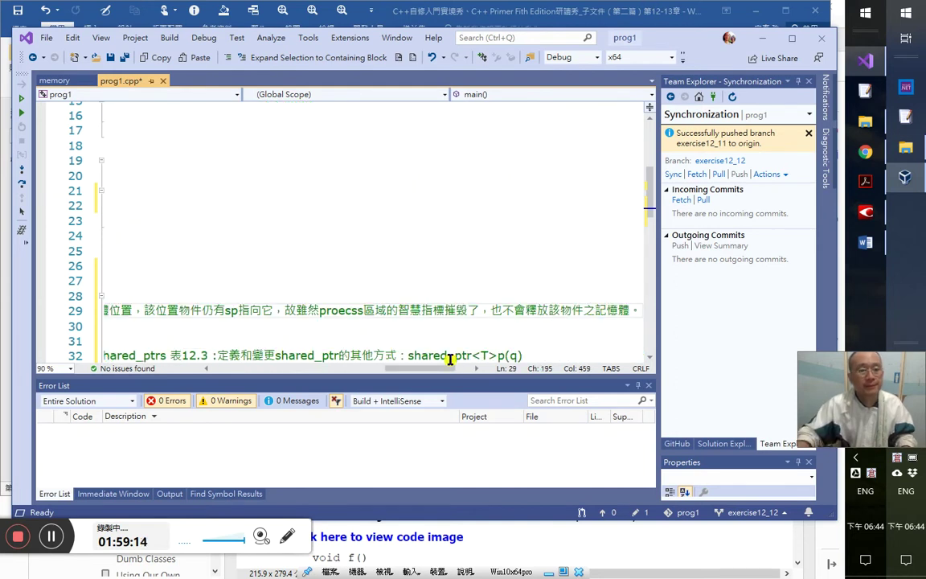
left_click(362, 369)
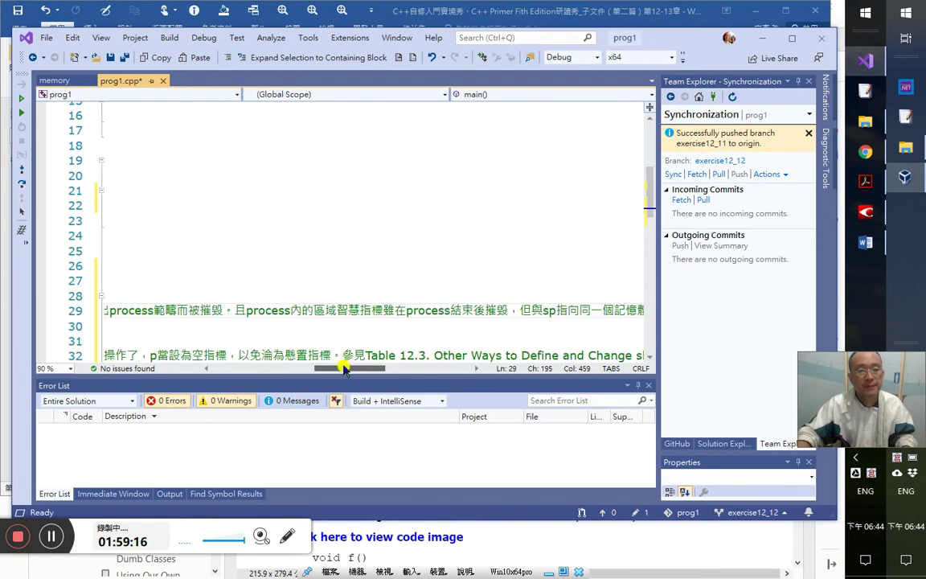
left_click(270, 369)
left_click(470, 311)
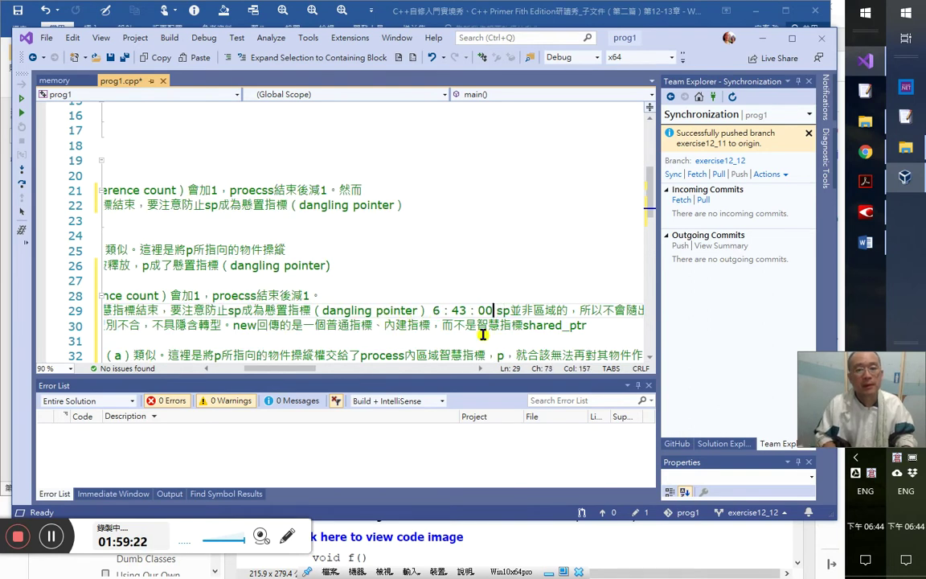
- Delete the duplicate process(sp) sentence and lift the leftover sp explanation out of line 28
key("shift+Up")
key("shift+Home")
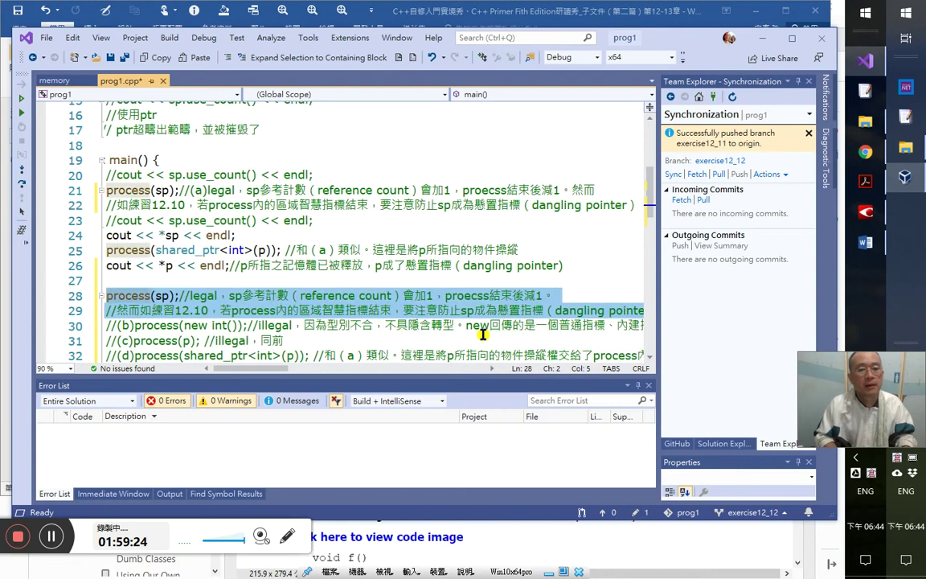
key("Delete")
key("shift+End")
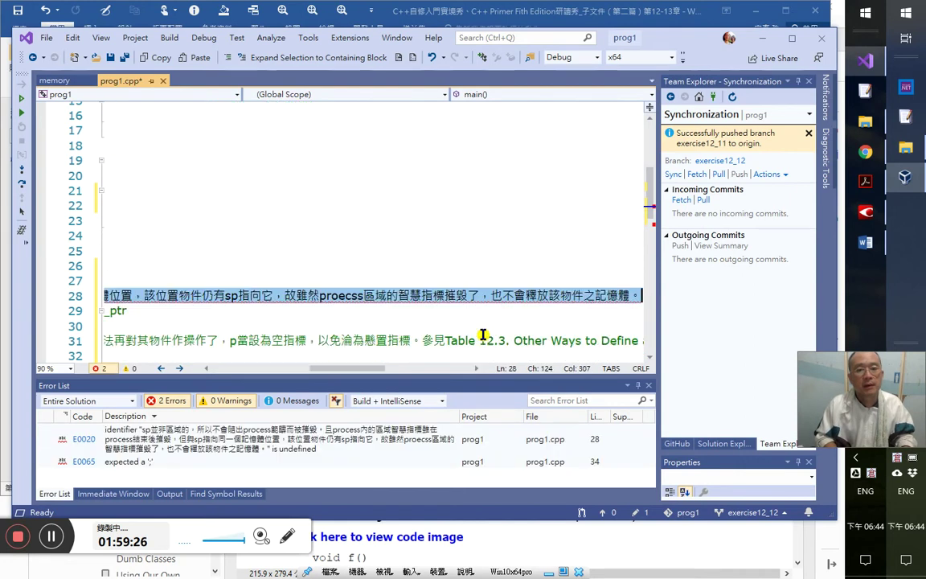
key("Delete")
- Insert the sp-isn't-local explanation as a new comment line 23 and read it over
key("Up")
key("Up")
key("Up")
key("Up")
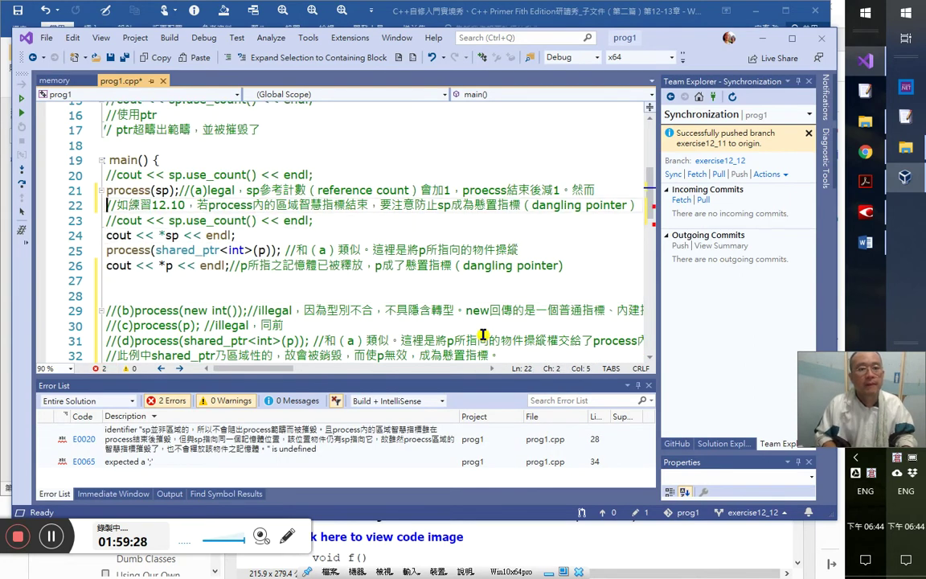
key("Home")
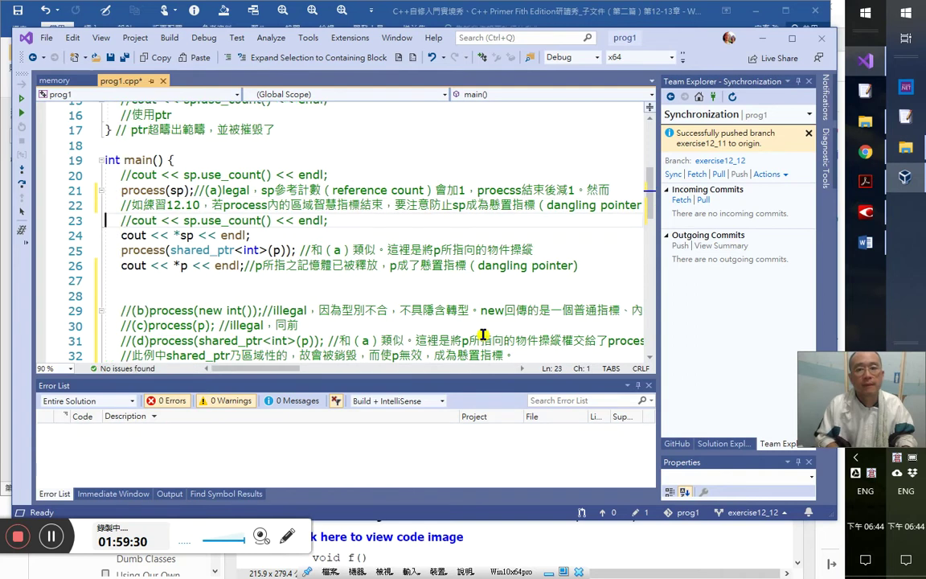
key("ctrl+Return")
type("? ?")
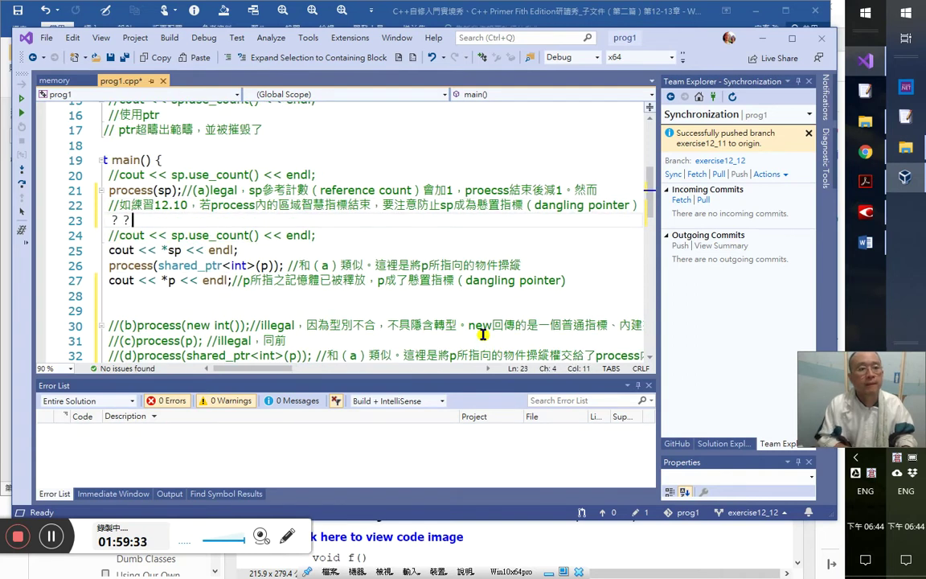
key("ctrl+z")
key("ctrl+z")
key("ctrl+v")
key("Home")
key("ctrl+Right")
key("ctrl+Right")
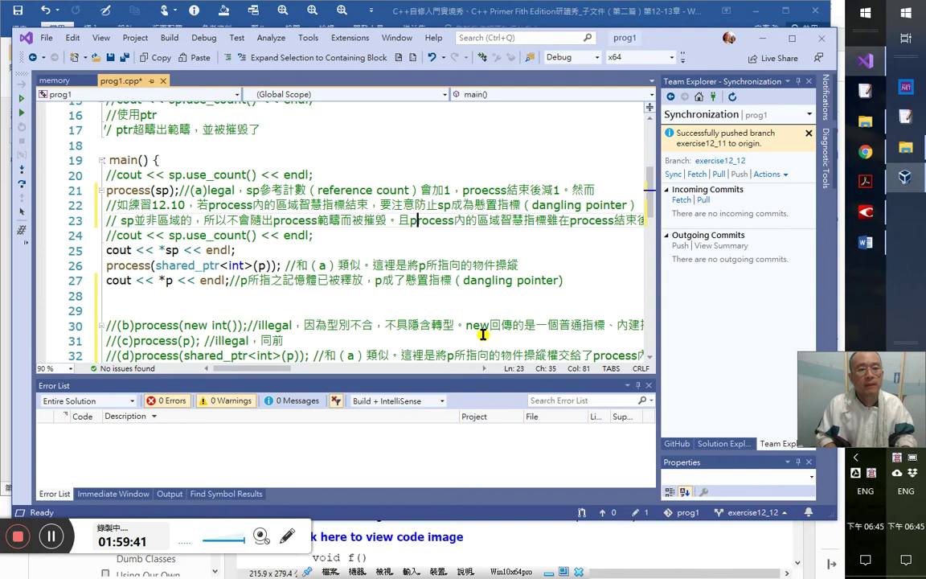
key("ctrl+Right")
key("Right")
key("Right")
key("Right")
key("Right")
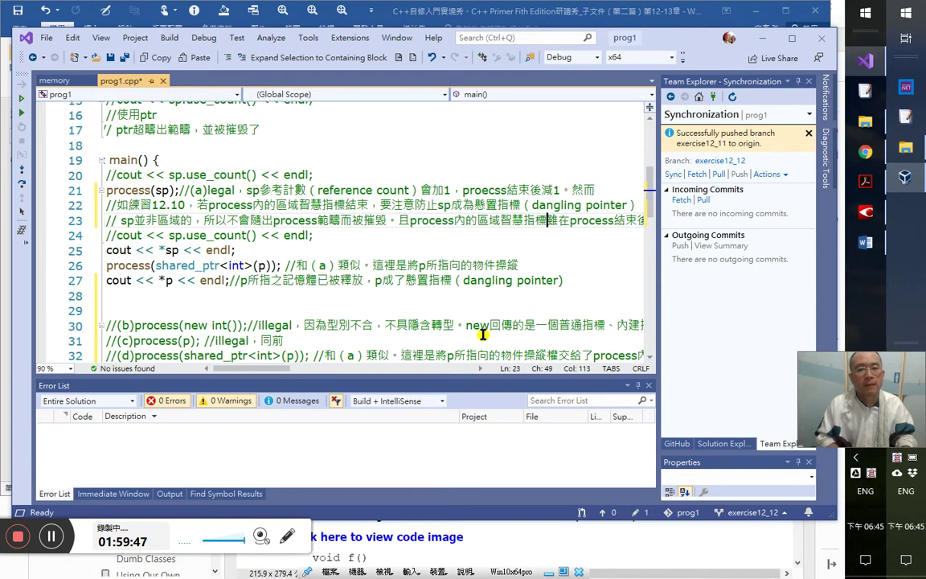
key("Right")
key("Right")
key("Right")
key("Right")
key("Right")
key("Right")
key("Right")
key("Right")
key("Right")
key("Right")
key("Right")
key("Right")
key("Right")
key("Right")
key("Right")
key("Right")
key("Right")
key("Right")
key("Right")
key("Right")
key("Right")
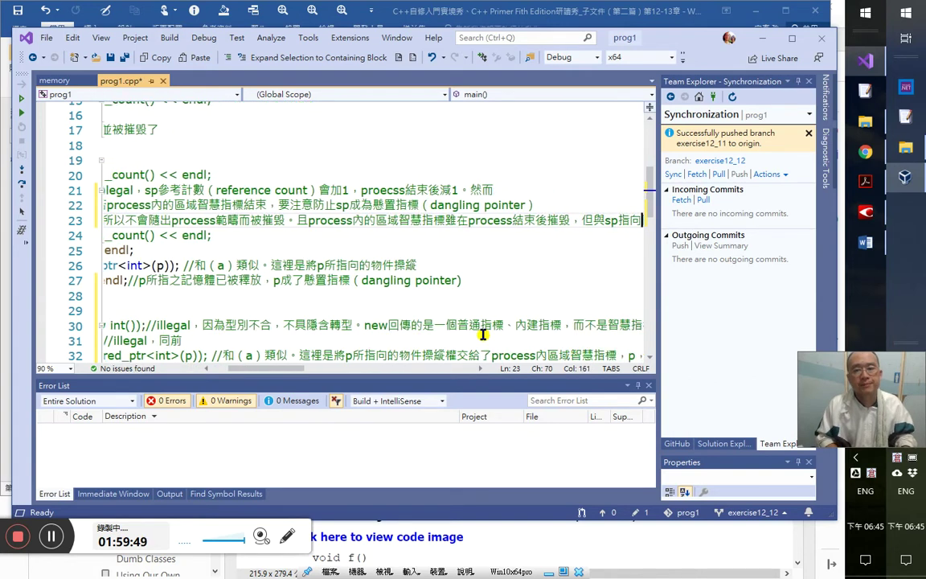
key("Left")
key("Left")
key("Left")
key("Left")
key("Left")
key("Left")
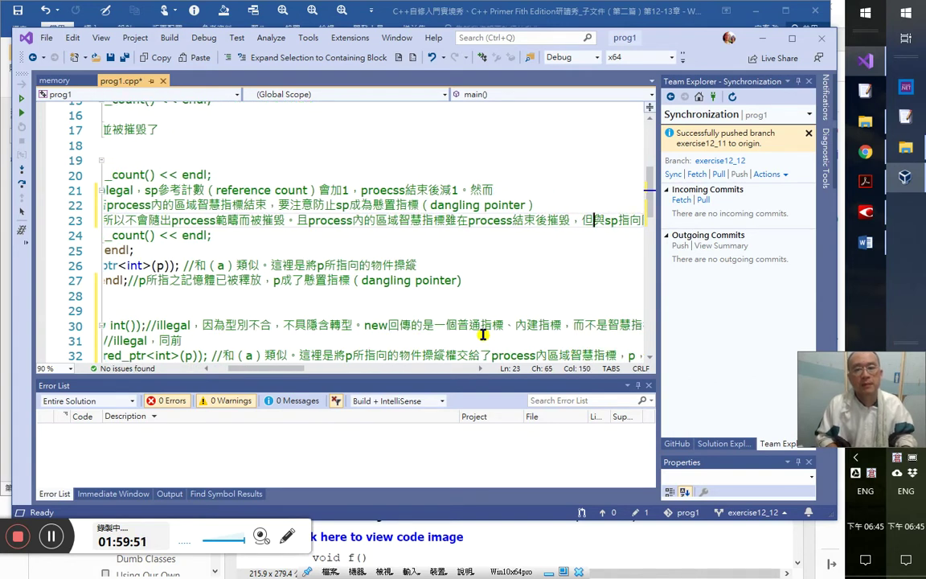
key("Right")
key("Right")
key("Right")
key("Right")
key("Right")
key("Right")
key("Right")
key("Right")
key("Right")
key("Right")
key("Right")
key("Right")
key("Right")
key("Right")
key("Right")
key("Right")
key("Right")
key("Right")
key("Right")
key("Right")
key("Right")
key("Right")
key("Right")
key("Right")
key("Right")
key("Right")
key("Right")
key("Right")
key("Right")
key("Right")
key("Right")
key("Right")
key("Right")
key("Right")
key("Right")
key("Right")
key("Right")
key("Right")
key("Right")
key("Right")
key("Right")
key("Right")
key("Right")
key("Right")
key("Right")
key("Right")
key("Right")
key("Right")
key("Right")
key("Right")
key("Right")
key("Right")
key("Right")
key("Right")
key("Right")
key("Right")
key("Right")
key("Right")
key("Right")
key("Right")
key("Right")
key("Right")
key("Right")
key("Right")
key("Right")
key("Right")
key("Right")
key("Right")
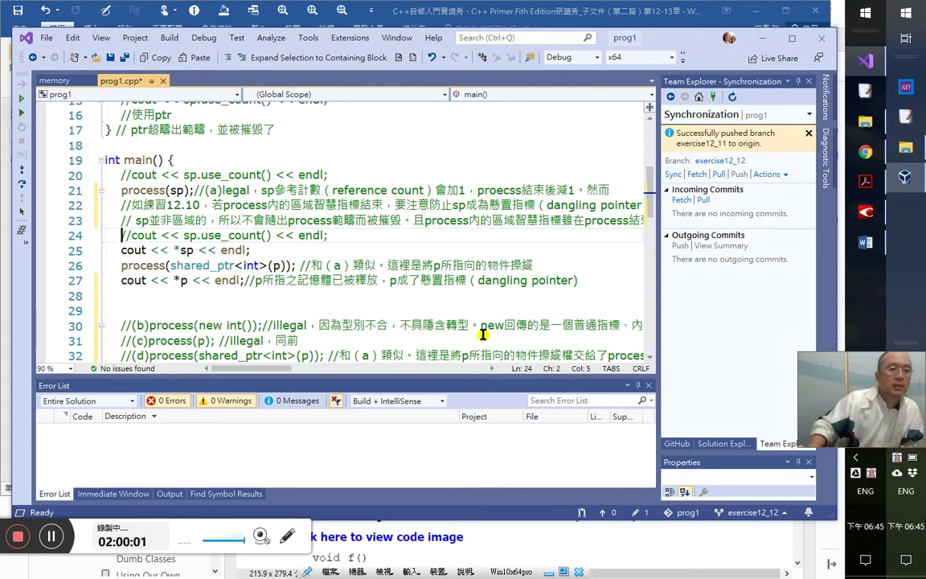
- Move auto p = new int(1); and auto sp = make_shared<int>(1); into main as lines 18–19
scroll(482, 334, "up", 2)
left_click(208, 145)
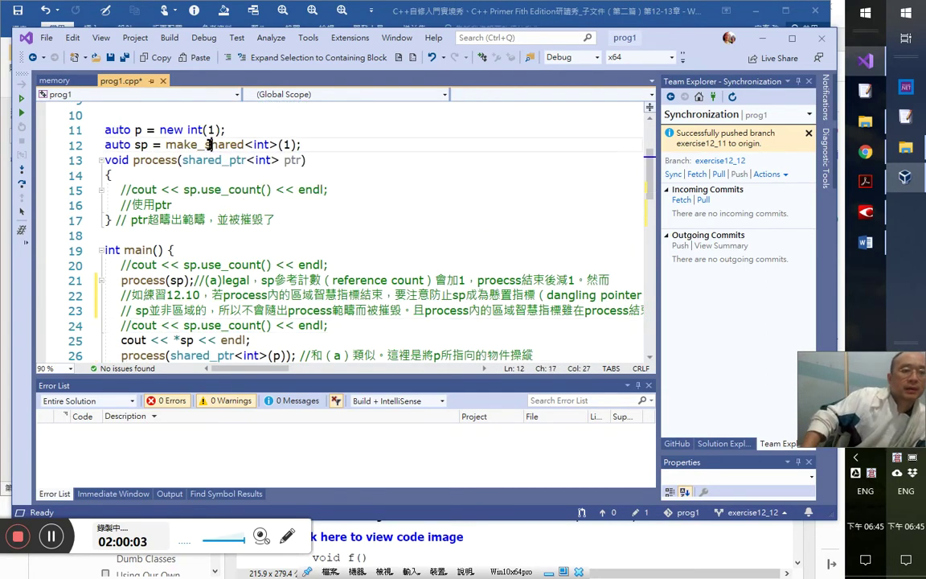
left_click(84, 143)
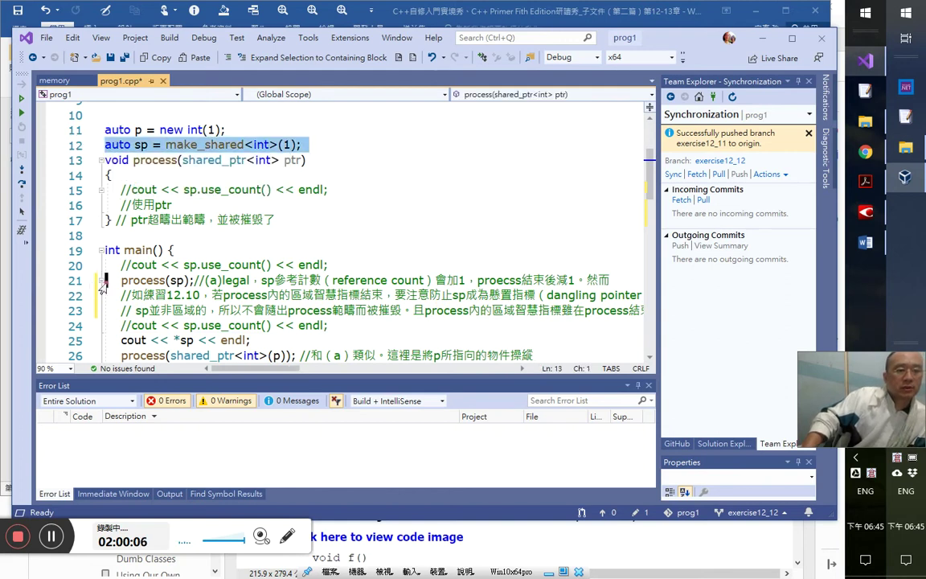
key("alt+Down")
key("alt+Down")
key("alt+Down")
key("alt+Down")
key("alt+Down")
key("alt+Down")
key("alt+Down")
key("alt+Down")
left_click(172, 273)
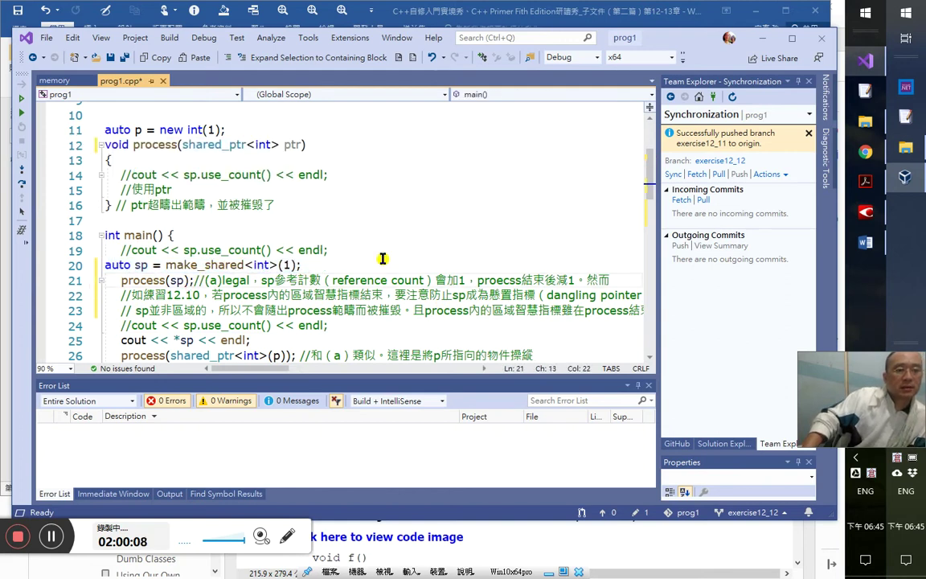
left_click(79, 127)
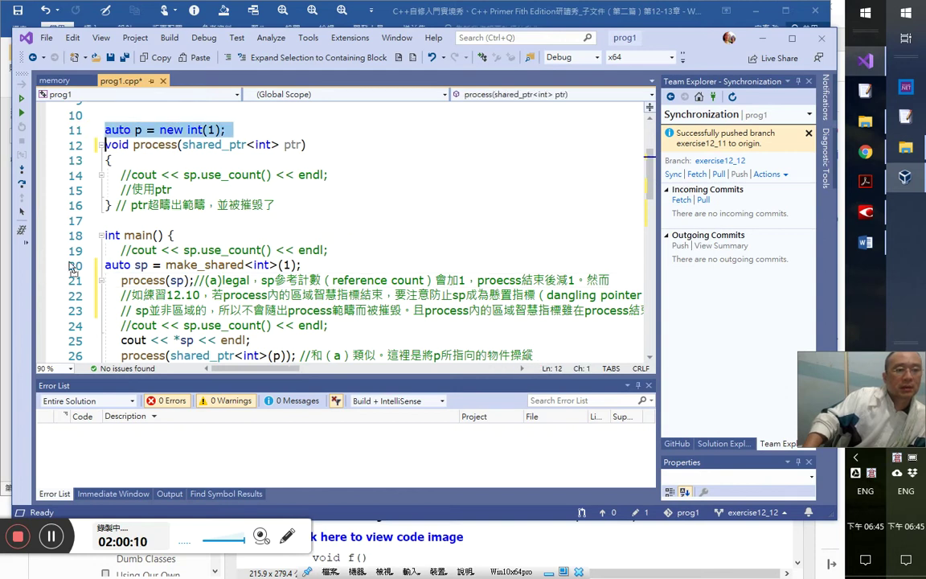
key("alt+Down")
key("alt+Down")
key("alt+Down")
key("alt+Down")
key("alt+Down")
key("alt+Down")
key("alt+Down")
key("alt+Down")
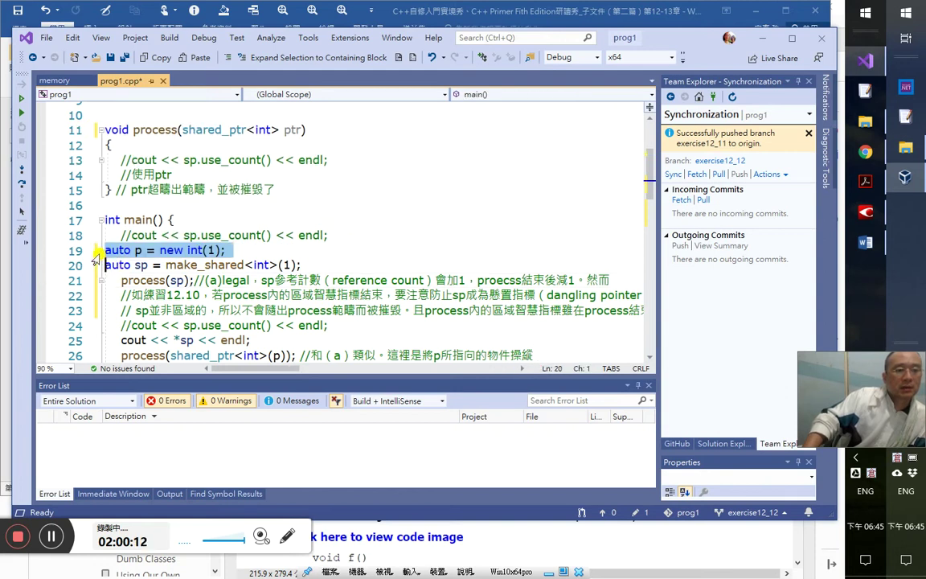
left_click(94, 265, "shift")
mouse_move(107, 235)
left_mouse_down()
mouse_move(102, 219)
mouse_move(105, 233)
left_mouse_up()
left_click(185, 280)
scroll(206, 271, "down", 1)
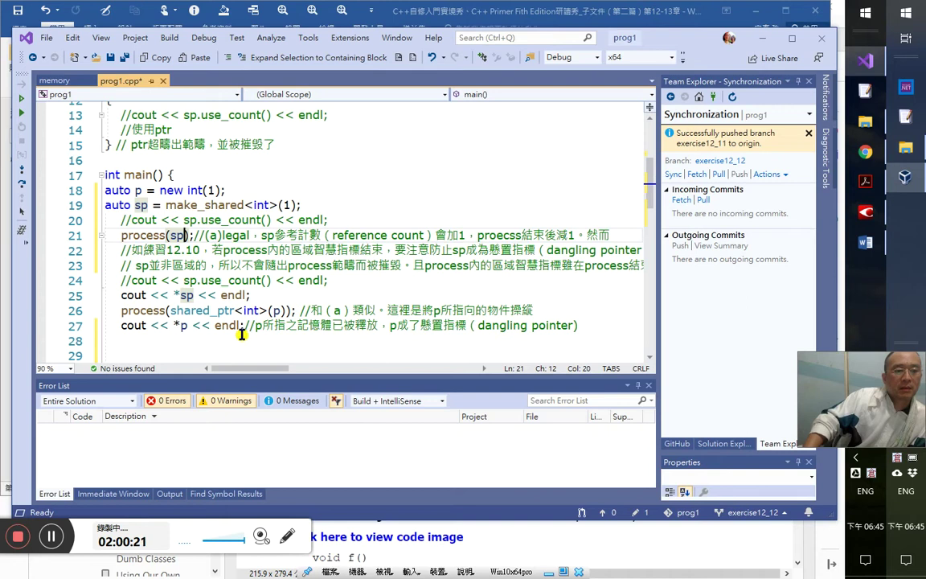
left_click(288, 310)
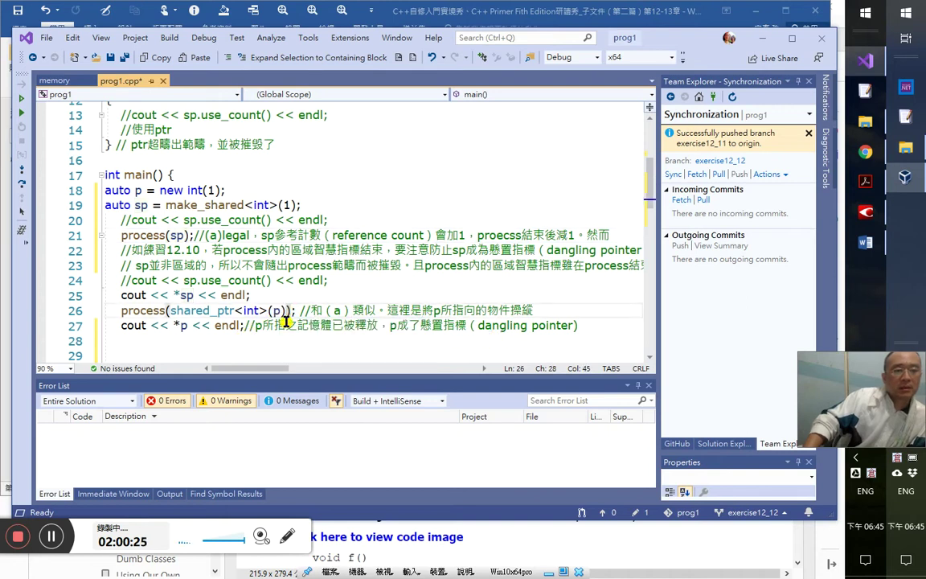
- Check case (d)'s process(shared_ptr<int>(p)) call in the Word notes for exercise 12.12
key("alt+Tab")
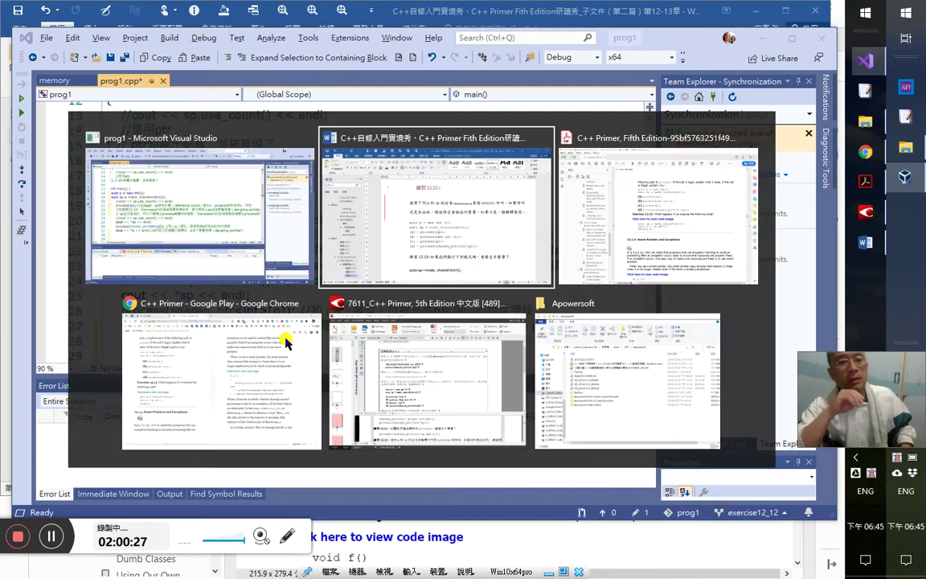
key("alt+Tab")
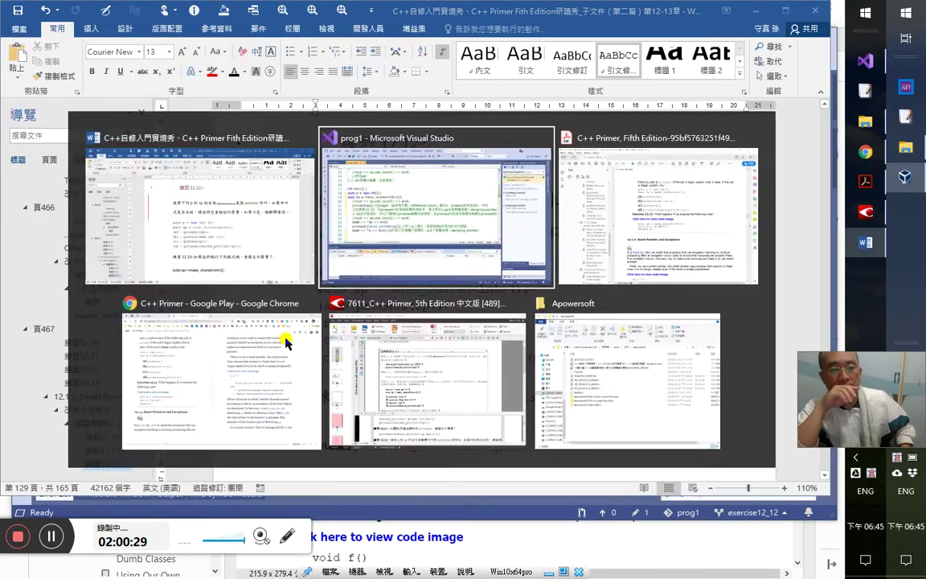
key("alt+Tab")
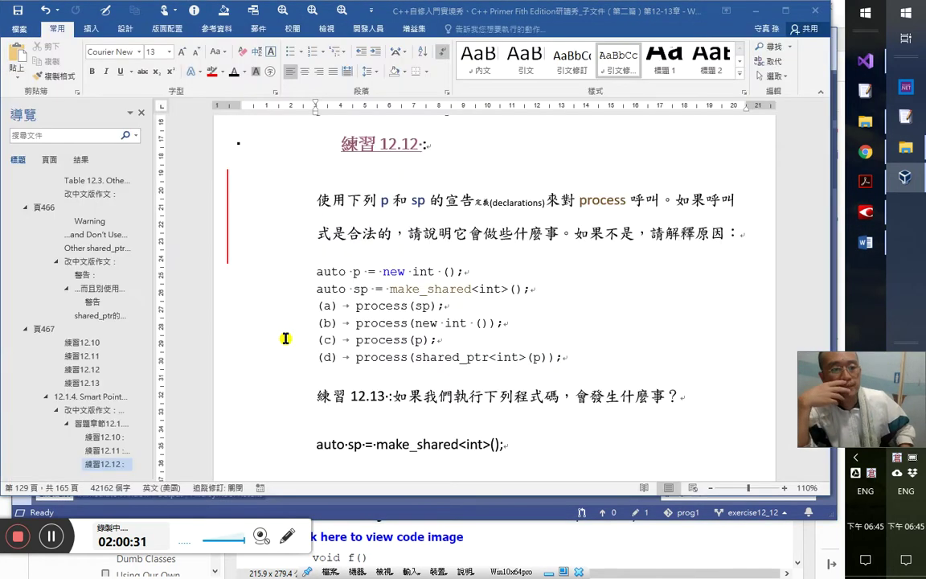
key("alt+Tab")
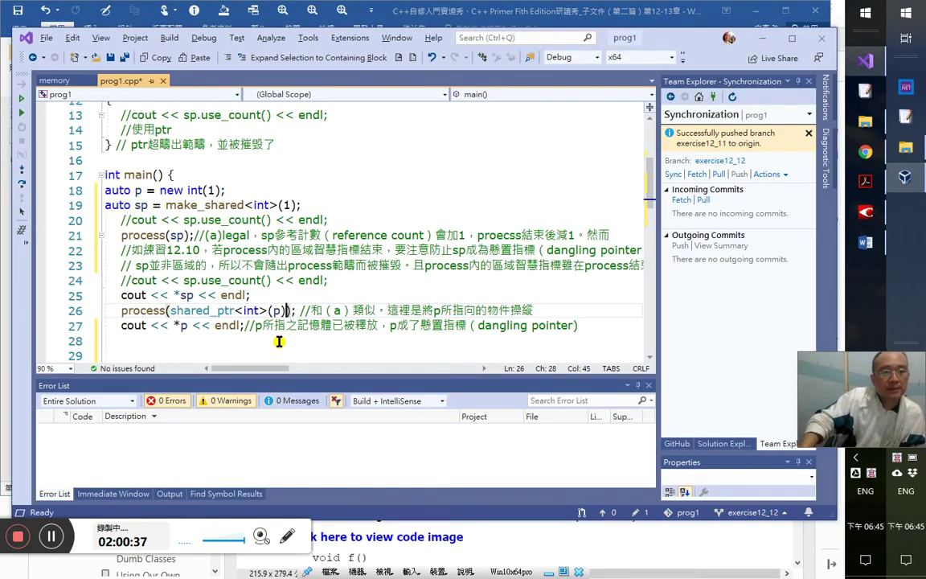
key("alt+Tab")
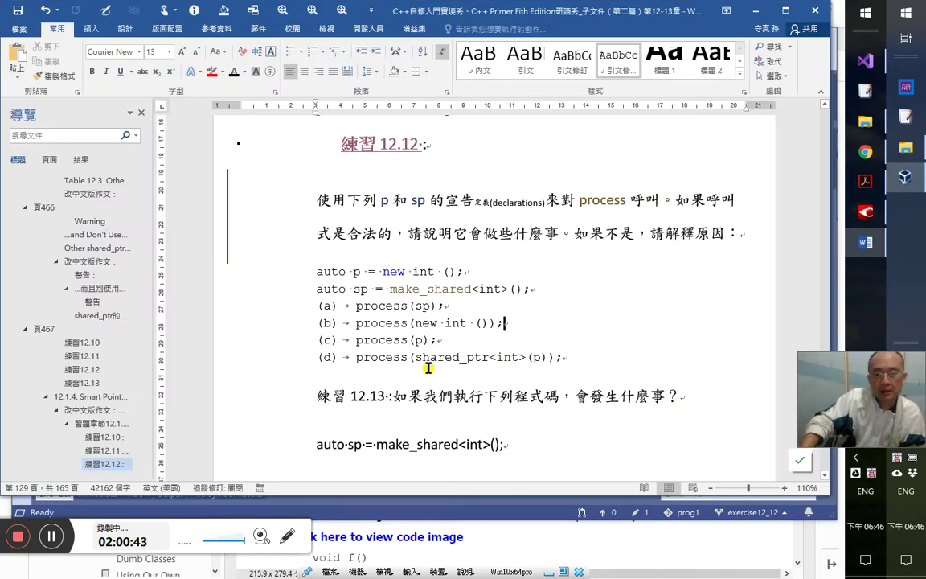
left_click_drag(533, 357, 542, 359)
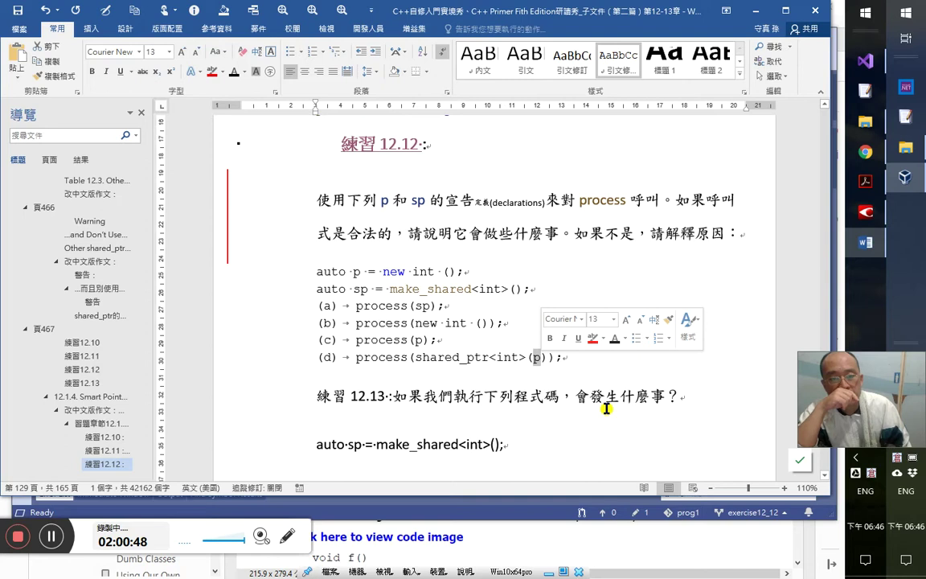
left_click(445, 322)
- Label line 26's comment (d) and comment out its process(shared_ptr<int>(p)) call
key("alt+Tab")
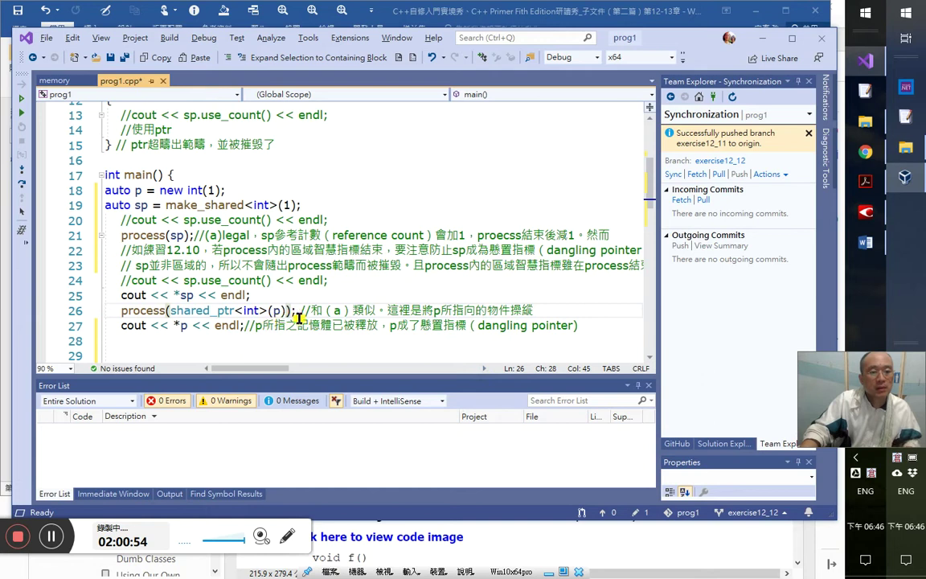
left_click(309, 311)
type("(d)")
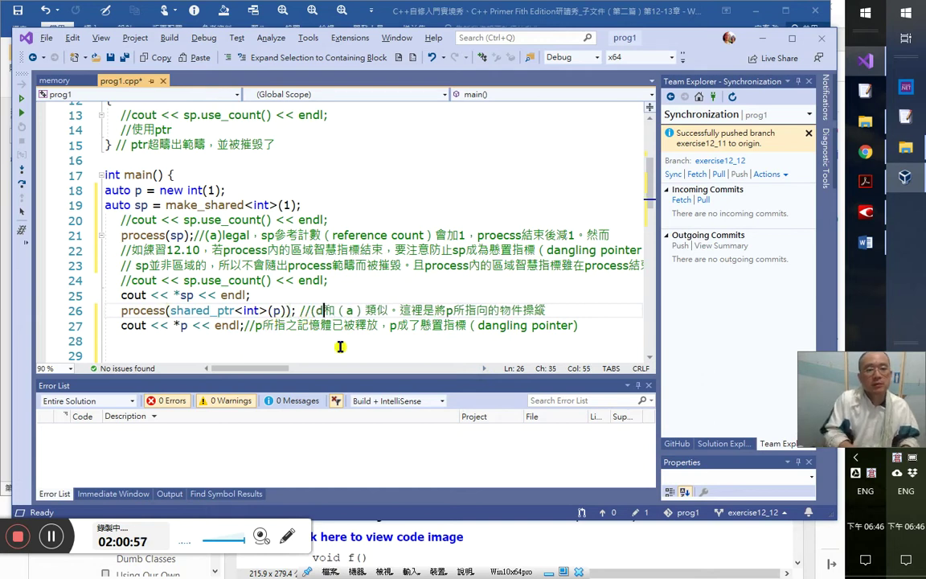
key("alt+Tab")
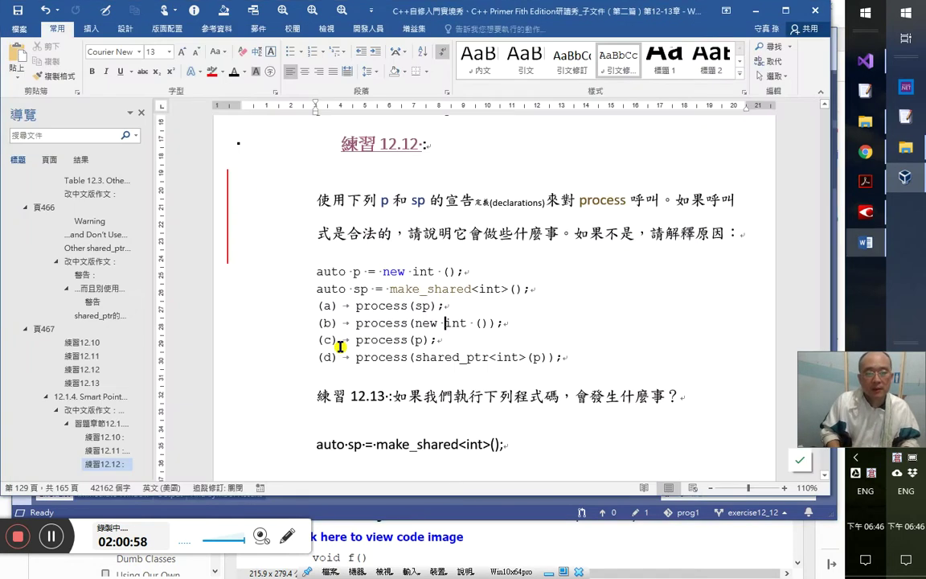
key("alt+Tab")
key("Home")
type("? ?")
key("BackSpace")
key("BackSpace")
key("BackSpace")
type("//")
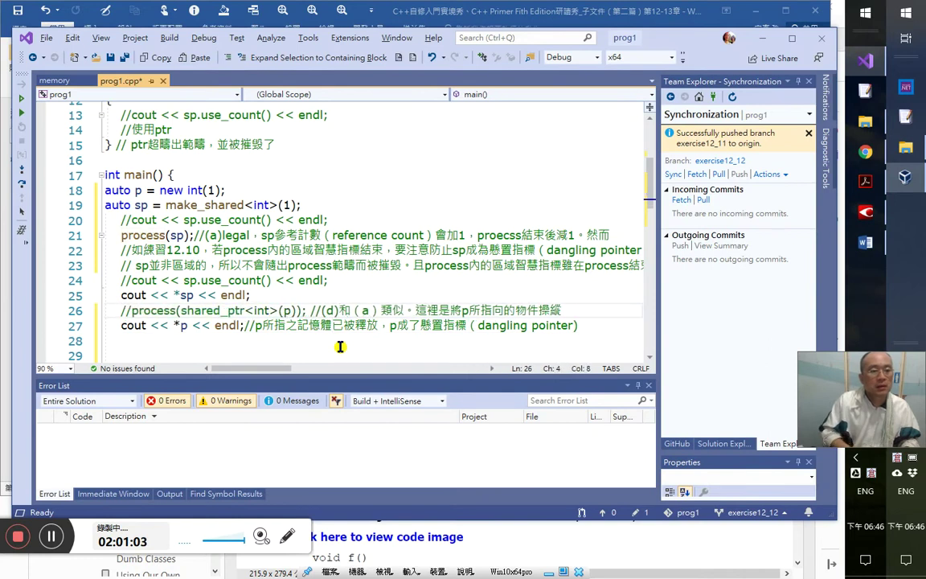
key("Up")
key("Up")
key("Up")
key("Up")
key("Up")
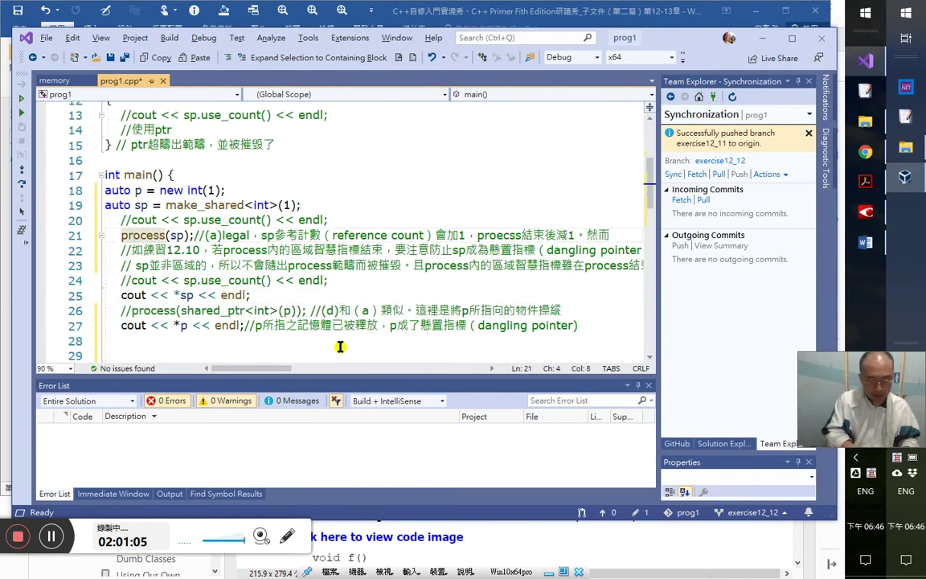
- Save and run prog1.cpp with Ctrl+F5, then return to the Word notes
key("ctrl+F5")
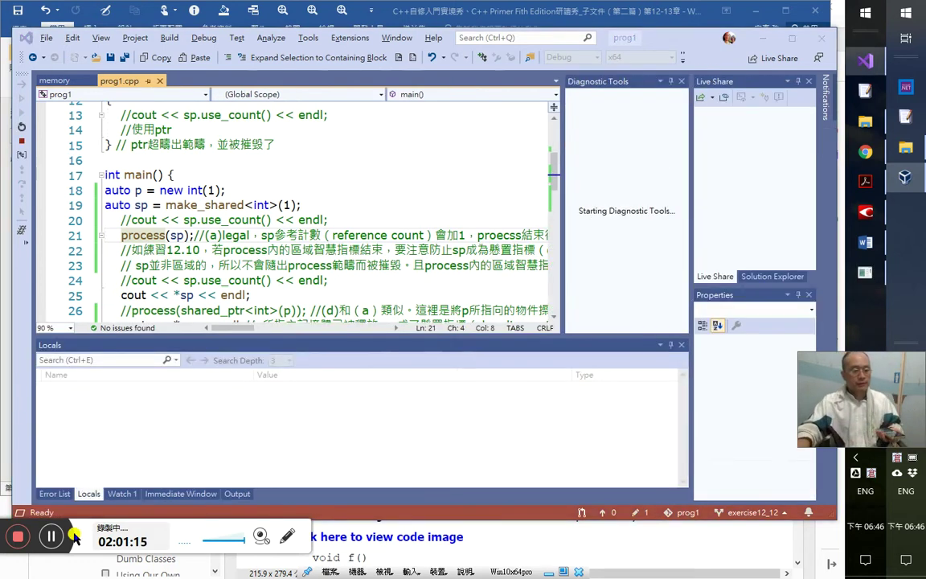
left_click(49, 541)
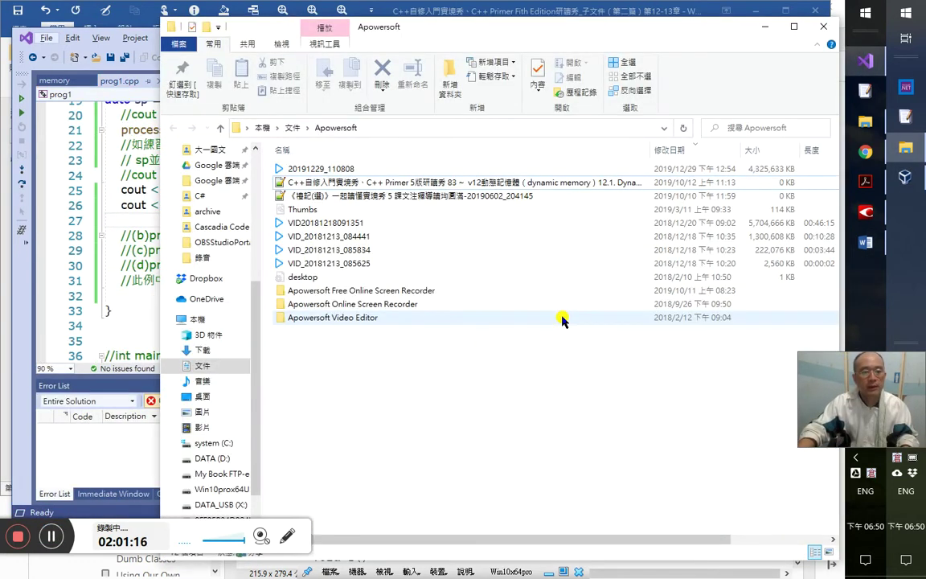
key("alt+Tab")
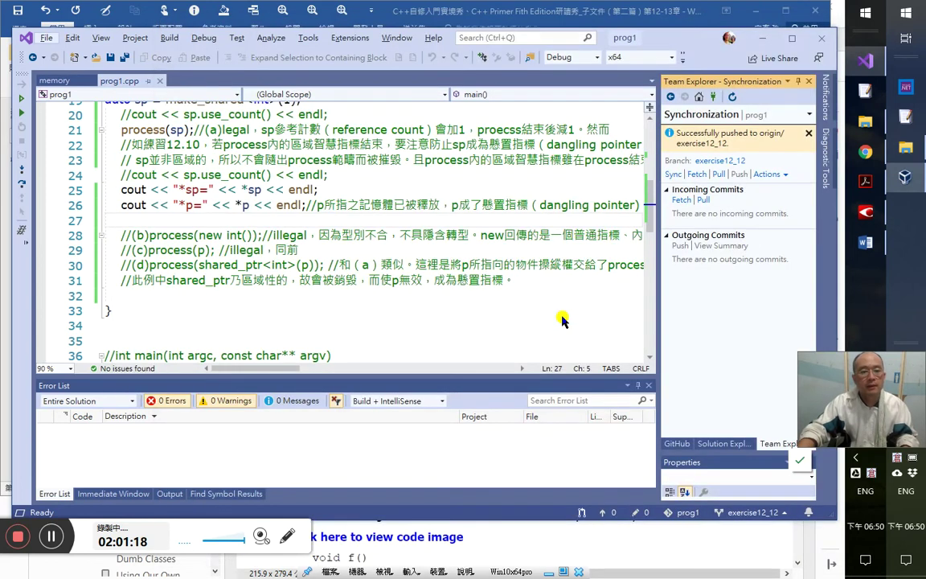
key("alt+Tab")
key("Tab")
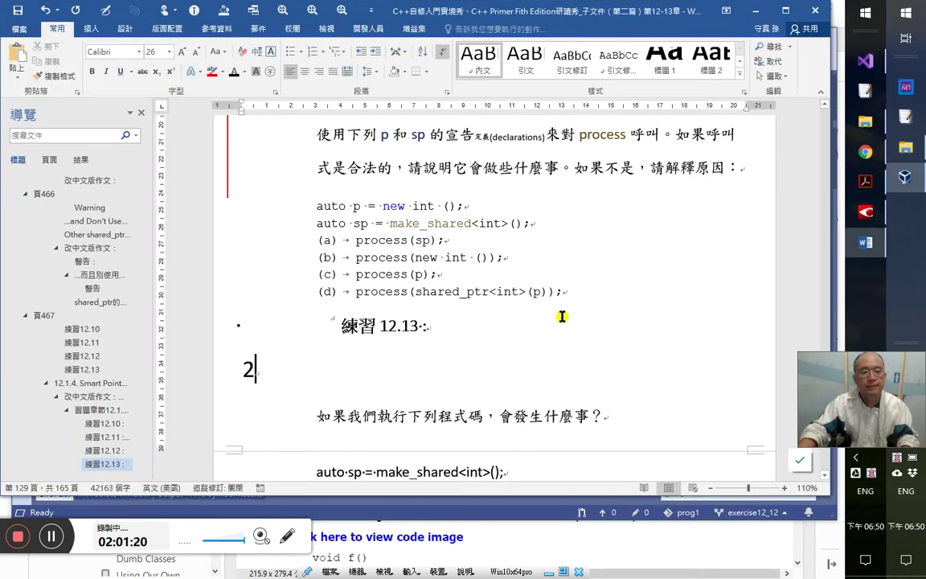
- Complete the time note under exercise 12.13 as 2:1:20
type(":1:20")
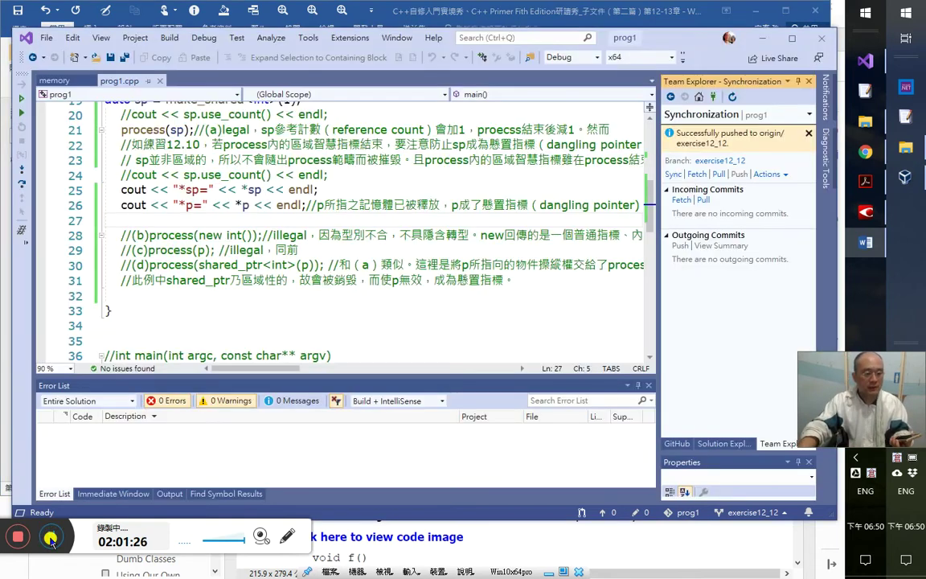
key("alt+Tab")
left_click(52, 537)
left_click(51, 538)
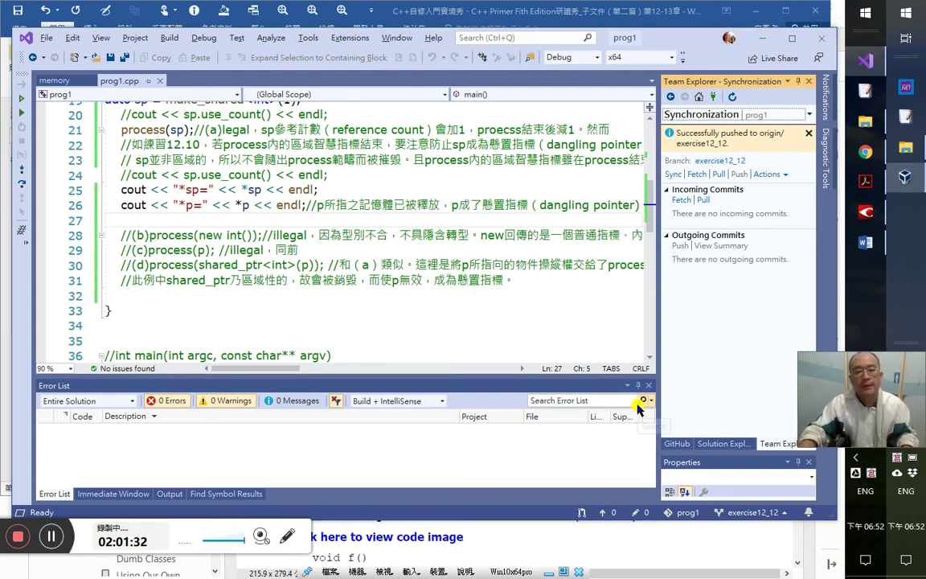
key("alt+Tab")
key("alt+Tab")
key("alt+shift+Tab")
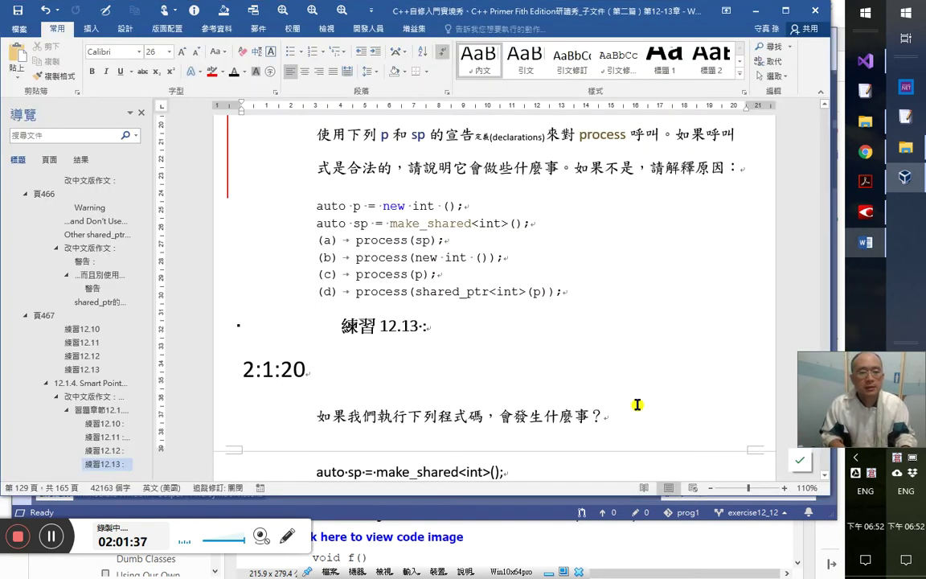
- Apply the 引文修訂 code style to the three exercise 12.13 code lines
key("Down")
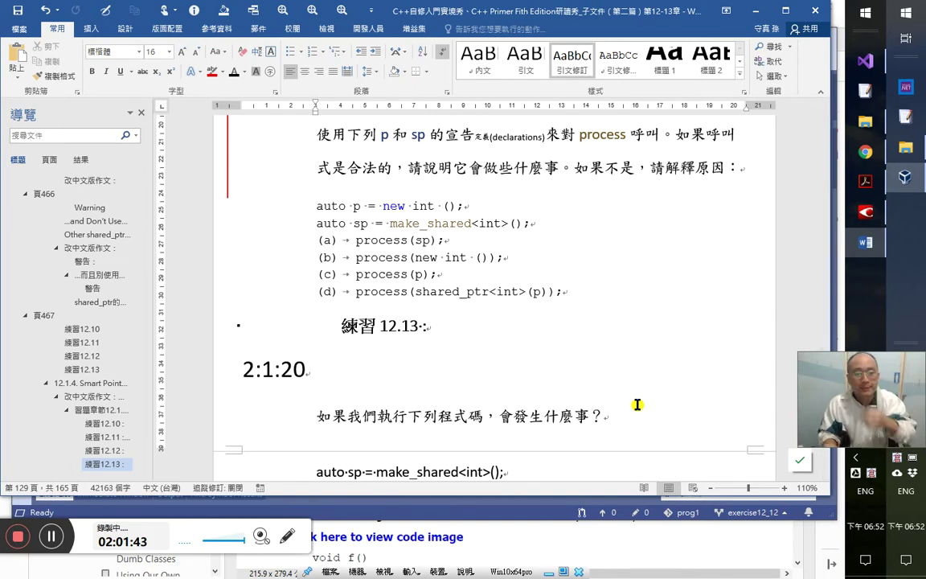
scroll(514, 402, "down", 5)
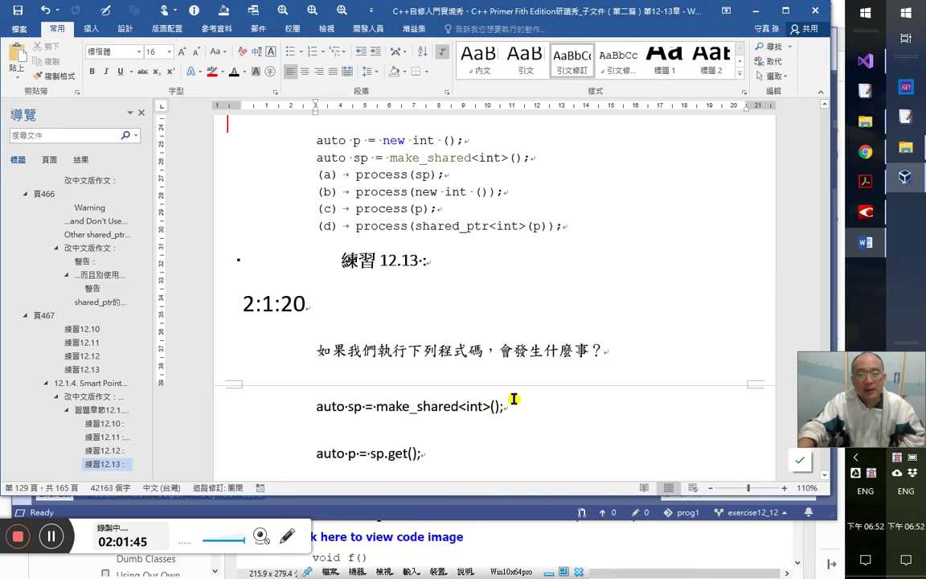
left_click(320, 308)
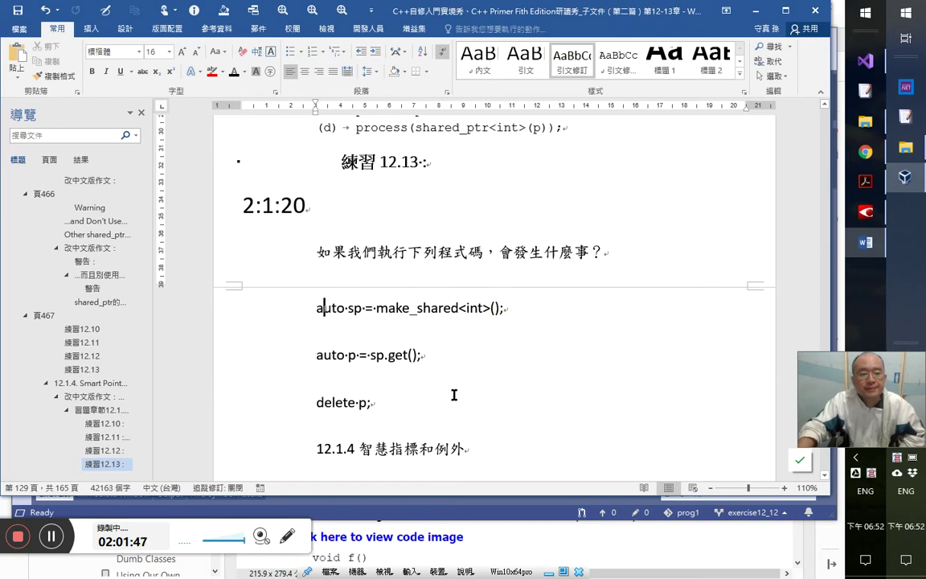
key("shift+Down")
key("shift+Down")
left_click(413, 404)
left_click(307, 298, "shift")
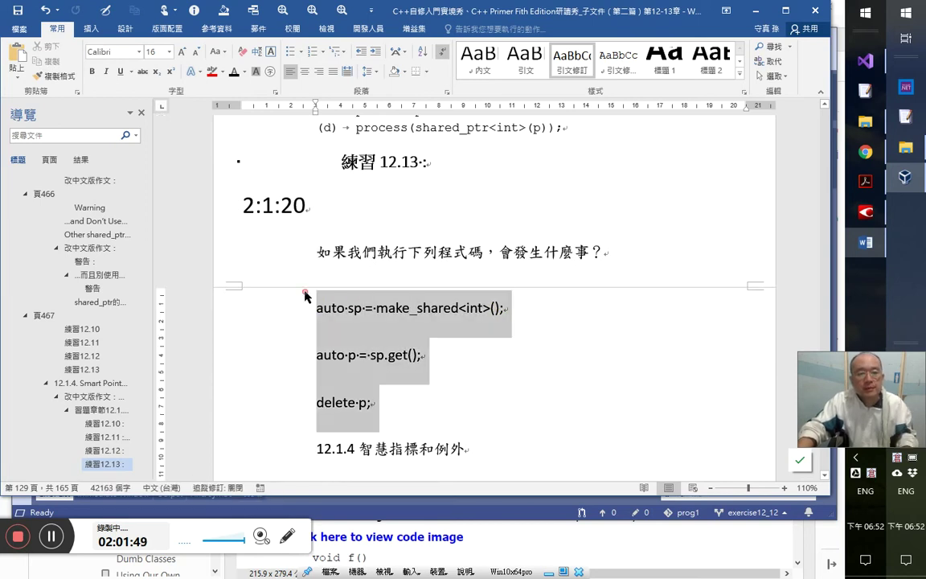
left_click(626, 65)
left_click(377, 315)
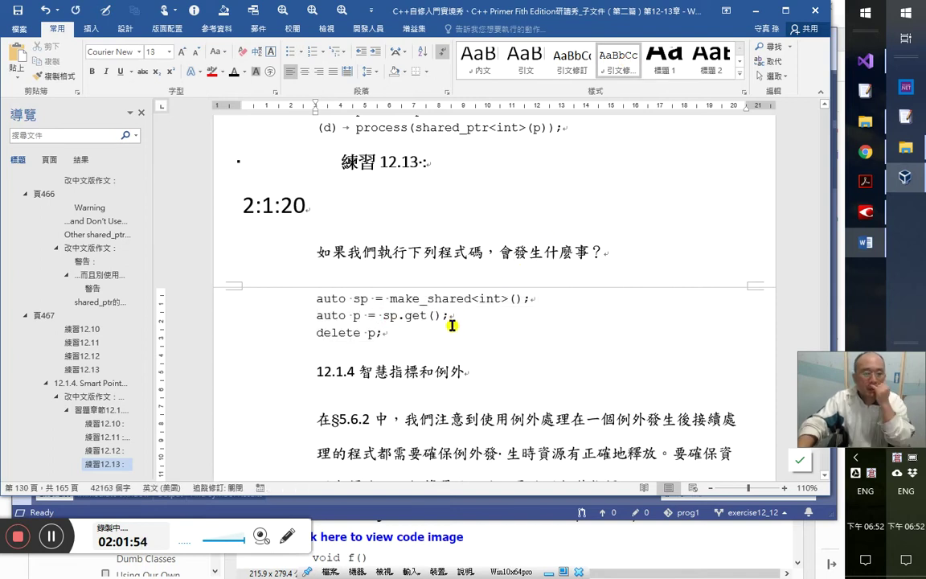
key("alt+Tab")
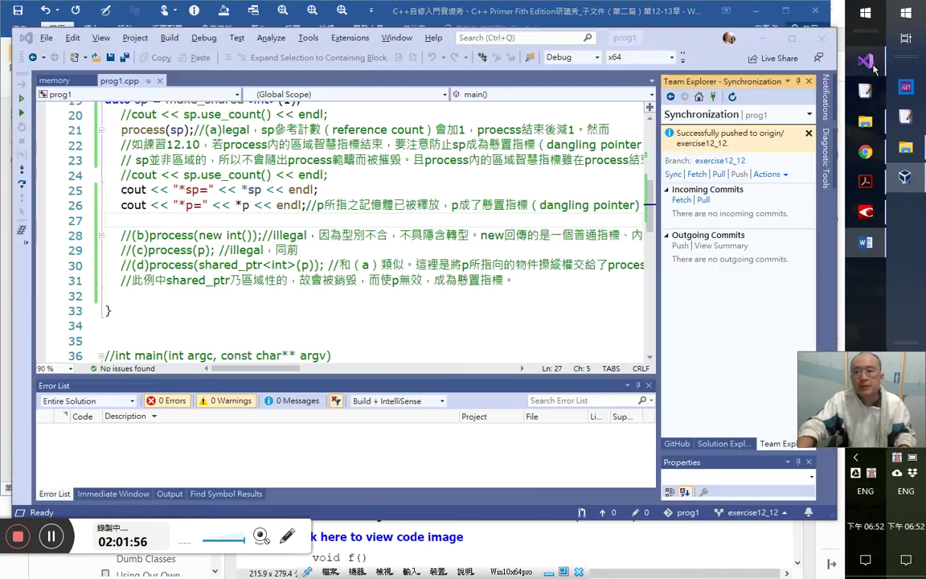
- Check out the exercise12_13 branch from the status-bar branch list
left_click(752, 513)
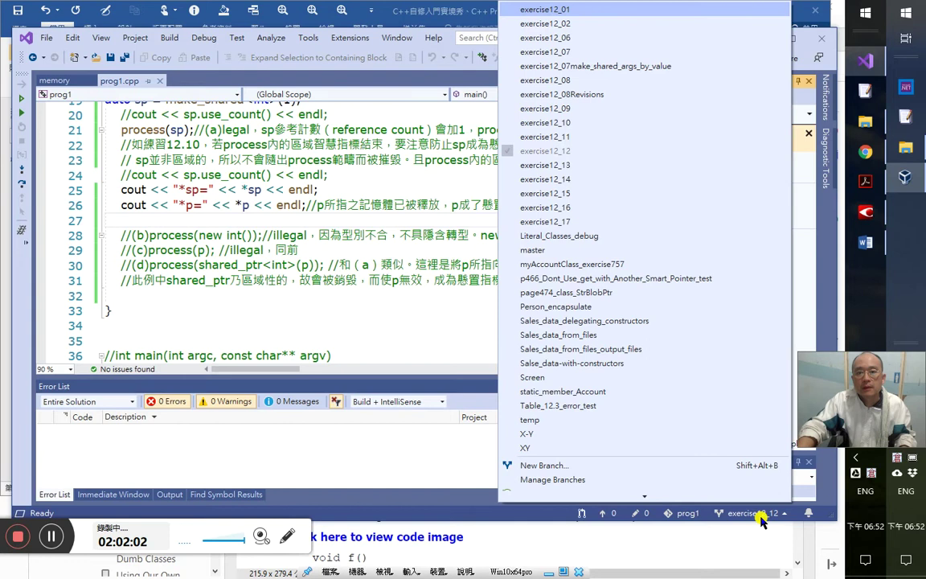
left_click(581, 165)
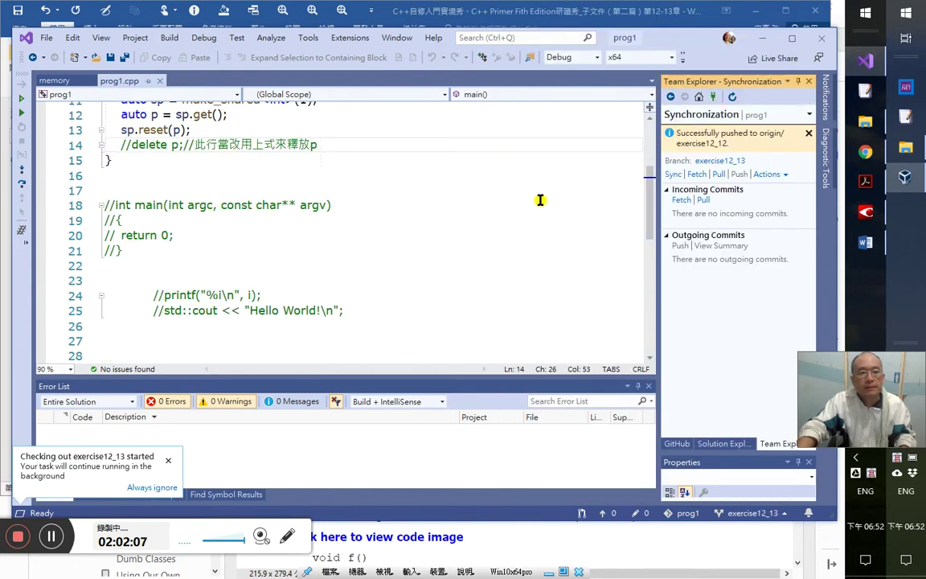
scroll(540, 201, "up", 2)
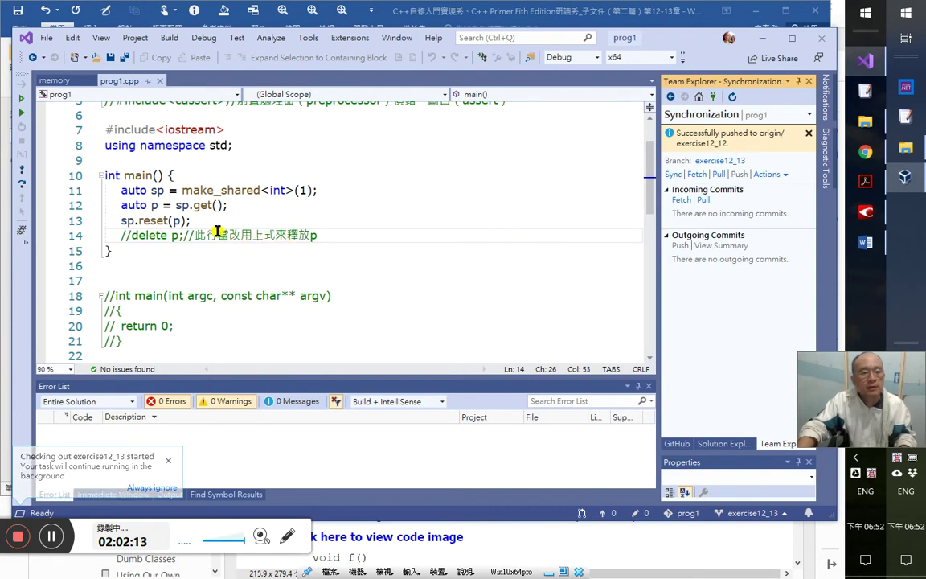
key("alt+Tab")
key("alt+Tab")
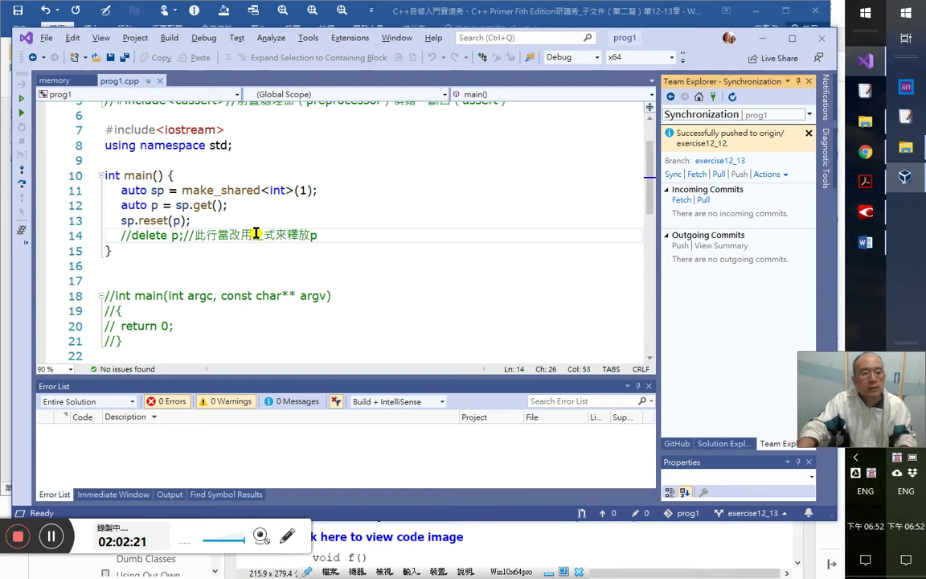
key("alt+Tab")
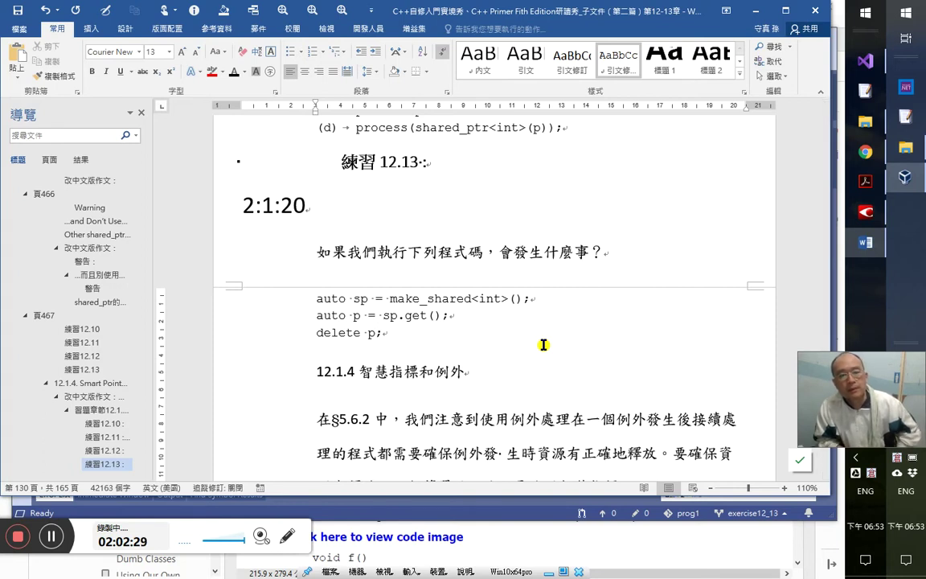
- Jump to the 練習12.13 heading under 頁467 in the Navigation pane
key("alt+Tab")
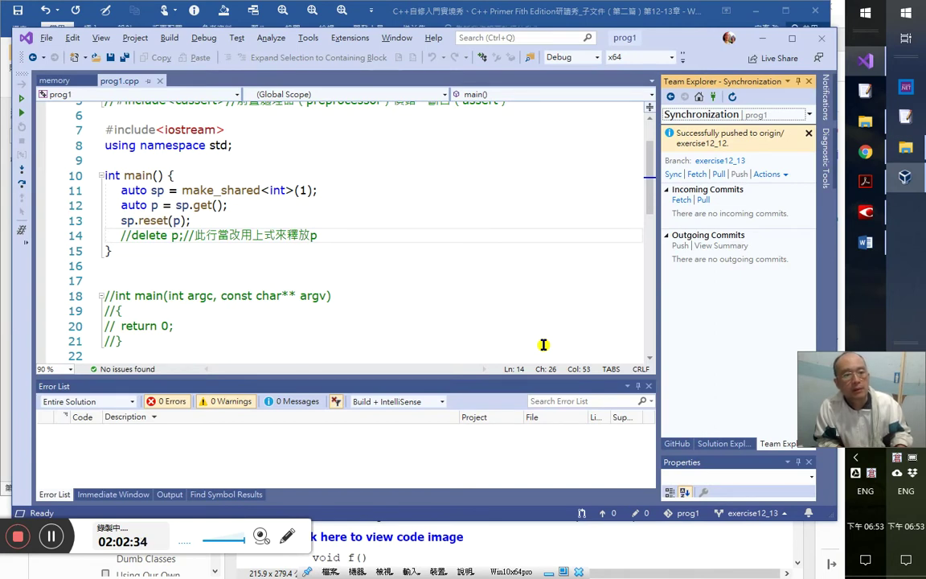
key("alt+Tab")
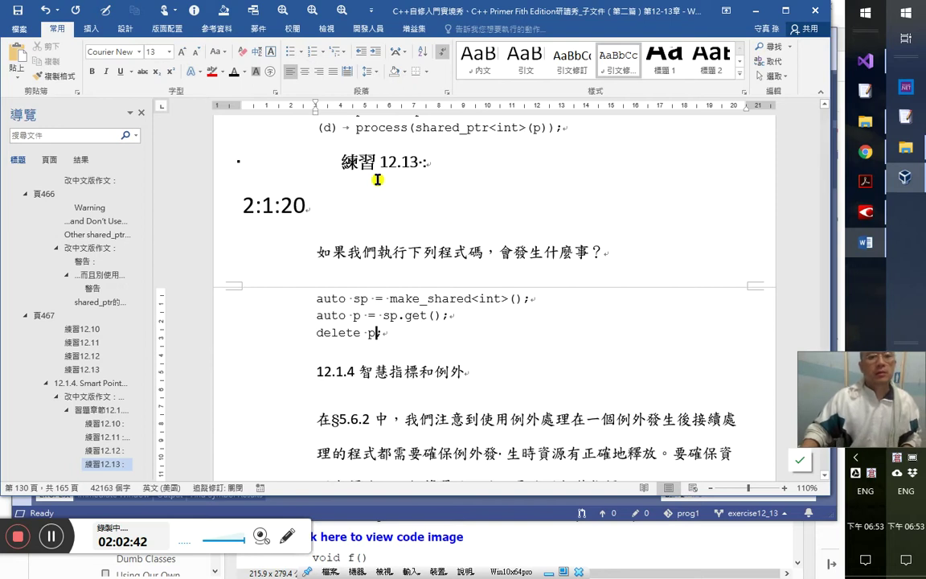
left_click(93, 370)
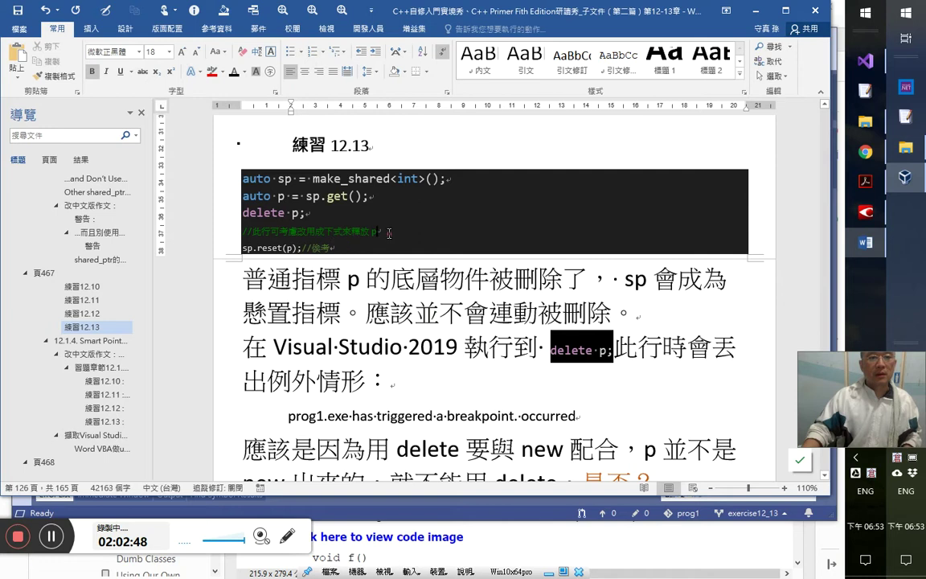
left_click(389, 233)
left_click(248, 279)
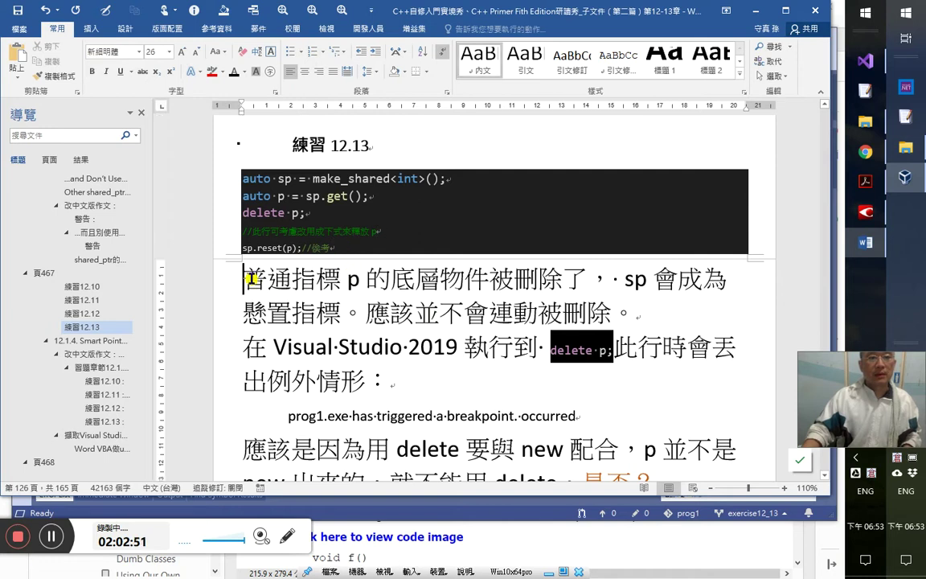
key("alt+Tab")
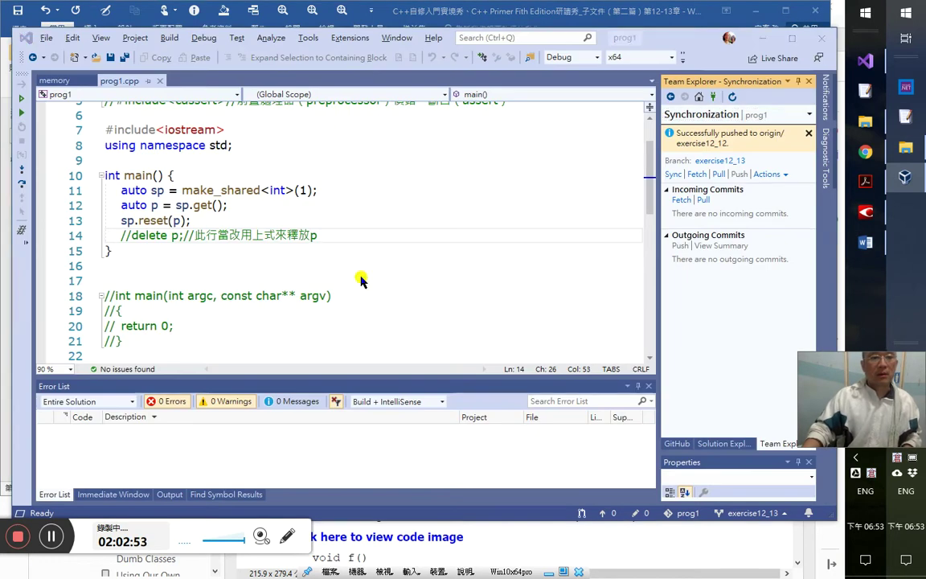
key("alt+Tab")
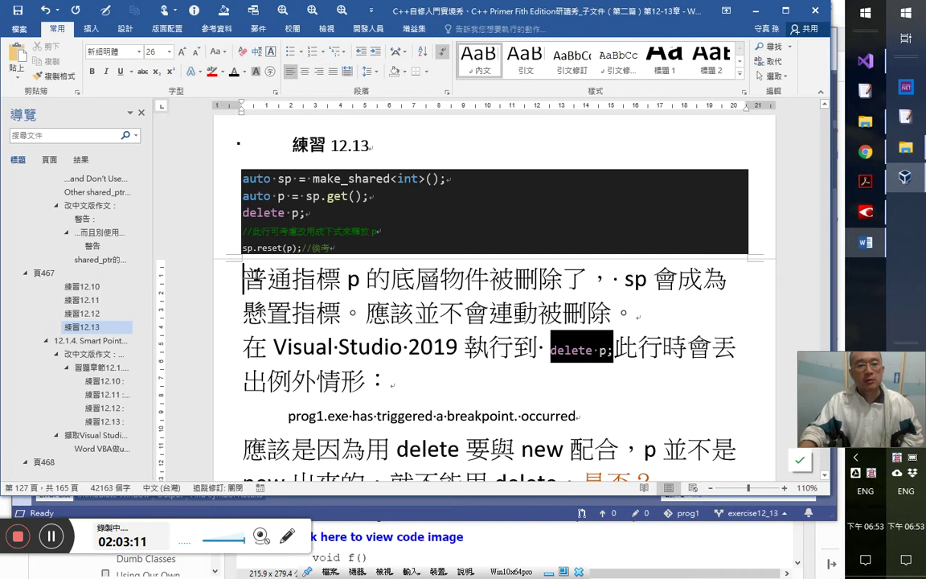
- Shrink the 普通指標 paragraph's font by two steps
left_click(621, 316, "shift")
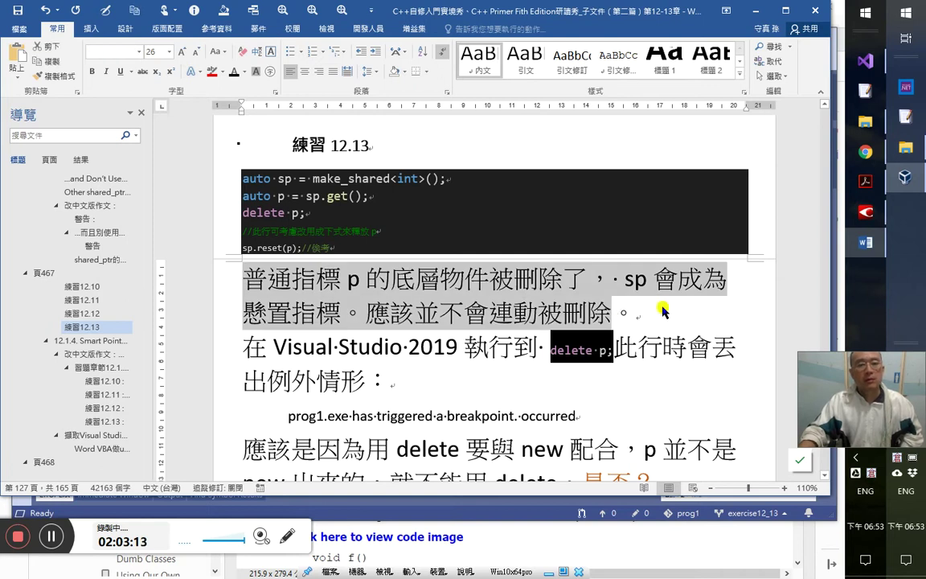
left_click(647, 312)
left_click_drag(218, 276, 216, 321)
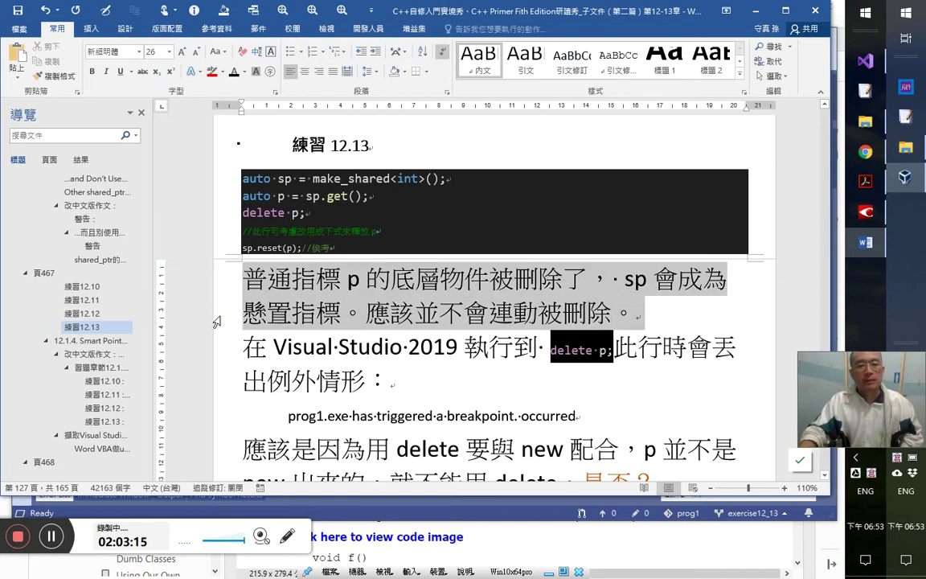
left_click(193, 53)
left_click(194, 53)
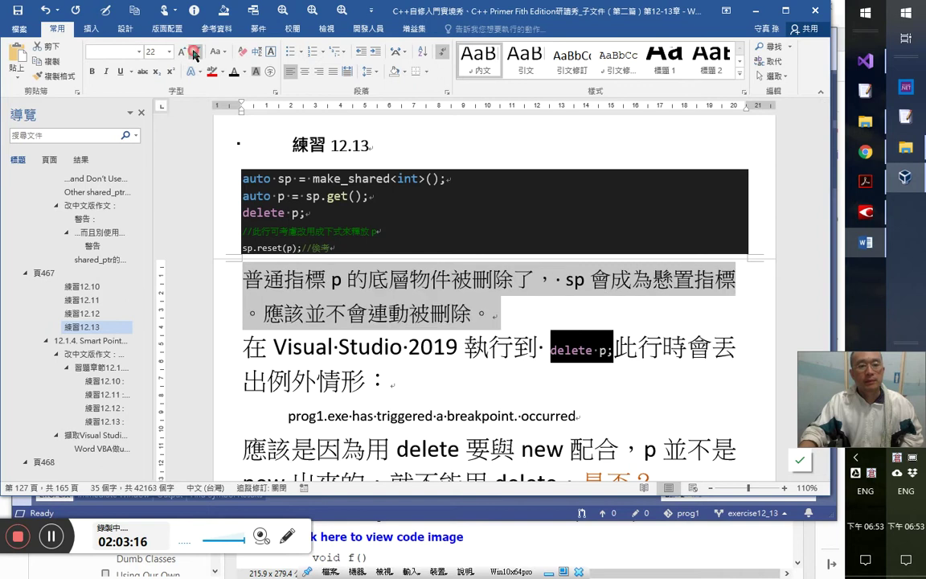
left_click(193, 53)
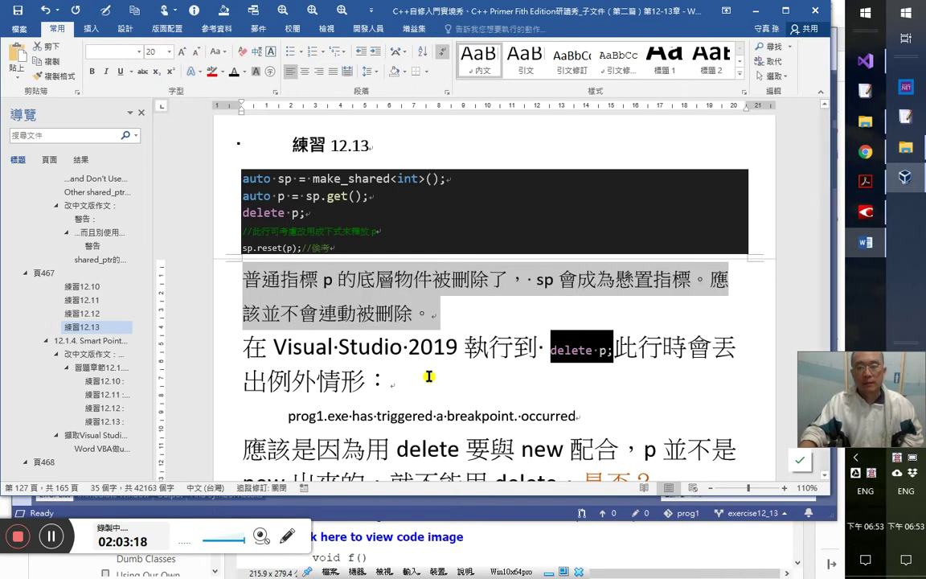
scroll(399, 395, "down", 1)
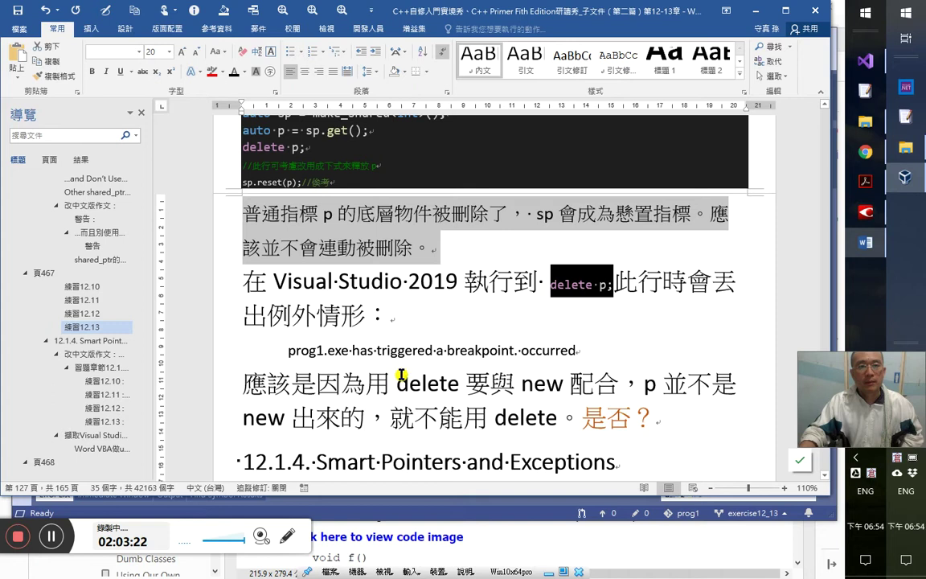
scroll(402, 374, "up", 1)
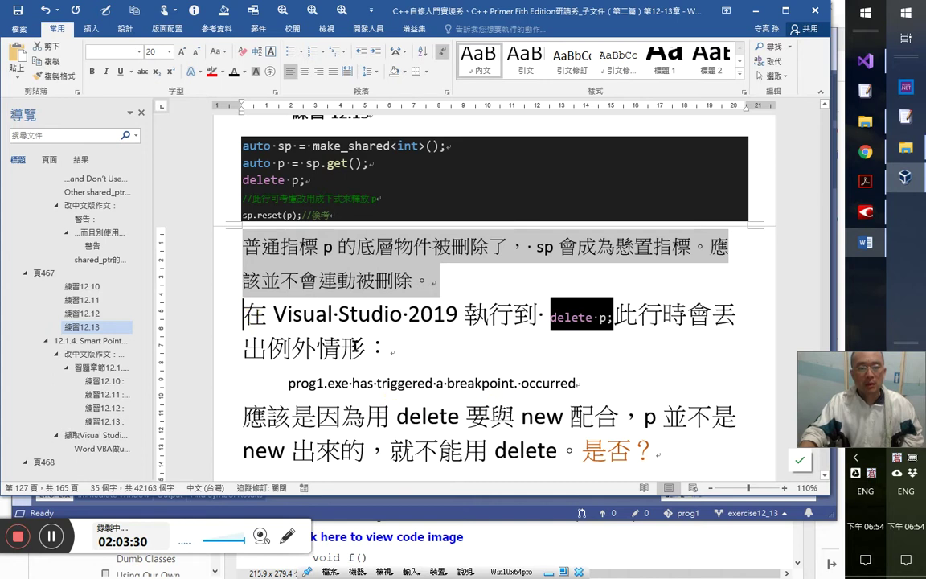
- Shrink the Visual Studio 2019 paragraph's font by two steps, checking the delete p line in prog1.cpp
triple_click(316, 339)
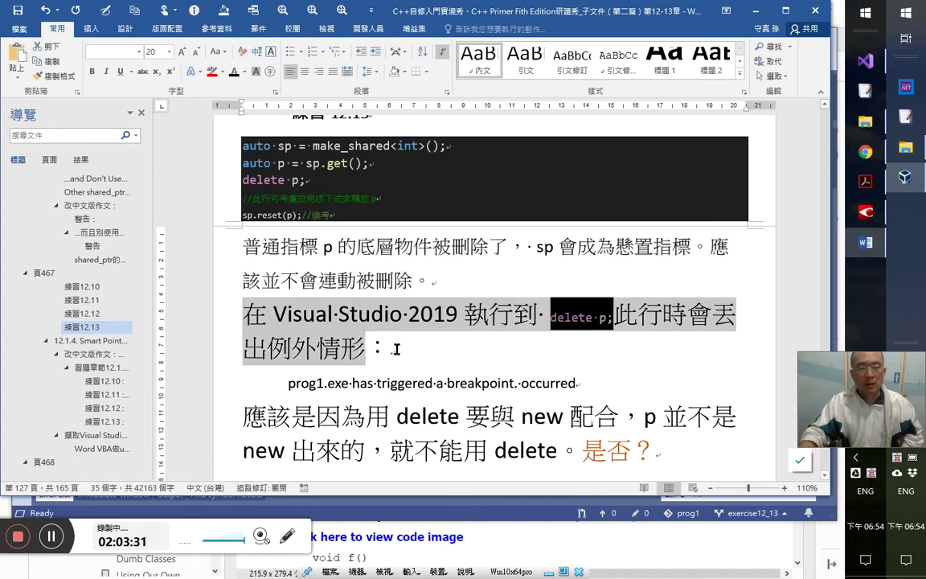
left_click(196, 53)
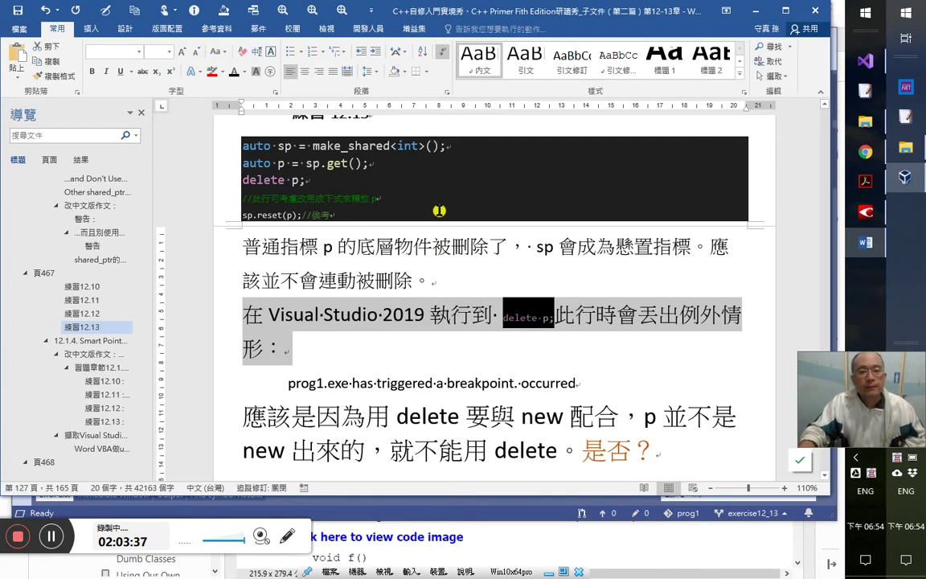
left_click(865, 61)
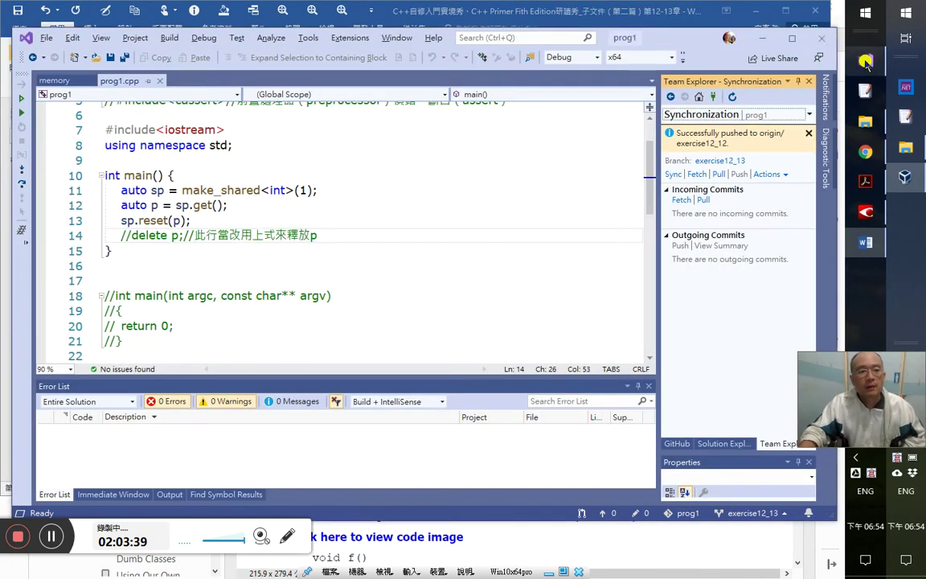
key("alt+Tab")
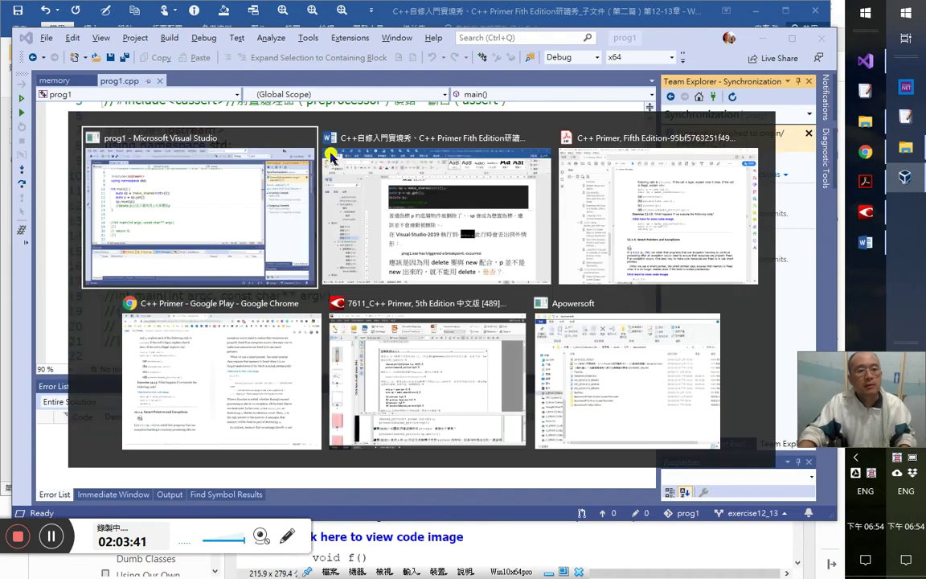
key("alt+Tab")
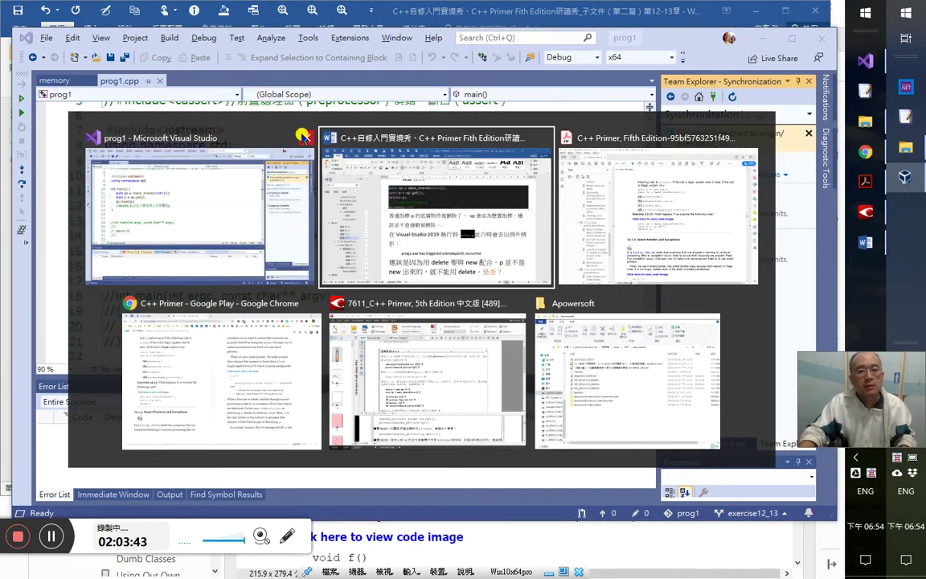
left_click(196, 51)
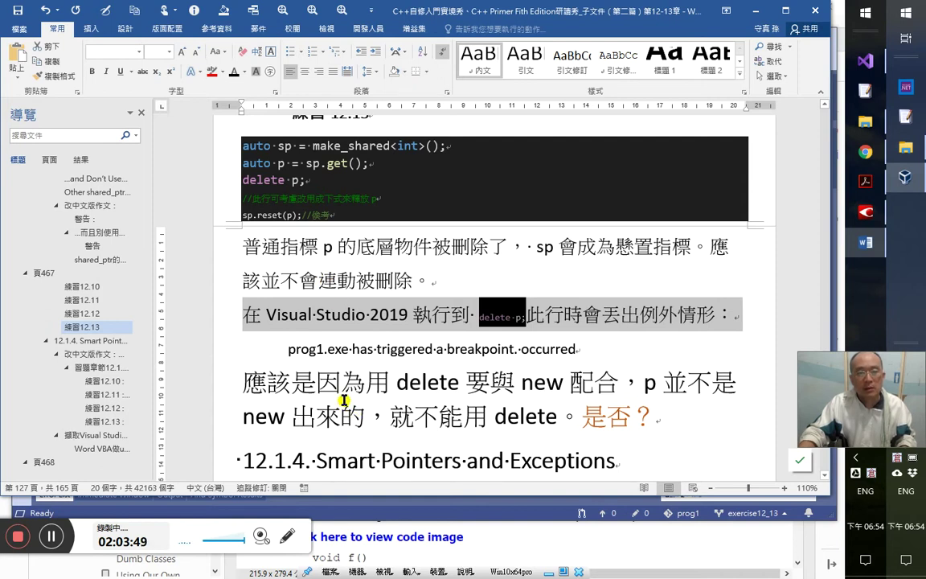
key("alt+Tab")
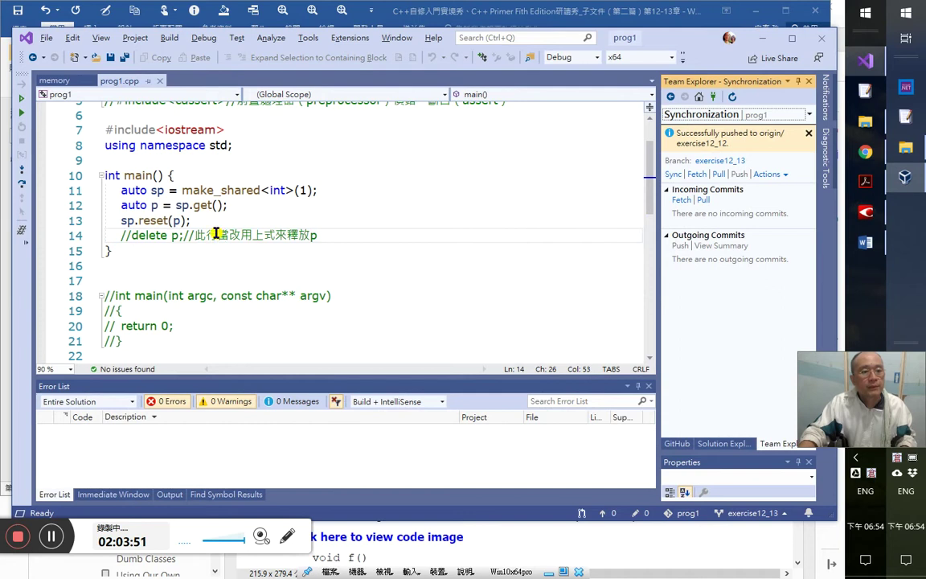
left_click(182, 236)
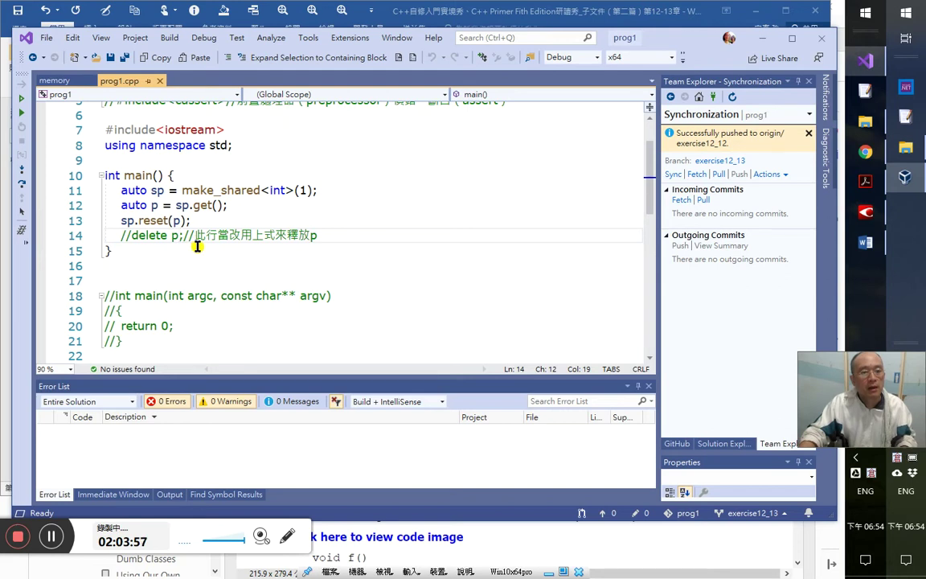
key("alt+Tab")
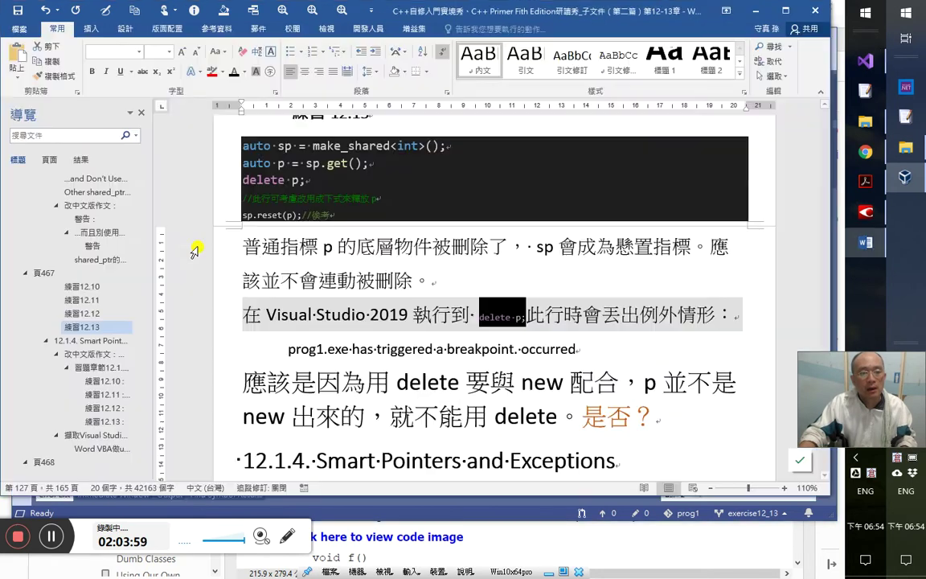
left_click(595, 382)
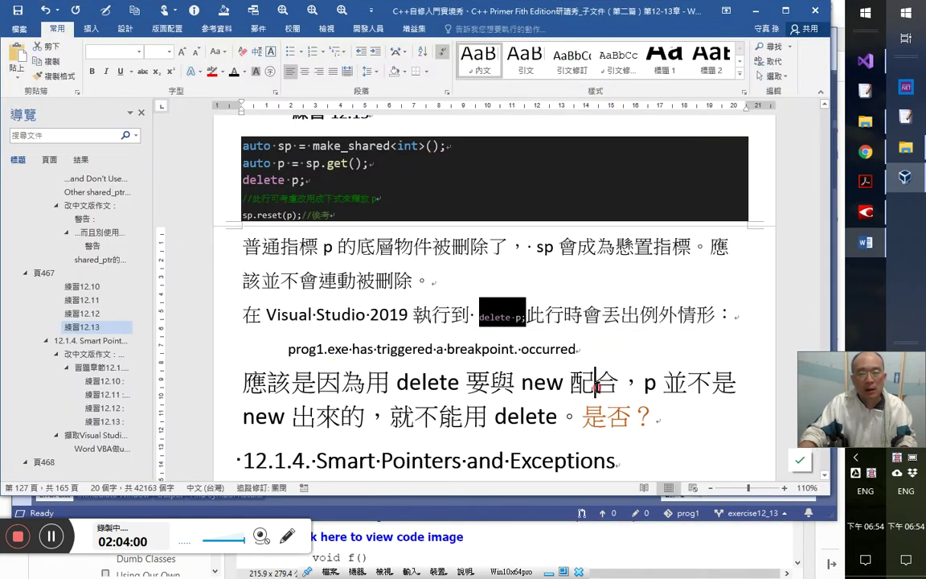
- Shrink the delete/new paragraph ending 是否？ to 22 pt
left_click(204, 386)
left_click_drag(204, 402, 207, 426)
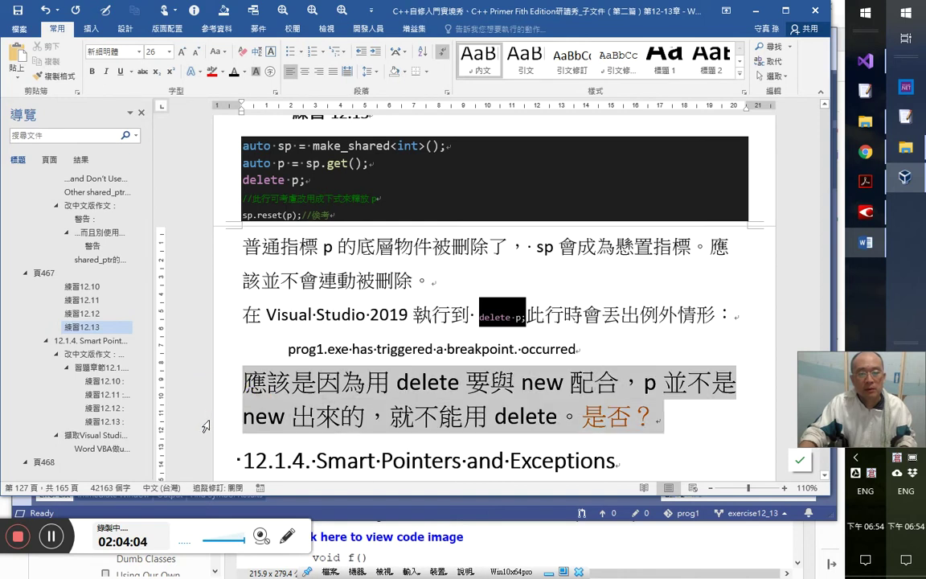
left_click(198, 51)
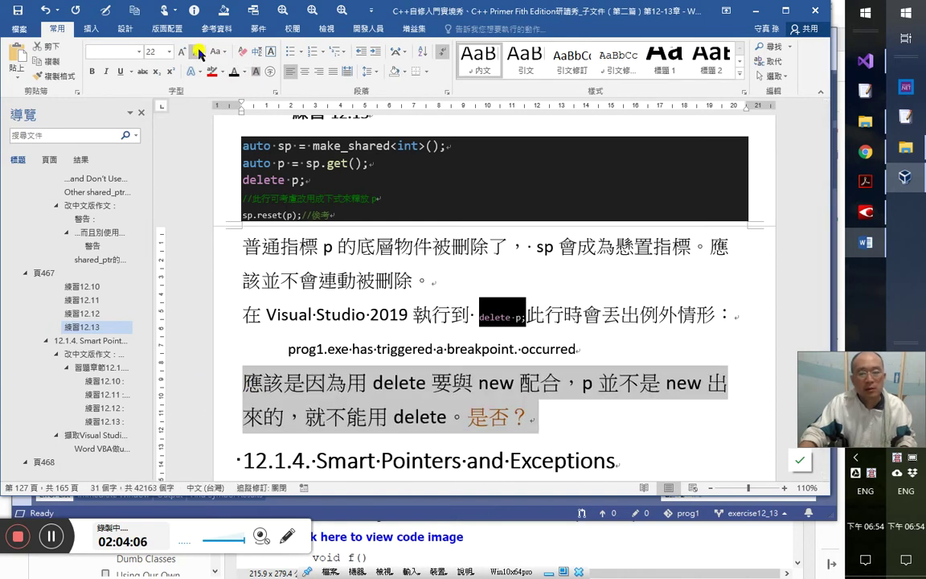
left_click(199, 51)
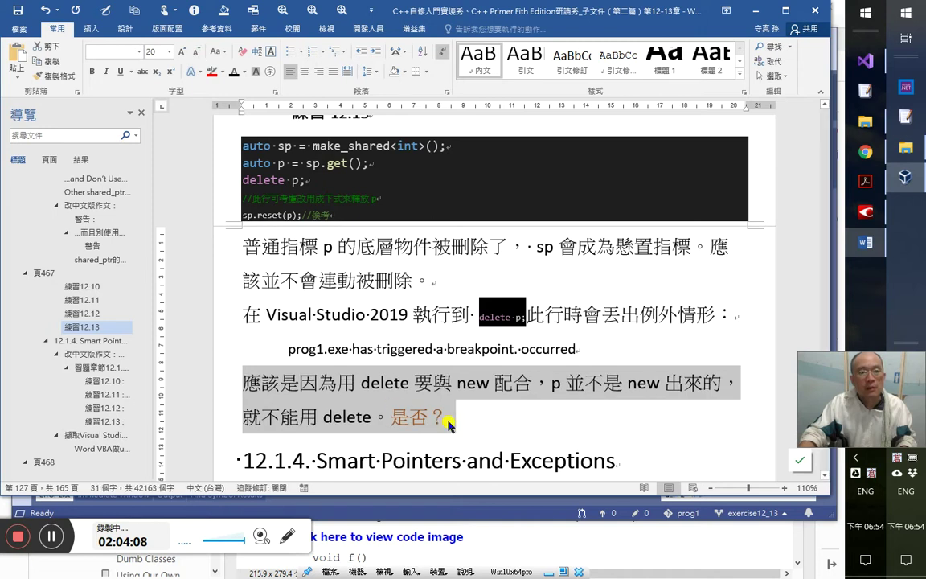
scroll(441, 410, "down", 3)
left_click(445, 364)
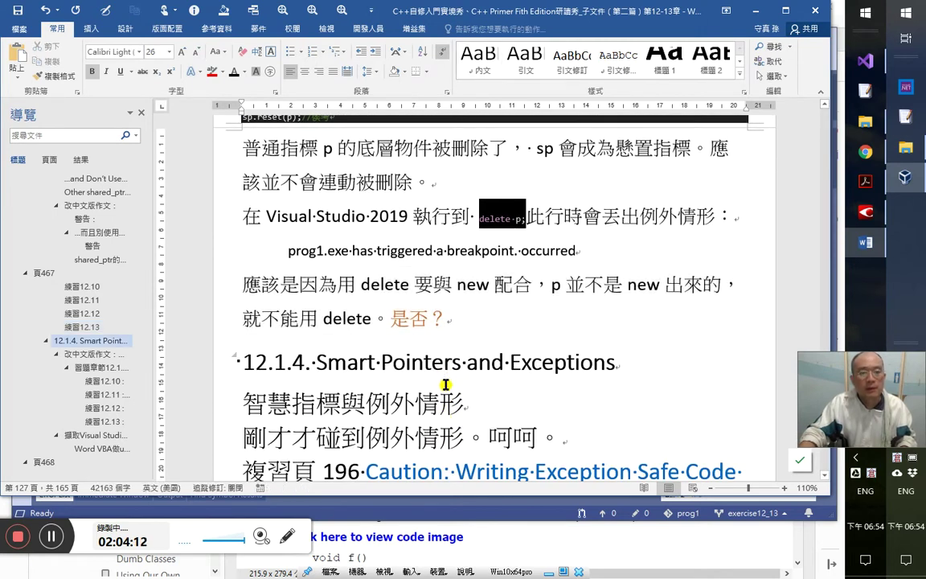
key("alt+Tab")
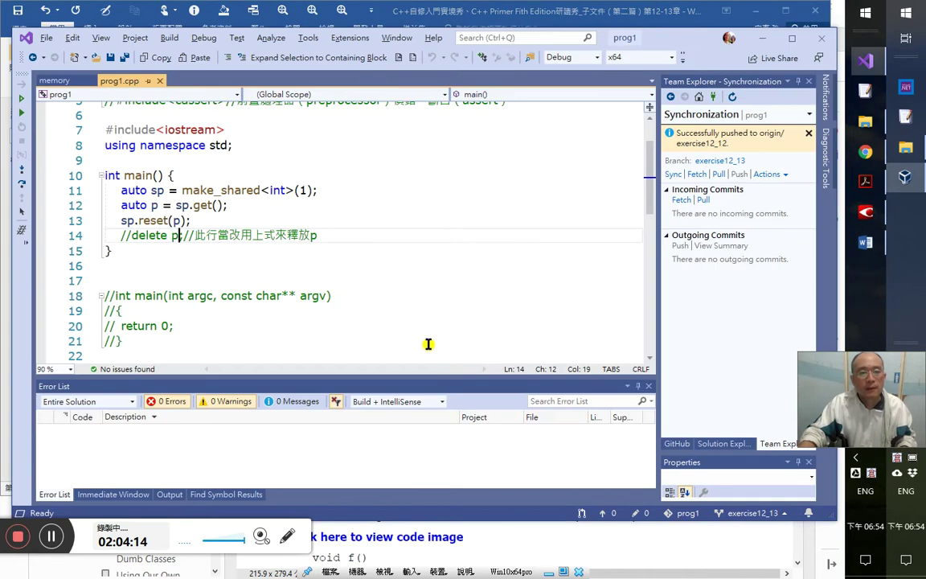
- Step through main past sp.reset(p) until Debug Assertion Failed appears, then click 中止 (Abort)
left_click(200, 189)
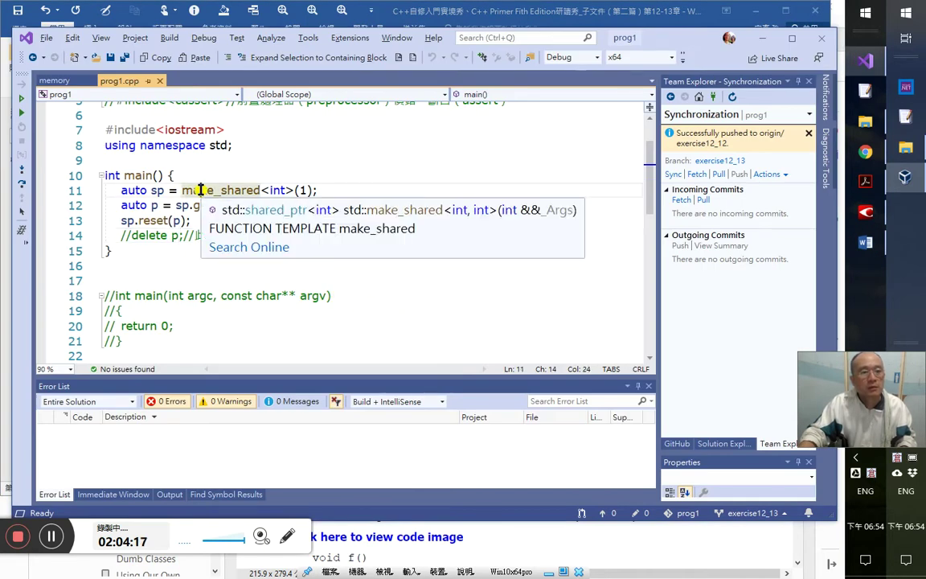
left_click(181, 206)
left_click(25, 211)
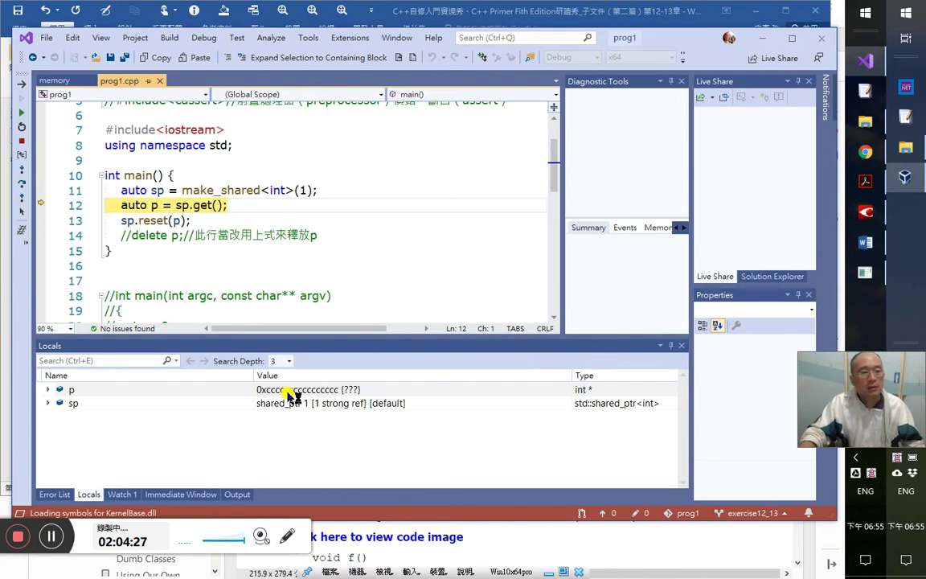
left_click(106, 221)
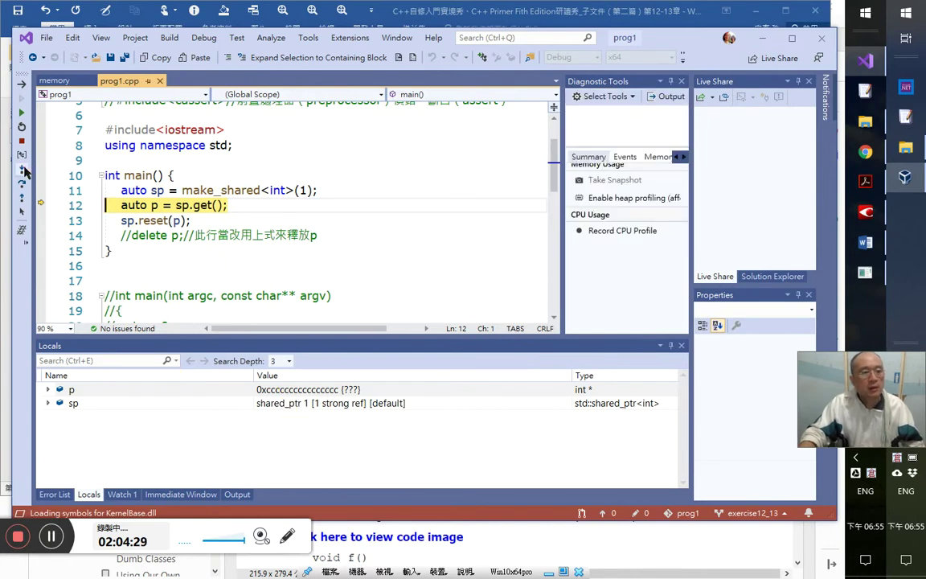
key("F10")
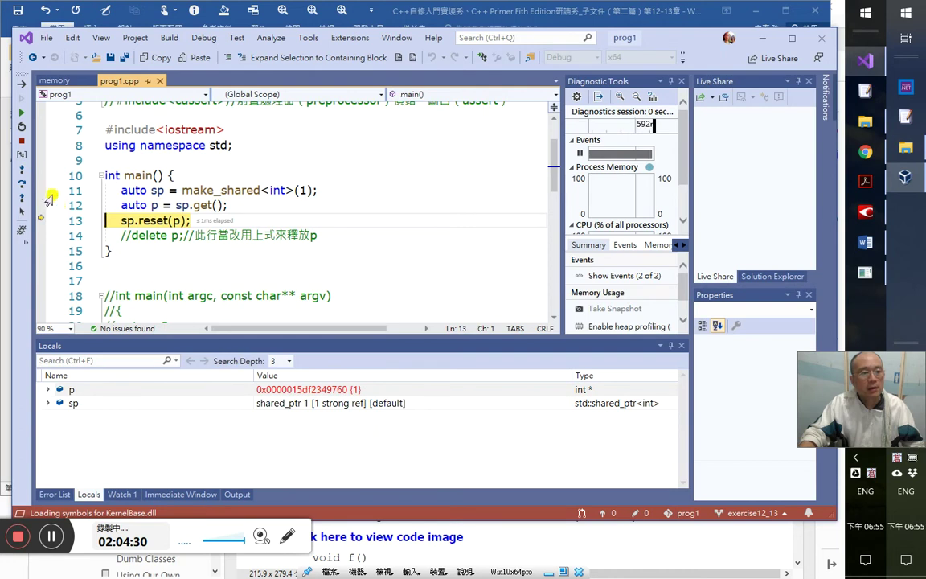
left_click(24, 170)
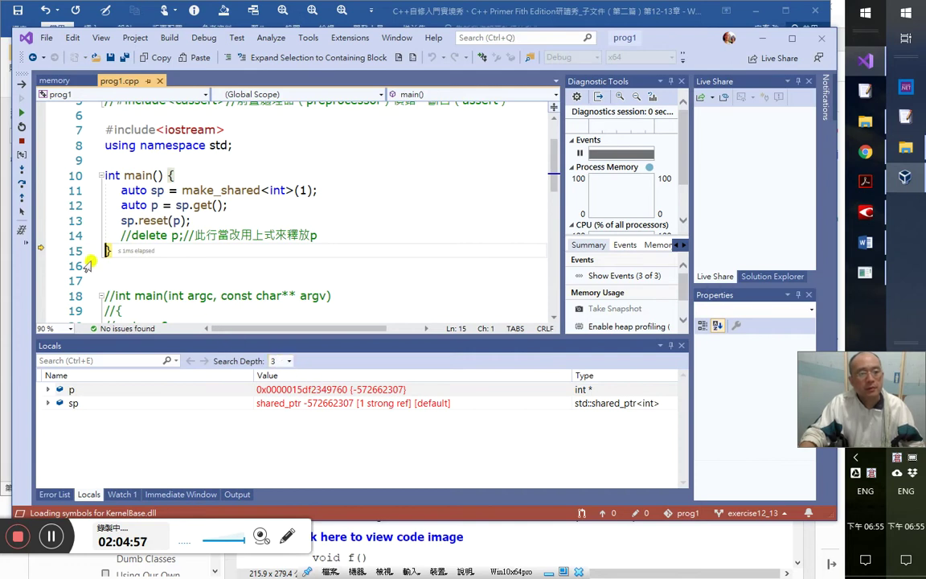
left_click(22, 186)
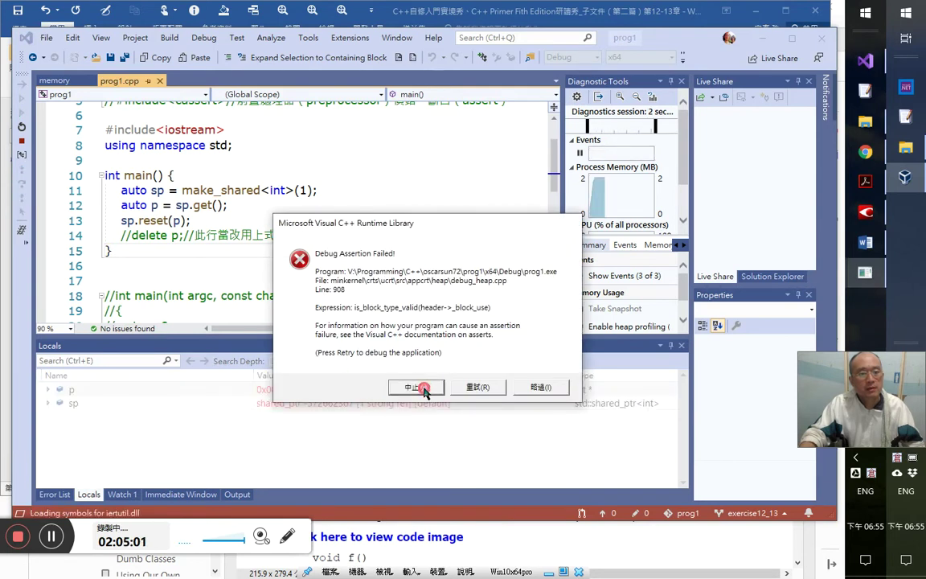
left_click(419, 387)
left_click(193, 221)
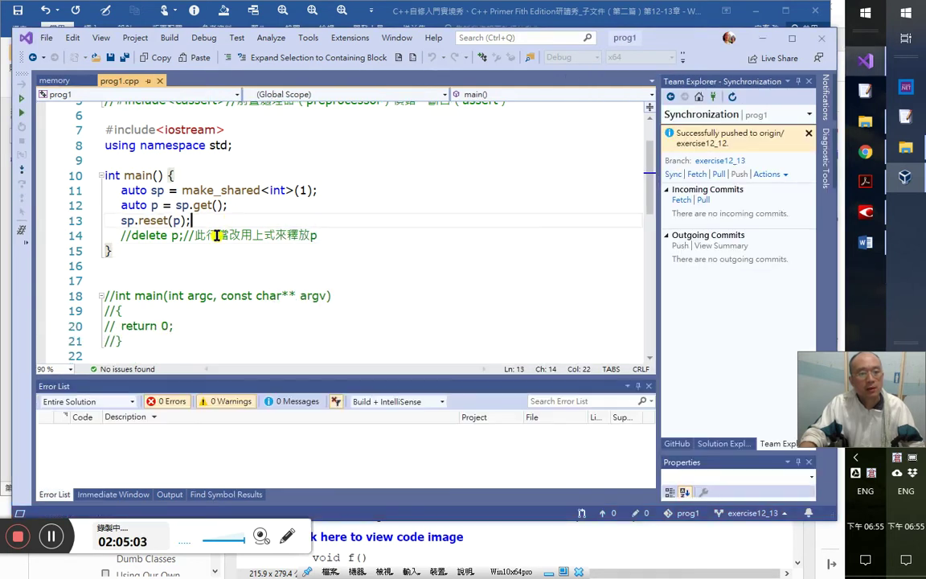
- Comment out sp.reset(p), restore delete p, and rebuild
key("Home")
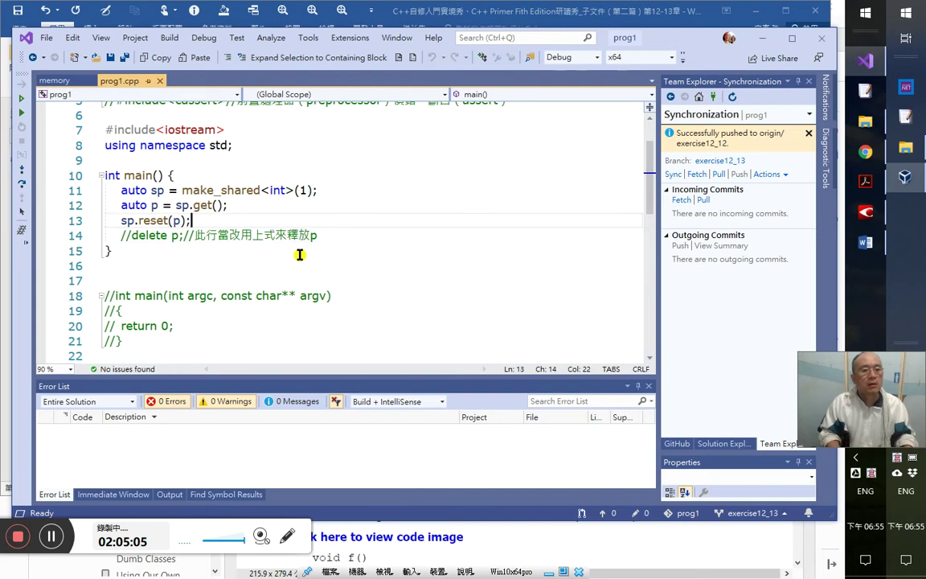
type("//")
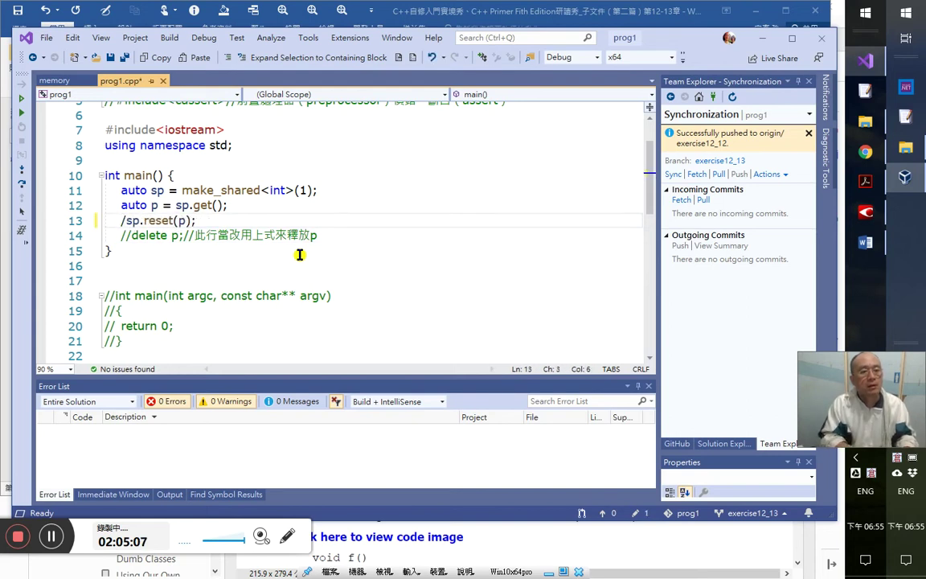
key("Down")
key("BackSpace")
key("BackSpace")
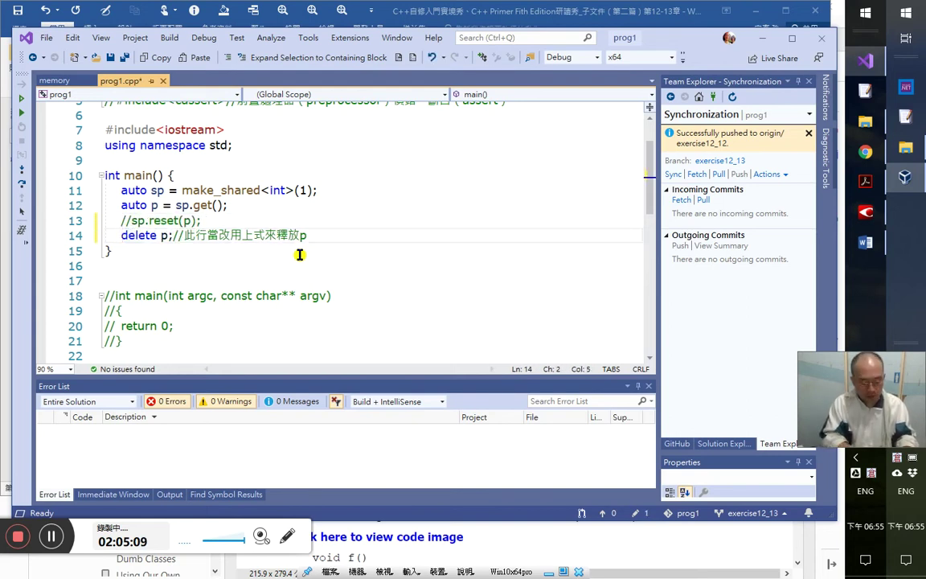
key("ctrl+F5")
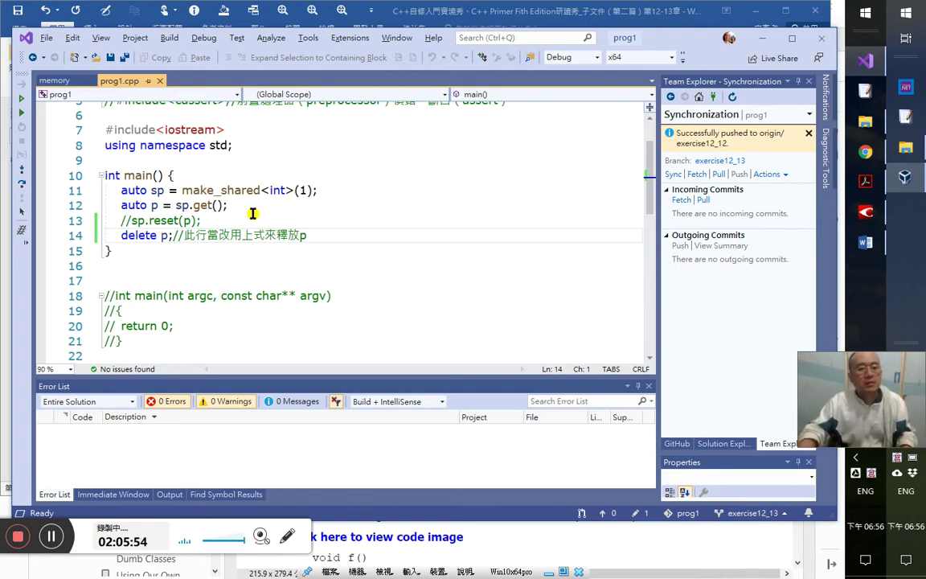
- Append the comment //這也會出錯 to the sp.reset(p) line
left_click_drag(235, 205, 253, 218)
key("End")
type("？")
key("BackSpace")
key("BackSpace")
type("//這也會出錯")
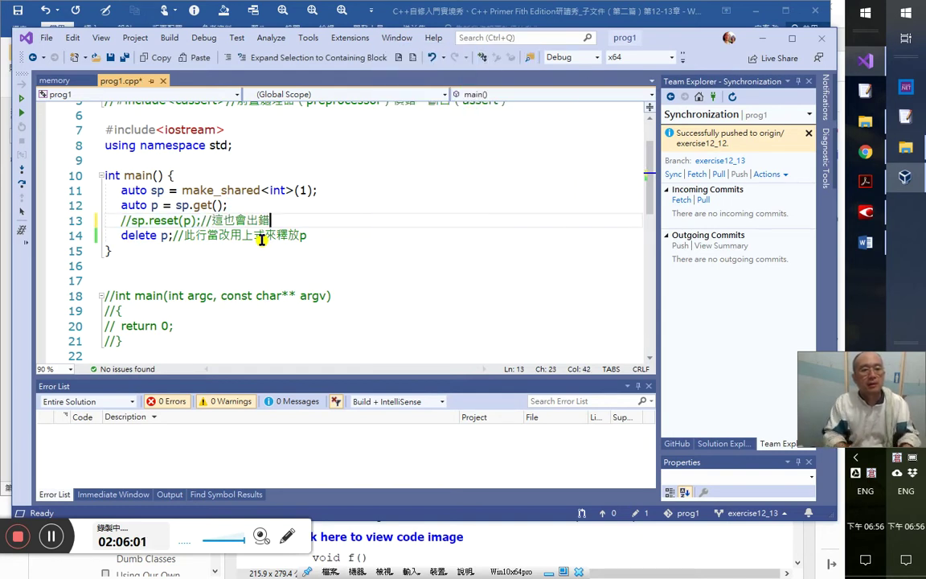
key("Page_Up")
key("Page_Down")
left_click(261, 238)
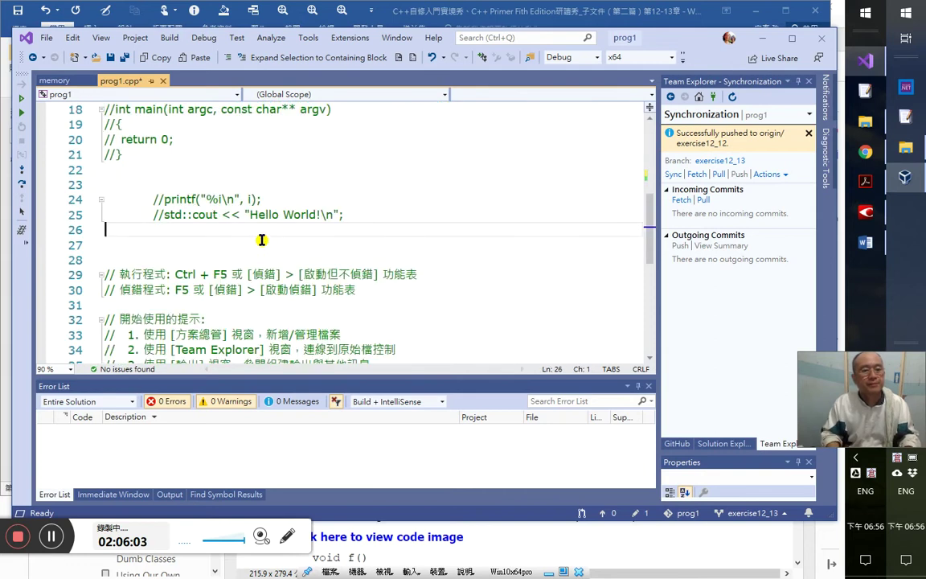
key("Page_Up")
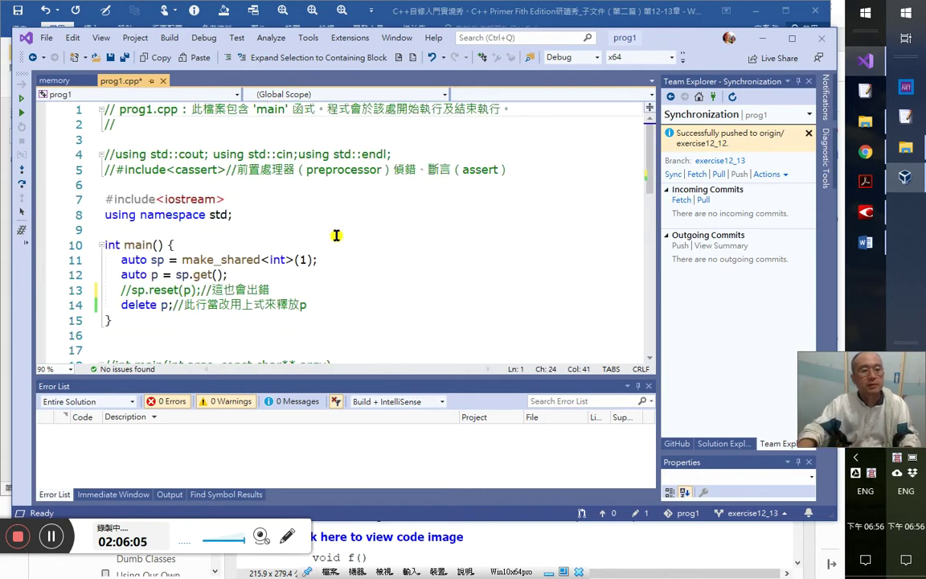
- End the comment with ！, comment out delete p, re-enable sp.reset(p), and save and build
left_click(320, 291)
key("Down")
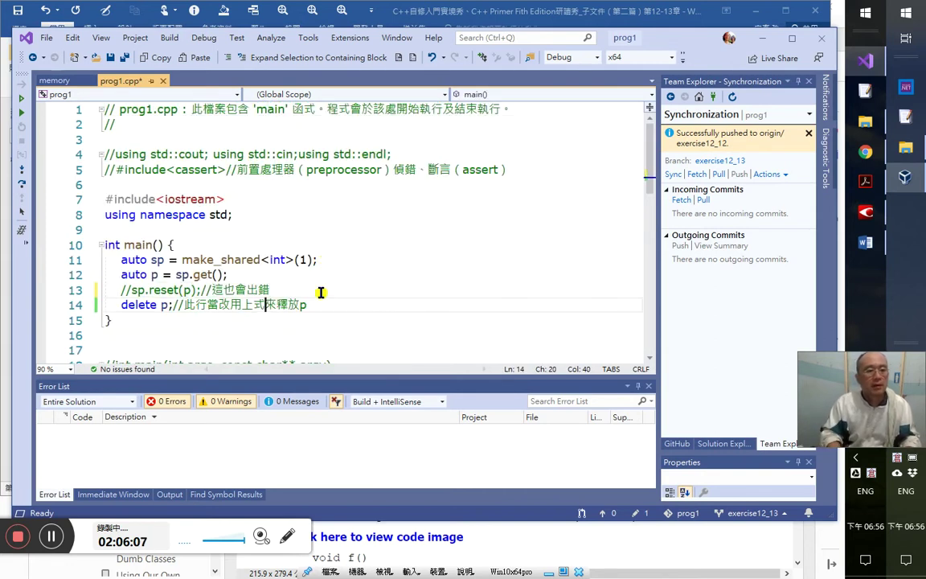
left_click(320, 292)
type("！")
key("Down")
key("Home")
type("//")
key("Up")
key("BackSpace")
key("BackSpace")
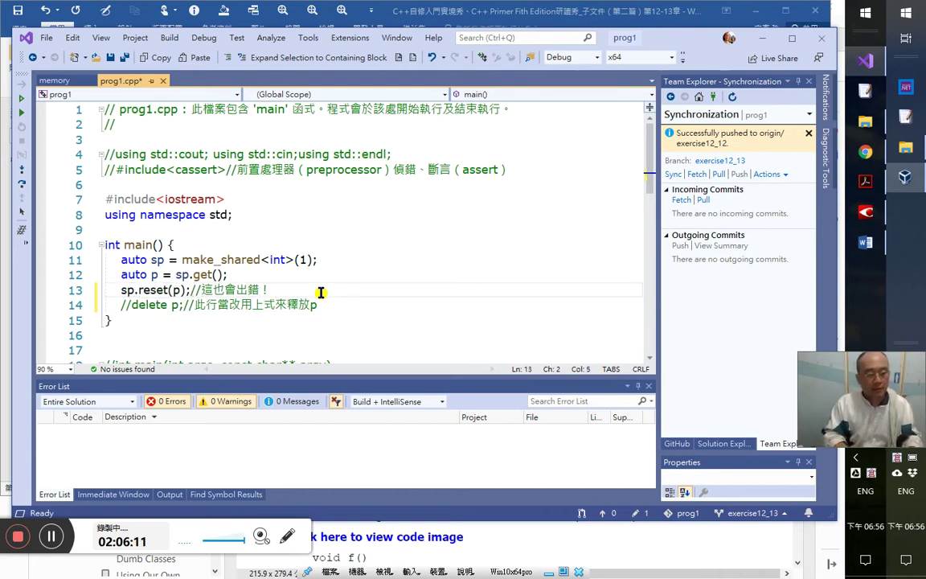
key("ctrl+F5")
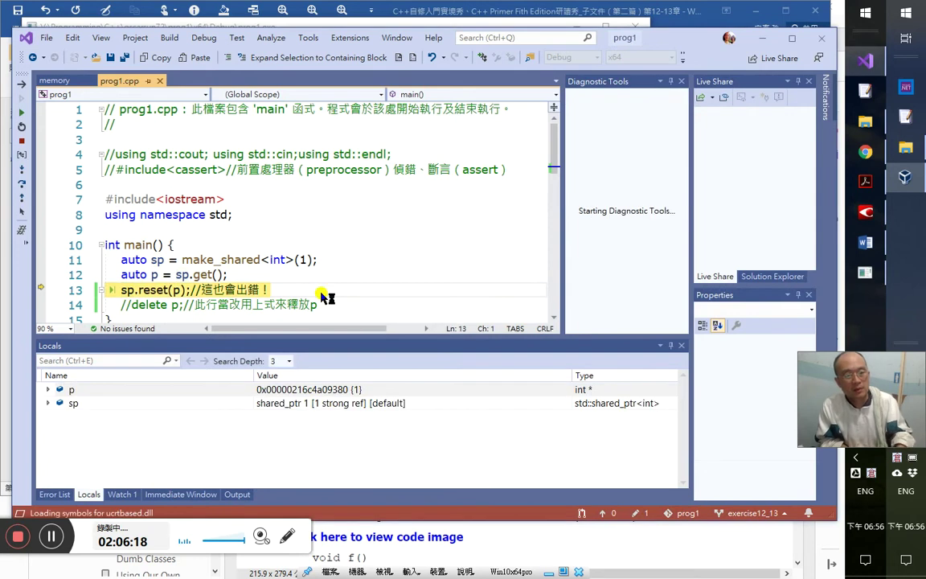
- Step past sp.reset(p), continue to the assertion failure, and abort the run
key("F10")
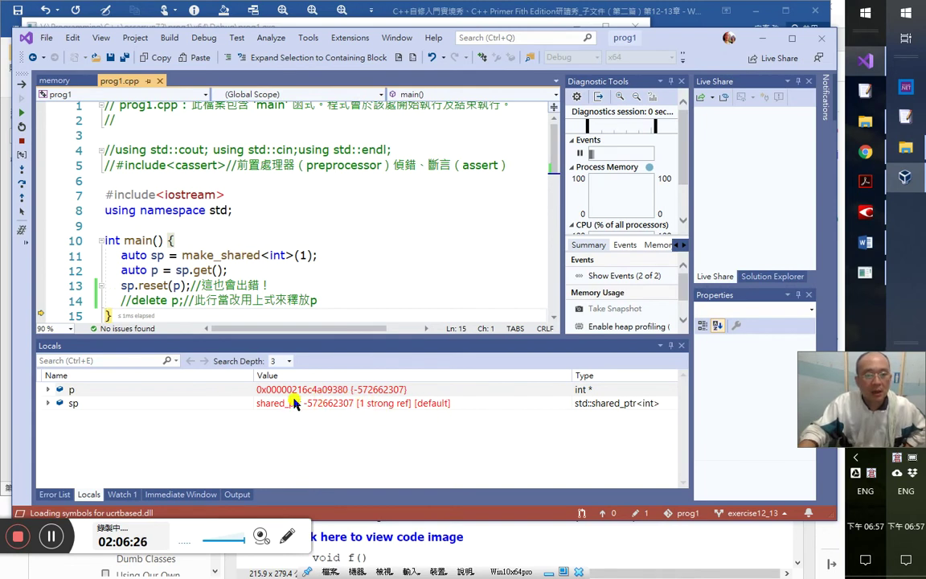
left_click(20, 171)
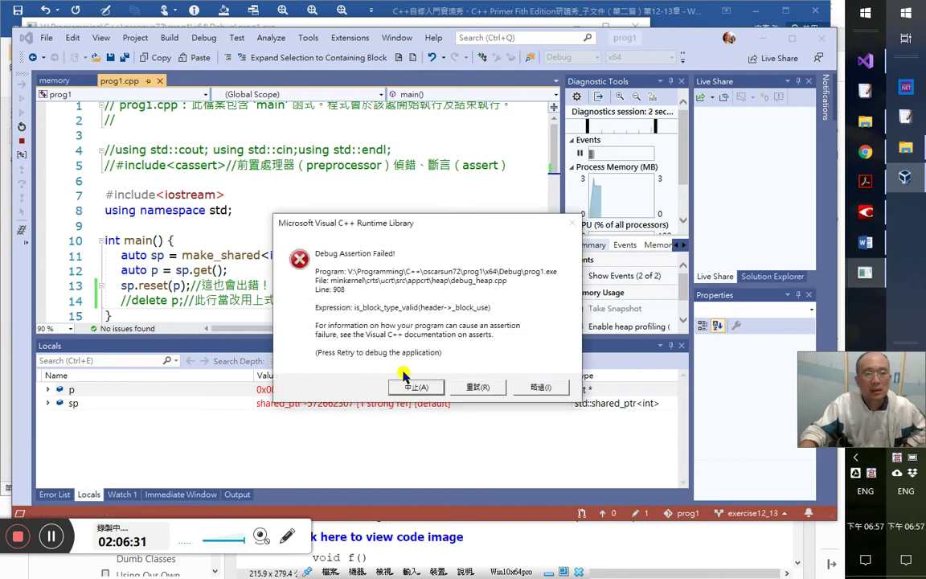
left_click(416, 387)
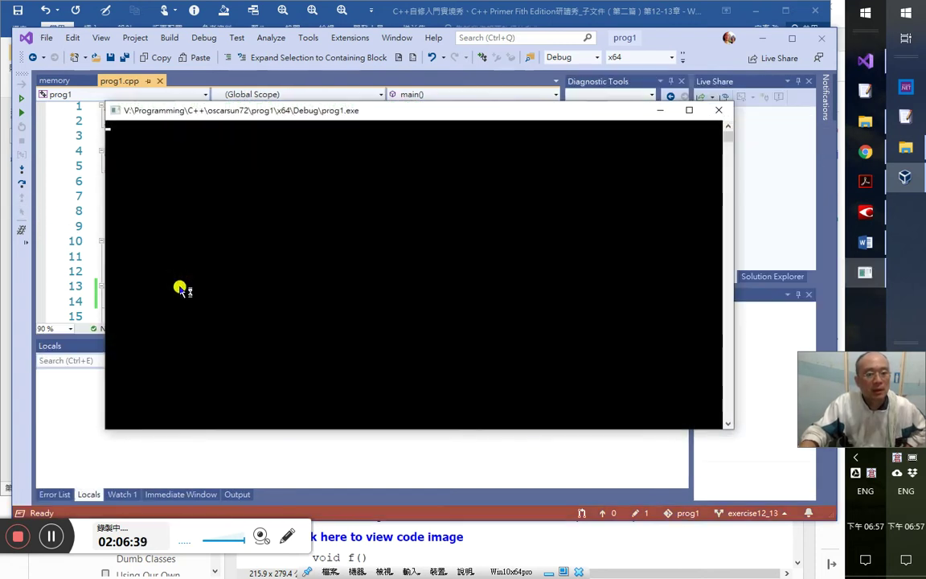
key("alt+Tab")
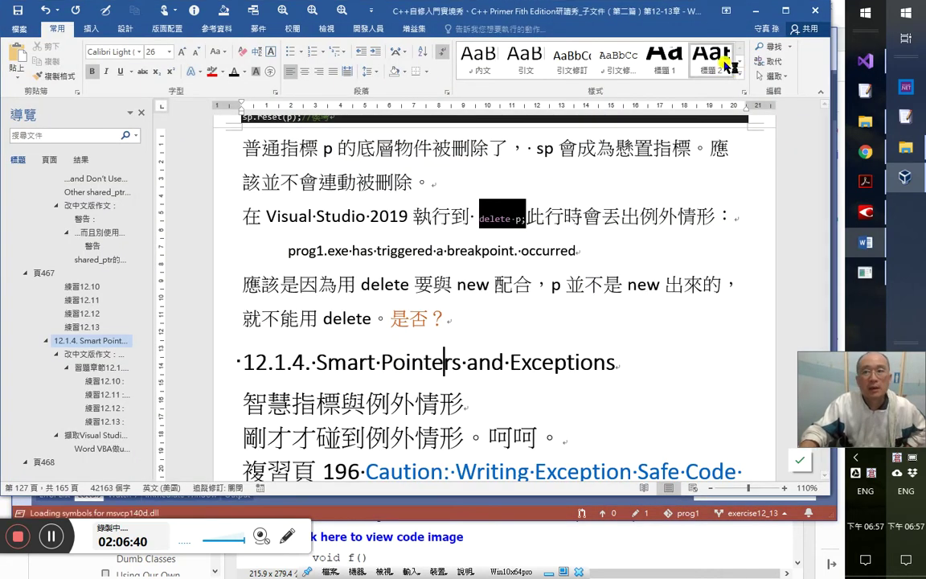
- Step over sp.reset(p) twice, watching p and sp become -572662307, then stop debugging
key("alt+Tab")
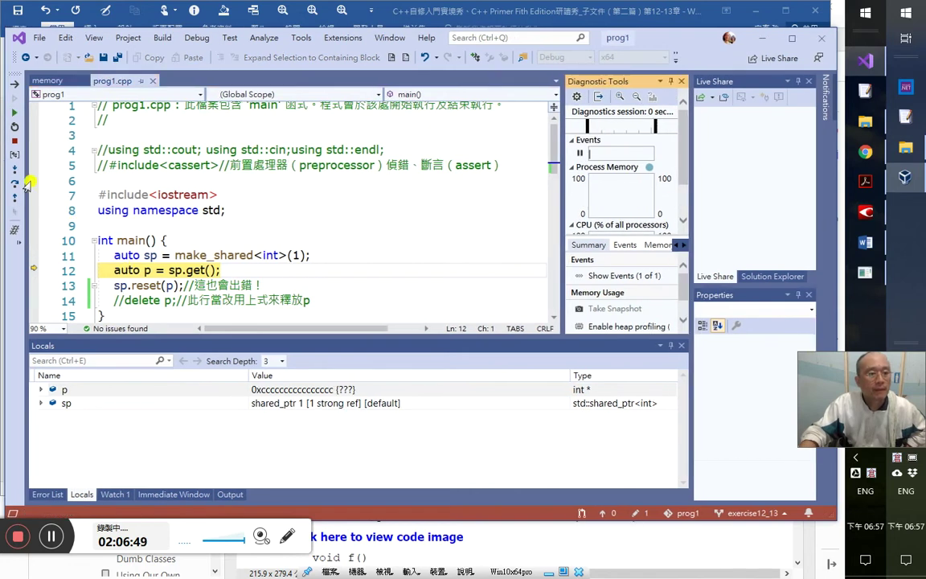
left_click(16, 171)
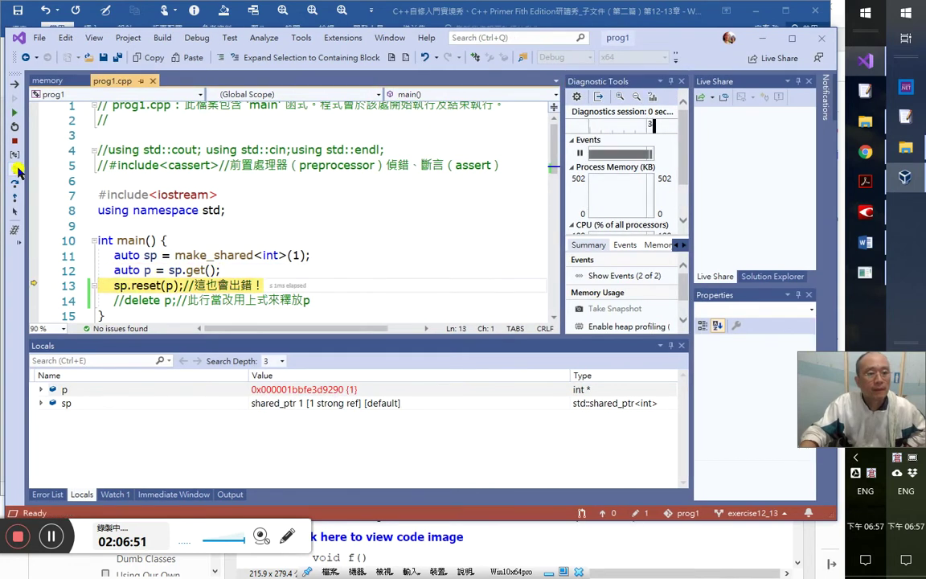
left_click(17, 170)
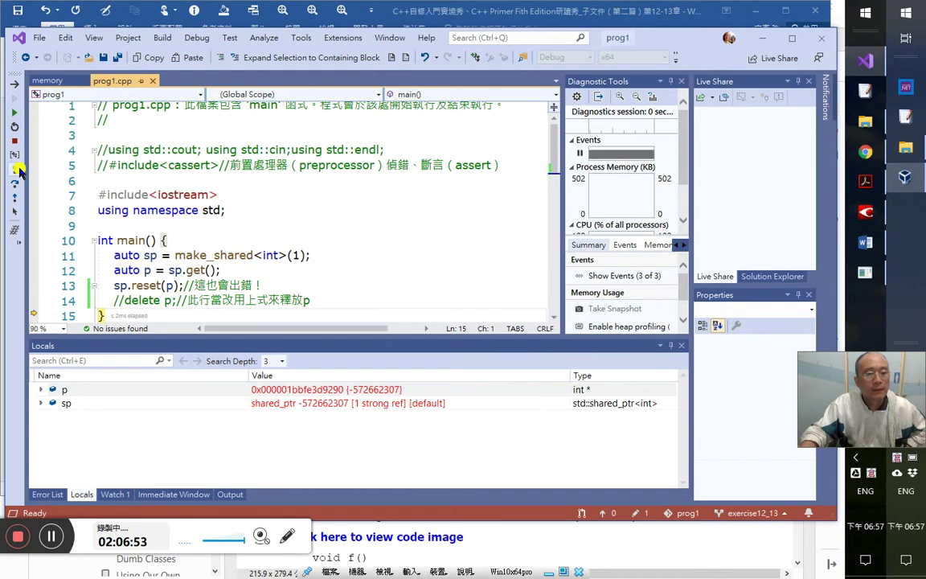
left_click(15, 141)
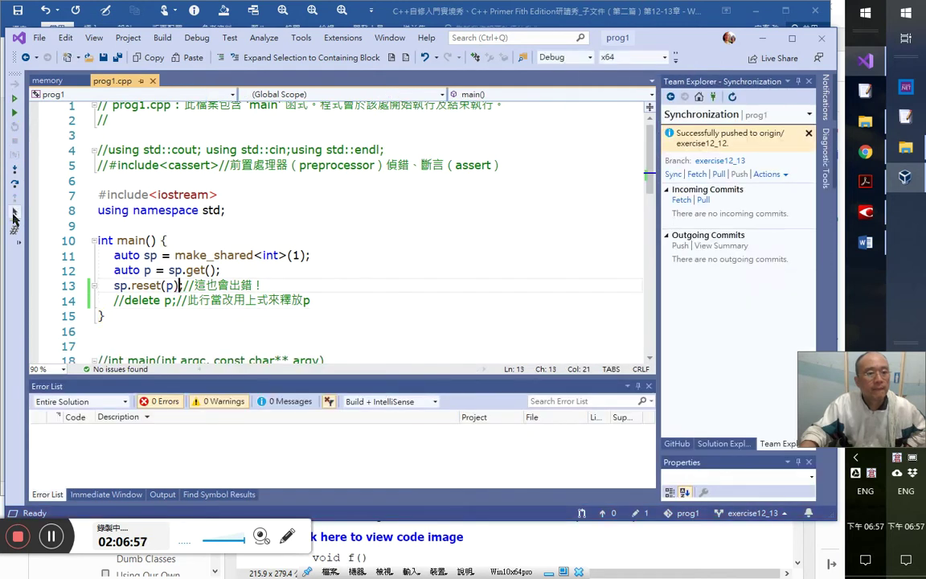
left_click(15, 213)
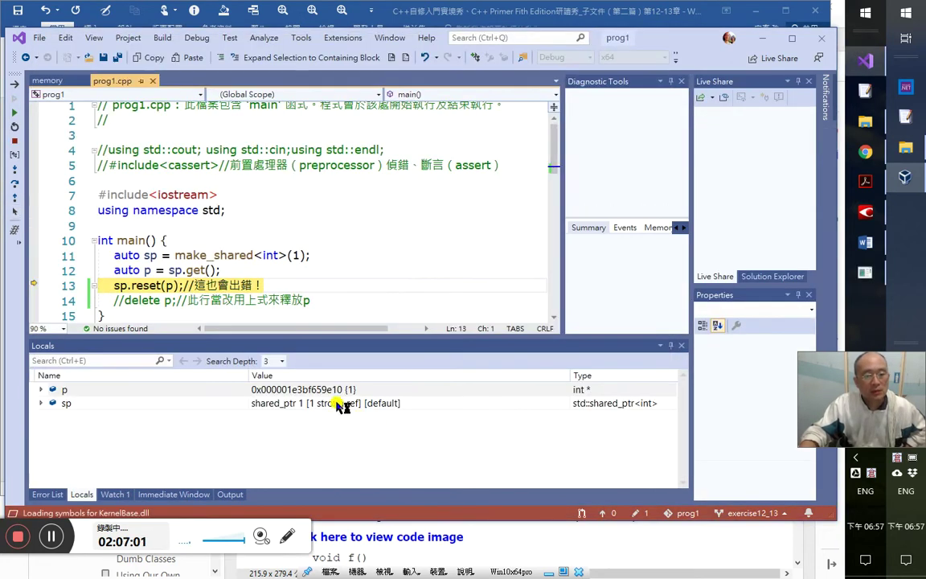
left_click(14, 171)
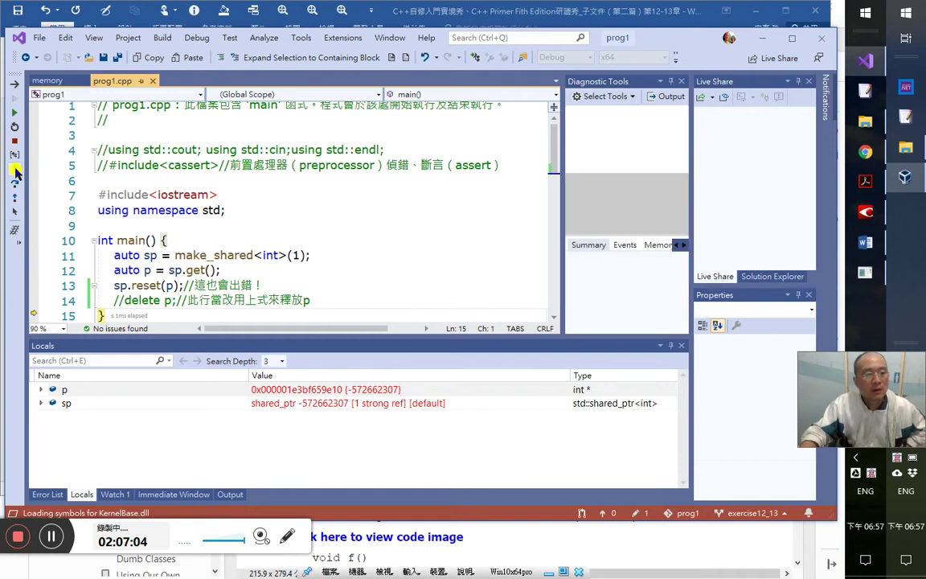
left_click(271, 287)
- Extend the line-13 comment: sp.get()'s plain pointer likely can't serve as reset's argument
type("，p")
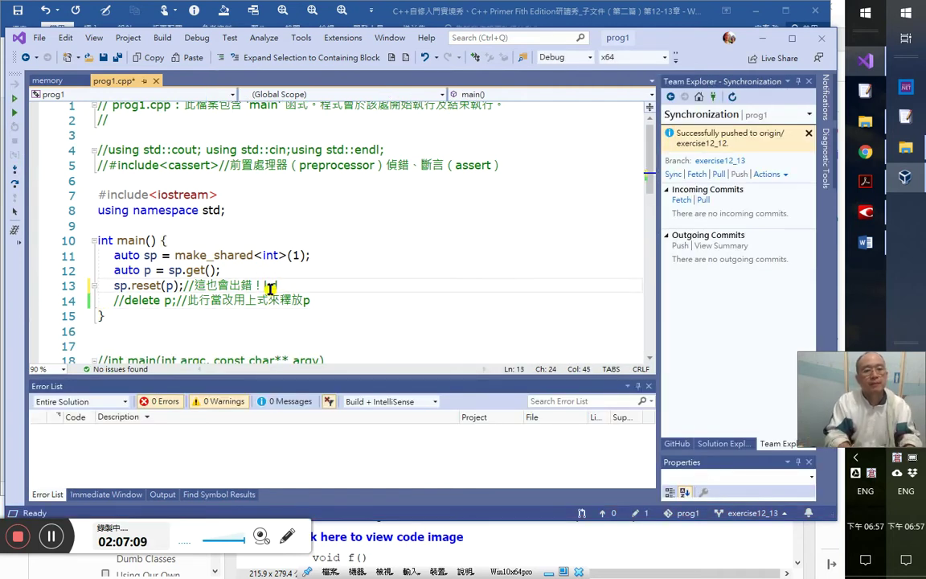
type("大概是不")
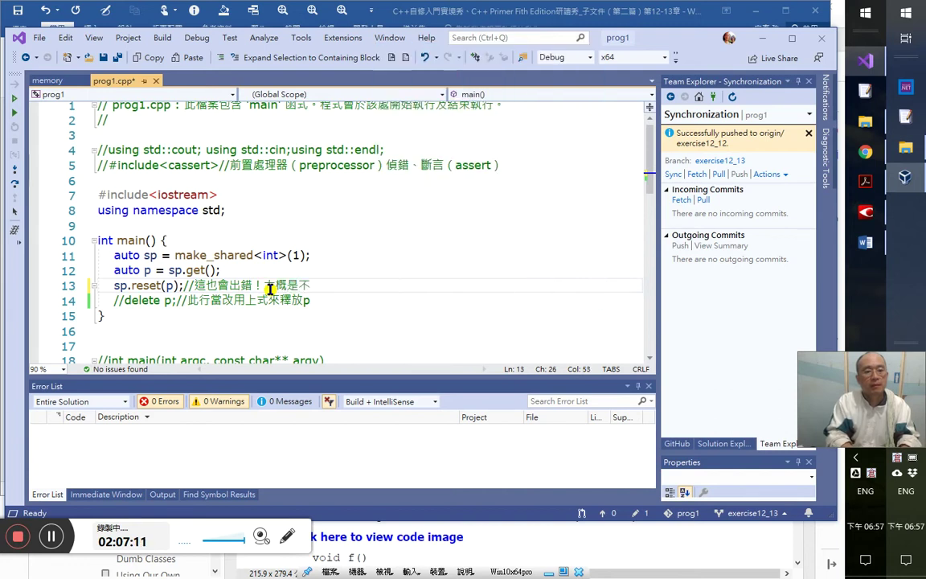
type("能用p本")
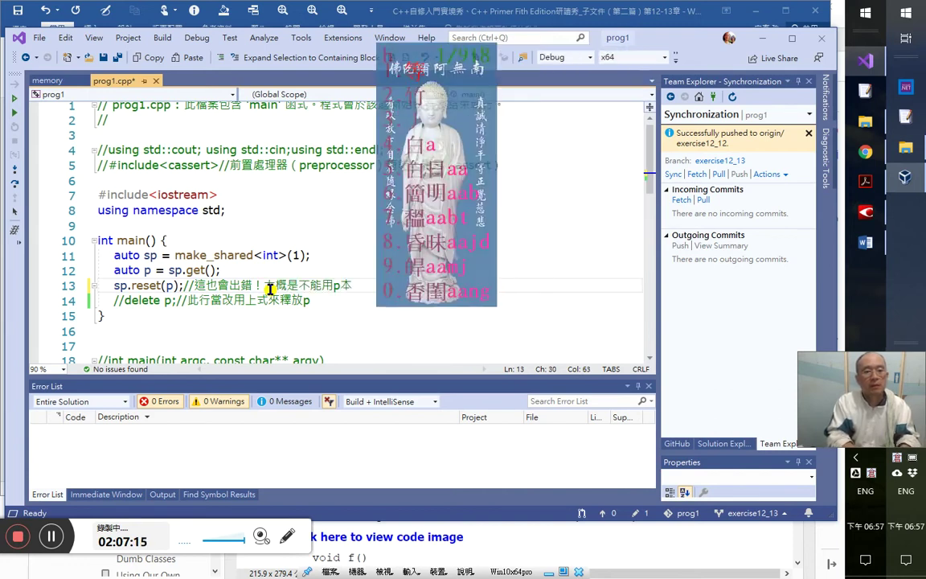
type("身get出來的")
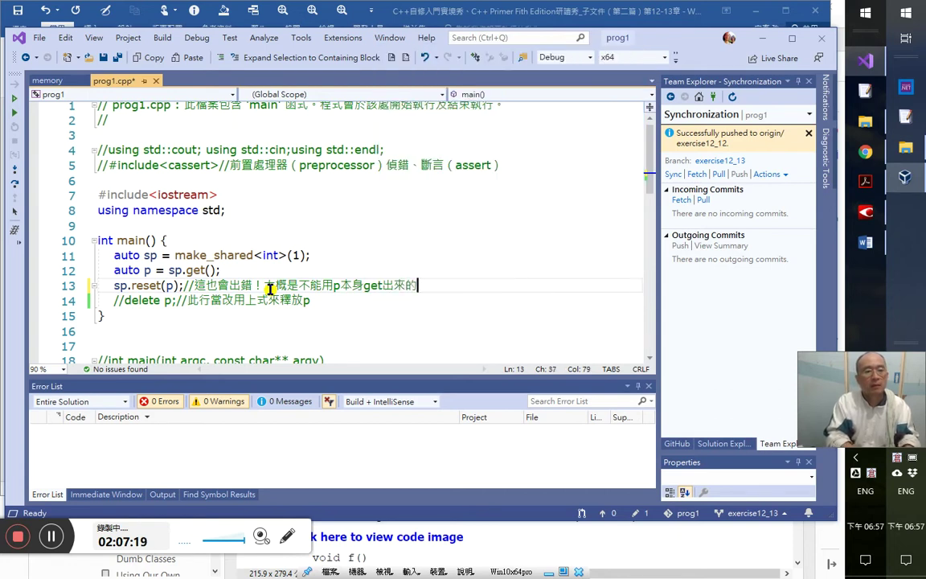
key("Left")
key("Left")
key("Left")
key("Left")
key("Left")
key("Left")
key("Left")
key("Left")
key("Left")
type("s")
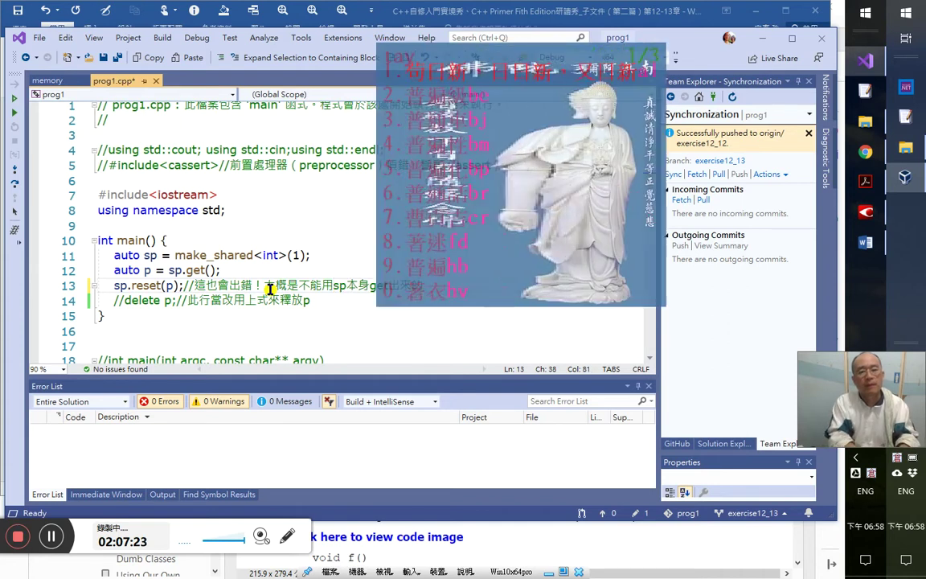
type("a")
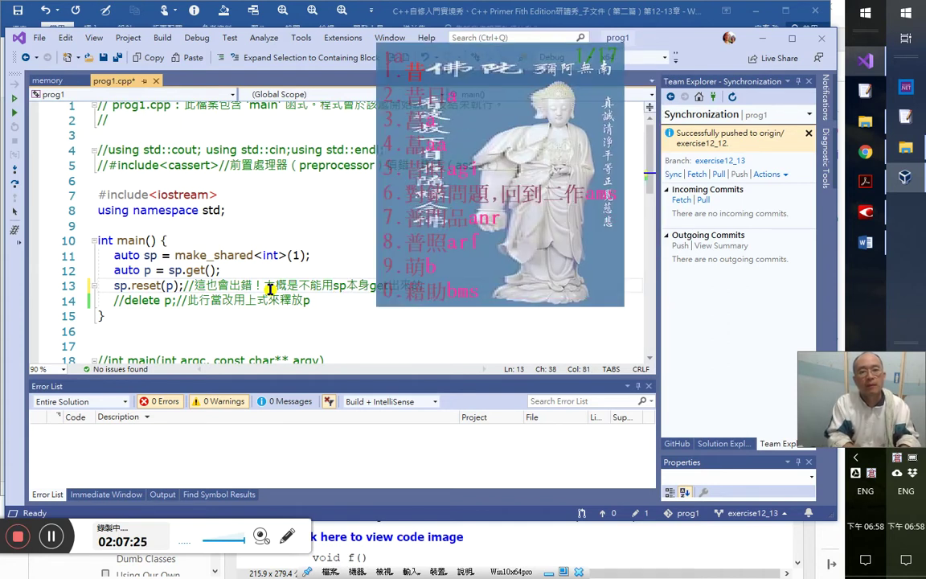
type("bo")
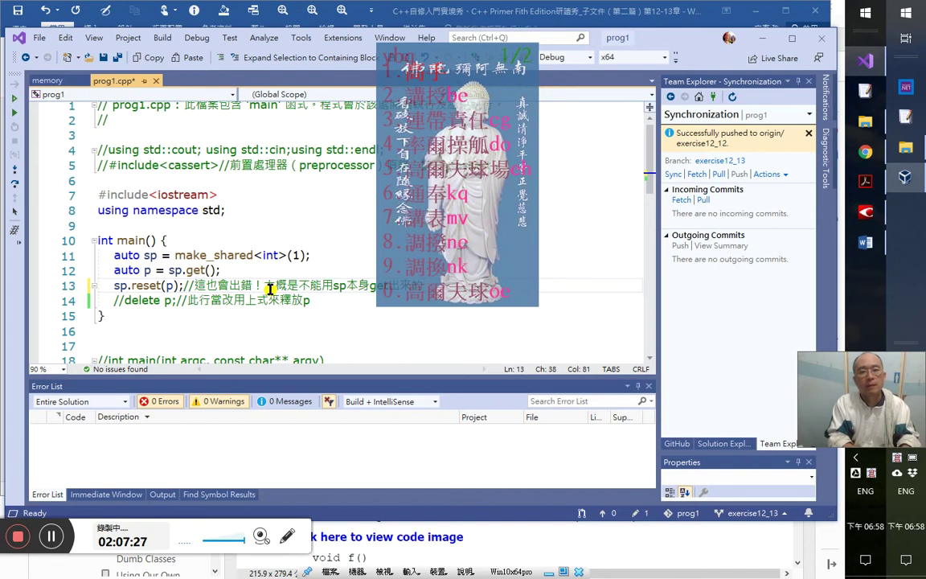
type("普通指標")
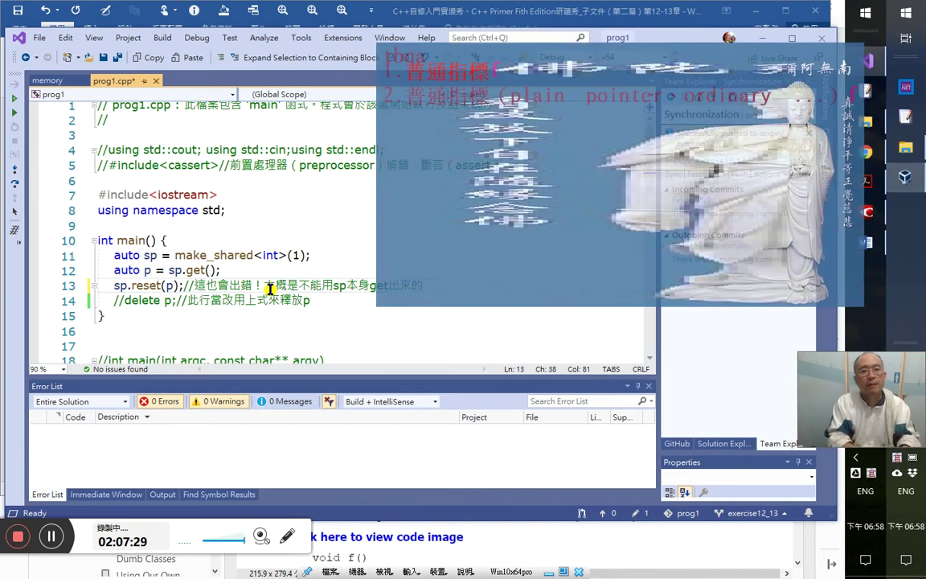
type("來")
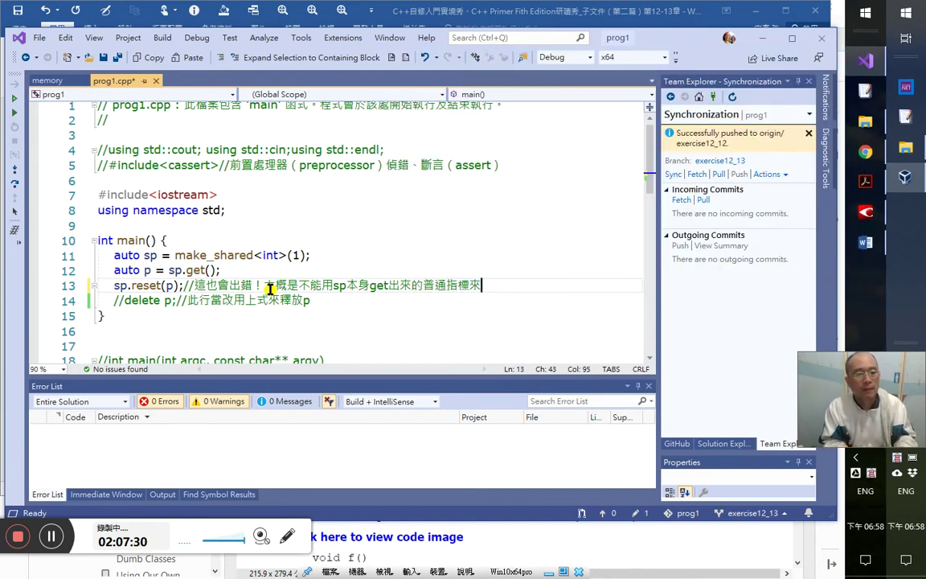
type("作")
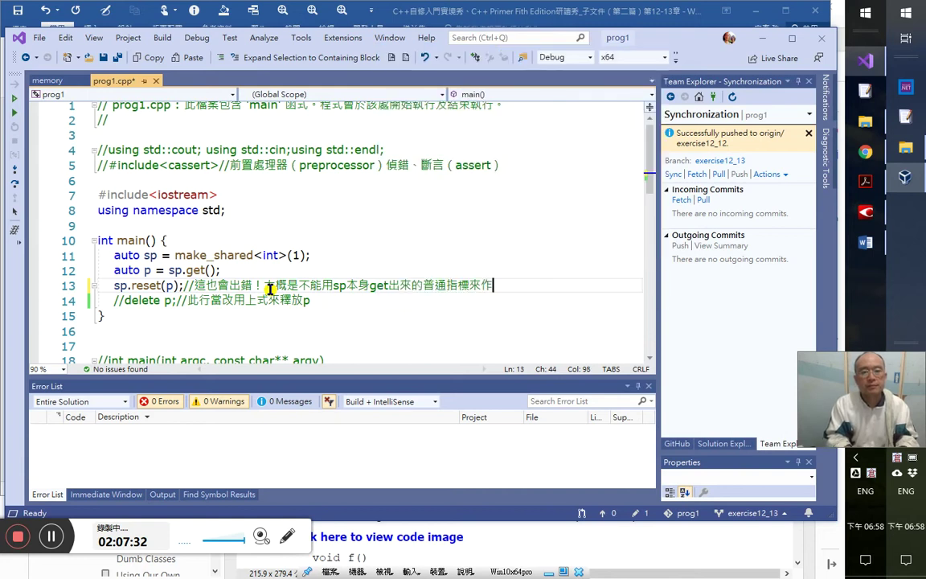
type("reset引數，")
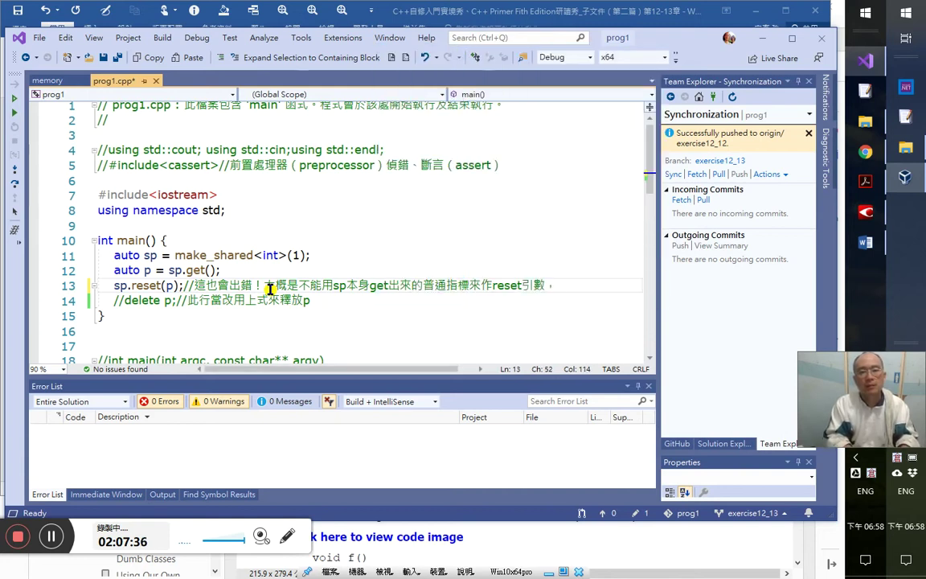
type("；若")
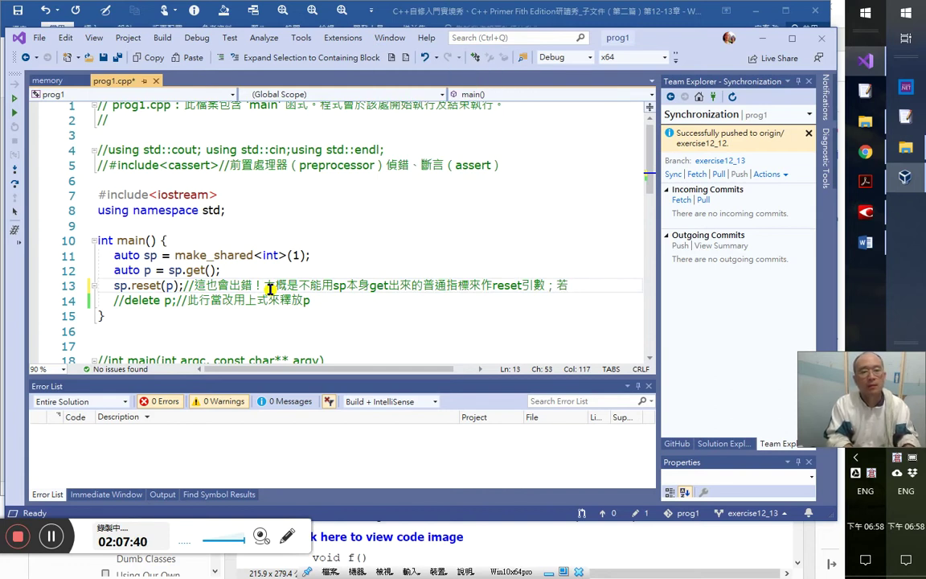
type("restt引數的")
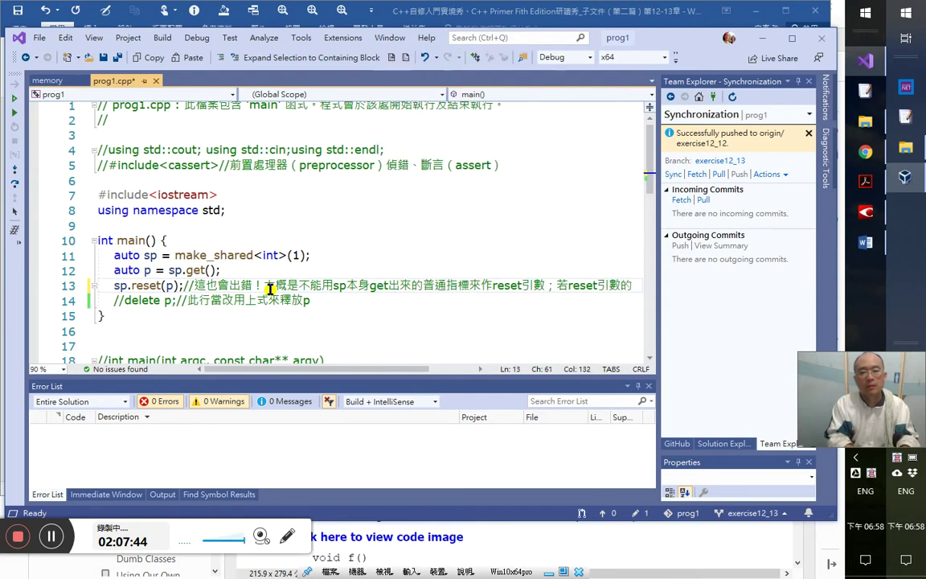
type("意")
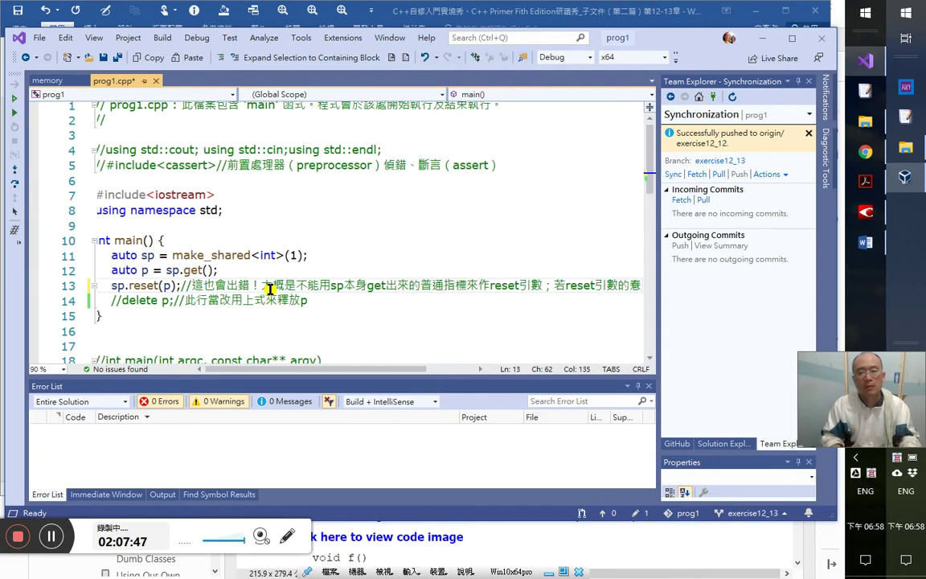
key("Left")
key("Left")
key("Left")
key("Left")
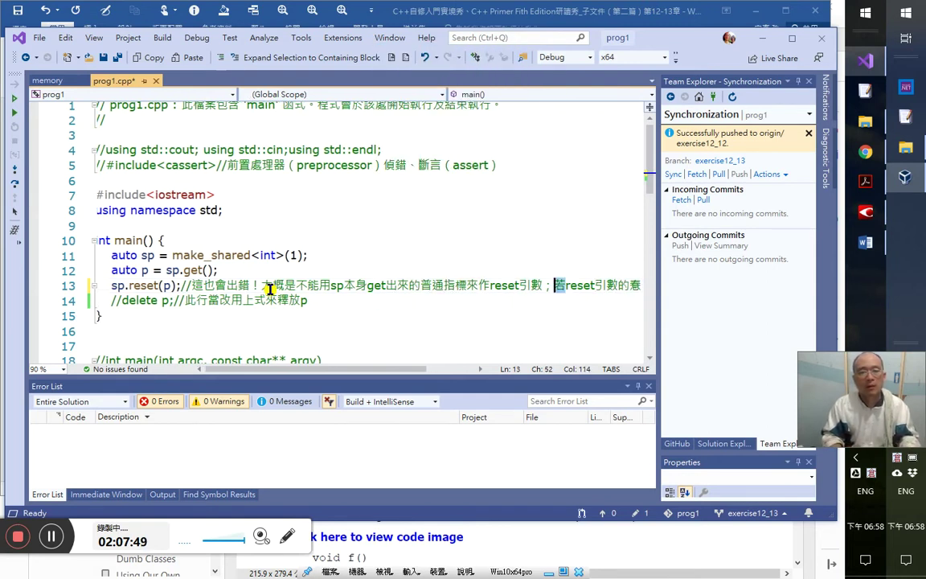
- Move the second reason onto a line-14 comment asking whether reset's pointer mustn't share sp's address
key("Return")
key("Right")
key("Left")
type("//")
key("Right")
key("End")
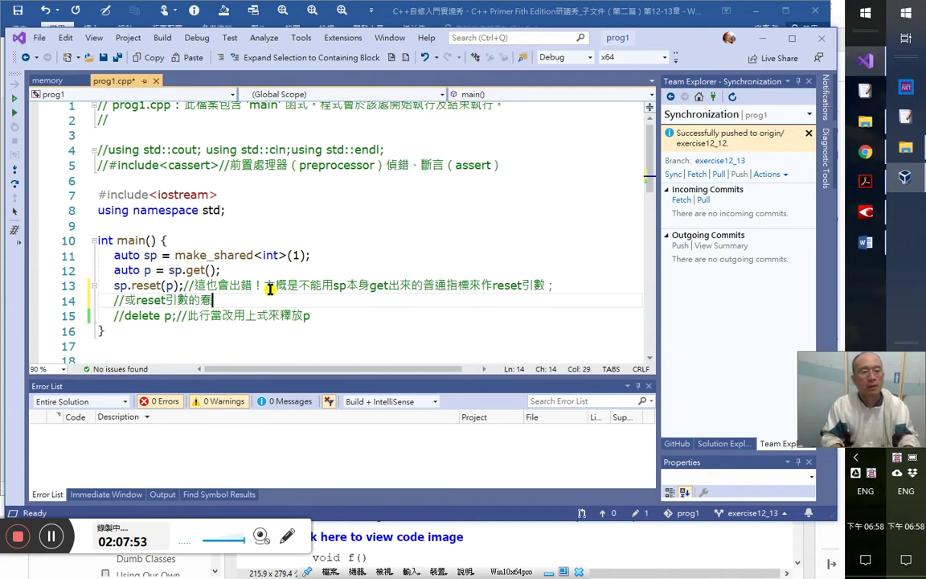
type("指標")
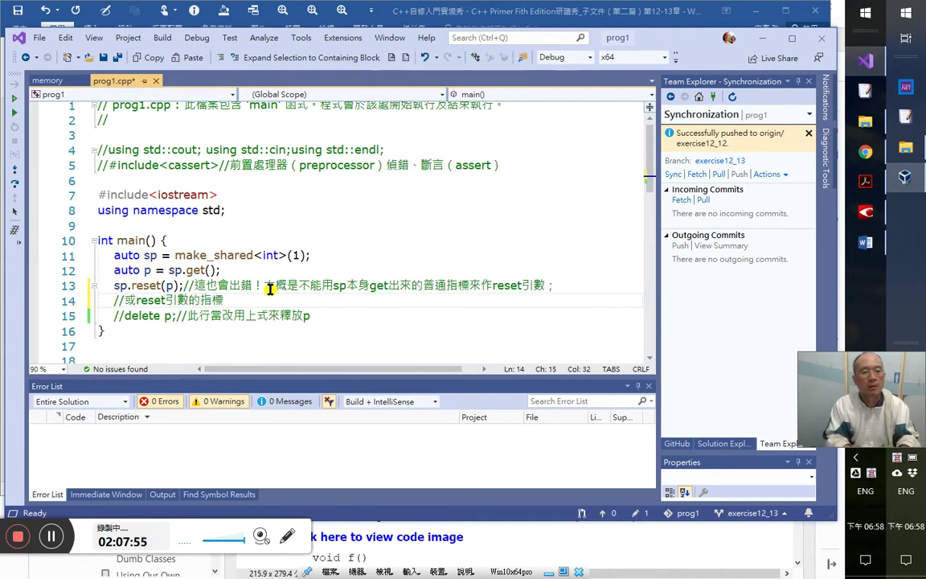
type("必不能與sp")
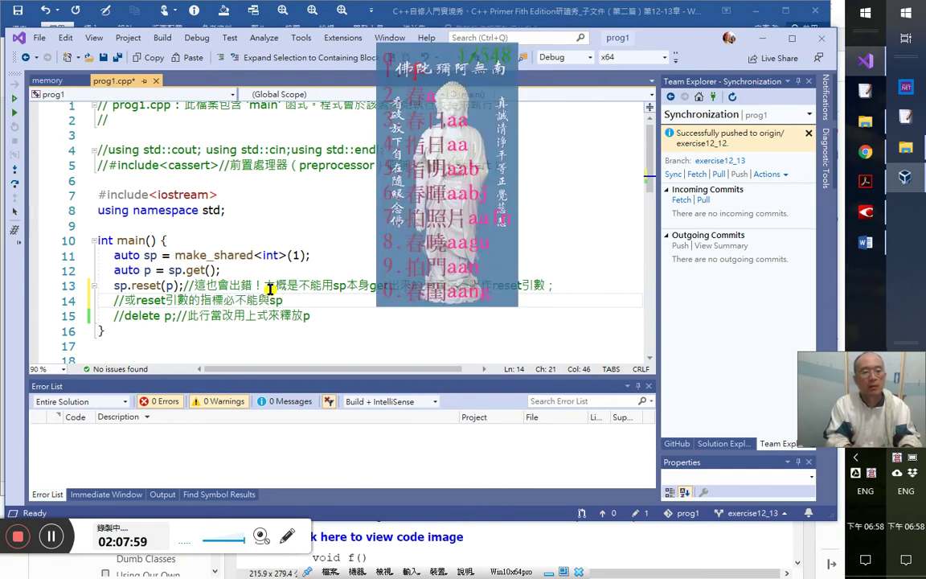
type("指向同一個")
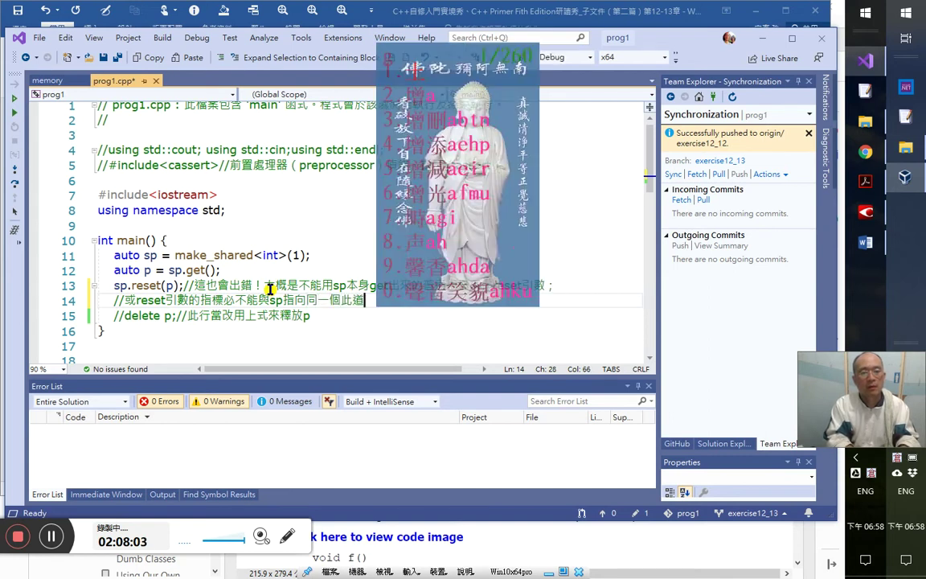
type("記憶體")
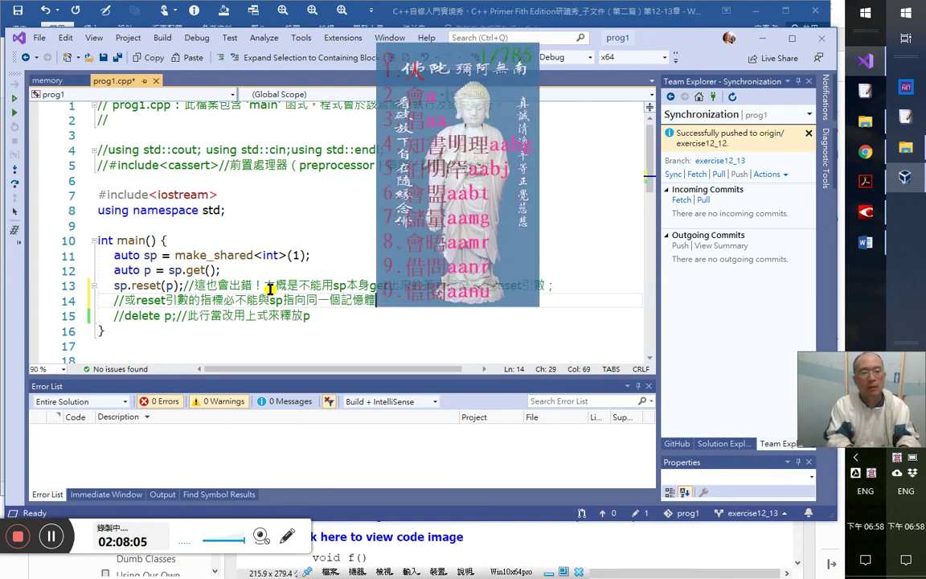
type("位址？")
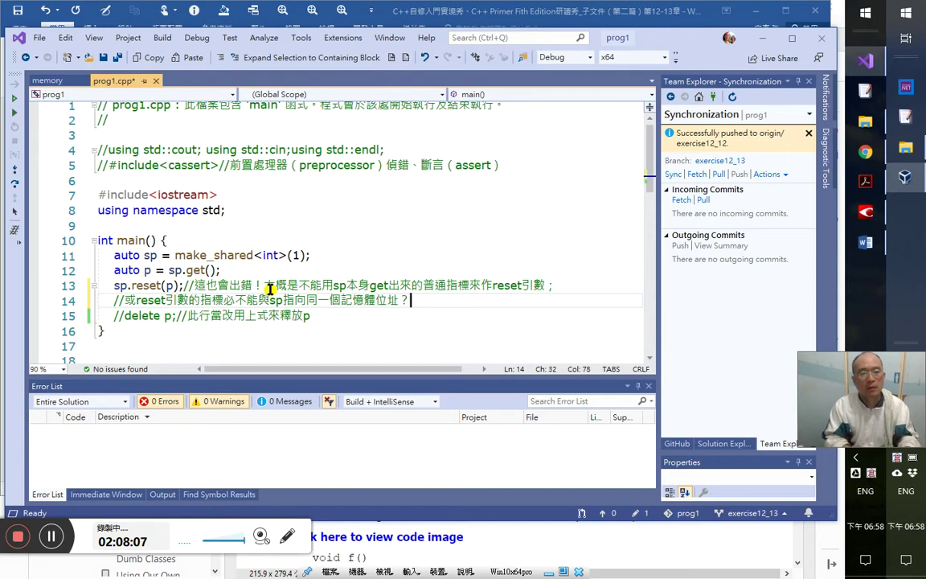
- Save prog1.cpp and switch to the Word notes
key("Down")
key("ctrl+s")
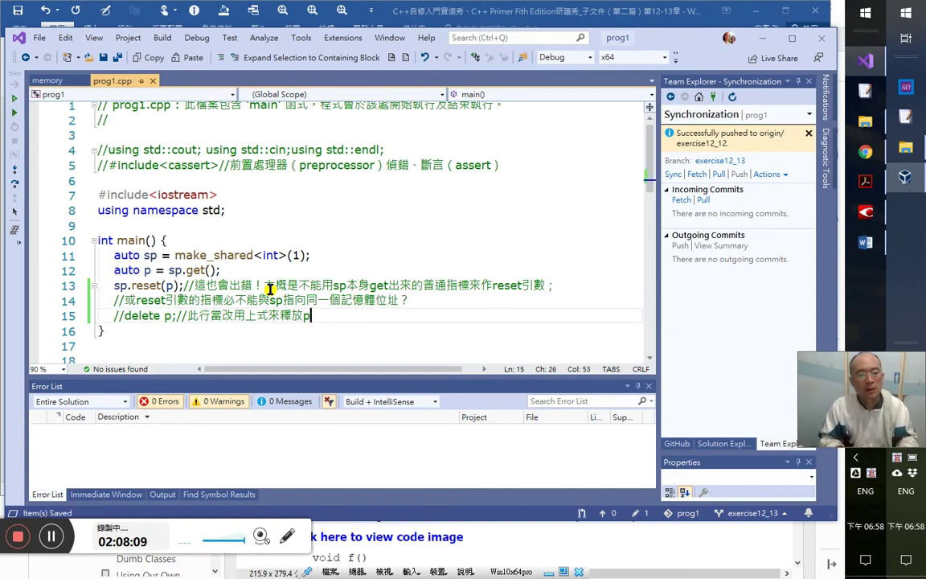
key("alt+Tab")
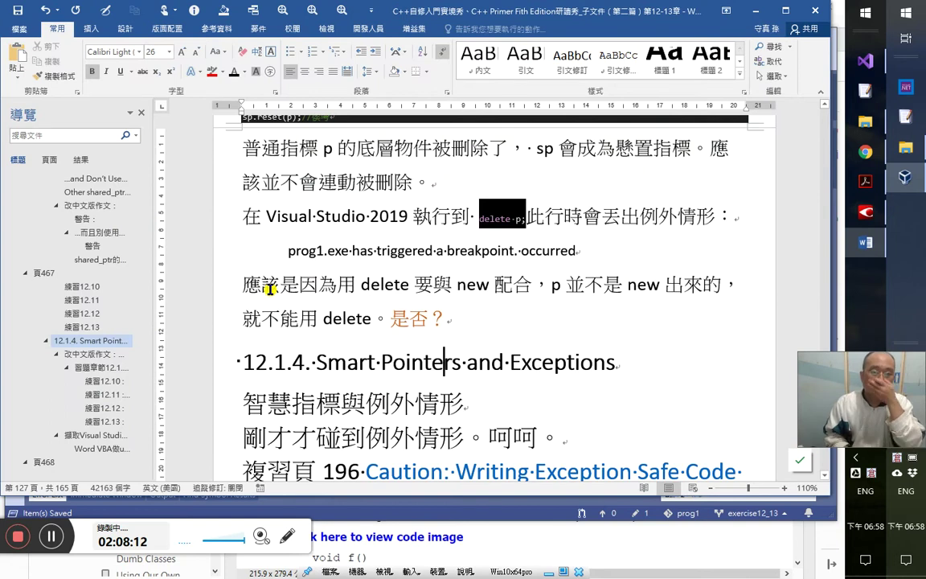
- Select 'eset' in exercise 12.13's sp.reset(p) code line and start an in-document hyperlink
scroll(482, 246, "up", 2)
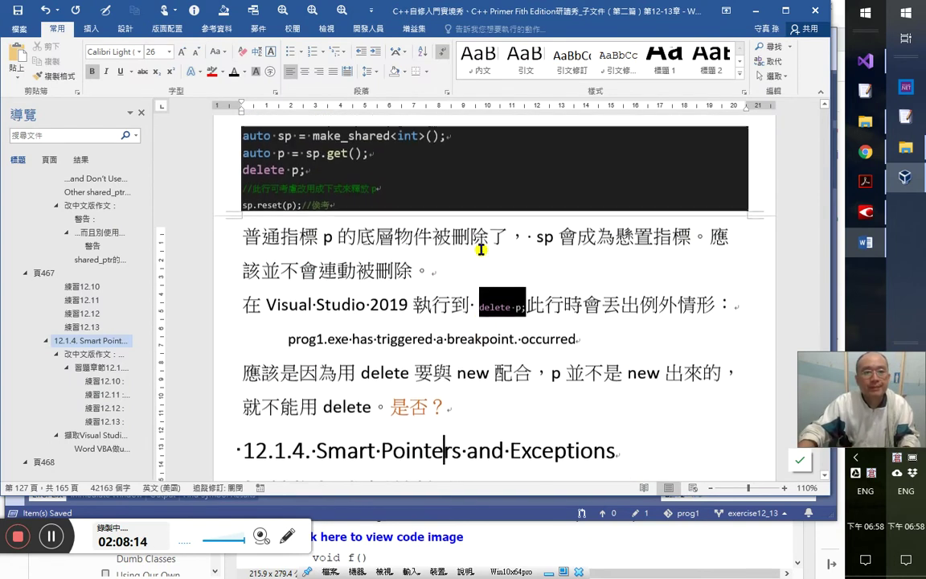
left_click(320, 164)
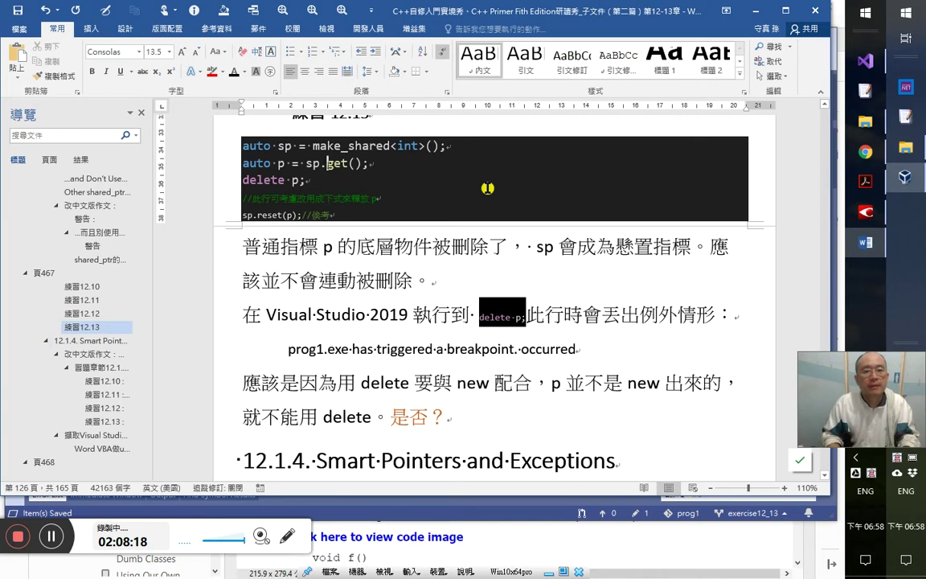
key("Down")
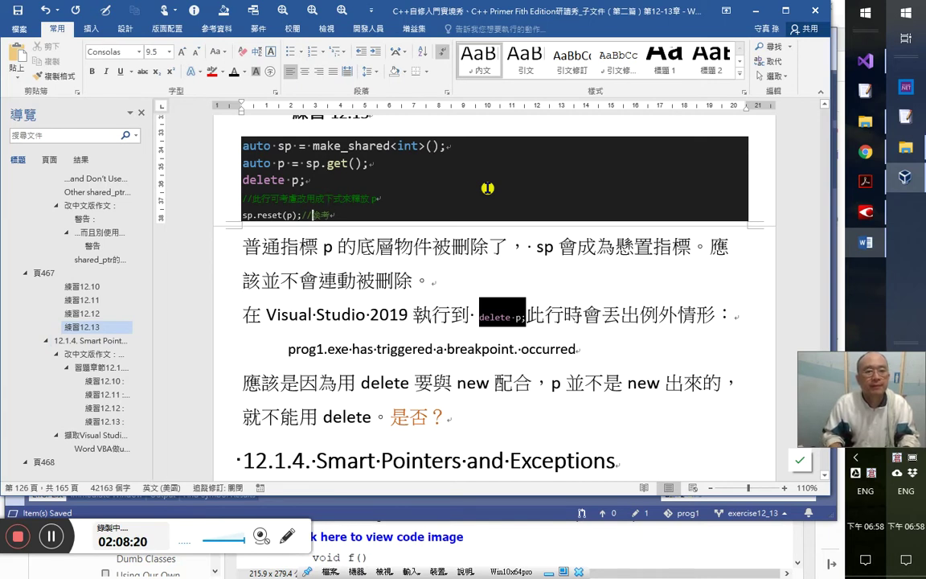
key("Left")
key("Left")
key("Left")
key("Right")
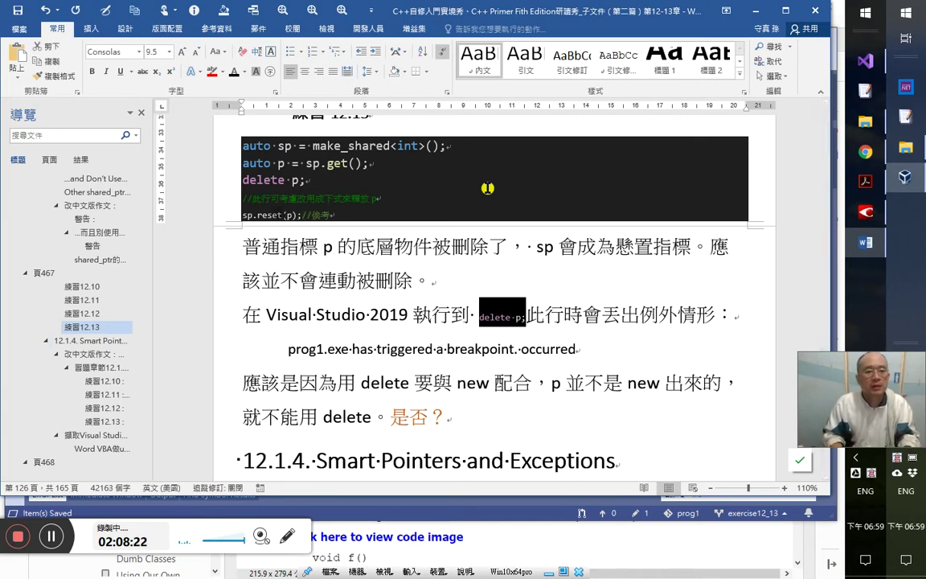
key("shift+Right")
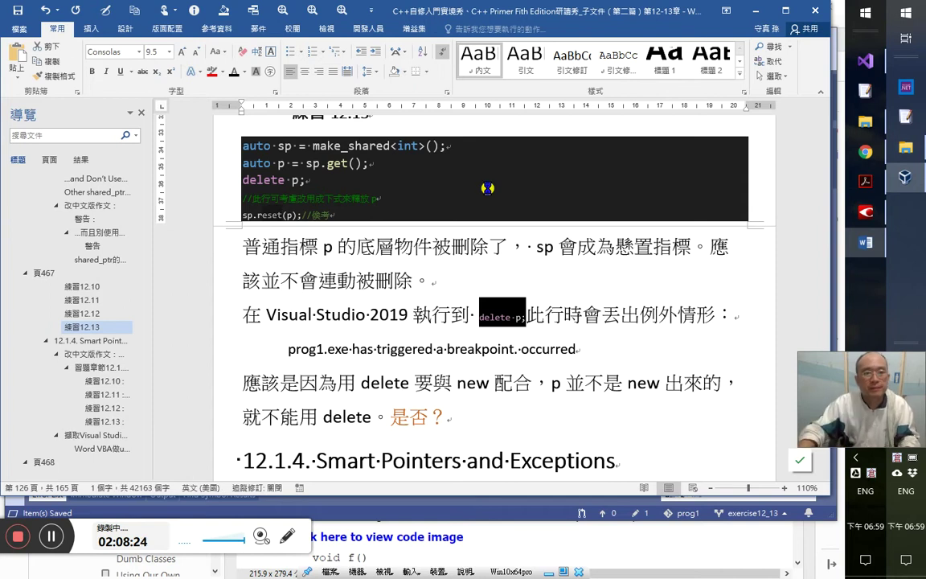
key("ctrl+k")
- Link the reset text to the shared_ptr_reset bookmark and follow it to the p.reset table entry
scroll(441, 455, "up", 5)
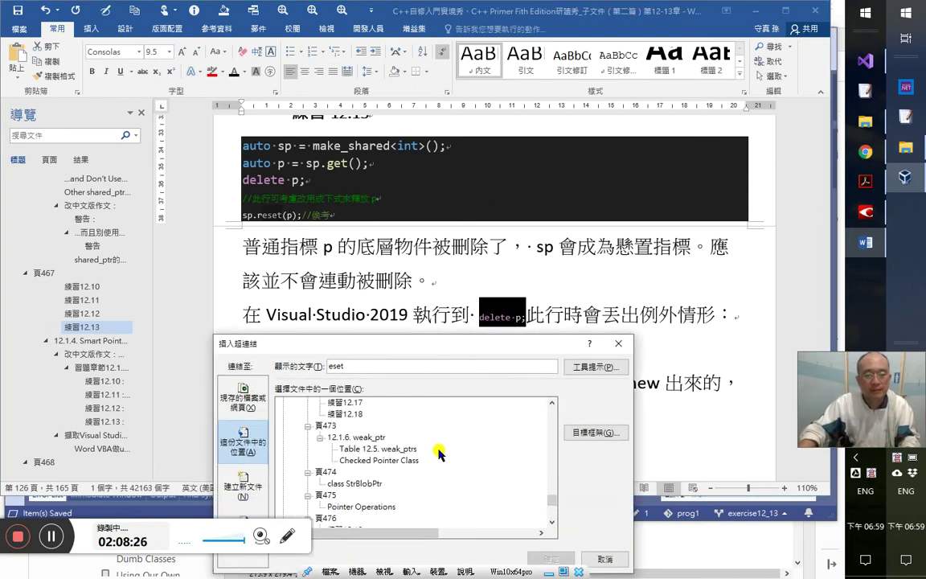
scroll(440, 455, "up", 5)
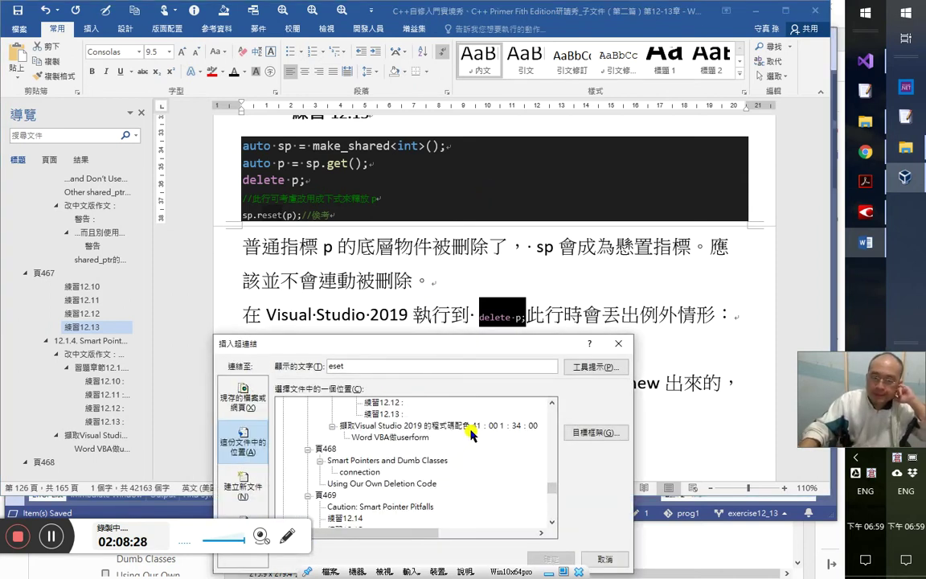
scroll(468, 454, "down", 10)
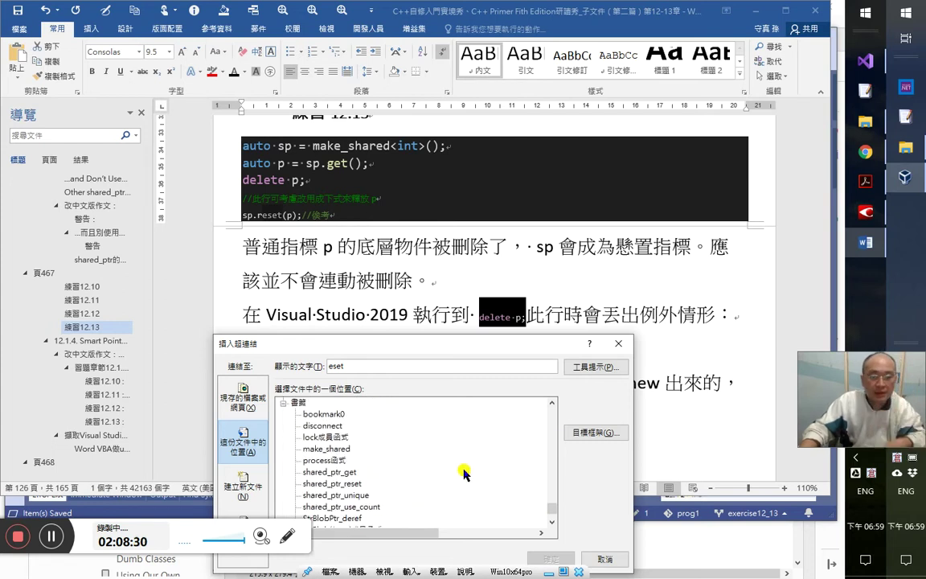
left_click(361, 426)
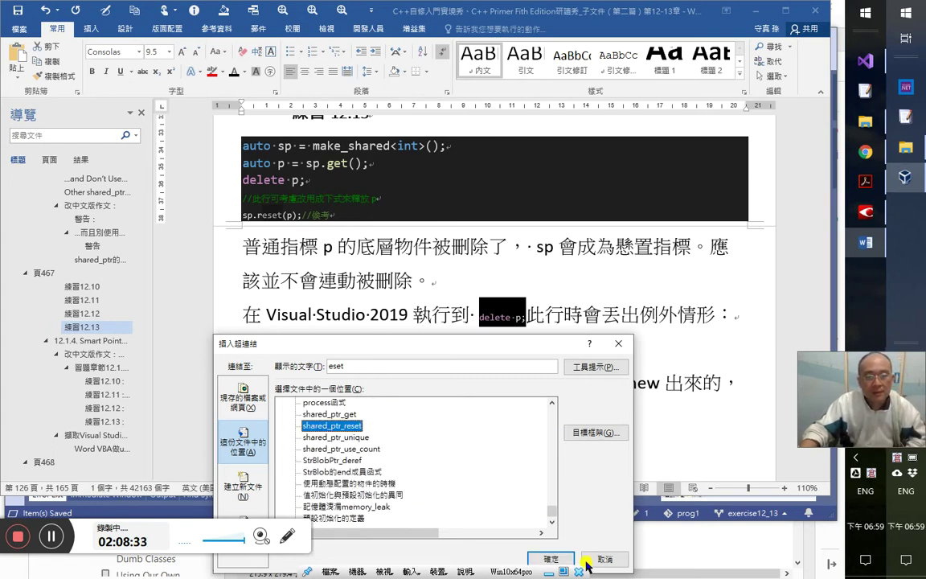
left_click(555, 559)
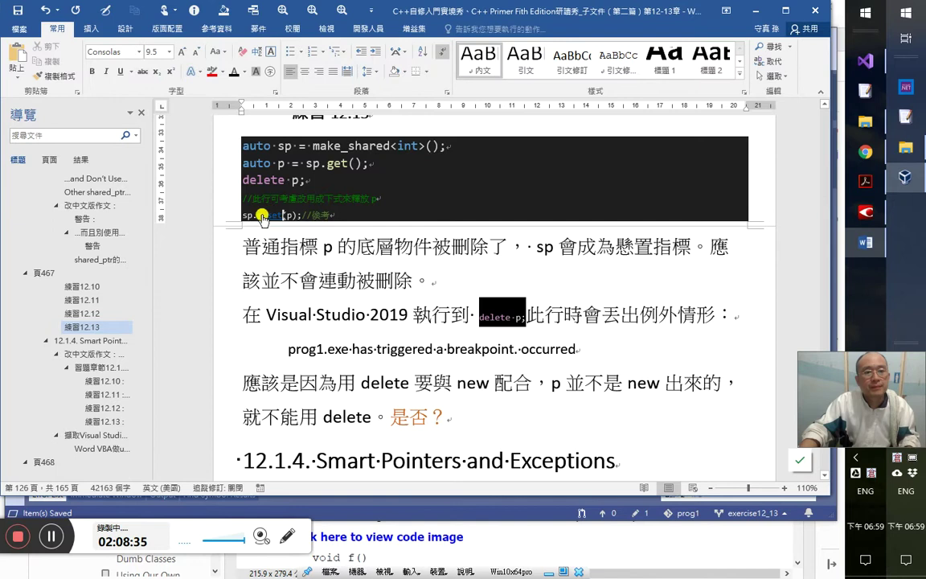
left_click(265, 215, "ctrl")
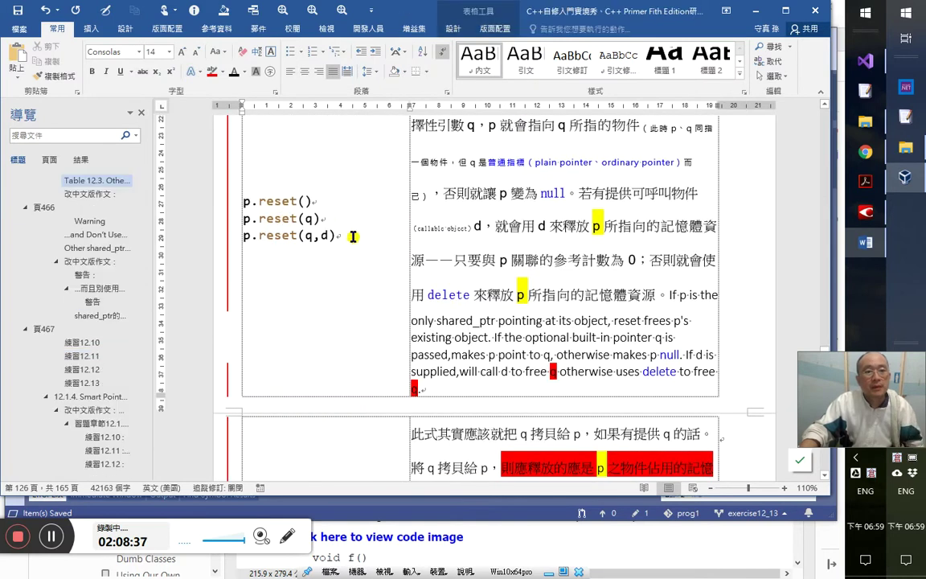
- Highlight Table 12.3's sentence that reset destroys the object when p is its only shared_ptr
scroll(414, 273, "up", 3)
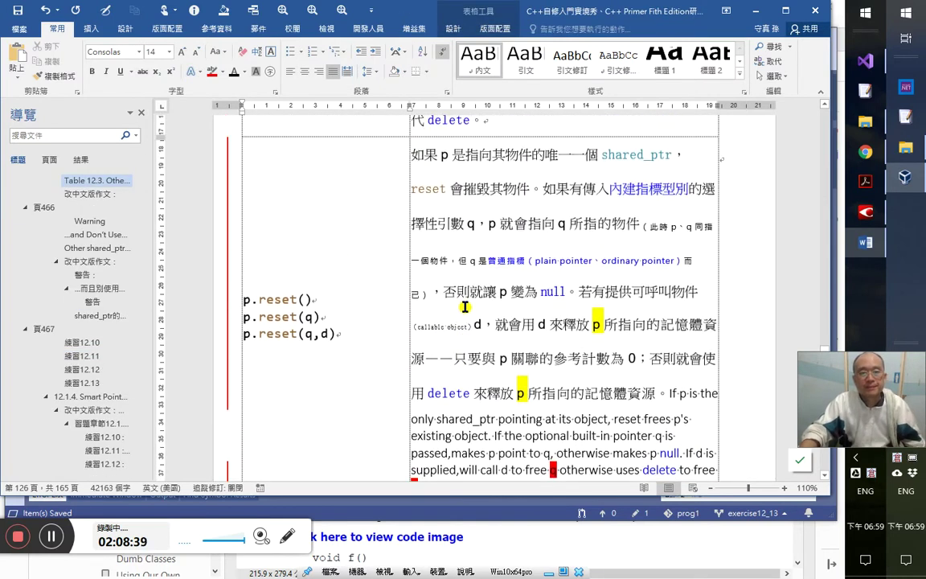
scroll(465, 306, "up", 1)
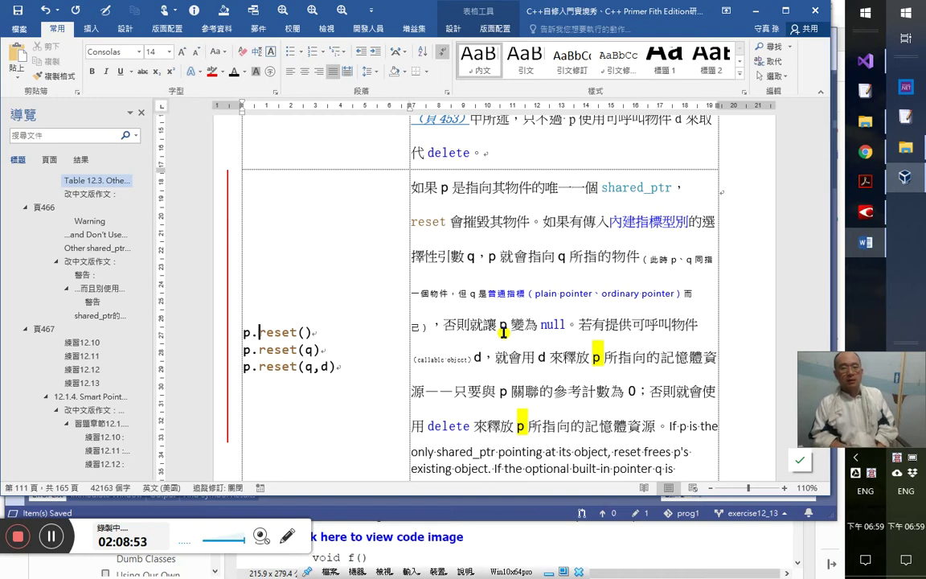
left_click_drag(544, 222, 457, 209)
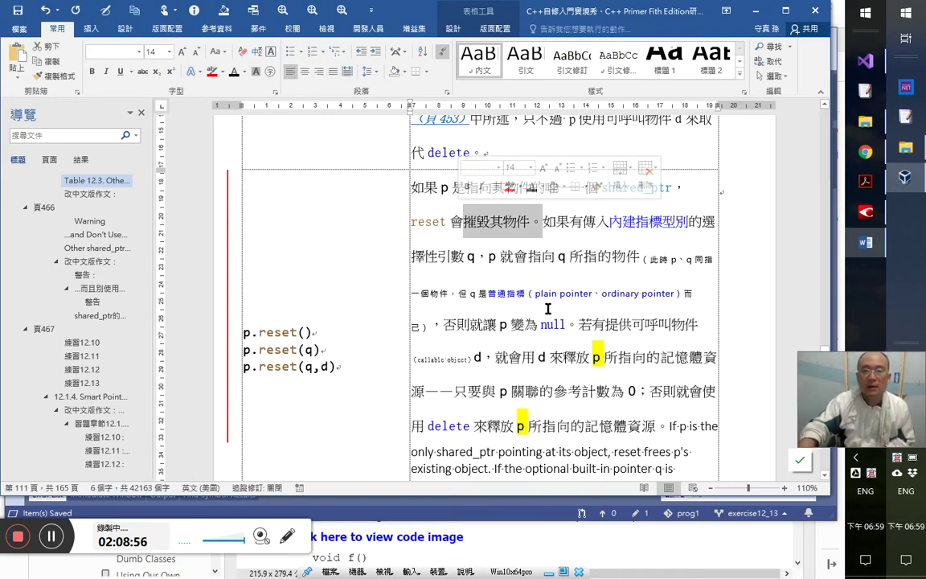
left_click(555, 259)
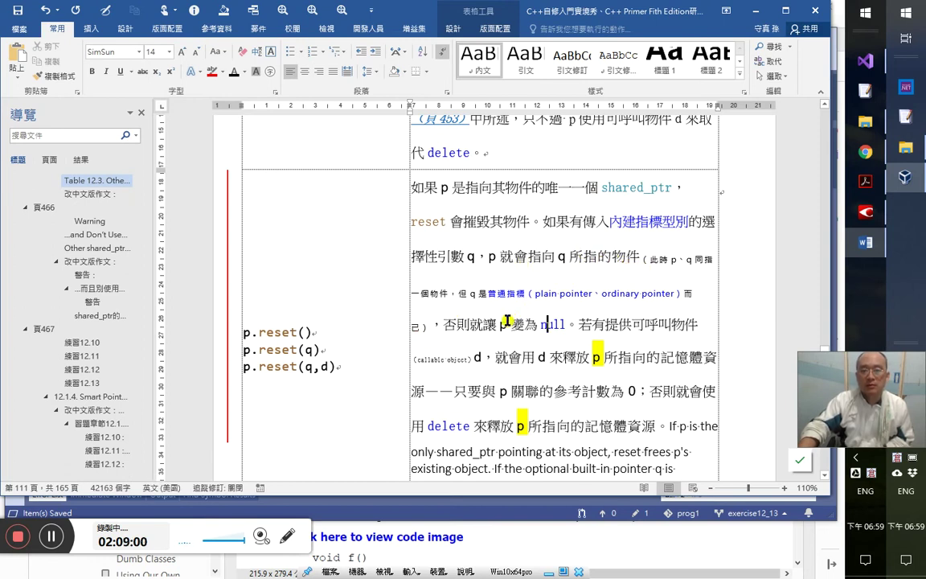
left_click_drag(413, 186, 539, 226)
key("ctrl+c")
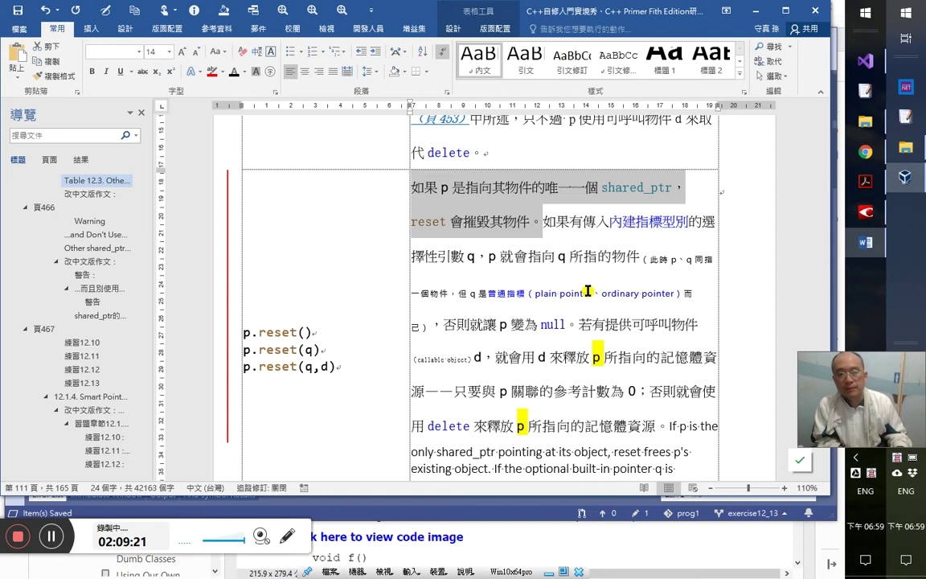
key("alt+Tab")
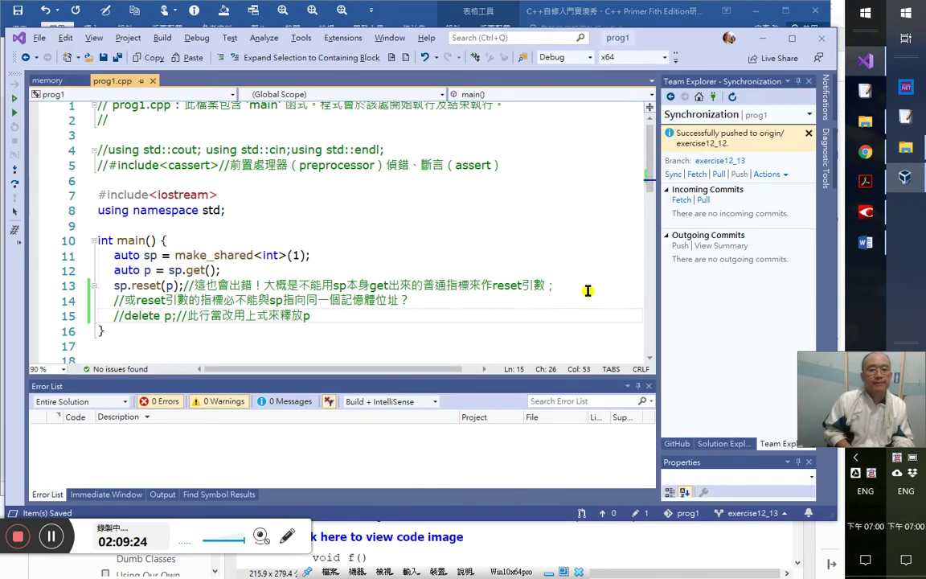
- End line 14 with 非也！ and add a line-15 comment quoting reset's destroy rule, continuing 在此例reset會
key("Up")
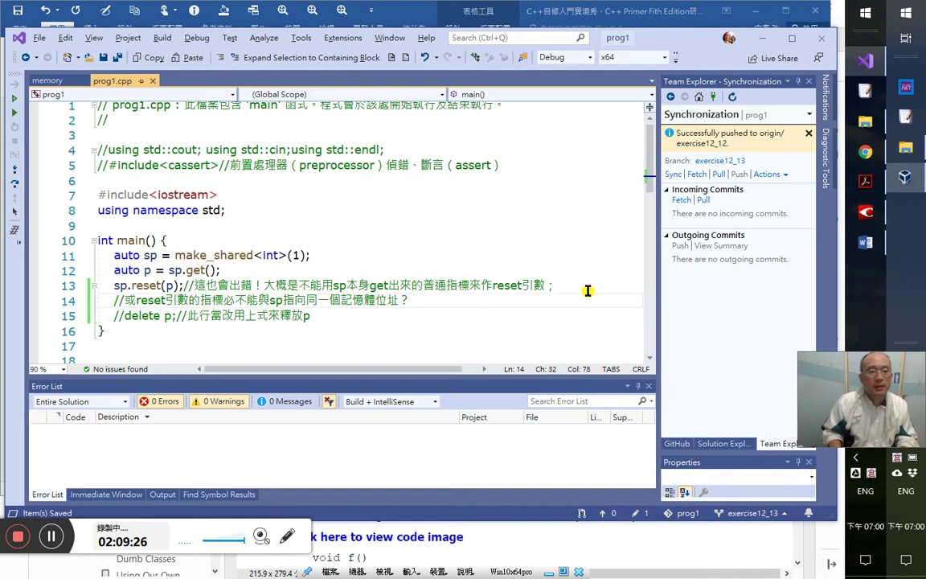
type("非也！")
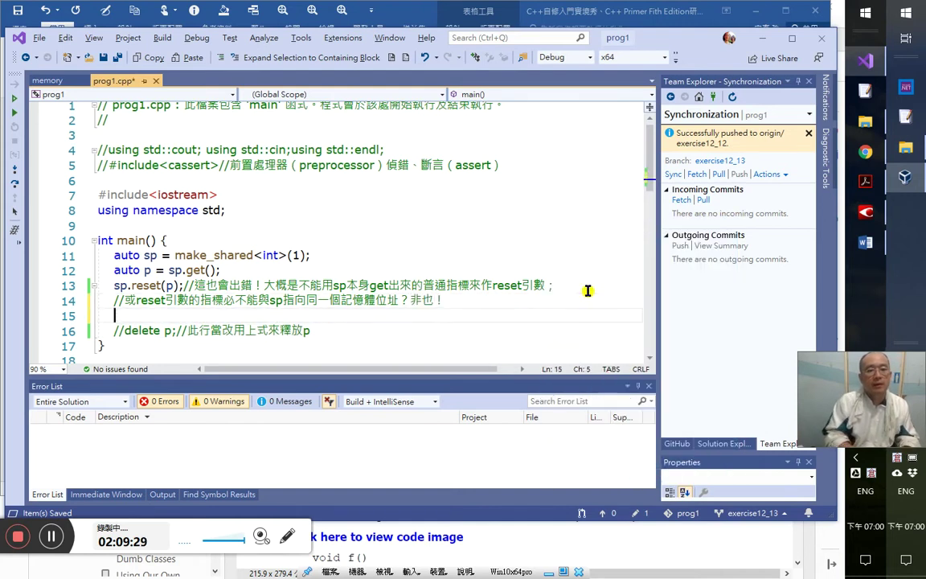
key("Return")
type("//因「」")
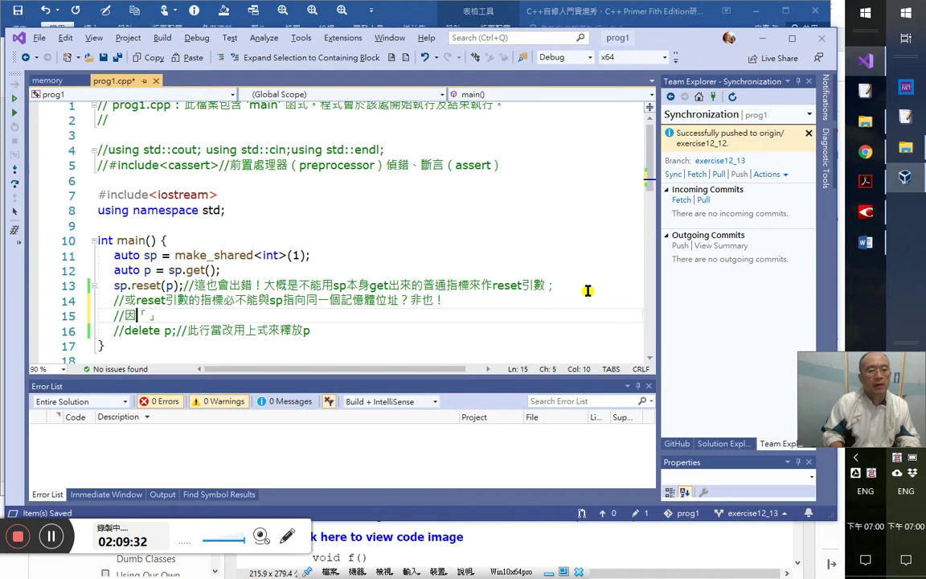
key("ctrl+v")
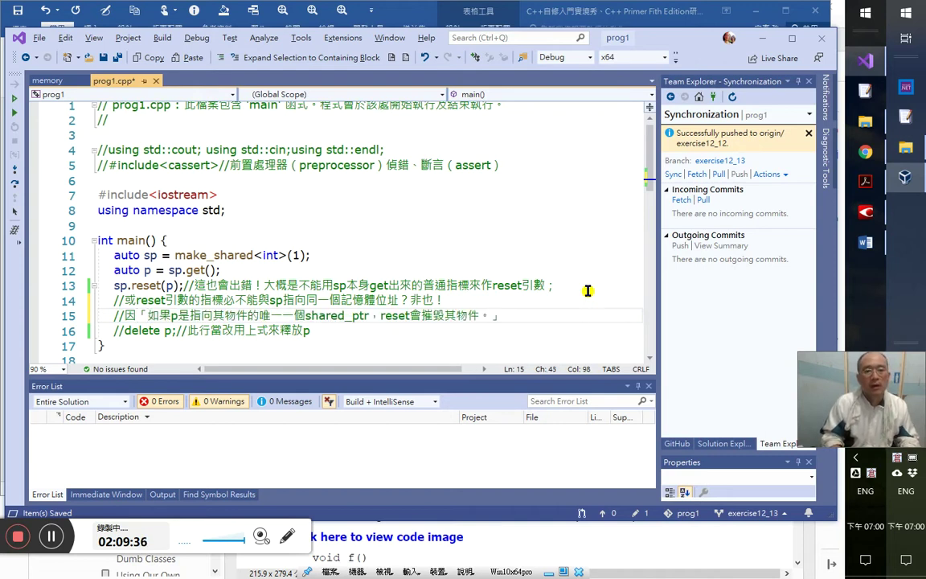
key("End")
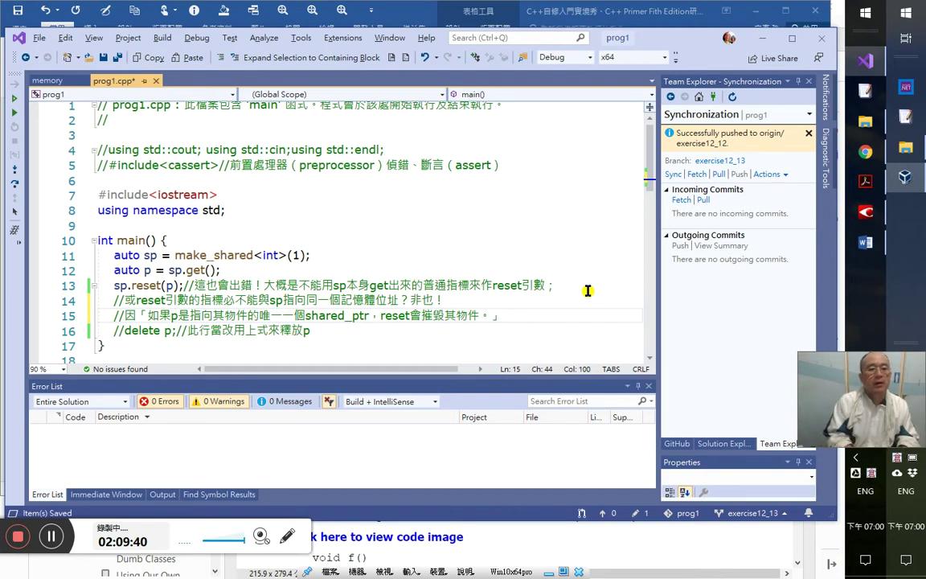
type("reset會")
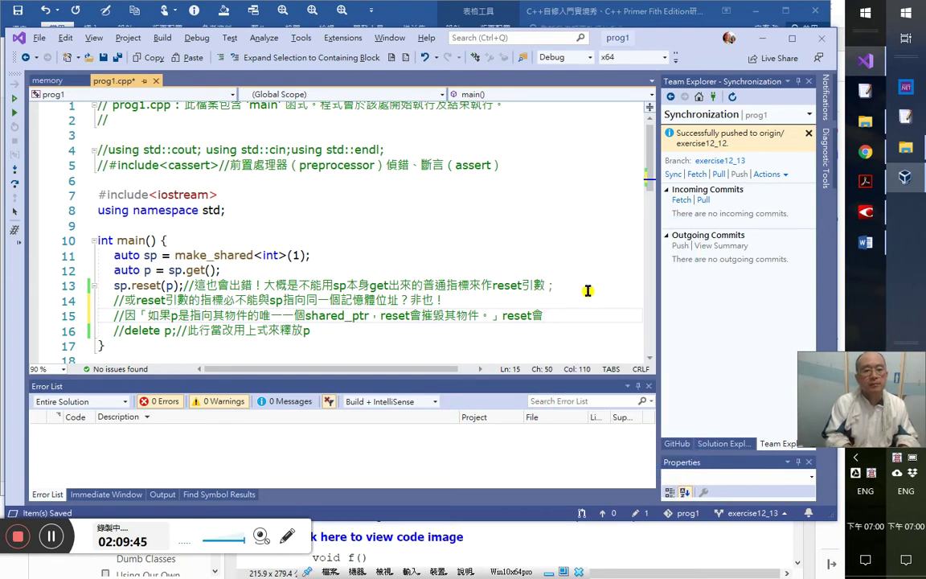
key("Left")
type("在此例")
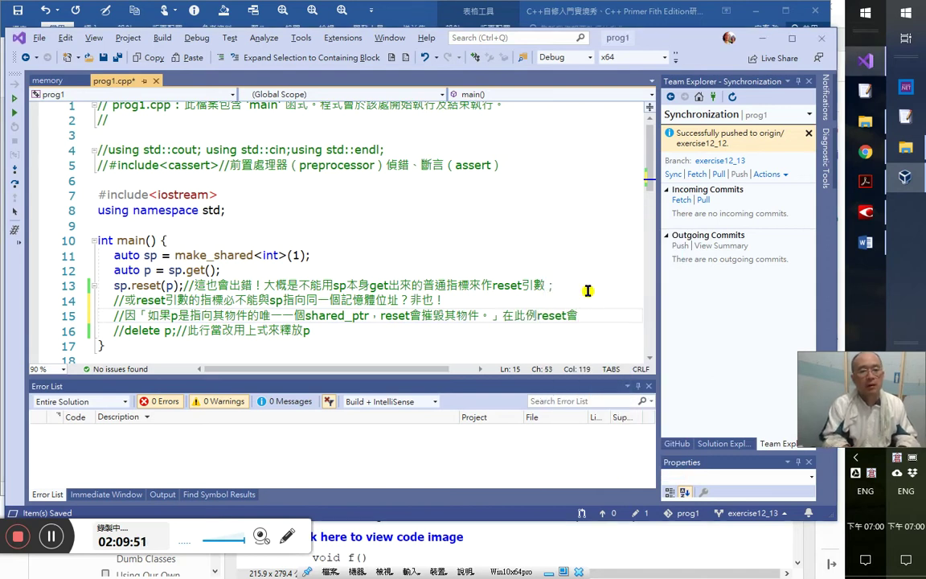
type("摧毀sp")
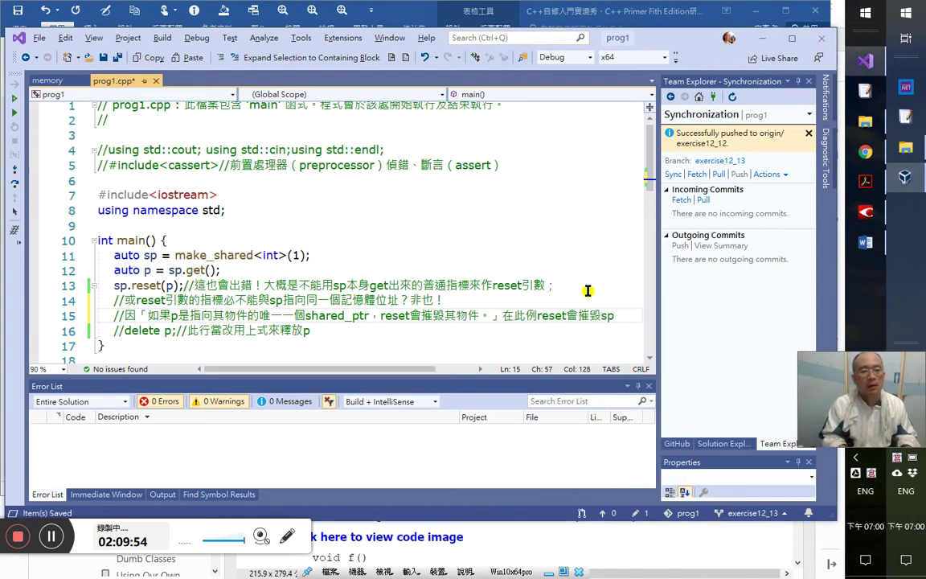
- Start a line-16 comment saying sp and p both become invalid after reset in the test
key("Return")
type("/")
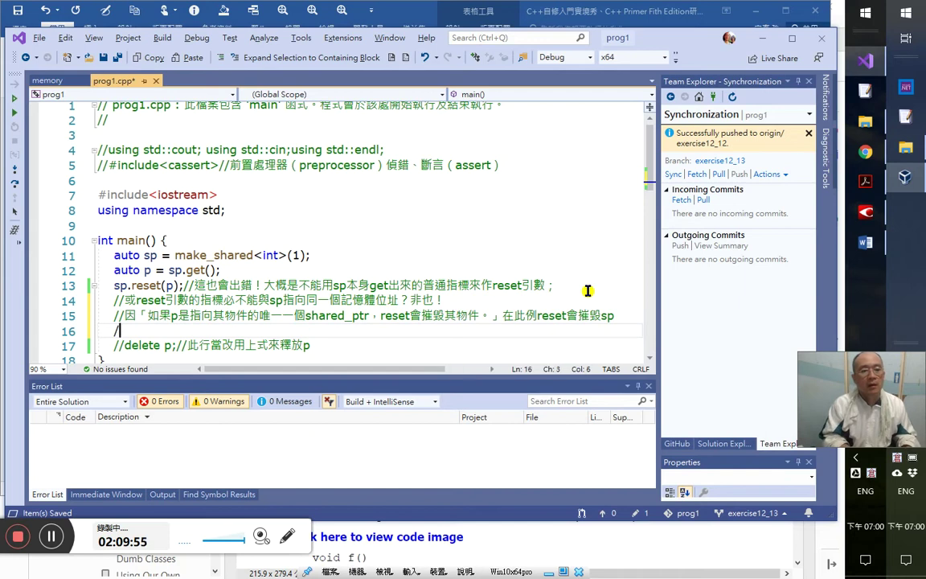
type("/所指之犂")
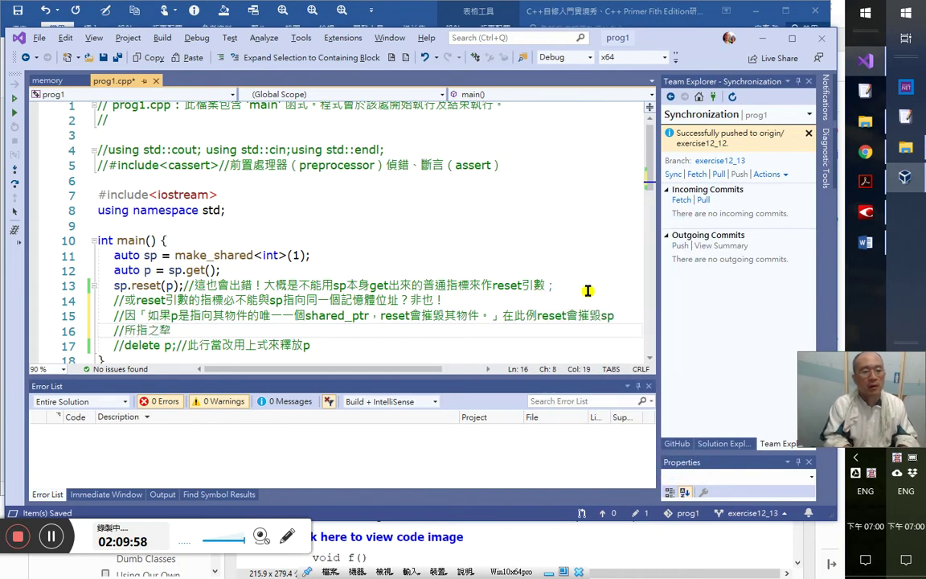
key("BackSpace")
type("bhg")
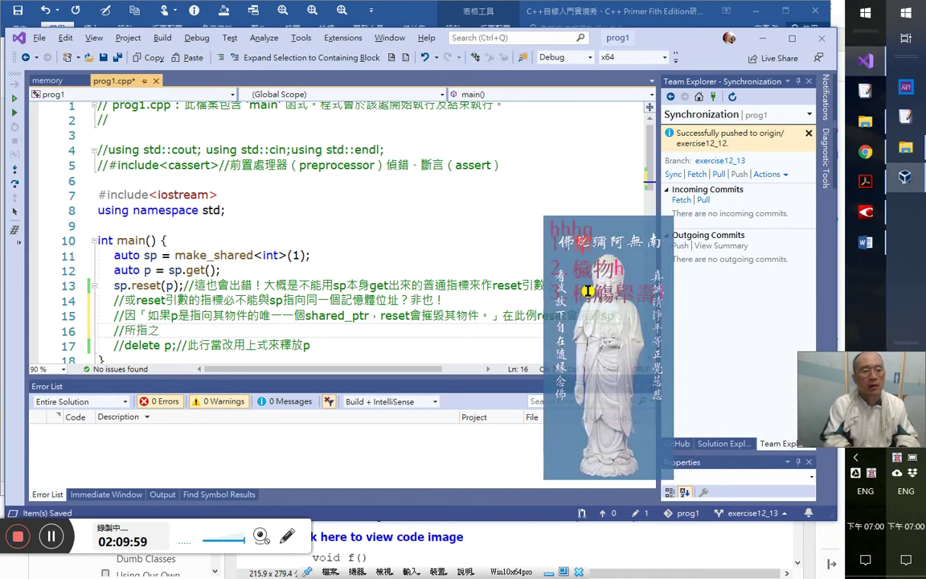
key("space")
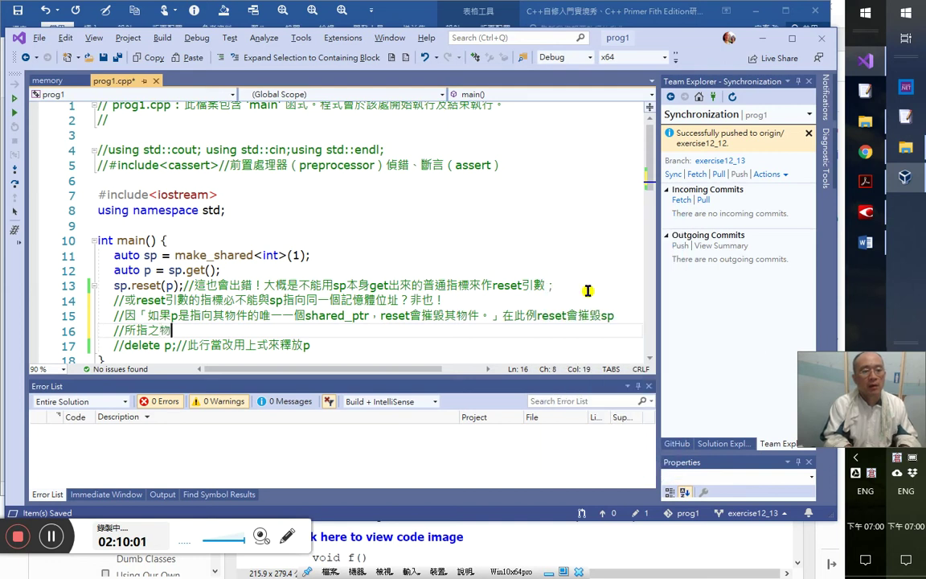
type("，故")
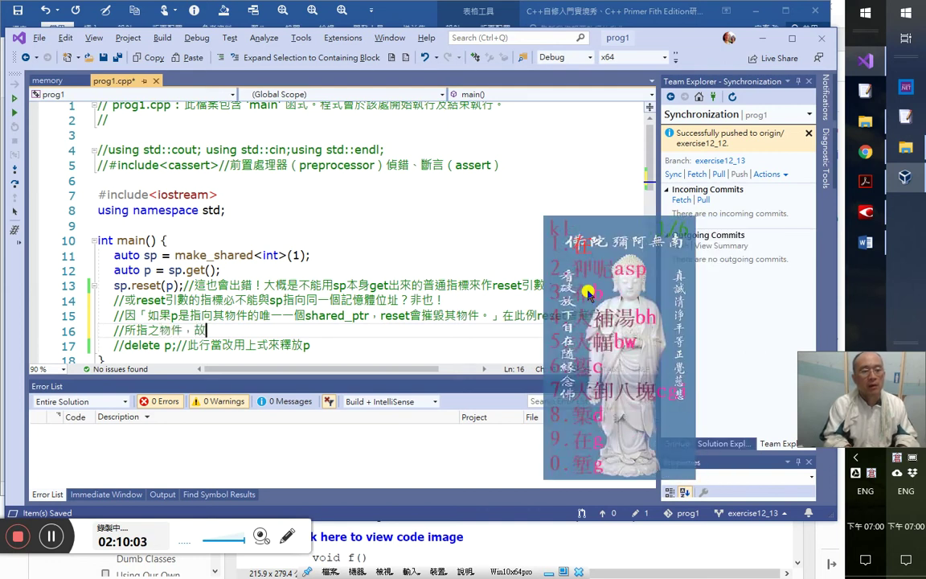
type("在測試中sp")
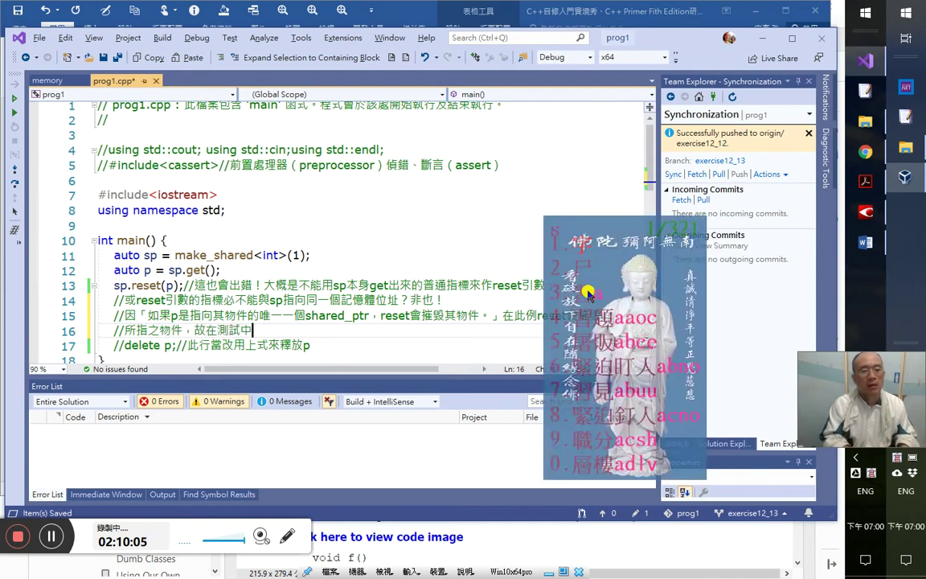
type("與")
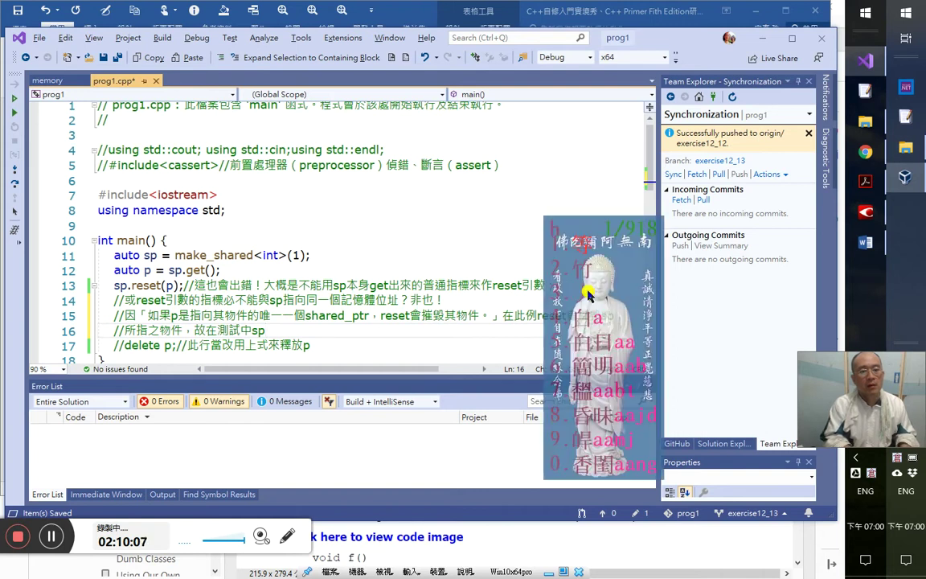
type("p在r")
type("est")
type("e")
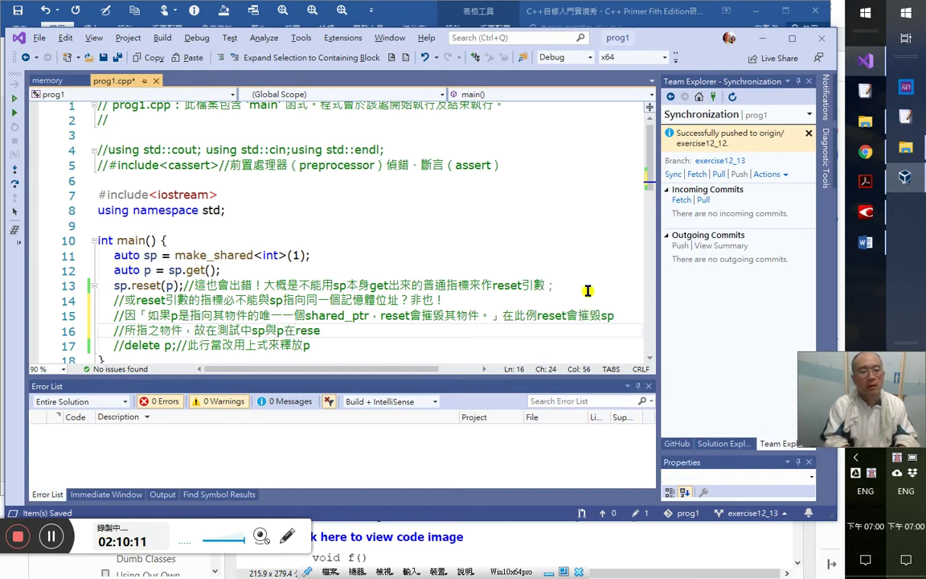
type("t後同")
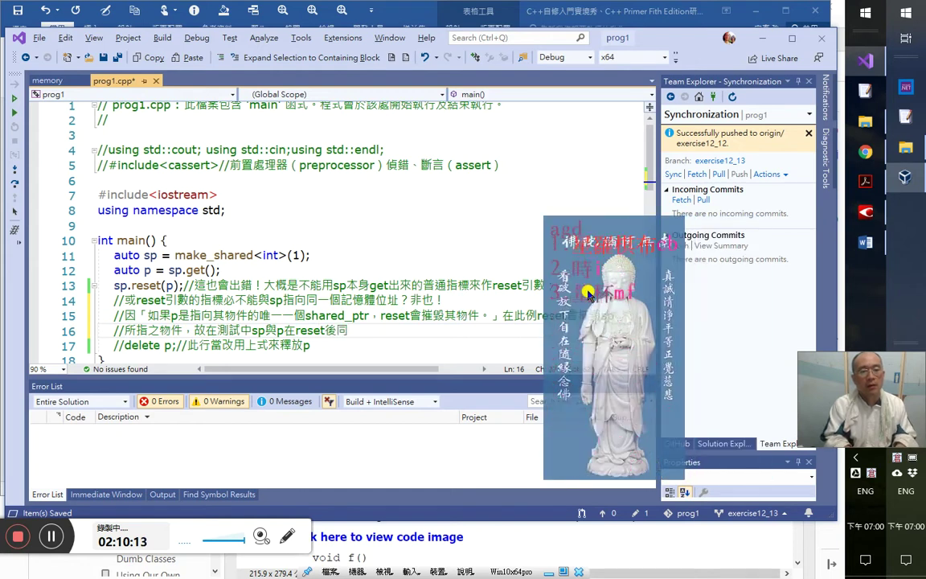
type("時")
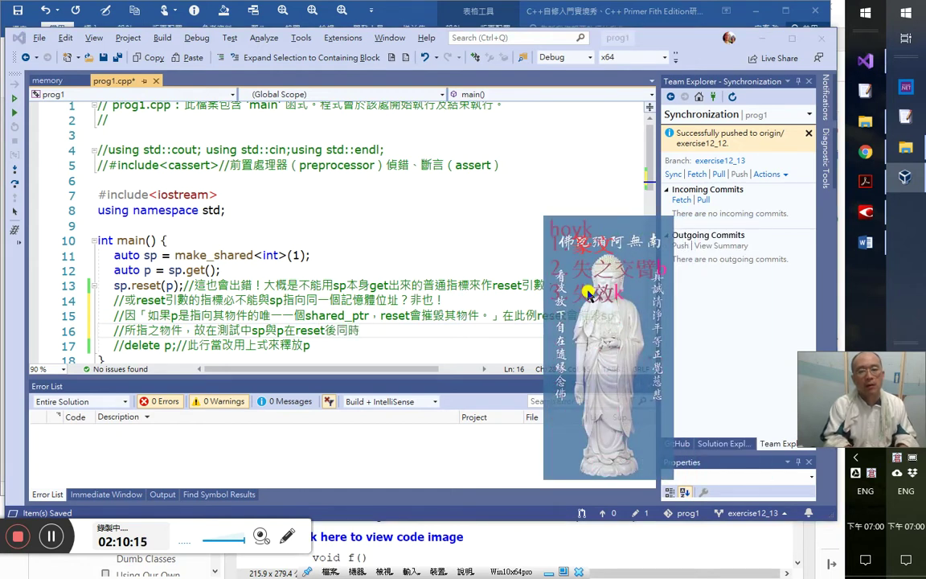
type("失效！成了")
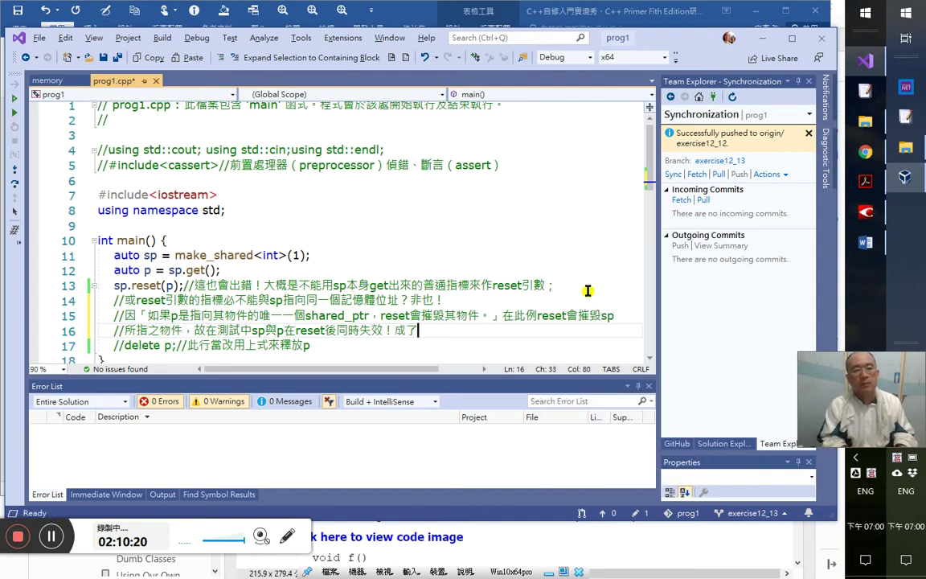
- Finish the comment: they become dangling pointers so later execution fails; then run with Ctrl+F5
key("shift+Left")
type("－－")
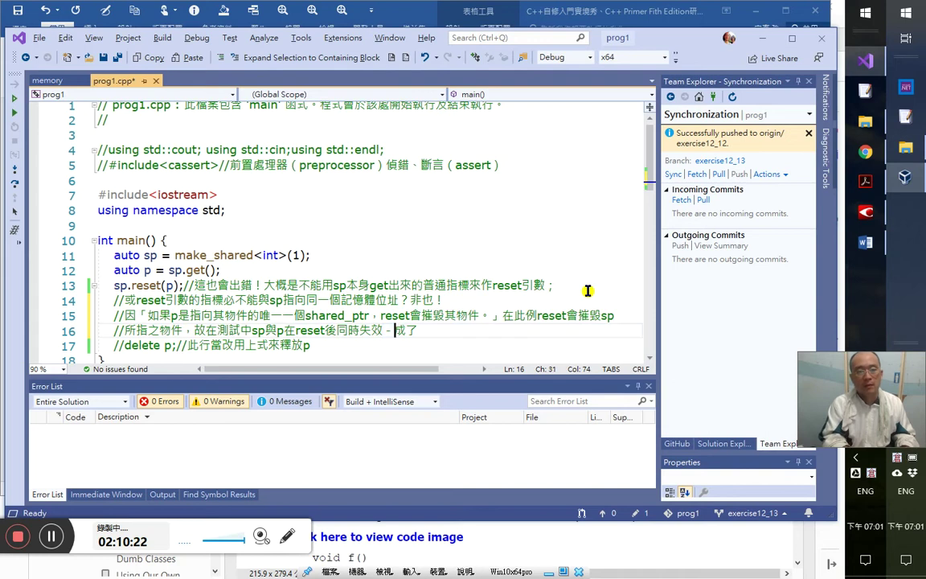
type("成了懸置")
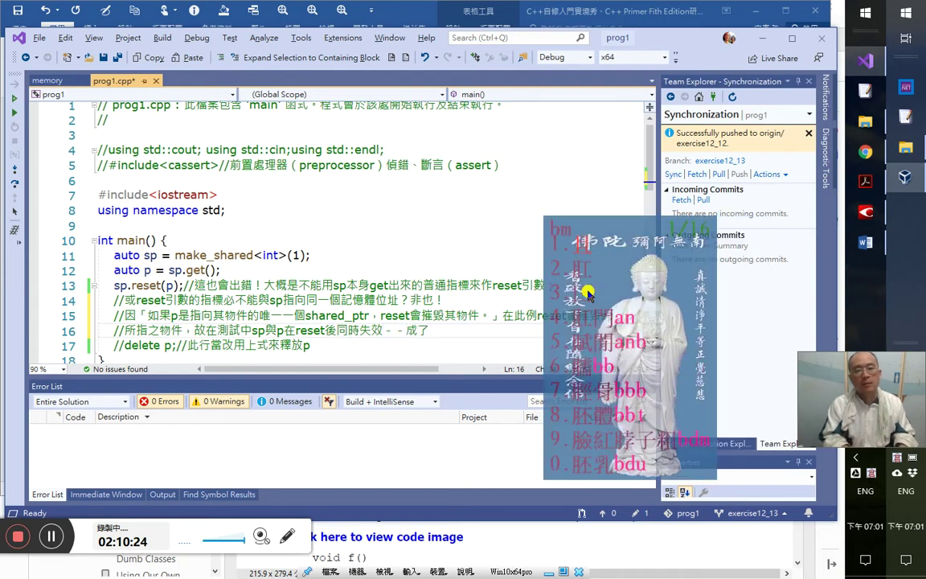
type("指標，故")
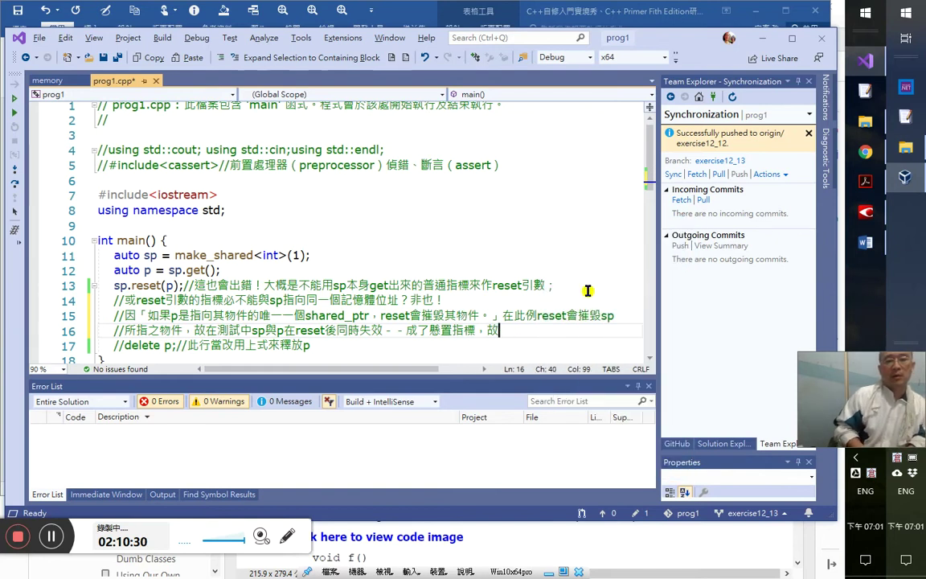
type("後")
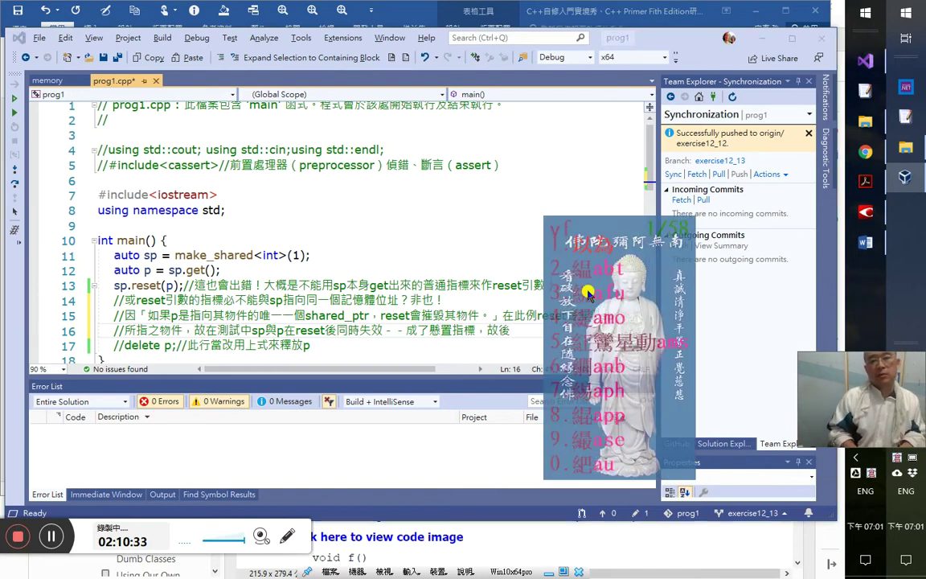
type("續會")
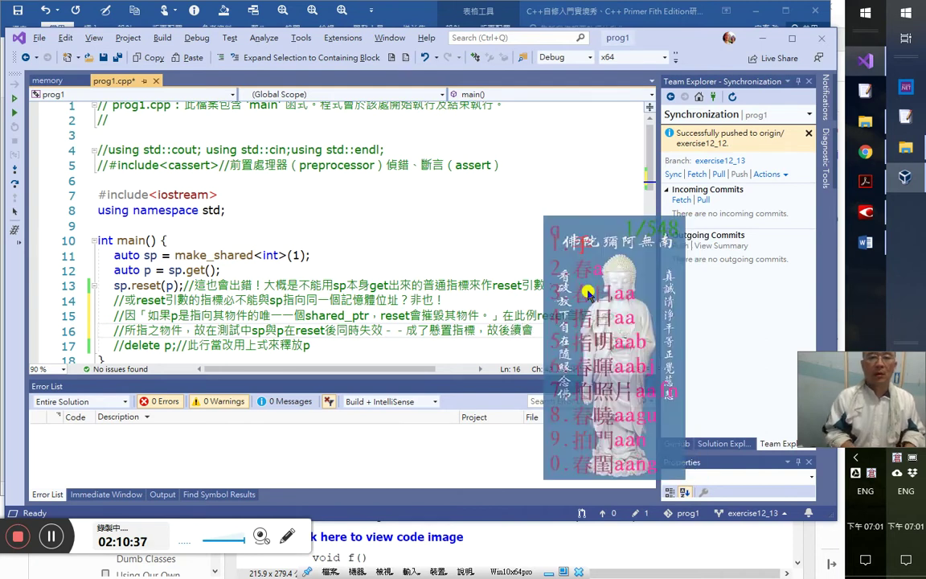
key("Return")
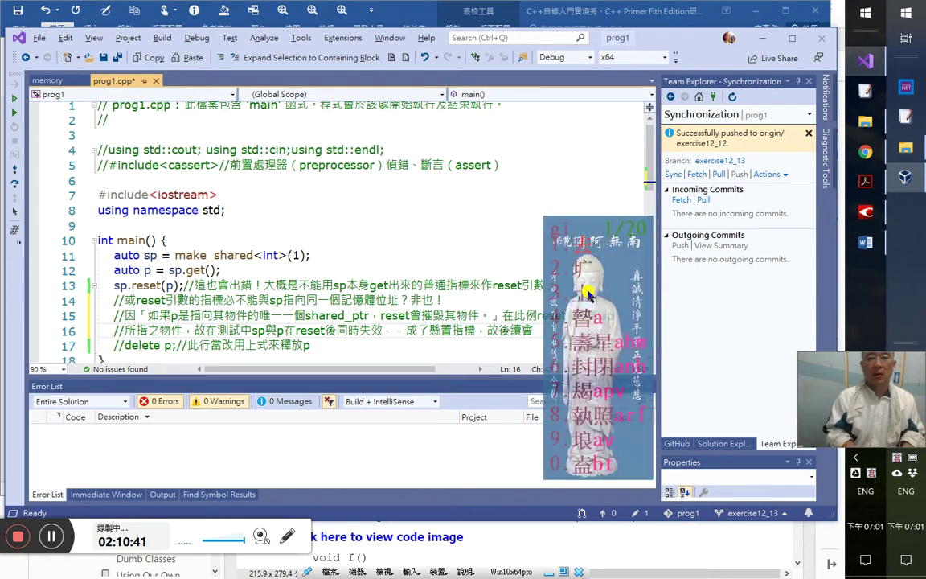
type("執行")
key("Return")
key("Up")
key("Up")
key("Up")
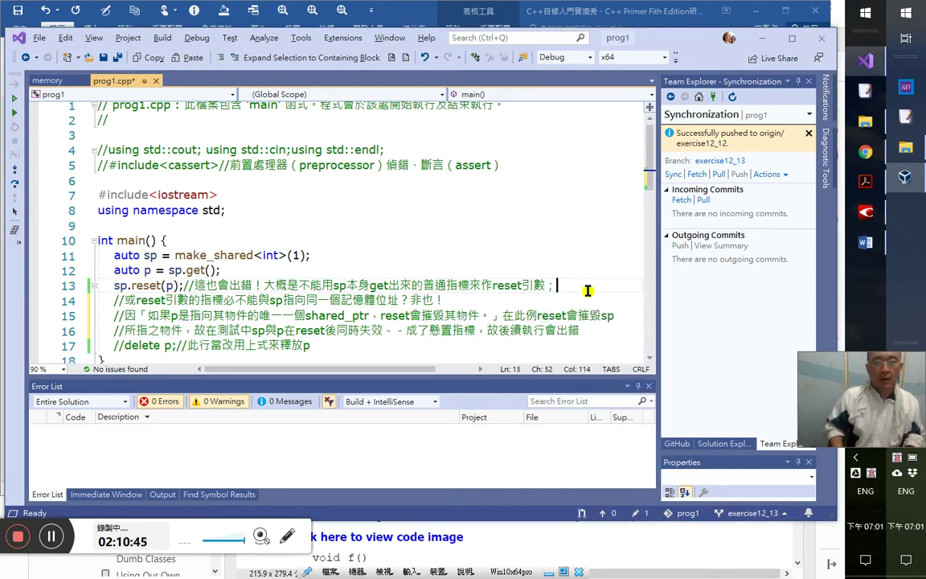
key("ctrl+F5")
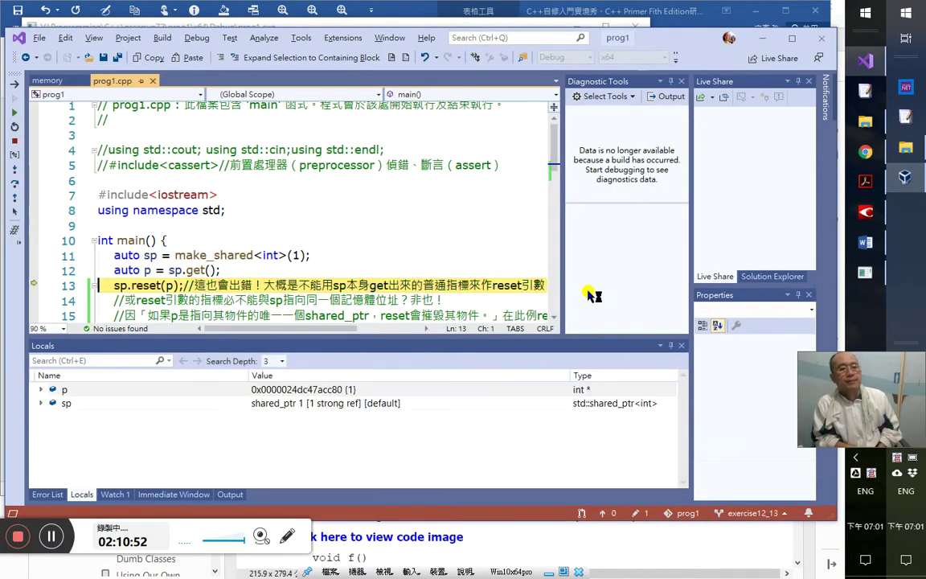
- Step through main, hit the Debug Assertion Failed error, and abort the run twice
key("F10")
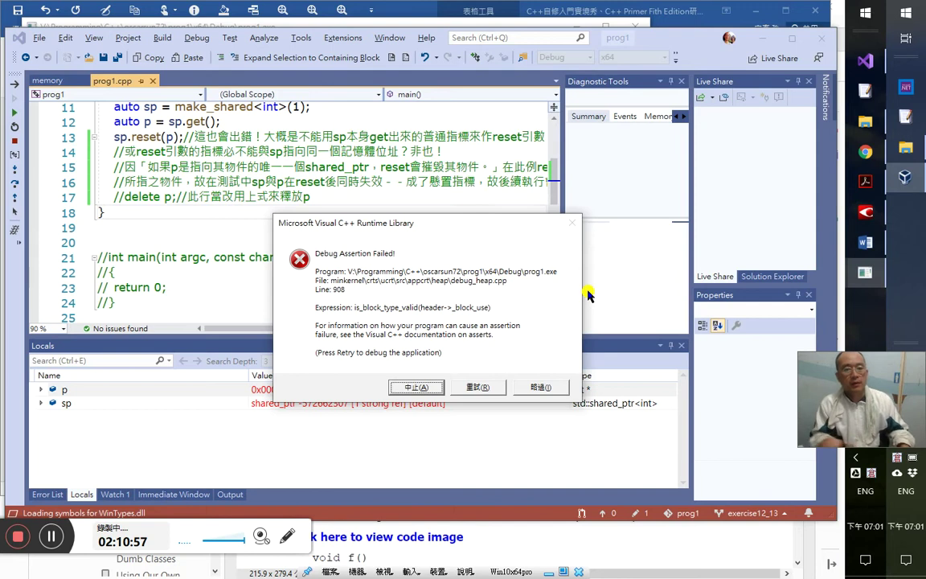
left_click(413, 387)
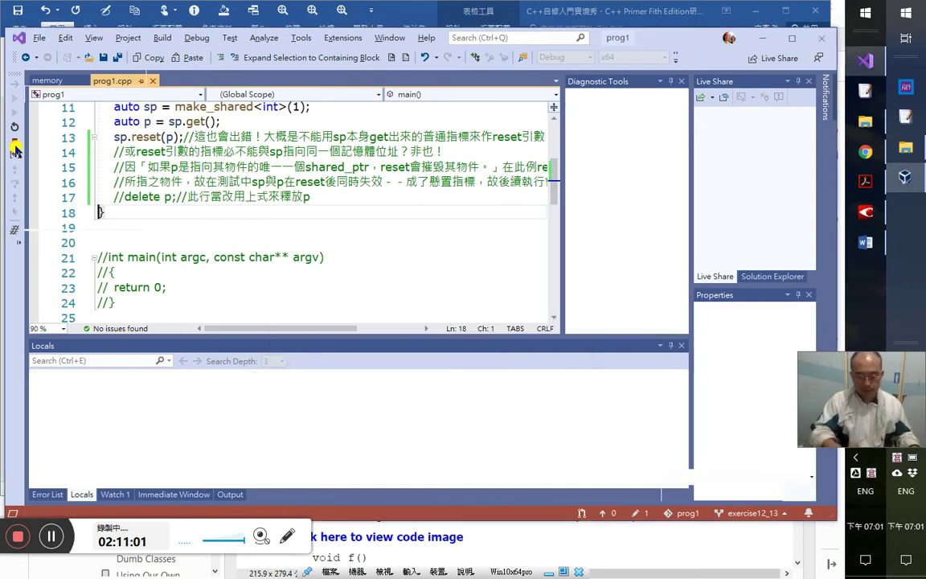
left_click(15, 146)
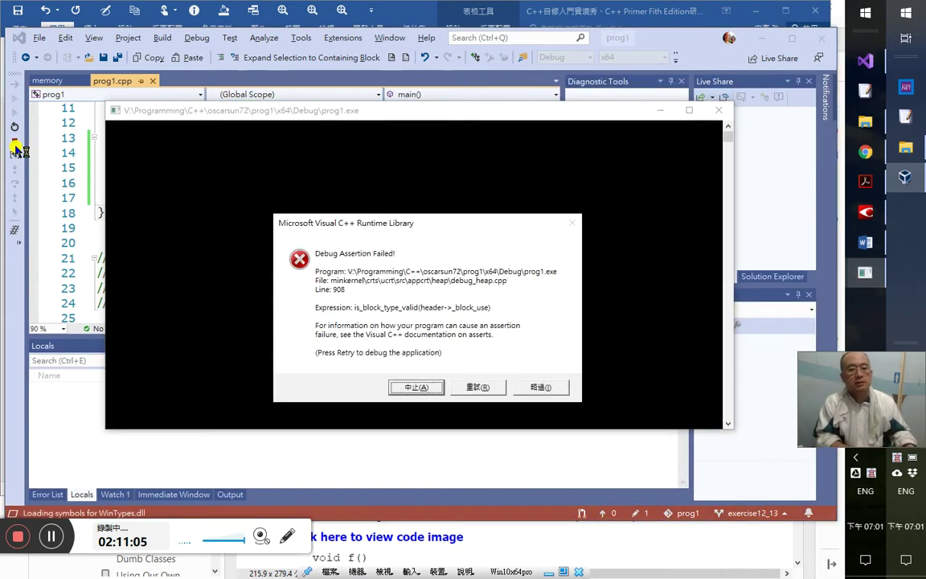
left_click(14, 147)
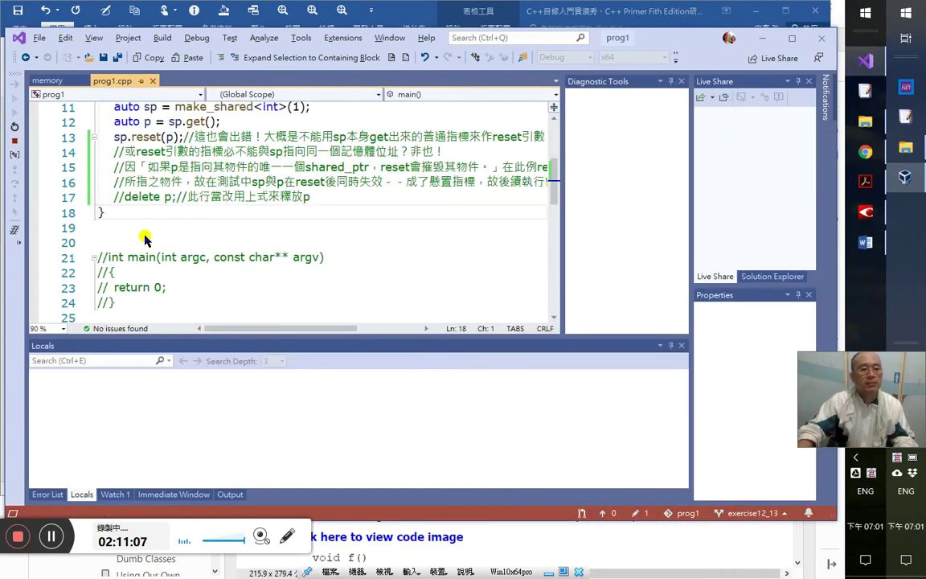
key("alt+Tab")
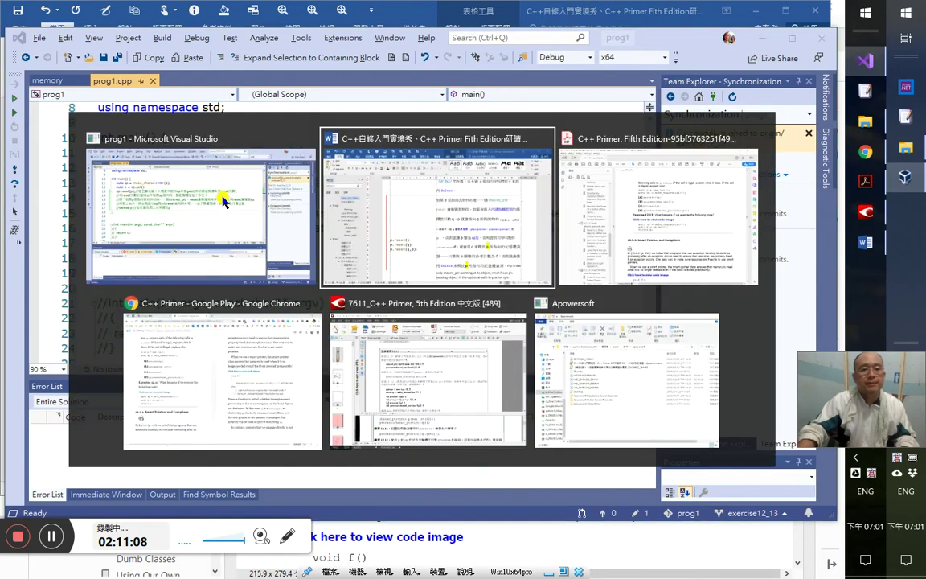
- Add a new line reading 參見下 under 是否？ in the exercise 12.13 answer
key("shift+F5")
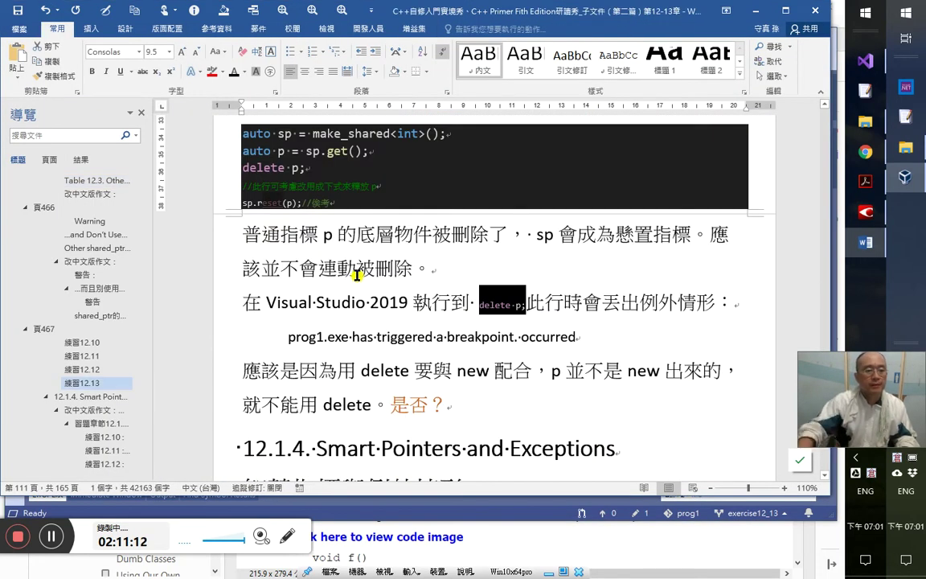
scroll(89, 406, "down", 1)
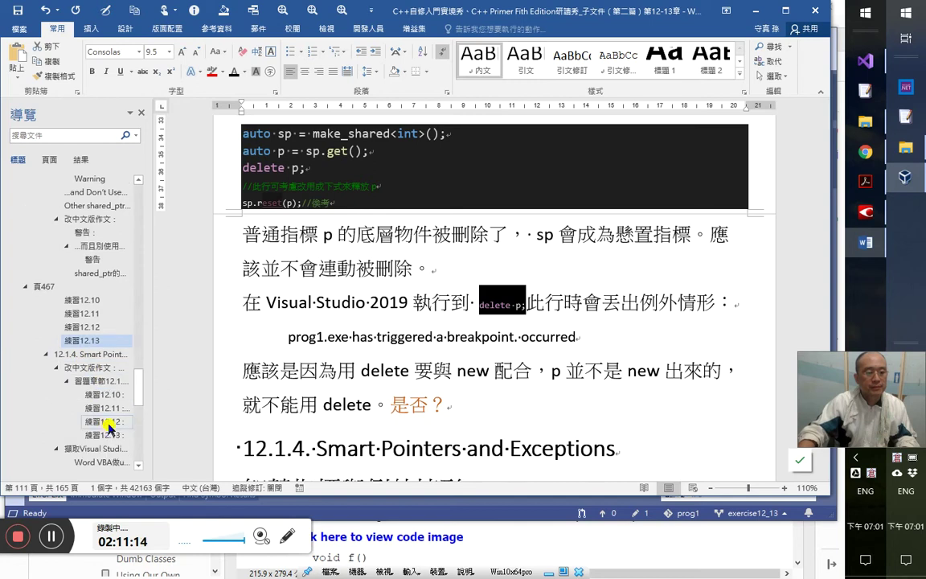
left_click(84, 341)
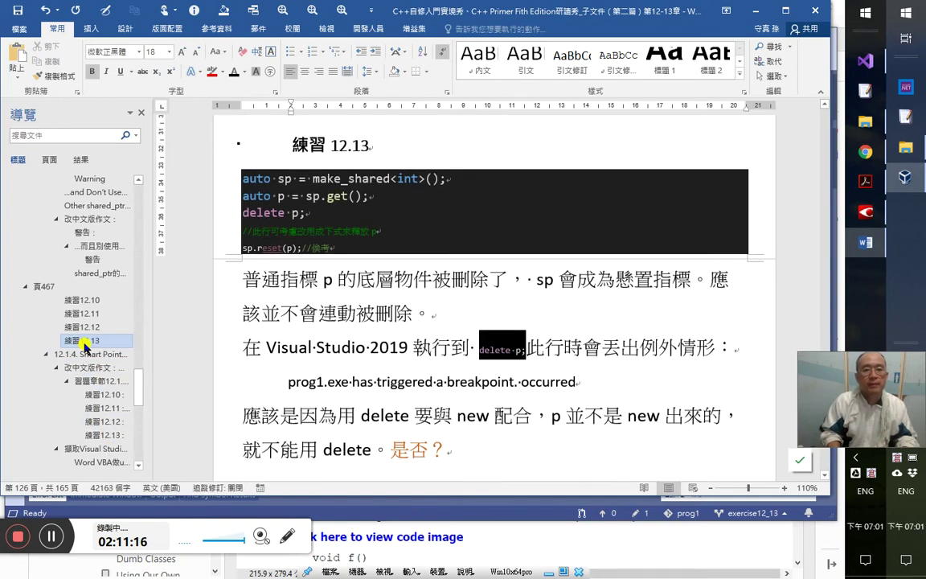
key("Down")
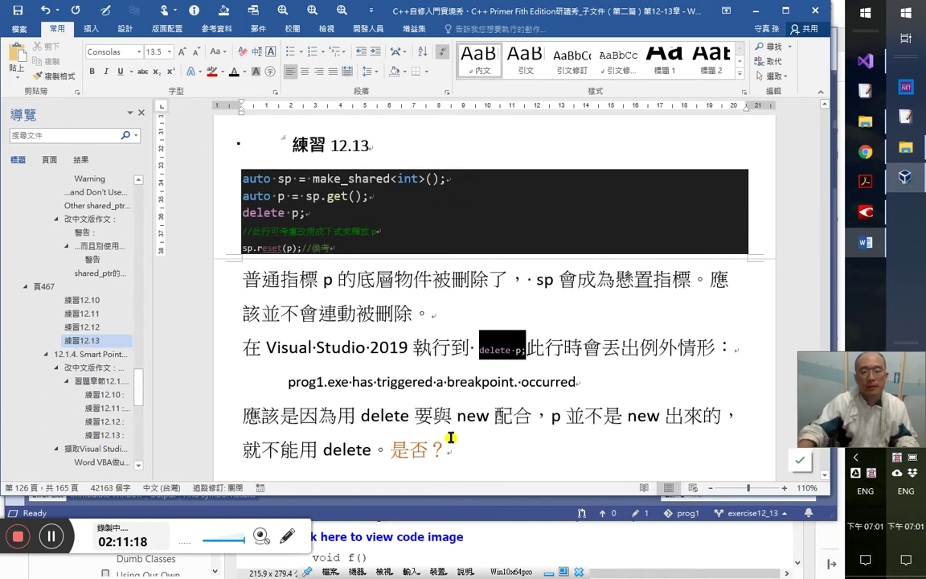
left_click(450, 437)
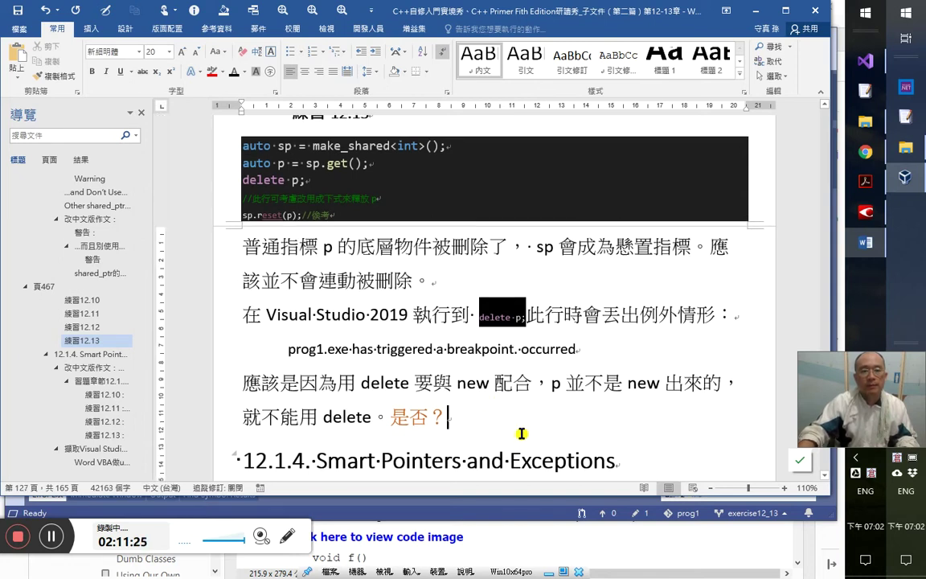
key("Return")
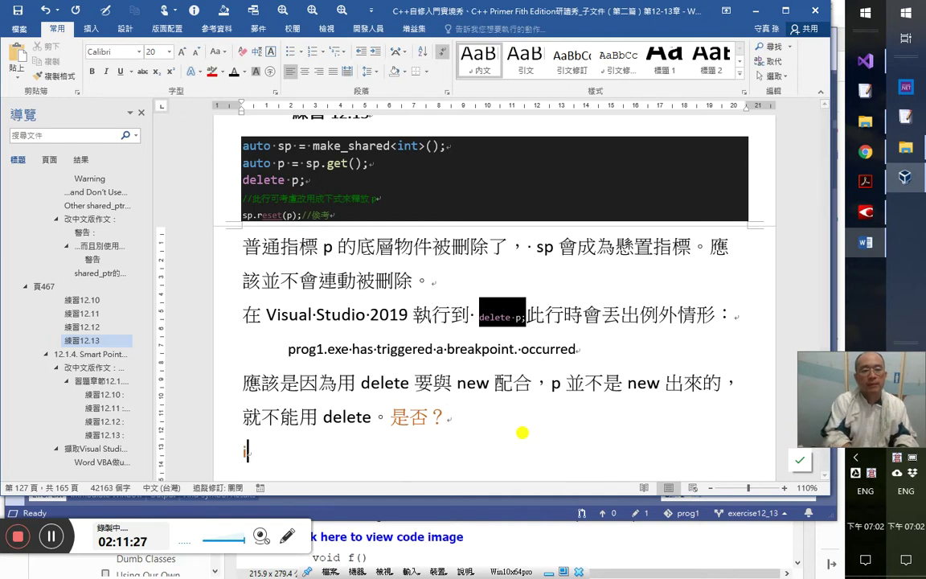
type("參見下")
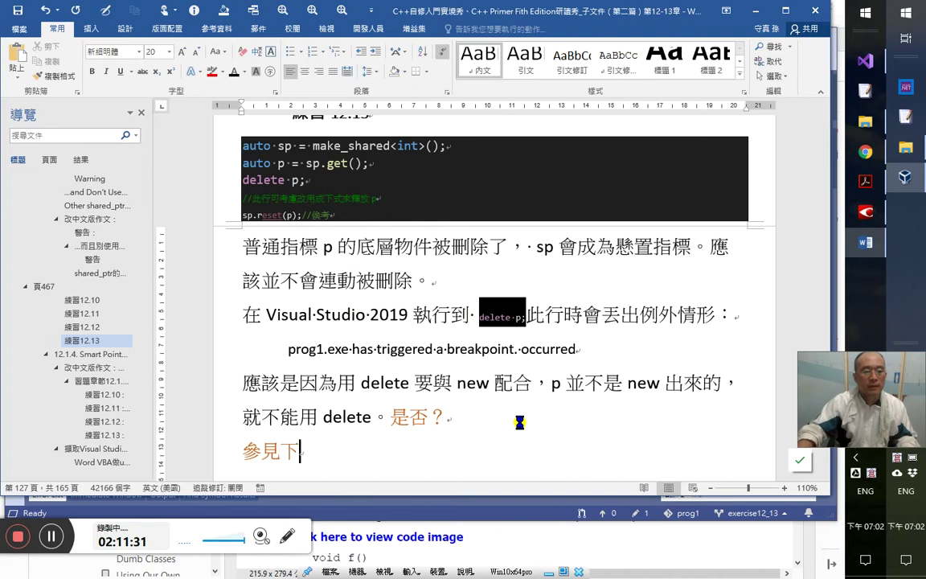
- Link 練習 12.13 on that line to the 練習12.13 heading and verify the link target
scroll(424, 444, "down", 15)
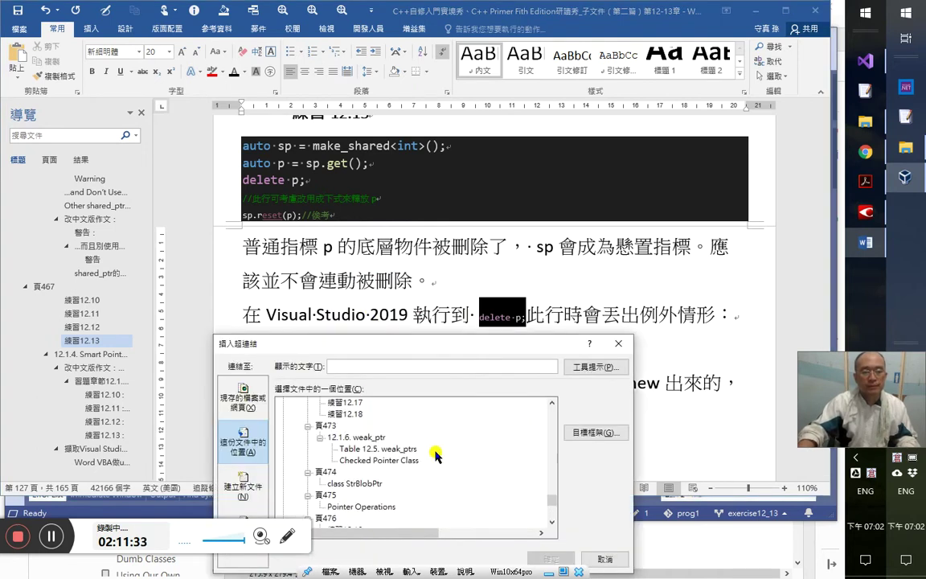
scroll(434, 447, "up", 3)
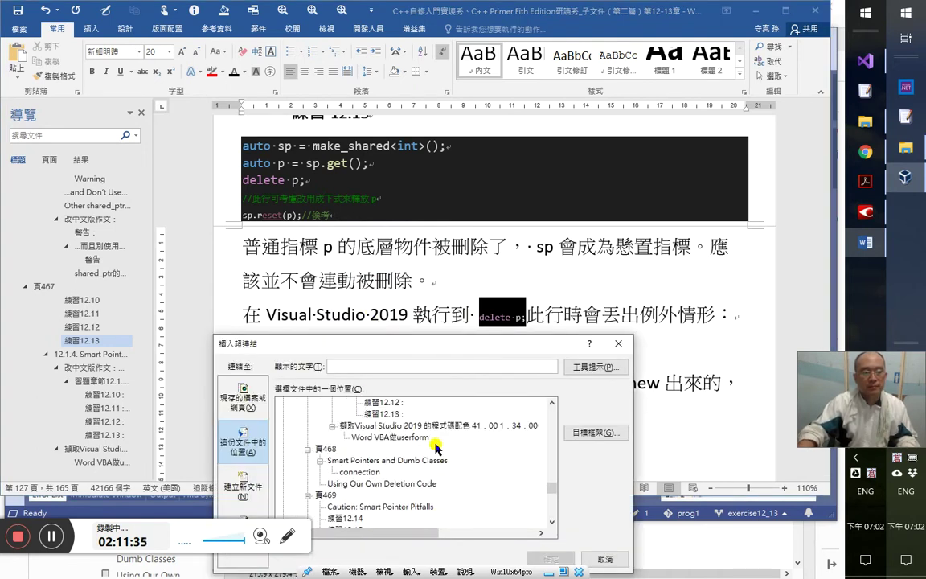
double_click(390, 417)
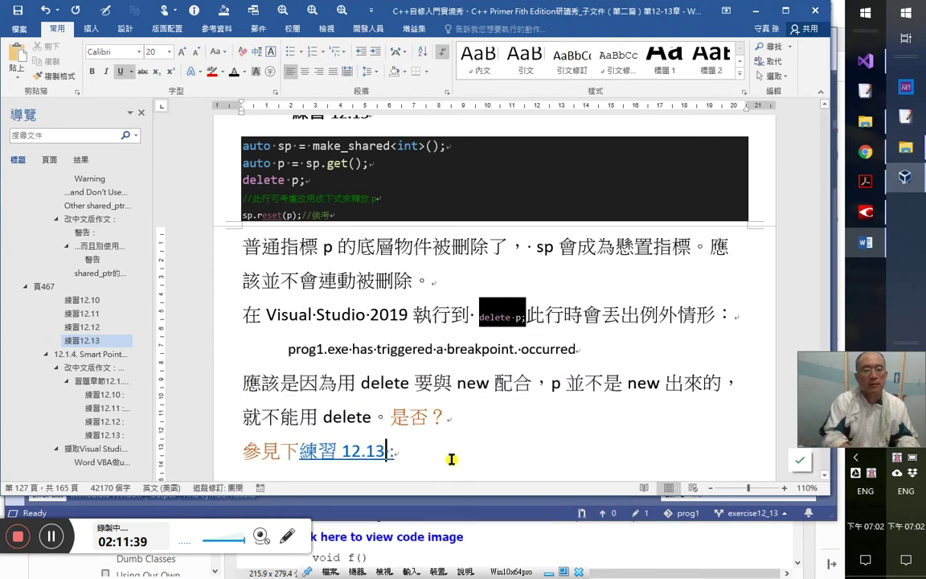
key("ctrl+k")
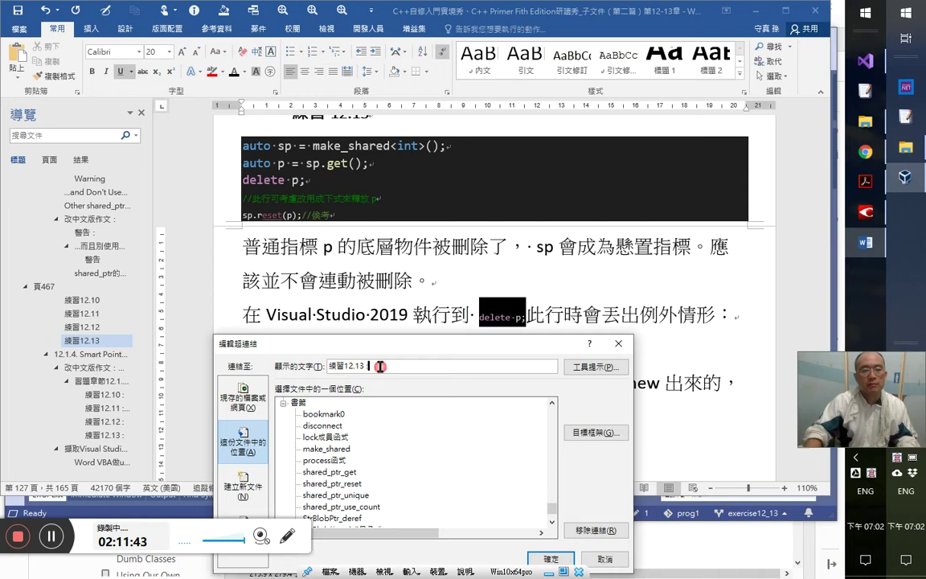
key("Return")
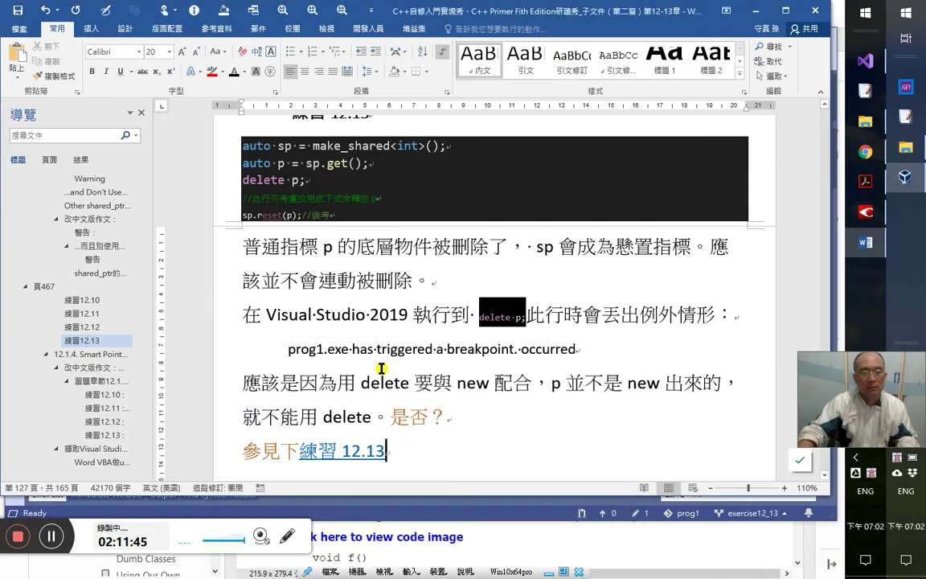
left_click(205, 444)
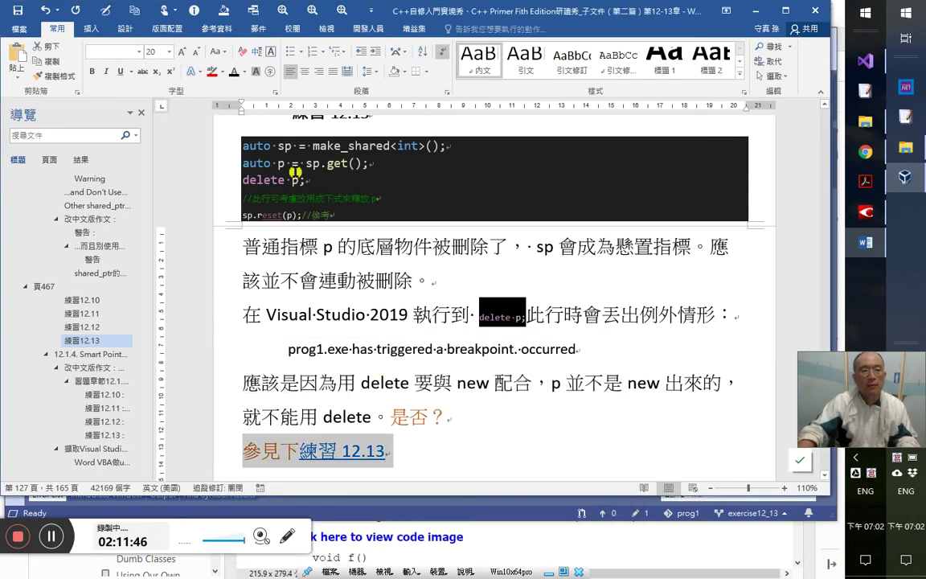
- Follow the 練習 12.13 link and add an empty line below delete p; in Word
left_click(373, 450, "ctrl")
scroll(466, 328, "up", 3)
scroll(463, 331, "down", 4)
left_click(424, 330)
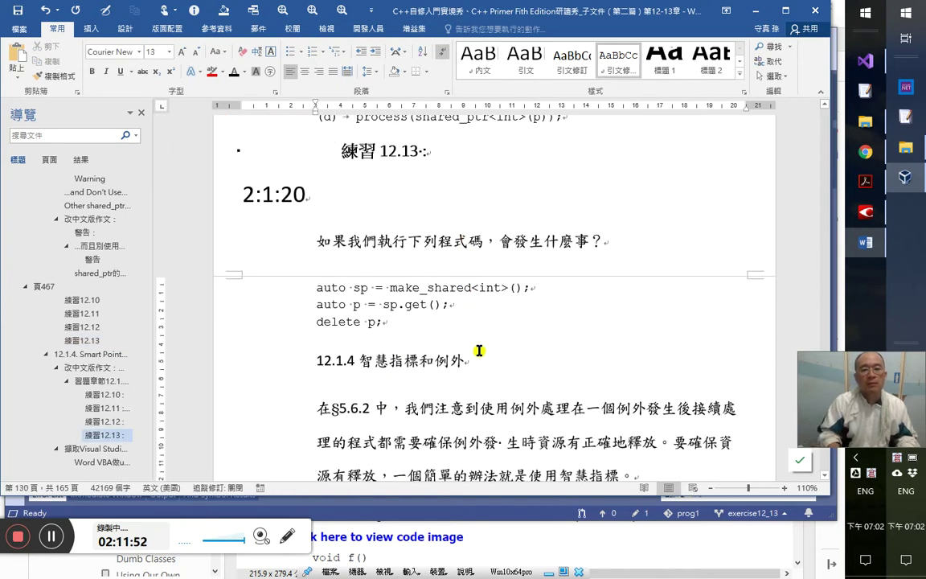
key("Return")
key("alt+Tab")
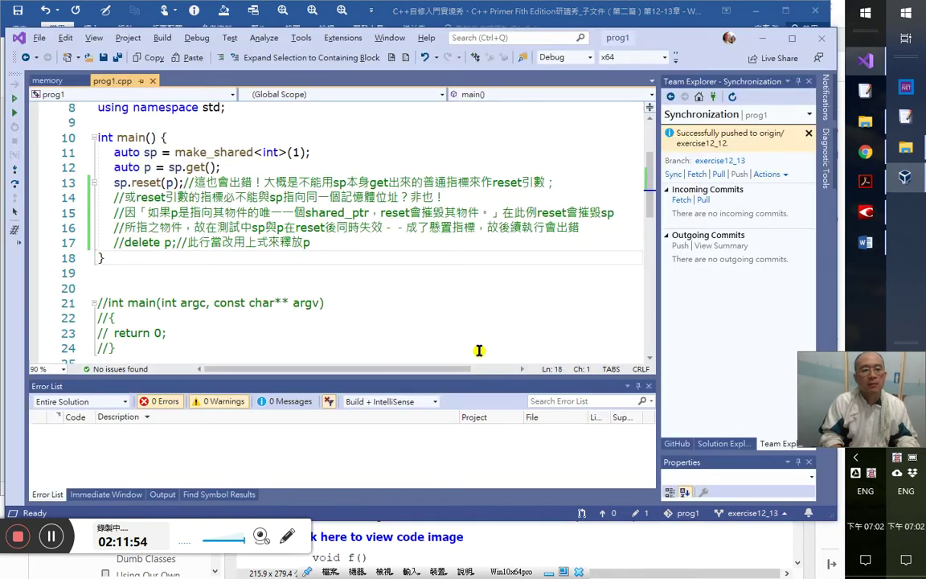
- Review comment lines 13–17 in Visual Studio and save prog1.cpp
left_click_drag(114, 182, 330, 242)
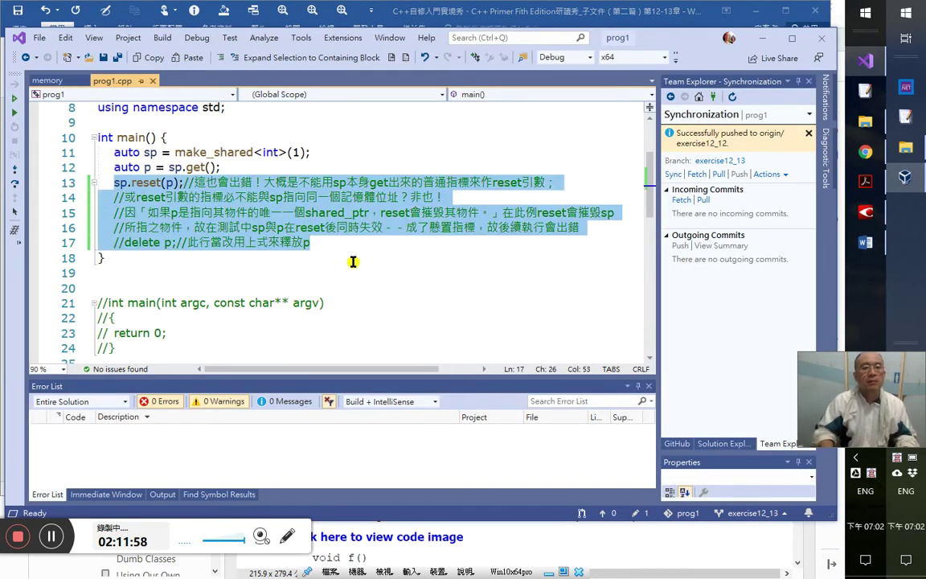
key("Up")
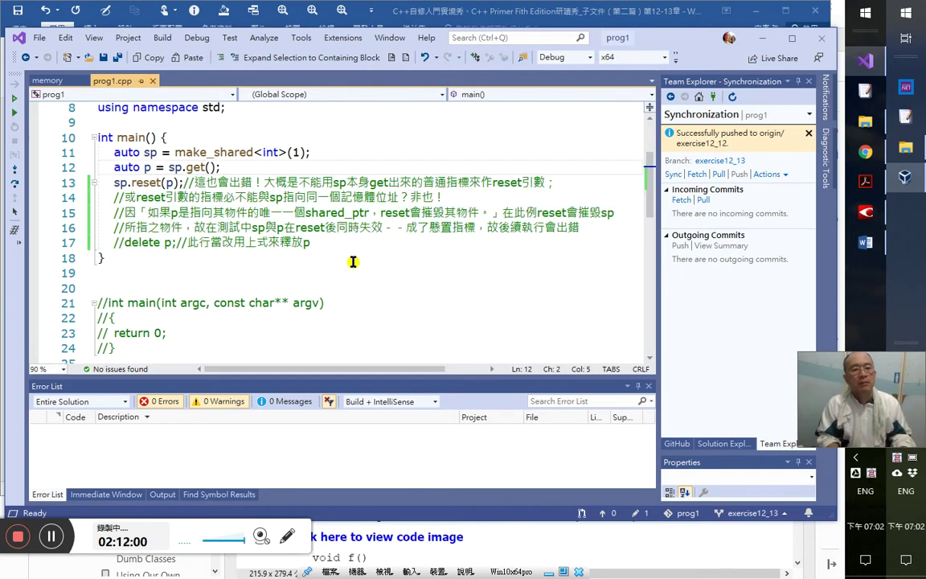
key("alt+Tab")
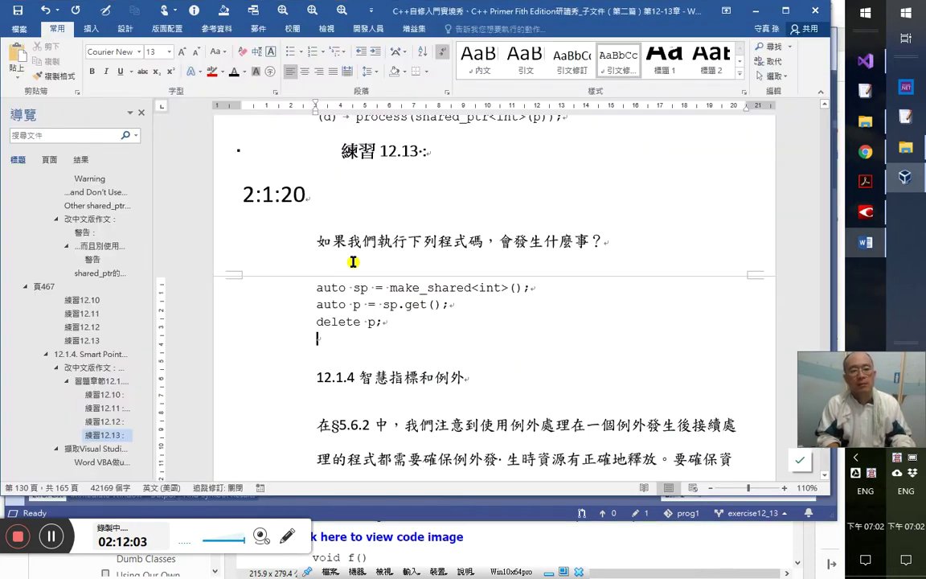
key("alt+Tab")
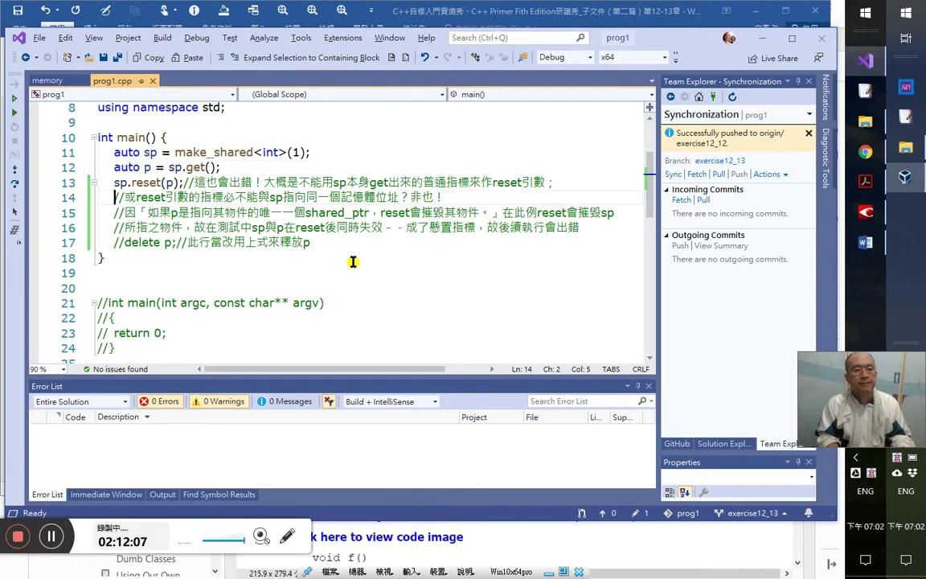
key("Down")
key("shift+Down")
key("shift+Down")
key("shift+Down")
key("shift+Down")
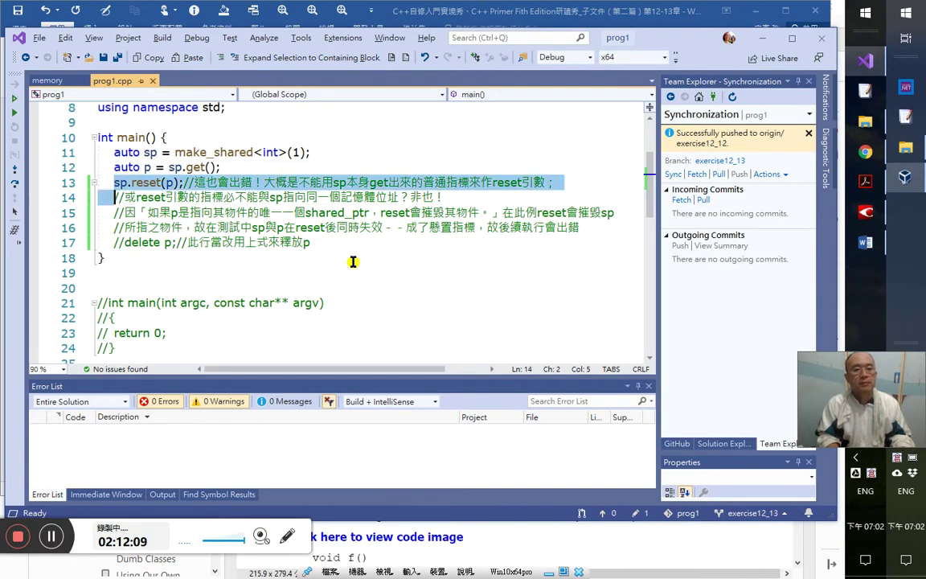
key("Up")
key("Up")
key("Up")
key("Up")
key("Up")
key("Up")
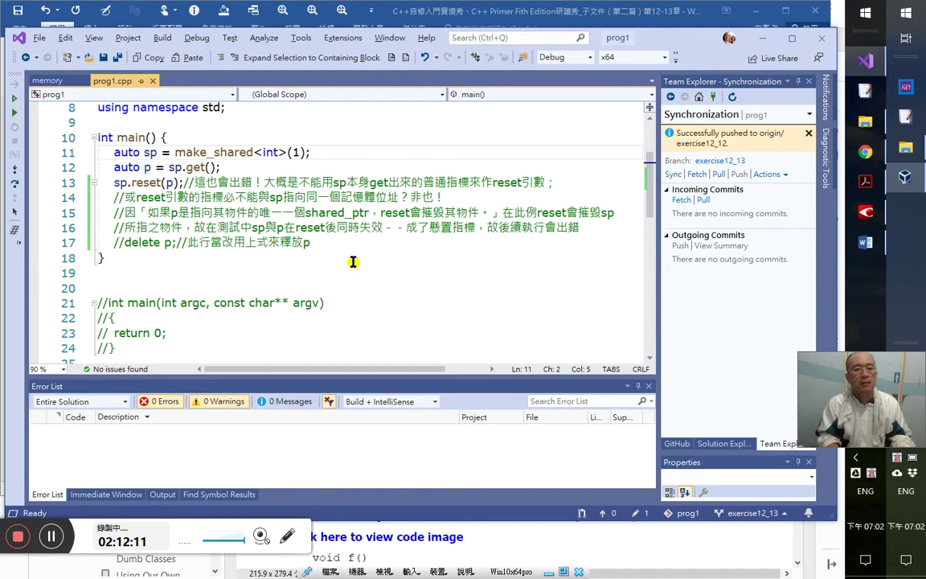
key("ctrl+s")
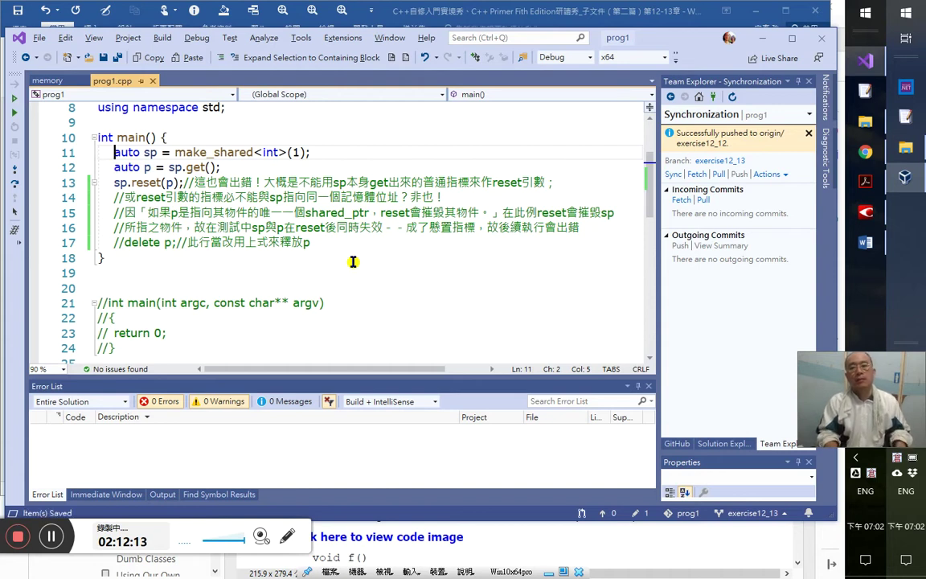
key("alt+Tab")
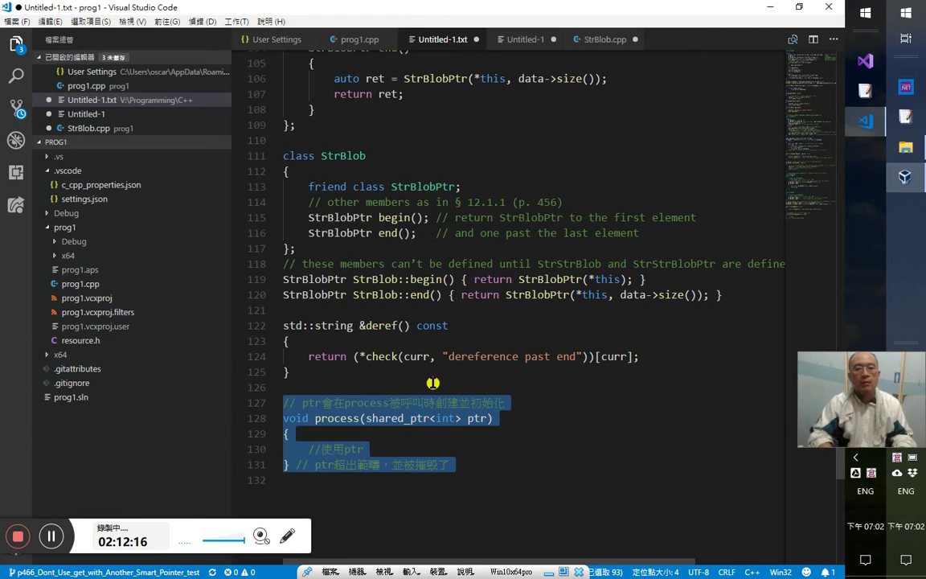
- Cut the selected lines from Untitled-1.txt and copy main's lines 11–18 from prog1.cpp
key("ctrl+x")
left_click(356, 39)
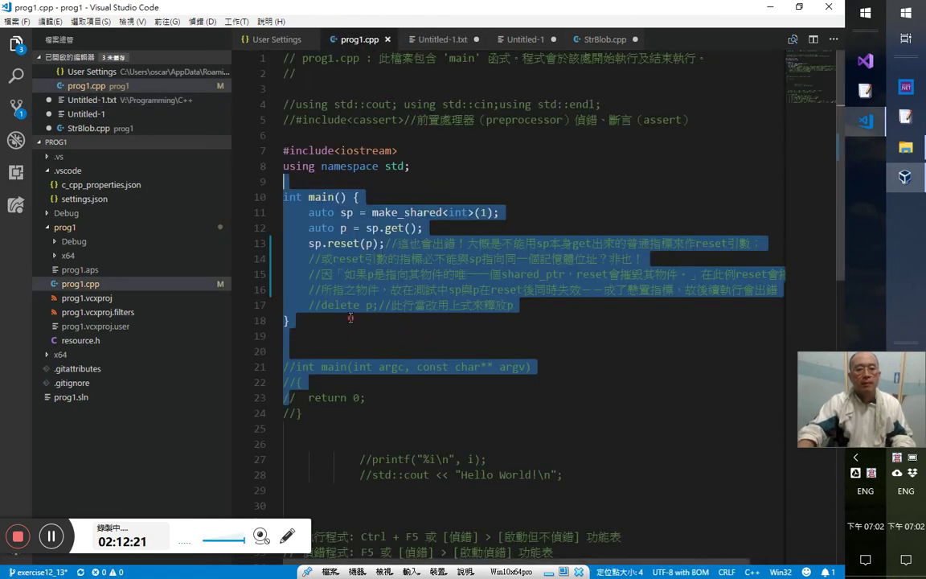
left_click(351, 318)
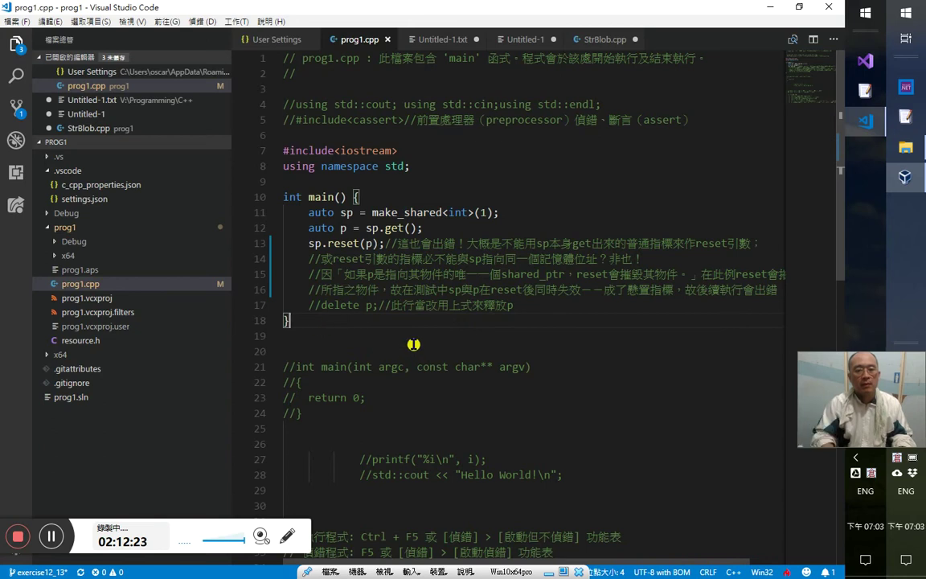
key("shift+Up")
key("shift+Up")
key("shift+Up")
key("shift+Up")
key("shift+Up")
key("shift+Up")
key("shift+Up")
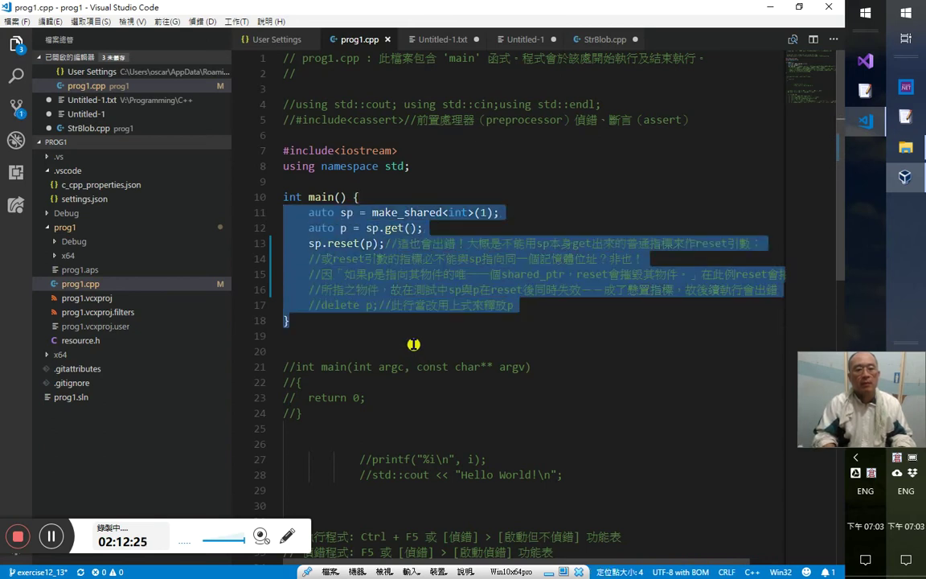
key("Left")
key("shift+Down")
key("shift+Down")
key("shift+Down")
key("shift+Down")
key("shift+Down")
key("shift+Down")
key("shift+Down")
key("alt+Tab")
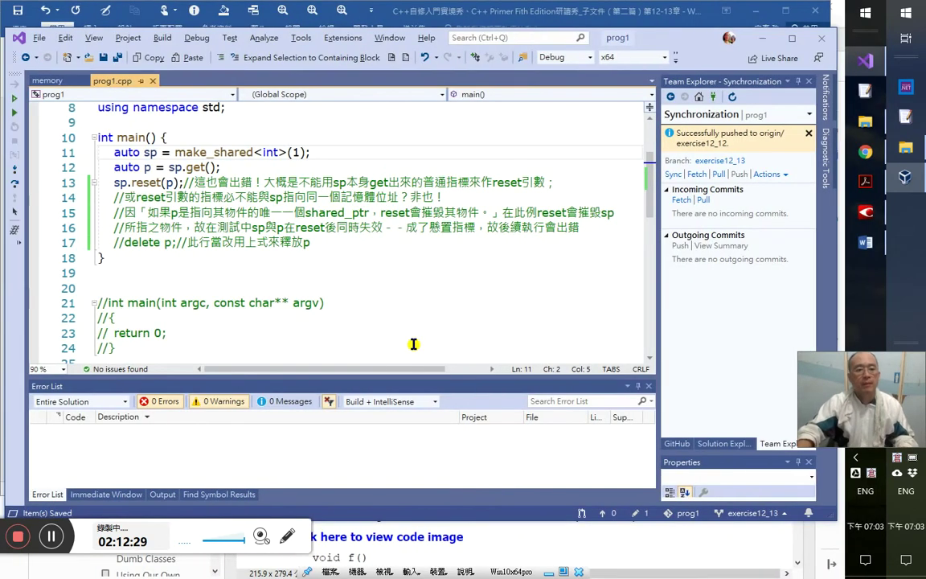
key("alt+Tab")
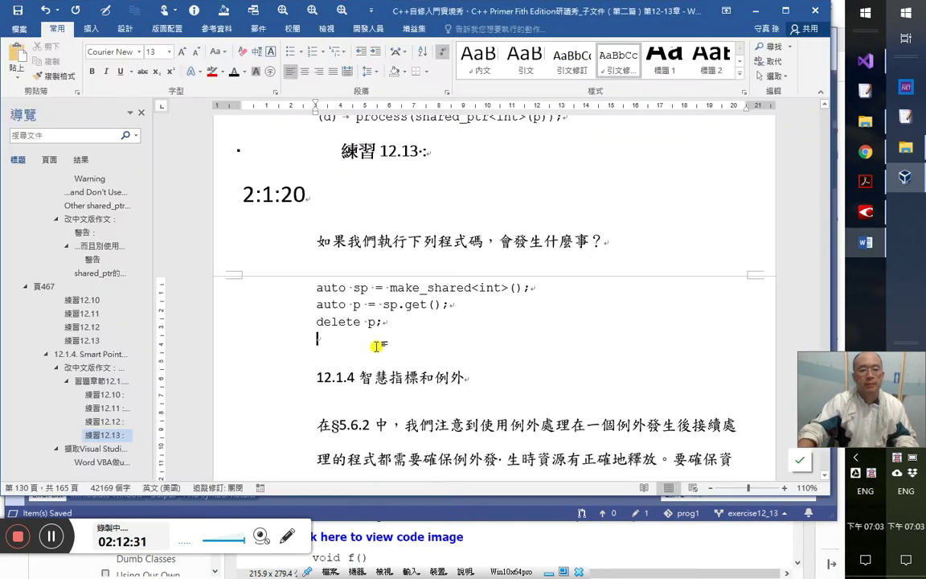
- Paste the coloured sp.reset(p) code block under delete p; and indent it right with Ctrl+M
left_click(17, 55)
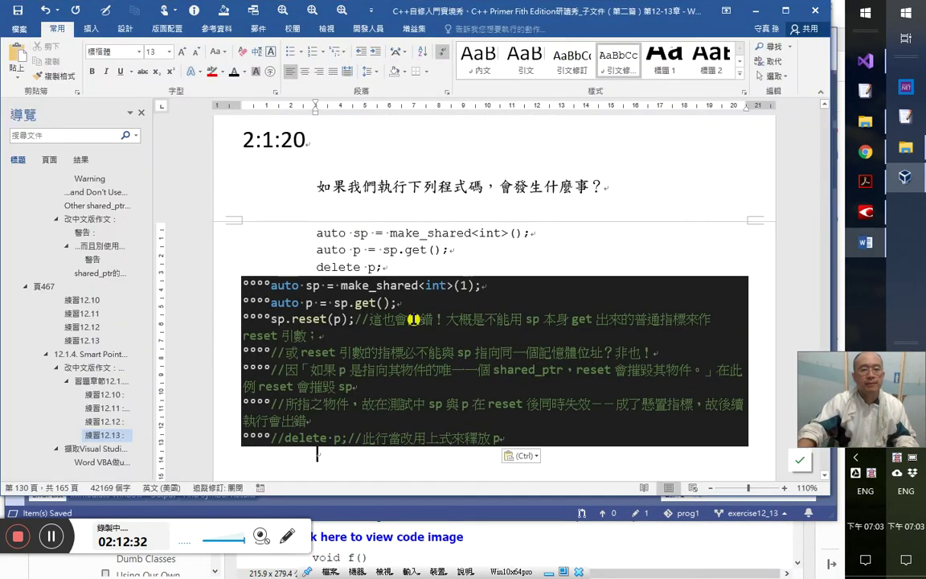
left_click(201, 267)
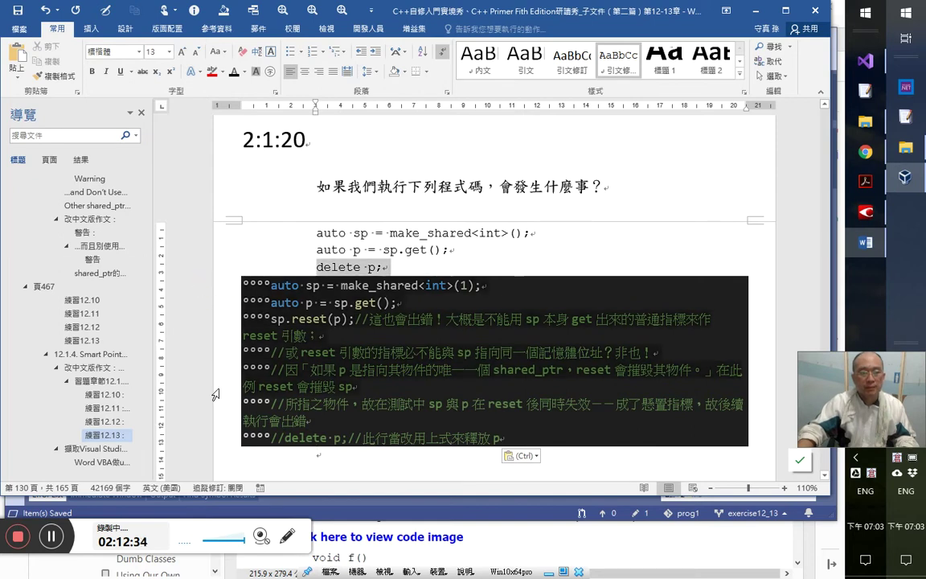
left_click(253, 316)
left_click(762, 438, "shift")
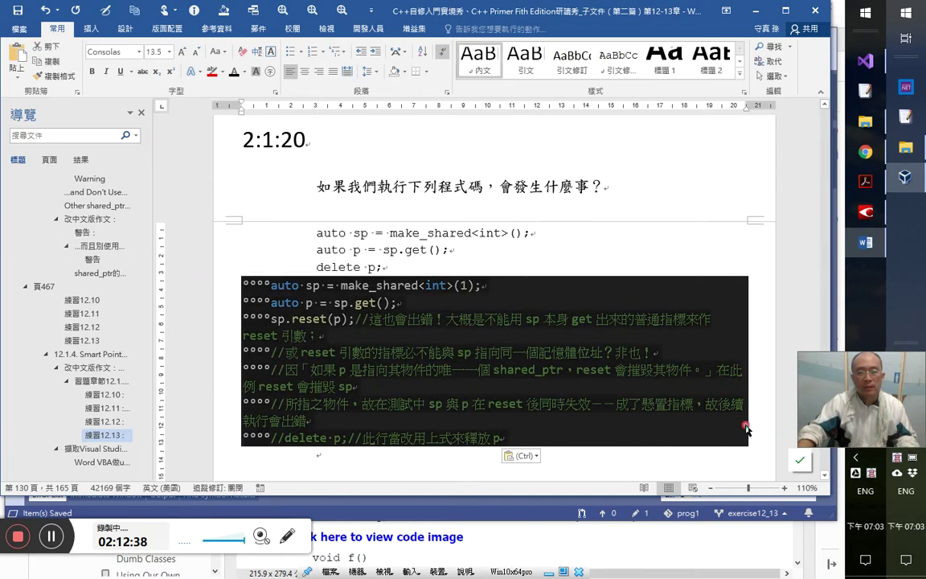
key("ctrl+m")
key("ctrl+m")
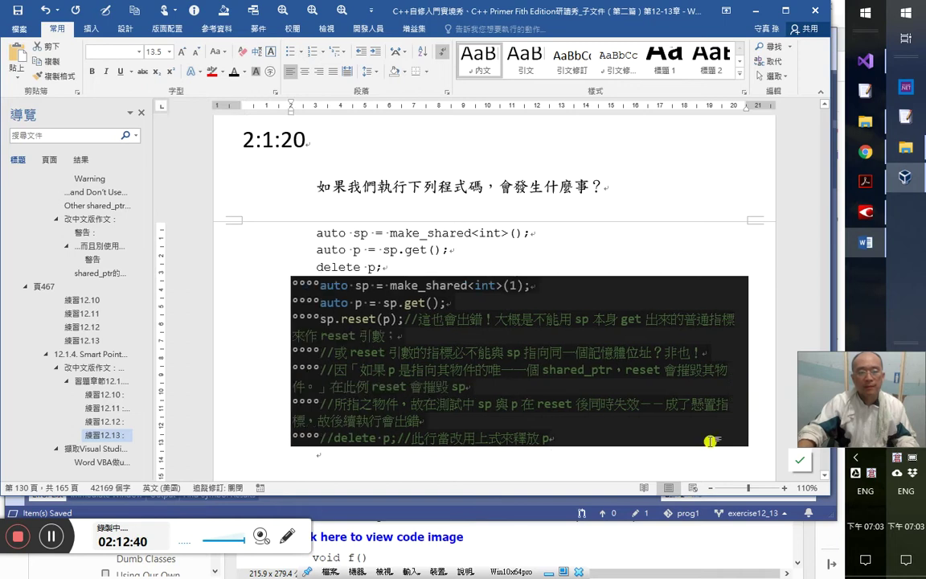
scroll(696, 444, "down", 2)
- Back in prog1.cpp, uncomment the delete p; line
left_click(438, 362)
key("alt+Tab")
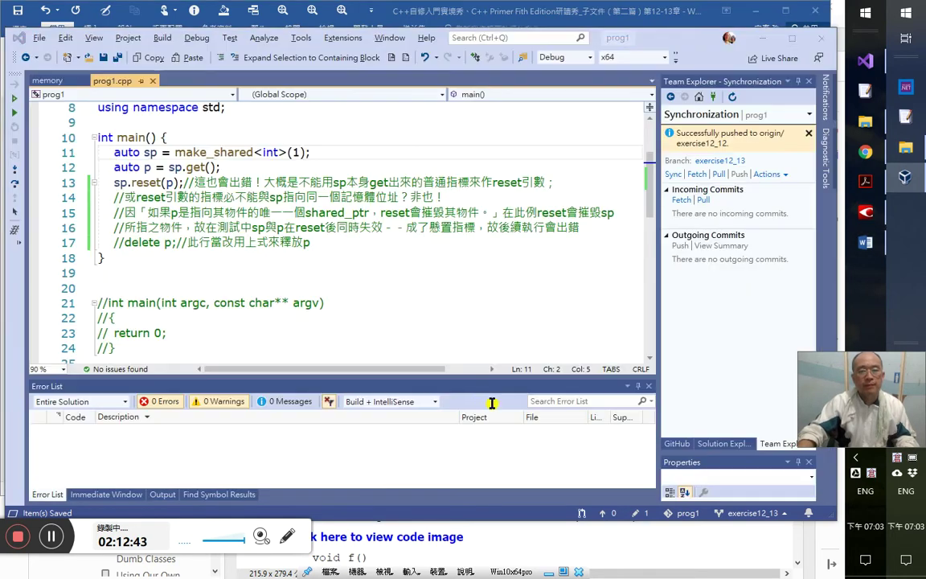
left_click(233, 228)
left_click(263, 197)
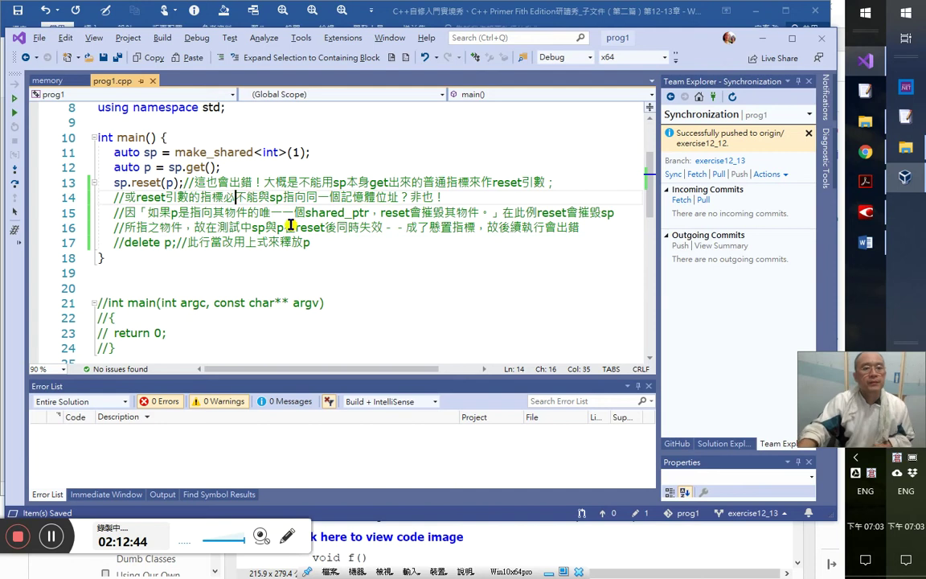
key("Down")
key("Down")
key("Down")
key("Home")
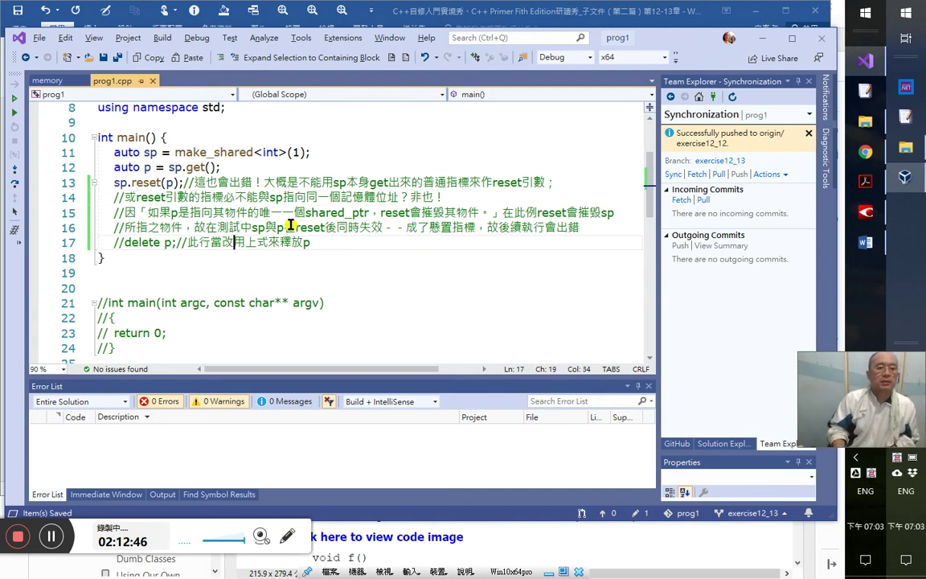
key("Delete")
key("Delete")
- Comment out sp.reset(p) and run prog1, which halts with a breakpoint exception at delete p
key("Up")
key("Up")
key("Up")
key("Up")
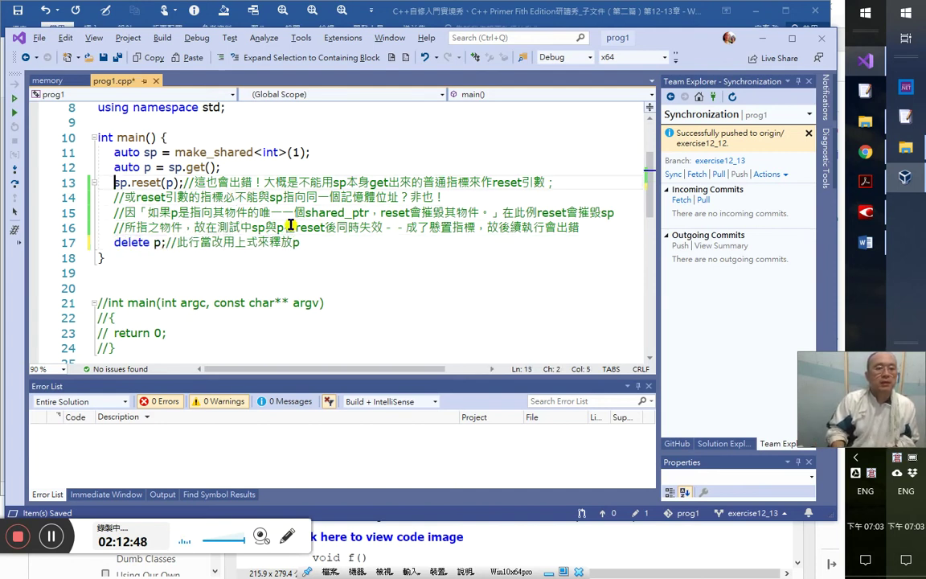
type("//")
key("ctrl+F5")
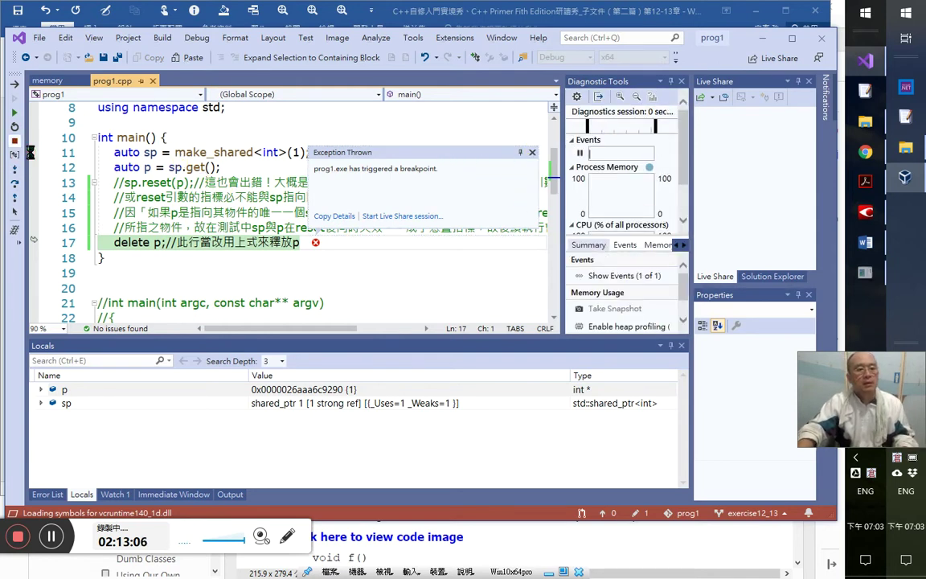
left_click(30, 152)
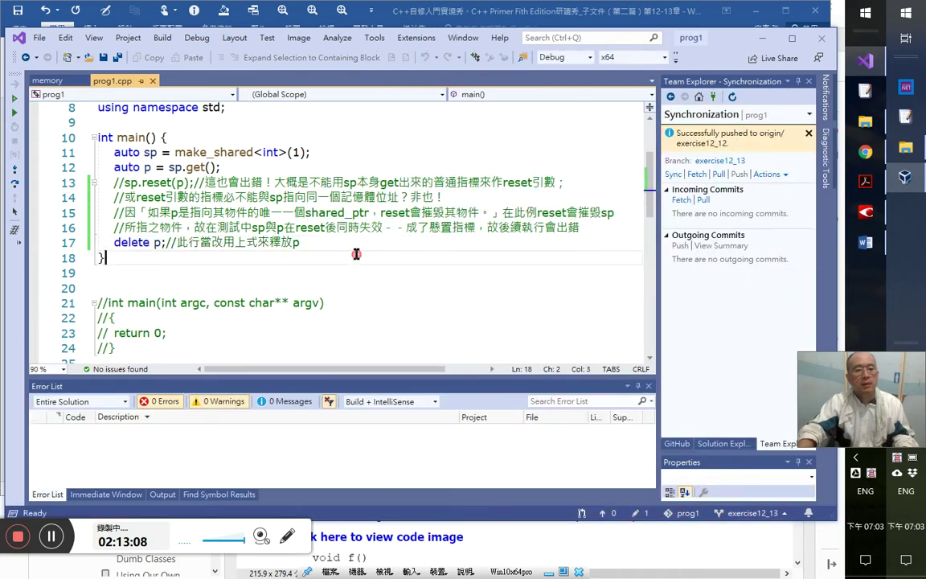
- Extend the line 17 comment to say sp becomes a dangling pointer and errors at run time
left_click(205, 242)
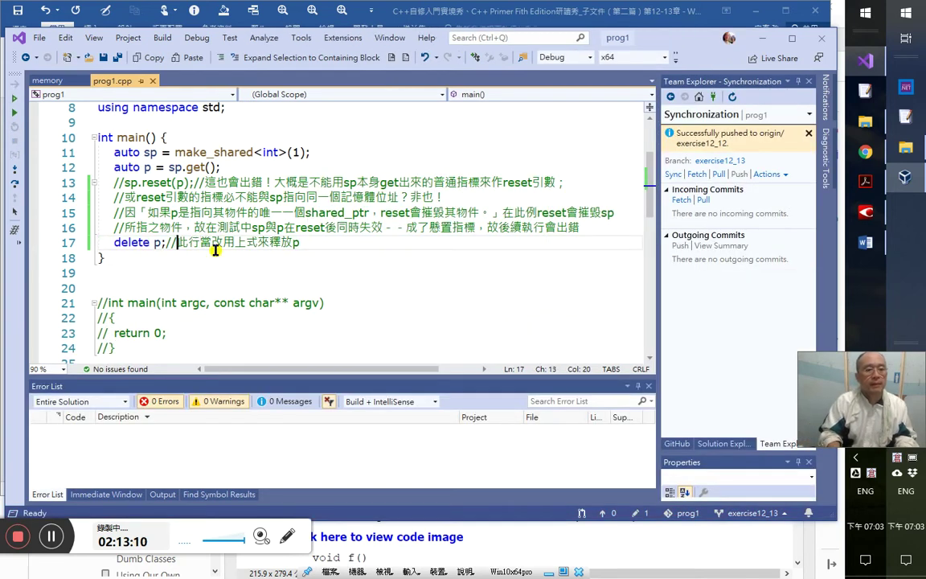
key("shift+End")
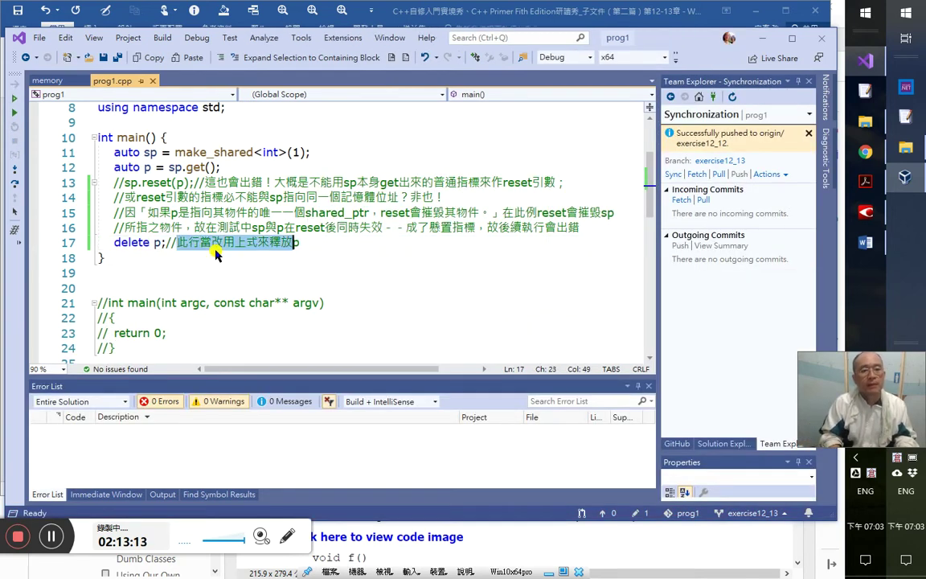
key("Left")
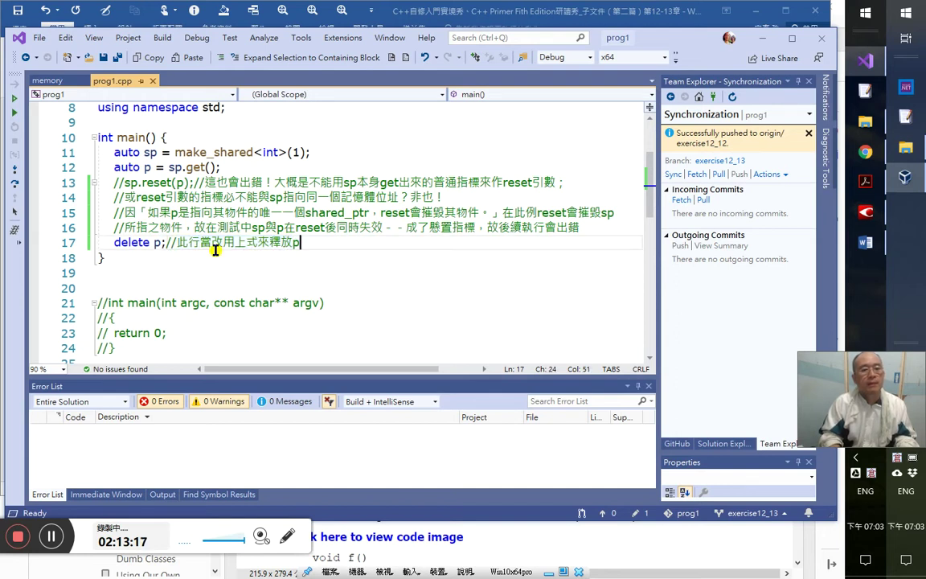
key("Home")
key("ctrl+Right")
key("ctrl+Right")
key("ctrl+Right")
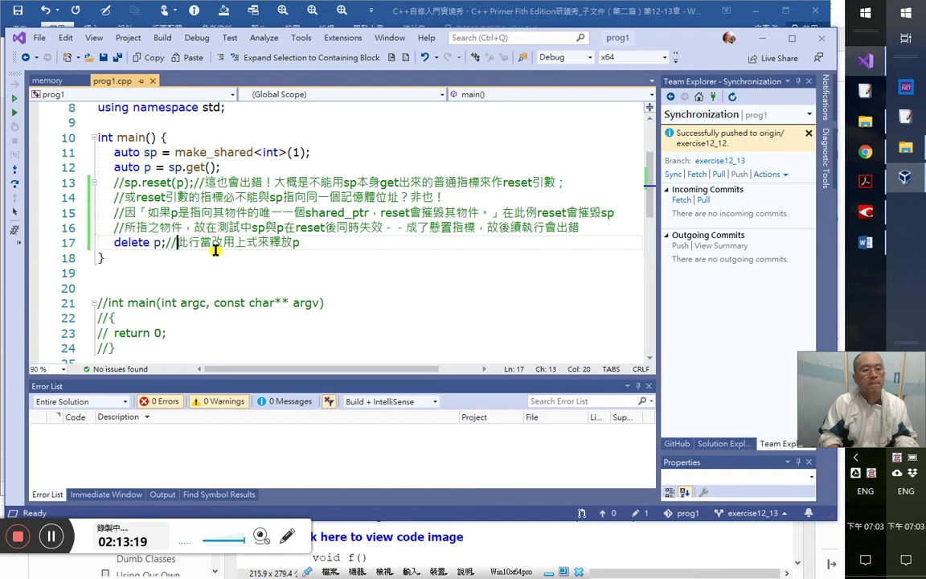
type("oa")
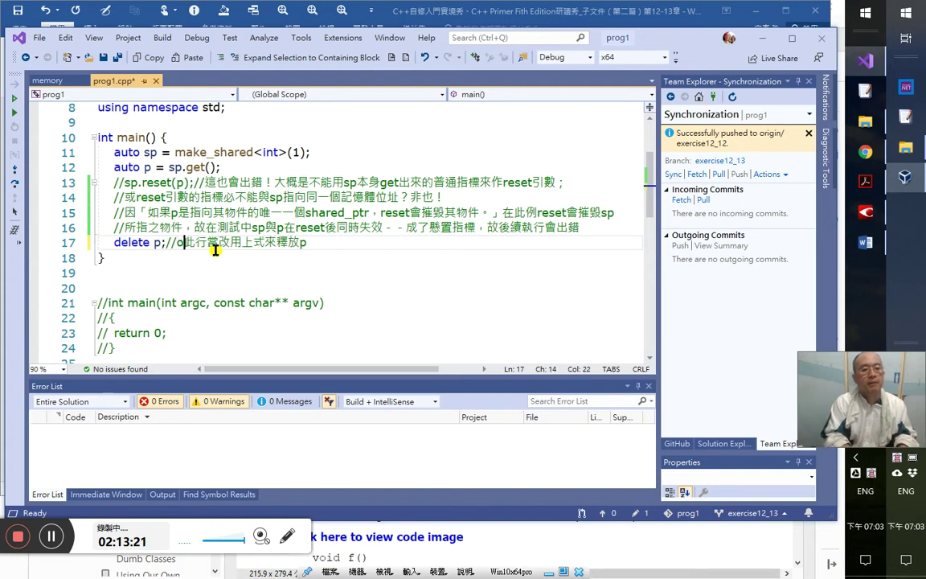
key("space")
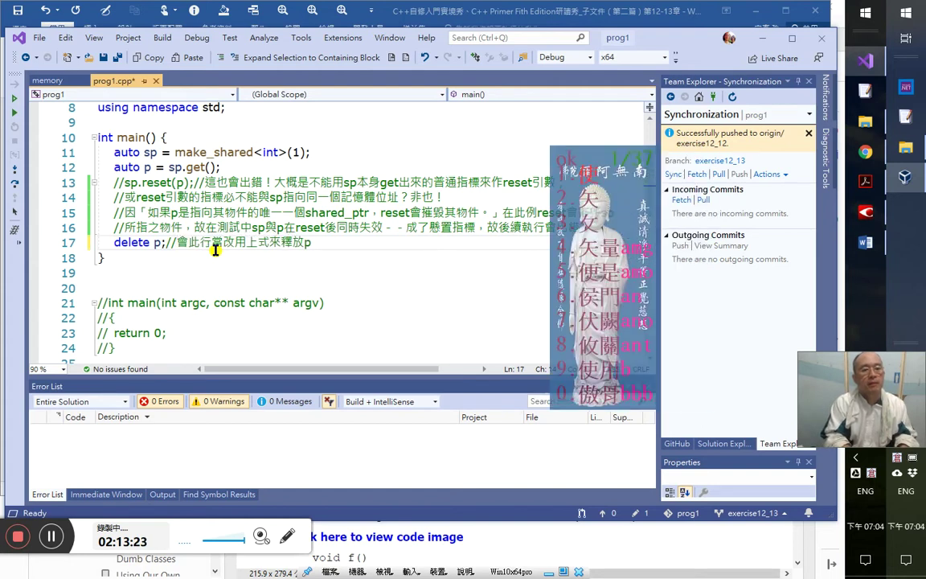
type("1sp成了")
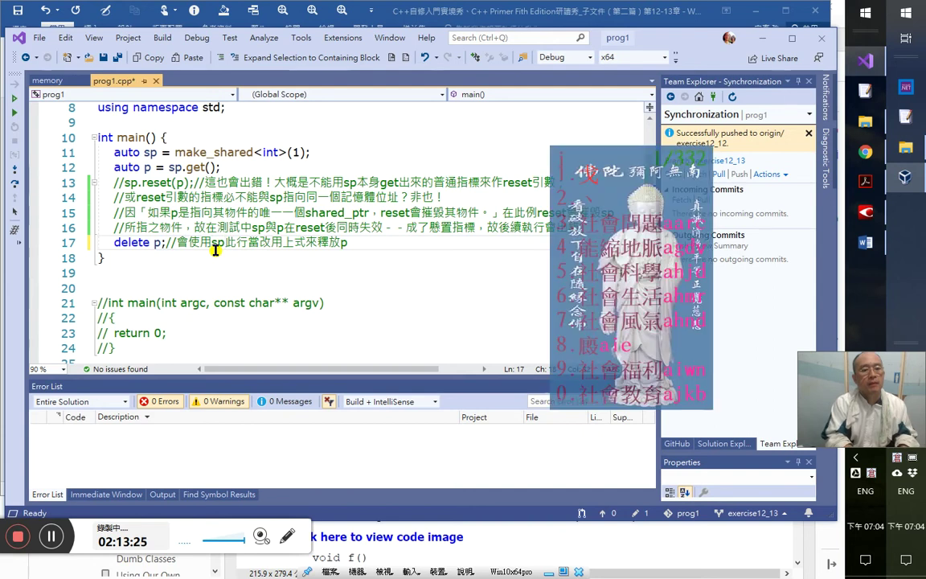
type("懸置指標，")
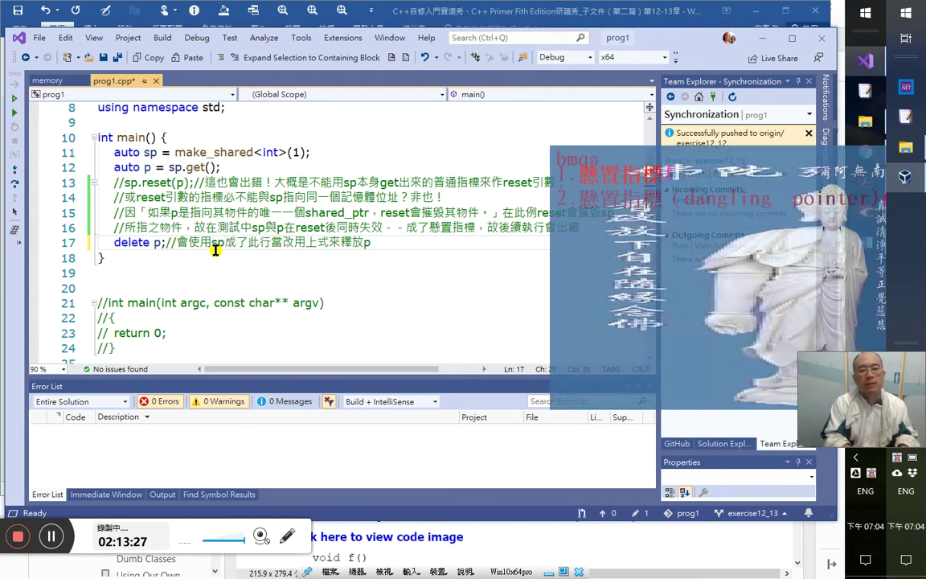
type("執行")
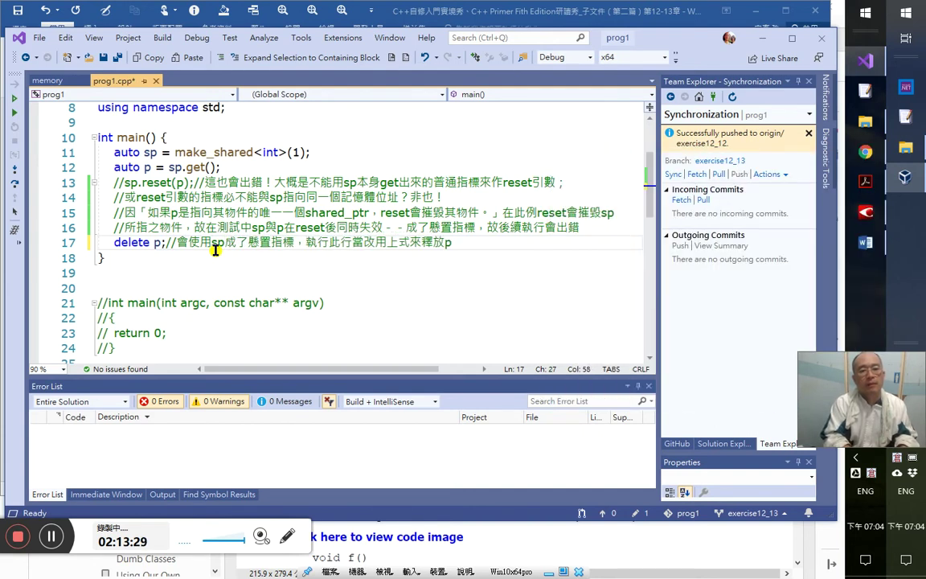
type("時也會")
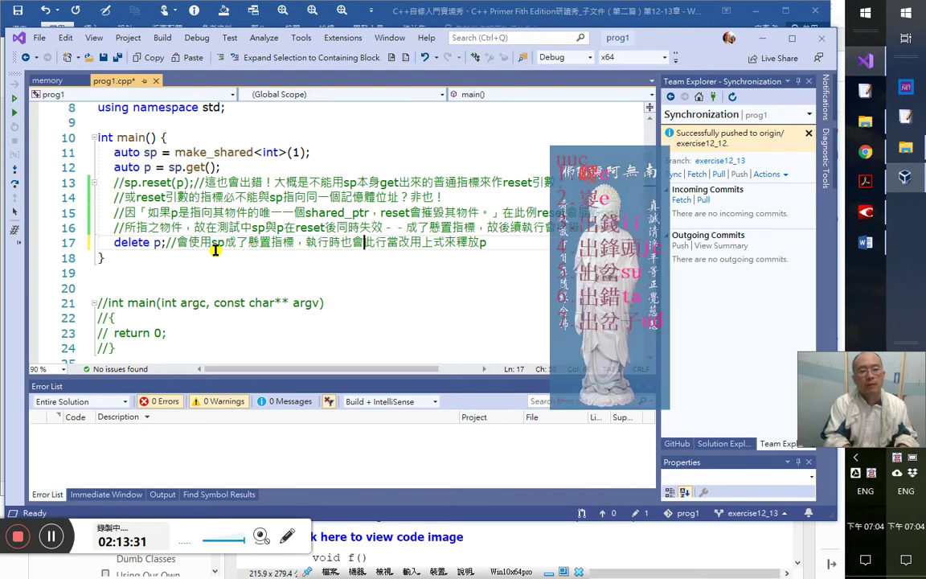
type("出錯")
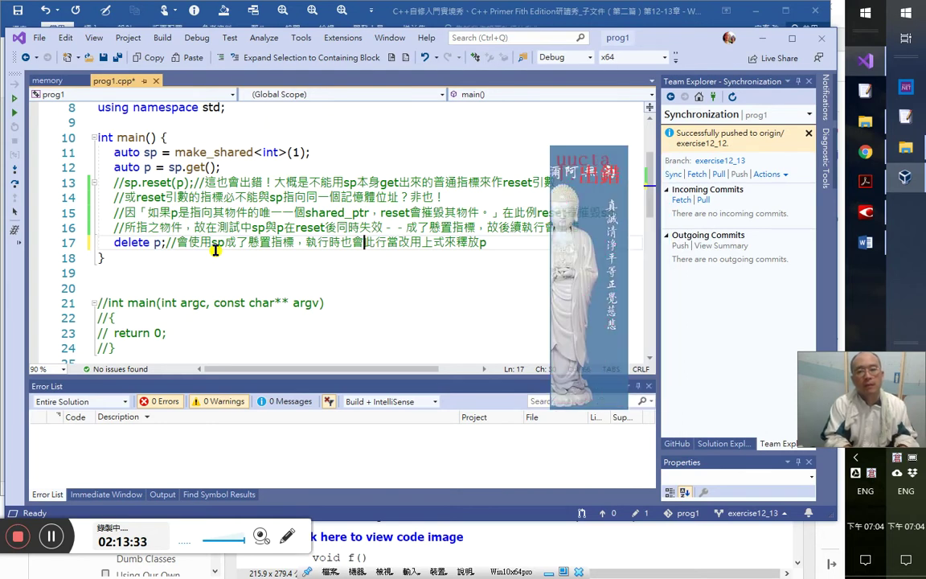
type("。")
- Correct 上 to 下 in that comment and comment out delete p; again
key("Right")
key("Right")
key("Right")
key("Right")
key("Right")
key("Right")
key("Right")
key("Right")
key("BackSpace")
type("下")
key("Right")
key("Right")
key("Right")
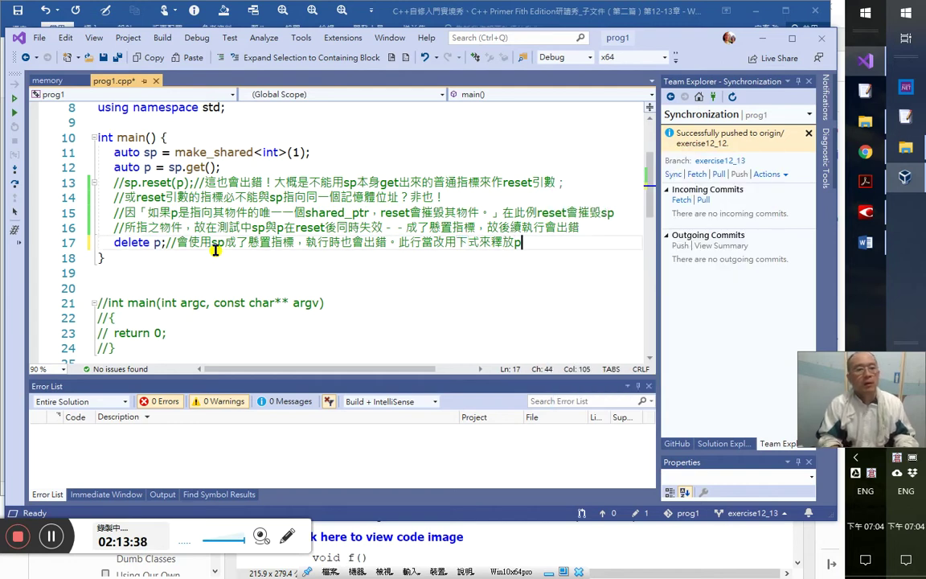
key("Return")
key("Up")
type("//")
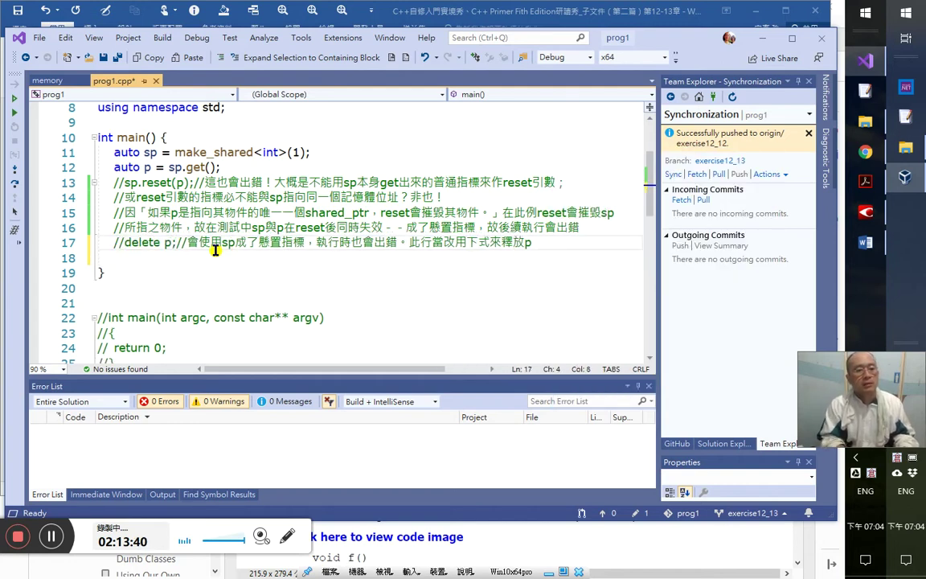
key("Down")
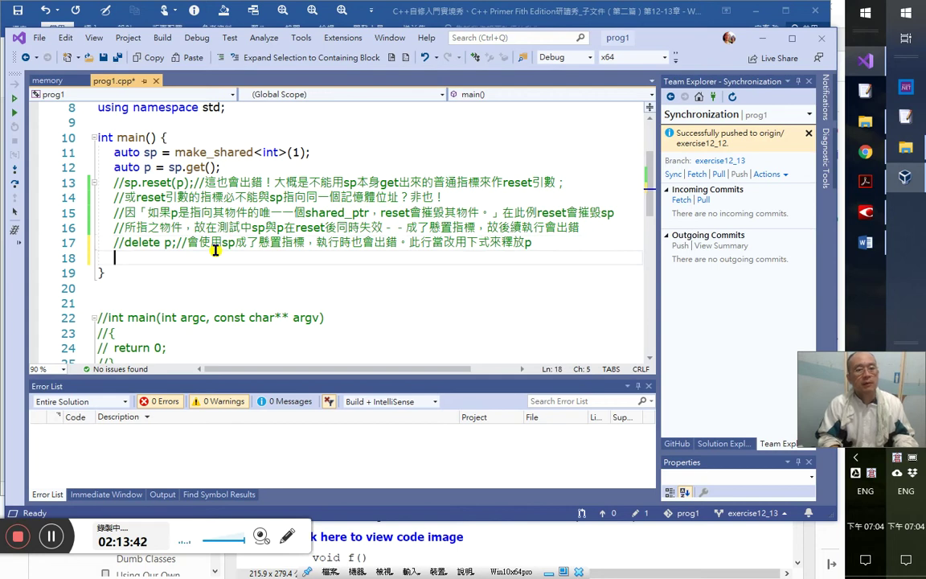
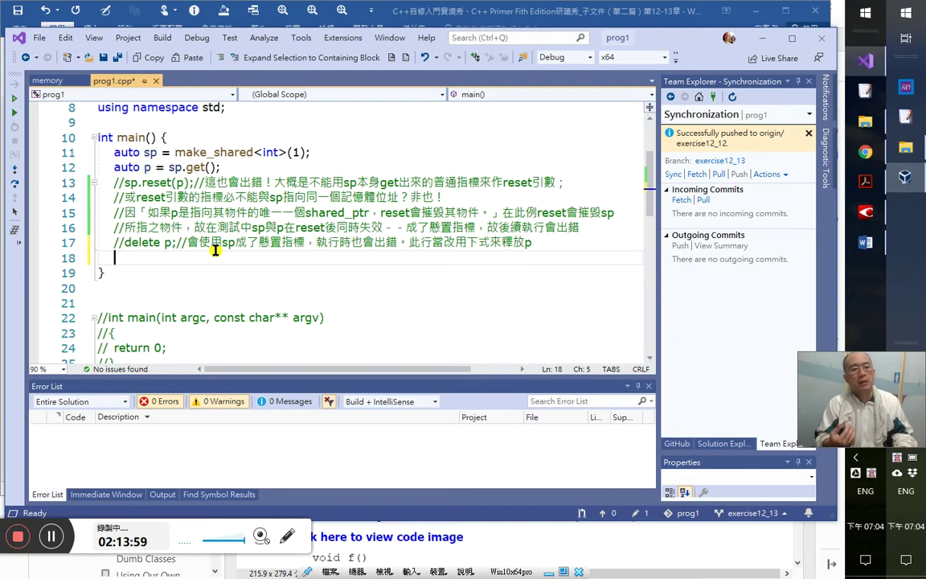
- Reset sp to nullptr on line 18 with 'sp = nullptr;', using the IntelliSense completion
type("sp")
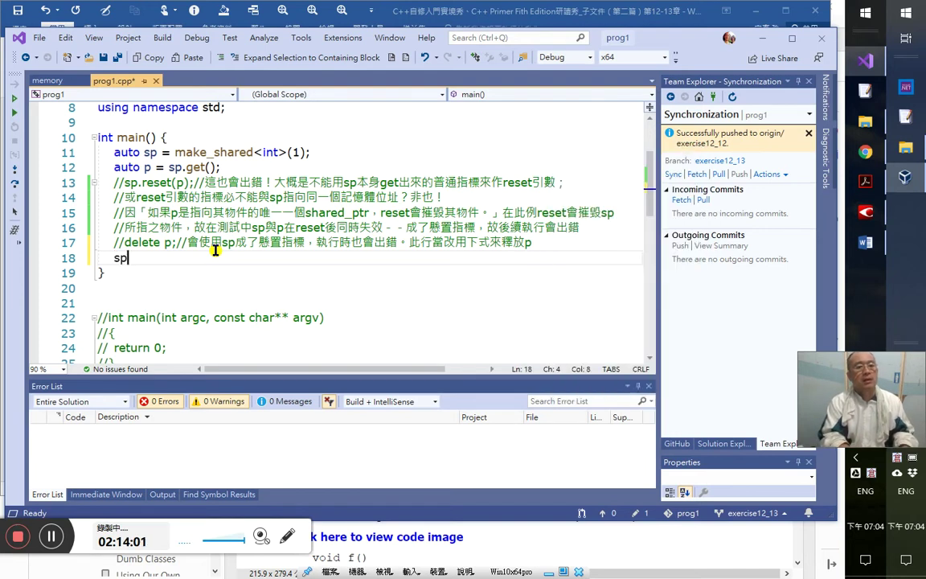
type("=null")
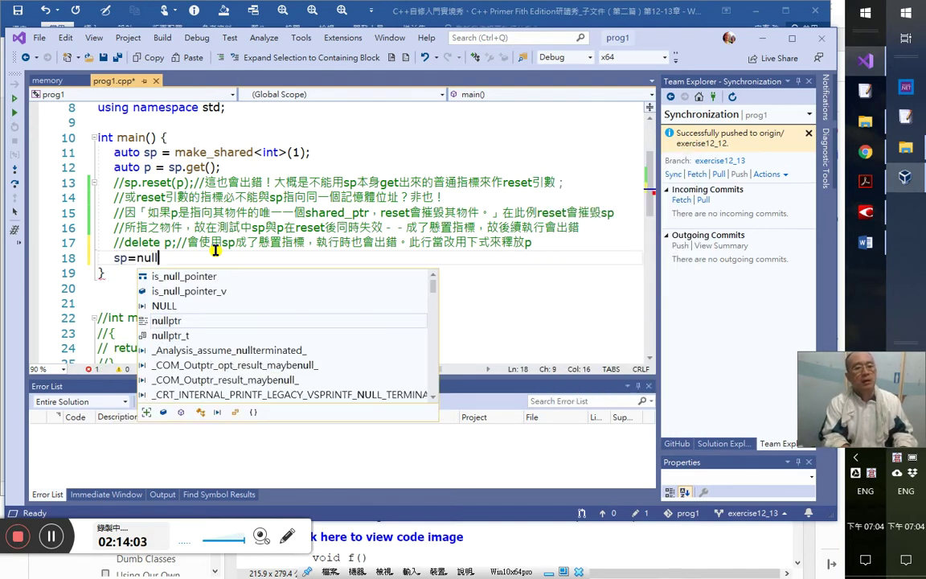
key("Down")
key("Tab")
type(";")
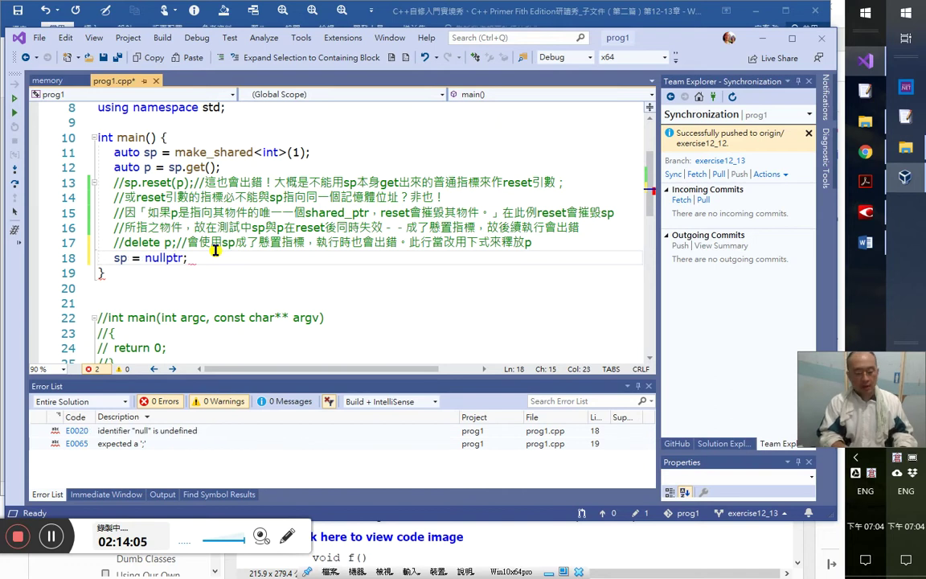
- Run the program in the debugger, step over the sp reset, then stop debugging
key("ctrl+F5")
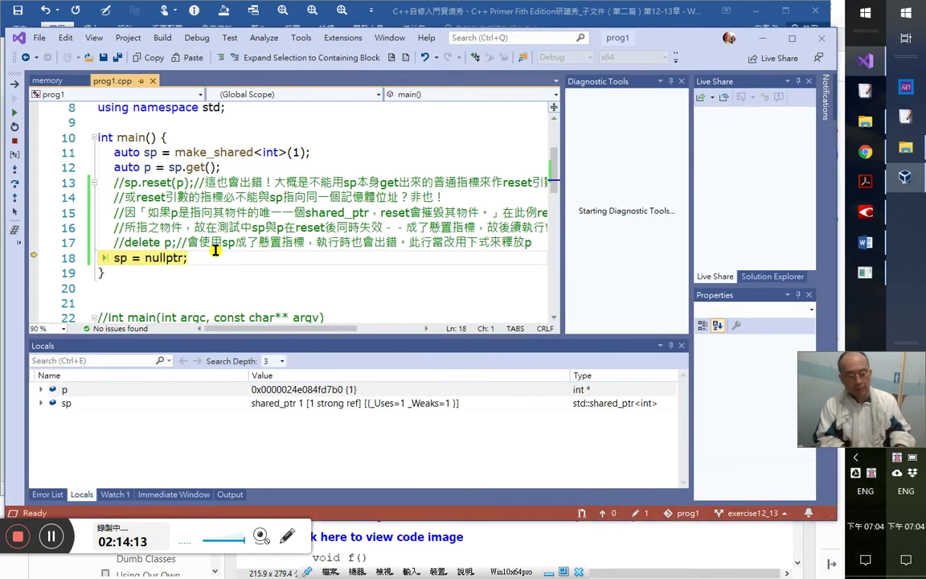
key("F10")
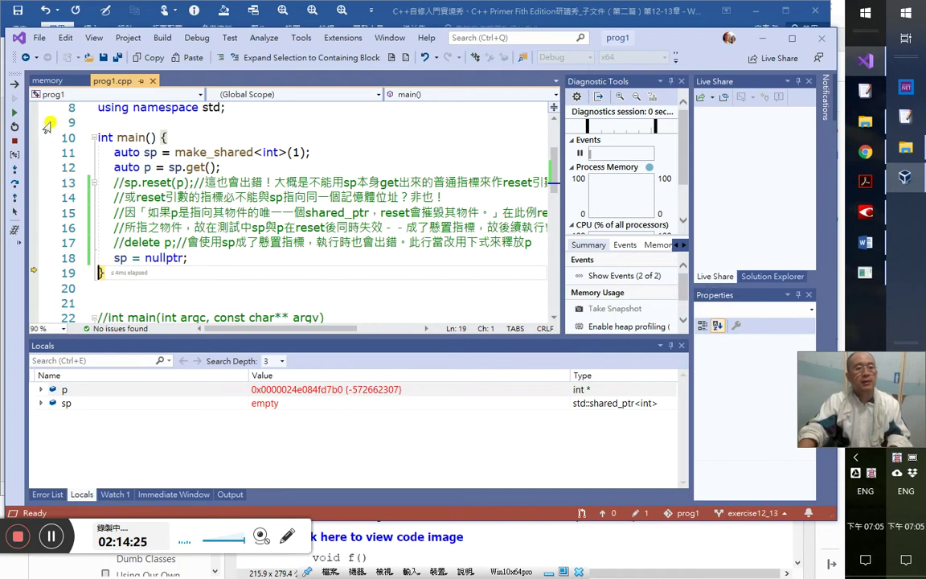
left_click(16, 118)
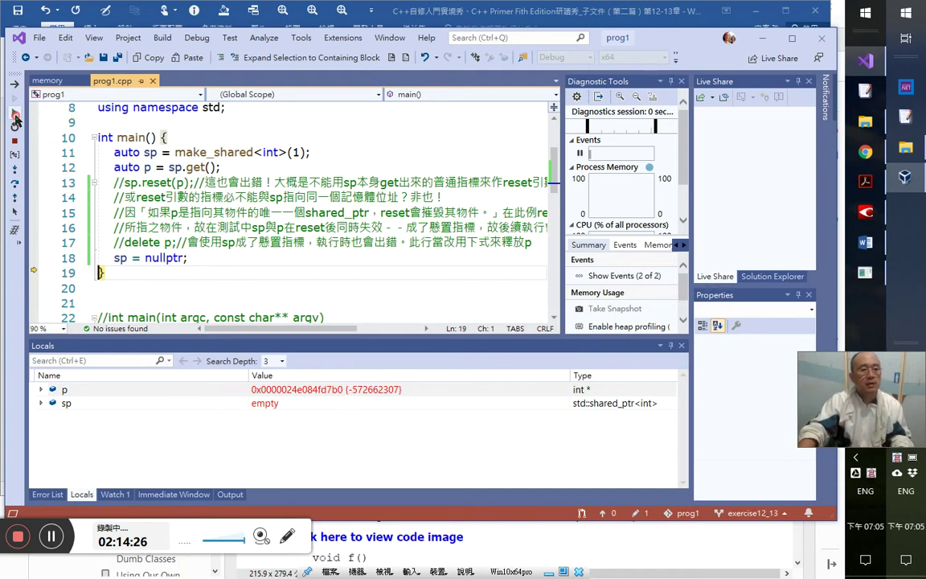
left_click(315, 260)
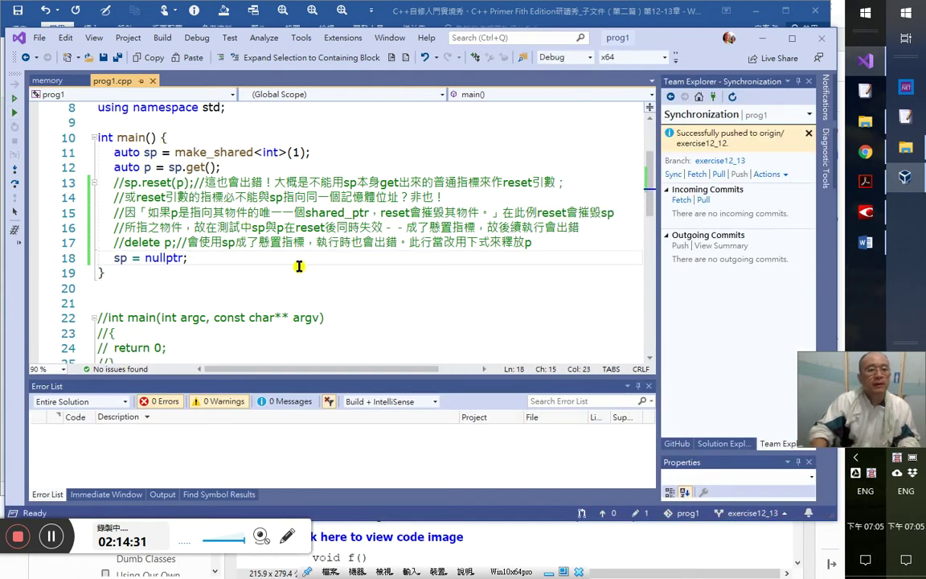
- Add 'p = nullptr;' as line 19 below the sp reset, then build and start debugging
key("Return")
type("d = null")
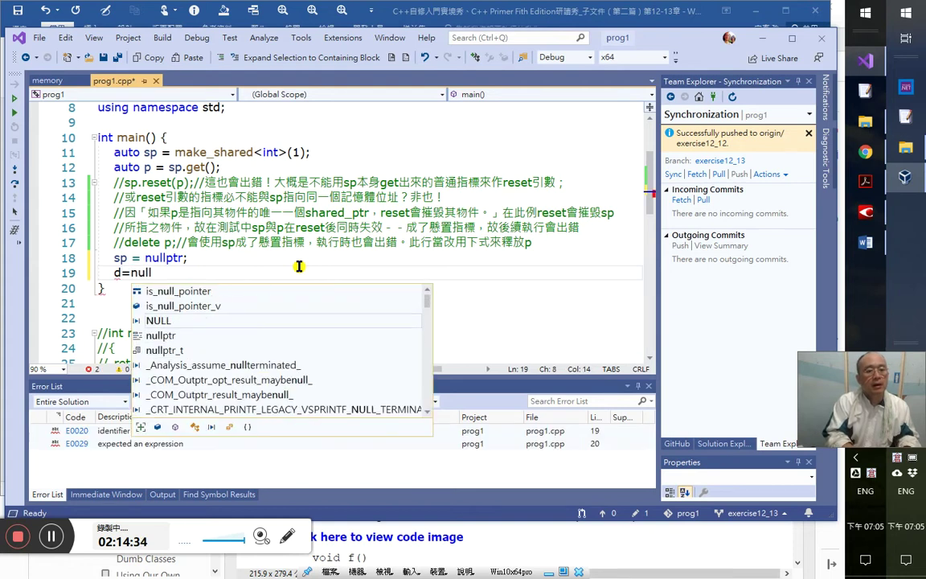
type("ptr;")
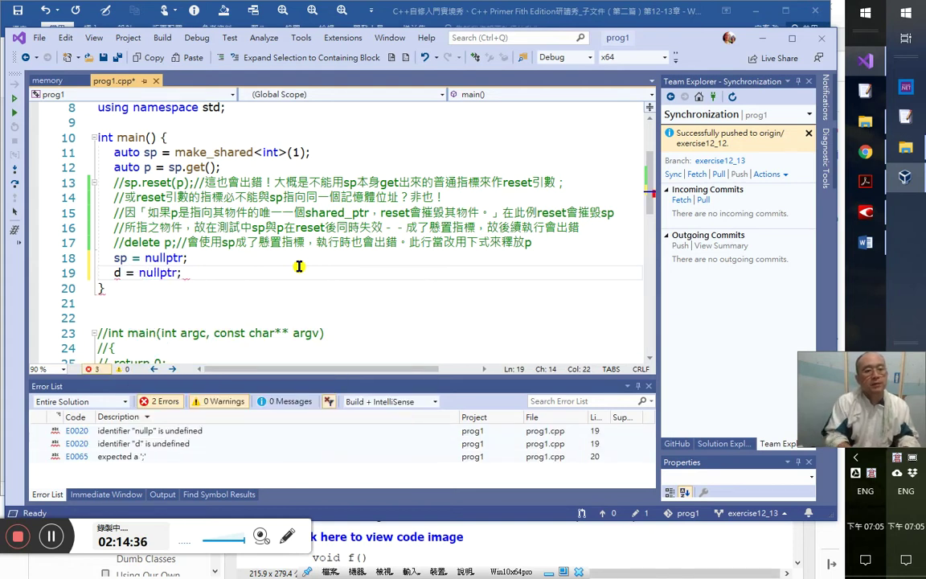
key("Up")
key("shift+Home")
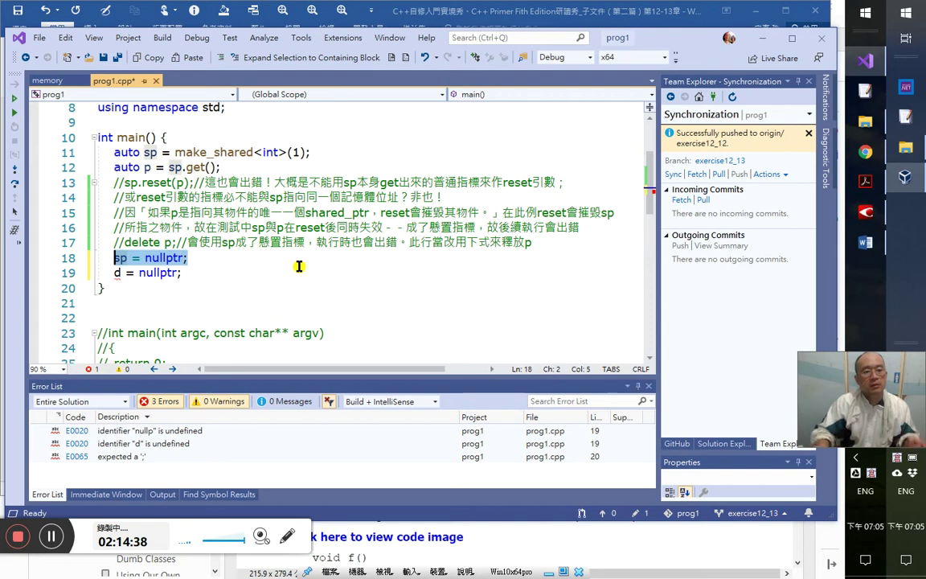
left_click(202, 262)
left_click(184, 272)
left_click(116, 273)
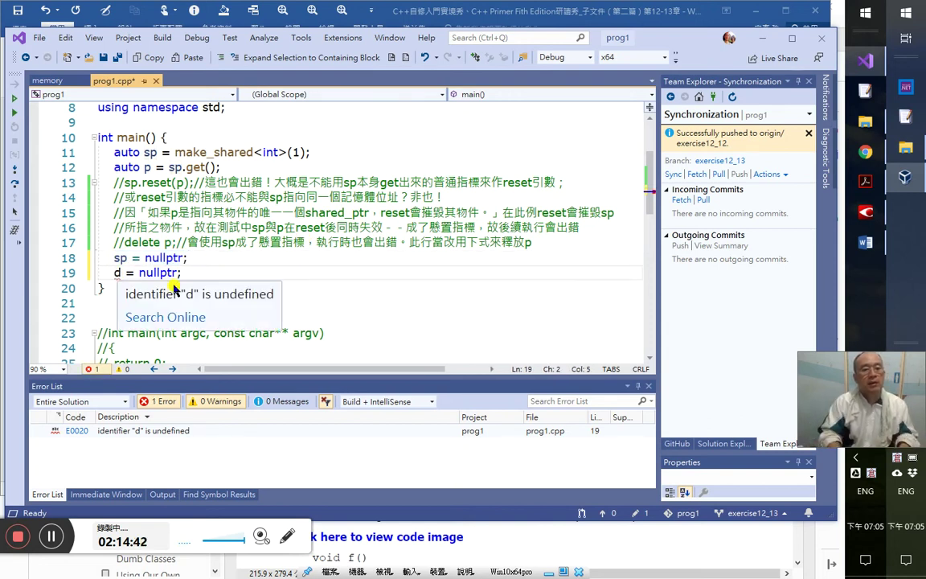
key("Delete")
type("p")
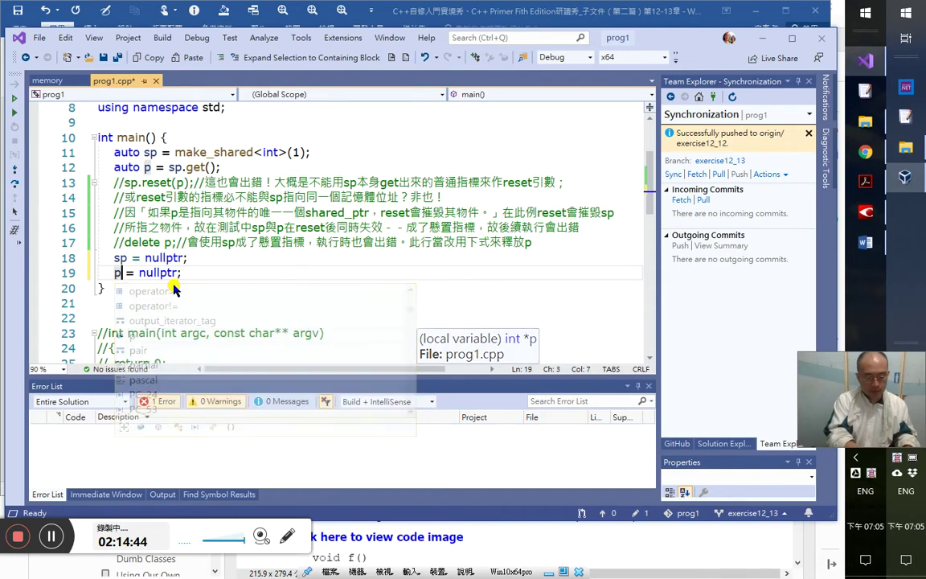
key("ctrl+F5")
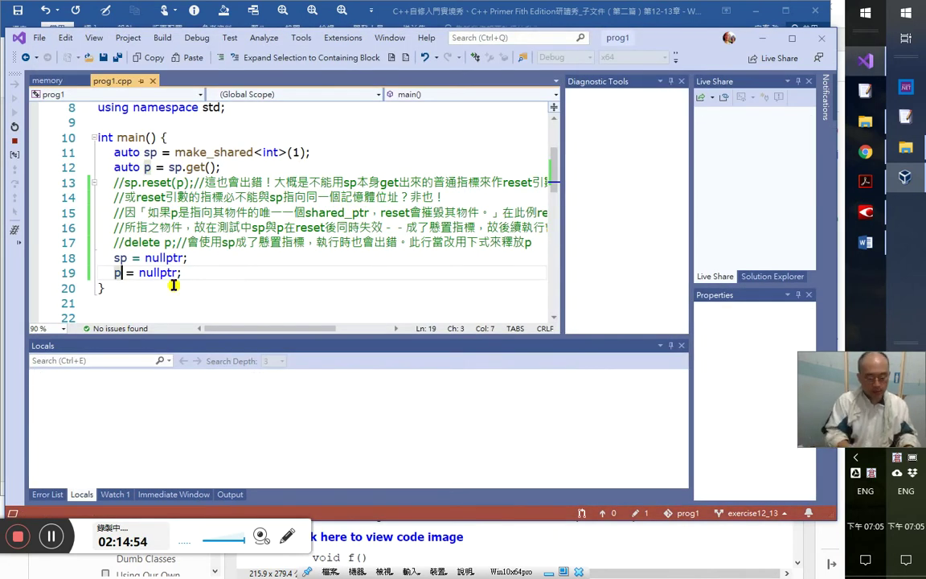
key("ctrl+F5")
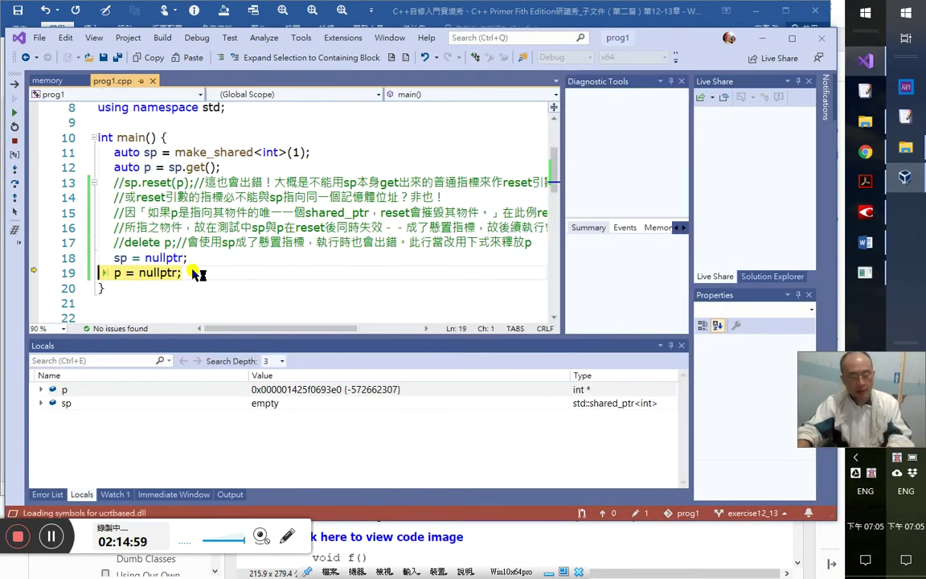
key("F10")
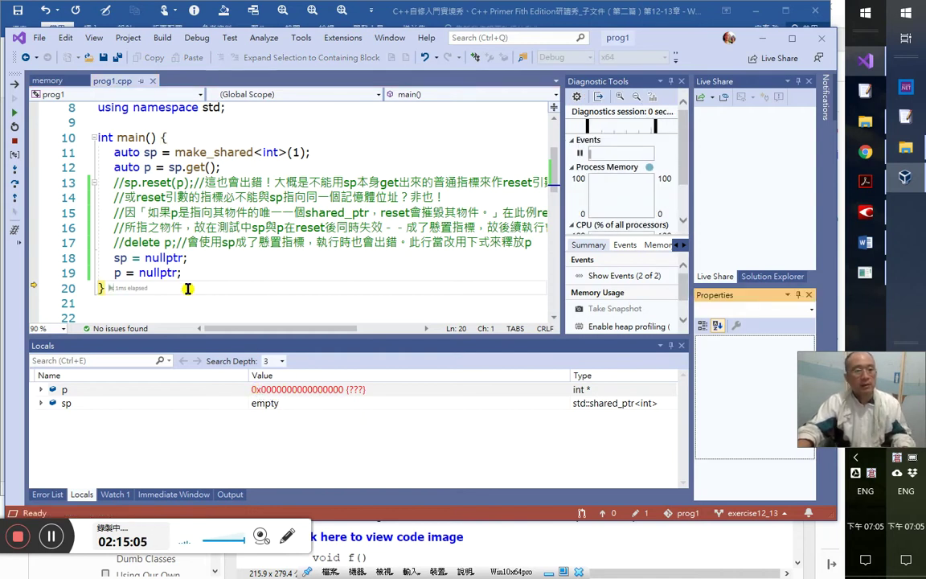
key("F5")
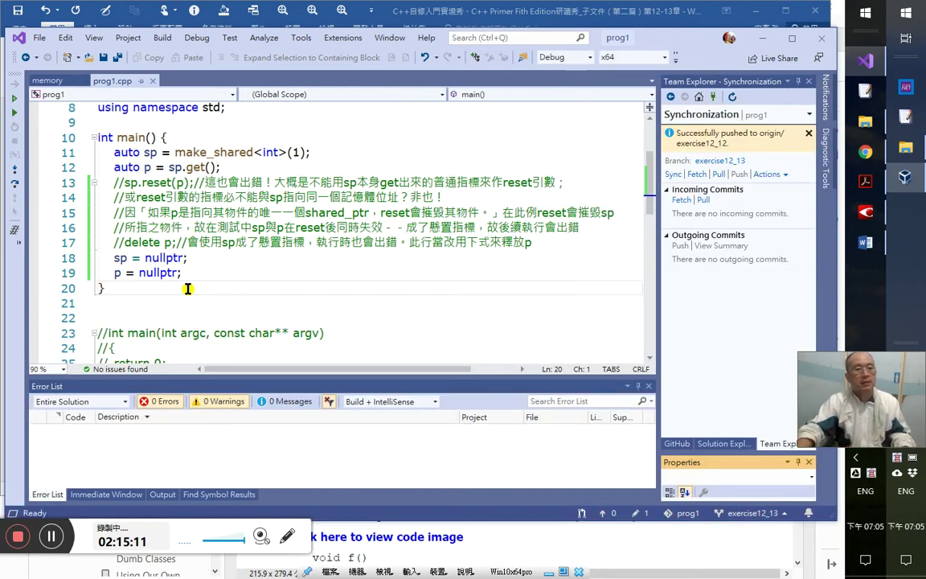
left_click(189, 272)
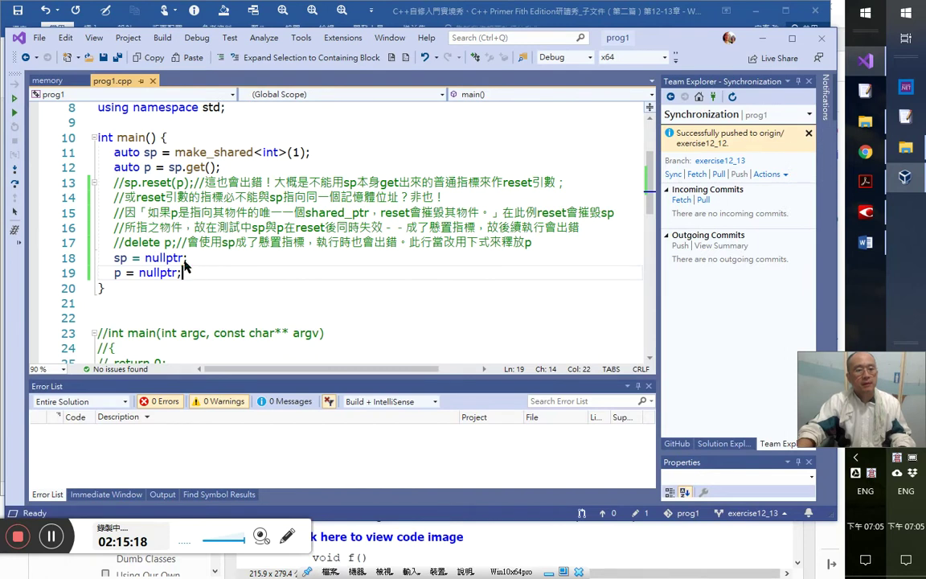
key("ctrl+F10")
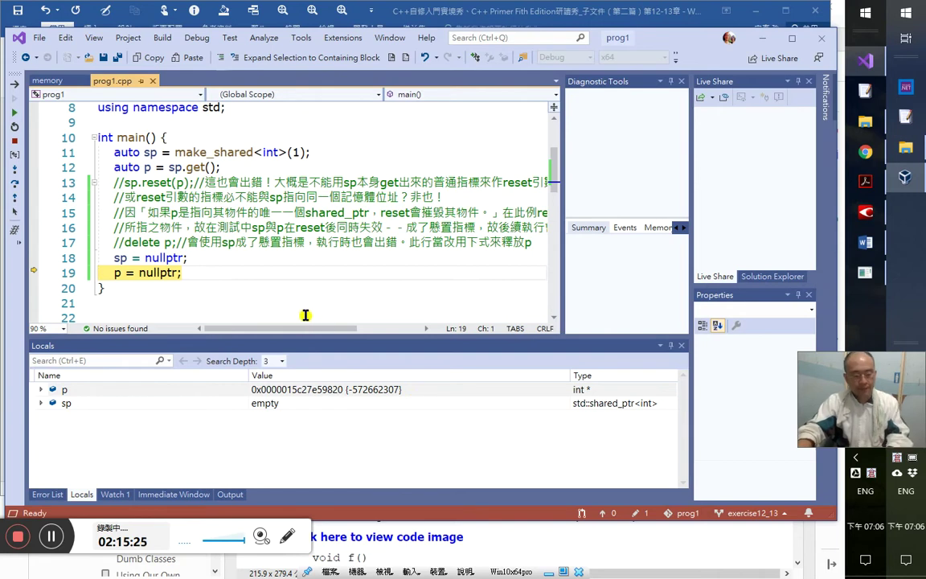
key("F10")
left_click(15, 116)
- Comment line 18 with //此時p成了懸置指標, marking p as a dangling pointer
left_click(246, 259)
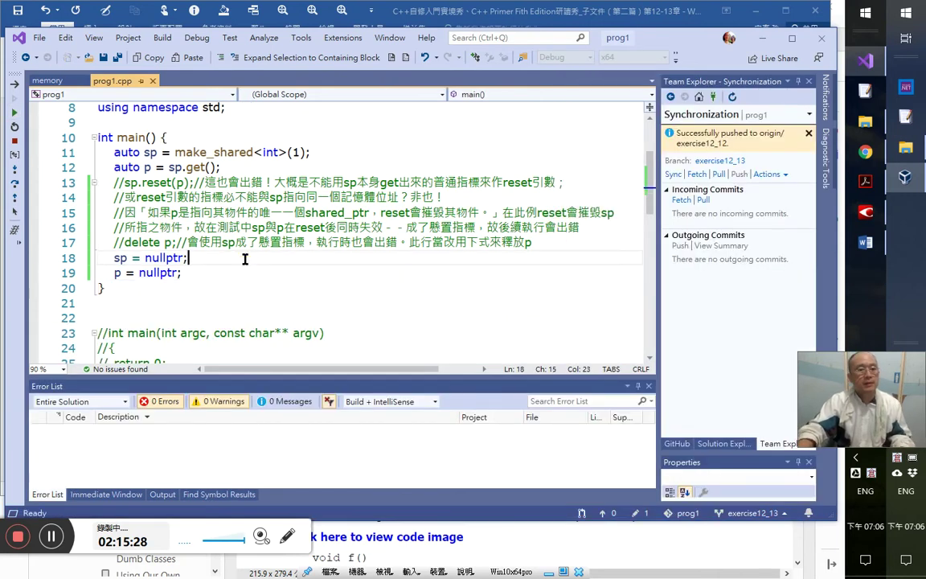
type("//")
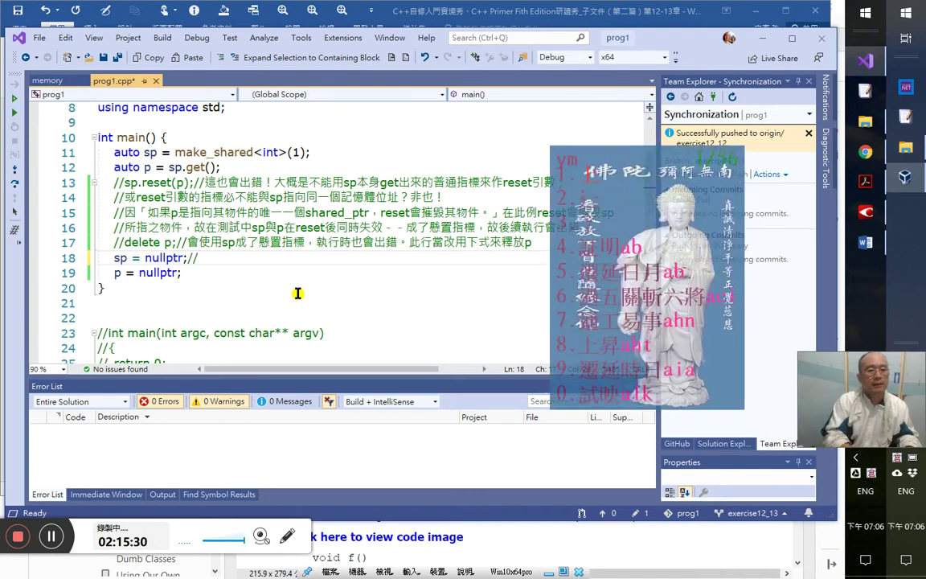
type("此時p")
type("成了")
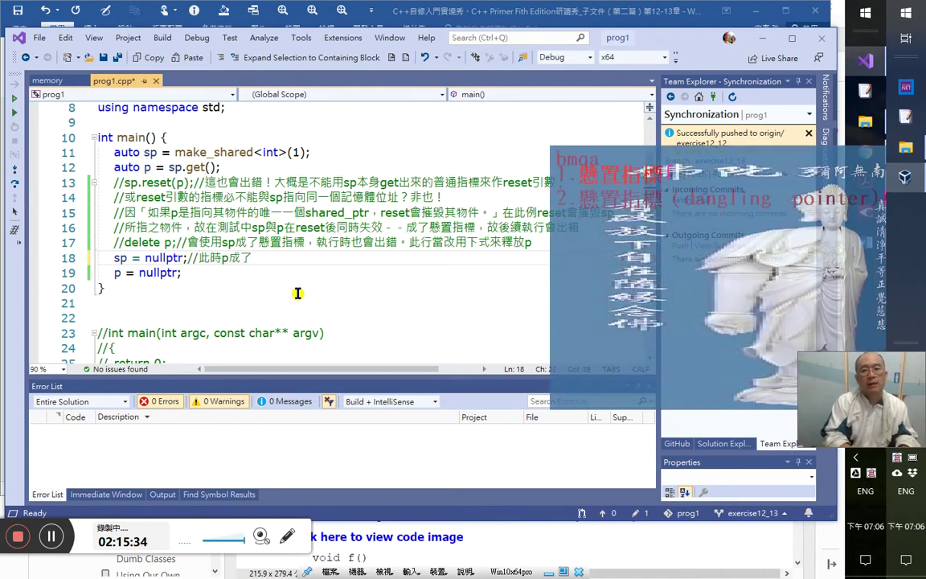
type("懸置指標")
key("Down")
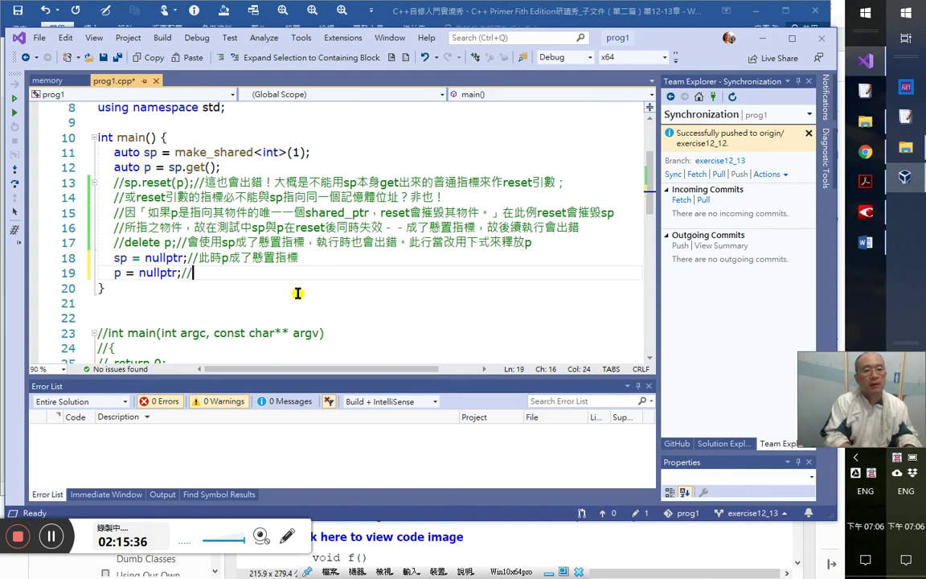
- Comment line 19 with //此時p成了空指標, marking p as a null pointer
type("此時鋼")
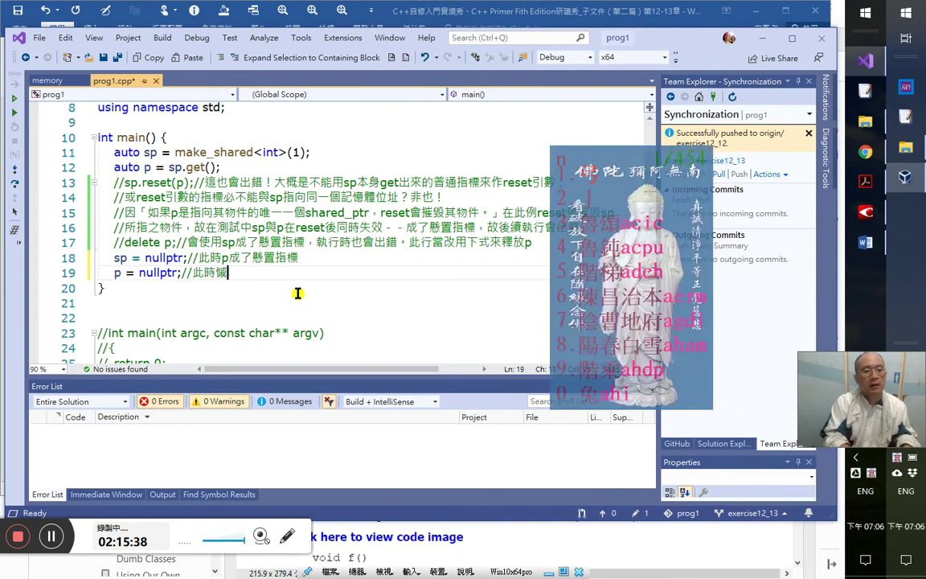
key("Escape")
key("BackSpace")
type("pih")
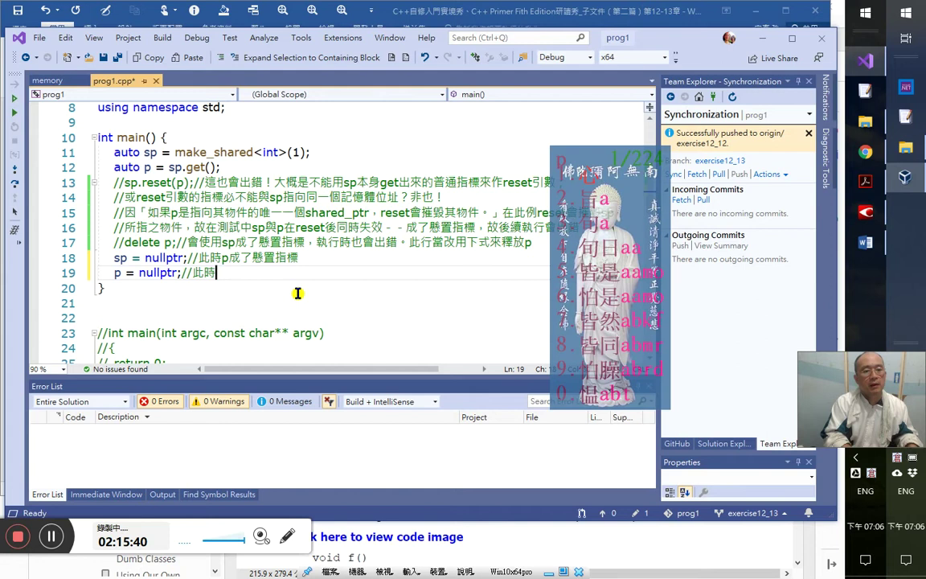
type("成了")
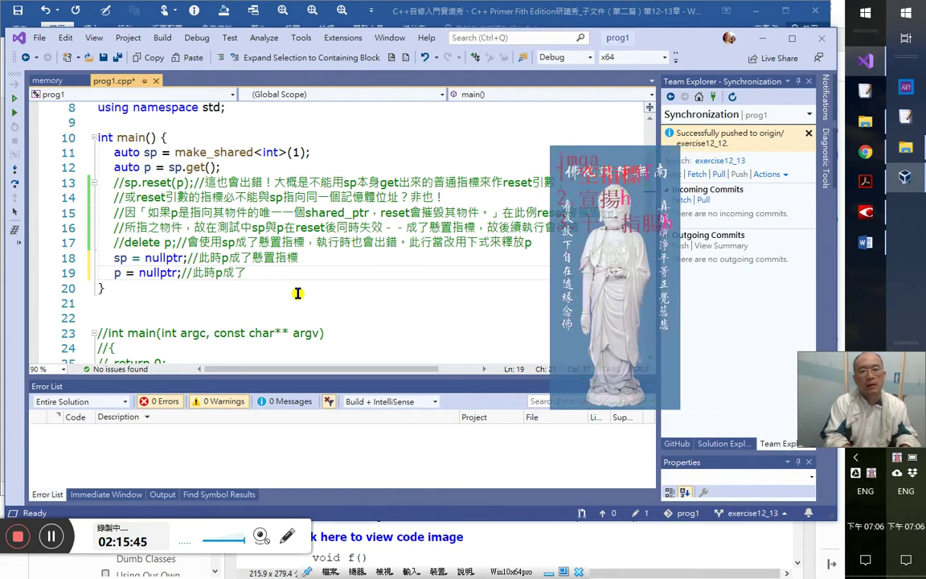
type("空指標")
key("Down")
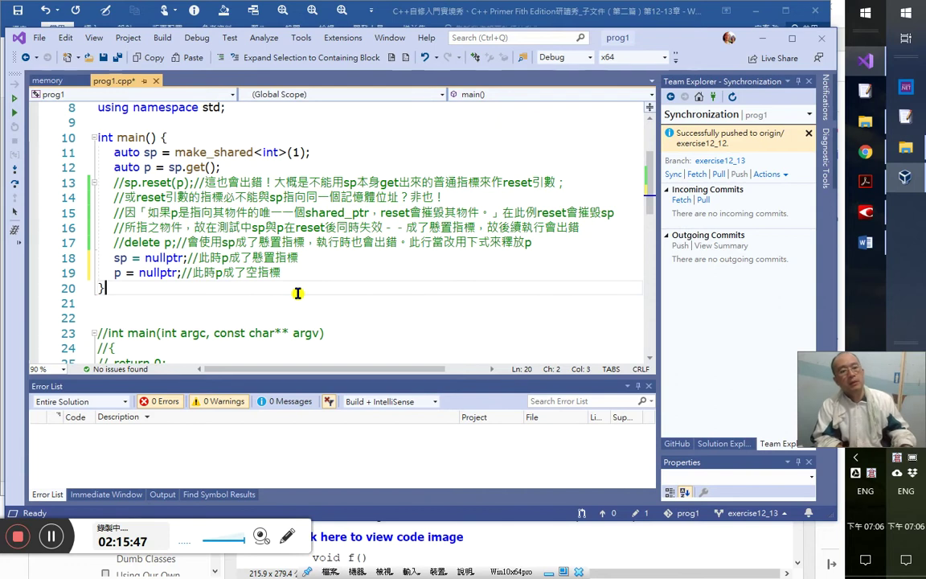
key("Up")
key("Up")
key("End")
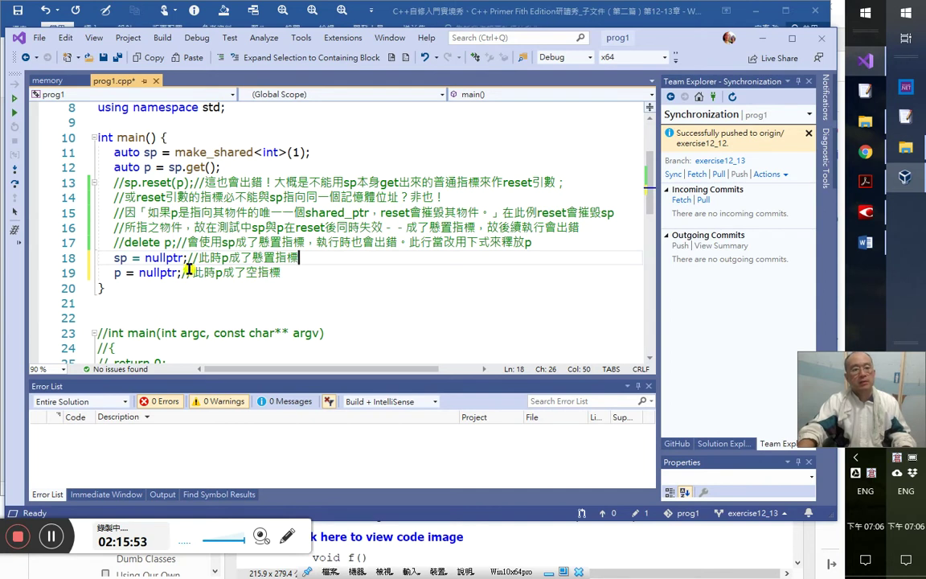
left_click_drag(218, 166, 155, 166)
key("alt+Tab")
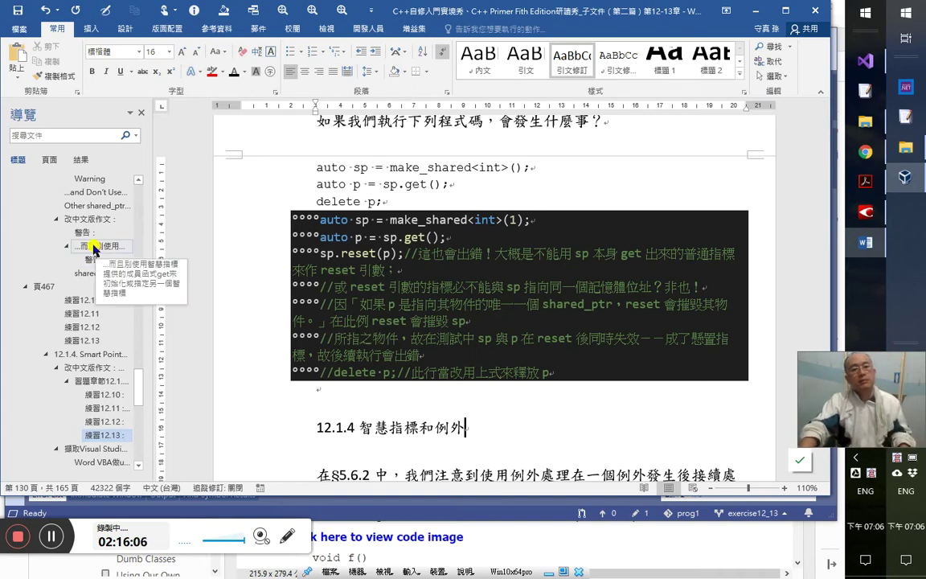
- Compare the updated Visual Studio code with Word, then select Word's old exercise 12.13 code block
key("alt+Tab")
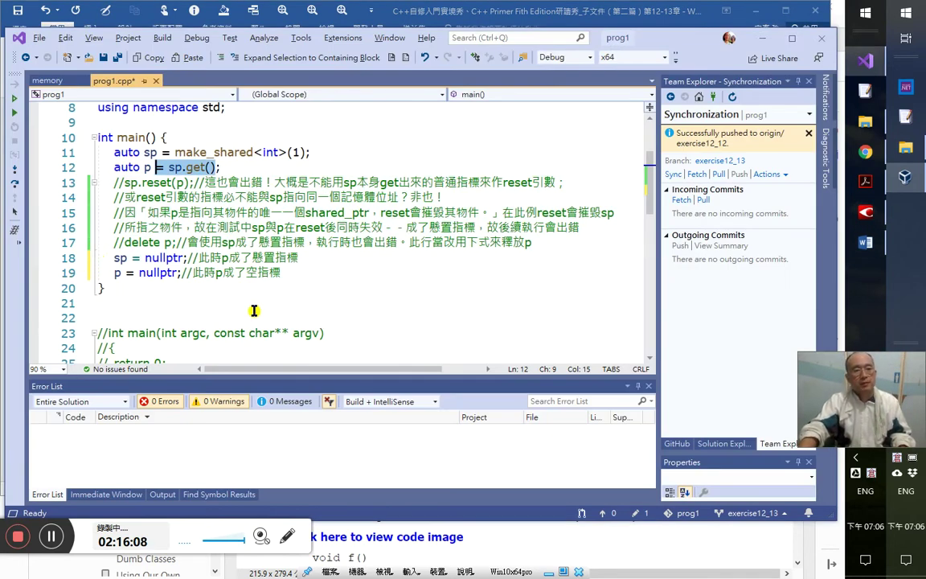
scroll(253, 310, "up", 1)
left_click(103, 57)
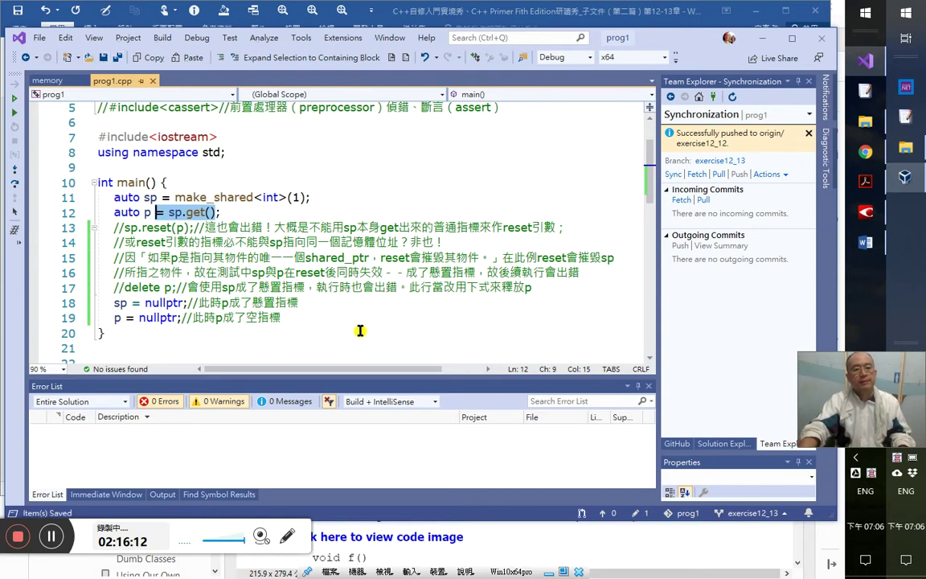
key("alt+Tab")
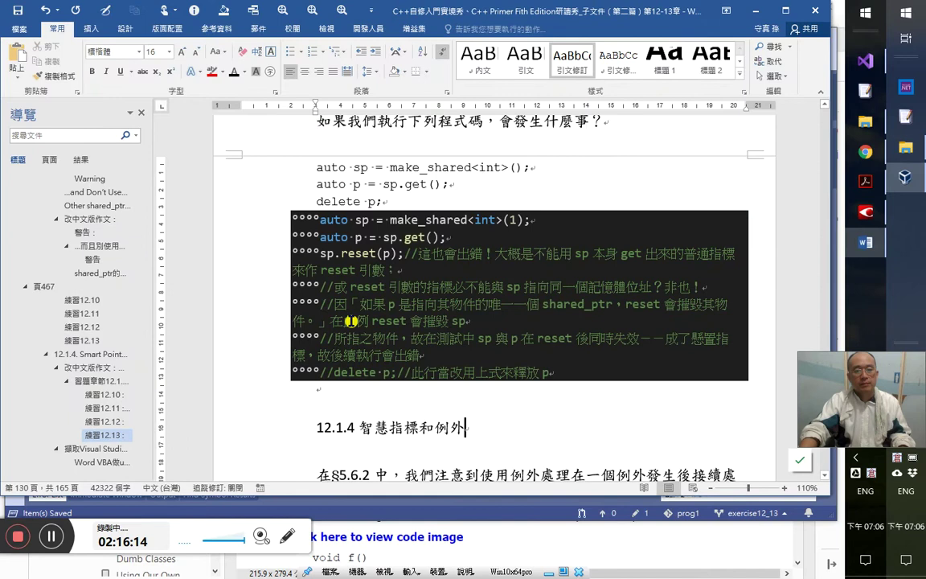
key("alt+Tab")
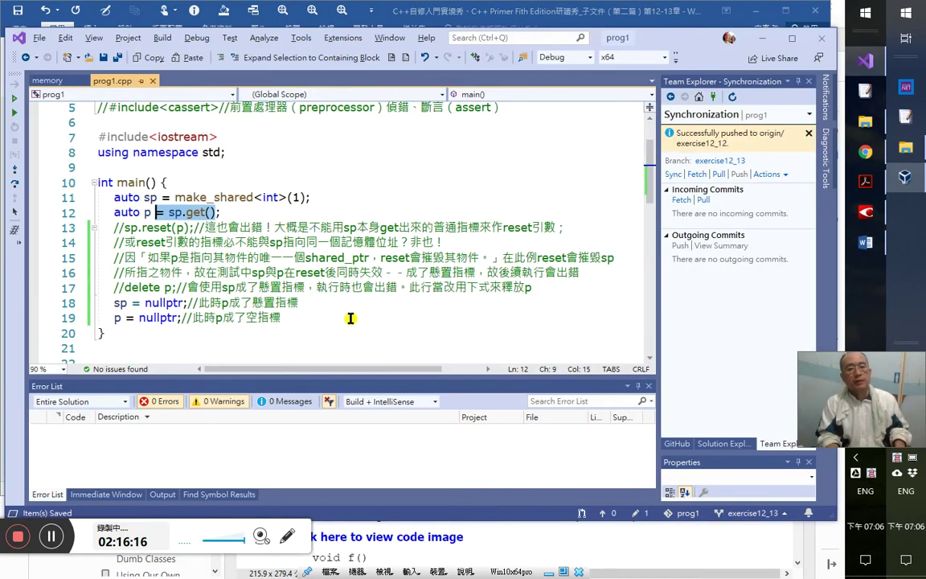
key("alt+Tab")
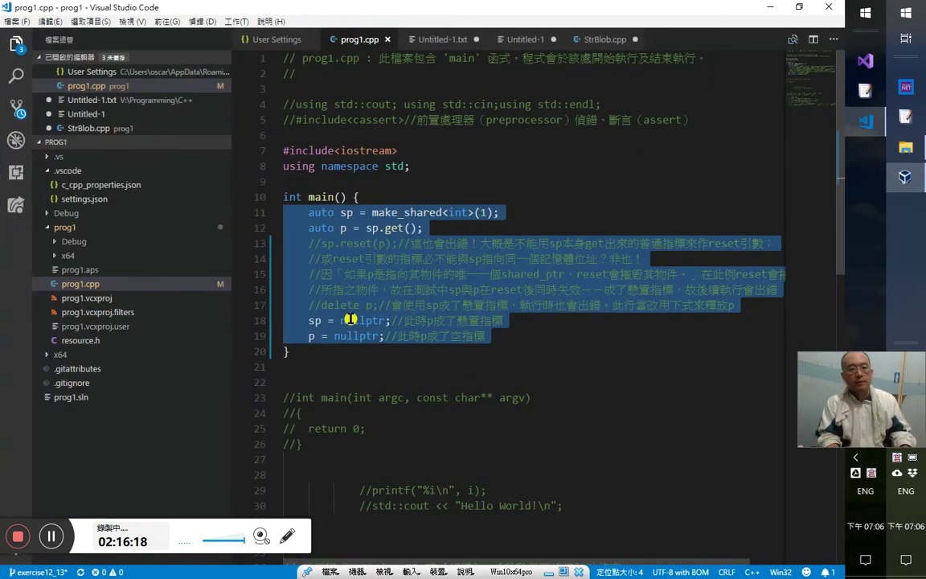
key("alt+Tab")
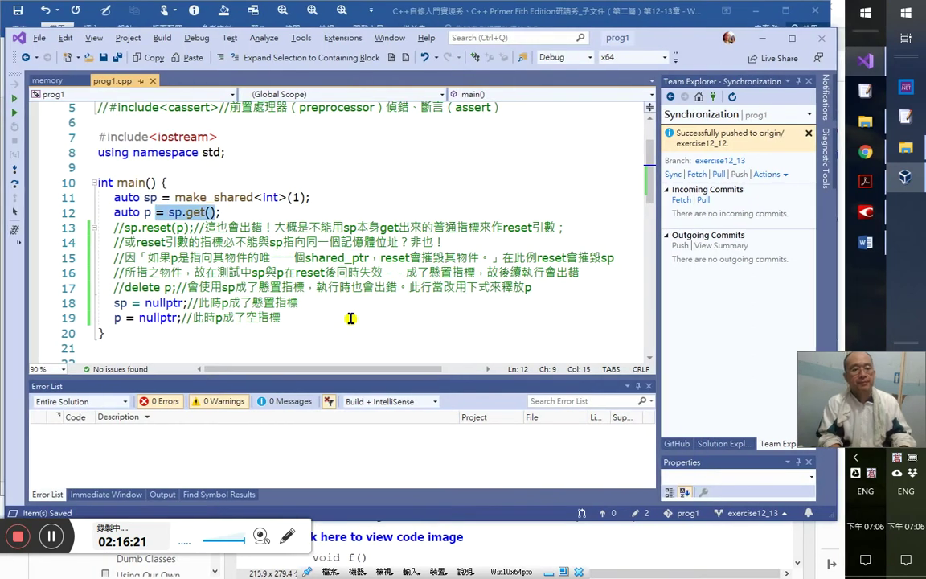
key("alt+Tab")
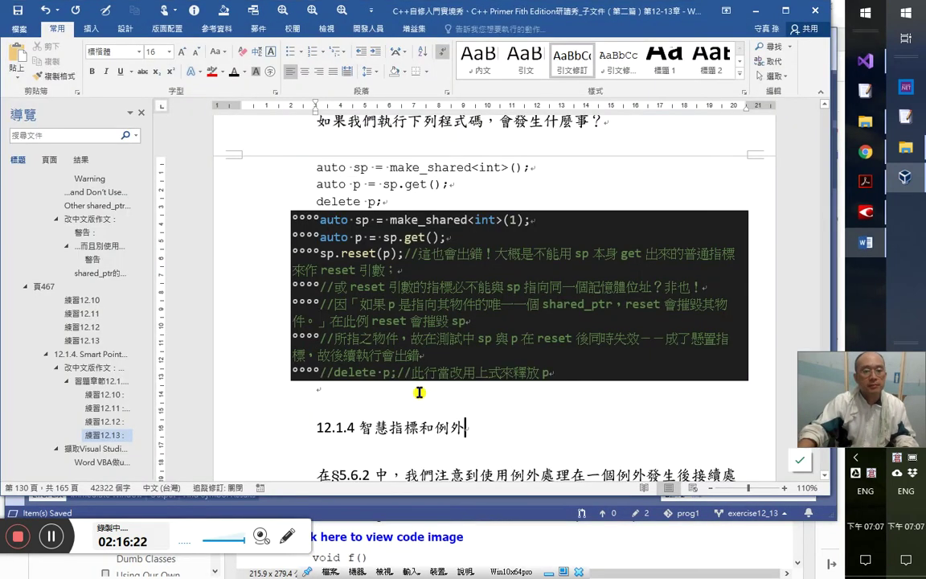
left_click_drag(225, 214, 245, 391)
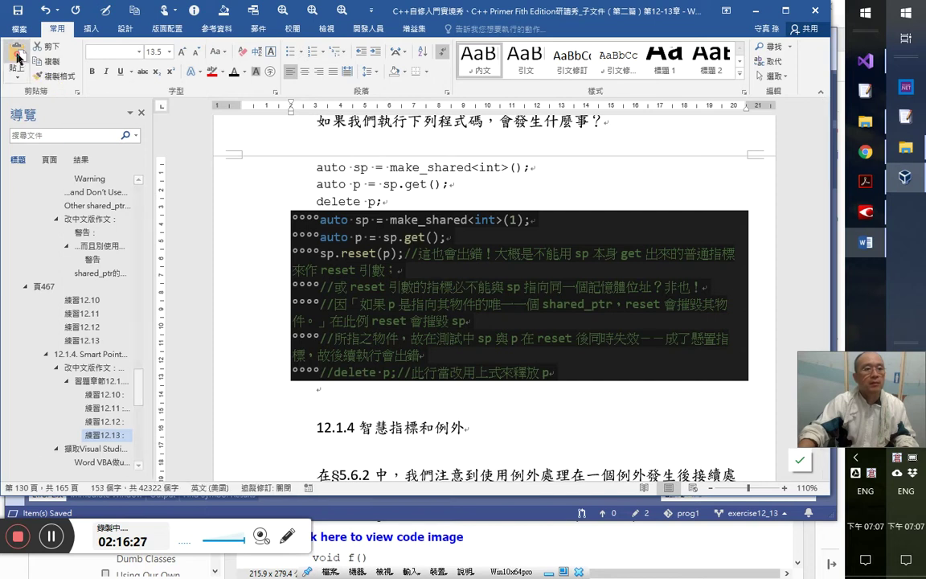
- Paste the updated code over the old exercise 12.13 block, keeping its original indent
key("ctrl+v")
left_click_drag(219, 223, 216, 441)
key("ctrl+m")
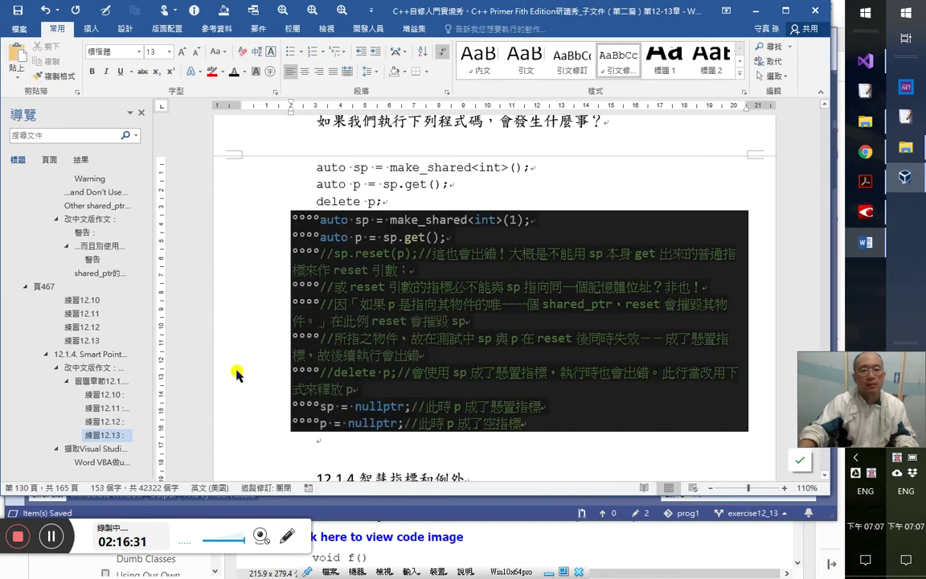
key("ctrl+m")
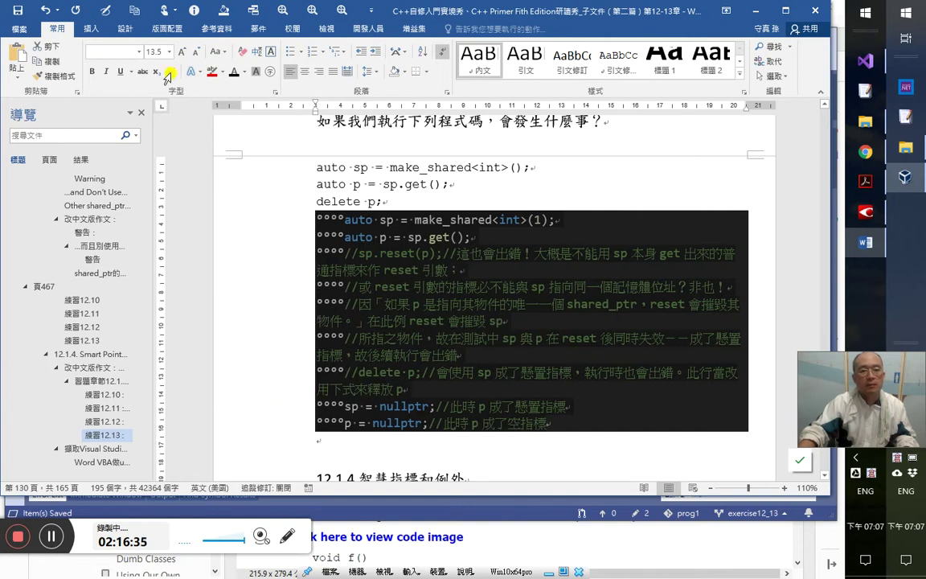
left_click(42, 10)
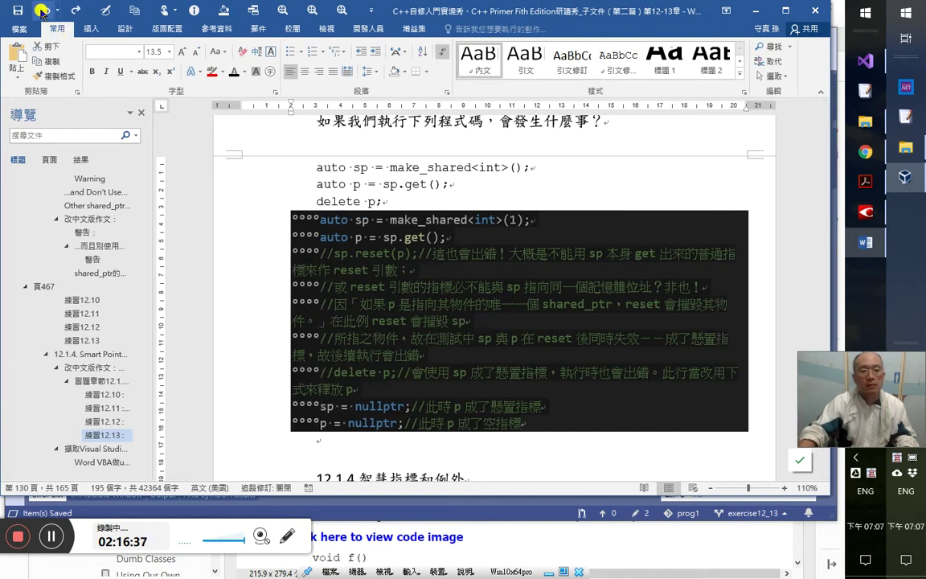
left_click(42, 10)
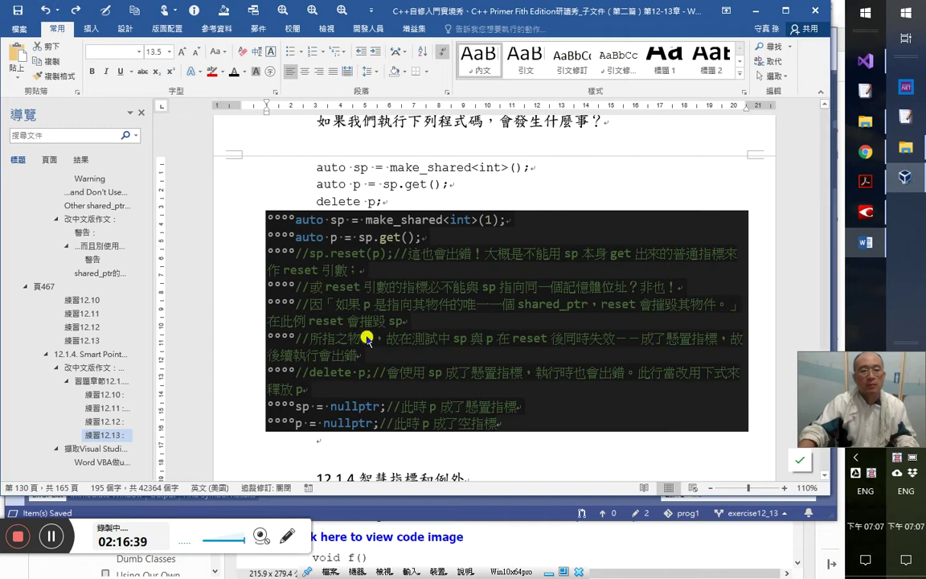
left_click(45, 9)
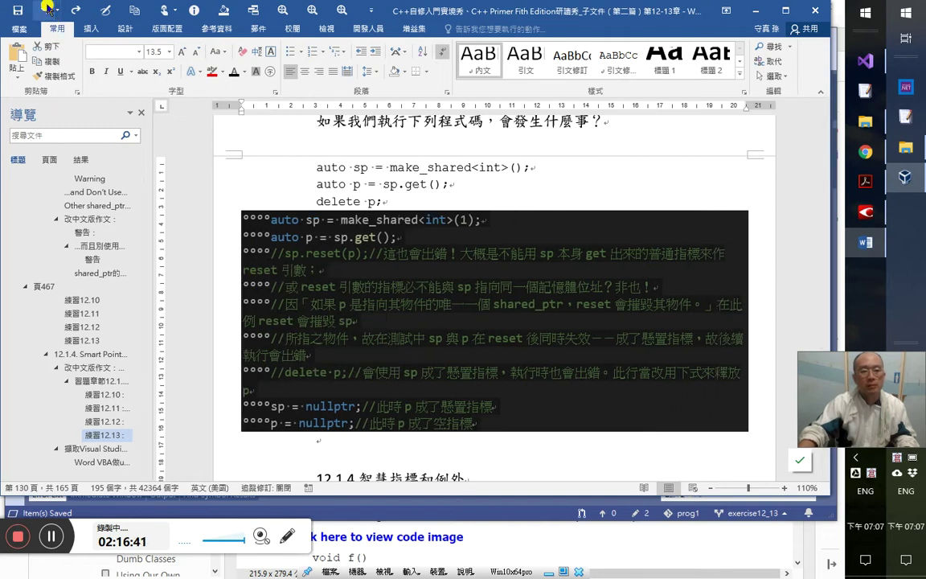
- Set the pasted code block's font size to 13
left_click(196, 55)
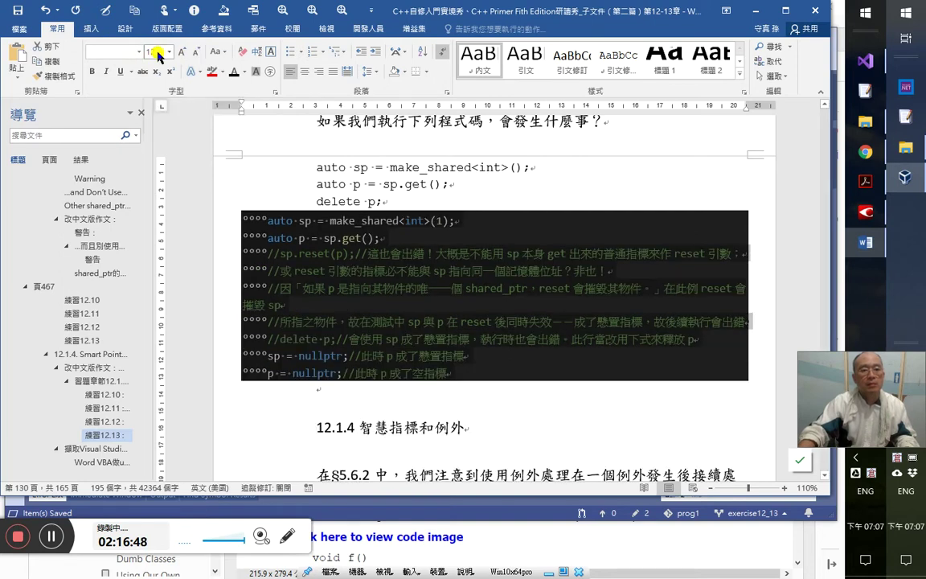
type("13.5")
key("Return")
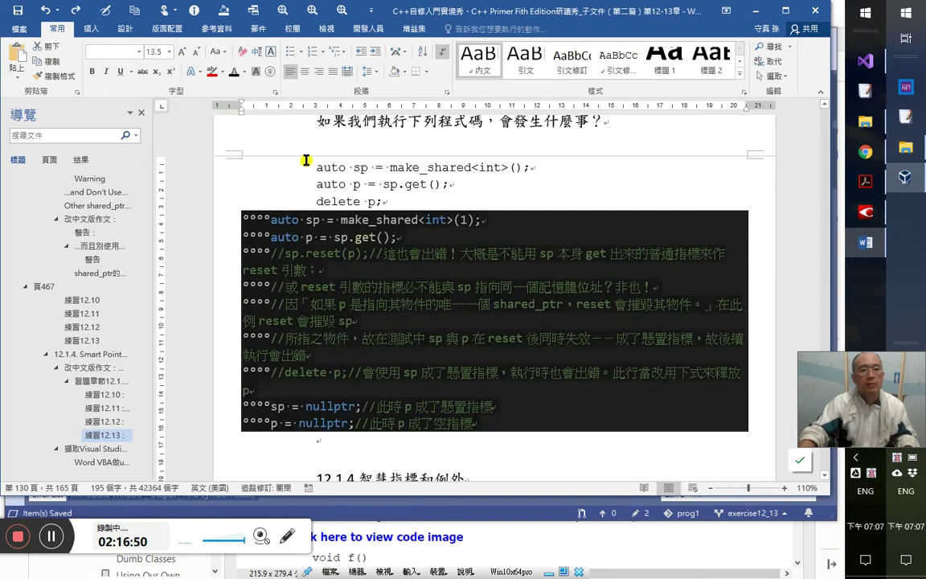
left_click(150, 51)
type("13")
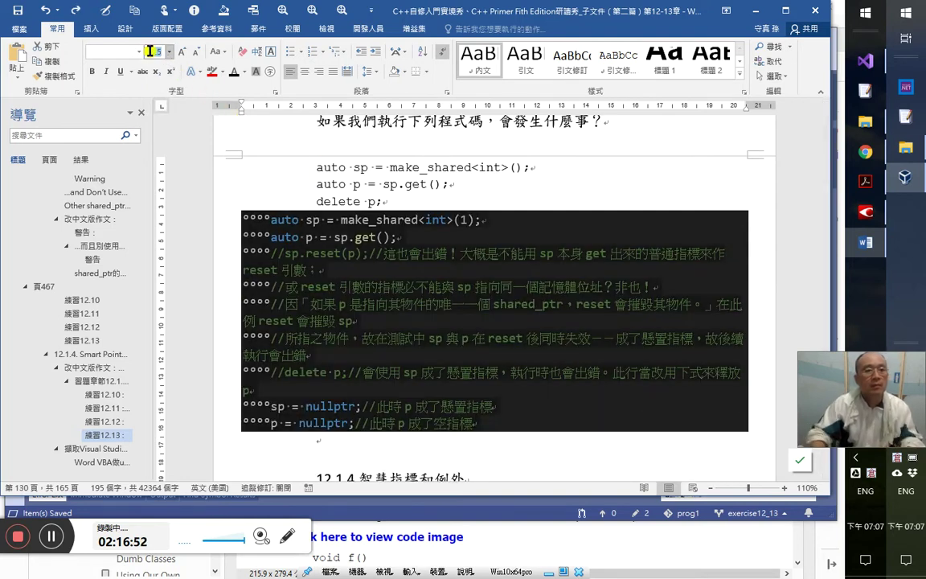
key("Return")
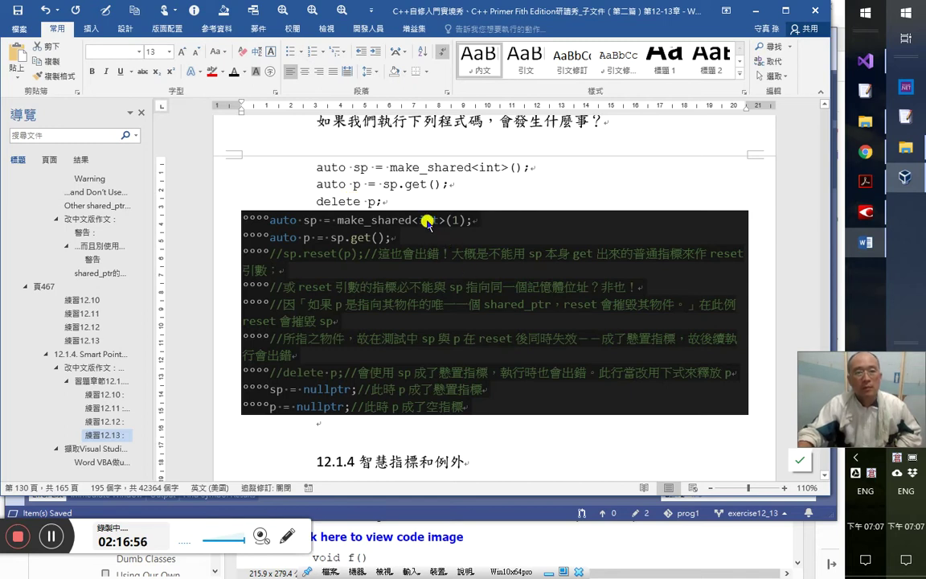
left_click(529, 339)
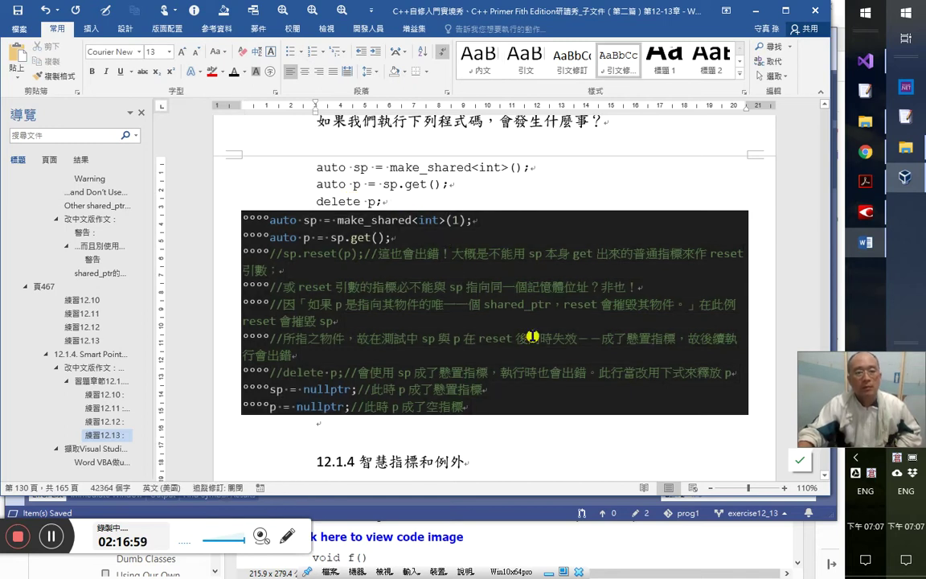
scroll(533, 336, "up", 1)
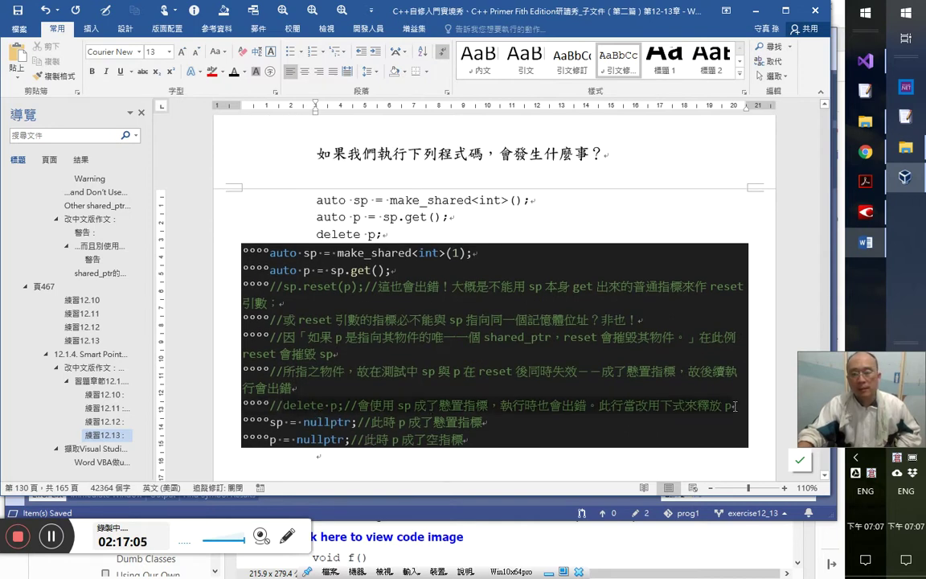
- Highlight the delete p comment line in dark blue
left_click(211, 71)
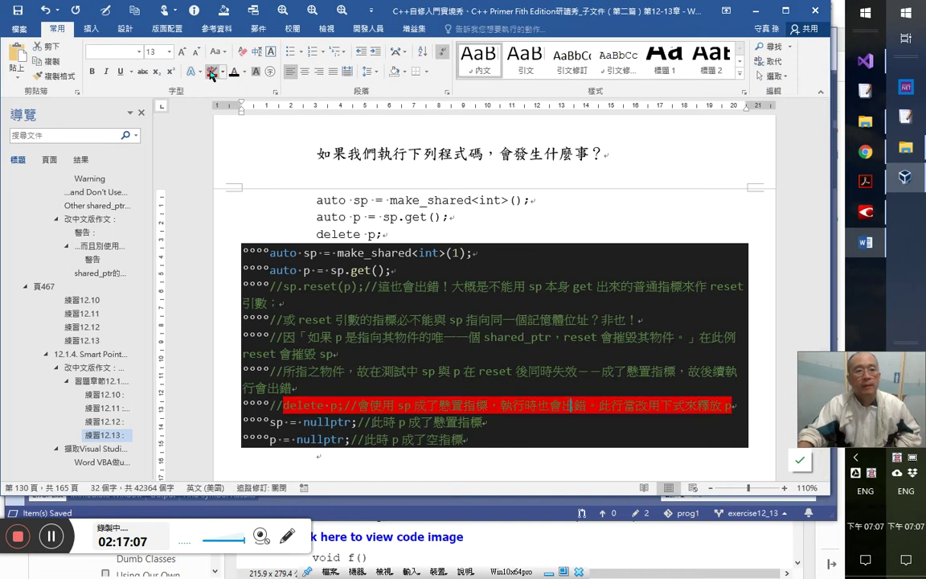
left_click(281, 406)
left_click(732, 406, "shift")
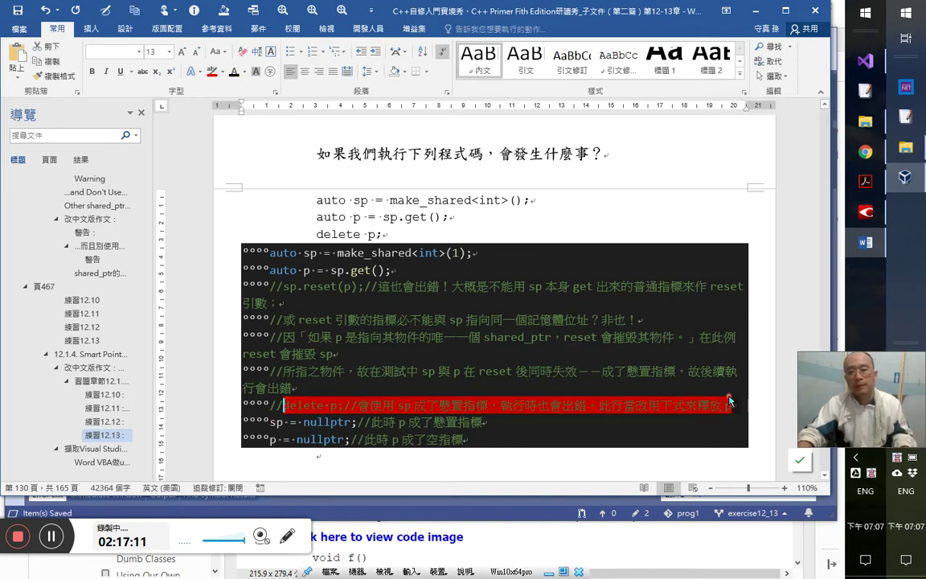
left_click(222, 72)
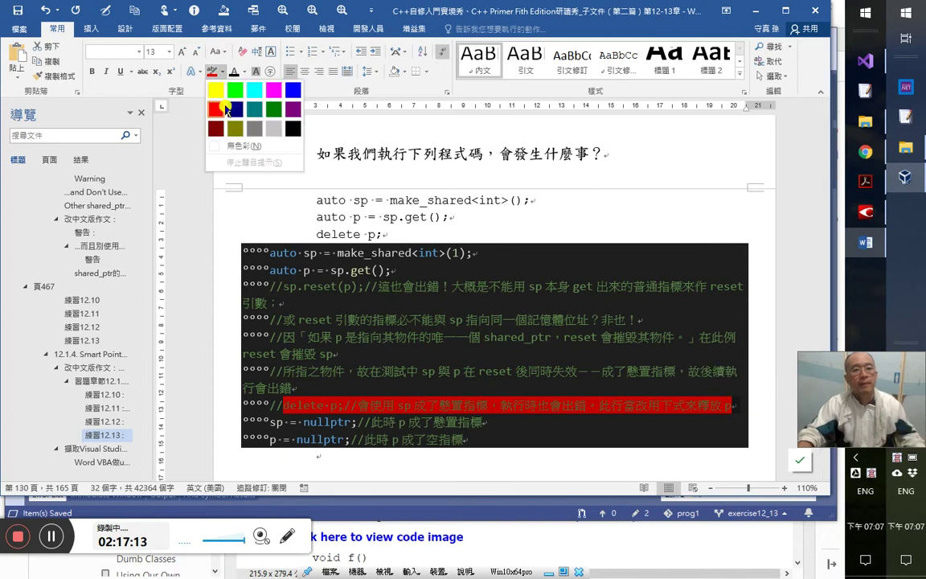
left_click(234, 109)
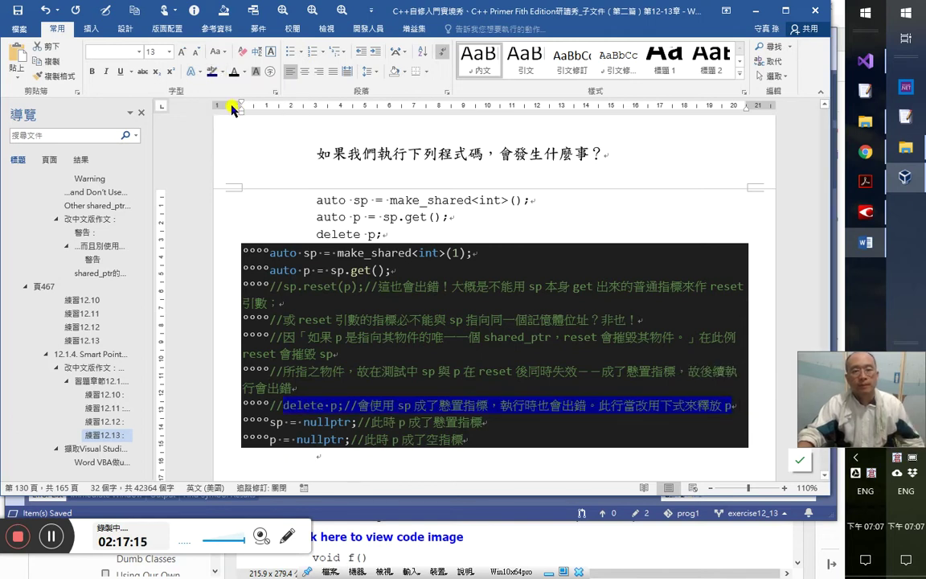
left_click(482, 386)
scroll(483, 386, "down", 1)
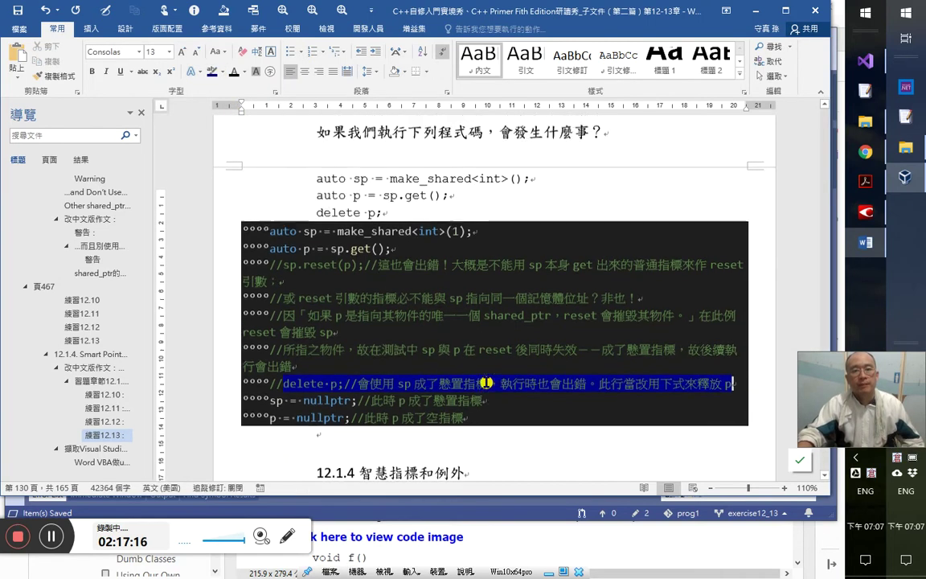
scroll(487, 383, "up", 3)
scroll(486, 381, "down", 5)
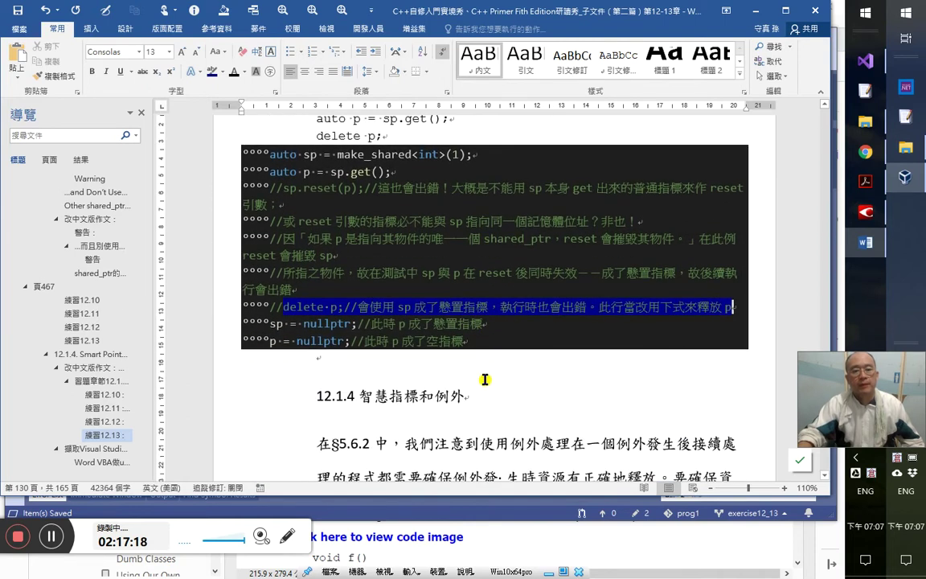
- Make 12.1.4 a heading, note 2：17：25 beneath it, and save the document
left_click(483, 392)
key("ctrl+alt+3")
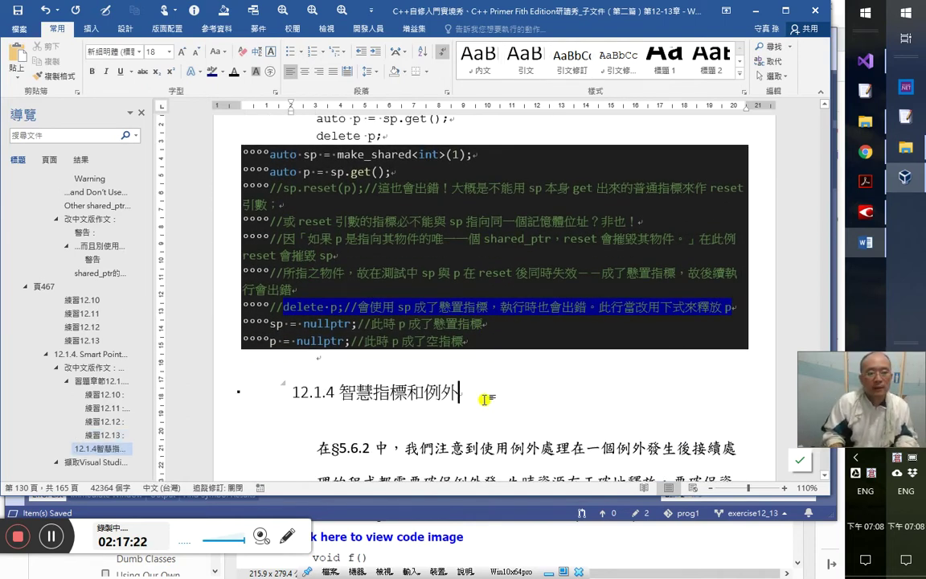
key("Return")
type("2：")
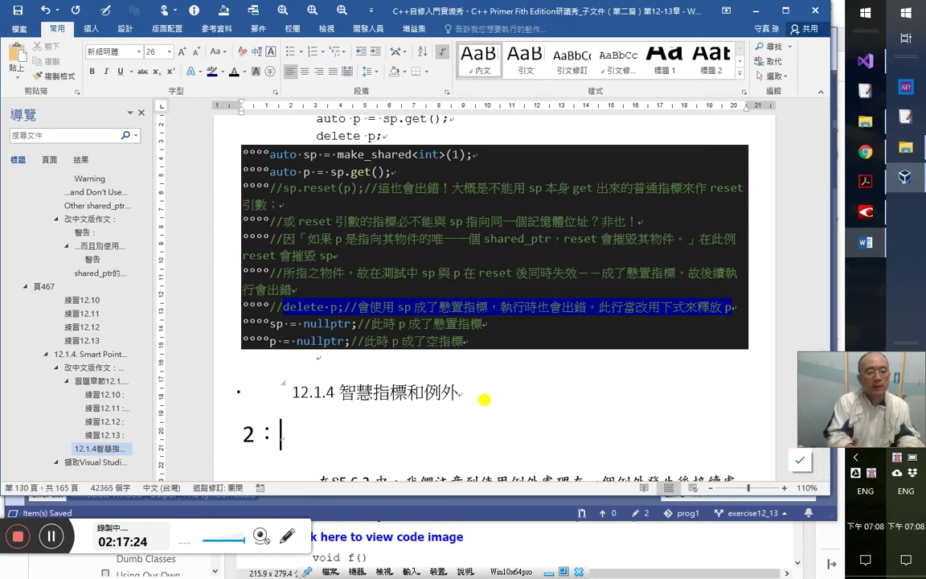
type("17：25")
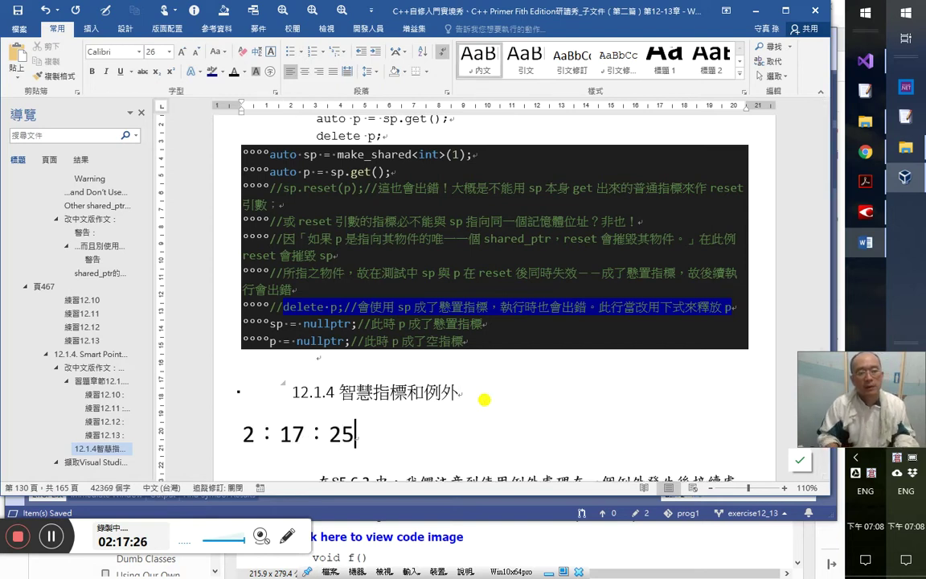
scroll(484, 399, "down", 3)
key("Down")
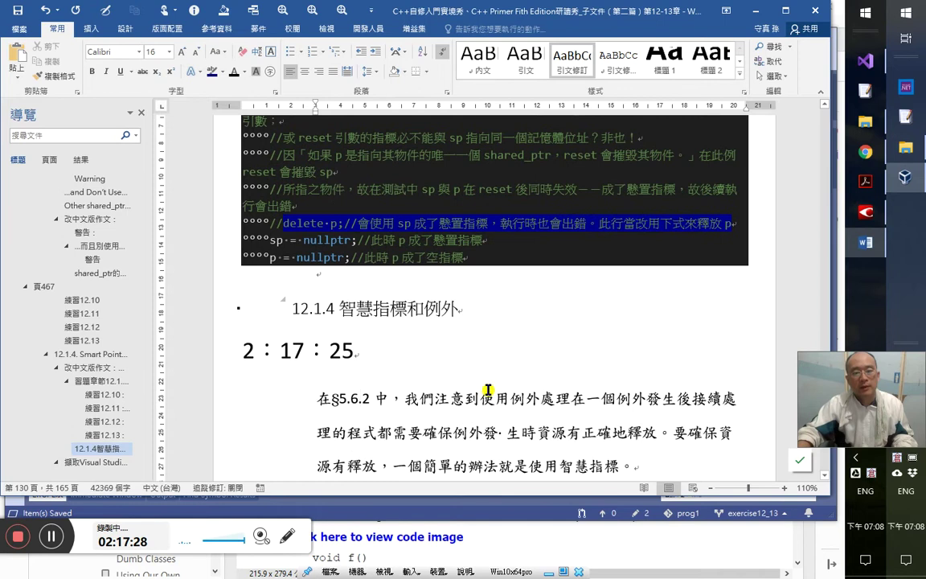
scroll(483, 390, "down", 1)
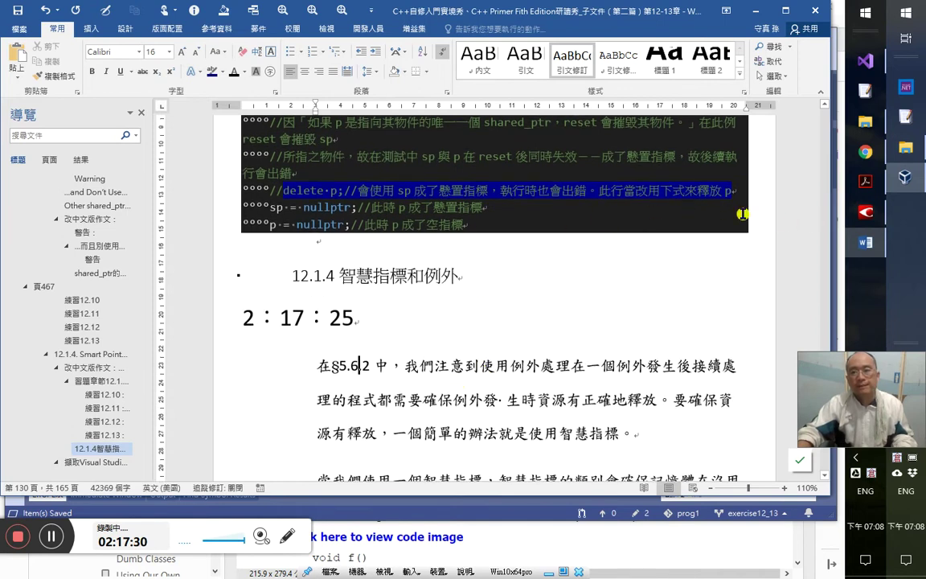
left_click(18, 9)
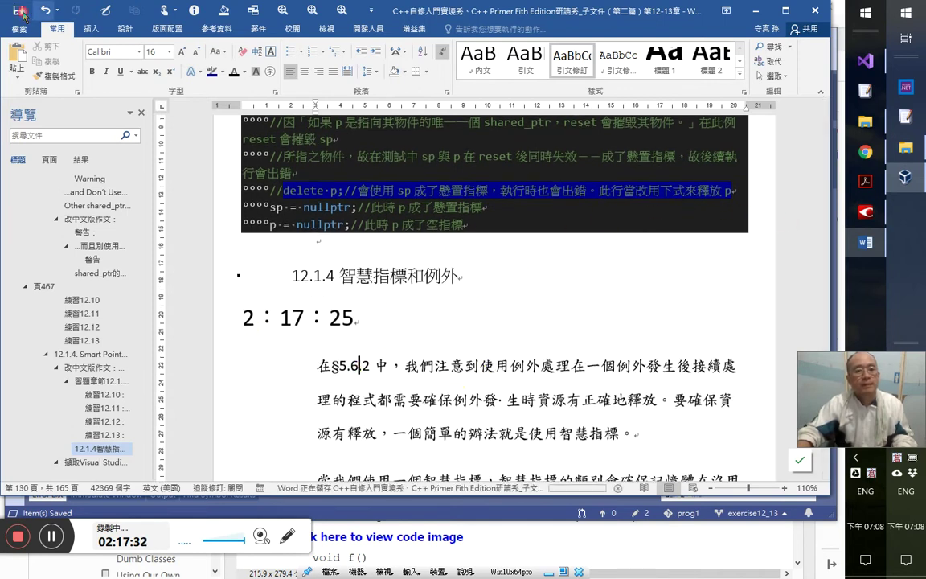
- Commit all pending changes on branch exercise12_13 with the message 'OK'
key("alt+Tab")
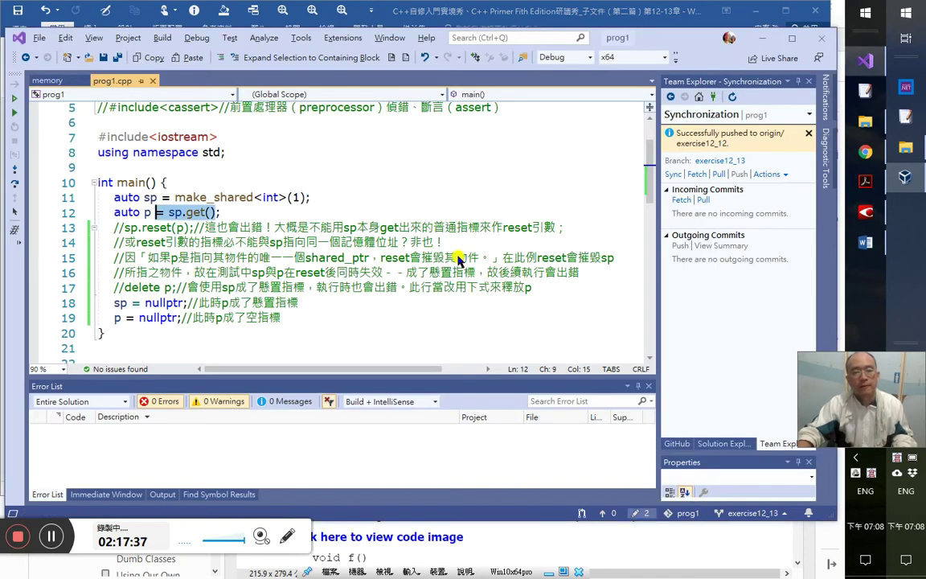
key("ctrl+0")
key("g")
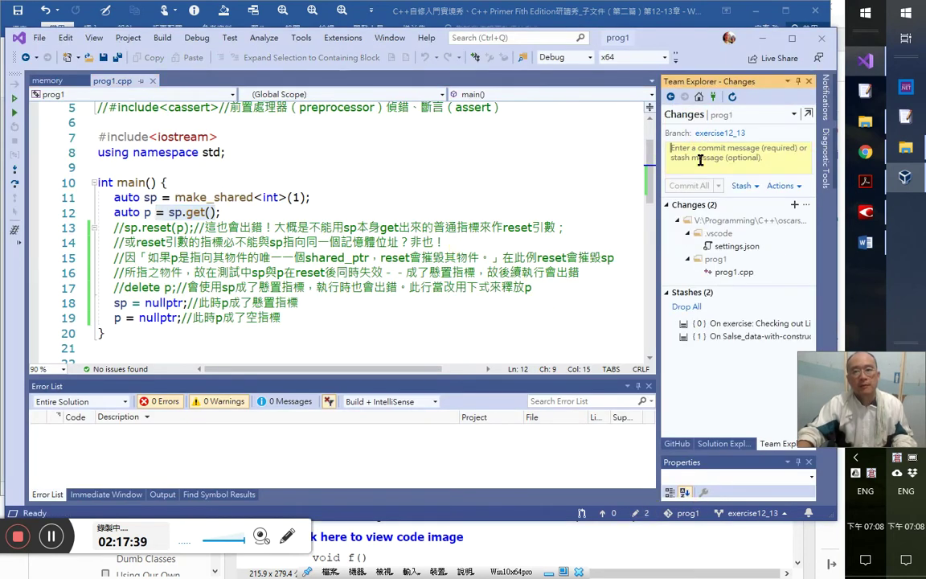
left_click(688, 161)
type("O")
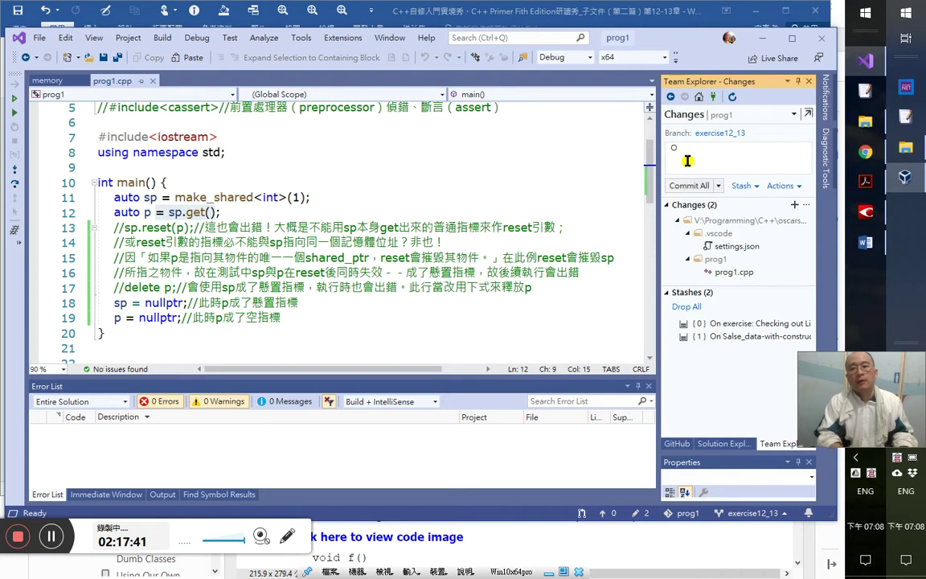
type("K")
key("alt+Down")
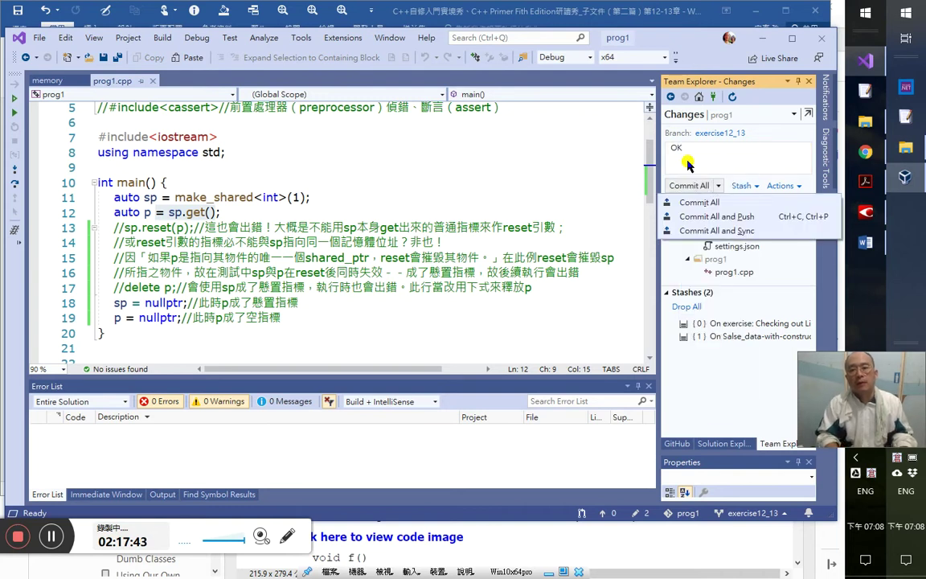
key("Return")
key("alt+Tab")
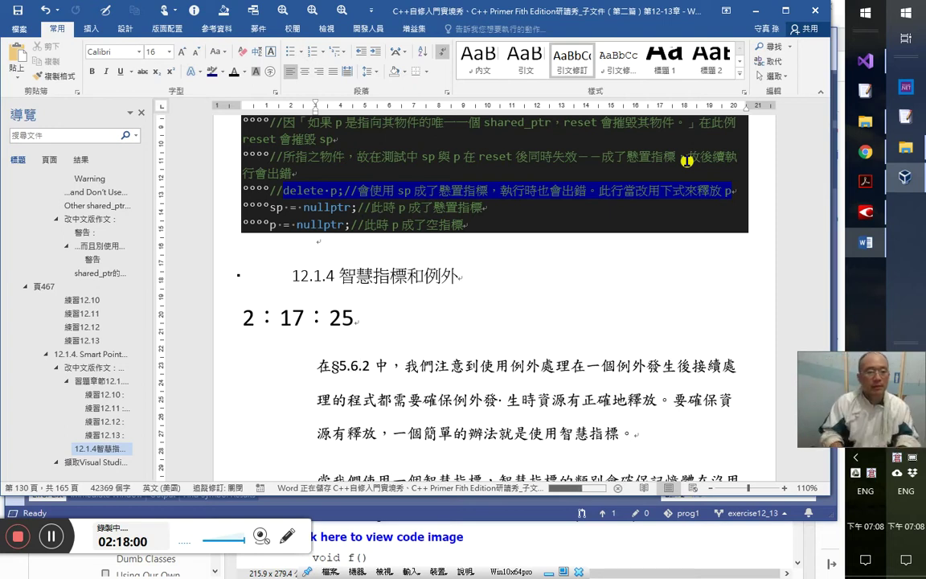
- Add （頁 196） after §5.6.2 and remove the stray space splitting 發生
type("（頁 19")
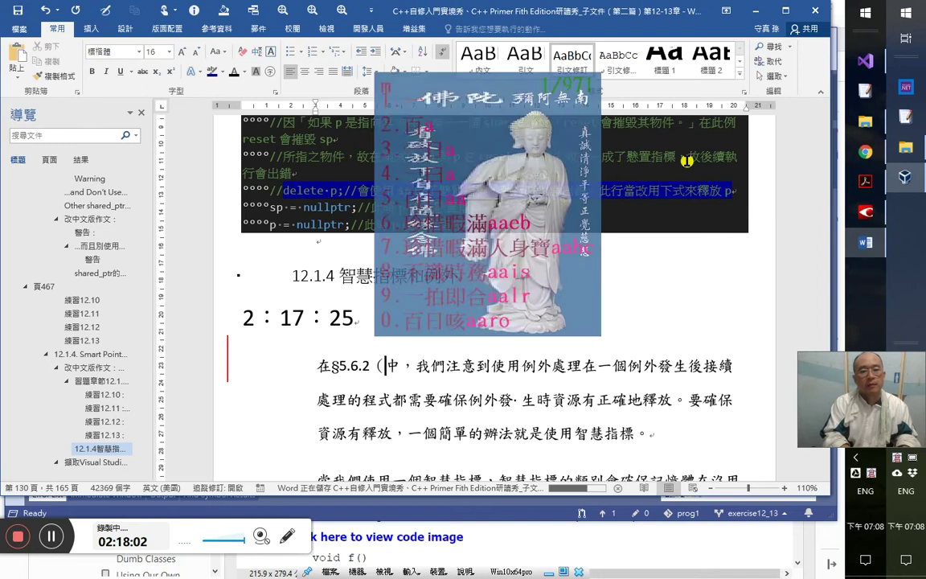
type("6）")
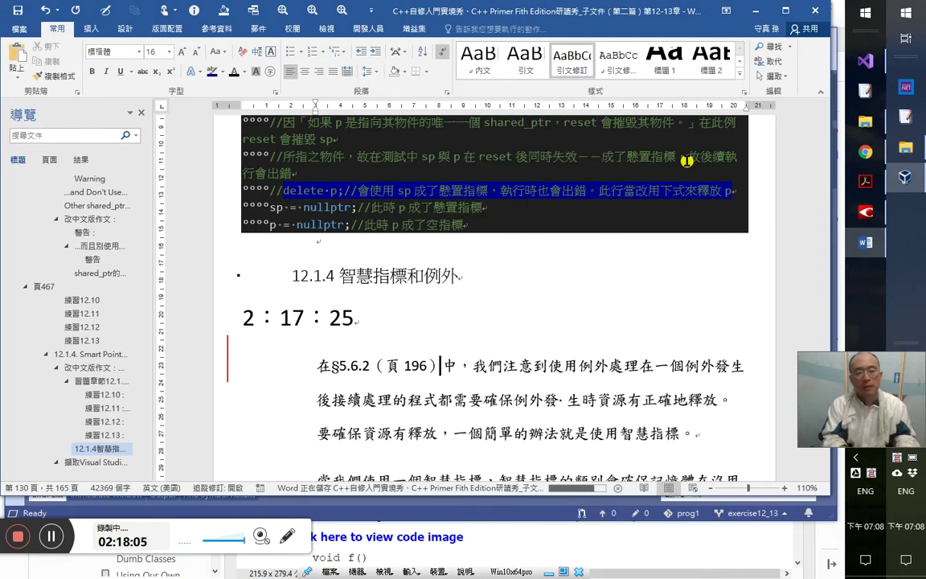
left_click(578, 366)
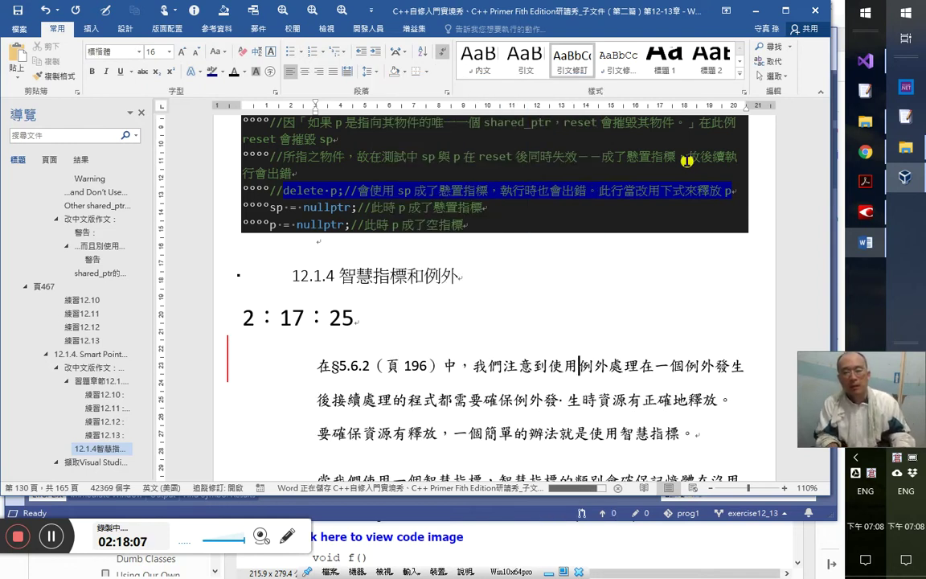
key("Right")
key("Right")
key("Right")
key("Right")
key("Right")
key("Right")
key("Right")
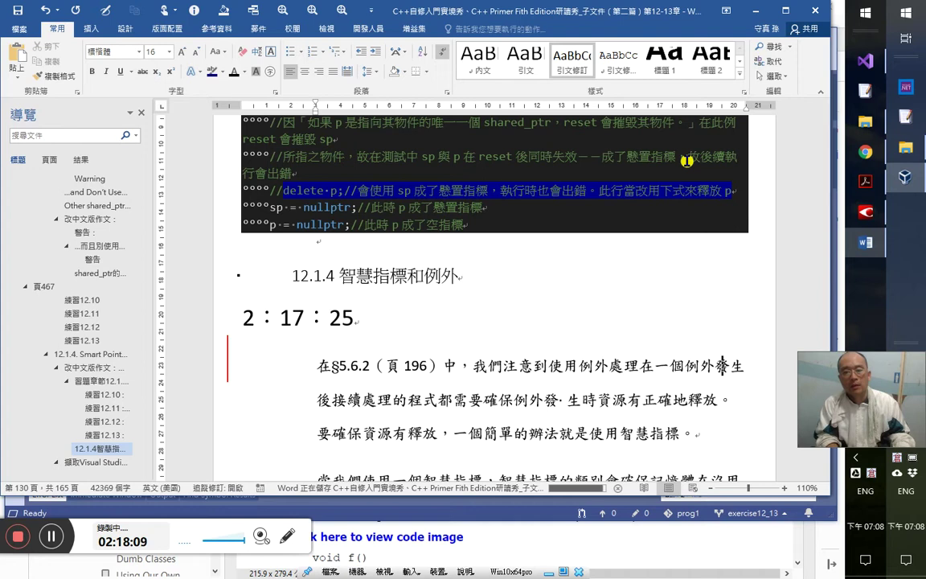
key("Right")
key("Right")
key("Right")
key("Right")
key("Right")
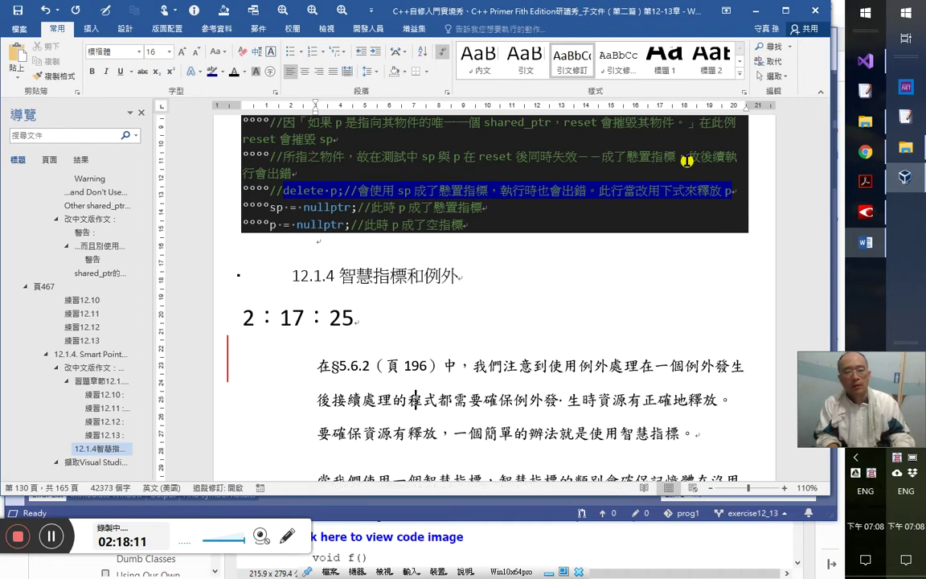
key("Right")
key("Right")
key("Right")
key("Delete")
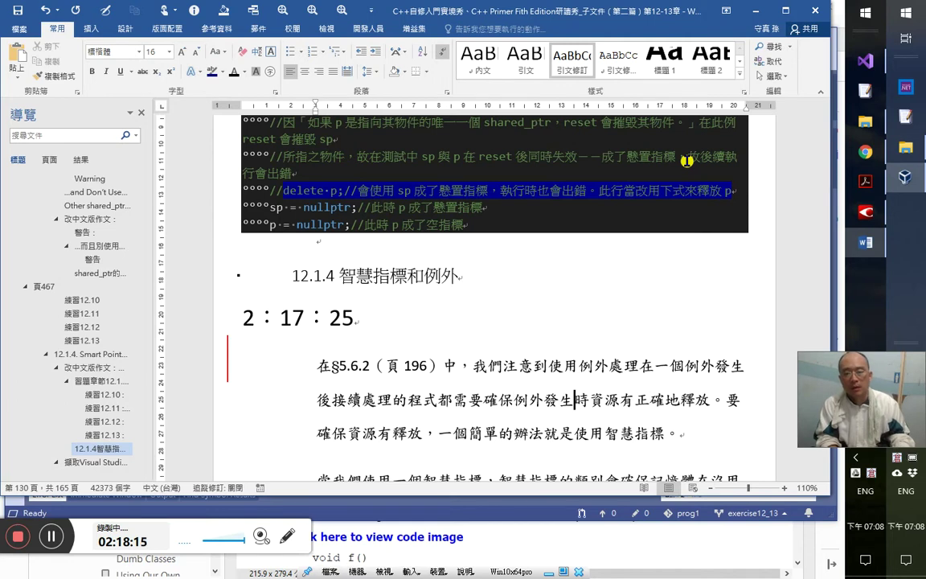
key("Up")
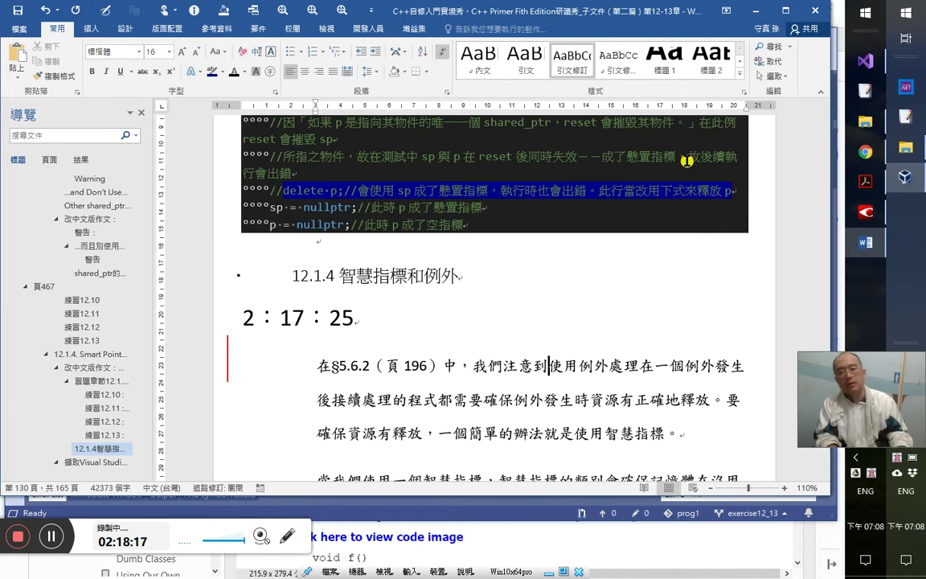
key("Left")
key("Left")
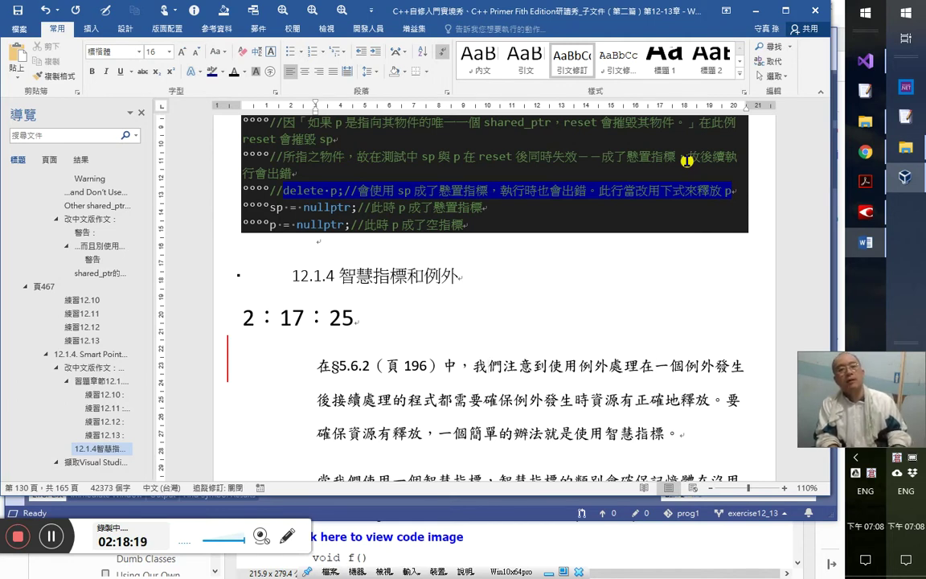
- Check the book's original wording and retitle the heading 12.1.4 智慧指標和例外情形
key("alt+Tab")
key("alt+Tab")
key("alt+Tab")
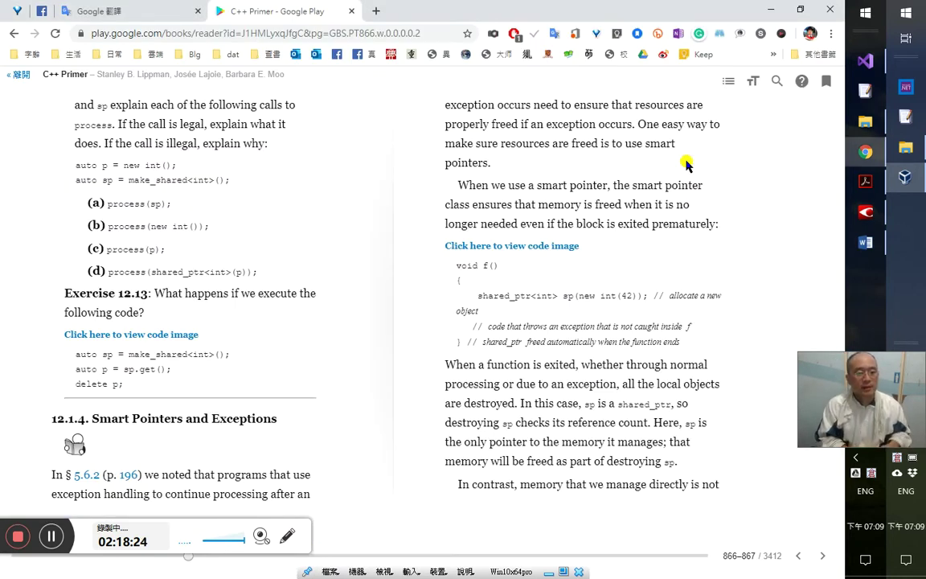
key("alt+Tab")
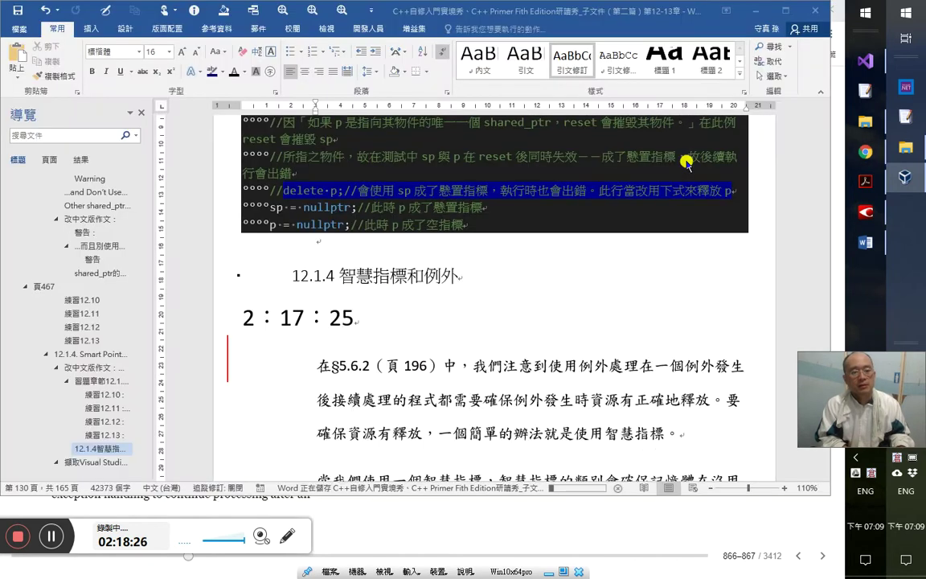
key("alt+Tab")
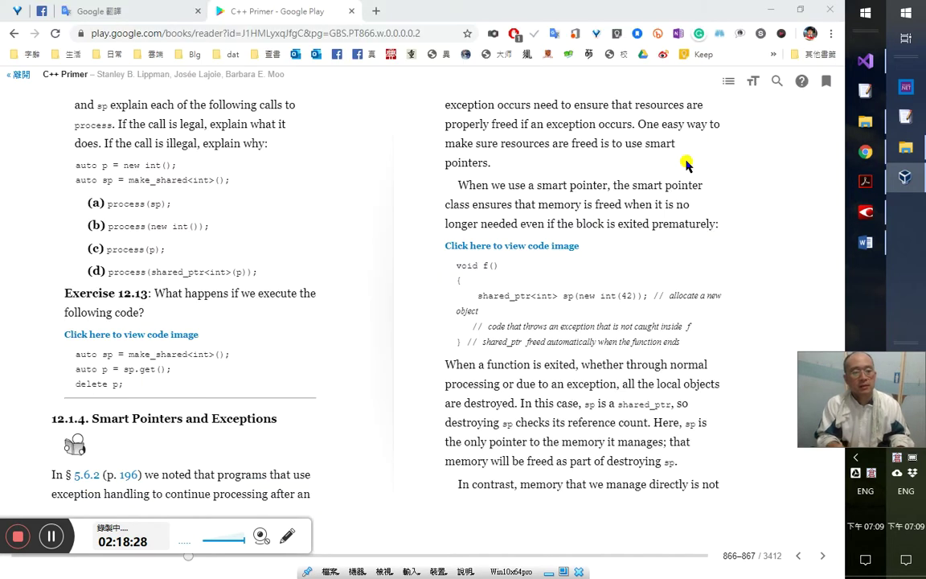
key("alt+Tab")
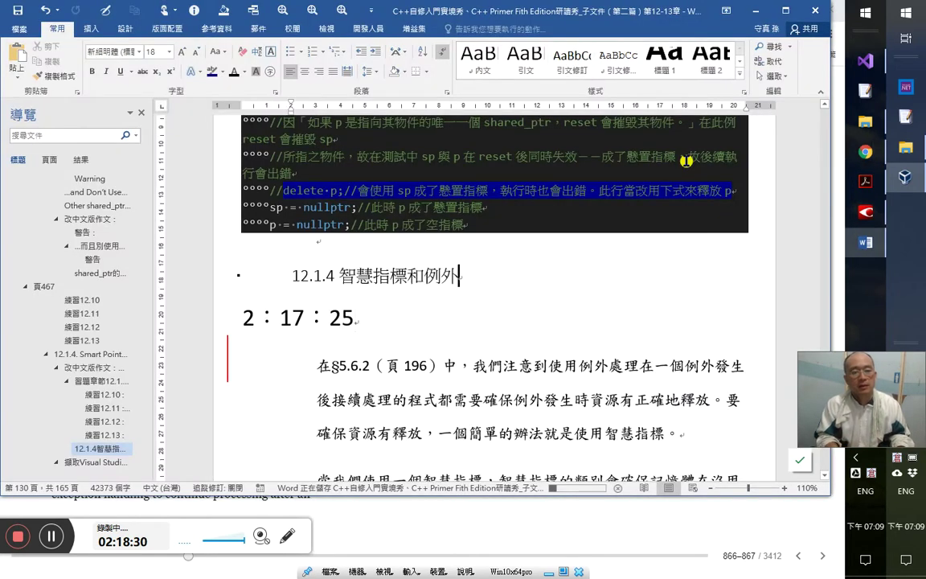
type("情形")
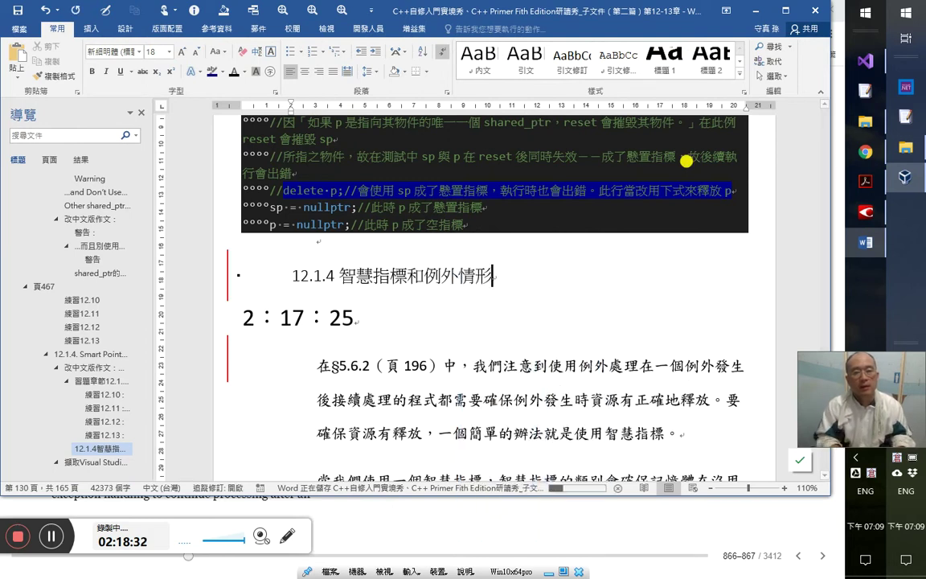
key("alt+Tab")
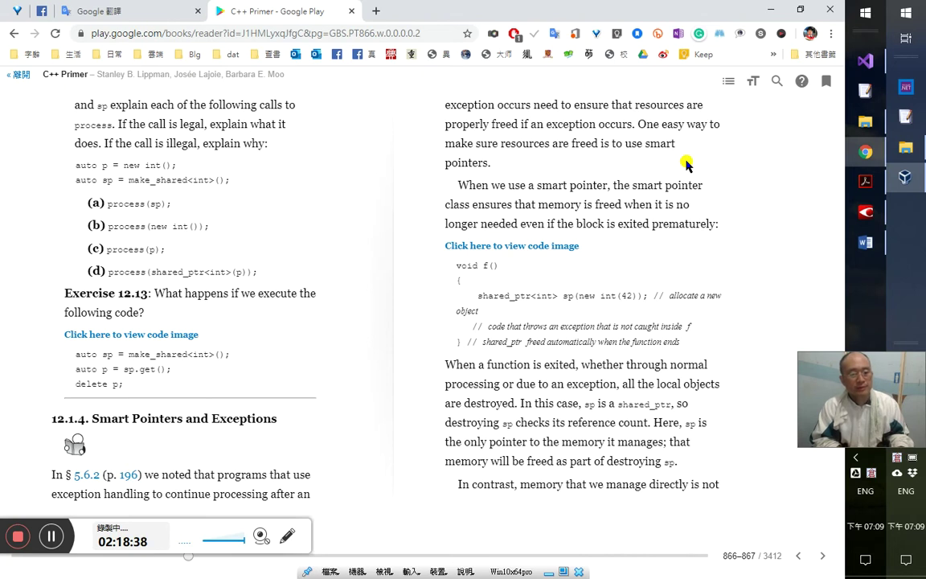
key("alt+Tab")
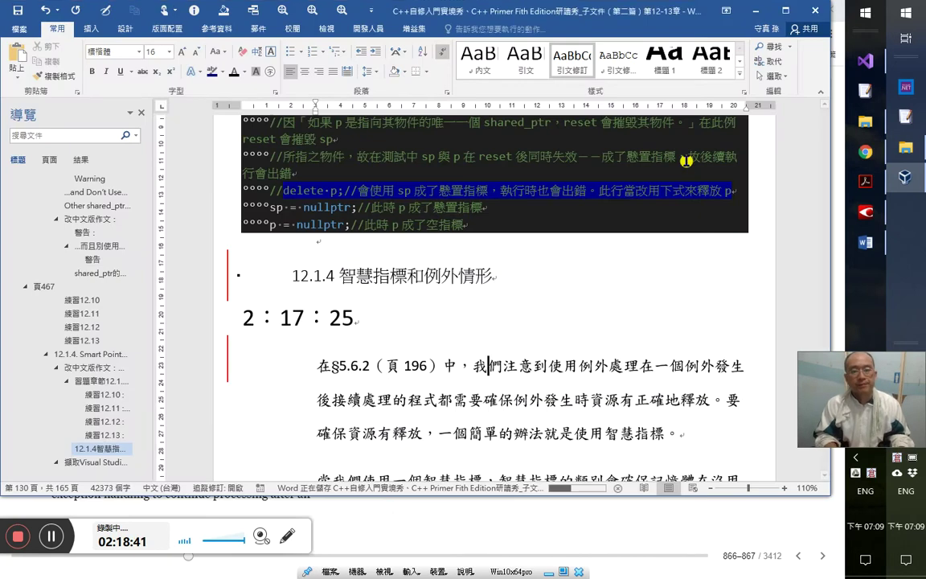
- Select the character 注 in the first line and compare the wording with the book
key("shift+Left")
key("Left")
key("shift+Left")
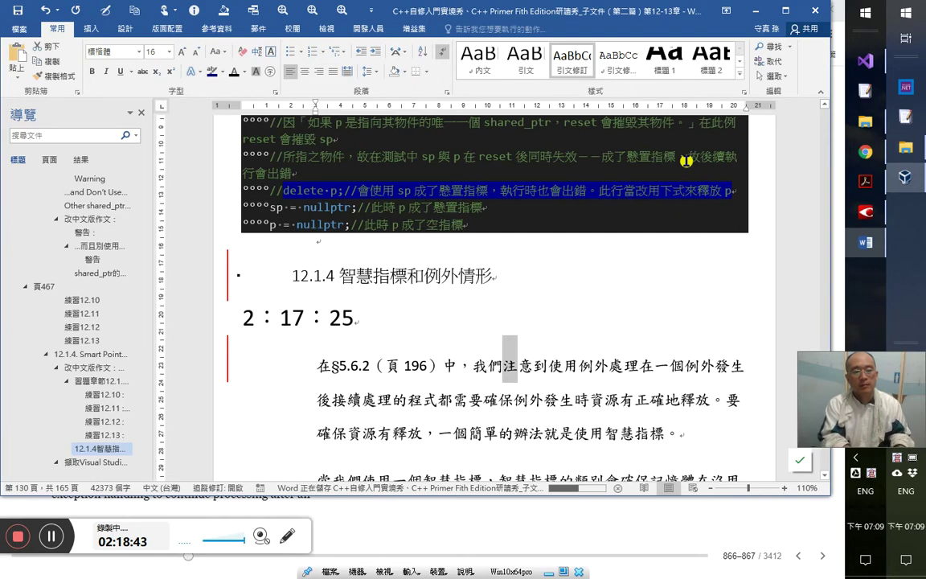
key("Escape")
key("alt+Tab")
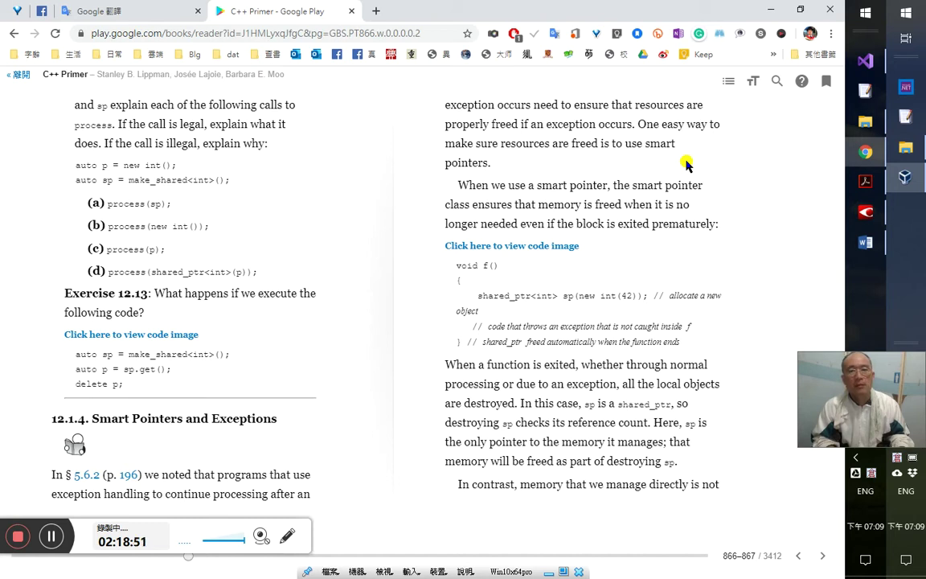
key("alt+Tab")
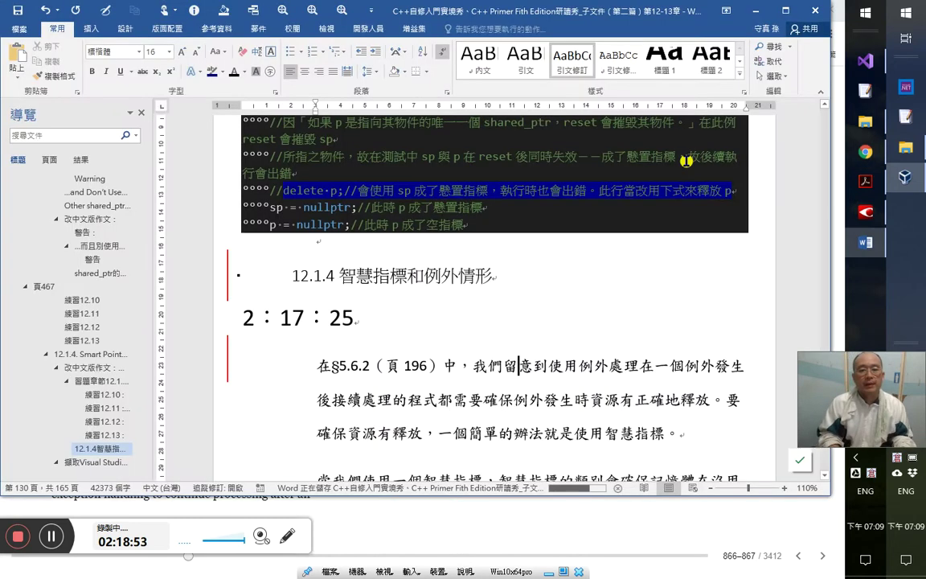
- Insert 一個 after 意 in the first sentence of the paragraph
left_click(534, 366)
type("一個")
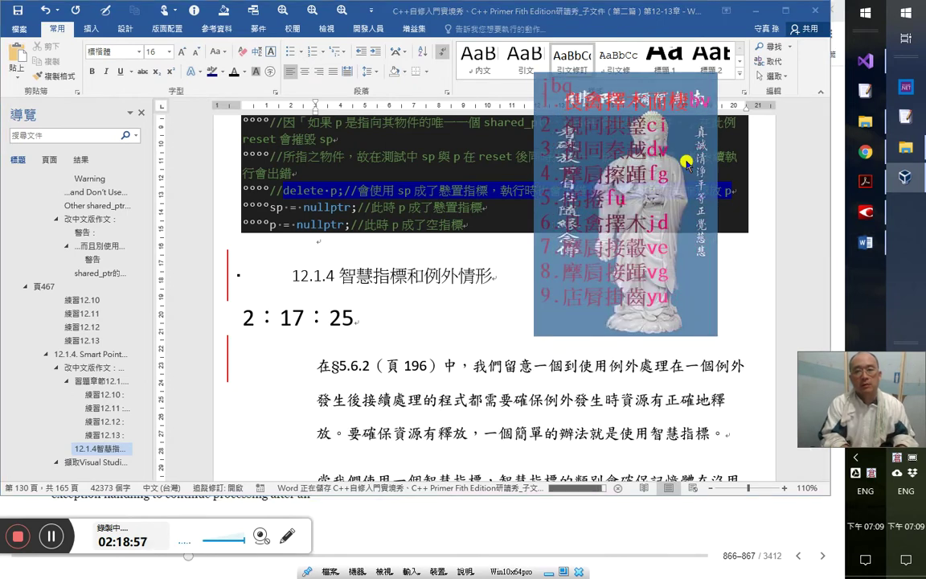
key("Escape")
type("jbb")
type("6")
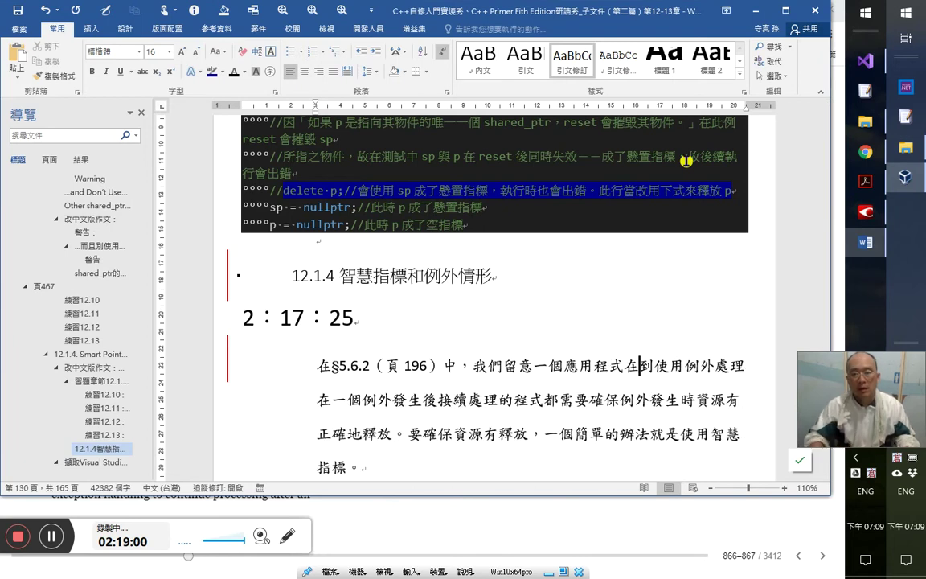
scroll(646, 388, "down", 1)
scroll(646, 388, "down", 1)
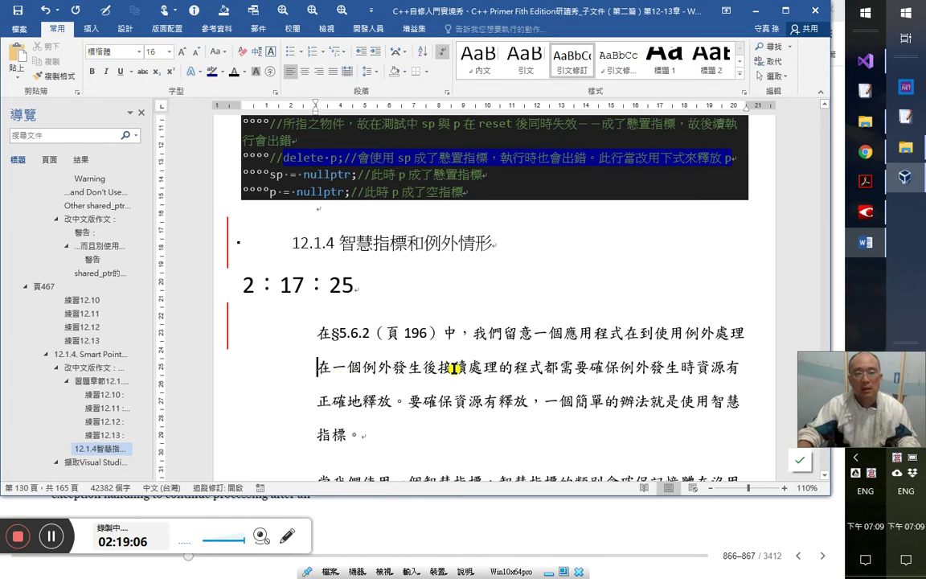
- Move 在一個例外發生後 to after 在, adding 遇到 and 情形 and dropping the repeated 發生
left_click_drag(313, 367, 439, 368)
left_click_drag(647, 344, 641, 333)
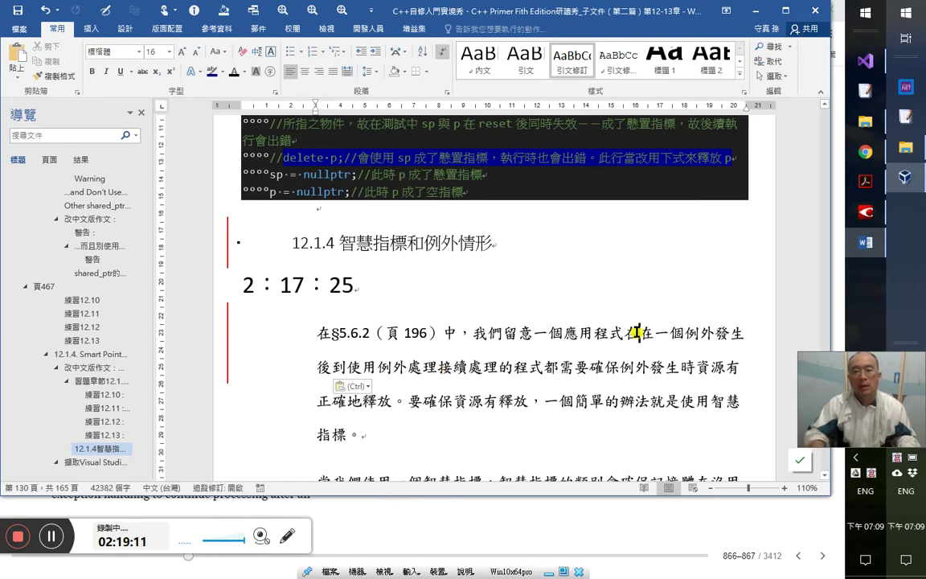
left_click(635, 332)
type("遇到")
key("Delete")
key("Delete")
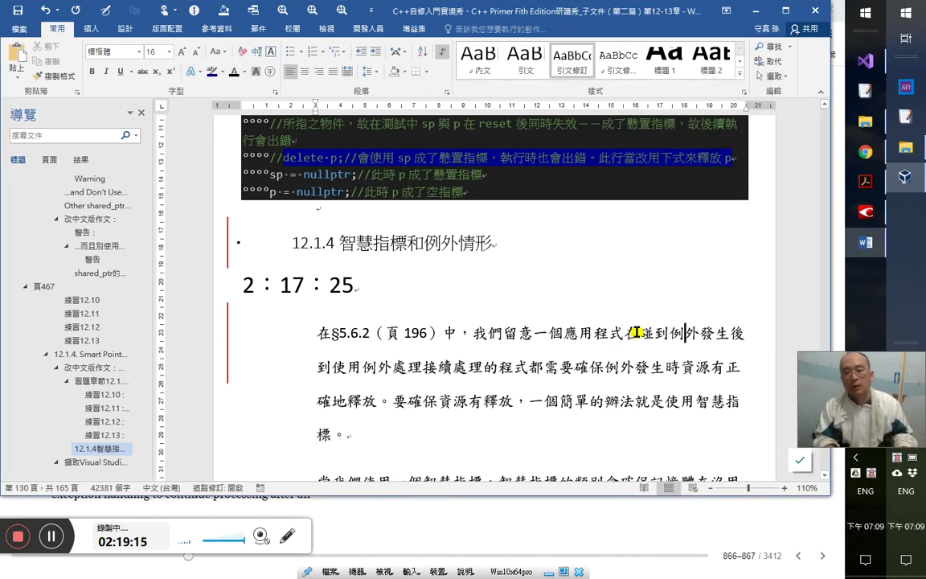
type("情形")
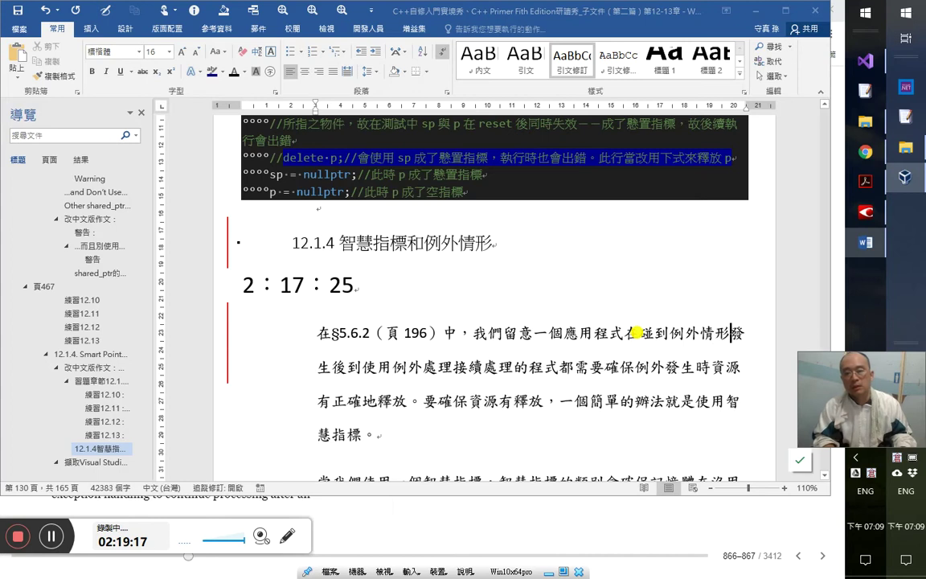
key("Delete")
key("Delete")
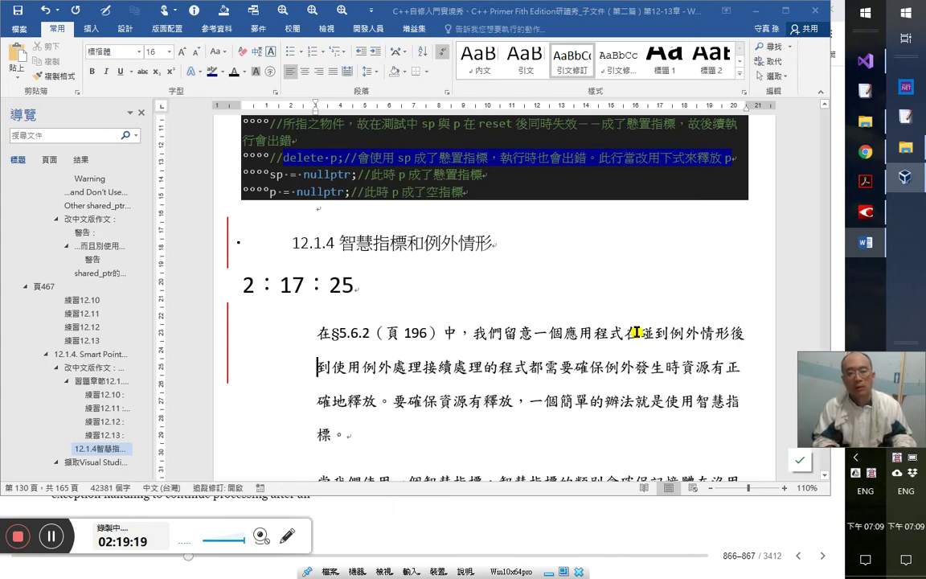
- Insert a comma, remove the stray 到 before 使用, and select 接續處理的程式都
key("alt+Tab")
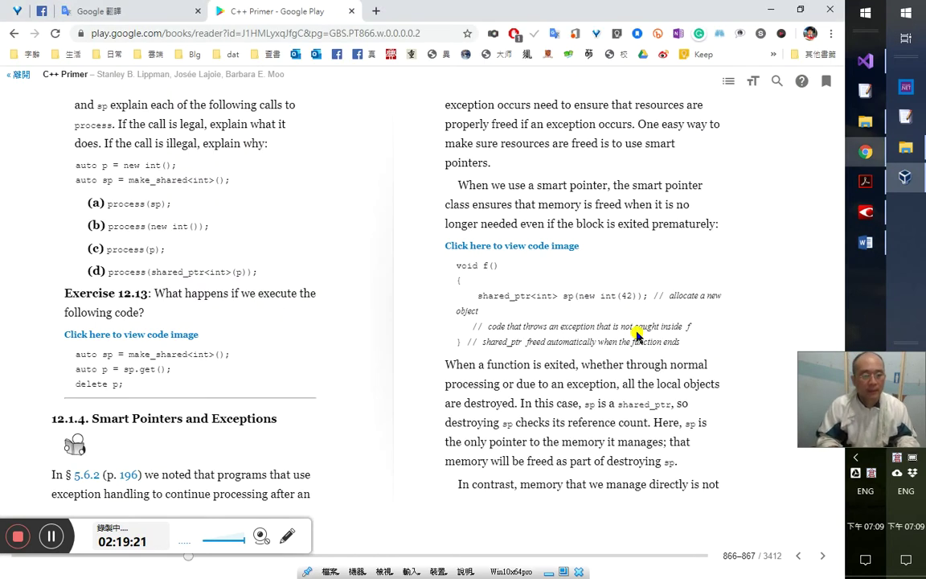
key("alt+Tab")
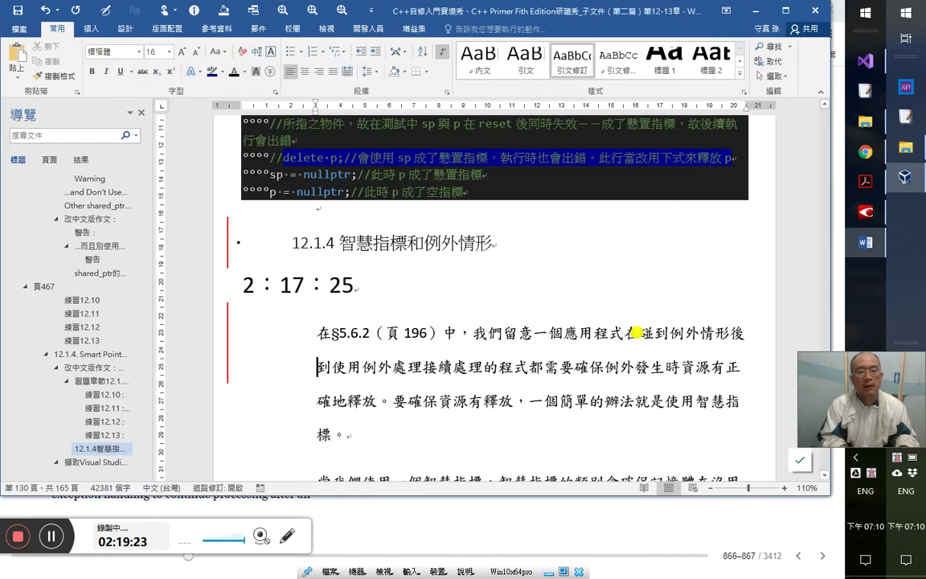
type("，")
key("shift+Right")
key("shift+Right")
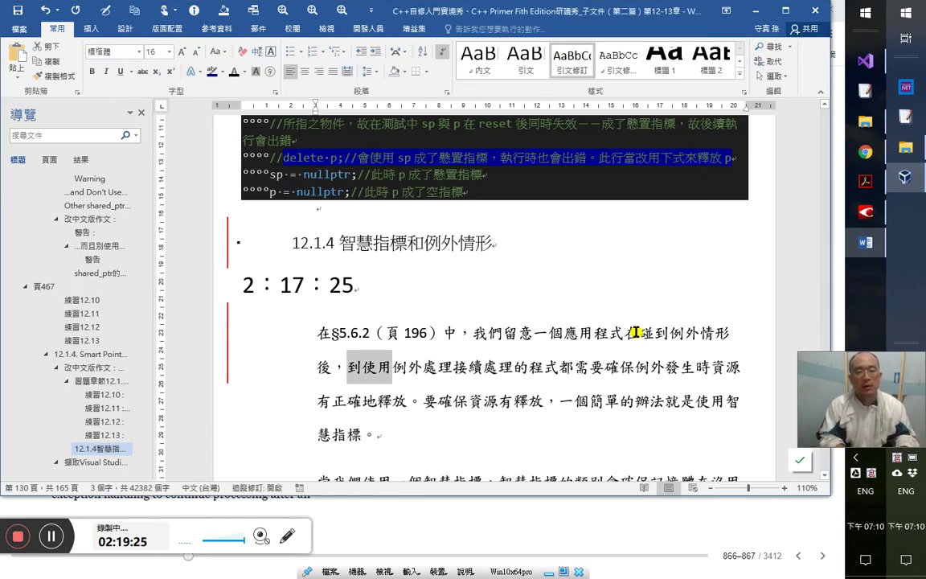
key("Left")
key("Delete")
key("Right")
key("Right")
key("Right")
key("Right")
key("Right")
key("Right")
key("shift+Right")
key("shift+Right")
key("shift+Right")
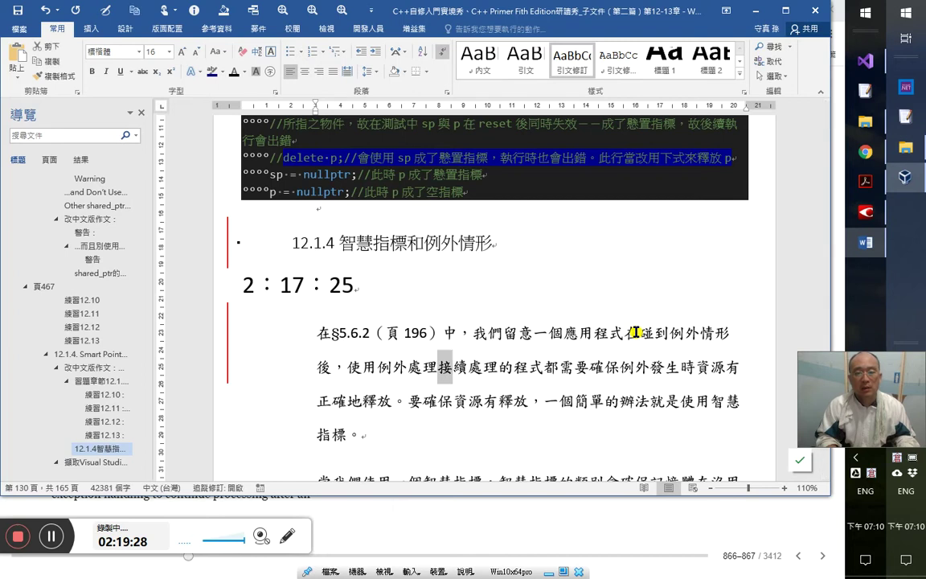
key("shift+Right")
key("shift+Right")
key("shift+Right")
key("shift+Right")
key("shift+Right")
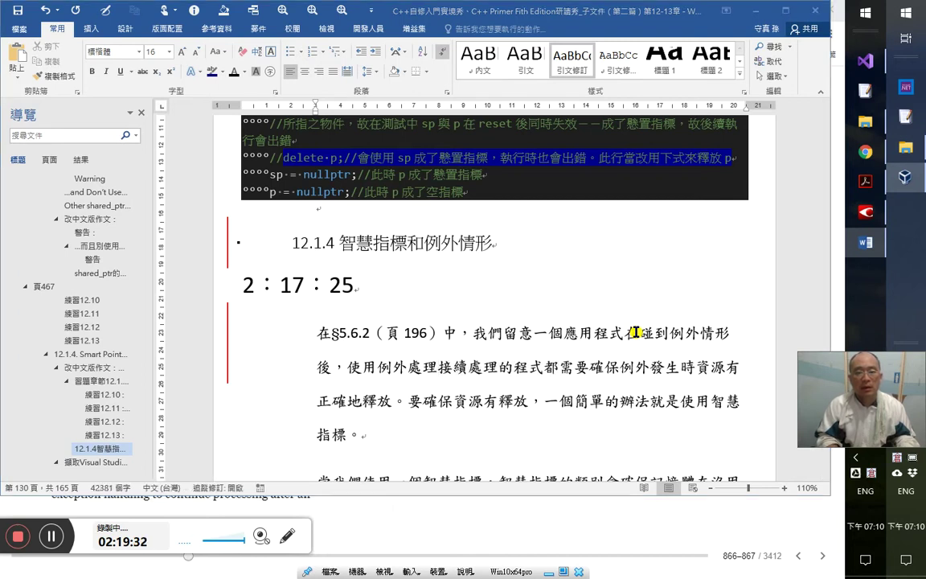
- Add 程序 after 處理, checking the wording against the English original
key("alt+Tab")
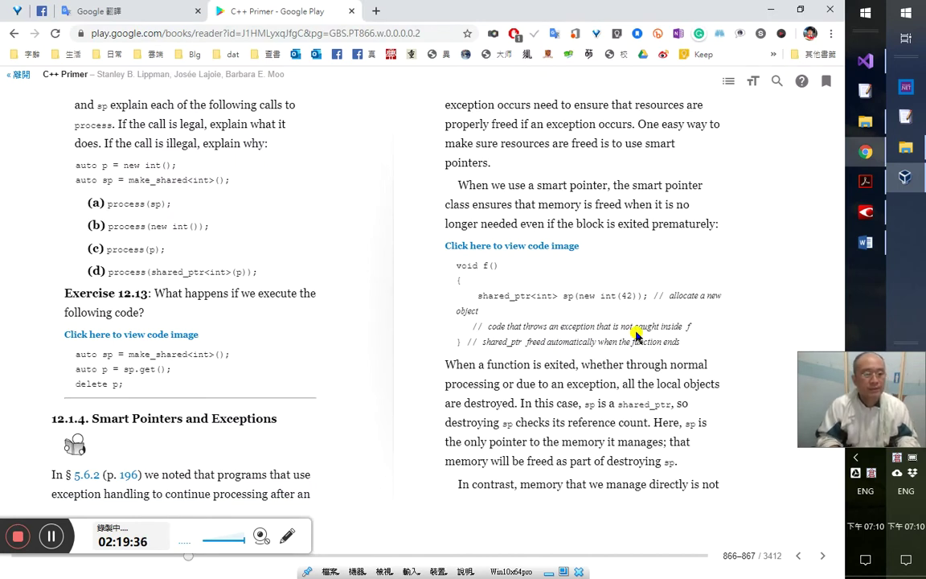
key("alt+Tab")
key("Down")
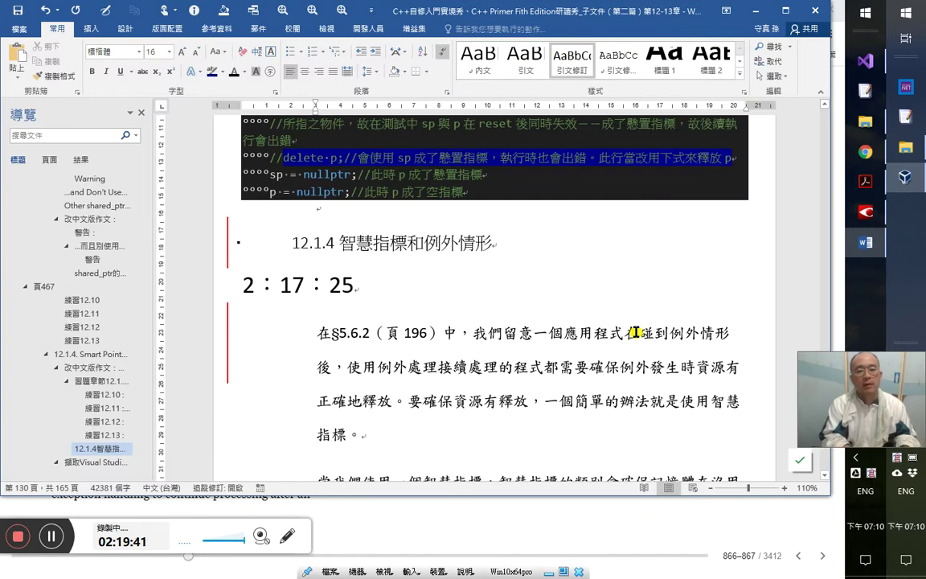
type("程序")
key("alt+Tab")
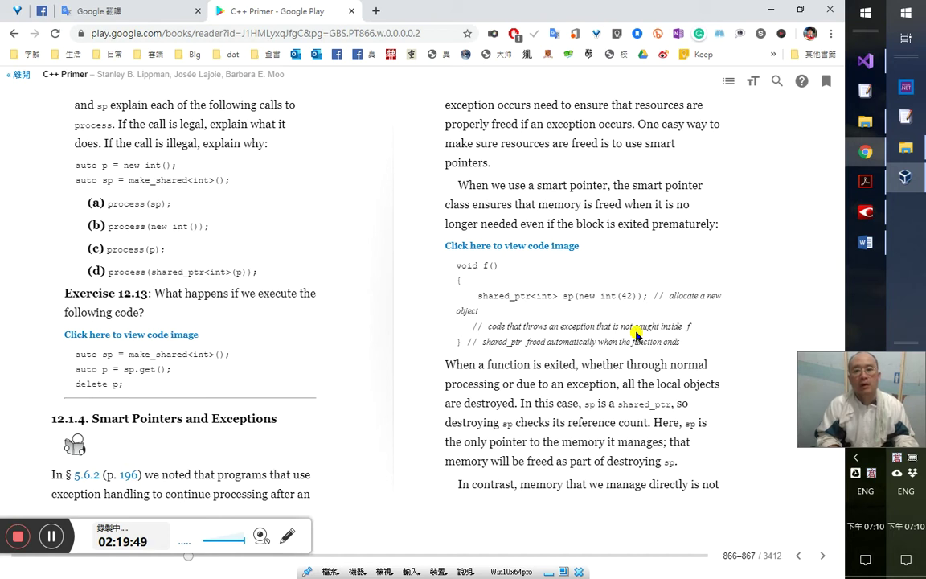
key("alt+Tab")
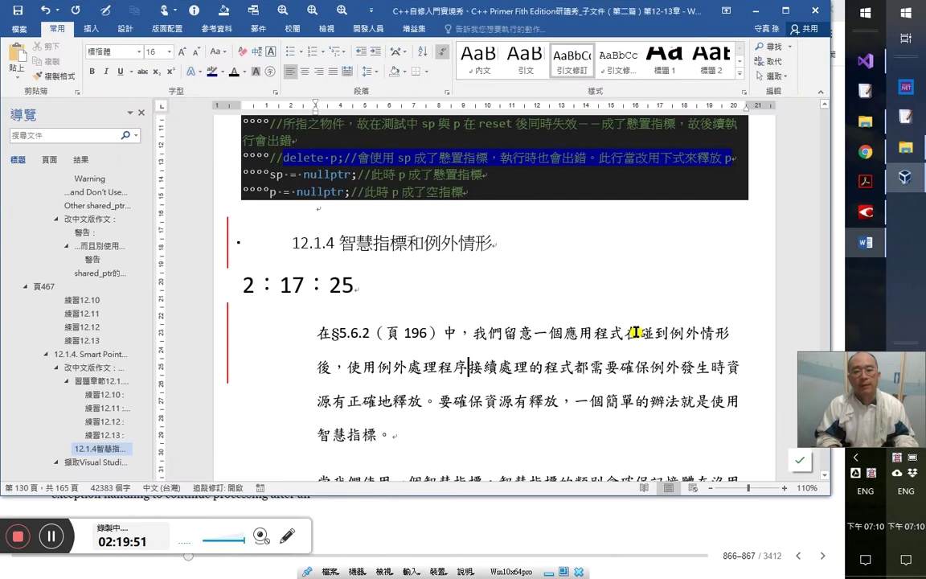
key("alt+Tab")
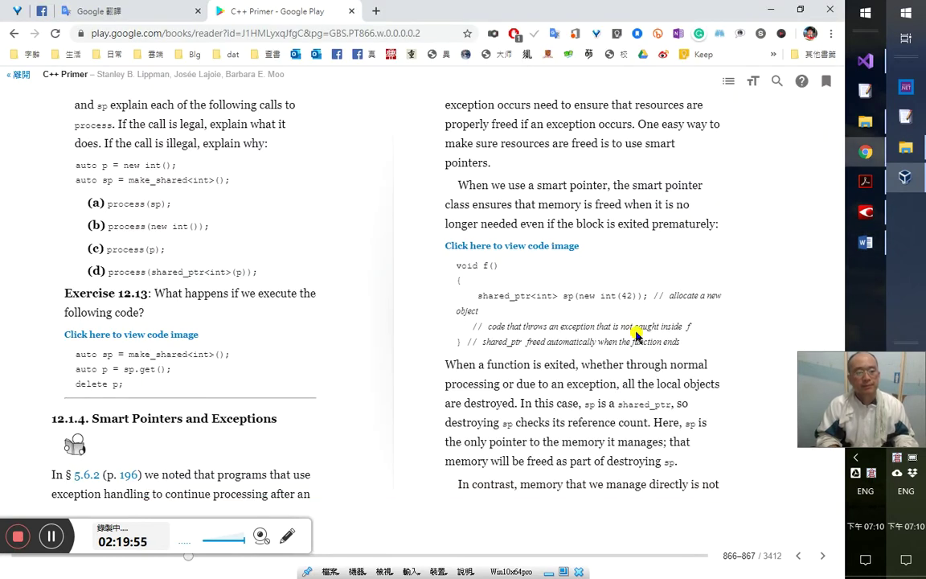
key("alt+Tab")
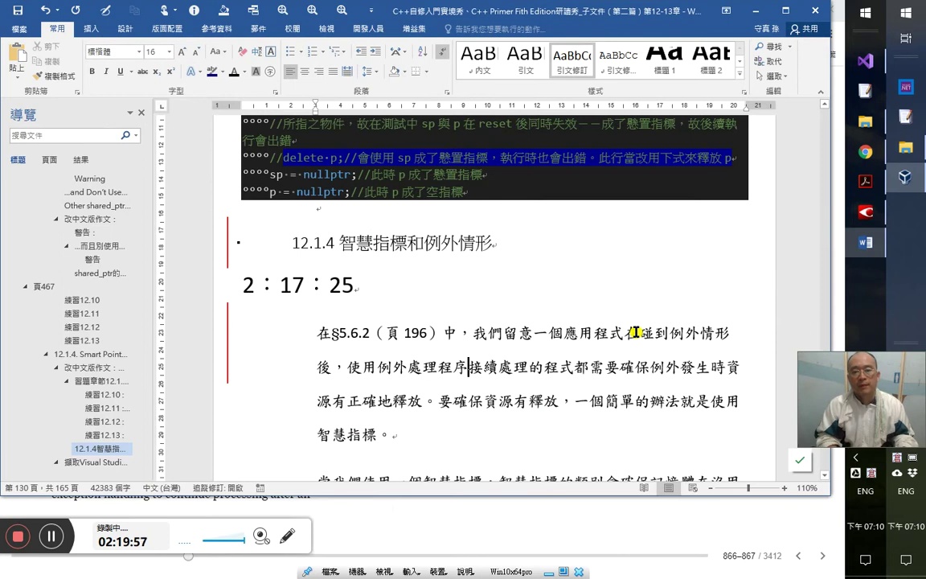
key("Up")
key("Right")
key("Right")
key("Right")
key("Right")
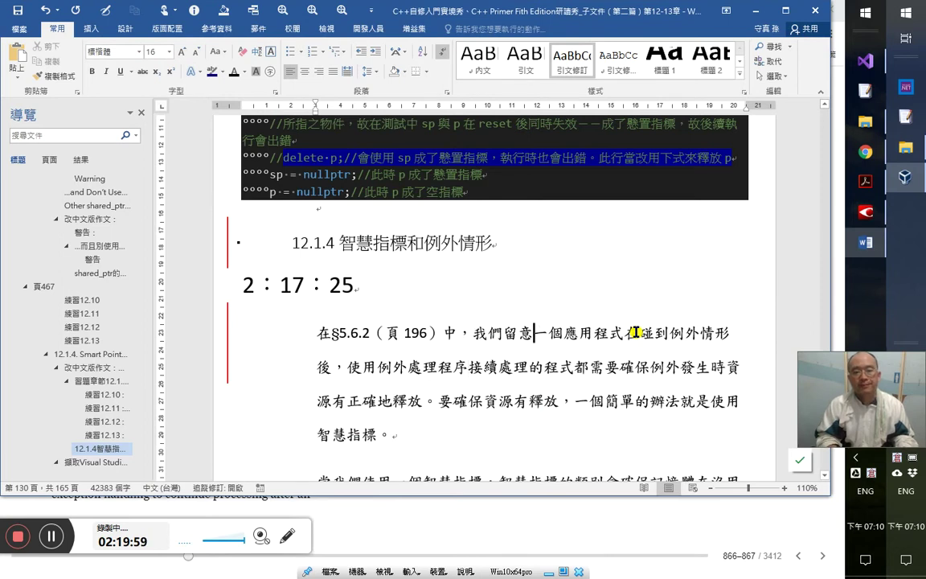
- Add 到 after 留意 and replace the trailing 後 with 的時候 in the first sentence
type("到")
key("Right")
key("Right")
key("Right")
key("Right")
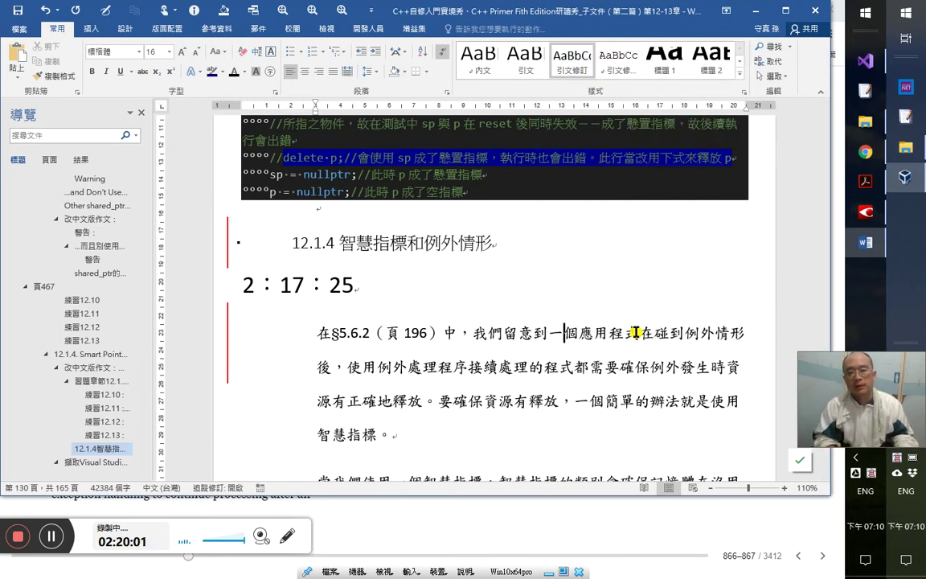
key("Right")
key("Right")
key("Right")
key("Right")
key("Right")
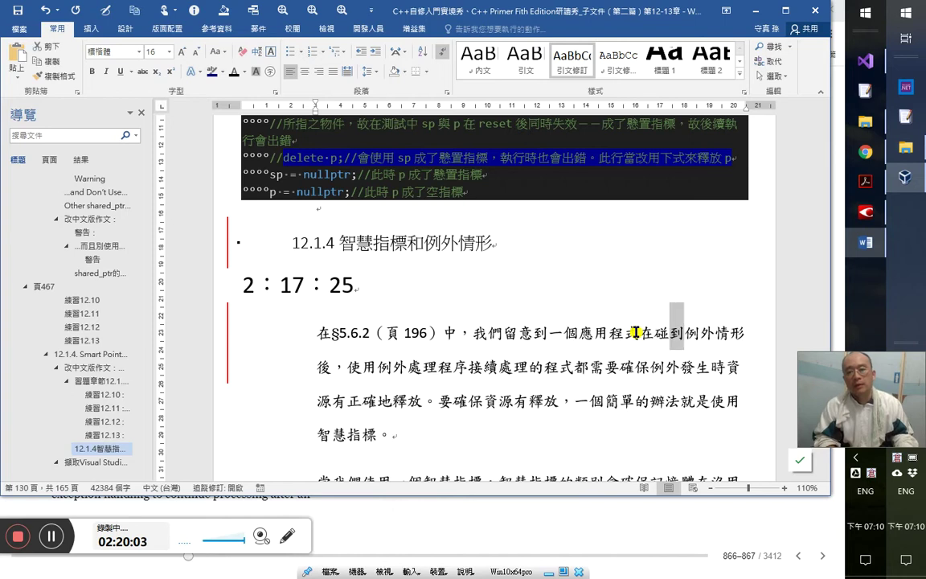
key("Right")
key("Right")
key("Right")
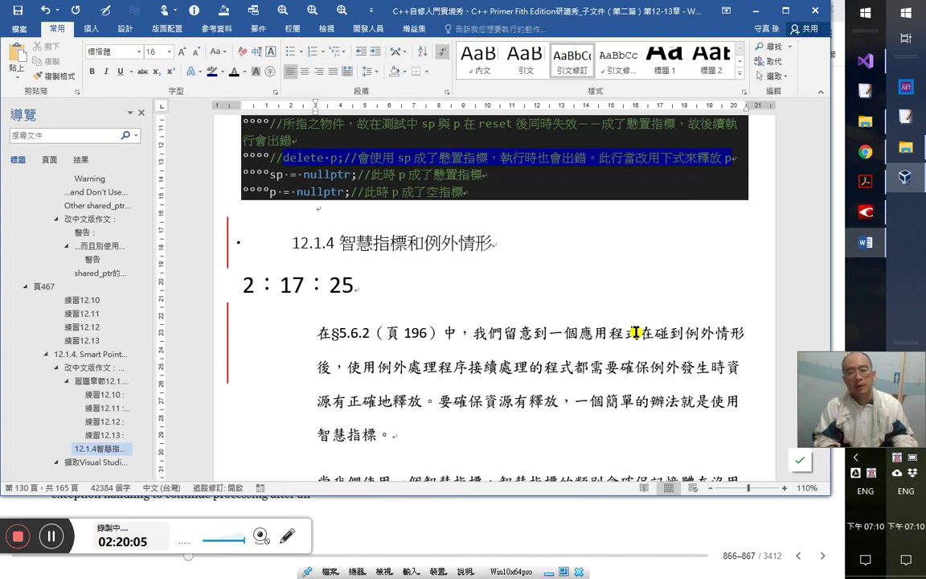
key("Right")
type("的")
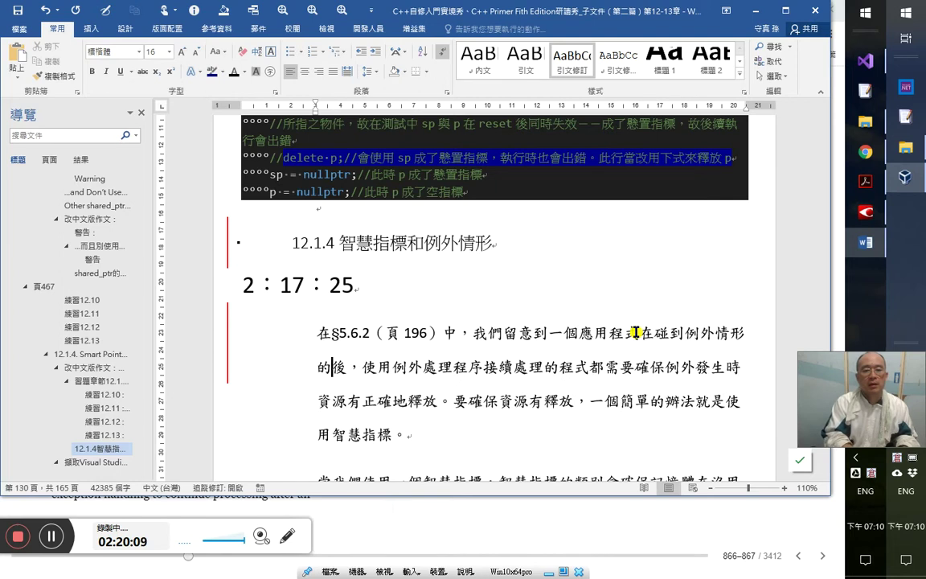
type("時候")
key("Delete")
key("Right")
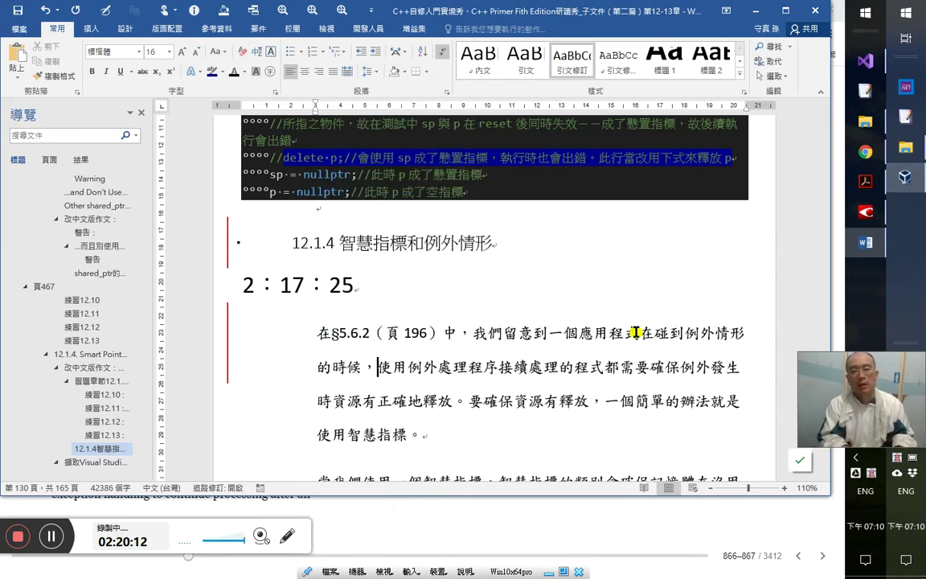
type("在")
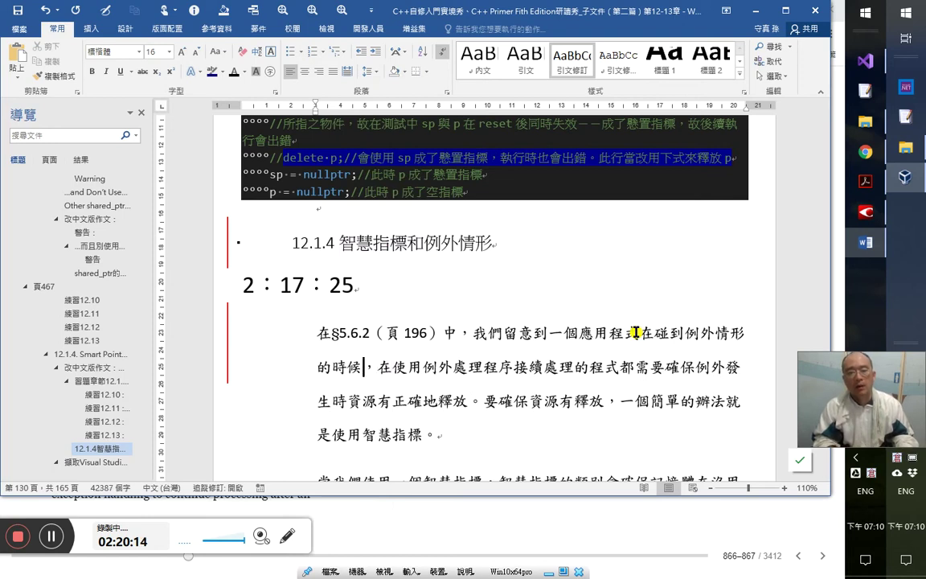
key("Right")
key("Delete")
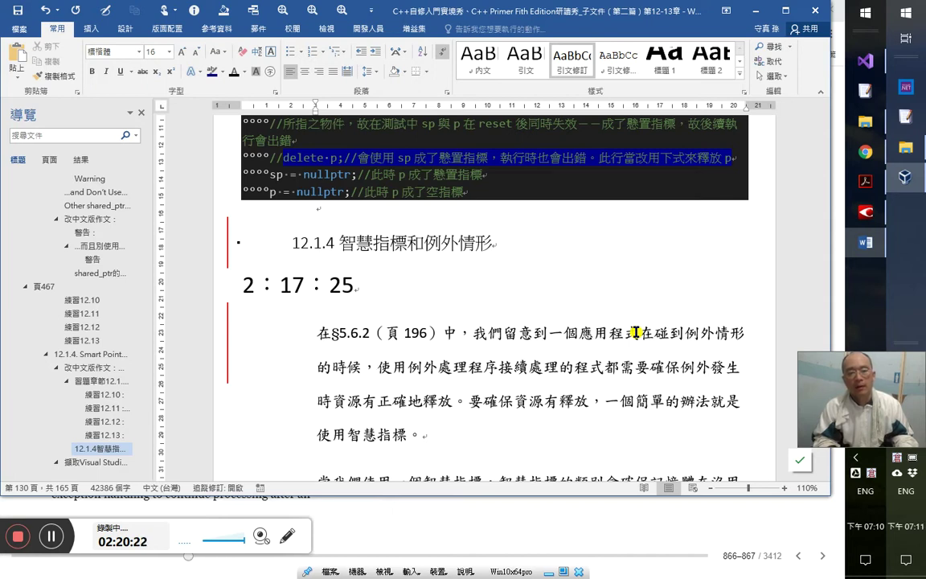
- Rewrite the clause as 程序做善後時，必須確保, deleting 接續處理的程式都需, then compare with the book
key("Right")
key("Right")
key("Right")
key("Right")
key("Right")
key("Right")
key("Right")
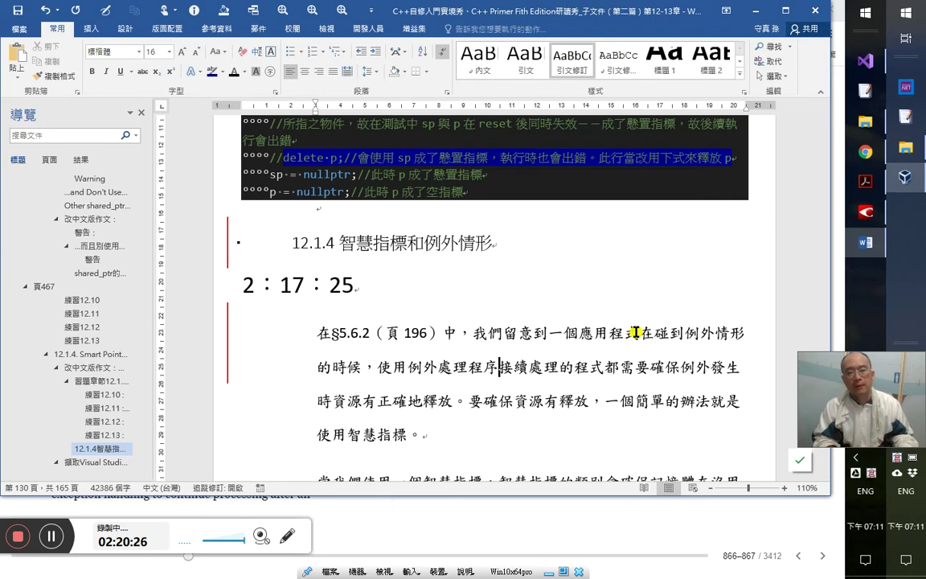
type("做")
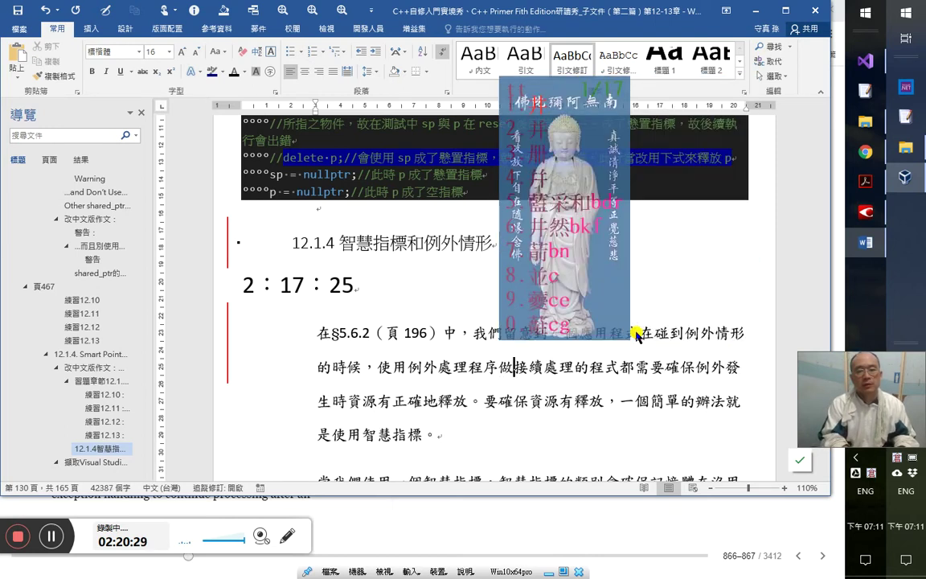
type("落後時")
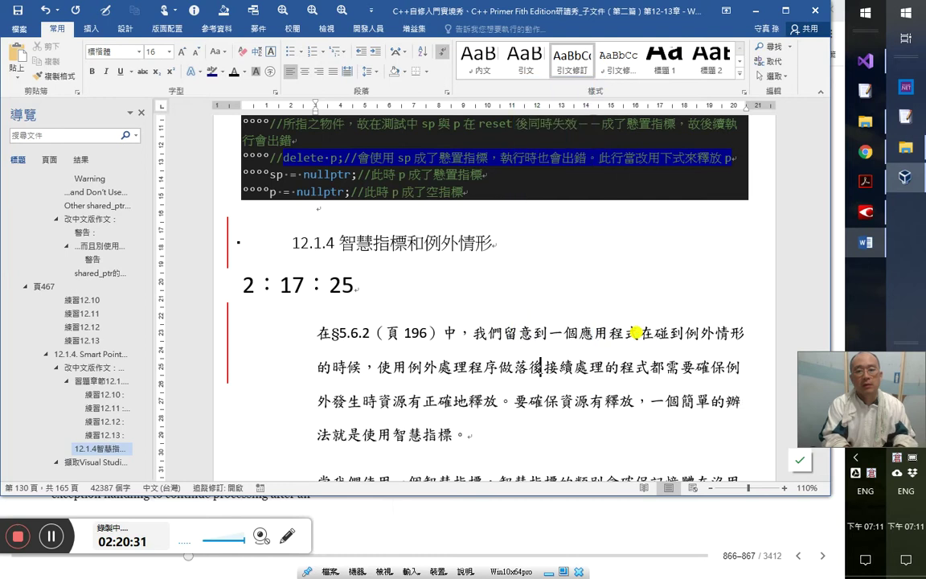
key("BackSpace")
key("BackSpace")
type("善")
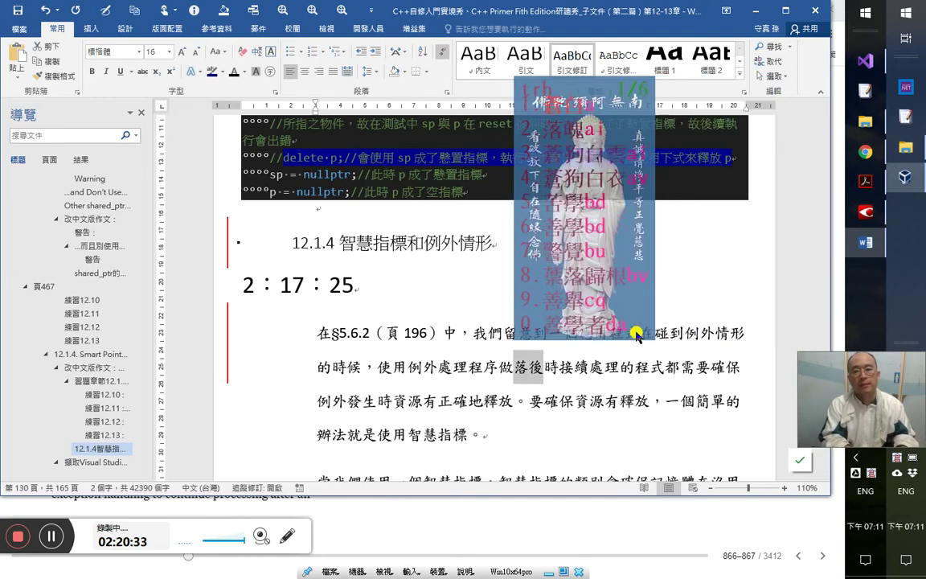
key("Left")
type("後")
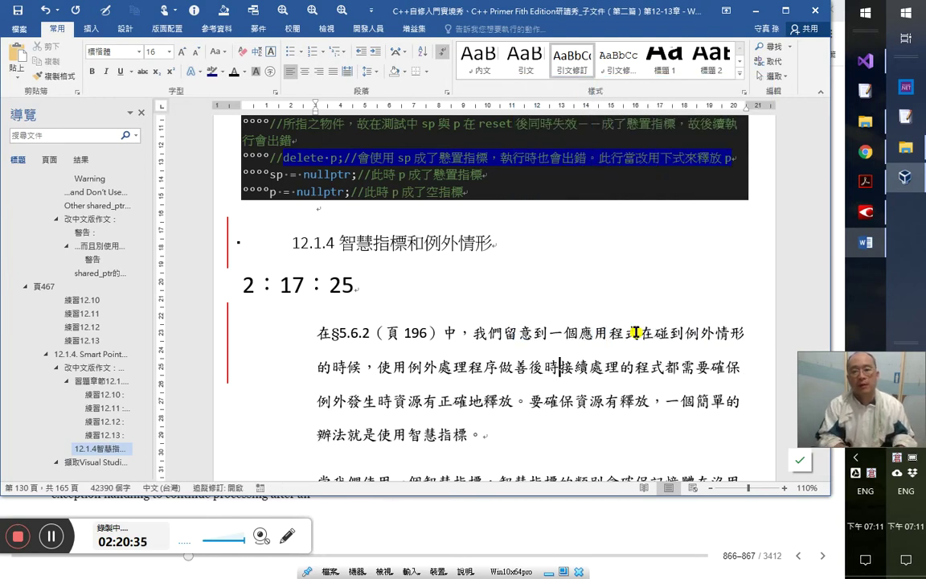
key("Right")
type("，必須")
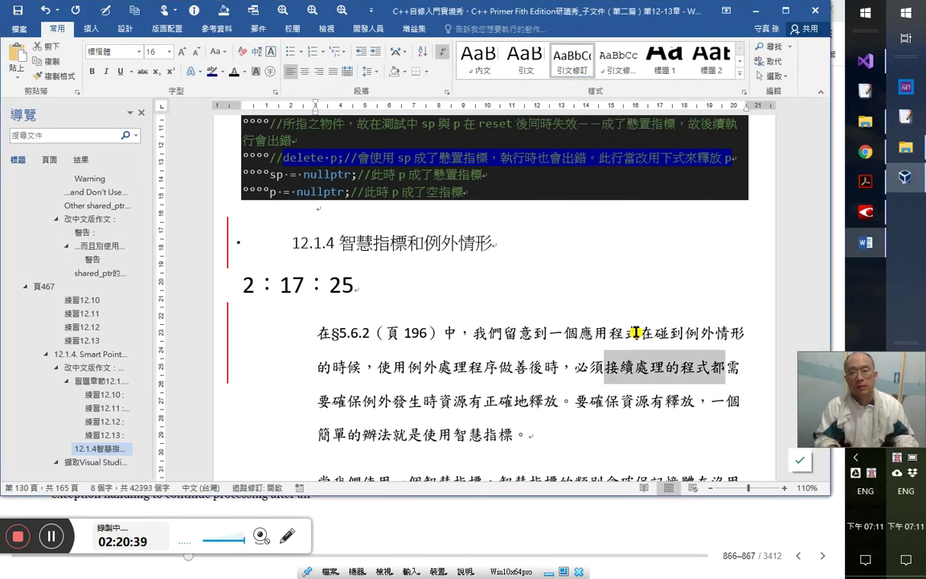
key("Delete")
key("Delete")
key("Delete")
key("Delete")
key("Delete")
key("Delete")
key("Delete")
key("Delete")
key("Delete")
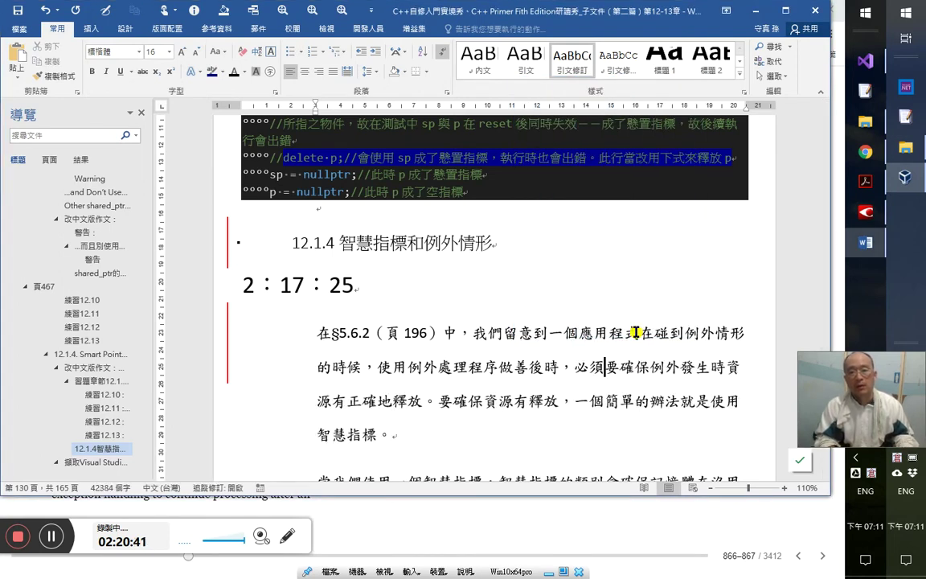
key("Delete")
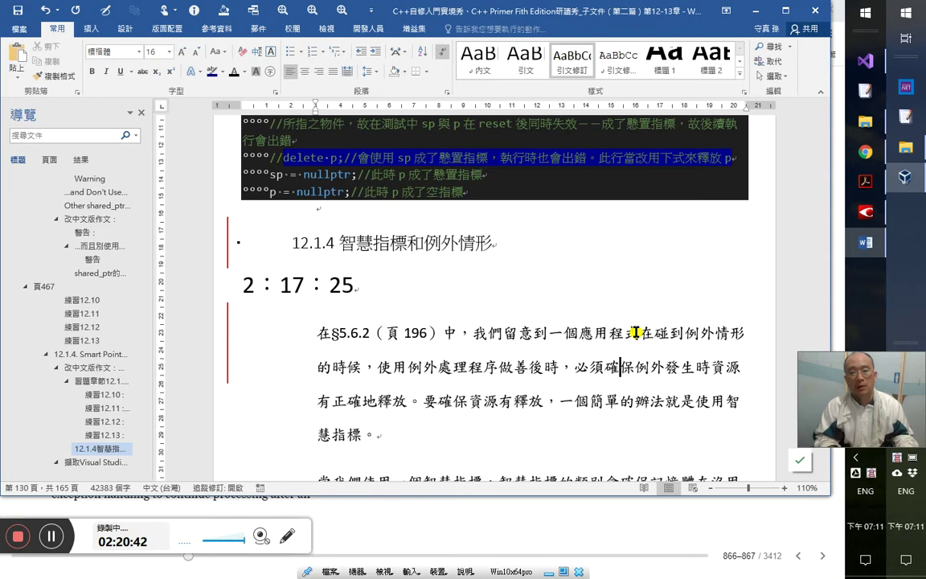
key("Right")
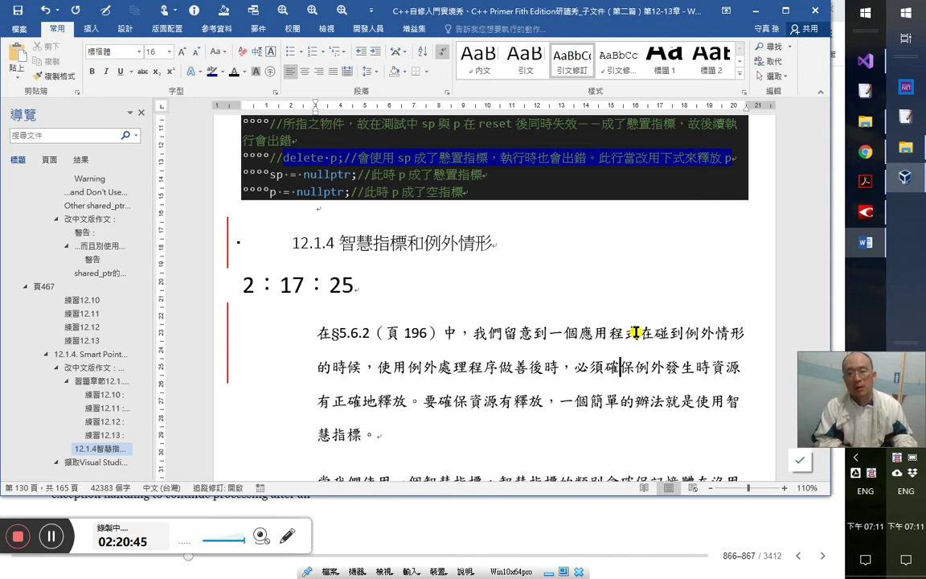
key("alt+Tab")
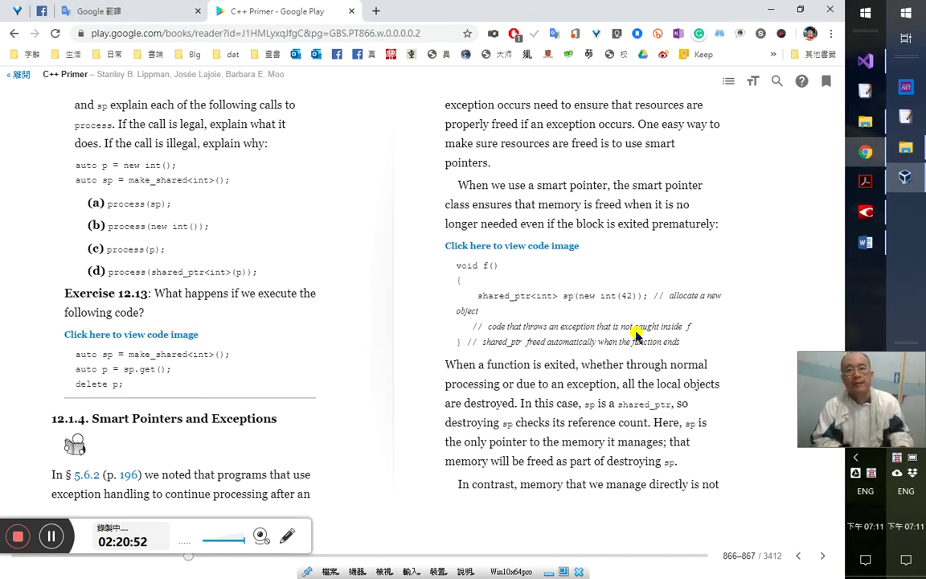
- Replace 例外發生時 with 該釋放的 and insert 被 after 正確地 in the translation
key("alt+Tab")
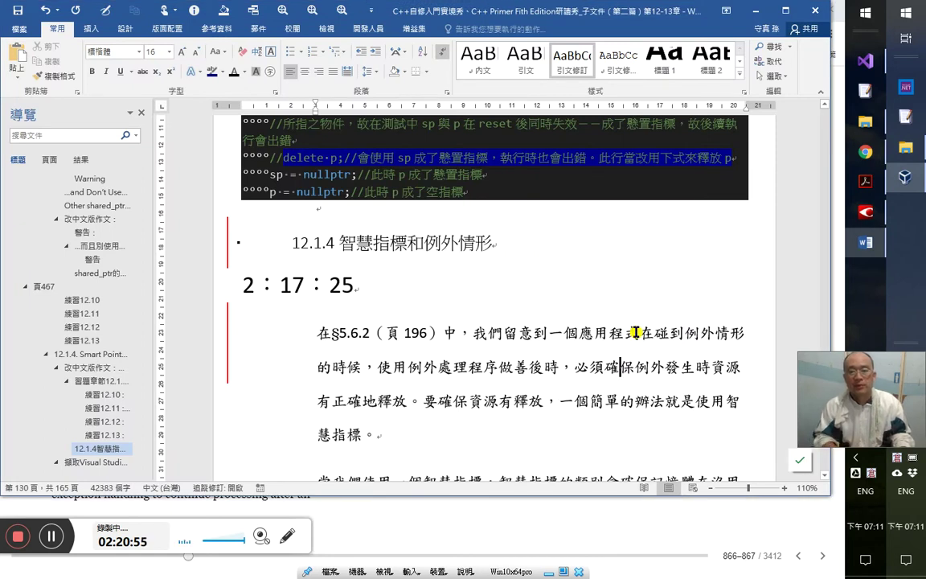
left_click_drag(635, 366, 696, 367)
key("shift+Right")
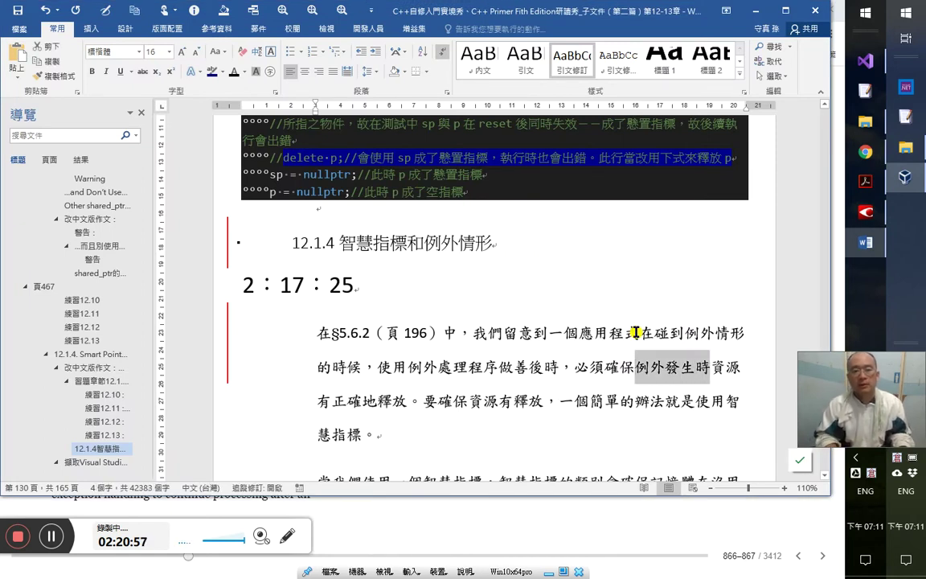
type("該")
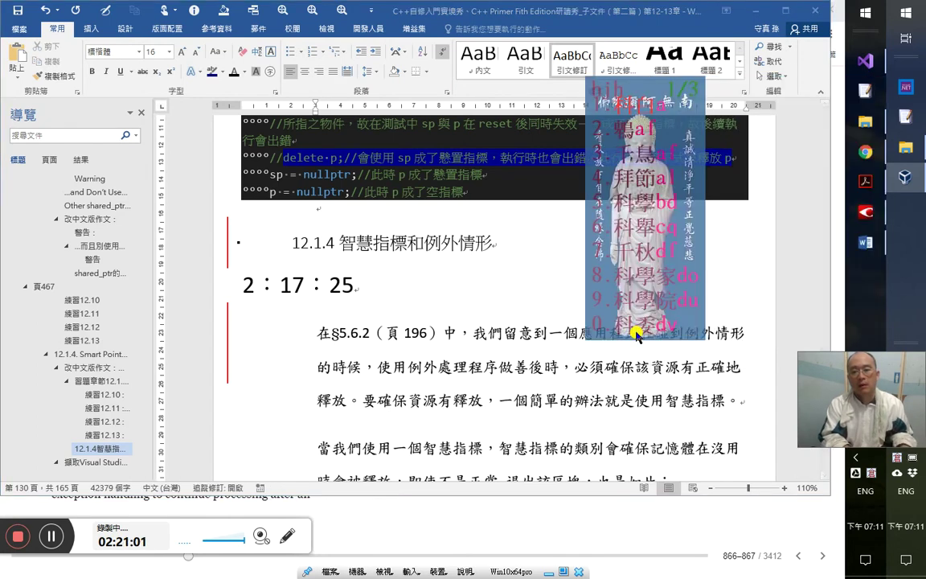
type("釋放的")
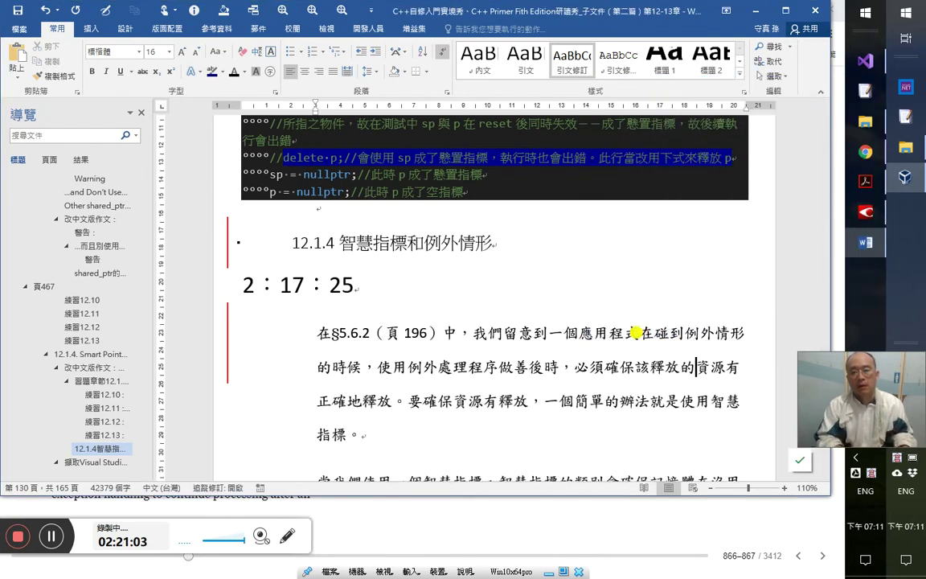
key("Home")
key("Down")
key("Right")
key("Right")
key("Right")
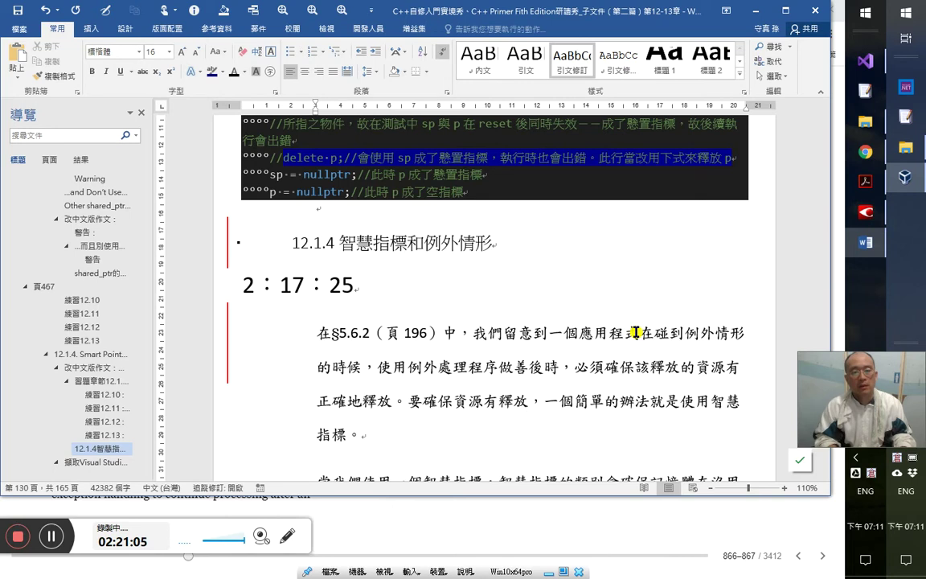
type("被")
key("Right")
key("Right")
key("Right")
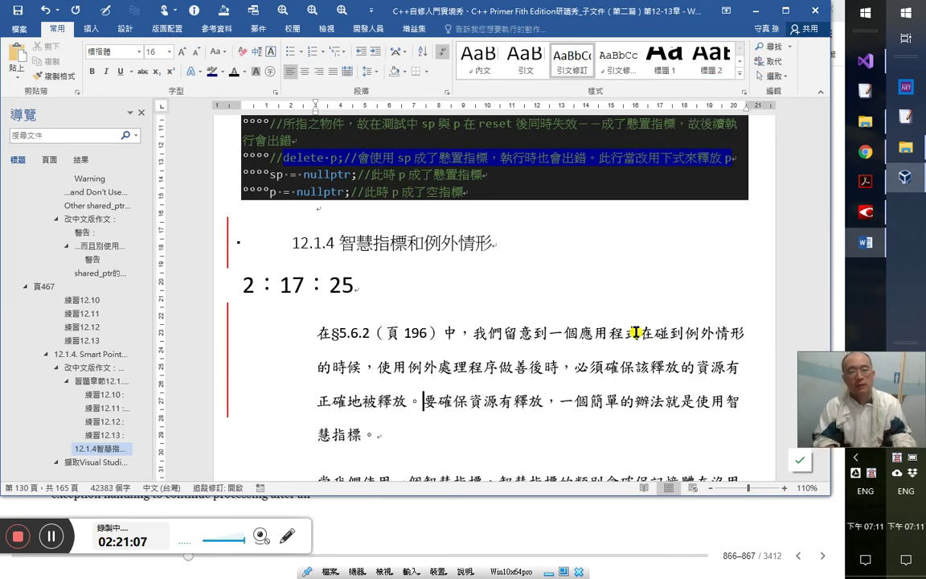
- Replace 的時候 at the start of line two with 而
key("Up")
key("Up")
key("Right")
key("Right")
key("Right")
key("Right")
key("Right")
key("Right")
key("Right")
key("Right")
key("Right")
key("Right")
key("Right")
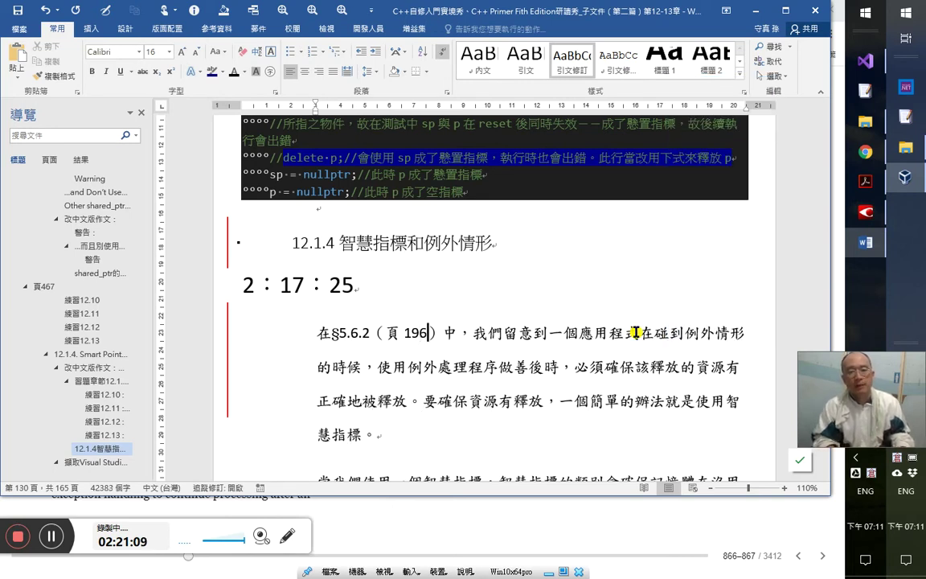
key("Right")
key("Right")
key("Right")
key("Right")
key("Right")
key("Right")
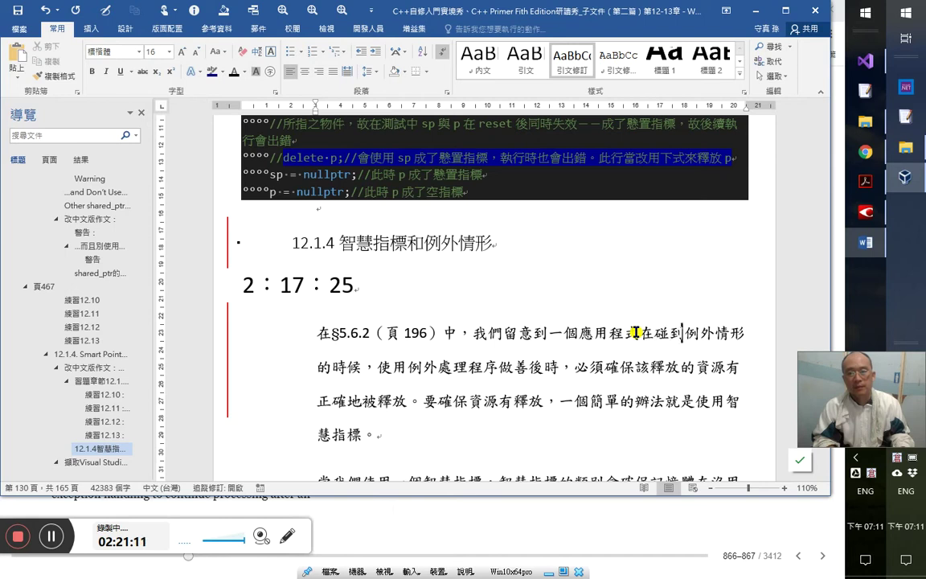
key("Right")
key("Right")
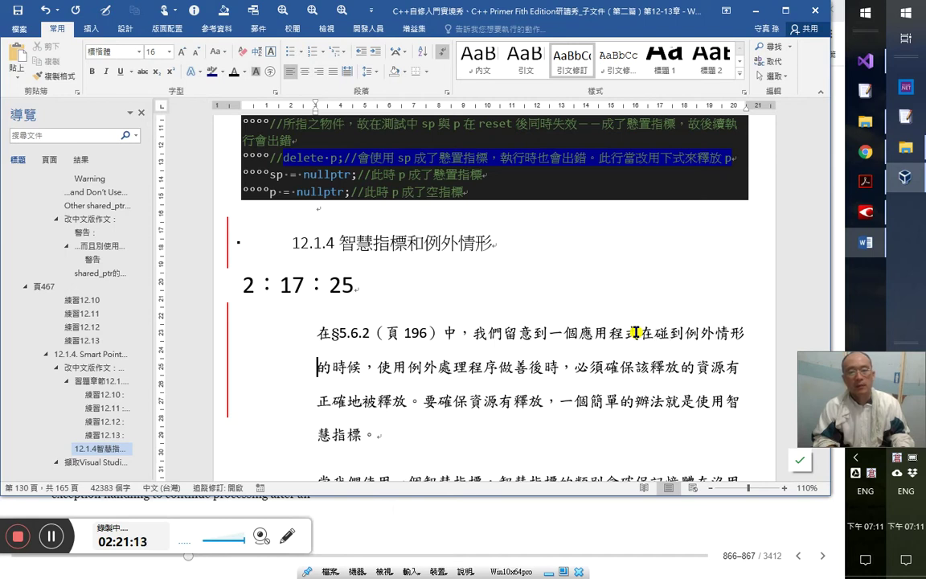
key("shift+Right")
key("shift+Right")
key("shift+Right")
type("而")
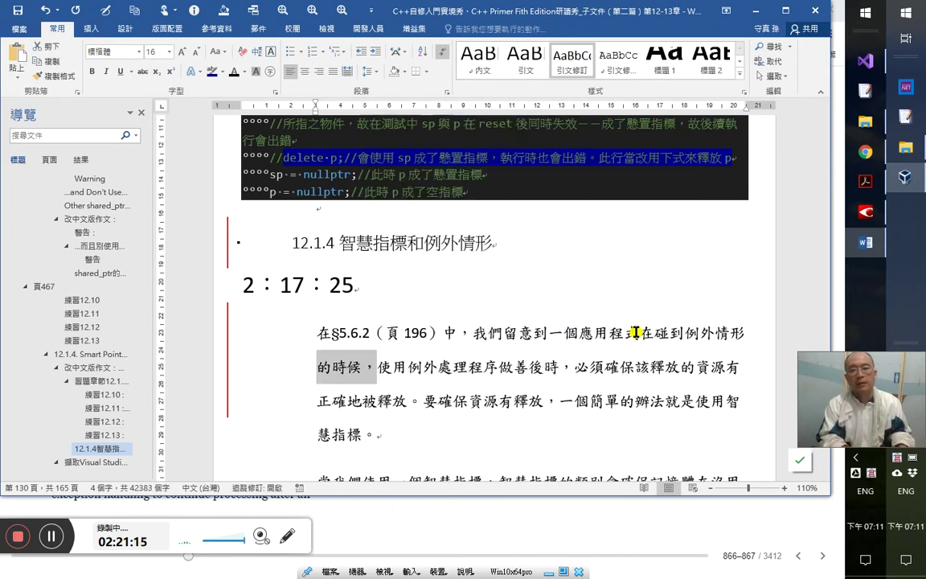
key("Left")
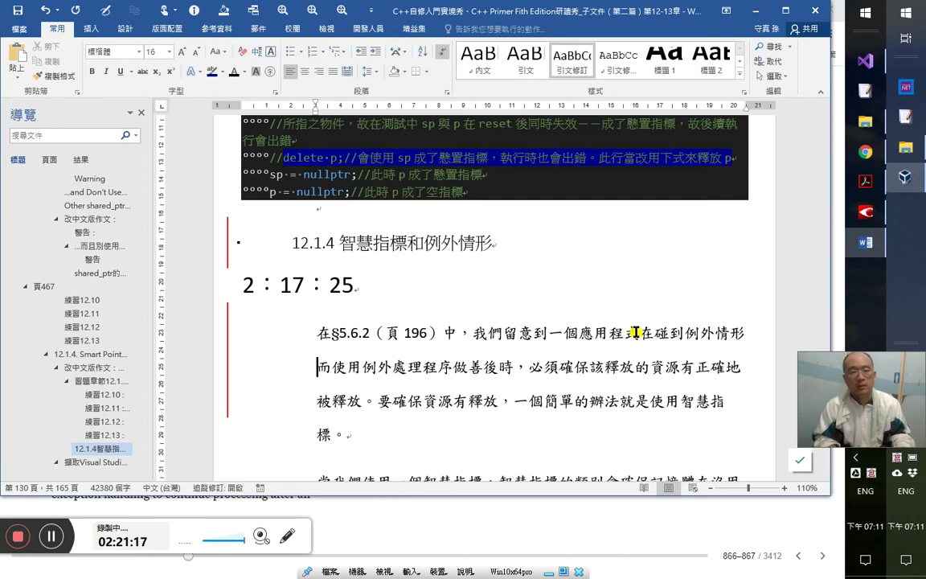
key("Right")
key("Right")
key("Right")
key("Right")
key("Right")
key("Right")
key("Right")
key("Right")
key("Right")
key("Right")
key("Right")
key("Right")
key("Right")
key("Right")
key("Right")
key("Right")
key("Right")
key("Right")
key("Right")
key("Right")
key("Right")
key("Right")
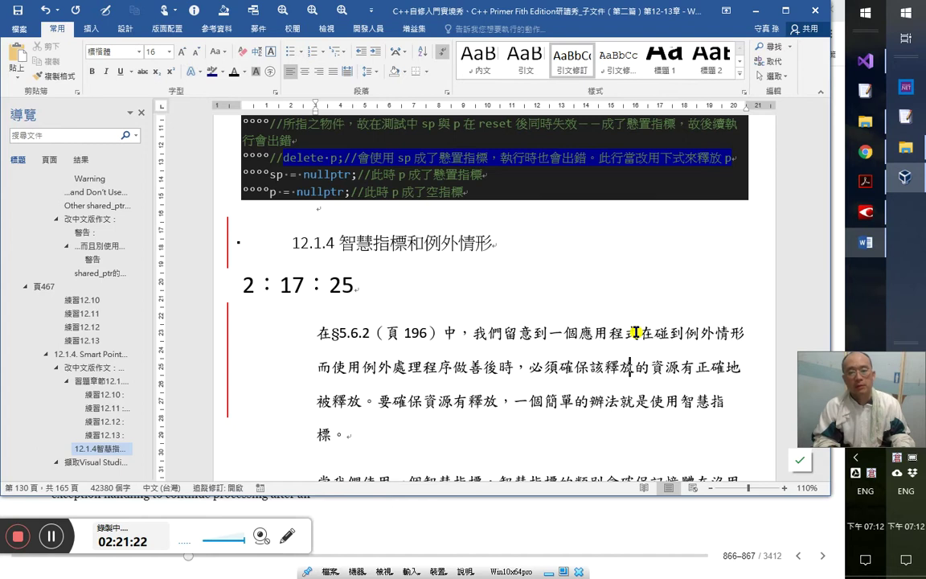
key("Right")
key("Right")
- Change 確保該 to 確保應當, add 妥善地被 before 釋放, and delete 一個
key("Left")
key("Left")
key("Left")
key("Left")
key("Left")
key("Left")
key("Left")
key("Left")
key("Left")
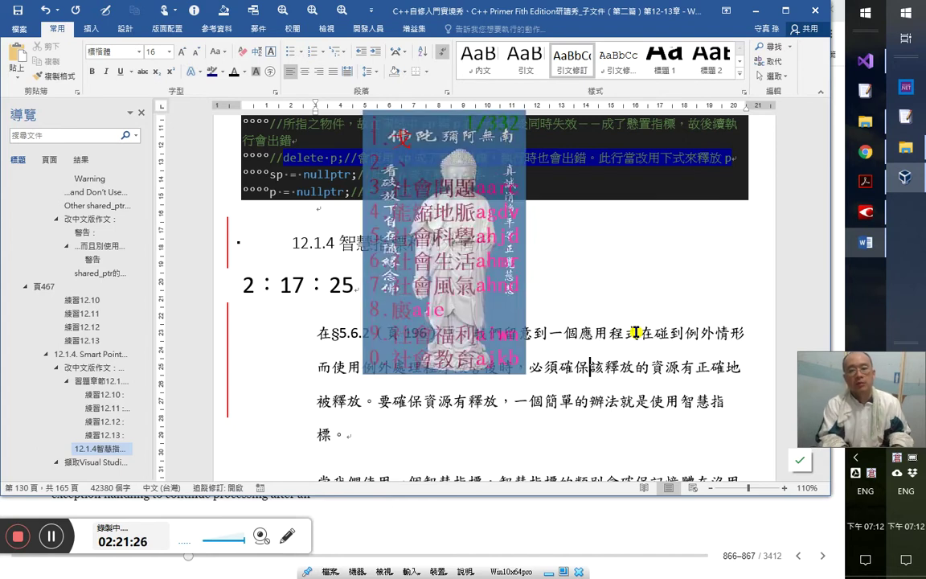
type("應")
key("shift+Right")
type("當")
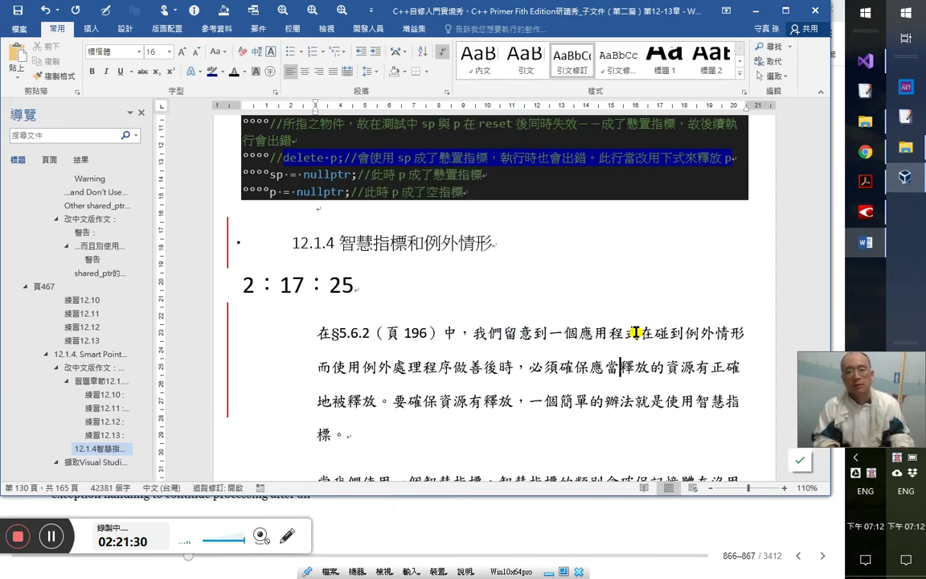
key("Left")
key("Left")
key("Right")
key("Right")
key("Right")
key("Right")
key("Right")
key("Right")
key("Right")
key("Right")
key("Right")
key("Right")
key("Right")
key("Right")
key("Right")
key("Right")
key("Right")
key("Right")
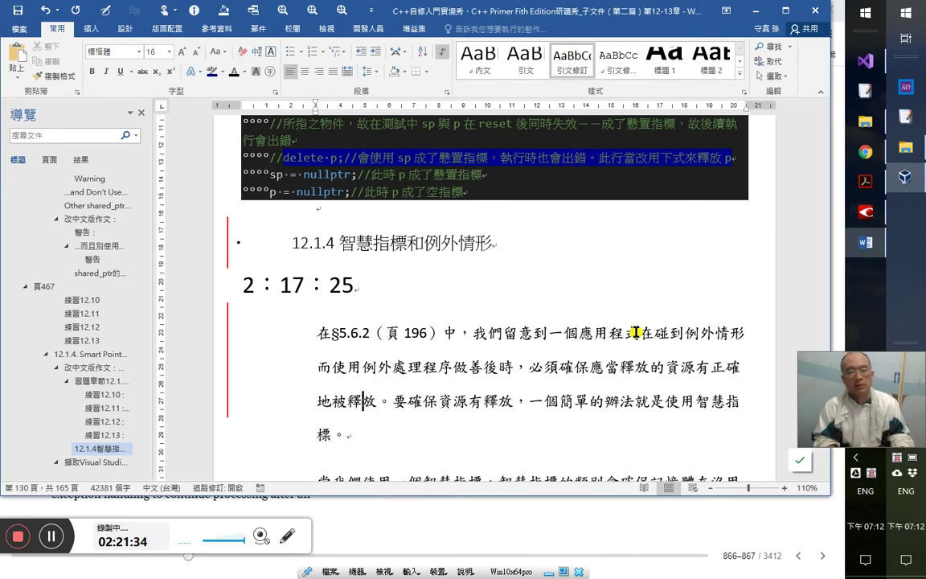
key("Right")
key("Right")
key("Right")
key("Right")
key("Right")
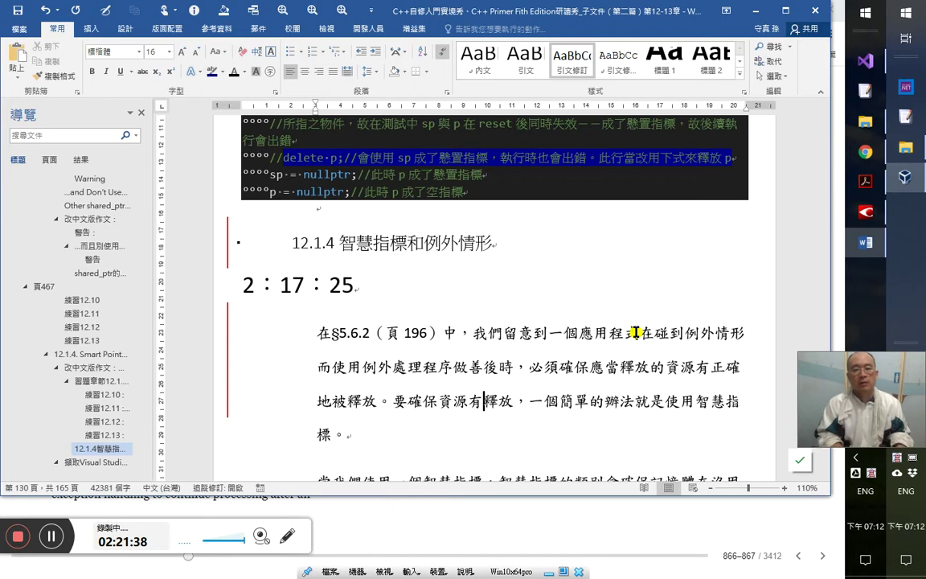
type("妥善地")
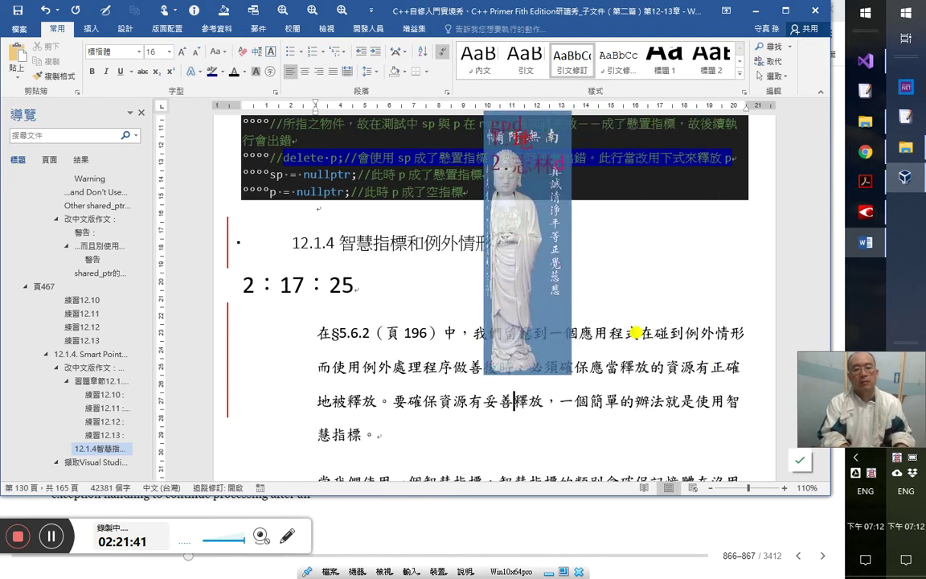
type("被")
key("Right")
key("Right")
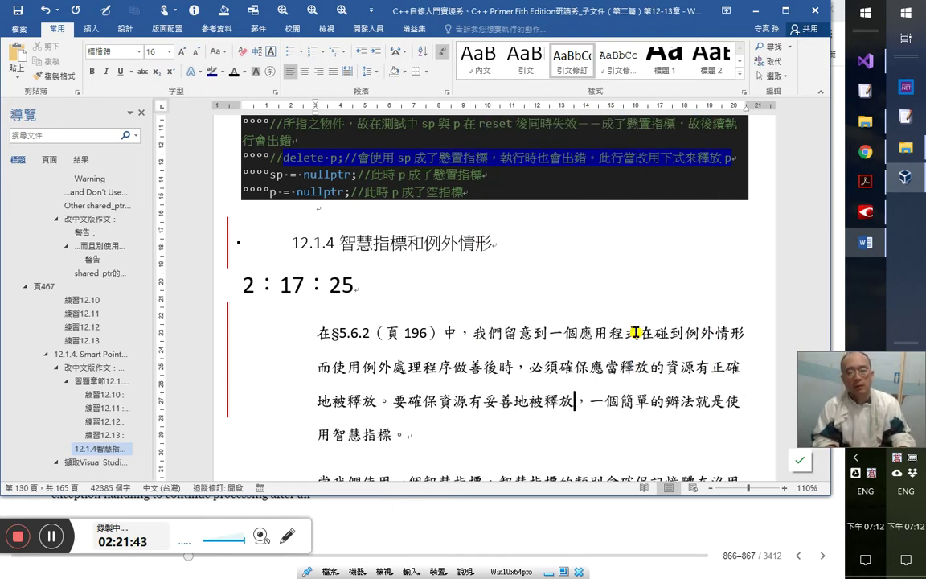
key("Right")
key("Right")
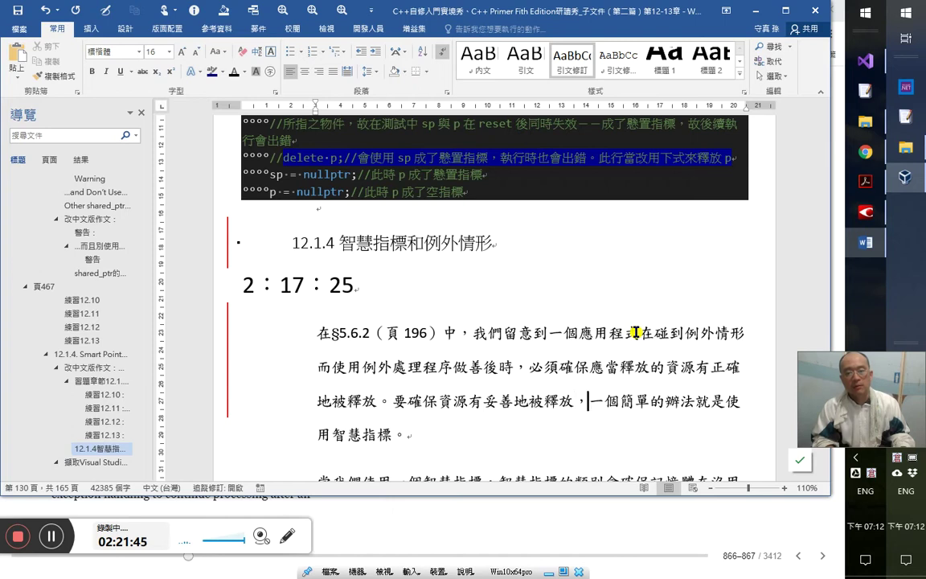
key("shift+Right")
key("shift+Right")
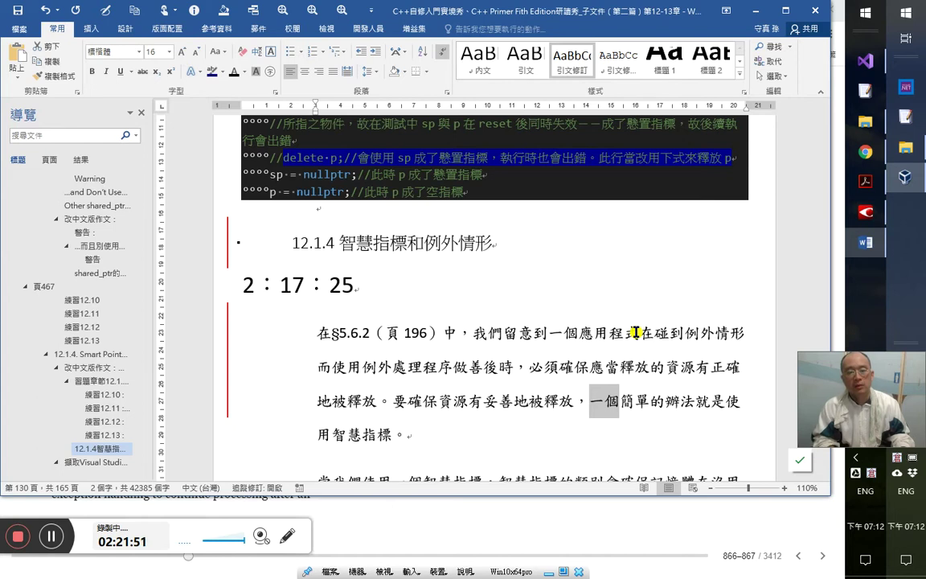
key("Delete")
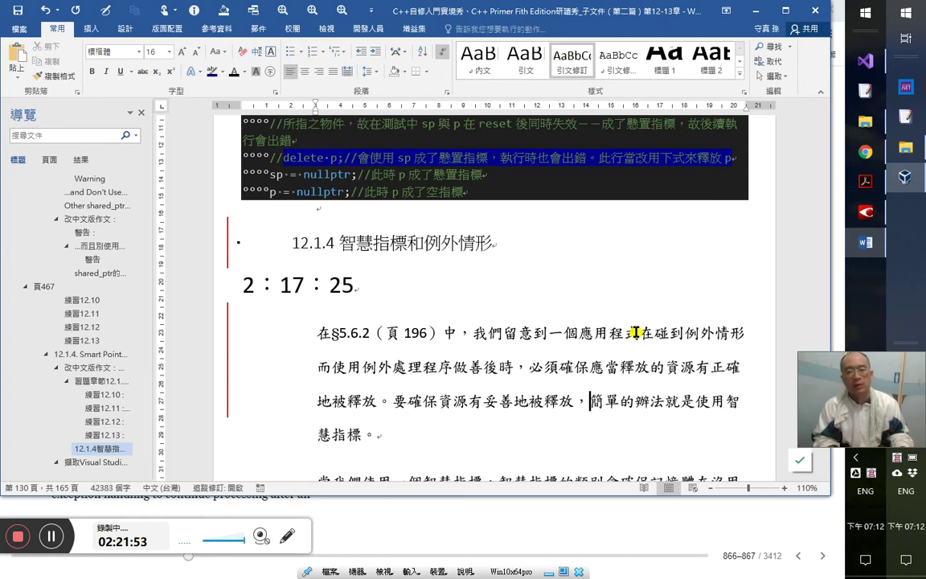
- After comparing with the book, delete 要 and 地 and add 的方法，其中 after 釋放
key("alt+Tab")
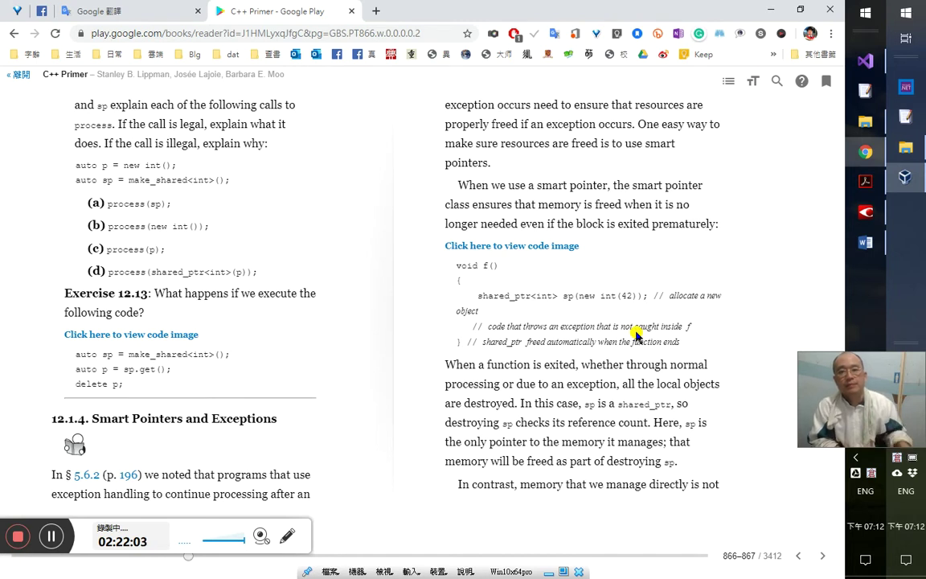
key("alt+Tab")
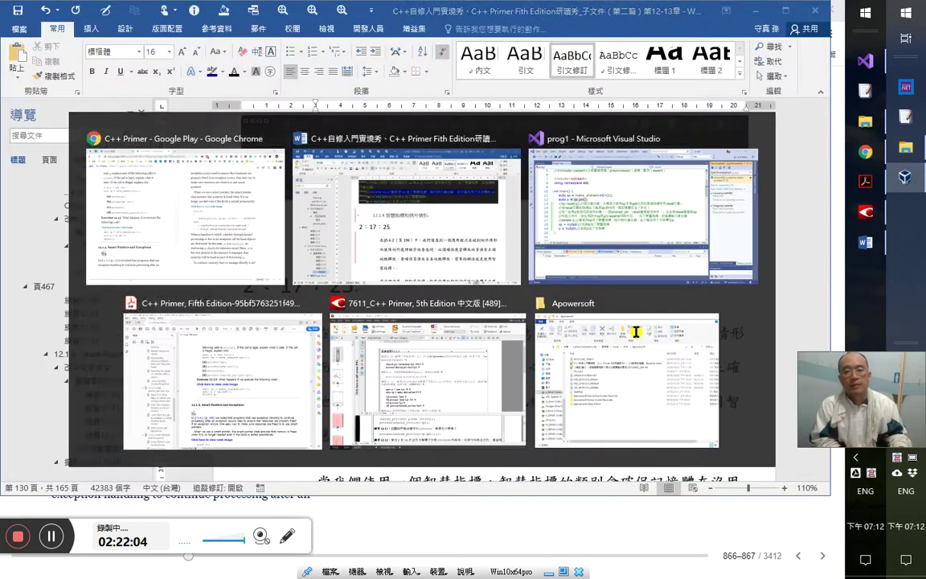
key("Left")
key("Left")
key("Left")
key("Left")
key("Left")
key("Left")
key("Left")
key("Left")
key("Left")
key("Left")
key("Left")
key("Left")
key("Left")
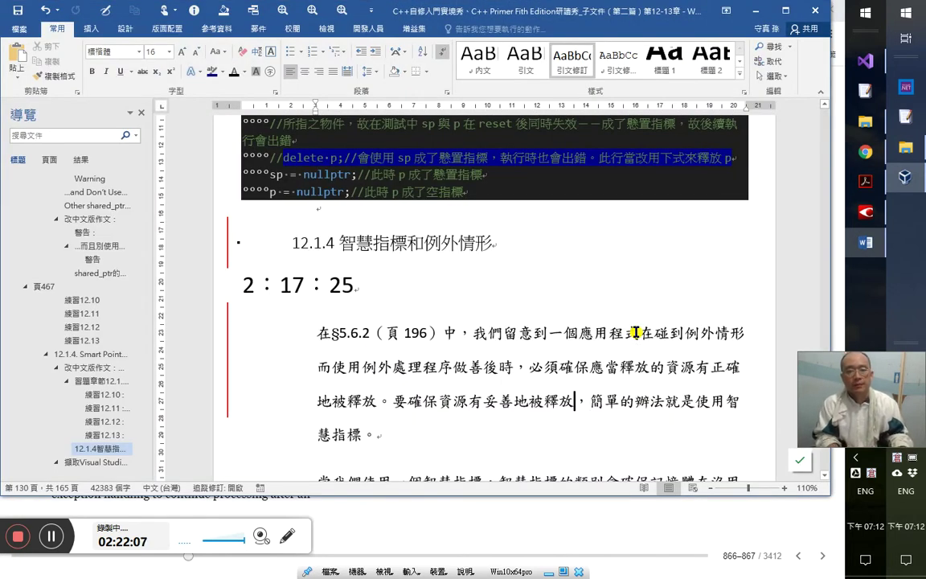
key("Delete")
key("Right")
key("Right")
key("Right")
key("Right")
key("Right")
key("Right")
key("Right")
key("Right")
key("Right")
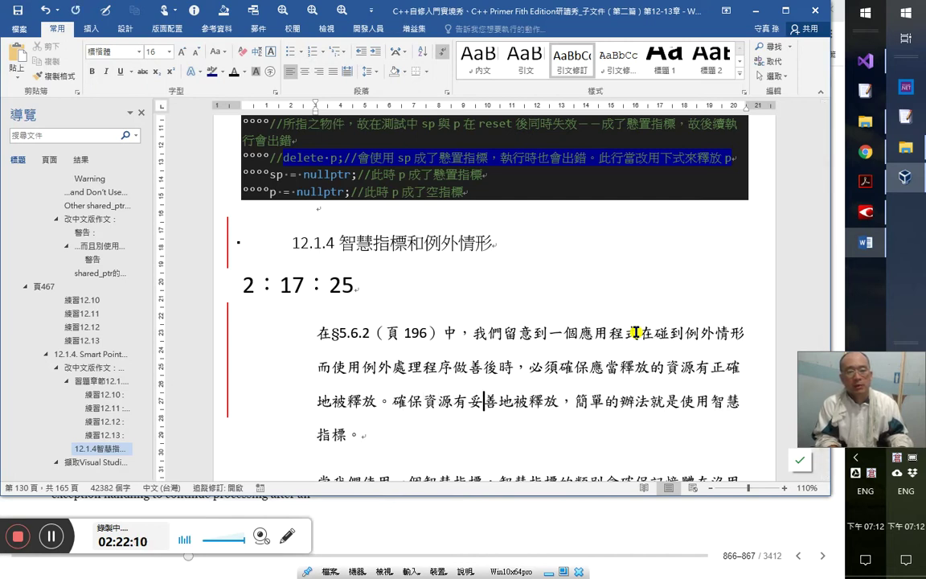
key("Left")
key("Left")
key("Delete")
key("Right")
key("Right")
key("Right")
type("的方法，")
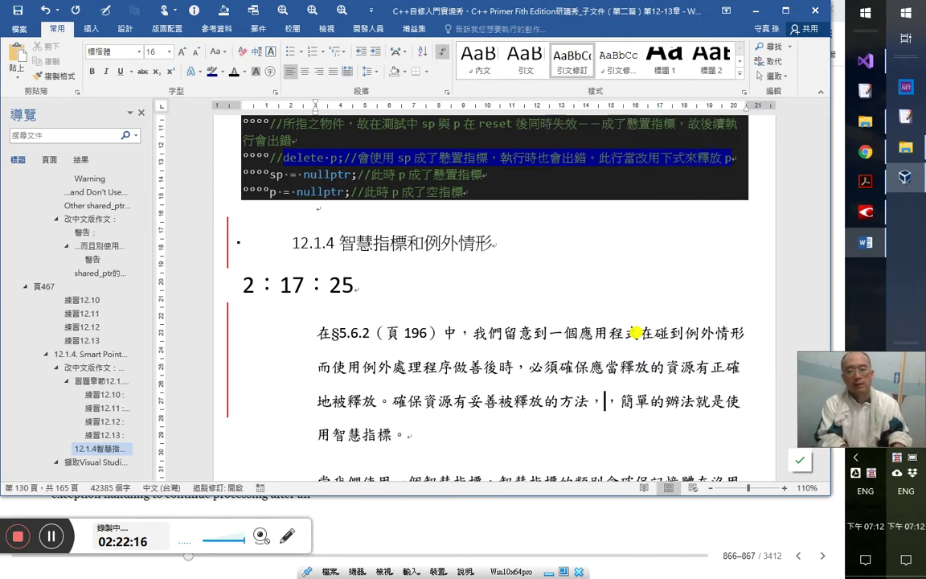
type("其中")
key("shift+Right")
key("shift+Right")
key("shift+Right")
key("shift+Right")
key("shift+Right")
key("shift+Right")
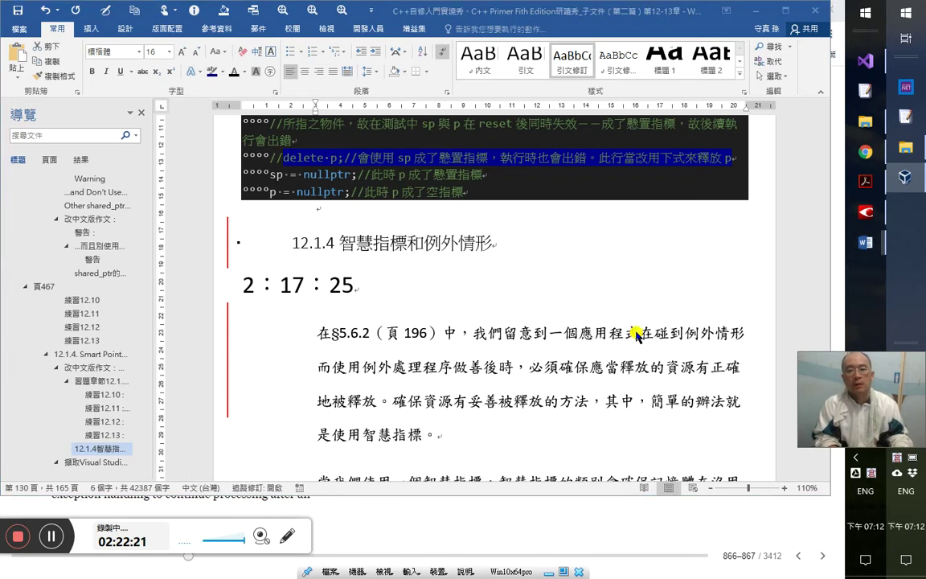
- Add 一個 after 其中, then try deleting 妥善 and undo it
key("alt+Tab")
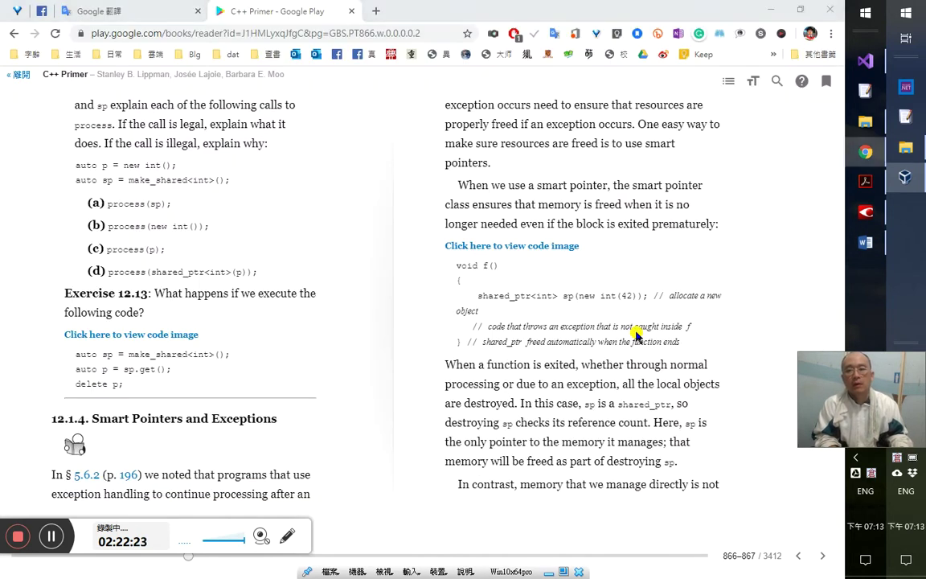
key("alt+Tab")
key("Left")
type("一")
key("space")
key("Left")
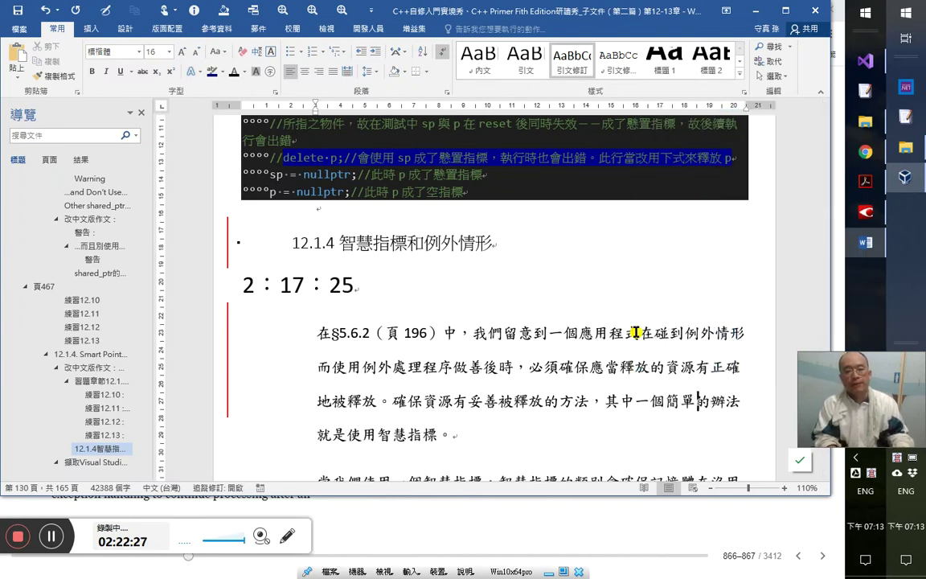
key("Left")
key("Left")
key("Left")
key("Left")
key("Left")
key("Left")
key("Left")
key("Left")
key("Left")
key("Left")
key("Left")
key("Left")
key("Left")
key("Left")
key("Right")
key("Right")
key("Right")
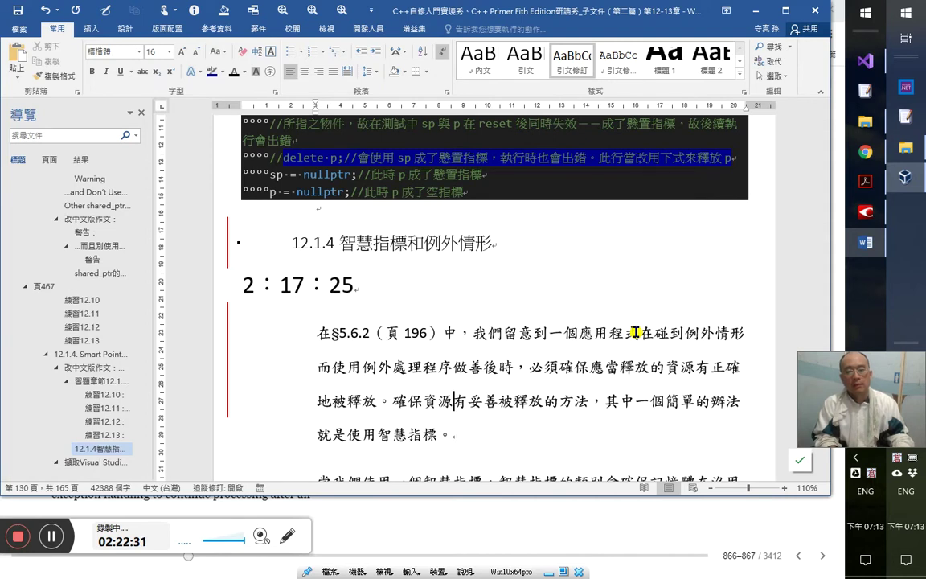
key("Delete")
key("Delete")
key("ctrl+z")
- Move 妥善 between 被 and 釋放 and insert 要 before 確保
key("shift+Right")
key("shift+Right")
key("ctrl+c")
key("Delete")
key("Delete")
key("Right")
key("ctrl+v")
key("Right")
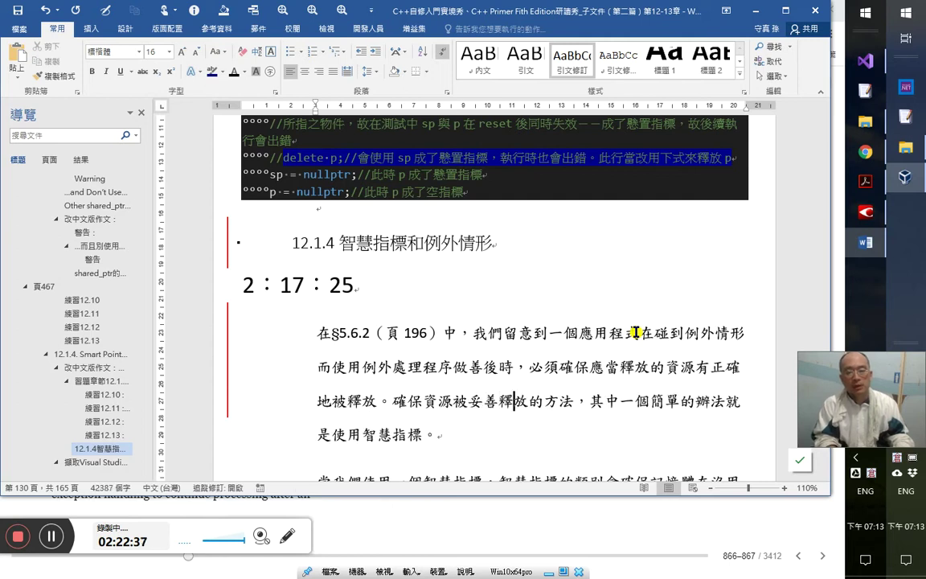
key("Right")
key("Right")
key("Right")
key("shift+Right")
key("shift+Right")
key("shift+Right")
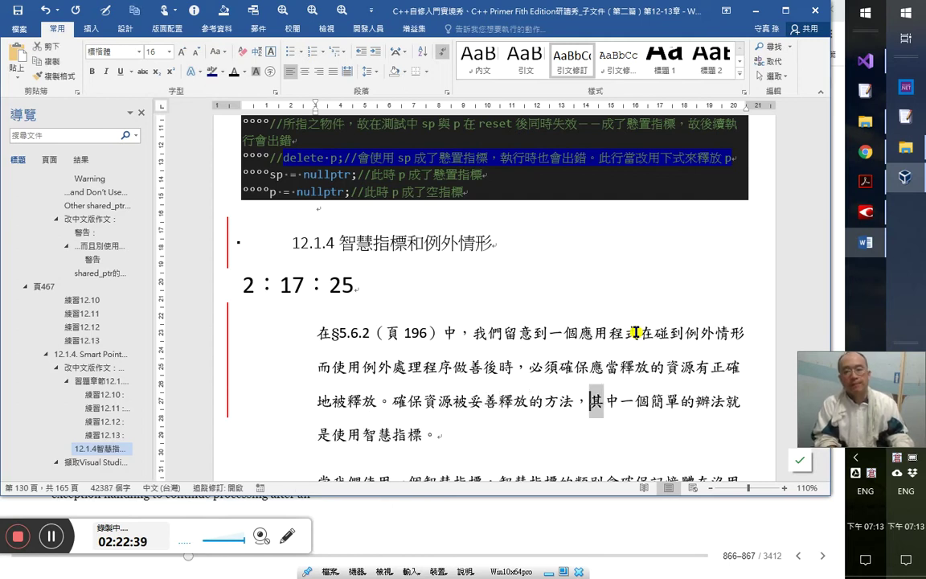
key("Left")
key("Right")
key("Right")
key("Right")
key("Right")
key("Right")
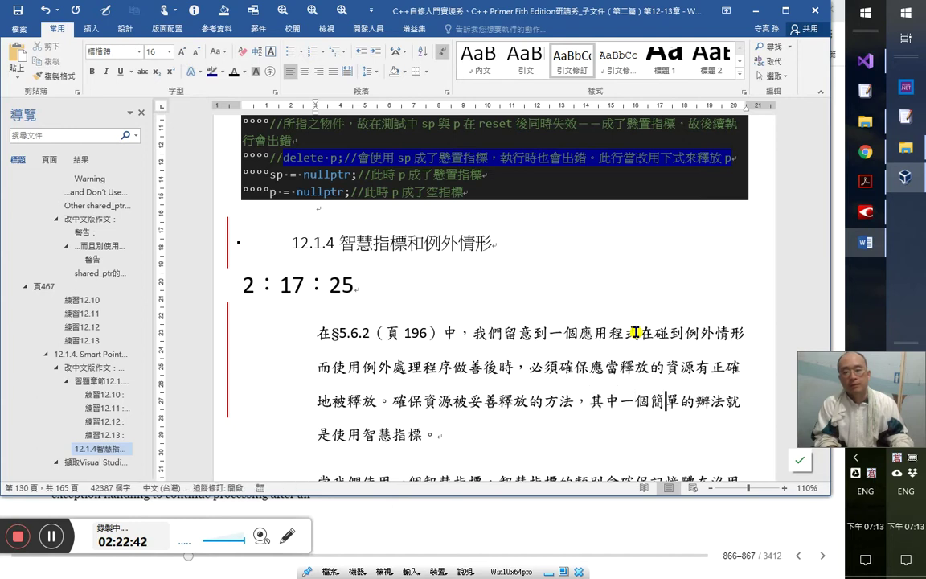
key("shift+Left")
key("shift+Left")
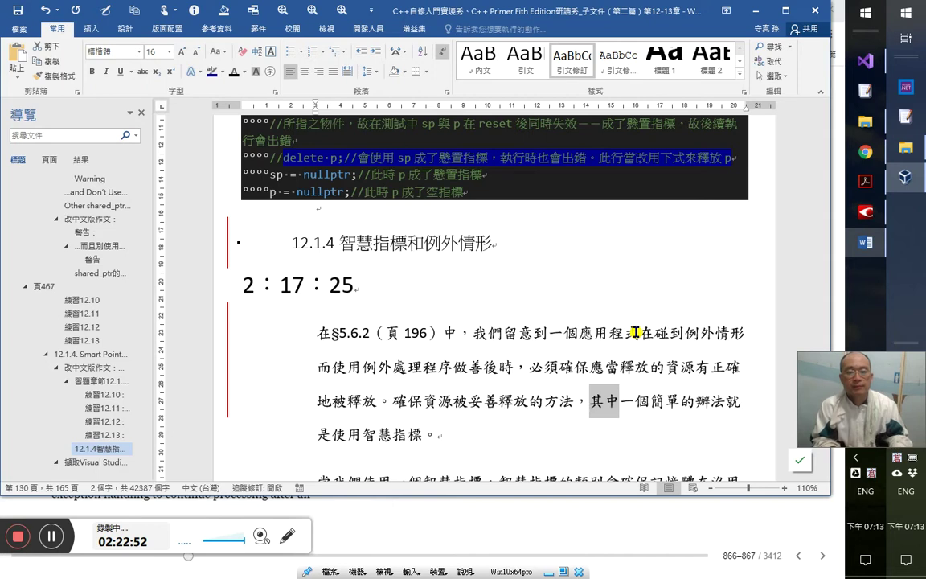
key("Left")
key("Left")
key("Left")
type("要")
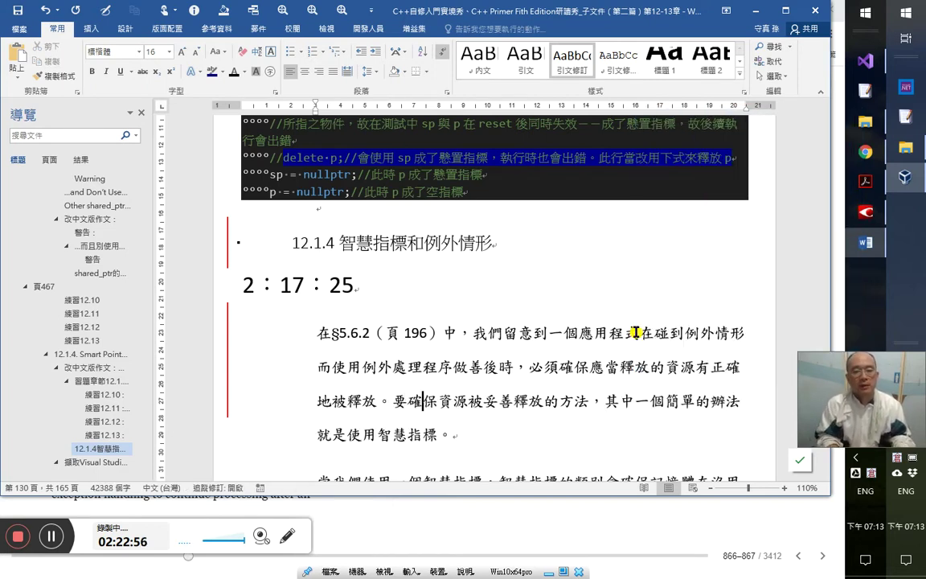
- After checking the book, insert 地 before 釋放 and delete the phrase 的方法
key("alt+Tab")
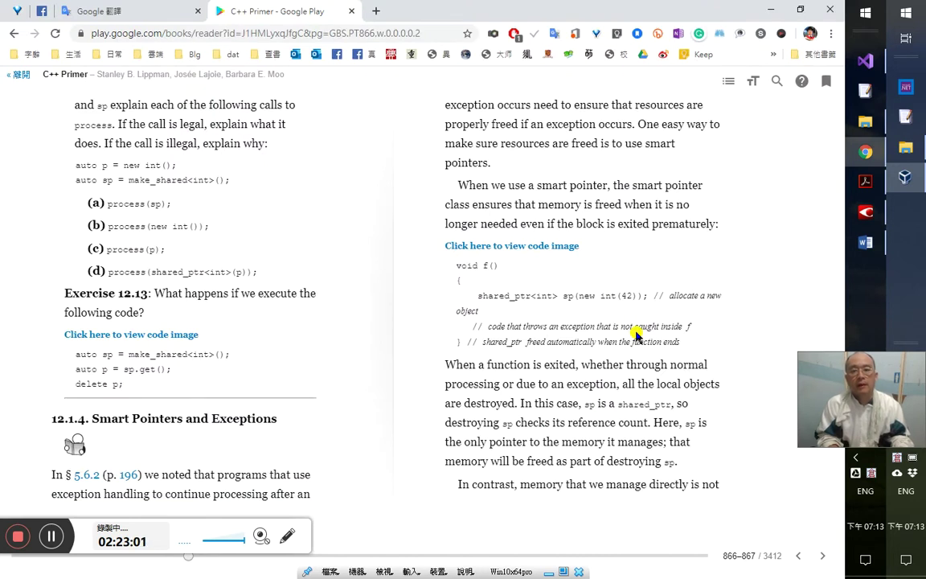
key("alt+Tab")
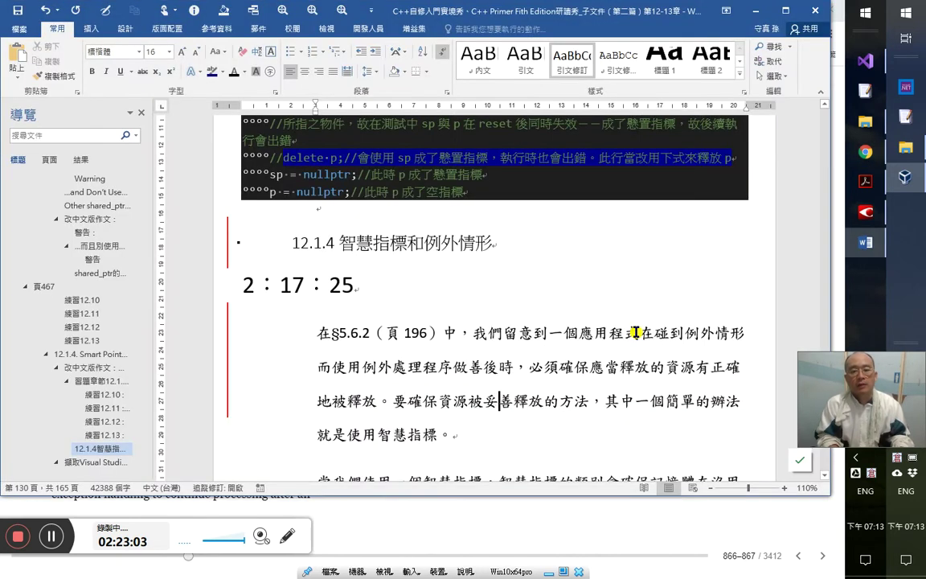
key("Right")
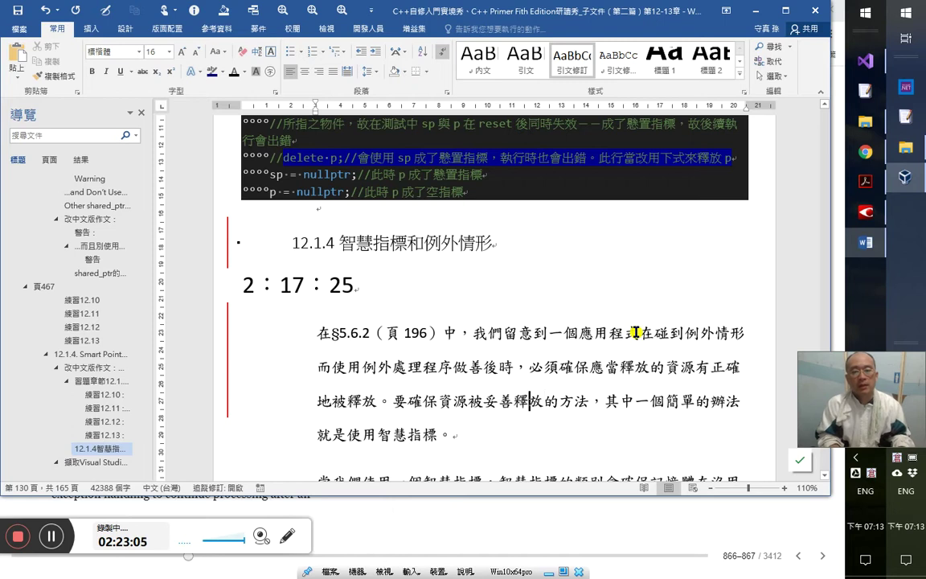
key("Left")
type("地")
key("Right")
key("shift+Right")
key("shift+Right")
key("shift+Right")
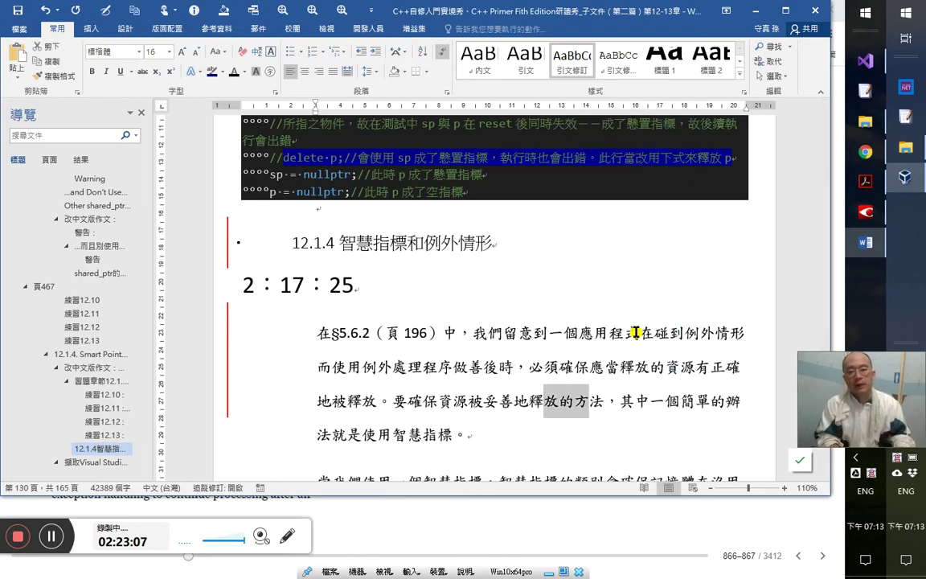
key("Left")
key("Right")
key("shift+Right")
key("shift+Right")
key("shift+Right")
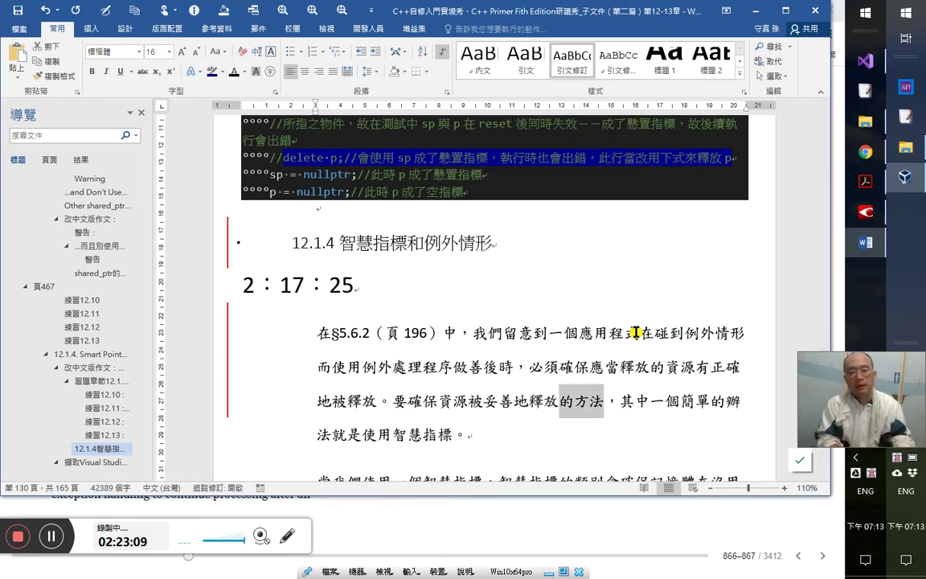
key("Delete")
key("Right")
key("Right")
key("Right")
- Delete 其中 after the comma and select the phrase 一個簡單的辦法
key("shift+Right")
key("shift+Right")
key("Delete")
key("Right")
key("Right")
key("Right")
key("Right")
key("Right")
key("Right")
key("Right")
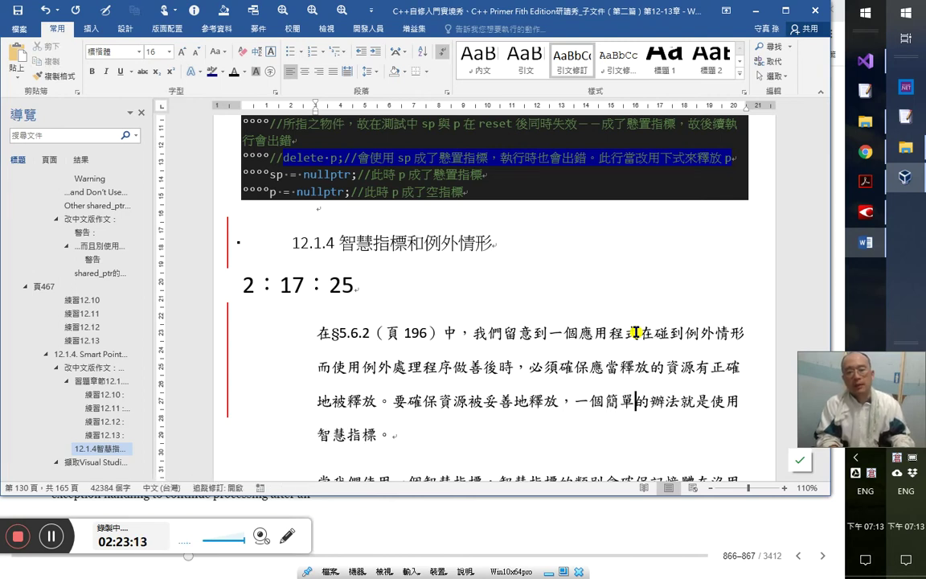
key("Right")
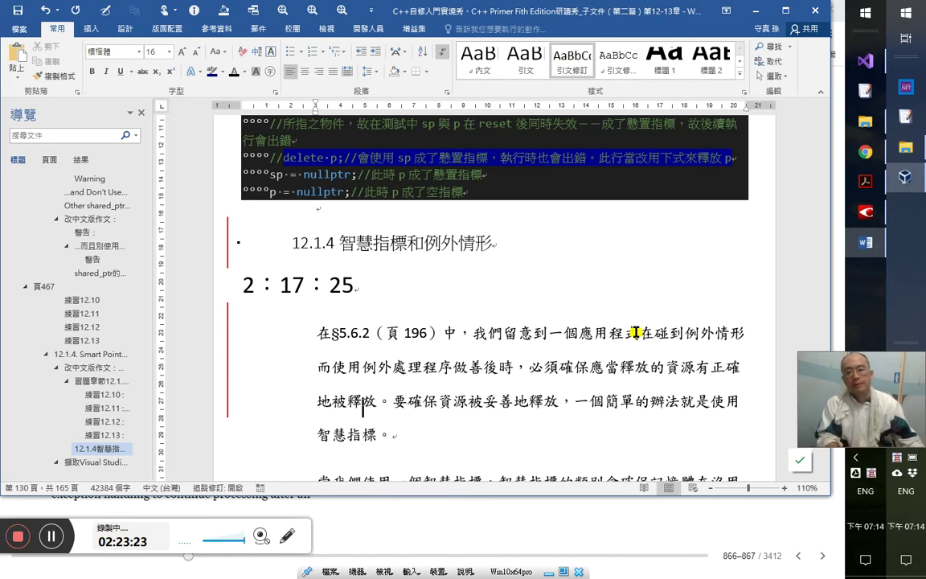
key("Left")
key("Left")
key("Left")
key("Left")
key("Left")
key("Left")
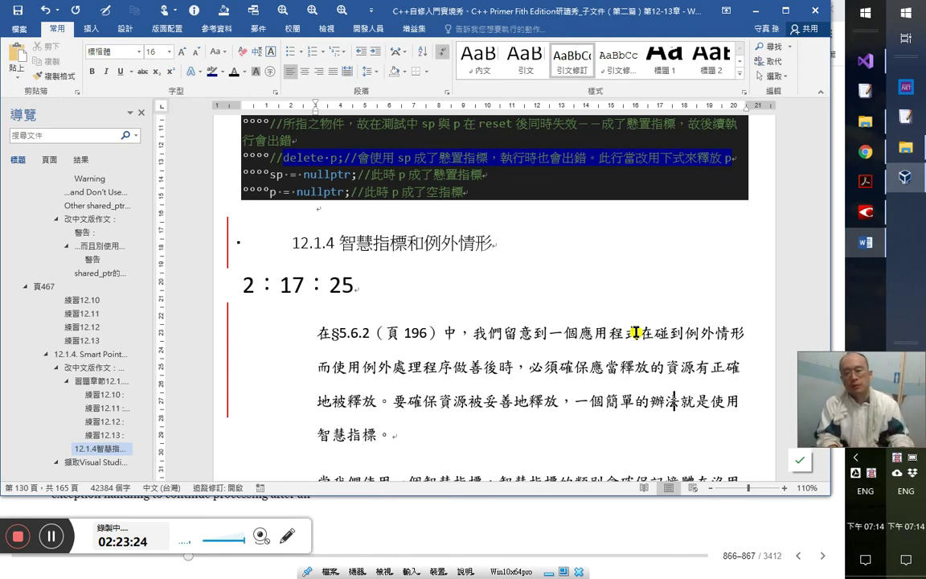
key("shift+Left")
key("shift+Left")
key("shift+Left")
key("shift+Left")
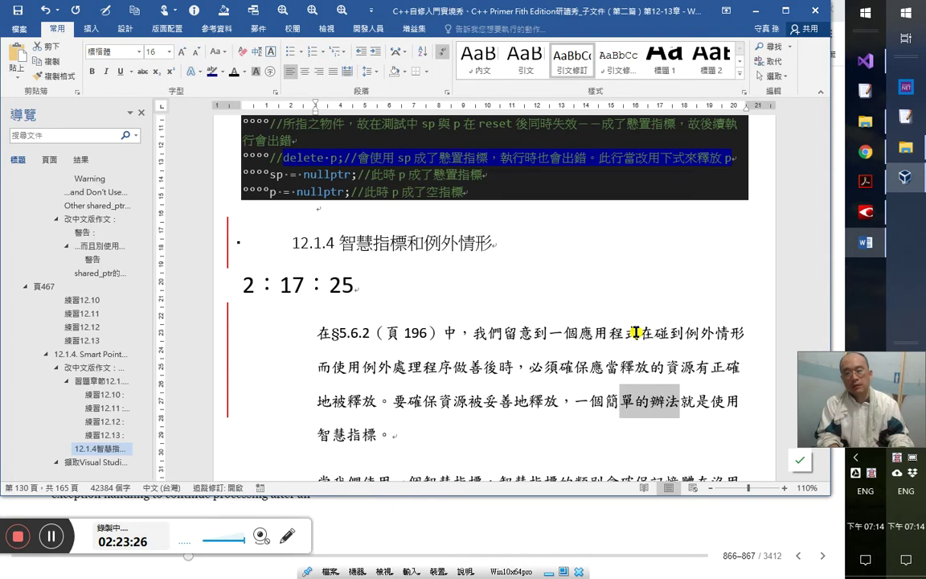
key("shift+Left")
key("shift+Left")
key("shift+Left")
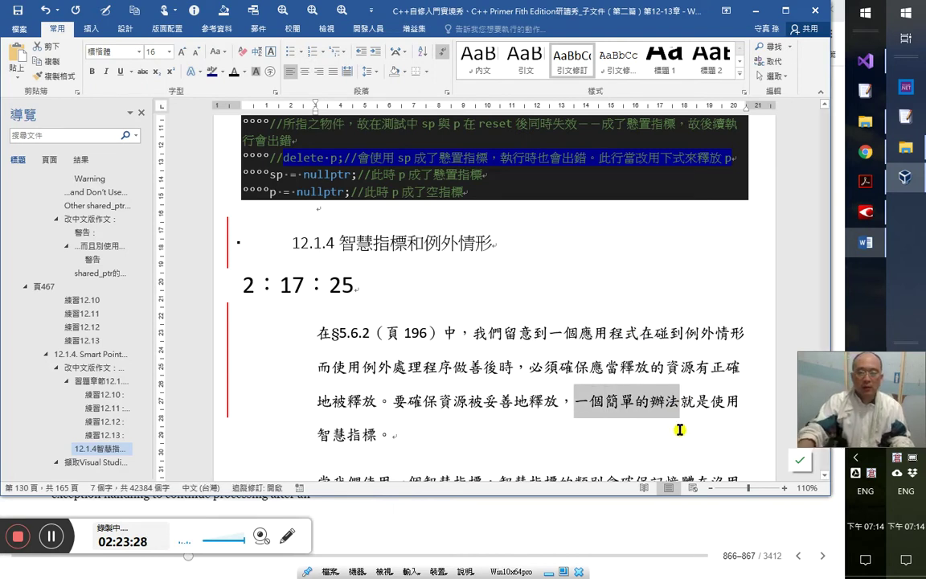
- Reorder the sentence so it reads 使用智慧指標就是一個簡單的辦法
left_click_drag(605, 410, 378, 432)
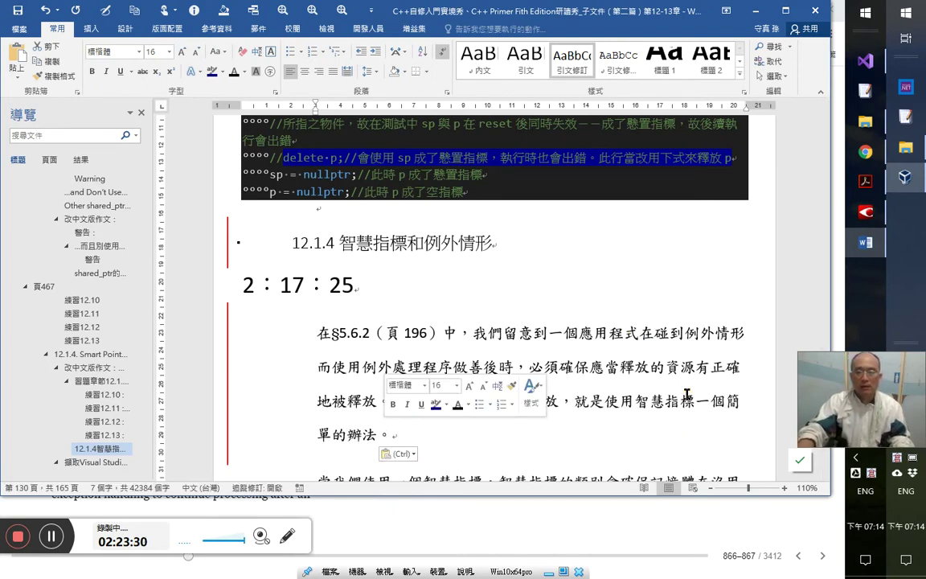
double_click(591, 402)
left_click_drag(591, 402, 658, 404)
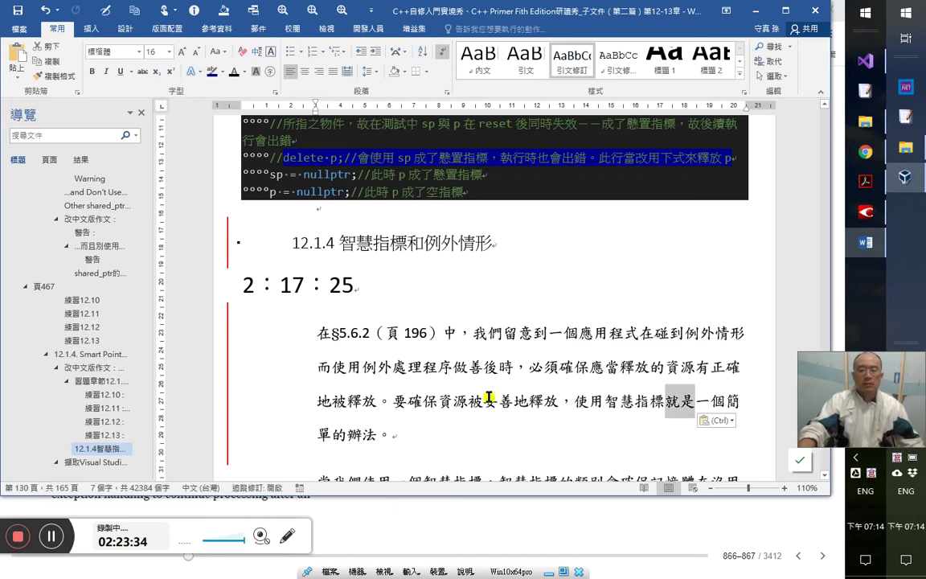
left_click(454, 400)
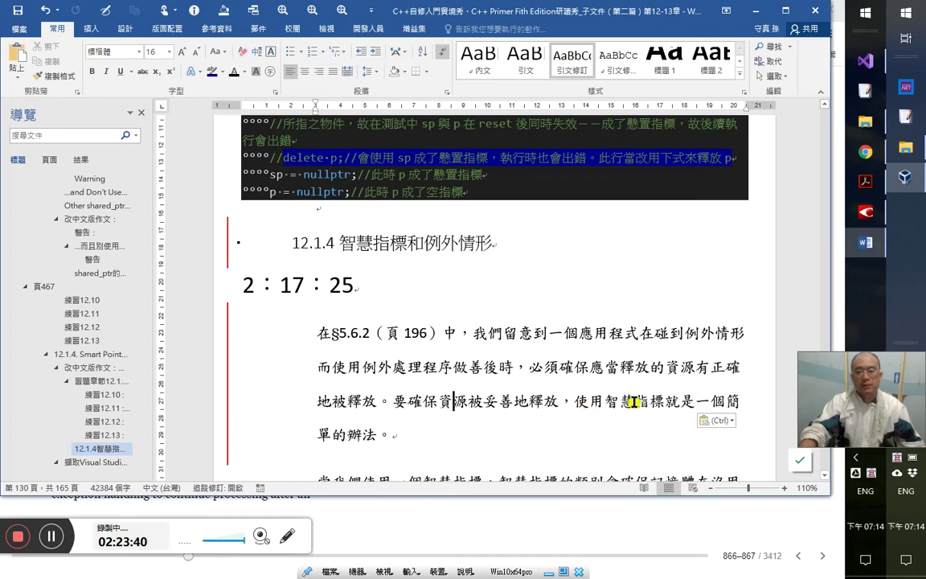
- Colour the term 智慧指標 teal with the colour macro
scroll(499, 395, "down", 1)
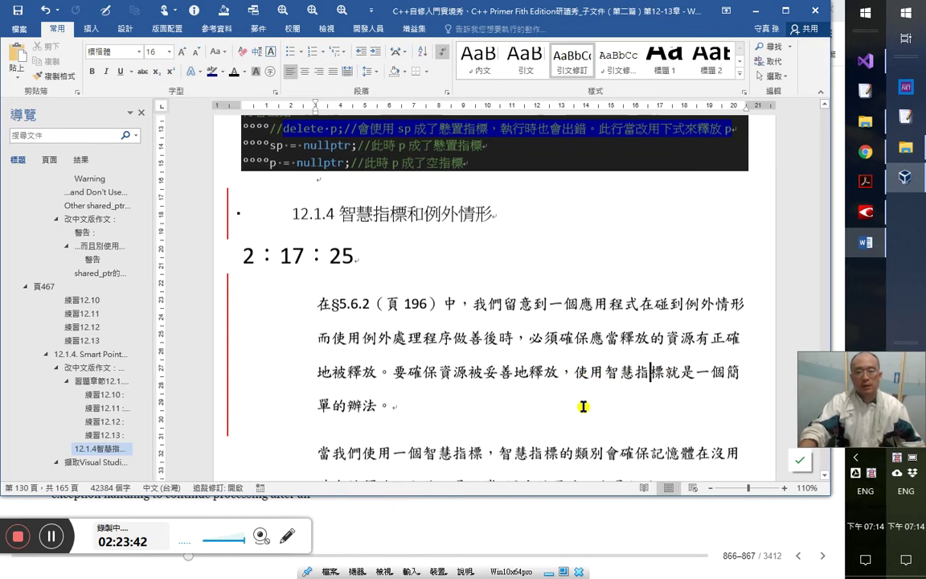
left_click_drag(604, 371, 664, 370)
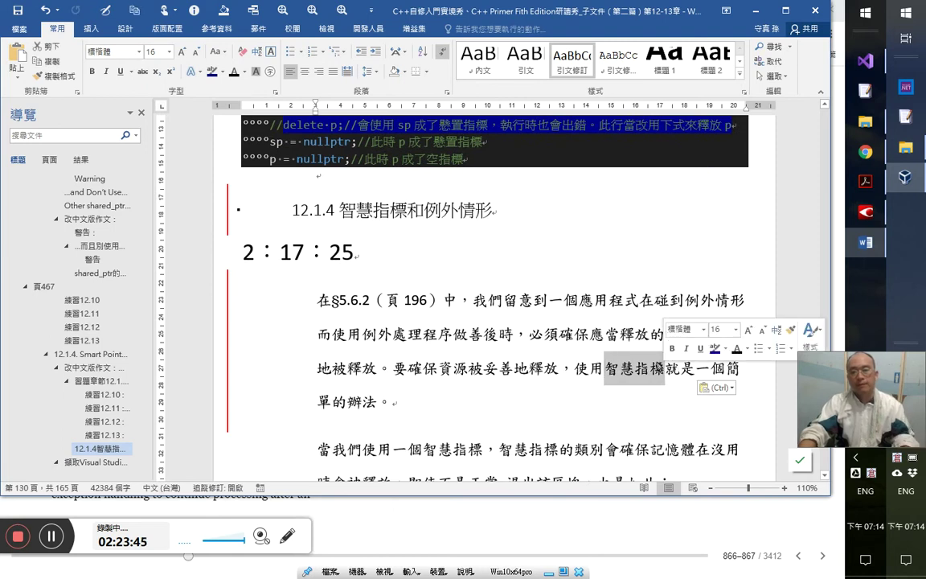
key("alt+1")
key("4")
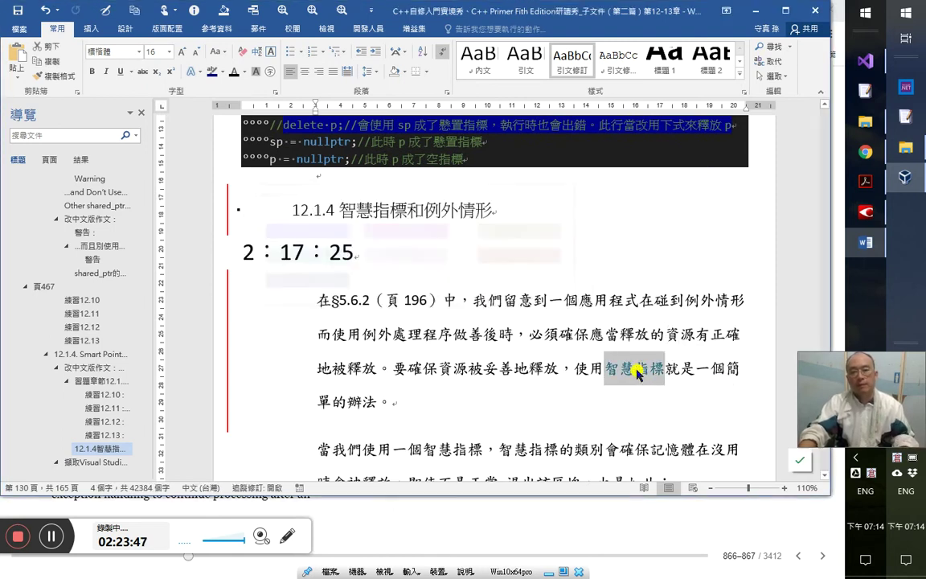
left_click(447, 396)
scroll(522, 343, "down", 2)
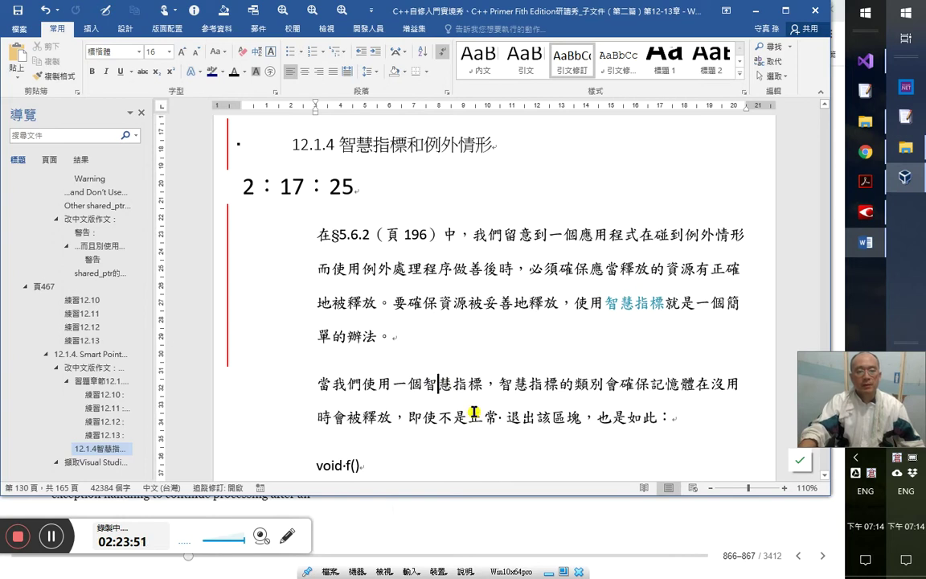
- Colour 智慧指標 in the next paragraph teal
left_click(482, 384)
left_click(423, 385, "shift")
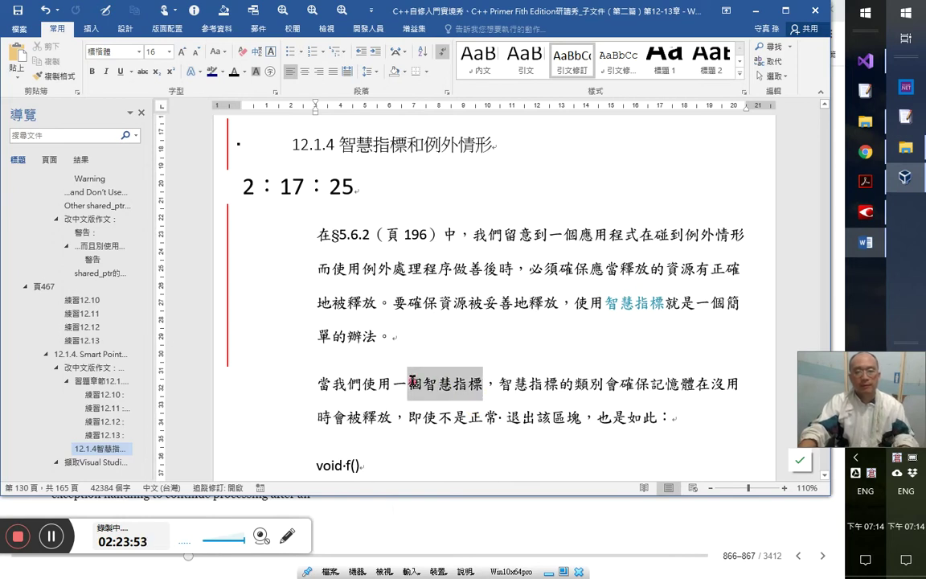
key("alt+q")
key("4")
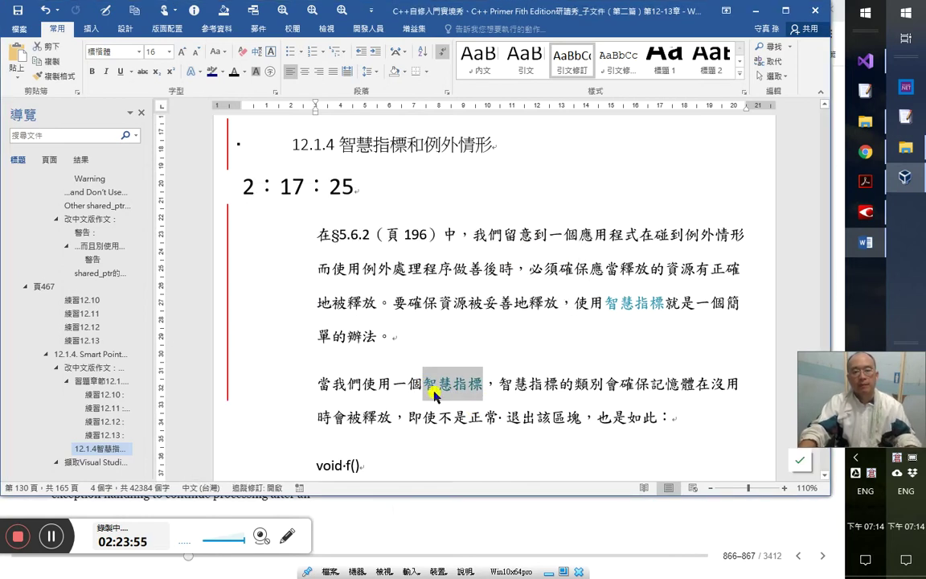
left_click(569, 417)
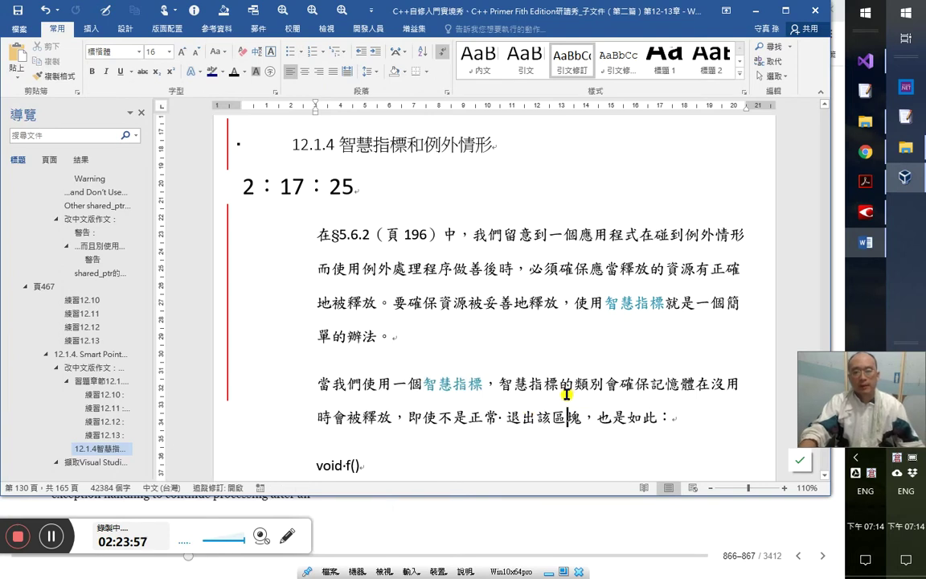
scroll(522, 394, "down", 1)
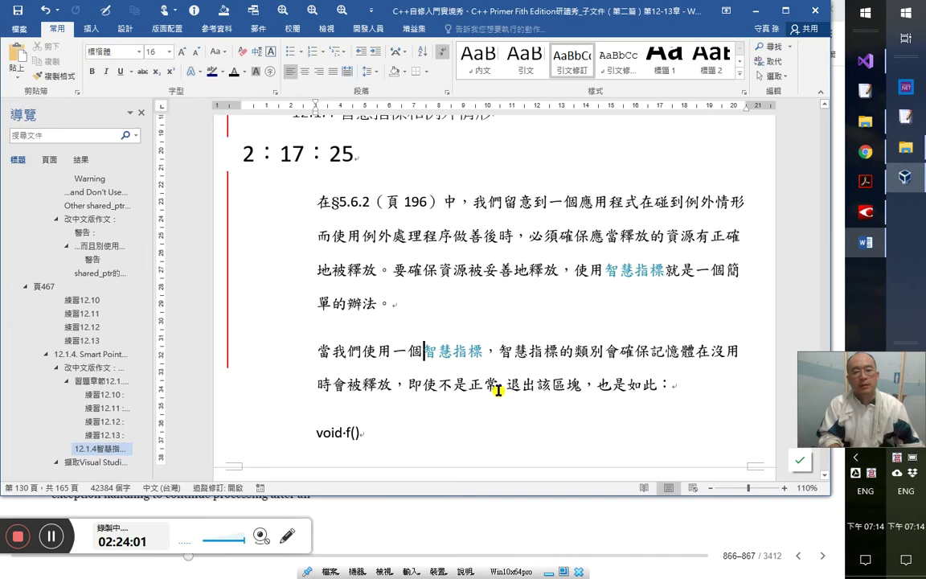
- Delete 一個 before 智慧指標, add 來管控記憶體, and move the comma after 記憶體
key("BackSpace")
key("Delete")
key("Right")
key("Right")
key("Right")
key("Right")
key("Right")
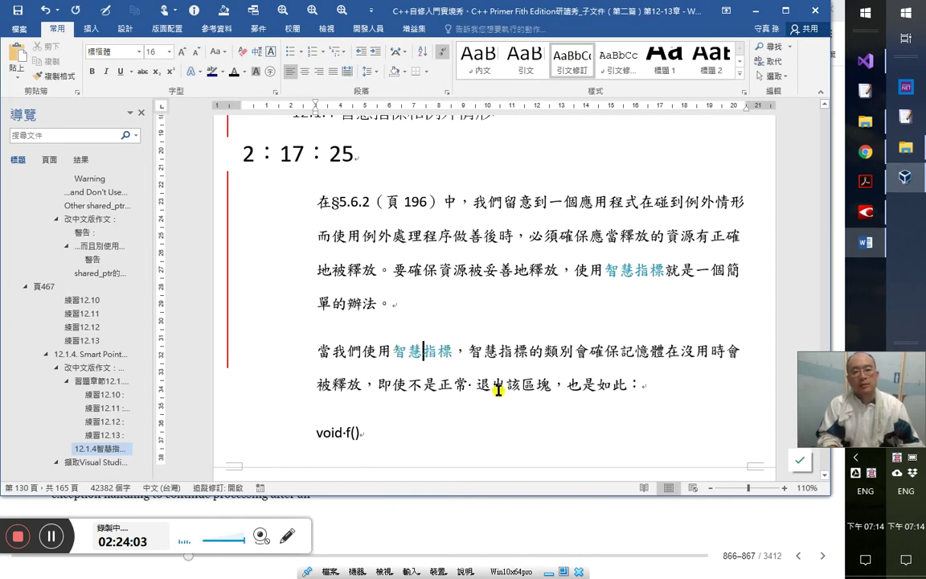
type("來")
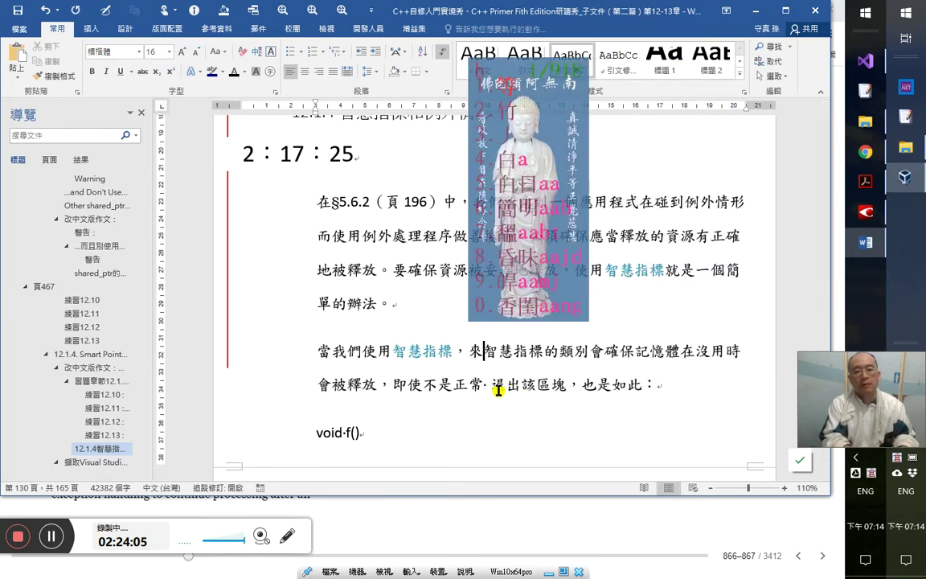
type("管控")
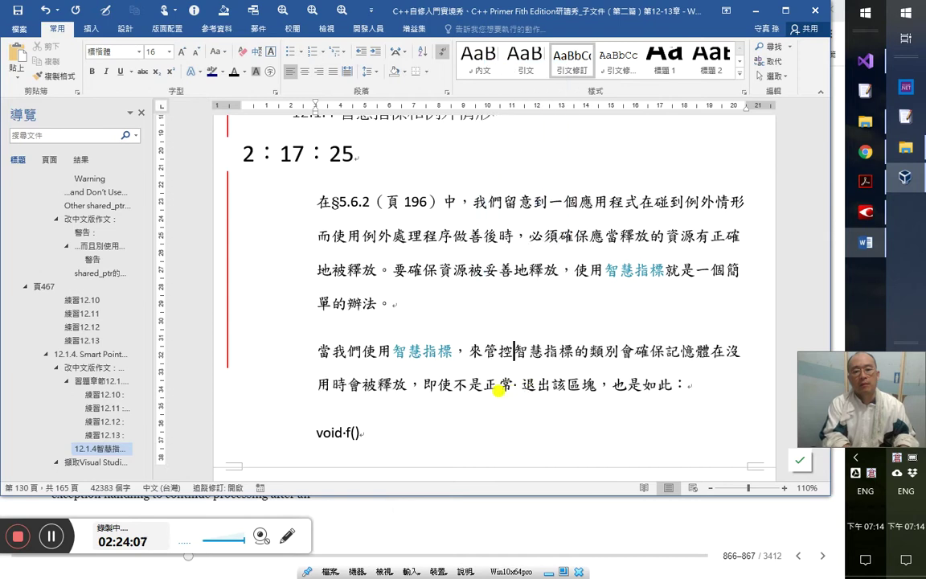
type("記憶體")
key("shift+Left")
key("shift+Left")
key("shift+Left")
key("shift+Left")
key("shift+Left")
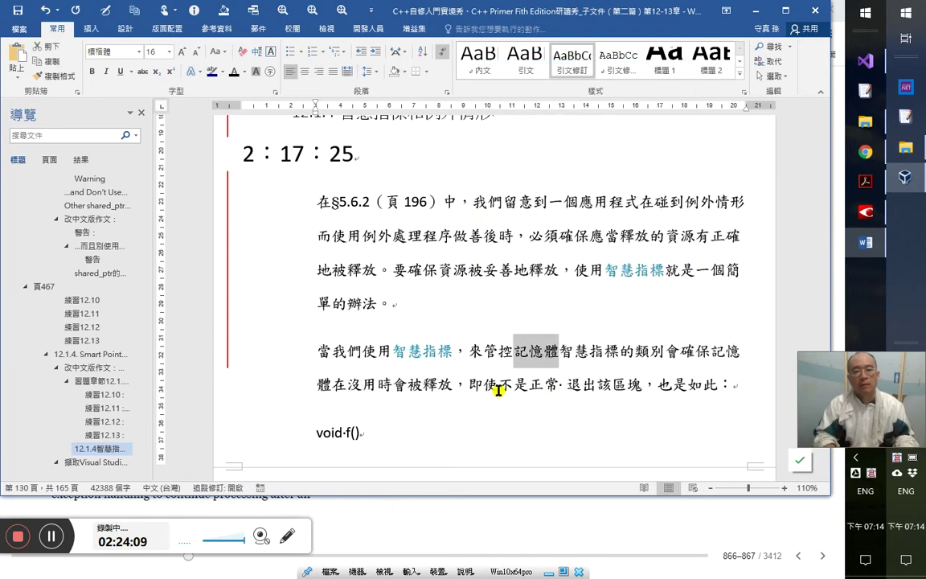
left_click(460, 354)
key("Delete")
left_click(544, 354)
type("，")
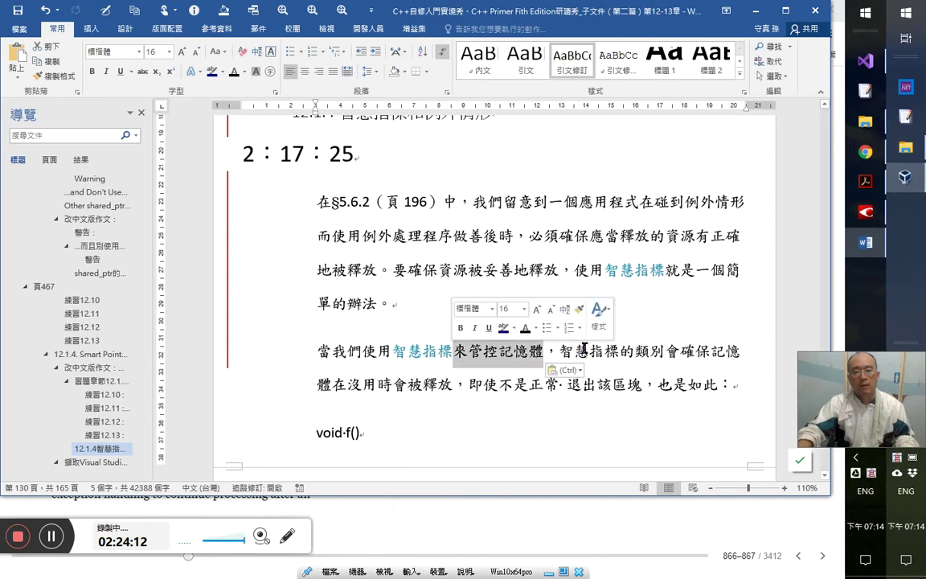
key("ctrl+v")
- Delete the 的 after 智慧指標 and colour 智慧指標類別 teal
key("Right")
key("Right")
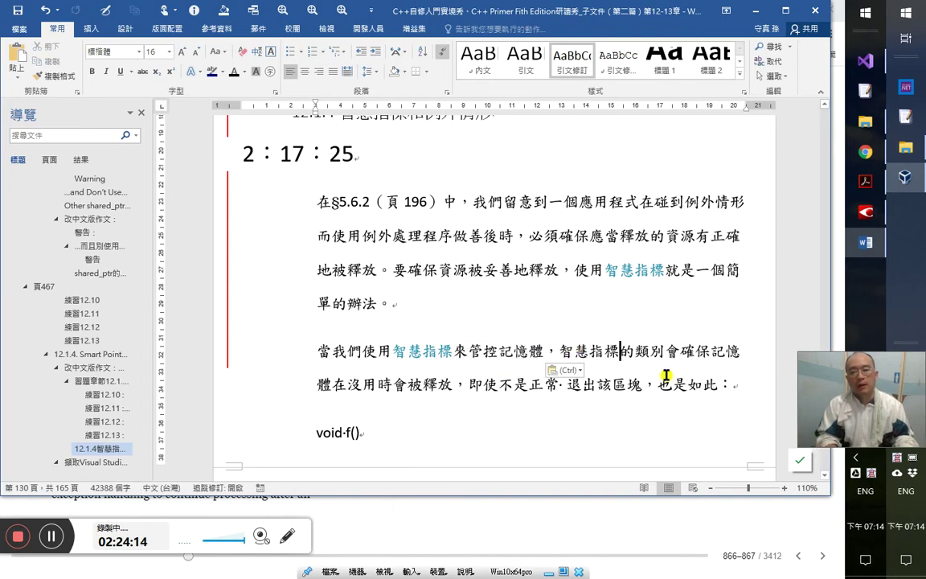
key("Delete")
key("Right")
key("Right")
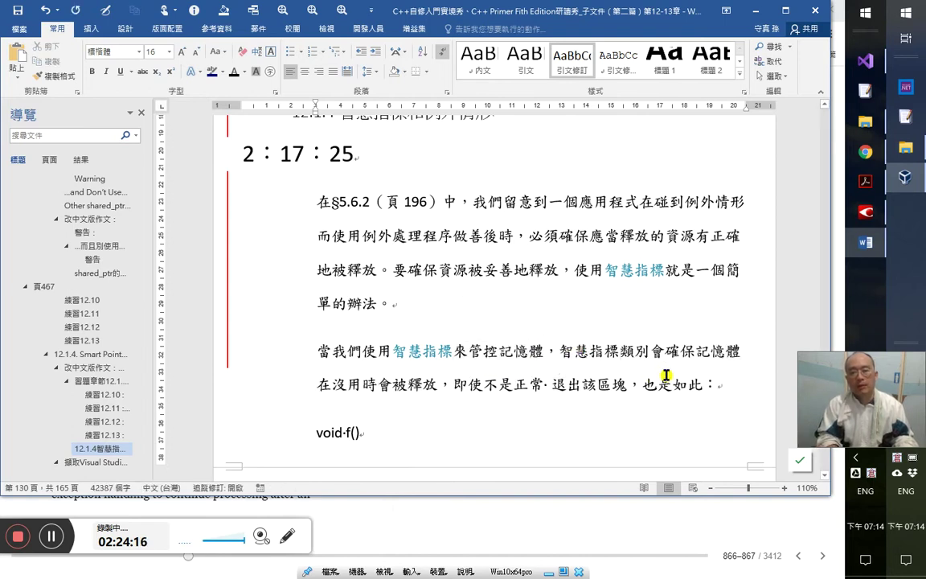
key("Left")
key("shift+Left")
key("shift+Left")
key("shift+Left")
key("shift+Left")
key("shift+Left")
key("shift+Left")
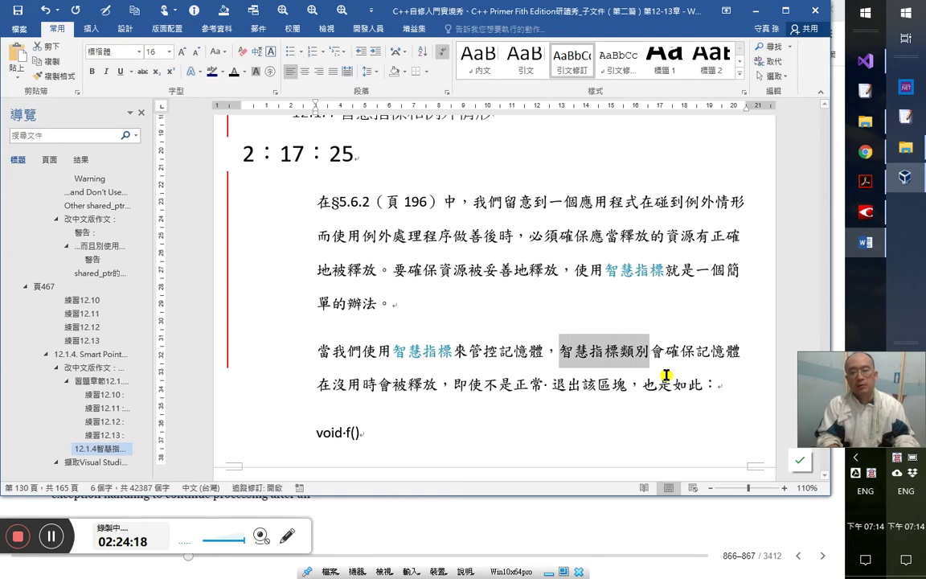
key("alt+q")
key("Return")
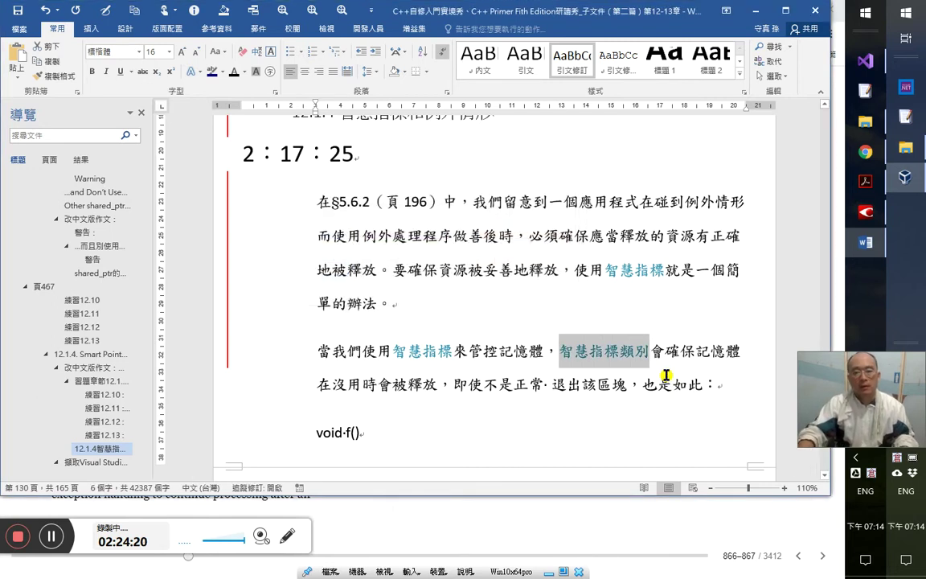
- After comparing with the book, replace 會 with 能, then switch to the book
key("alt+Tab")
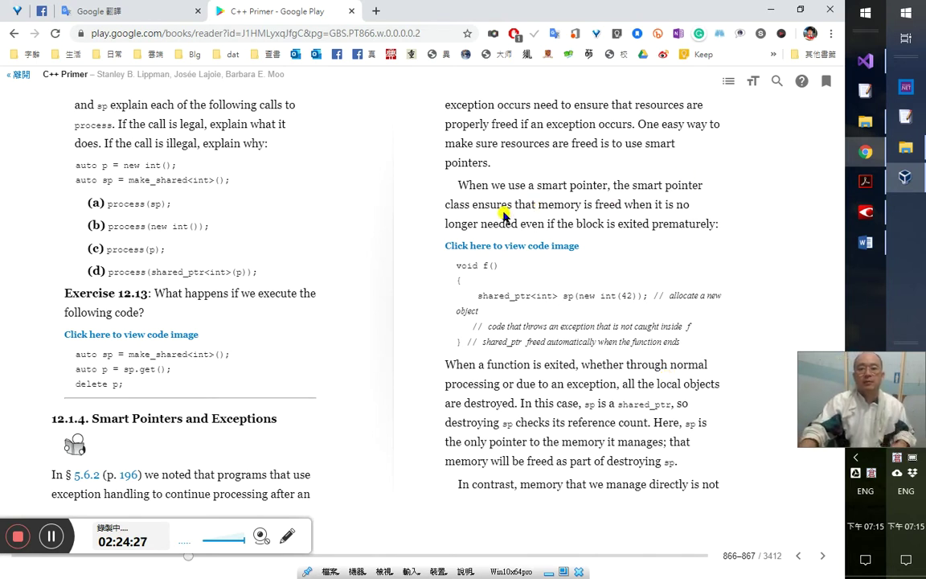
key("alt+Tab")
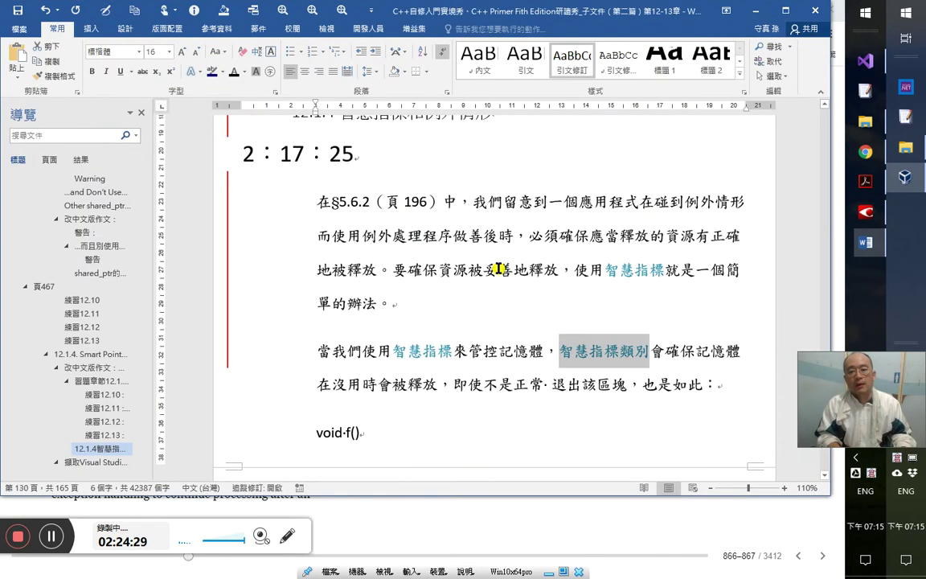
key("Right")
key("shift+Right")
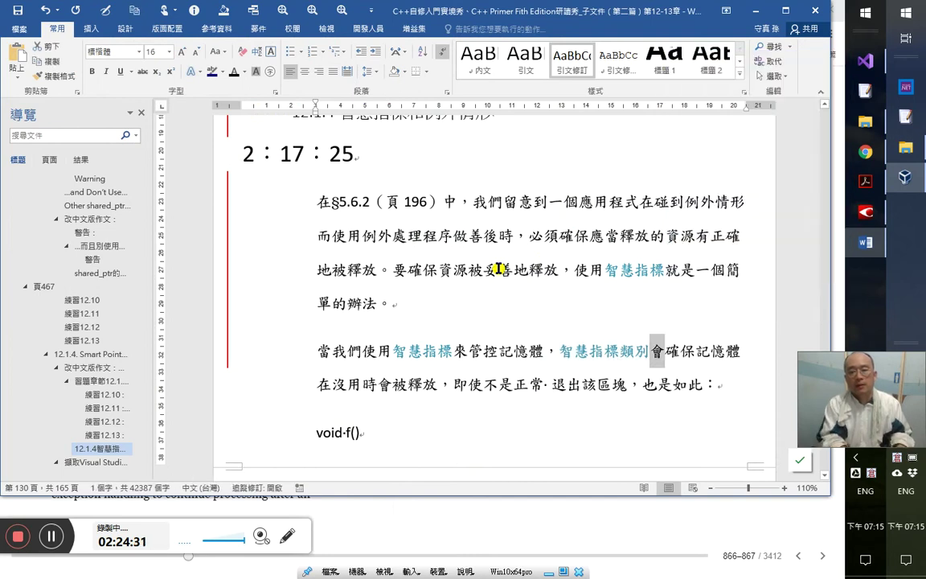
type("能")
key("Right")
key("Right")
key("Right")
key("Right")
key("Right")
key("Right")
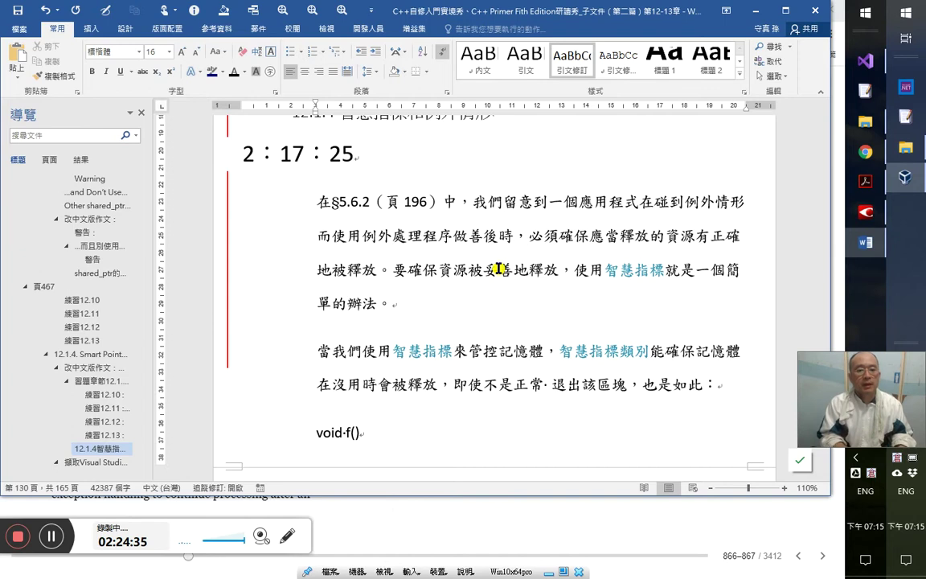
key("alt+Tab")
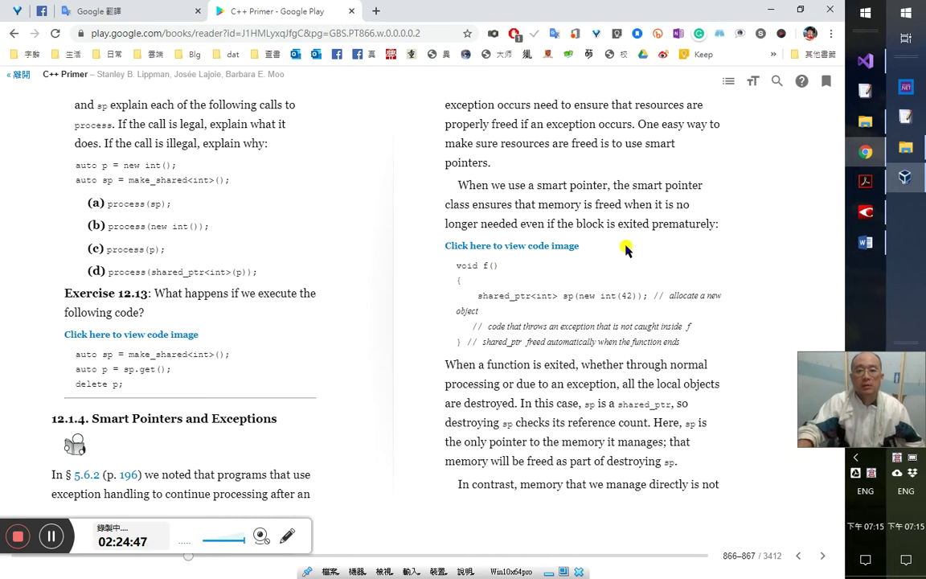
- Translate the phrase "exited prematurely" into Chinese (提前退出)
left_click_drag(608, 223, 722, 225)
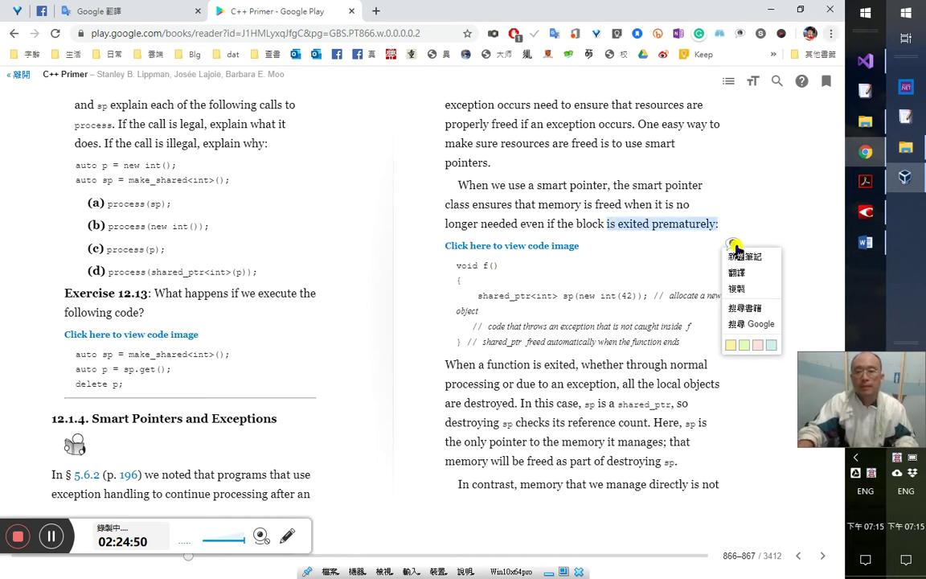
left_click(737, 246)
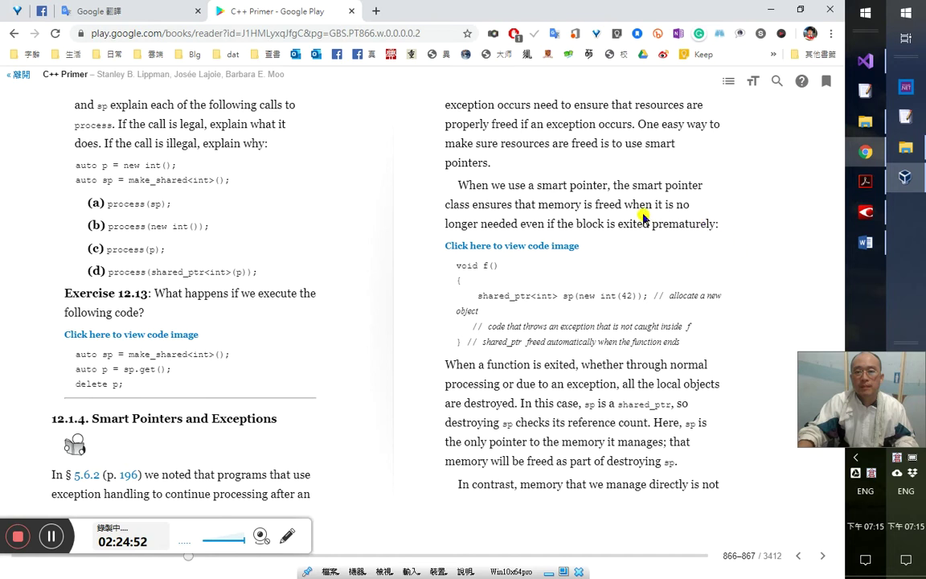
left_click_drag(619, 224, 717, 225)
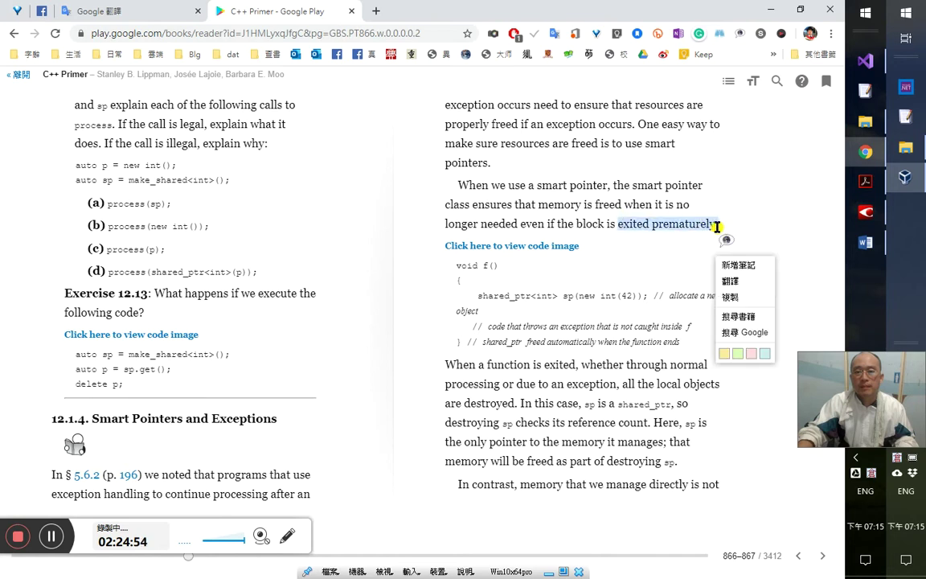
left_click(733, 280)
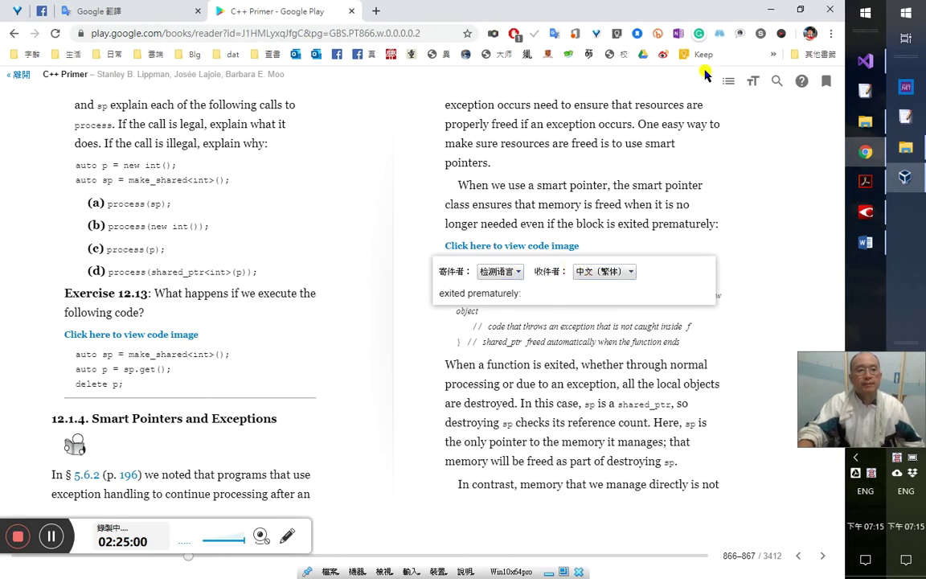
- Restart Chrome via chrome://restart in the address bar
left_click(352, 34)
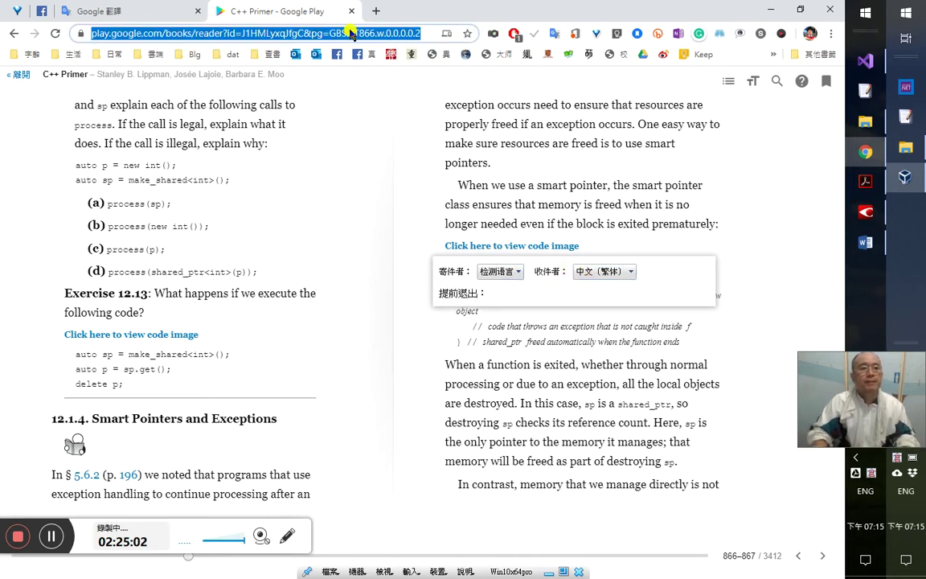
type("rest")
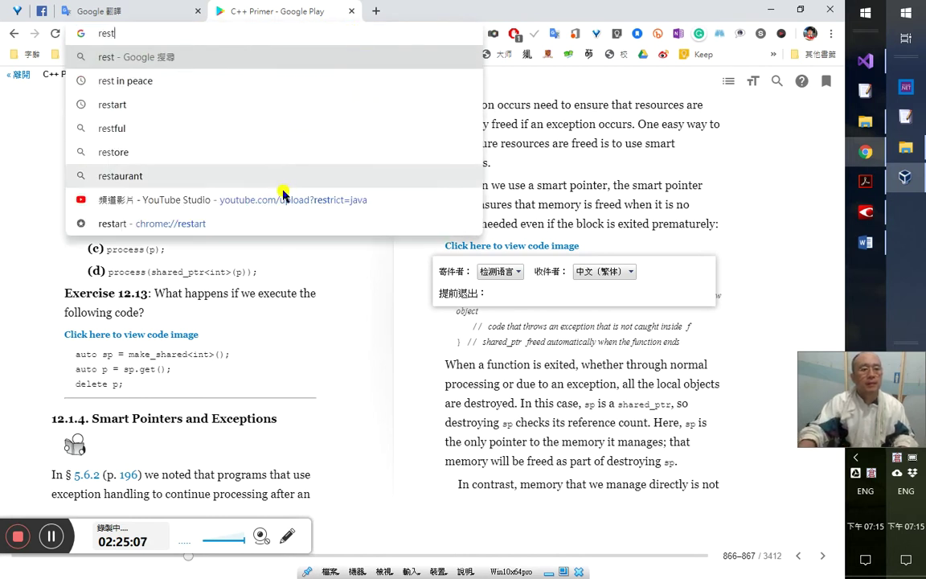
left_click(291, 223)
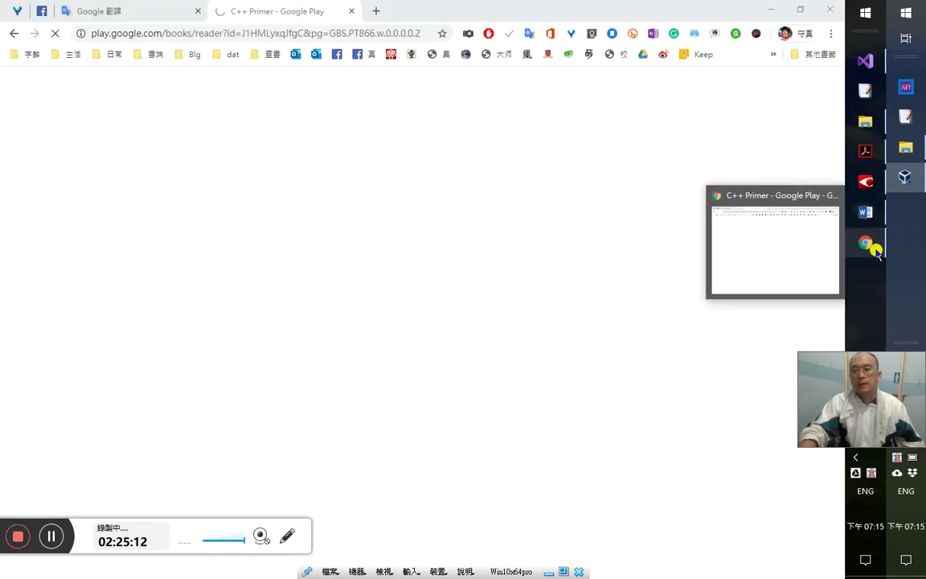
- Open the Facebook profile in a new tab, scroll through it, and close that tab
left_click(40, 13)
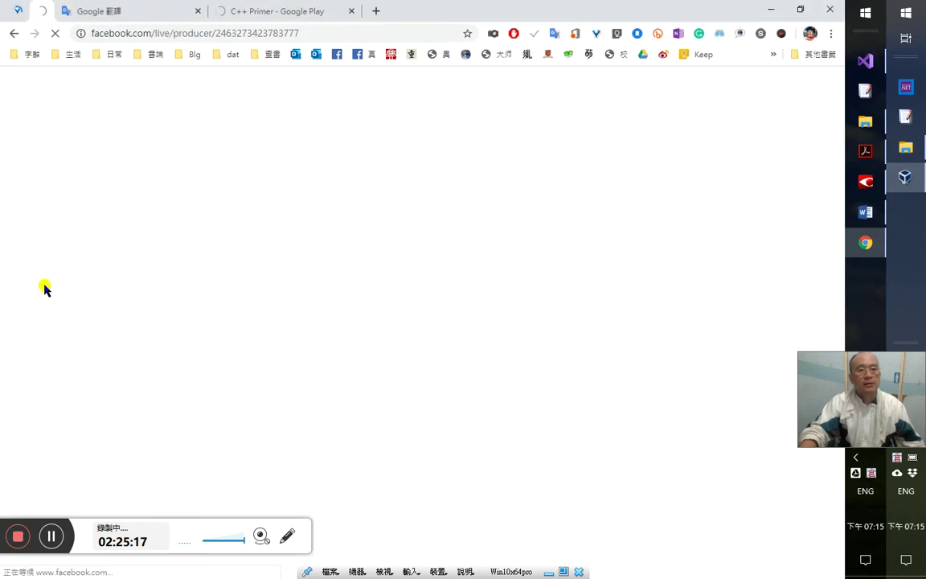
left_click(250, 12)
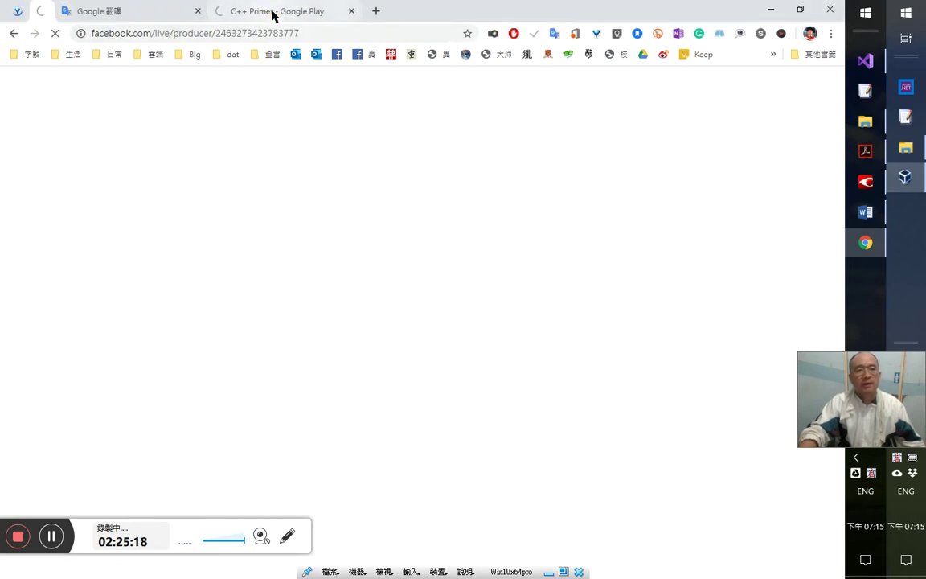
middle_click(360, 55)
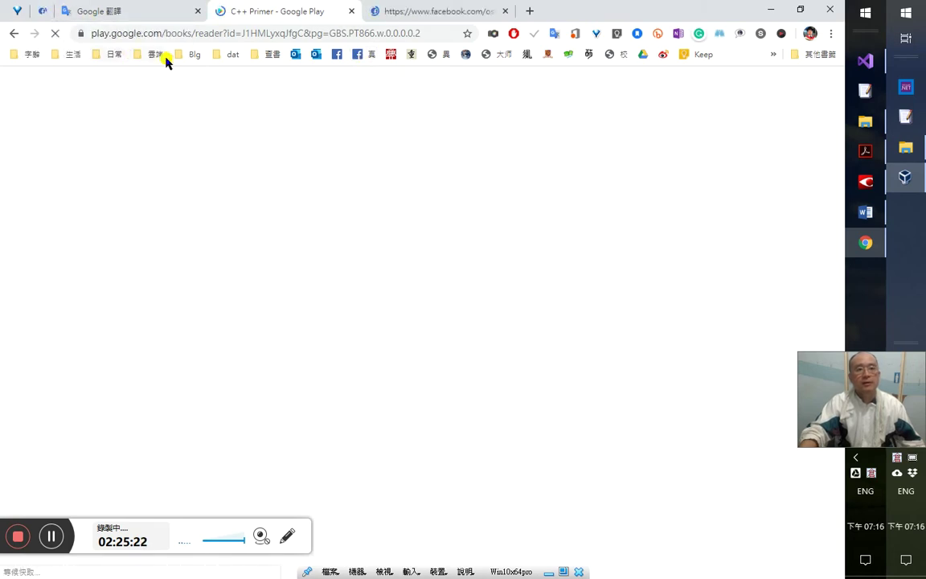
left_click(395, 12)
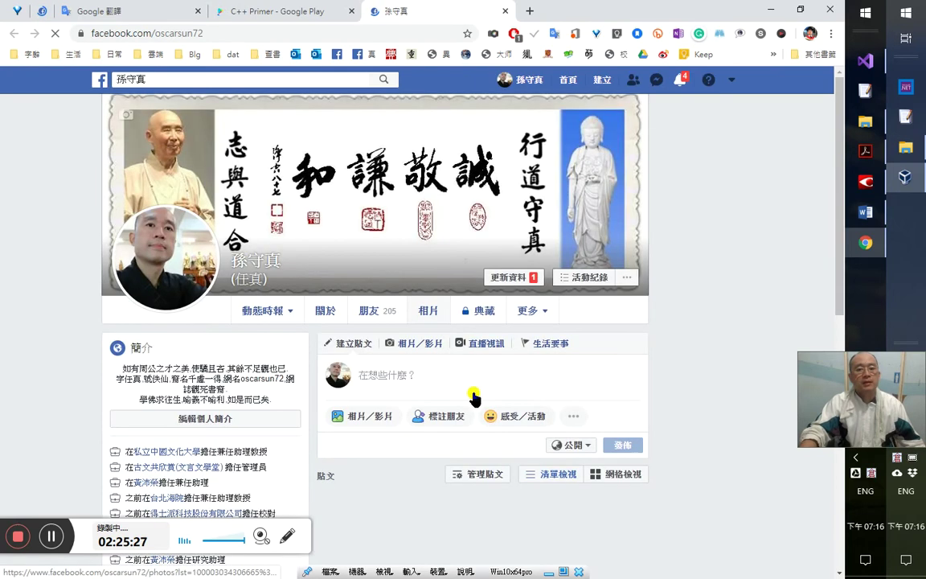
scroll(484, 403, "down", 2)
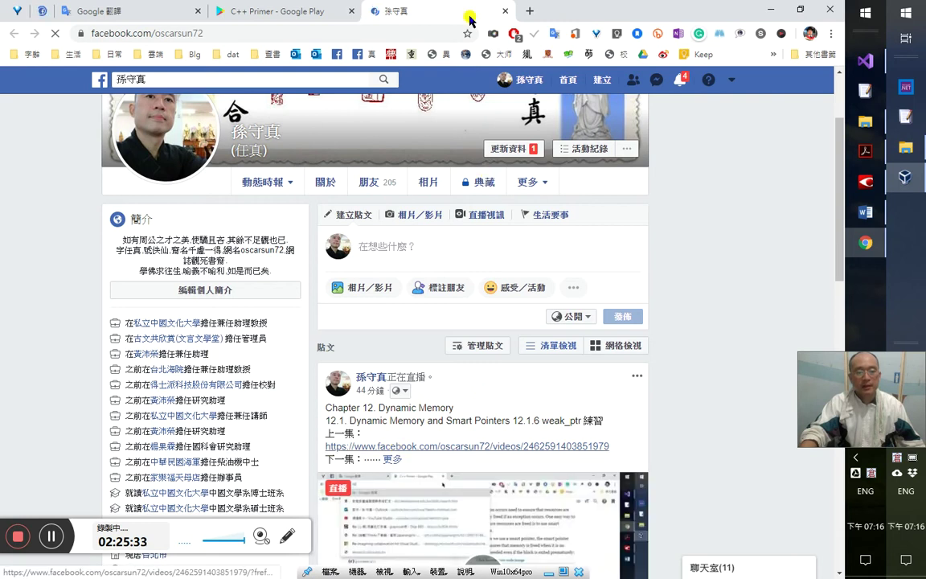
key("ctrl+w")
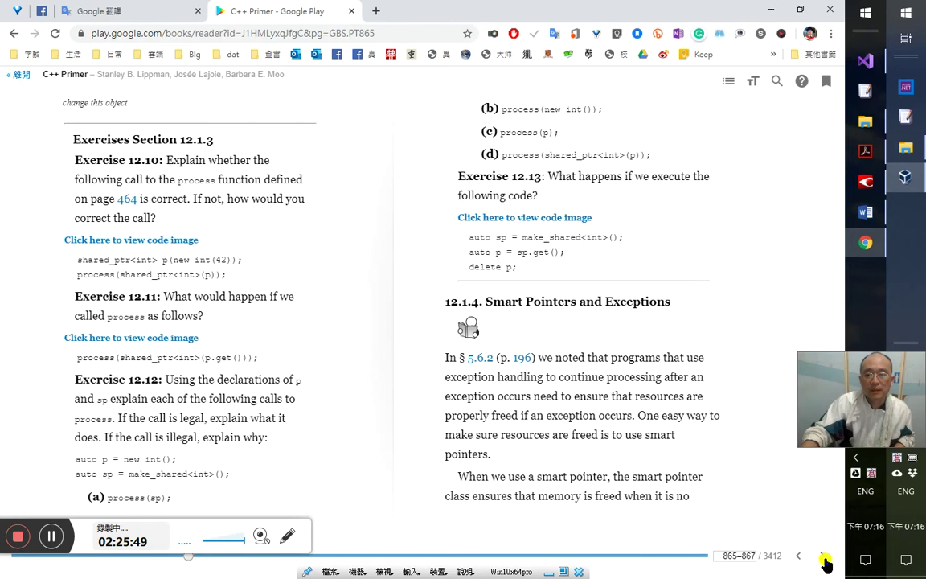
- On the next page, translate "block is exited prematurely" into Chinese
left_click(823, 557)
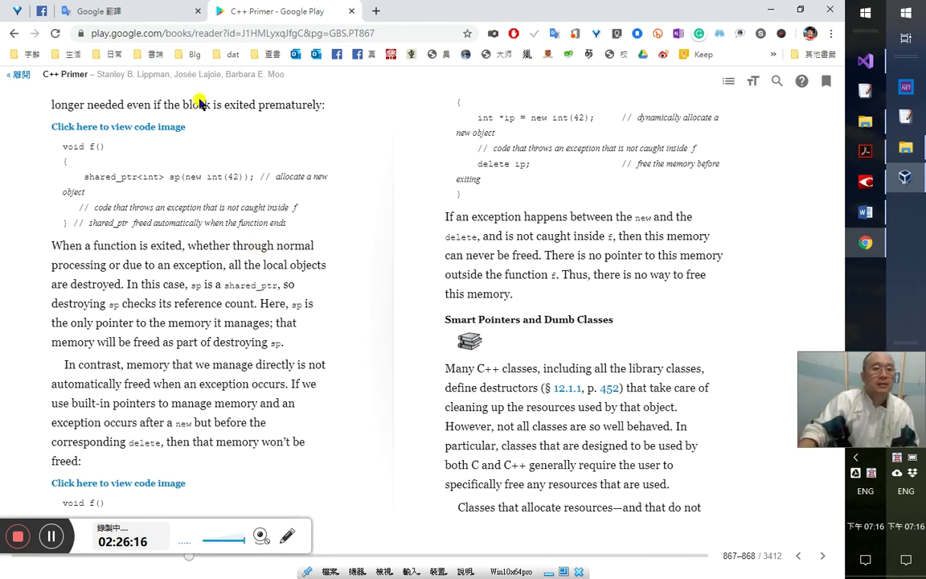
left_click_drag(210, 105, 321, 108)
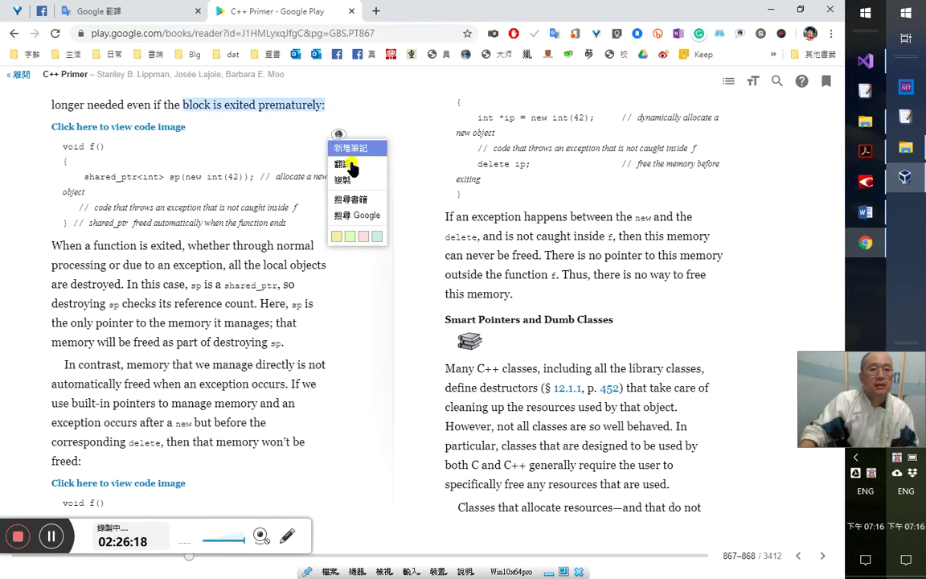
left_click(350, 163)
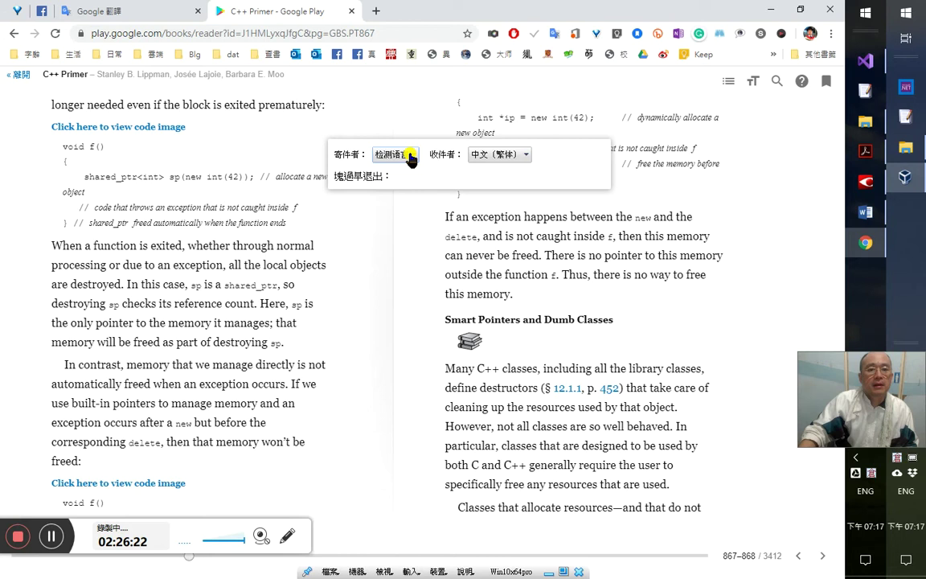
- Look up "prematurely" (過早地) in the dictionary, play its pronunciation, and return to Word
double_click(310, 108)
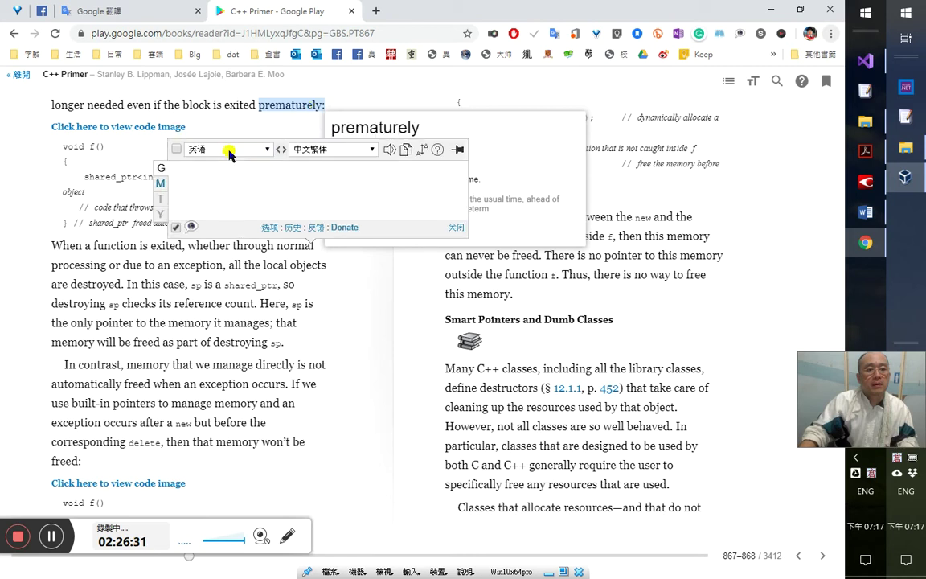
left_click(387, 152)
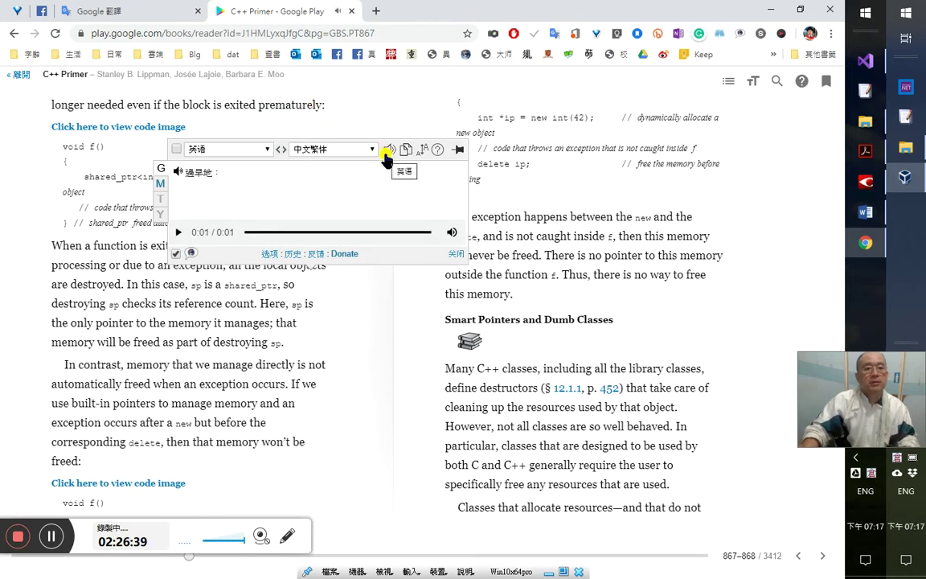
key("alt+Tab")
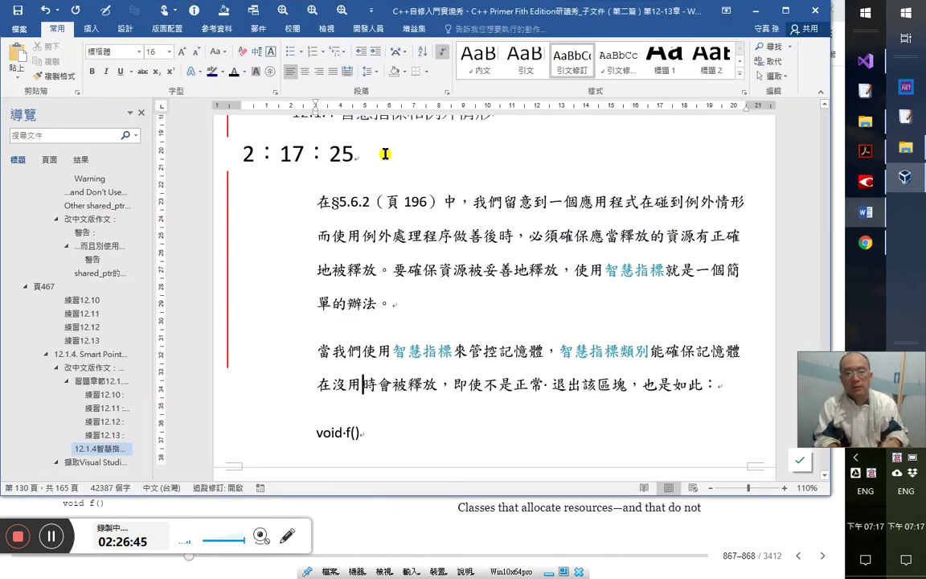
- Insert 在這種狀況下也能得到 after 要確保 in the resource-release sentence and remove the leftover 被
key("Right")
key("Right")
key("Right")
key("Right")
key("Right")
key("Right")
key("Right")
key("Right")
key("Right")
key("Right")
key("Right")
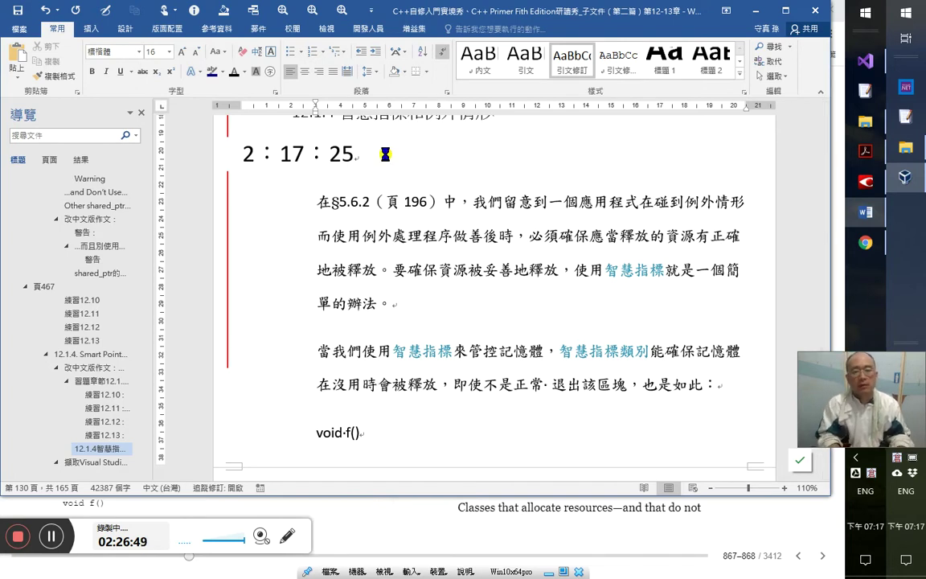
key("ctrl+shift+8")
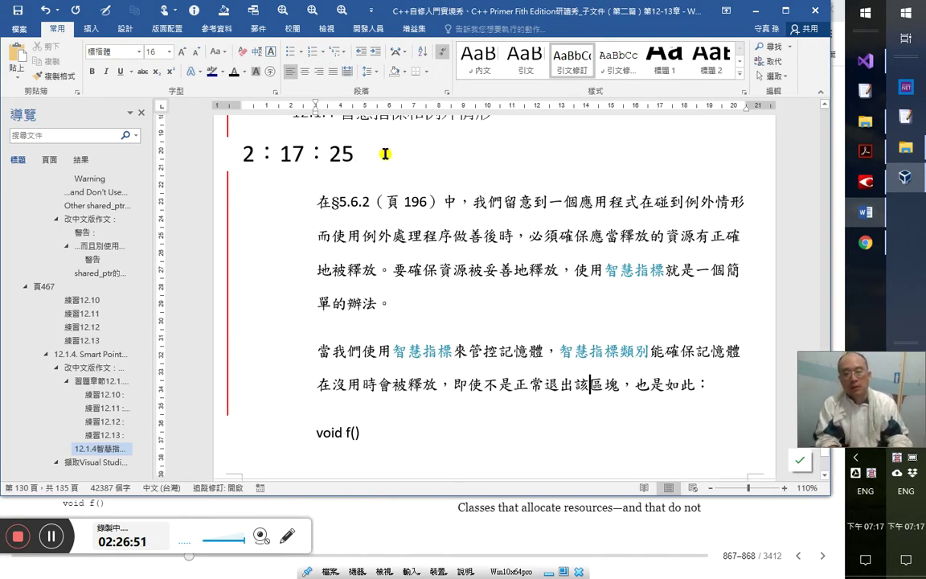
key("Left")
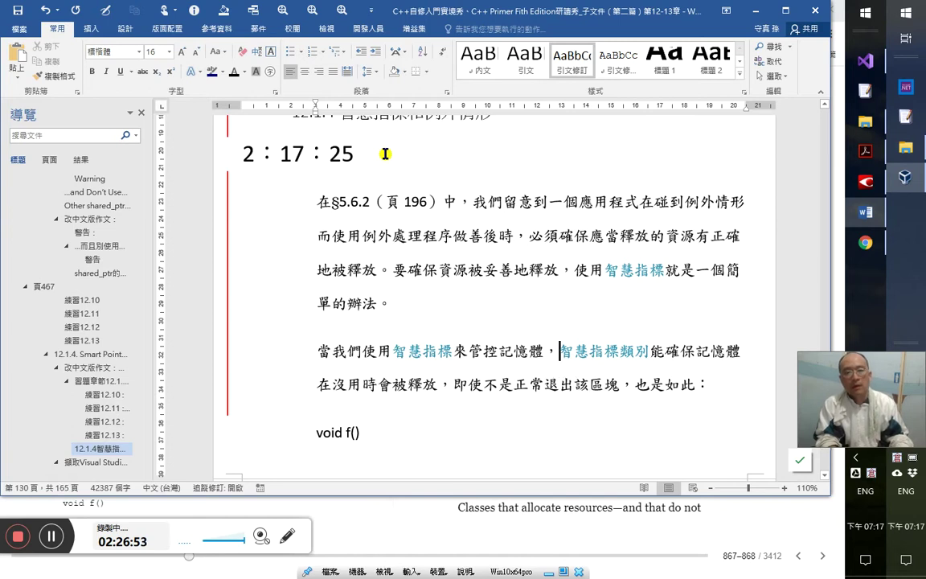
left_click(423, 351)
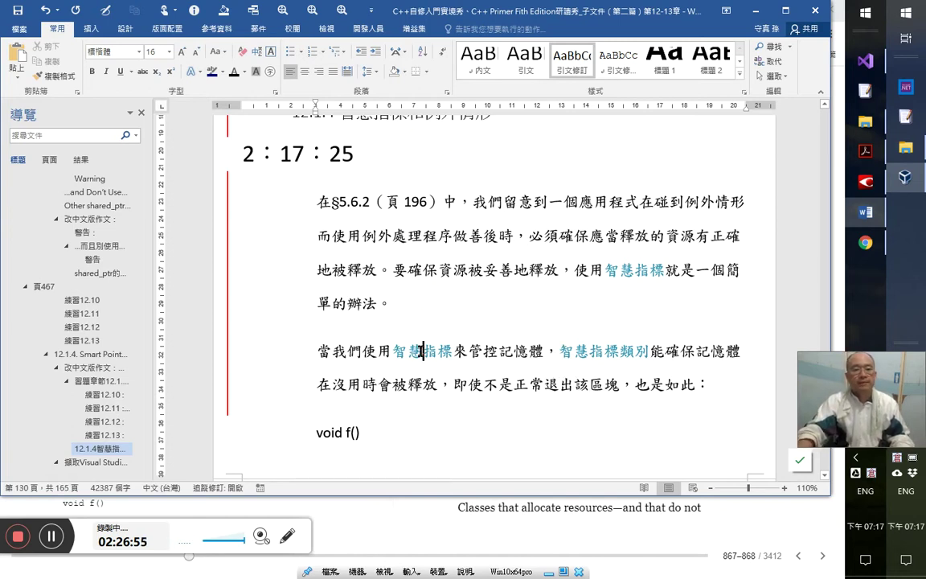
key("Up")
key("Up")
key("Right")
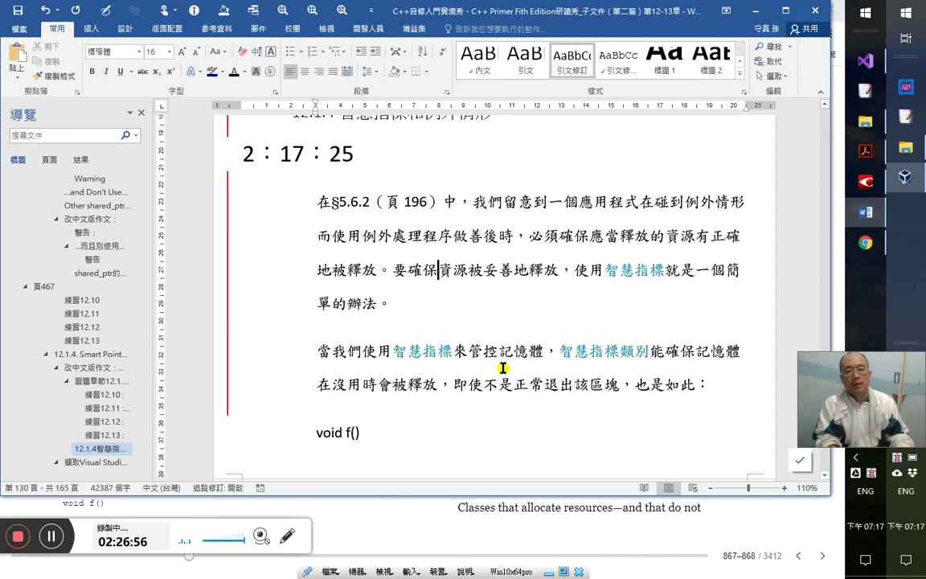
type("kl")
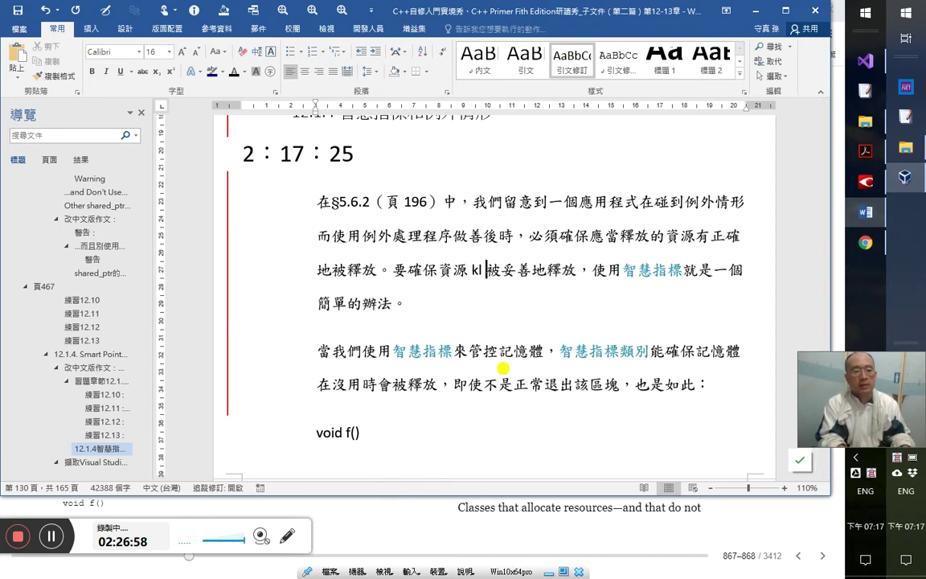
type("在這個")
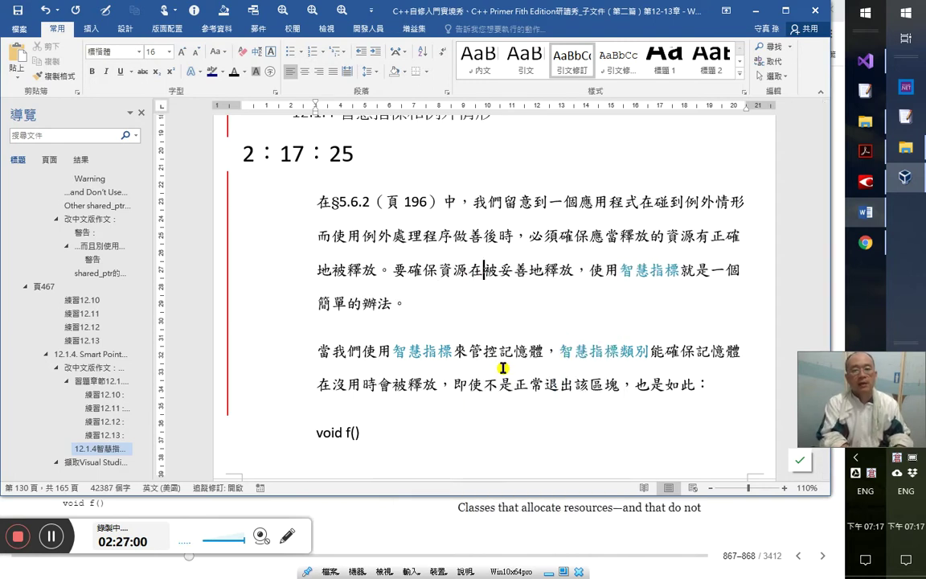
type("a")
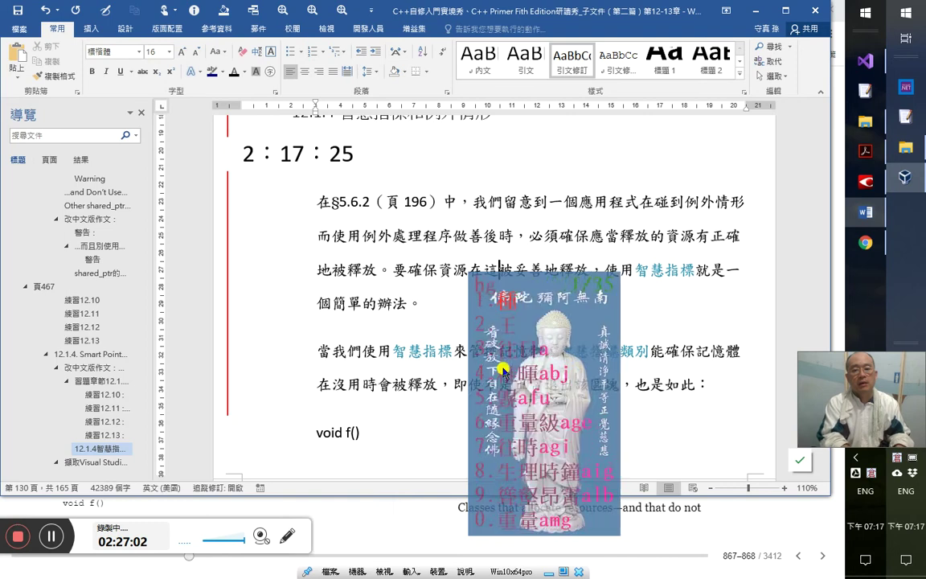
type("狀況下也能")
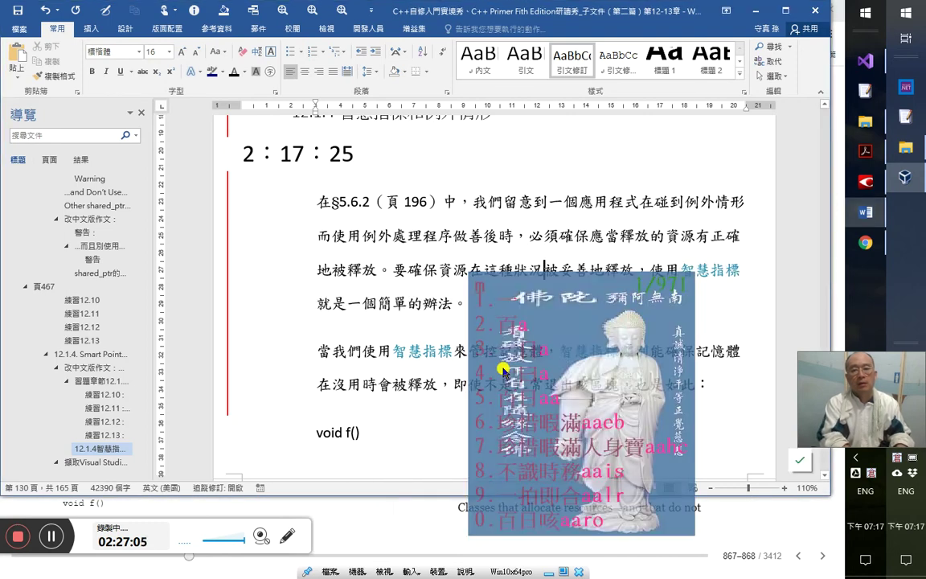
type("得到")
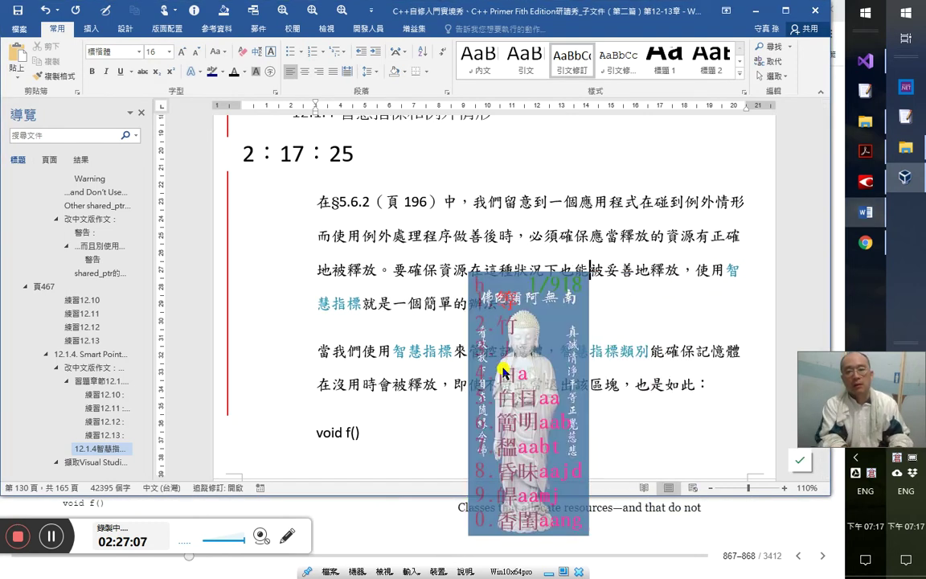
key("Delete")
key("Left")
key("Left")
key("Left")
key("Left")
key("Left")
key("Left")
key("Left")
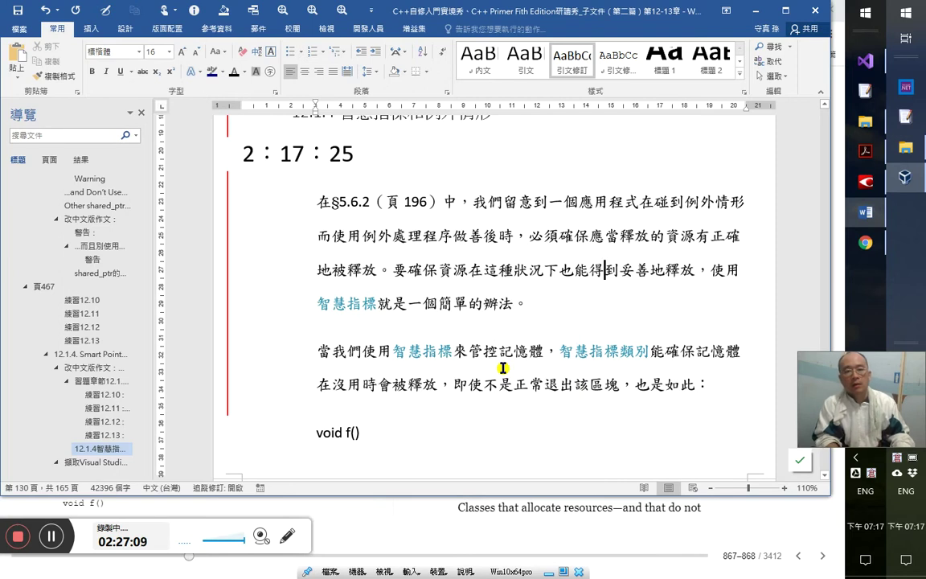
- Change 簡單 to 簡易 in the 簡單的辦法 wording
key("Right")
key("Right")
key("Right")
key("Right")
key("Right")
key("Right")
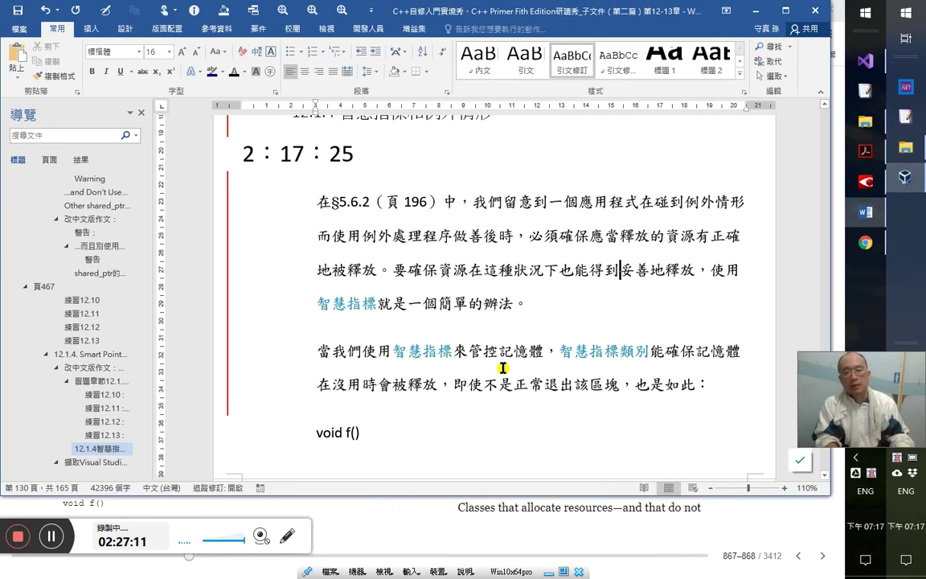
key("Right")
key("Right")
key("Right")
key("Right")
key("Right")
key("Right")
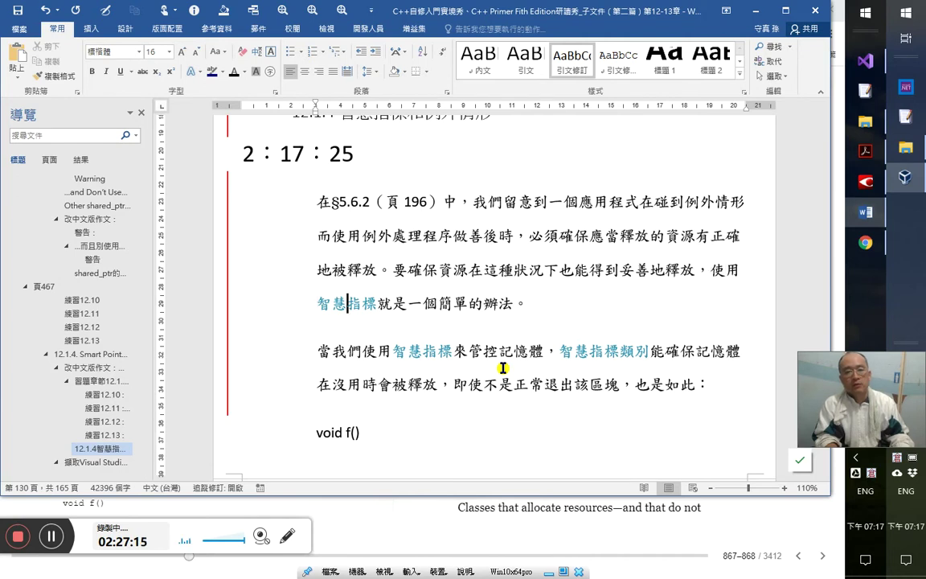
key("Delete")
type("易")
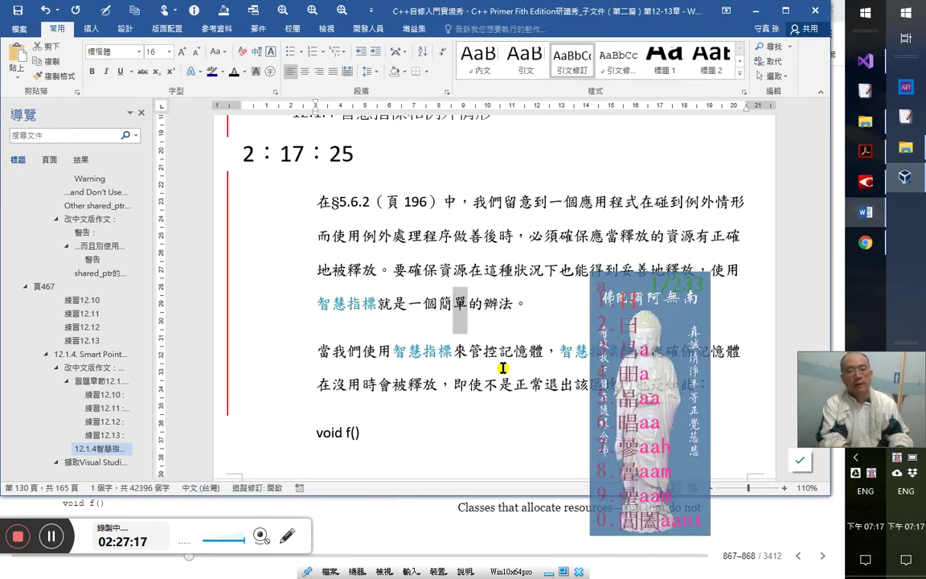
- Replace 辦 with 方 so the phrase reads 簡易的方法, fixing the mistyped 旁
key("Down")
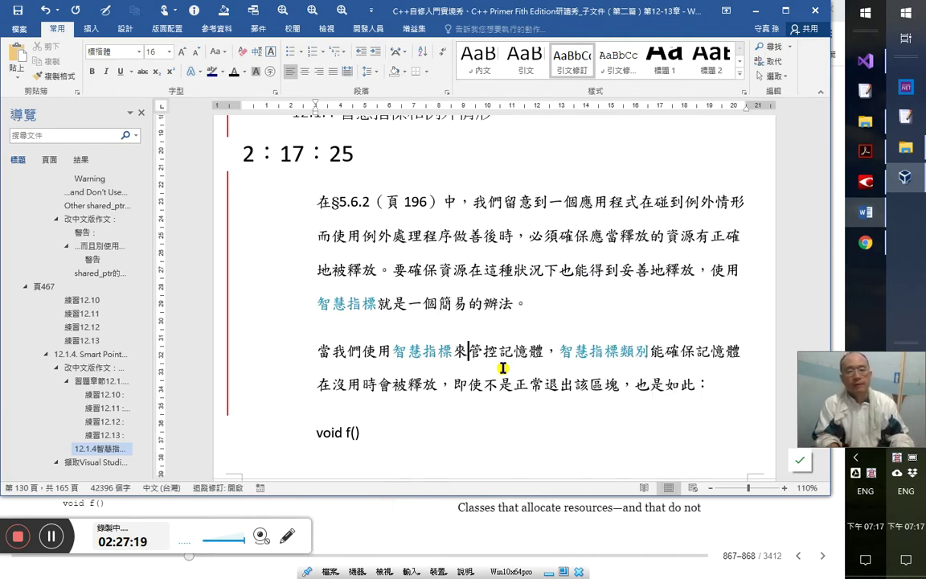
key("Up")
key("Right")
key("Down")
key("Up")
key("shift+Right")
type("旁")
key("Down")
key("Home")
key("Right")
key("Right")
key("Right")
key("Right")
key("Right")
key("Right")
key("Right")
key("Right")
key("Right")
key("Up")
key("Up")
key("Down")
key("Right")
key("Right")
key("Right")
key("shift+Left")
key("Left")
key("shift+Right")
type("方")
- Reword the clause after 即使不是 to 在正常情況結束執行, replacing 正常退出該區塊
key("Down")
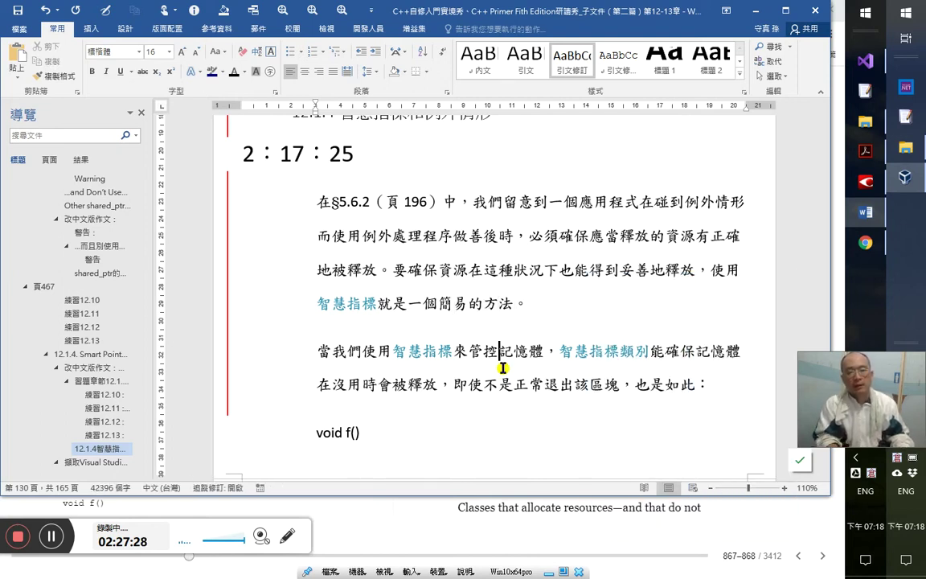
key("Right")
key("Right")
key("Right")
key("Right")
key("Right")
key("Right")
key("Right")
key("Right")
key("Right")
key("Right")
key("Right")
key("Right")
key("Right")
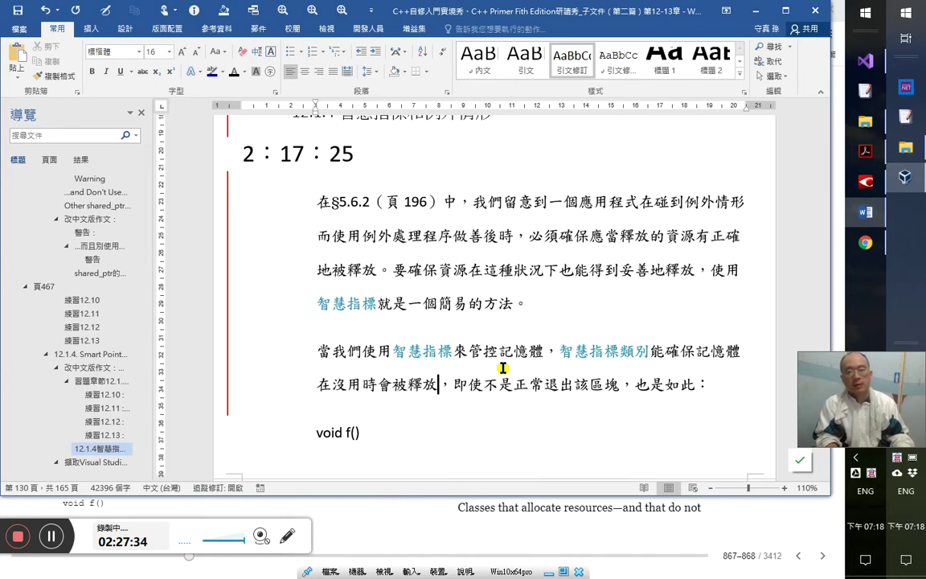
key("Right")
key("Right")
key("Right")
key("Right")
key("Right")
key("Right")
key("Right")
key("Right")
key("Right")
key("Right")
key("Right")
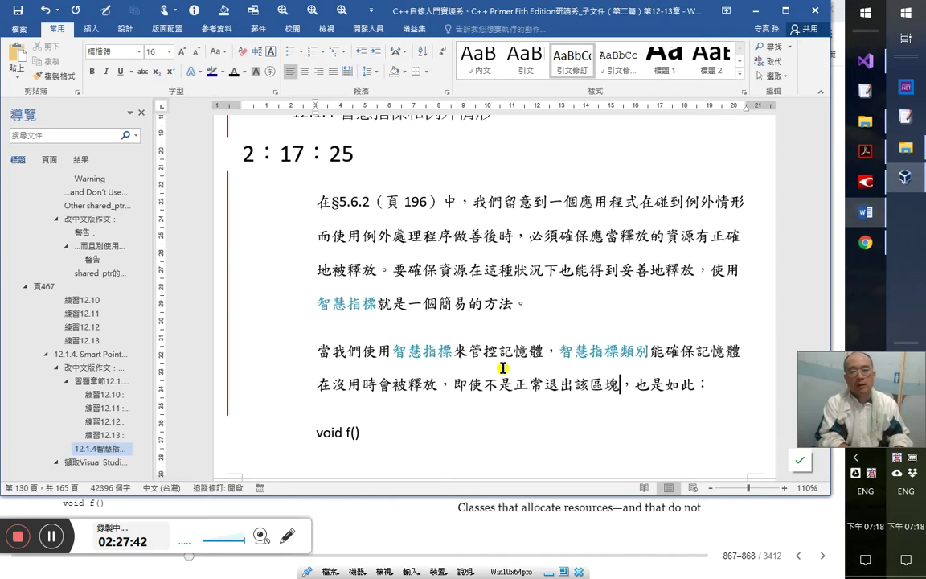
type("，")
key("BackSpace")
key("shift+Left")
key("shift+Left")
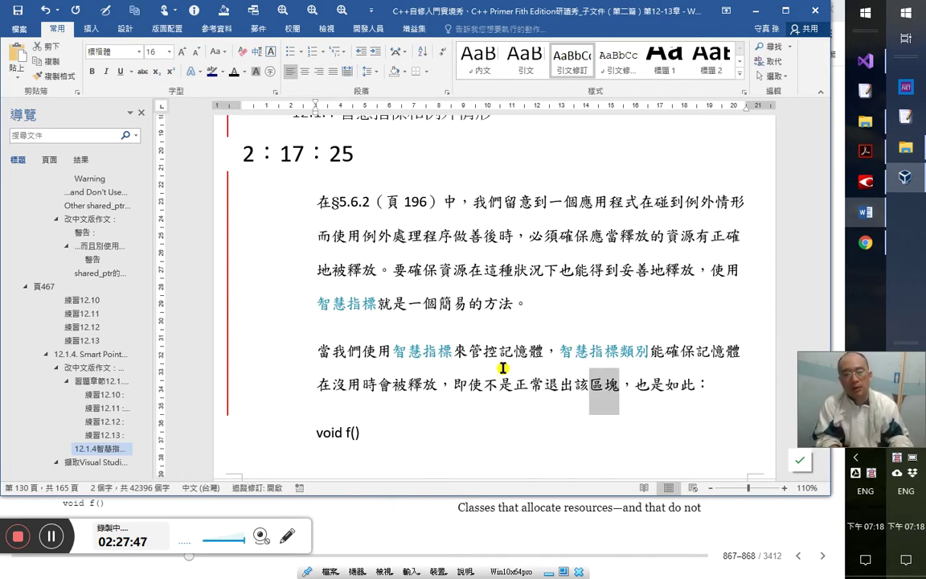
key("Left")
key("Left")
key("Left")
key("Left")
key("Left")
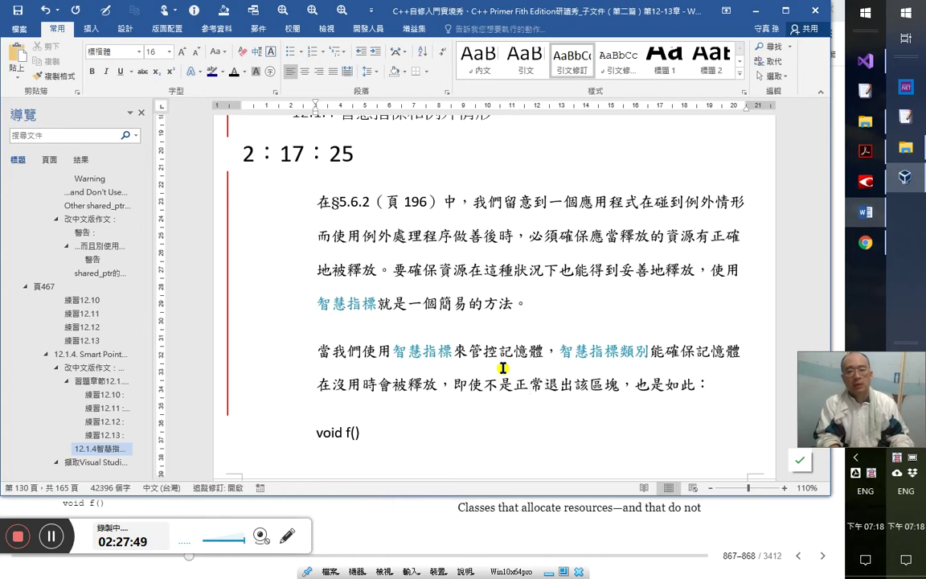
type("在正常")
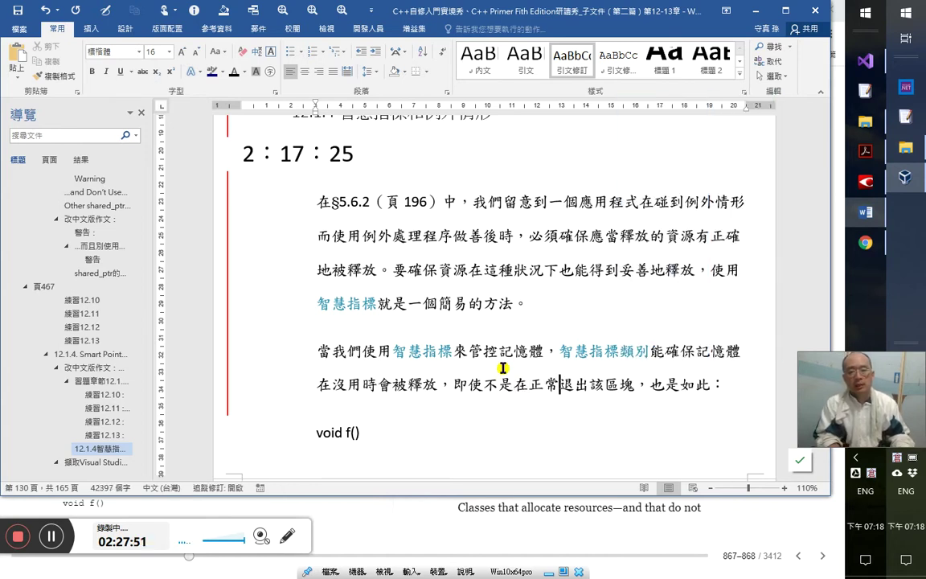
type("情況")
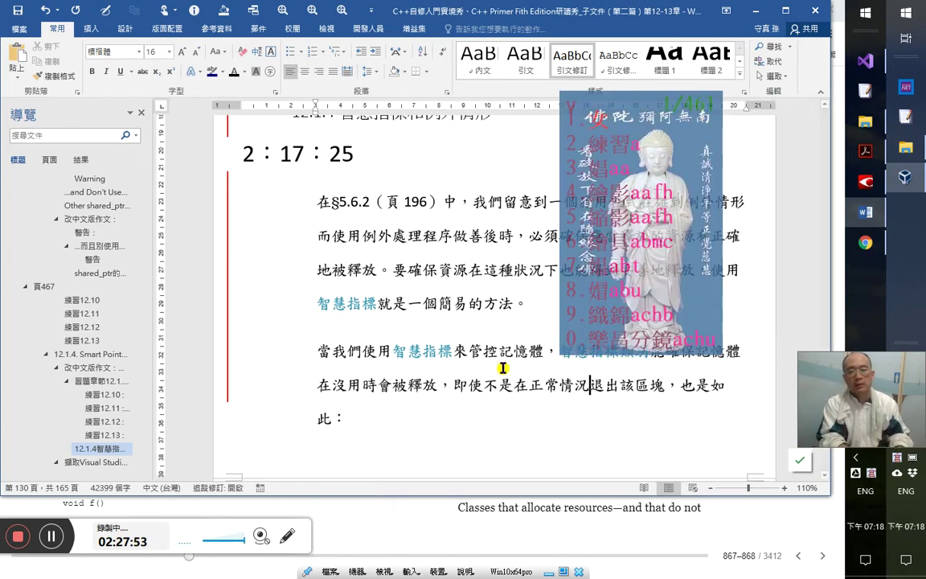
type("結束")
key("shift+Right")
key("shift+Right")
key("shift+Right")
key("shift+Right")
key("shift+Right")
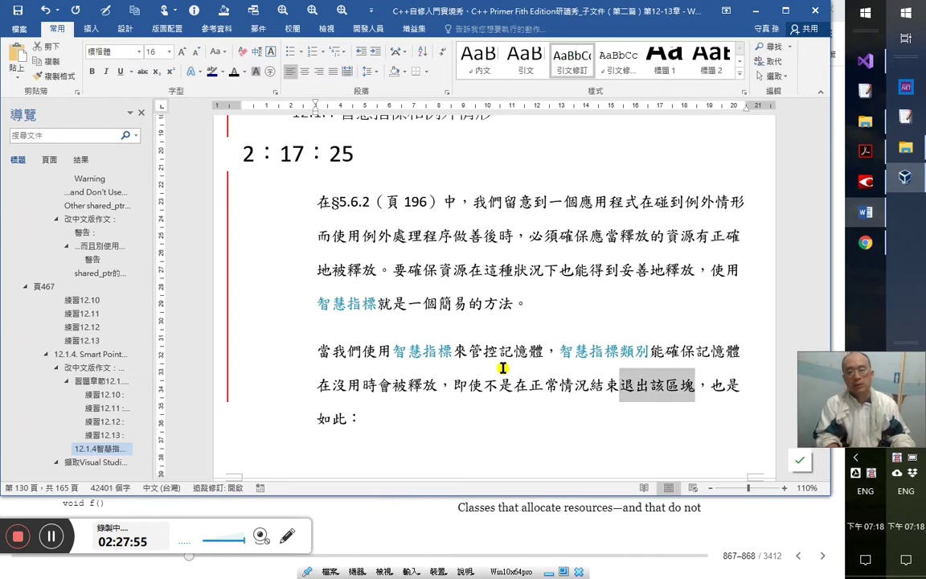
type("執行")
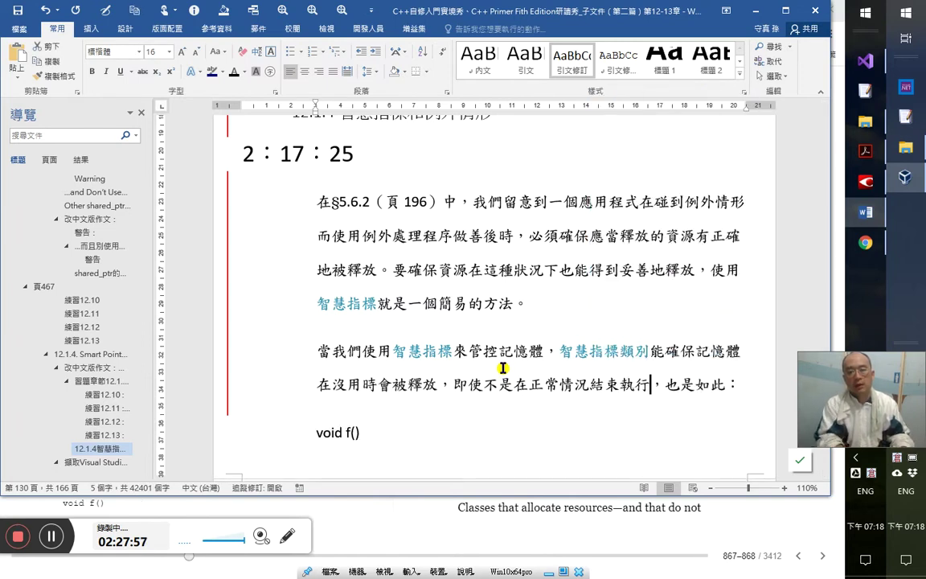
key("alt+Tab")
key("Tab")
key("Tab")
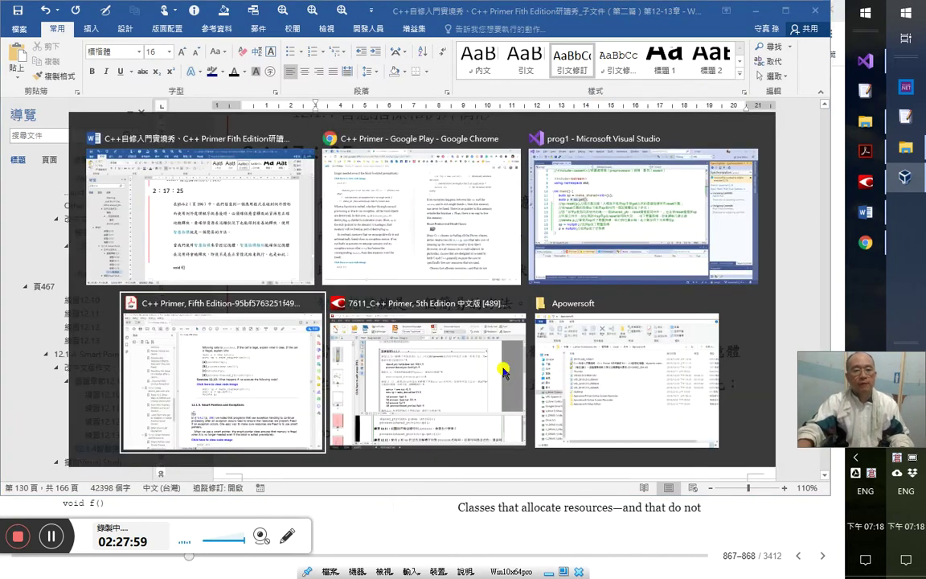
- Copy 'even if the block is exited prematurely' from section 12.1.4 of the PDF, then return to Word
scroll(470, 398, "down", 3)
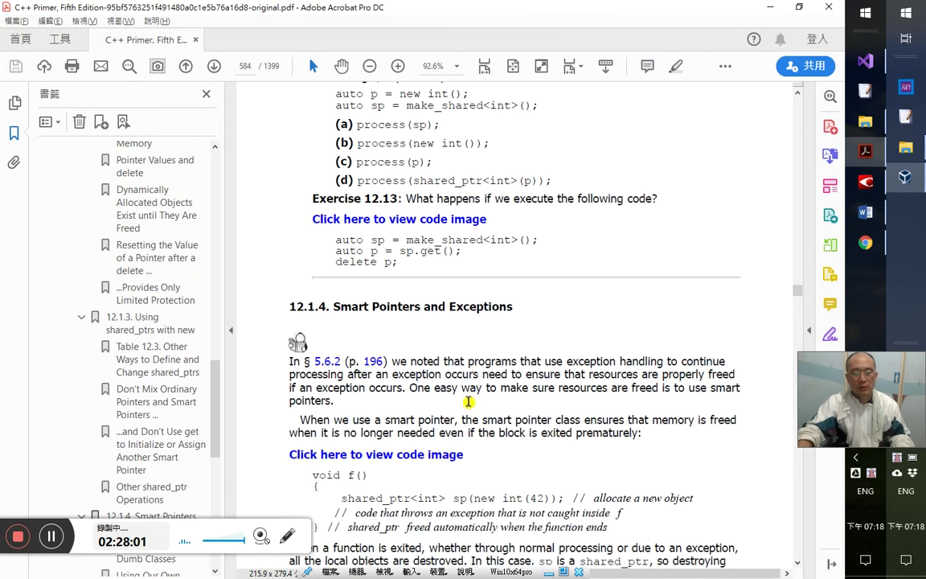
scroll(470, 403, "down", 1)
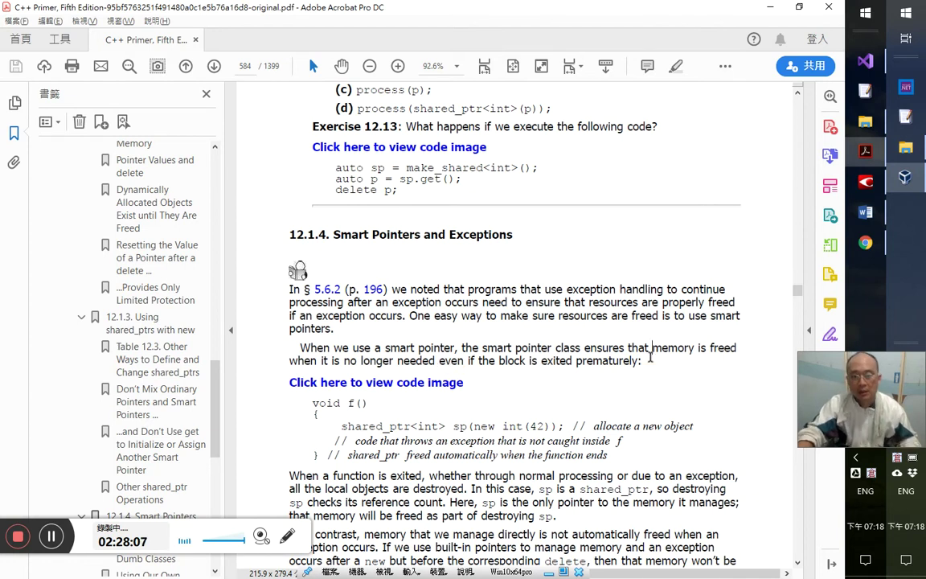
mouse_move(652, 348)
left_mouse_down()
mouse_move(439, 362)
mouse_move(647, 363)
left_mouse_up()
key("ctrl+c")
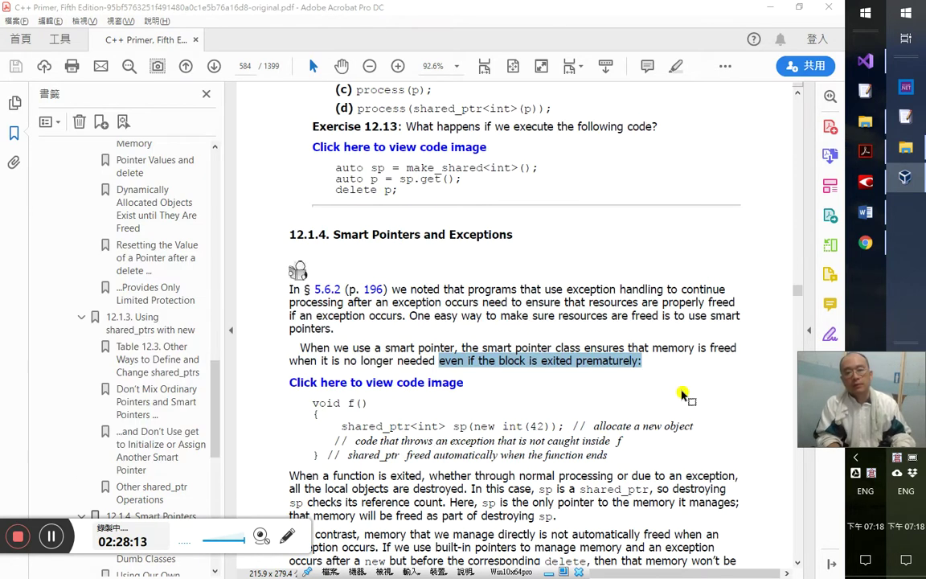
key("alt+Tab")
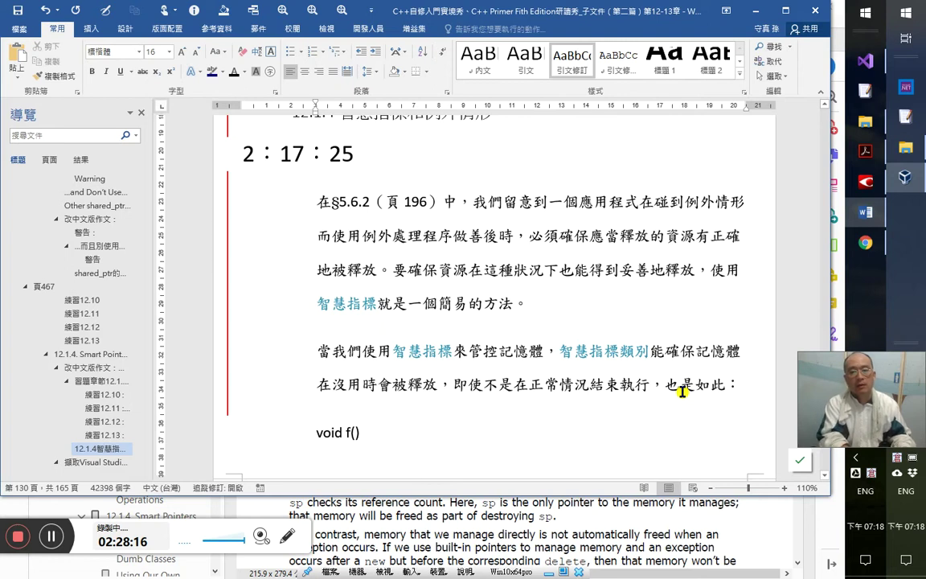
- Paste the English phrase inside full-width parentheses （） right after 結束執行
type("）（")
key("ctrl+z")
type("（）")
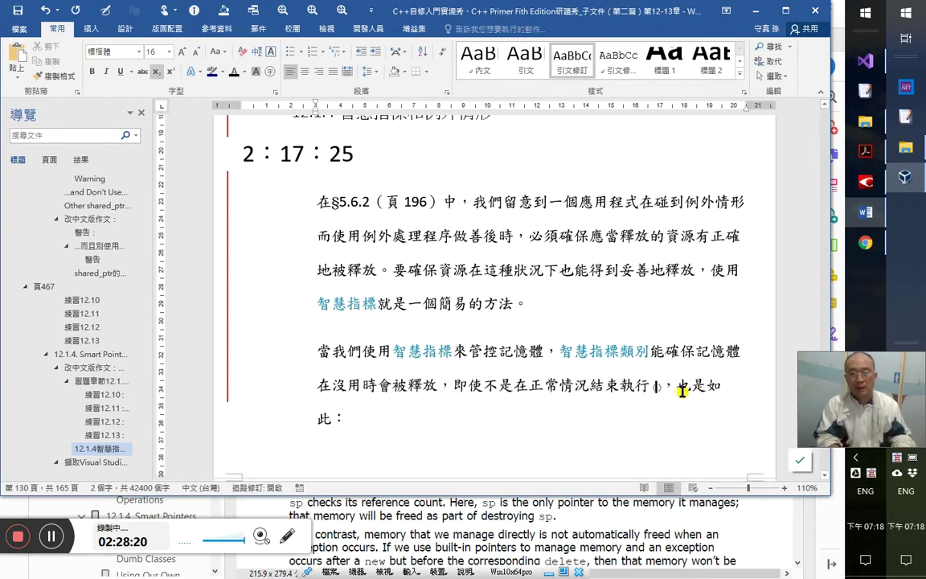
key("ctrl+v")
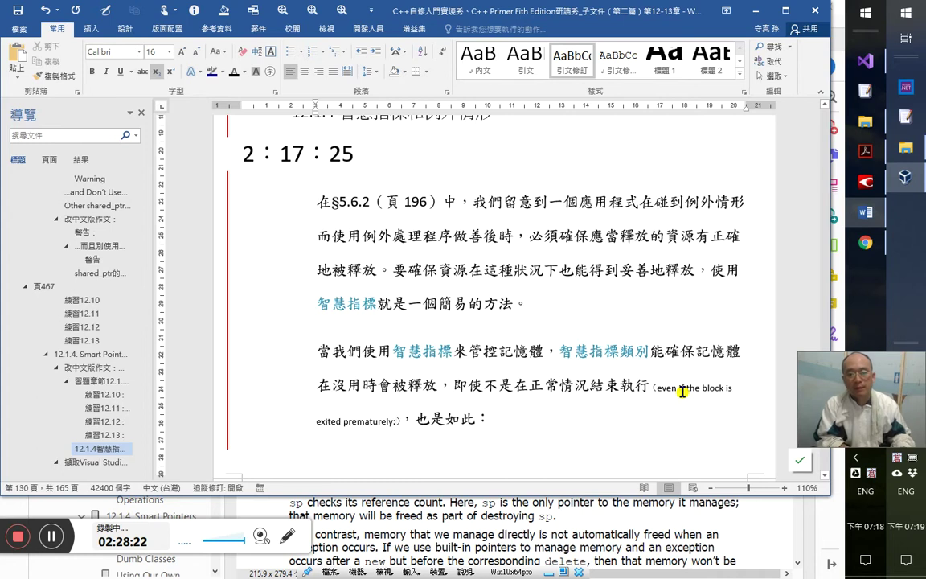
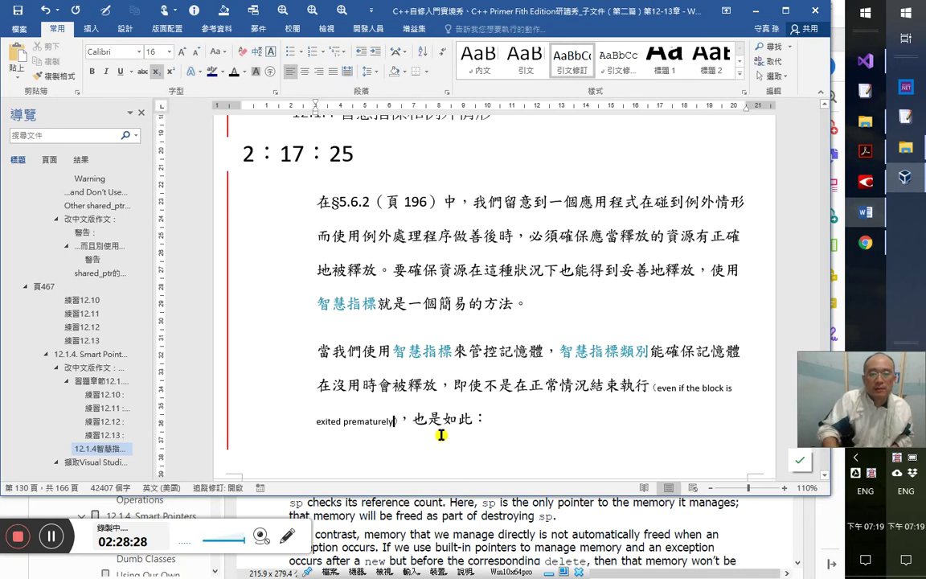
- Reword the smart-pointer sentence, changing 執行 to 程式 and 也是如此 to 也會如此
scroll(478, 432, "down", 2)
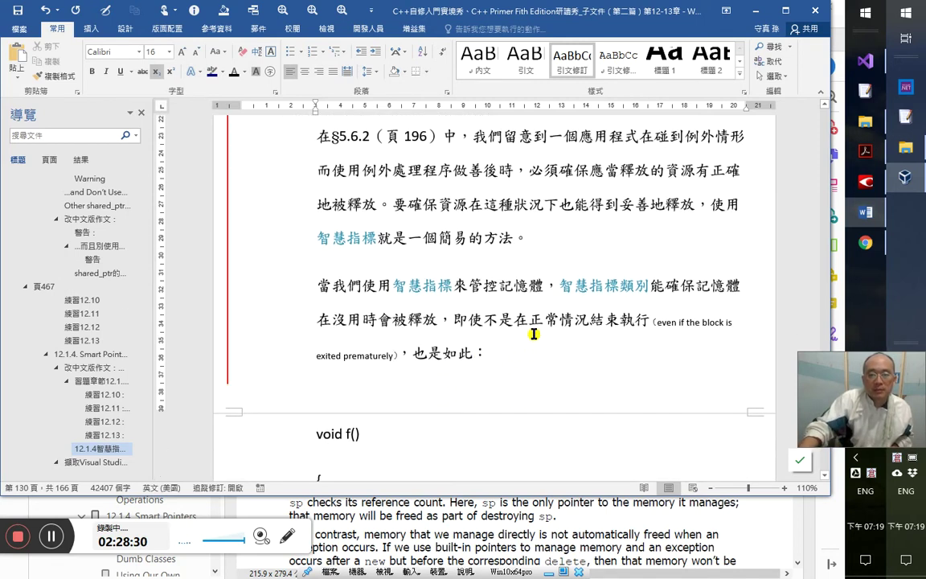
left_click(443, 353)
scroll(513, 432, "down", 1)
double_click(629, 287)
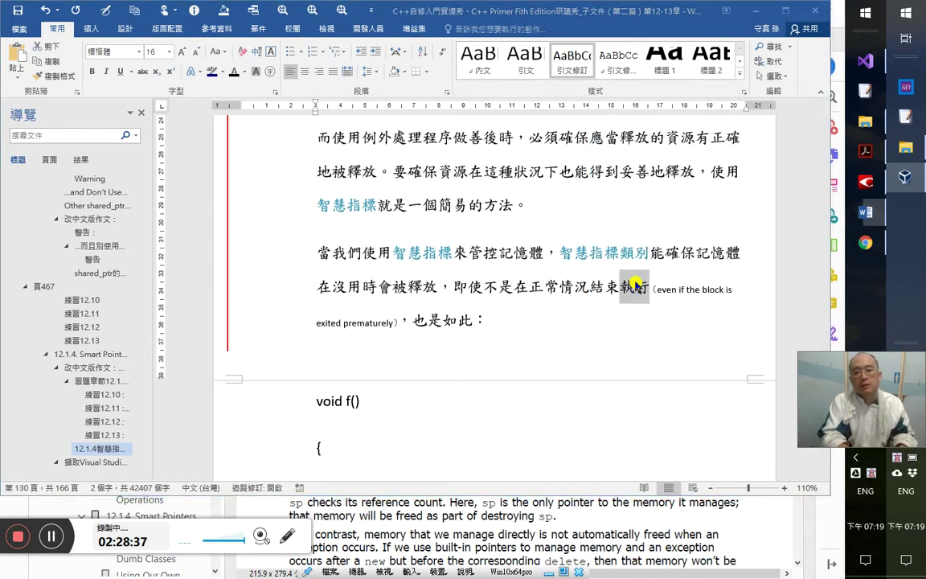
left_click(641, 287)
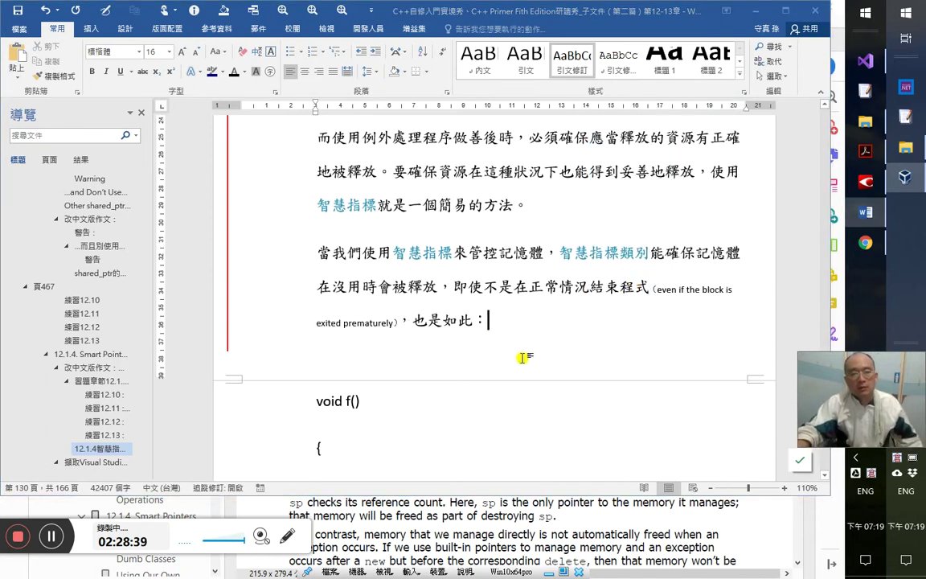
left_click_drag(427, 323, 441, 329)
type("會")
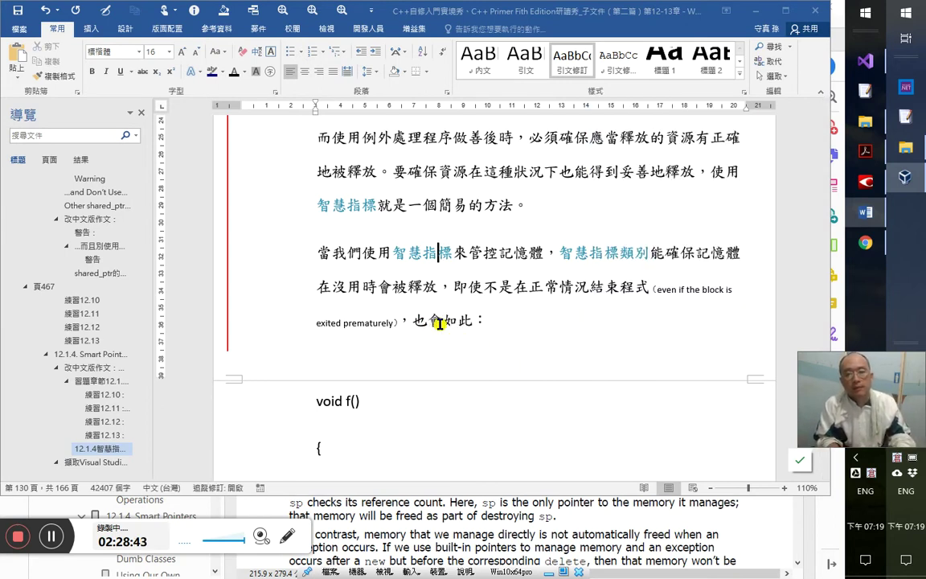
key("Up")
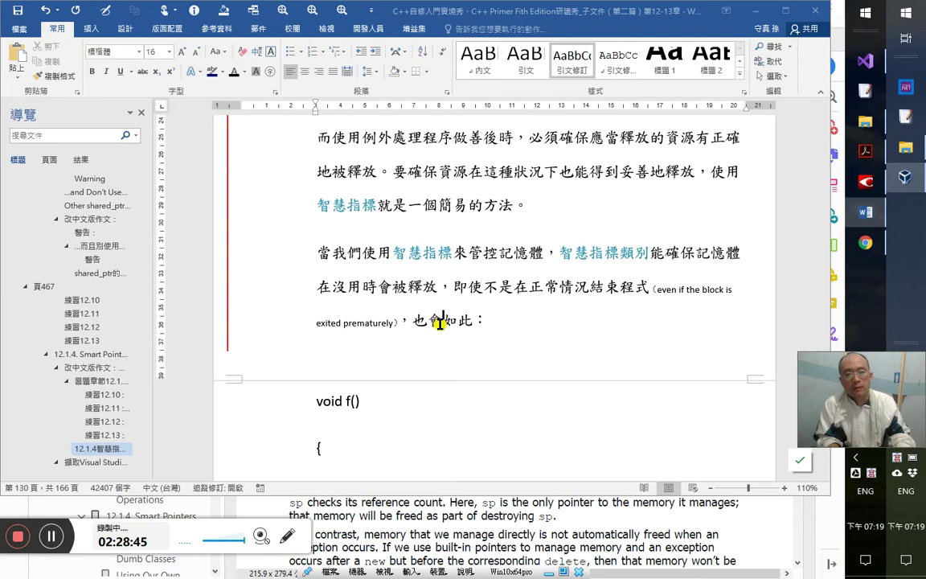
key("Down")
key("Down")
key("Down")
scroll(440, 323, "down", 4)
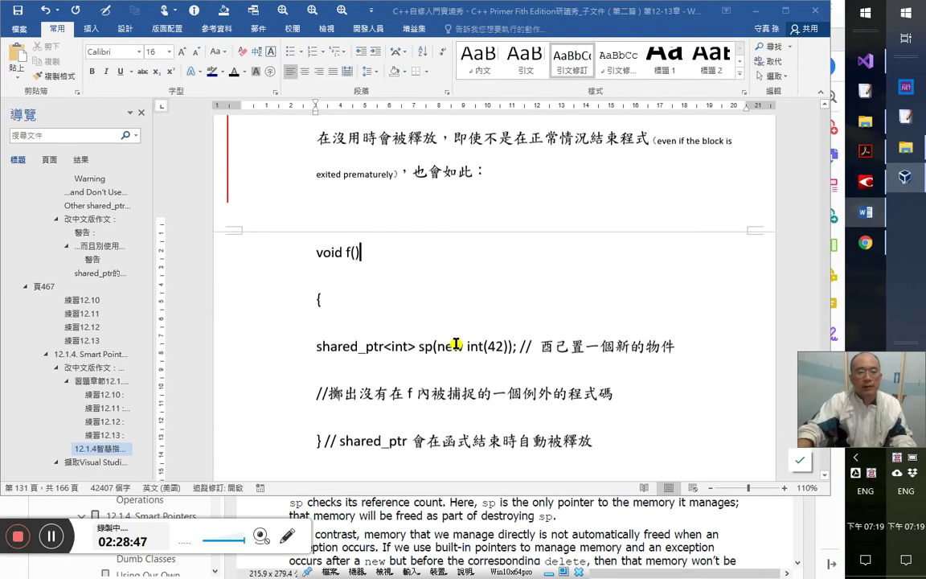
- Apply the 引文修訂 code style to the whole f() code example
left_click(420, 424, "shift")
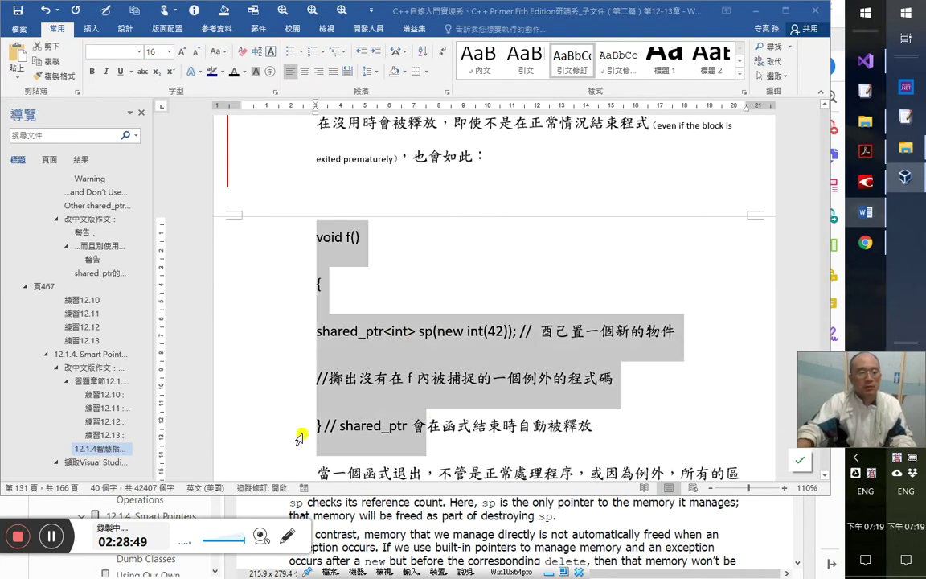
scroll(566, 407, "down", 4)
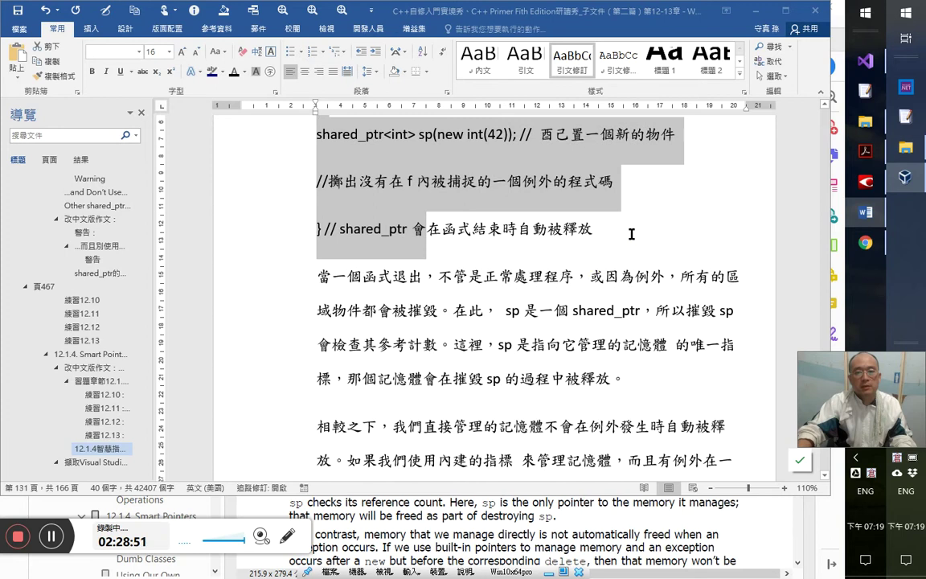
left_click(631, 232, "shift")
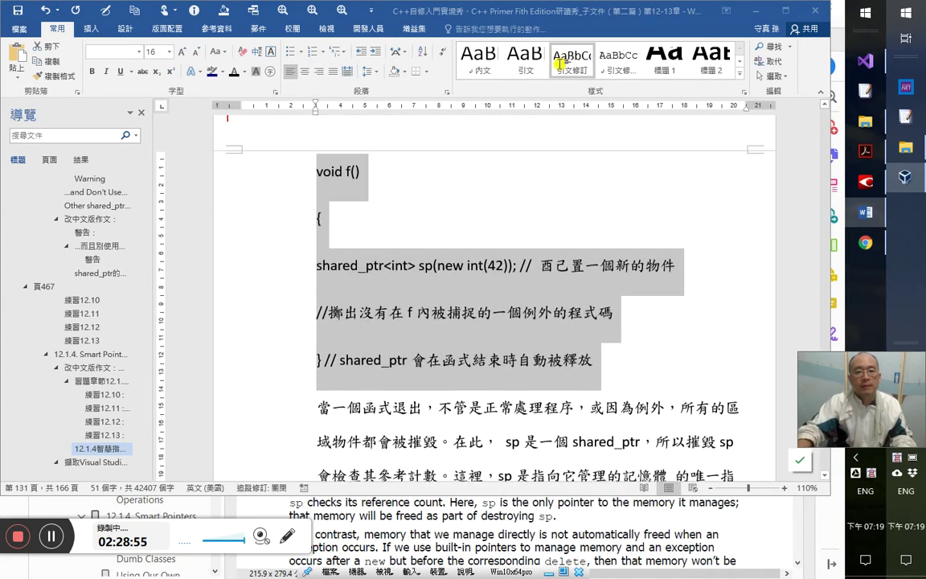
left_click(619, 56)
scroll(486, 273, "up", 2)
left_click(404, 262)
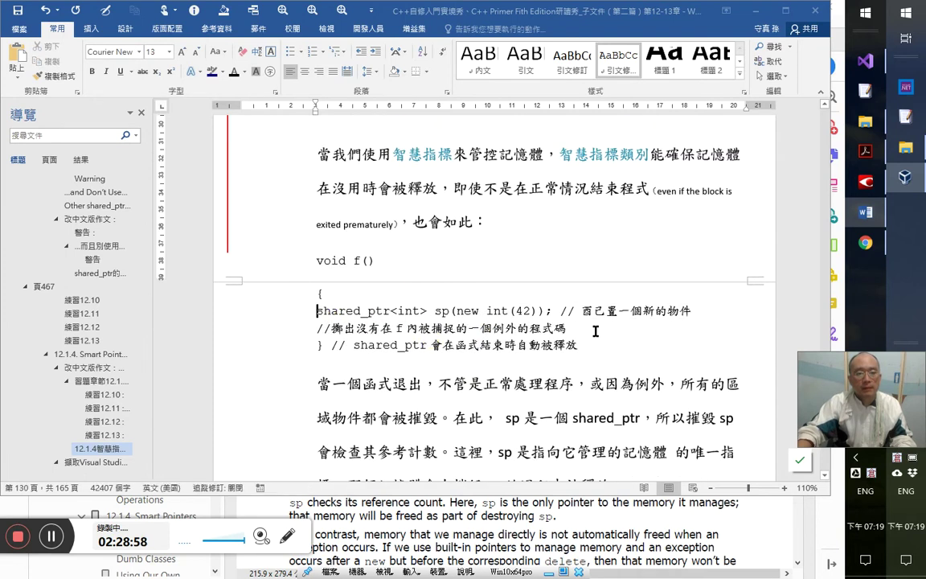
- Indent the function's two body lines and remove the space before sp(new int(42))
left_click(643, 330, "shift")
key("Tab")
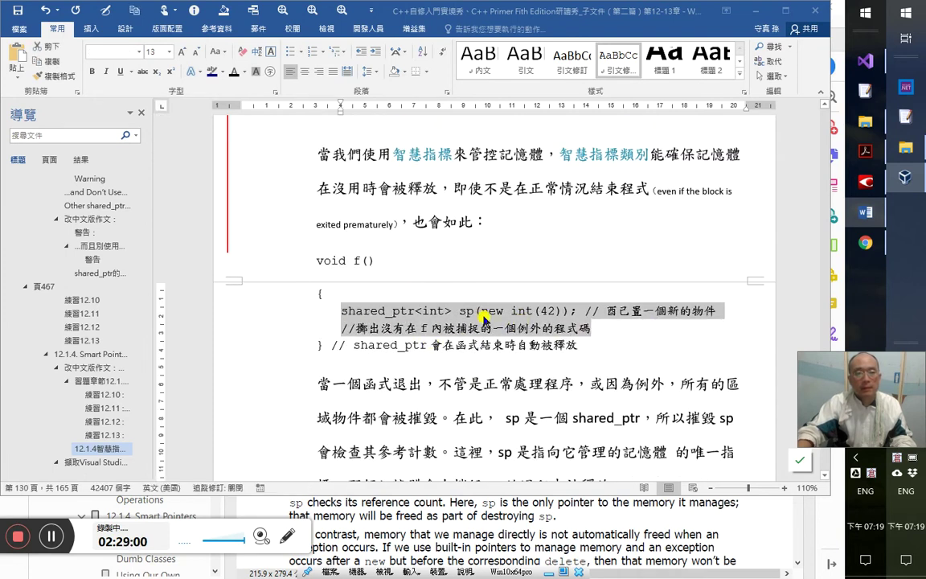
left_click(393, 311)
key("Right")
key("Right")
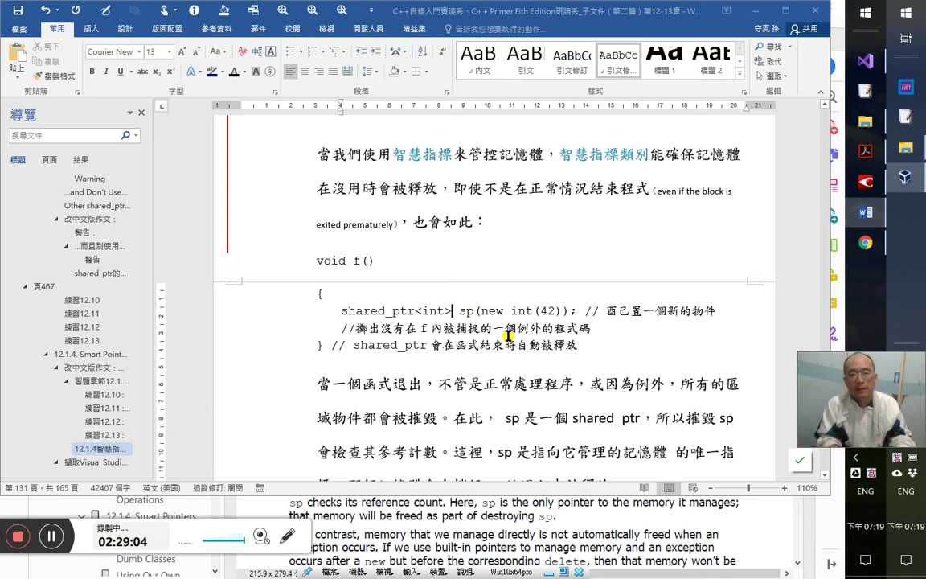
key("Delete")
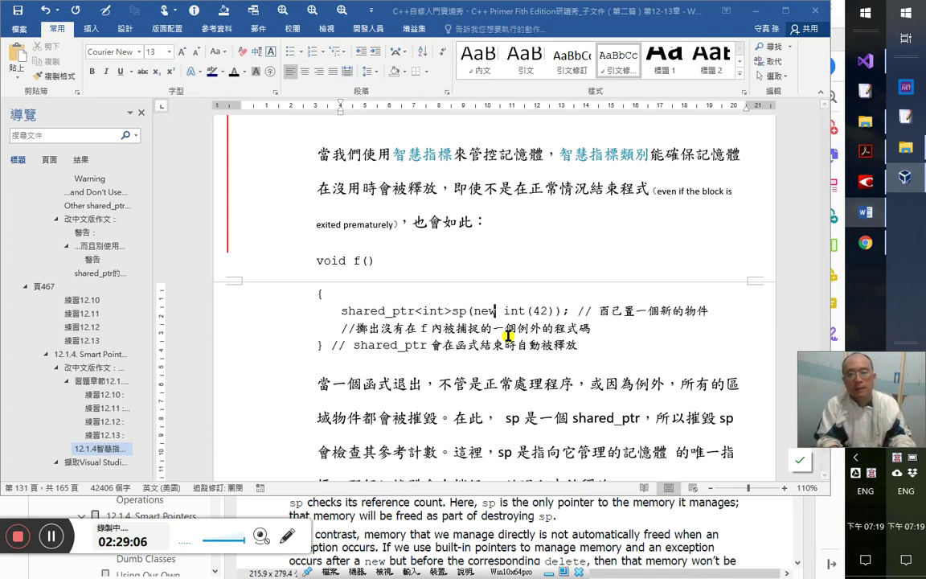
- Correct the misread 西己 in the comment to 配
key("shift+Right")
key("shift+Right")
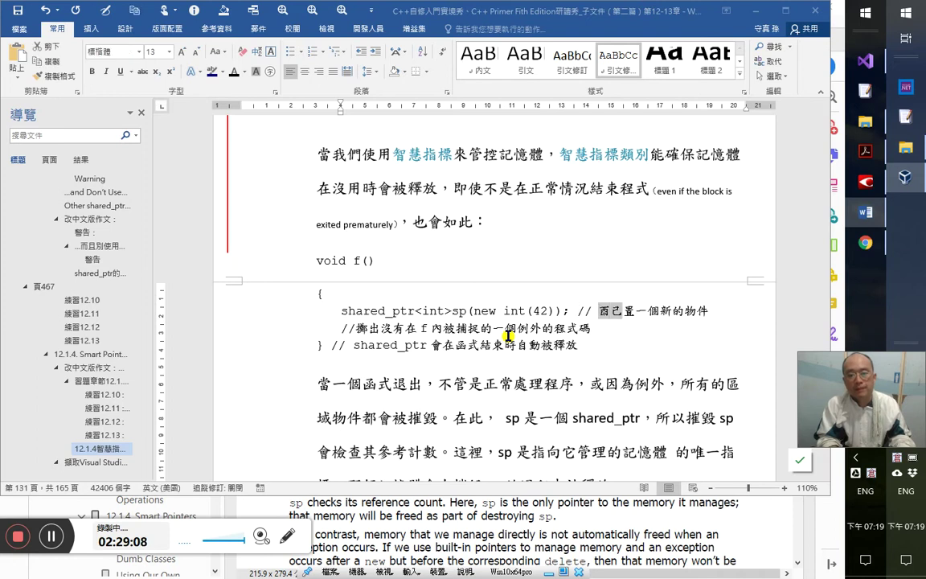
key("Delete")
type("xi")
key("space")
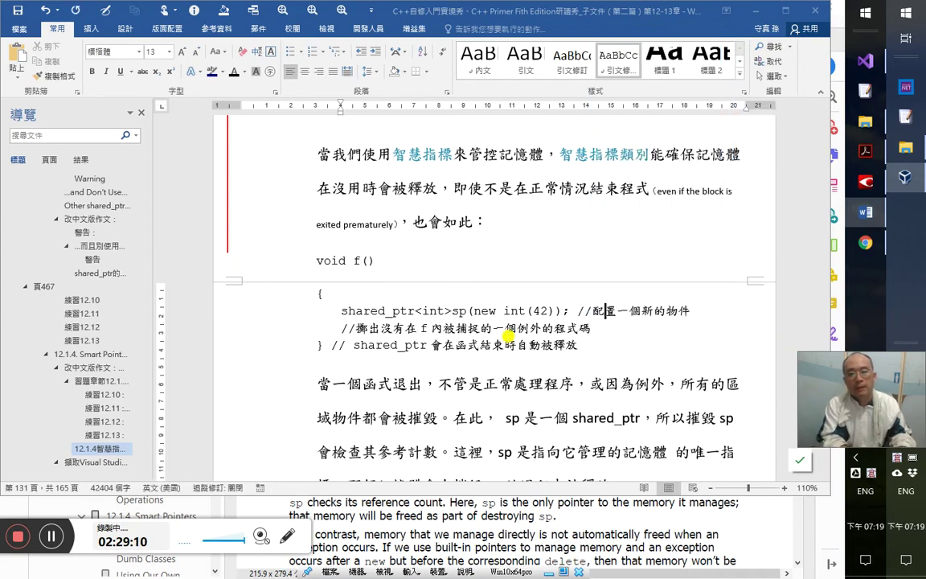
key("alt+Tab")
key("alt+Tab")
key("alt+Tab")
key("alt+Tab")
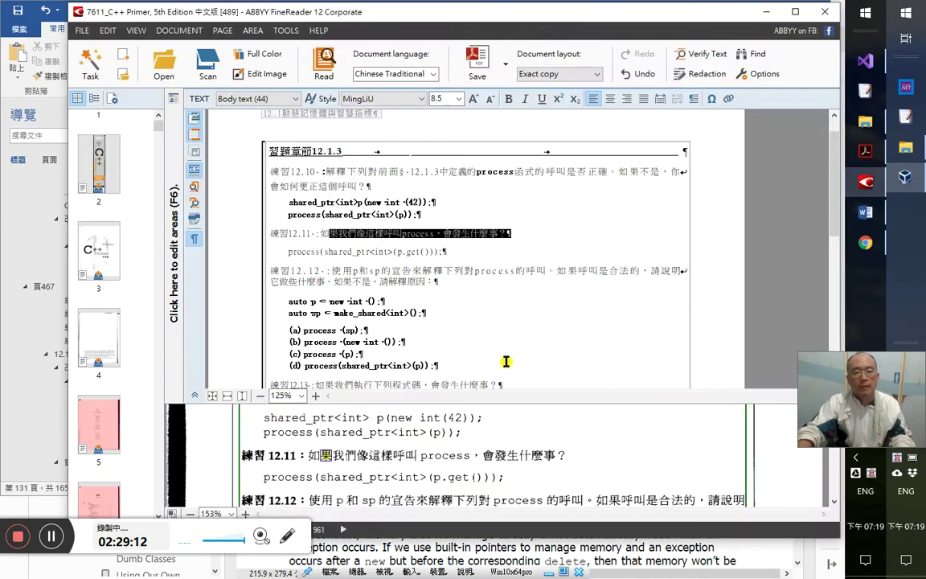
- In FineReader's 12.1.4 shared_ptr comment, replace 西己 with 配 from the IME candidates
scroll(424, 295, "down", 6)
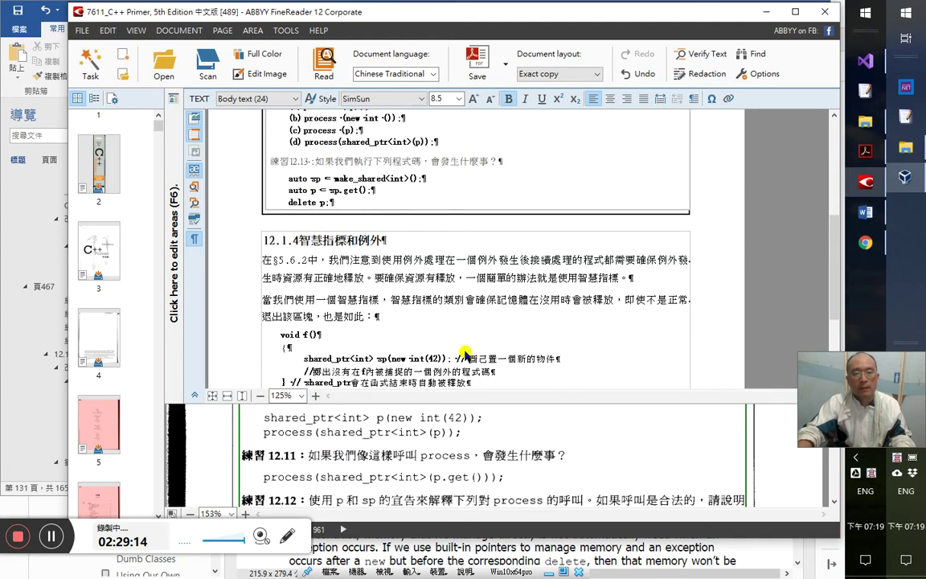
scroll(419, 322, "up", 1)
left_click(484, 363)
double_click(483, 359)
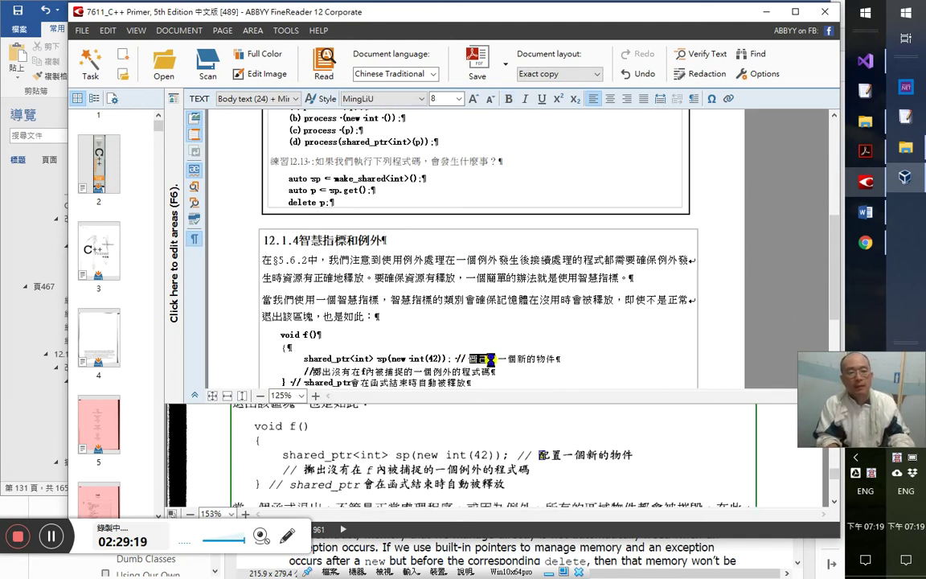
right_click(490, 360)
key("1")
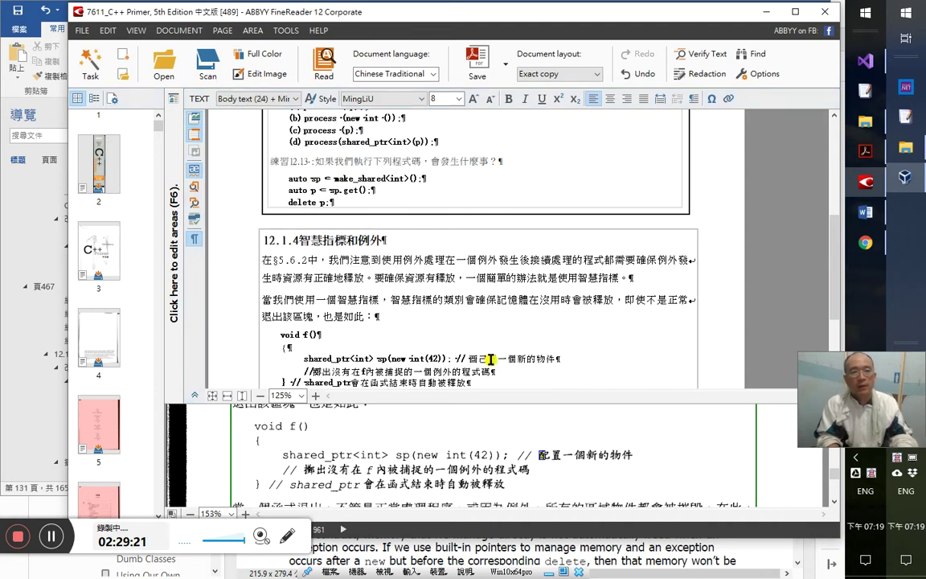
key("alt+Tab")
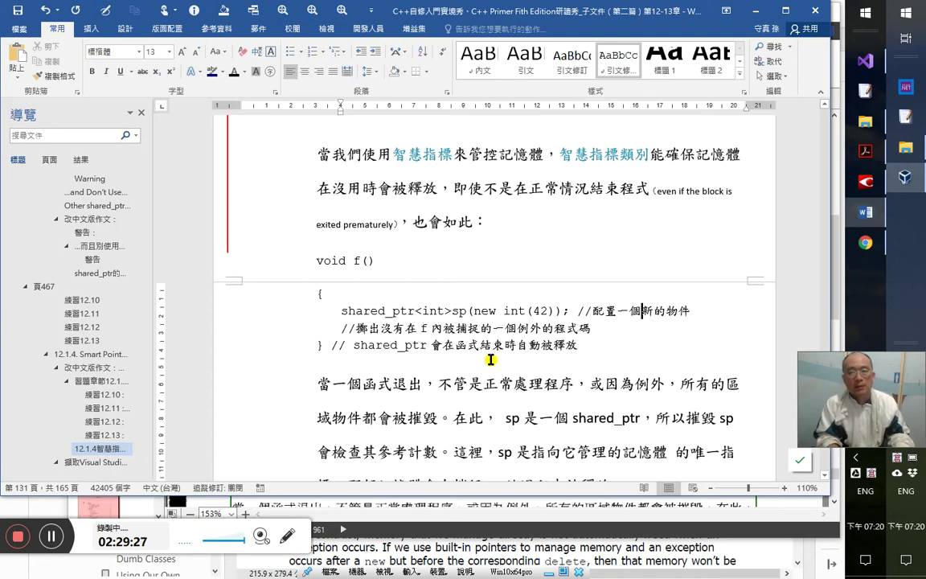
key("alt+Tab")
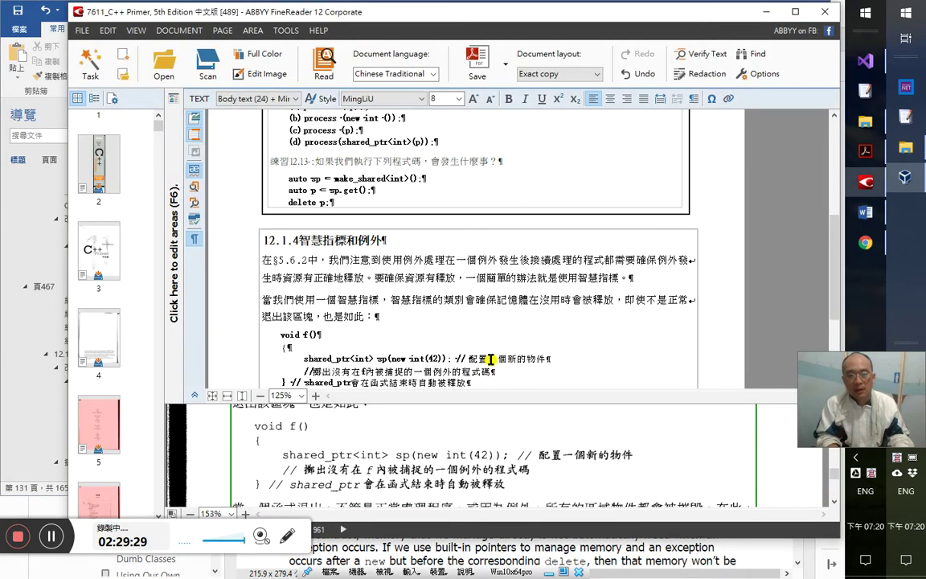
key("alt+Tab")
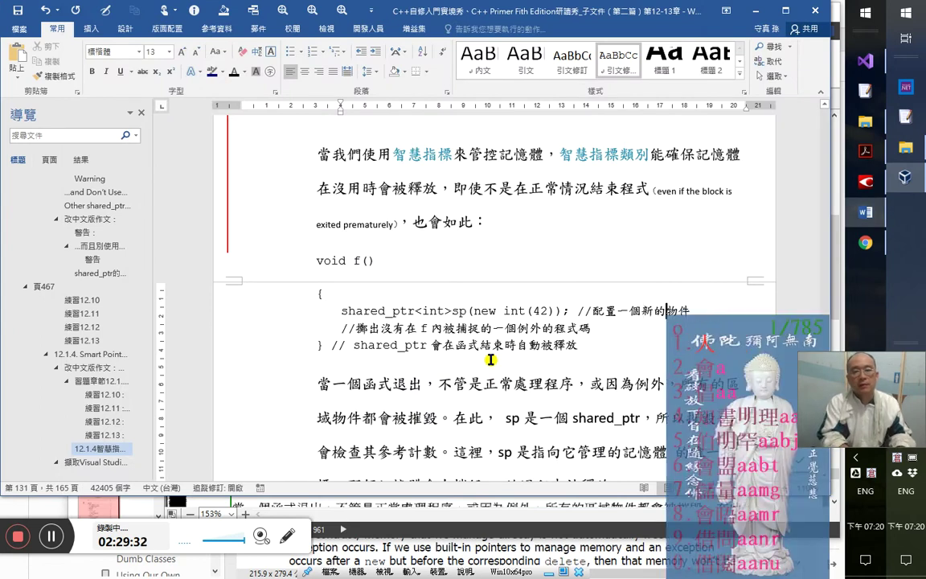
- Insert 'shared_ptr' and '所指的' before 物件 in the first code comment
type("share")
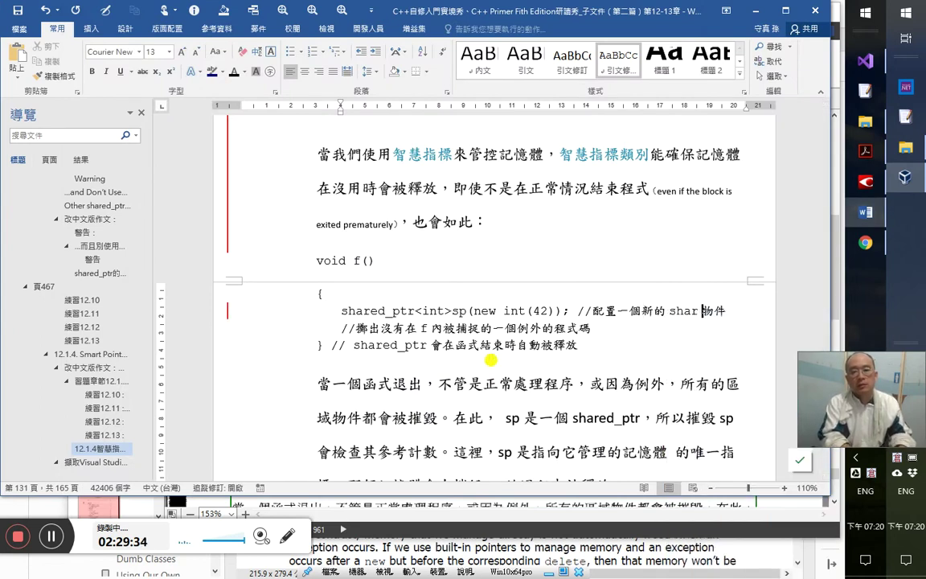
type("d_ptor")
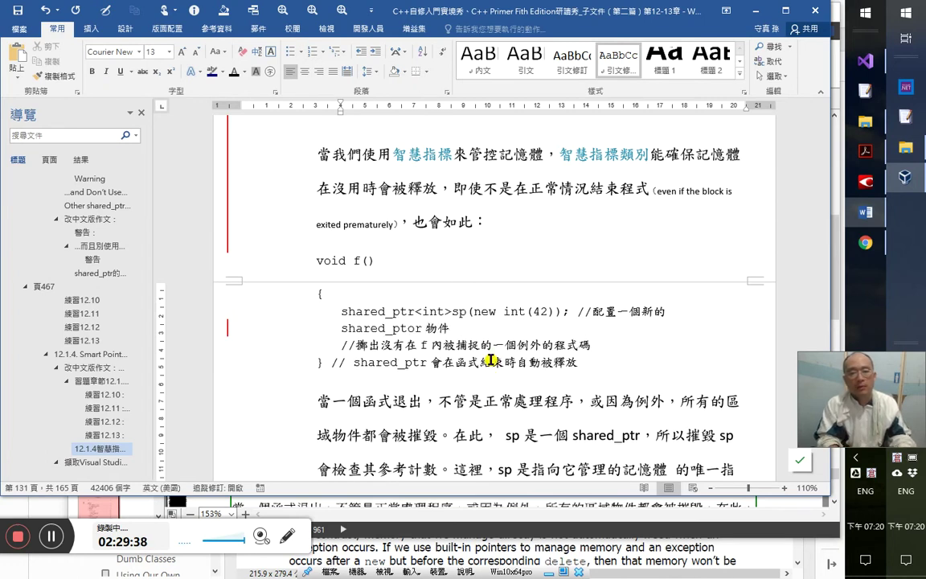
key("BackSpace")
key("BackSpace")
type("r")
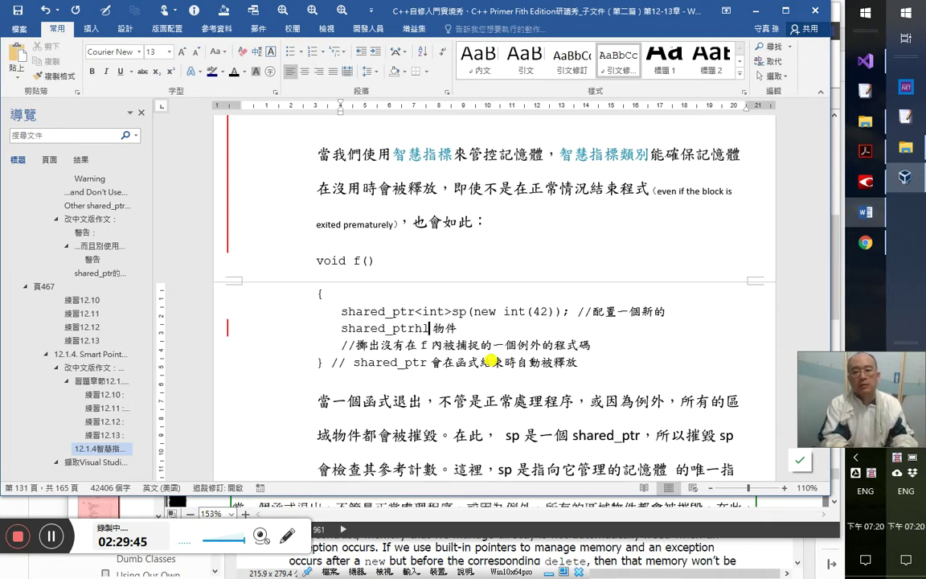
key("BackSpace")
type("所指的")
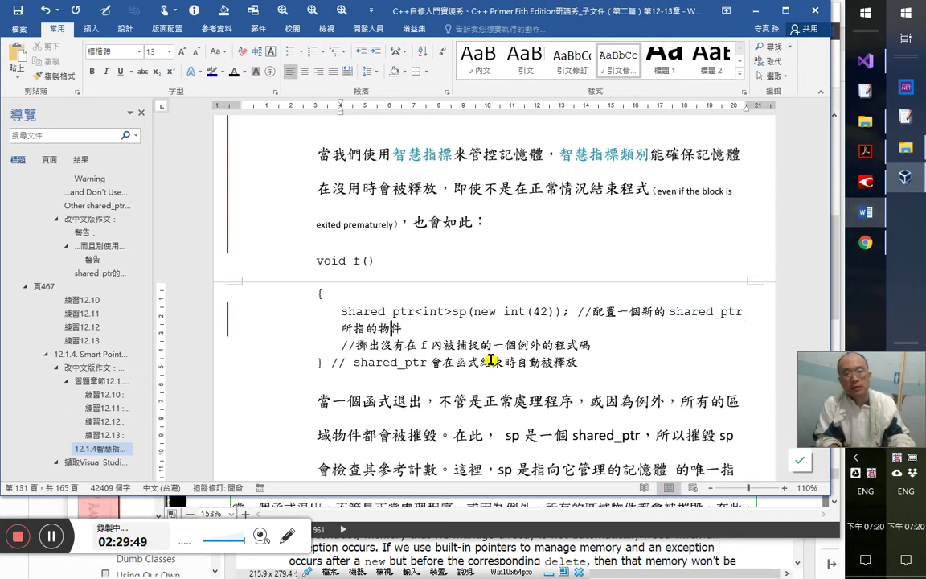
- Append 「42」int after 所指的物件 and select the revised comment
left_click_drag(531, 311, 556, 309)
left_click_drag(486, 312, 542, 310)
left_click(541, 312)
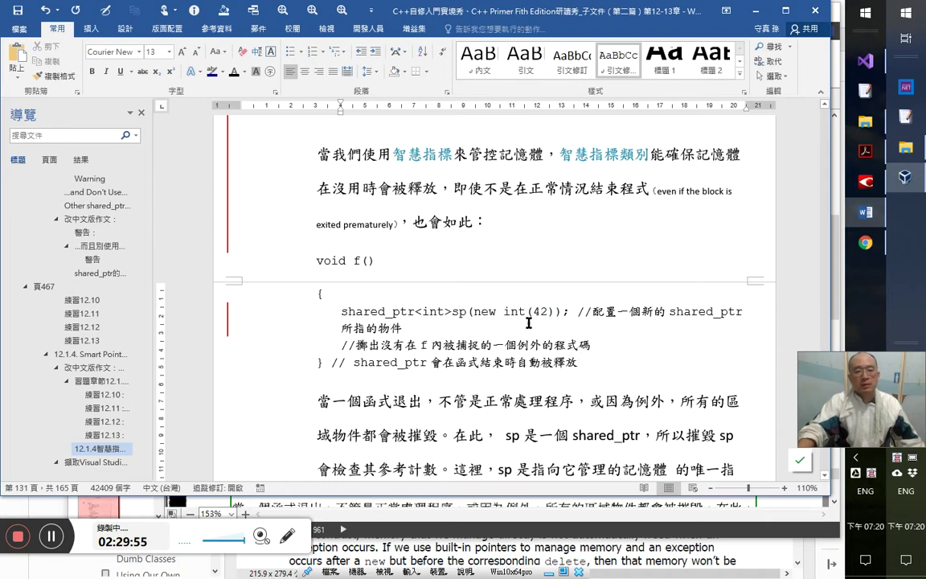
type("「42」")
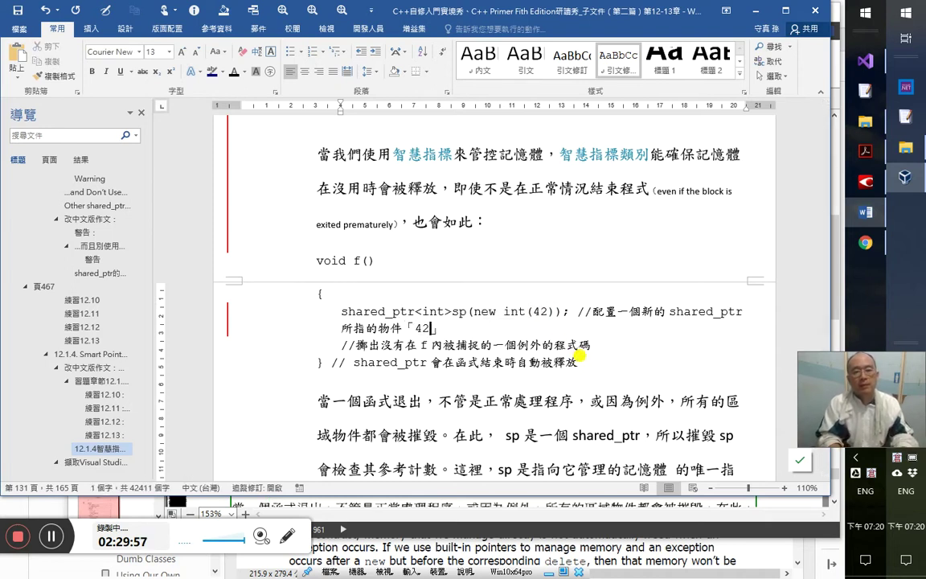
type("int")
key("ctrl+shift+Left")
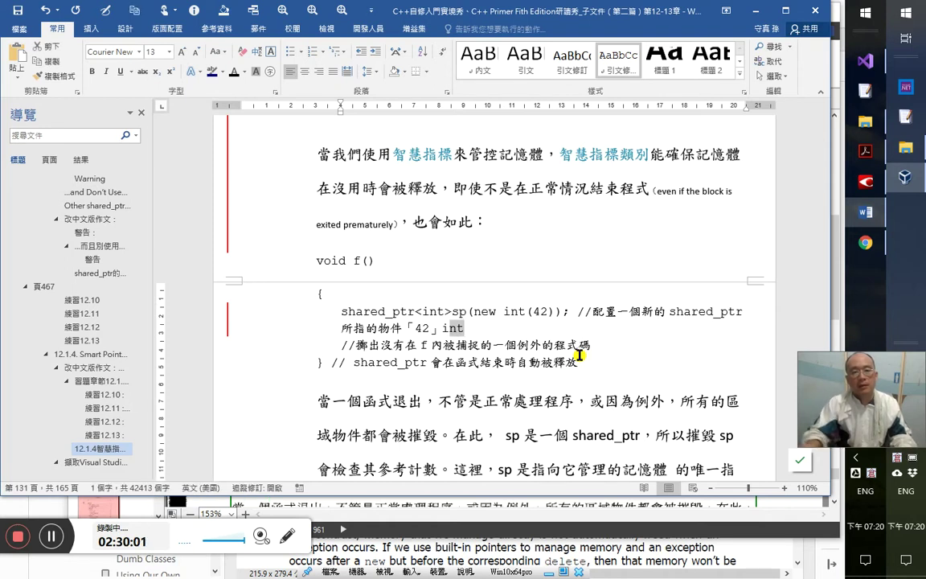
left_click(579, 311)
left_click(581, 330, "shift")
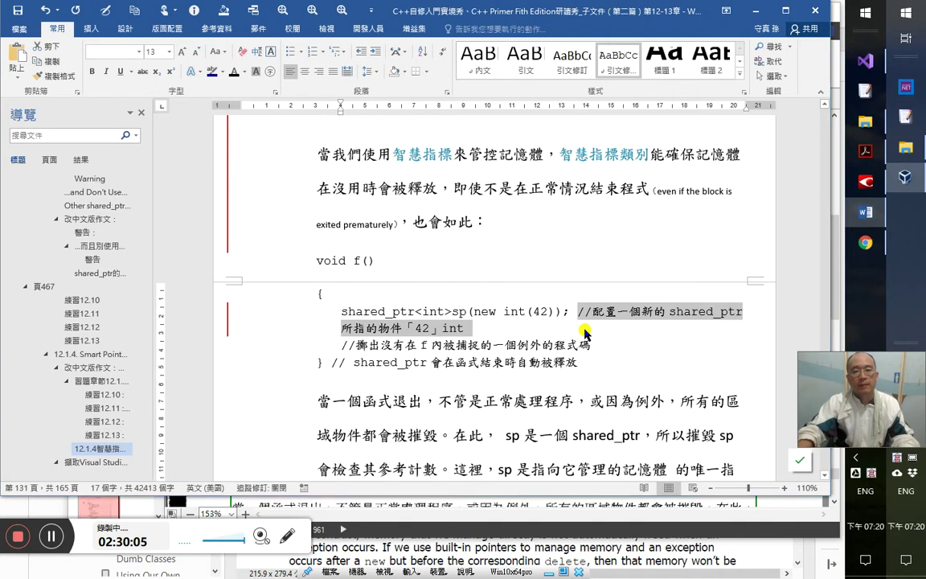
- Copy 標 from line 17 of the Visual Studio source and paste it between the comment's slashes
key("alt+1")
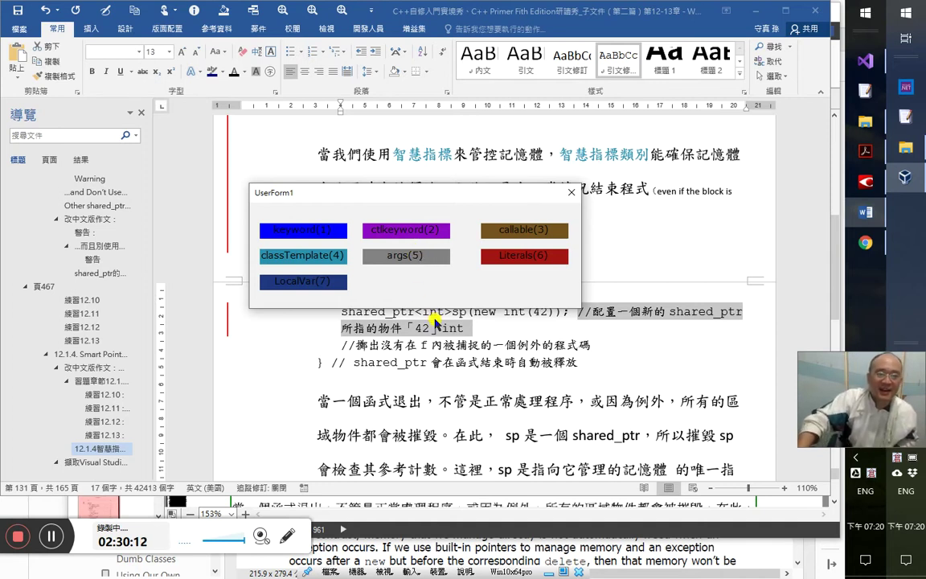
left_click(571, 192)
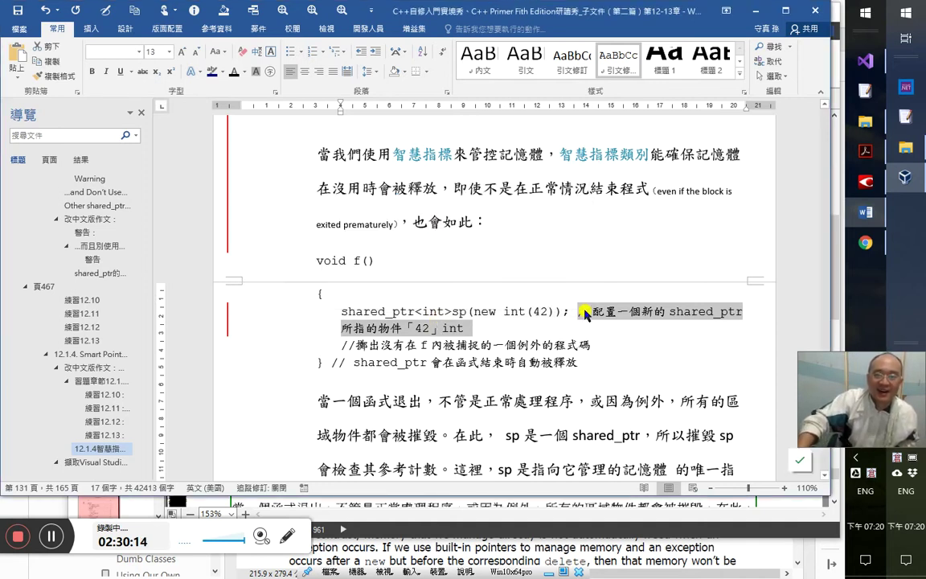
left_click(595, 318)
key("alt+Tab")
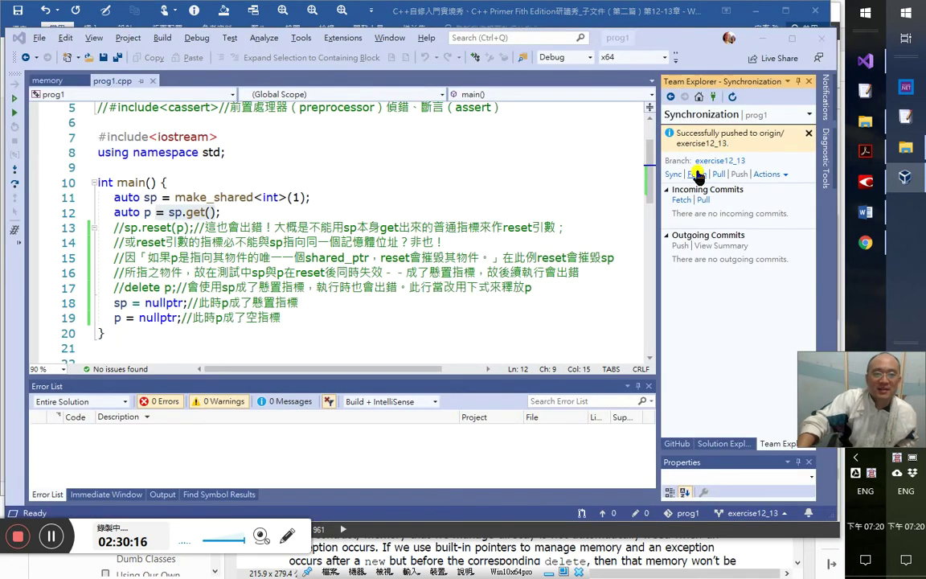
left_click(314, 287)
key("shift+Left")
key("ctrl+c")
key("alt+Tab")
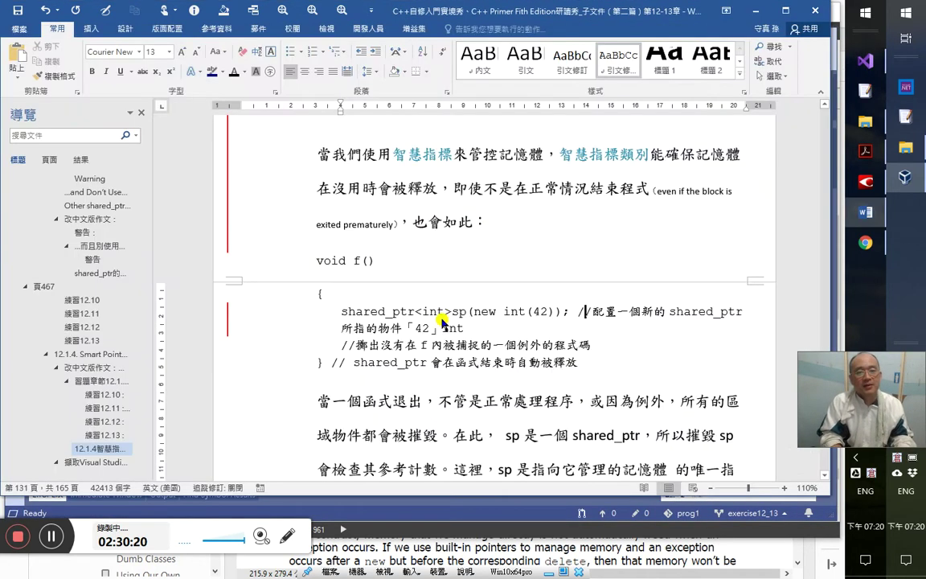
key("ctrl+v")
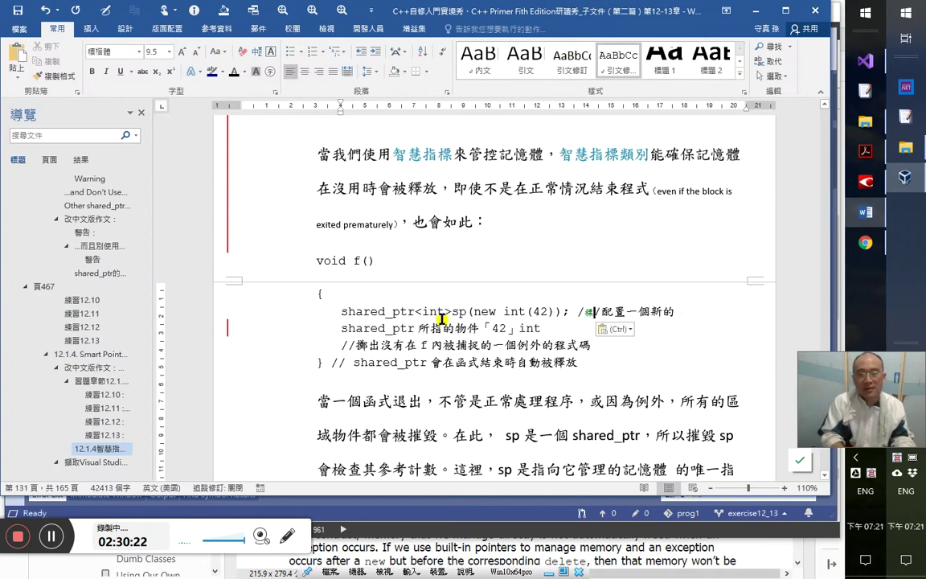
key("alt+F11")
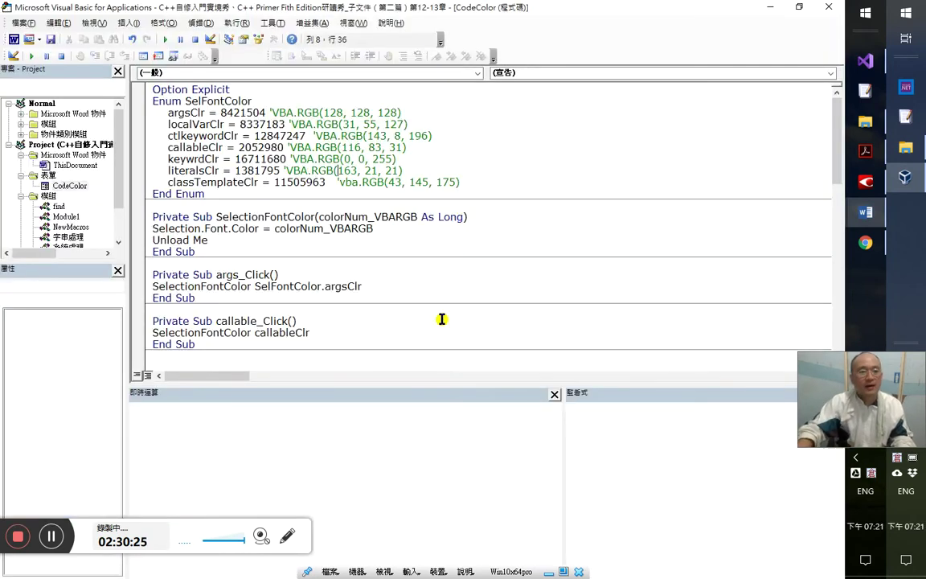
- Run ?Selection.Font.color in the Immediate window, read 32768, then delete the printed value
left_click(279, 456)
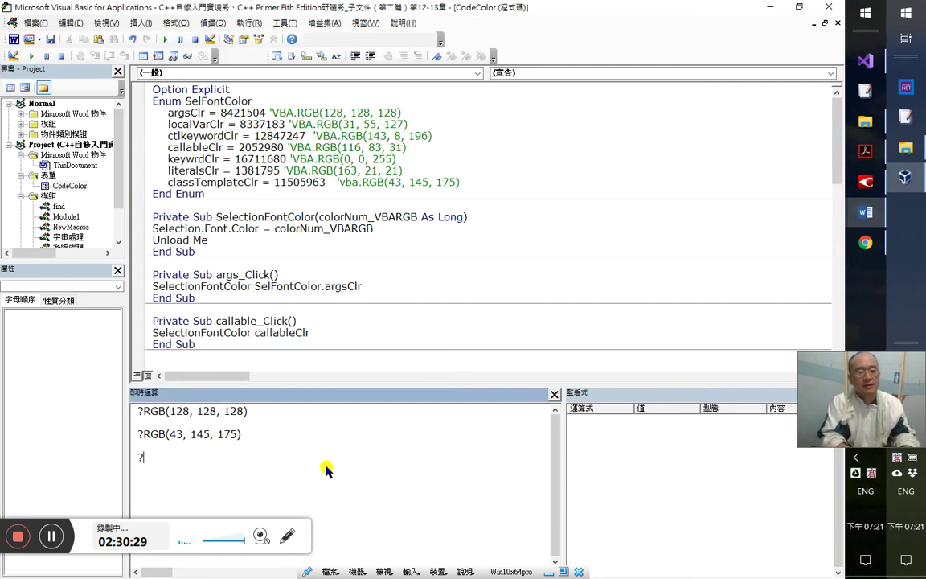
key("ctrl+space")
type("?selection.Font.")
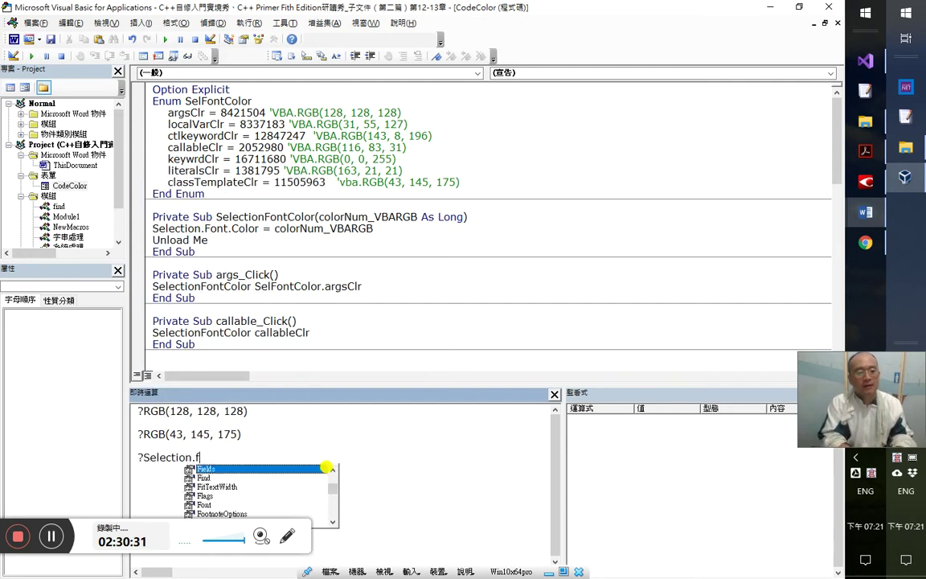
type("co")
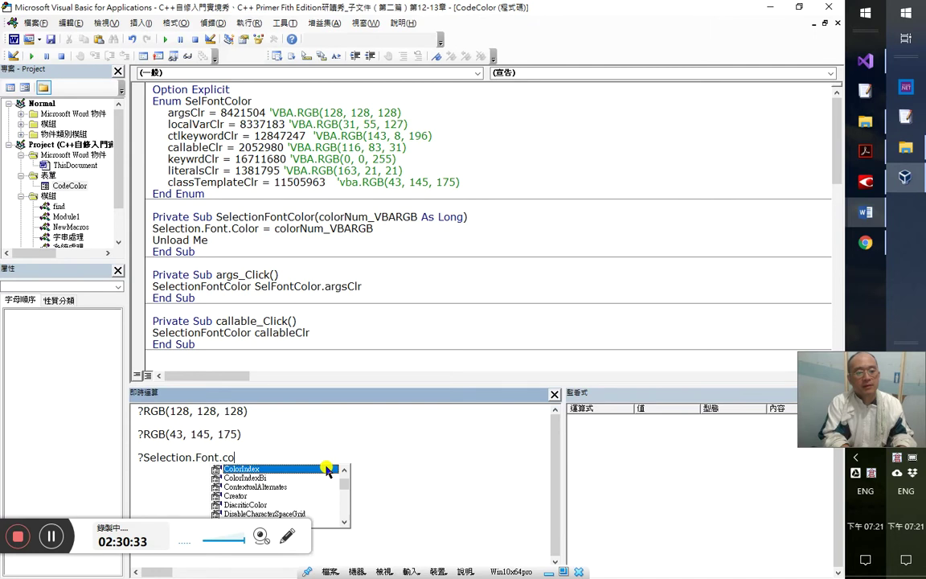
key("Escape")
key("Return")
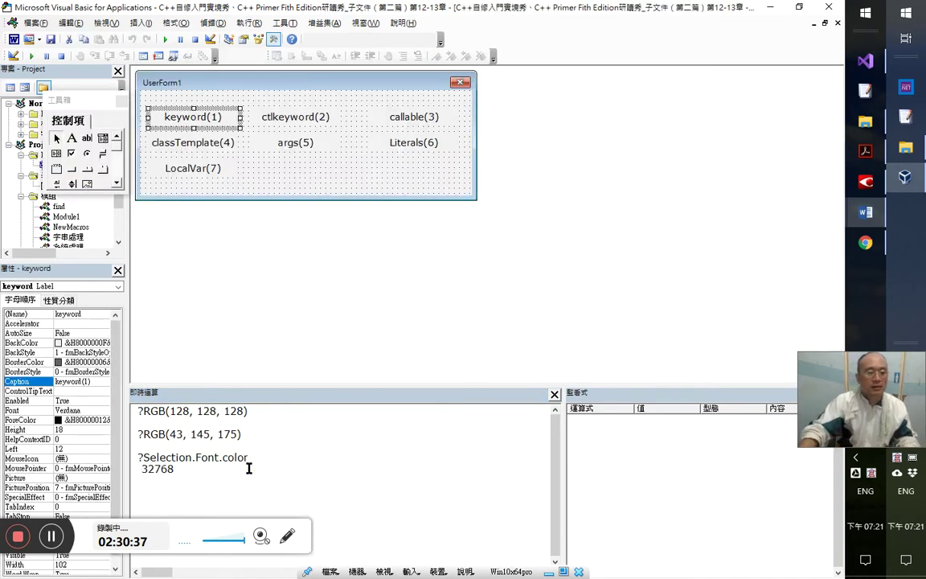
left_click(271, 480)
key("shift+Home")
key("BackSpace")
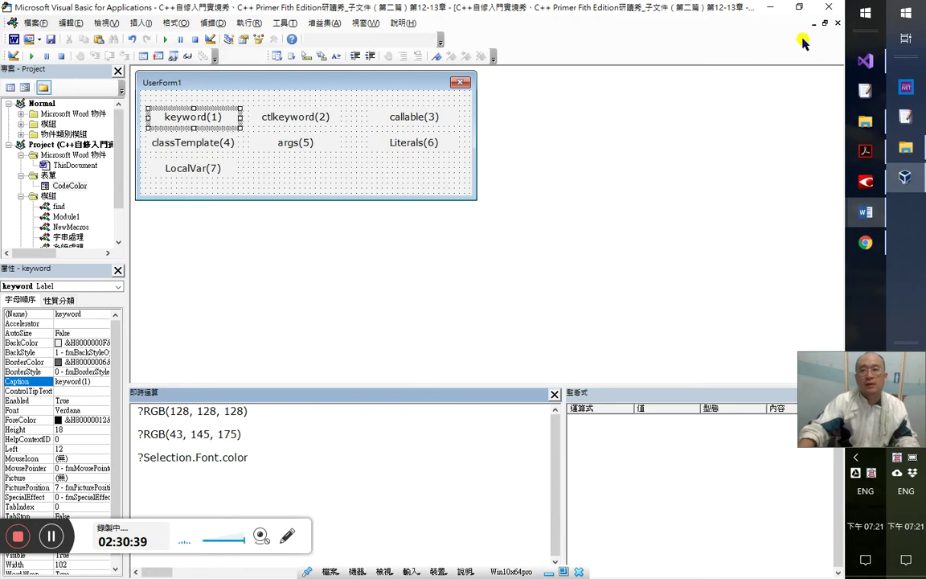
left_click(669, 161)
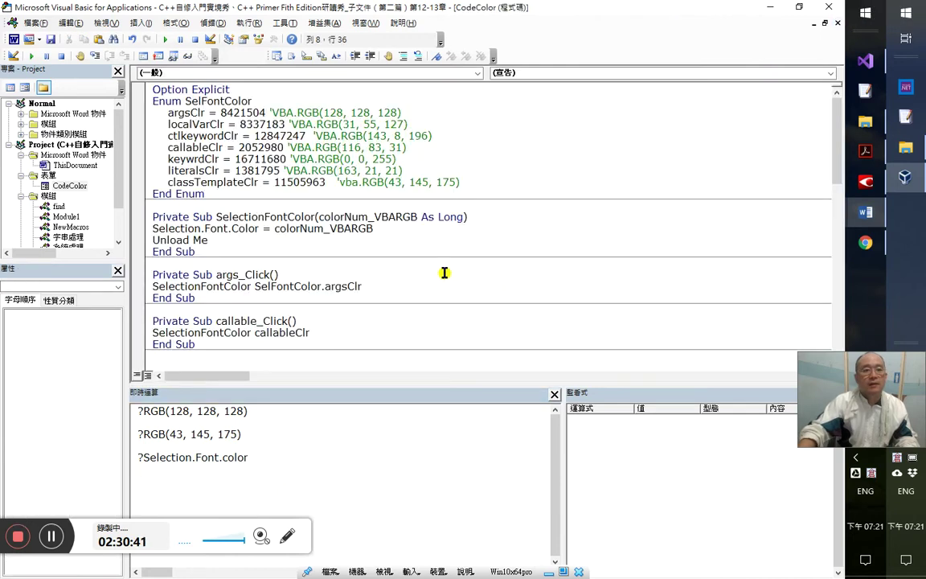
- Open the CodeColor form designer and enter 32768 in the Immediate window
double_click(65, 184)
left_click(302, 145)
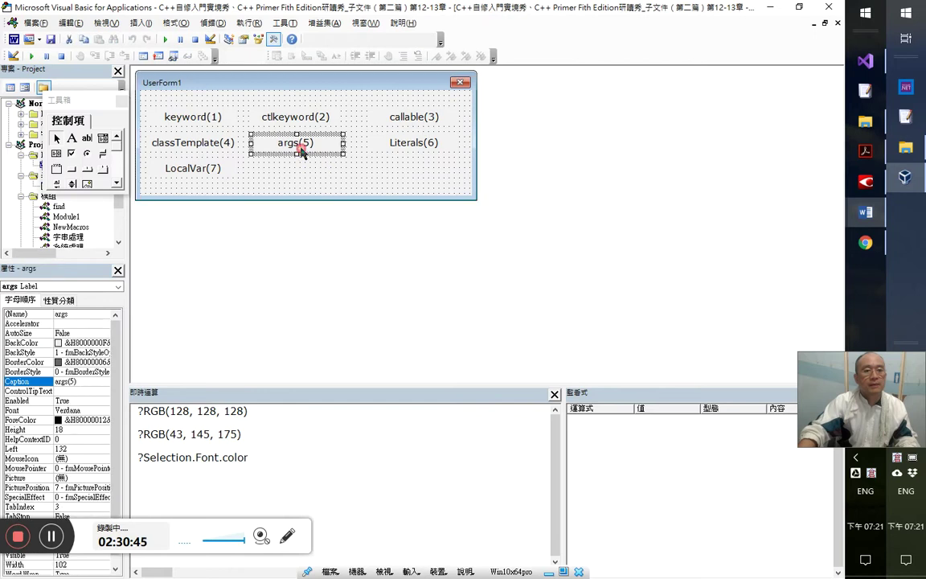
left_click(212, 167)
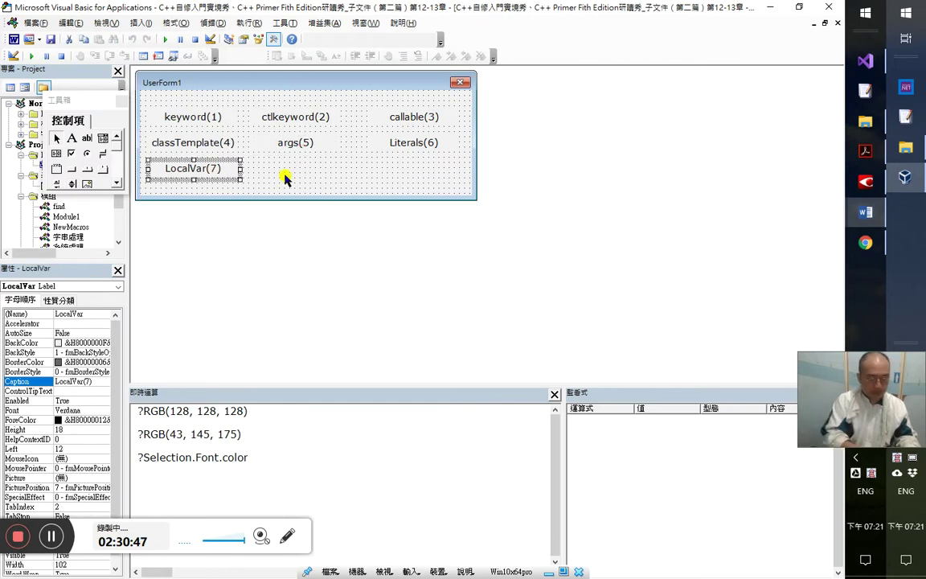
left_click(217, 448)
type("32768")
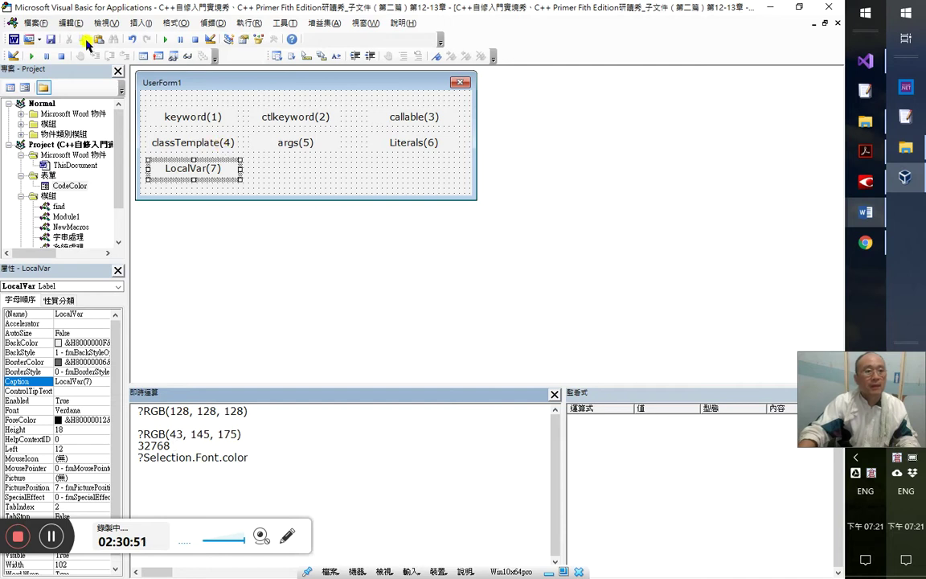
- Duplicate the LocalVar(7) label, place it under args(5), and align their left edges
left_click(231, 177)
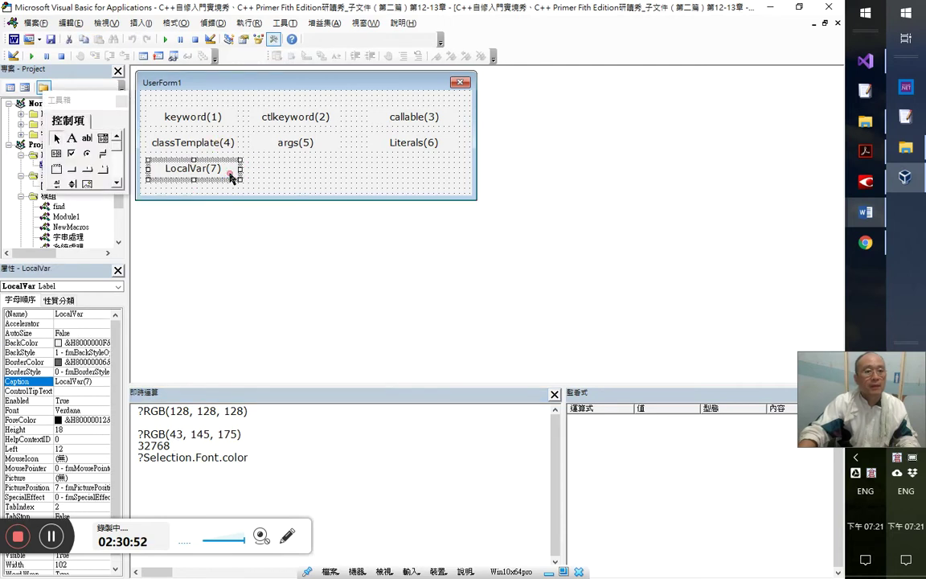
left_click(335, 172)
left_click(101, 39)
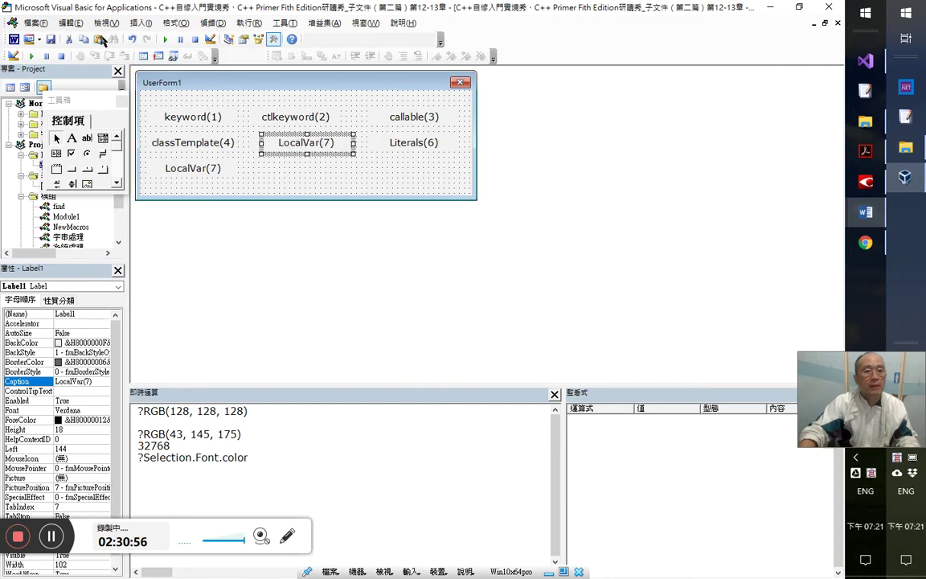
left_click_drag(289, 145, 297, 176)
left_click(307, 142, "ctrl")
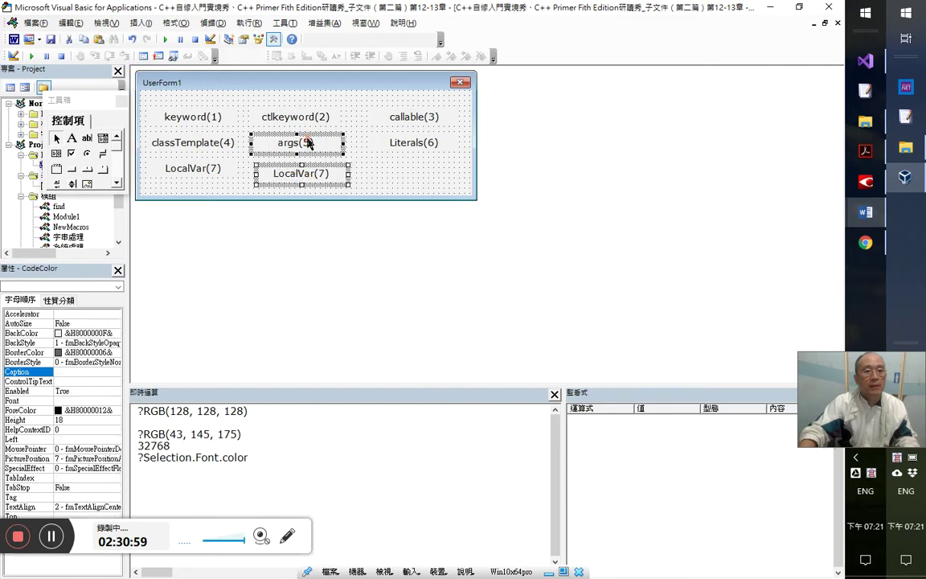
left_click(213, 24)
left_click(174, 23)
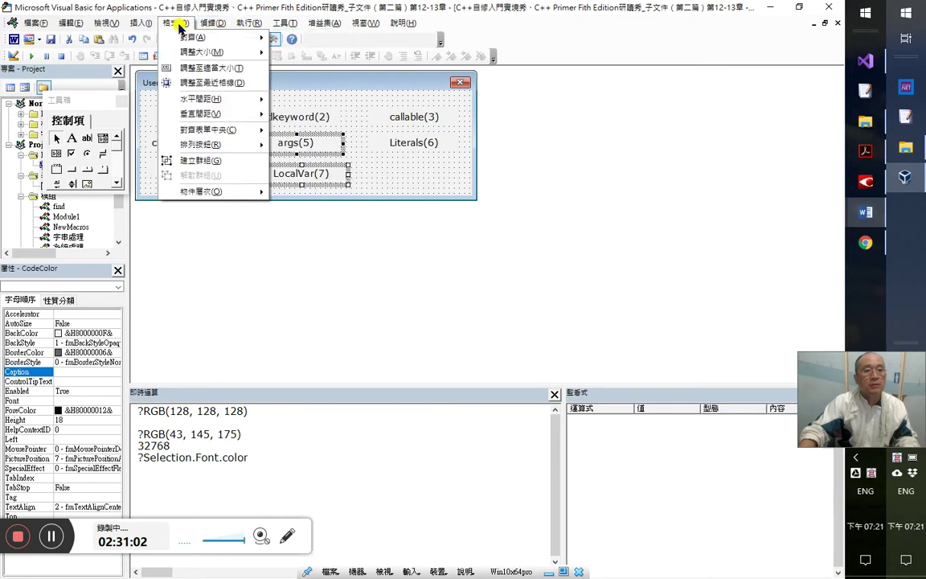
mouse_move(249, 38)
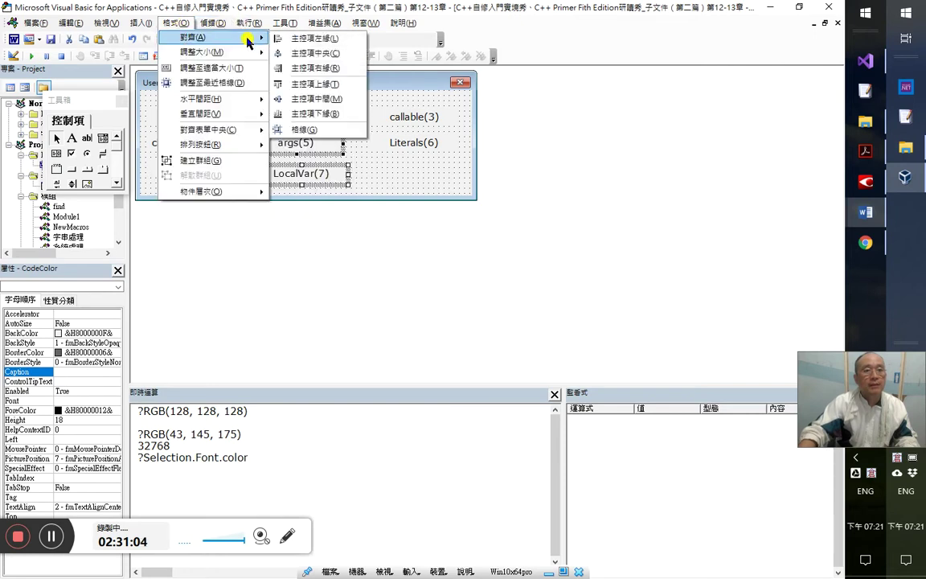
left_click(304, 37)
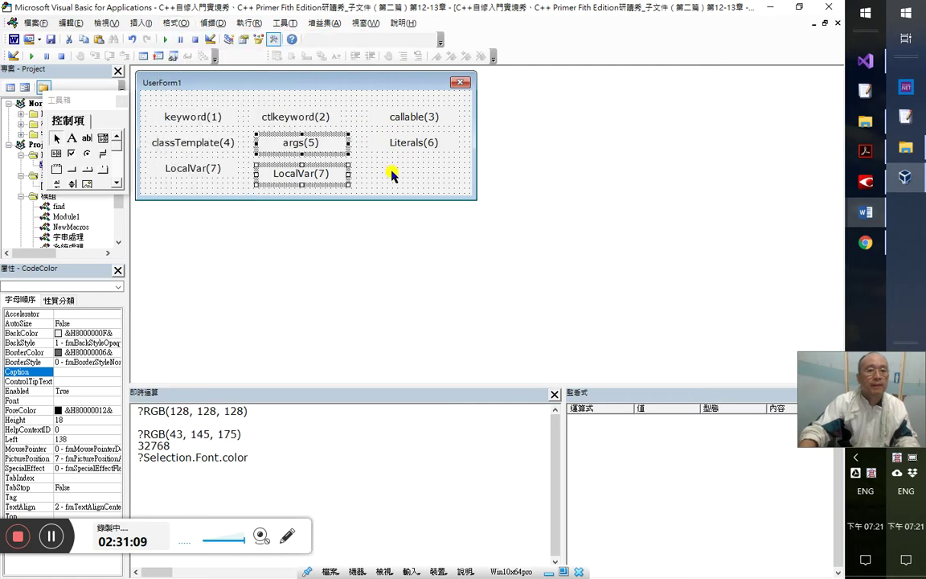
- Line up the three middle-column labels using Format > Align
left_click(332, 128)
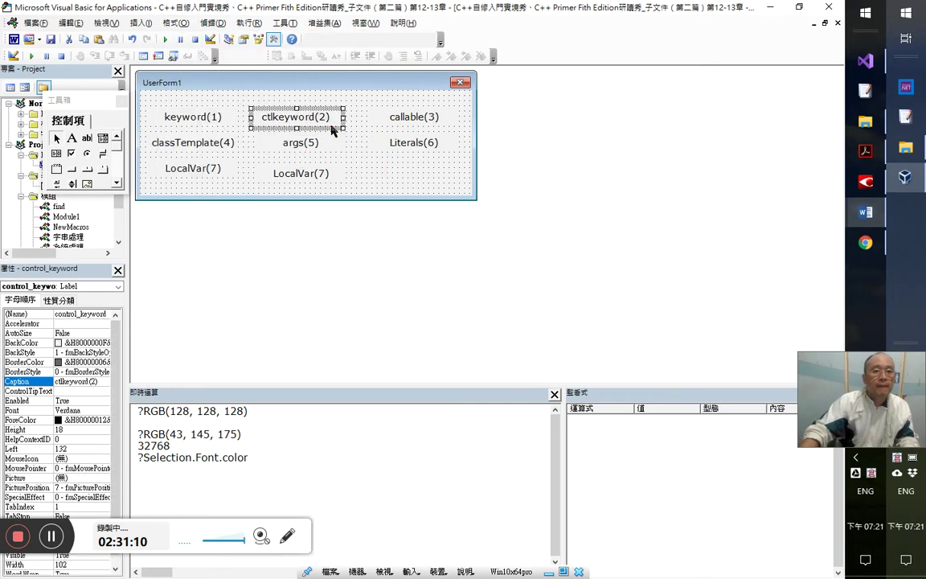
left_click(359, 187)
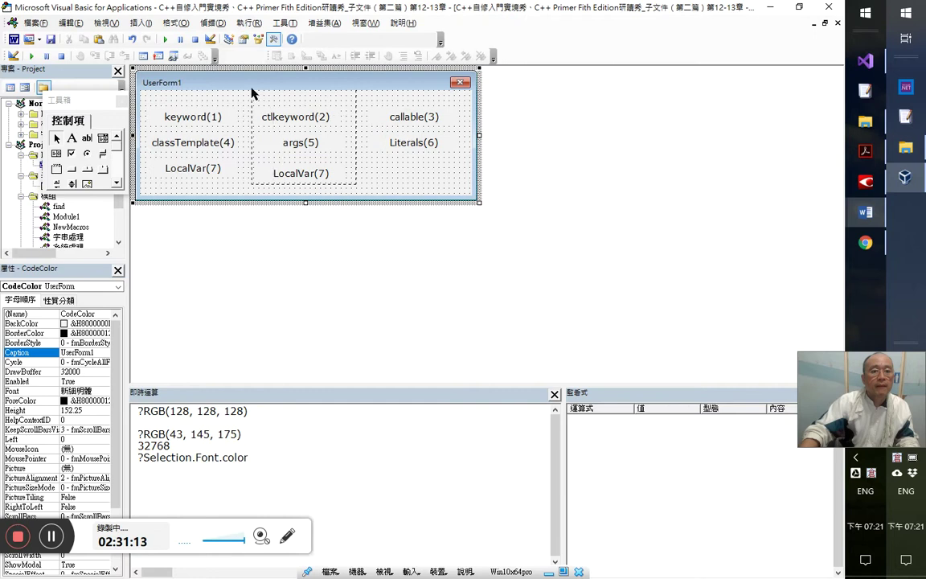
left_click_drag(252, 93, 249, 93)
left_click(214, 23)
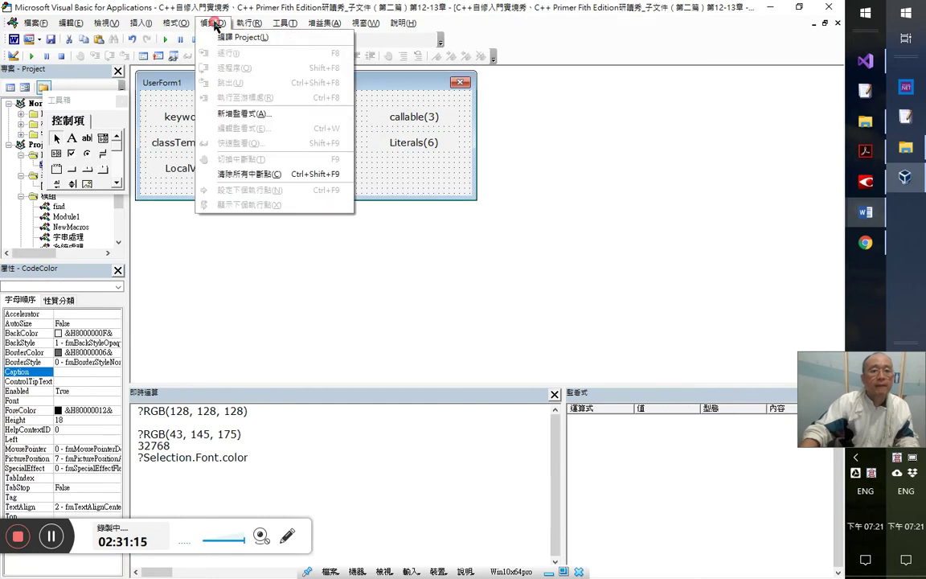
left_click(213, 23)
left_click(176, 23)
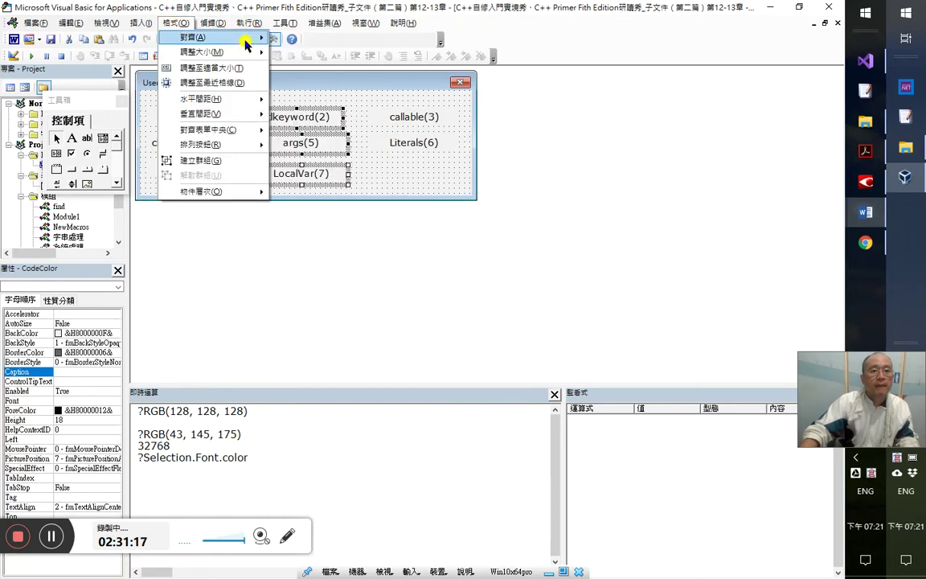
mouse_move(246, 38)
left_click(313, 68)
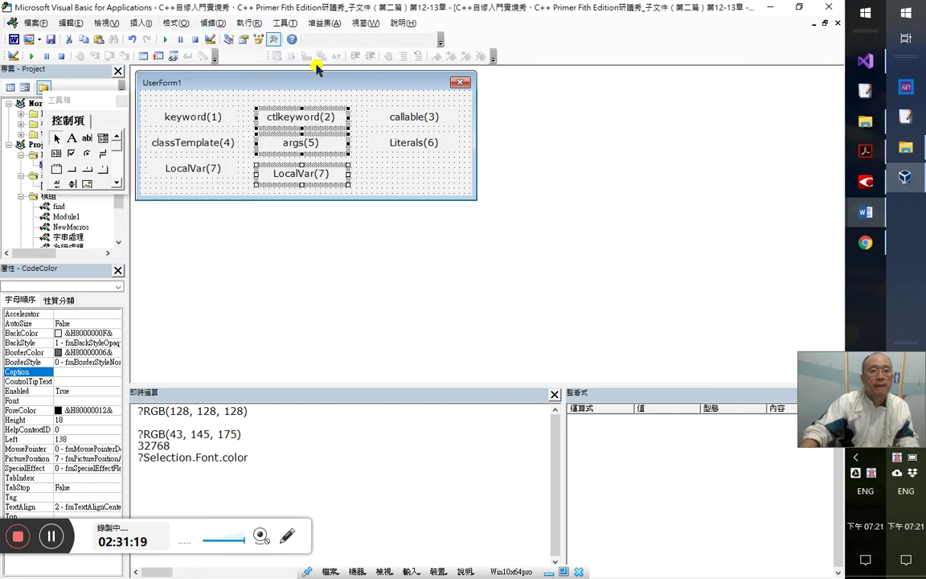
- Align the tops of the lower-row labels, then undo the top alignment
left_click_drag(374, 184, 145, 155)
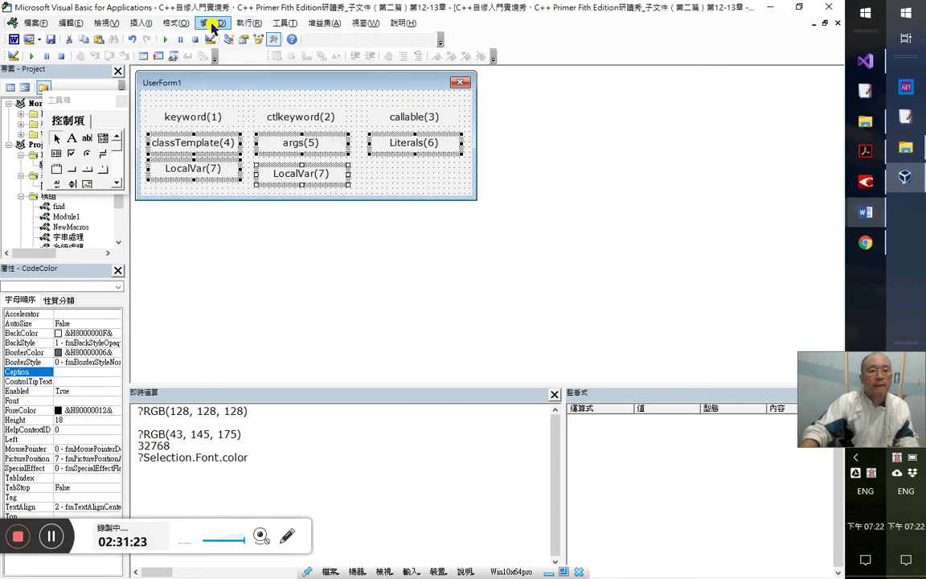
left_click(176, 22)
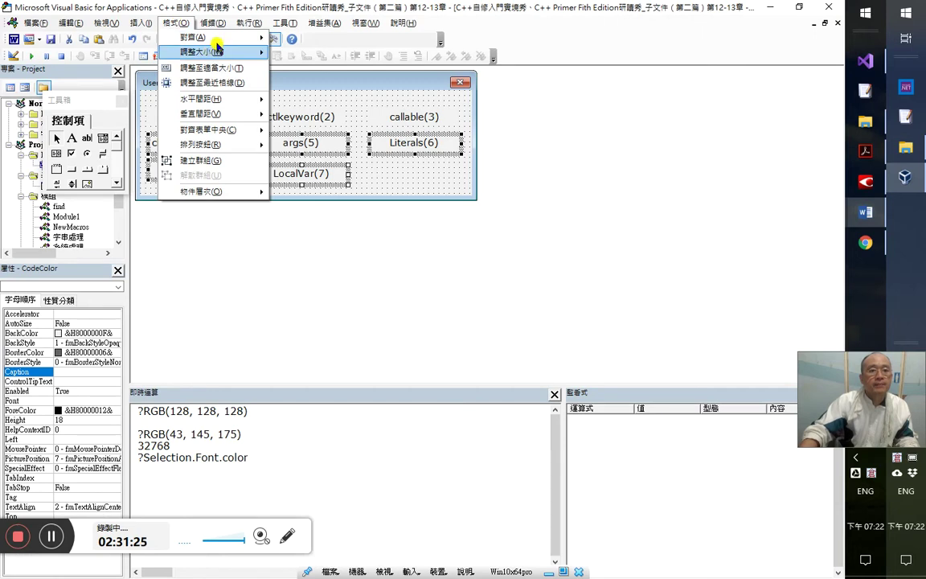
mouse_move(215, 51)
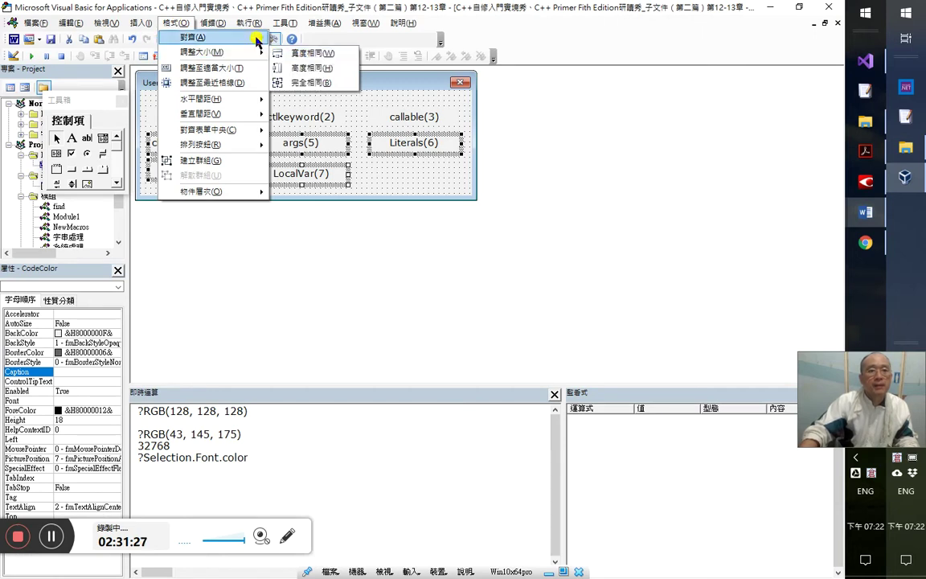
mouse_move(257, 40)
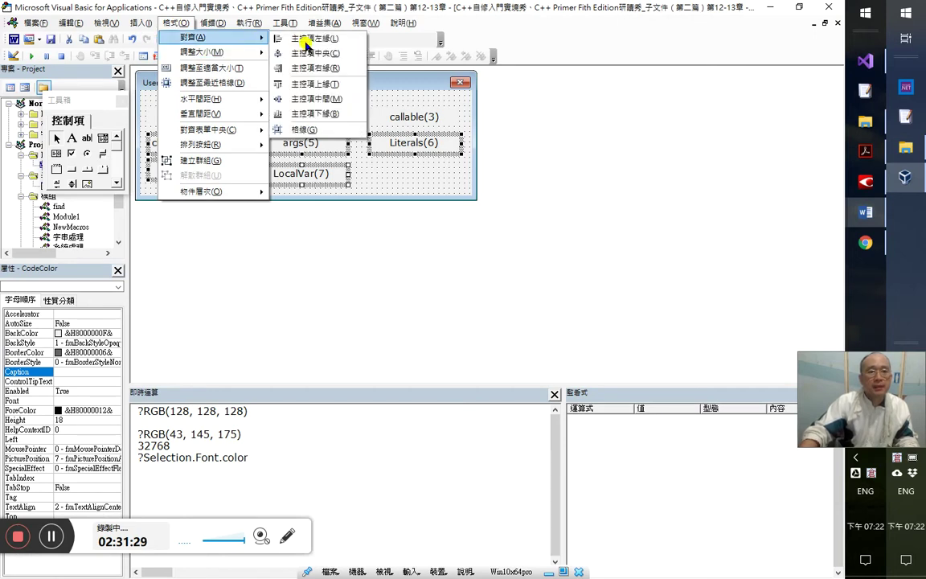
left_click(332, 85)
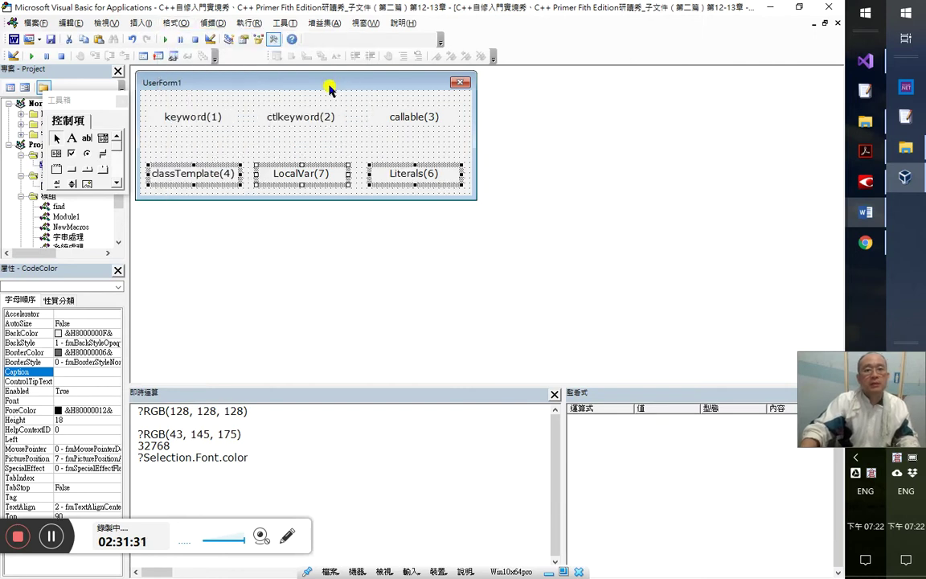
key("ctrl+z")
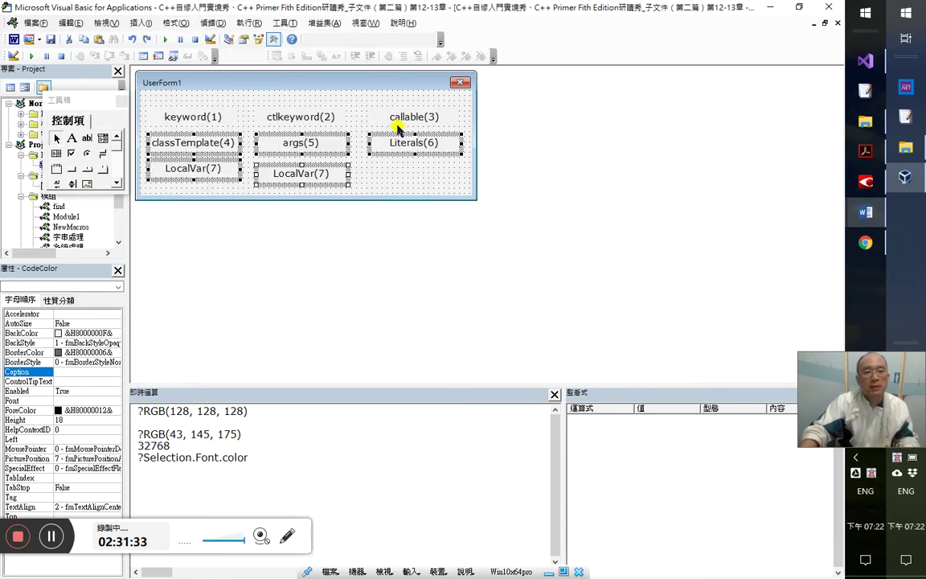
- Move LocalVar(7) into the top-centre slot and ctlkeyword(2) under args(5)
left_click(386, 191)
left_click_drag(161, 170, 152, 163)
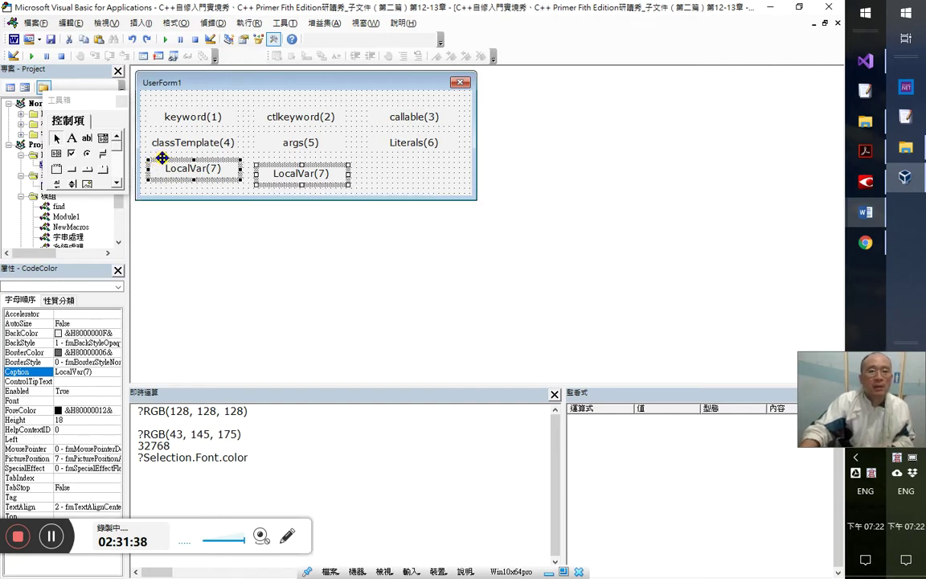
left_click(281, 116)
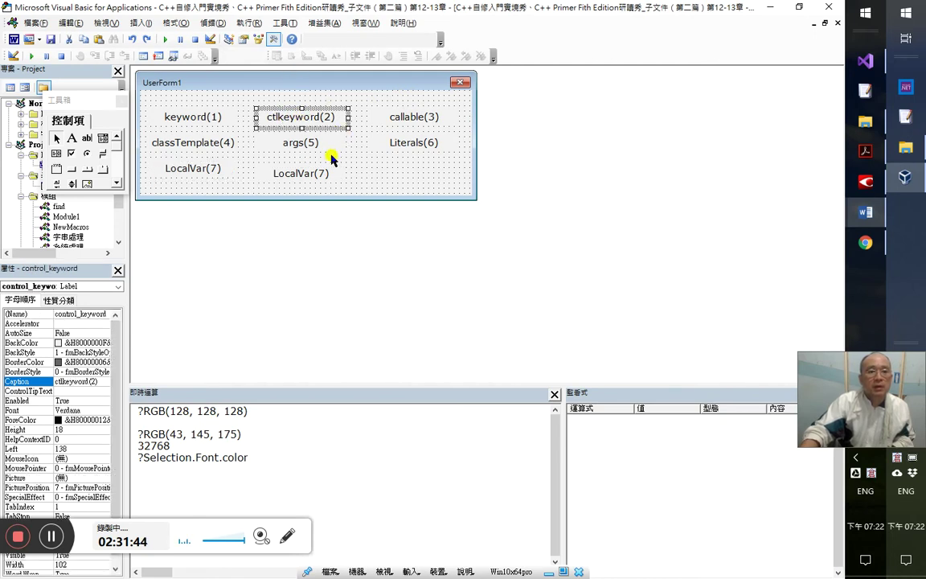
left_click(291, 155)
left_click(305, 179)
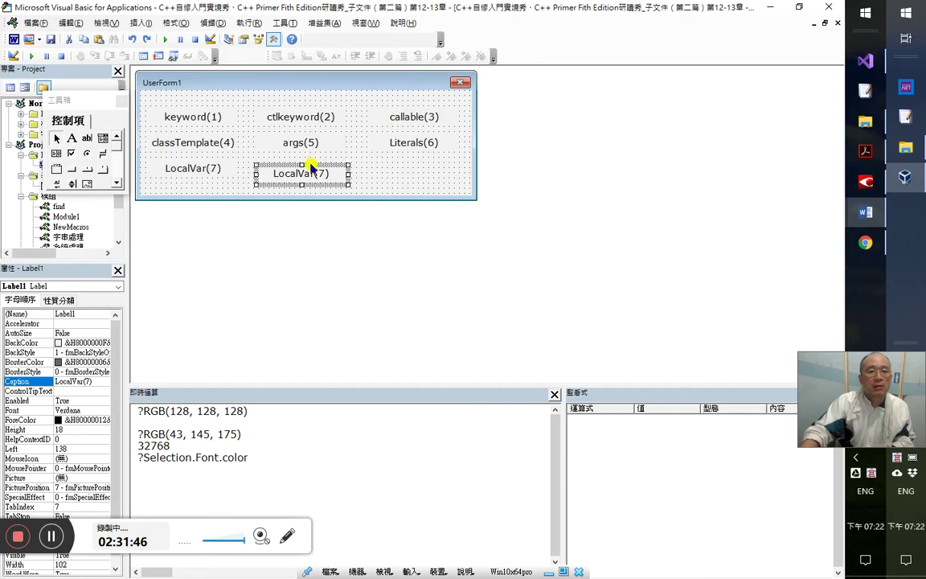
left_click_drag(325, 118, 390, 176)
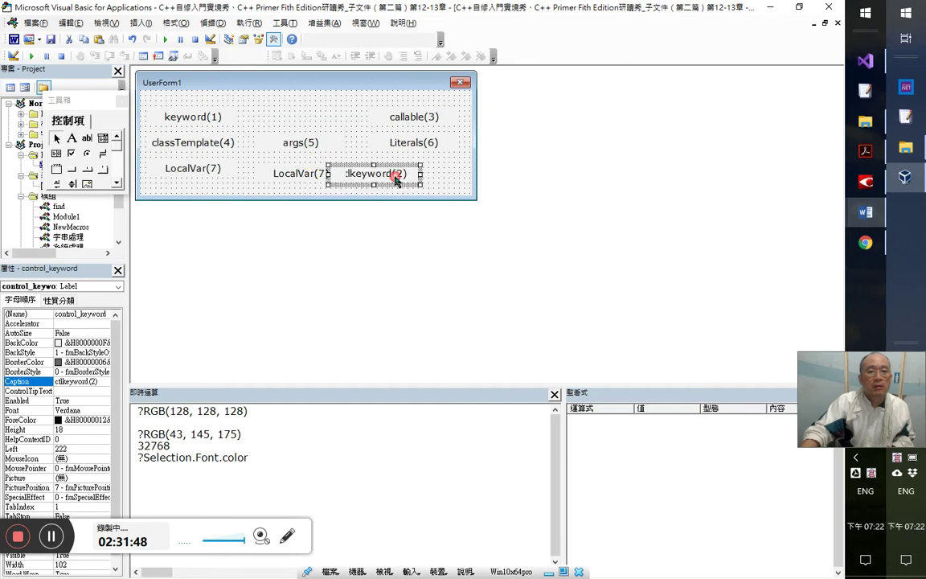
left_click(301, 177)
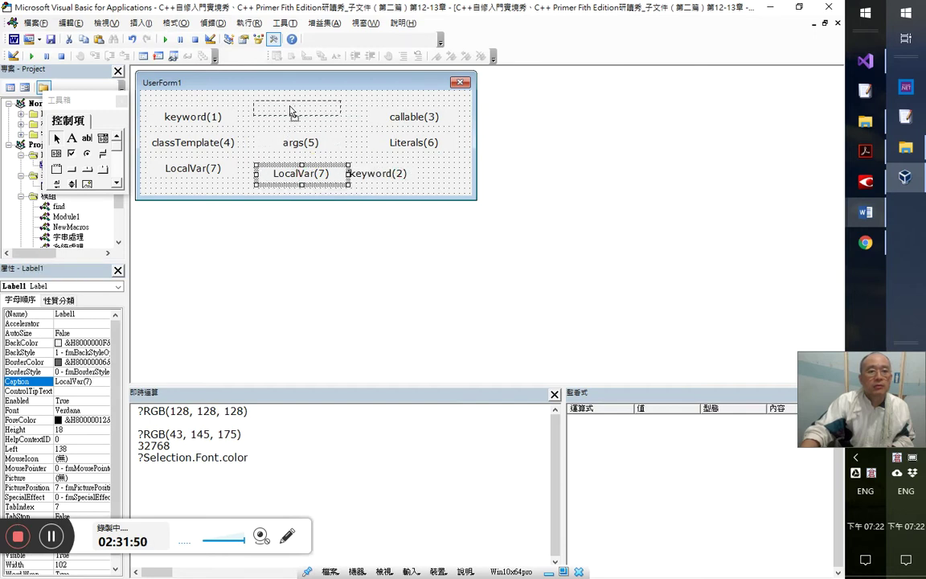
left_click_drag(291, 120, 291, 120)
left_click_drag(370, 172, 316, 170)
- Align the right edges of LocalVar(7), args(5) and ctlkeyword(2)
left_click(330, 147)
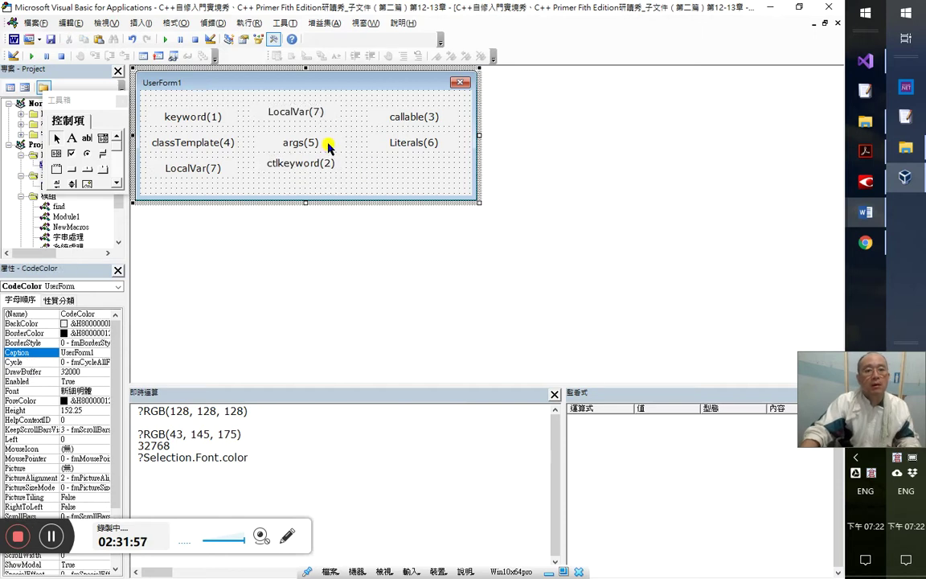
left_click(329, 144)
left_click(330, 116, "ctrl")
left_click(331, 116, "ctrl")
left_click(326, 163, "ctrl")
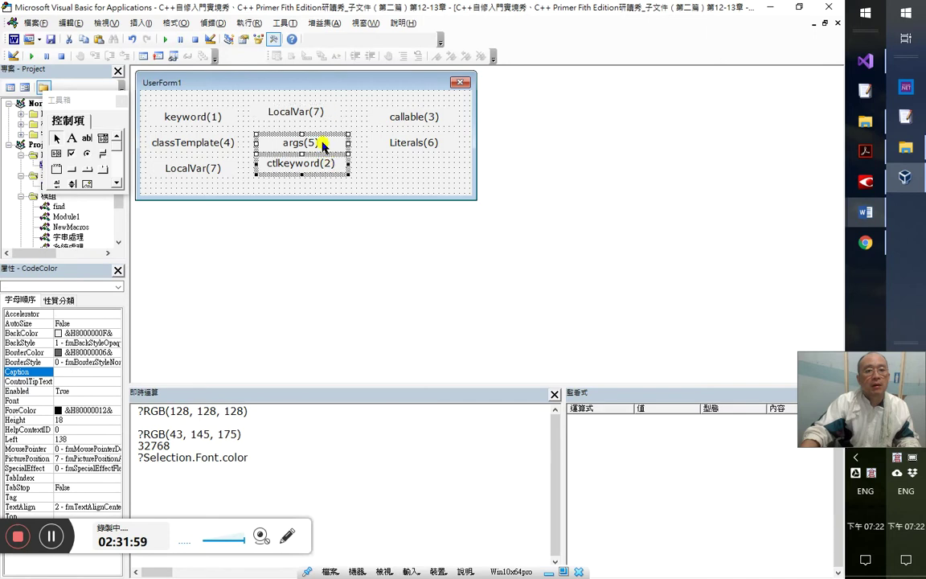
left_click(213, 22)
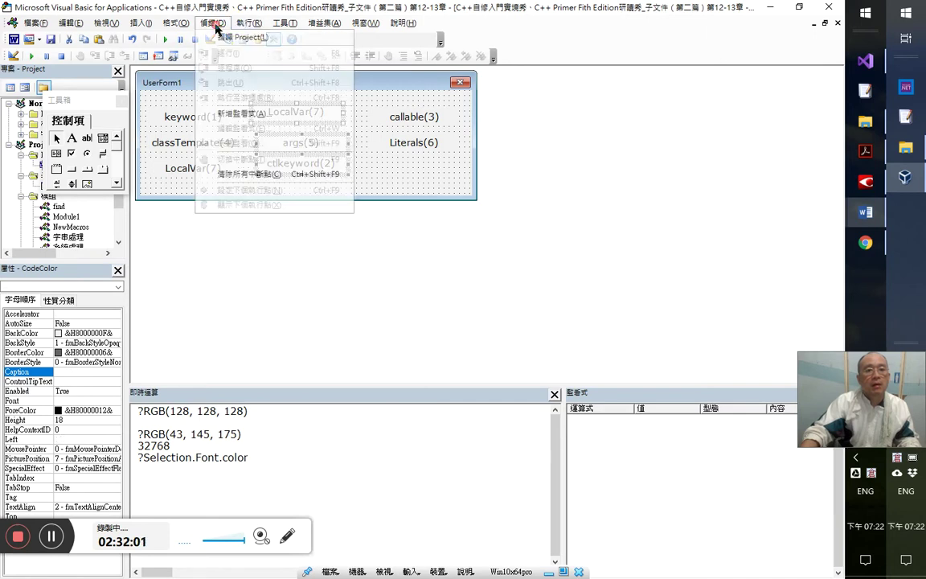
left_click(176, 23)
mouse_move(193, 37)
left_click(331, 69)
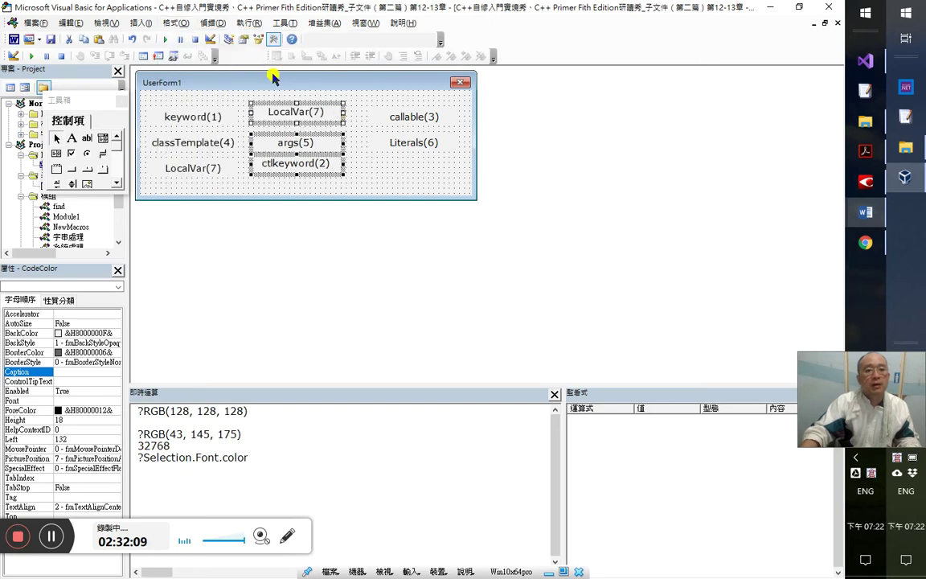
- Nudge args(5) and ctlkeyword(2) right, then align the three middle labels' left edges
left_click_drag(346, 126, 374, 160)
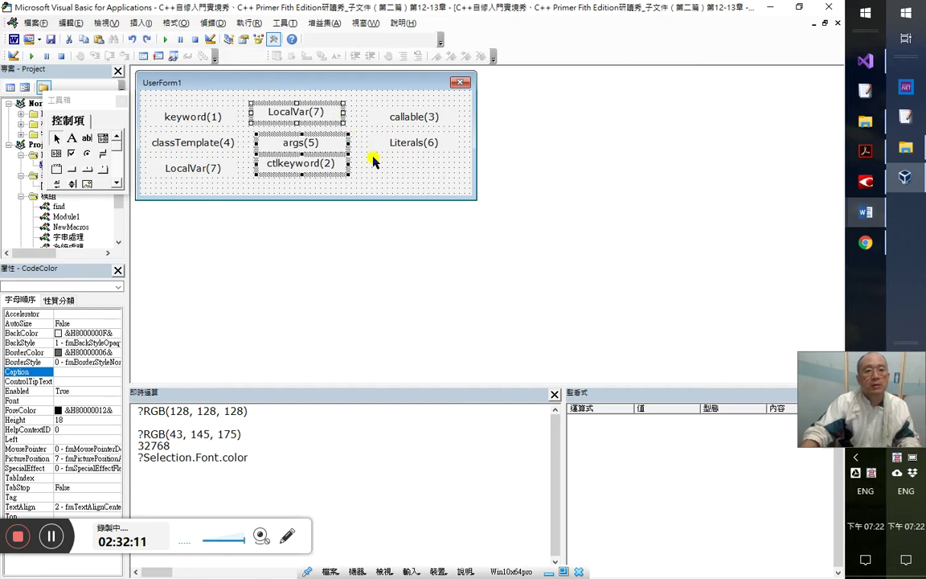
left_click(375, 173)
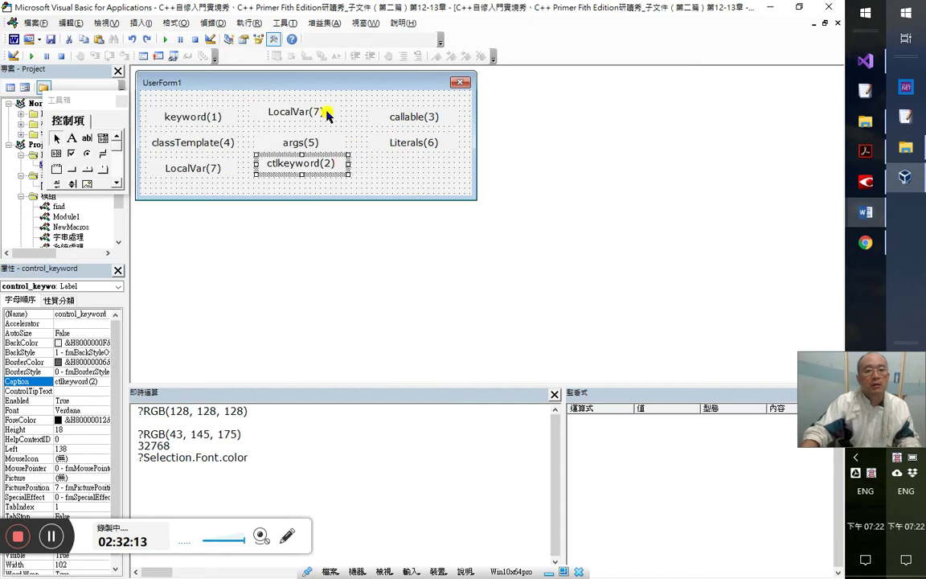
left_click(325, 112, "ctrl")
left_click(328, 143, "ctrl")
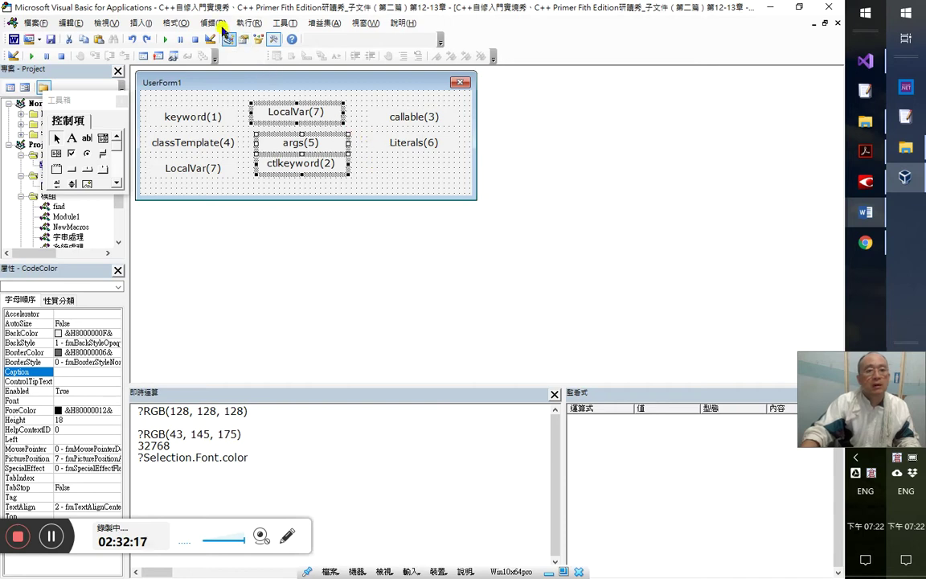
left_click(183, 23)
mouse_move(206, 37)
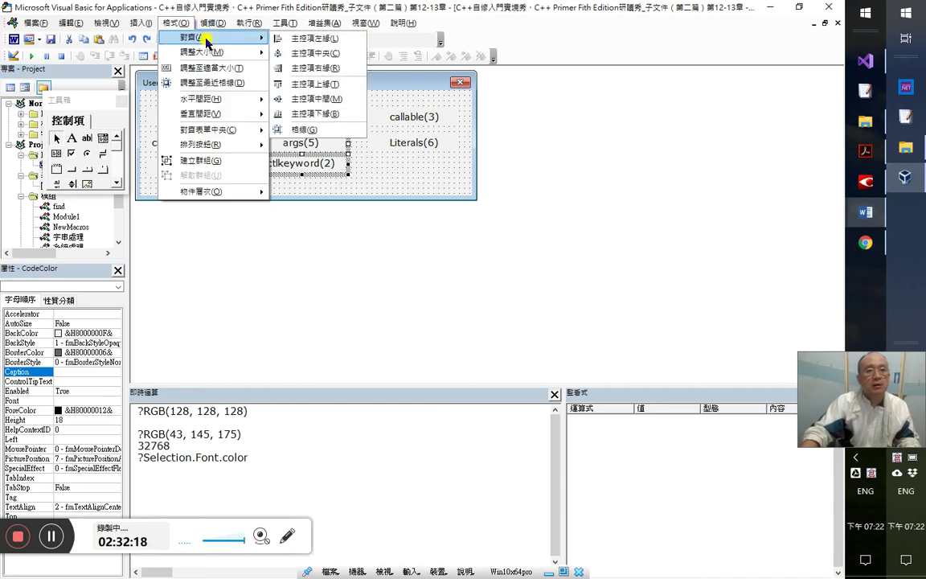
left_click(310, 67)
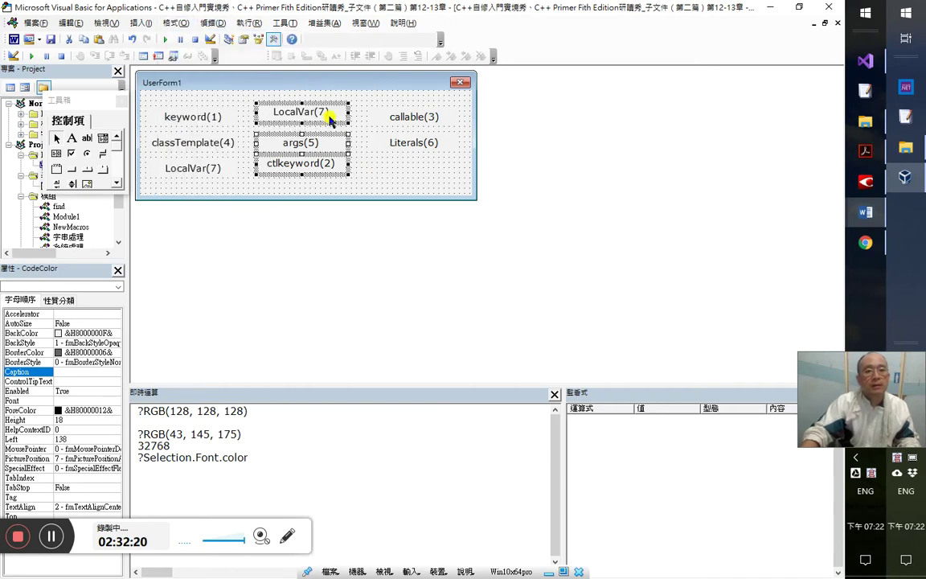
- Align the bottoms of ctlkeyword(2) and the bottom-left LocalVar(7) to level the bottom row
left_click(365, 176)
left_click_drag(175, 171, 161, 155)
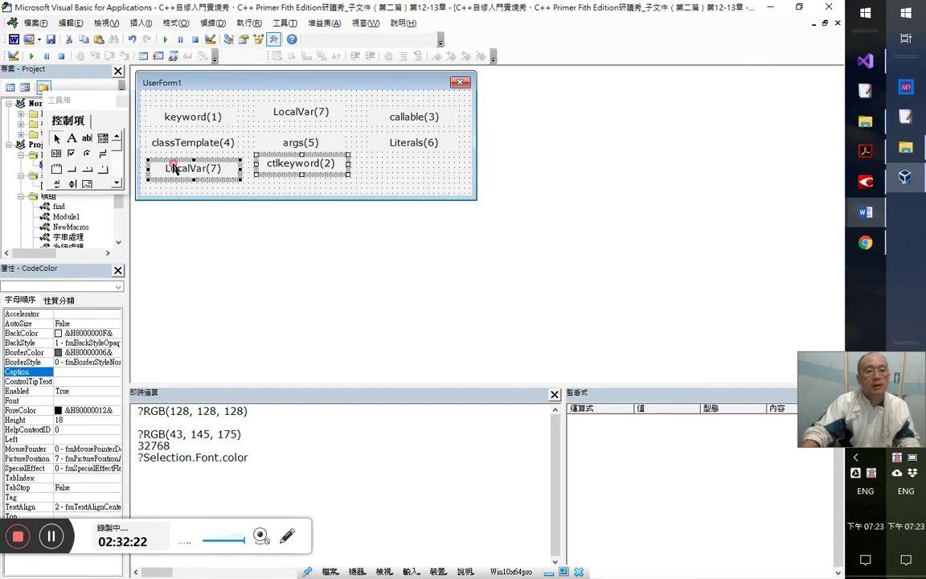
left_click(246, 23)
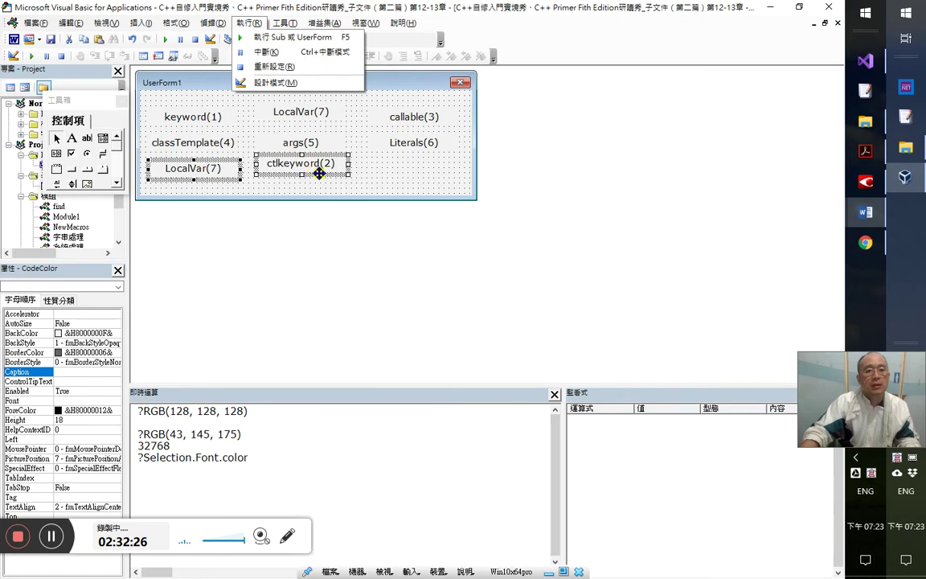
left_click(360, 166)
left_click(360, 167)
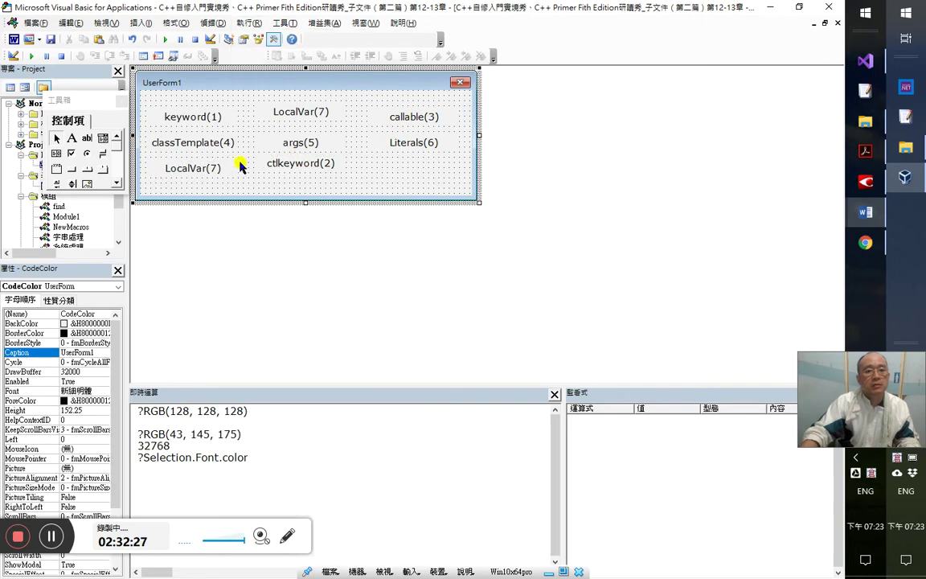
left_click(320, 166)
left_click(197, 167, "ctrl")
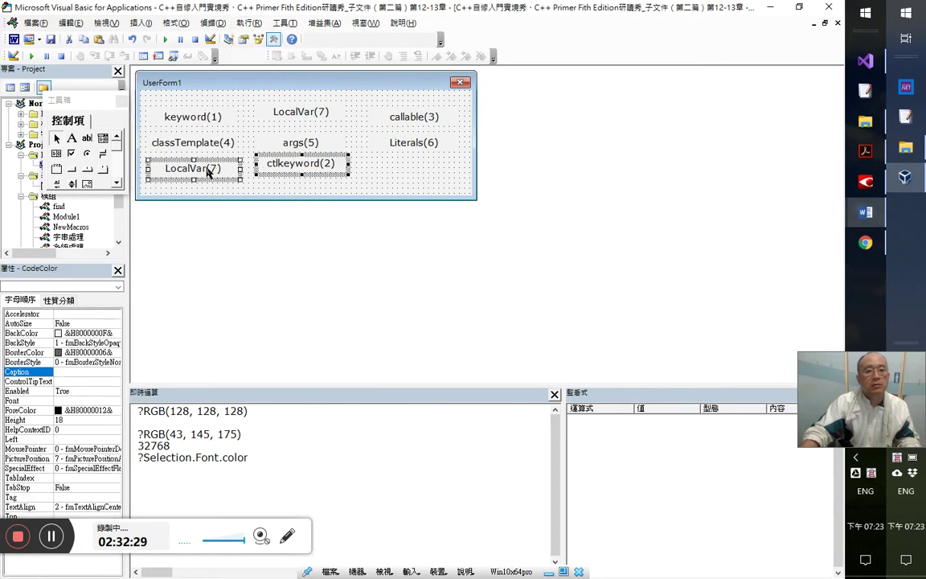
left_click(215, 24)
key("Escape")
left_click(177, 24)
mouse_move(241, 43)
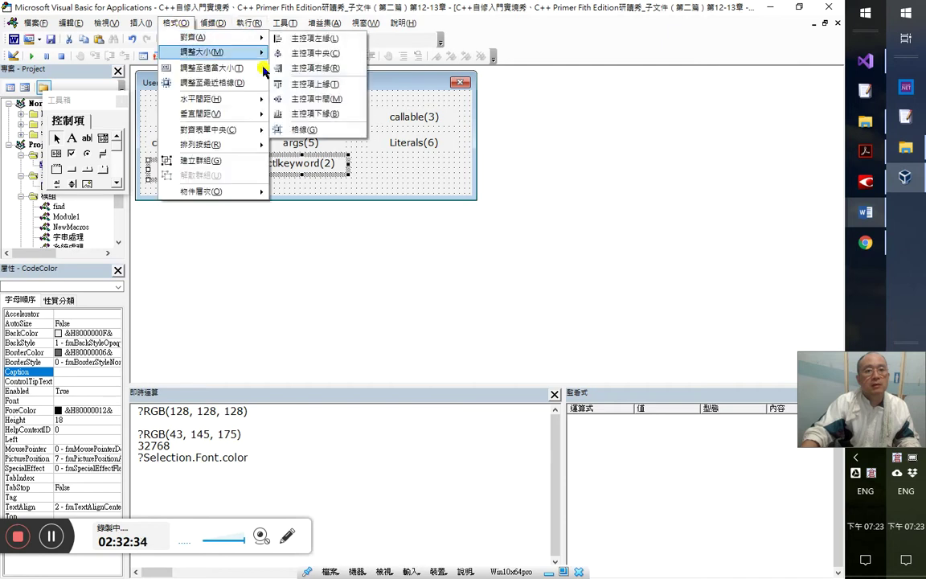
left_click(330, 113)
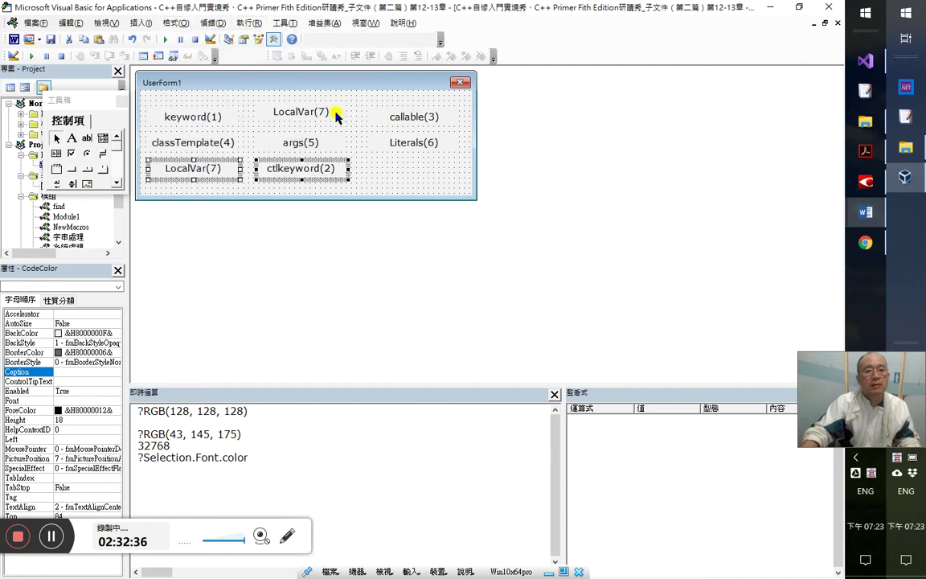
- Select args(5) and both LocalVar(7) labels in turn to check the layout
left_click(338, 157)
left_click(304, 148)
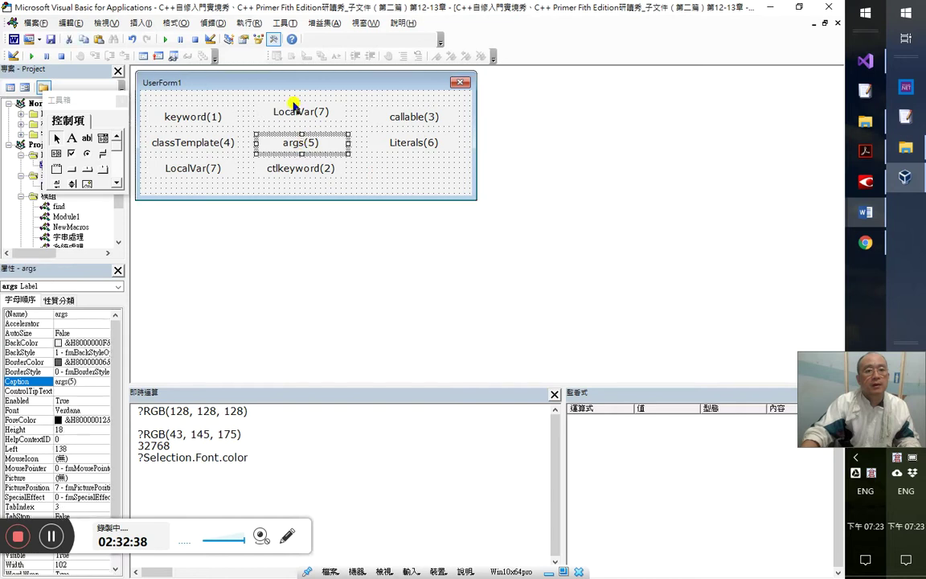
left_click(295, 109)
left_click(267, 155)
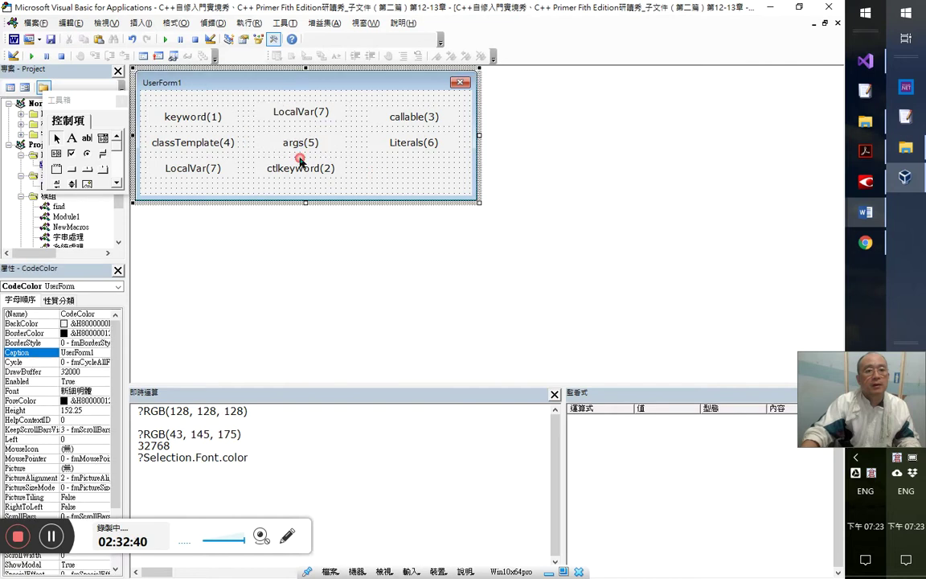
left_click(192, 171)
- Select the top-centre LocalVar label on UserForm1 and highlight its caption text in the Properties window
left_click(181, 135)
left_click(182, 108)
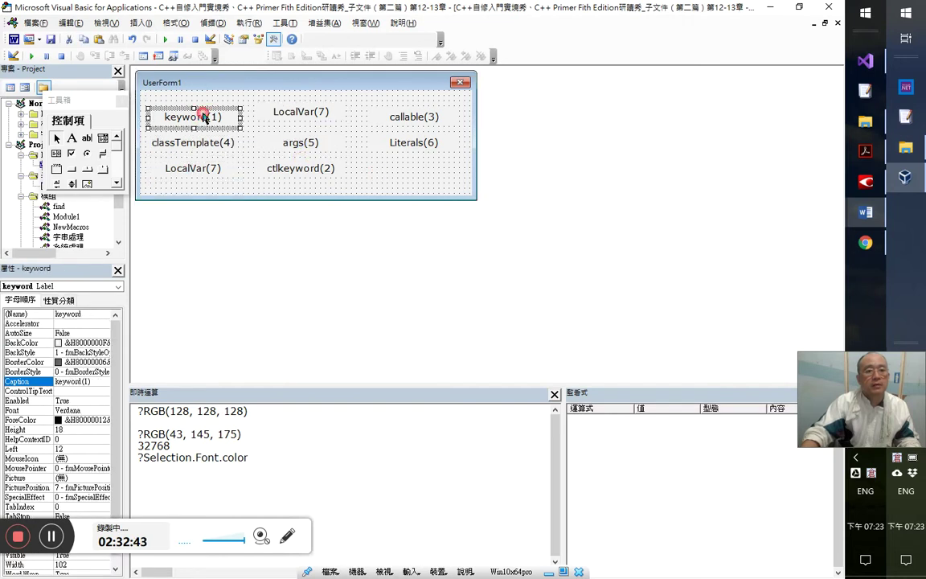
left_click(370, 185)
left_click(326, 169)
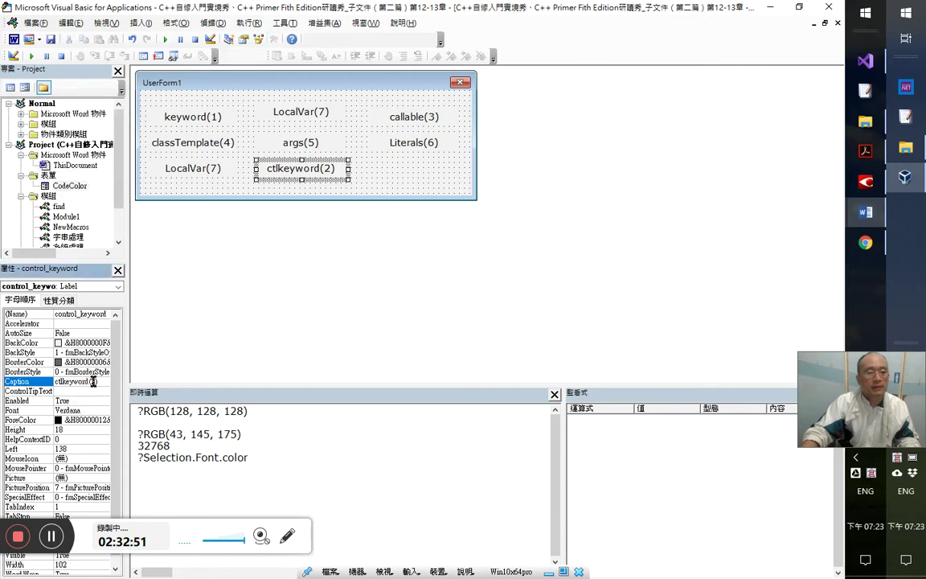
key("shift+Left")
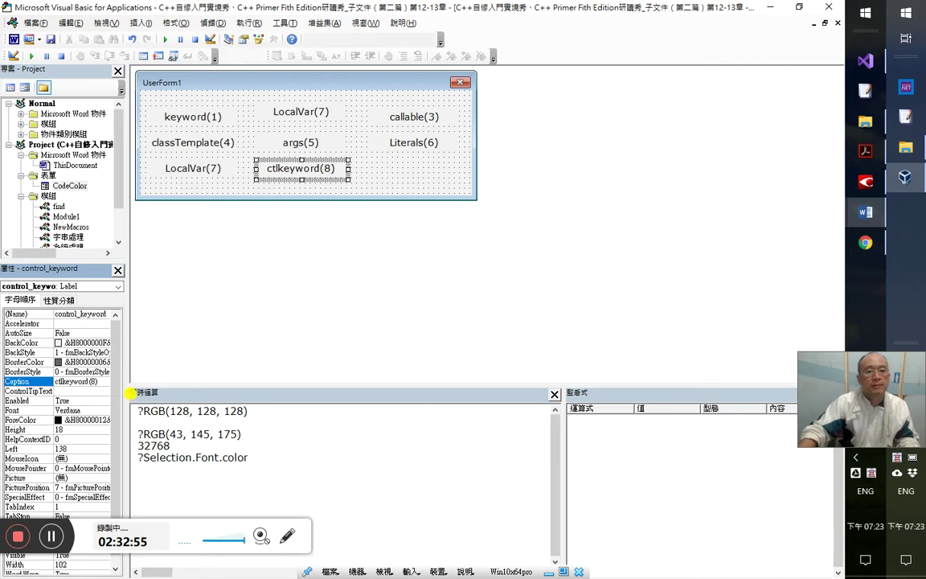
left_click(309, 115)
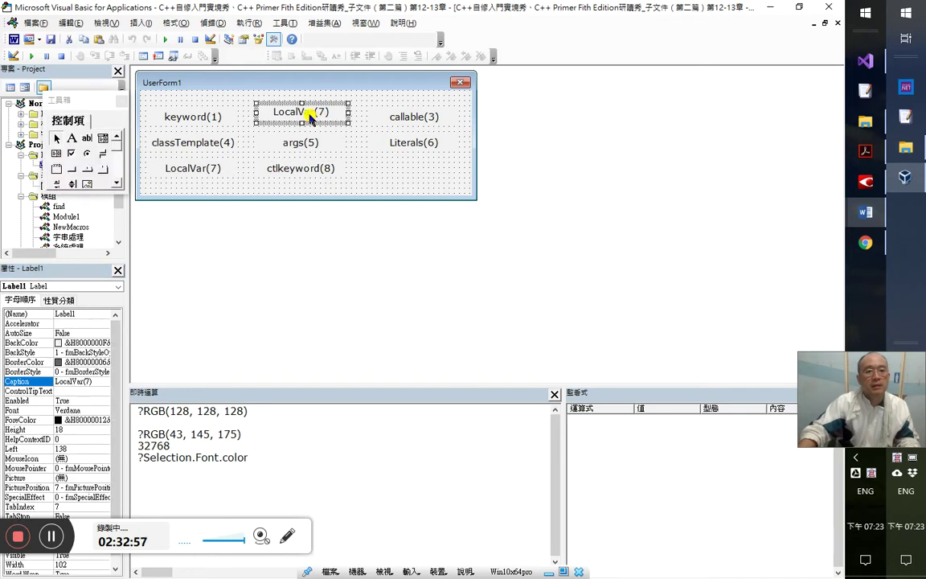
left_click(98, 383)
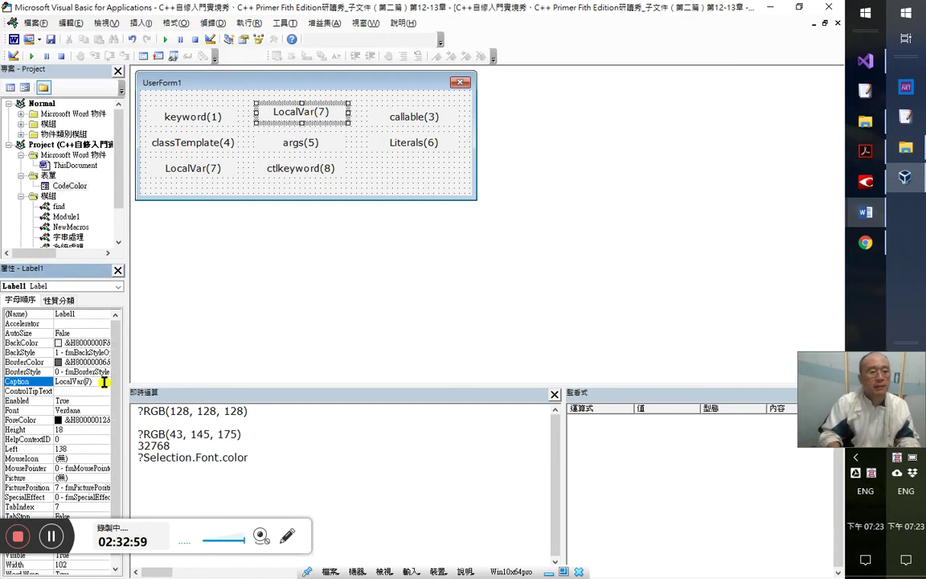
key("shift+Home")
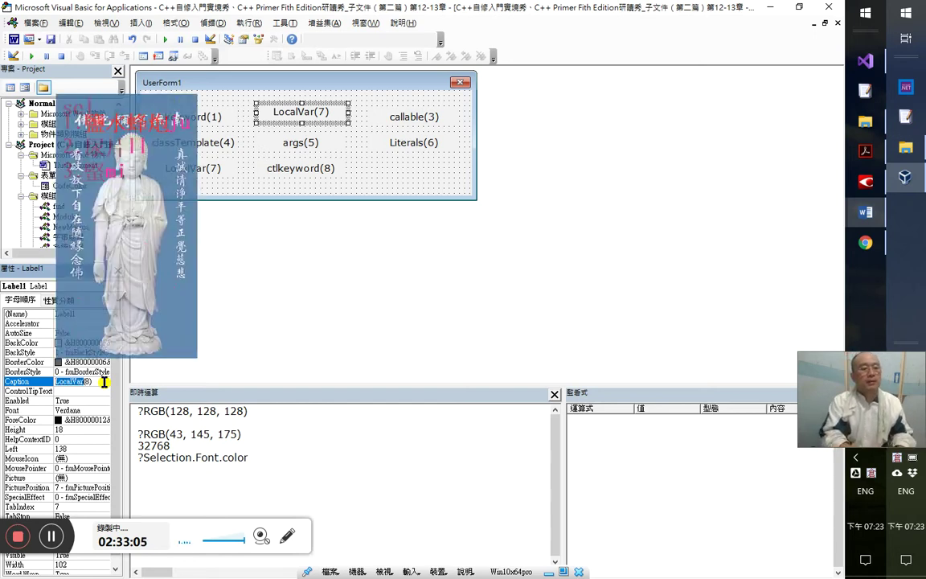
- Replace LocalVar in the label's caption with 'comment', then switch to another window
key("alt+Tab")
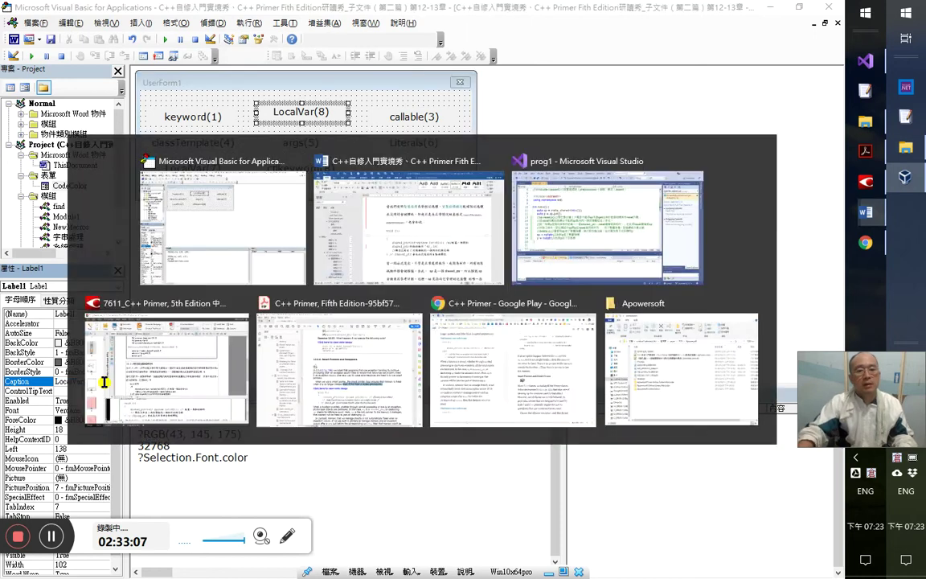
key("alt+Tab")
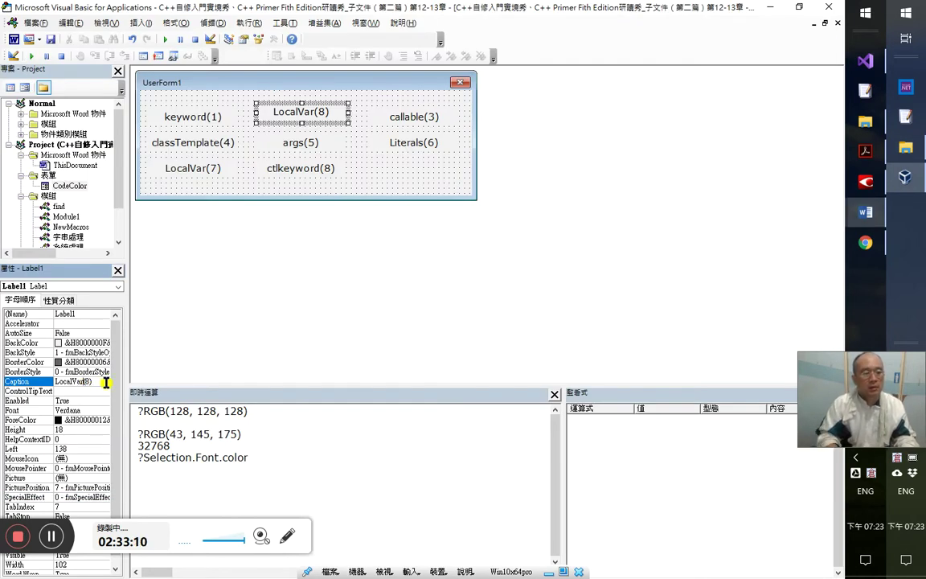
double_click(106, 383)
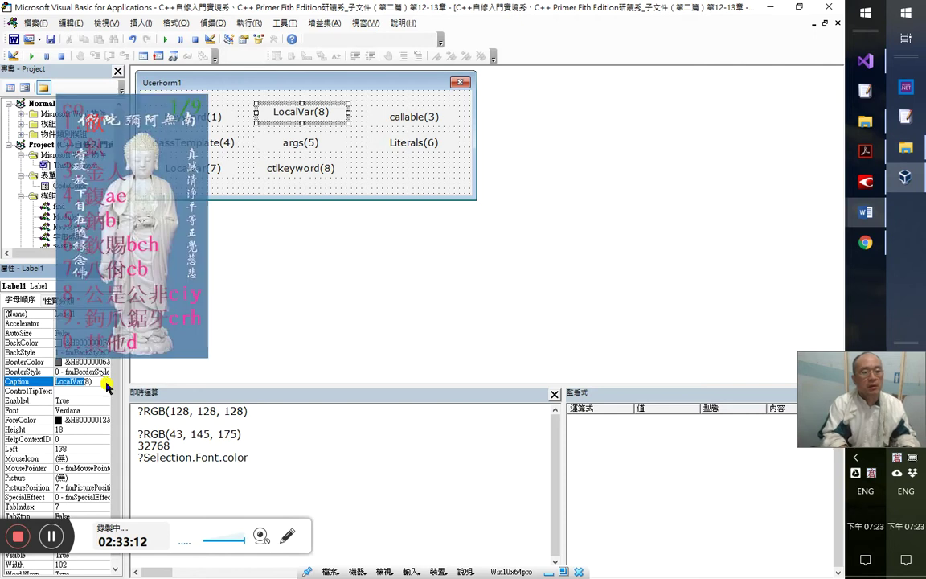
type("comment")
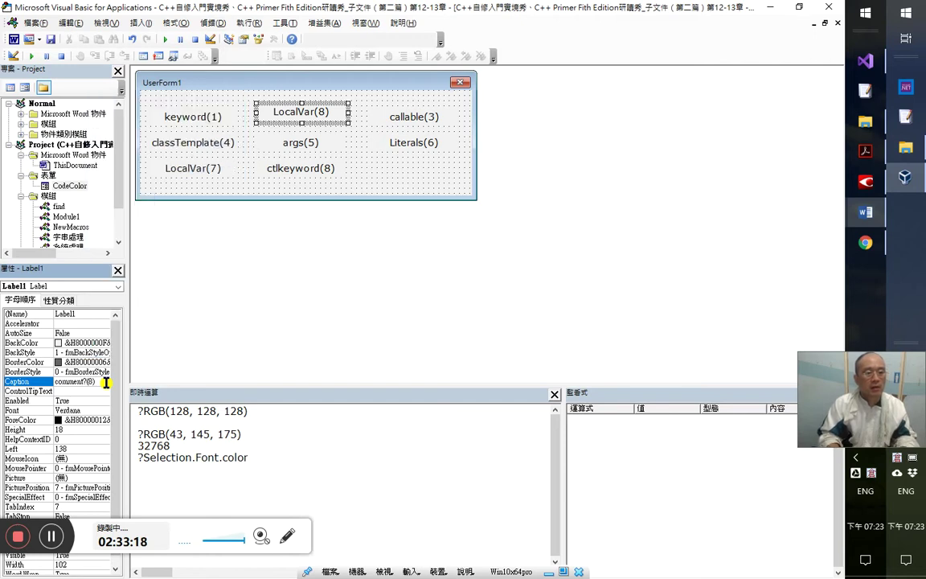
double_click(105, 382)
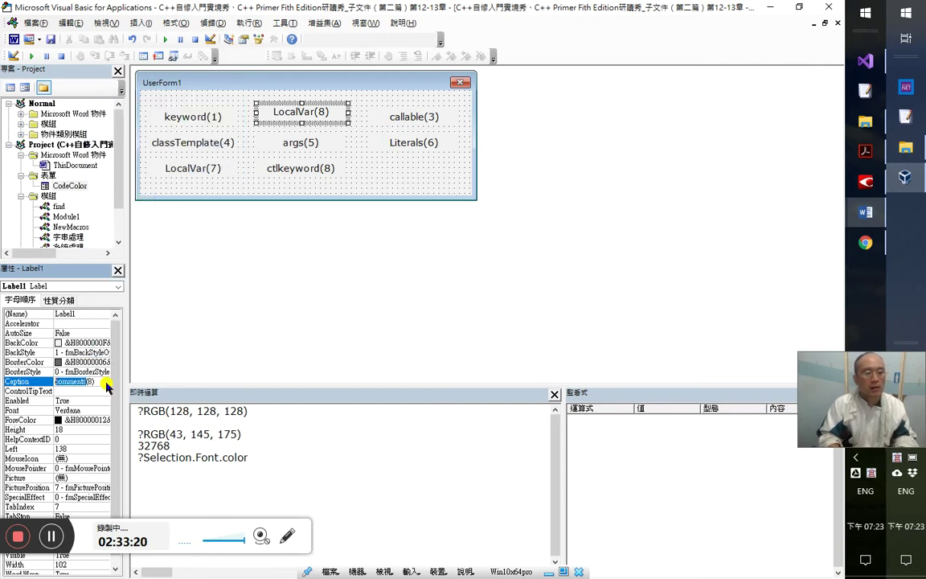
key("alt+Tab")
key("alt+Tab")
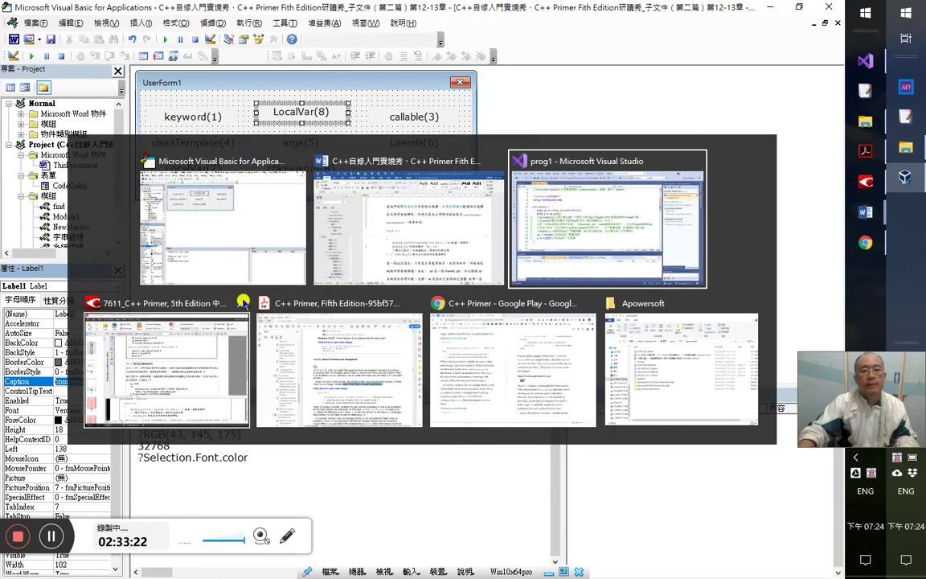
- In Google Translate, replace 'constant' with 'comments' to get its Chinese translation 註釋
key("alt+Tab")
key("alt+shift+Tab")
key("alt+shift+Tab")
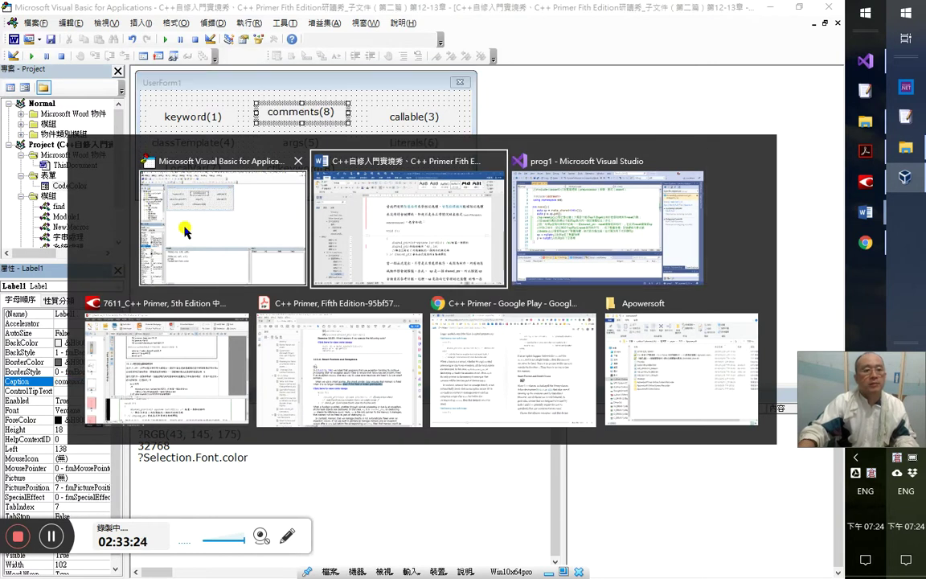
key("alt+Tab")
key("alt+Tab")
key("alt+Tab")
key("alt+Tab")
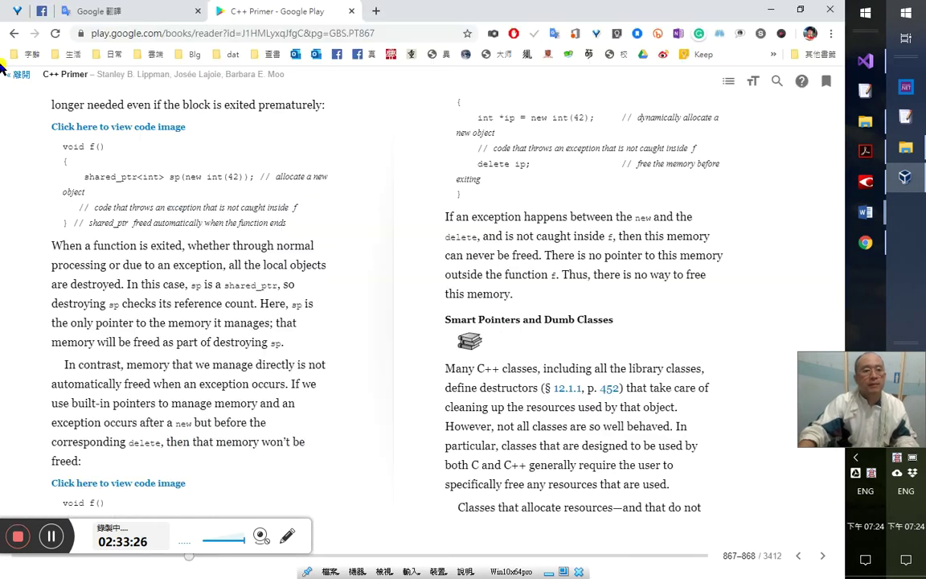
left_click(103, 12)
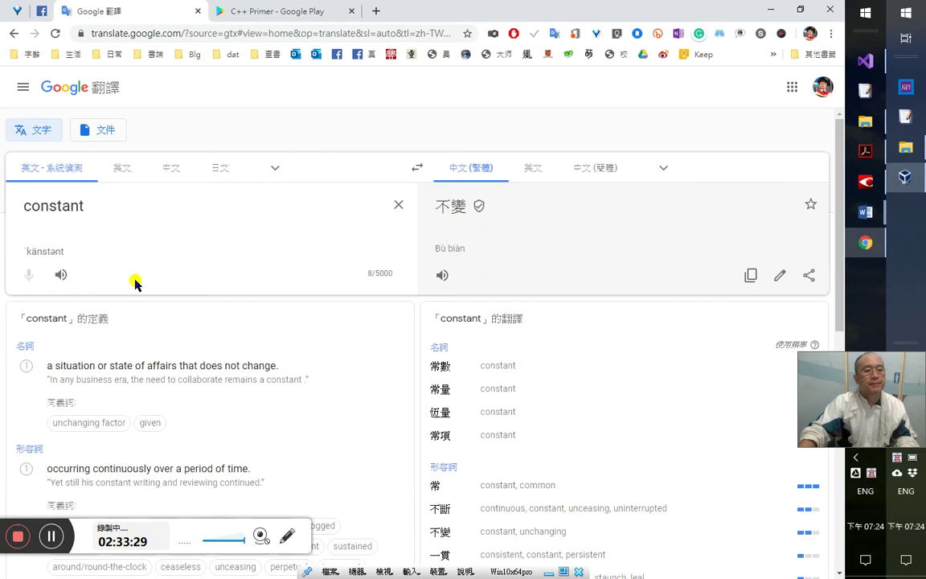
key("ctrl+a")
type("comments")
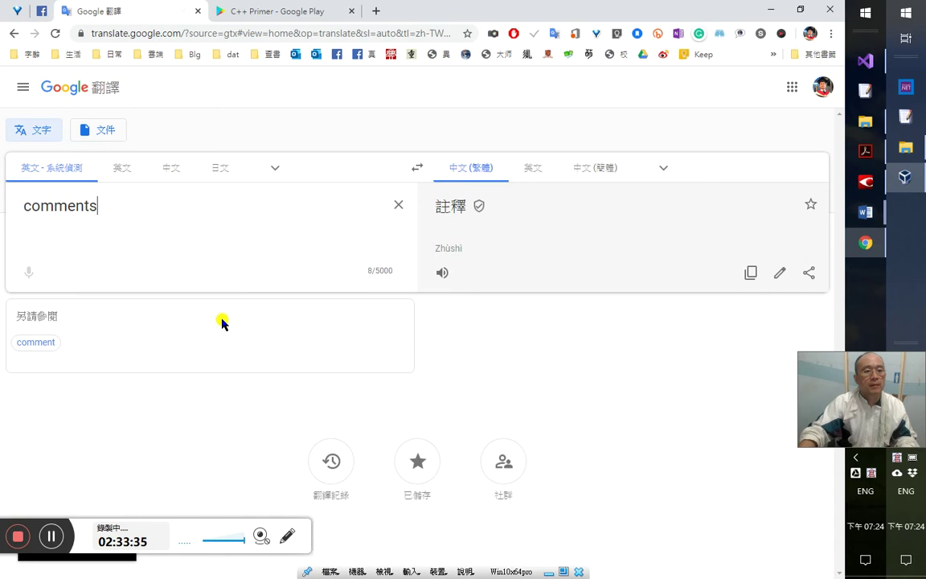
key("alt+Tab")
key("alt+Tab")
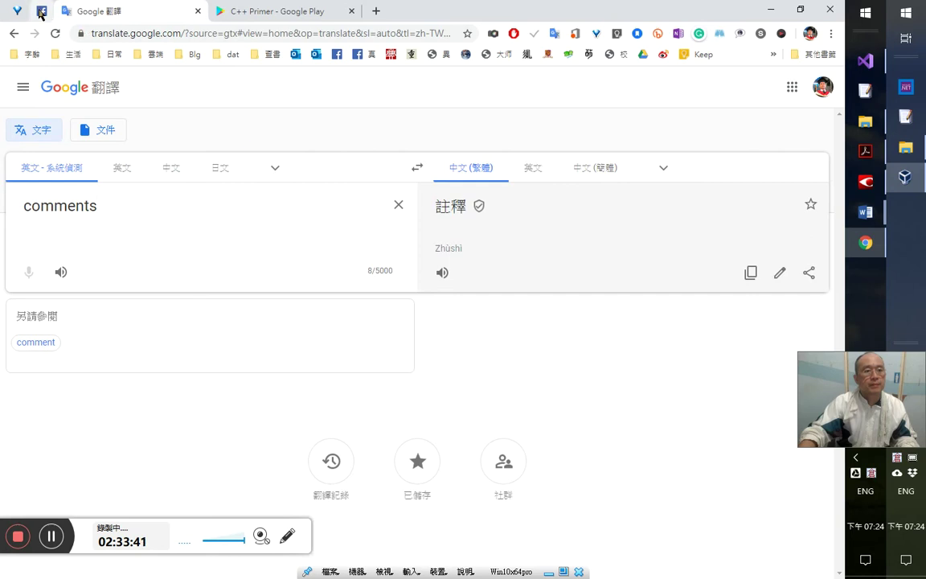
- Glance at the Facebook live stream page, then return to Google Translate and back to the VBA editor
left_click(38, 13)
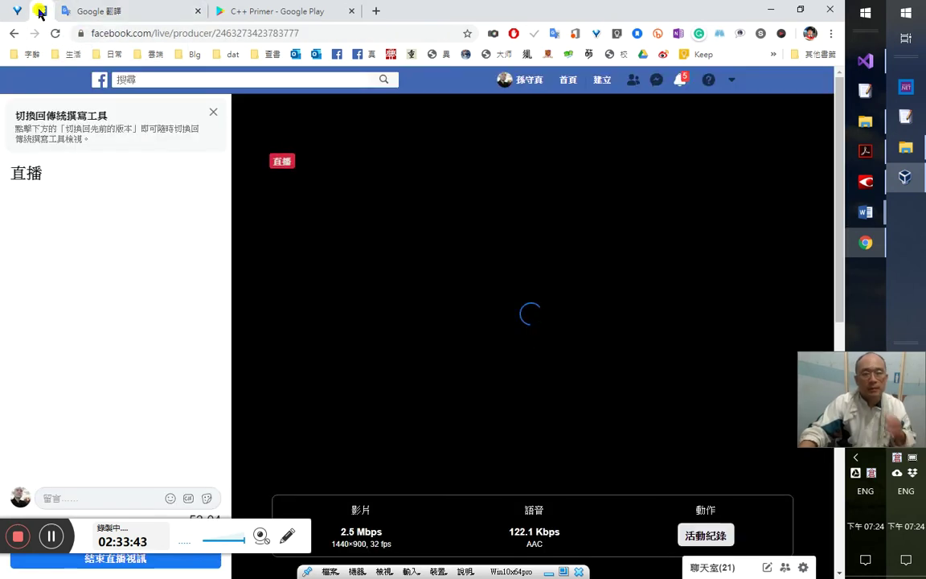
scroll(426, 354, "down", 5)
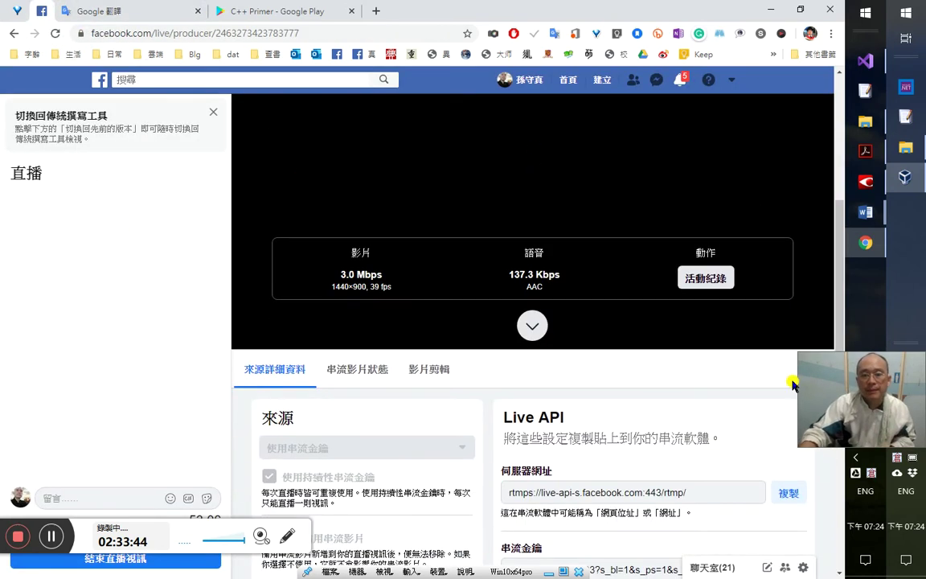
scroll(790, 385, "down", 2)
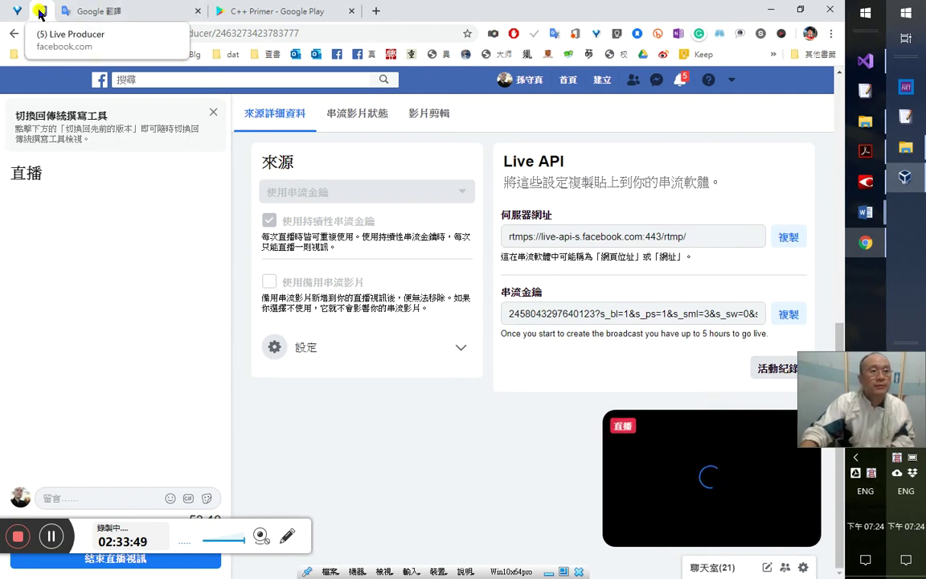
left_click(89, 11)
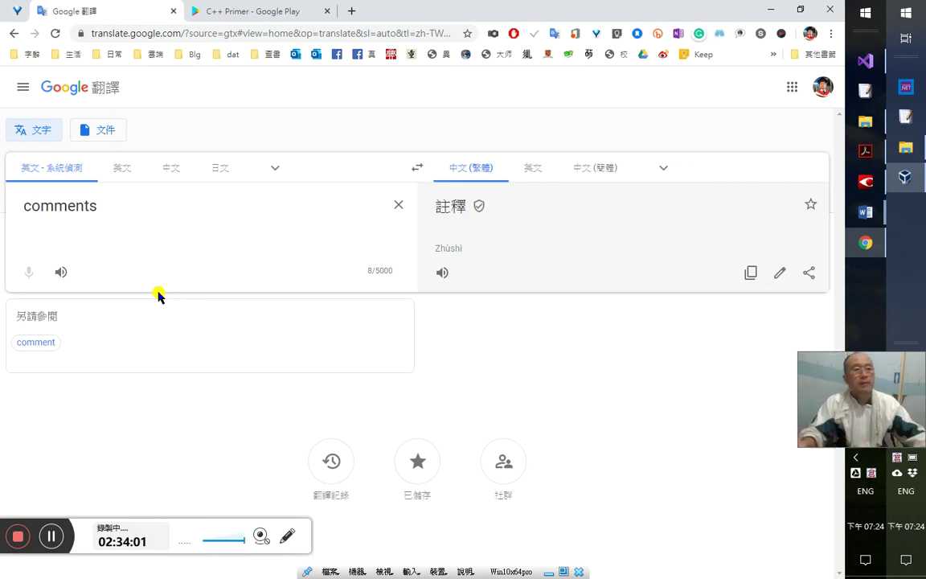
key("alt+Tab")
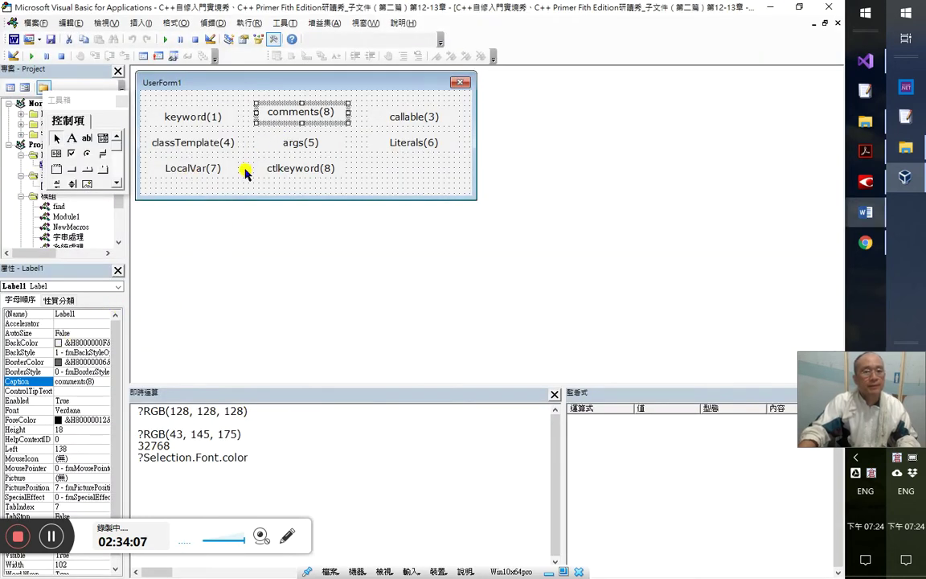
- Top-align the keyword(1), comments(8) and callable(3) labels with Format > Align > Tops
left_click(206, 119)
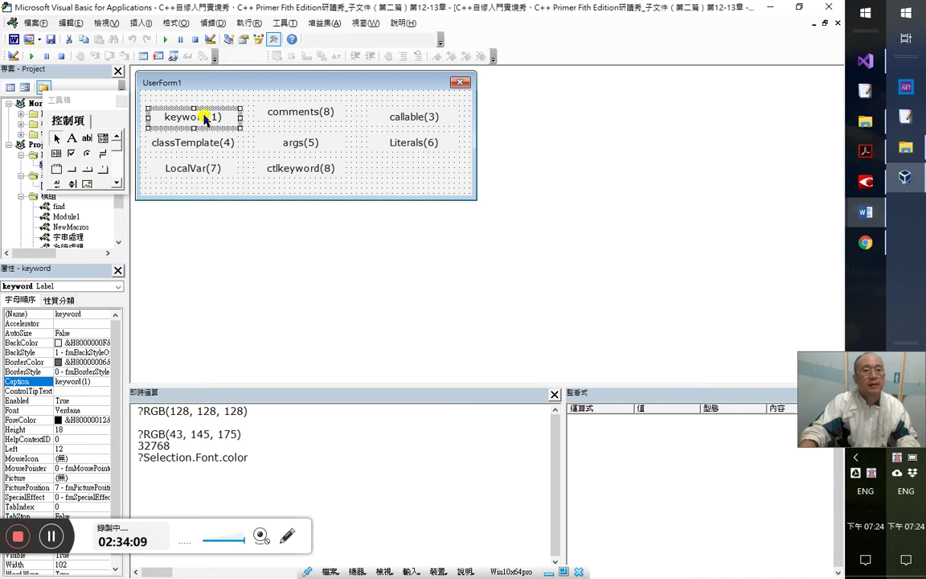
left_click(417, 117)
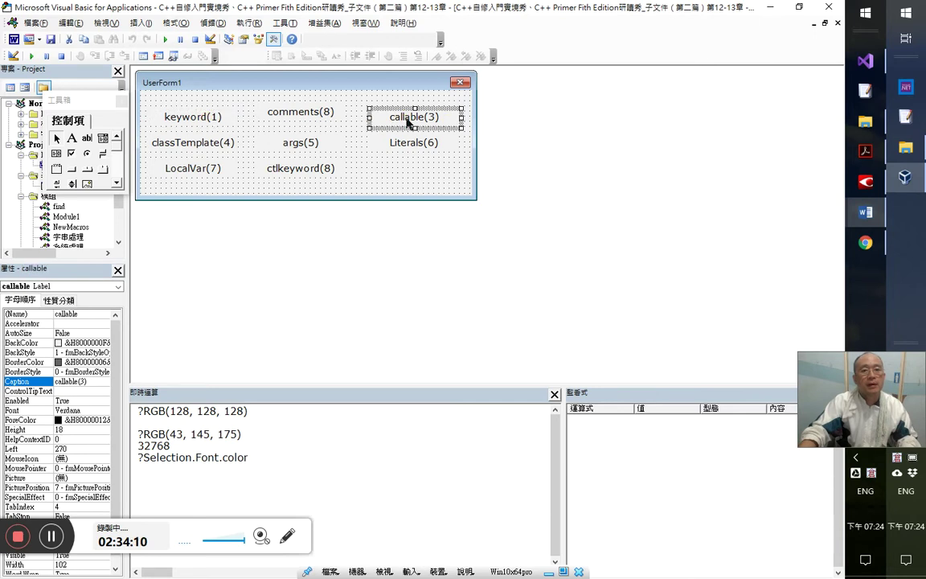
left_click(310, 119, "ctrl")
left_click(206, 119, "ctrl")
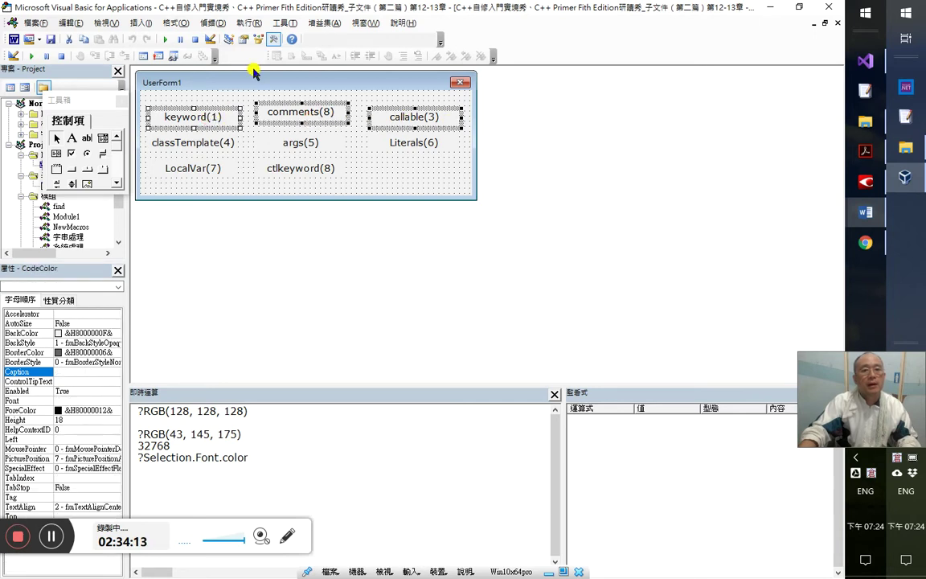
left_click(213, 23)
mouse_move(174, 25)
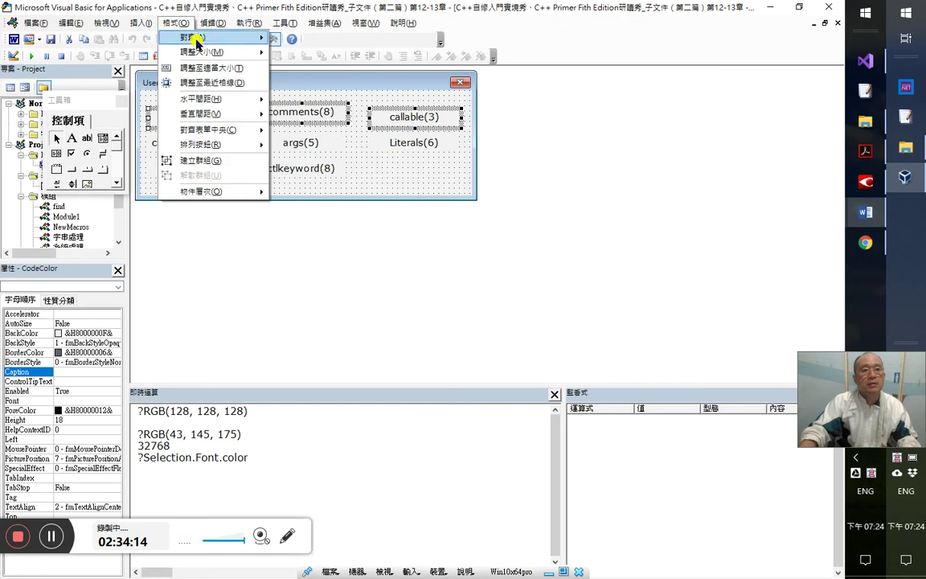
mouse_move(256, 37)
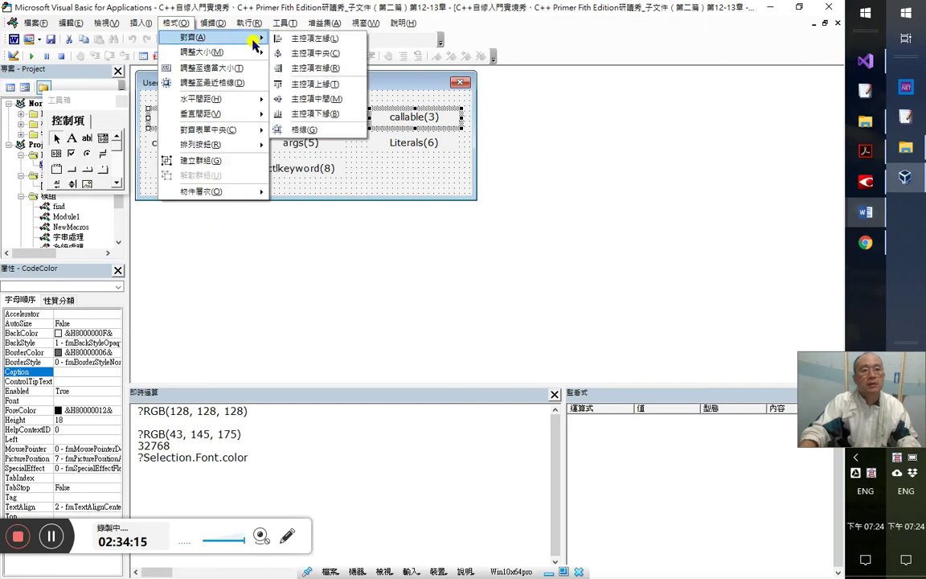
left_click(336, 84)
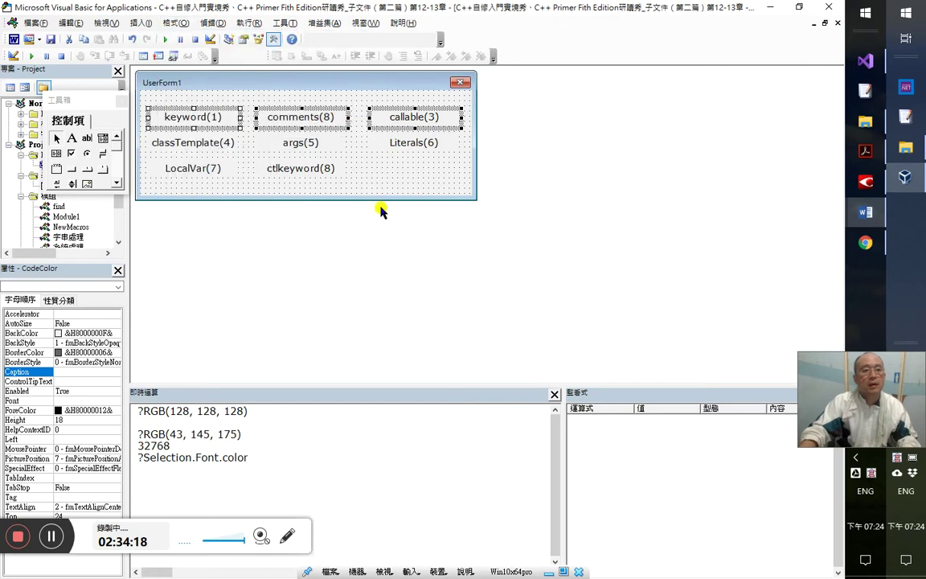
- Change the comments(8) label's caption to comments(2) and open its click procedure code
left_click(405, 182)
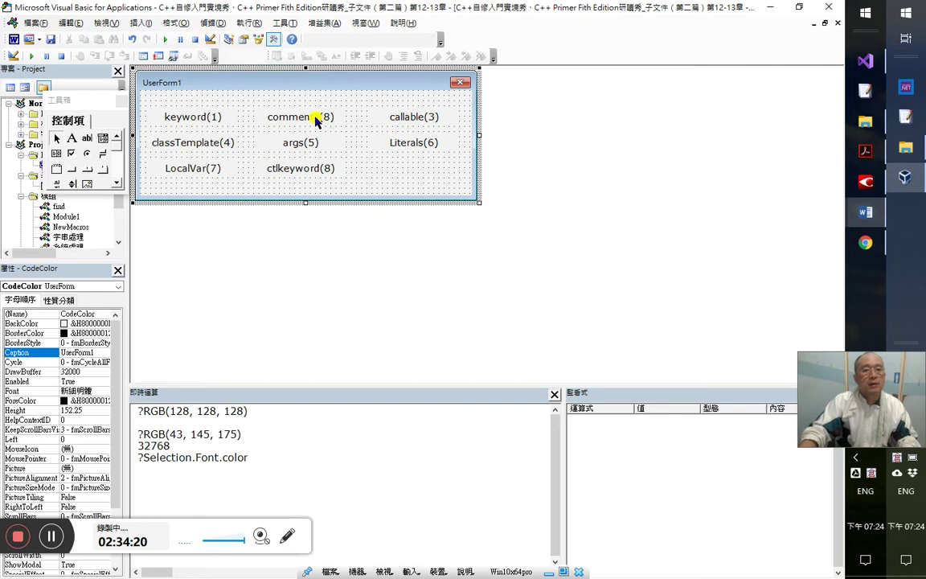
left_click(281, 105)
left_click(90, 382)
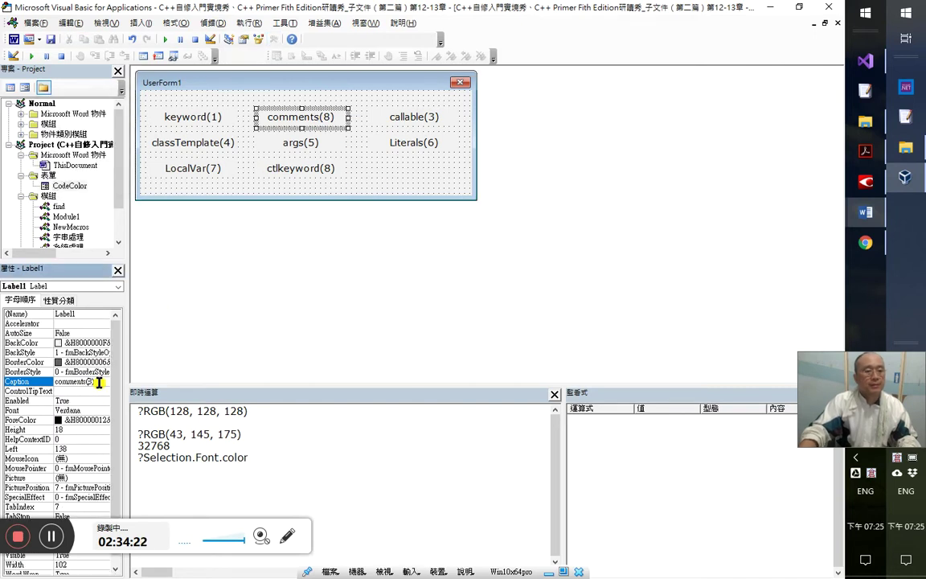
key("BackSpace")
type("2")
key("Return")
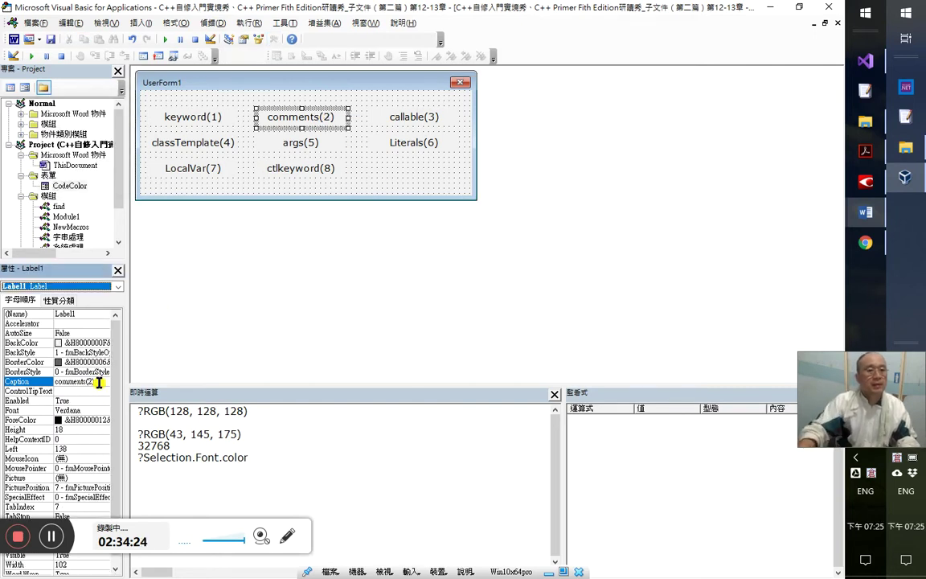
double_click(304, 115)
scroll(393, 200, "down", 4)
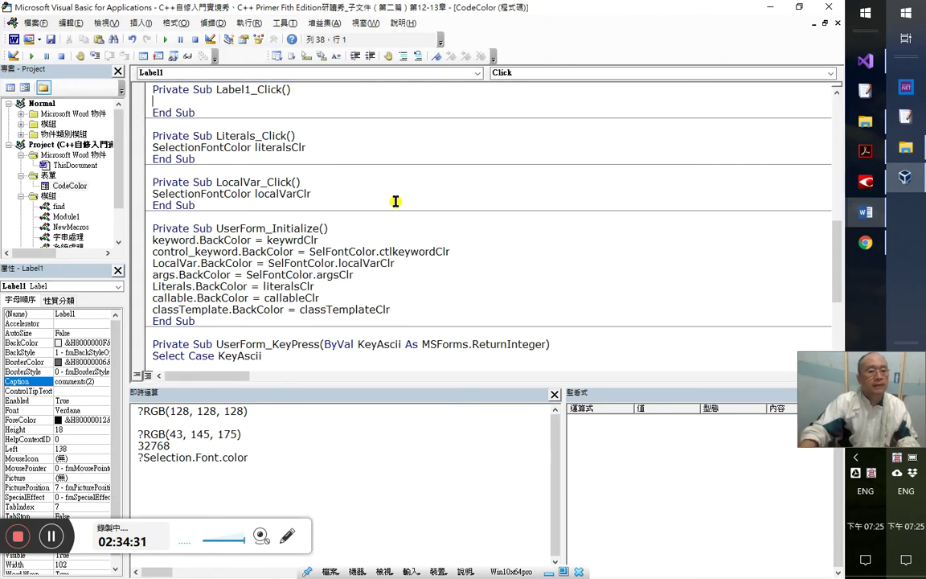
- Delete the empty Label1_Click procedure and rename the label to comments
left_click_drag(195, 114, 136, 81)
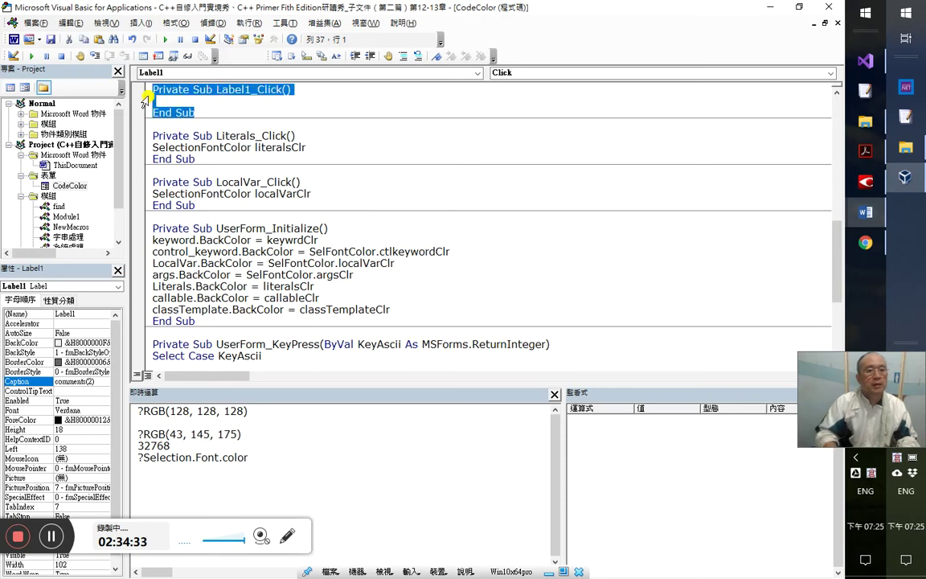
key("Delete")
left_click(86, 420)
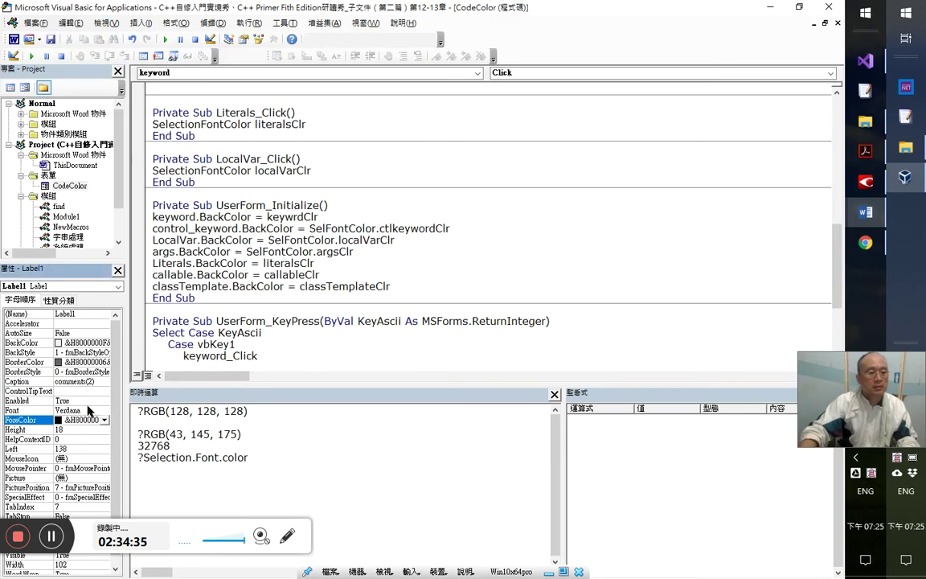
left_click(74, 313)
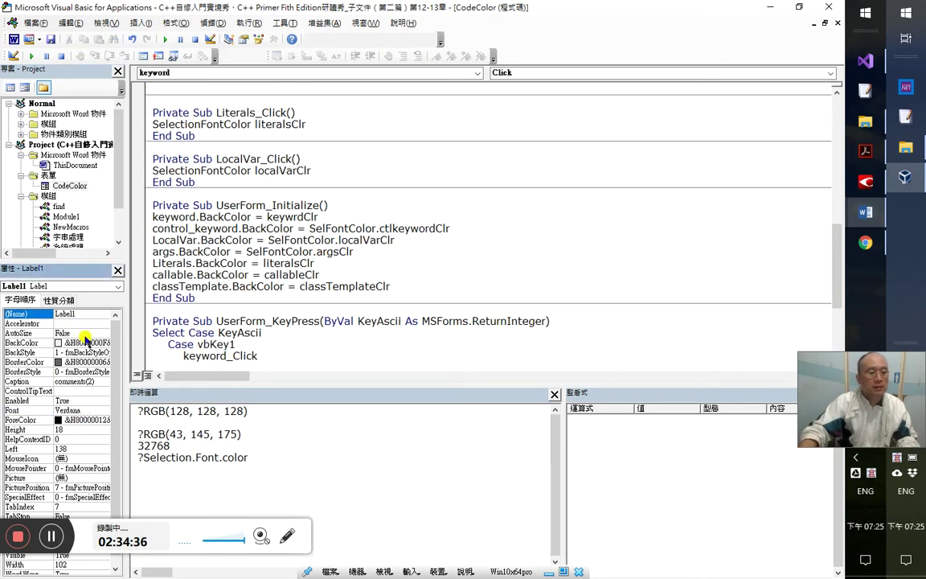
left_click(89, 380)
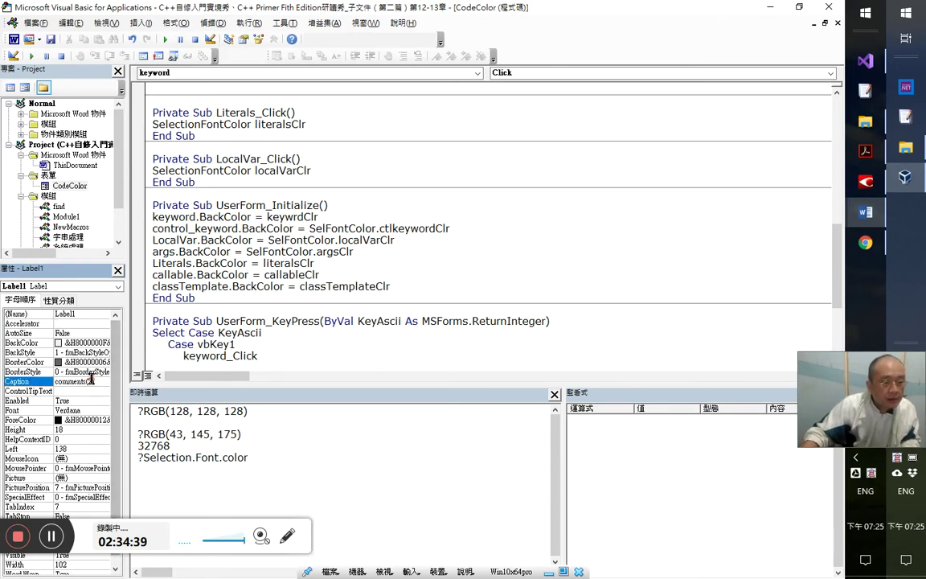
double_click(101, 380)
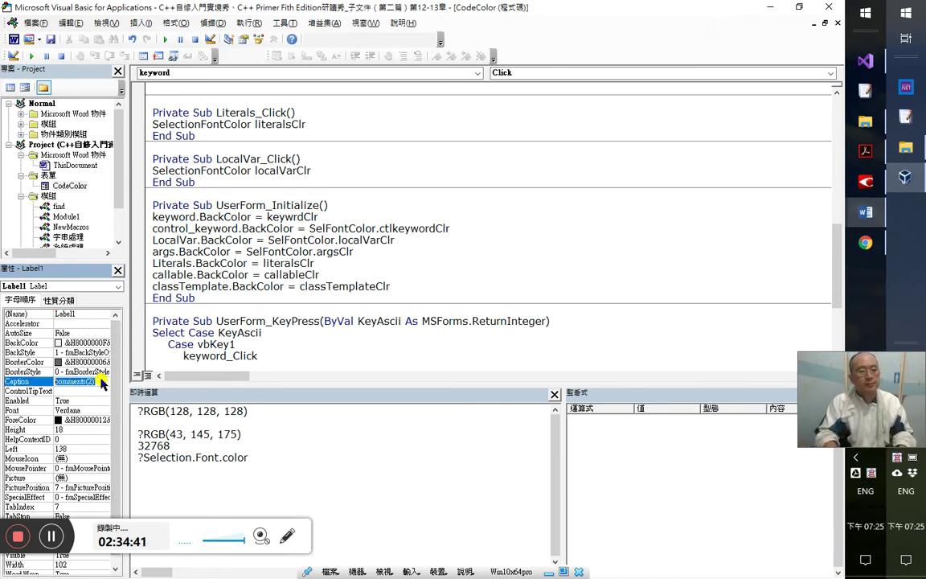
left_click(85, 314)
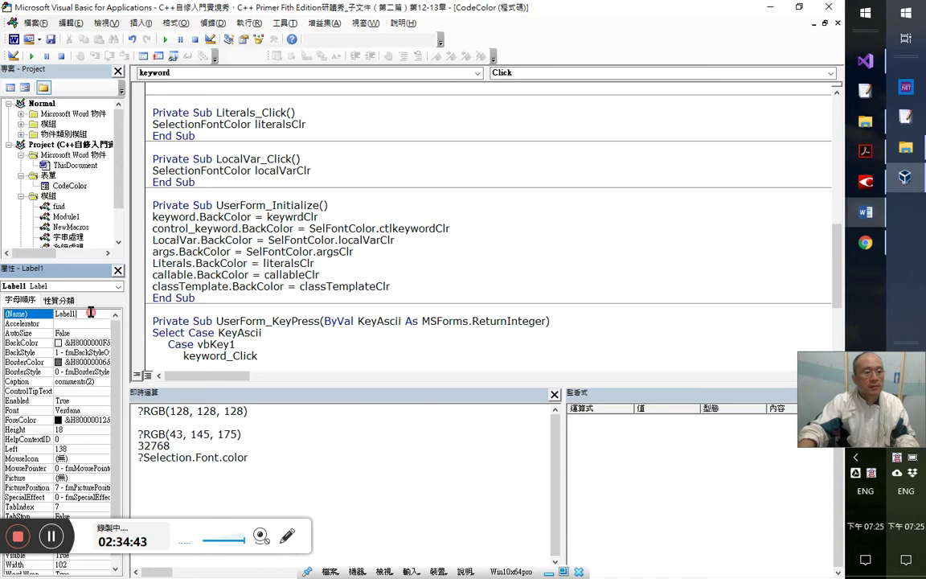
type("comments")
key("Return")
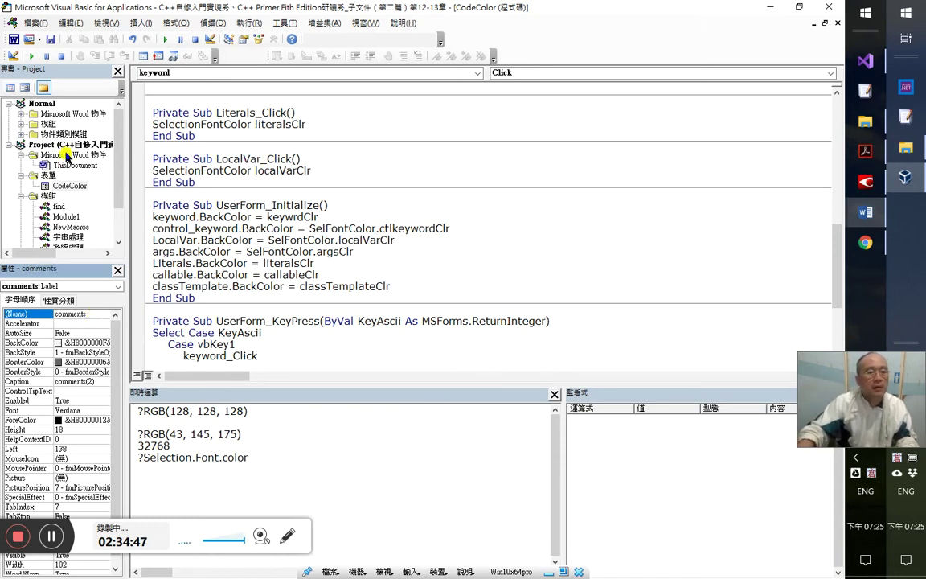
- Create the comments_Click procedure and open a new line after the classTemplateClr enum entry
double_click(65, 184)
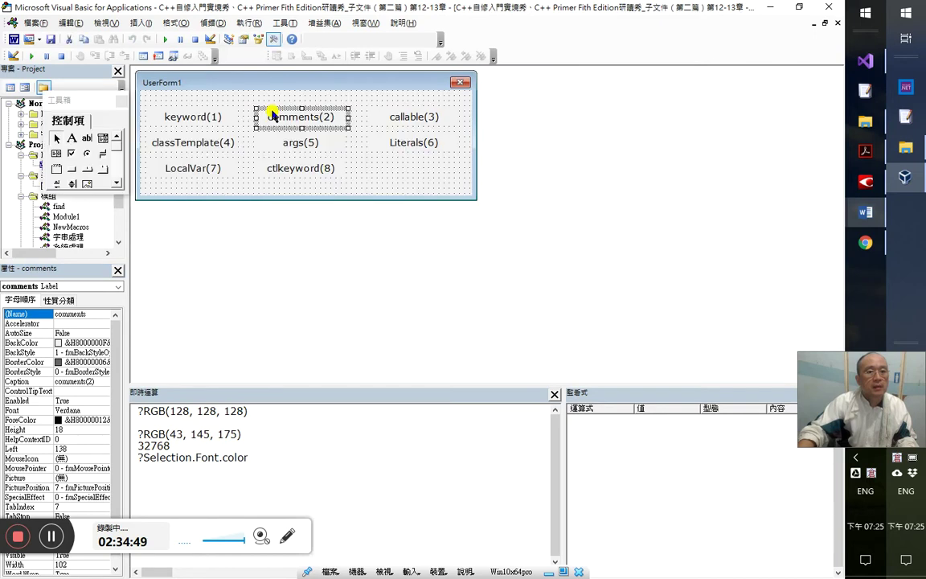
double_click(272, 115)
scroll(308, 243, "up", 2)
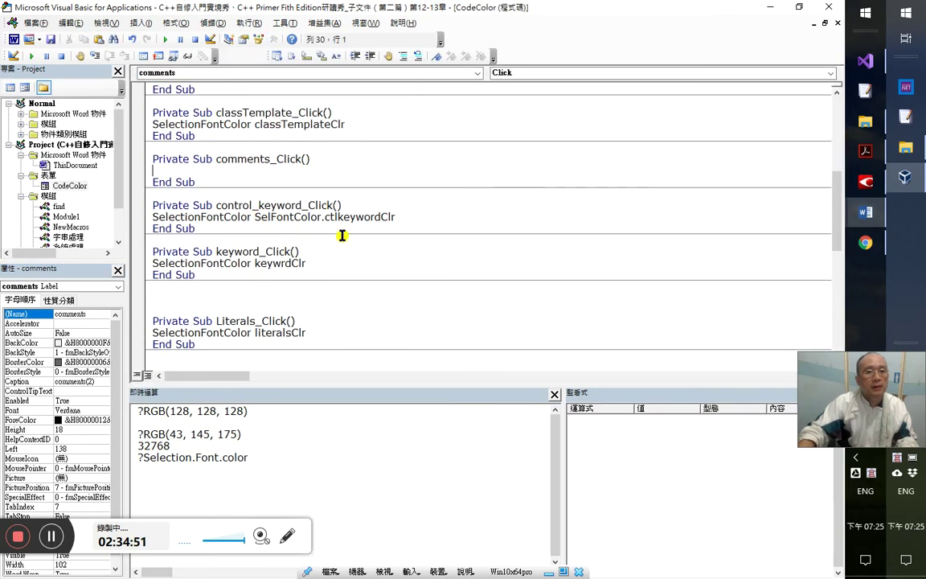
scroll(362, 216, "up", 7)
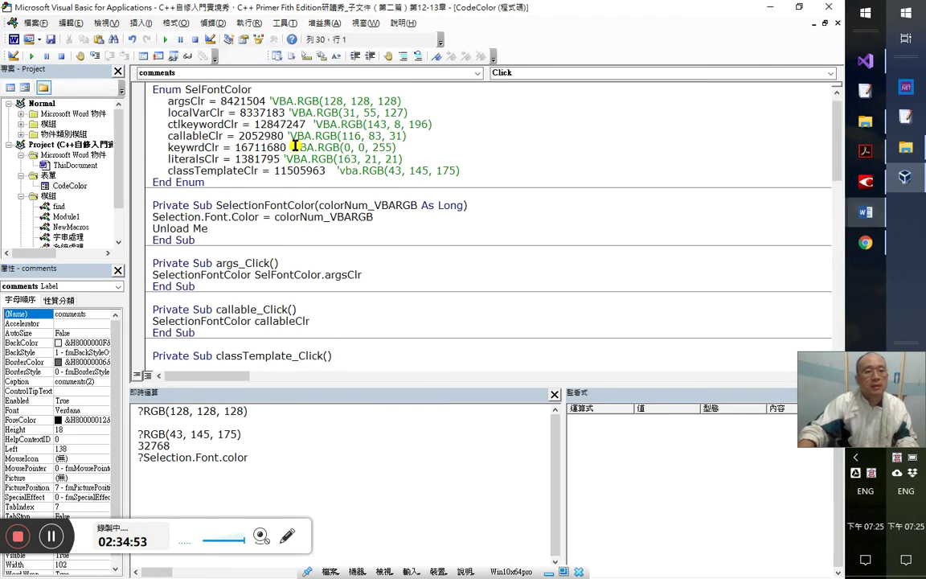
scroll(265, 138, "up", 1)
left_click(362, 179)
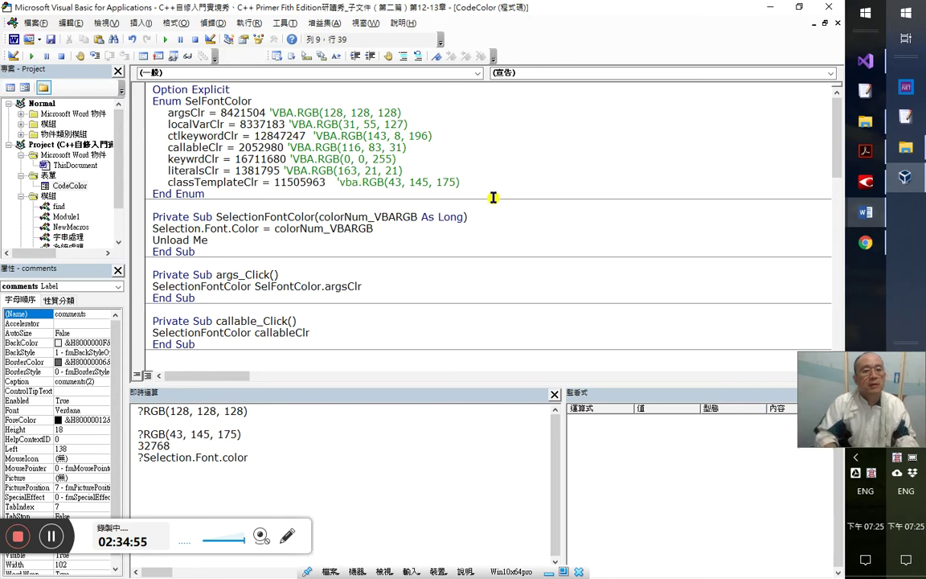
key("End")
key("Return")
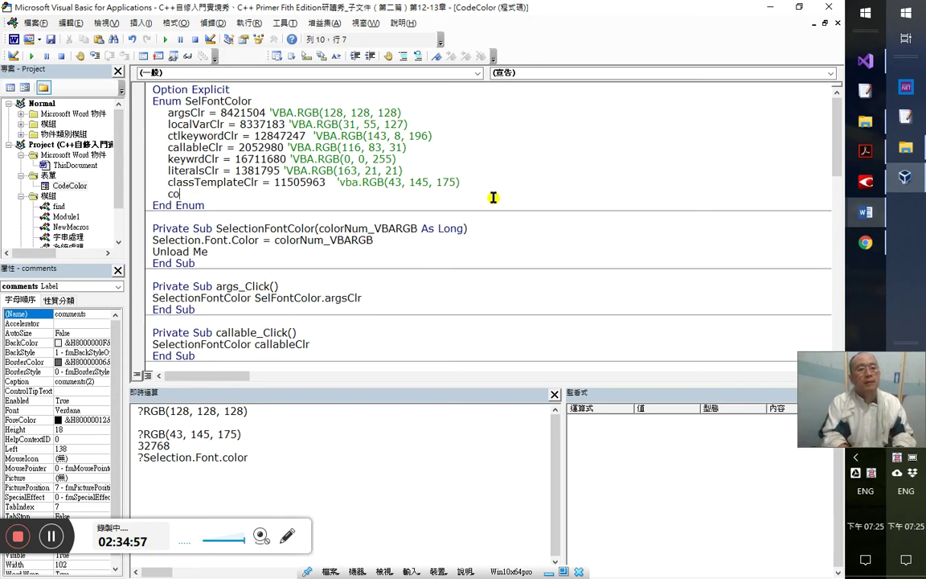
- Add a commentsClt = 32768 entry to the SelFontColor enum
type("commentsClt=32768")
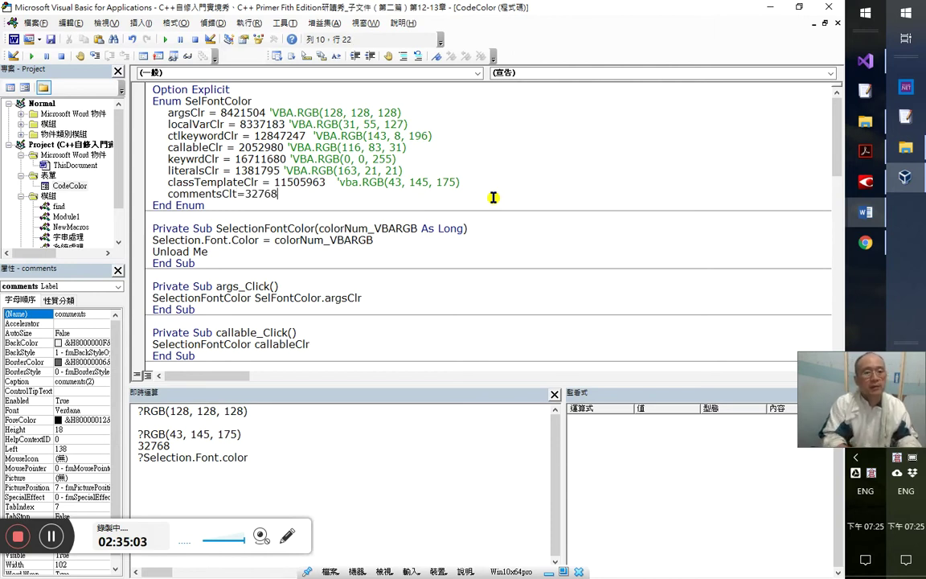
key("Down")
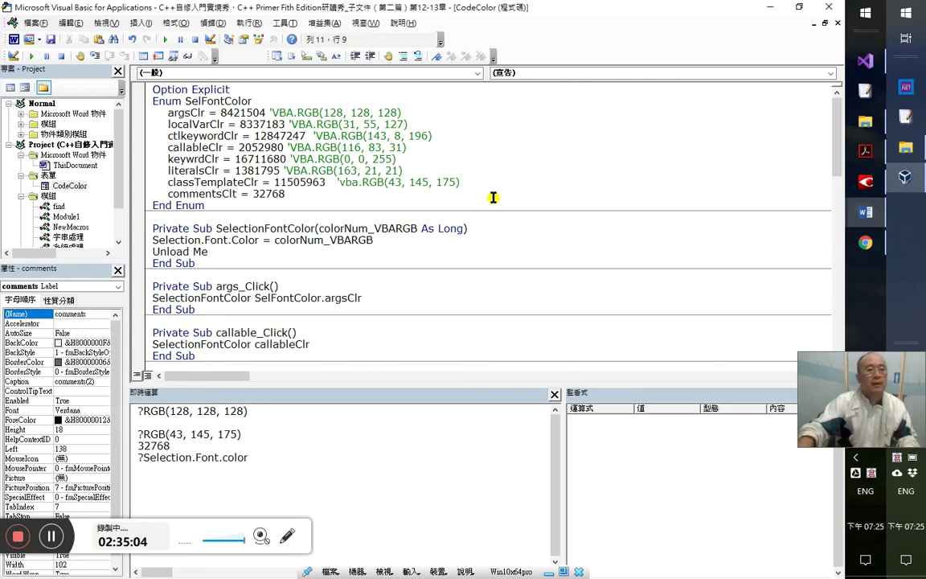
scroll(416, 301, "down", 8)
scroll(412, 306, "up", 2)
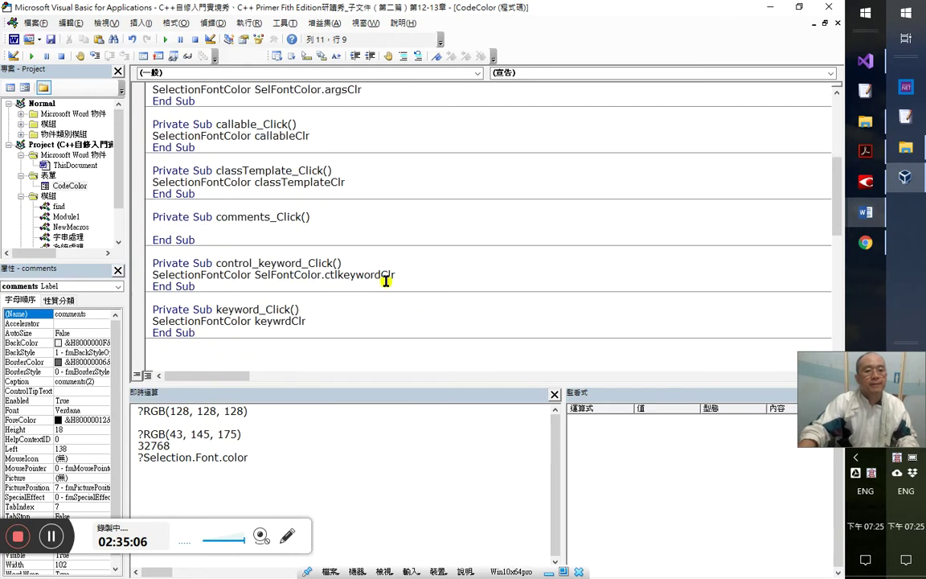
- Make comments_Click call SelectionFontColor commentsClt
left_click(265, 206)
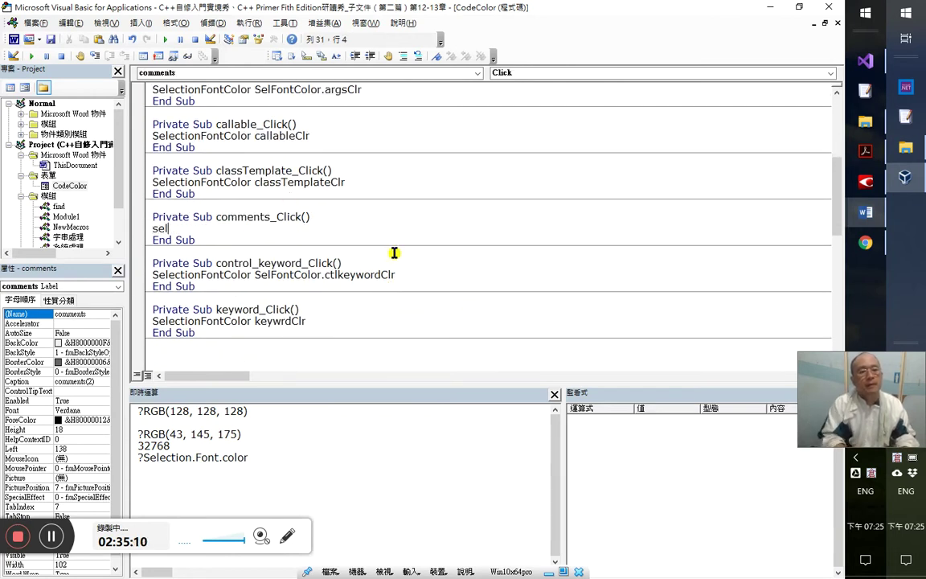
key("ctrl+space")
type("selection.")
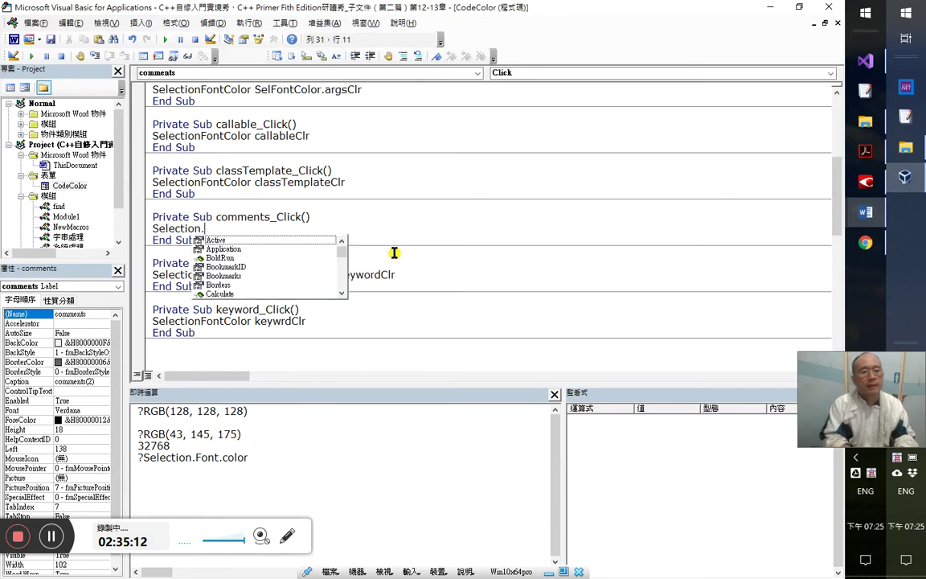
type("fon")
key("Left")
key("Left")
key("Left")
key("Left")
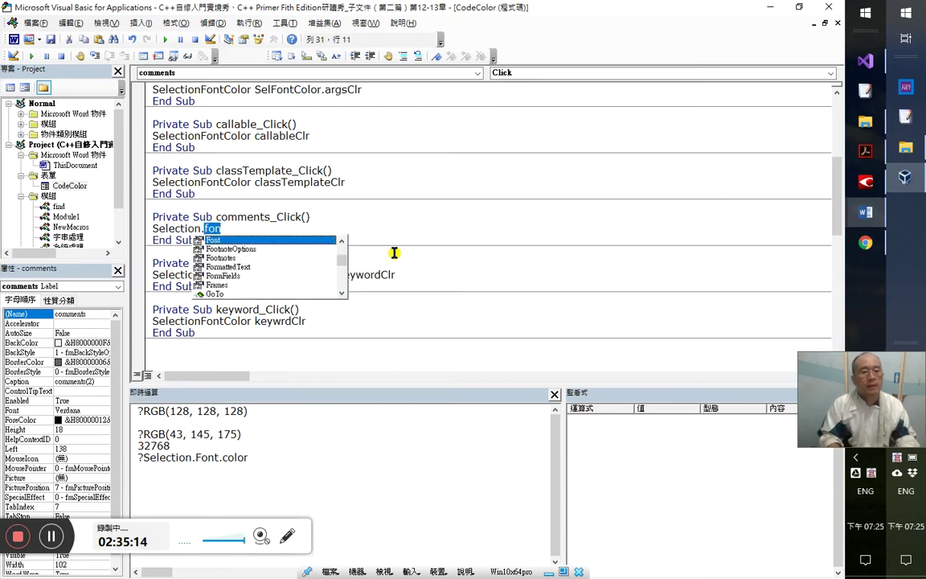
key("Delete")
key("Delete")
key("Delete")
type("FontColor")
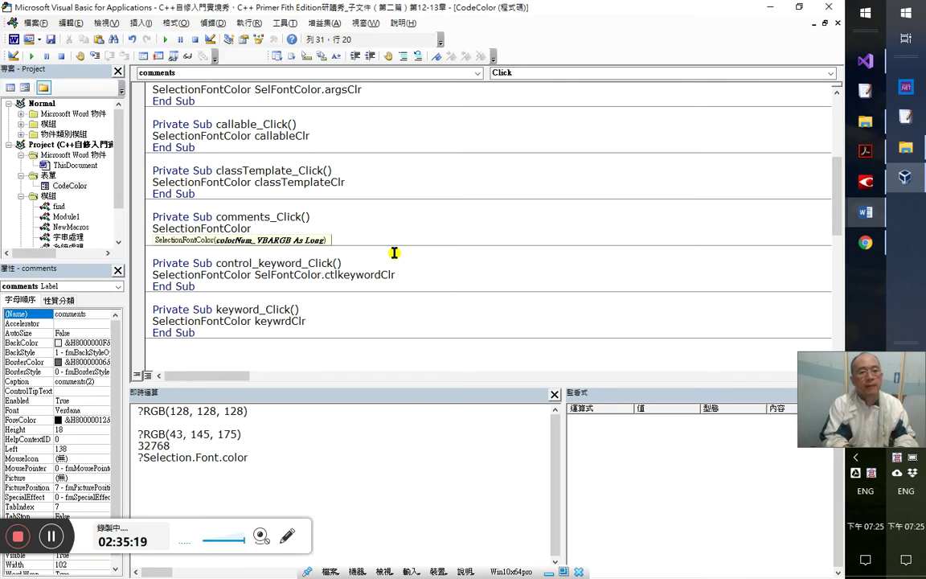
key("ctrl+space")
key("Down")
key("Down")
key("Down")
key("Down")
key("Down")
key("Down")
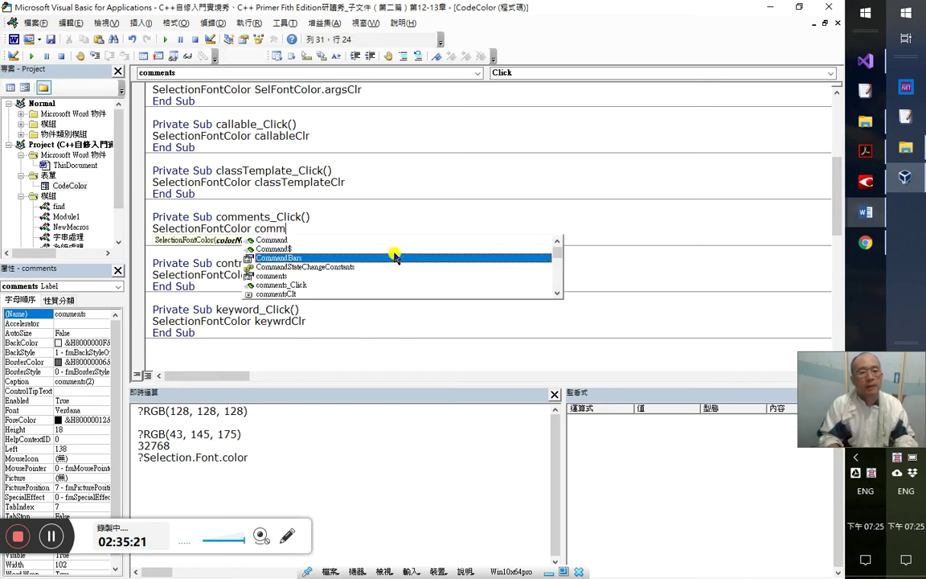
key("Tab")
left_click(394, 253)
key("Down")
key("Down")
key("Down")
key("Down")
key("Down")
key("Down")
key("Down")
key("Down")
key("Down")
key("Down")
key("Down")
key("Down")
key("Down")
key("Down")
key("Down")
key("Down")
key("Down")
key("Down")
key("Down")
key("Down")
key("Down")
key("Down")
key("Down")
key("End")
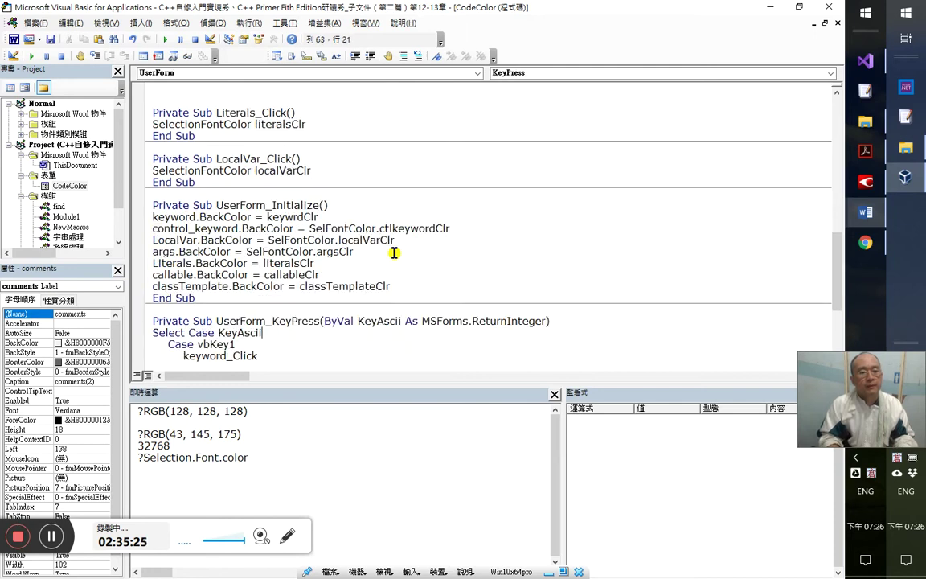
key("Down")
key("Down")
key("Down")
key("Down")
key("Down")
key("Down")
key("Down")
key("Down")
key("Down")
key("Down")
key("Down")
key("Down")
key("Down")
key("Down")
key("Down")
key("Down")
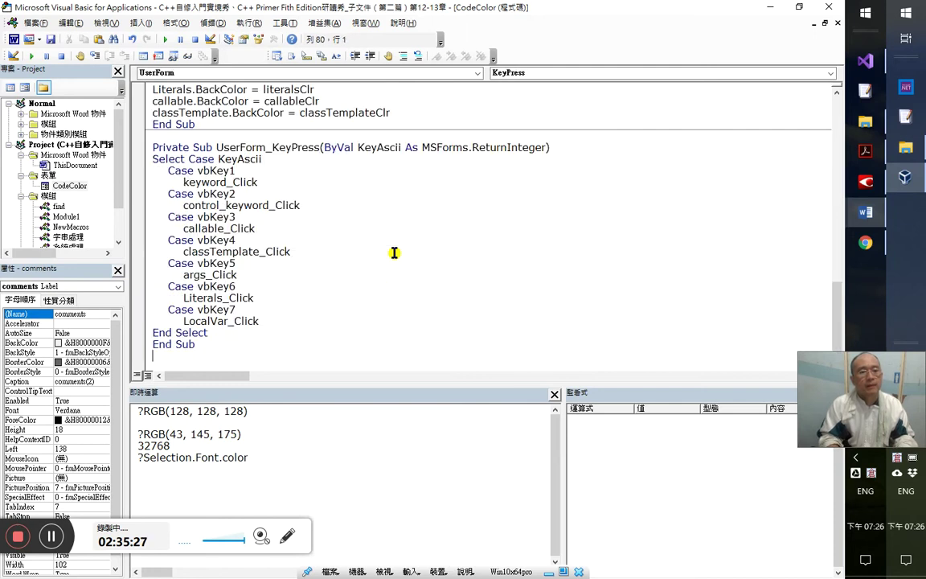
- In UserForm_KeyPress, make Case vbKey2 call comments_Click instead of control_keyword_Click
left_click(407, 214)
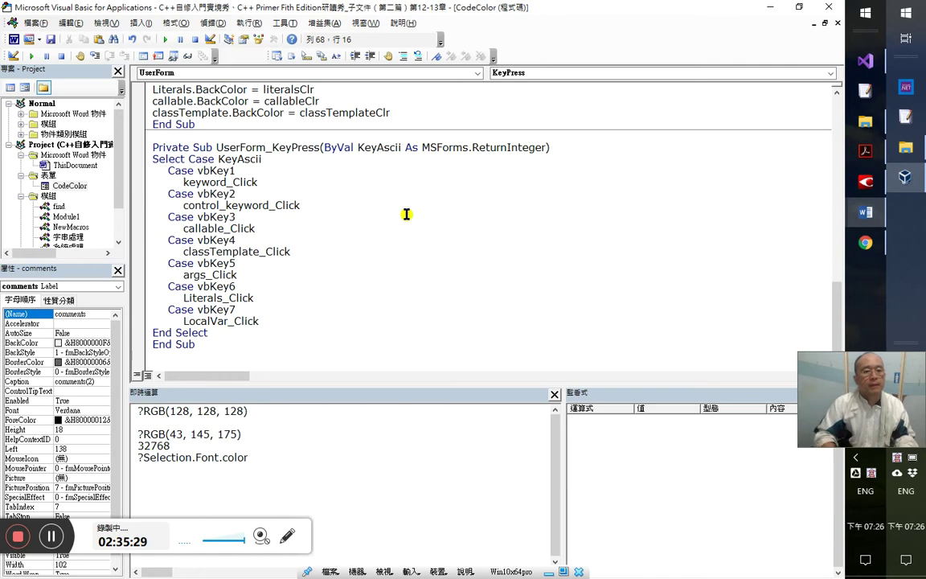
key("End")
key("shift+Home")
key("ctrl+c")
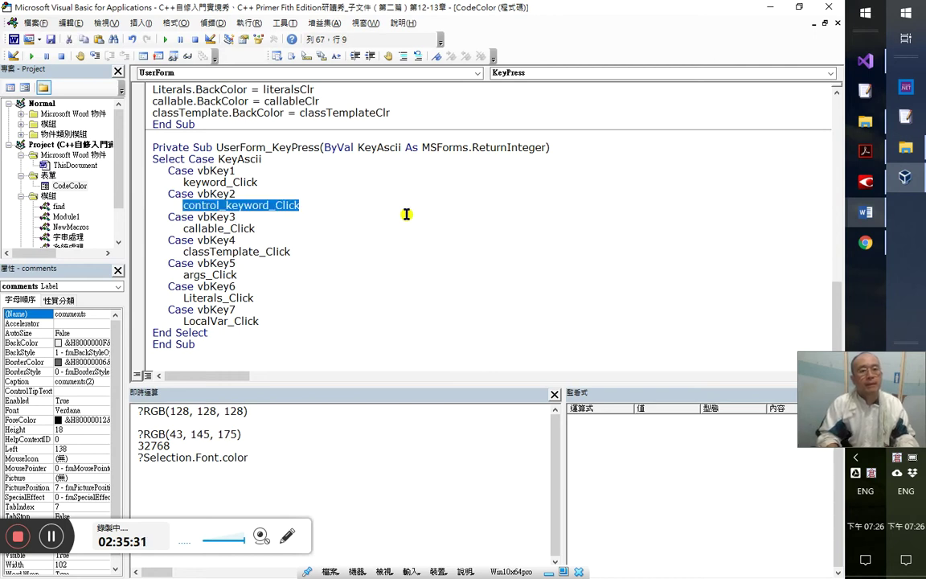
key("shift+End")
type("comm")
key("ctrl+space")
key("Down")
key("Down")
key("Down")
key("Down")
key("Down")
key("Tab")
- Add a Case vbKey8 branch that calls control_keyword_Click before End Select
key("Down")
key("Down")
key("Down")
key("Down")
key("Down")
key("Down")
key("Down")
key("Down")
key("Down")
key("Down")
key("Down")
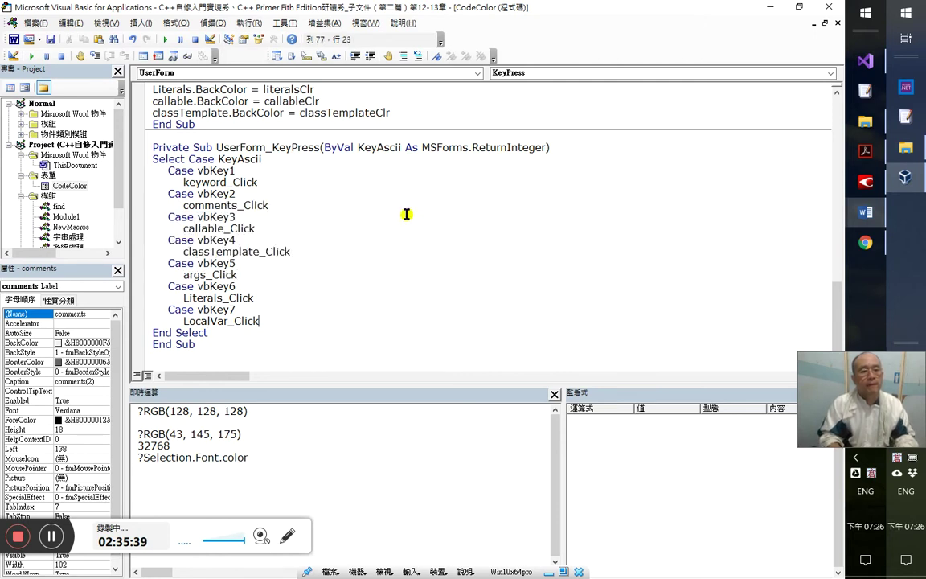
key("Home")
key("Return")
key("Up")
key("Tab")
type("cva")
key("BackSpace")
key("BackSpace")
type("ase vbk")
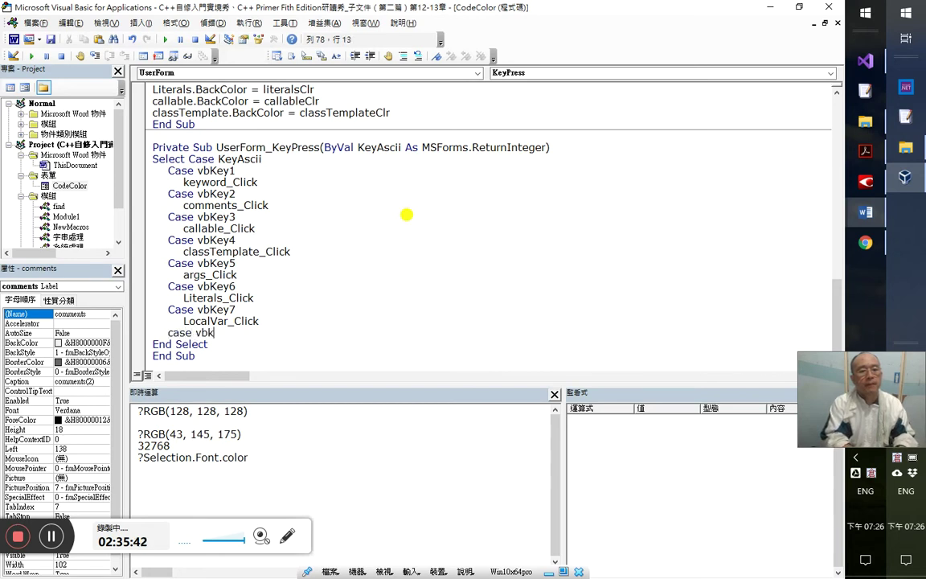
type("ey8")
key("Return")
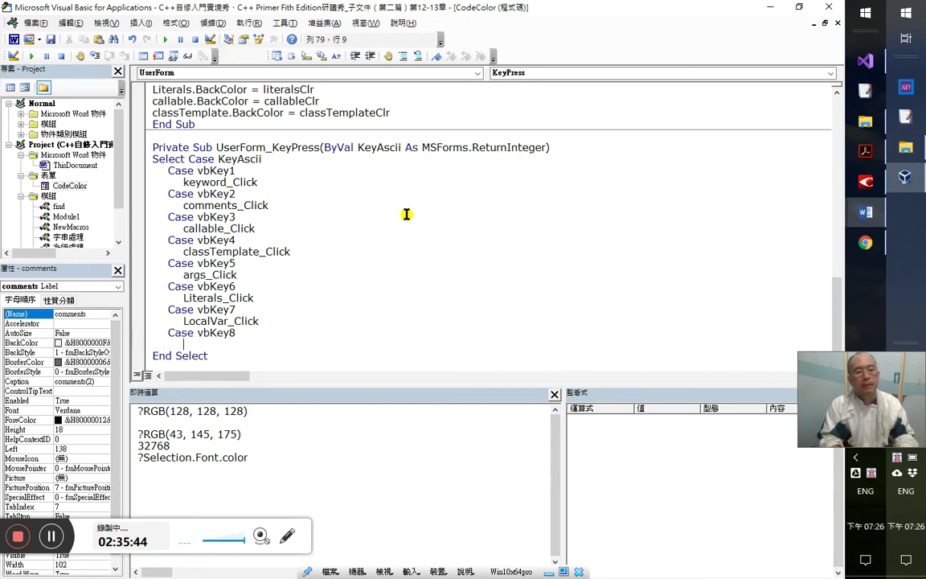
key("ctrl+v")
key("Down")
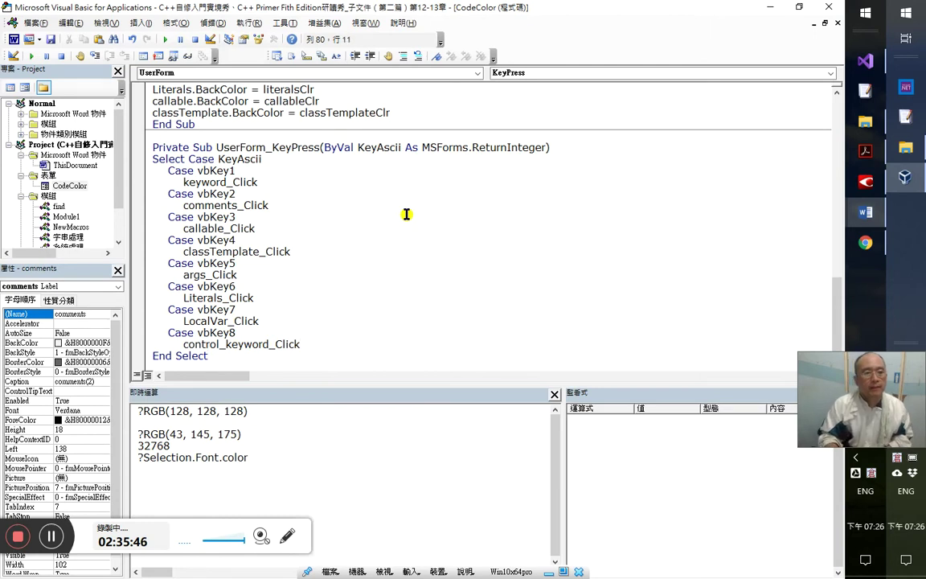
- Add comments.BackColor = commentsClt to UserForm_Initialize
left_click(442, 117)
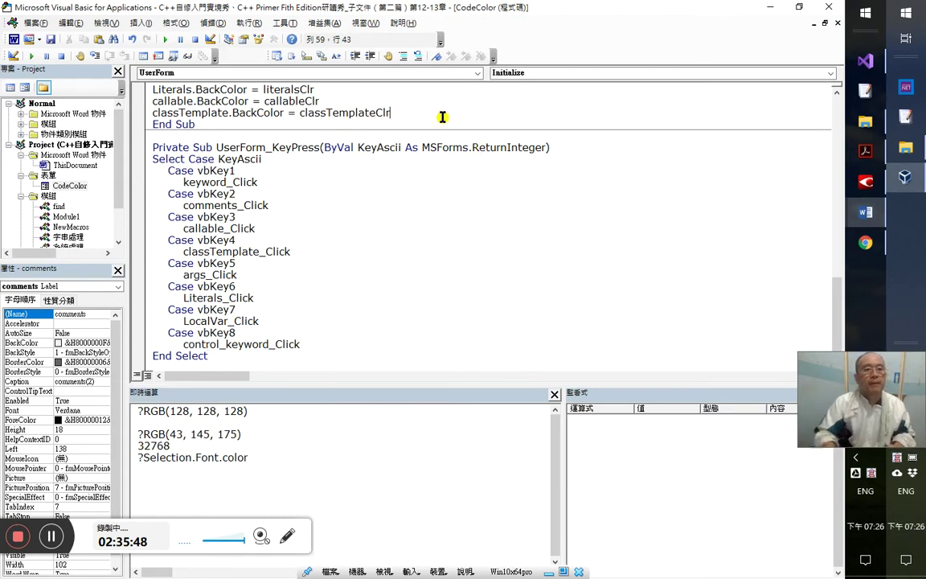
key("Return")
type("comme")
key("ctrl+space")
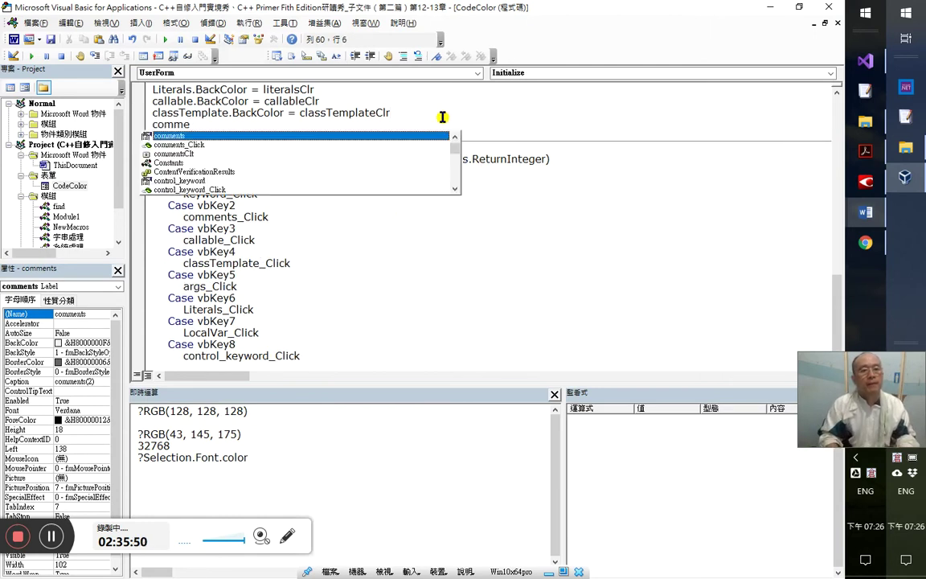
key("Down")
key("Up")
type(".")
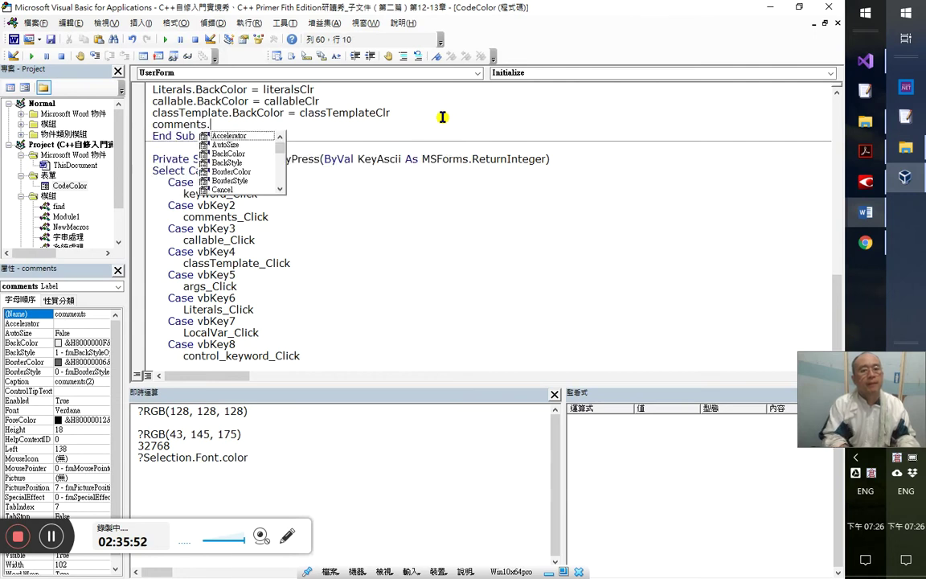
type("b")
key("Tab")
type("=")
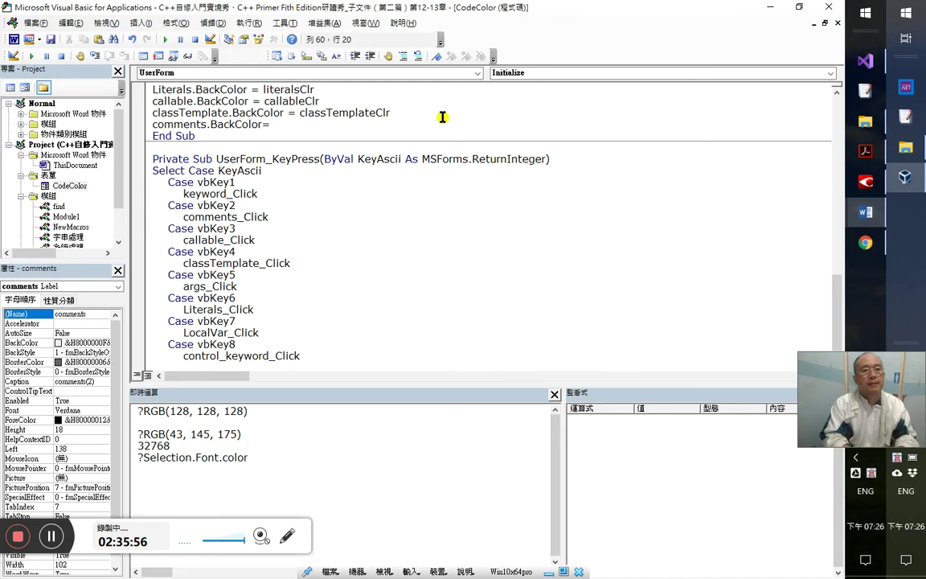
type("commm")
key("ctrl+space")
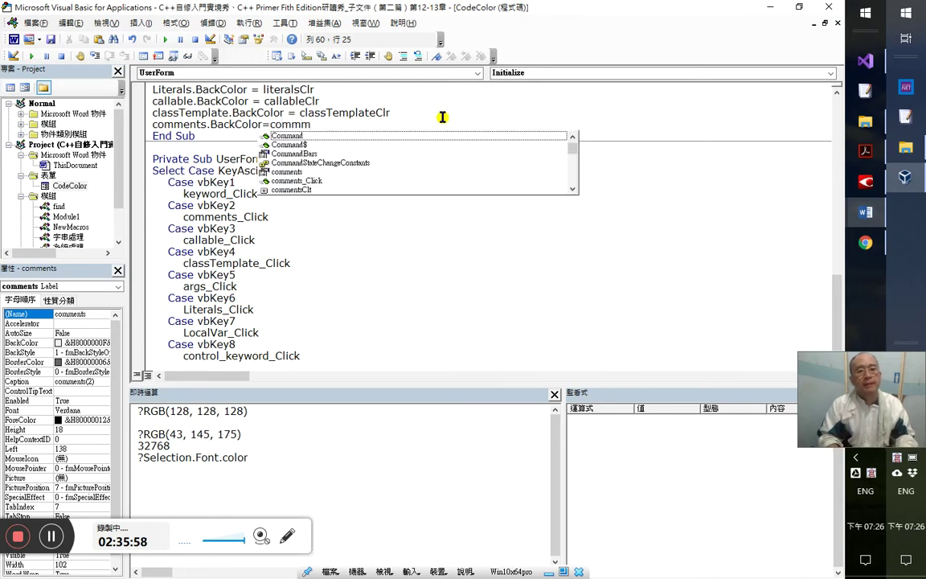
key("Down")
key("Down")
key("Down")
key("Down")
key("Down")
key("Return")
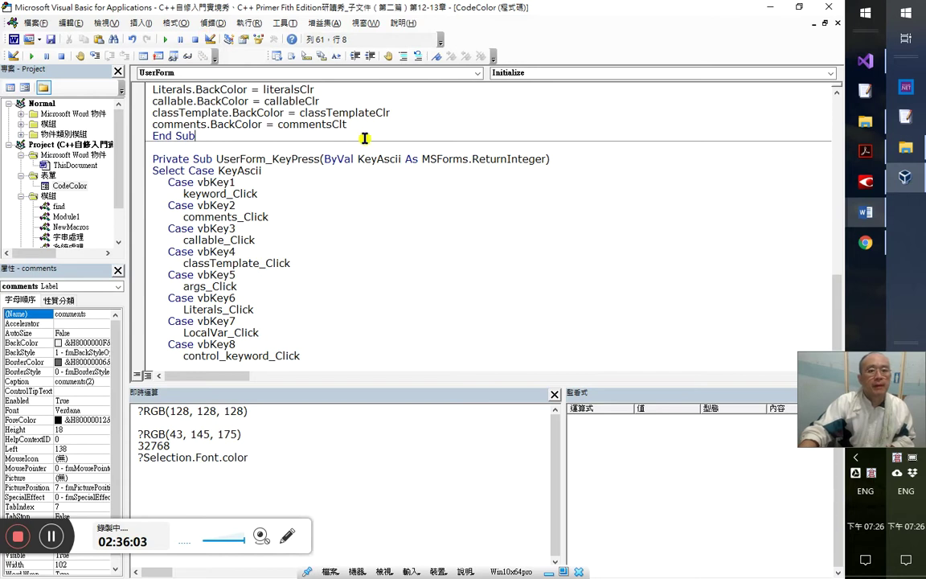
left_click(332, 123)
scroll(378, 203, "up", 12)
scroll(377, 203, "up", 5)
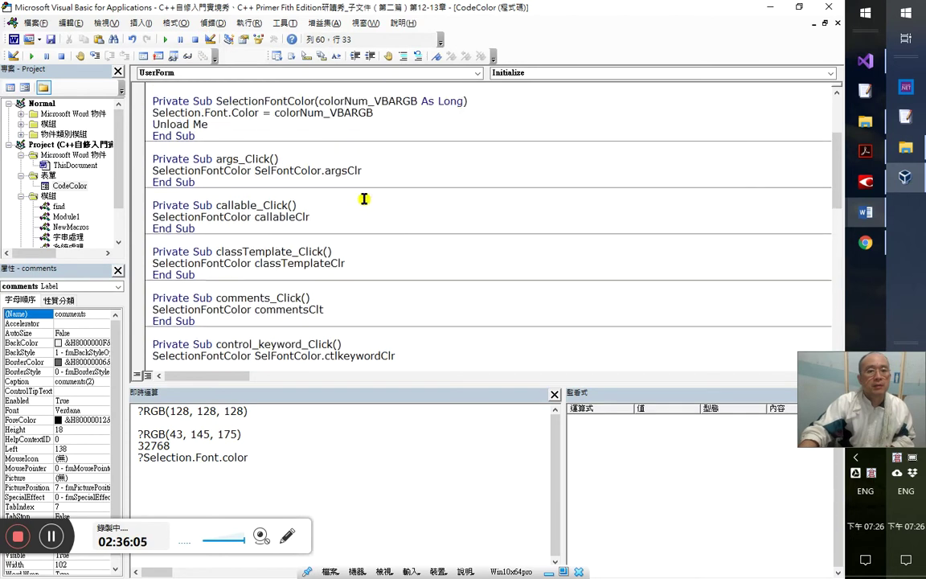
left_click(233, 194)
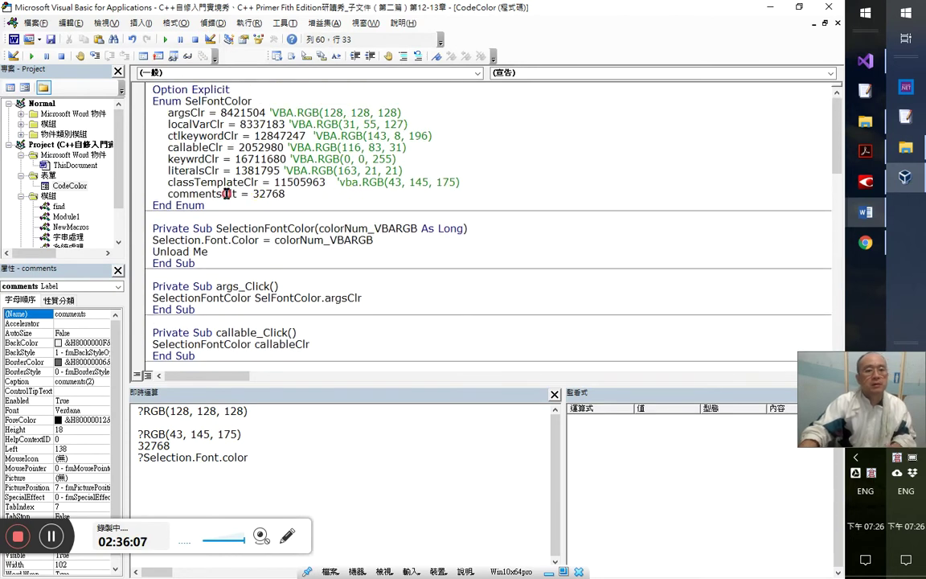
- Rename the commentsClt constant to commentsClr throughout the code with Replace All
key("ctrl+shift+Left")
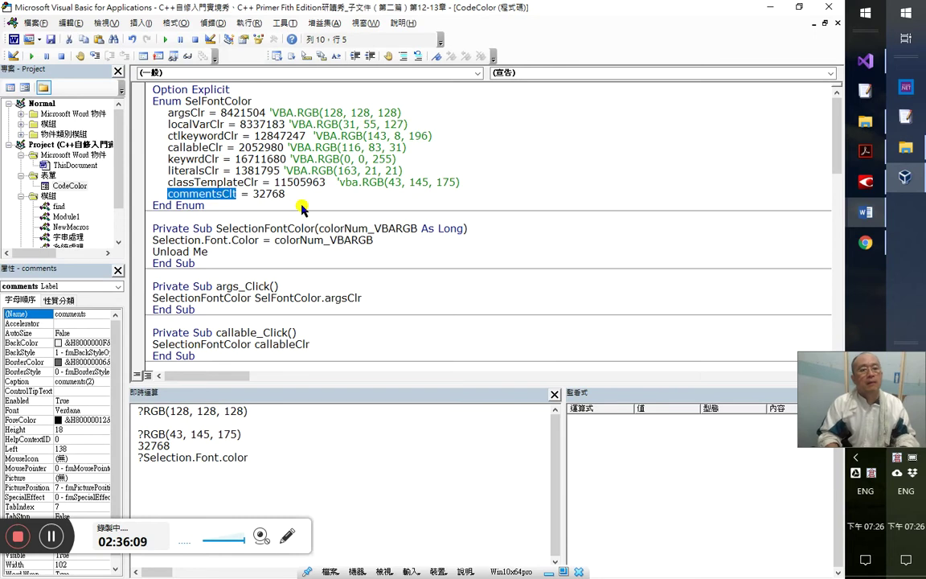
key("Right")
key("BackSpace")
type("r")
key("ctrl+shift+Left")
key("ctrl+c")
key("ctrl+f")
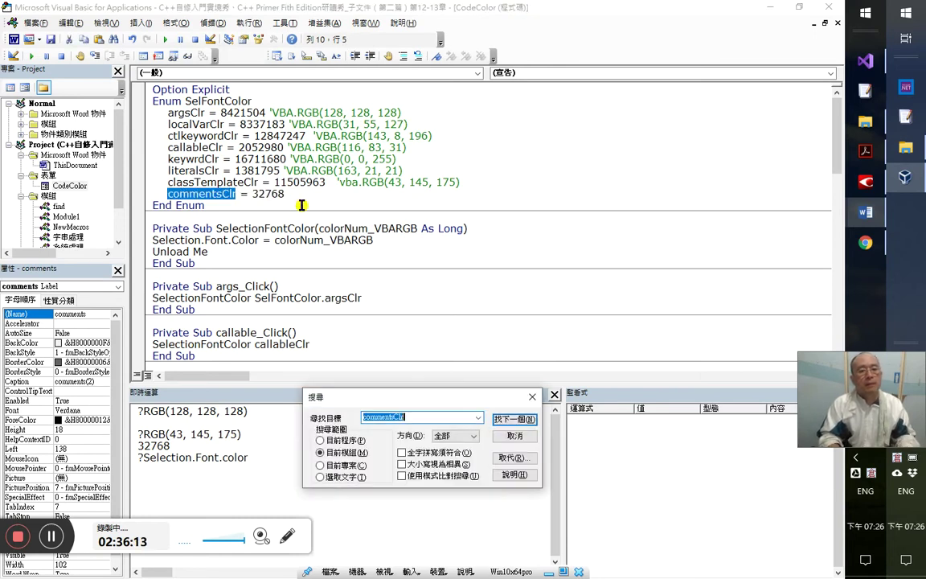
key("Escape")
key("ctrl+h")
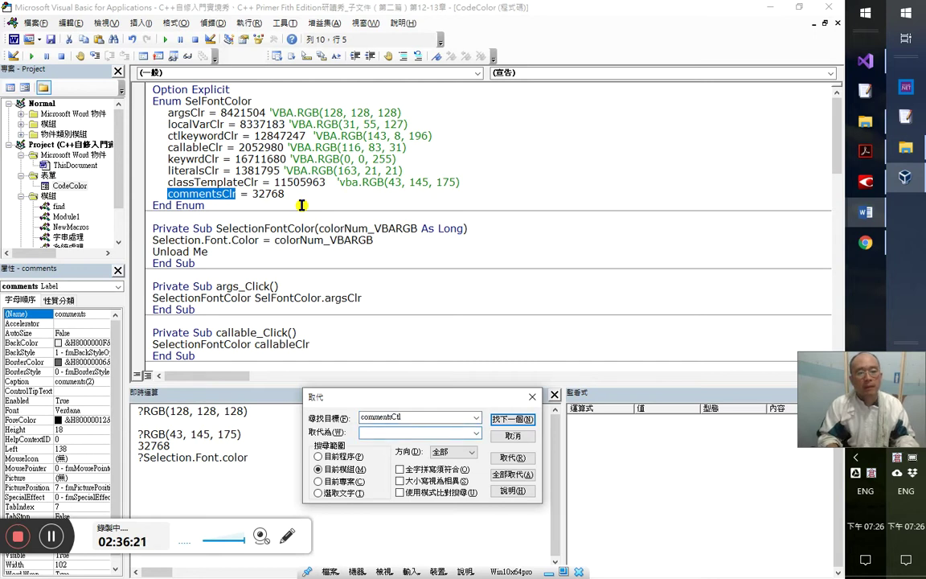
key("ctrl+v")
key("shift+Tab")
key("ctrl+v")
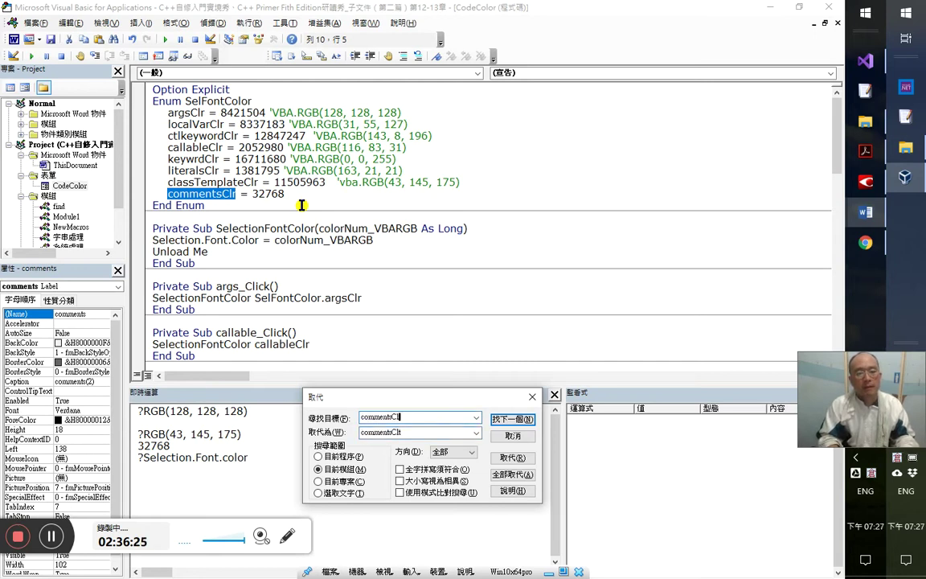
type("r")
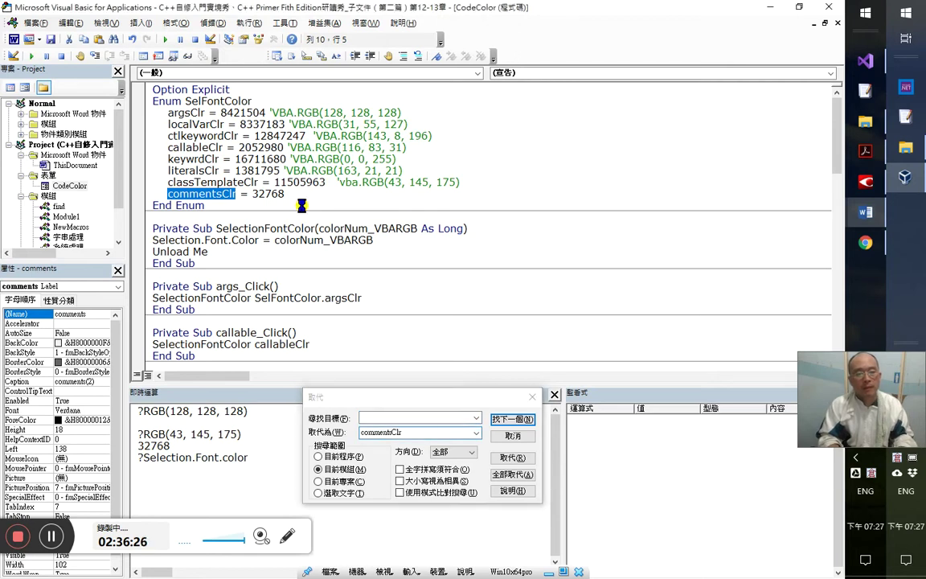
key("alt+a")
key("Return")
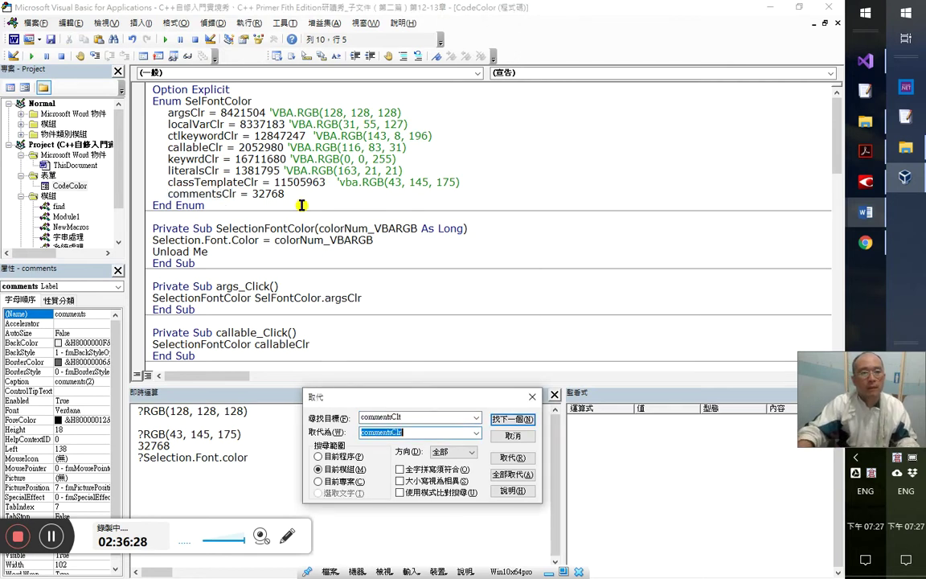
key("Escape")
- Compile and save the CodeColor project, then return to the Word document
left_click(217, 25)
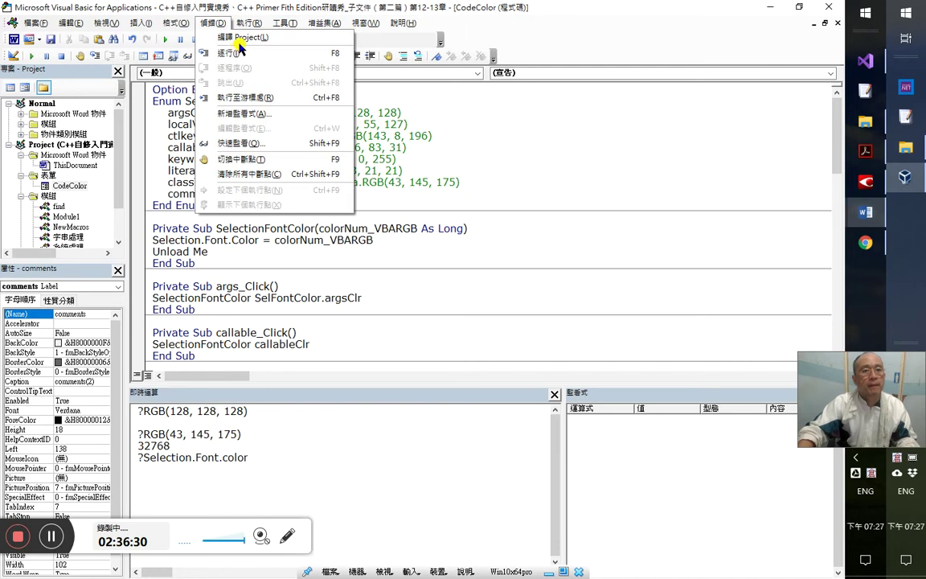
left_click(213, 38)
left_click(50, 39)
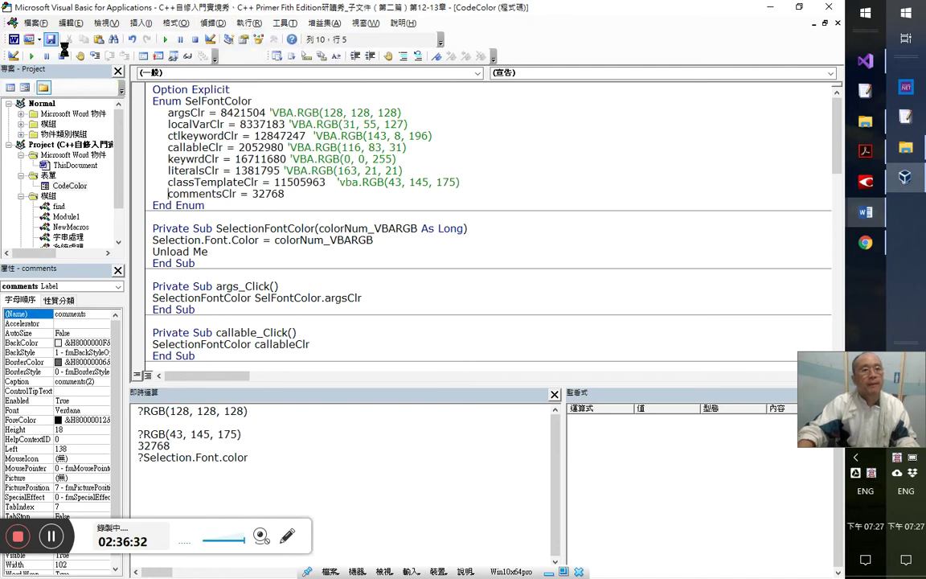
left_click(215, 27)
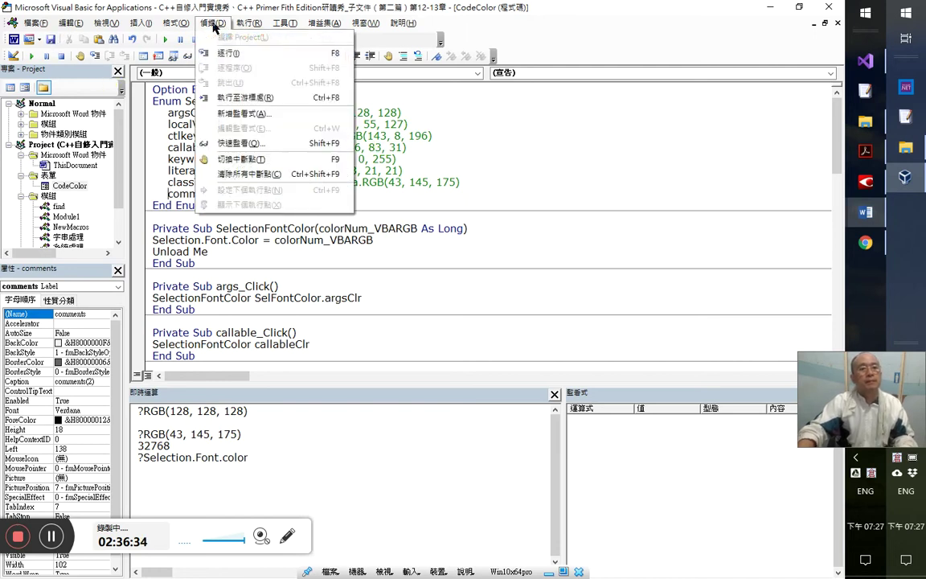
key("alt+Tab")
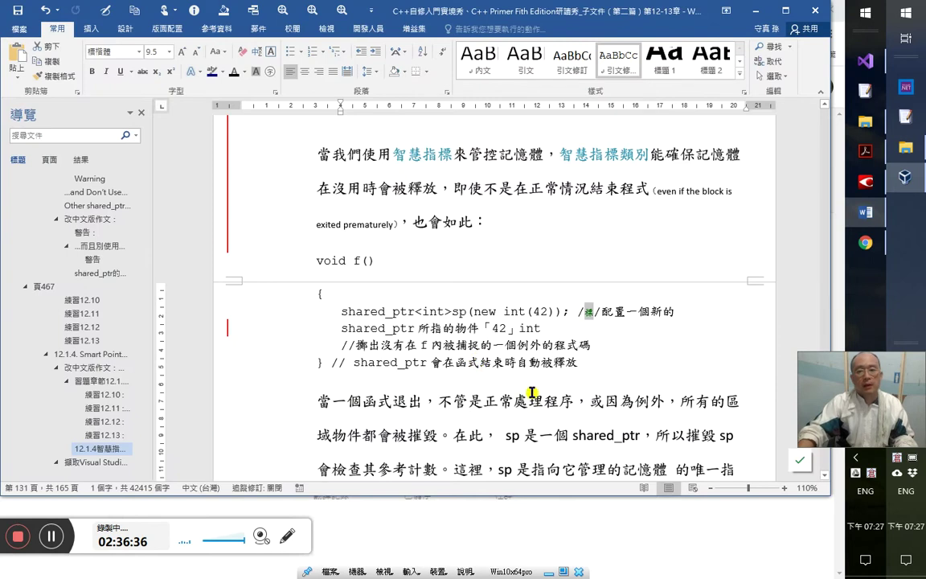
- Delete the stray character from the first comment and colour that comment green
key("Delete")
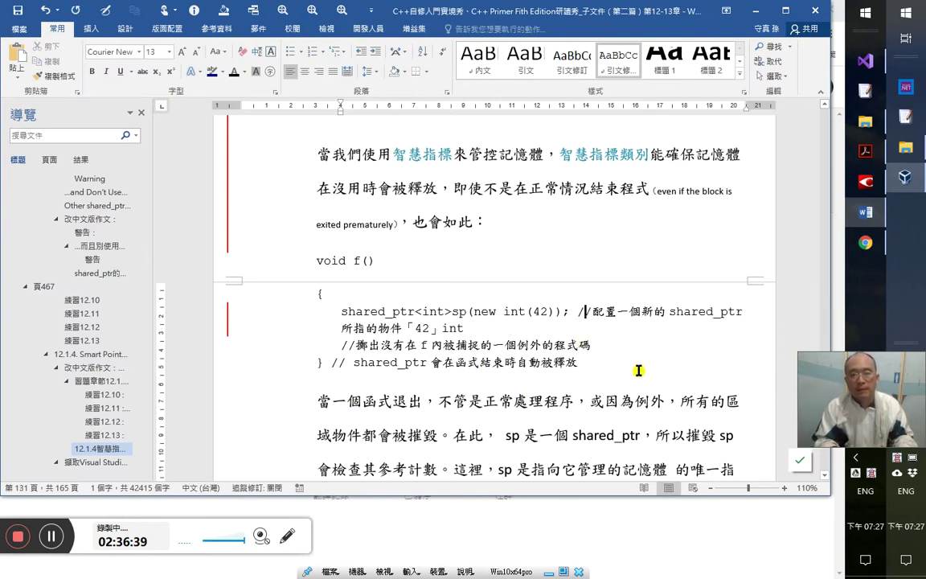
key("Left")
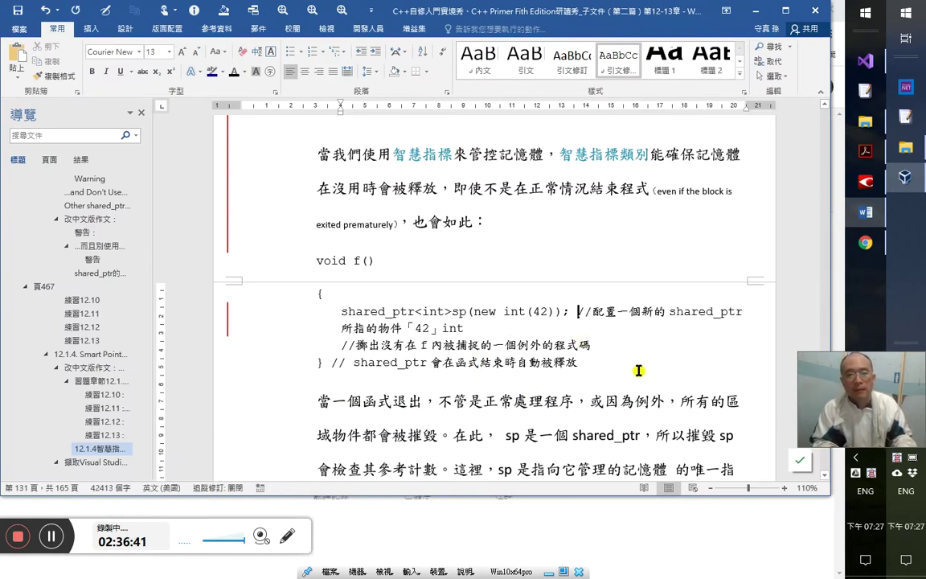
key("ctrl+shift+Down")
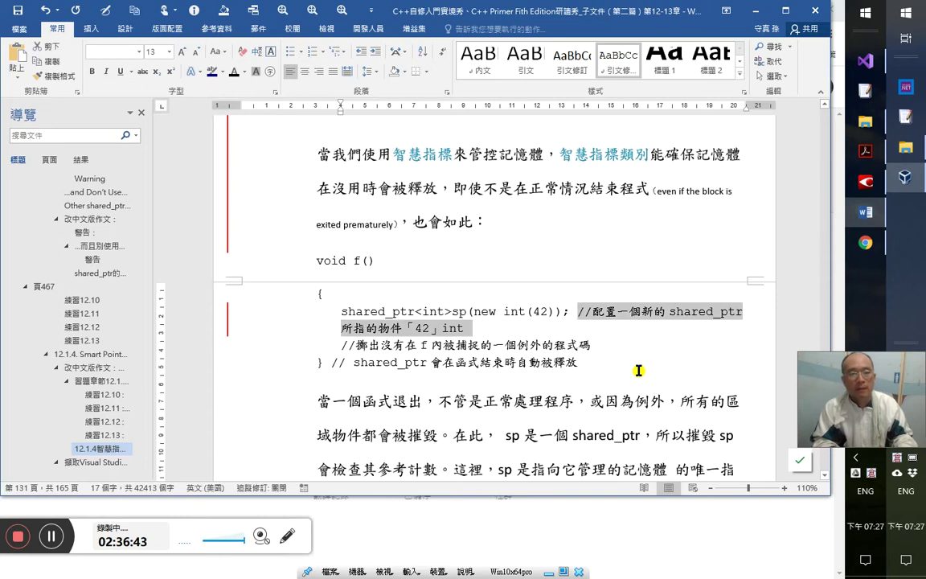
key("ctrl+shift+c")
key("Return")
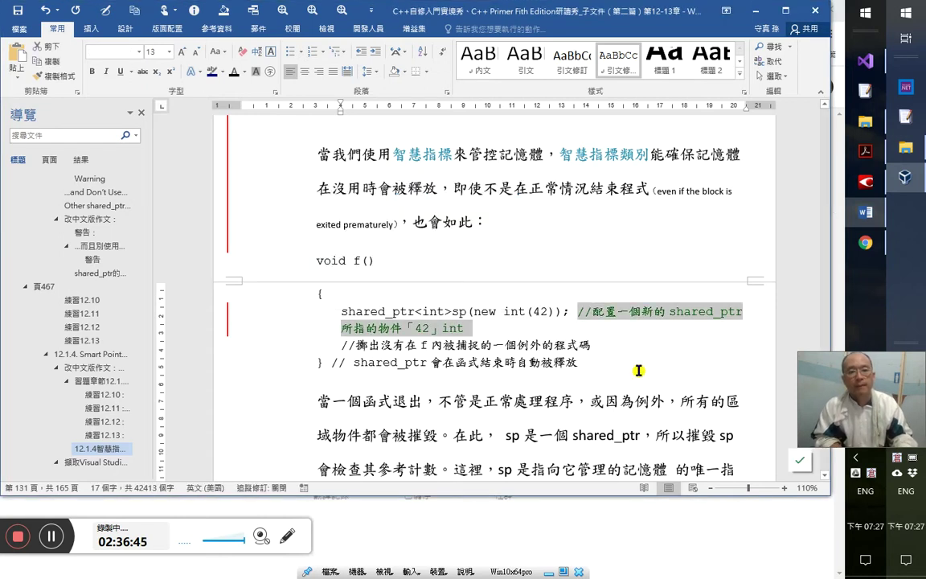
- Format Painter the green comment style onto the exception comment and the closing shared_ptr comment
left_click(387, 328)
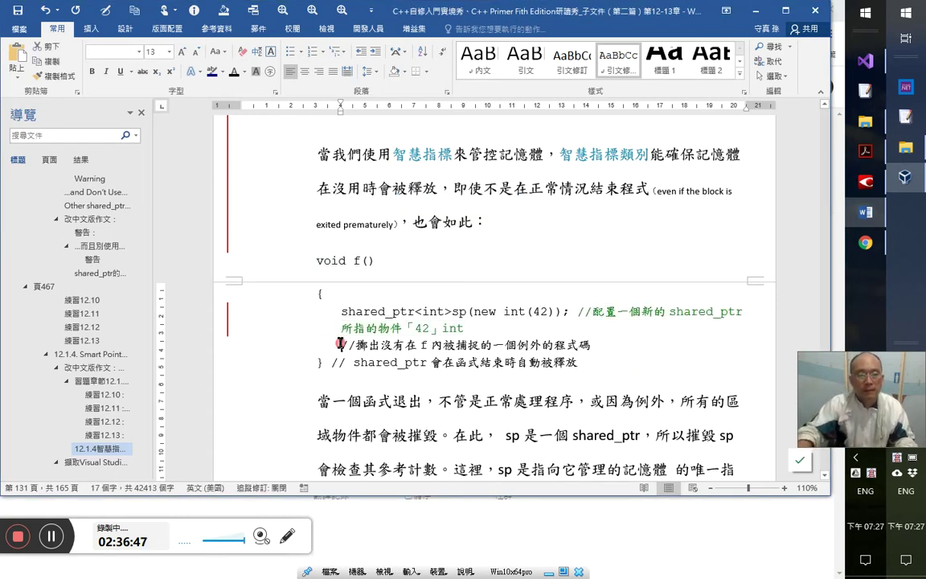
left_click(57, 77)
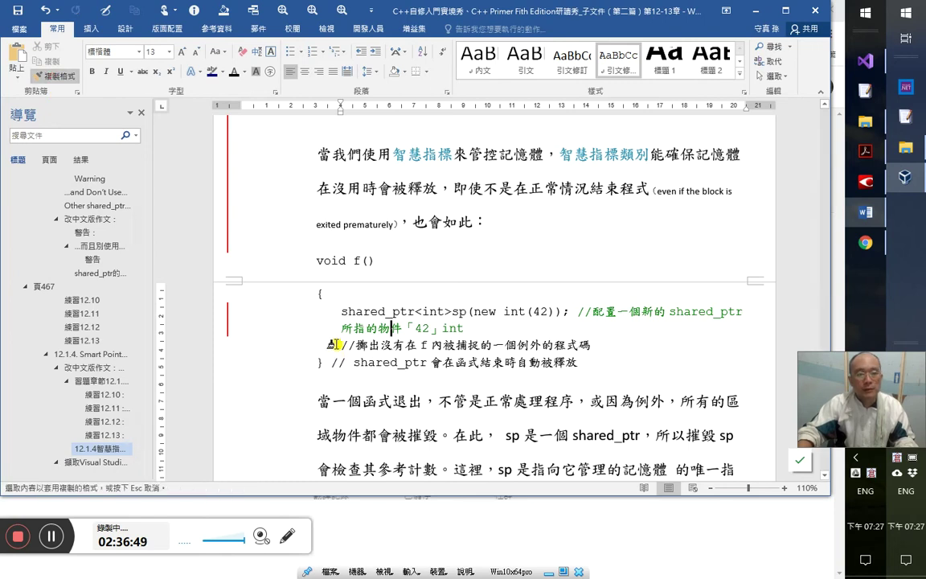
left_click_drag(596, 345, 341, 345)
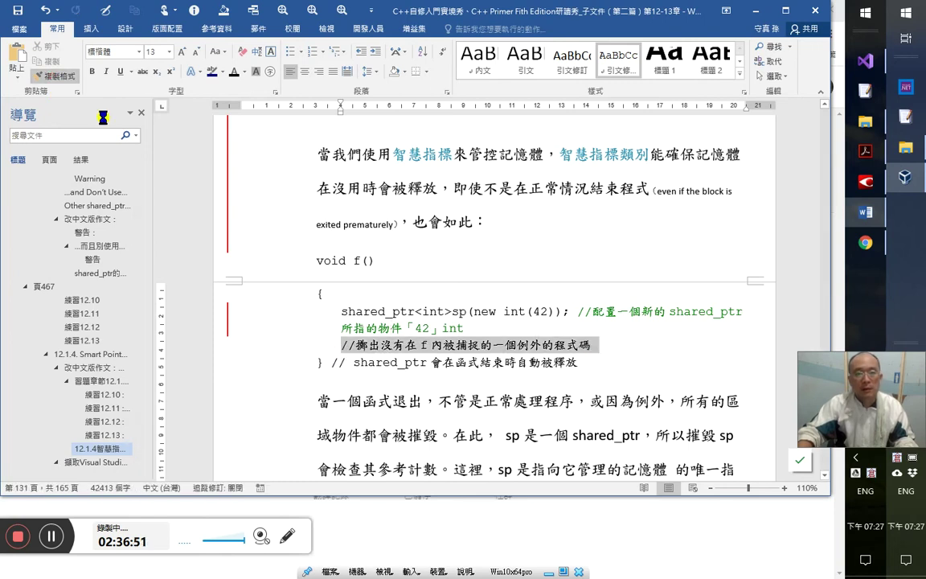
left_click(54, 77)
mouse_move(330, 362)
left_mouse_down()
mouse_move(492, 384)
mouse_move(590, 364)
left_mouse_up()
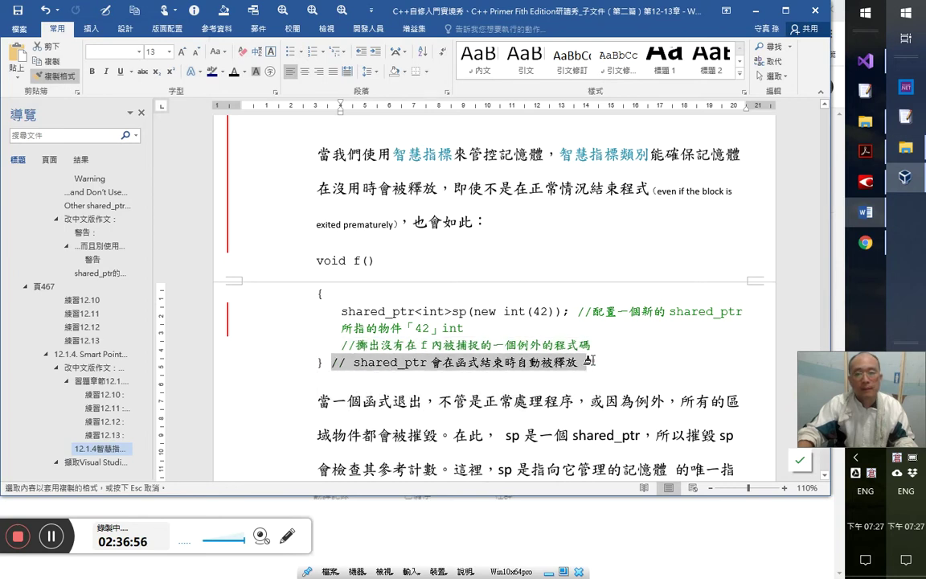
- Colour the keyword void in the void f() line blue
left_click(450, 328)
key("Up")
key("Up")
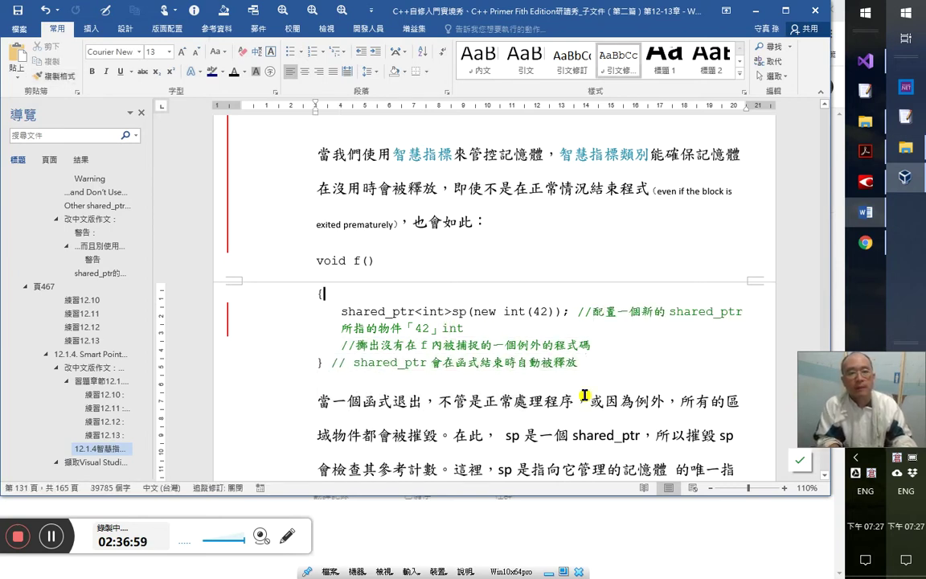
key("Up")
key("End")
key("Left")
key("shift+Left")
key("alt+F8")
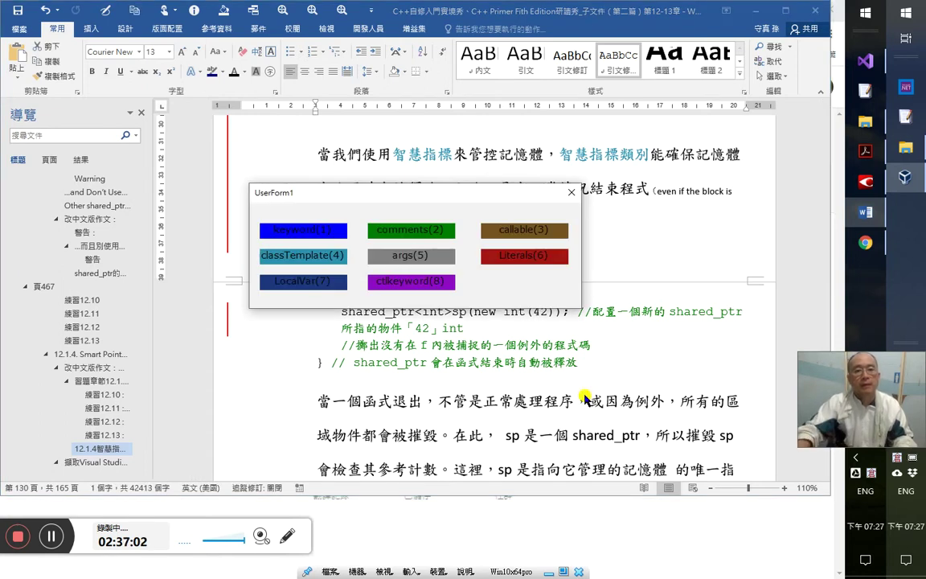
left_click(572, 193)
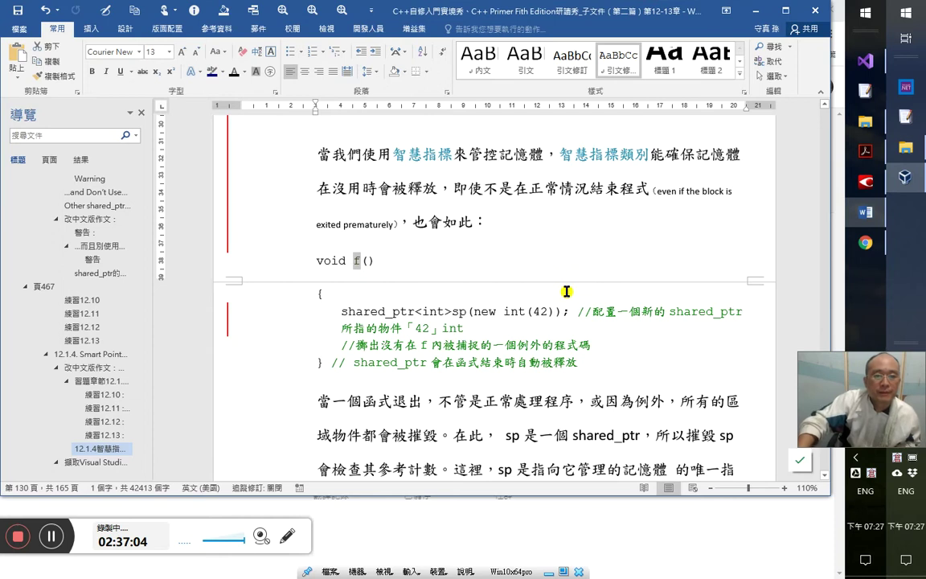
left_click(549, 311)
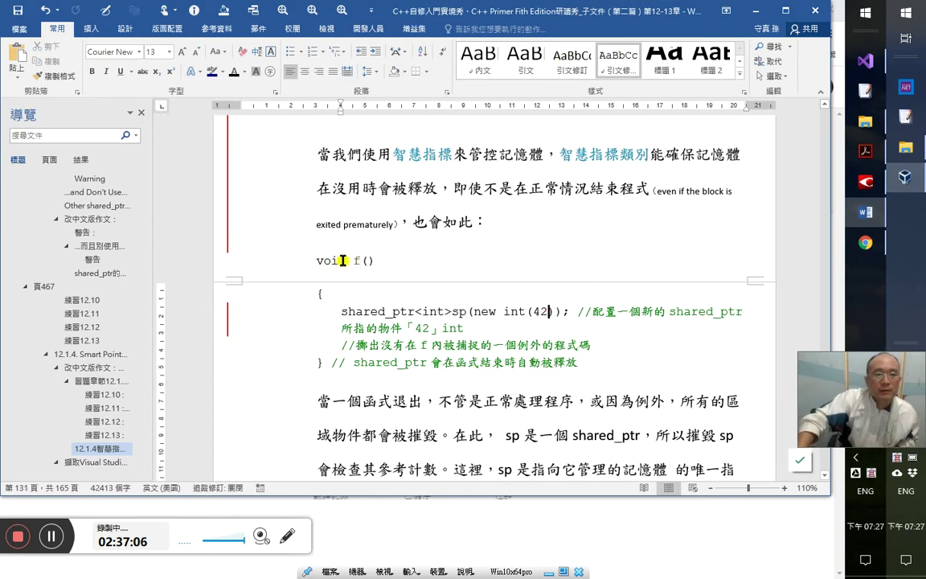
left_click_drag(308, 261, 347, 260)
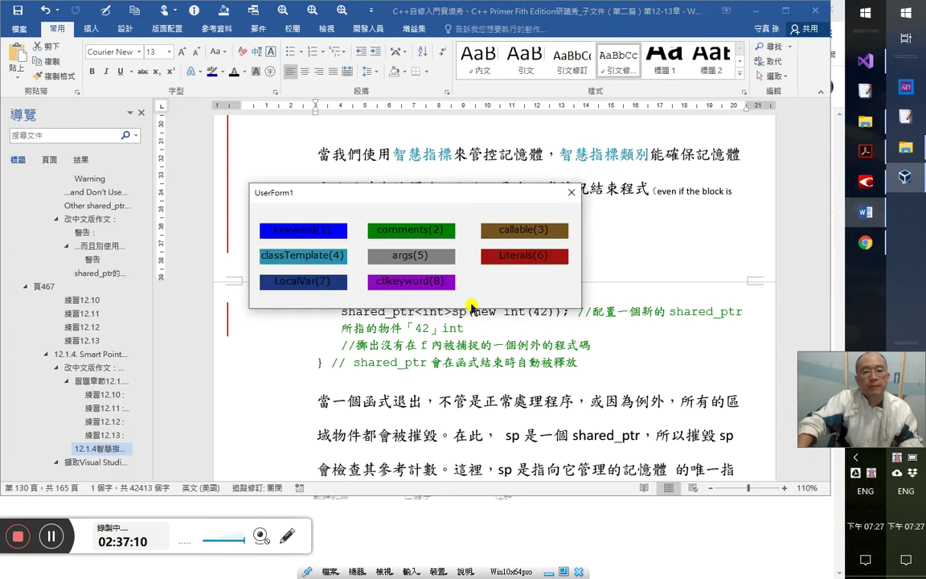
left_click(463, 328)
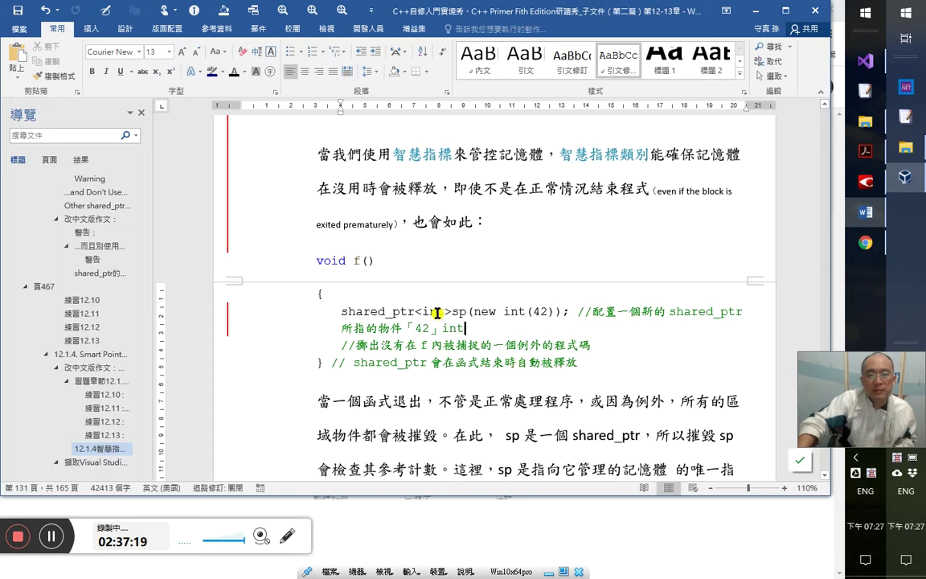
- Colour int on the 42 line blue and apply a code colour to the f in the comment
double_click(465, 329)
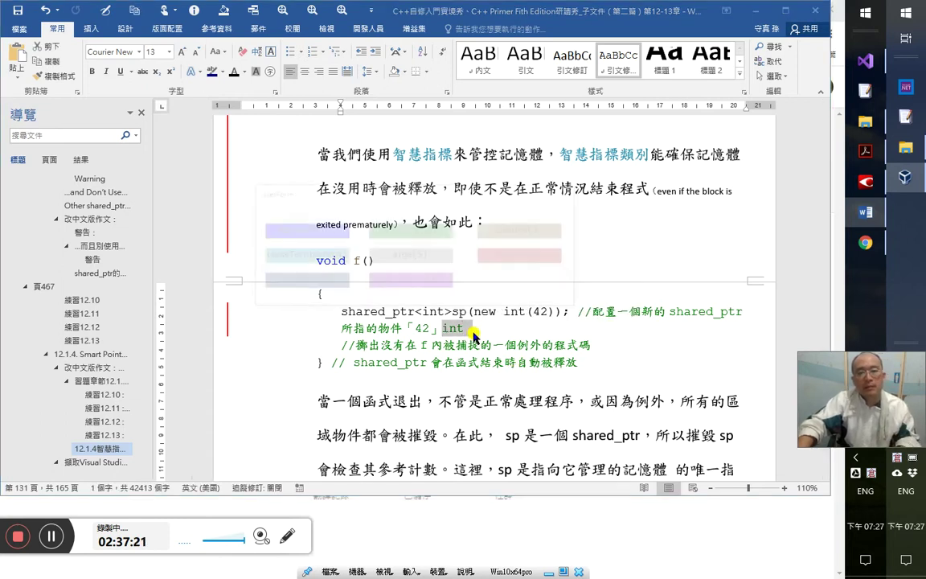
left_click(472, 346)
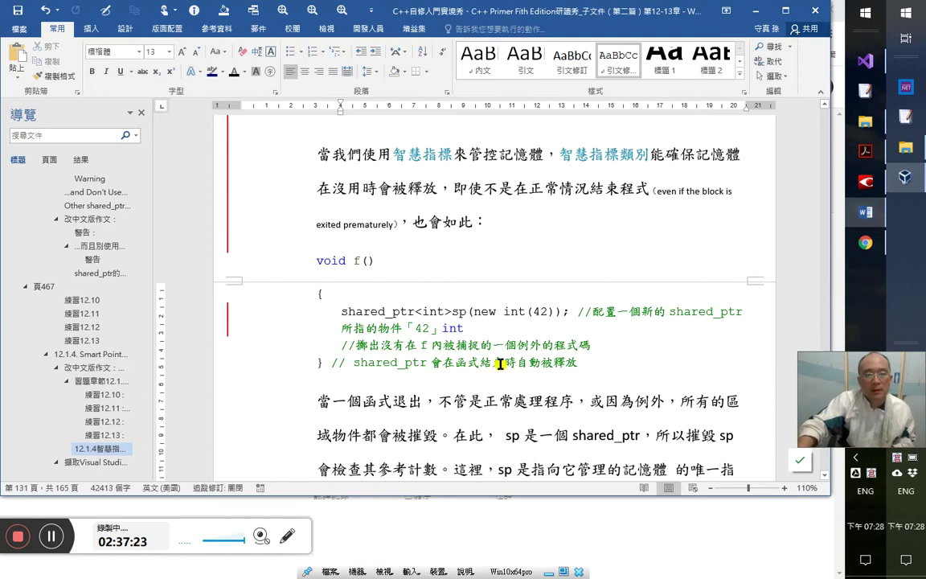
double_click(419, 344)
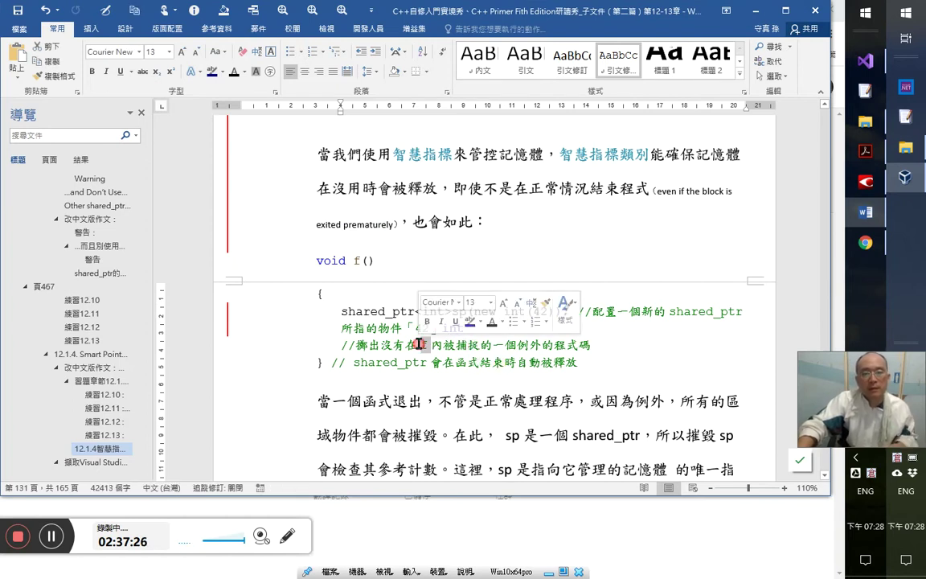
left_click(471, 364)
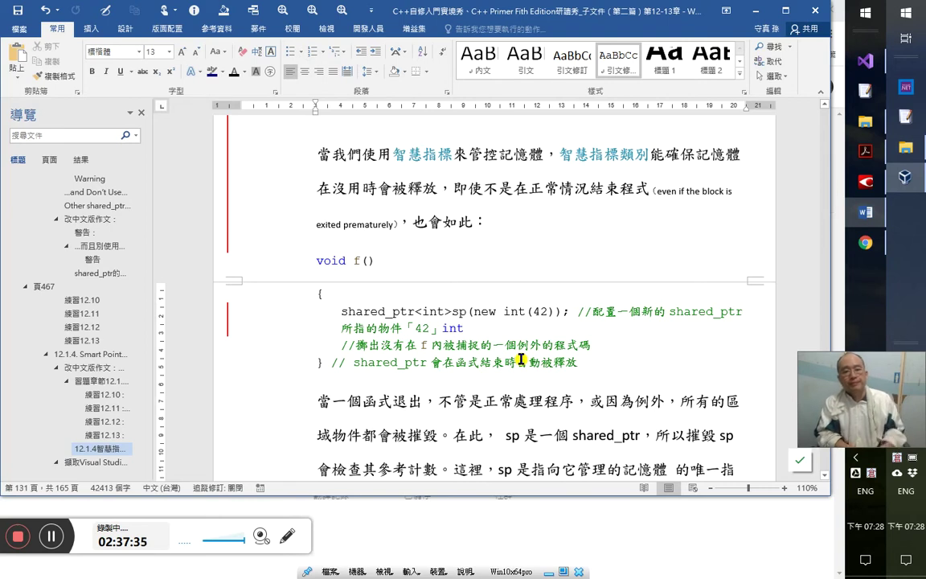
key("alt+Tab")
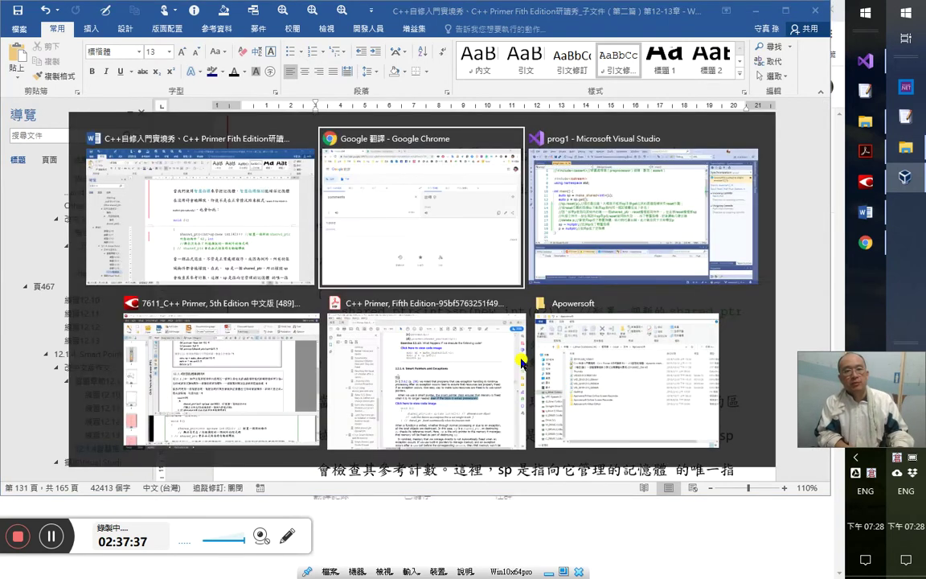
key("ctrl+Tab")
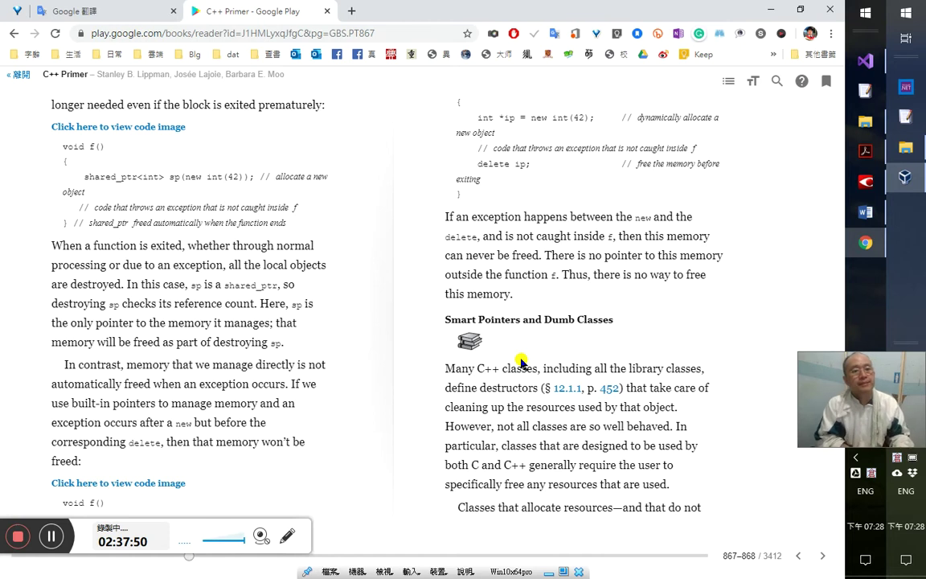
key("alt+Tab")
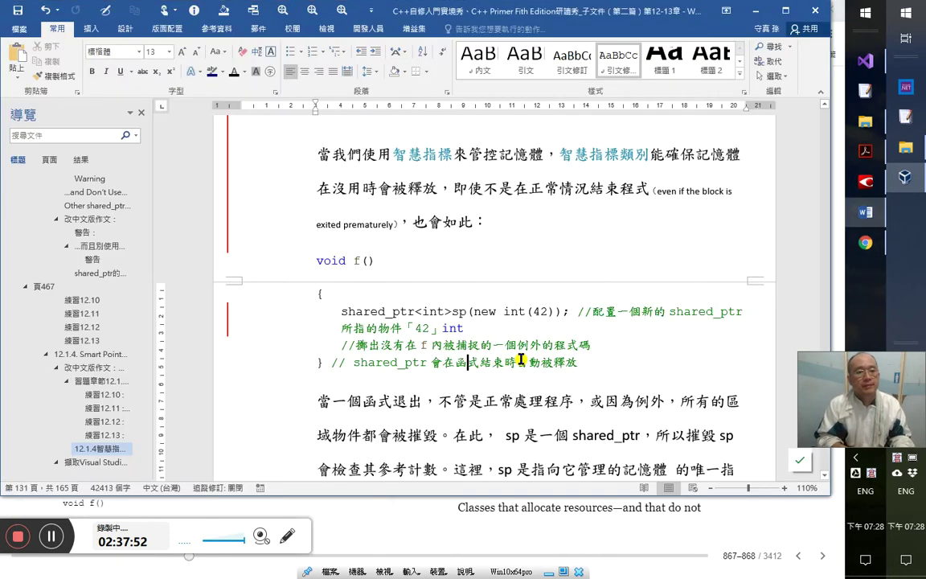
- Try rewording the exception comment to start with 會丟, then undo the change
key("Down")
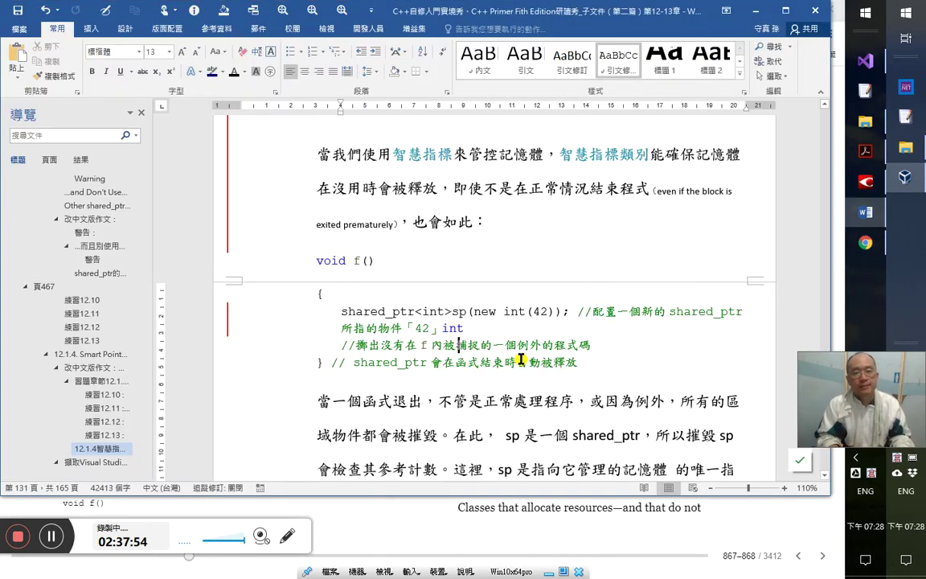
key("Home")
key("Right")
key("Right")
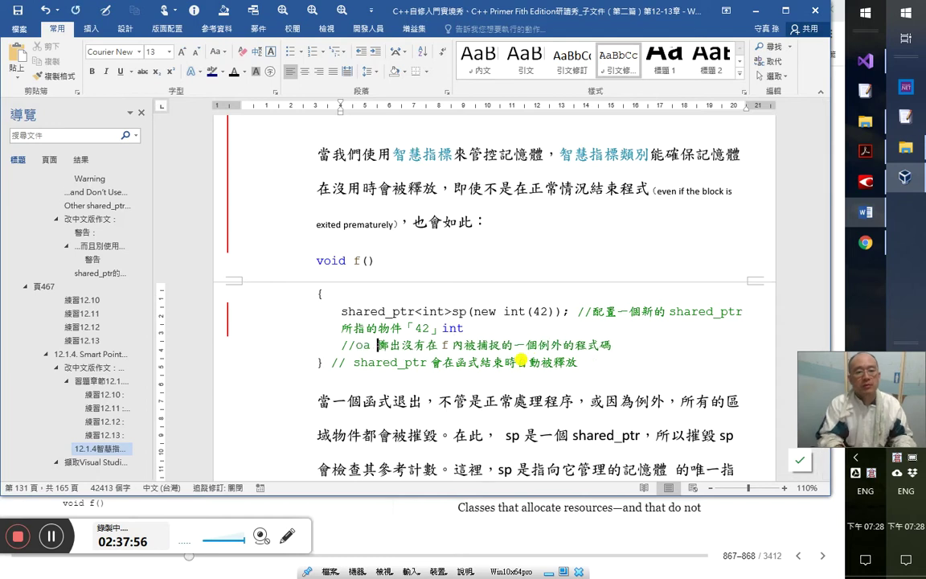
type("會")
key("Delete")
type("丟")
key("Right")
key("shift+Right")
key("shift+Right")
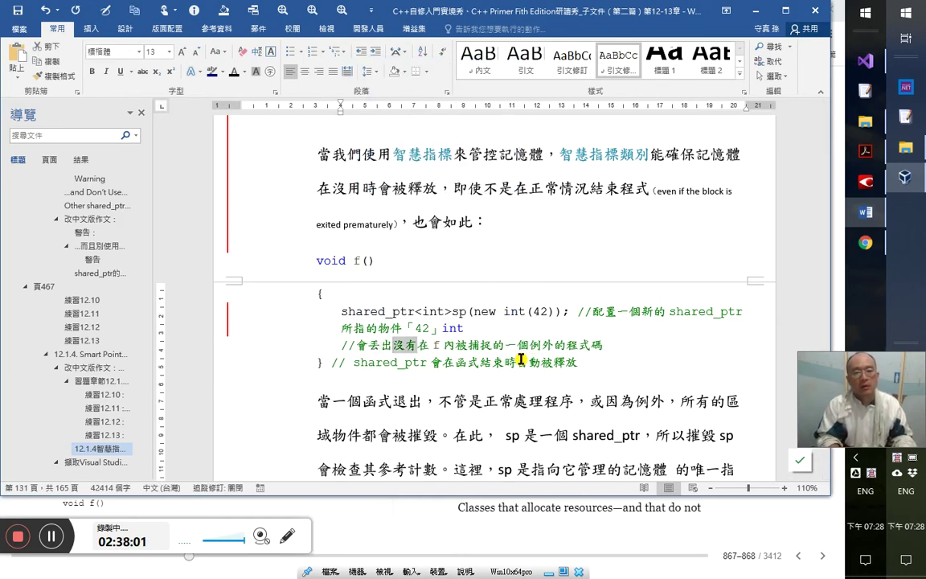
key("Delete")
left_click(432, 345)
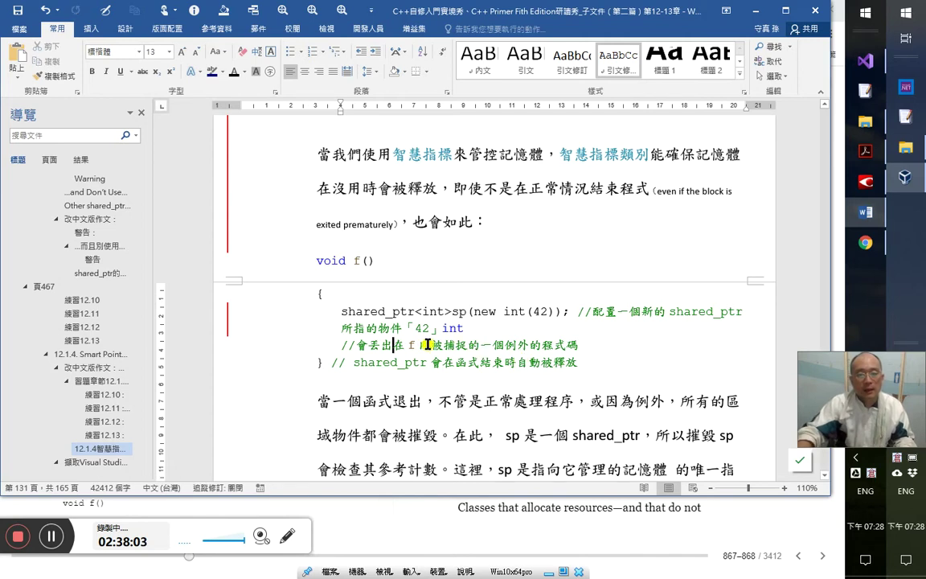
type("o無法")
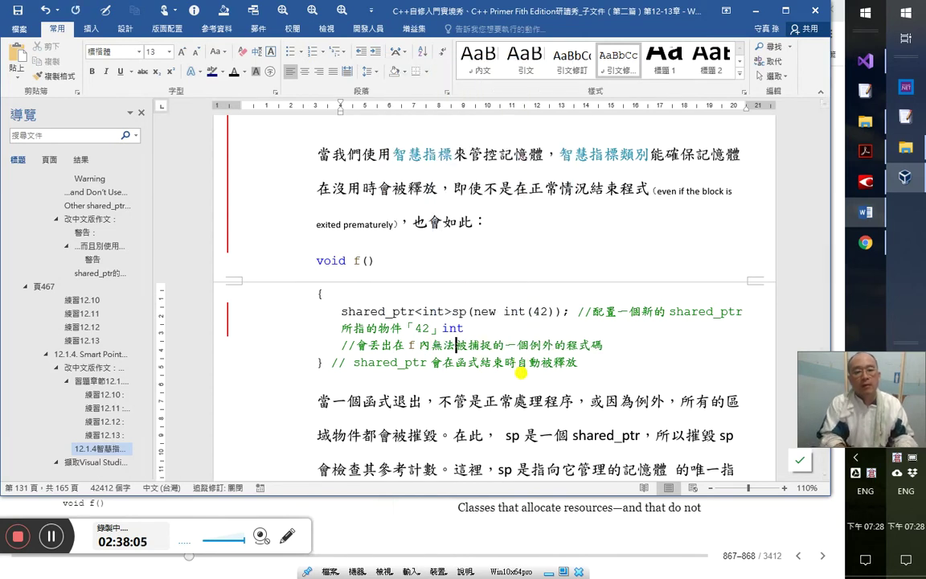
key("shift+Home")
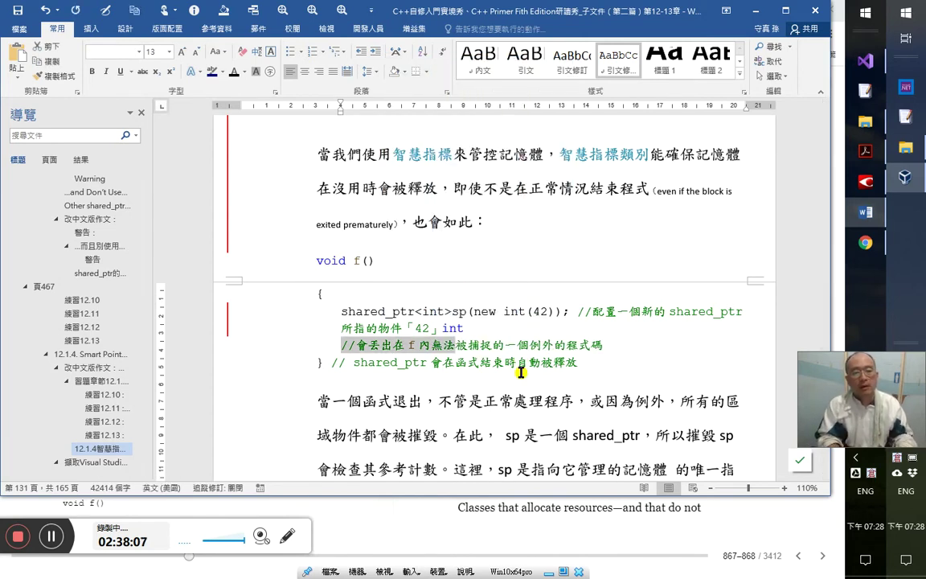
key("ctrl+z")
key("ctrl+z")
key("ctrl+z")
- With change tracking on, move 沒有 before 被 and correct the wording to 被捕捉
key("ctrl+shift+e")
type("丟")
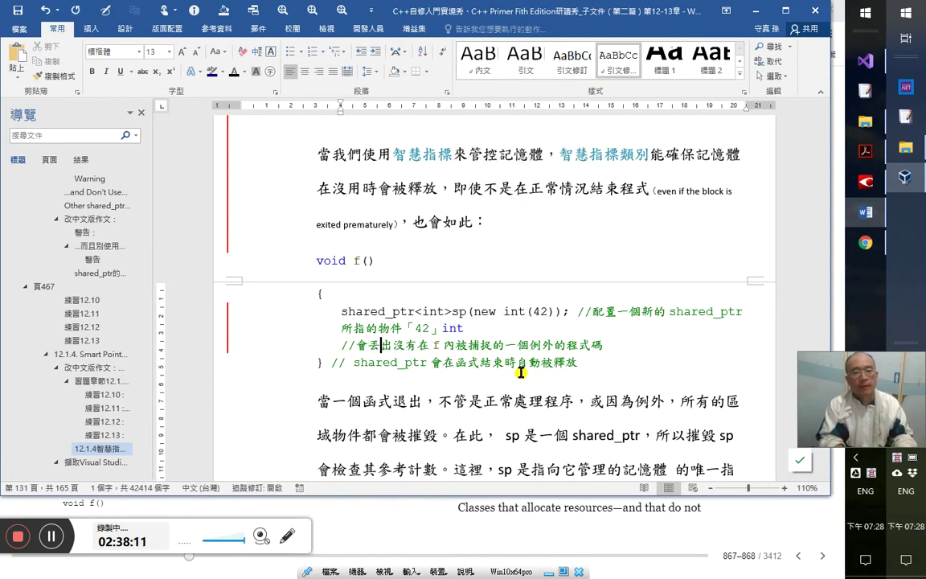
key("Right")
key("Right")
key("Right")
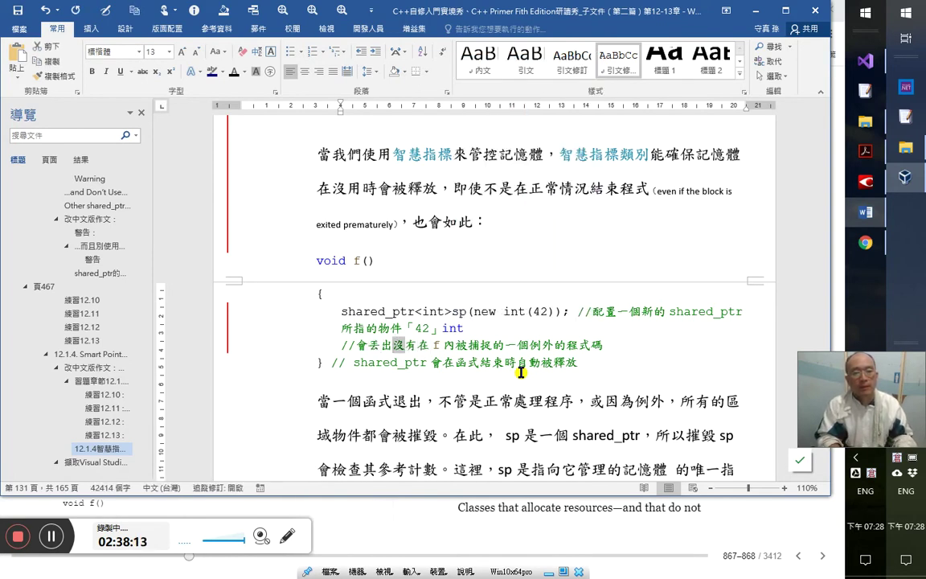
key("BackSpace")
key("Delete")
key("Right")
key("Right")
key("Right")
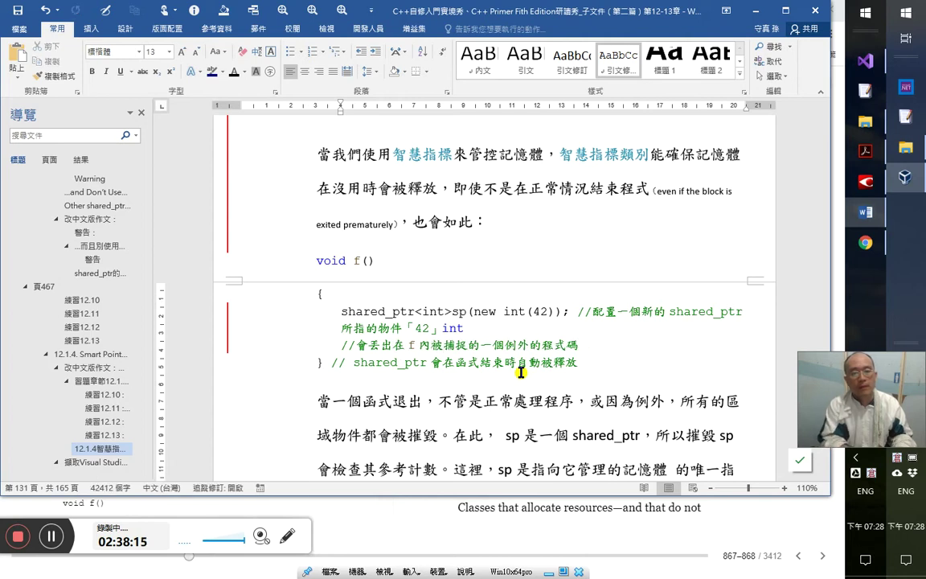
type("沒有")
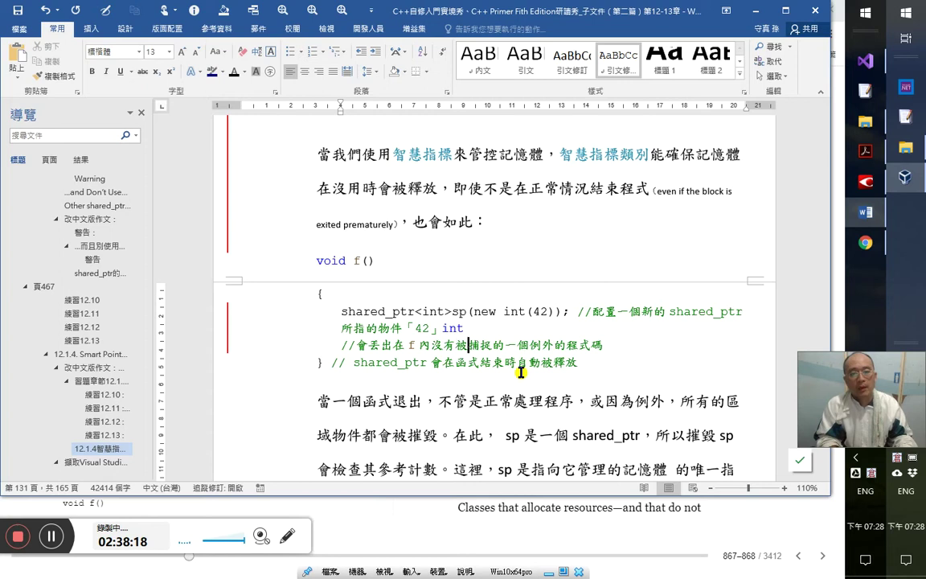
key("Right")
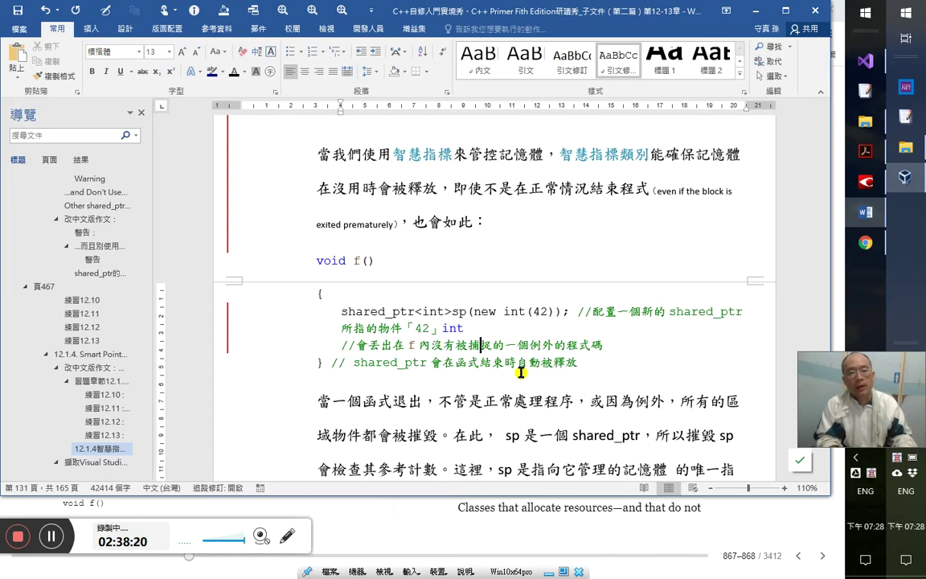
key("Delete")
type("捉")
- Move the caret after 例外 and switch to the C++ Primer page in Chrome
key("Up")
key("Right")
key("Right")
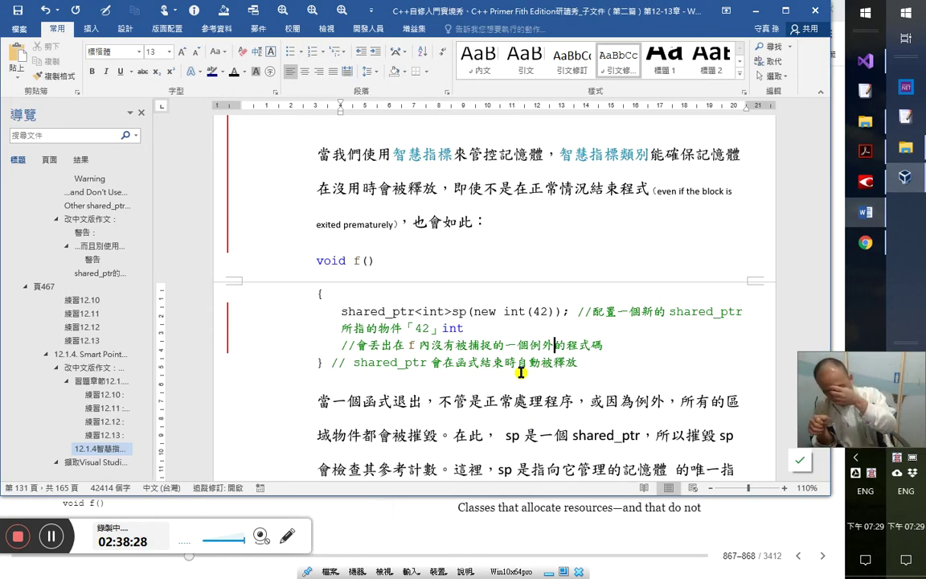
key("Down")
key("Down")
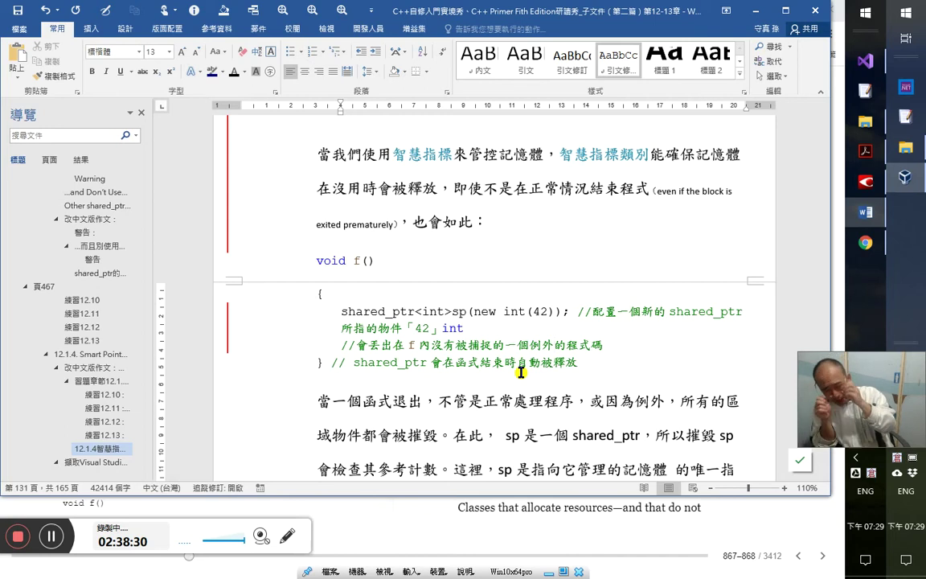
key("alt+Tab")
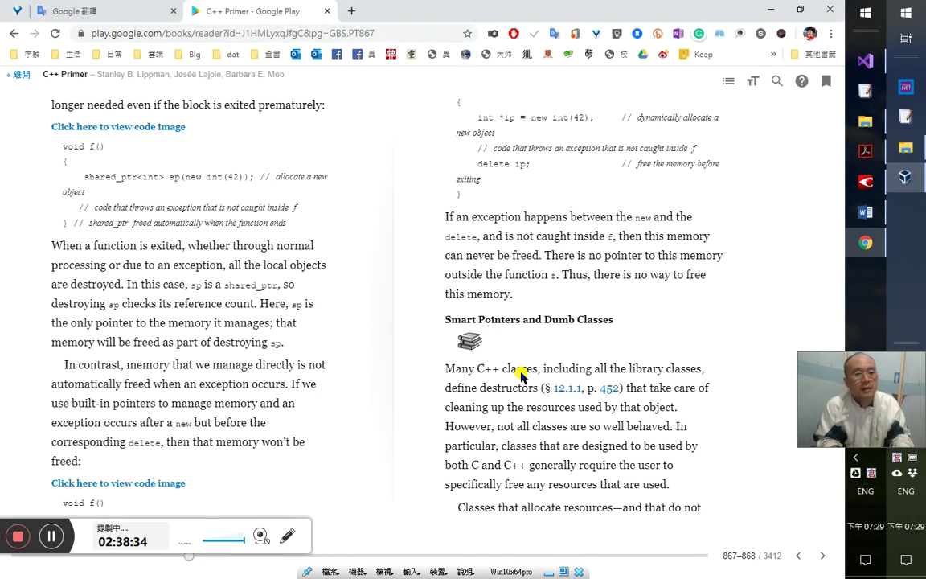
- Rewrite the exception comment as 這裡的程式碼會丟出在 f 內沒有被捕捉到的例外情形
key("alt+Tab")
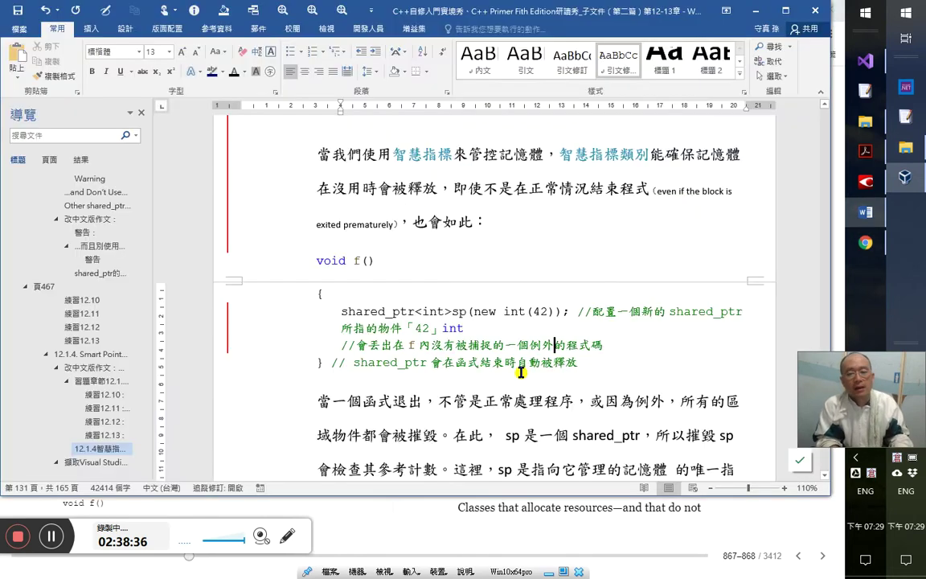
key("Delete")
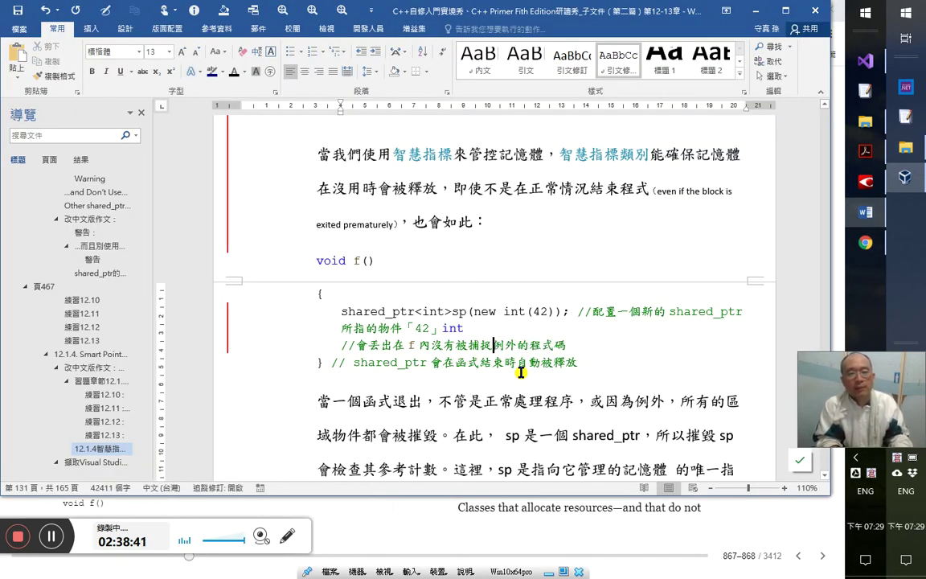
type("到")
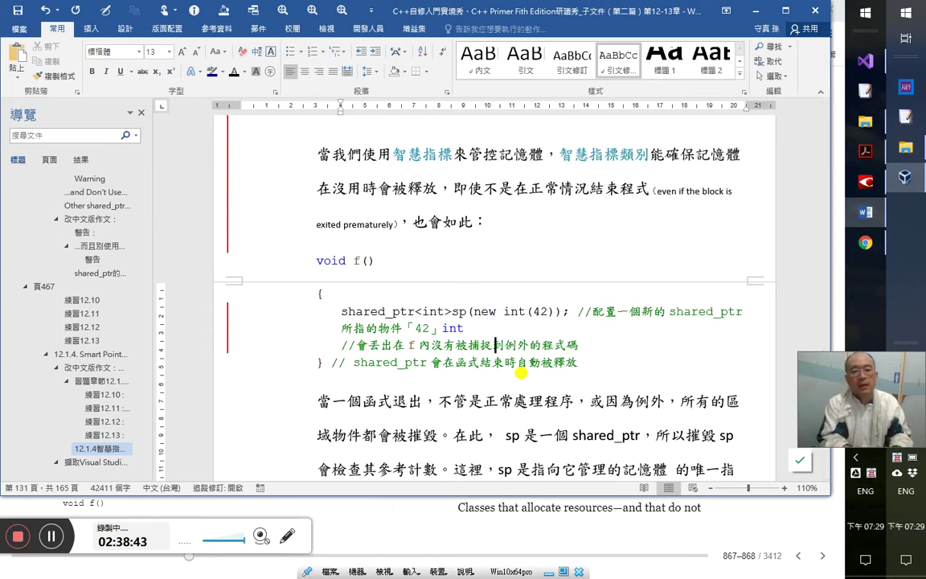
type("的")
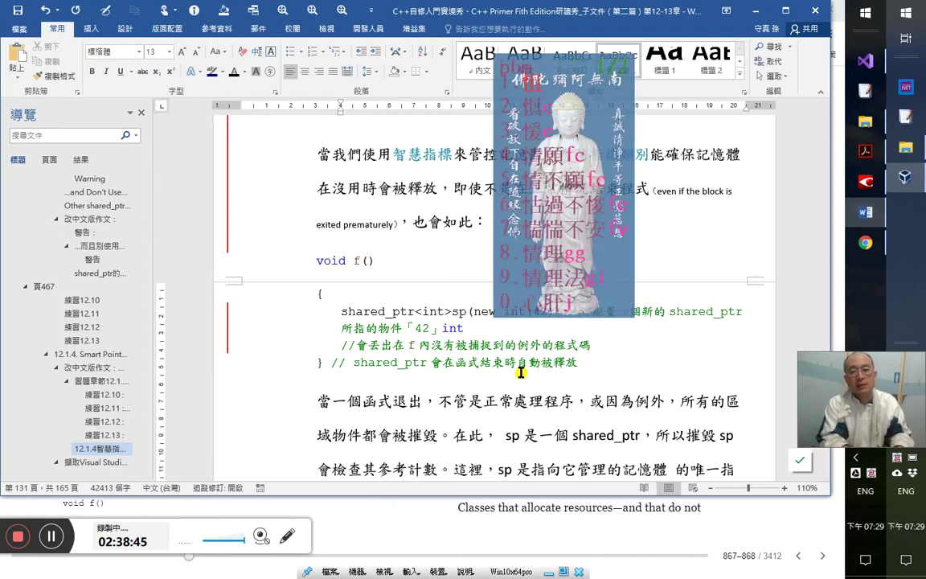
type("a")
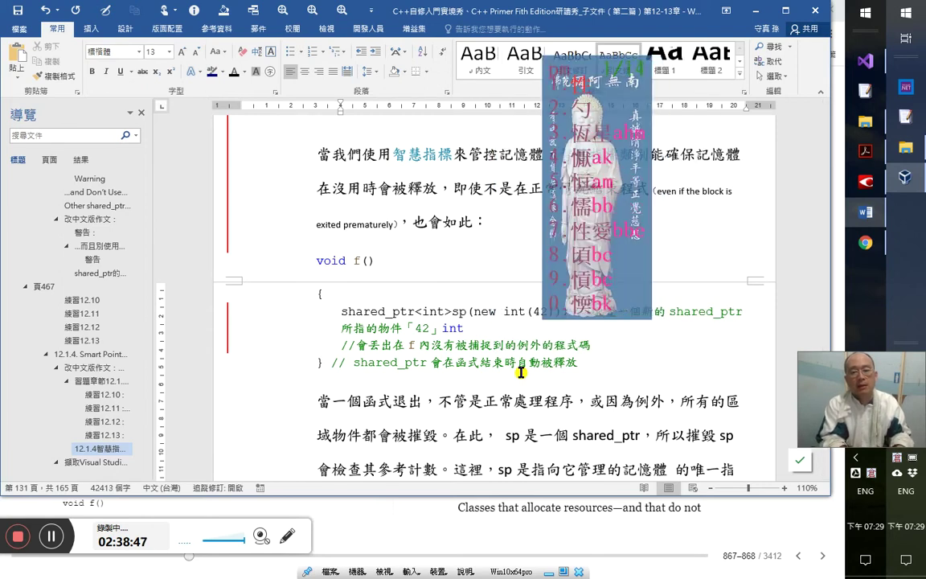
type("情形")
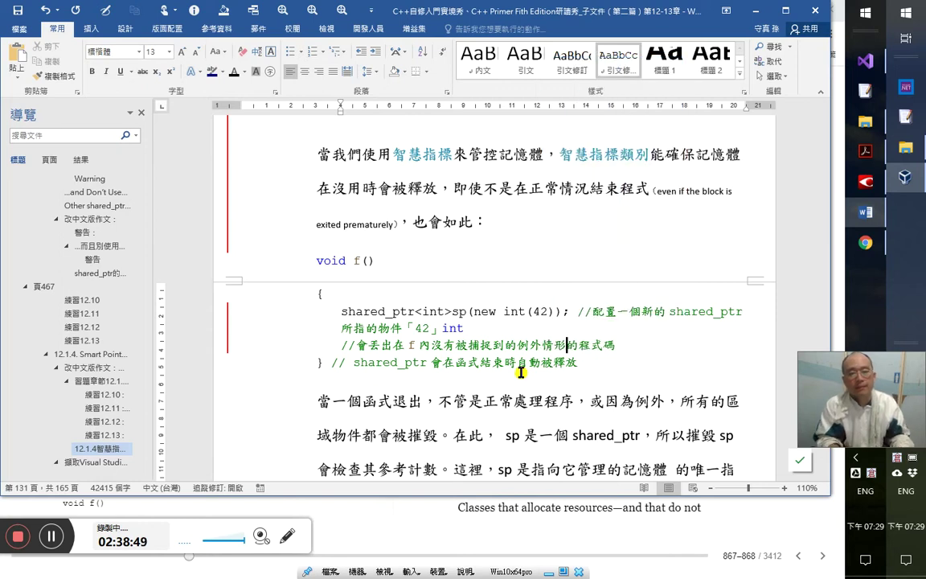
key("Up")
key("Up")
key("Home")
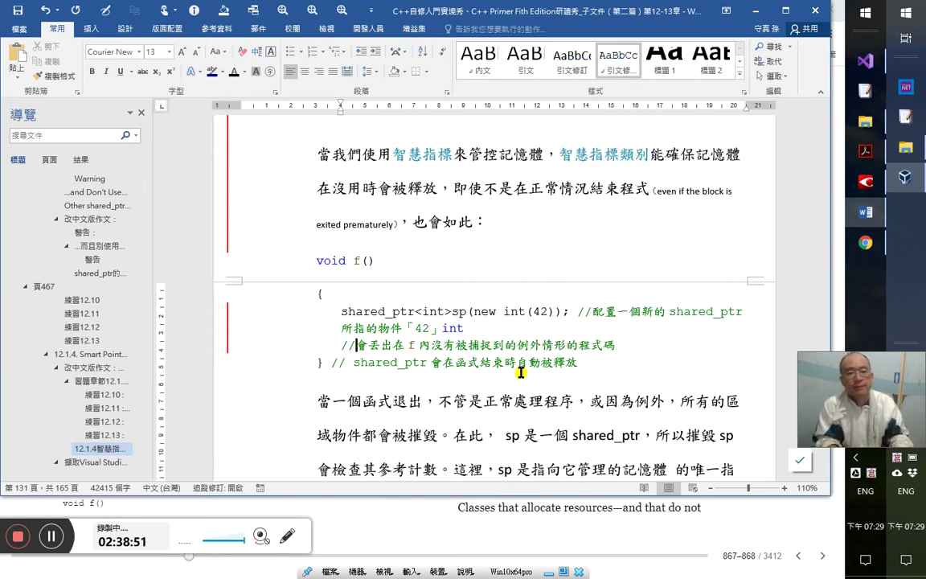
type("是")
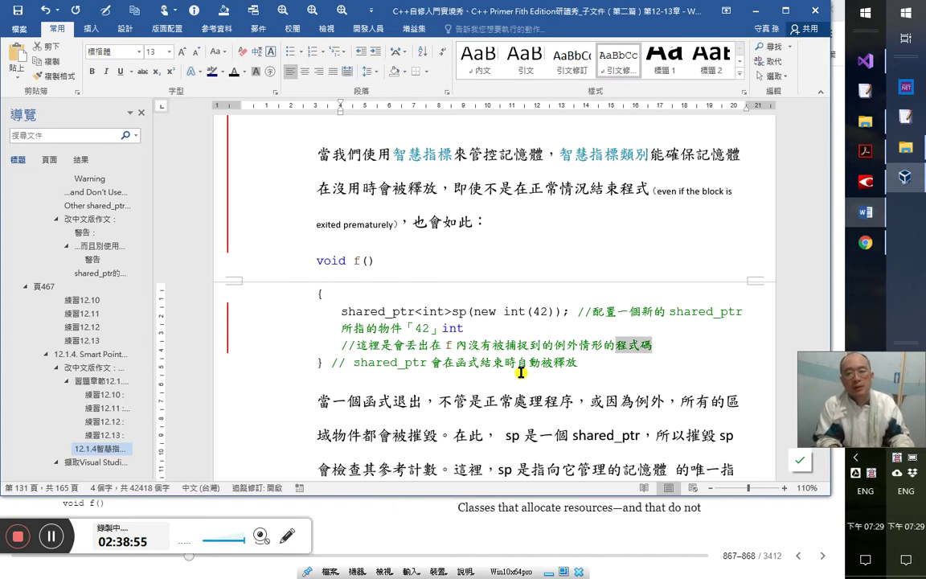
key("Delete")
key("ctrl+z")
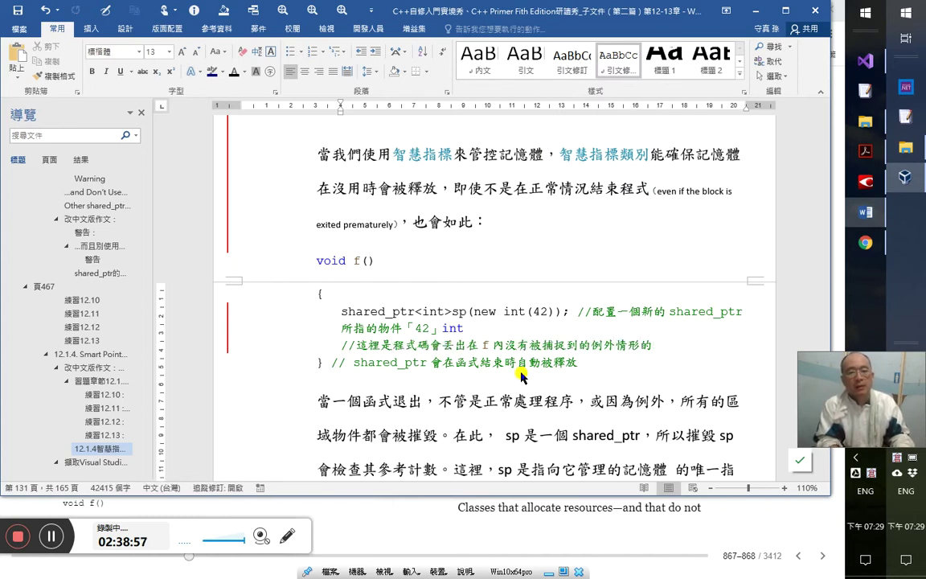
type("的")
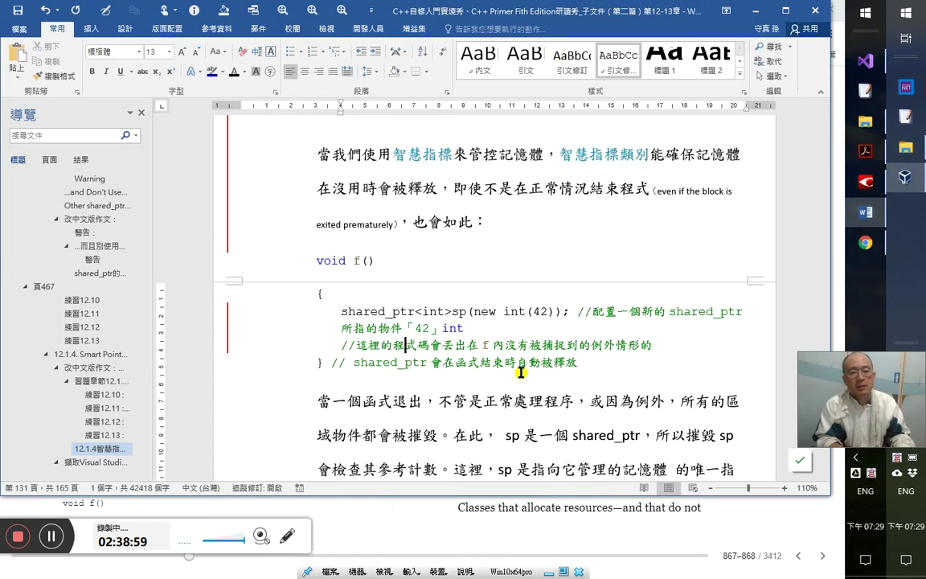
key("Right")
key("Right")
key("Right")
key("Right")
key("Right")
key("Right")
key("Right")
key("Right")
key("Right")
key("Right")
key("Right")
key("Right")
key("Right")
key("Right")
key("Right")
key("Right")
key("Right")
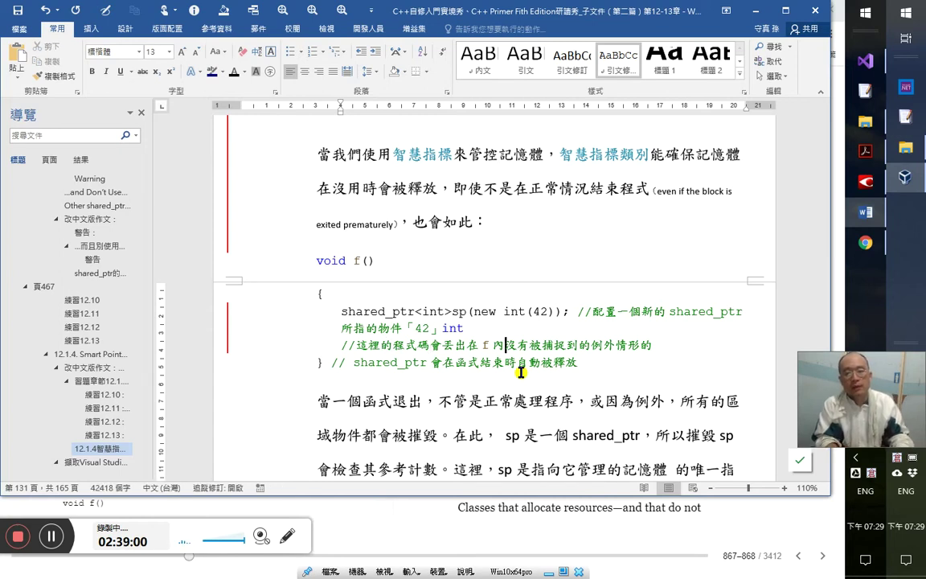
key("Right")
key("Right")
key("Right")
key("Right")
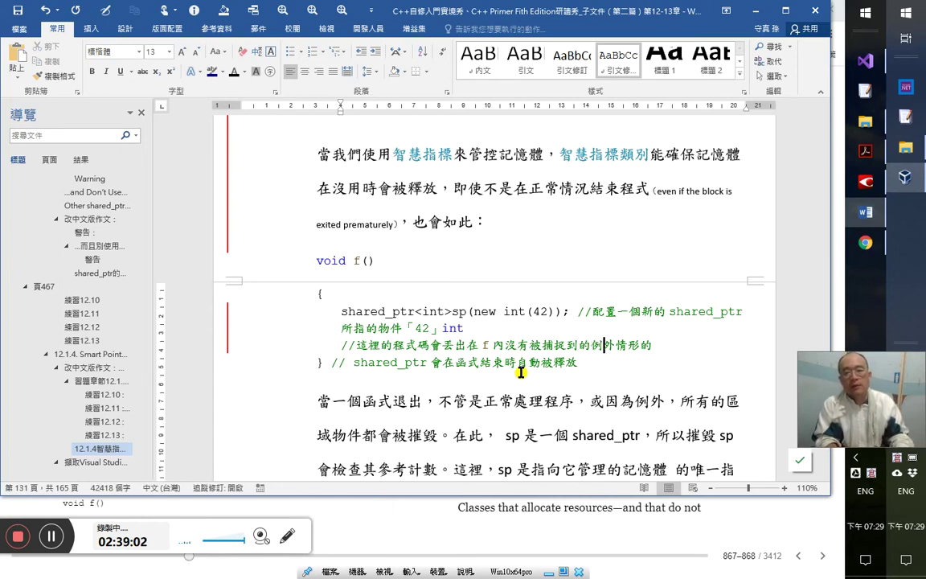
key("Delete")
- Replace 釋放 with 摧毀 at the end of the closing comment
key("shift+Home")
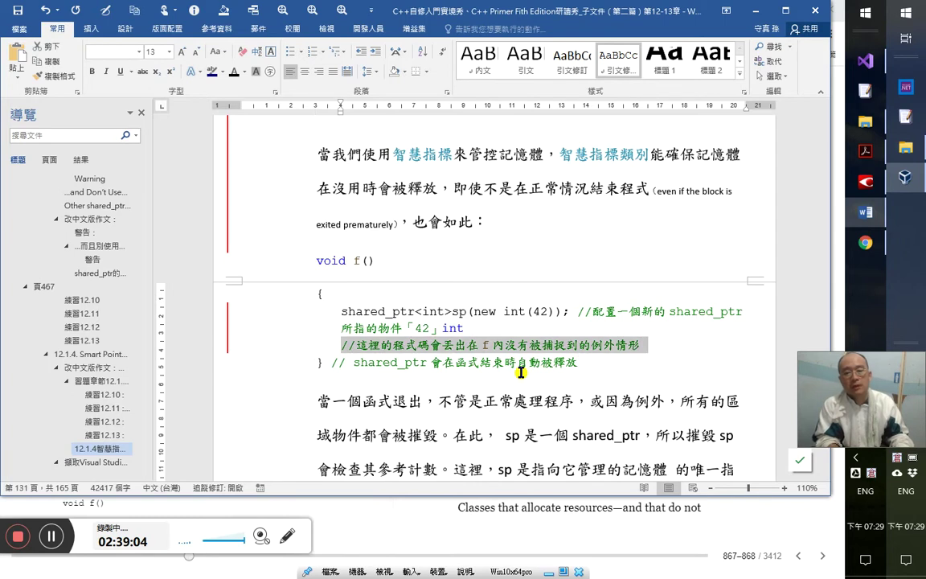
key("Down")
key("End")
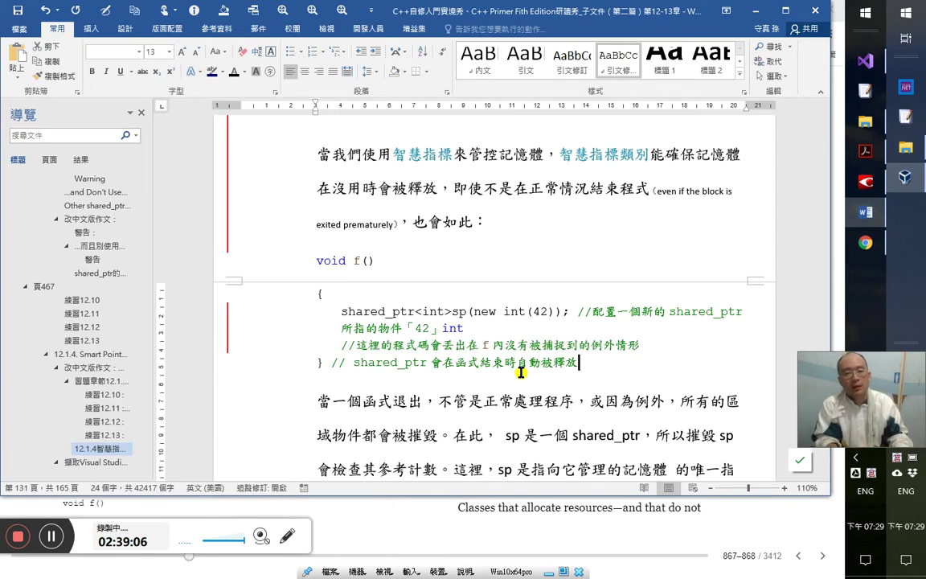
key("Up")
key("Home")
key("shift+End")
key("Down")
key("Down")
key("Home")
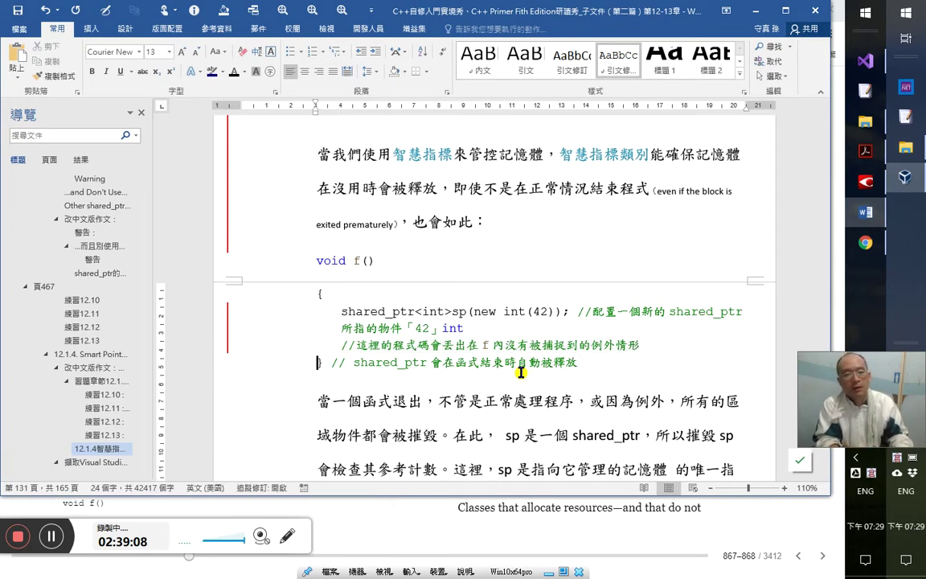
key("Down")
key("Right")
key("Right")
key("Right")
key("Right")
key("Right")
key("Right")
key("Right")
key("Right")
key("Right")
key("Right")
key("Right")
key("Right")
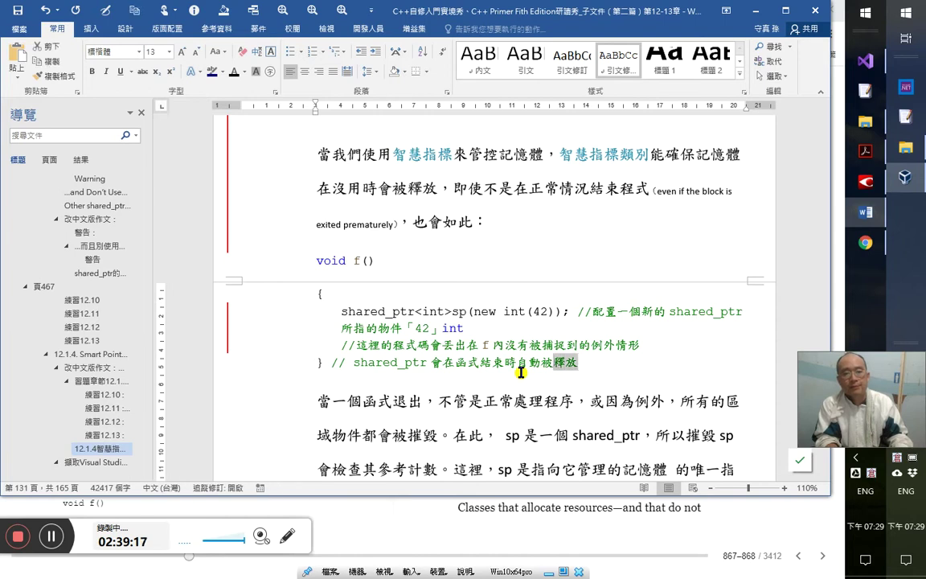
key("shift+End")
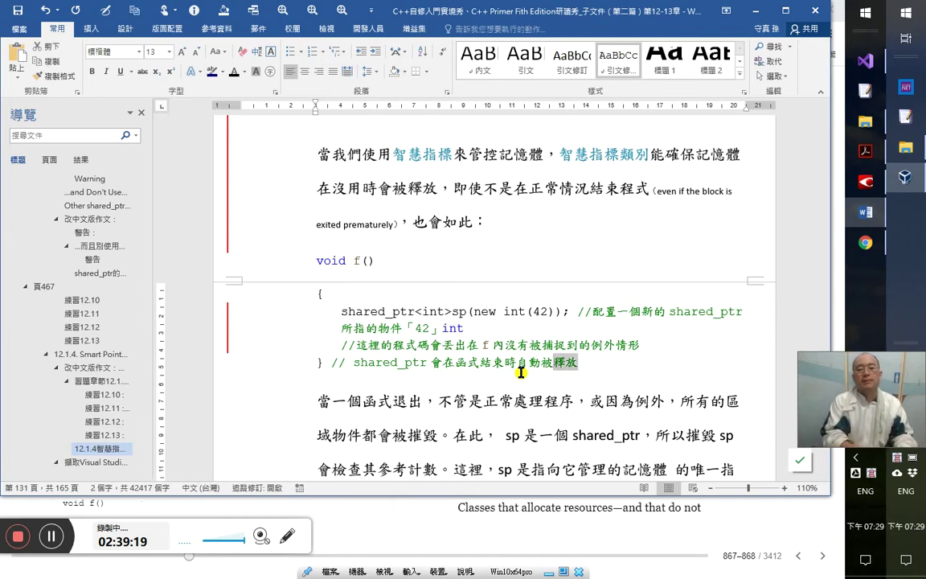
type("摧毀")
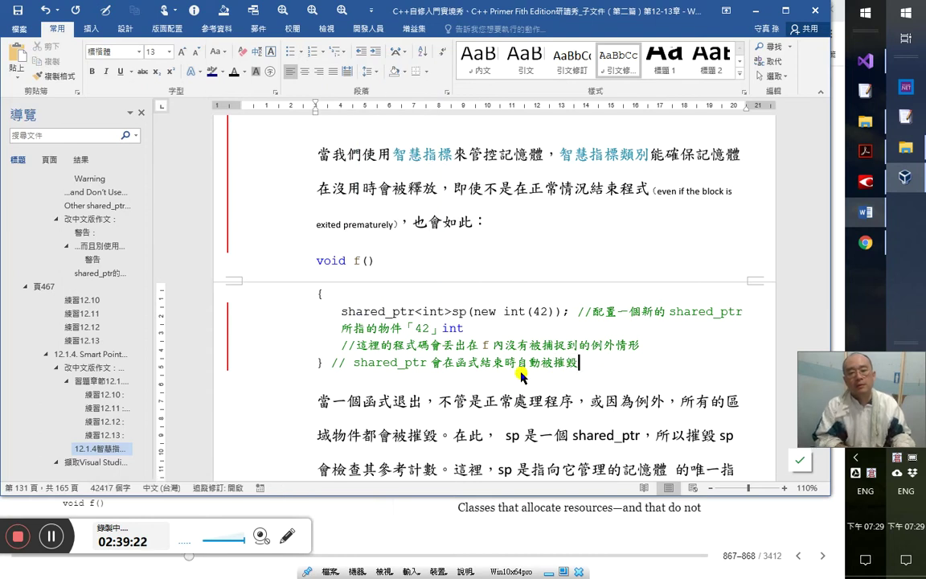
- After checking the book, insert 區域變數 before shared_ptr in the closing comment
key("alt+Tab")
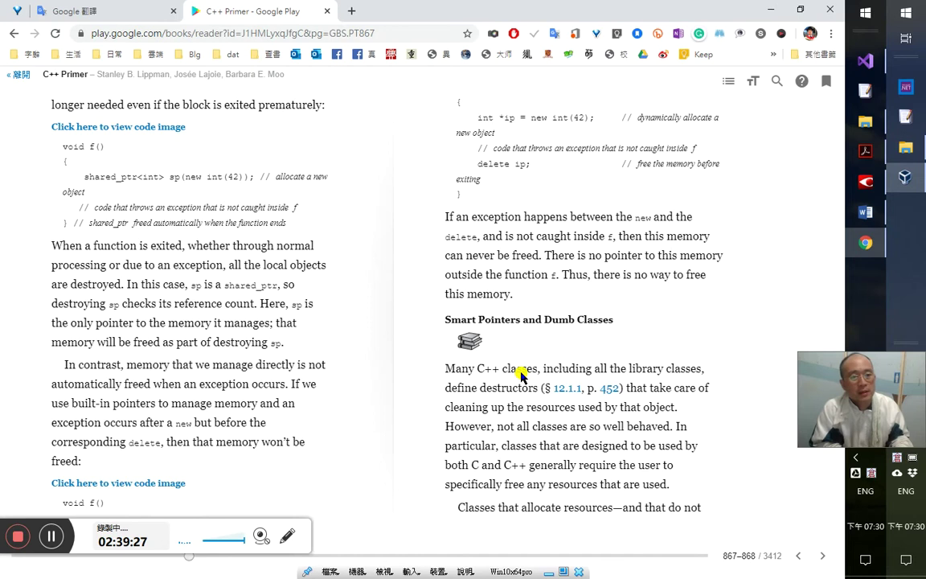
key("alt+Tab")
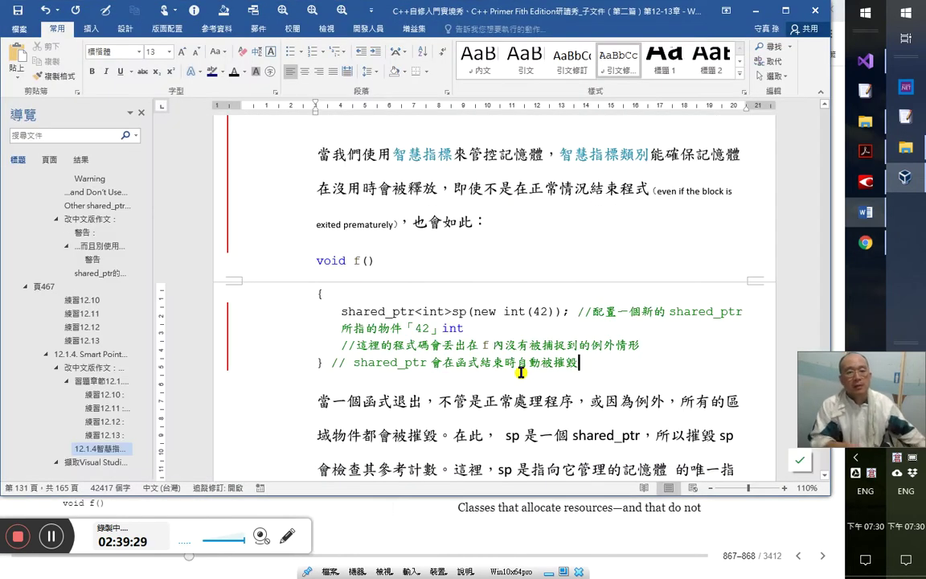
left_click(368, 310)
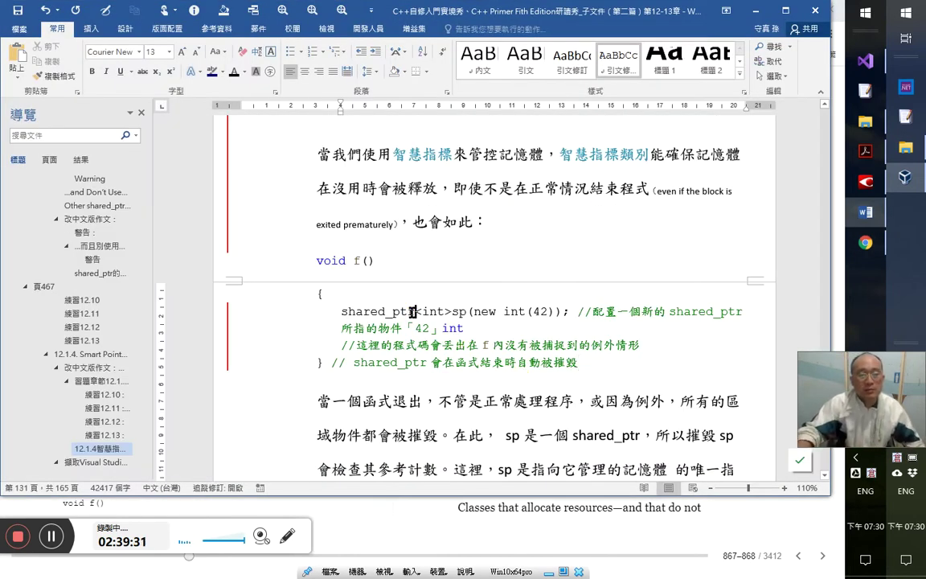
left_click(359, 370)
type("a")
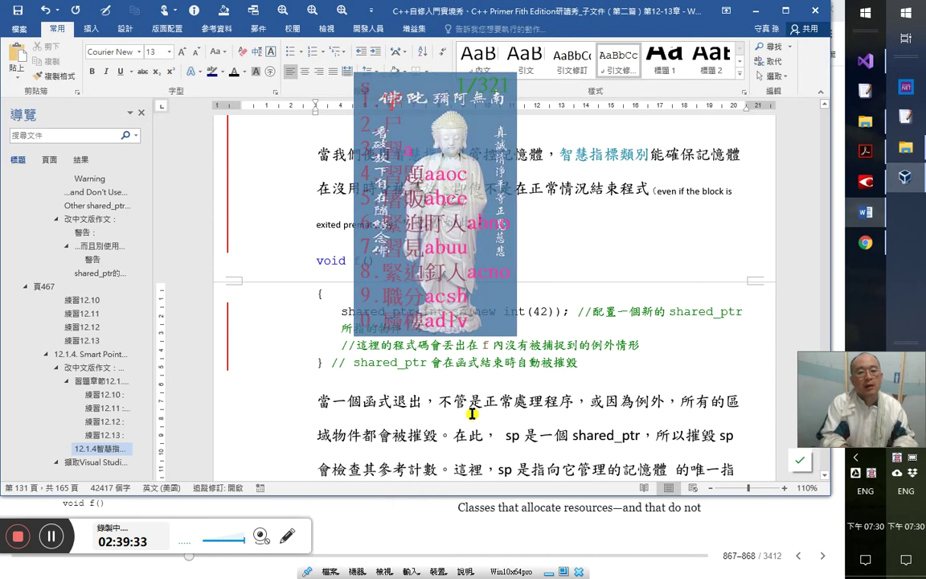
type("區域變數")
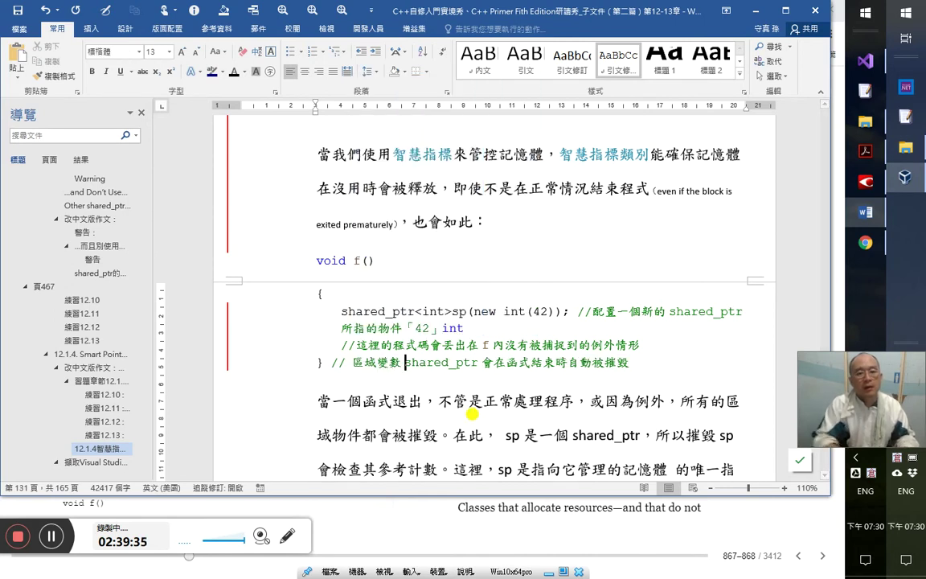
- Apply the syntax-colouring macro to shared_ptr in the closing comment
double_click(478, 363)
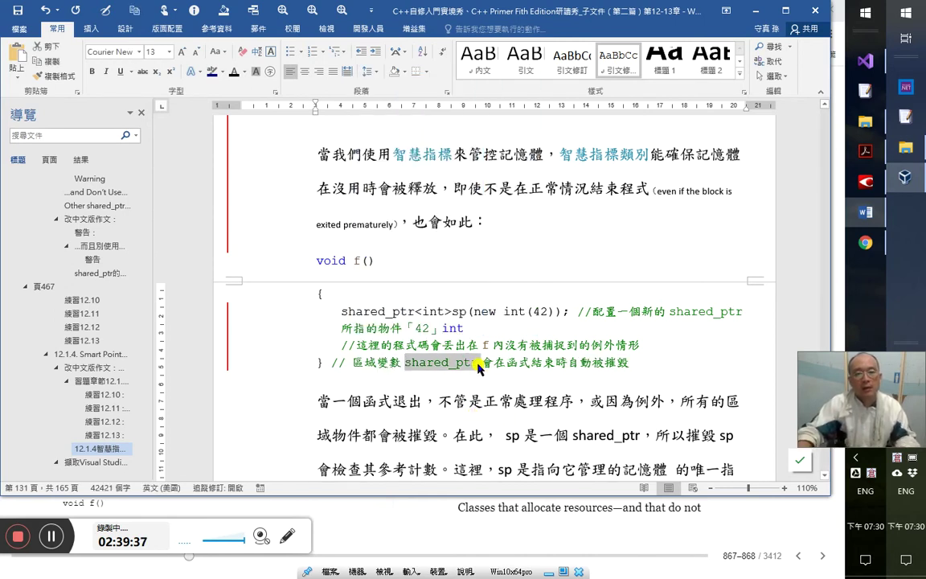
key("alt+F8")
left_click(395, 254)
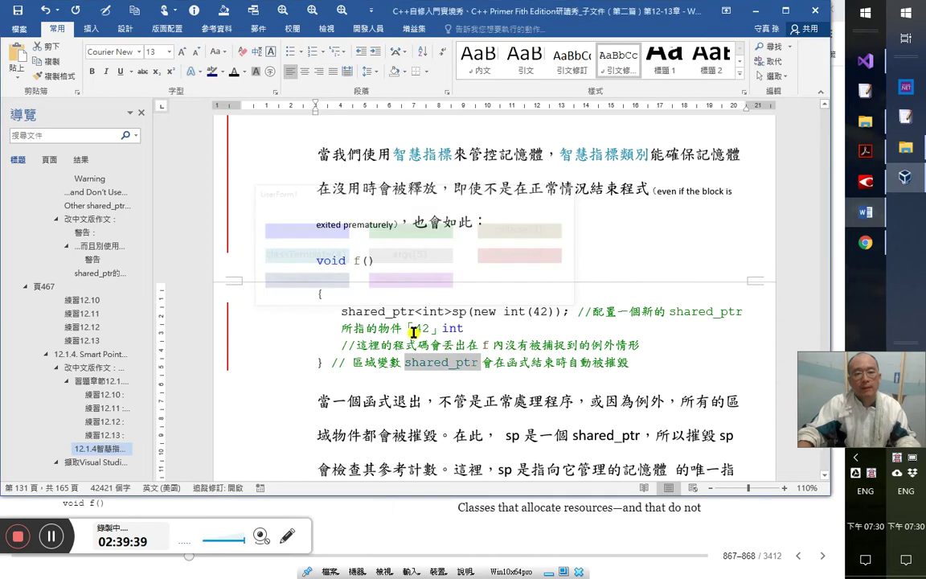
left_click_drag(340, 311, 415, 312)
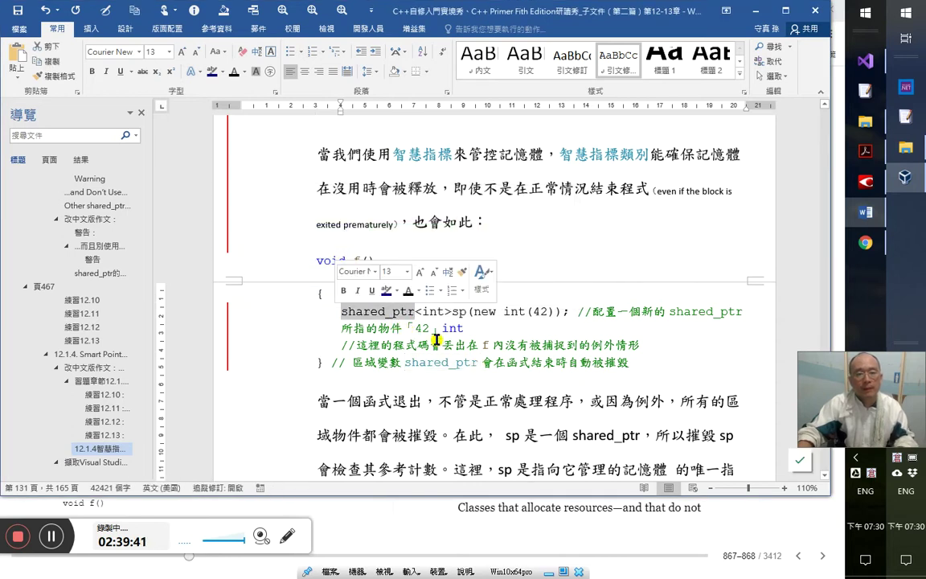
key("alt+F8")
key("Escape")
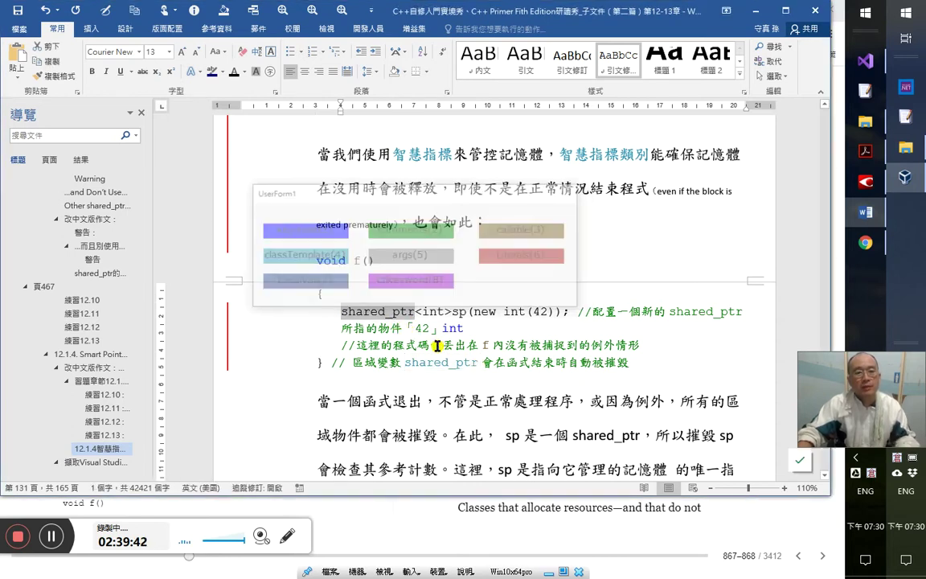
left_click(435, 362)
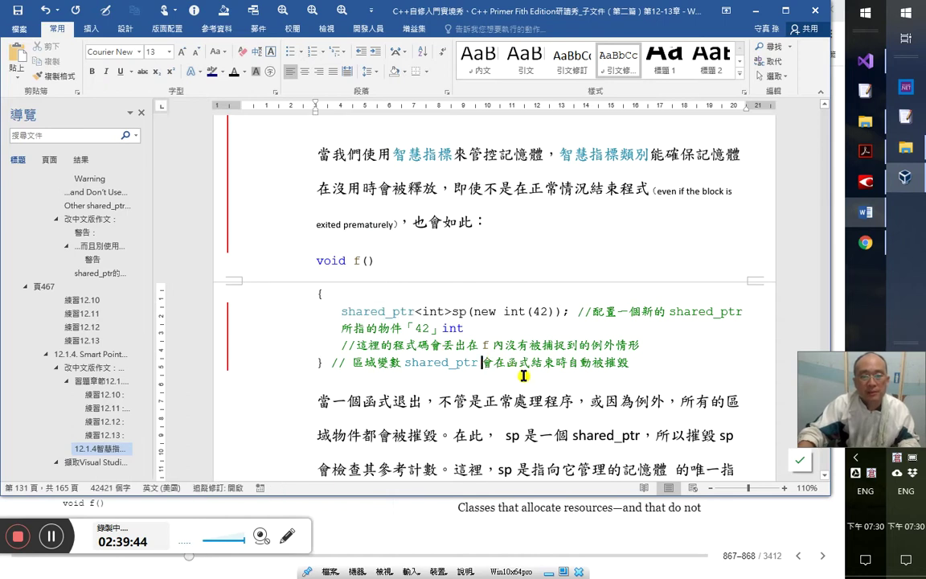
- Add sp before 會在函式結束時, colour it as a local variable, and paint that onto sp in sp(new
key("alt+Tab")
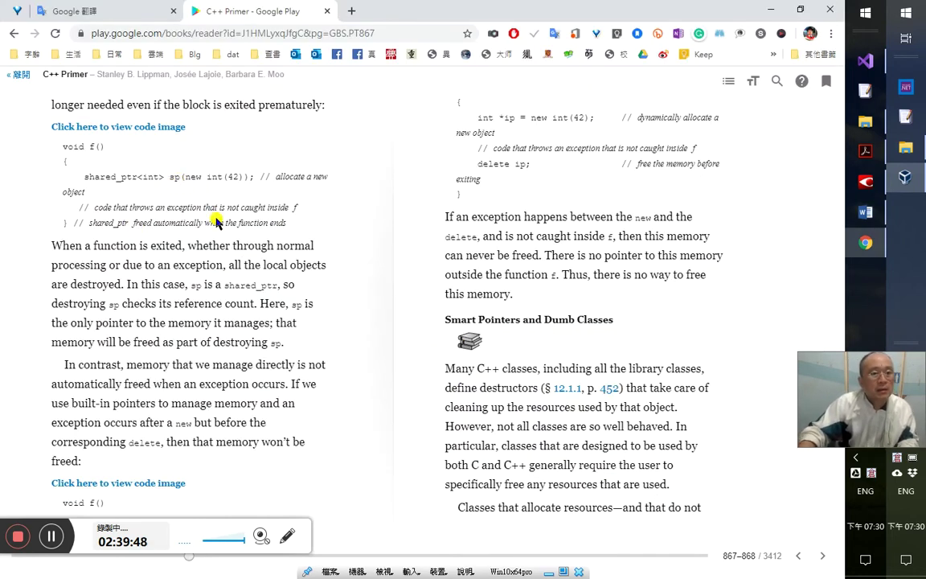
key("alt+Tab")
left_click(486, 363)
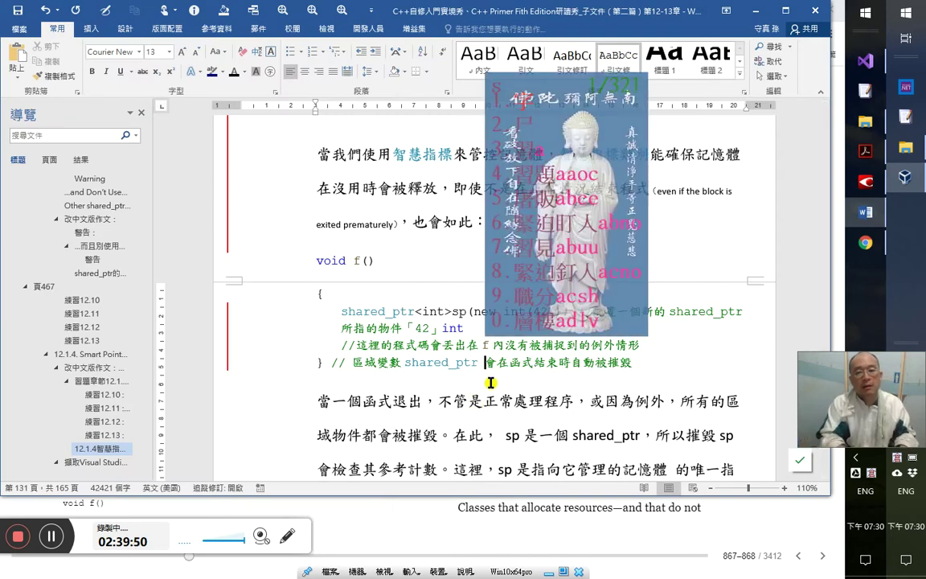
type("sp")
key("ctrl+shift+Left")
key("alt+F8")
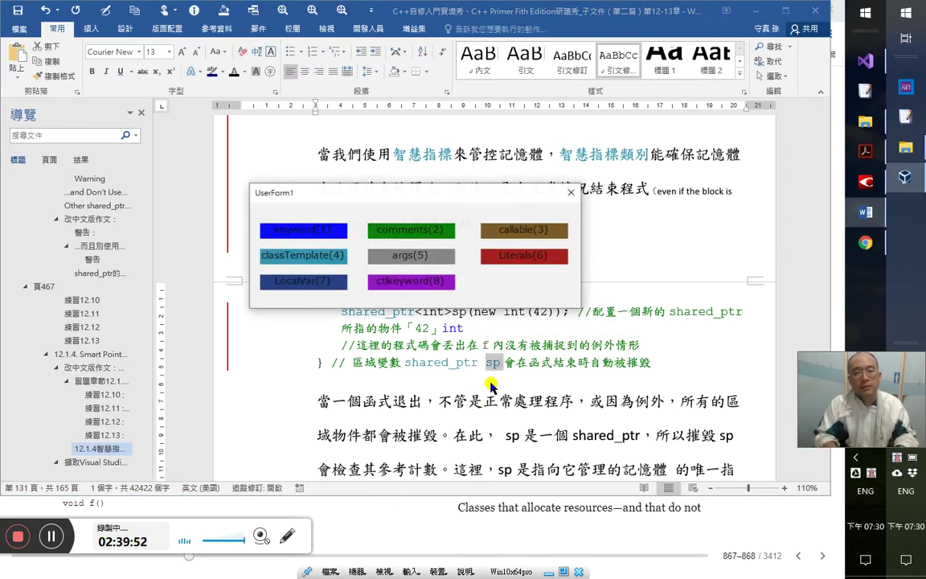
key("7")
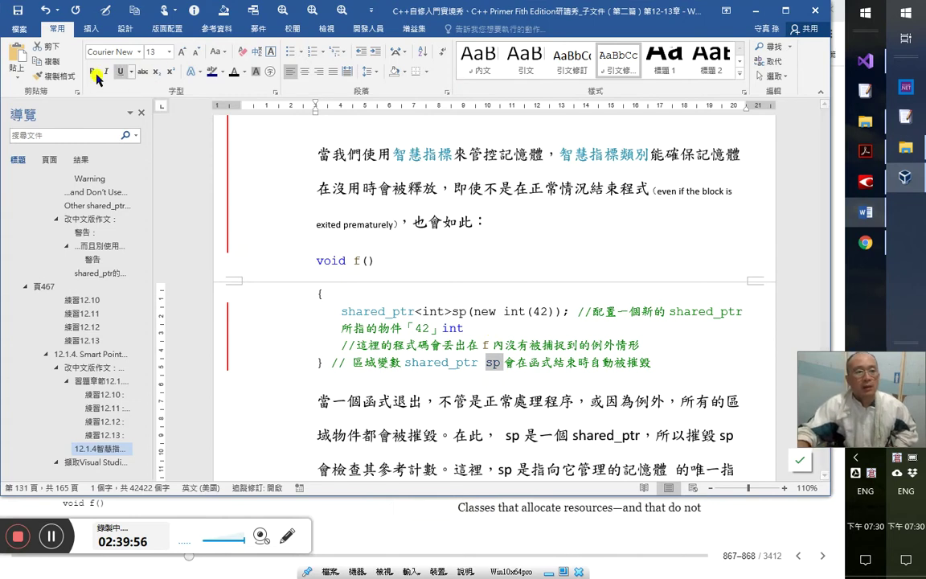
left_click(53, 77)
left_click_drag(452, 312, 466, 311)
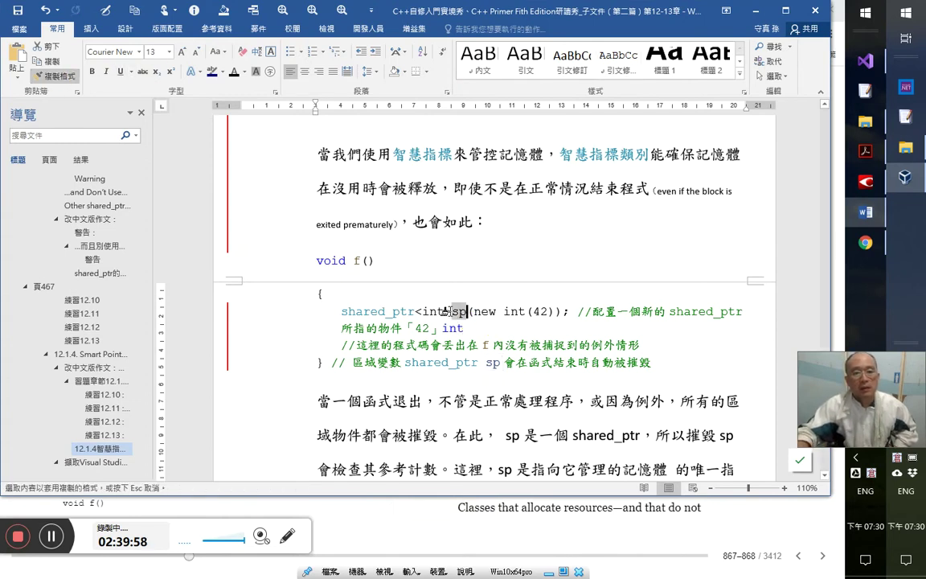
left_click(568, 400)
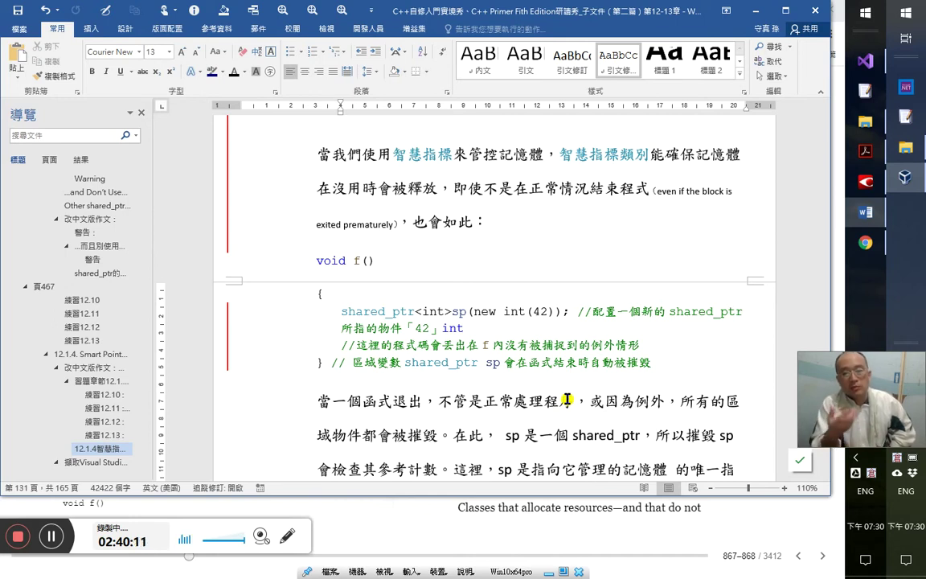
- After checking the book, replace 結束 with 終止 in the closing comment
left_click(438, 311)
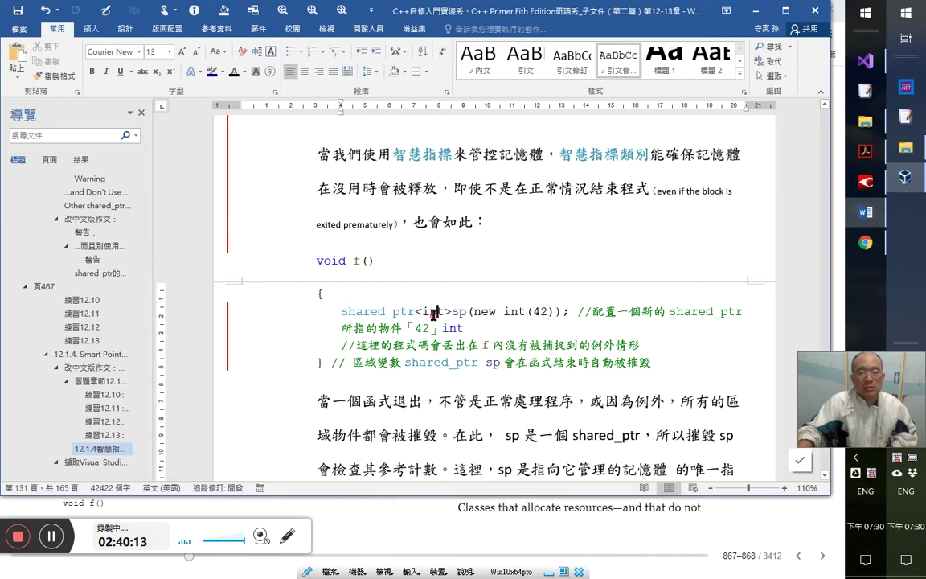
left_click(541, 363)
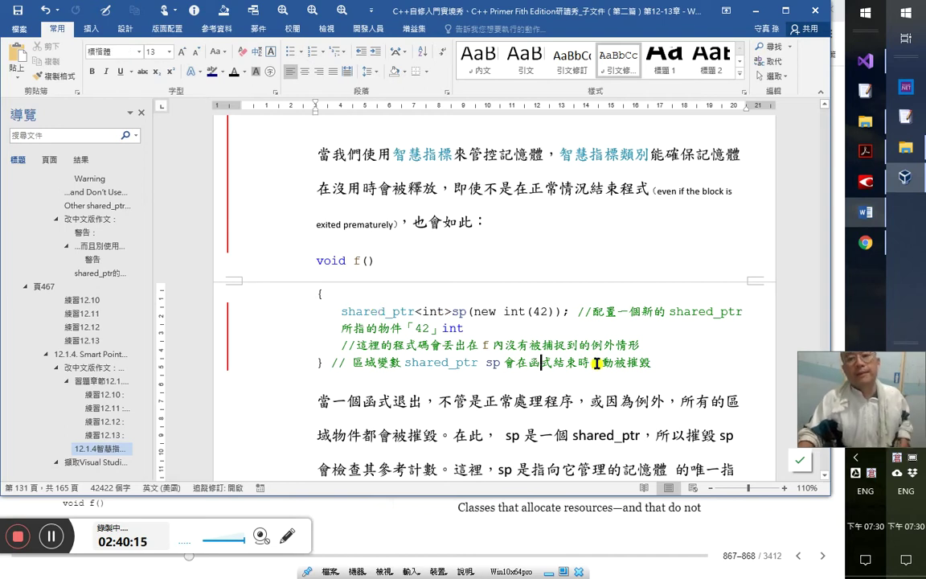
key("alt+Tab")
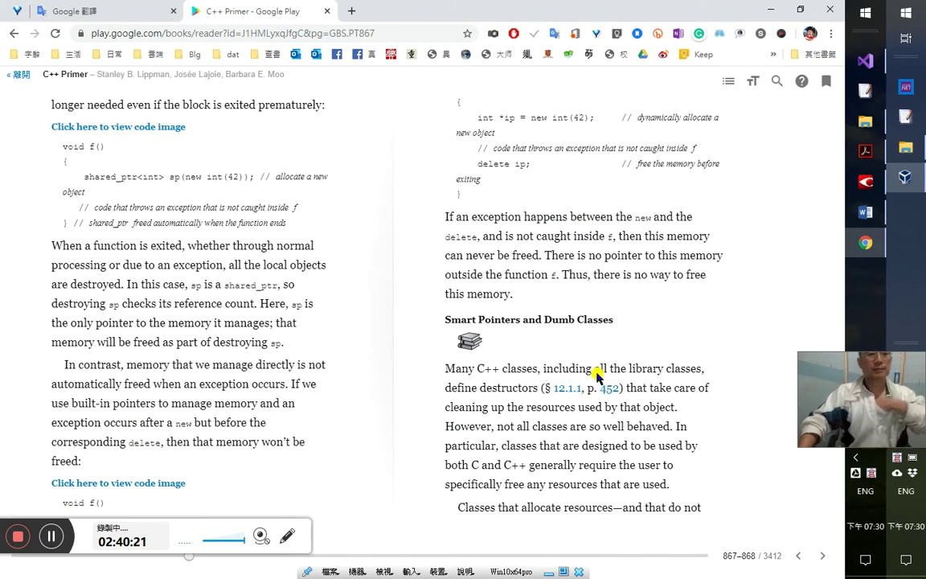
key("alt+Tab")
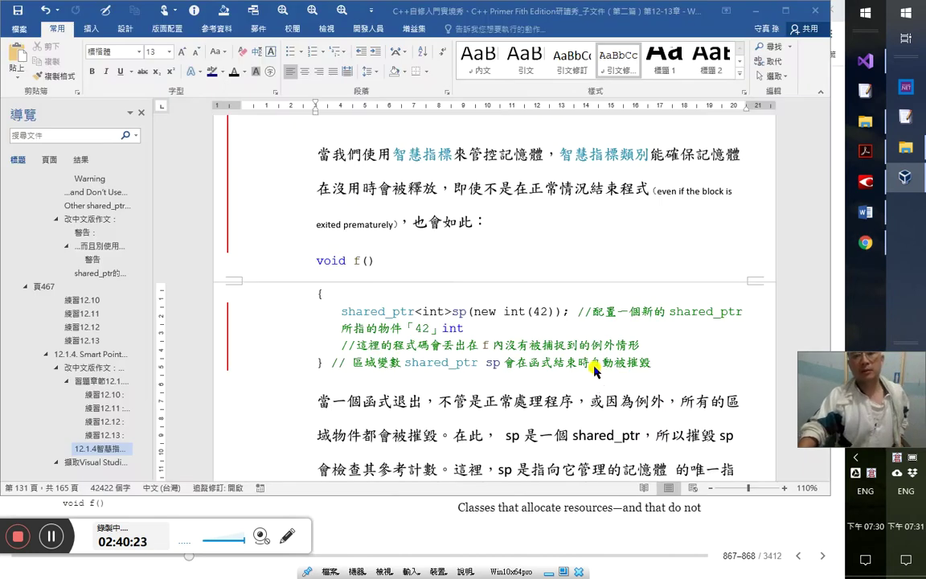
left_click_drag(540, 364, 582, 367)
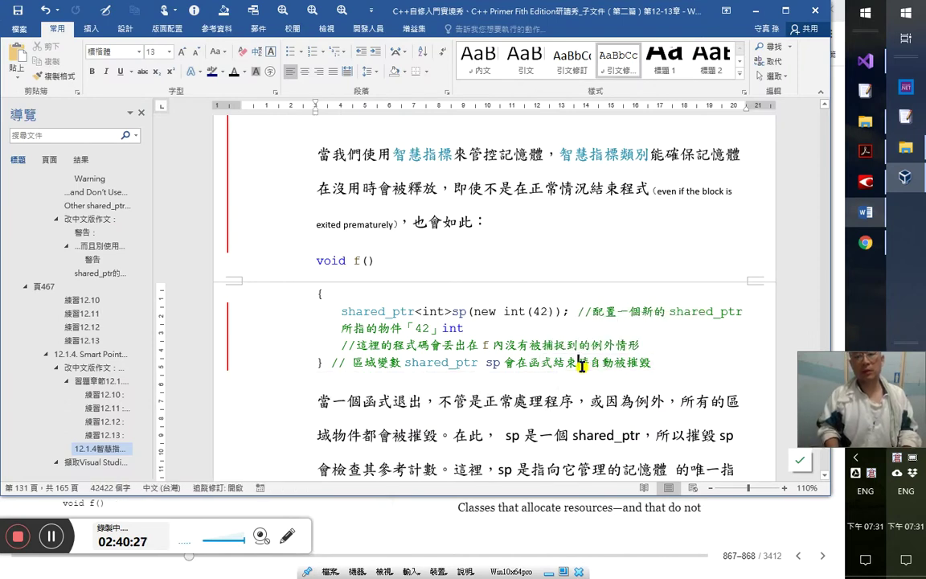
type("終止")
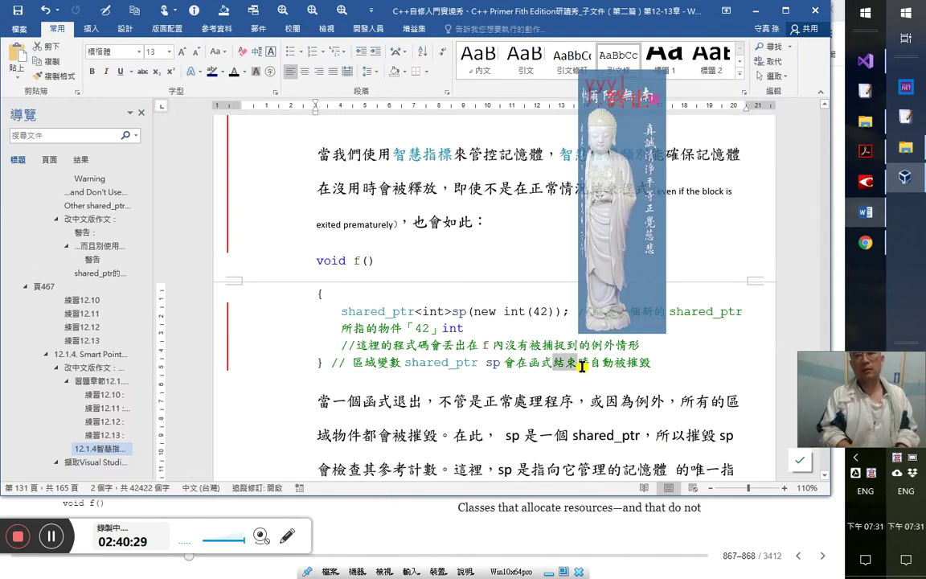
- Insert （ends） after 終止, comparing against the book's closing comment
left_click(583, 367)
type("（end）")
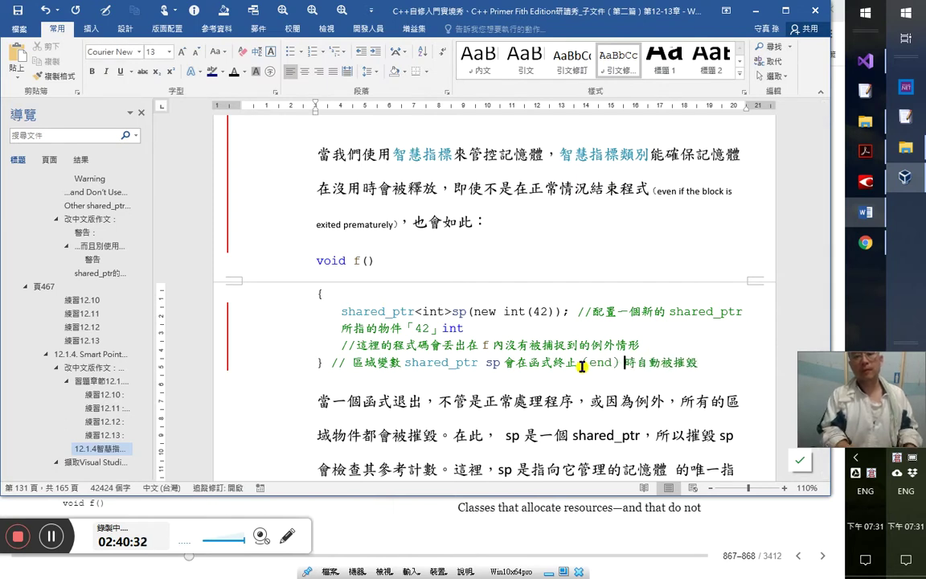
key("alt+Tab")
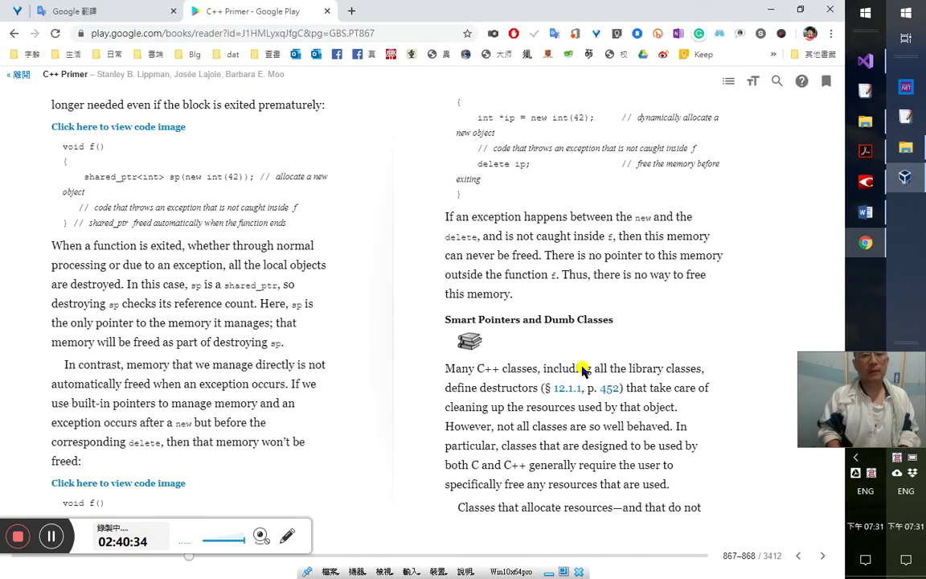
key("alt+Tab")
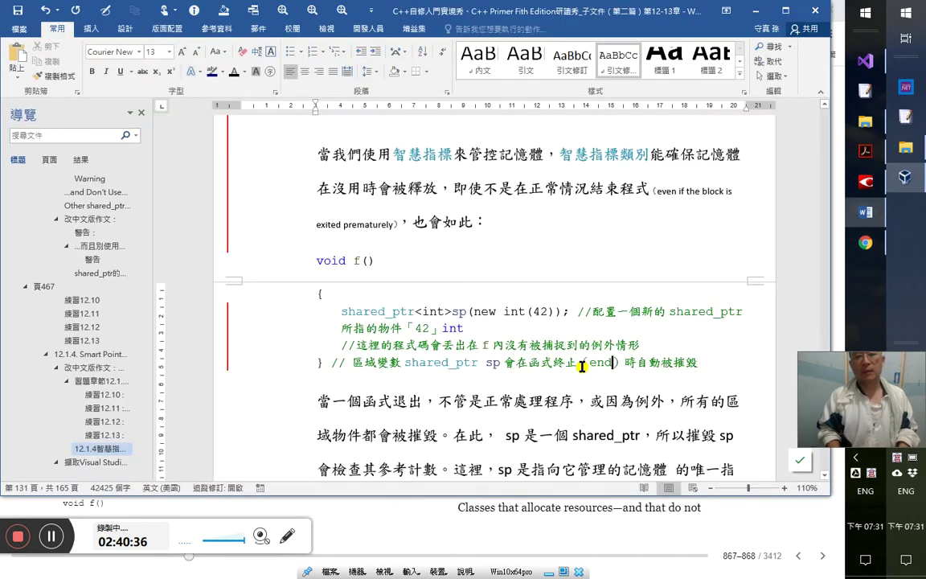
type("s")
key("Right")
key("Right")
key("Right")
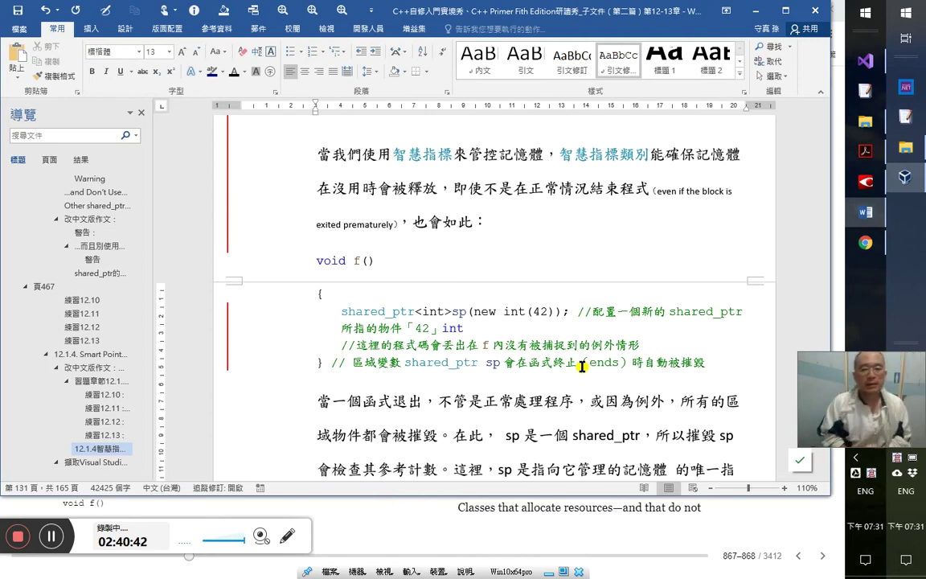
key("alt+Tab")
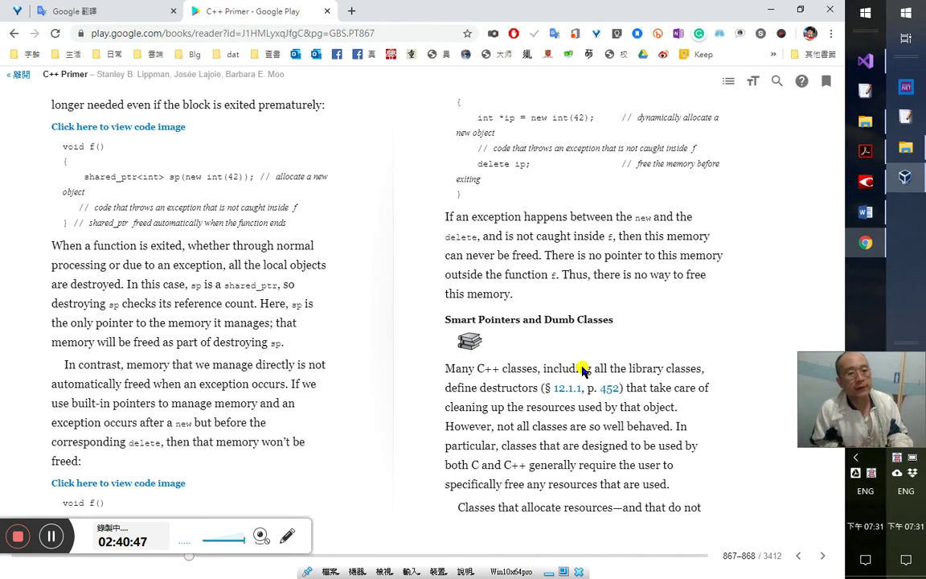
- Append ，並釋放其所控管的記憶體資源 to the closing comment and add （freed） after 釋放
key("alt+Tab")
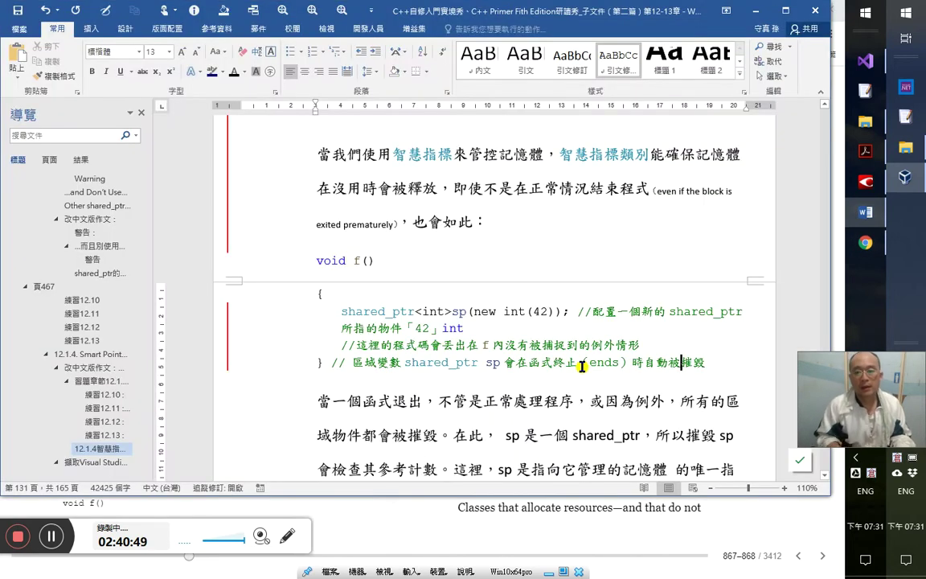
type("，並")
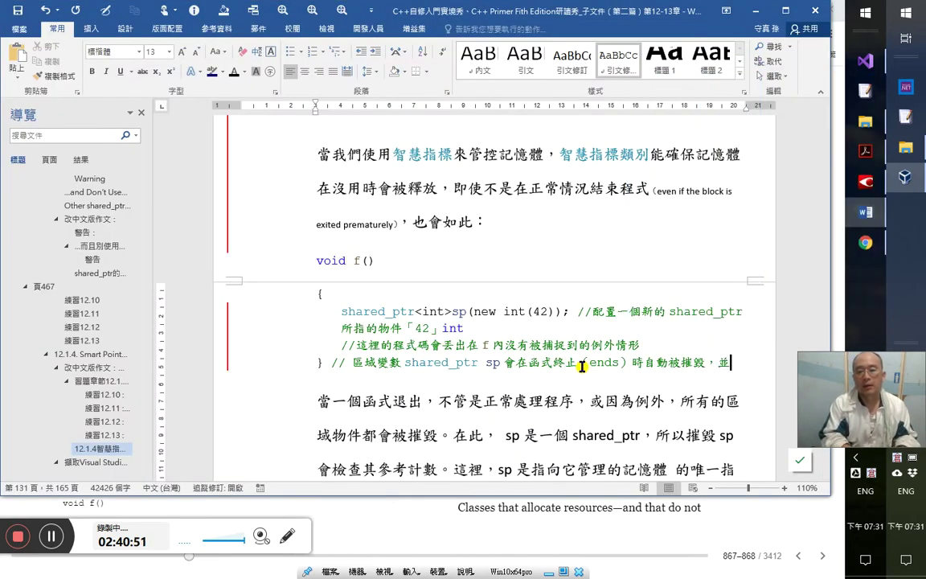
type("釋放其所控管")
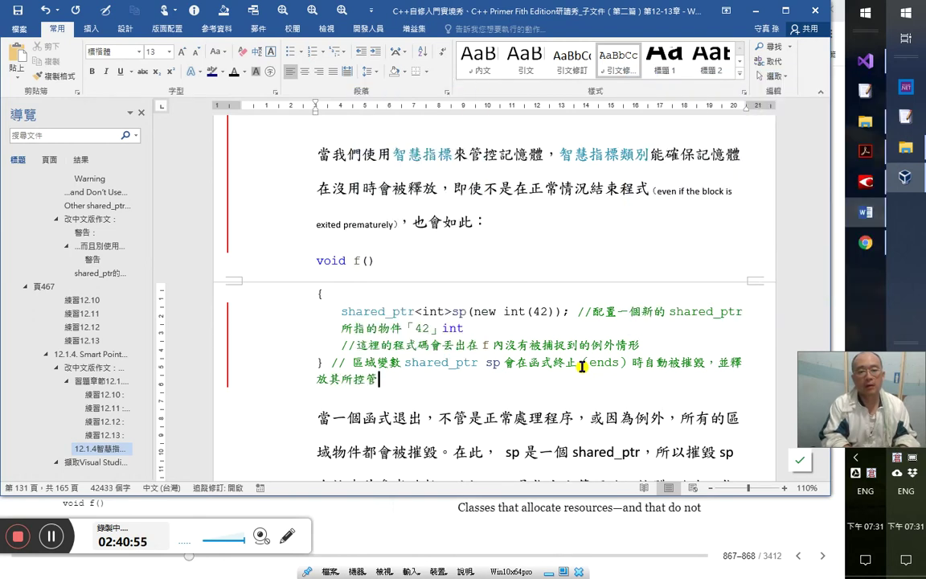
type("的記憶體資源")
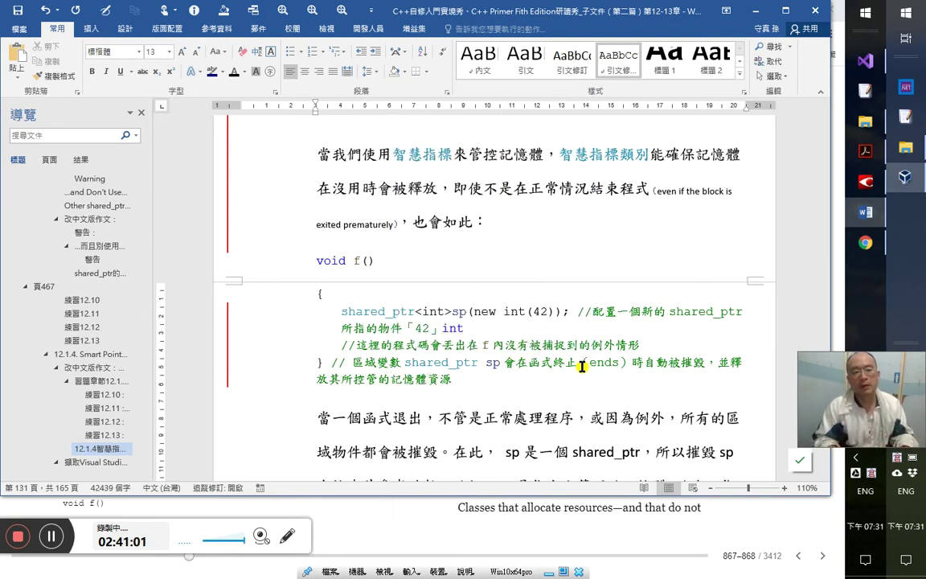
key("Home")
key("Right")
type("（f")
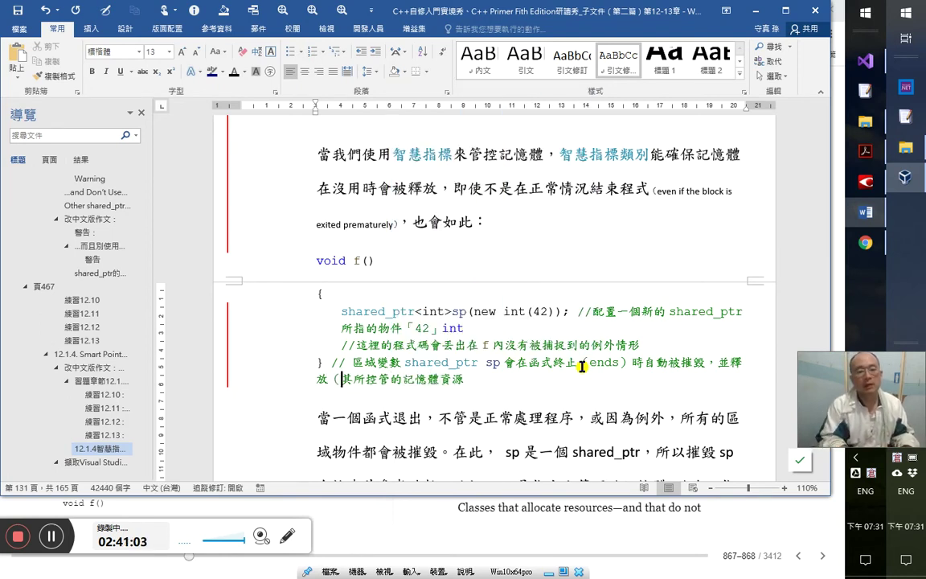
type("reed）")
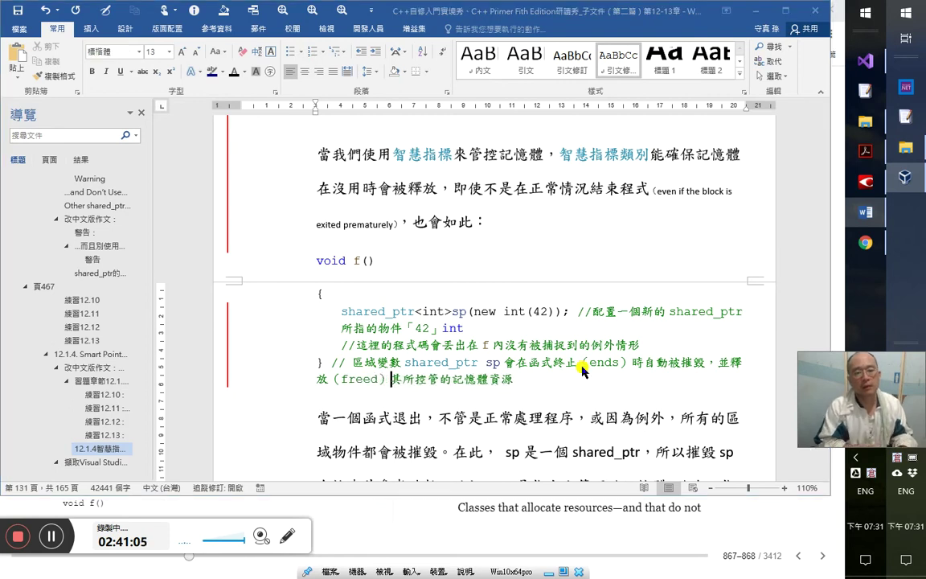
key("alt+Tab")
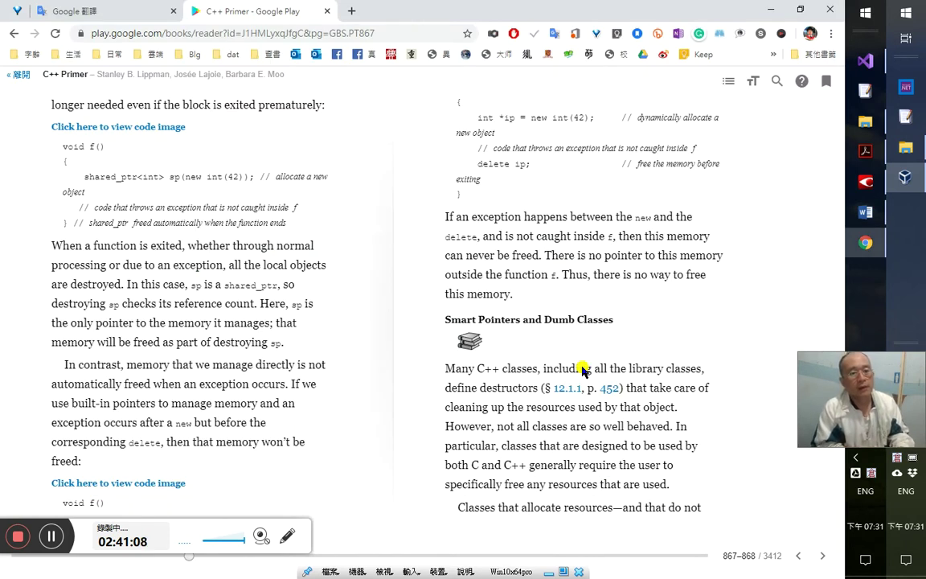
key("alt+Tab")
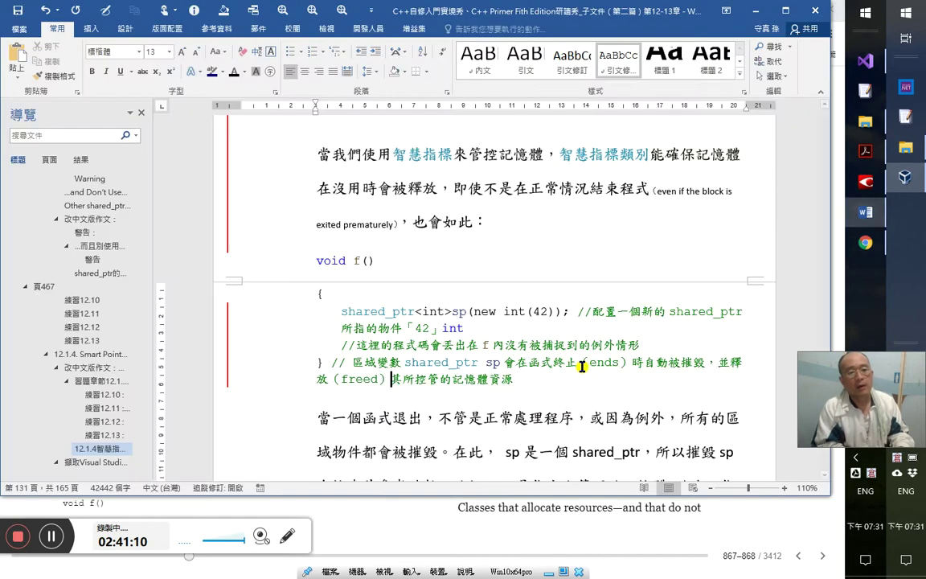
key("alt+Tab")
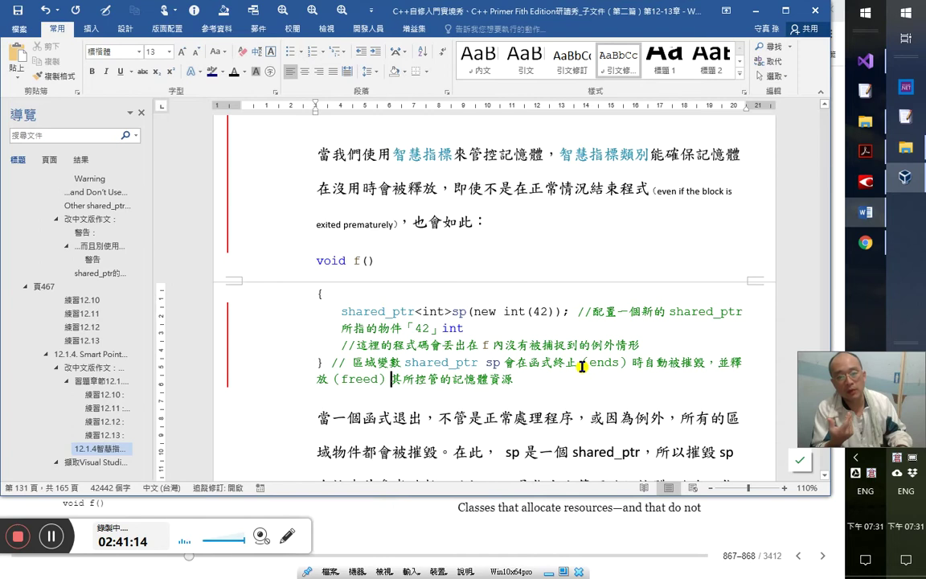
key("alt+Tab")
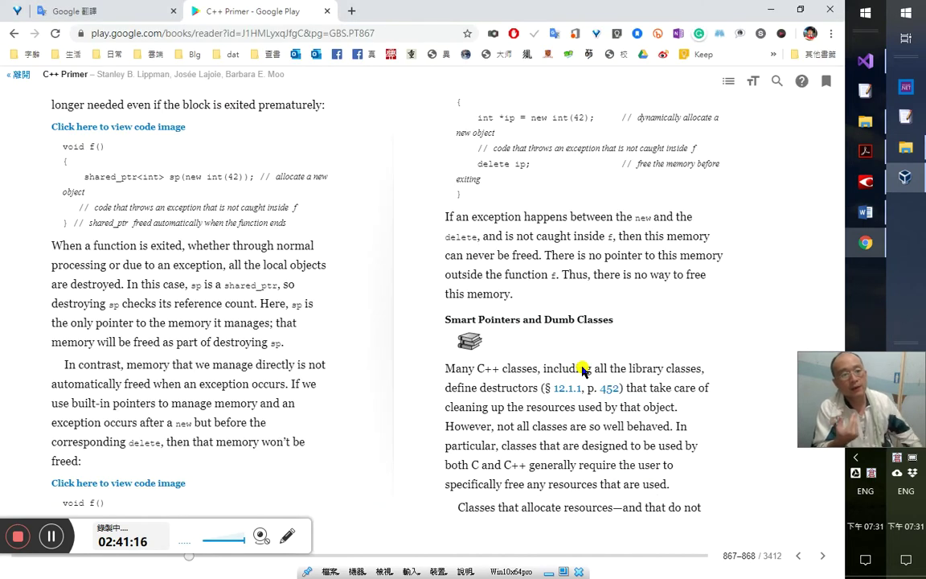
key("alt+Tab")
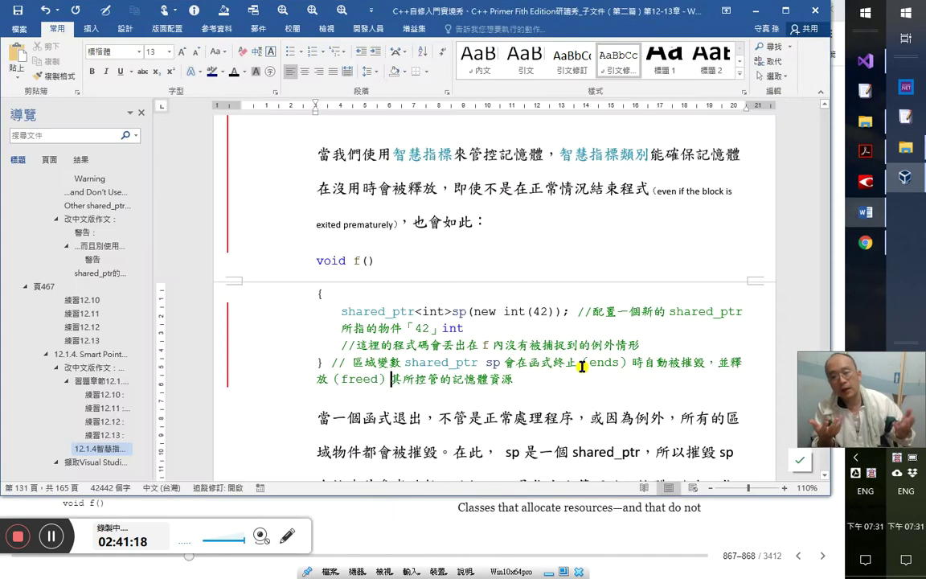
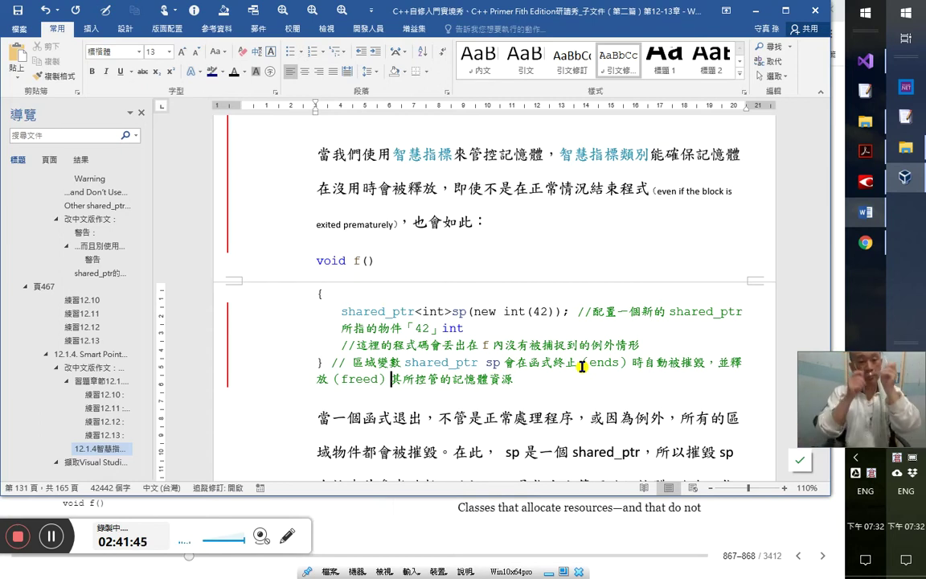
- Add 情形 after 例外 in the function-exit paragraph
key("Down")
key("Up")
key("Right")
key("Right")
key("Right")
key("Right")
key("Right")
key("Right")
key("Right")
key("Right")
key("Right")
key("Right")
key("Right")
key("Right")
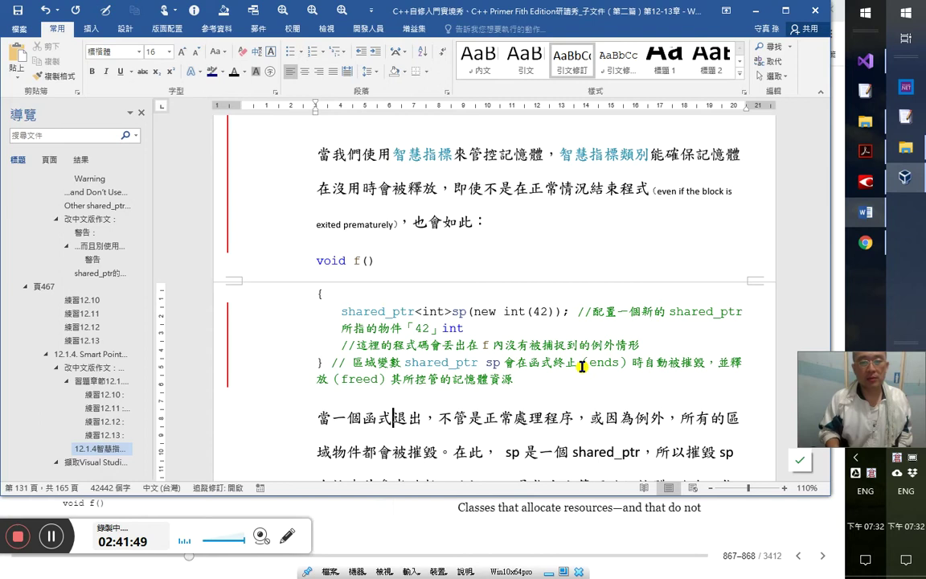
key("Right")
key("Right")
key("Right")
key("Right")
key("Right")
key("Right")
key("Right")
key("Right")
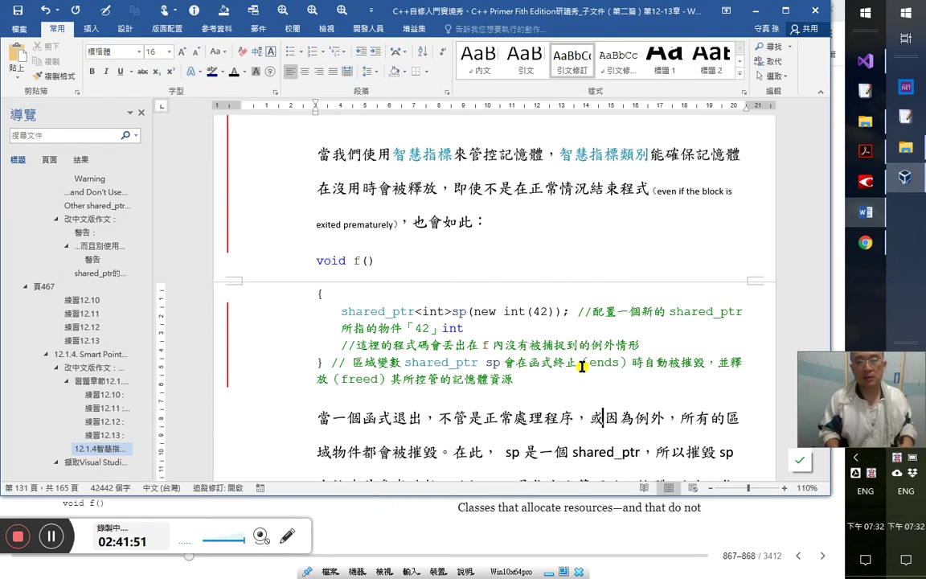
key("Left")
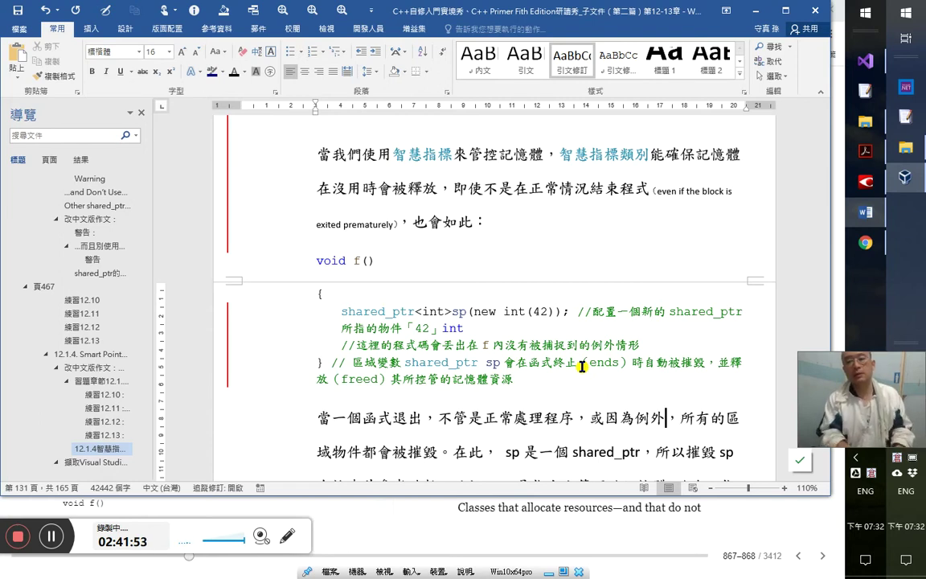
type("情形")
- Move 退出 in front of 一個函式 so the sentence opens 退出一個函式
key("alt+Tab")
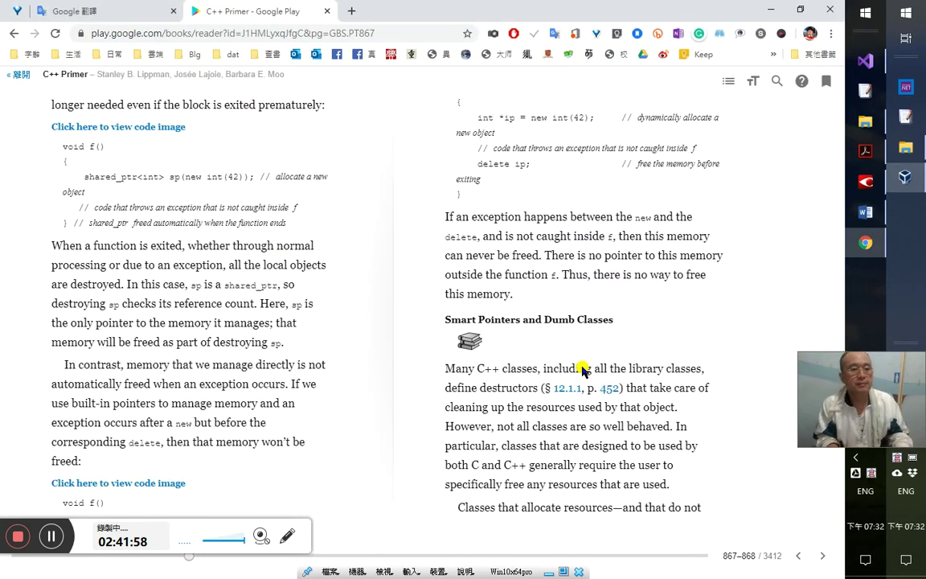
key("alt+Tab")
key("ctrl+Left")
key("ctrl+Left")
key("ctrl+Left")
key("ctrl+Left")
key("ctrl+Left")
key("ctrl+Left")
key("ctrl+Left")
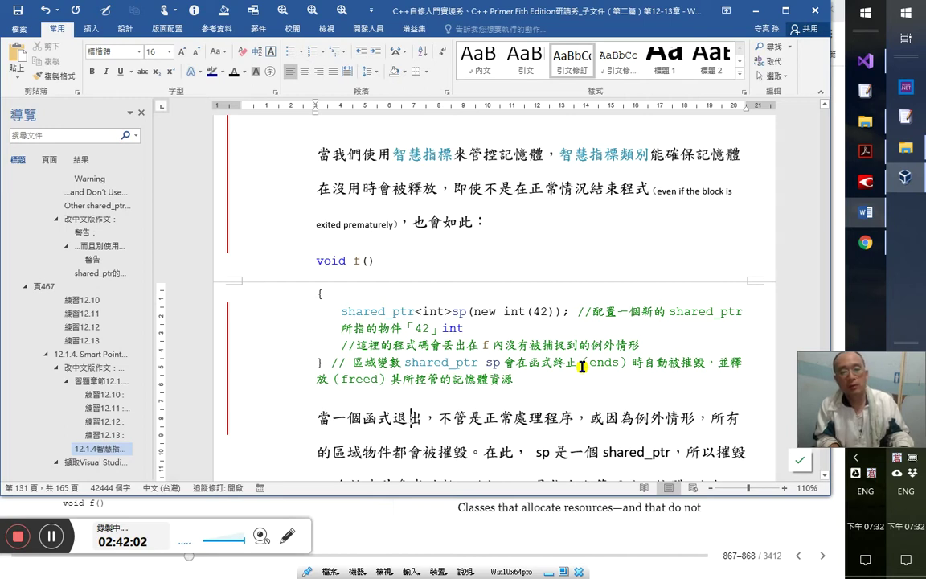
key("shift+Left")
key("shift+Left")
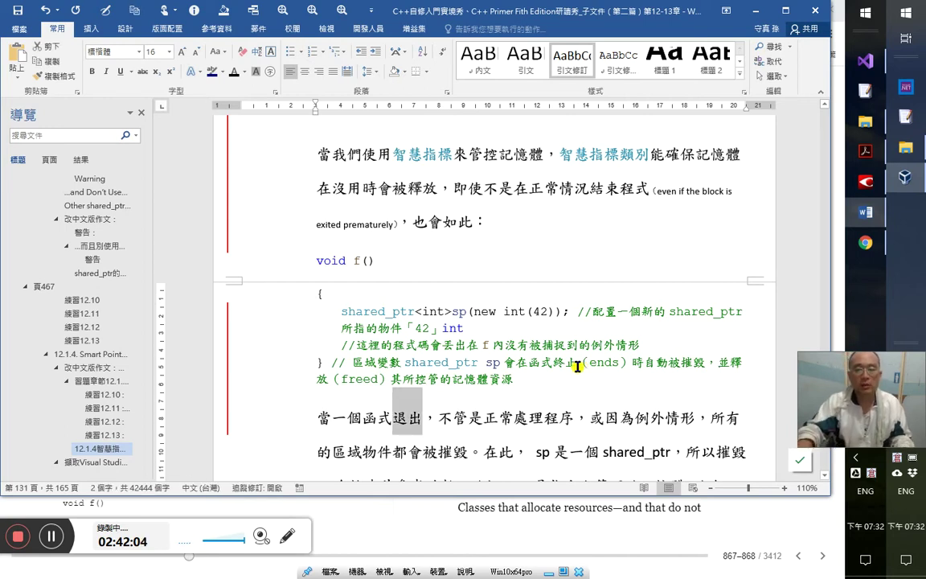
left_click_drag(410, 419, 333, 418)
left_click(455, 419)
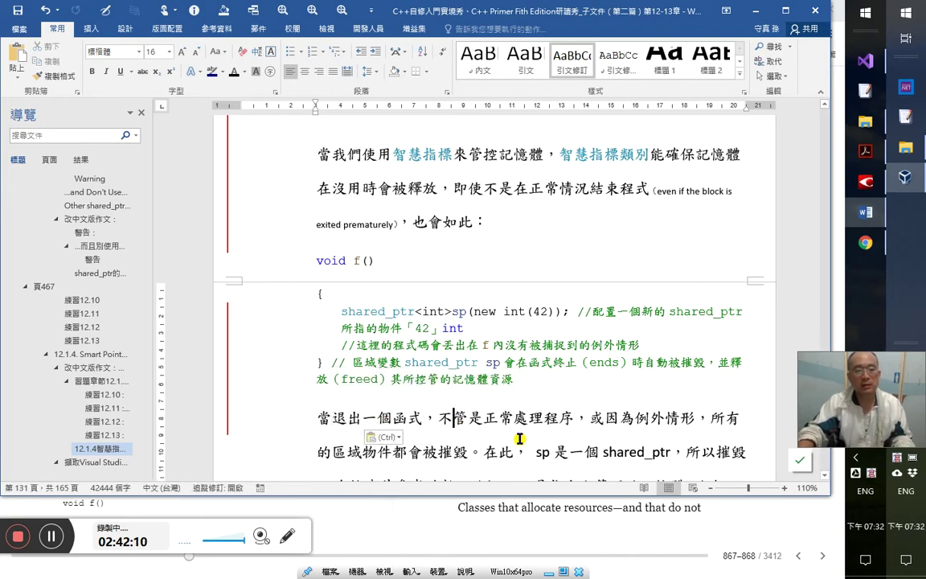
key("Right")
key("Right")
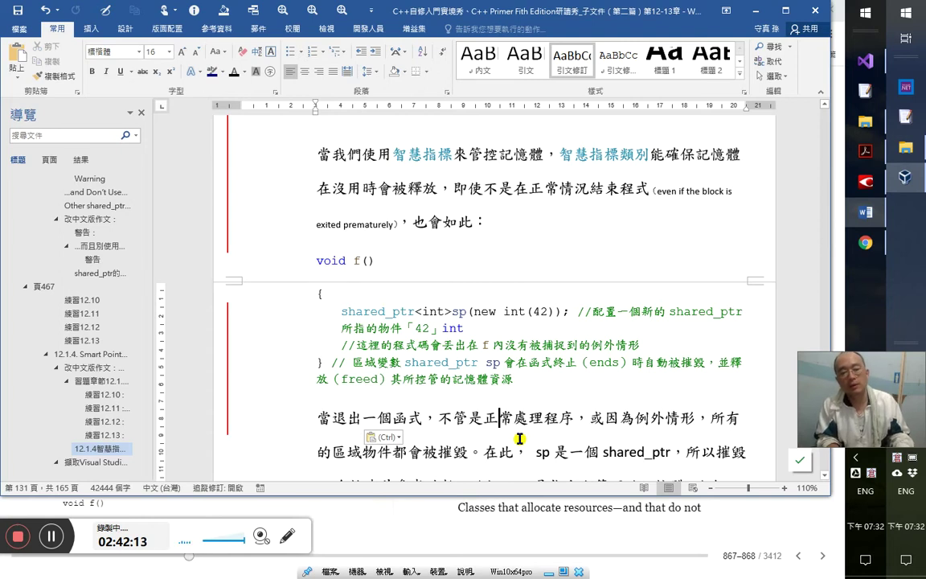
key("alt+Tab")
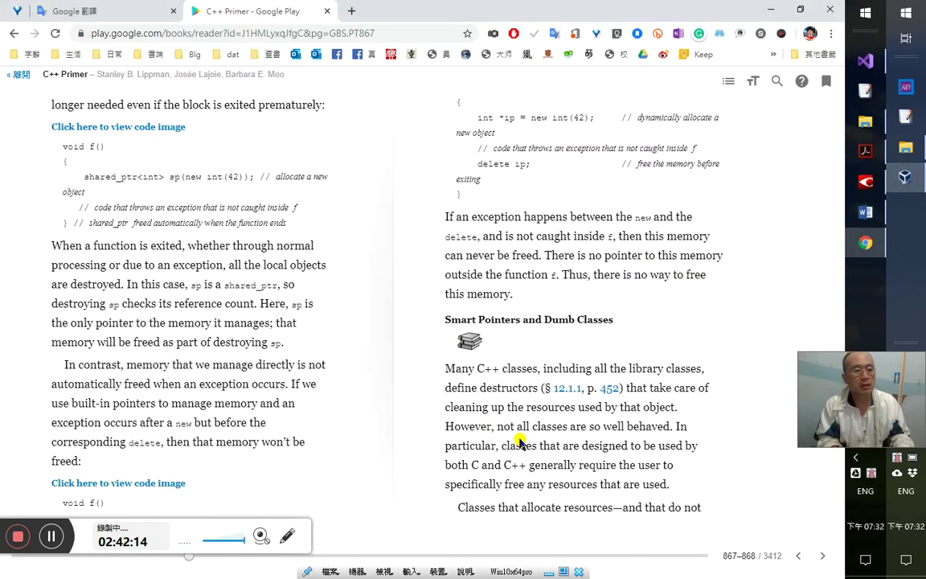
key("alt+Tab")
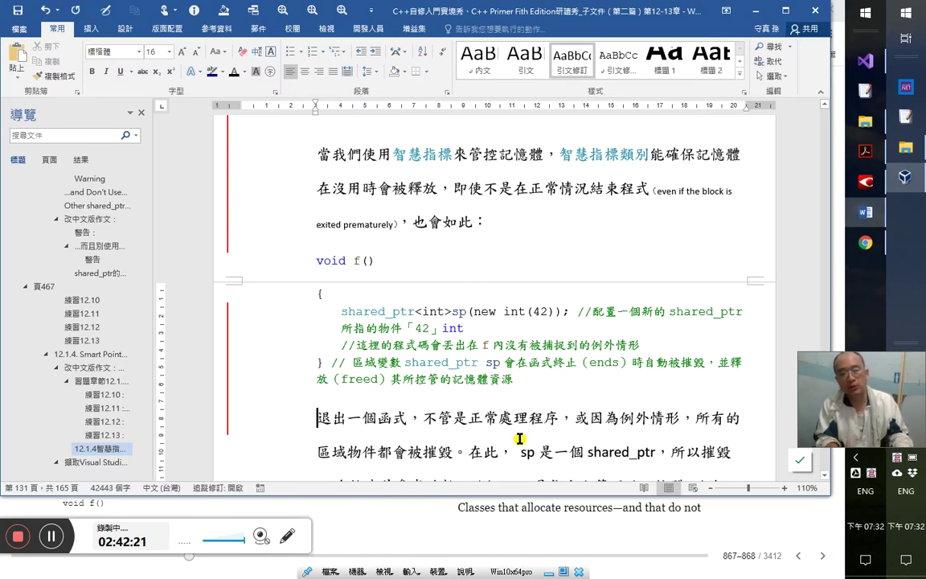
key("Right")
key("Right")
key("Right")
key("Right")
key("Right")
key("Right")
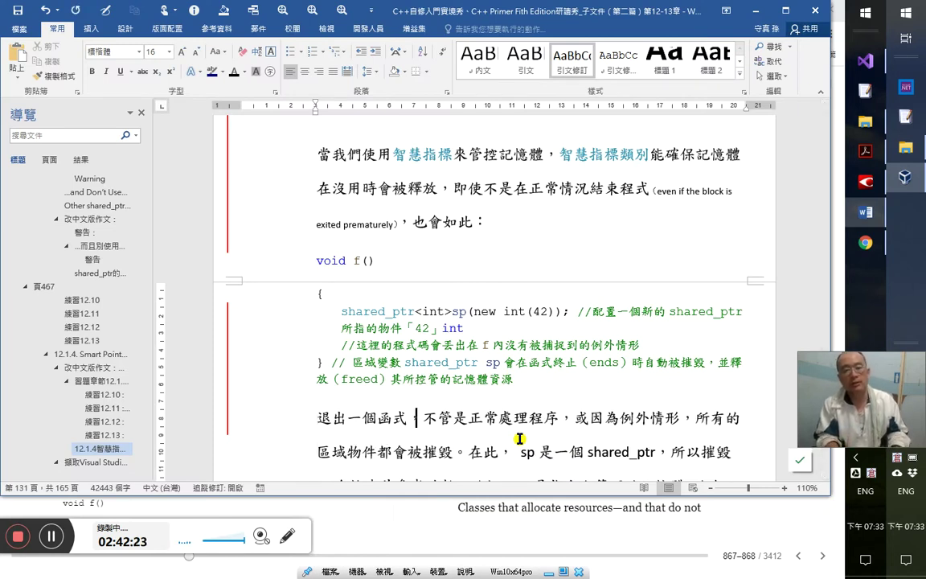
- Add 時 after 函式 and insert 經過了 before 正常
type("時")
key("Right")
key("Right")
key("Right")
key("Right")
key("alt+Tab")
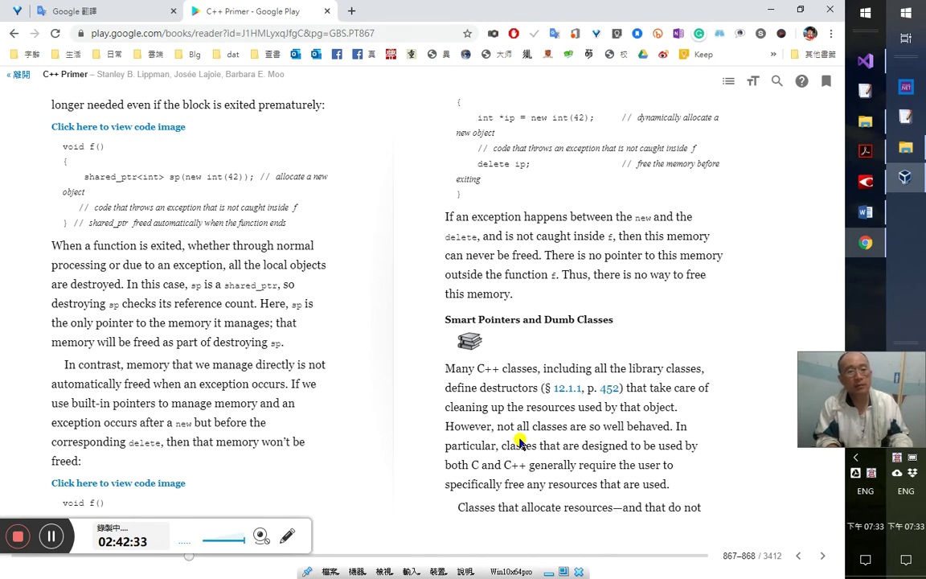
key("alt+Tab")
key("Left")
key("Left")
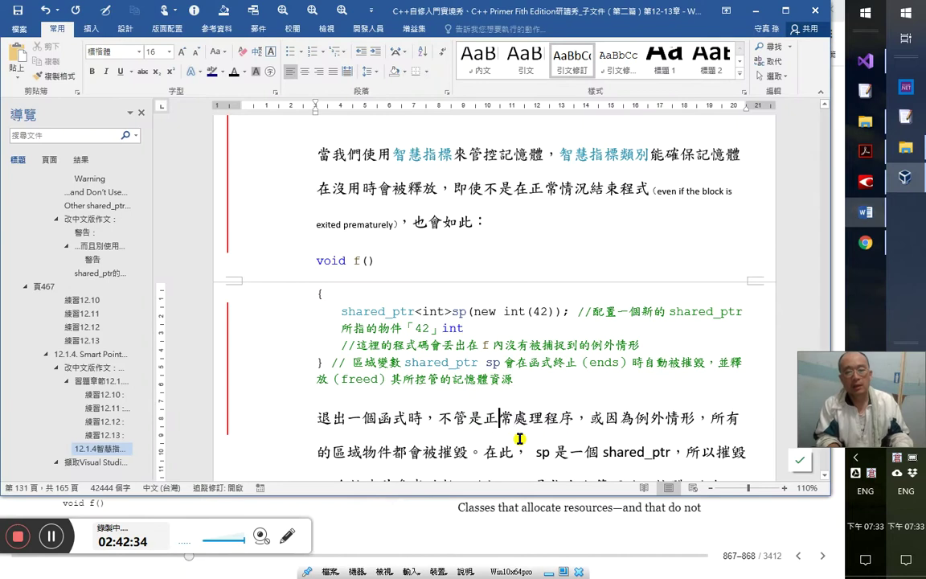
type("經過")
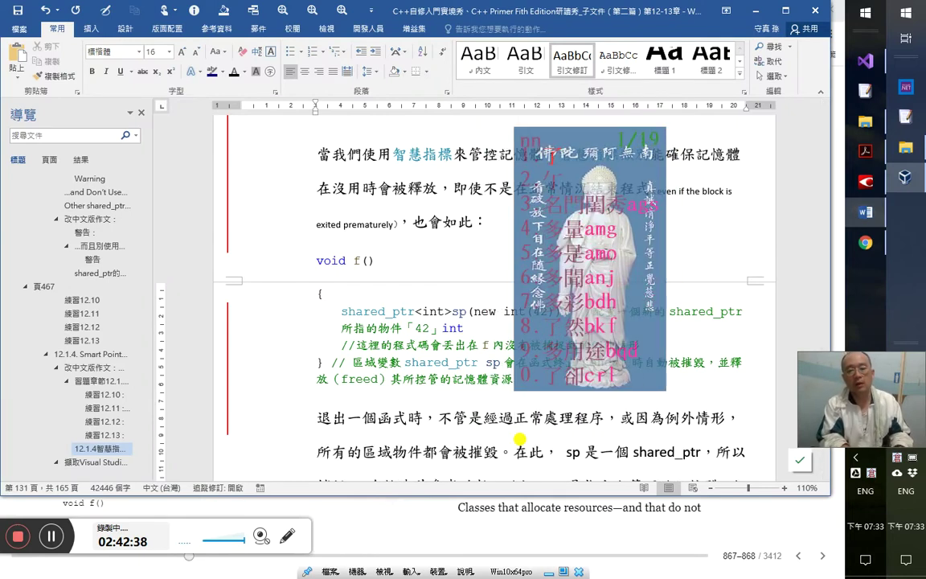
type("了")
key("Right")
key("Right")
type("地")
- Replace 地處理 after 正常 with 的執行
key("alt+Tab")
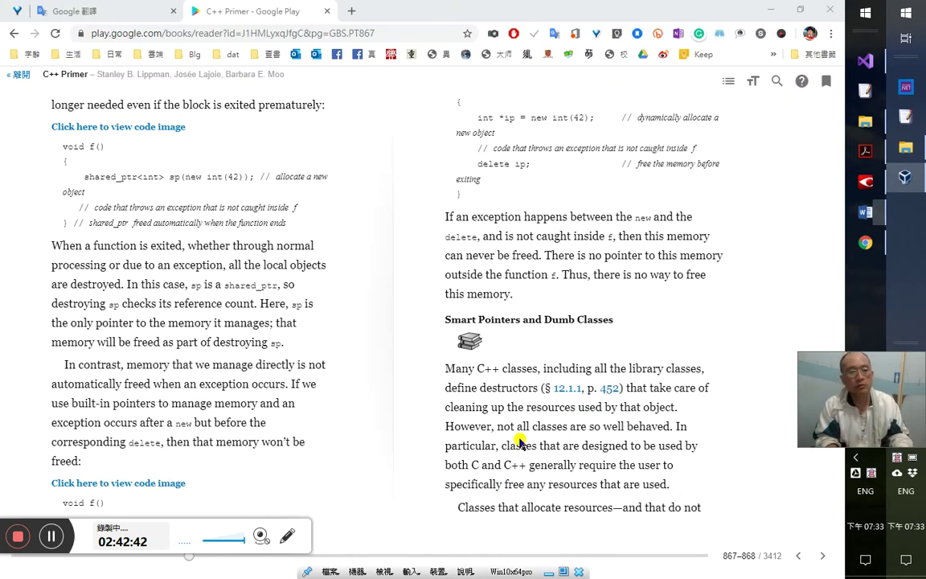
key("alt+Tab")
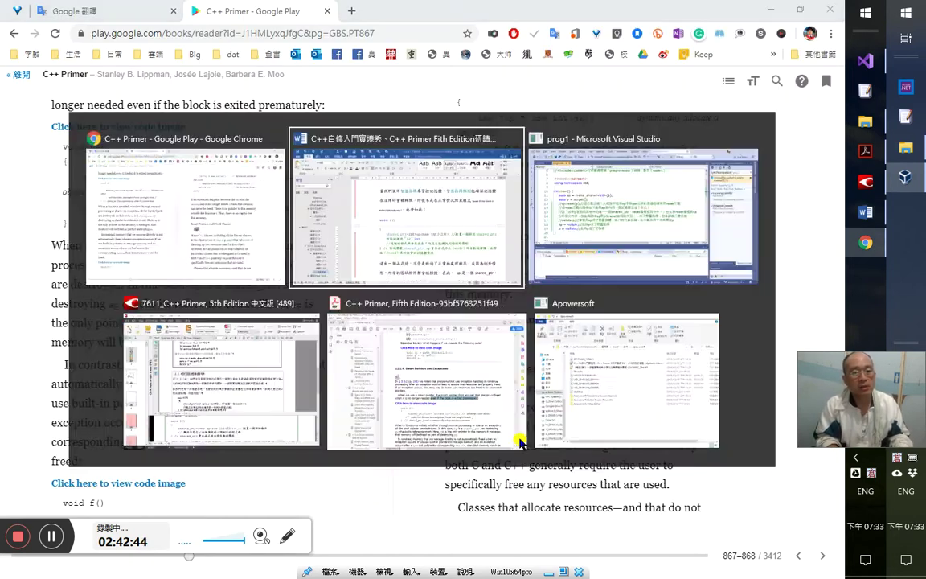
key("alt+Tab")
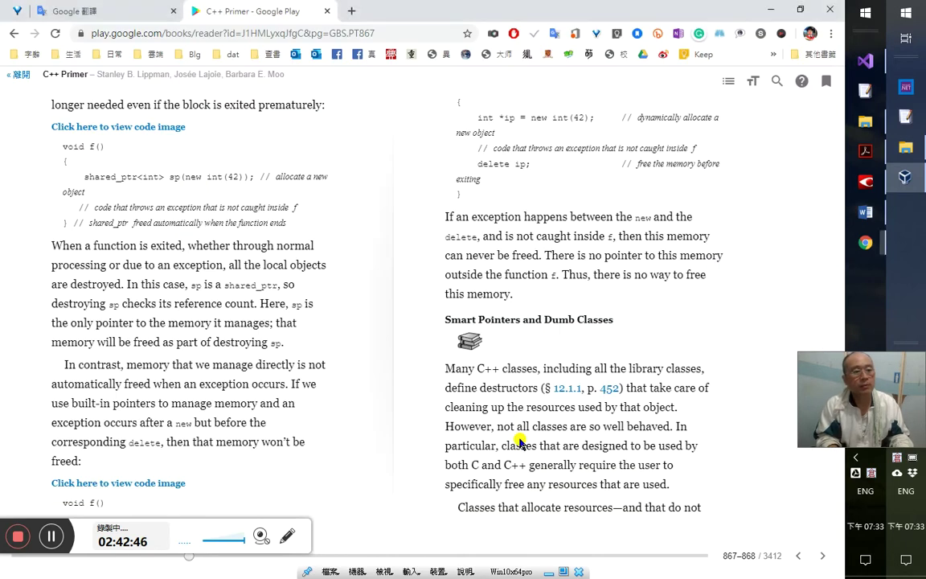
key("alt+Tab")
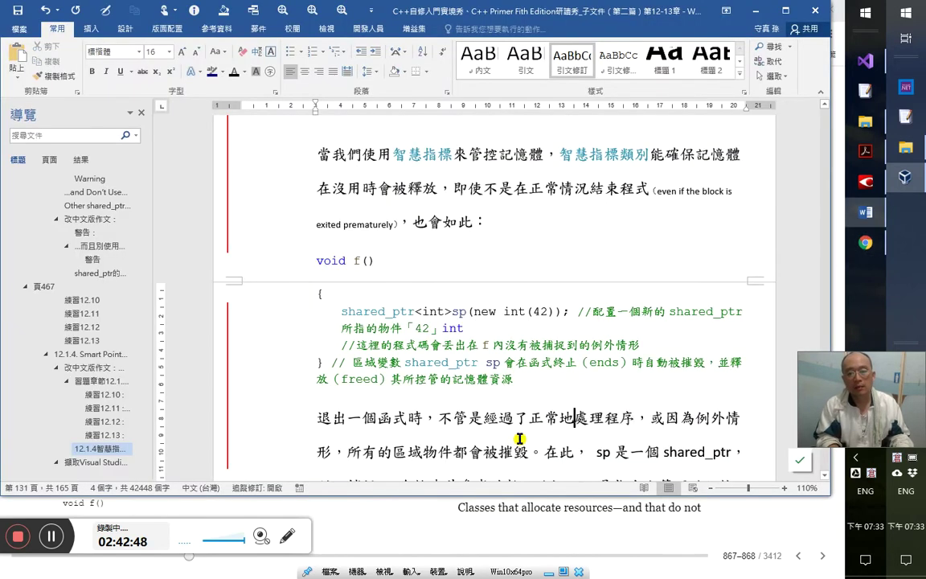
key("Delete")
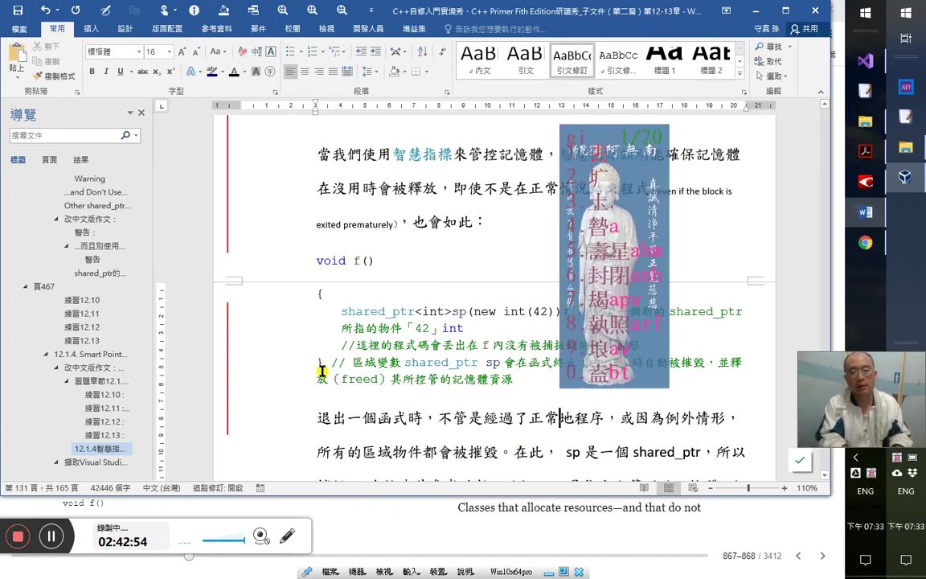
key("BackSpace")
type("的執行")
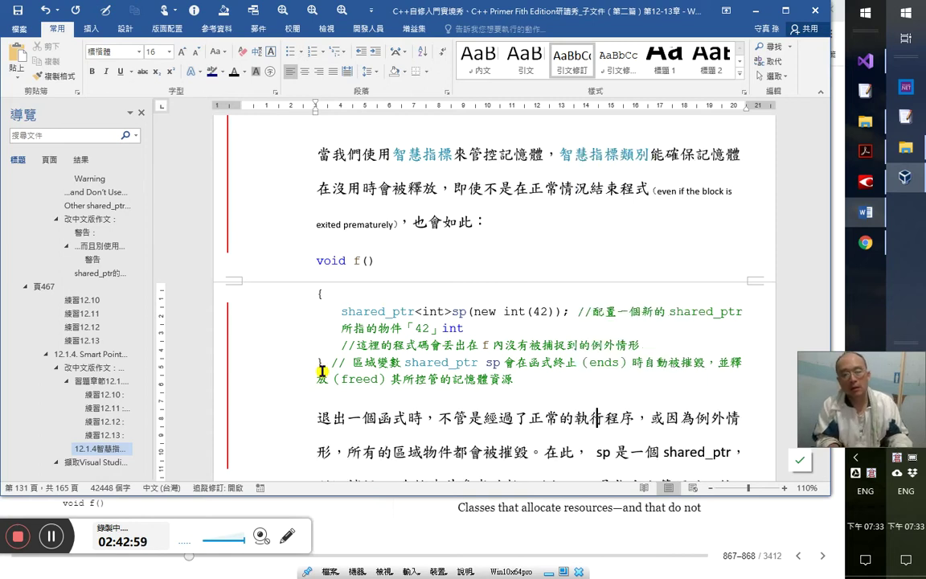
key("Left")
key("Left")
key("Right")
key("Right")
key("Right")
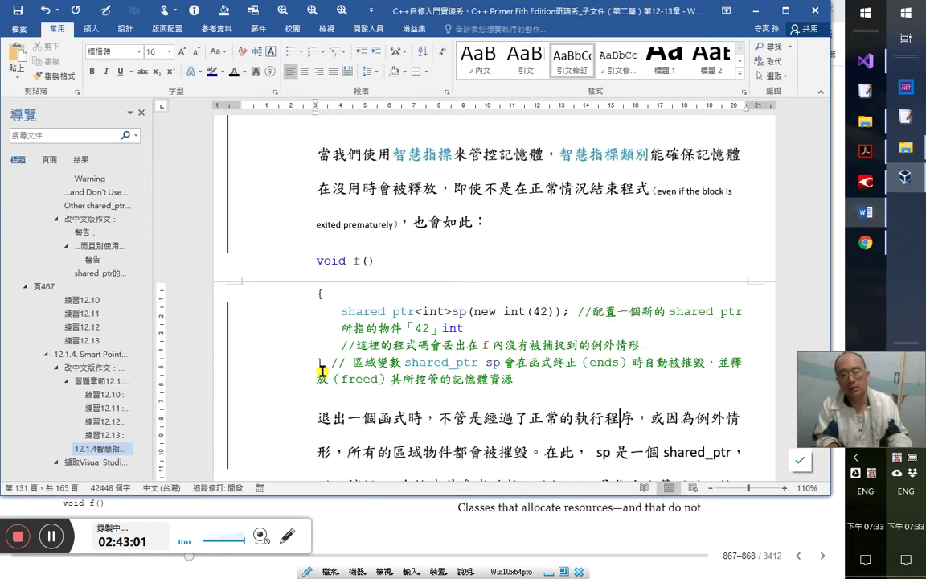
- Add 而終止 after 例外情形, with 意外 before 終止
key("Right")
key("Right")
key("Right")
key("Right")
key("Right")
key("Right")
key("Right")
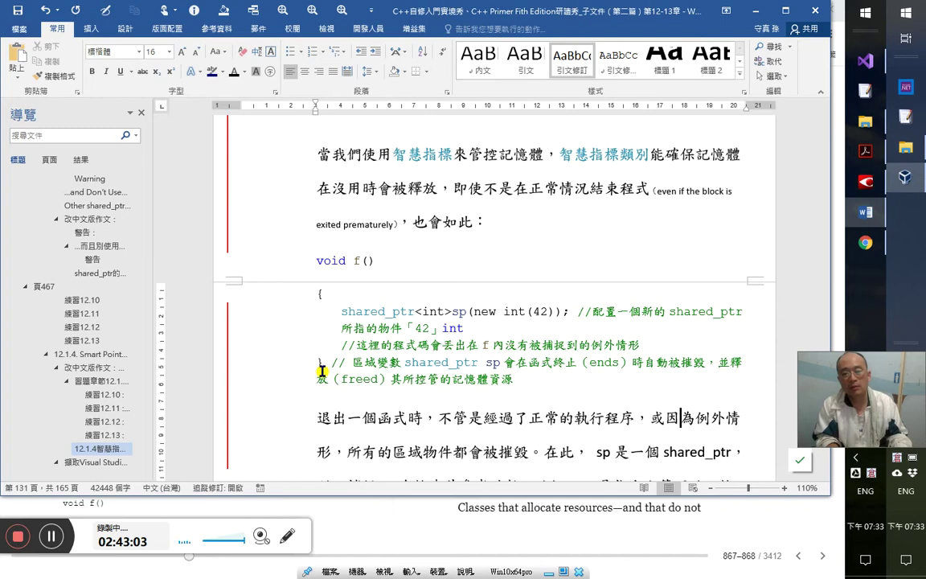
type("而終止")
key("Right")
key("Right")
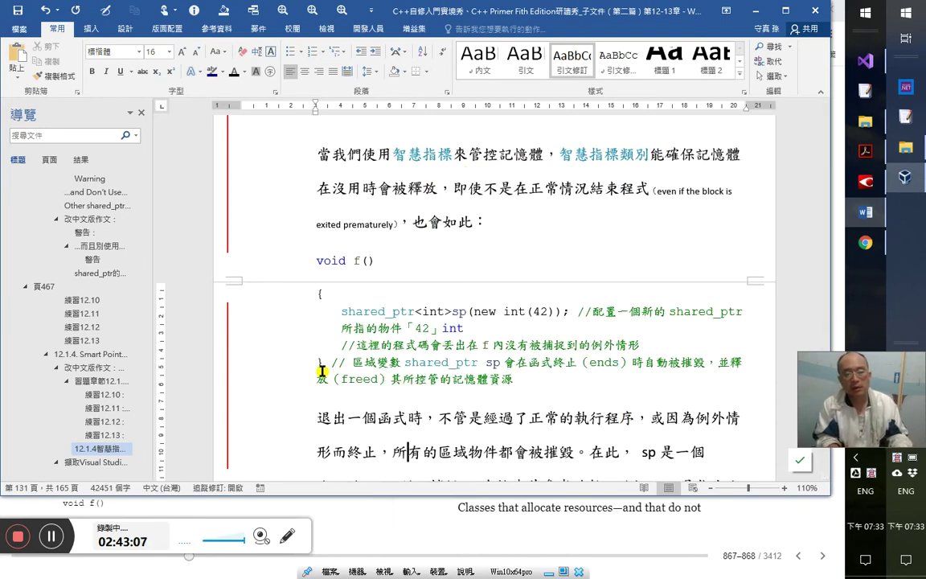
type("此外")
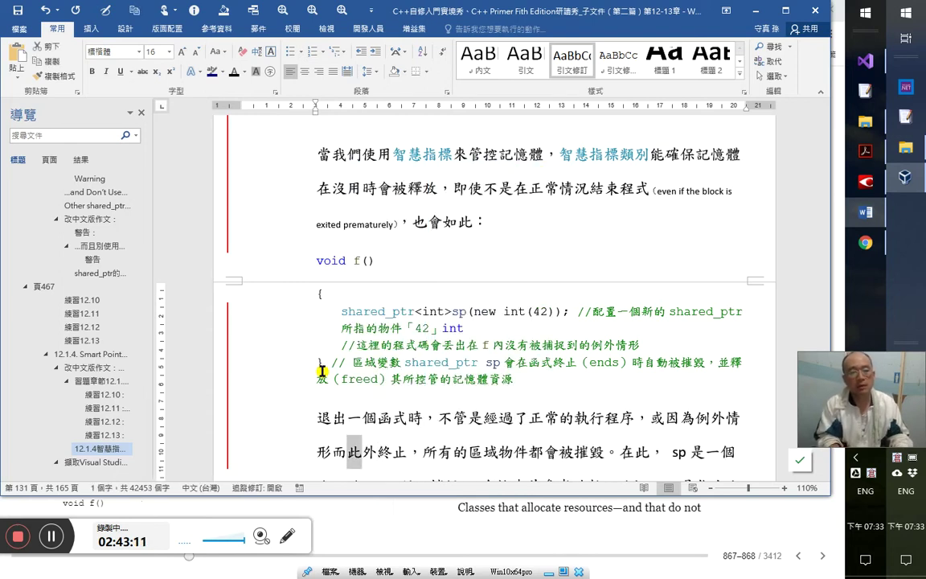
key("BackSpace")
key("BackSpace")
key("y")
key("p")
key("space")
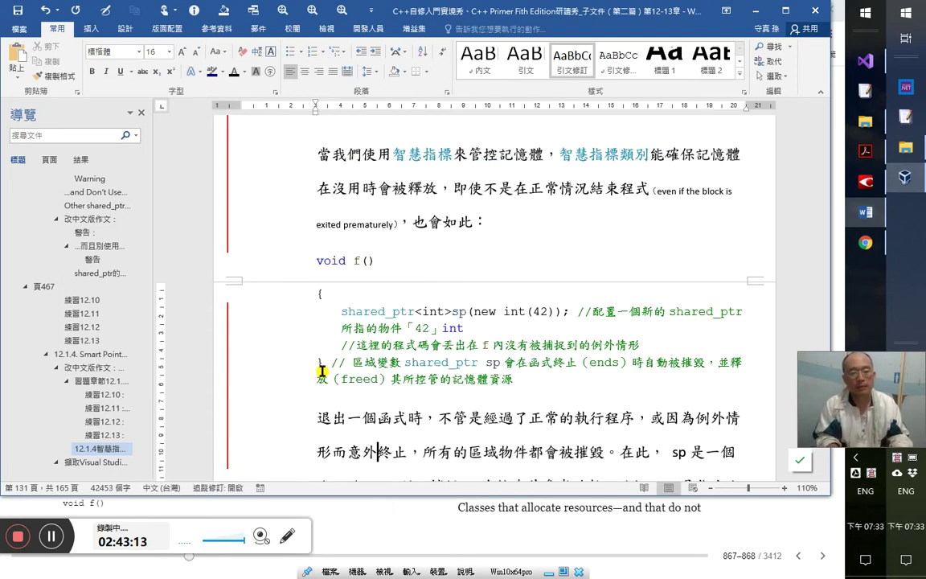
key("Right")
key("Right")
key("Right")
key("Right")
key("Right")
key("Right")
key("Right")
key("Right")
key("Right")
key("Right")
key("Right")
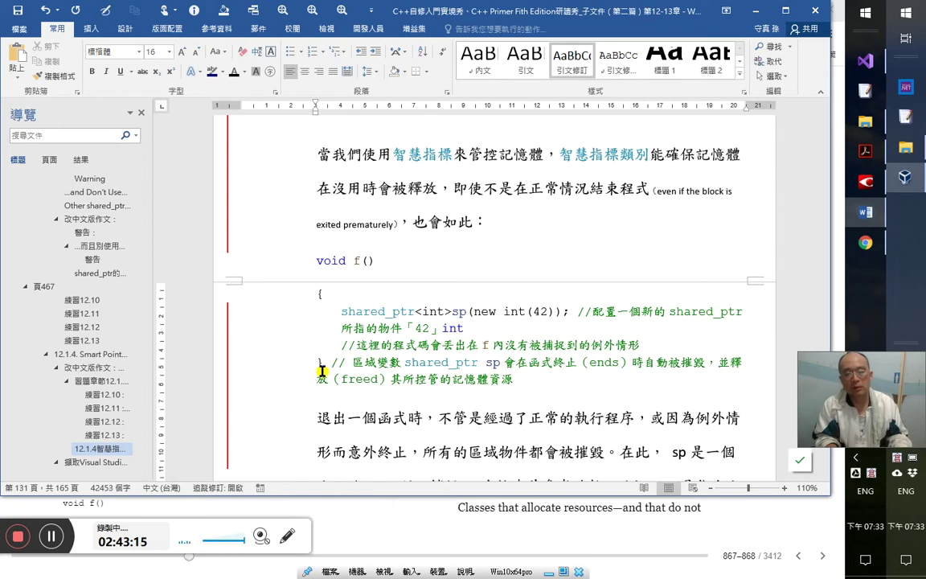
key("Left")
key("Left")
key("Left")
key("Left")
key("Left")
key("Left")
key("Left")
key("Left")
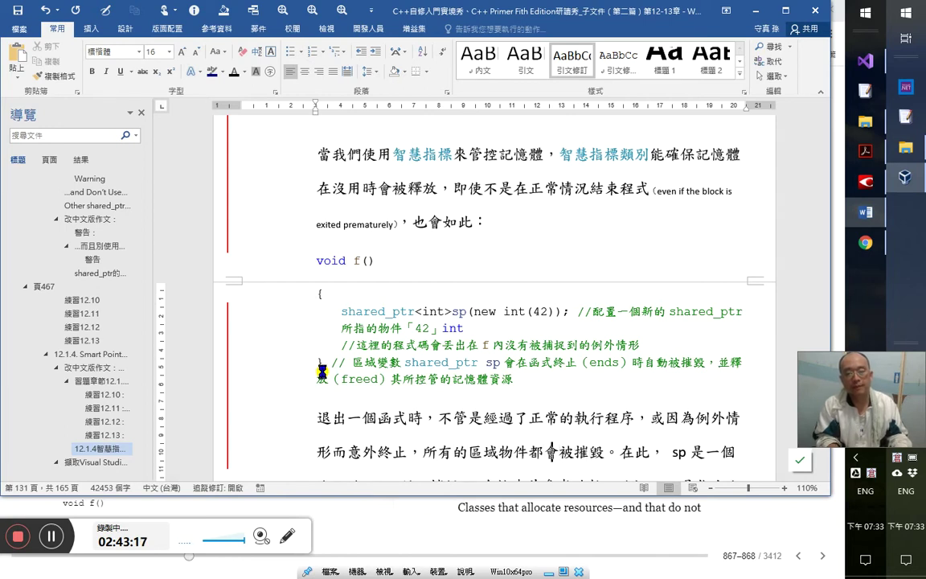
- Remove 了, 的 and 執行, then append 執行終了 after 程序
key("Up")
key("Right")
key("Right")
key("Right")
key("Right")
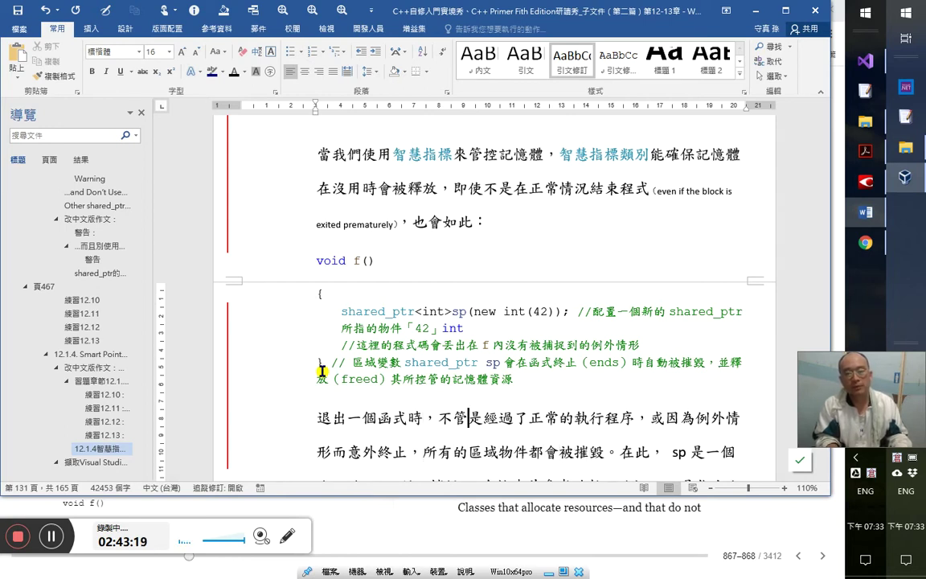
key("Right")
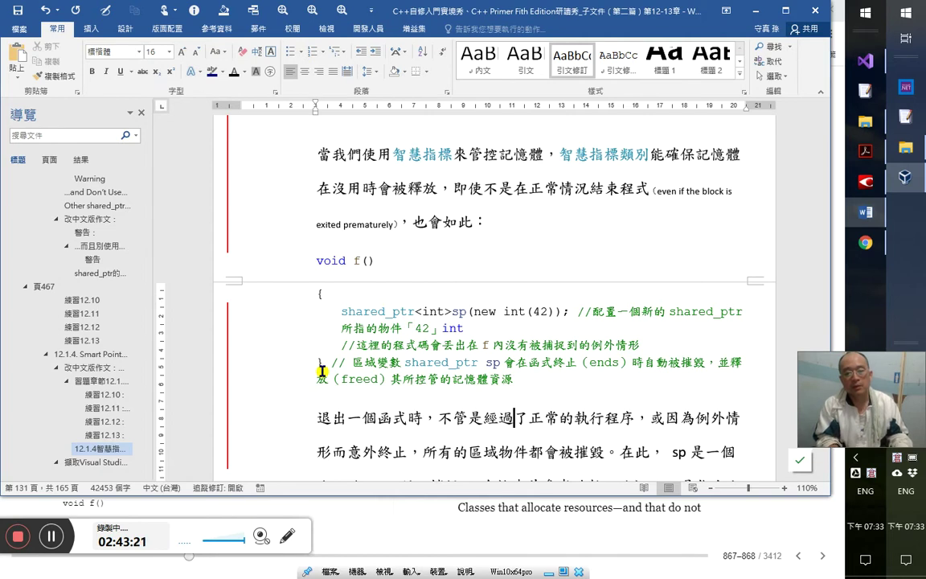
key("Delete")
key("Right")
key("Right")
key("Delete")
key("Right")
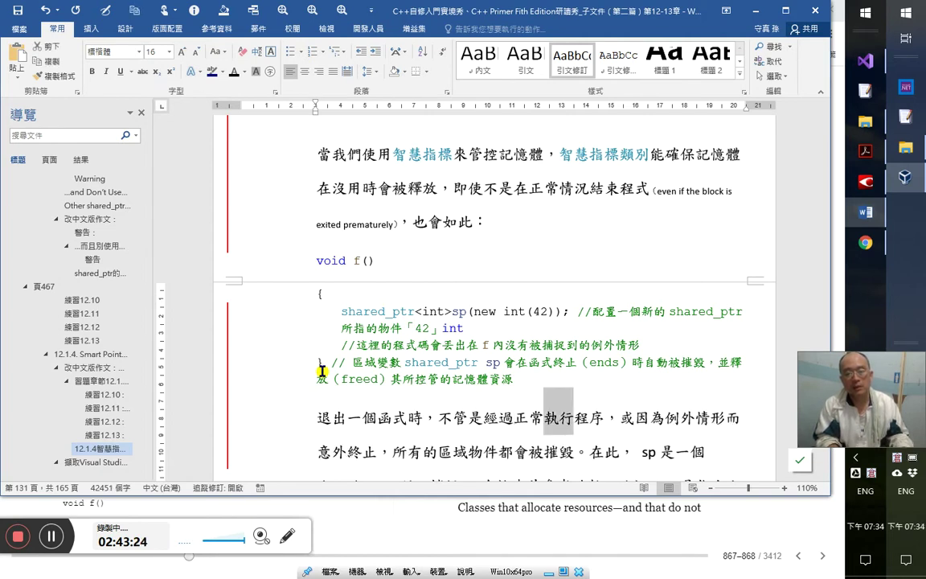
key("Delete")
key("Delete")
key("Right")
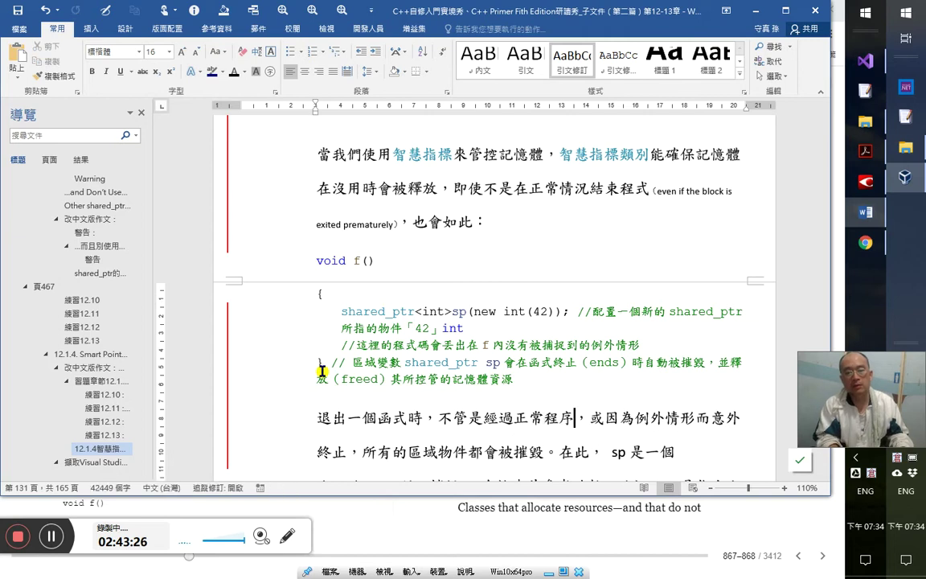
type("執行終了")
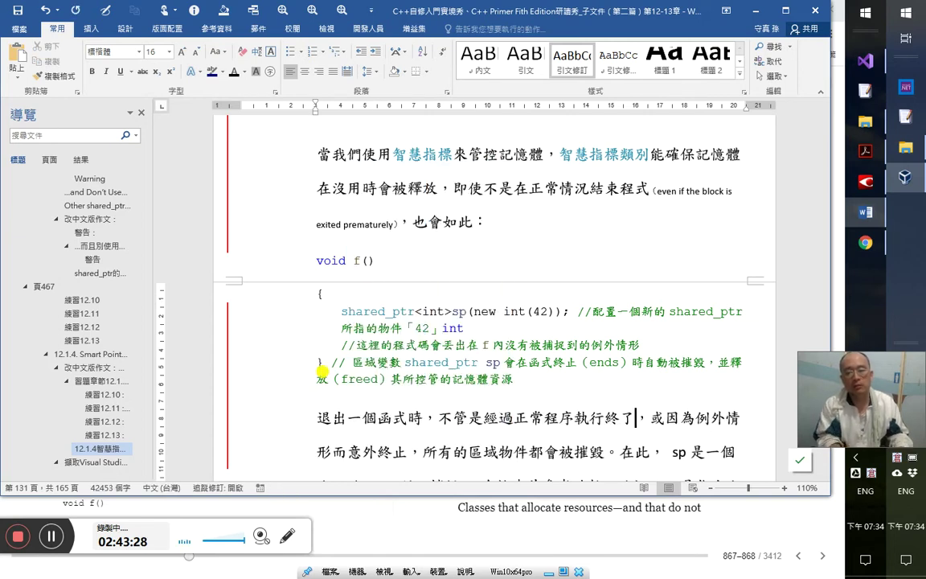
key("shift+Left")
key("shift+Left")
key("Left")
key("Left")
key("Left")
key("Left")
key("Left")
key("Left")
key("Left")
key("Left")
key("Left")
key("Left")
key("Left")
key("Left")
key("Left")
key("Left")
key("Left")
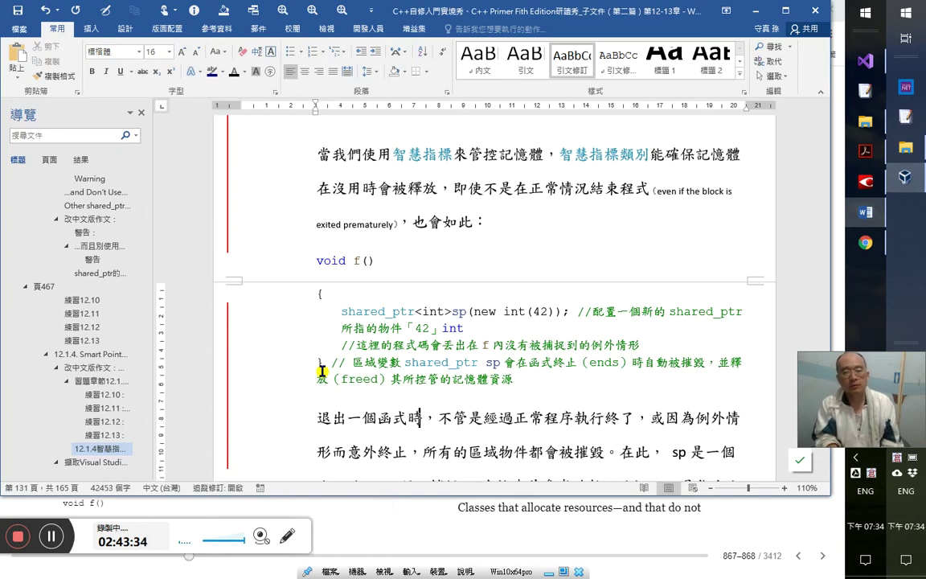
key("Right")
key("Right")
key("Right")
key("Right")
key("Right")
key("Right")
- Replace the two commas around the exception clause with —— dashes
key("Left")
key("Left")
key("Left")
key("Left")
key("BackSpace")
type("——")
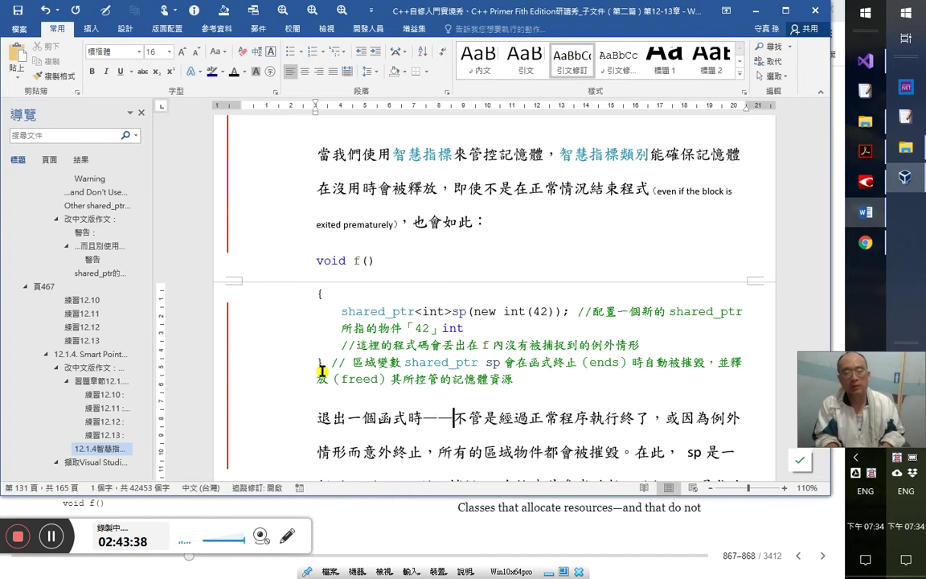
key("Right")
key("Right")
key("Down")
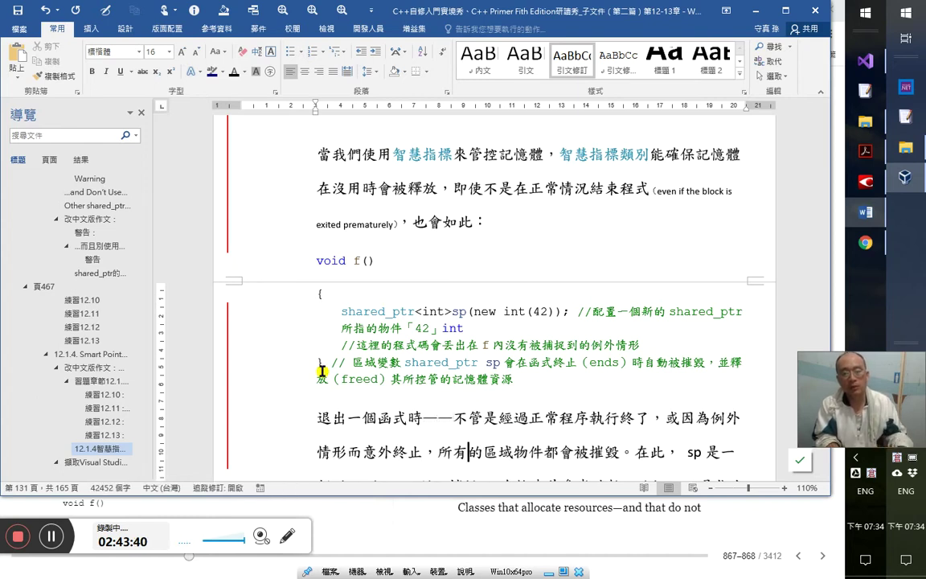
key("BackSpace")
type("——")
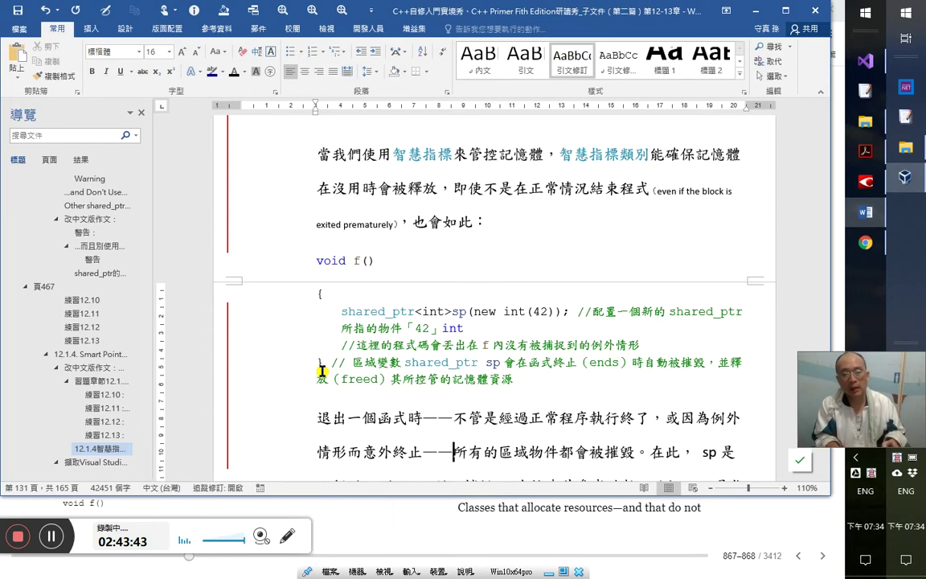
- Insert 其函式 before 所有的區域物件
key("shift+Right")
key("shift+Right")
key("shift+Right")
key("shift+Right")
key("shift+Right")
key("shift+Right")
key("shift+Right")
key("shift+Right")
key("shift+Right")
key("shift+Right")
key("shift+Right")
key("shift+Right")
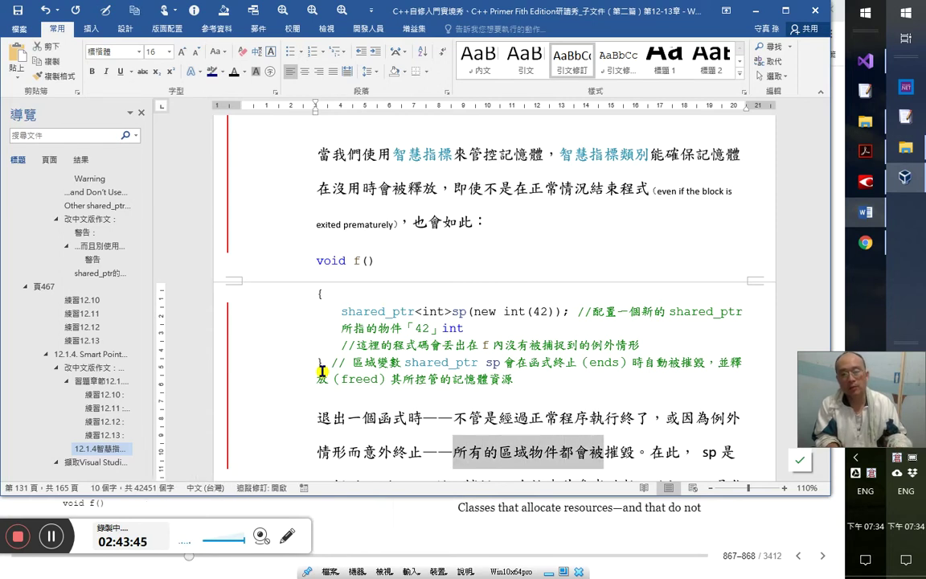
key("Right")
key("Left")
key("Left")
key("Left")
key("Left")
key("Left")
key("Left")
key("Left")
key("Left")
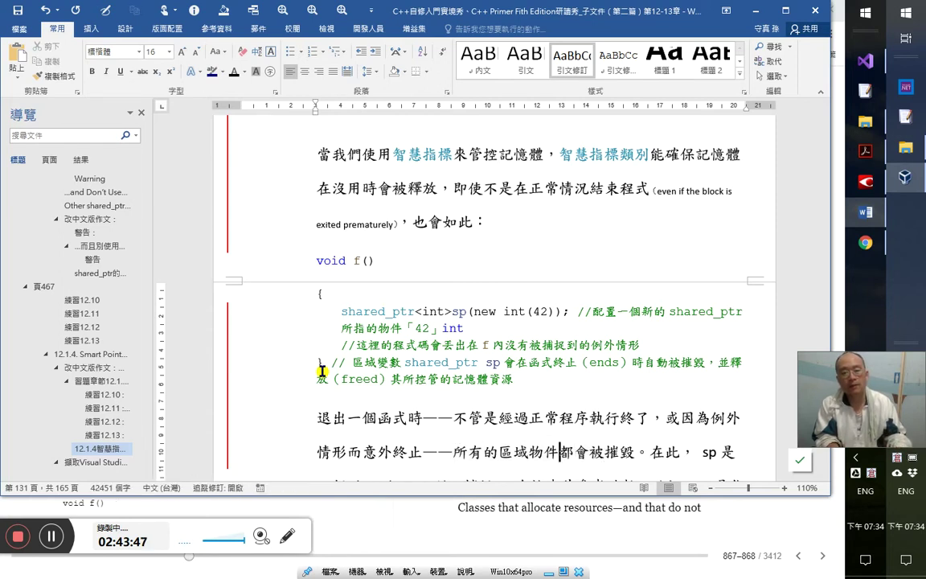
type("其")
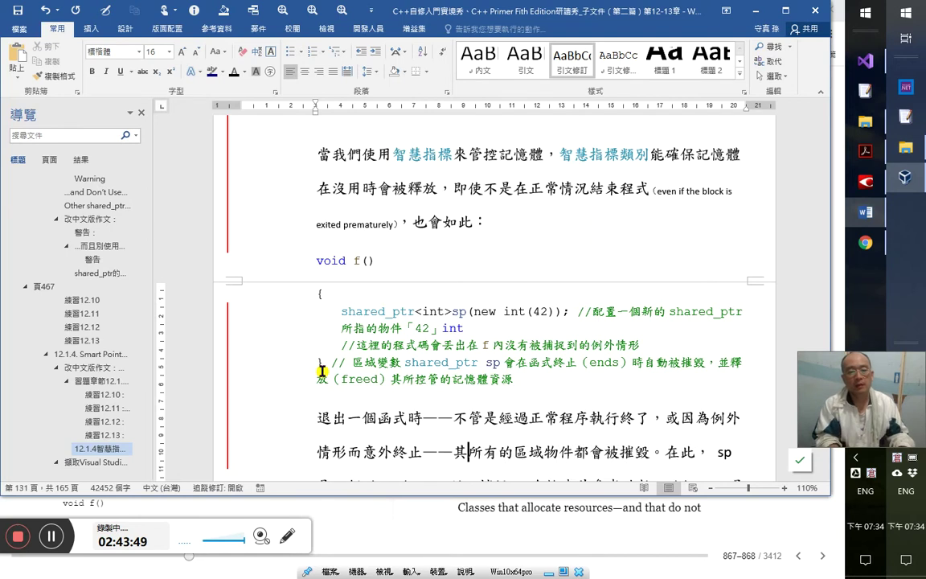
key("Left")
key("Down")
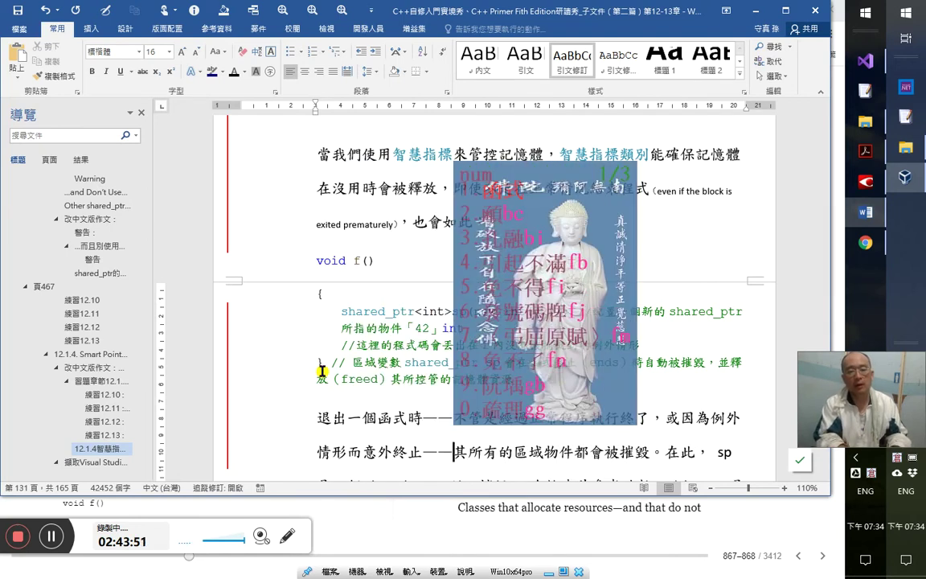
type("函式")
key("Delete")
key("Left")
key("Left")
type("其")
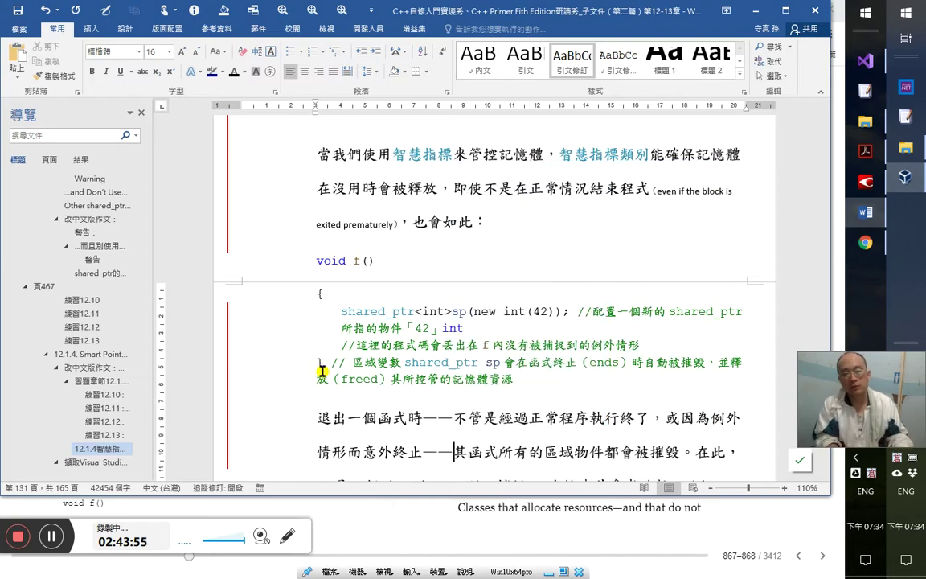
- Review the reworded 正常程序 line, highlighting 序 in 程序
key("Up")
key("shift+Left")
key("shift+Left")
key("Right")
key("Right")
key("Right")
key("Right")
key("Right")
key("Right")
key("Right")
key("Right")
key("Right")
key("Right")
key("Left")
key("Left")
key("Down")
key("Escape")
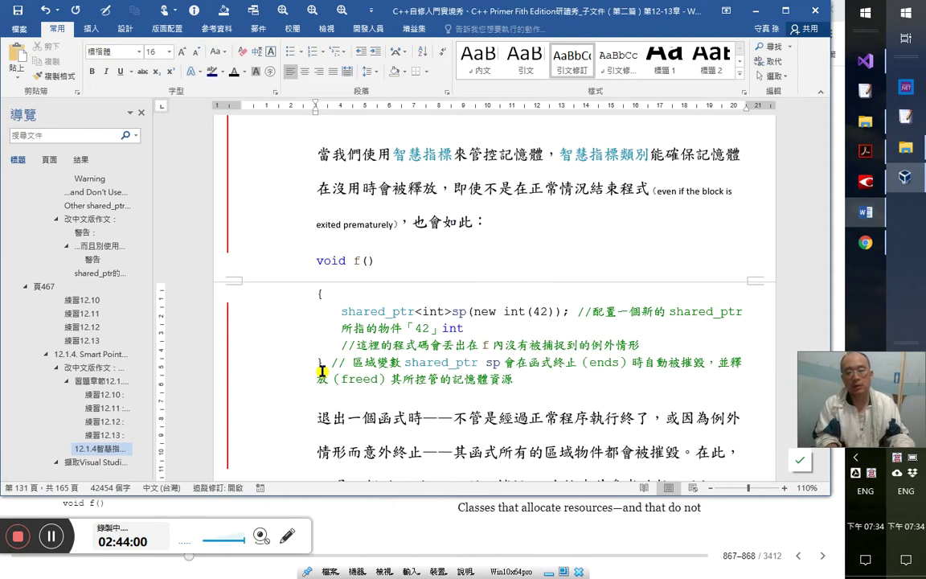
key("Right")
key("Left")
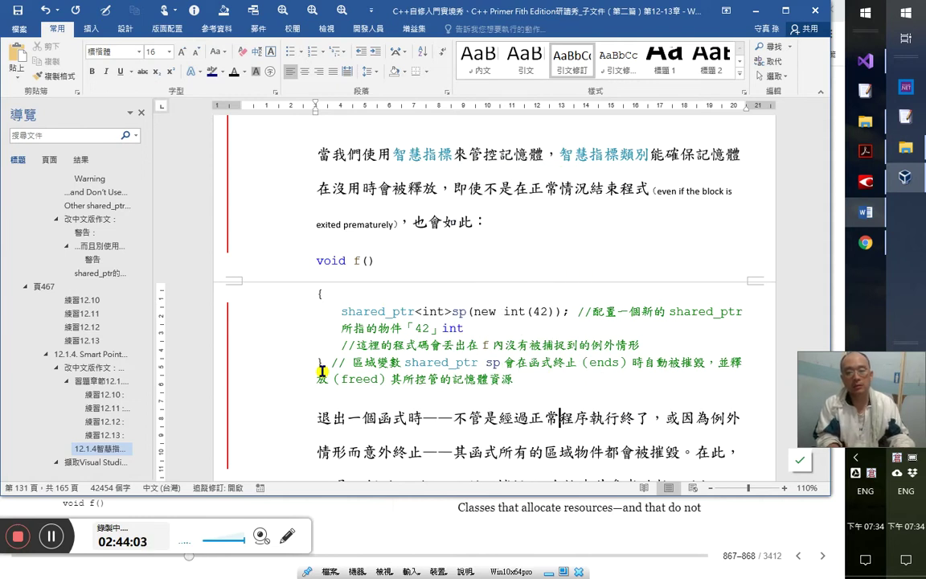
key("Right")
key("Right")
key("Right")
key("Right")
key("Right")
key("Right")
key("Right")
key("Right")
key("Right")
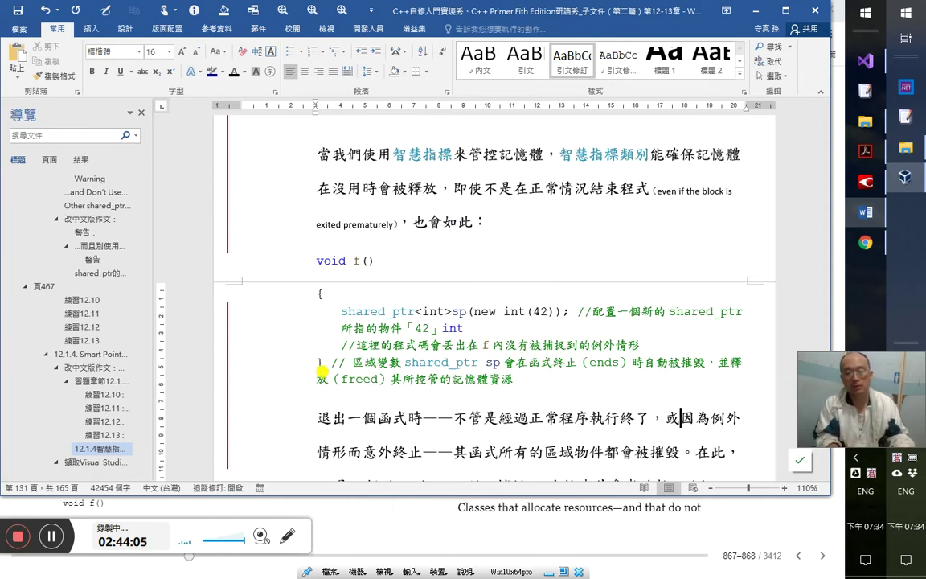
key("Right")
key("Right")
key("Right")
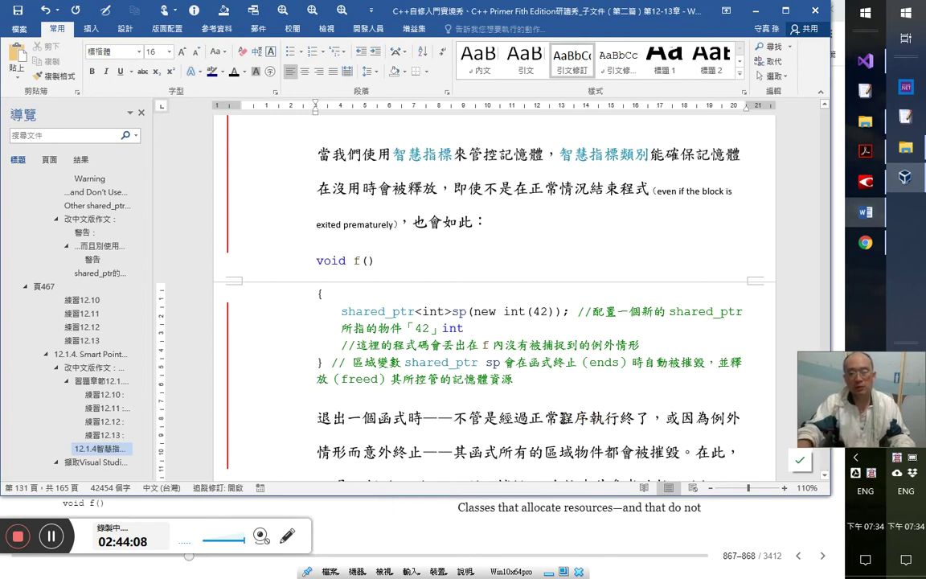
left_click_drag(560, 419, 589, 419)
- Insert 沒有例外、 so it reads 區域物件沒有例外、都會被摧毀
left_click(363, 452)
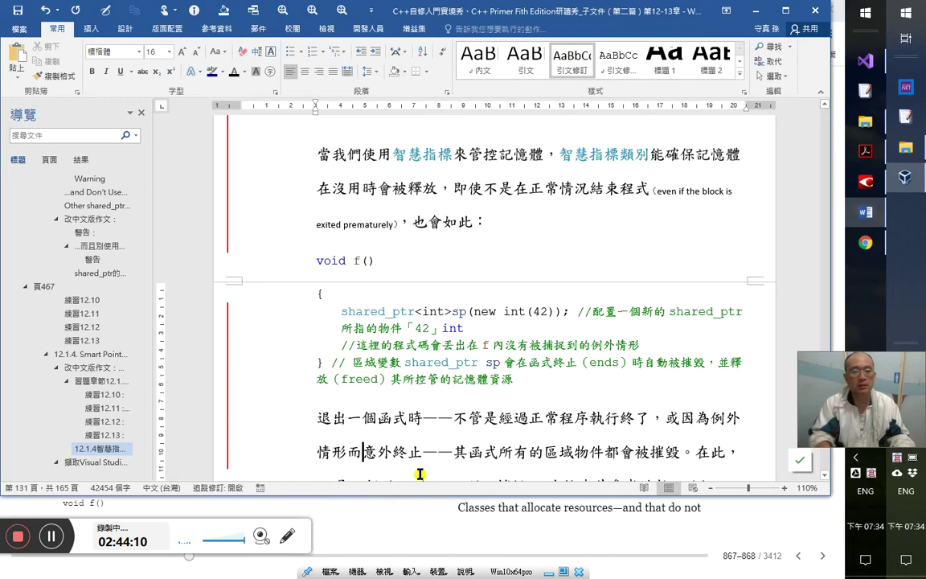
key("Right")
key("Right")
key("Right")
key("Right")
key("Right")
key("Right")
key("Right")
key("Right")
key("Right")
key("Right")
key("Right")
key("Right")
key("Right")
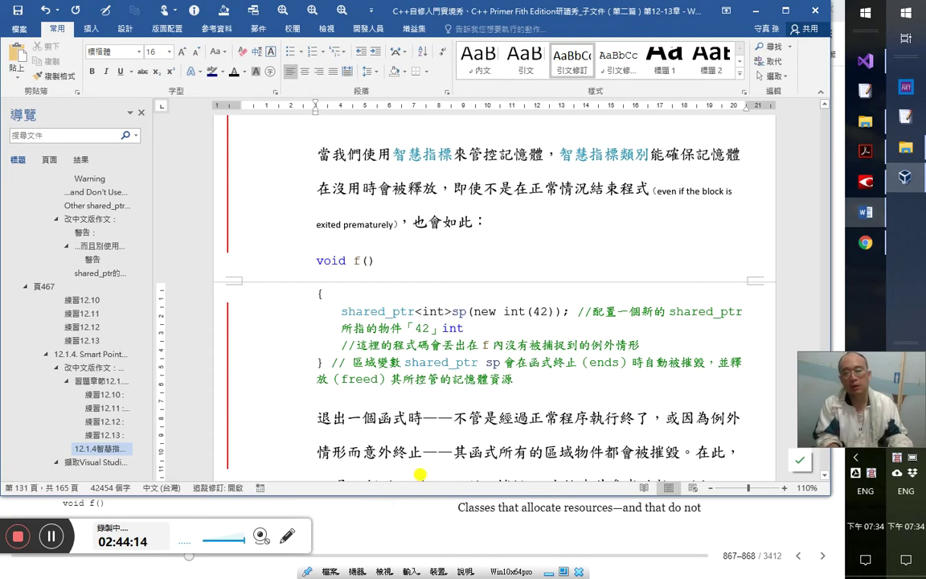
key("Right")
key("Right")
scroll(420, 475, "down", 2)
key("Left")
key("Left")
key("Left")
key("Left")
key("Right")
key("Right")
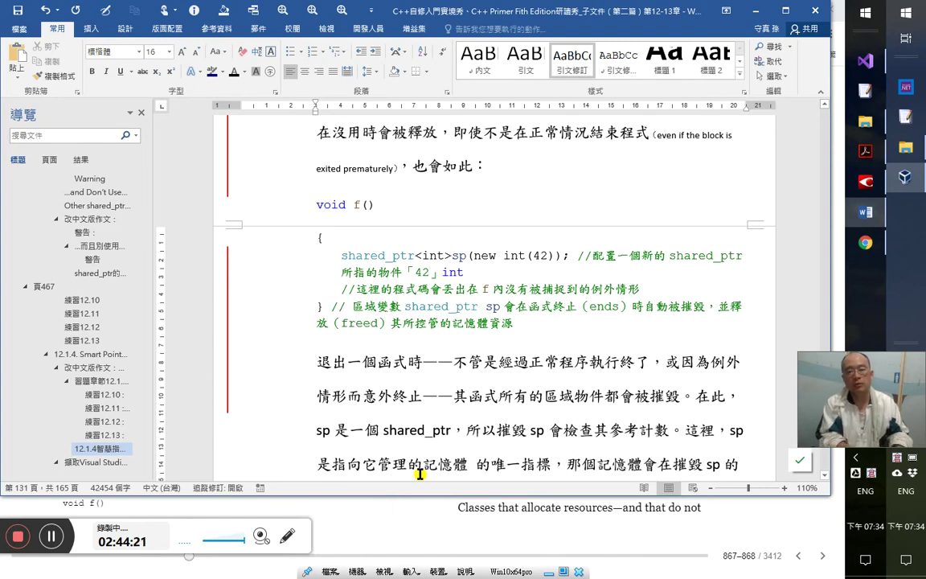
type("沒")
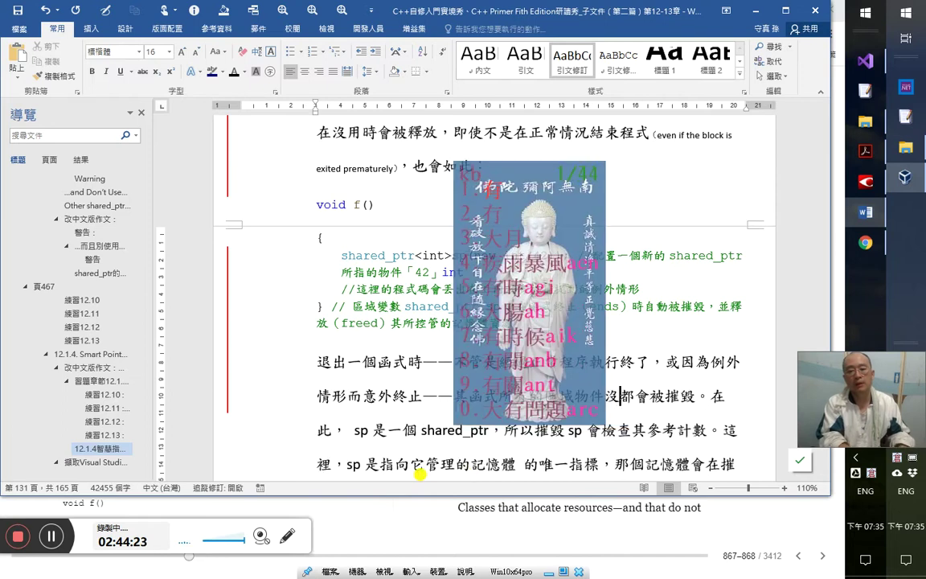
type("有例外")
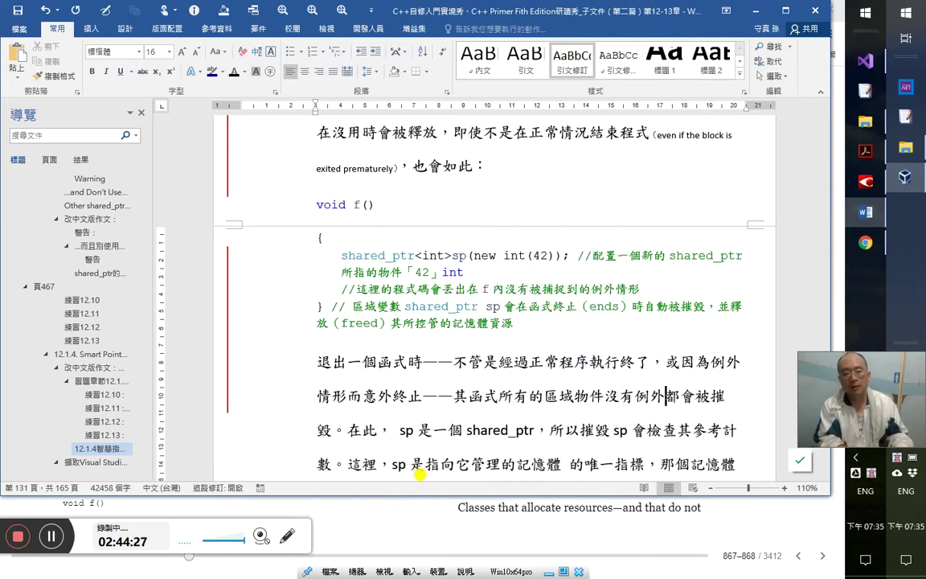
type("、")
- Add 例中 after 在此 so it reads 在此例中
key("Down")
key("Home")
key("Right")
key("Right")
key("Right")
key("Right")
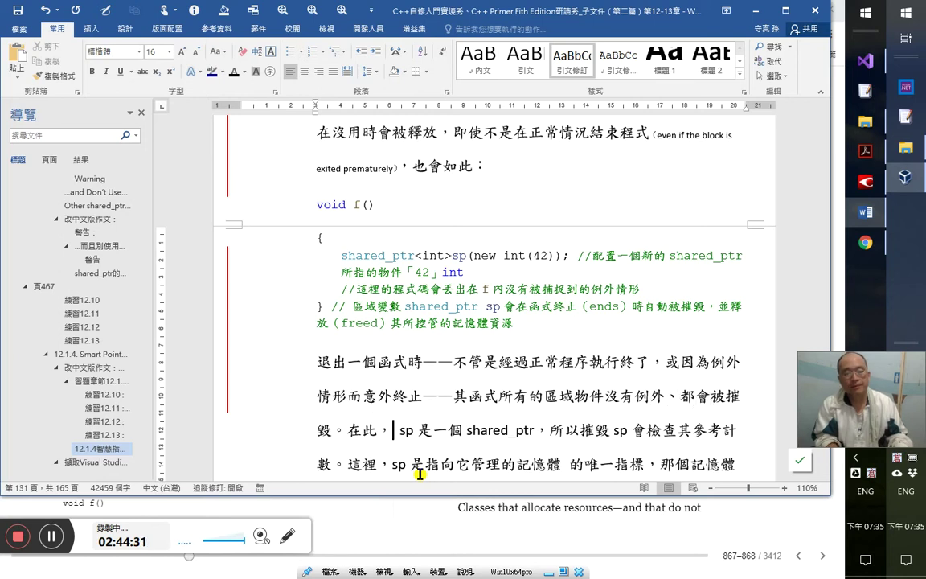
key("Right")
type("例中")
- Select sp and run the code-colour macro form on it
key("Right")
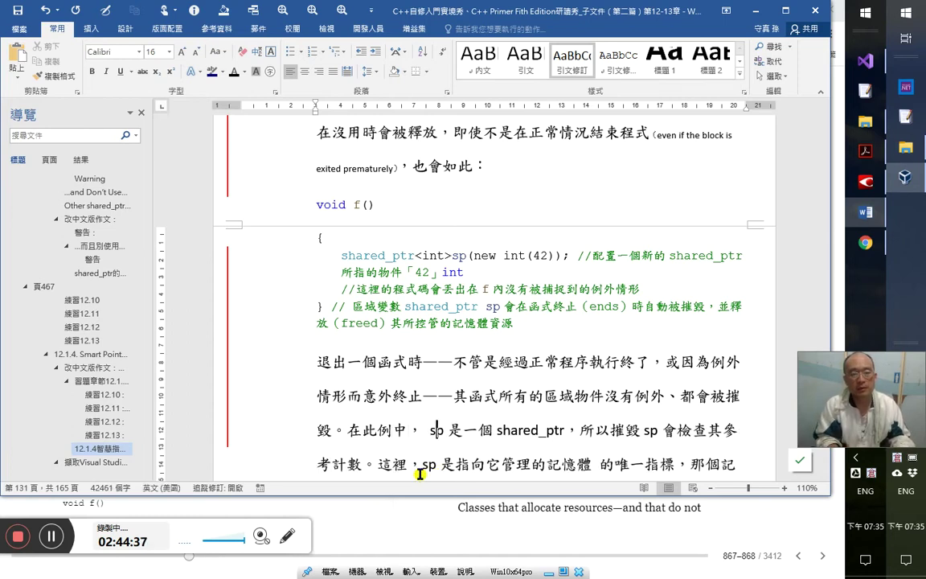
key("Left")
key("shift+Right")
key("shift+Right")
key("alt+F8")
key("Return")
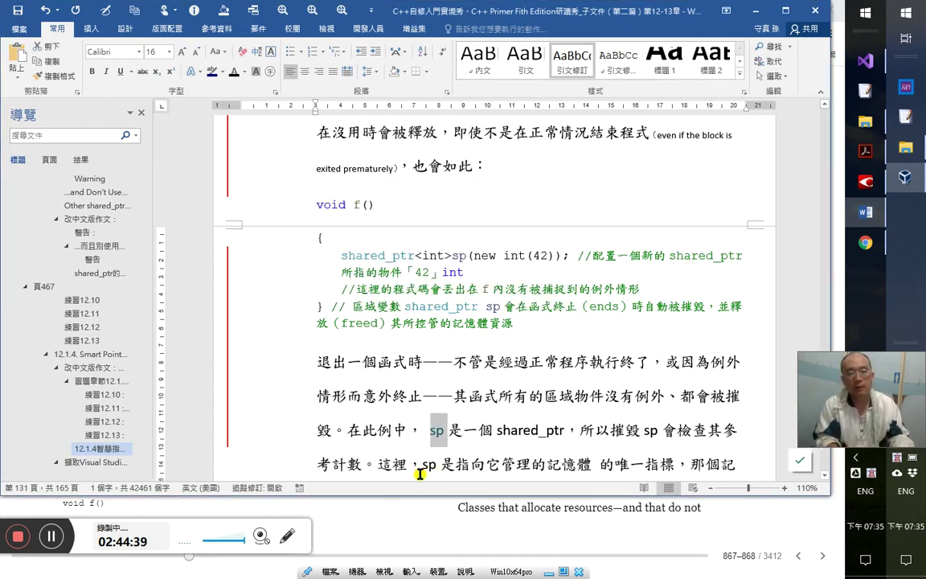
key("shift+Left")
key("shift+Left")
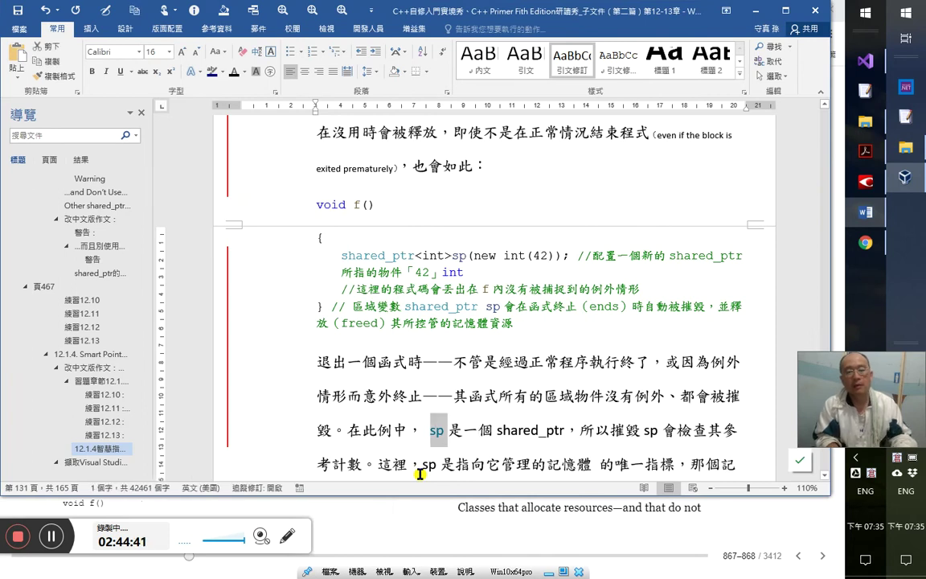
key("alt+F8")
key("Return")
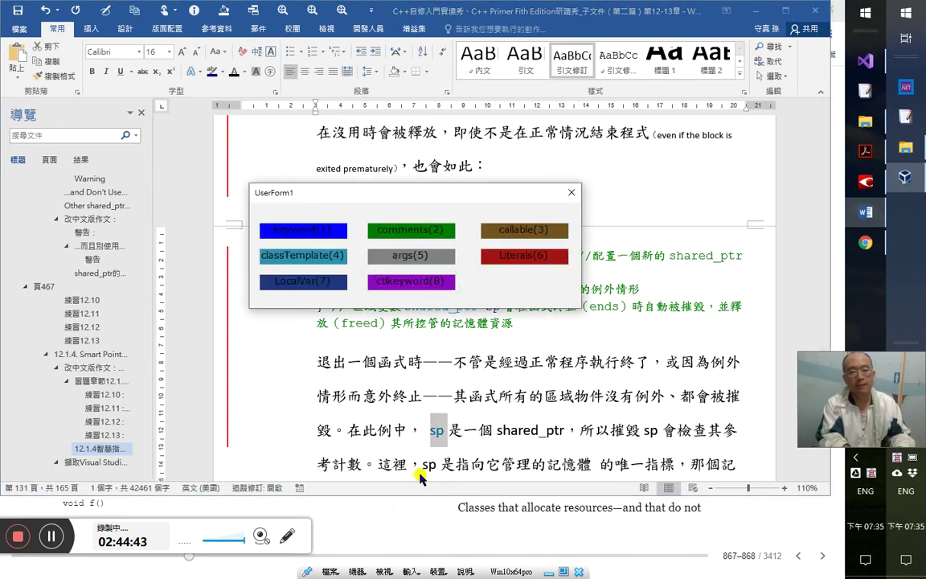
- Apply the LocalVar (7) colour to sp, then reopen and close the code-colour form
key("7")
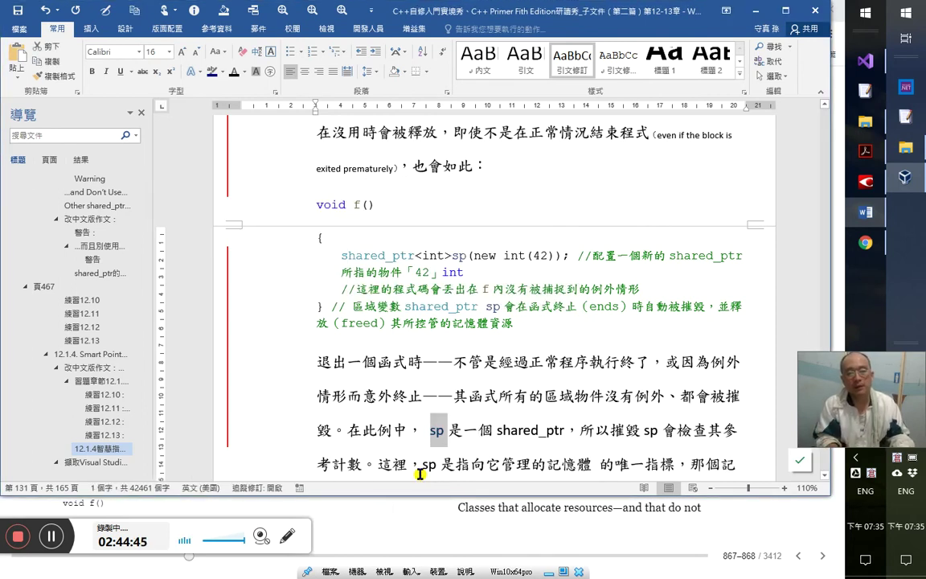
key("alt+F8")
key("Return")
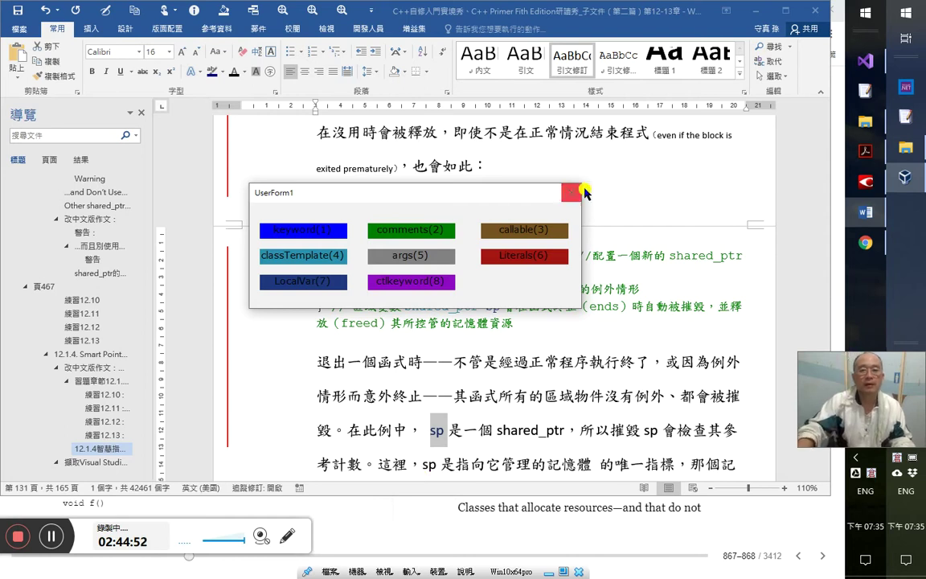
left_click(572, 192)
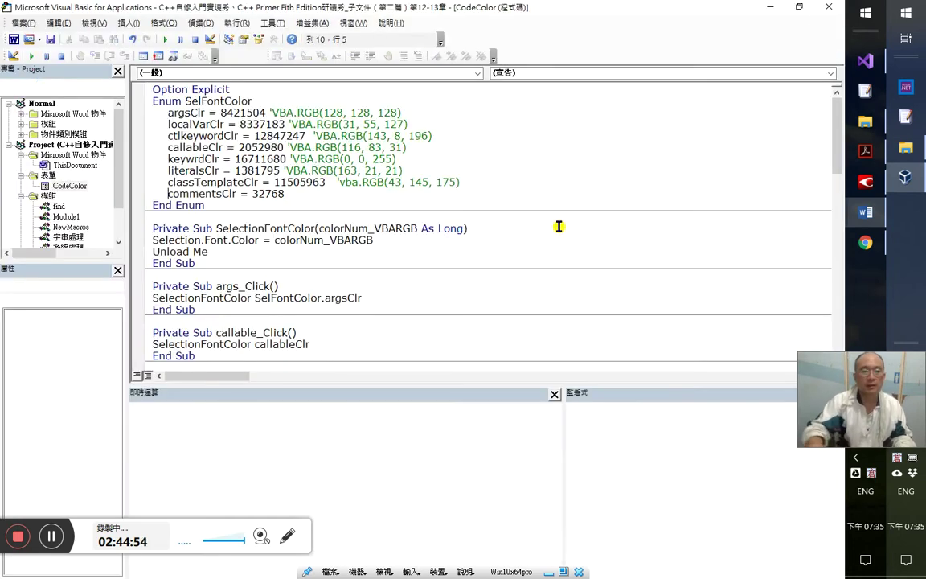
- Duplicate the Case vbKey8 line as a new Case line in UserForm_KeyPress
scroll(452, 244, "down", 7)
scroll(457, 246, "down", 8)
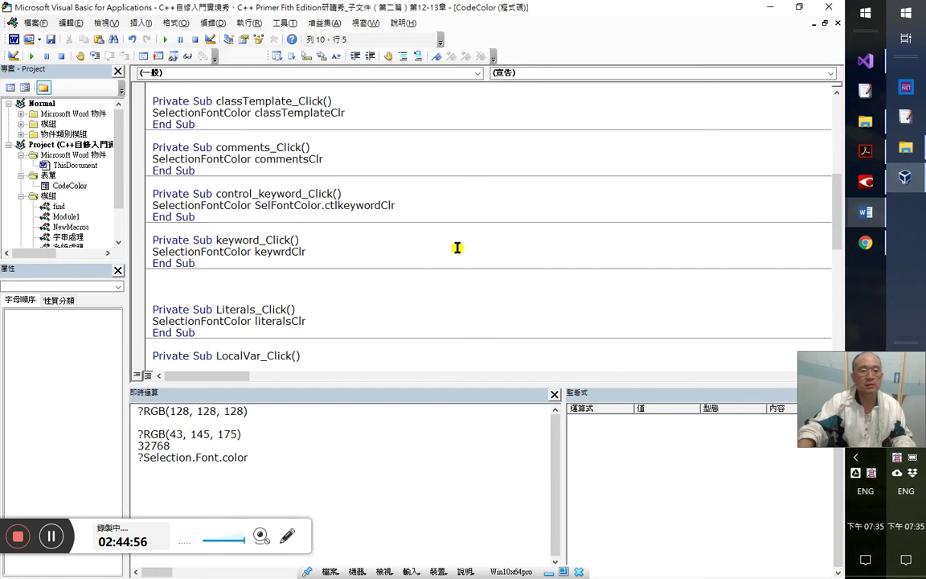
scroll(390, 220, "down", 2)
left_click(390, 220)
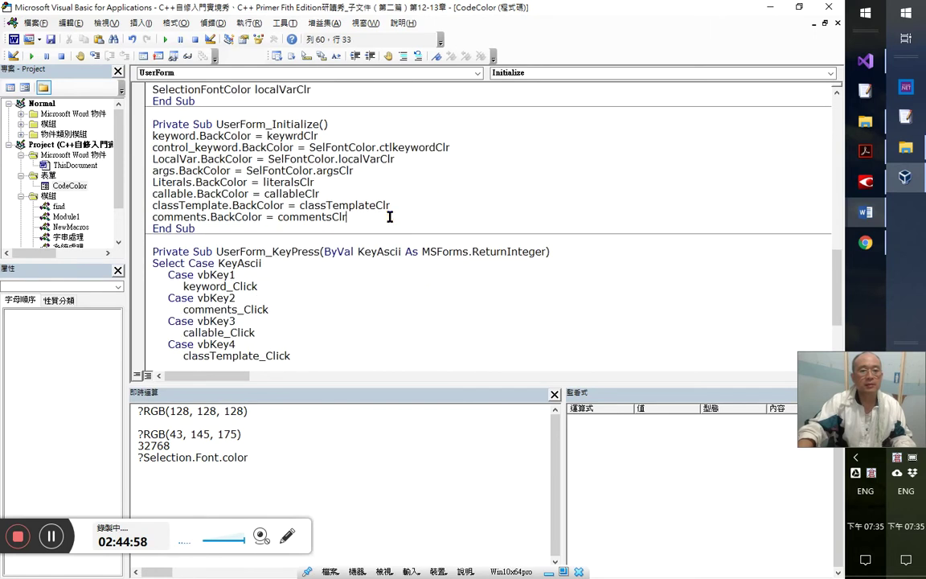
scroll(362, 313, "down", 4)
left_click(336, 296)
key("Down")
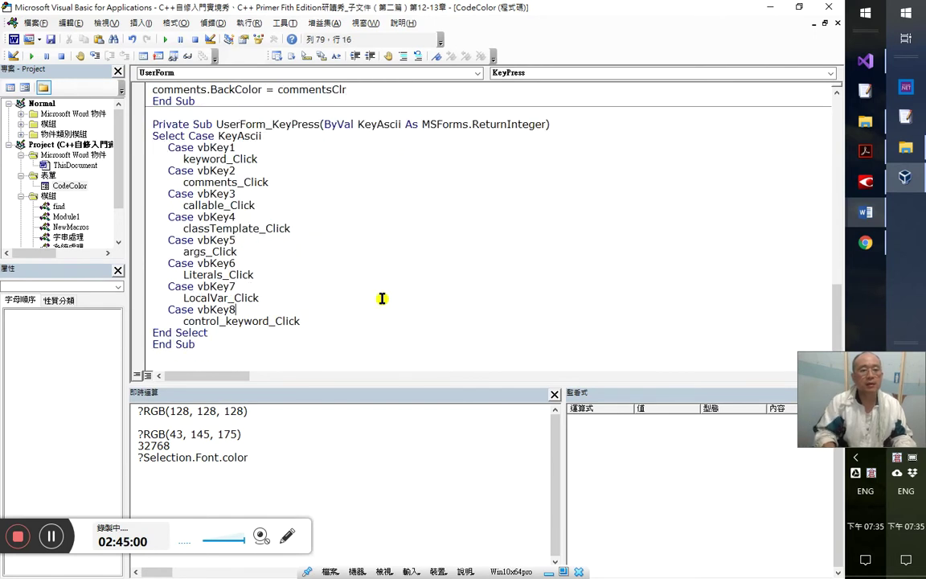
key("shift+Home")
key("ctrl+c")
key("Down")
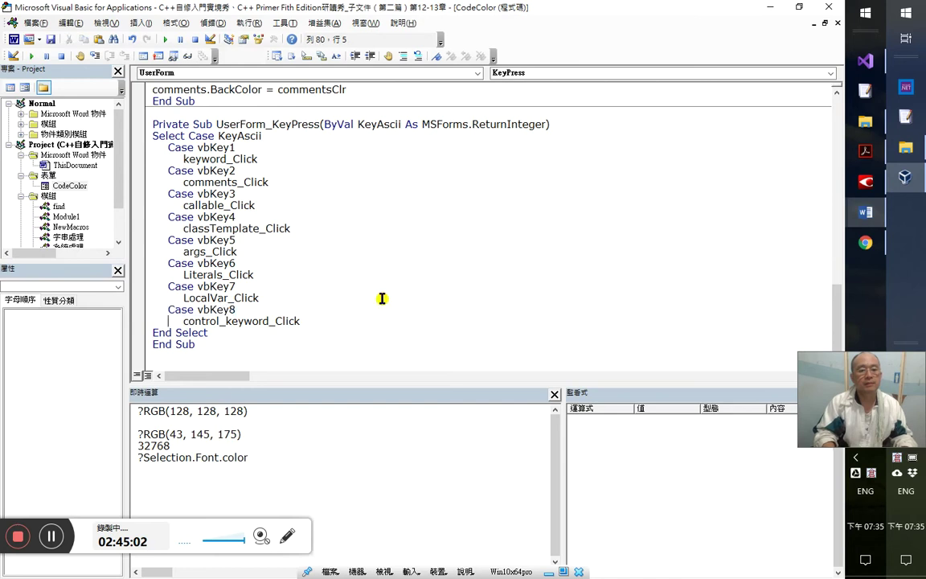
key("End")
key("Return")
key("ctrl+v")
key("shift+Tab")
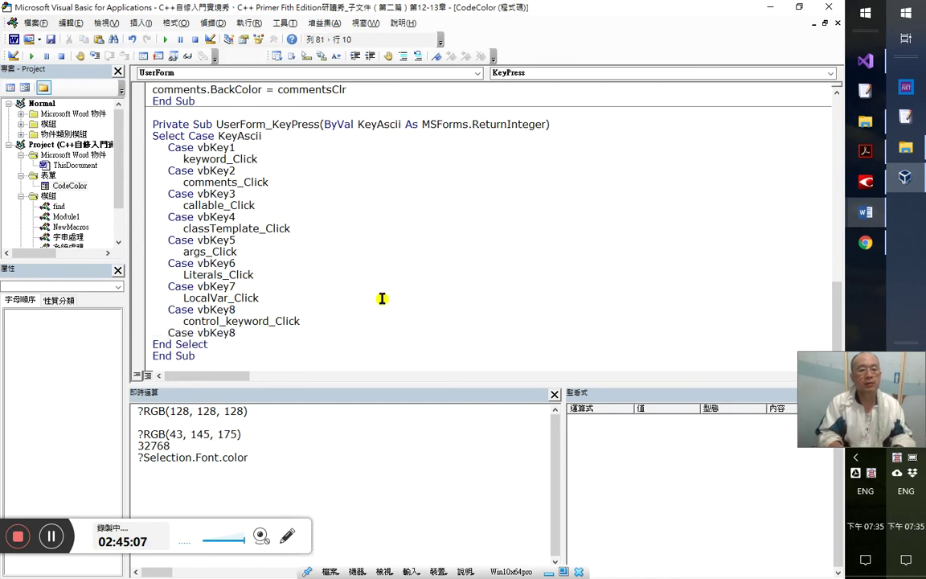
- Change the new line to Case VBA.vbKeyEscape followed by Unload Me
type("vbal.")
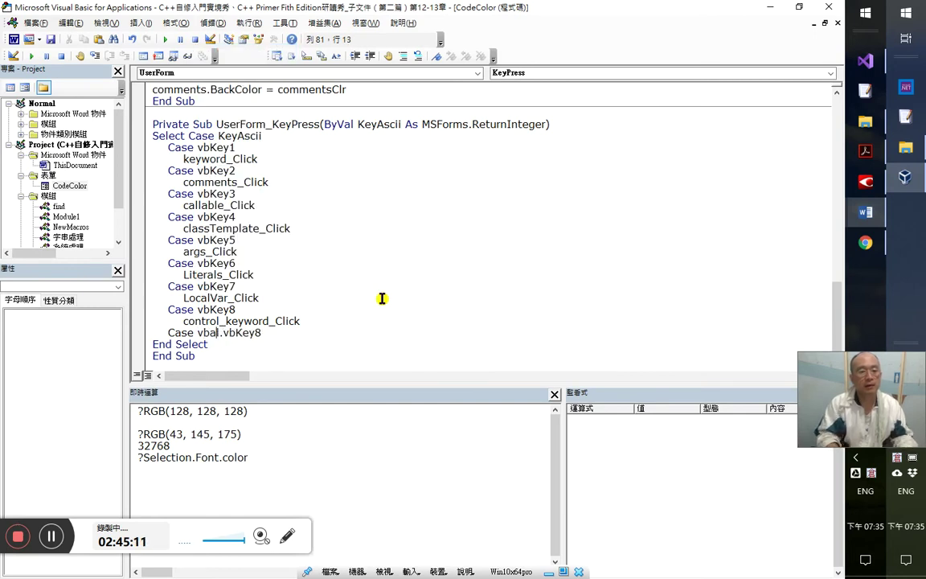
key("BackSpace")
key("ctrl+j")
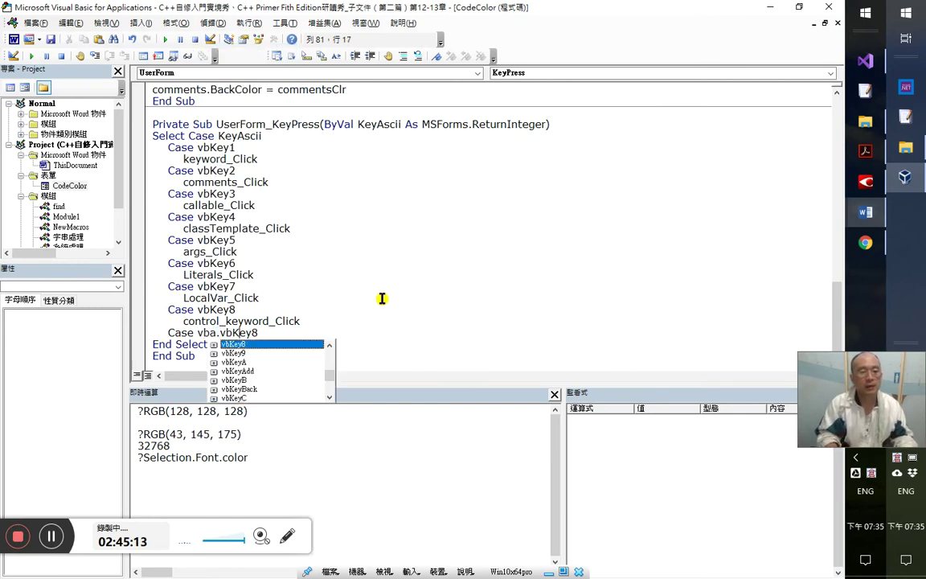
type("eyE")
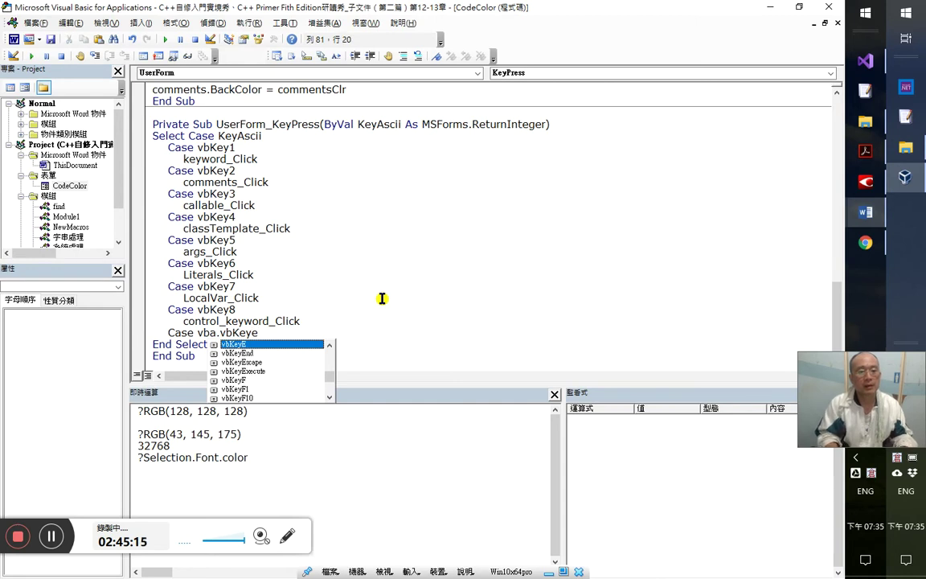
type("s")
key("Tab")
key("Return")
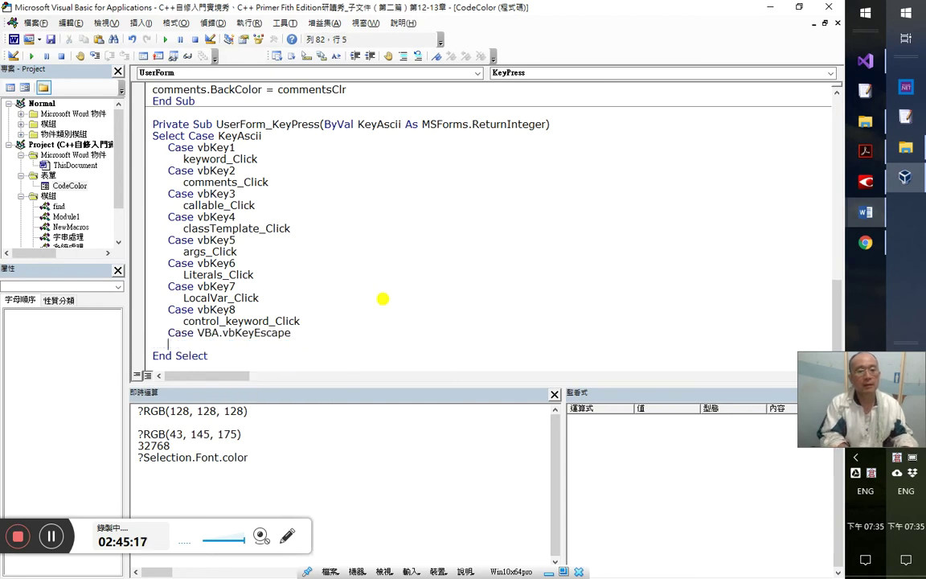
key("Tab")
type("unlod")
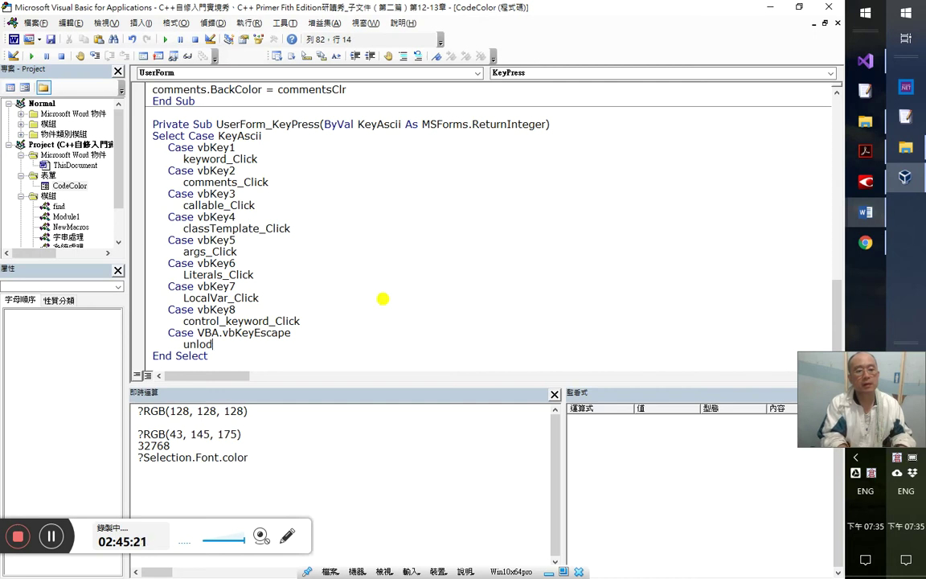
key("BackSpace")
type("ad me")
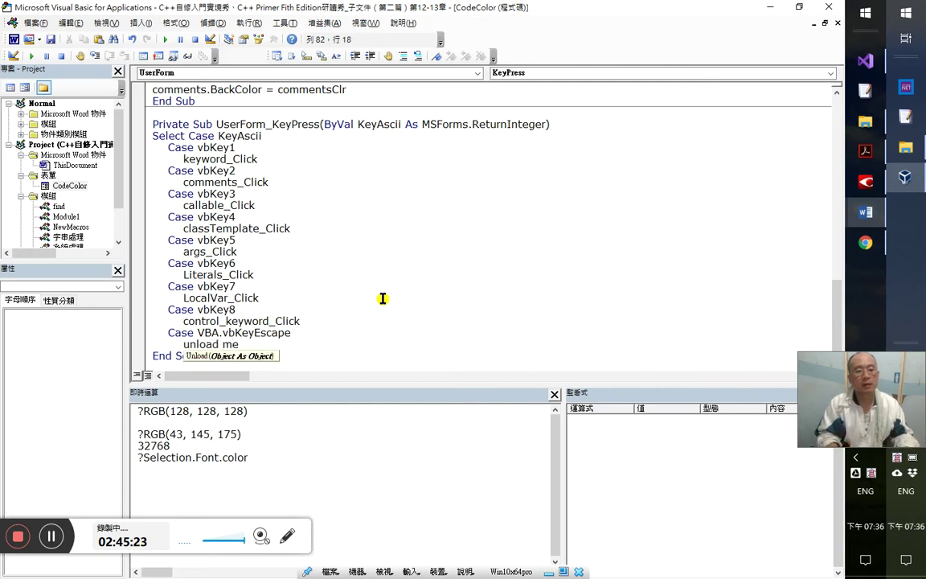
key("Down")
key("Down")
key("Down")
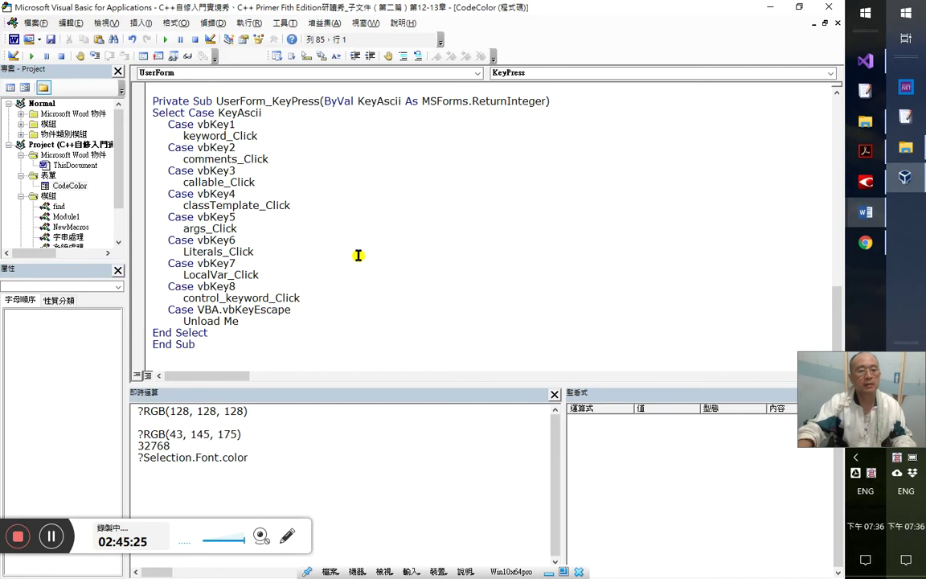
- Compile the VBA project with Debug > Compile and return to Word
left_click(213, 23)
left_click(211, 37)
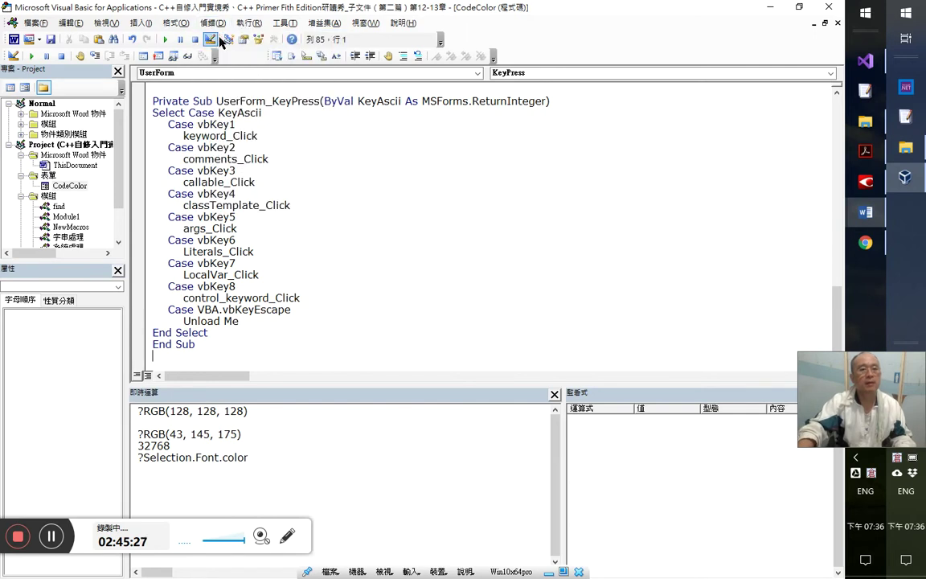
left_click(50, 39)
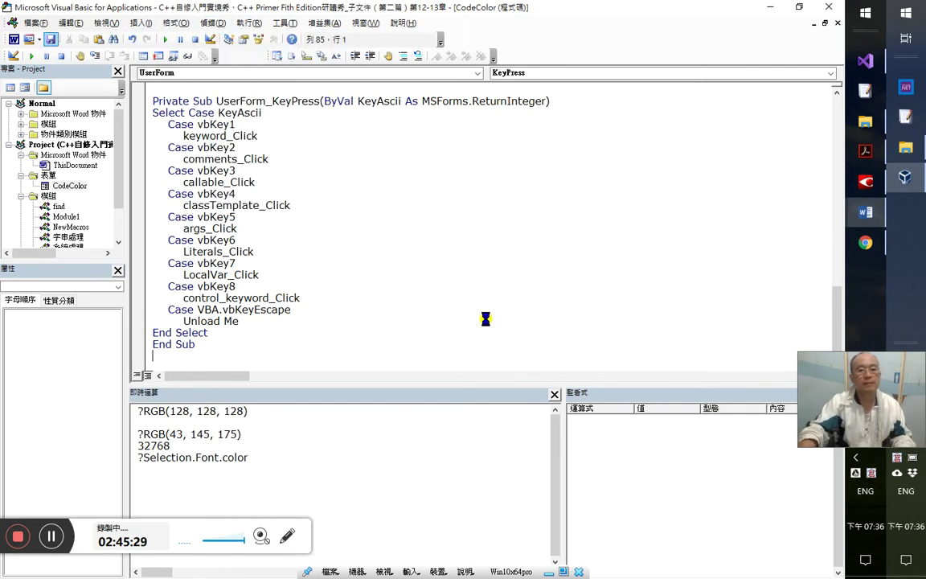
key("shift+F7")
key("alt+F11")
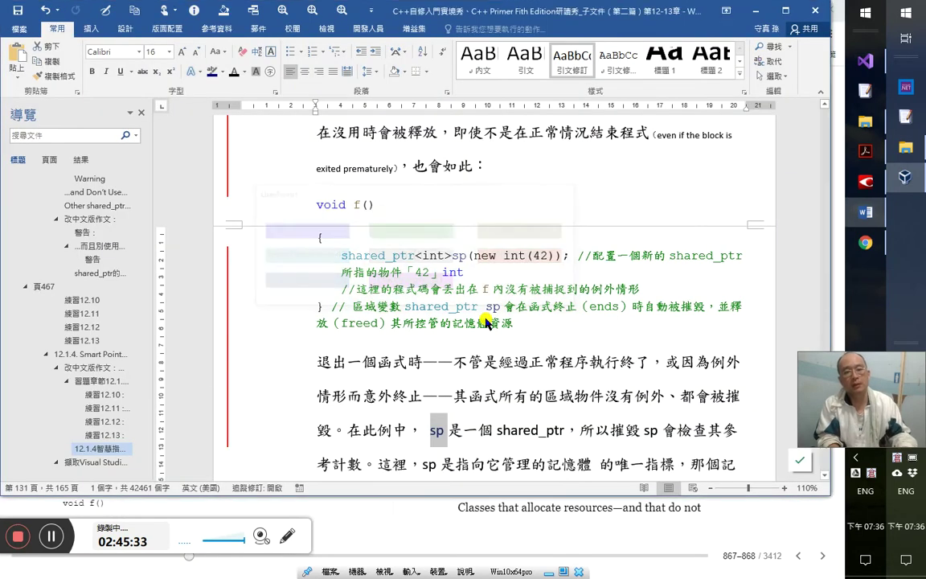
- Give the sp in 所以摧毀 sp 會檢查其參考計數 the keyword colour from the CodeColor form
key("Right")
key("Right")
key("Right")
key("Right")
key("Right")
key("Right")
key("Right")
key("Right")
key("Right")
key("Right")
key("Right")
key("Right")
key("Right")
key("Right")
key("Right")
key("Right")
key("Right")
key("Right")
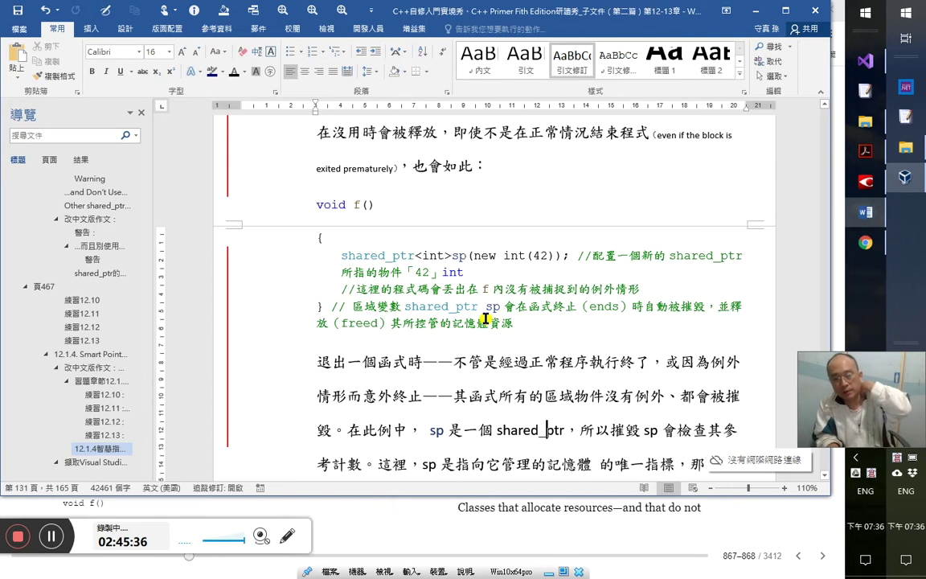
key("Right")
key("Right")
key("Right")
key("Right")
key("Right")
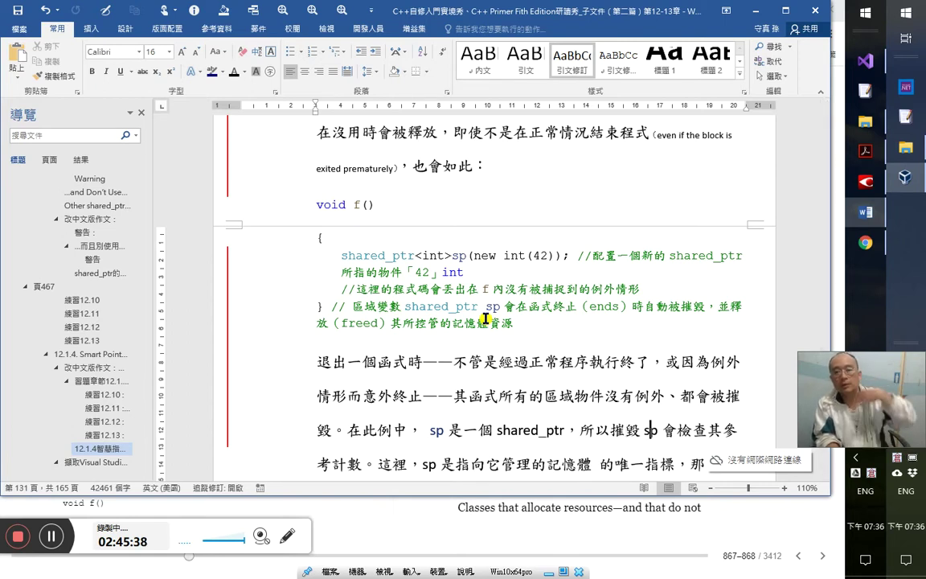
key("shift+Left")
key("shift+Left")
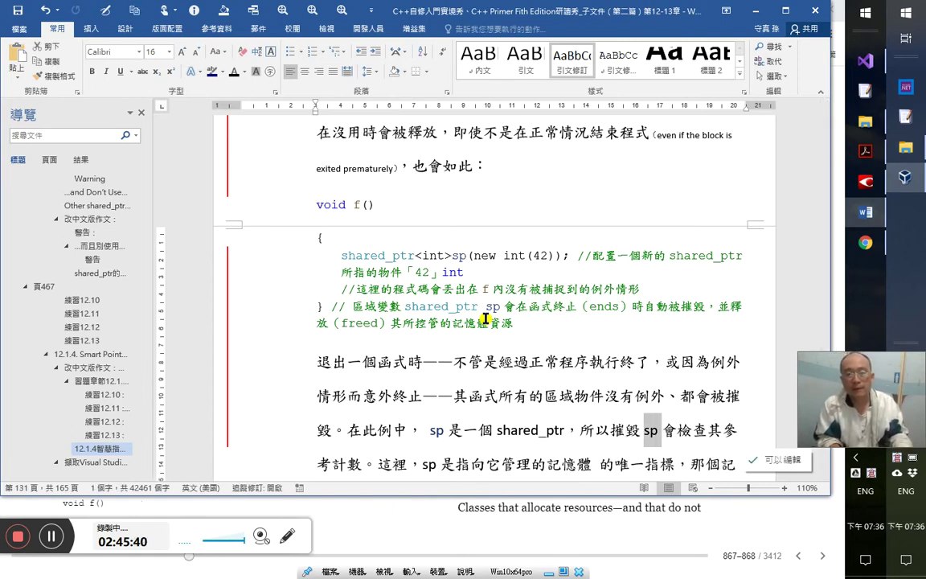
key("ctrl+shift+h")
key("1")
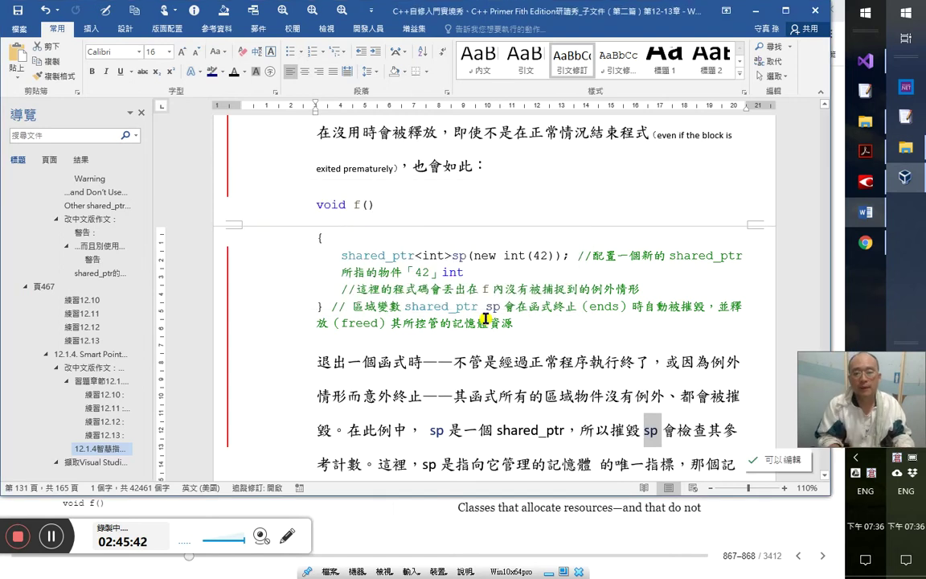
key("Right")
key("Right")
key("Right")
key("Right")
key("Right")
key("Right")
key("Right")
key("Right")
key("Right")
key("Up")
key("Right")
key("Right")
key("Right")
key("Right")
key("Right")
key("Right")
key("Right")
key("Right")
key("Right")
key("Right")
key("Right")
key("Right")
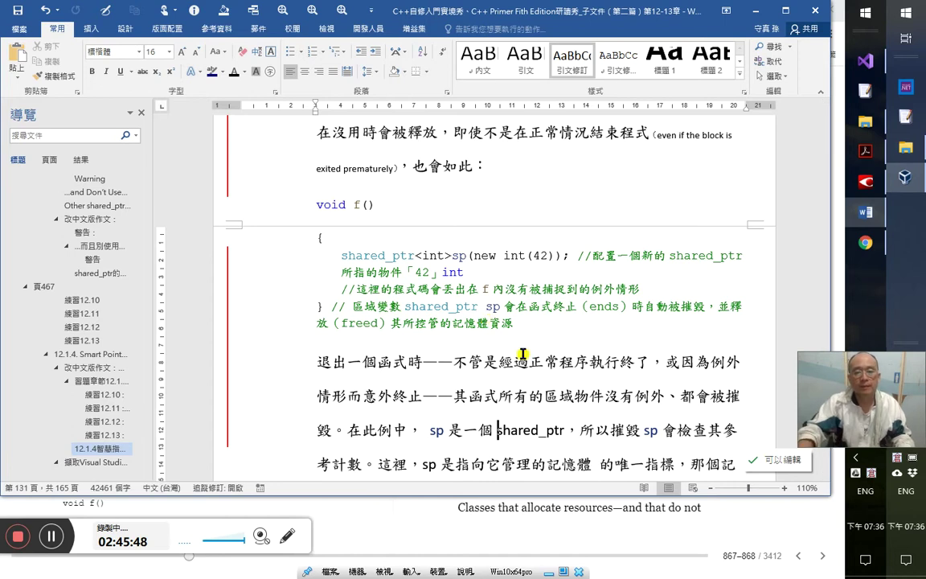
scroll(514, 402, "down", 1)
- Insert 在 after 所以 and 時 after sp, before 會
left_click(612, 397)
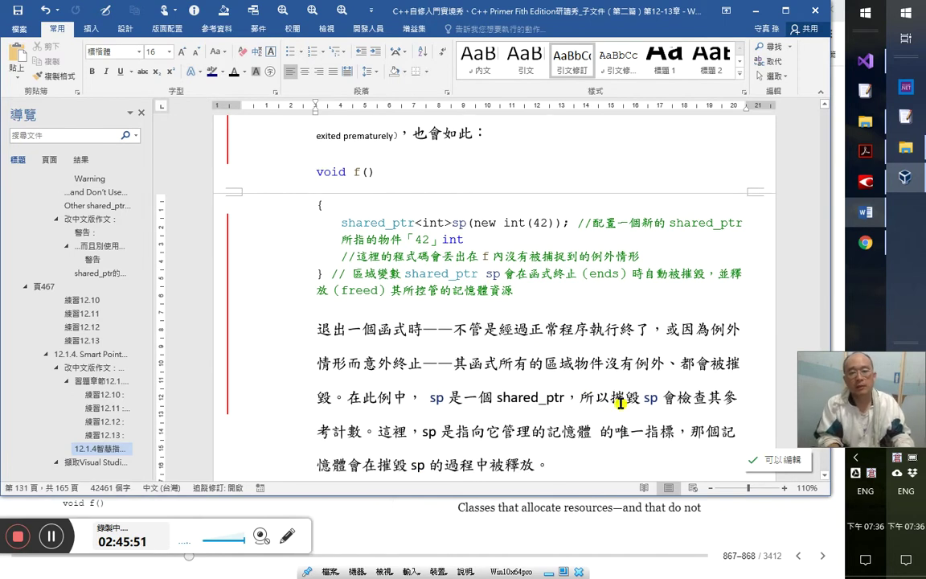
key("Left")
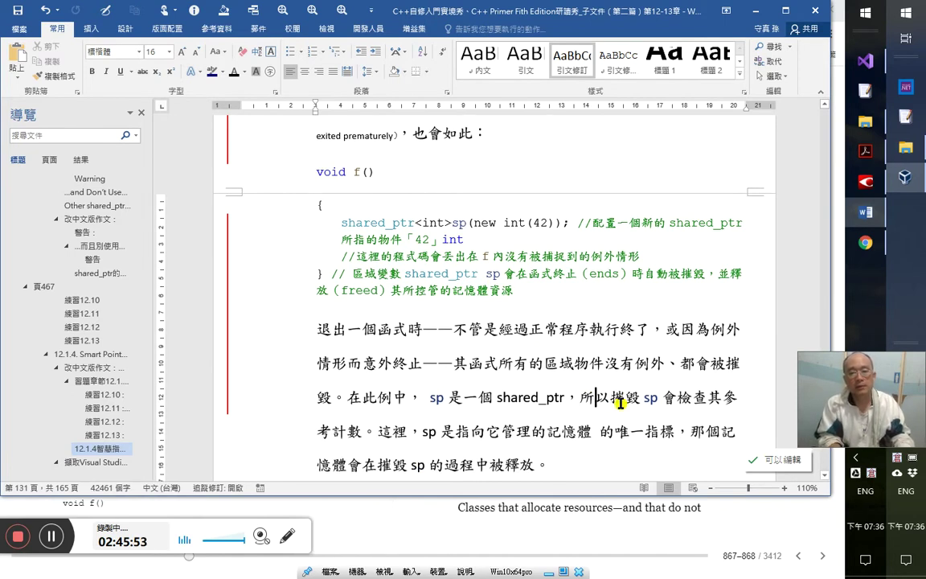
key("Right")
type("Hg")
key("BackSpace")
key("BackSpace")
key("BackSpace")
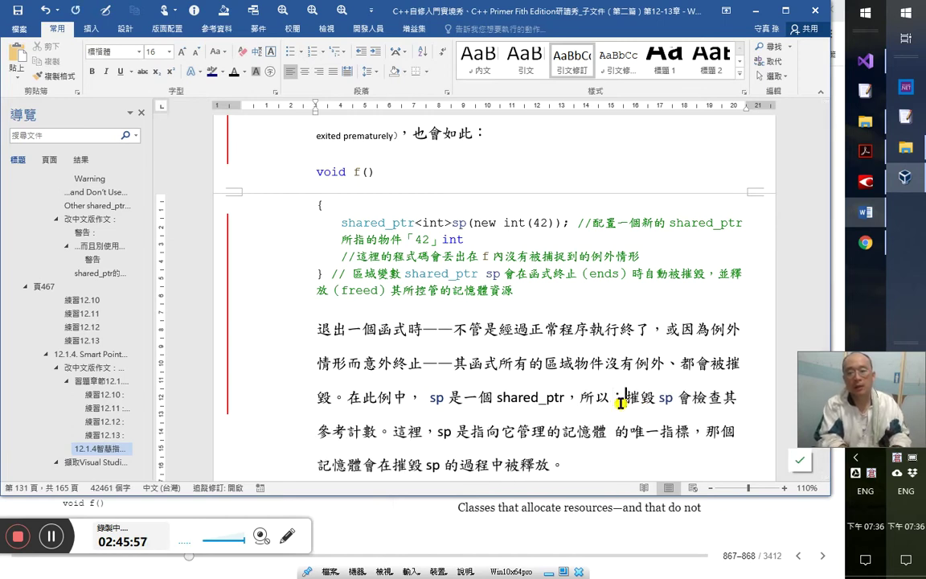
type("Hg")
key("BackSpace")
key("BackSpace")
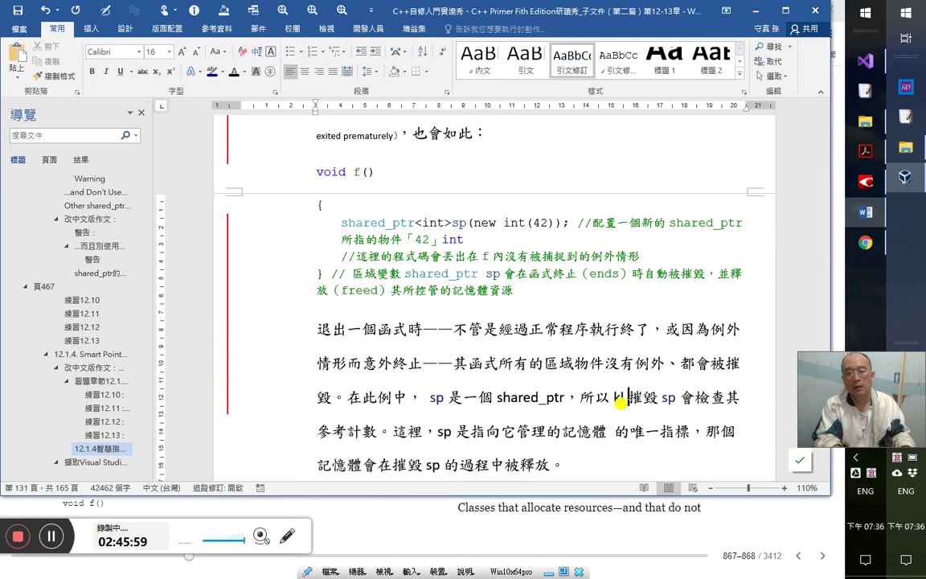
key("space")
key("Down")
key("Return")
key("Right")
key("Right")
key("Right")
key("Right")
key("Right")
type("h")
key("BackSpace")
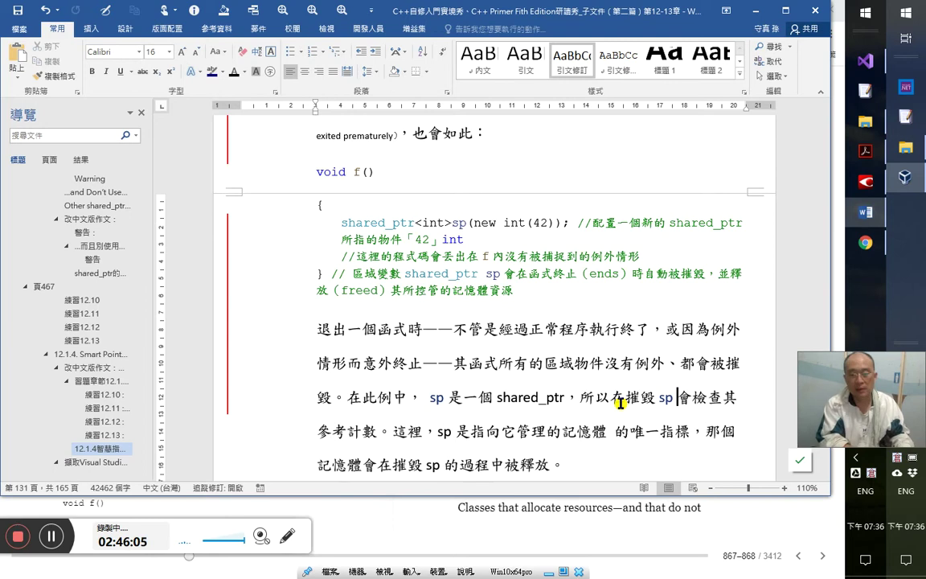
type("時")
- Add 相關的 after 其 in 其參考計數 and save the document
key("Right")
key("Right")
key("Right")
key("Right")
key("Right")
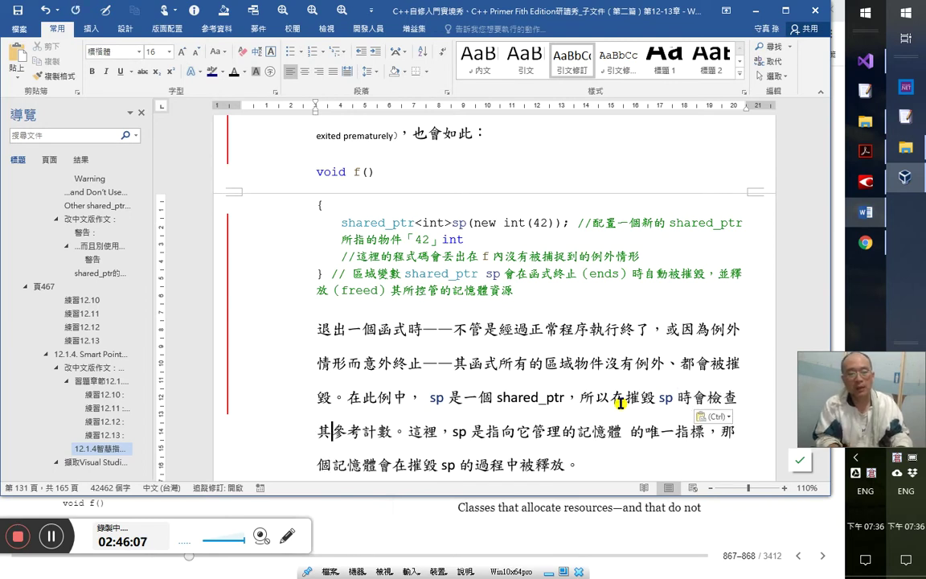
key("Left")
key("Left")
key("shift+Right")
key("shift+Right")
key("shift+Right")
key("shift+Right")
key("shift+Right")
key("shift+Right")
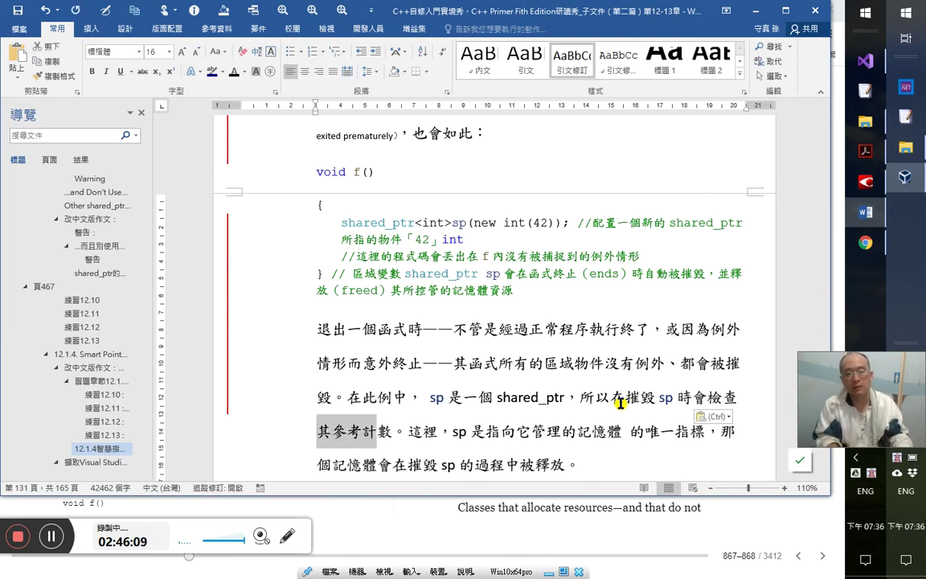
key("Left")
key("Right")
key("Right")
key("Right")
key("Right")
key("Left")
key("Left")
key("Left")
type("d相關")
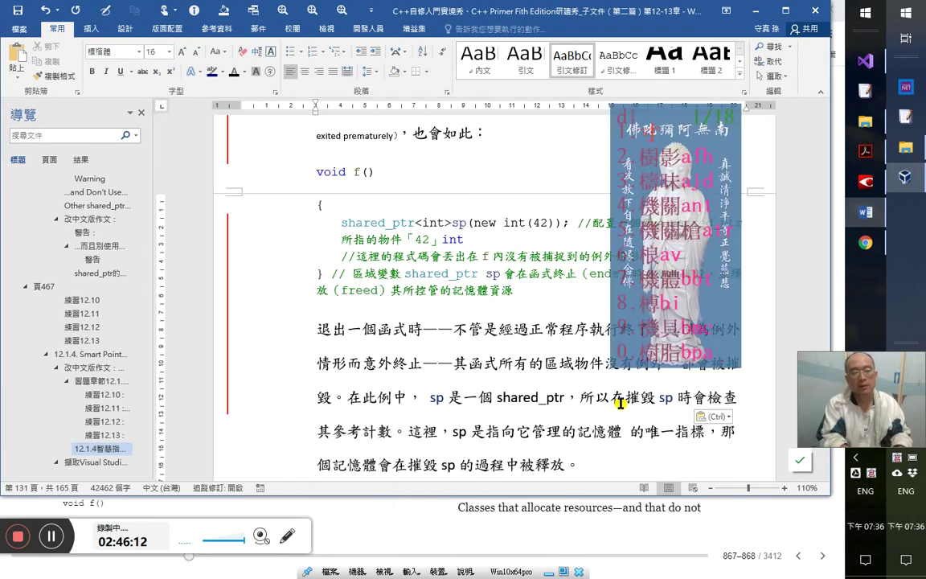
type("的")
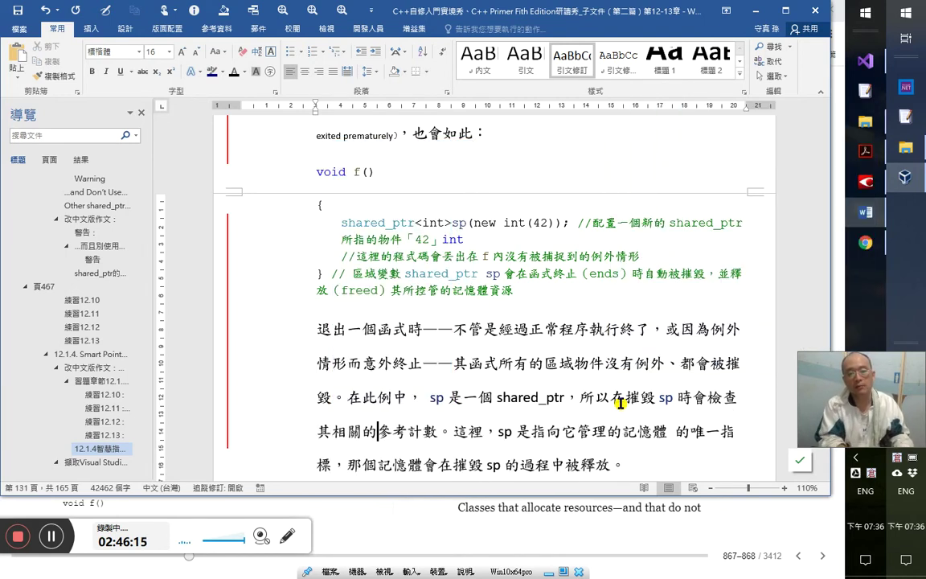
key("ctrl+s")
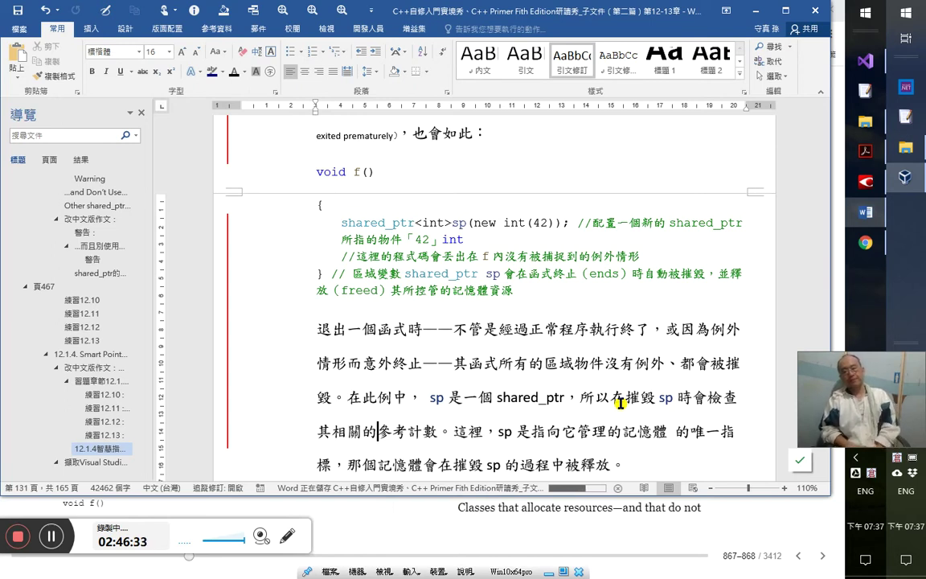
- Shrink the new 相關的 to small subscript-size text
key("shift+Left")
key("shift+Left")
key("shift+Left")
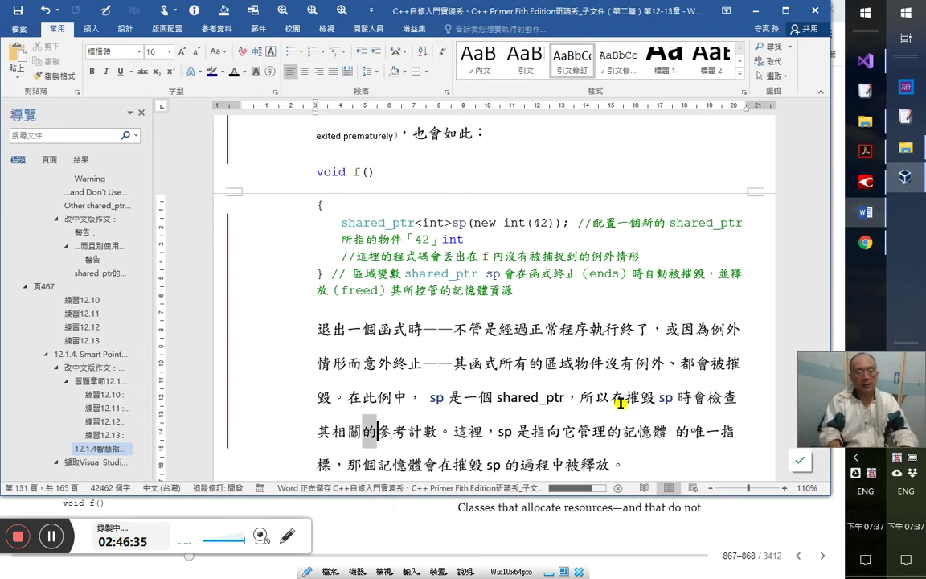
key("ctrl+equal")
key("Right")
key("Right")
key("Right")
key("Right")
key("Right")
key("Right")
key("Right")
key("Right")
key("Right")
key("Right")
key("Right")
key("Right")
key("Right")
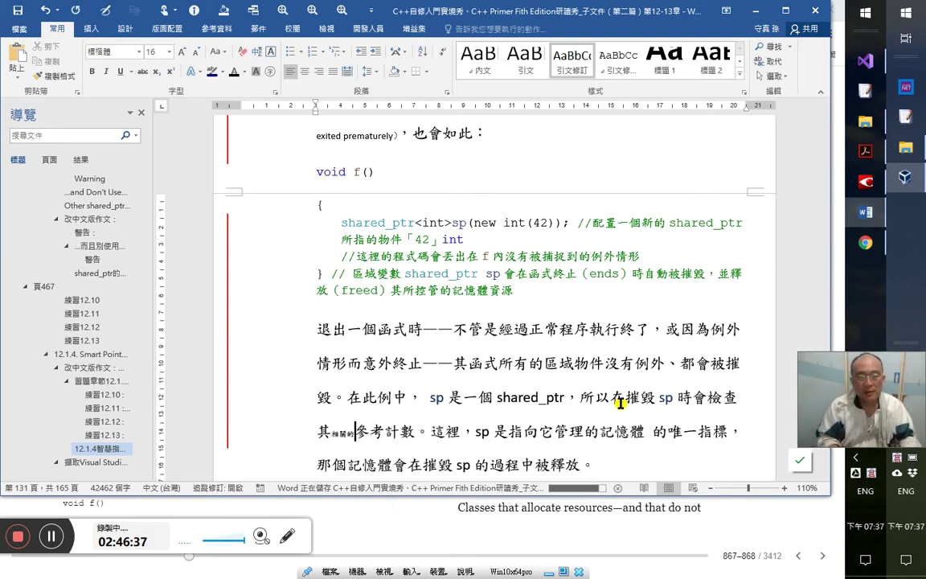
key("Right")
key("Right")
key("Right")
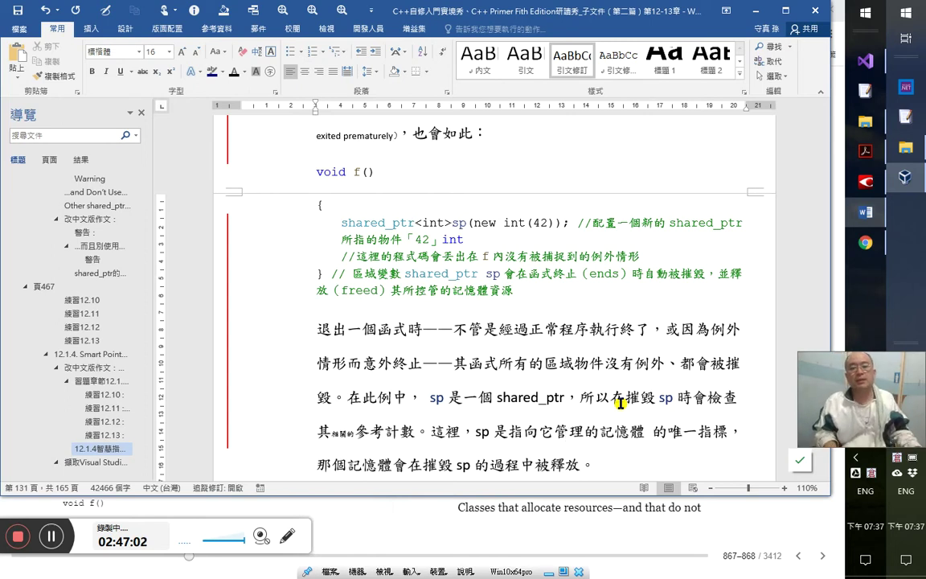
- Remove the stray space after 記憶體 and replace 裡， after 這 with 個
key("Right")
key("Right")
key("Right")
key("Right")
key("Right")
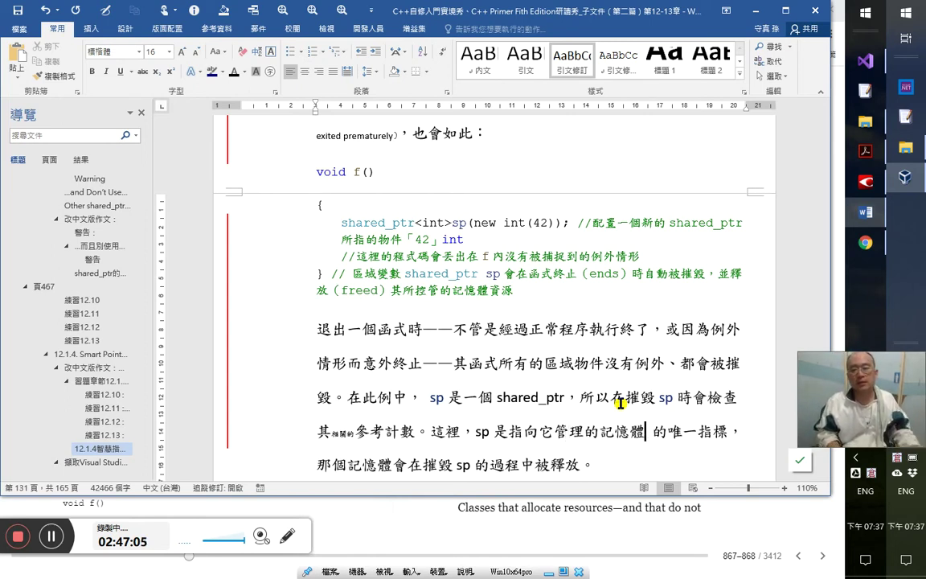
key("Delete")
key("Left")
key("Left")
key("Left")
key("Left")
key("Left")
key("Left")
key("Left")
key("Left")
key("Left")
key("Left")
key("Left")
key("Left")
key("Left")
key("Left")
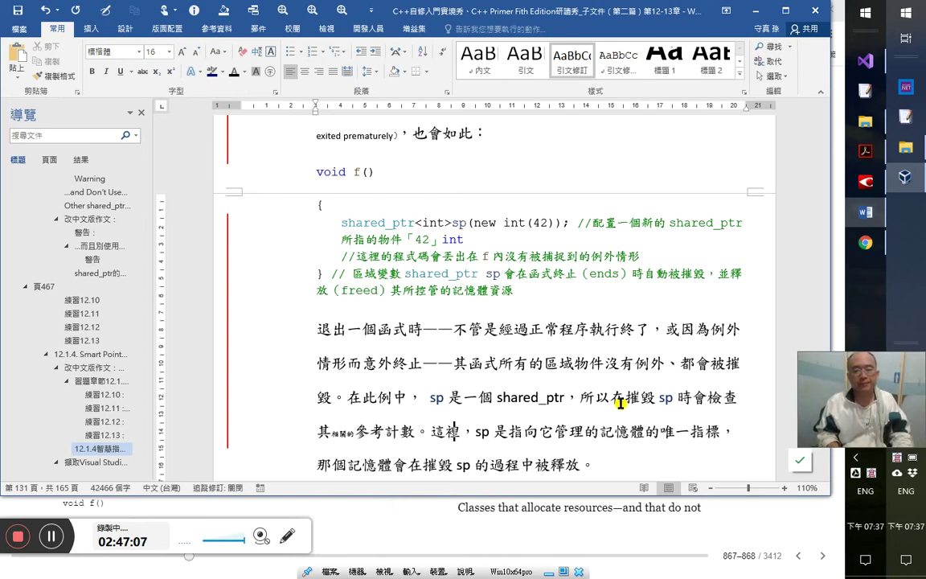
key("Delete")
key("Delete")
type("個")
key("Right")
key("Right")
key("Right")
key("Right")
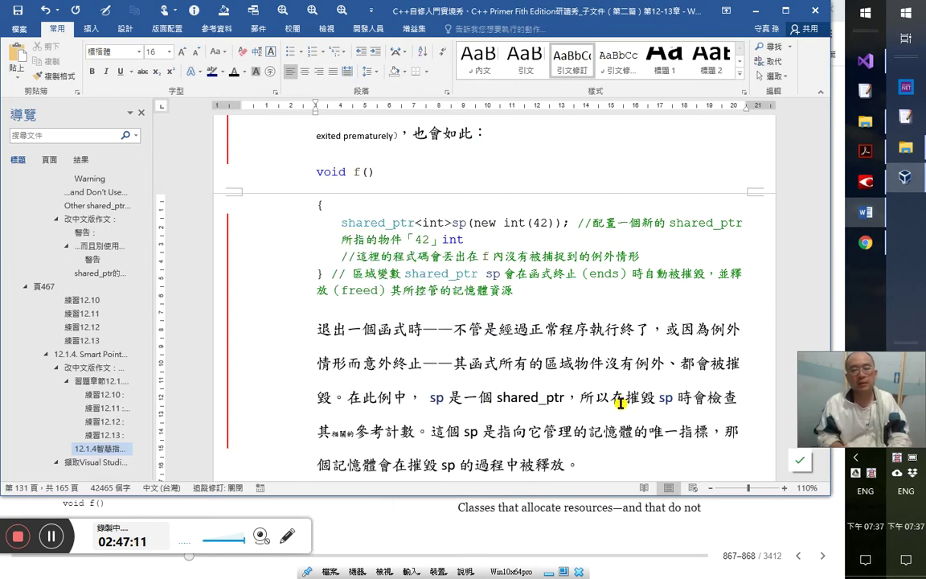
- Delete 指向 and add 上 after 記憶體, then bring up the English book page
key("Right")
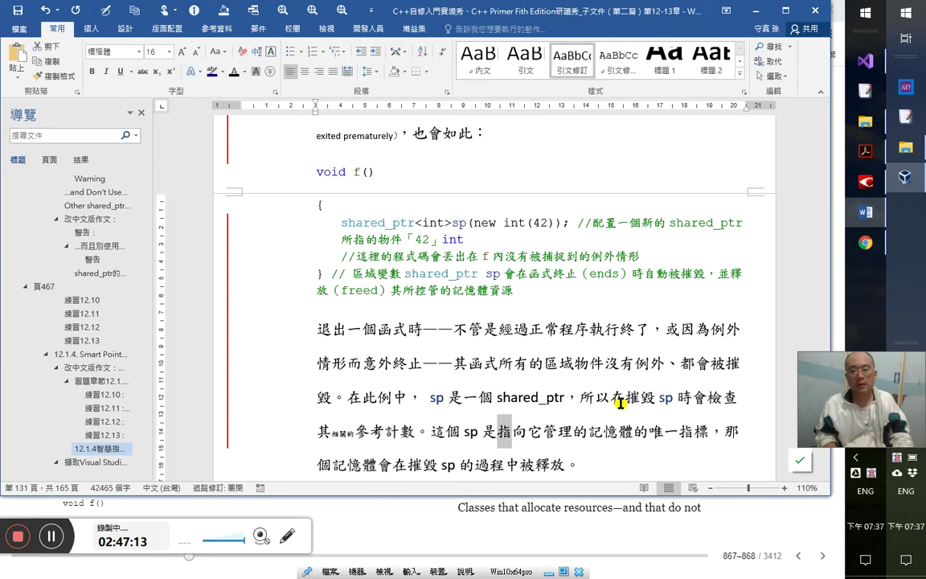
key("Right")
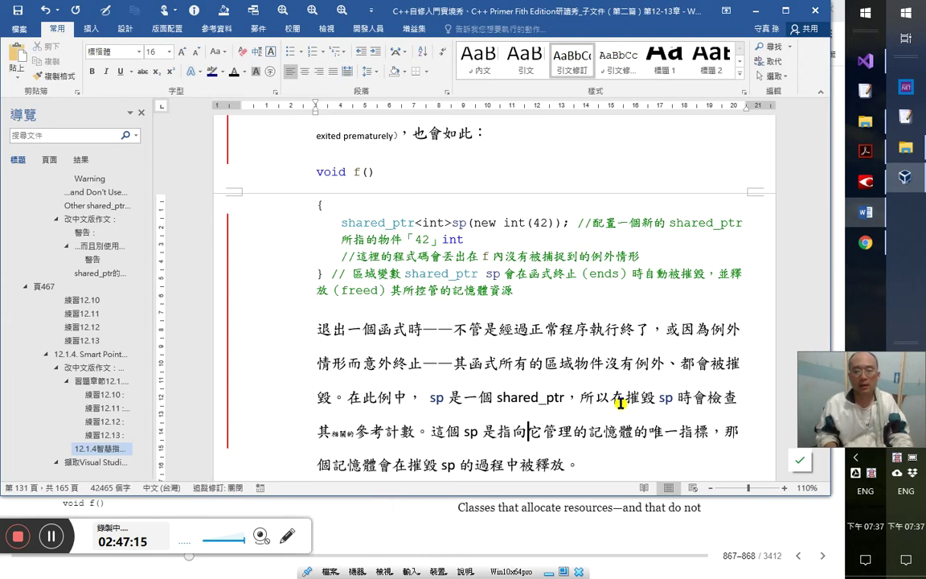
key("shift+Left")
key("shift+Left")
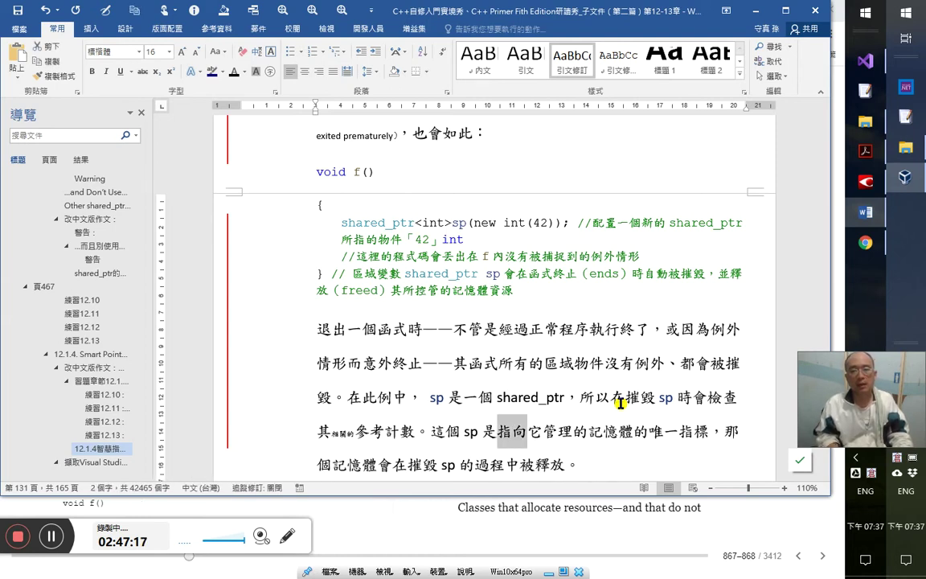
key("Delete")
key("Right")
key("Right")
key("Right")
key("Right")
key("Right")
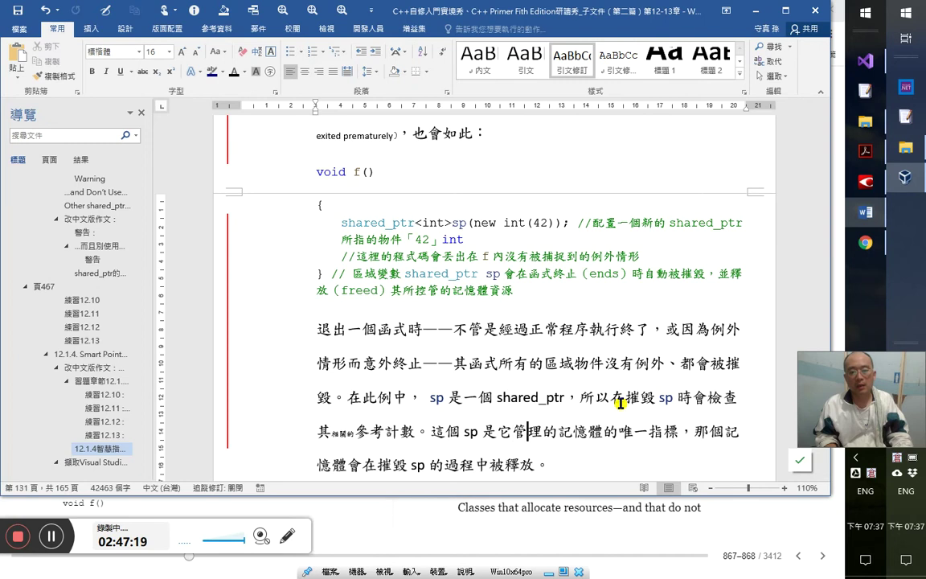
key("Right")
key("Right")
key("Right")
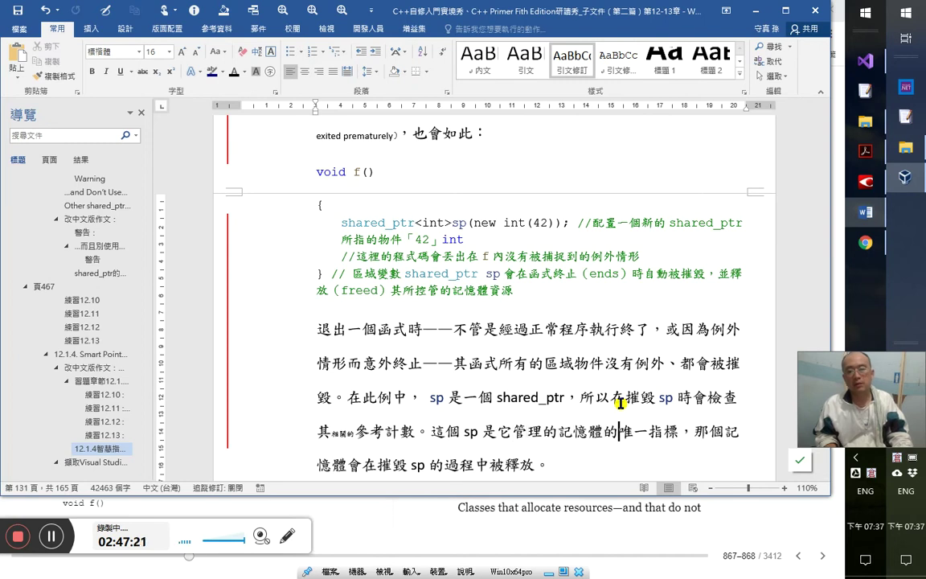
key("Right")
key("Right")
key("Right")
key("Right")
key("Left")
key("Left")
key("Left")
key("Left")
key("Left")
key("Left")
key("Left")
key("Left")
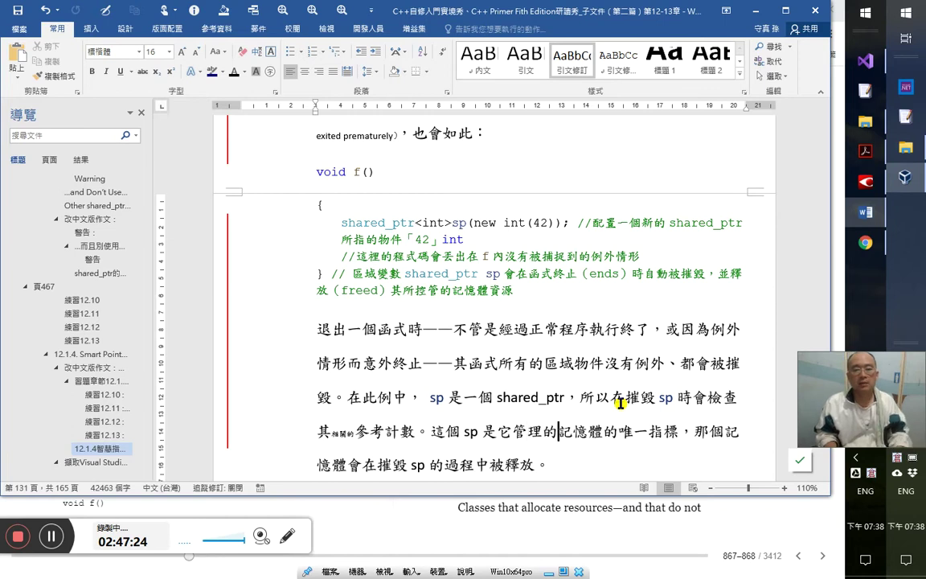
key("Right")
key("Right")
key("Right")
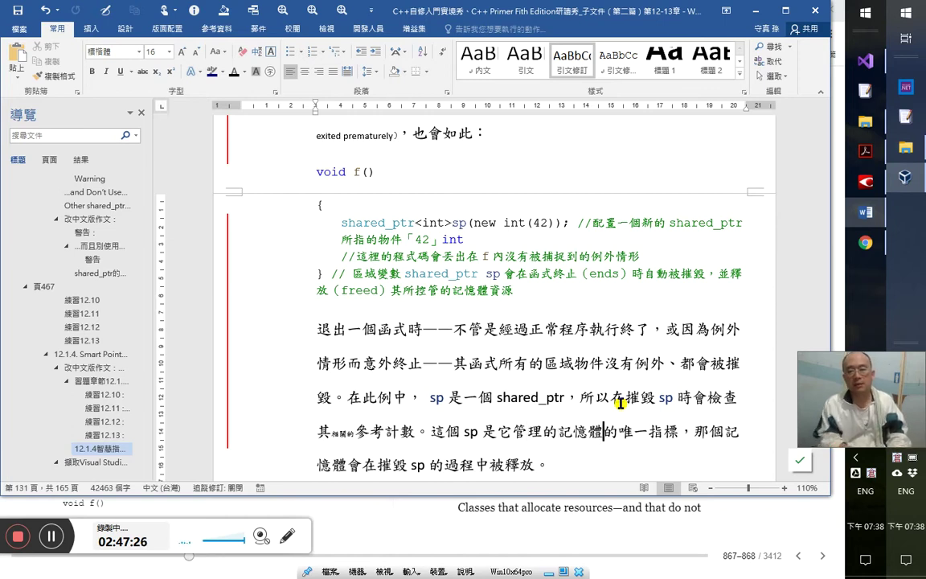
type("上")
key("Left")
key("Left")
key("Left")
key("Left")
key("Left")
key("Left")
key("Left")
key("Left")
key("Left")
key("Left")
key("Left")
key("Left")
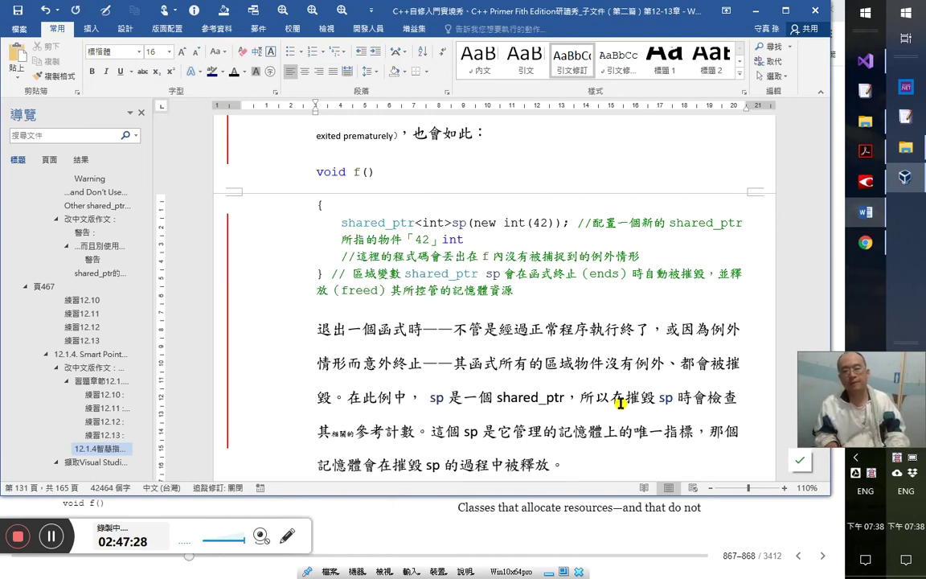
key("Right")
key("Right")
key("Right")
key("Right")
key("Right")
key("Right")
key("Right")
key("Right")
key("Right")
key("Right")
key("Right")
key("Right")
key("Right")
key("Right")
key("Right")
key("Right")
key("Right")
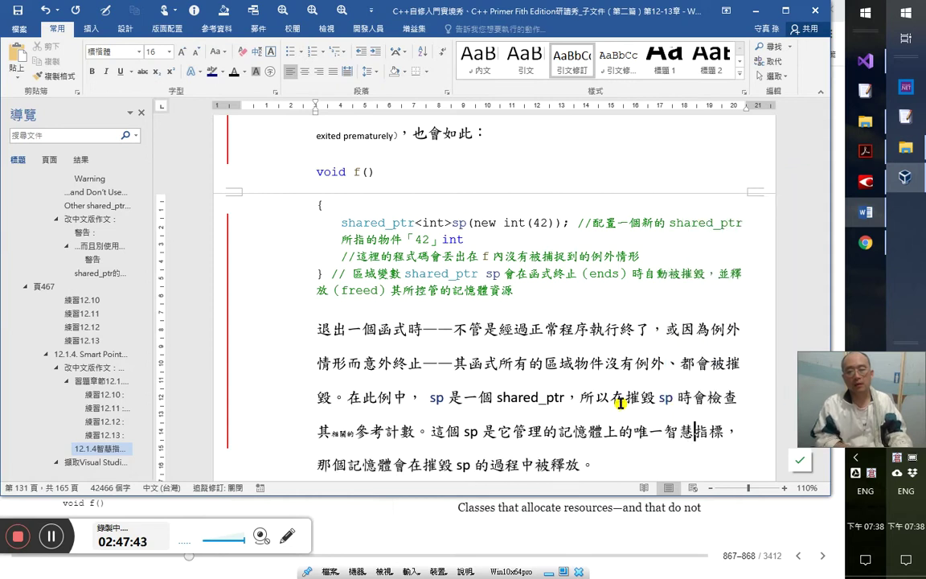
key("alt+Tab")
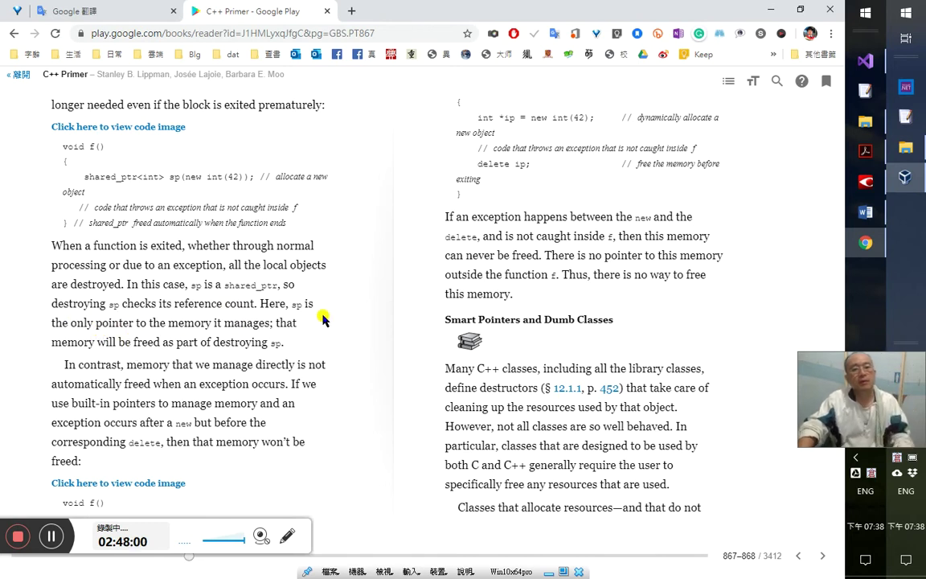
- Back in Word, change 管理的 to 控管 by inserting 控 and deleting 理的
key("alt+Tab")
key("Left")
key("Left")
key("Left")
key("Left")
key("Left")
key("Left")
key("Left")
key("Left")
key("Left")
key("Left")
key("Left")
key("Right")
key("Right")
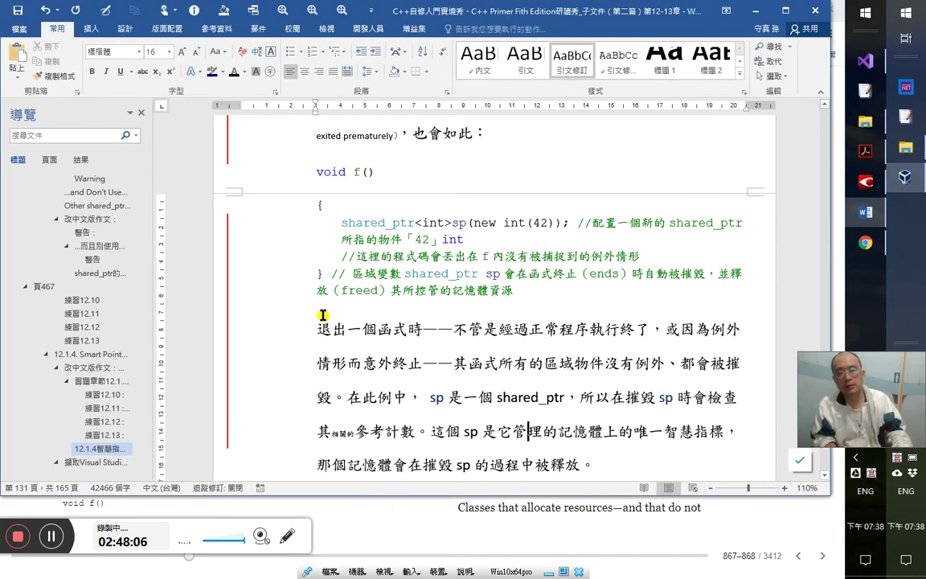
type("控")
key("Right")
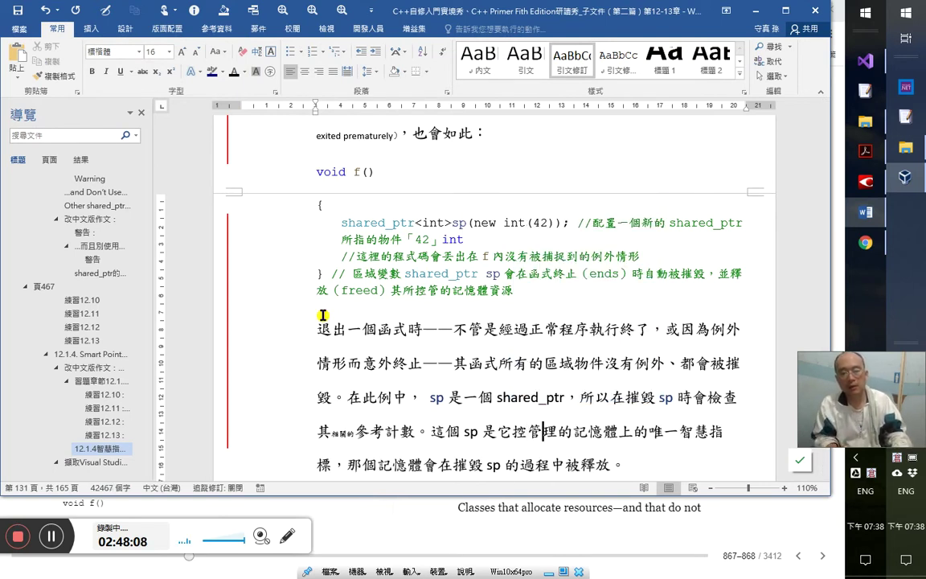
key("Delete")
key("Delete")
key("Right")
key("Right")
key("Right")
key("Right")
key("Right")
key("Right")
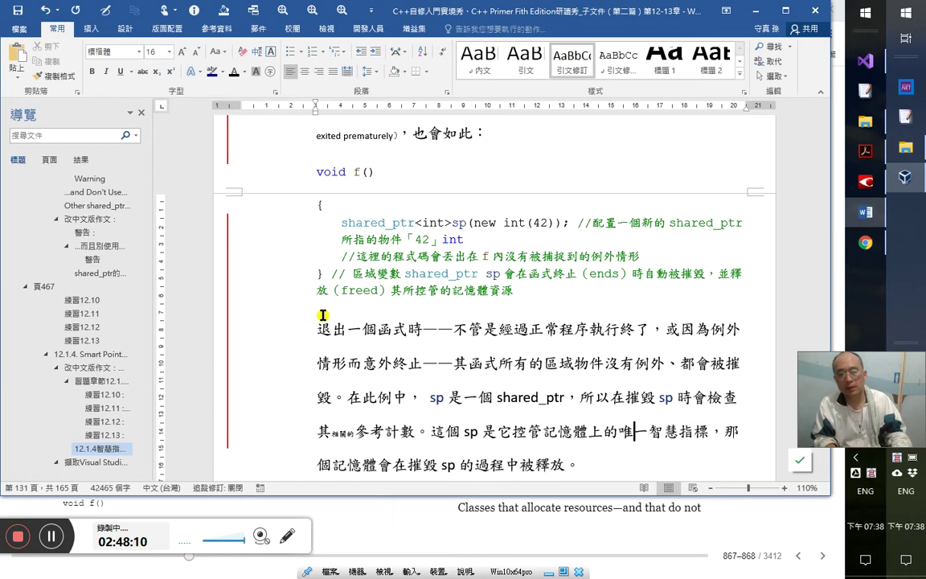
- Add 所 before 控管 and replace 那 with 這 at the start of the last line
key("Left")
key("Left")
key("Left")
key("Left")
key("Left")
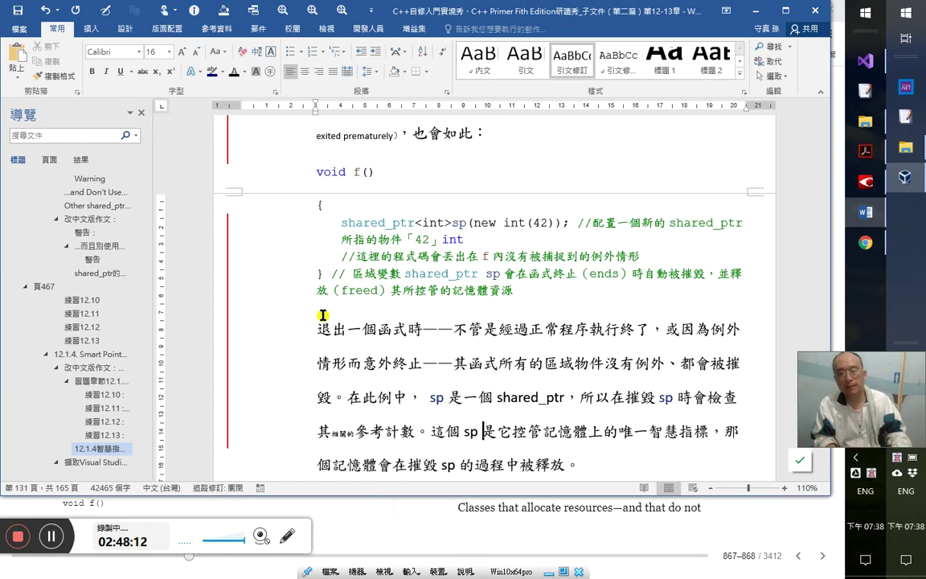
key("Right")
key("Right")
type("所")
key("Right")
key("Right")
key("Right")
key("Right")
key("Right")
key("Right")
key("Right")
key("Right")
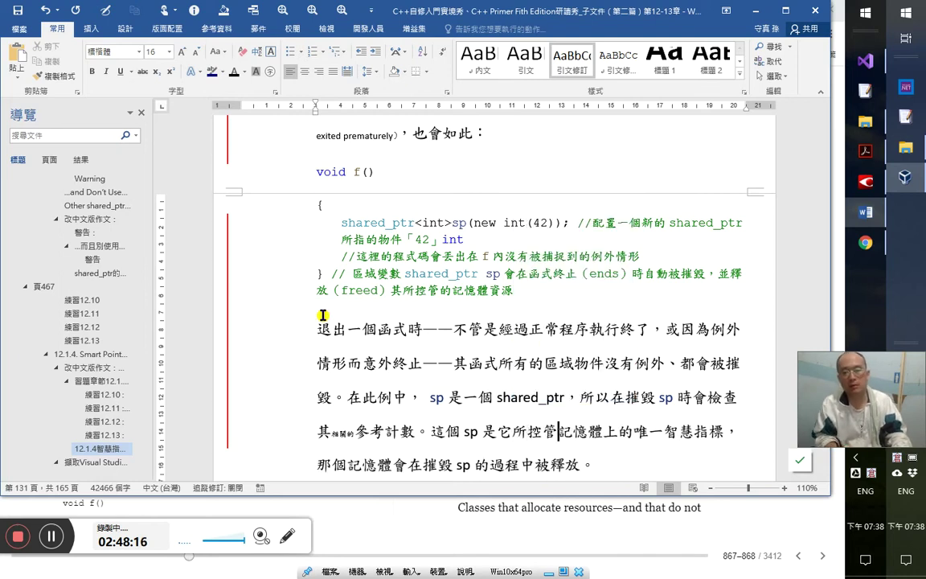
key("Right")
key("Right")
key("Right")
key("Right")
key("Right")
key("Right")
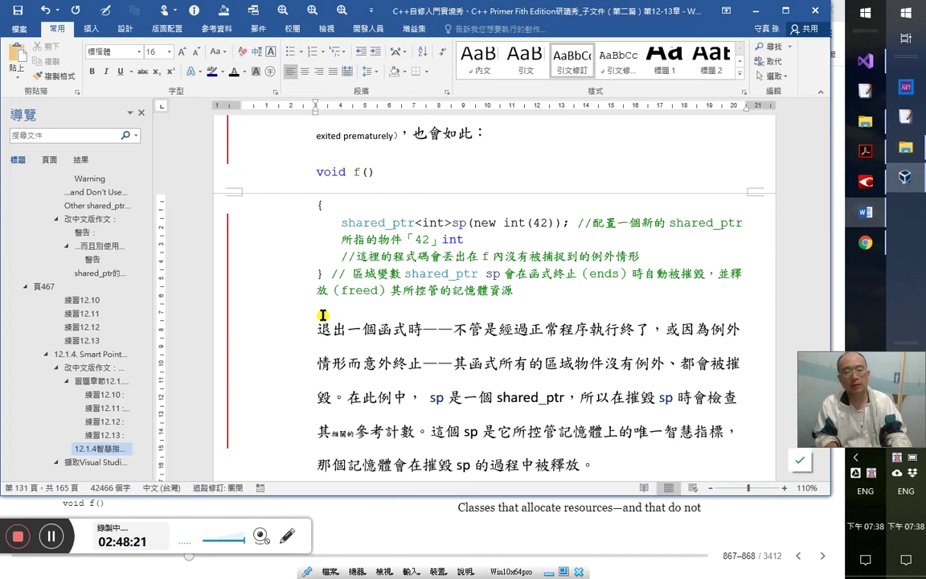
key("shift+Left")
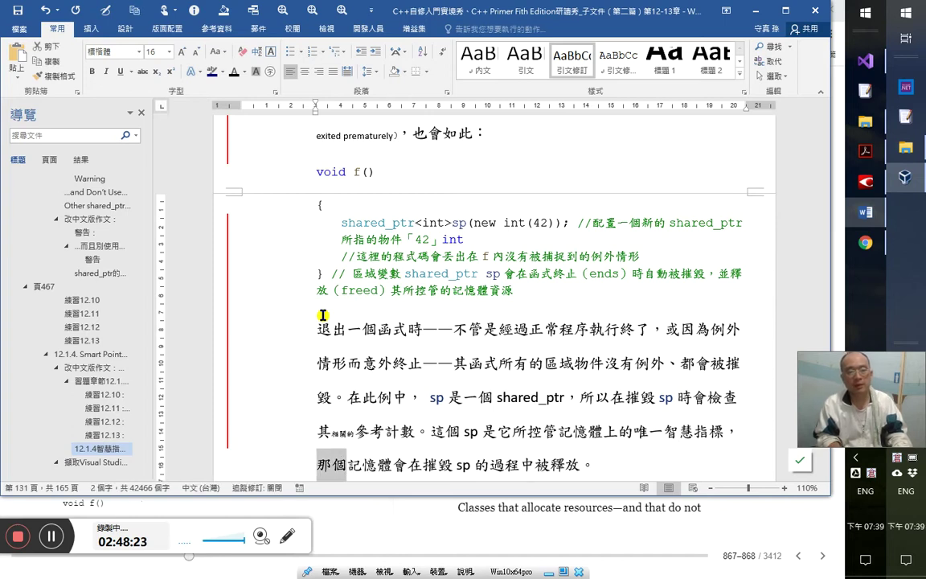
type("這")
key("alt+Tab")
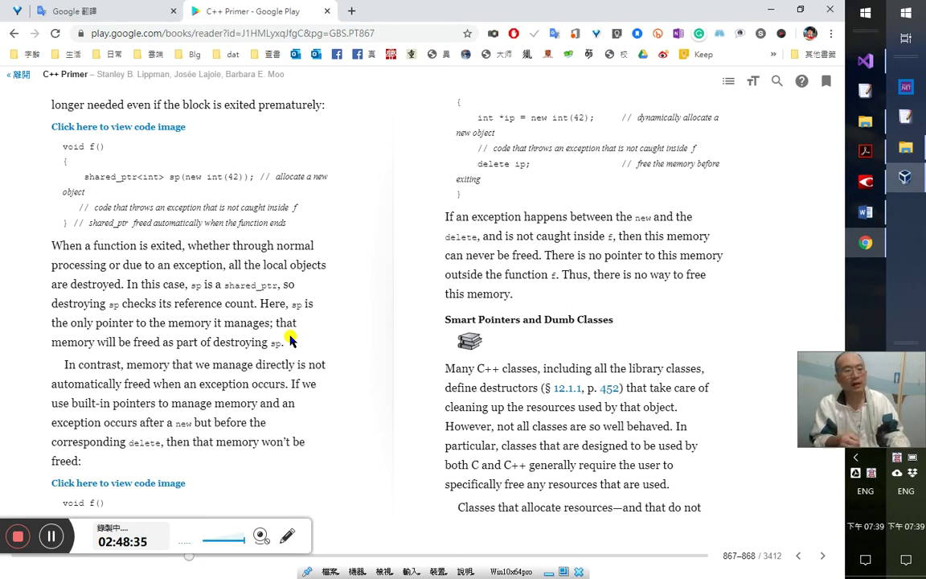
- Replace 被 before 釋放 with 得到 in the last sentence
key("alt+Tab")
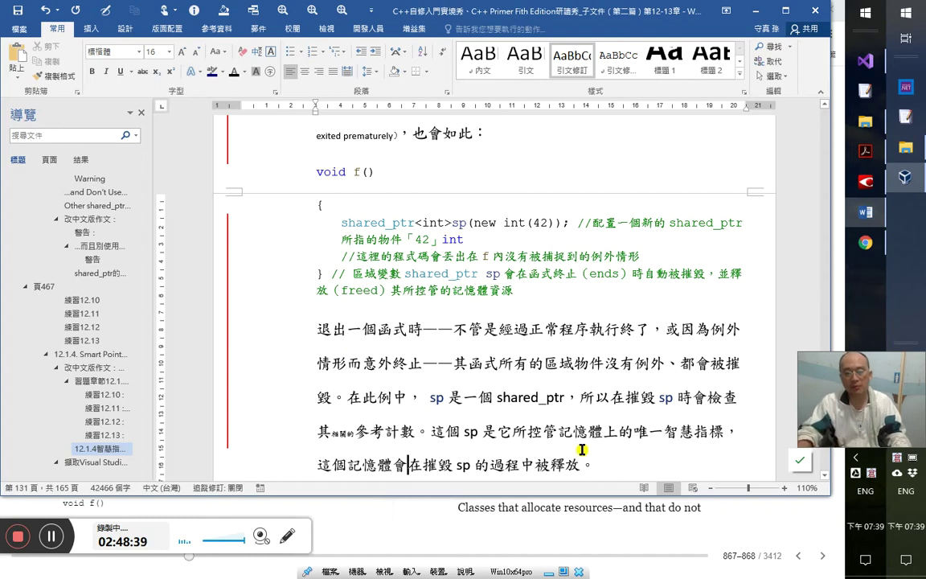
left_click(544, 432)
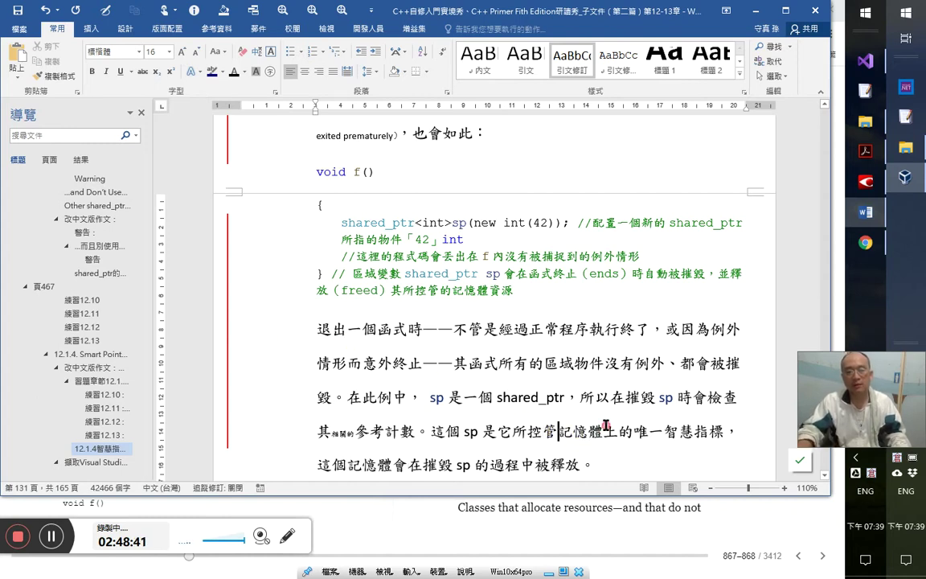
left_click(395, 464)
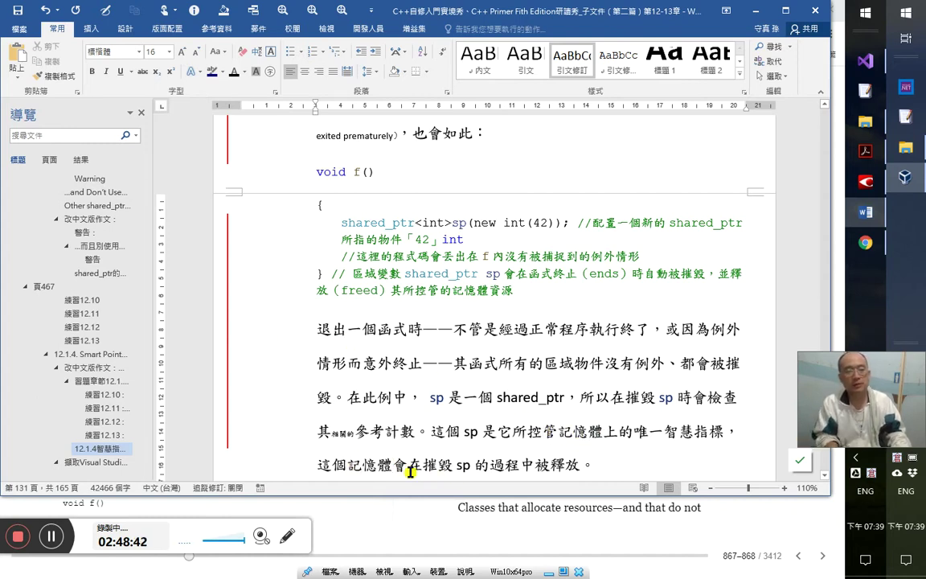
key("Right")
key("Right")
key("Right")
key("Right")
key("Right")
key("Right")
key("Right")
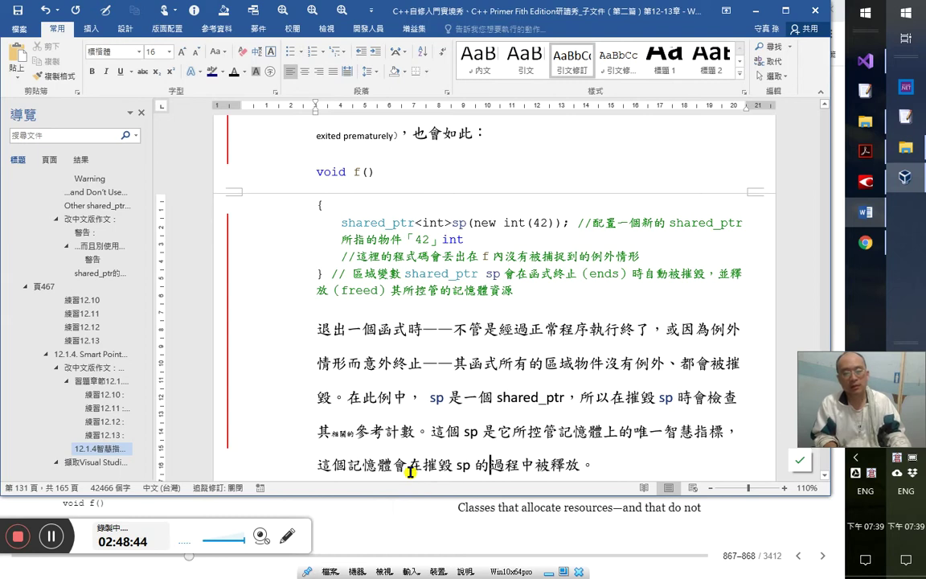
key("Right")
key("Right")
key("BackSpace")
type("得到")
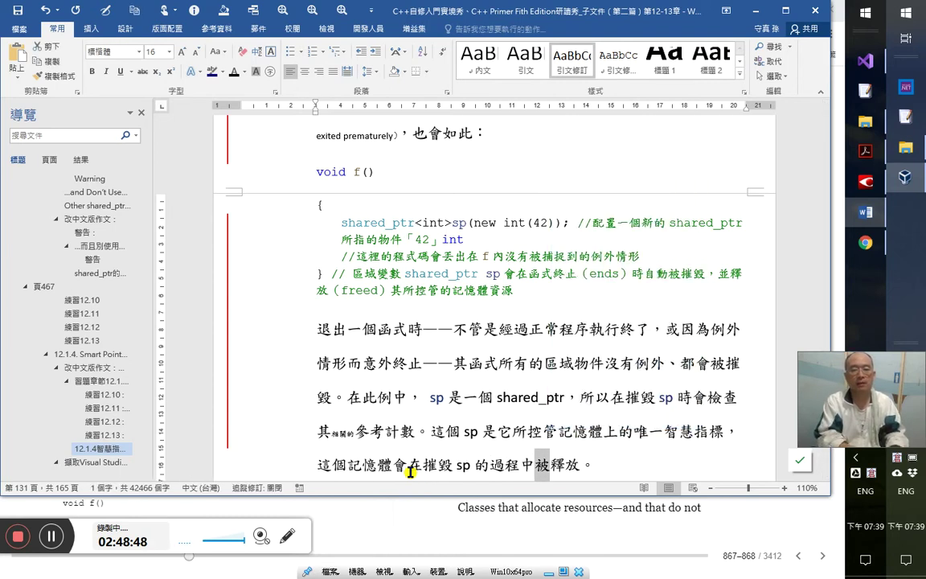
- Start the last line with 所以 and move 在摧毀 sp 的過程中 right after it
key("alt+Tab")
key("alt+Tab")
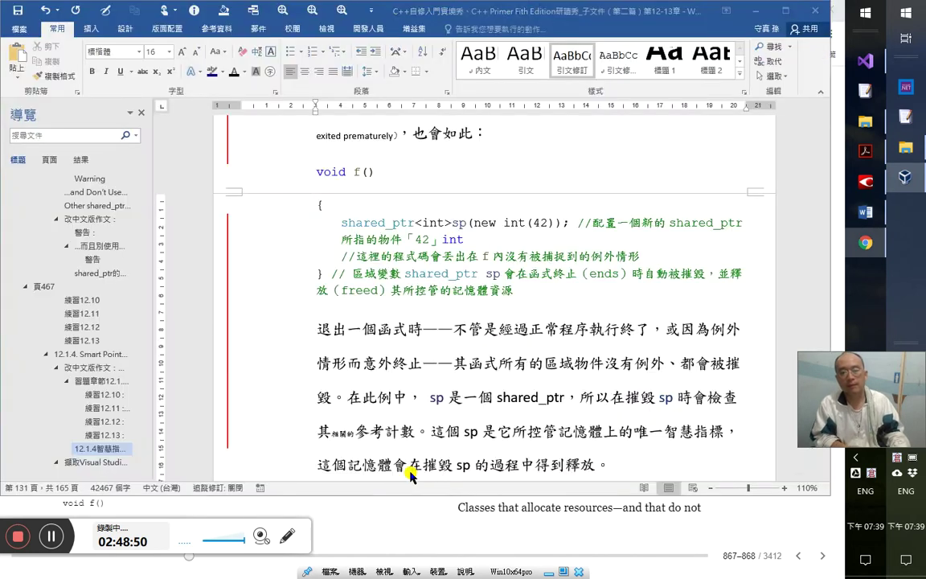
key("Home")
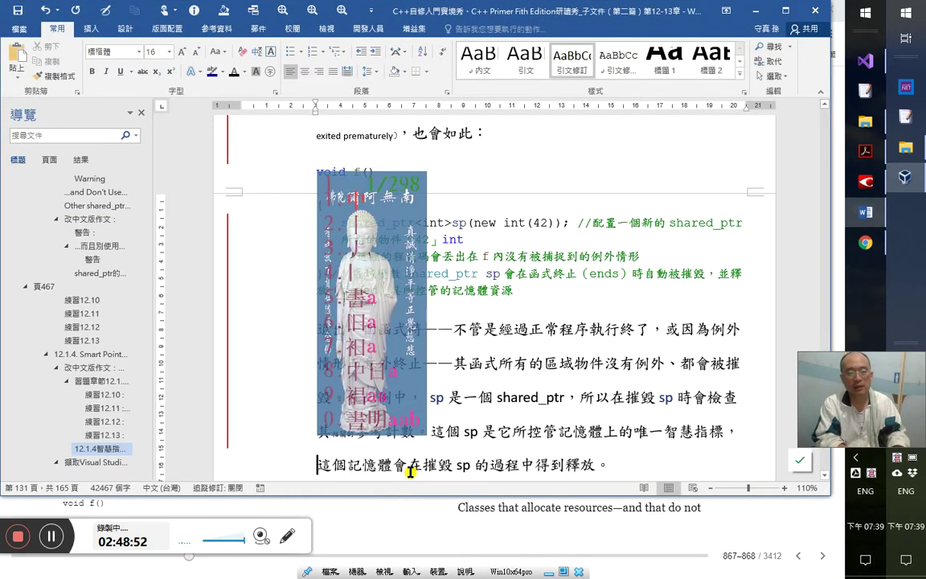
type("所以")
key("Up")
key("Right")
key("Right")
key("Right")
key("Right")
key("Right")
key("Right")
key("Right")
key("Right")
key("Right")
key("Right")
key("Right")
key("Right")
key("Right")
key("Right")
key("Right")
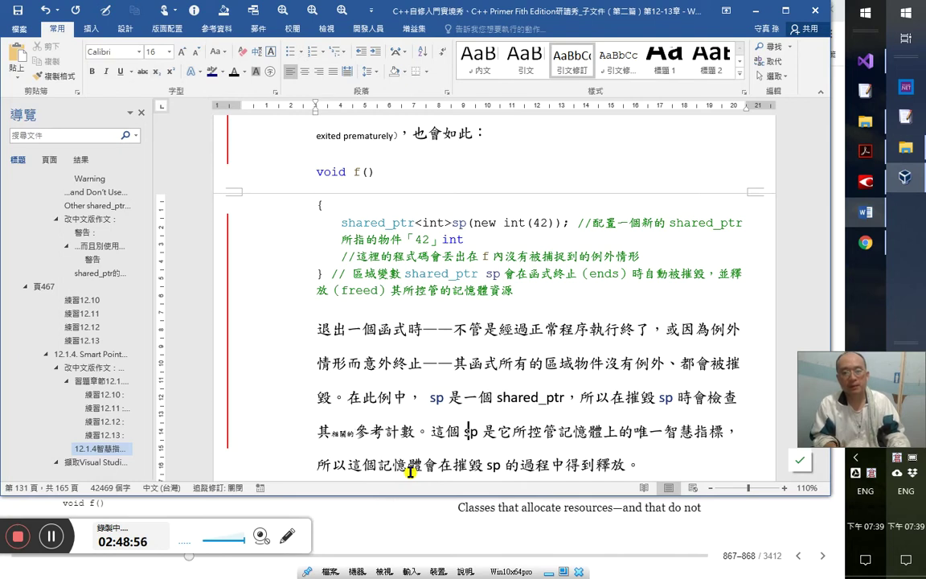
key("Right")
key("Right")
key("Right")
key("Right")
key("Right")
key("Right")
key("Right")
key("Right")
key("Right")
key("Right")
key("Right")
key("Right")
key("Right")
key("Right")
key("Right")
key("Right")
key("Left")
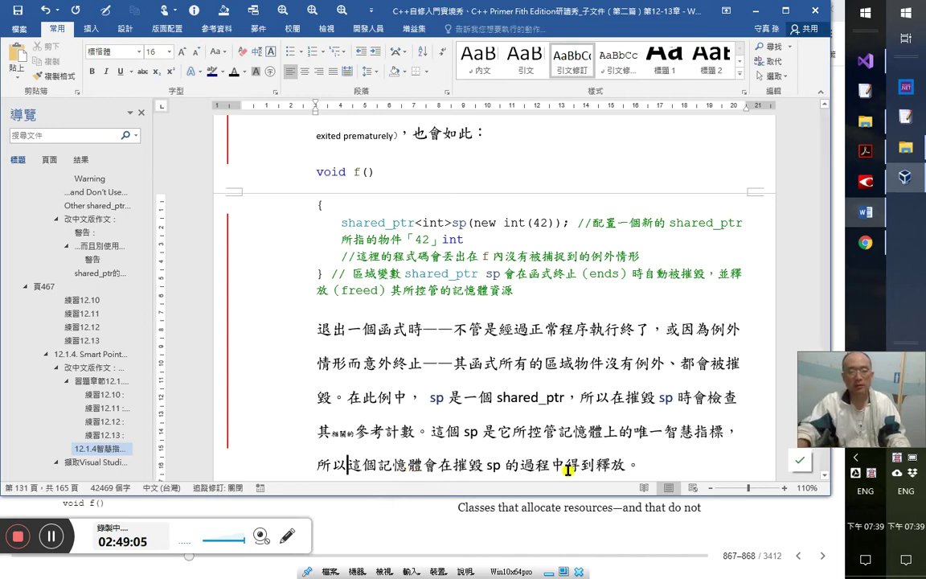
left_click_drag(565, 464, 438, 453)
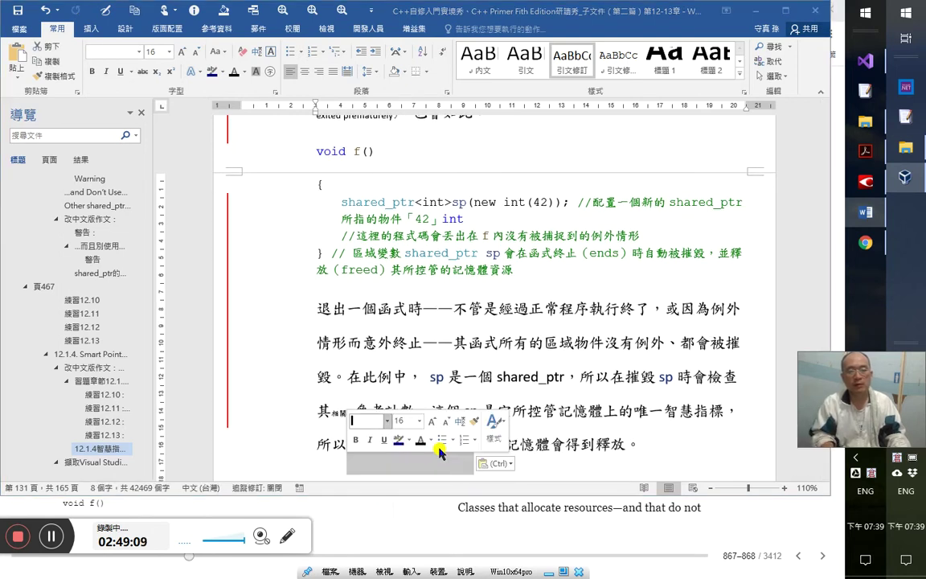
key("Right")
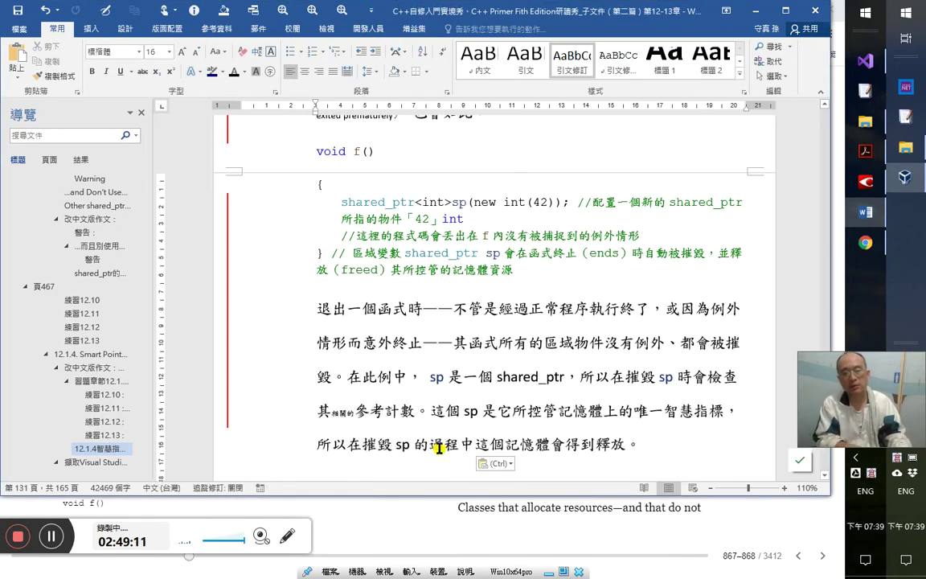
type("，")
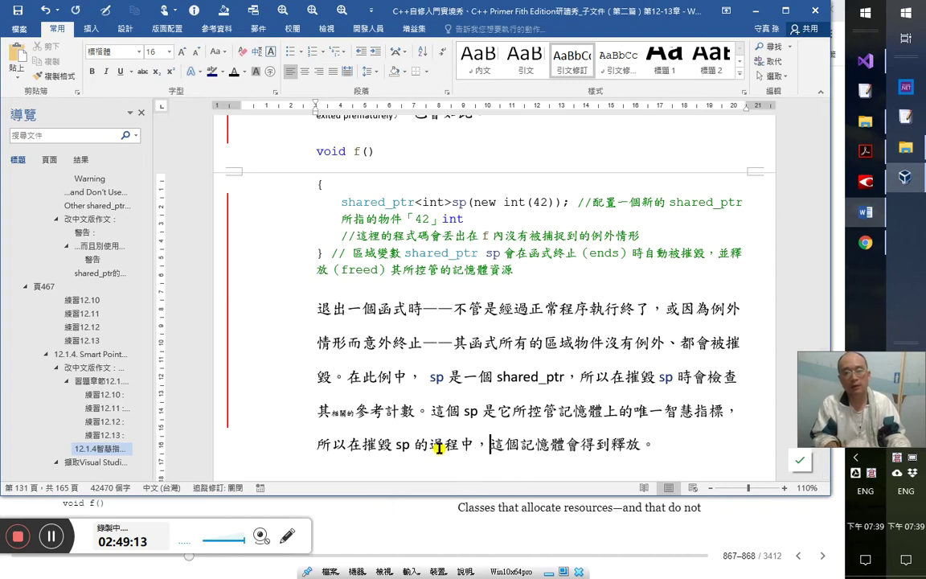
key("BackSpace")
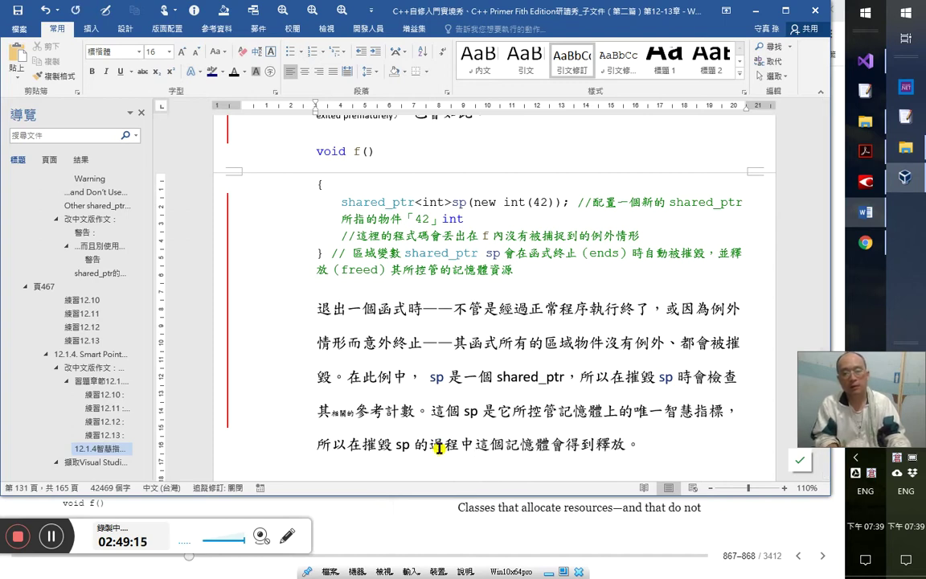
scroll(439, 449, "down", 2)
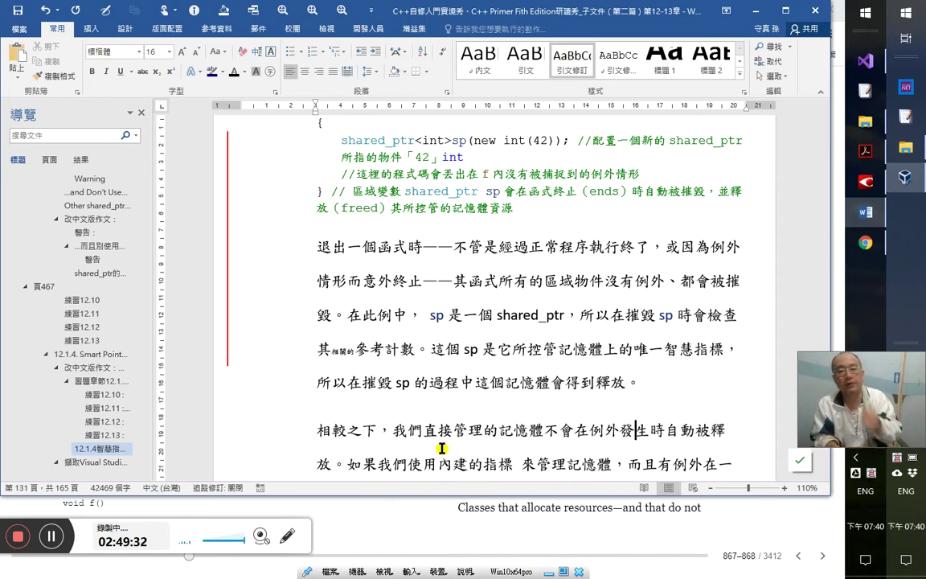
- Turn on change tracking and check the English original
key("Down")
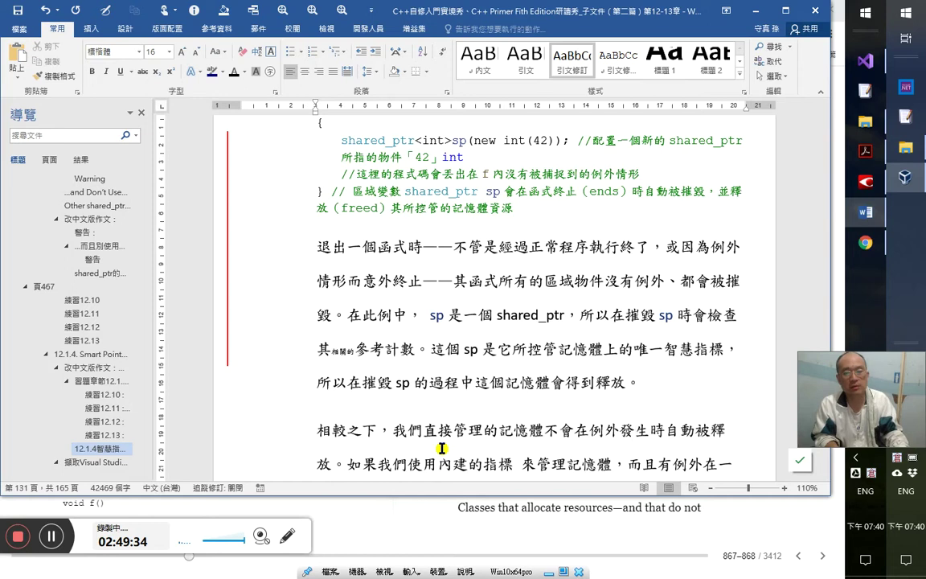
key("Down")
key("ctrl+shift+e")
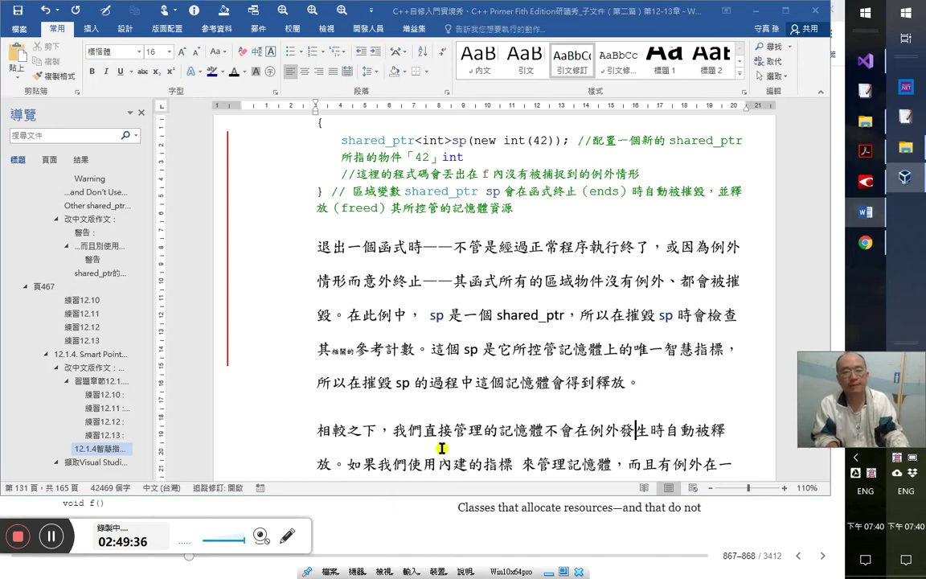
key("alt+Tab")
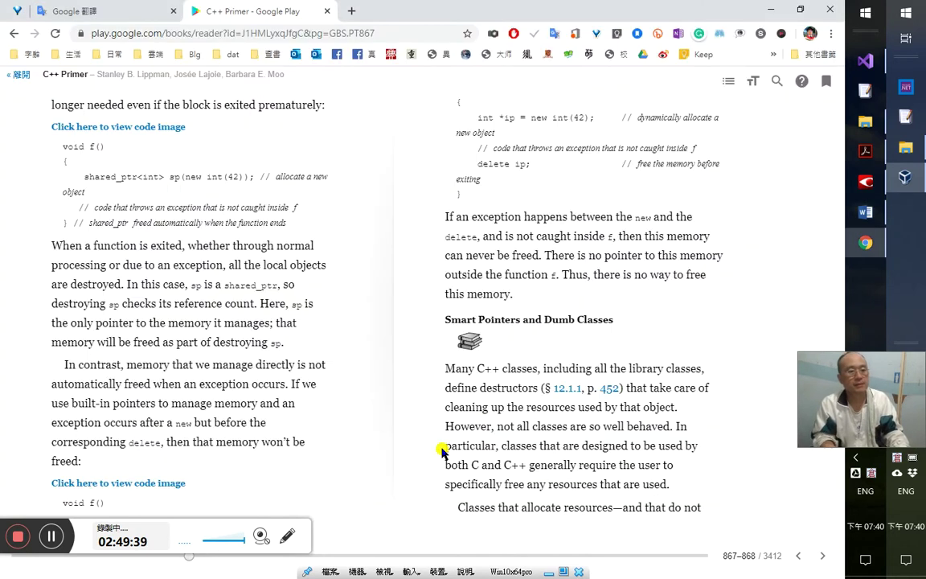
key("alt+Tab")
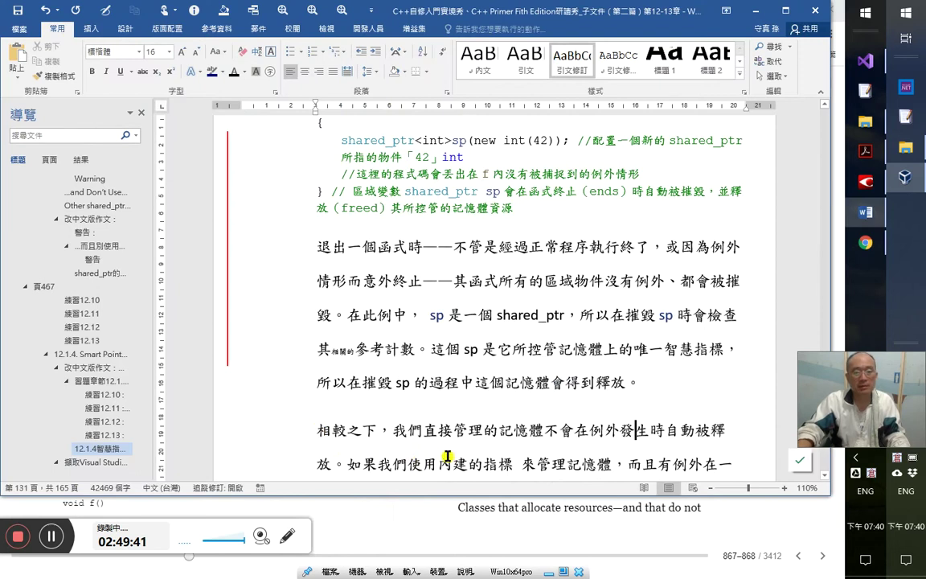
scroll(458, 447, "down", 2)
- Replace 相較之下 at the start of the paragraph with 然而 and 若
left_click(365, 354)
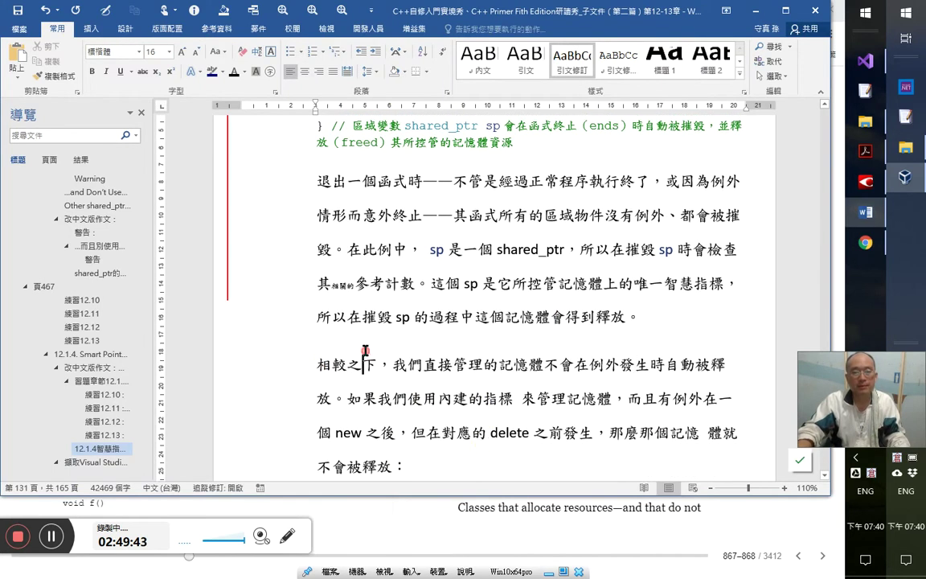
key("Left")
key("Left")
key("Left")
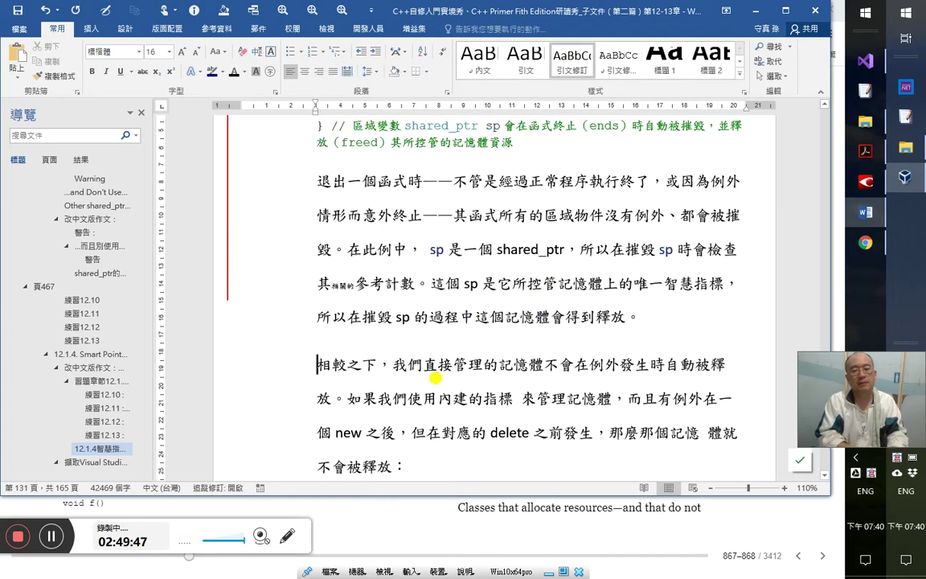
type("然而")
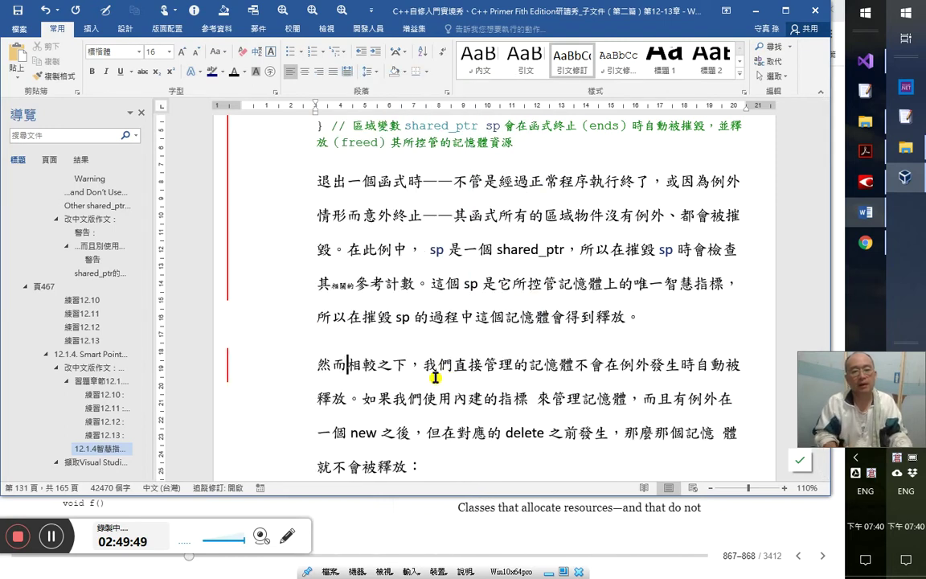
key("shift+Right")
key("shift+Right")
key("shift+Right")
key("shift+Right")
key("BackSpace")
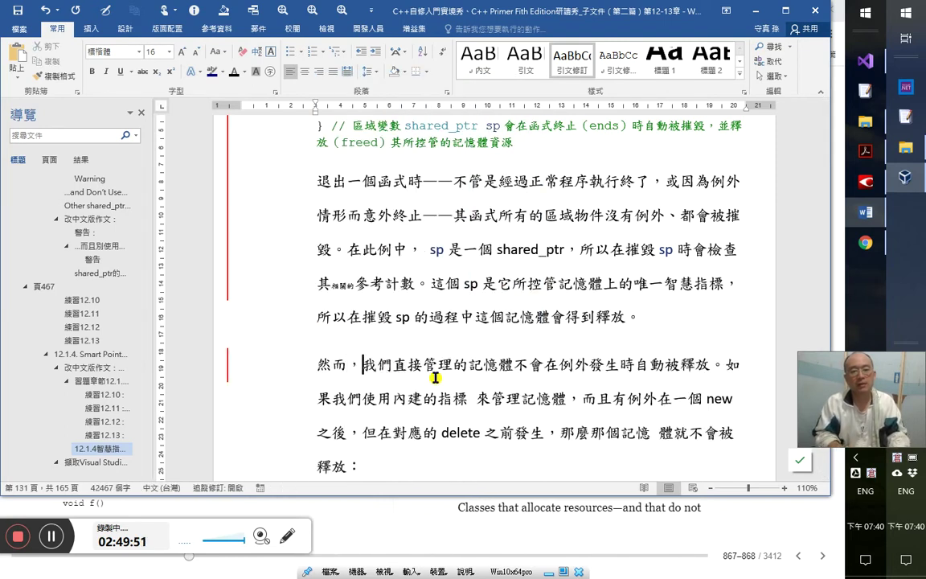
type("若")
key("Right")
key("Right")
key("Right")
key("Right")
key("Right")
key("Right")
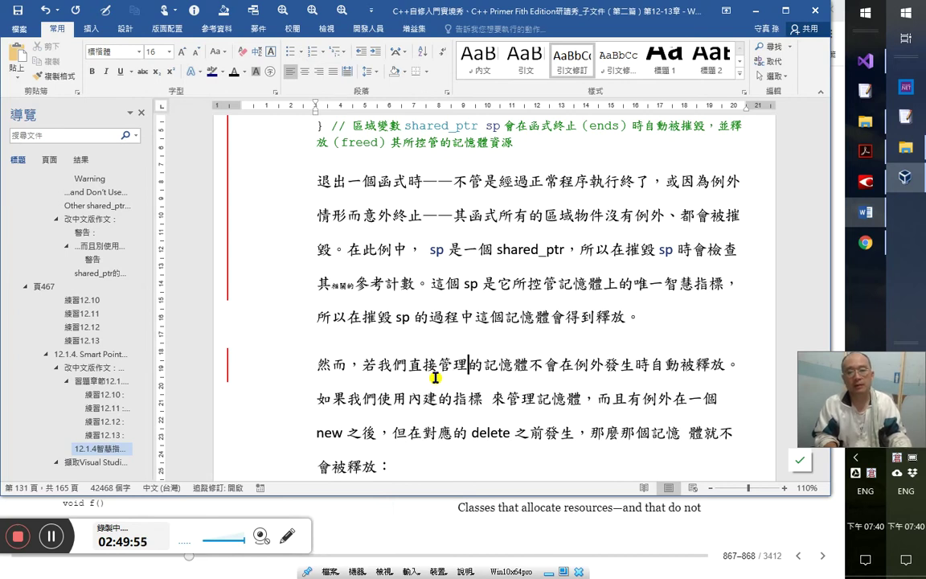
- Delete 若我們 after 然而， while comparing against the English original, keeping 直接管理
key("alt+Tab")
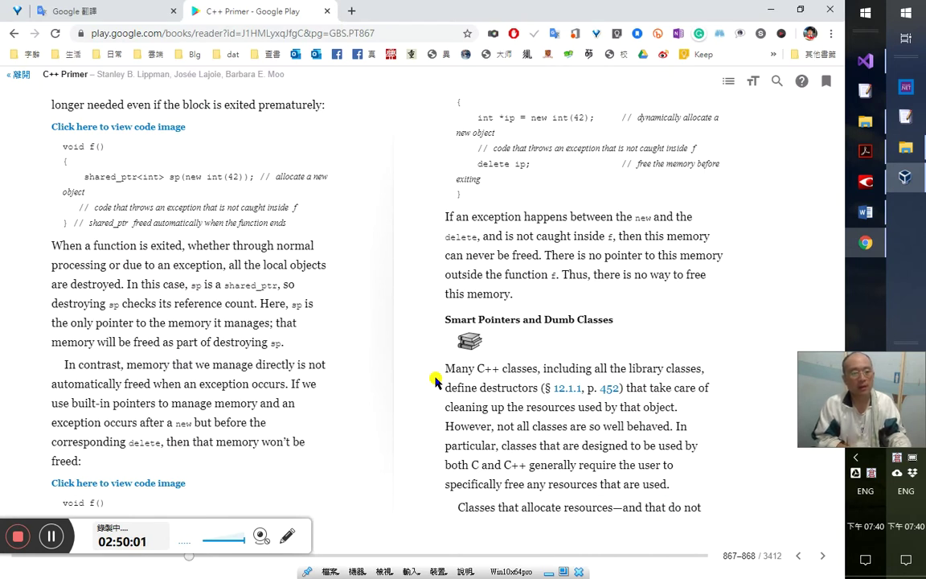
key("alt+Tab")
key("alt+Tab")
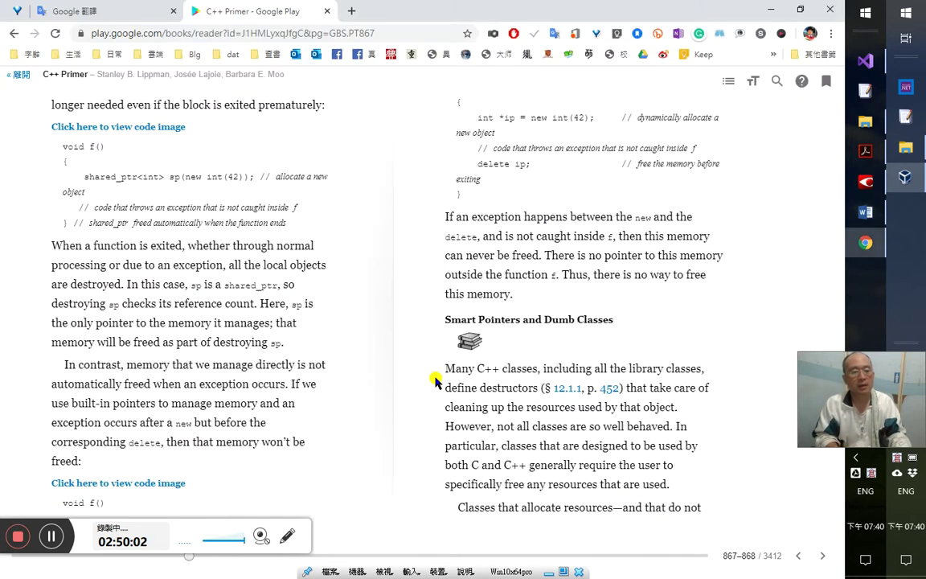
key("alt+Tab")
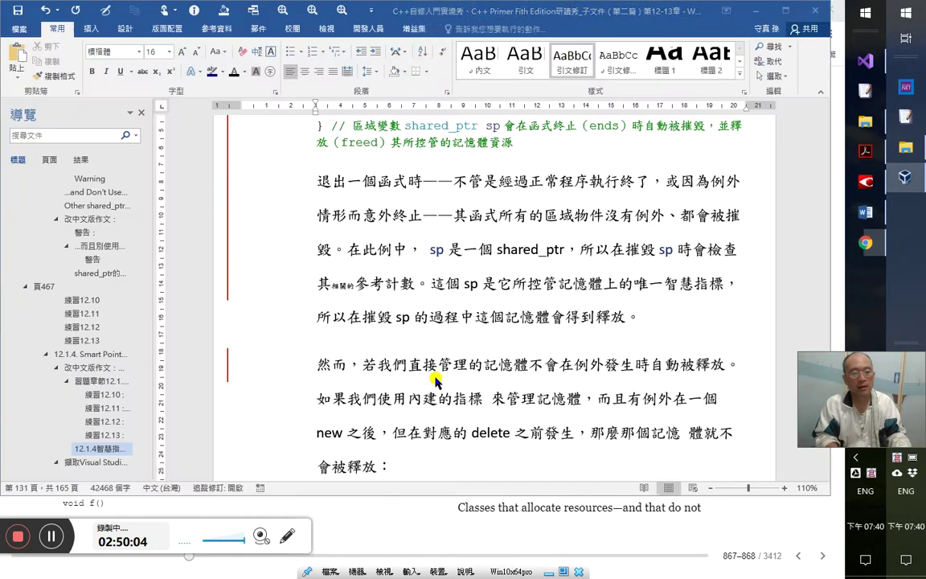
key("Left")
key("Left")
key("Left")
key("Left")
key("Left")
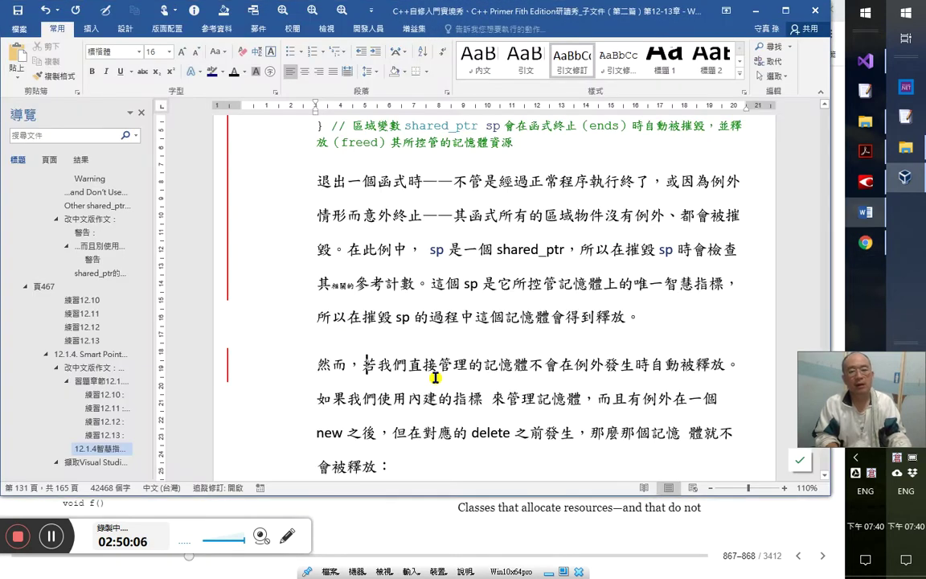
key("Delete")
key("Delete")
key("Delete")
key("alt+Tab")
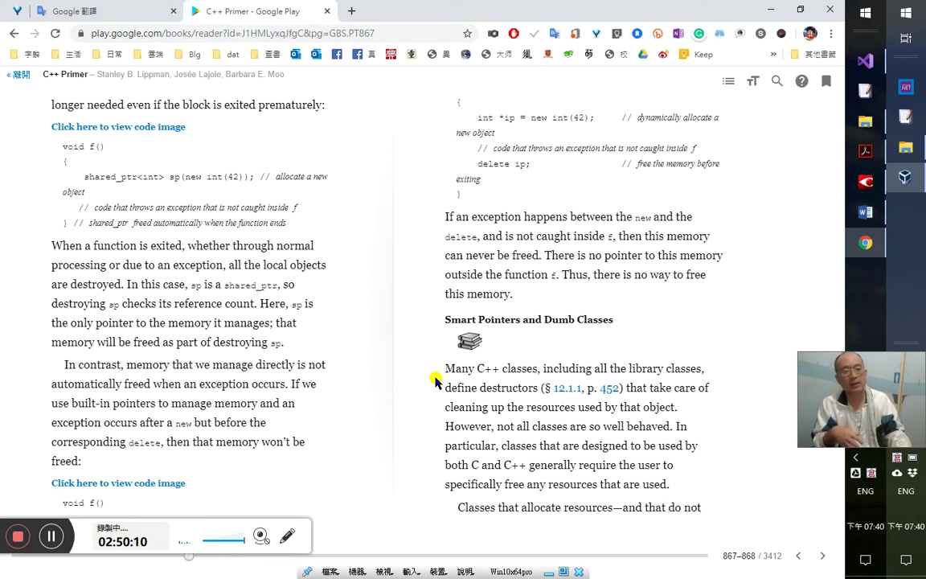
key("alt+Tab")
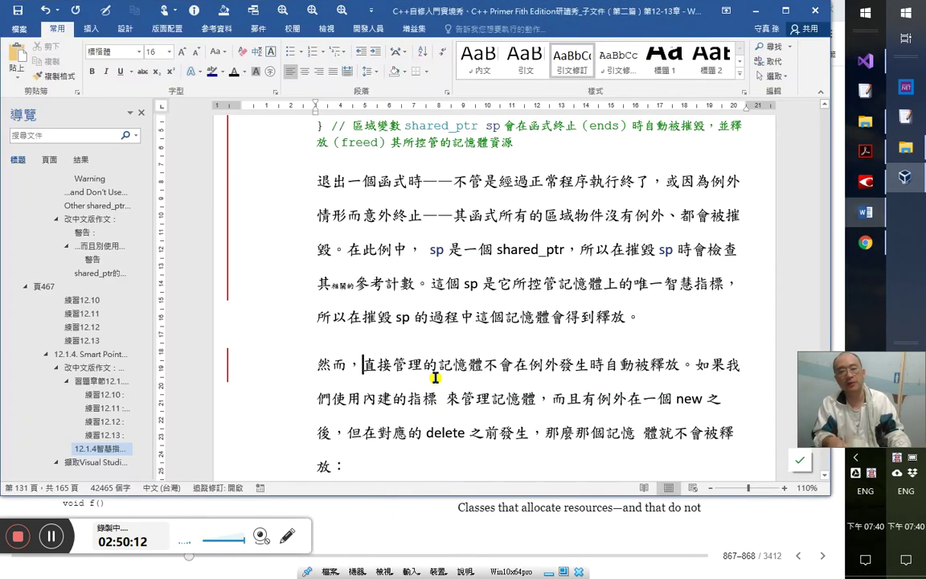
key("Right")
key("Right")
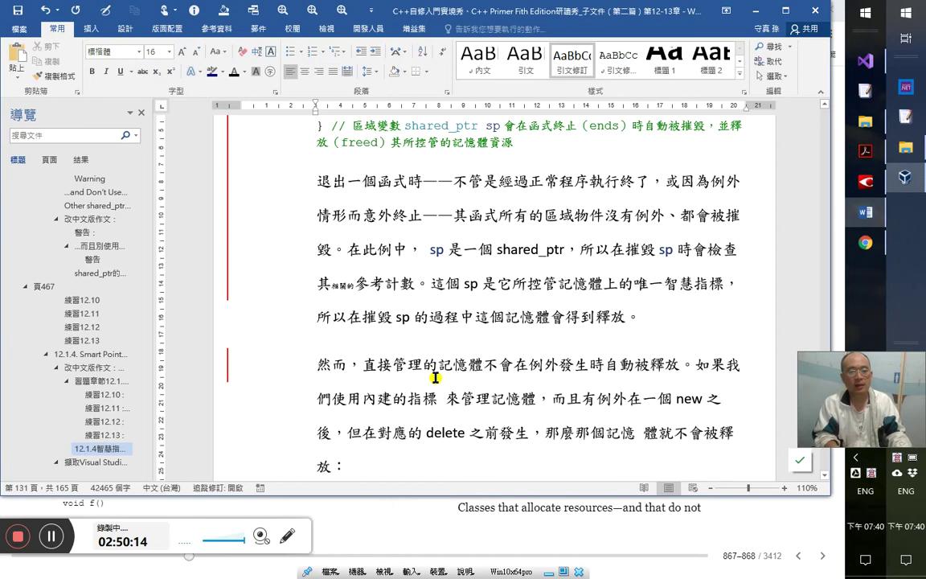
key("Left")
key("Right")
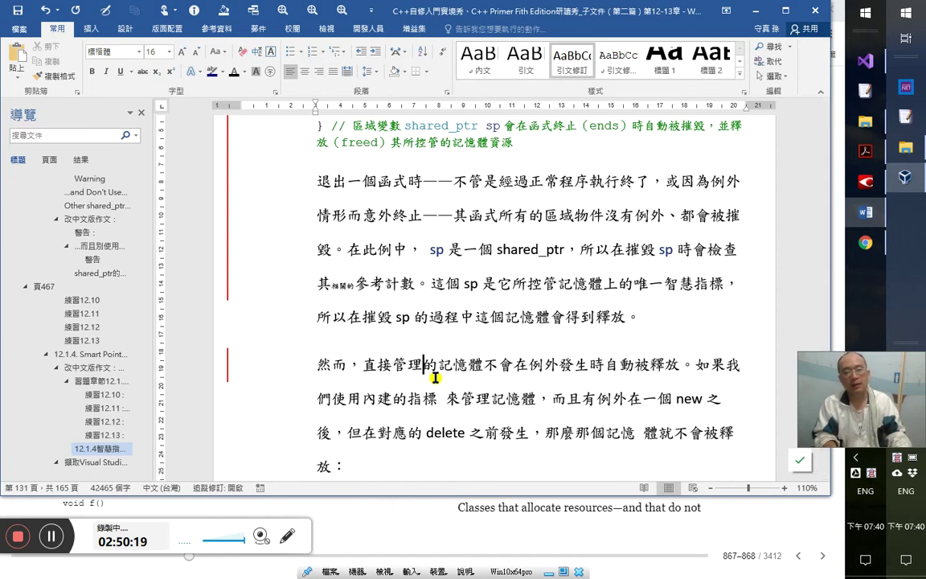
key("shift+Left")
key("shift+Left")
key("shift+Left")
key("shift+Left")
key("ctrl+x")
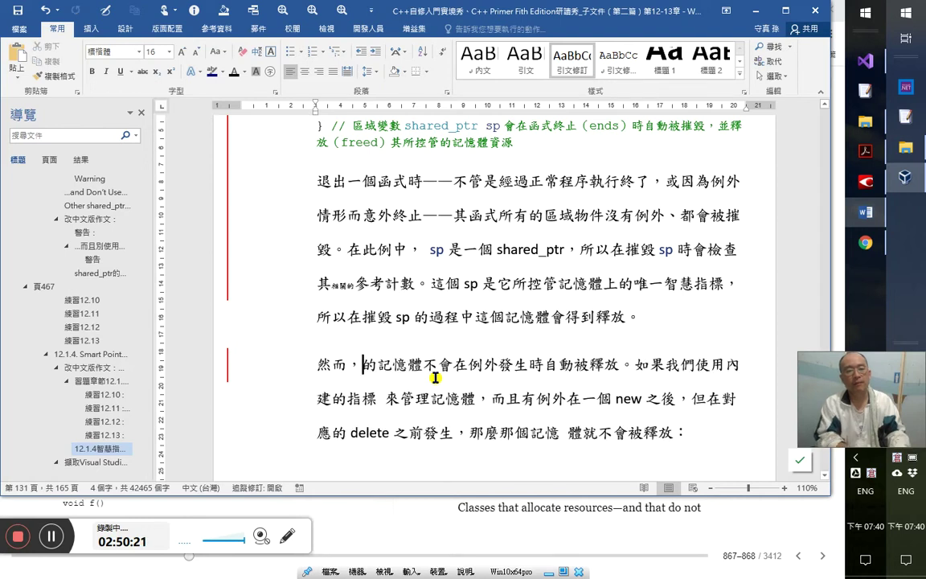
key("ctrl+z")
key("Left")
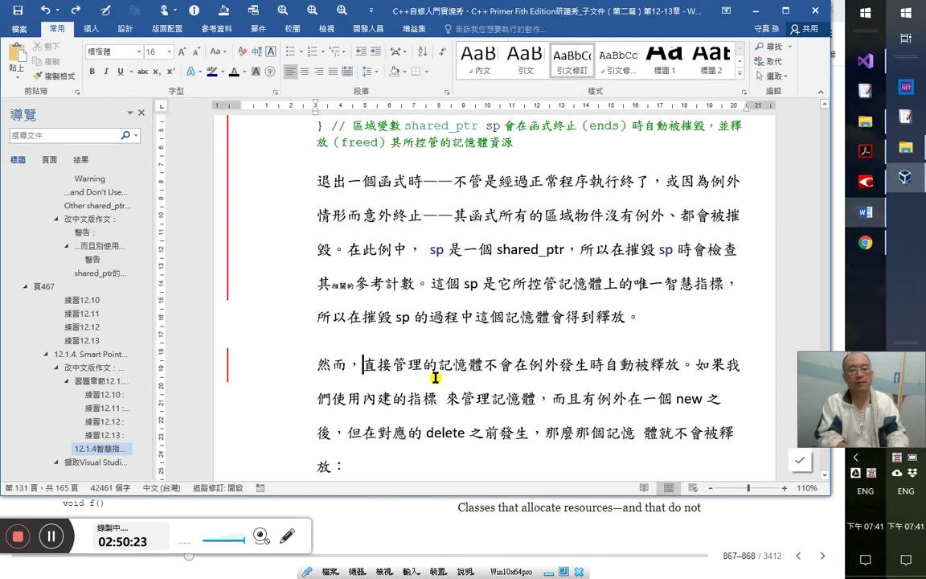
- Insert 被 before 直接管理, 動態 before 記憶體, 卻並 after it, and 得到 before 釋放
type("被")
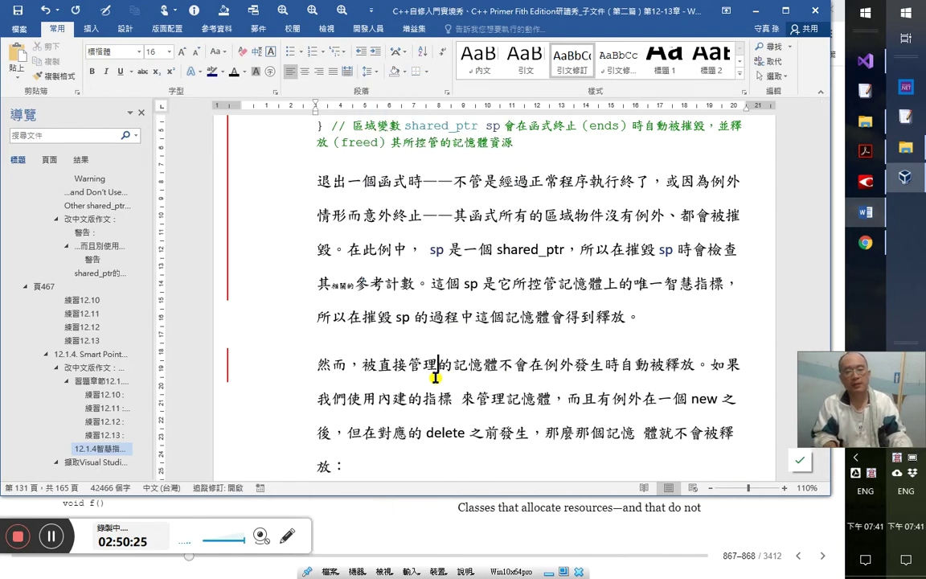
key("Right")
key("Right")
key("Right")
key("Right")
key("Right")
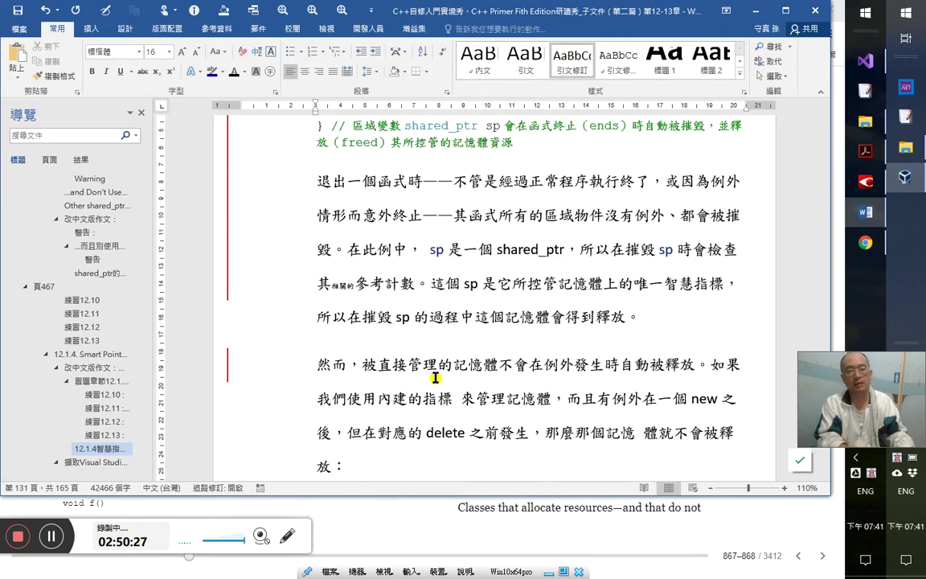
type("動態")
key("Right")
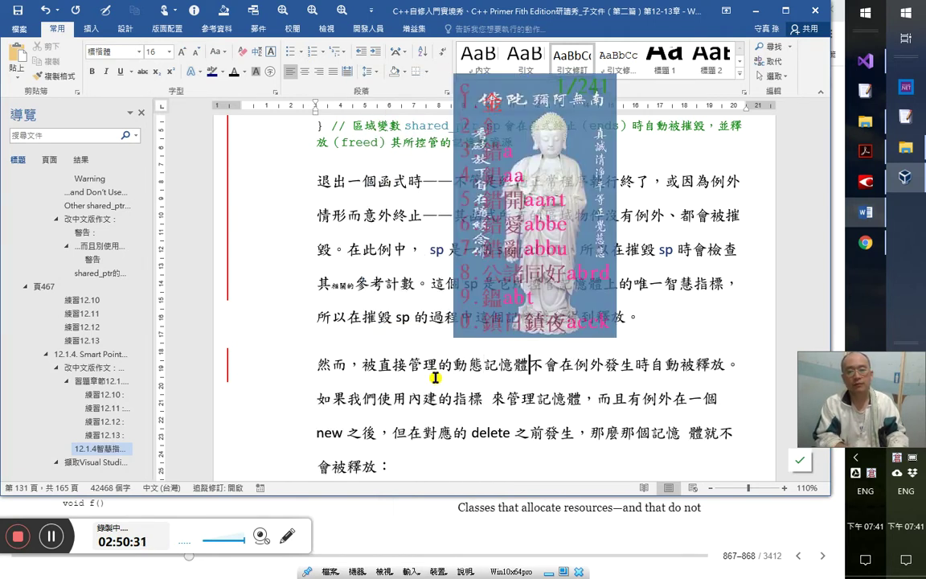
type("卻")
type("並")
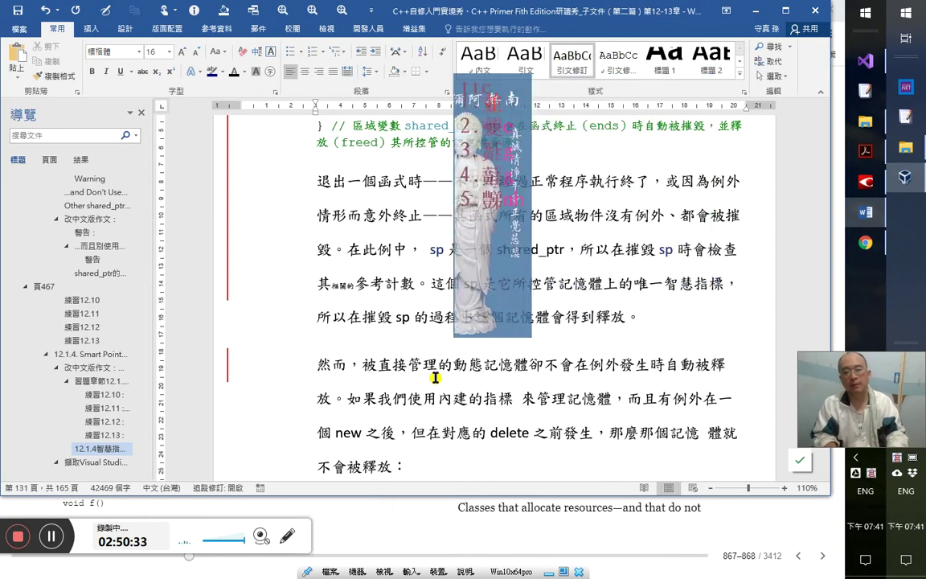
key("Right")
key("Right")
key("Right")
key("Right")
key("Right")
key("Right")
key("Right")
key("Right")
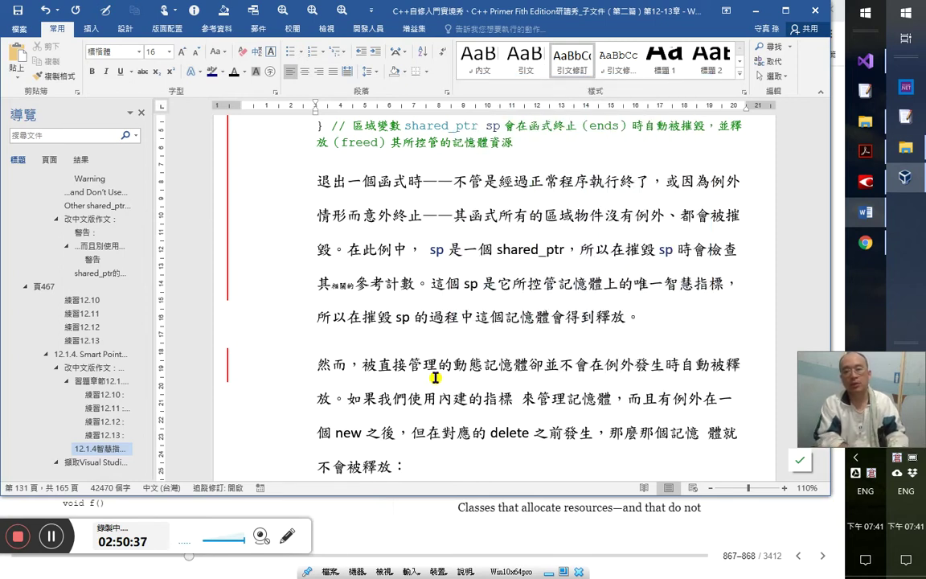
type("得")
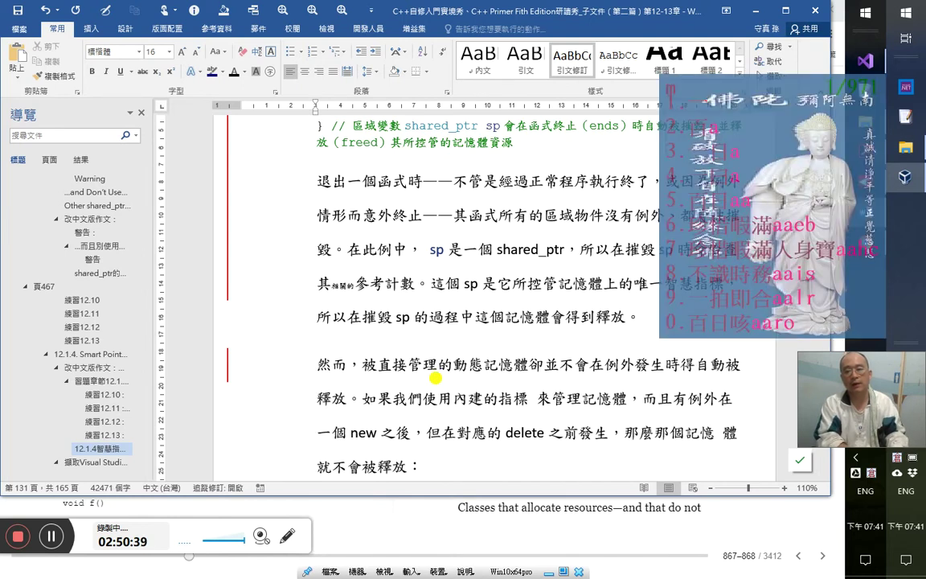
key("BackSpace")
key("Right")
key("Right")
key("Right")
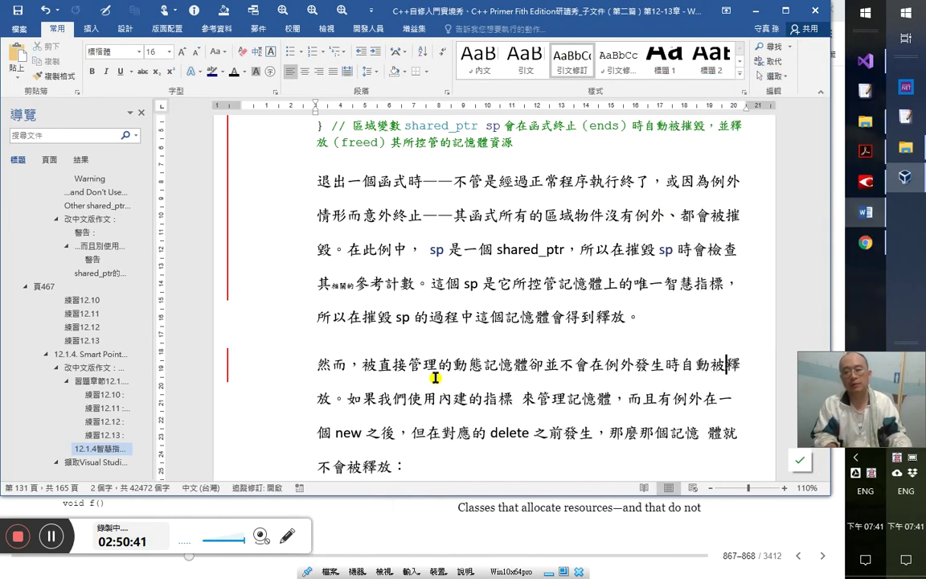
key("ctrl+v")
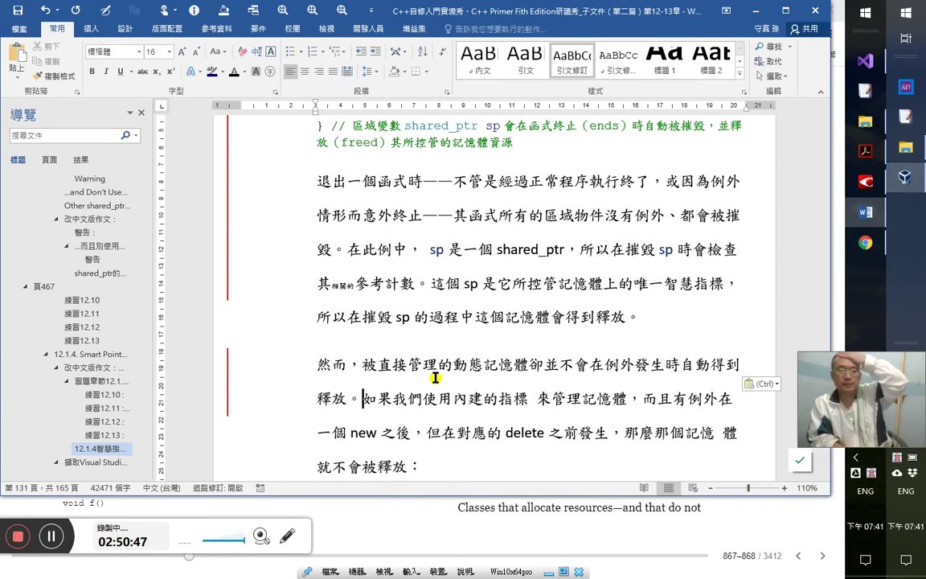
- Replace 被 after 然而， with 經由 and change 自動 to 自行
key("Up")
key("shift+Right")
type("經由")
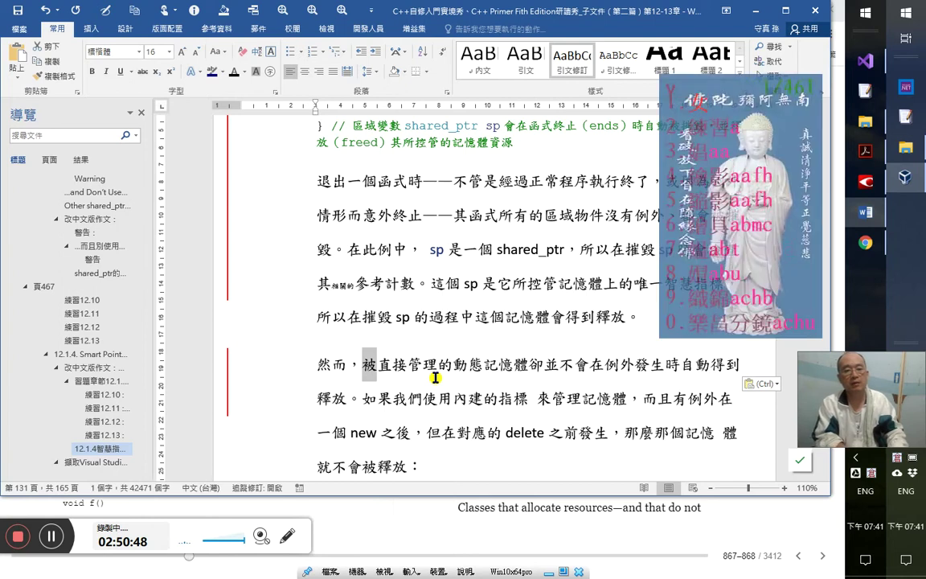
key("Right")
key("Right")
key("Right")
key("Right")
key("Right")
key("Right")
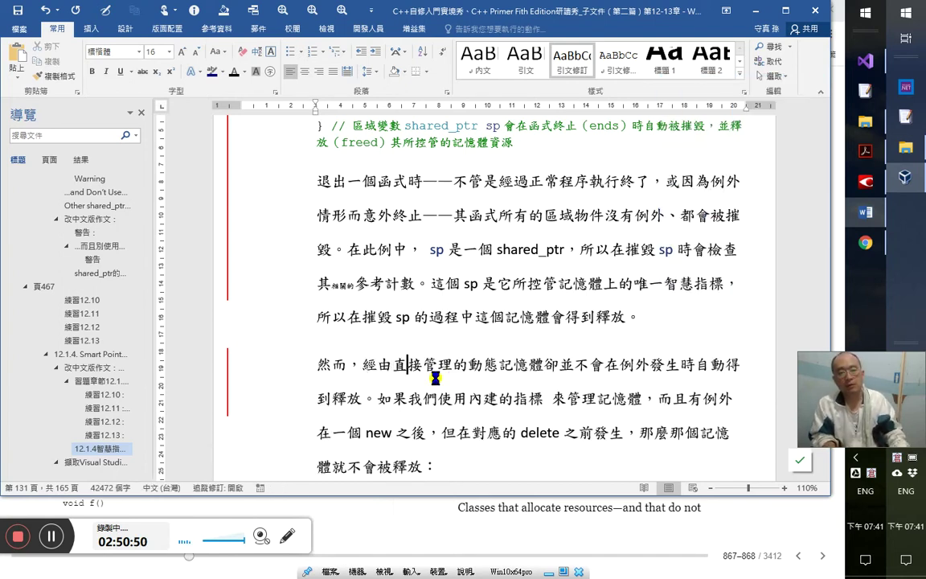
key("Right")
key("Right")
key("Right")
key("Right")
key("Right")
key("Right")
key("Right")
key("Right")
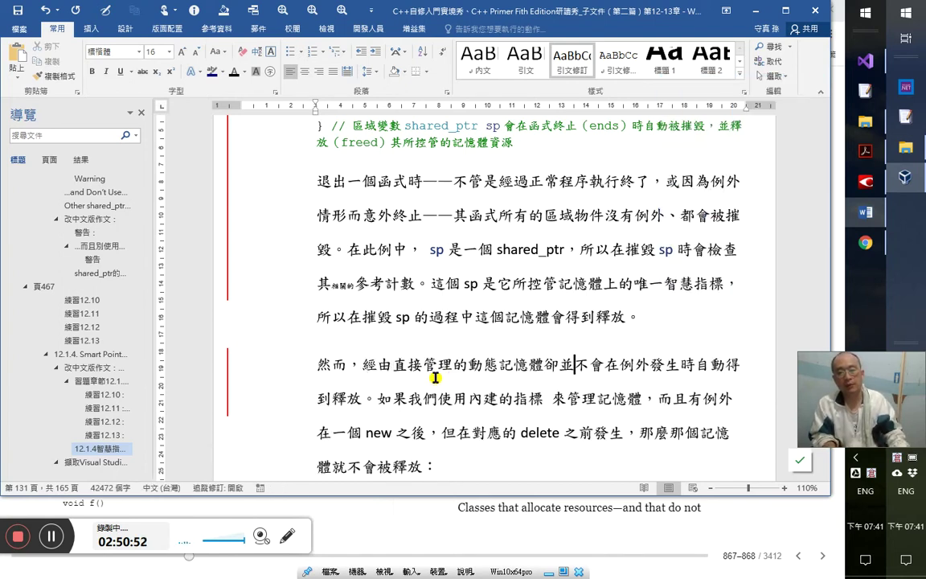
key("Right")
key("Right")
key("Right")
key("Right")
key("Right")
key("Right")
key("Right")
key("Right")
key("Right")
key("Right")
key("Right")
key("Right")
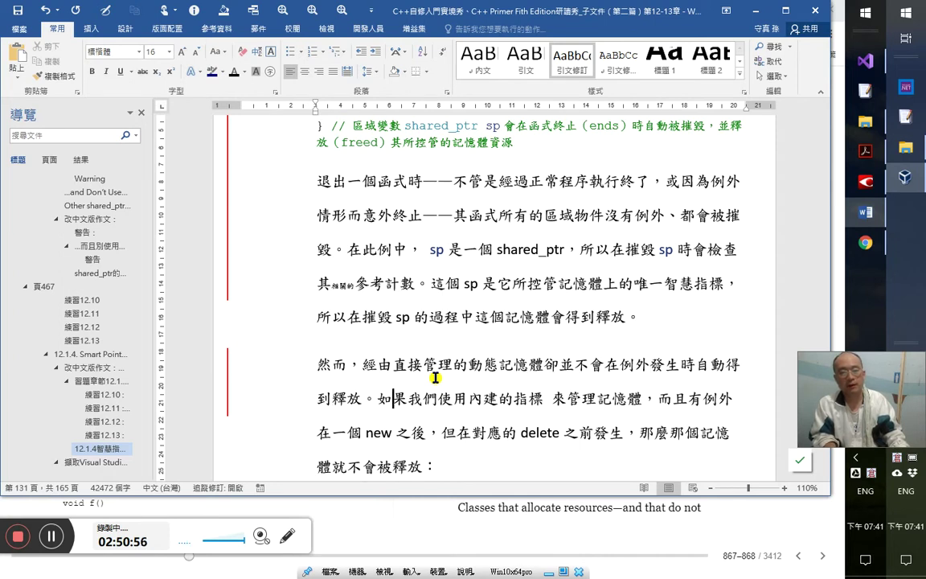
key("Up")
key("Right")
key("Right")
key("Right")
key("Right")
key("Right")
key("Right")
key("Right")
key("Right")
key("Right")
key("Right")
key("Right")
key("Right")
key("Right")
key("Right")
key("Right")
key("Right")
key("Right")
key("shift+Left")
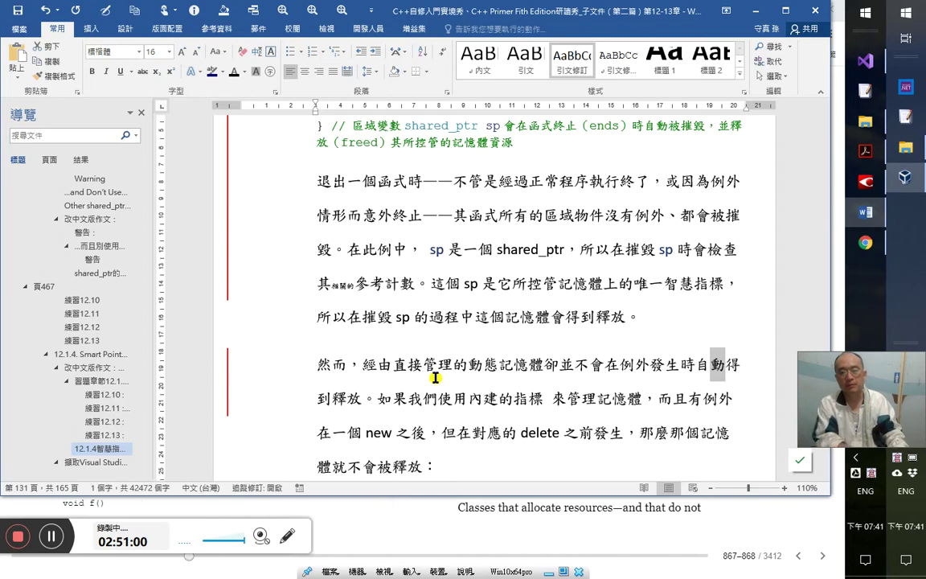
type("行")
key("Right")
key("Right")
key("Right")
key("Right")
key("Right")
key("Right")
key("Right")
key("Right")
key("Right")
key("Right")
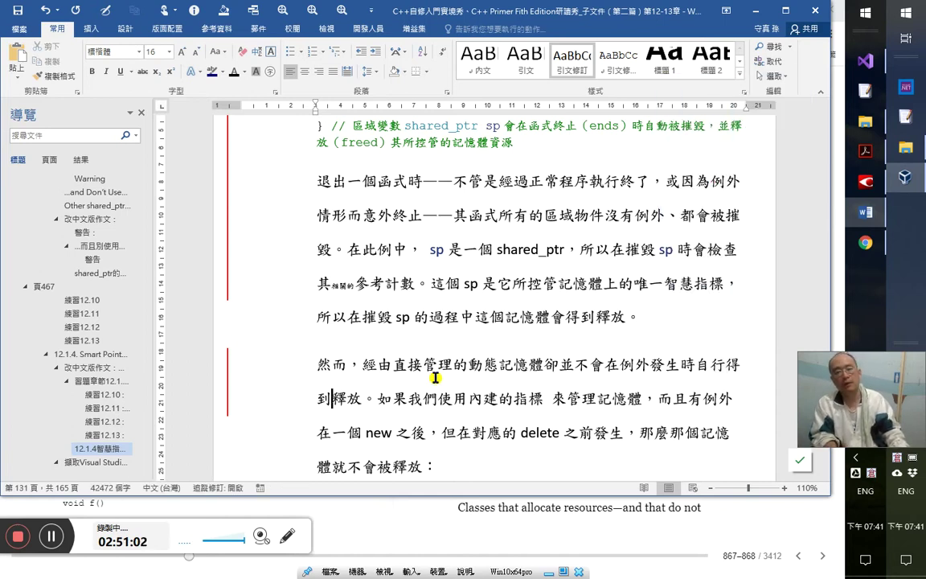
- Remove the stray space after 指標 and insert 直接 after 來
key("Right")
key("Right")
key("Right")
key("Right")
key("Right")
key("Right")
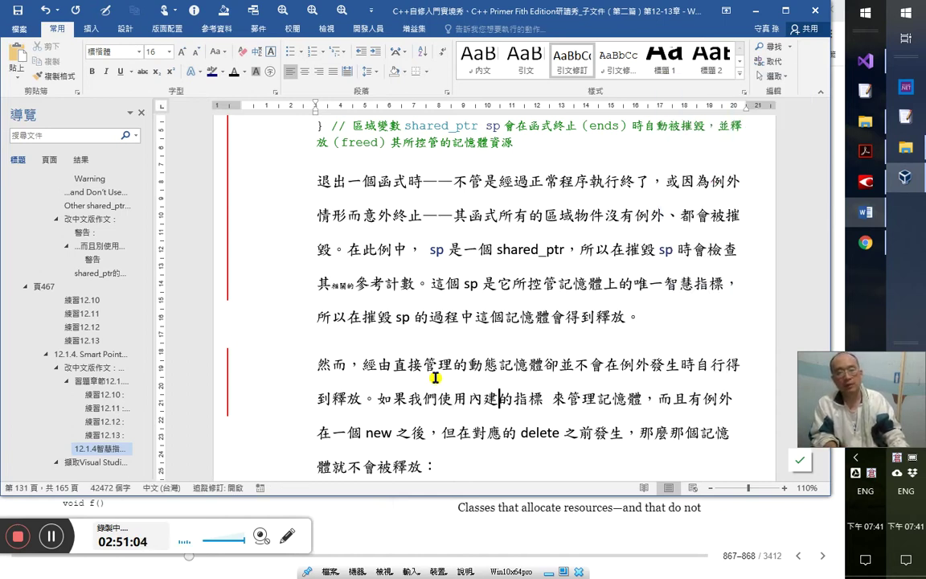
key("Delete")
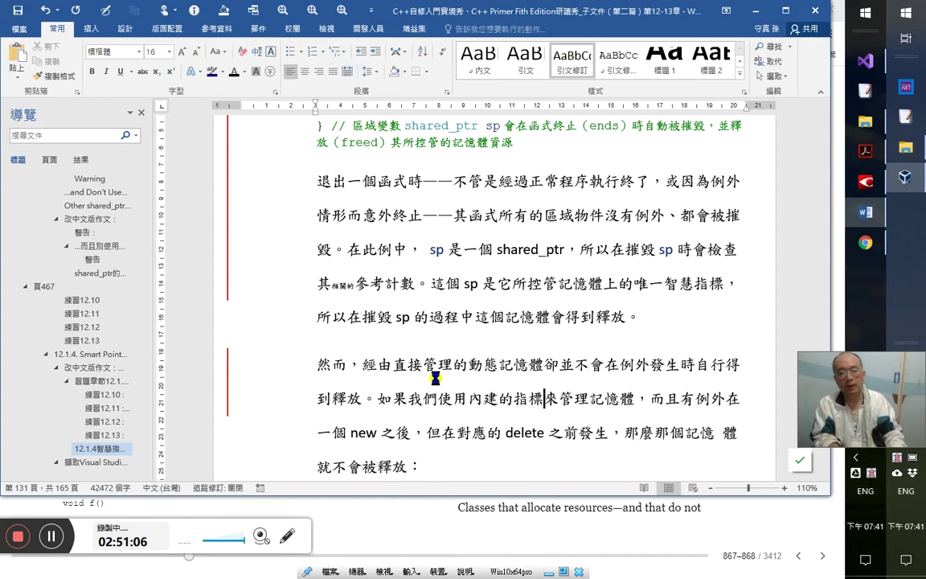
key("Left")
key("Left")
key("Left")
key("Right")
key("Right")
key("Right")
key("Right")
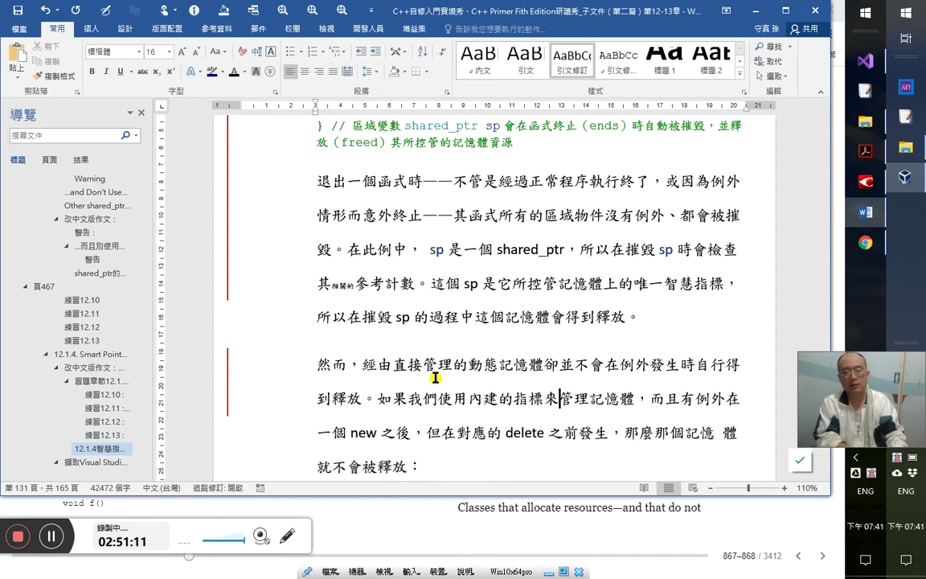
type("直接")
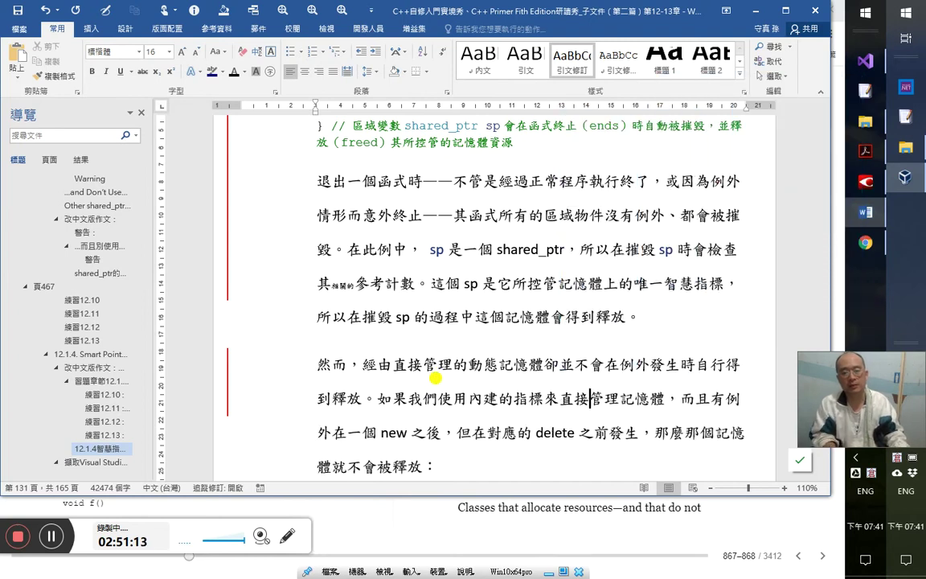
- Colour 內建的指標 blue and insert 普通 before 指標
key("Left")
key("Left")
key("Left")
key("Left")
key("Right")
key("shift+Left")
key("shift+Left")
key("shift+Left")
key("shift+Left")
key("shift+Left")
key("ctrl+alt+c")
key("2")
key("Right")
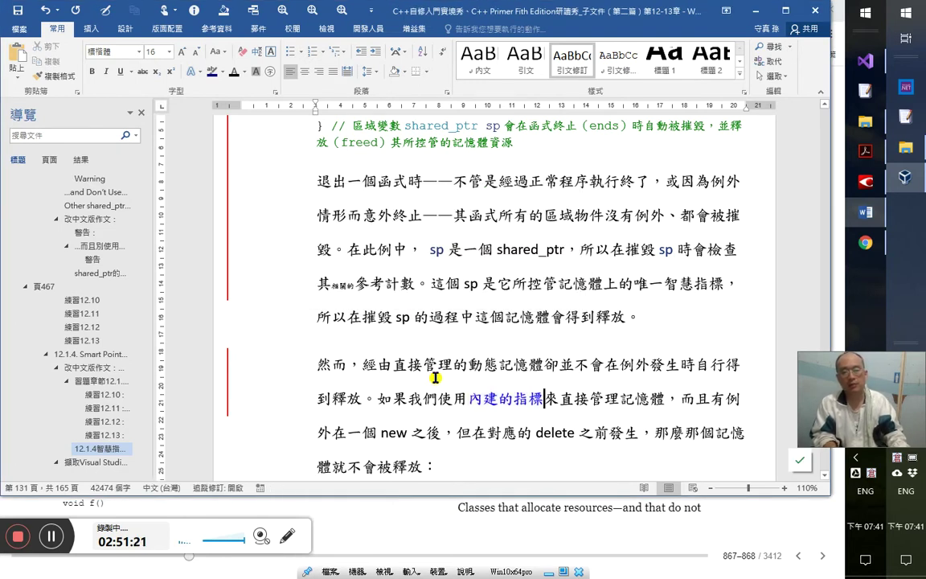
type("普通")
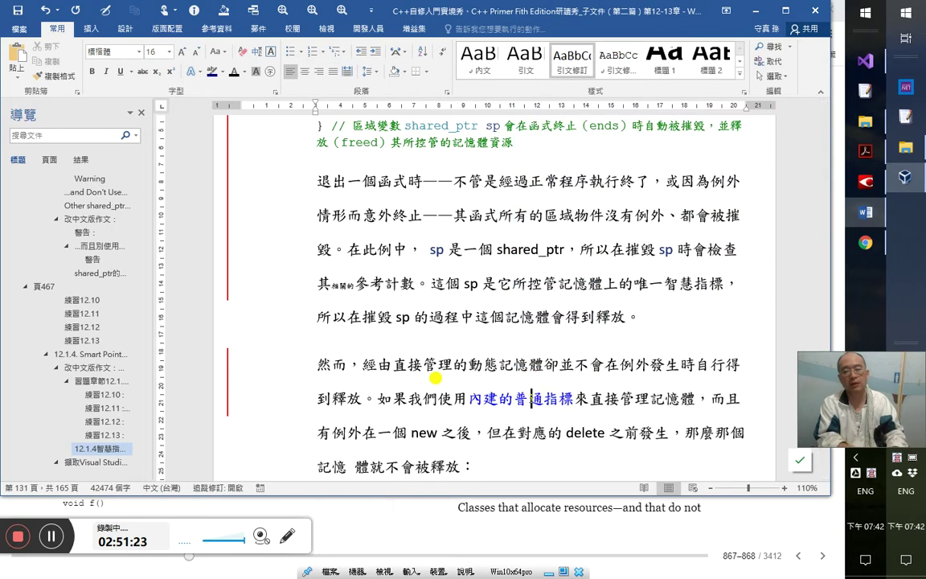
key("Right")
key("Right")
key("Right")
key("Right")
key("Right")
key("Right")
key("Right")
key("Right")
key("Right")
key("Right")
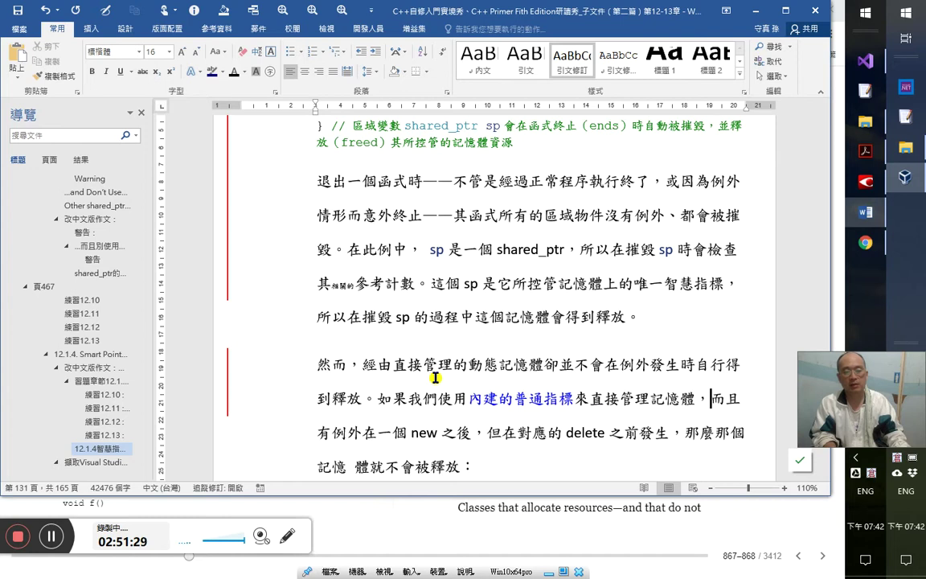
key("Right")
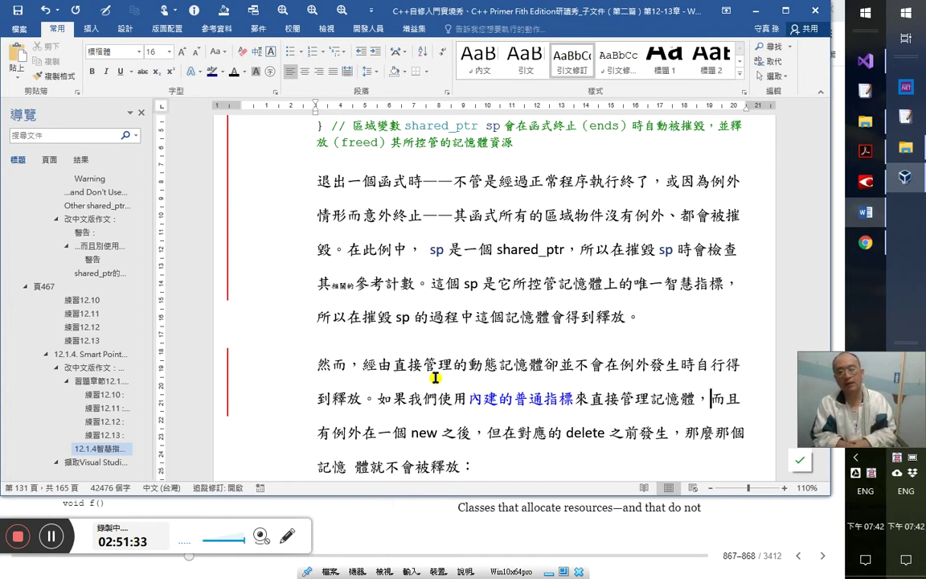
key("shift+Down")
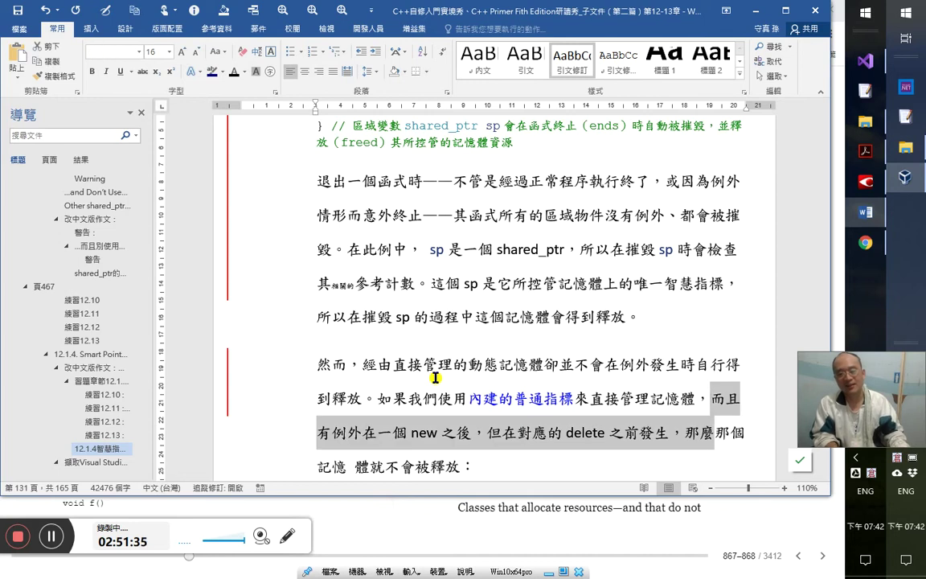
- Remove the stray space inside 記憶 體
key("shift+Left")
key("shift+Left")
key("shift+Left")
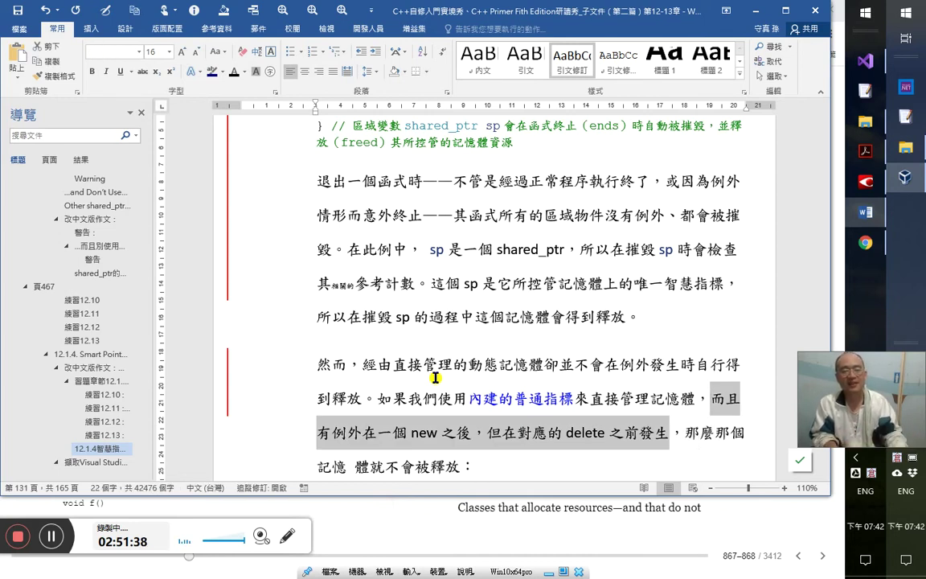
key("Down")
key("Up")
key("Down")
key("Home")
key("Right")
key("Right")
key("Right")
key("BackSpace")
key("Up")
key("Home")
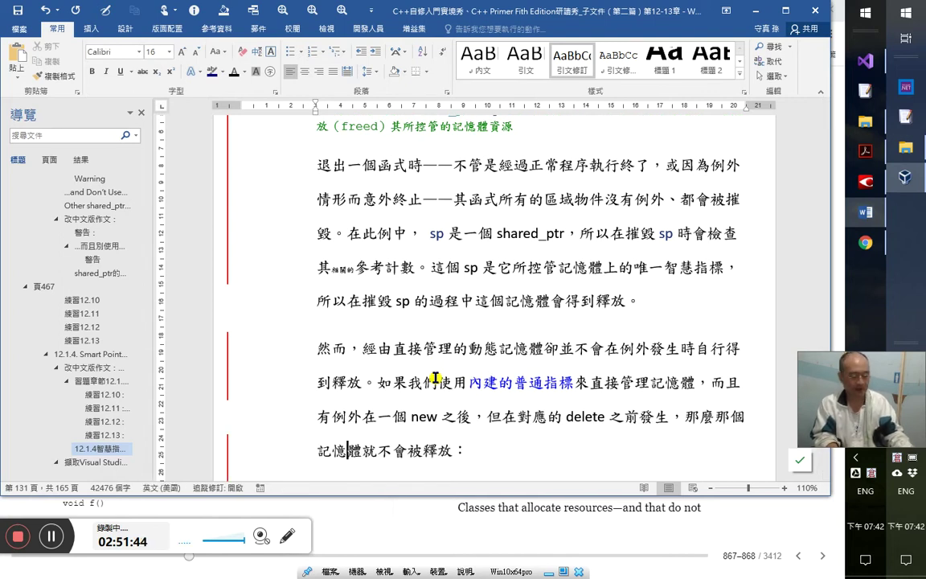
key("shift+Left")
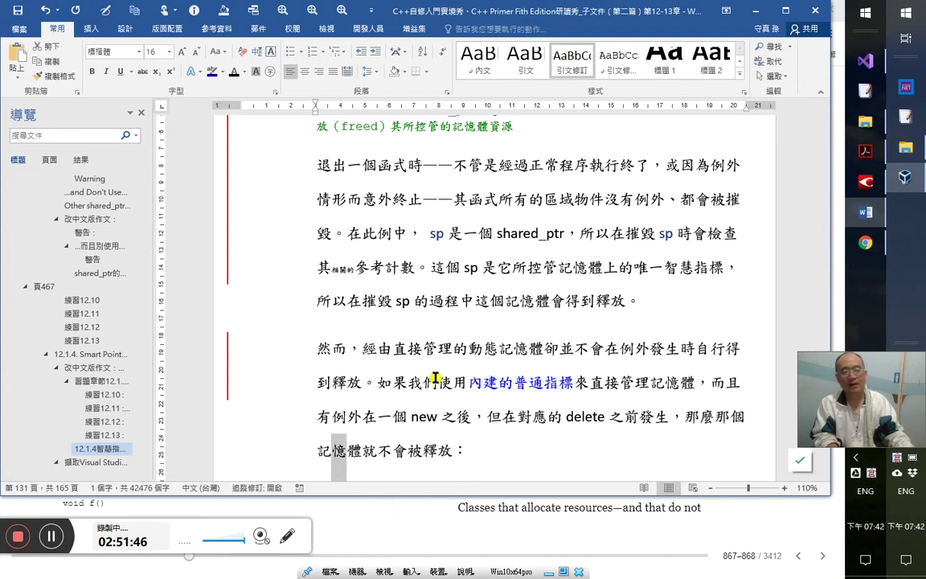
key("Right")
key("Right")
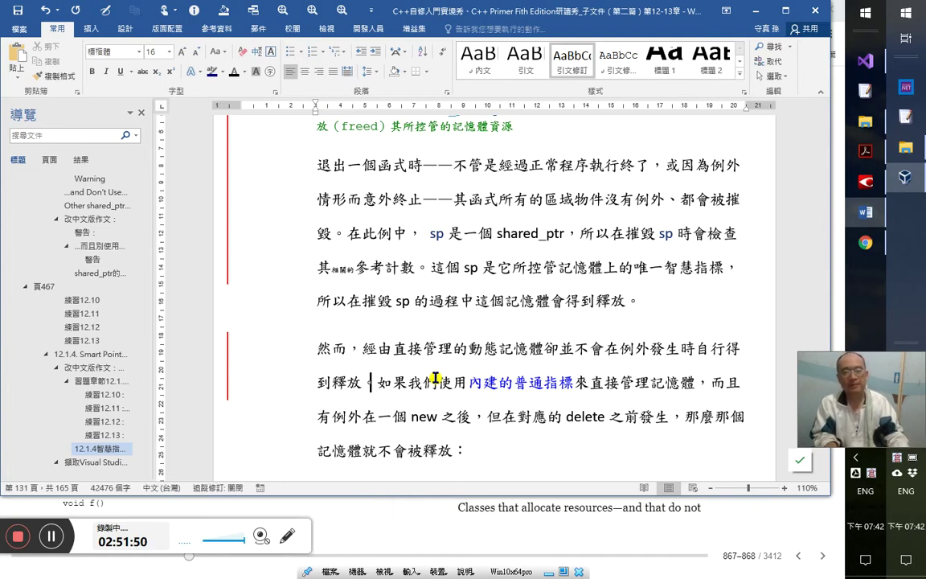
- Replace 而且 with 當 at the start of the clause
key("Right")
key("Right")
key("Right")
key("Right")
key("Right")
key("Right")
key("Right")
key("Right")
key("Right")
key("Right")
key("Right")
key("Right")
key("Right")
key("Right")
key("Right")
key("Right")
key("Right")
key("Right")
key("Right")
key("Right")
key("Right")
key("Right")
key("Right")
key("Left")
key("shift+Right")
key("shift+Right")
key("shift+Right")
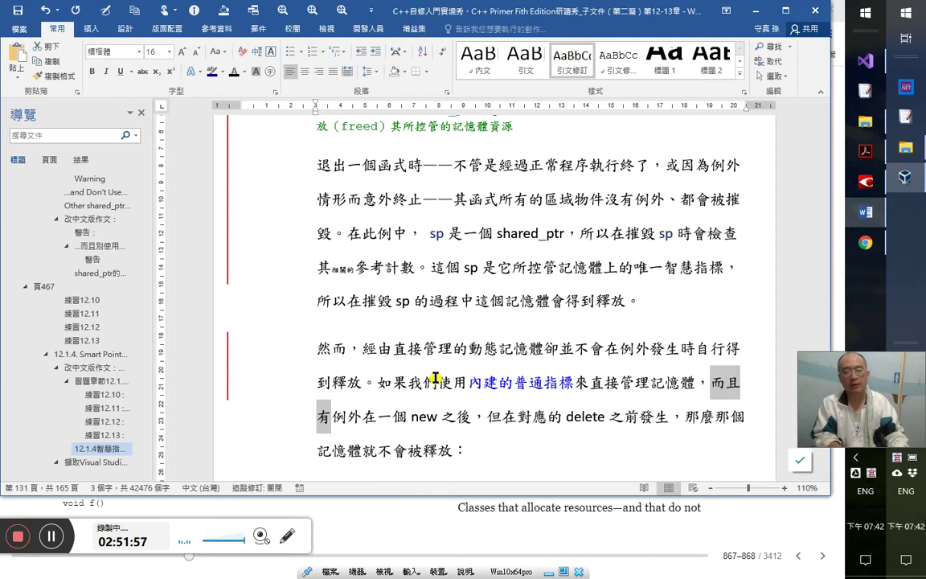
type("w")
key("space")
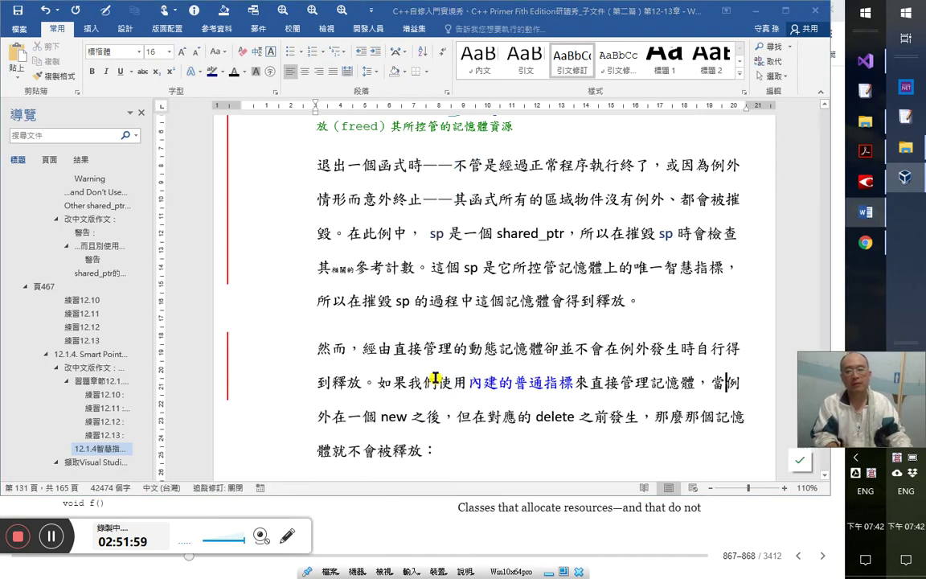
key("ctrl+z")
key("shift+Left")
type("w")
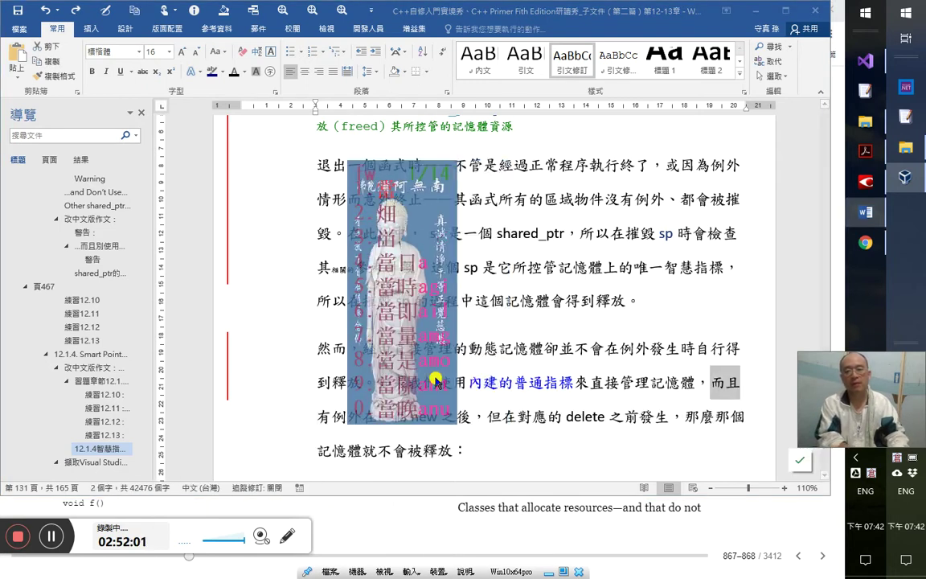
key("space")
- Remove 一個 and insert 情形發生 after 例外
key("Right")
key("Right")
key("Right")
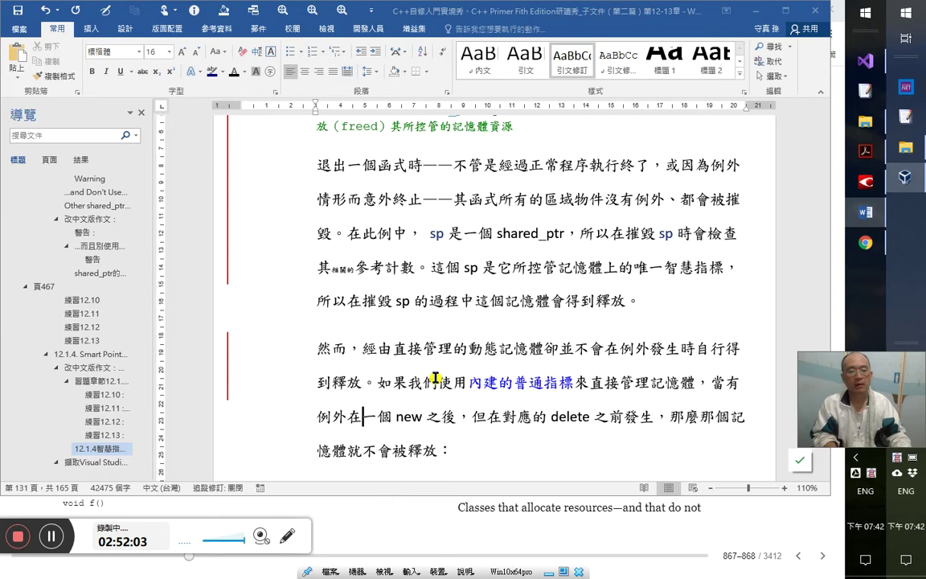
key("shift+Right")
key("shift+Right")
left_click_drag(390, 418, 311, 418)
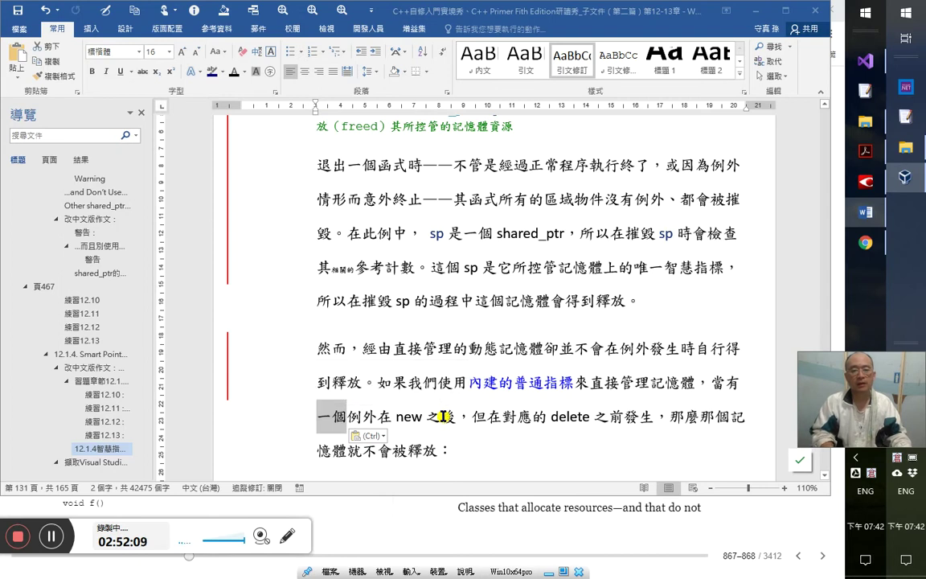
key("Delete")
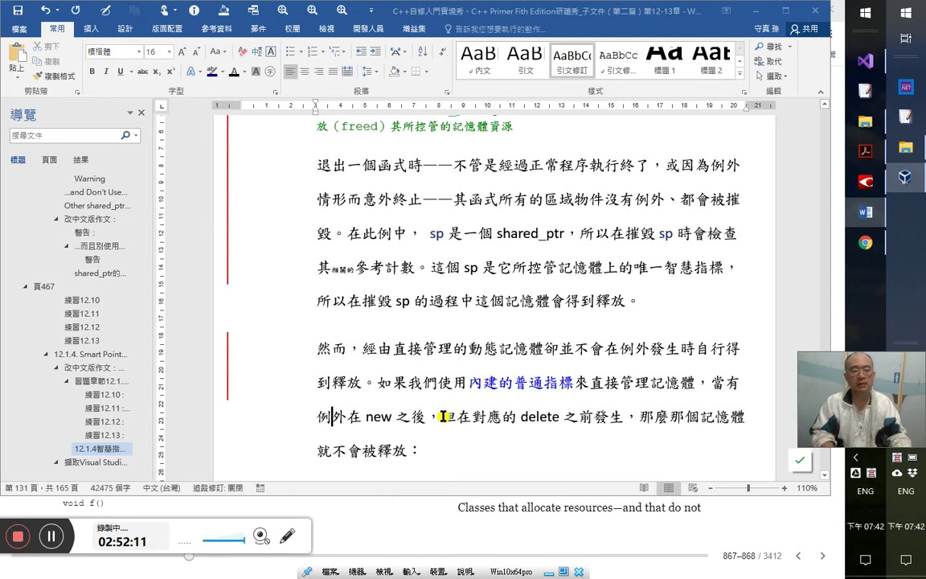
type("情形")
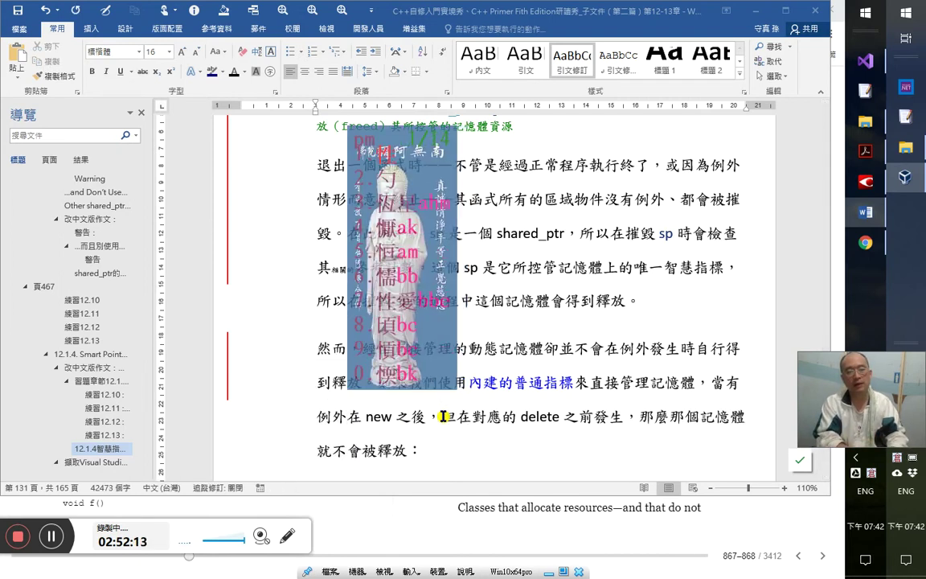
type("發生")
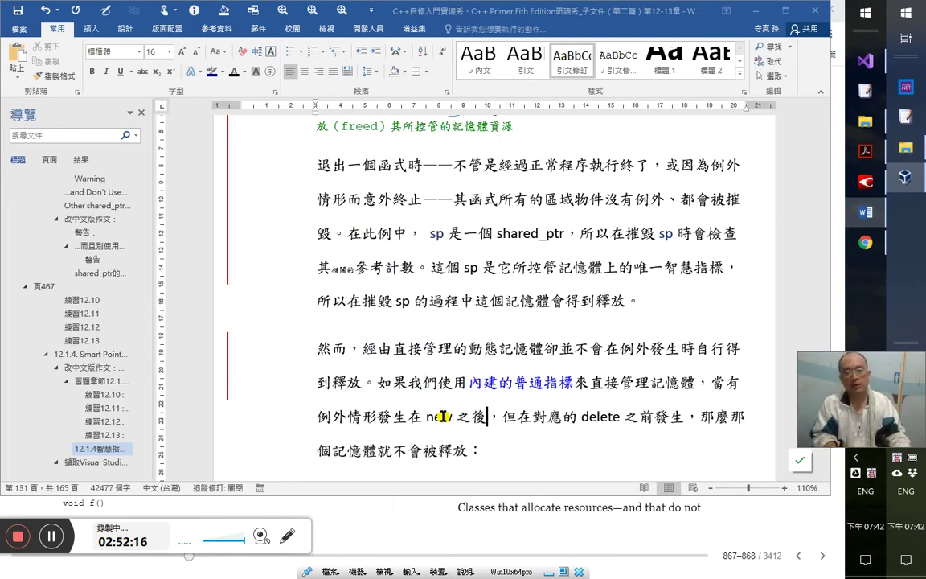
- Drop 但 and replace the comma after 之後 with 、
key("Right")
key("shift+Right")
key("shift+Right")
key("shift+Right")
key("shift+Right")
key("Left")
key("shift+Right")
key("shift+Right")
key("shift+Right")
key("shift+Right")
key("shift+Left")
key("shift+Left")
key("shift+Left")
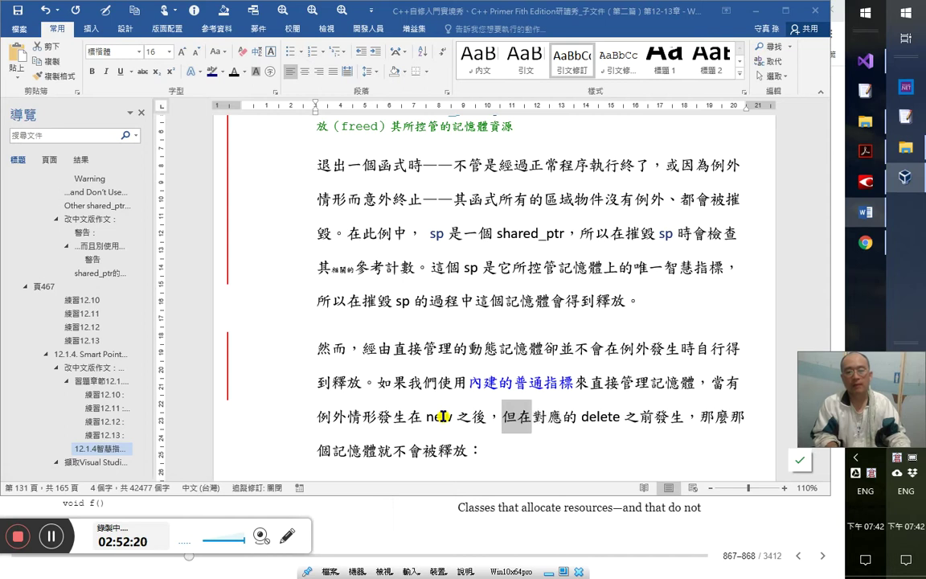
key("Delete")
key("Right")
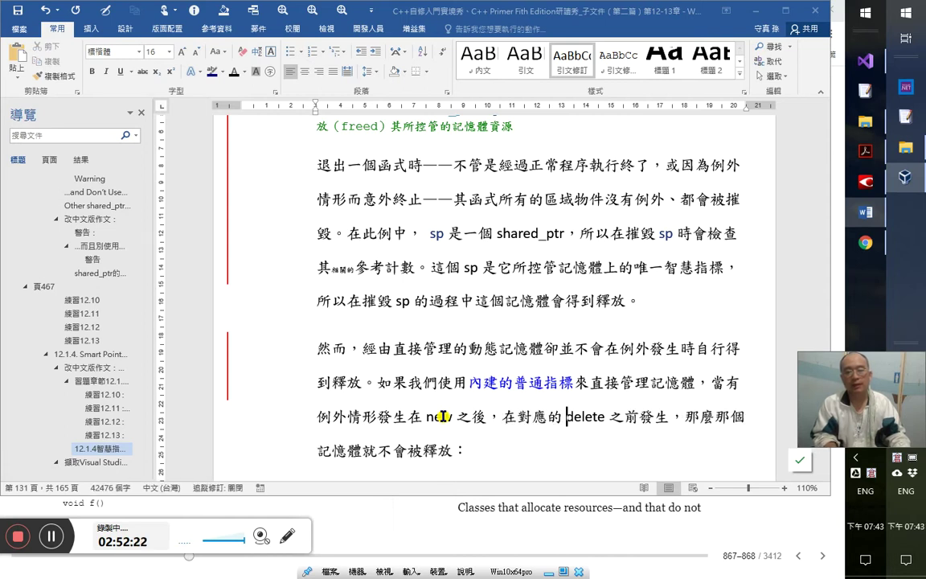
key("Left")
key("Left")
key("BackSpace")
type("、")
- Delete 之 and 發生 around 前 after delete
key("Right")
key("Right")
key("Right")
key("Right")
key("Right")
key("Right")
key("Right")
key("Right")
key("Right")
key("Right")
key("Right")
key("Right")
key("Right")
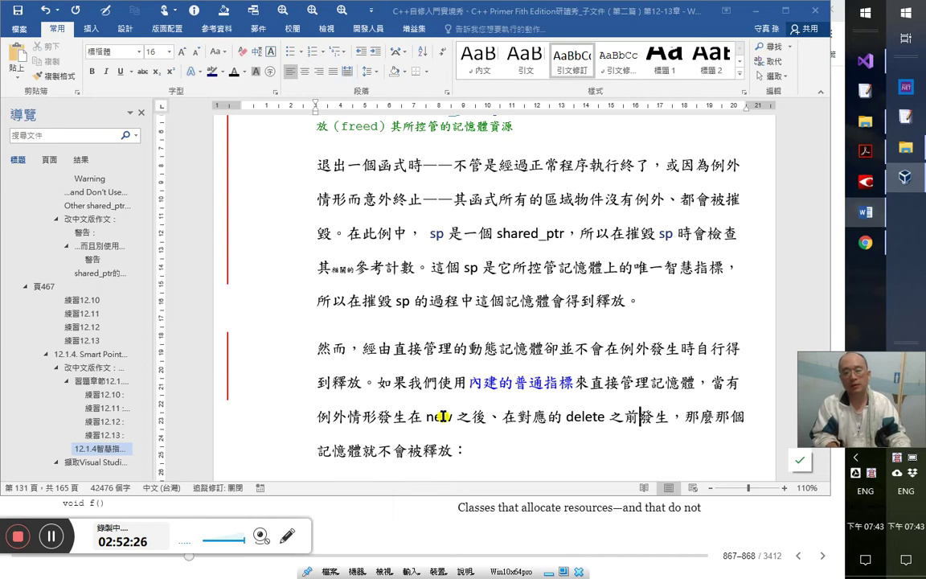
key("Left")
key("BackSpace")
key("Right")
key("Delete")
key("Delete")
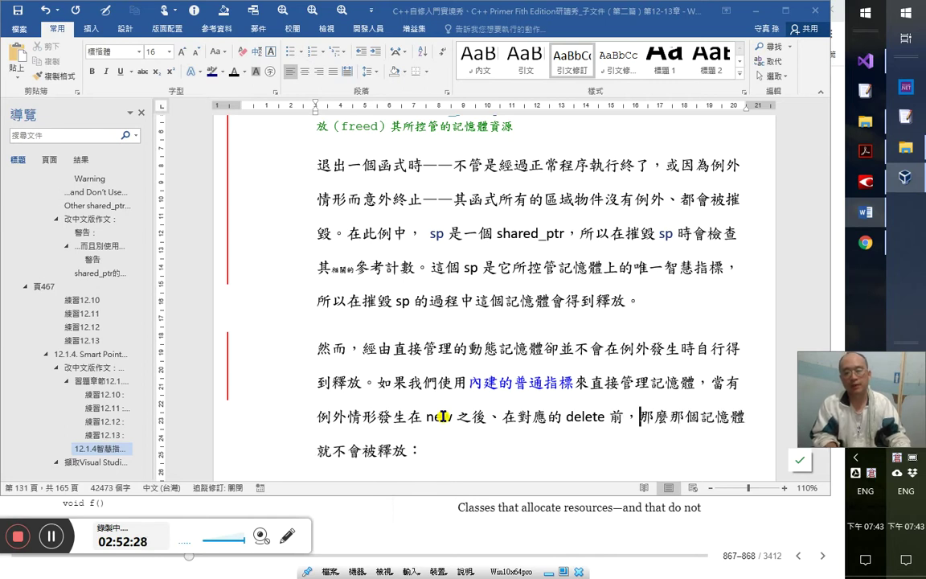
key("Right")
key("Right")
key("Right")
key("Right")
key("Right")
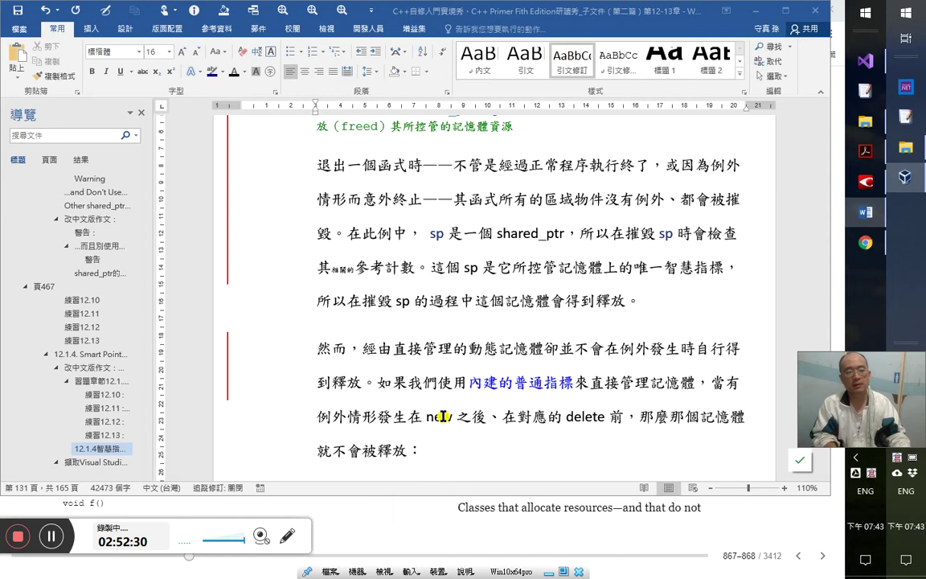
key("shift+Home")
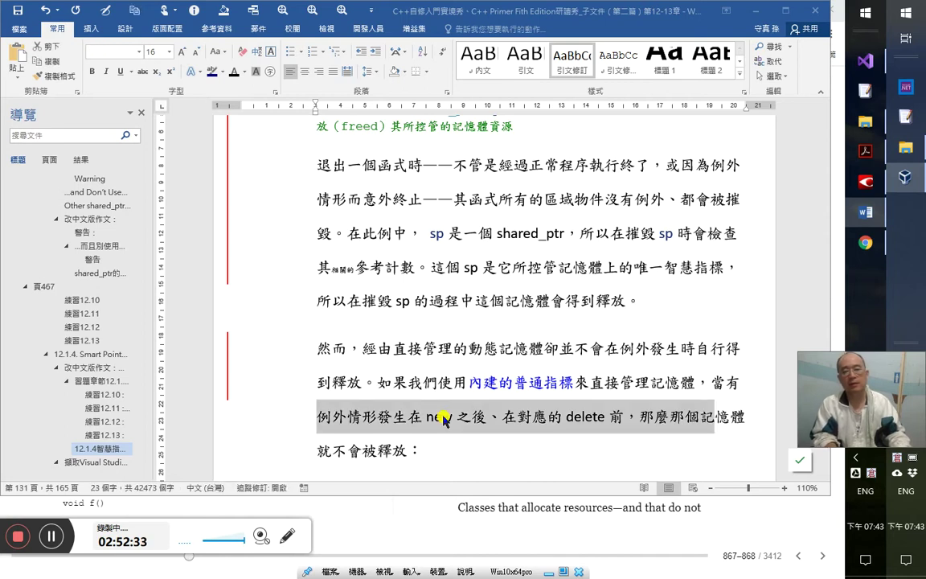
key("Down")
key("Right")
key("Right")
key("Right")
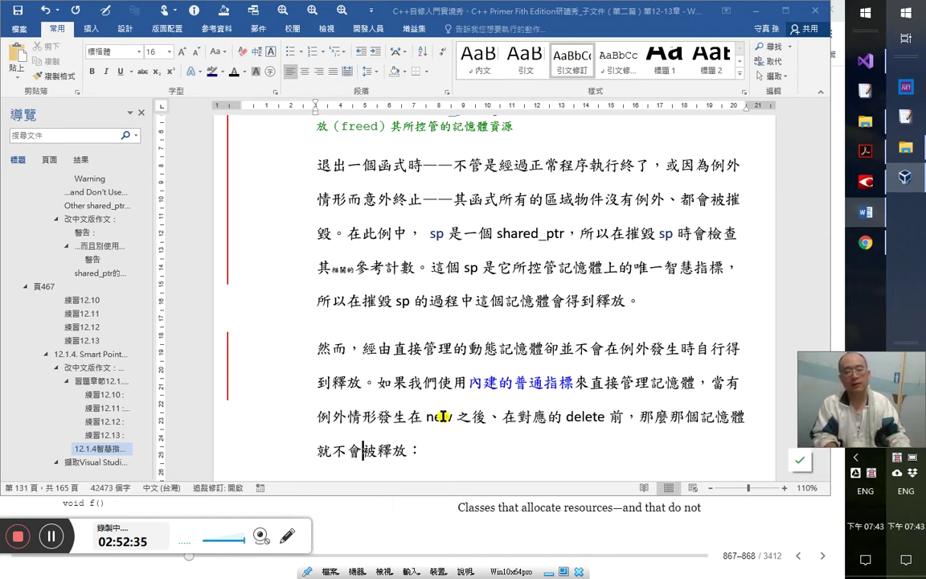
- Restore the earlier wording with 發生, 之 and ，但 back in the sentence
key("Up")
key("End")
key("Left")
key("Left")
key("Left")
key("Left")
key("Left")
key("Left")
key("Left")
key("Left")
type("發生")
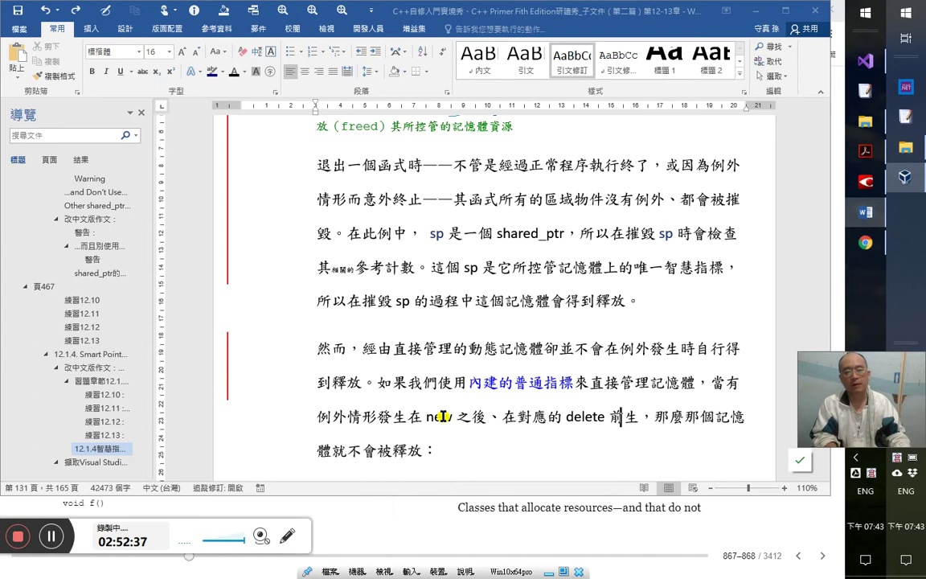
key("Left")
key("Left")
key("Left")
type("之")
key("Left")
key("Left")
key("Left")
key("Left")
key("Left")
key("Left")
key("Left")
key("Left")
key("Left")
key("Left")
key("Left")
key("Left")
key("BackSpace")
type("，但")
key("Left")
key("Left")
key("Left")
key("Left")
key("Left")
key("Left")
key("Left")
key("Left")
key("BackSpace")
key("BackSpace")
key("BackSpace")
key("BackSpace")
- Re-insert 一個 before new, keeping 當 at the clause start
key("Right")
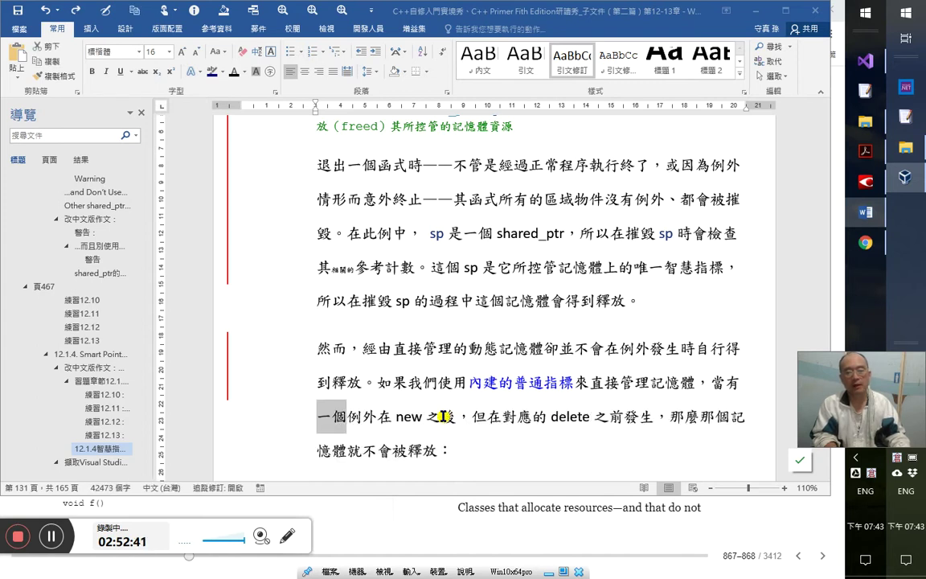
type("一個")
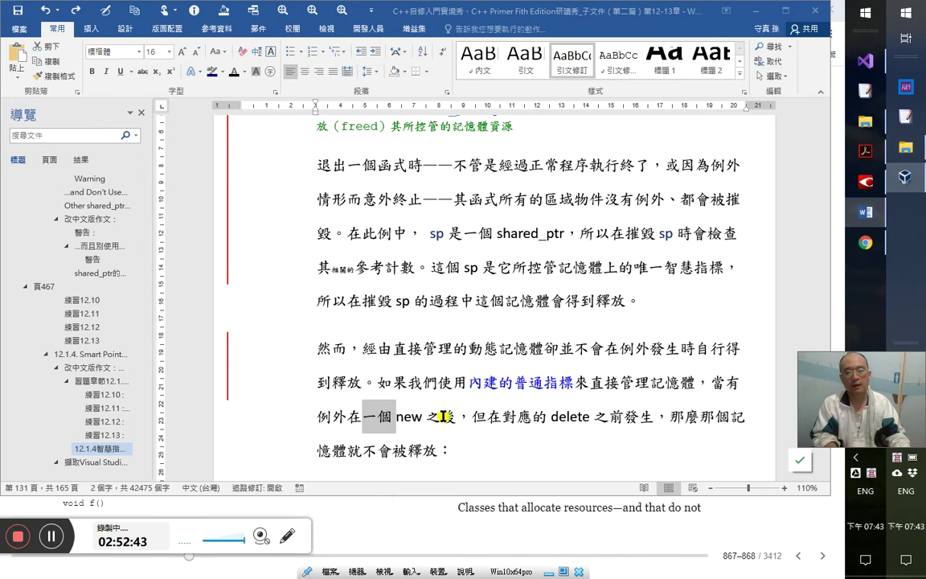
key("Left")
key("Left")
key("Left")
key("Left")
key("Left")
key("BackSpace")
type("而且")
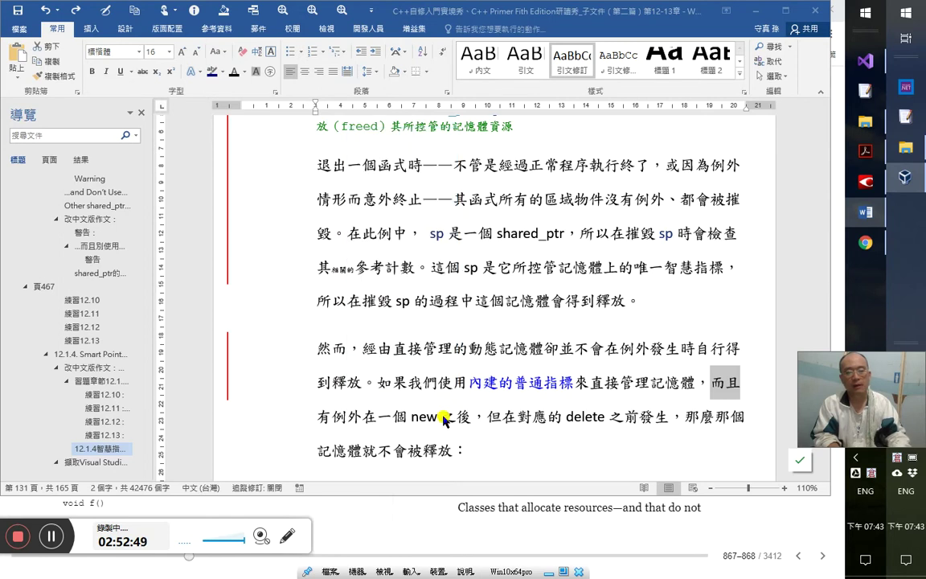
key("ctrl+z")
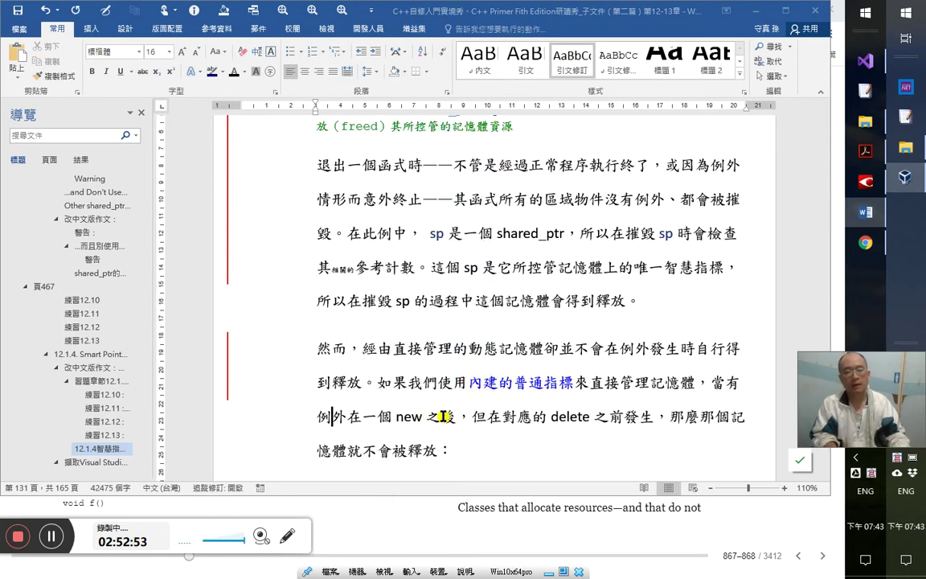
- Move 發生 to just after 例外 and colour the word new blue
double_click(646, 417)
left_click_drag(639, 418, 349, 417)
key("Right")
key("Right")
key("Right")
key("Right")
key("Right")
key("Right")
key("Right")
key("Right")
key("Left")
key("Left")
key("ctrl+shift+Left")
key("ctrl+alt+c")
key("Return")
- Replace ，但 with 、, drop 之 after delete, and change 不會被 to 得不到
key("Right")
key("Right")
key("Right")
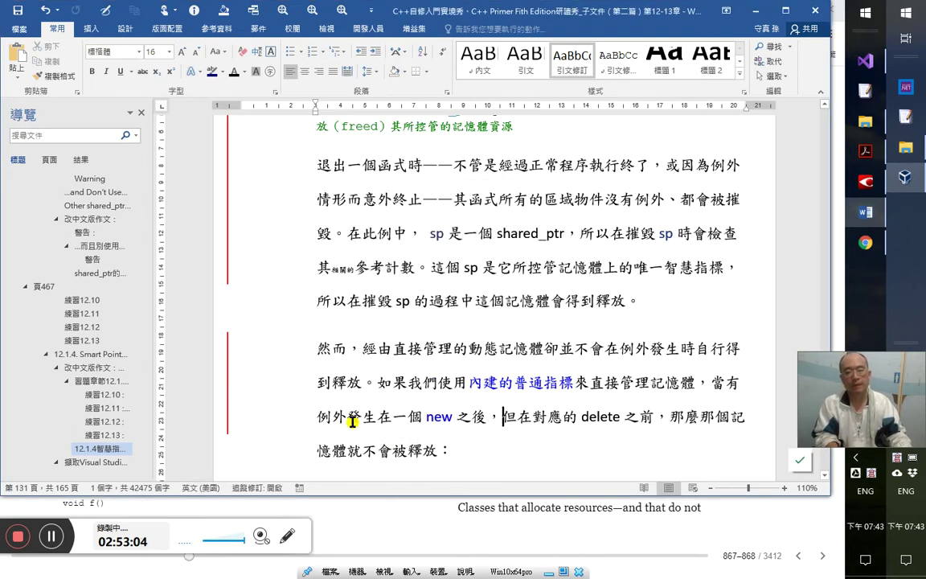
key("Delete")
key("BackSpace")
type("、")
key("Right")
key("Right")
key("Right")
key("Delete")
key("Right")
key("Right")
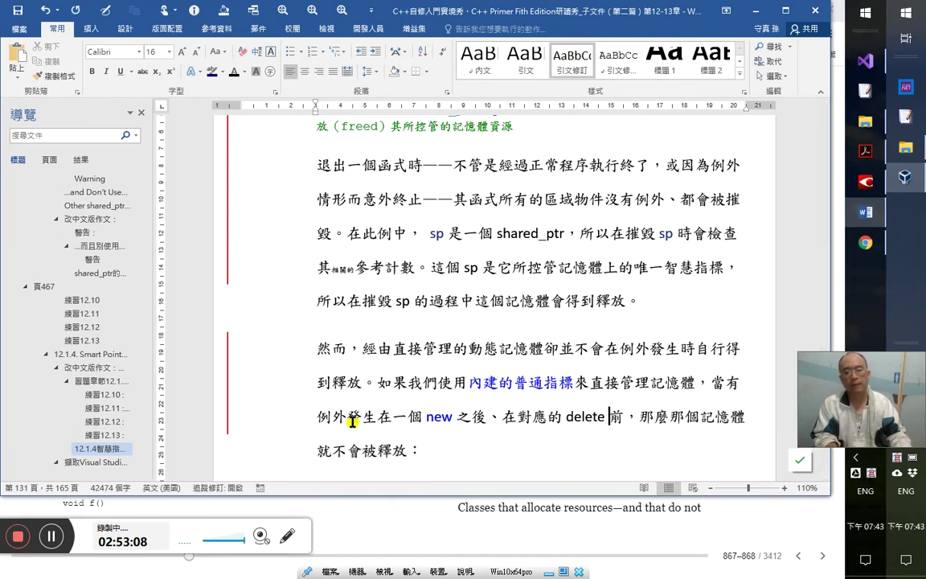
key("Right")
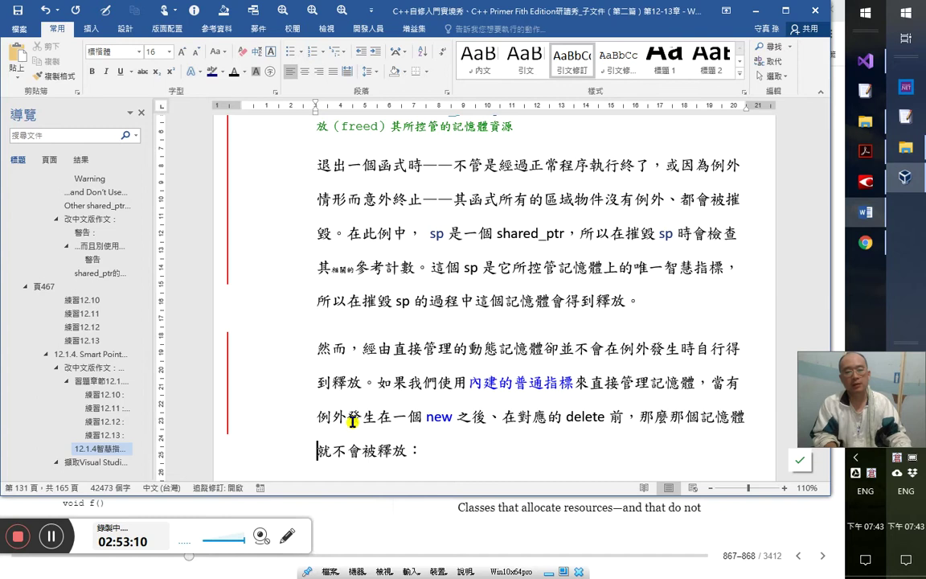
key("Left")
key("shift+Right")
key("shift+Right")
key("shift+Right")
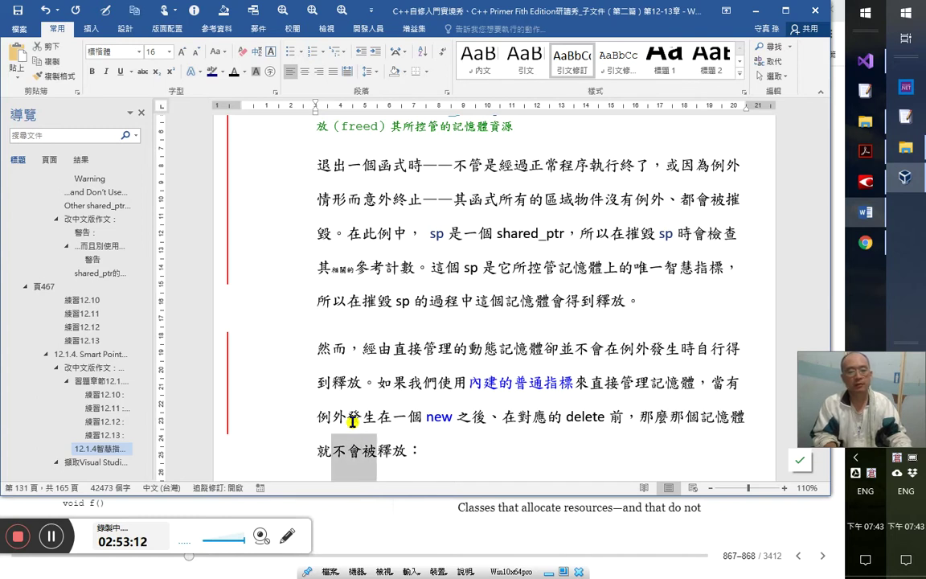
type("得不到")
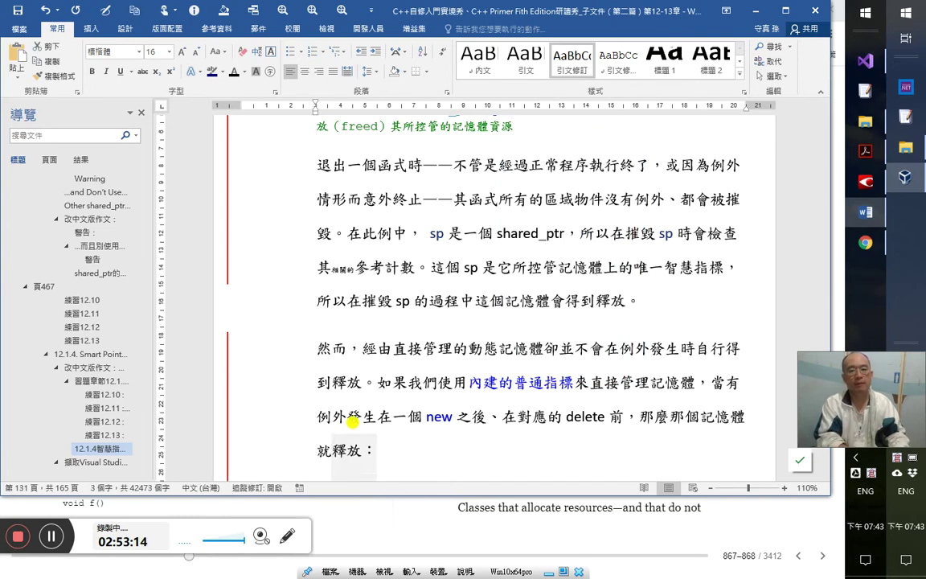
- Copy new's blue formatting onto delete with Format Painter
key("Down")
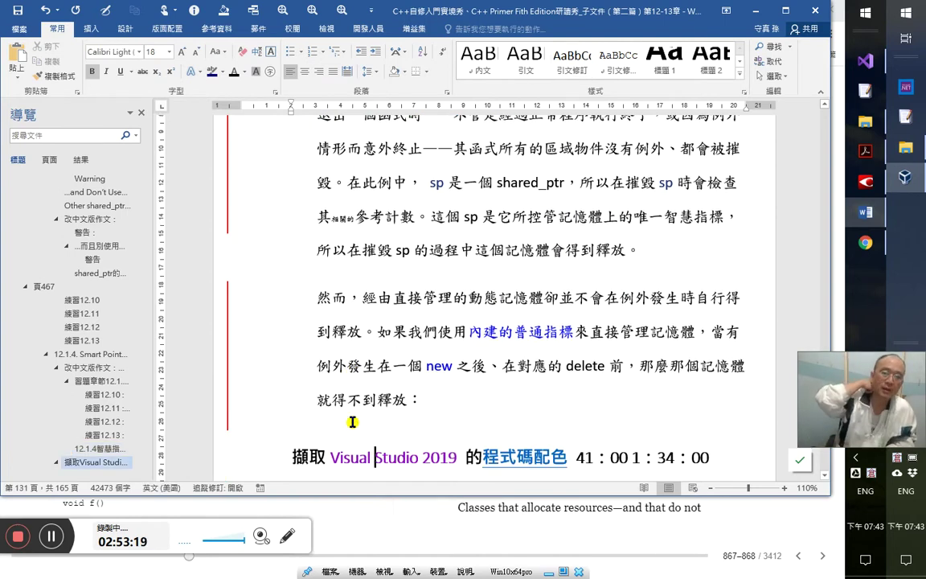
key("Up")
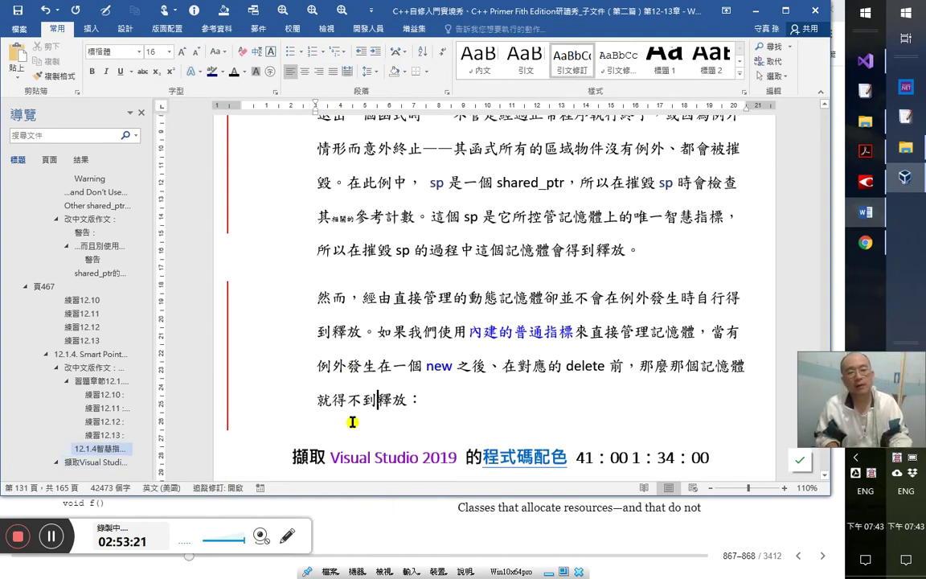
key("alt+Tab")
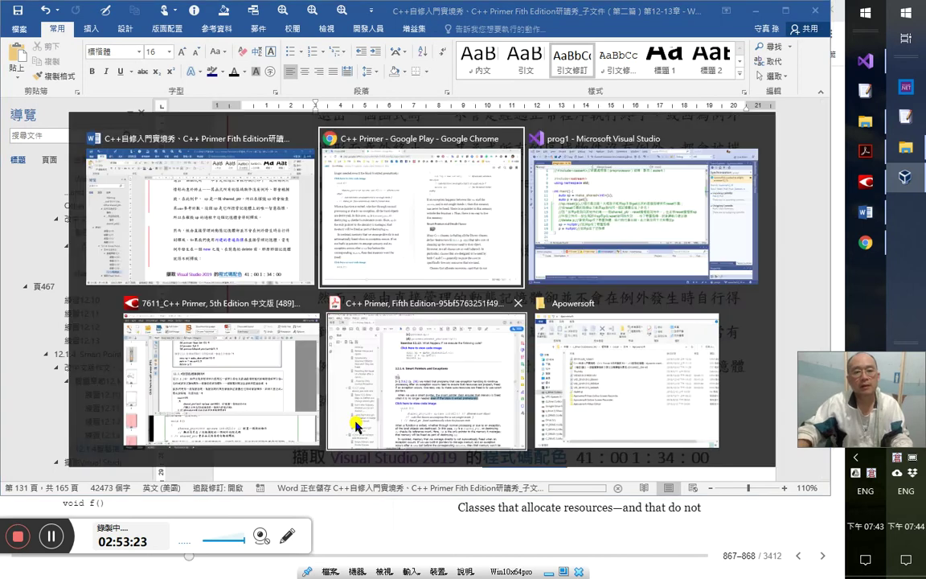
scroll(439, 290, "down", 5)
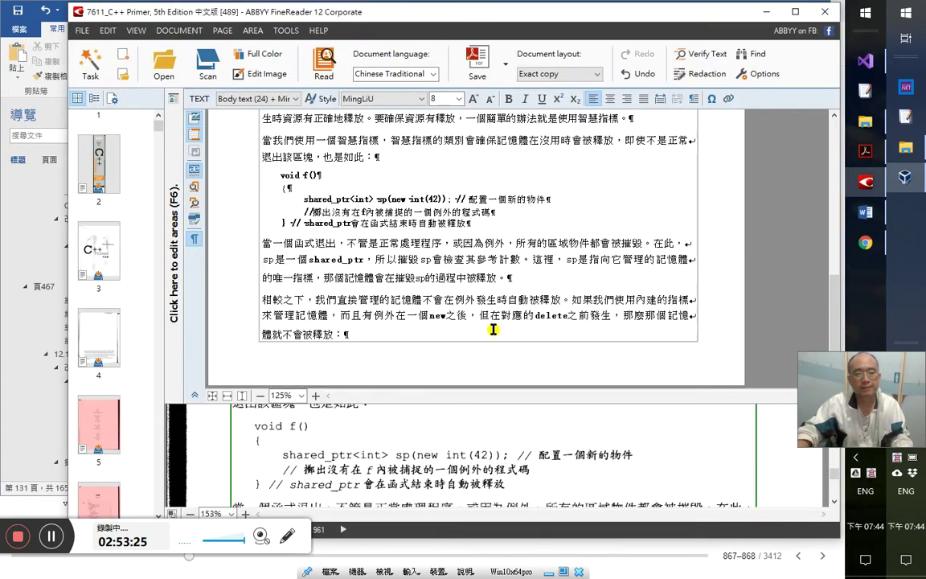
key("alt+Tab")
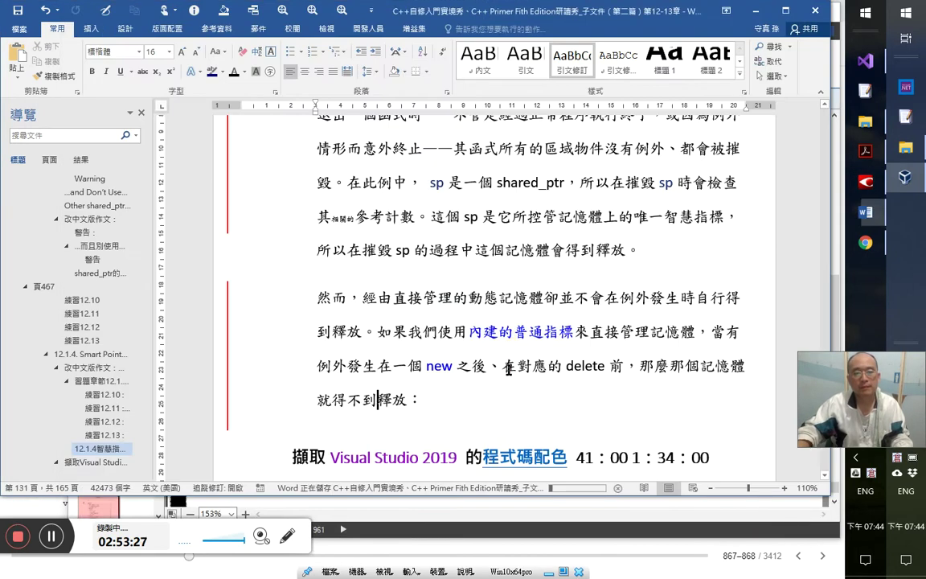
left_click(455, 365)
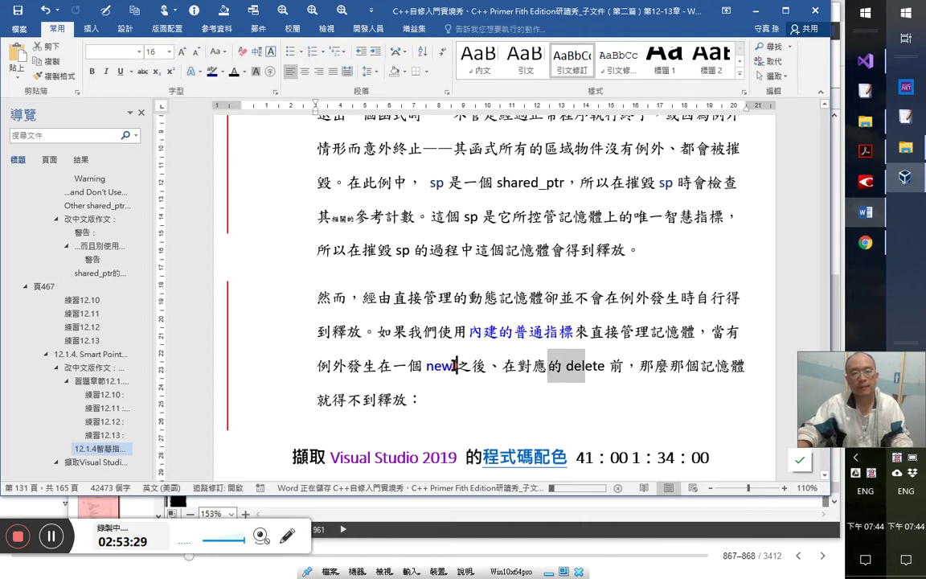
left_click(439, 364)
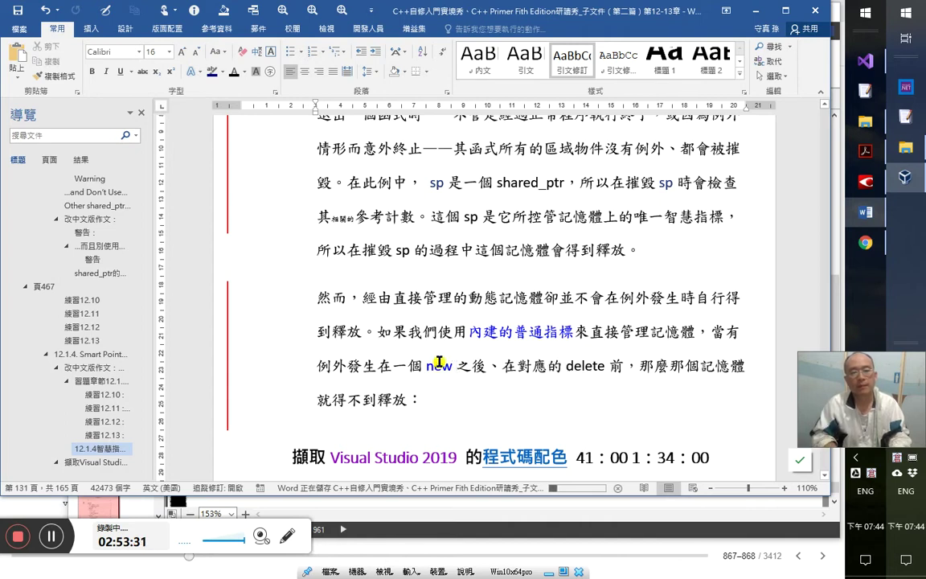
left_click(55, 75)
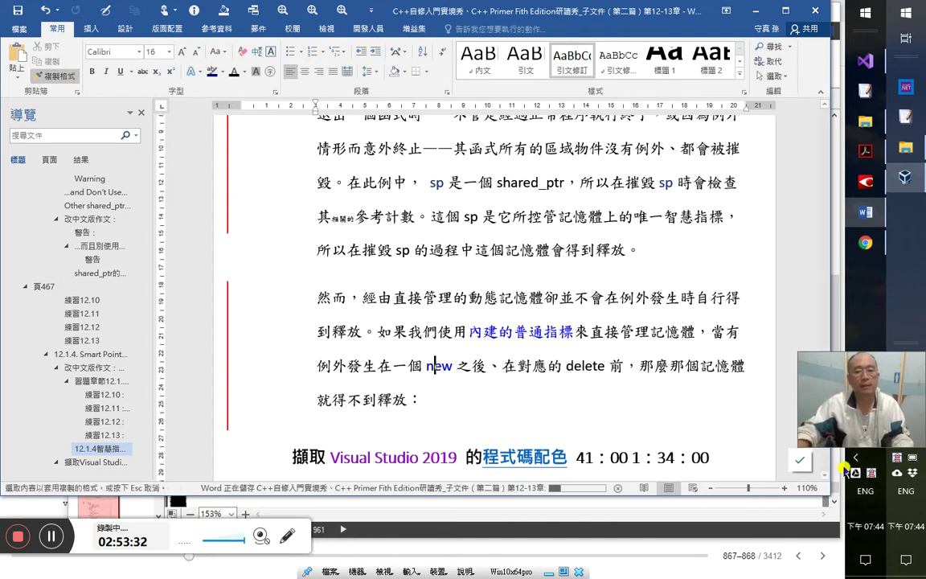
left_click_drag(566, 366, 604, 372)
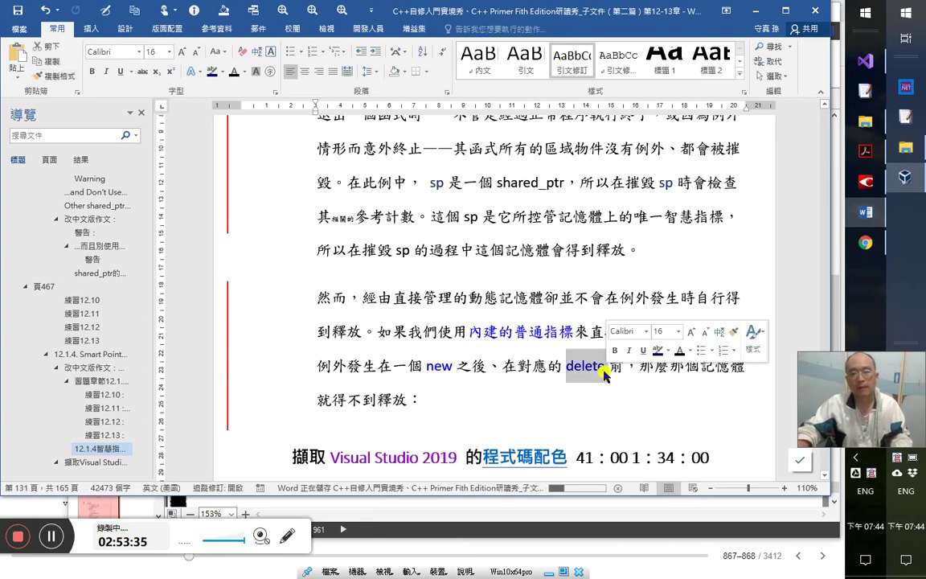
- Open Customize Keyboard from the ribbon options and save changes in this document
right_click(323, 86)
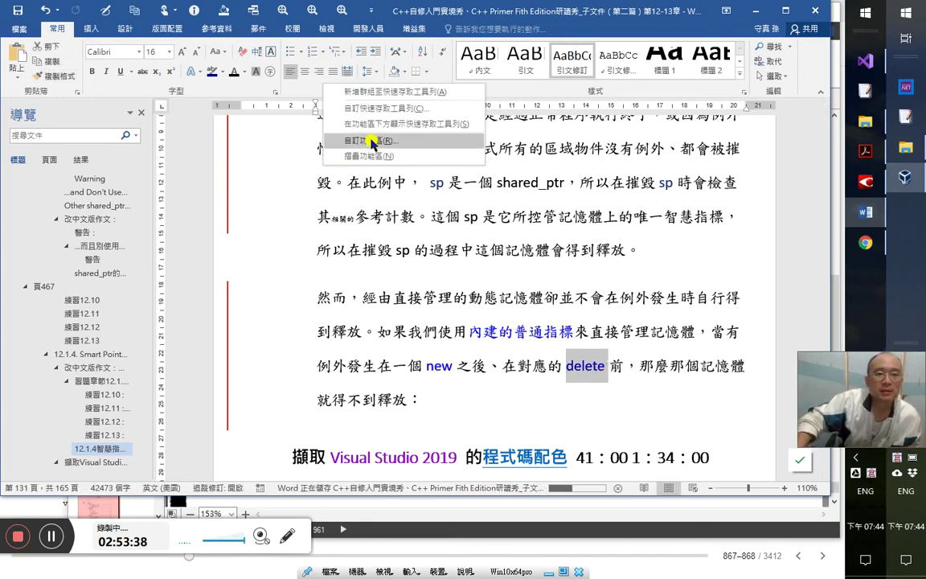
left_click(333, 140)
left_click(227, 471)
left_click(435, 243)
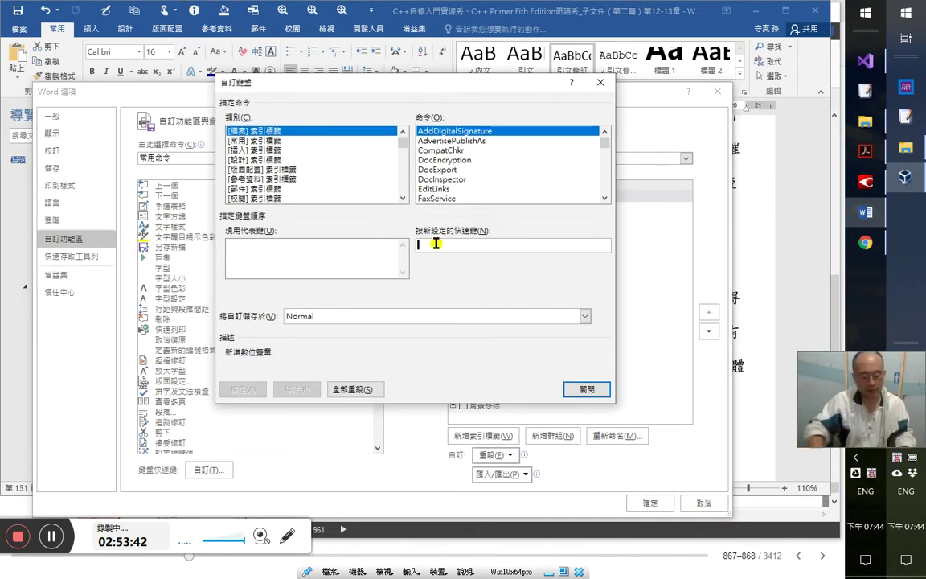
key("ctrl+shift+f")
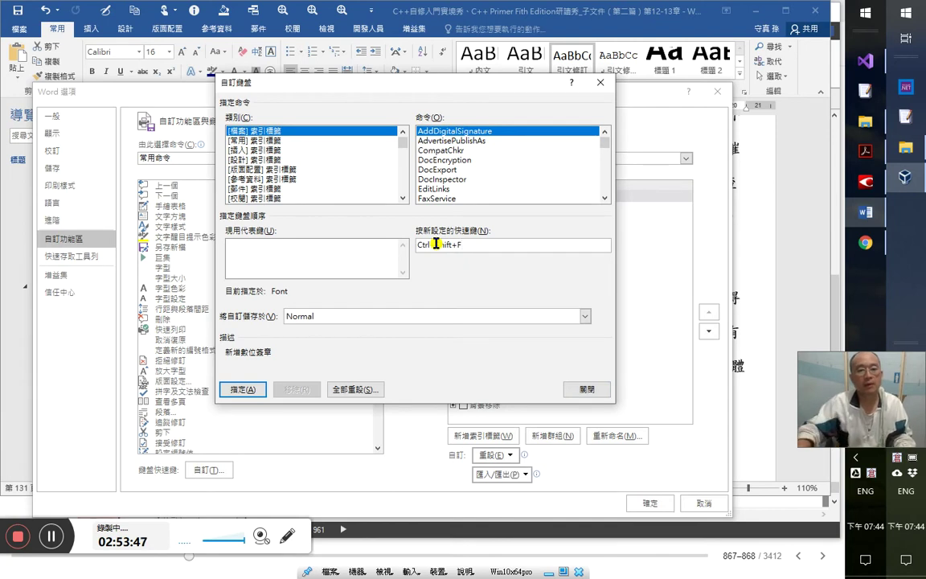
left_click(434, 316)
left_click(426, 338)
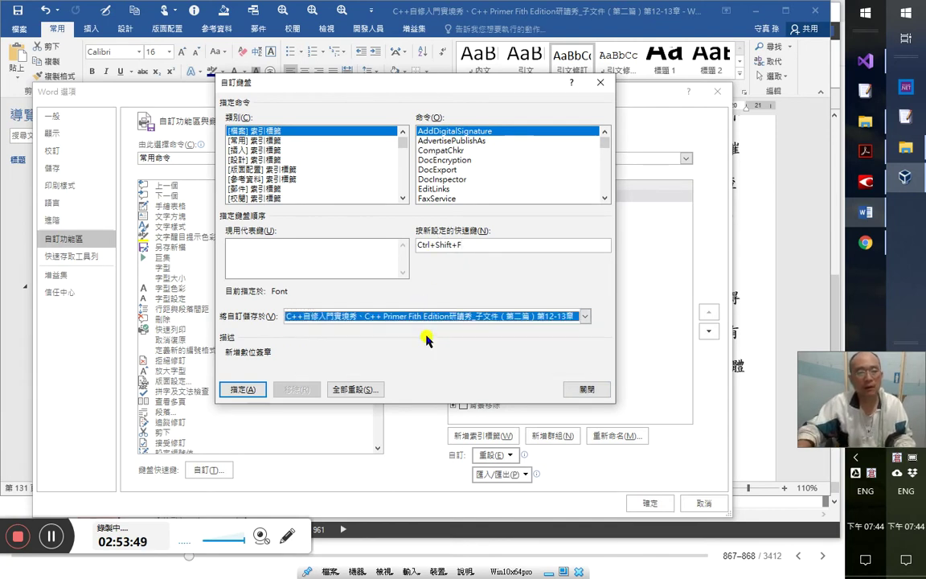
- Test Ctrl+Shift+F, Ctrl+F and Alt+Shift+F to see which commands use them
left_click(480, 244)
key("shift+Home")
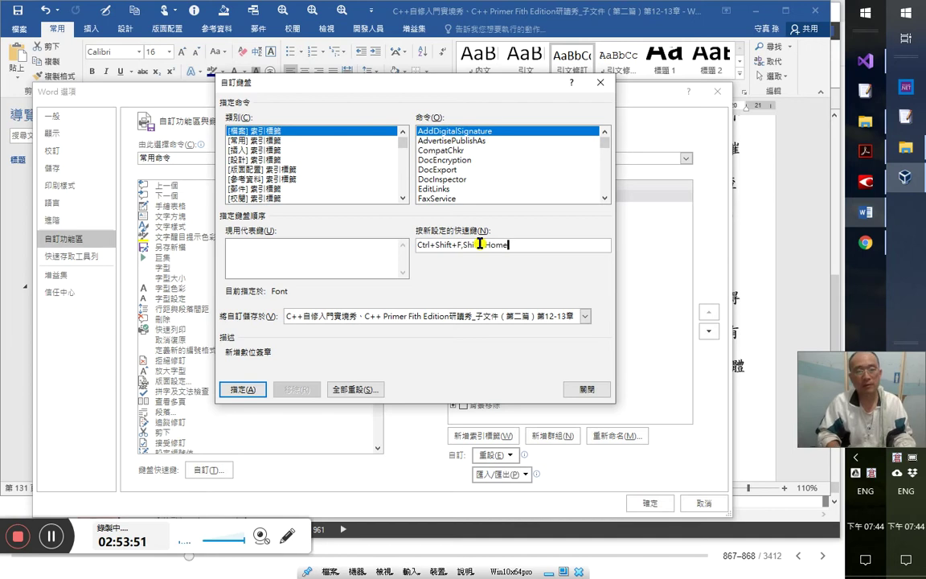
key("BackSpace")
key("BackSpace")
key("ctrl+shift+f")
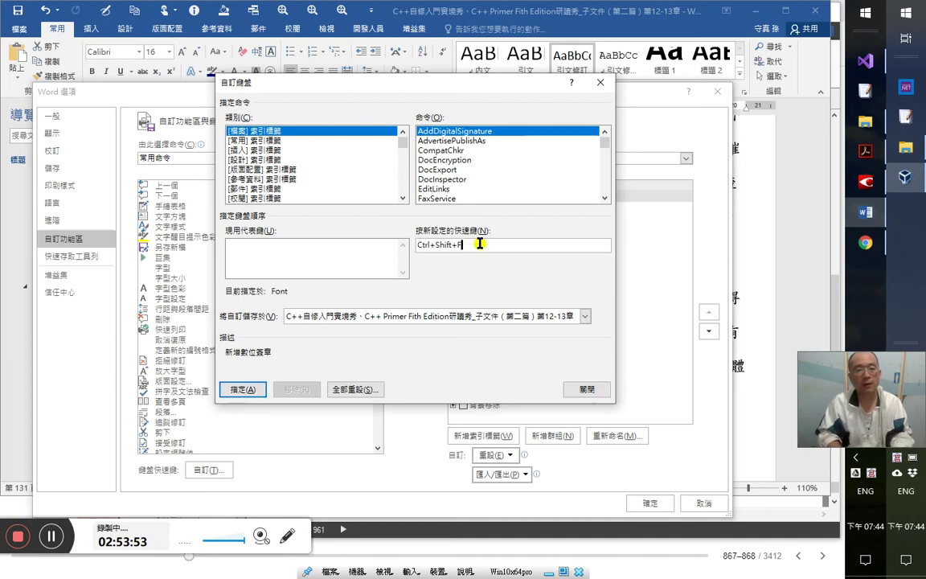
key("BackSpace")
key("ctrl+shift+f")
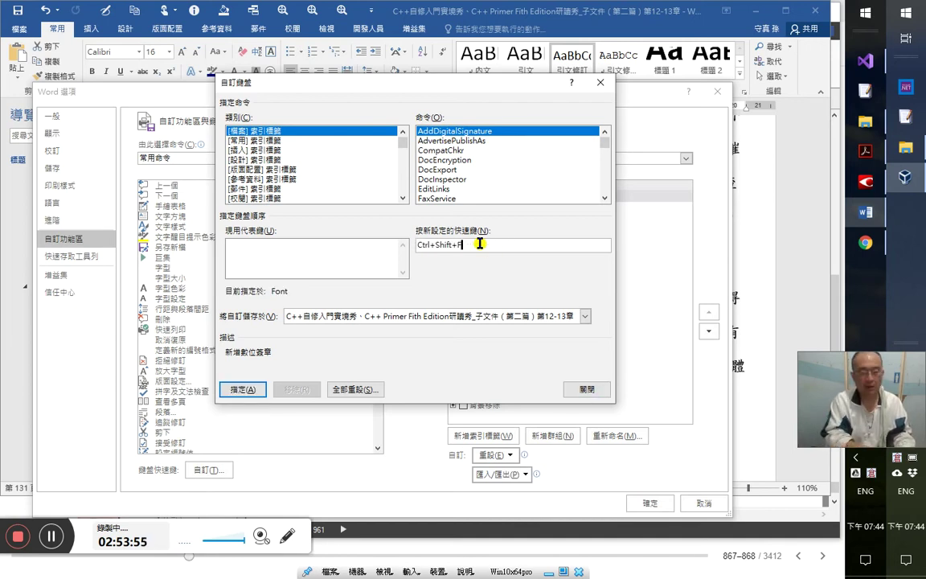
key("BackSpace")
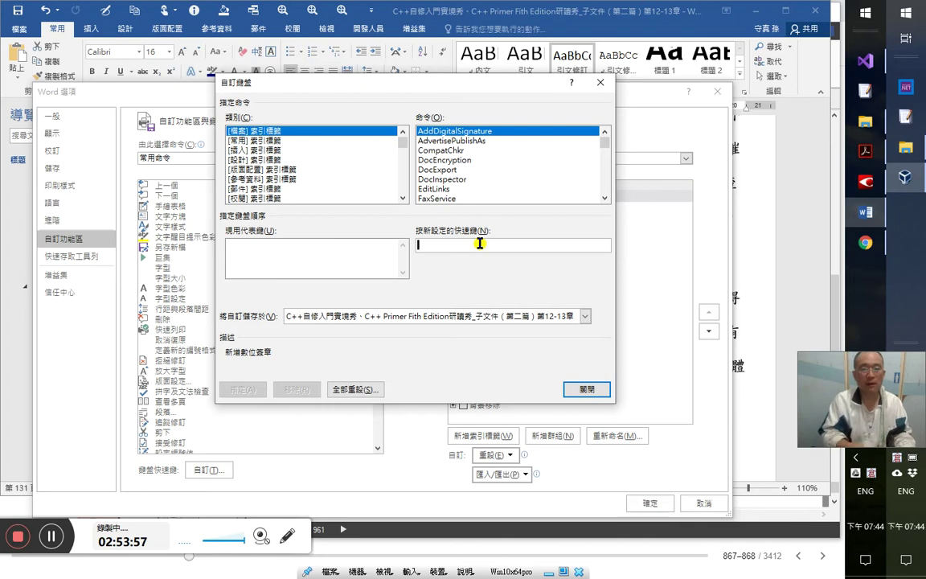
key("ctrl+f")
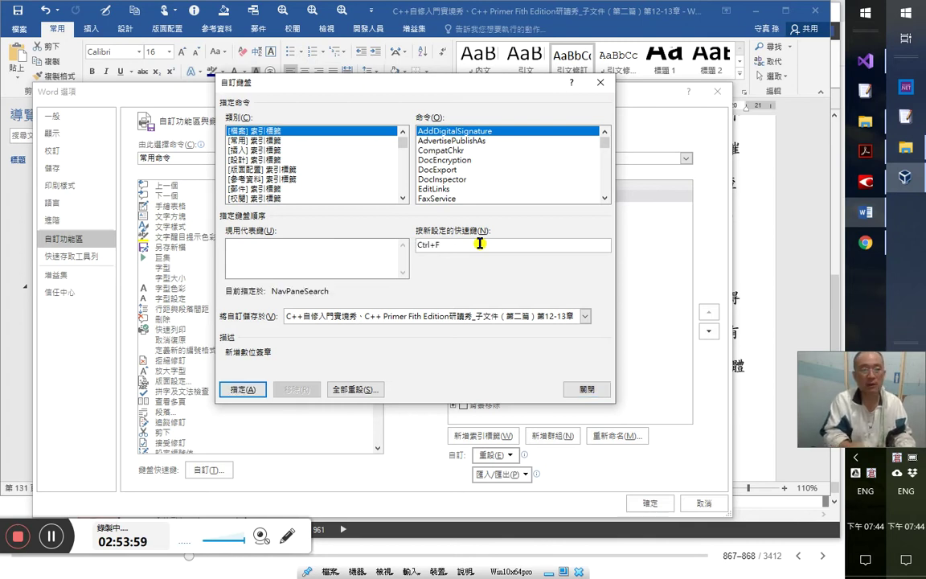
key("BackSpace")
key("alt+shift+f")
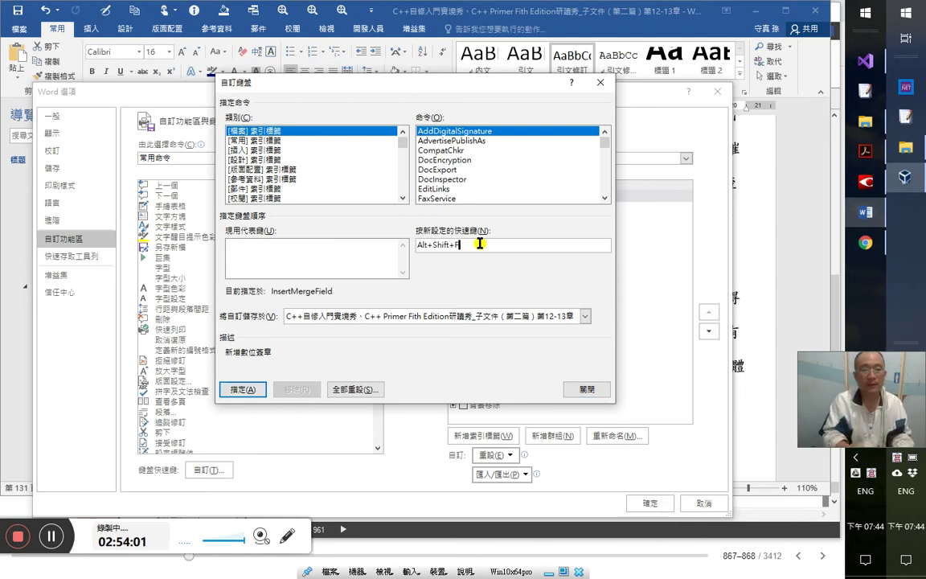
key("BackSpace")
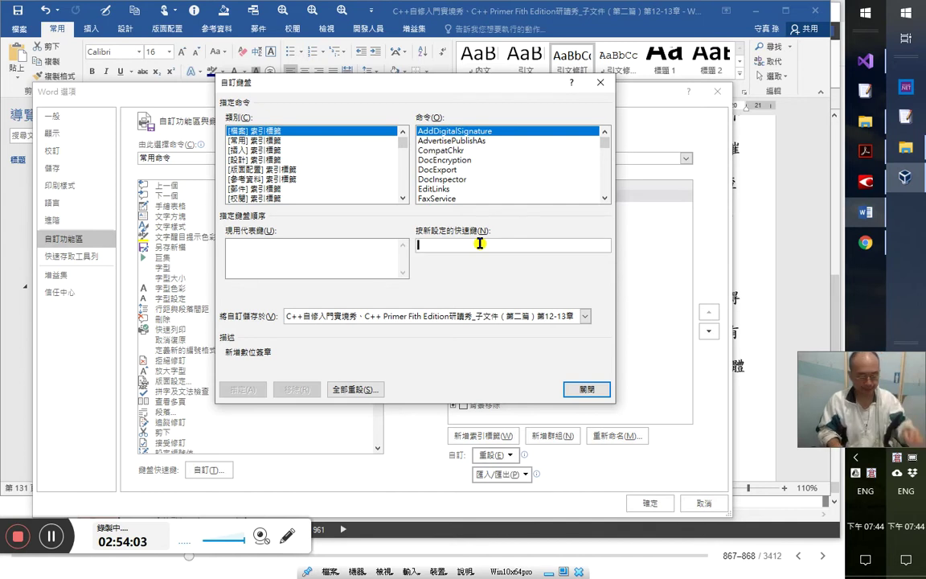
key("ctrl+shift+f")
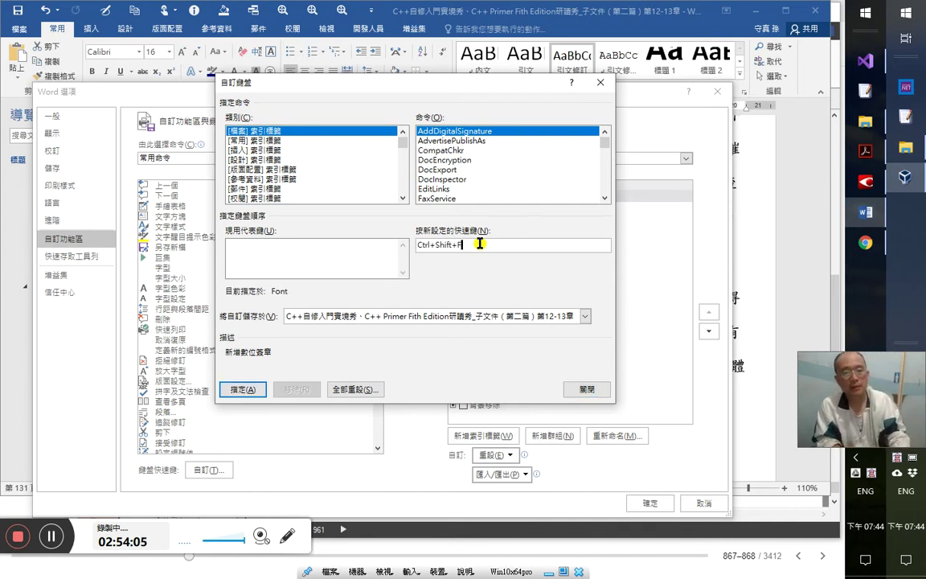
key("BackSpace")
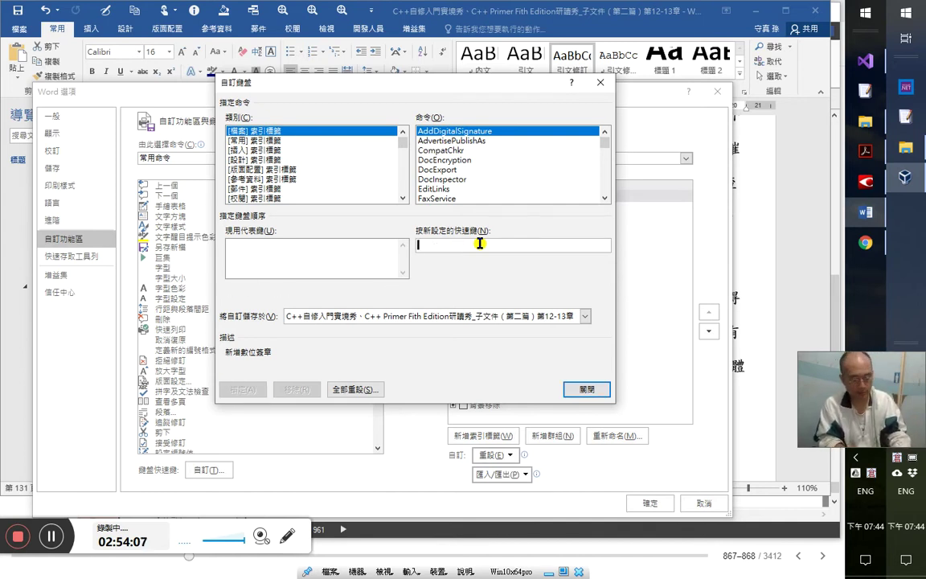
- Close Customize Keyboard and Word Options without assigning any shortcut
key("Escape")
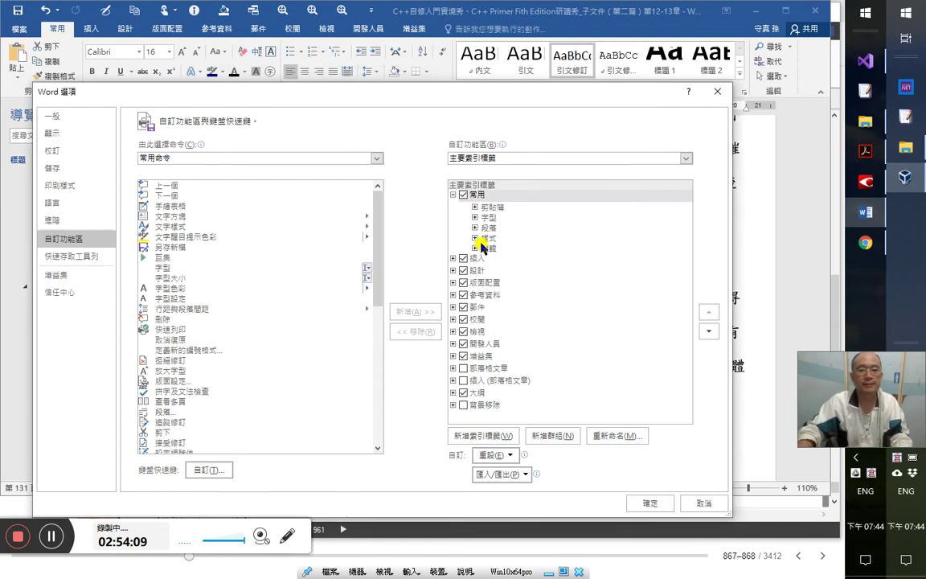
key("Escape")
left_click(548, 366)
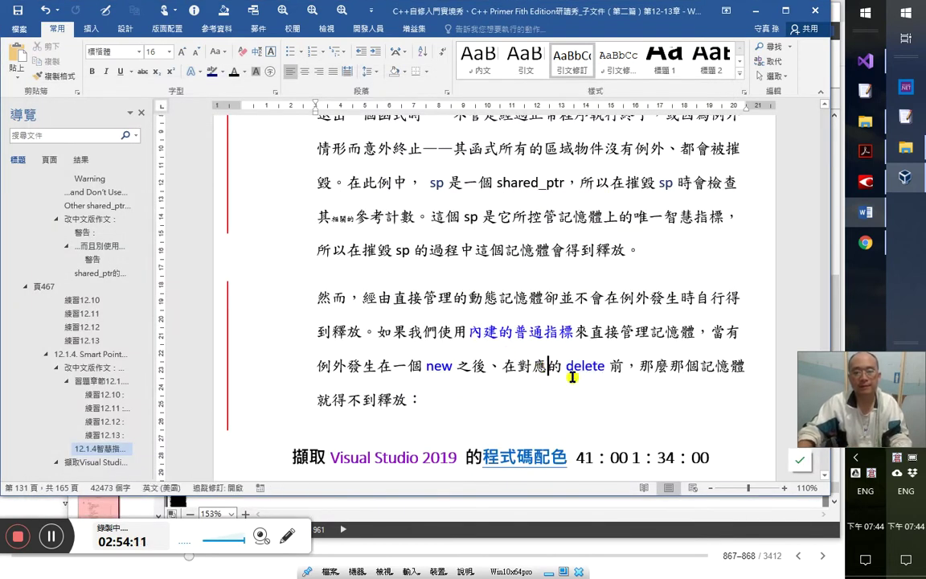
- Delete 有 after 當 and insert 情形 after 例外
left_click(348, 366)
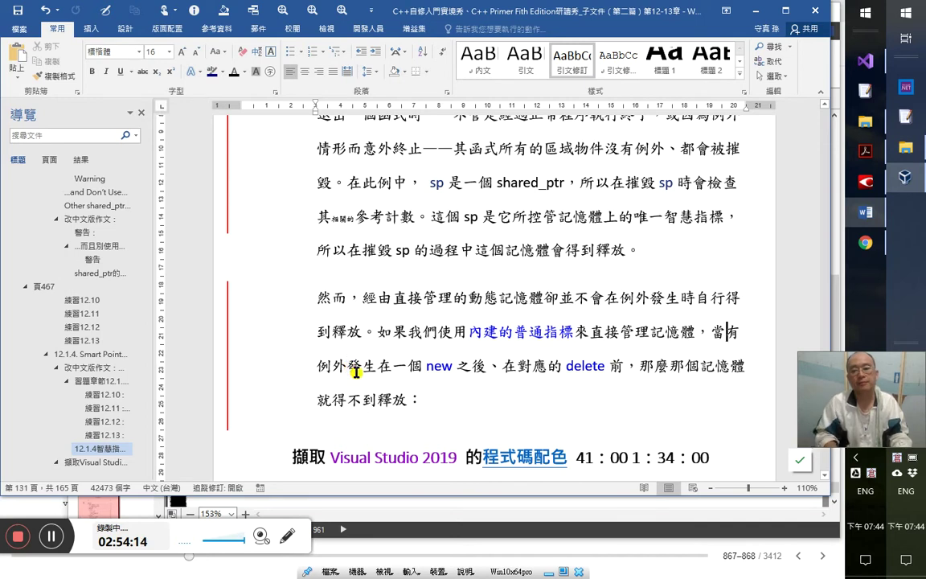
key("Delete")
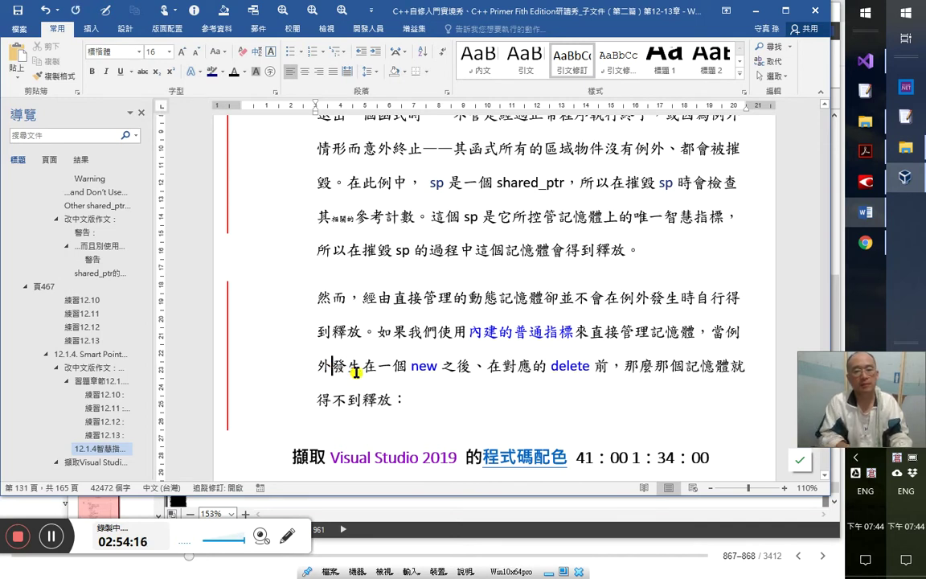
type("心頭")
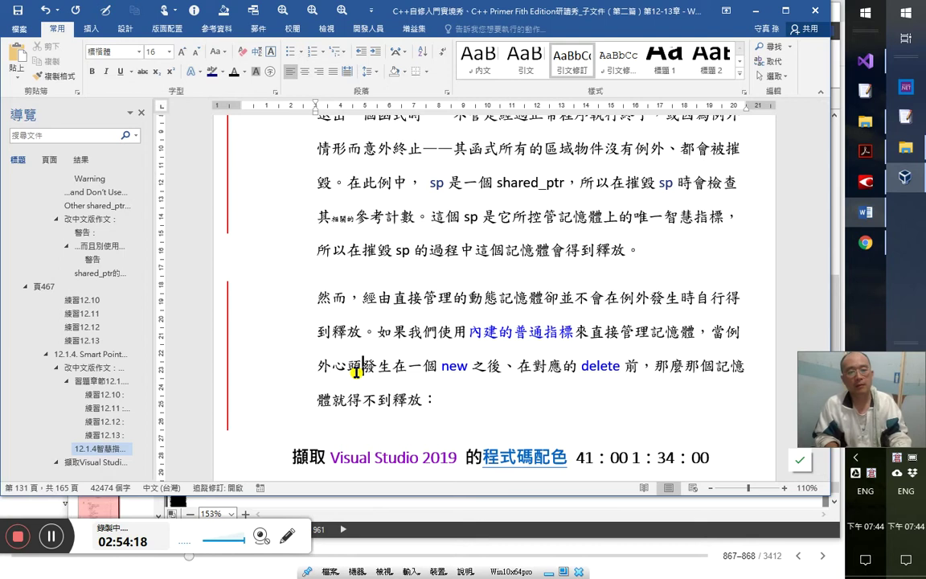
double_click(356, 368)
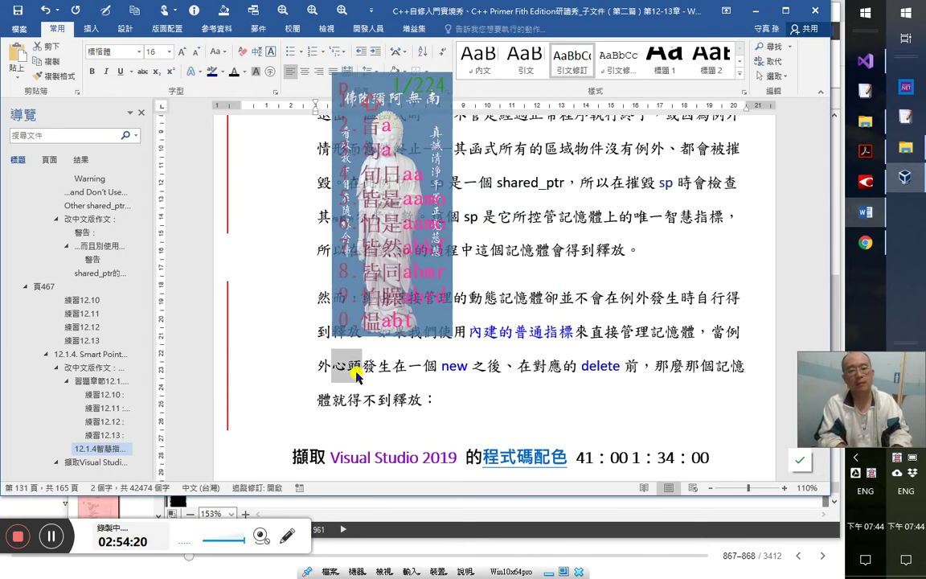
type("情形")
- Highlight 直接管理 in turquoise
key("Right")
key("Right")
key("Right")
key("Right")
key("Right")
key("Right")
key("Right")
key("Right")
key("Right")
key("Right")
key("Right")
key("Right")
key("Right")
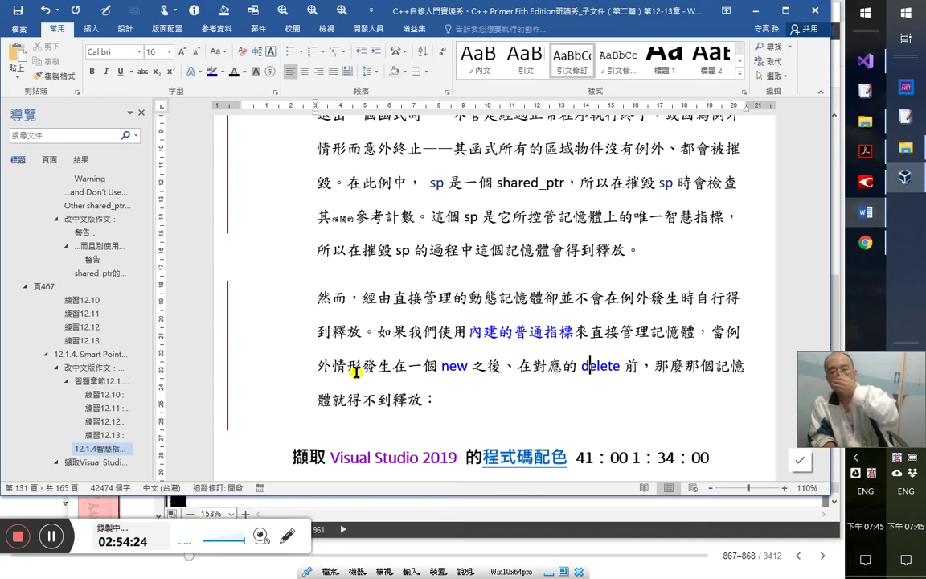
key("Right")
key("Right")
key("Right")
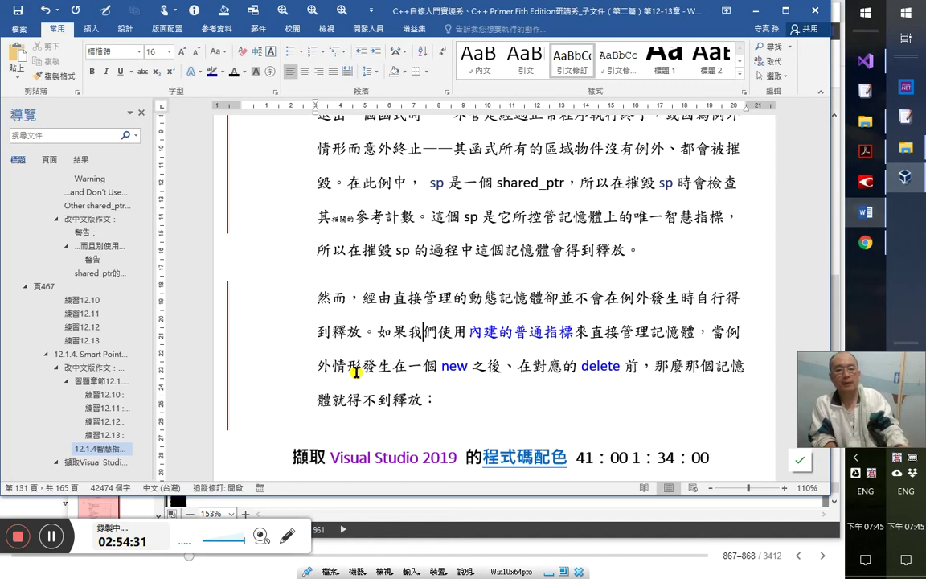
key("shift+Right")
key("shift+Right")
key("shift+Right")
key("shift+Right")
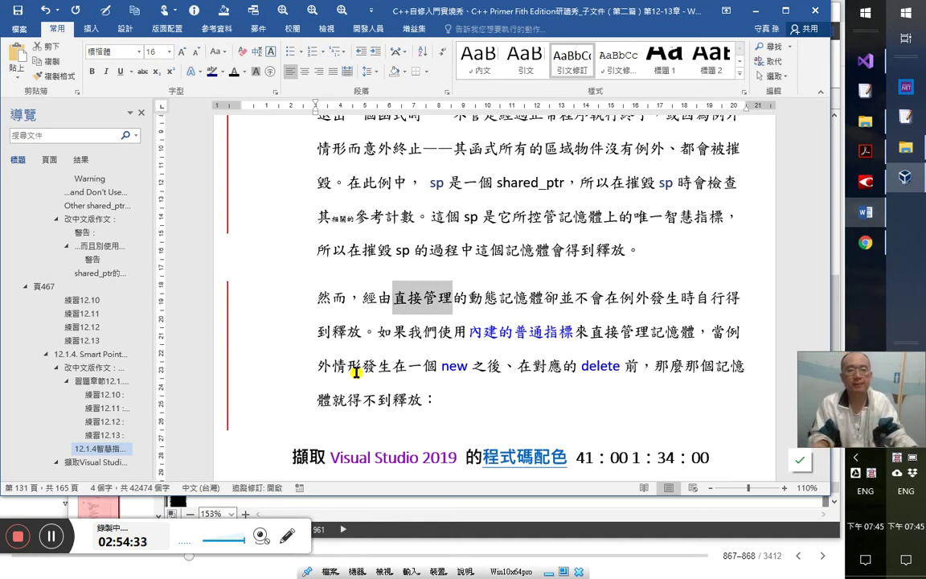
left_click(220, 71)
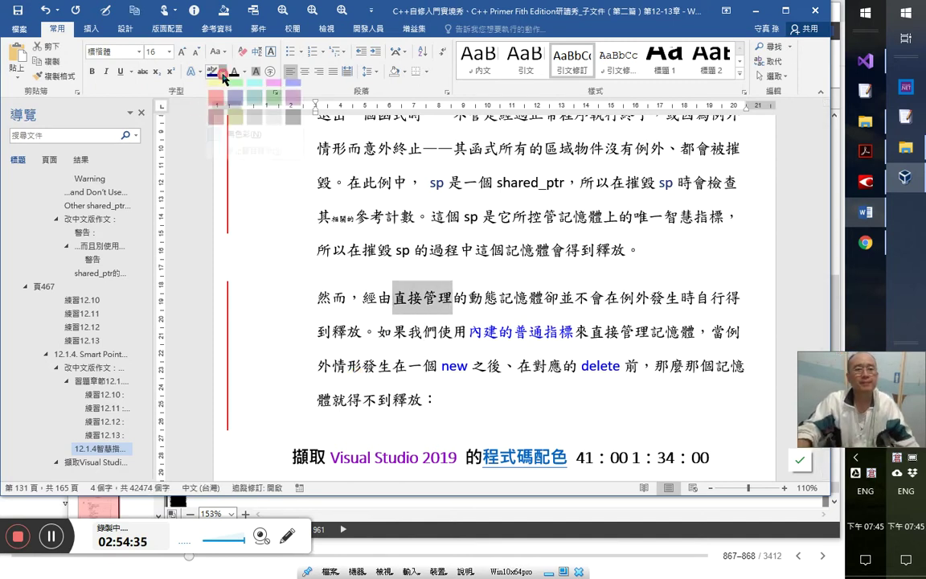
left_click(255, 94)
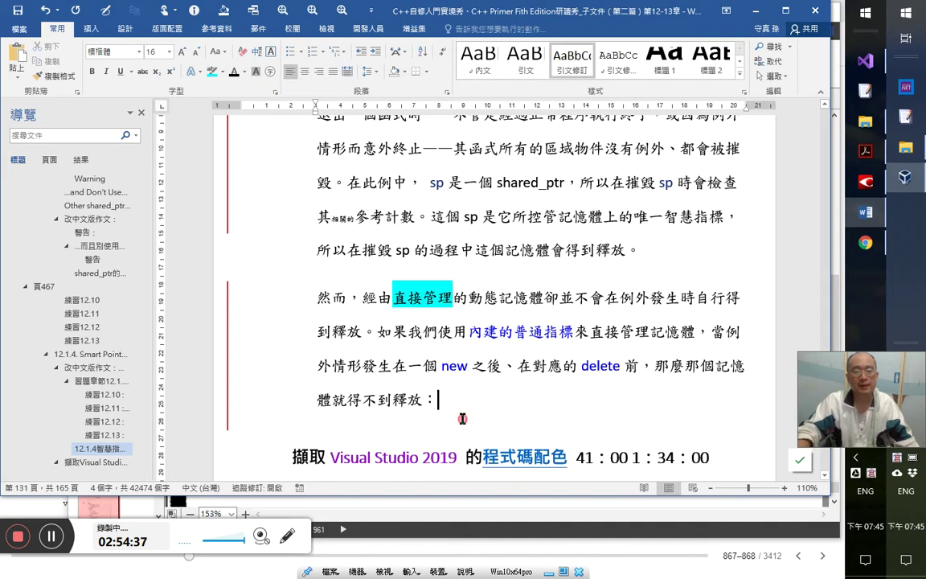
- Switch to the Chinese C++ Primer page in ABBYY FineReader for comparison
scroll(502, 446, "down", 1)
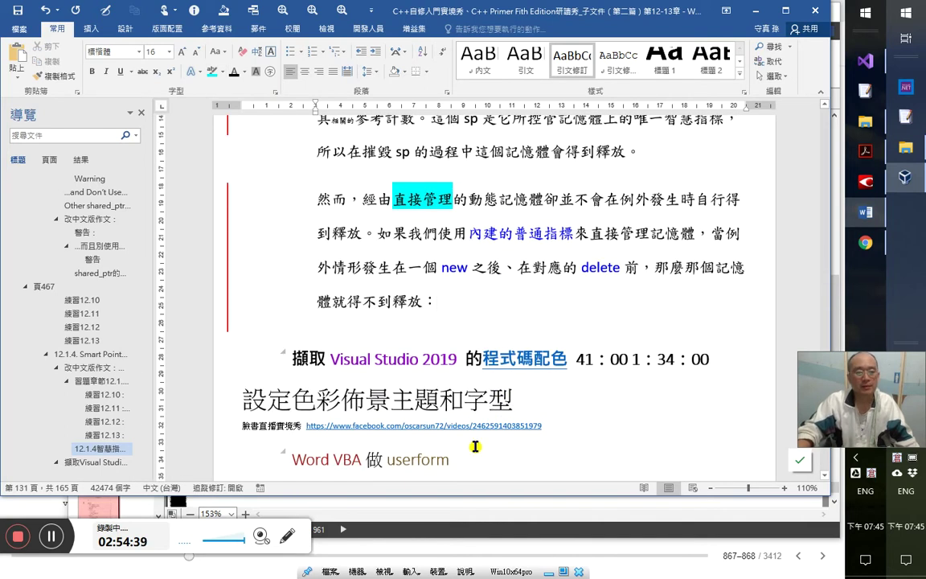
scroll(475, 445, "down", 1)
scroll(103, 398, "down", 3)
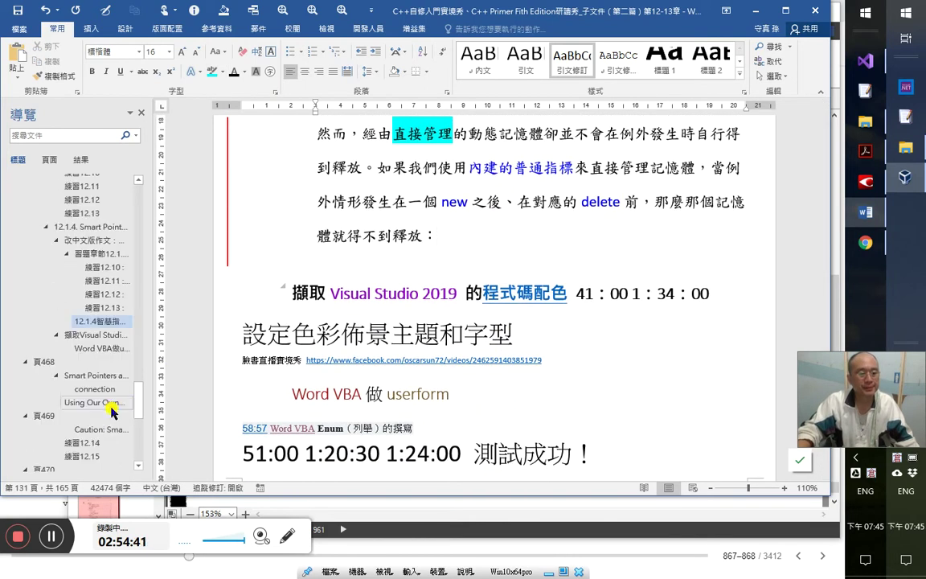
left_click(865, 185)
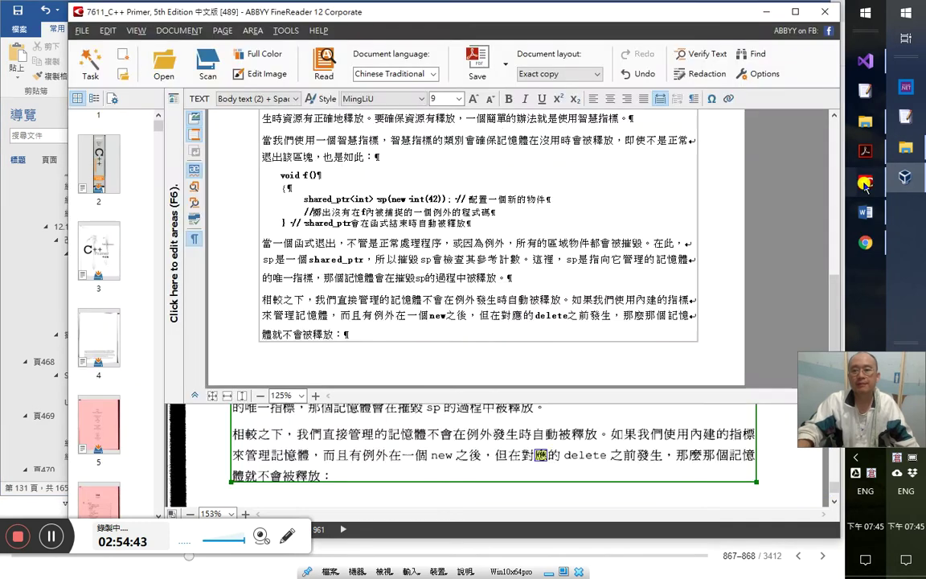
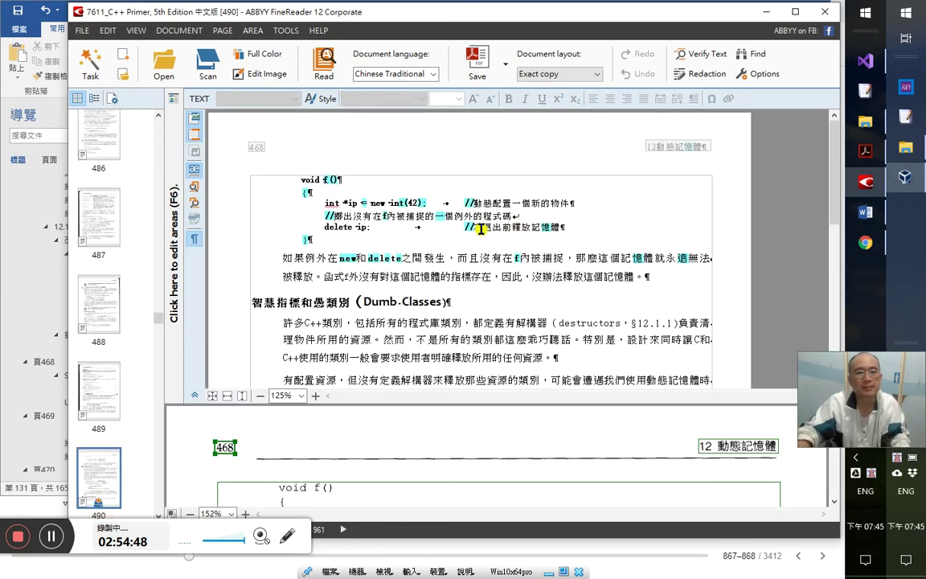
- Proofread the void f() code block from new int(42) through delete ip against the scan
left_click(286, 187)
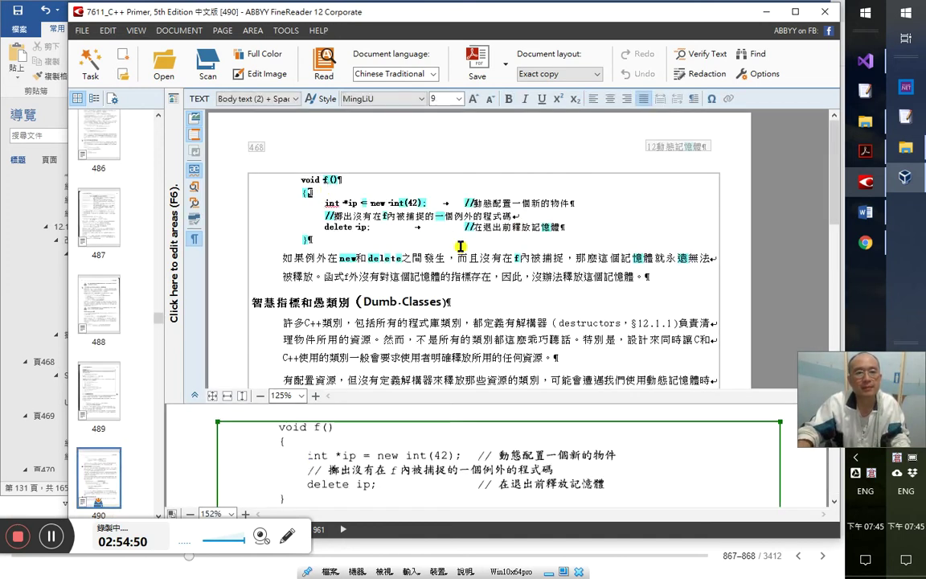
key("Down")
key("ctrl+Right")
key("ctrl+Right")
key("ctrl+Right")
key("ctrl+Right")
key("ctrl+Right")
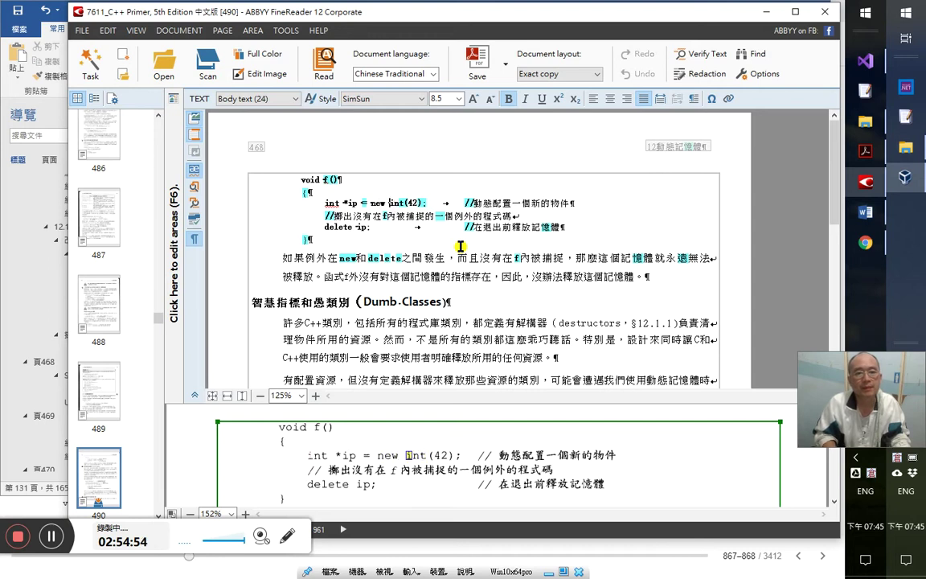
key("End")
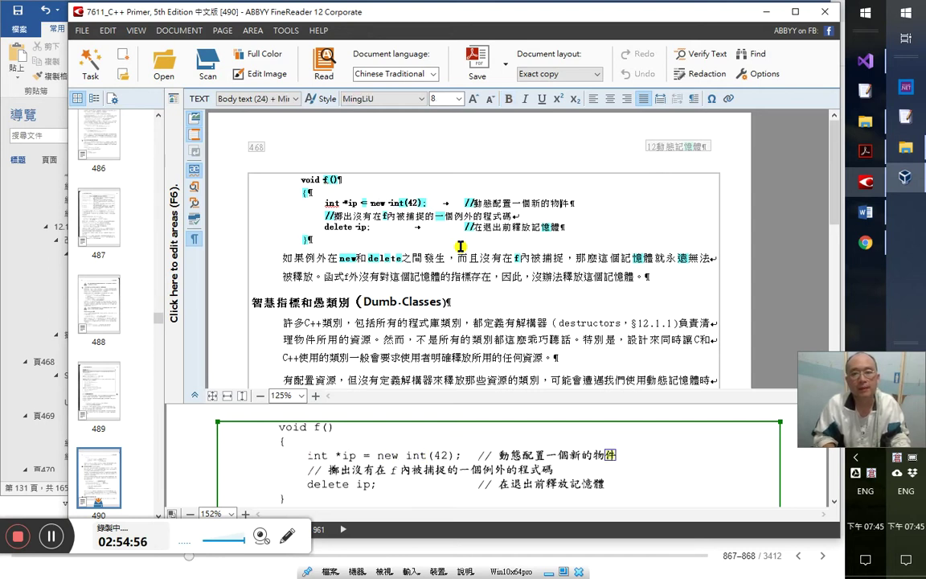
key("Down")
key("Left")
key("Left")
key("Left")
key("Left")
key("Left")
key("Left")
key("Left")
key("Left")
key("Left")
key("Left")
key("Left")
key("Left")
key("Left")
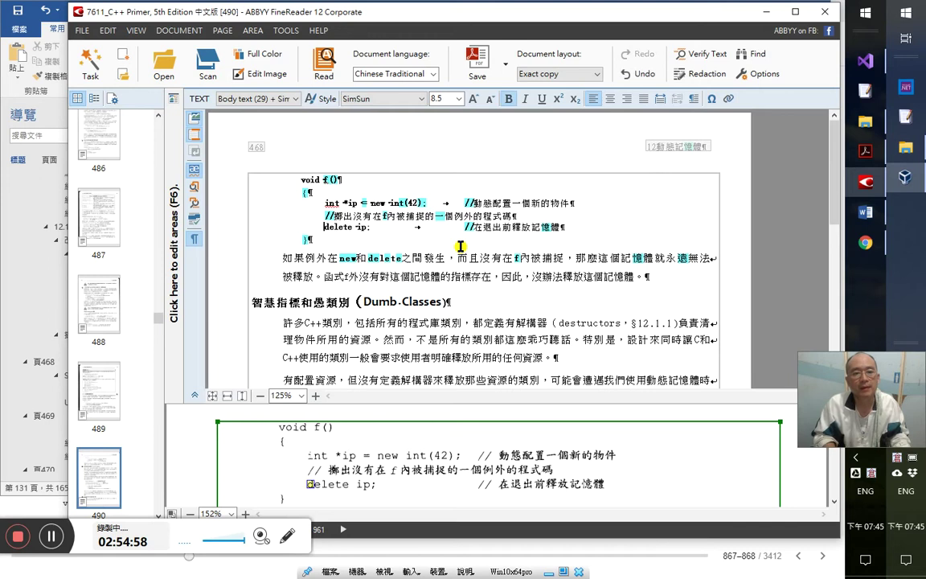
key("Right")
key("Right")
key("Right")
key("Right")
key("Right")
key("Right")
key("Right")
key("Right")
key("Right")
key("Right")
key("Right")
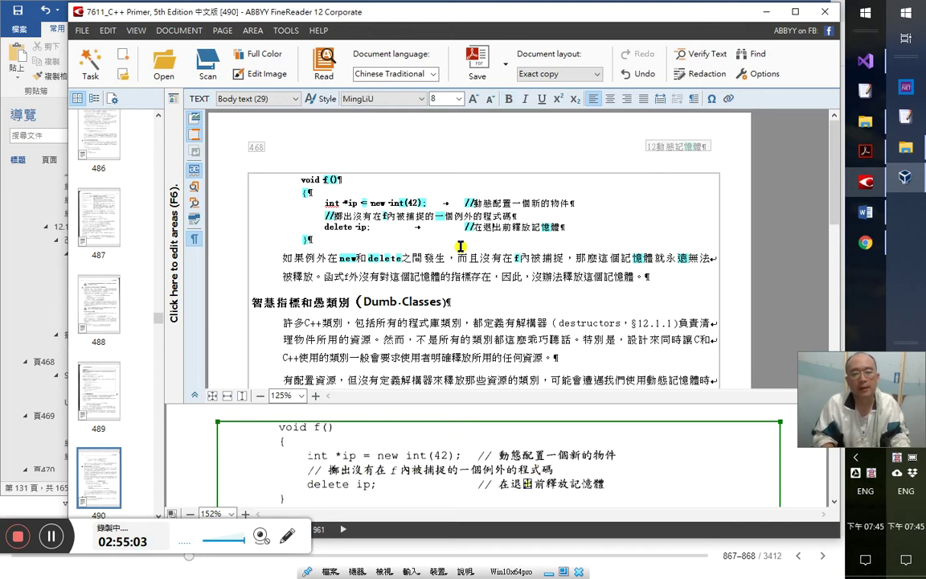
key("Down")
key("Home")
key("Right")
key("Right")
key("Right")
key("Right")
key("Right")
key("Right")
key("Right")
key("Right")
key("Right")
key("Right")
key("Right")
key("Right")
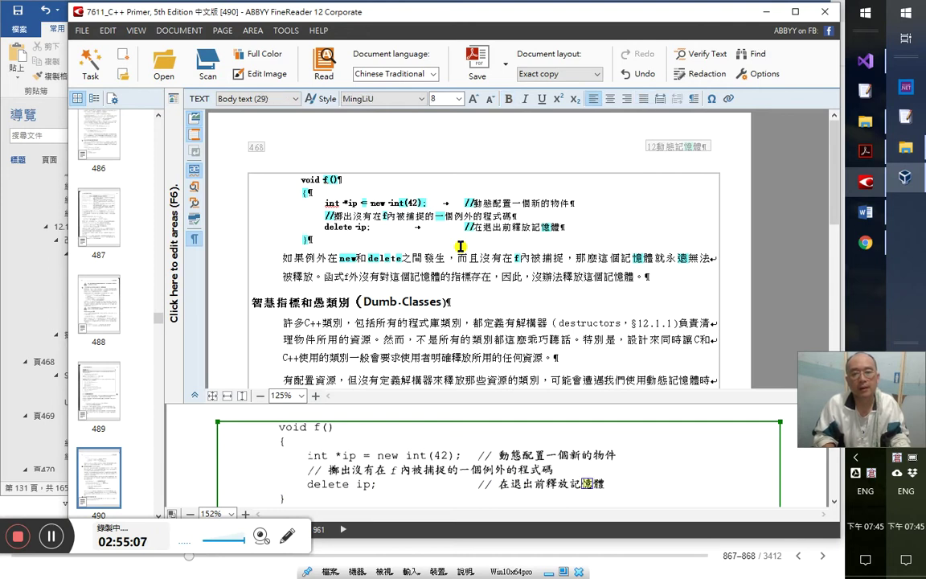
key("Down")
key("Down")
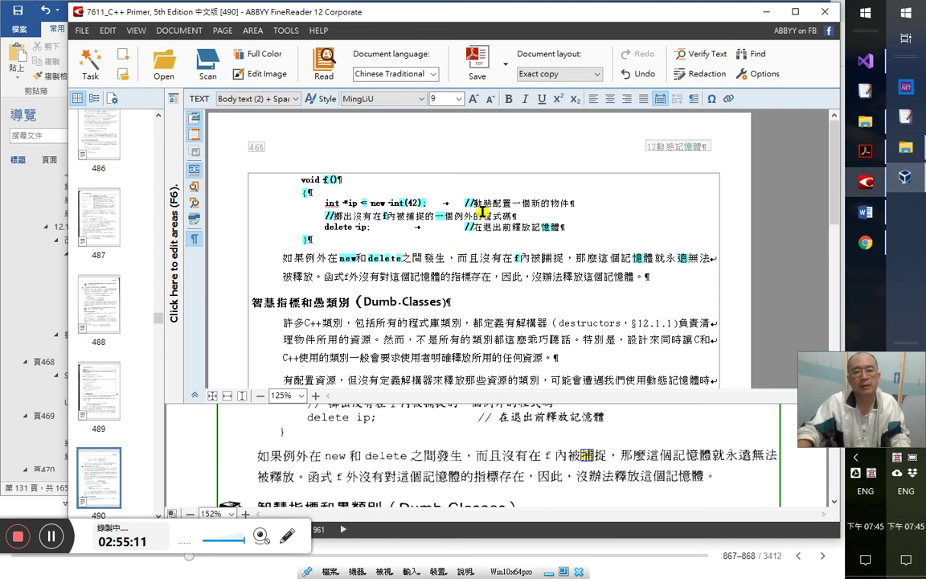
- Proofread the paragraph below the code block against the scanned image
left_click(336, 261)
left_click(378, 258)
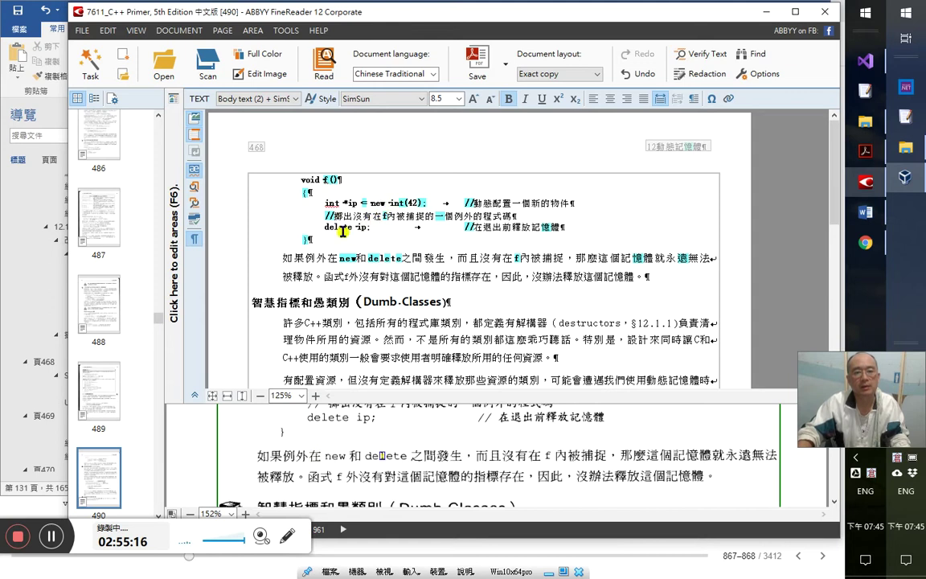
left_click(467, 258)
key("Right")
key("Right")
key("Right")
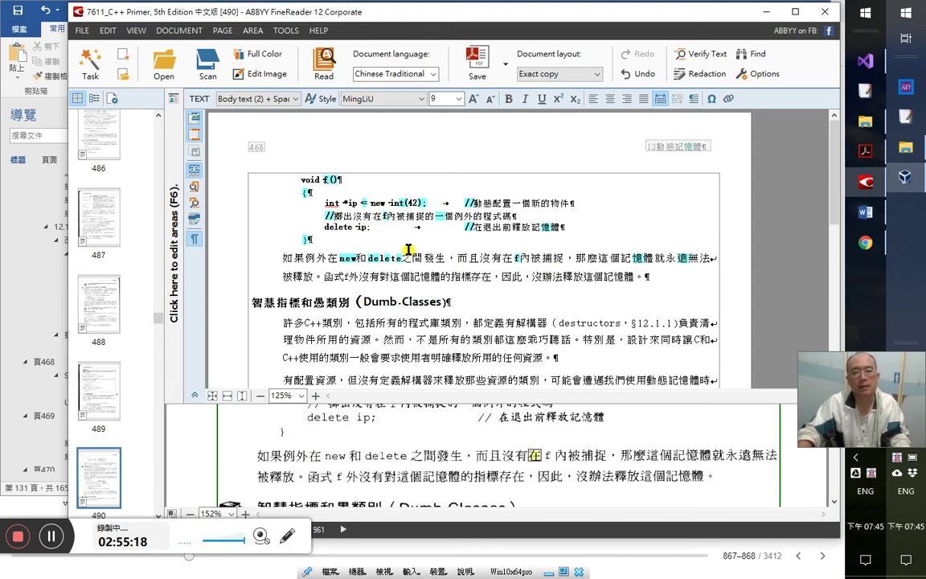
key("Right")
key("Right")
key("Right")
key("Right")
key("Right")
key("Right")
key("Right")
key("Right")
key("Right")
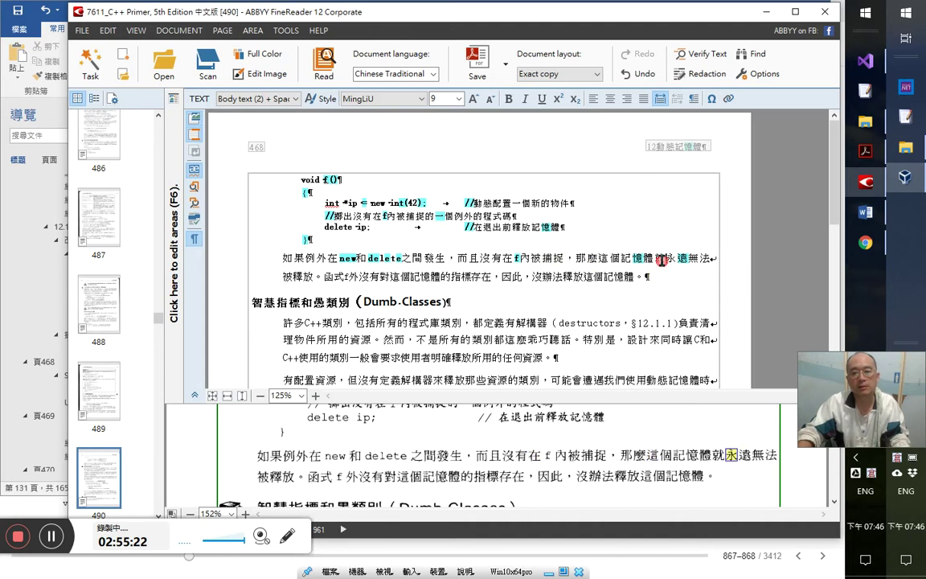
key("shift+End")
left_click(341, 276)
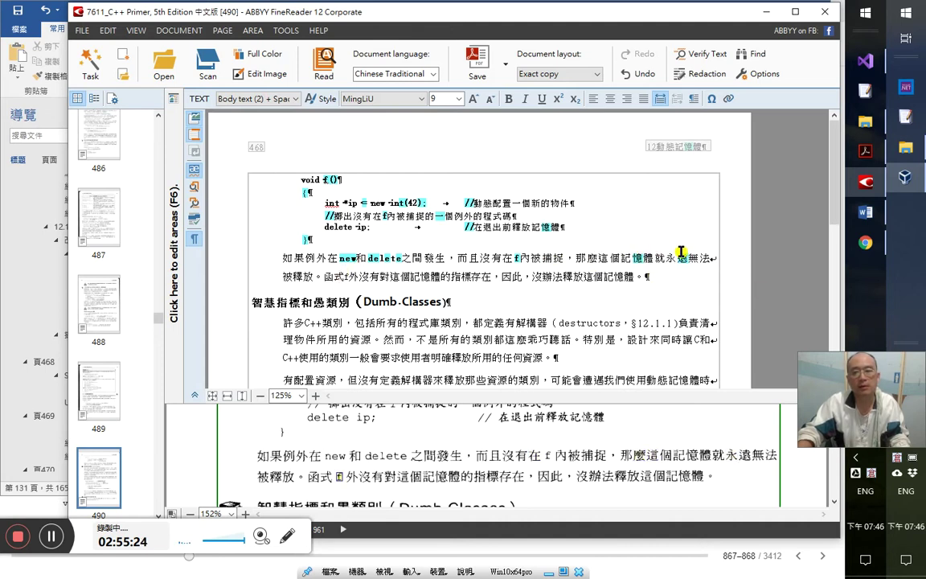
left_click(400, 274)
left_click(472, 277)
left_click(353, 278)
key("Right")
key("Right")
key("Right")
key("Right")
key("Right")
key("Right")
key("Right")
key("Right")
key("Right")
key("Right")
key("Right")
key("Right")
key("Right")
key("Right")
key("Right")
key("Right")
key("Right")
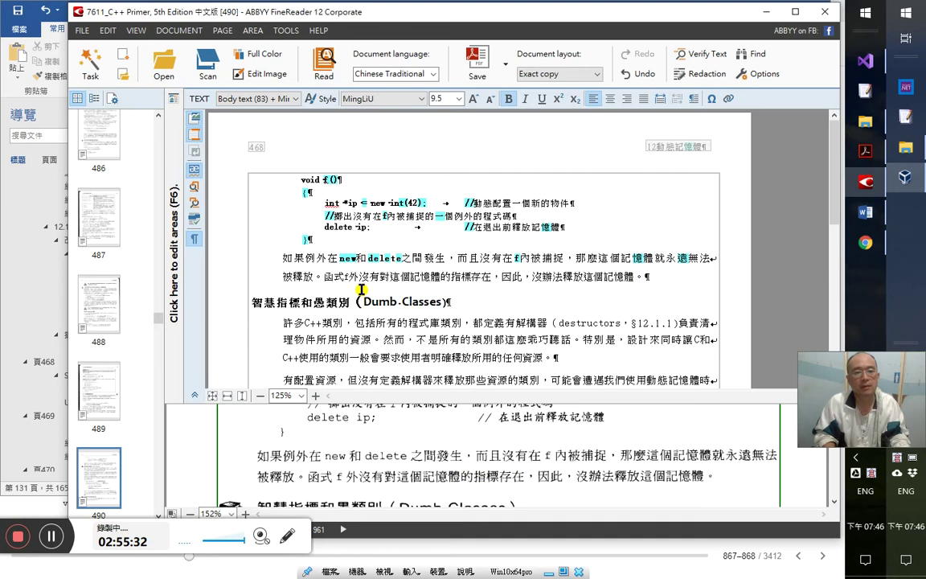
- Fix the closing parenthesis formatting in the 'Dumb Classes' heading
key("Left")
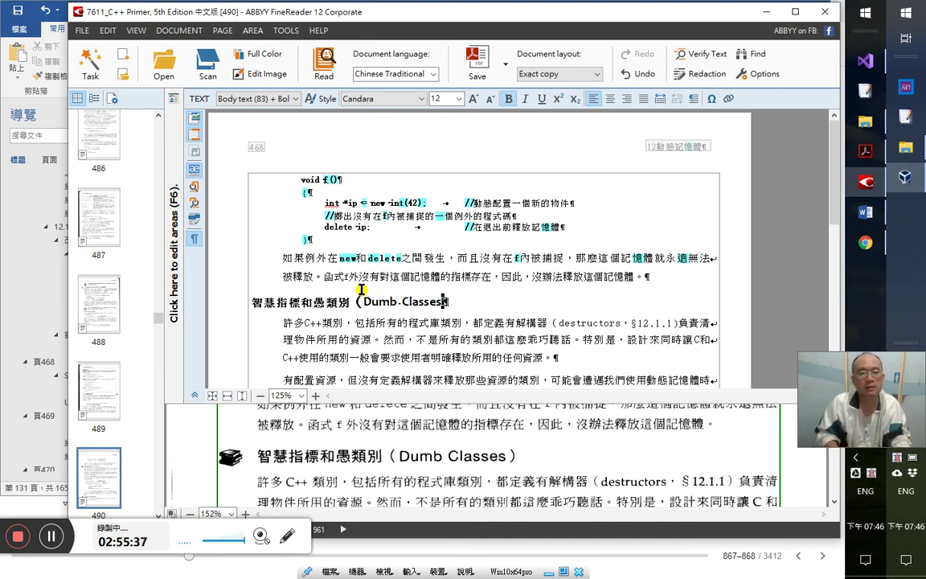
key("ctrl+z")
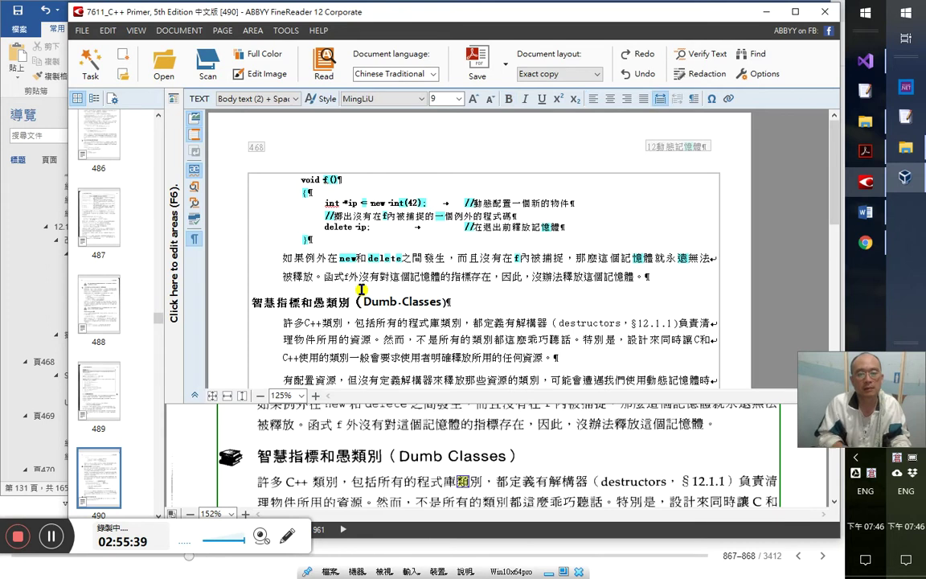
key("ctrl+y")
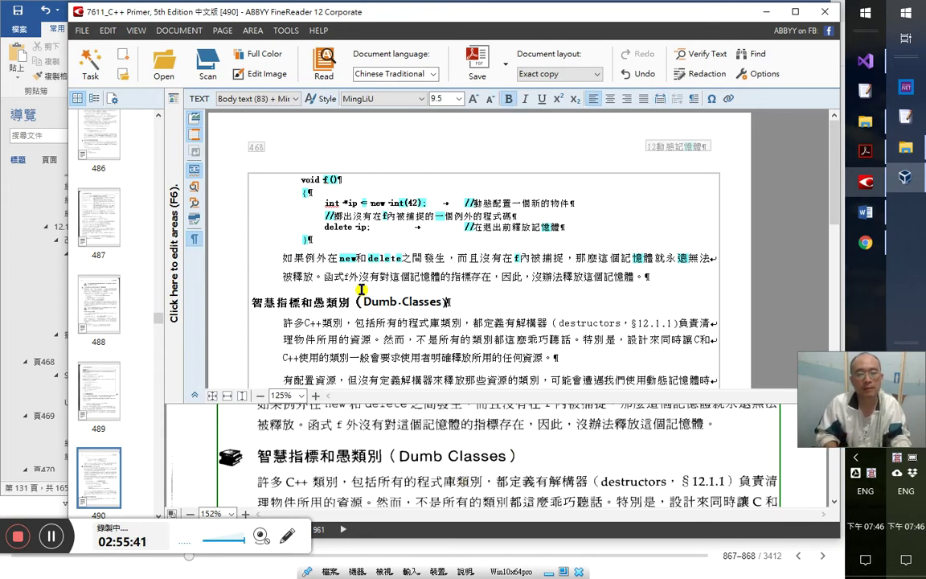
key("Right")
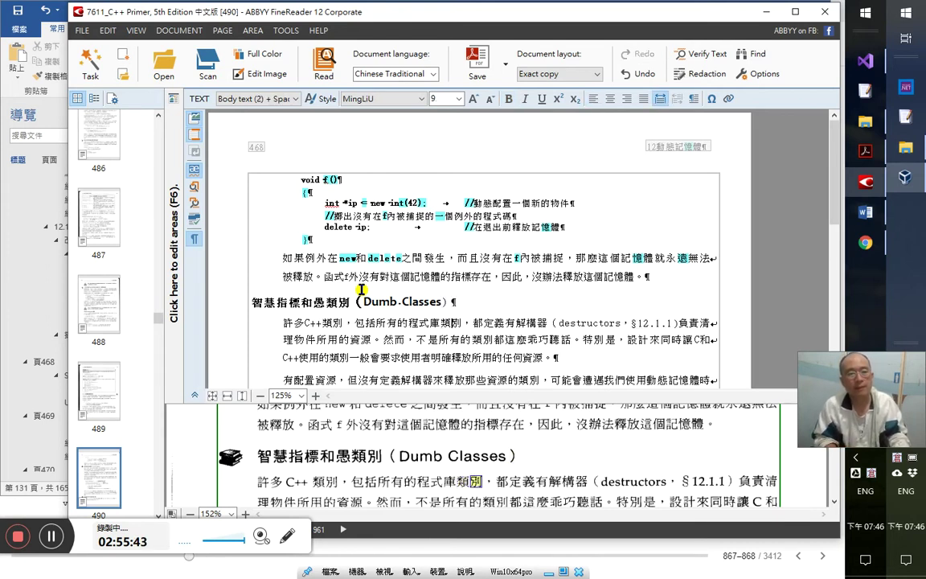
key("shift+Left")
key("Left")
key("Left")
key("Left")
key("Left")
key("Left")
key("Left")
key("Left")
key("Left")
key("Left")
key("Left")
key("Left")
key("Left")
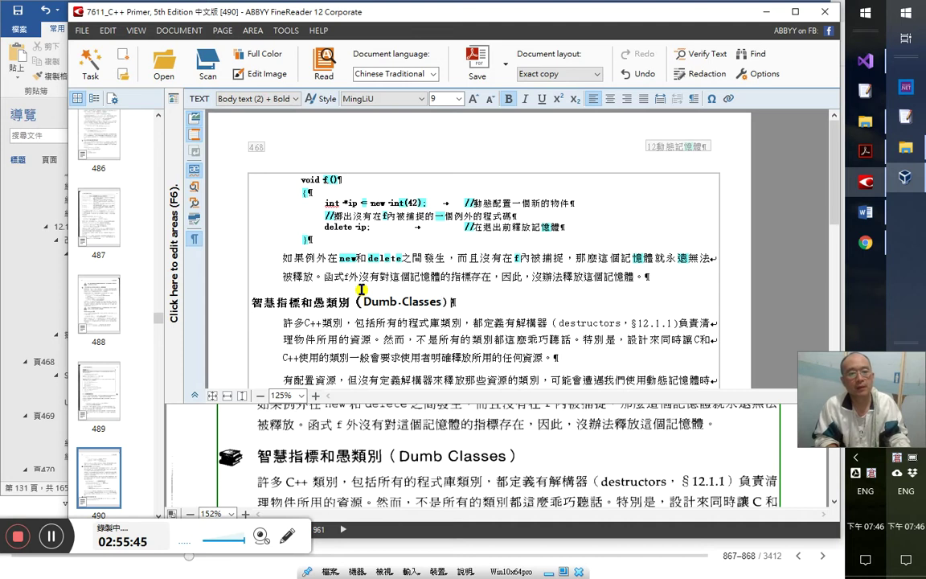
key("Left")
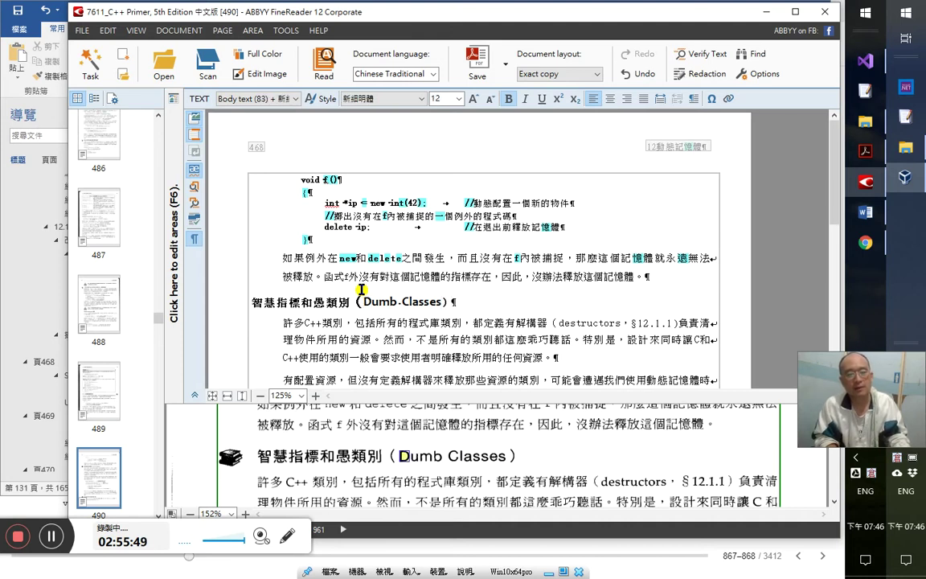
key("Down")
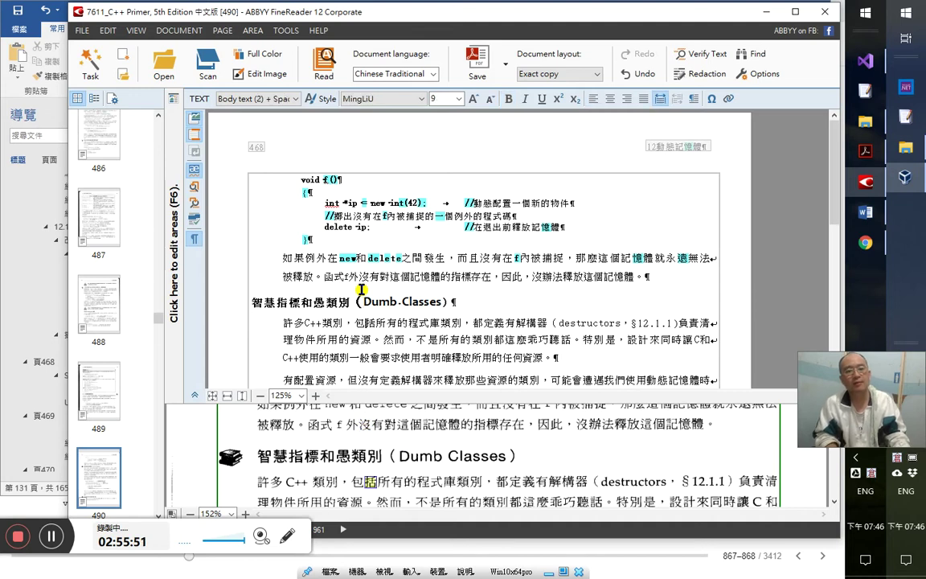
key("Down")
key("Down")
key("Down")
key("Down")
key("Down")
key("Down")
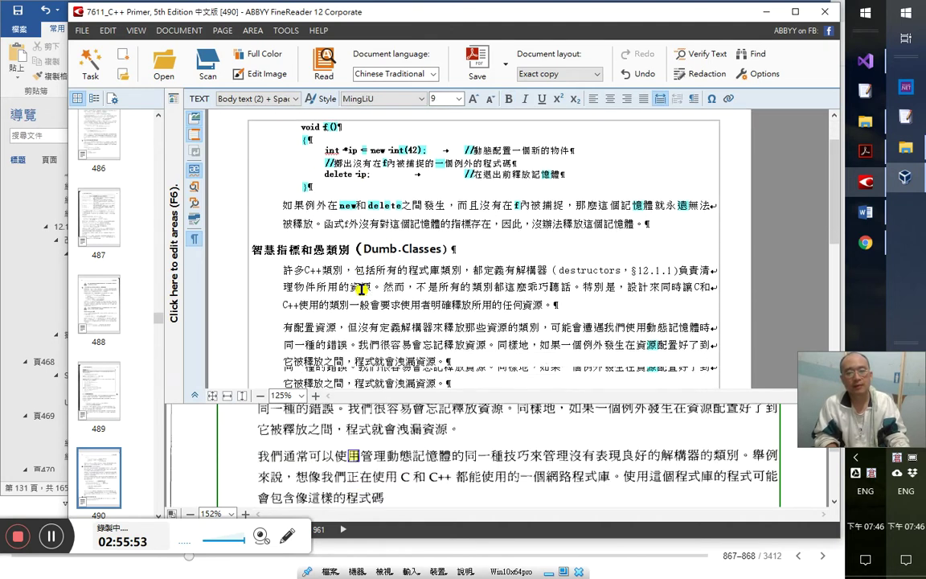
- Proofread the struct destination, struct connection and connect(destination*) code lines
key("Down")
key("Down")
key("Down")
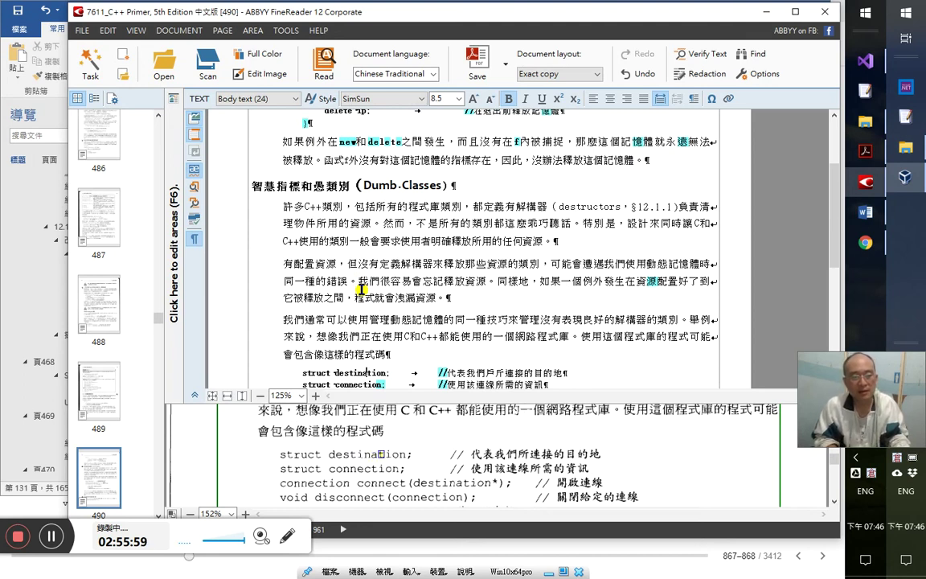
key("Right")
key("Right")
key("Right")
key("Right")
key("Right")
key("Right")
key("Right")
key("Right")
key("Right")
key("Right")
key("Right")
key("Right")
key("Right")
key("Right")
key("Right")
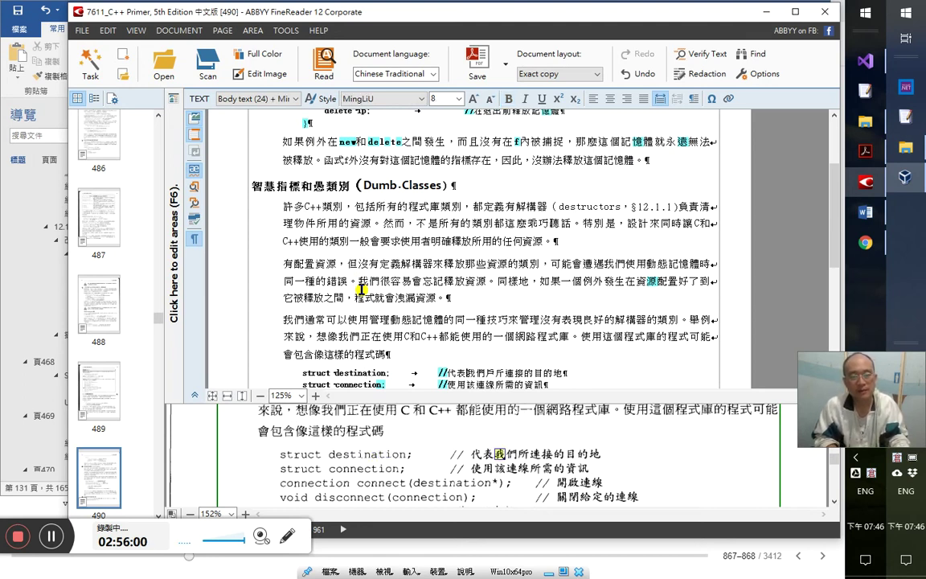
key("Down")
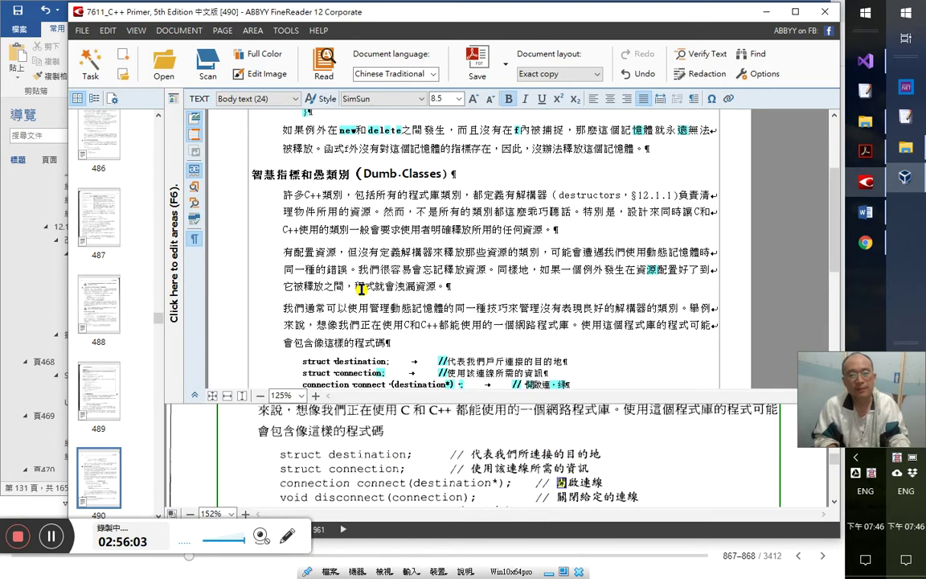
key("Down")
key("Left")
key("Left")
key("Left")
key("Left")
key("Left")
key("Left")
key("Left")
key("Left")
key("Left")
key("Left")
key("Left")
key("Left")
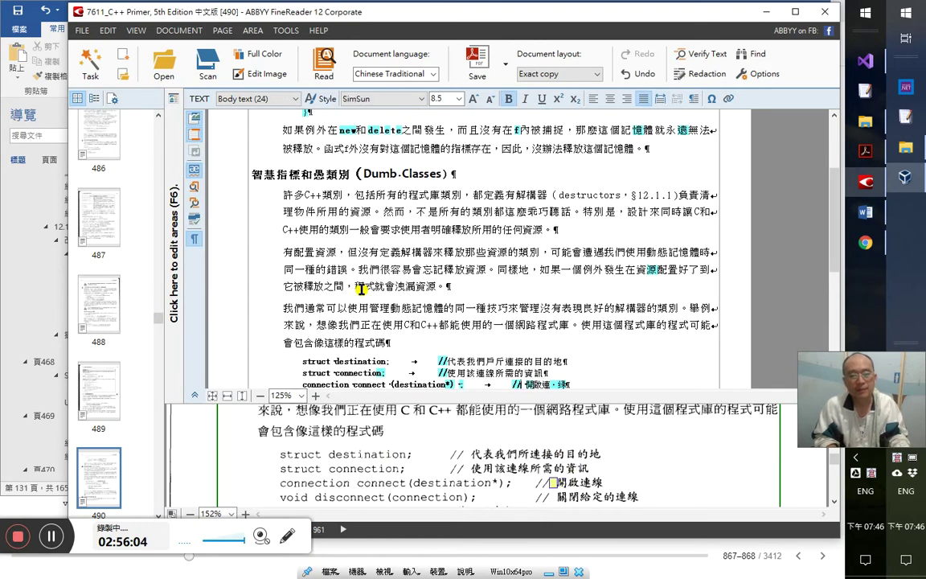
key("Right")
key("Right")
key("Right")
key("Right")
key("Right")
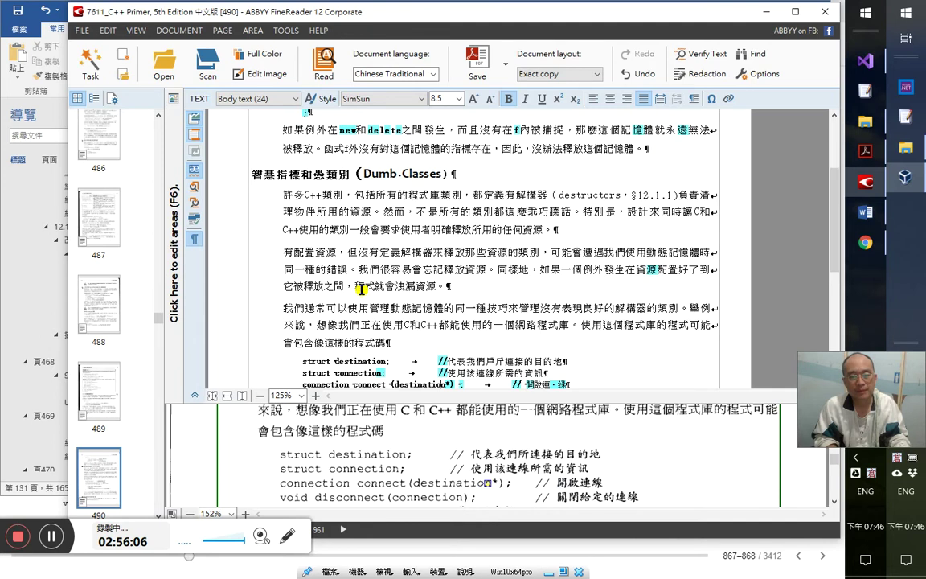
key("Right")
key("Right")
key("Right")
key("Right")
key("Right")
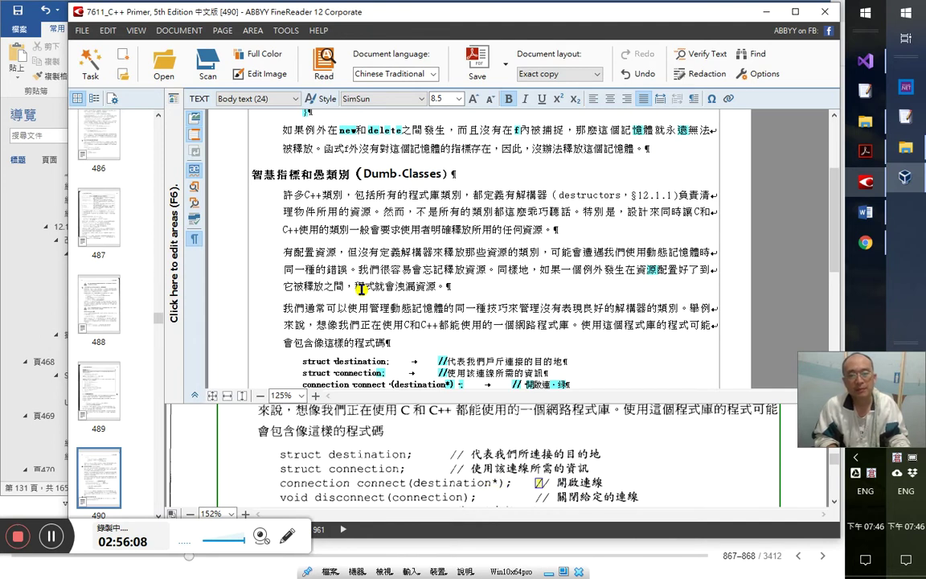
key("Right")
key("Right")
key("shift+Right")
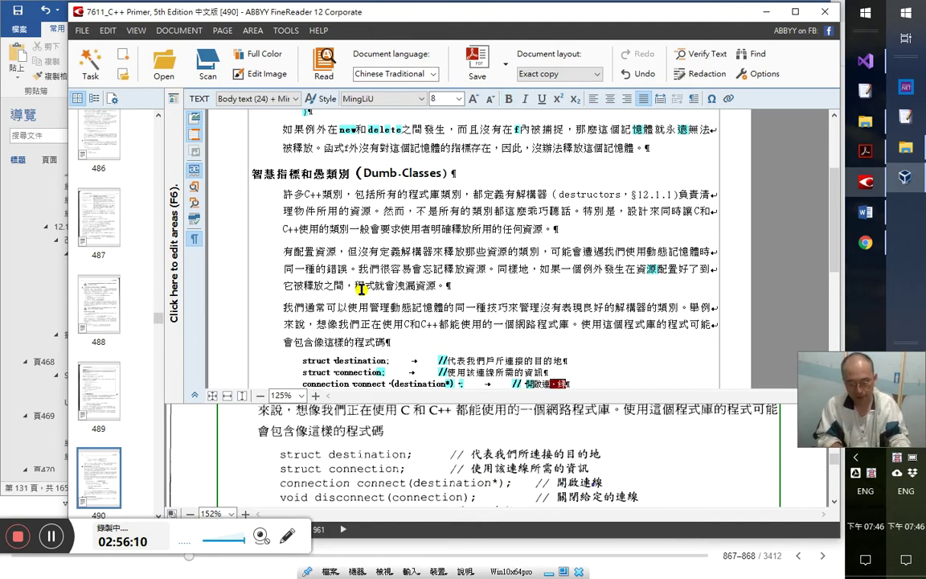
key("alt")
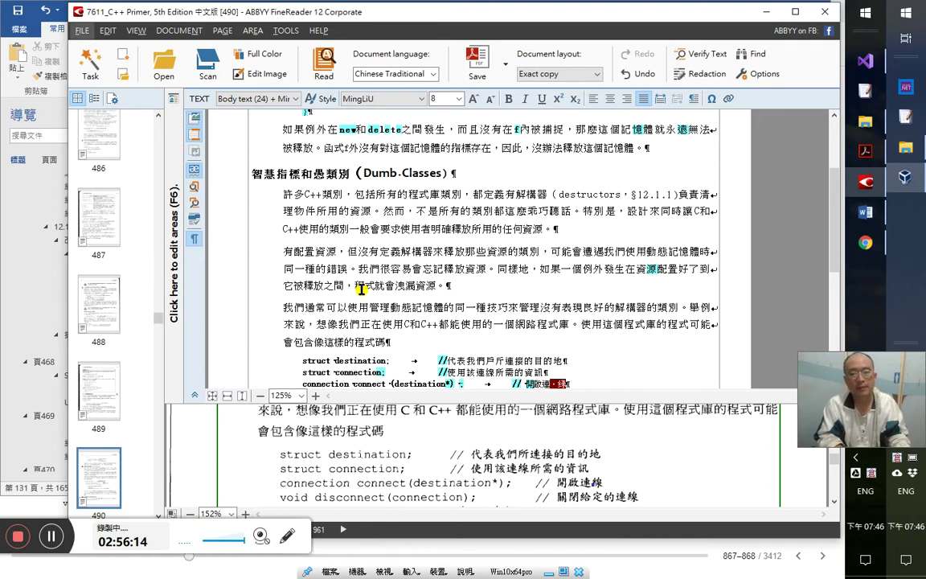
key("Escape")
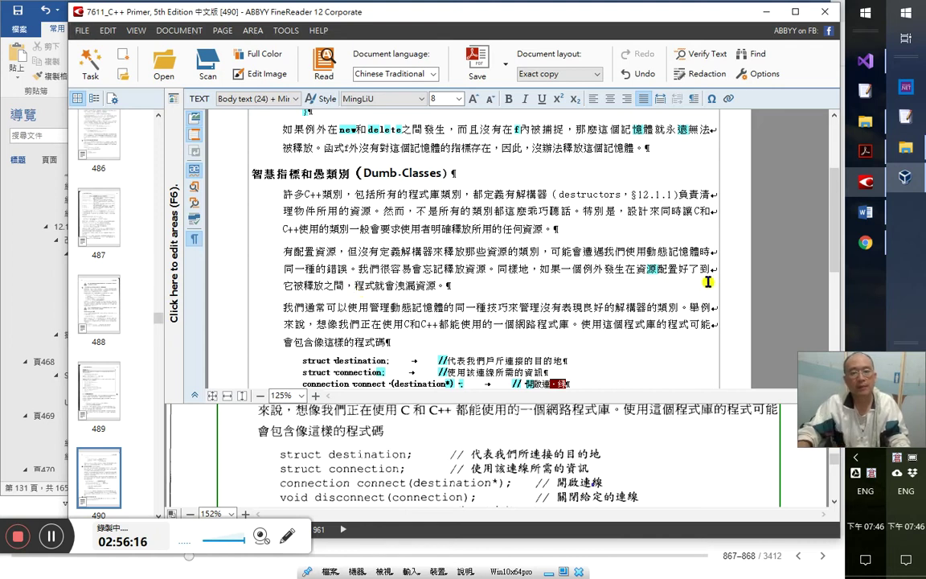
- Accept the first variant for 線 in the 開啟連線 comment, then check the following lines
left_click(566, 387)
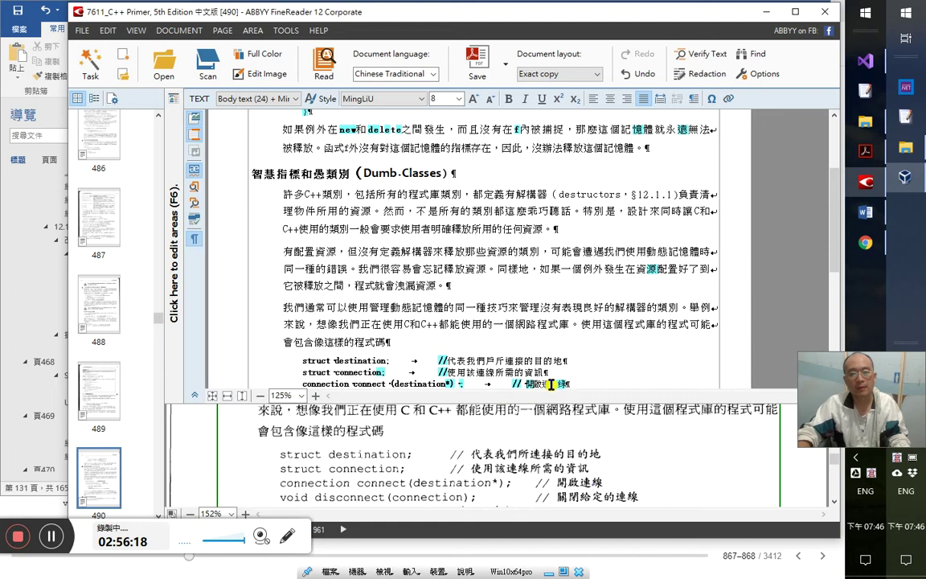
key("shift+F10")
key("Down")
key("Return")
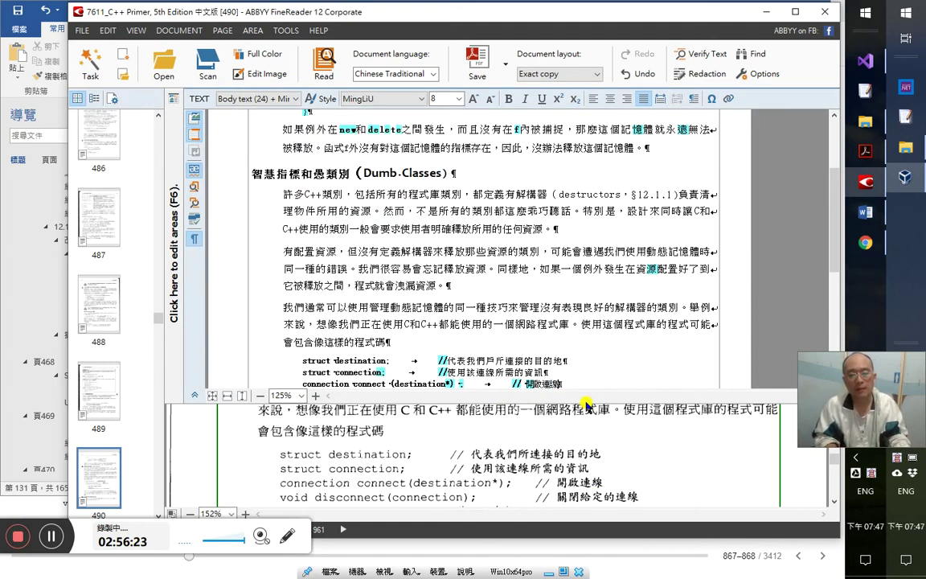
key("Down")
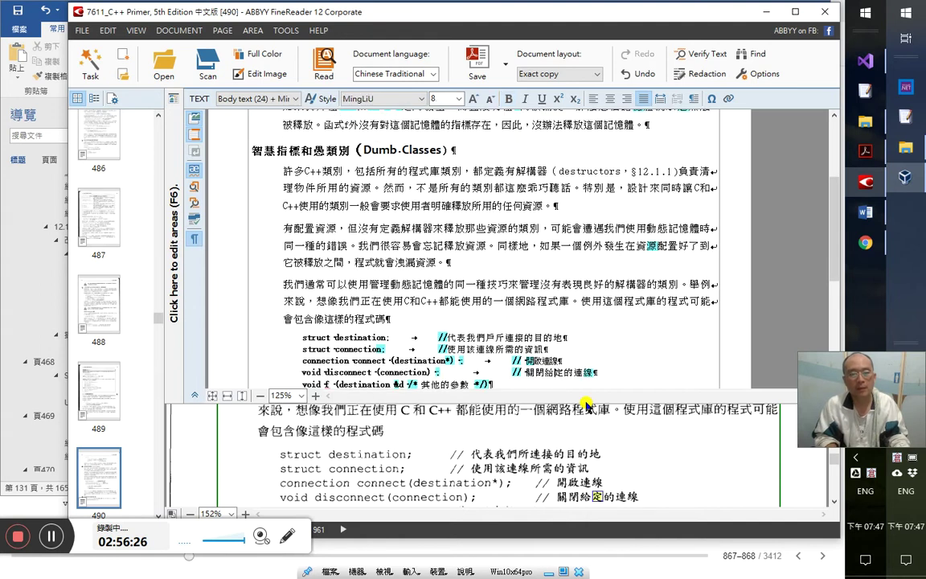
key("Down")
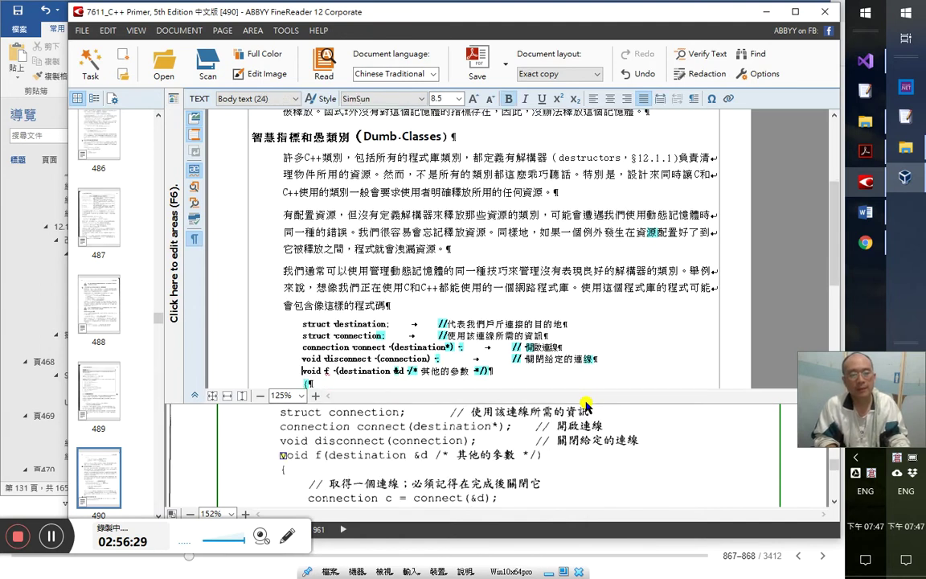
- Proofread the void f() code lines down to the 如果我們忘記 comment
key("Right")
key("Right")
key("Right")
key("Right")
key("Right")
key("Right")
key("Right")
key("Right")
key("Right")
key("Right")
key("Right")
key("Right")
key("Right")
key("Right")
key("Right")
key("Right")
key("Right")
key("Right")
key("Right")
key("Right")
key("Right")
key("Right")
key("Right")
key("Right")
key("Right")
key("Right")
key("Right")
key("Right")
key("Right")
key("Right")
key("Right")
key("Right")
key("Left")
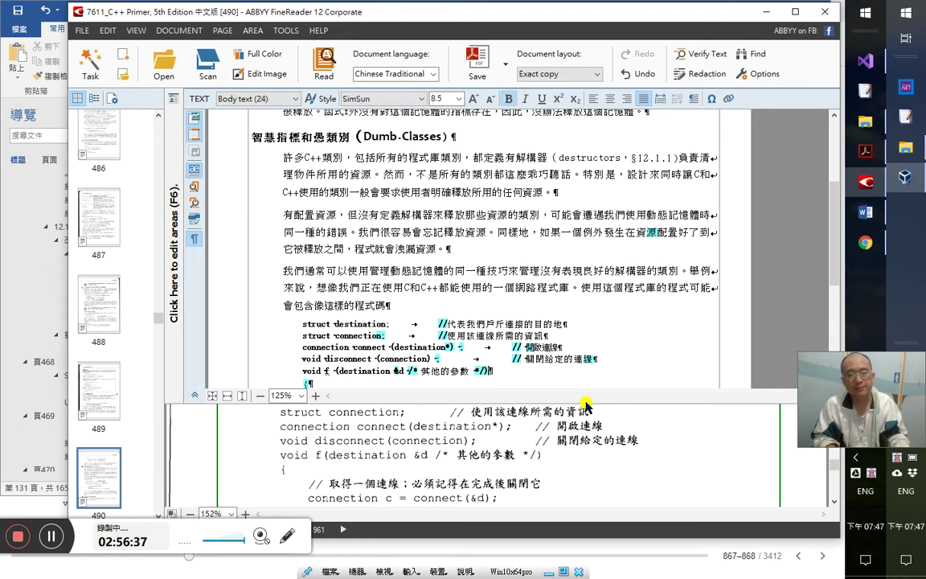
key("Right")
key("Right")
key("Right")
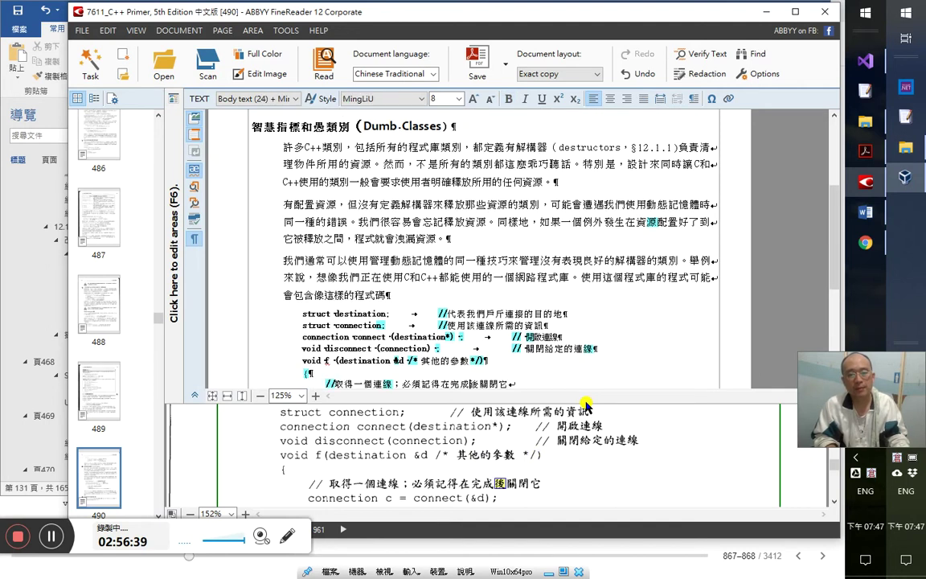
key("ctrl+z")
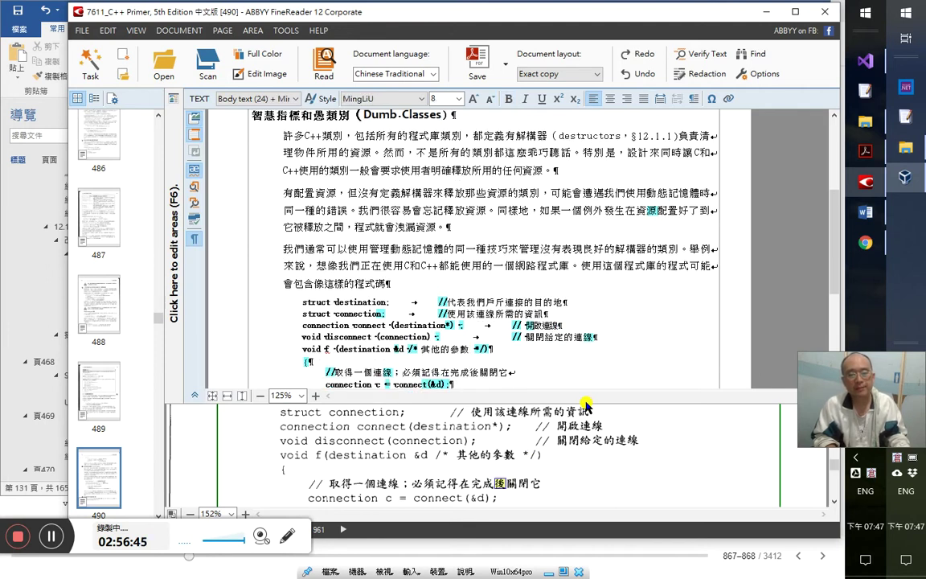
key("Down")
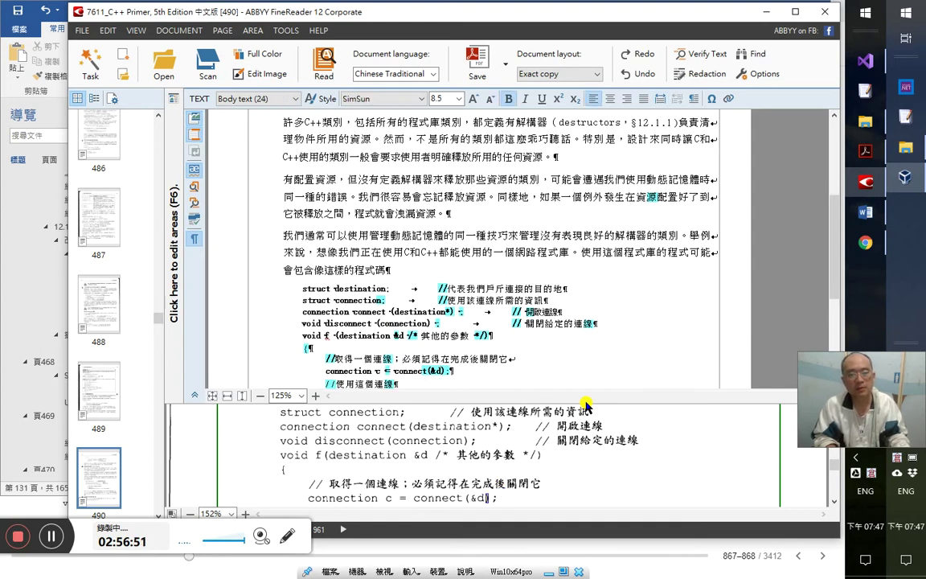
key("Down")
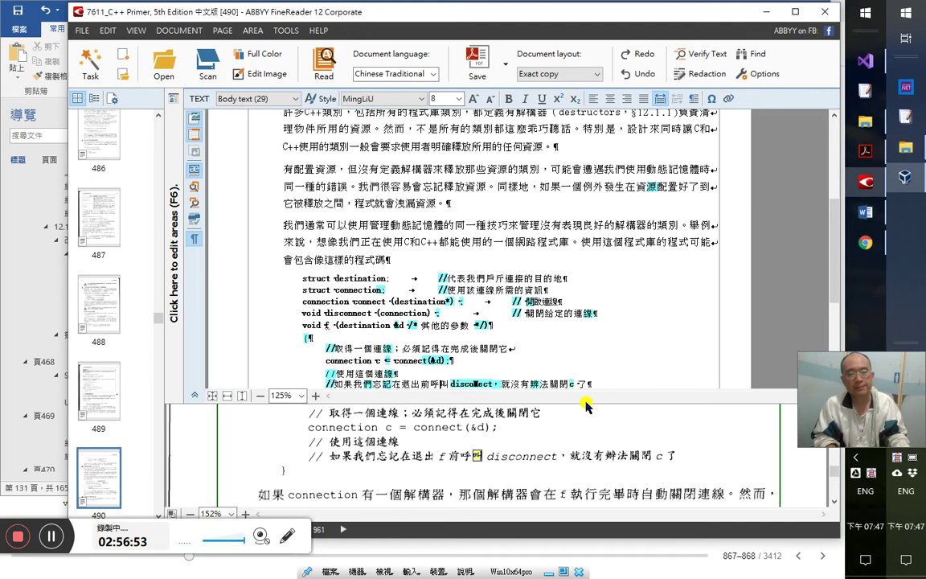
key("Down")
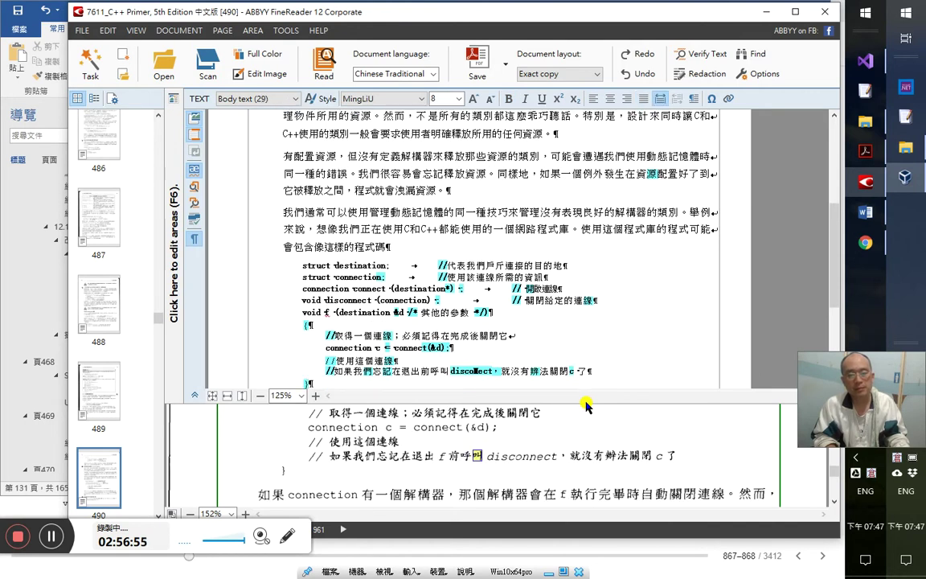
key("Right")
key("Right")
key("Right")
key("Right")
key("Right")
key("Right")
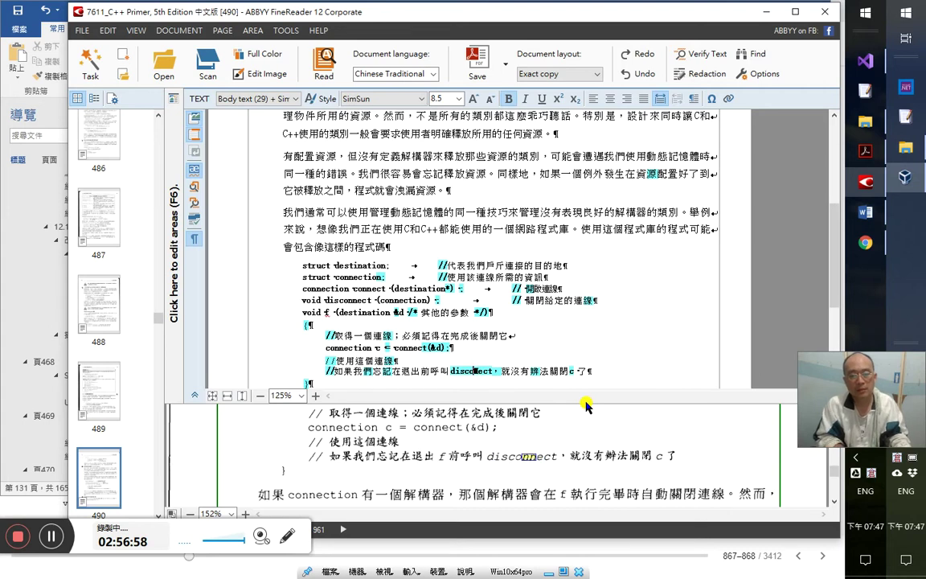
- Correct 'discomect' to 'disconnect' and confirm 辦 in 就沒有辦法 via its variants
key("Delete")
type("nn")
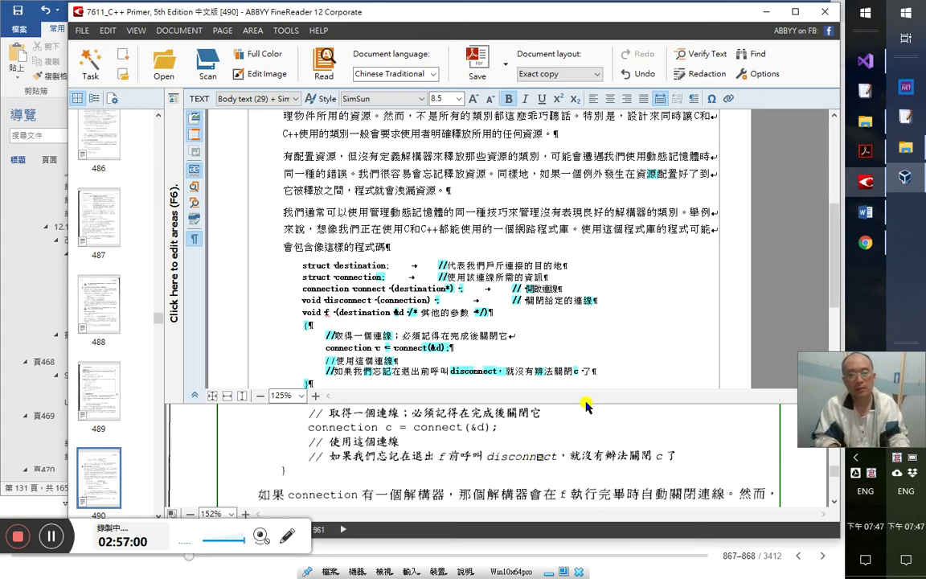
key("Right")
key("Right")
key("Right")
key("Right")
key("Right")
key("Right")
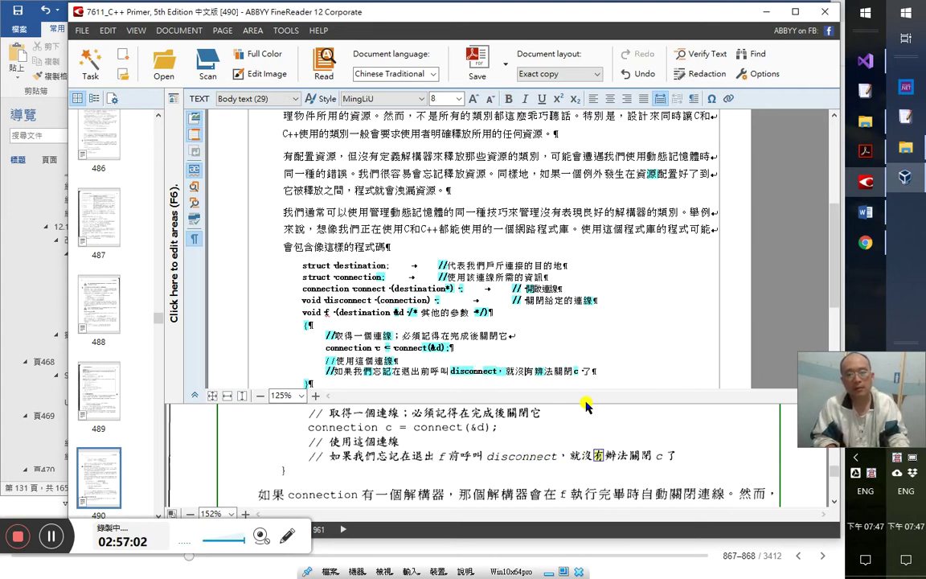
key("shift+Right")
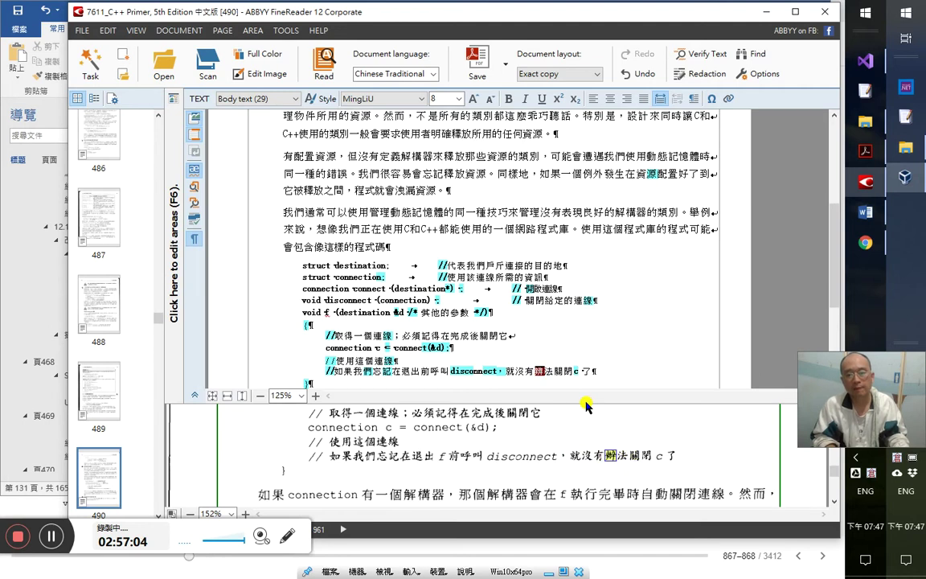
key("Menu")
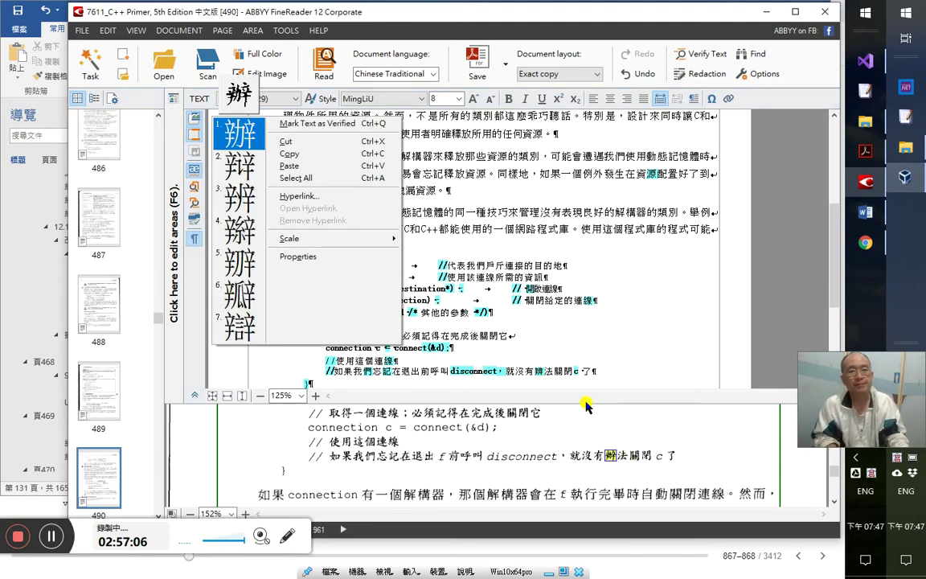
key("Return")
key("Right")
key("Right")
key("Right")
key("shift+Right")
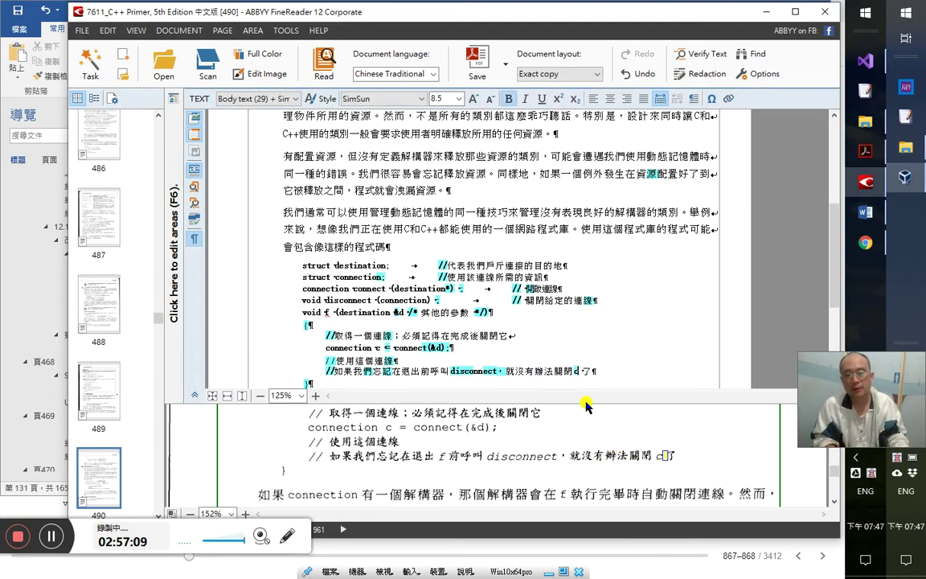
- Proofread the rest of the page through the 使用我們自己的刪除程式碼 heading and select all text
key("Down")
key("Up")
key("Up")
key("Up")
key("Up")
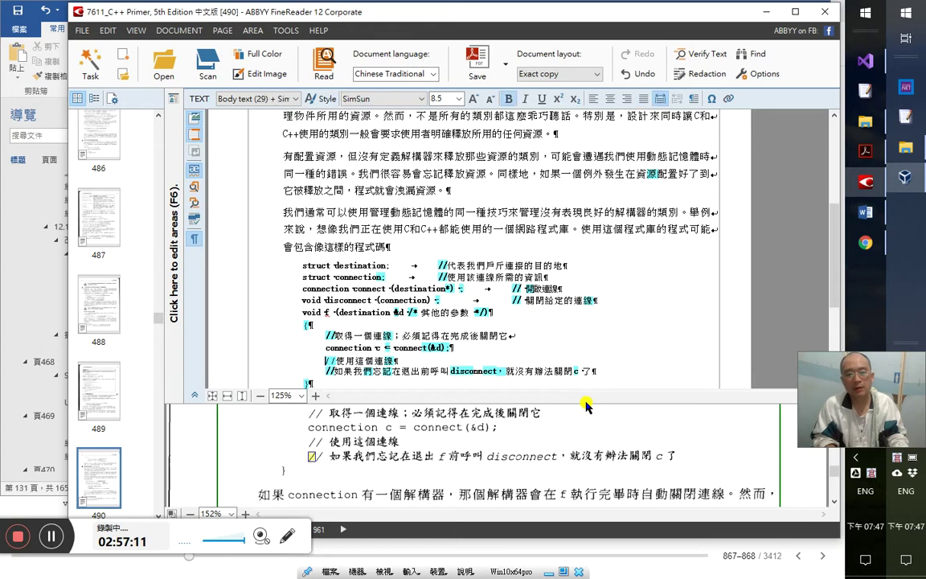
key("Up")
key("Up")
key("Up")
key("Up")
key("Up")
key("Up")
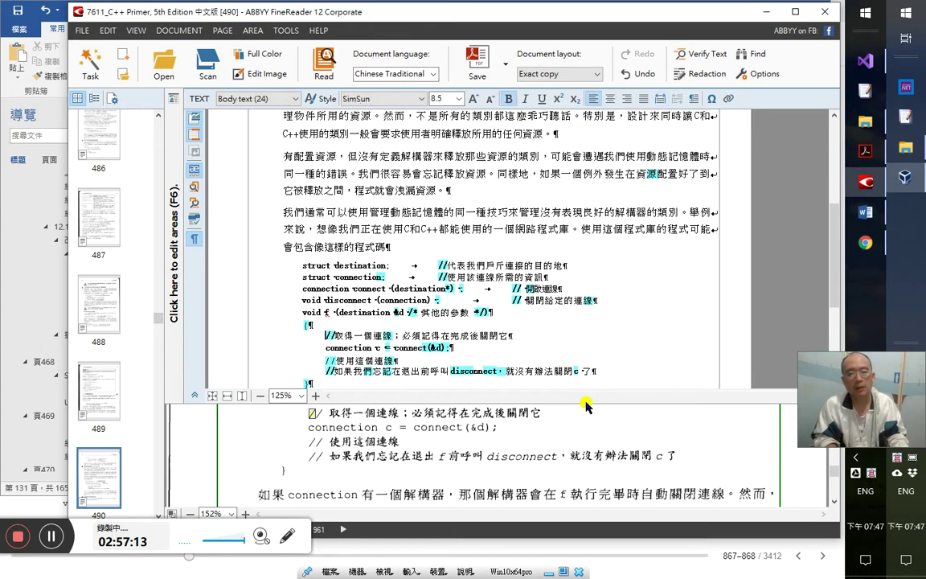
key("Down")
key("Down")
key("Down")
key("Down")
key("Down")
key("Down")
key("Down")
key("Down")
key("Down")
key("Down")
key("Down")
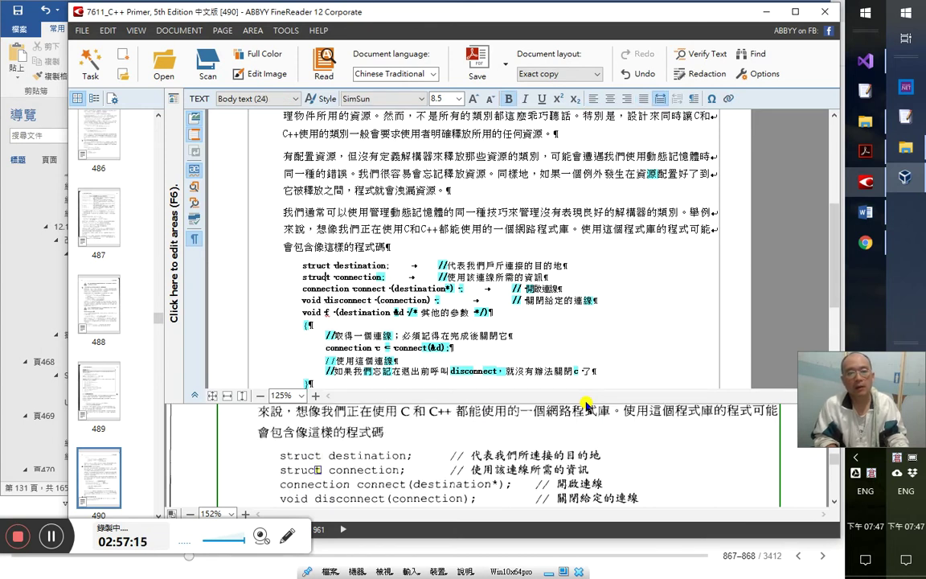
key("Right")
key("Right")
key("Right")
key("Right")
key("Right")
key("Right")
key("Right")
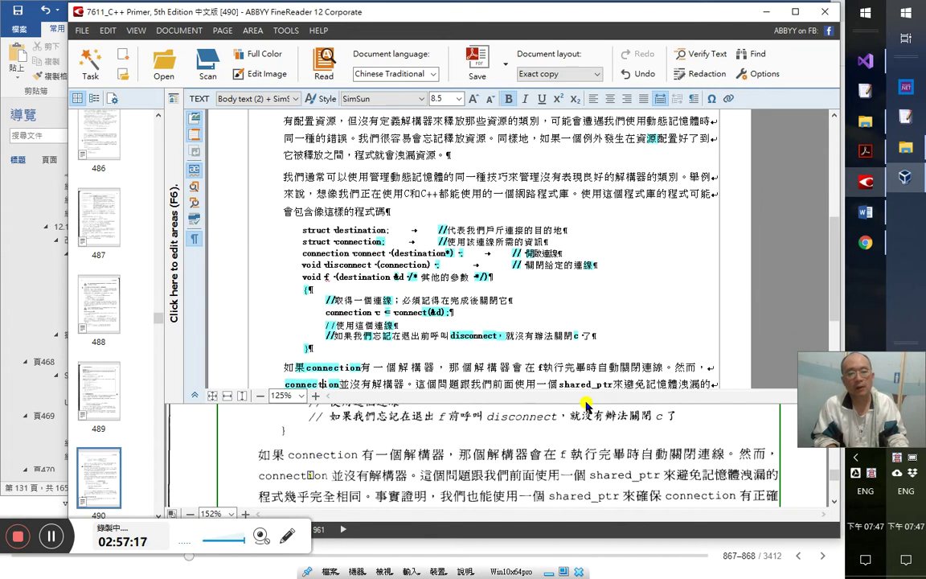
key("Down")
key("Right")
key("Right")
key("Right")
key("Right")
key("Right")
key("Right")
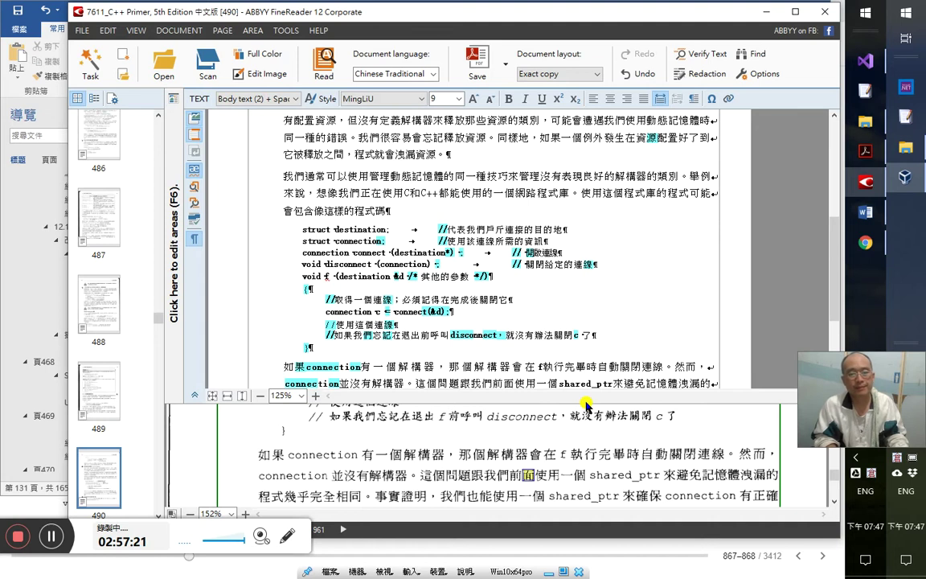
key("Down")
key("Down")
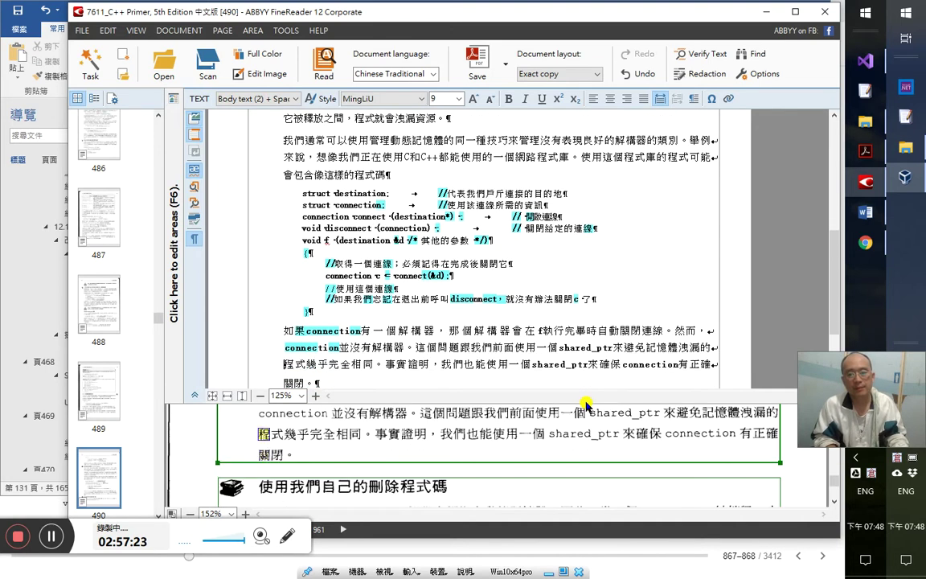
key("Down")
key("Right")
key("Right")
key("Right")
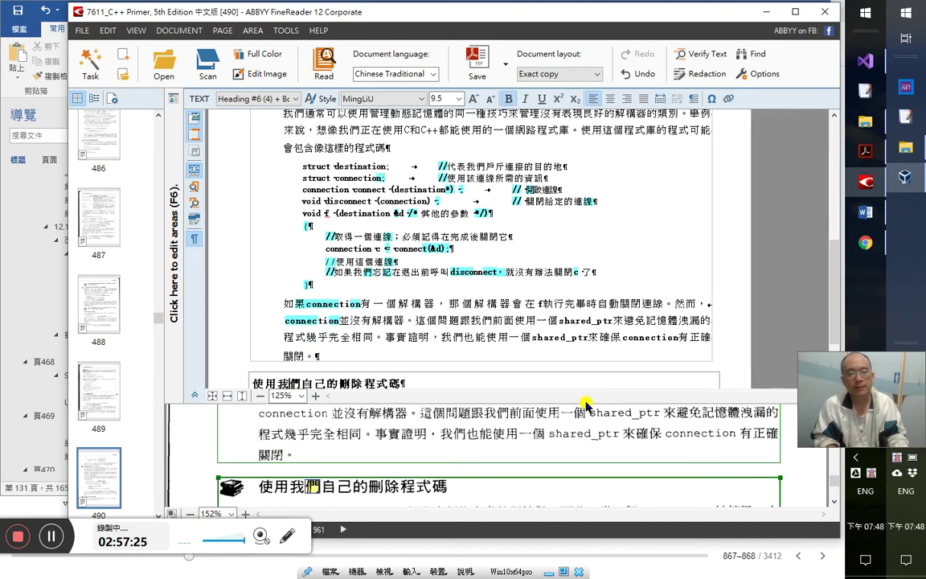
key("Down")
key("Down")
key("End")
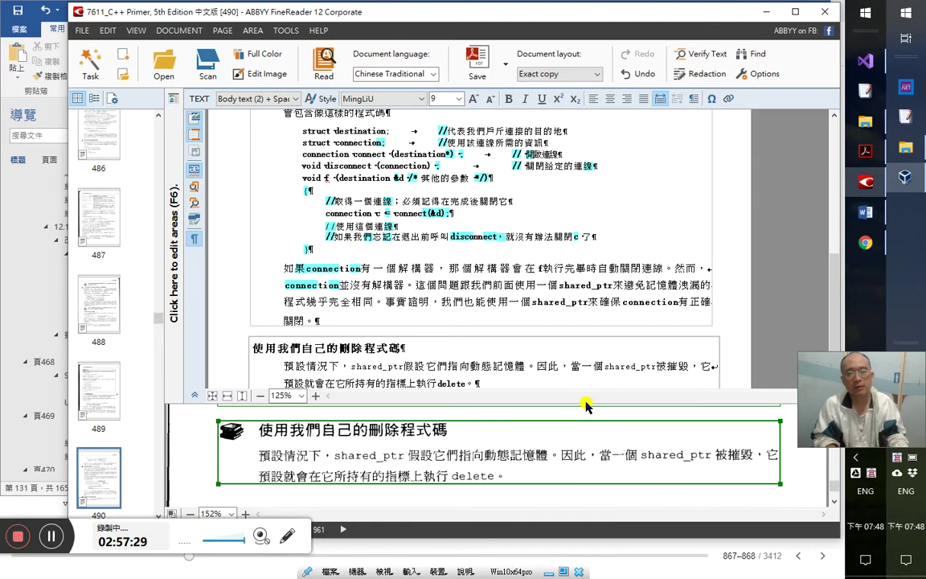
key("ctrl+a")
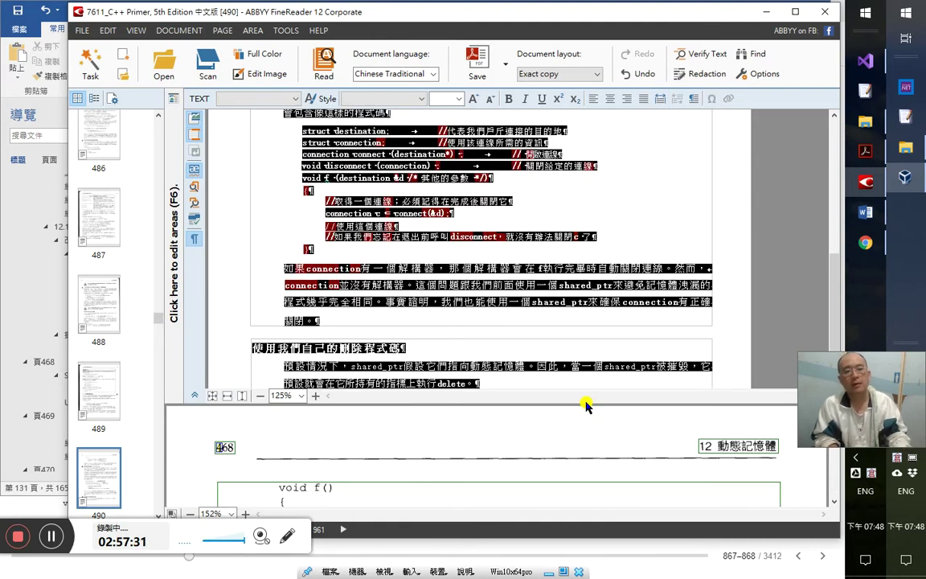
key("alt+Tab")
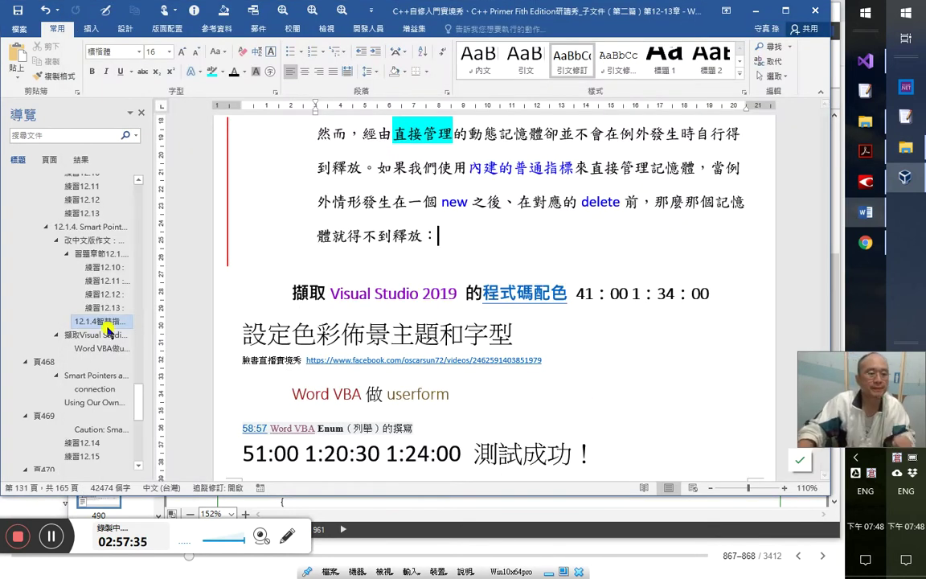
- Paste the 改中文版作文 heading above the 頁469 section of the notes
left_click(90, 239)
key("ctrl+c")
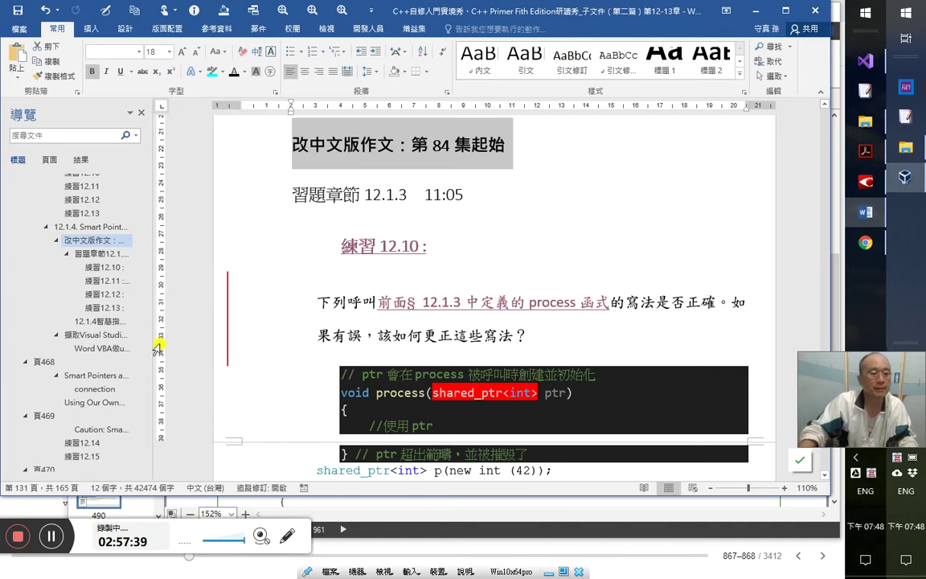
left_click(906, 152)
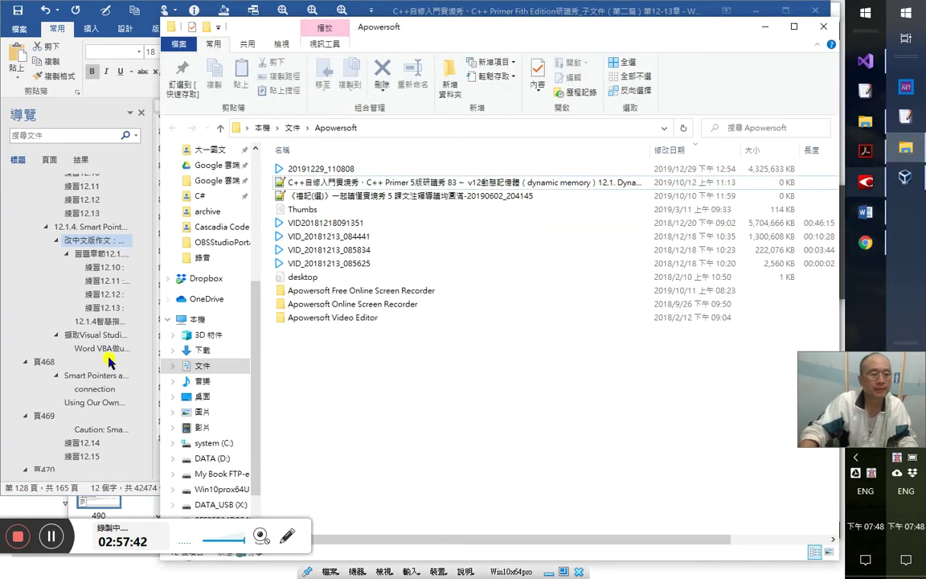
left_click(905, 152)
left_click(44, 415)
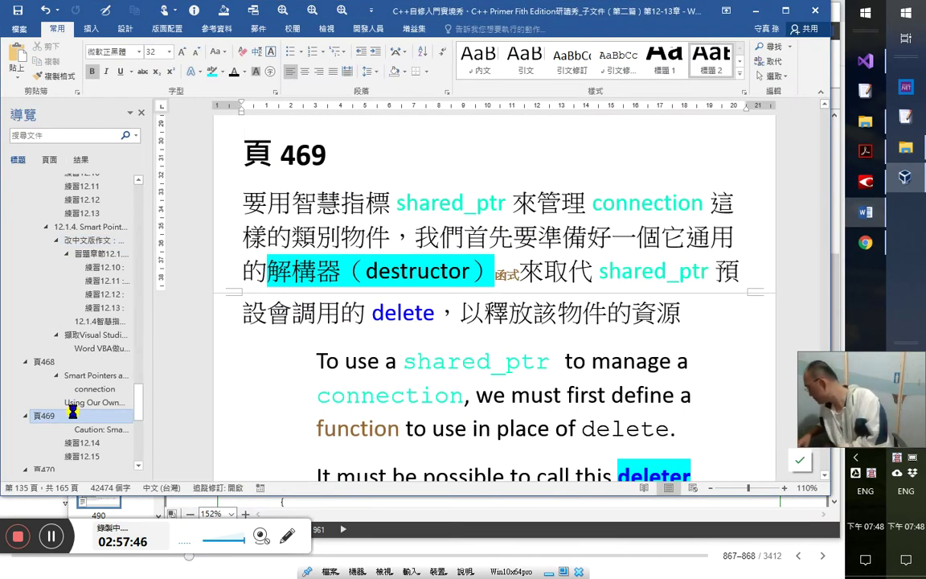
key("ctrl+v")
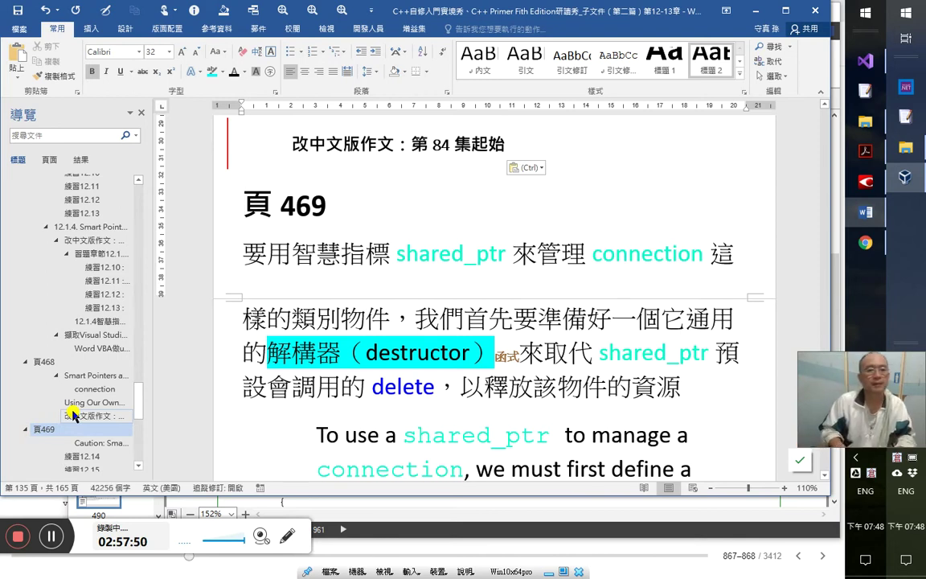
left_click(72, 415)
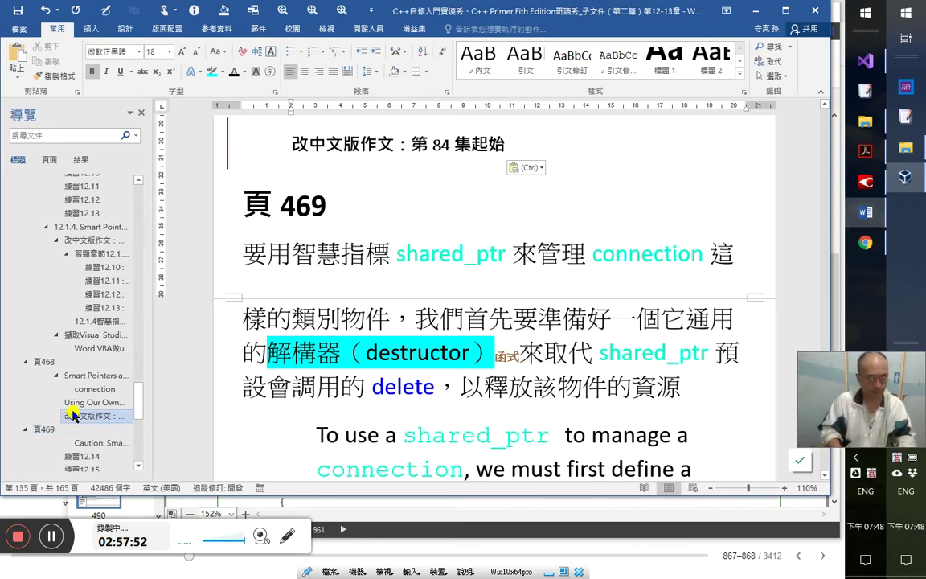
left_click(197, 137)
scroll(346, 208, "up", 3)
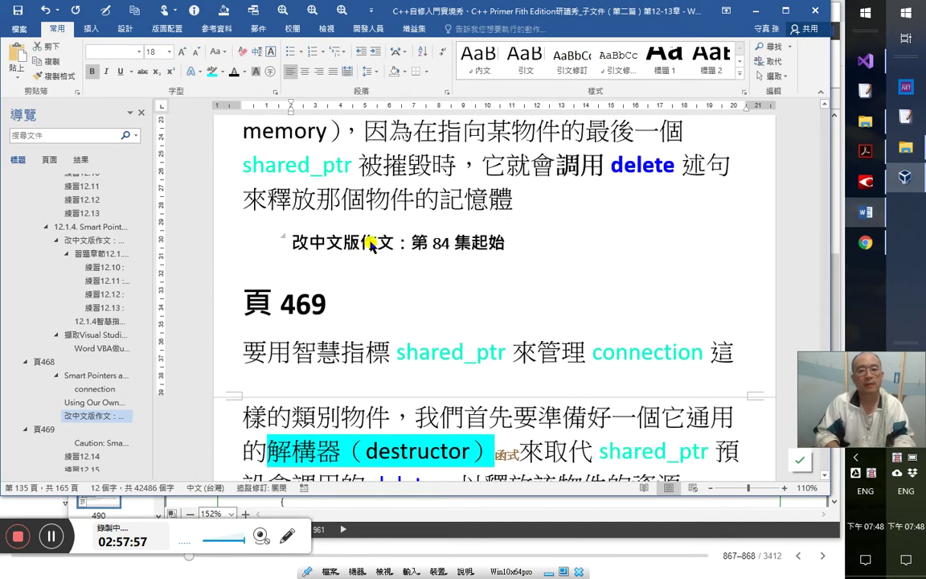
- Replace the heading's '第 84 集起始' note with a 2：58：03 timestamp line and a code-styled line
key("Left")
key("Left")
key("Left")
key("Left")
key("Left")
key("Left")
key("Left")
key("shift+End")
key("Delete")
key("Return")
key("Return")
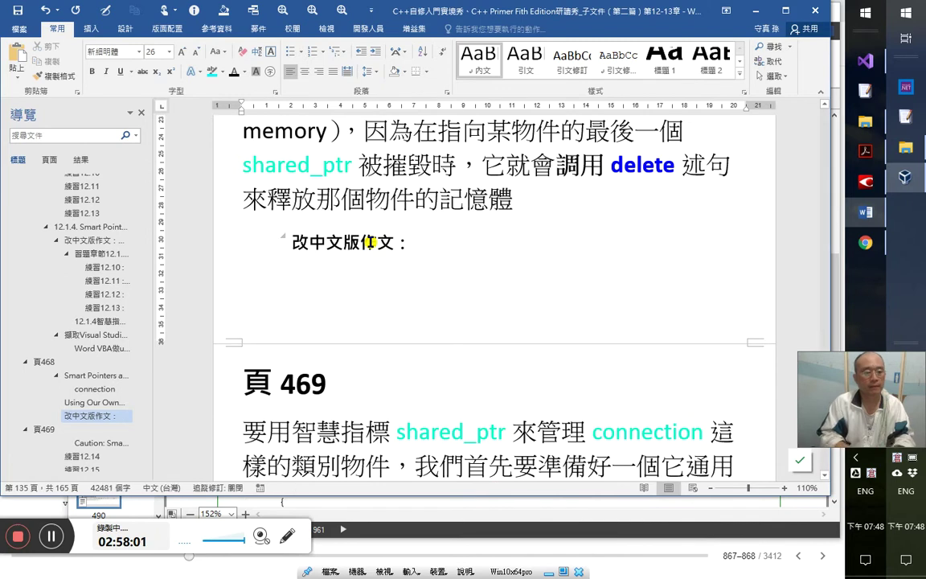
type("2：58：")
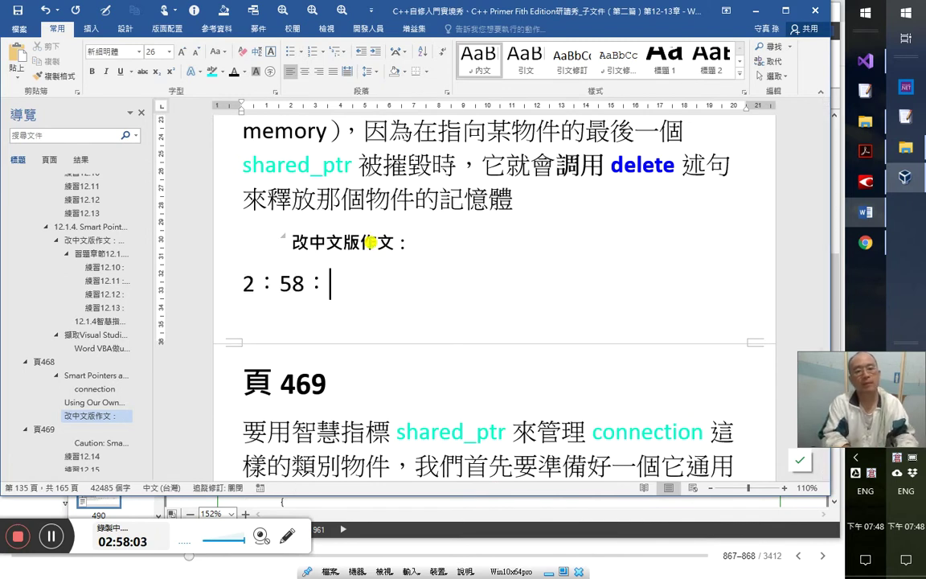
type("03")
key("Return")
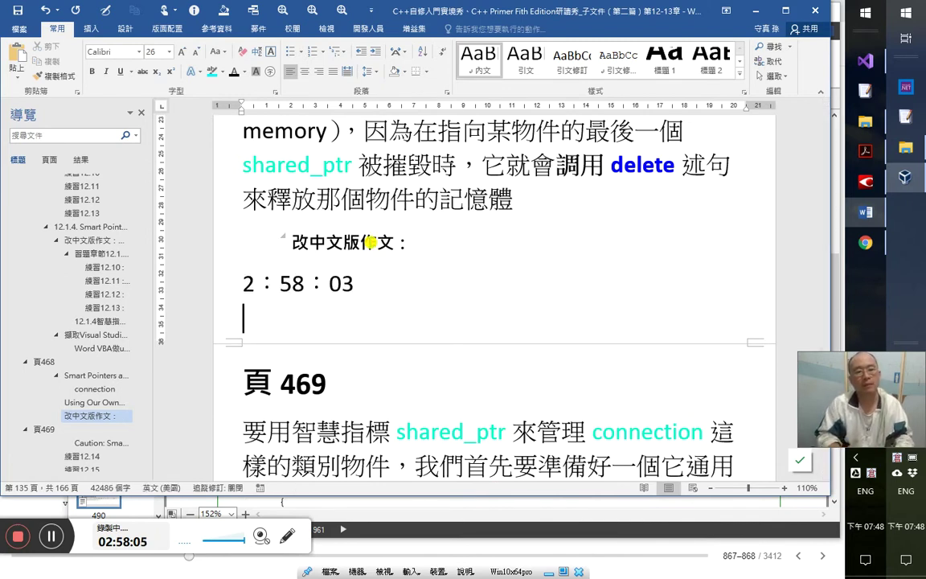
key("alt+Tab")
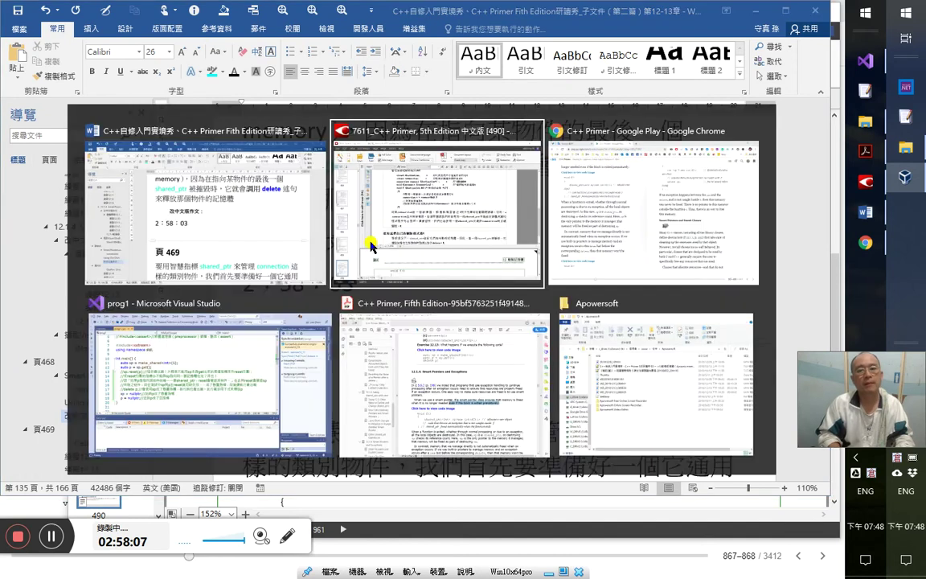
key("alt+Tab")
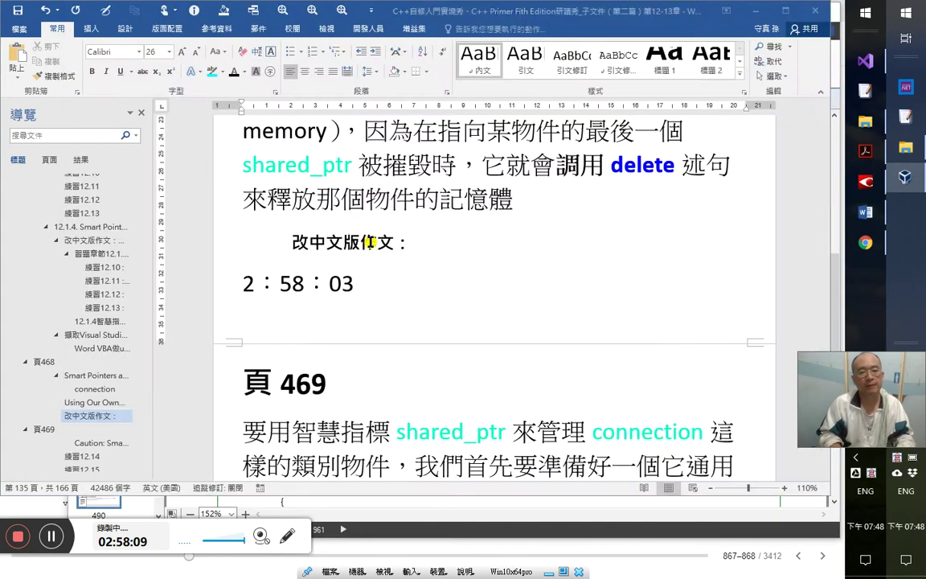
left_click(629, 58)
- Paste the page 468 code, then set a shortcut in Customize Keyboard saved to this document
key("ctrl+v")
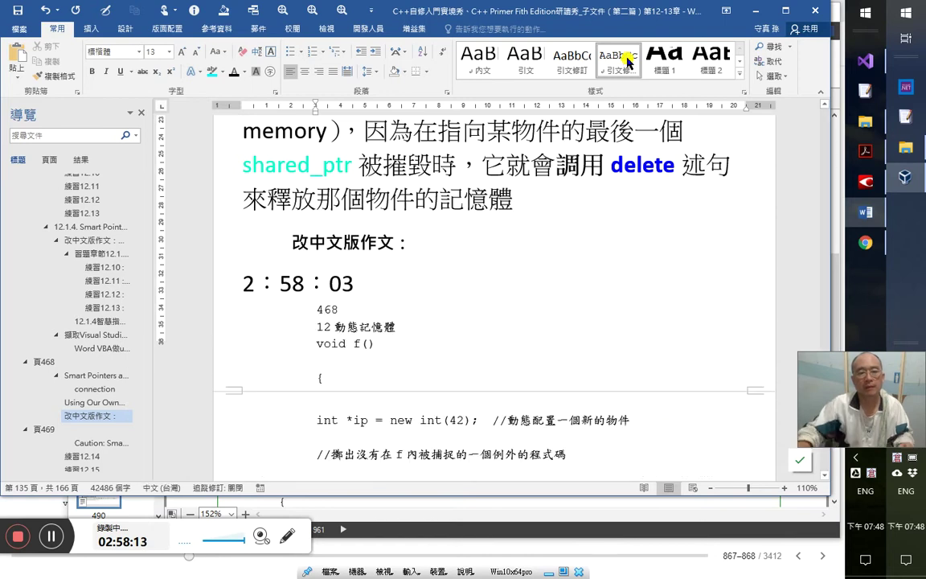
right_click(562, 95)
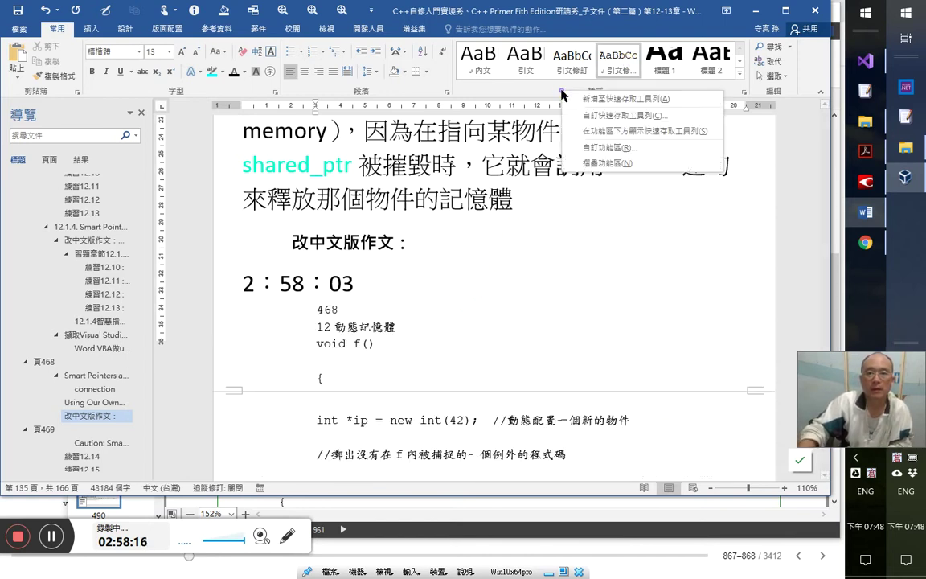
left_click(591, 147)
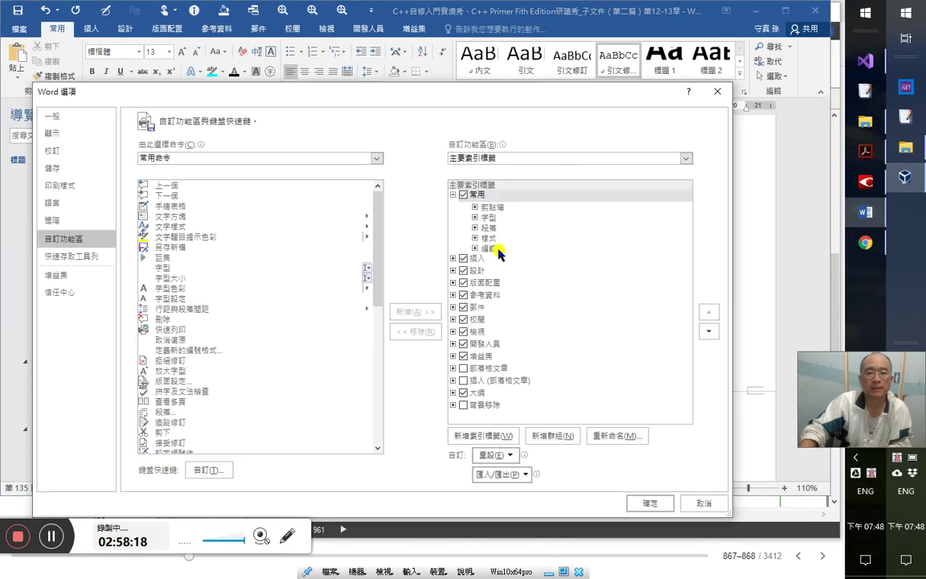
left_click(210, 470)
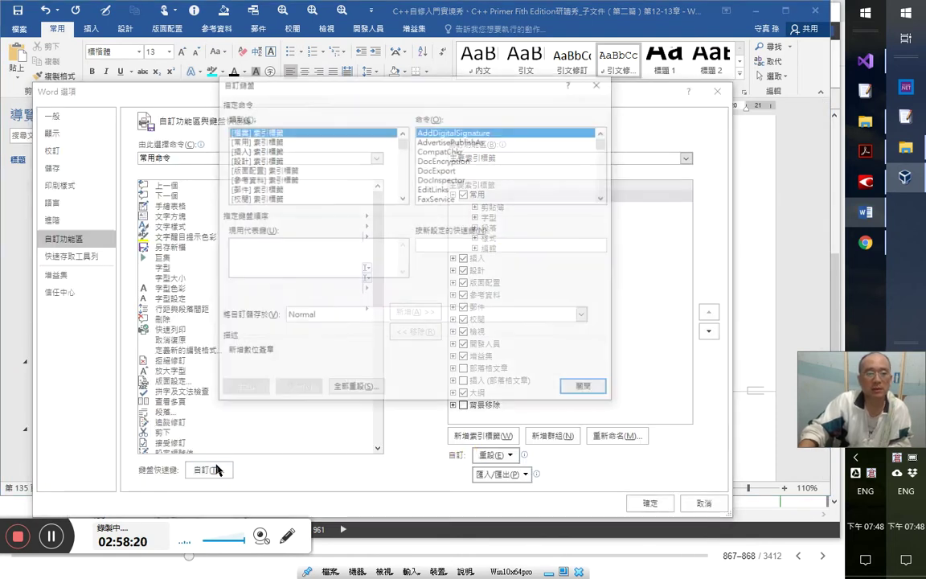
key("alt+p")
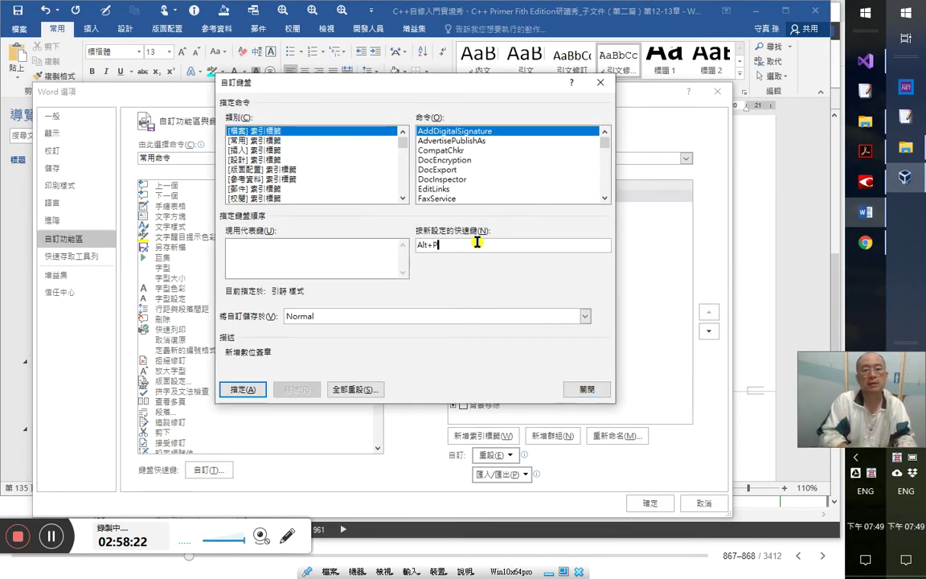
left_click(410, 316)
left_click(416, 339)
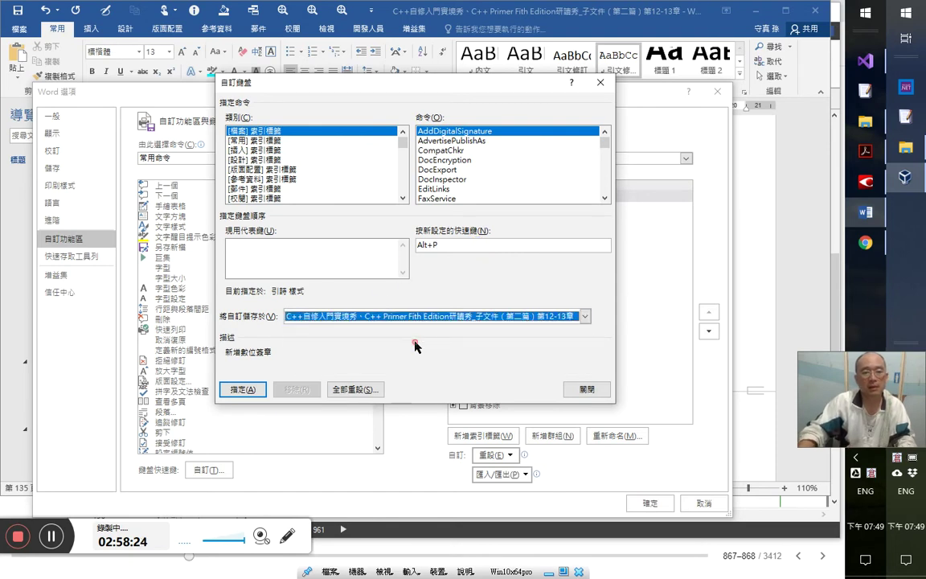
key("Escape")
key("Escape")
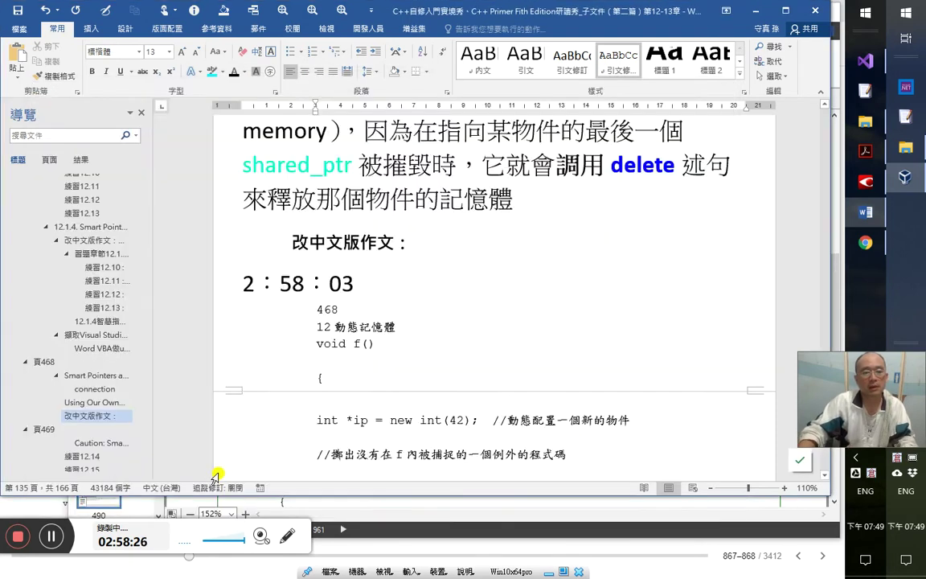
- Modify the 引文修訂_程式碼 style, reviewing its Tabs and Numbering format settings
right_click(620, 61)
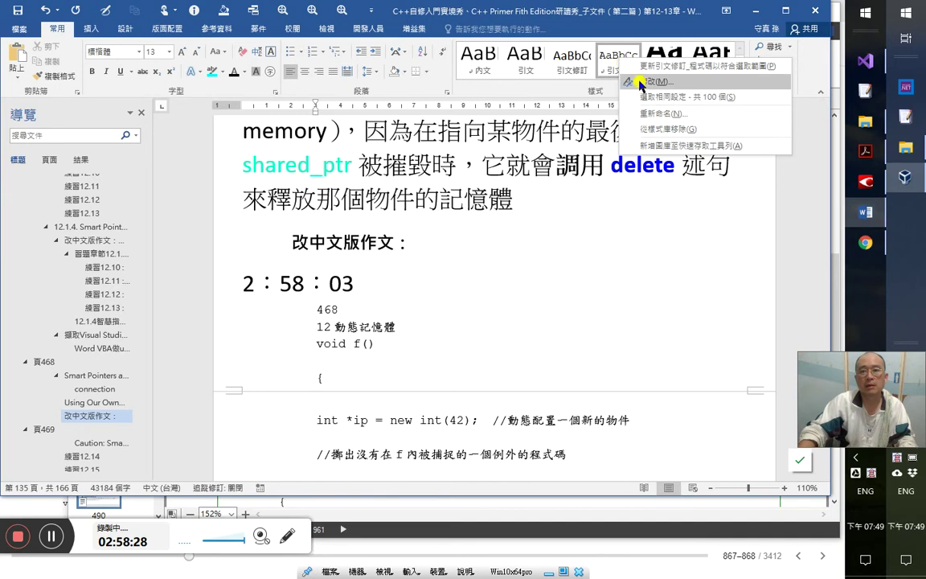
left_click(635, 74)
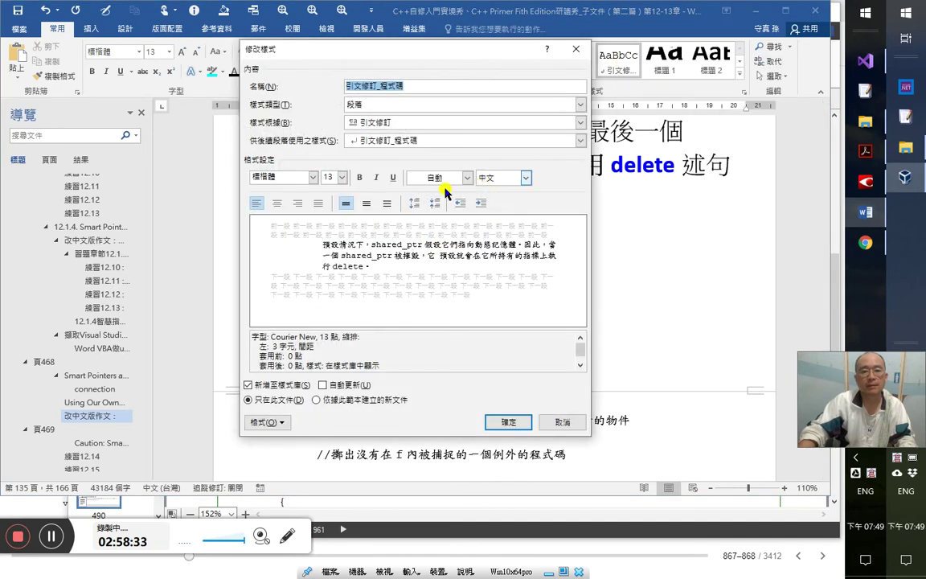
left_click(265, 422)
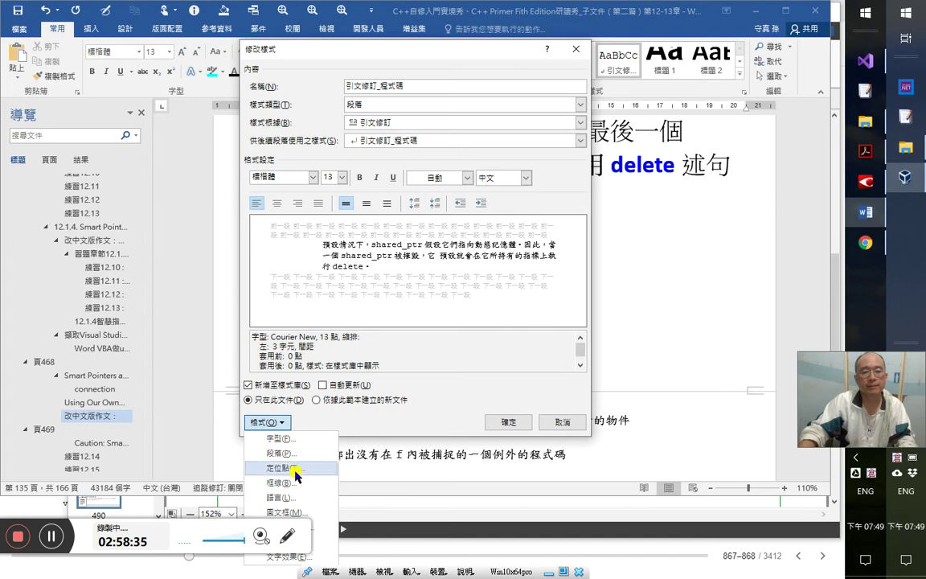
left_click(293, 467)
key("Escape")
left_click(259, 423)
left_click(330, 534)
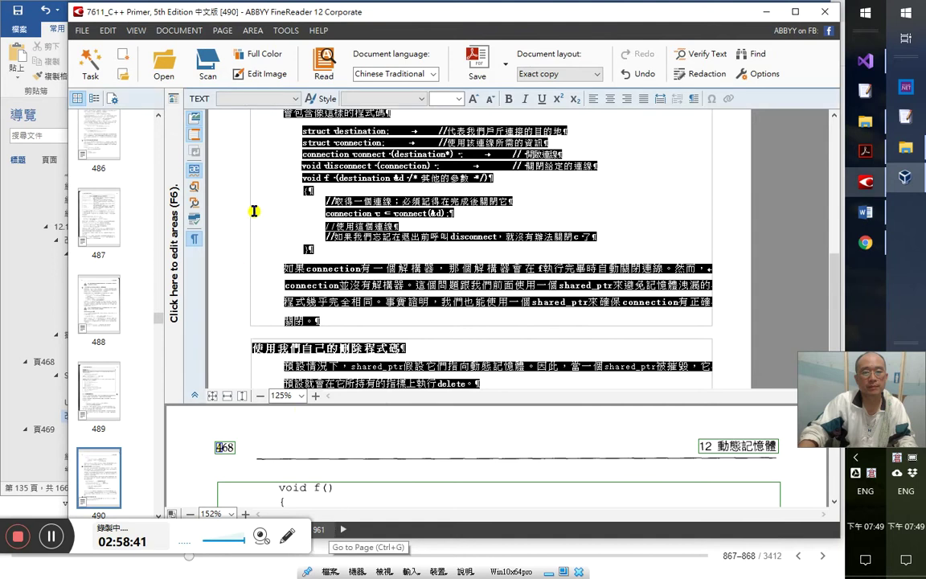
left_click(765, 12)
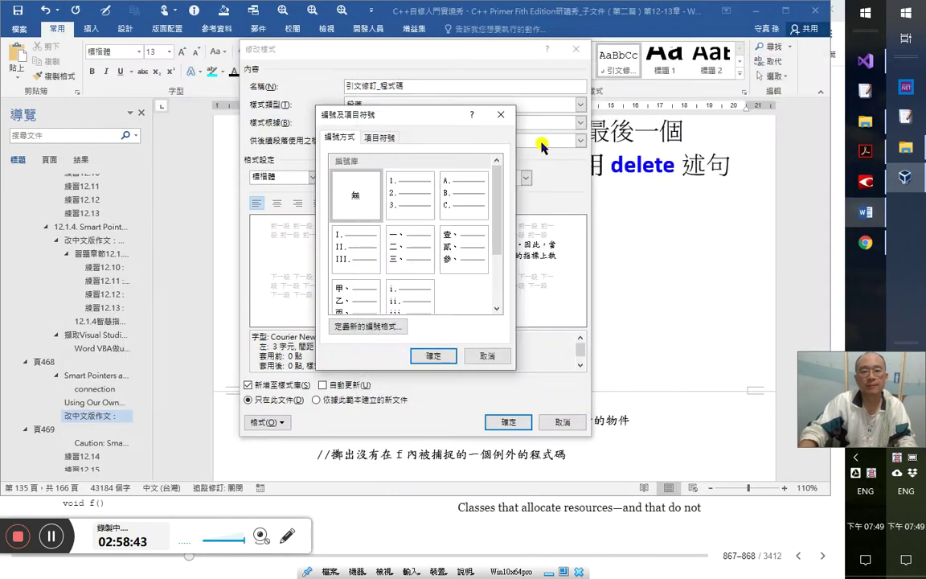
key("Escape")
left_click_drag(494, 53, 592, 55)
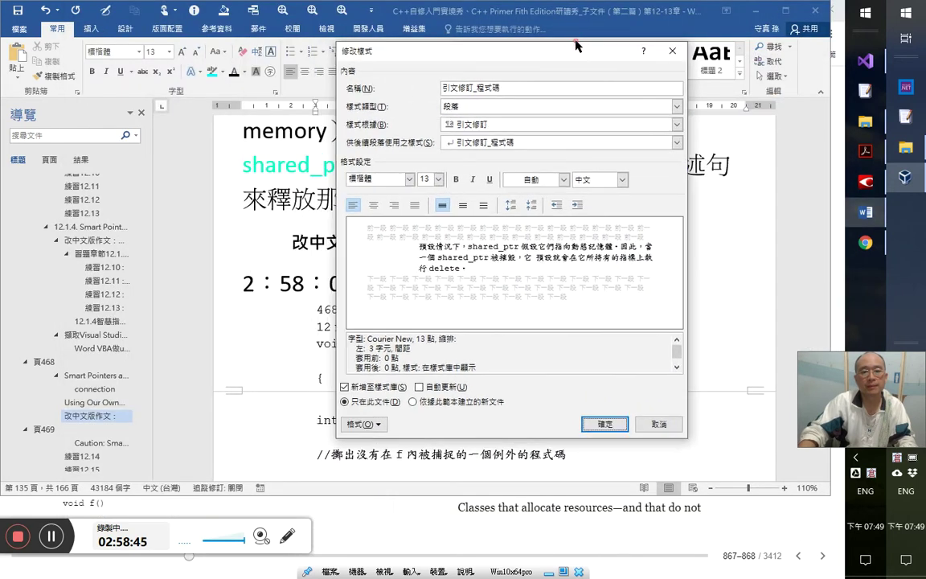
left_click(363, 423)
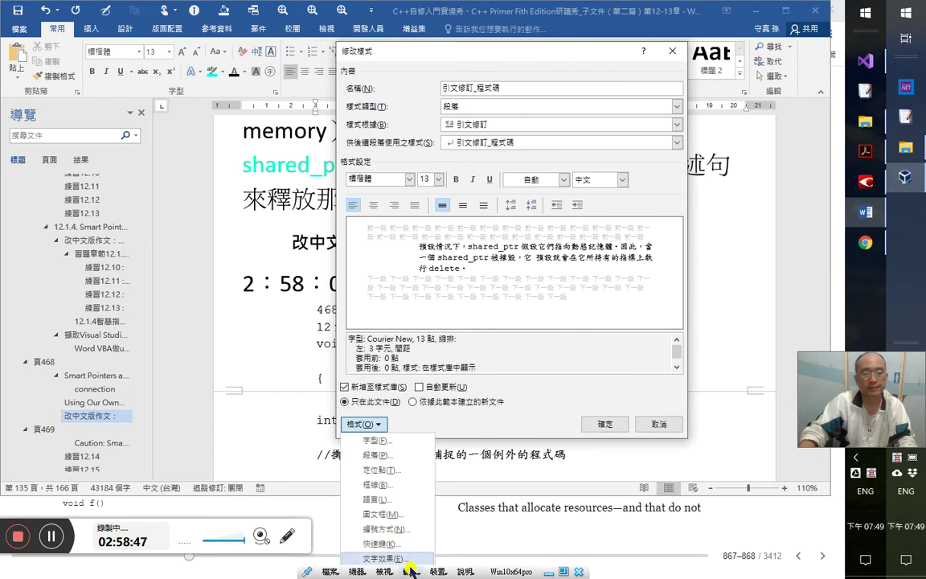
- Assign the code style a new shortcut key saved in this document, and confirm
left_click(446, 418)
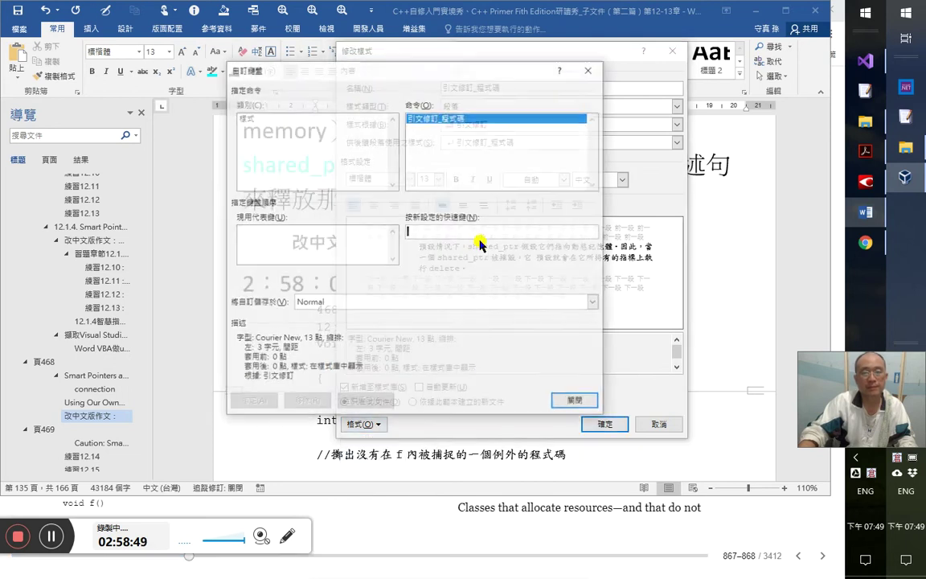
left_click(474, 302)
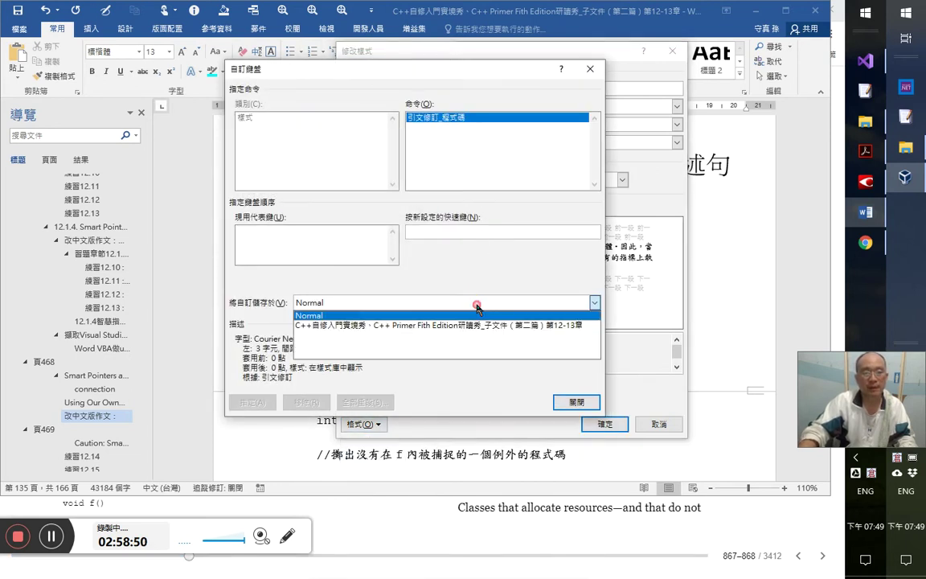
left_click(463, 328)
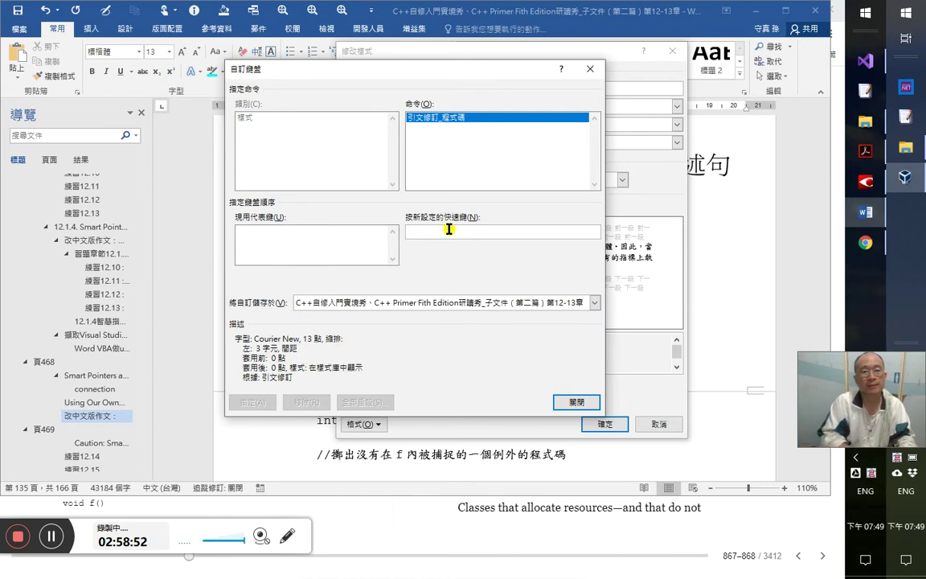
key("alt+p")
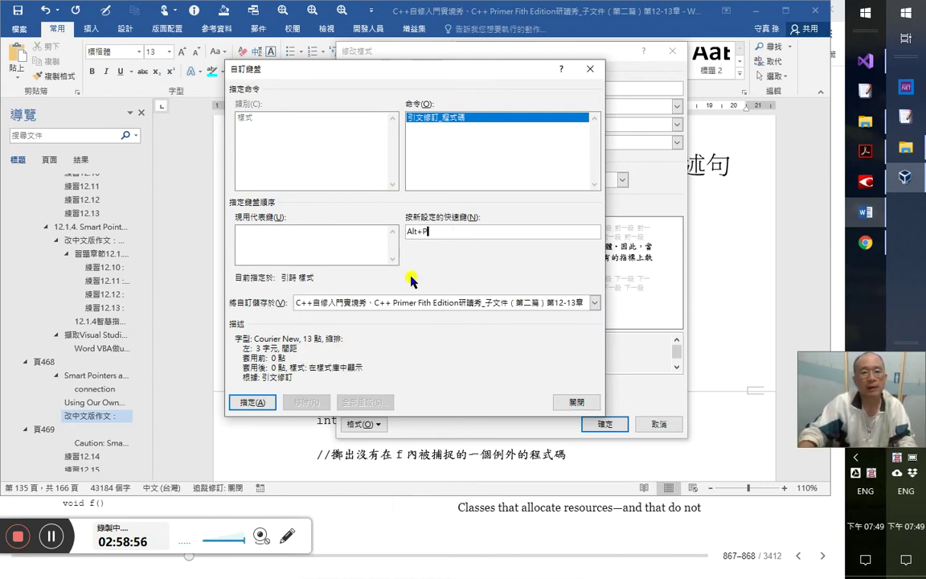
left_click(251, 403)
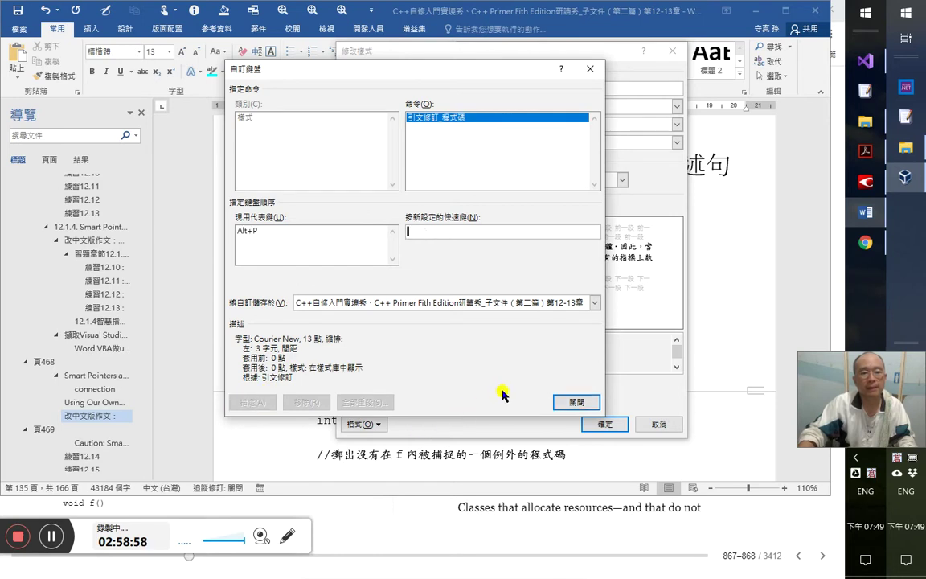
key("Escape")
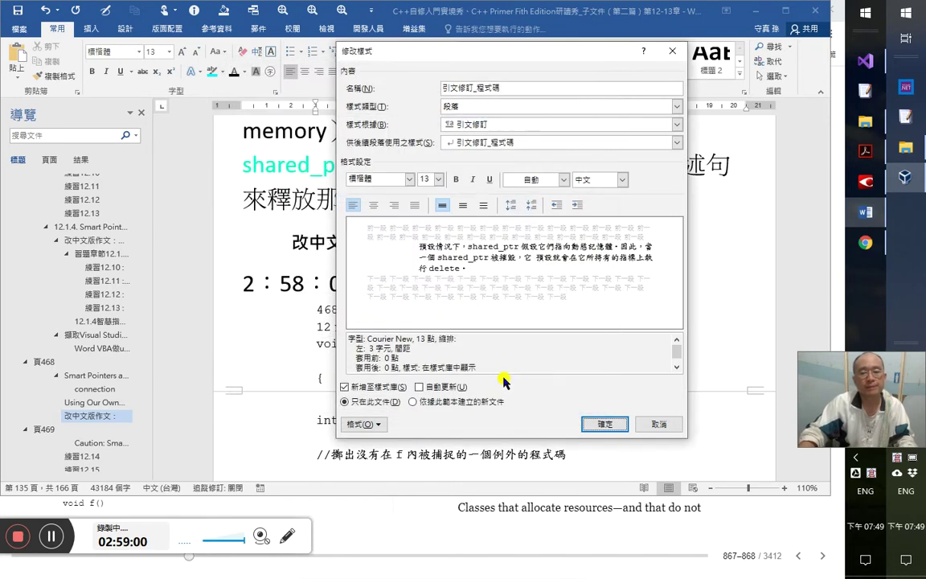
left_click(605, 424)
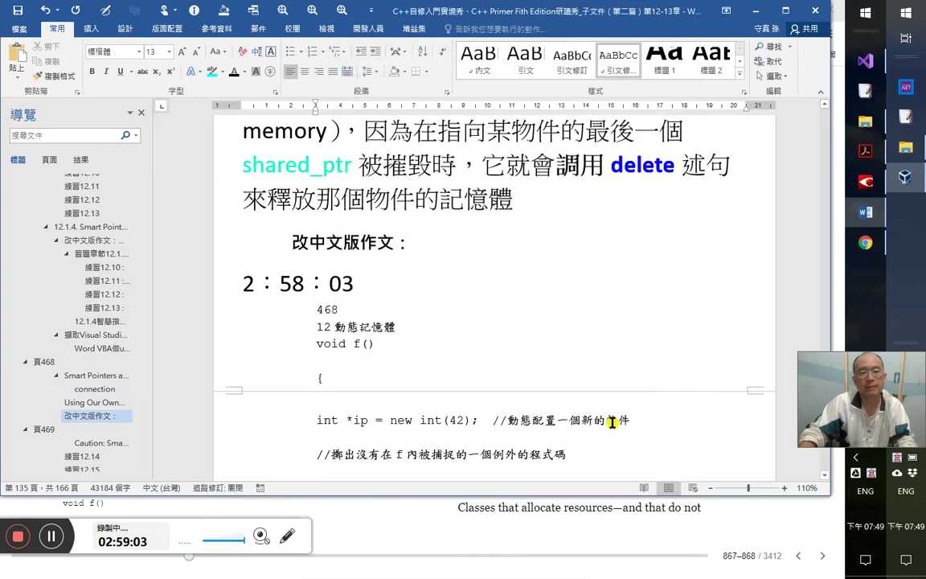
- Apply the code style to the timestamp line, then delete the 468 and 12 動態記憶體 lines
left_click(329, 323)
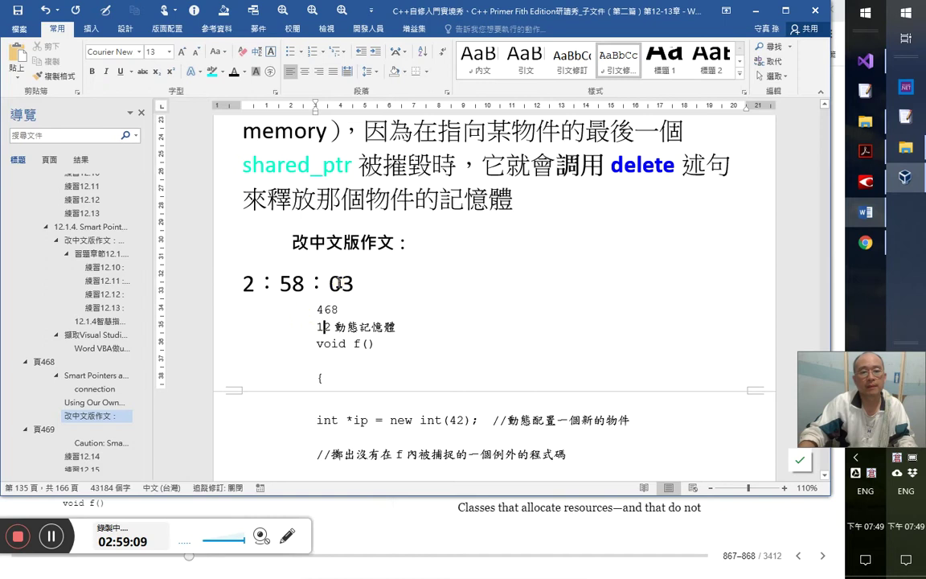
left_click(399, 272)
key("F4")
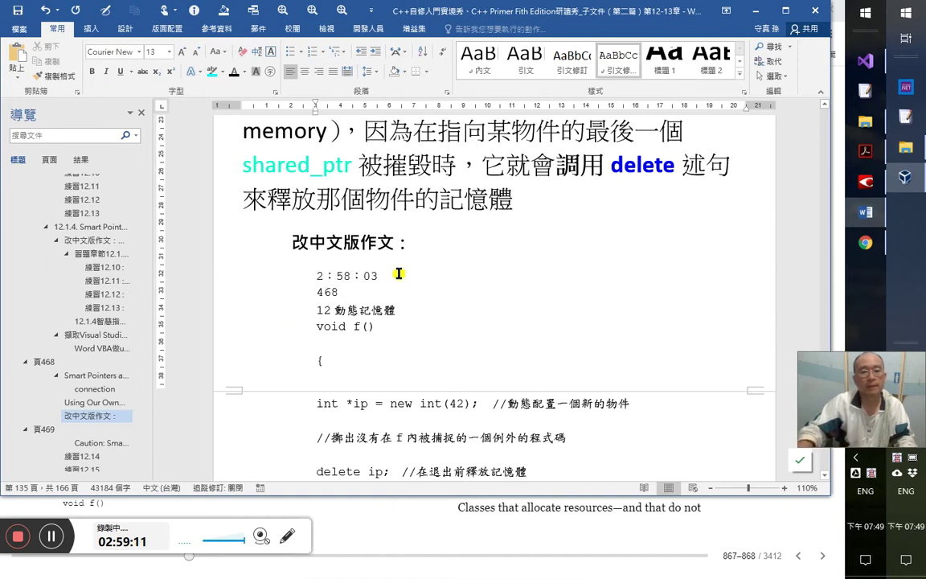
left_click(353, 291)
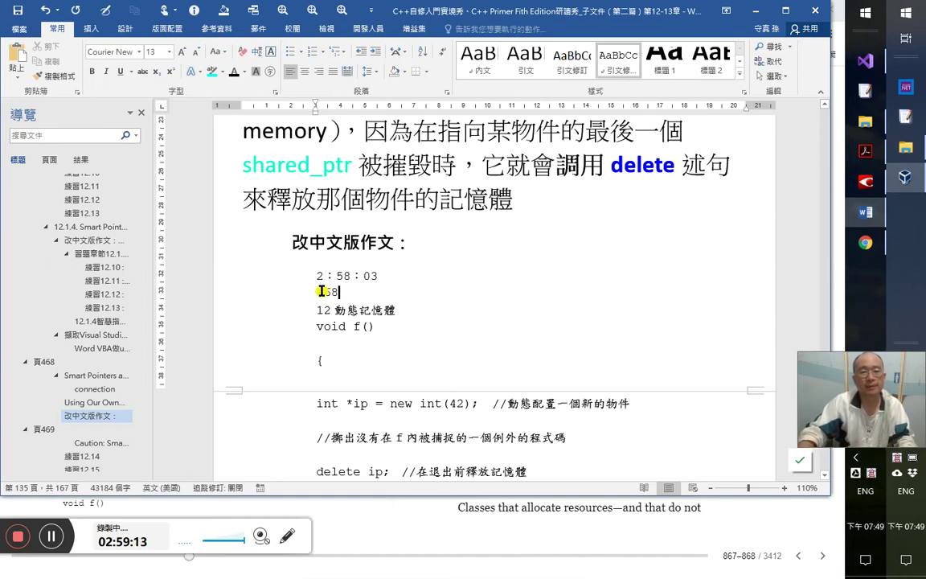
key("Home")
left_click(419, 314, "shift")
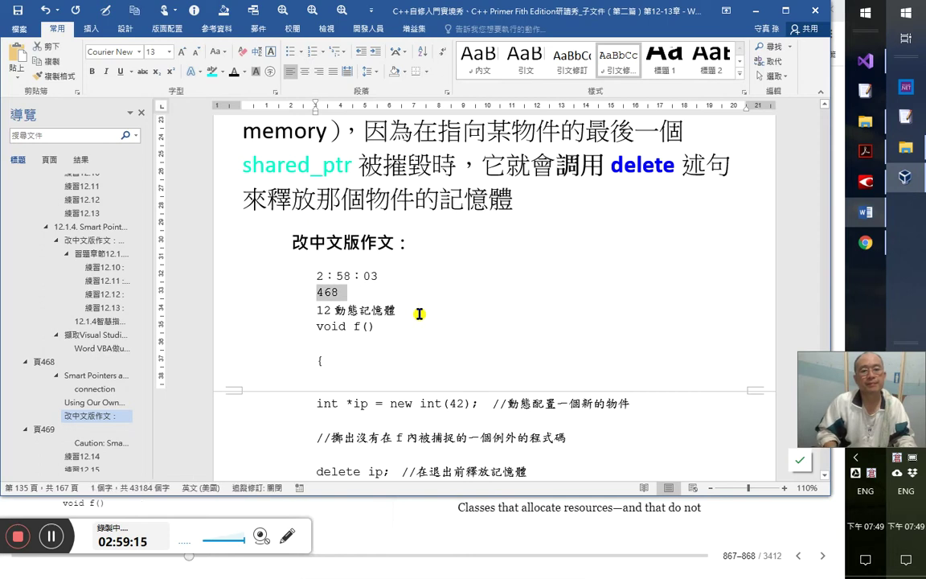
key("Delete")
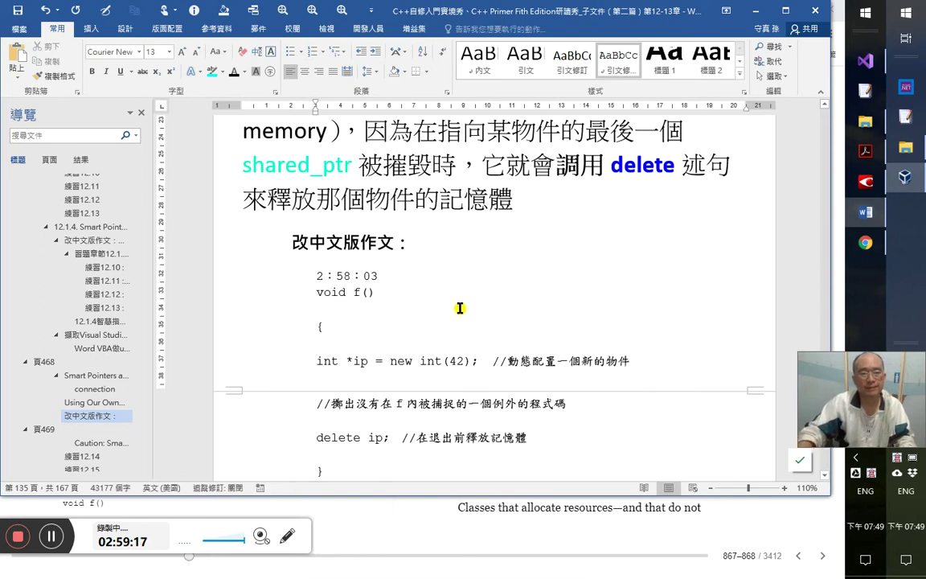
- Set the 2：58：03 line to the 內文 style and select the code lines int through delete ip
scroll(464, 306, "down", 1)
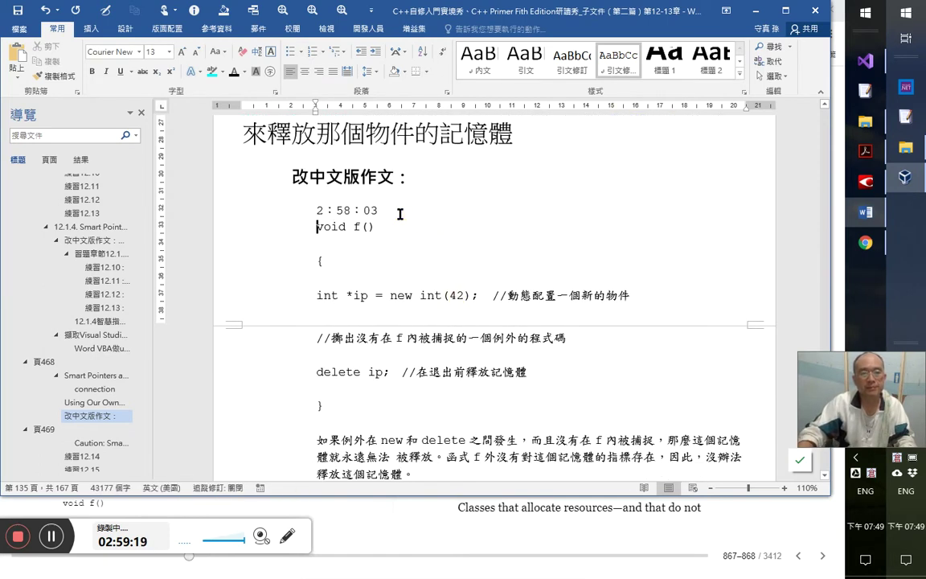
left_click(479, 56)
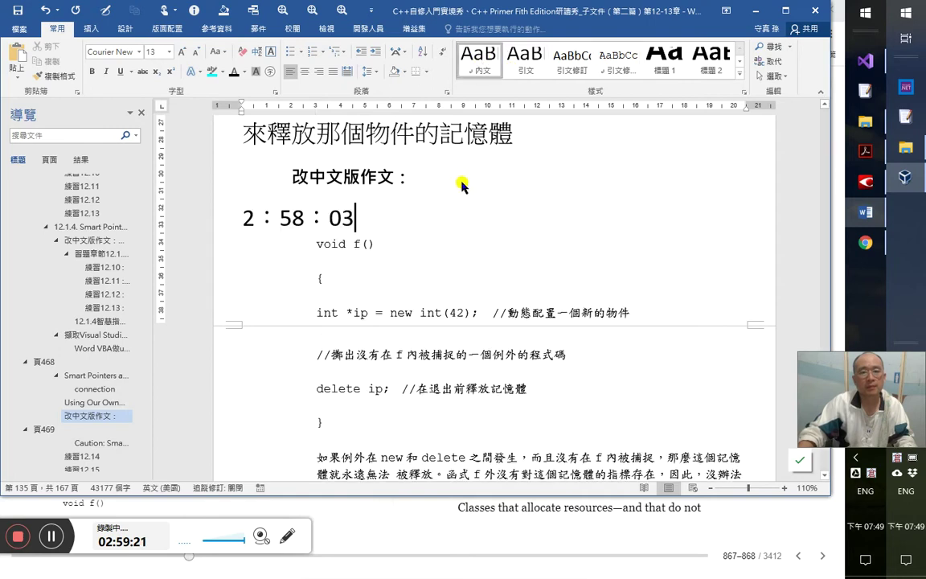
scroll(482, 265, "down", 1)
left_click(362, 238)
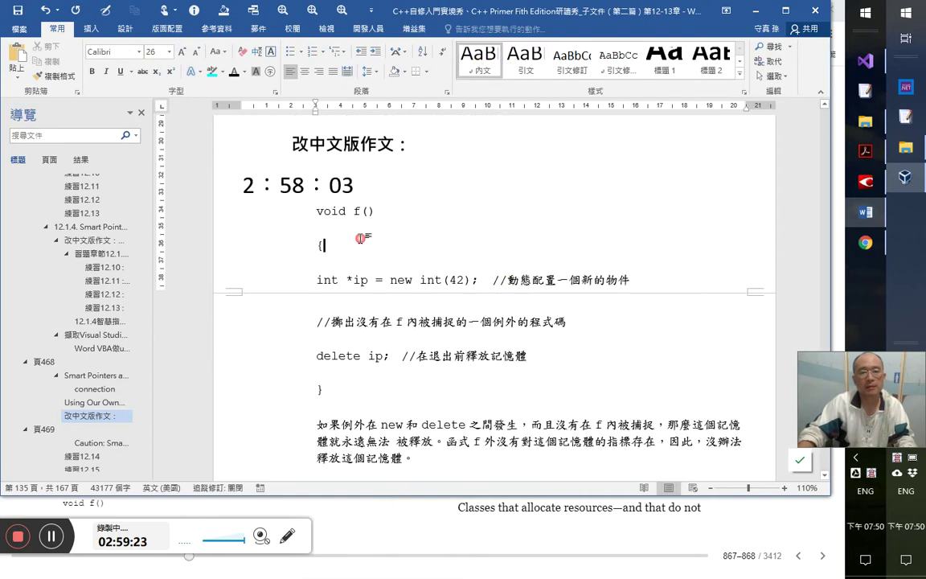
left_click_drag(322, 289, 582, 362)
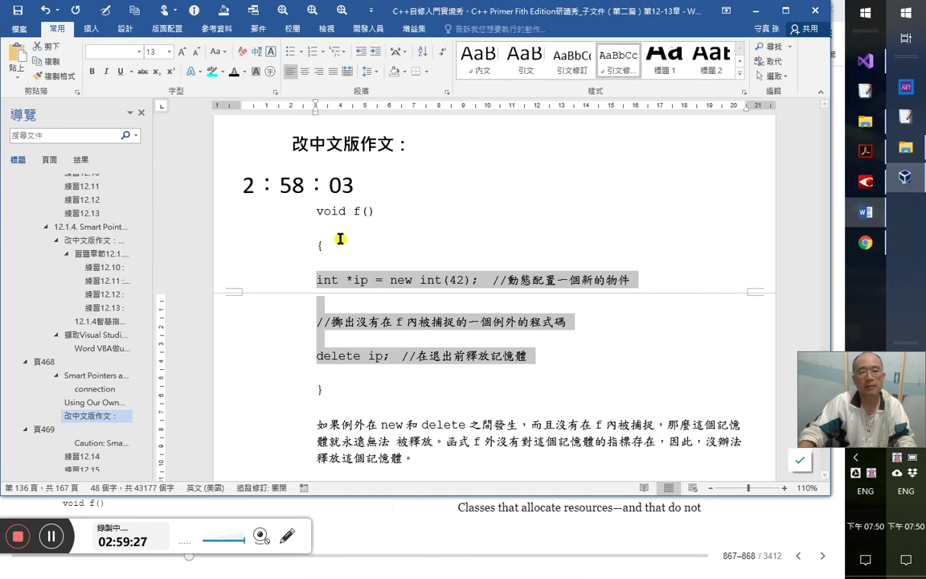
- Select the whole void f() code block
left_click_drag(330, 400, 329, 396)
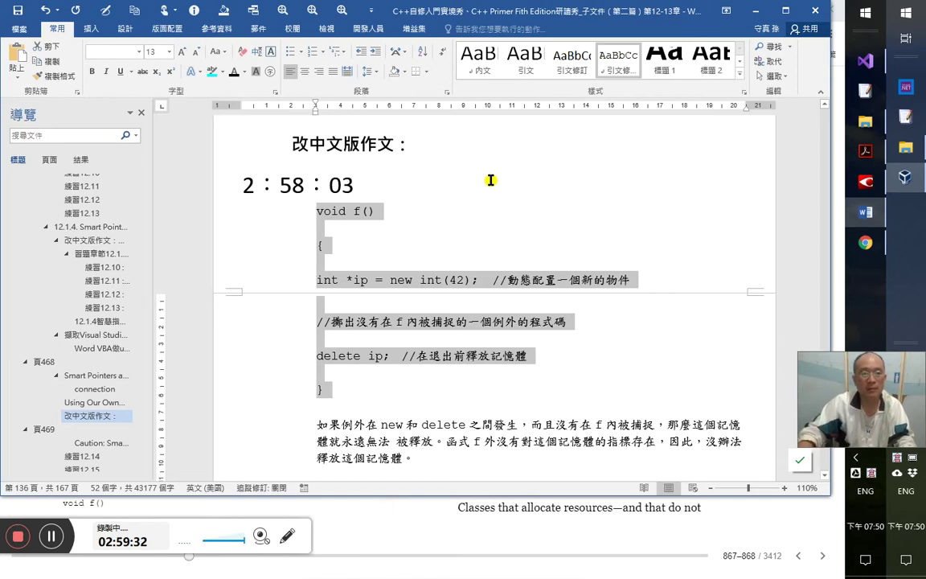
right_click(375, 275)
key("Escape")
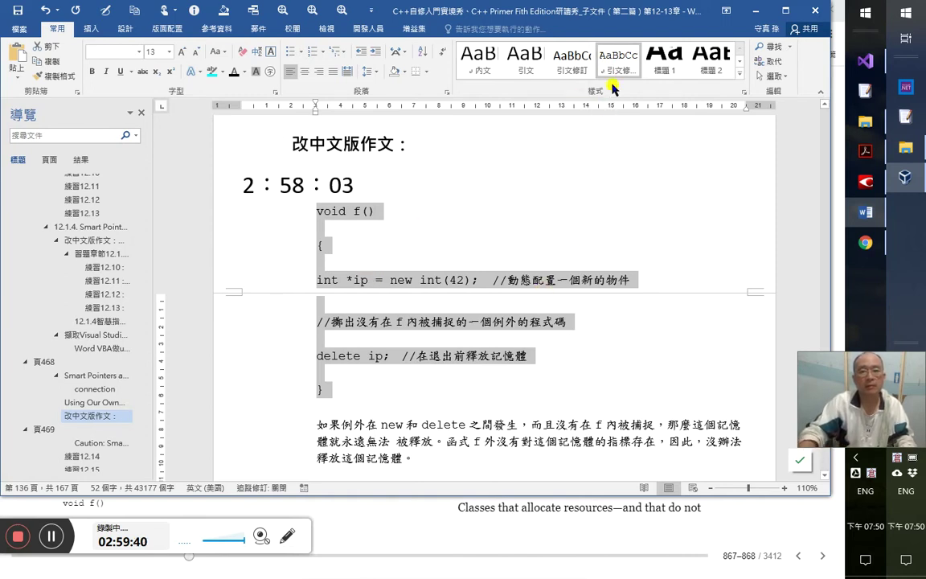
left_click(373, 232)
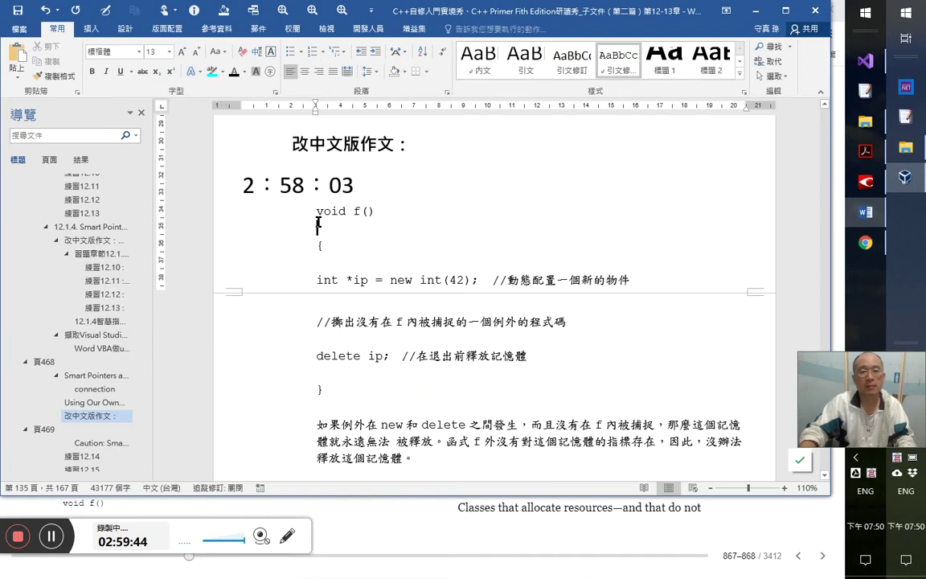
triple_click(333, 367)
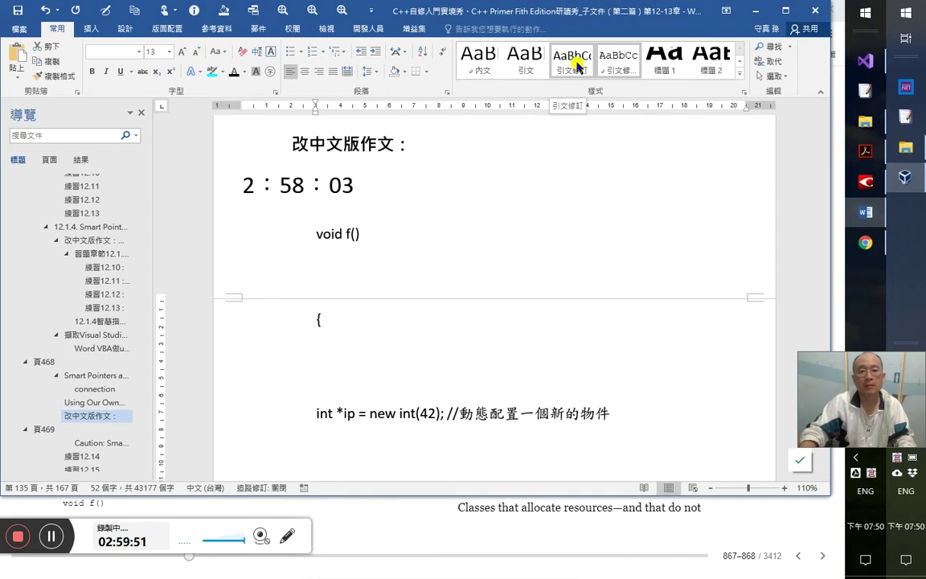
- Apply the 引文 style to the code block, comparing with undo/redo before keeping it
left_click(623, 69)
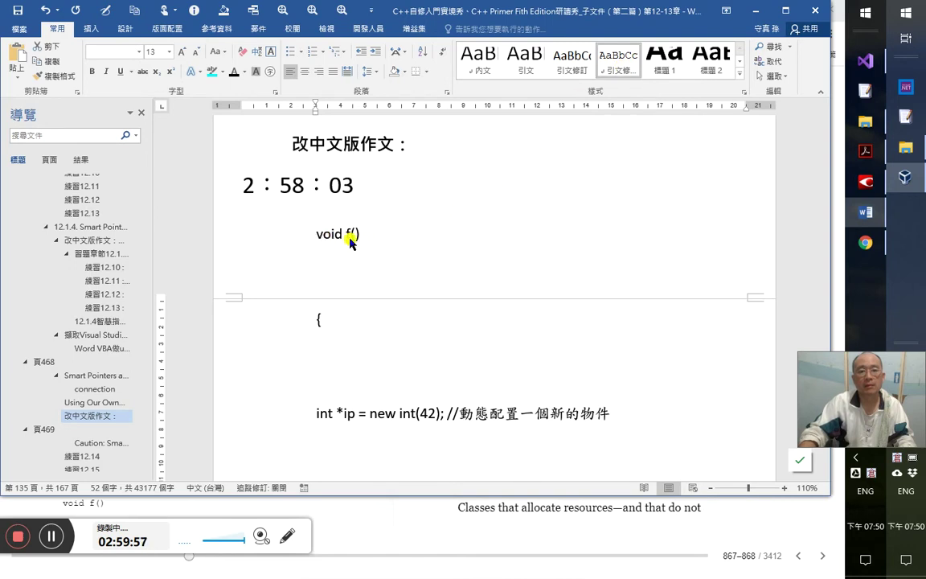
key("ctrl+z")
scroll(509, 370, "down", 1)
key("ctrl+y")
key("ctrl+z")
scroll(515, 362, "down", 3)
key("ctrl+y")
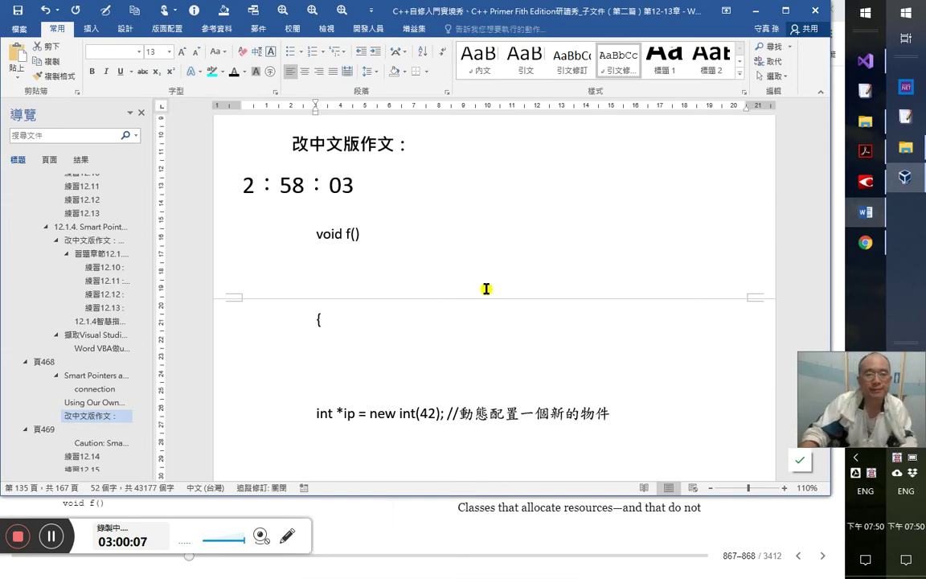
scroll(683, 375, "down", 10)
- Left-align the translated paragraphs up through the code, excluding the final 。
scroll(687, 390, "down", 5)
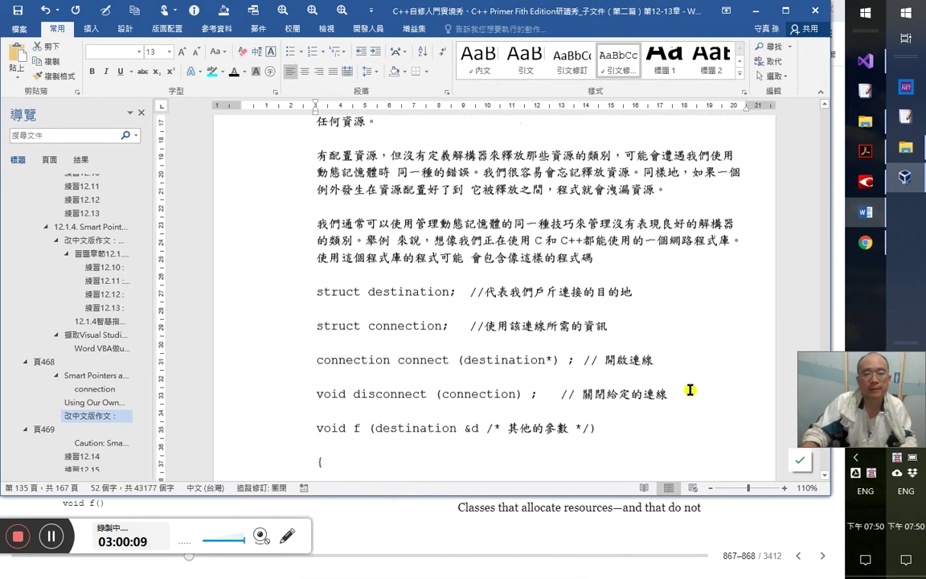
scroll(684, 390, "down", 8)
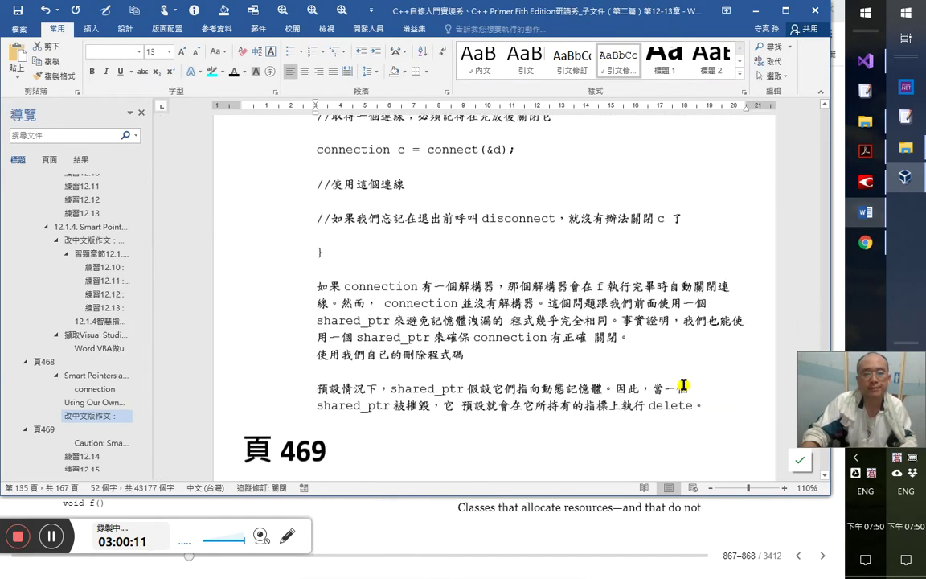
scroll(714, 335, "up", 15)
scroll(684, 338, "down", 6)
scroll(655, 389, "down", 8)
scroll(667, 381, "down", 2)
left_click_drag(713, 273, 458, 400)
scroll(458, 400, "up", 10)
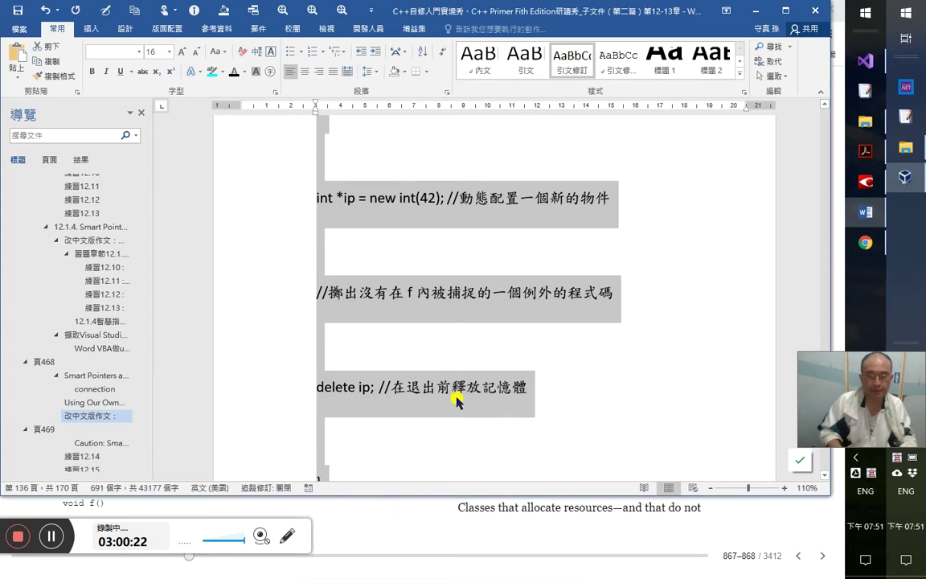
scroll(459, 399, "down", 5)
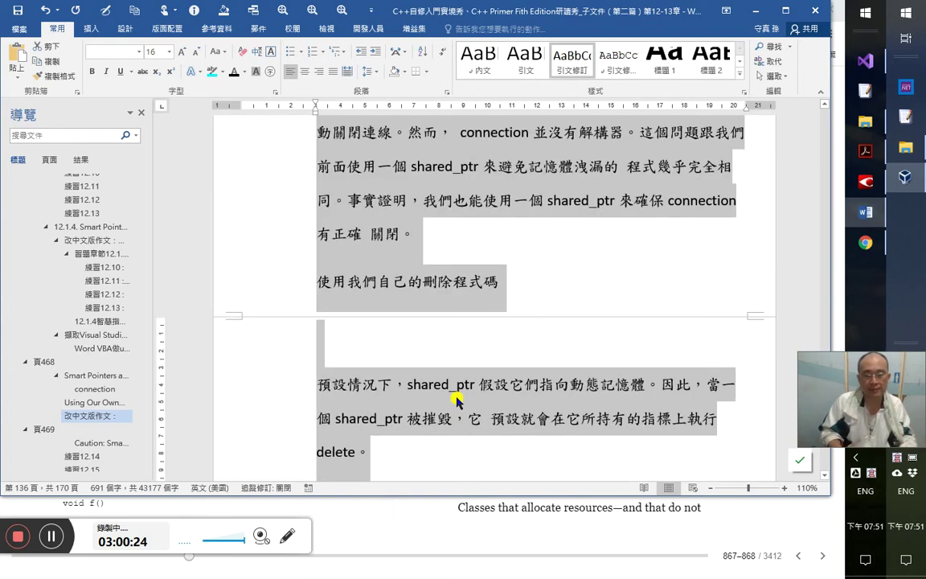
key("shift+Left")
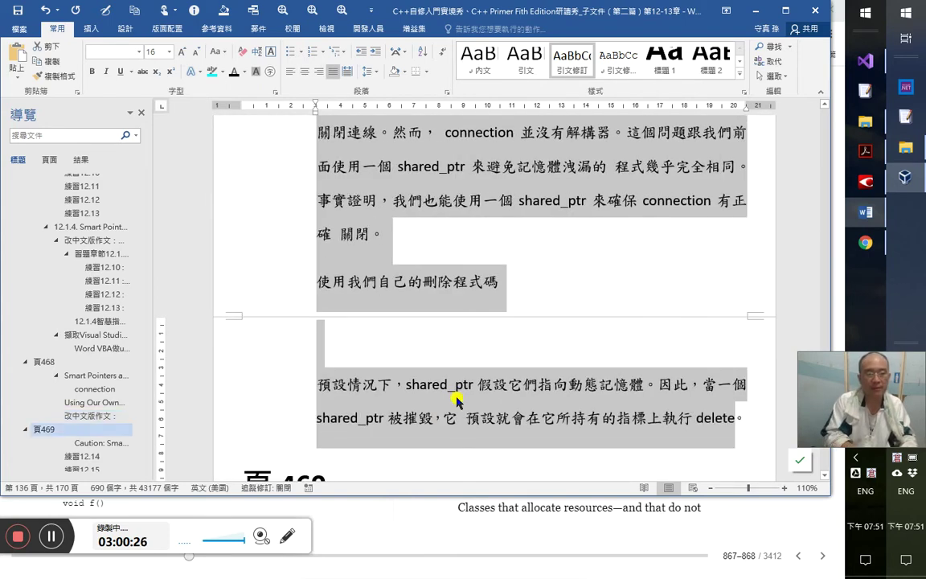
key("ctrl+l")
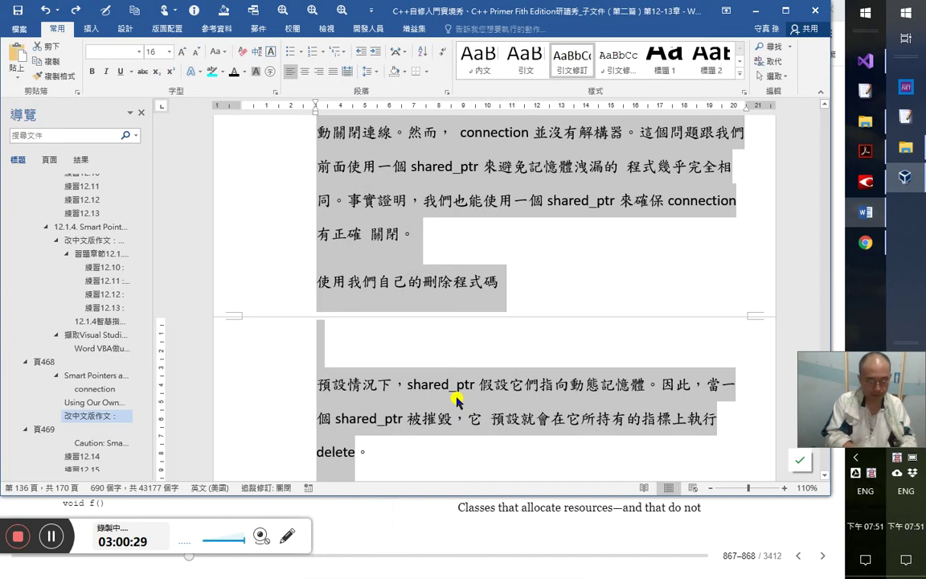
- Replace all ^p^p with ^p in the selection, 25 replacements, without searching the rest
key("ctrl+h")
key("alt+a")
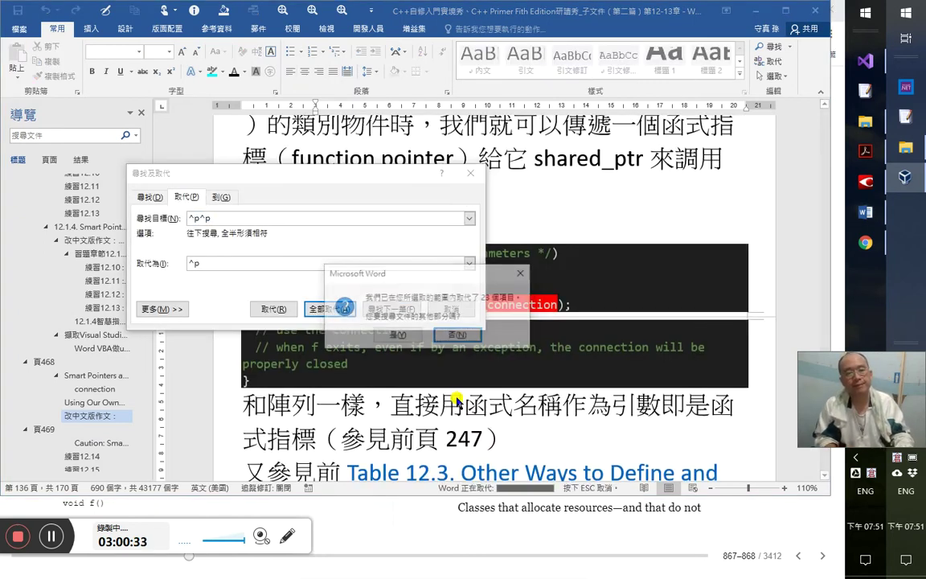
key("Return")
key("Escape")
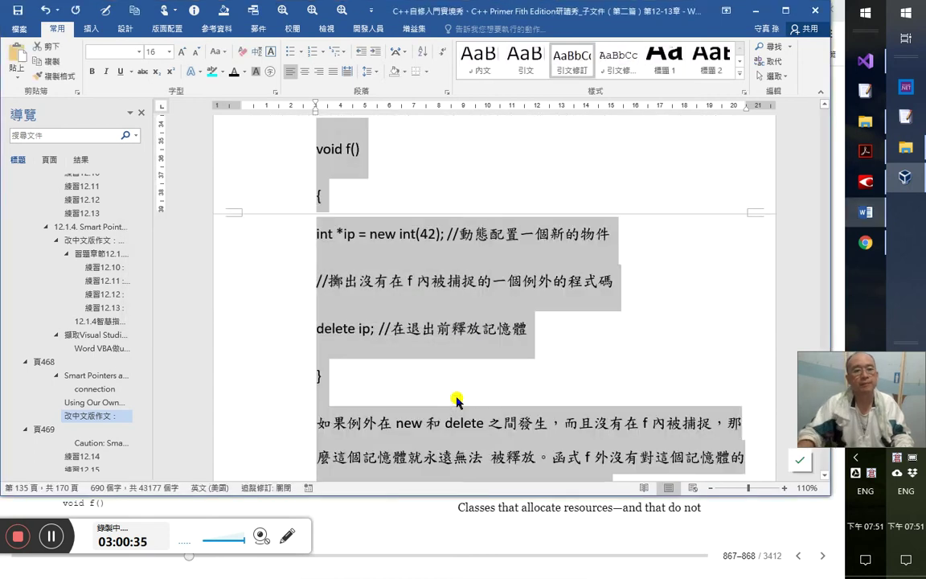
left_click(456, 398)
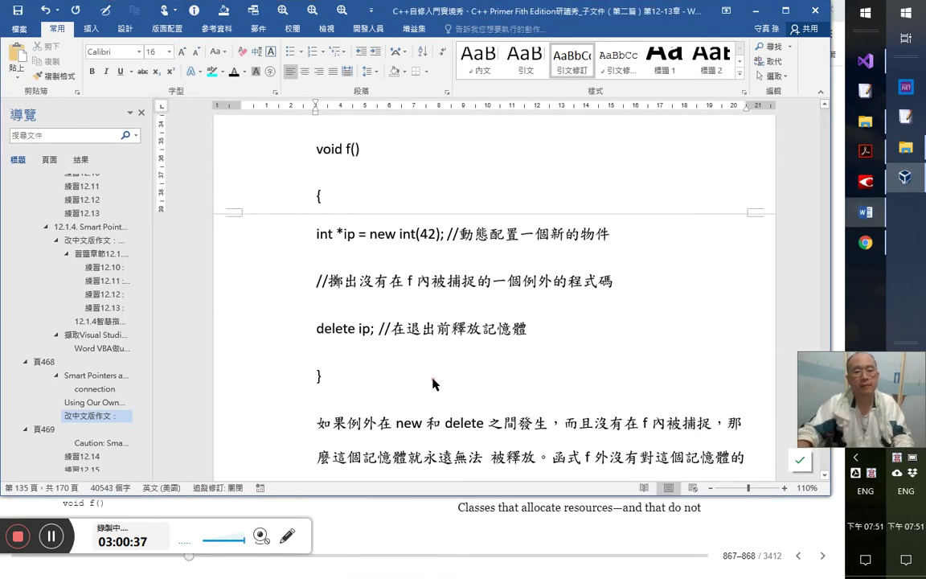
- Apply the 引文修訂 style to the void f() block for compact monospace size 13
left_click_drag(434, 382, 542, 70)
left_click(619, 57)
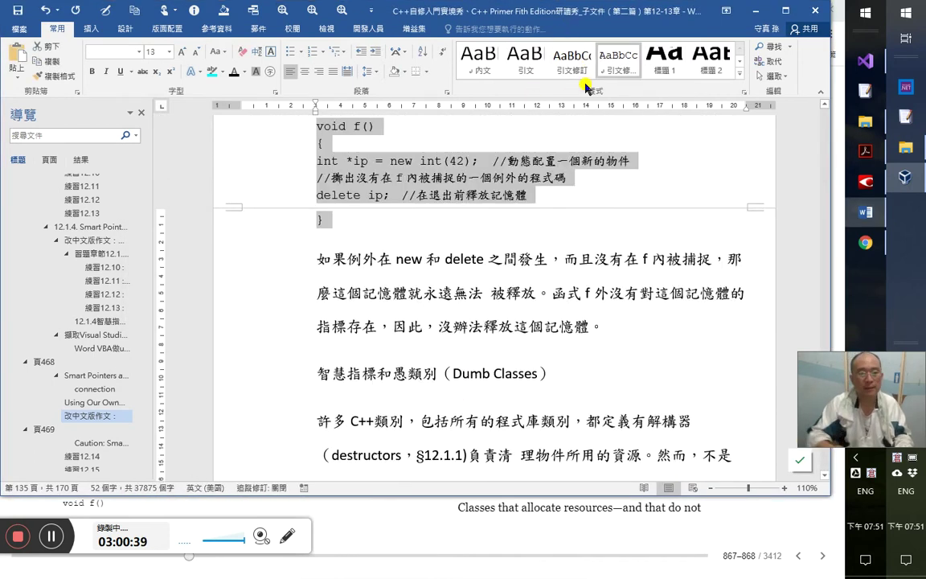
scroll(573, 215, "up", 3)
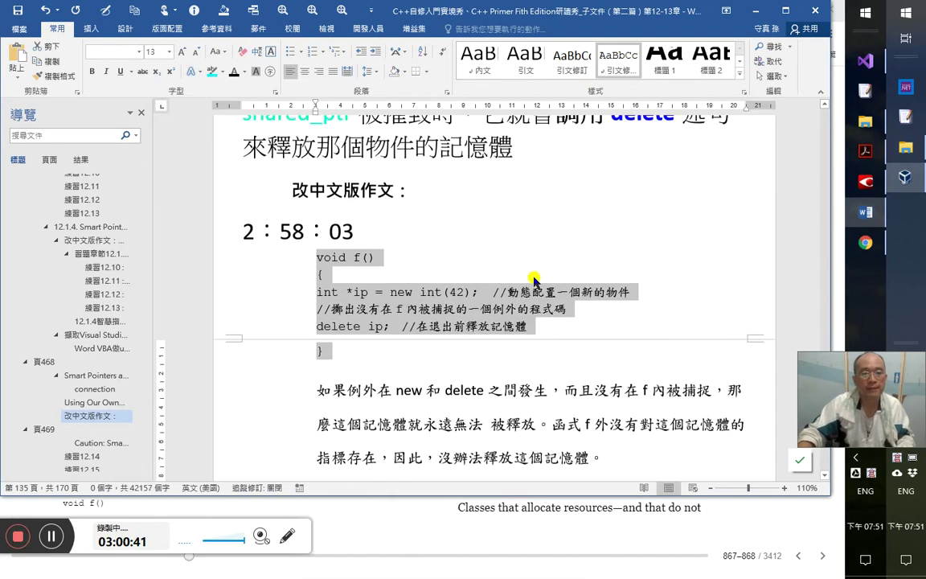
- Indent the int *ip, exception comment and delete ip lines one Tab
key("Right")
key("Up")
key("Up")
key("Up")
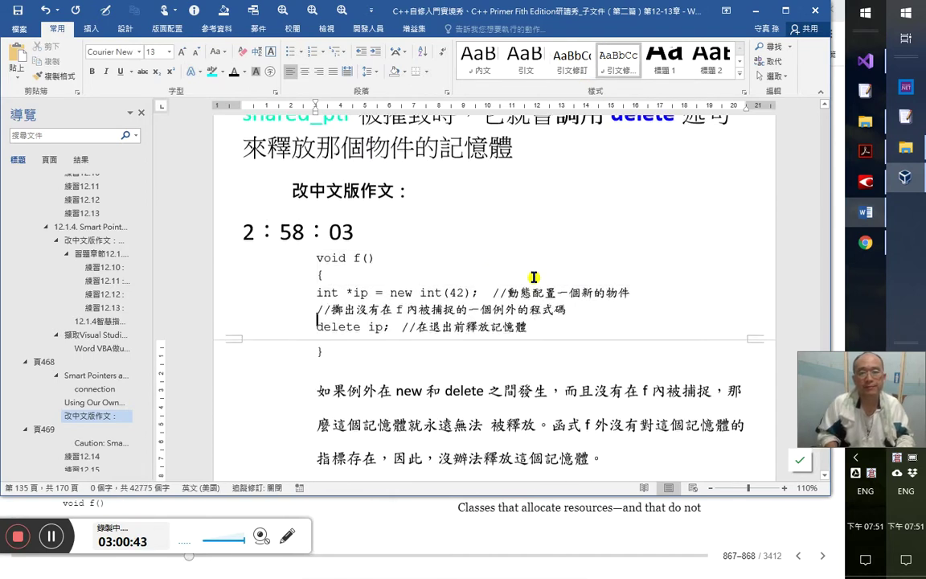
key("Up")
key("shift+Down")
key("shift+Down")
key("shift+Down")
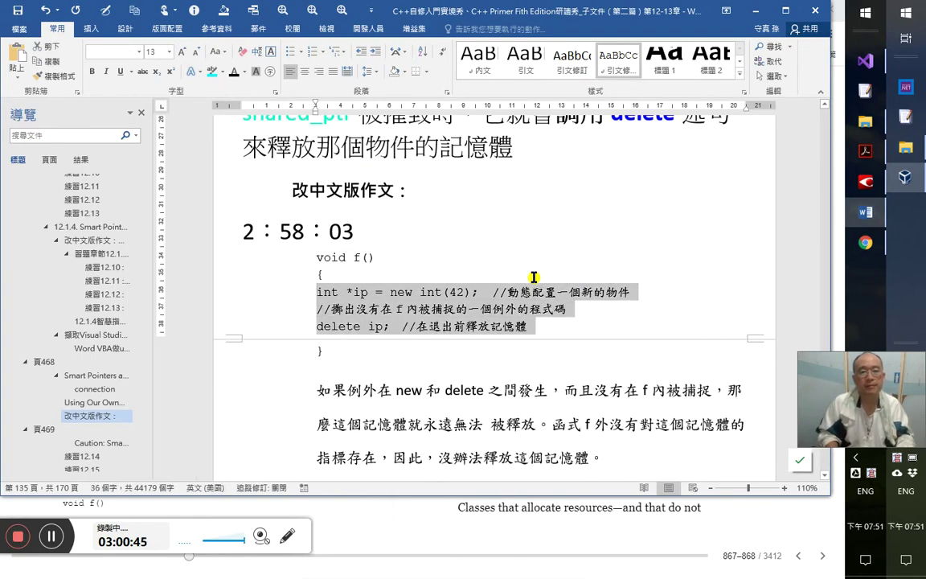
key("Tab")
key("Left")
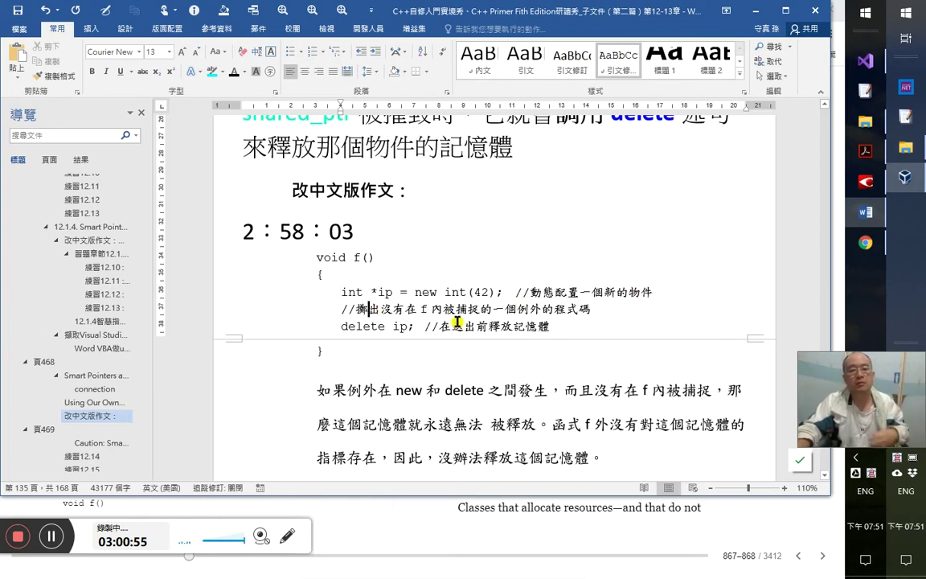
- Replace 擲 with 丟 in the exception comment
key("BackSpace")
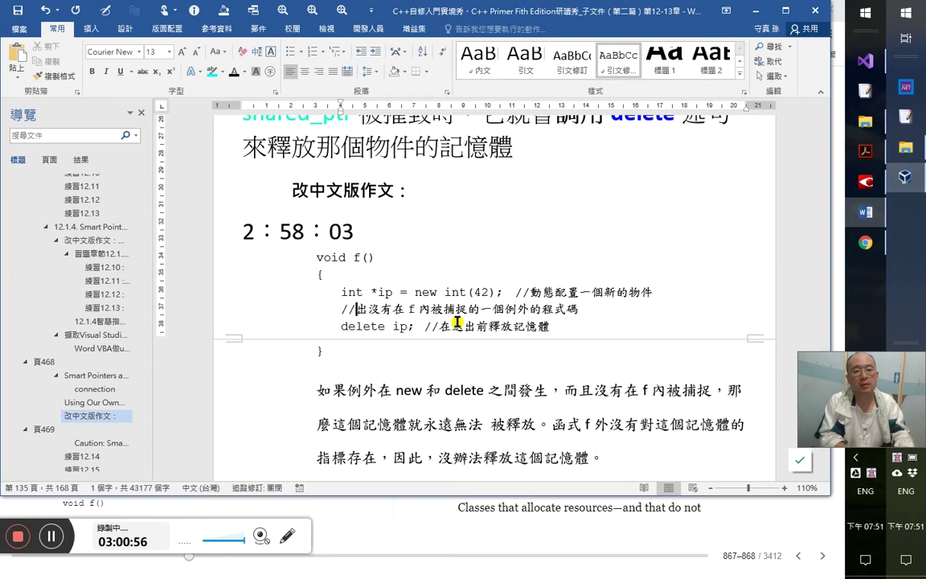
type("g")
key("ctrl+z")
key("ctrl+z")
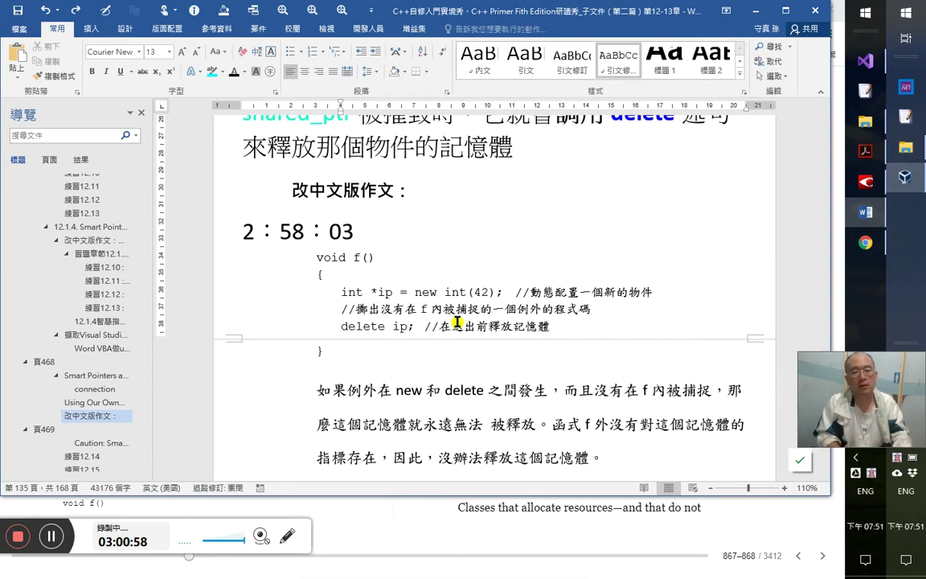
type("丟")
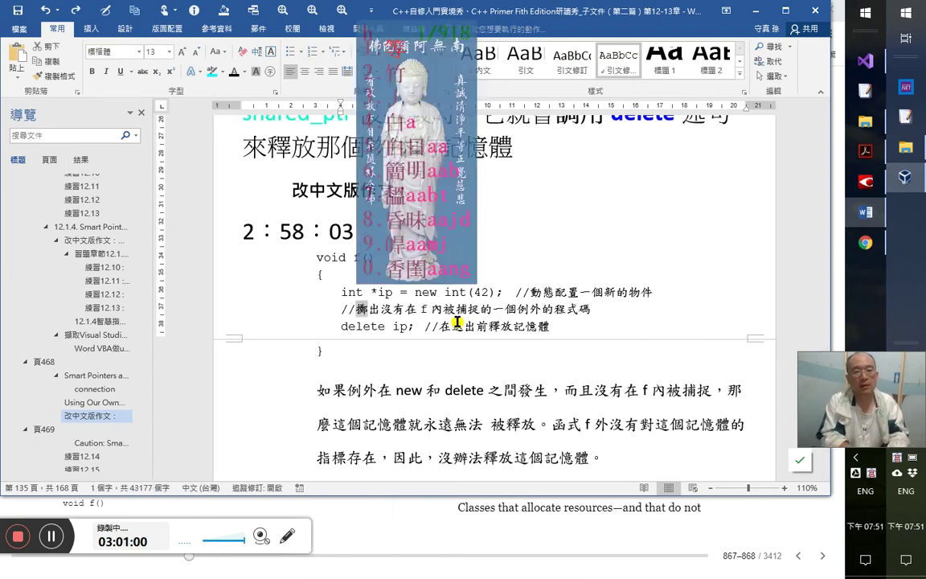
key("Right")
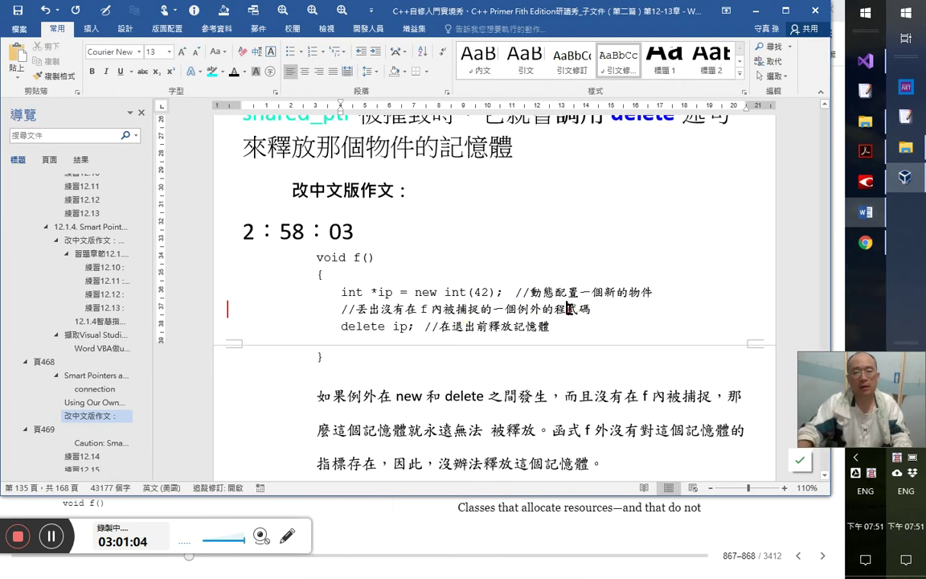
- Move 程式碼 to the comment start and add 這裡的 before it and 會 after it
mouse_move(558, 309)
left_mouse_down()
mouse_move(590, 316)
mouse_move(574, 319)
left_mouse_up()
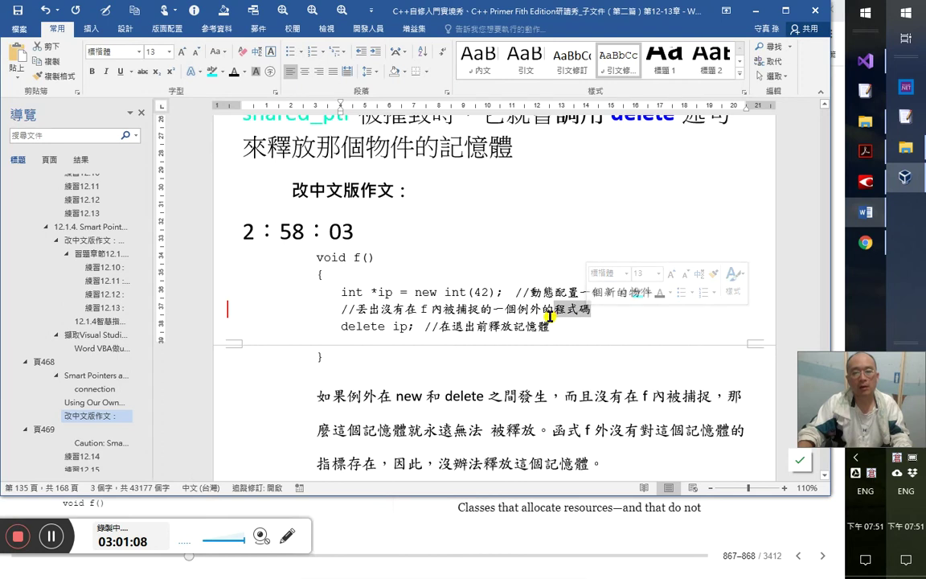
left_click_drag(566, 313, 360, 315)
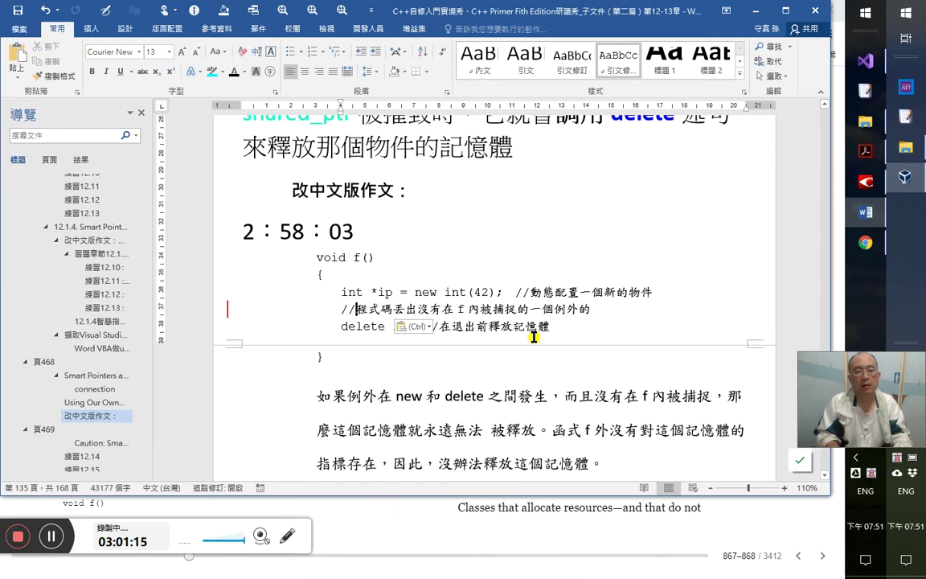
key("Left")
type("這裡的")
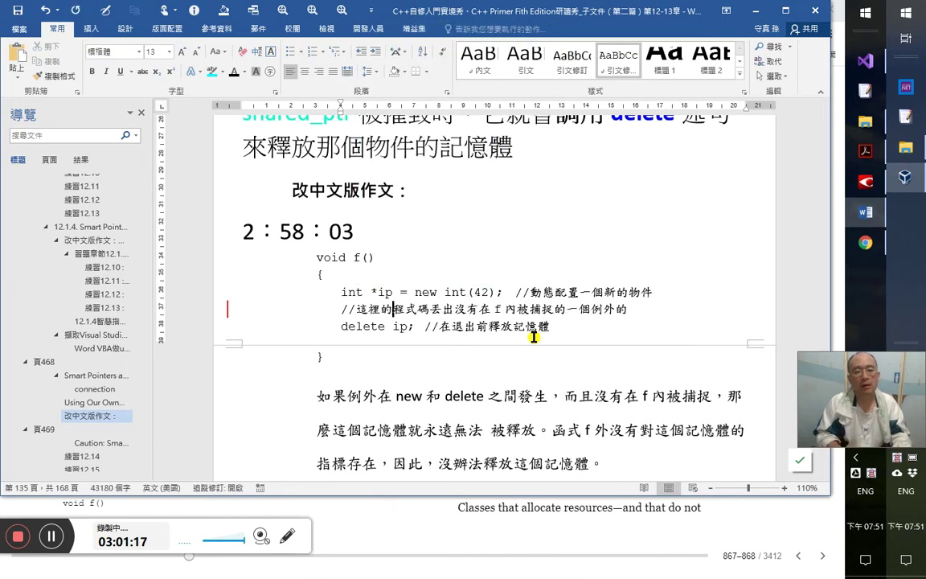
key("Right")
type("會")
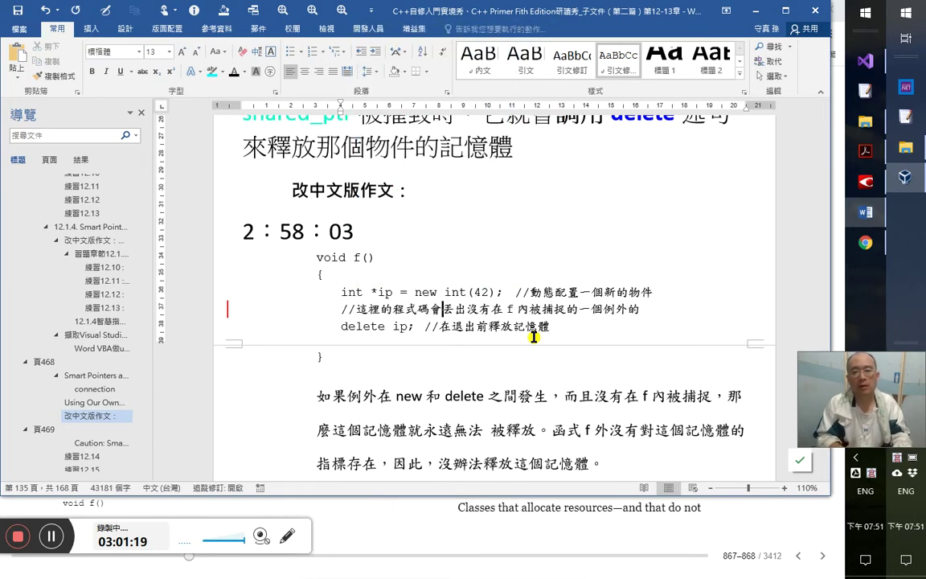
key("Right")
key("Right")
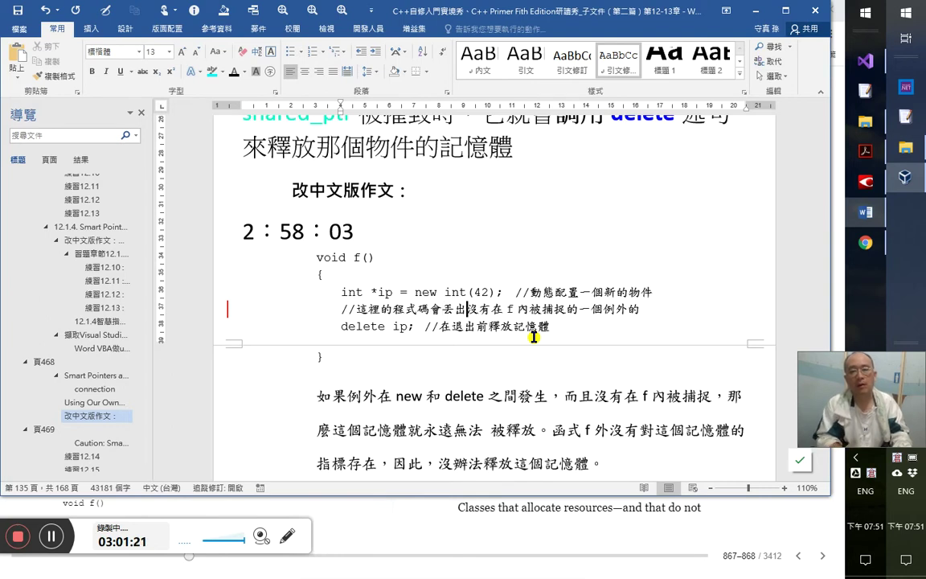
- Move 一個 before 沒有 and delete the trailing 的 after 例外
left_click_drag(579, 310, 600, 312)
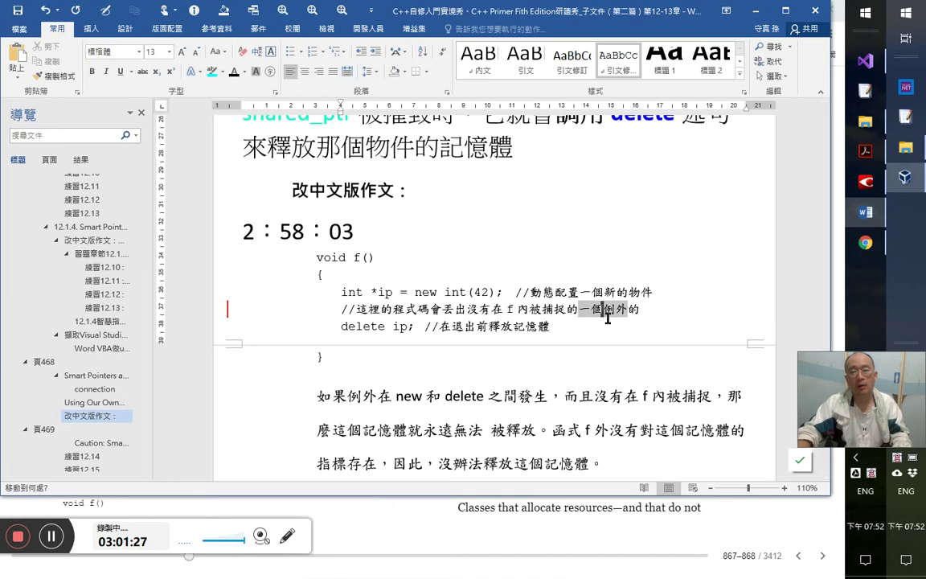
left_click_drag(483, 312, 469, 314)
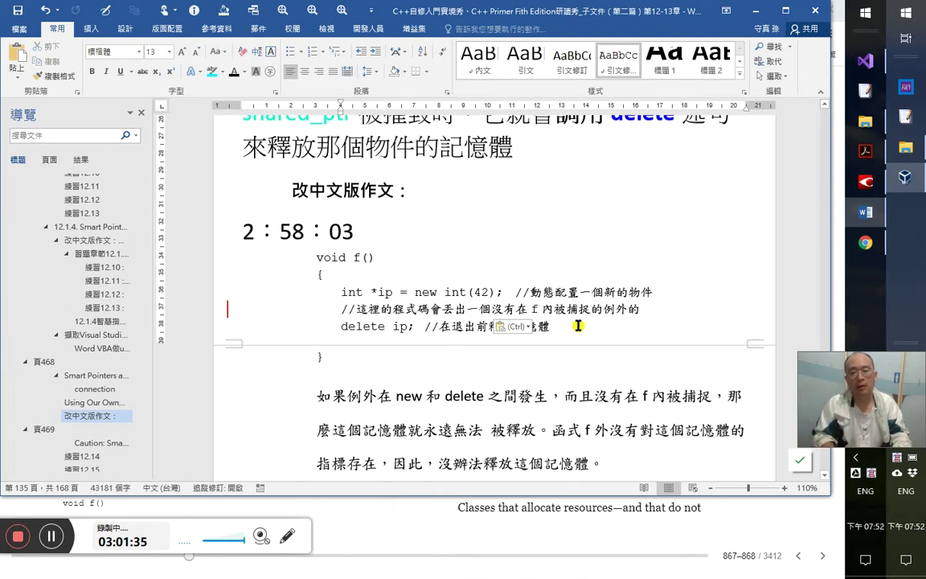
key("Delete")
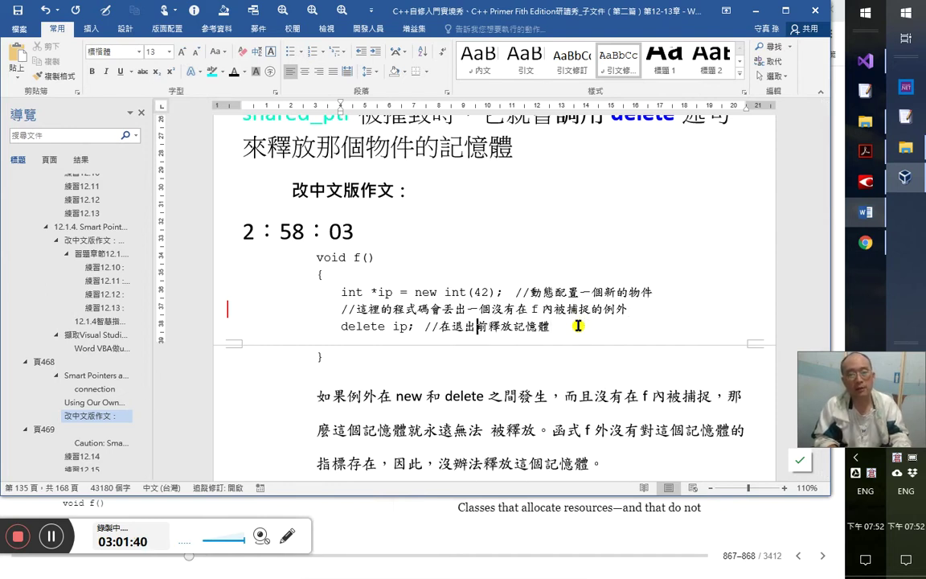
key("Left")
key("Left")
key("Left")
key("shift+Right")
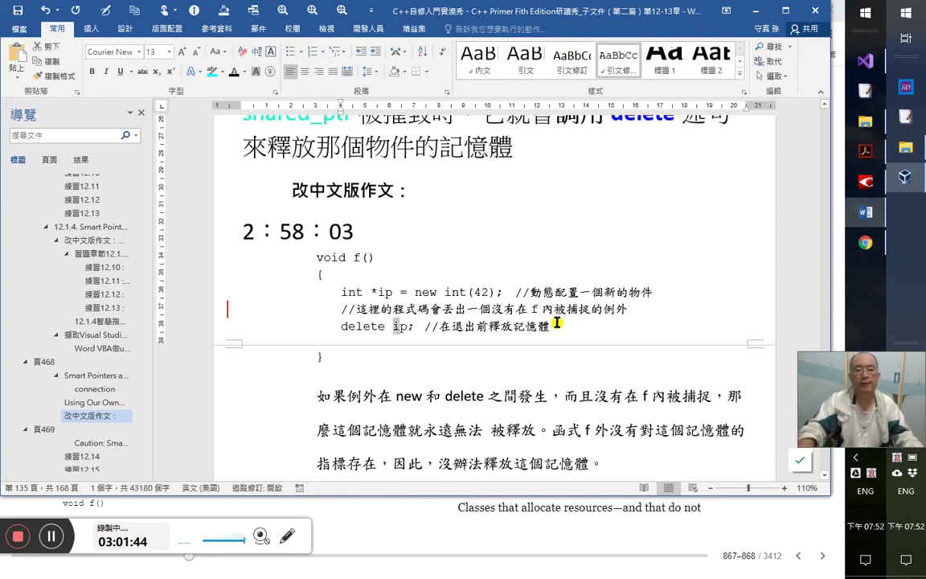
- Colour int, new and delete blue with the keyword colouring macro
left_click_drag(465, 296, 443, 296)
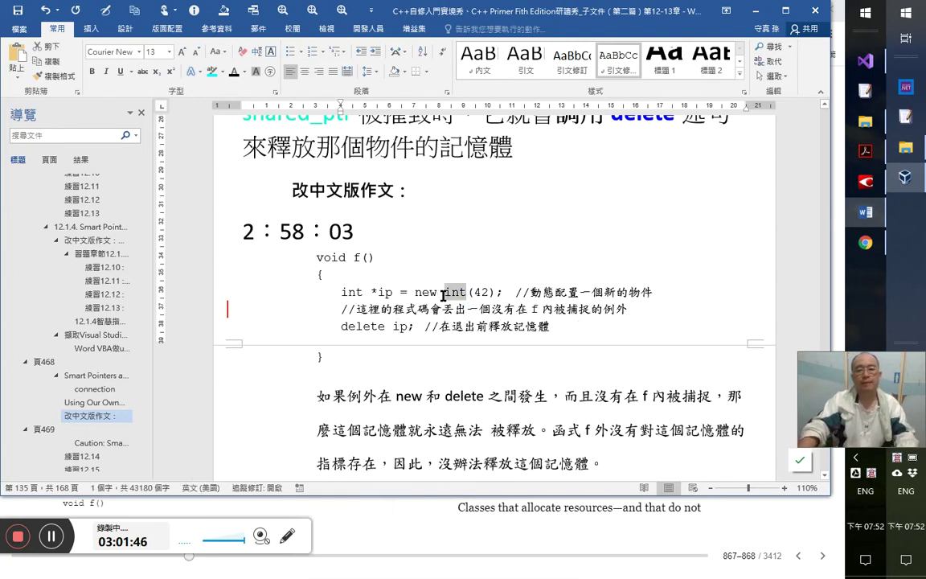
key("ctrl+shift+c")
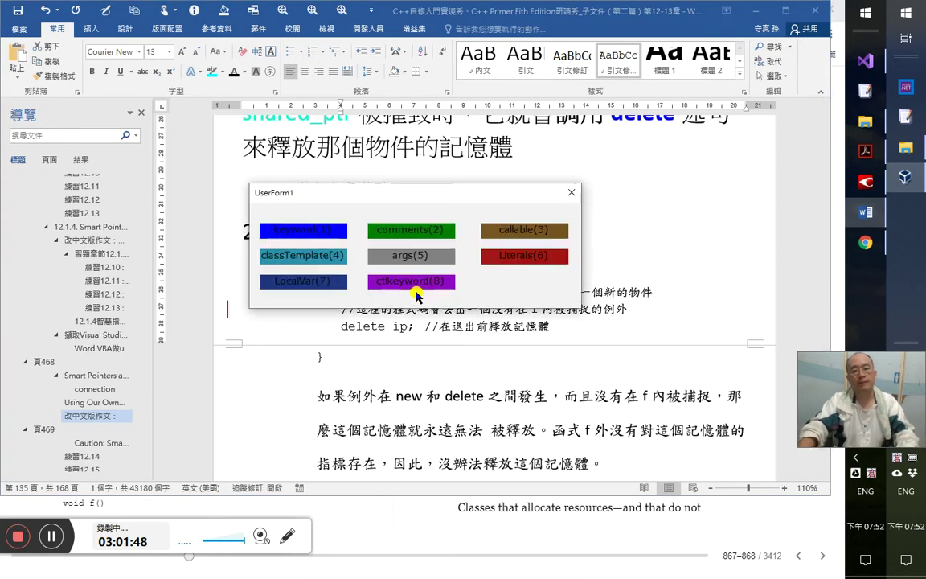
left_click(325, 254)
left_click_drag(415, 293, 438, 293)
key("ctrl+shift+c")
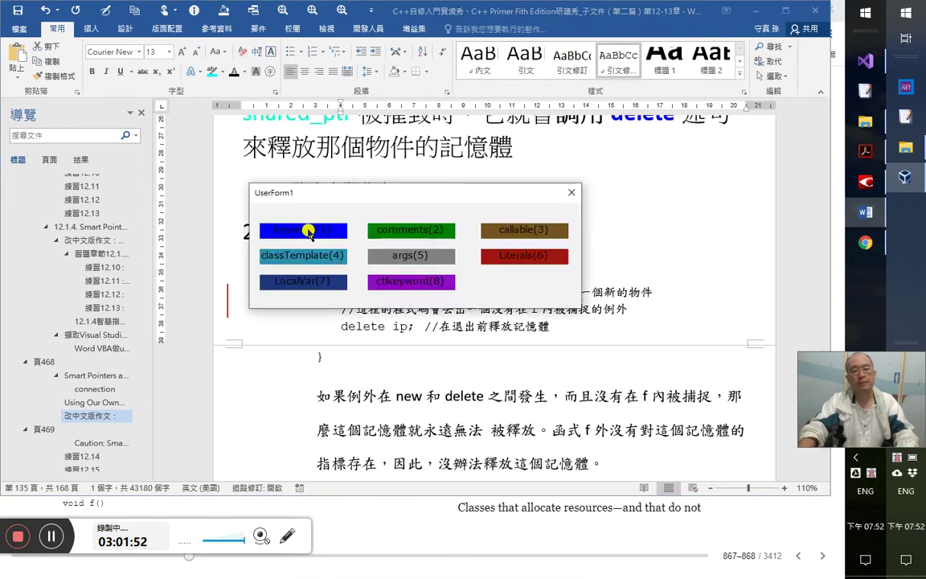
left_click(309, 231)
left_click_drag(386, 328, 345, 327)
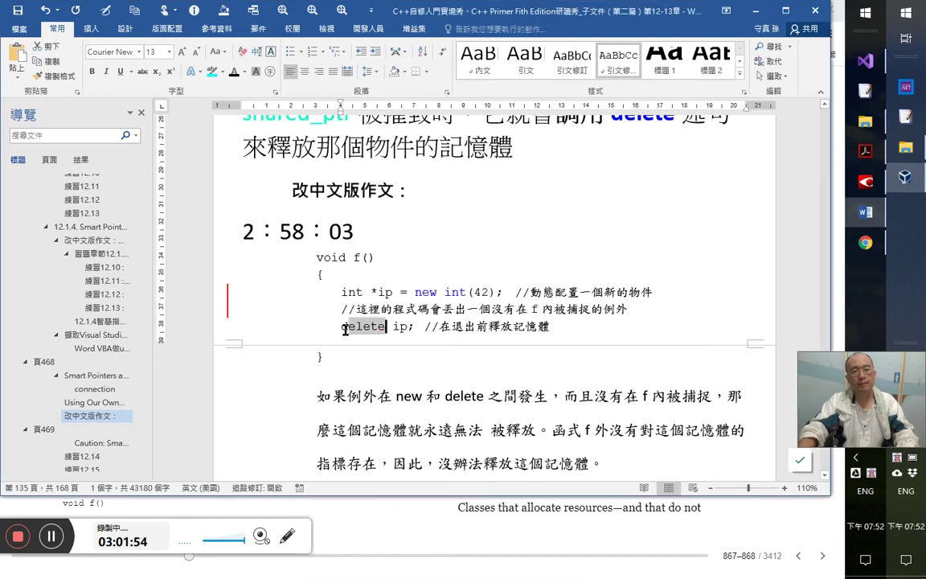
key("ctrl+shift+c")
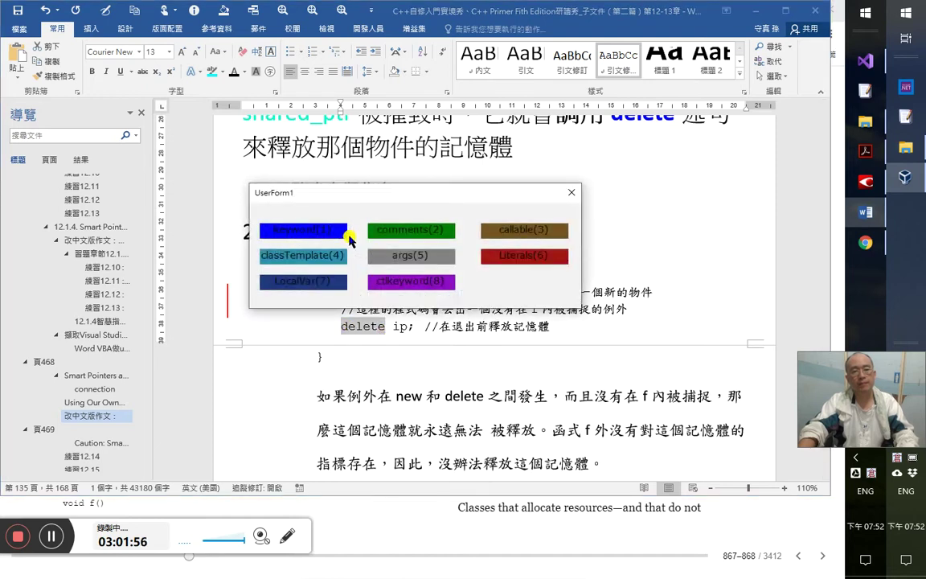
left_click(305, 230)
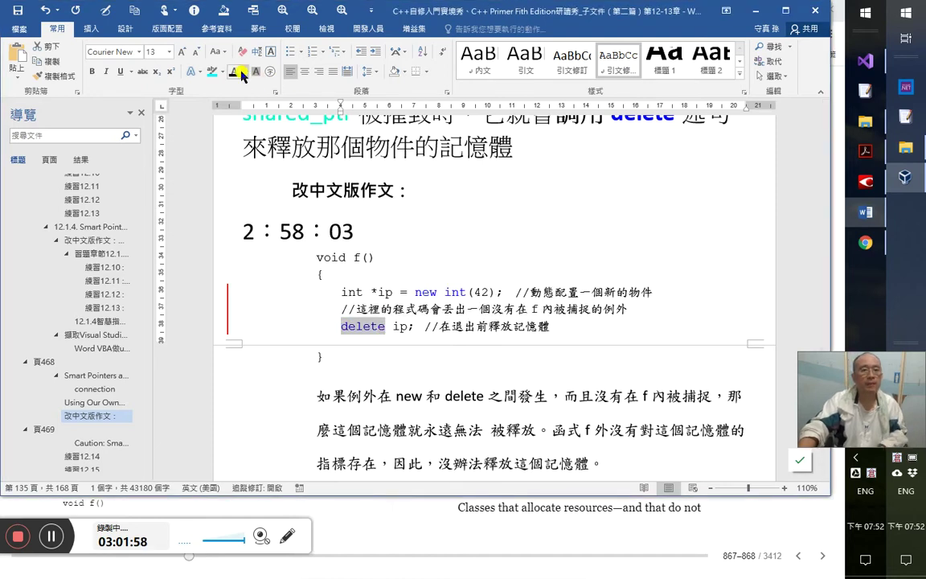
- Check the font colour options unchanged and deselect delete to confirm it is blue
left_click(241, 72)
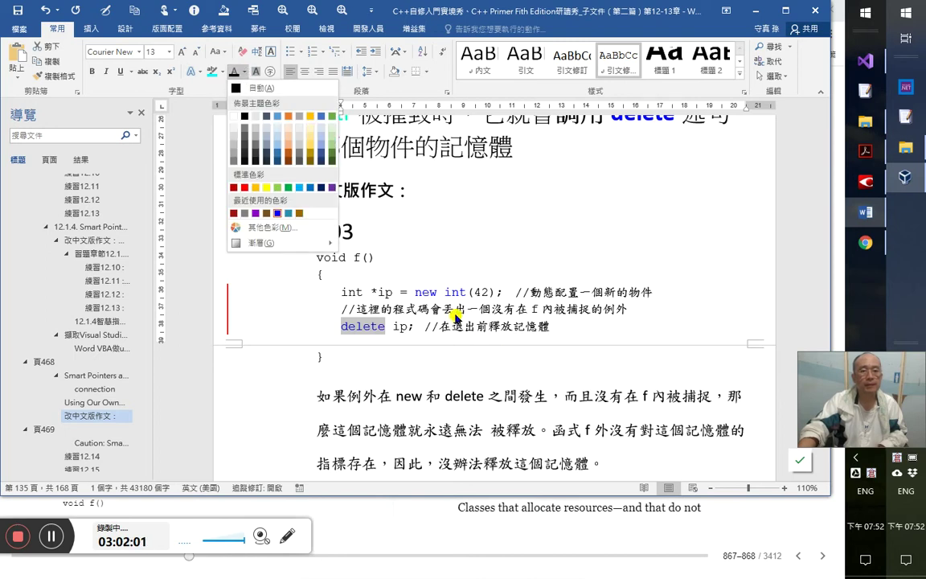
left_click(430, 299)
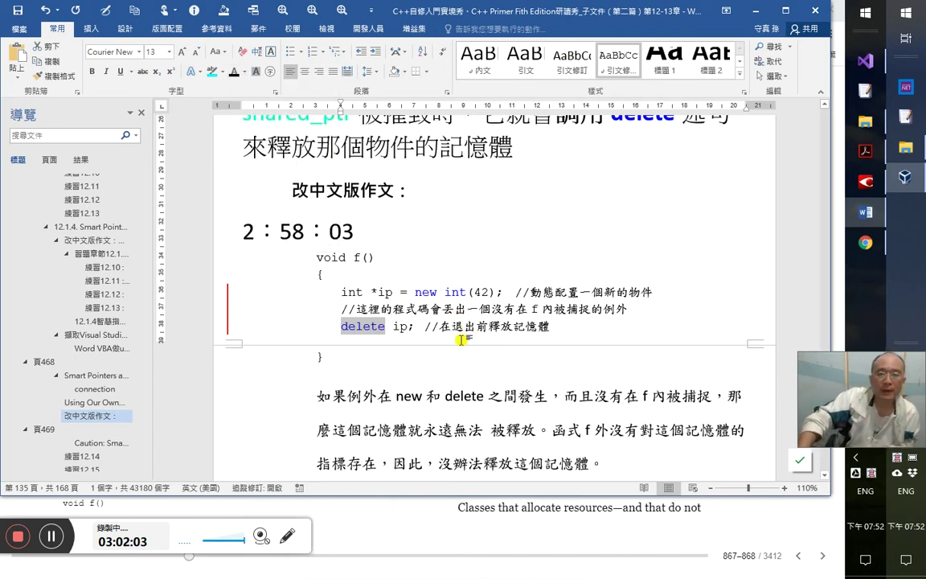
left_click(489, 327)
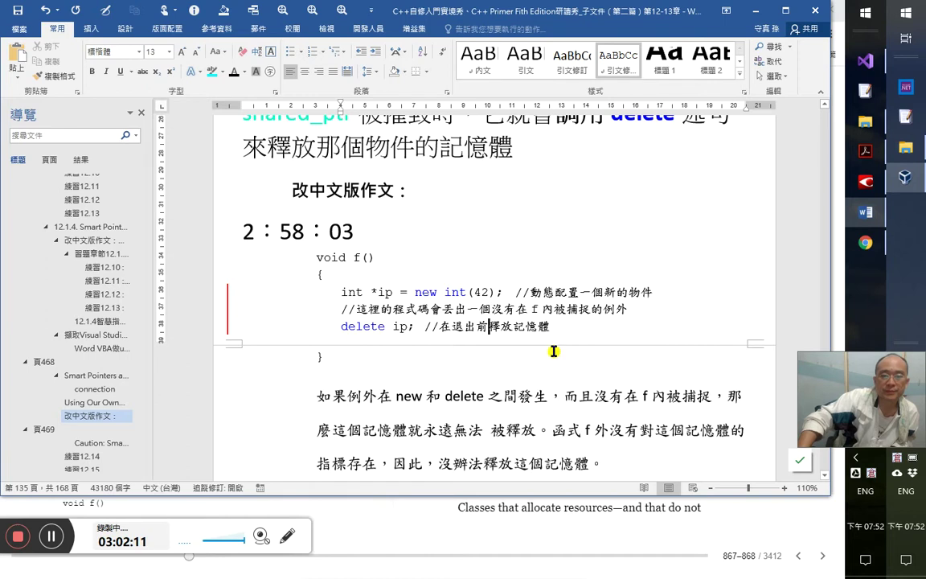
left_click(513, 327)
left_click(427, 397)
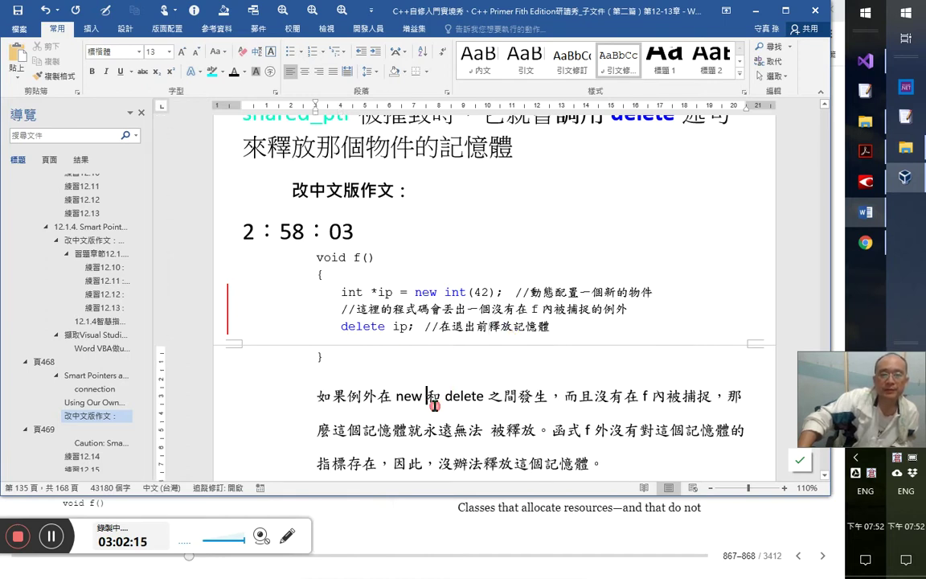
- Add 到 after 捕捉, turn off change tracking, and remove the stray space after 無法
scroll(518, 448, "down", 1)
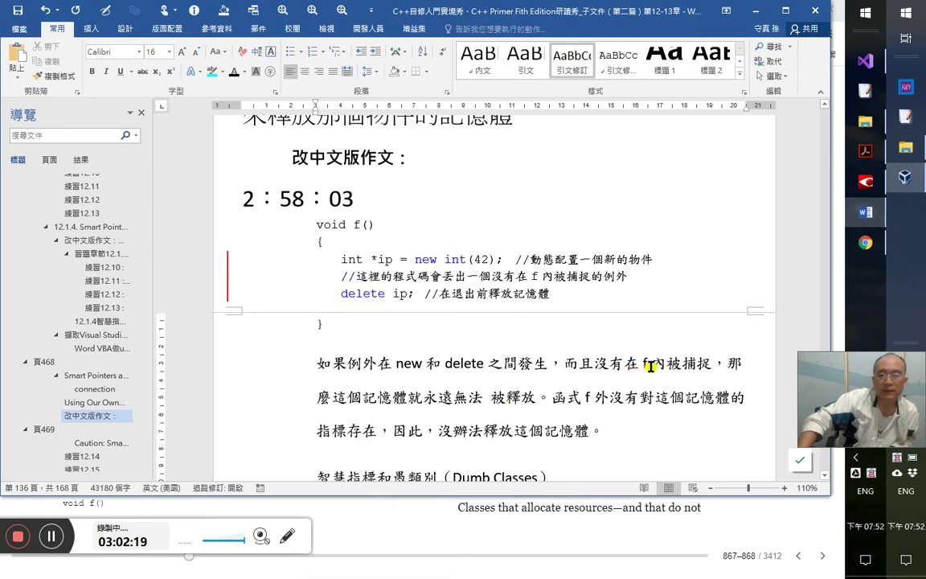
left_click(711, 364)
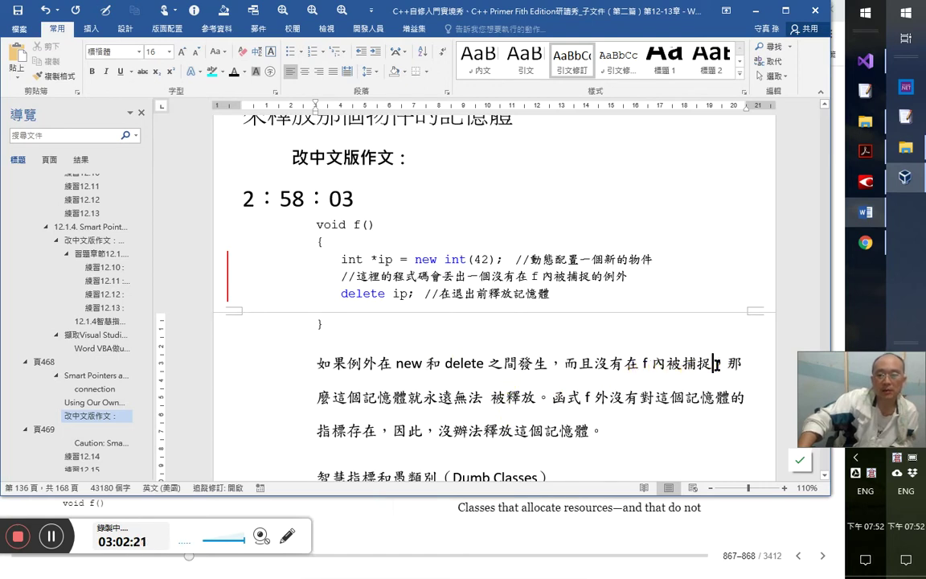
type("到")
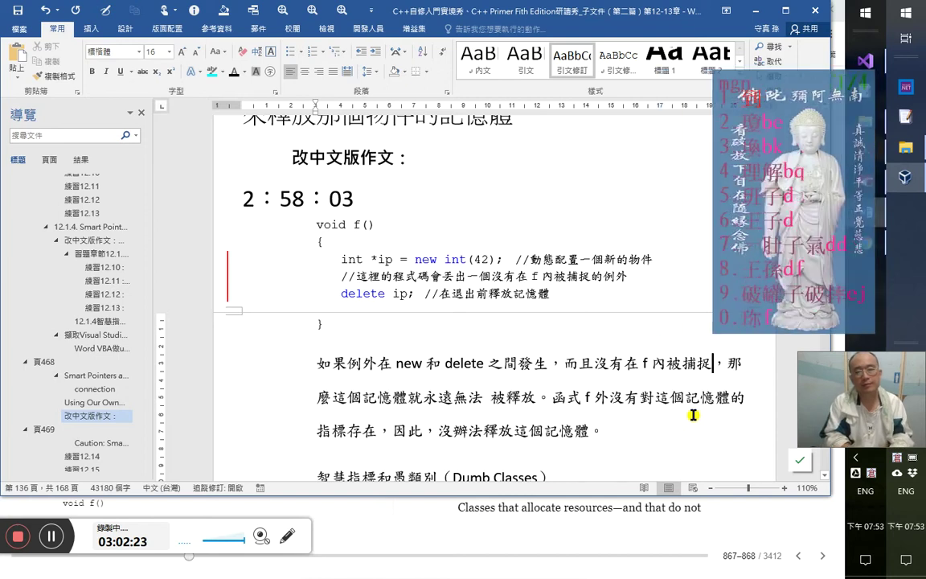
key("Right")
key("Right")
key("Right")
key("Right")
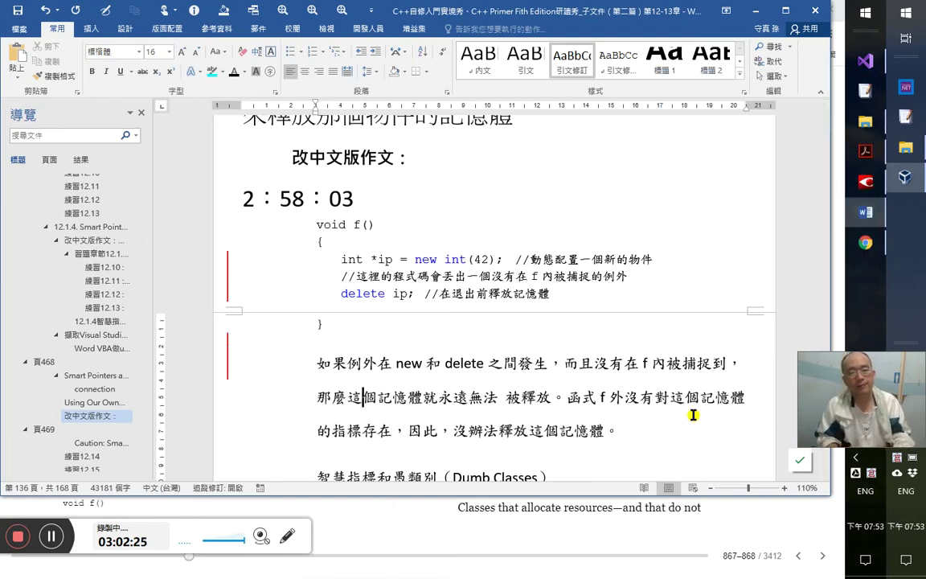
key("Right")
key("Right")
key("Right")
key("Down")
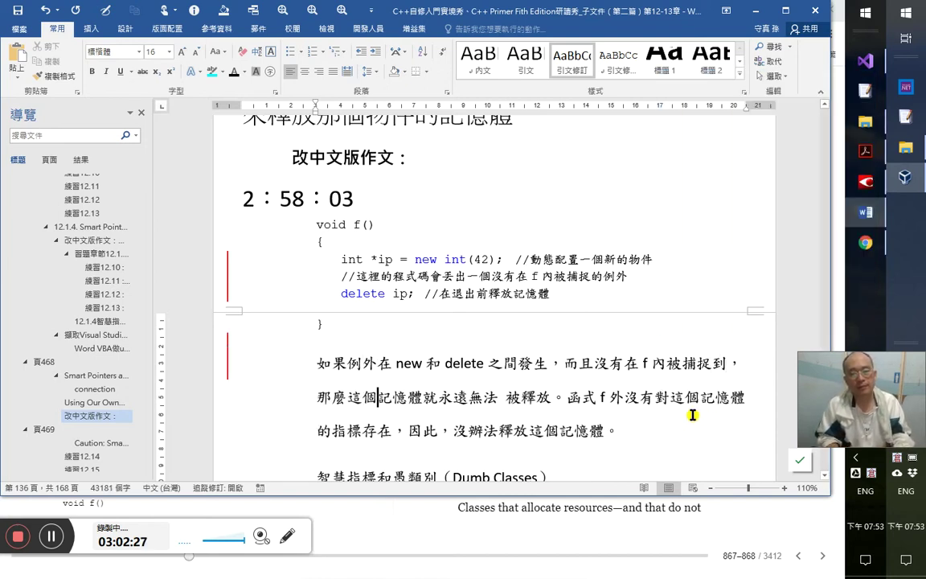
key("Right")
key("Right")
key("Right")
key("Right")
key("Right")
key("Right")
key("Right")
key("Right")
key("ctrl+shift+e")
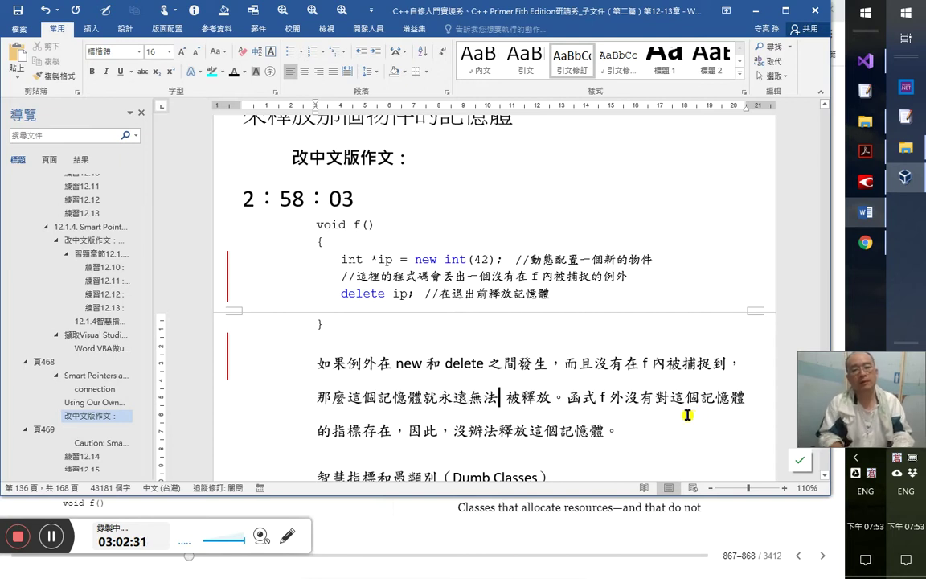
key("Delete")
- Reword 無法被釋放 to read 永遠不會被釋放
key("Right")
key("Right")
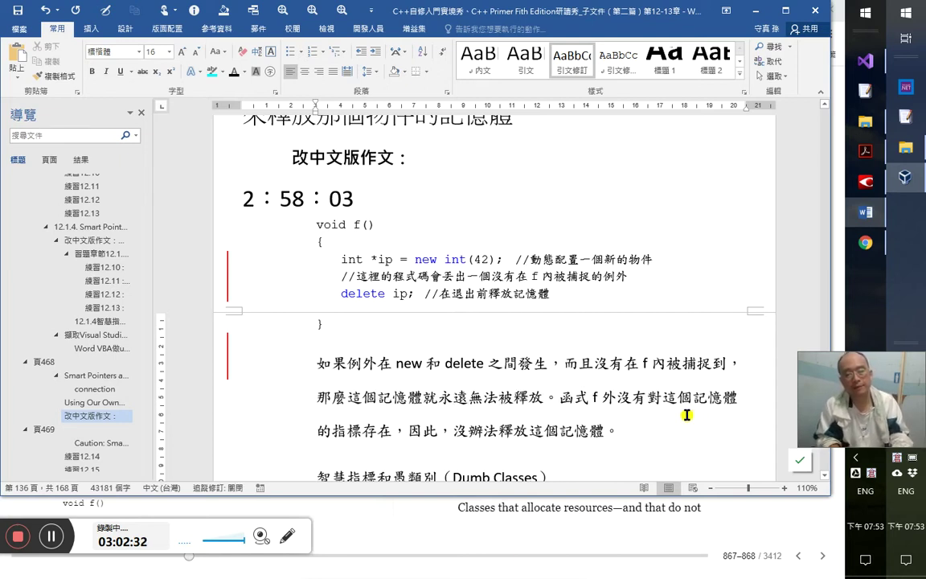
key("Left")
key("Left")
key("Left")
key("Left")
key("Left")
key("Left")
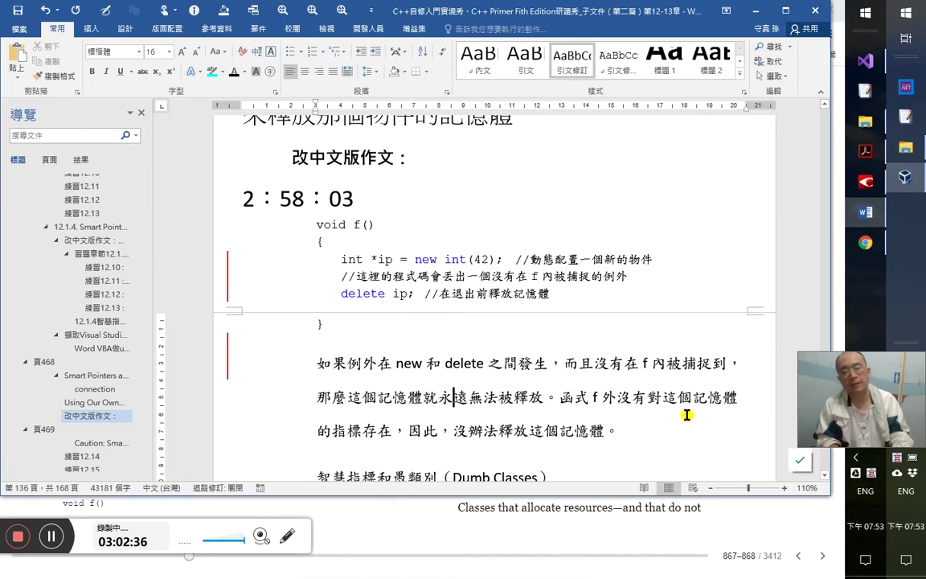
key("Right")
key("shift+Right")
key("shift+Right")
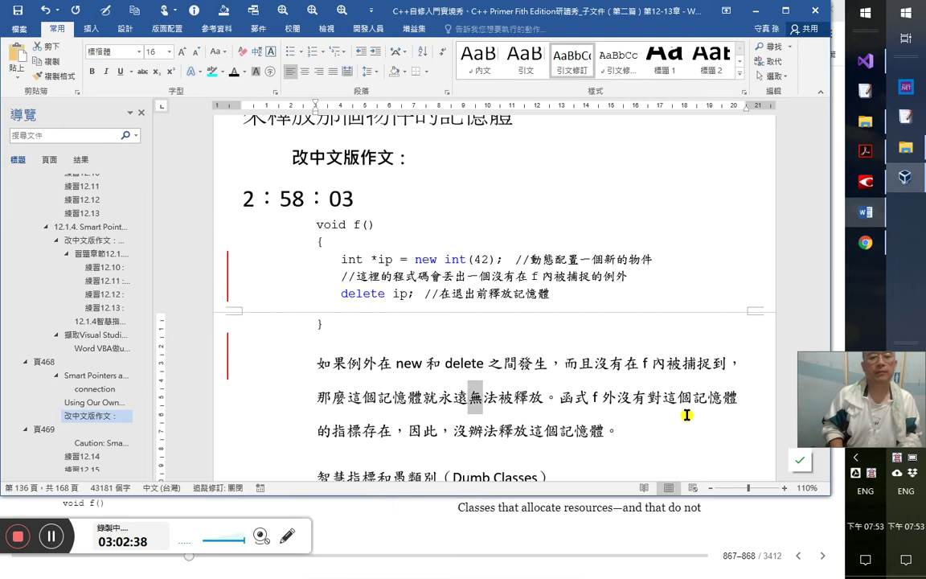
type("不會")
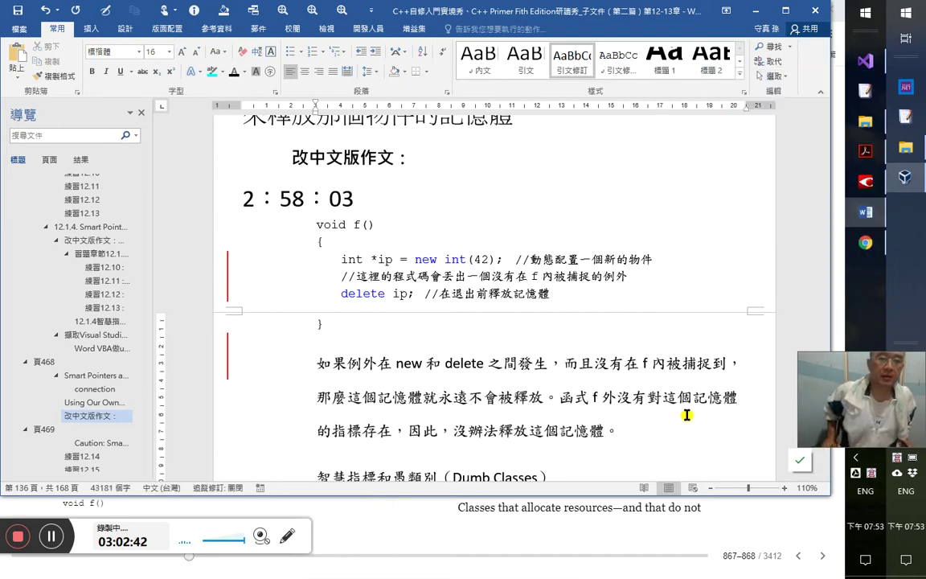
key("Left")
key("Left")
key("Left")
key("Delete")
key("Right")
key("Right")
key("Right")
key("Right")
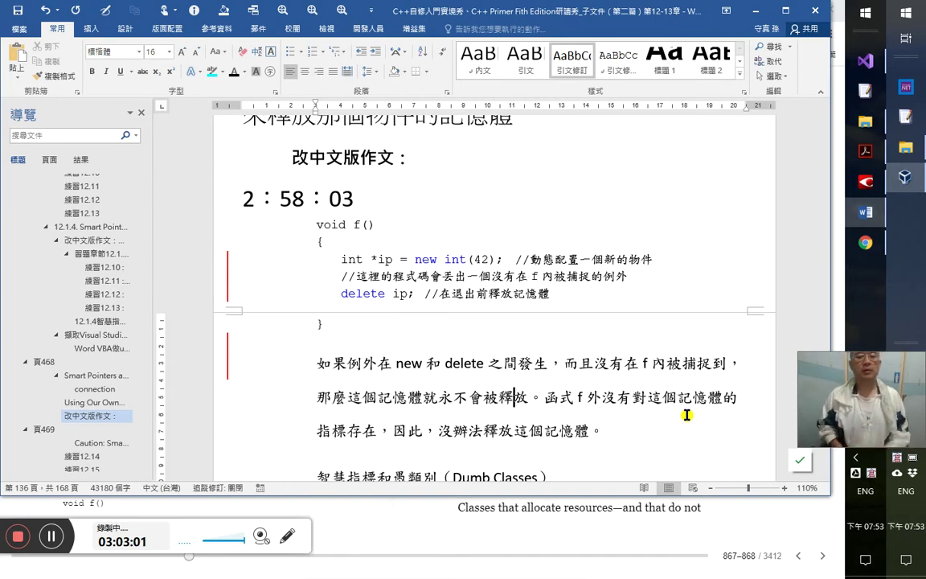
key("Left")
key("Left")
key("Left")
key("Left")
type("遠")
key("Right")
key("Right")
key("Right")
key("Right")
key("Right")
key("Right")
key("Right")
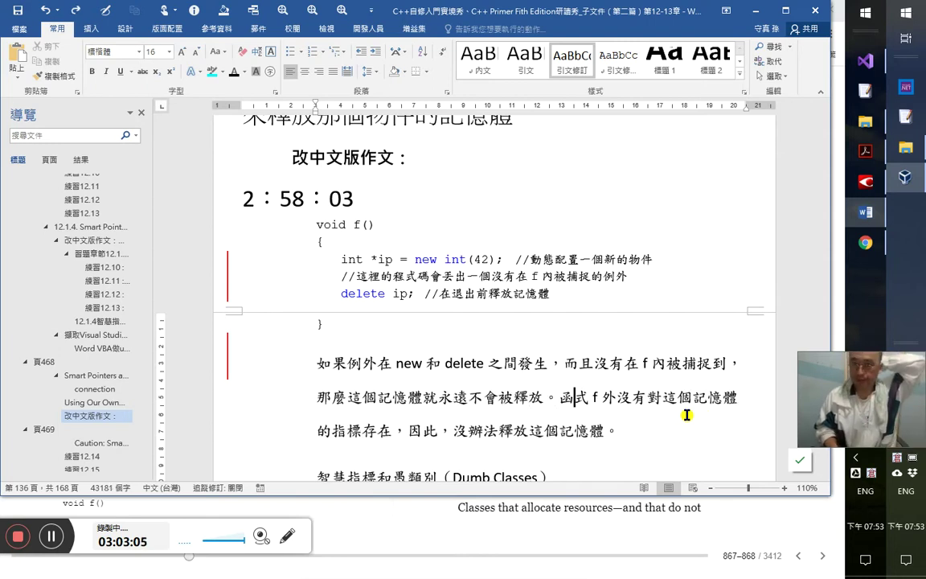
- Insert 並 after 外 so the text reads 函式 f 外並沒有
key("Up")
key("Down")
key("Right")
key("Right")
key("Right")
key("Right")
key("Right")
key("Right")
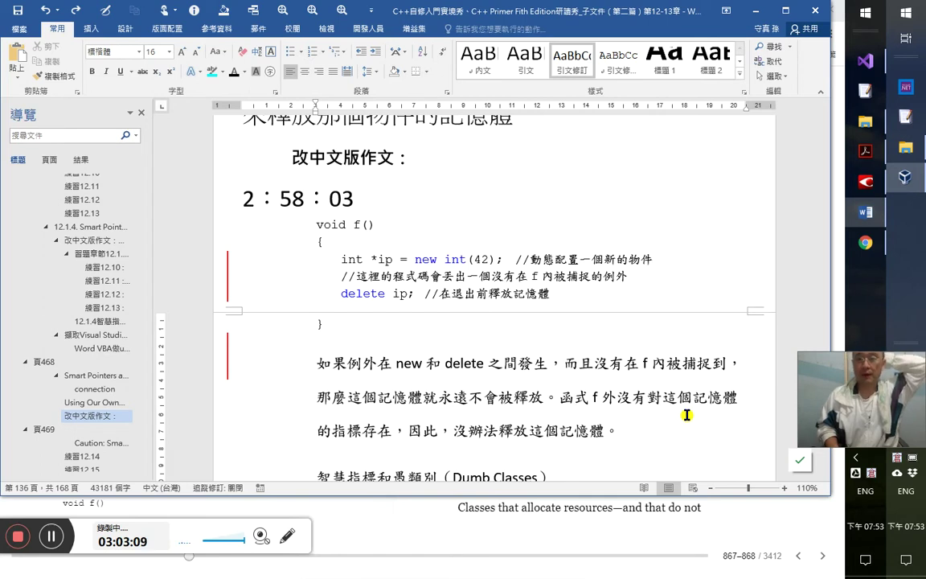
key("Down")
key("Up")
key("Left")
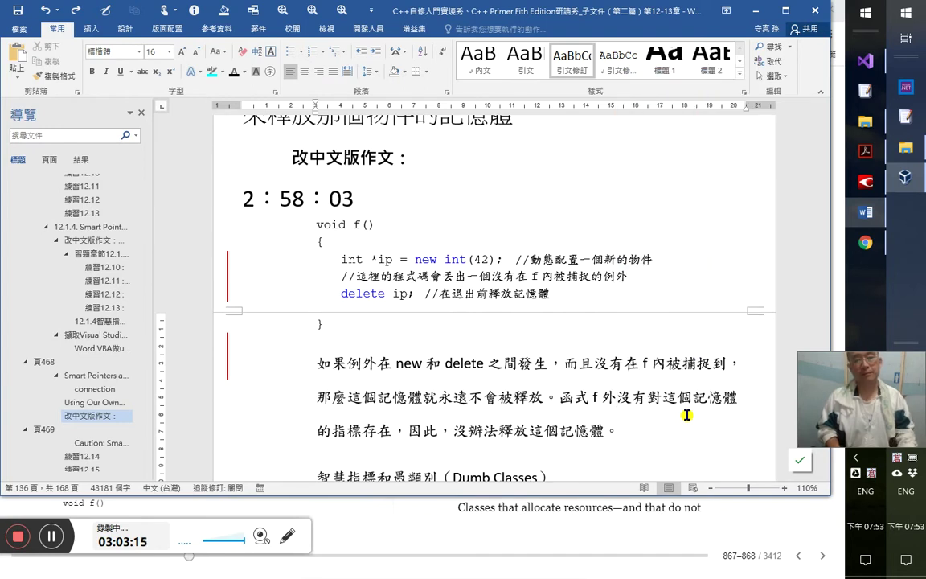
type("並")
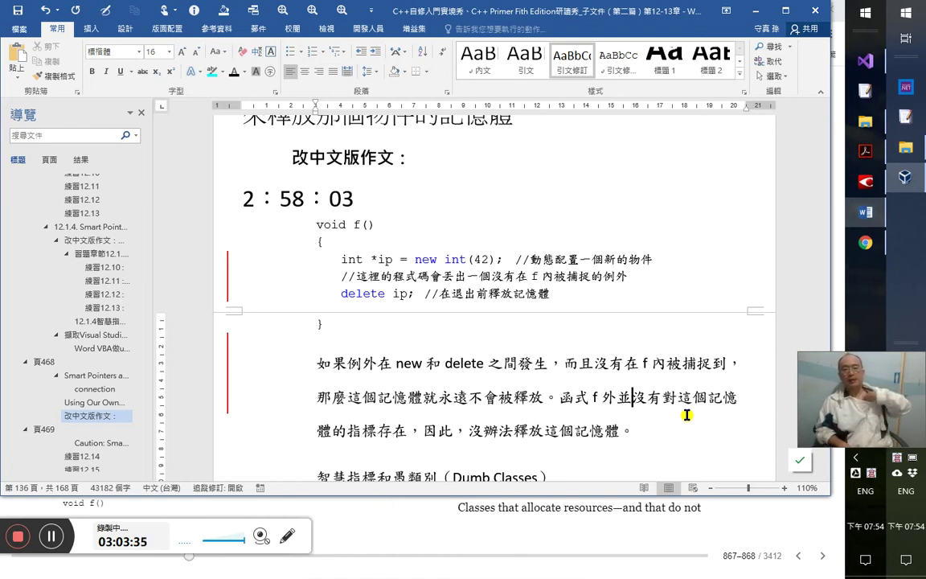
- Insert 在 before 函式 in the last sentence
key("Left")
key("Left")
key("Left")
key("Left")
key("Left")
key("Left")
key("Left")
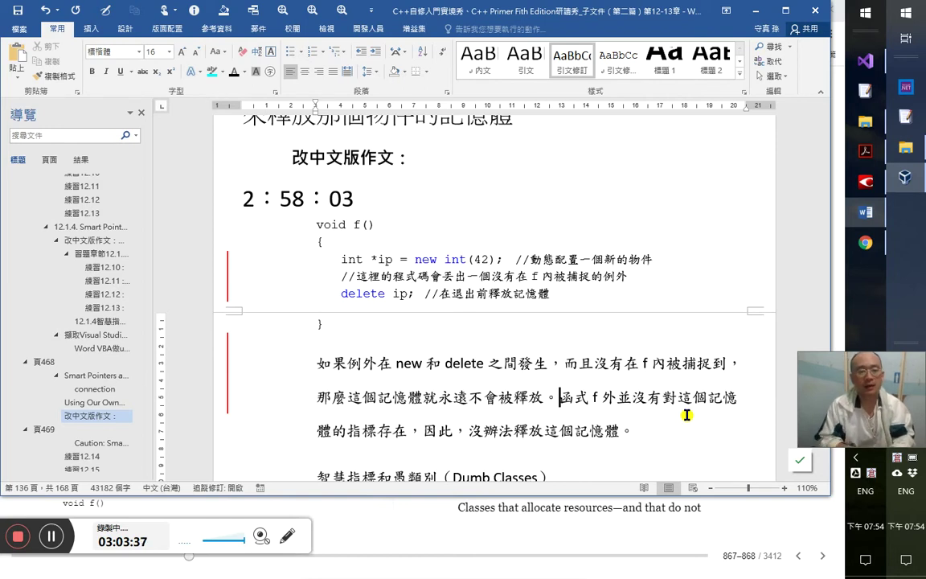
type("在")
key("Right")
key("Right")
key("Right")
key("Right")
key("Right")
key("Right")
key("Right")
key("Right")
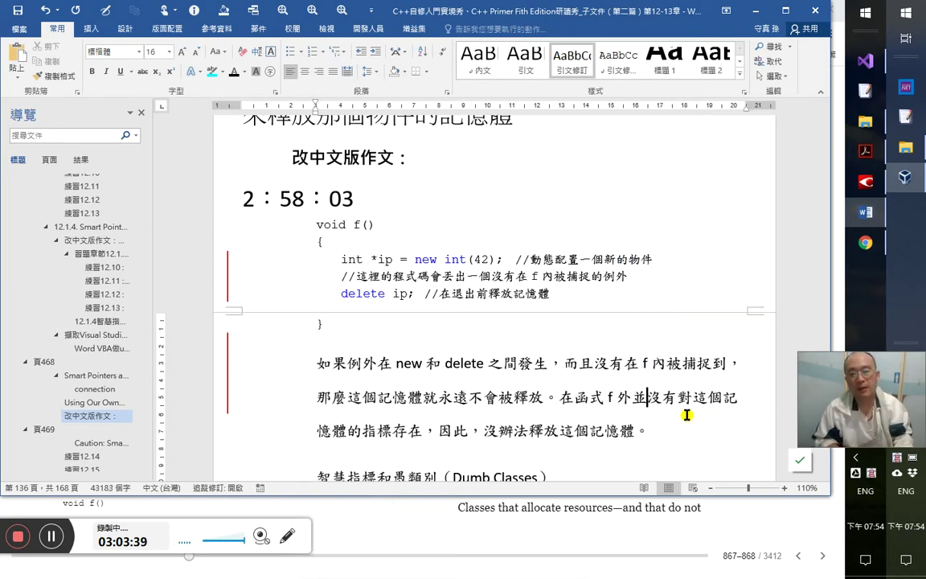
key("Right")
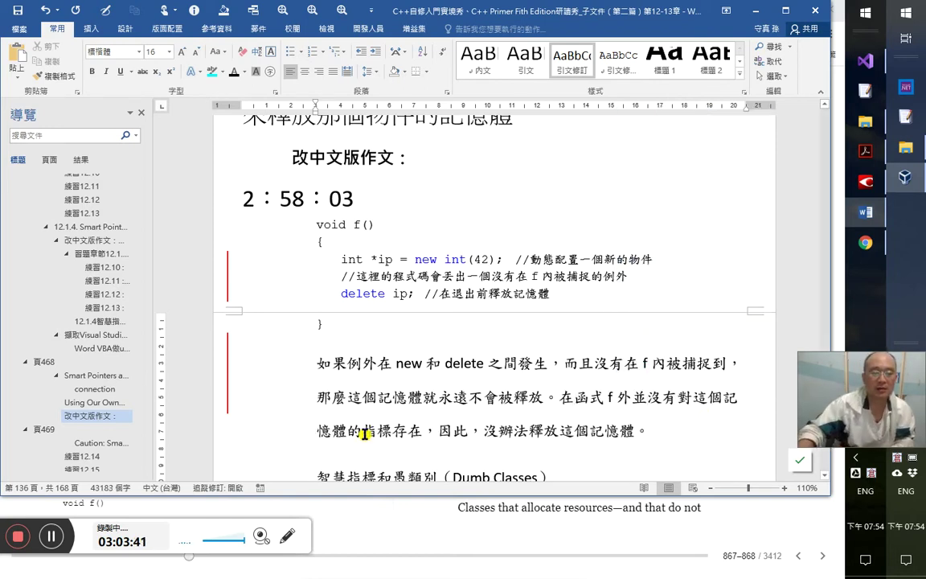
- Move 指標 before 對, replace 對 with 指向, and replace 的存在 with 位址
key("Right")
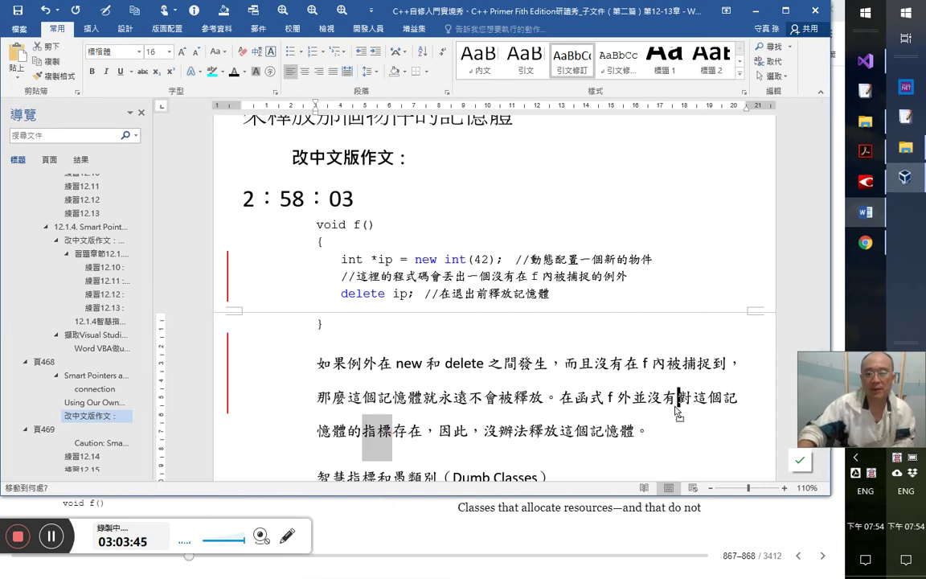
left_click(676, 406)
key("Return")
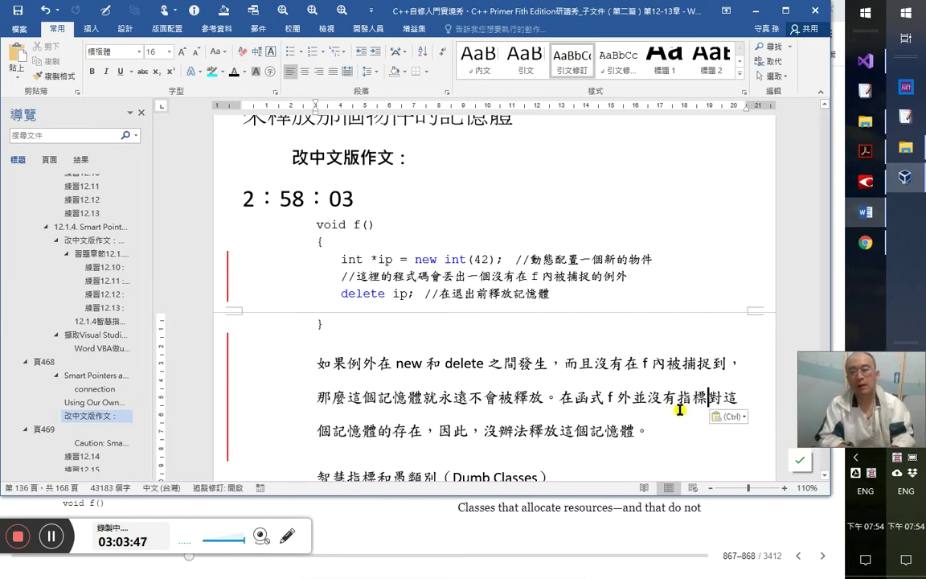
type("指向")
key("Delete")
key("Right")
key("Right")
key("Right")
key("Right")
key("Right")
key("Delete")
key("Delete")
key("Delete")
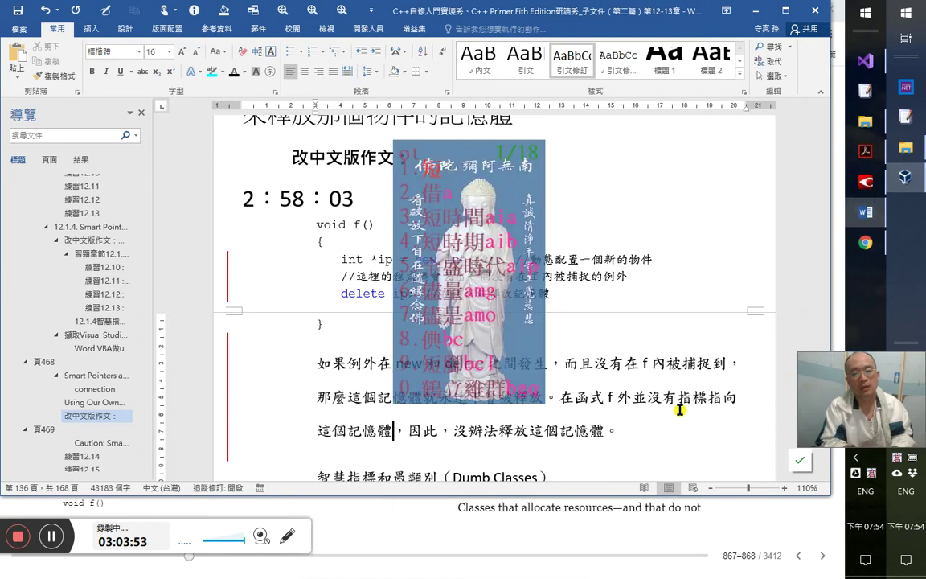
type("位址")
key("Right")
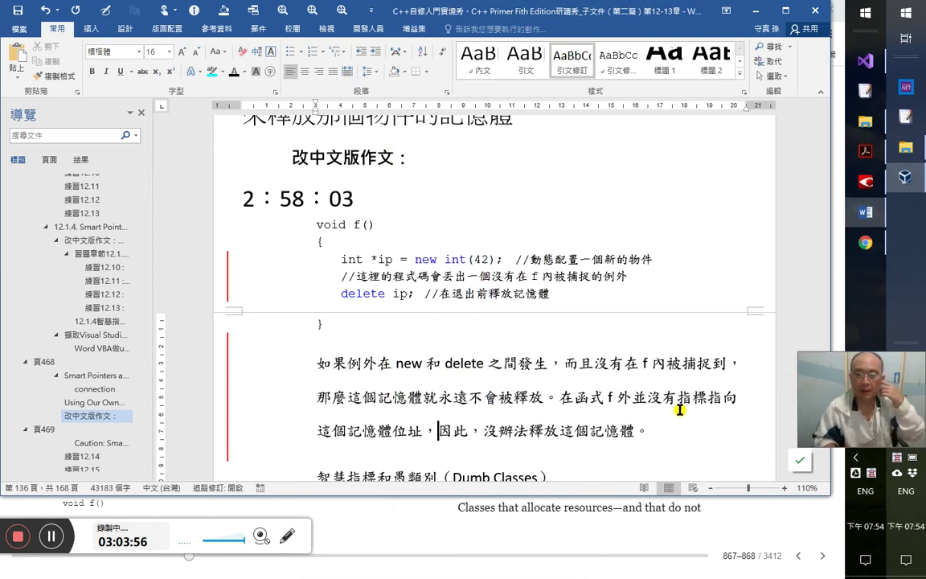
- Add 因為 before 在函式 f
key("Up")
key("Down")
key("shift+Right")
key("shift+Right")
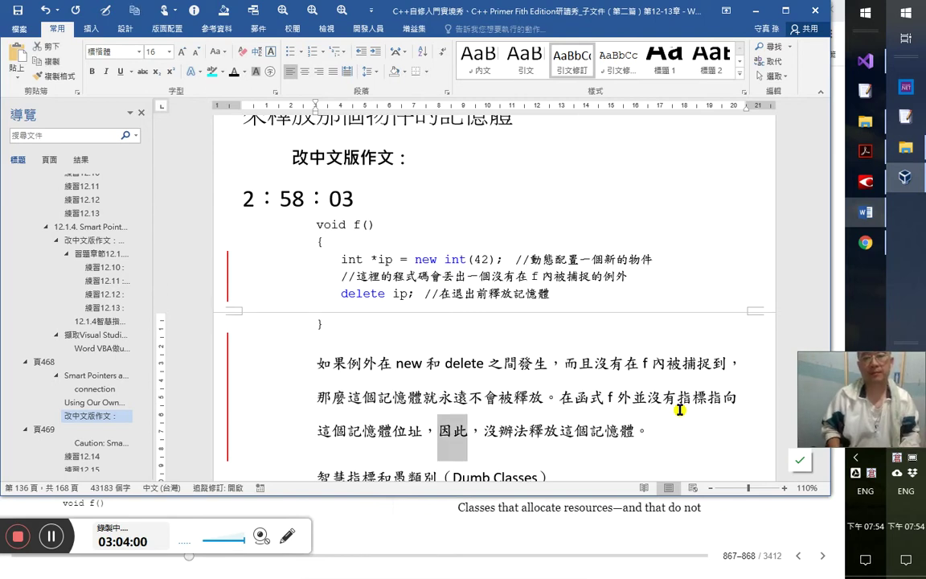
key("Up")
key("Right")
key("Right")
key("Right")
key("Right")
key("Right")
key("Right")
key("Right")
key("Right")
key("Right")
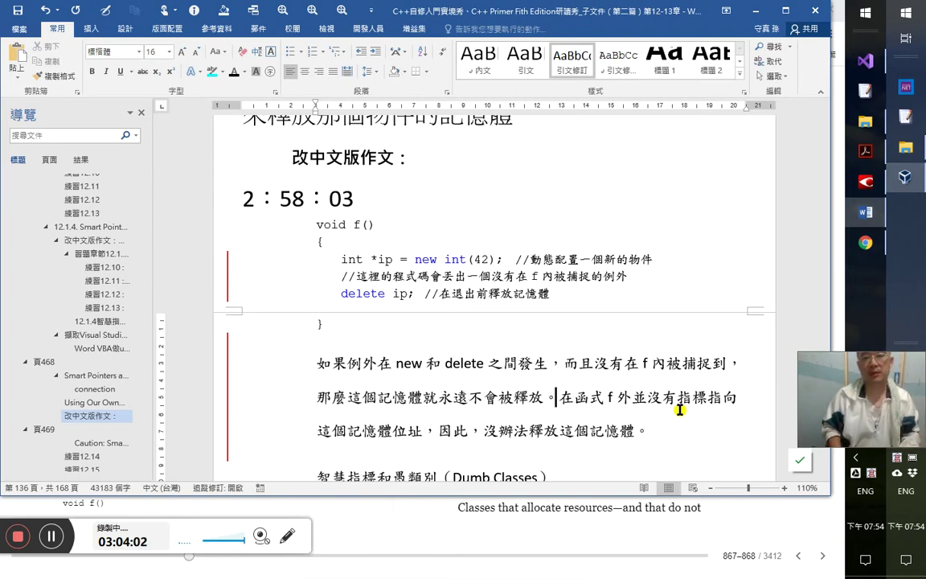
key("Left")
type("因為")
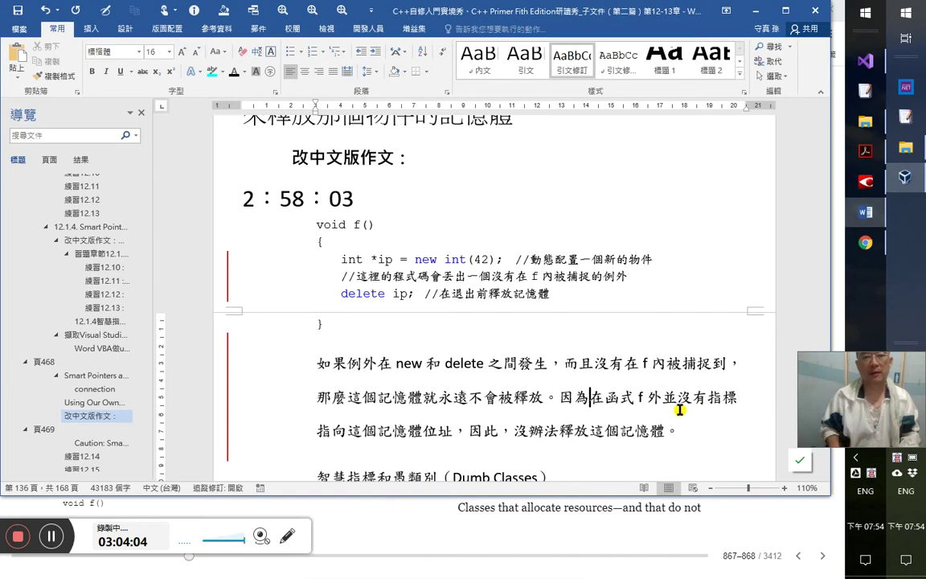
- Move 這個記憶體 before 沒辦法釋放 and reword the ending to 就無法被釋放。
key("Right")
key("Right")
key("Right")
key("Right")
key("Right")
key("Right")
key("Right")
key("Right")
key("Right")
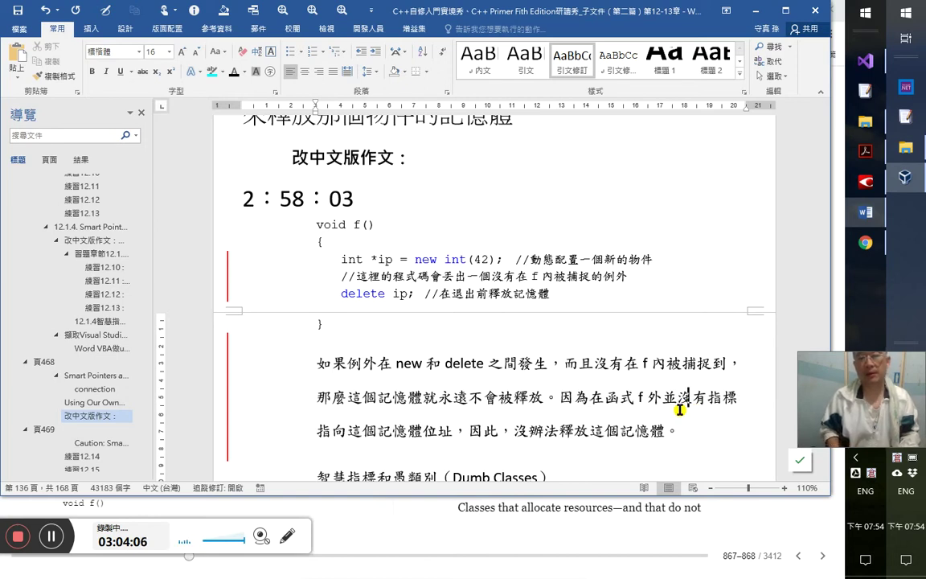
key("Right")
key("Right")
key("Right")
key("Right")
key("Right")
key("Right")
key("Right")
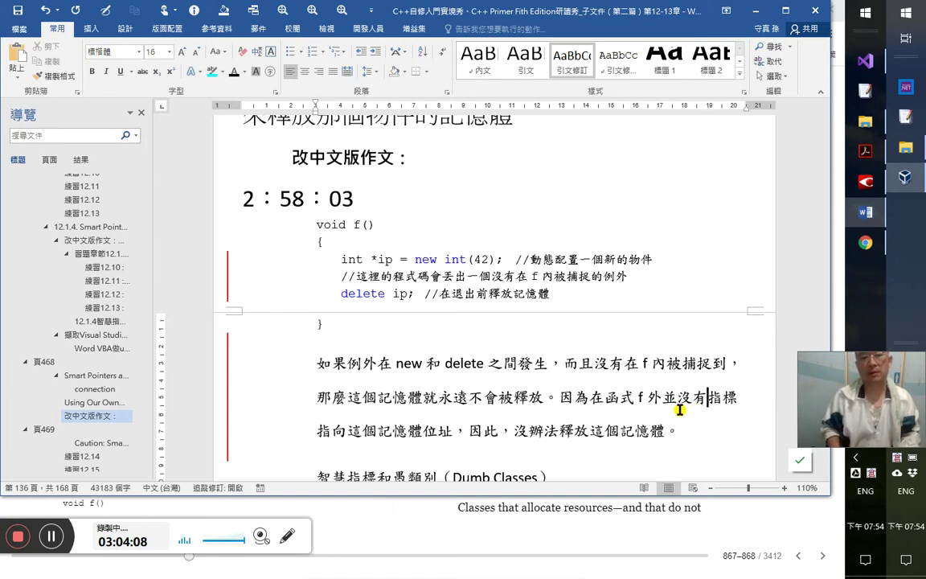
key("Right")
key("Right")
key("Right")
key("Right")
key("Right")
key("Right")
key("Right")
key("Right")
key("Right")
key("Right")
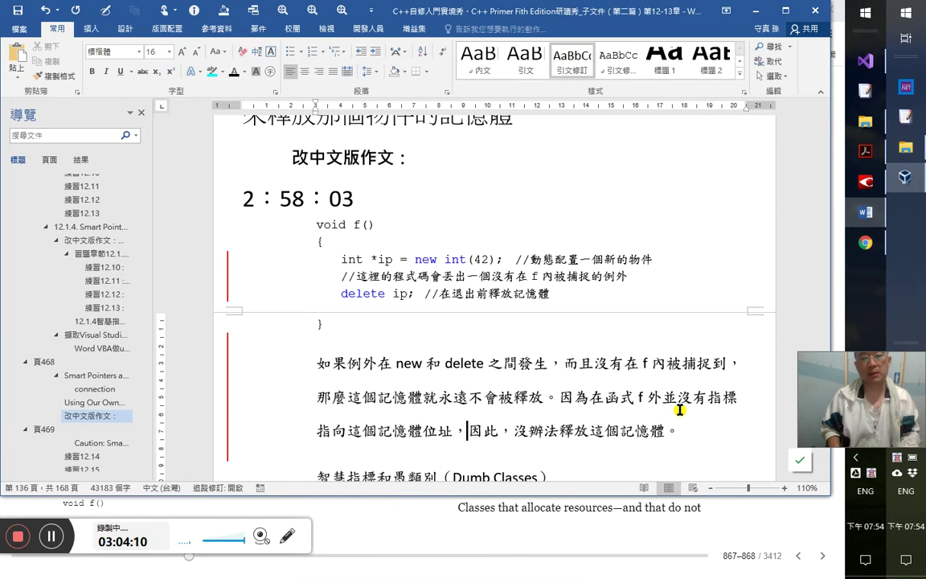
key("Right")
key("Right")
key("Right")
key("Right")
key("Right")
key("Right")
key("Right")
key("Right")
key("Right")
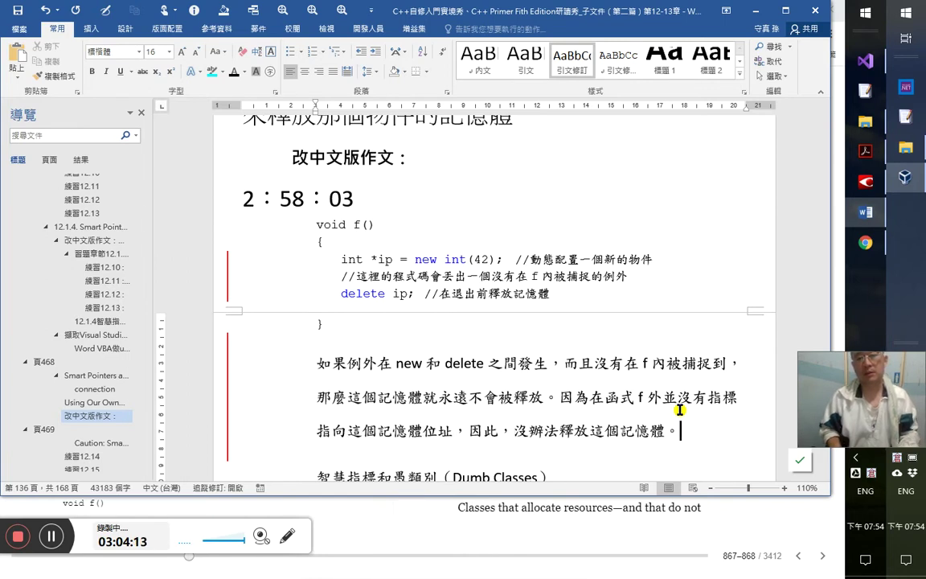
key("shift+Left")
key("shift+Left")
key("shift+Left")
key("shift+Left")
key("shift+Left")
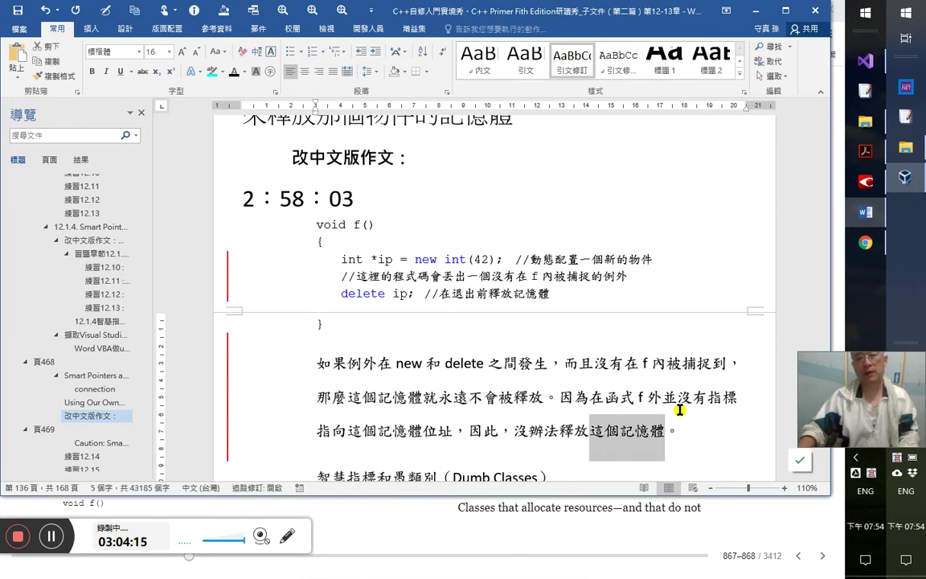
left_click_drag(609, 435, 522, 440)
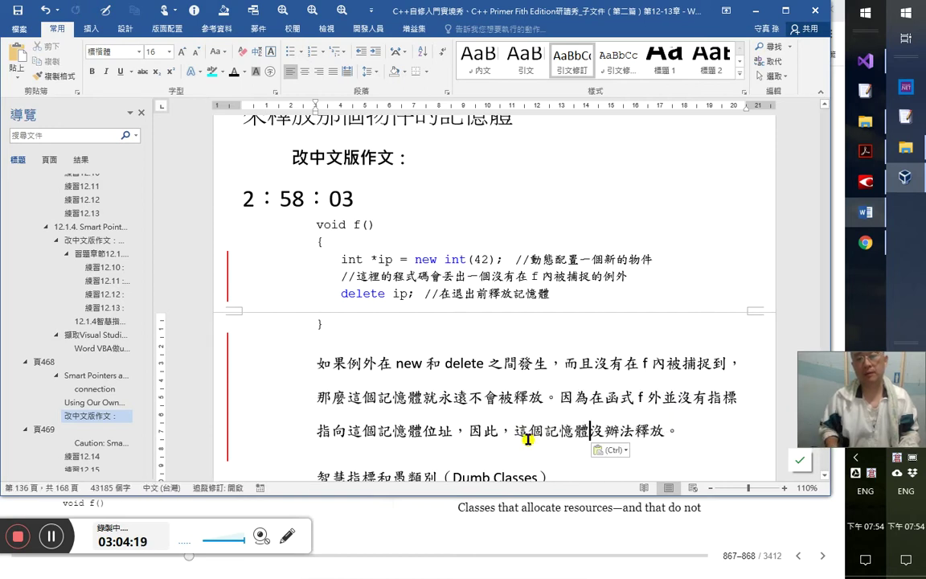
type("就")
key("Right")
key("Delete")
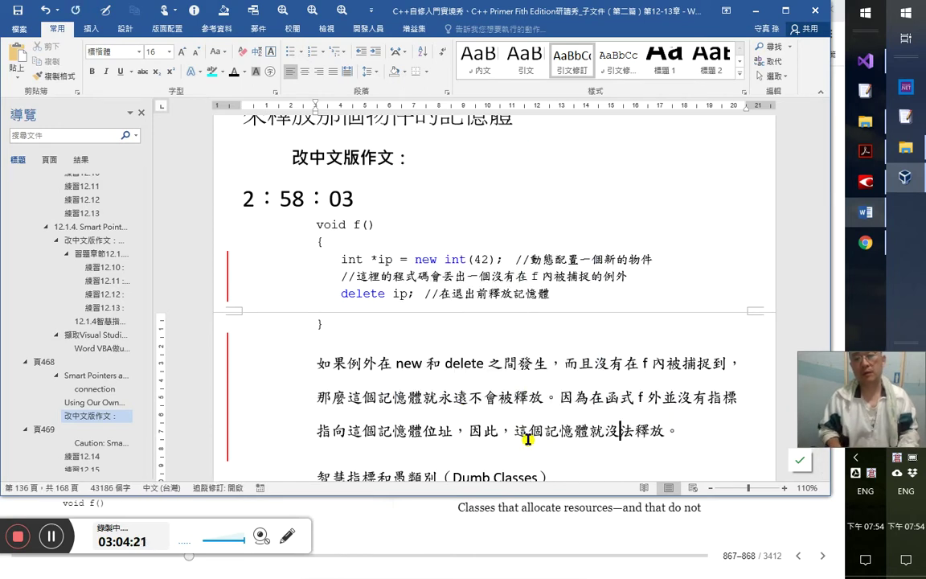
type("被")
key("Left")
key("shift+Left")
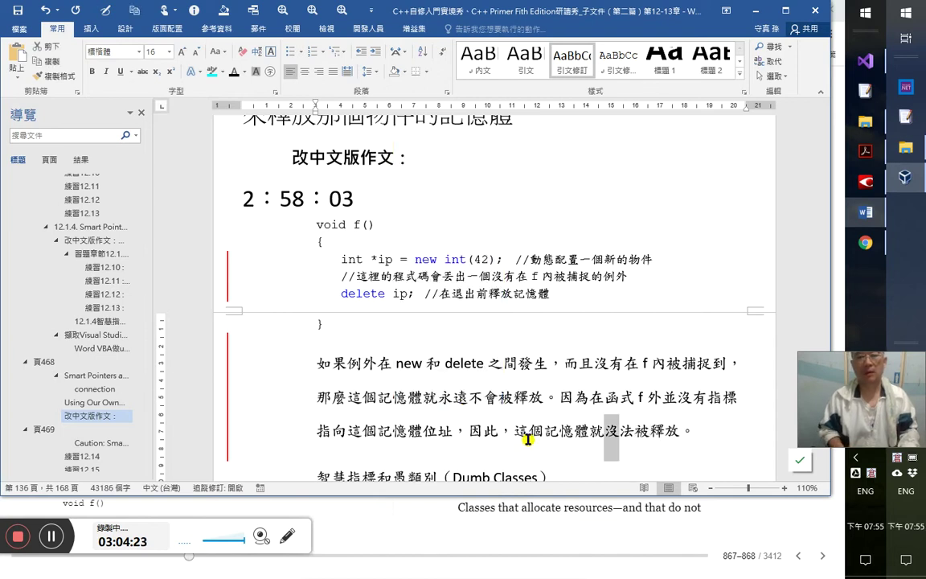
type("無")
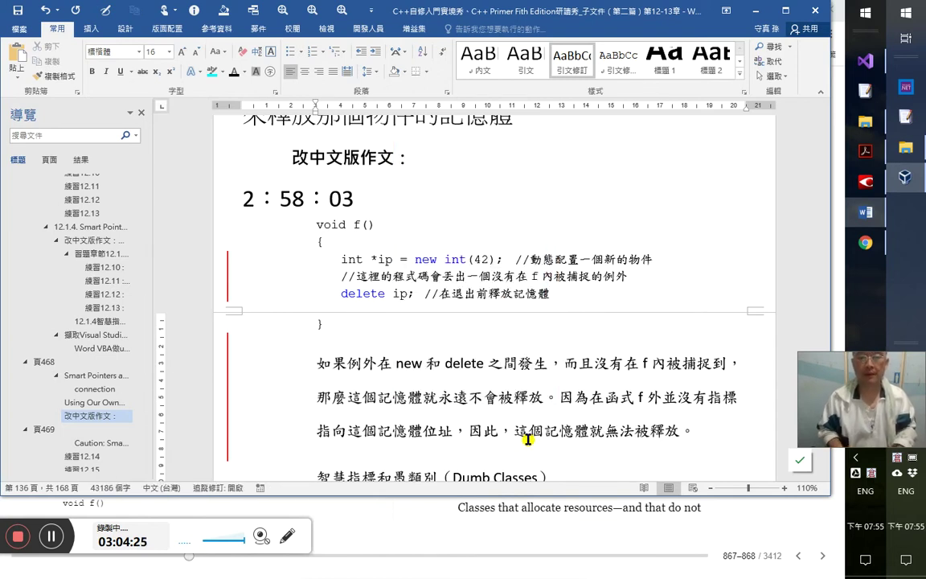
scroll(461, 278, "down", 2)
key("ctrl+s")
scroll(539, 298, "down", 1)
left_click(490, 314)
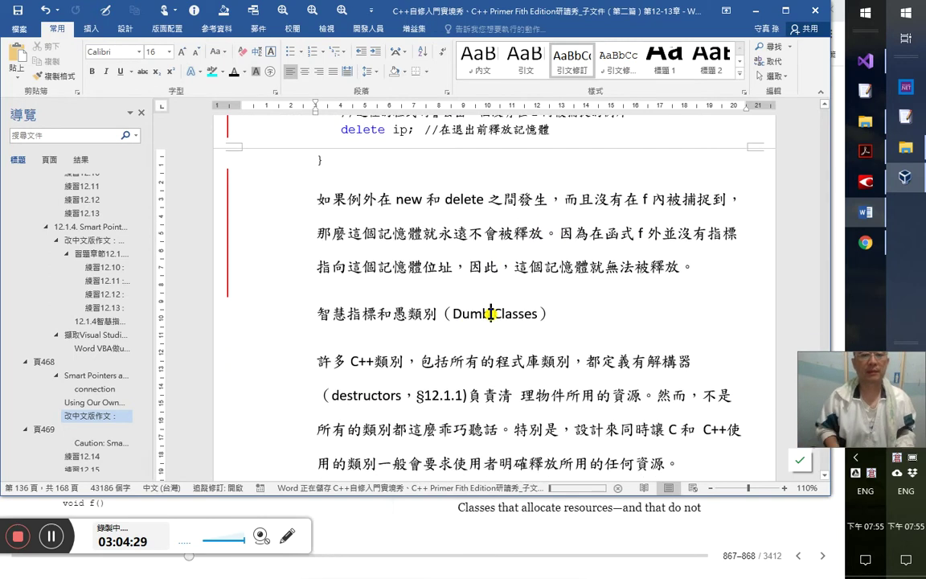
key("ctrl+alt+2")
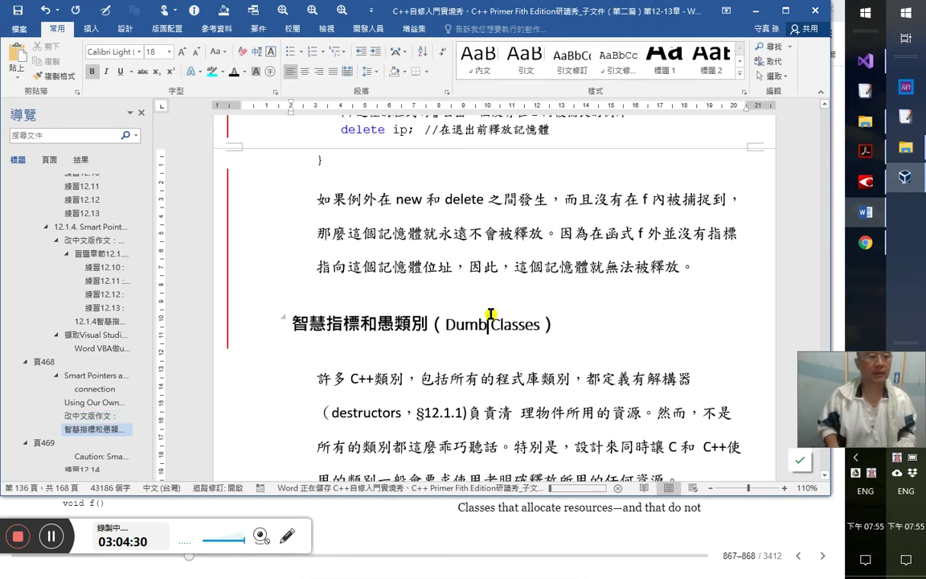
triple_click(490, 314)
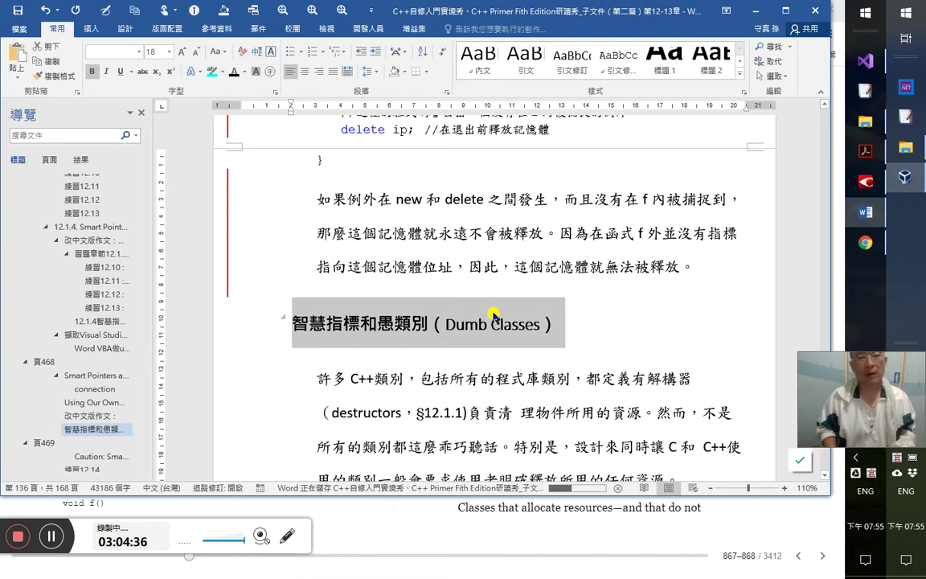
key("alt+shift+Right")
key("alt+Tab")
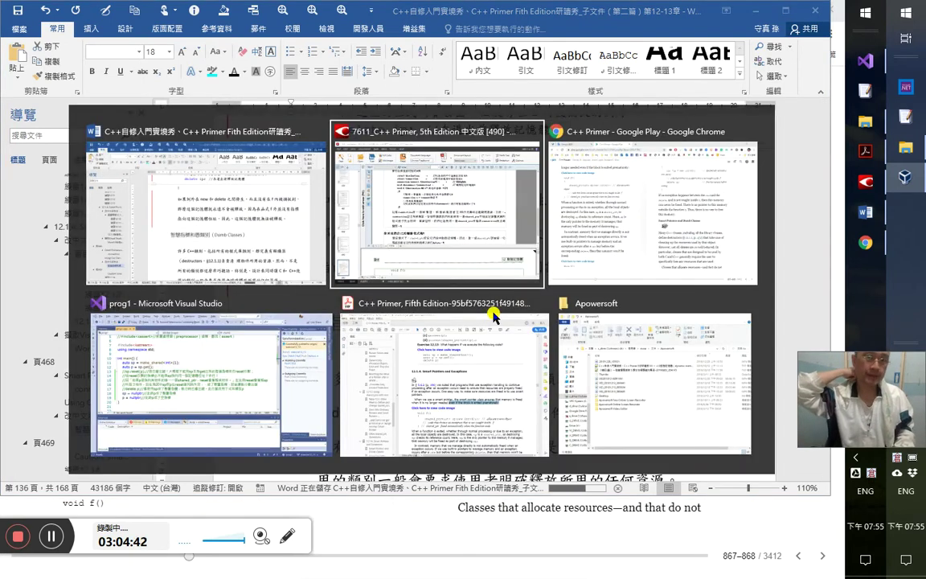
key("alt+Tab")
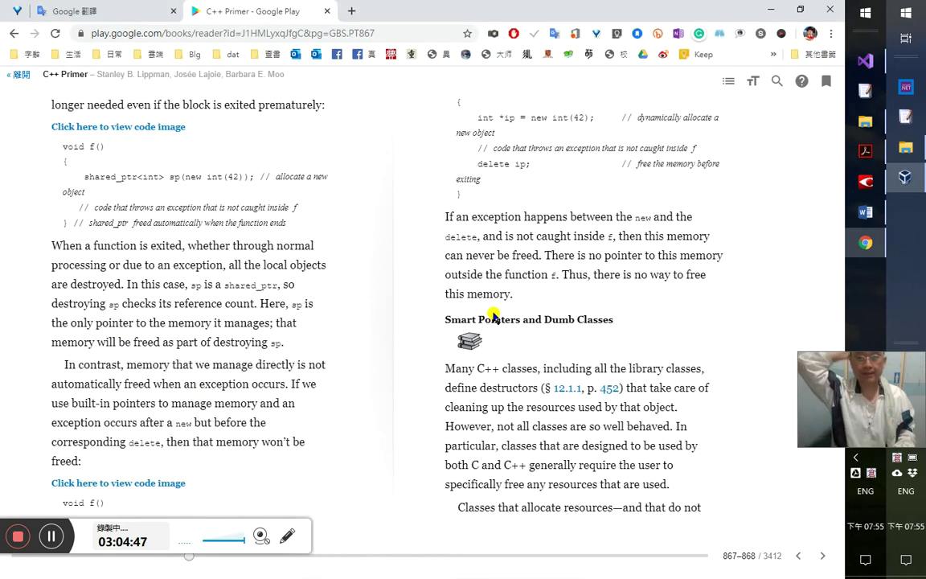
key("alt+Tab")
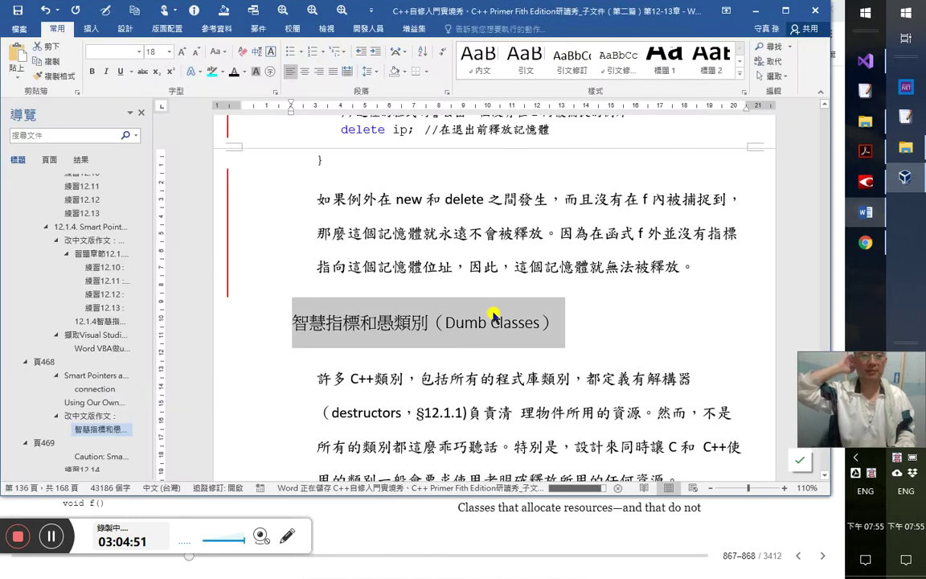
left_click(378, 322)
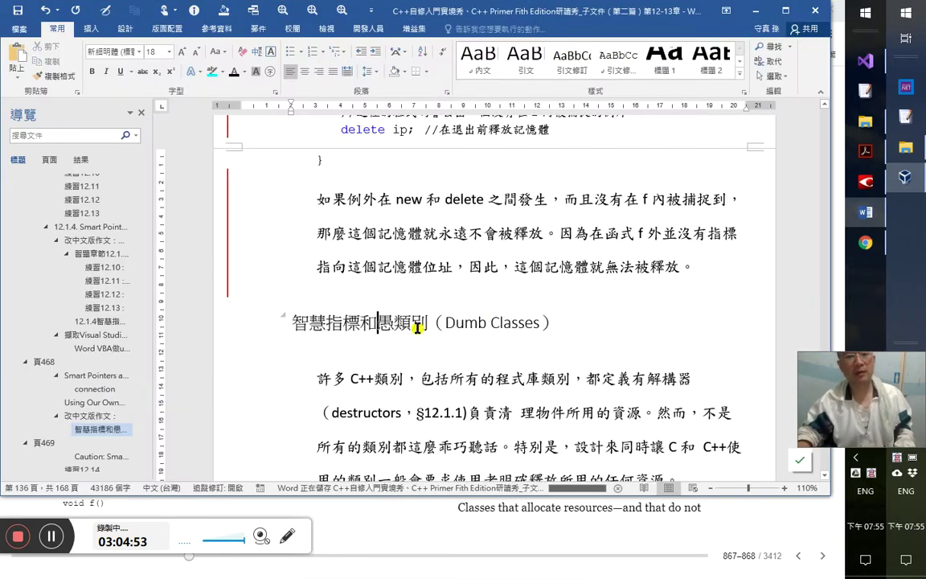
left_click(435, 330, "shift")
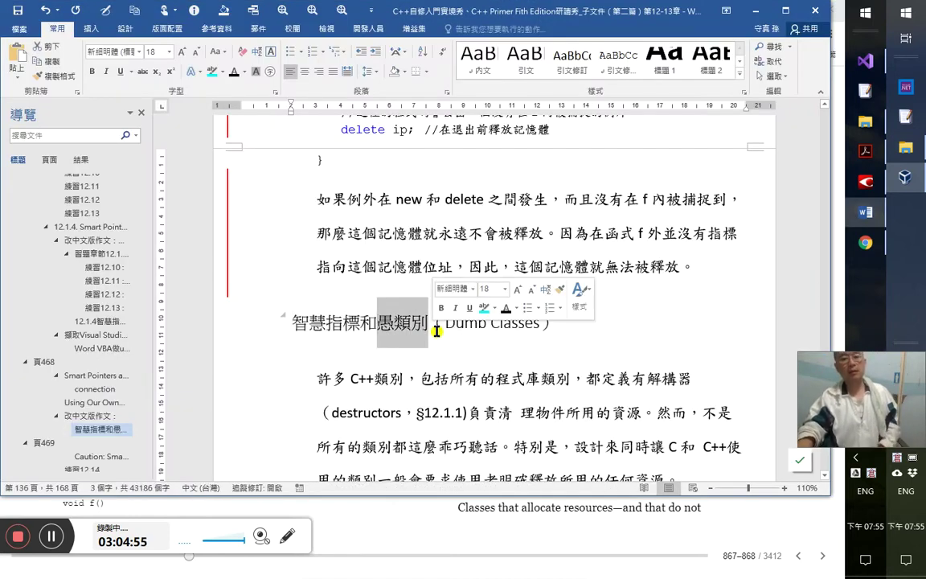
key("alt+Tab")
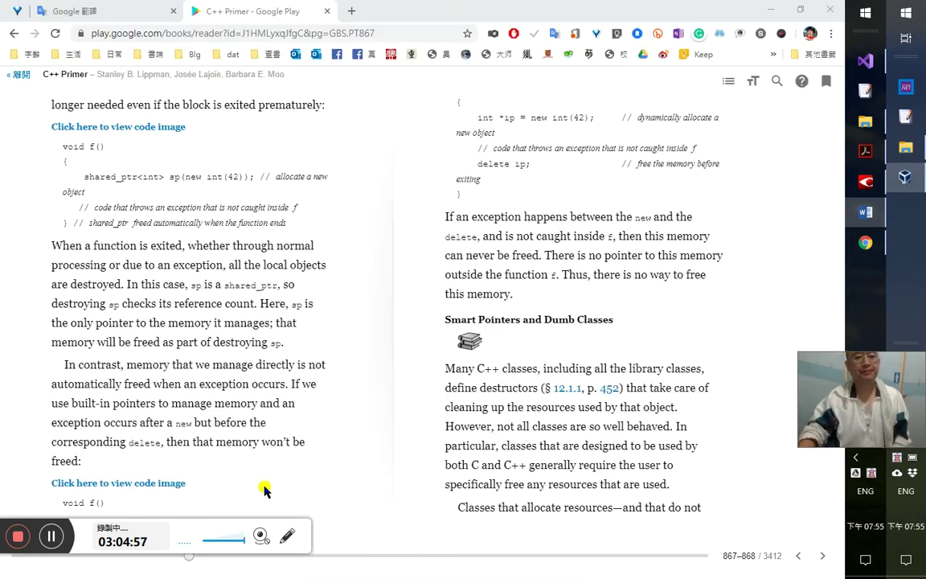
key("alt+Tab")
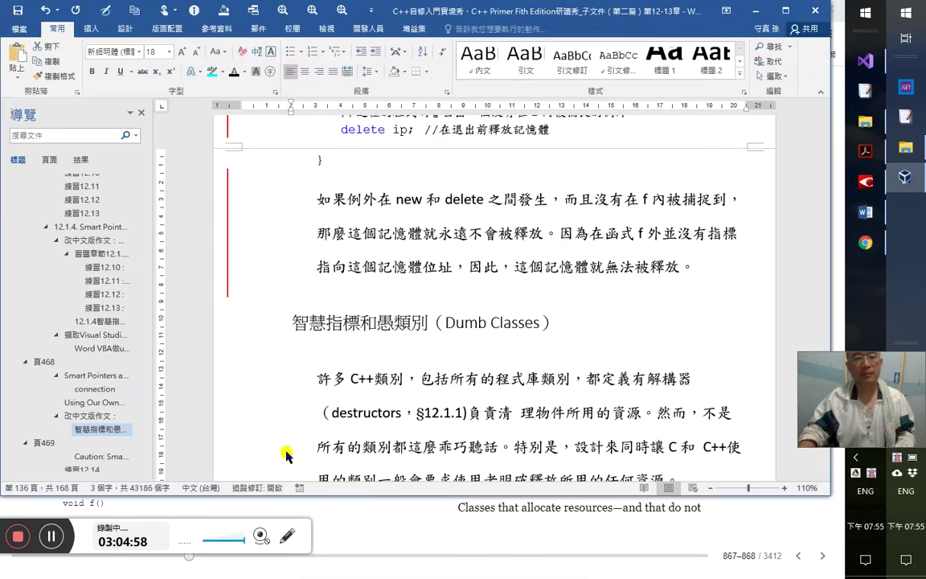
- Turn off Track Changes and give 愚類別 in the heading a cyan highlight
left_click(258, 487)
left_click(378, 321)
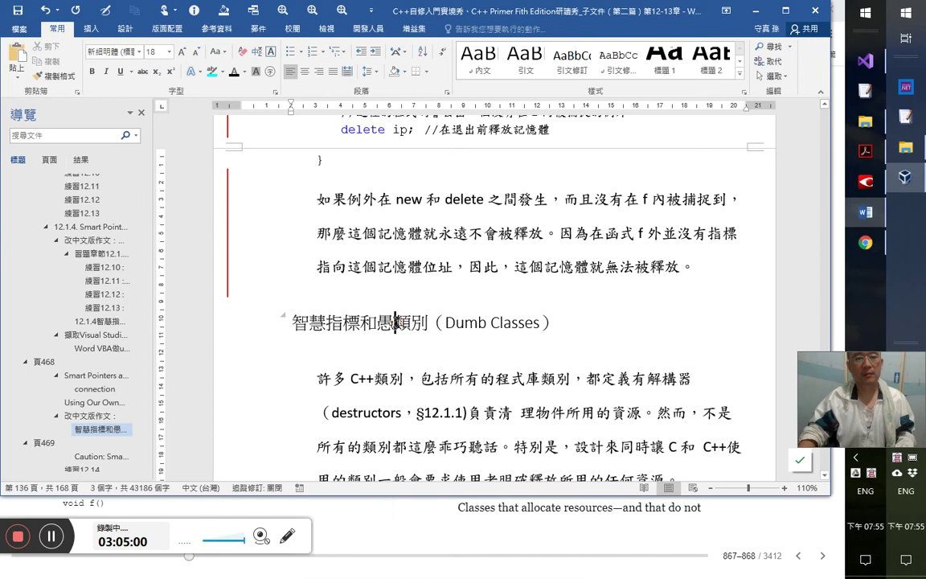
left_click(432, 324, "shift")
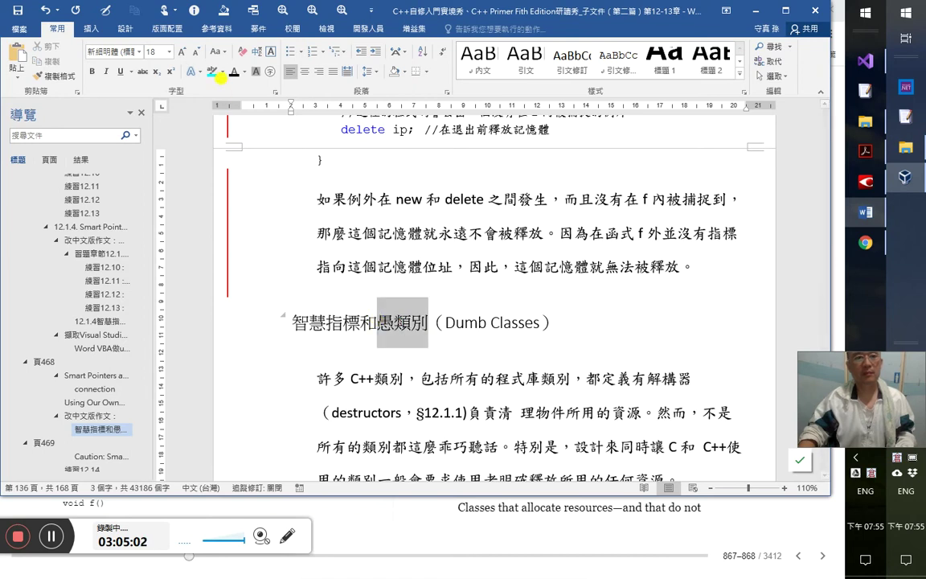
left_click(389, 298)
- Highlight Dumb Classes in cyan too, then select the word Dumb for translating
scroll(441, 372, "down", 1)
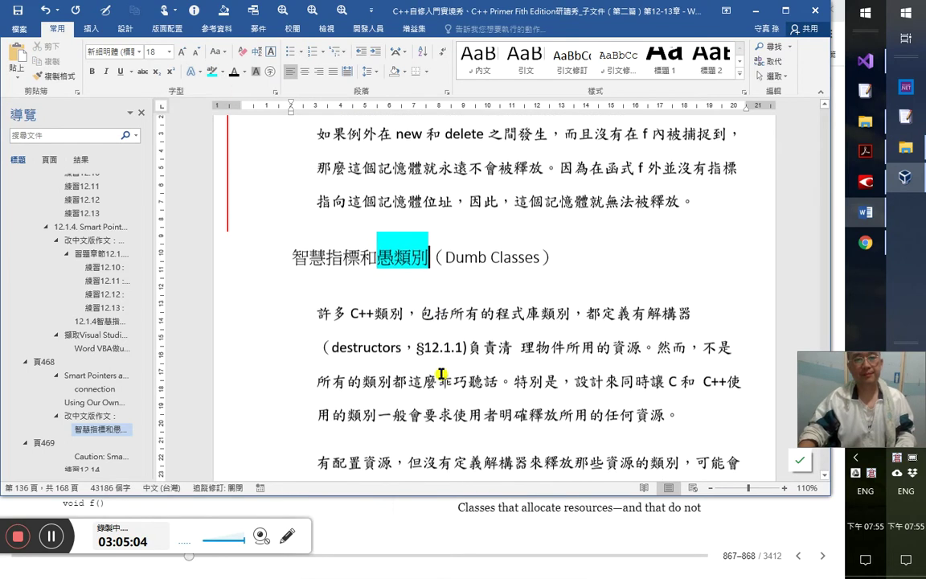
left_click(462, 255)
left_click_drag(448, 256, 539, 259)
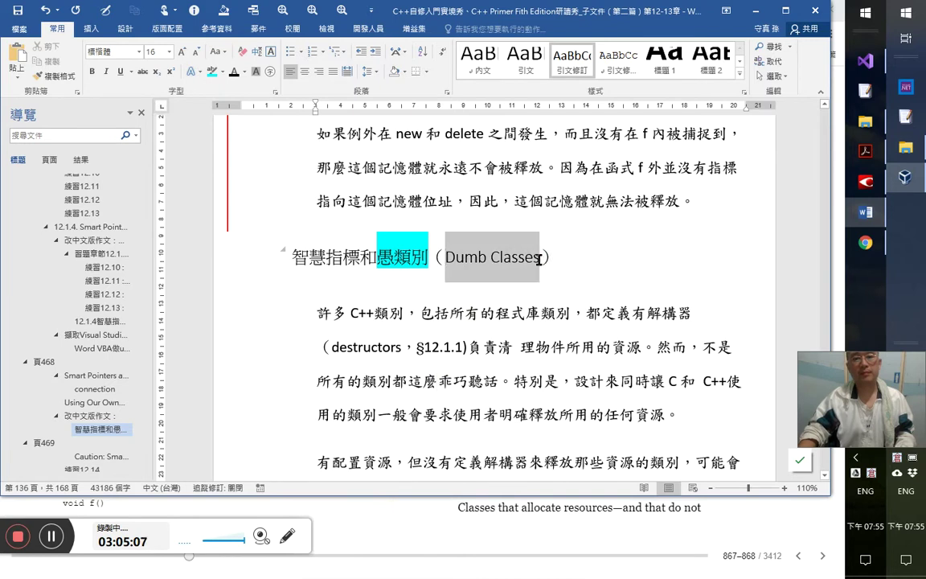
left_click(214, 73)
left_click(488, 312)
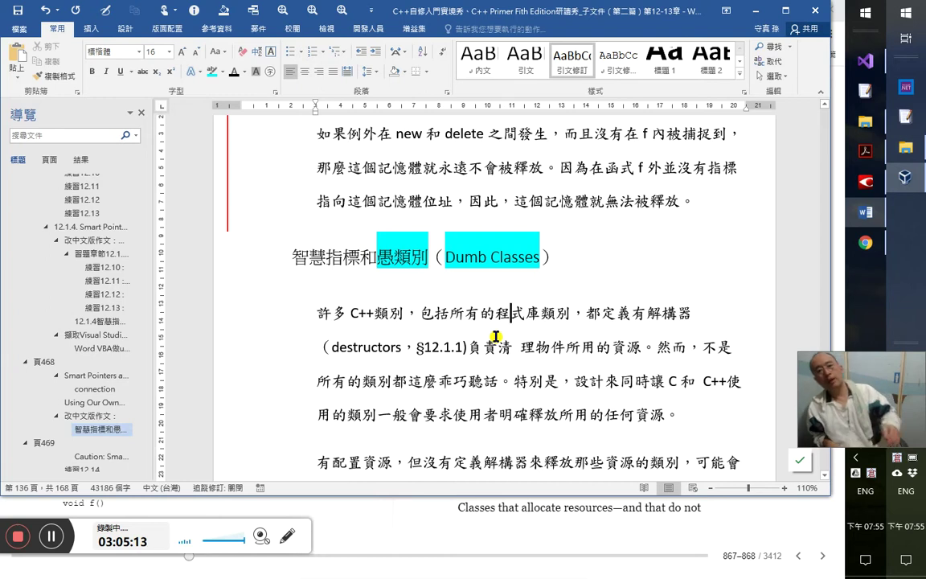
left_click(488, 257)
key("ctrl+shift+Left")
key("ctrl+c")
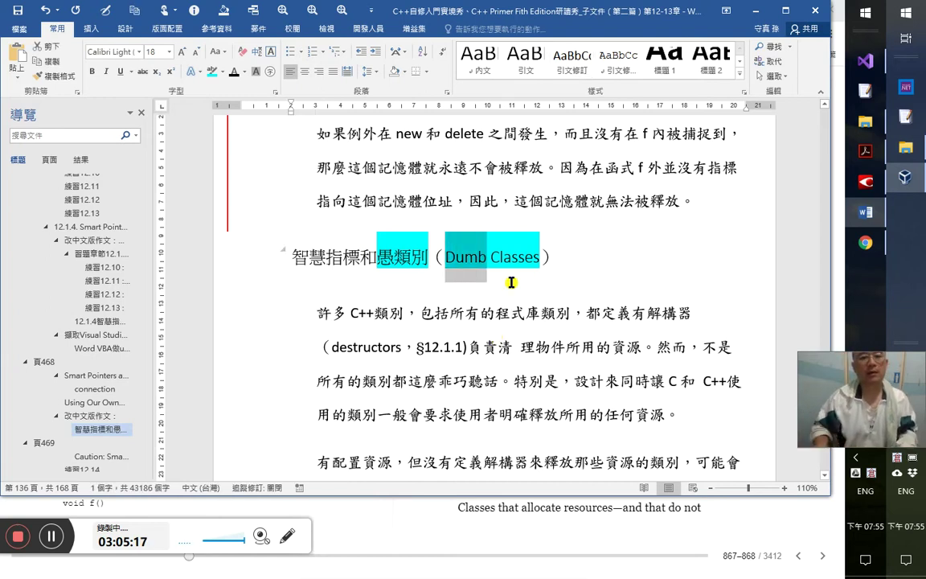
key("alt+Tab")
- Paste 'Dumb' into Google Translate as the source text
left_click(119, 13)
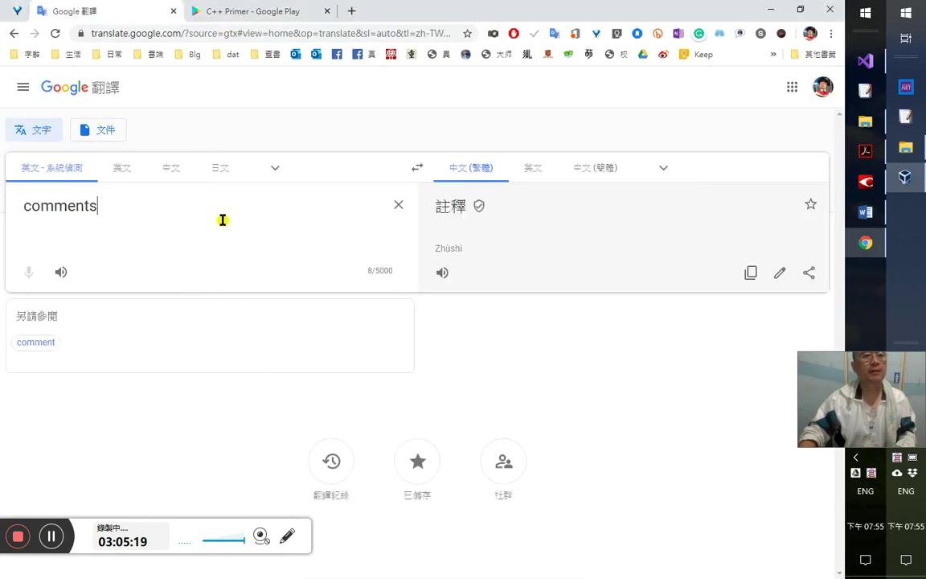
key("ctrl+a")
key("ctrl+v")
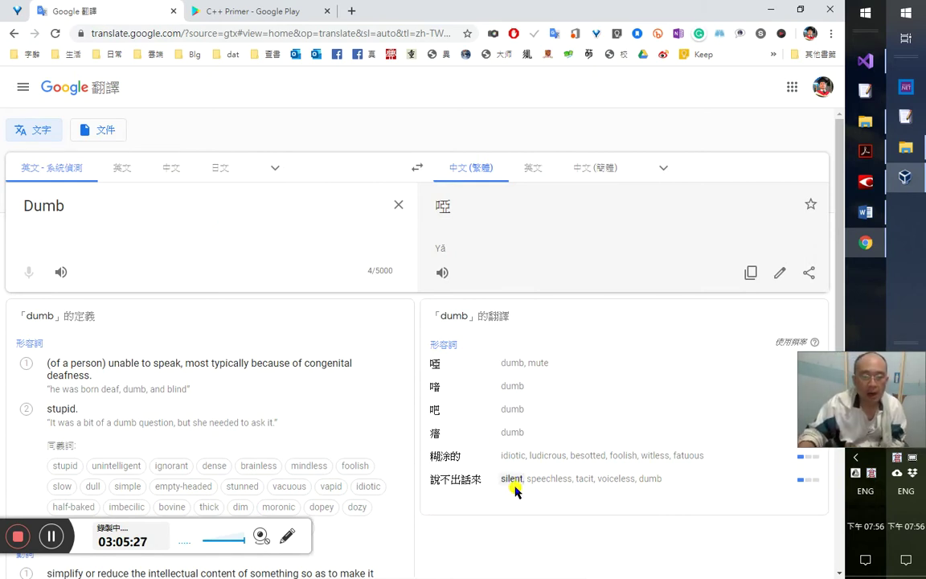
key("alt+Tab")
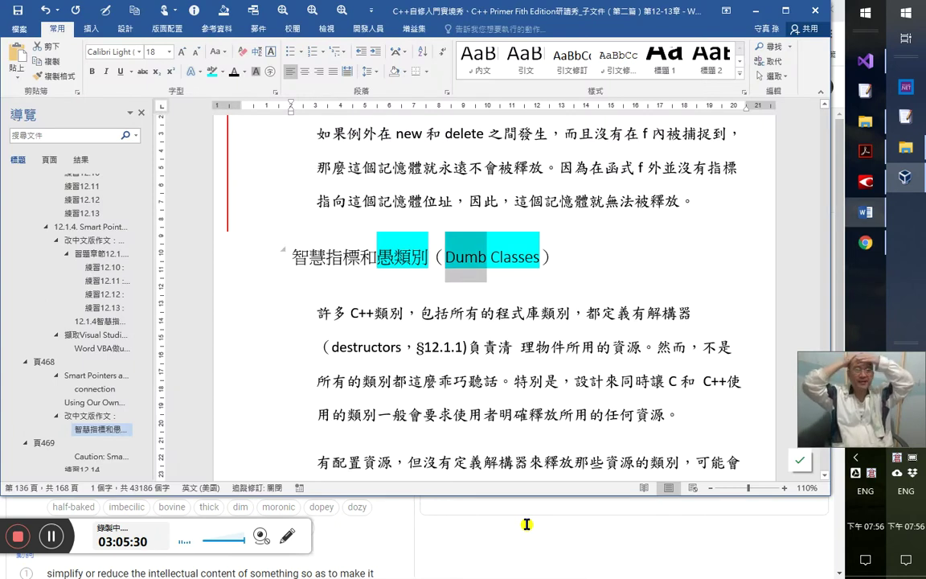
- Translate 'Dumb Classes' to 啞班, view the alternative 阿呆類, and open a new tab
key("ctrl+shift+Right")
key("ctrl+shift+Right")
key("ctrl+c")
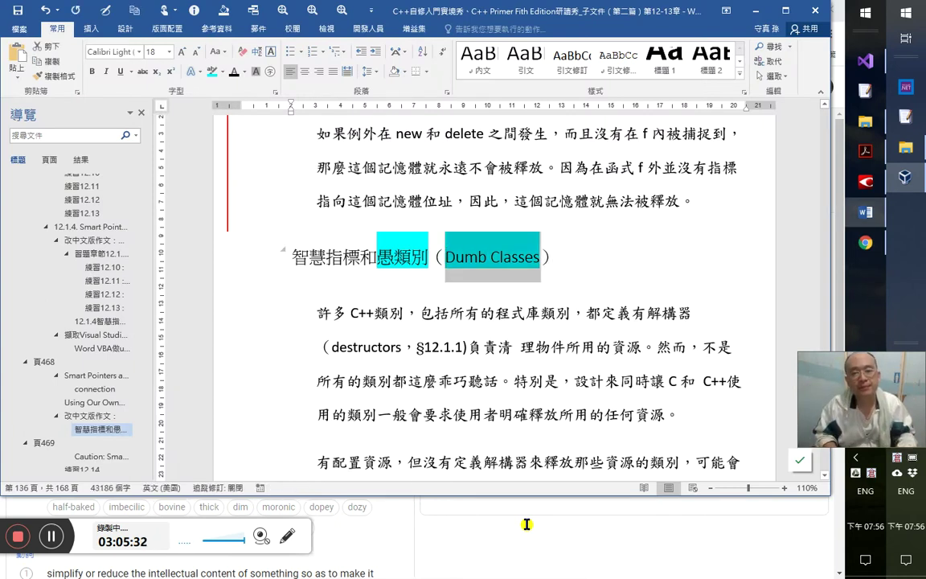
key("alt+Tab")
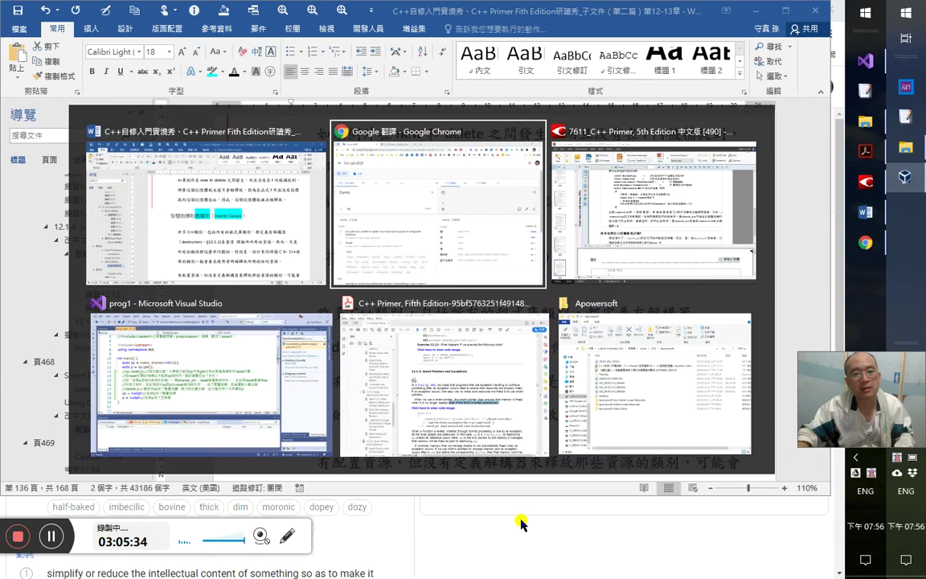
key("ctrl+a")
key("ctrl+v")
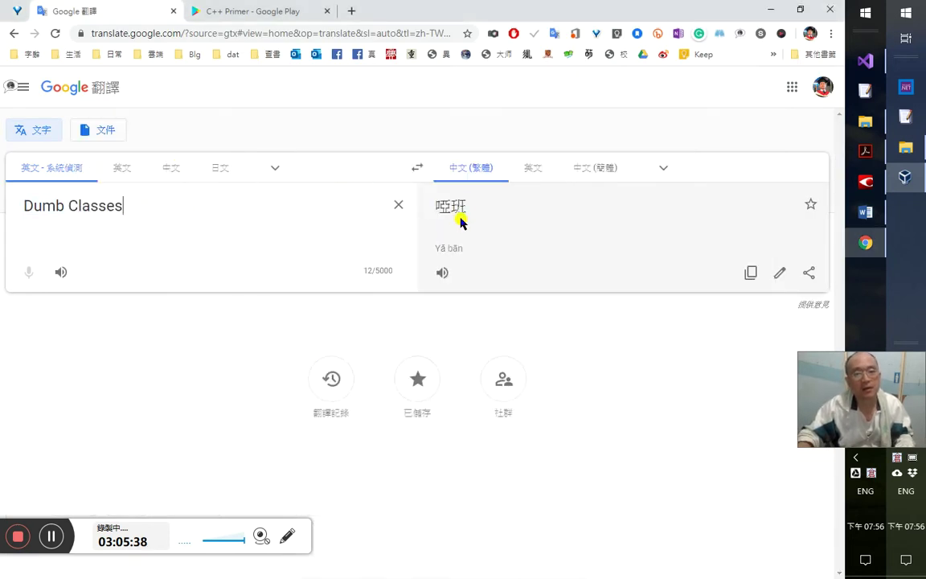
left_click(460, 211)
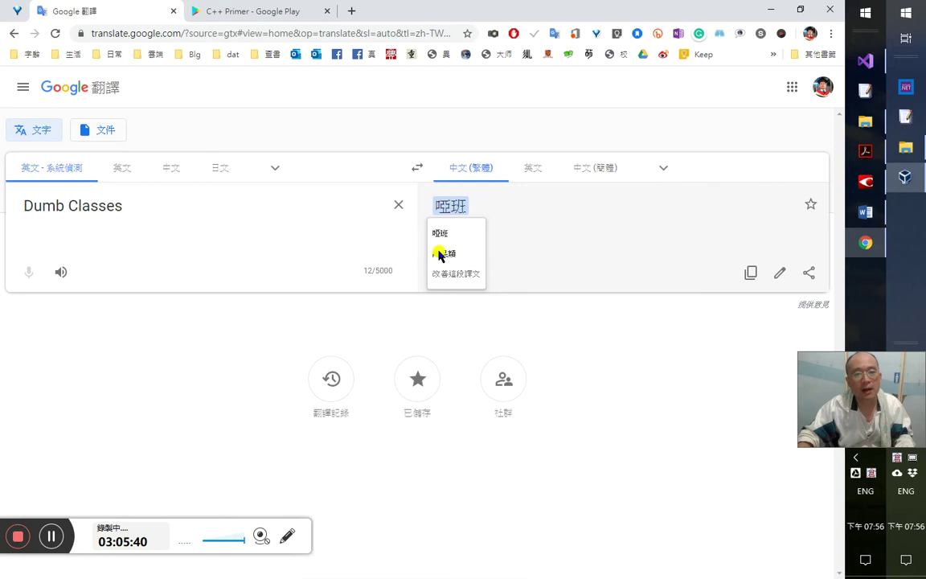
left_click(352, 12)
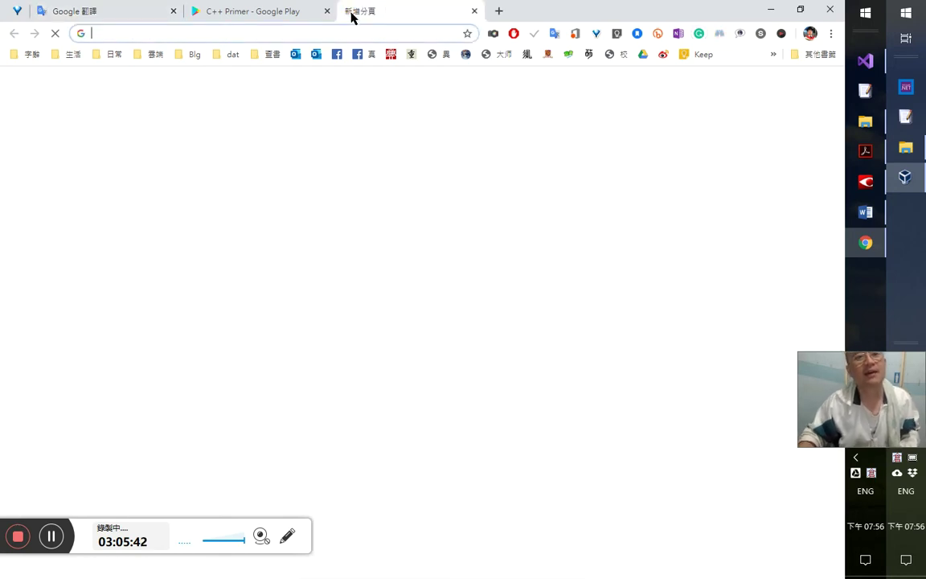
- Google 'Dumb Classes' and open the Education Week result in a background tab
key("ctrl+v")
key("Return")
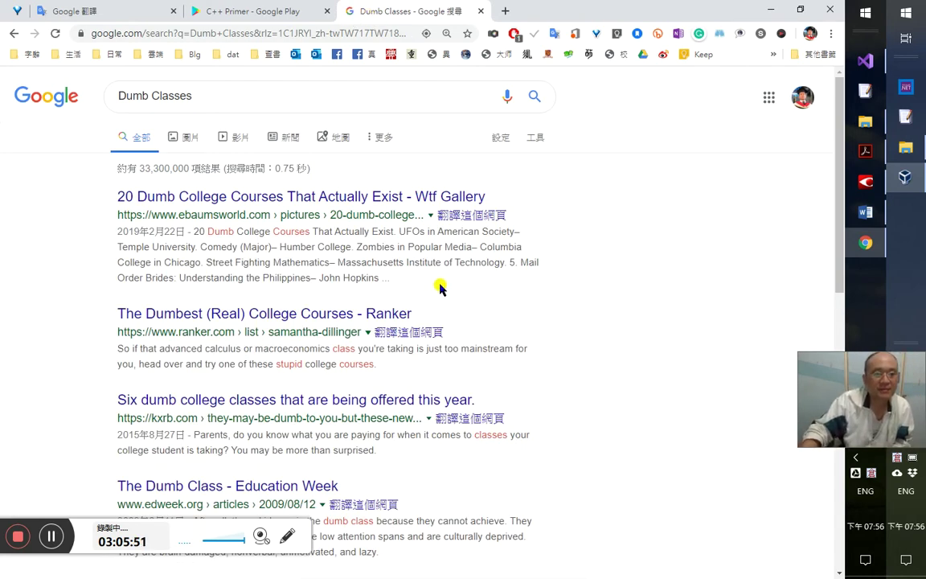
scroll(313, 370, "down", 1)
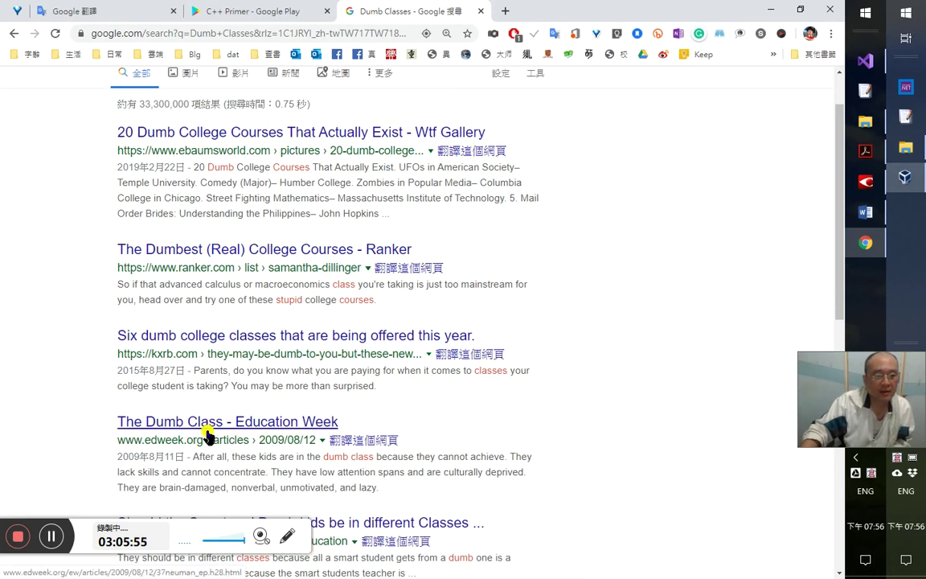
middle_click(233, 425)
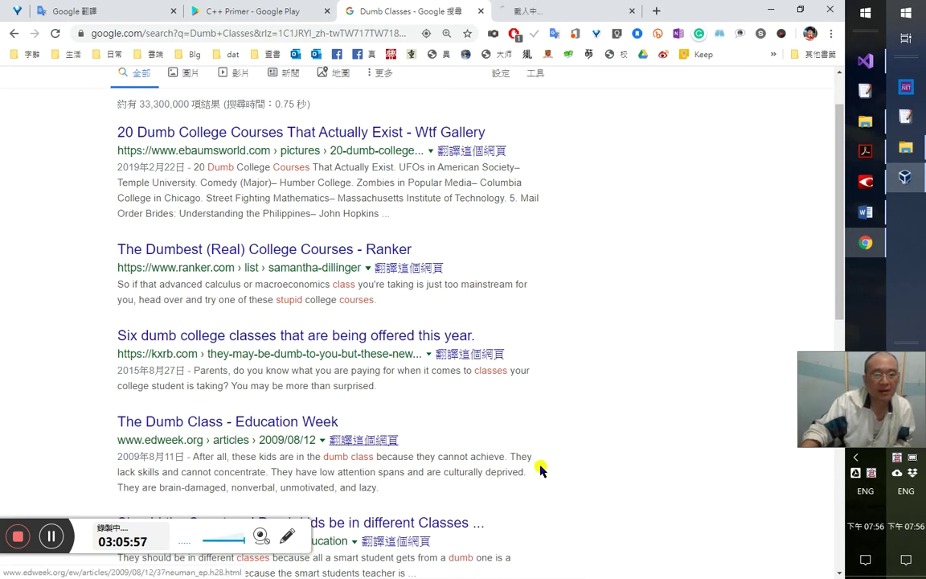
scroll(550, 465, "down", 7)
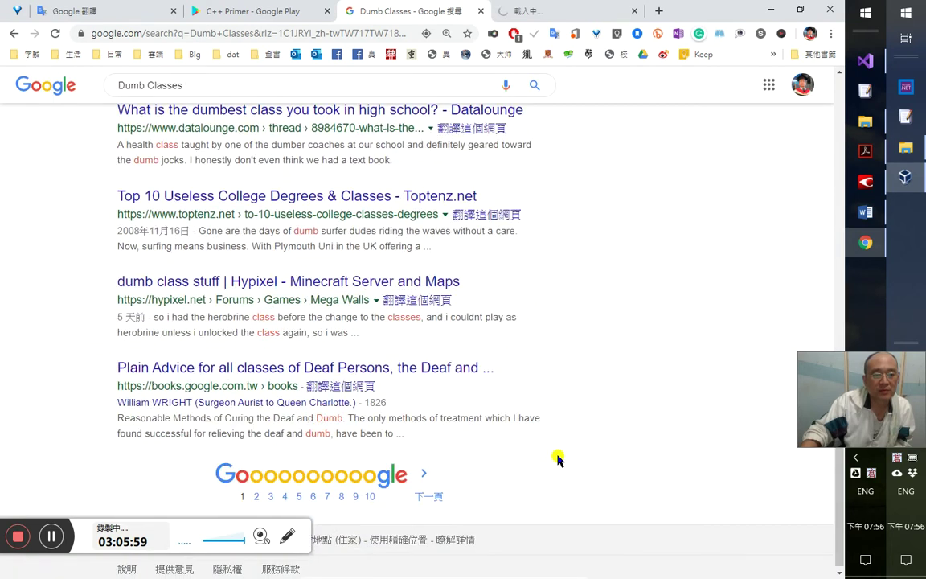
- Refine the search query to 'Dumb Class tw'
left_click(235, 89)
type("tw")
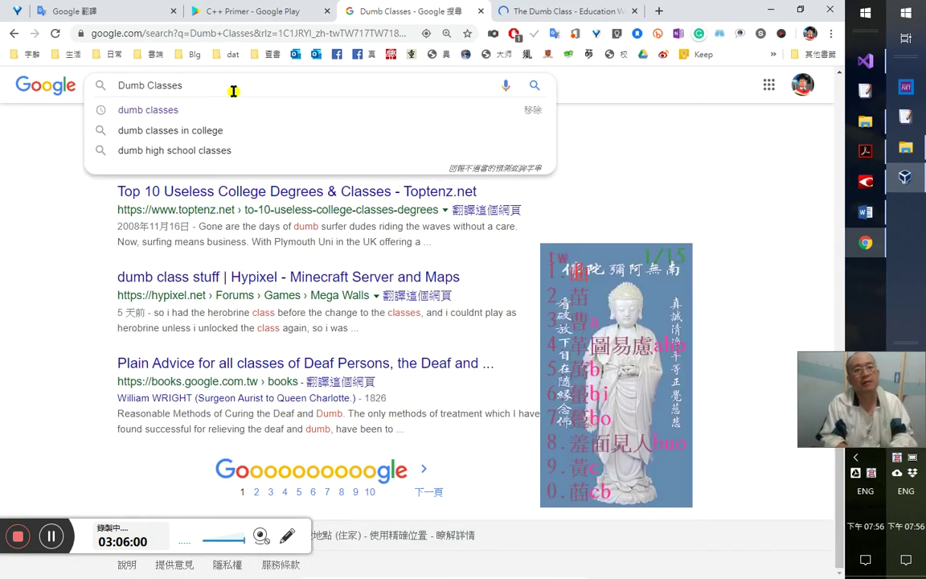
key("Left")
key("Left")
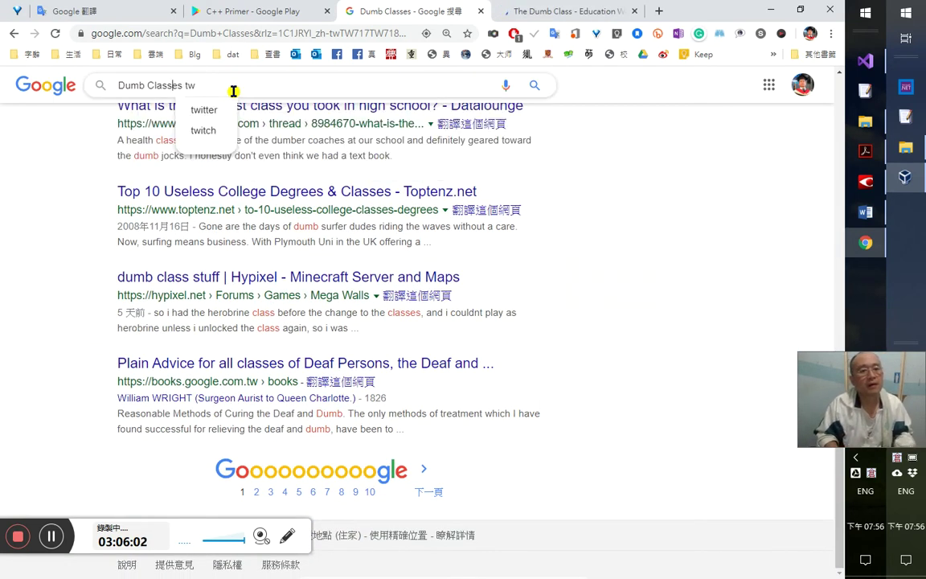
key("BackSpace")
key("Delete")
key("Delete")
key("Return")
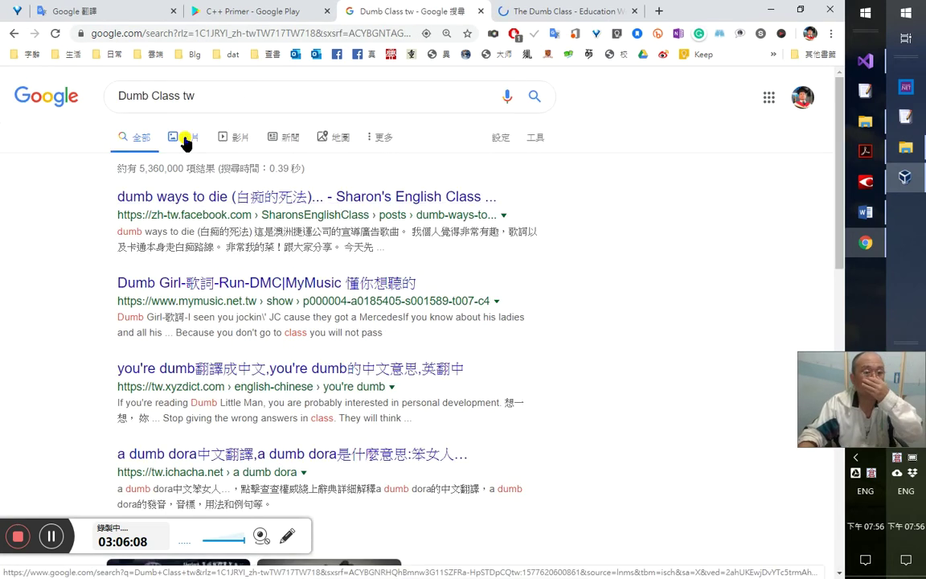
- Read The Dumb Class Education Week article, look up 'reversed', then close both leftover tabs
left_click(133, 11)
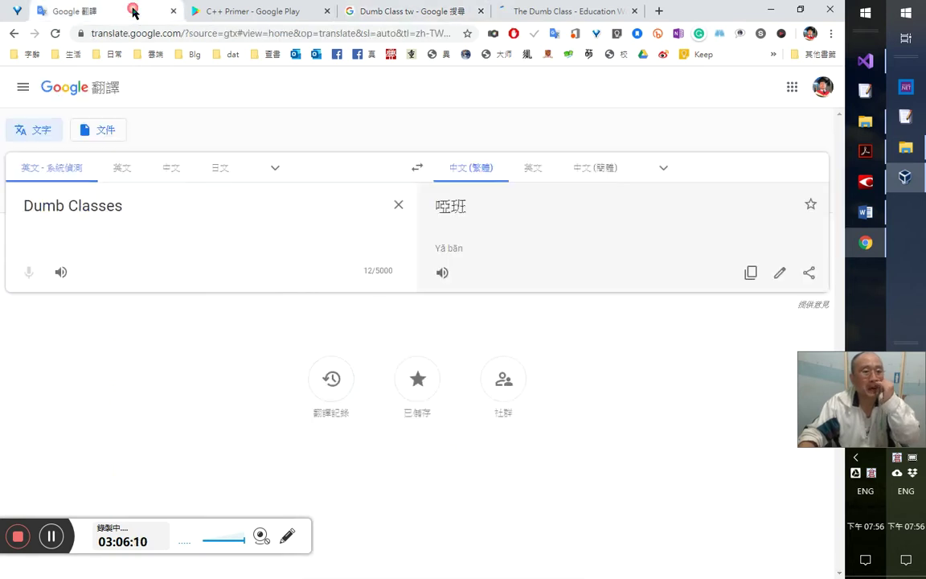
left_click(397, 11)
scroll(434, 250, "down", 1)
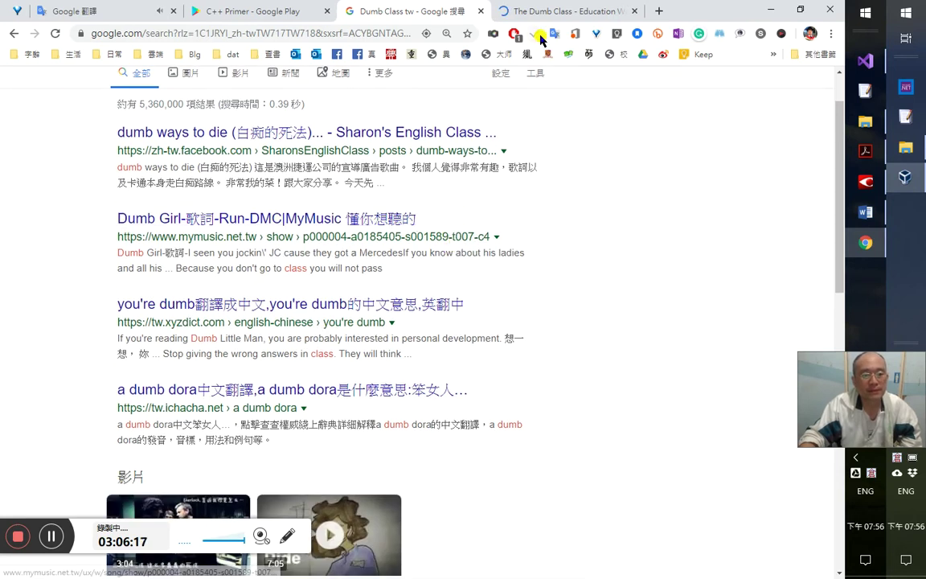
left_click(595, 18)
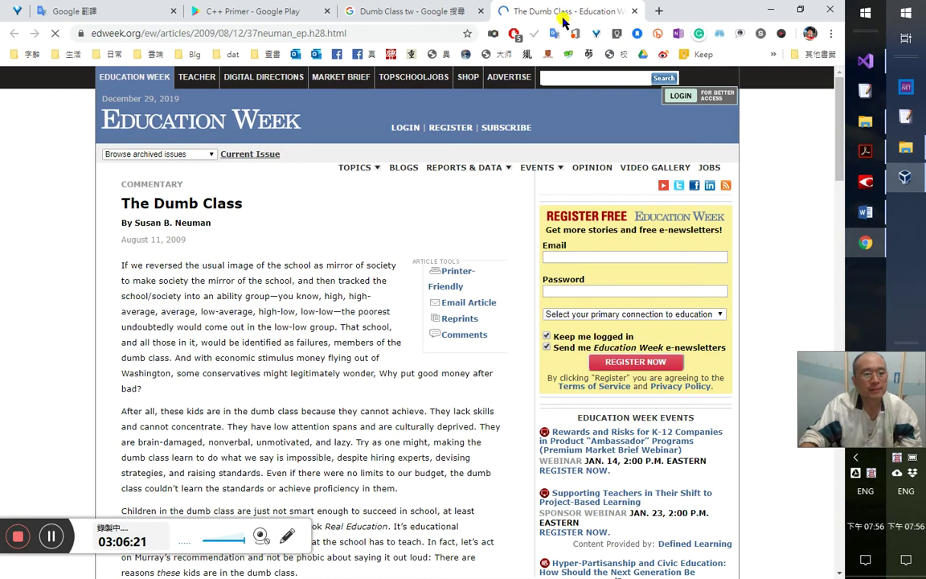
double_click(174, 266)
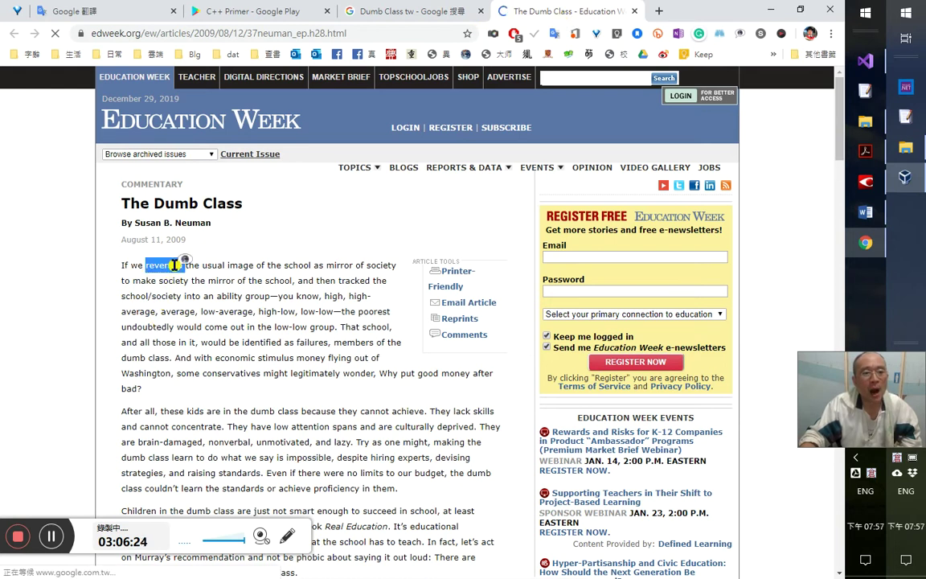
left_click(257, 255)
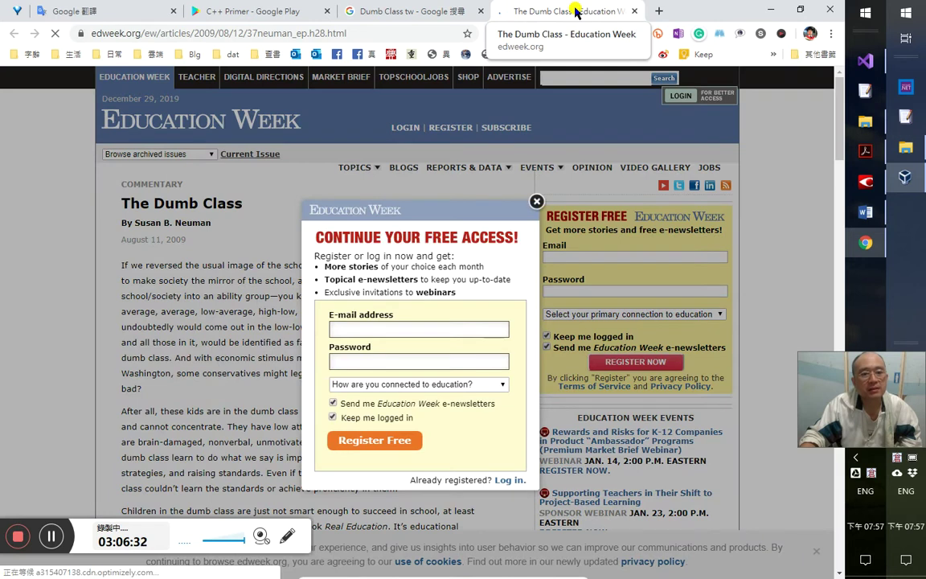
middle_click(575, 11)
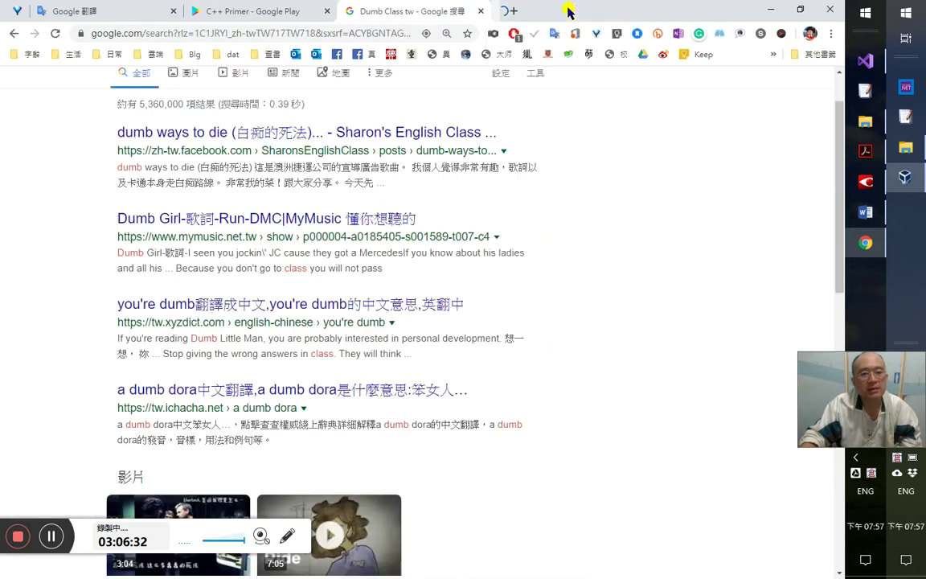
middle_click(448, 11)
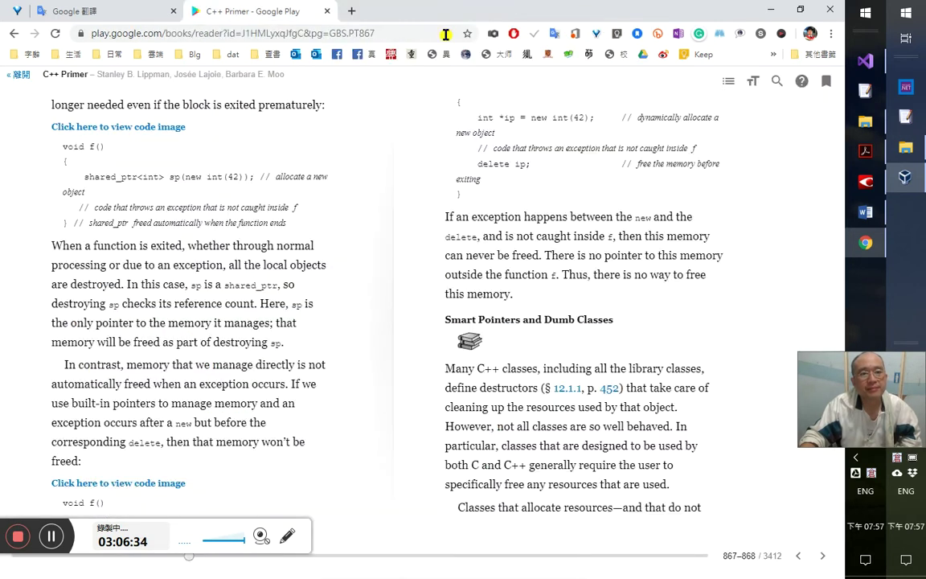
- Check the current time, then minimize FineReader to bring the Word notes forward
left_click(865, 182)
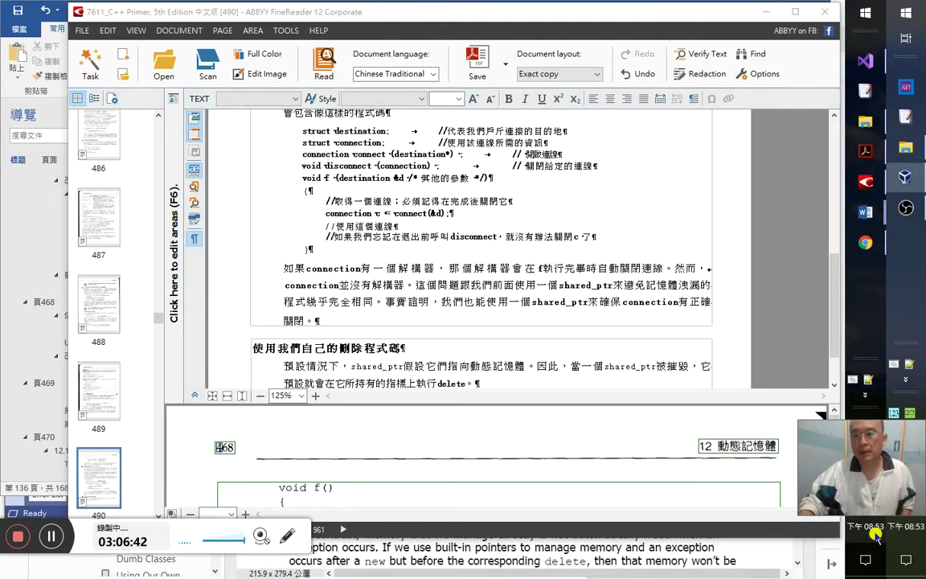
left_click(876, 536)
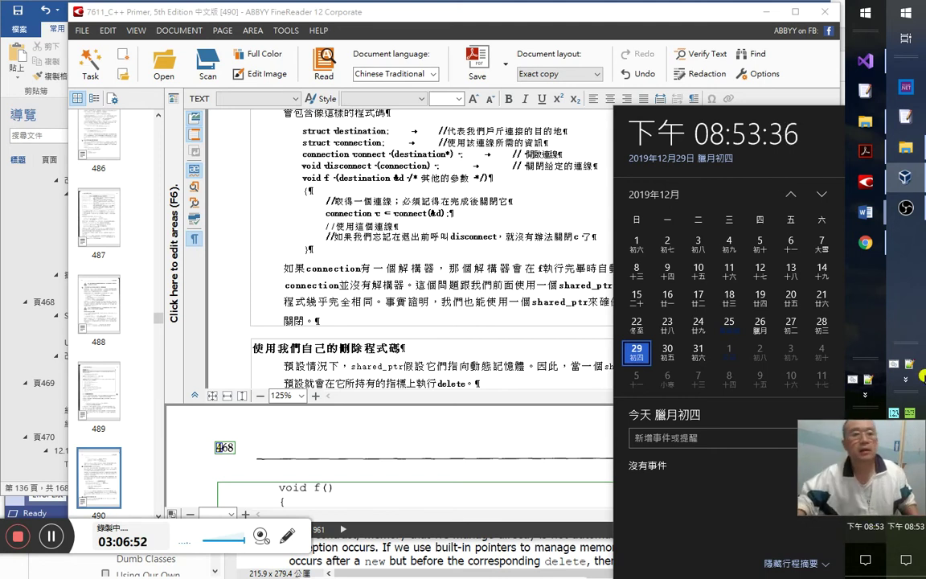
left_click(768, 12)
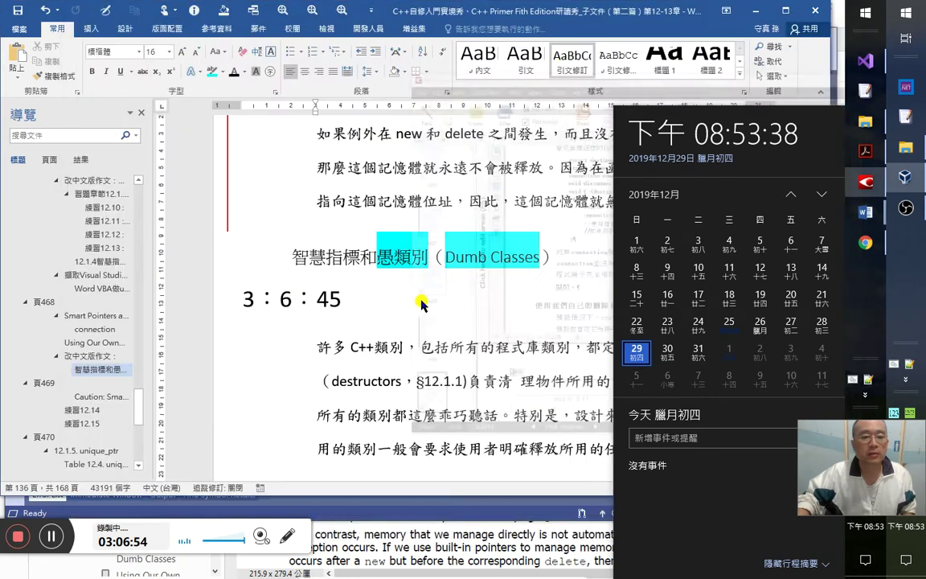
- Leave the Word heading and return to the C++ Primer book page in Chrome
left_click(375, 259)
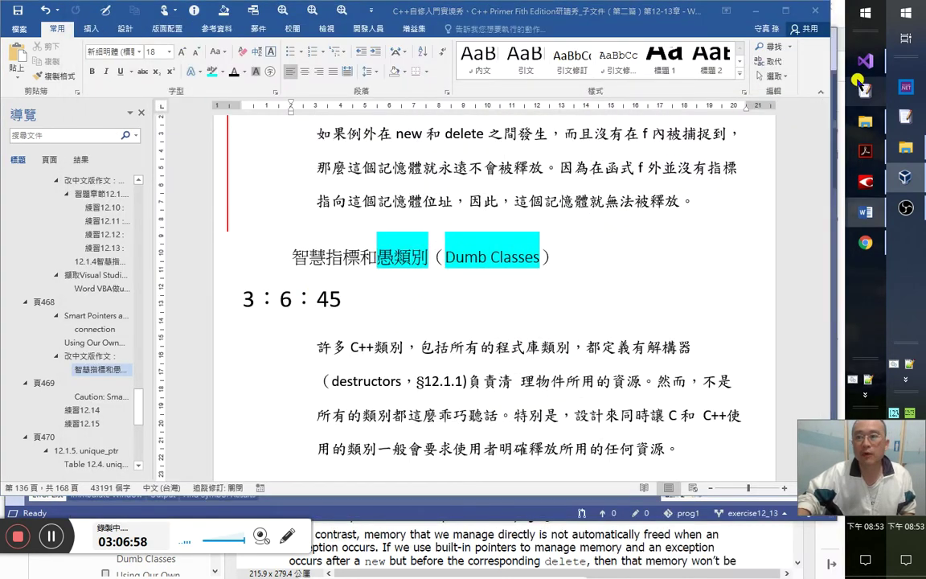
left_click(460, 551)
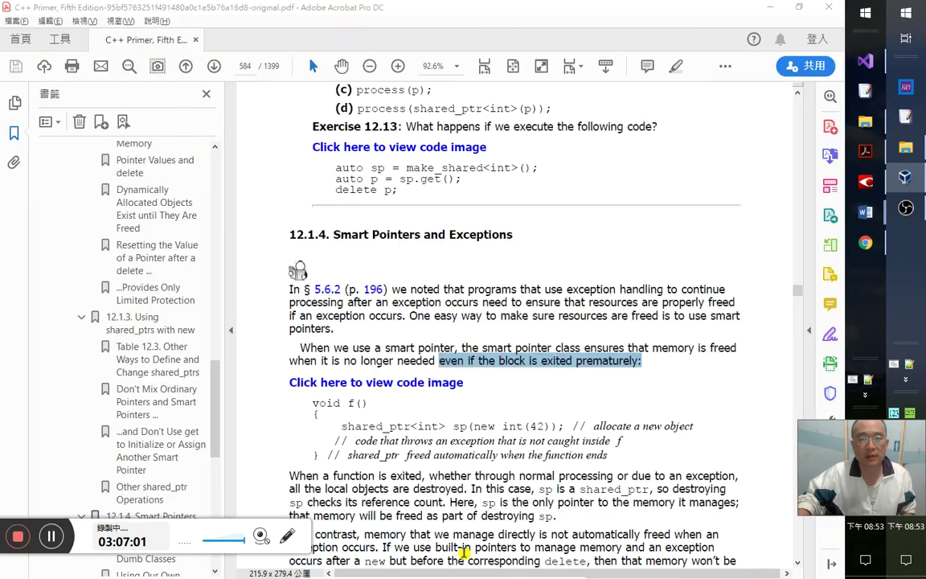
mouse_move(870, 180)
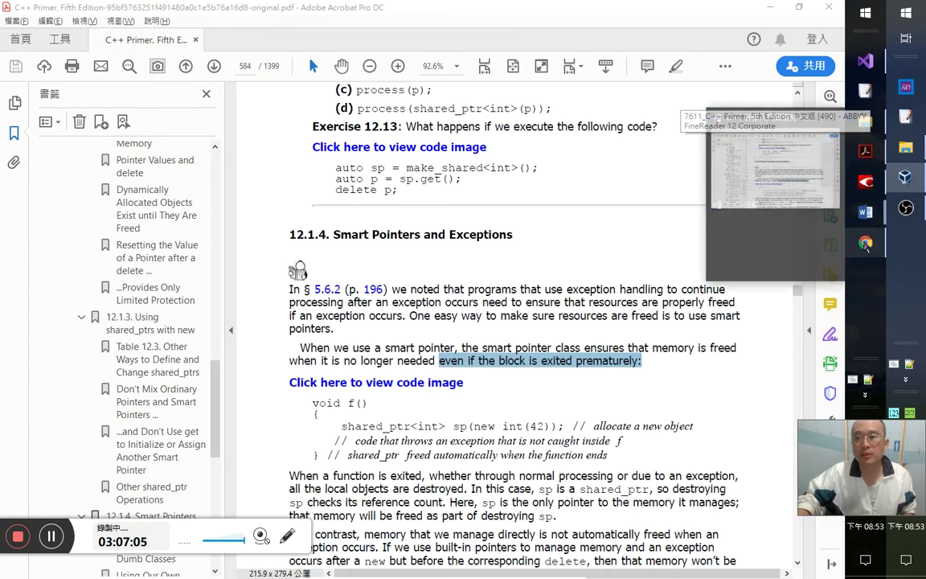
left_click(866, 243)
left_click(353, 11)
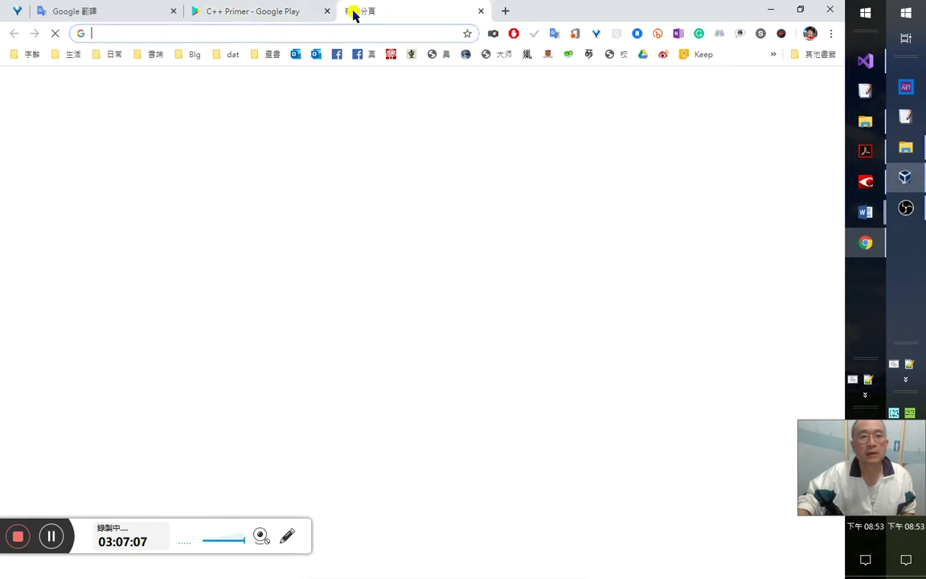
middle_click(440, 13)
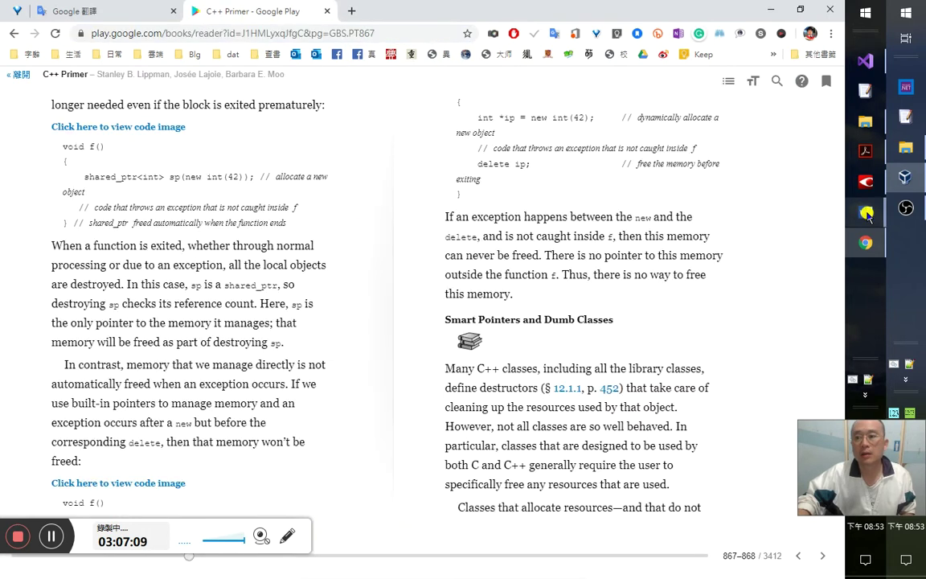
key("super")
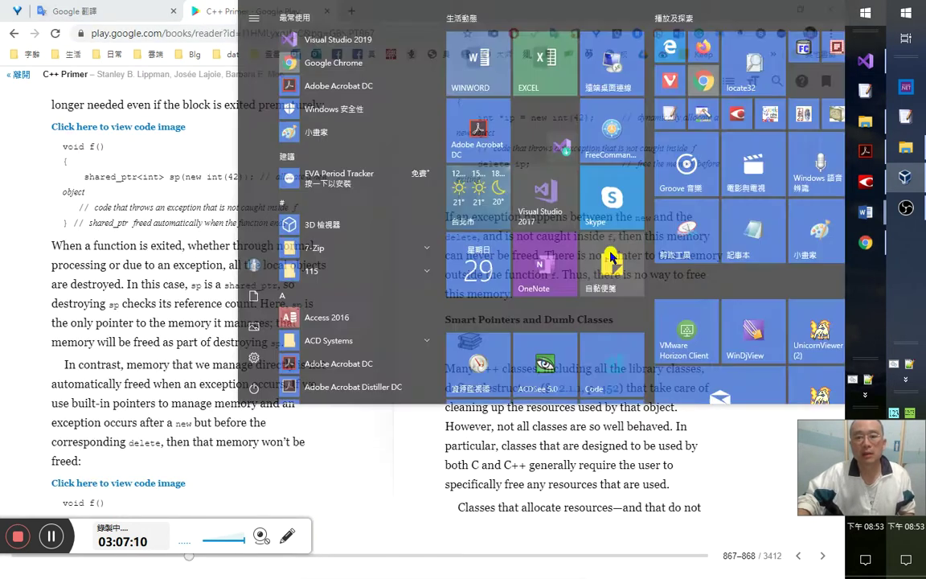
key("Escape")
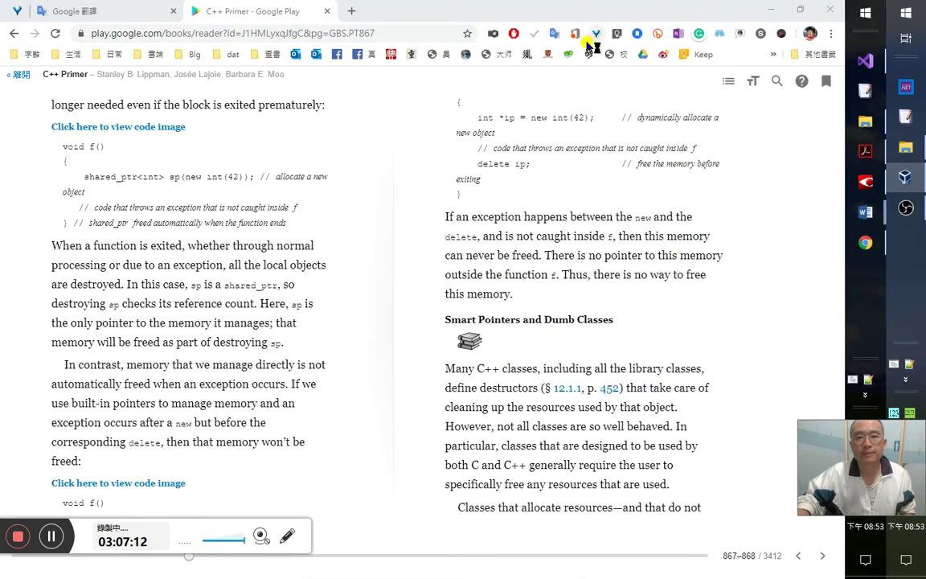
left_click(478, 266)
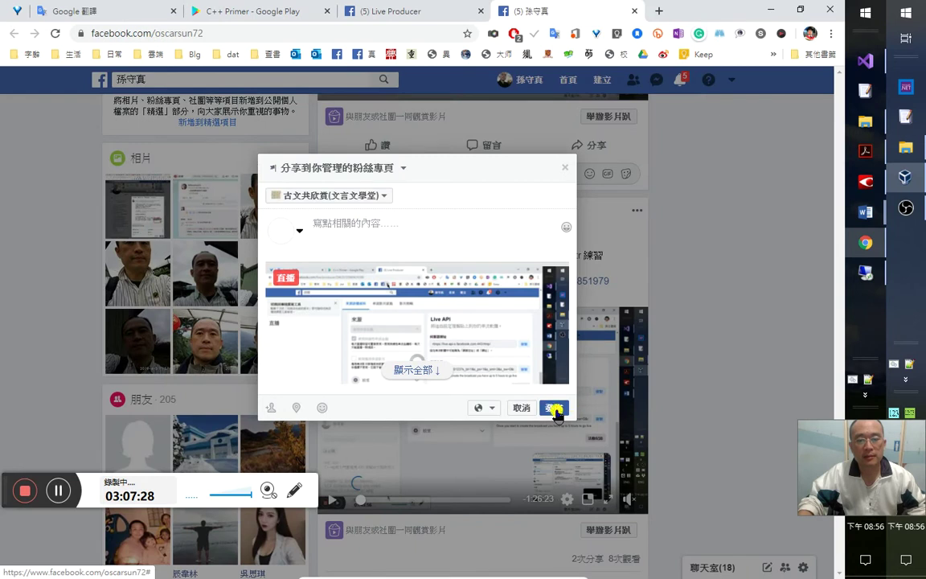
- Share the live-stream video to the 古文共欣賞(文言文學堂) group and post it
left_click(554, 409)
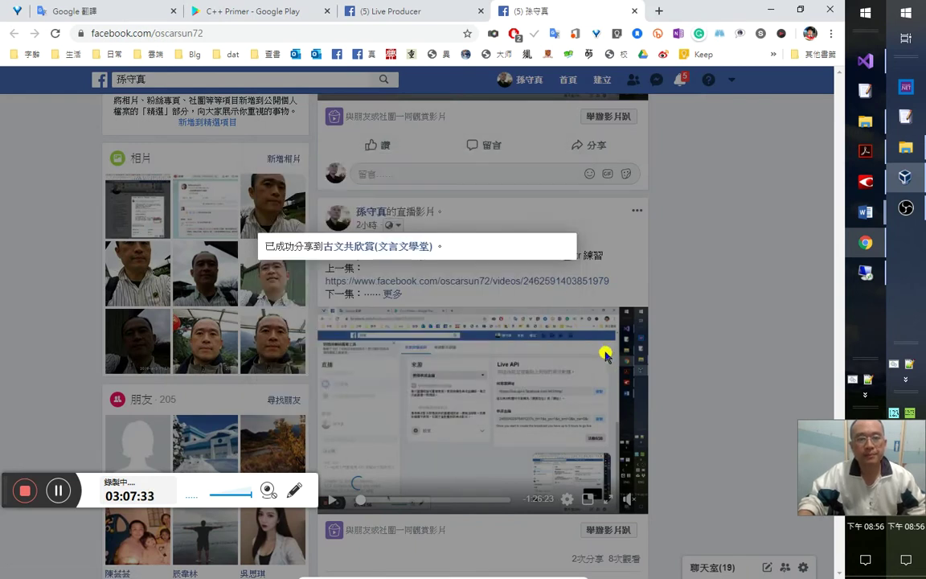
scroll(601, 357, "up", 3)
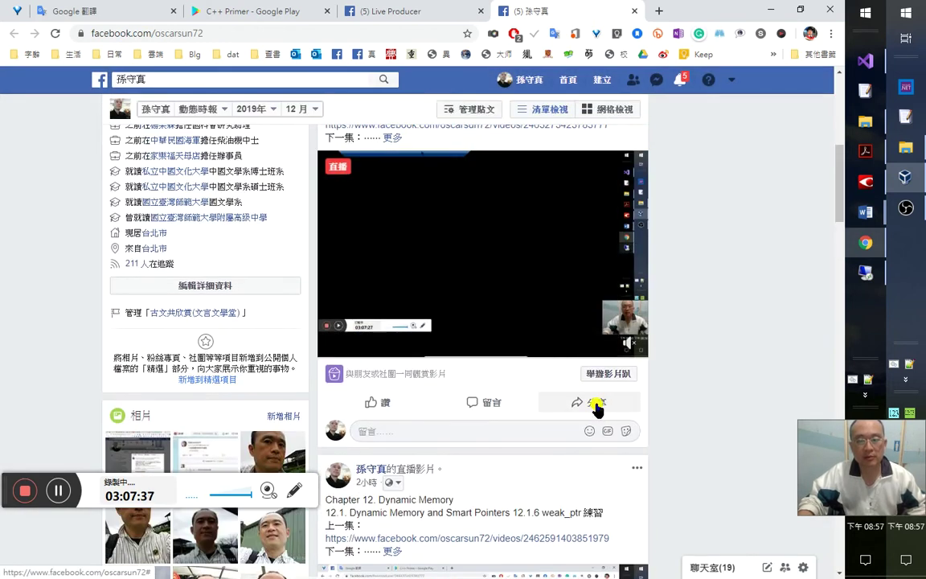
left_click(597, 402)
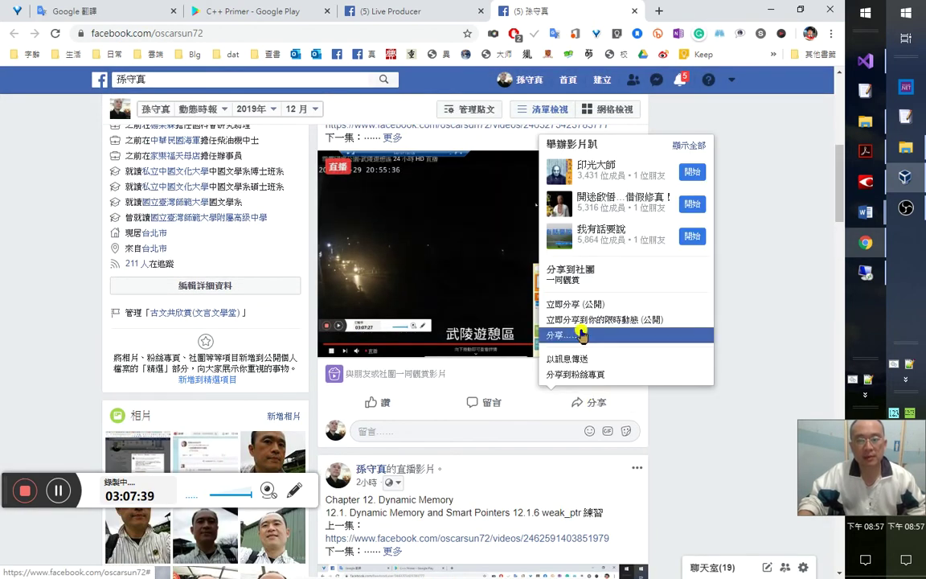
left_click(601, 270)
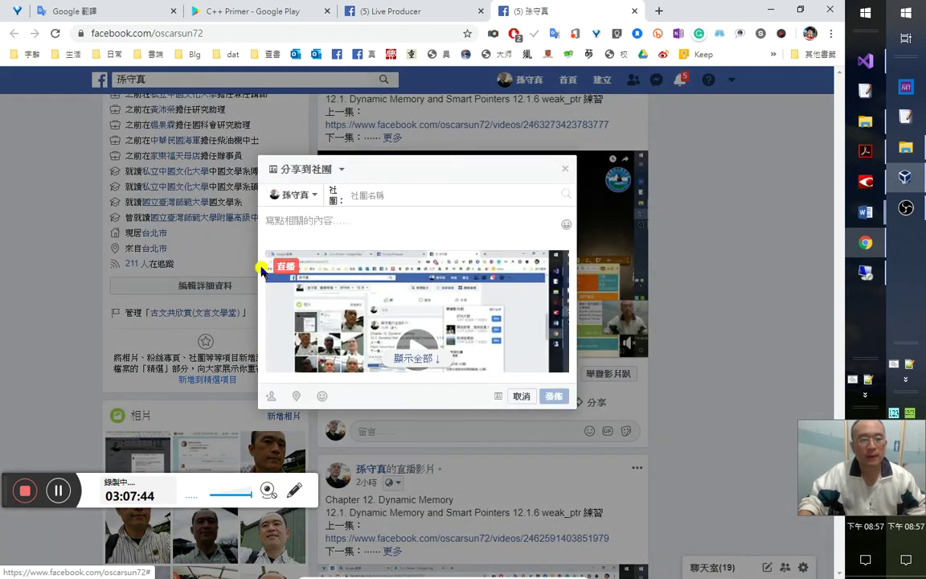
type("古")
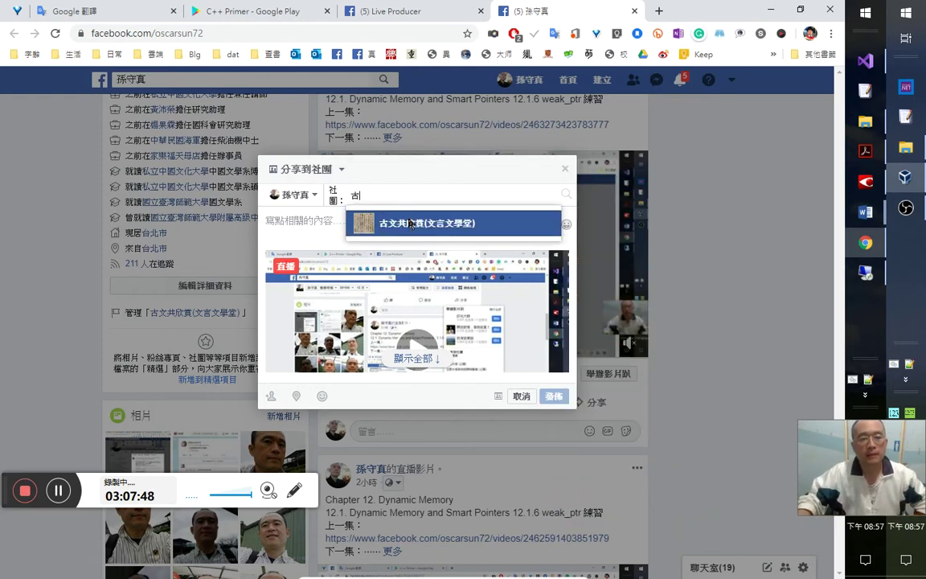
left_click(416, 222)
left_click(559, 397)
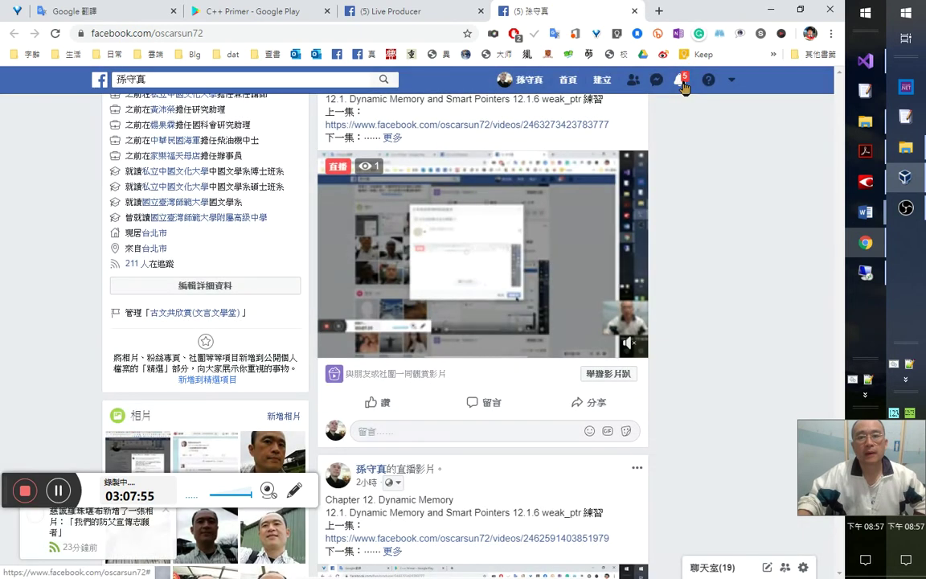
- Open a notification in a new tab, then go back to the C++ Primer book page
left_click(683, 83)
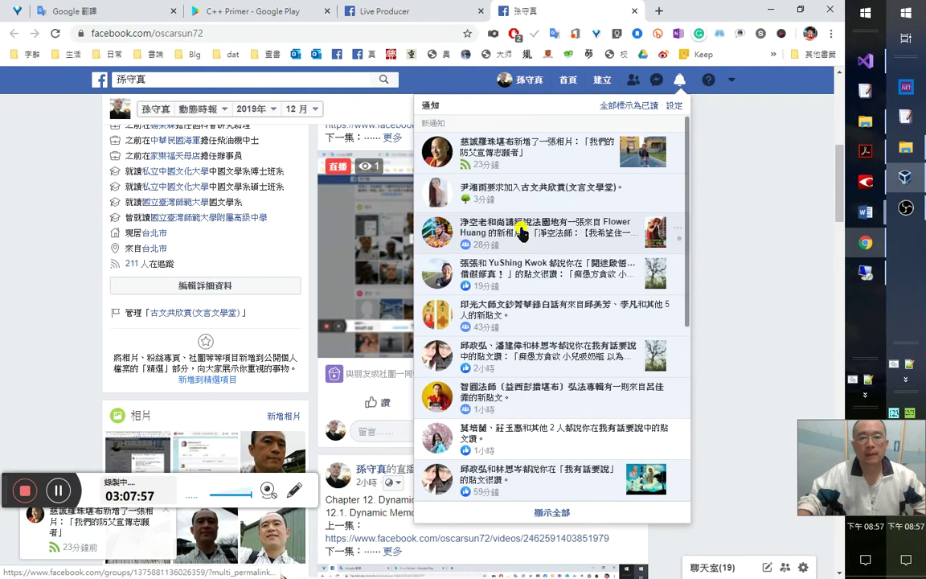
middle_click(554, 224)
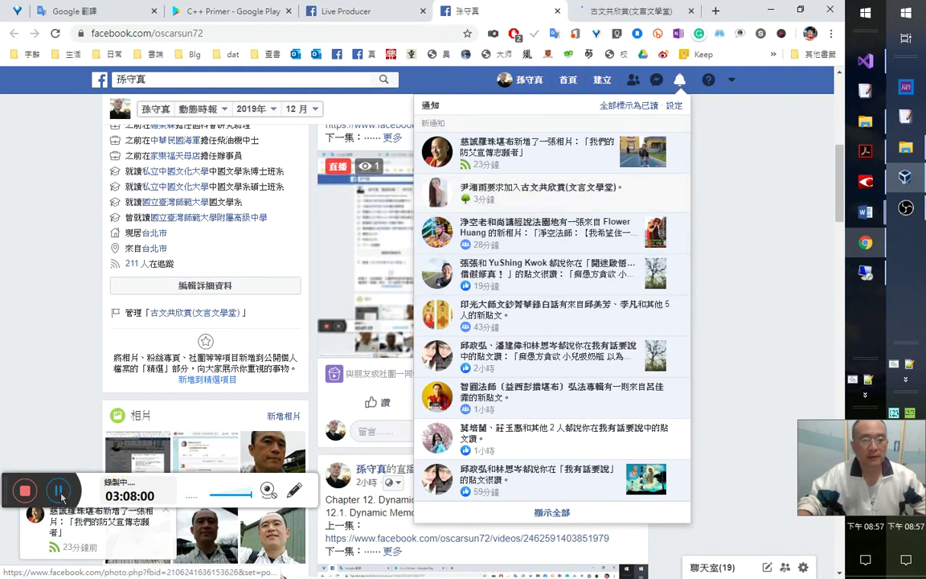
key("ctrl+2")
mouse_move(866, 216)
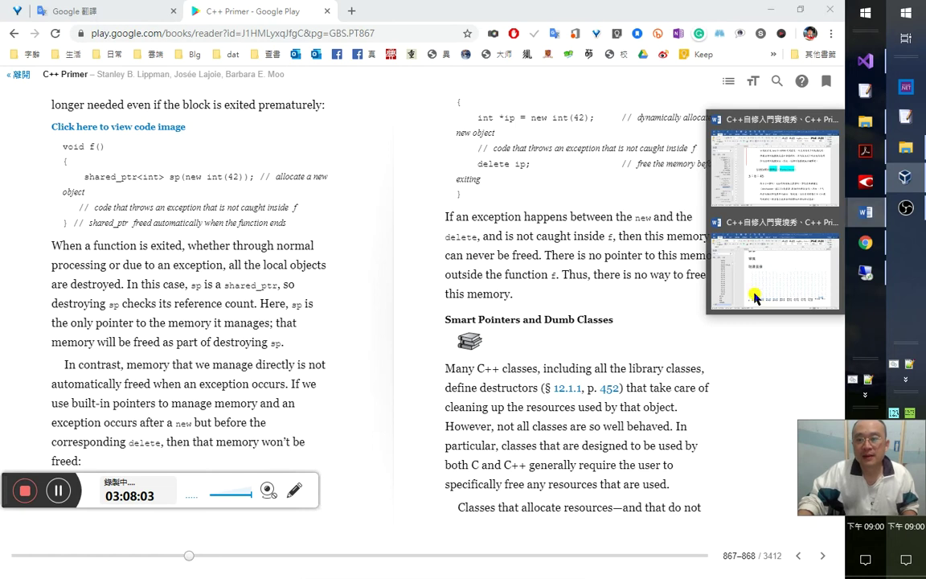
left_click(755, 294)
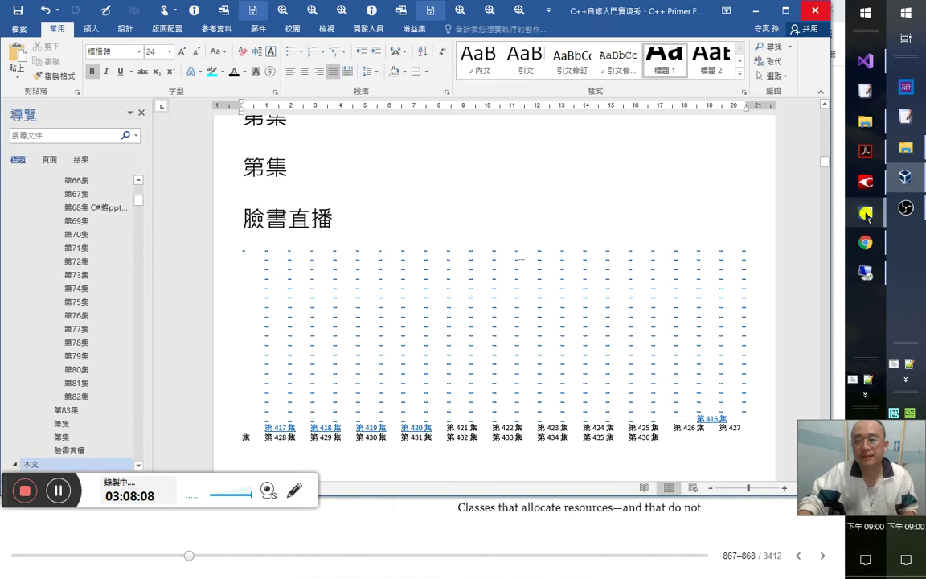
left_click(864, 216)
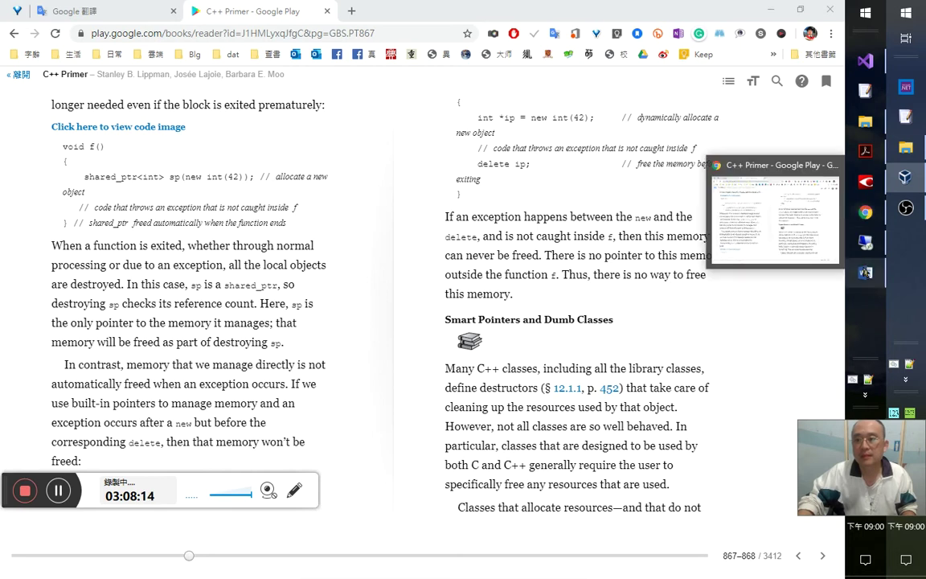
left_click(865, 273)
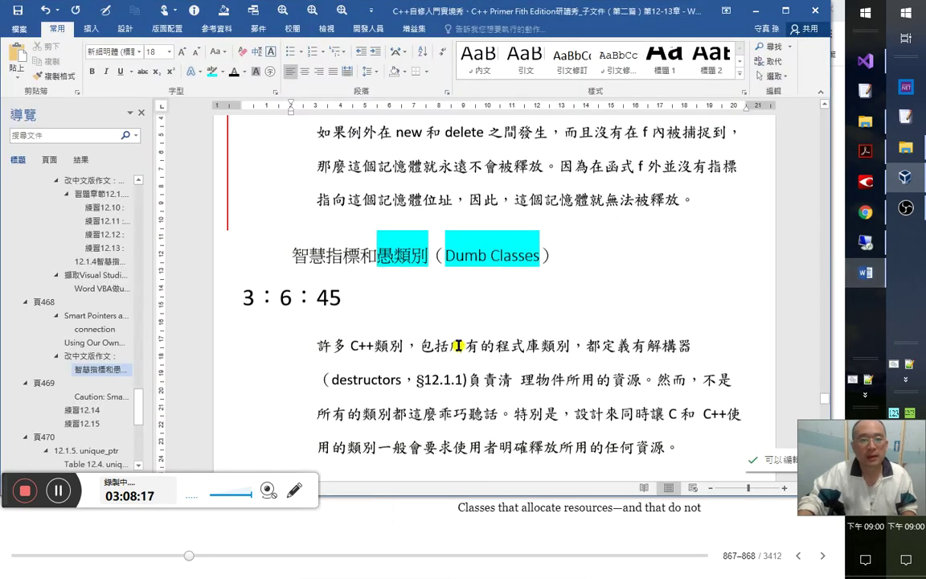
scroll(408, 303, "down", 1)
left_click(466, 186)
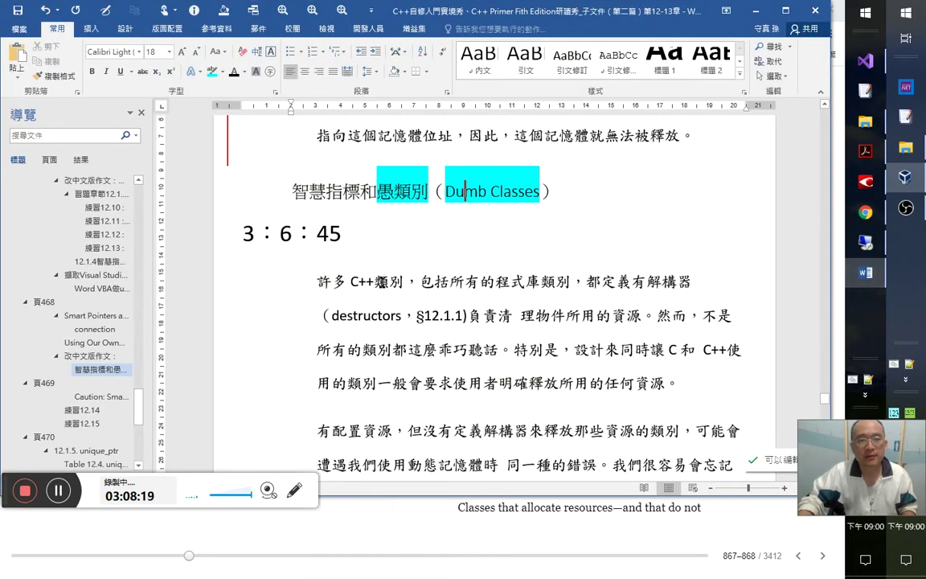
left_click(396, 283)
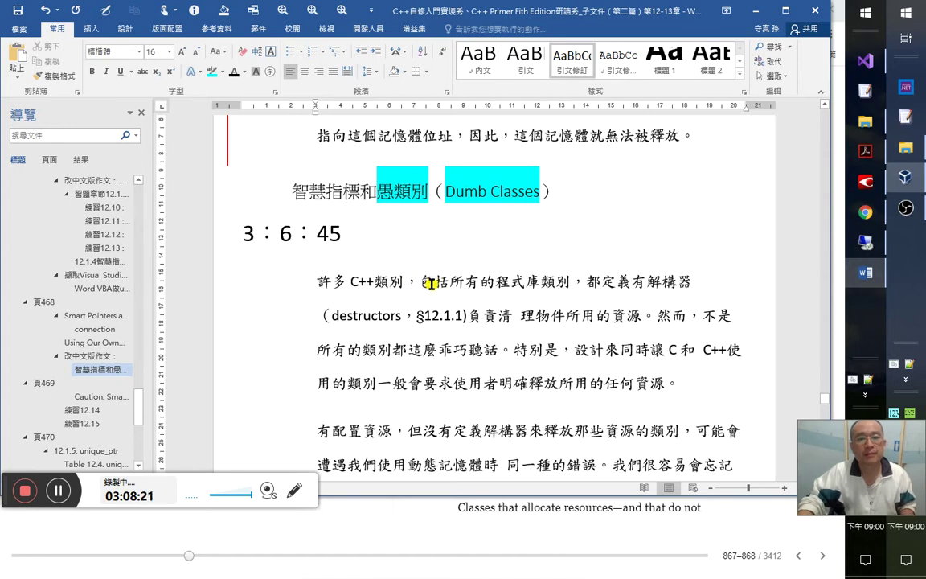
key("alt+Tab")
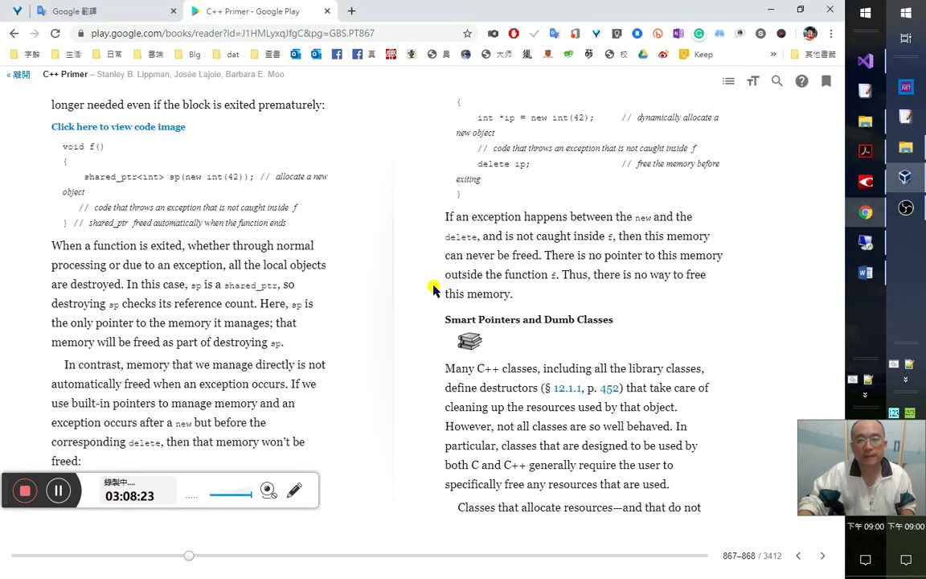
key("Right")
key("Left")
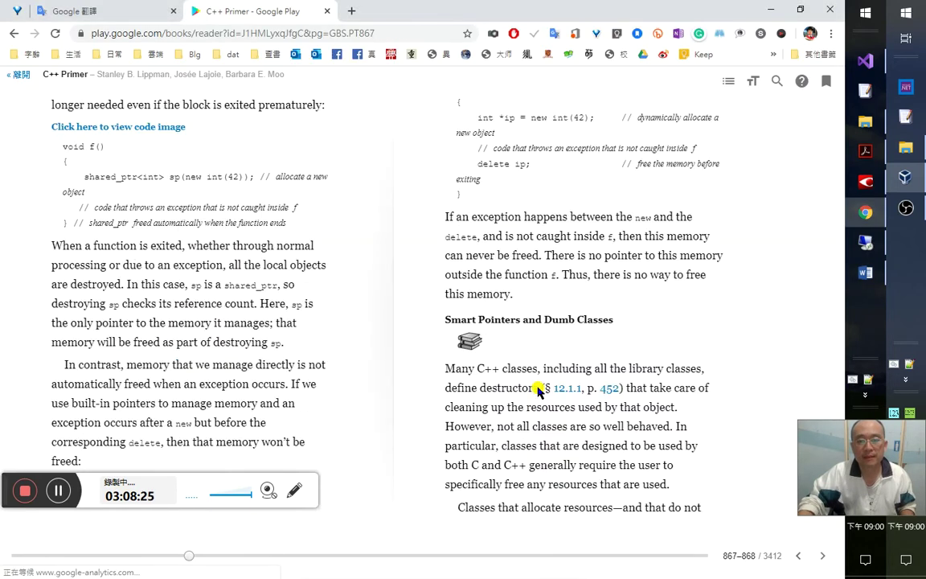
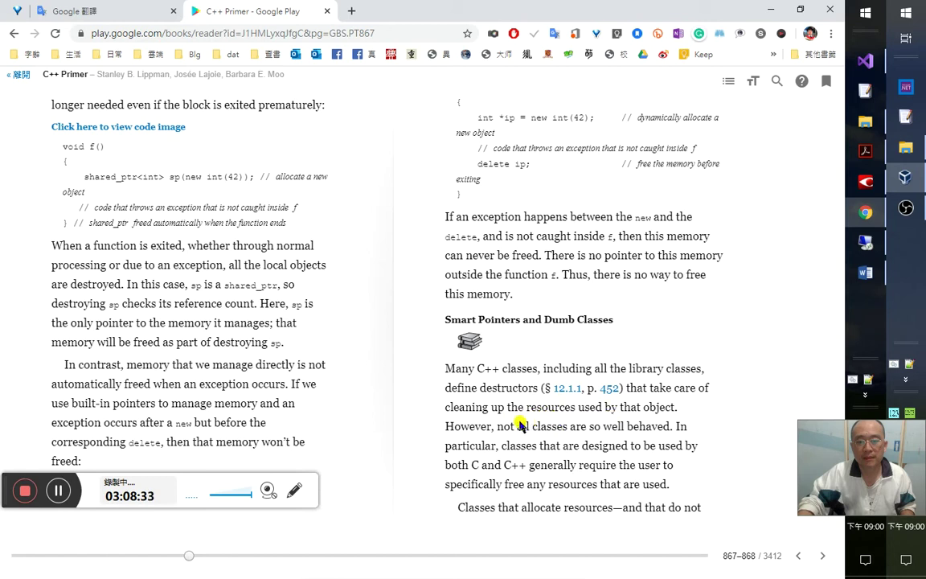
- Move 定義 to just after 有 so the sentence reads 都有定義解構器
key("alt+Tab")
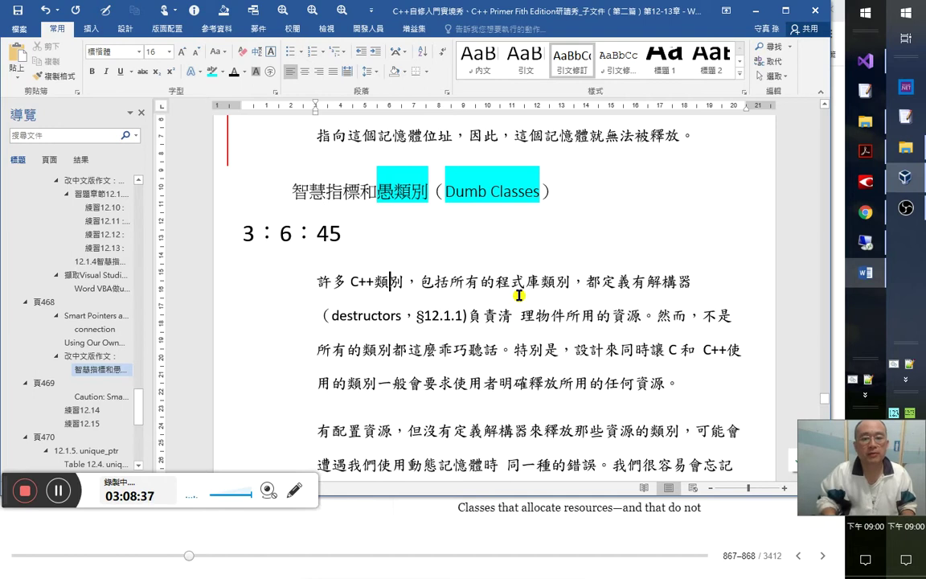
key("Right")
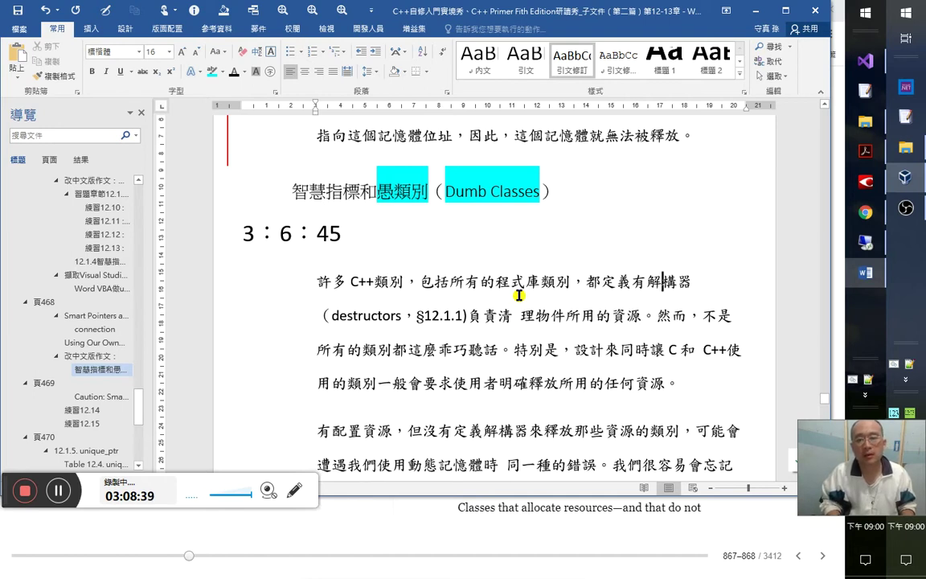
key("shift+Right")
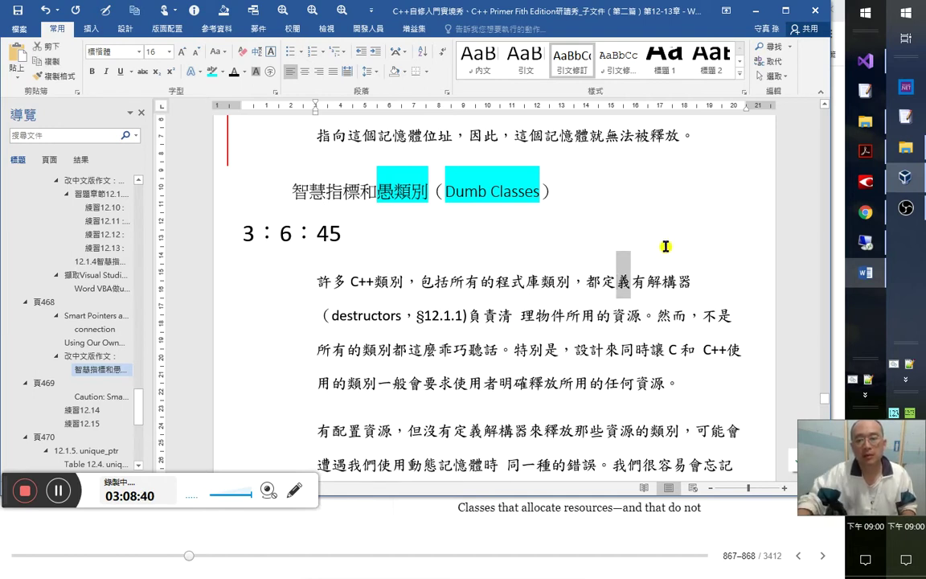
left_click(585, 282)
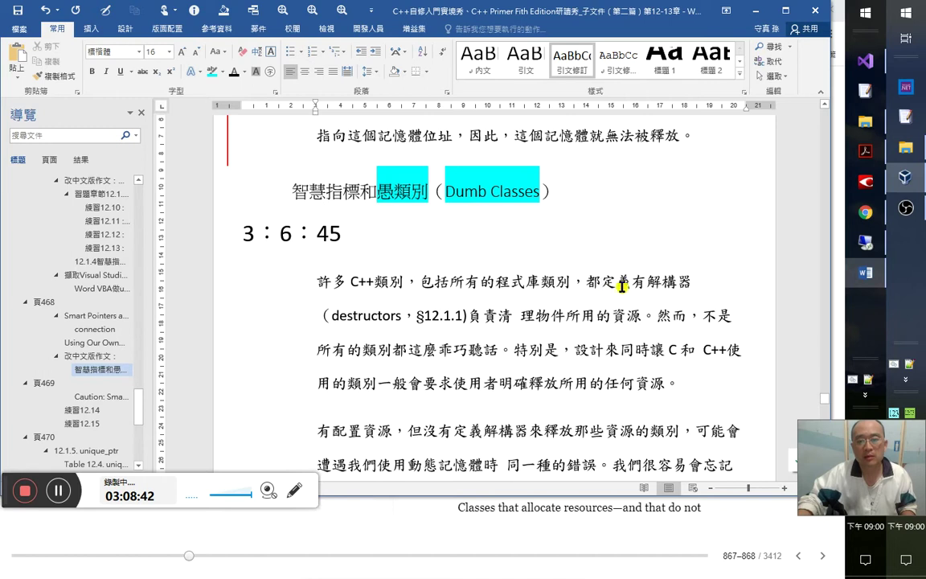
double_click(621, 280)
left_click_drag(616, 282, 641, 282)
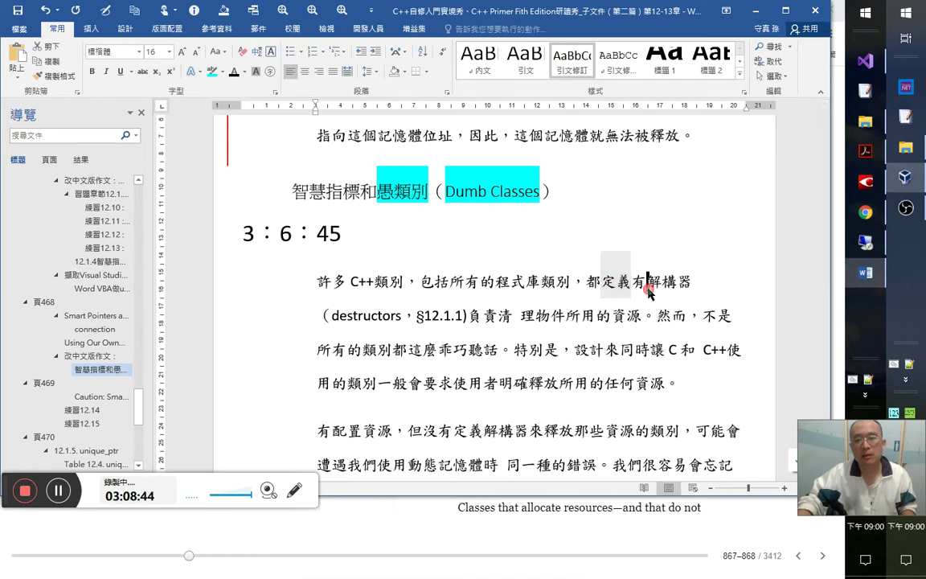
- Insert 來 after （destructors，§12.1.1） and bring up the FineReader OCR text
left_click(467, 315)
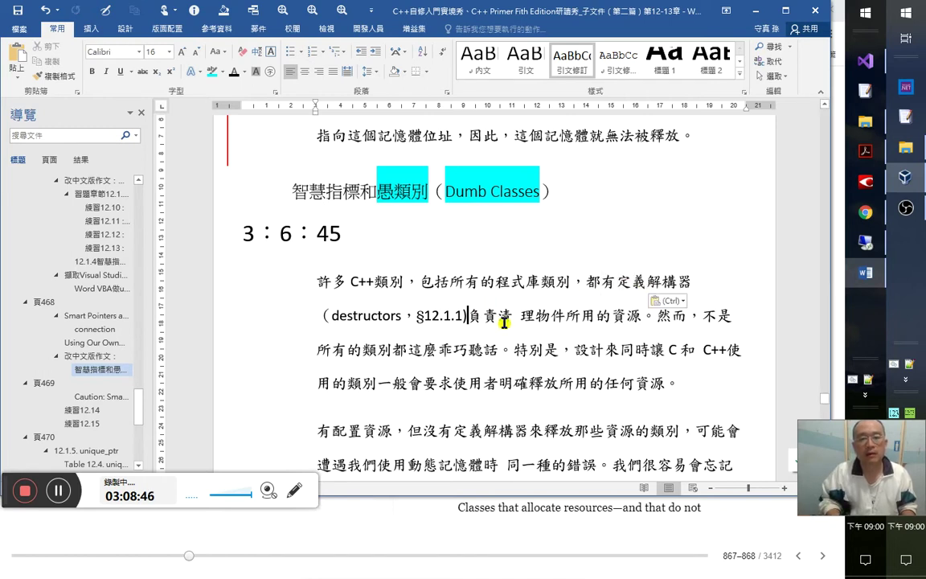
type("來")
key("alt+Tab")
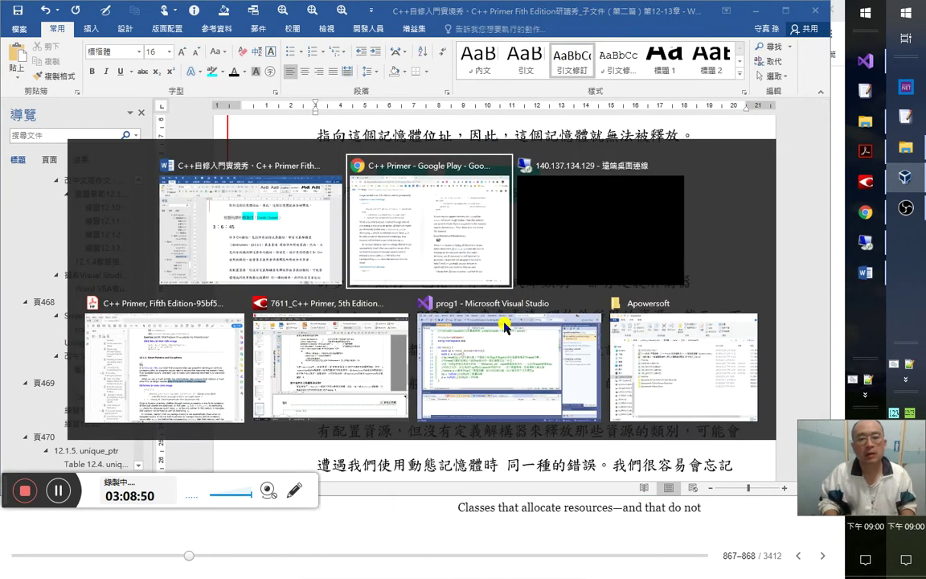
key("Escape")
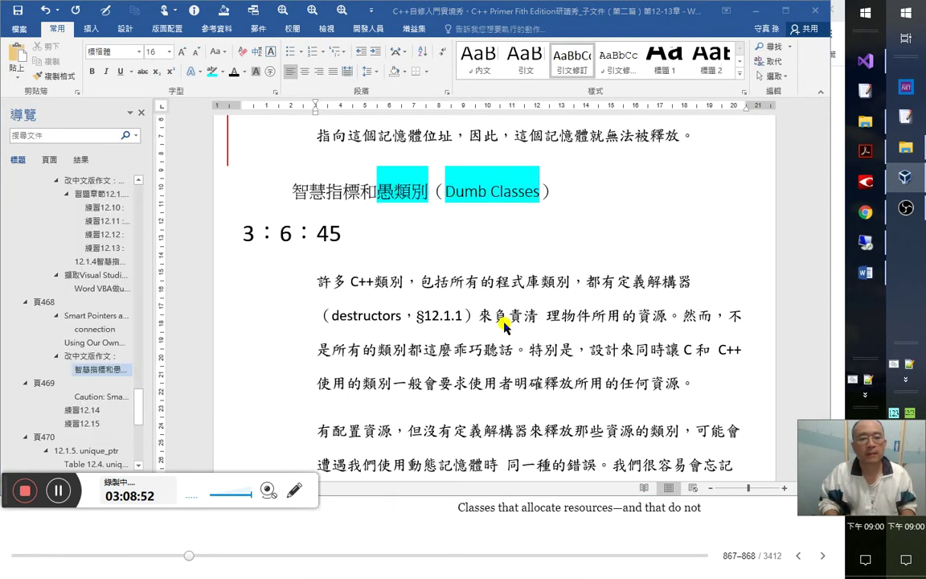
key("alt+Tab")
left_click(469, 214)
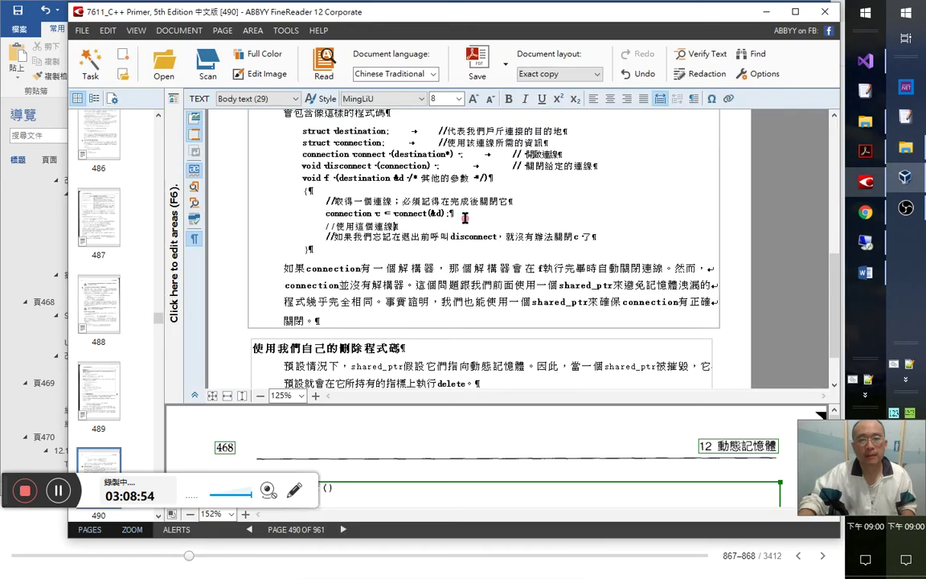
- Check the OCR wording near 負責, then revert the recent wording edits in Word
key("ctrl+Home")
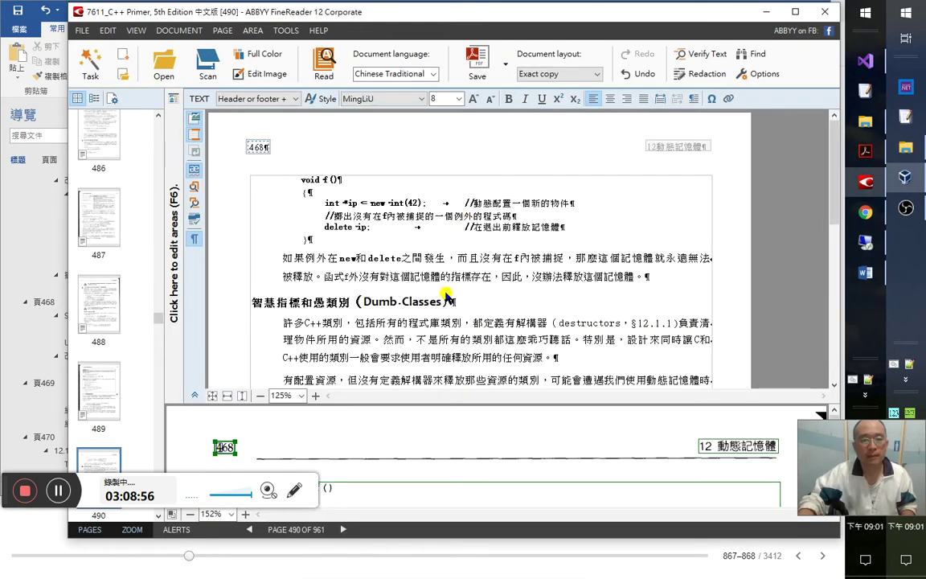
left_click(683, 323)
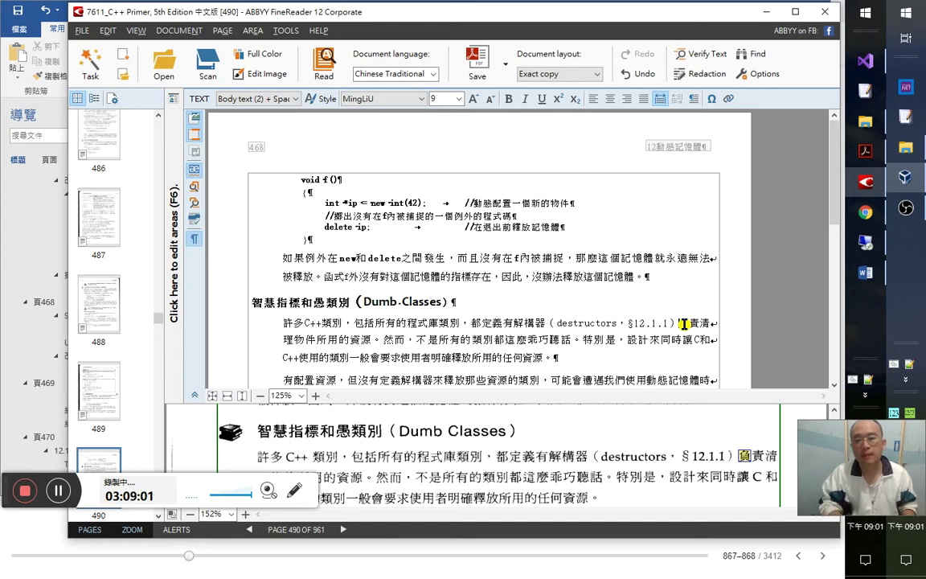
key("alt+Tab")
key("BackSpace")
type(")負責清 理物件所用的資源。然而，不是")
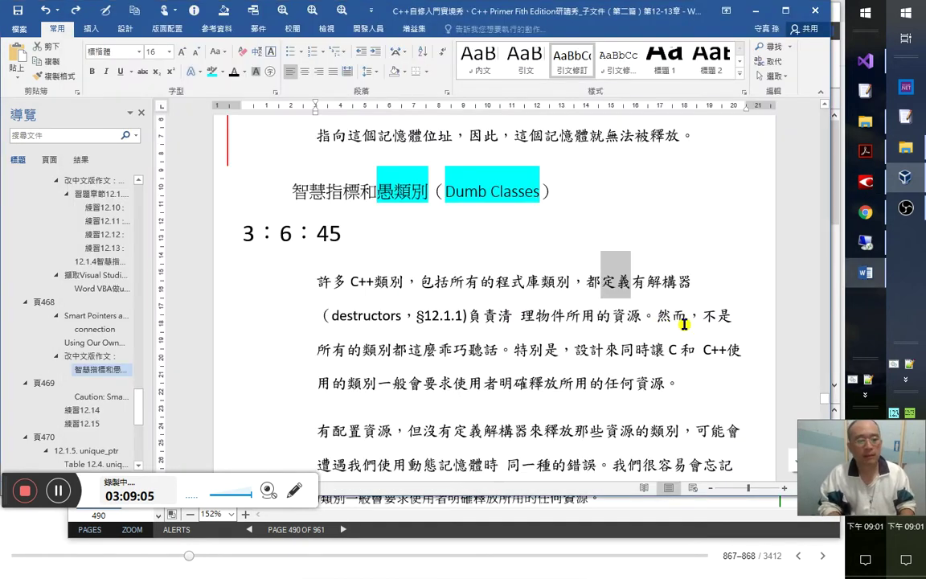
- Move 定義 after 有 again, add full-width ）來 after §12.1.1, and close the gap in 清理
left_click(648, 283)
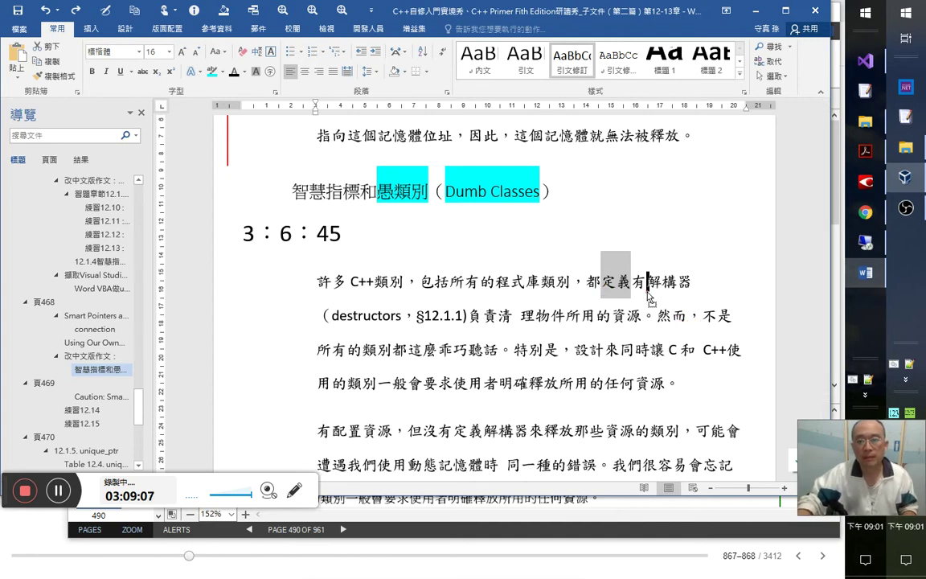
double_click(616, 282)
left_click_drag(616, 281, 647, 282)
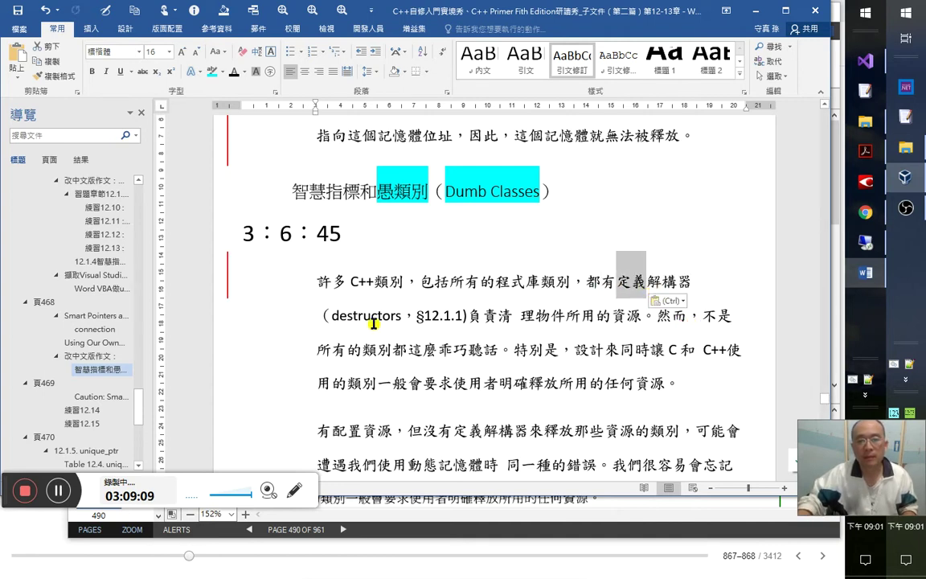
left_click(480, 320)
key("BackSpace")
type("）")
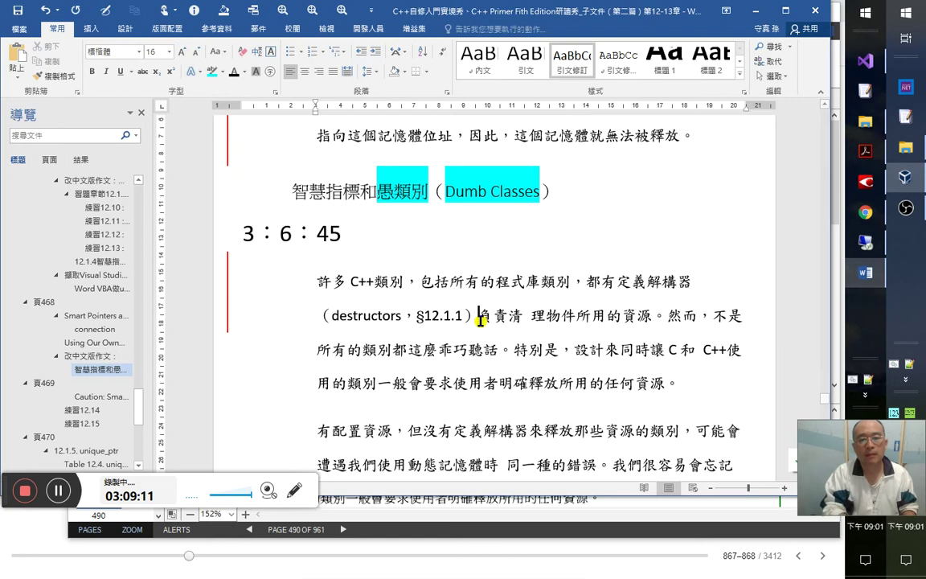
key("ctrl+z")
key("ctrl+z")
type("）來")
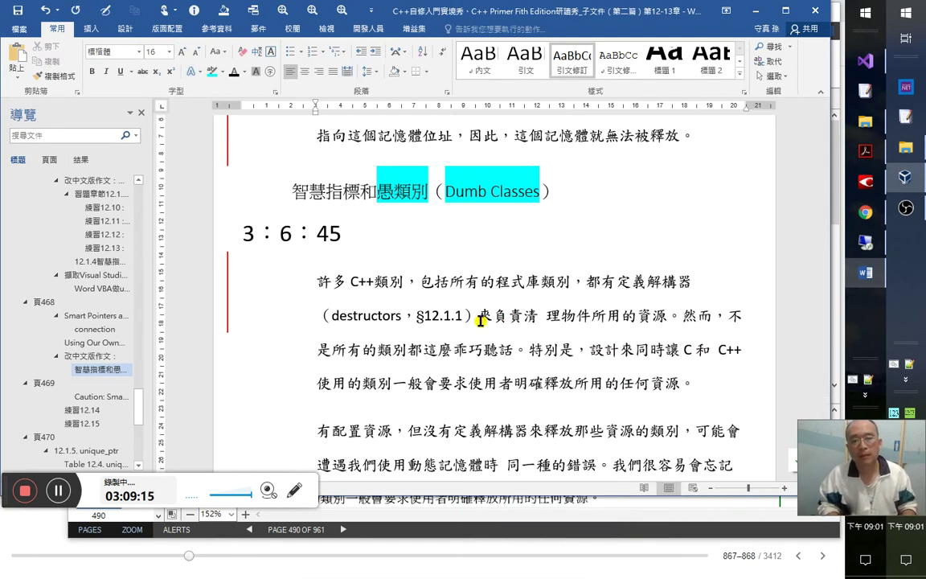
key("Delete")
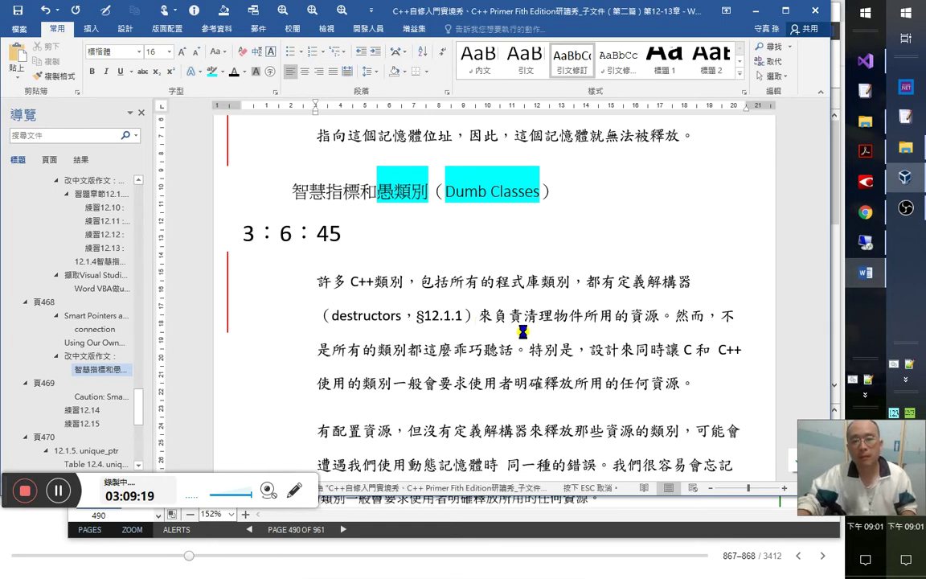
- Show formatting marks, select 清理, and compare it with the OCR and English original
key("ctrl+shift+8")
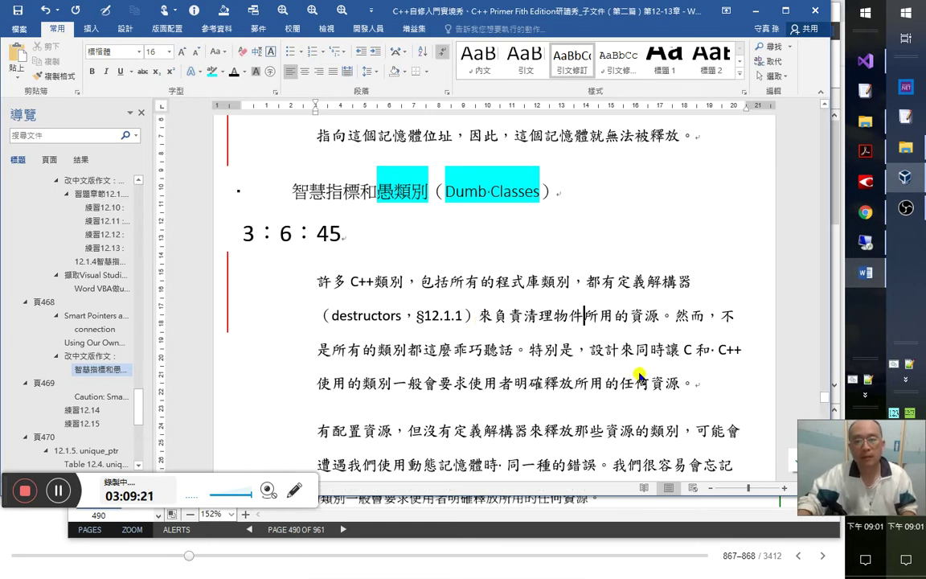
left_click(669, 327)
key("Left")
key("Left")
key("Left")
key("Left")
key("Left")
key("Left")
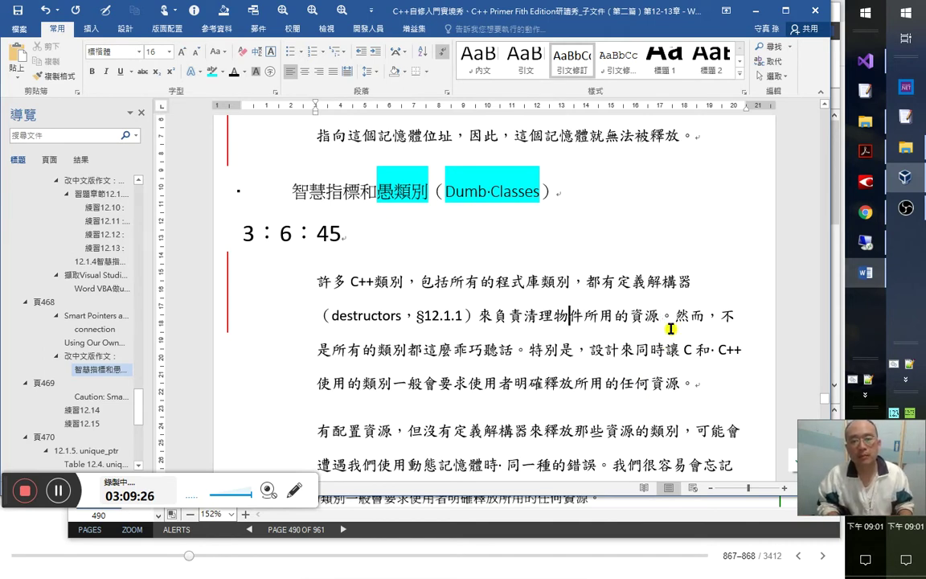
key("Left")
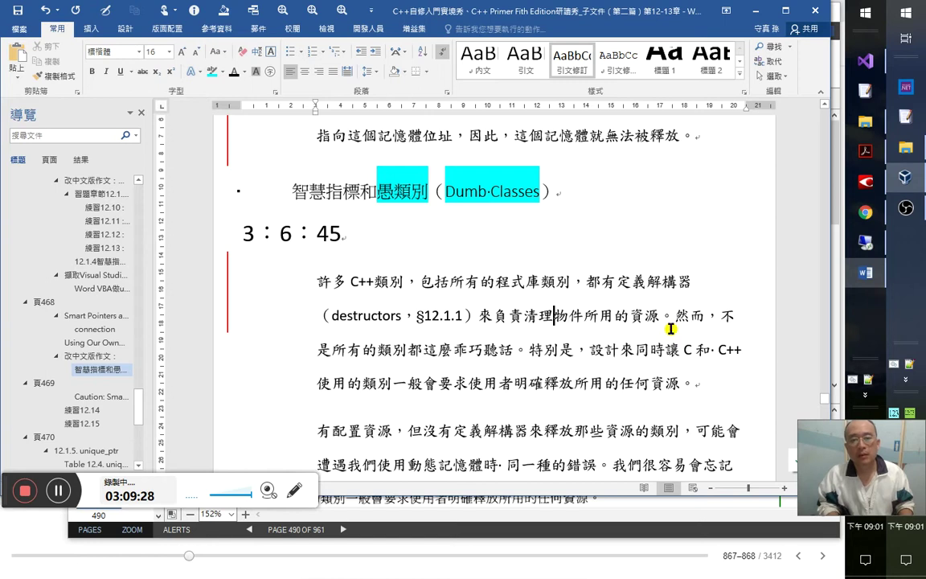
key("shift+Left")
key("shift+Left")
key("alt+Tab")
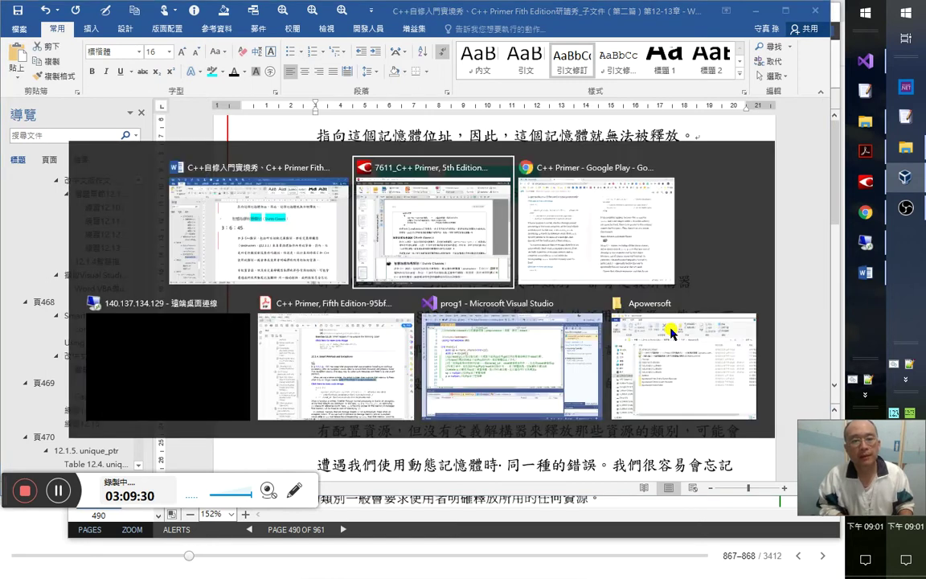
key("alt+Tab")
key("alt+Tab")
key("Tab")
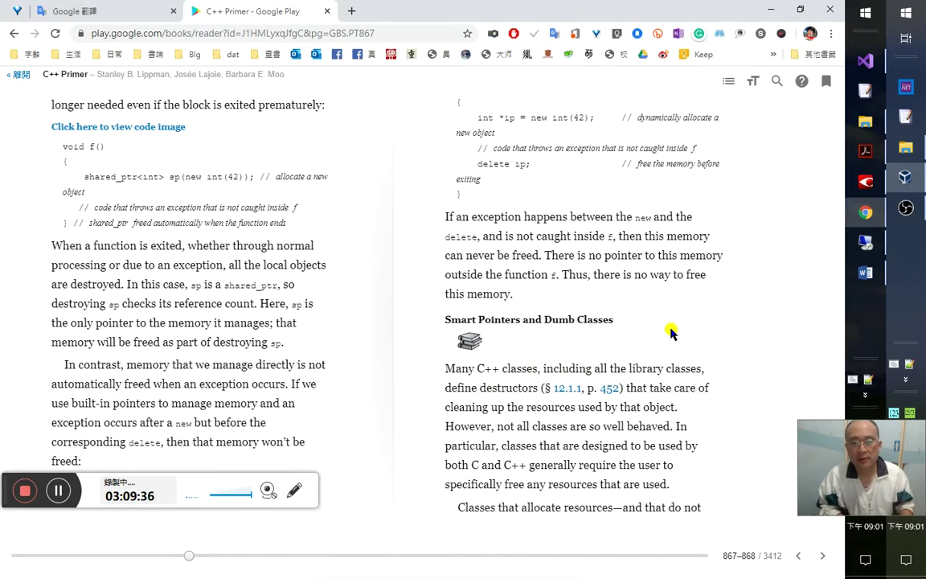
key("alt+Tab")
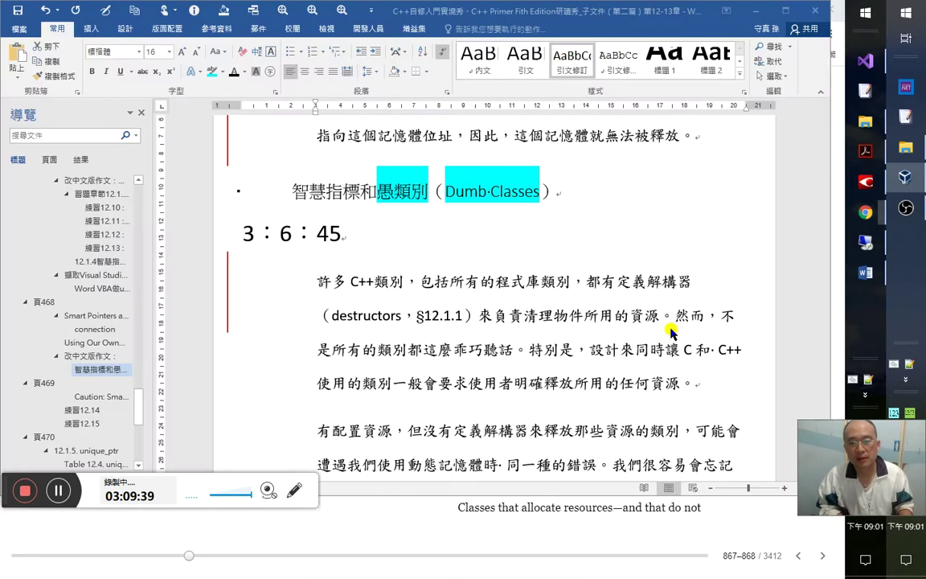
key("alt+Tab")
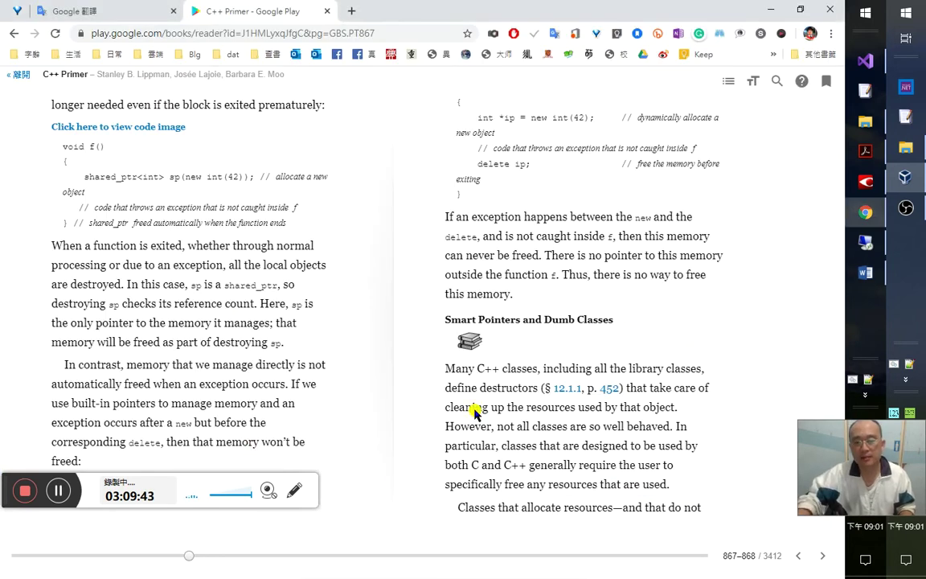
key("alt+Tab")
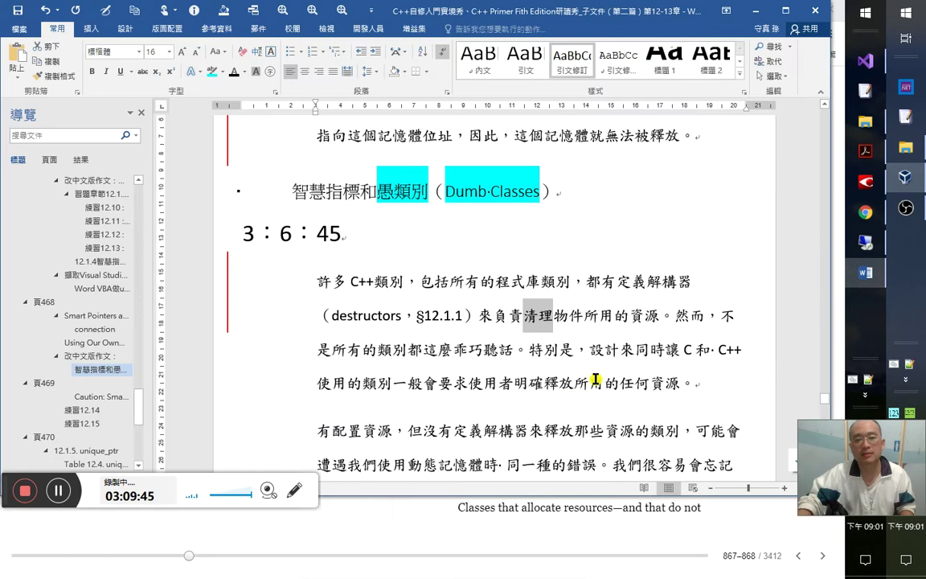
- Replace 所 with 過 so the phrase reads 物件用過的資源
left_click(584, 316)
left_click(548, 315)
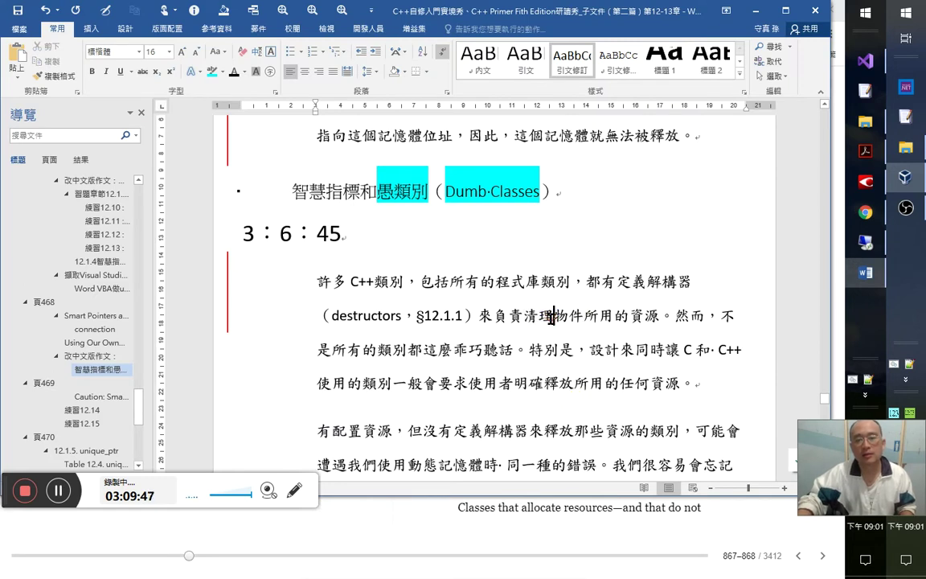
key("Right")
key("Right")
key("Right")
key("Right")
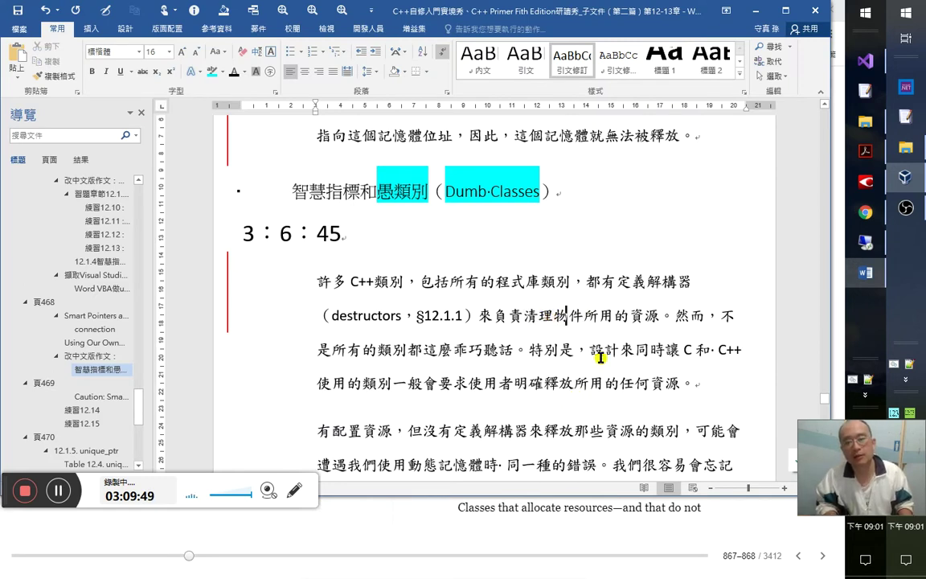
key("alt+Tab")
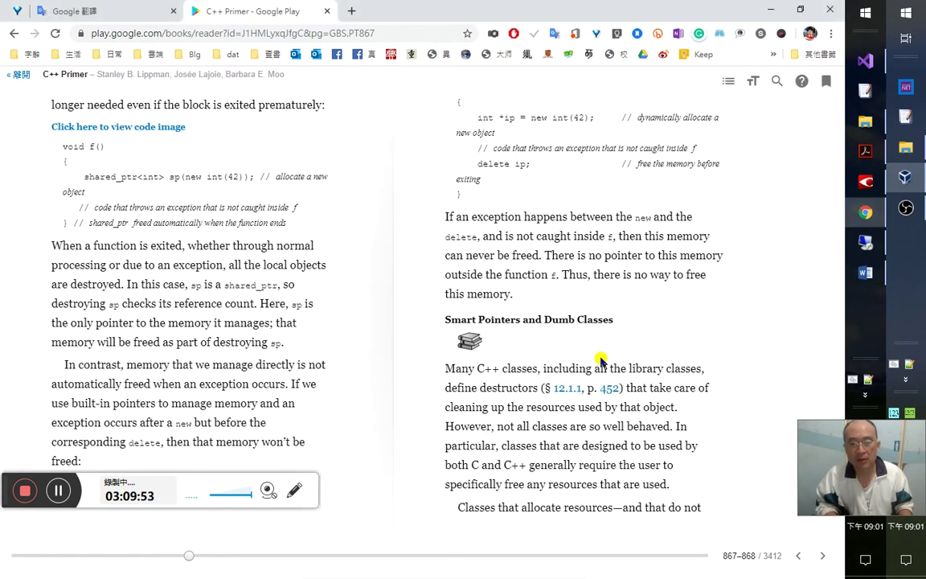
key("alt+Tab")
key("BackSpace")
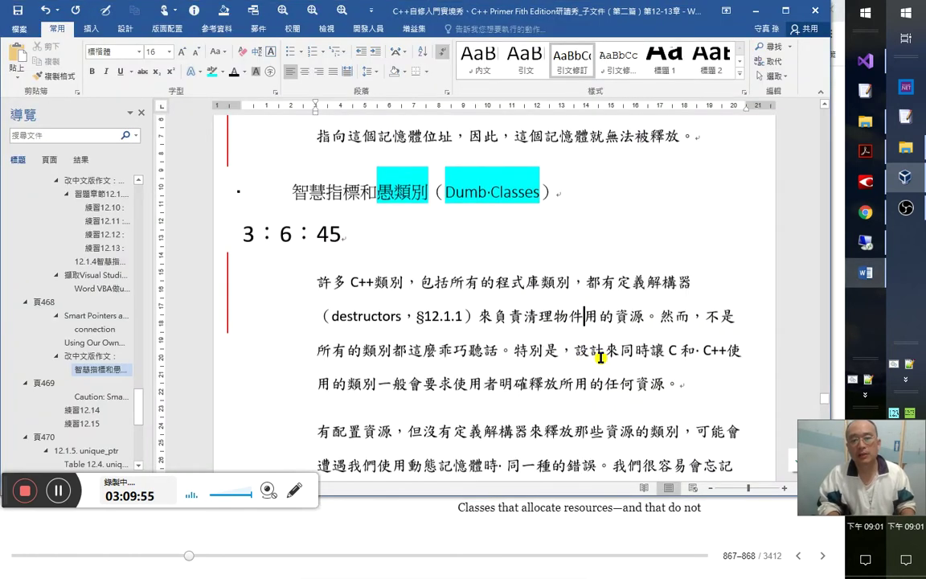
type("ybb")
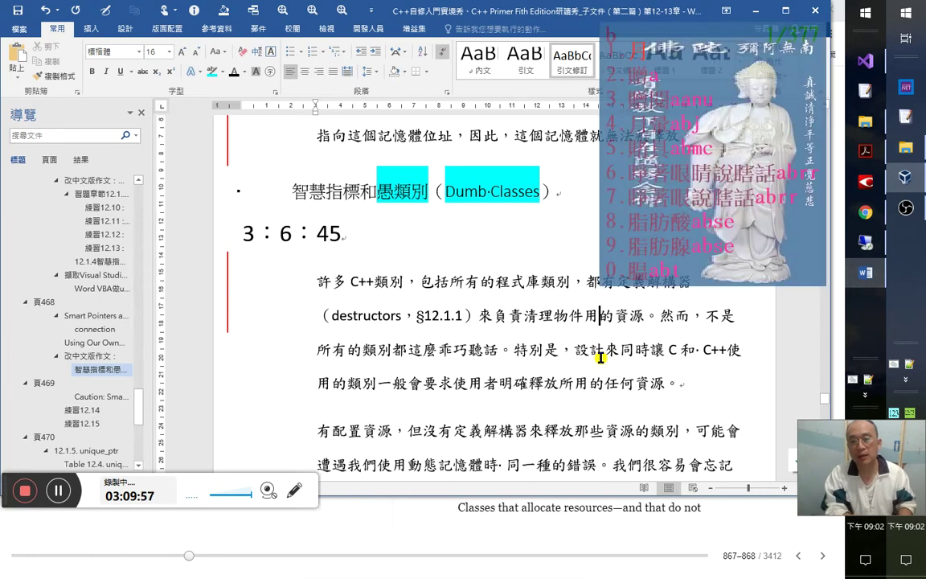
key("space")
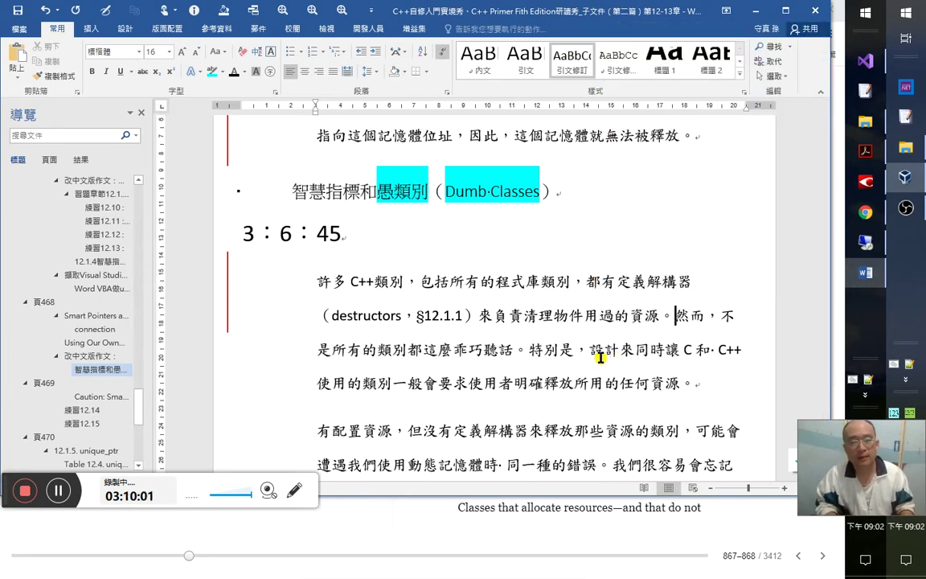
left_click(9, 542)
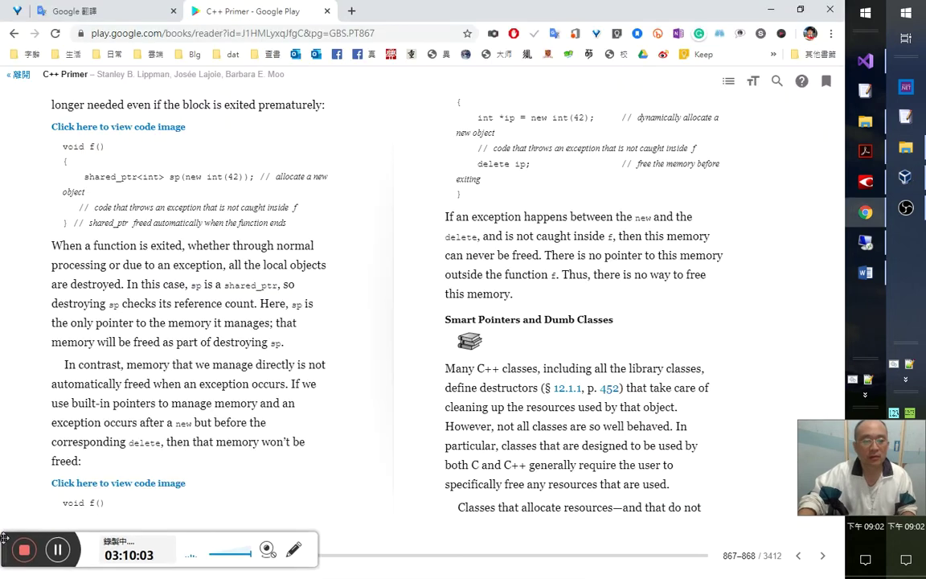
- Insert 各種 before 物件 so the phrase reads 清理各種物件用過的資源
key("alt+Tab")
key("Escape")
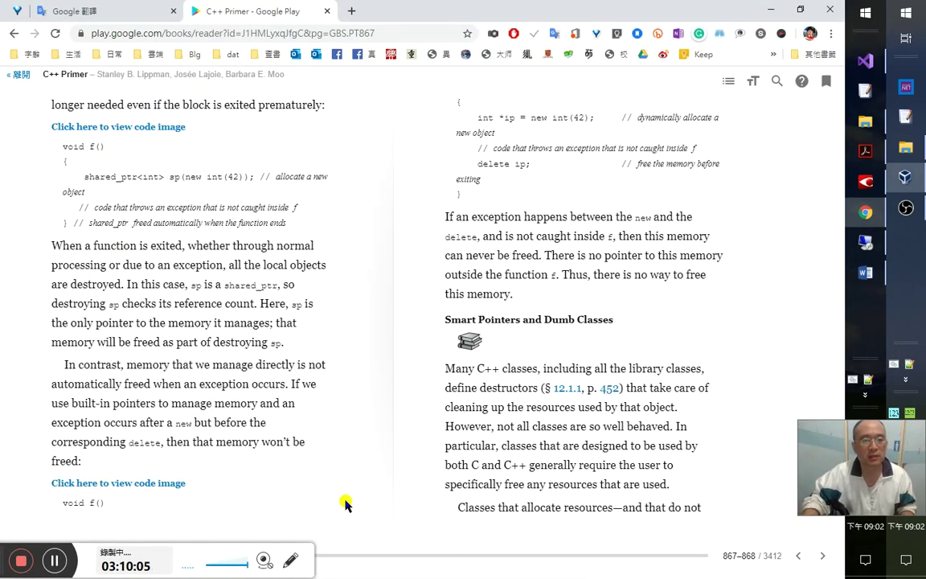
key("alt+Tab")
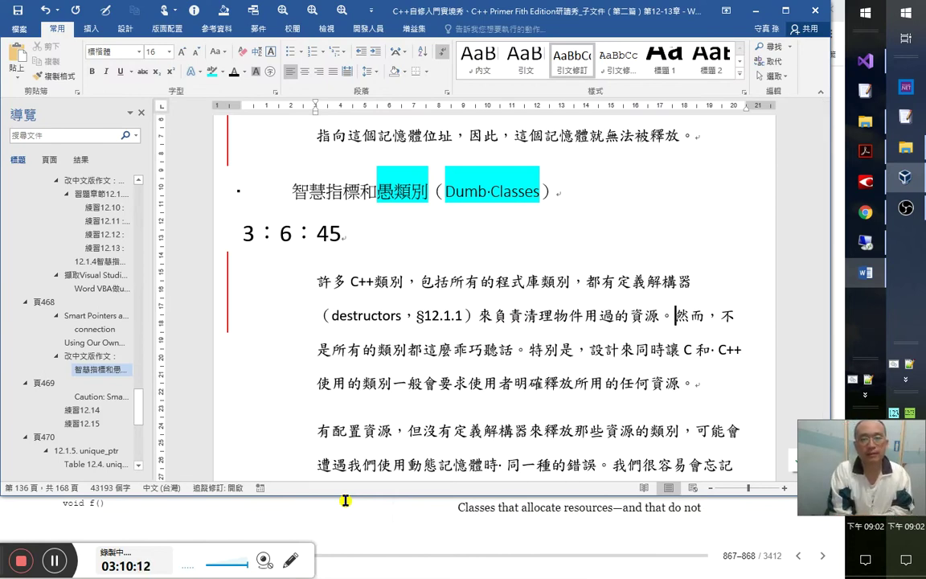
key("Left")
key("Left")
key("Left")
key("Left")
key("Left")
key("Left")
key("Left")
key("Left")
key("Left")
key("Left")
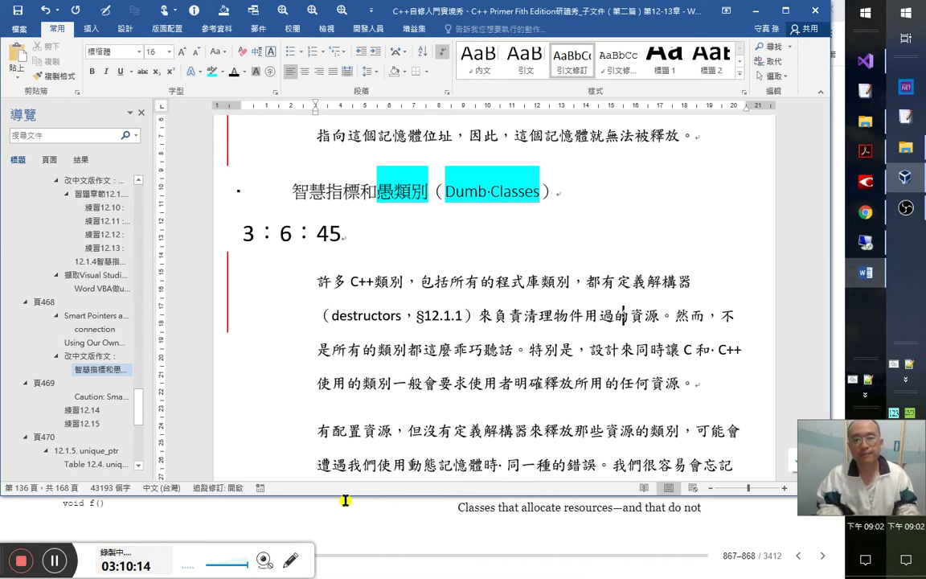
key("Right")
key("Right")
key("Right")
type("役種")
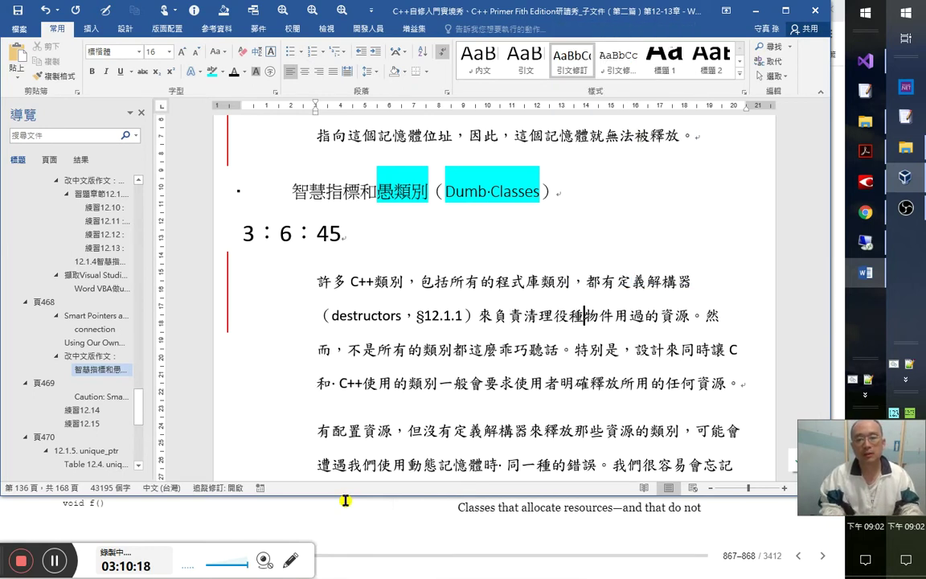
key("shift+Left")
key("shift+Left")
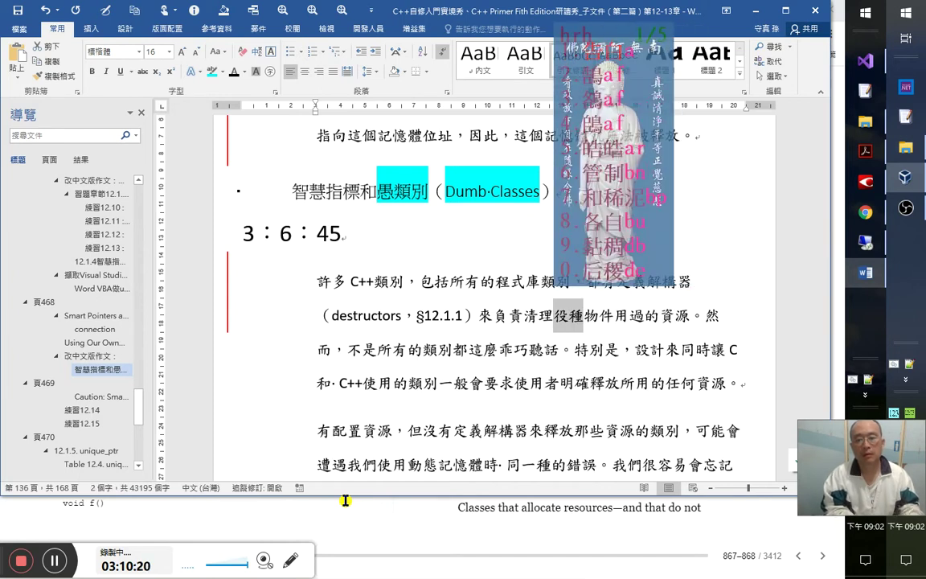
key("Escape")
type("hr")
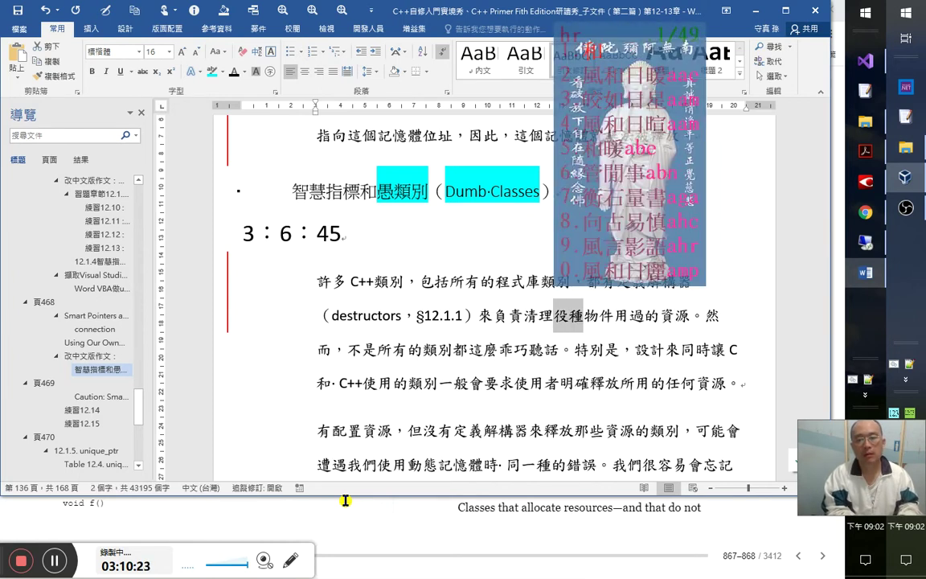
type("各種")
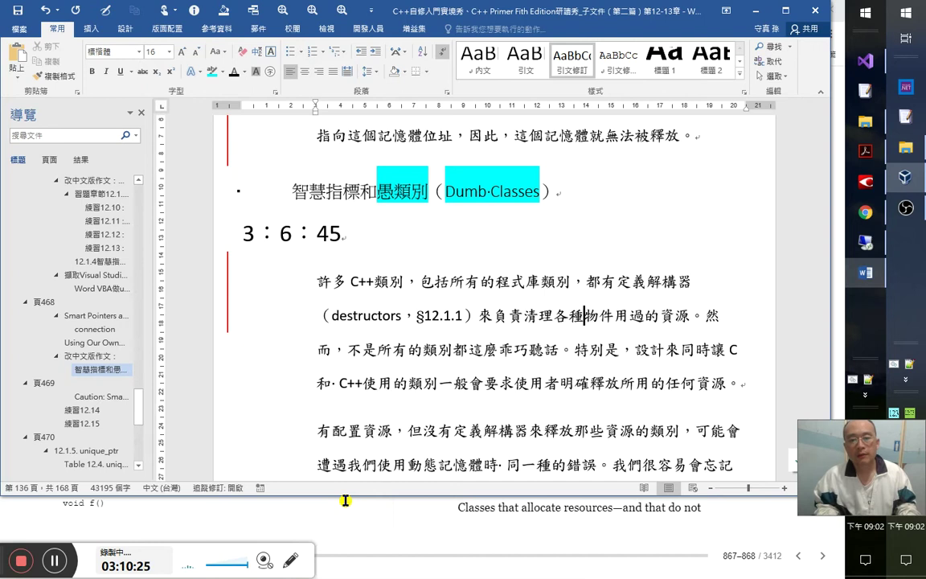
- Select the 然而 sentence about well-behaved classes and compare it with the English original
key("Down")
key("Home")
key("Right")
key("Right")
key("Right")
key("Right")
key("Right")
key("Right")
key("Right")
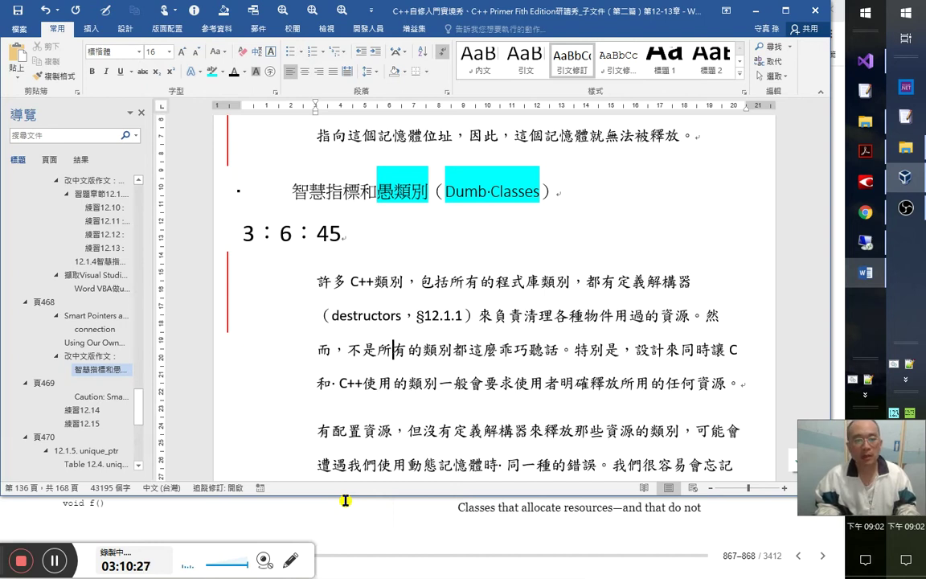
key("Right")
key("Right")
key("Right")
key("Right")
key("Right")
key("Right")
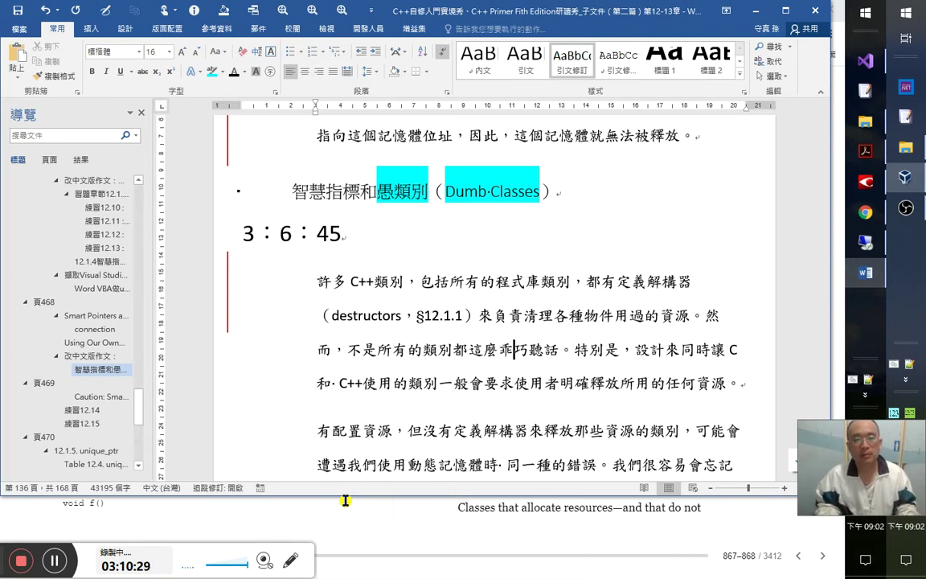
key("Right")
key("shift+Home")
key("shift+Left")
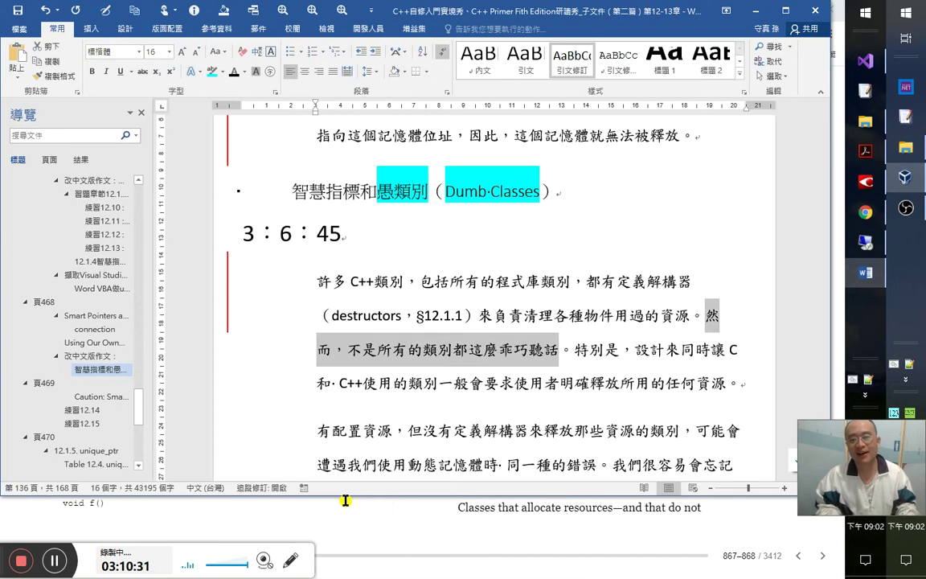
key("alt+Tab")
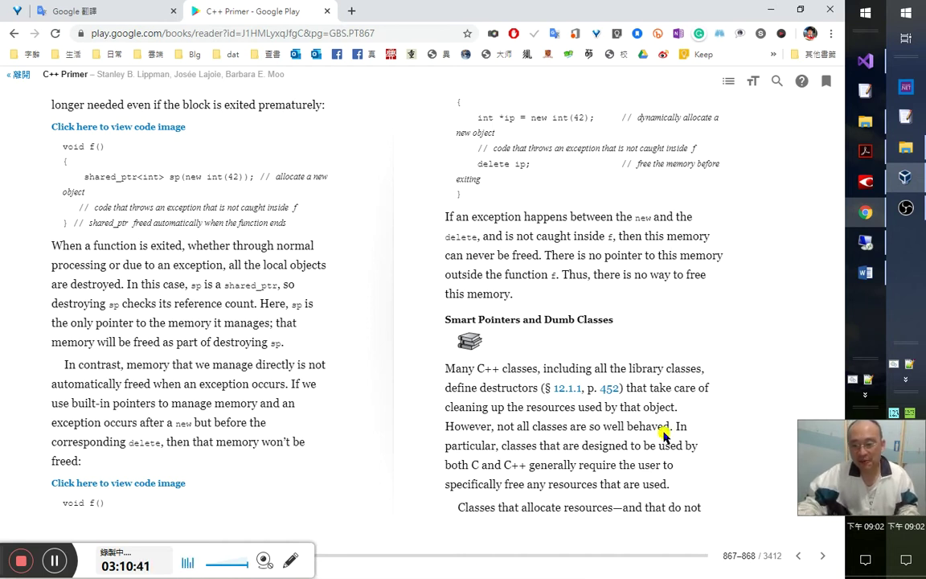
key("alt+Tab")
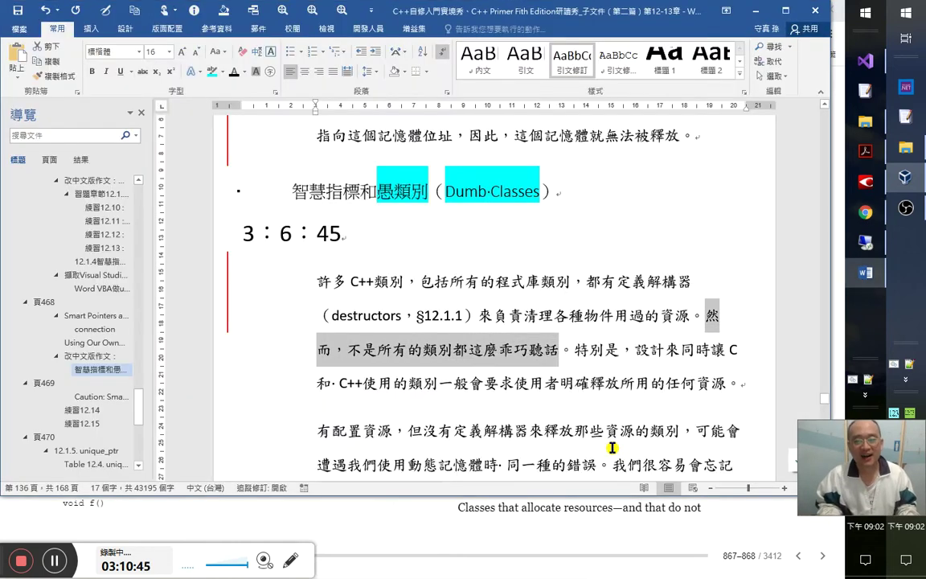
- Check the PDF's page 585 in Acrobat, highlighting 'well behaved.' in Smart Pointers and Dumb Classes
key("alt+Tab")
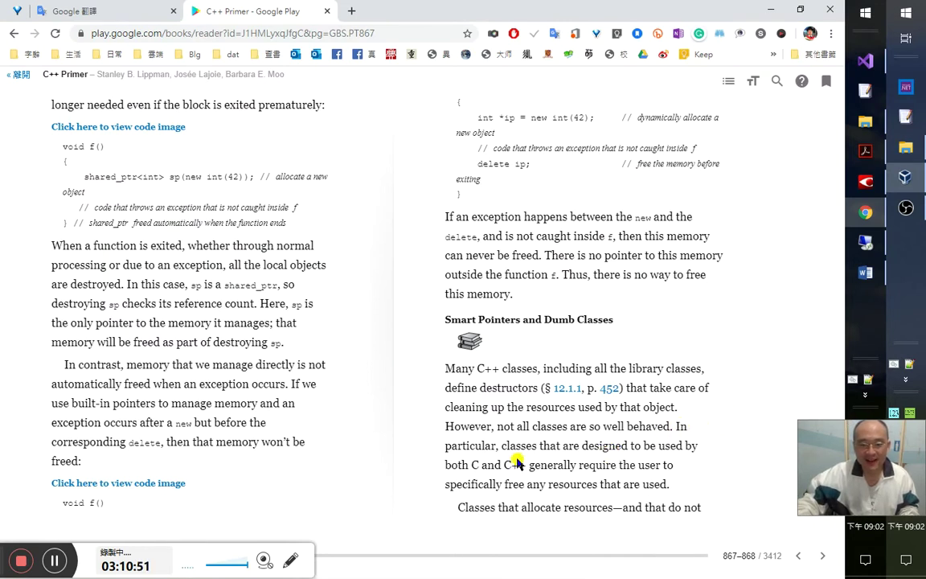
left_click(865, 187)
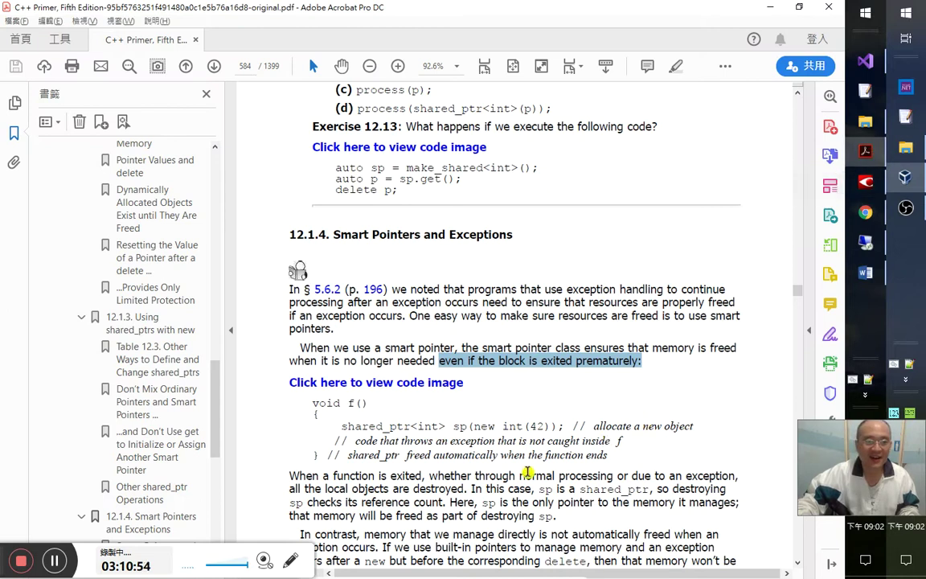
scroll(528, 472, "down", 10)
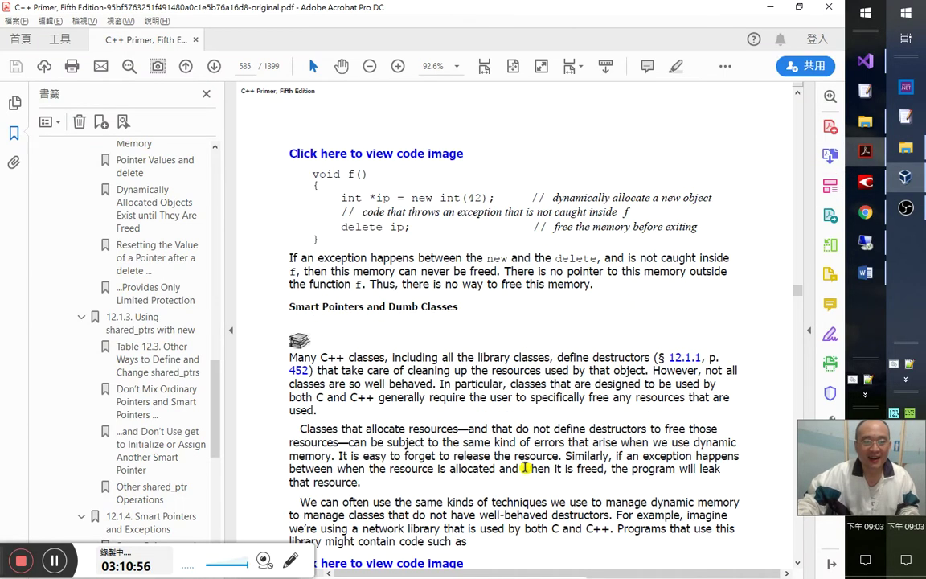
scroll(525, 467, "down", 3)
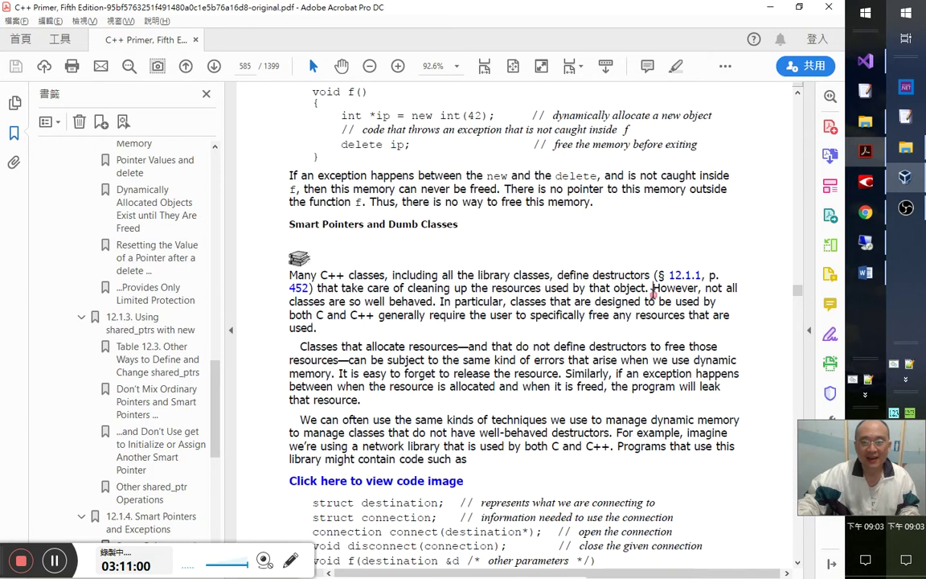
left_click_drag(457, 224, 368, 224)
left_click(507, 308)
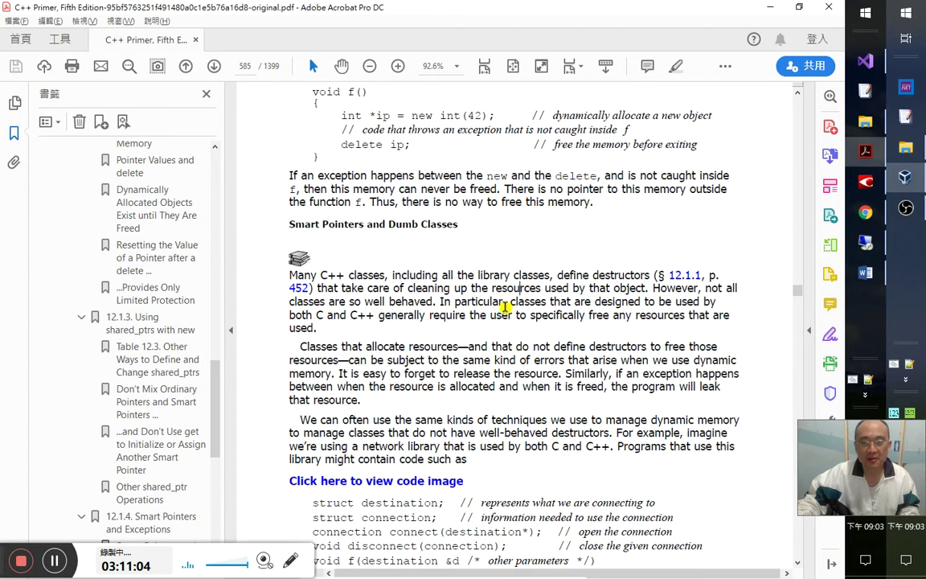
left_click_drag(440, 301, 366, 303)
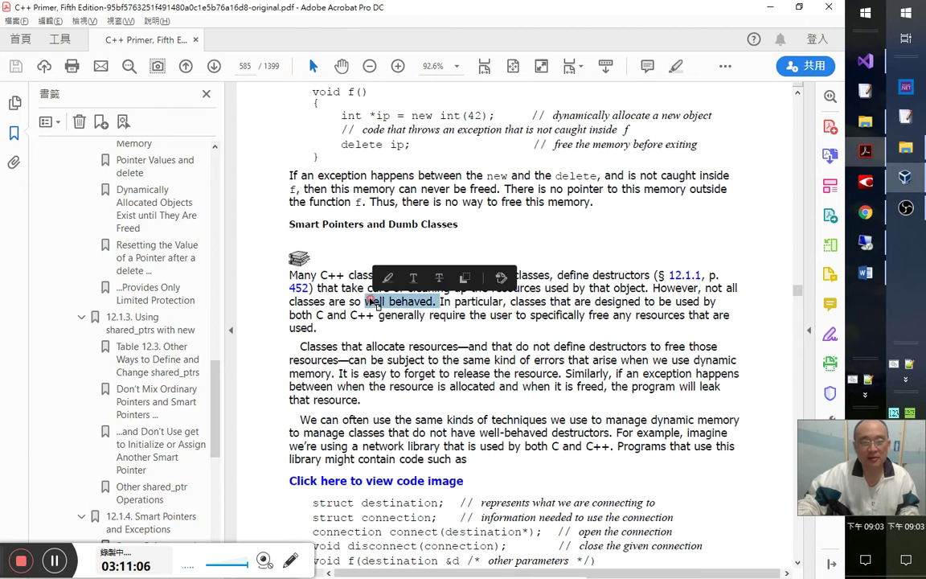
key("alt+Tab")
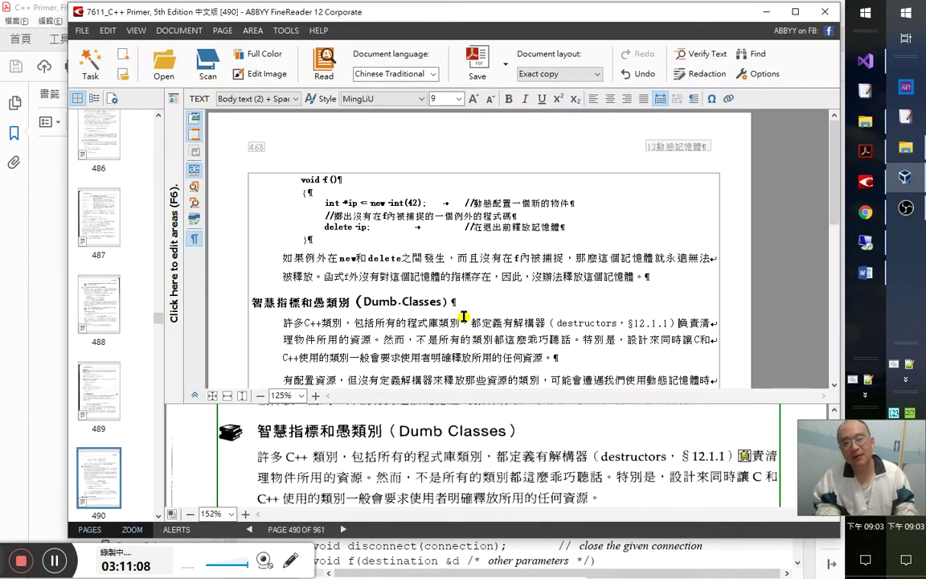
key("alt+Tab")
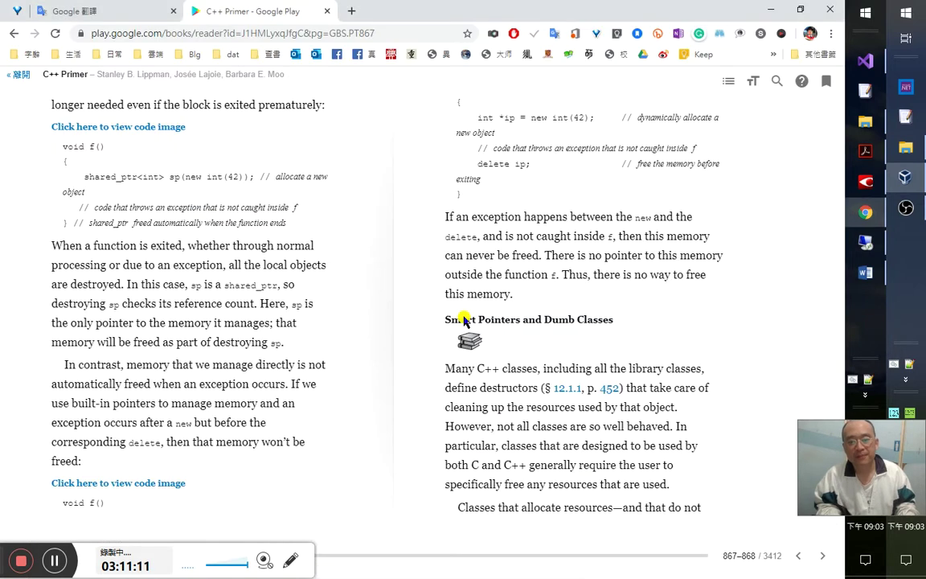
key("alt+Tab")
key("alt+Tab")
key("alt+Tab")
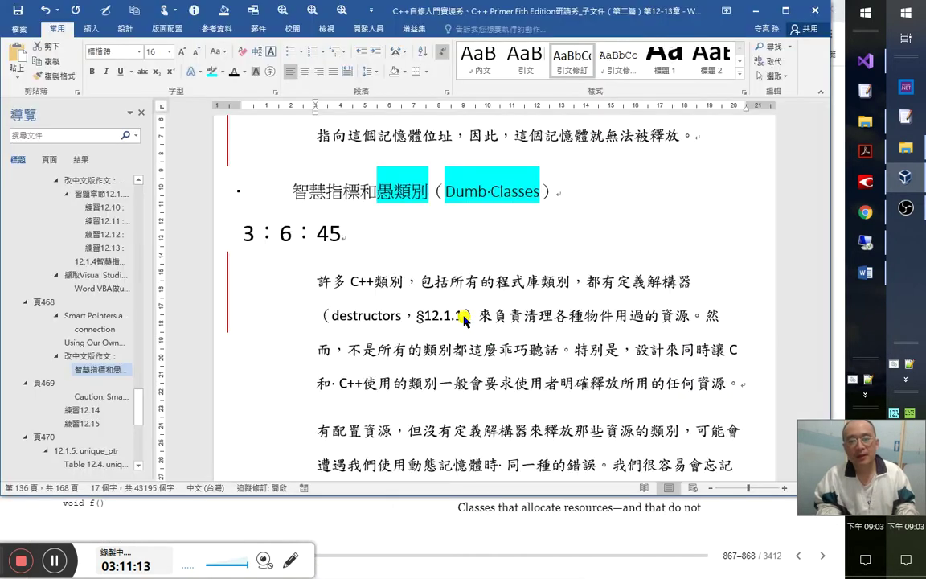
- Add 並 before 不是 and replace 這麼 so the sentence ends 都是如此盡職
key("Right")
key("Right")
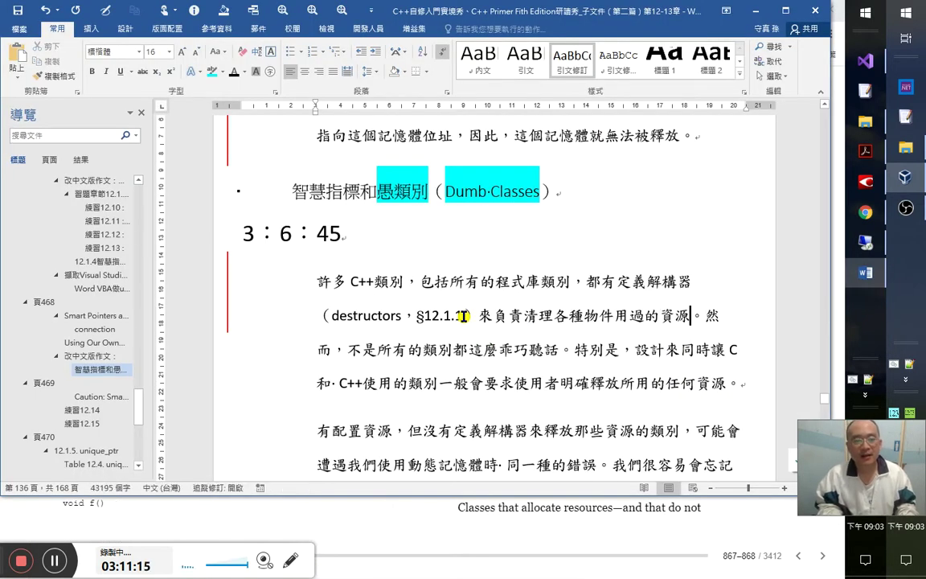
key("Right")
type("並")
key("Right")
key("Right")
key("Right")
key("Right")
key("Right")
key("Right")
key("Right")
key("Right")
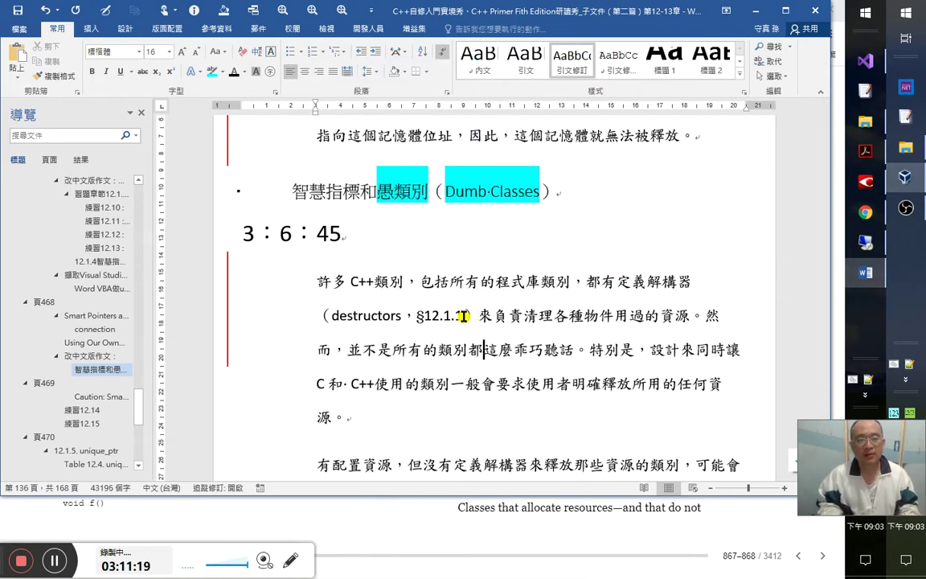
key("shift+Right")
key("shift+Right")
key("shift+Right")
key("shift+Right")
key("shift+Right")
key("shift+Right")
type("闕如")
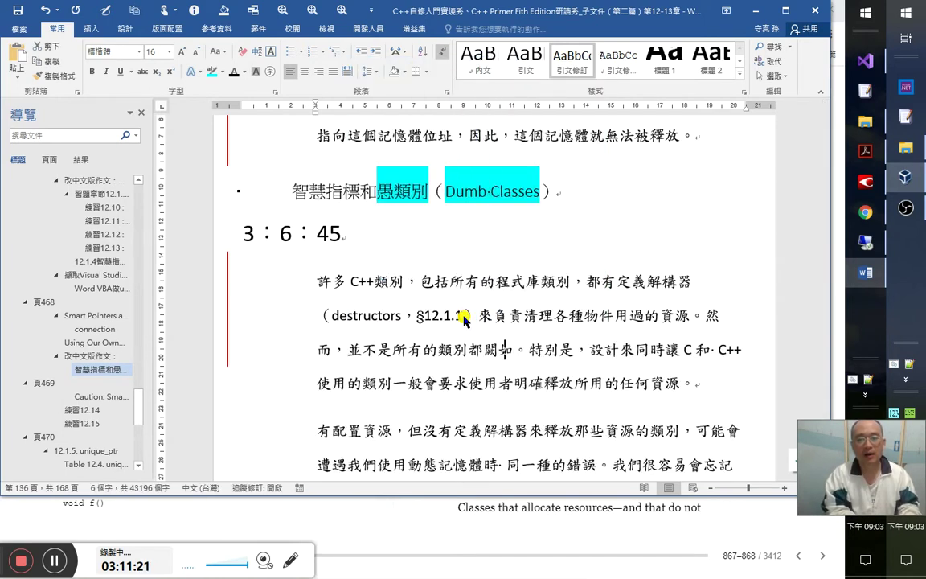
type("此")
key("Left")
key("Left")
type("是")
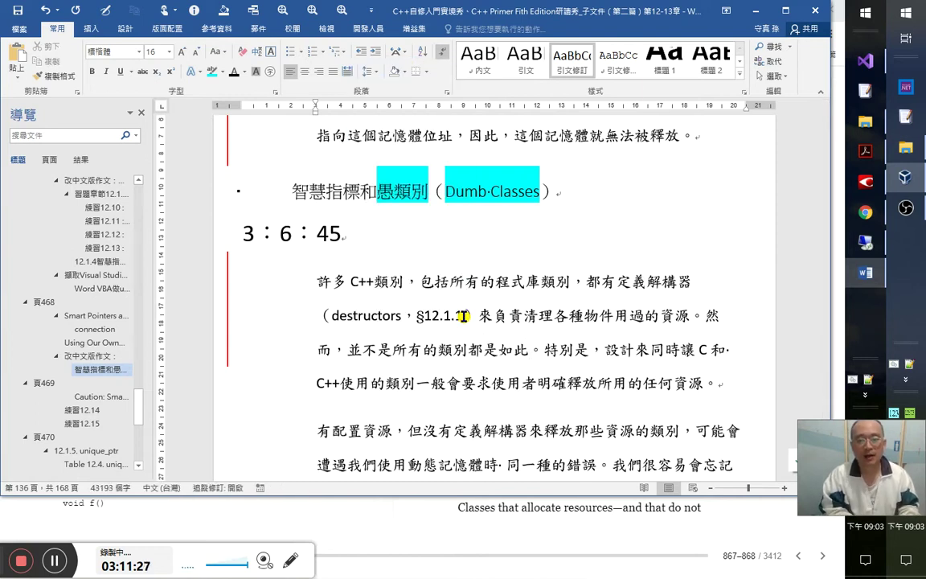
type("盡職")
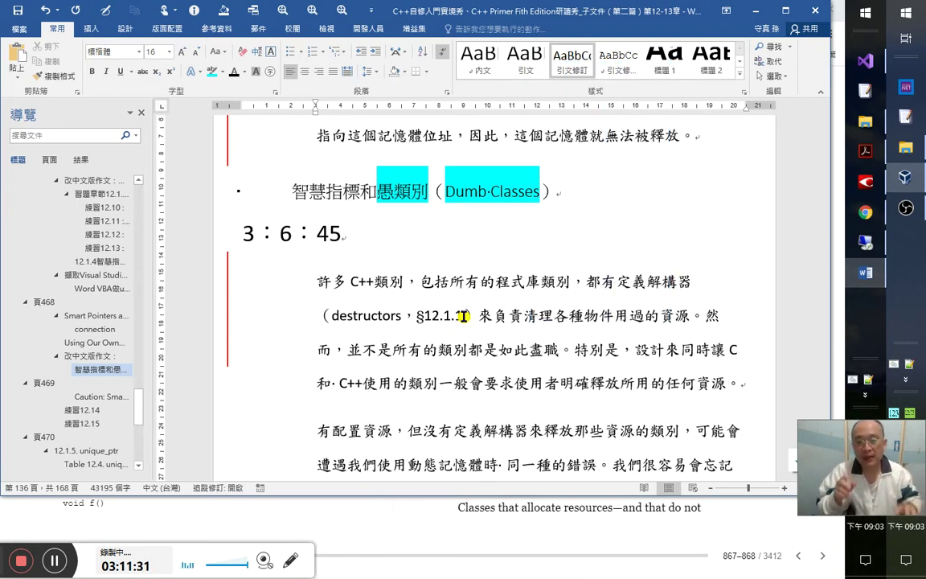
- After checking the English original, delete the extra 是 after 都
key("alt+Tab")
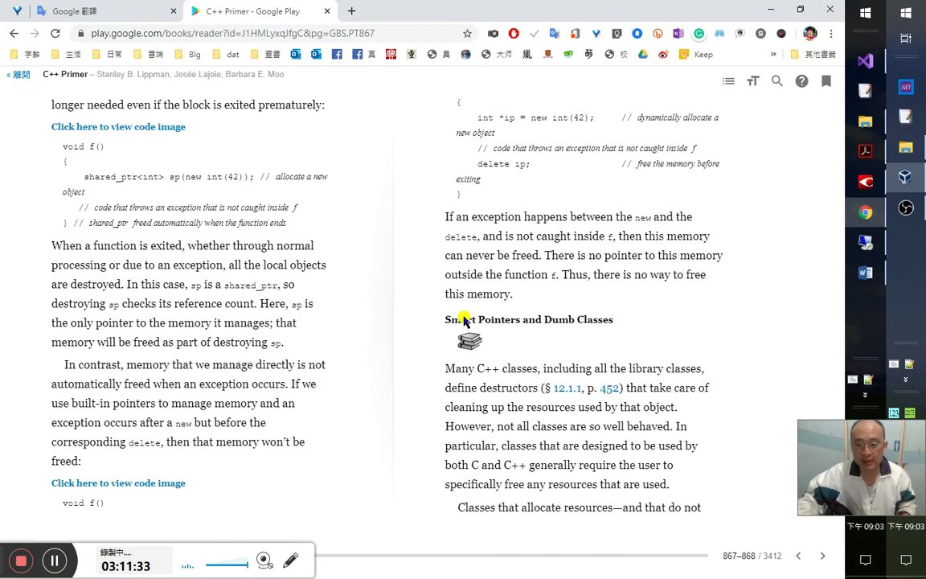
key("alt+Tab")
key("alt+Tab")
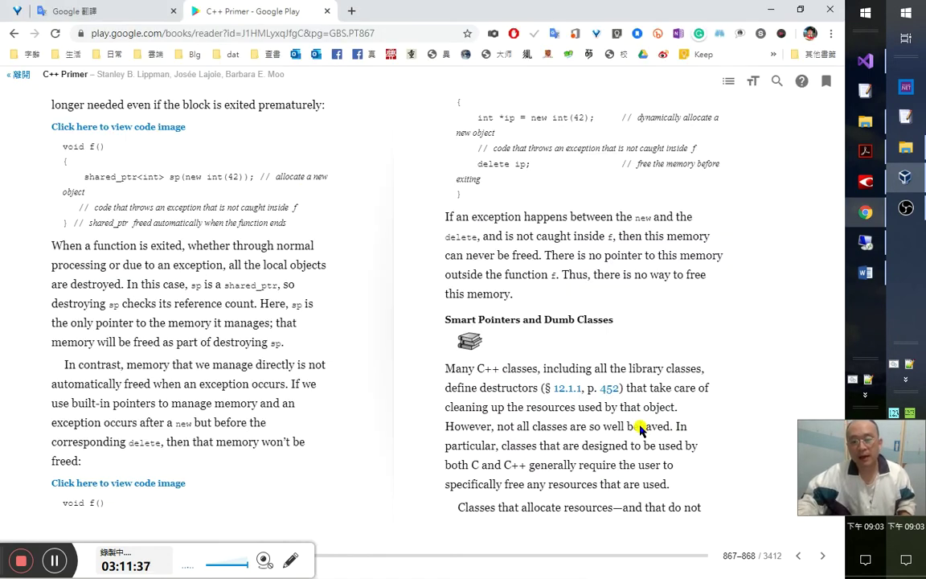
key("alt+Tab")
key("Right")
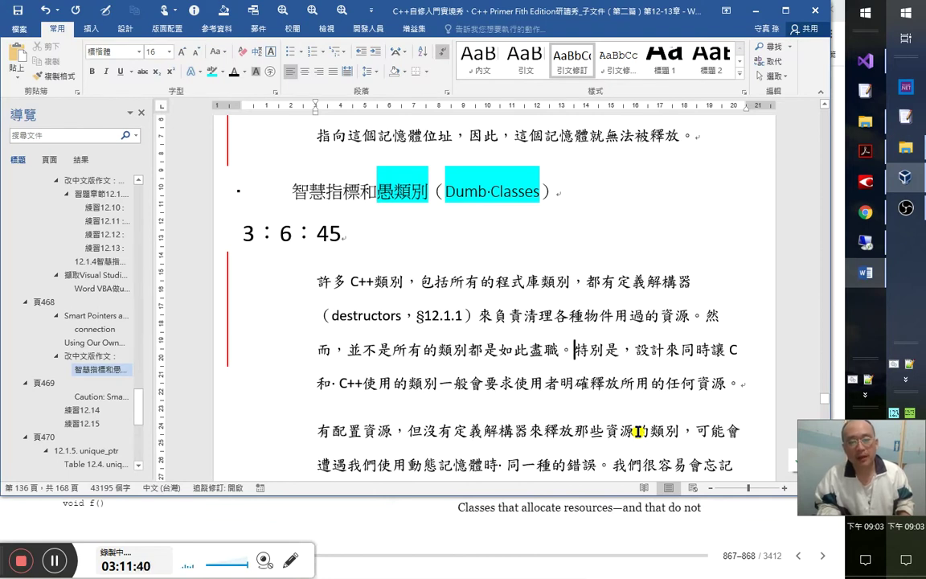
key("Left")
key("Left")
key("Left")
key("Left")
key("Left")
key("Left")
key("Left")
key("Left")
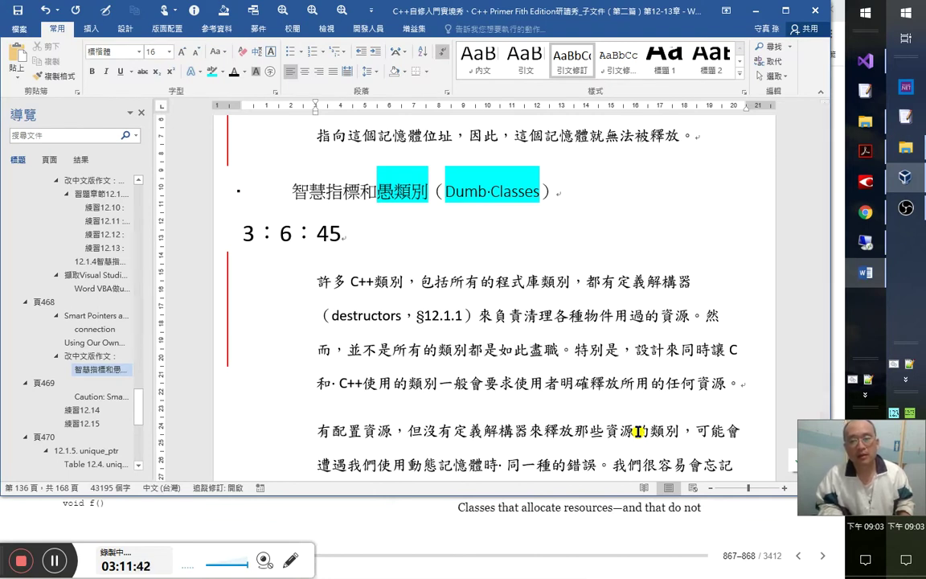
key("shift+Right")
key("shift+Right")
key("shift+Right")
key("shift+Right")
key("shift+Right")
key("shift+Right")
key("shift+Right")
key("shift+Right")
key("shift+Right")
key("shift+Right")
key("shift+Right")
key("shift+Right")
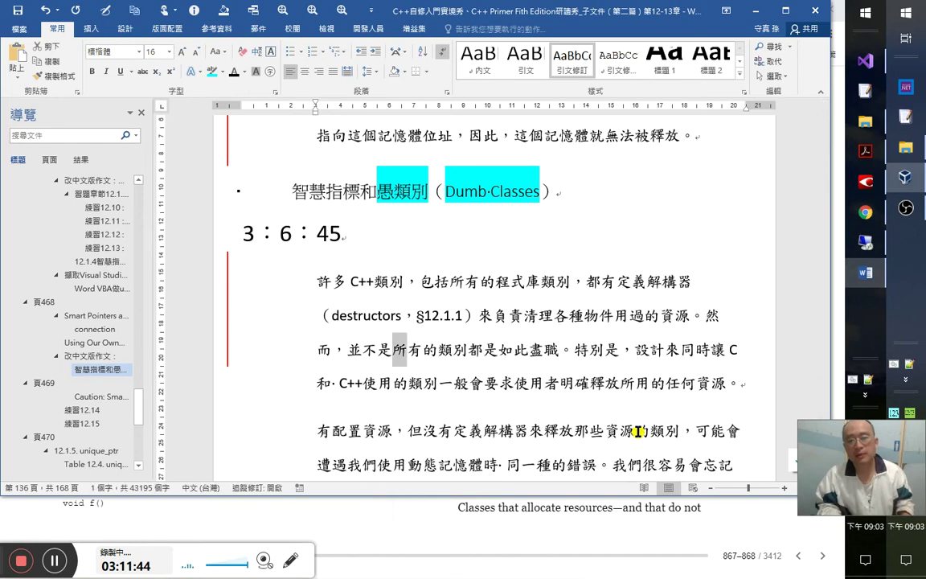
key("Left")
key("Left")
key("Left")
key("Left")
key("Right")
key("Right")
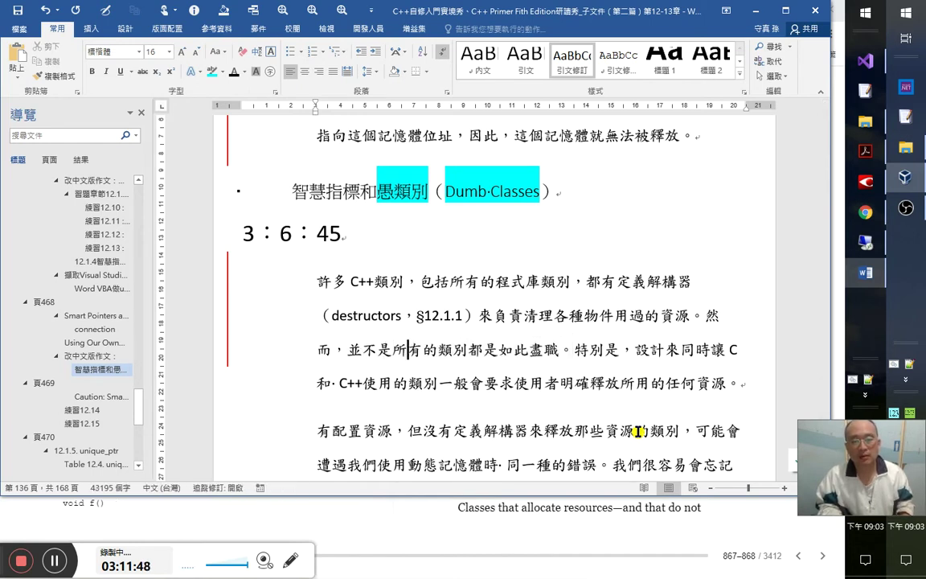
key("Right")
key("Right")
key("Right")
key("Right")
key("Right")
key("Right")
key("Right")
key("Right")
key("Right")
key("Right")
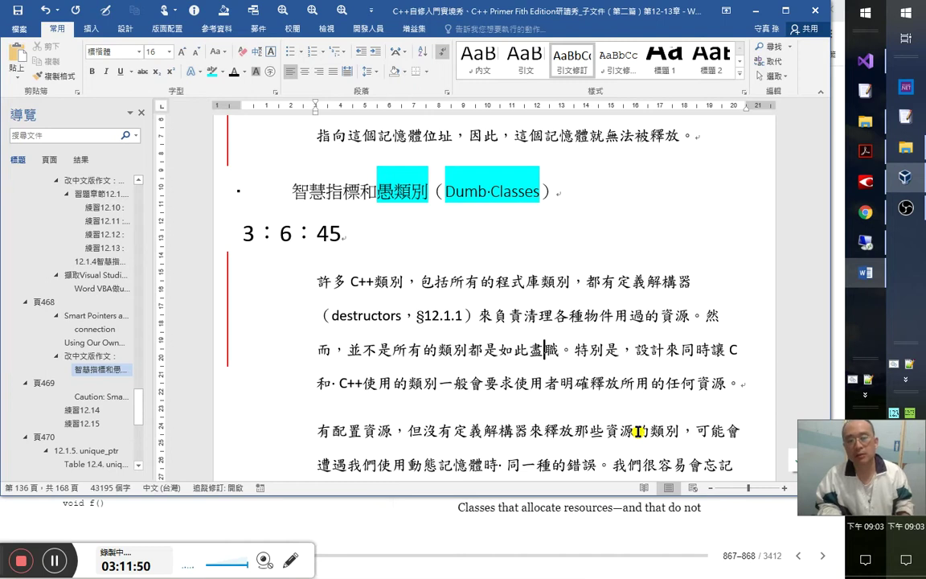
key("Right")
key("Right")
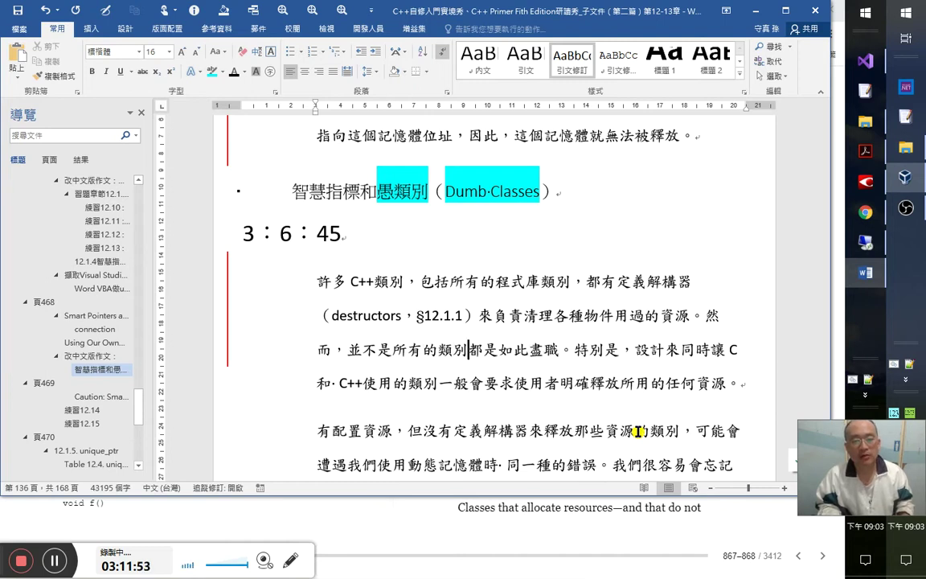
key("Delete")
key("Right")
key("Right")
key("Right")
key("Right")
key("Right")
key("Right")
key("Right")
key("Right")
key("Right")
key("Right")
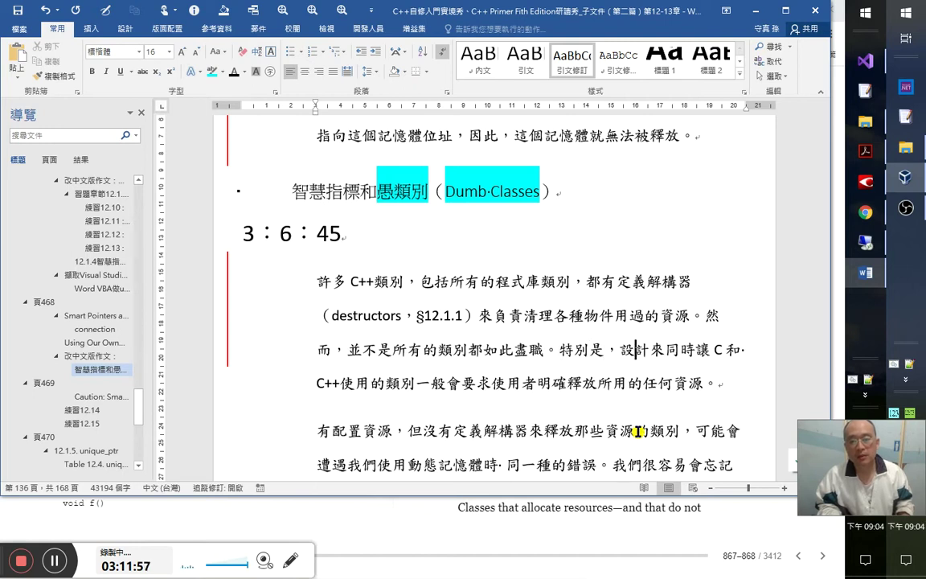
key("Right")
key("Right")
key("Right")
key("Right")
key("Right")
key("Right")
- Insert 那些 before 設計 and delete 同時 from the sentence
key("ctrl+shift+e")
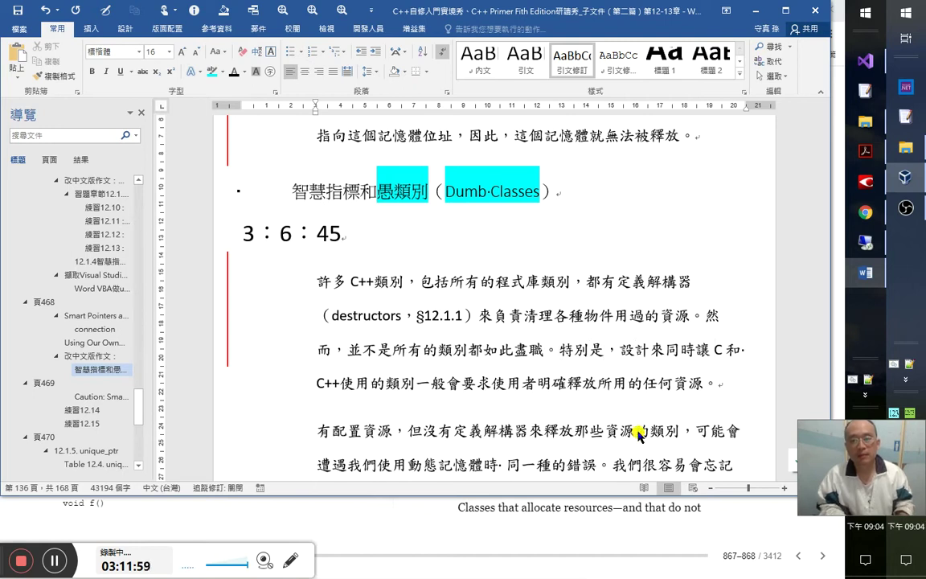
key("Left")
key("Left")
key("Left")
key("Left")
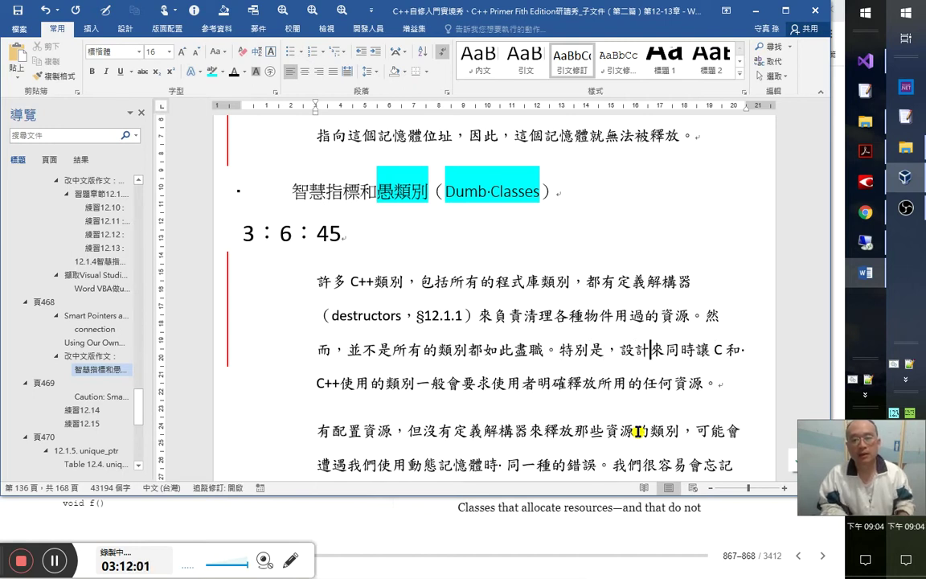
key("ctrl+shift+e")
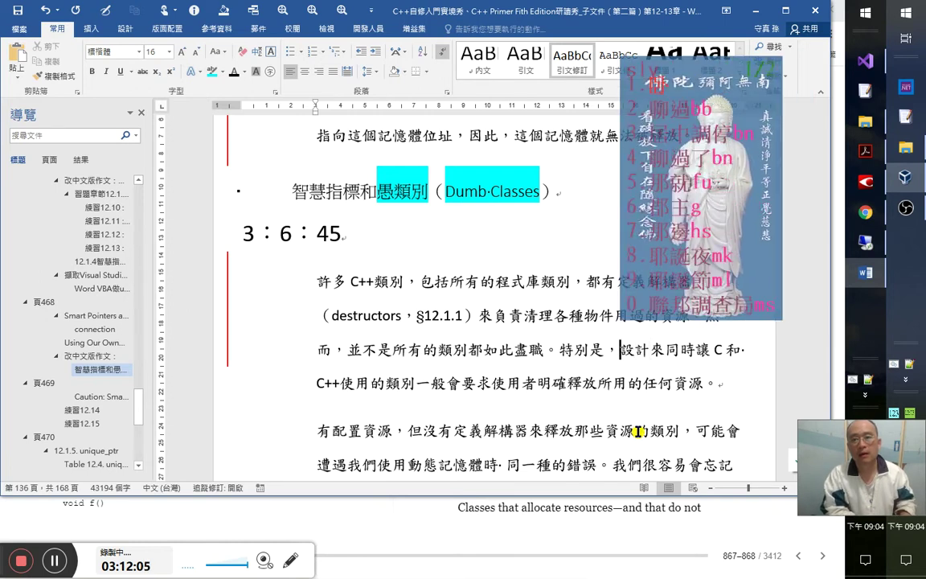
type("那些")
key("Right")
key("Right")
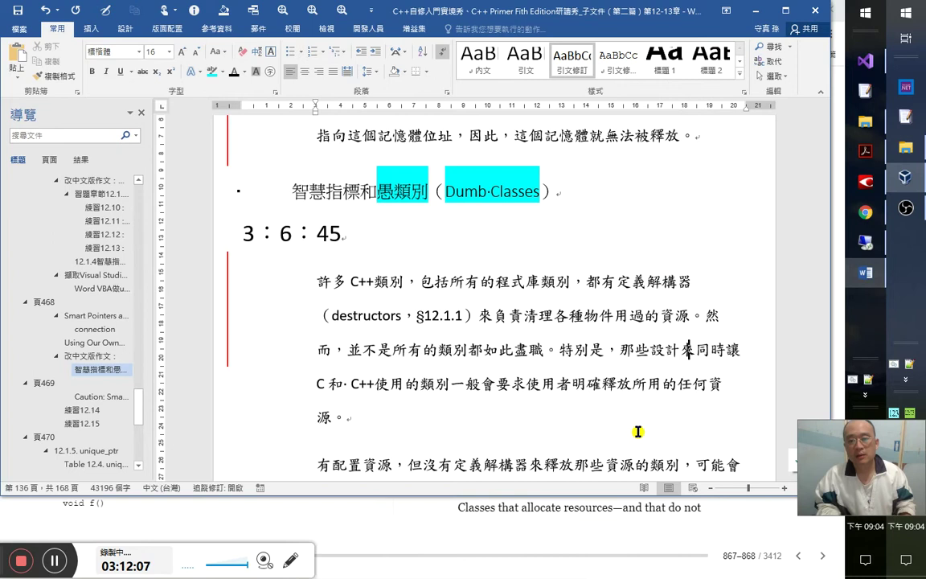
key("shift+Right")
key("shift+Right")
key("Delete")
key("Right")
key("Right")
key("Right")
key("Right")
key("Right")
key("Right")
key("Right")
key("Right")
- Add 可以兼容 after C++, drop 使用, put a comma after 類別, and write 一般都會
key("Left")
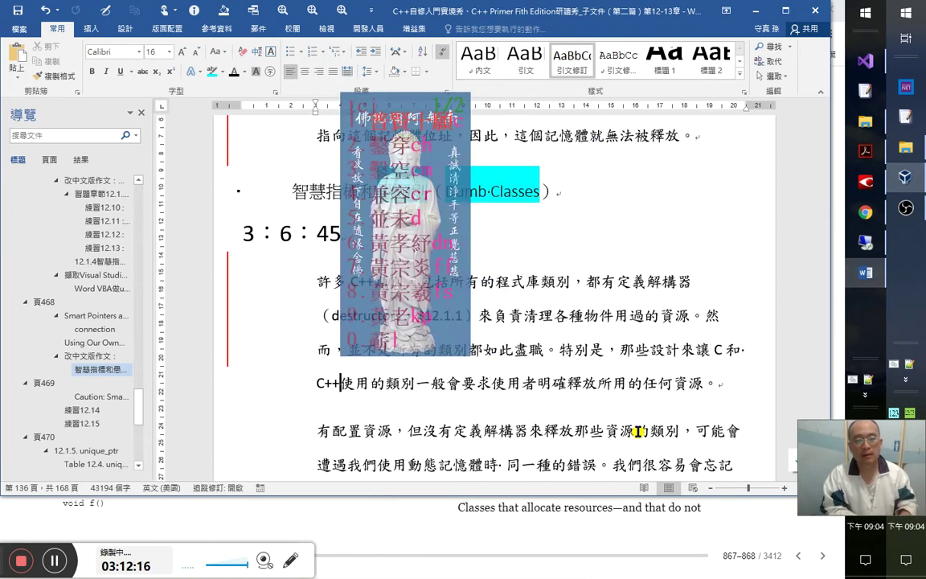
type("兼容")
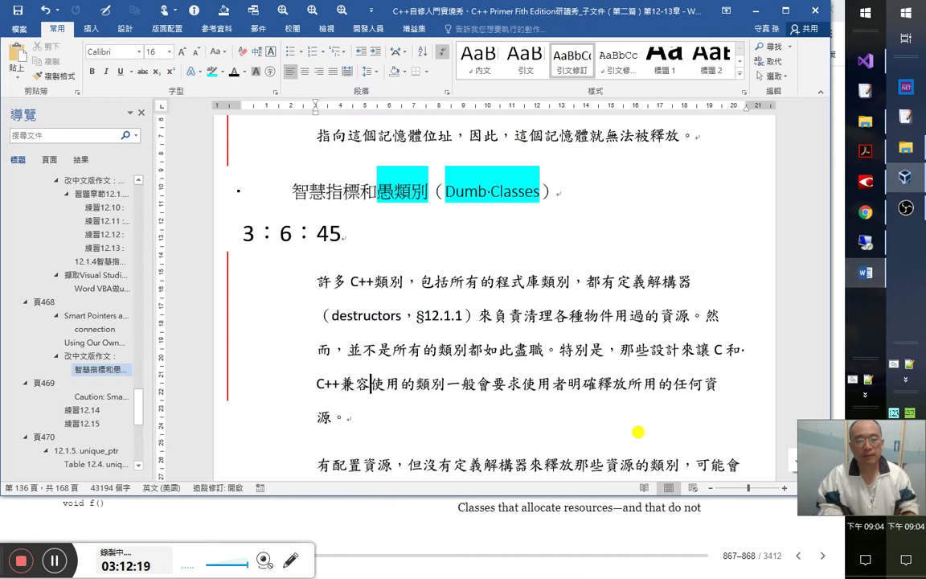
type("可以")
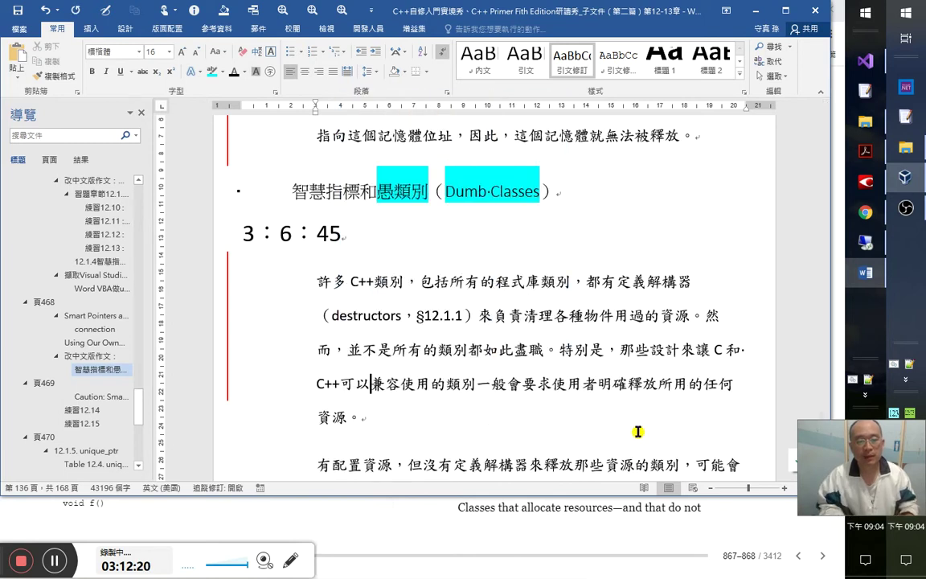
key("Right")
key("Right")
key("shift+Right")
key("shift+Right")
key("Delete")
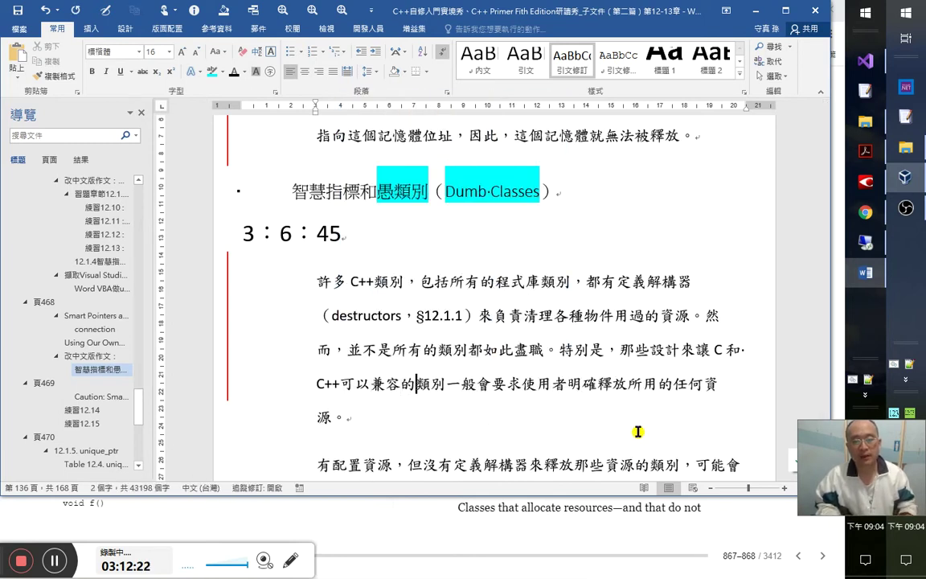
key("Right")
key("Right")
key("Right")
type("，")
key("Right")
key("Right")
key("Right")
key("Right")
key("Right")
key("Right")
key("Right")
key("Right")
key("Right")
key("Right")
key("Right")
key("Right")
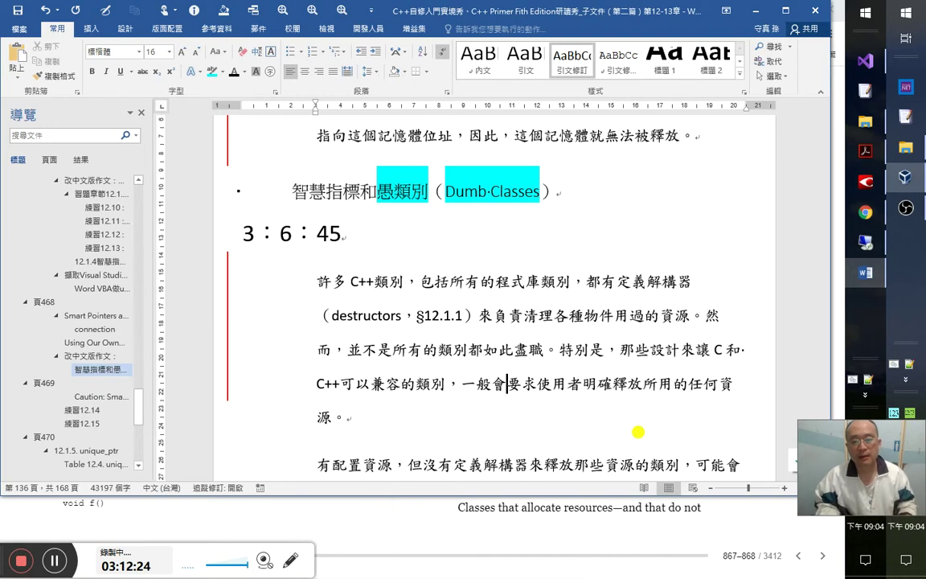
key("Left")
key("Left")
key("Left")
key("Left")
key("Left")
key("Left")
key("Left")
key("Left")
key("Left")
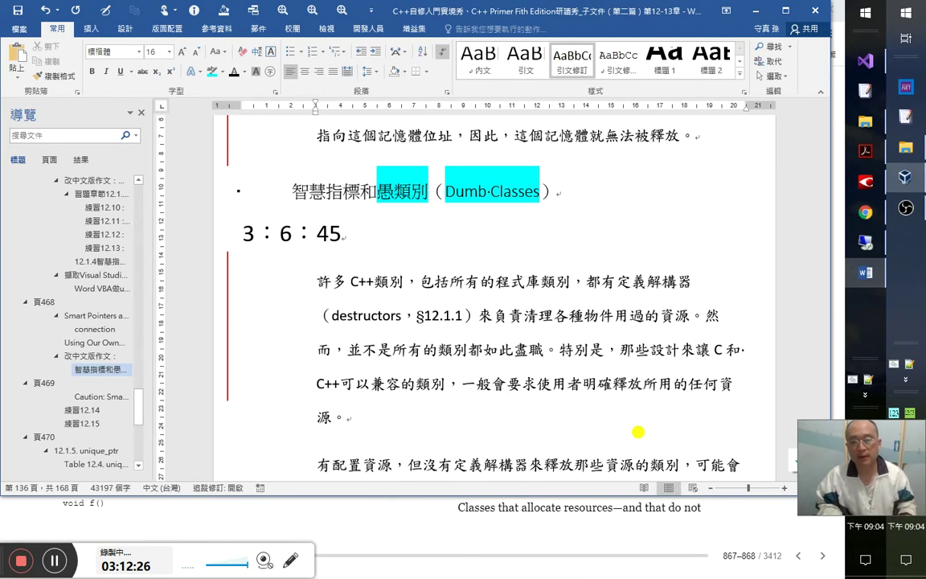
key("Left")
type("都")
key("Right")
key("Right")
key("Right")
key("Right")
key("Right")
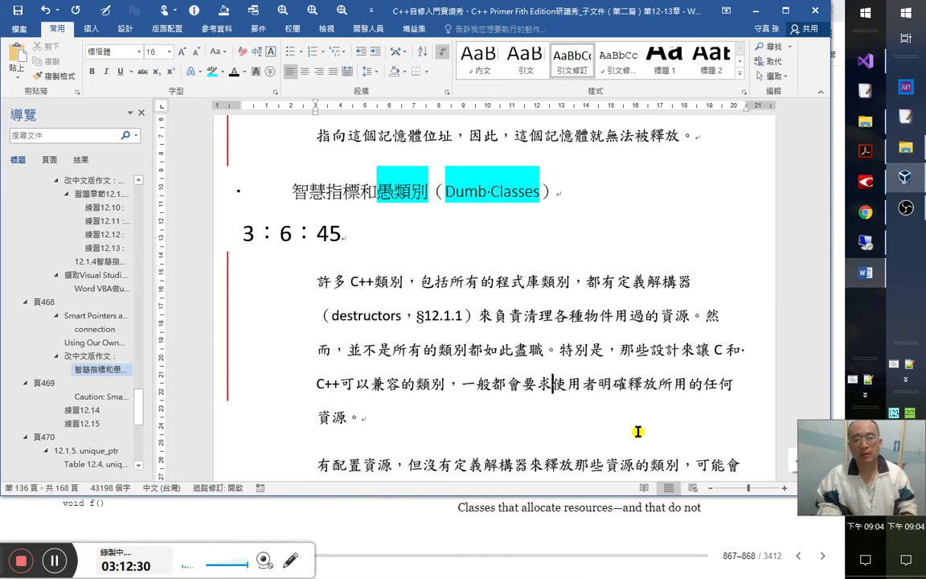
- Change 使用者 to 使用它們的要記得, turn 所用的任何資源 into 用過的資源, and save
type("它們的")
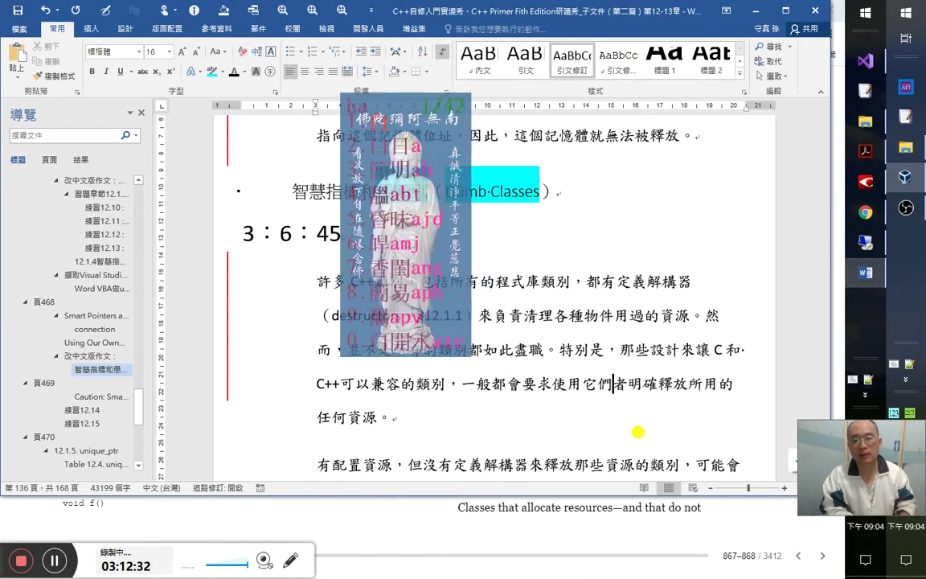
key("Delete")
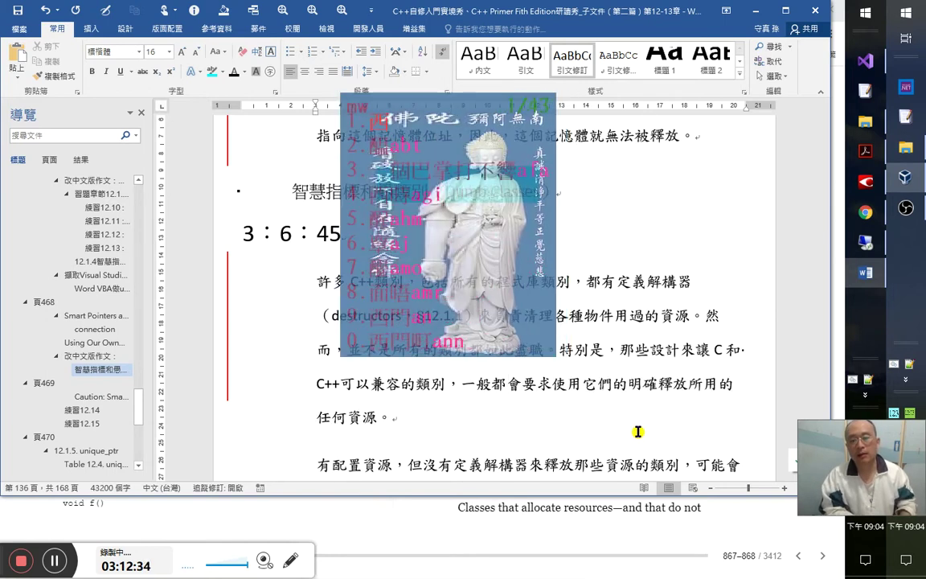
type("要記得")
key("Right")
key("Right")
key("Right")
key("Right")
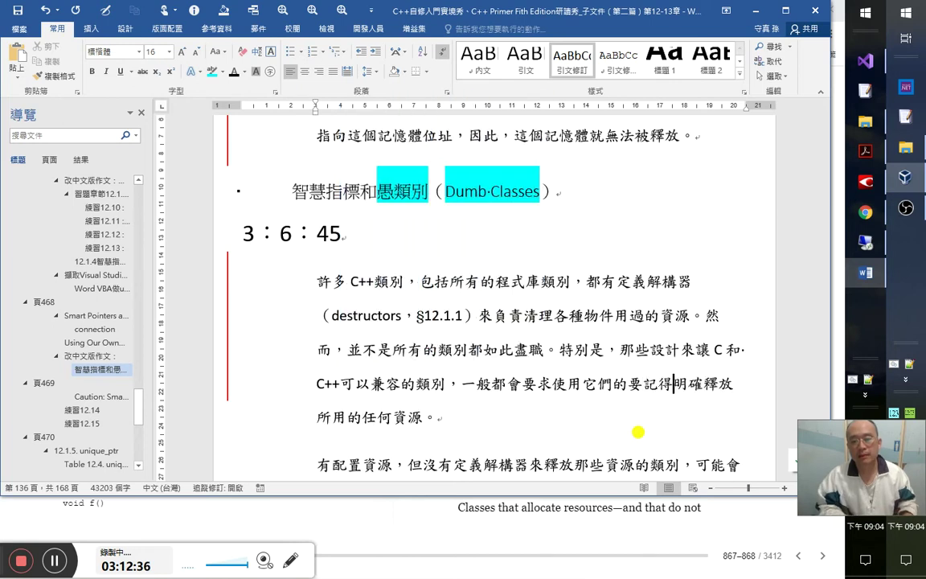
key("Right")
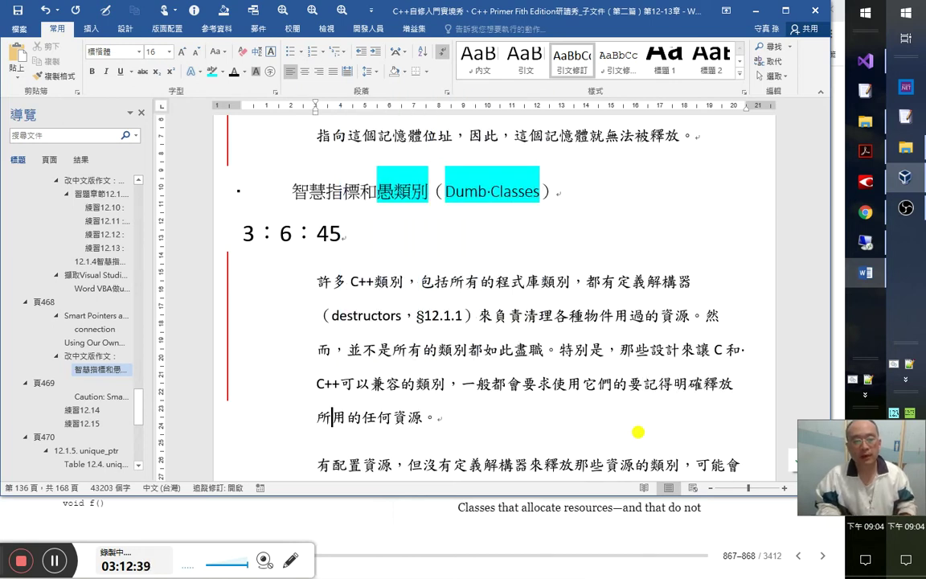
key("shift+Left")
key("Delete")
key("Right")
key("shift+Right")
type("過")
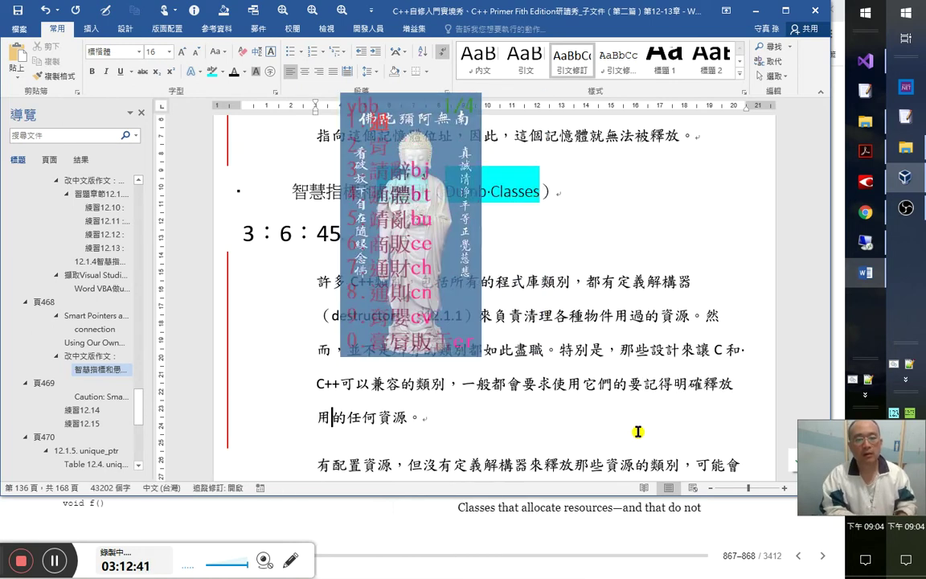
key("shift+Right")
key("shift+Right")
type("的")
key("ctrl+s")
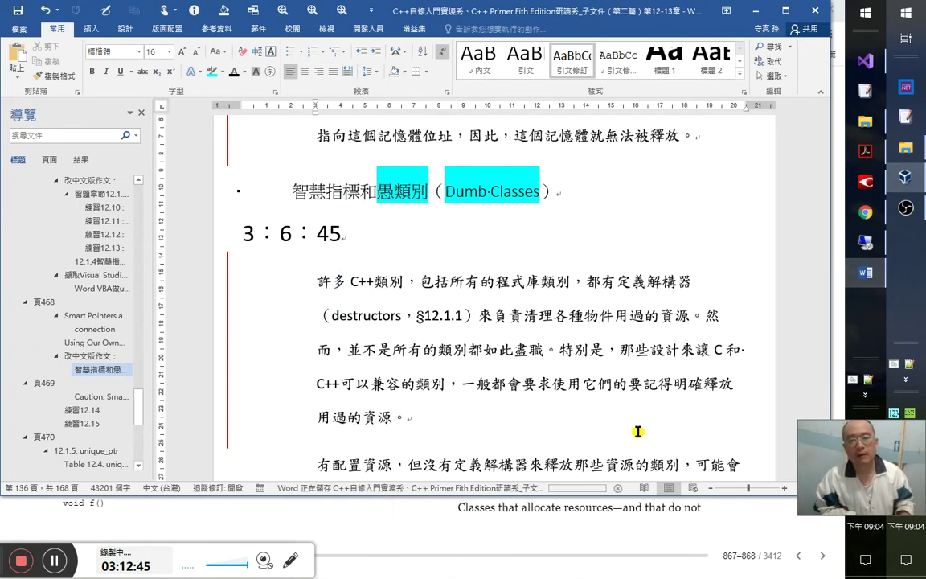
key("alt+Tab")
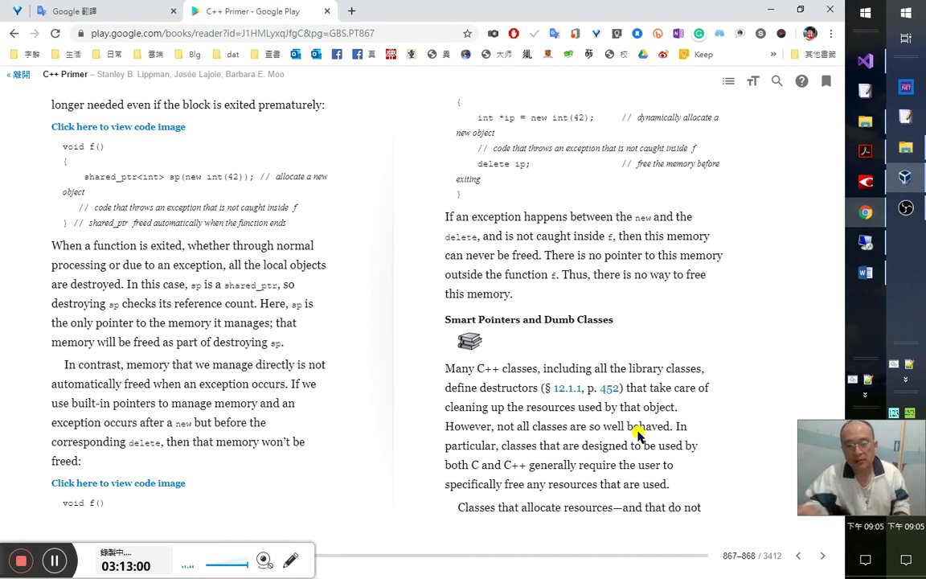
- Reread the English Smart Pointers and Dumb Classes paragraph, then return to the Word translation
key("alt+Tab")
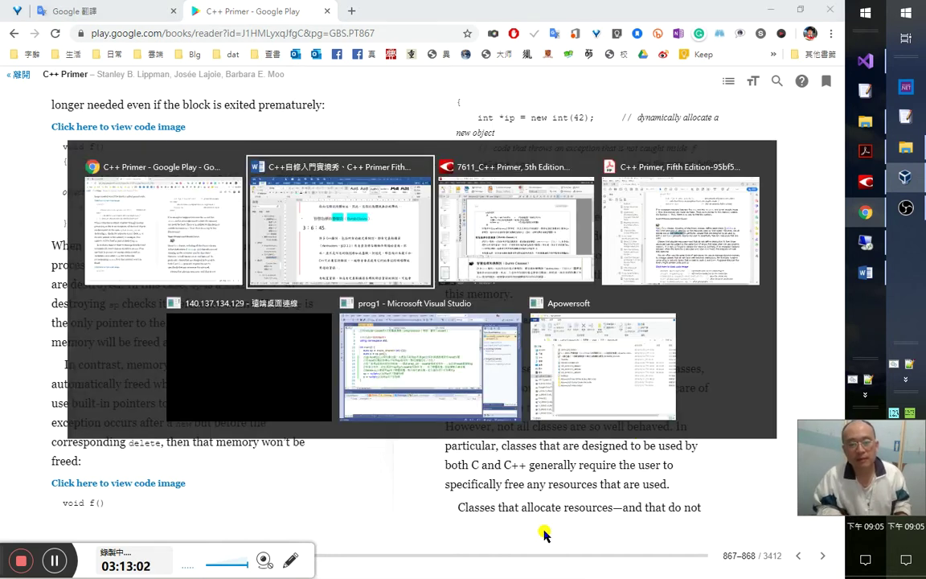
key("alt+Tab")
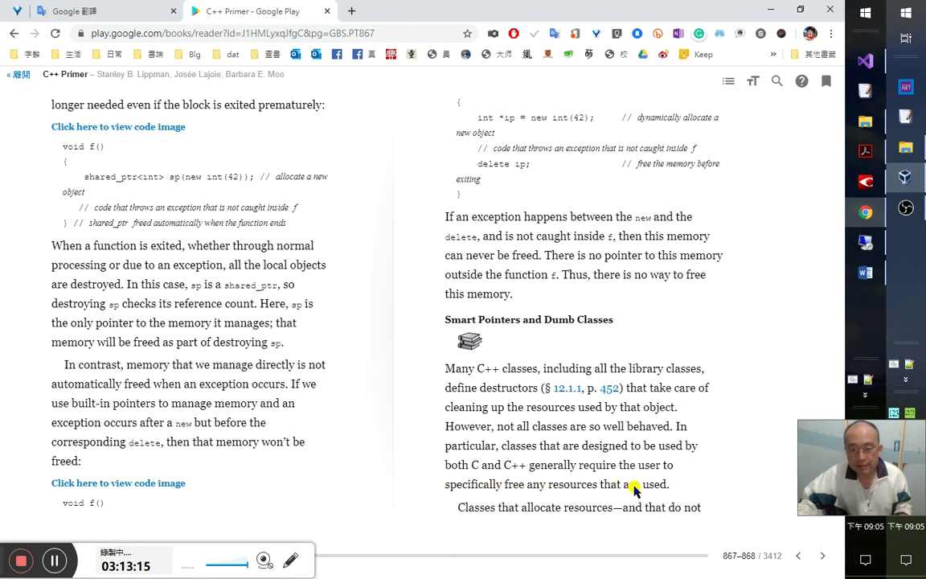
key("alt+Tab")
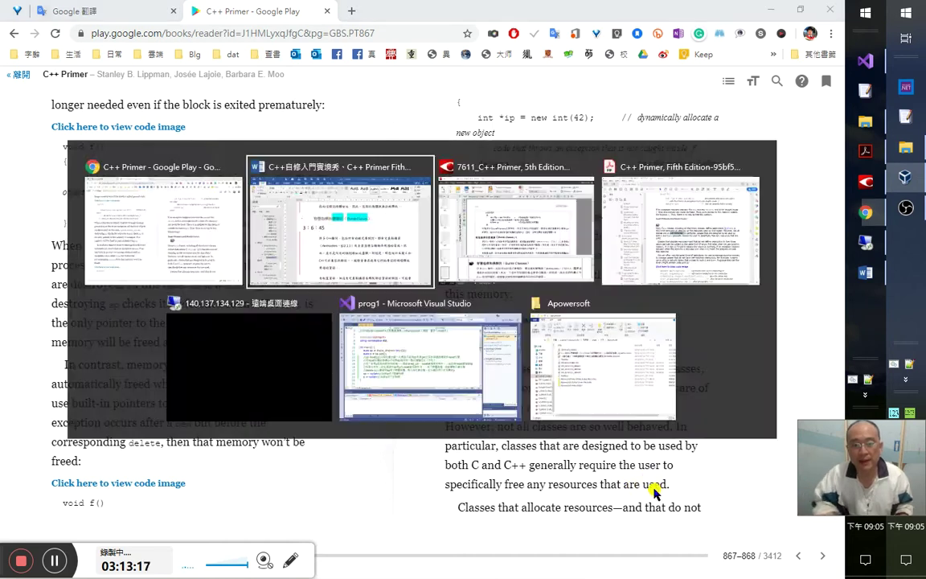
key("alt+Tab")
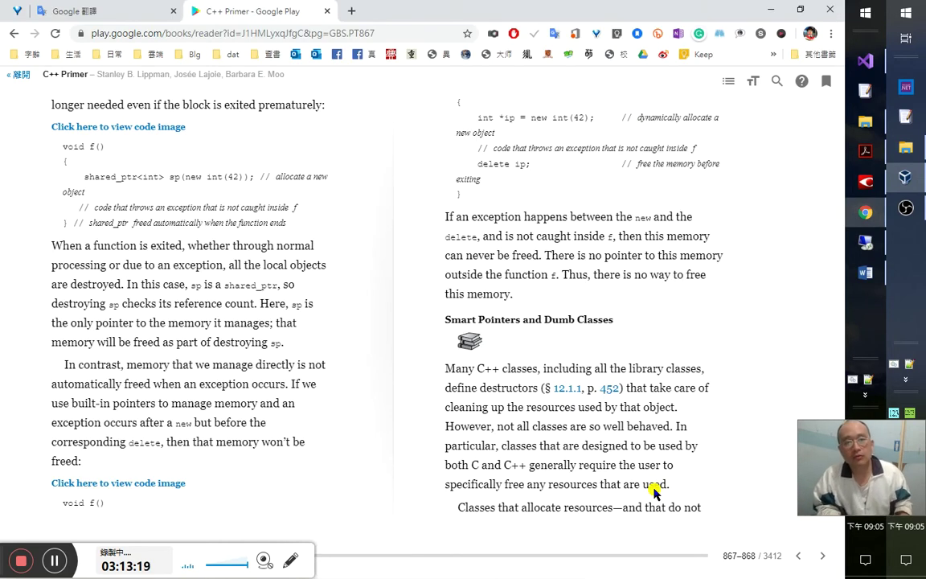
key("alt+Tab")
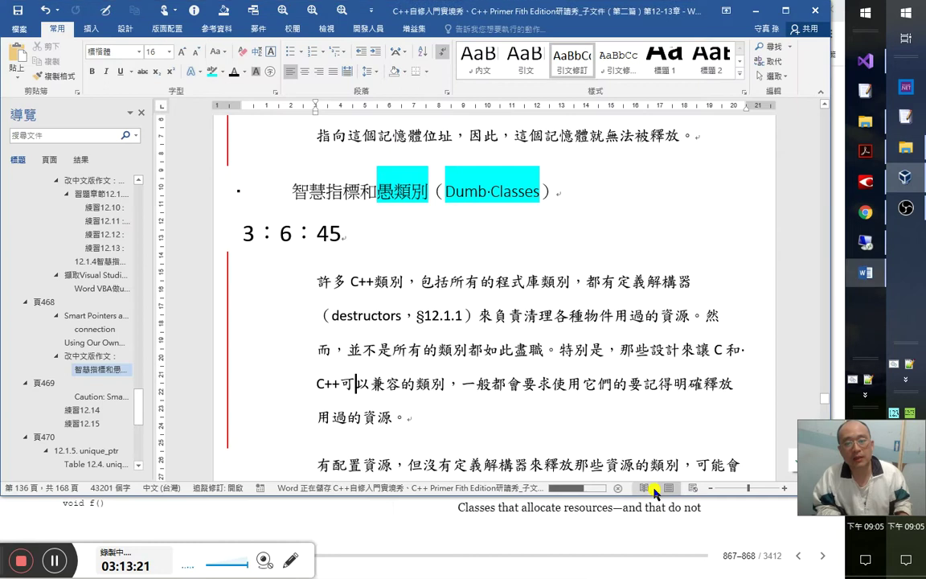
key("Right")
key("Right")
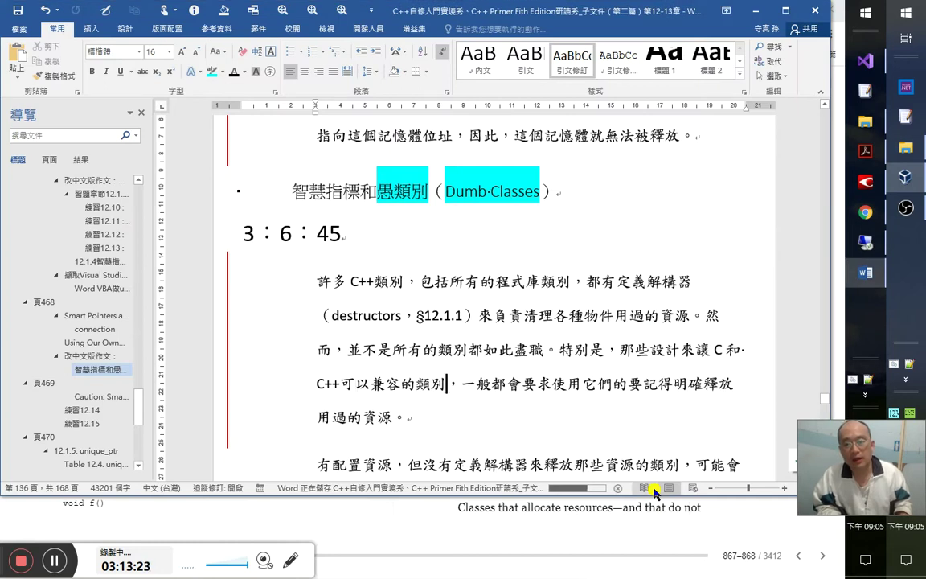
key("Up")
key("Right")
key("Right")
key("Right")
key("Right")
key("Right")
key("Right")
key("Right")
key("Right")
key("Right")
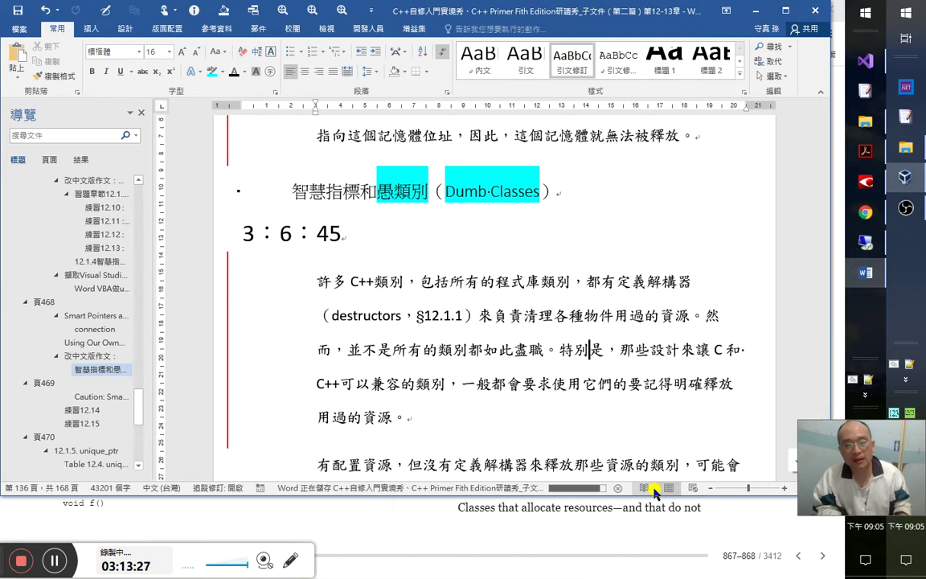
key("Up")
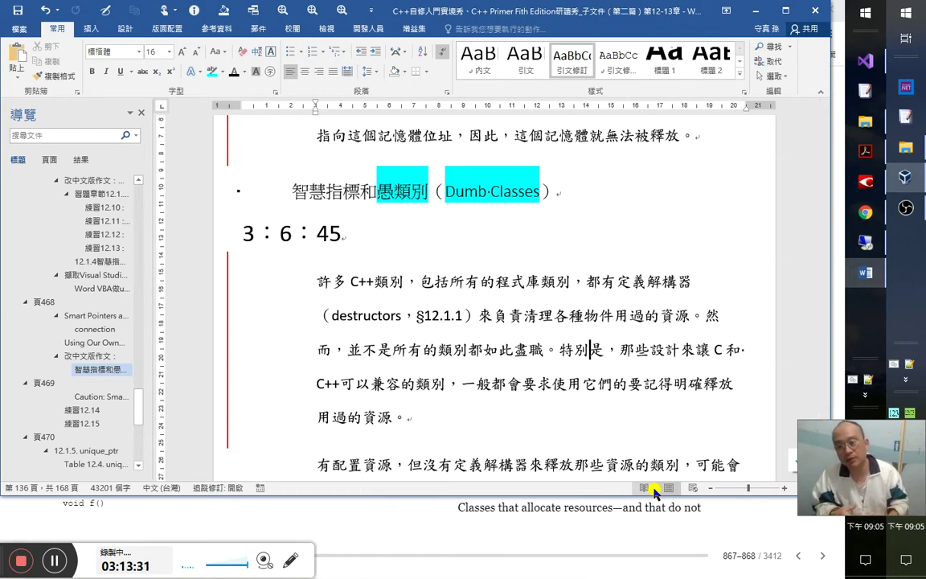
key("Left")
key("Left")
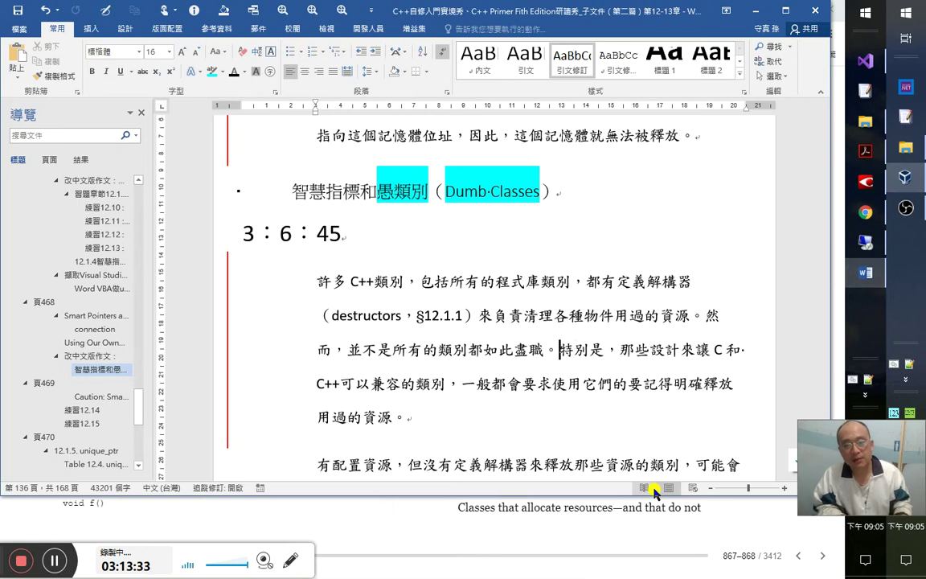
key("Up")
key("Up")
key("Down")
key("Down")
key("Down")
key("Up")
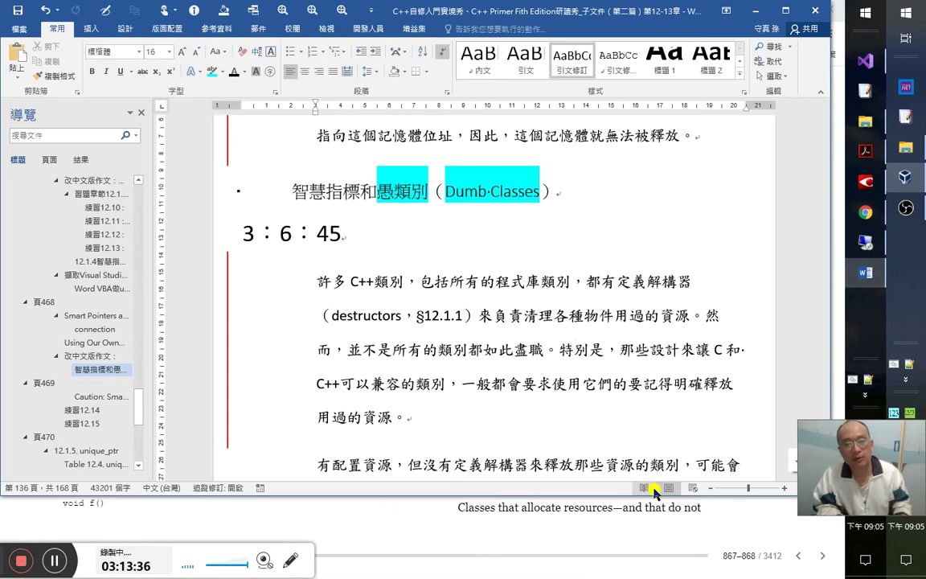
key("Right")
key("Right")
key("Right")
key("Right")
key("Right")
key("Right")
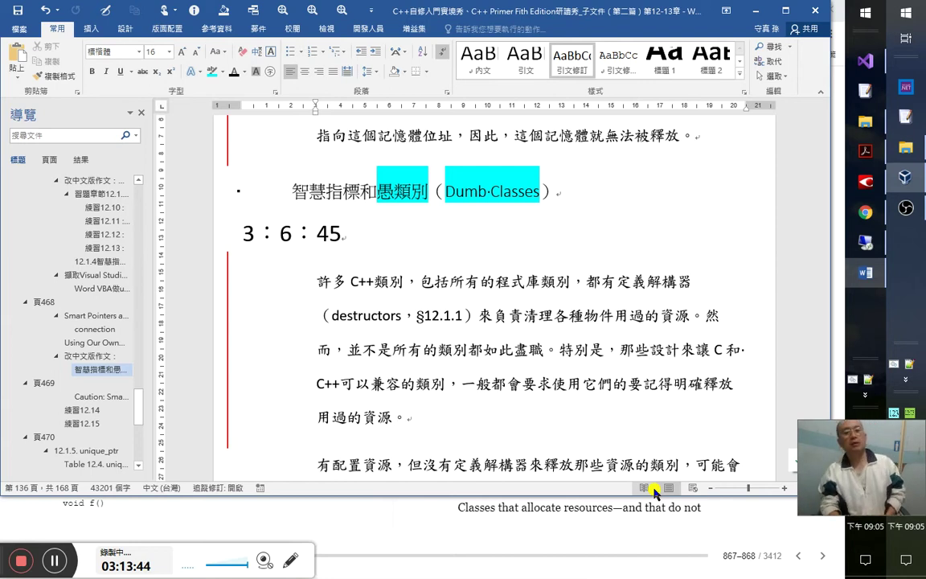
key("Down")
key("Left")
key("Left")
key("Left")
key("Left")
key("Left")
key("Left")
key("Left")
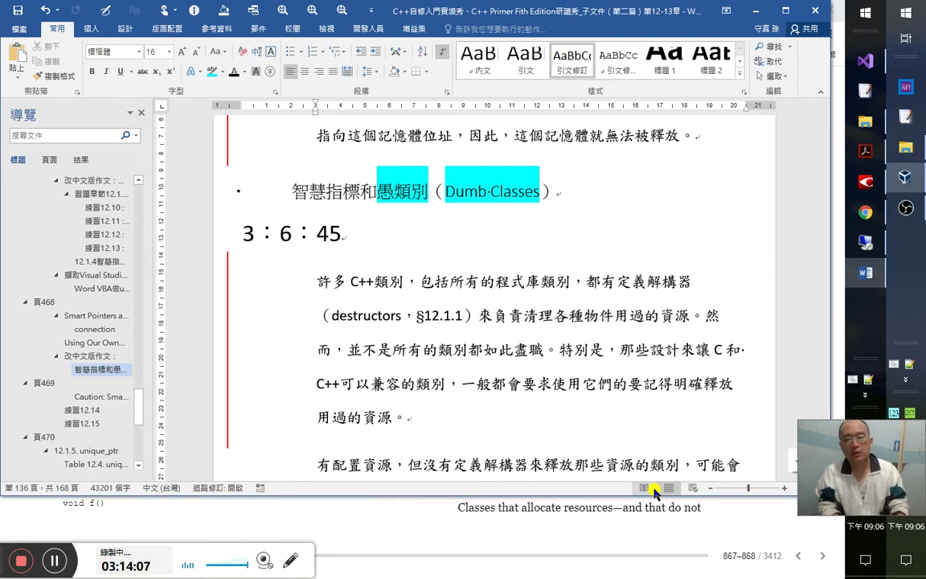
key("shift+Down")
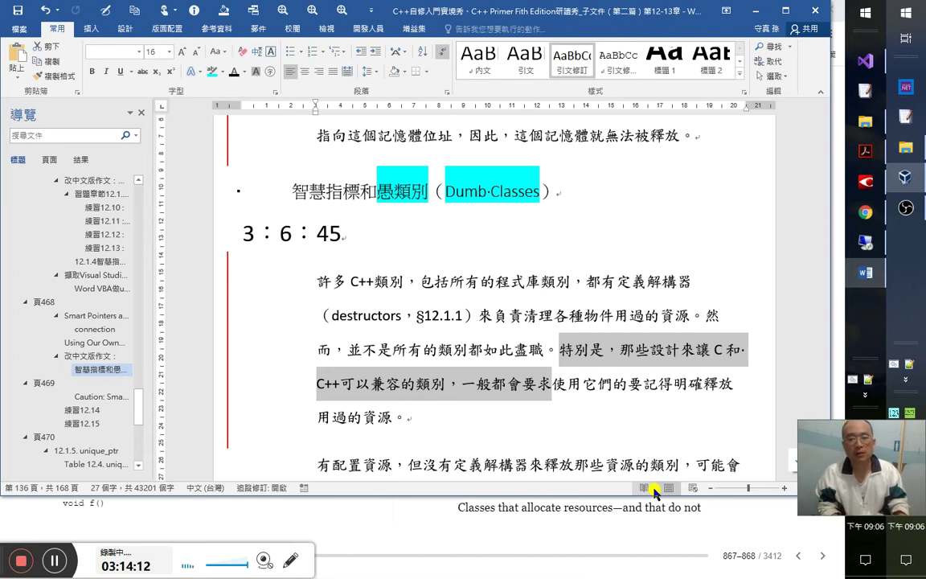
key("Right")
key("Up")
key("Right")
key("Right")
key("Right")
key("Right")
key("Right")
key("Left")
key("Left")
key("Left")
key("Left")
key("Right")
key("Right")
key("Right")
key("Right")
key("Right")
key("Right")
key("Right")
key("Right")
key("Right")
key("Right")
key("Right")
key("Right")
key("Right")
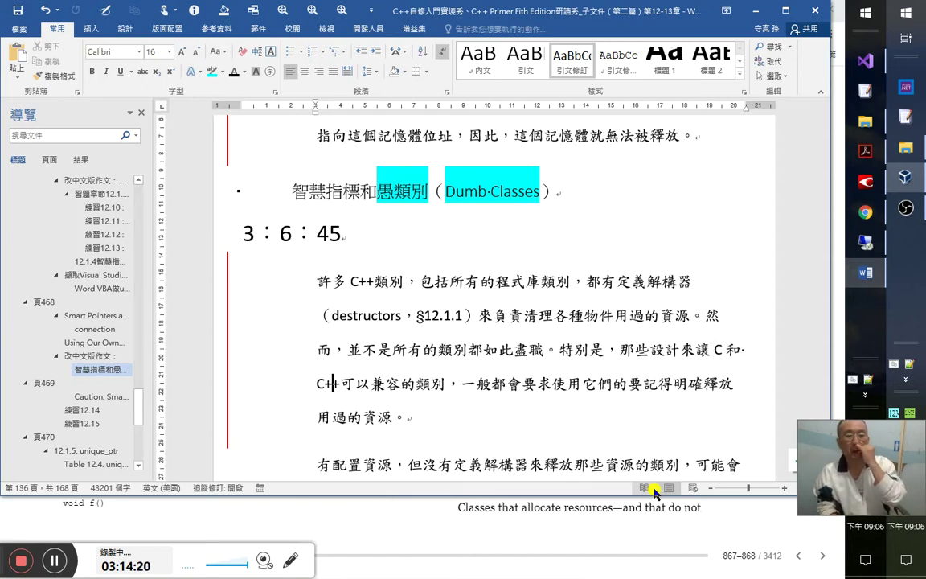
key("Right")
key("Right")
key("Right")
key("Right")
key("Right")
key("Right")
key("Right")
key("Right")
key("Right")
key("Right")
key("Right")
key("Right")
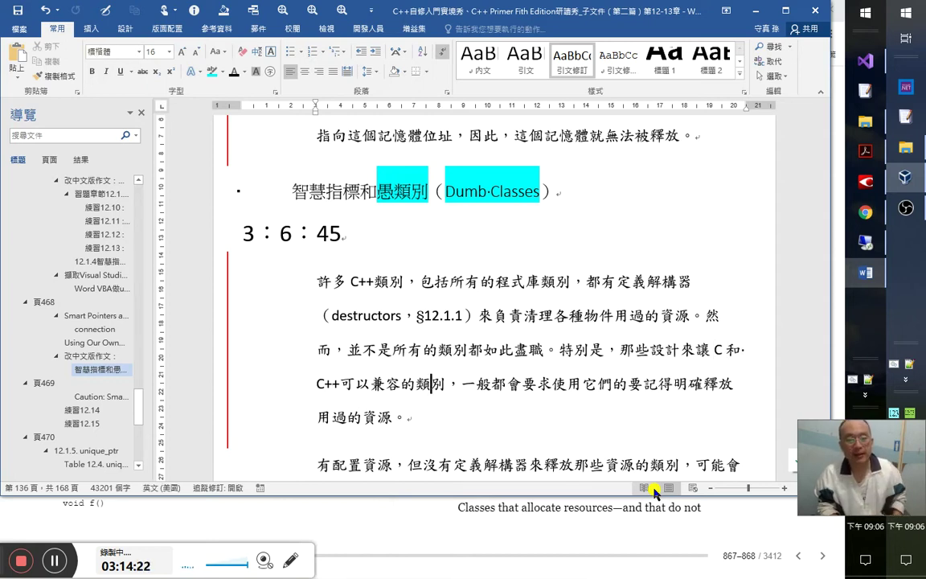
key("Right")
key("Right")
key("Right")
key("Right")
key("Right")
key("Right")
key("Right")
key("Right")
key("Right")
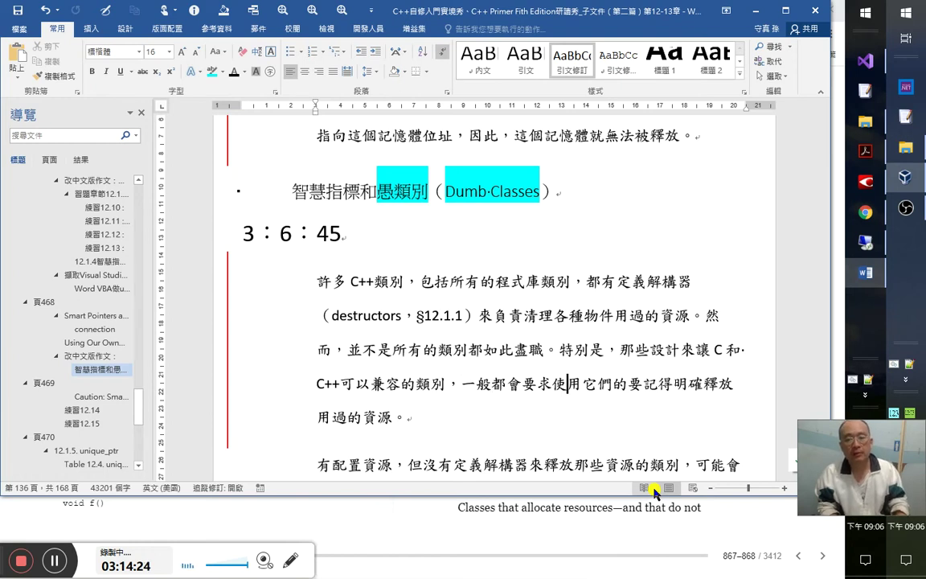
key("Right")
key("Right")
key("shift+Right")
key("shift+Right")
key("shift+Right")
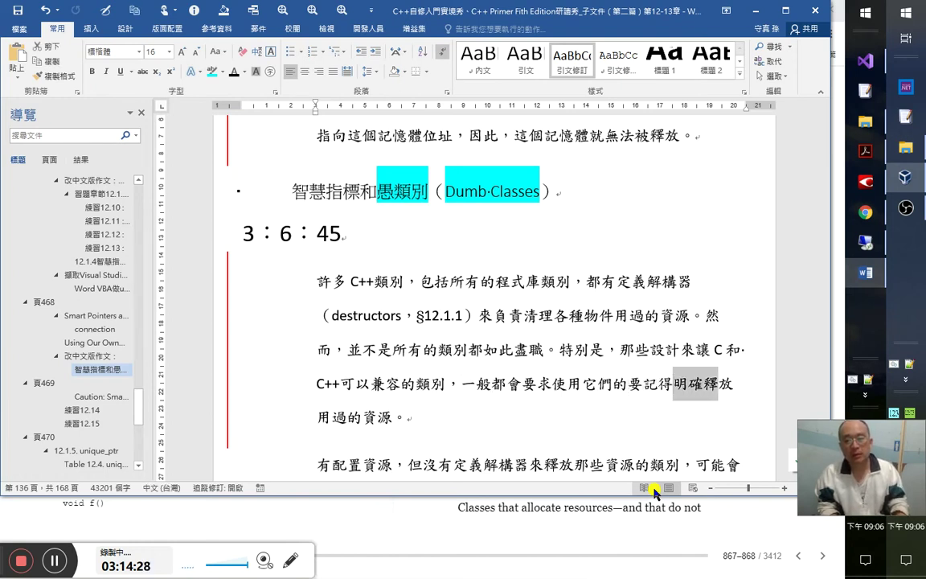
key("Down")
key("Home")
key("Right")
key("Right")
key("Right")
key("Right")
key("Right")
key("Right")
key("Right")
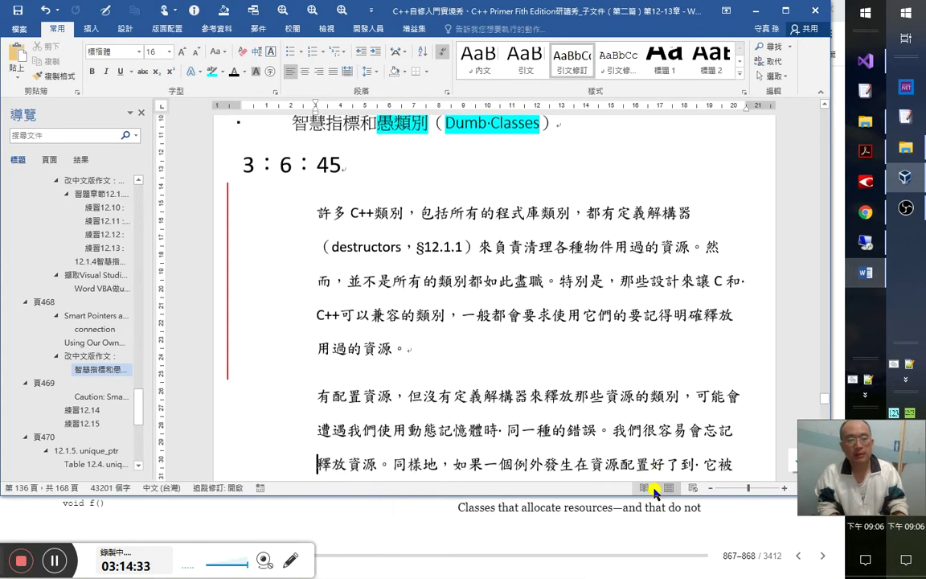
- Delete the stray space between 時 and 同 in the second paragraph, then go back to the book
key("Right")
key("Right")
key("Right")
key("Right")
key("Right")
key("Right")
key("Right")
key("Right")
key("Right")
key("Right")
key("Right")
key("Right")
key("Right")
key("Right")
key("Right")
key("Right")
key("Right")
key("Right")
key("Right")
key("Right")
key("Right")
key("Right")
key("Right")
key("Right")
key("Right")
key("Right")
key("Right")
key("Right")
key("Right")
key("Right")
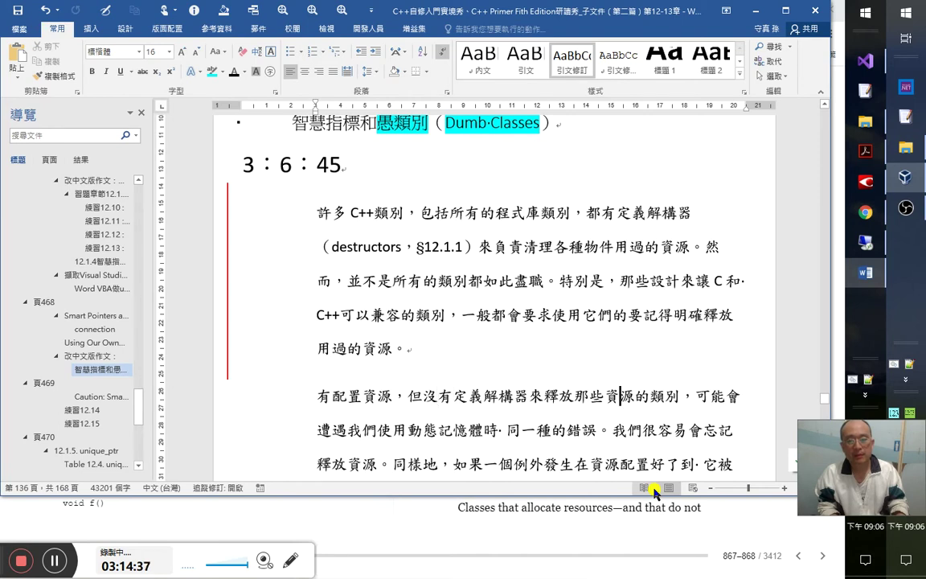
key("Right")
key("Right")
key("Right")
key("Right")
key("Right")
key("Right")
key("Right")
key("Right")
key("Right")
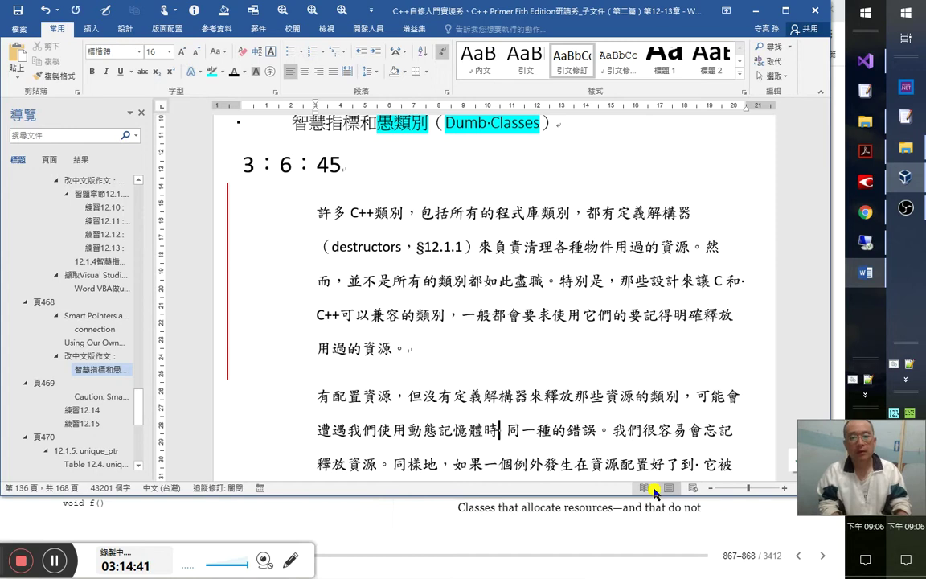
key("Left")
key("BackSpace")
key("Right")
key("Right")
key("Right")
key("Right")
key("Right")
key("Right")
key("Right")
key("Right")
key("Right")
key("Right")
key("Right")
key("Right")
key("Right")
key("Right")
key("Right")
key("Right")
key("Right")
key("Right")
key("Right")
key("Right")
key("Right")
key("Right")
key("Right")
key("Right")
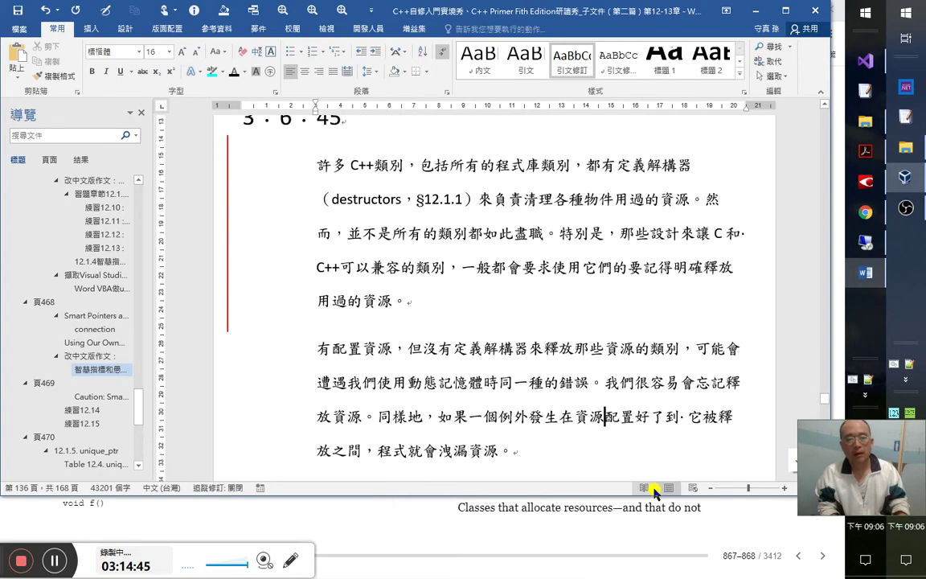
key("alt+Tab")
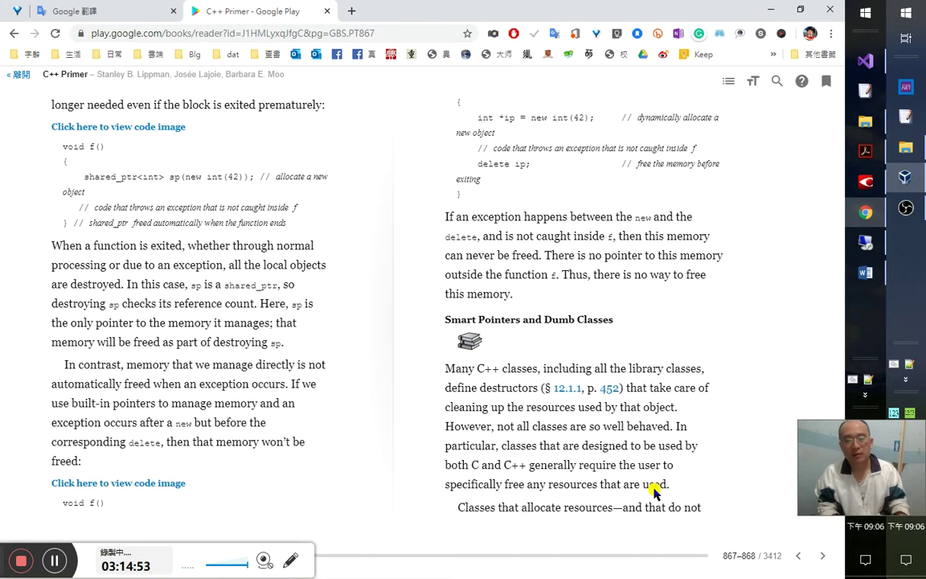
- Glance at the Word translation, then flip between the Smart Pointers page and the following page
key("alt+Tab")
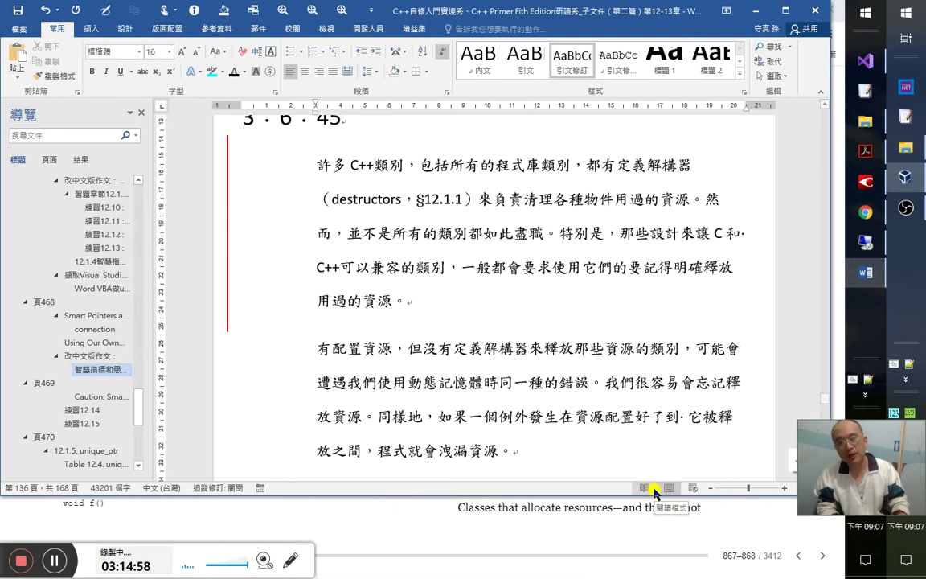
key("alt+Tab")
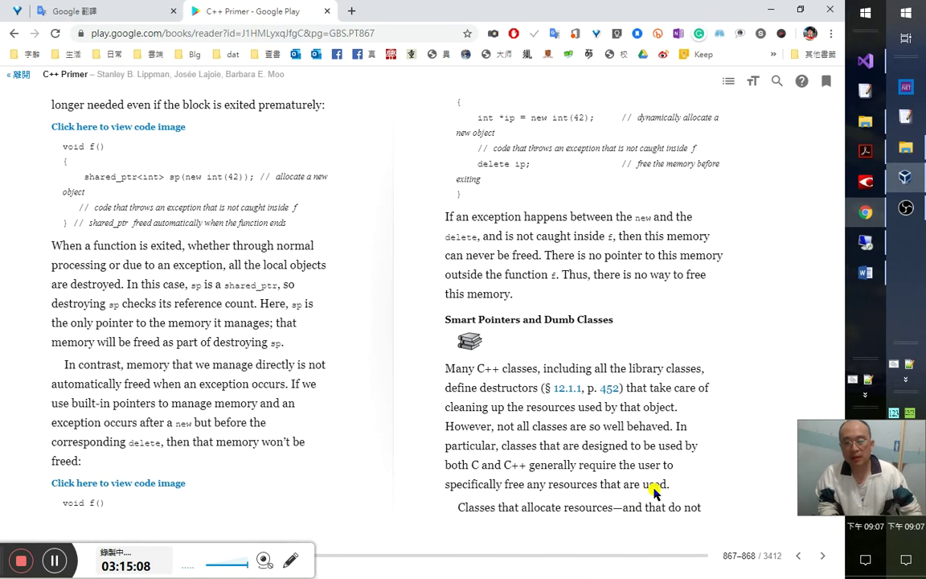
key("Right")
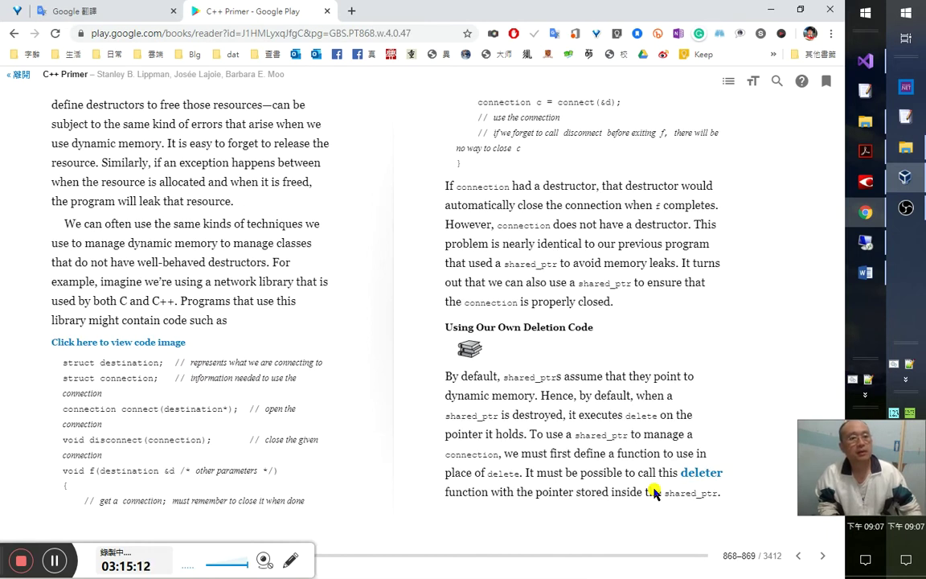
key("Left")
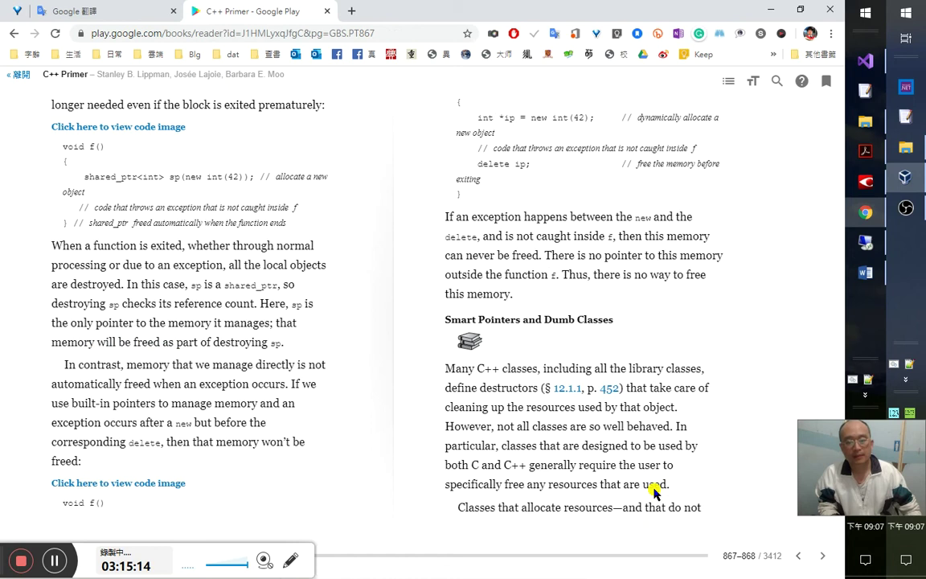
key("Right")
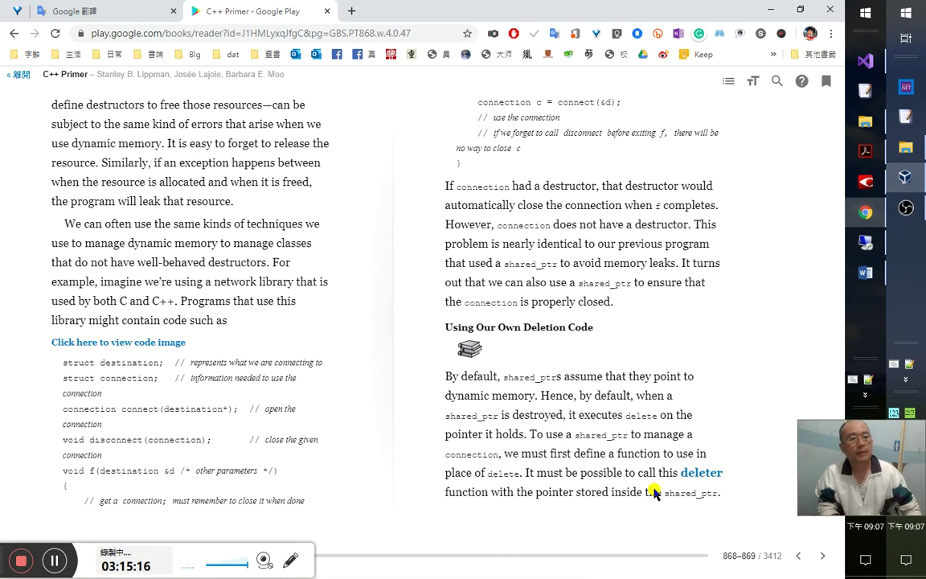
key("Left")
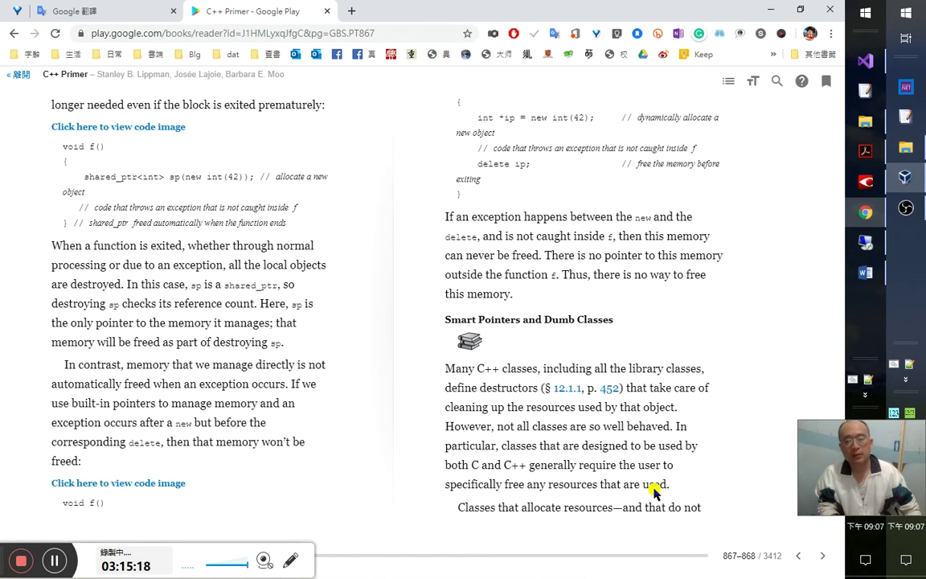
- Turn to pages 868–869, select the sentence about the same kind of errors, and bring Acrobat forward
key("Right")
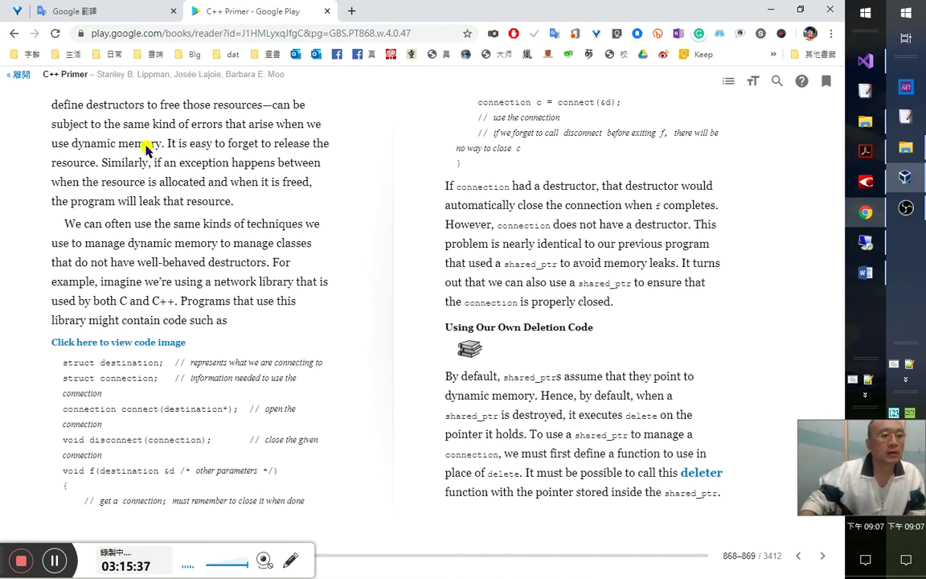
left_click_drag(213, 105, 306, 145)
left_click(866, 150)
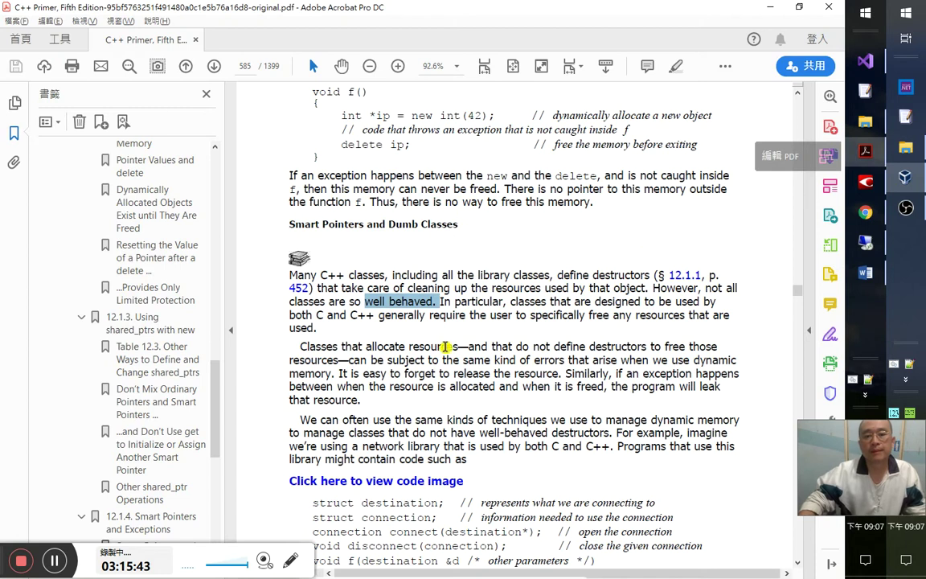
- Select the phrase about the same kind of errors in the PDF, then return to Play Books
left_click_drag(348, 361, 565, 360)
key("ctrl+c")
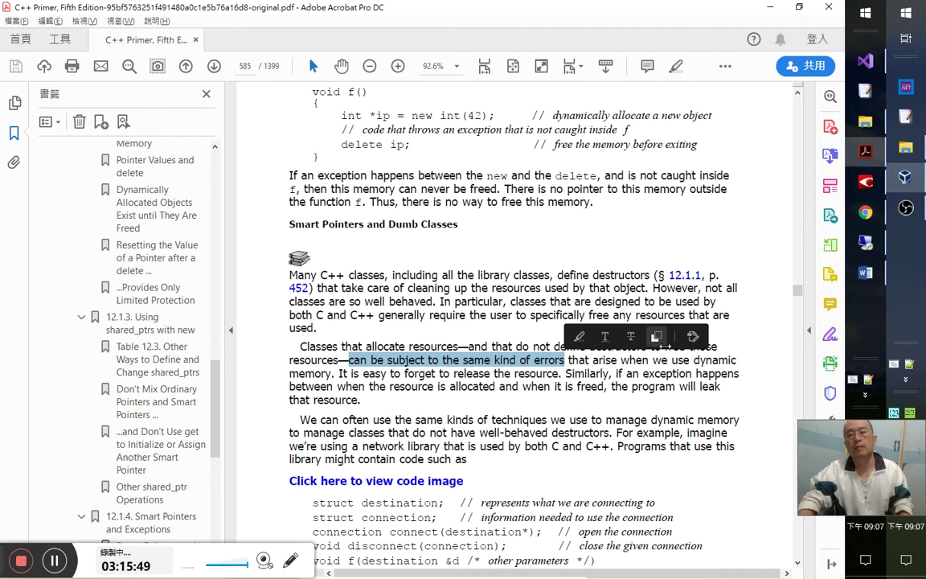
left_click(876, 214)
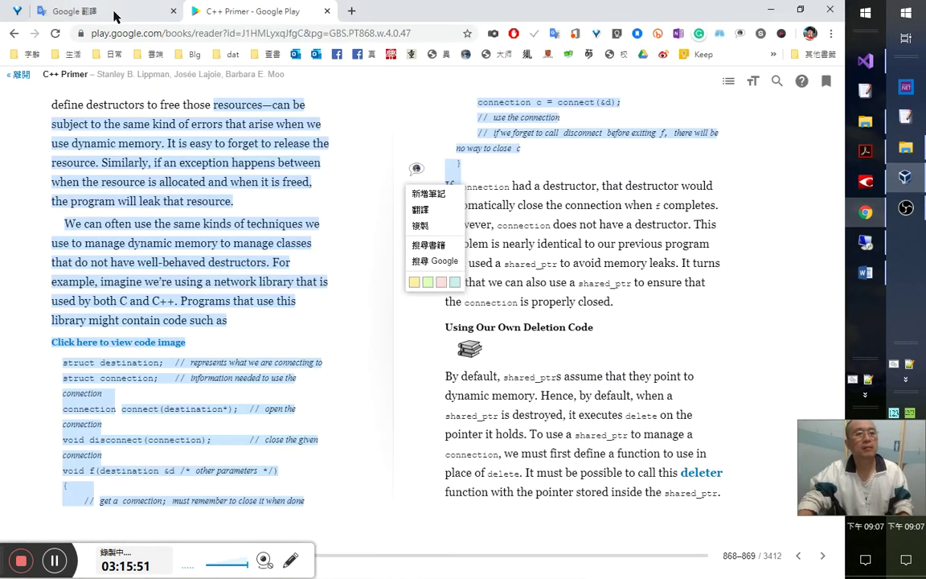
- Paste 'can be subject to the same kind of errors' into Google Translate
left_click(130, 17)
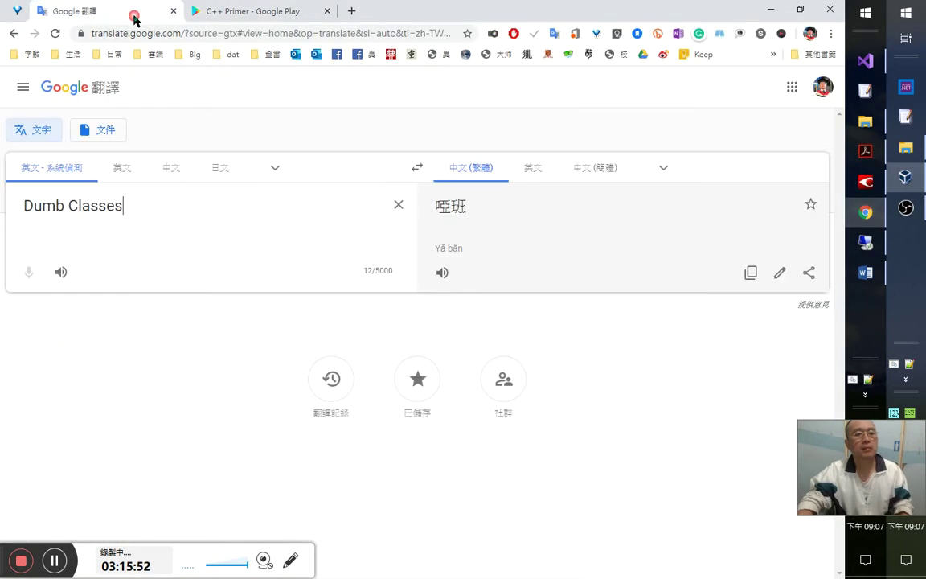
triple_click(178, 213)
key("ctrl+v")
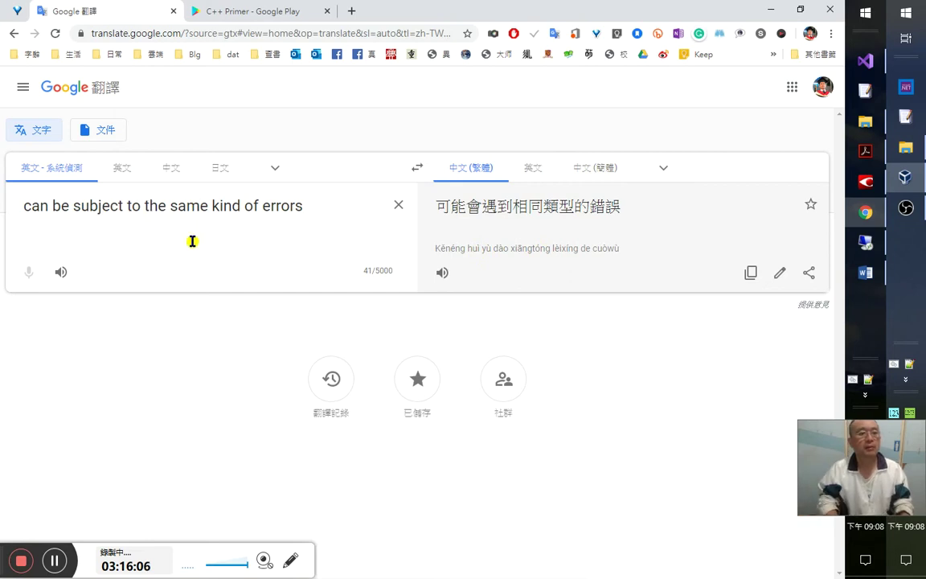
- Trim the source to just 'be subject to' and view its alternative translations
key("shift+End")
key("Delete")
key("Home")
key("Delete")
key("Delete")
key("Delete")
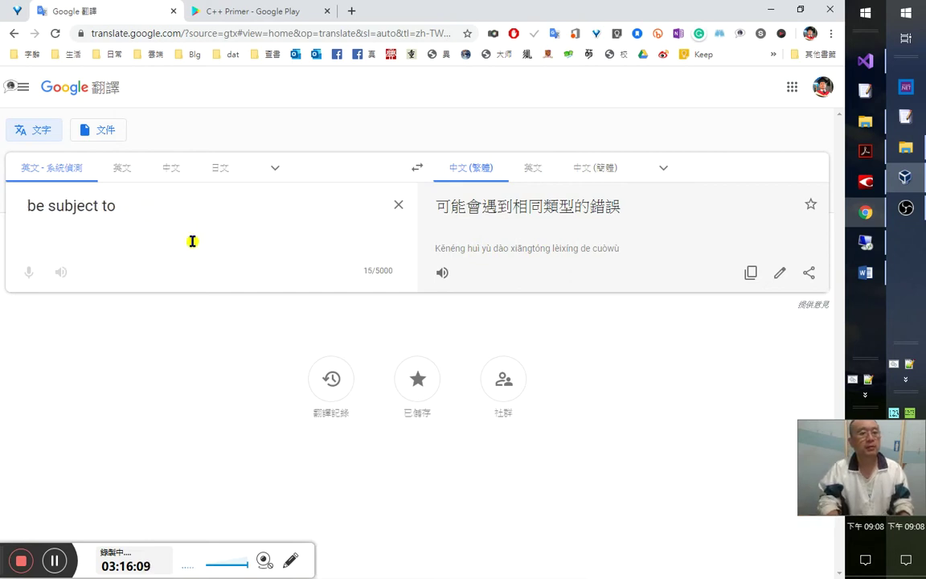
key("Delete")
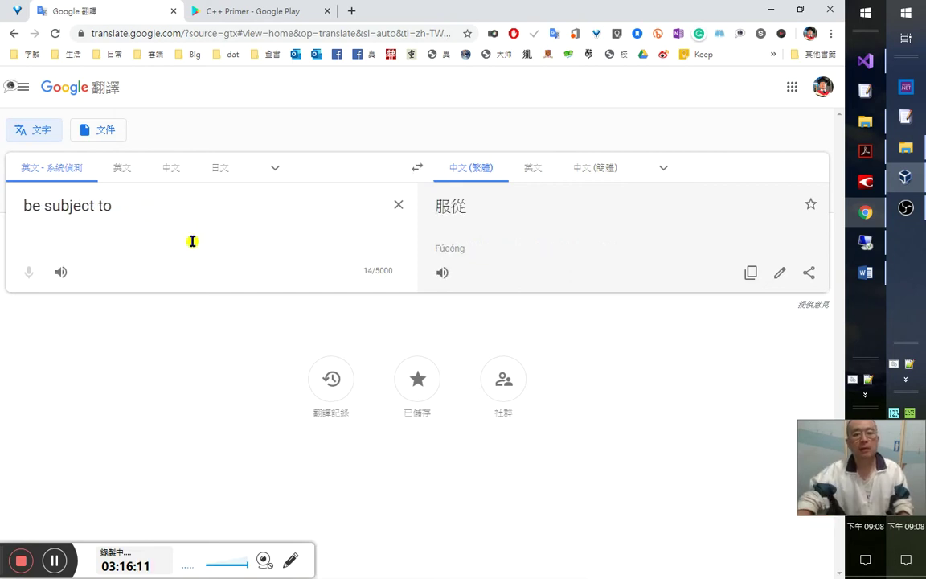
left_click(442, 206)
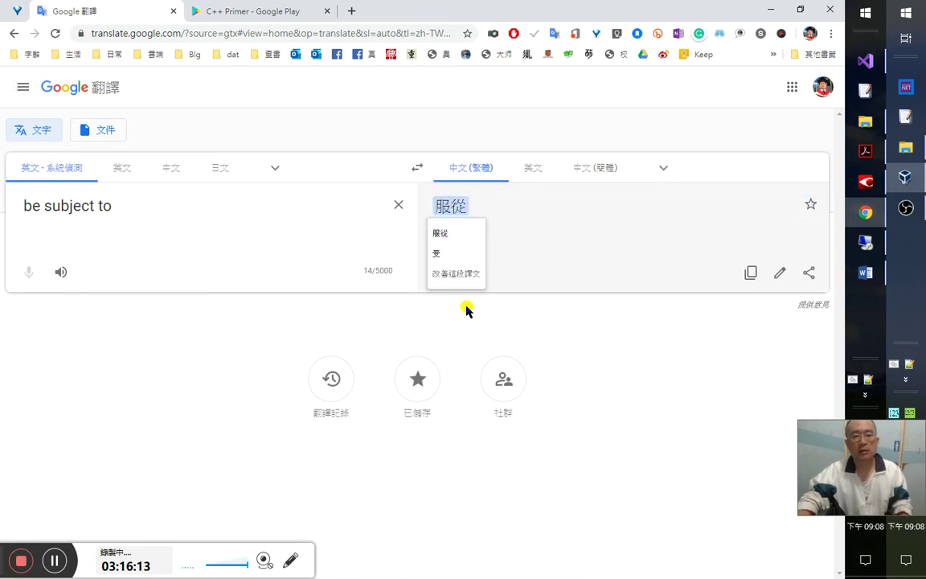
- Restore the full phrase so it translates as 可能會遇到相同類型的錯誤
left_click(217, 229)
key("ctrl+z")
type("n")
key("Left")
type("a")
key("Left")
type("c")
key("Left")
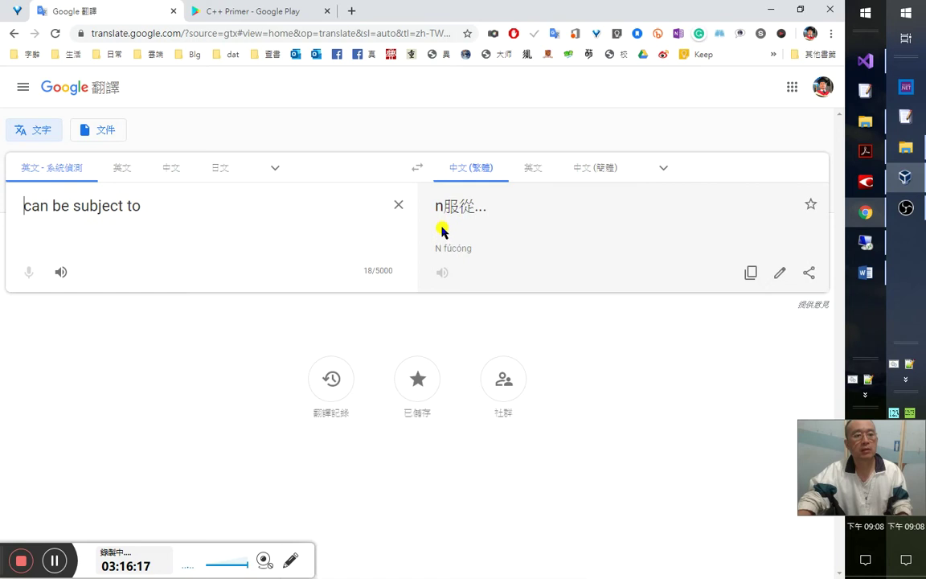
key("ctrl+z")
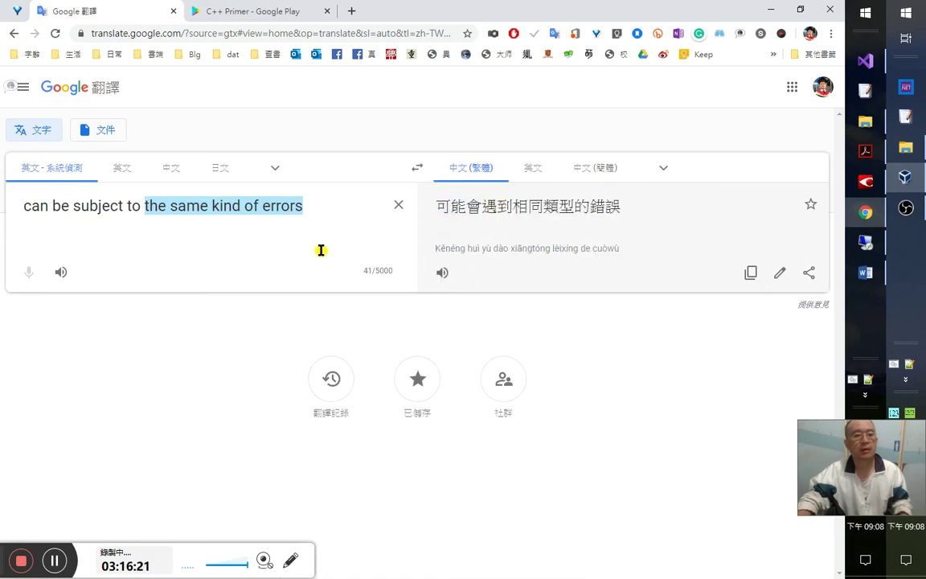
key("alt+Tab")
key("alt+Tab")
key("alt+Tab")
key("alt+Tab")
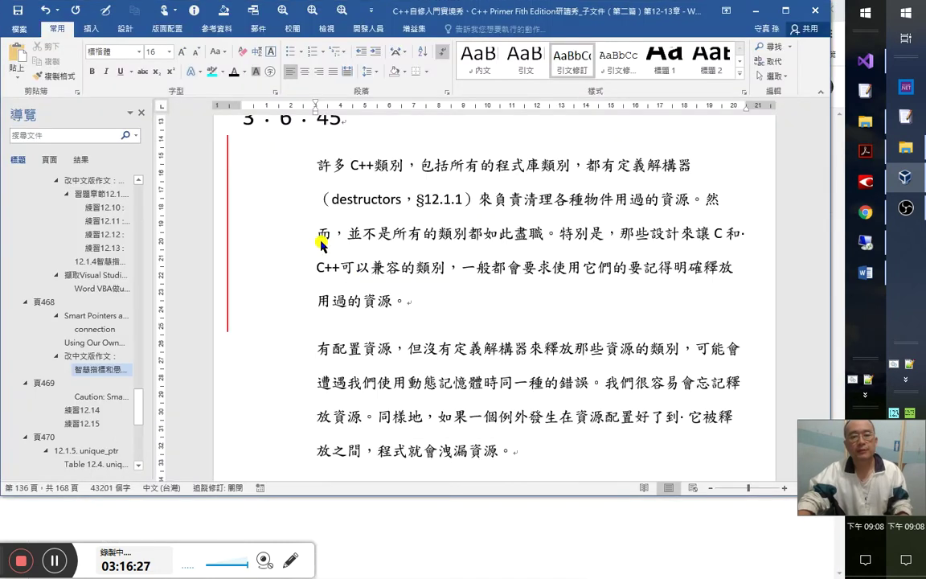
- Replace 有 with 會 at the start of the second paragraph
key("alt+Tab")
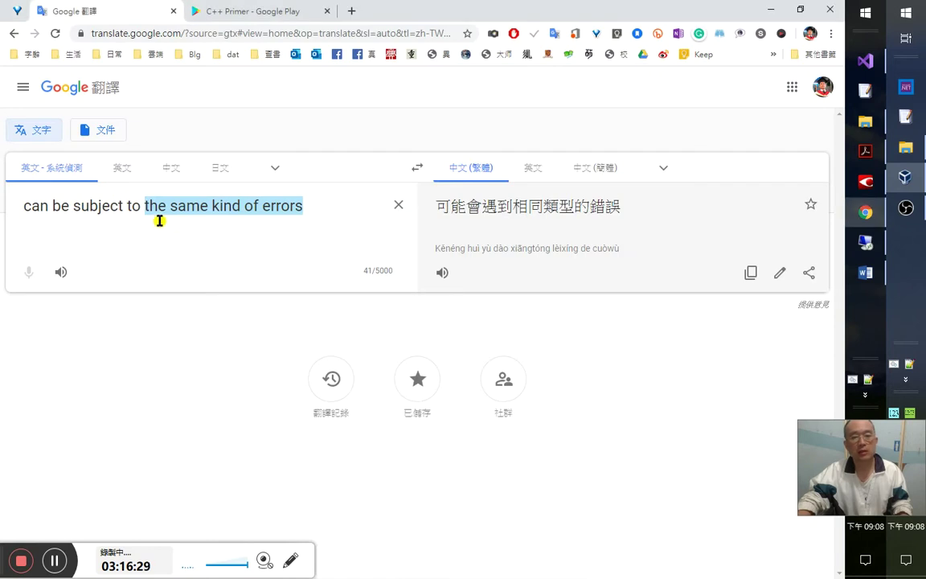
key("alt+Tab")
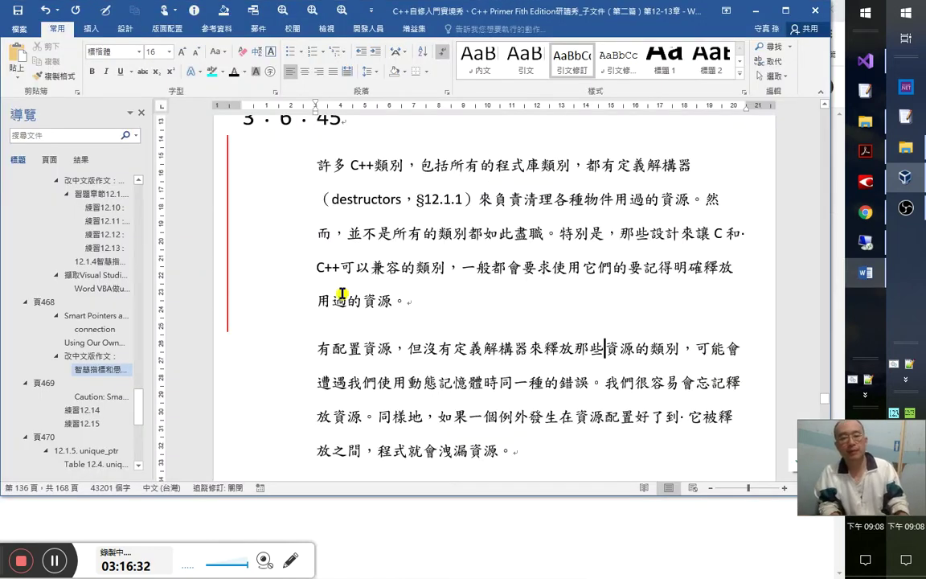
key("alt+shift")
type("oa")
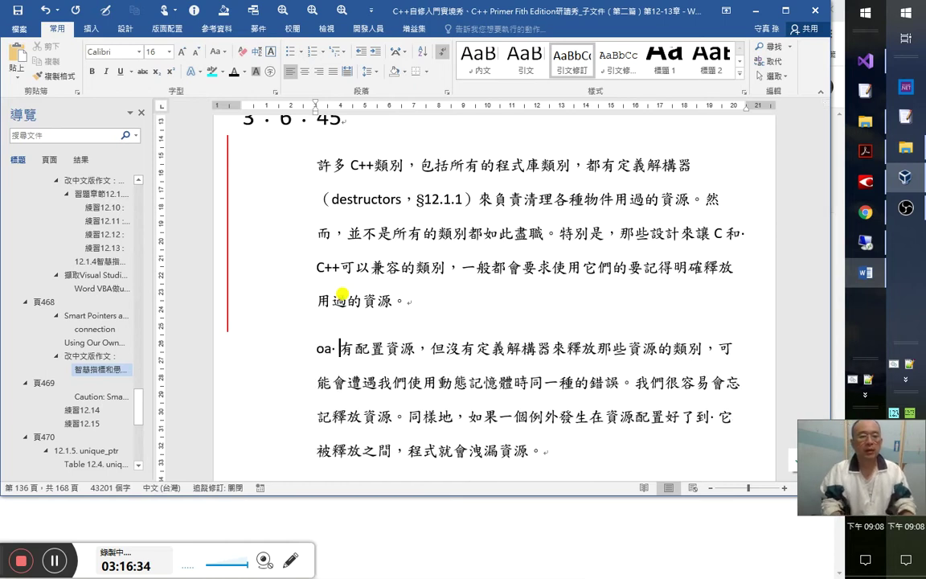
key("BackSpace")
key("BackSpace")
type("會")
key("Delete")
key("ctrl+z")
key("ctrl+z")
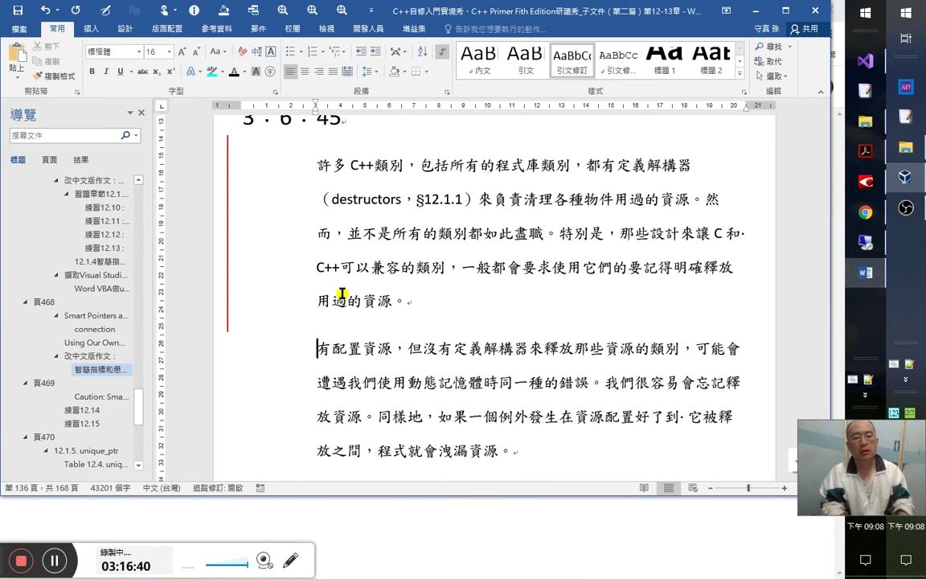
key("Delete")
type("會")
- Change 但 to 卻 after the comma, keeping 有 in 卻沒有
key("Right")
key("Right")
key("Right")
key("Right")
key("Right")
key("shift+Right")
type("卻")
key("Right")
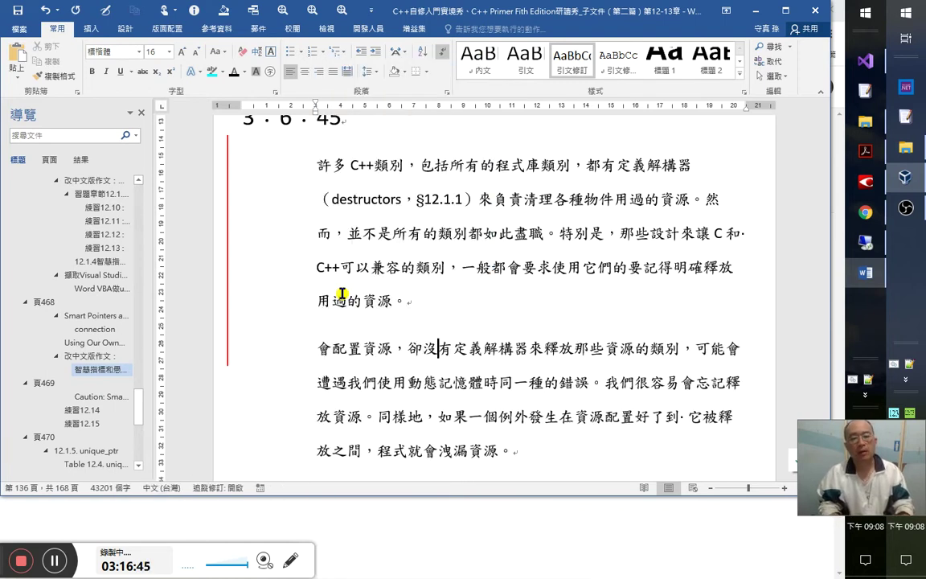
key("shift+Right")
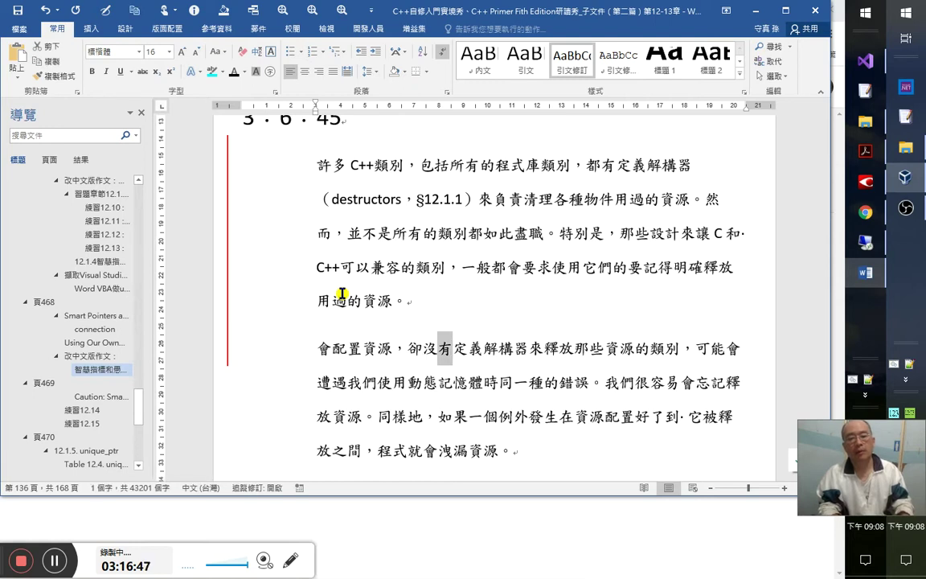
key("Delete")
key("Right")
key("Right")
key("Right")
key("Right")
key("Right")
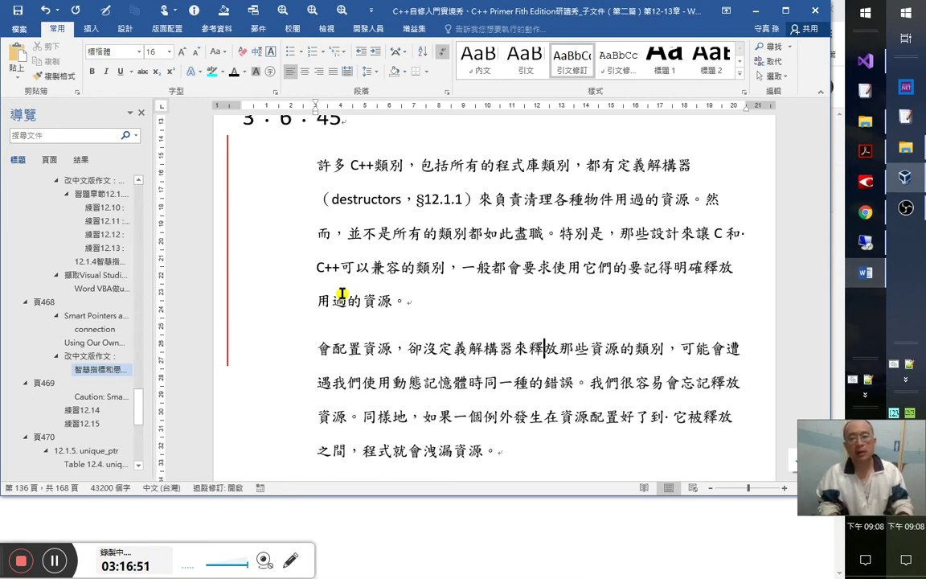
key("Left")
key("Left")
key("Left")
key("Left")
key("Left")
type("有")
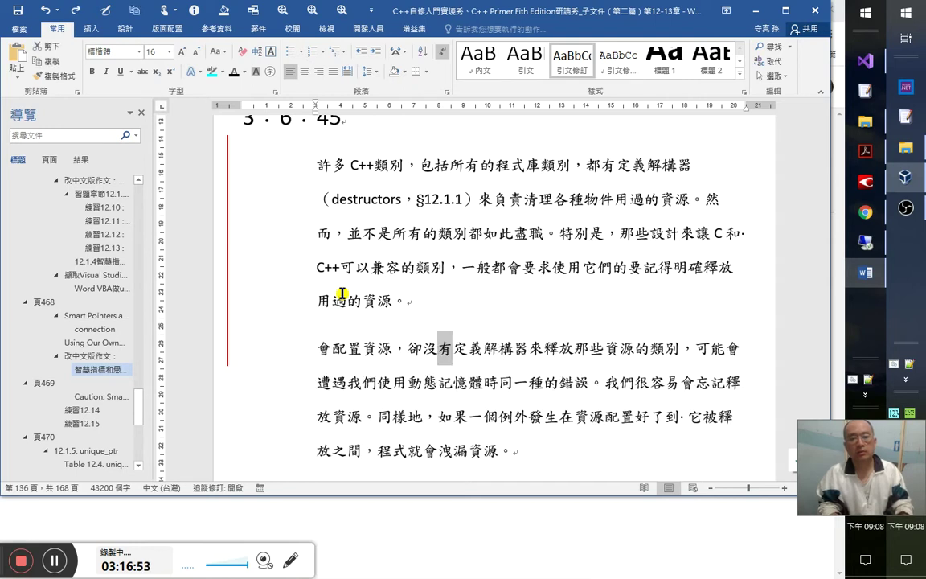
key("Right")
- Insert 配置的 after 那些 so it reads 那些配置的資源
key("Right")
key("Right")
key("Right")
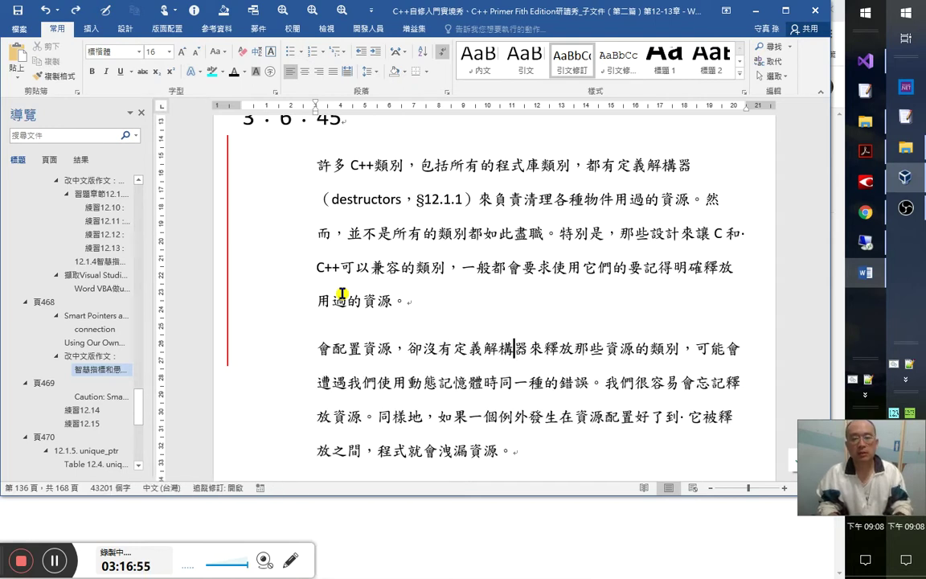
key("Right")
key("Right")
key("Right")
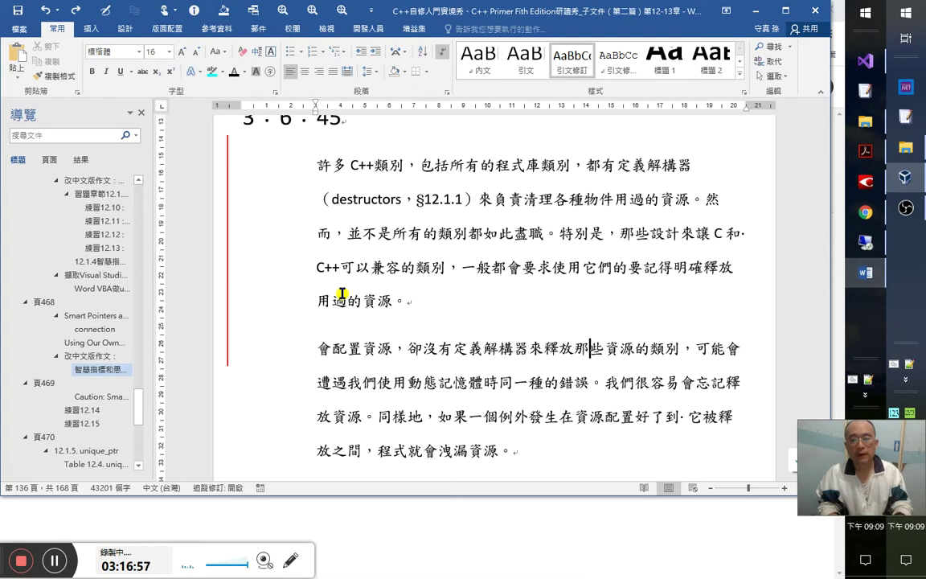
type("a1置的")
key("shift+Right")
key("shift+Right")
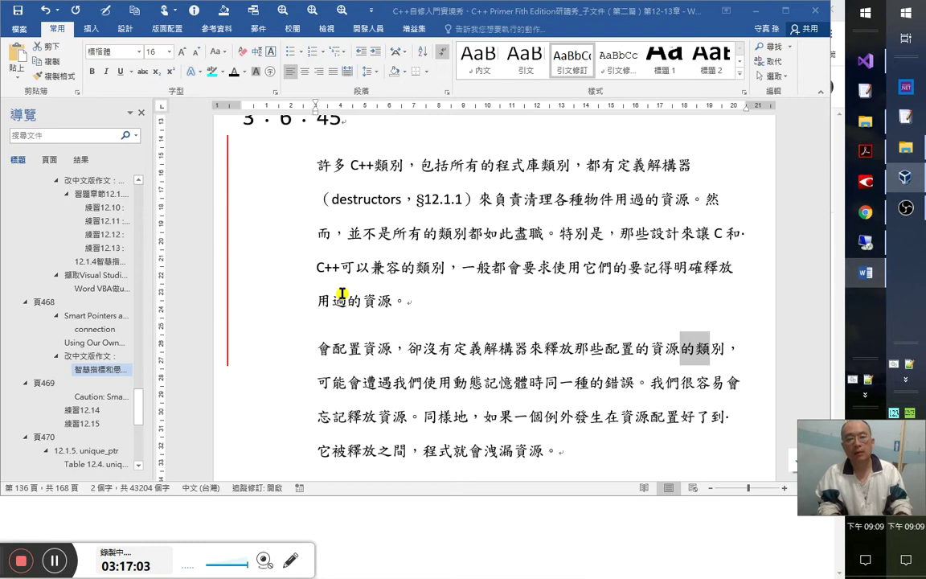
key("shift+Left")
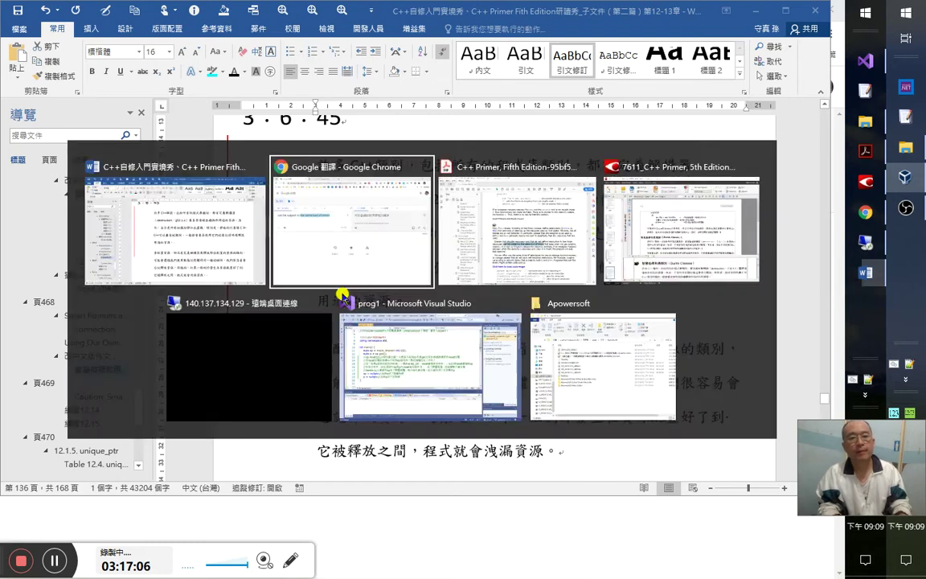
key("alt+Tab")
key("alt+Tab")
key("alt+shift+Tab")
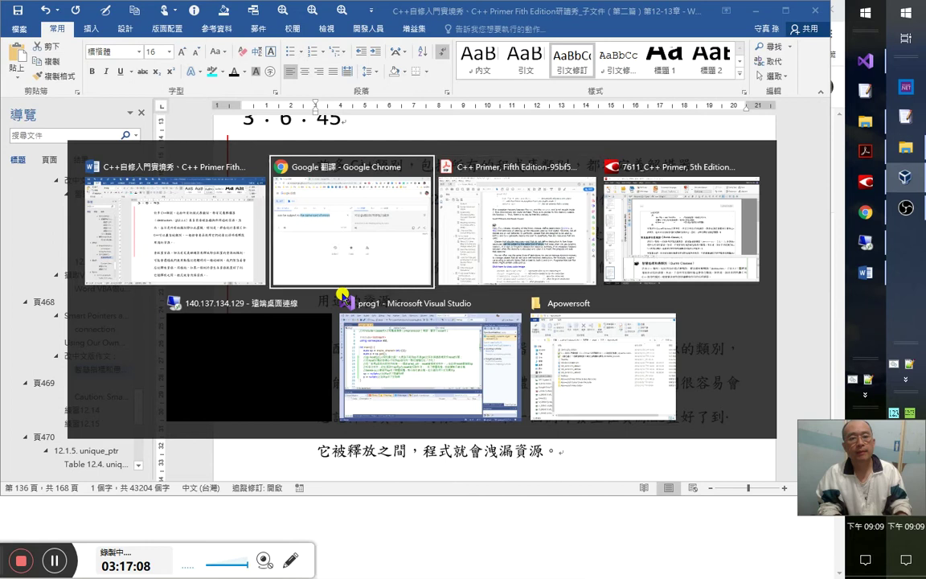
key("ctrl+Tab")
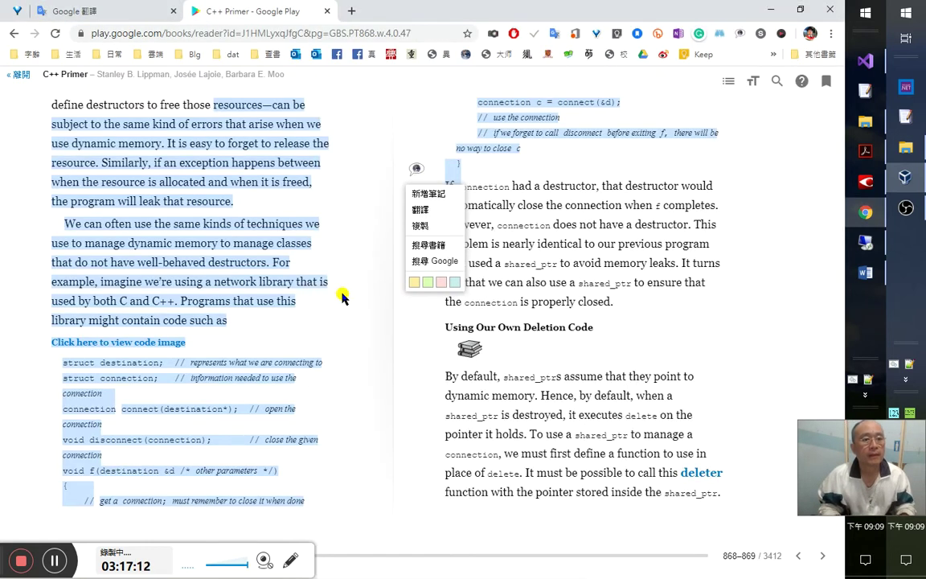
key("ctrl+shift+Tab")
key("ctrl+Tab")
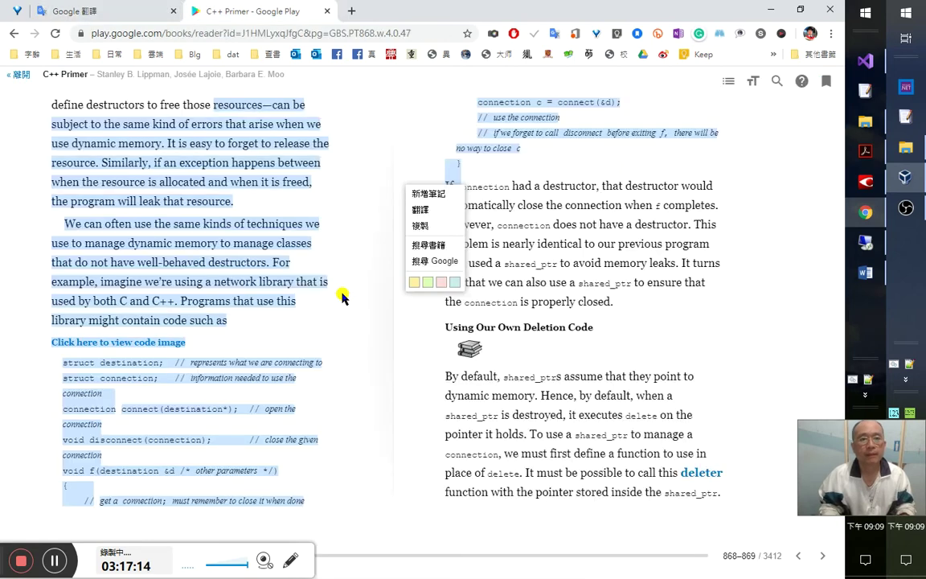
key("Left")
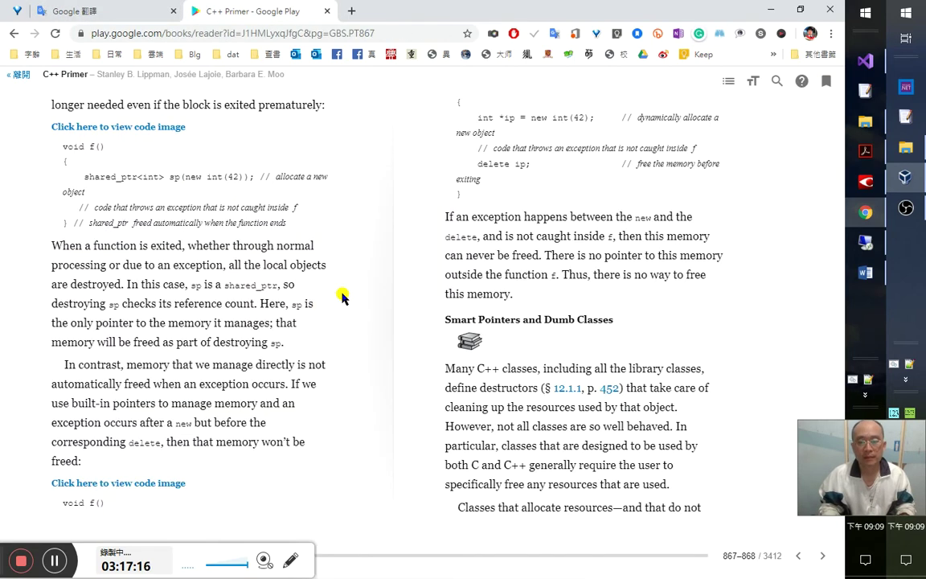
key("Right")
key("alt+Tab")
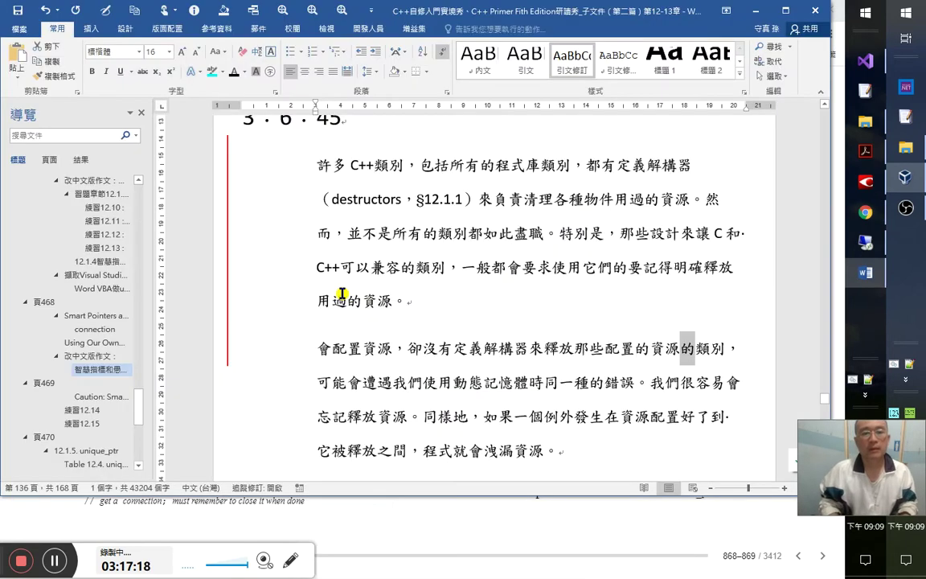
- Delete the extra 的 after 那些配置 and insert 就有 after the comma following 類別
type("那些")
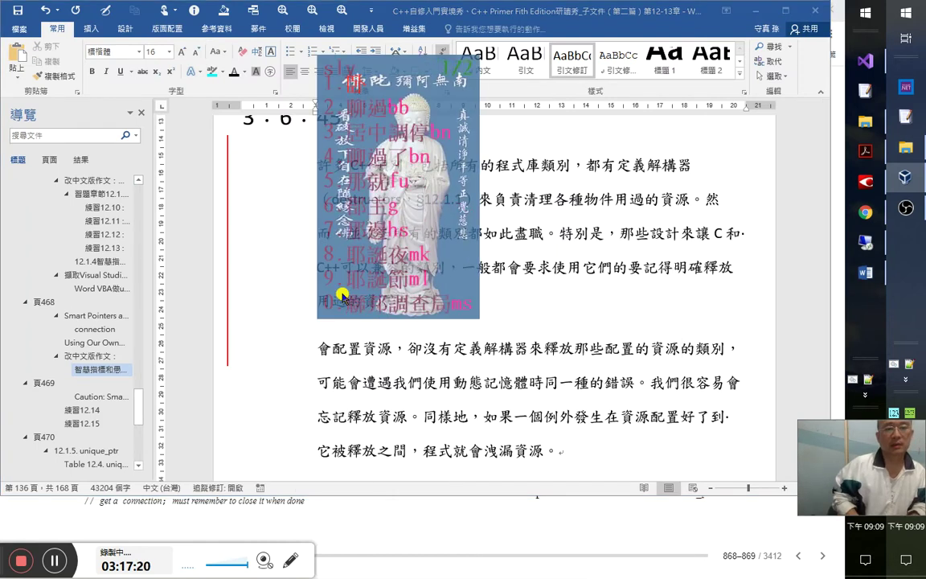
key("Right")
key("Right")
key("Right")
key("Right")
key("Right")
key("Right")
key("Right")
key("Right")
key("Right")
key("Right")
key("Right")
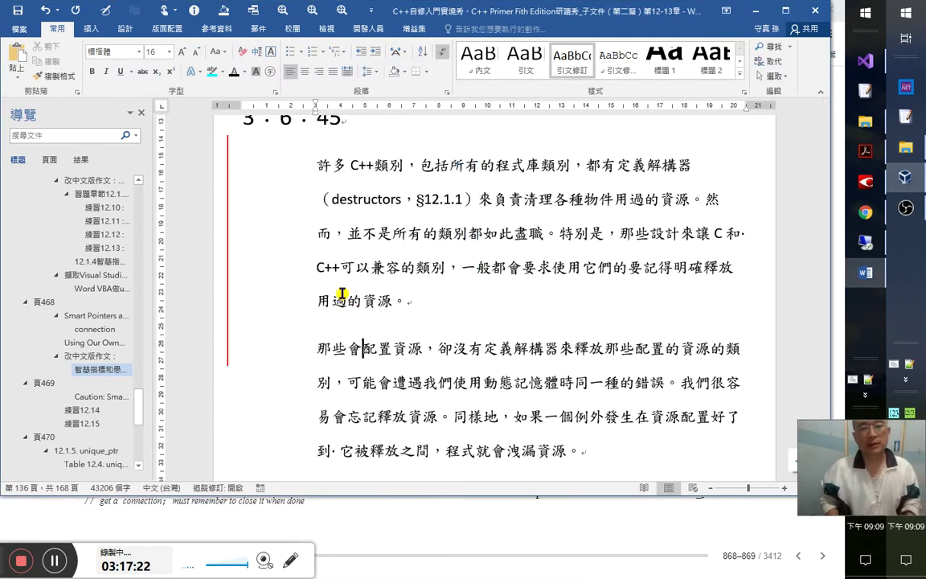
key("Right")
key("Right")
key("Right")
key("Right")
key("Right")
key("Right")
key("Right")
key("Right")
key("Right")
key("Right")
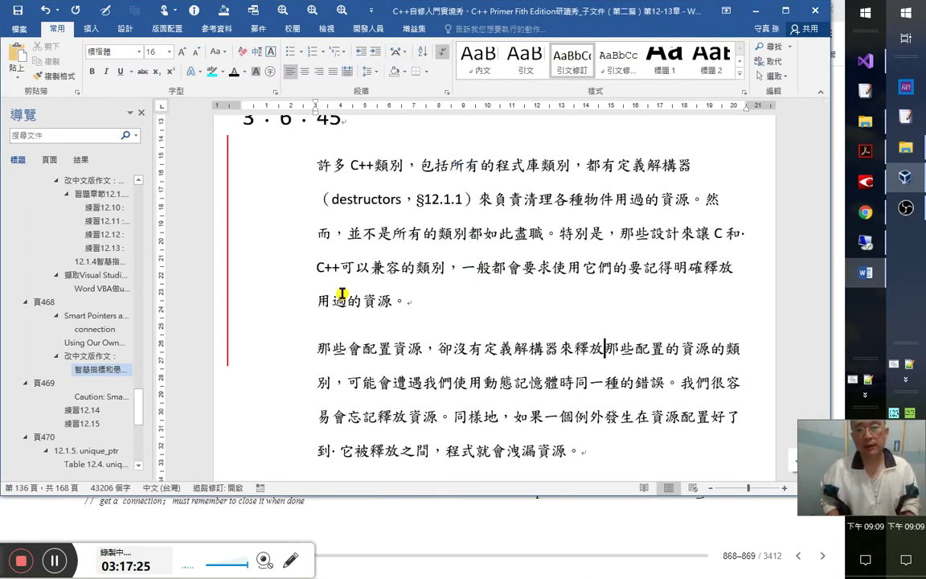
key("Delete")
key("Right")
key("Right")
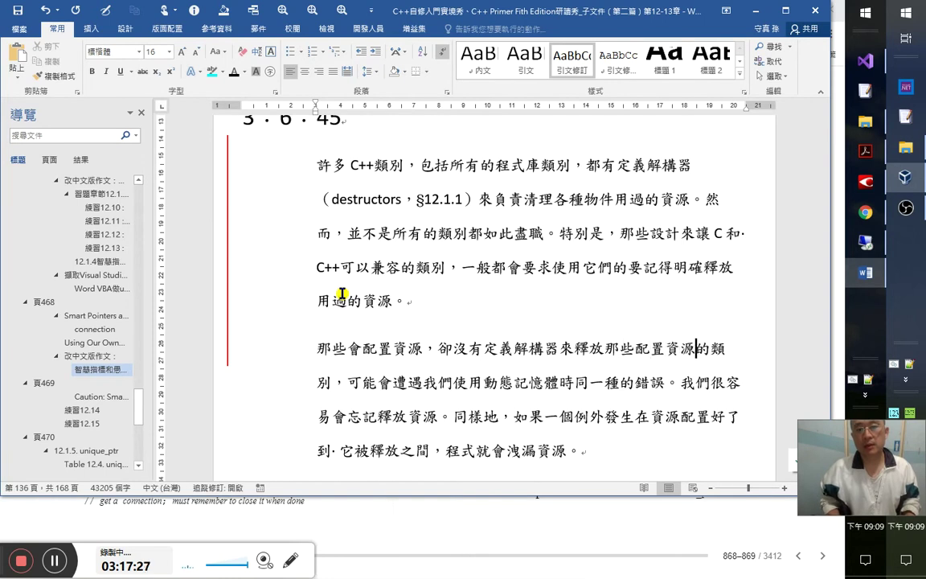
key("Right")
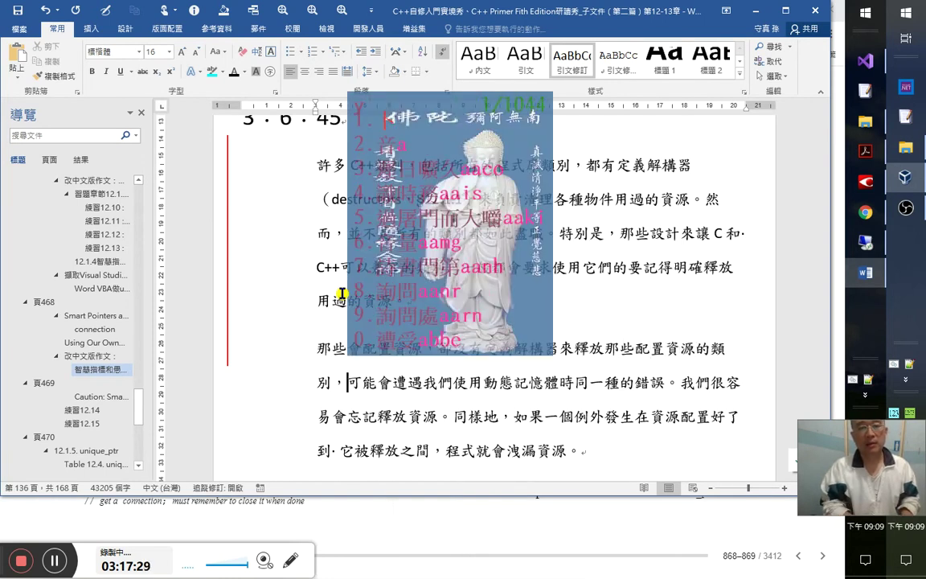
type("就")
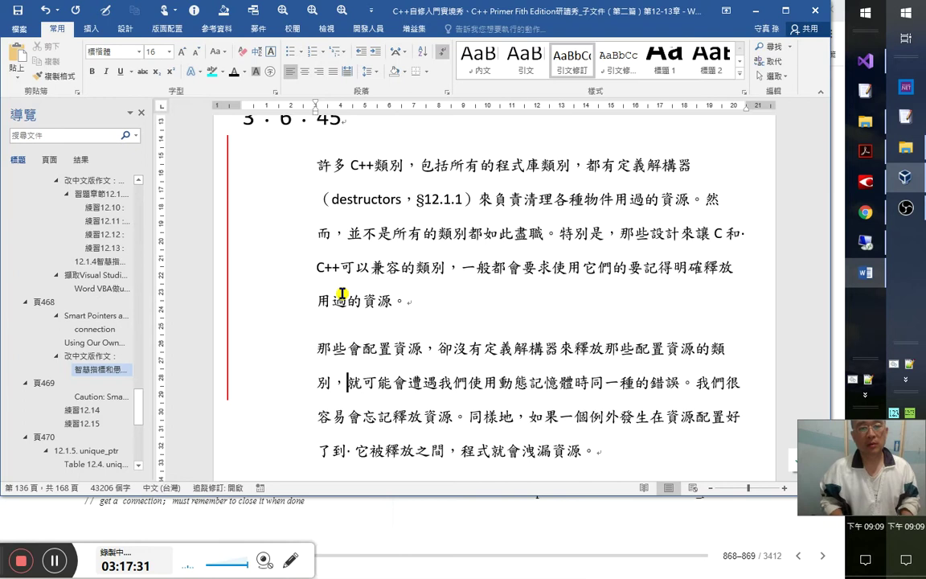
type("有")
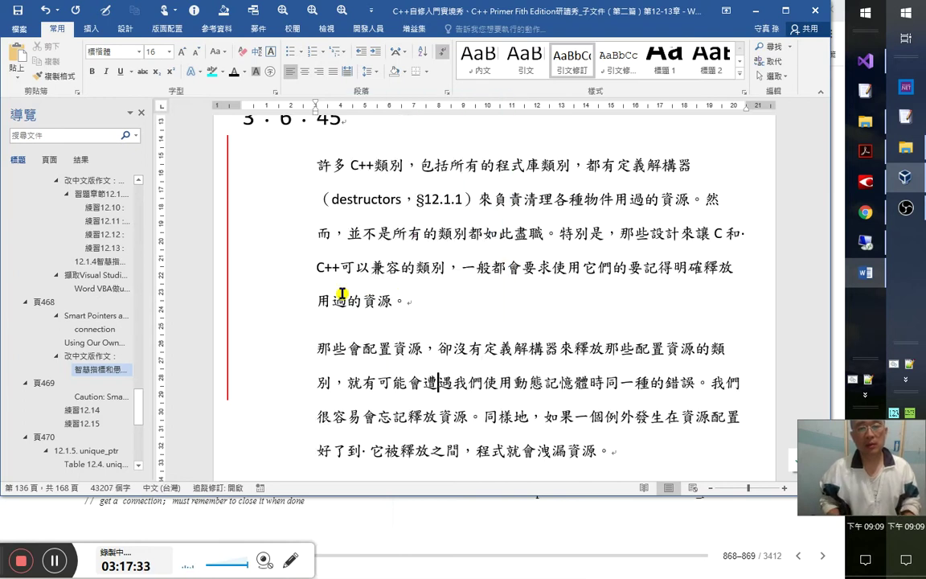
- Change 遭遇 to 遇到 and replace 同一種 with 常犯
key("Right")
key("Delete")
key("Right")
type("到")
key("Right")
key("Right")
key("Right")
key("Right")
key("Right")
key("Right")
key("Right")
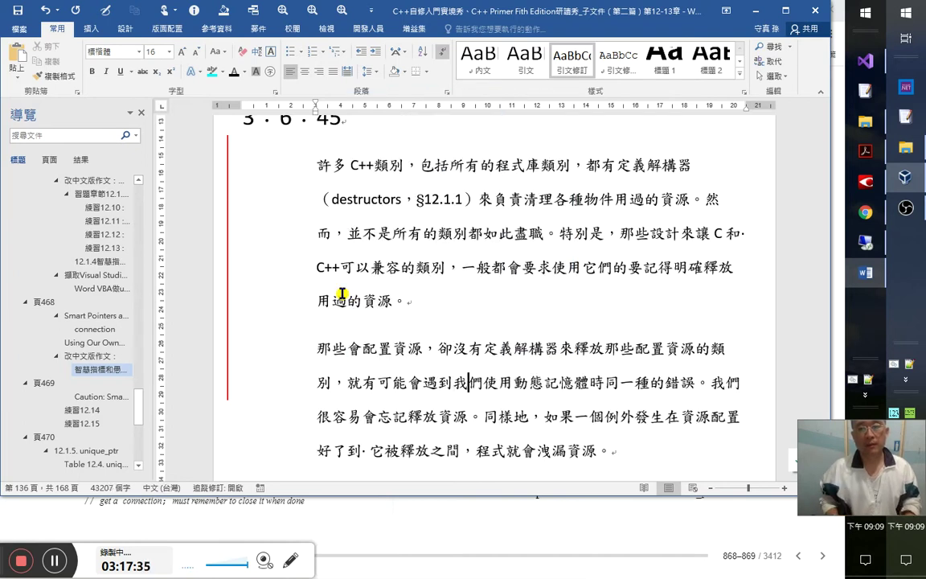
key("Right")
key("Right")
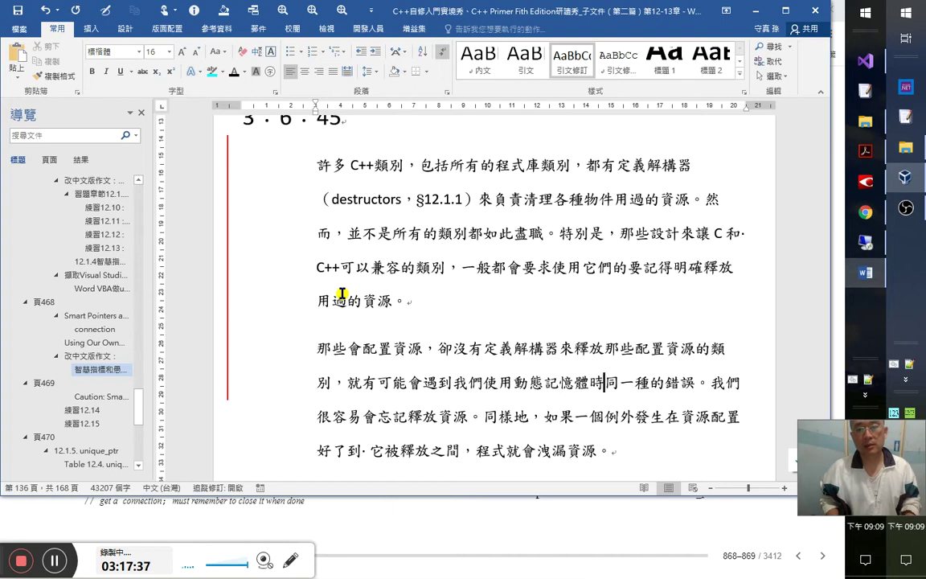
type("fb")
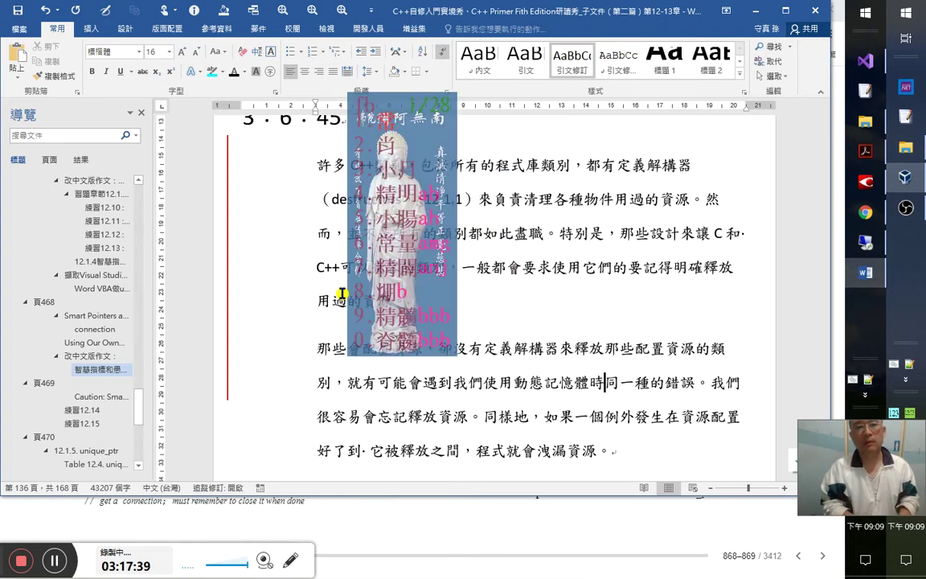
type("m")
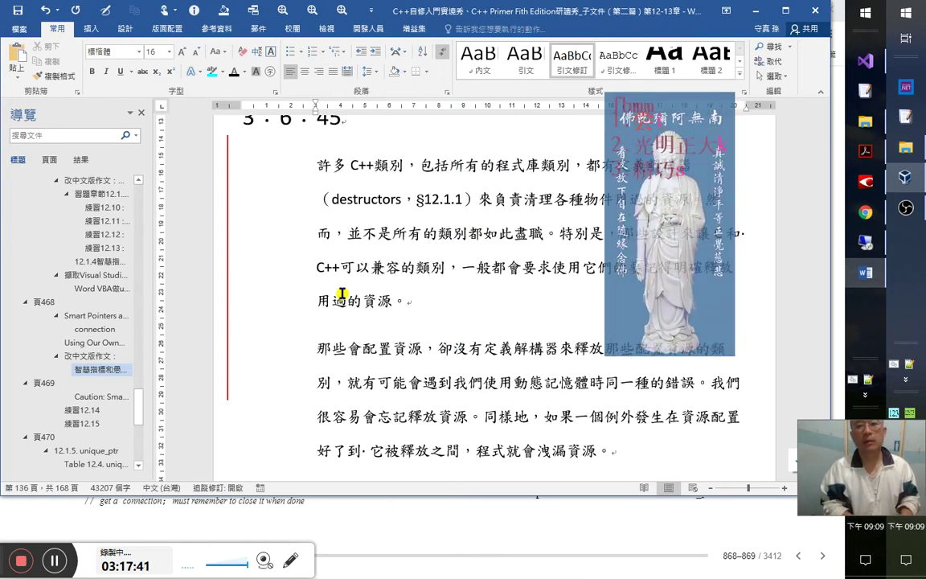
type("1")
key("BackSpace")
key("BackSpace")
type("常犯")
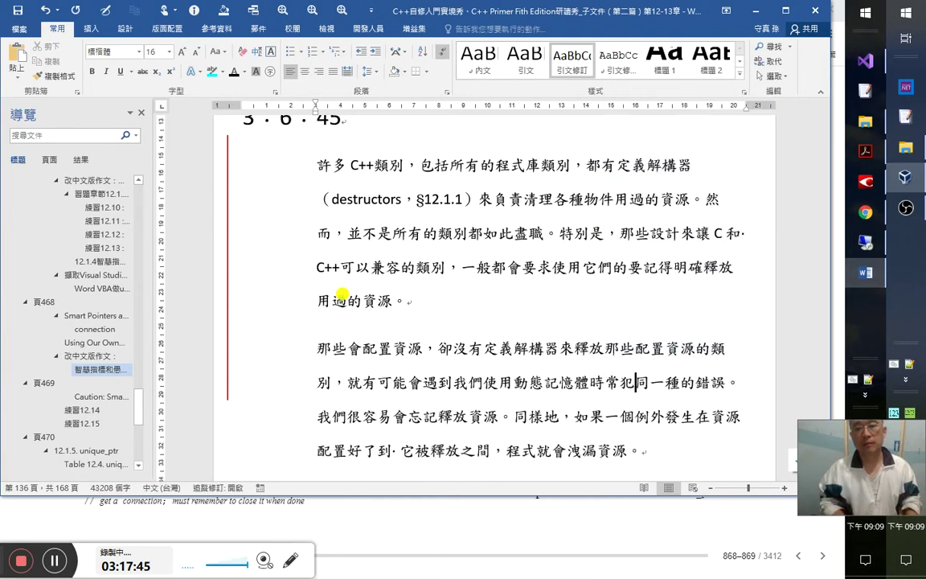
key("shift+Right")
key("shift+Right")
key("shift+Right")
key("Delete")
key("Home")
- Insert 很 to make 就很有可能會, then compare with the original book page
key("Right")
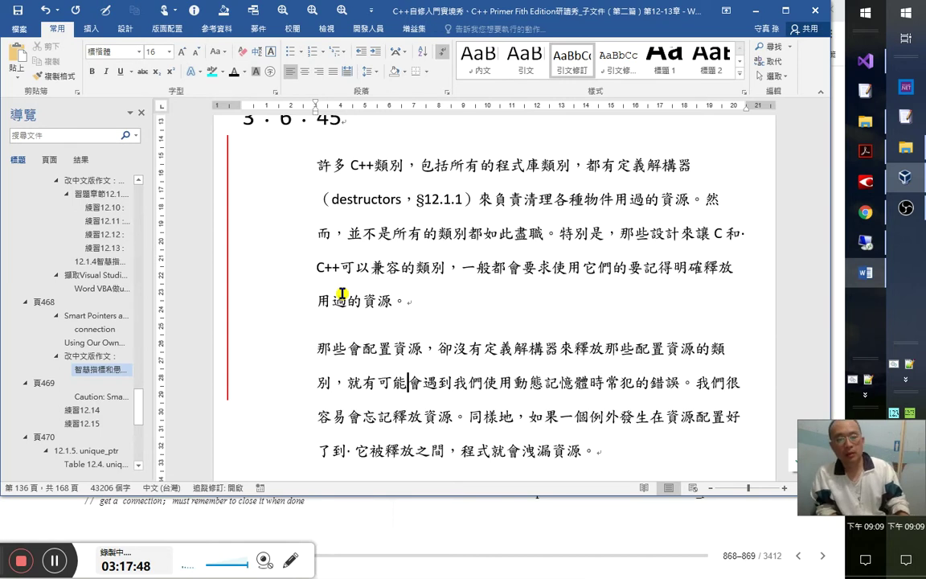
key("Left")
key("Left")
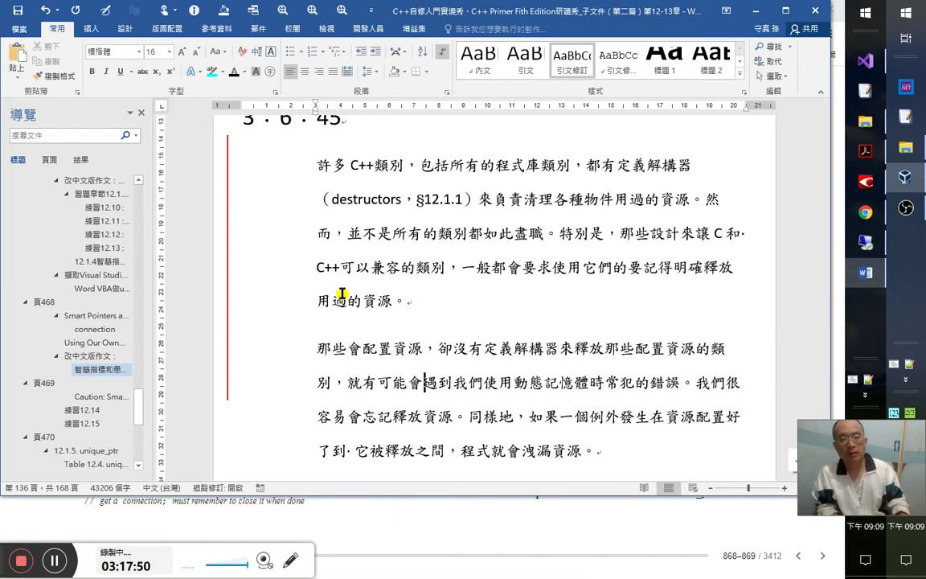
type("很")
key("Right")
key("Right")
key("Right")
key("Right")
key("Right")
key("Right")
key("Right")
key("Right")
key("Right")
key("Right")
key("Right")
key("Right")
key("Right")
key("Right")
key("Right")
key("Right")
key("Right")
key("Right")
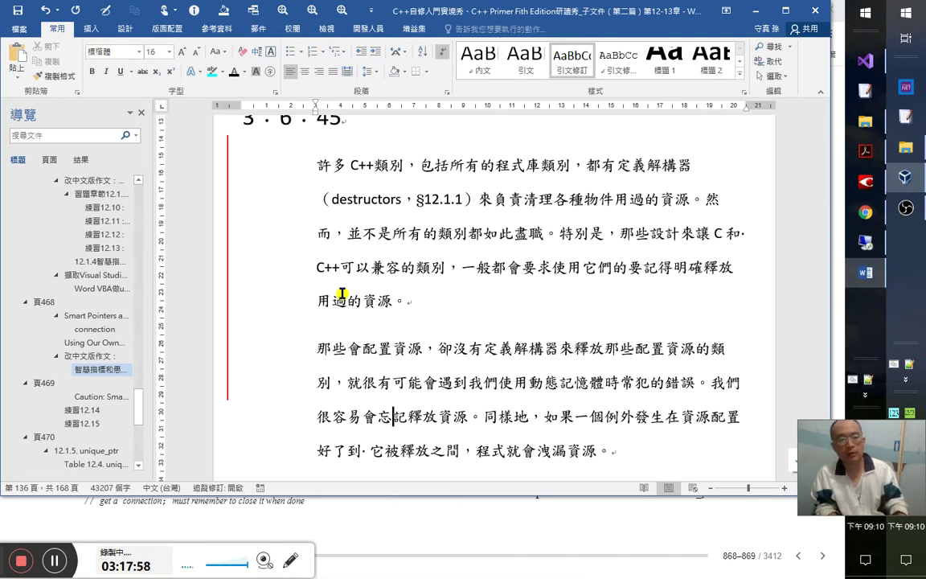
key("Up")
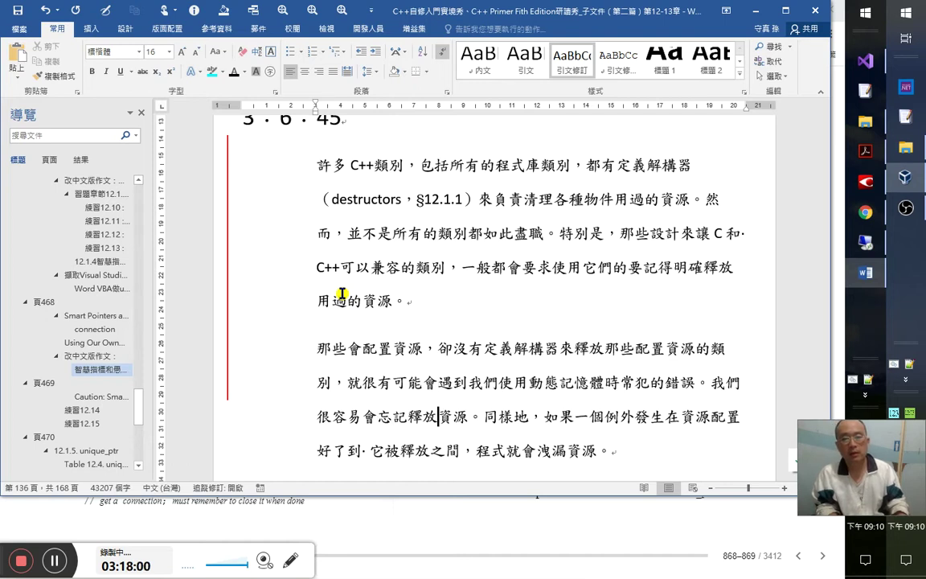
key("alt+Tab")
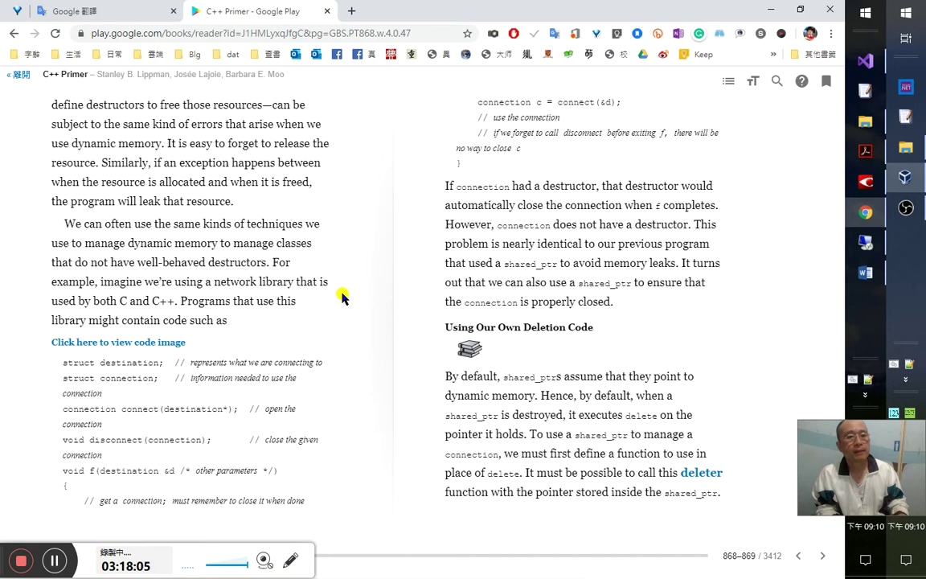
key("alt+Tab")
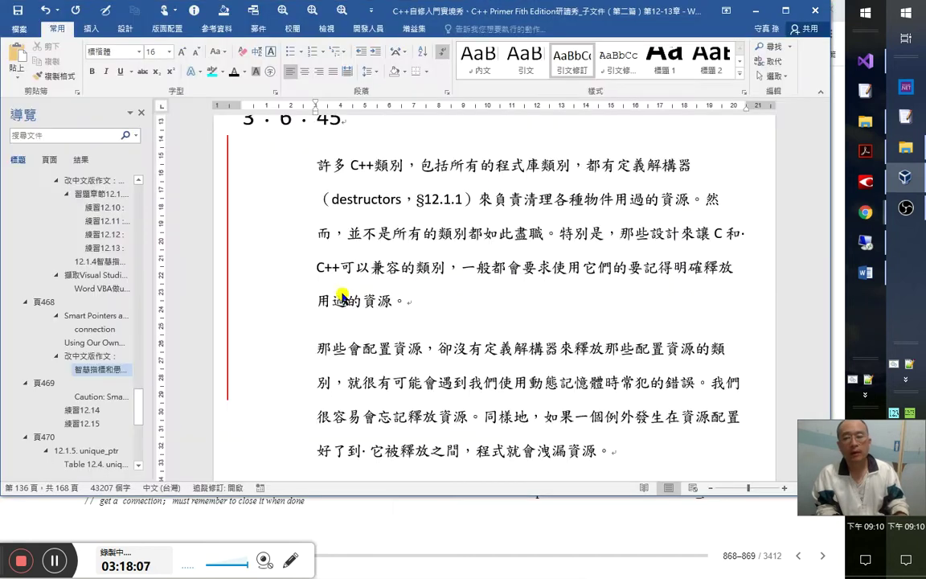
- Replace the full stop after 錯誤 with a dash and reword to 很容易就忘記了釋放它配置的資源
key("Left")
key("Left")
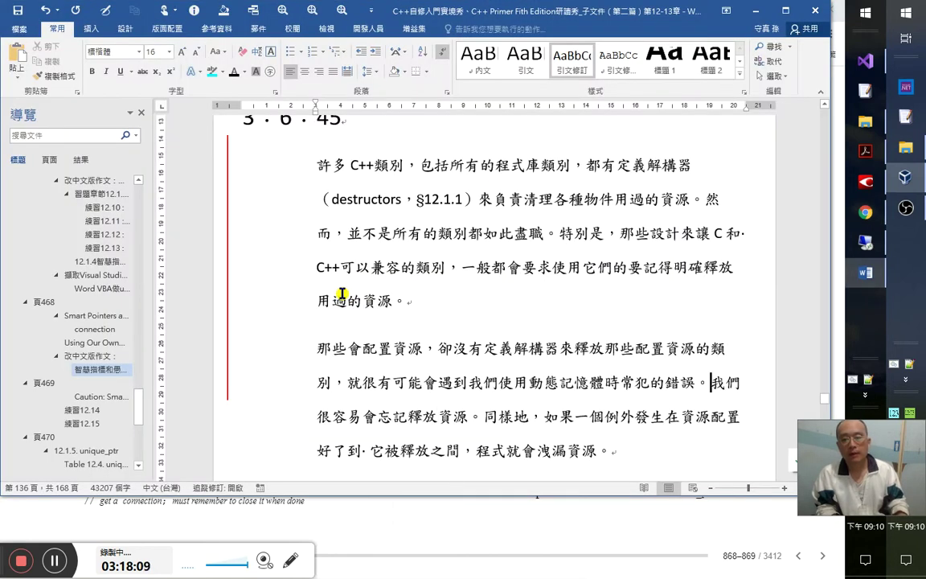
key("BackSpace")
type("——")
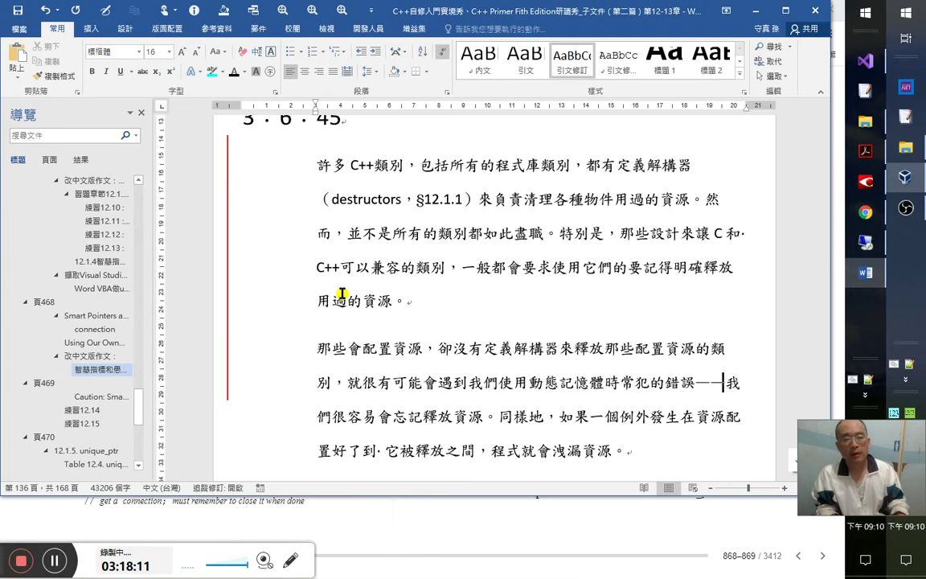
key("shift+Left")
key("shift+Left")
key("BackSpace")
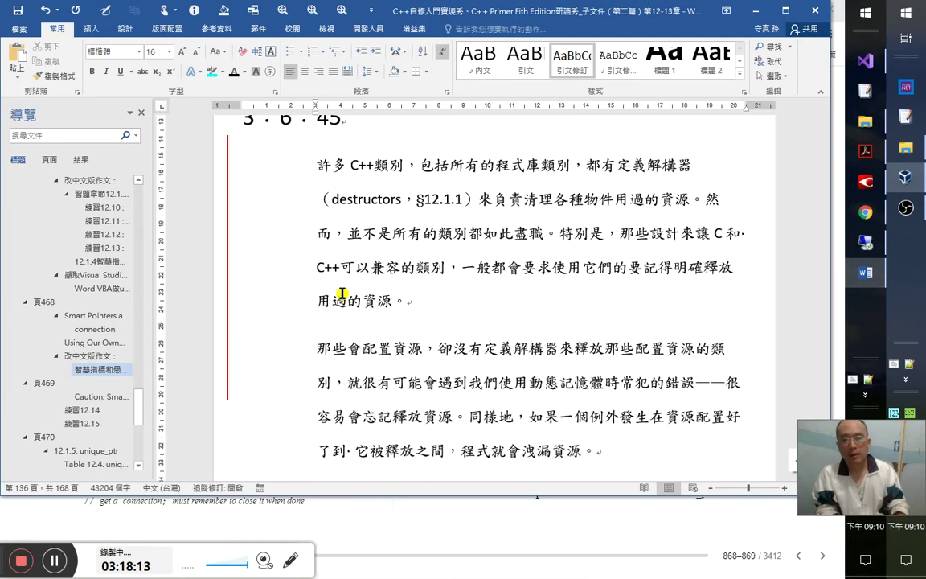
key("Right")
key("Right")
key("Right")
type("就")
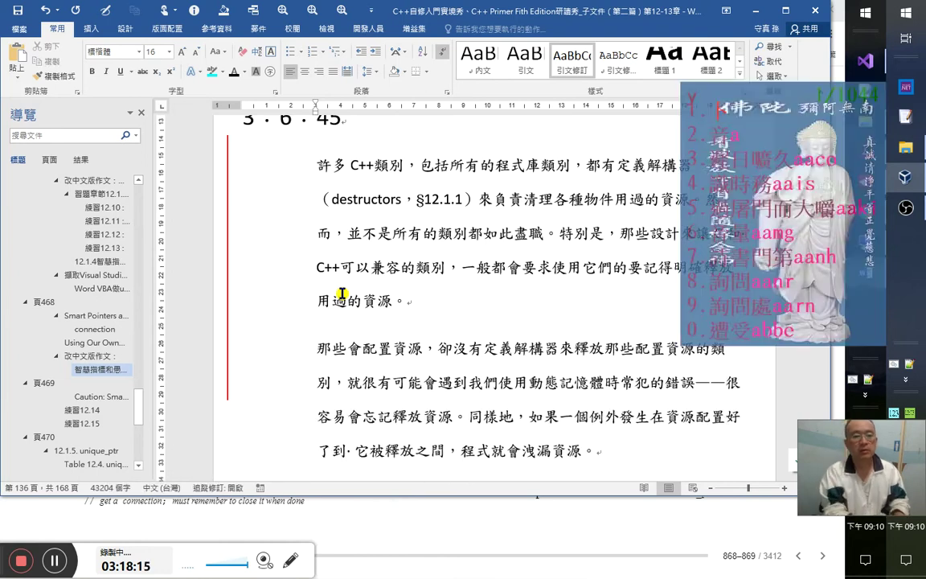
key("Delete")
key("Right")
key("Right")
type("了釋放")
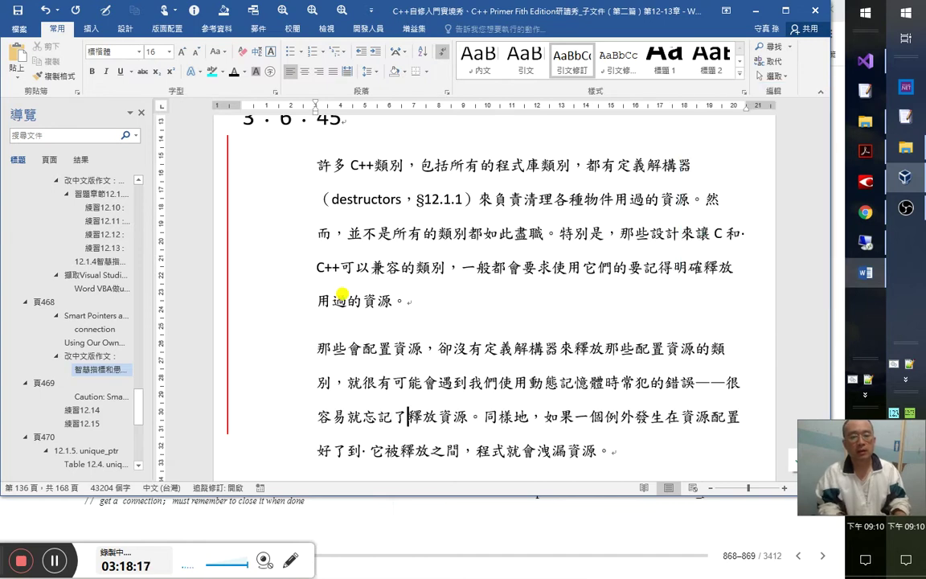
type("它")
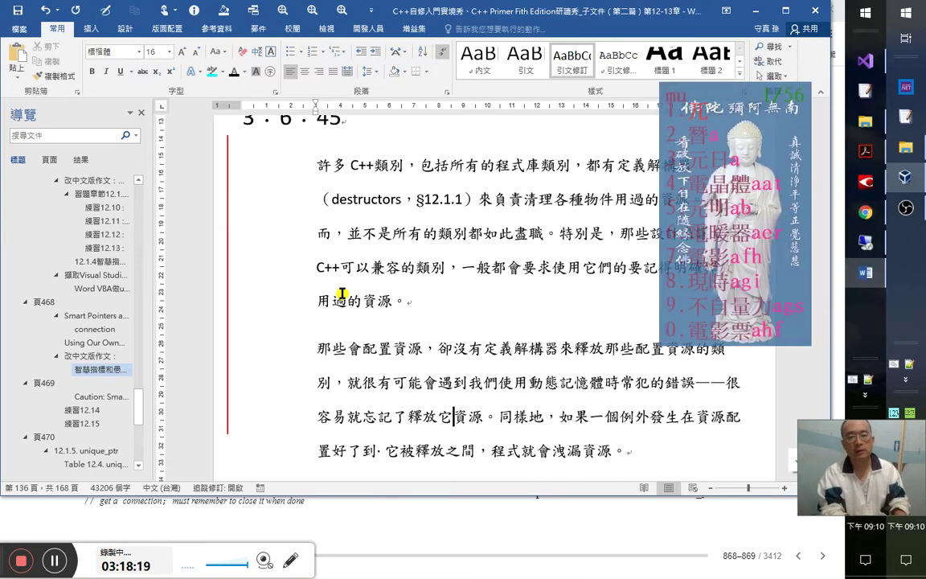
type("配置的")
key("Right")
key("Right")
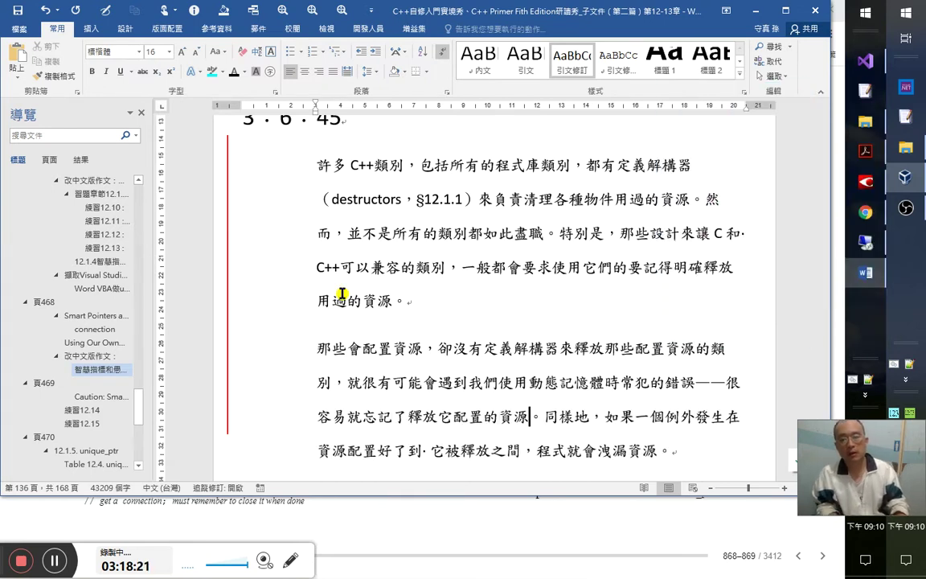
- Add 在用過之後 and move it ahead of the 很容易 clause, trimming stray characters
type("，在用")
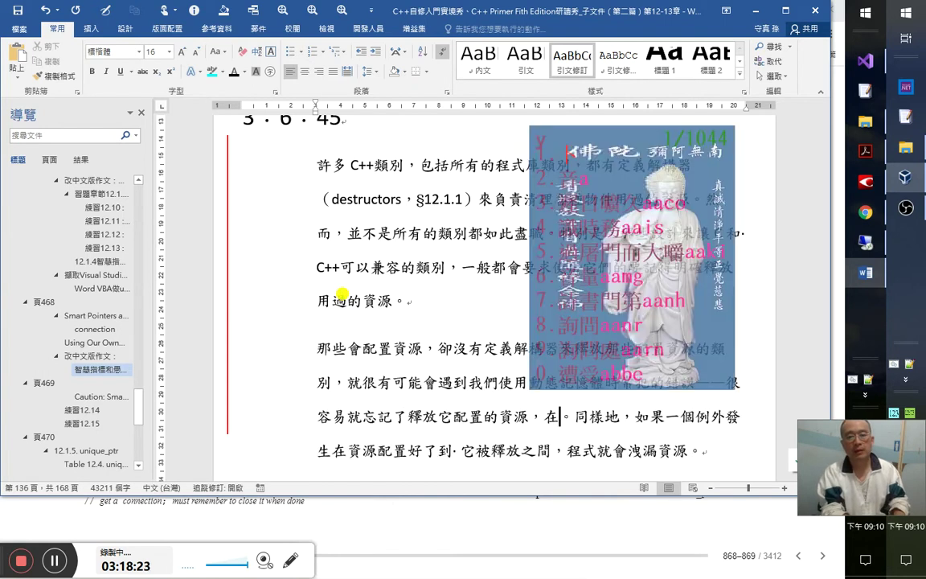
type("過之後")
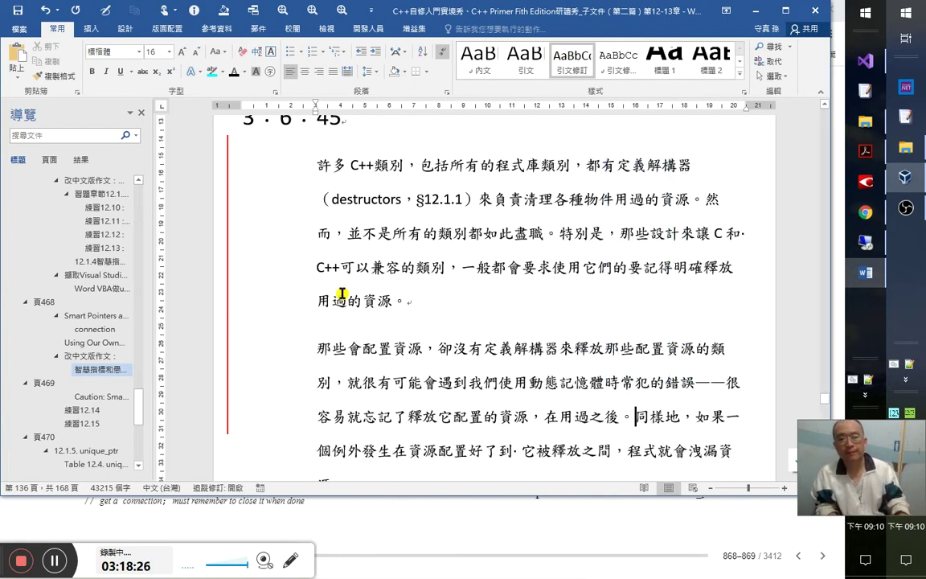
key("shift+Left")
key("shift+Left")
key("shift+Left")
key("shift+Left")
key("shift+Left")
key("ctrl+c")
key("BackSpace")
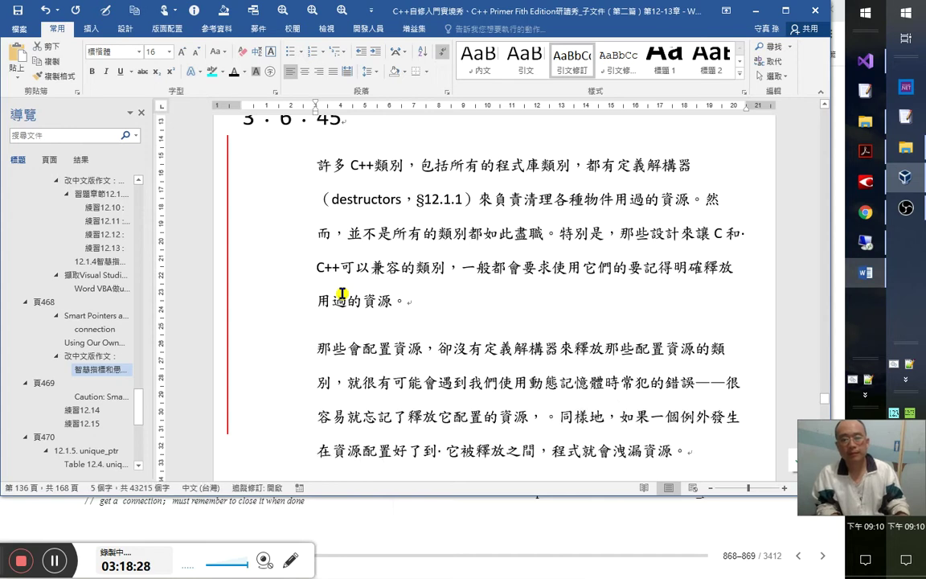
key("ctrl+v")
type("，")
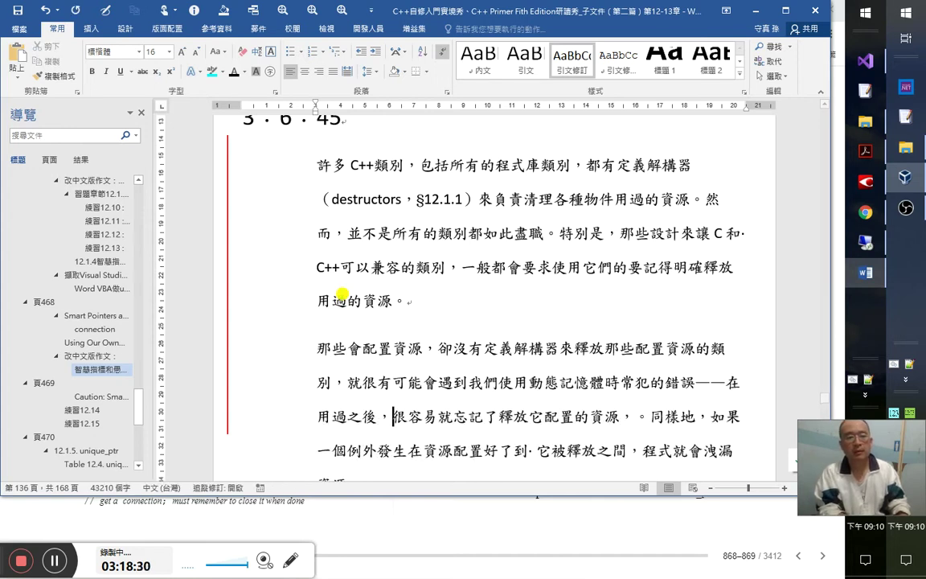
key("Right")
key("Right")
key("Right")
key("Right")
key("Right")
key("Right")
key("Right")
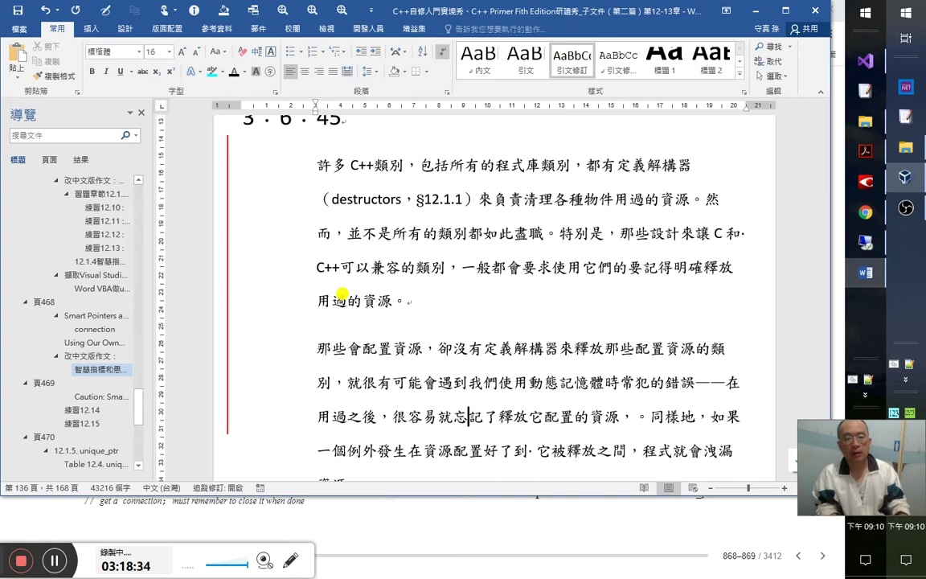
key("Delete")
key("Right")
key("Right")
key("Right")
key("Right")
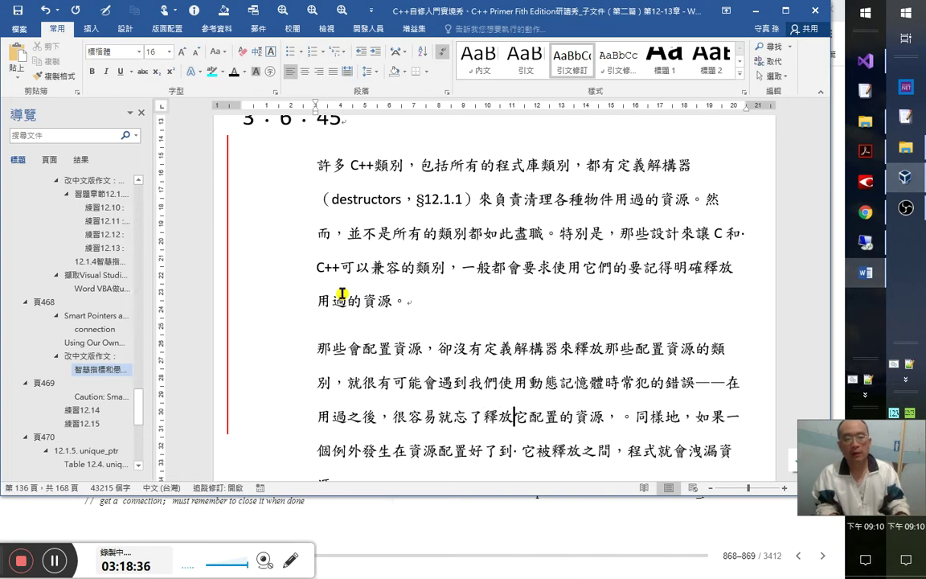
key("shift+Right")
key("Right")
key("Right")
key("Right")
key("Right")
key("Right")
key("Right")
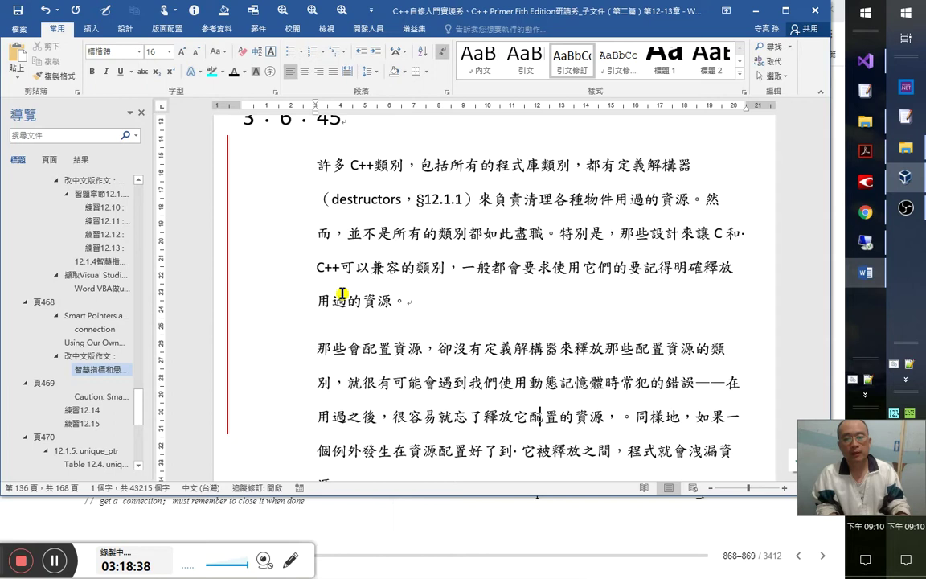
key("Delete")
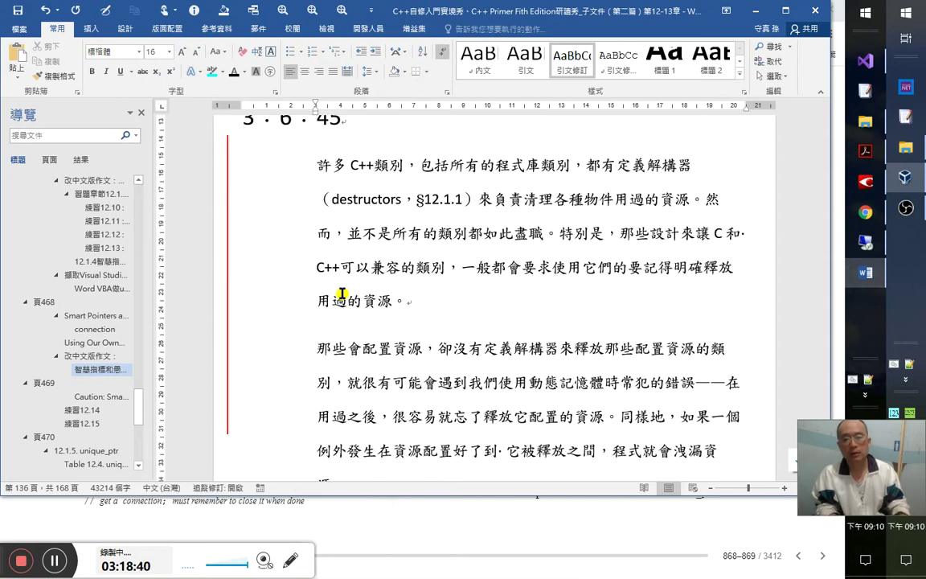
- Undo the rearrangement and insert 這些資源 so it reads 在用過這些資源之後
key("ctrl+z")
key("ctrl+z")
key("ctrl+z")
key("ctrl+z")
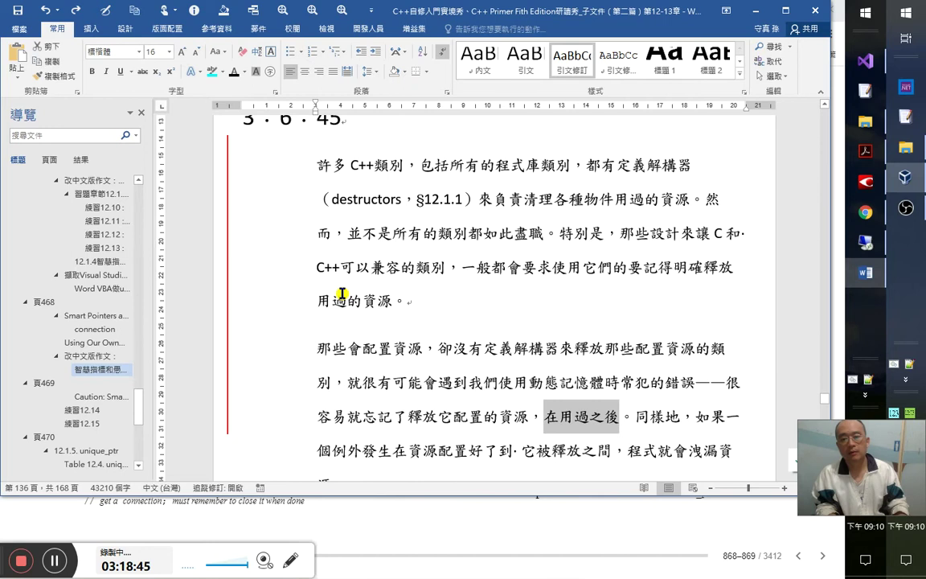
key("Right")
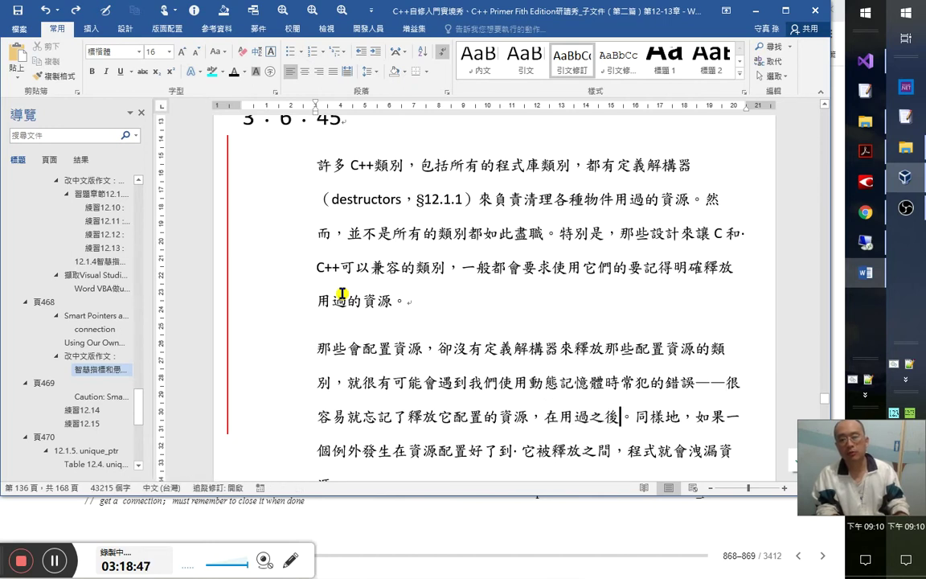
key("shift+Left")
key("shift+Left")
key("shift+Left")
key("shift+Left")
key("shift+Left")
key("shift+Left")
key("shift+Left")
key("shift+Left")
key("shift+Left")
key("shift+Left")
key("shift+Left")
key("shift+Left")
key("shift+Left")
key("shift+Left")
key("shift+Left")
key("shift+Left")
key("shift+Left")
key("shift+Left")
key("shift+Left")
key("shift+Left")
key("Right")
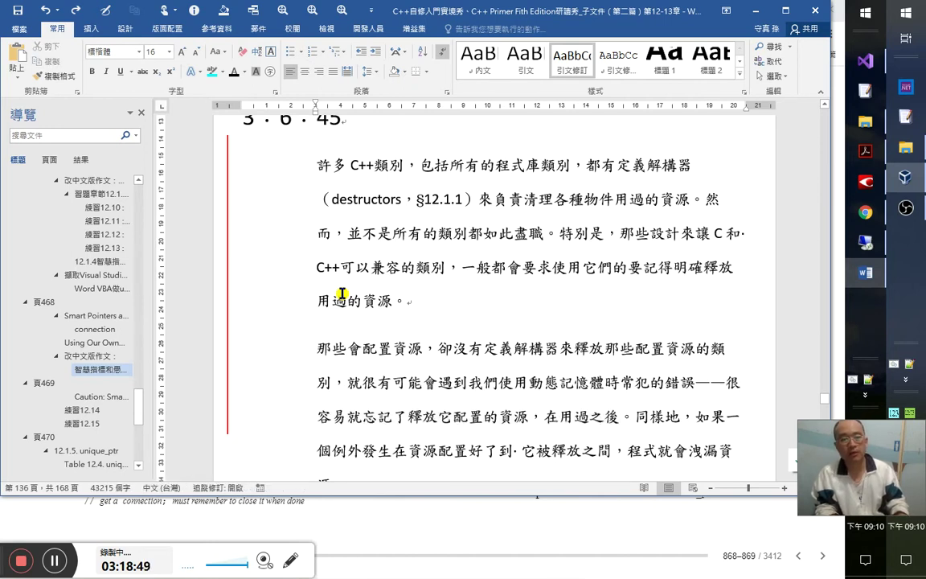
key("Left")
key("Left")
key("Left")
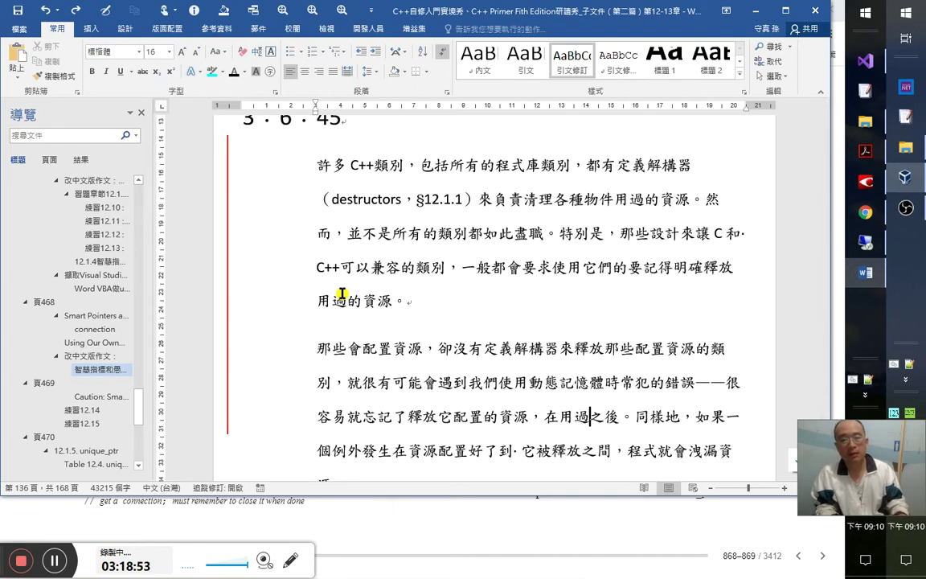
type("a誤")
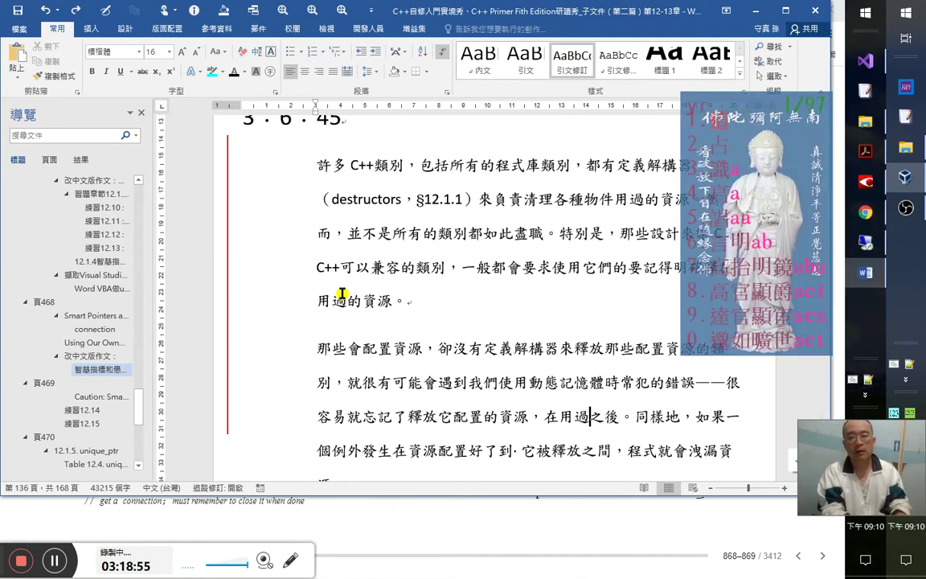
key("BackSpace")
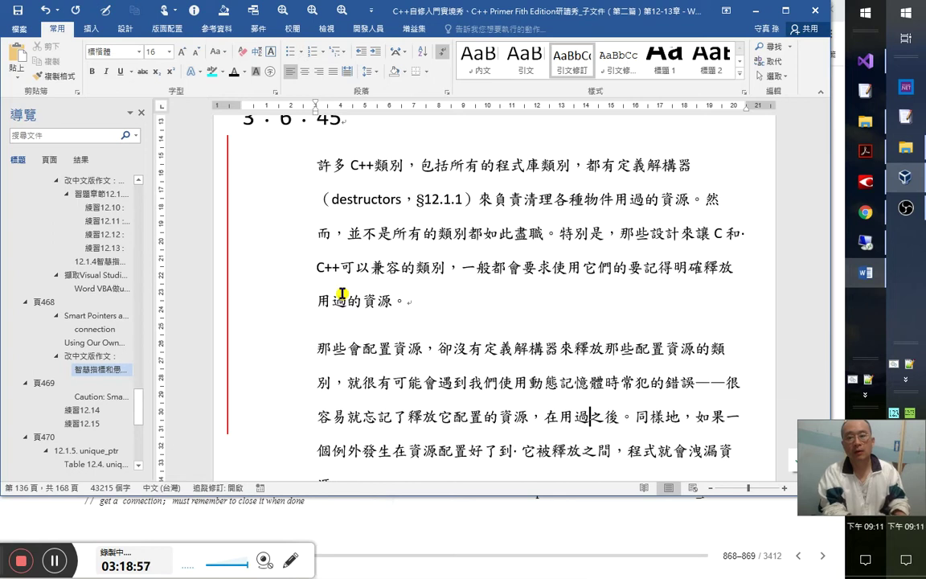
type("ypm")
key("BackSpace")
key("BackSpace")
key("BackSpace")
type("ybh")
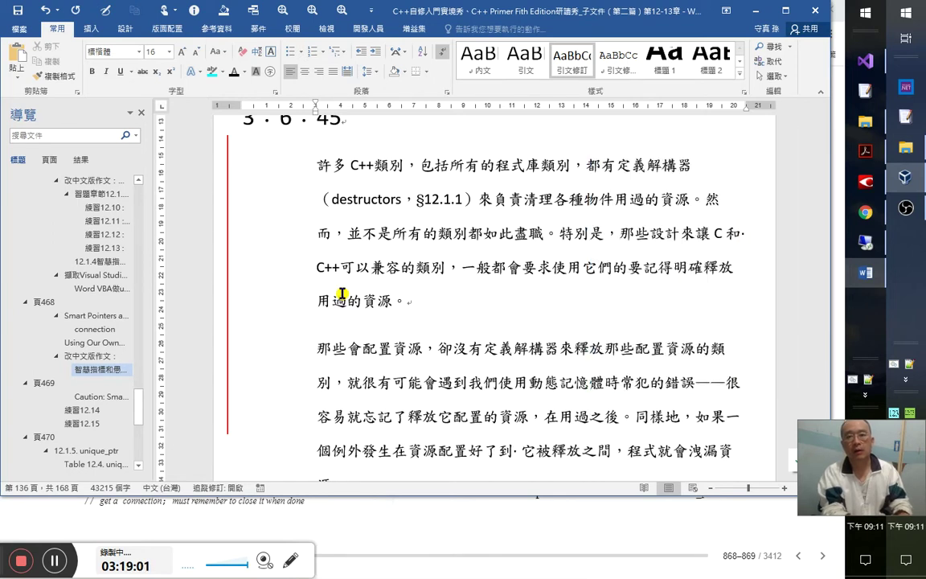
key("space")
type("資源")
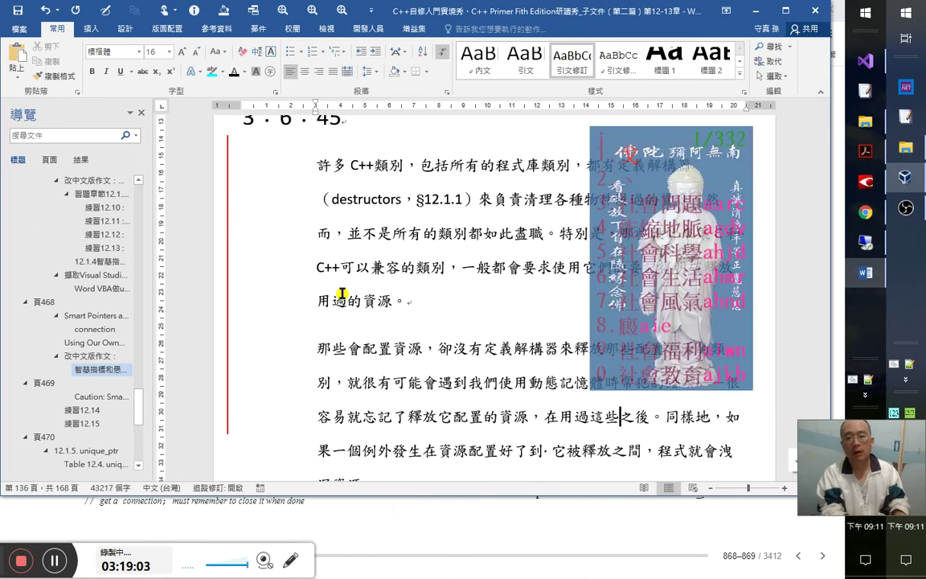
- Delete the extra space before 它, select 洩漏資源, and switch to the English original
key("Right")
key("Right")
key("Right")
key("Right")
key("Right")
key("Right")
key("Right")
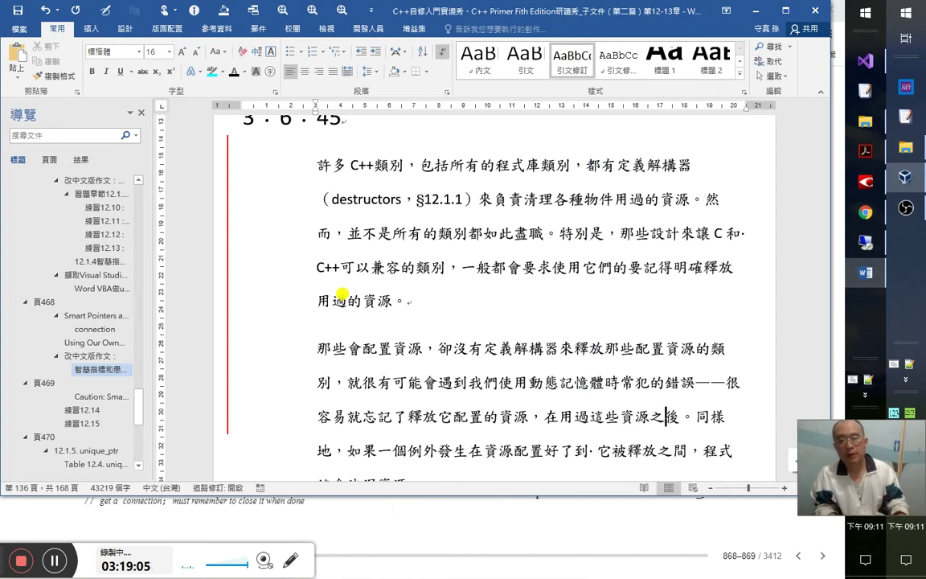
key("Right")
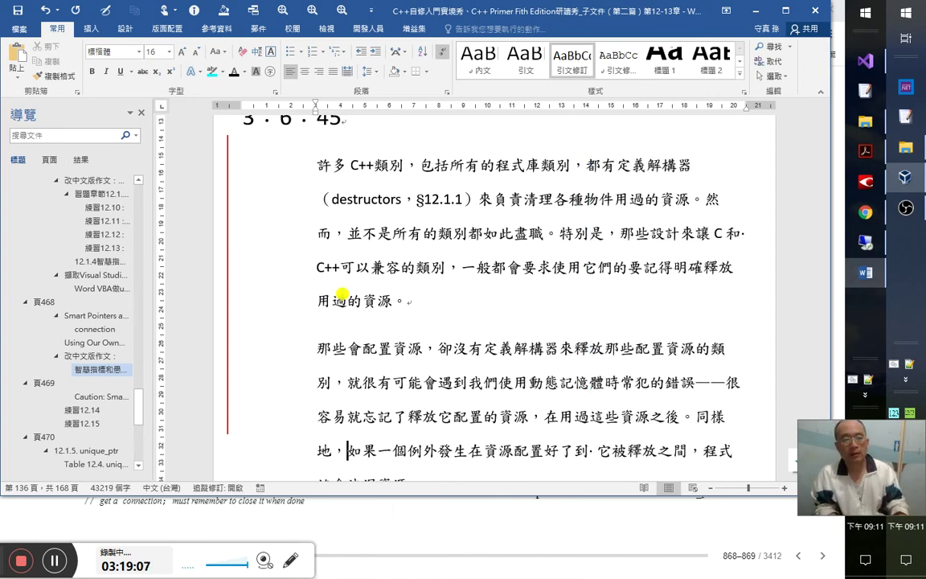
key("Right")
key("Right")
key("Right")
key("Right")
key("Right")
key("Right")
key("Right")
key("Right")
key("Right")
key("Right")
key("Right")
key("Right")
key("Right")
key("Right")
key("Right")
key("Right")
key("Right")
key("Right")
key("Right")
key("Right")
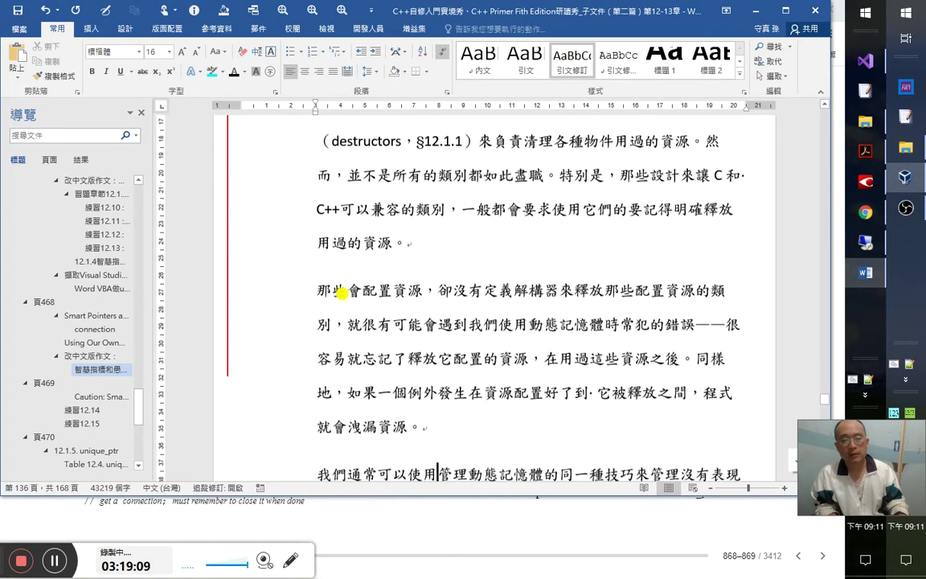
key("Up")
key("Right")
key("Right")
key("Right")
key("Right")
key("Right")
key("Right")
key("Right")
key("Right")
key("Right")
key("Right")
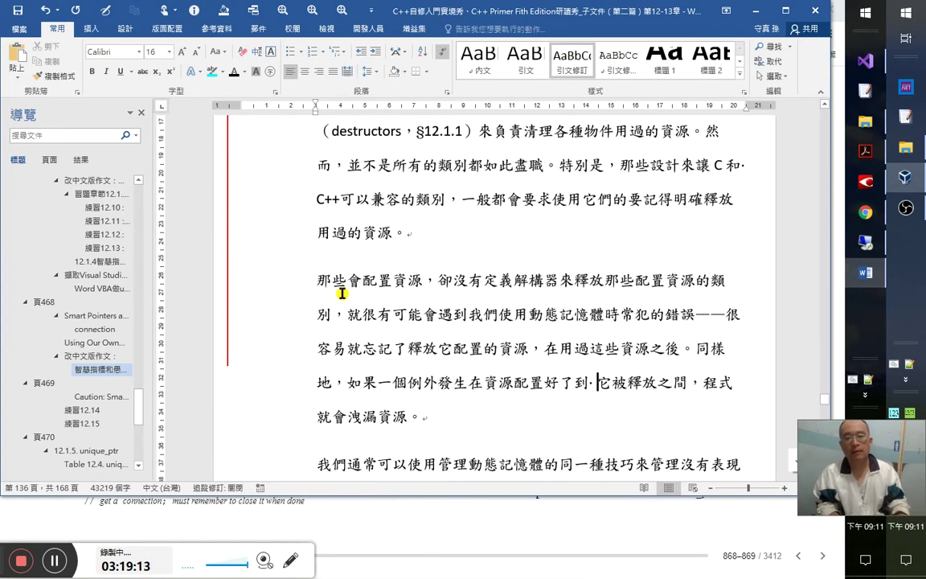
key("BackSpace")
key("End")
key("Down")
key("Left")
key("shift+Left")
key("shift+Left")
key("shift+Left")
key("shift+Left")
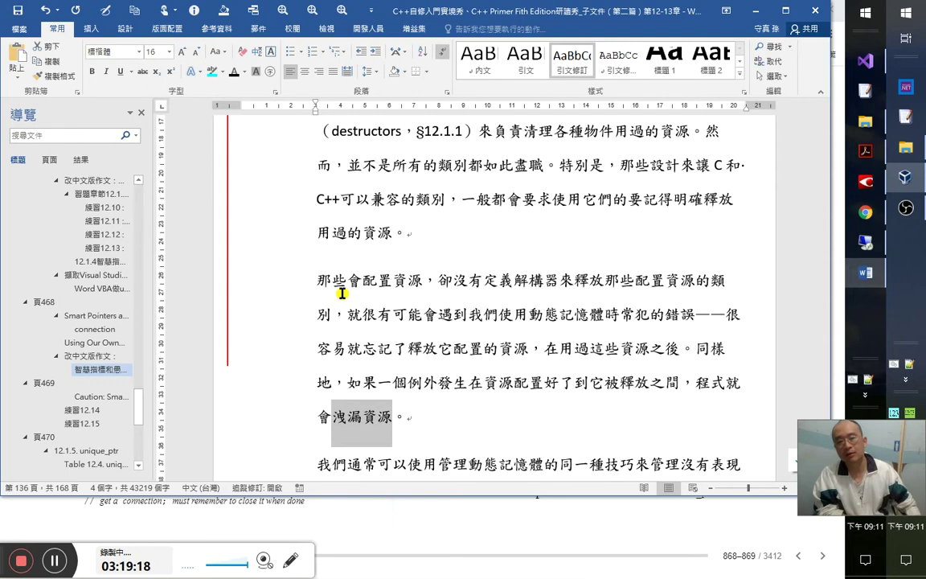
key("alt+Tab")
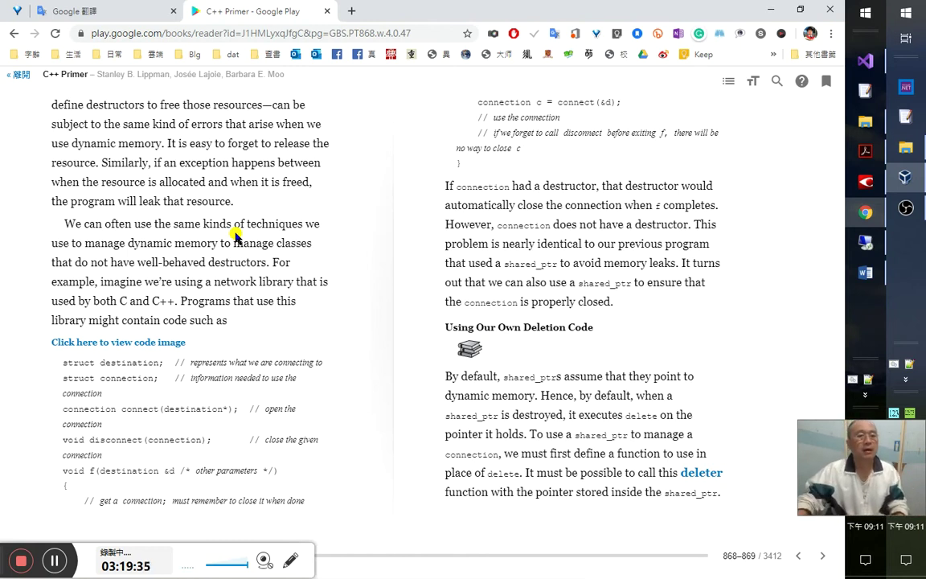
- Look up the Chinese translation of 'resource' in the passage, then return to Word
double_click(221, 206)
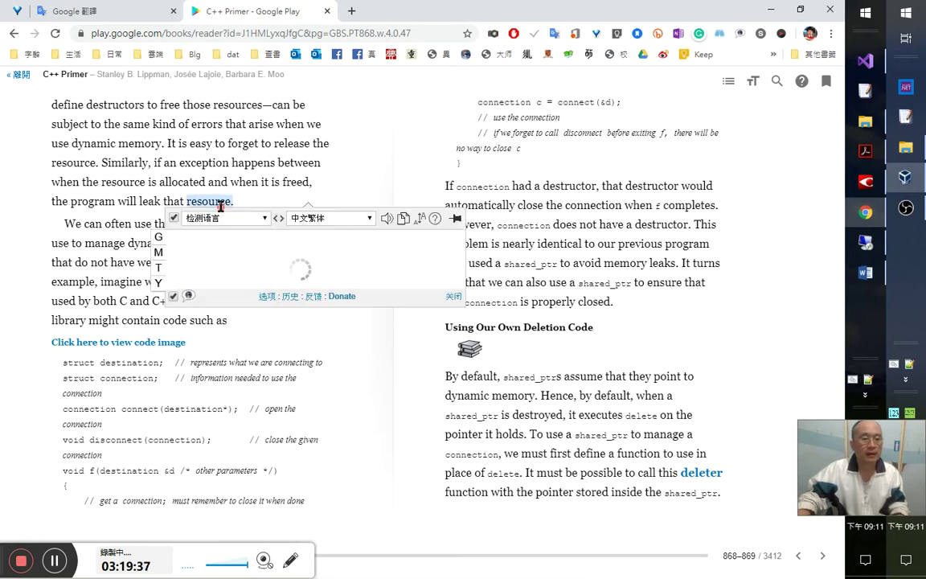
left_click(387, 219)
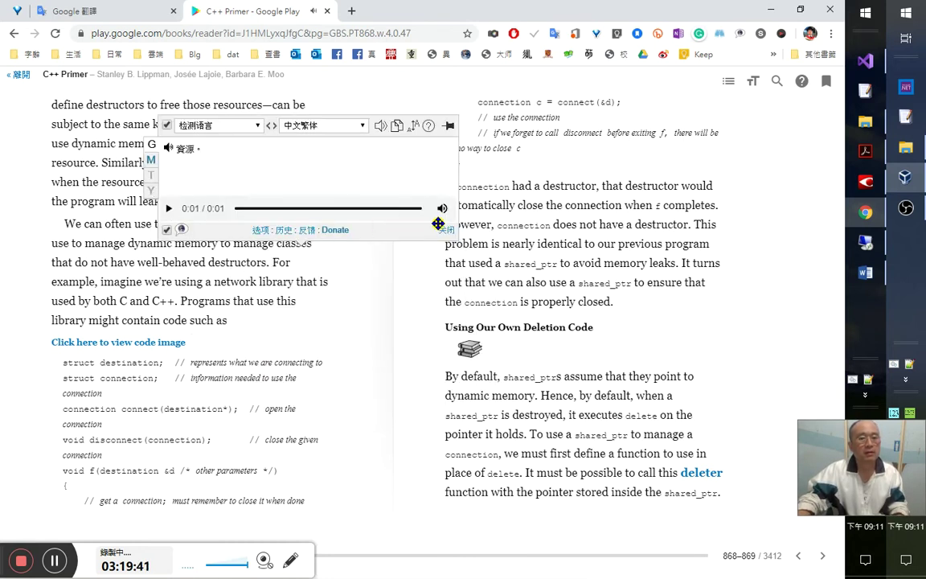
left_click(445, 230)
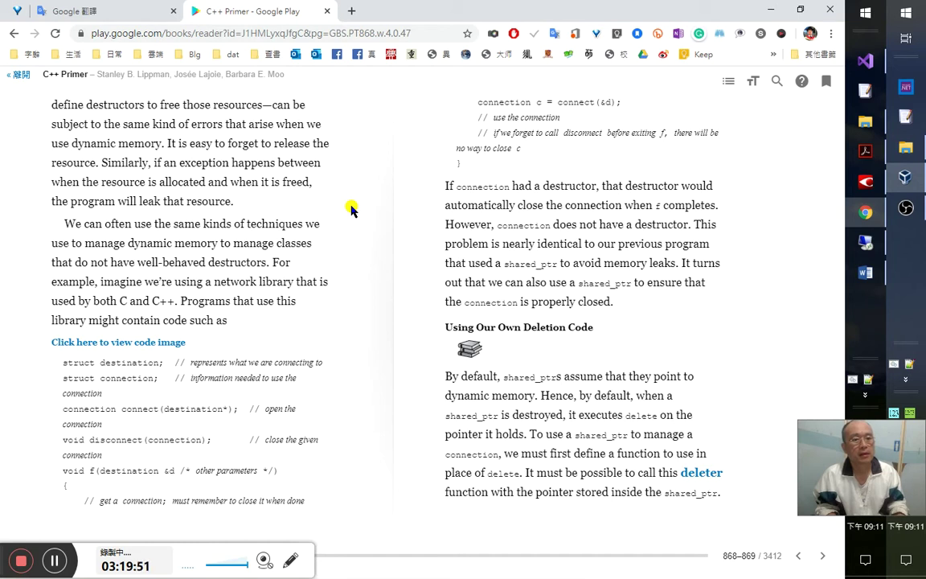
key("alt+Tab")
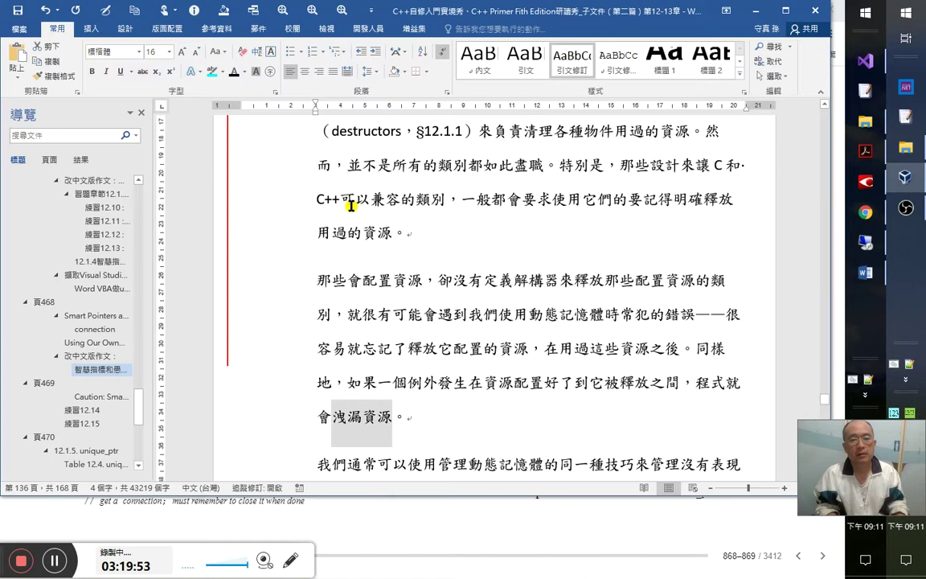
- In the 如果 sentence, replace 一個 with 情形, add 該 and 後, and change 好了到 to 與
key("Up")
key("Right")
key("Right")
key("Right")
key("Right")
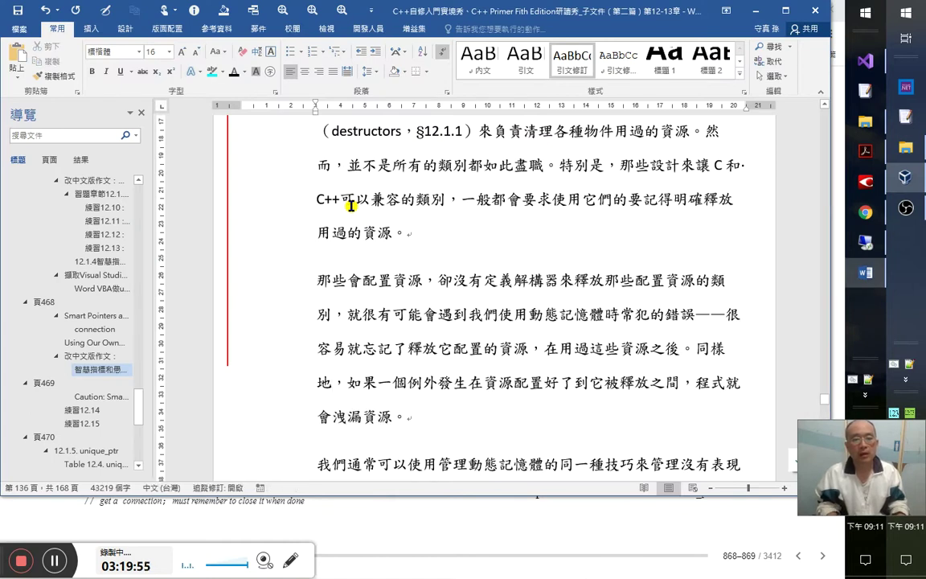
key("shift+Right")
key("shift+Right")
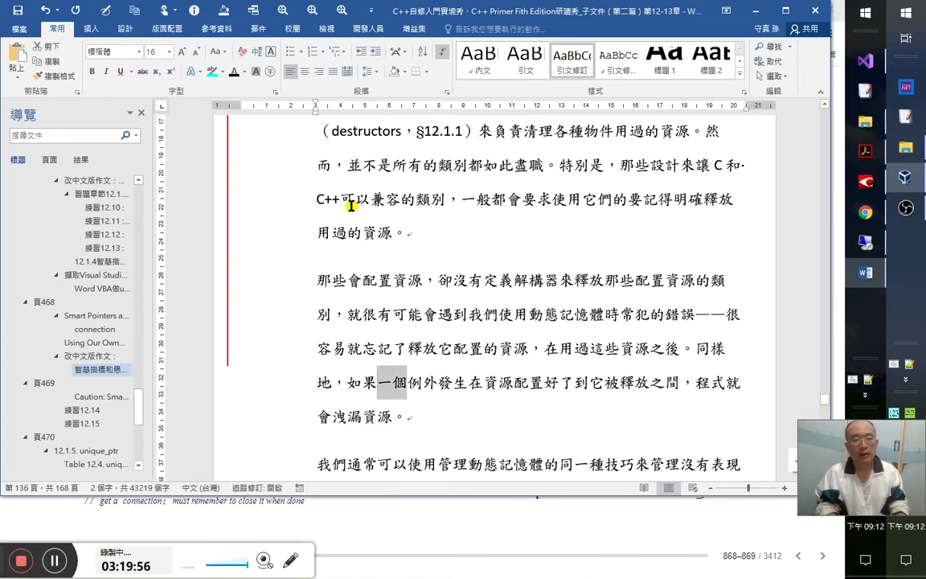
key("Delete")
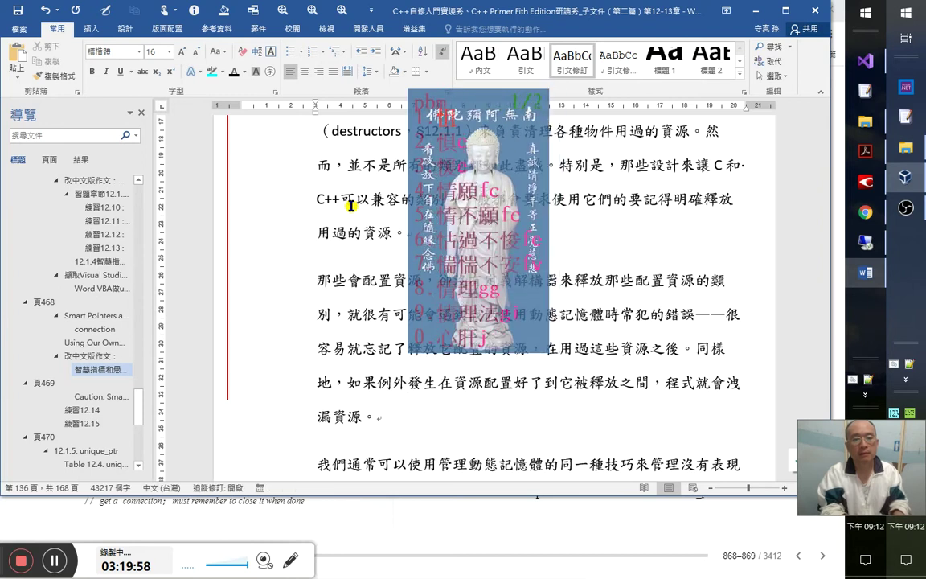
type("情形")
key("Right")
key("Right")
key("Right")
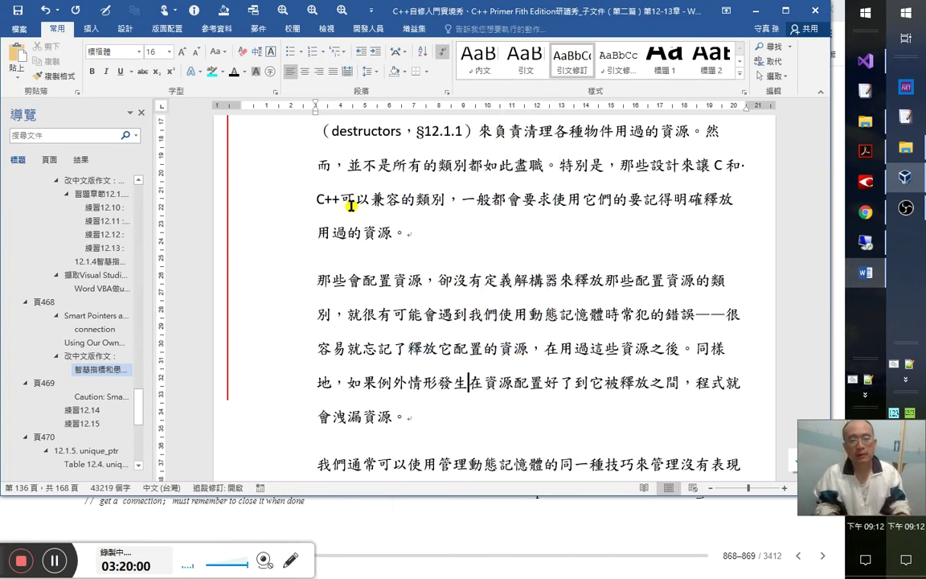
type("該")
key("Right")
key("Right")
key("Right")
key("Right")
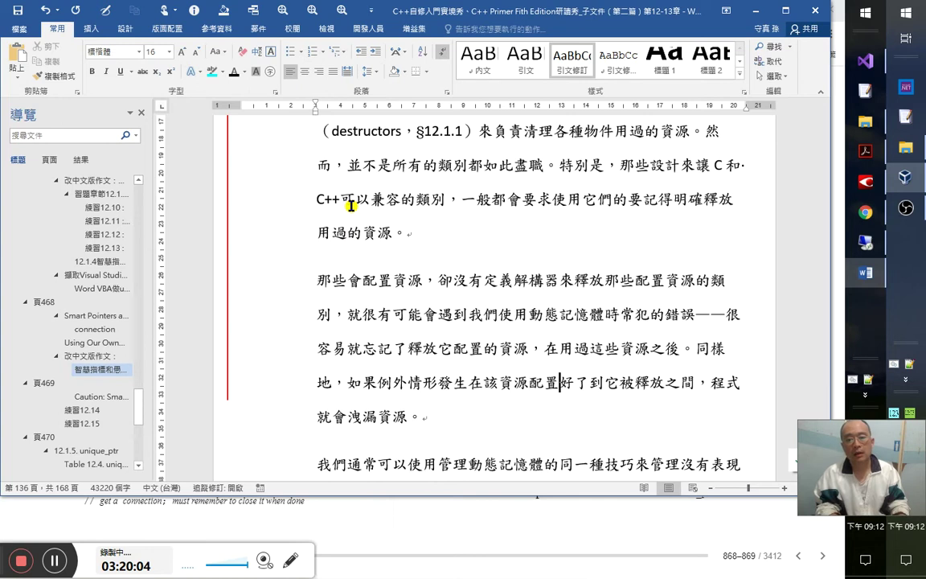
type("後")
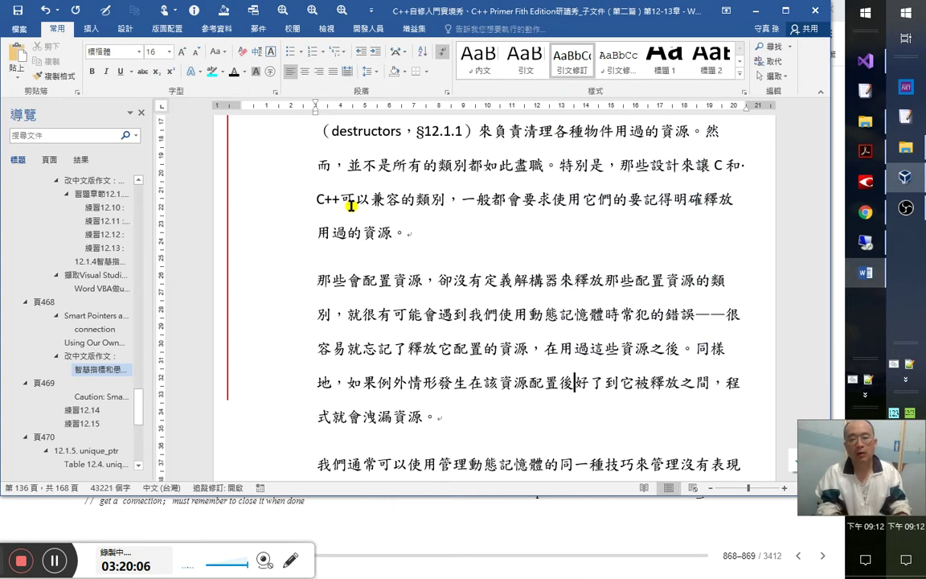
key("shift+Right")
key("shift+Right")
key("shift+Right")
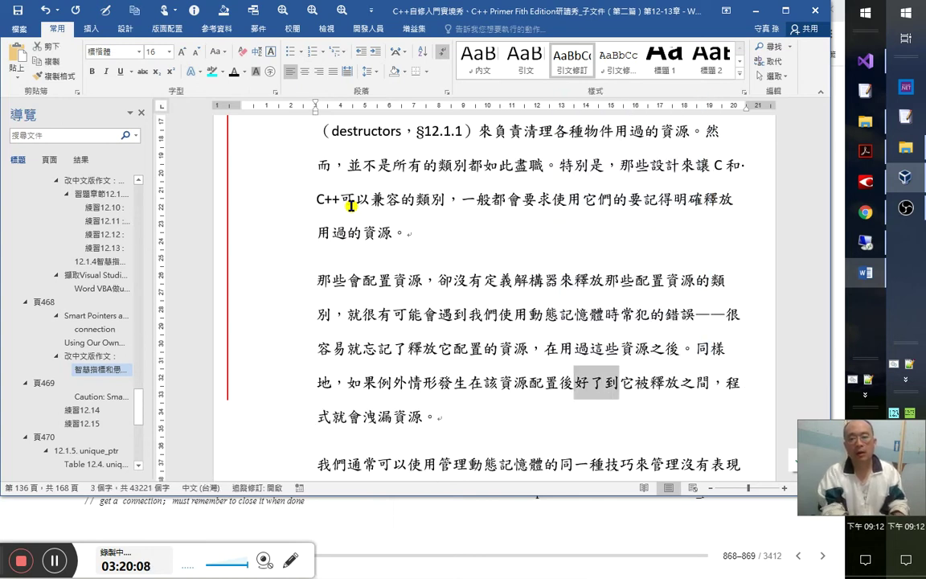
type("與")
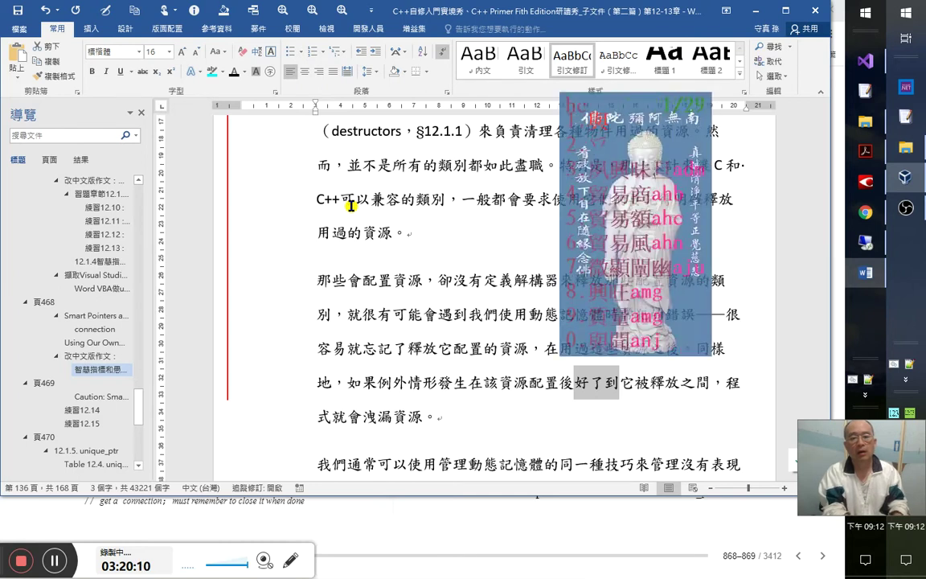
- Replace 它 with 其, 之間 with 之前, and 與 with 、及, checking the English original
key("Right")
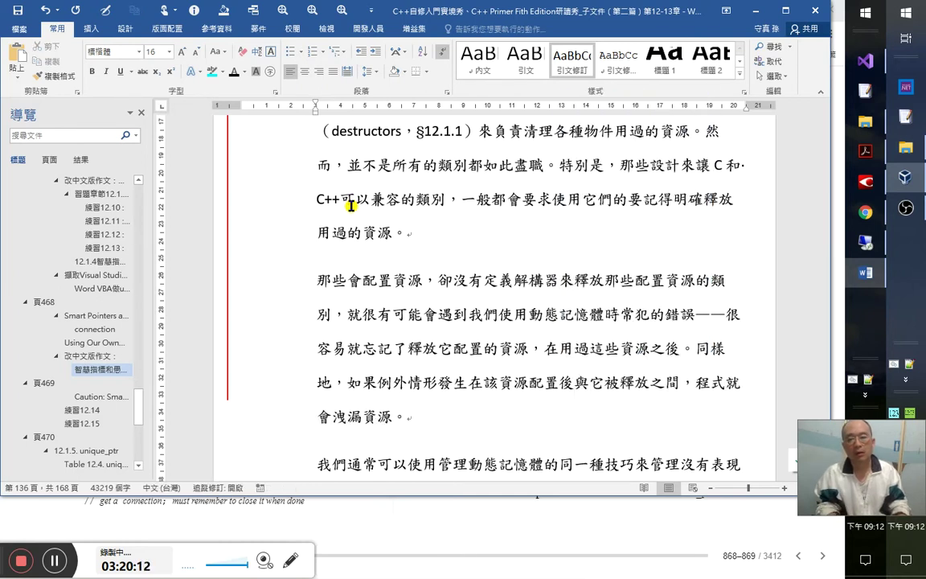
key("shift+Left")
type("其")
key("Right")
key("Right")
key("Right")
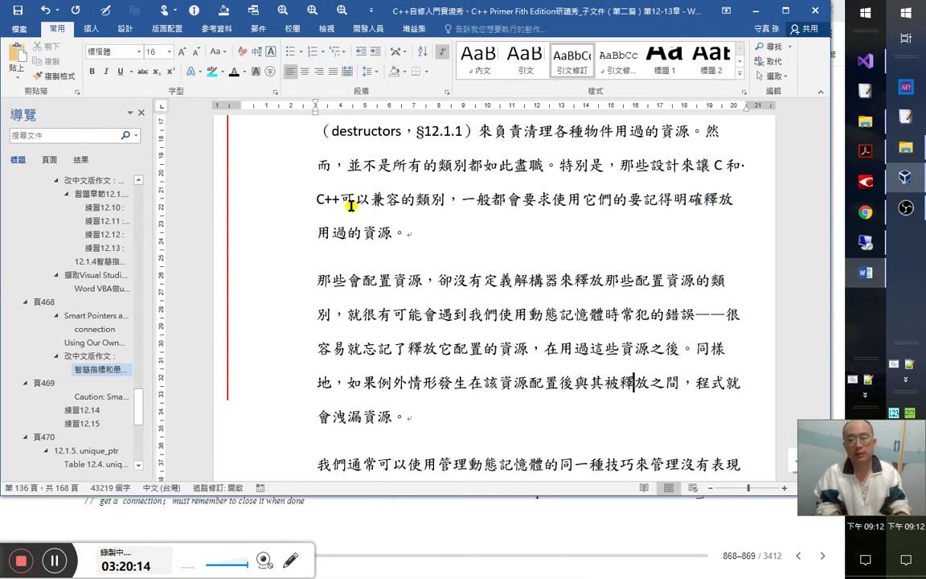
key("Right")
key("shift+Right")
type("前")
key("Right")
key("Right")
key("Right")
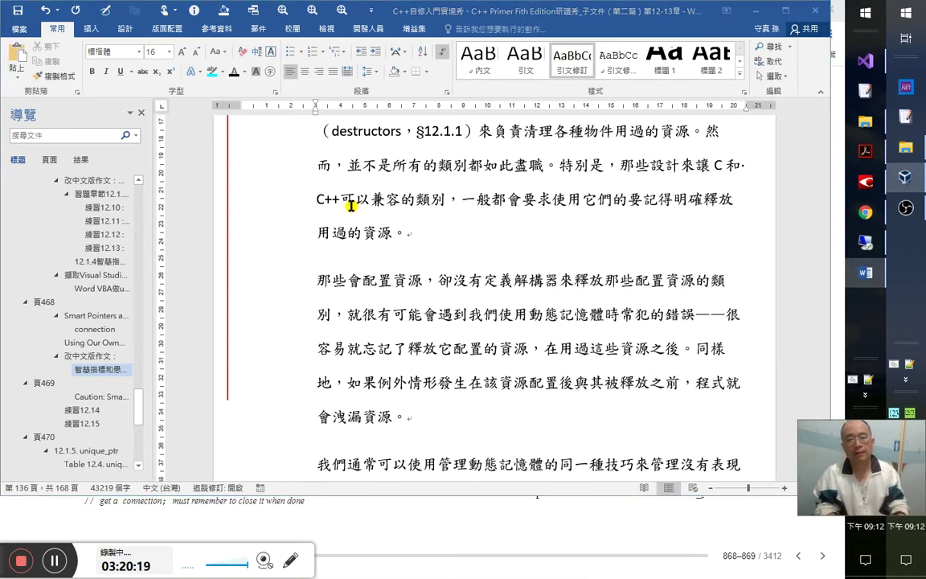
key("alt+Tab")
key("alt+Tab")
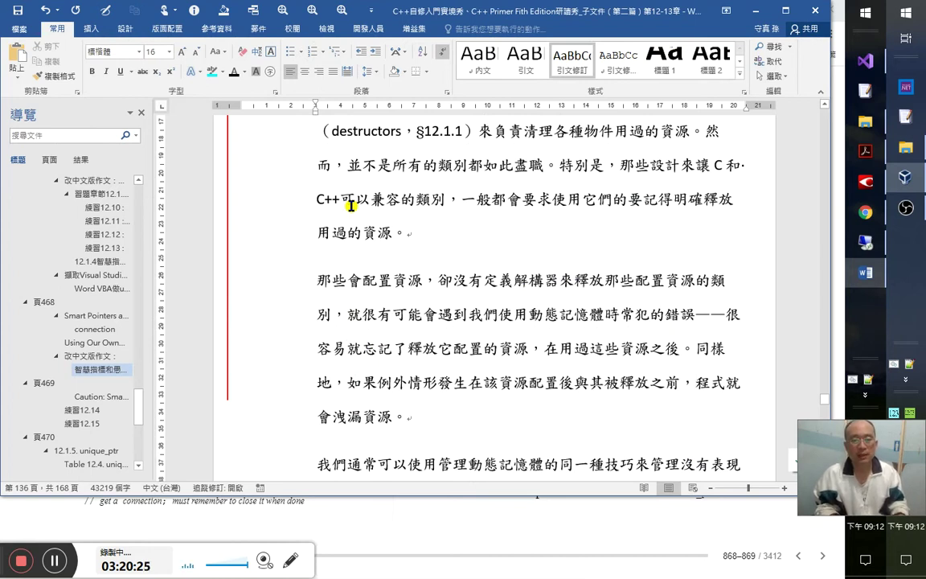
key("Left")
key("Left")
key("Left")
key("Left")
key("Left")
key("Left")
key("Left")
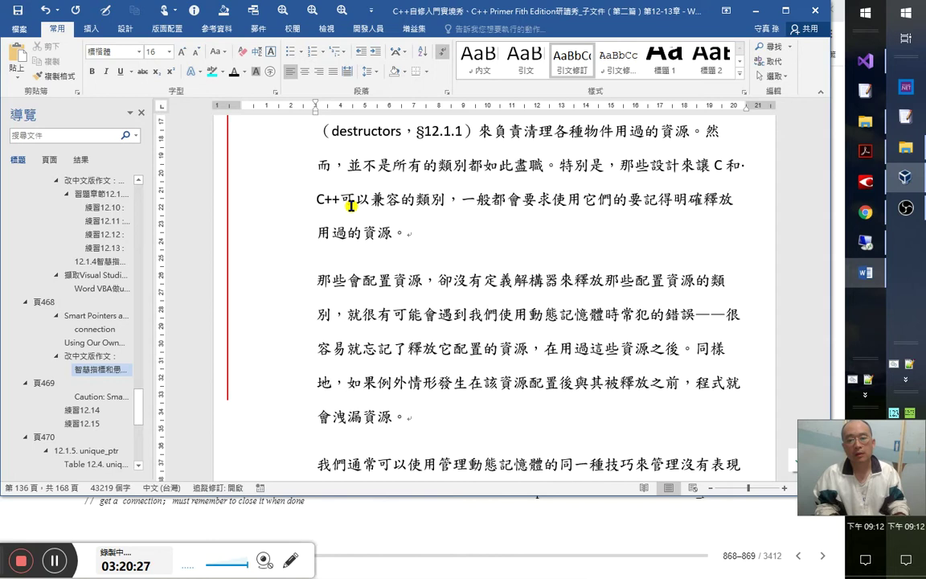
key("shift+Left")
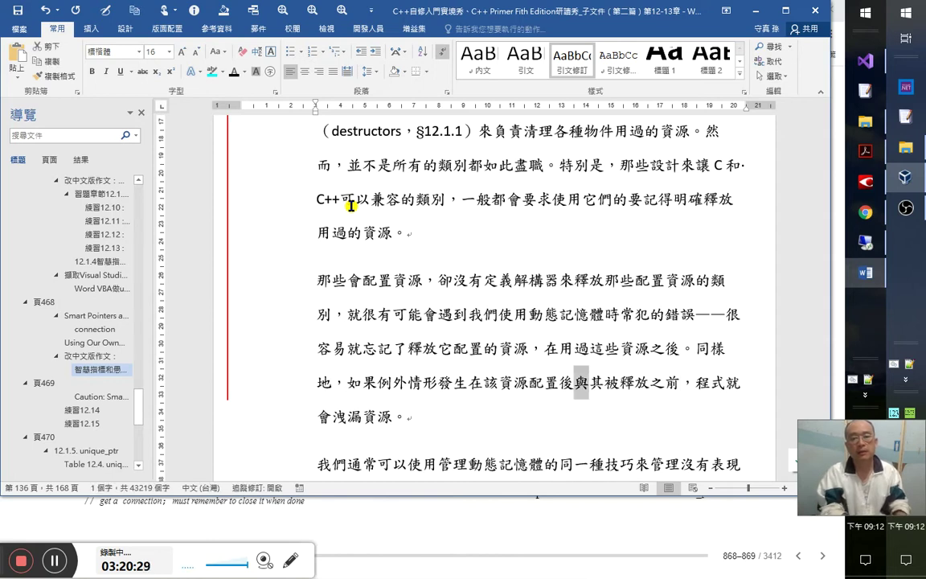
type("、及")
key("Right")
key("Right")
key("Right")
key("Right")
key("Right")
key("Right")
key("Right")
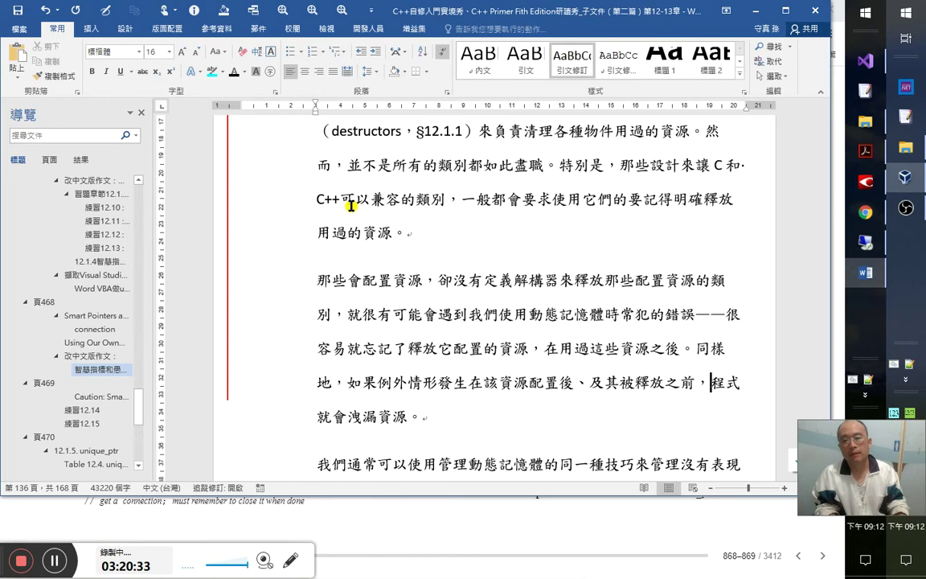
- Insert 那麼 after 之前， and change 洩漏資源 to 有耗漏資源, then add 的風險
type("sli")
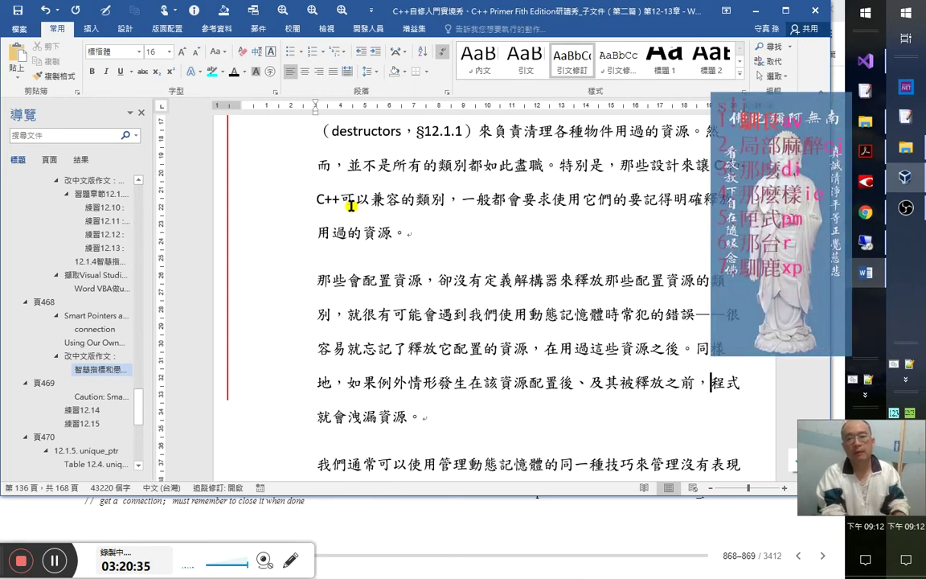
key("Page_Down")
key("space")
key("BackSpace")
key("BackSpace")
type("那麼")
key("Right")
key("Right")
key("Right")
key("Right")
type("大")
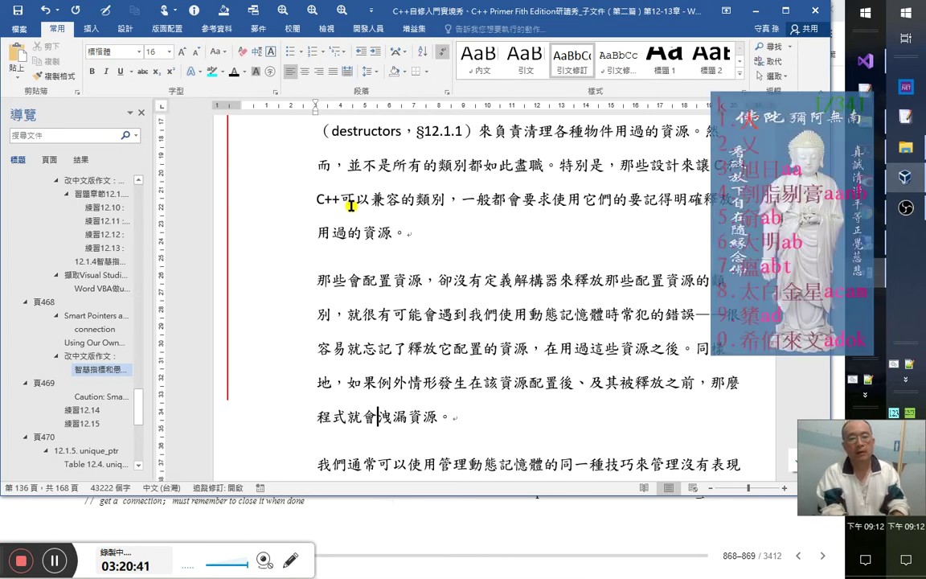
key("BackSpace")
type("有耗")
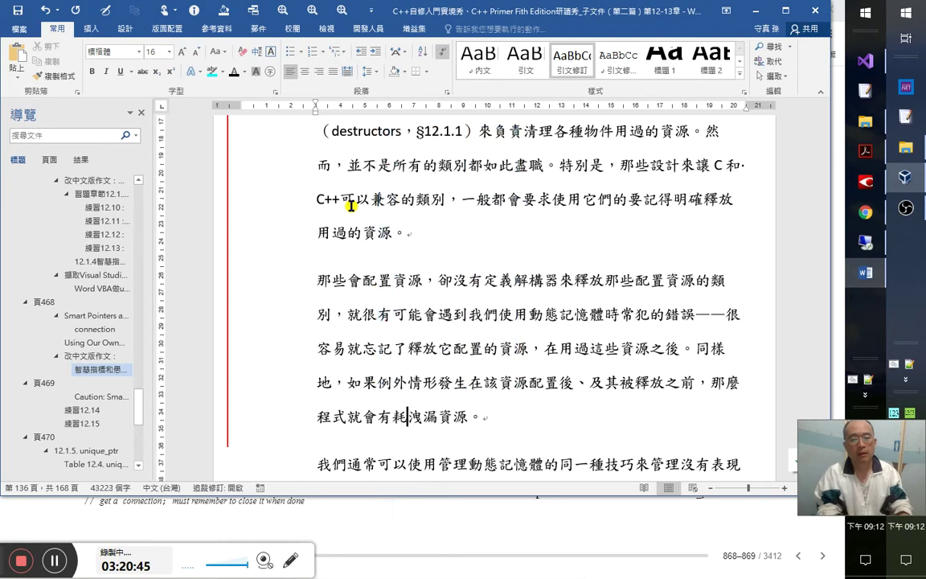
key("Right")
key("BackSpace")
key("Right")
key("Right")
type("的a風險")
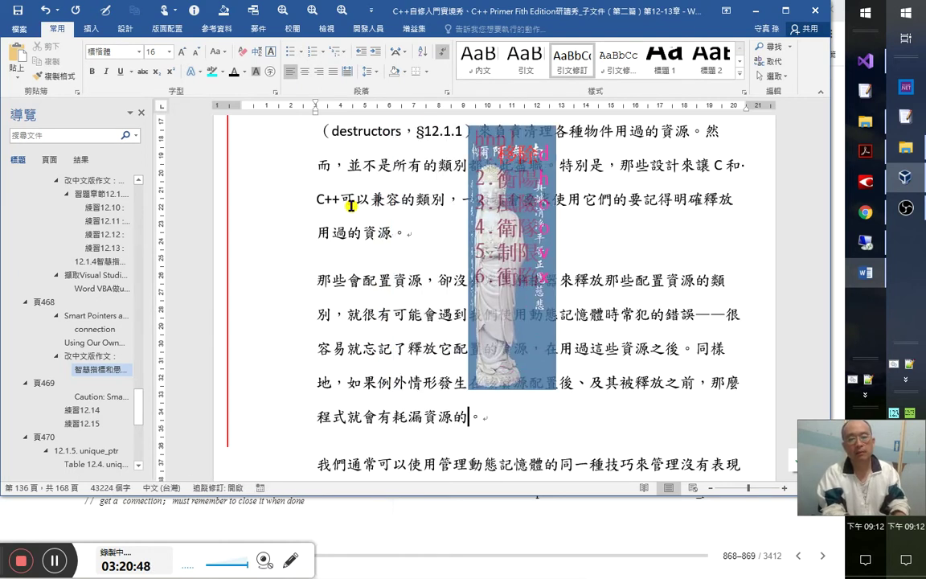
- Compare the Word translation against the English original in the book
key("alt+Tab")
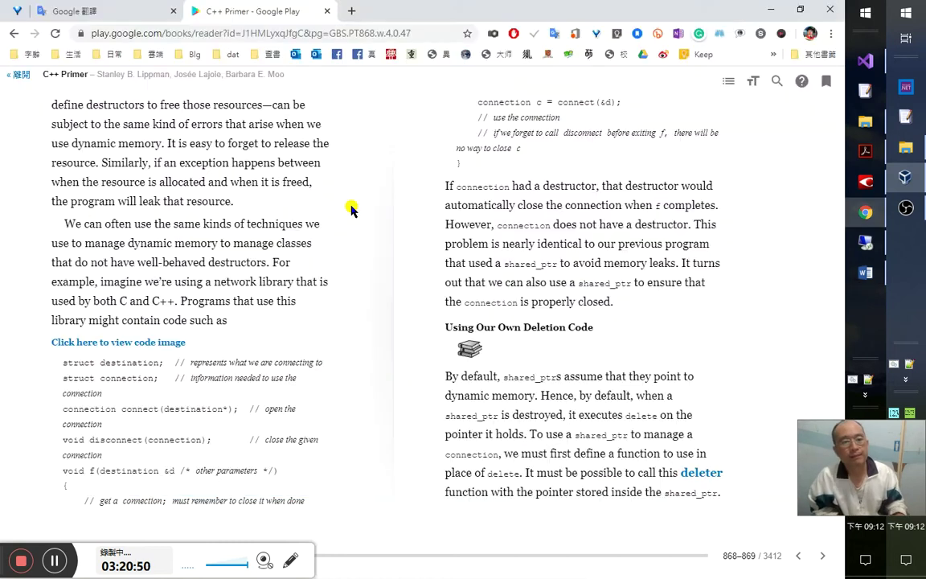
key("alt+Tab")
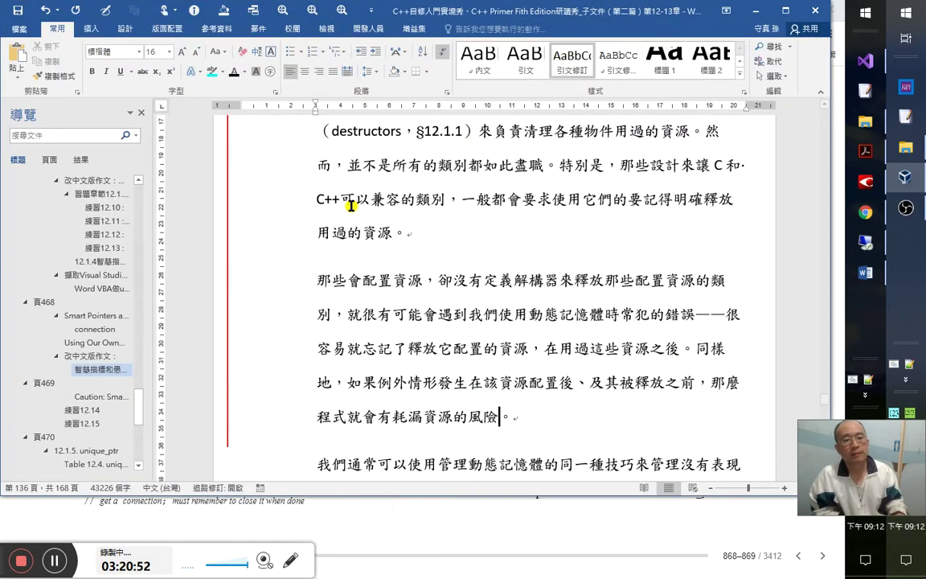
key("alt+Tab")
left_click(352, 210)
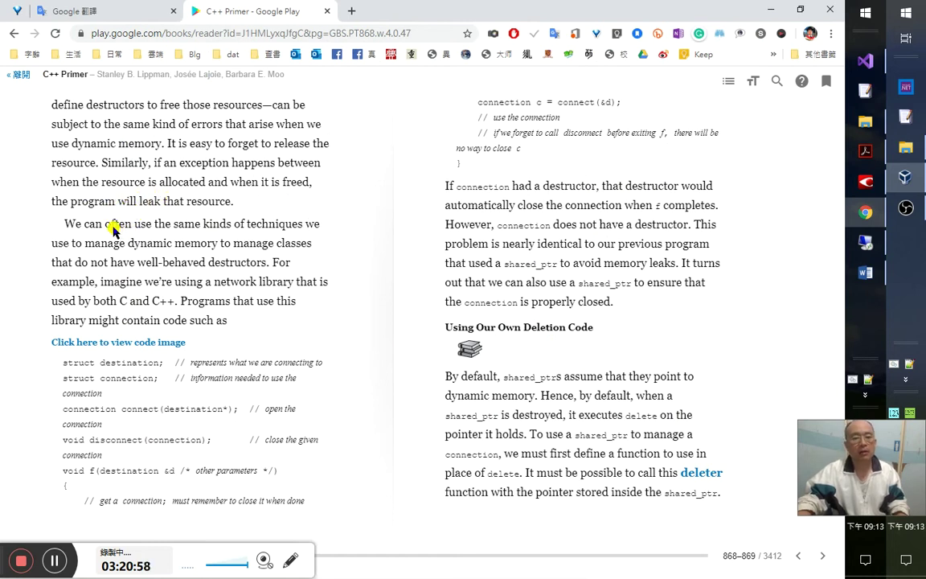
key("alt+Tab")
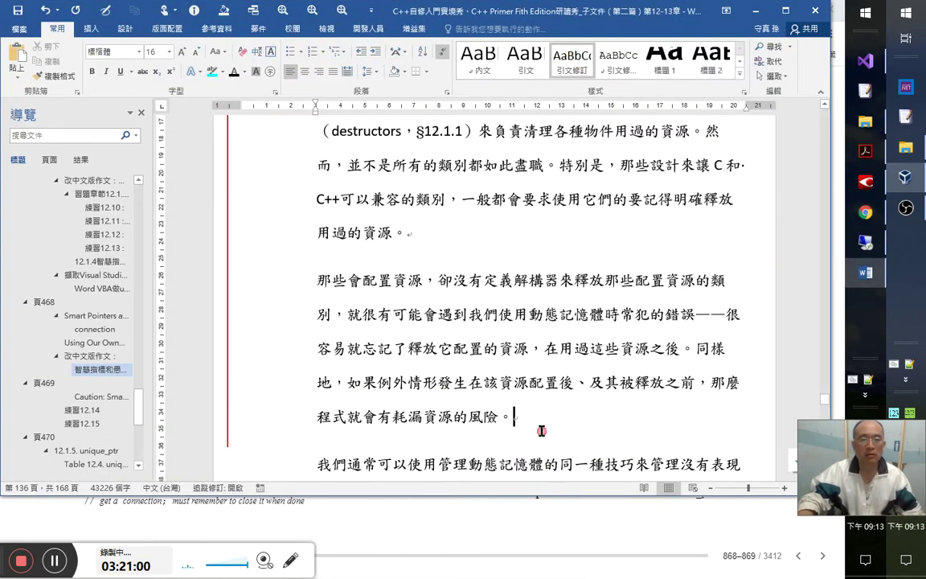
scroll(515, 418, "down", 2)
left_click(495, 381)
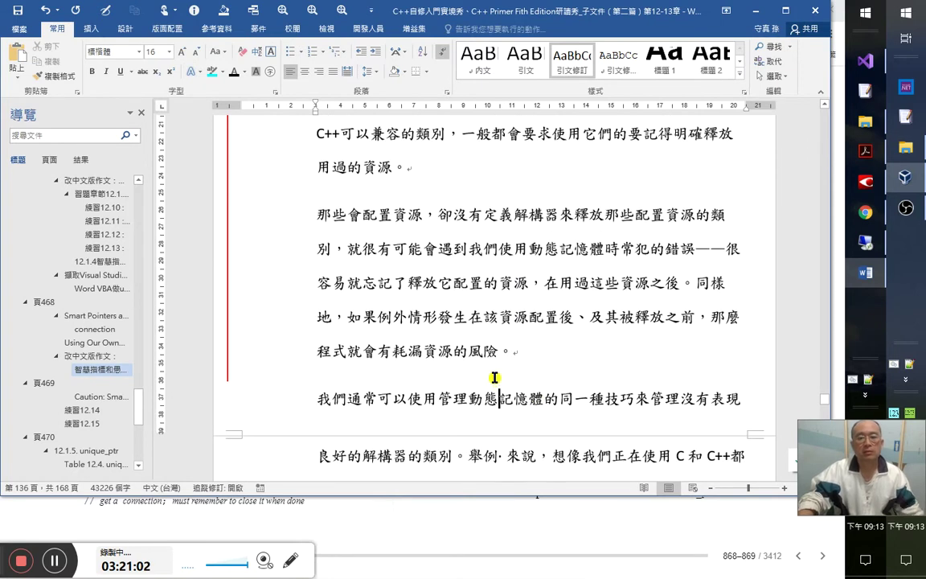
key("alt+Tab")
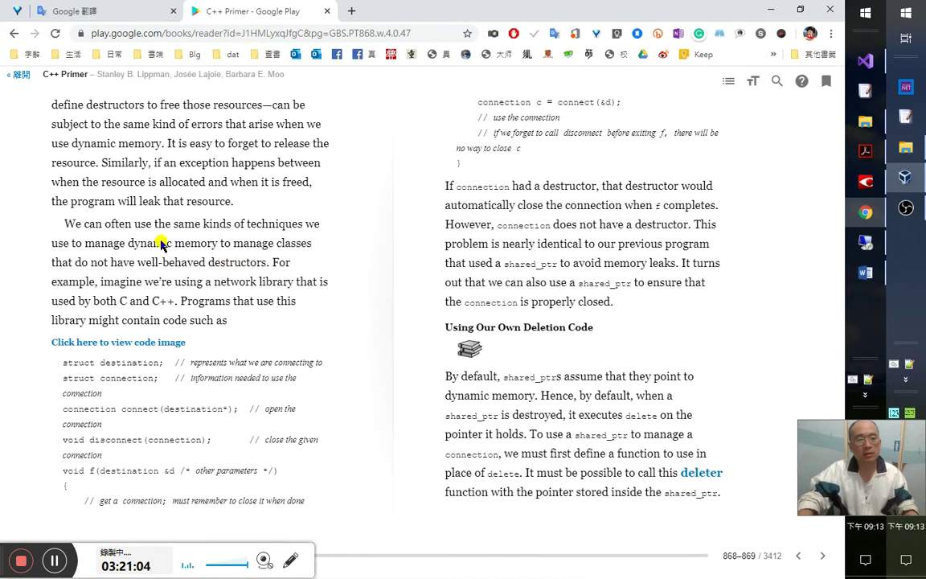
key("alt+Tab")
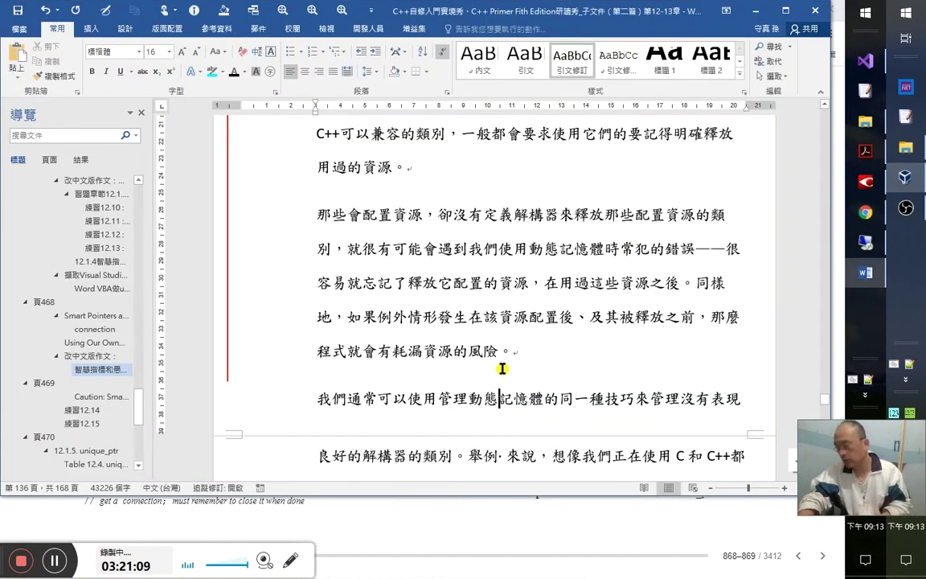
- Proofread the revised paragraph ending 風險。 and save the document
left_click(508, 355)
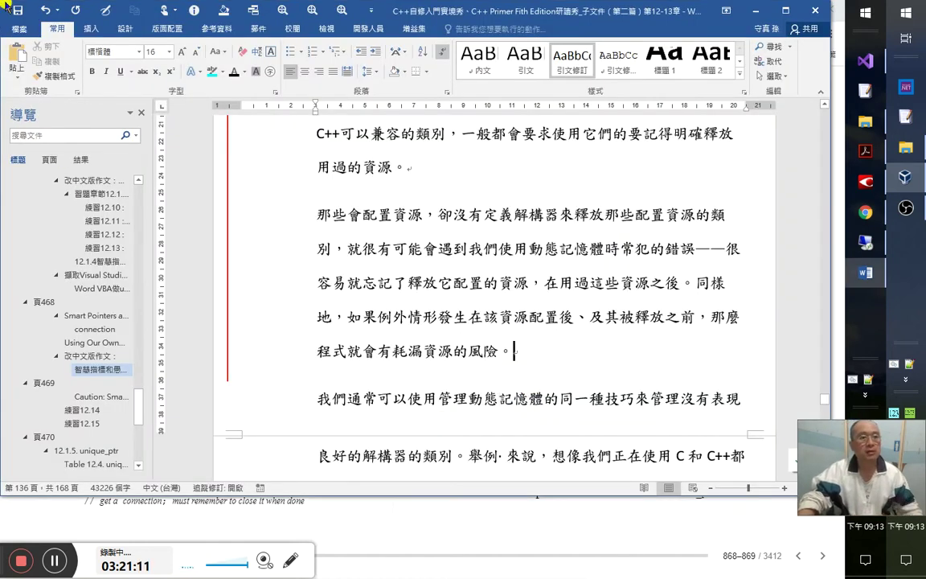
left_click(17, 10)
left_click(545, 398)
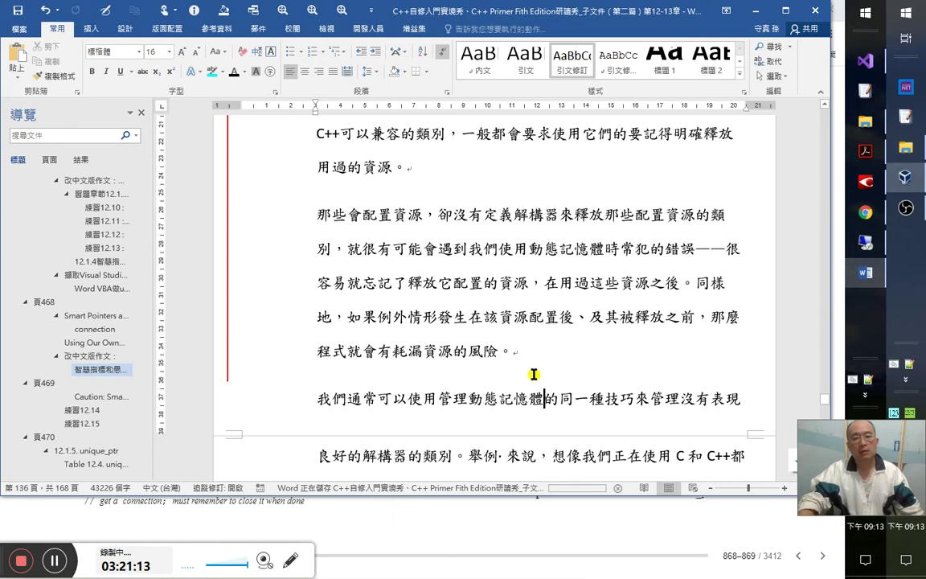
left_click(525, 351)
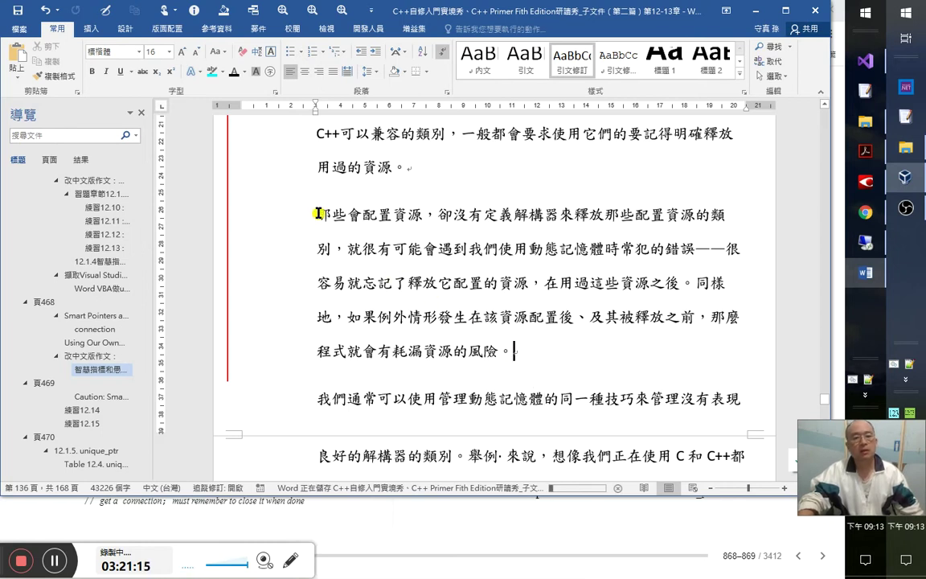
triple_click(485, 322)
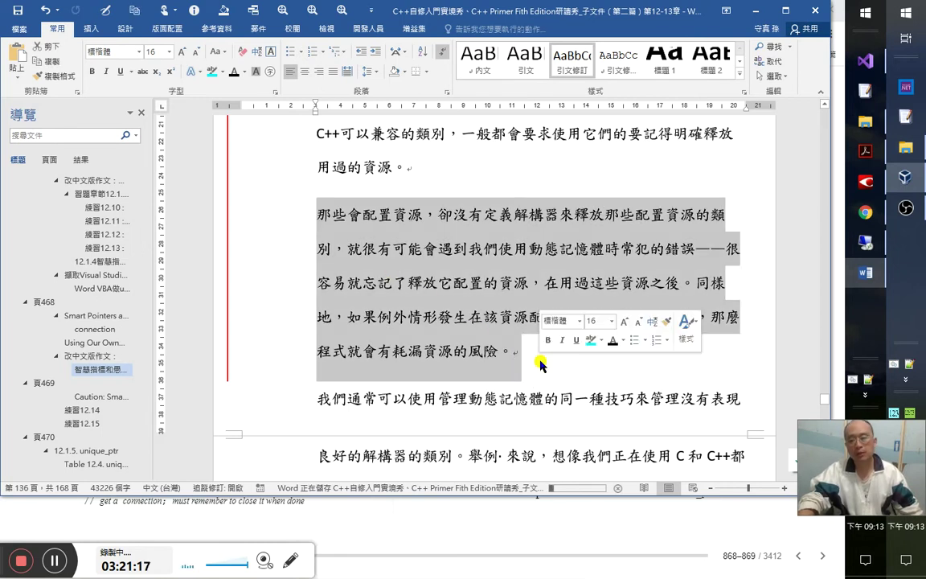
left_click(541, 363)
type("不耐")
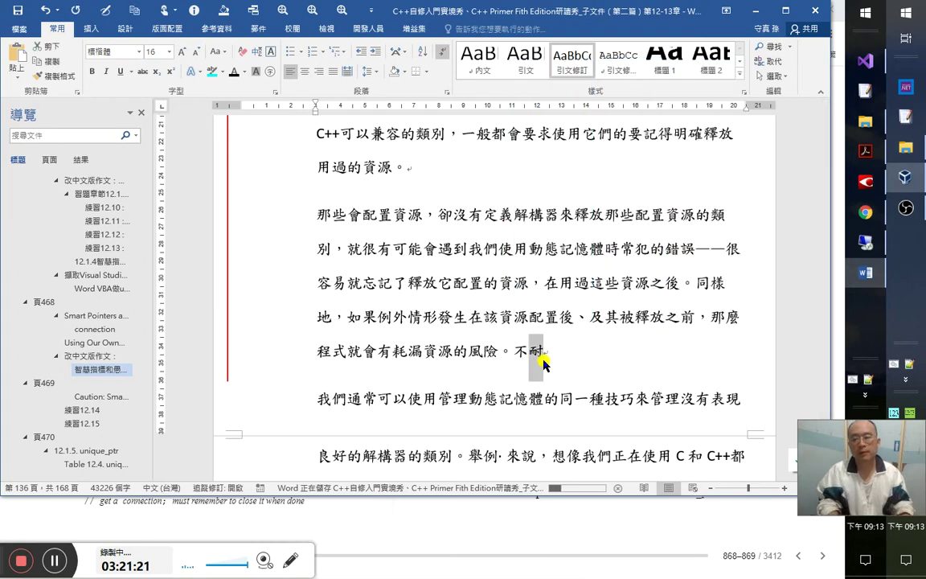
key("BackSpace")
key("BackSpace")
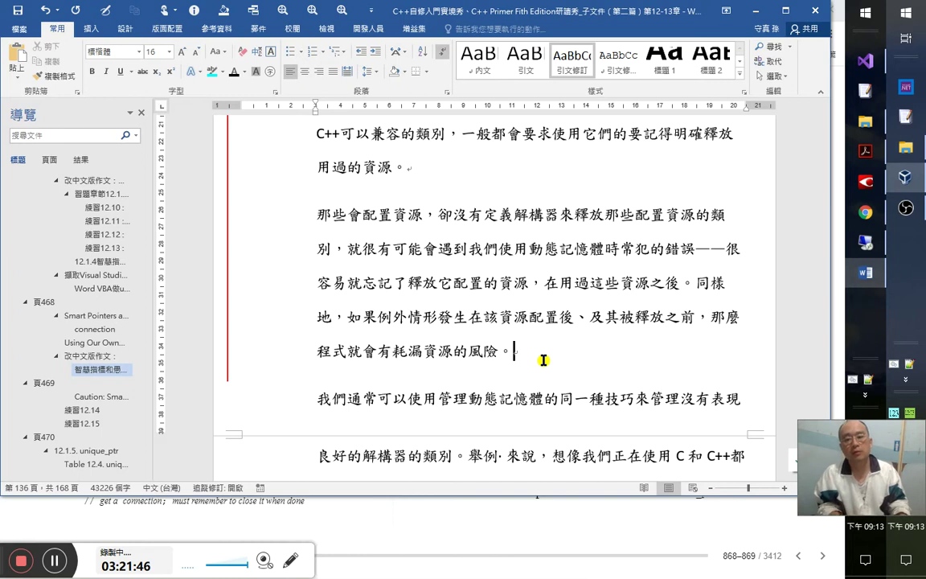
key("Up")
key("Up")
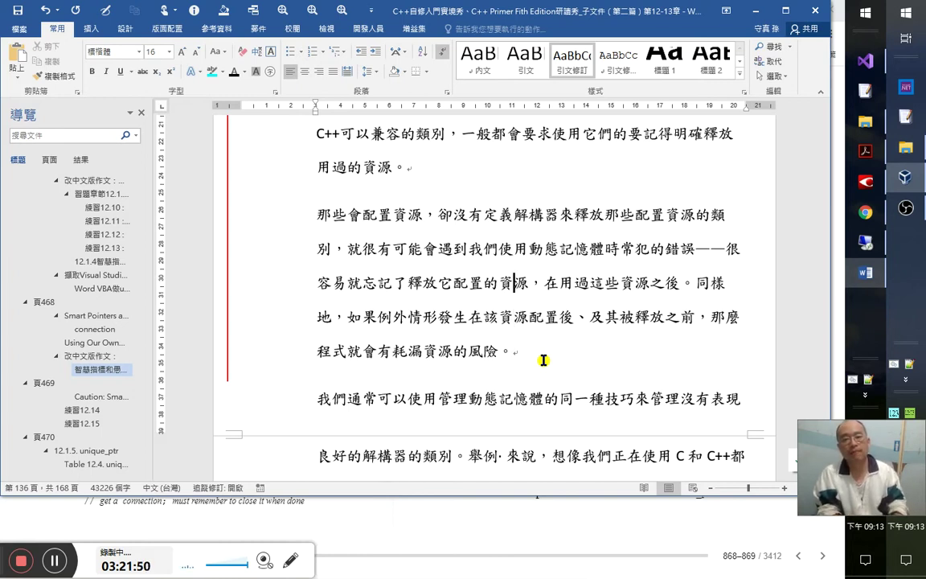
key("ctrl+s")
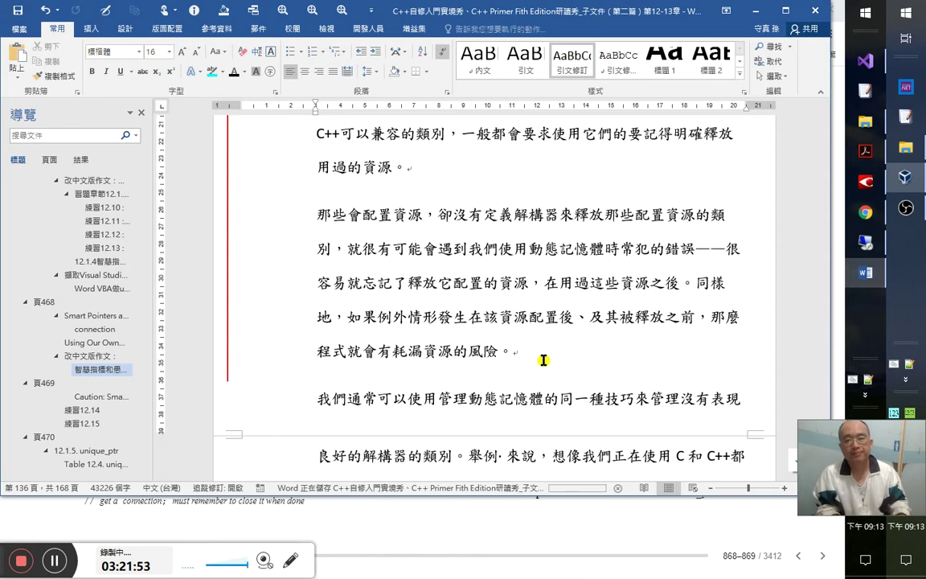
- Delete 會 so the sentence reads 那麼程式就有耗漏資源的風險。
key("Down")
key("Home")
key("Right")
key("Right")
key("Right")
key("Right")
key("Right")
key("Right")
key("Right")
key("Right")
key("Right")
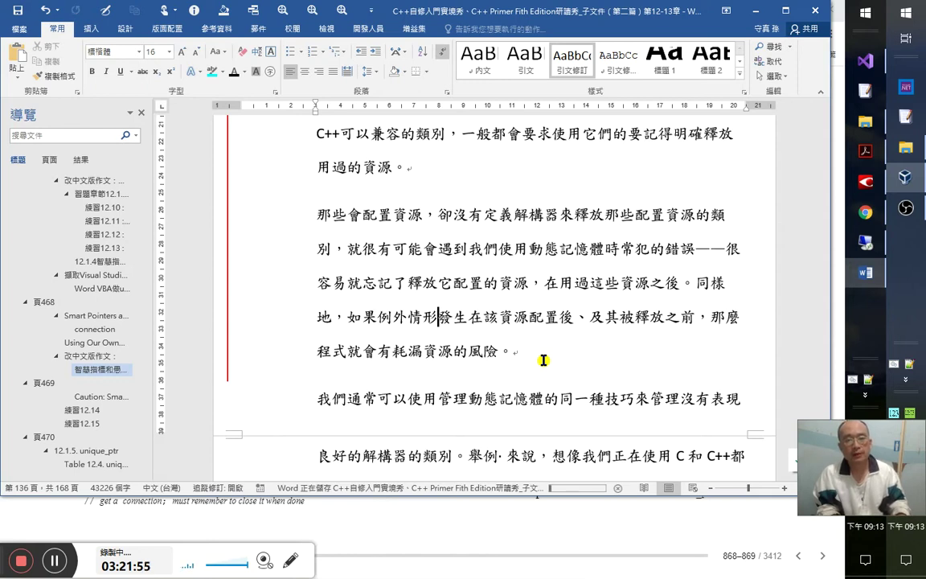
key("Right")
key("Right")
key("Right")
key("Right")
key("Right")
key("Right")
key("Right")
key("Right")
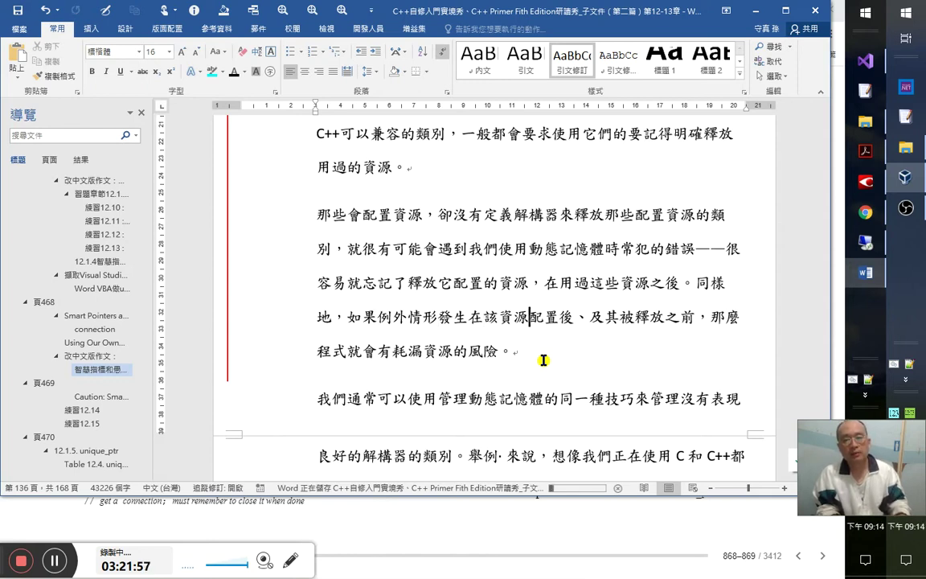
key("Right")
key("Right")
key("Right")
key("Right")
key("Right")
key("Right")
key("Right")
key("Right")
key("Right")
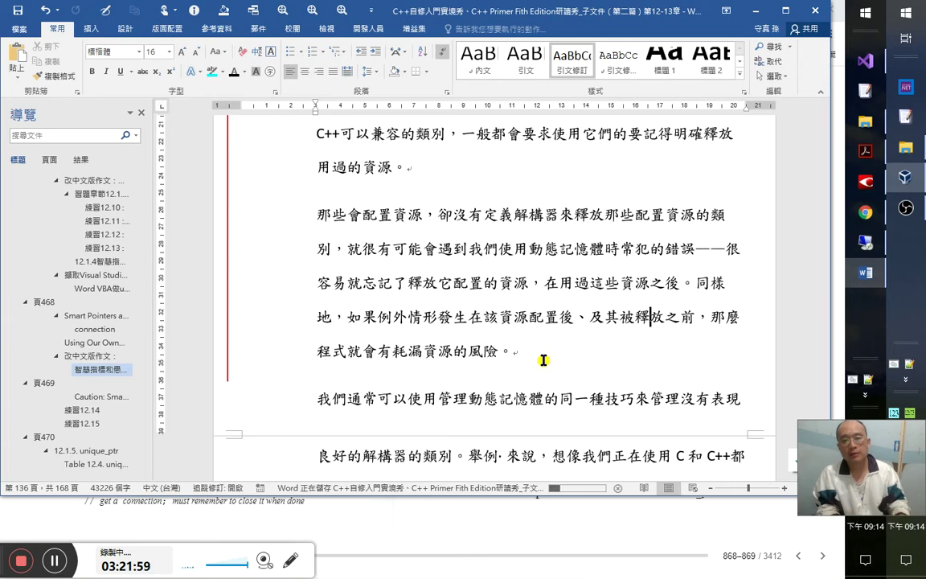
key("Down")
key("Home")
key("Right")
key("Right")
key("Right")
key("Right")
key("Right")
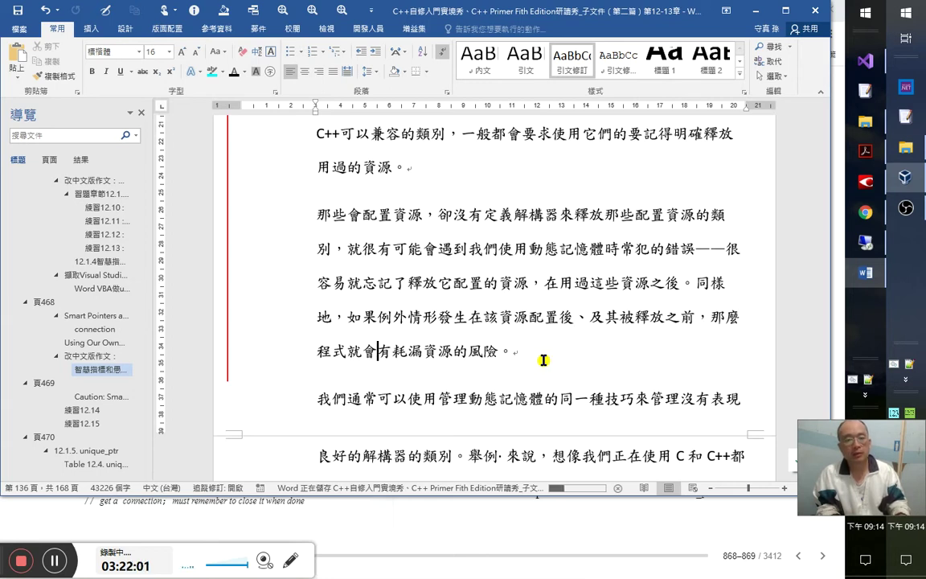
key("Left")
key("Left")
key("Left")
key("Right")
key("Delete")
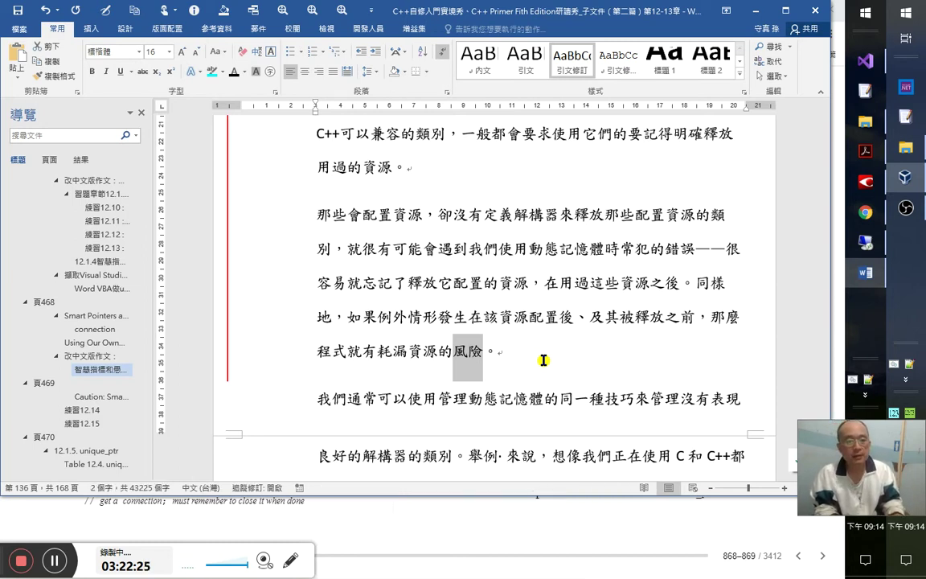
key("shift+Up")
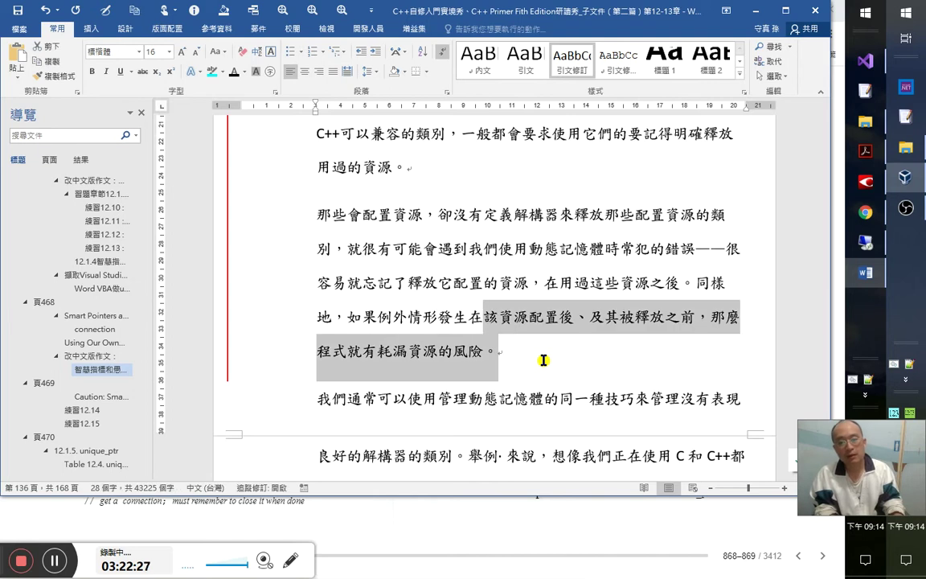
key("shift+Left")
key("shift+Left")
key("shift+Left")
key("shift+Left")
key("shift+Left")
key("shift+Left")
key("shift+Left")
key("shift+Left")
key("shift+Left")
key("shift+Left")
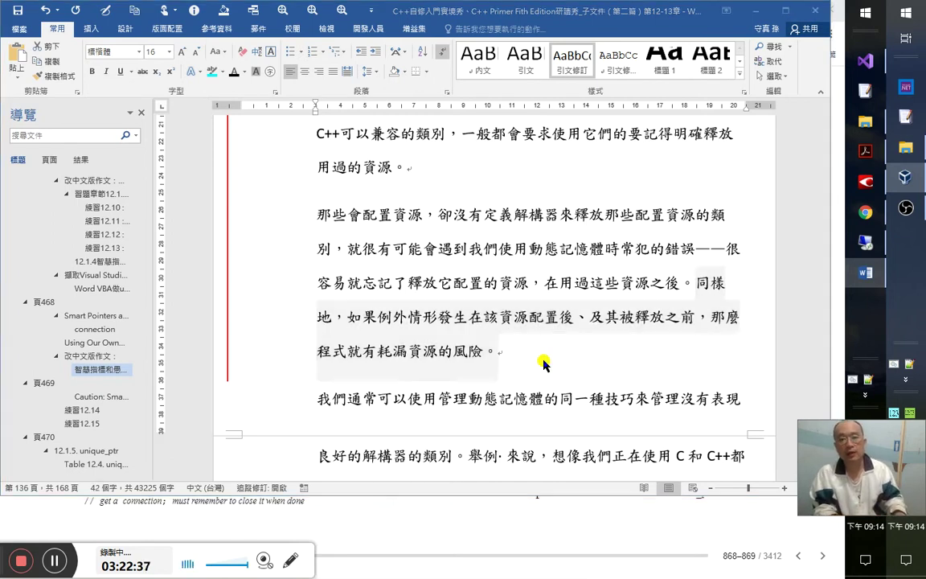
key("alt+Tab")
key("alt+Tab")
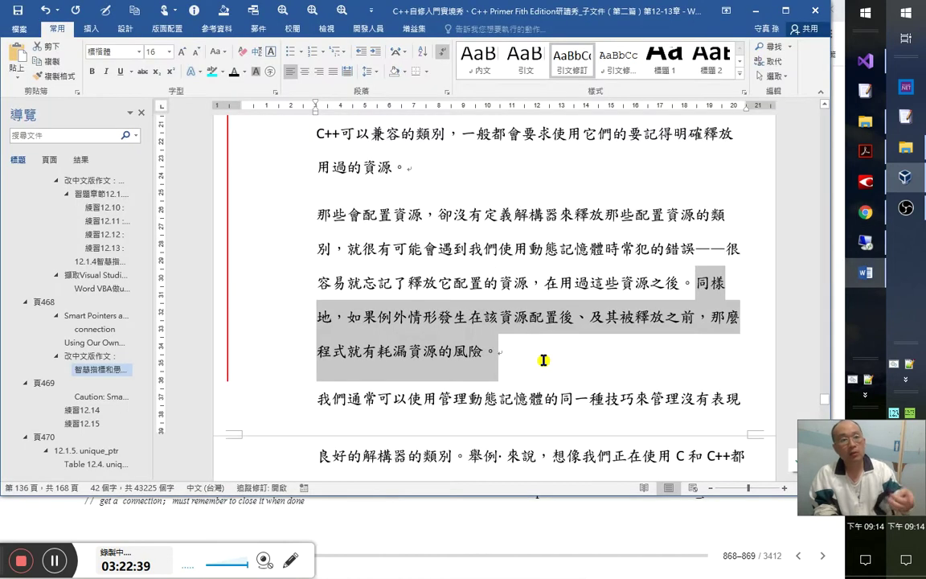
key("alt+Tab")
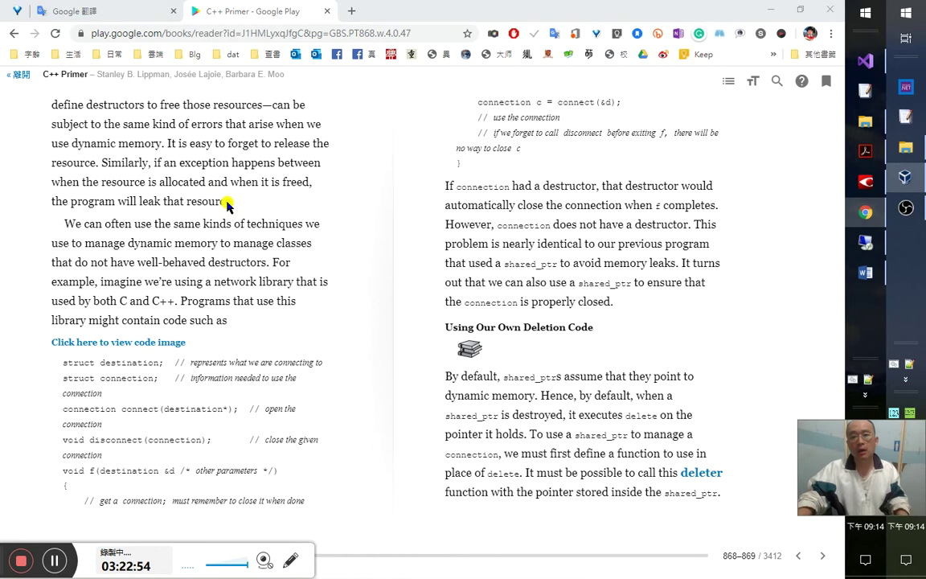
key("alt+Tab")
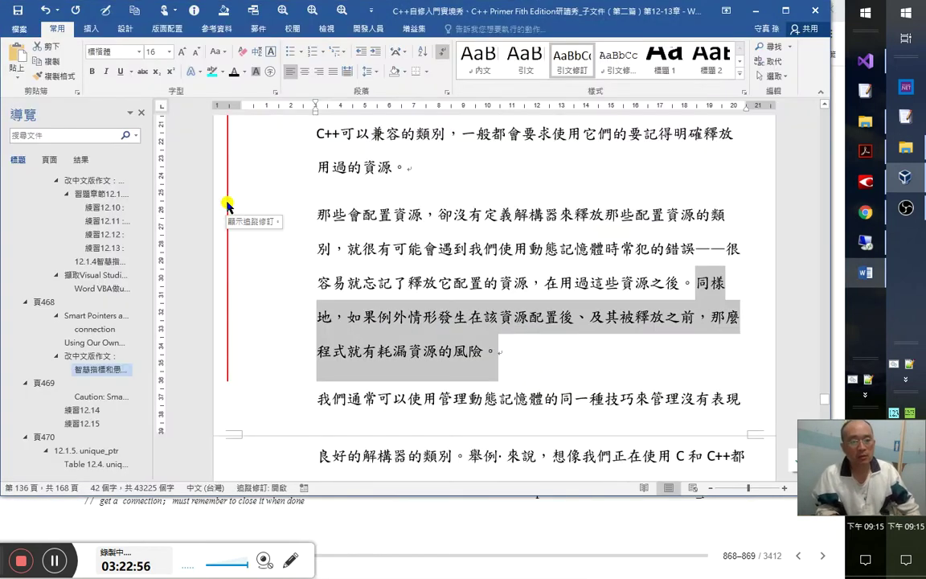
key("Left")
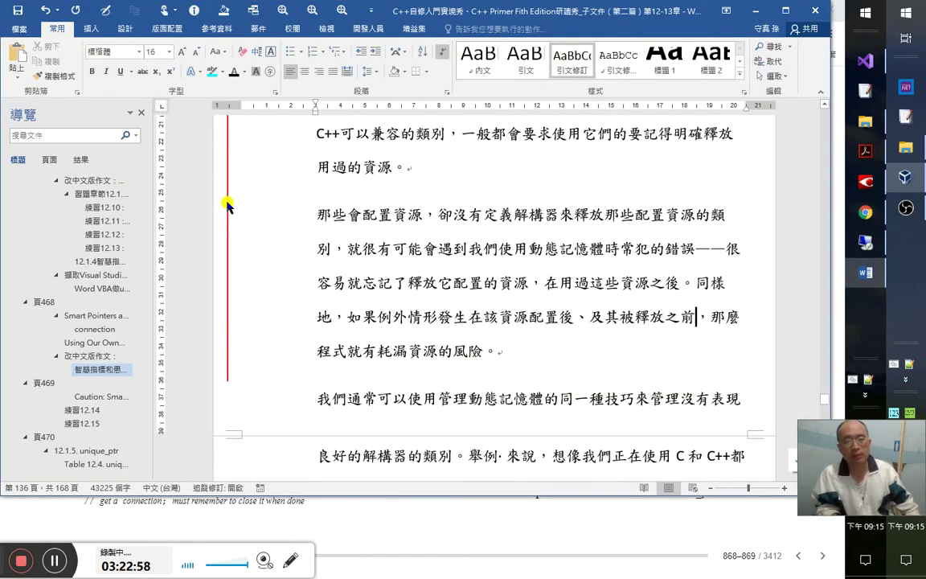
key("Left")
key("Left")
key("Right")
key("Right")
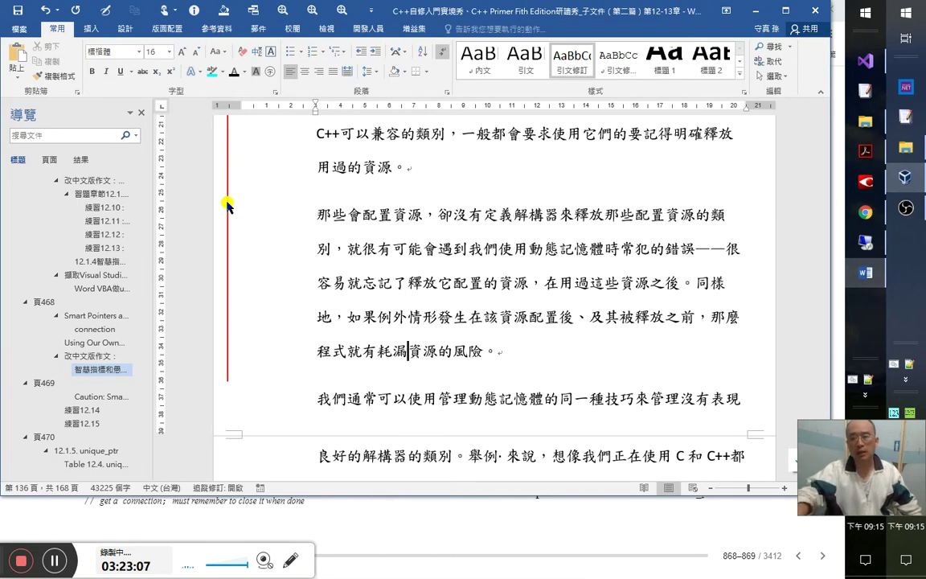
- Minimize the Remote Desktop window and open 工作管理員 (Task Manager) from the taskbar menu
left_click(875, 249)
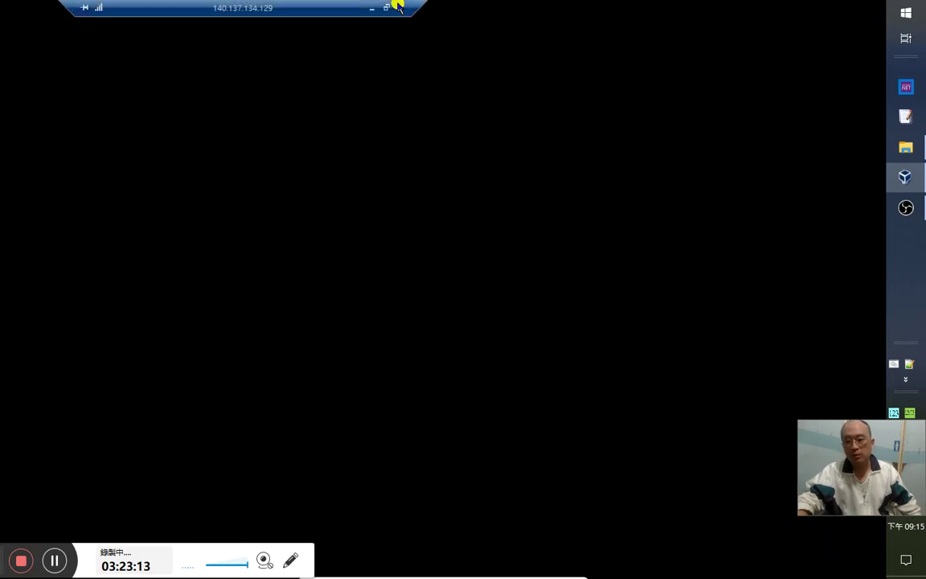
left_click(374, 11)
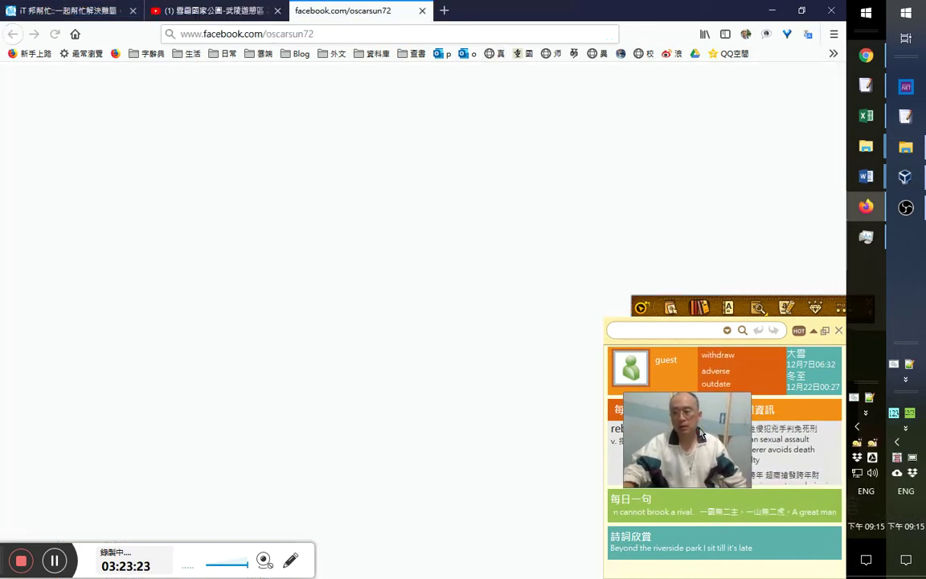
left_click(899, 443)
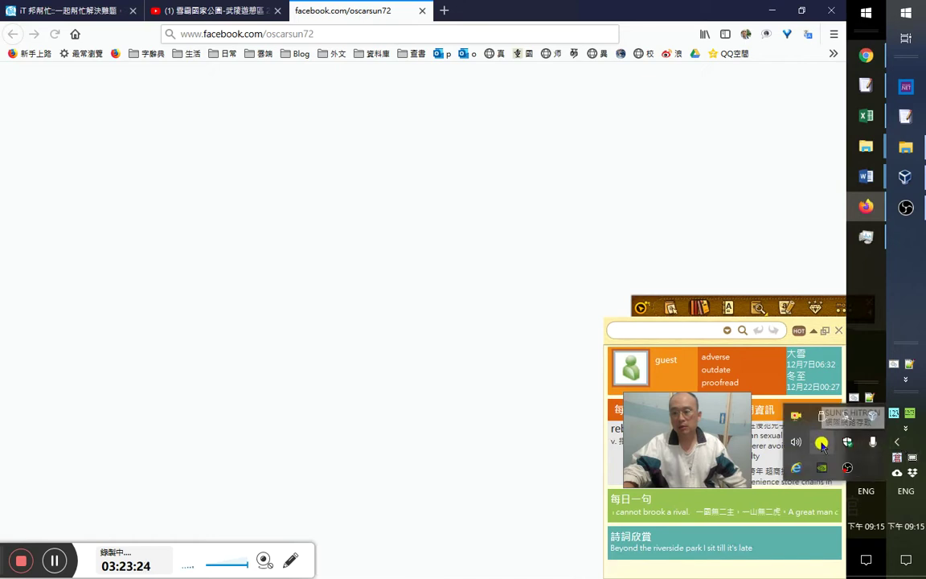
left_click(847, 432)
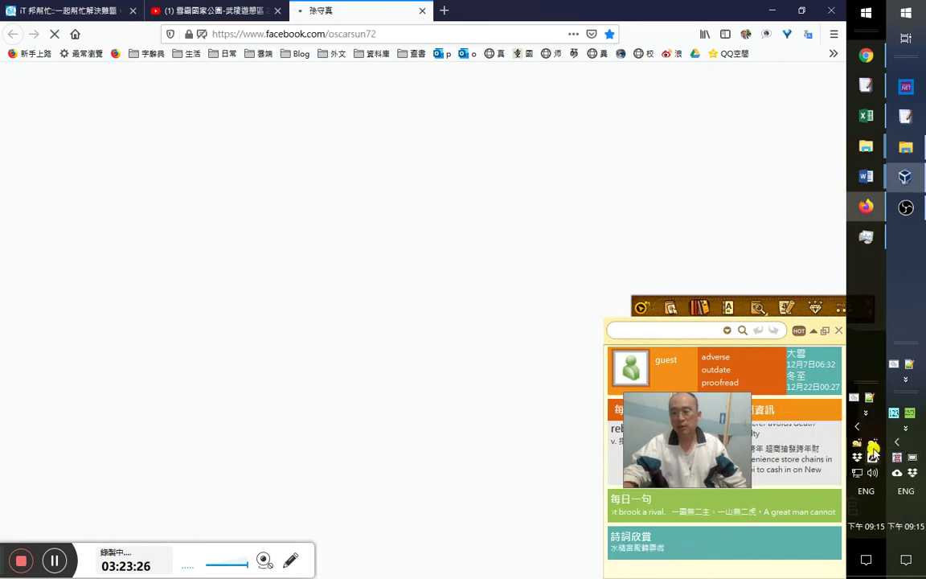
right_click(904, 253)
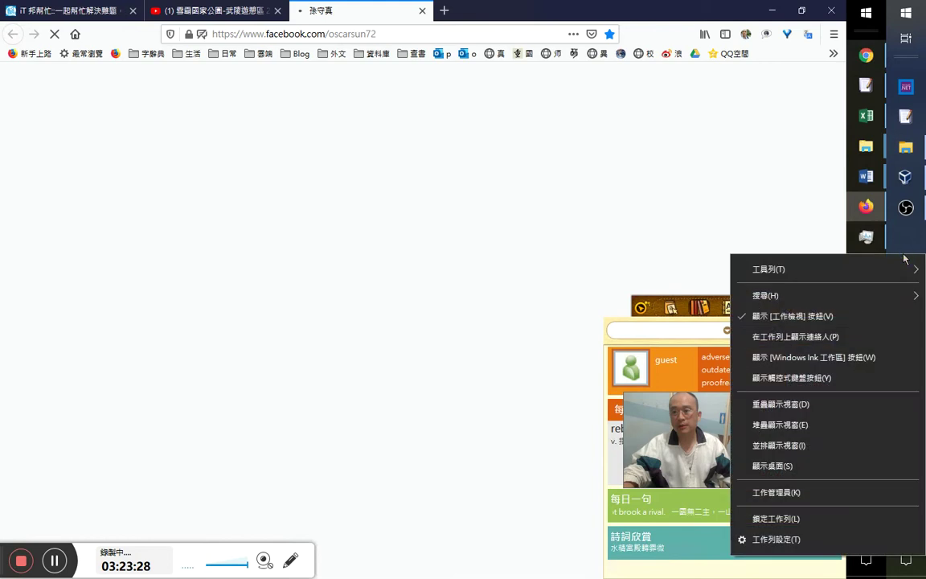
left_click(808, 492)
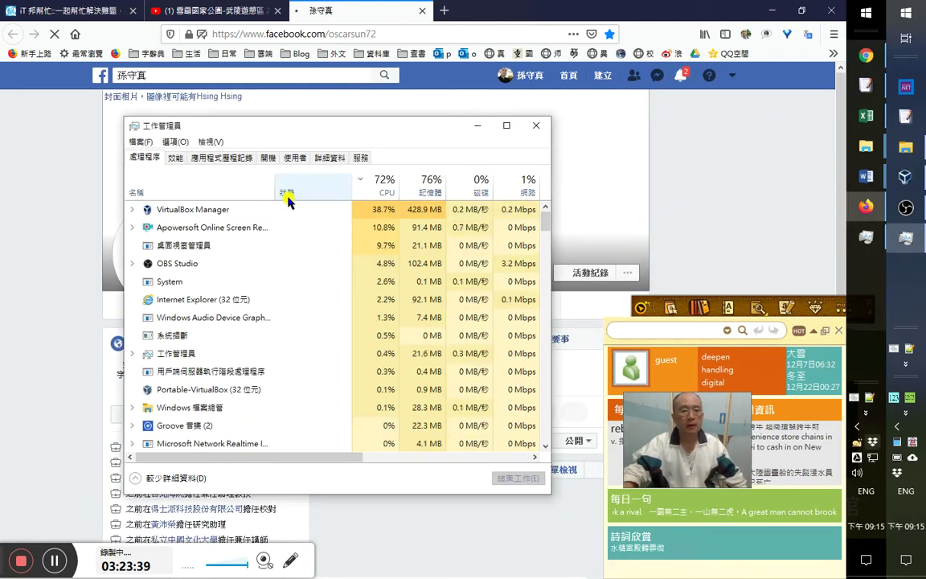
- Show the Edimax Wi-Fi adapter's graph on the 效能 tab and minimize Firefox to the desktop
left_click(170, 157)
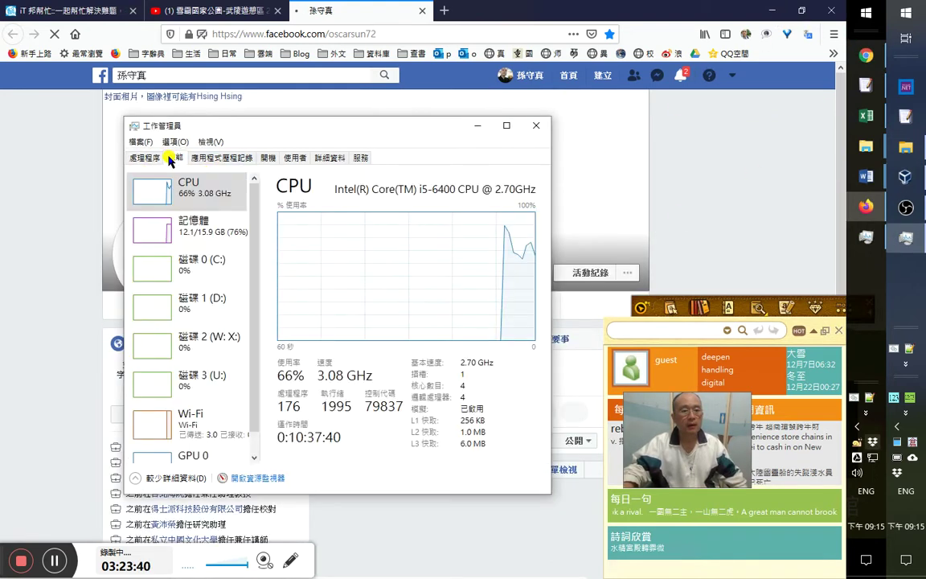
left_click(209, 439)
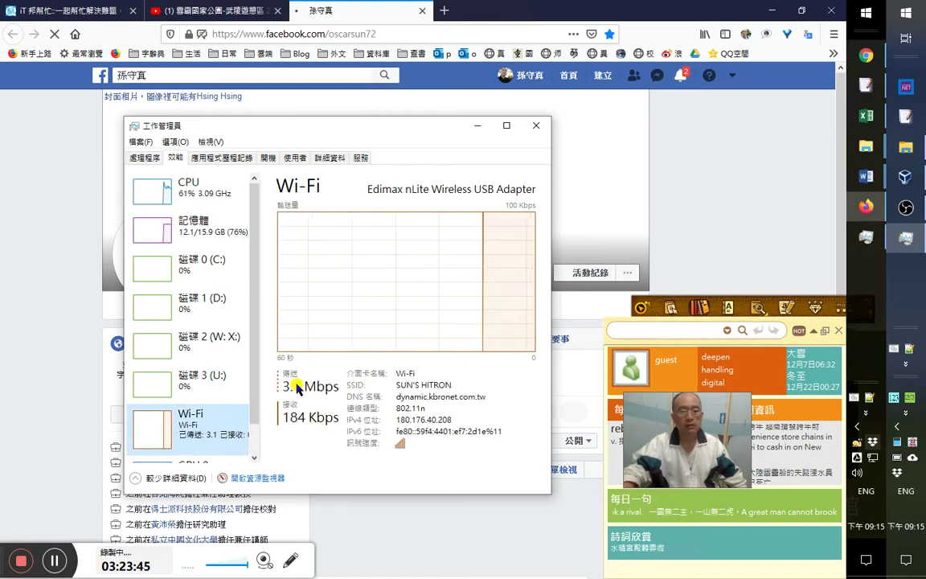
left_click(318, 25)
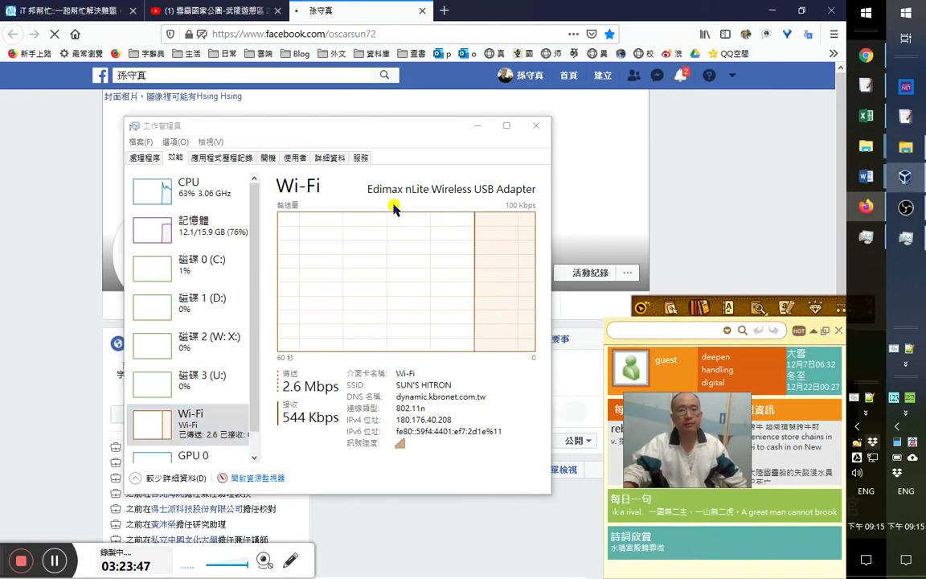
left_click(313, 389)
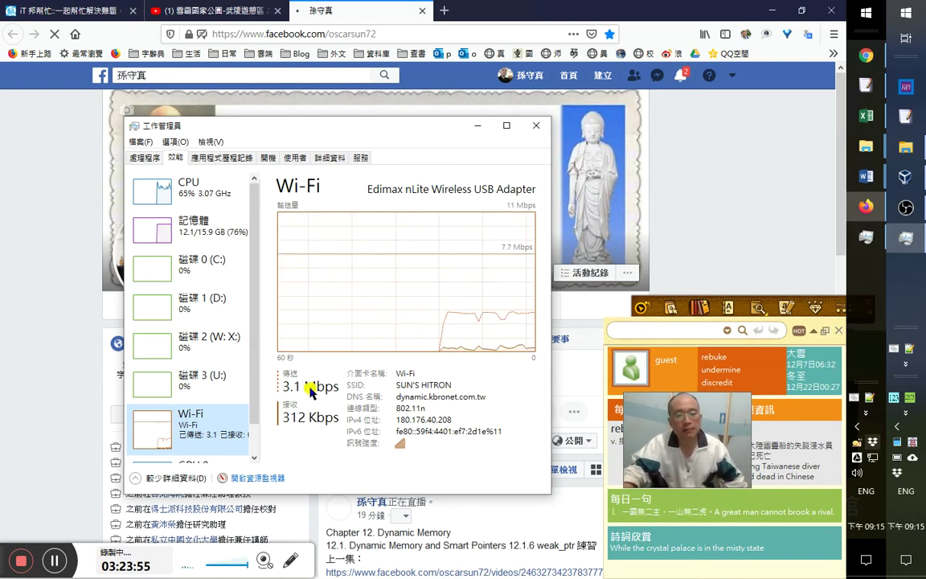
key("super+d")
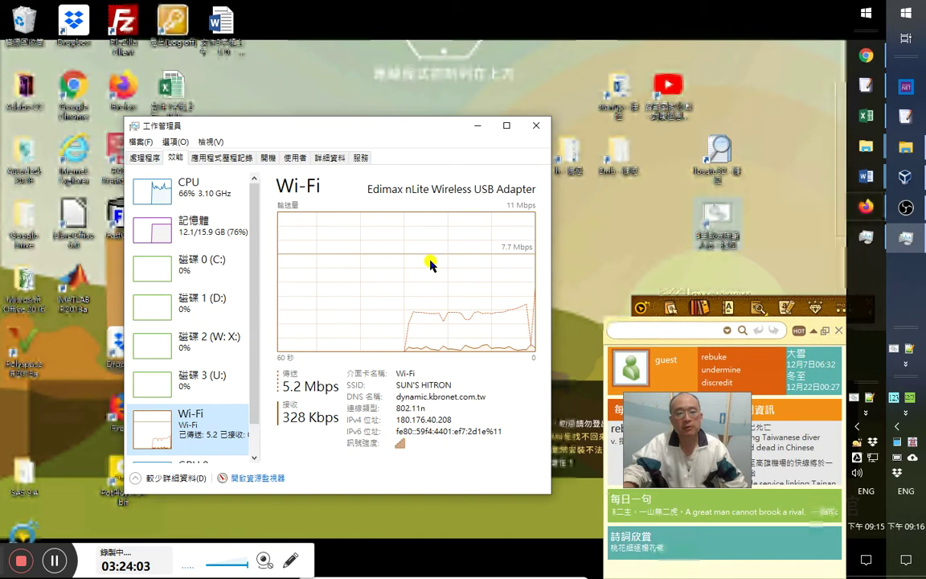
- Close Task Manager, connect to SUNS D-LINK 2.4GHz Wi-Fi, and close the reconnecting Remote Desktop window
left_click(534, 127)
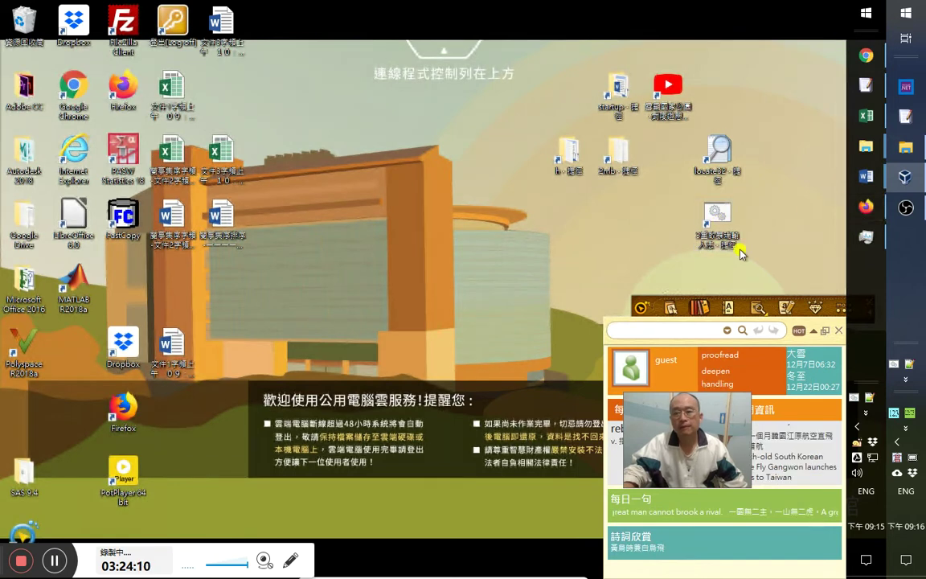
left_click(898, 443)
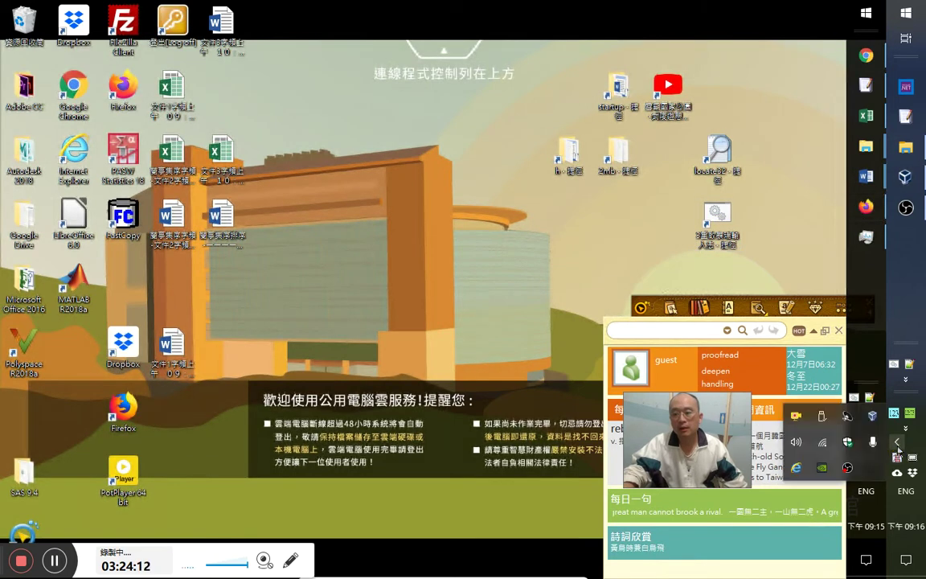
left_click(824, 445)
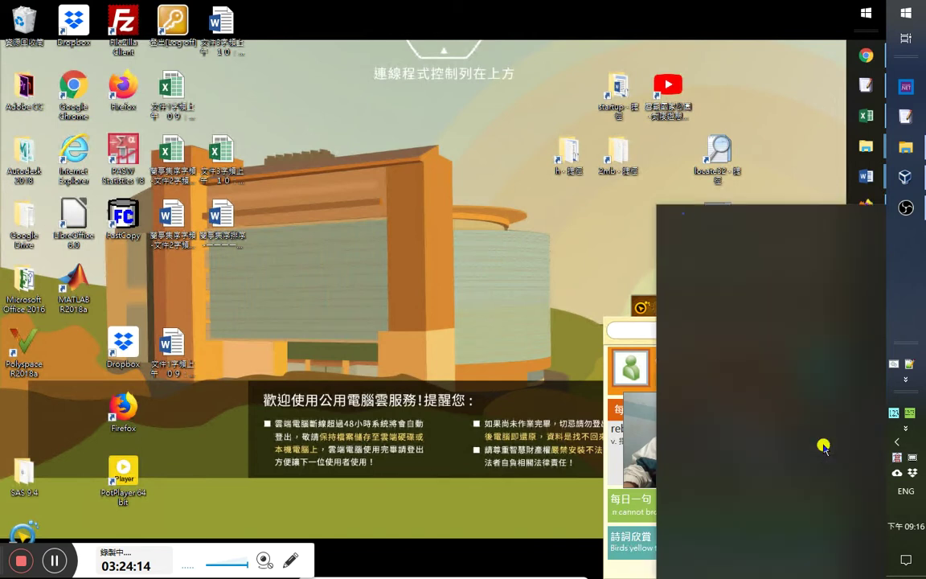
left_click(756, 470)
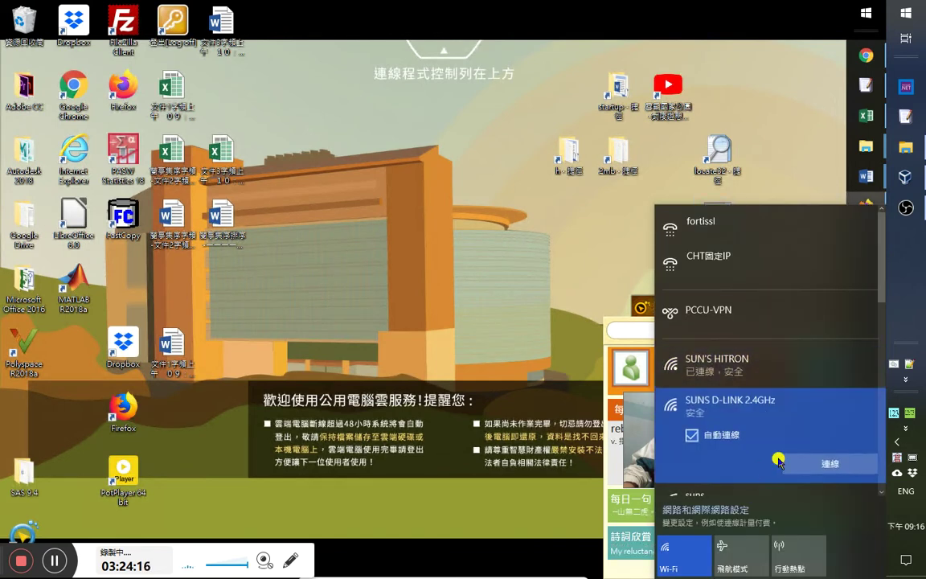
left_click(807, 465)
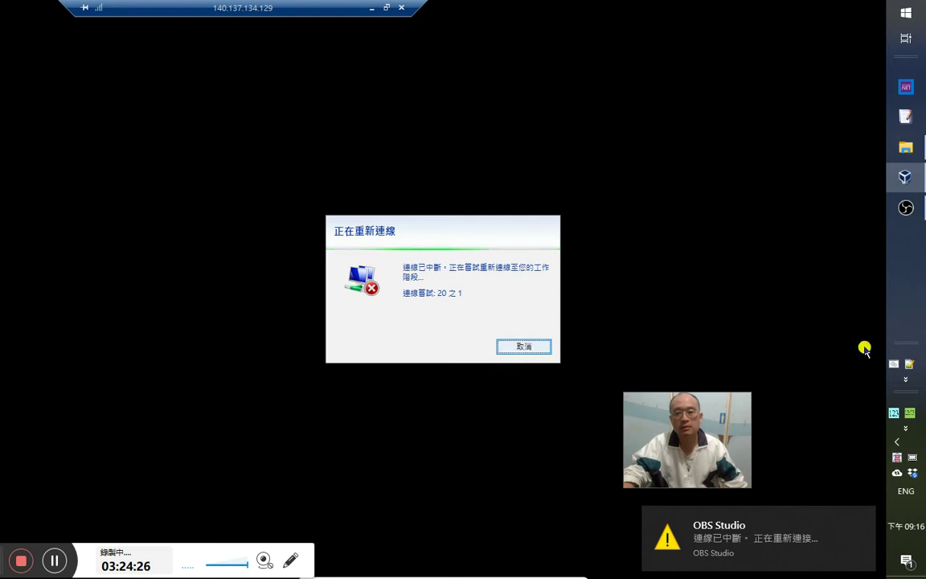
left_click(898, 441)
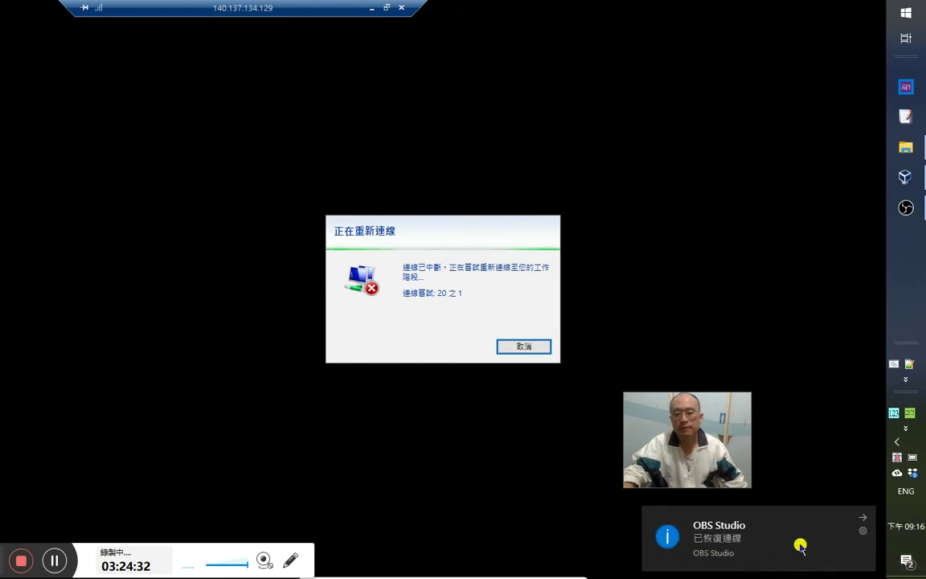
left_click(371, 8)
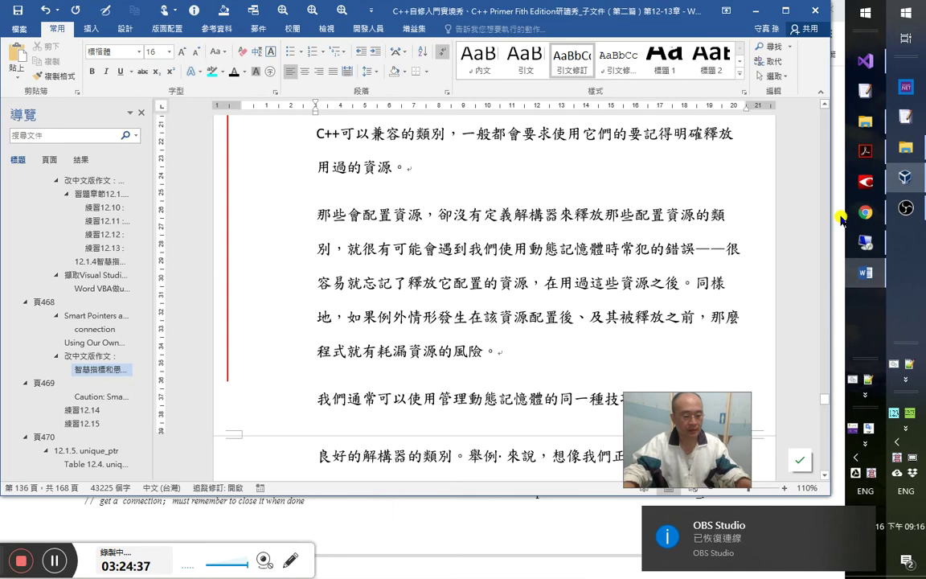
left_click(856, 216)
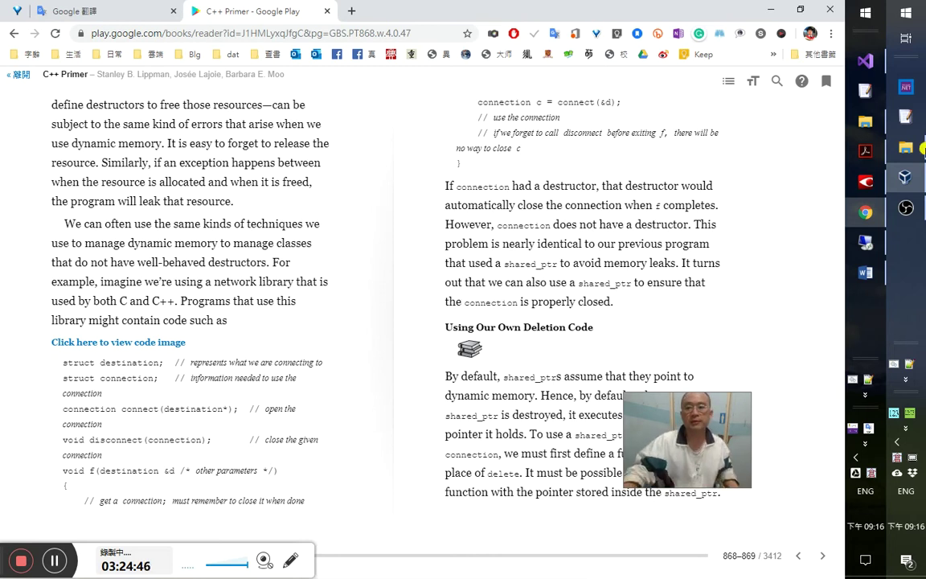
left_click(859, 274)
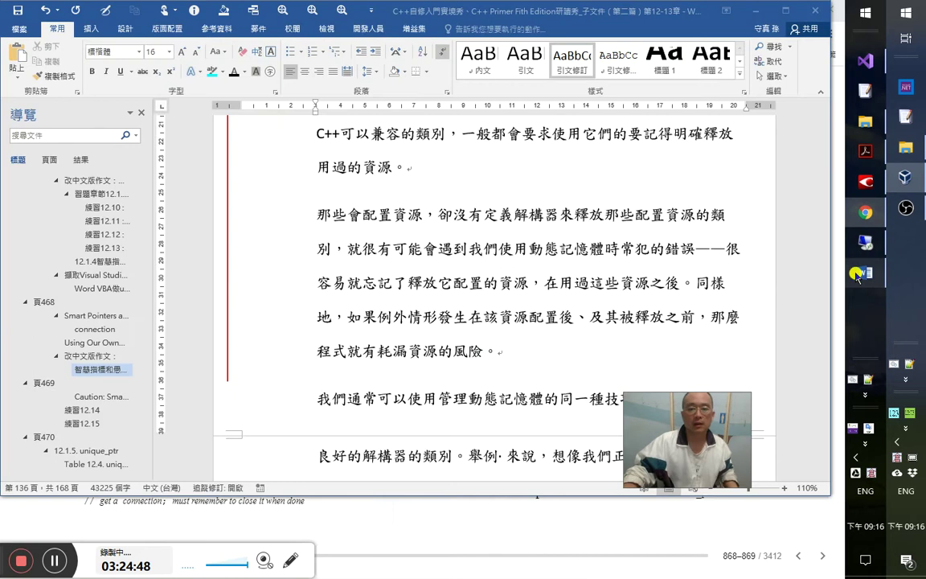
left_click(493, 351)
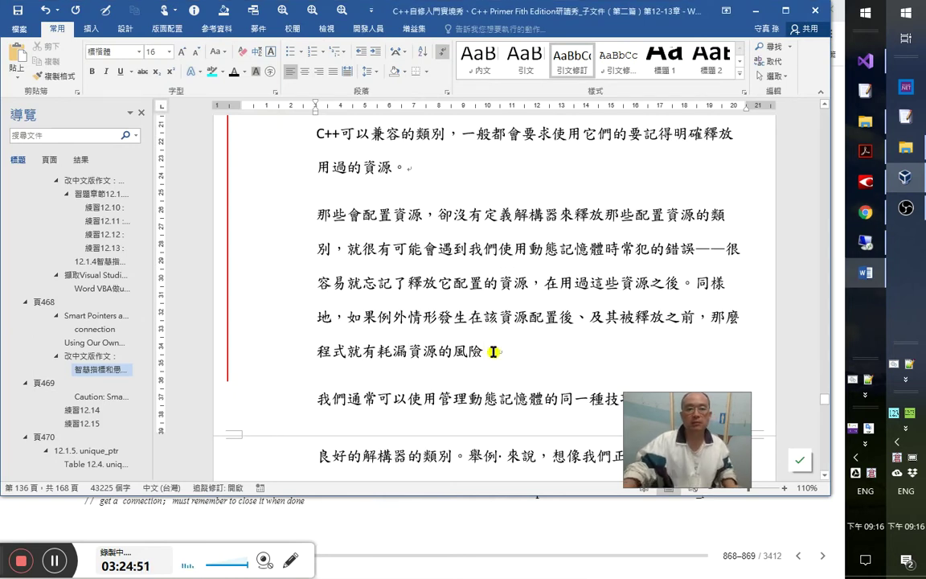
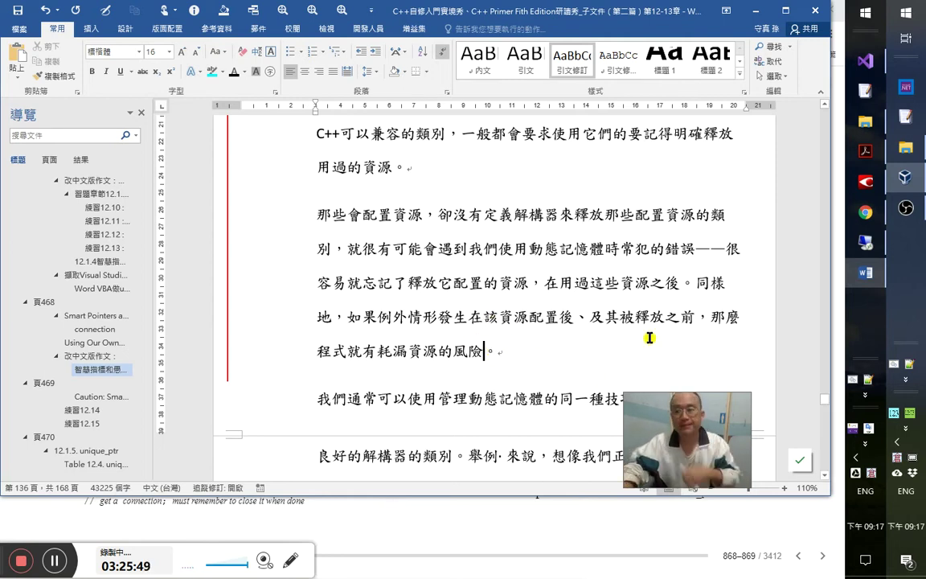
- Clear the OBS Studio notification from the Windows notification panel
left_click(921, 575)
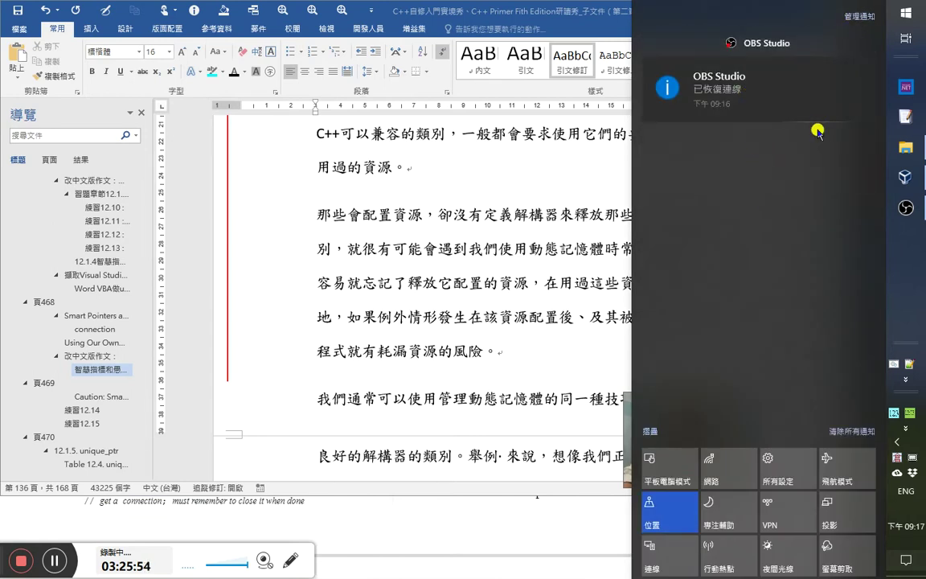
left_click(852, 431)
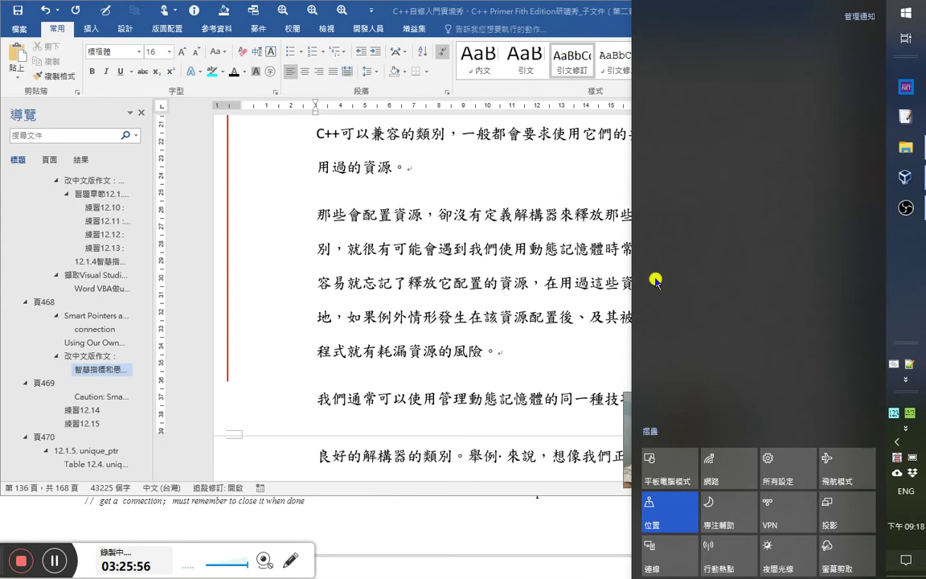
left_click(511, 217)
- Select the character 漏 in the translation, then switch to the C++ Primer book in Chrome
left_click(512, 360)
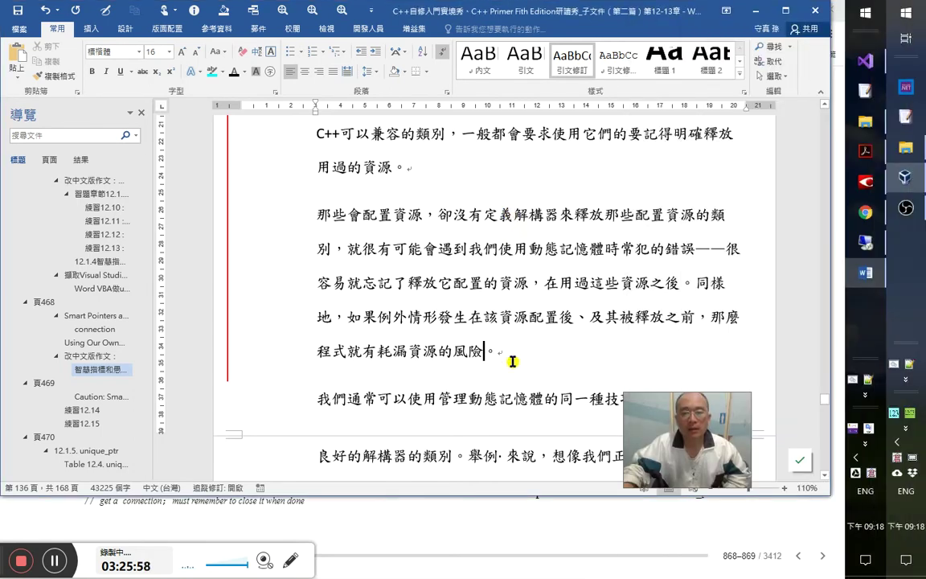
left_click(376, 402)
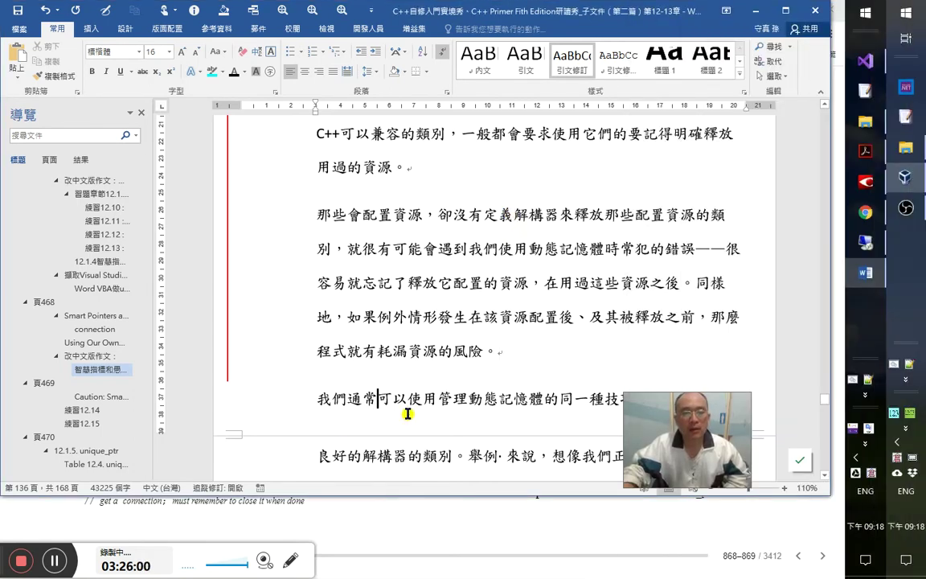
scroll(411, 411, "down", 3)
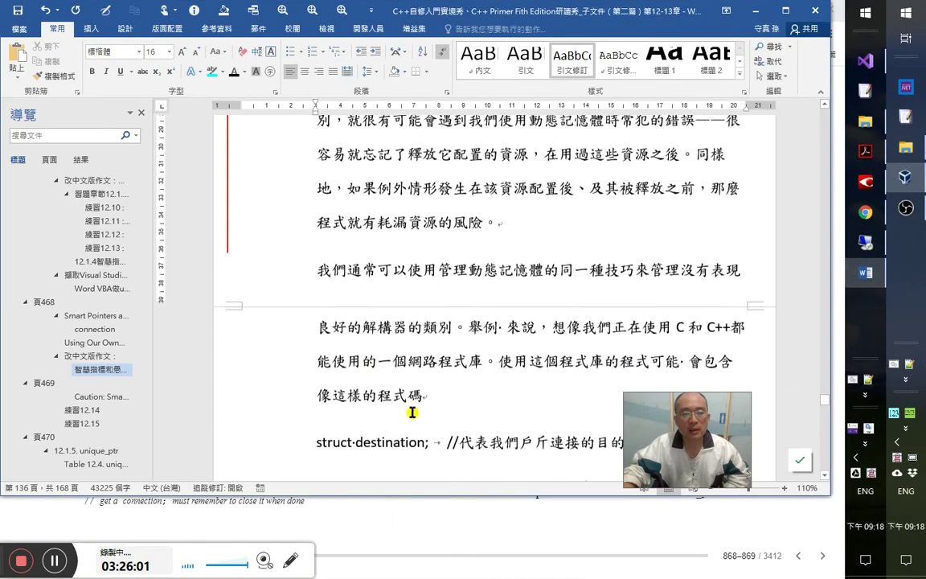
left_click_drag(422, 215, 367, 214)
left_click(393, 219)
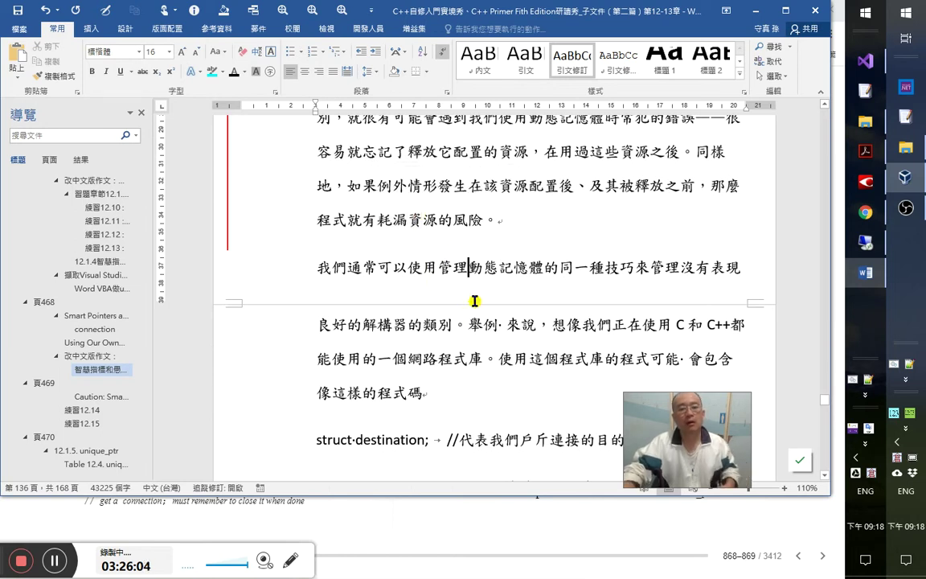
key("shift+Right")
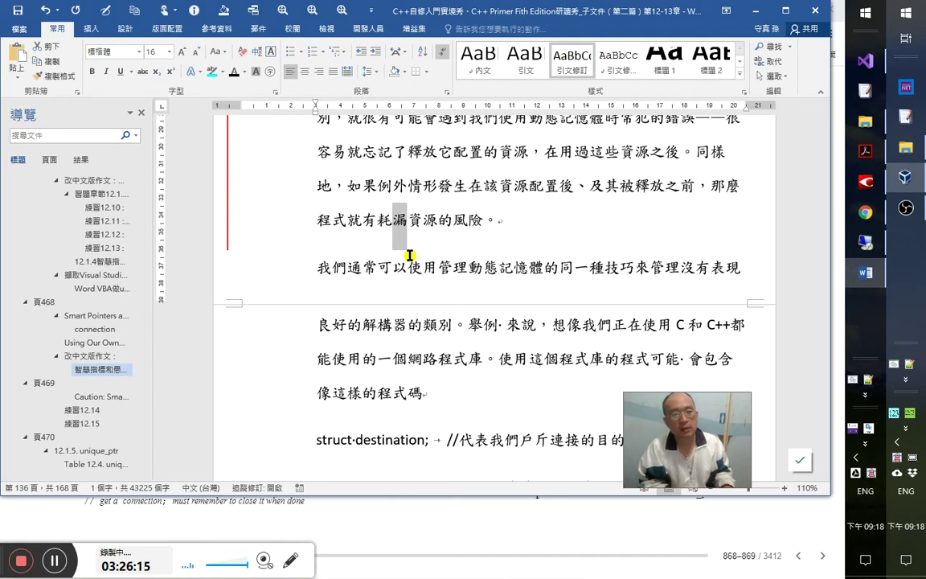
key("alt+Tab")
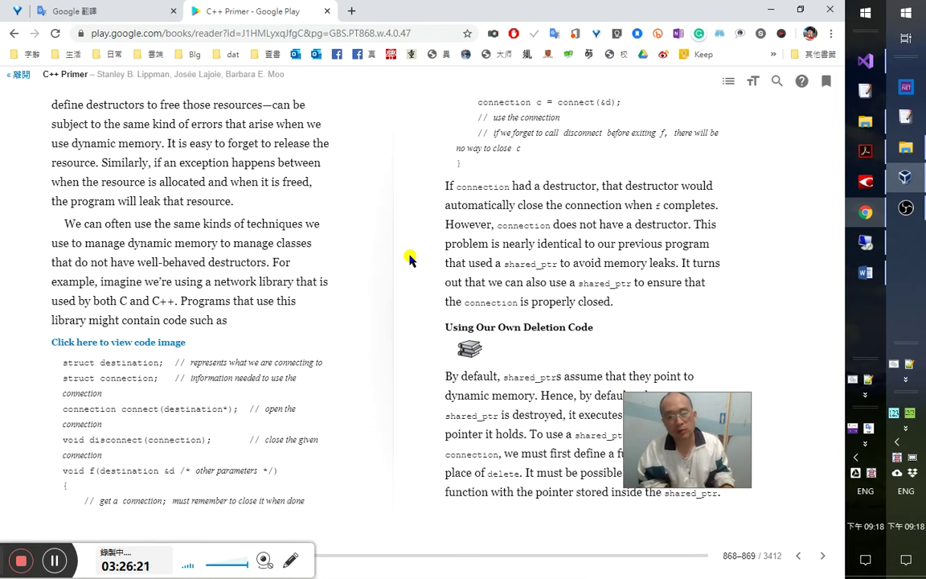
- Compare the paragraph around 漏 in the Word translation against the original C++ Primer passage
key("alt+Tab")
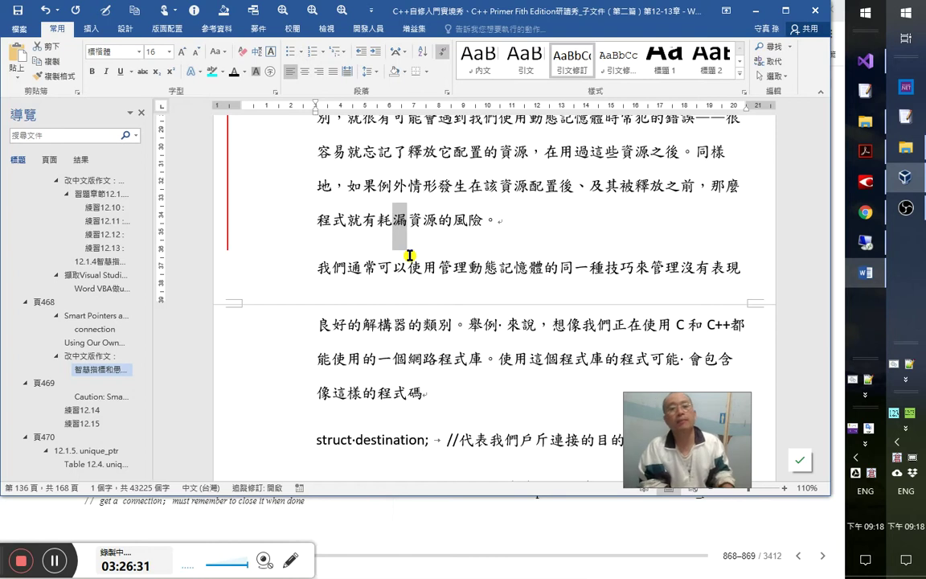
left_click(410, 255)
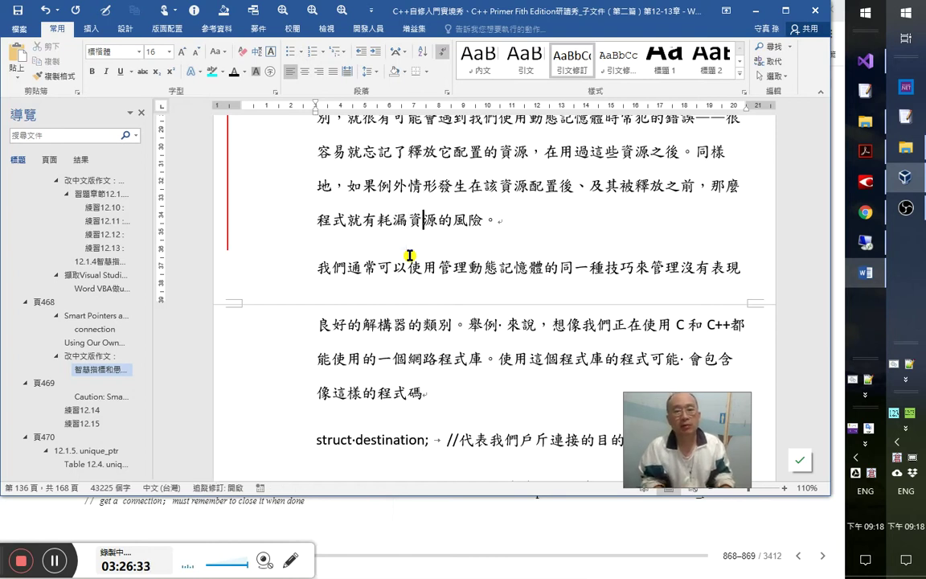
key("Up")
key("Left")
key("Left")
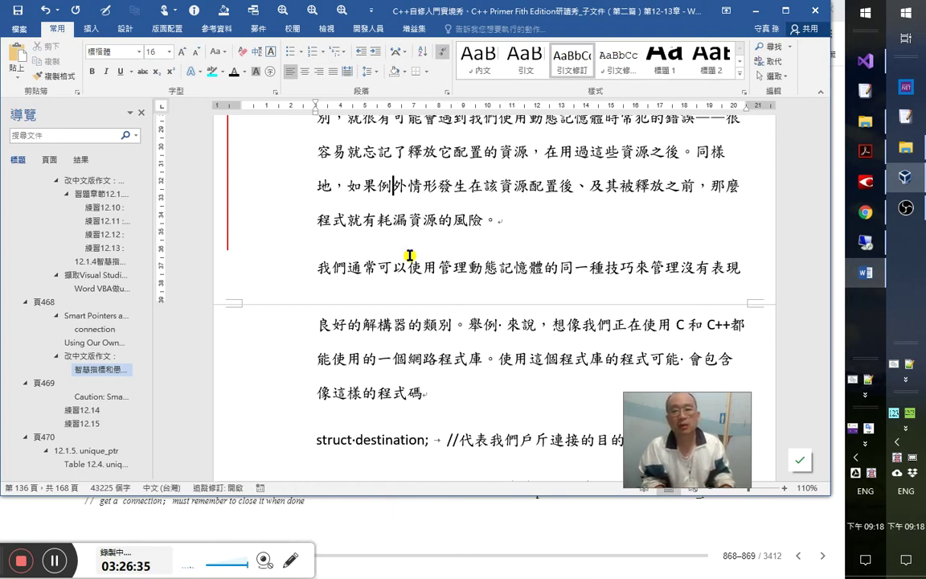
key("shift+Right")
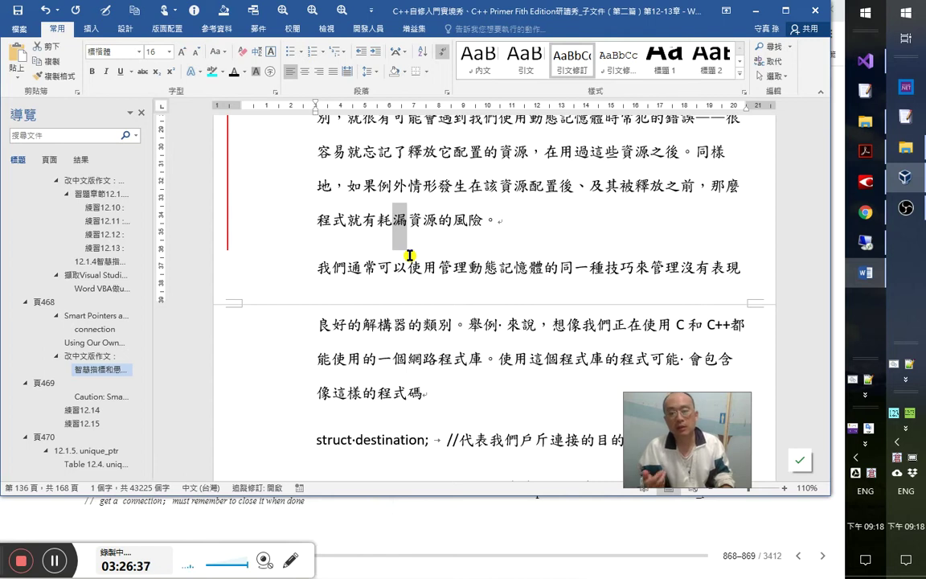
key("Right")
key("Right")
key("Right")
key("Right")
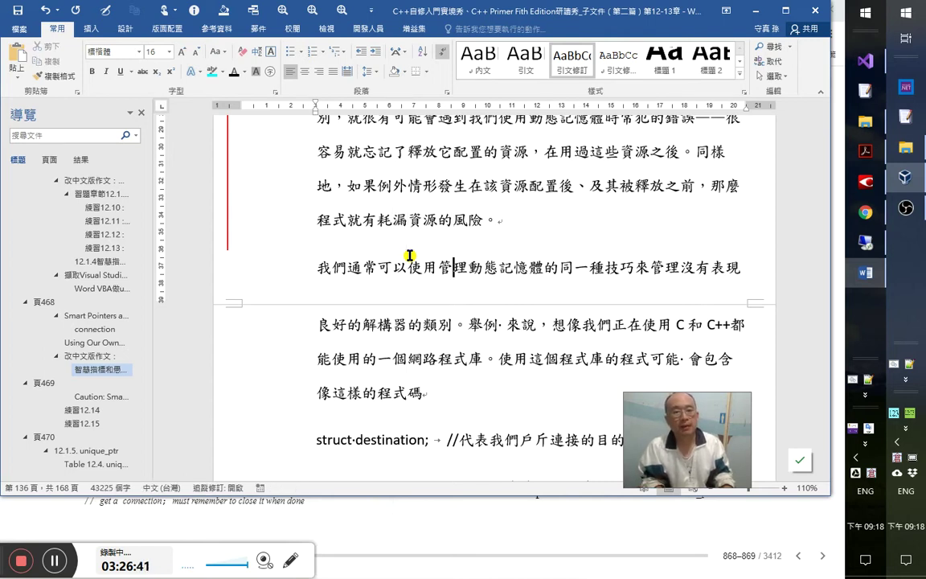
key("alt+Tab")
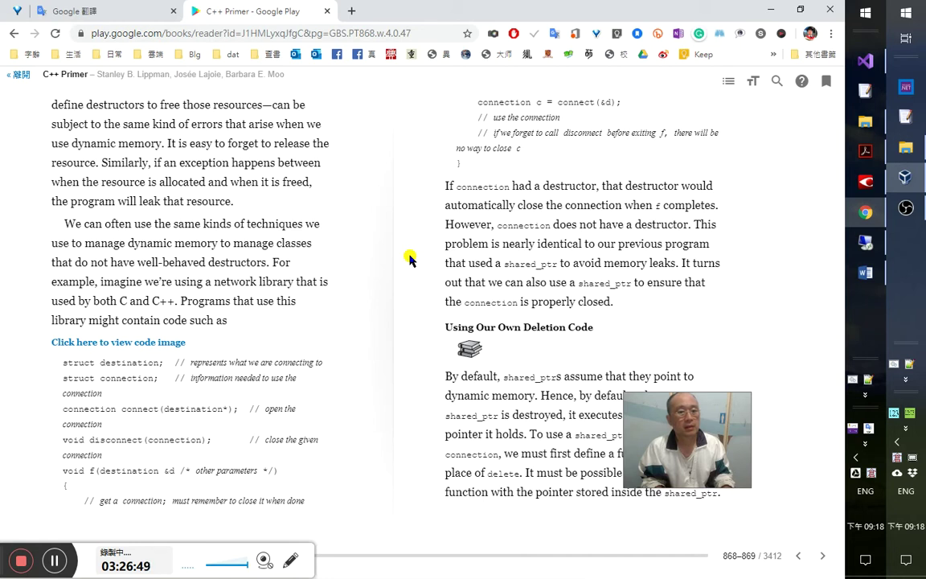
key("alt+Tab")
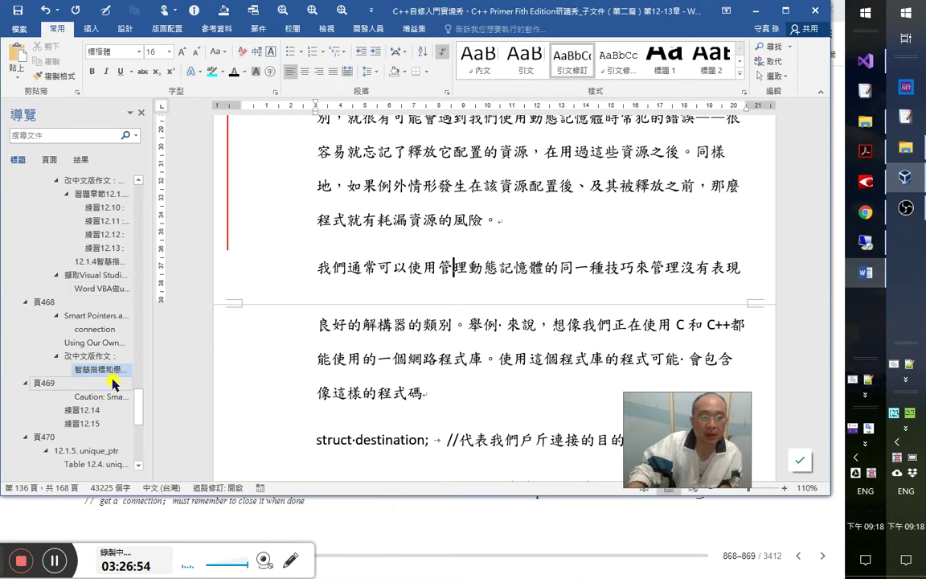
- Insert 一種特殊的類別—— before 愚類別 in the smart-pointer heading
left_click(110, 370)
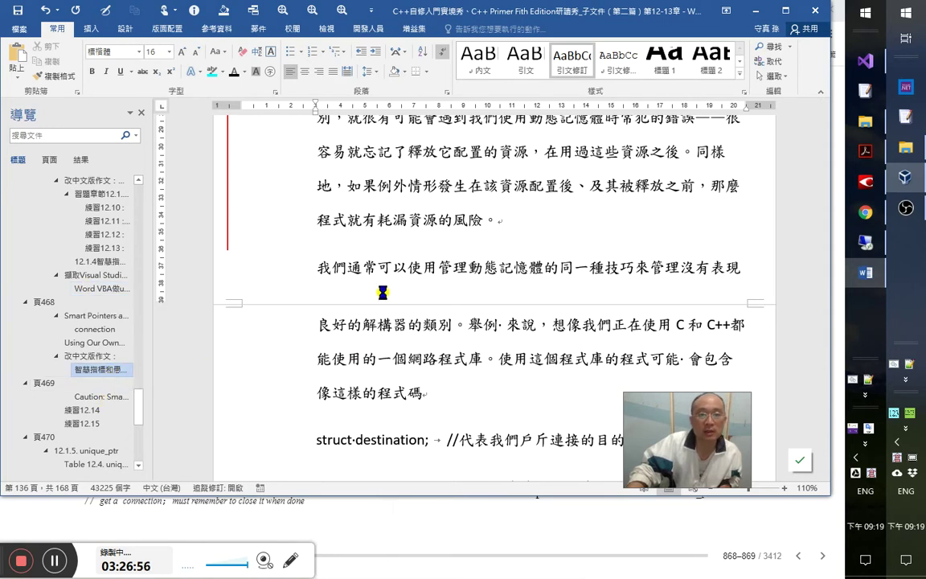
left_click(394, 142)
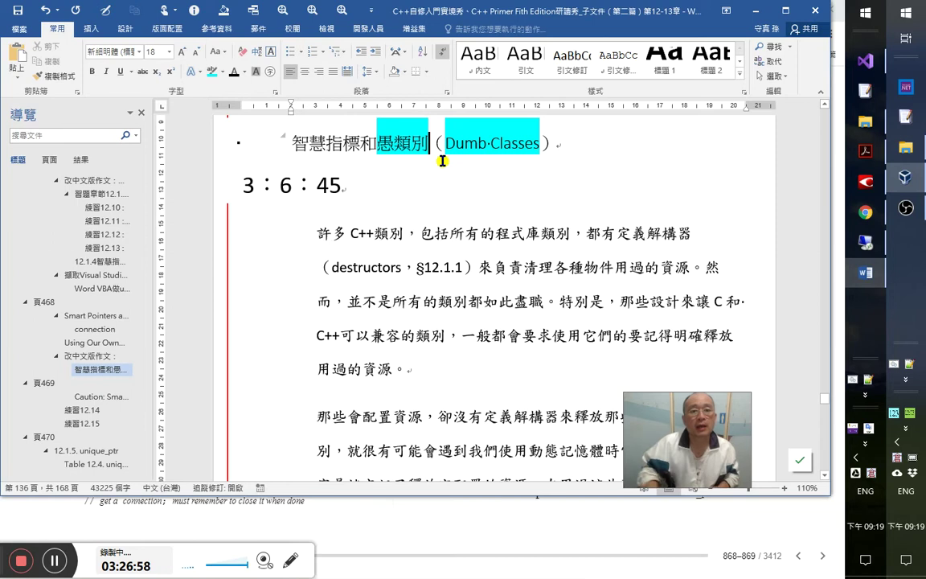
type("a")
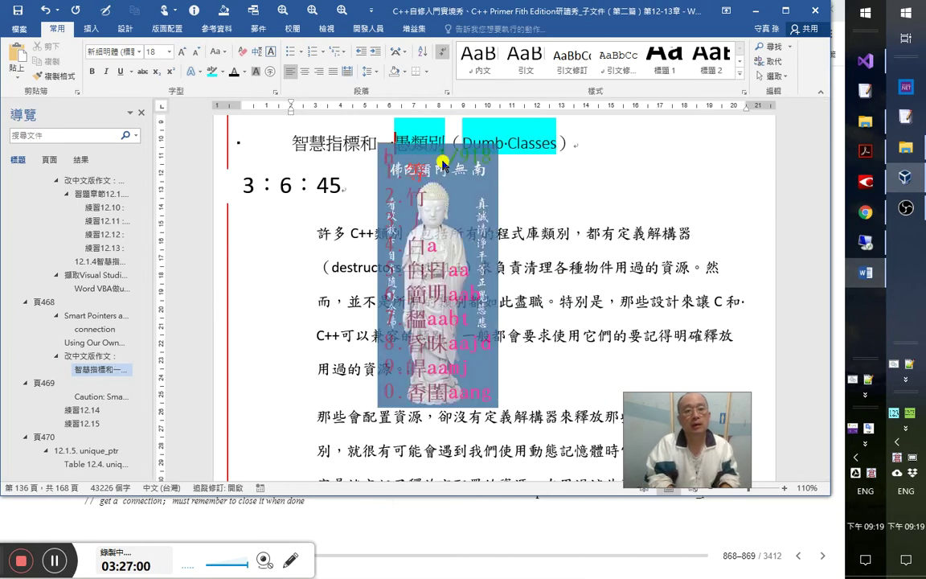
key("space")
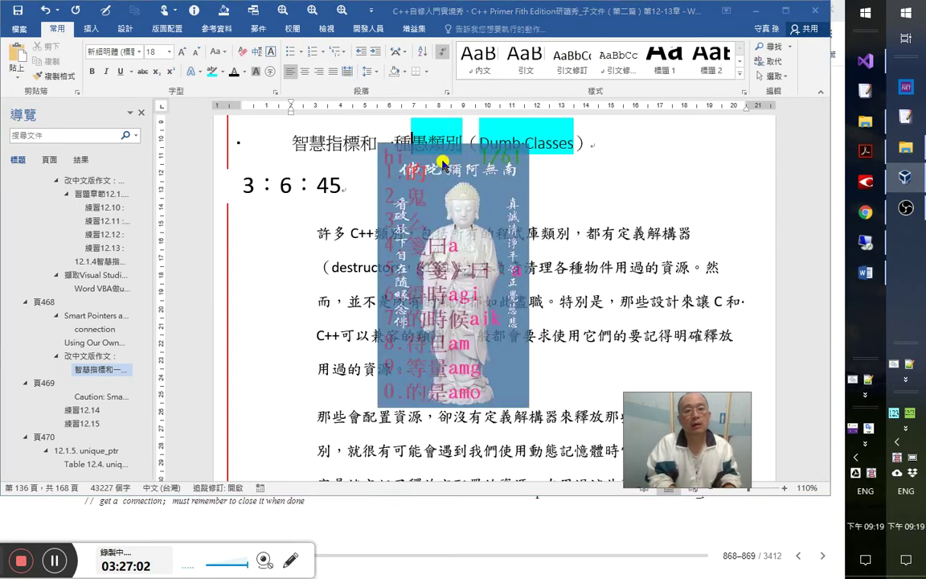
key("space")
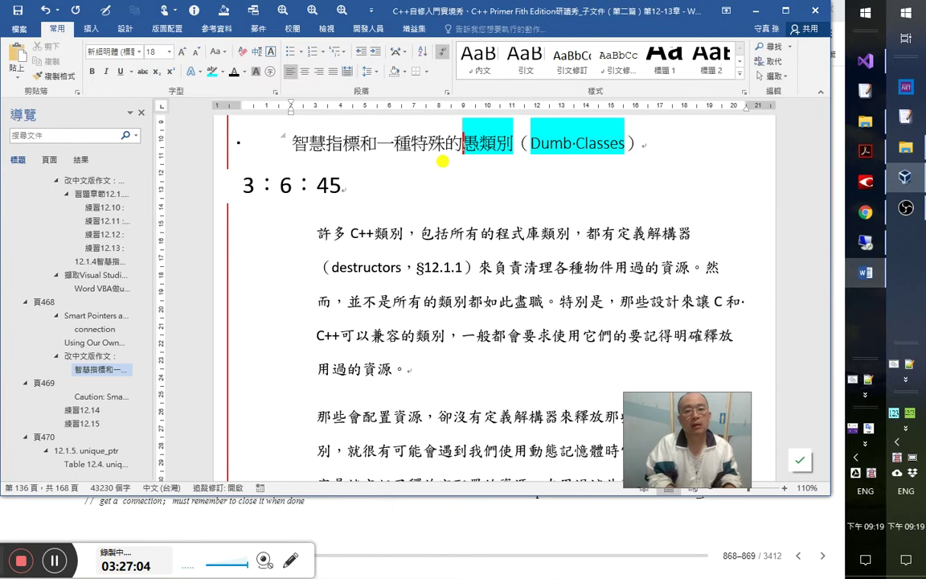
type("類別——")
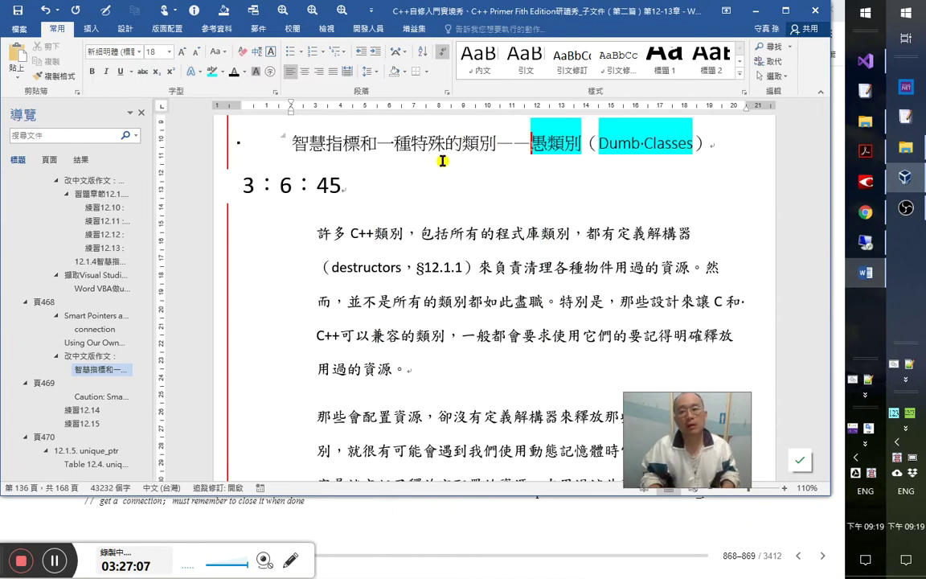
key("End")
type("——")
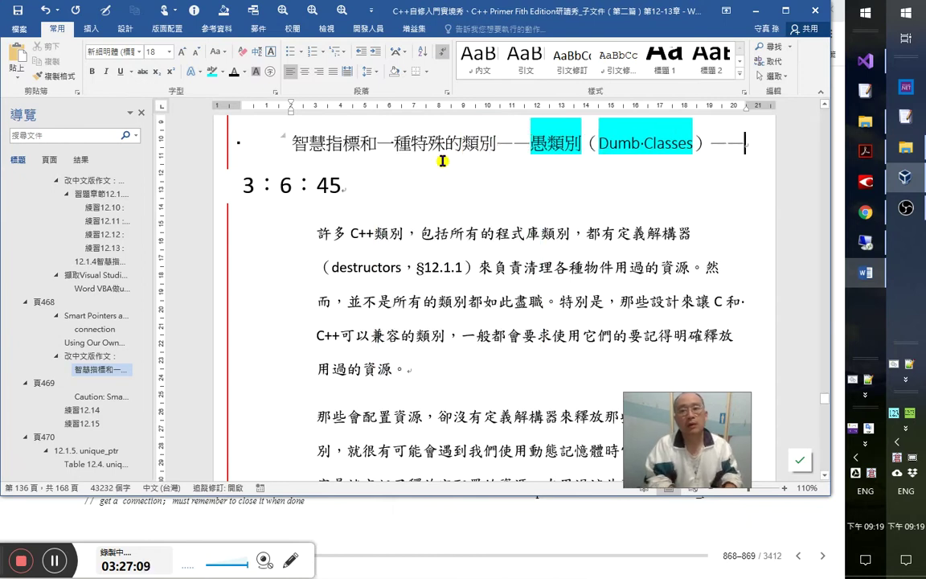
key("Return")
- Continue the heading text with 會配置資源卻沒定義解構器的類別
type("會")
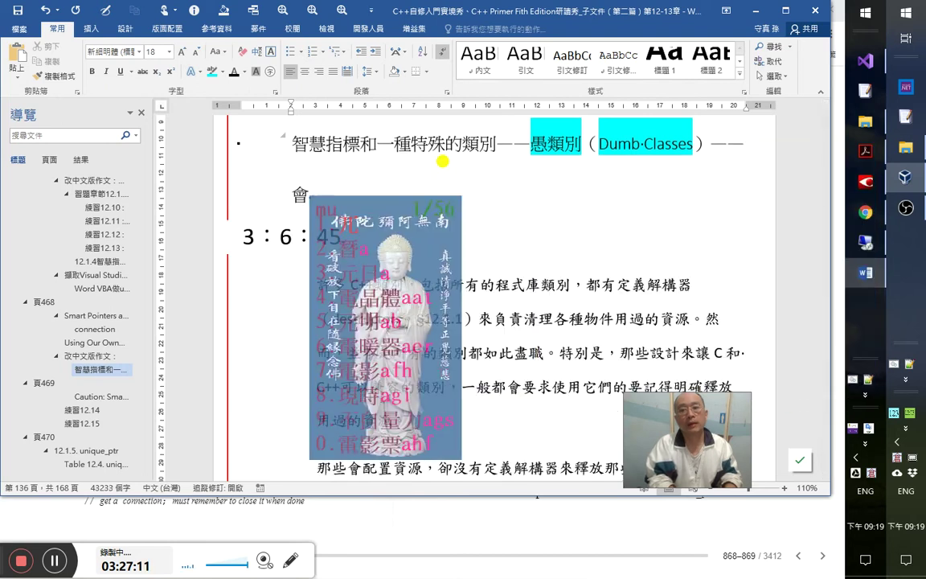
type("配置資源深")
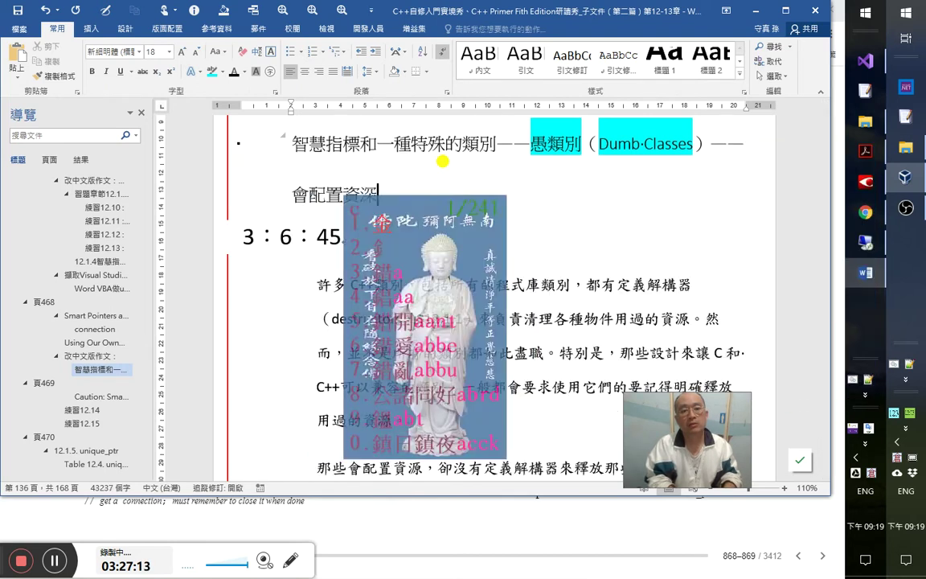
key("Escape")
type("資源")
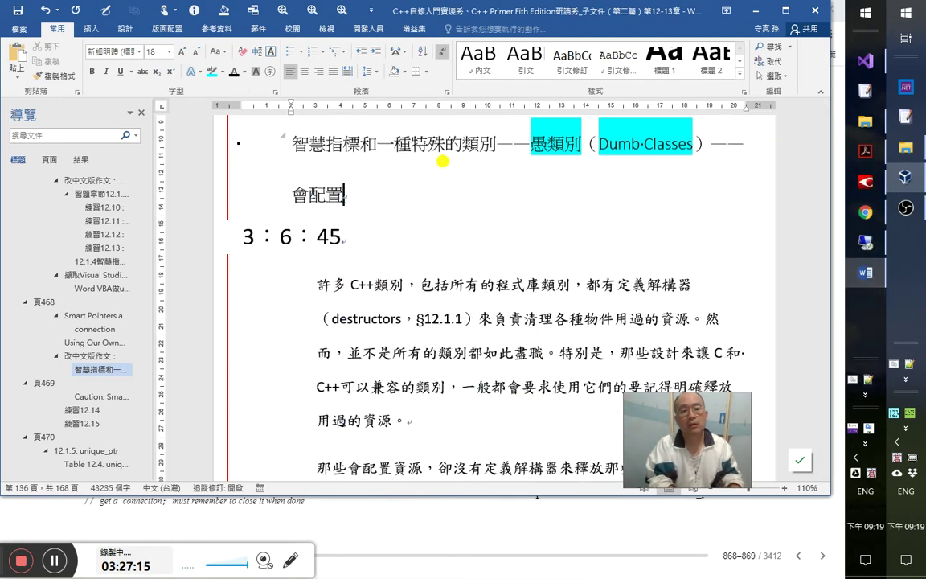
type("卻沒")
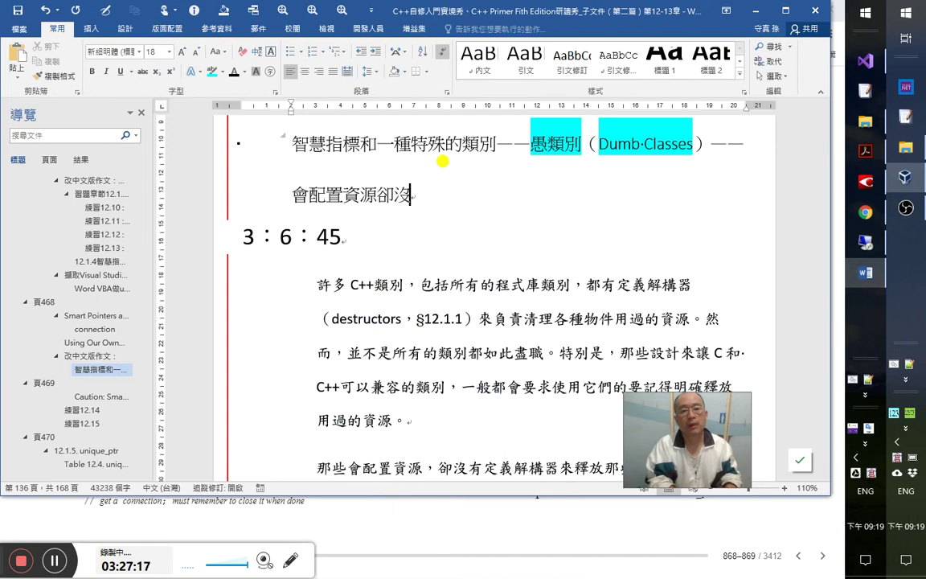
type("定義nb")
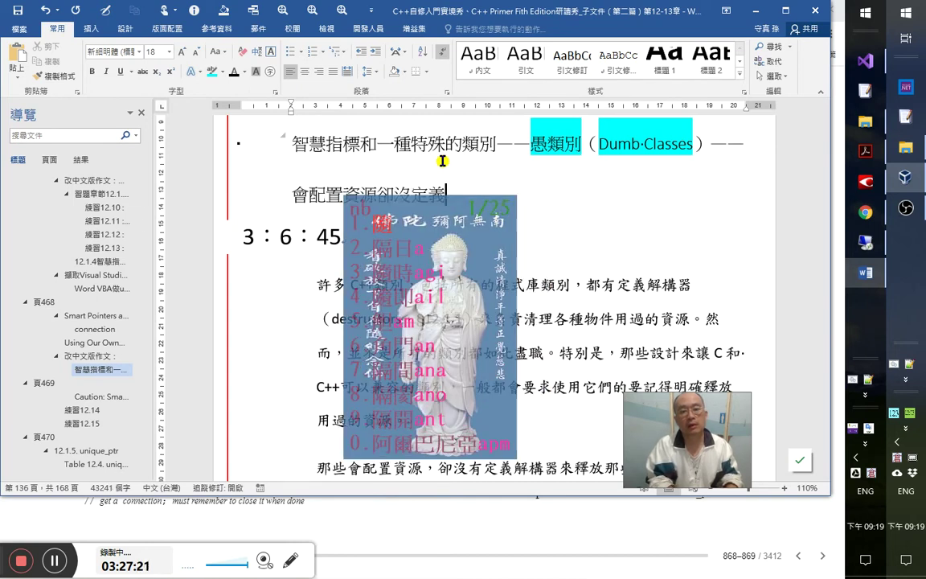
key("BackSpace")
type("qdbr")
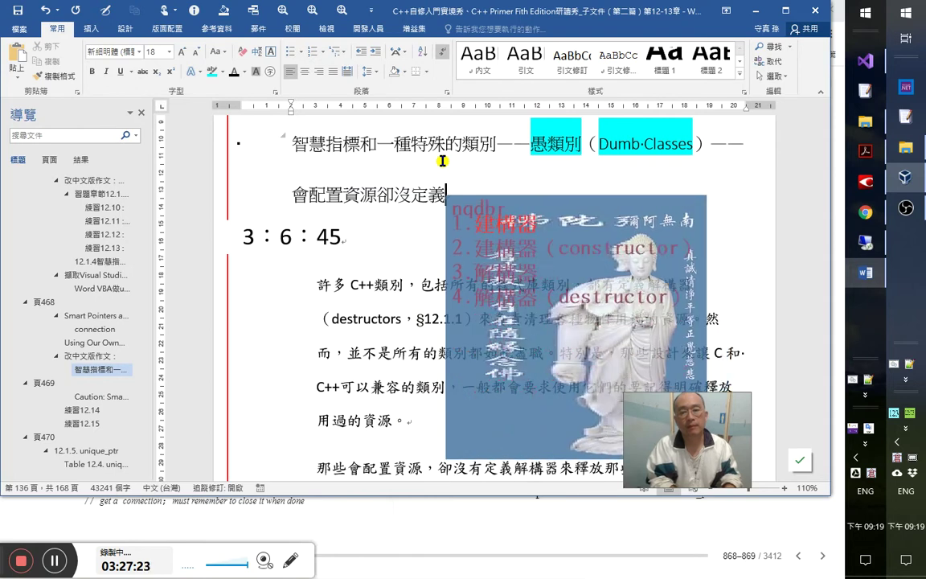
type("4")
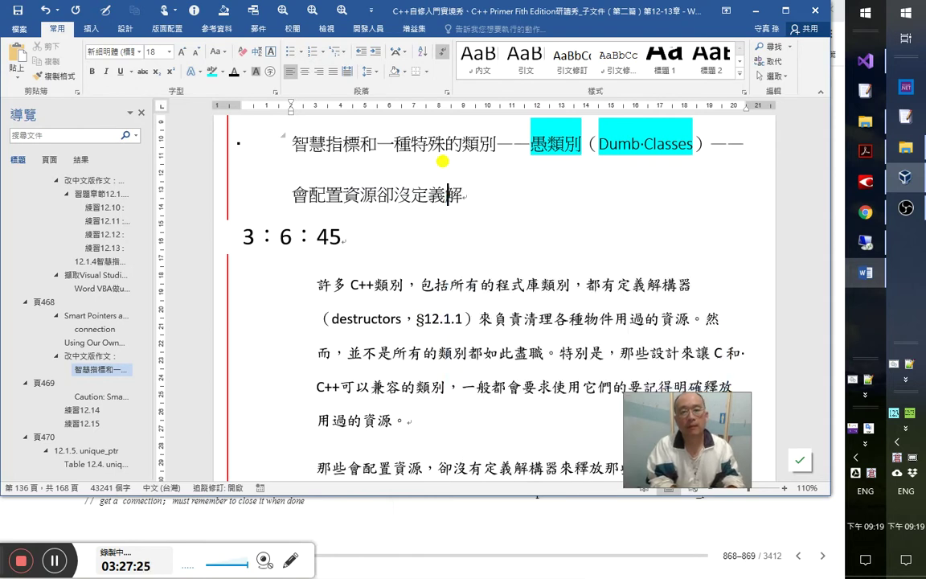
type("的cn")
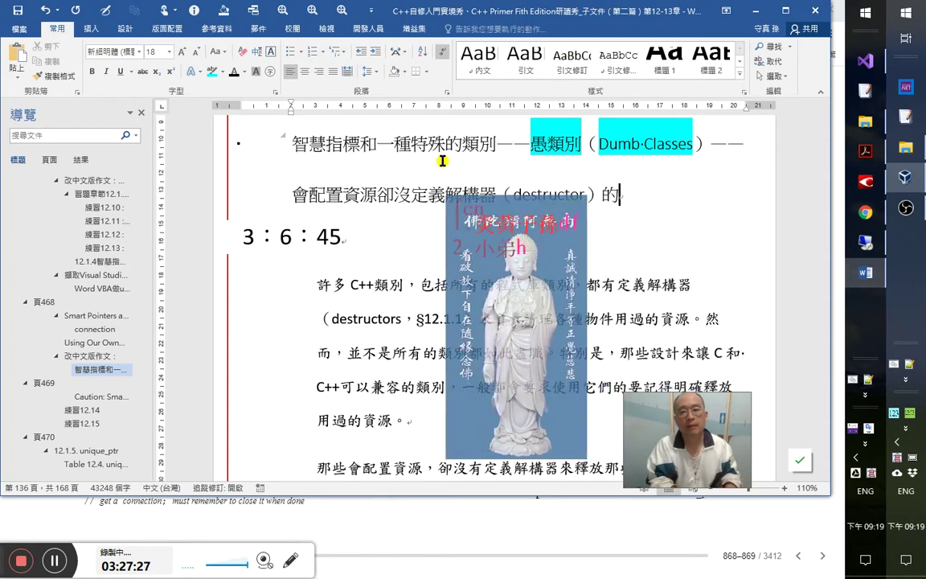
key("space")
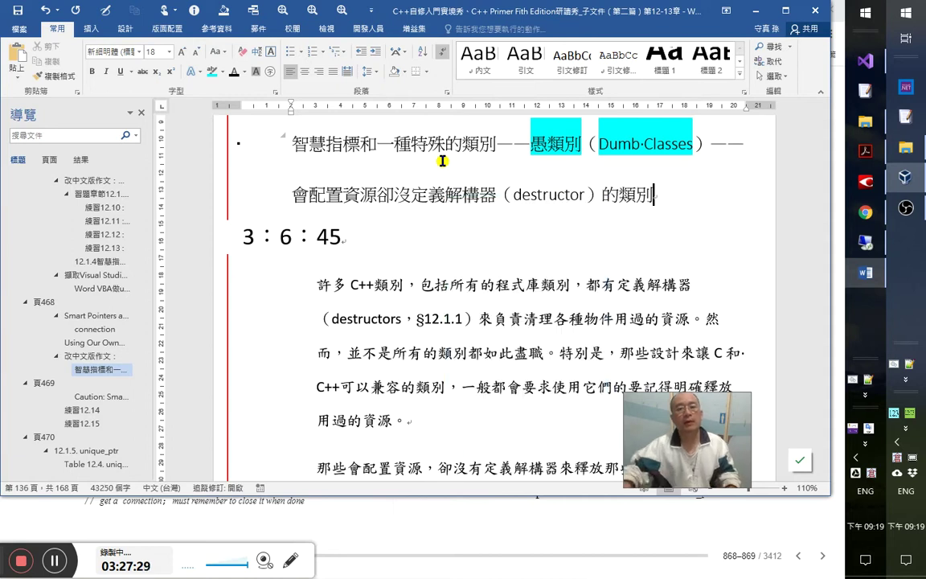
- Make the character 愚 in the heading red
left_click(548, 143)
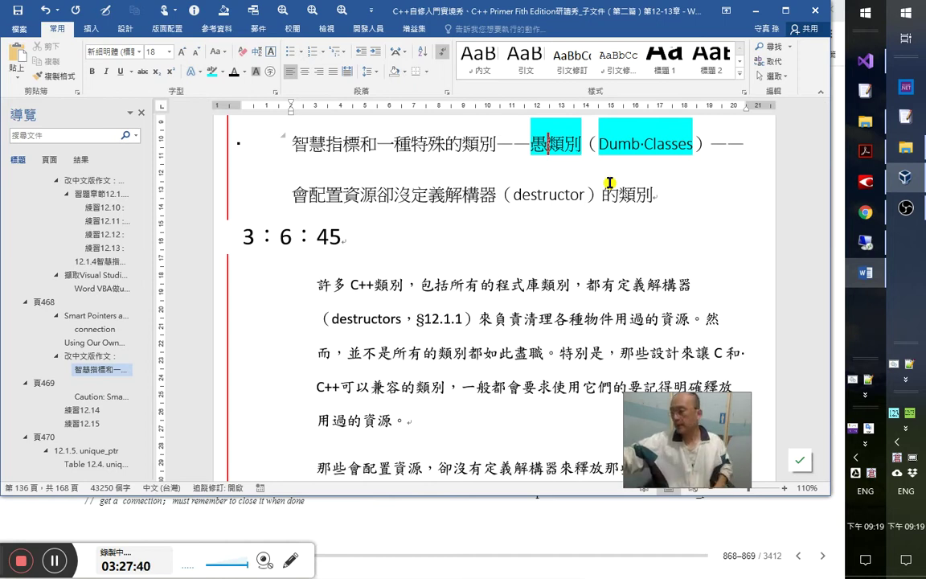
left_click_drag(532, 143, 548, 144)
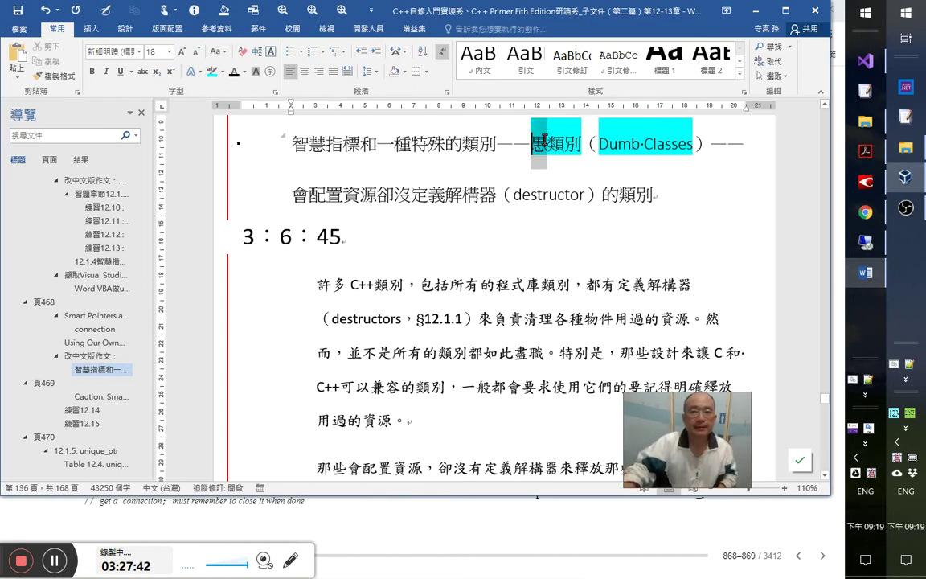
left_click(244, 72)
left_click(234, 186)
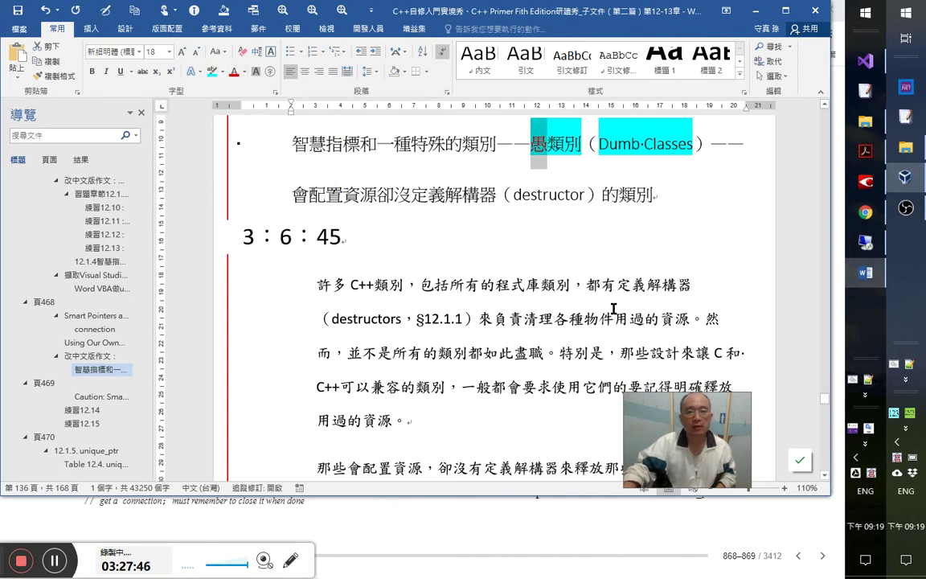
left_click(537, 154)
- Select 愚類別（Dumb Classes in the heading to copy it, and go to the browser
left_click(486, 133)
scroll(558, 338, "down", 5)
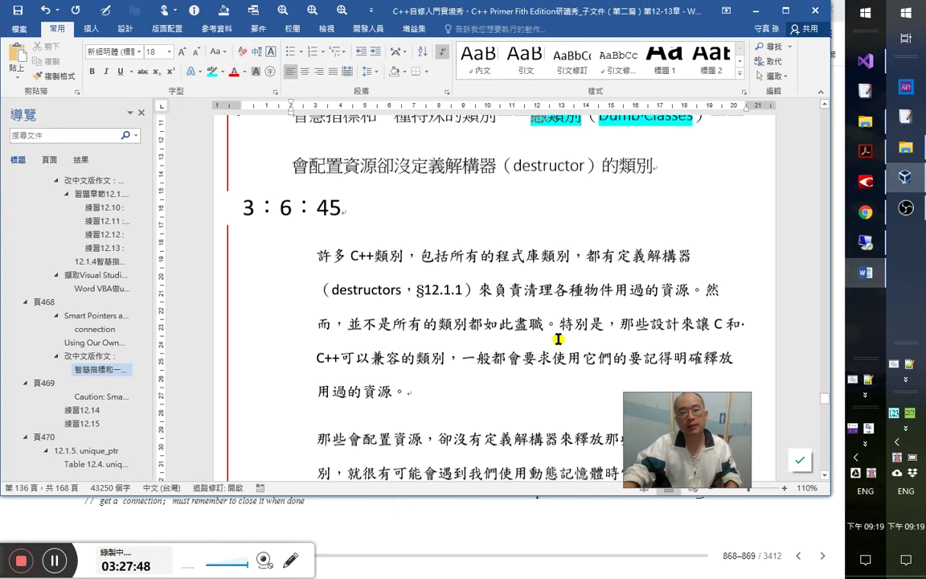
scroll(558, 339, "down", 10)
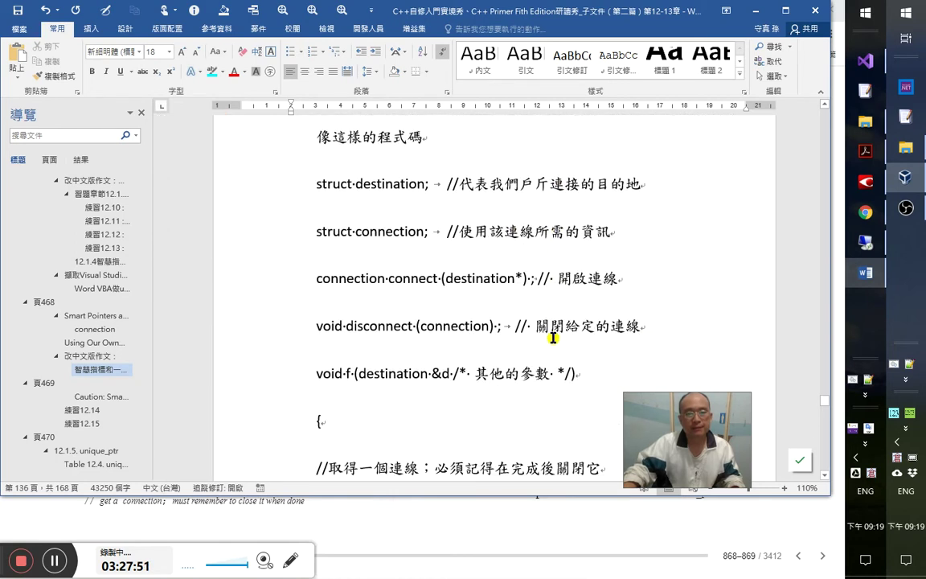
scroll(550, 338, "up", 12)
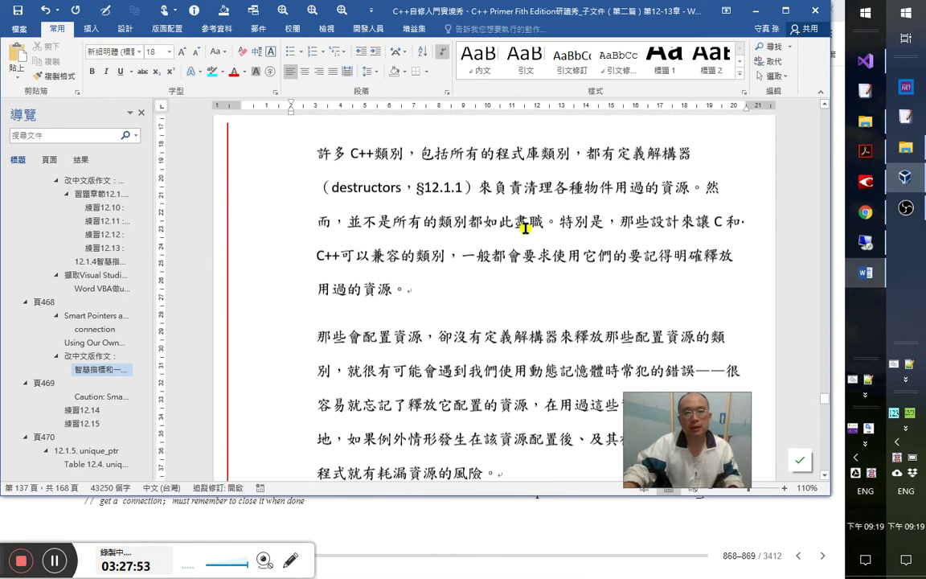
scroll(528, 227, "up", 3)
left_click_drag(530, 235, 683, 236)
key("ctrl+c")
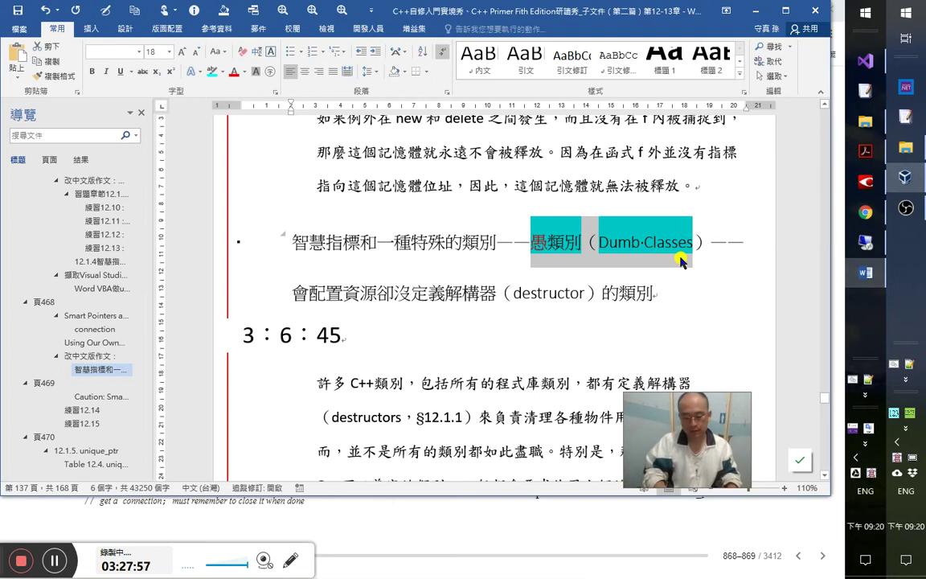
key("alt+Tab")
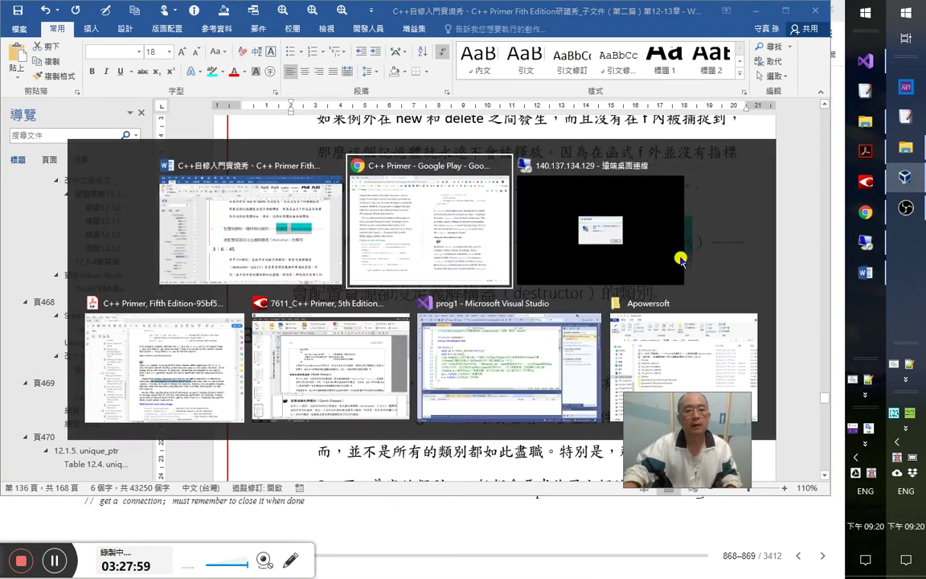
- Search Google in a new tab for 愚類別（Dumb Classes and browse the results
left_click(354, 12)
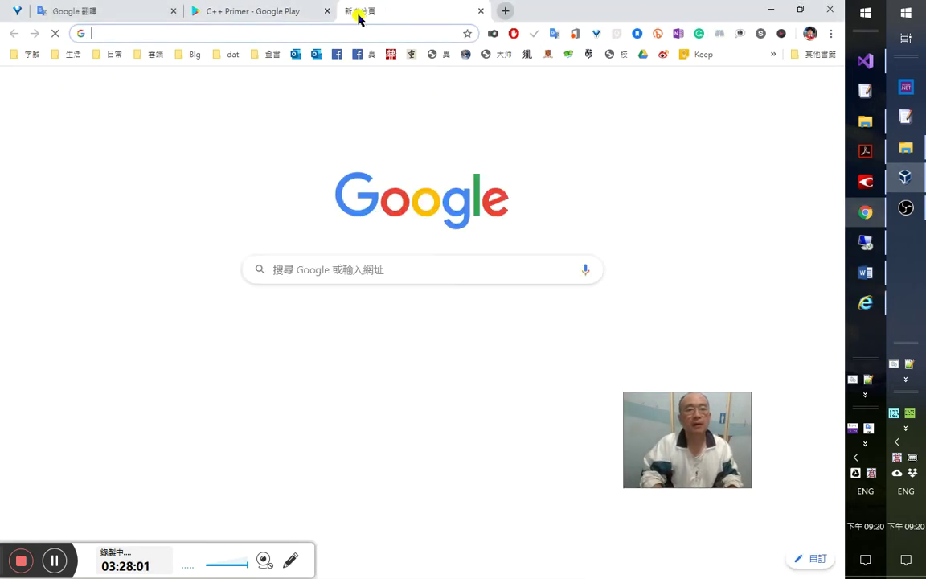
key("ctrl+v")
key("Return")
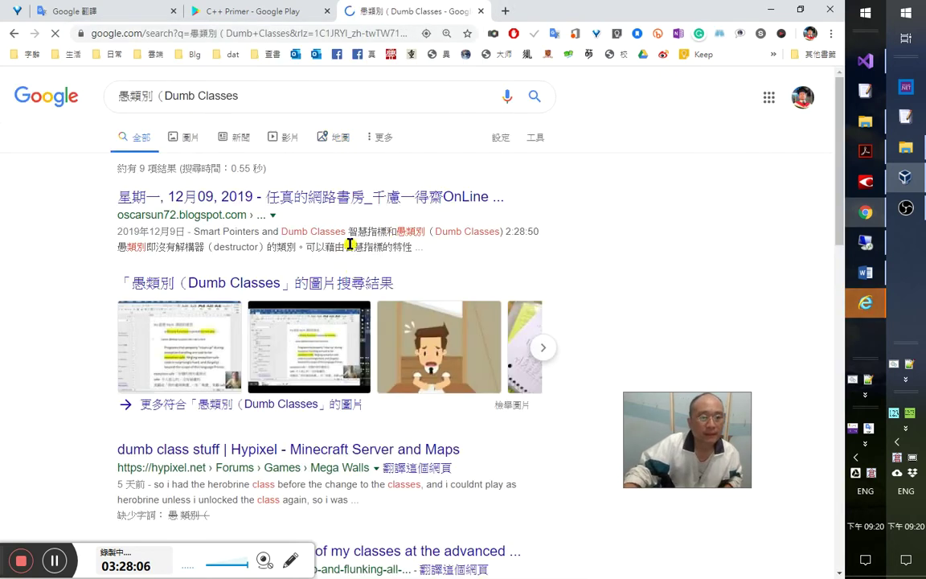
scroll(357, 246, "down", 3)
scroll(357, 248, "down", 1)
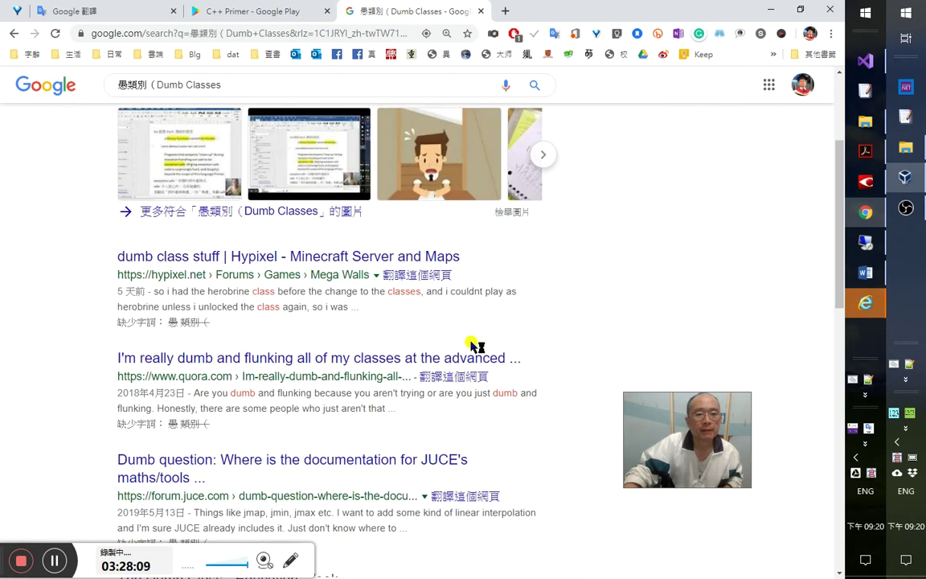
scroll(476, 337, "down", 1)
scroll(476, 332, "up", 3)
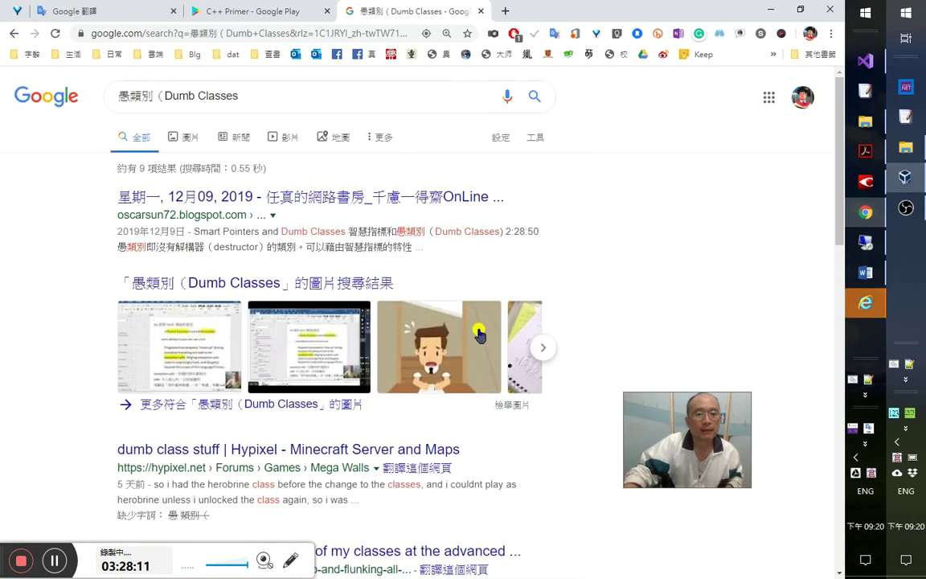
scroll(420, 310, "down", 4)
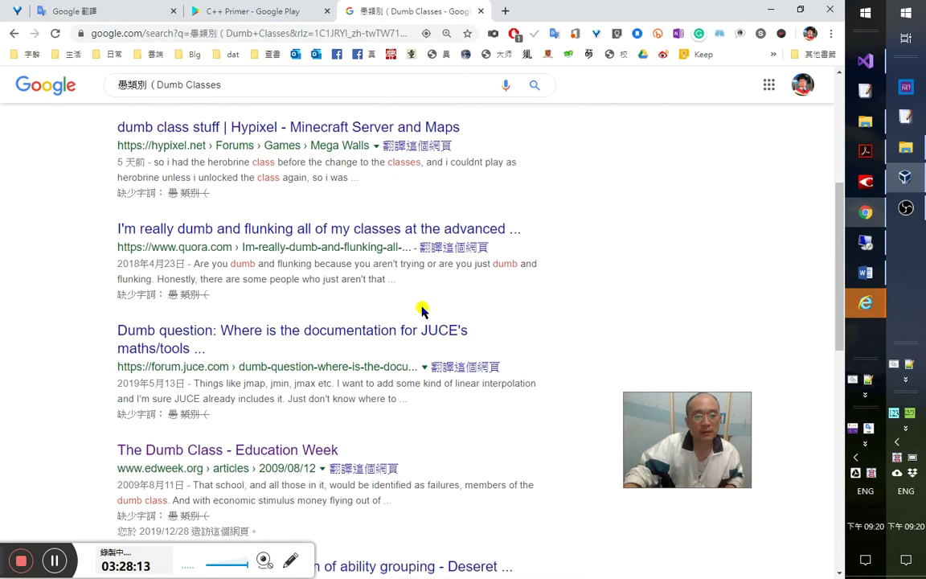
scroll(423, 310, "down", 2)
scroll(410, 297, "up", 5)
- Search again for 類別 Dumb Classes and select the snippet about the 「啞」資料物件
left_click(163, 102)
key("Left")
key("Left")
key("Left")
key("Left")
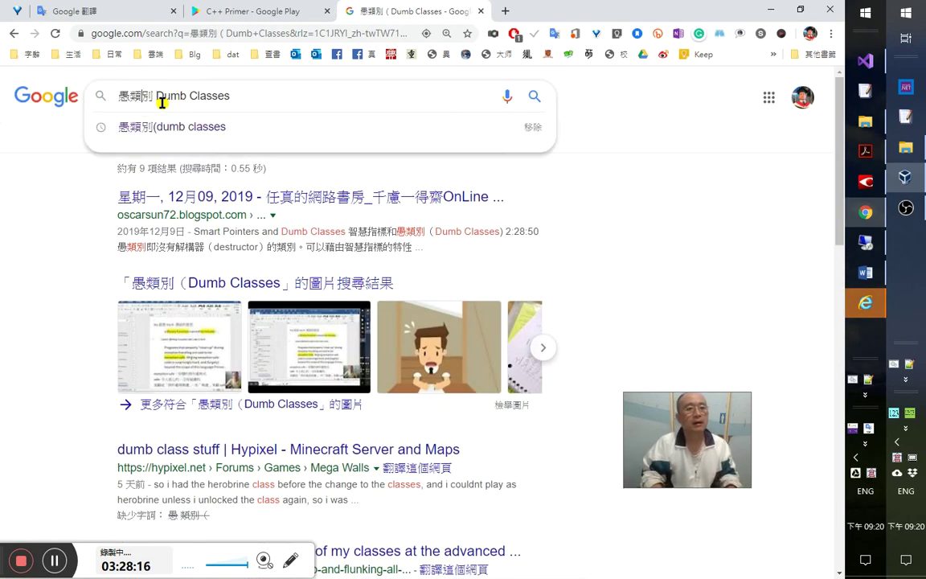
key("BackSpace")
key("Return")
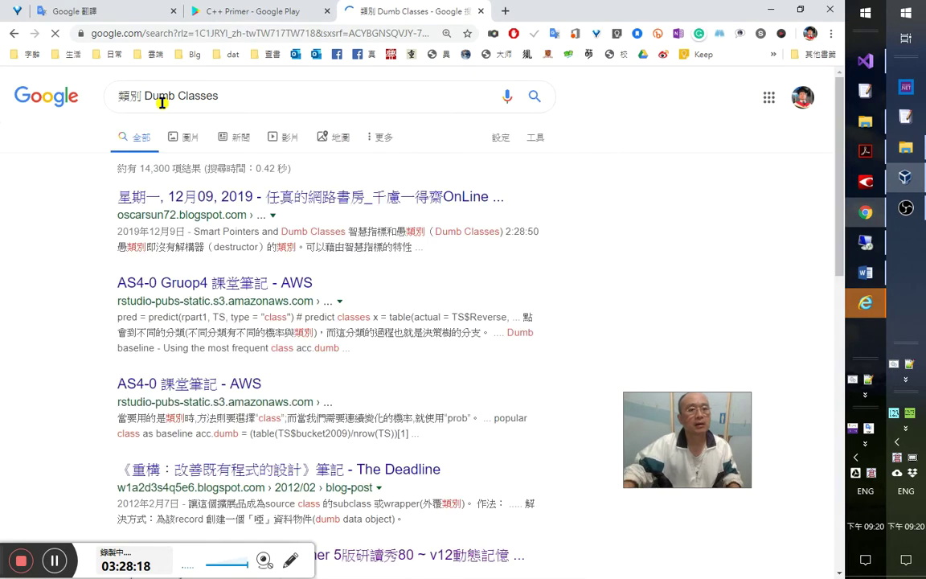
left_click(163, 102)
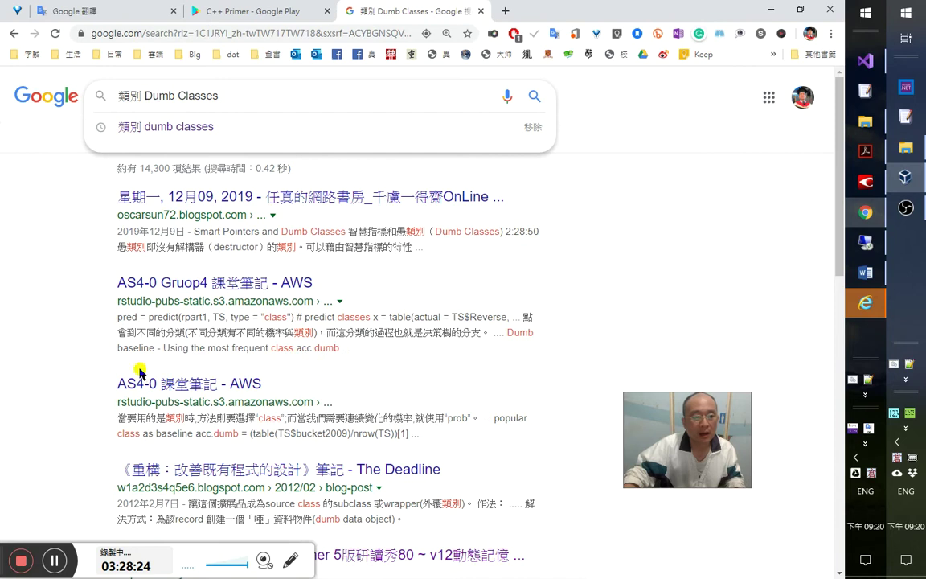
scroll(310, 398, "down", 1)
scroll(312, 400, "down", 1)
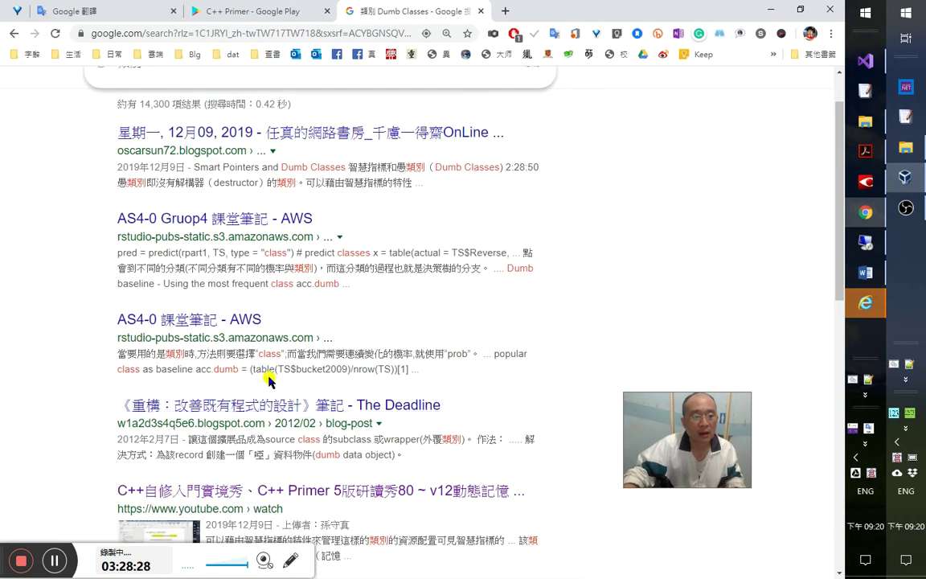
scroll(297, 372, "down", 2)
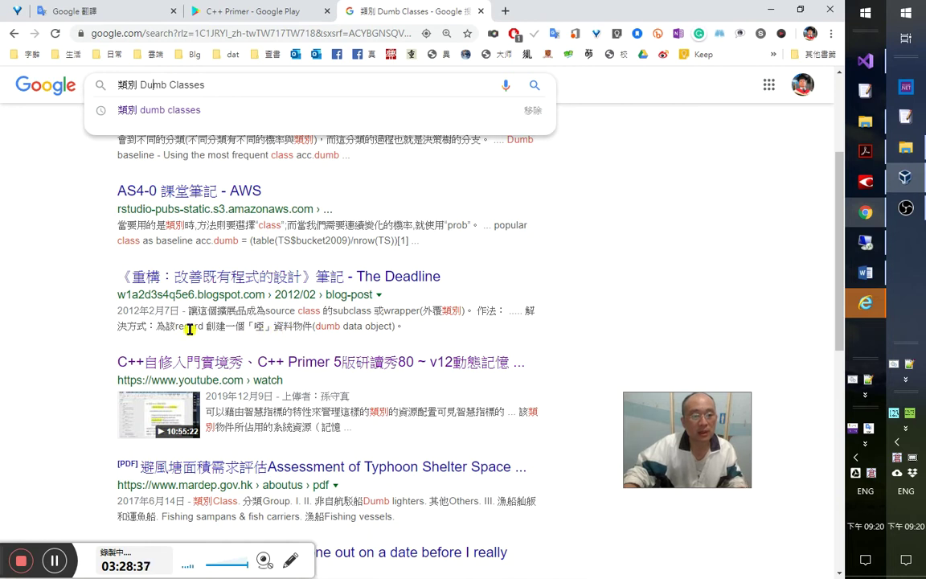
left_click_drag(159, 322, 267, 327)
- Translate 啞 and the 'dumb' phrases from the search snippets with the translate popup
left_click(325, 337)
left_click(251, 326)
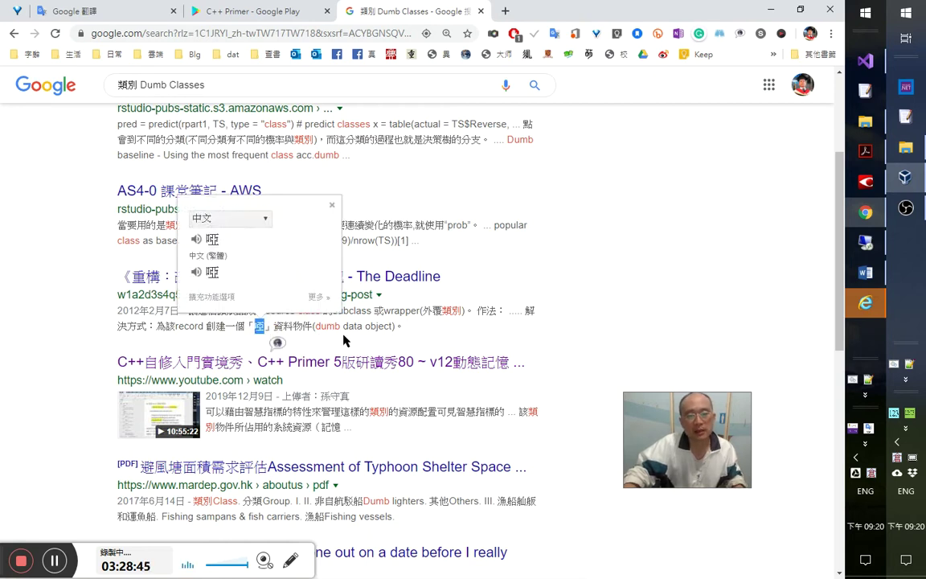
left_click(266, 328)
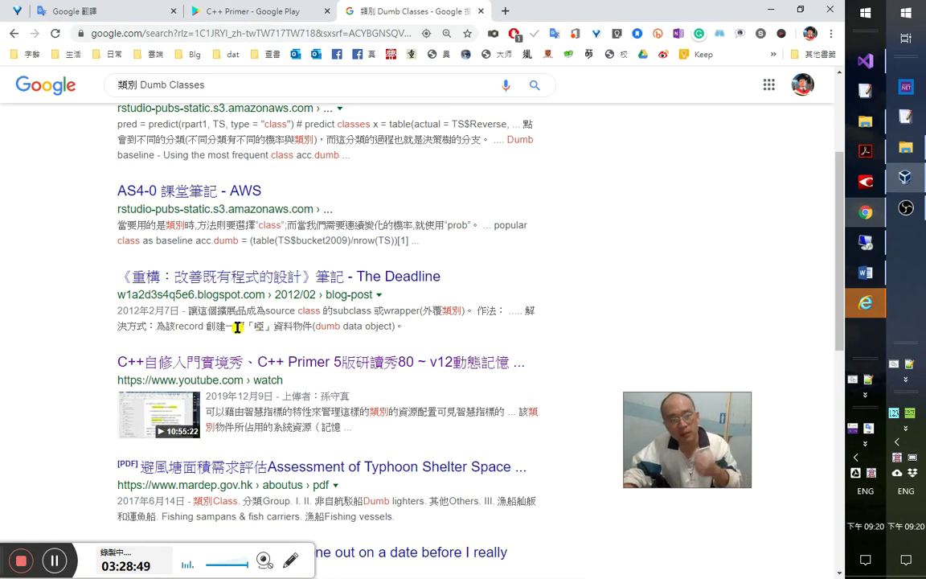
left_click_drag(236, 326, 267, 336)
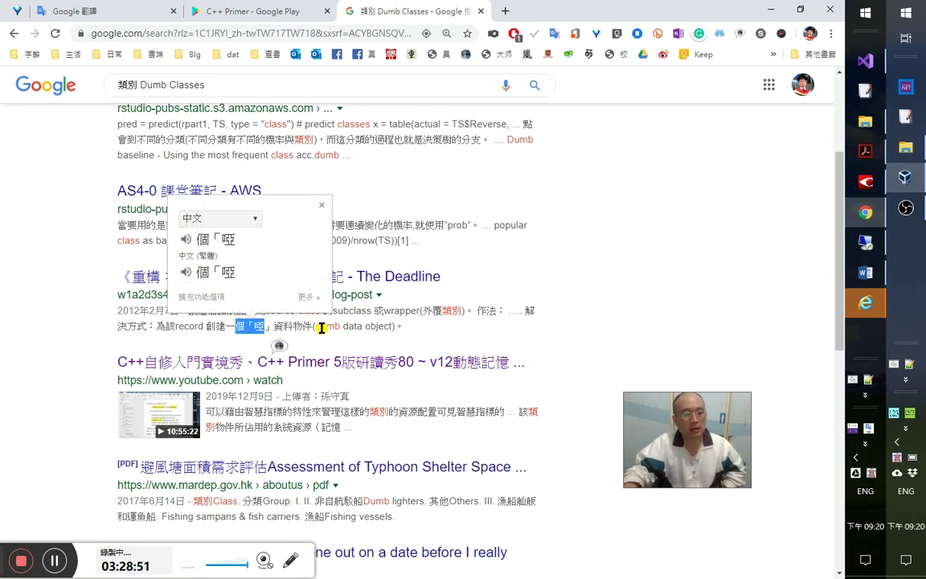
scroll(320, 327, "down", 1)
left_click(590, 344)
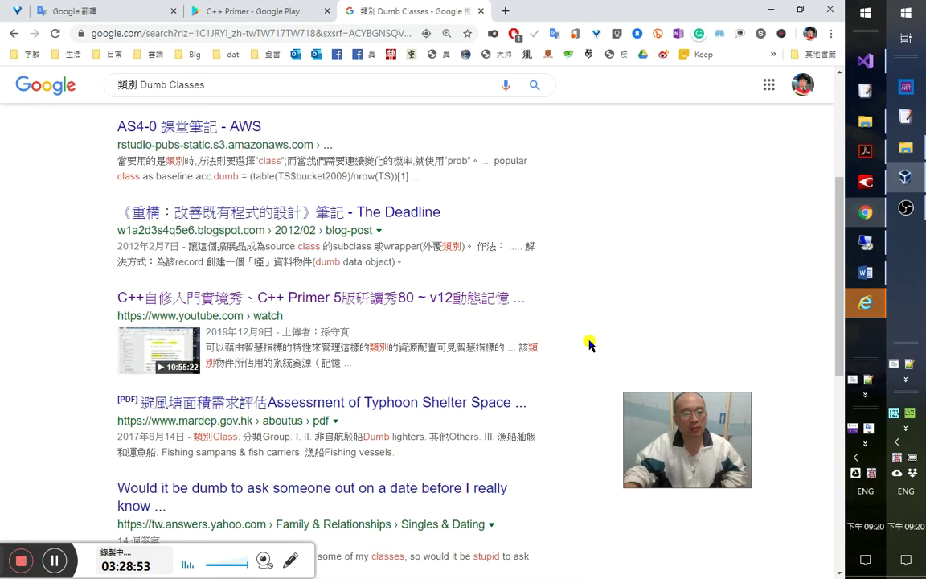
scroll(591, 350, "down", 1)
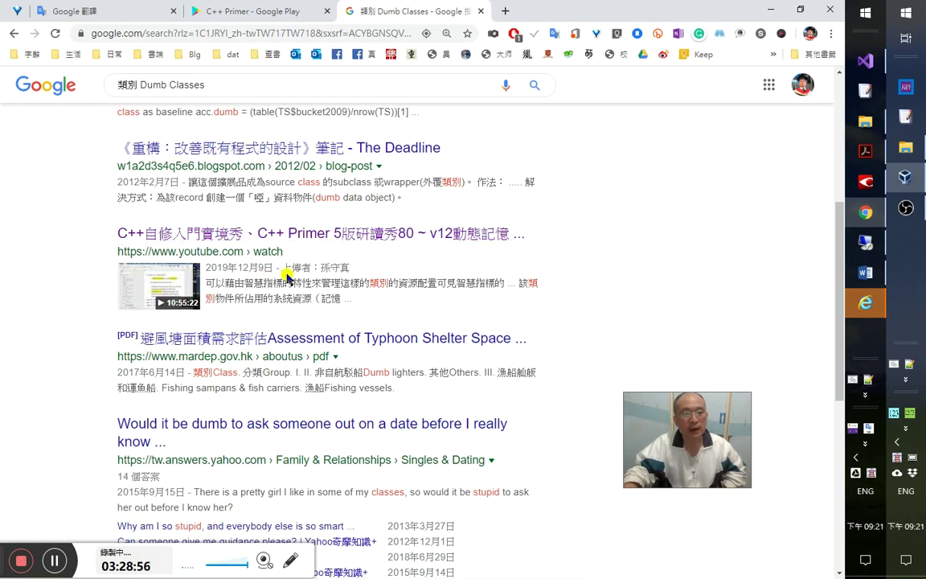
scroll(534, 396, "down", 5)
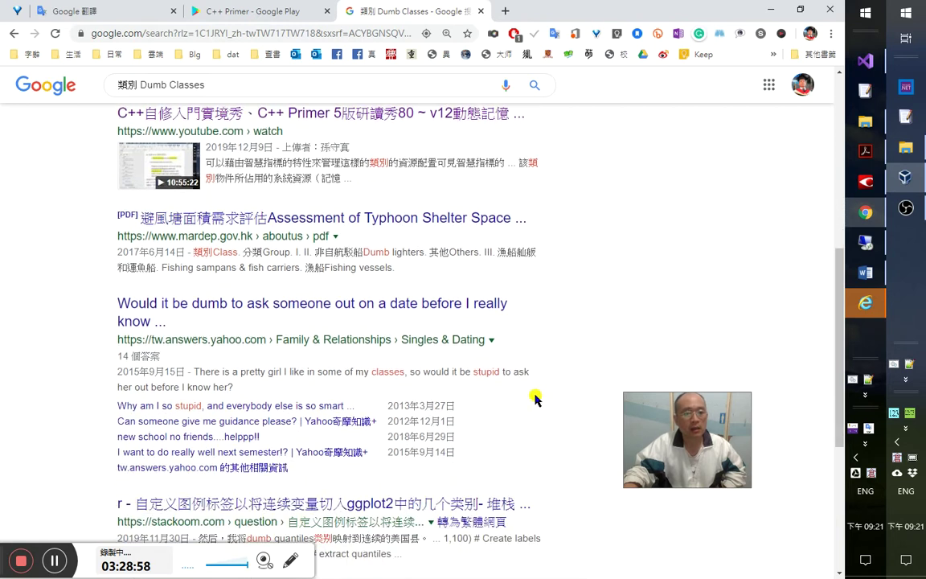
scroll(533, 394, "down", 2)
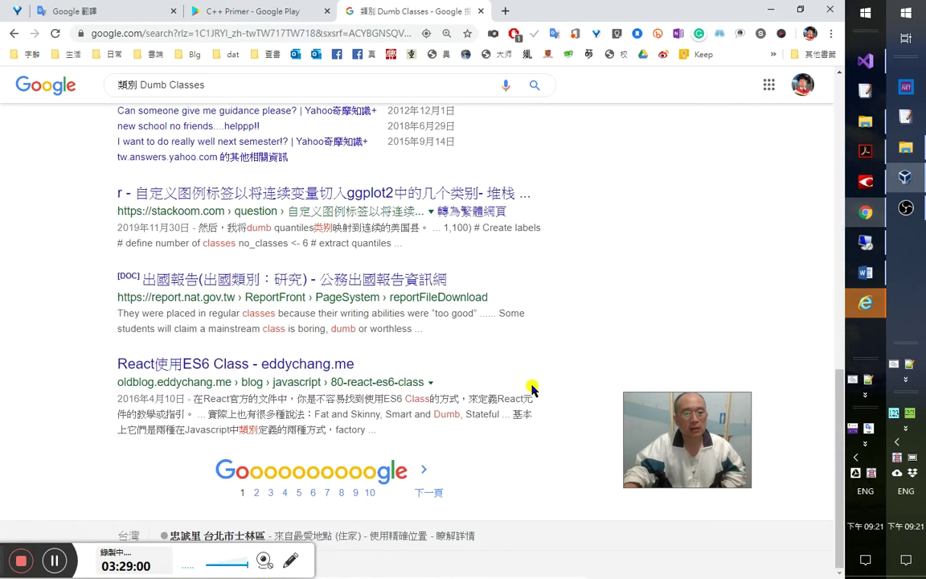
double_click(251, 228)
left_click(315, 235)
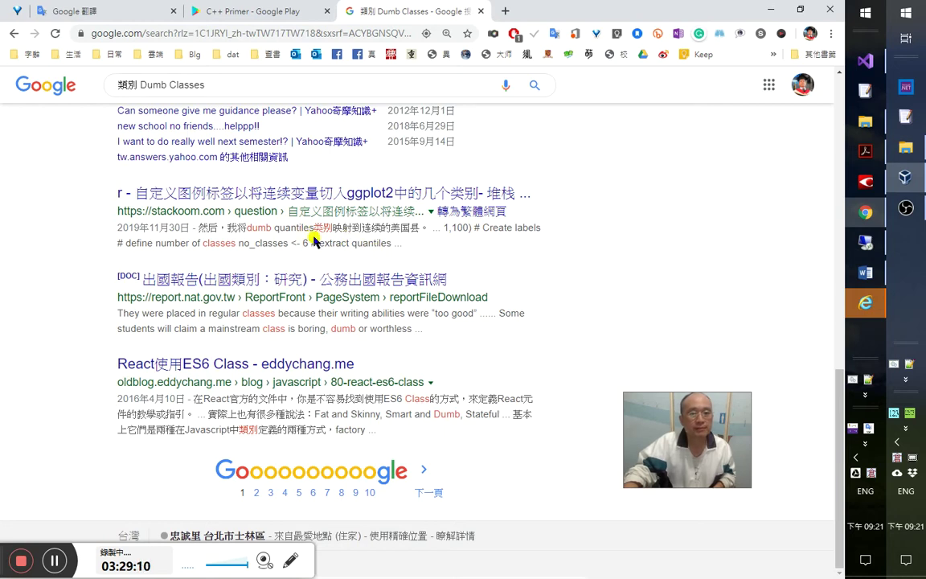
left_click_drag(315, 229, 235, 231)
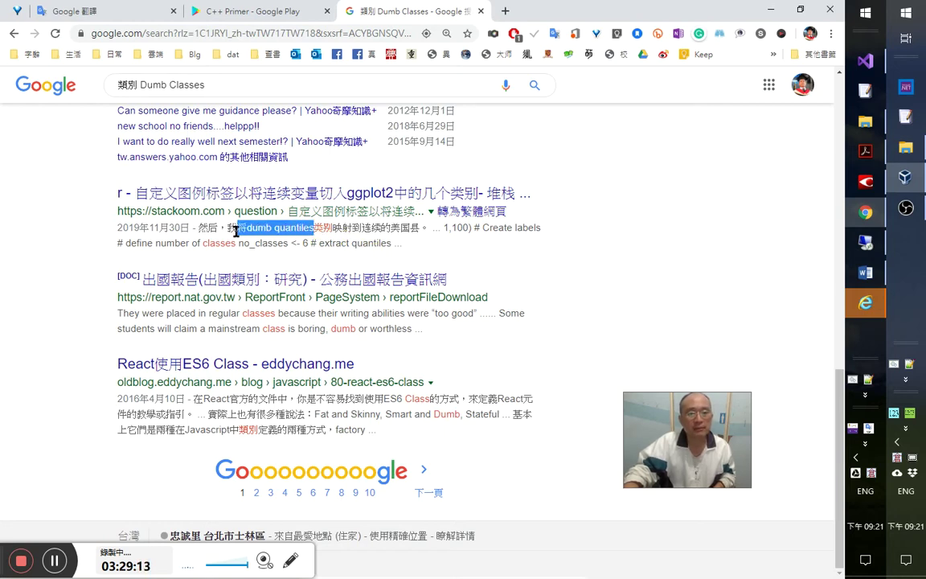
left_click(573, 309)
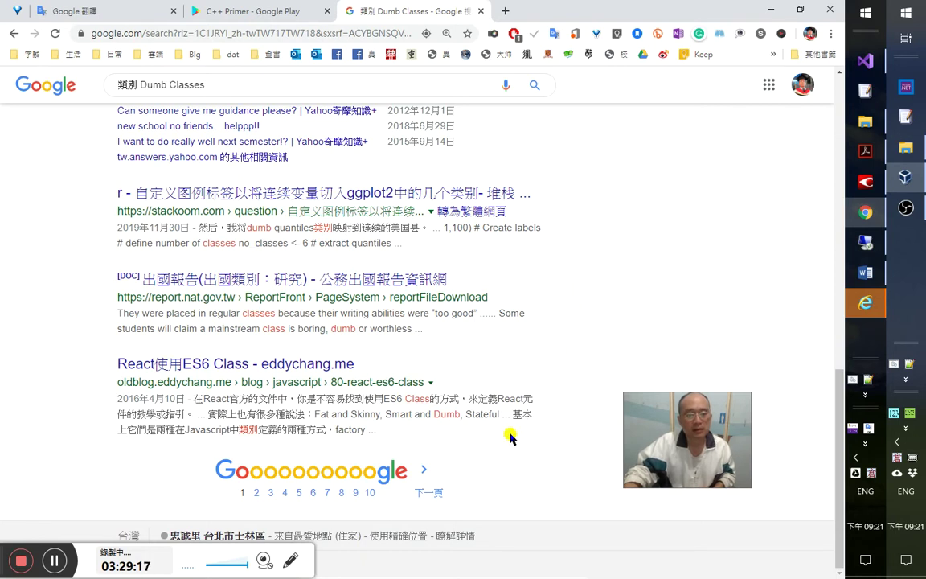
- Translate Smart and Dumb from the React snippet, getting 聰明又笨
left_click_drag(465, 414, 385, 415)
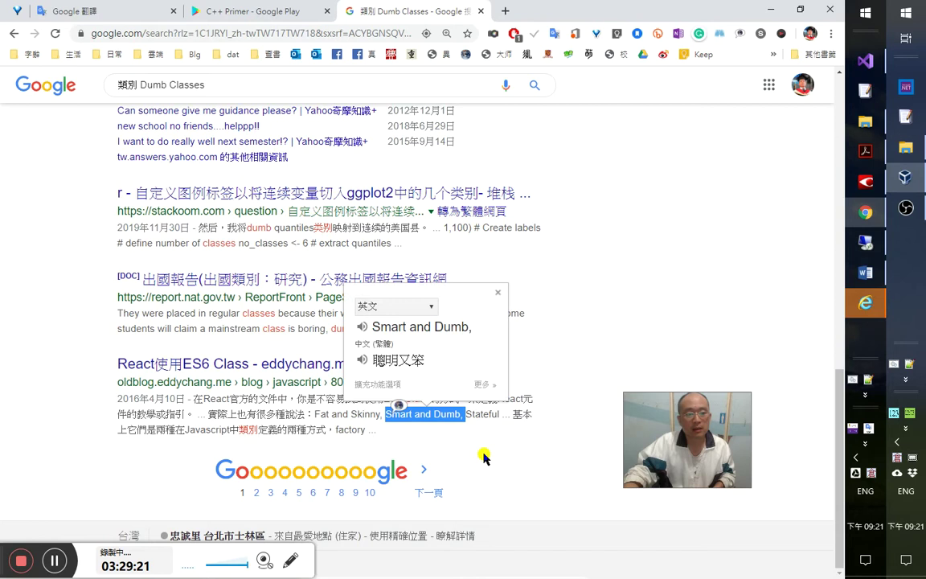
left_click(493, 445)
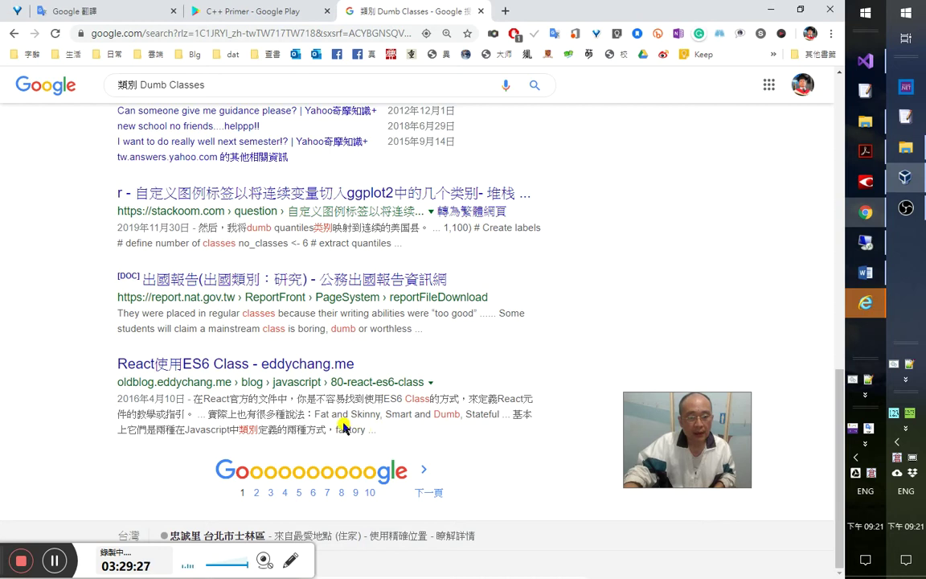
left_click_drag(376, 417, 325, 411)
left_click_drag(384, 416, 467, 416)
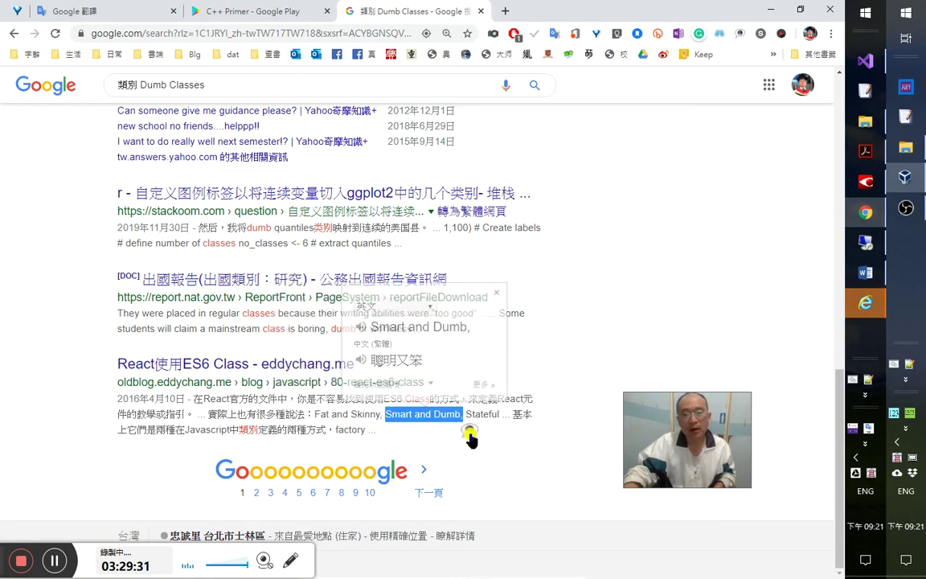
left_click(455, 425)
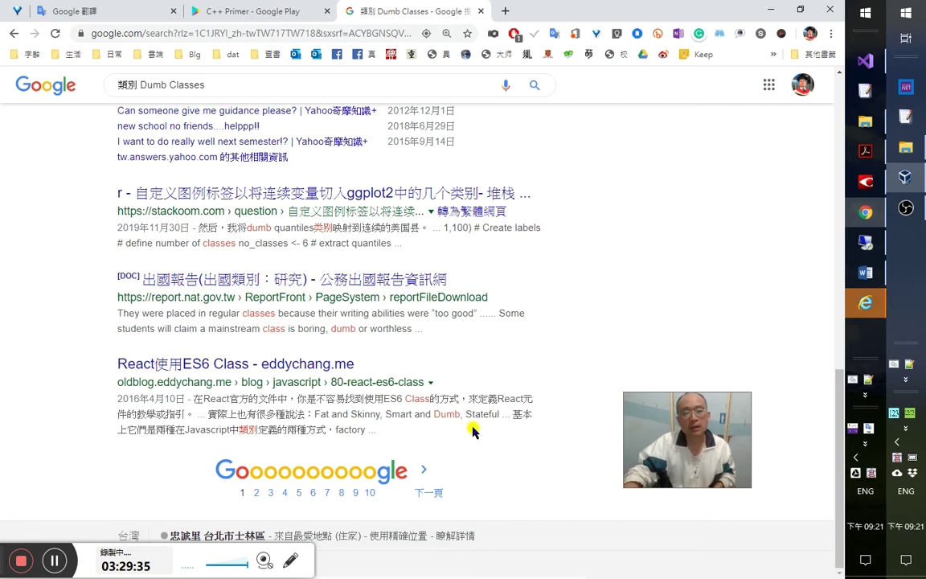
left_click_drag(459, 416, 385, 416)
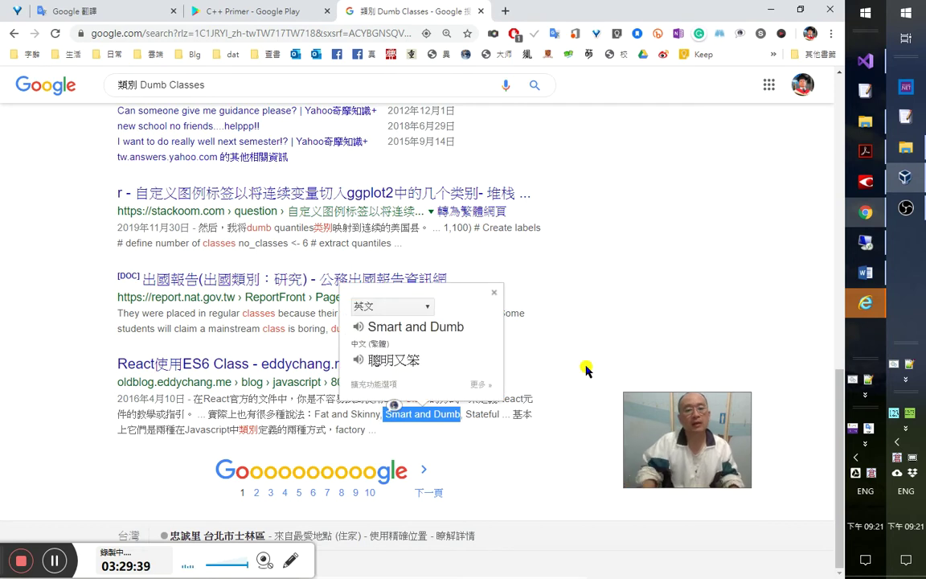
key("alt+Tab")
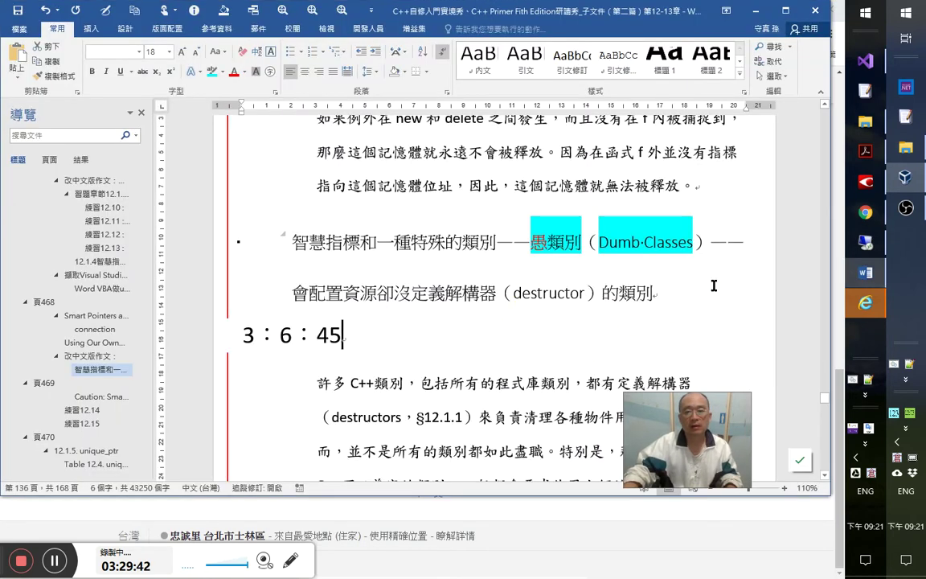
- Add the note 3：29：30 原來Smart和Dumb是相 under the heading, removing the brackets
left_click(703, 291)
key("Return")
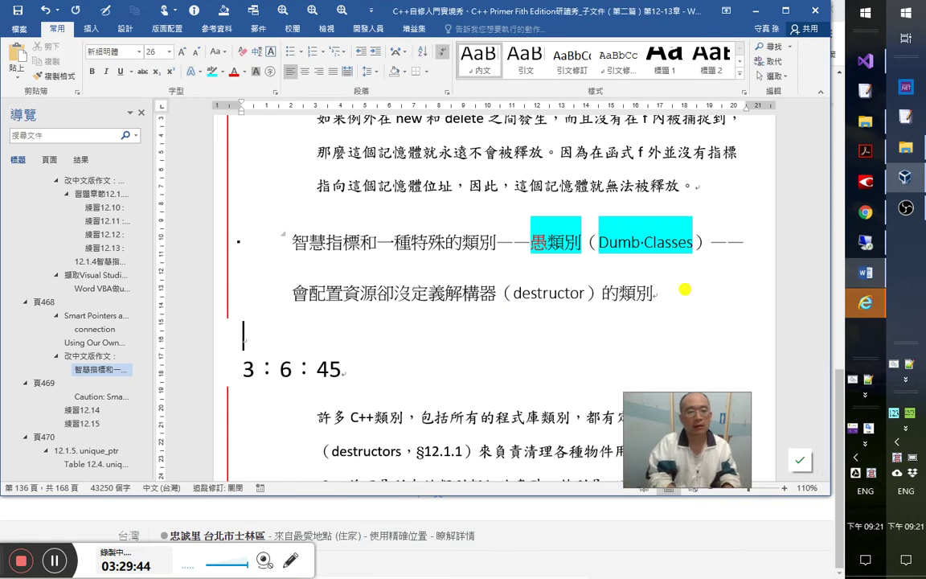
type("3：29")
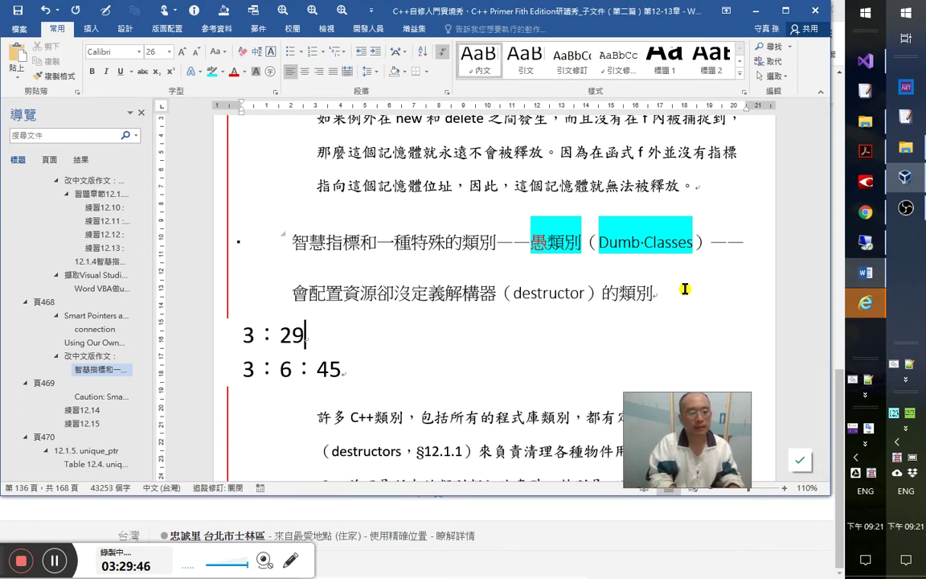
type("：30 ")
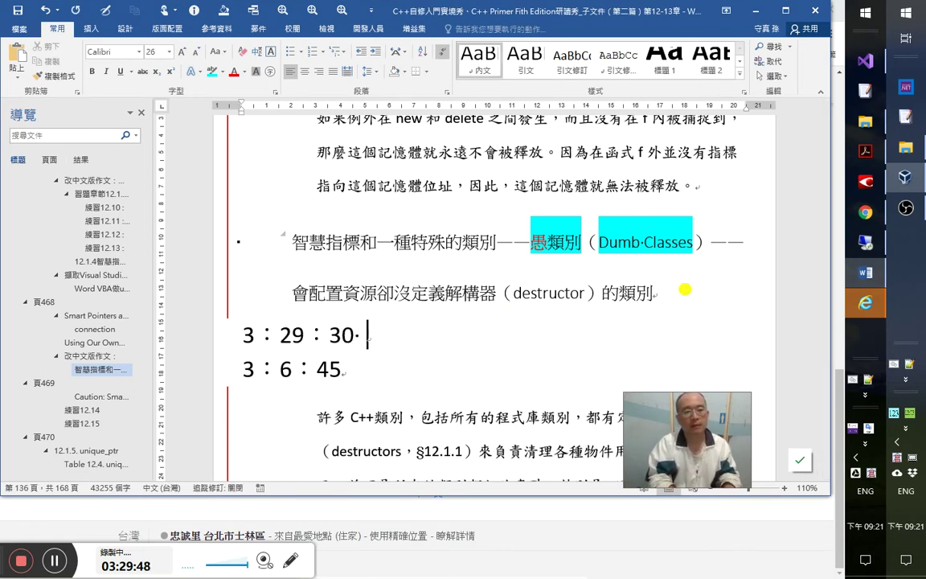
type("原來「Smart and Dumb」")
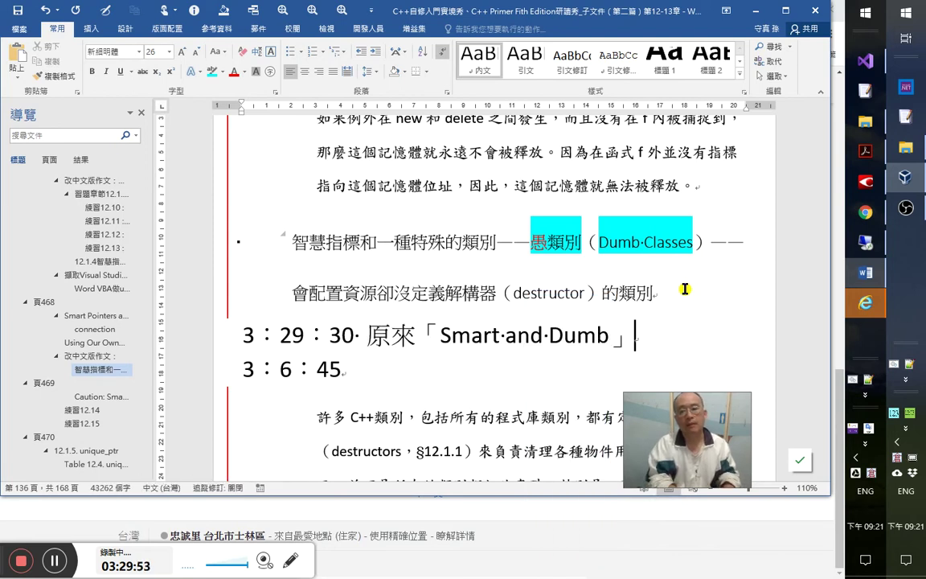
type("是相關")
left_click(572, 335)
key("shift+Left")
key("shift+Left")
key("shift+Left")
key("shift+Left")
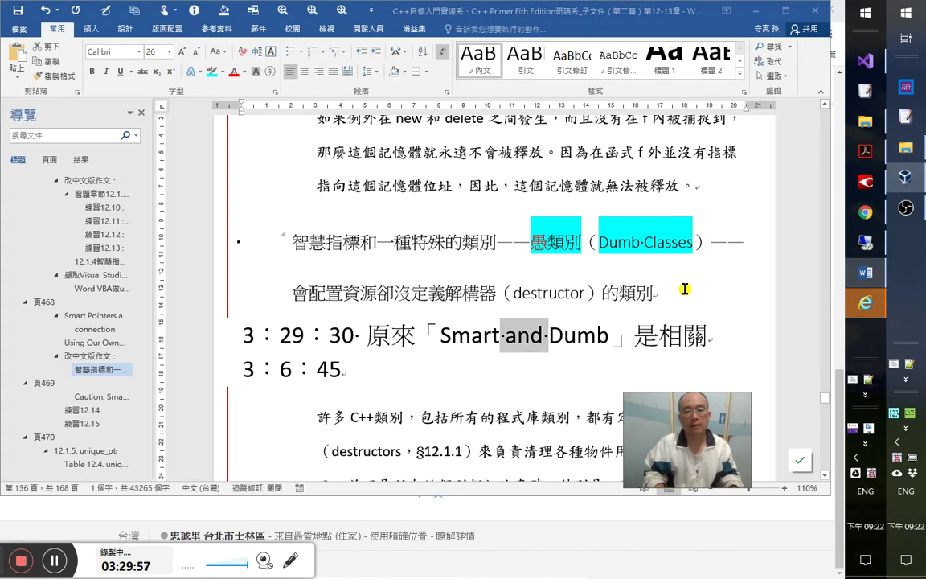
type("月影橫斜")
key("shift+Left")
key("shift+Left")
key("shift+Left")
key("shift+Left")
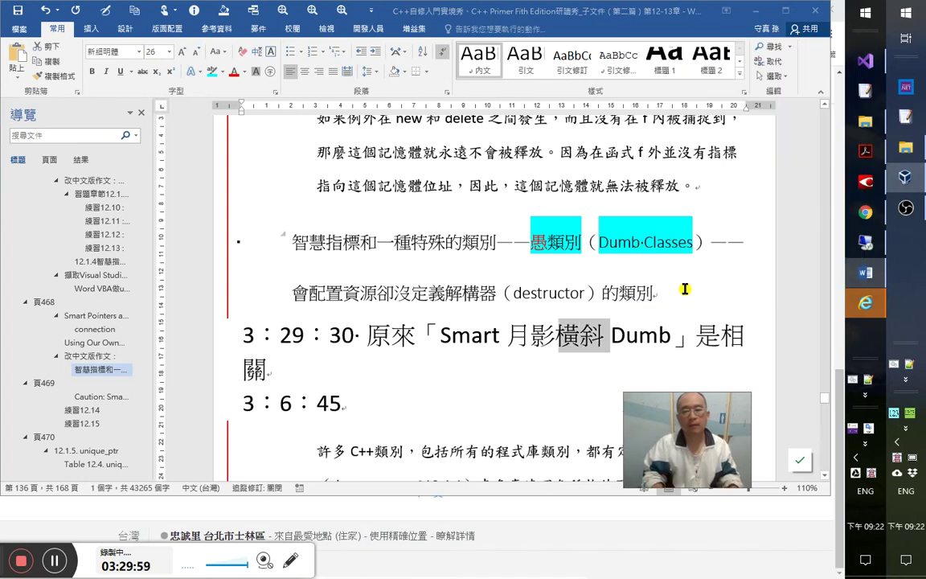
type("和")
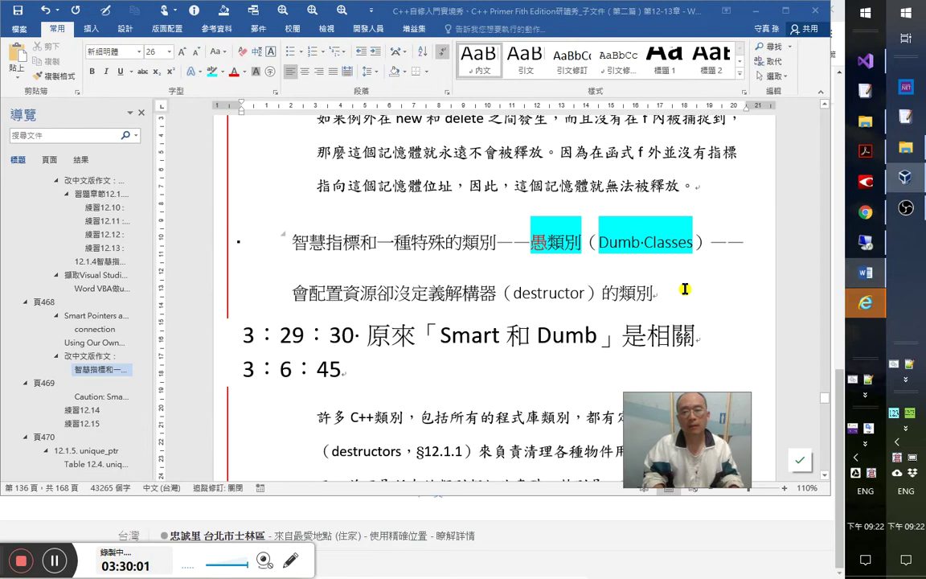
key("Delete")
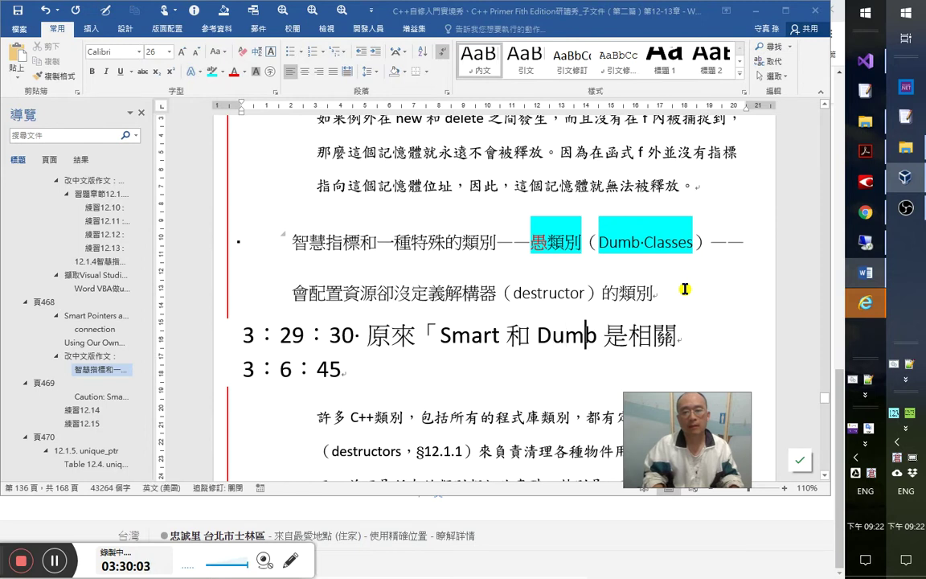
key("Left")
key("Left")
key("Left")
key("Delete")
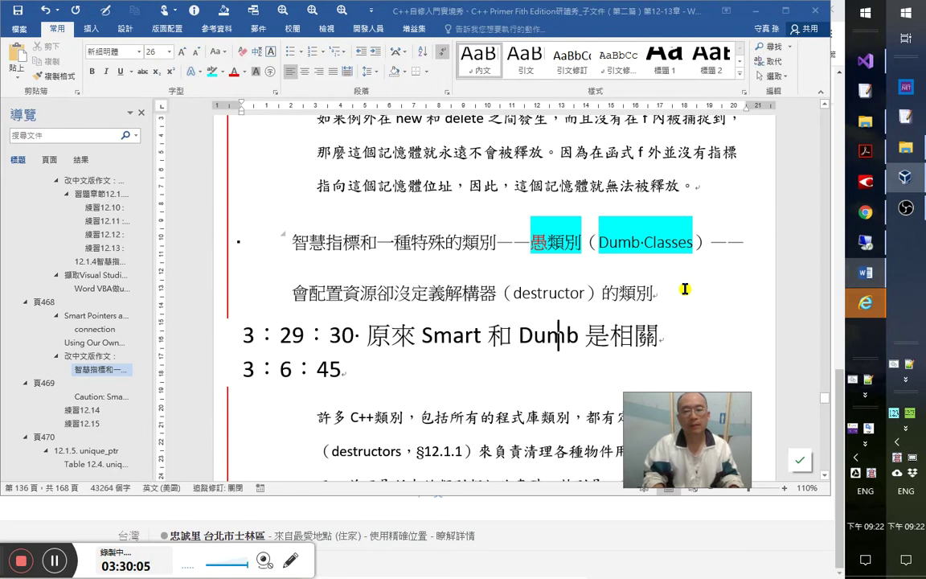
key("Delete")
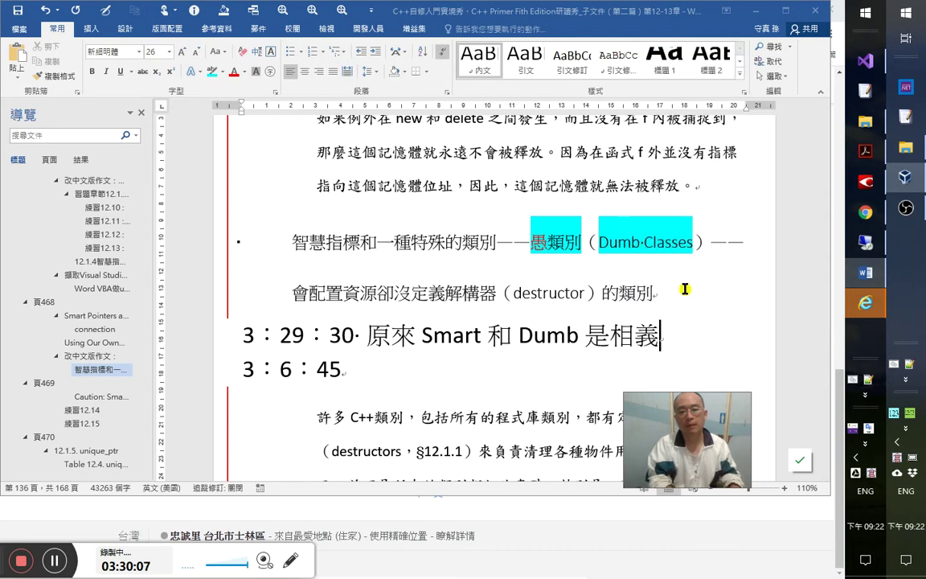
- End the note with 是相對的, then translate Fat and Skinny, Smart and Dumb as 胖瘦，聰明又笨
type("對的")
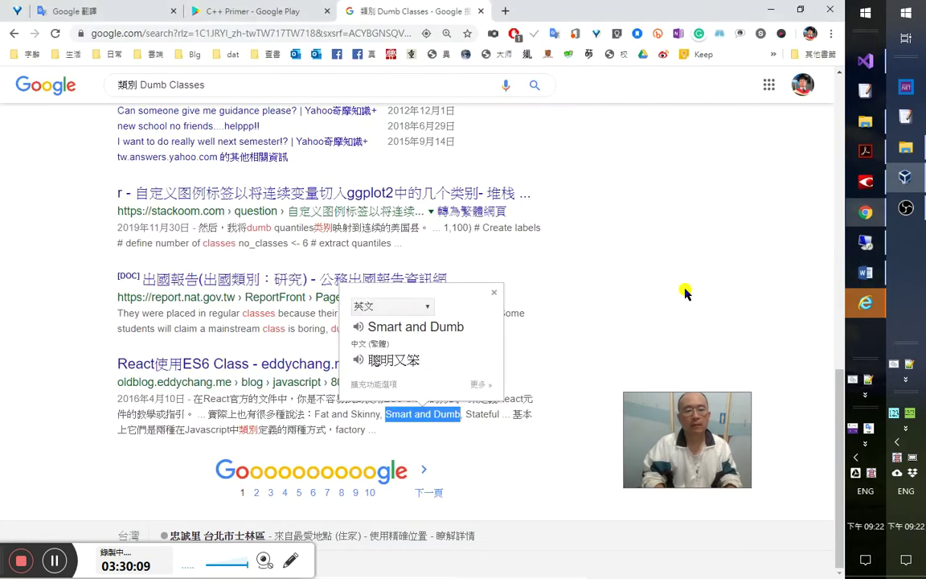
key("Return")
key("alt+Tab")
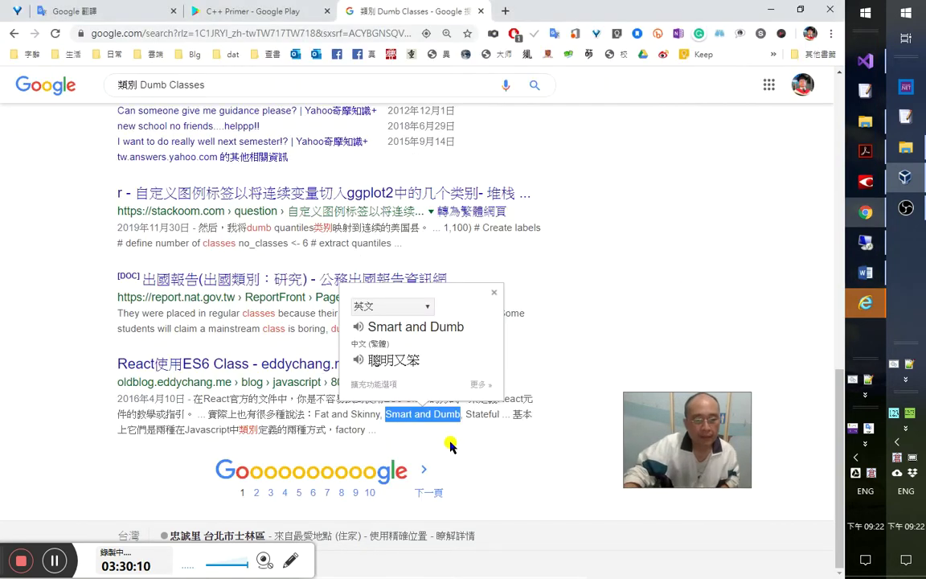
left_click(447, 432)
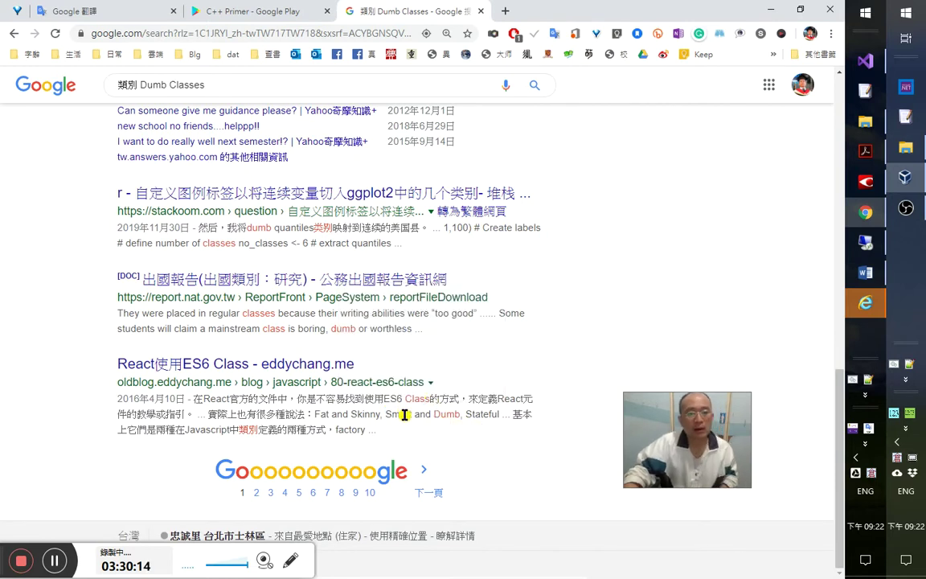
left_click_drag(354, 416, 463, 414)
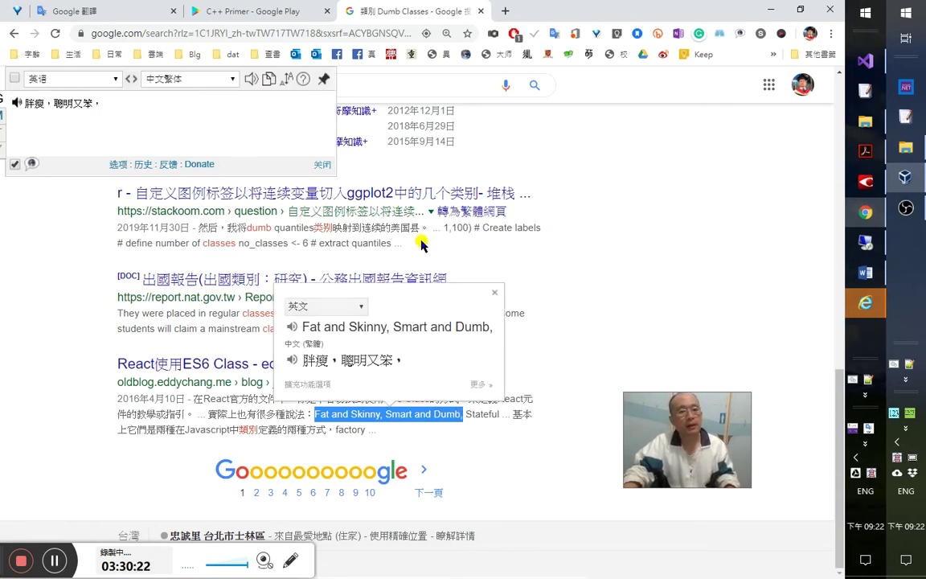
key("alt+Tab")
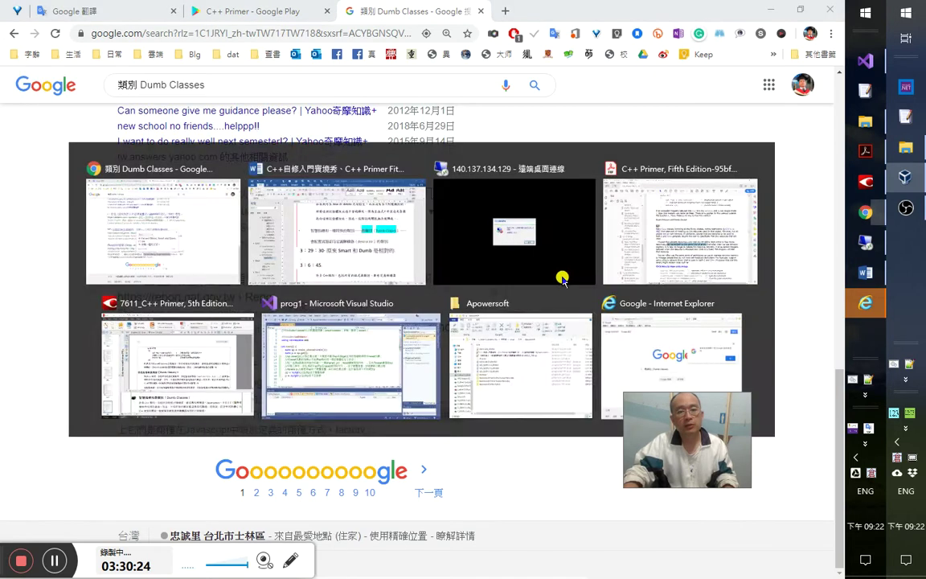
- Replace 愚 with 不智 in the heading and highlight 智慧 in cyan
key("shift+Right")
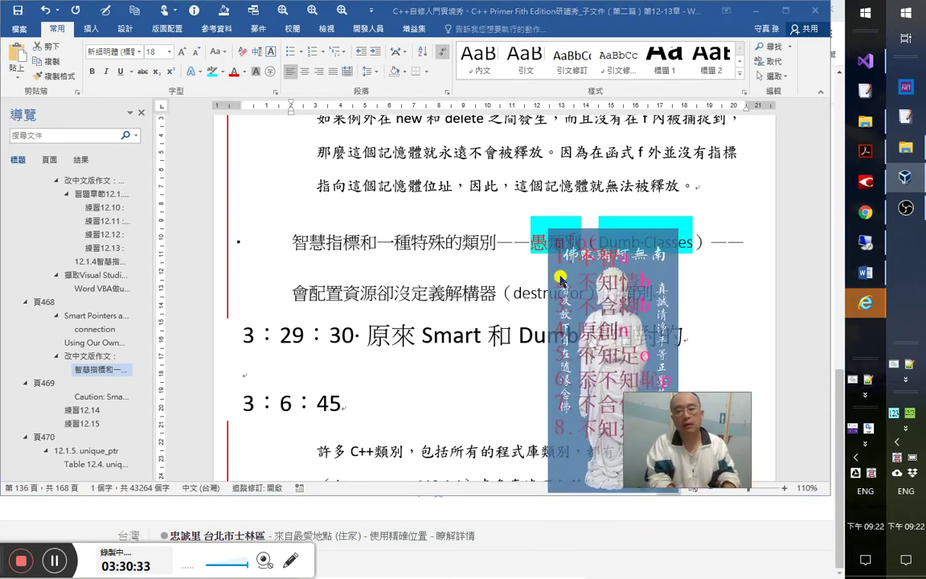
type("不智")
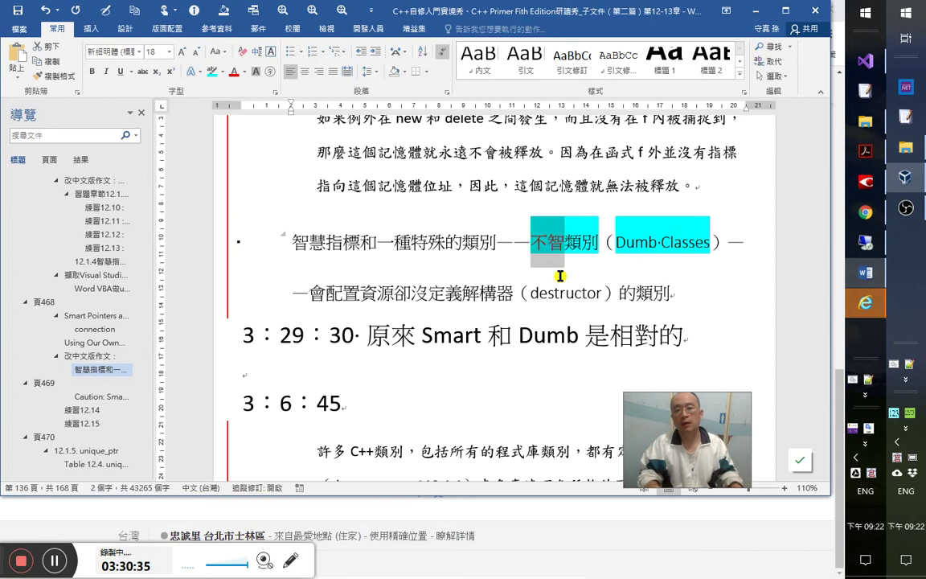
double_click(309, 241)
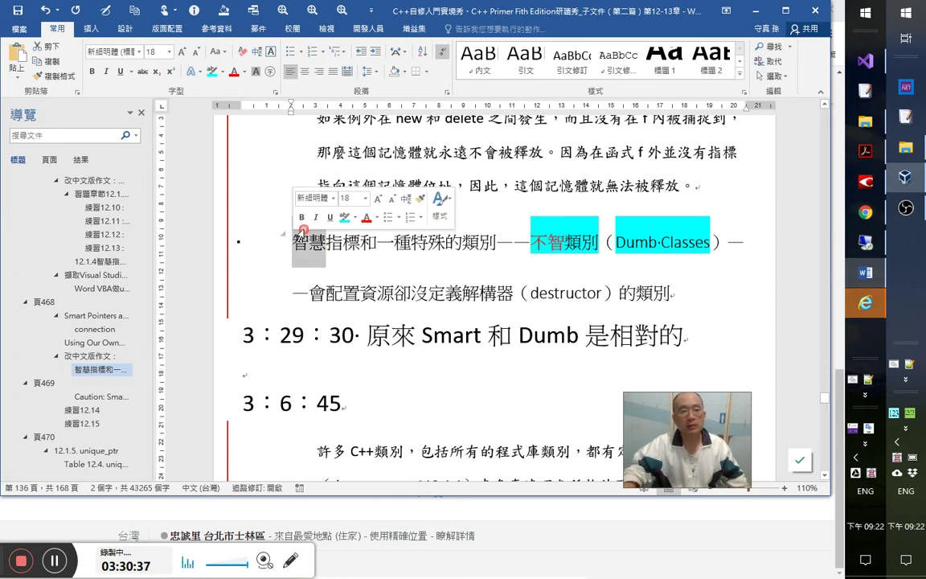
left_click(211, 71)
key("Left")
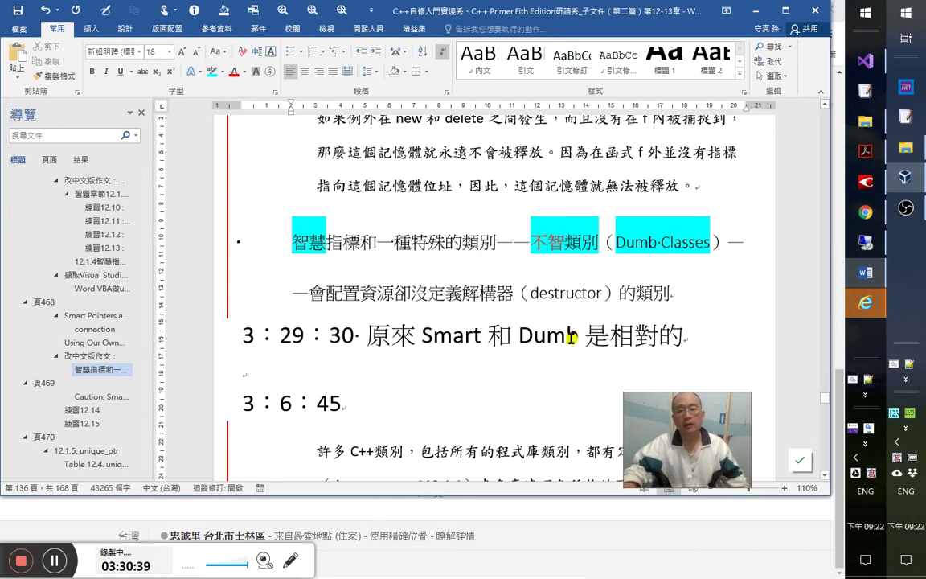
- Highlight Smart and Dumb in the note line in cyan
left_click(423, 334)
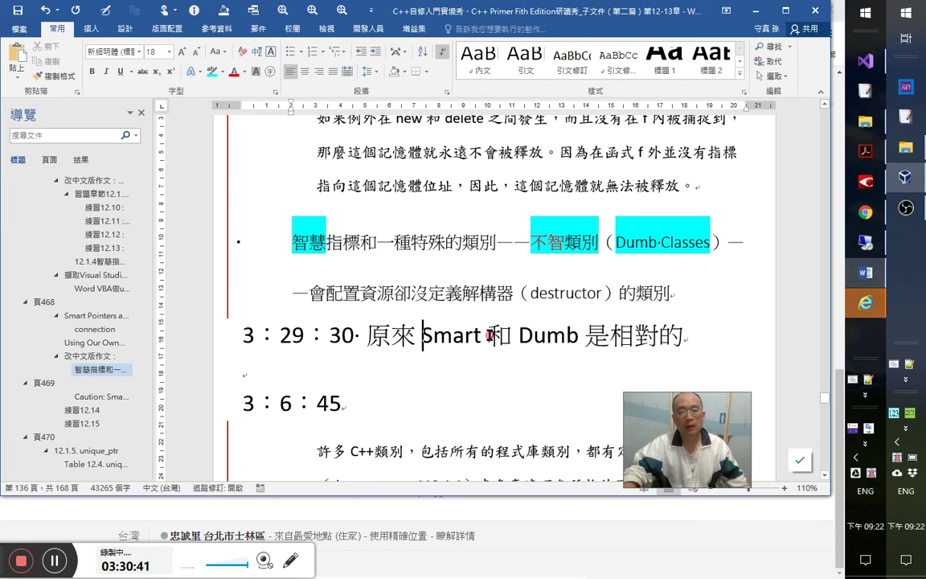
double_click(450, 335)
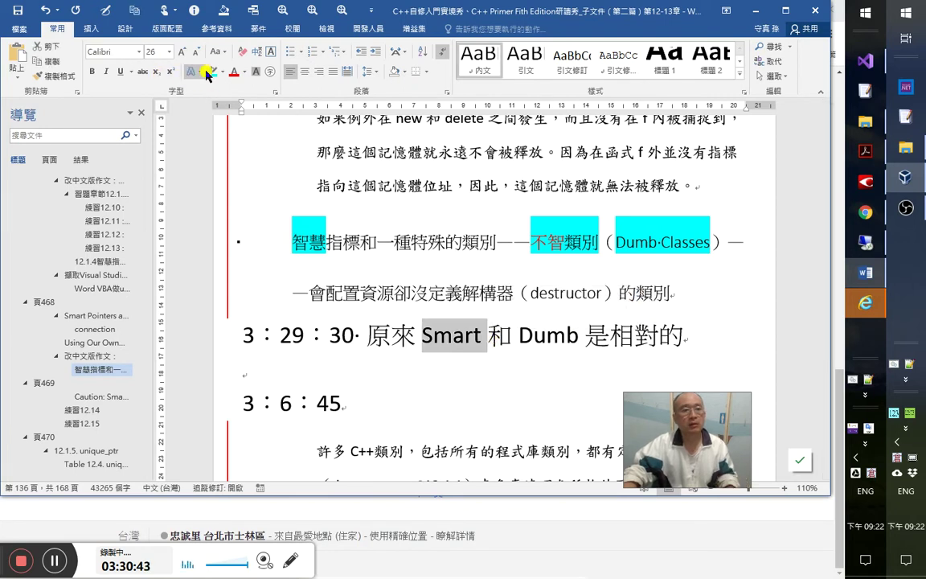
left_click(211, 72)
key("Right")
key("Right")
key("Right")
key("ctrl+shift+Right")
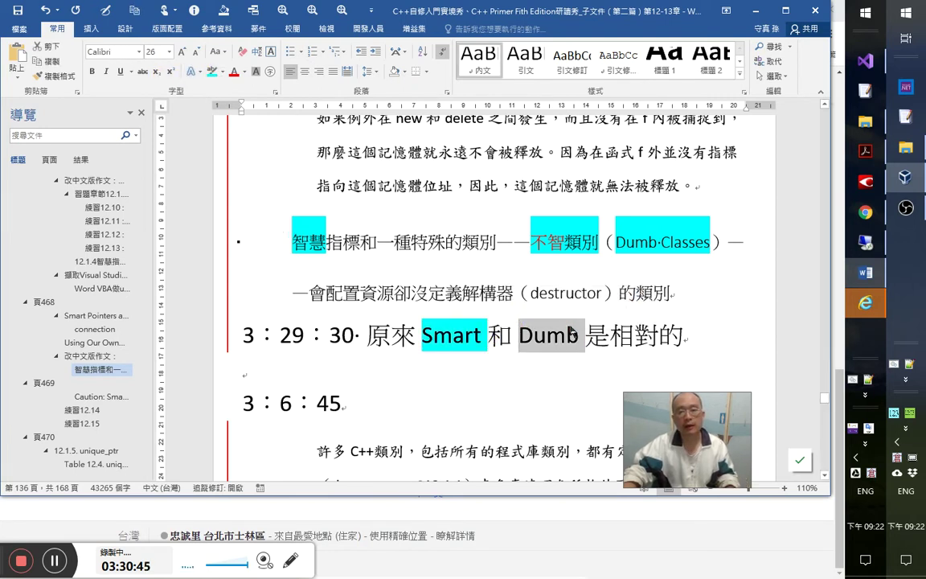
left_click(214, 73)
key("Right")
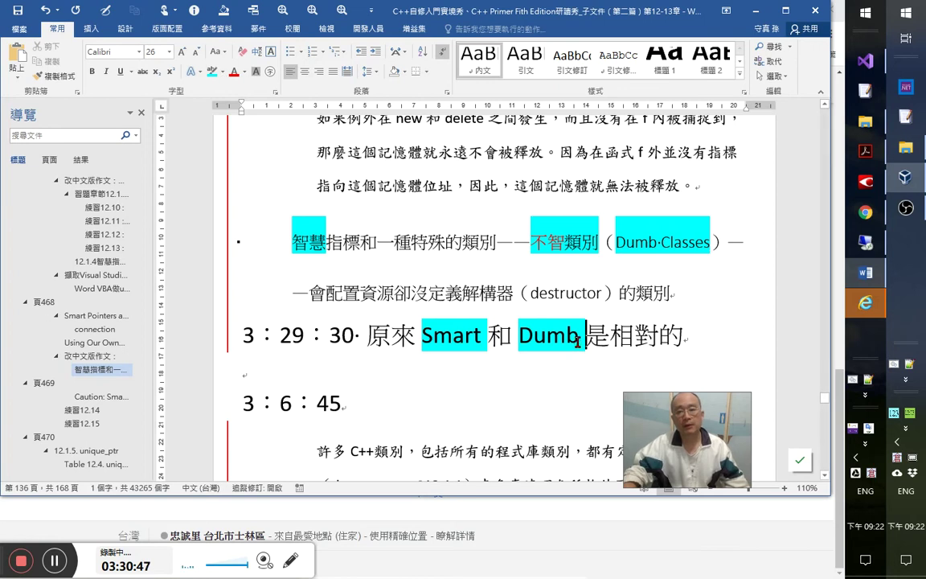
- Append 就是智與不智，聰明與呆笨也 to the end of the note
left_click(715, 338)
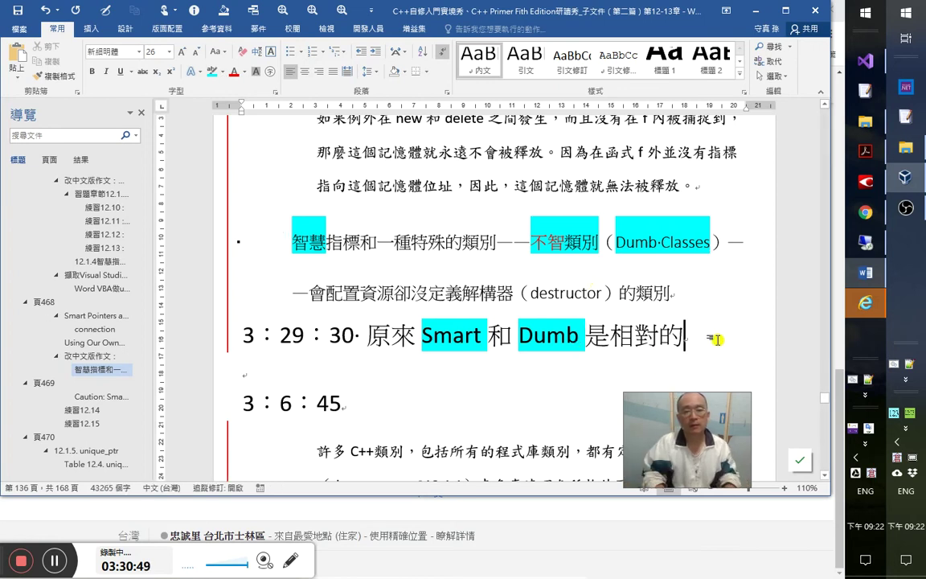
type("就是")
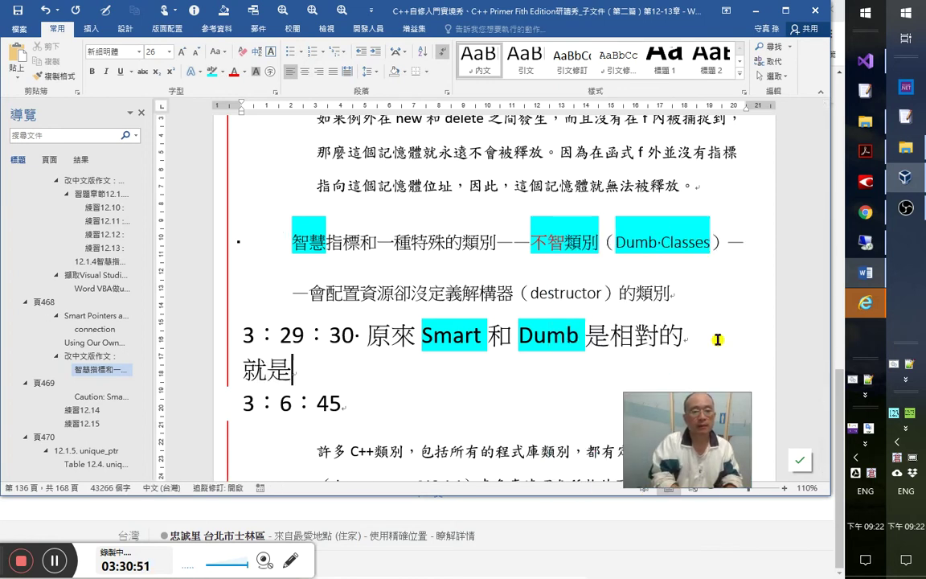
type("智與一")
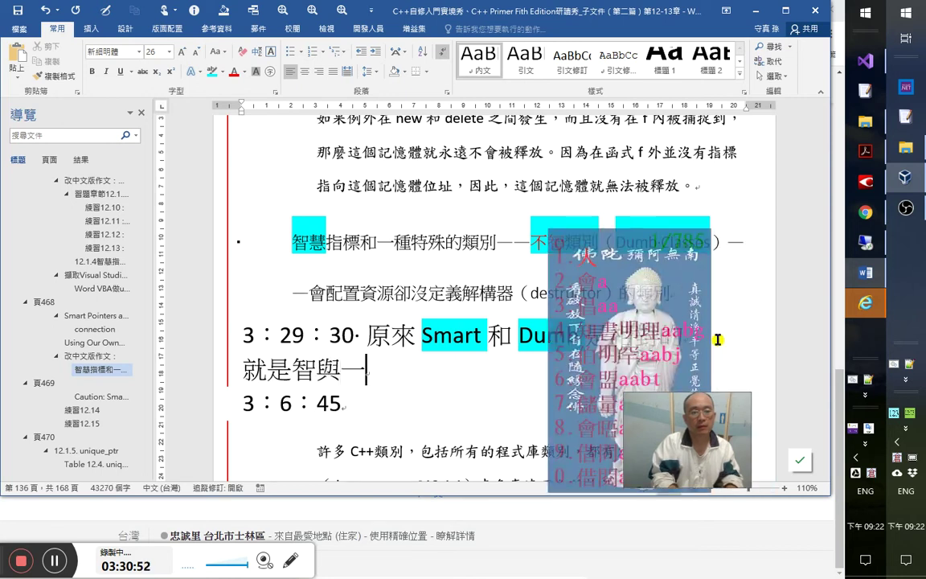
key("BackSpace")
type("不智")
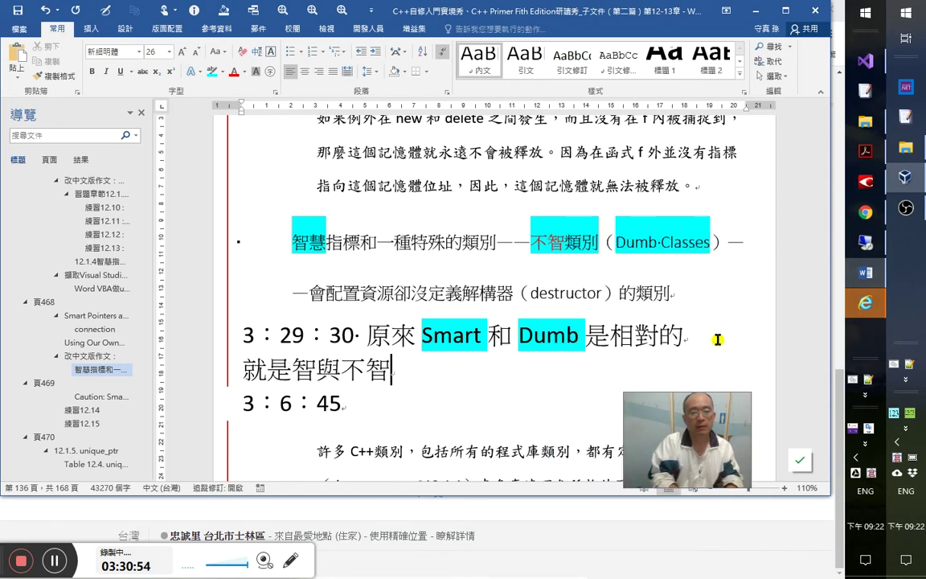
type("，聰明與")
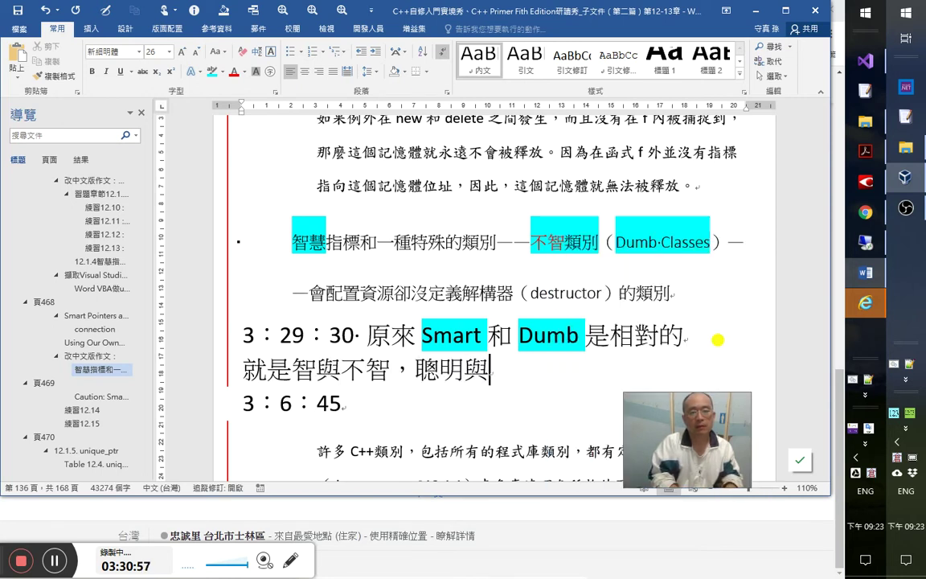
key("Down")
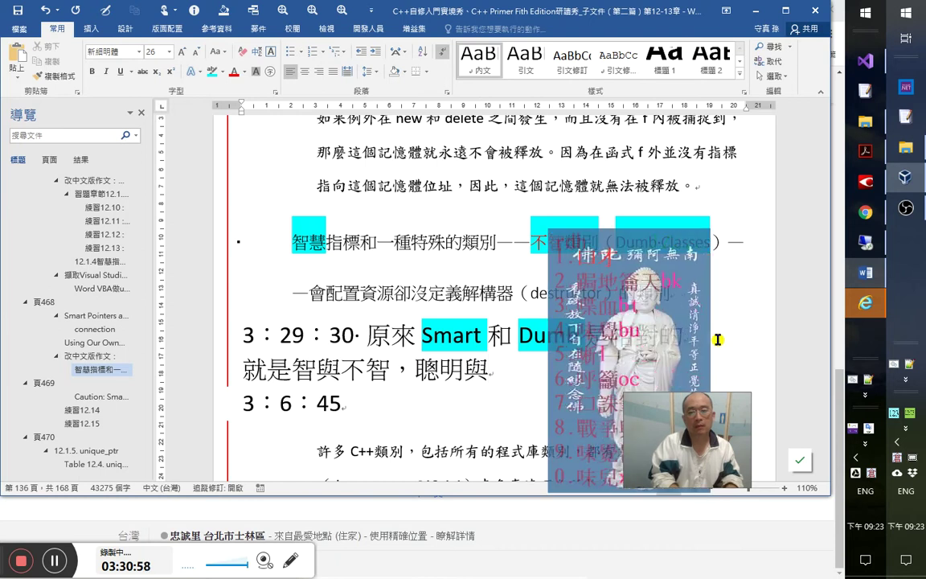
key("Escape")
type("呆笨也")
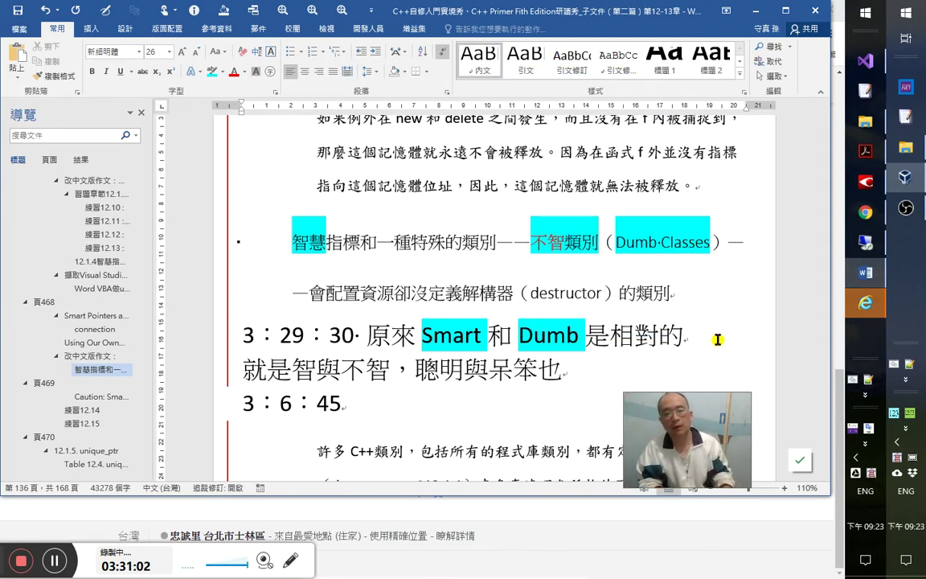
- Highlight 智 and 不智 in the note line in cyan
left_click(580, 242)
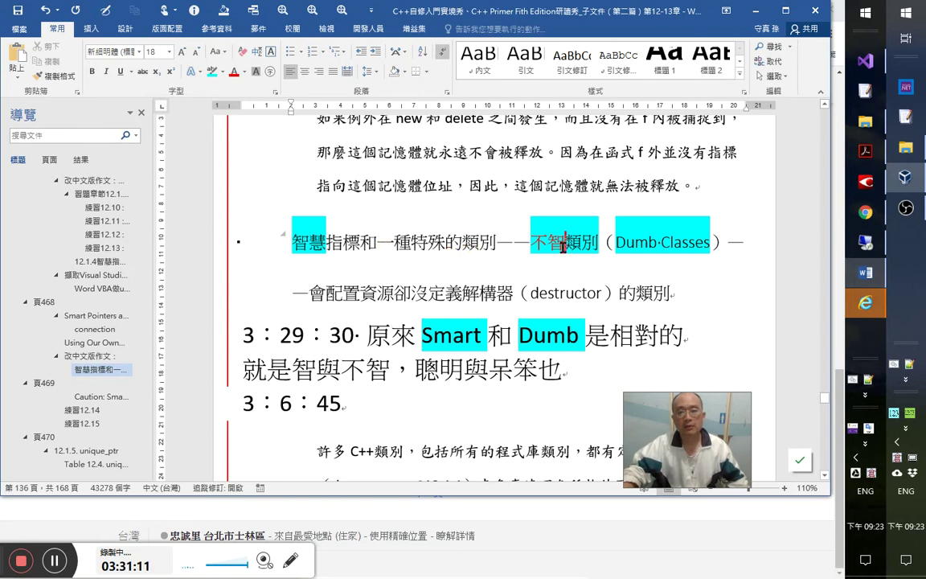
left_click_drag(531, 239, 550, 241)
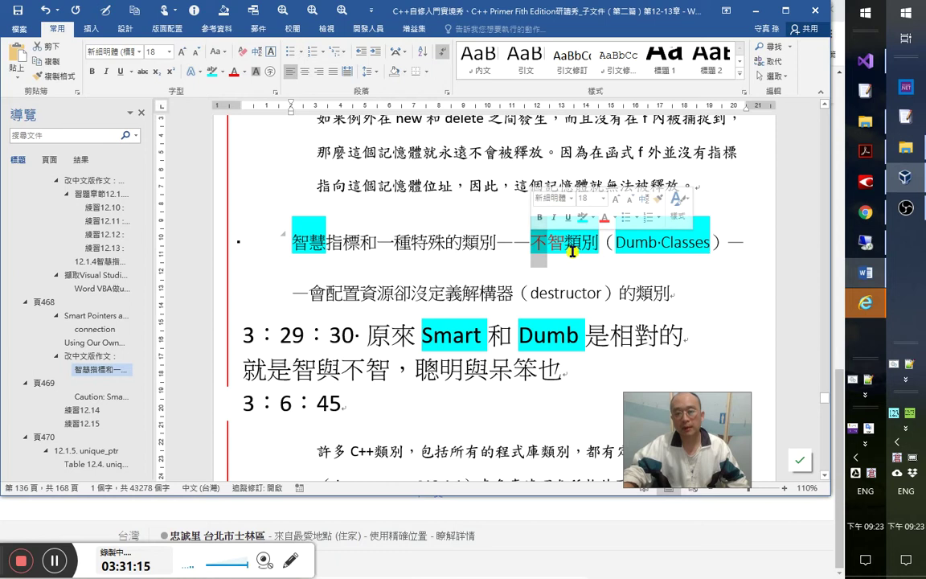
left_click(546, 249)
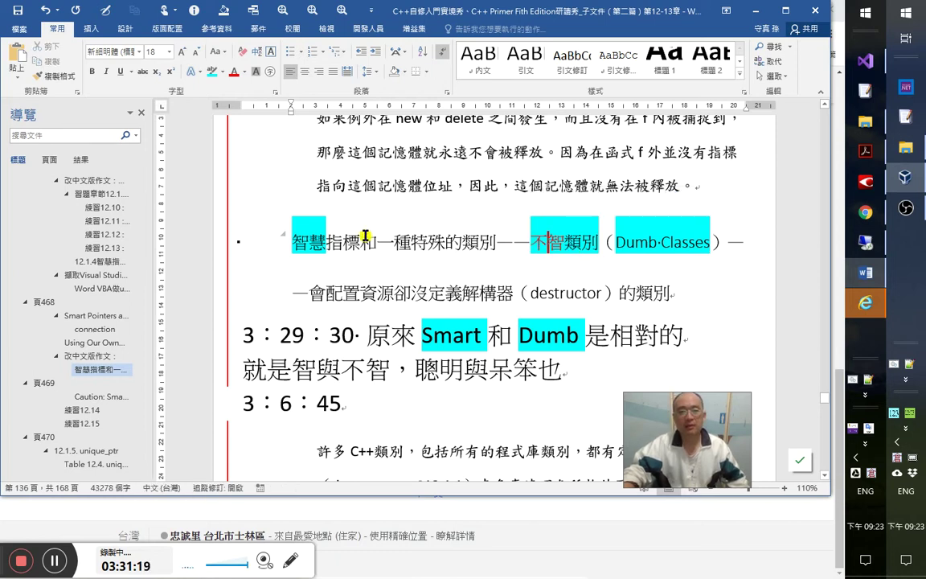
left_click(293, 370)
key("shift+Right")
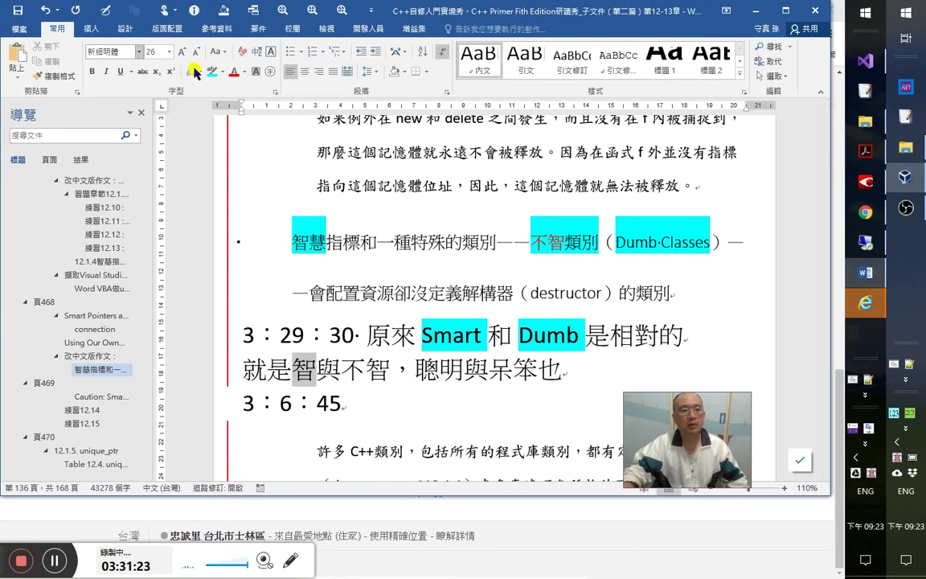
left_click(210, 72)
left_click_drag(342, 370, 393, 370)
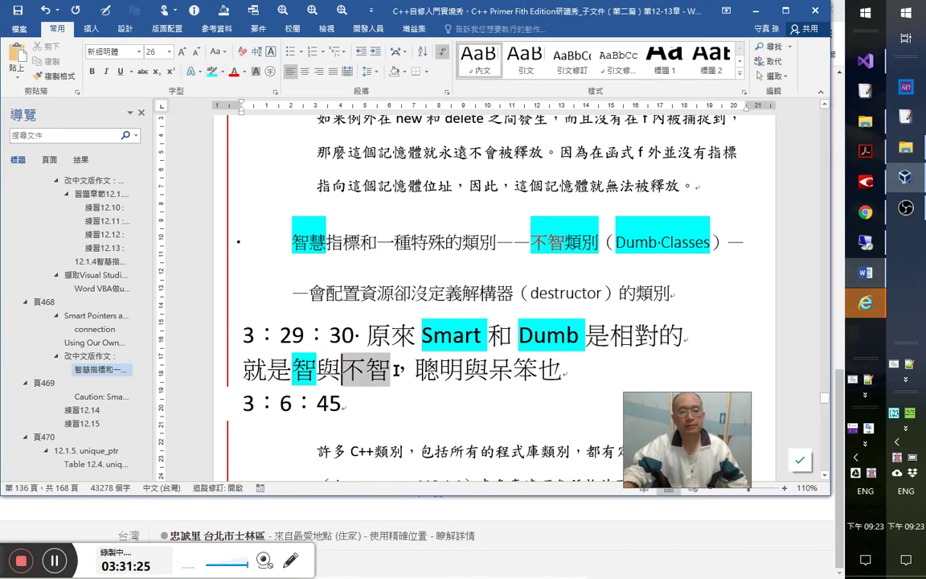
left_click(210, 71)
left_click(575, 368)
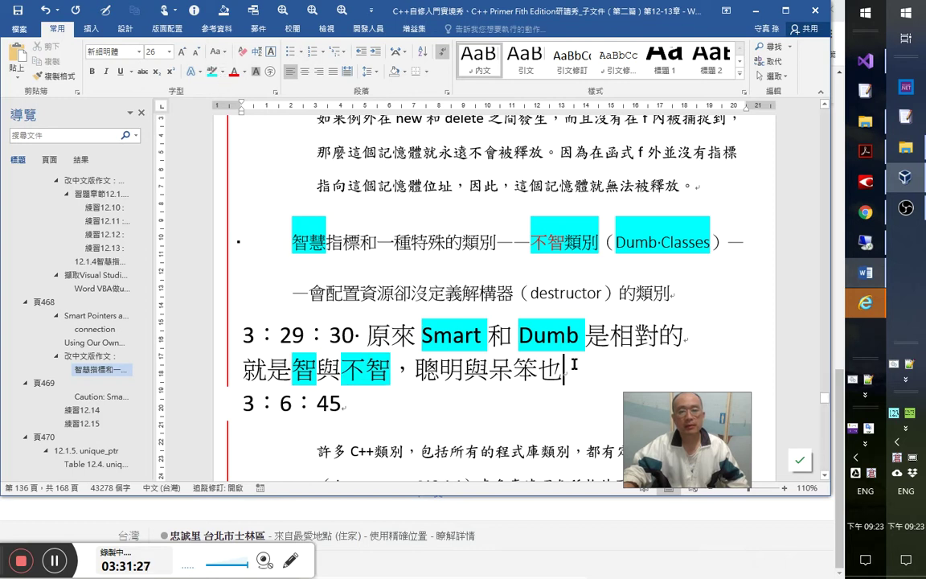
left_click_drag(566, 238, 546, 239)
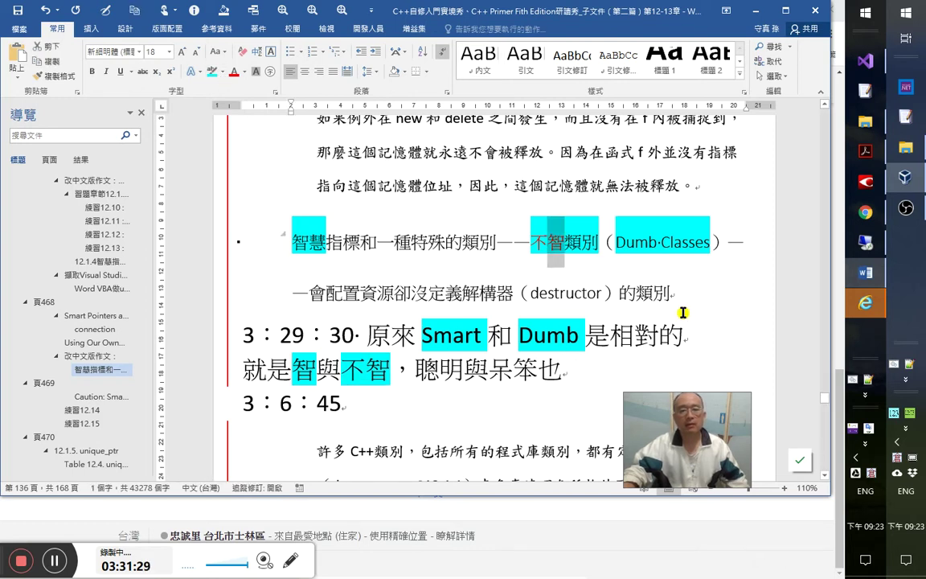
- Add a new line reading 智慧 vs 不才 beneath the 聰明與呆笨也 note
key("Down")
key("Down")
key("Down")
key("End")
key("Return")
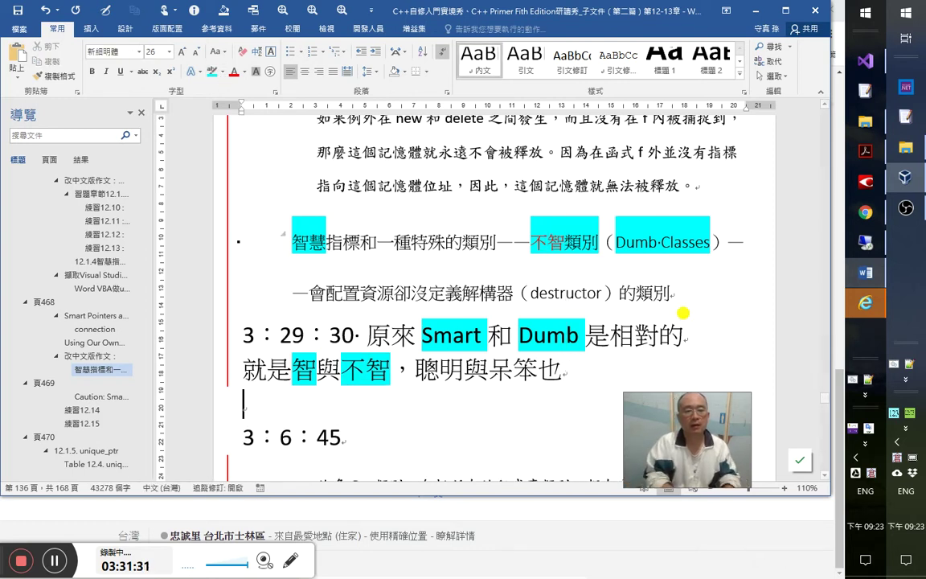
type("a智慧")
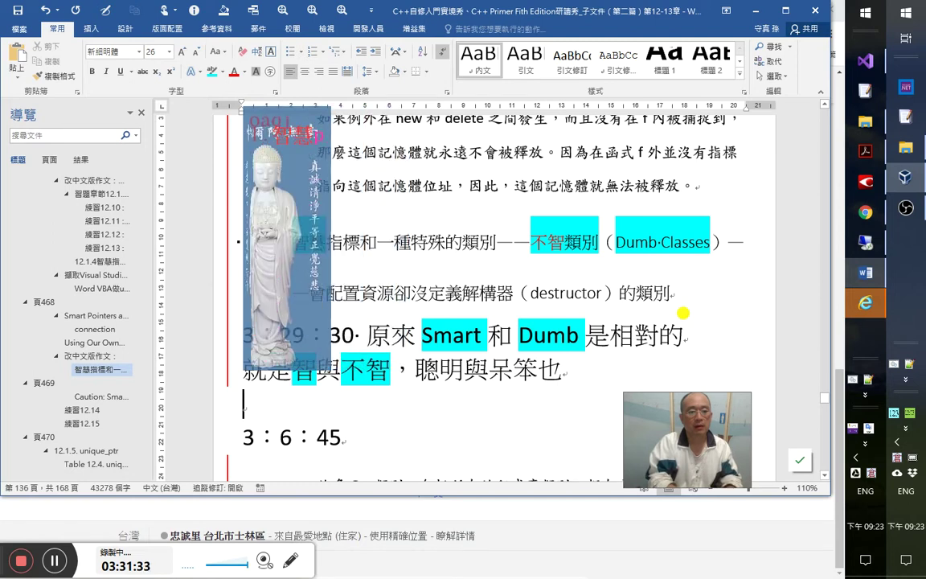
type(" vs")
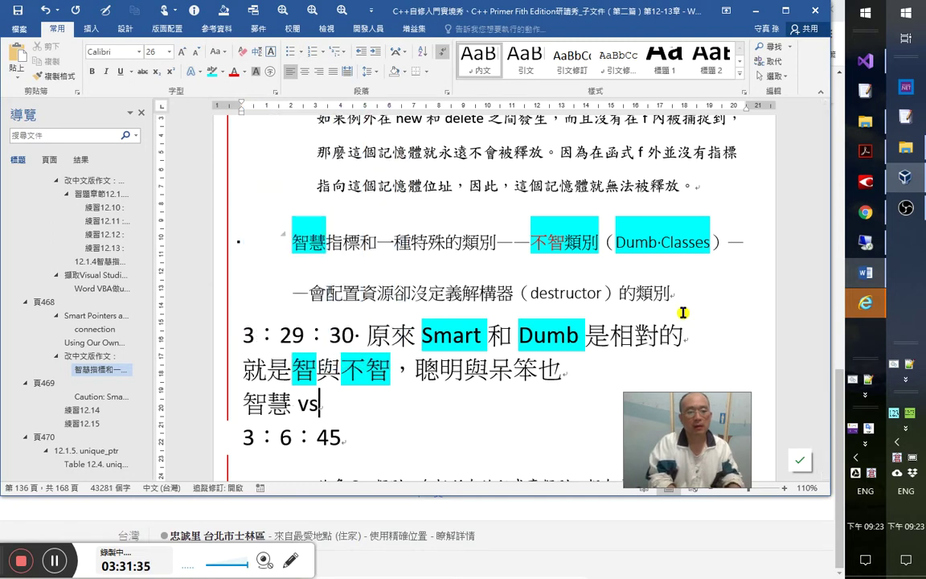
type(" 不才")
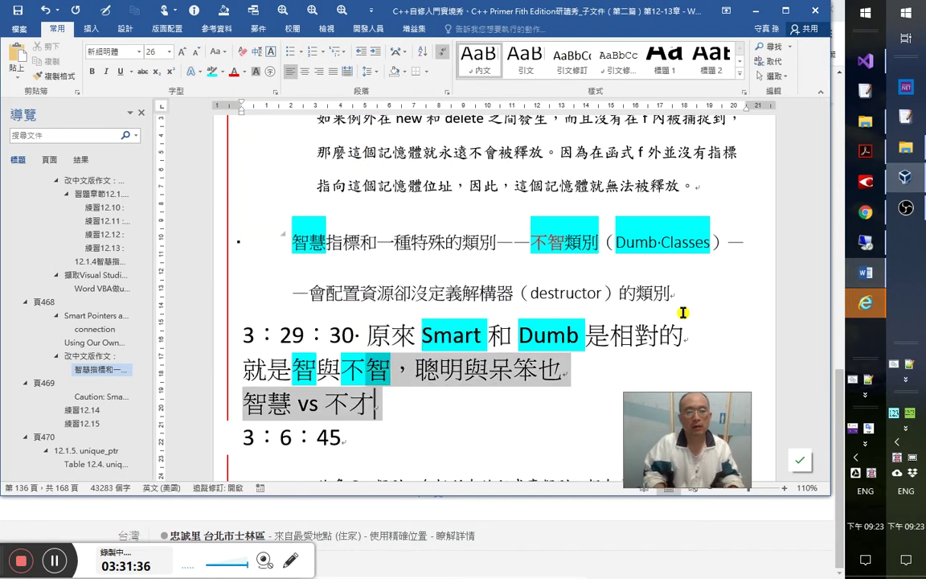
- Wrap the note lines in a text box, then undo it to keep them as plain lines
key("shift+Up")
key("alt+n")
key("x")
key("d")
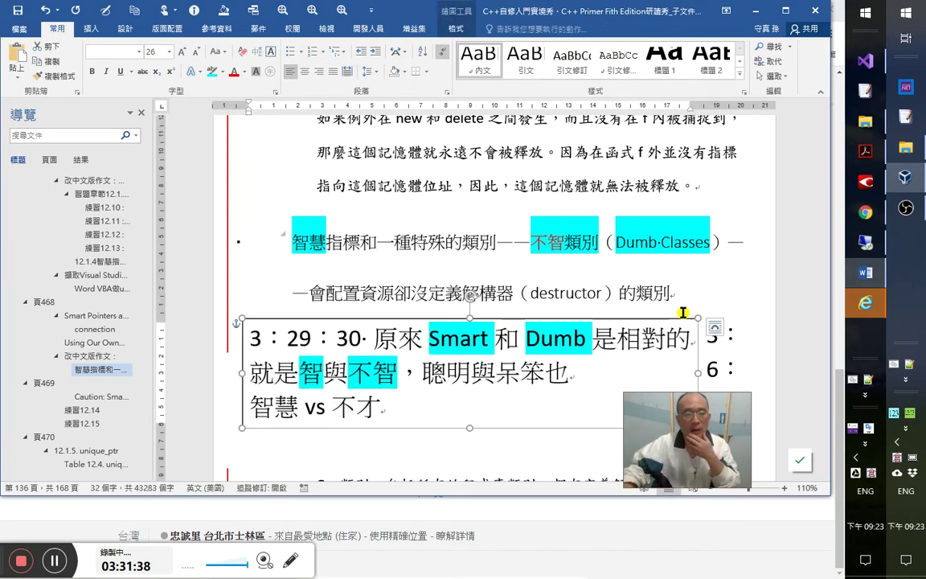
key("ctrl+z")
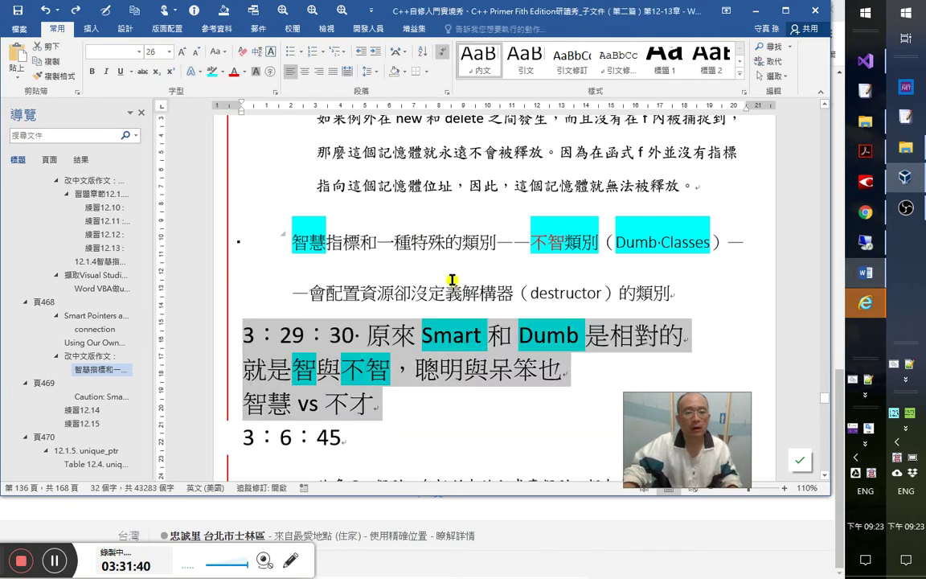
- Compare the 不智 wording in the 不智類別 heading with the new note line
left_click(466, 370)
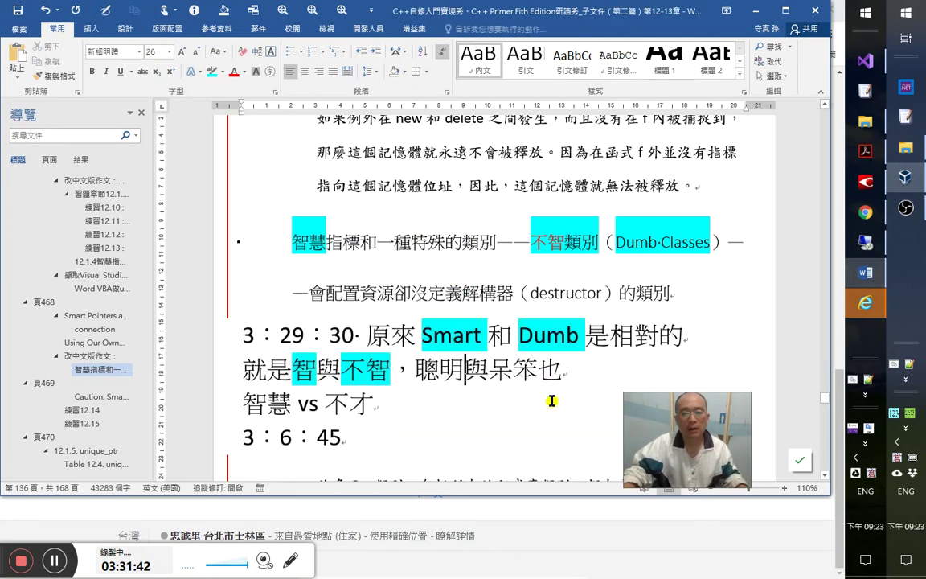
left_click(590, 239)
left_click(372, 407)
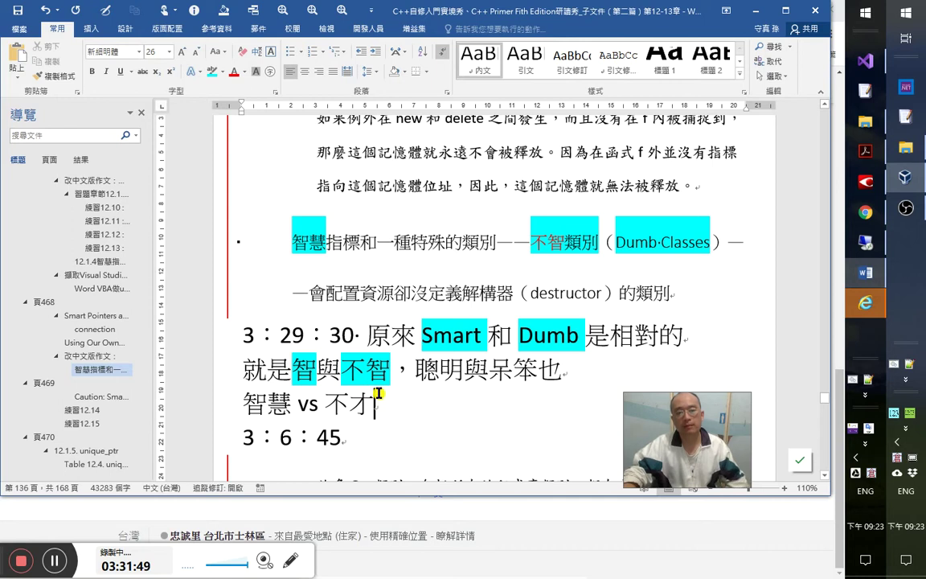
left_click_drag(564, 242, 532, 242)
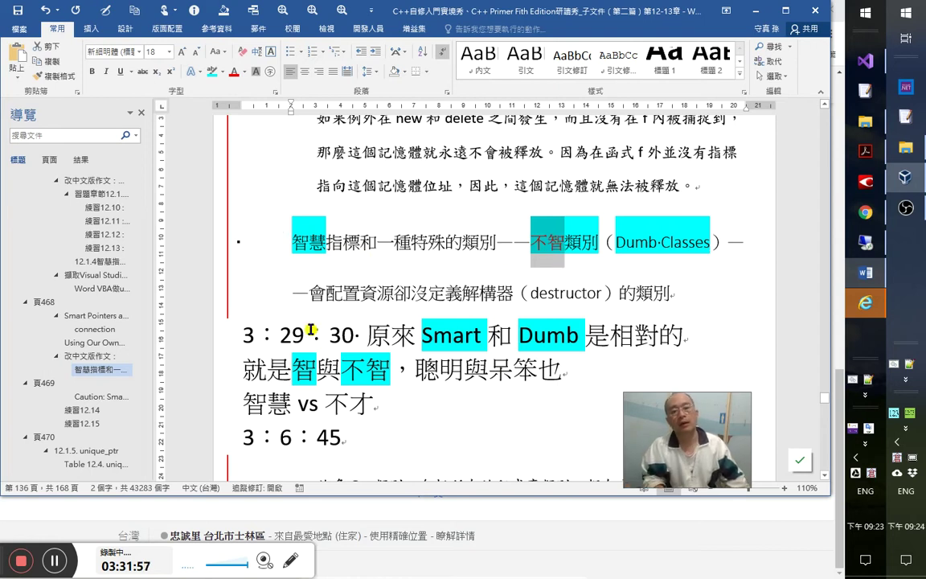
key("Left")
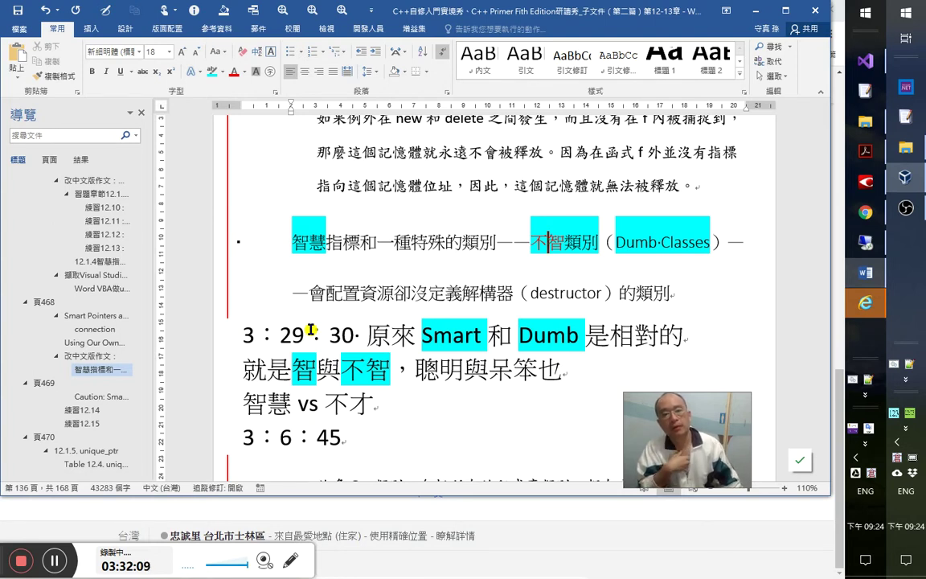
- Glance at the Dumb Classes search results, then return to the passage ending in 風險。
key("alt+Tab")
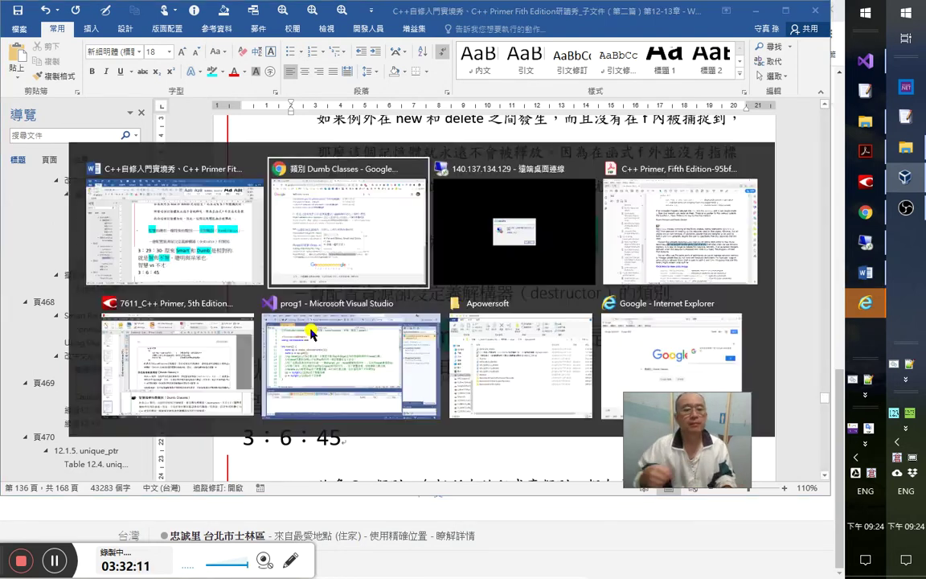
key("alt+Tab")
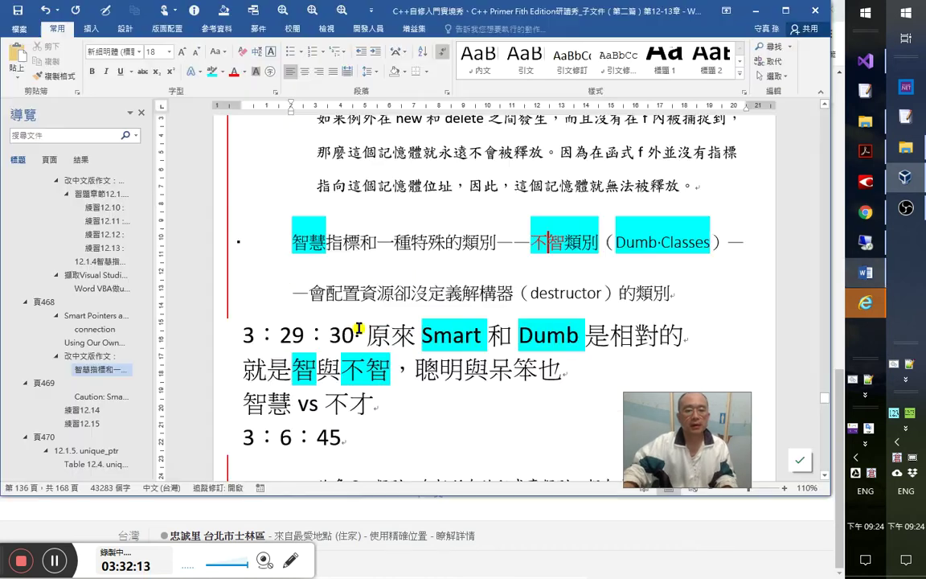
scroll(370, 331, "down", 3)
scroll(370, 330, "down", 12)
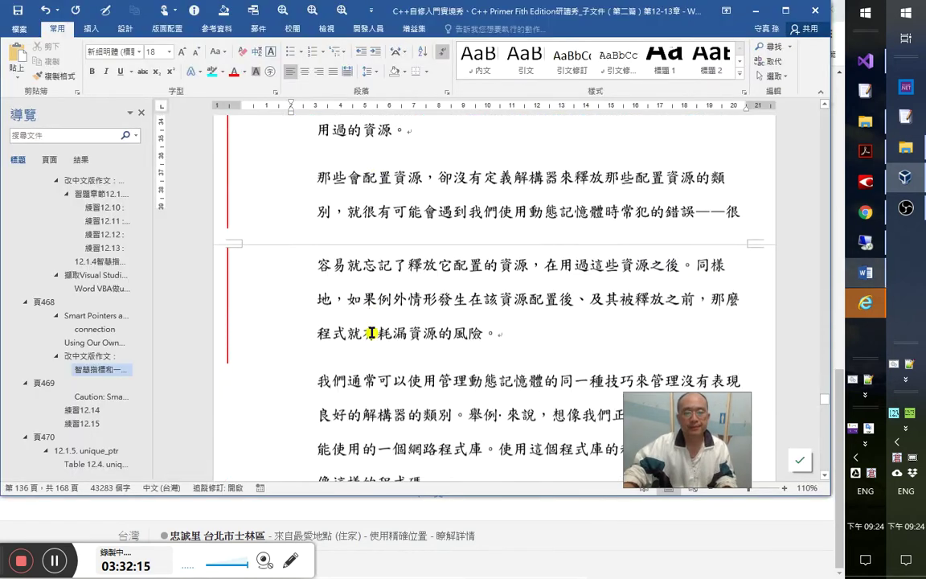
scroll(476, 278, "up", 2)
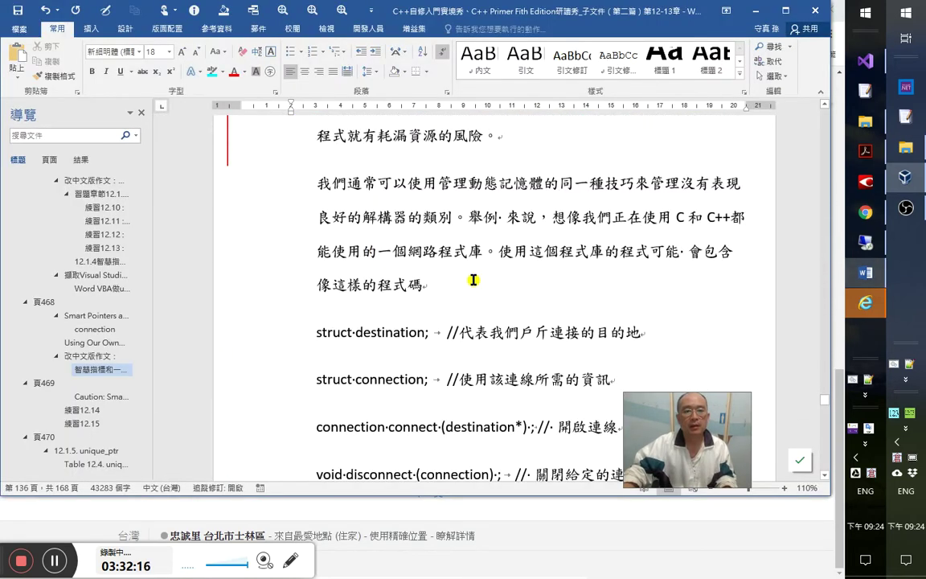
scroll(490, 149, "up", 2)
left_click(519, 202)
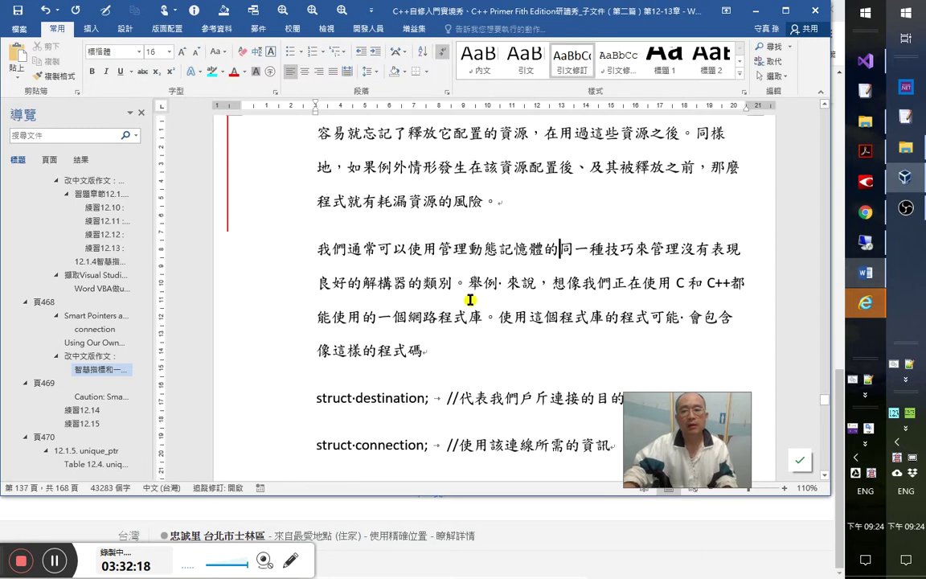
- Close the Dumb Classes search tab, keep the C++ Primer book page open, and return to Word
key("alt+Tab")
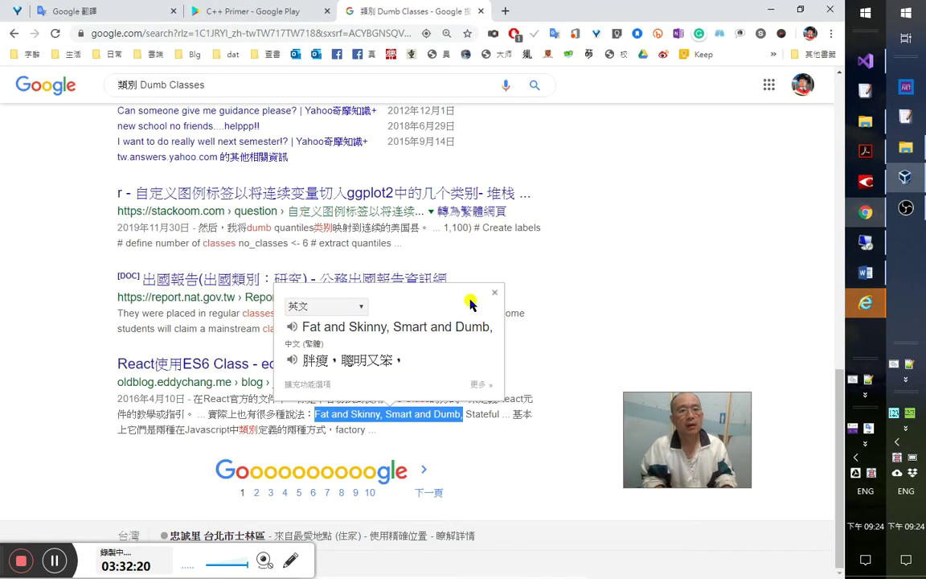
key("ctrl+Tab")
key("ctrl+Tab")
key("ctrl+Tab")
key("ctrl+w")
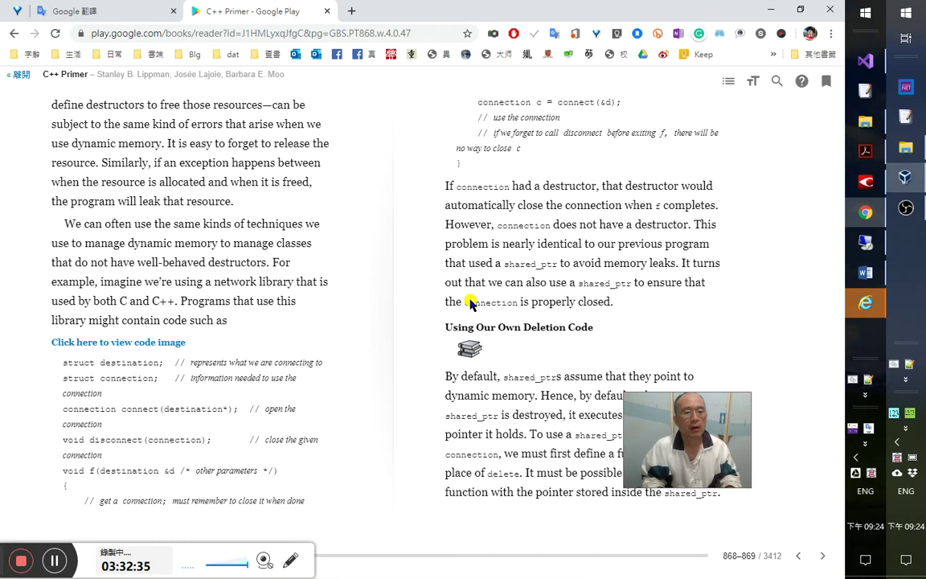
key("alt+Tab")
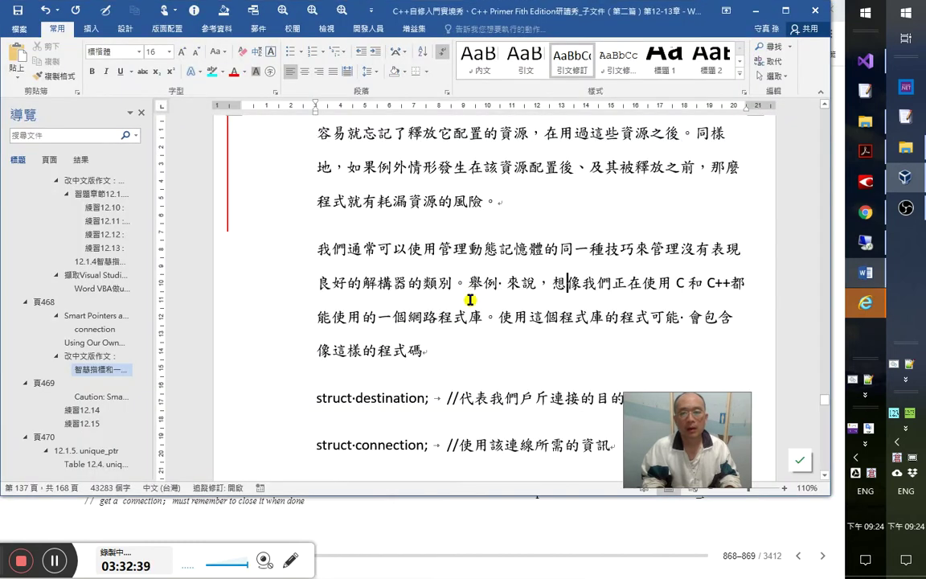
- Remove the stray space after 可能 in the network-library sentence
key("Left")
key("Left")
key("Left")
key("Left")
key("Left")
key("Left")
key("Left")
key("Left")
key("Left")
key("Left")
key("Left")
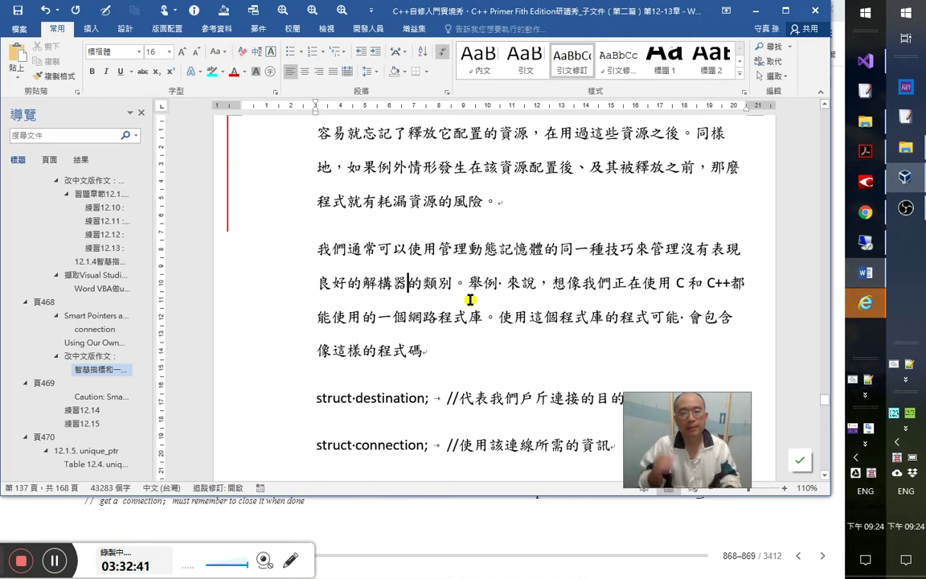
key("Right")
key("Right")
key("Right")
key("Right")
key("Right")
key("Right")
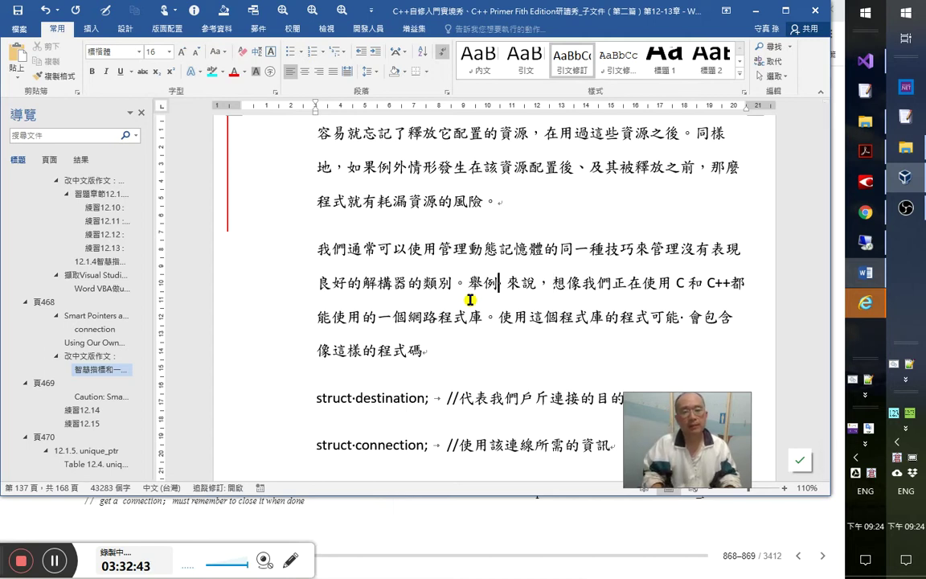
key("Down")
key("Right")
key("Right")
key("Right")
key("Right")
key("Right")
key("Right")
key("Right")
key("Right")
key("Right")
key("Right")
key("Right")
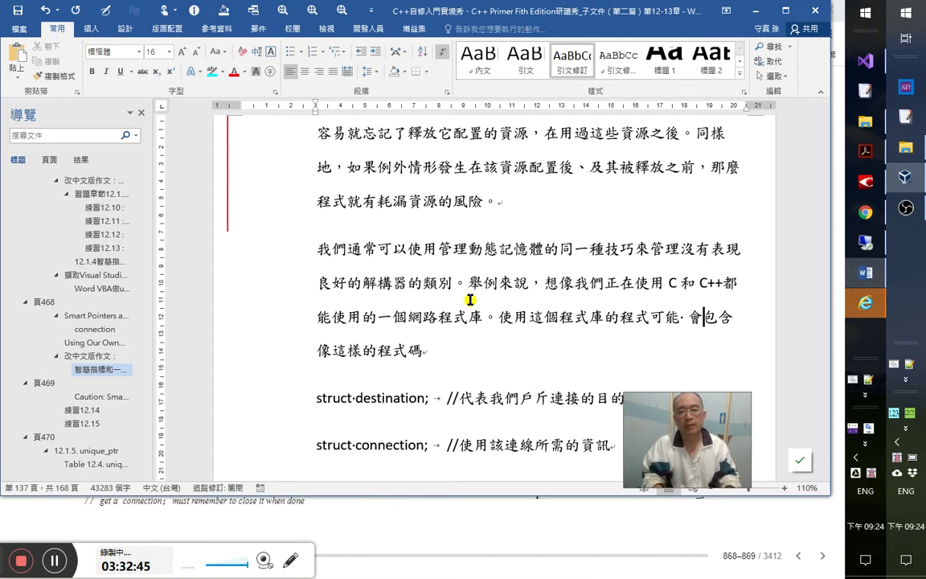
key("Right")
key("Delete")
key("Up")
key("Up")
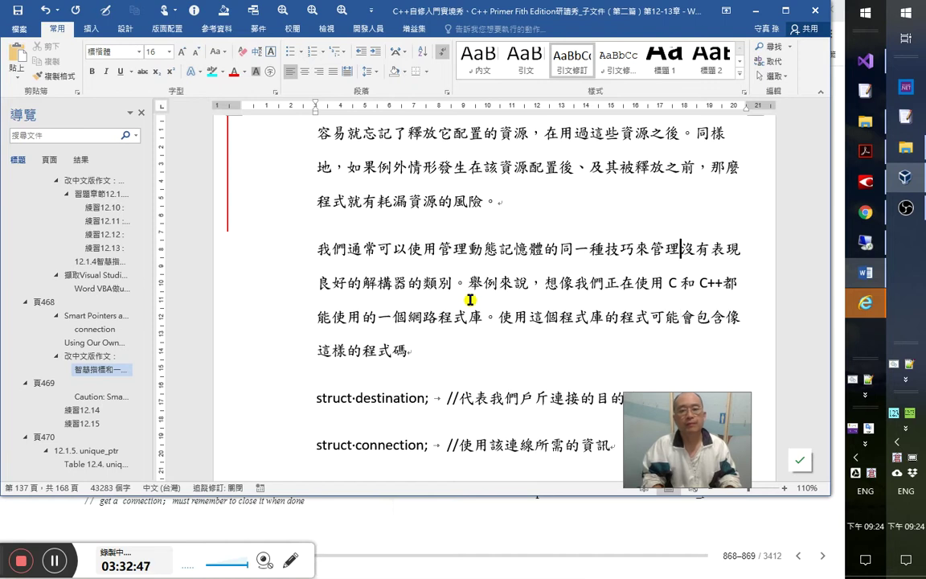
- Turn on Track Changes, add 也 after 通常, then delete it again
key("ctrl+shift+e")
key("Right")
key("Right")
key("Right")
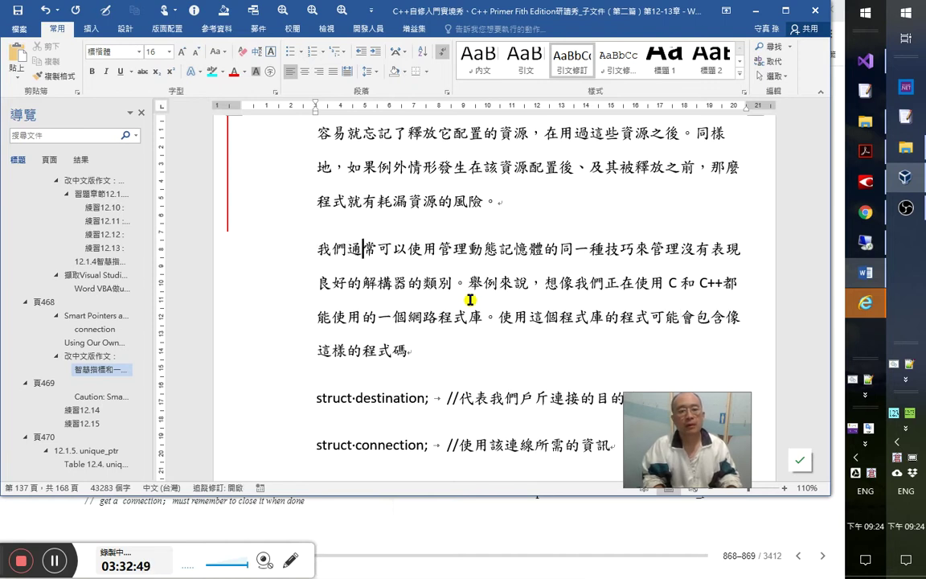
type("也")
key("Right")
key("Right")
key("Right")
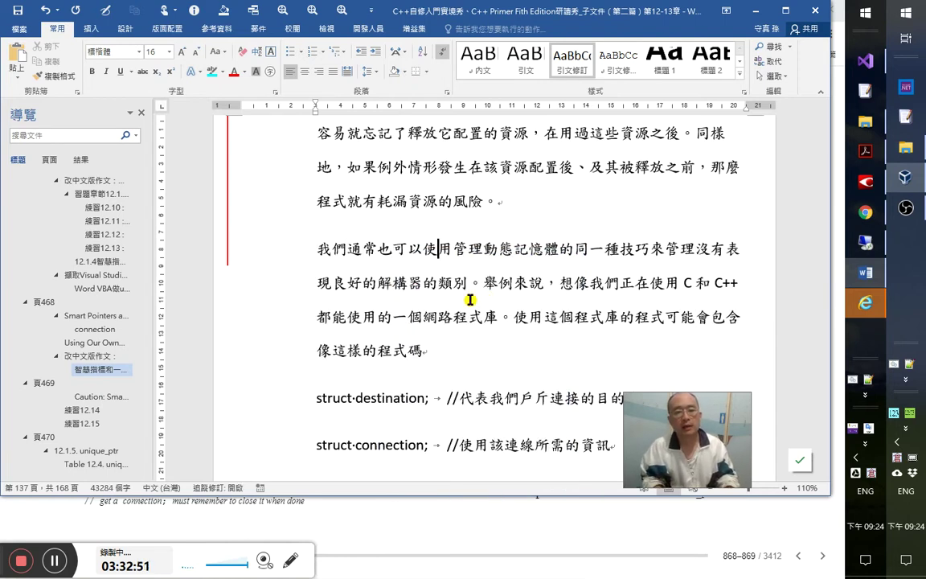
key("Left")
key("Left")
key("Left")
key("shift+Left")
key("shift+Left")
key("shift+Right")
key("Delete")
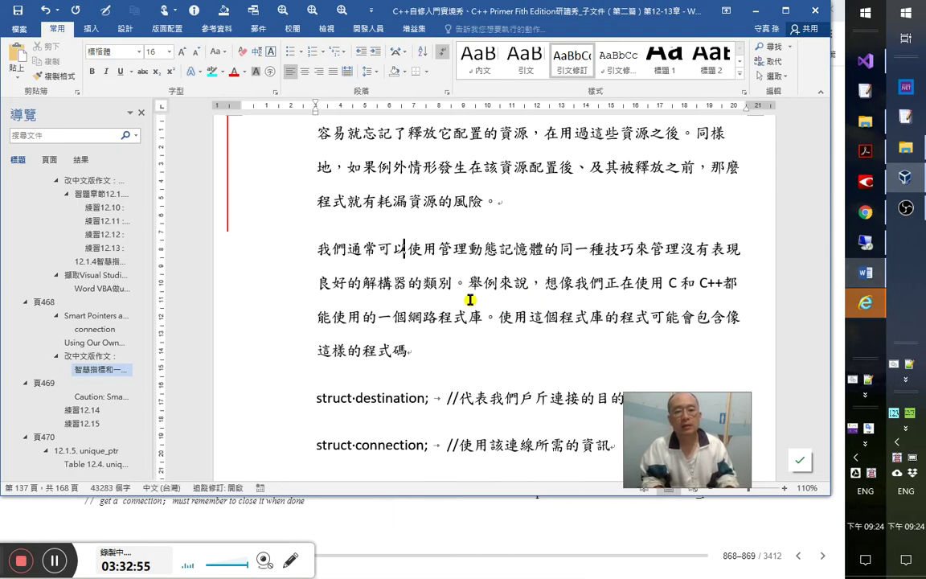
key("Right")
key("Right")
key("Right")
key("Right")
key("Right")
key("Right")
key("Right")
key("Right")
key("Right")
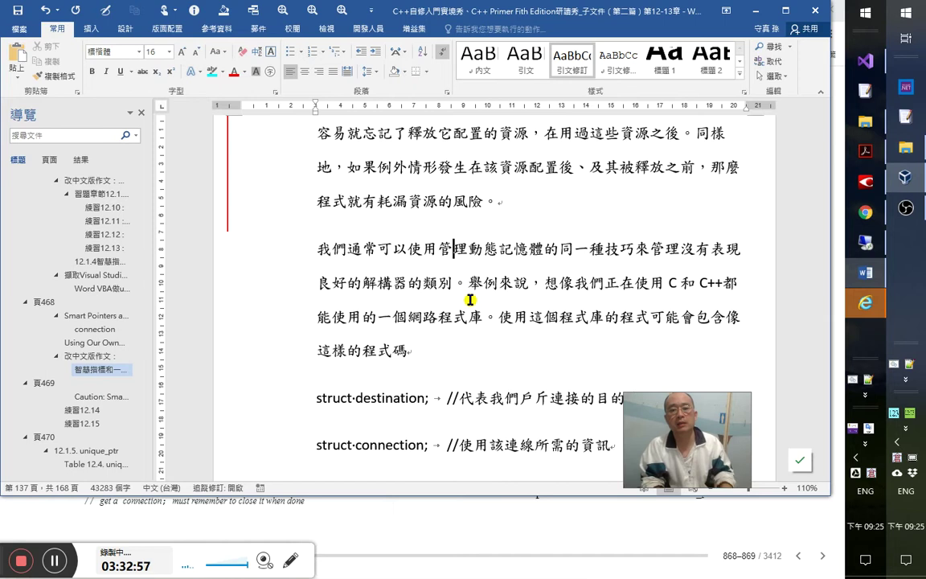
key("shift+Right")
key("shift+Right")
key("shift+Right")
- Reword 同一種技巧 to 那套方法
type("方法")
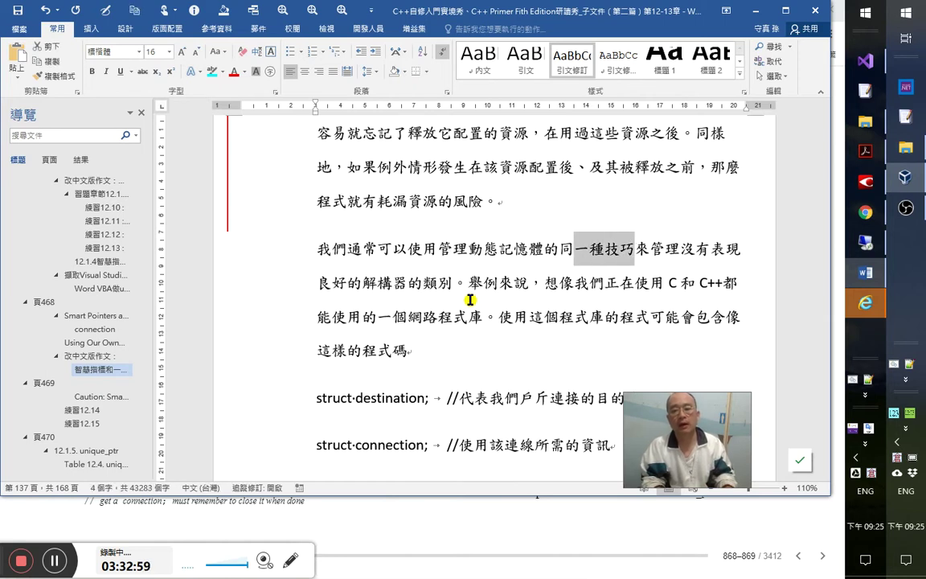
key("Left")
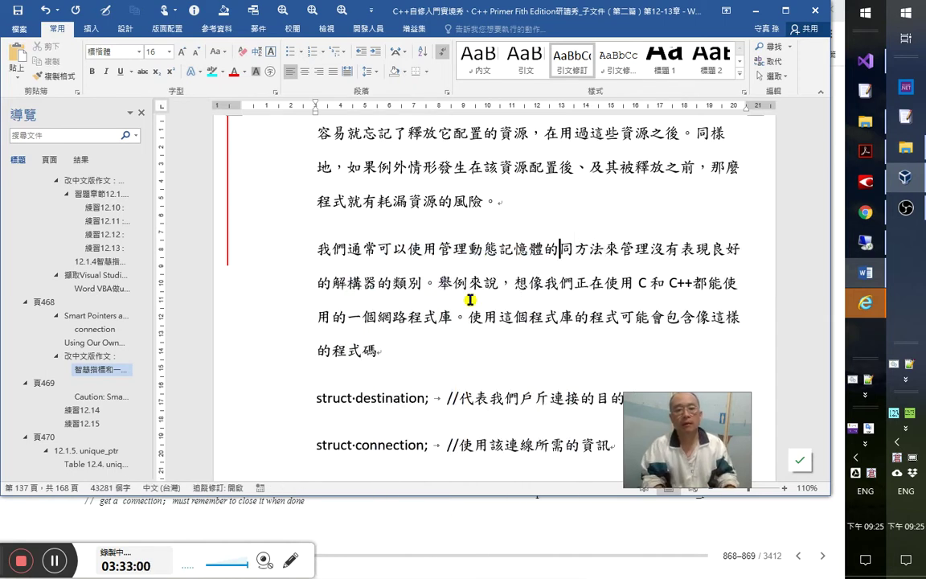
key("BackSpace")
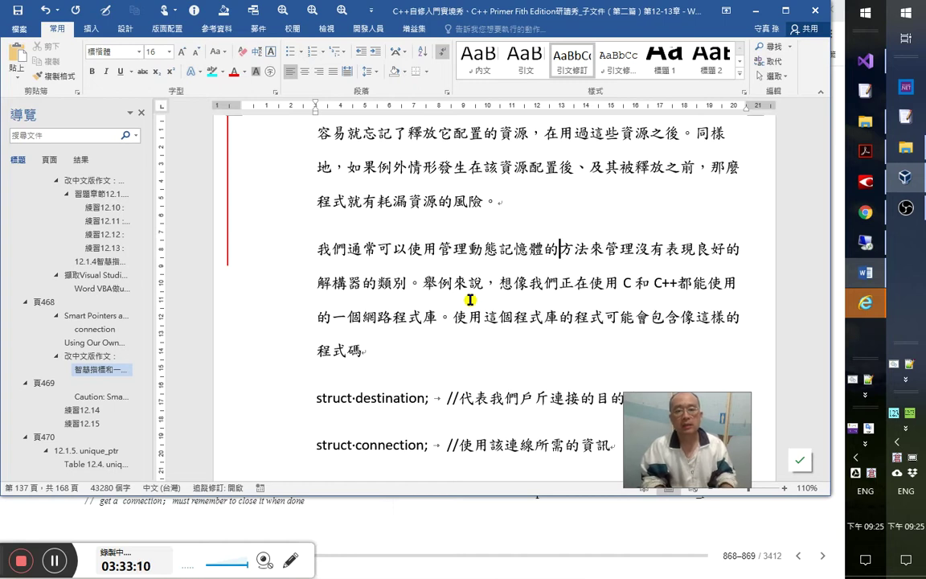
key("Right")
type("sls")
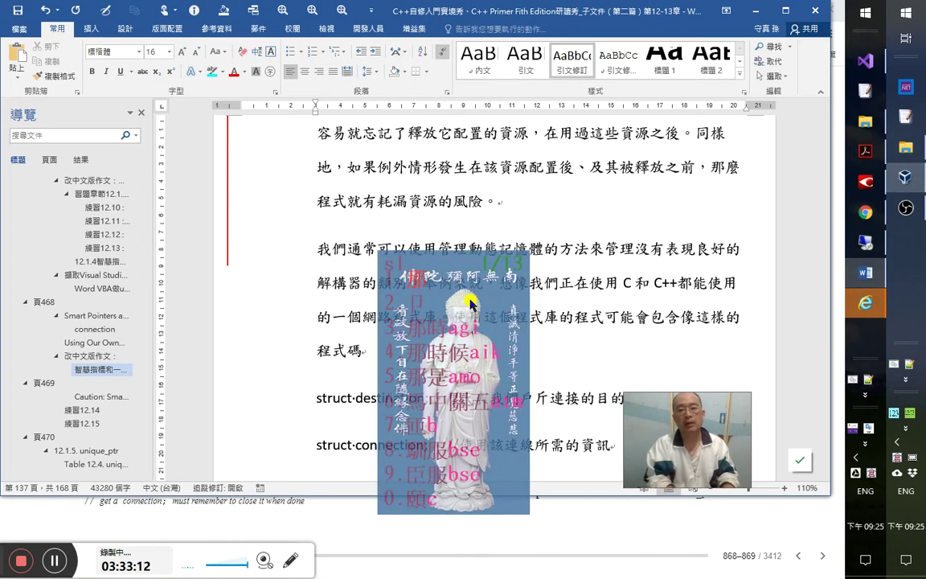
type("那套")
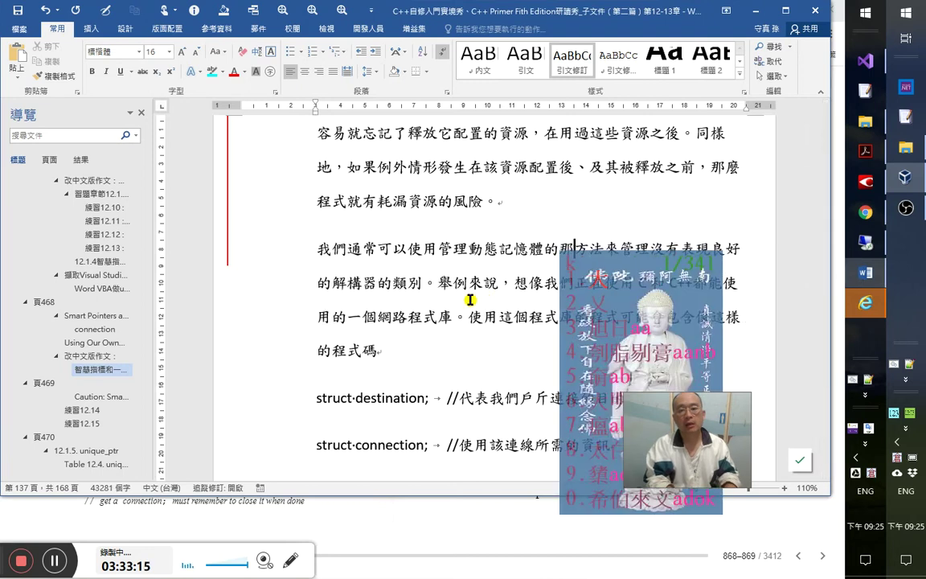
key("shift+Left")
key("shift+Left")
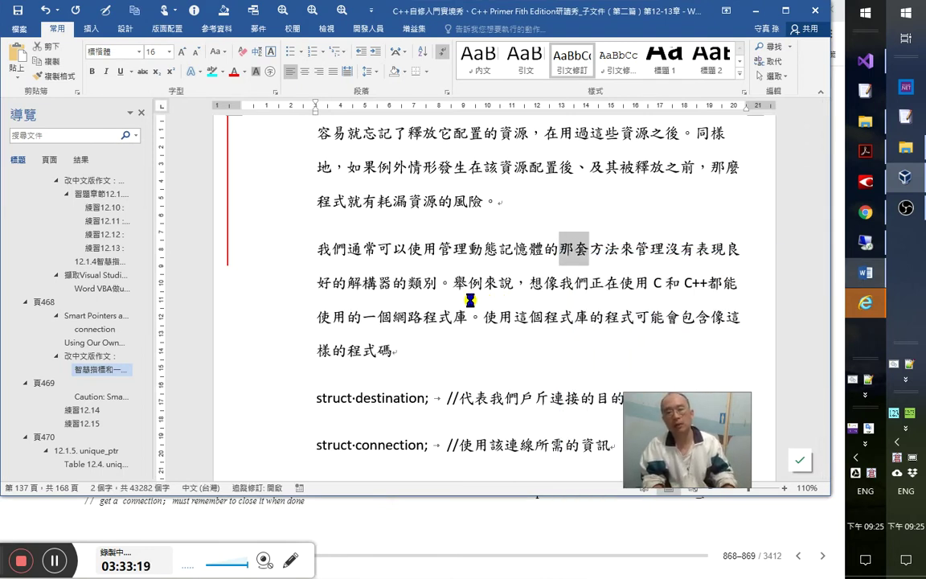
key("Left")
key("shift+Right")
key("shift+Right")
key("shift+Right")
key("Right")
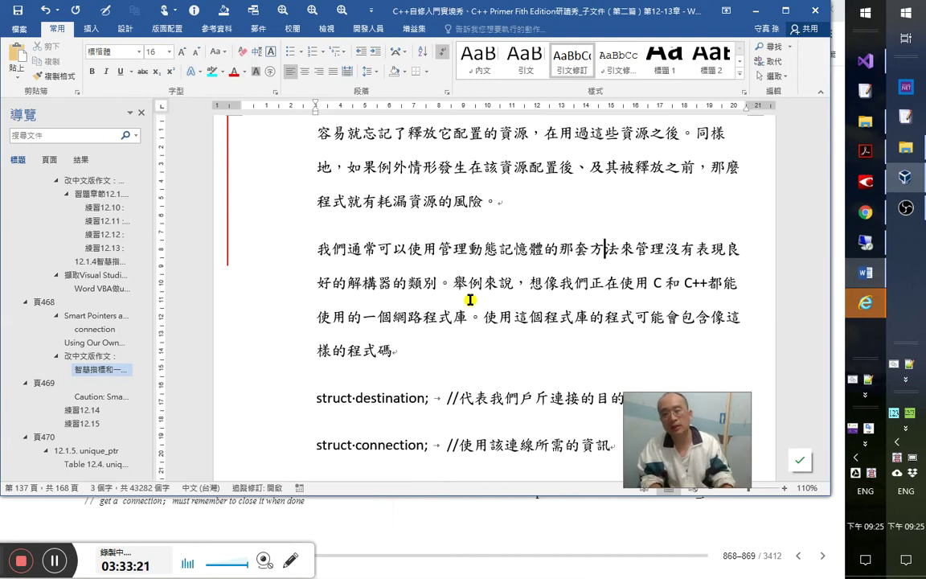
key("Left")
key("shift+Right")
key("shift+Right")
key("Right")
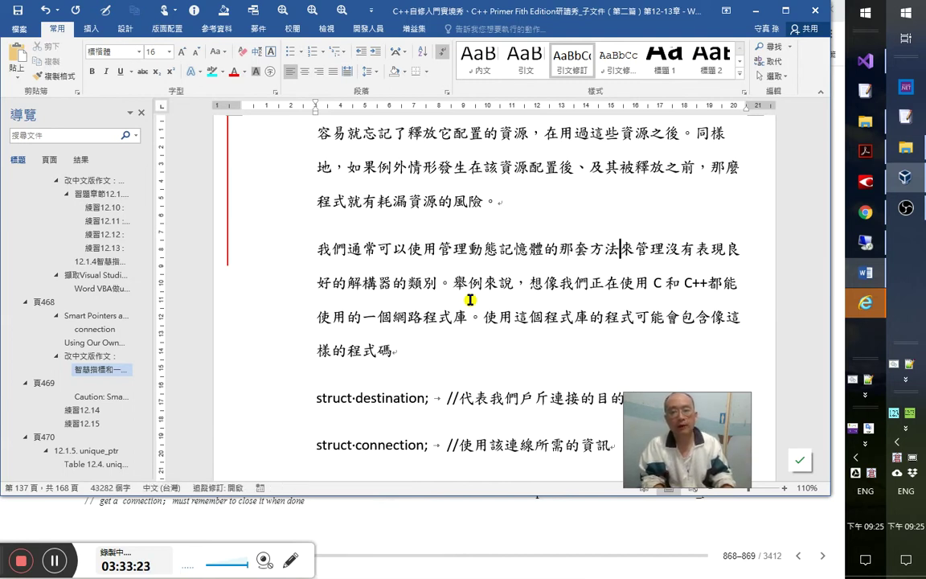
- Add the aside （那個套路） after 那套方法 in a tiny font size
type("（")
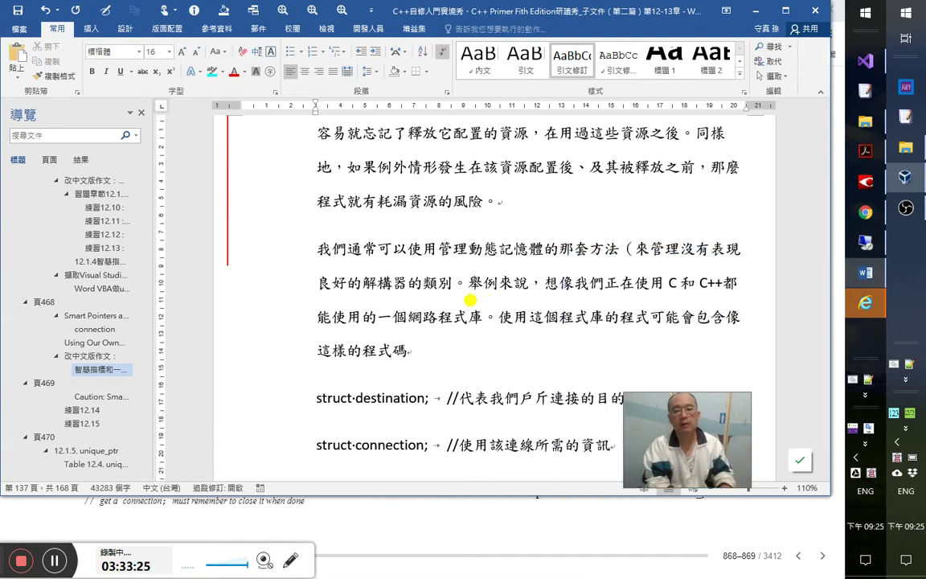
type("那個")
type("k")
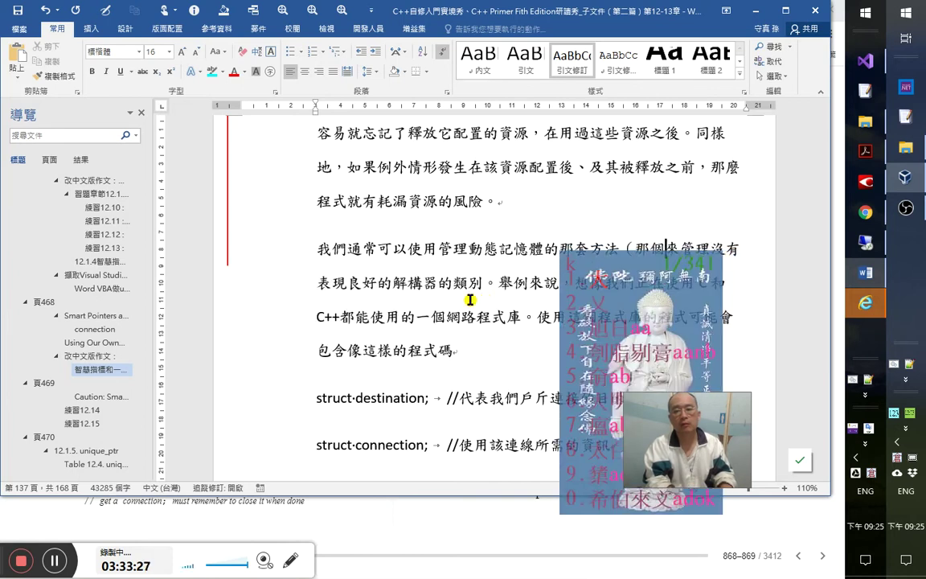
type("套路）")
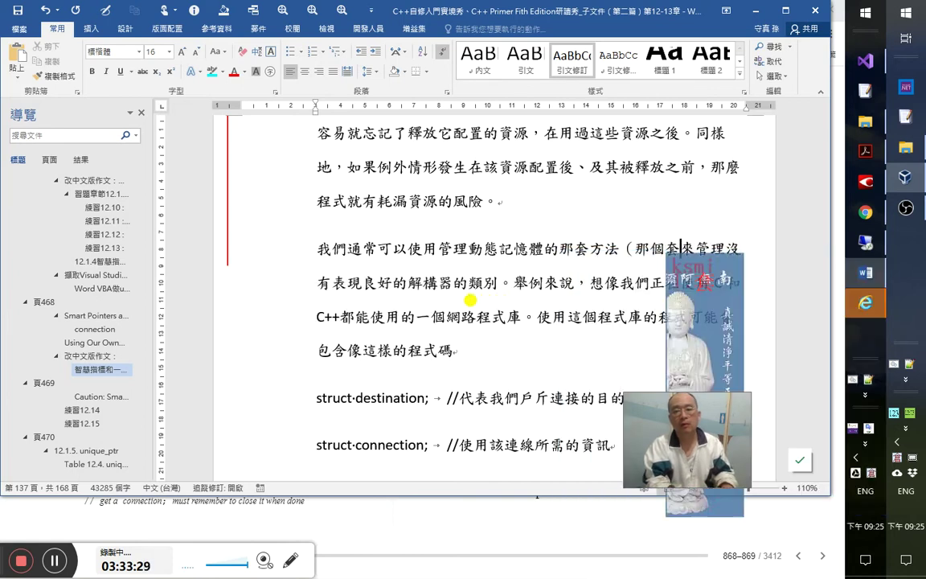
key("shift+Left")
key("shift+Left")
key("shift+Left")
key("shift+Left")
key("shift+Left")
key("shift+Left")
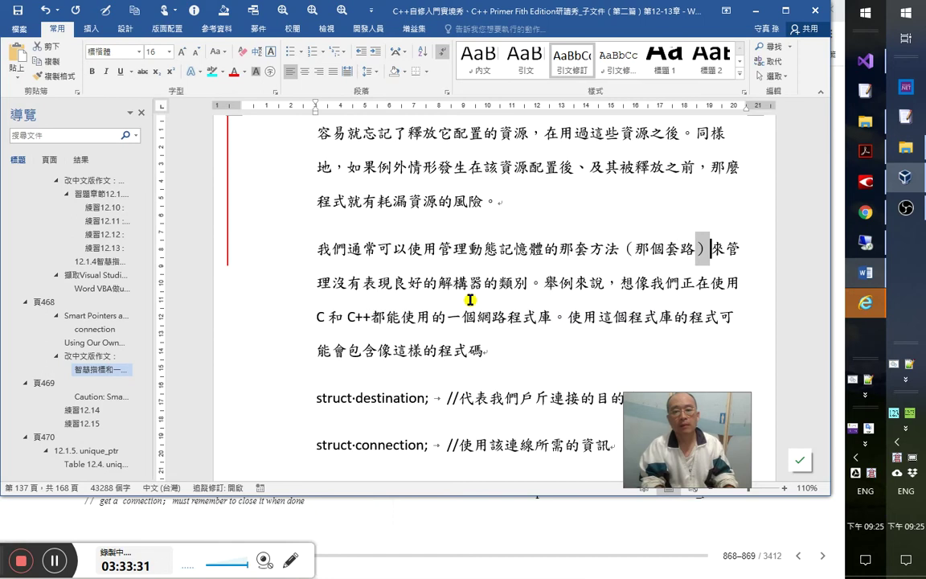
key("ctrl+shift+comma")
key("ctrl+shift+comma")
key("ctrl+shift+comma")
key("ctrl+shift+comma")
key("ctrl+shift+comma")
key("ctrl+shift+comma")
key("ctrl+shift+comma")
key("ctrl+shift+comma")
key("ctrl+shift+comma")
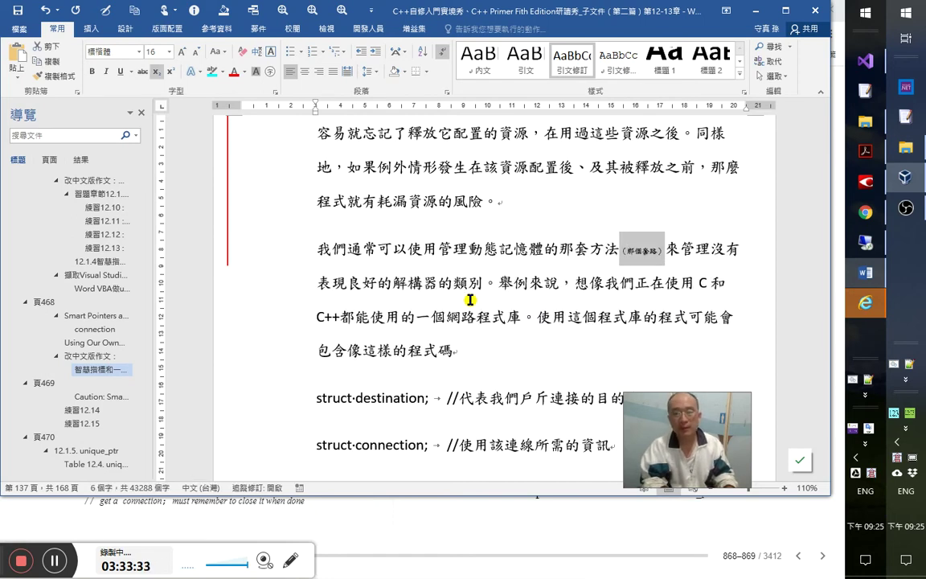
key("Right")
key("Right")
key("Right")
key("Right")
key("Right")
key("Right")
- Change 沒有表現良好的解構器 to 沒有定義完善解構器
type("定義")
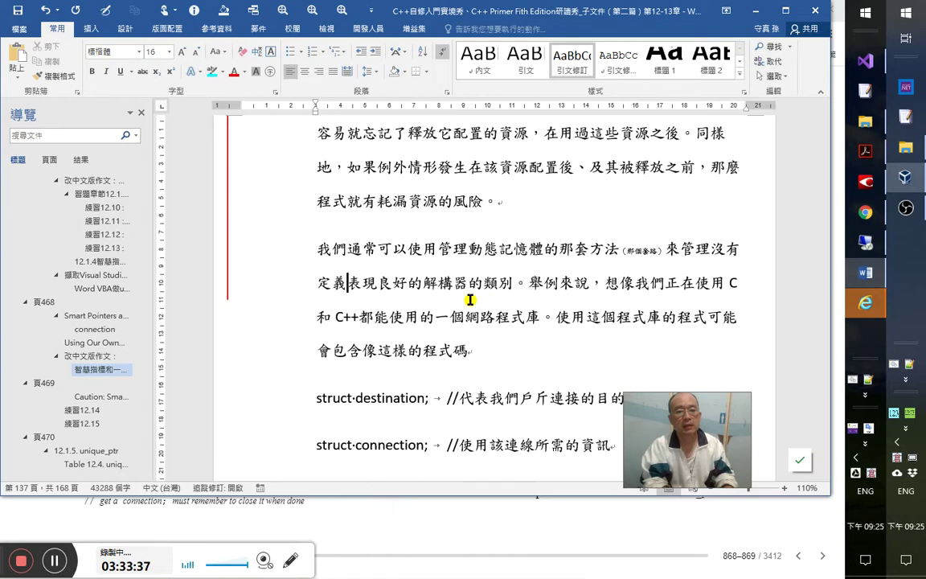
key("shift+Right")
key("shift+Right")
key("Delete")
key("Right")
key("Right")
key("Right")
key("BackSpace")
key("Right")
key("Right")
key("Right")
key("Right")
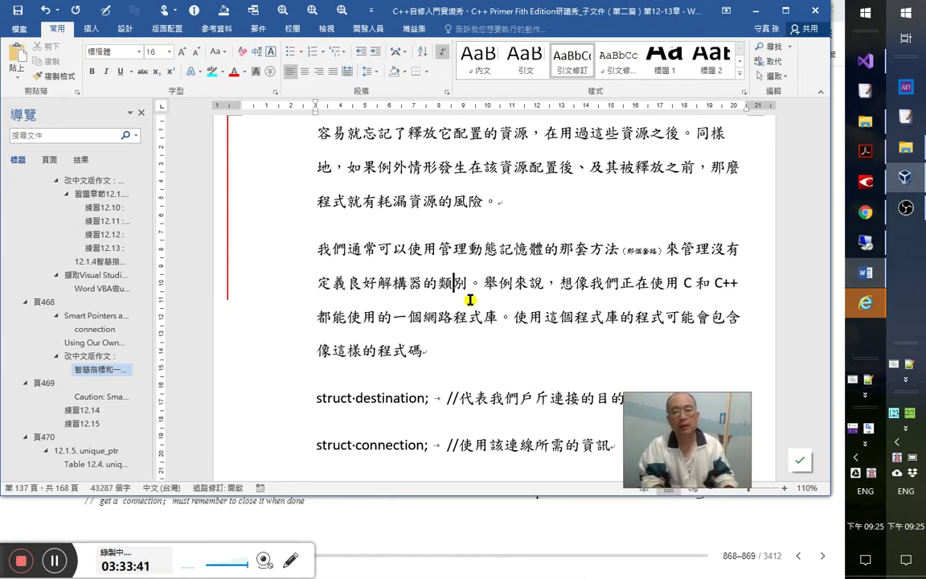
key("Left")
key("Left")
key("Left")
key("Left")
key("shift+Left")
key("shift+Left")
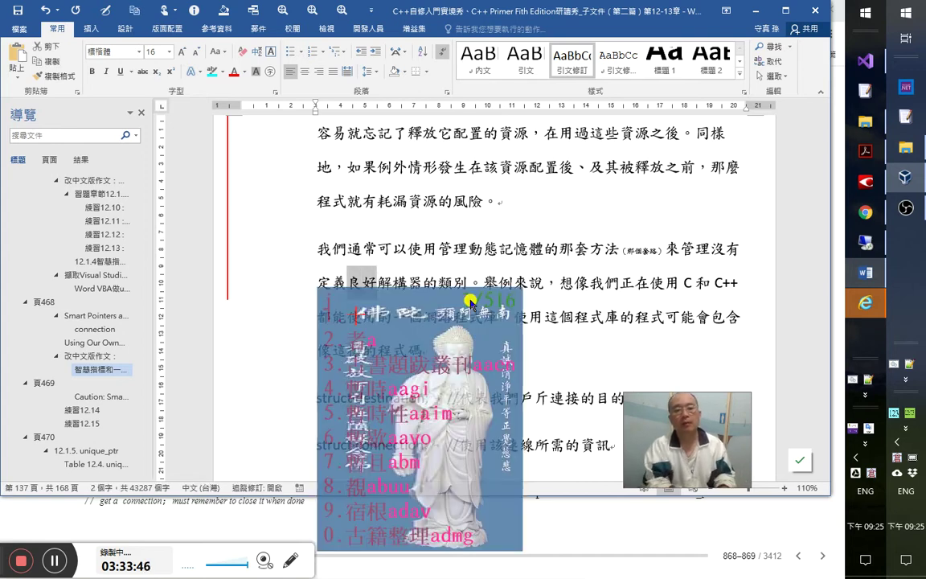
type("完善")
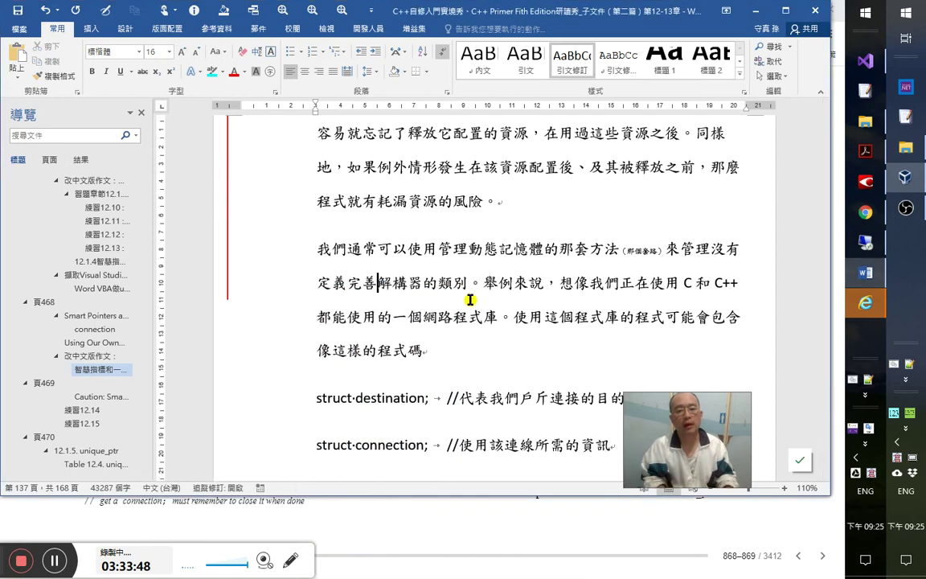
- Insert 模式 before 方法 and shrink 方法 into the small-font aside
key("Up")
key("Right")
key("Right")
key("Right")
key("Right")
key("Right")
key("Right")
key("Right")
key("Right")
key("Right")
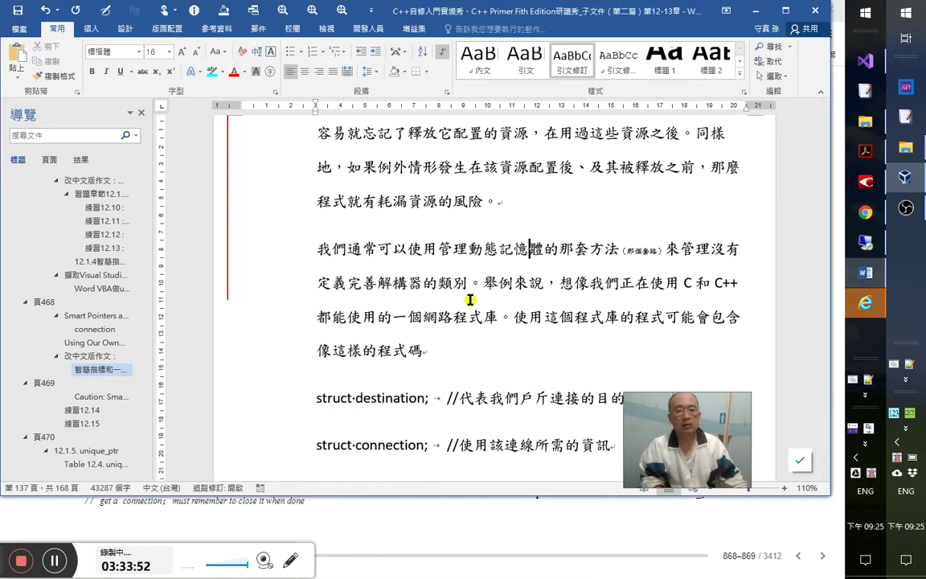
key("Right")
key("Right")
key("Right")
key("Right")
key("Right")
key("Right")
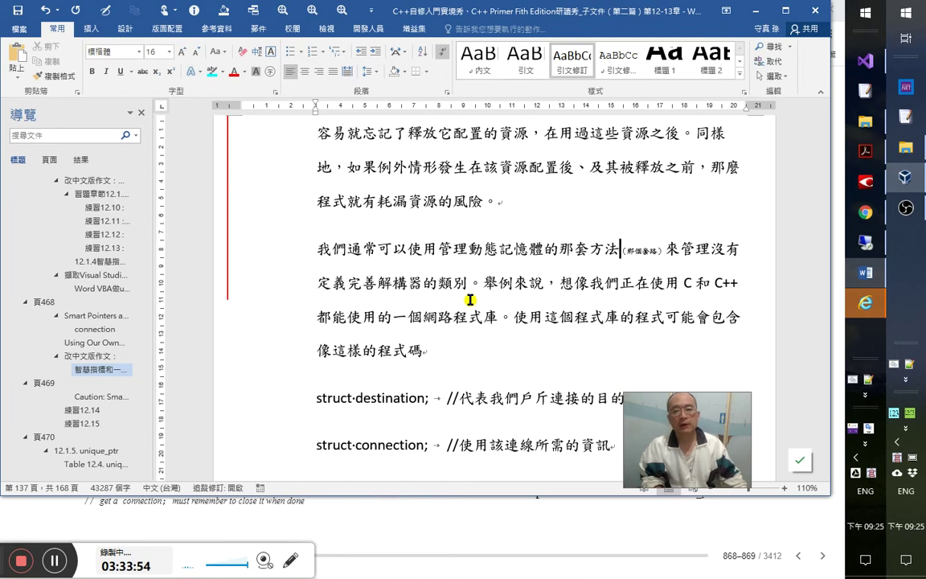
key("Left")
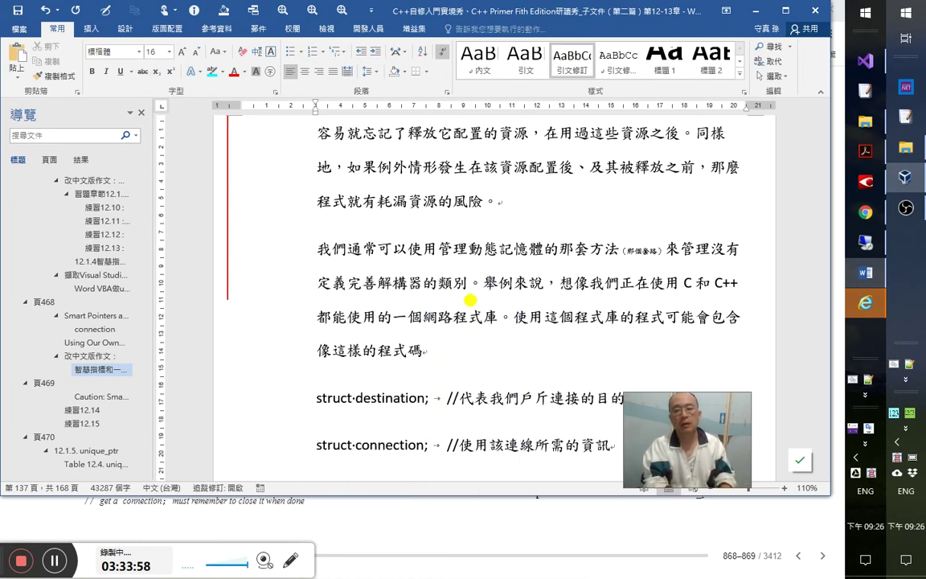
type("模式")
key("shift+Right")
key("shift+Right")
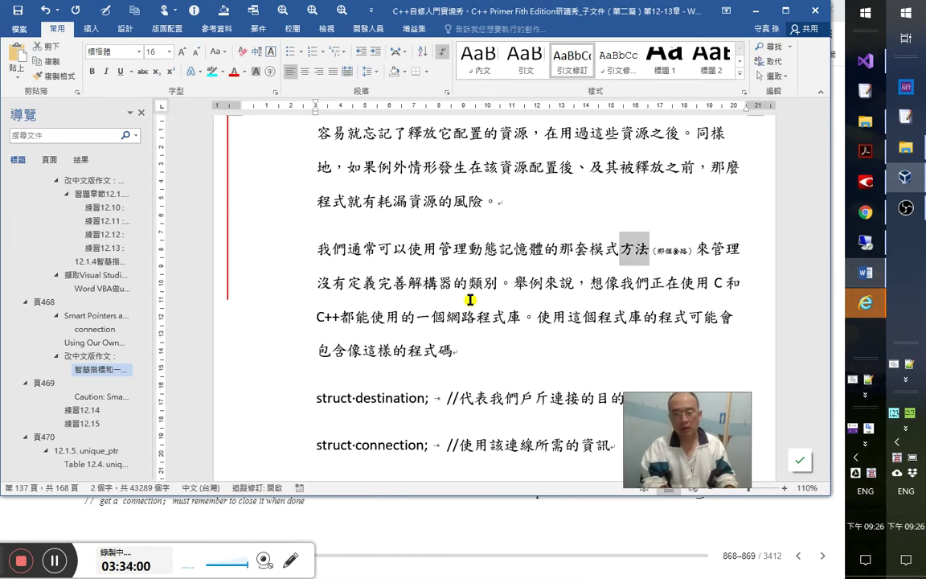
key("ctrl+shift+comma")
key("Right")
key("Right")
key("Right")
key("Right")
key("Right")
key("Right")
key("Right")
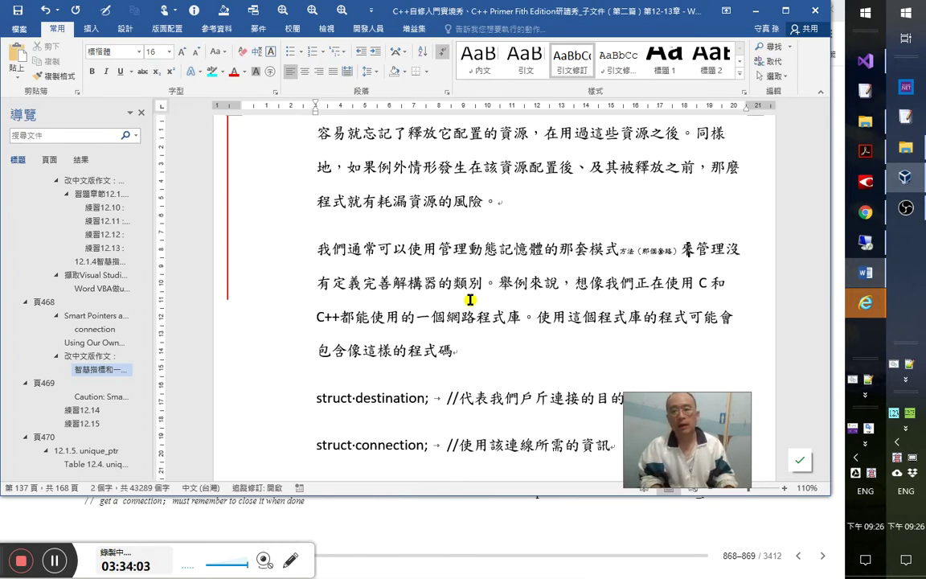
- Review the revised clause ending in 類別, then move on to 舉例來說，
key("Down")
key("Left")
key("Left")
key("Left")
key("Left")
key("Left")
key("Left")
key("Left")
key("Left")
key("Left")
key("Left")
key("Left")
key("Left")
key("Left")
key("Left")
key("Left")
key("Left")
key("Left")
key("Left")
key("Left")
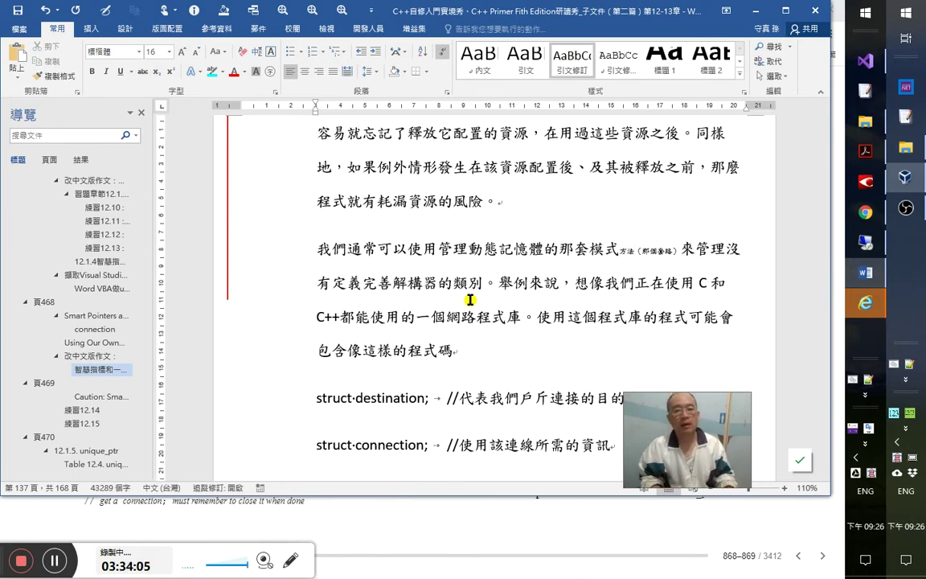
key("Right")
key("Right")
key("Right")
key("Right")
key("Right")
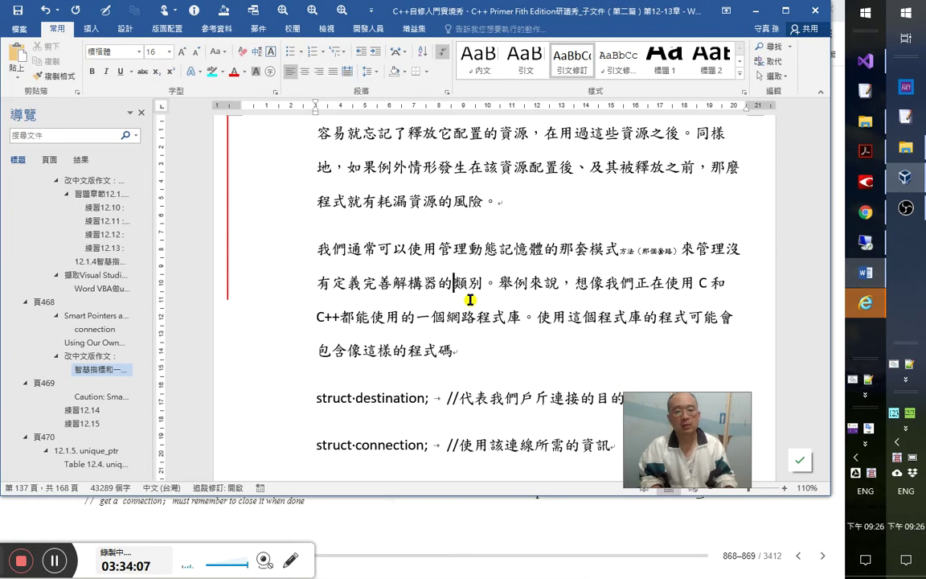
key("Right")
key("Right")
key("shift+Home")
key("shift+Left")
key("shift+Left")
key("shift+Left")
key("shift+Left")
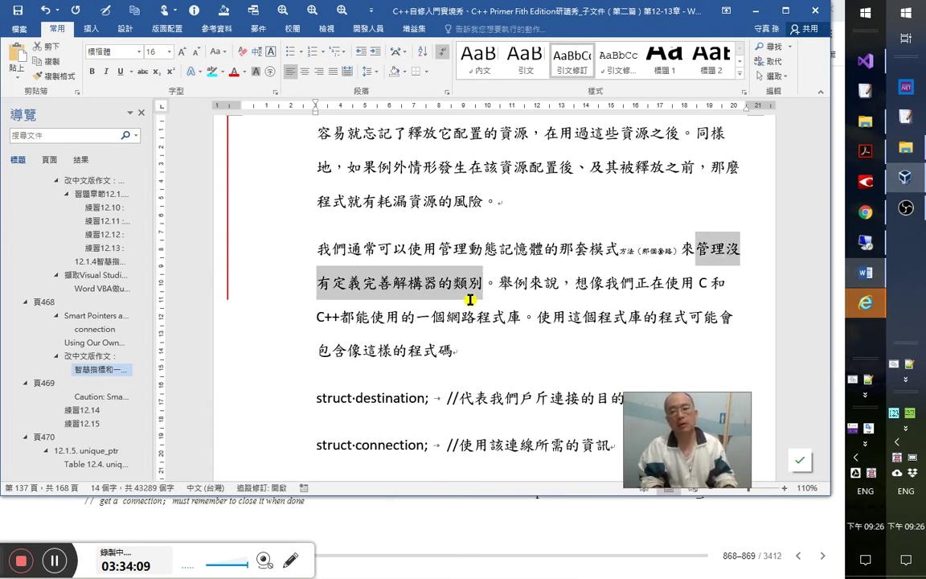
key("Right")
key("Right")
key("Right")
key("Right")
key("Right")
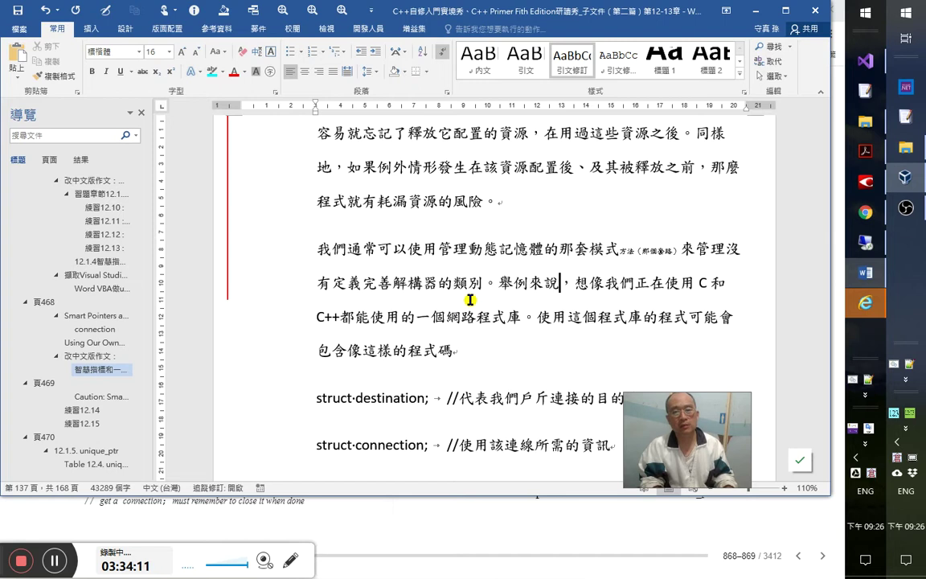
key("Right")
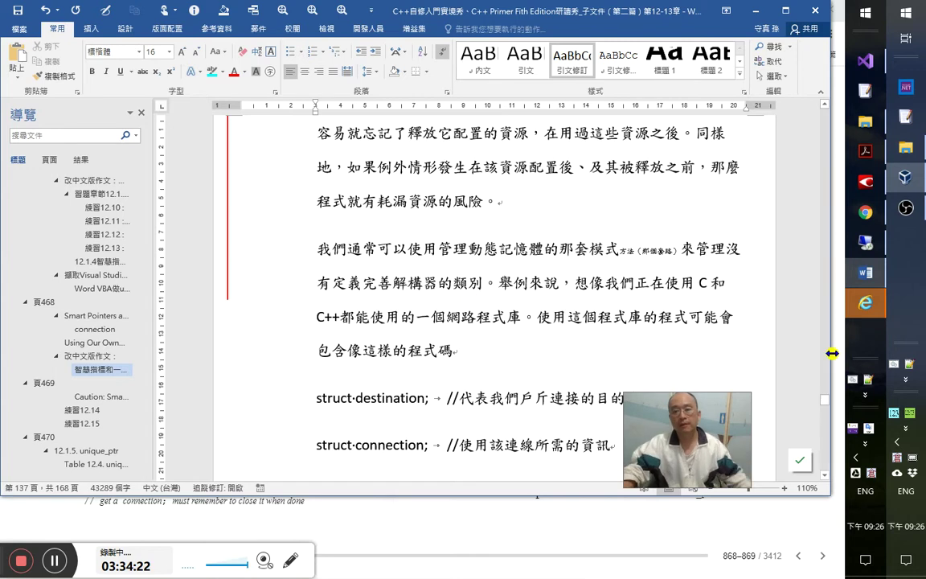
left_click(866, 312)
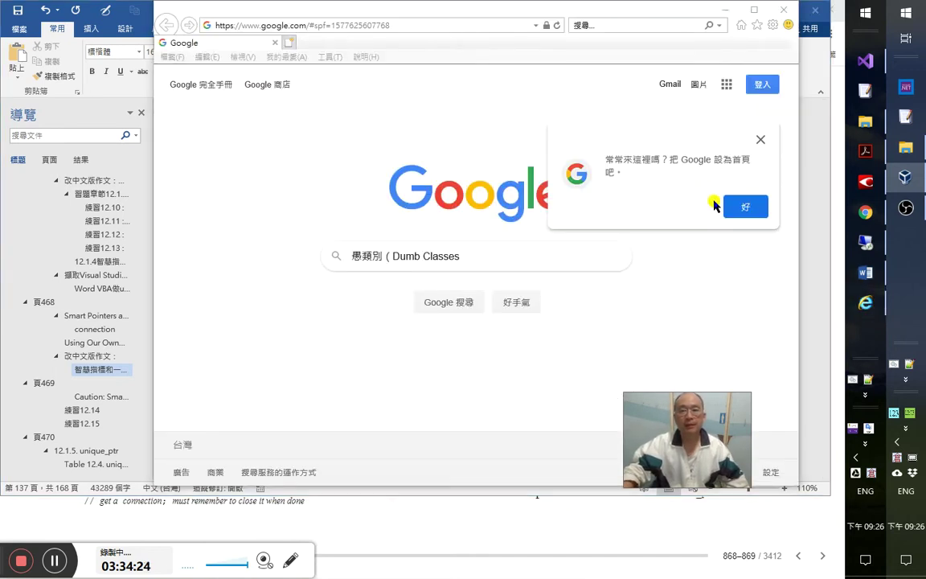
left_click(784, 11)
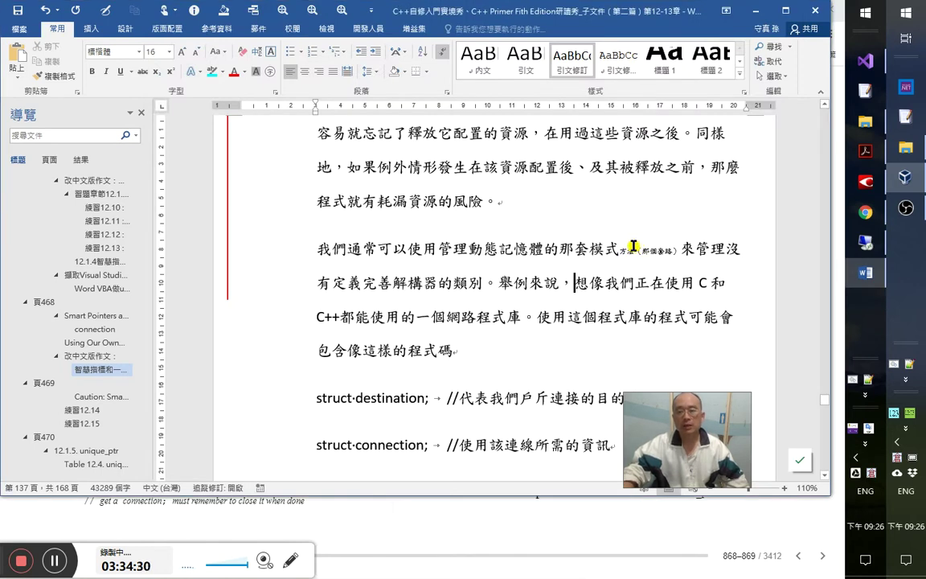
left_click(317, 250)
left_click(597, 304, "shift")
left_click(542, 281)
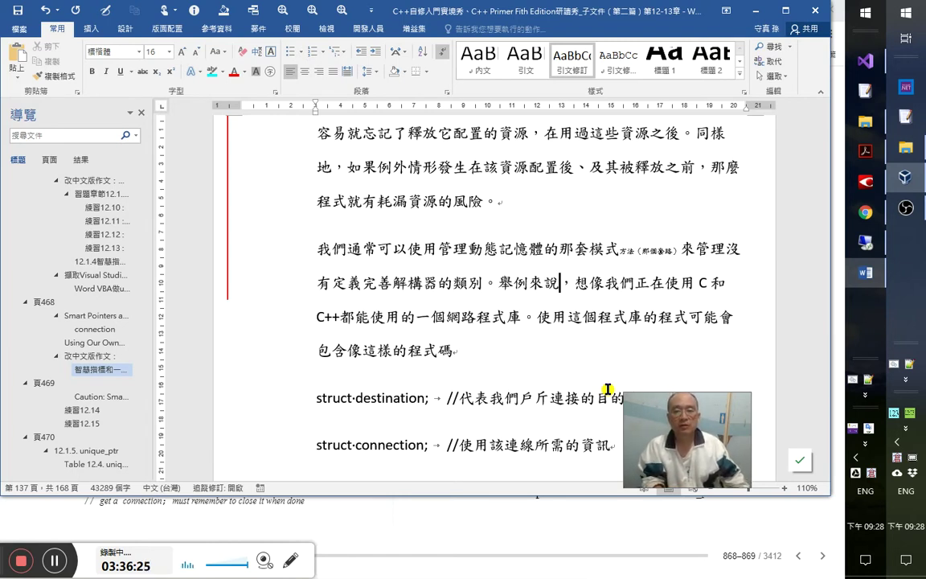
- Step through the 舉例來說 sentence and the C++ network-library line without editing
key("Right")
key("Right")
key("Right")
key("Right")
key("Right")
key("Right")
key("Right")
key("Right")
key("Right")
key("Right")
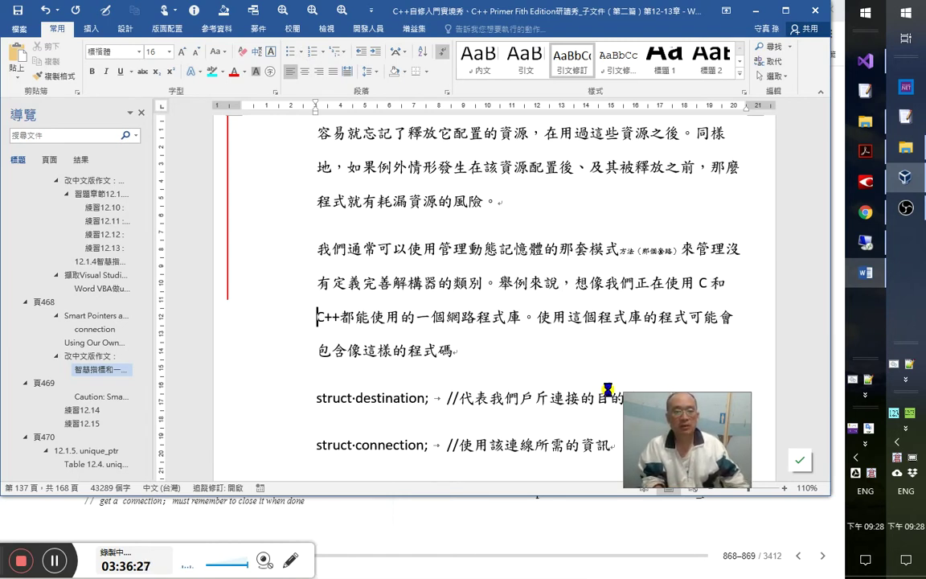
key("Right")
key("Right")
key("Right")
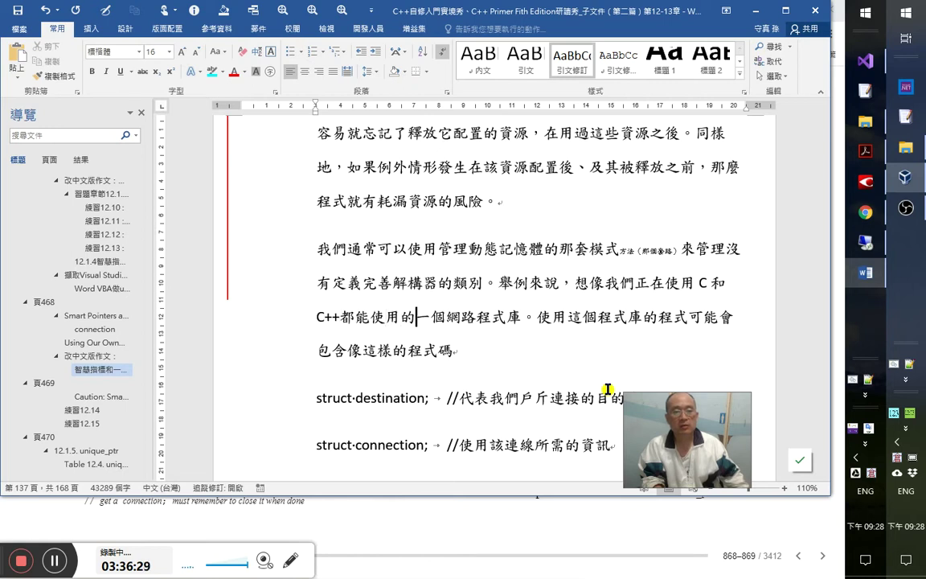
key("Home")
key("shift+Right")
key("shift+Right")
key("shift+Right")
key("Left")
key("Left")
key("Left")
key("Left")
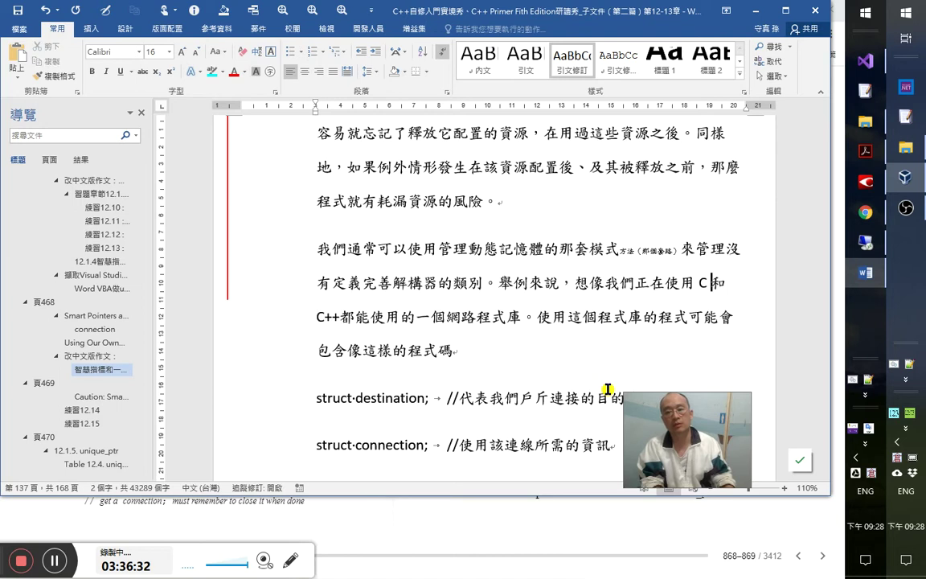
key("Right")
key("Right")
key("Right")
key("Right")
key("Right")
key("Right")
key("Right")
key("Right")
key("Right")
key("Right")
key("Right")
key("Right")
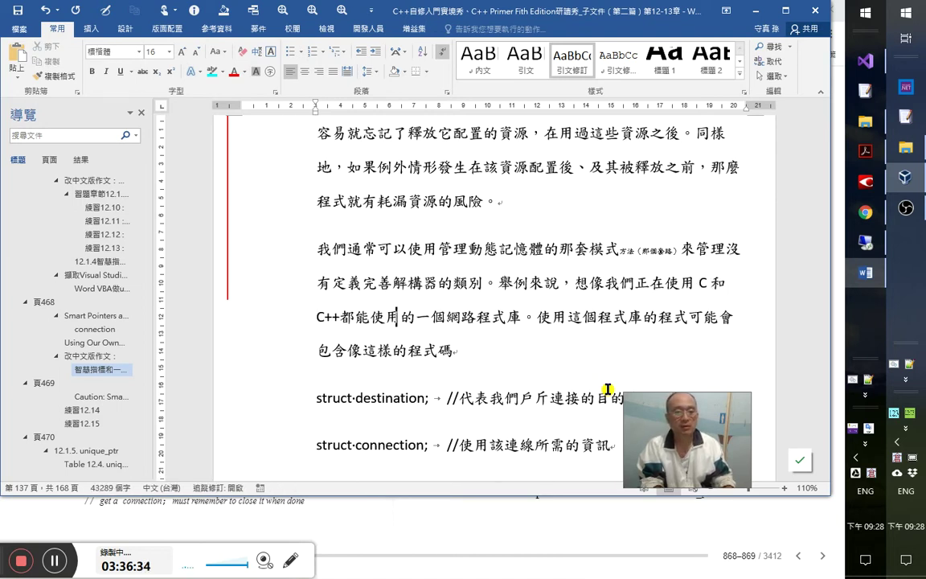
key("Up")
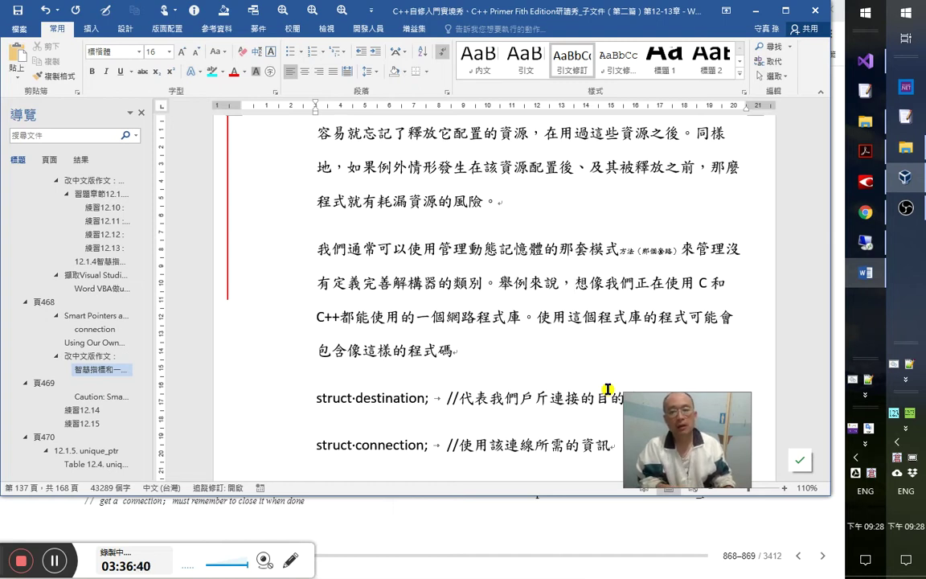
key("Right")
key("Right")
key("Right")
key("Right")
key("Right")
key("Right")
key("Right")
key("Right")
key("Right")
key("Right")
key("Right")
key("Right")
key("Right")
key("Right")
key("Right")
key("shift+Right")
key("Right")
key("Right")
key("Right")
key("Right")
key("Right")
key("Right")
key("Up")
key("Right")
key("Right")
key("Right")
key("Right")
key("Right")
key("Right")
key("Right")
key("Right")
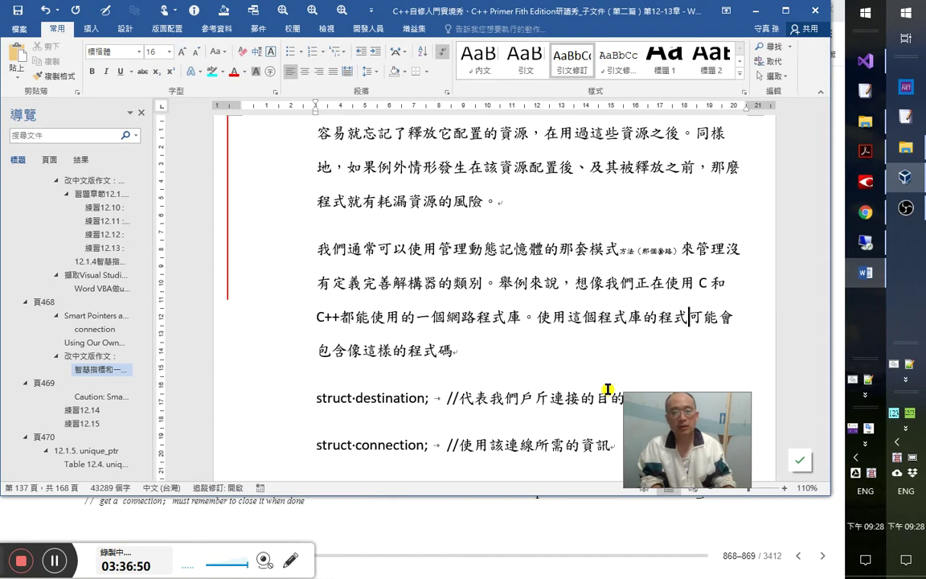
- Move to the 包含這樣 line, scroll to the example code, then bring up the window switcher
key("Down")
key("Home")
key("Right")
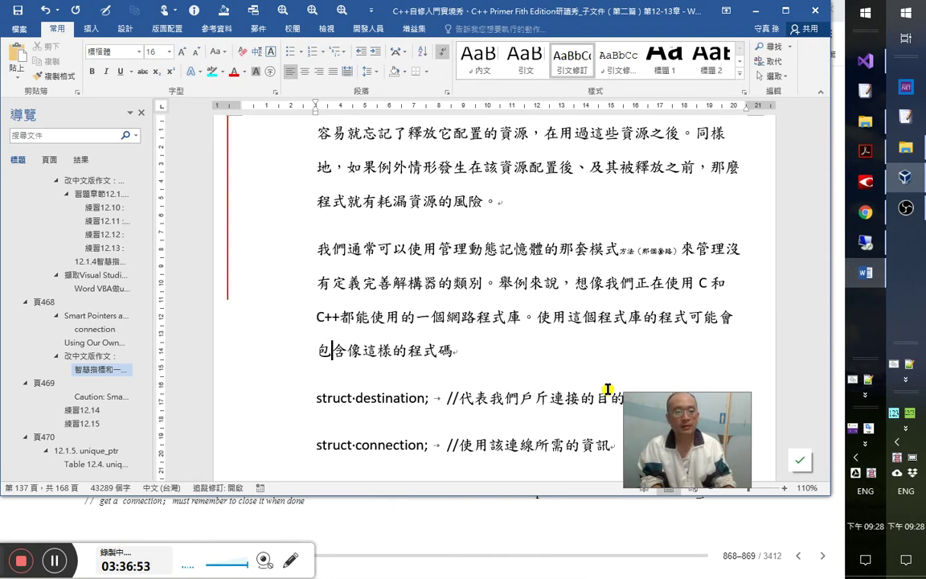
key("Right")
key("Right")
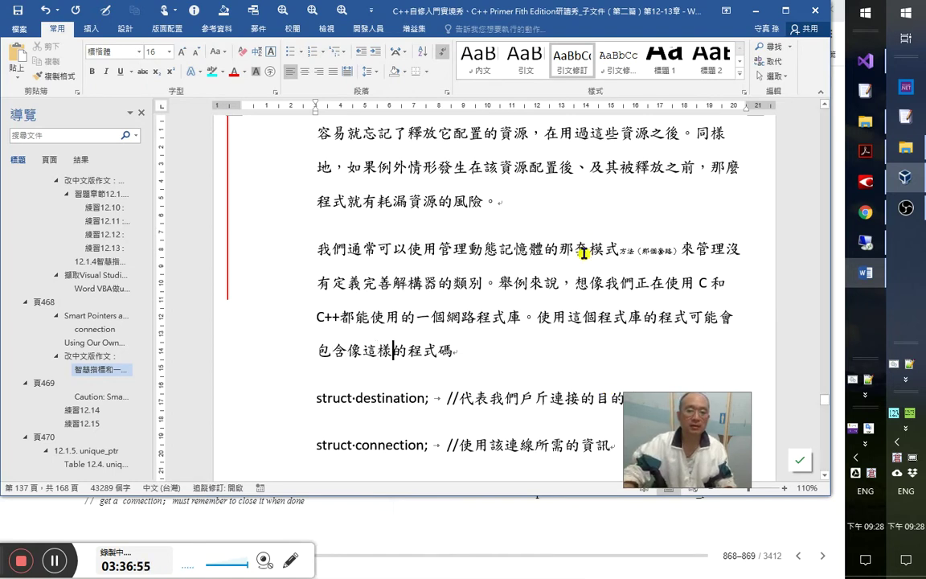
scroll(544, 324, "down", 4)
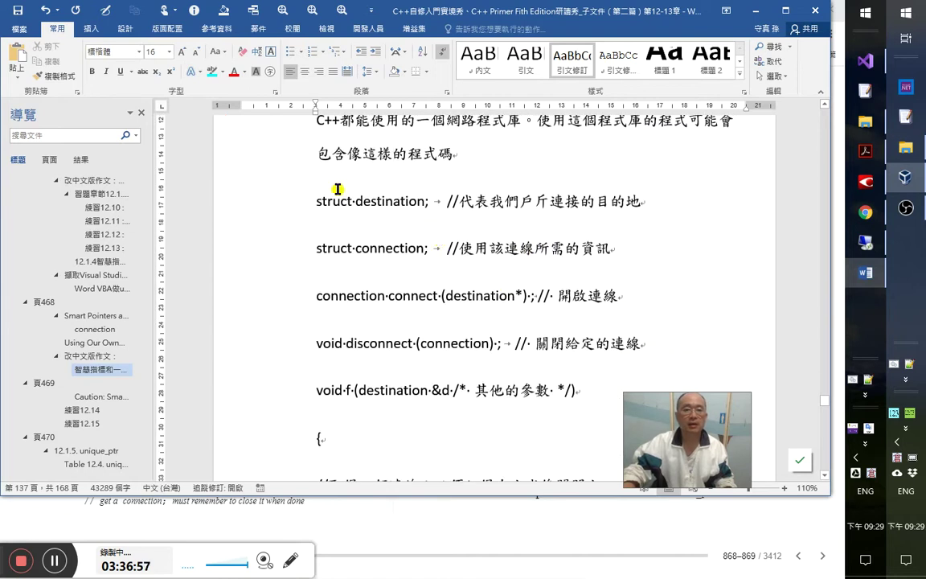
key("alt+Tab")
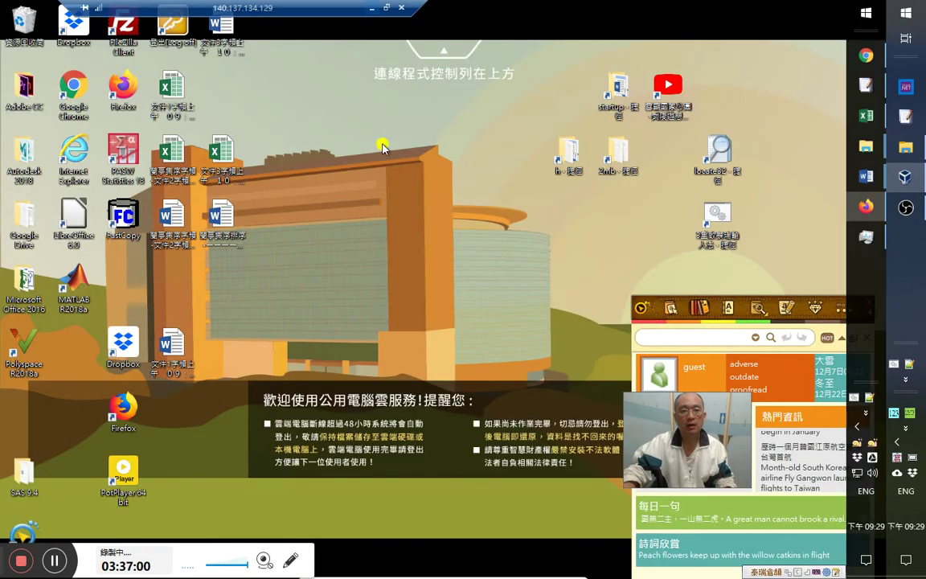
- Restore the remote desktop full-screen, open Task Manager from the taskbar, and bring Firefox forward
mouse_move(373, 11)
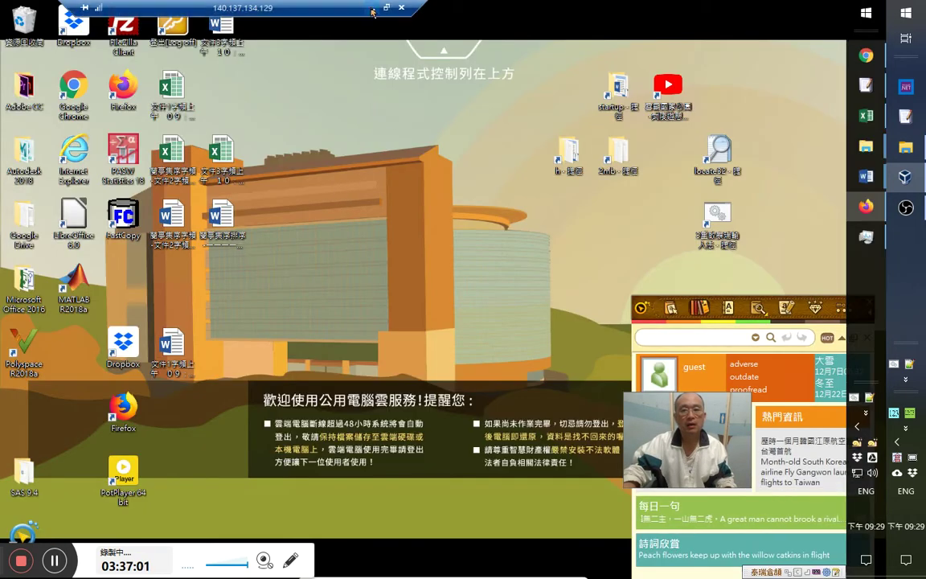
left_click(371, 8)
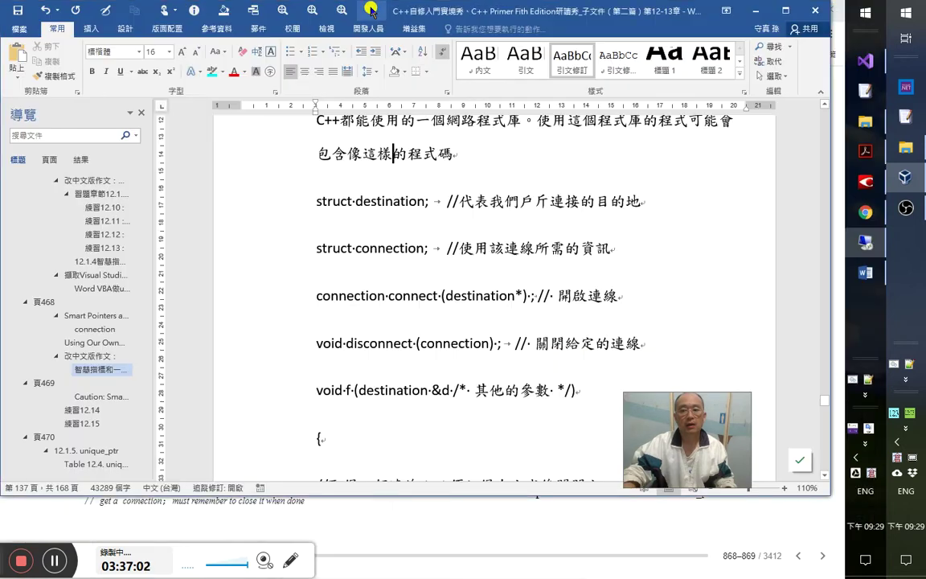
left_click(872, 246)
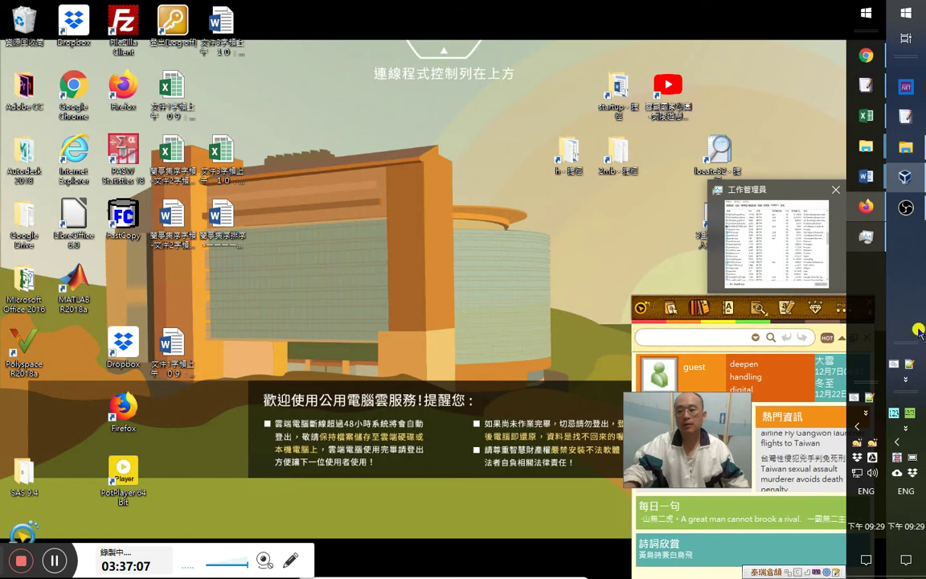
right_click(920, 332)
left_click(854, 265)
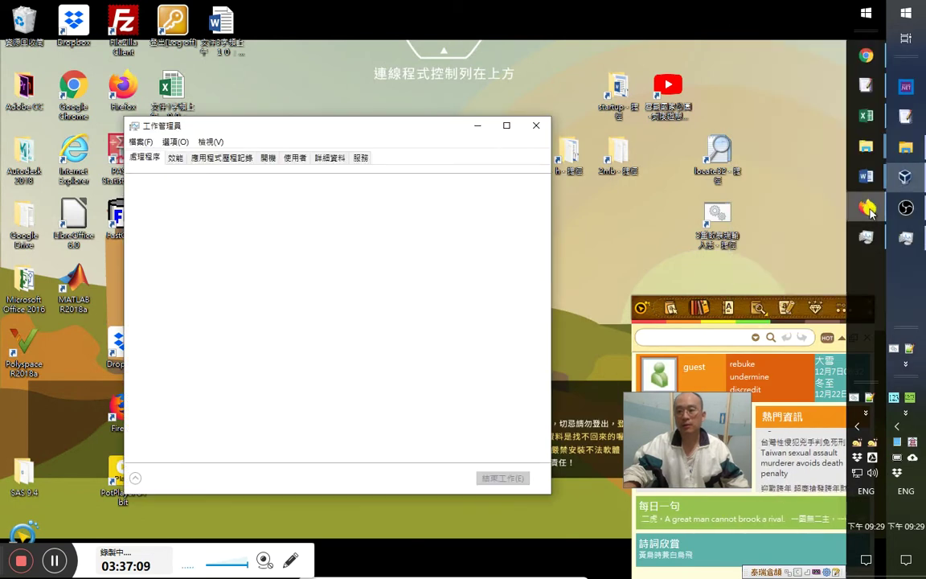
left_click(868, 209)
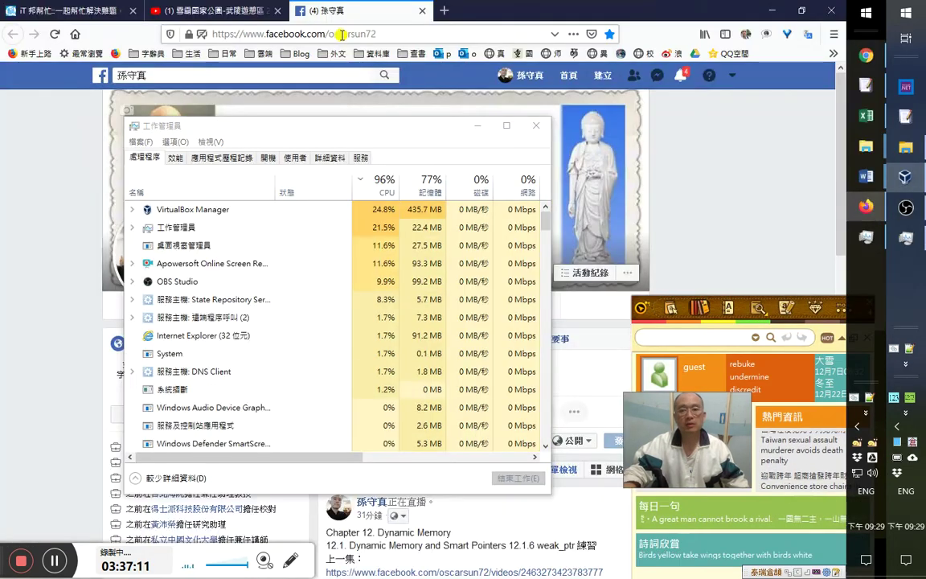
left_click(477, 126)
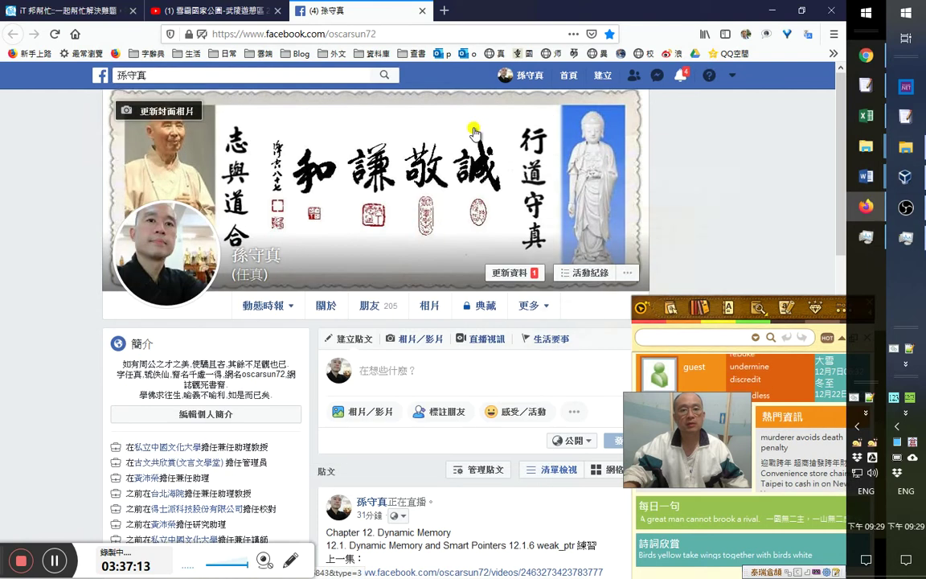
- Close the Facebook profile tab and minimise Firefox
scroll(559, 379, "down", 3)
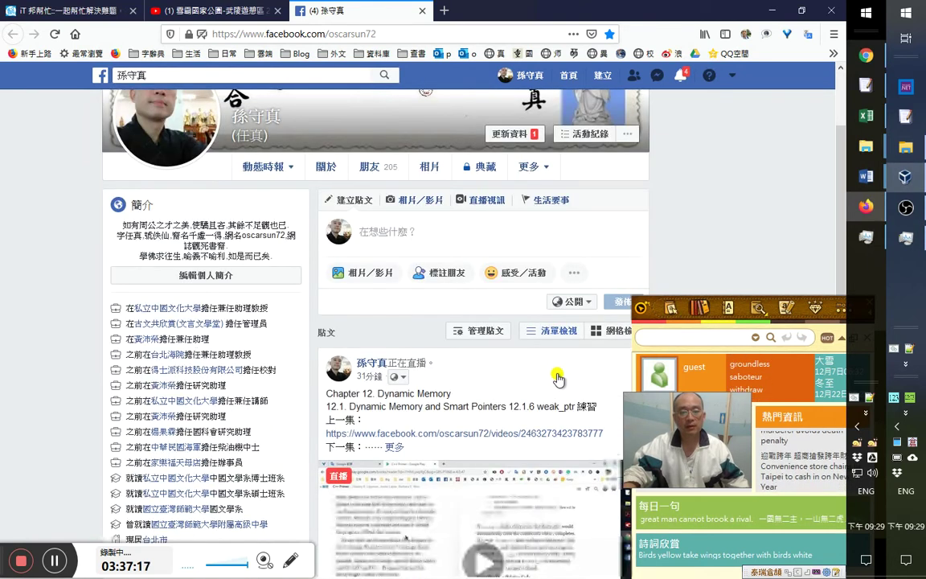
scroll(562, 371, "down", 6)
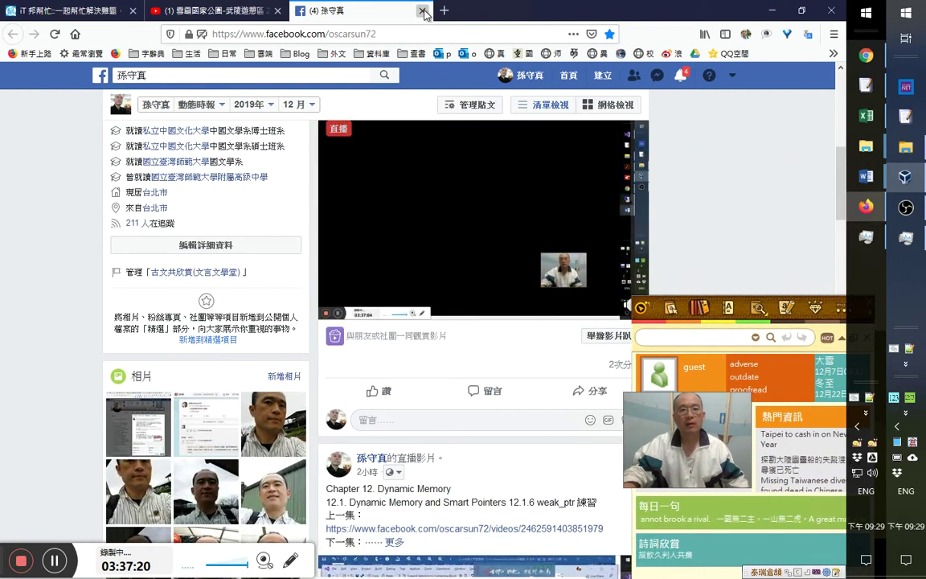
key("ctrl+w")
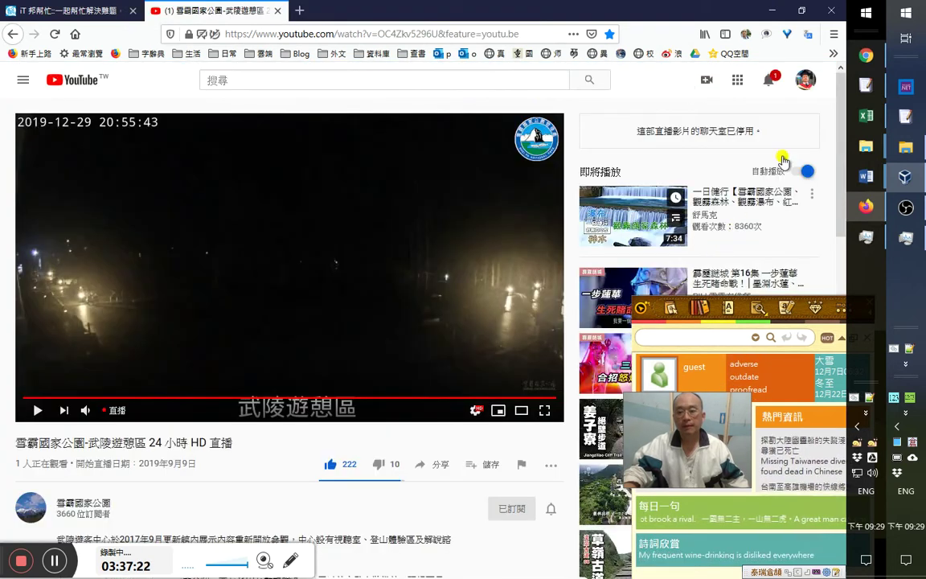
left_click(770, 20)
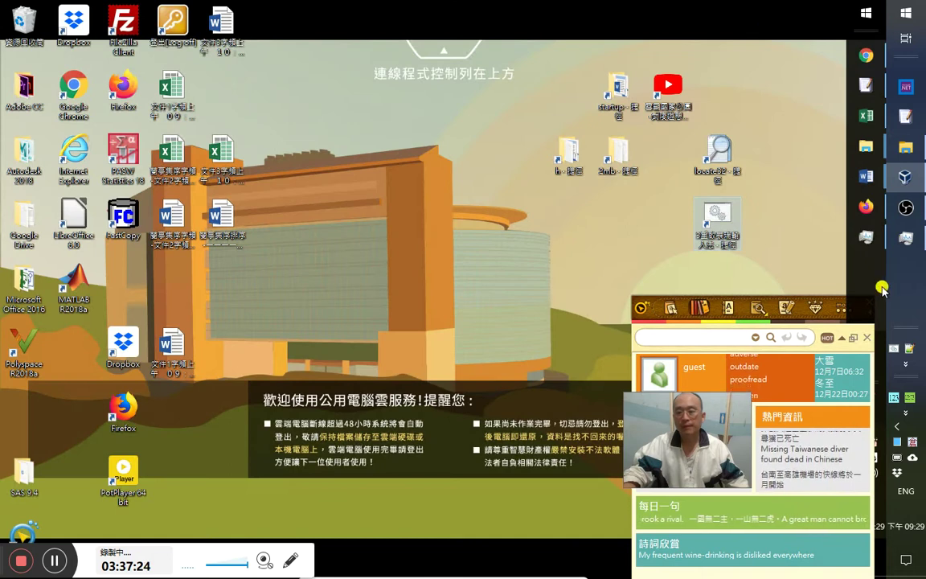
- Check Wi-Fi throughput in Task Manager's Performance view, then close Task Manager
left_click(906, 242)
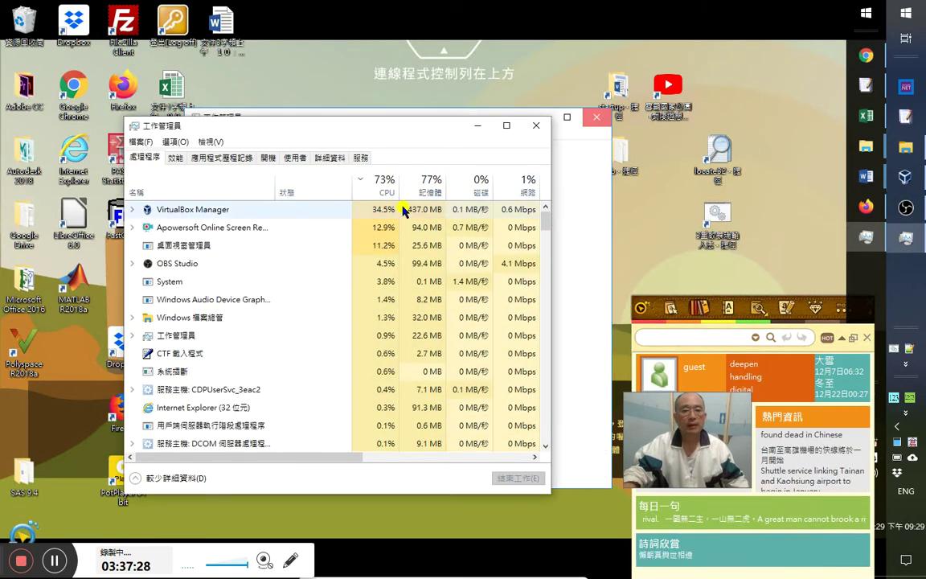
left_click(177, 157)
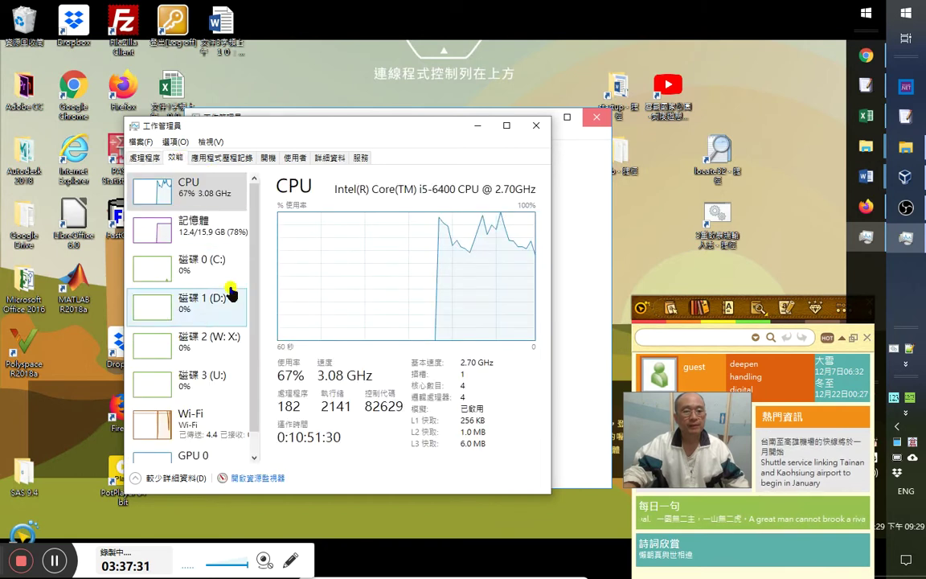
left_click(217, 425)
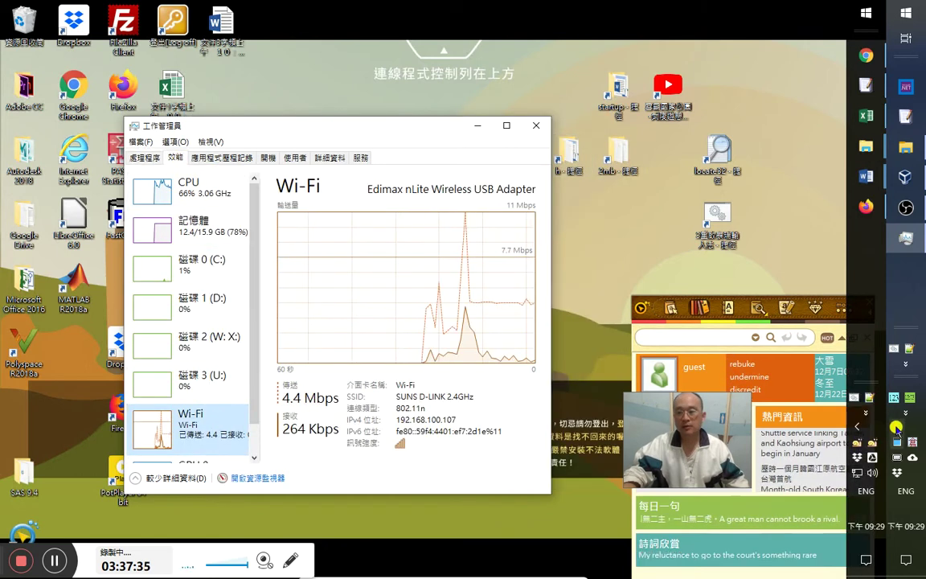
left_click(899, 428)
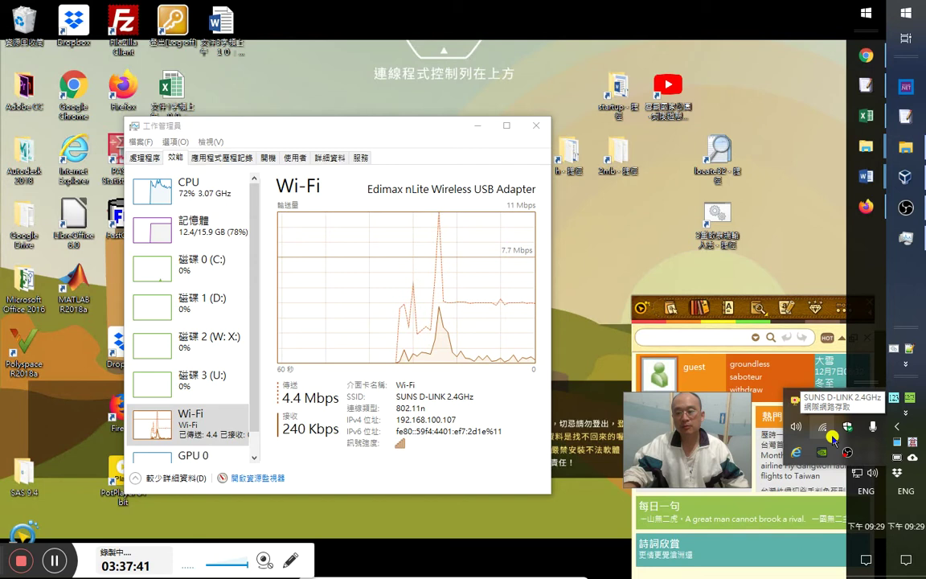
left_click(273, 406)
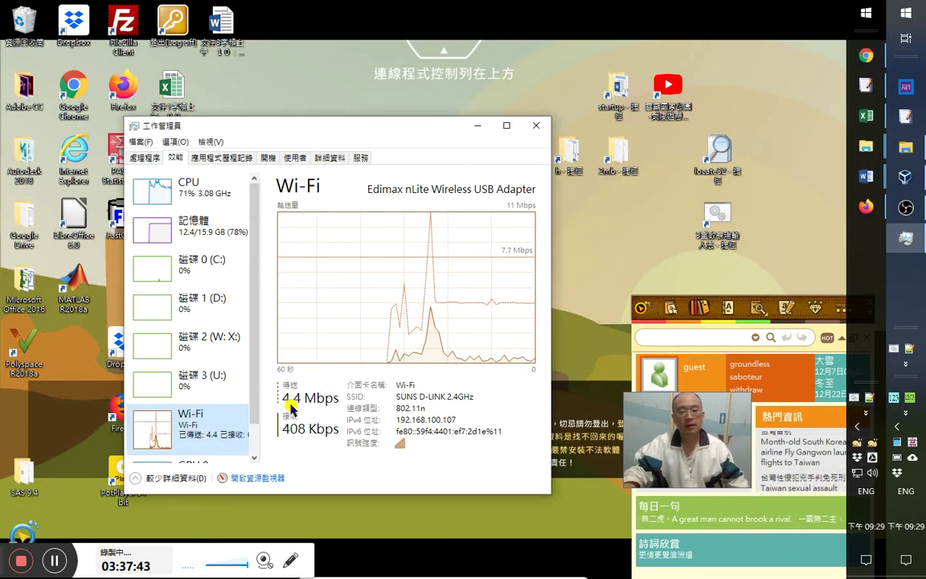
left_click(534, 126)
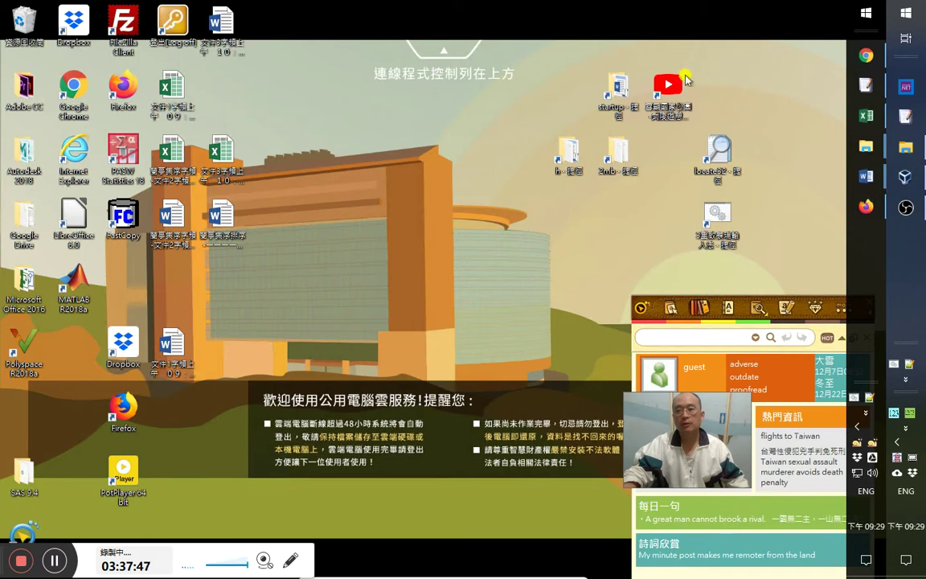
left_click(373, 6)
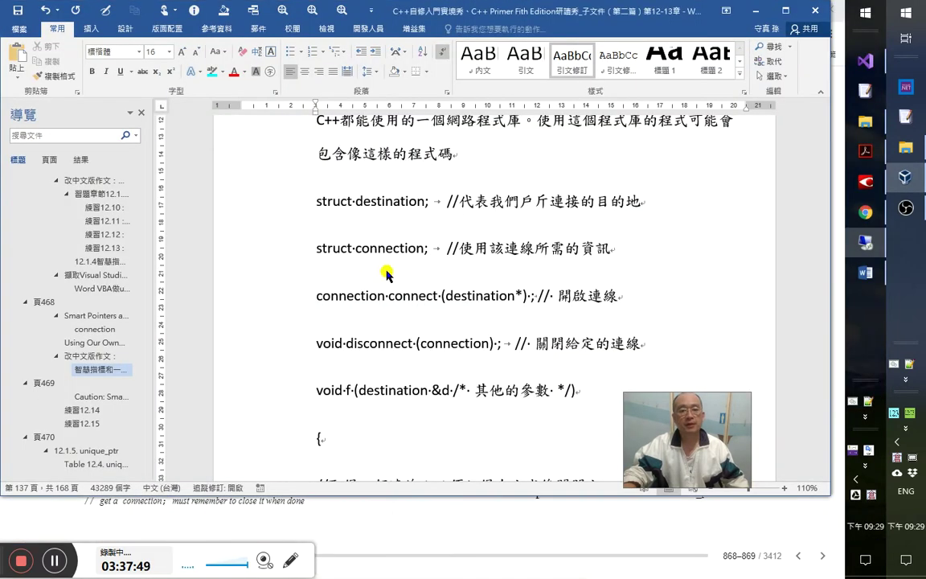
scroll(440, 312, "up", 2)
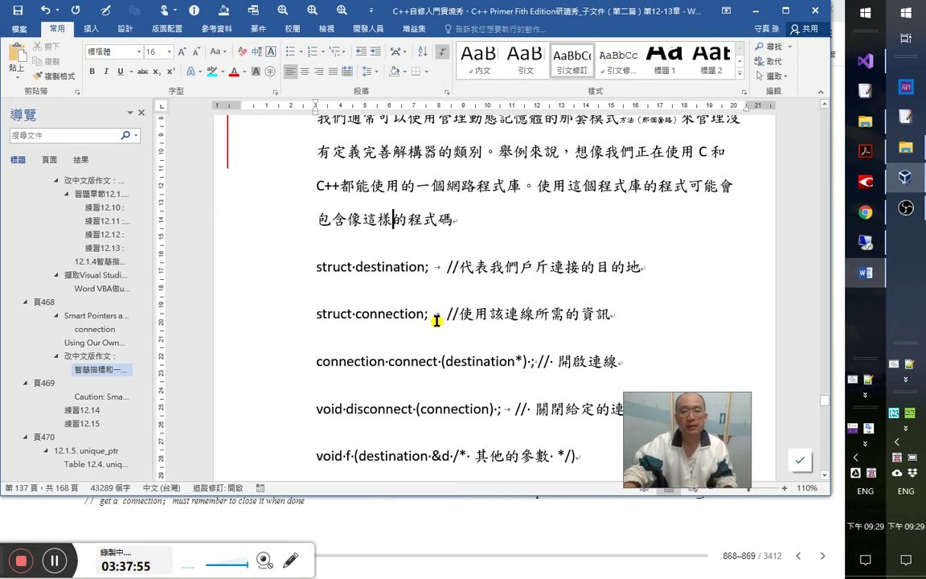
left_click(316, 267)
key("alt+Tab")
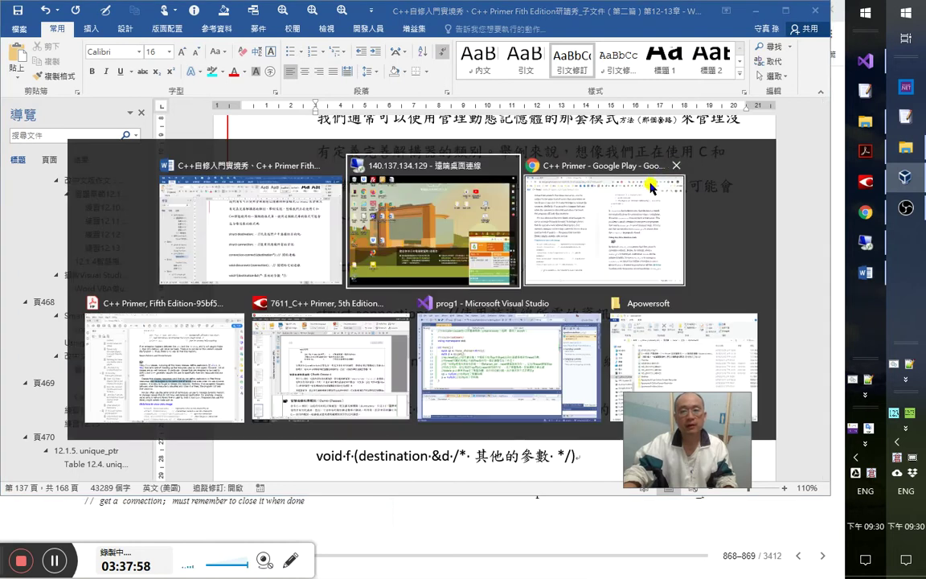
key("alt+Tab")
key("alt+Tab")
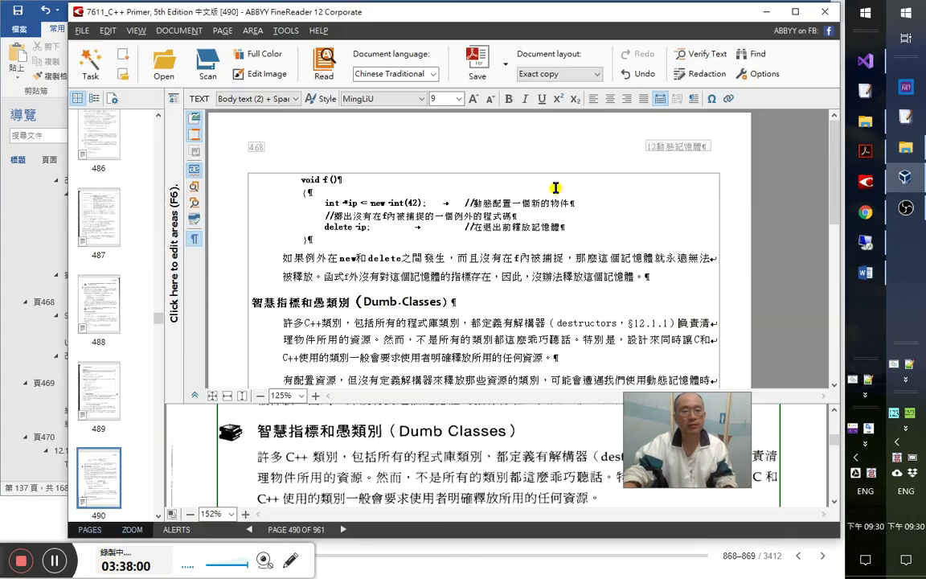
left_click(512, 299)
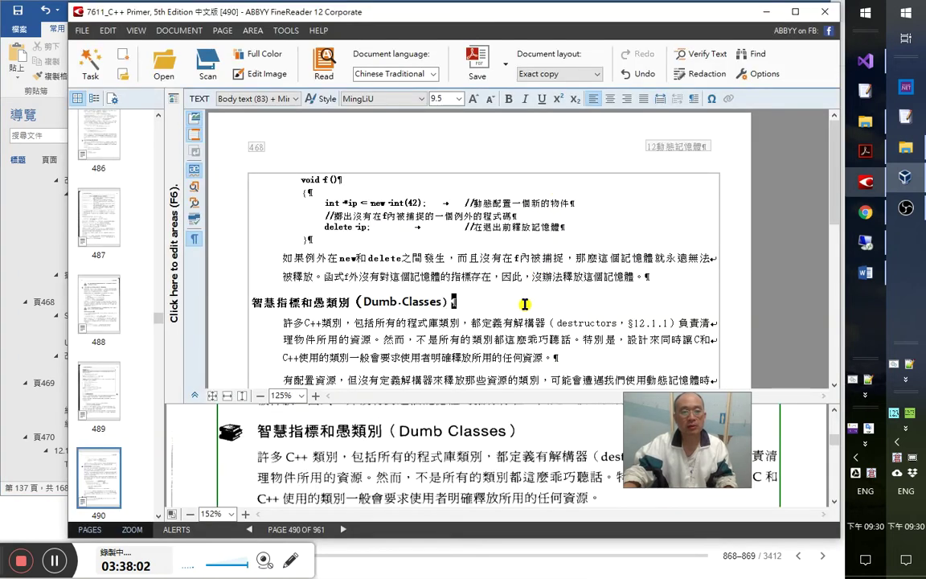
scroll(523, 304, "down", 5)
scroll(529, 304, "down", 4)
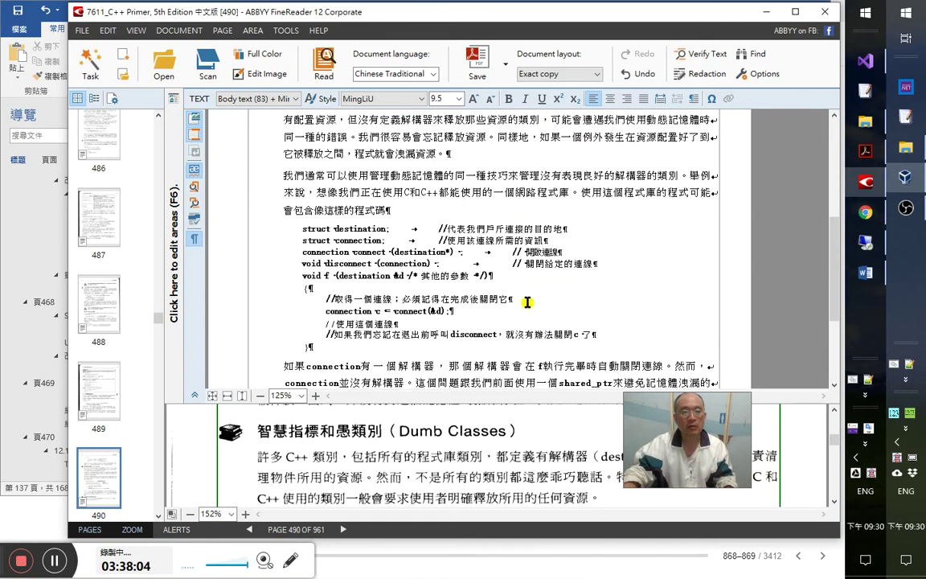
key("alt+Tab")
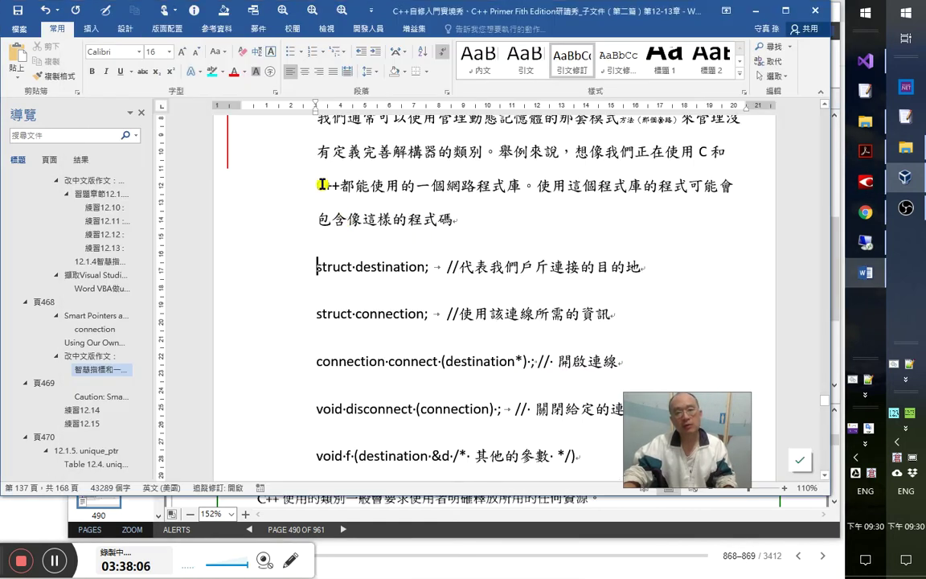
left_click_drag(324, 185, 467, 240)
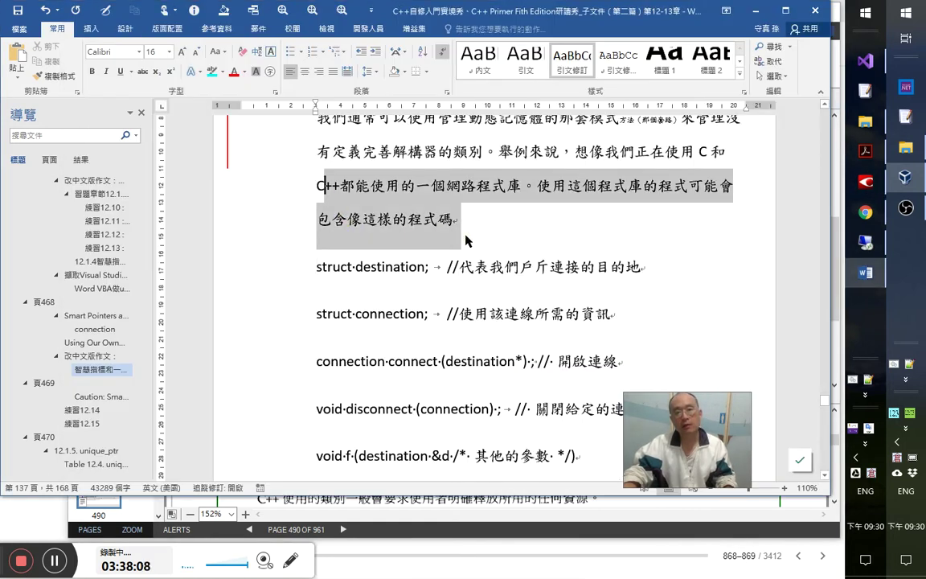
left_click(388, 216)
key("alt+Tab")
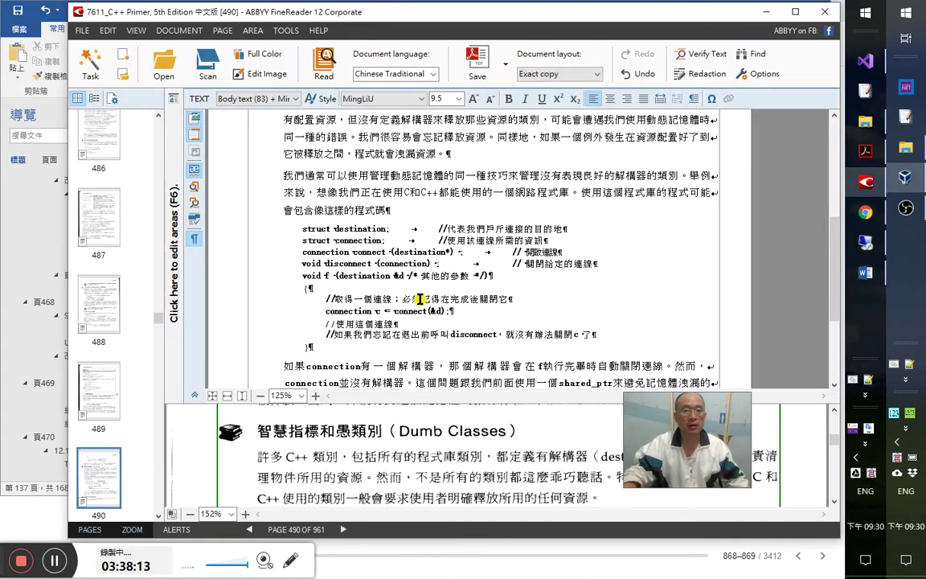
left_click(407, 211)
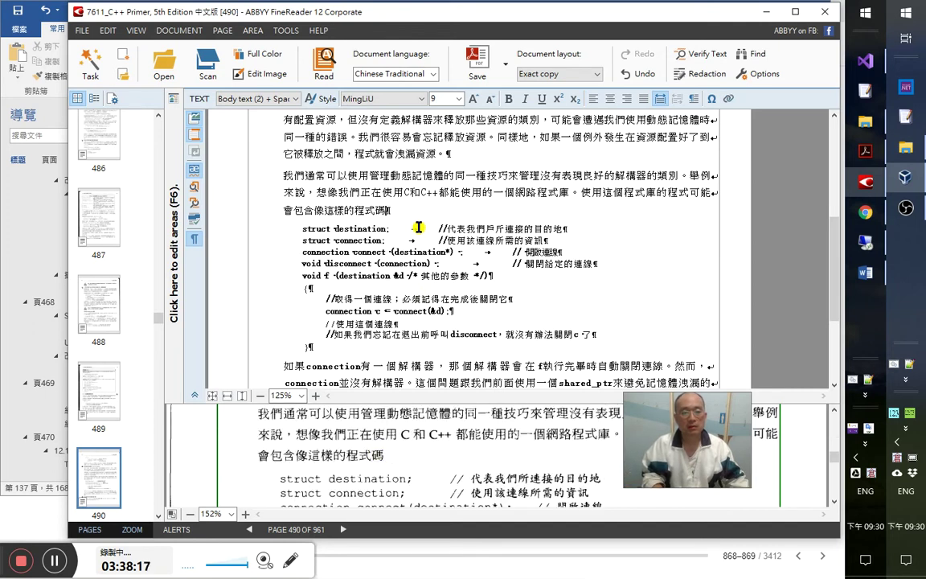
key("alt+Tab")
key("alt+Tab")
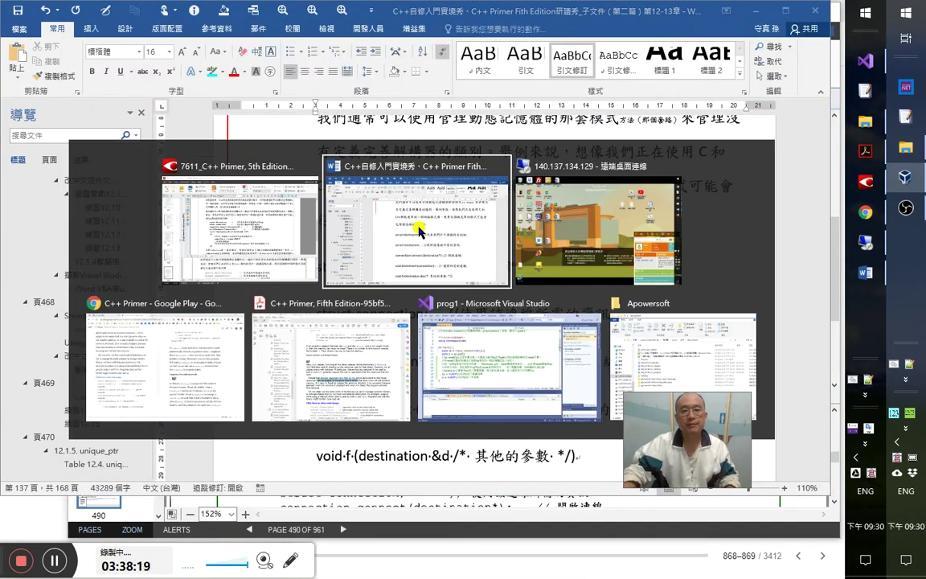
key("alt+Tab")
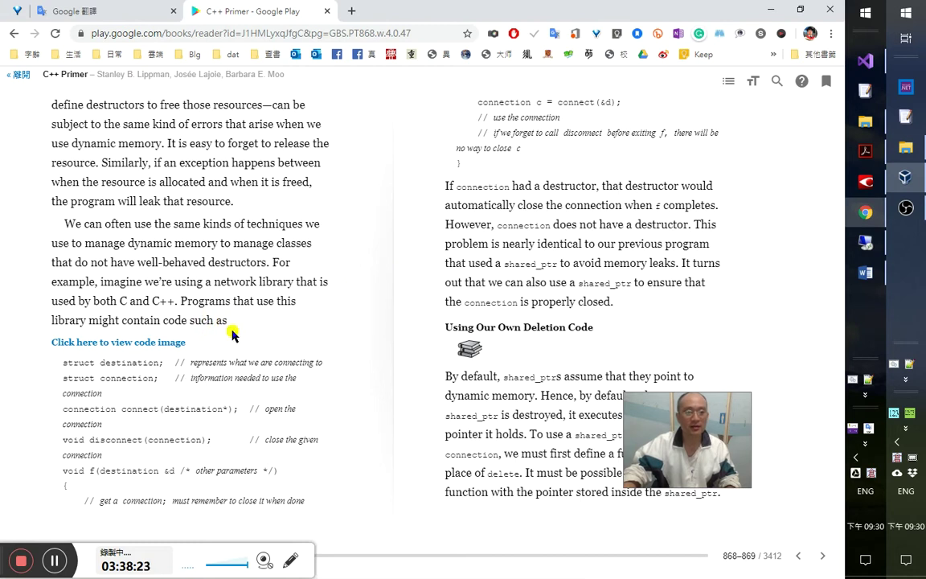
key("alt+Tab")
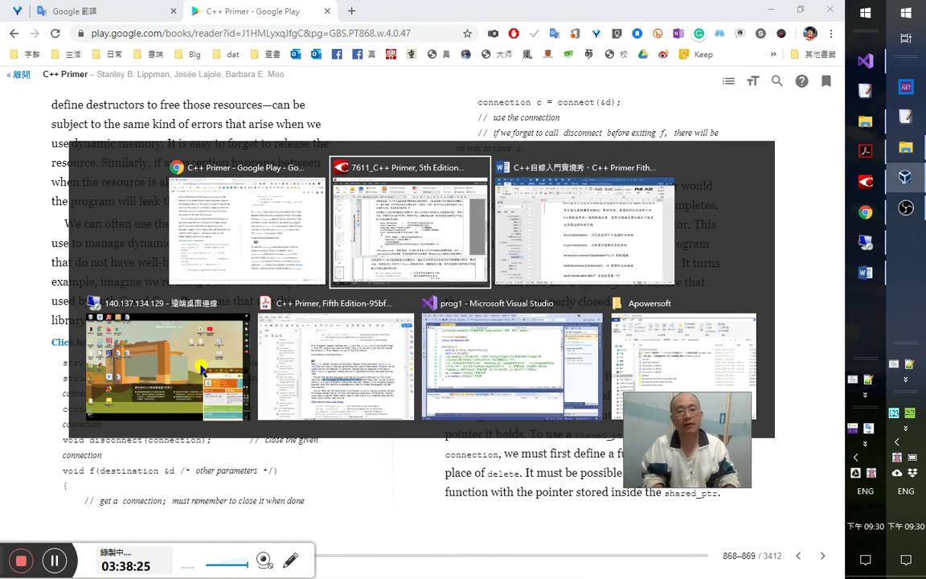
key("alt+Tab")
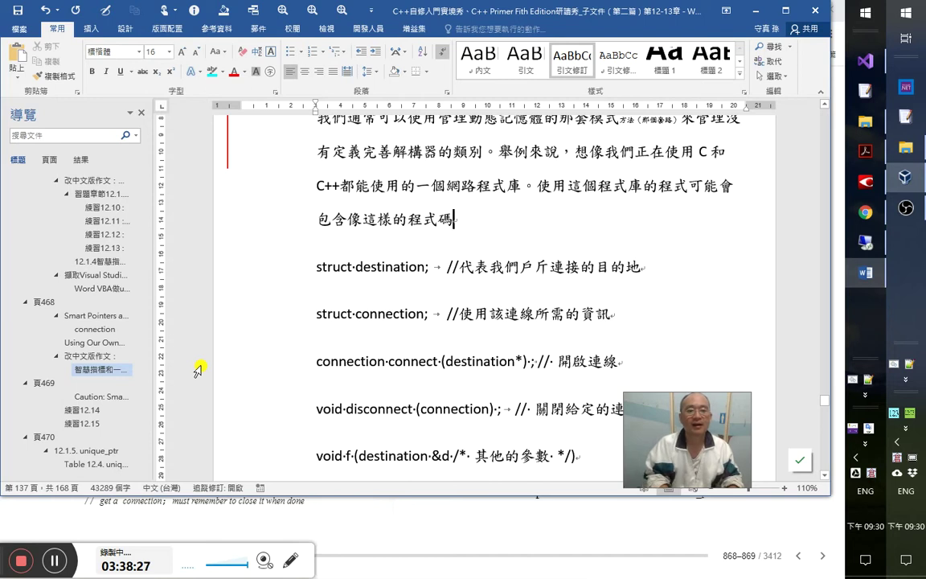
- End the lead-in sentence after 程式碼 with a full-width colon ：
type("：")
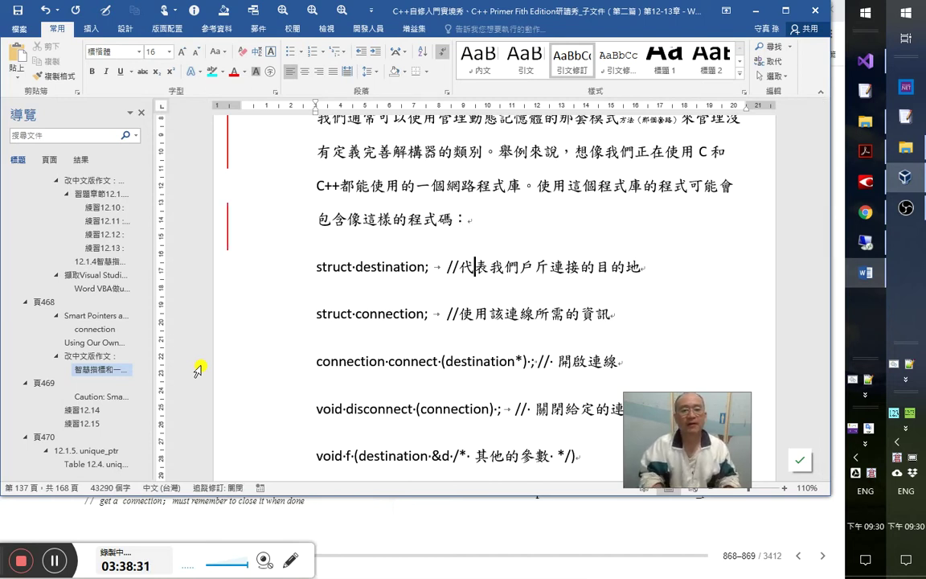
double_click(538, 257)
left_click(312, 268)
- Apply the monospaced code style to the example code lines through the closing brace
scroll(450, 386, "down", 2)
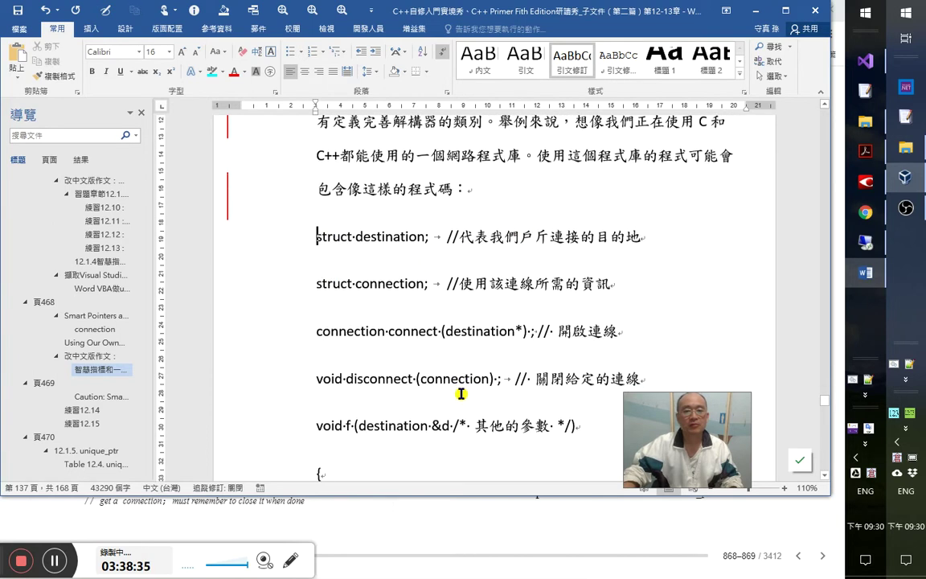
scroll(483, 410, "down", 2)
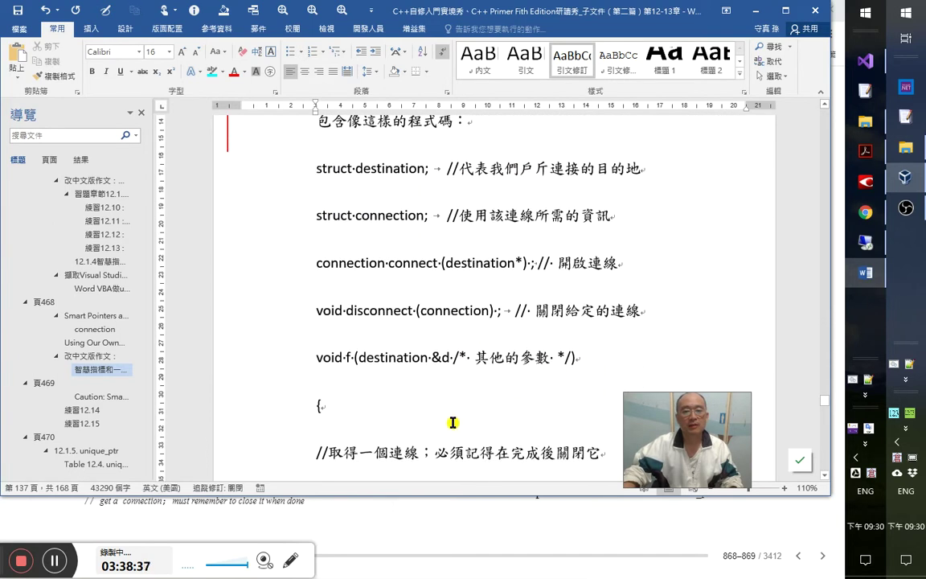
scroll(439, 422, "down", 1)
scroll(453, 424, "down", 10)
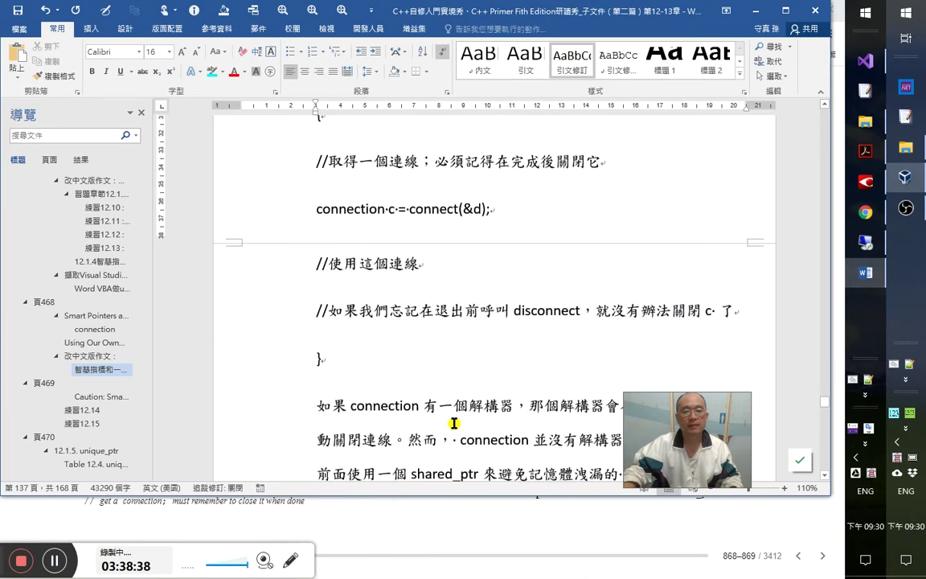
scroll(454, 419, "down", 1)
left_click_drag(388, 277, 315, 157)
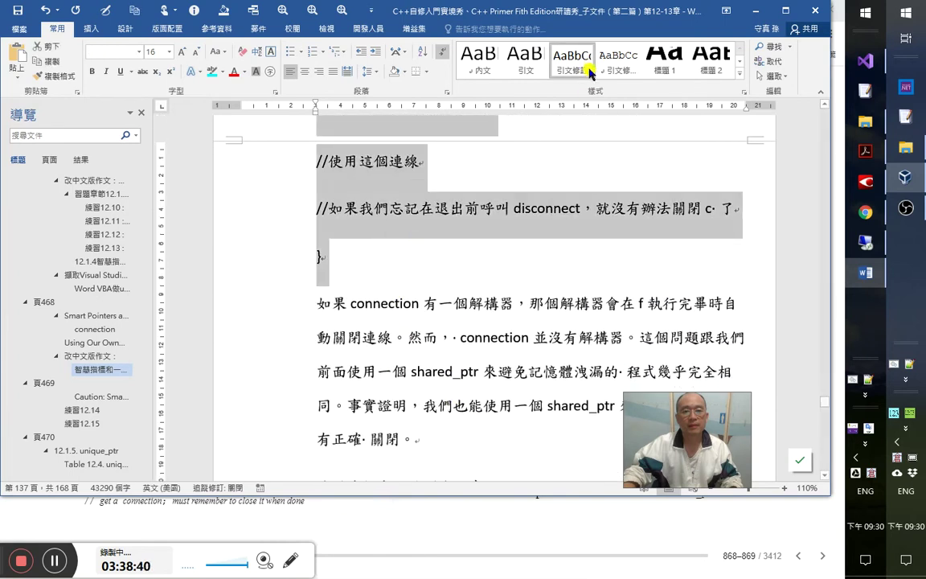
left_click(608, 68)
scroll(503, 378, "up", 20)
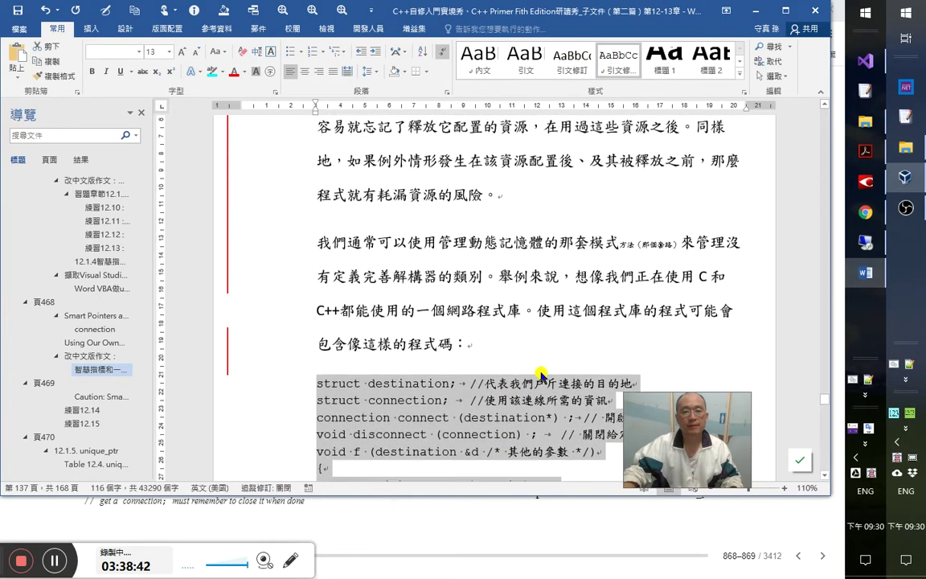
- Replace the misrecognized 戶斤 with 所 in the struct destination comment
left_click(563, 393)
left_click(550, 394)
key("BackSpace")
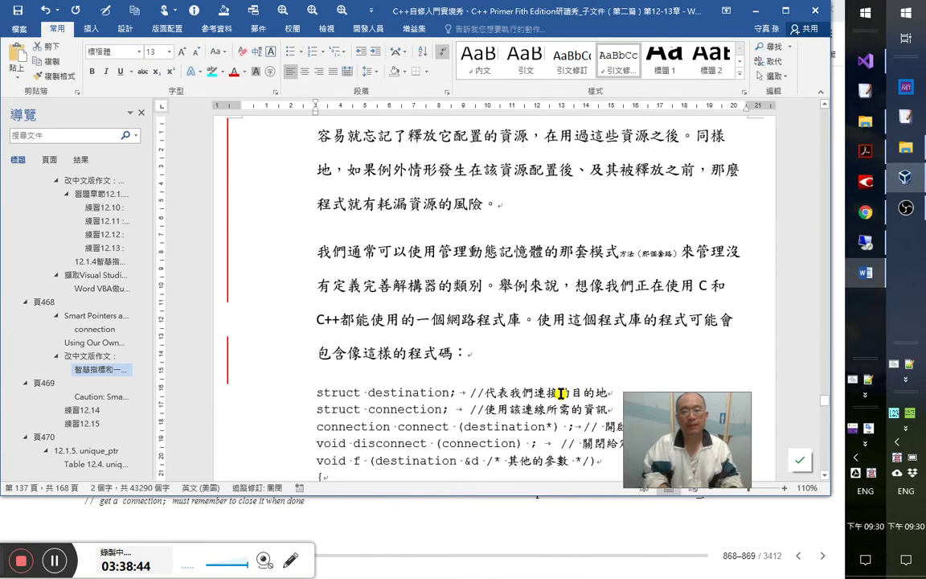
key("alt+Tab")
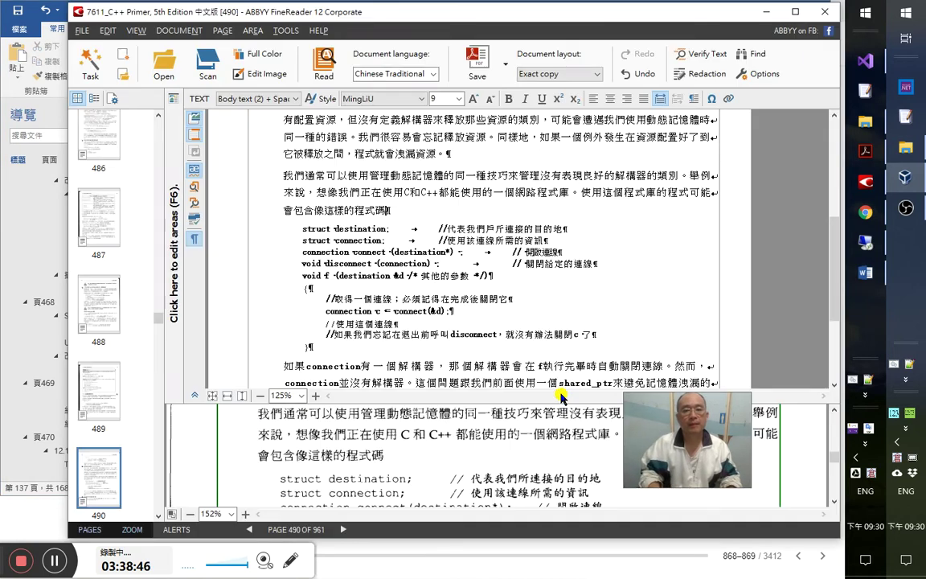
key("ctrl+h")
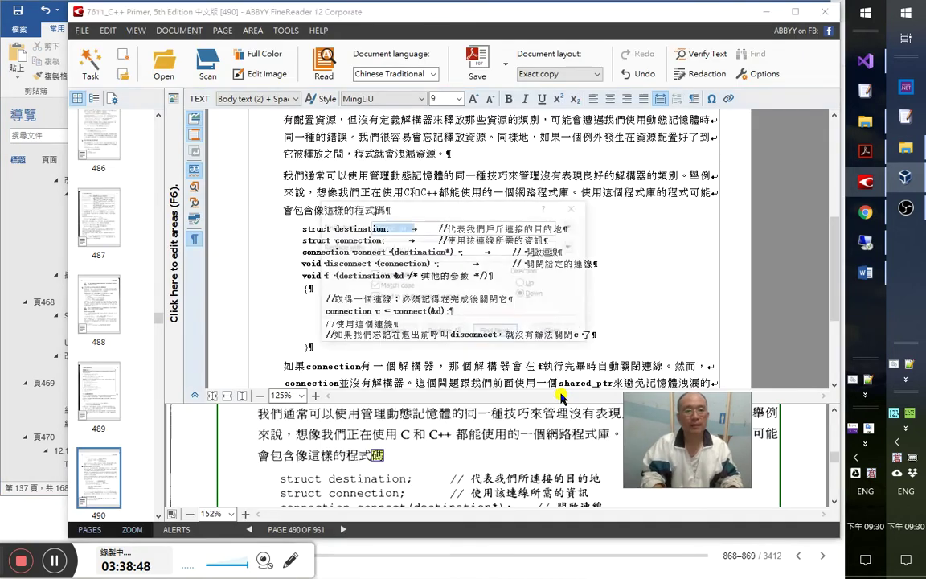
key("Tab")
type("所")
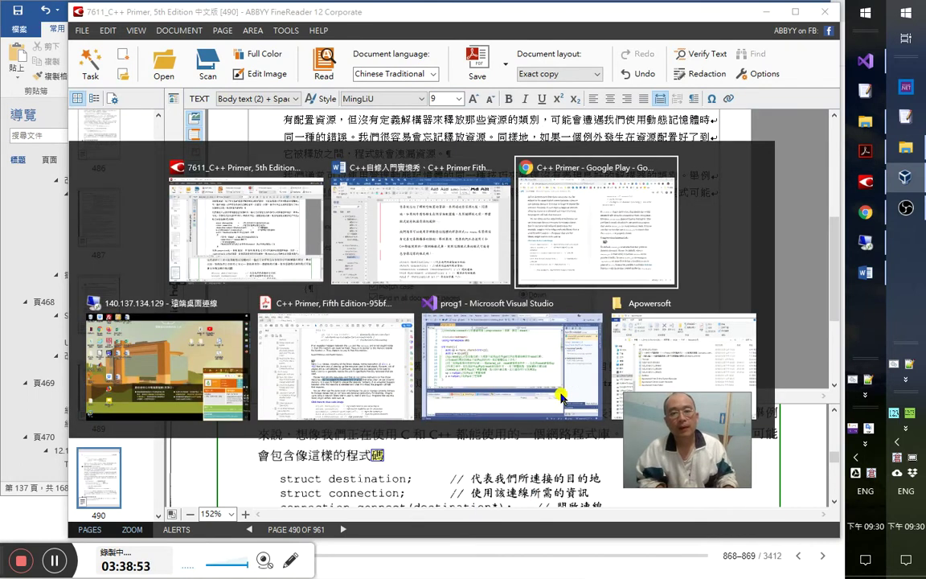
key("alt+Tab")
key("alt+Tab")
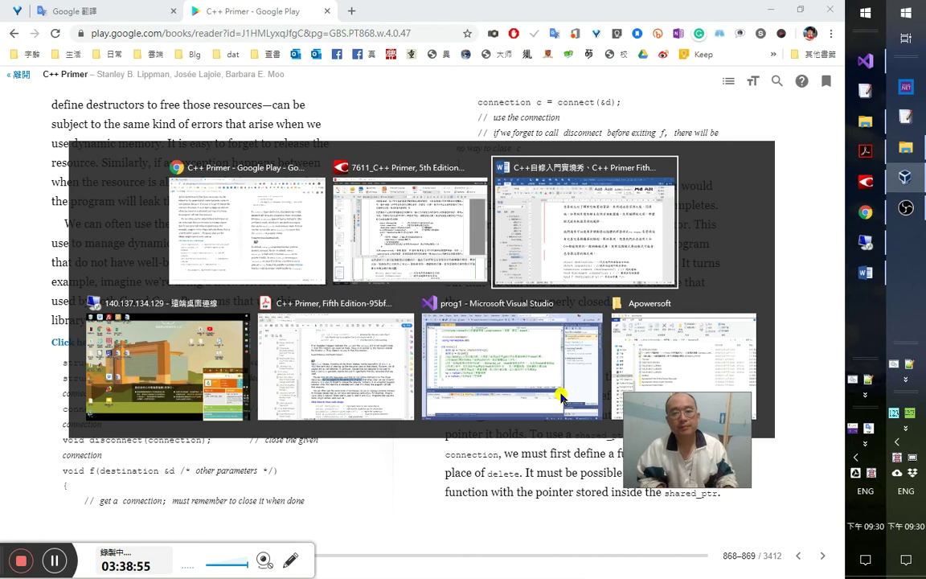
scroll(558, 394, "down", 2)
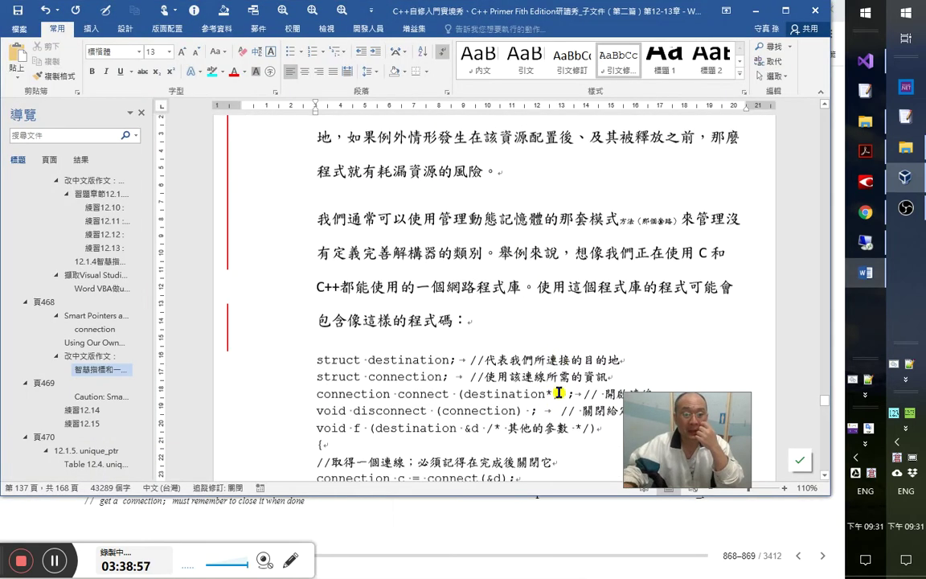